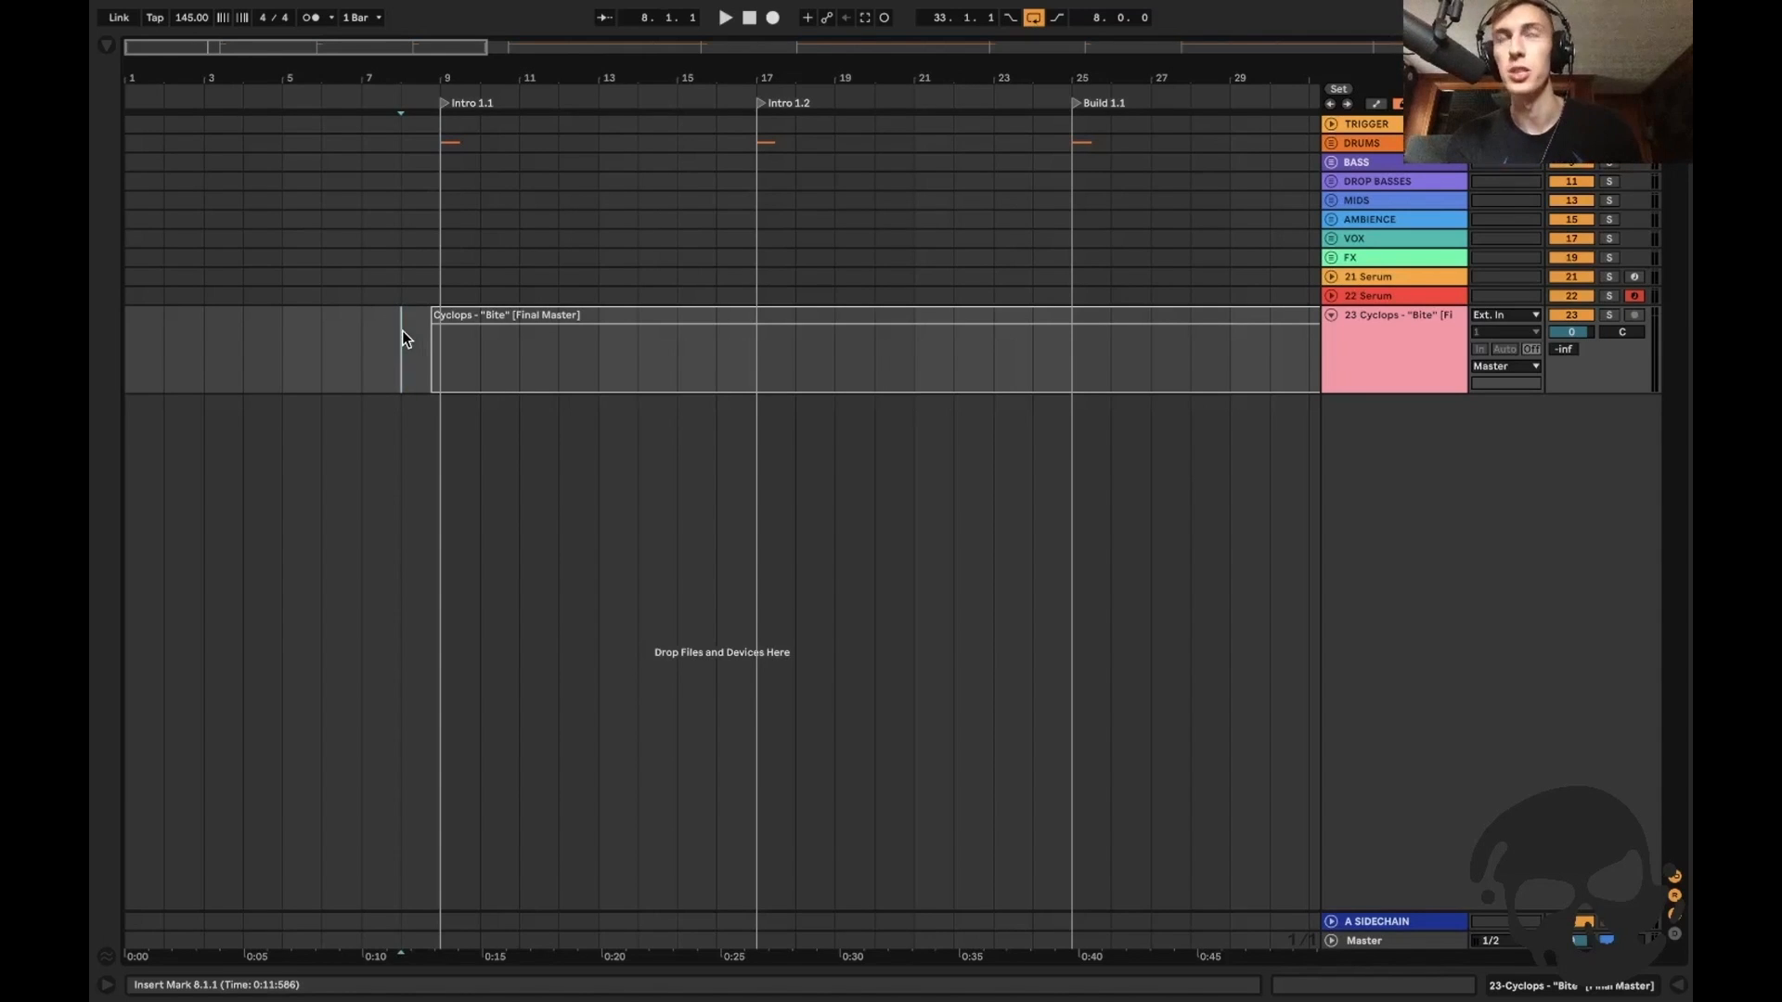
Examine where the deactivated reference clip starts relative to the Intro 1.1 locator and how it spans the whole arrangement.
click(417, 331)
key(plus)
click(415, 331)
click(382, 327)
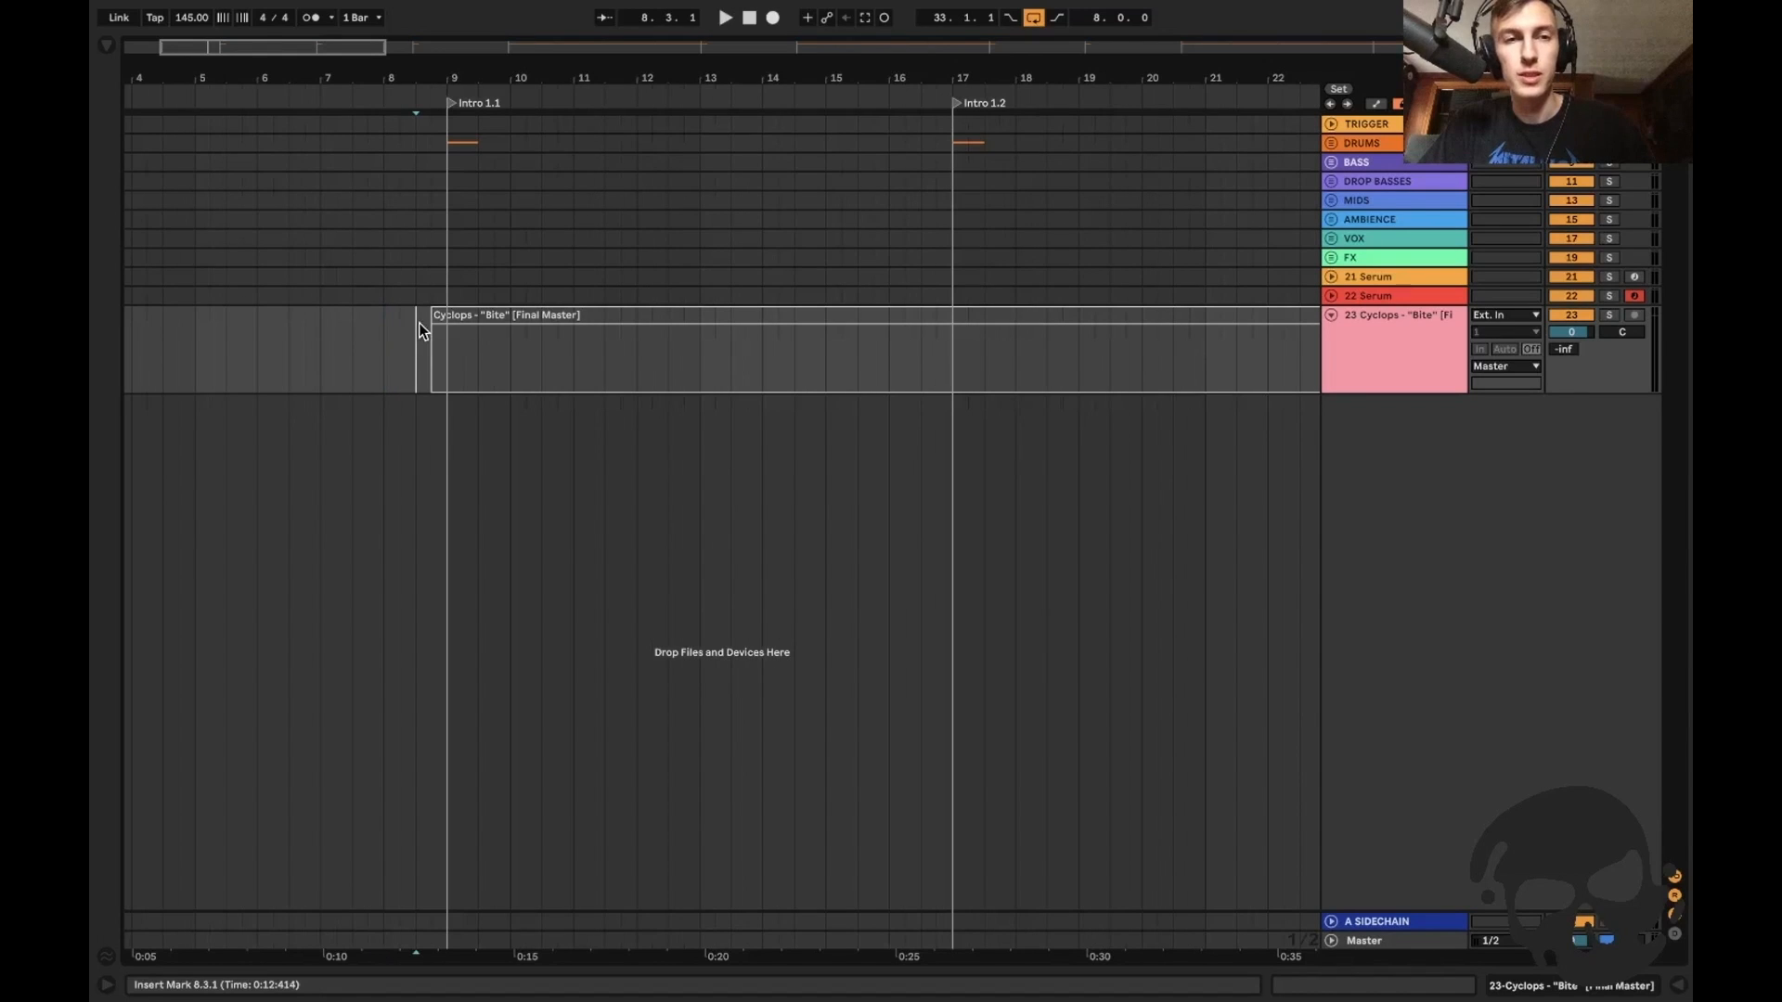
click(449, 339)
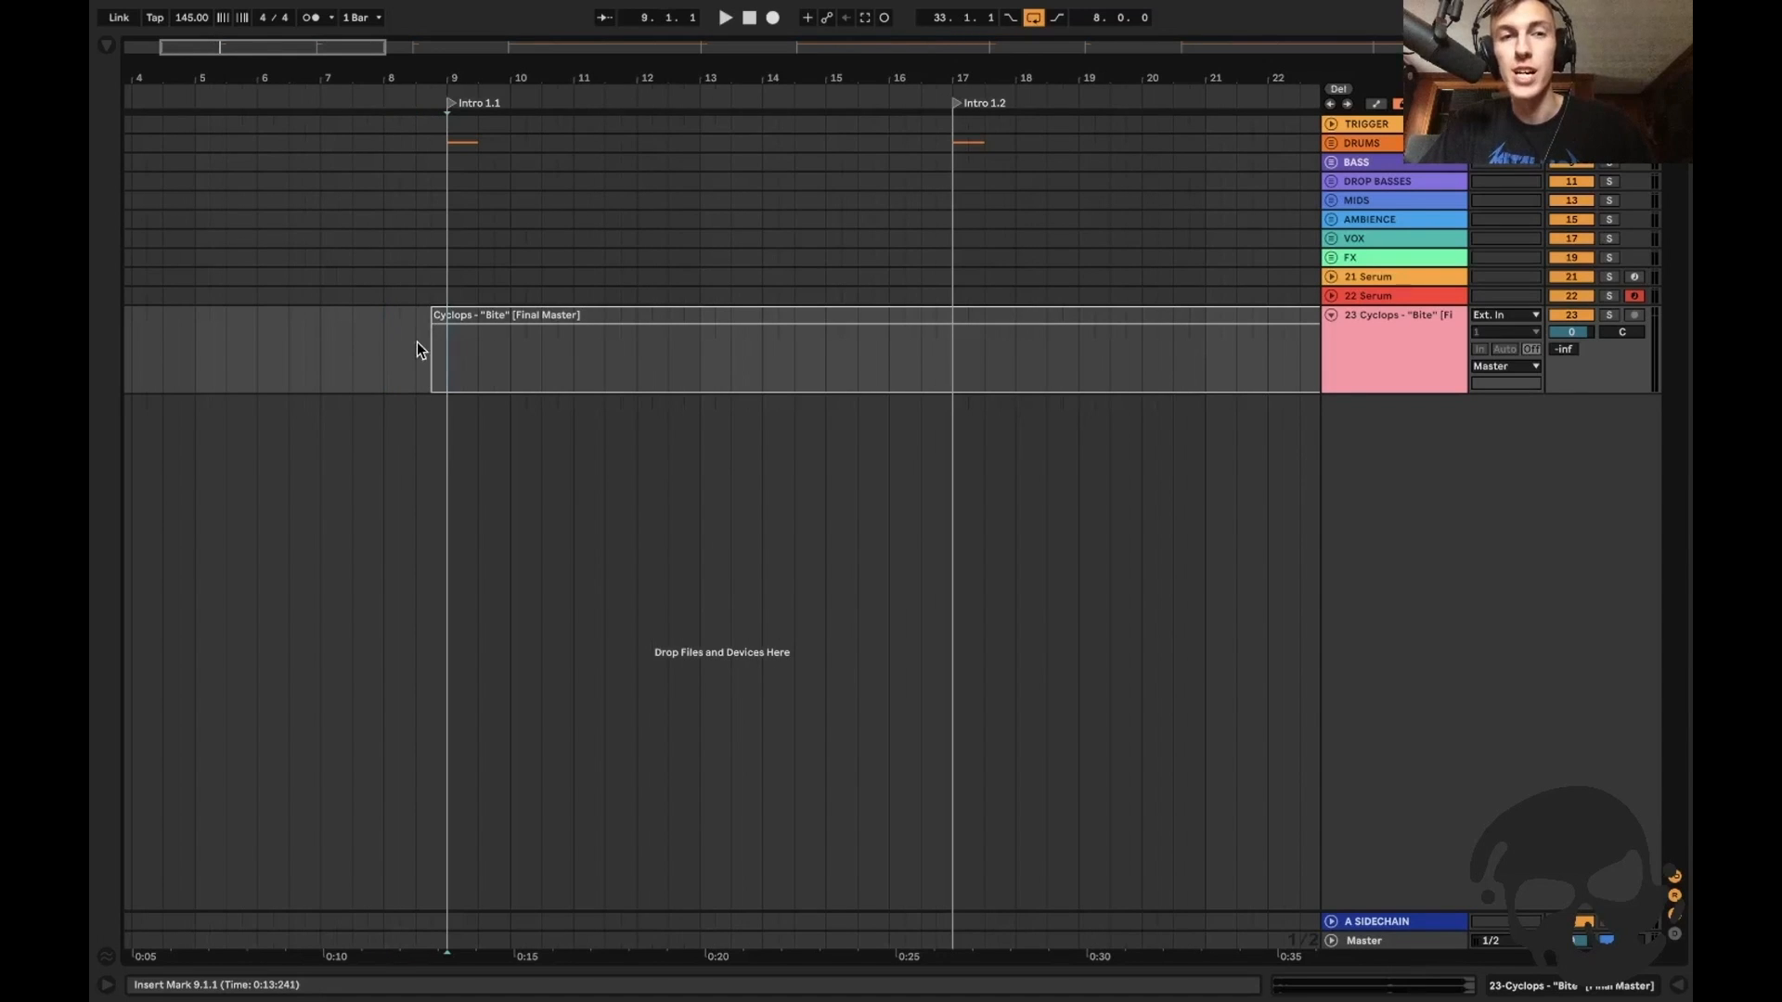
key(minus)
key(minus)
key(plus)
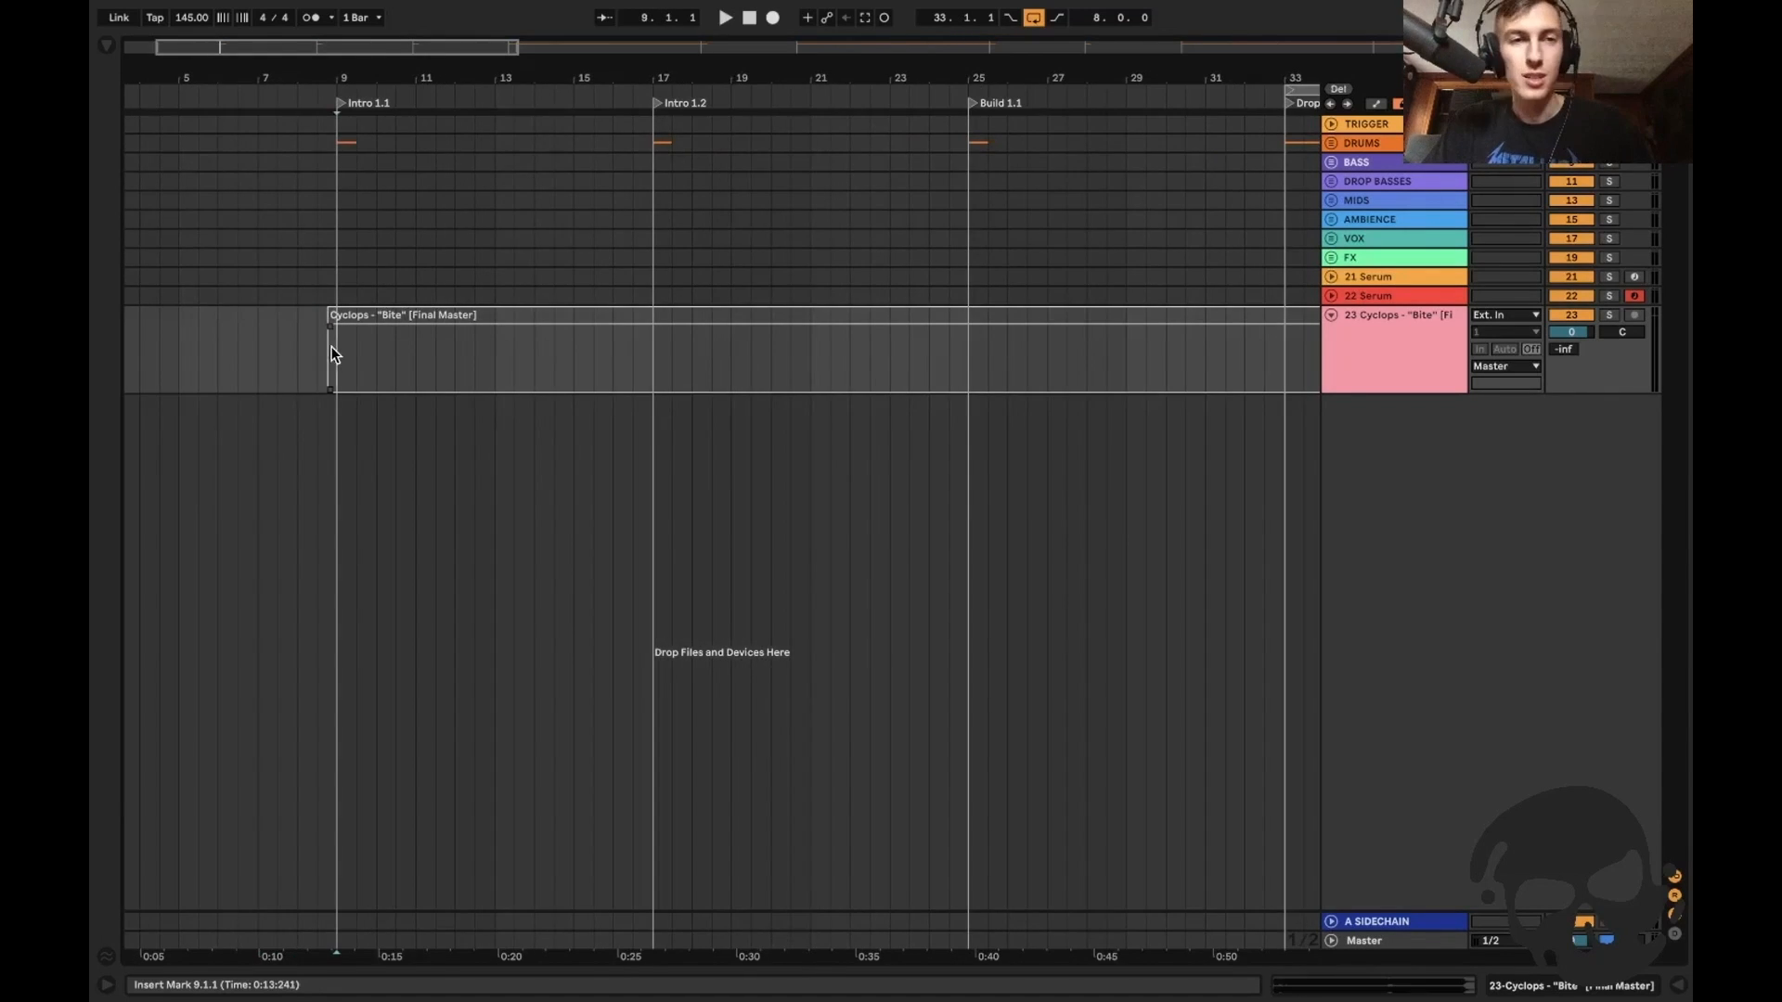
click(436, 360)
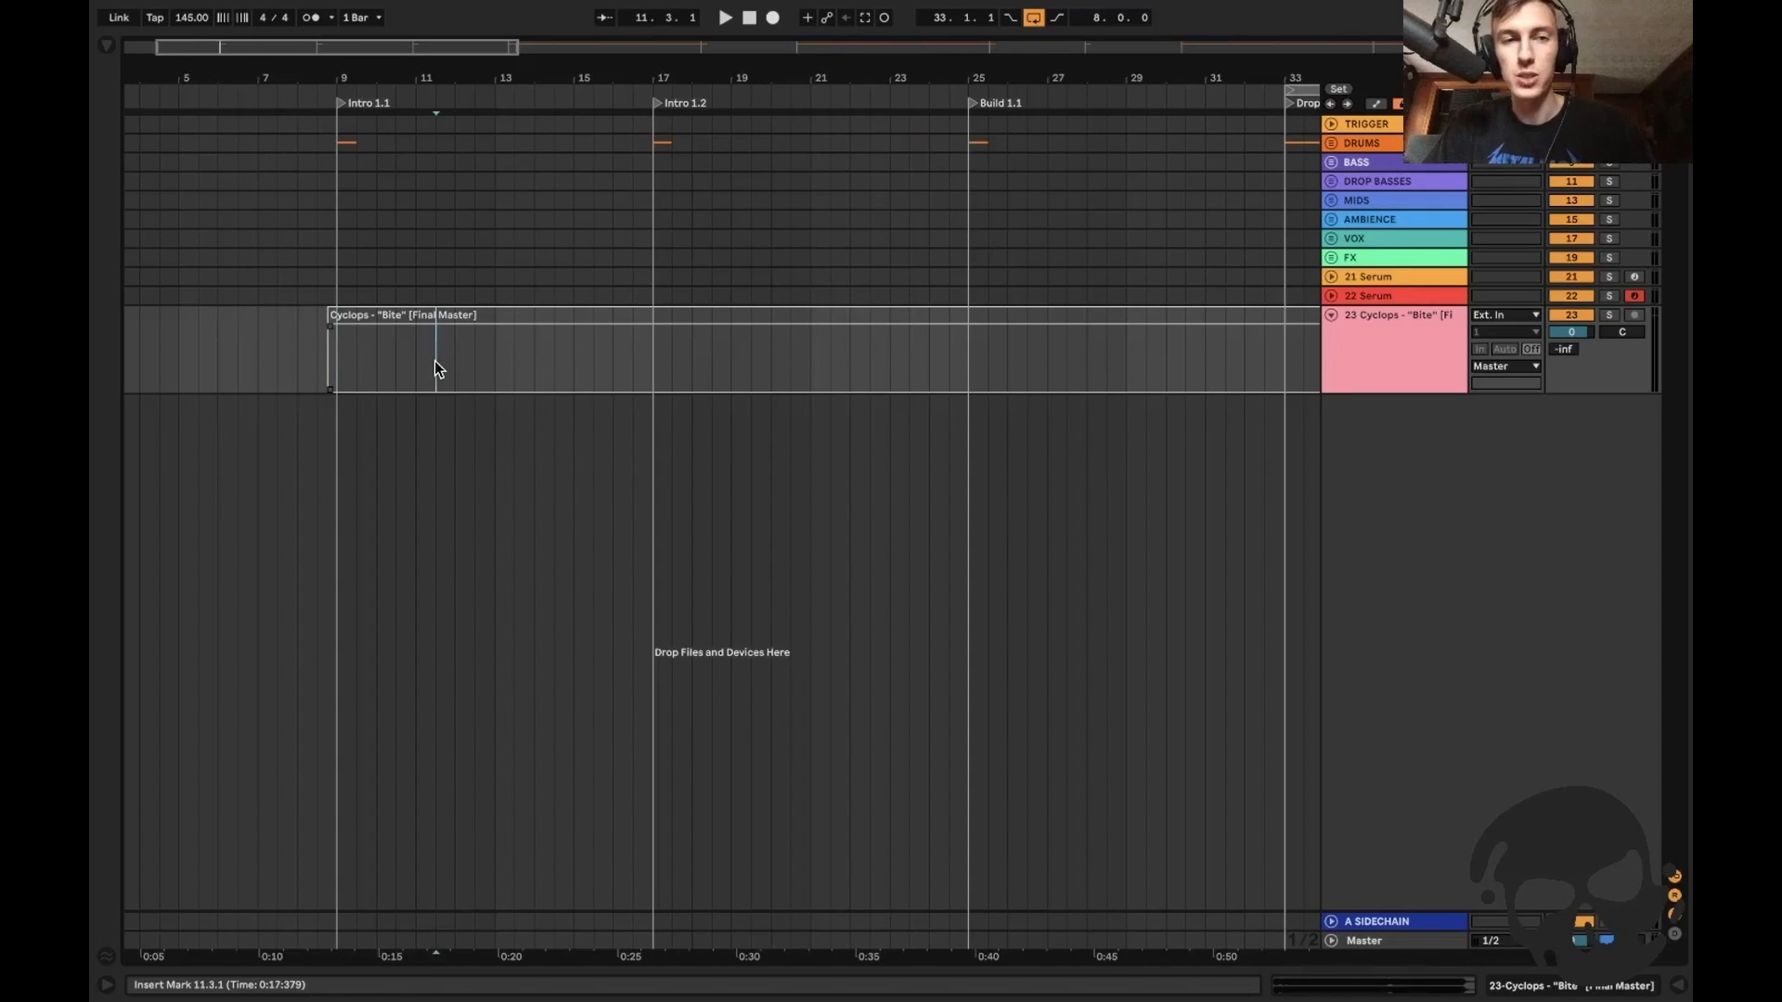
scroll(530, 358, right, 2)
click(530, 358)
key(minus)
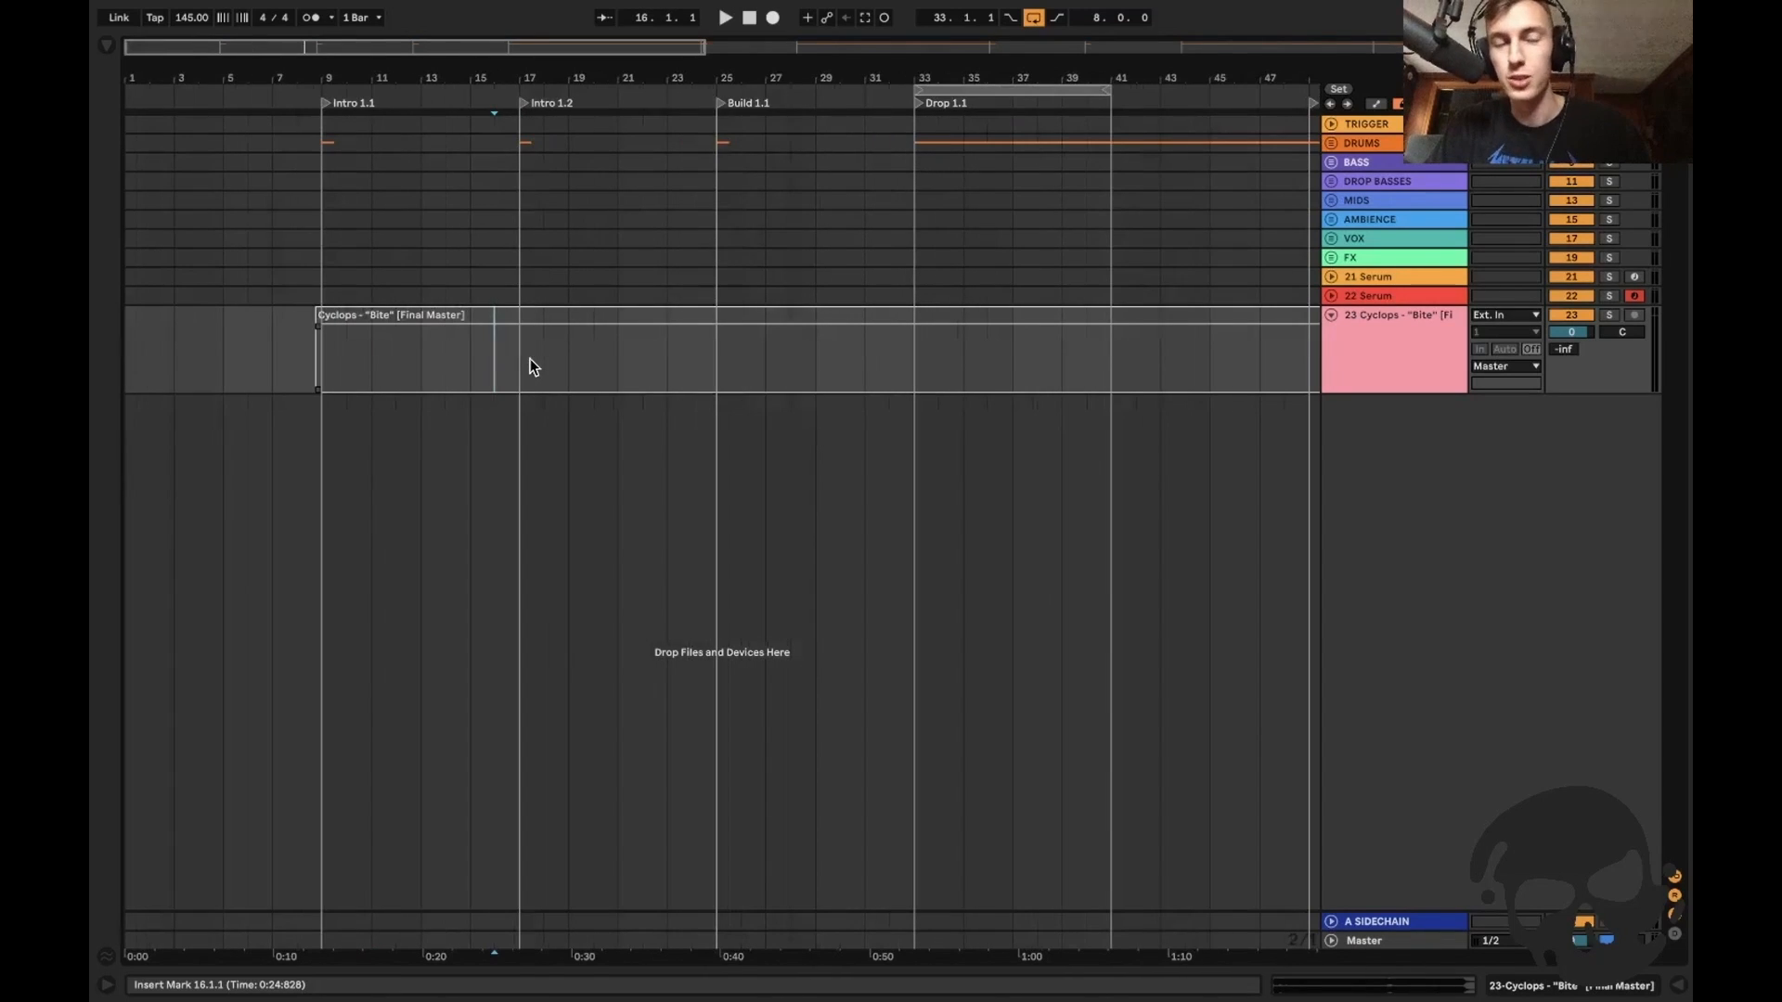
scroll(525, 358, right, 2)
click(570, 357)
key(minus)
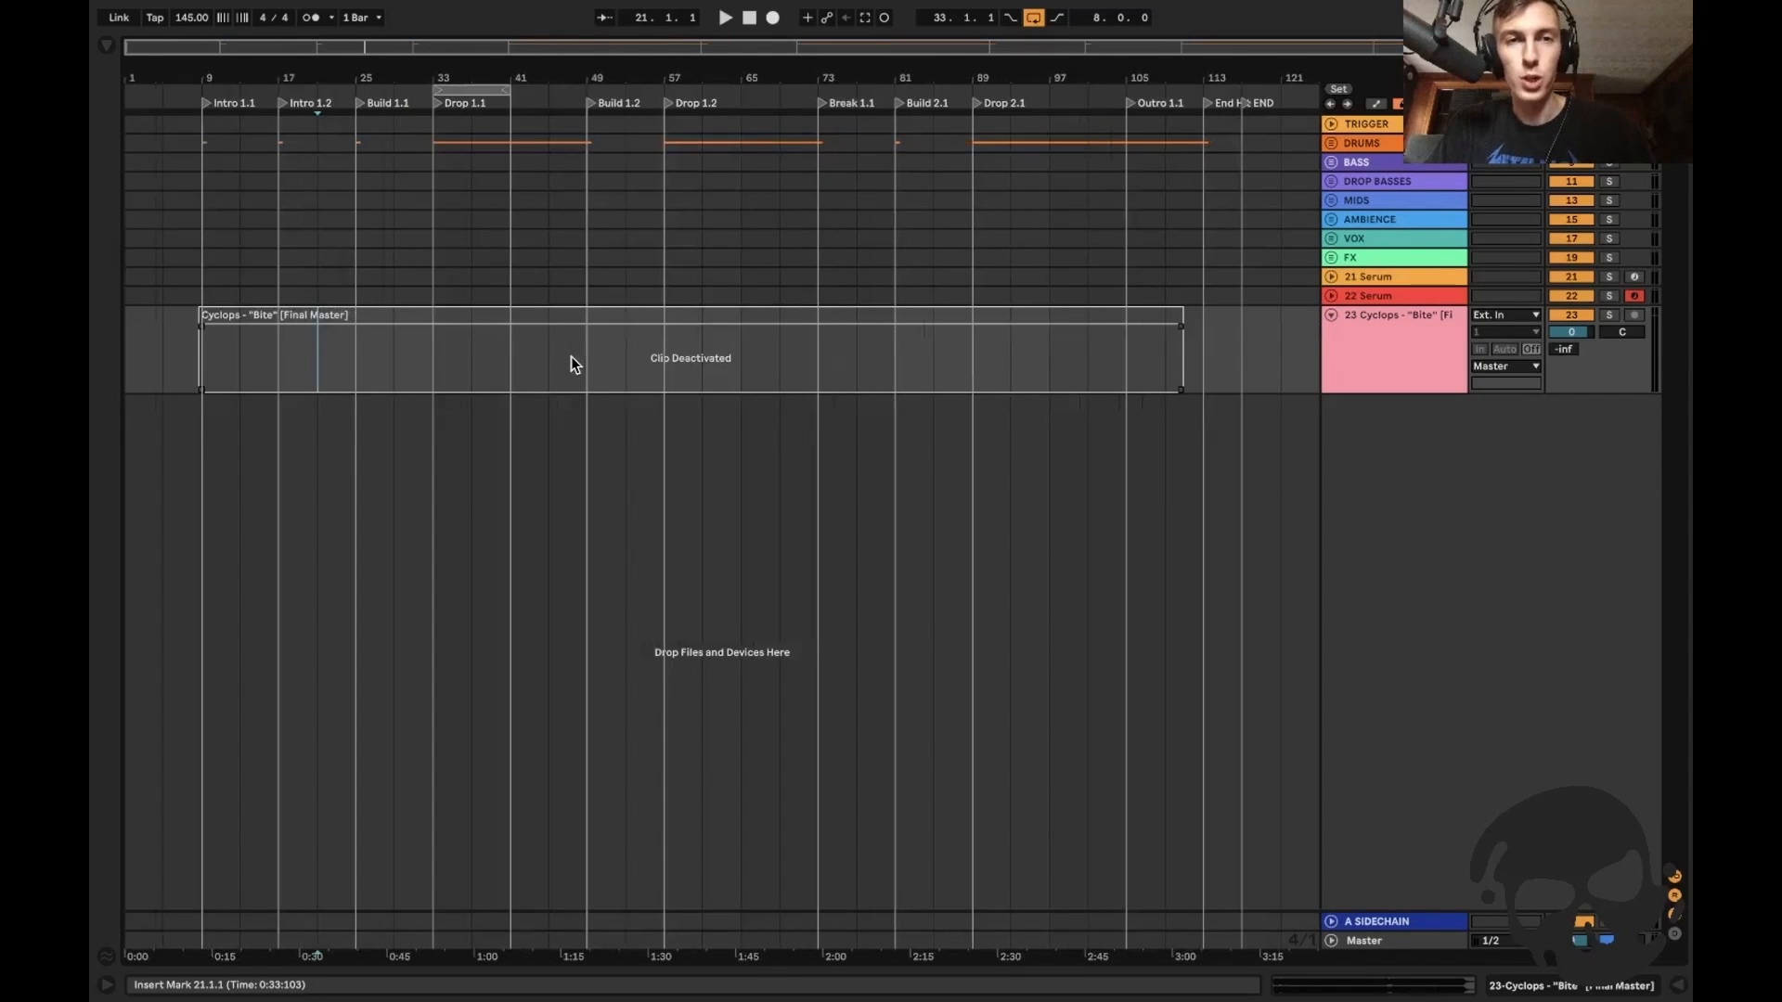
Set the insert marker at the Drop 1.1 locator and slightly narrow the track name column beside the arrangement.
click(432, 345)
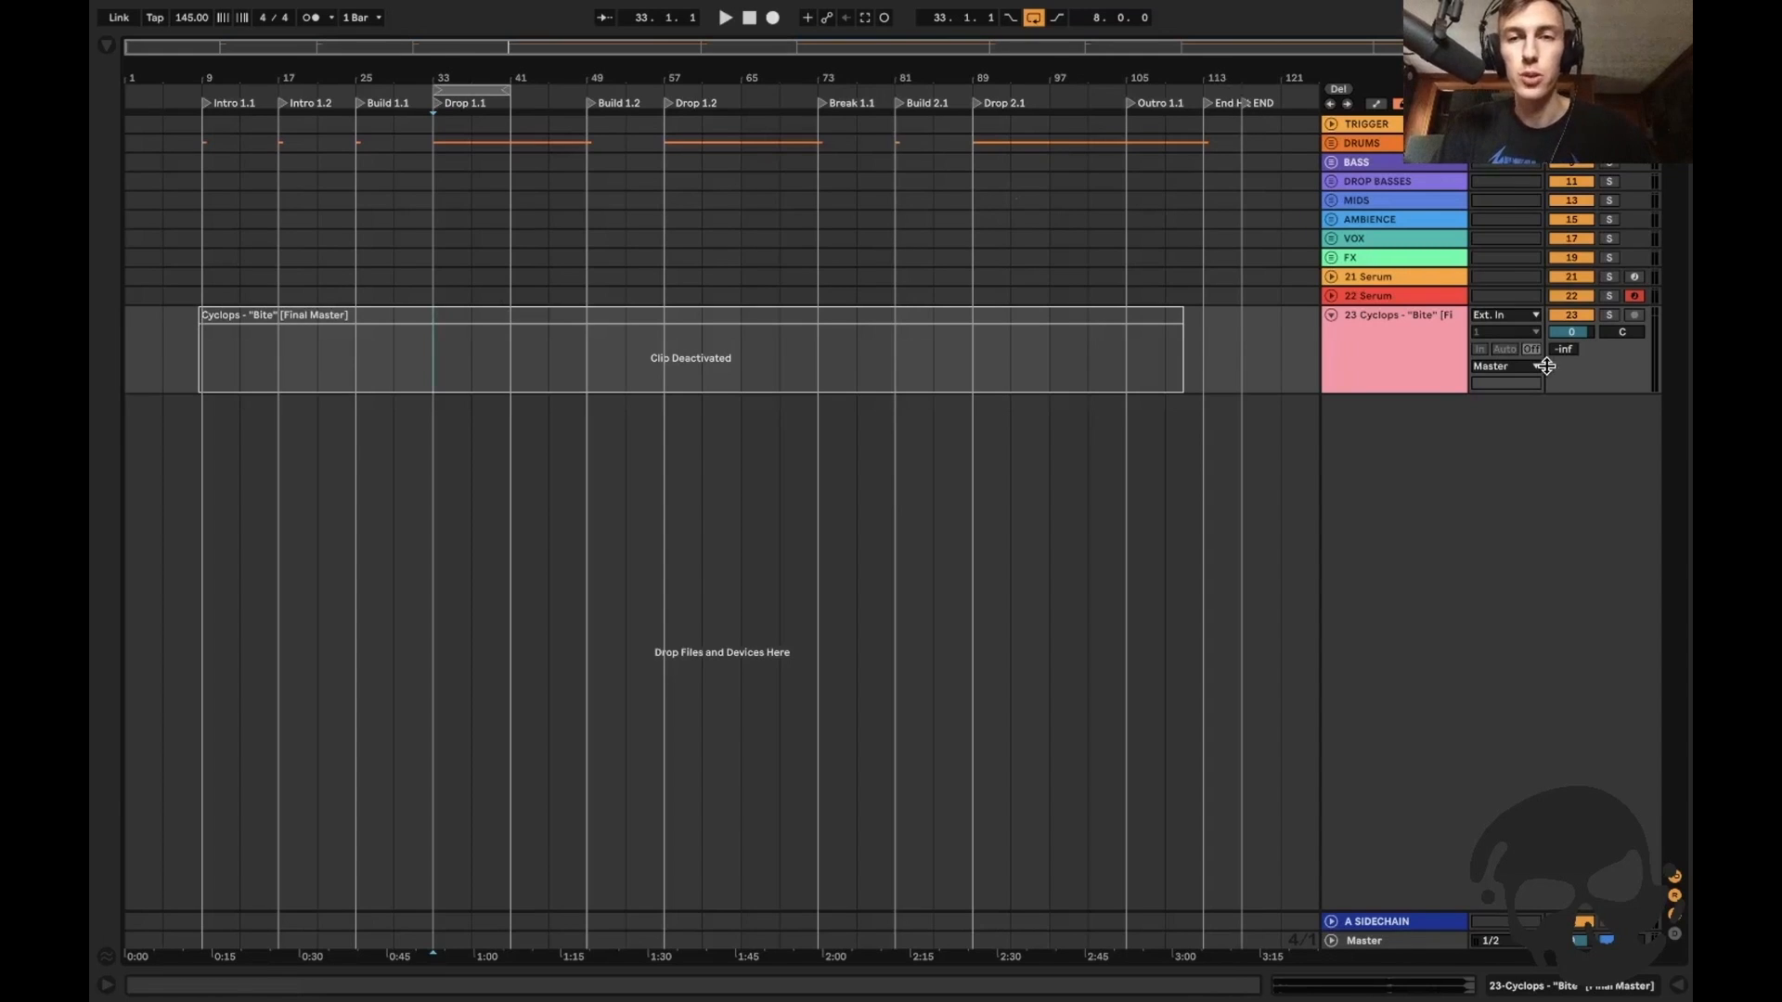
click(1408, 370)
mouse_move(1324, 344)
mouse_down()
mouse_move(1280, 345)
mouse_move(1328, 344)
mouse_up()
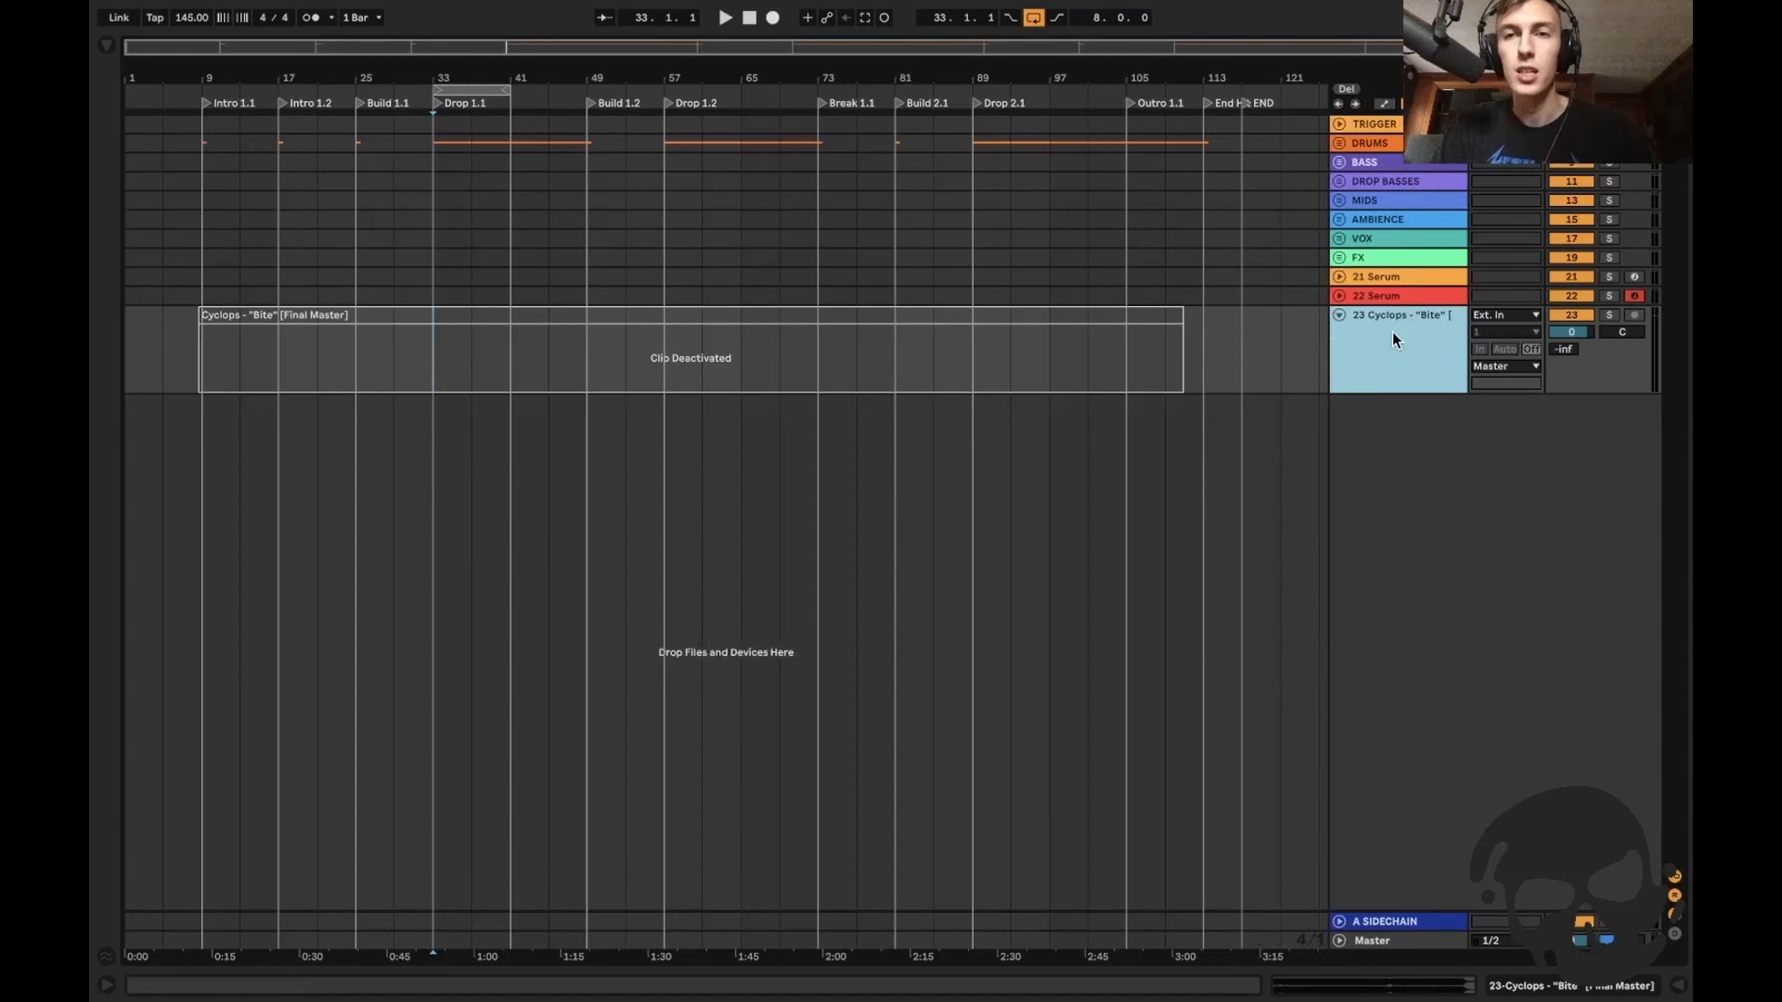
Examine the arrangement sections on the TRIGGER and DRUMS tracks, from the intro at bars 9 to 25 through Drop 2.1 to bar 113.
mouse_move(208, 137)
mouse_down()
mouse_move(548, 163)
mouse_move(976, 144)
mouse_up()
click(223, 127)
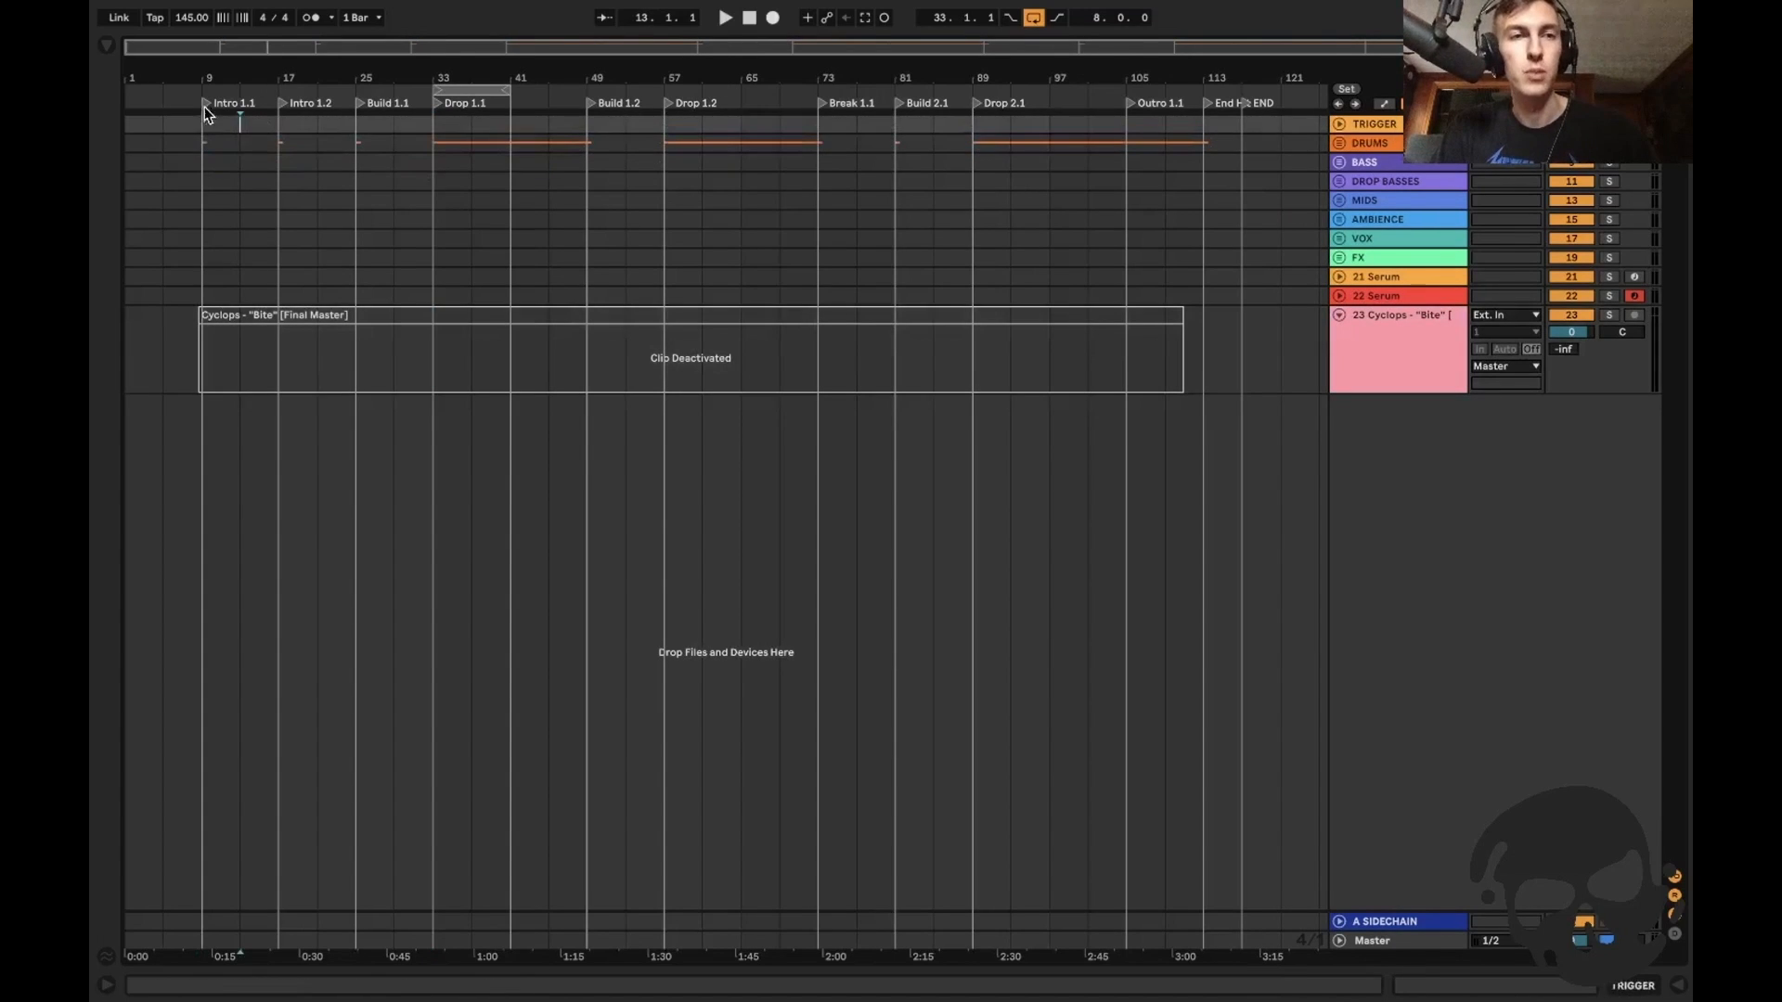
click(202, 127)
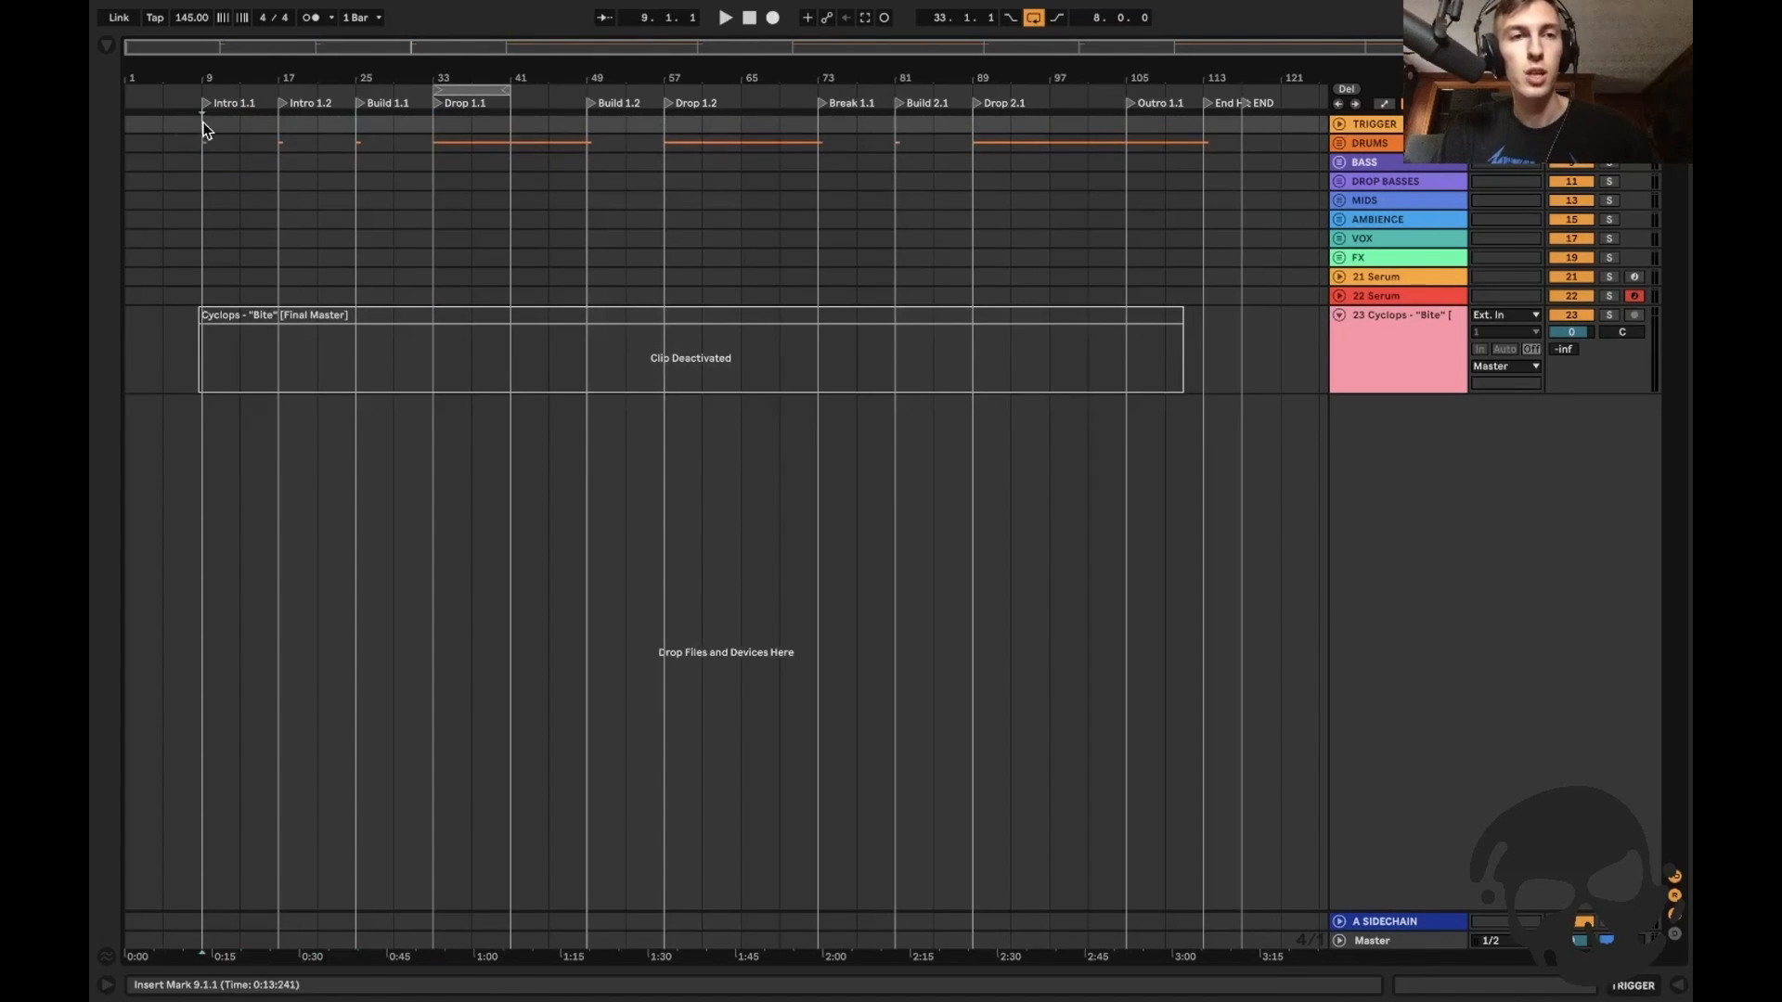
shift+click(325, 128)
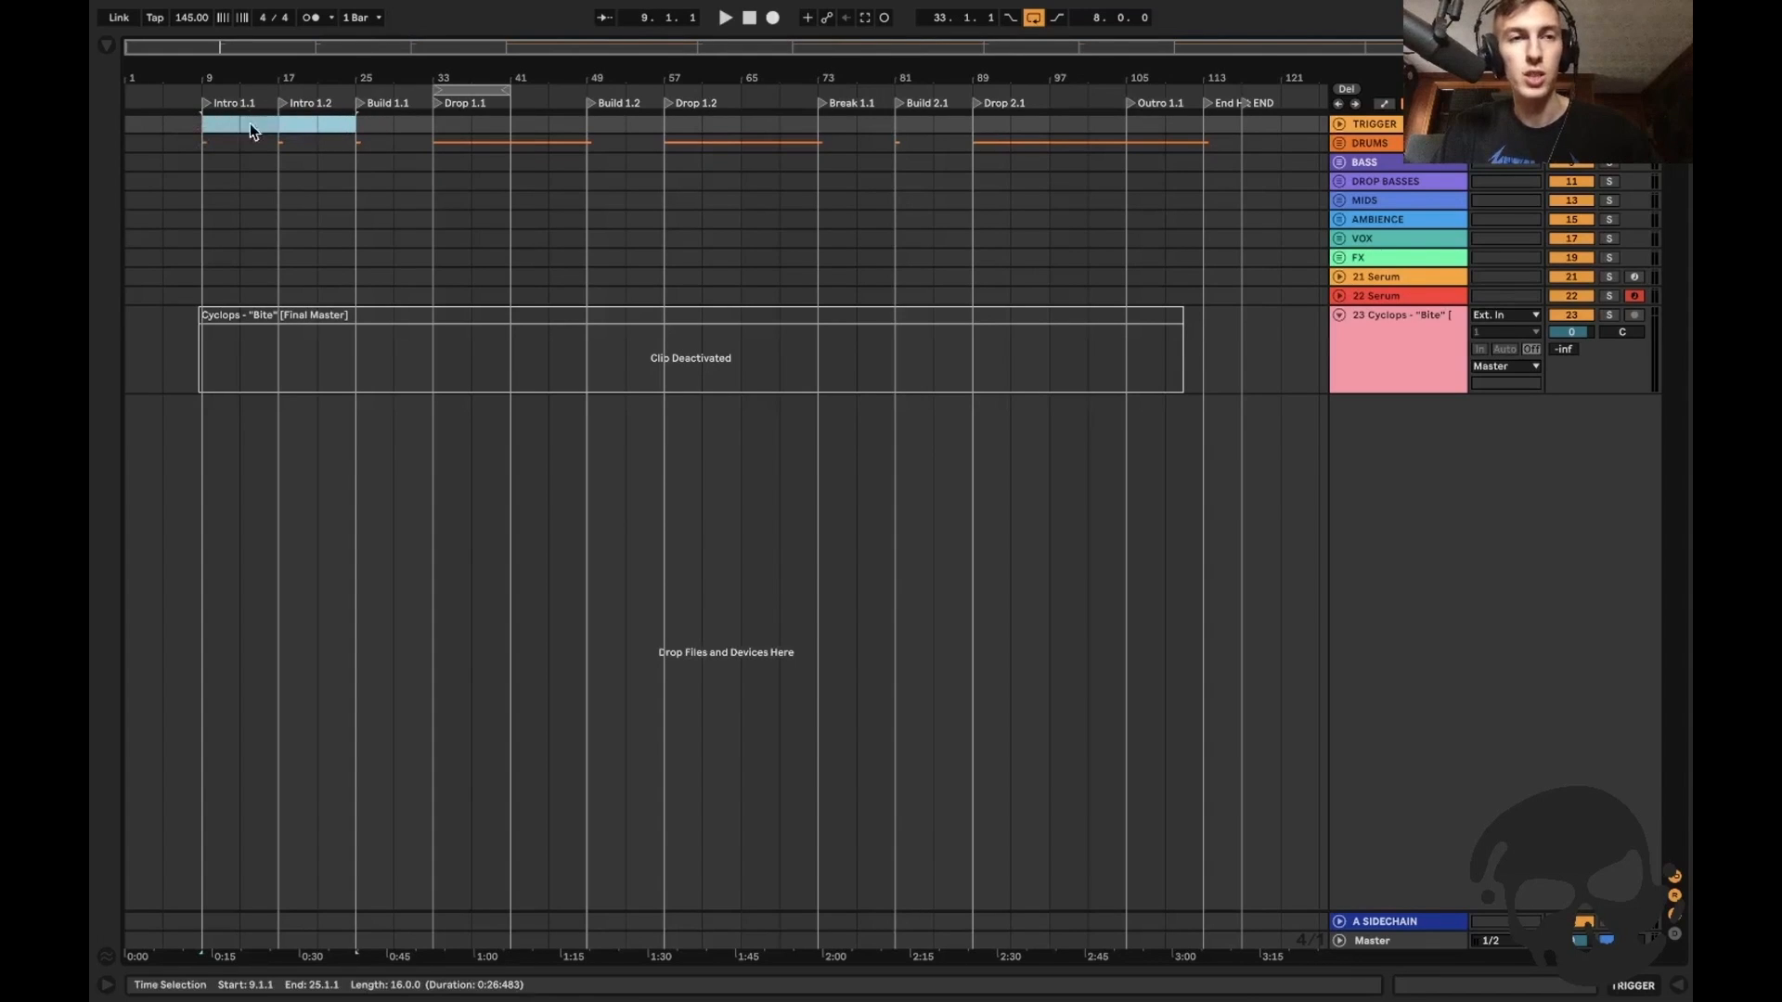
click(297, 135)
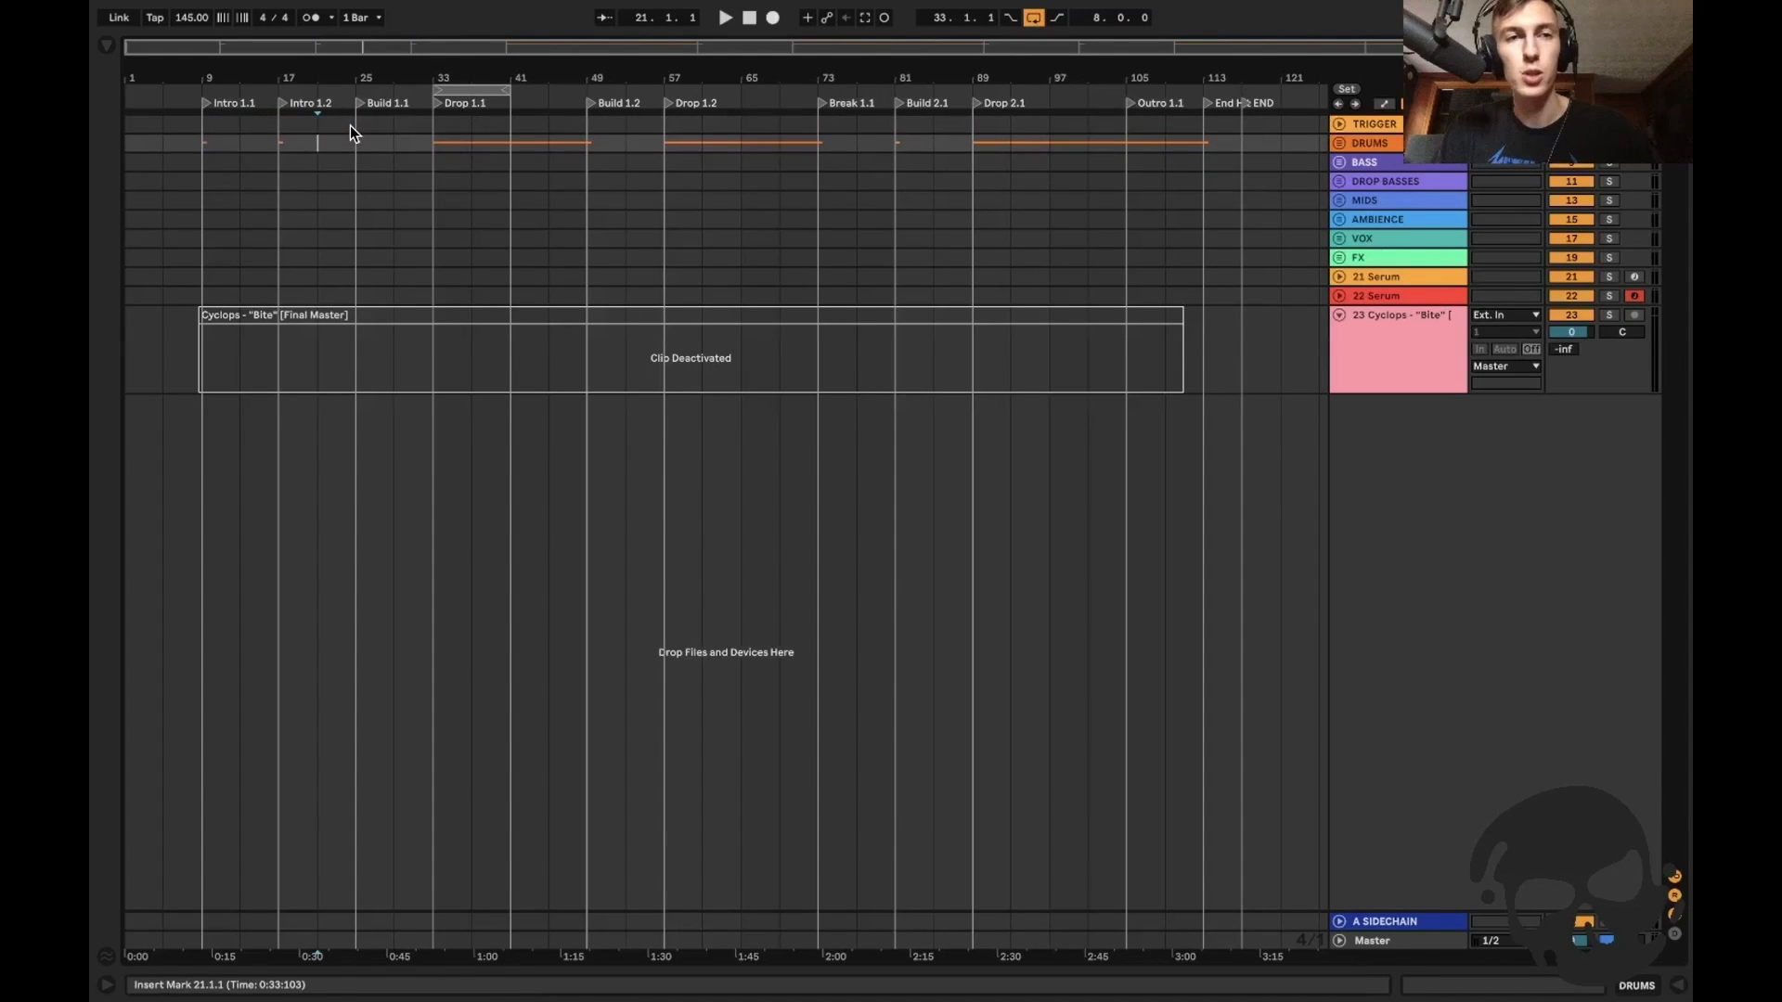
drag(366, 125, 1161, 132)
click(934, 123)
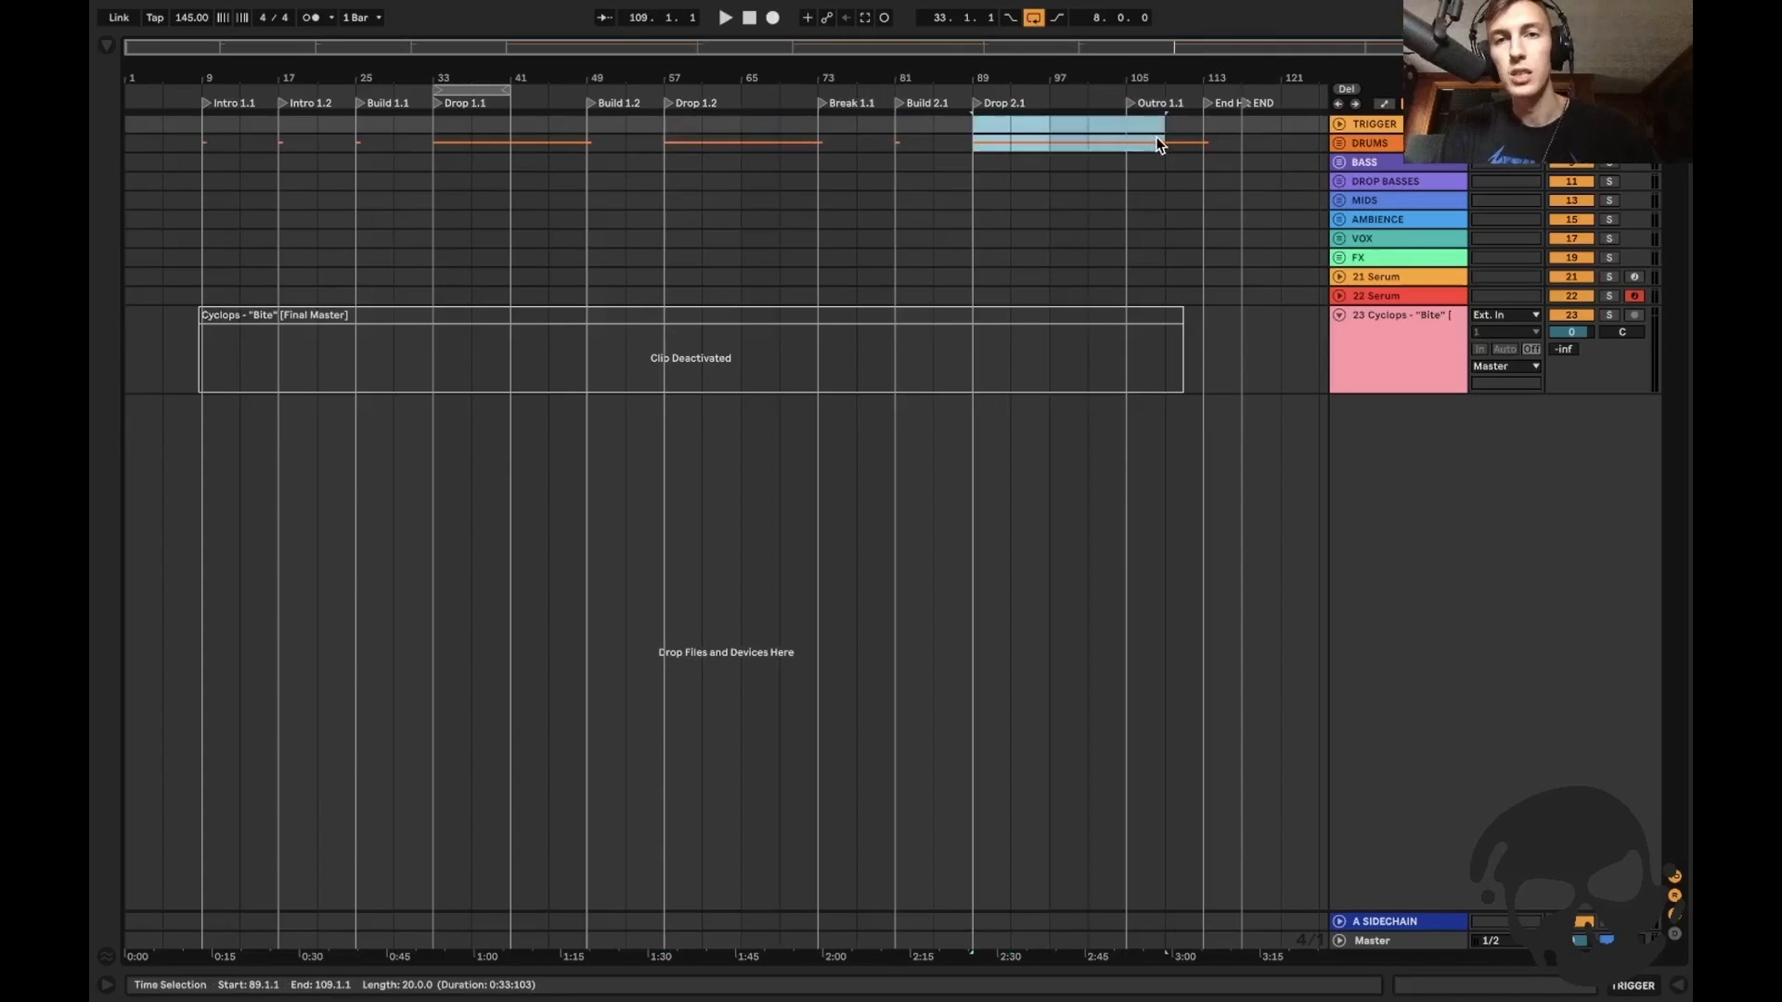
click(1202, 139)
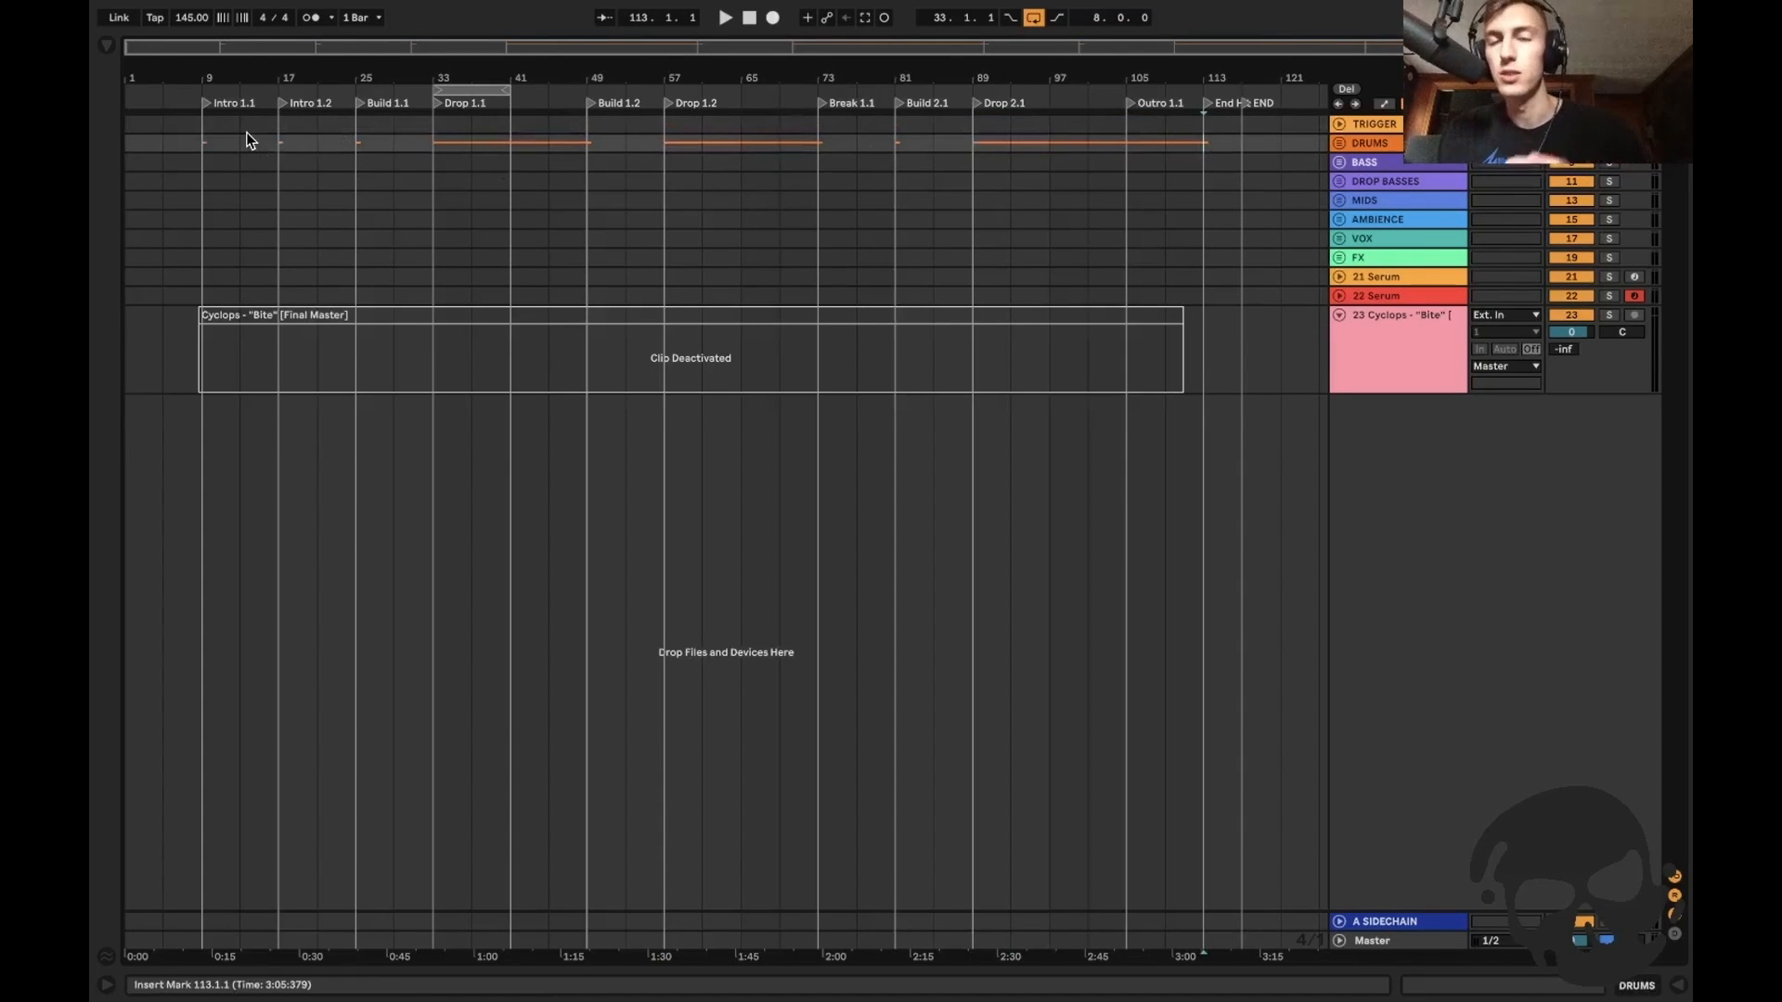
Activate the Cyclops - "Bite" [Final Master] reference clip and inspect its waveform around the Intro 1.1 locator.
click(209, 126)
scroll(203, 126, up, 3)
scroll(203, 127, down, 2)
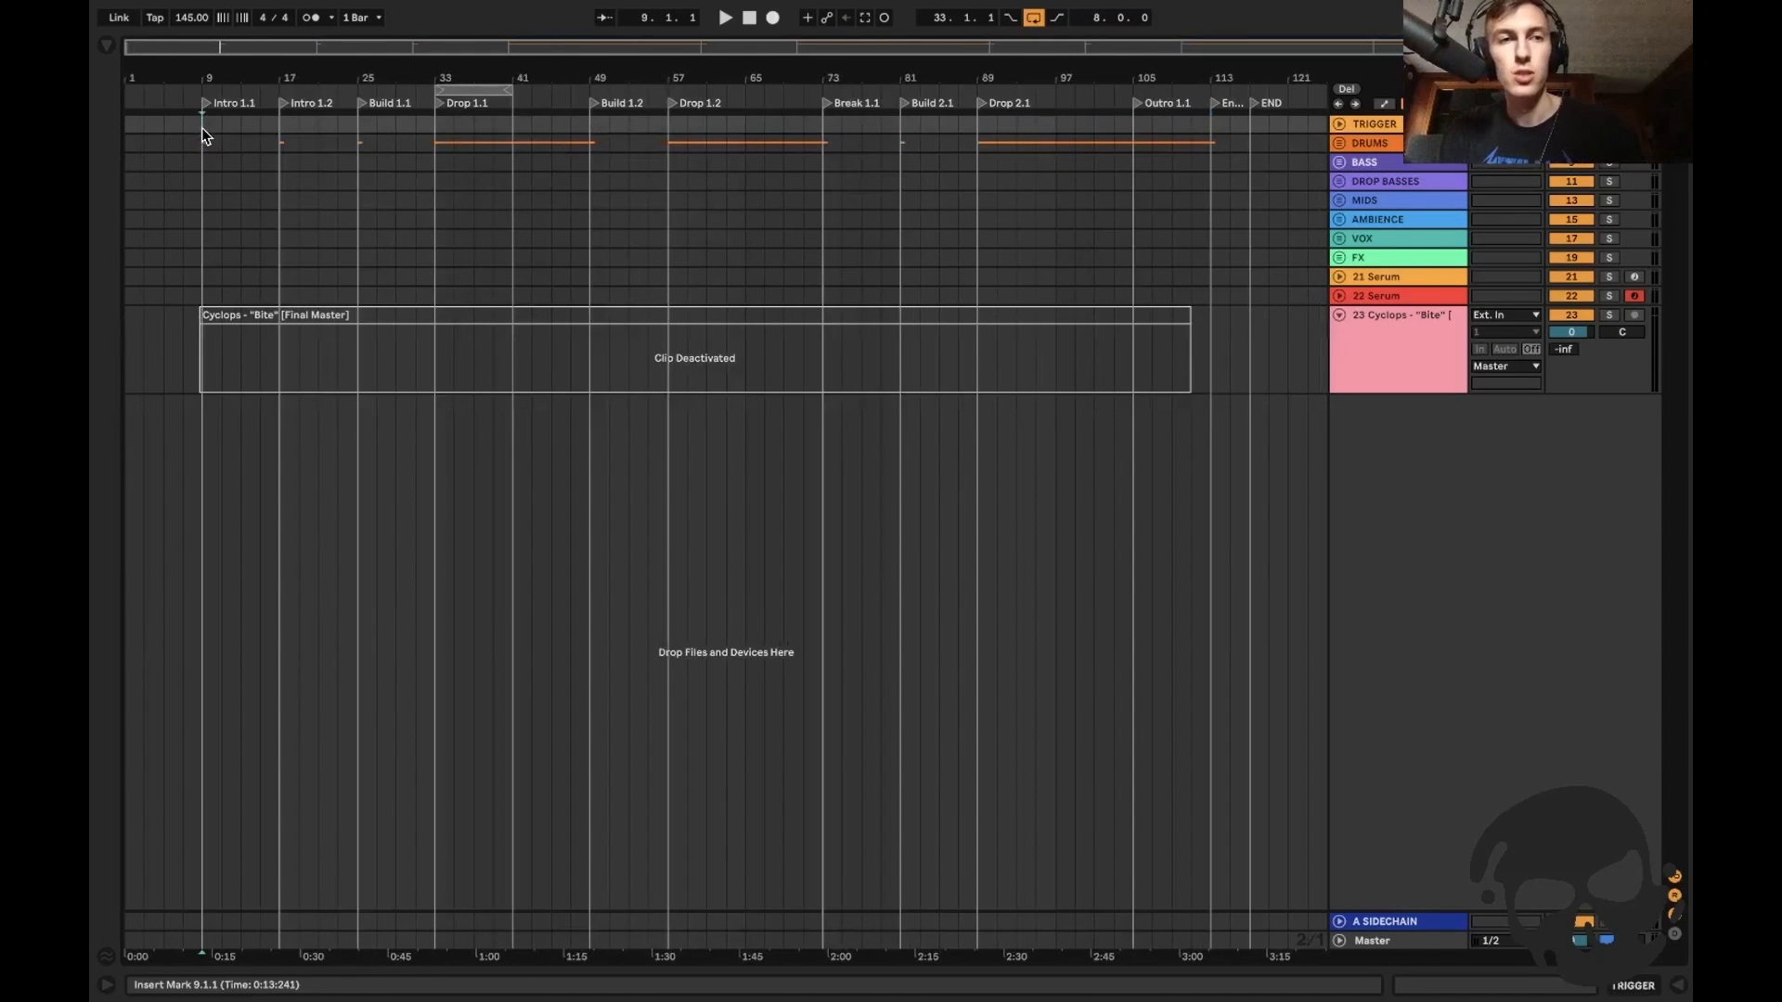
click(354, 314)
key(0)
click(215, 355)
scroll(202, 364, up, 2)
scroll(203, 364, down, 3)
scroll(203, 363, up, 3)
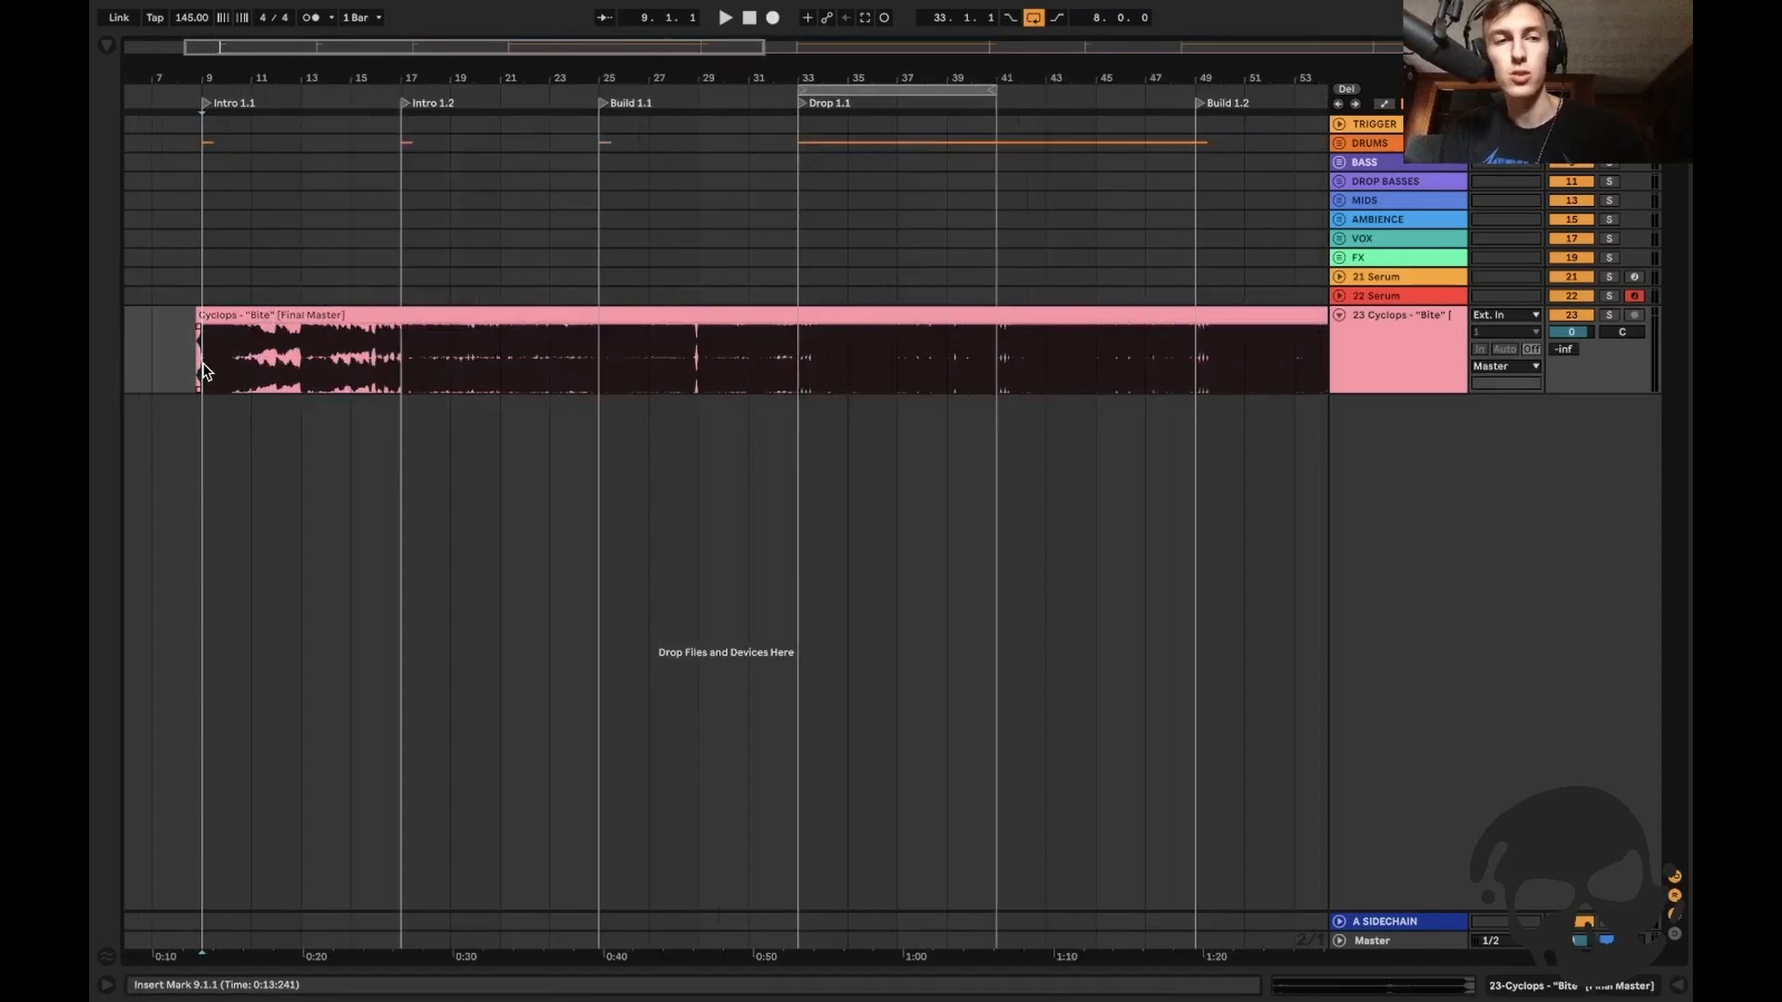
Play the reference clip over the bars leading into Build 1.1.
click(323, 357)
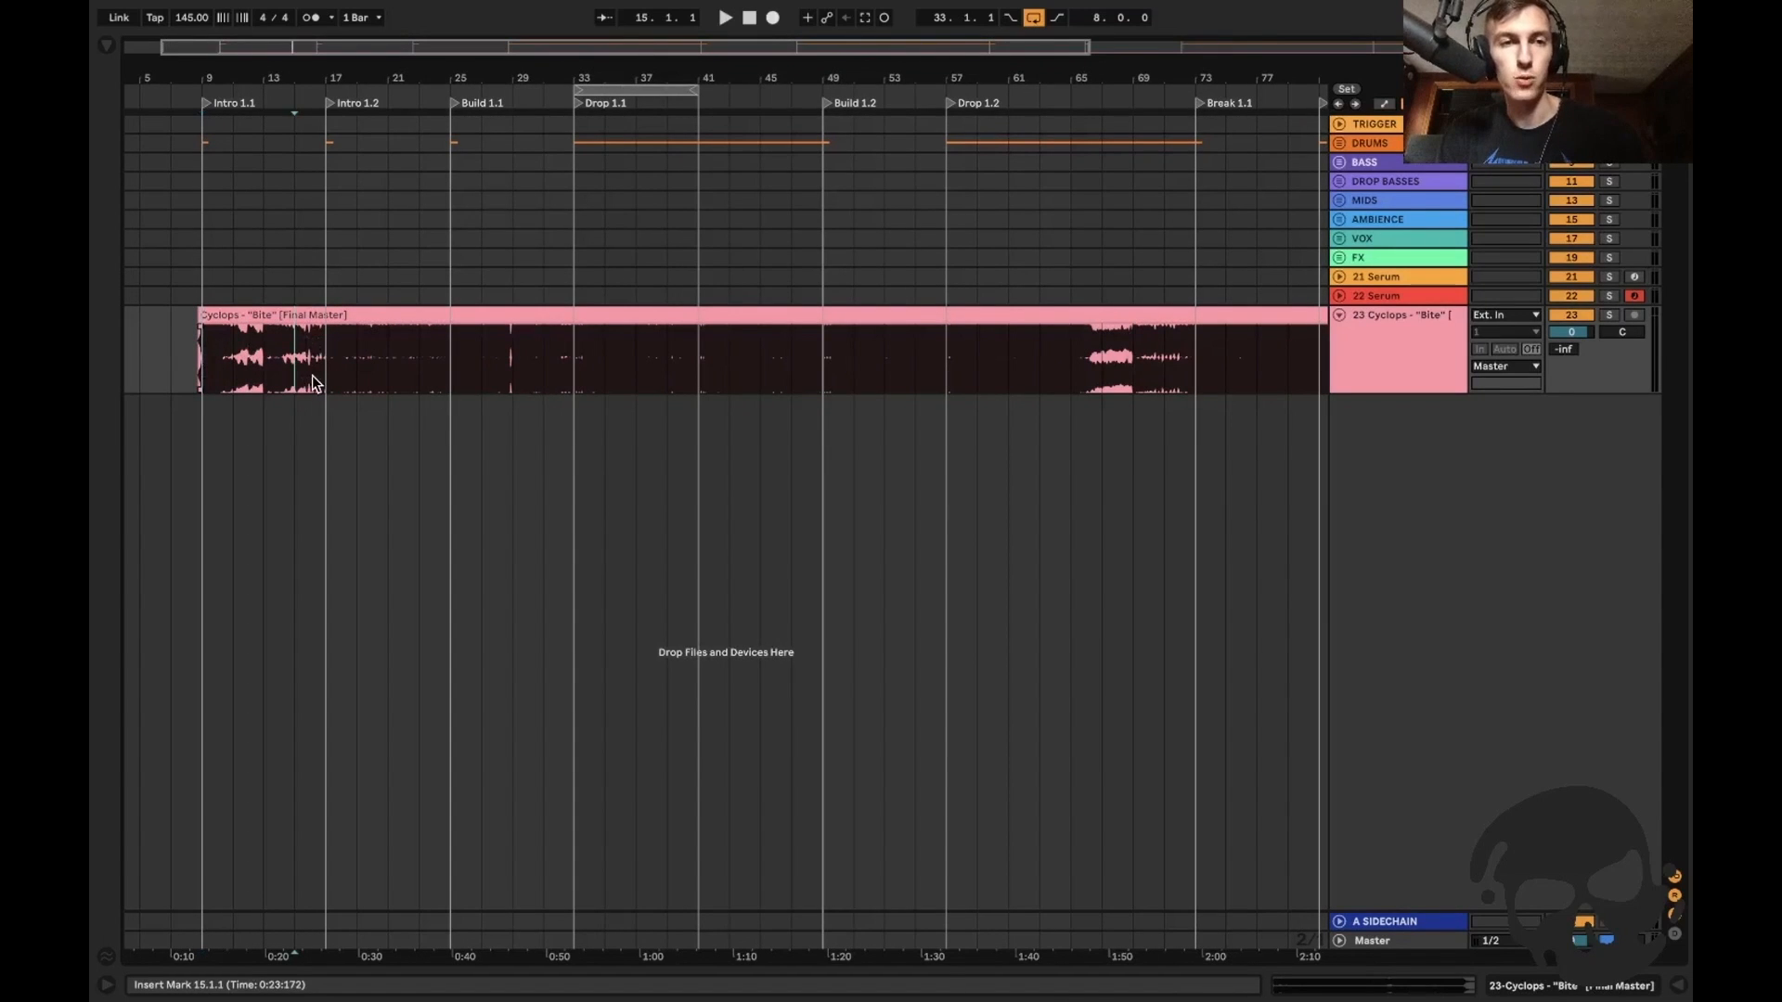
click(418, 366)
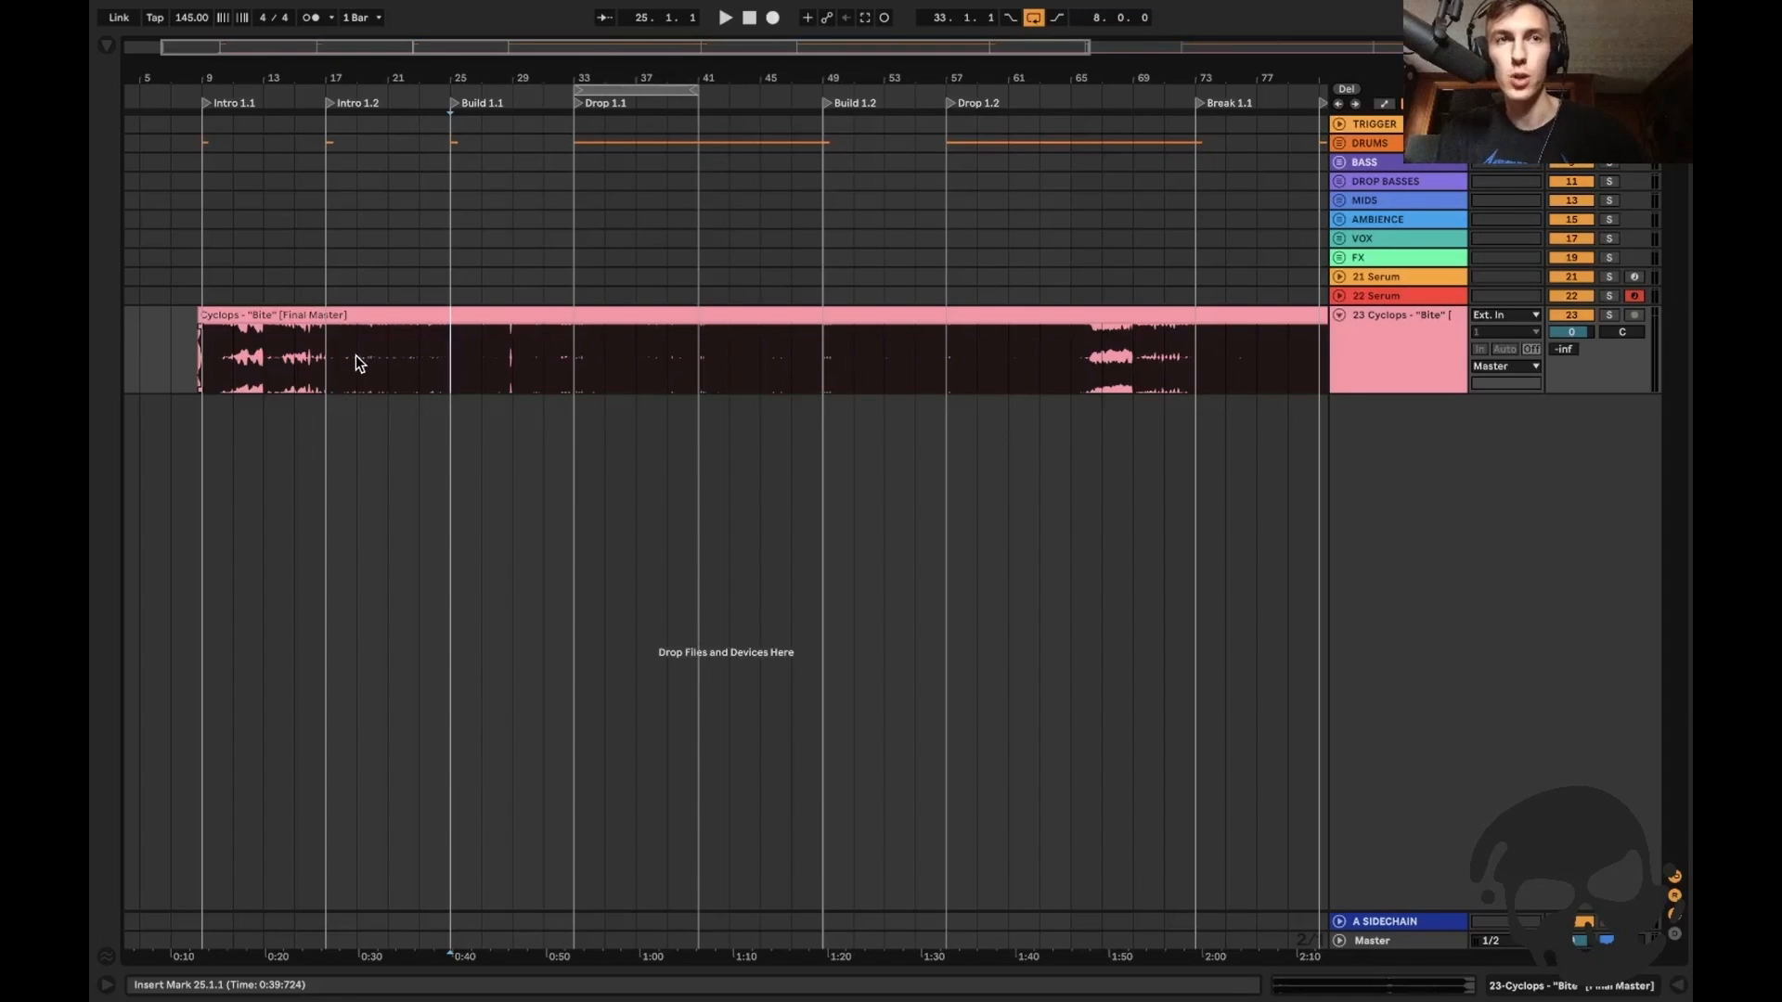
click(421, 358)
key(plus)
key(plus)
key(plus)
key(plus)
key(space)
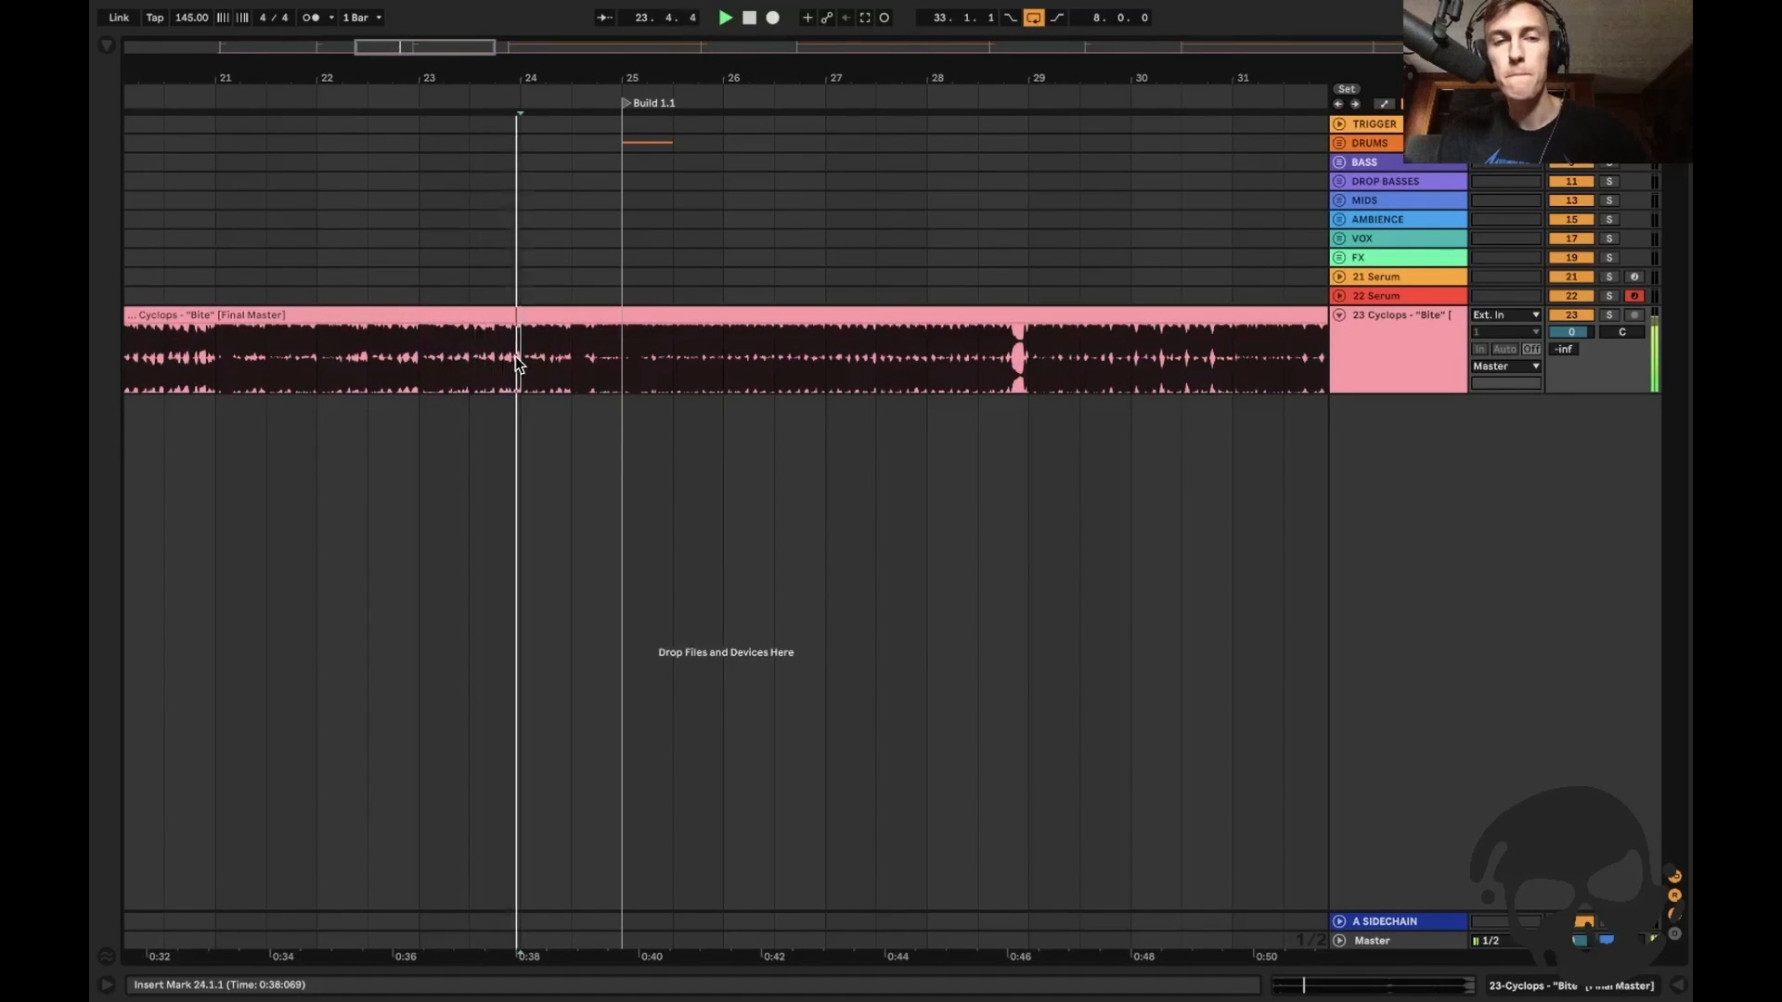
click(564, 349)
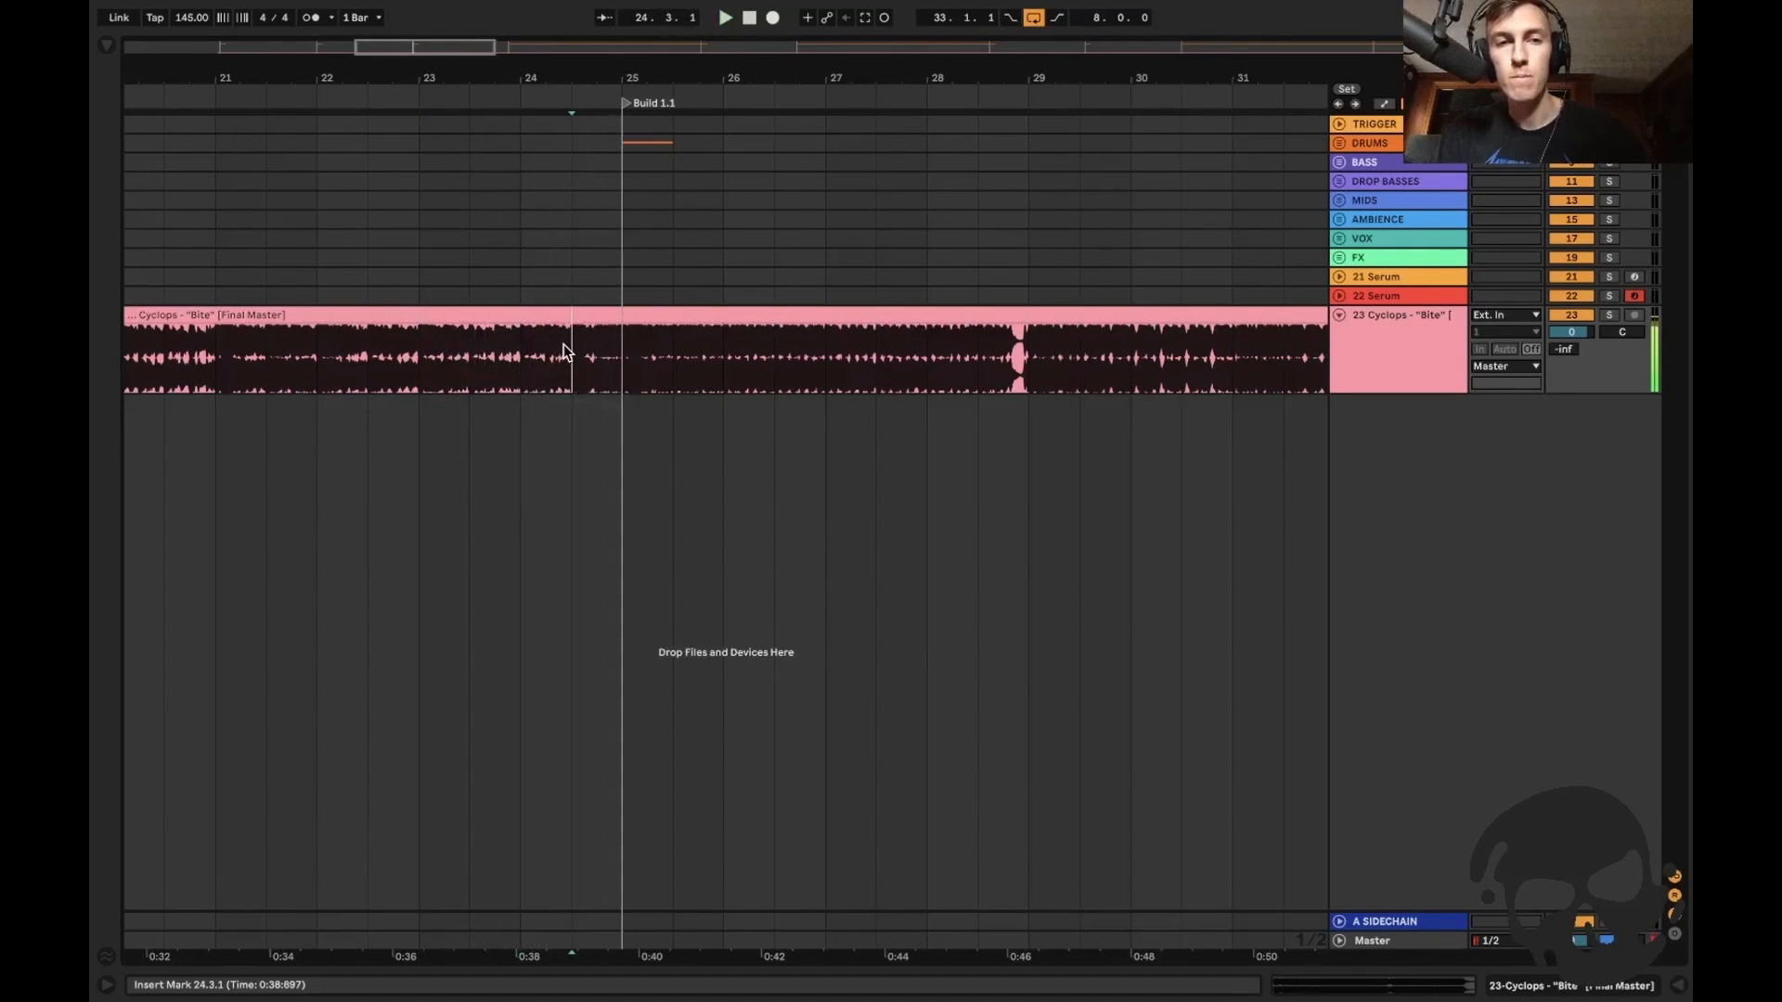
Highlight the half bar before Build 1.1, from 24.3.1 to 25.1.1, in the reference clip and examine how the following sections line up.
drag(582, 343, 606, 341)
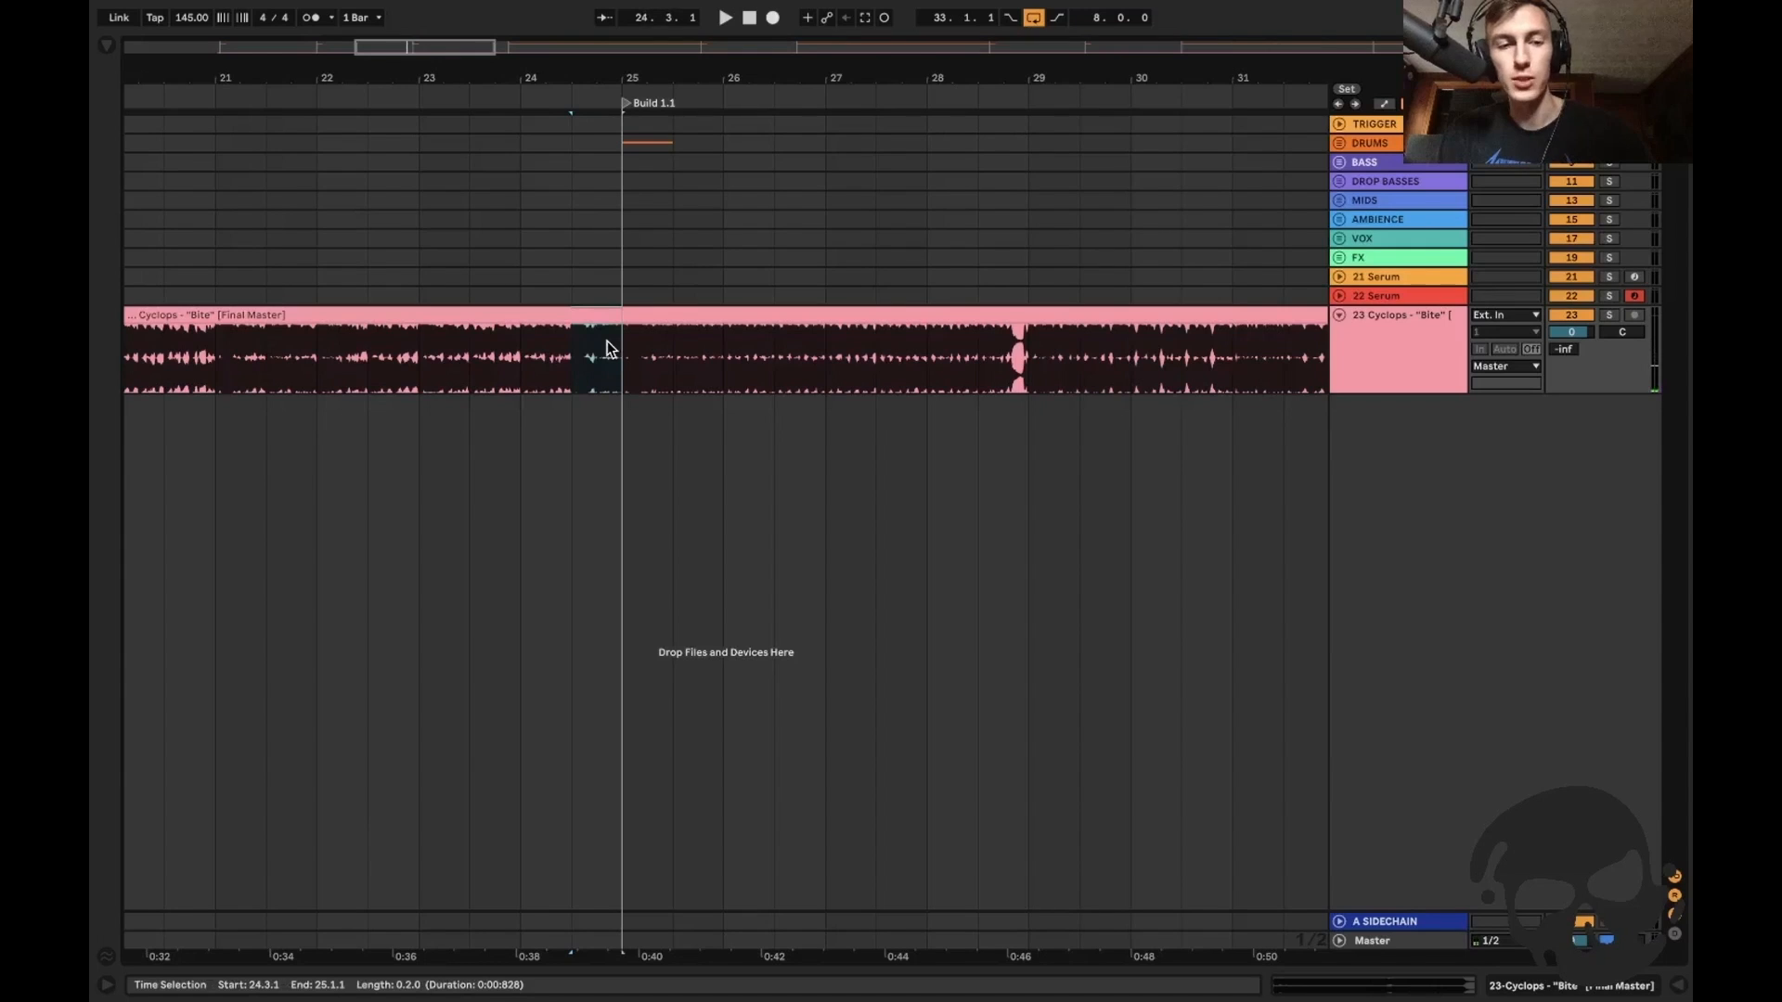
click(593, 334)
key(minus)
click(622, 347)
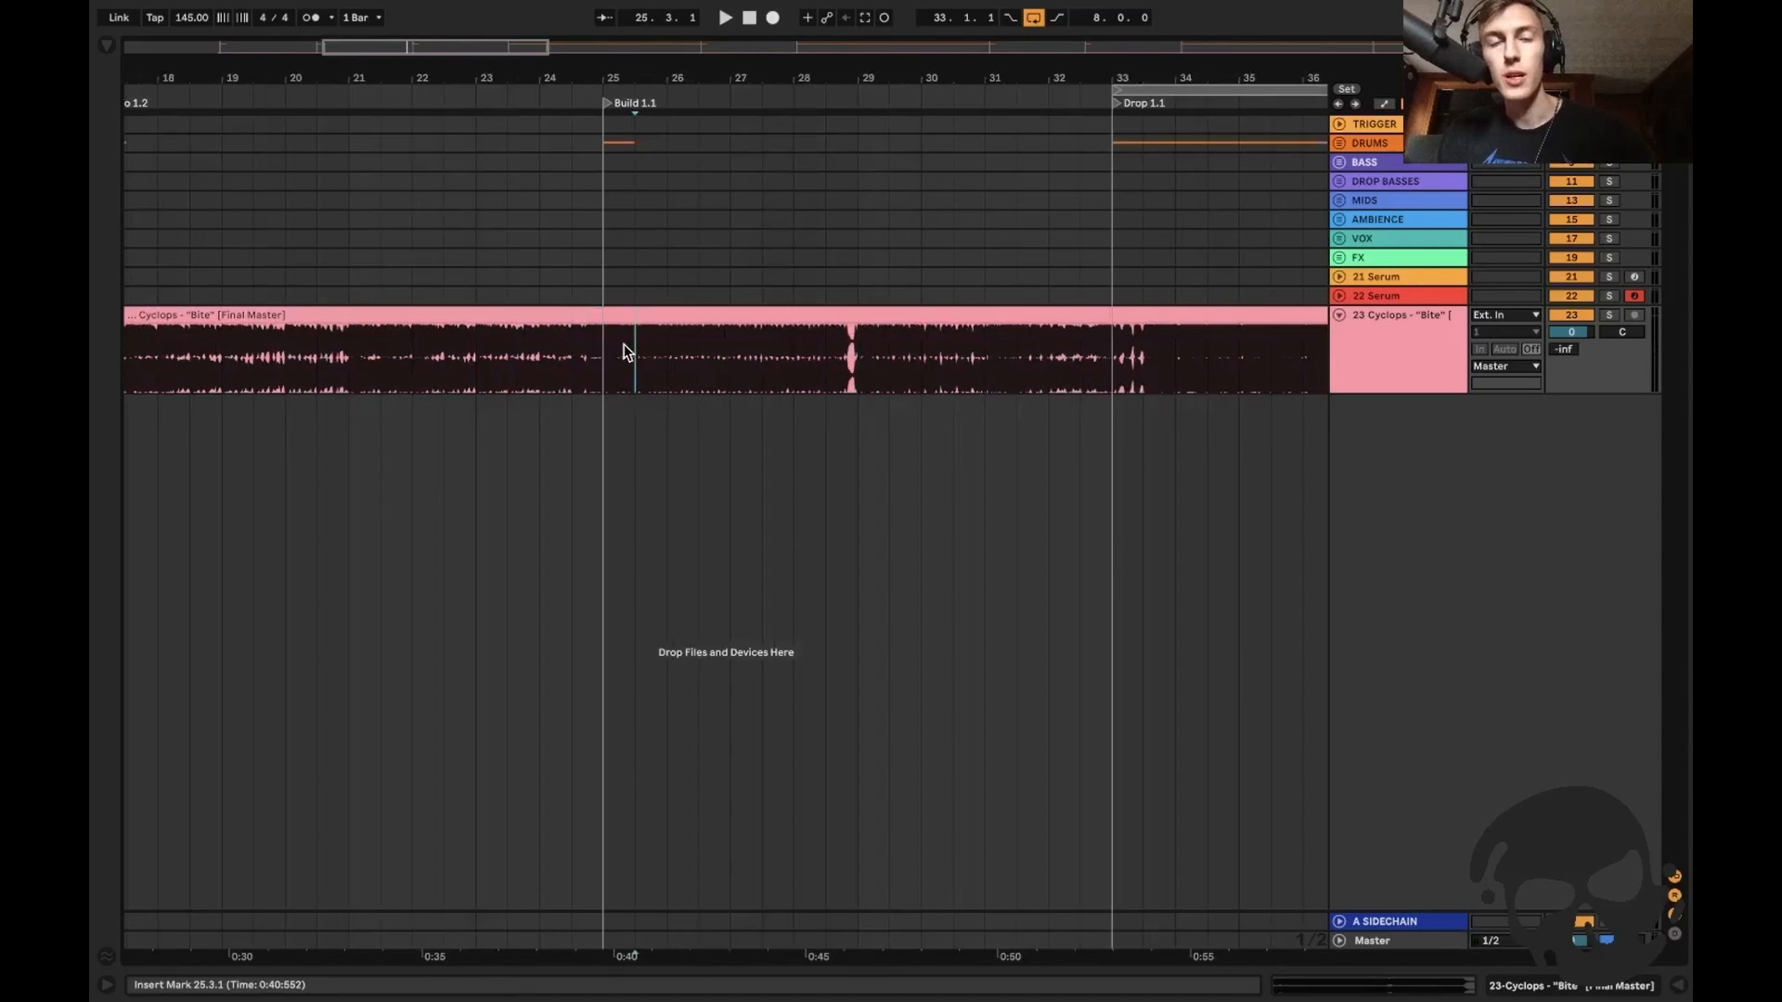
key(minus)
click(603, 343)
scroll(777, 382, right, 4)
click(768, 371)
scroll(769, 370, right, 2)
click(768, 359)
key(minus)
key(minus)
click(321, 343)
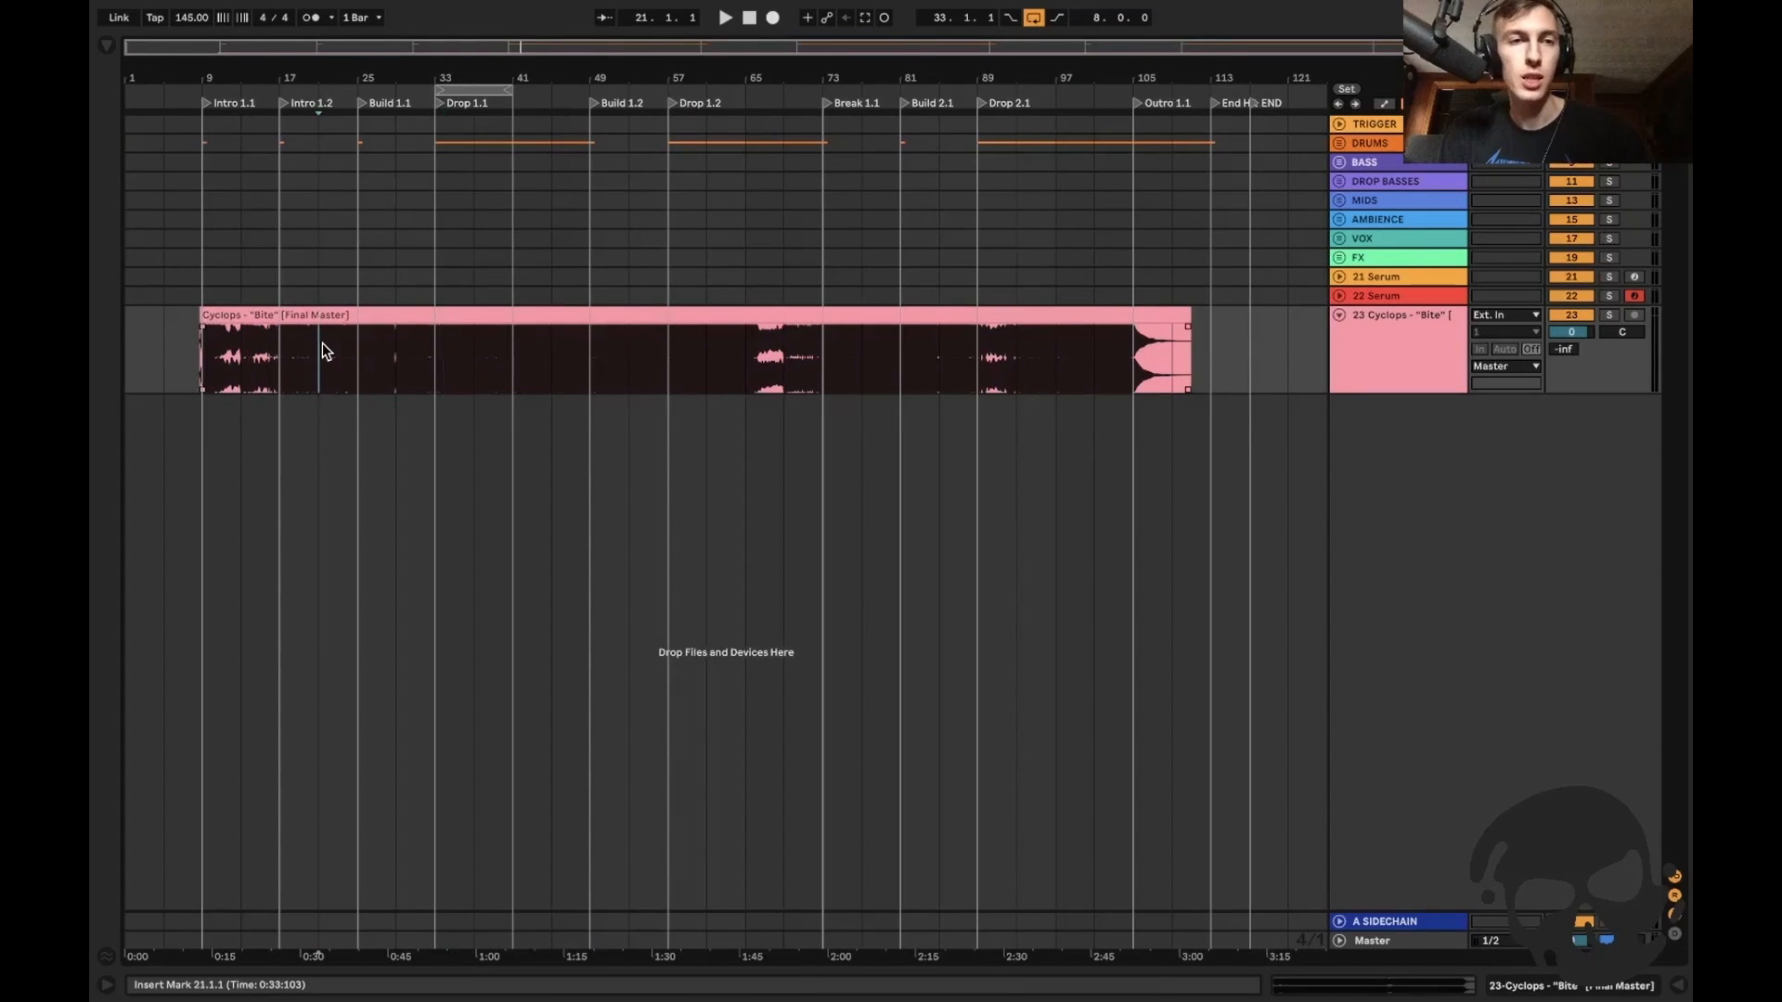
Highlight bars 49 to 53 at the Build 1.2 locator on the BASS track.
key(plus)
key(plus)
key(minus)
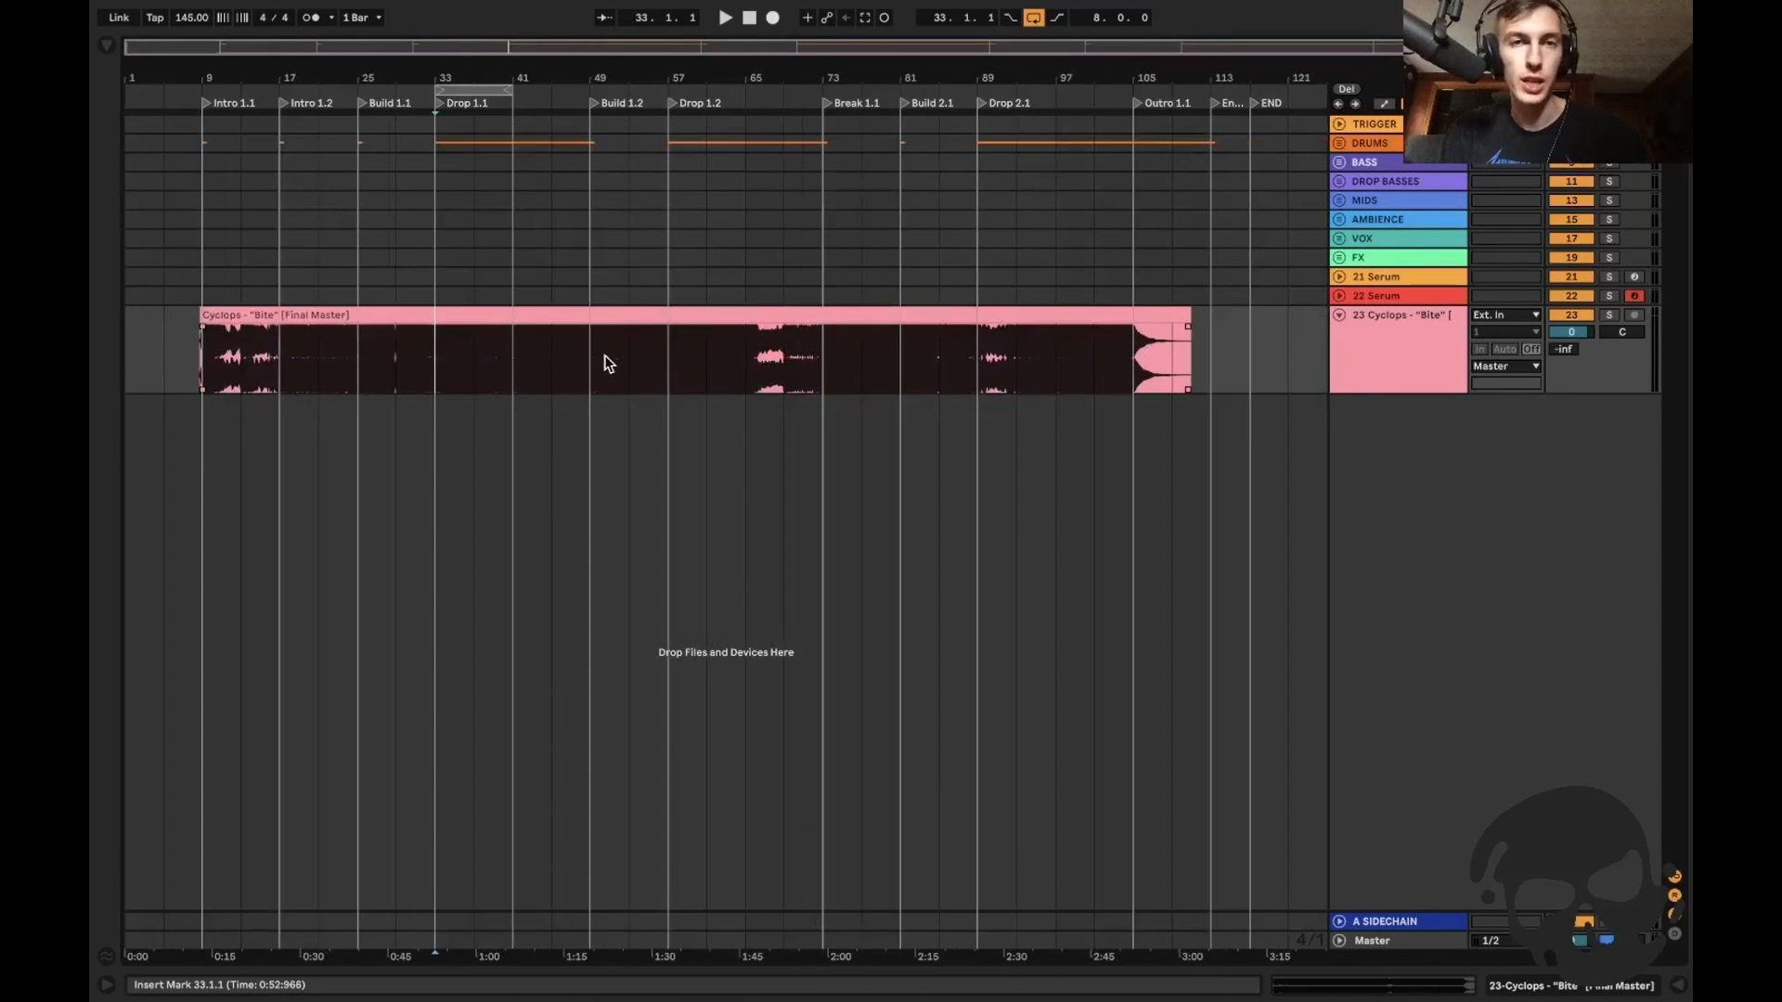
click(603, 164)
mouse_move(605, 167)
mouse_down()
mouse_move(699, 159)
mouse_move(638, 161)
mouse_up()
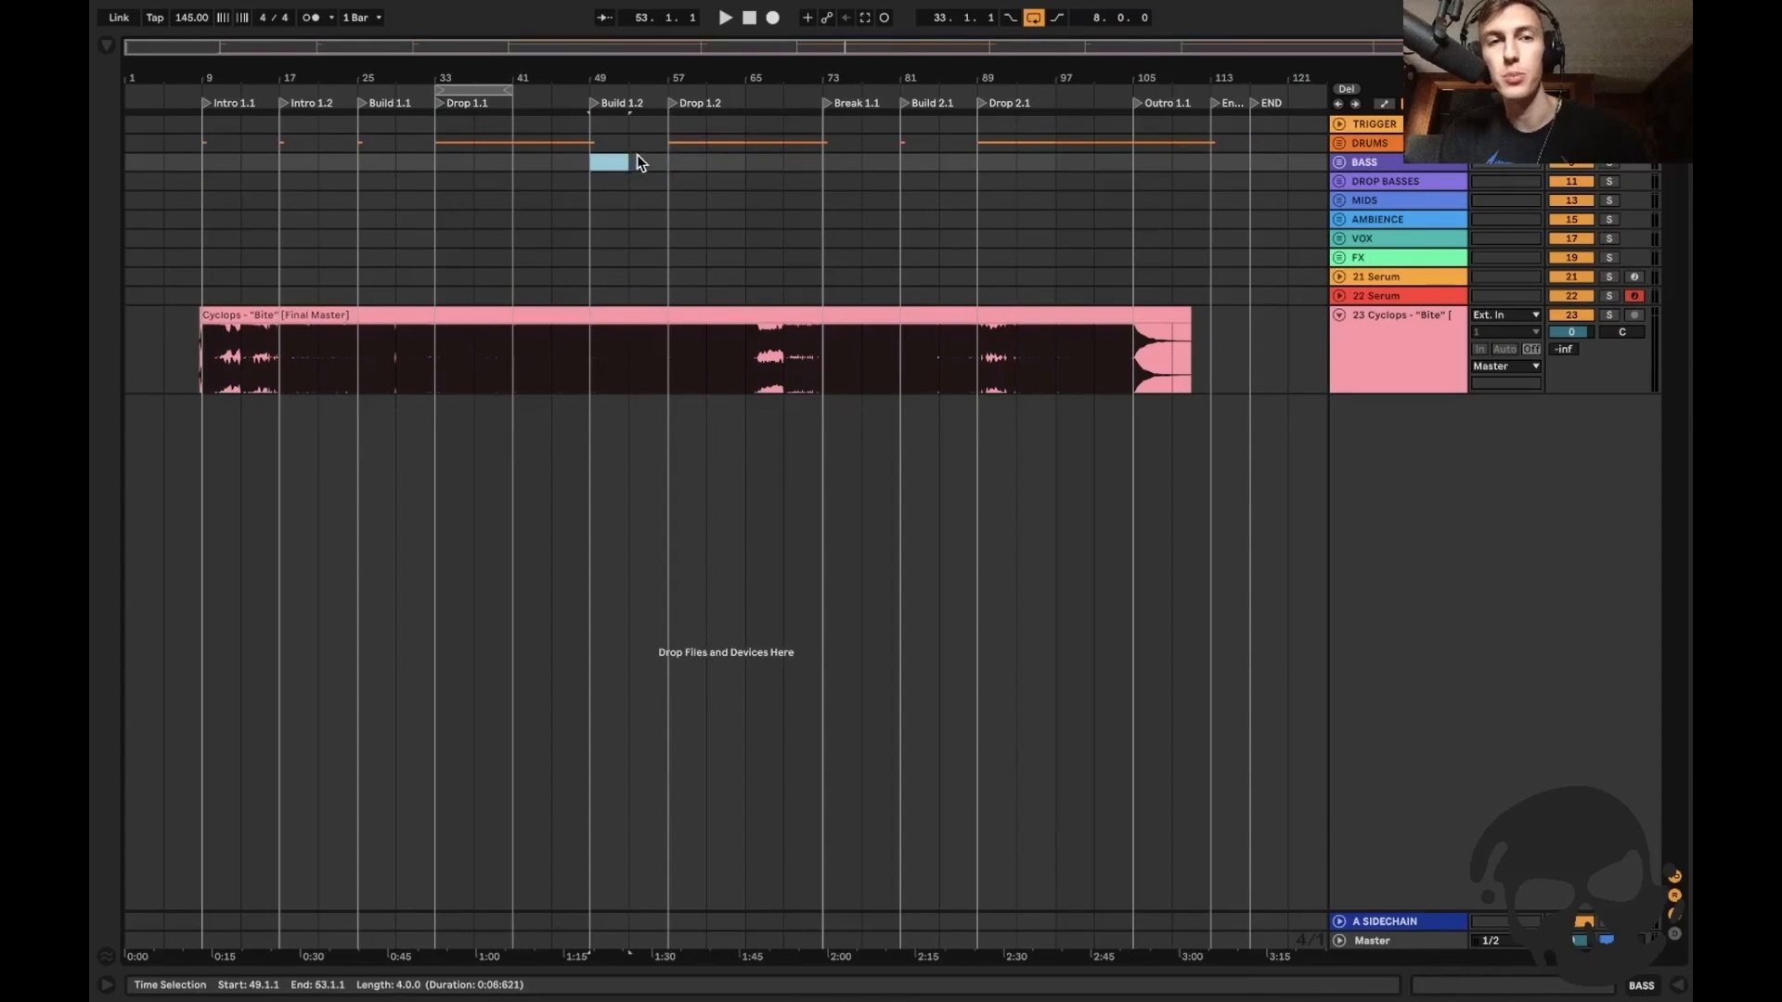
click(569, 275)
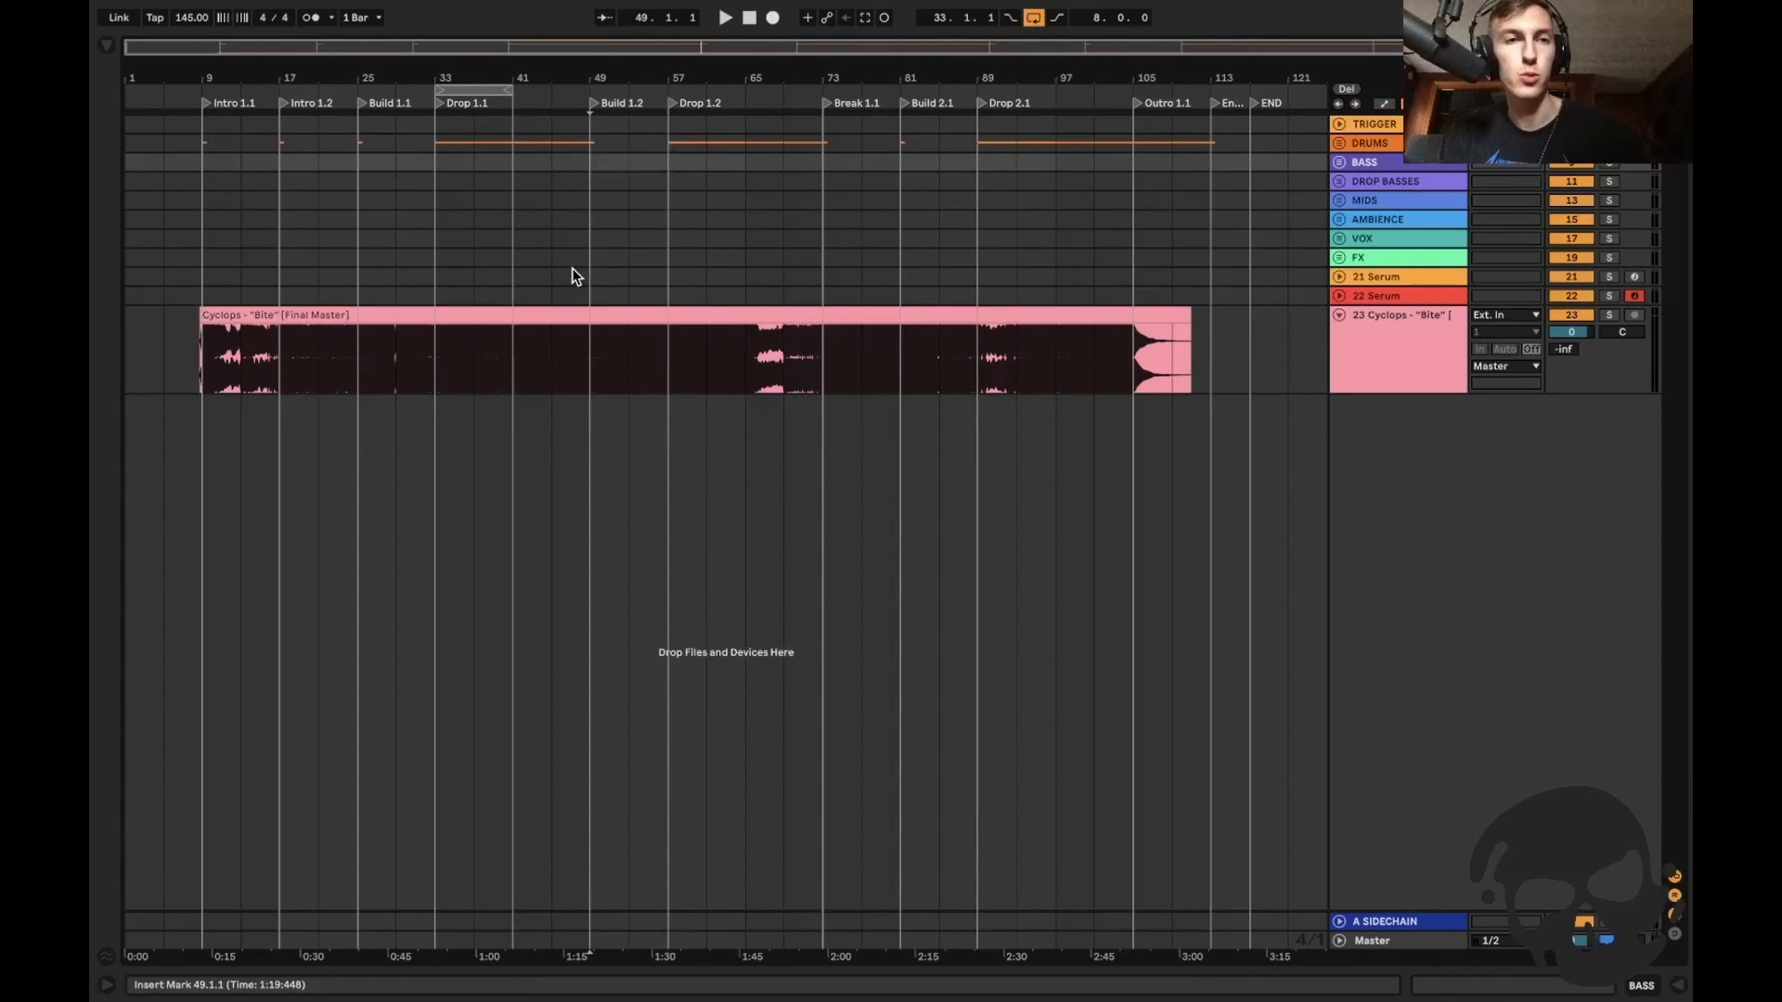
Step through the reference clip from the intro and highlight its Build 1.1 section, bars 25 to 33.
click(236, 375)
key(plus)
scroll(234, 375, left, 3)
click(243, 368)
drag(244, 371, 510, 378)
click(495, 374)
shift+click(614, 366)
scroll(541, 342, right, 3)
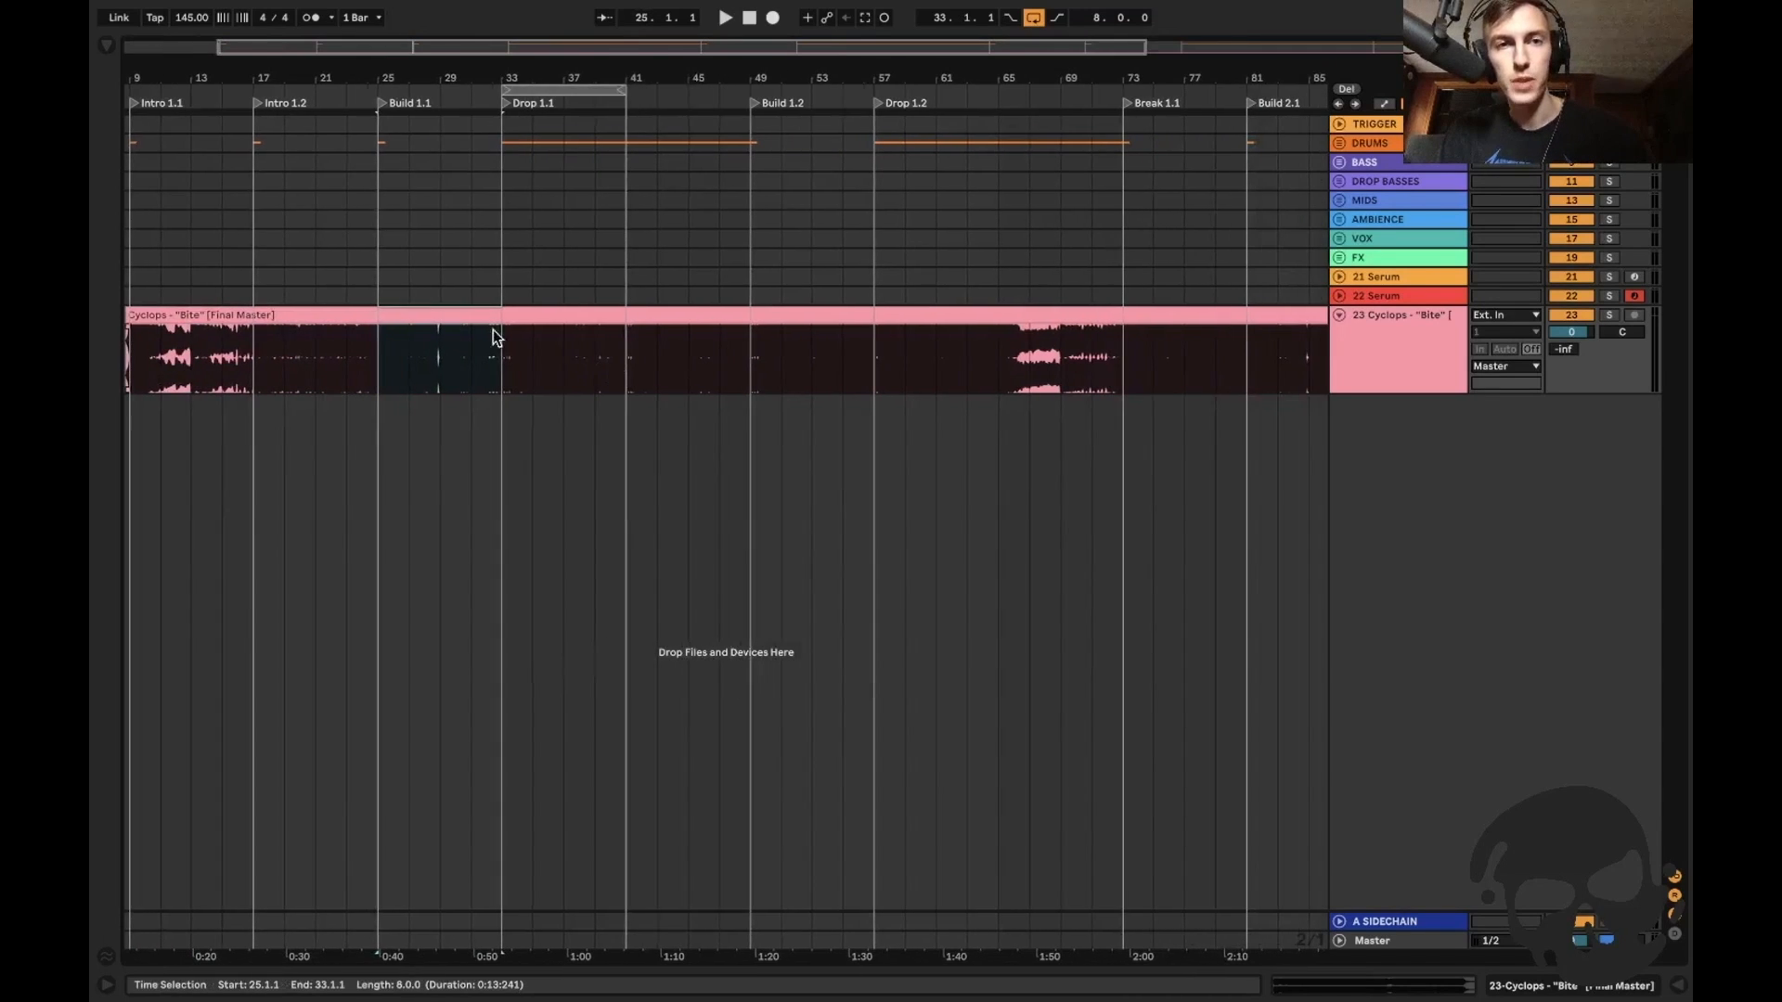
Highlight the Drop 1.1 section, bars 33 to 49, and the Drop 1.2 section, bars 57 to 73, in the reference clip.
drag(505, 371, 744, 365)
scroll(745, 358, right, 3)
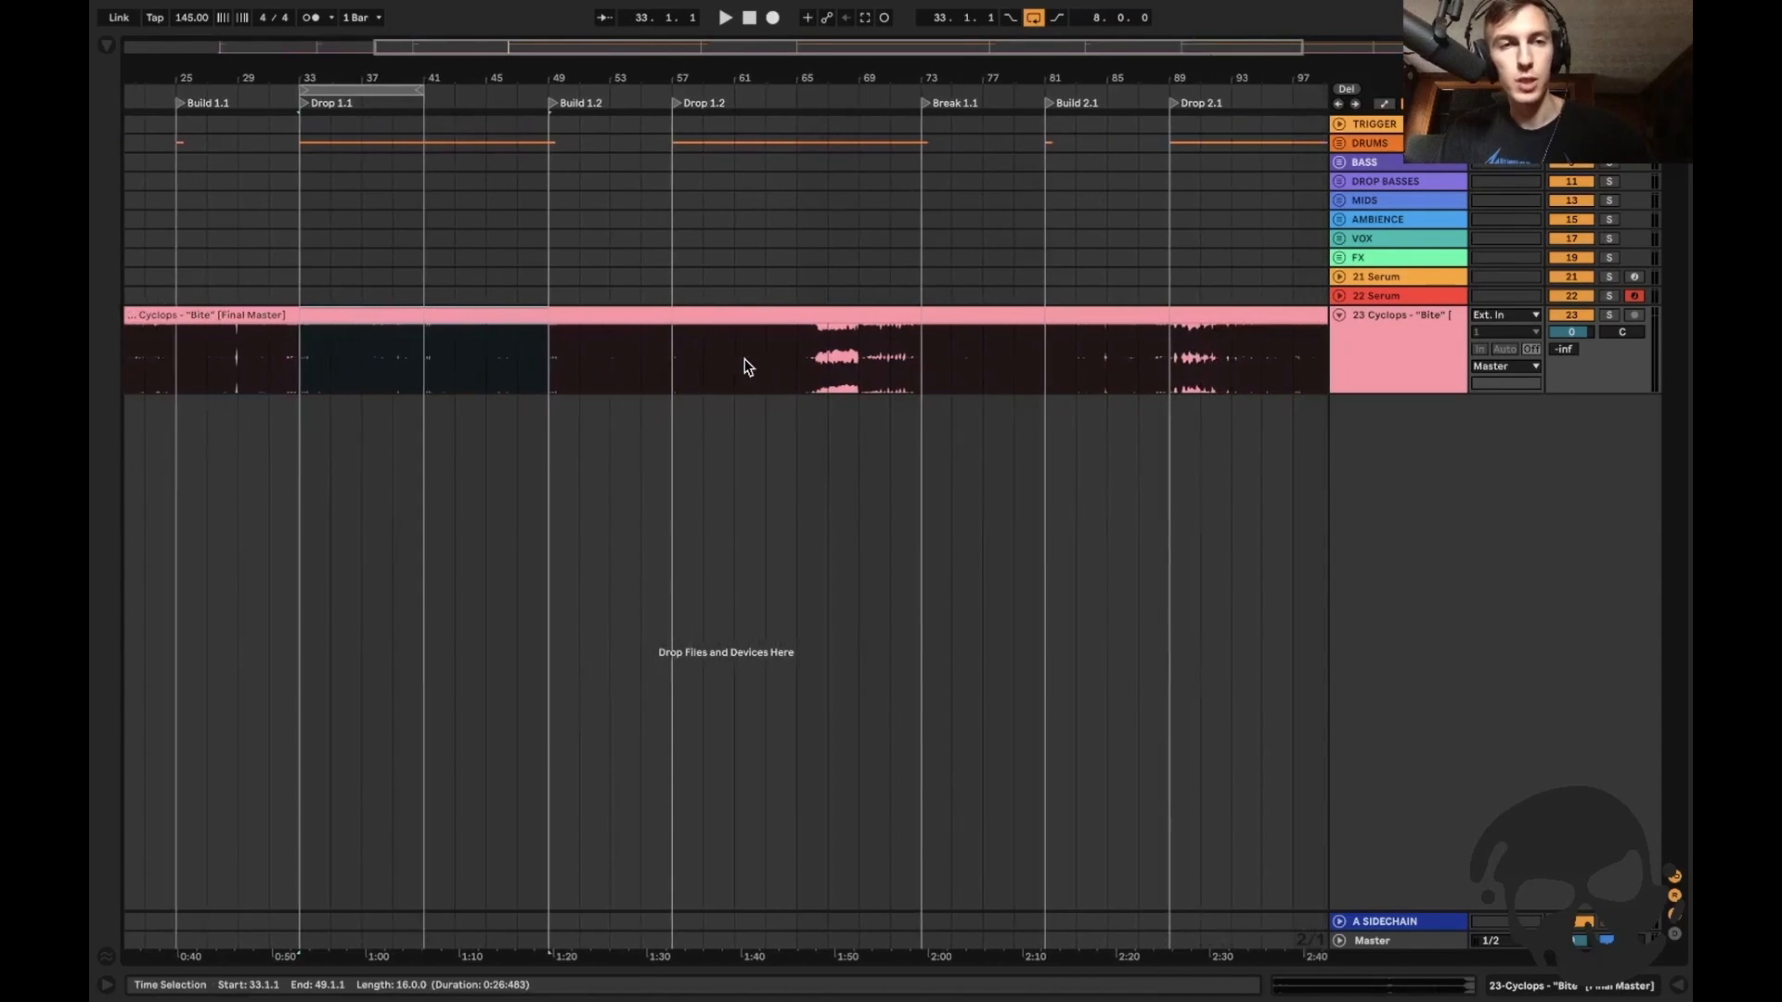
drag(544, 358, 793, 355)
scroll(631, 348, right, 3)
scroll(793, 355, right, 3)
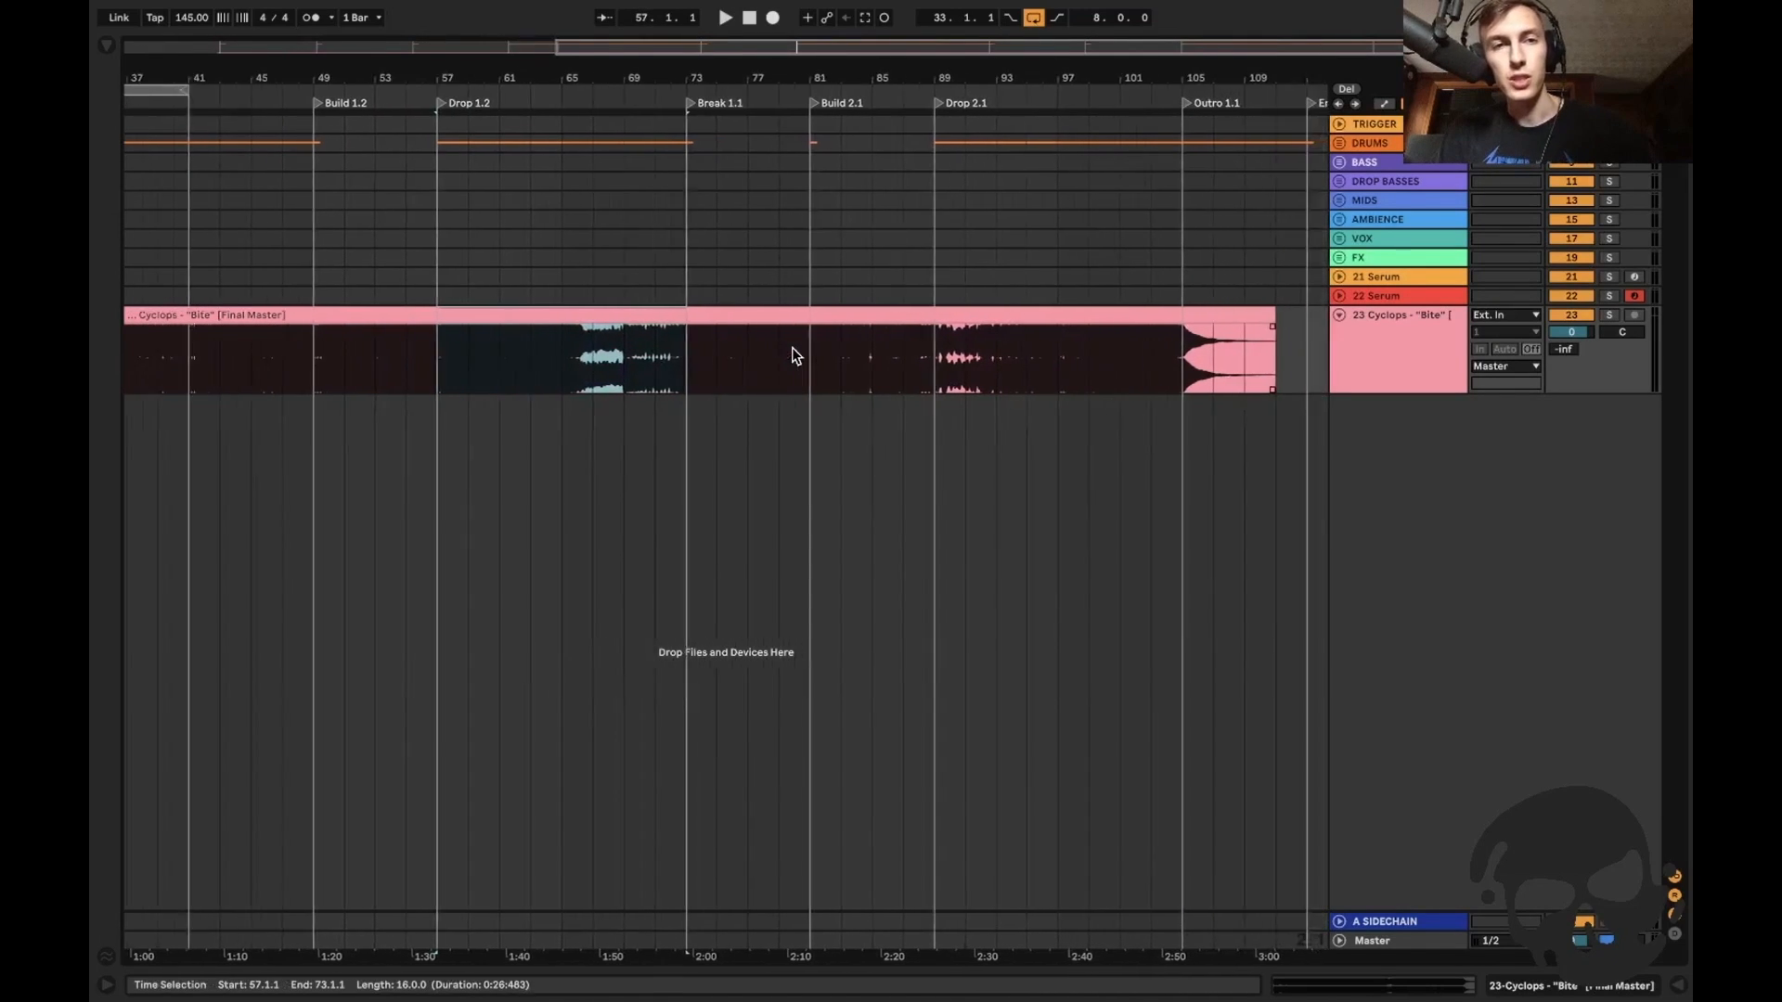
drag(634, 352, 774, 353)
Place the insert marker on the reference clip at the Build 2.1 locator, 81.1.1.
click(787, 363)
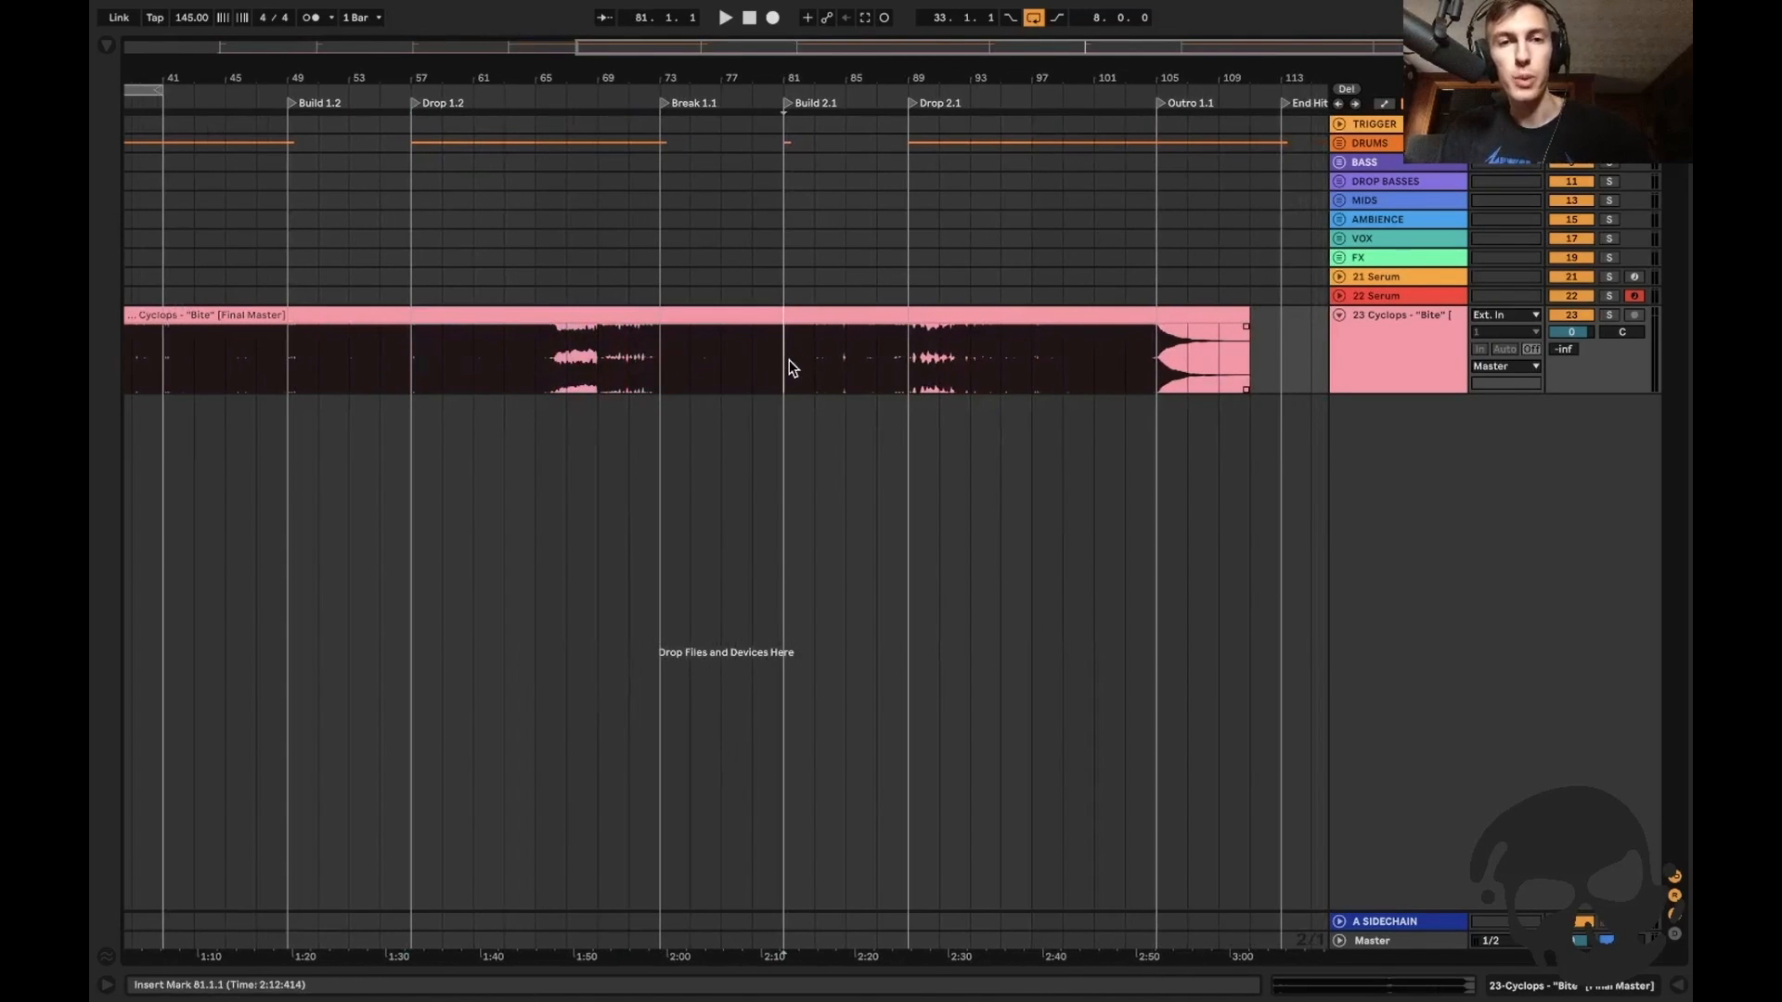
click(784, 184)
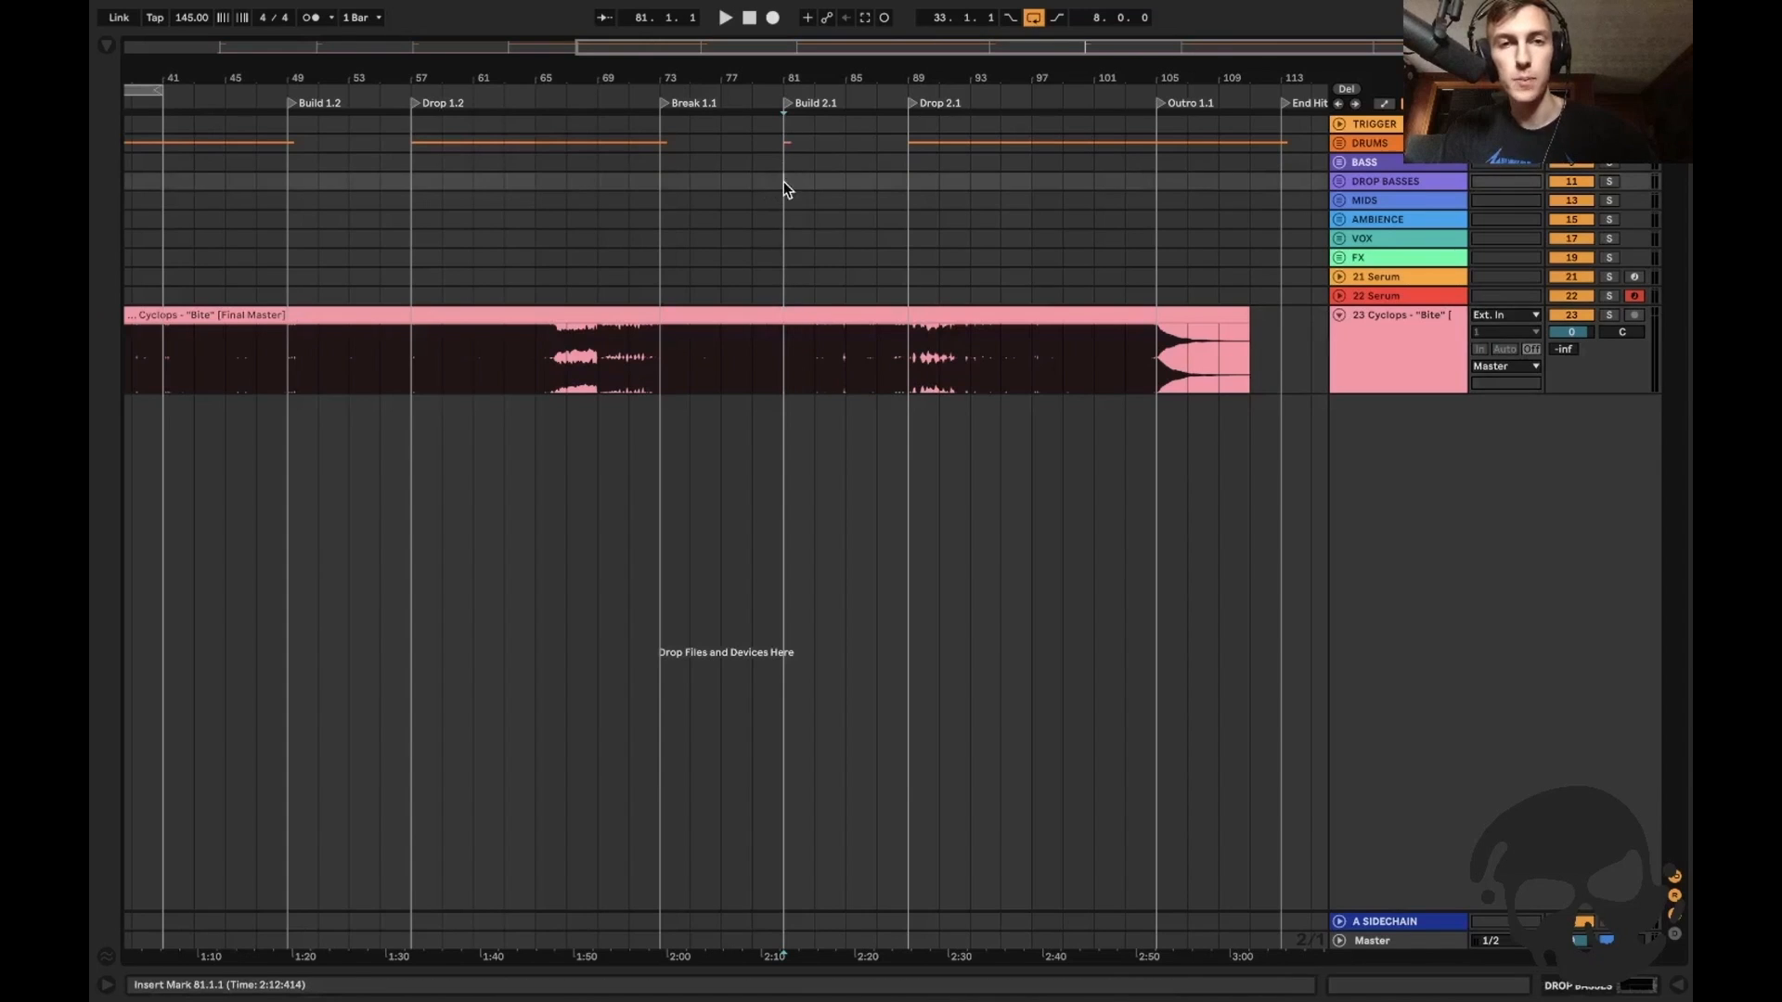
click(785, 356)
Insert 8 bars of silence at the Build 2.1 locator, 81.1.1, in the arrangement.
mouse_move(255, 9)
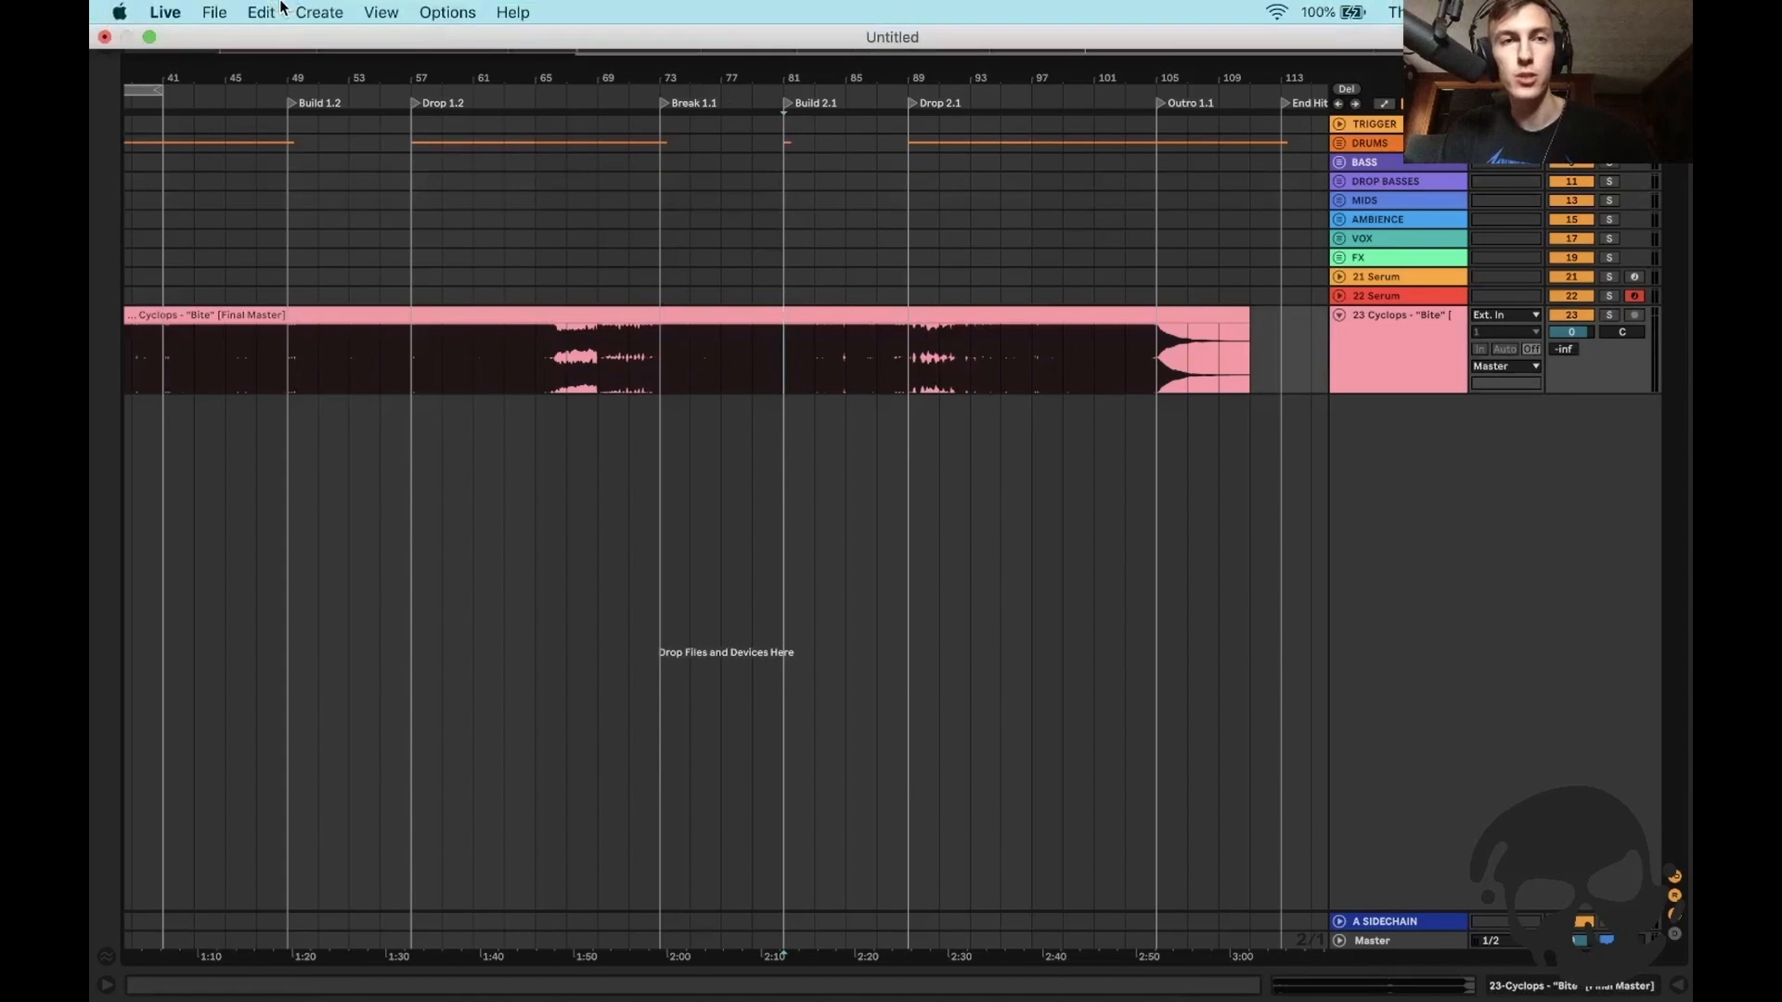
click(319, 12)
click(371, 48)
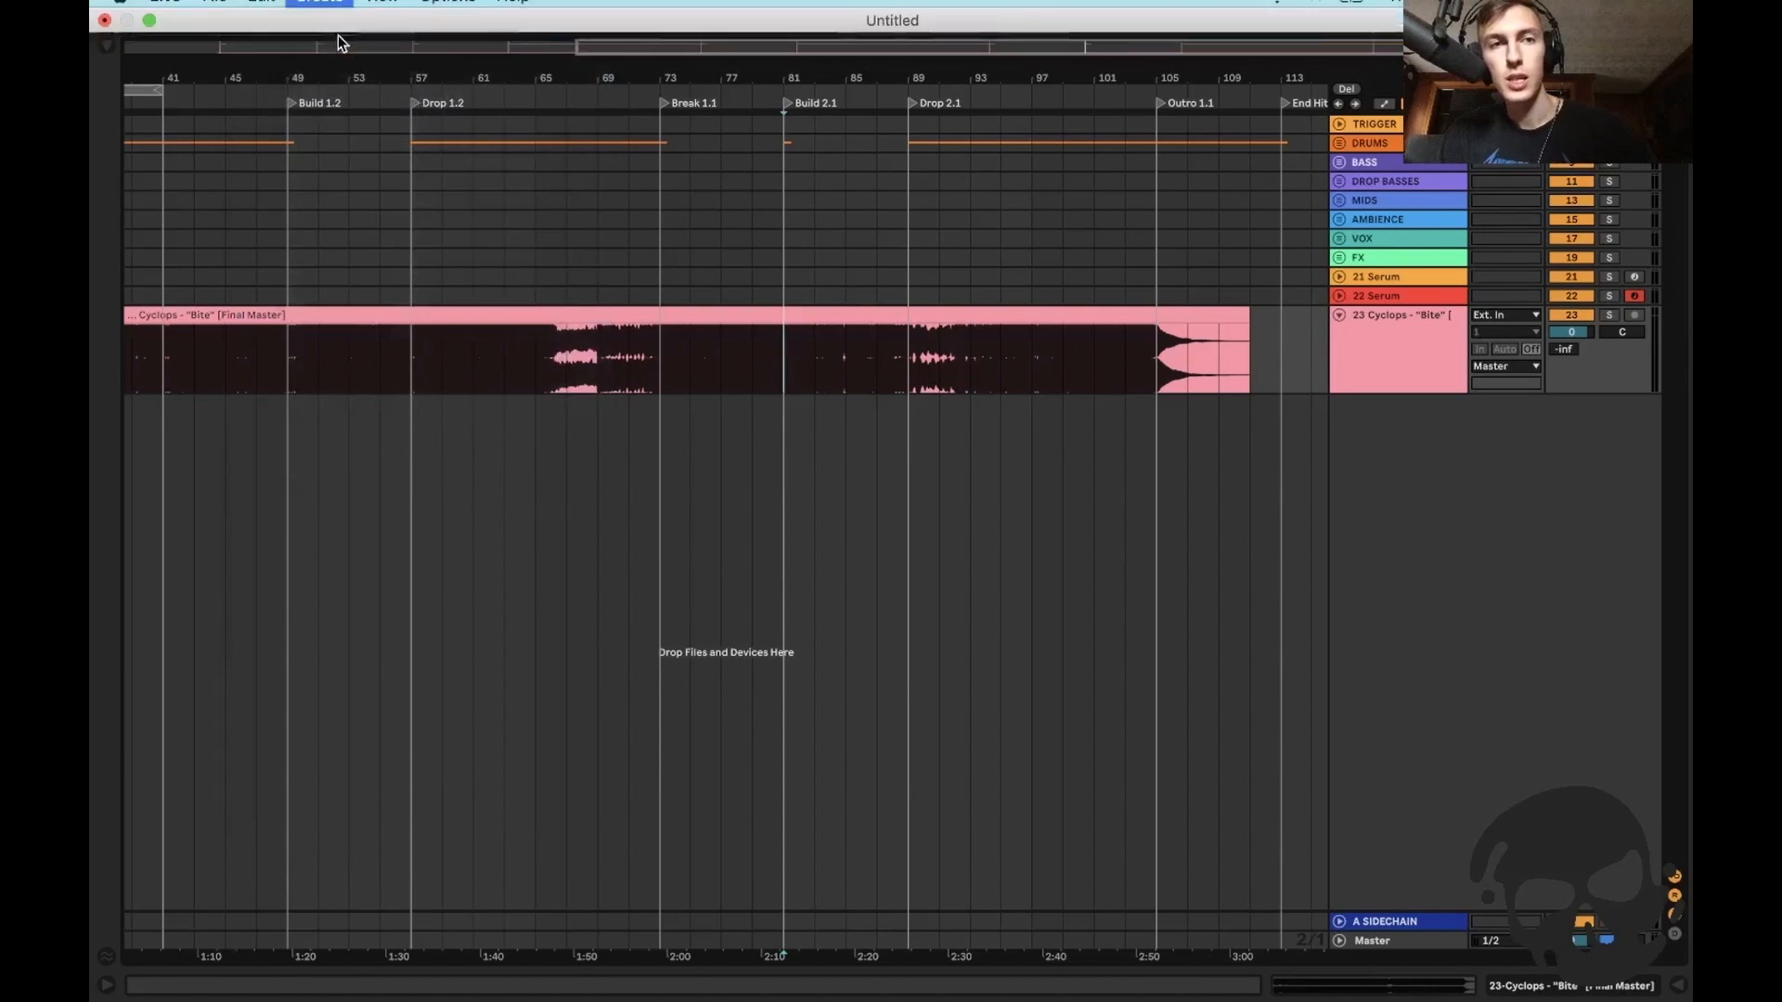
key(super+z)
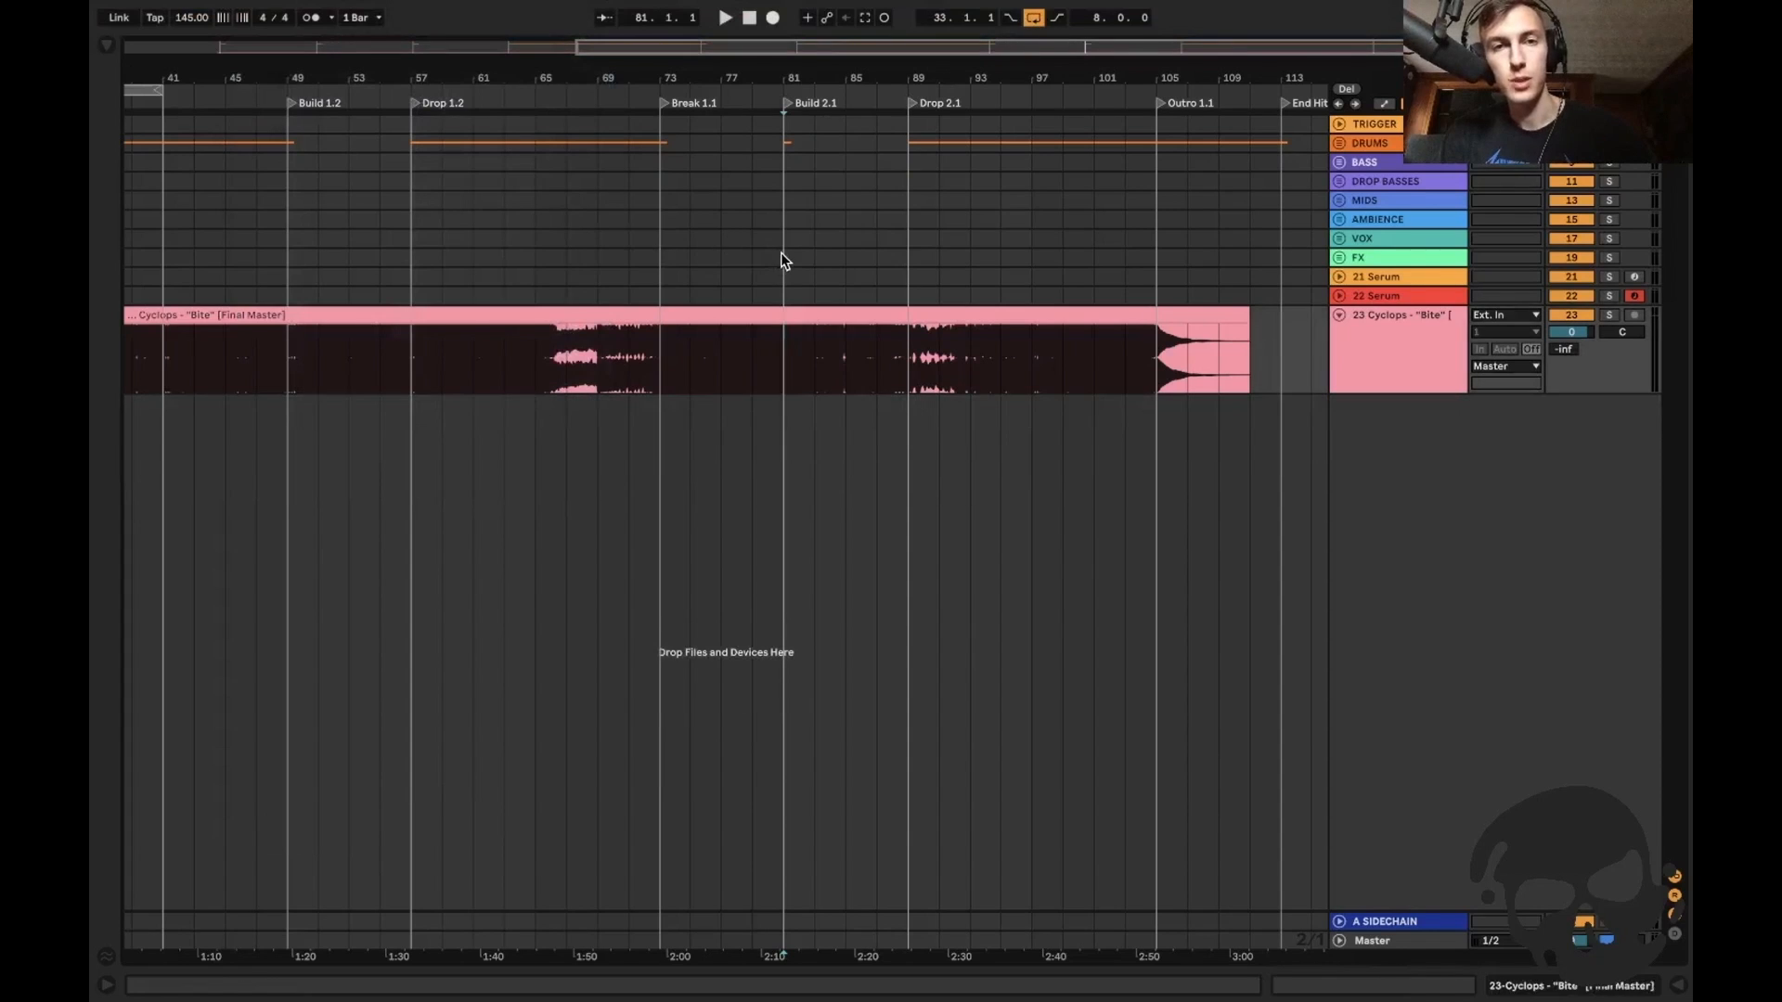
click(781, 255)
click(318, 12)
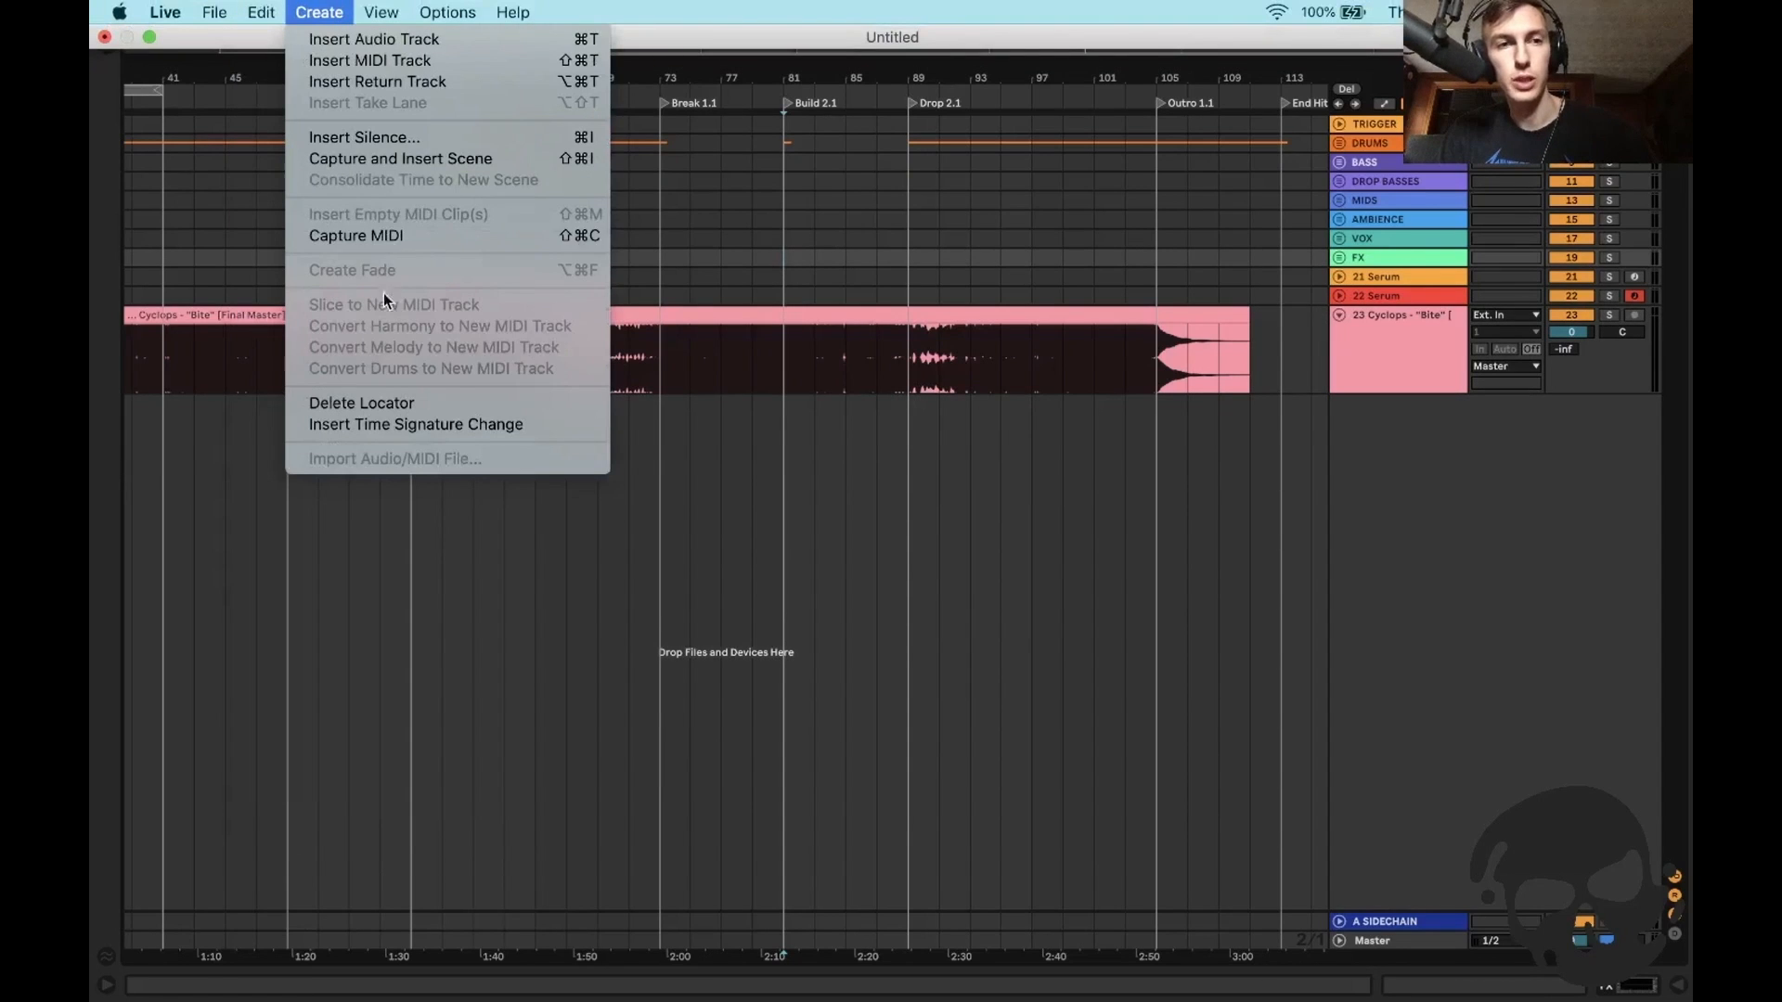
click(364, 139)
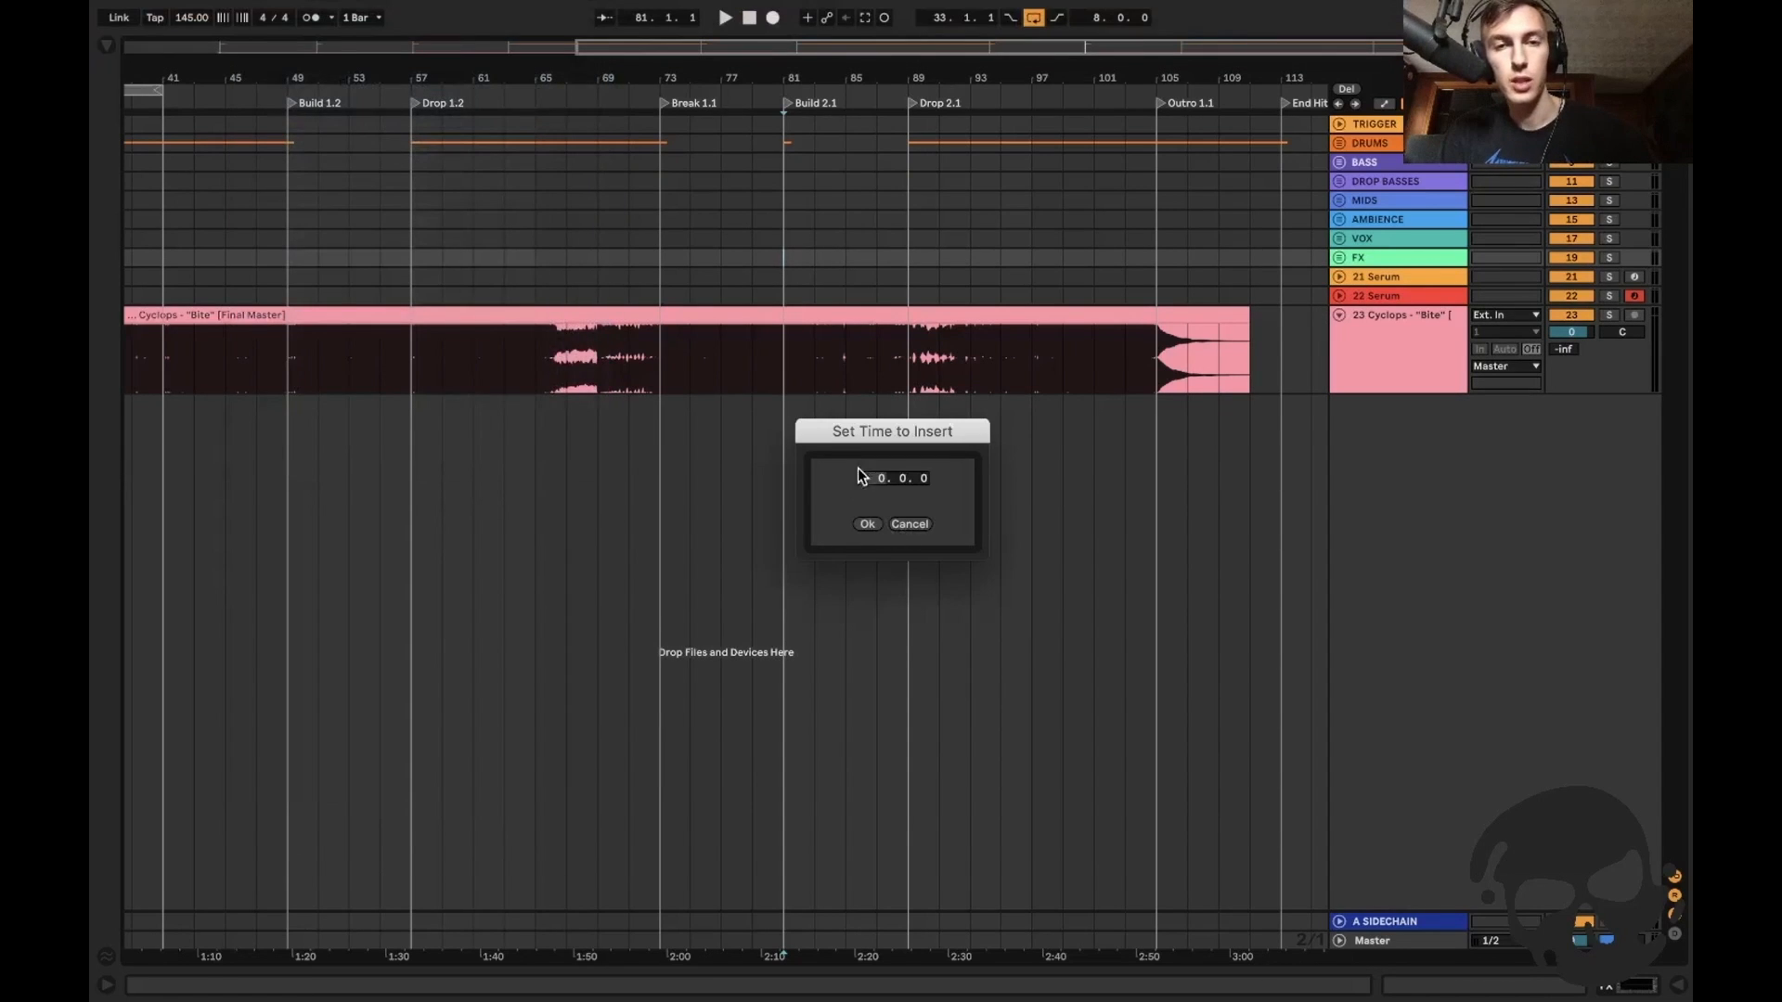
text(8)
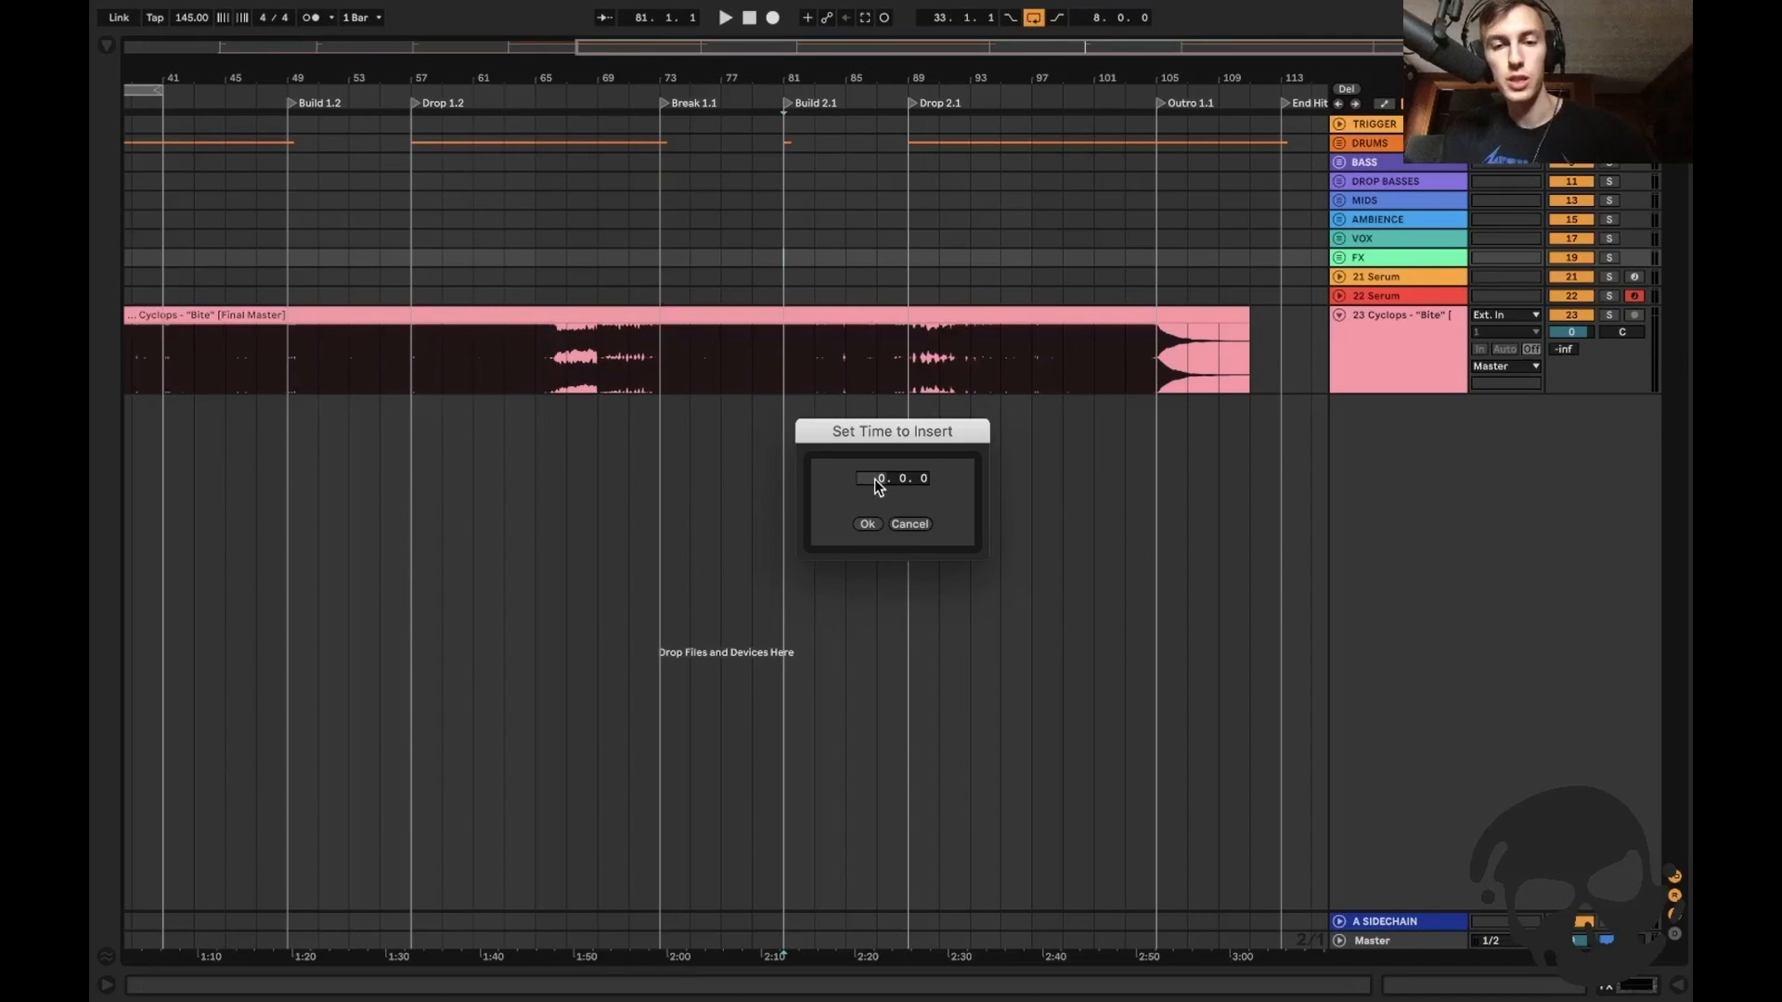
click(866, 524)
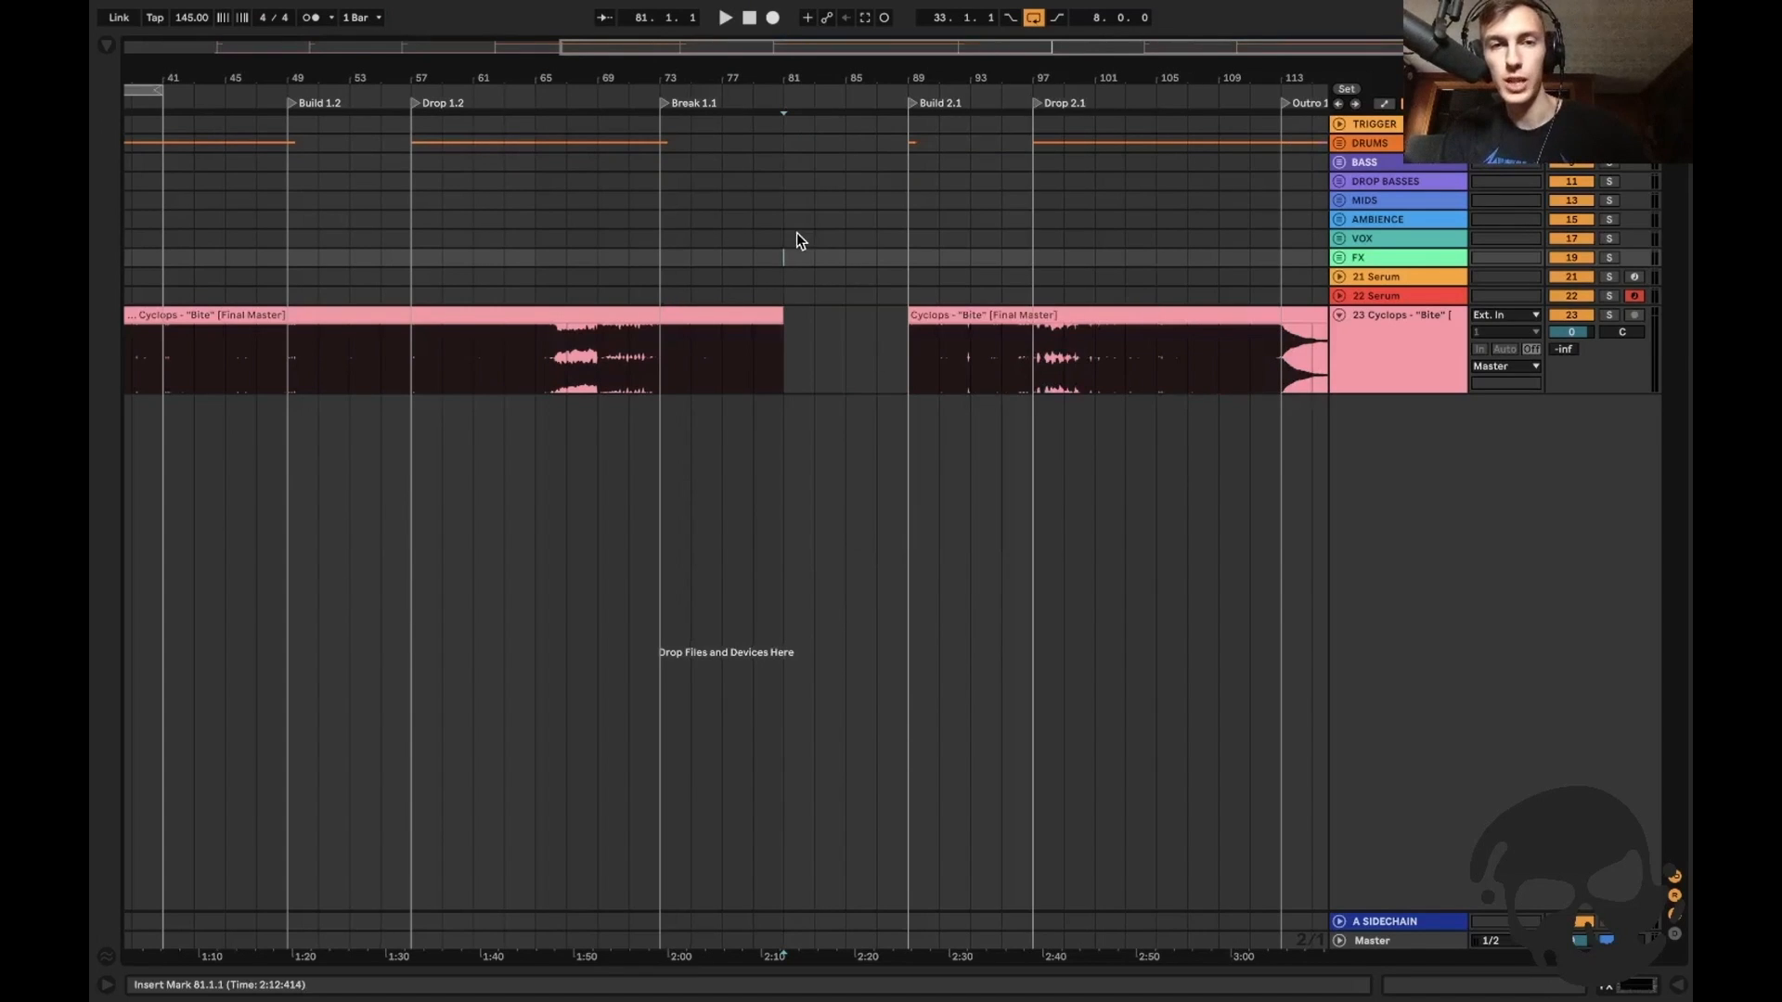
Highlight the empty bars 81 to 89 on the FX track and show the key mapping mode.
drag(787, 258, 909, 258)
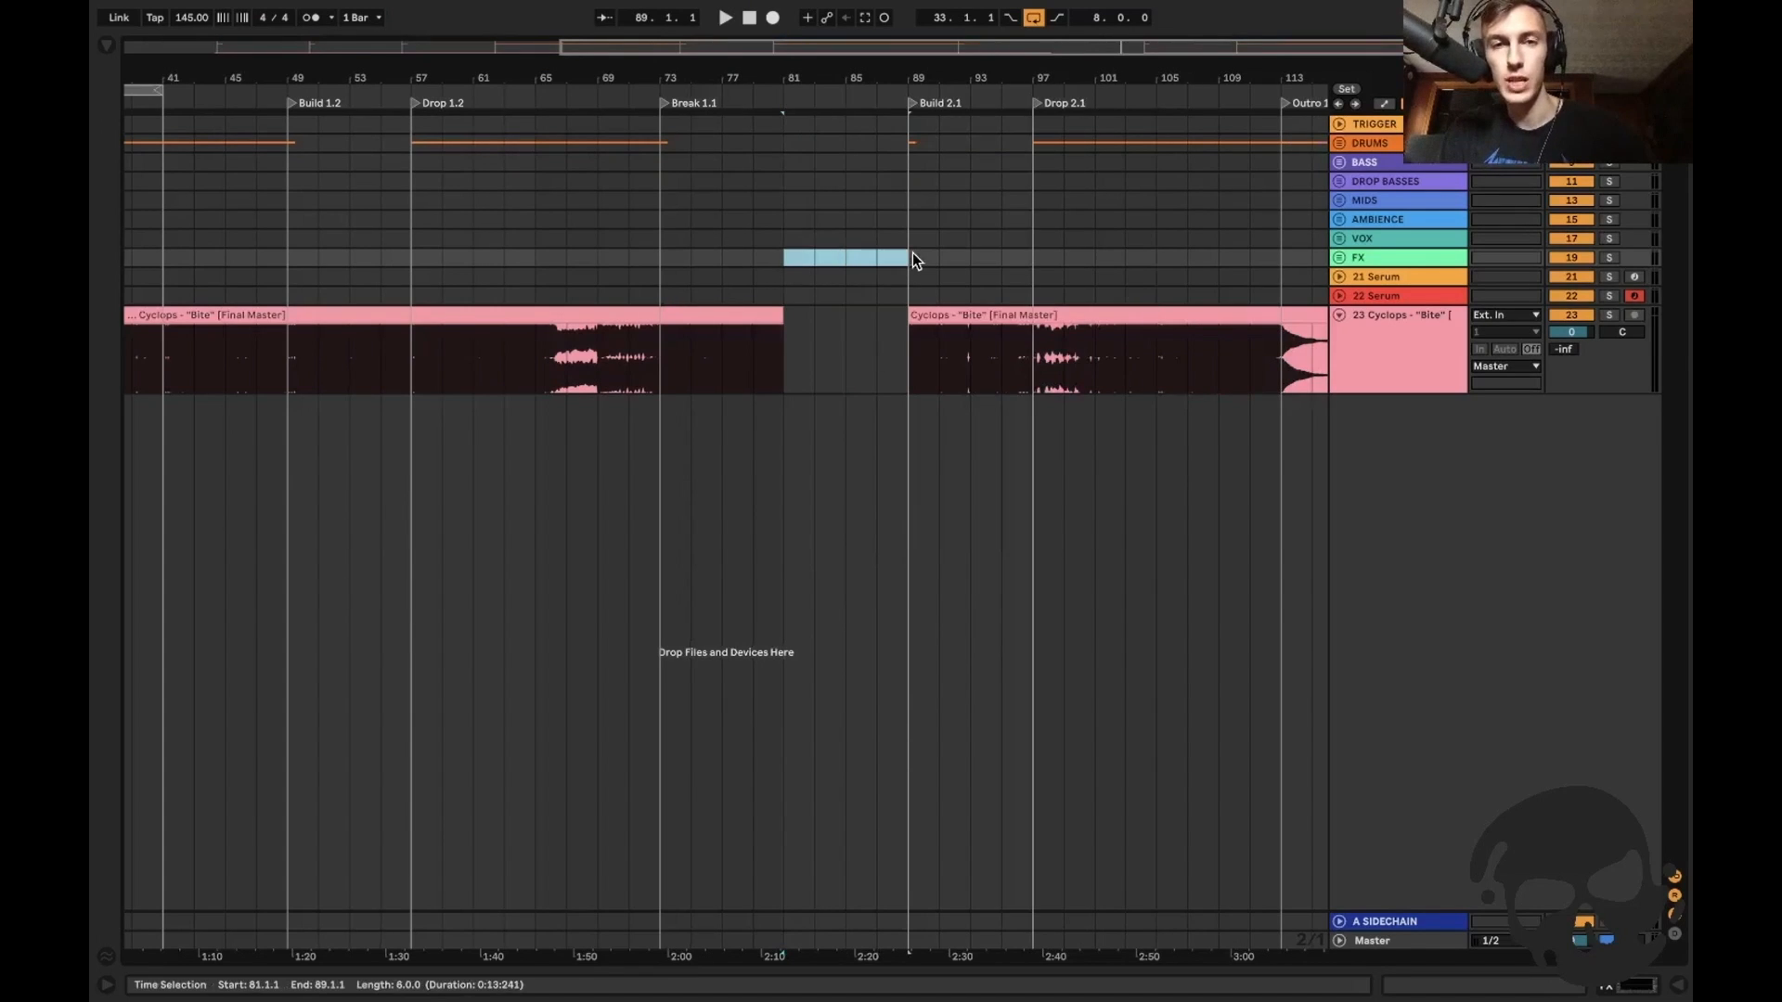
click(781, 259)
key(Delete)
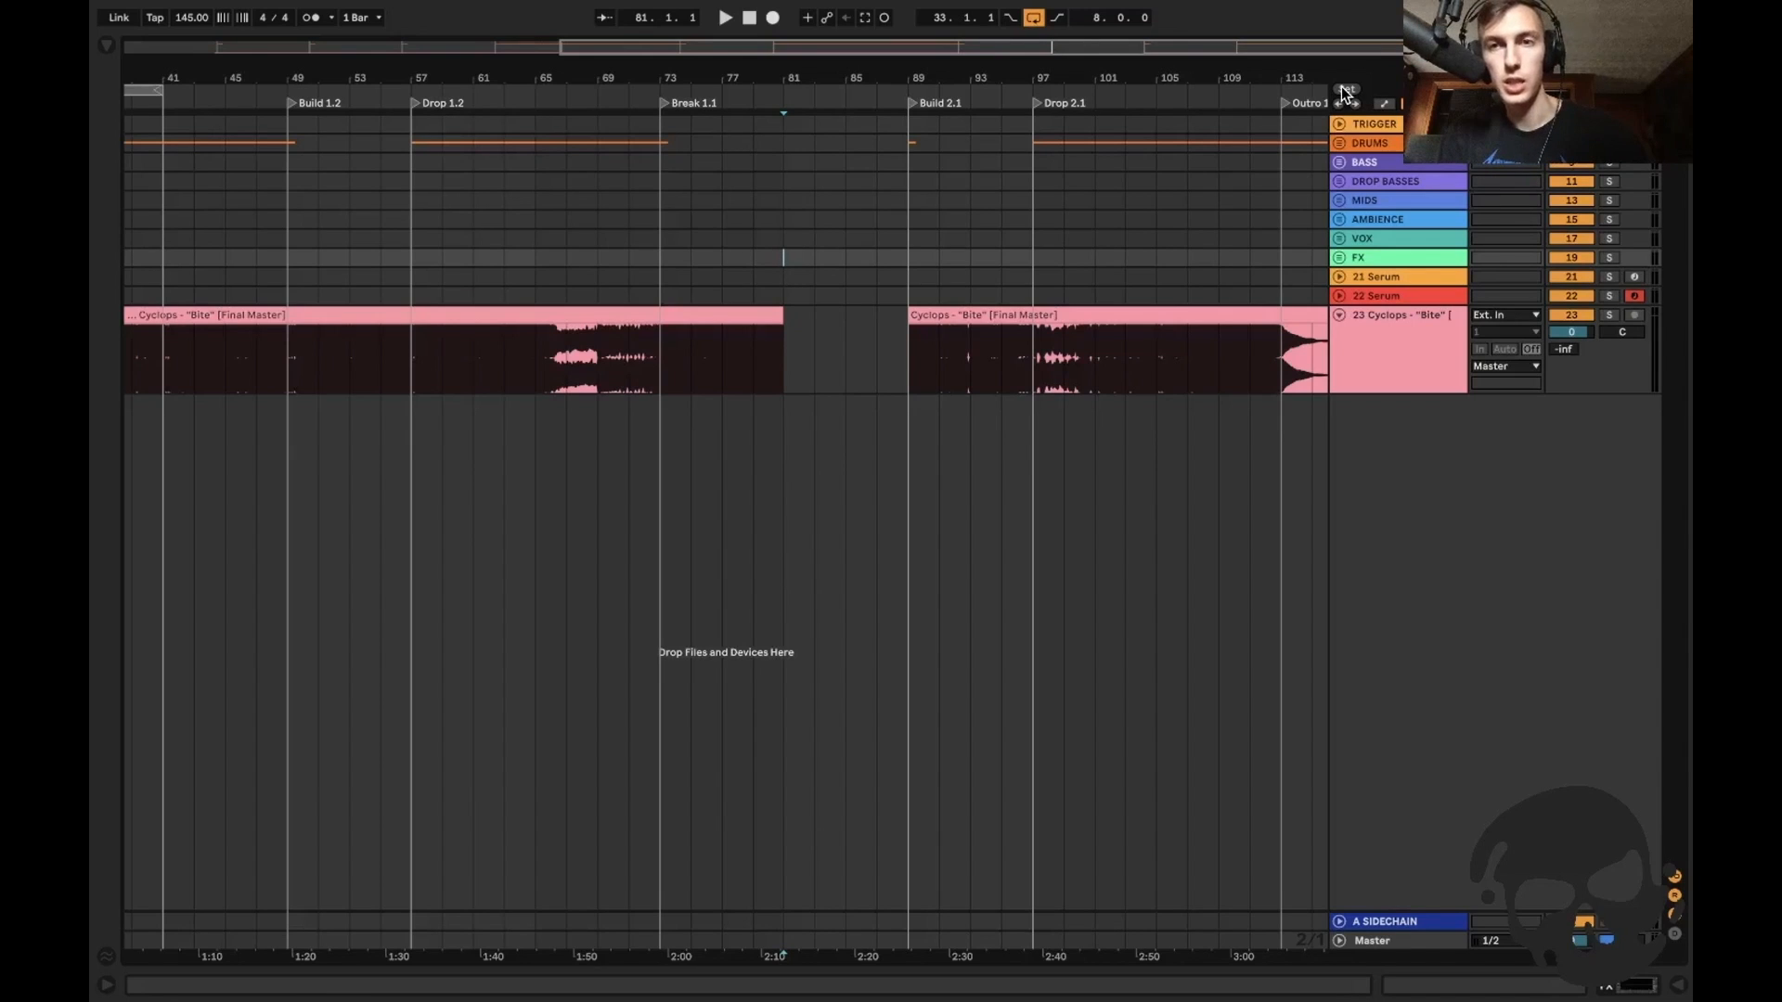
key(super+k)
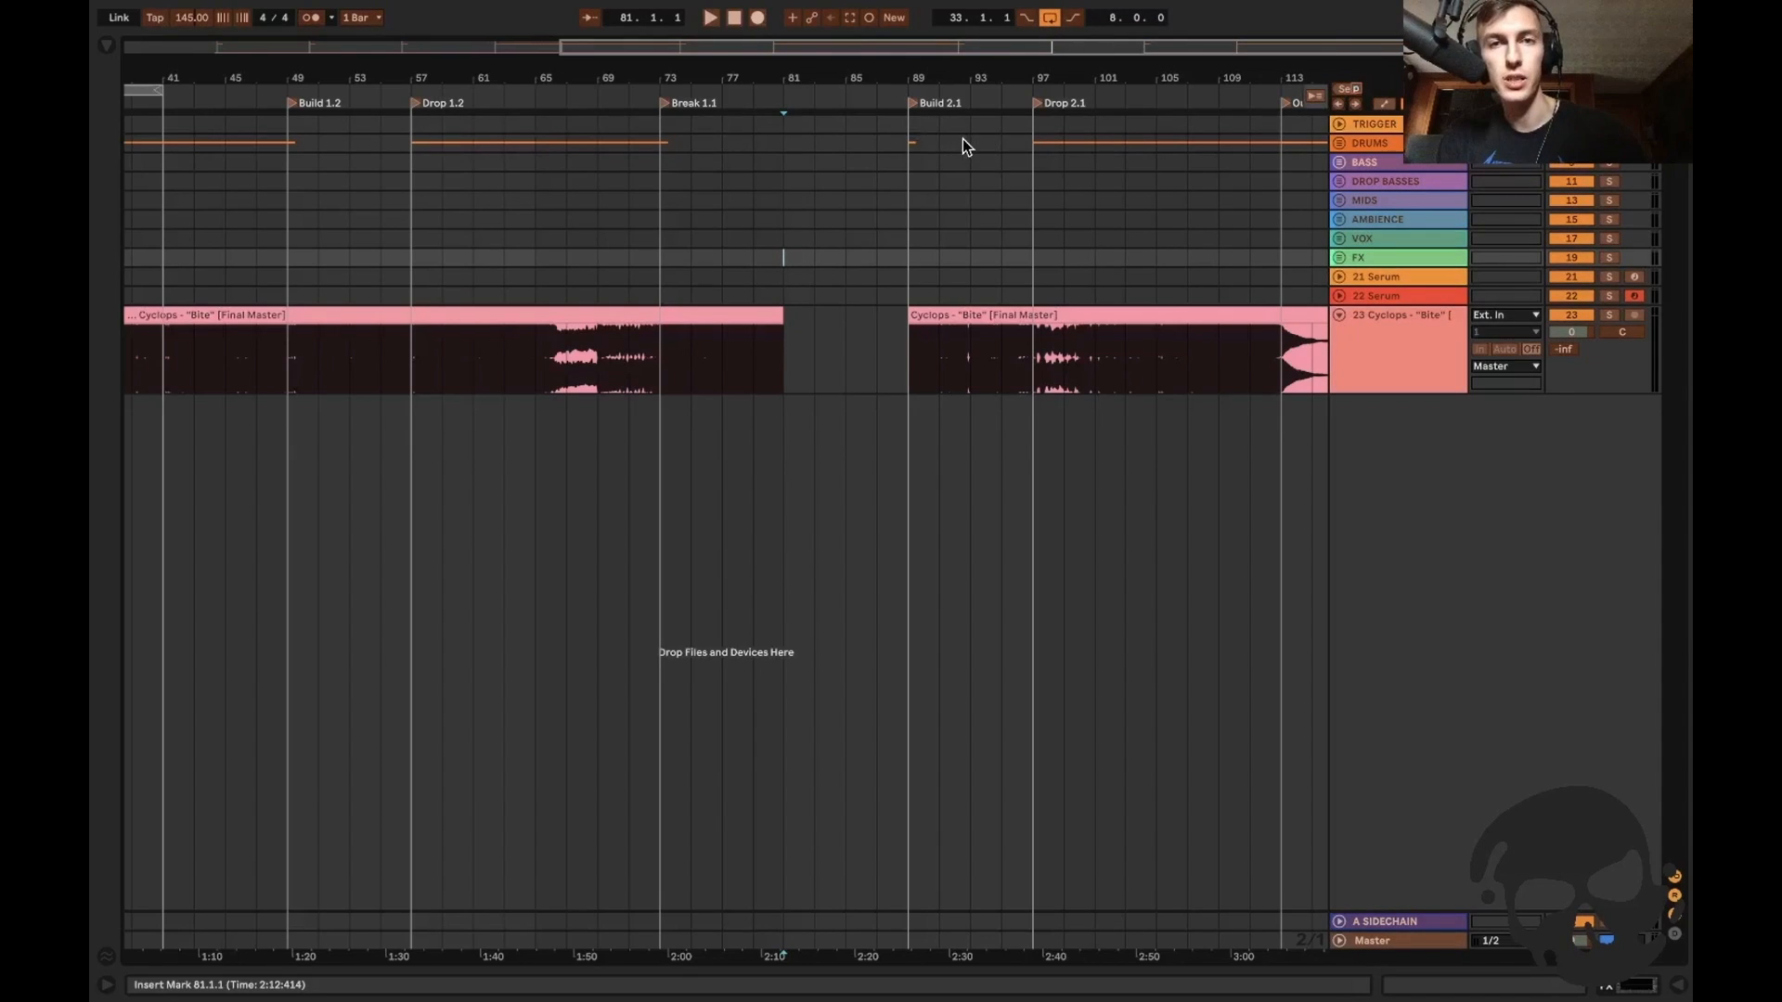
click(784, 237)
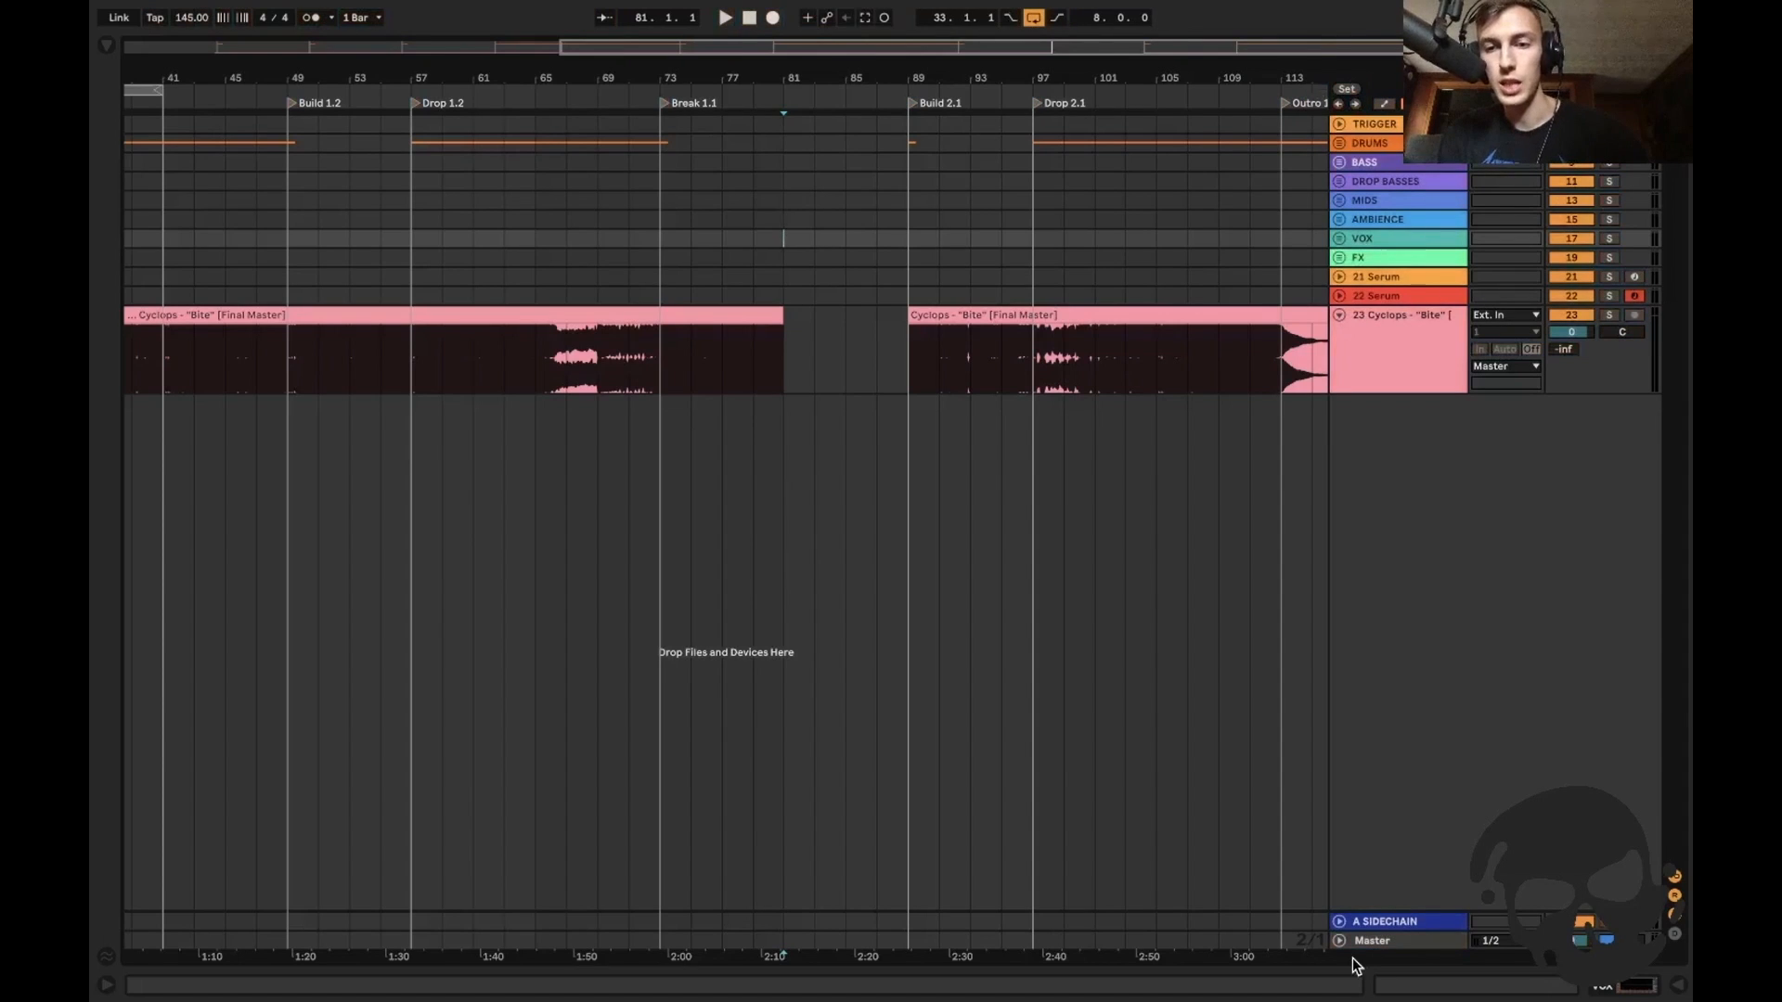
Show the Master track's devices and look inside the CYC - Mastering rack and its nested SPECTRUM device.
double_click(1372, 939)
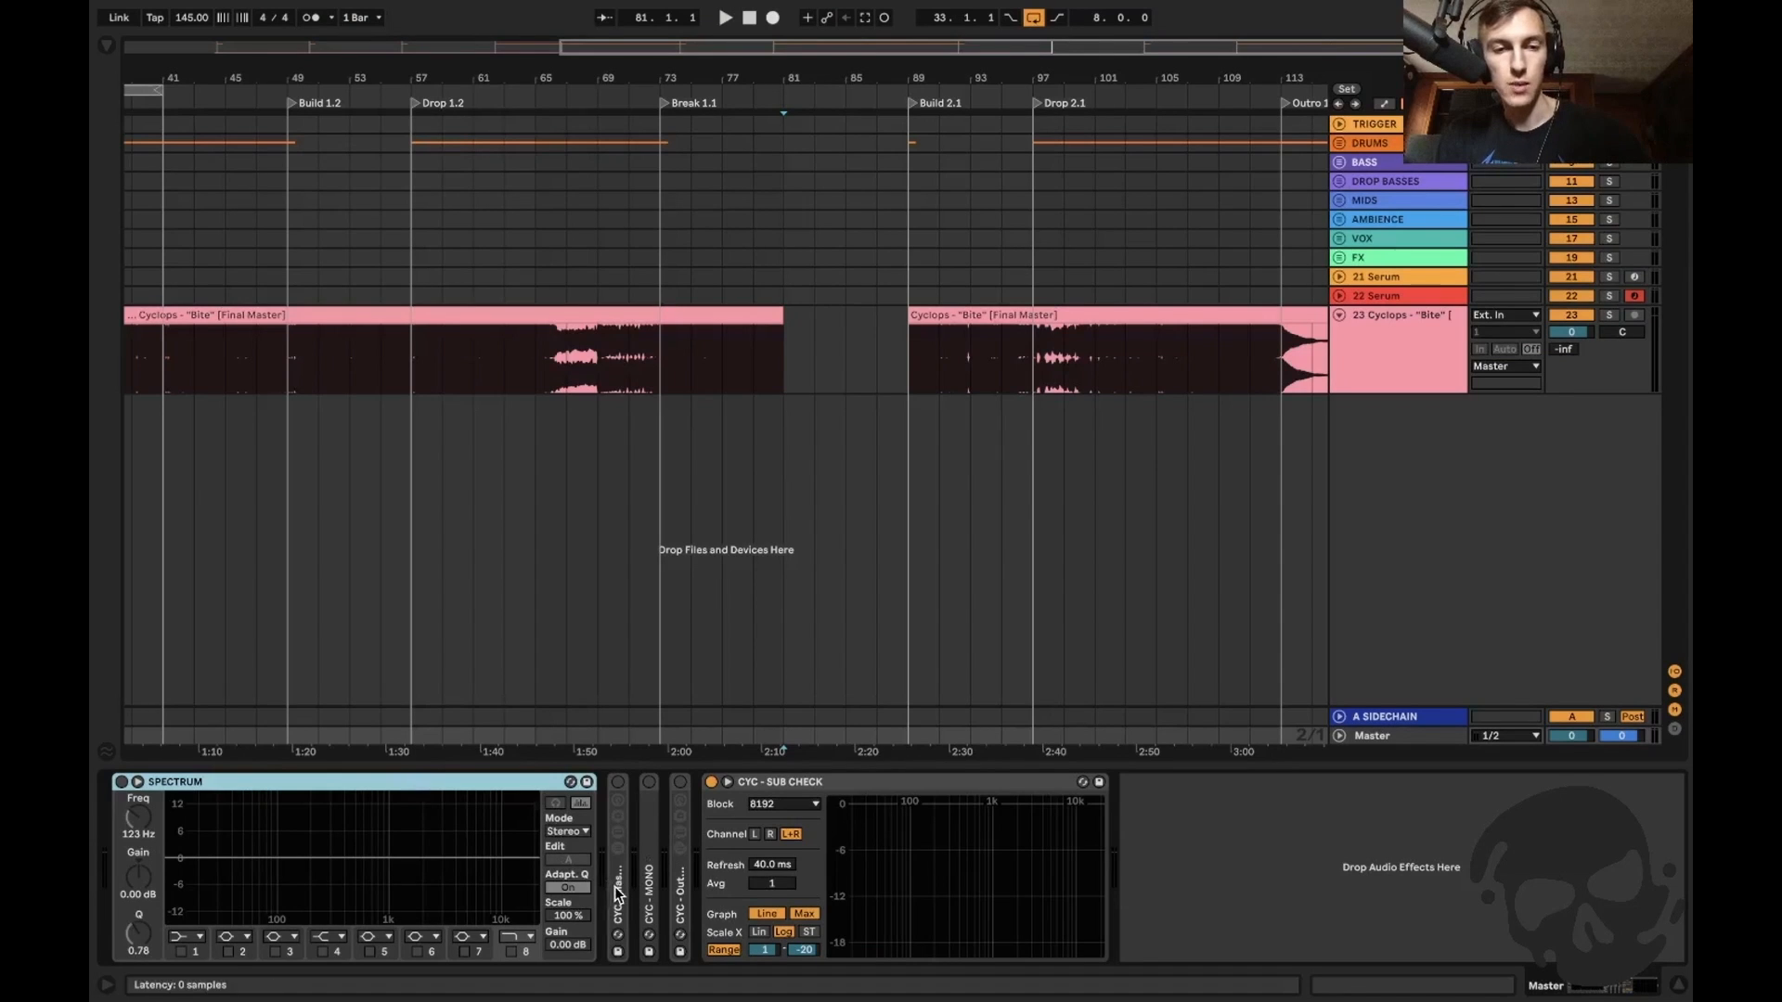
click(770, 782)
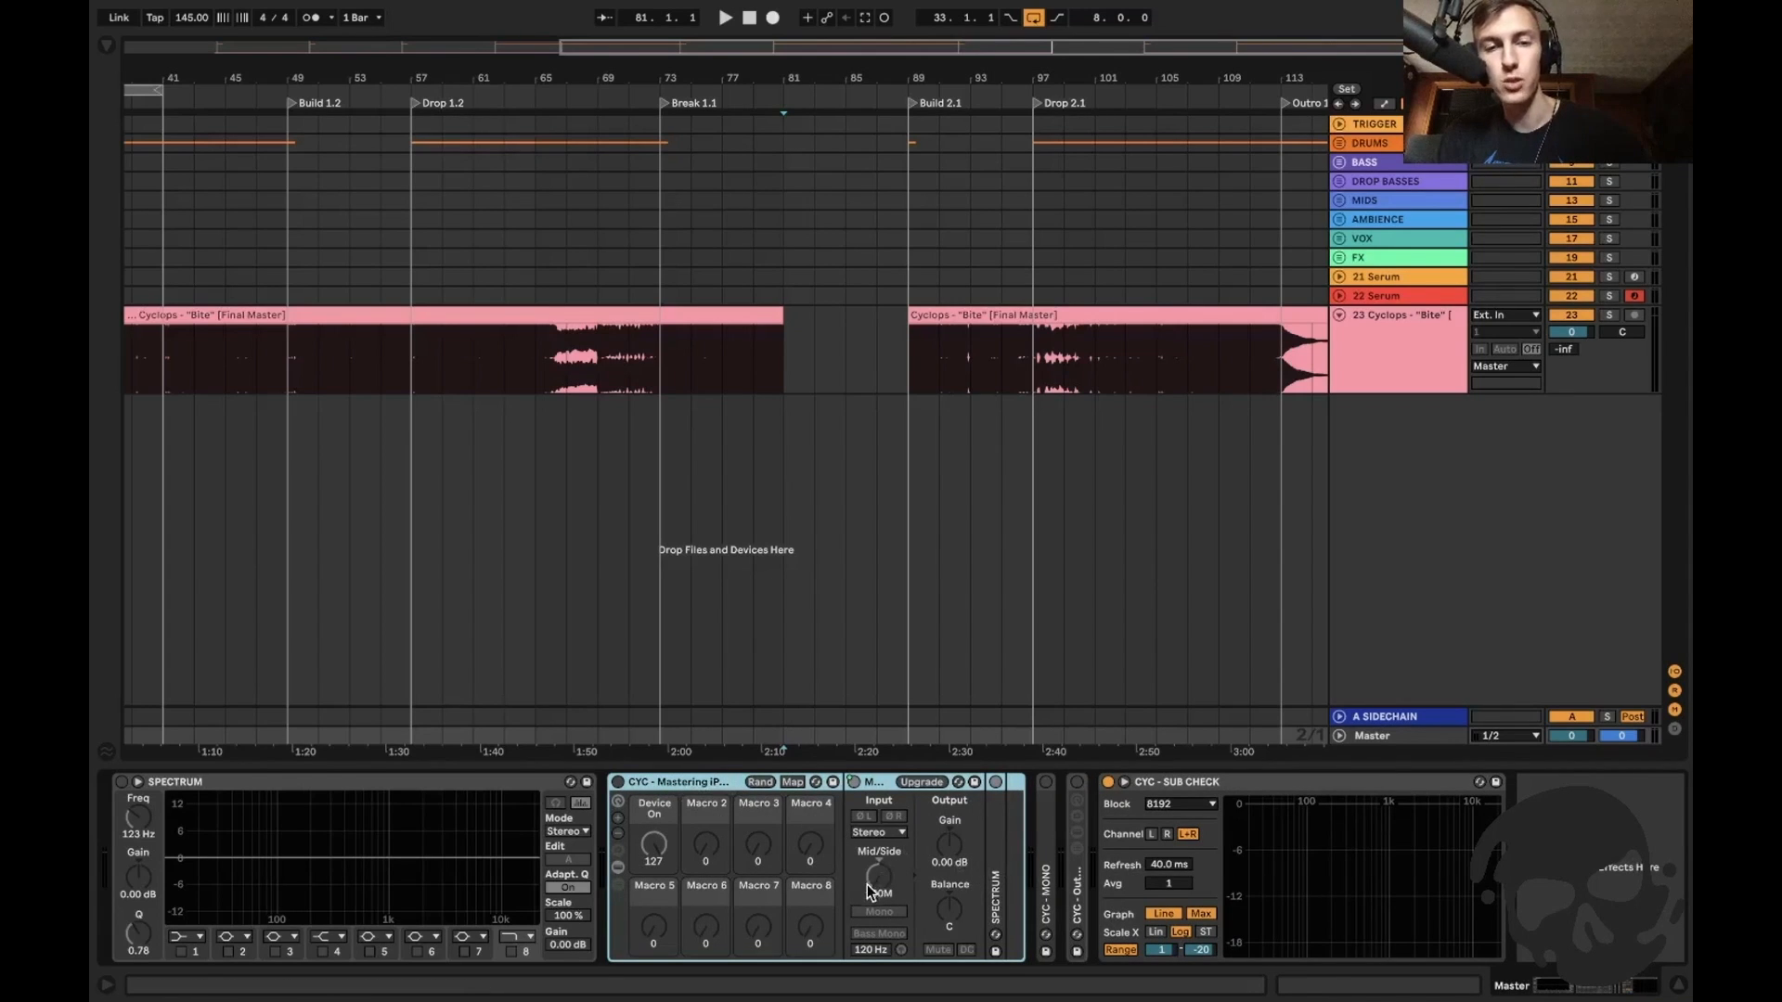
double_click(995, 893)
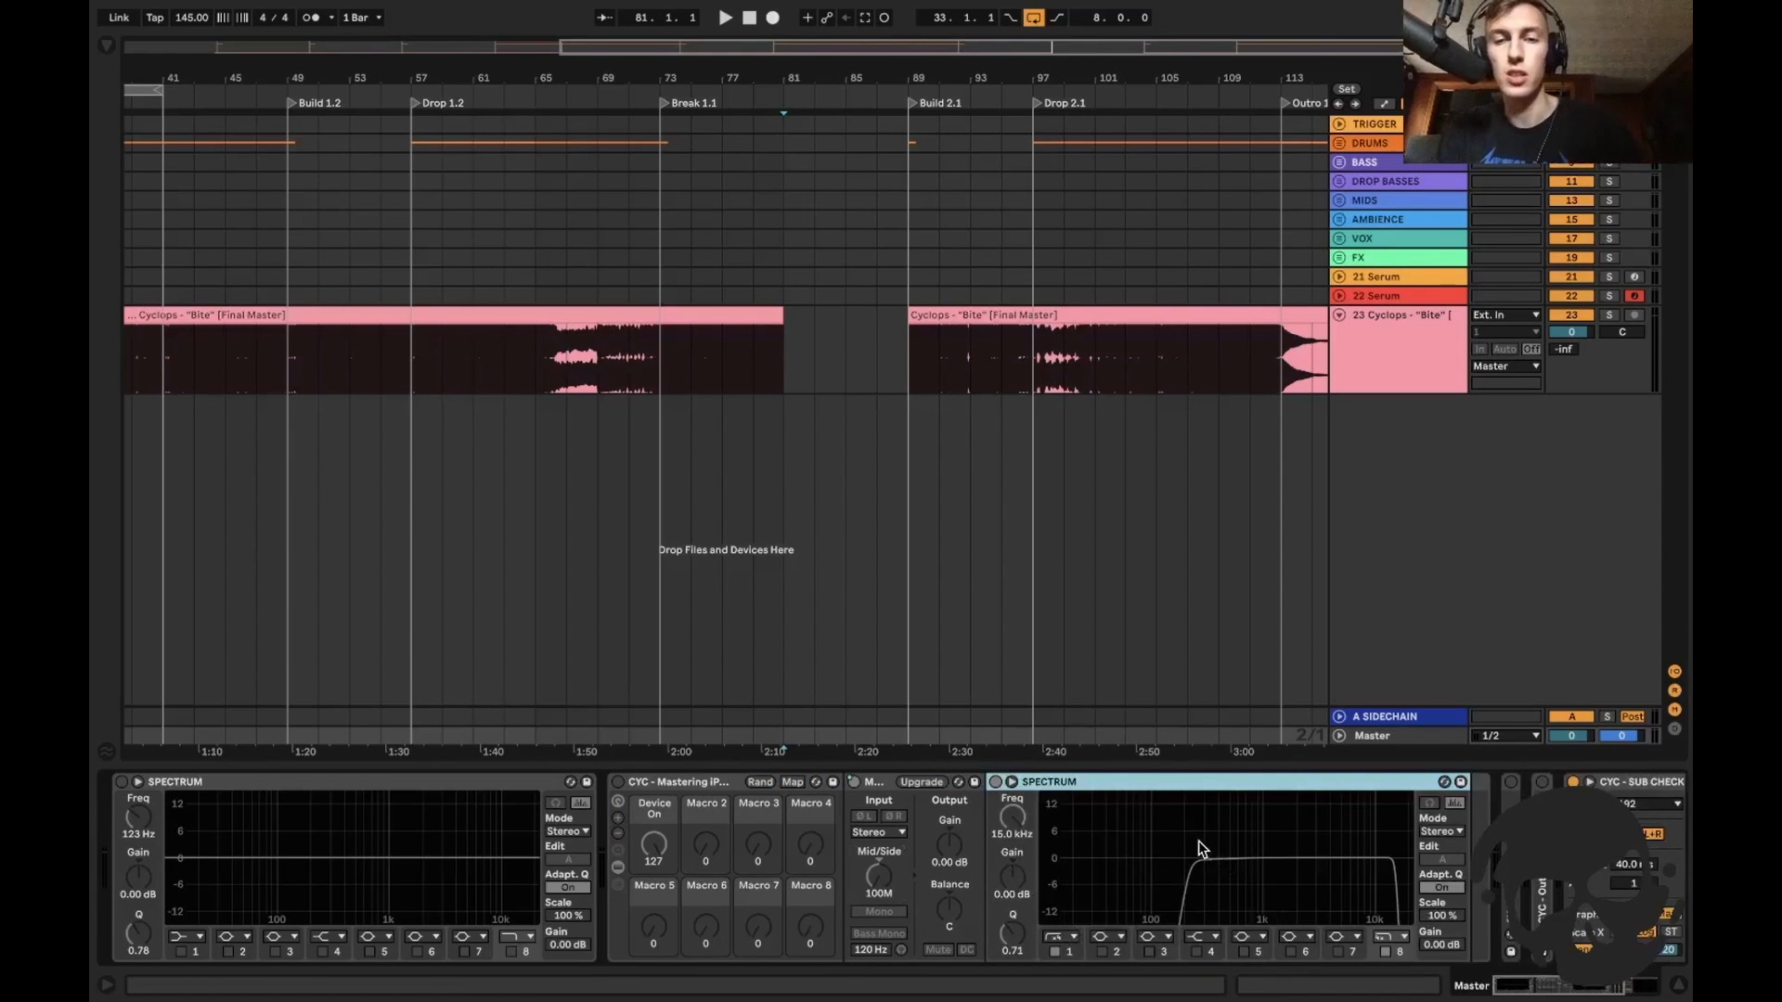
double_click(710, 782)
Unfold the CYC - MONO device, look inside the CYC - Mastering rack again, and select CYC - MONO.
click(644, 854)
double_click(645, 854)
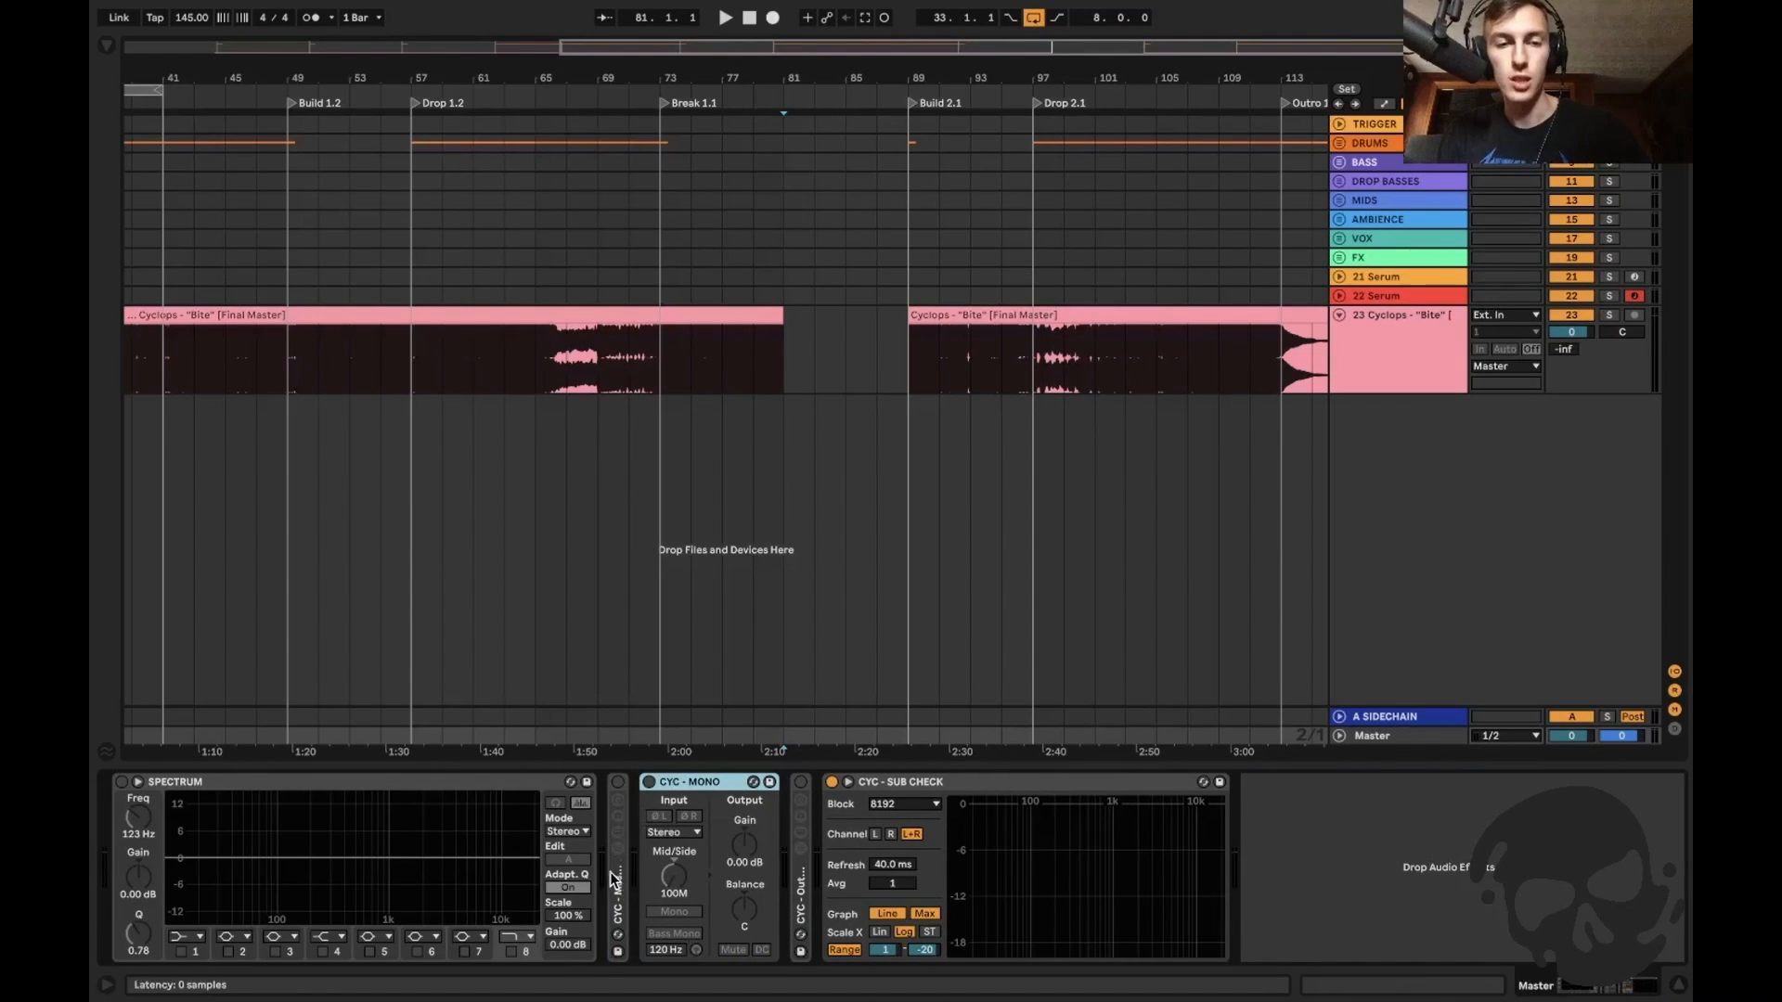
click(616, 881)
double_click(620, 880)
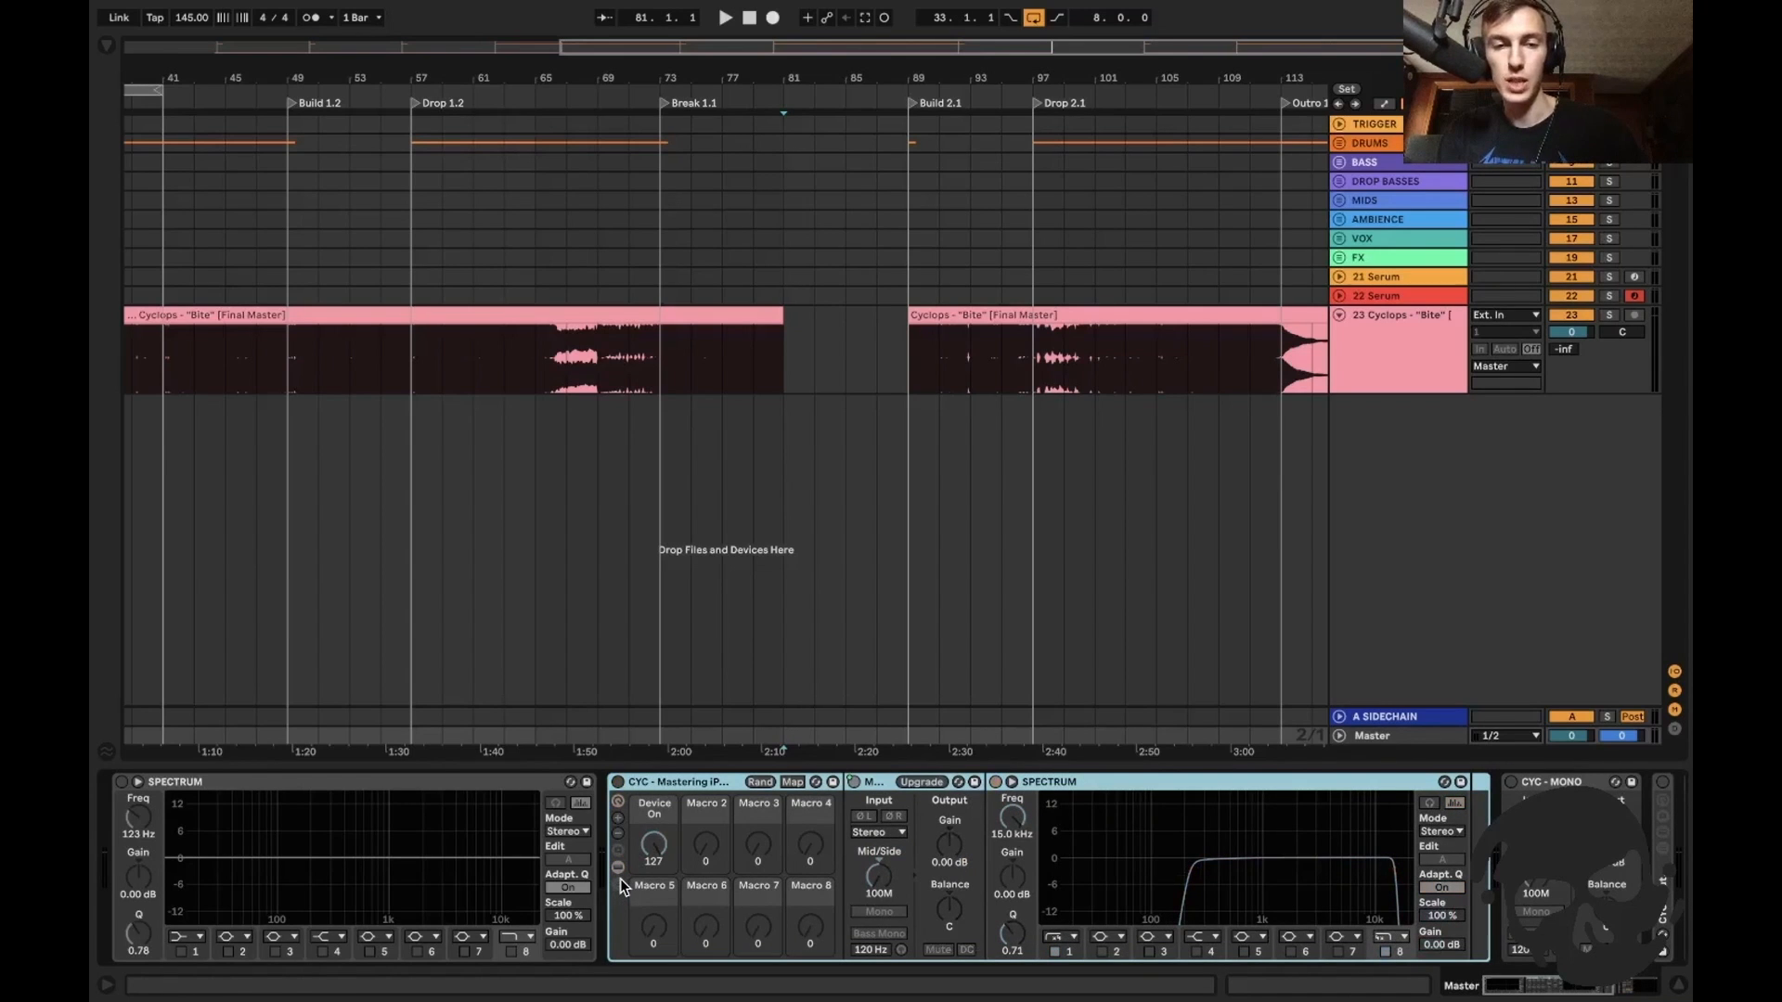
double_click(664, 782)
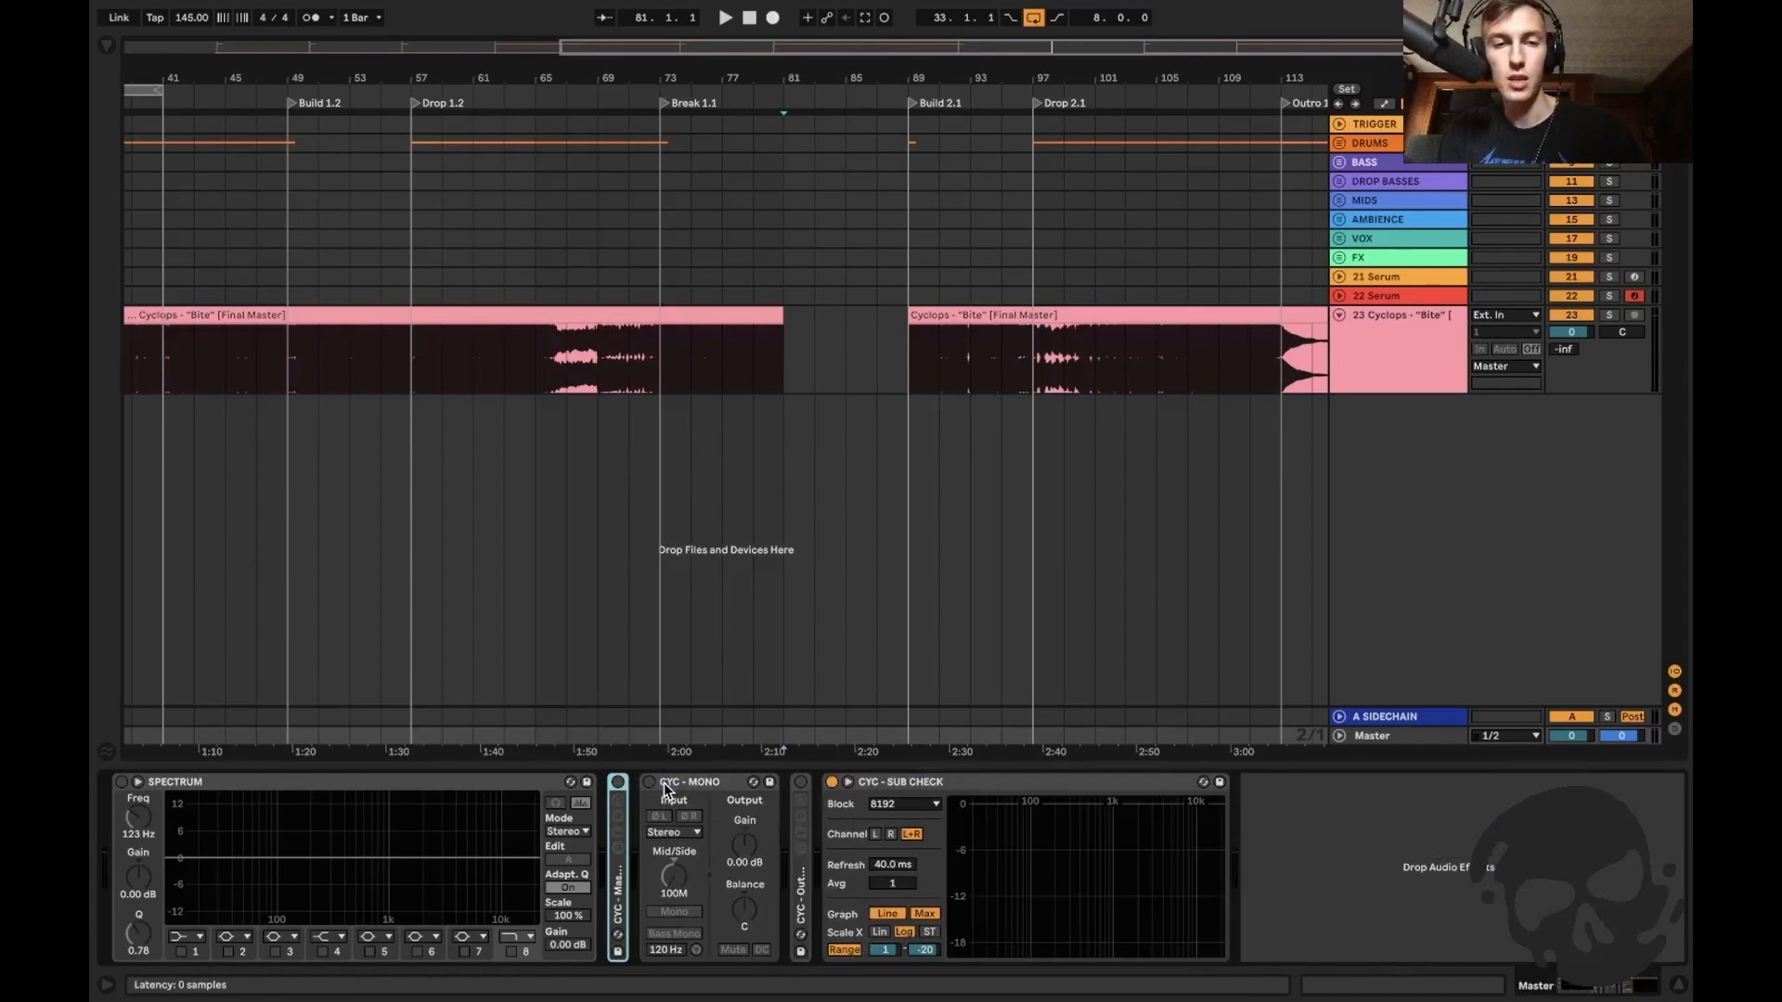
click(712, 784)
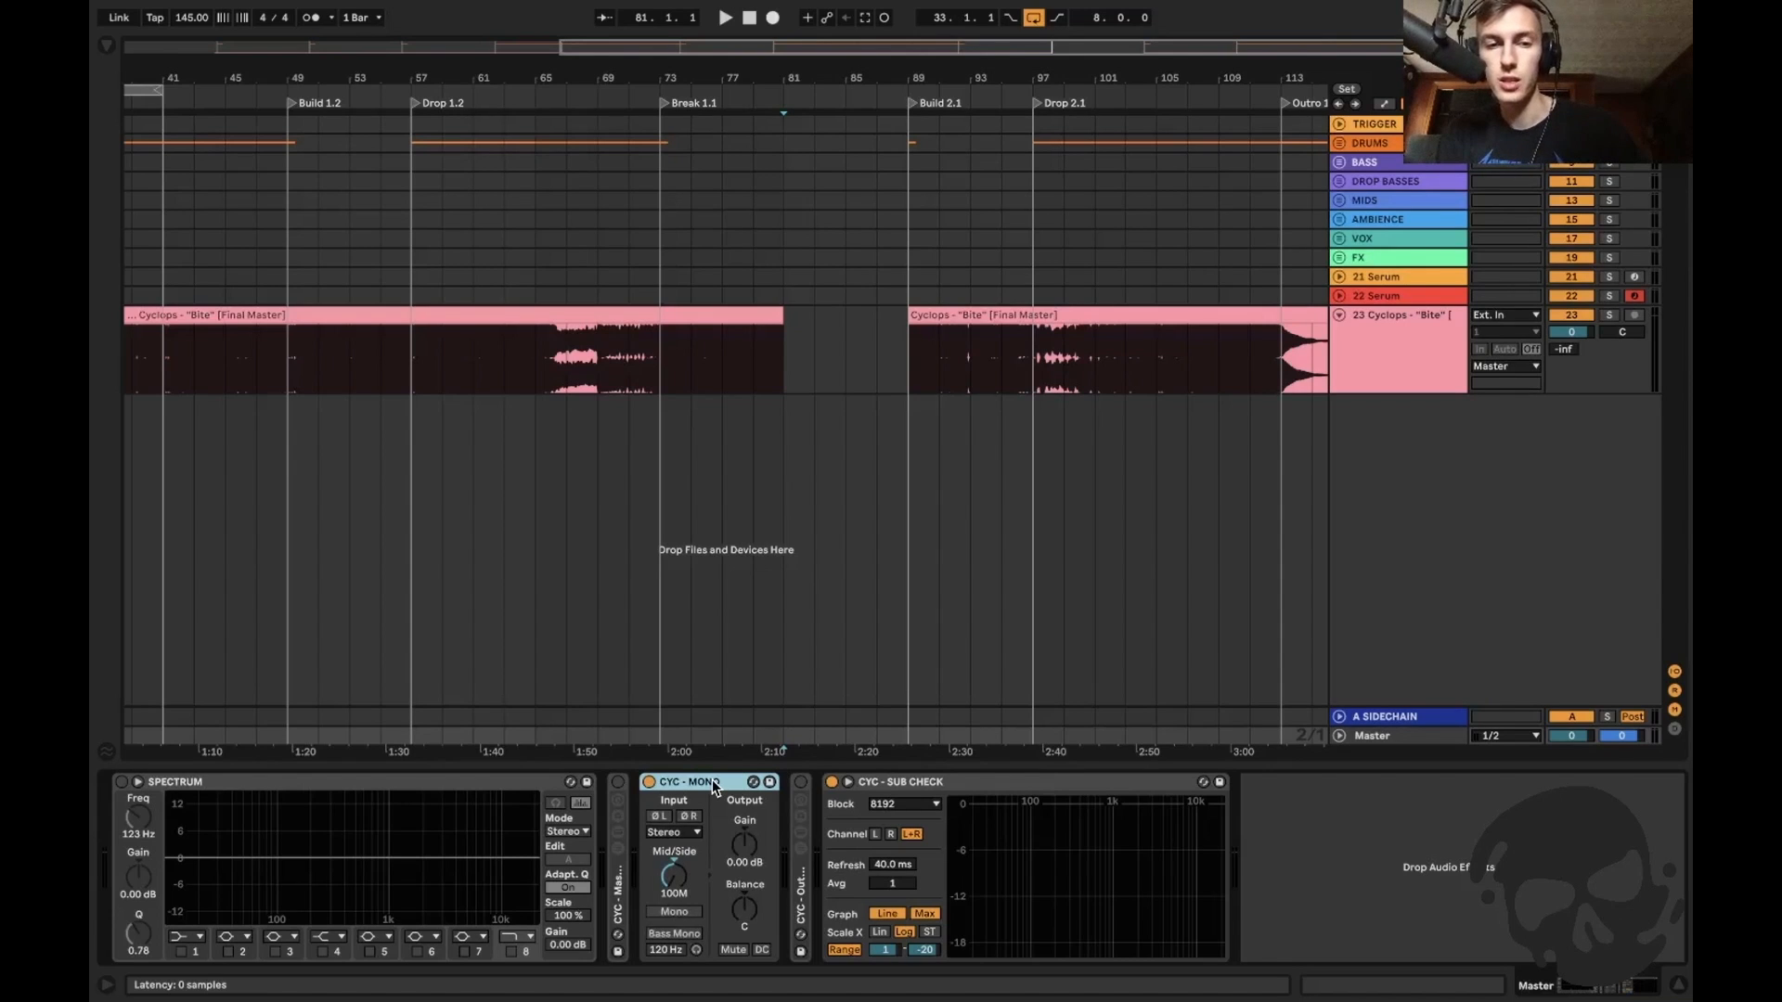
Turn on the CYC - Outside The Club rack on the Master track and play the reference from Drop 1.2 at 57.1.1.
double_click(801, 905)
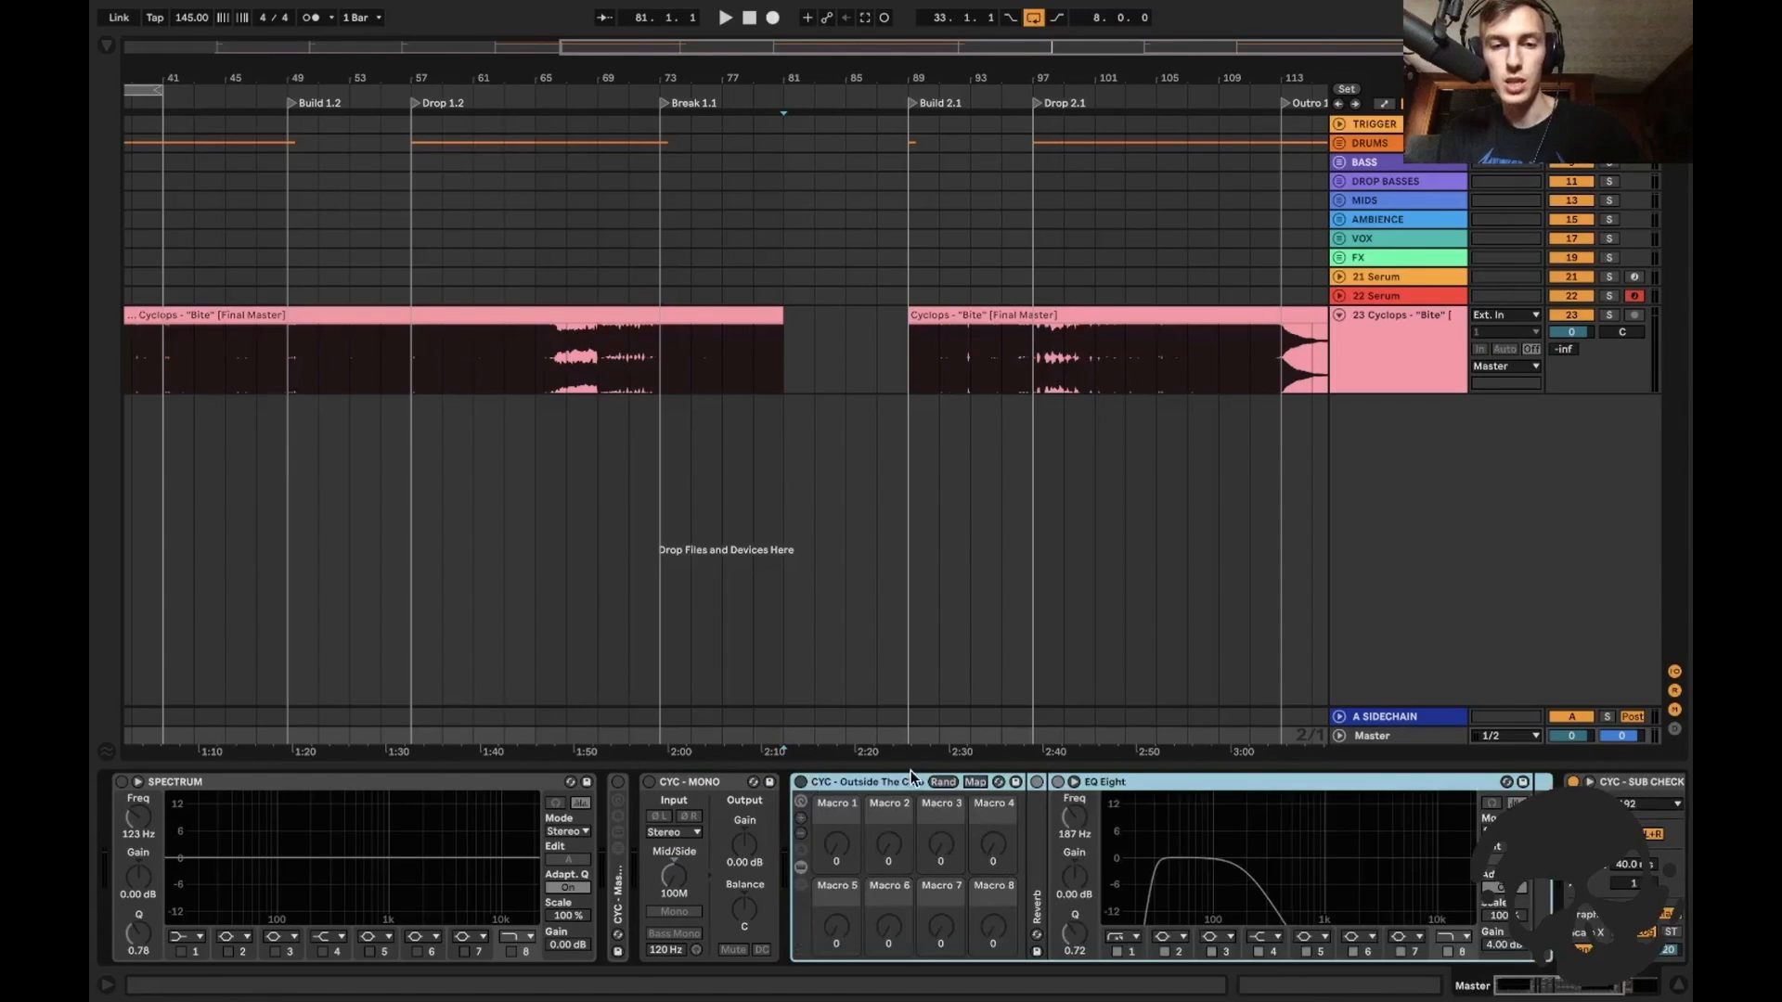
key(0)
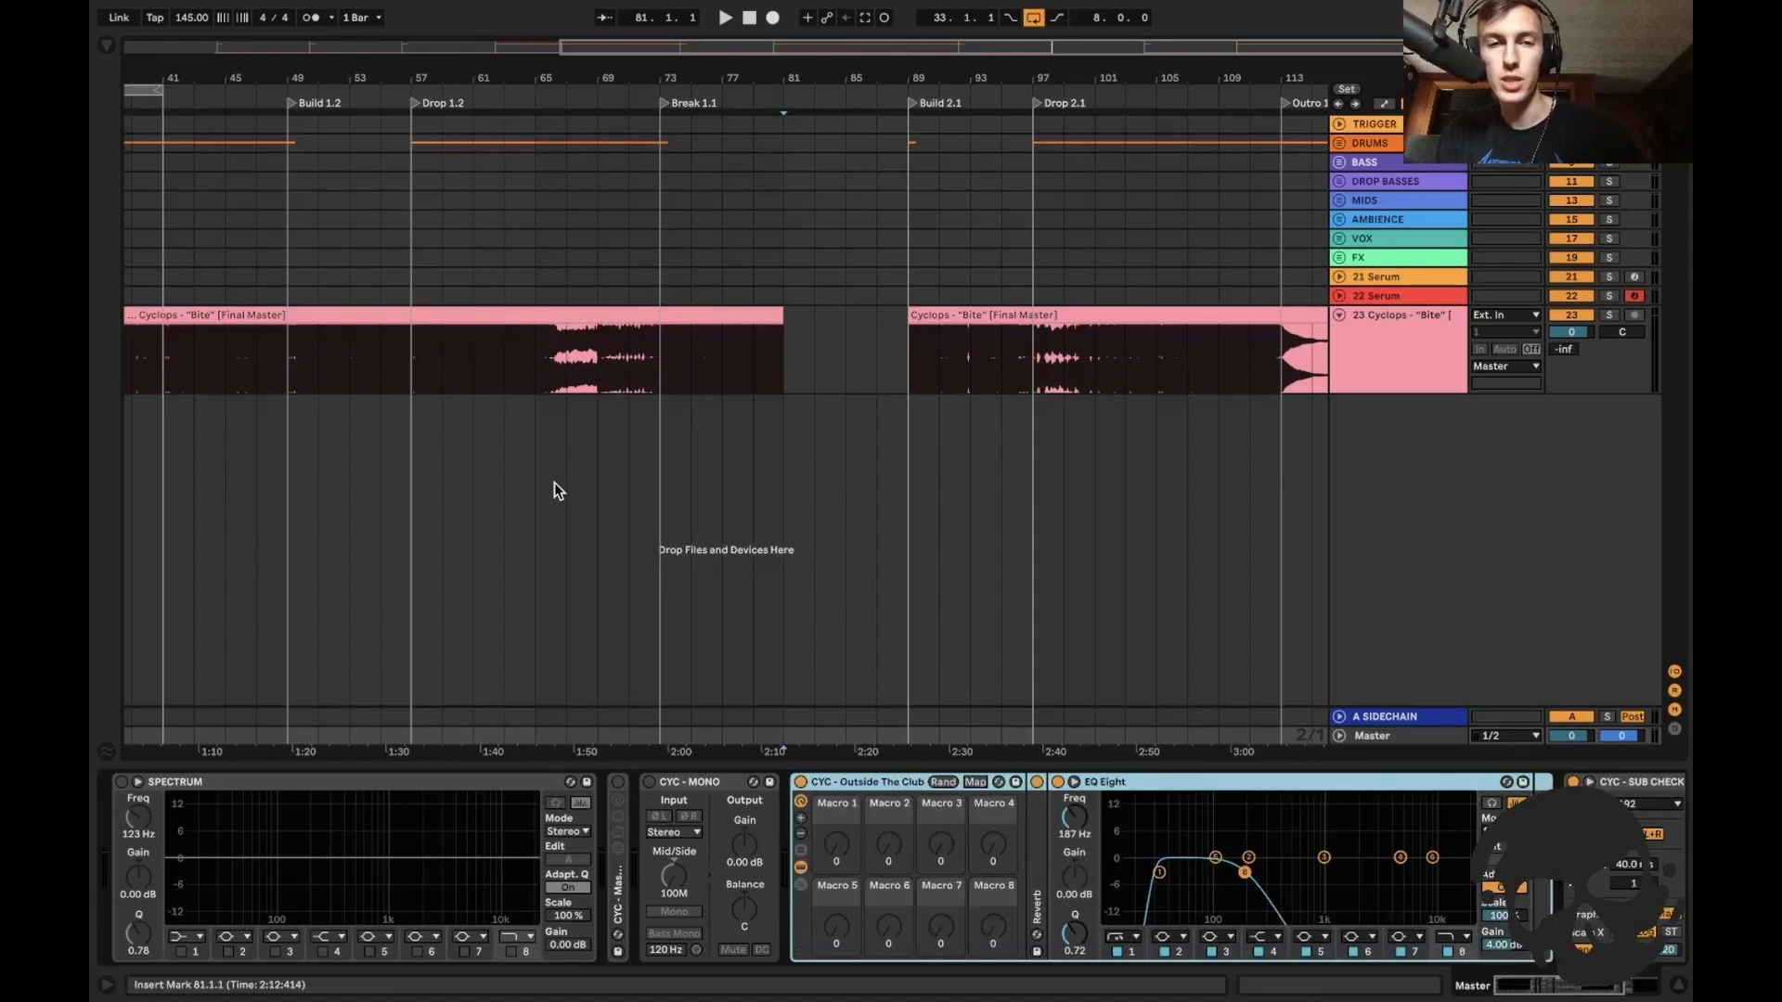
click(529, 355)
click(1352, 738)
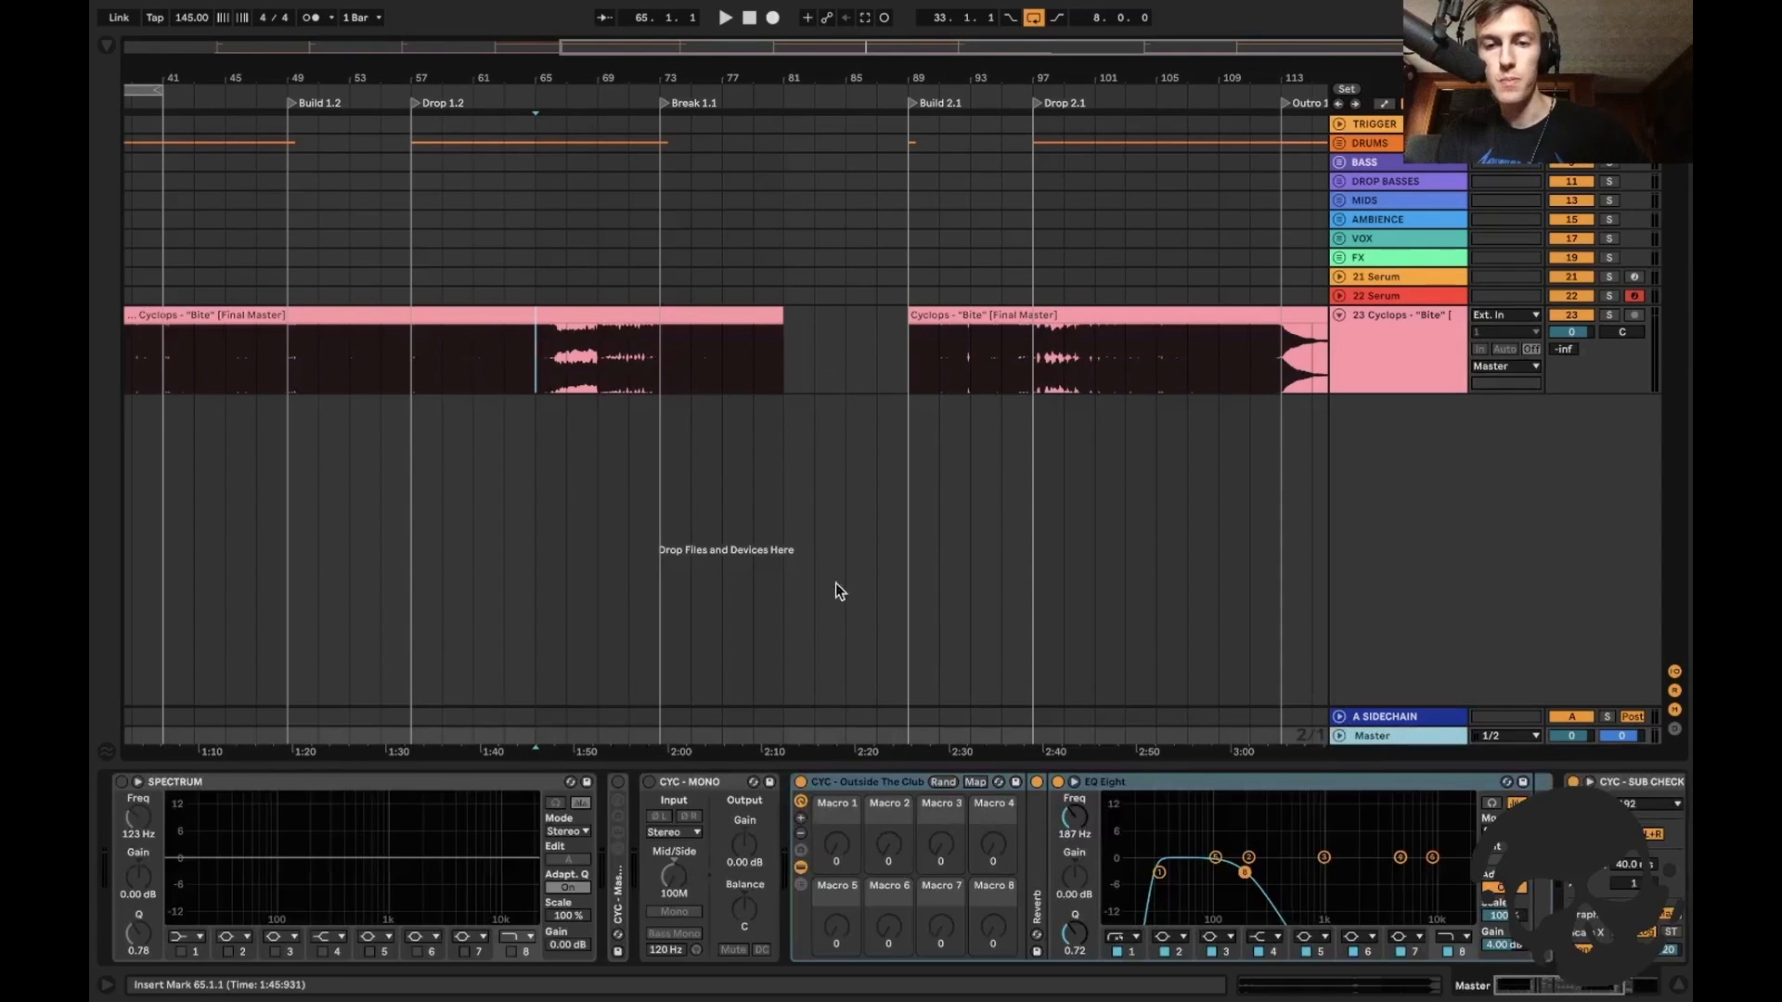
click(411, 364)
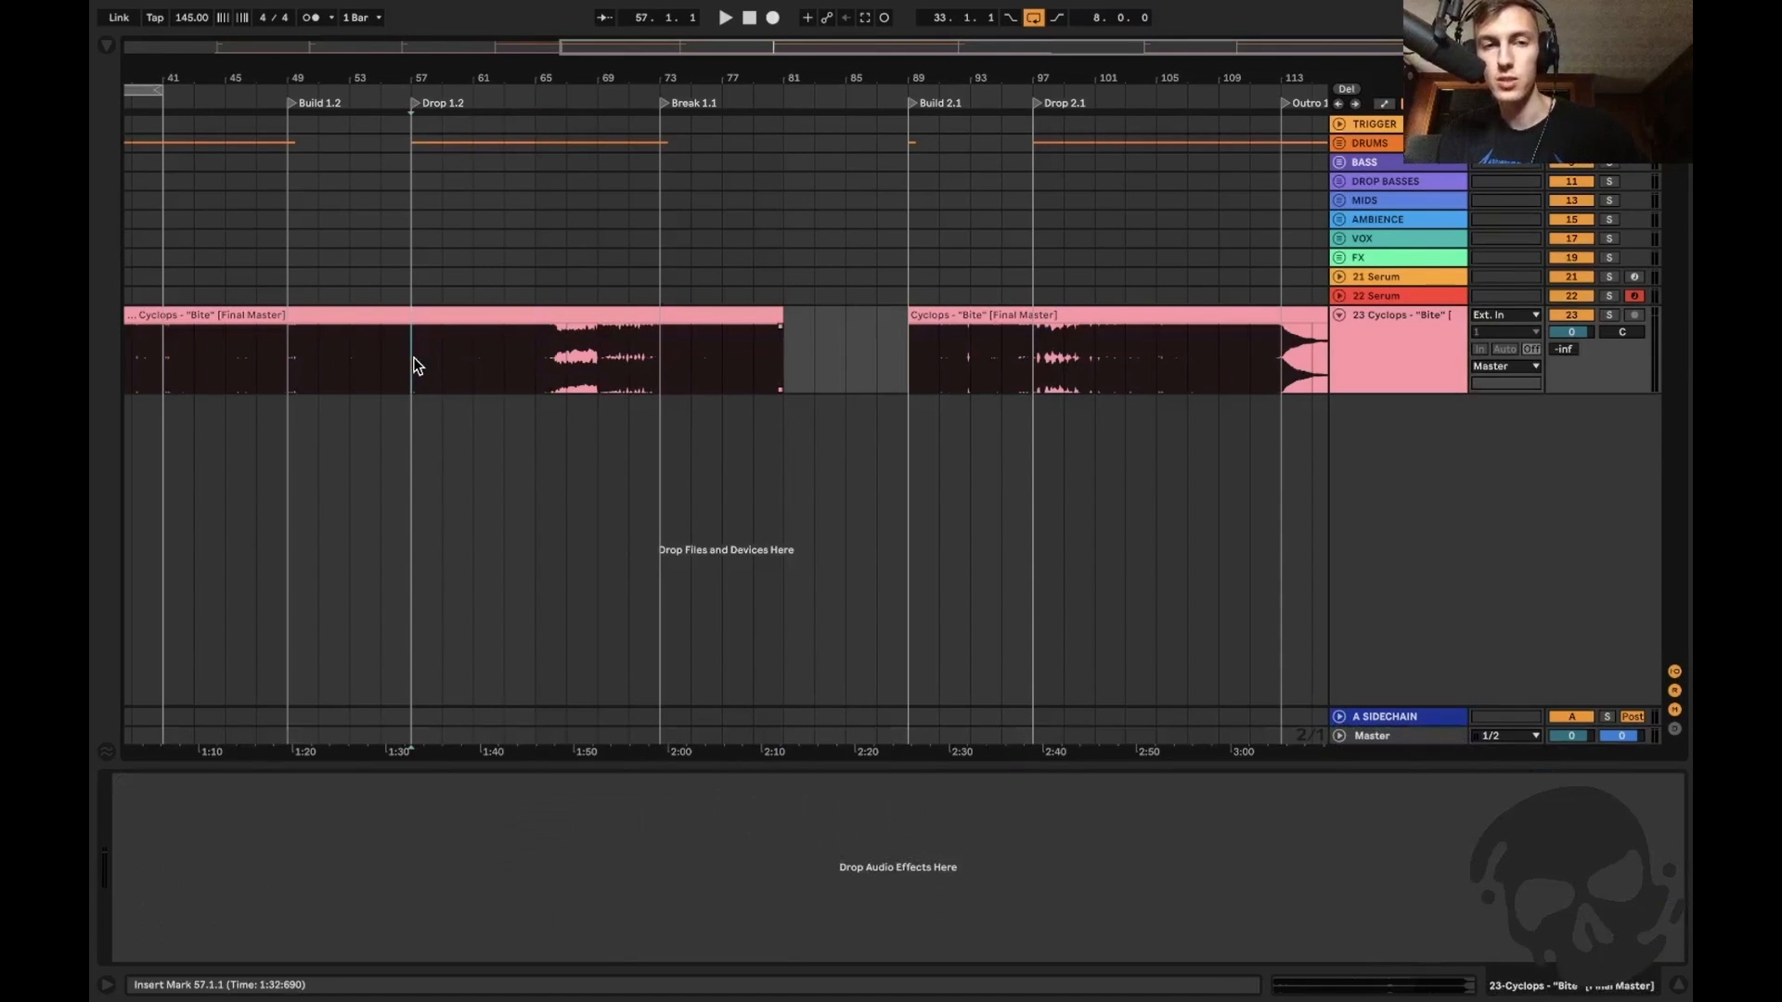
key(space)
click(1372, 736)
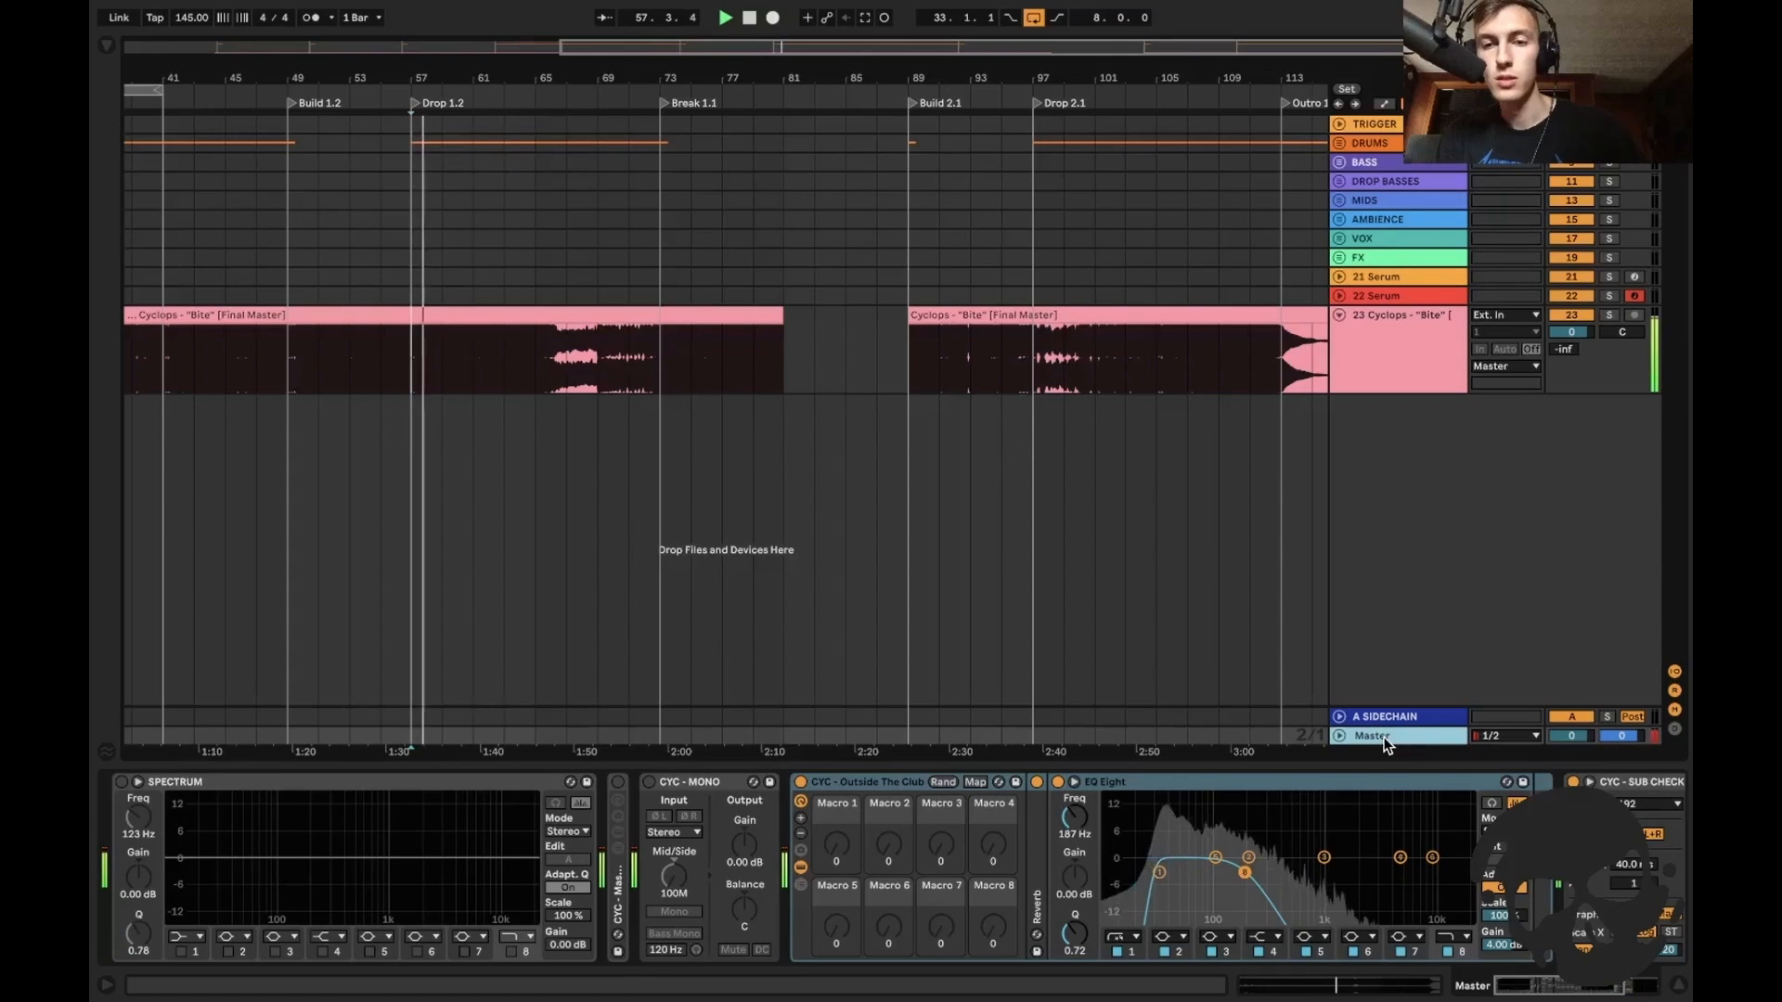
key(space)
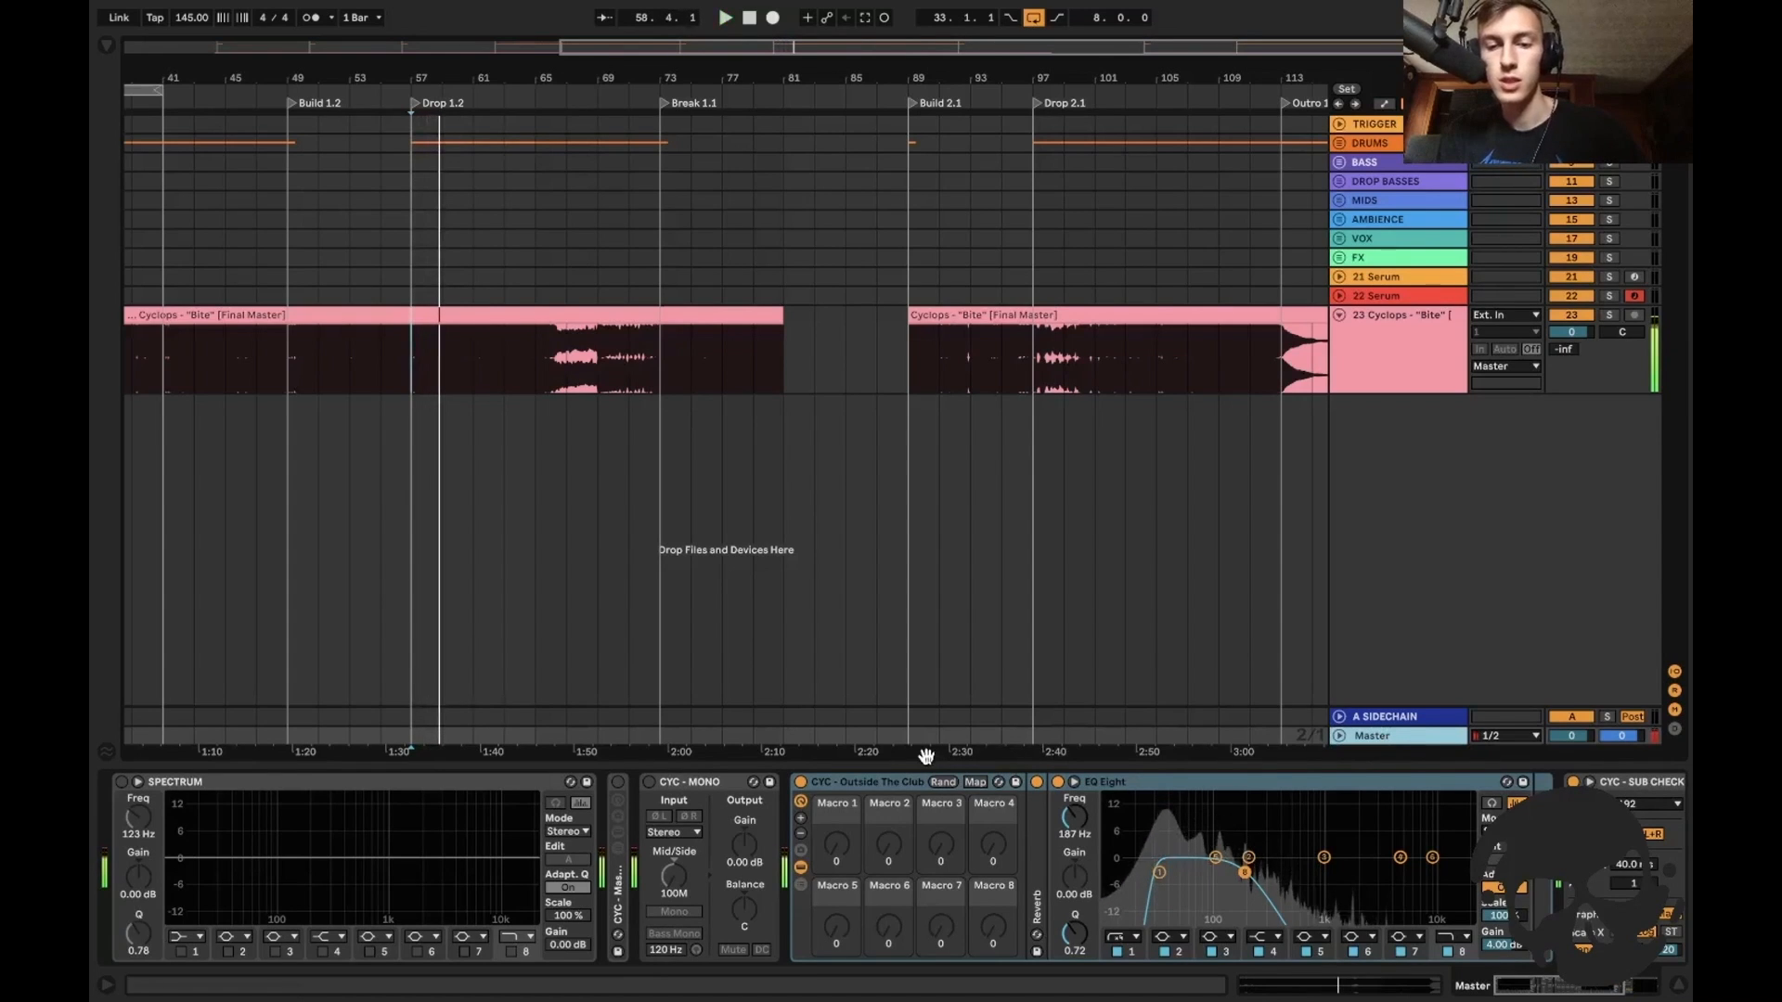
Turn off the CYC - Outside The Club rack, then fold it and CYC - MONO and hide the device view.
key(0)
double_click(839, 781)
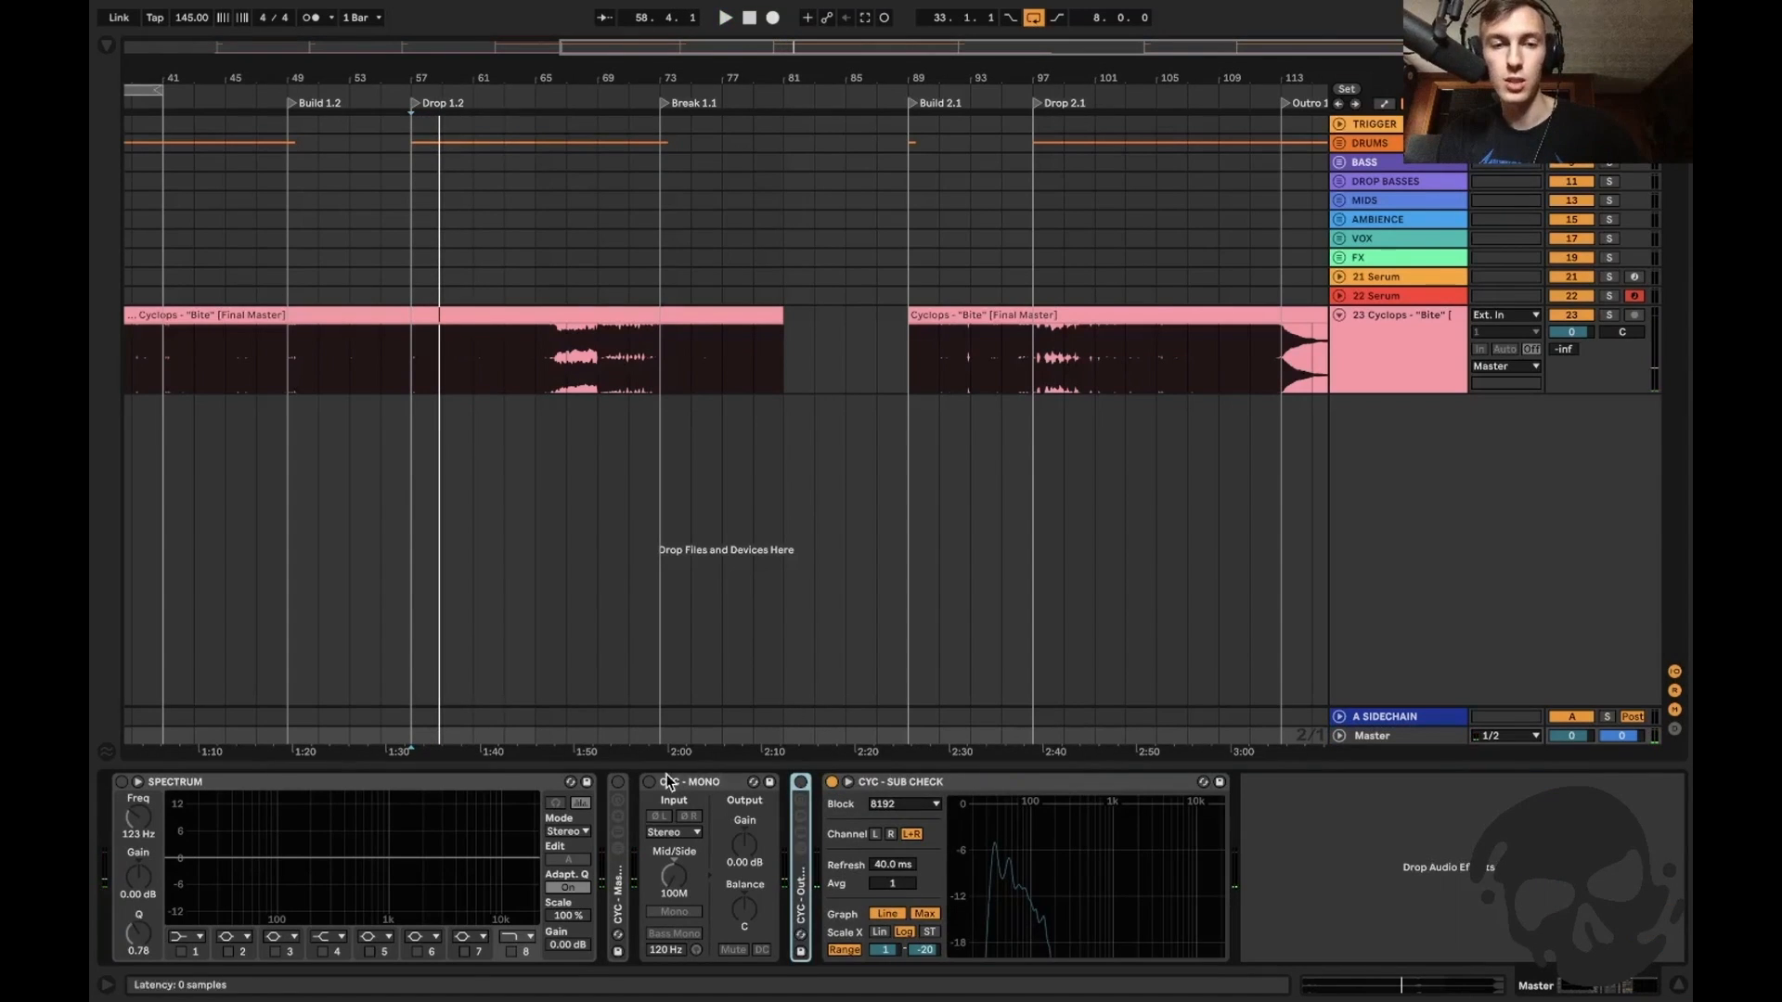
double_click(684, 782)
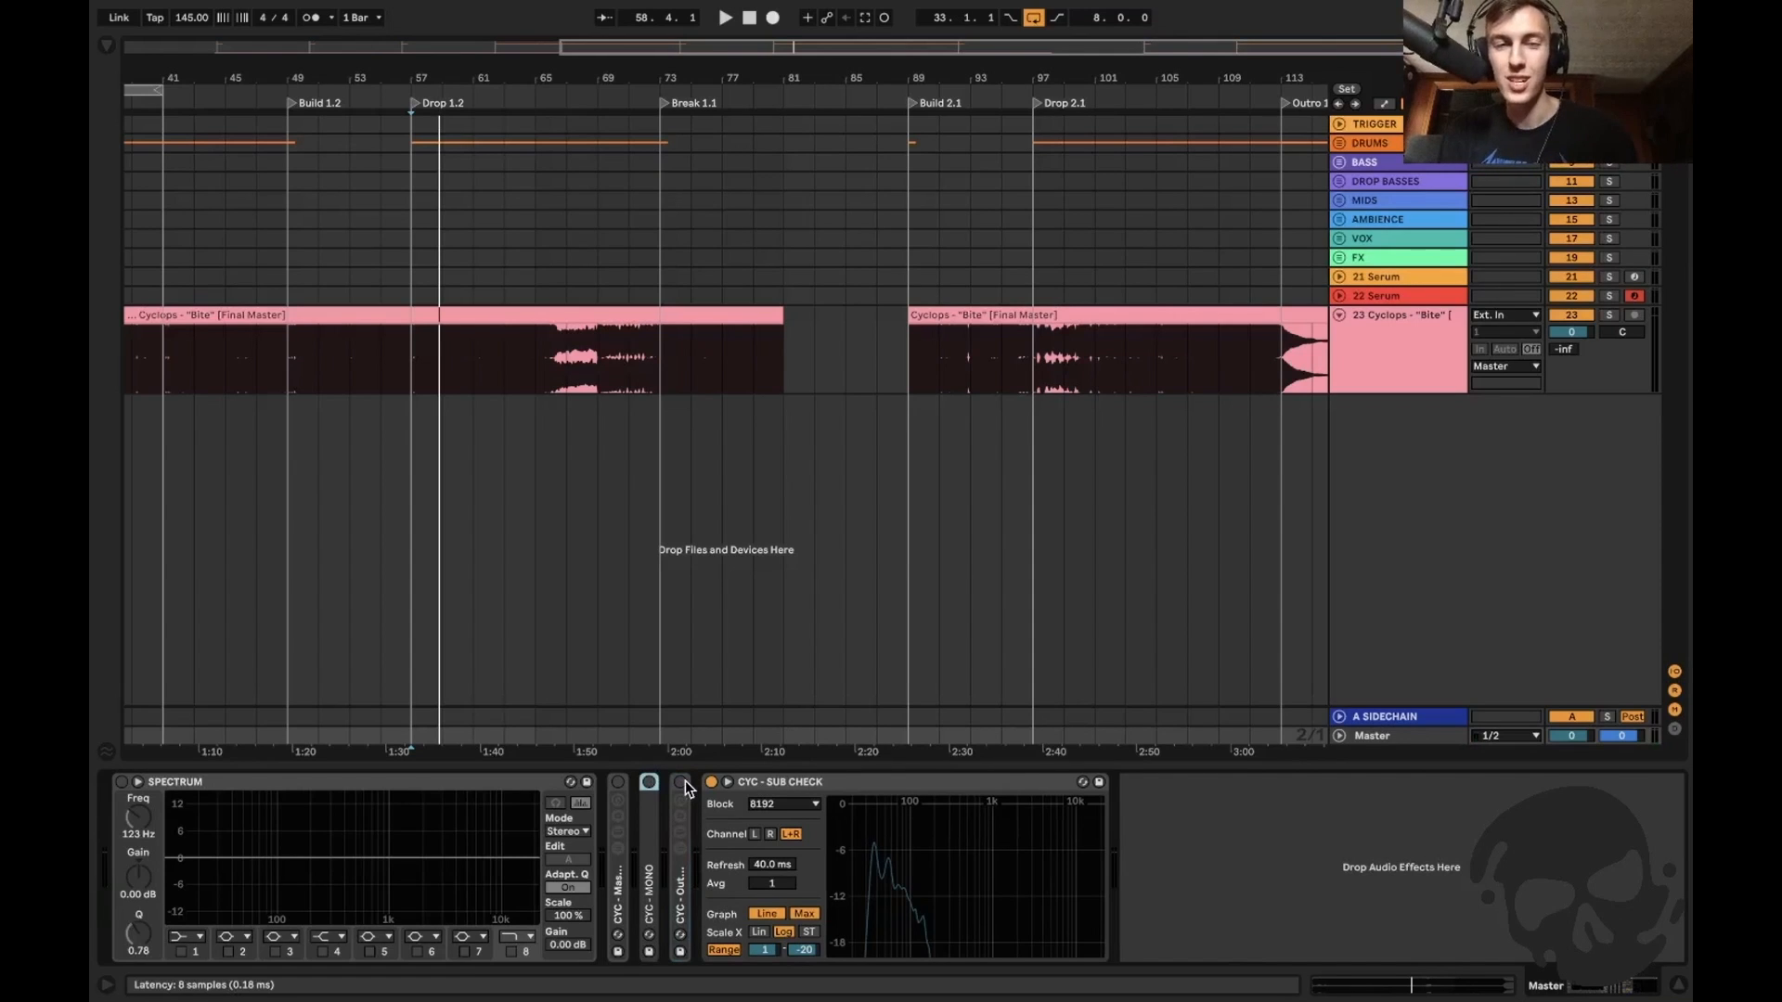
key(ctrl+alt+l)
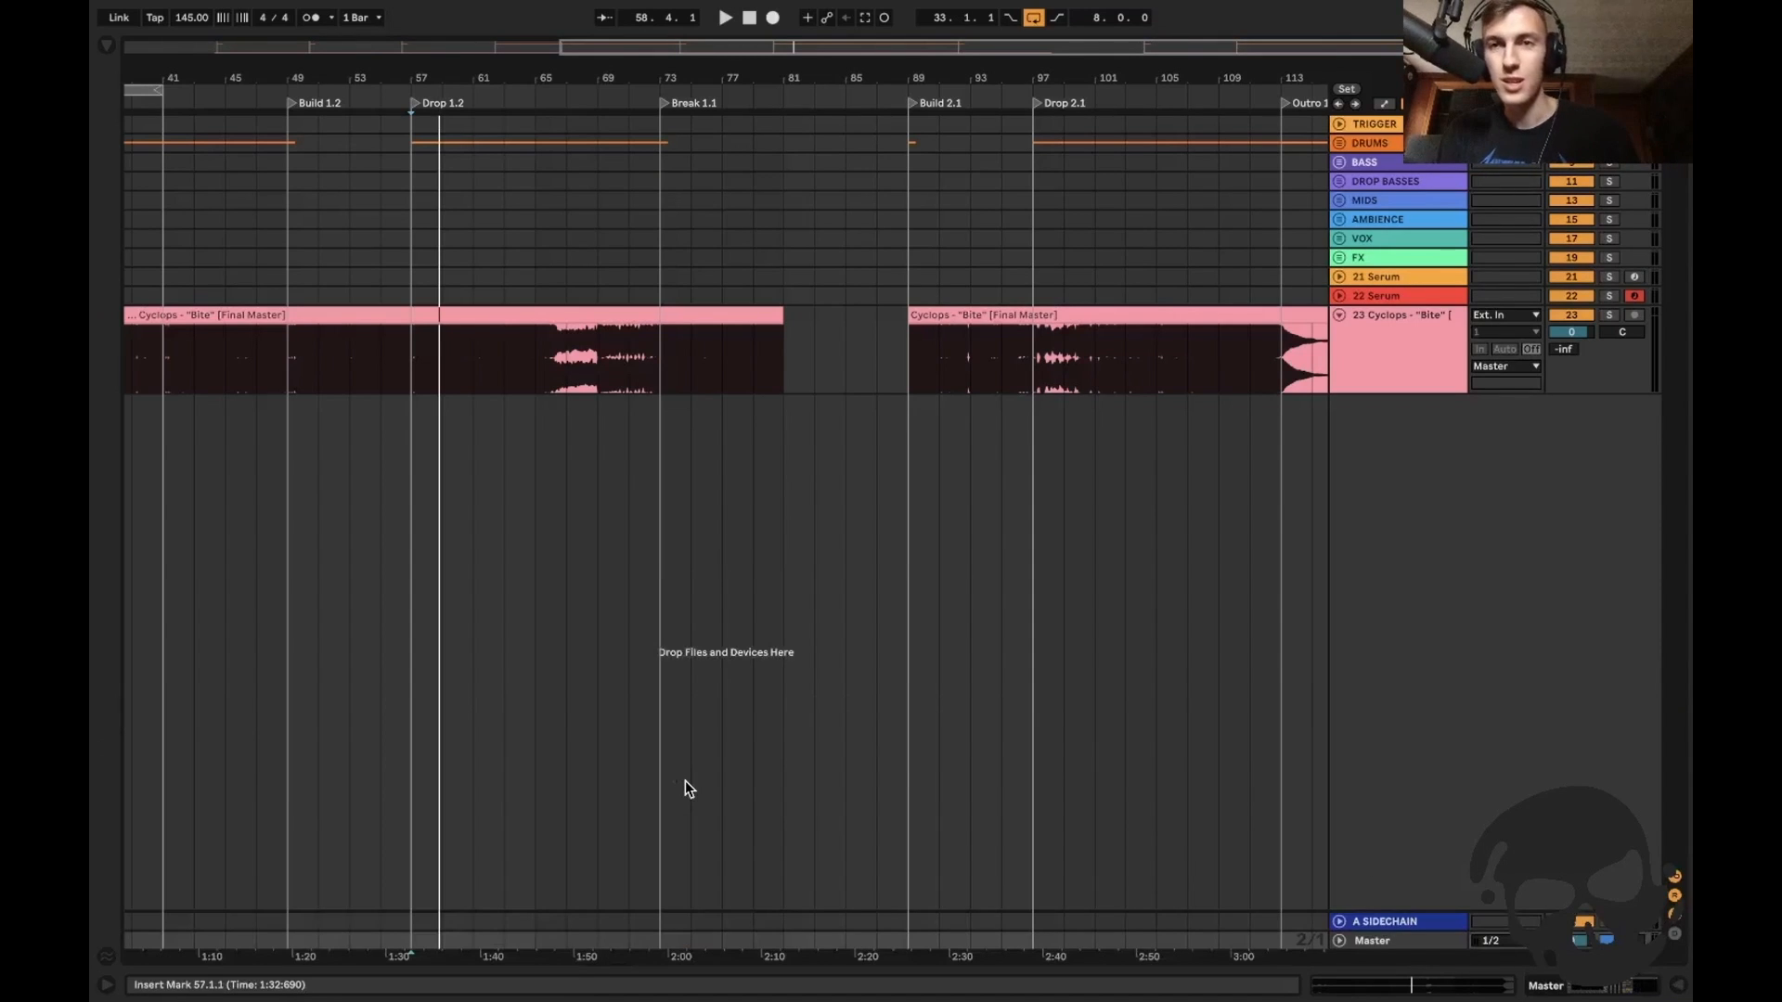
key(super+k)
key(super+k)
key(super+k)
key(super+k)
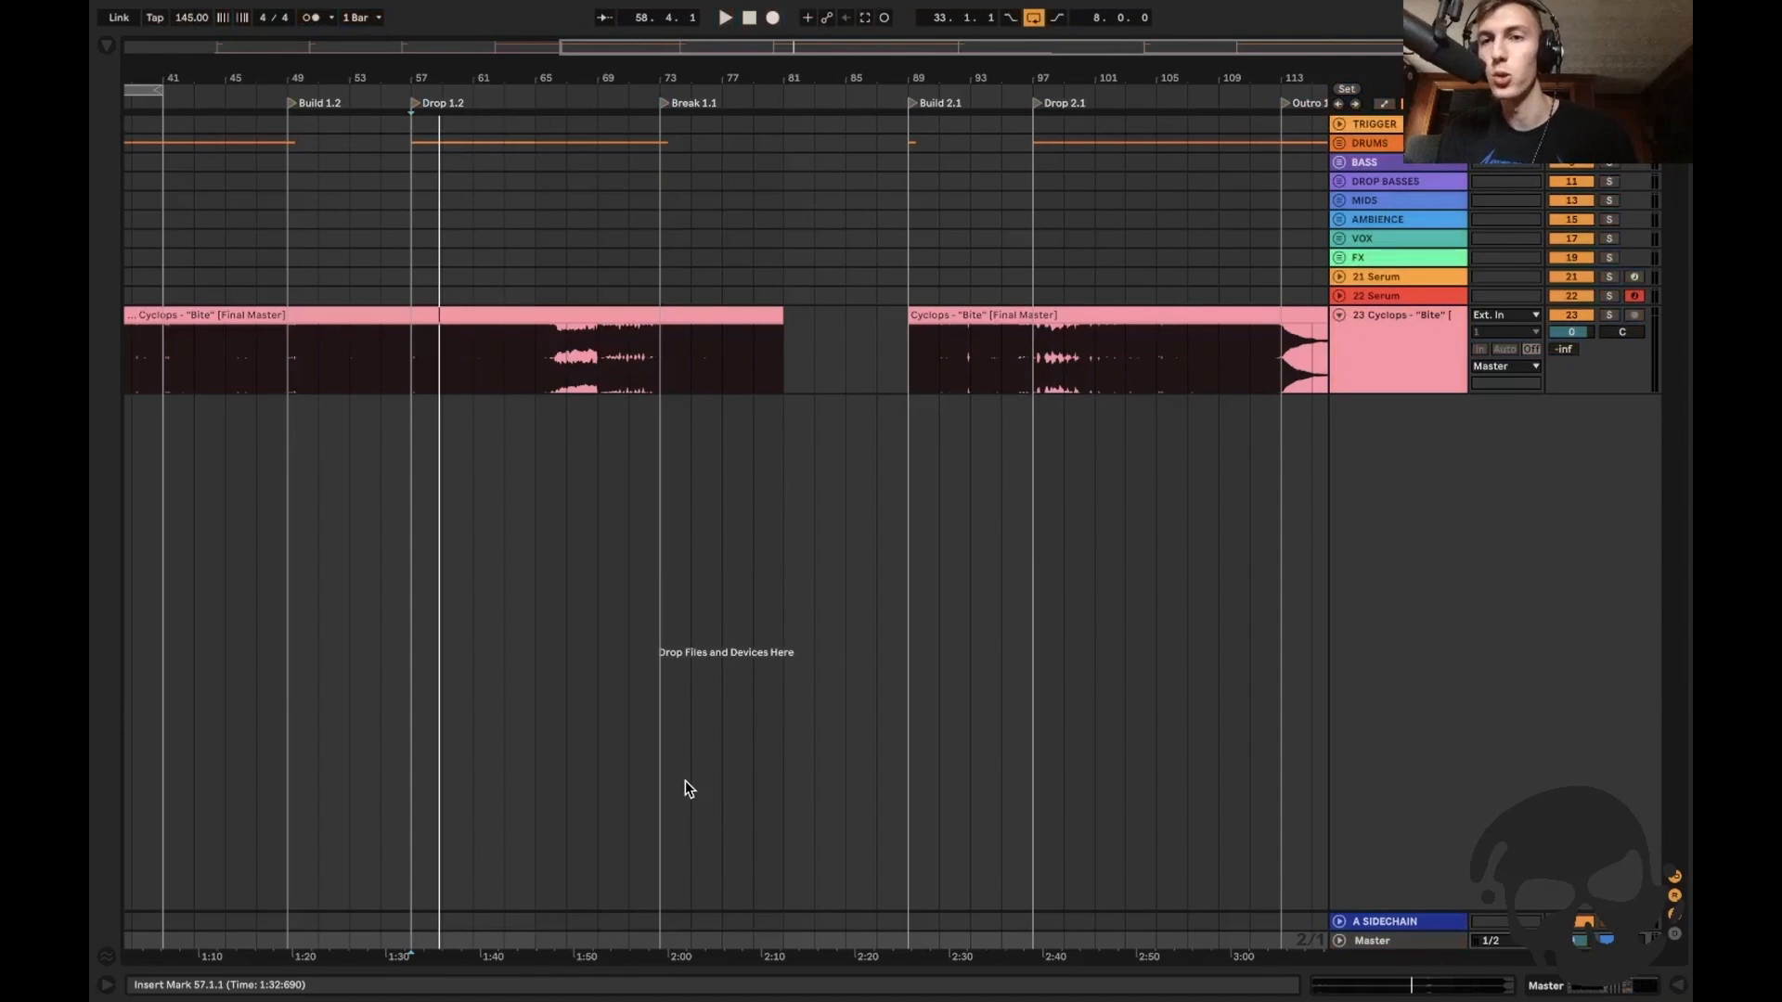
Add a locator at 81.1.1, where the first part of the split reference clip ends.
click(818, 358)
click(653, 213)
key(minus)
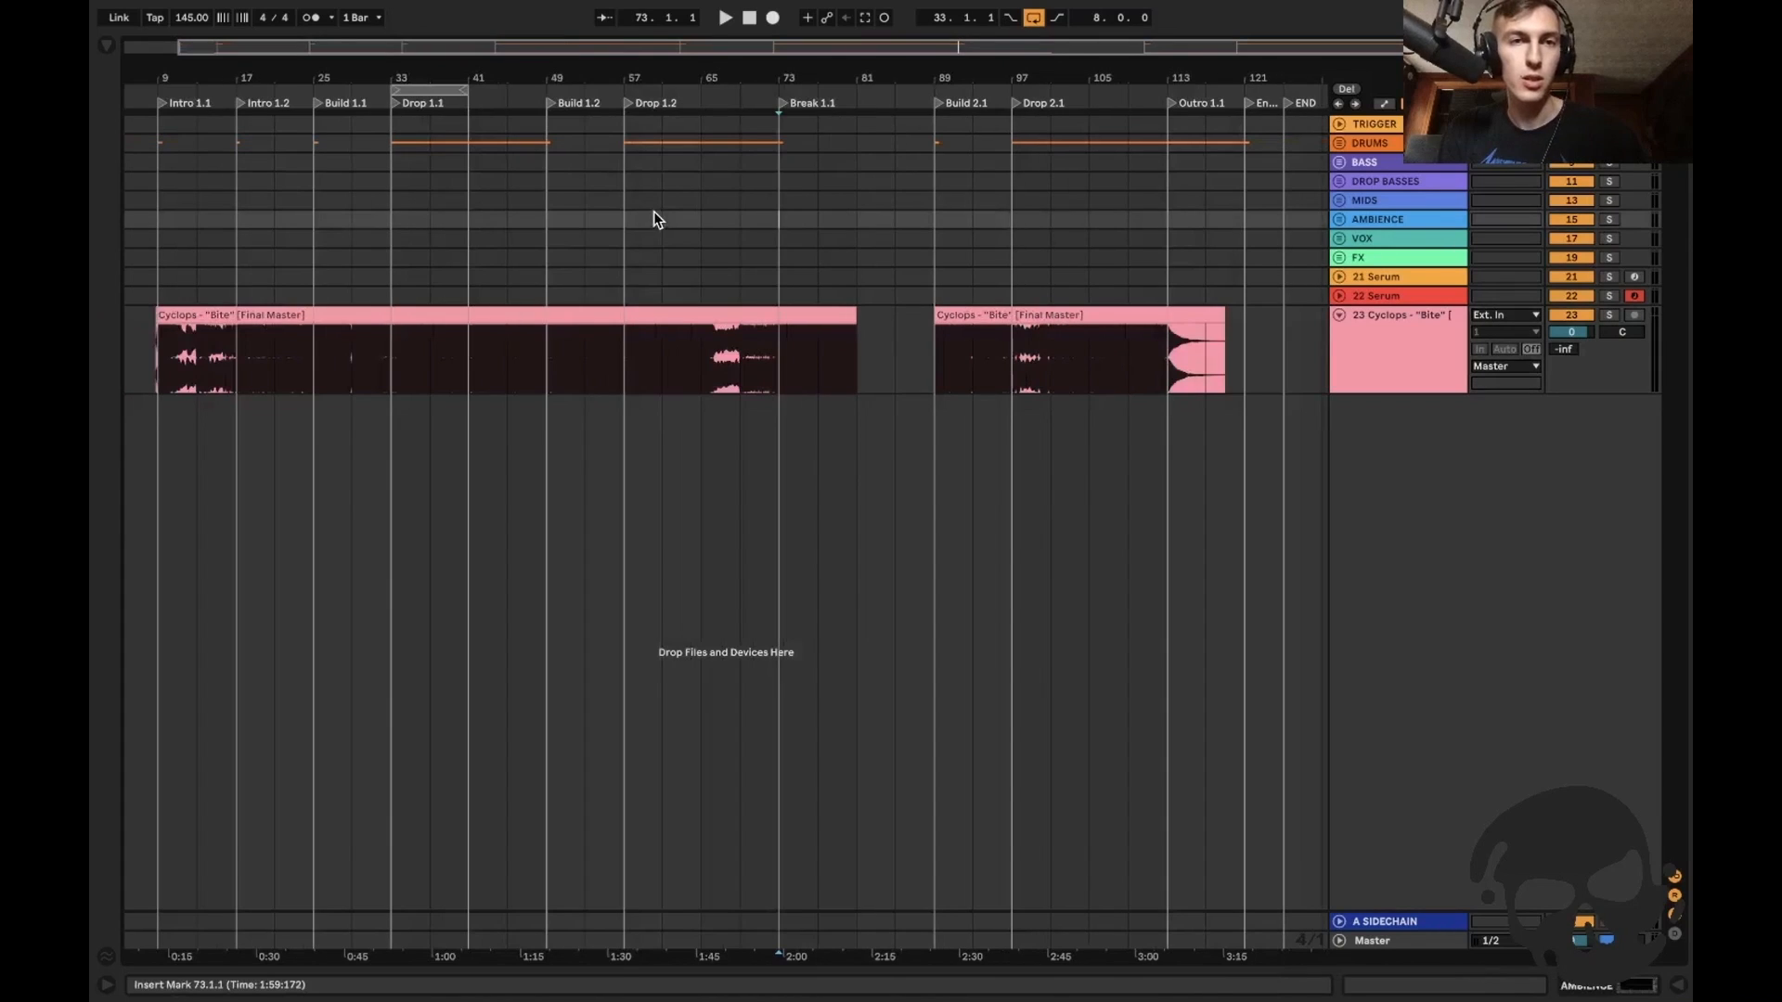
click(850, 358)
key(plus)
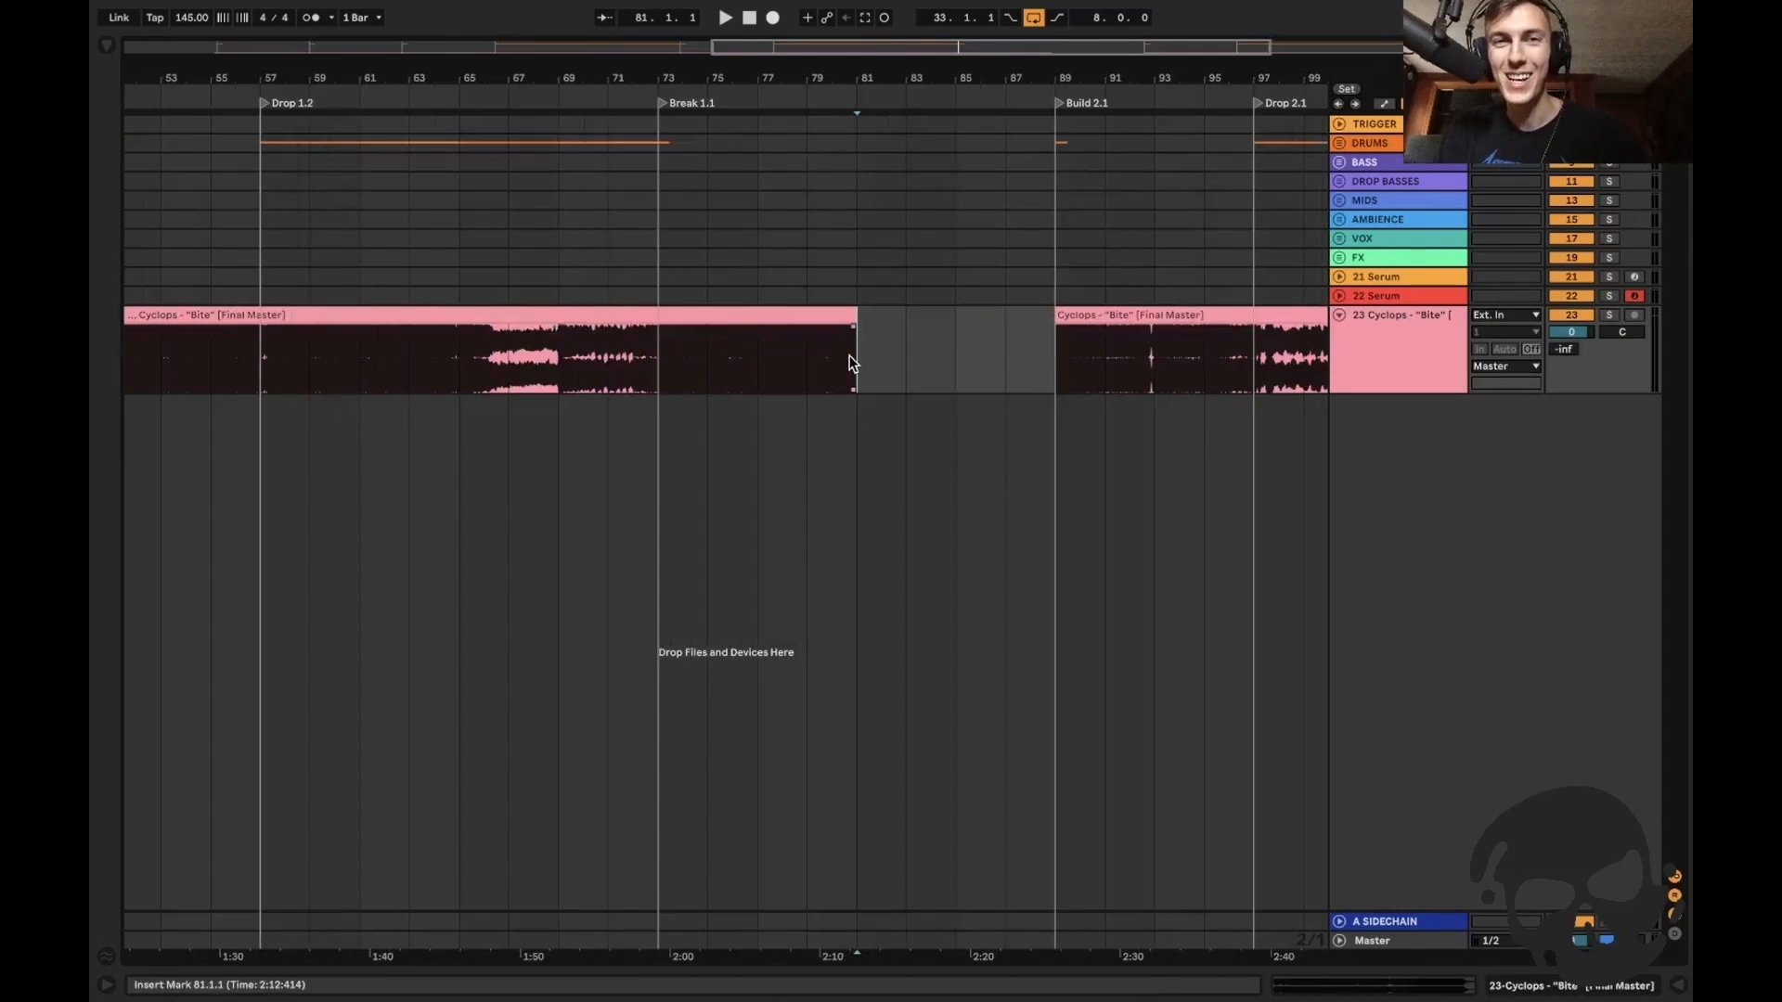
key(l)
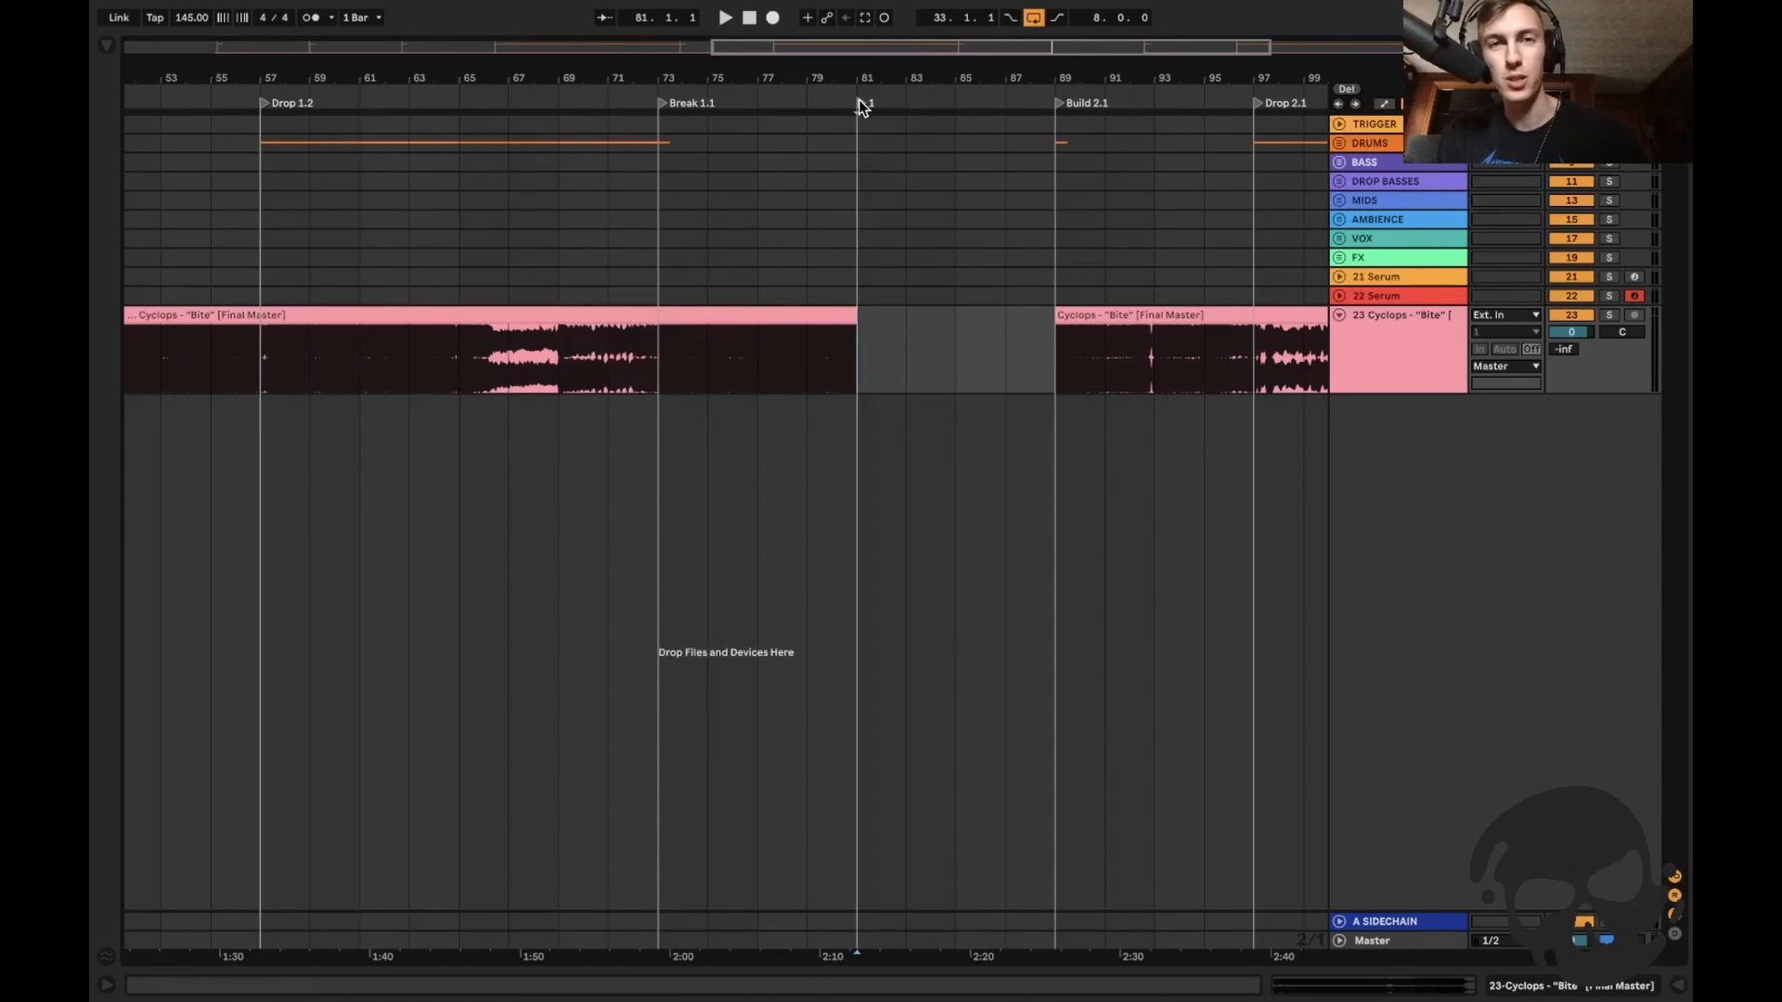
Rename the new locator at bar 81 as Breakdown 1.1.
key(ctrl+r)
text(Brea)
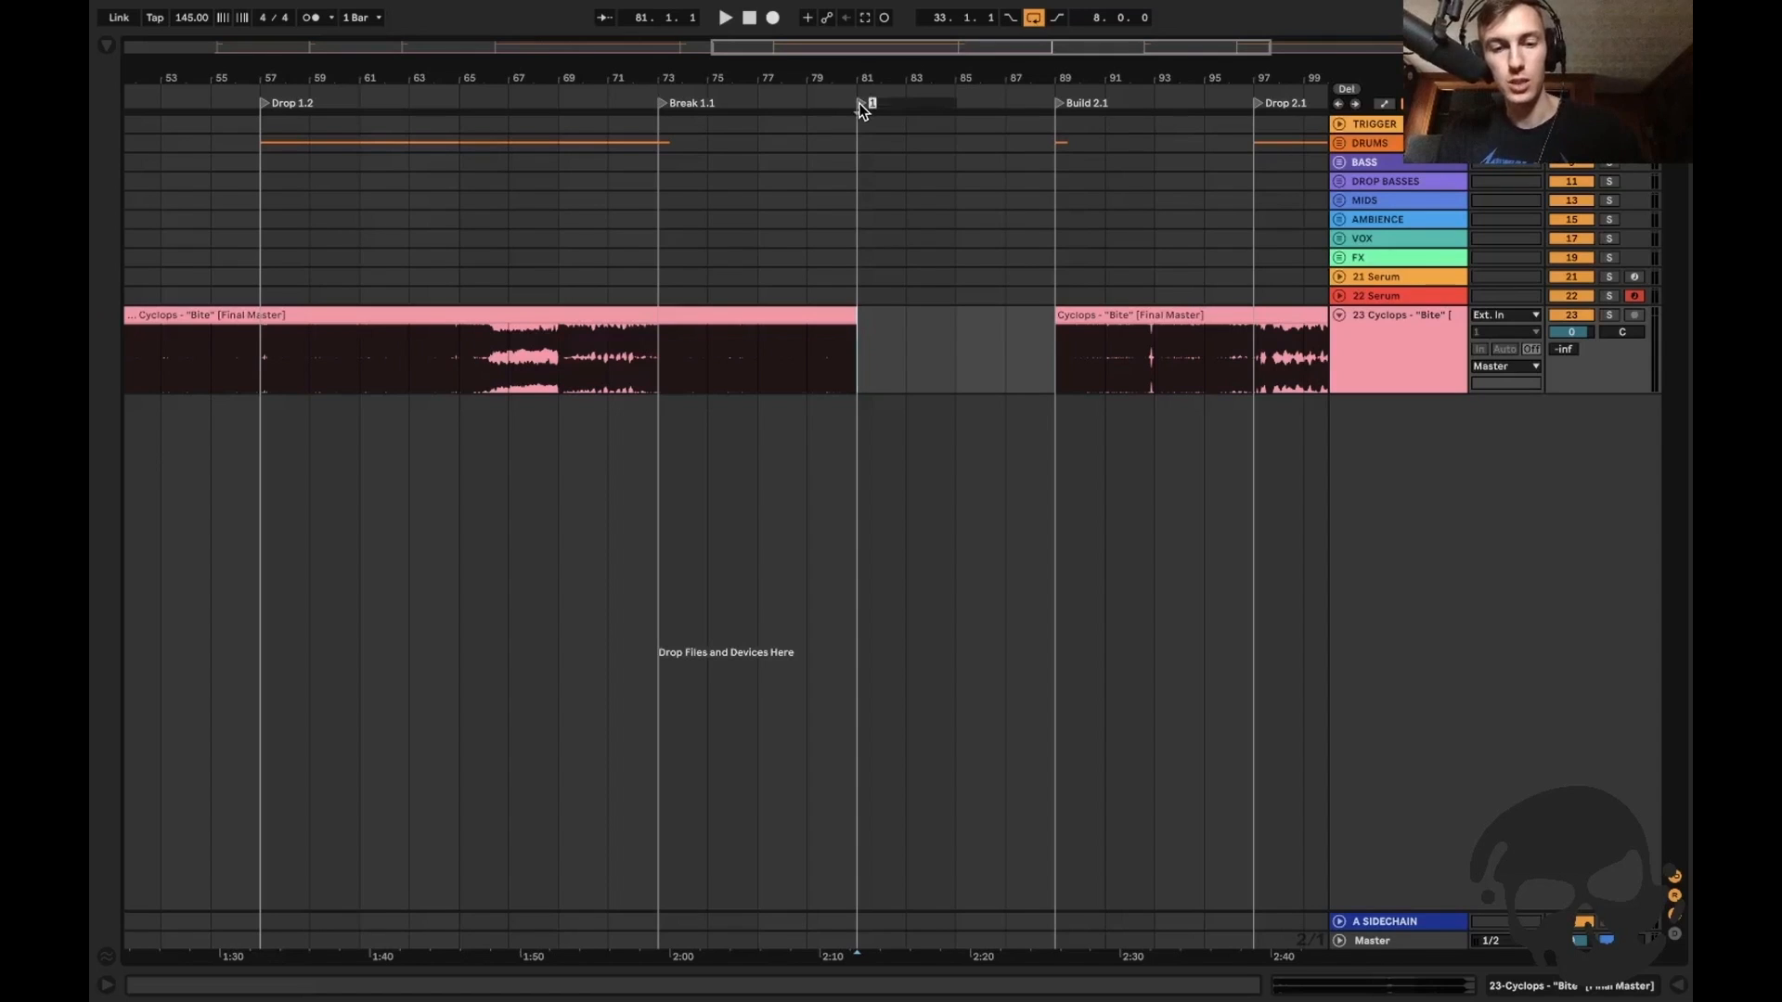
text(kdown)
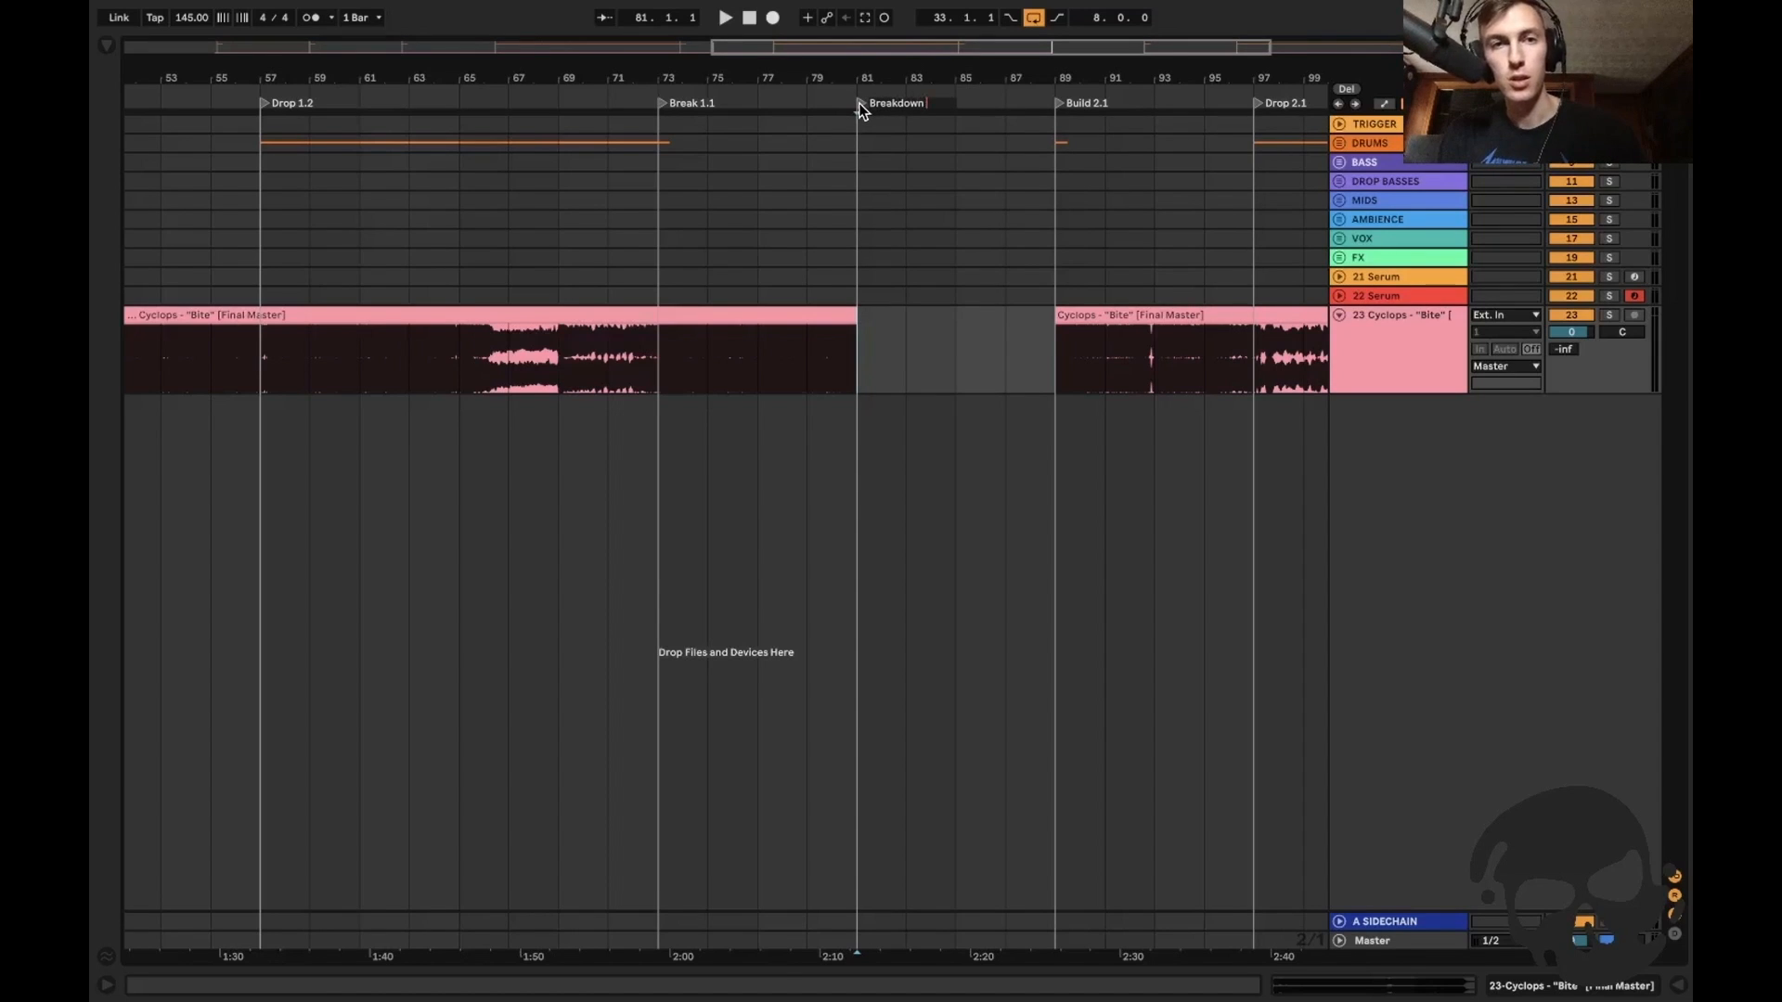
text( 1.1)
key(Return)
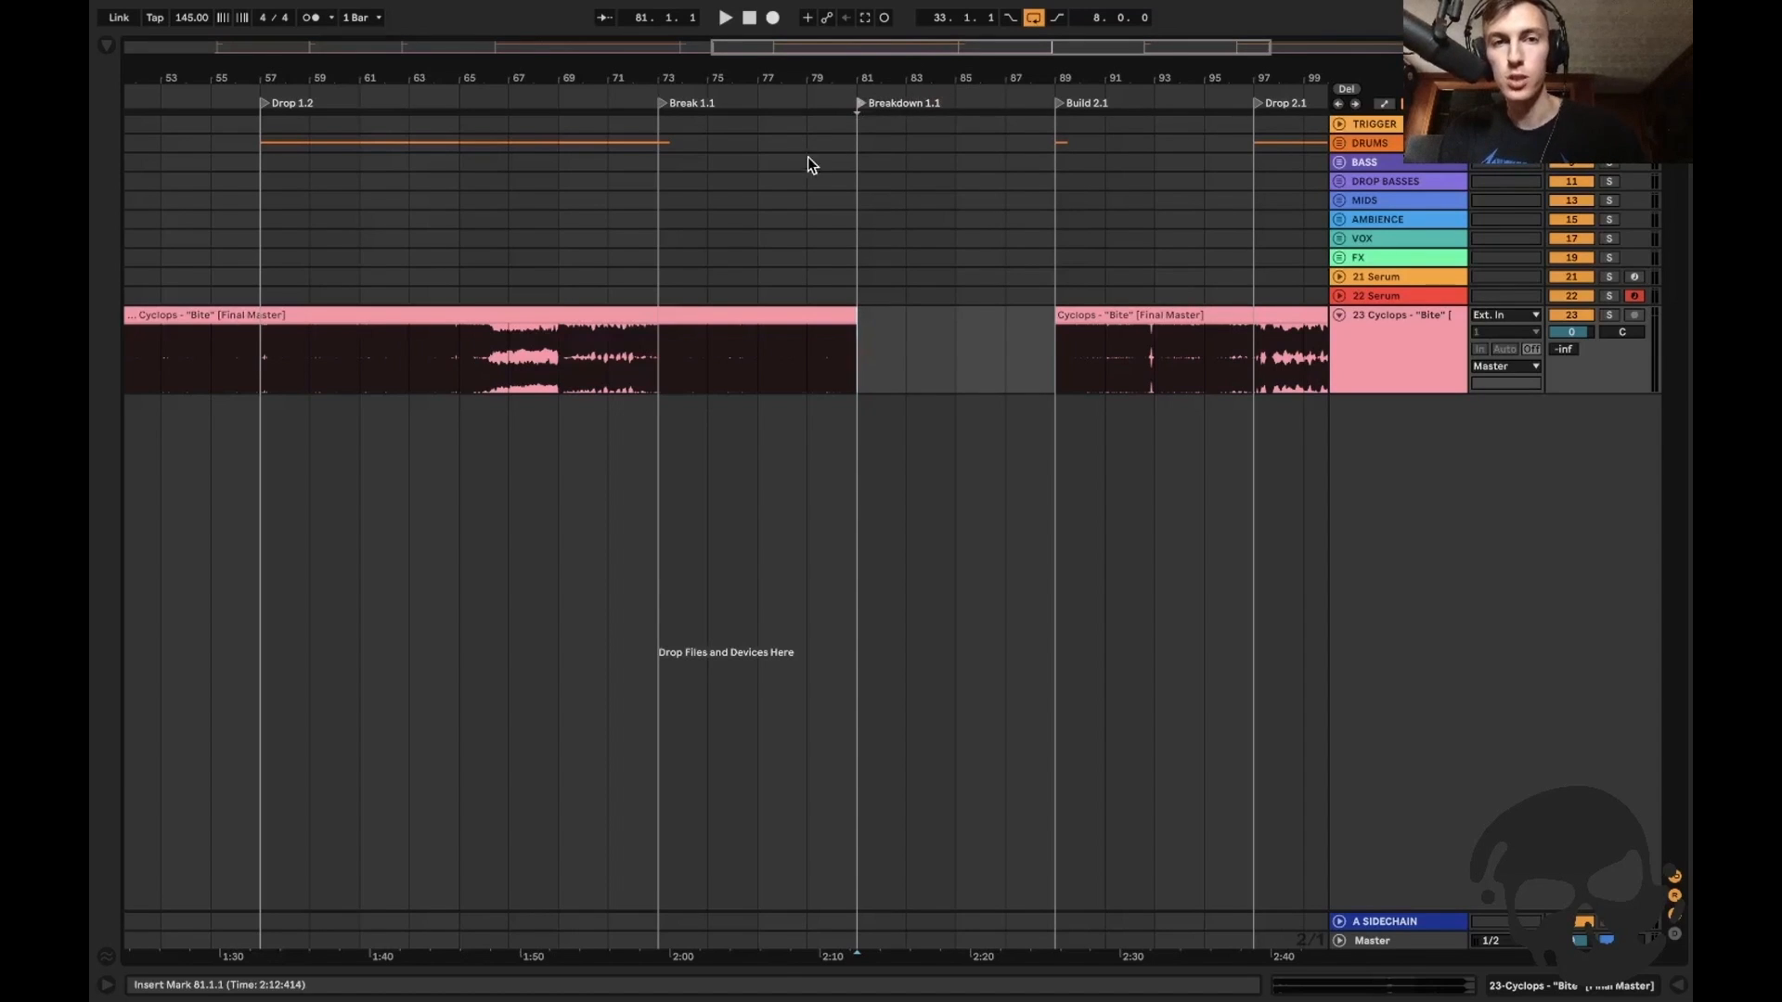
Place the insert marker on the DRUMS track at the Break 1.1 locator and at Build 2.1, 89.1.1.
click(664, 140)
click(1059, 146)
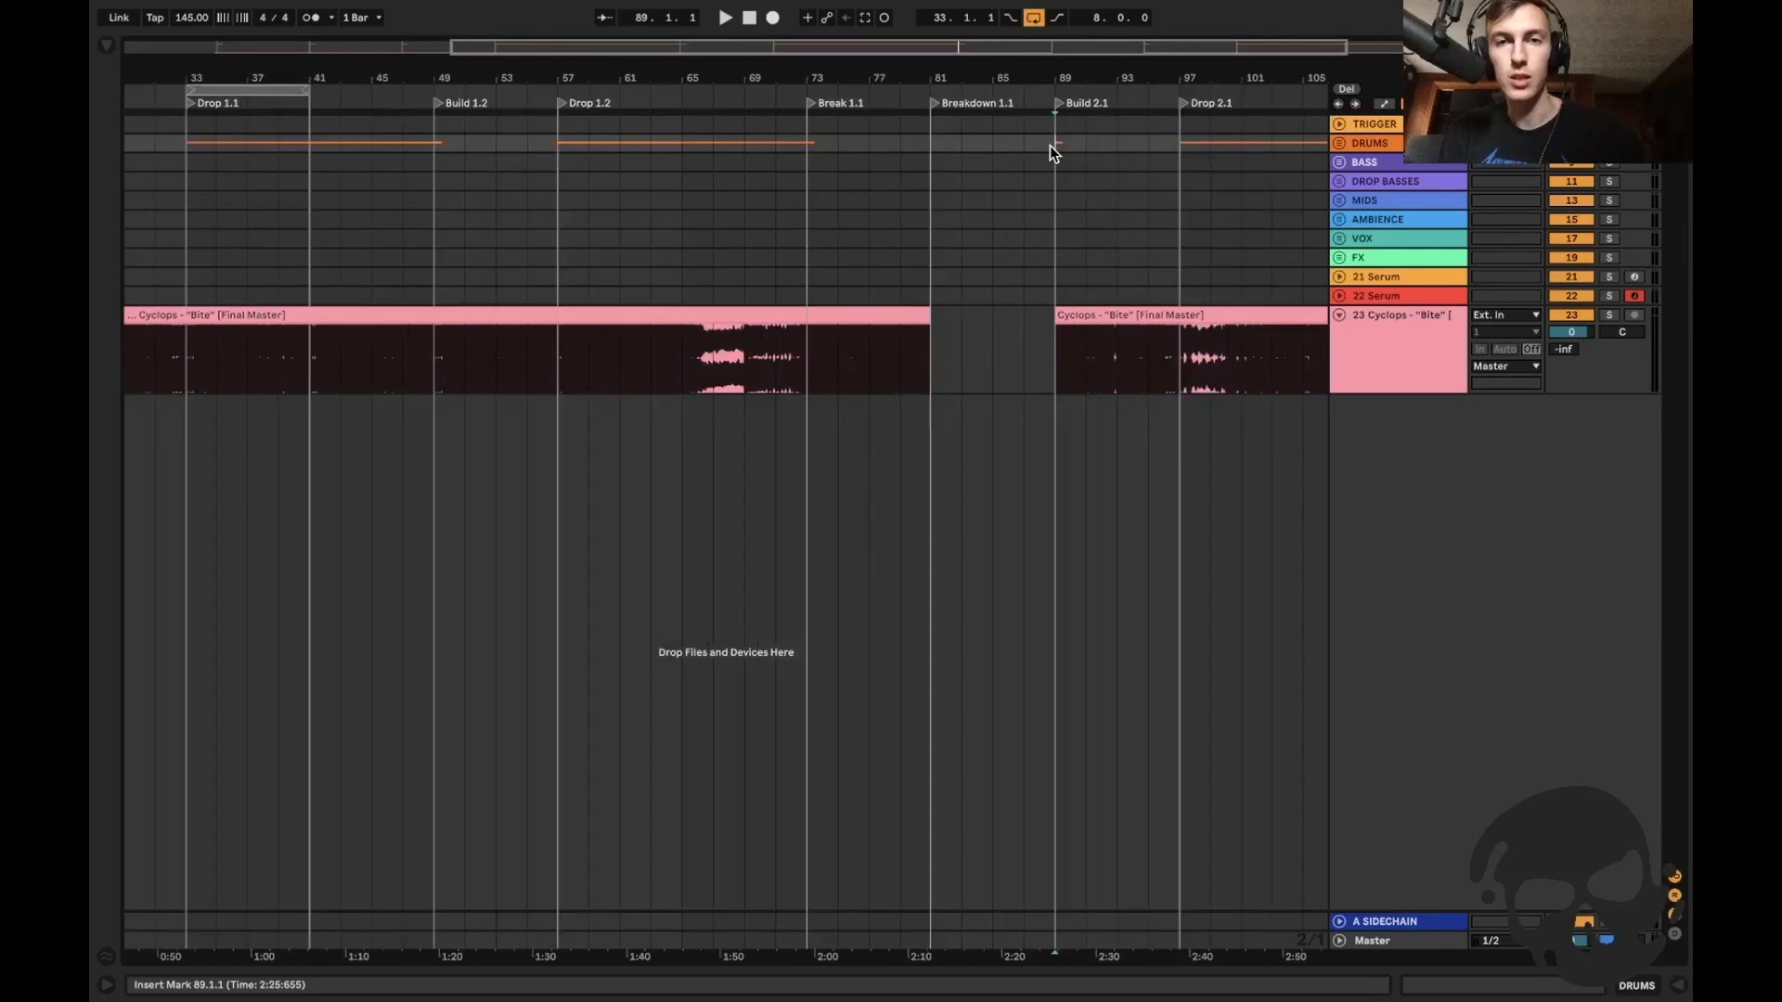
key(minus)
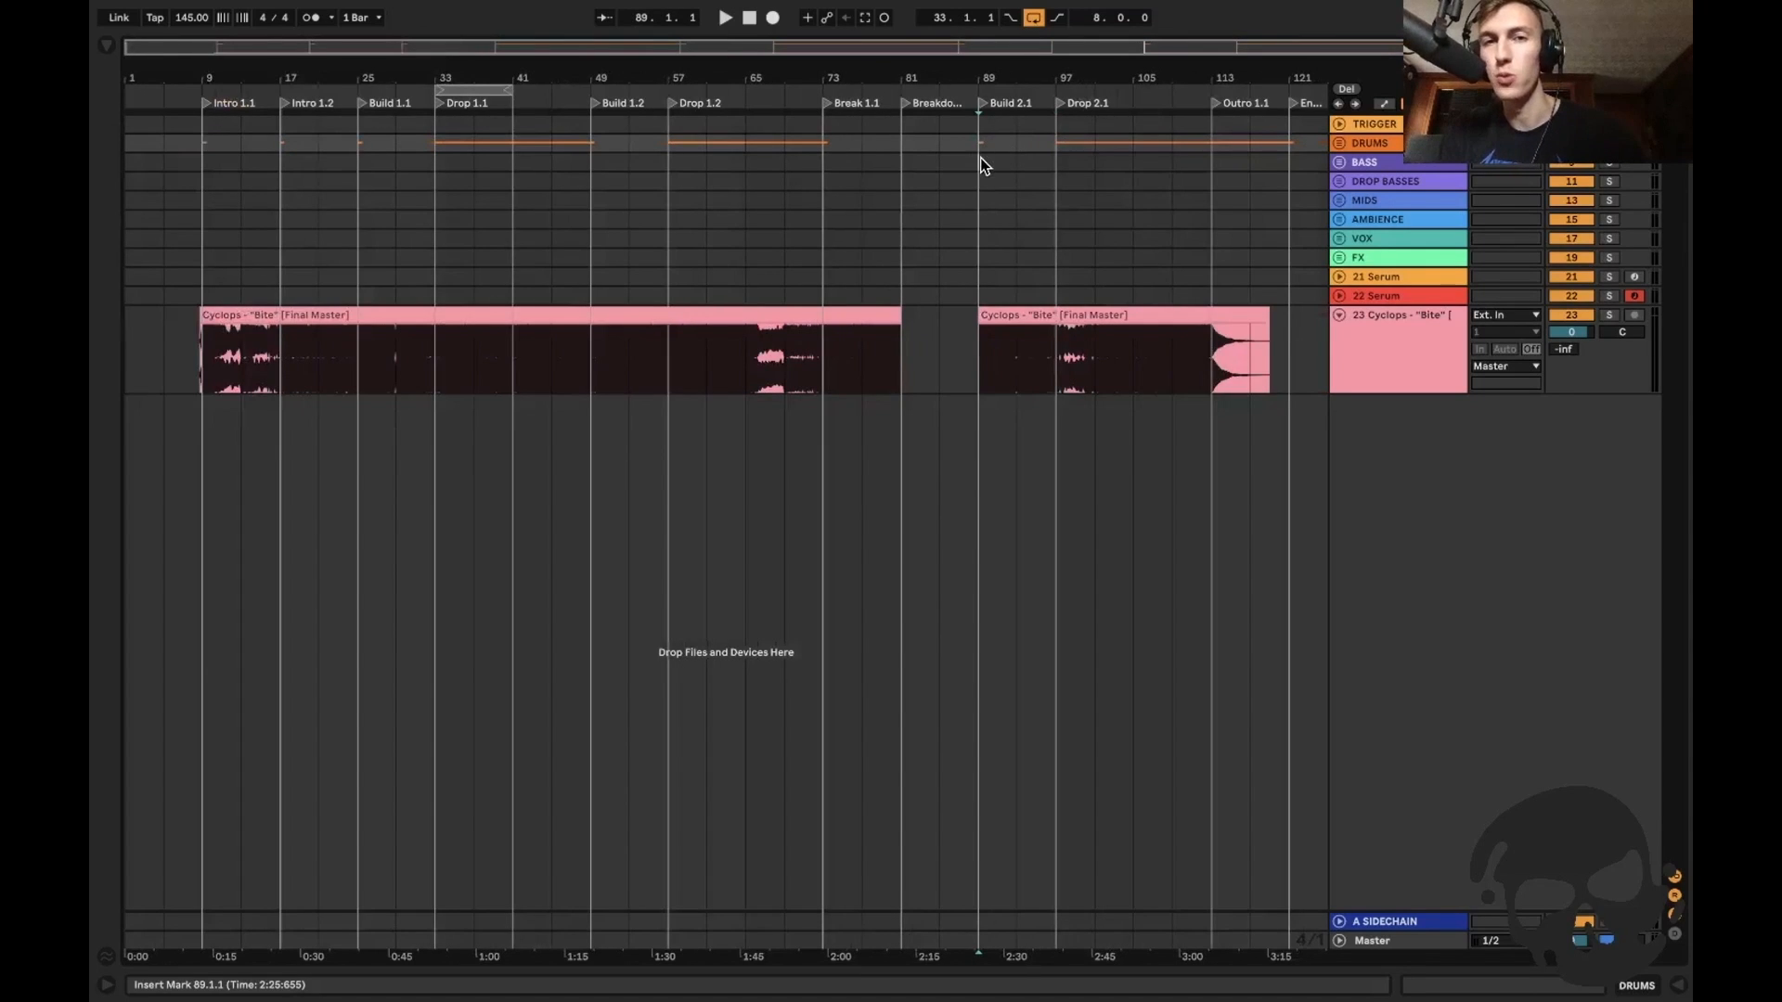
click(980, 157)
scroll(980, 158, right, 2)
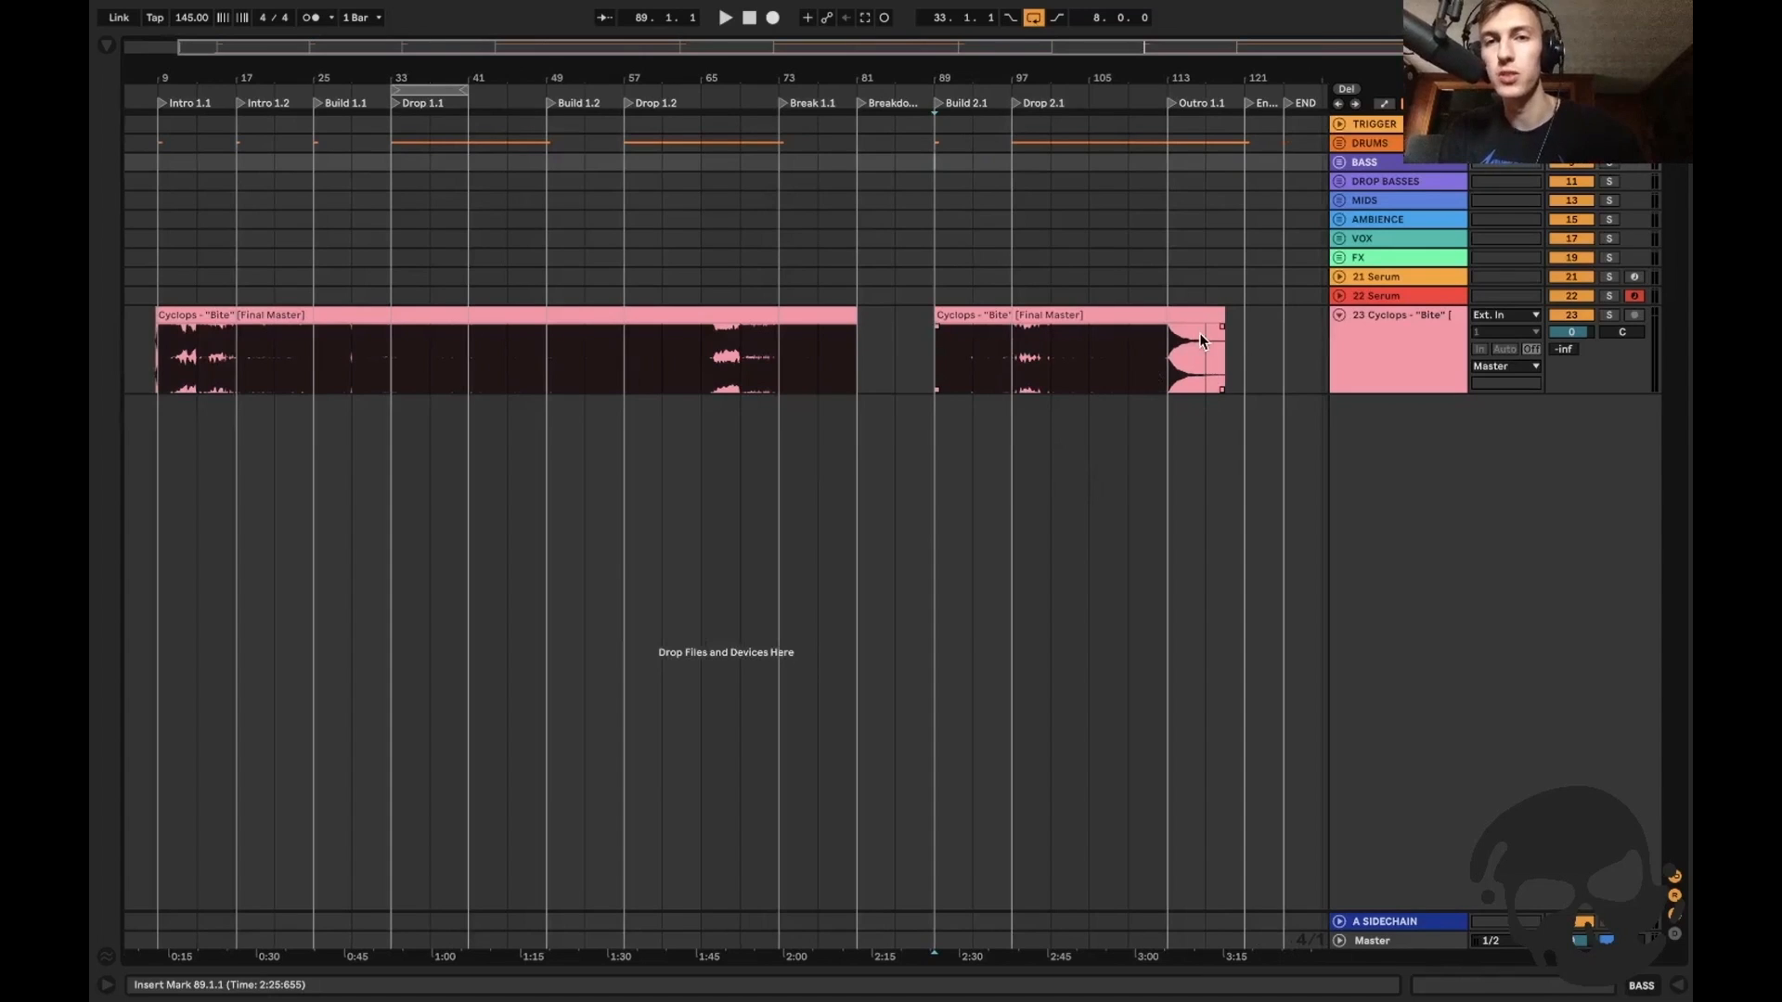
click(1259, 340)
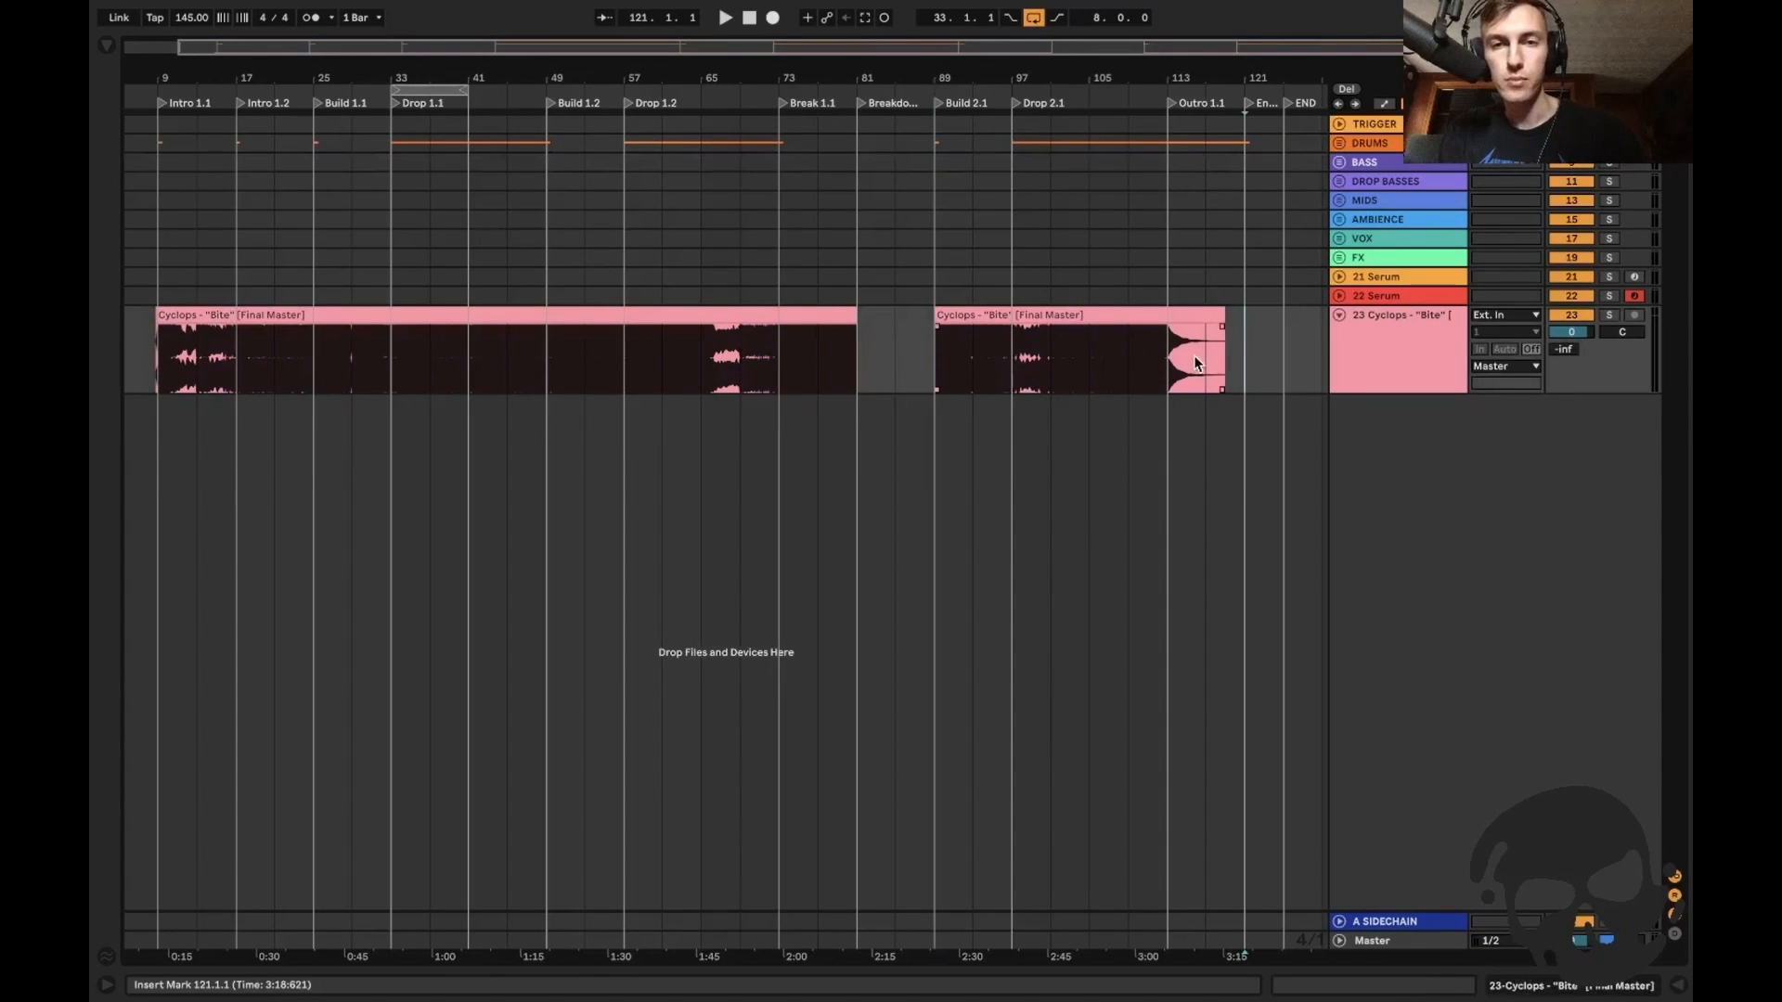
click(977, 371)
Delete the Cyclops reference track and the two Serum tracks below the FX group.
click(1384, 353)
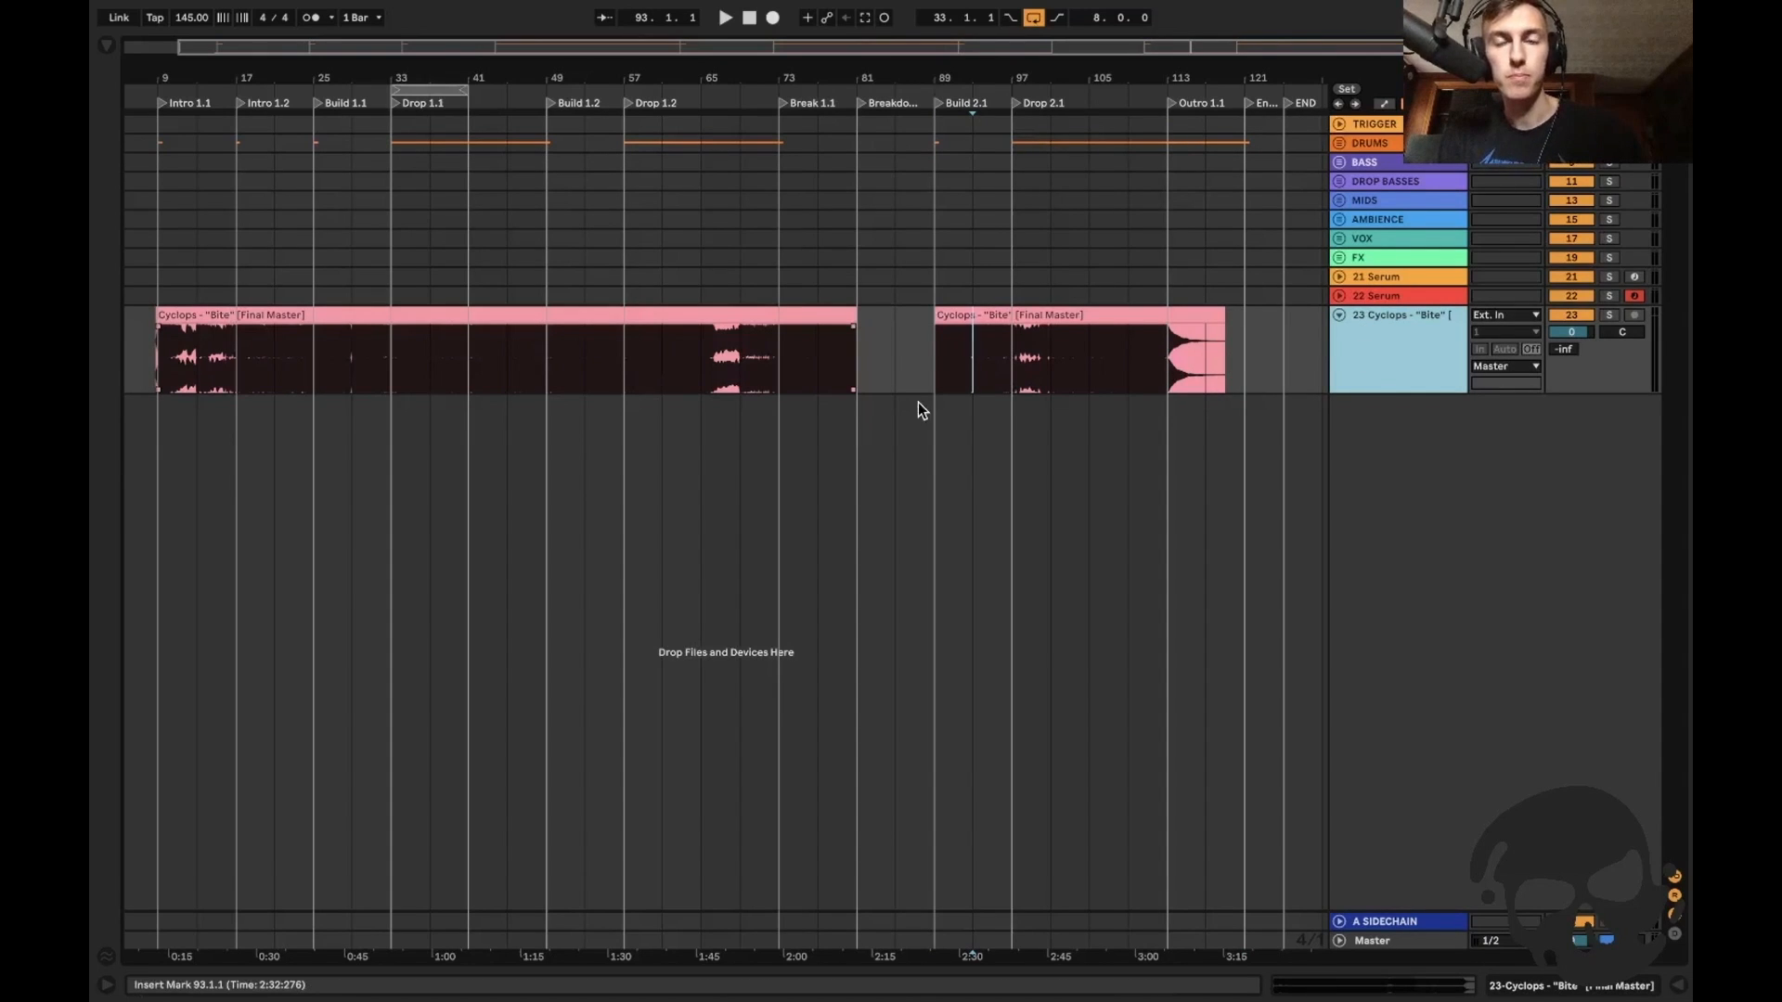
key(Delete)
key(Delete)
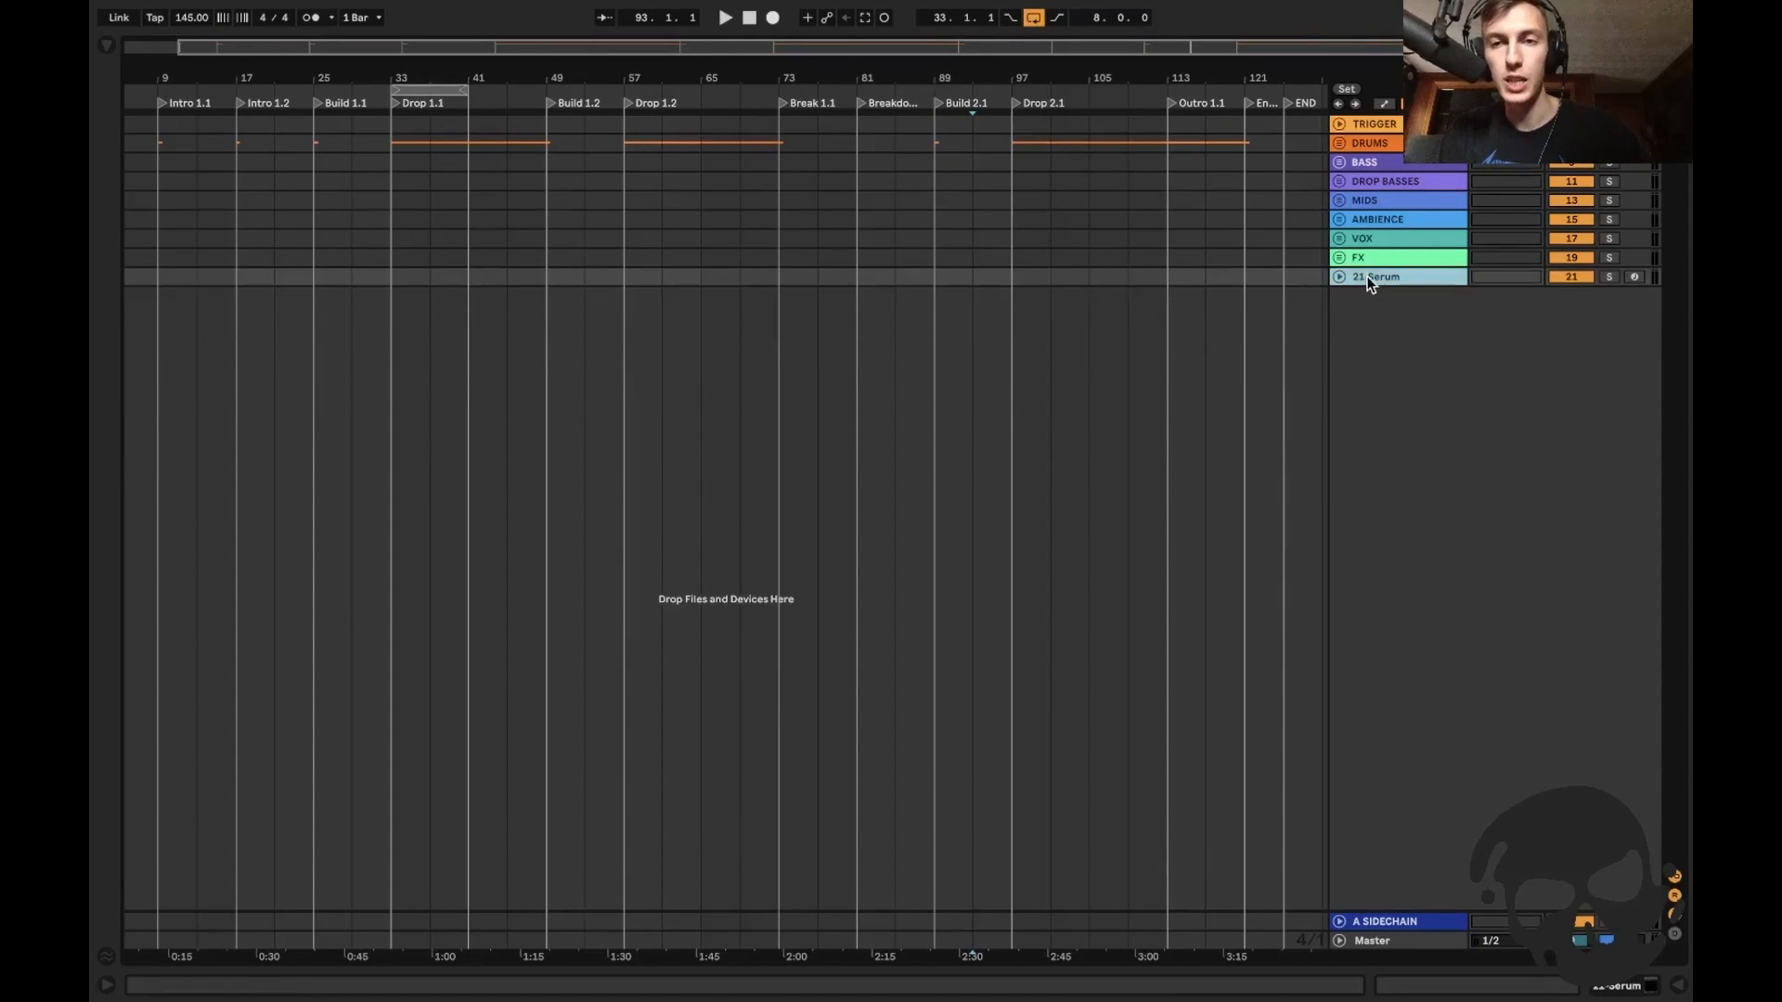
key(Delete)
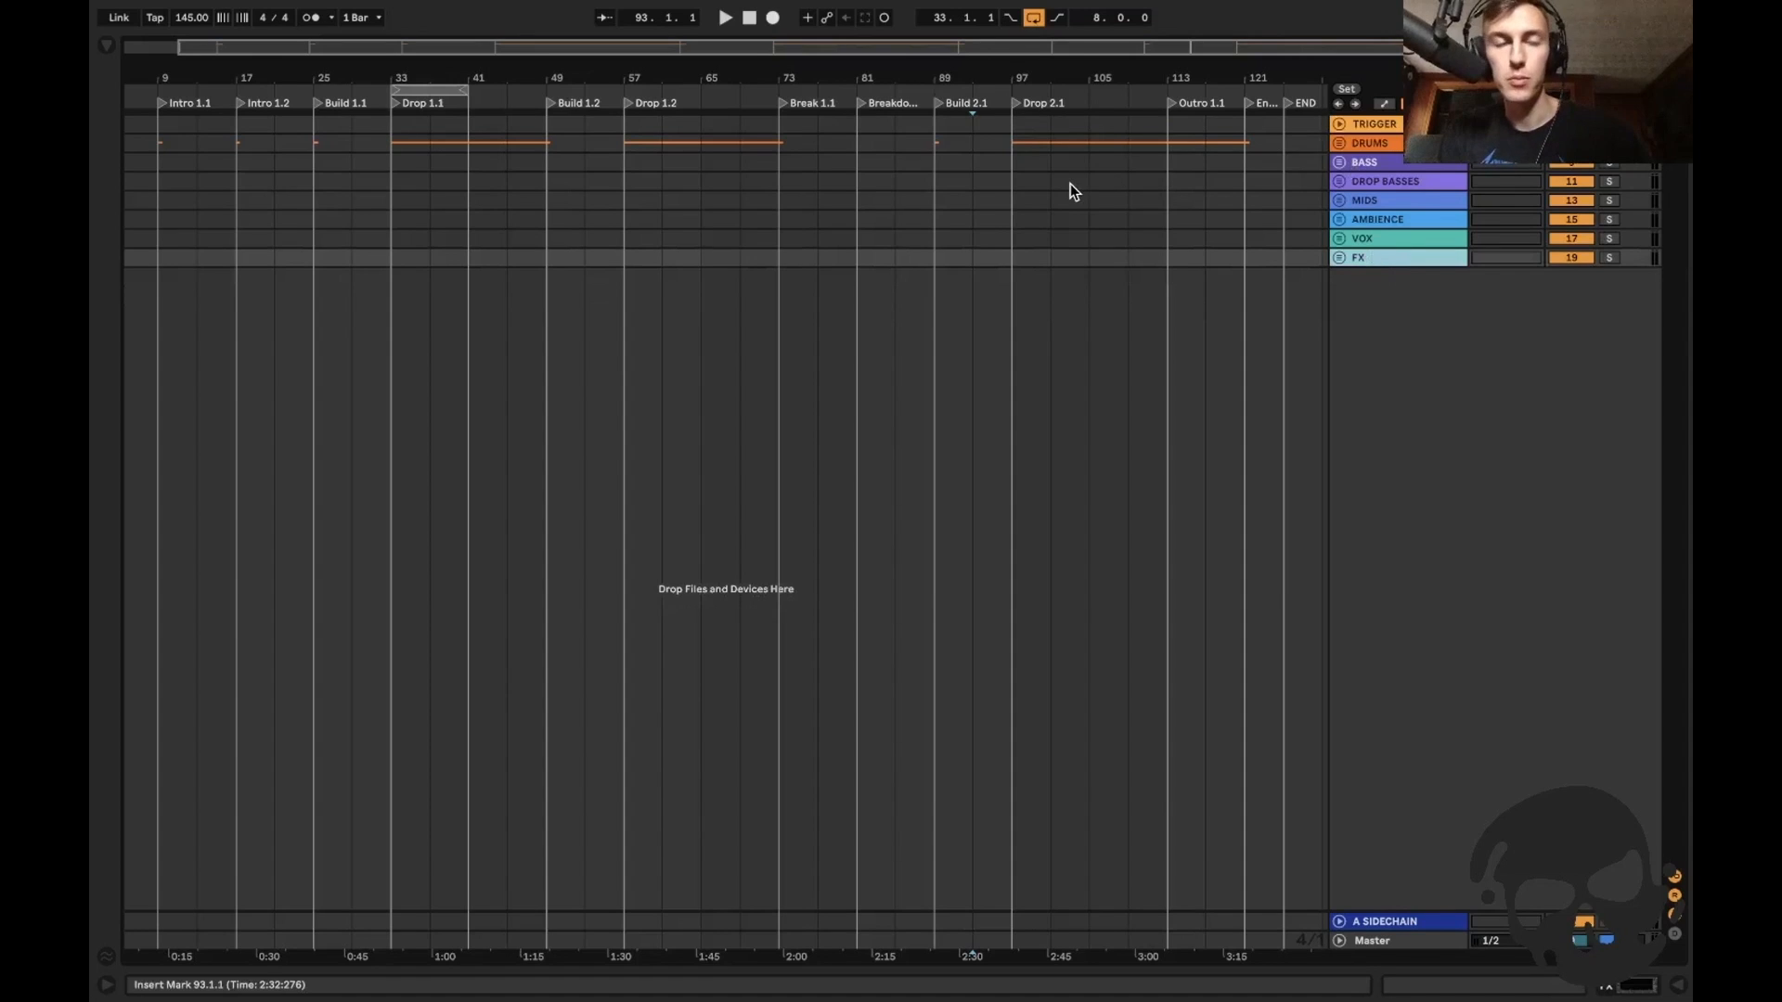
Extend the loop over the whole of Drop 1.1, to 16 bars, ending at the Build 1.2 locator.
scroll(1070, 183, left, 3)
click(477, 187)
key(plus)
key(plus)
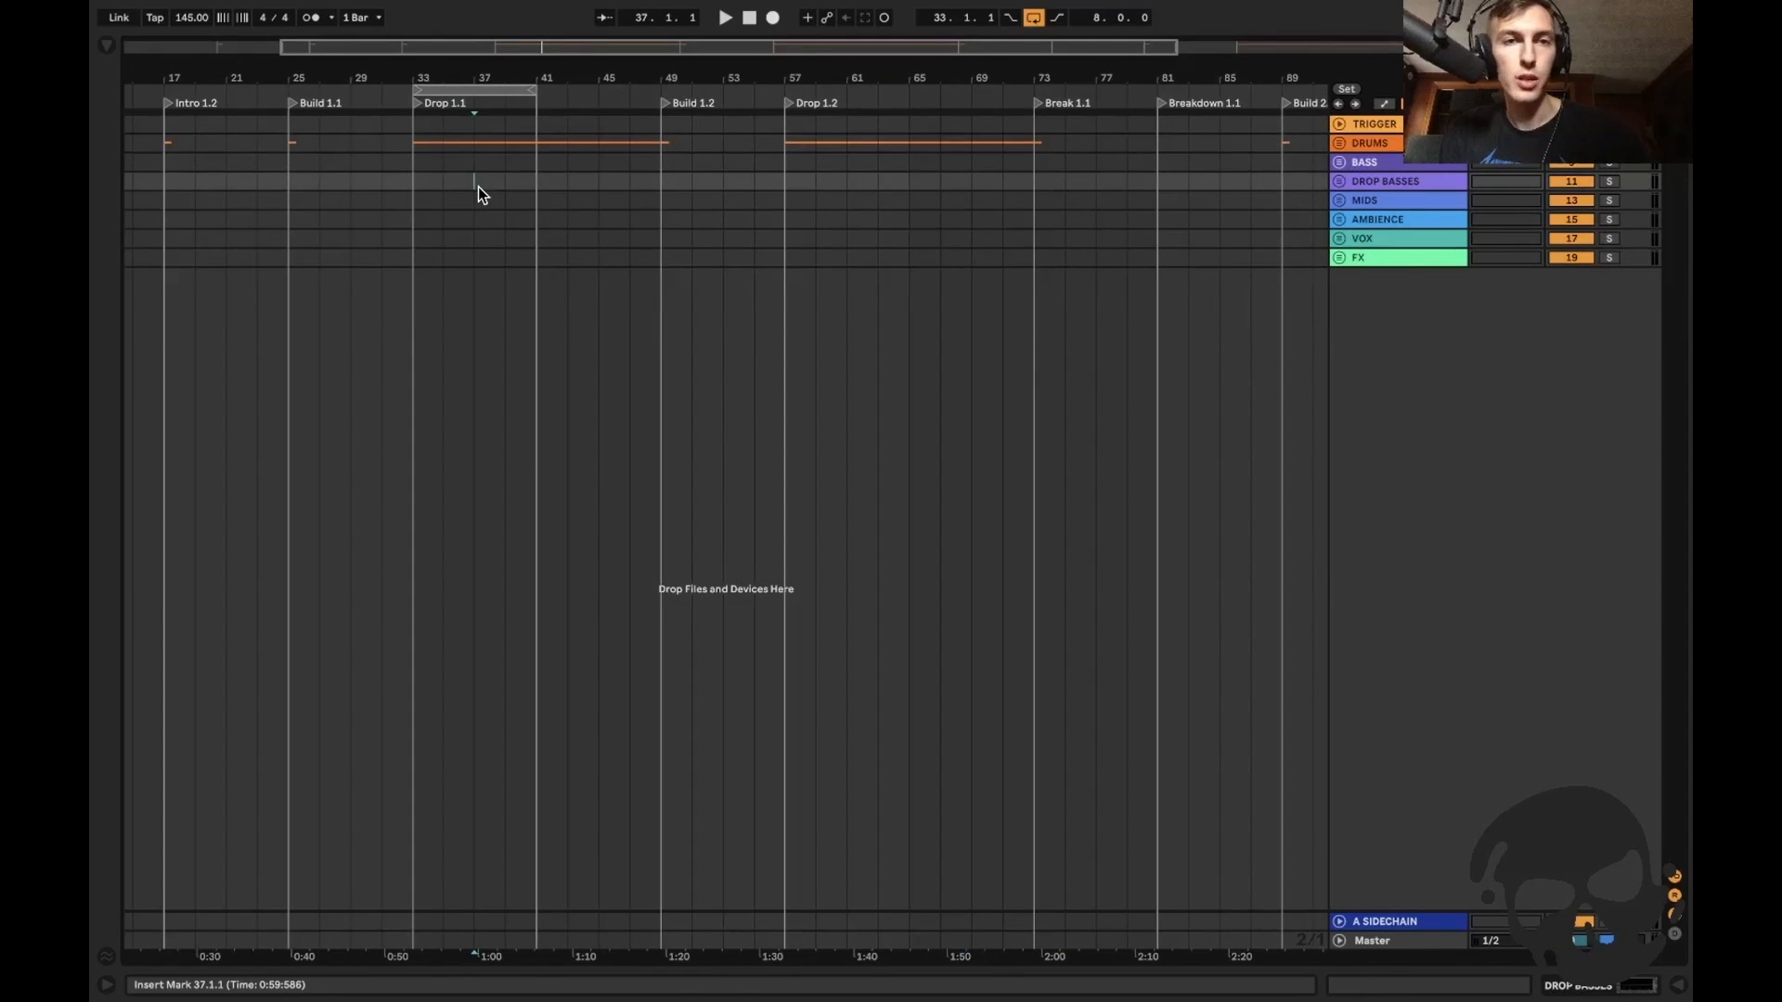
click(618, 147)
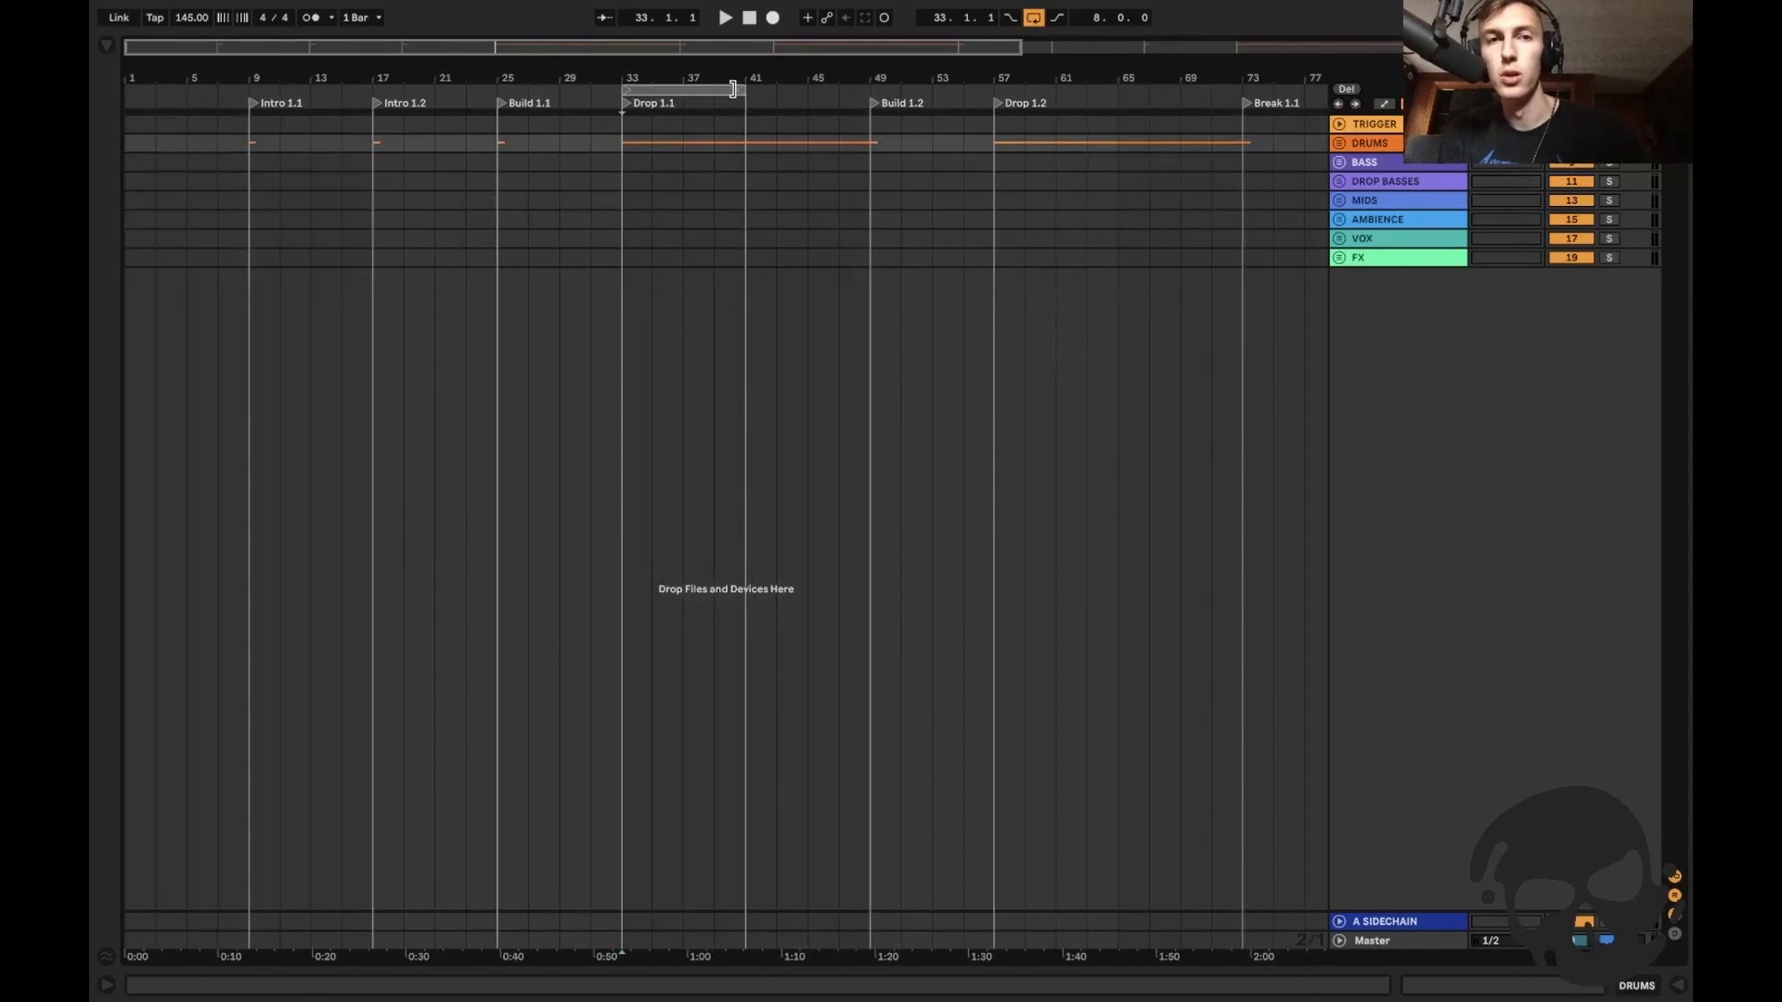
drag(743, 90, 865, 90)
Unfold the DRUMS group and place the insert marker on the Kick and Snare track at 33.1.1.
click(626, 138)
key(plus)
key(plus)
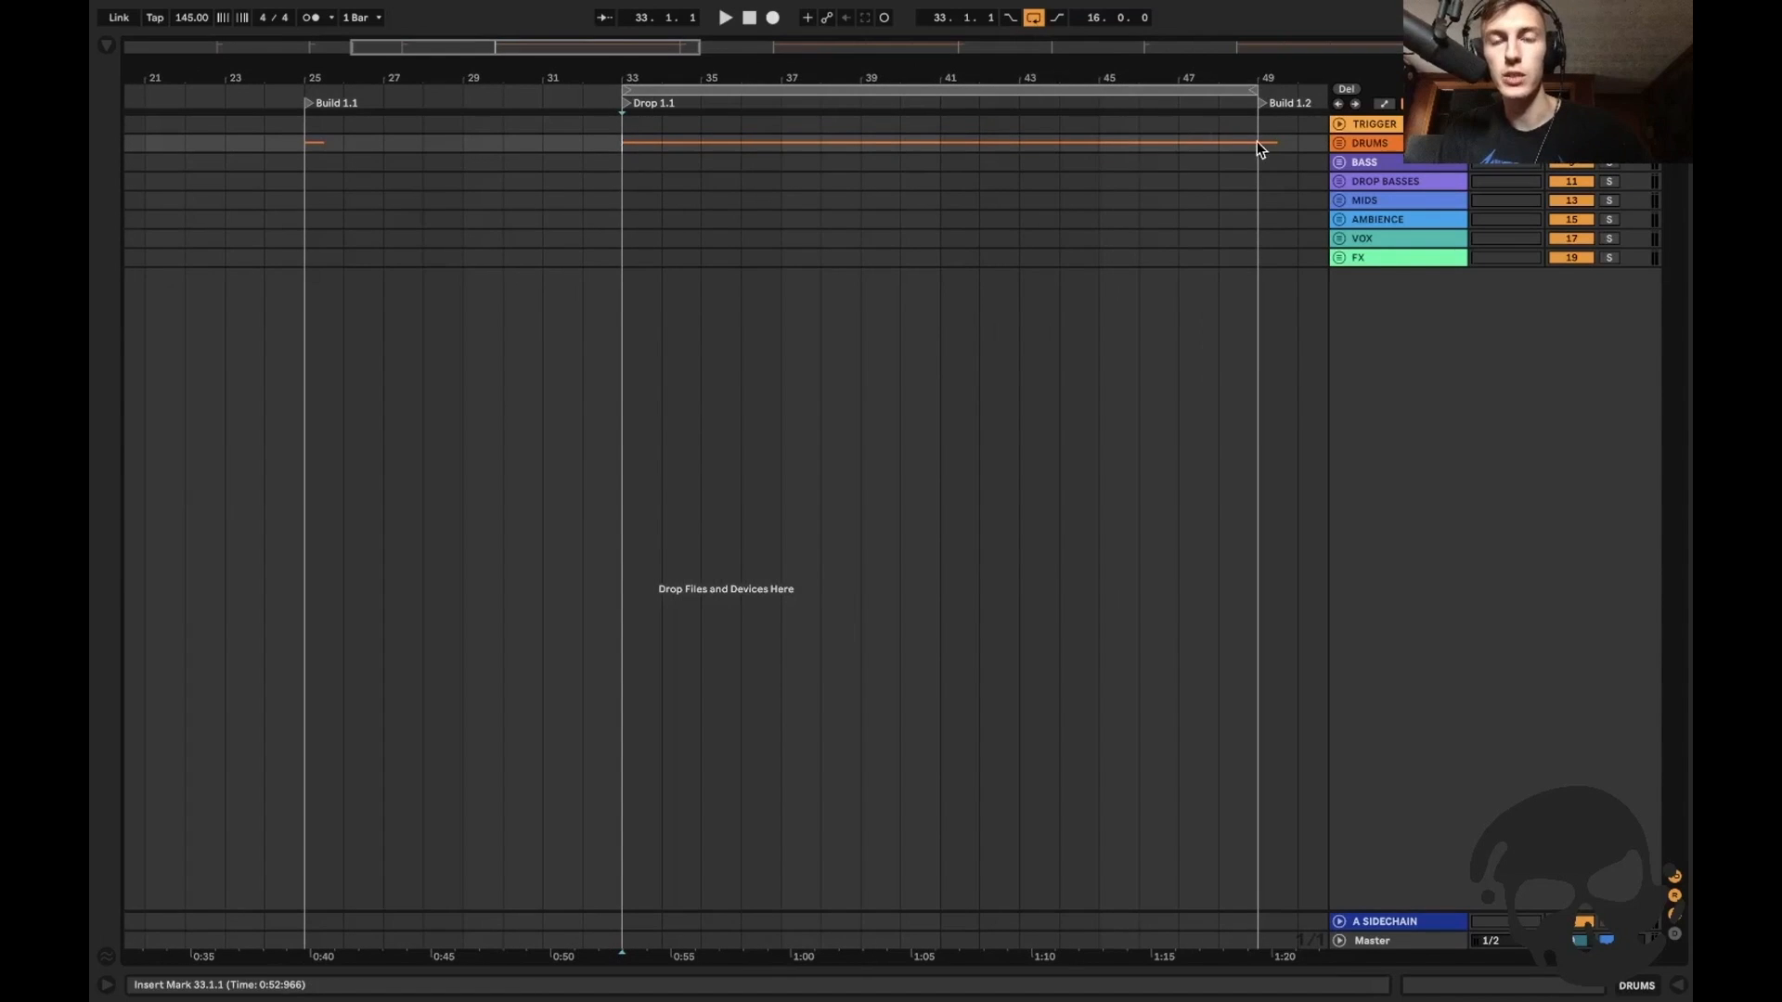
double_click(1383, 145)
click(620, 345)
key(plus)
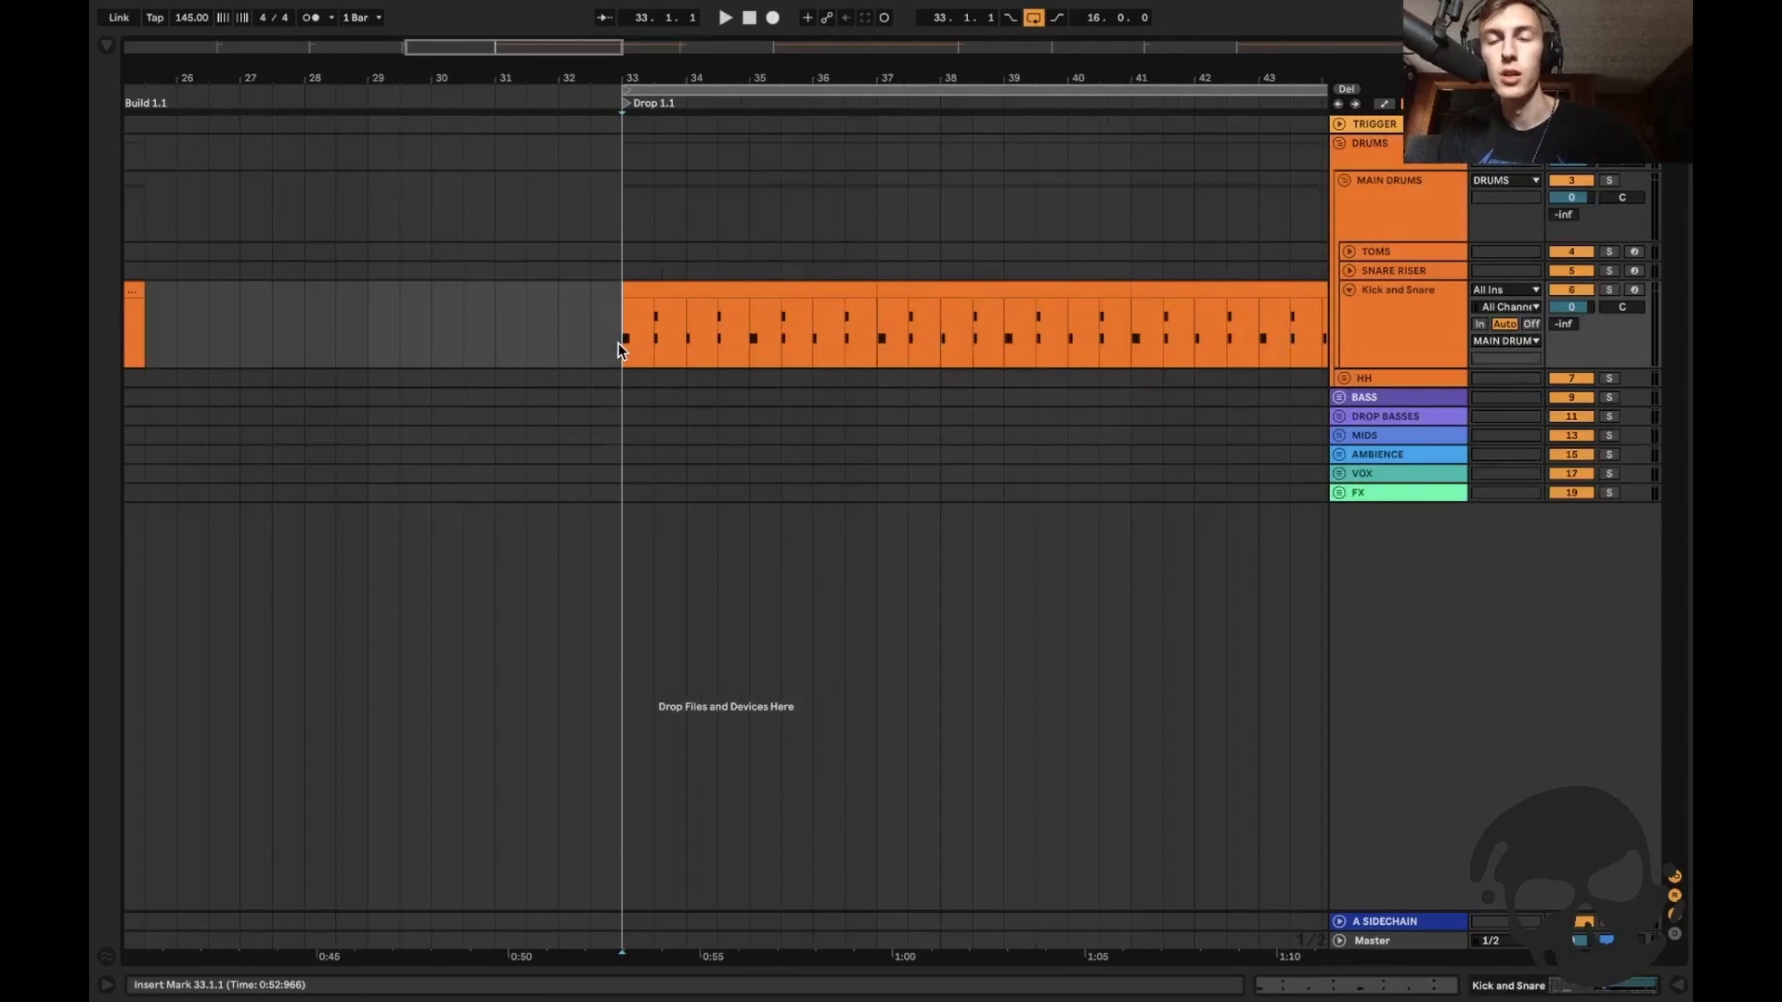
View the devices on SNARE RISER and TOMS, audition the Simple Toms pads, and hide the device view.
click(1384, 314)
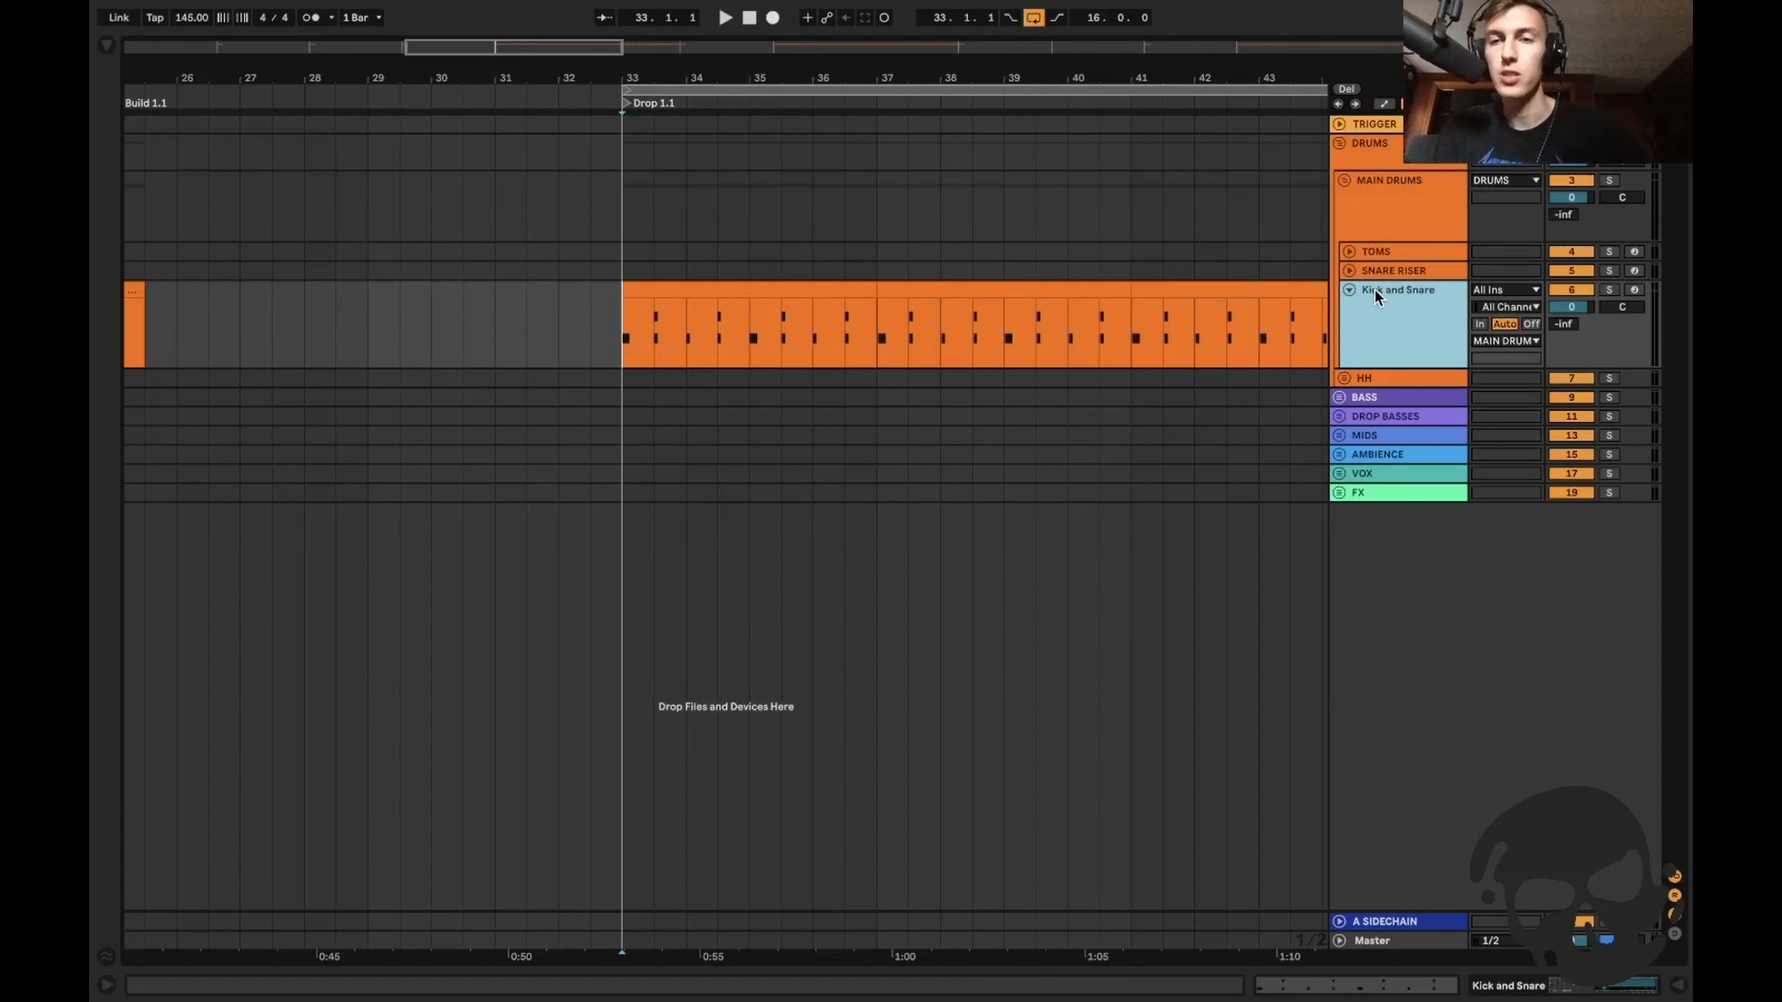
click(1379, 270)
double_click(1387, 267)
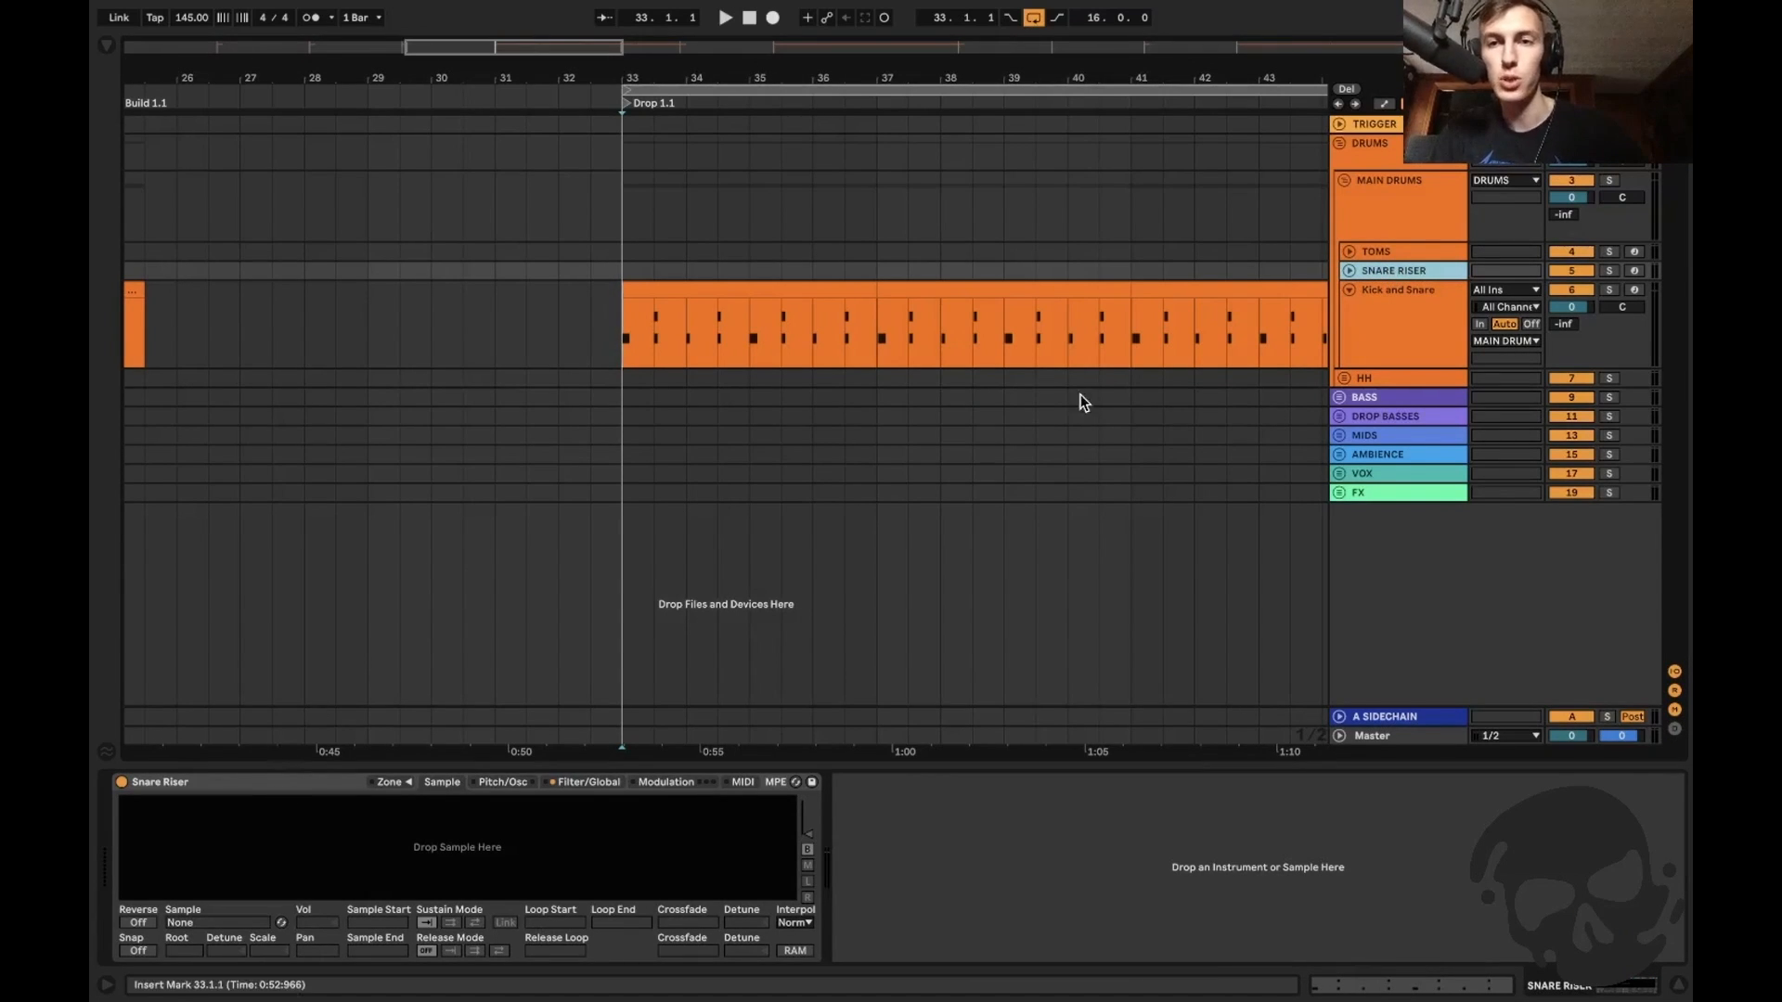
click(1383, 252)
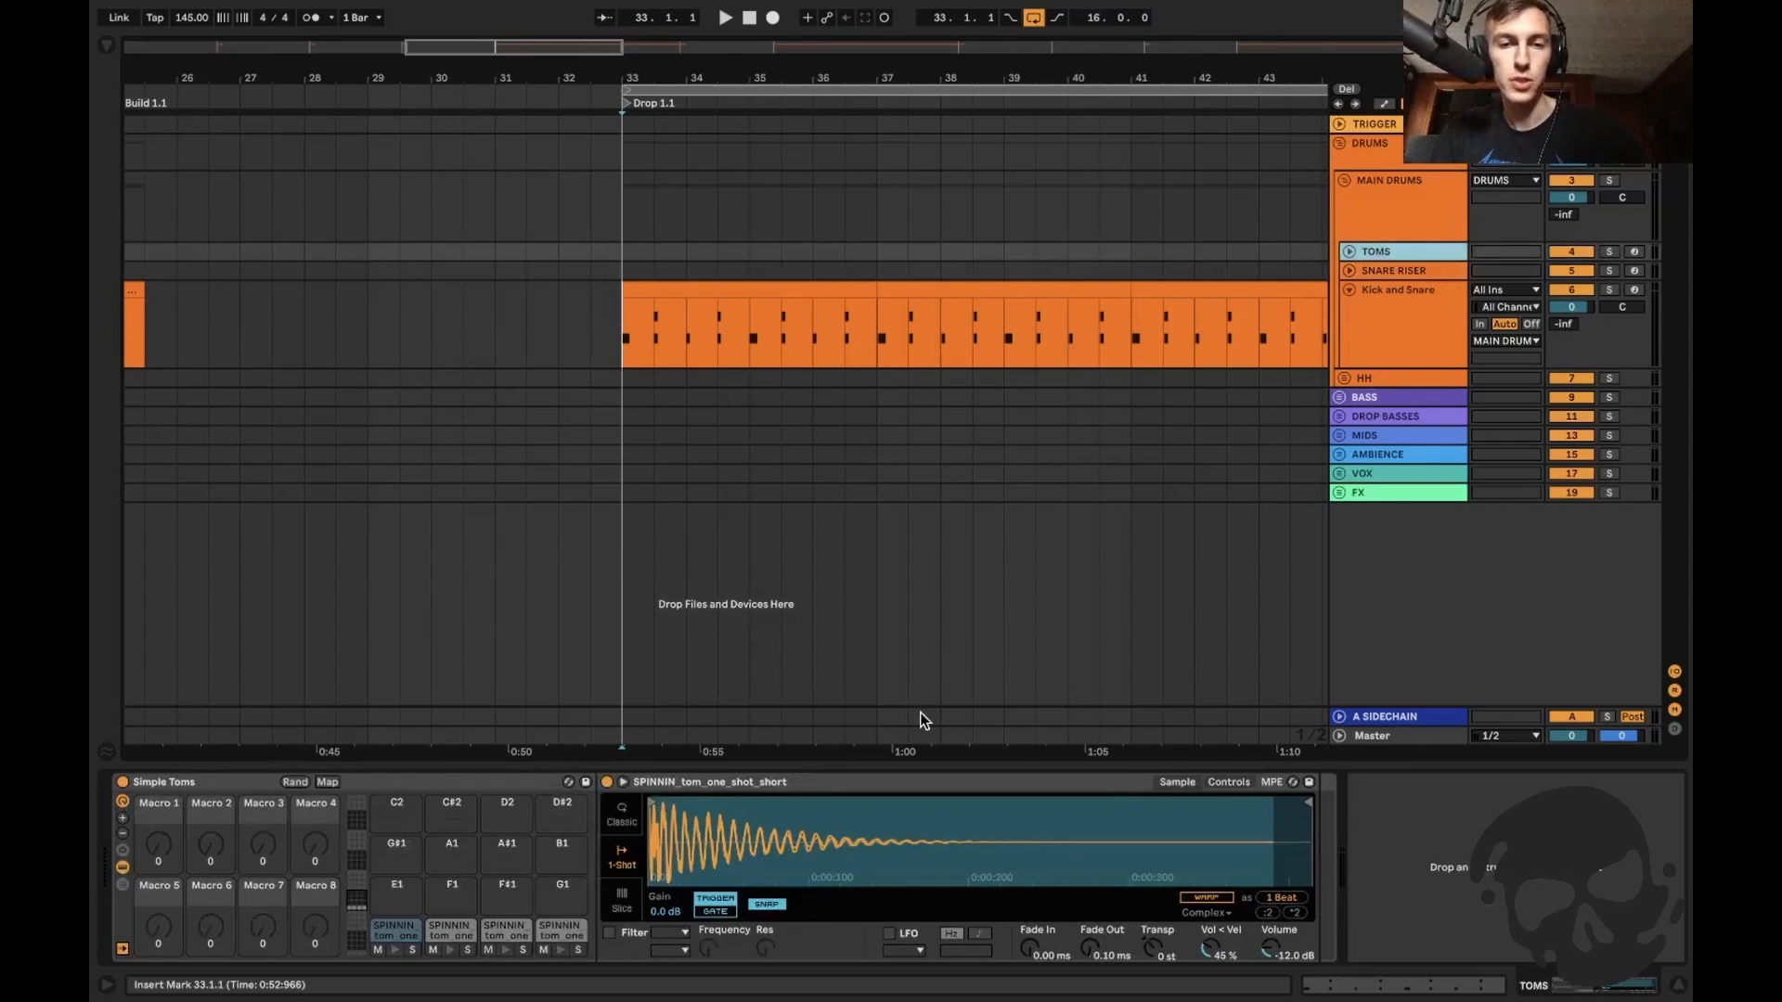
click(393, 952)
click(450, 952)
click(506, 952)
key(ctrl+alt+l)
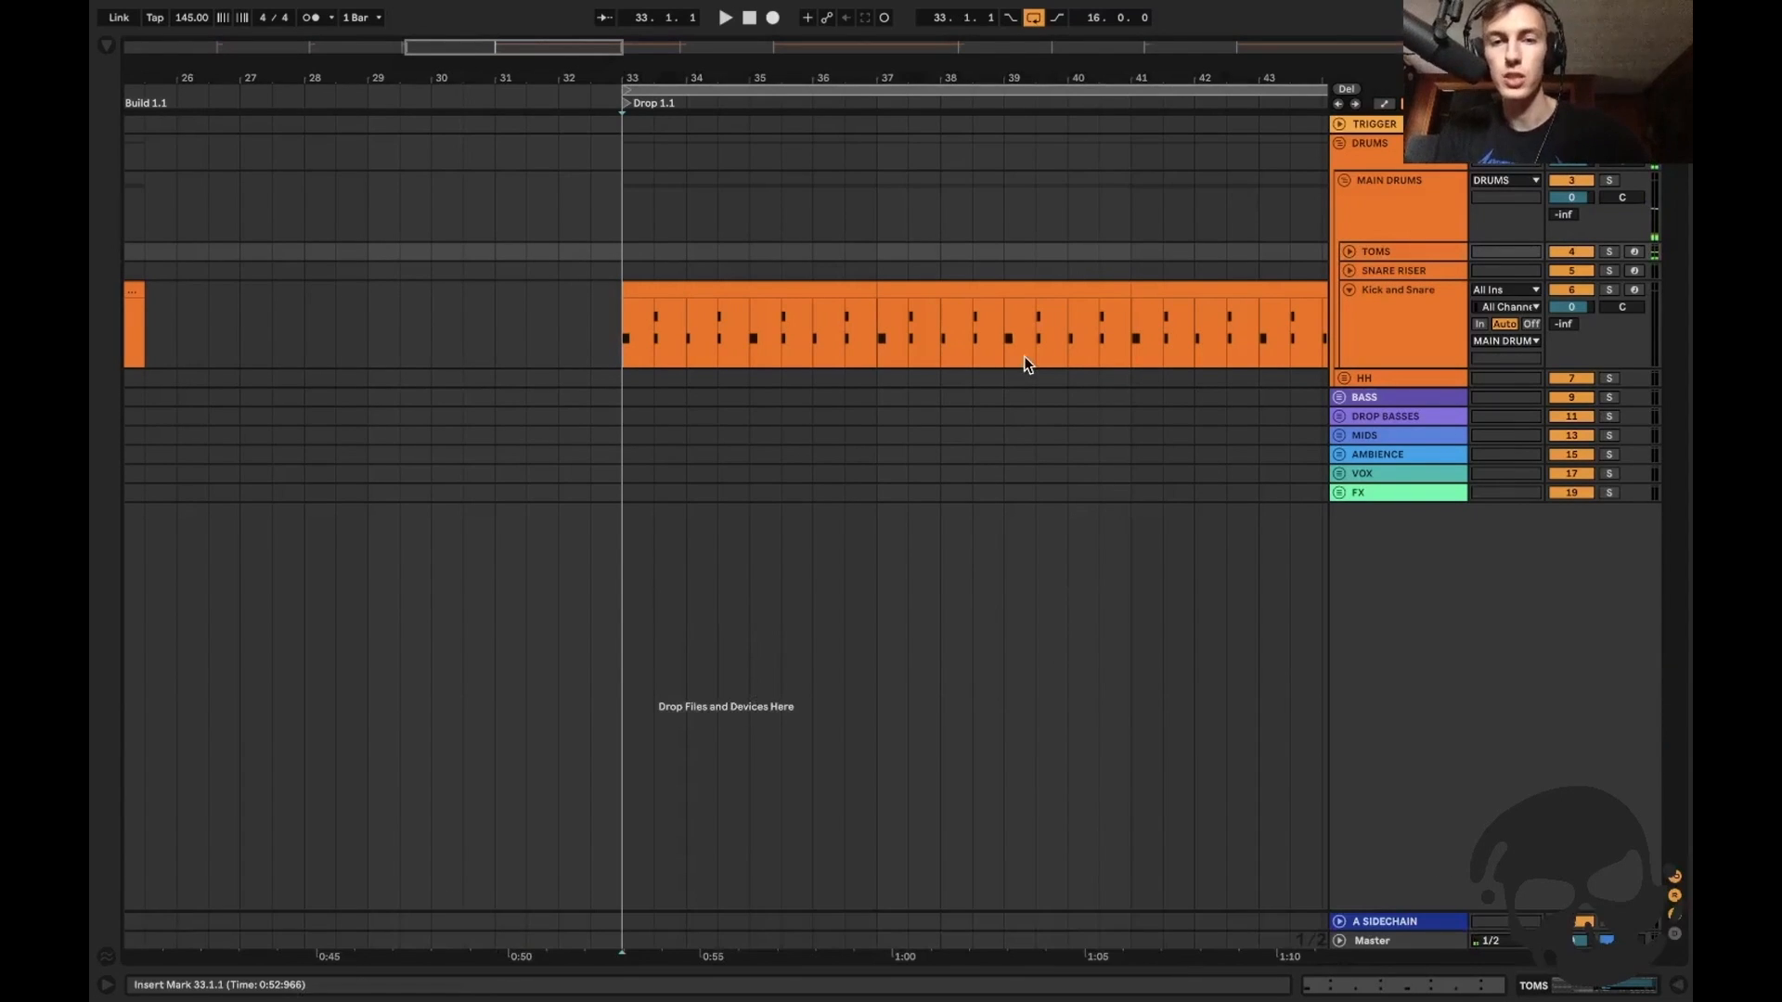
Unfold the HH group, open the HiHats drum rack, audition its hi-hat pads, and hide the device view.
click(996, 373)
key(minus)
key(minus)
click(1366, 394)
click(1366, 380)
key(u)
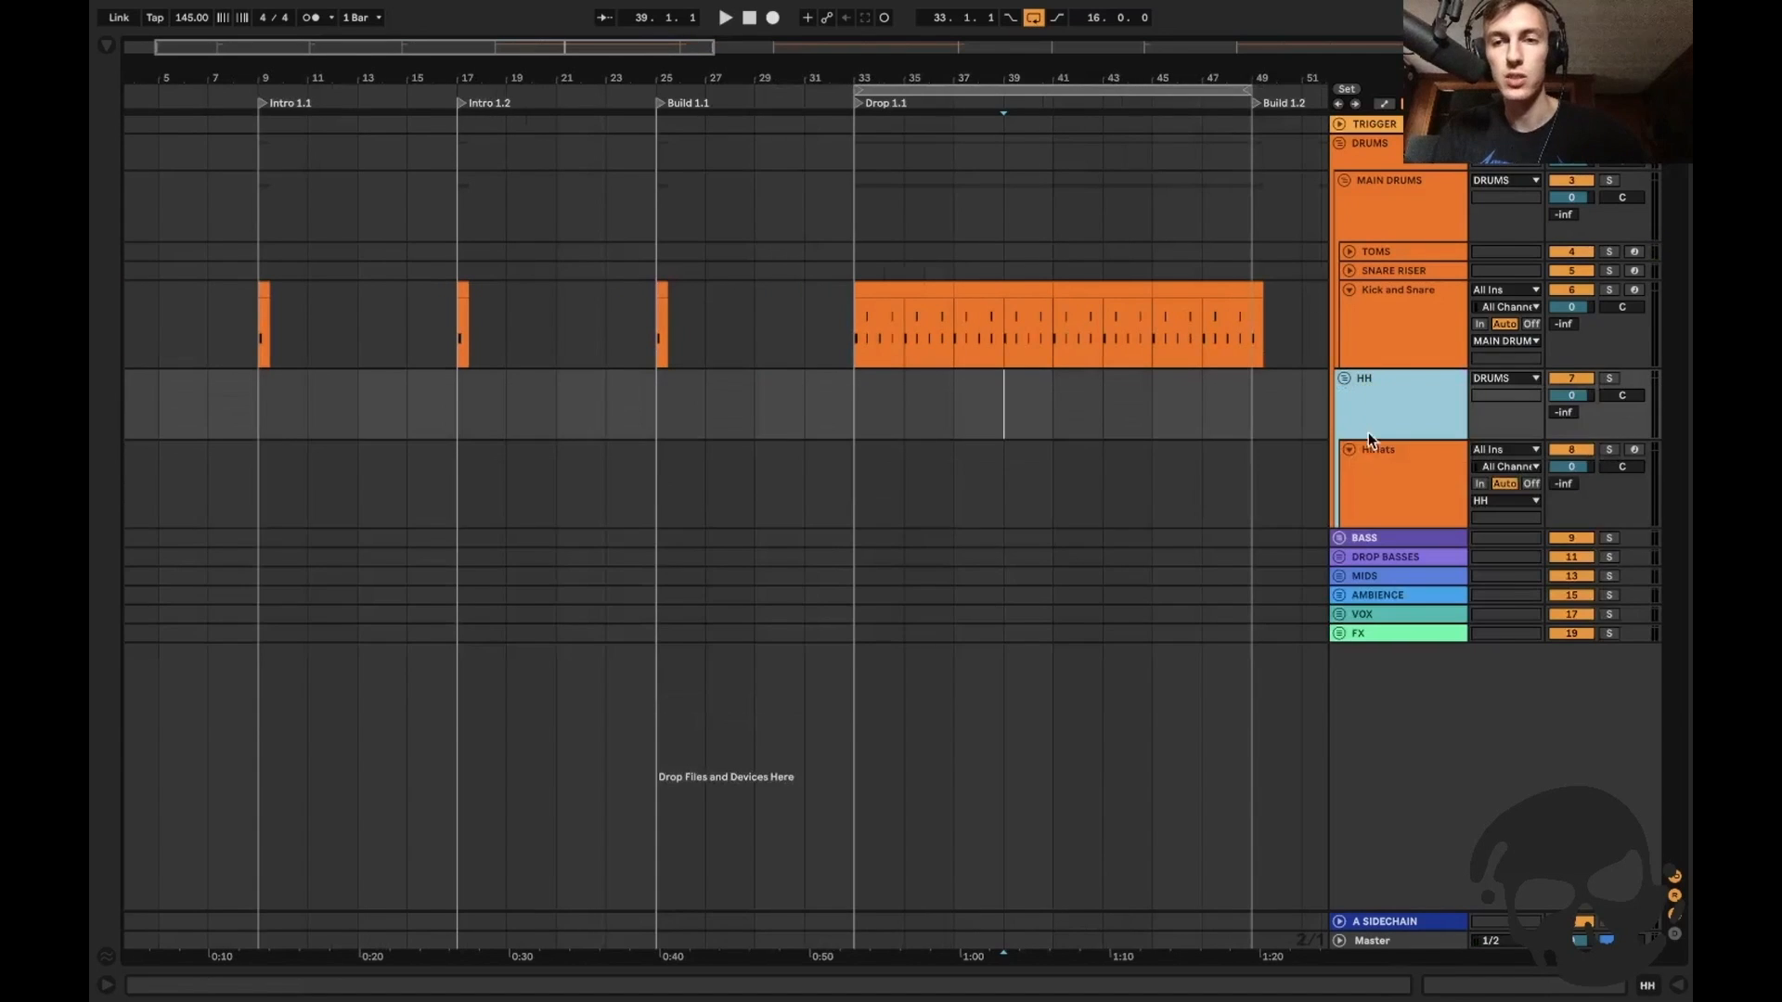
double_click(1371, 460)
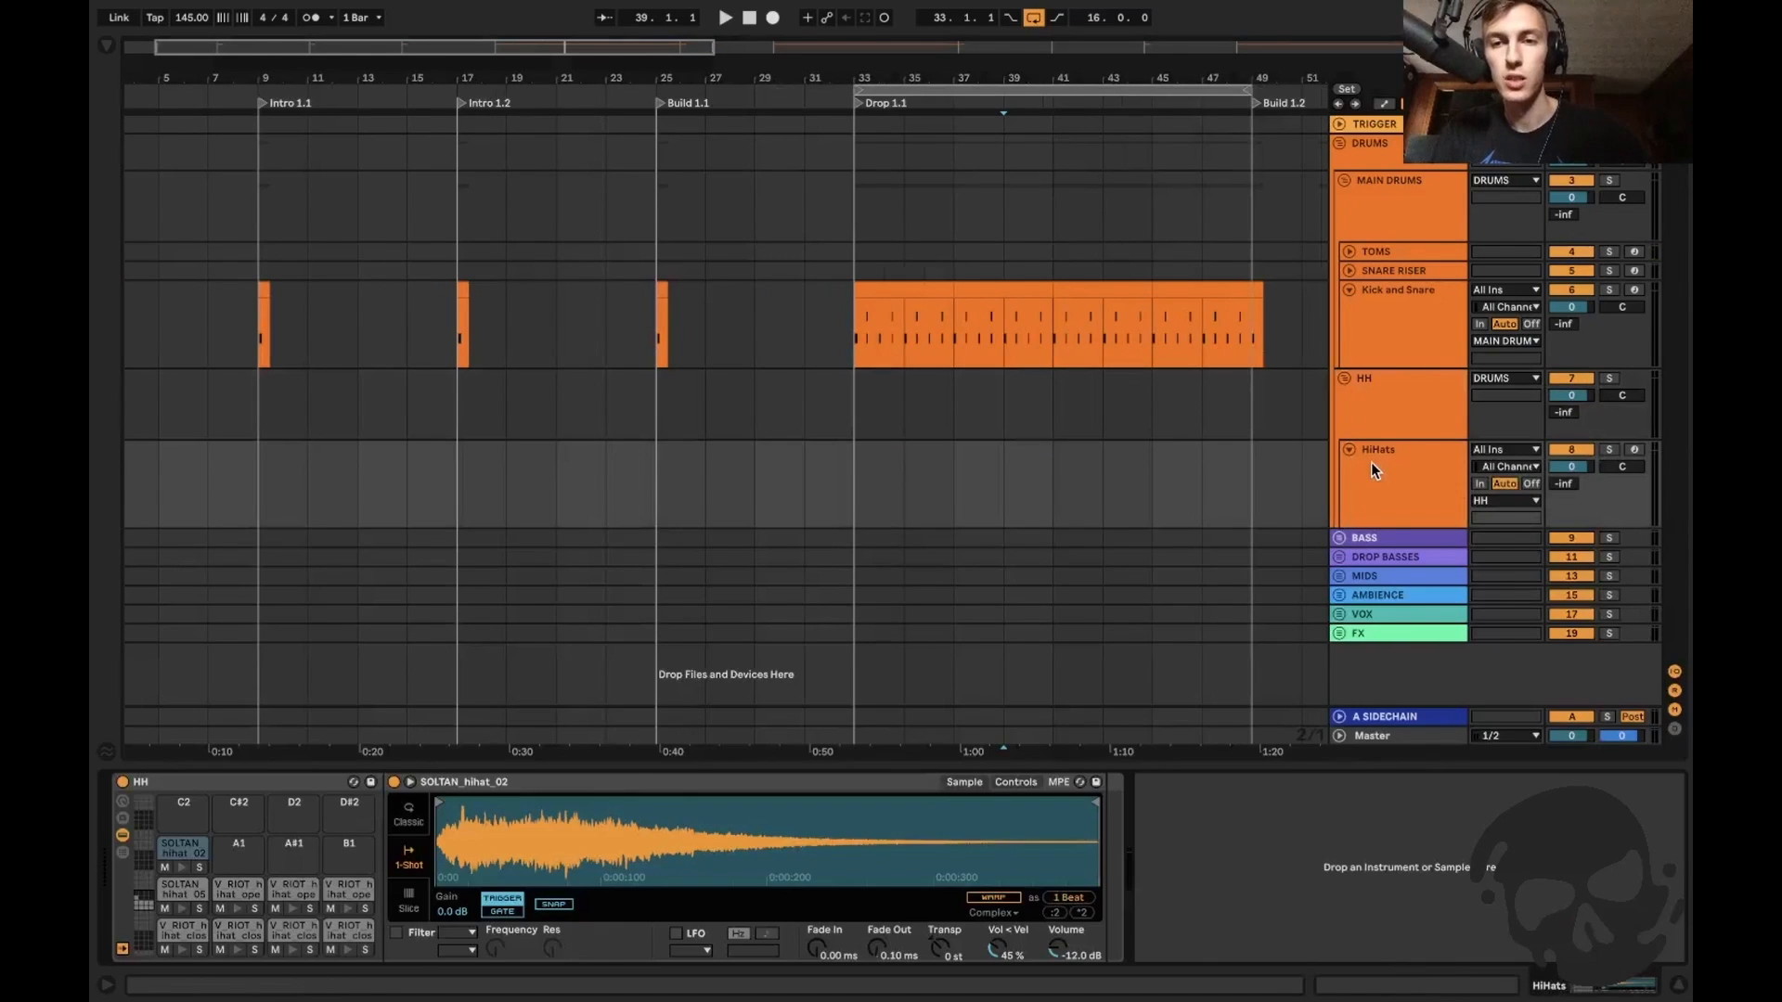
click(182, 866)
click(182, 910)
click(181, 949)
click(236, 950)
key(ctrl+alt+l)
Examine the start of the Kick and Snare part at the Drop 1.1 locator, 33.1.1.
click(1102, 394)
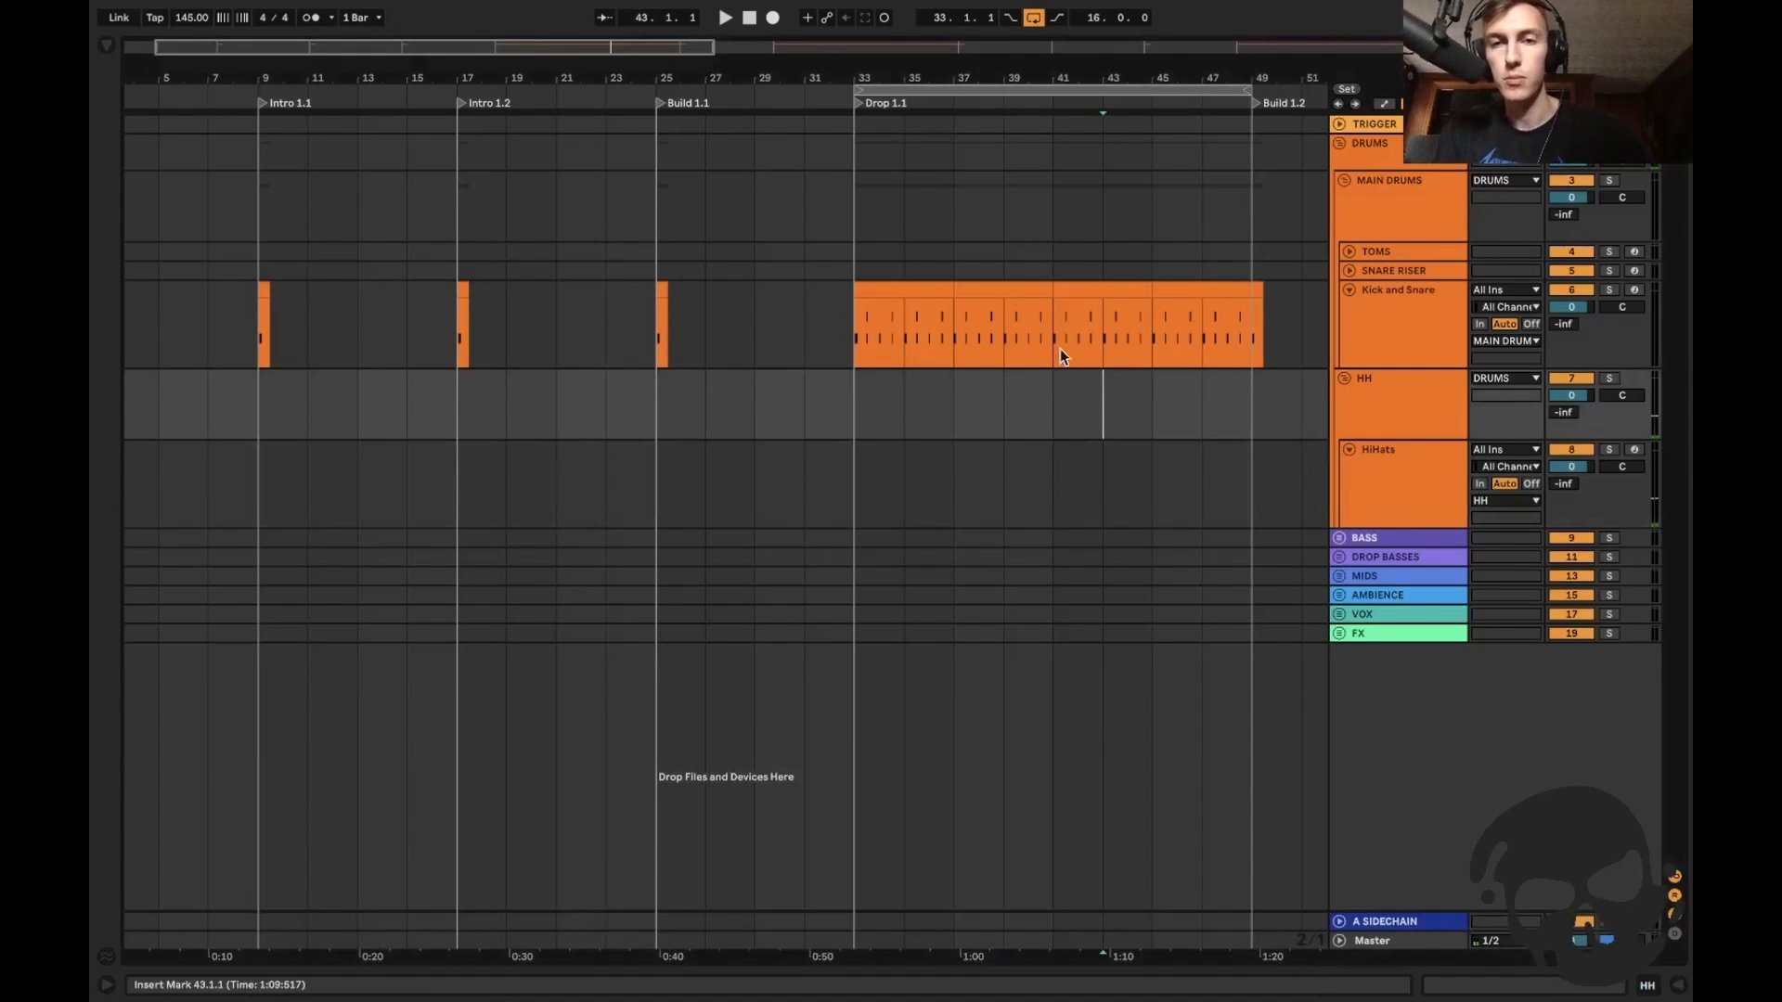
key(plus)
key(plus)
scroll(807, 336, left, 5)
key(minus)
key(minus)
click(798, 343)
key(plus)
key(plus)
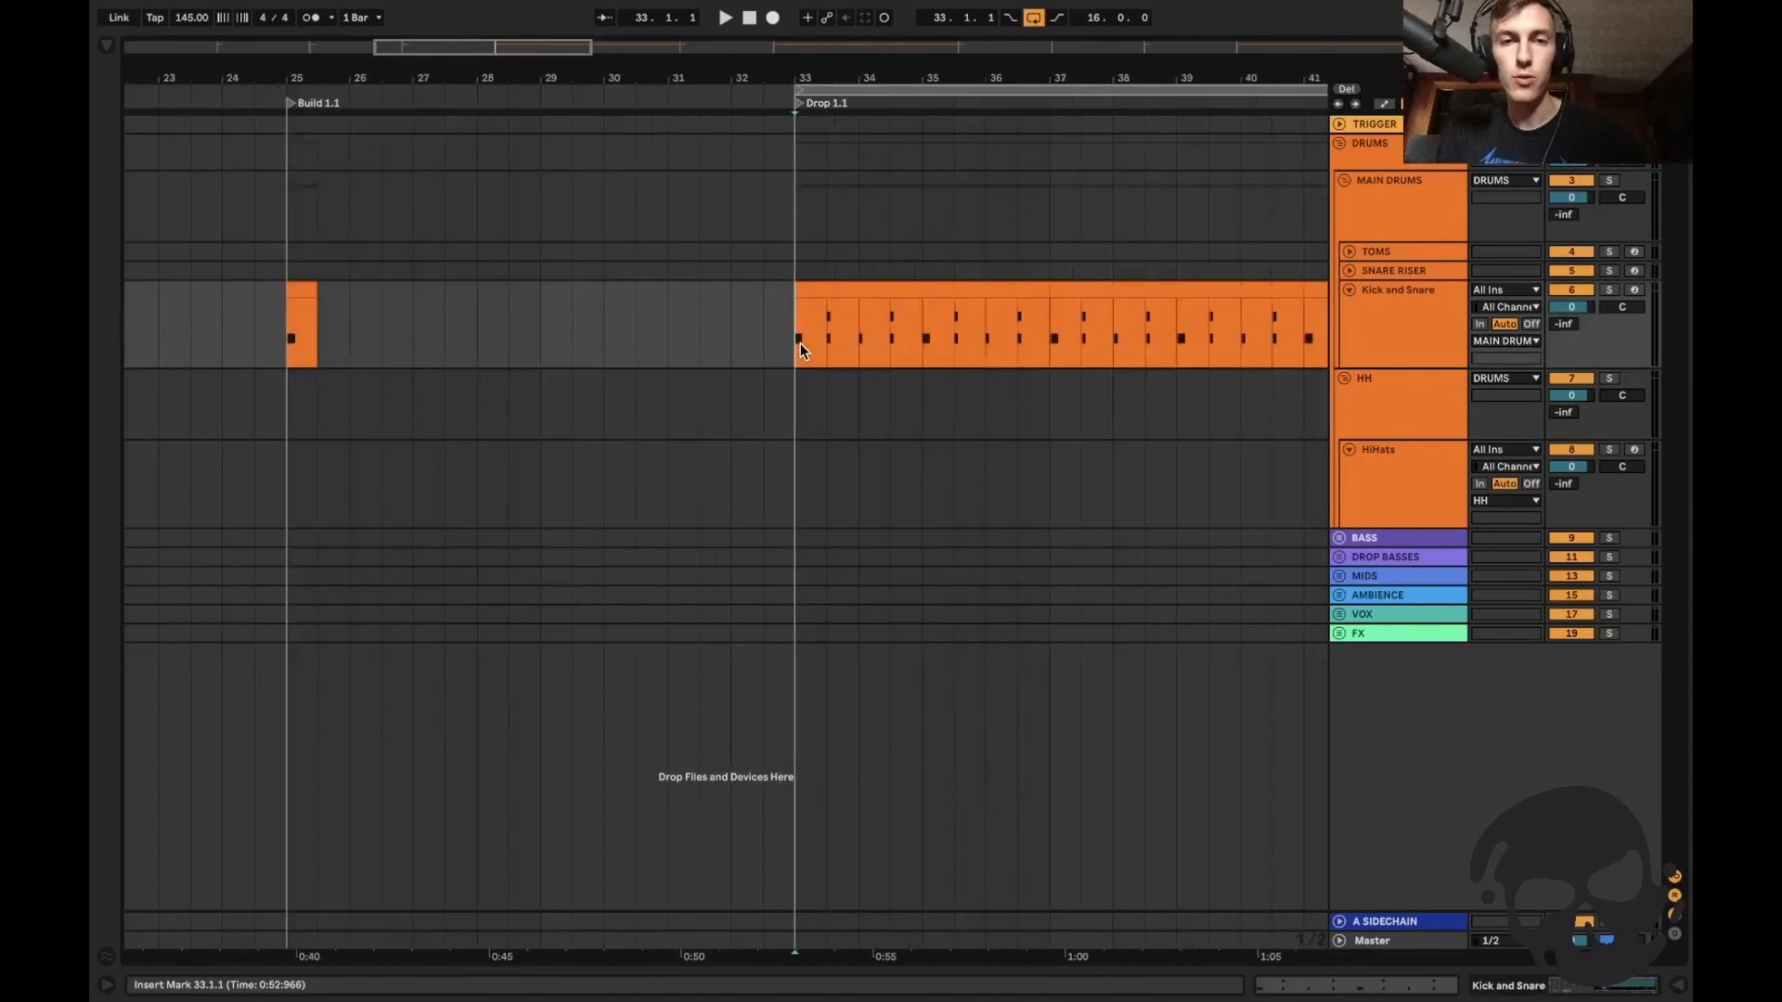
scroll(800, 350, right, 2)
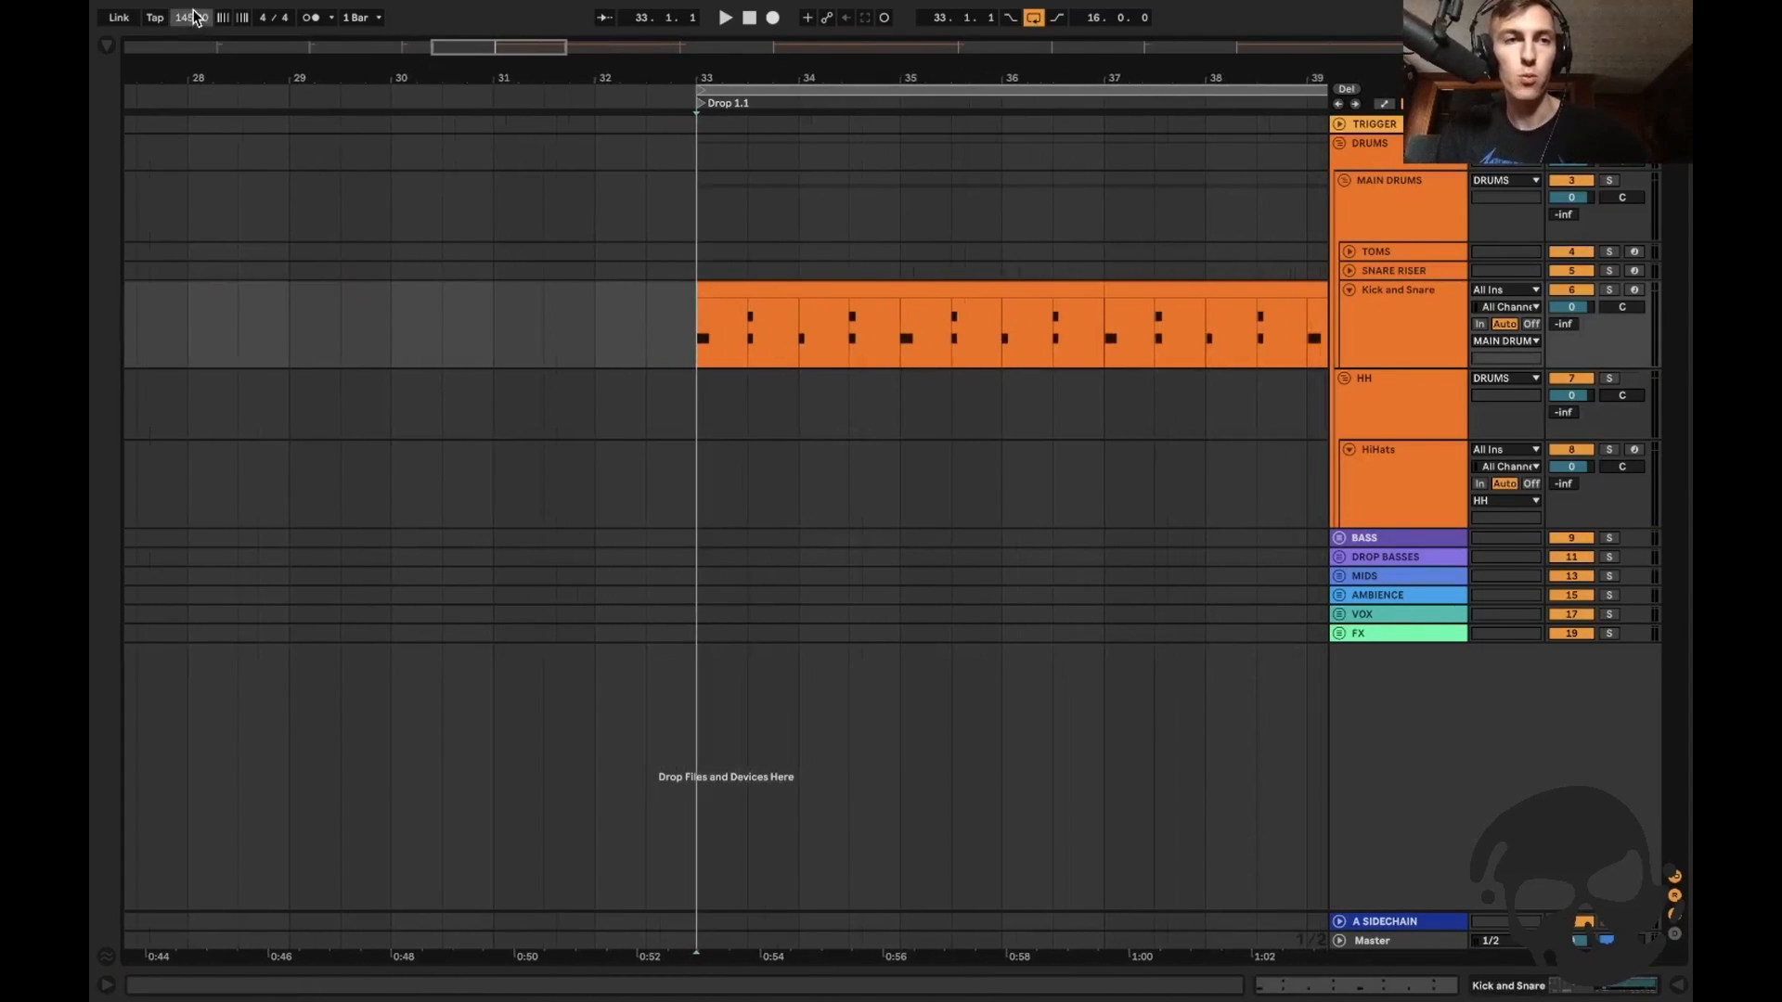
key(minus)
key(minus)
key(plus)
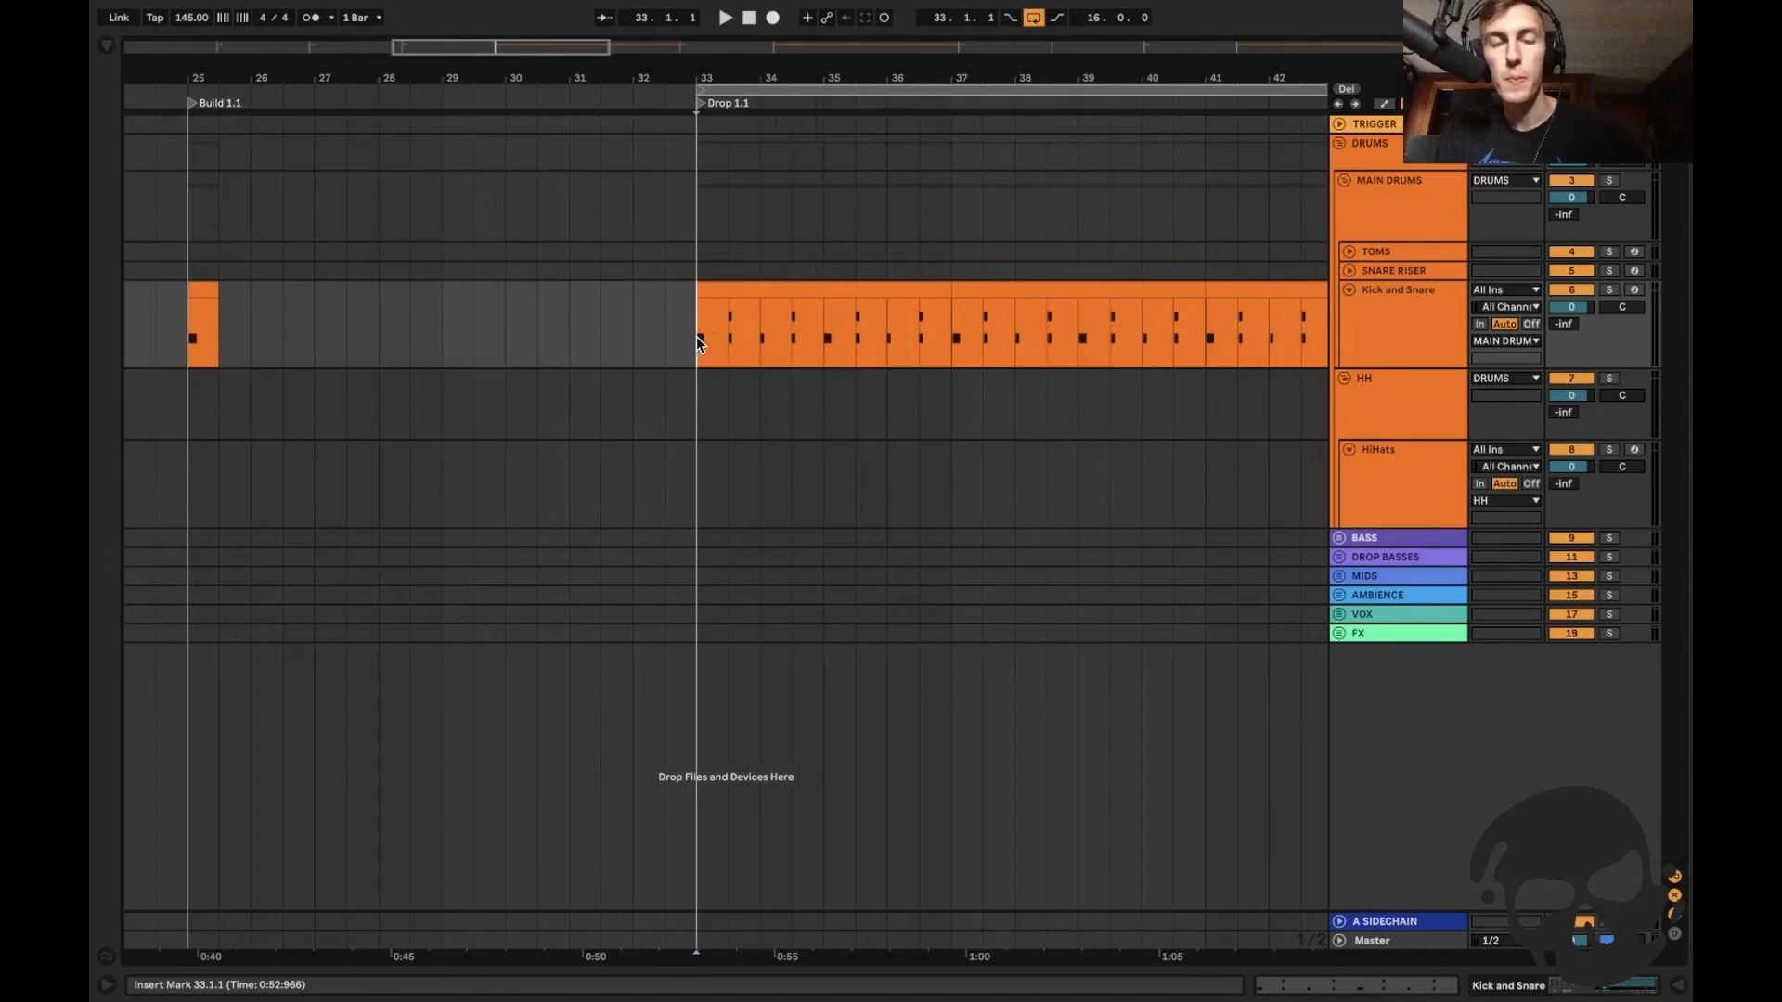
scroll(716, 338, right, 2)
Open the Kick and Snare clip's notes and consolidate the first two four-bar clips of Drop 1.1 into one 8-bar clip.
double_click(717, 336)
click(824, 301)
key(minus)
key(minus)
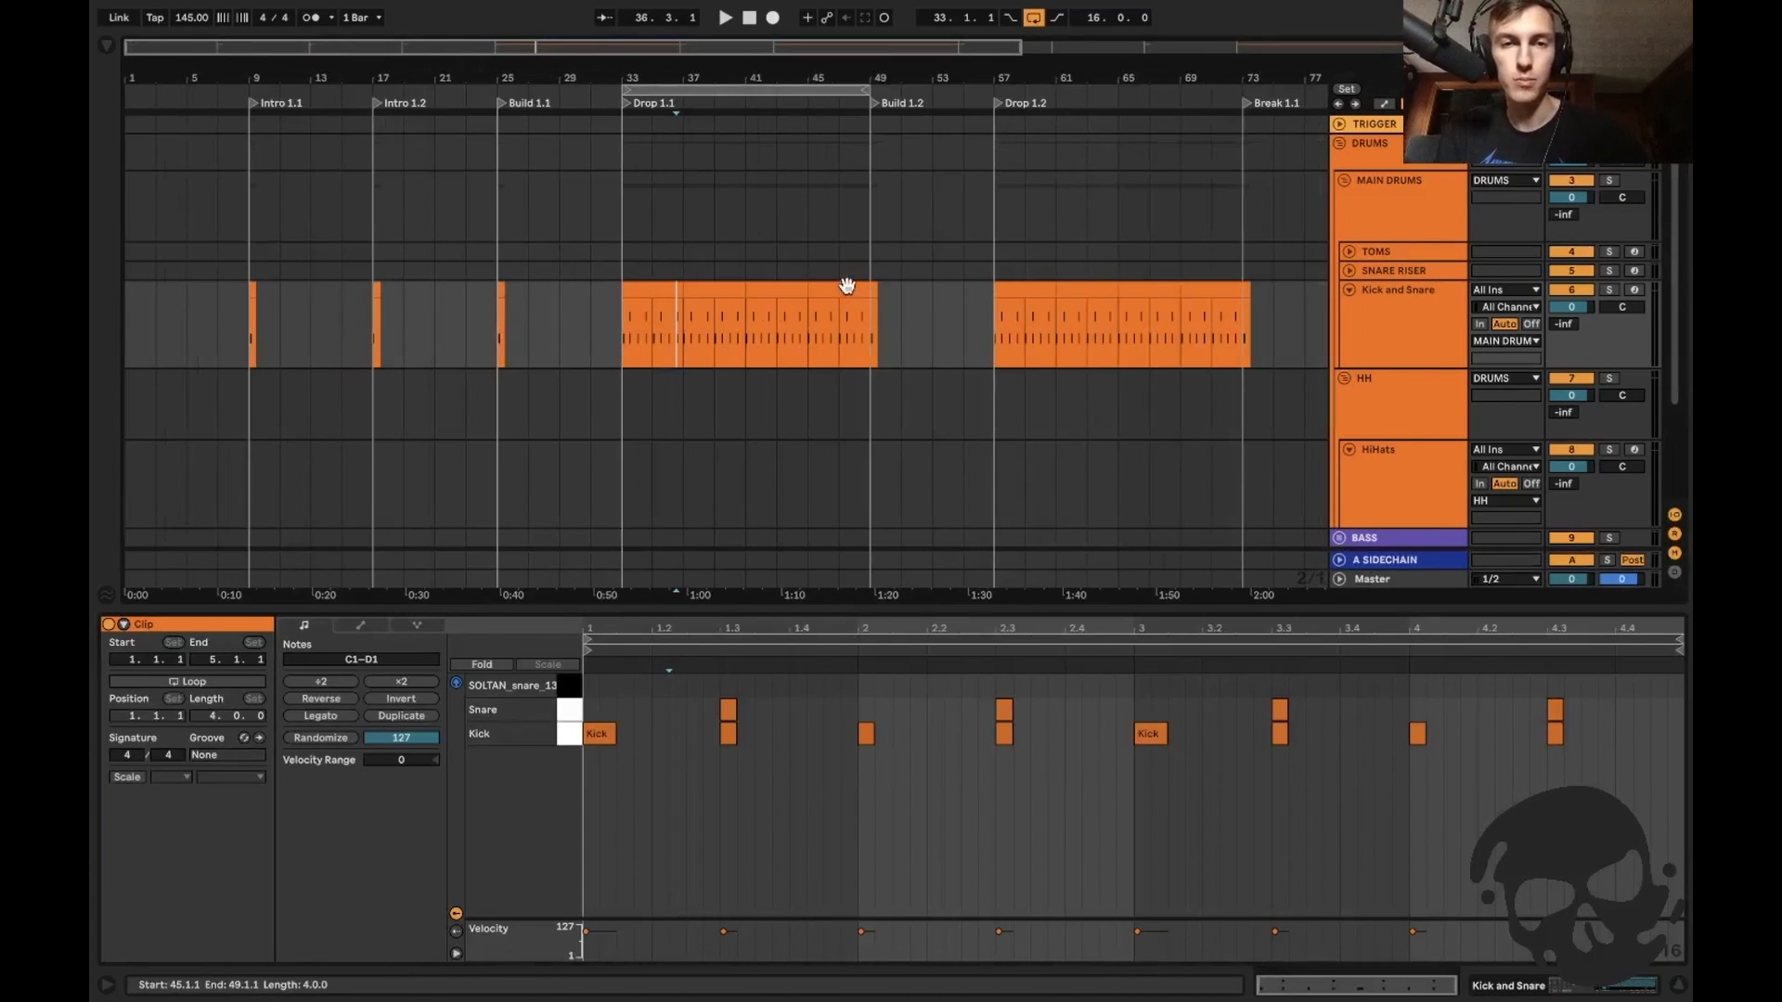
click(728, 313)
drag(716, 284, 642, 291)
key(ctrl+j)
Show the notes of the consolidated Kick and Snare clip and play it from 33.1.1, then stop playback.
click(599, 358)
click(633, 343)
key(plus)
key(plus)
key(plus)
key(plus)
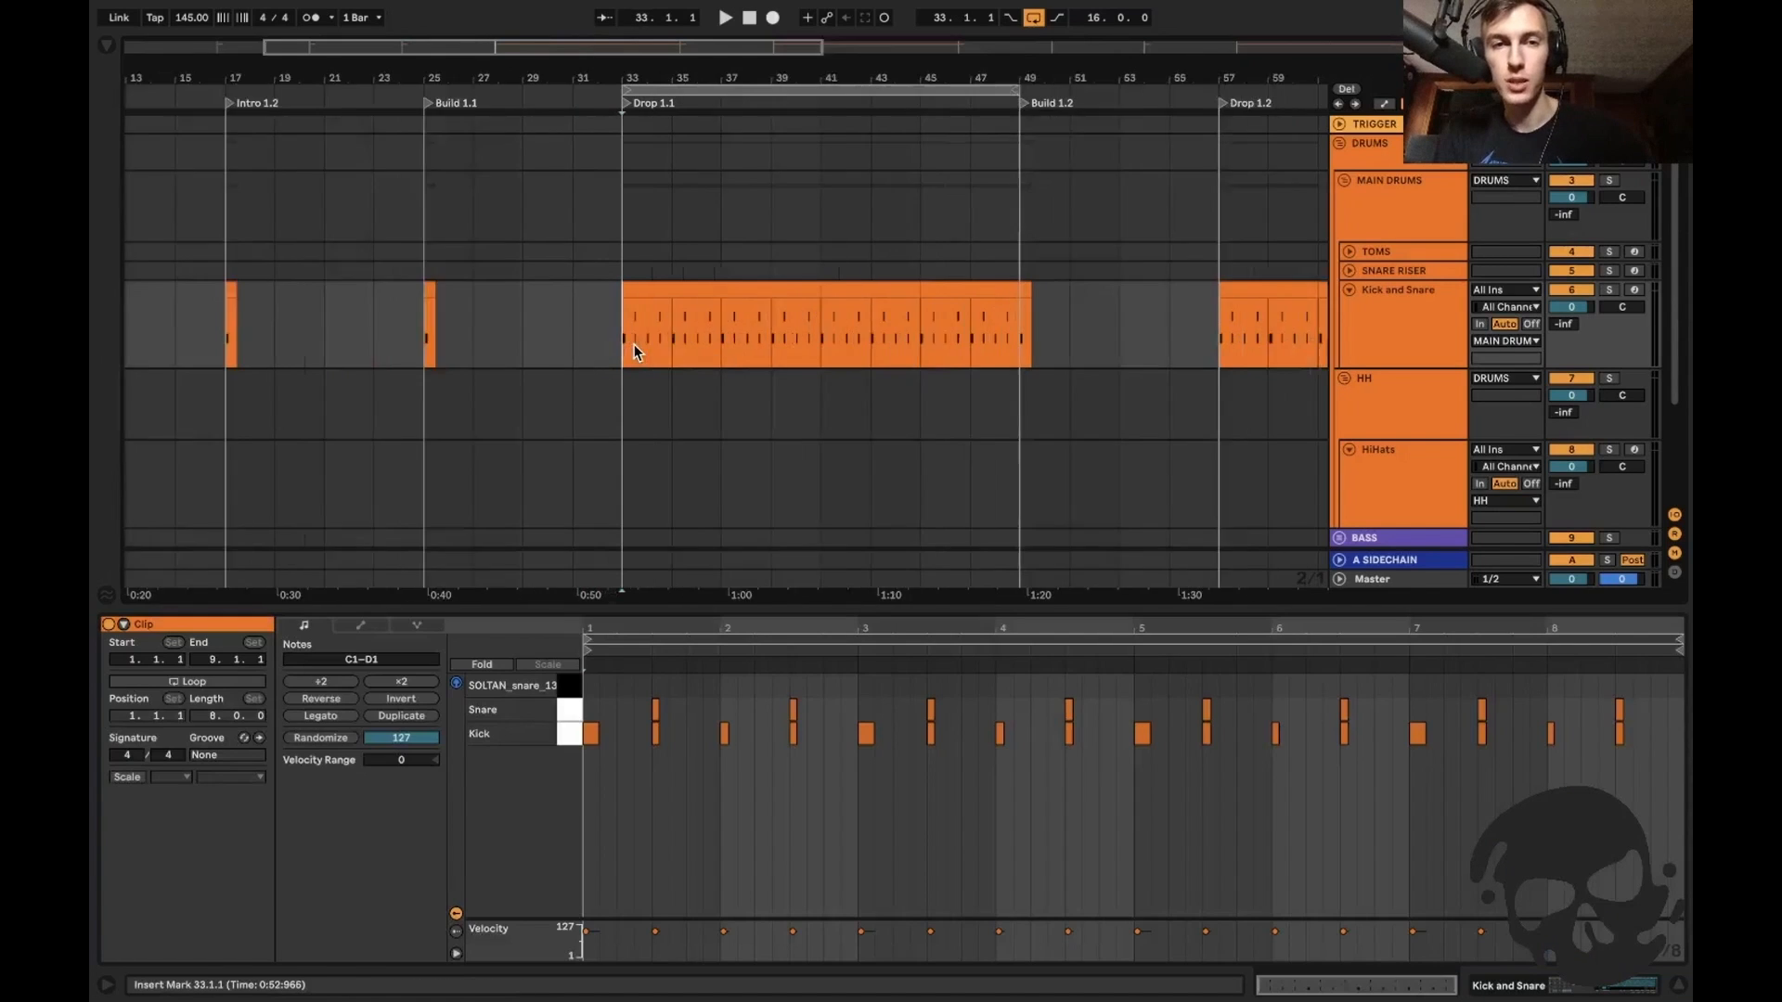
click(682, 291)
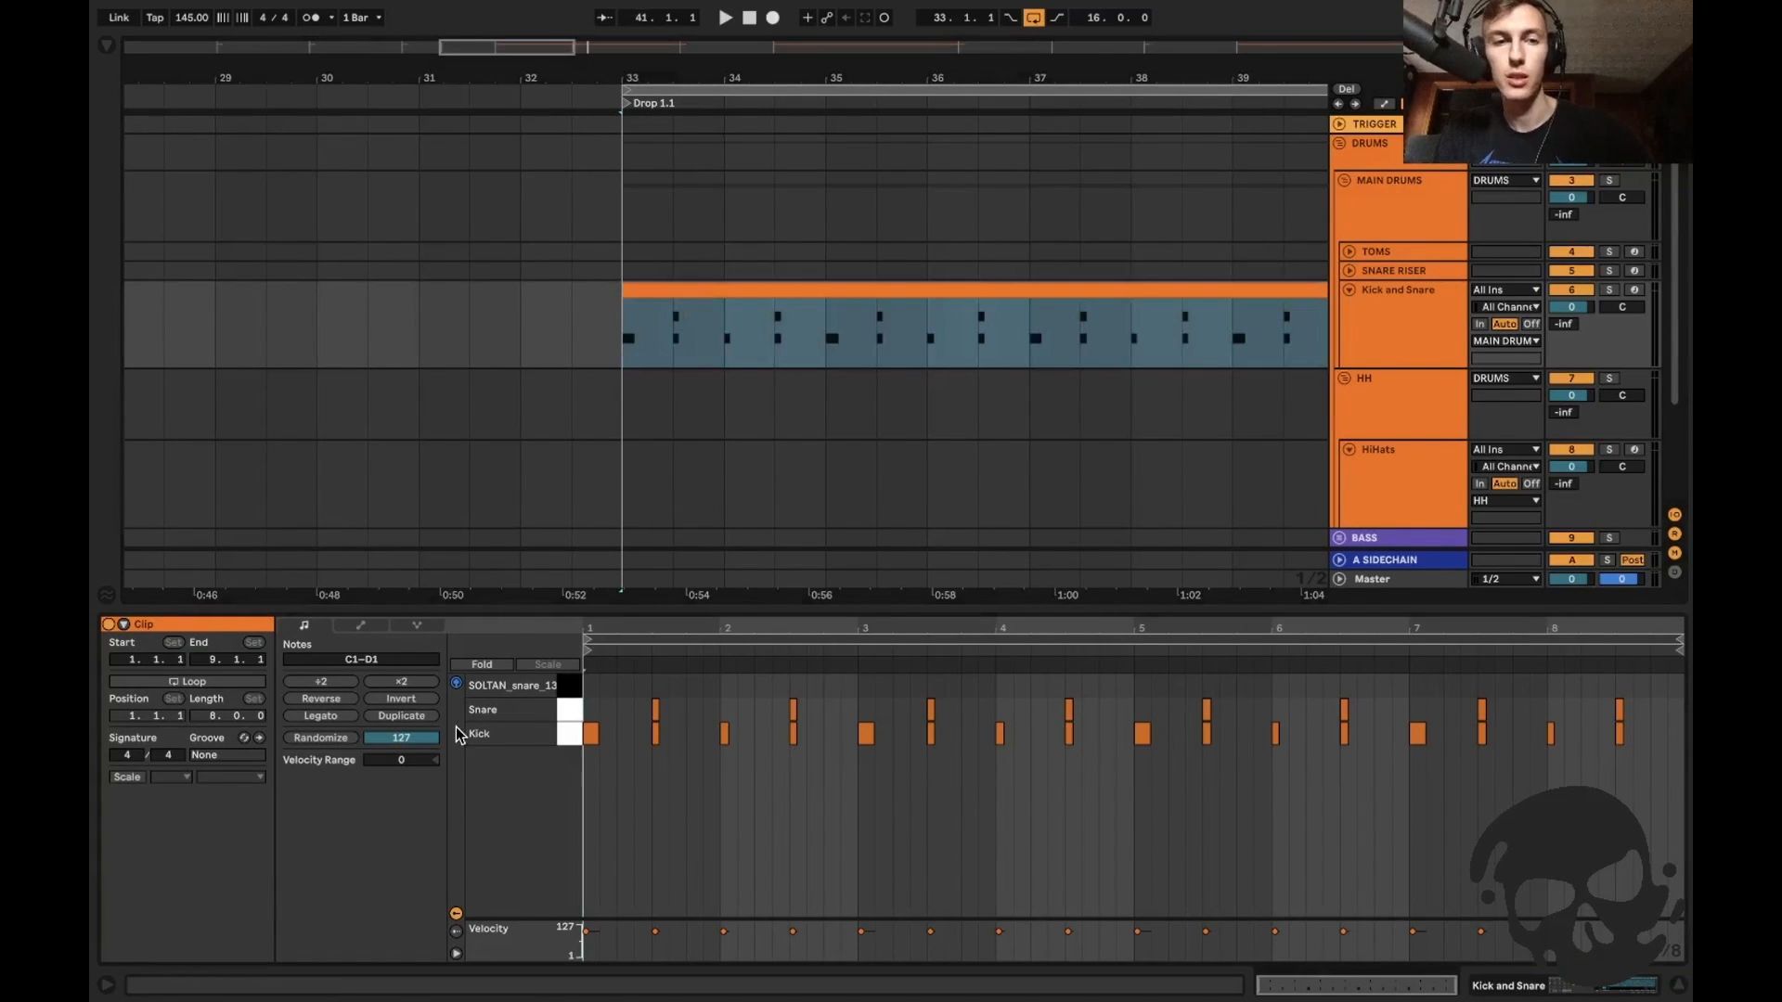
click(622, 338)
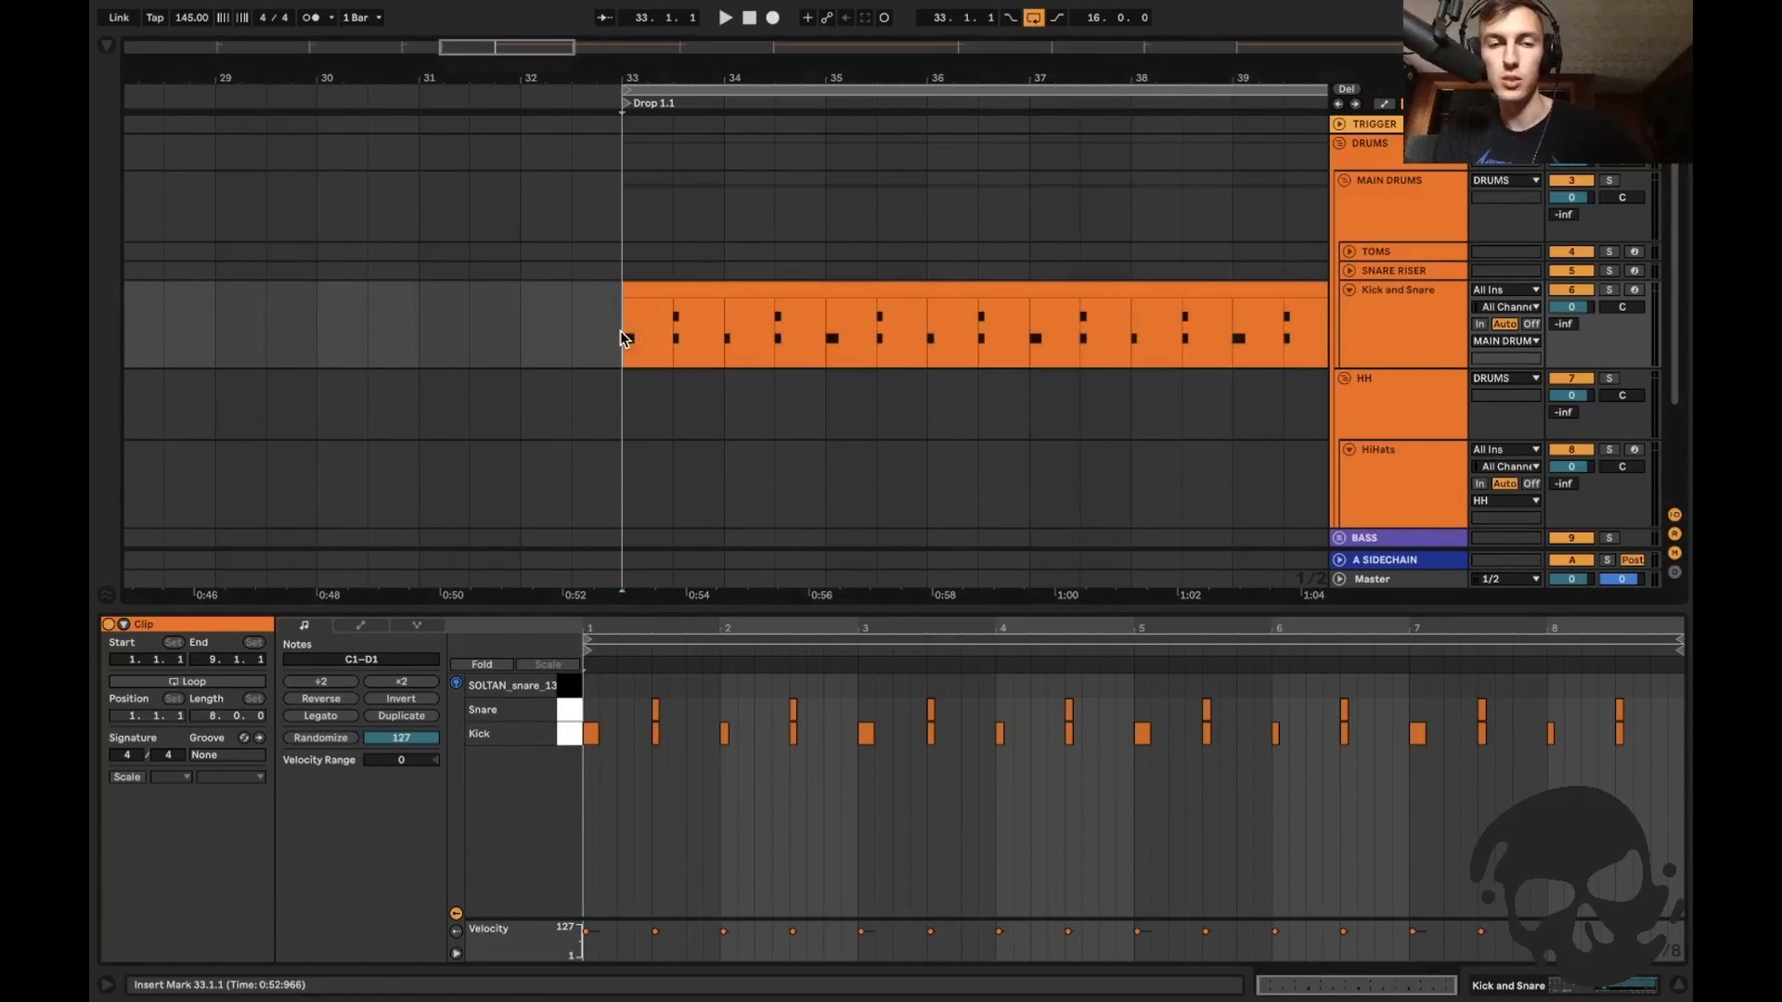
key(space)
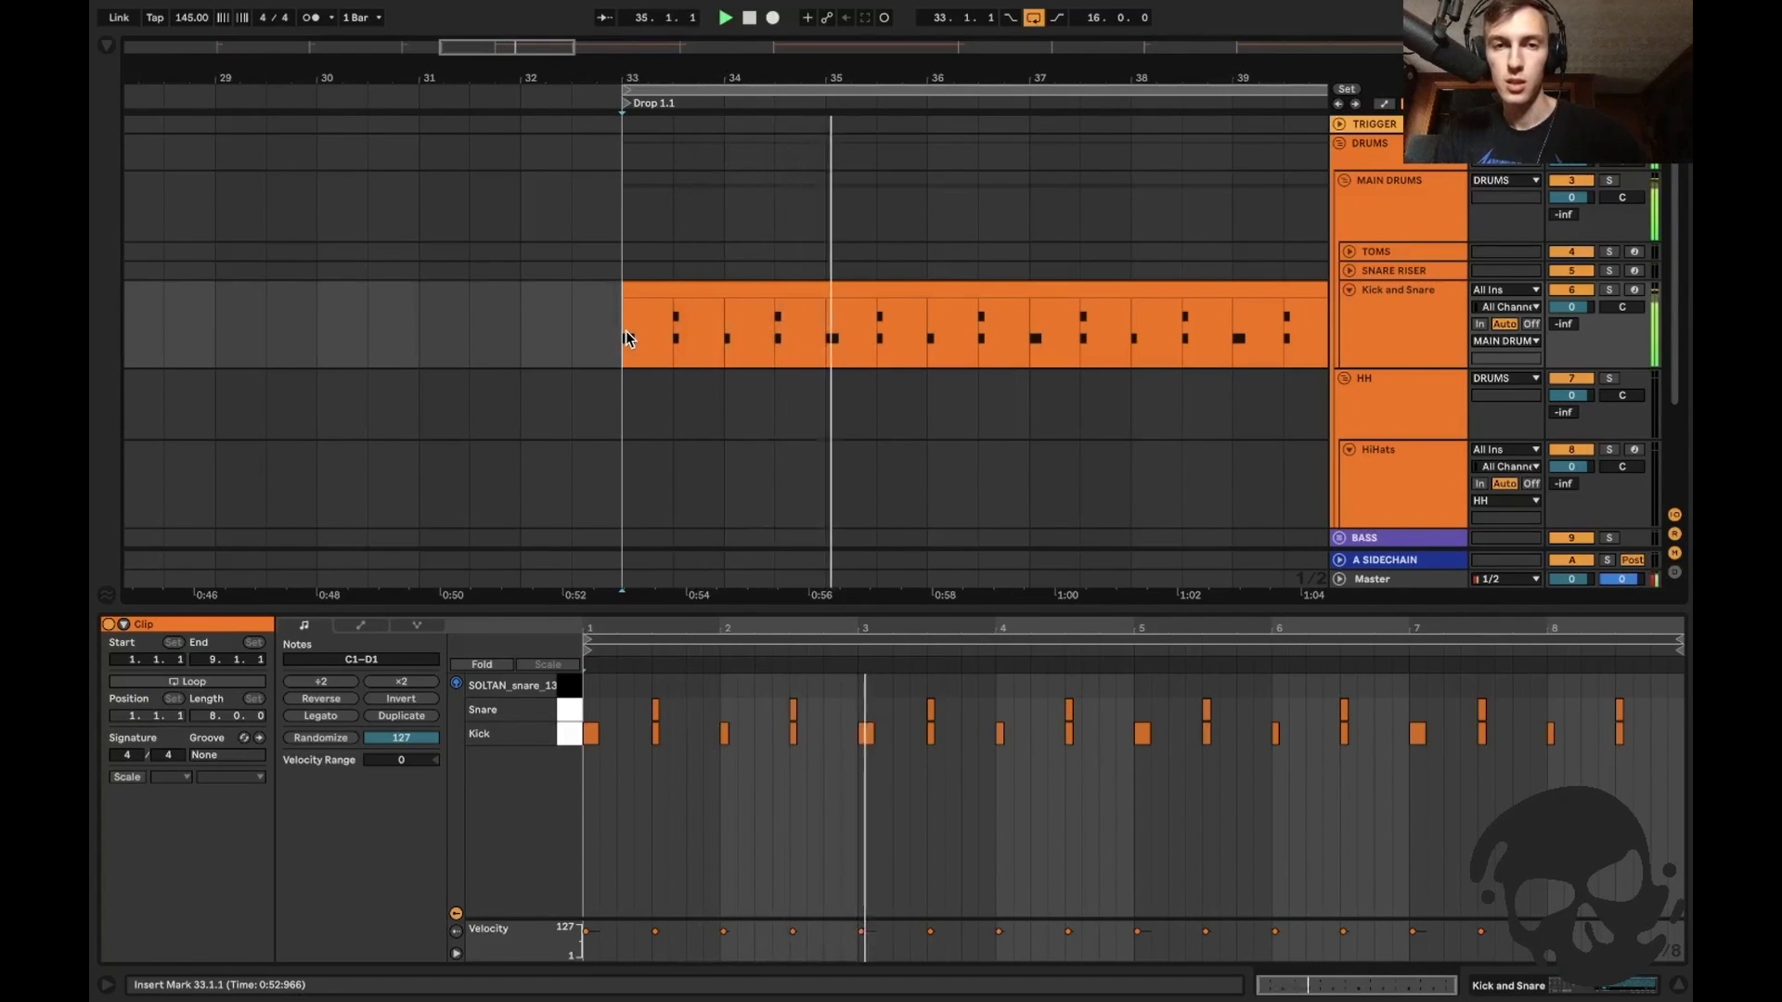
key(space)
Show the DRUM RACK MAIN 01 device on the Kick and Snare track, audition its Kick chain and select it.
key(shift+Tab)
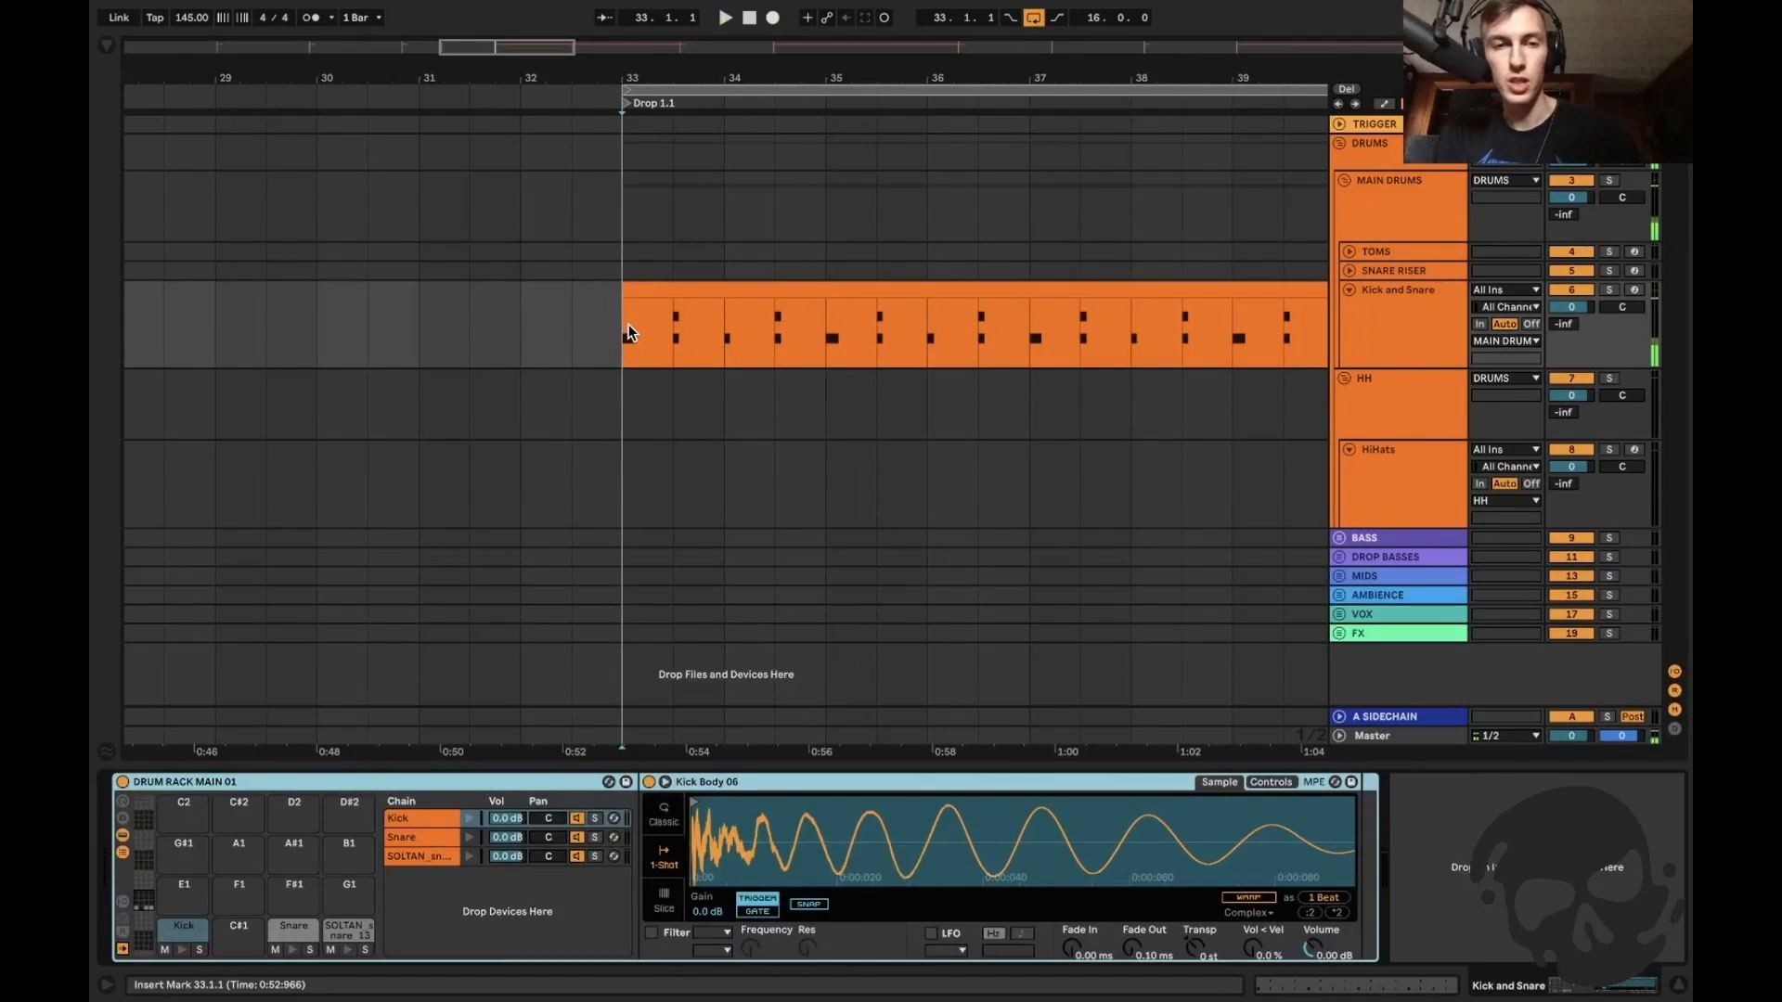
click(470, 816)
click(411, 818)
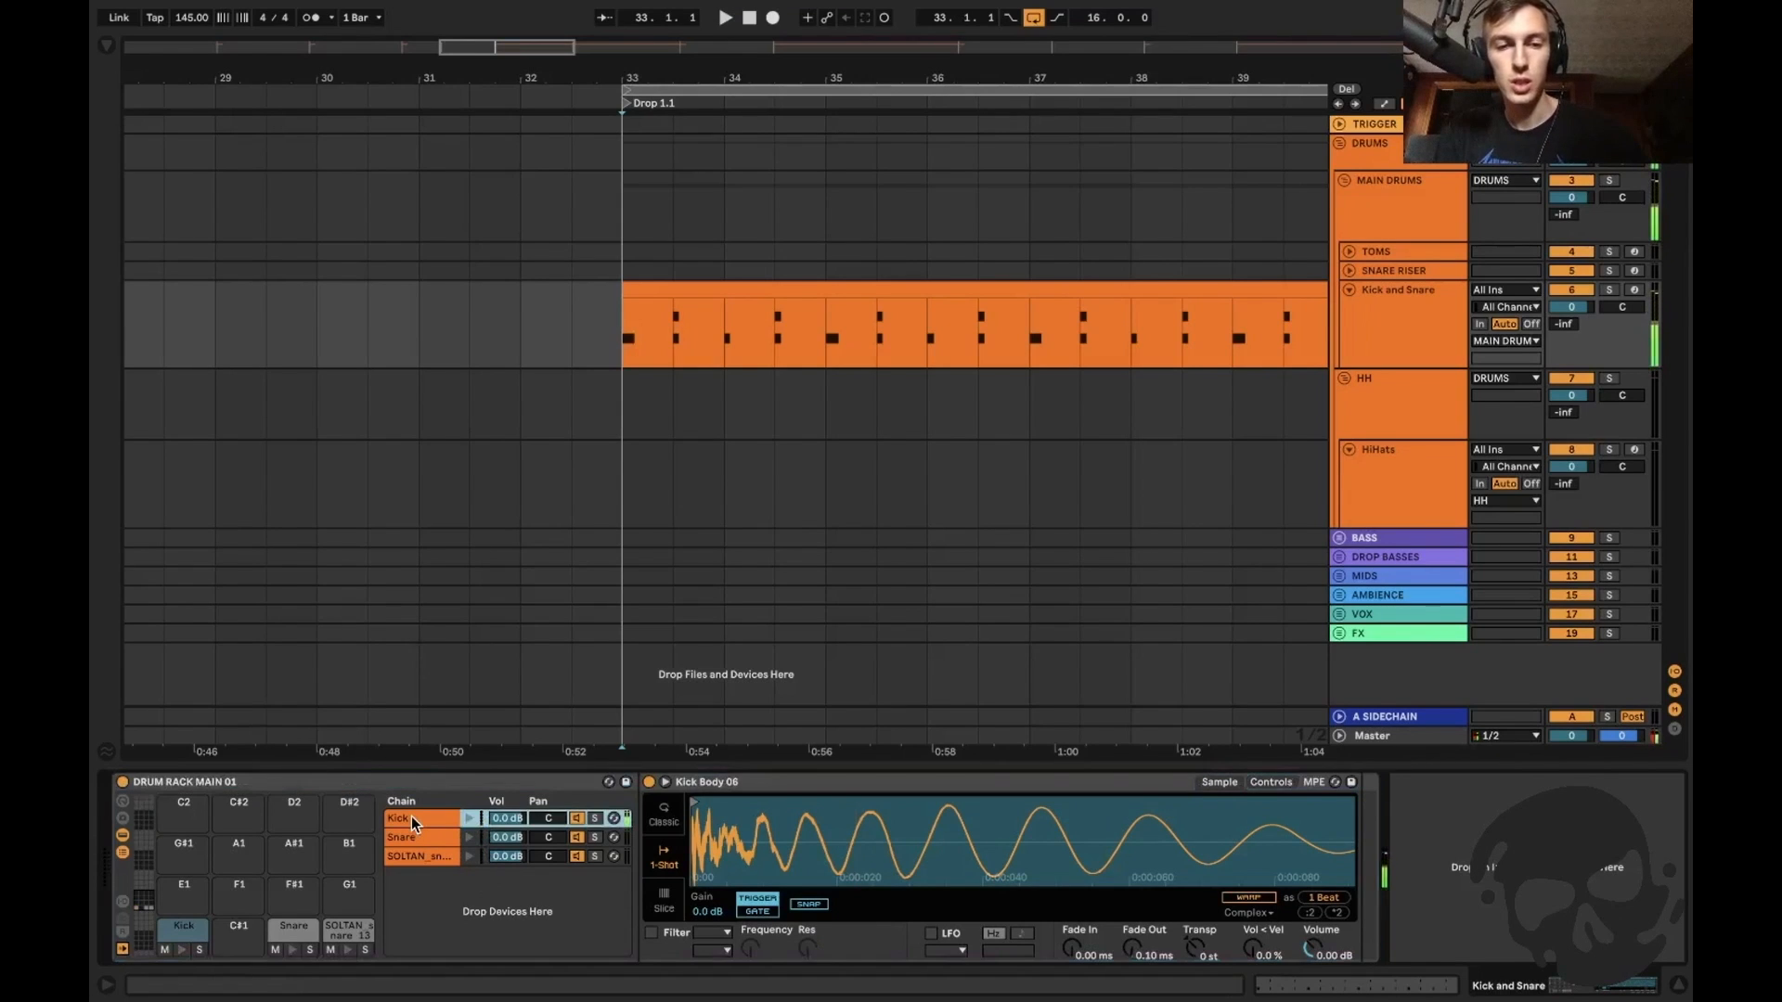
Open the browser, go to the HOMEMADE folder and clear the old search text.
key(ctrl+f)
scroll(148, 526, down, 3)
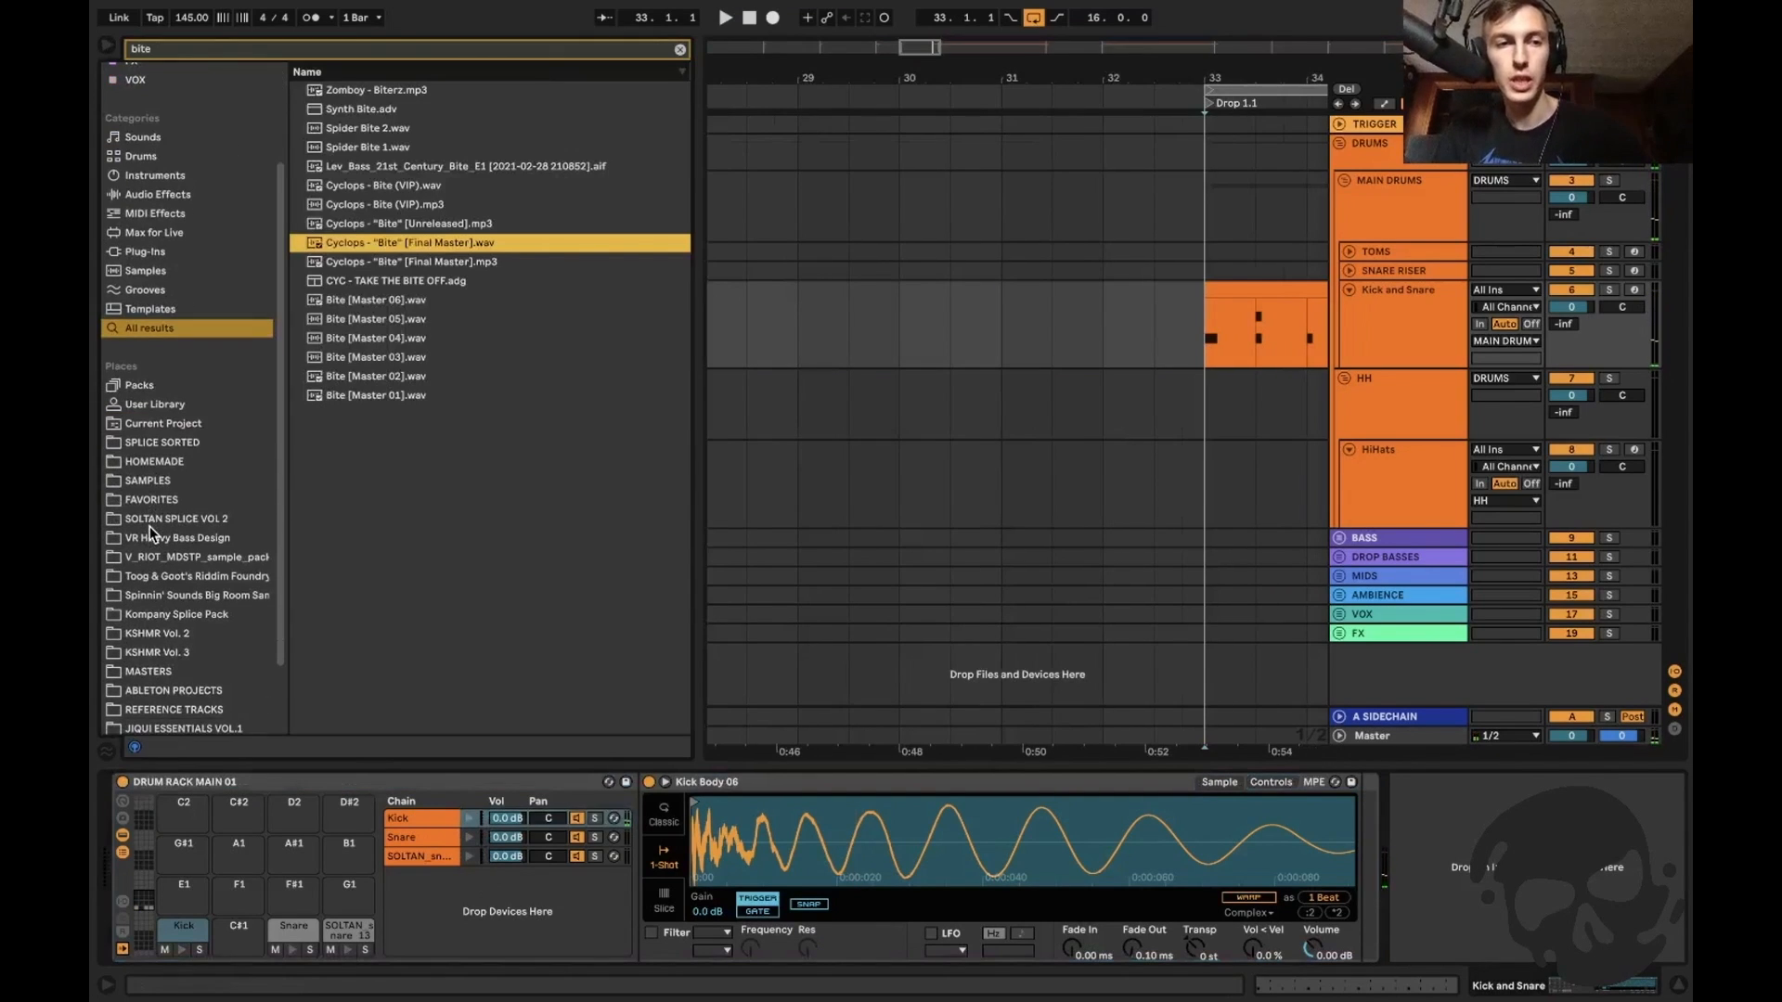
click(155, 462)
click(681, 49)
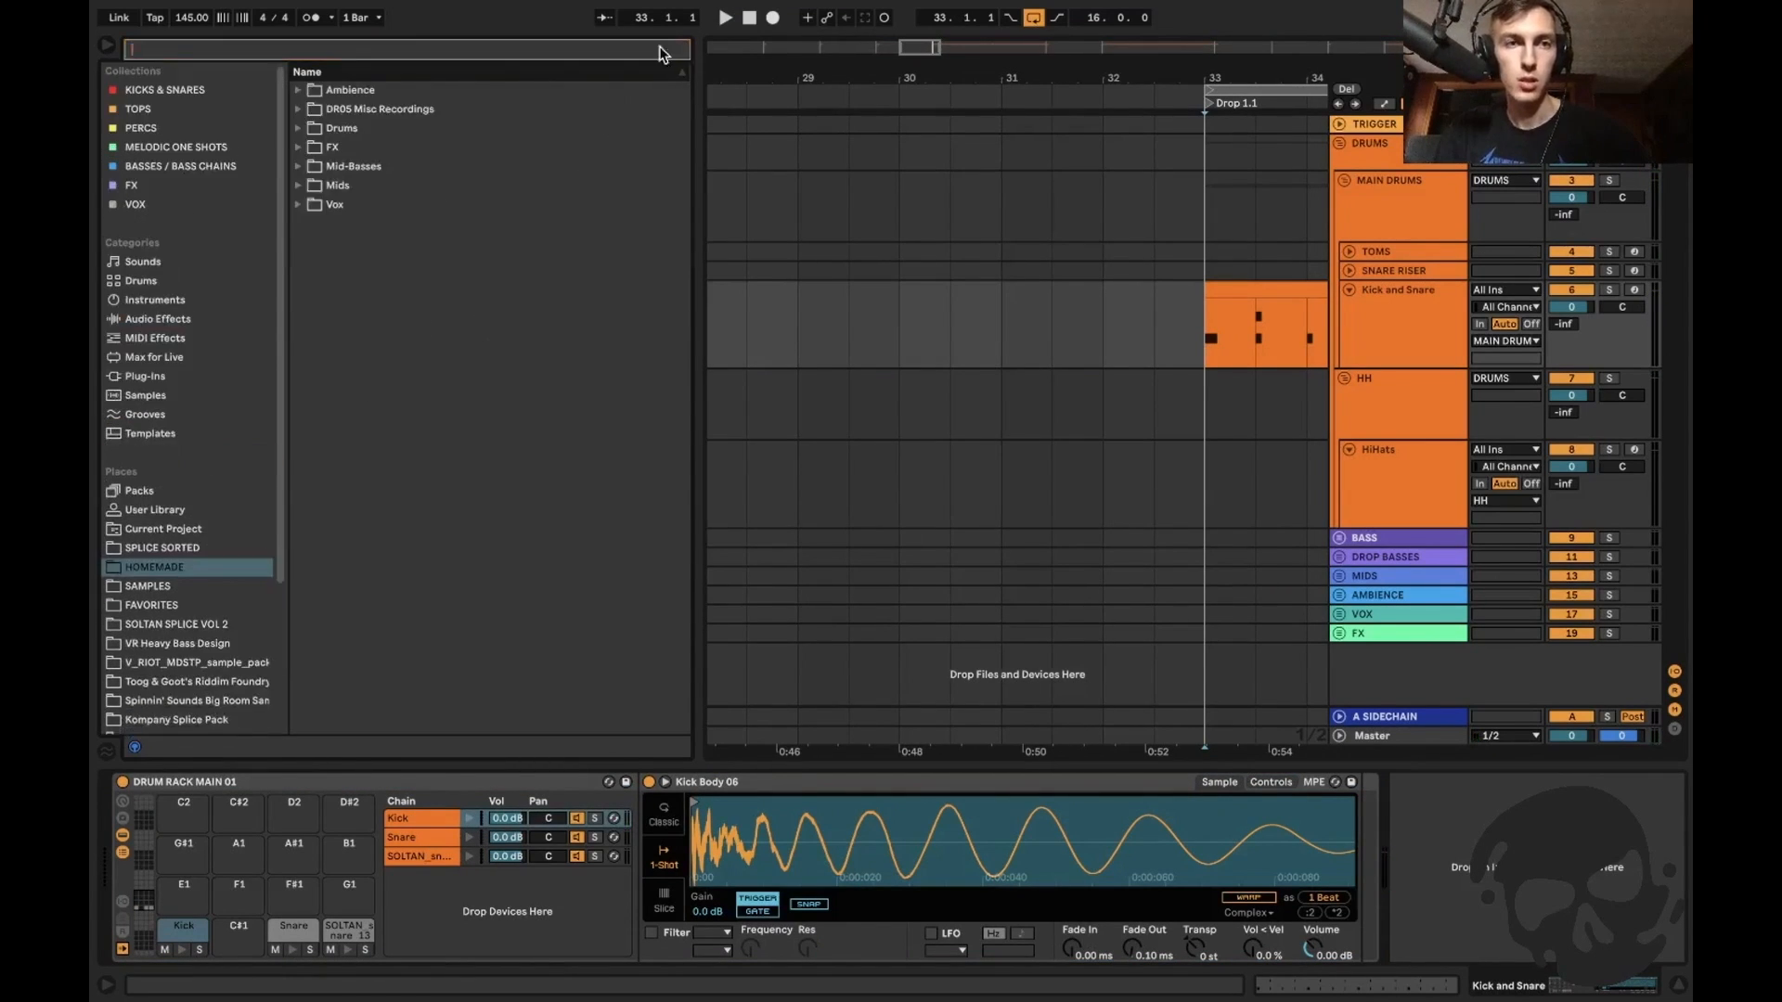
Expand the Drums folder in HOMEMADE and go down to the K2 Drums - December 2019 folder.
click(387, 153)
key(Up)
key(Right)
key(Down)
key(Down)
key(Down)
key(Down)
key(Down)
key(Down)
key(Down)
key(Down)
key(Down)
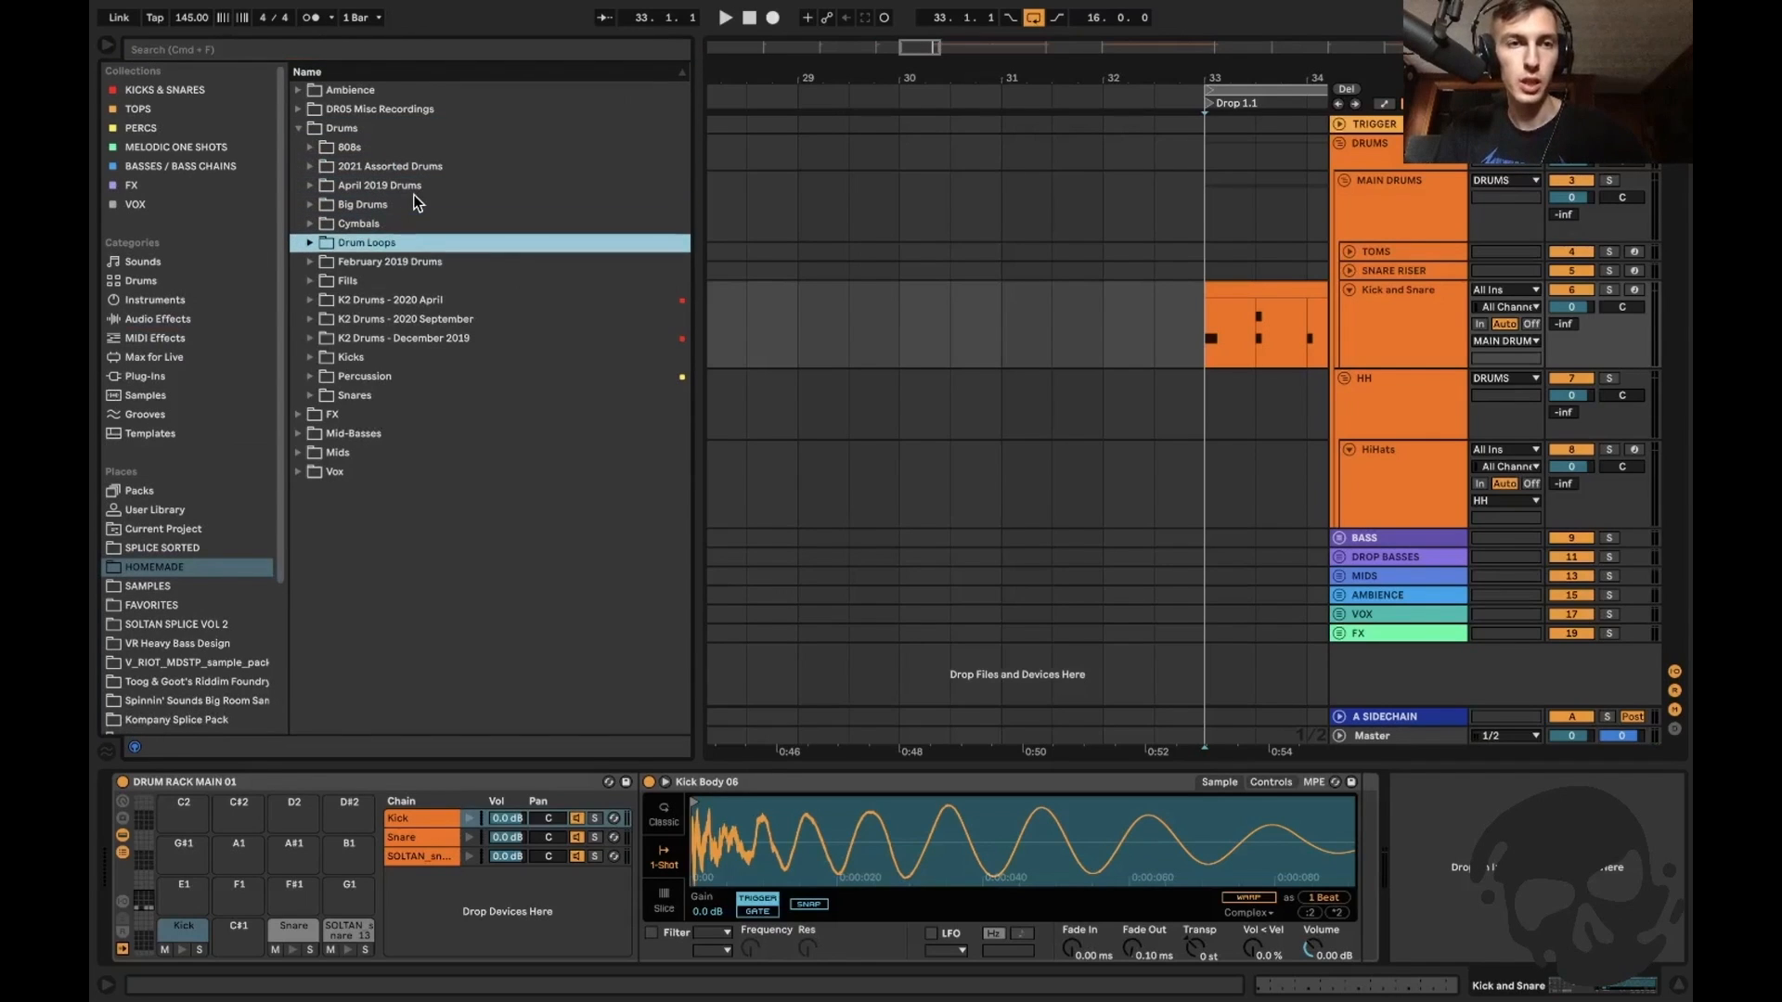
key(Down)
key(Down)
Load Kick Clouded.wav from K2 Drums - December 2019 into the Kick chain's sampler and audition it.
key(Right)
key(Down)
key(Down)
key(Down)
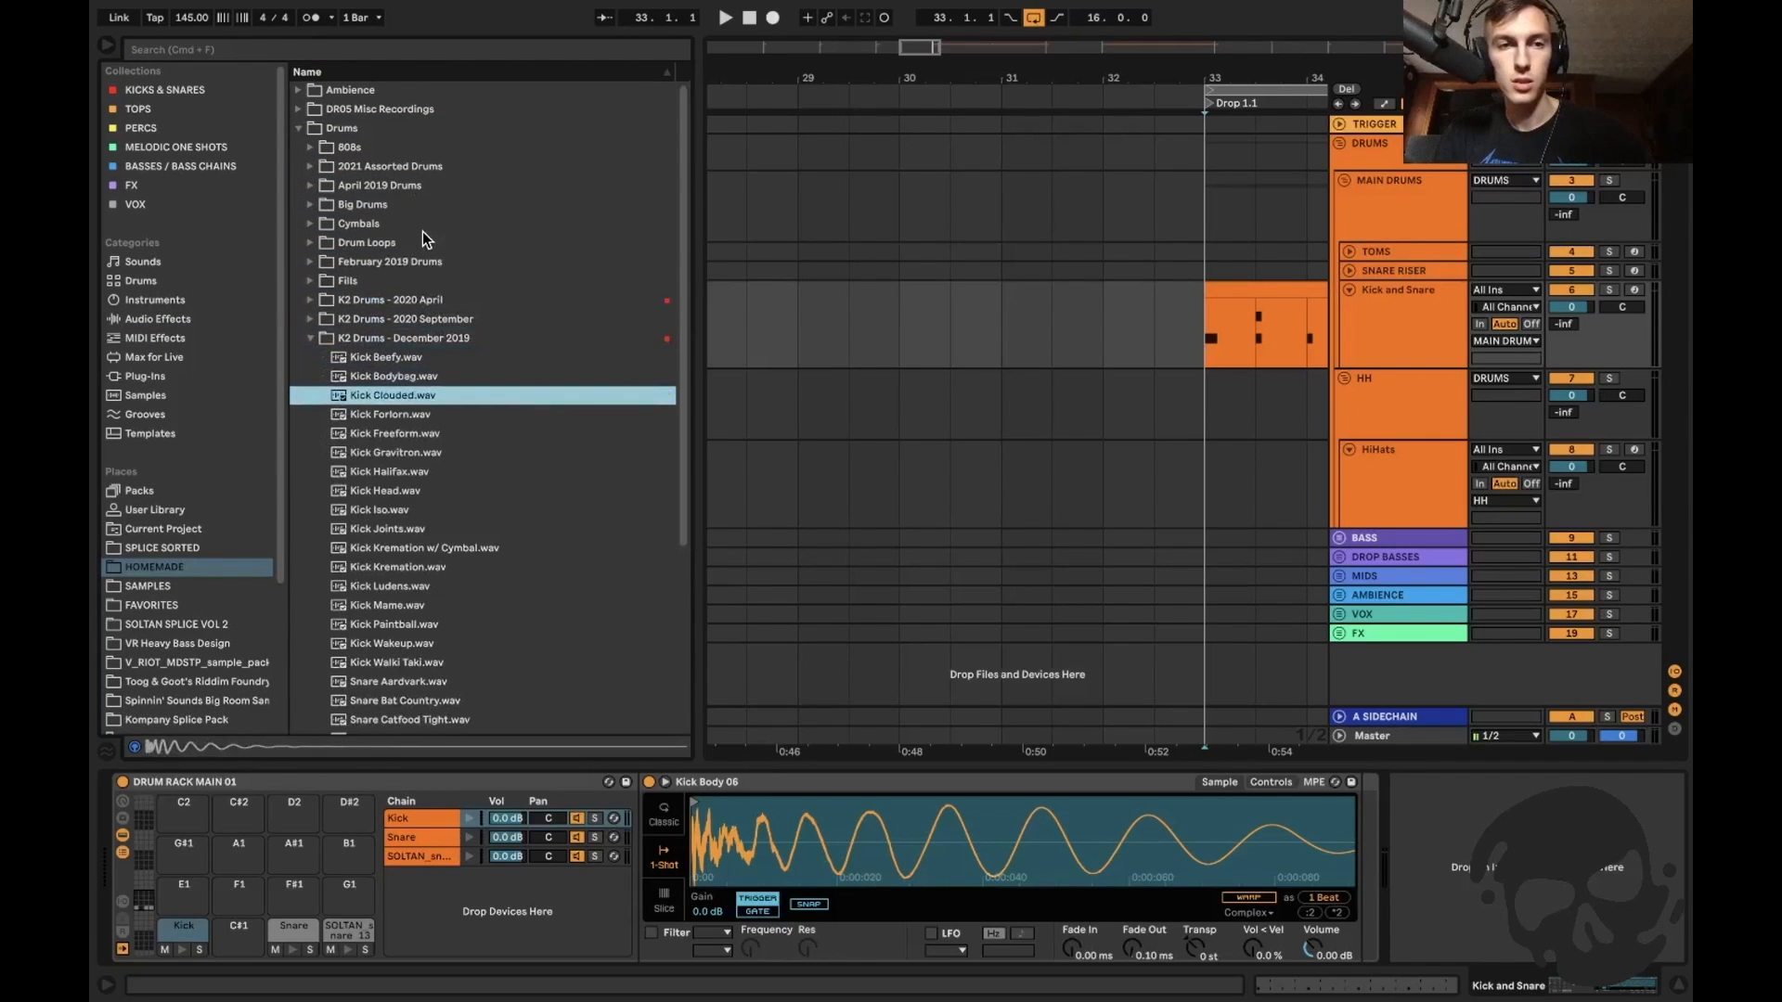
drag(377, 390, 744, 812)
click(471, 819)
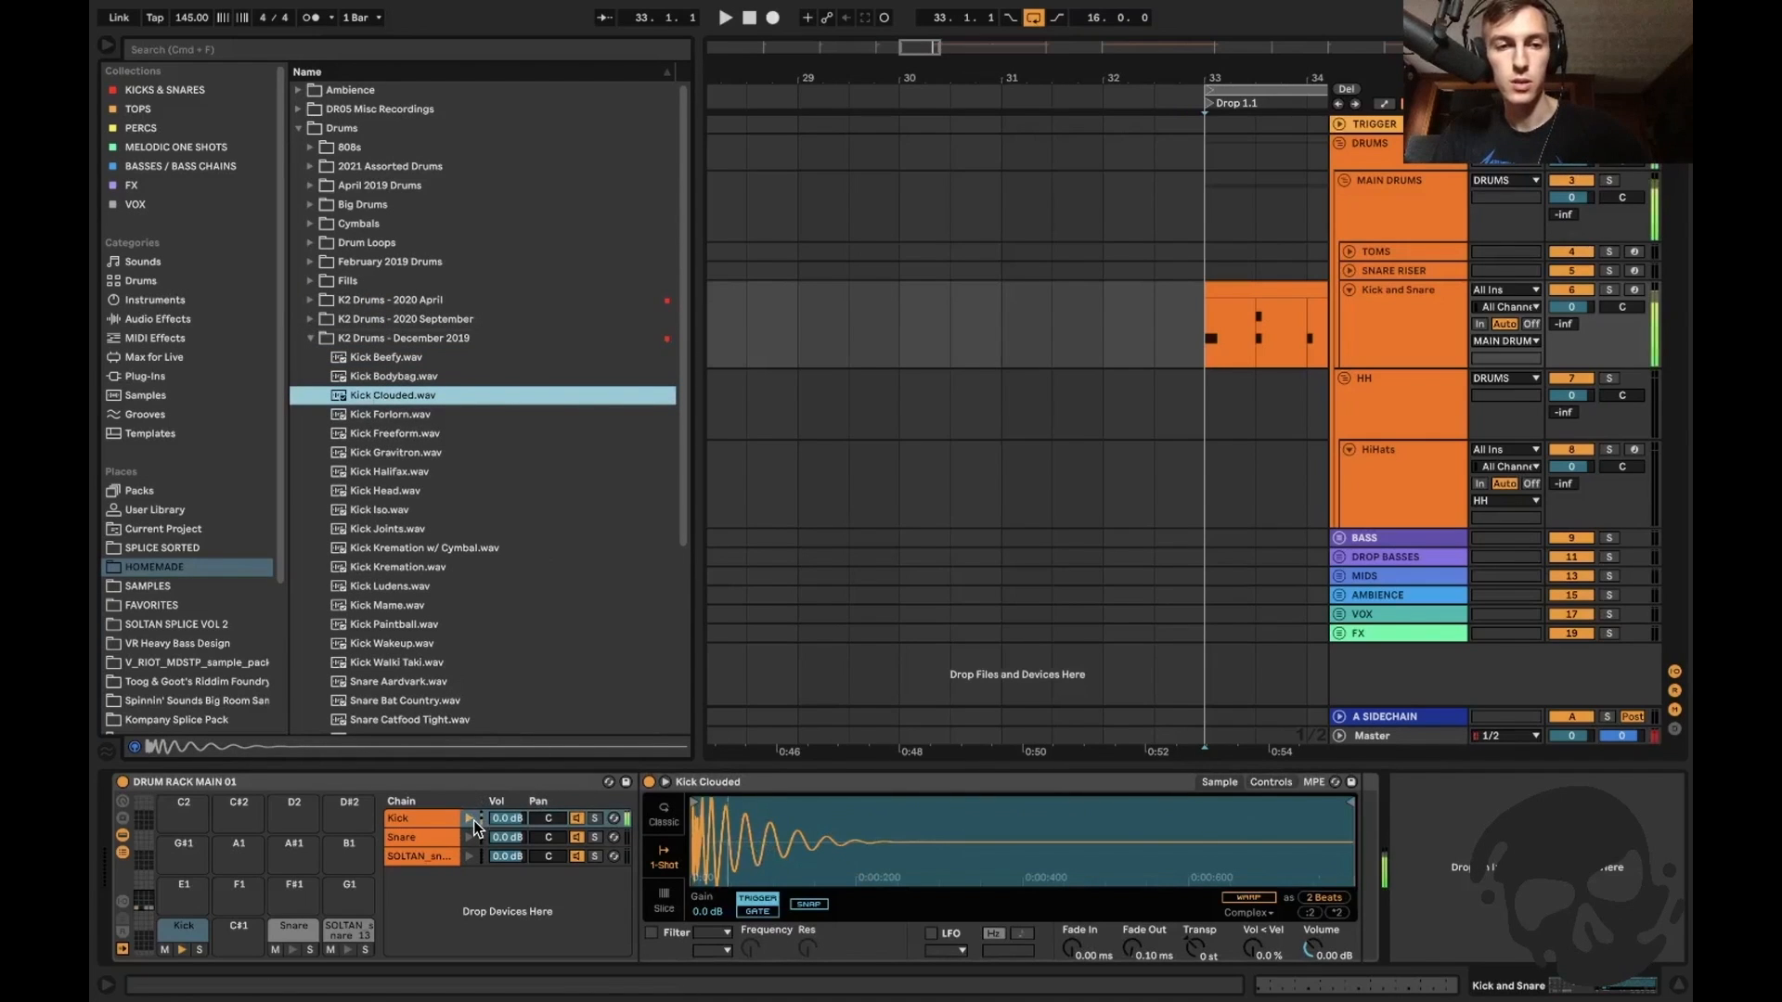
Audition the Snare chain, search the browser for "facepunch" and load Snare Facepunch Riddim.wav into its sampler.
click(471, 837)
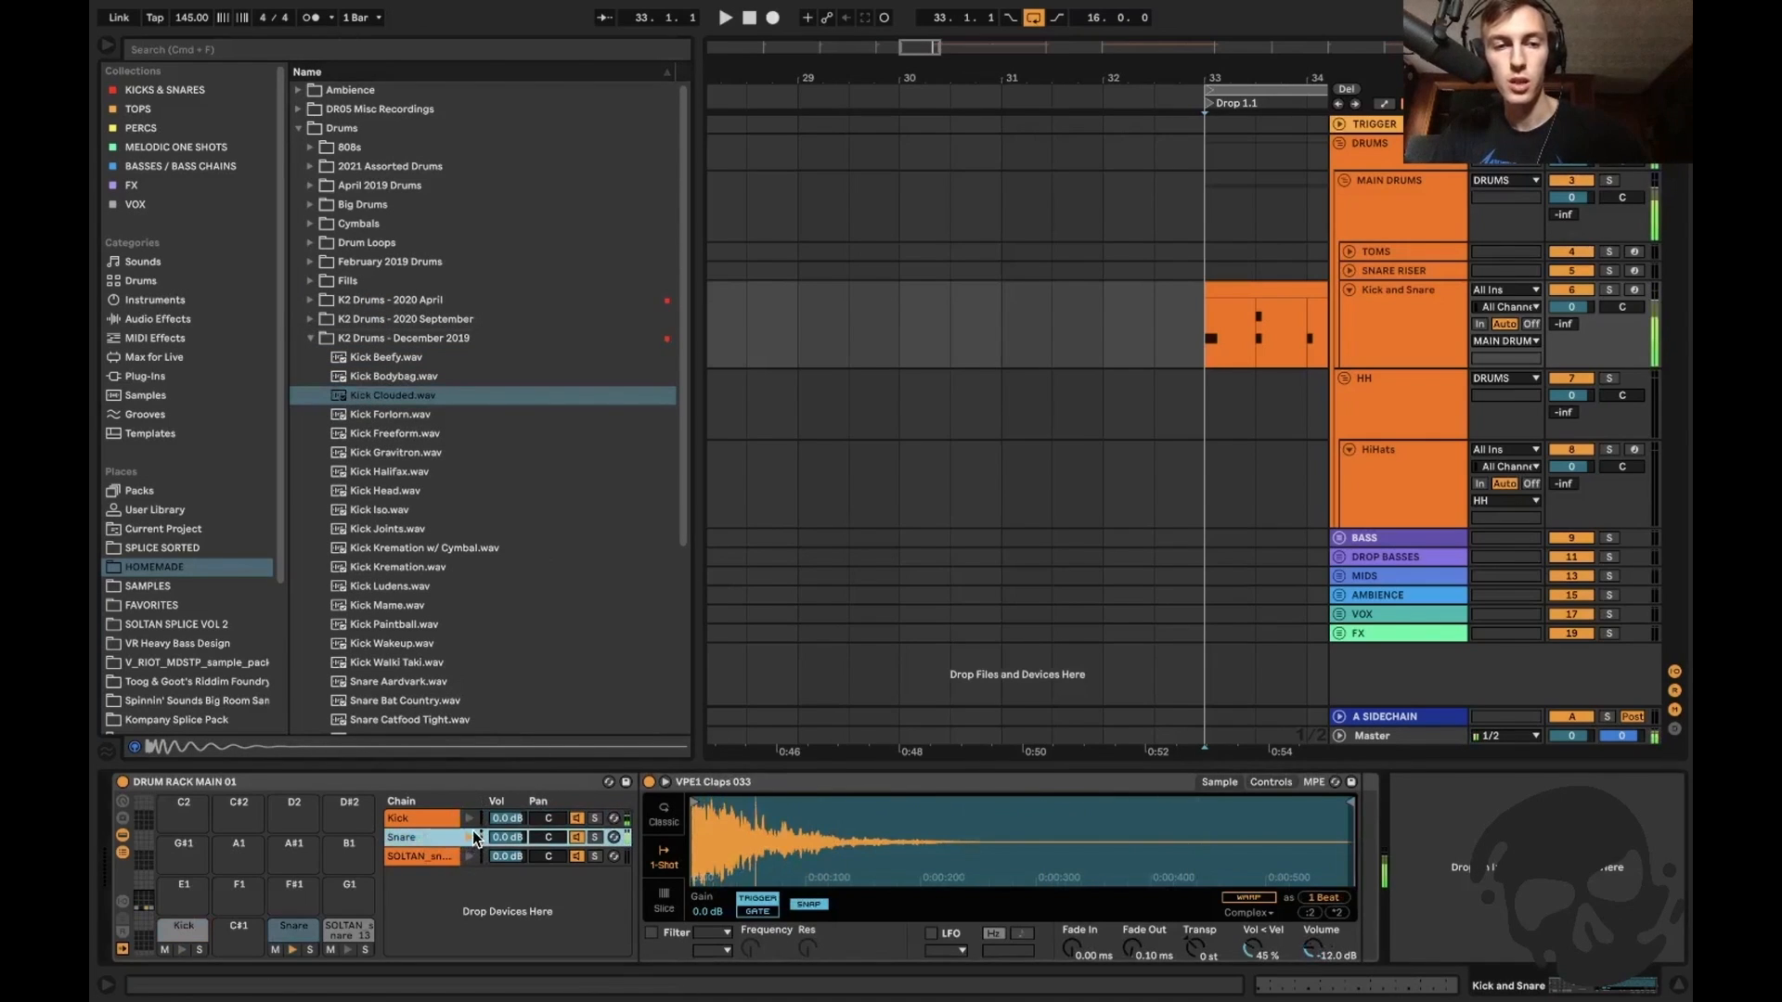
key(super+f)
text(facepunch)
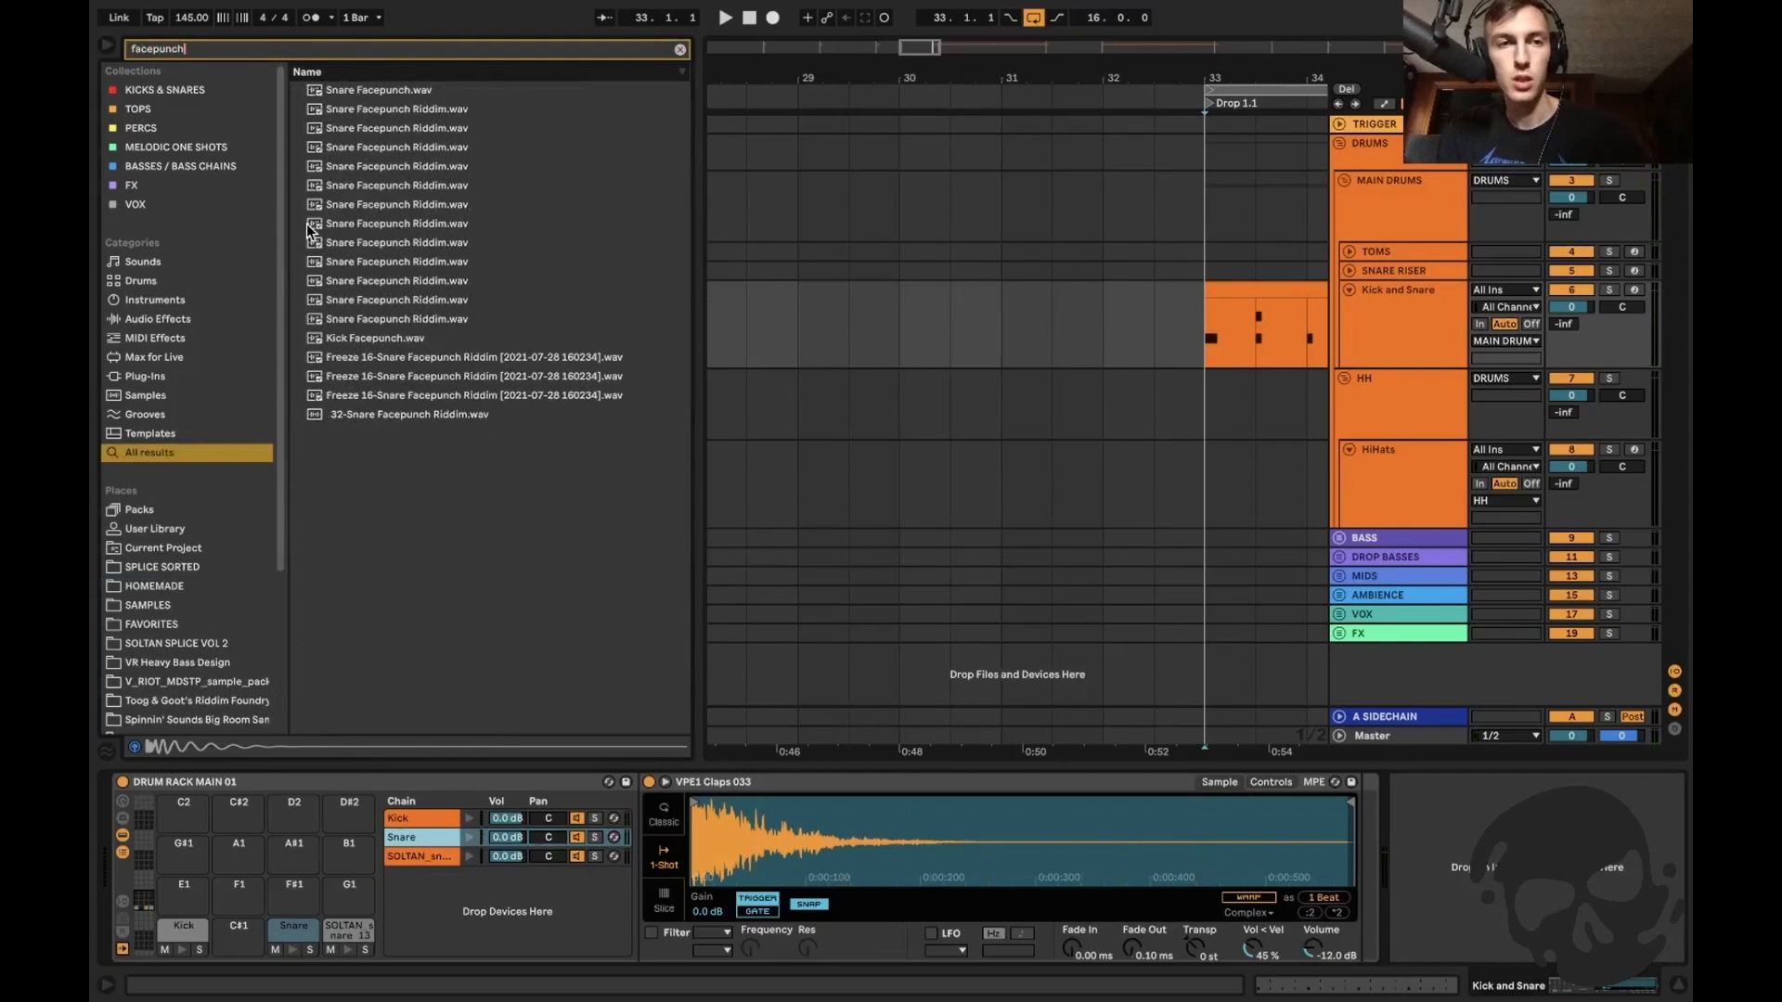
drag(306, 225, 768, 870)
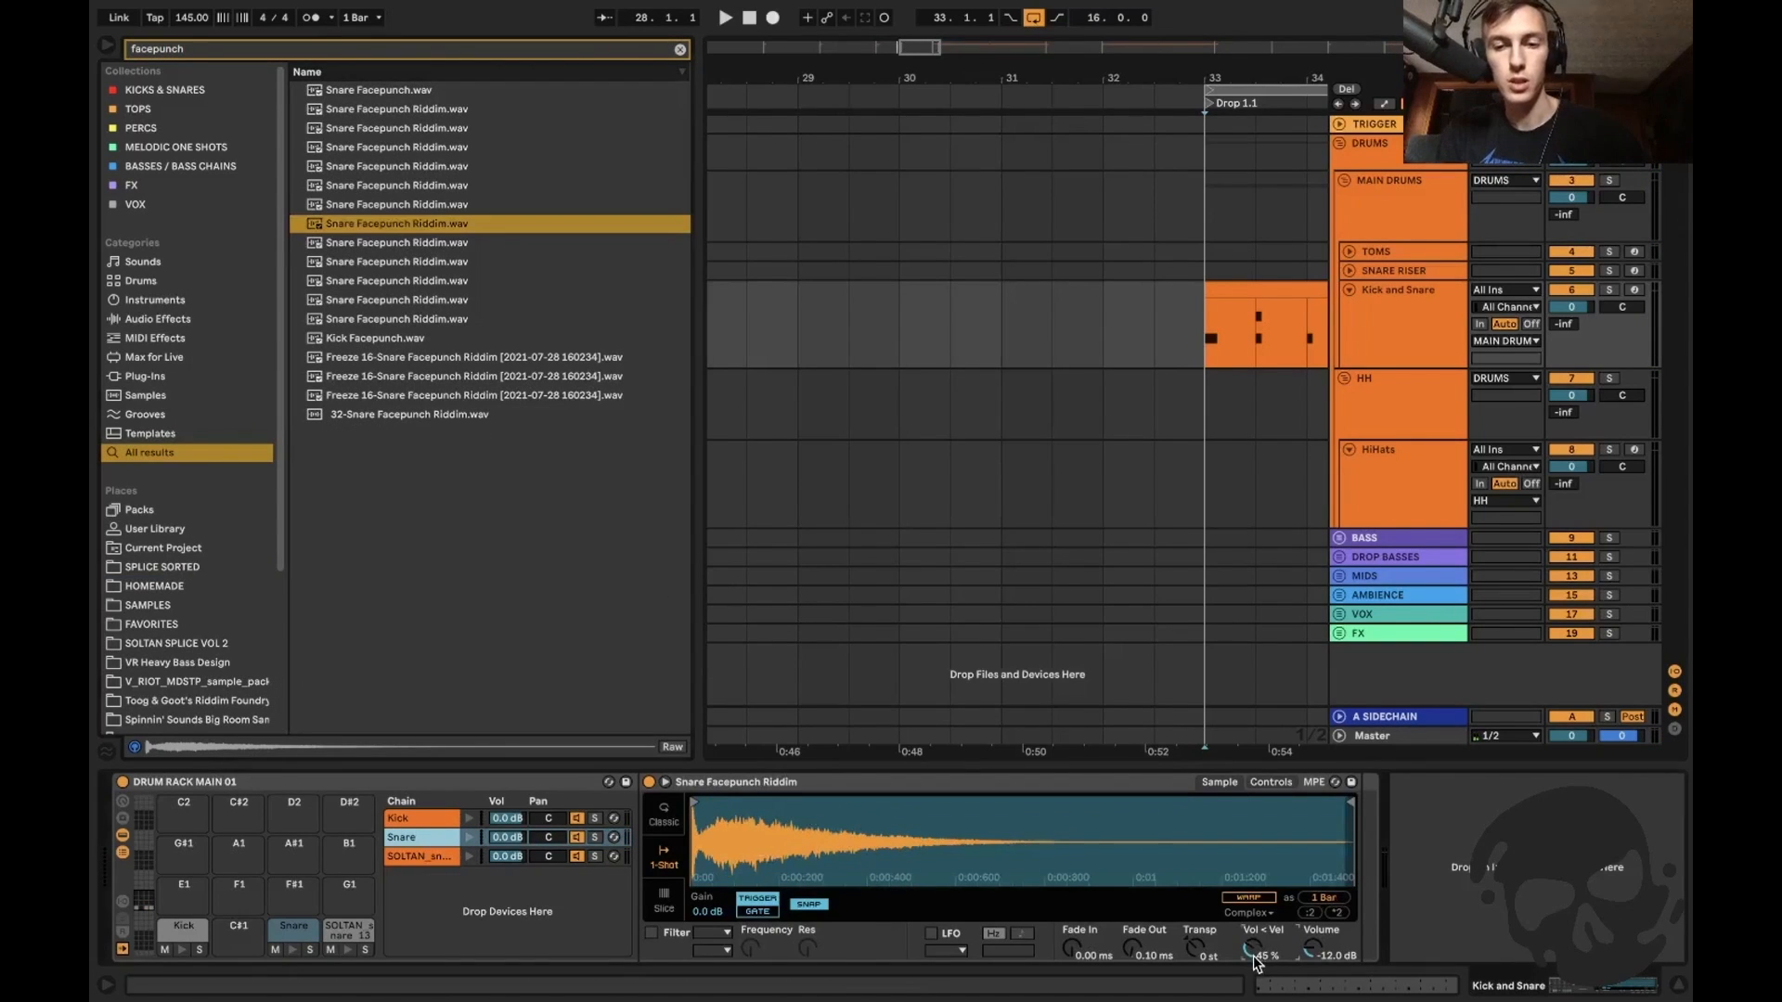
Set Vol < Vel to 0% on the Kick and Snare samplers, set the Snare sampler's volume to 0 dB and audition it.
click(432, 816)
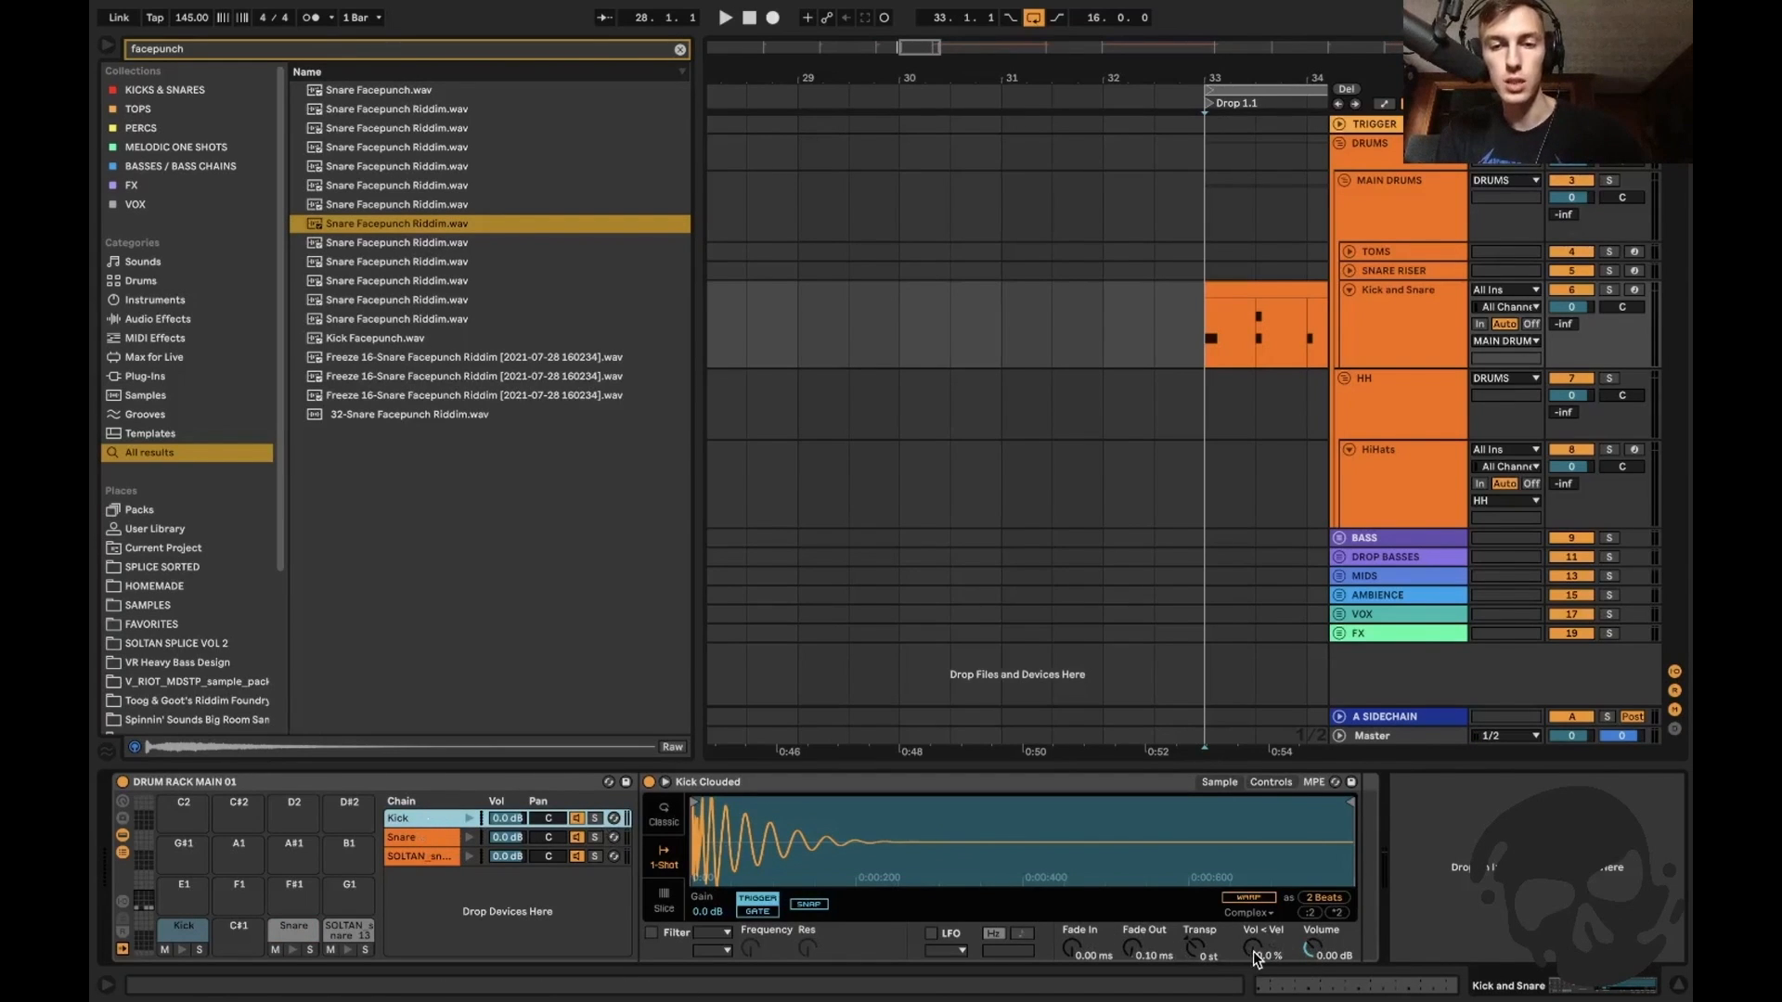
click(427, 838)
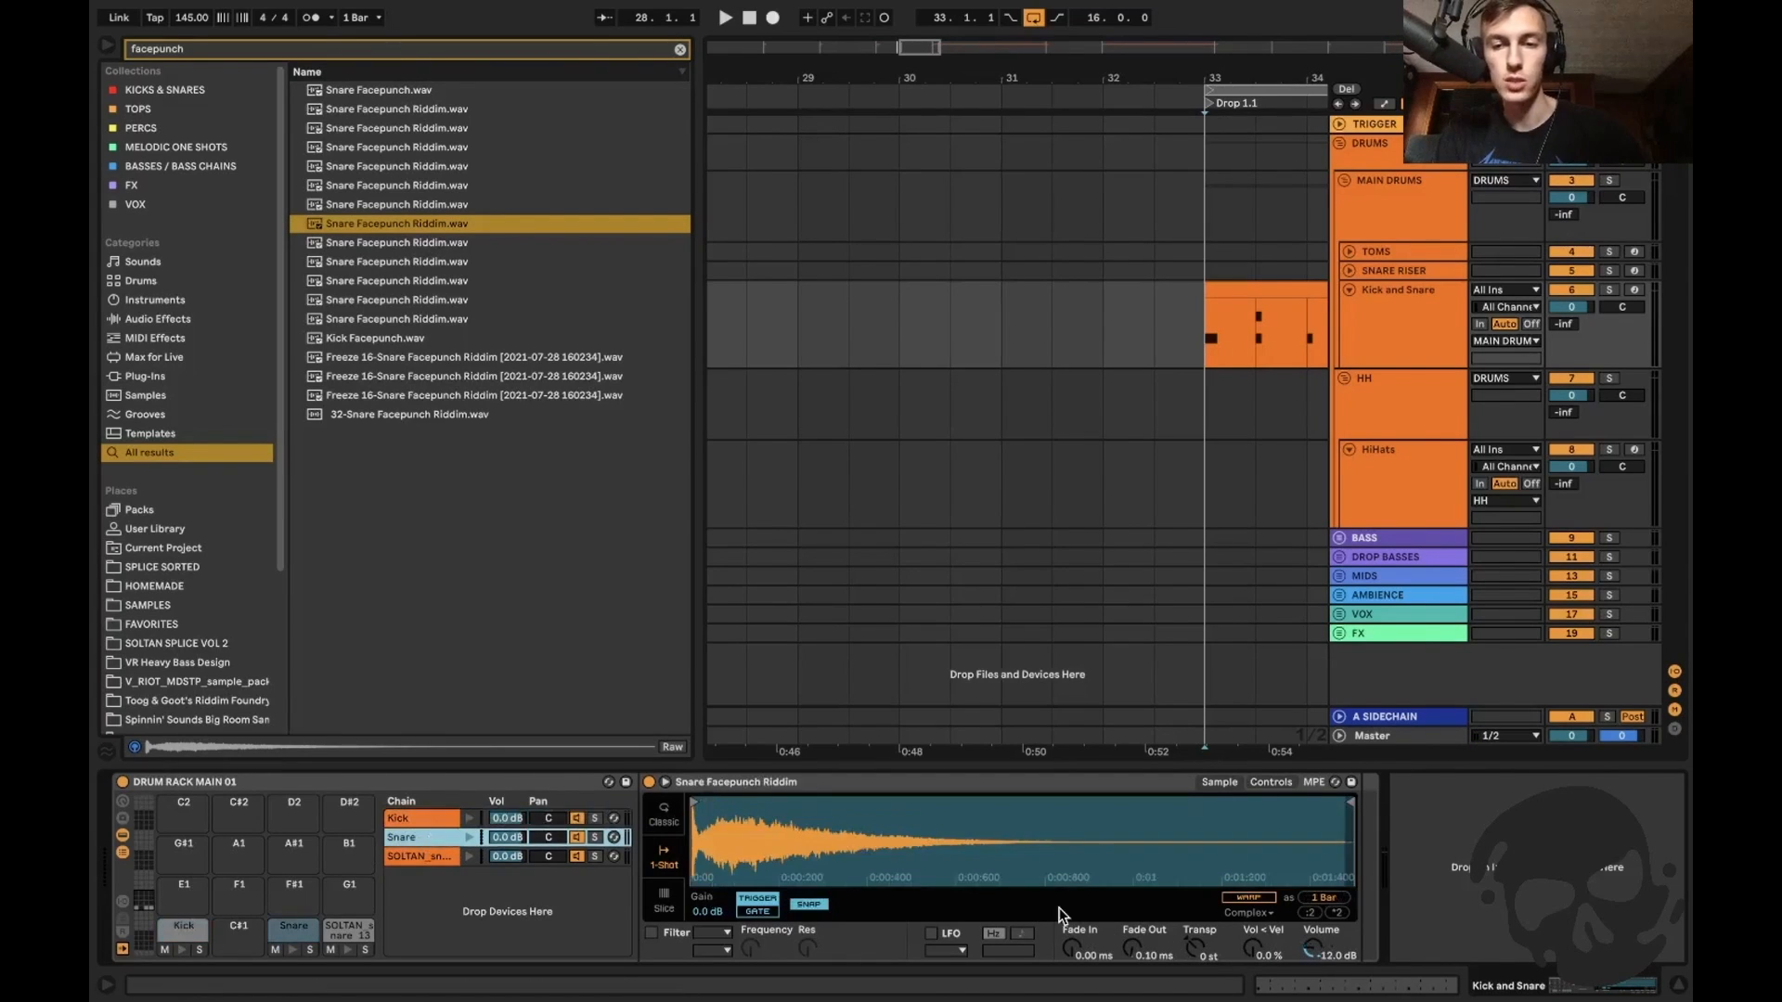
click(1316, 950)
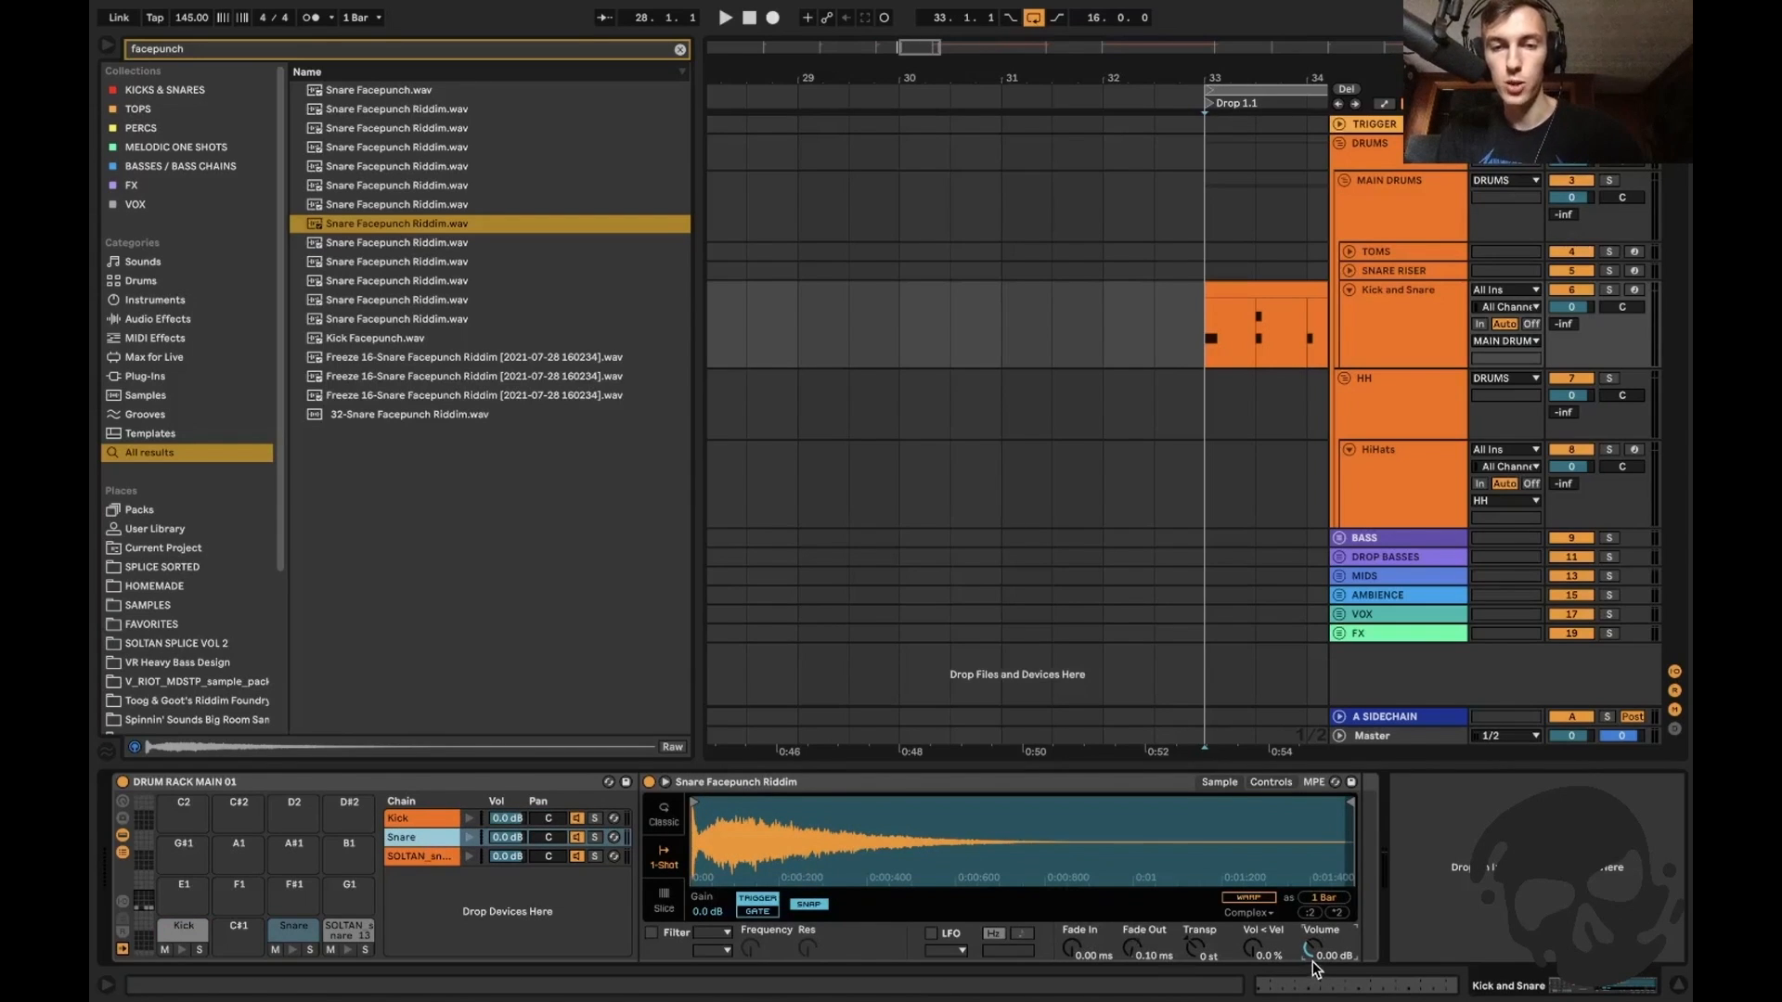
click(468, 840)
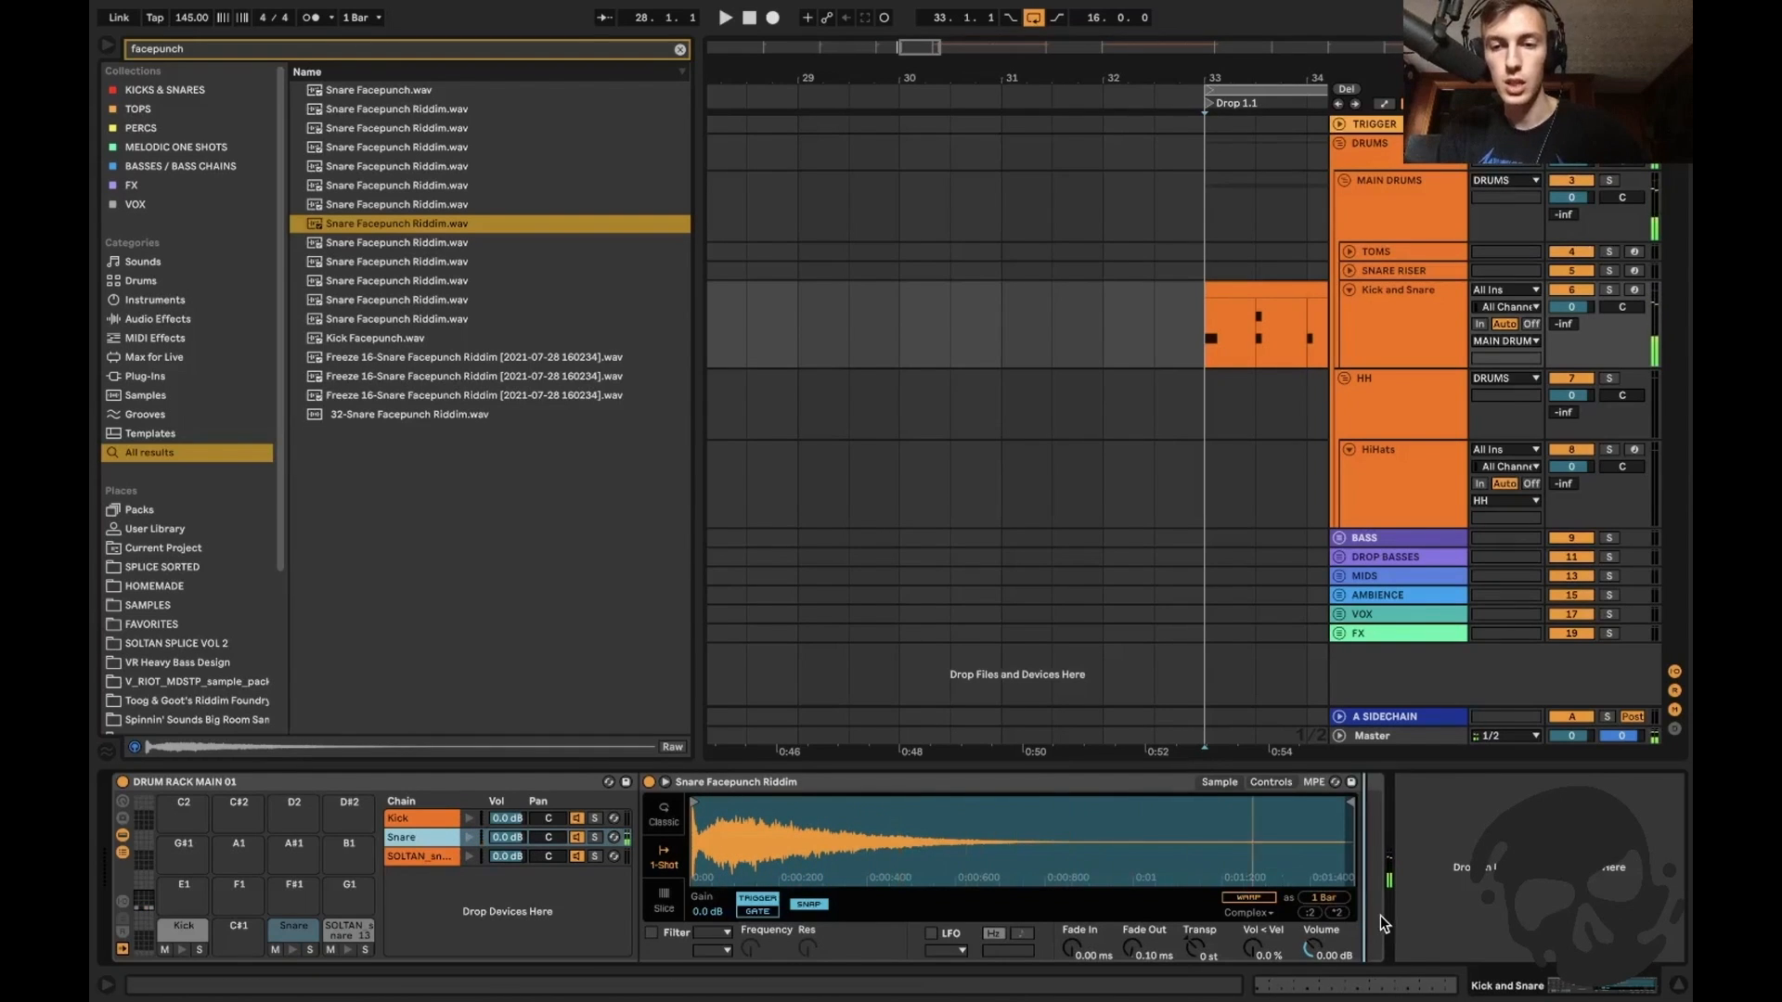
Search the browser for "sat", add Saturator after the Snare's sampler and set its Drive to 3 dB.
key(ctrl+f)
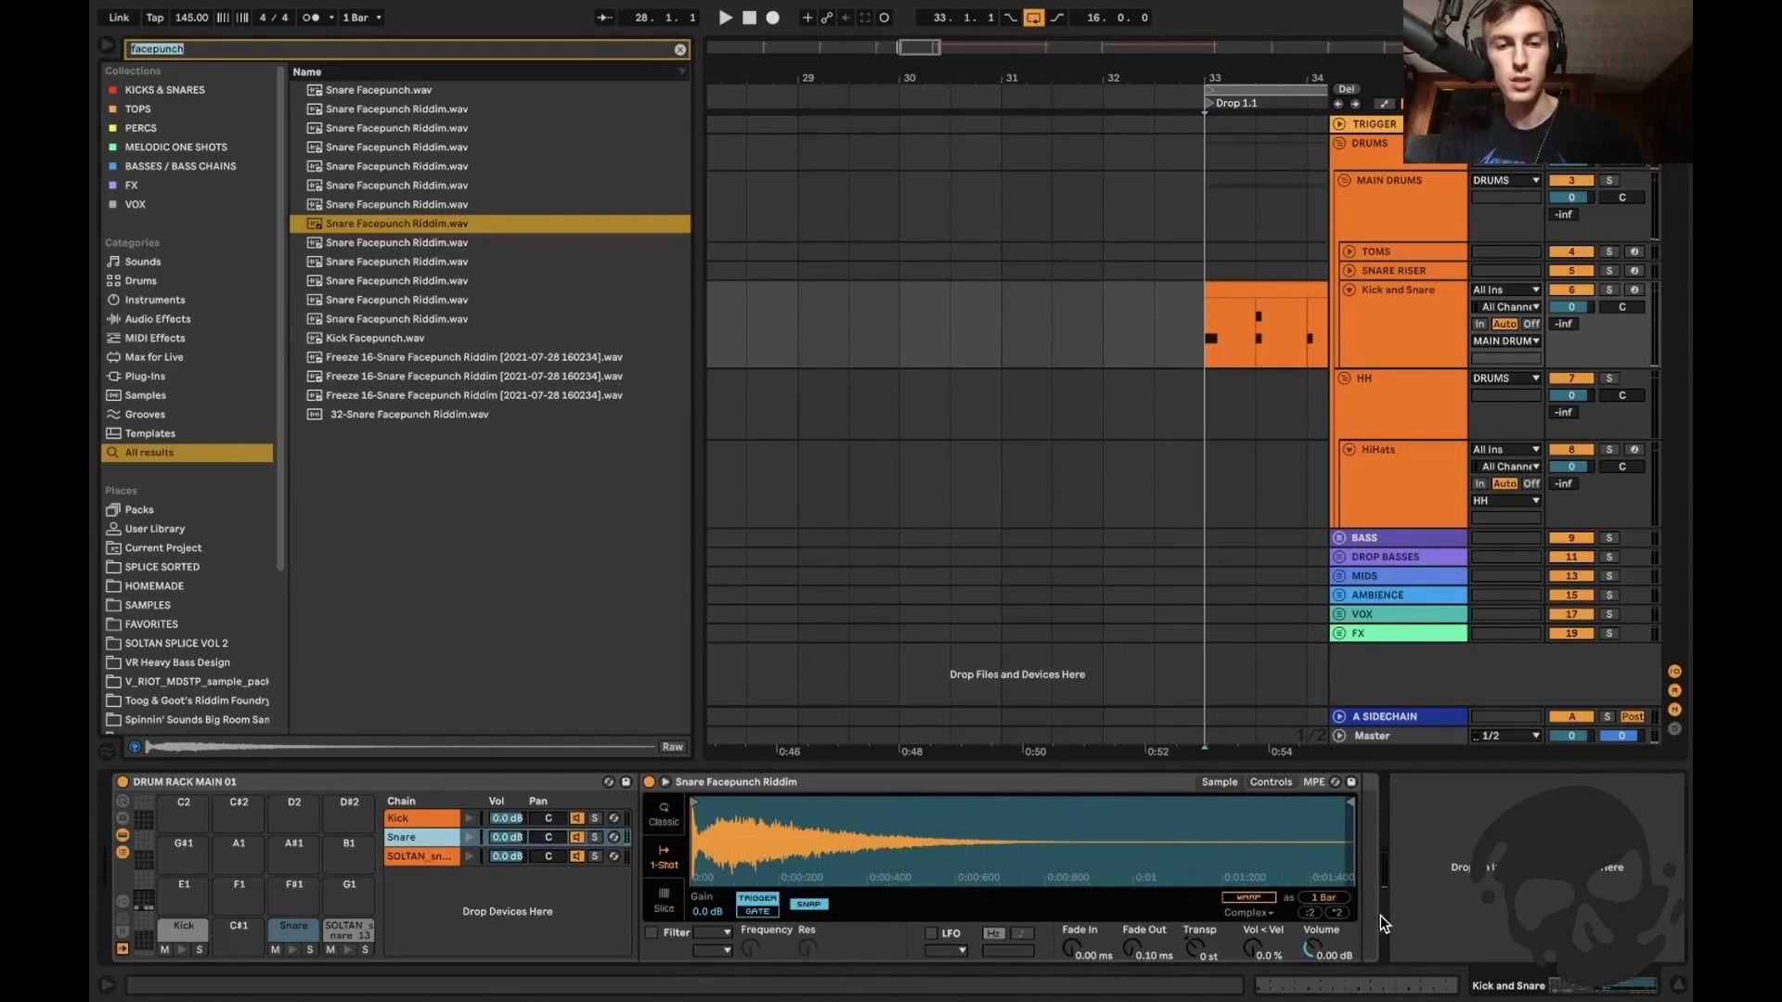
text(khs dis)
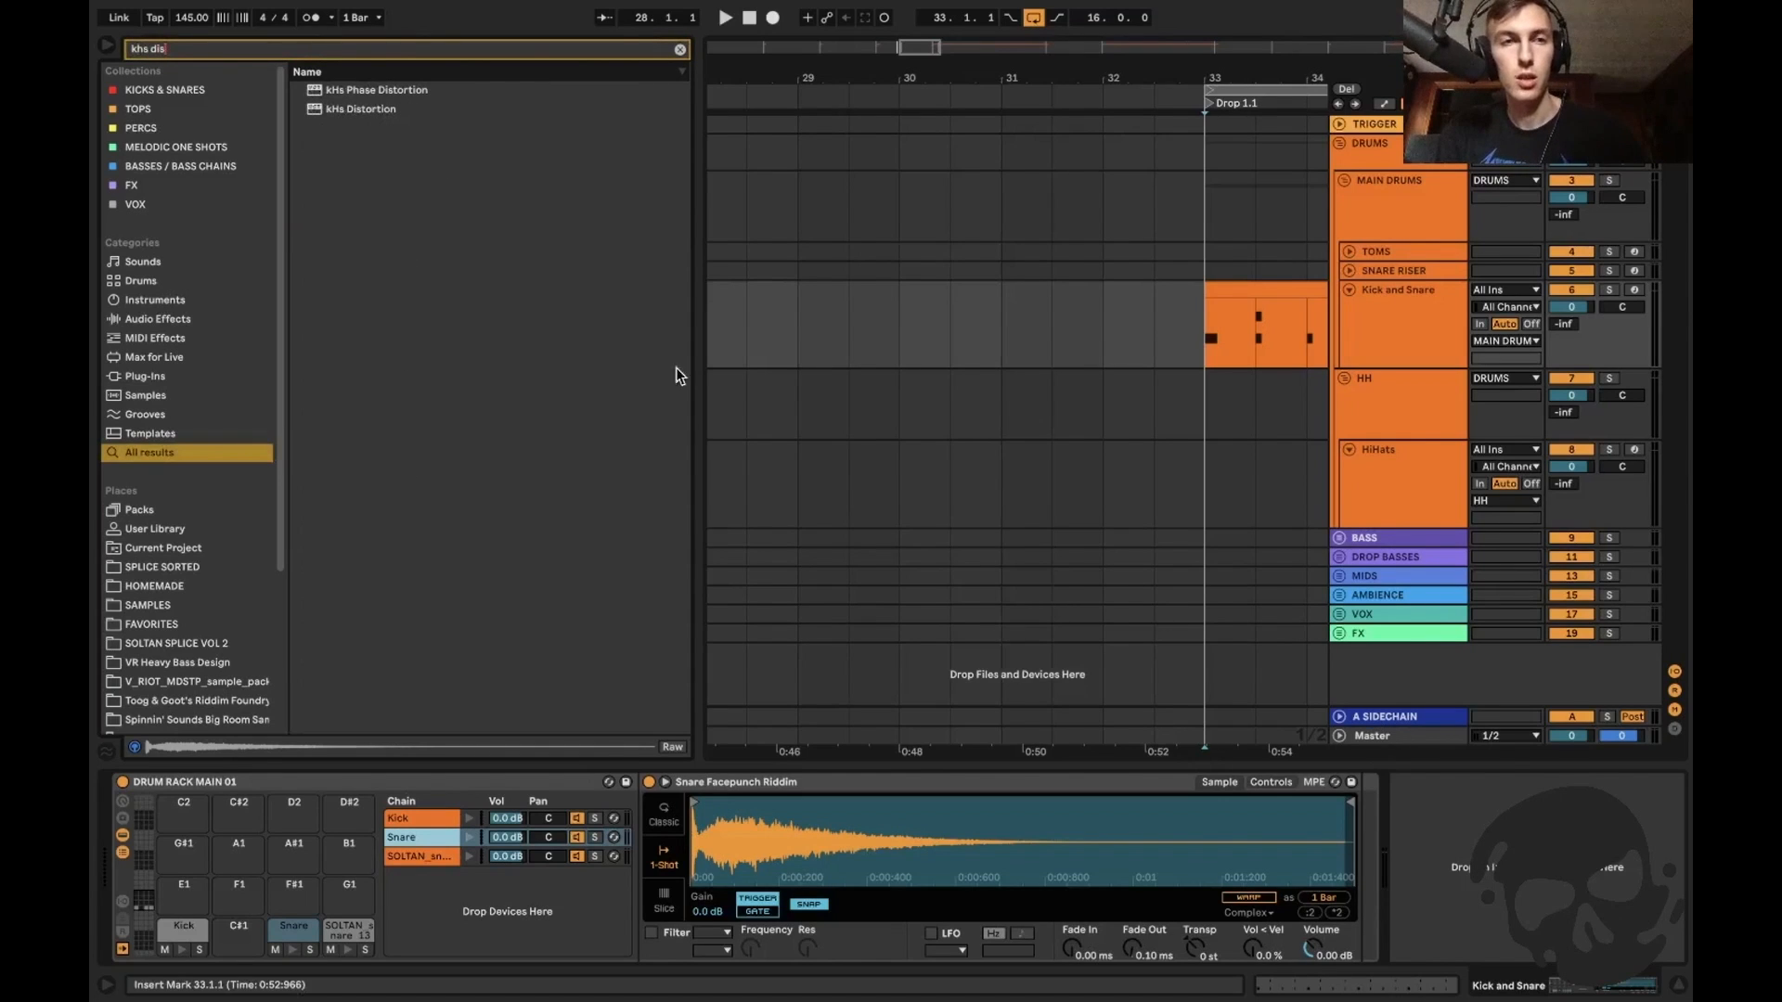
key(ctrl+f)
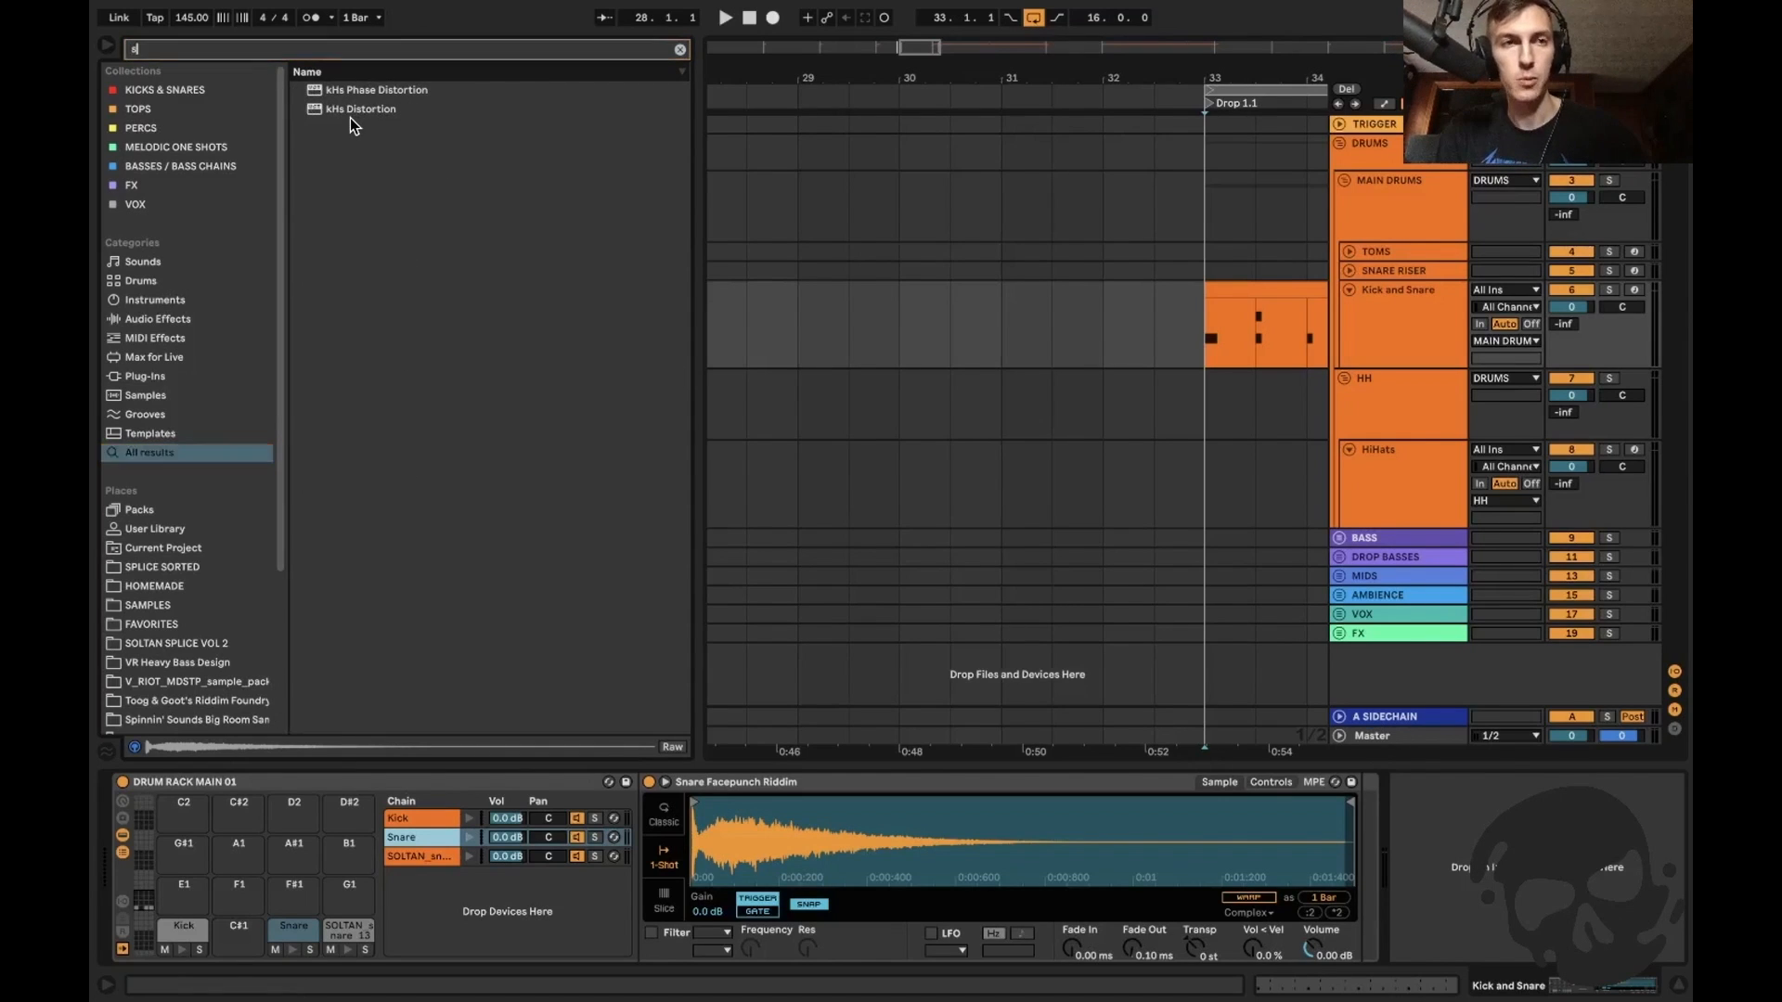
text(sat)
drag(338, 87, 1337, 927)
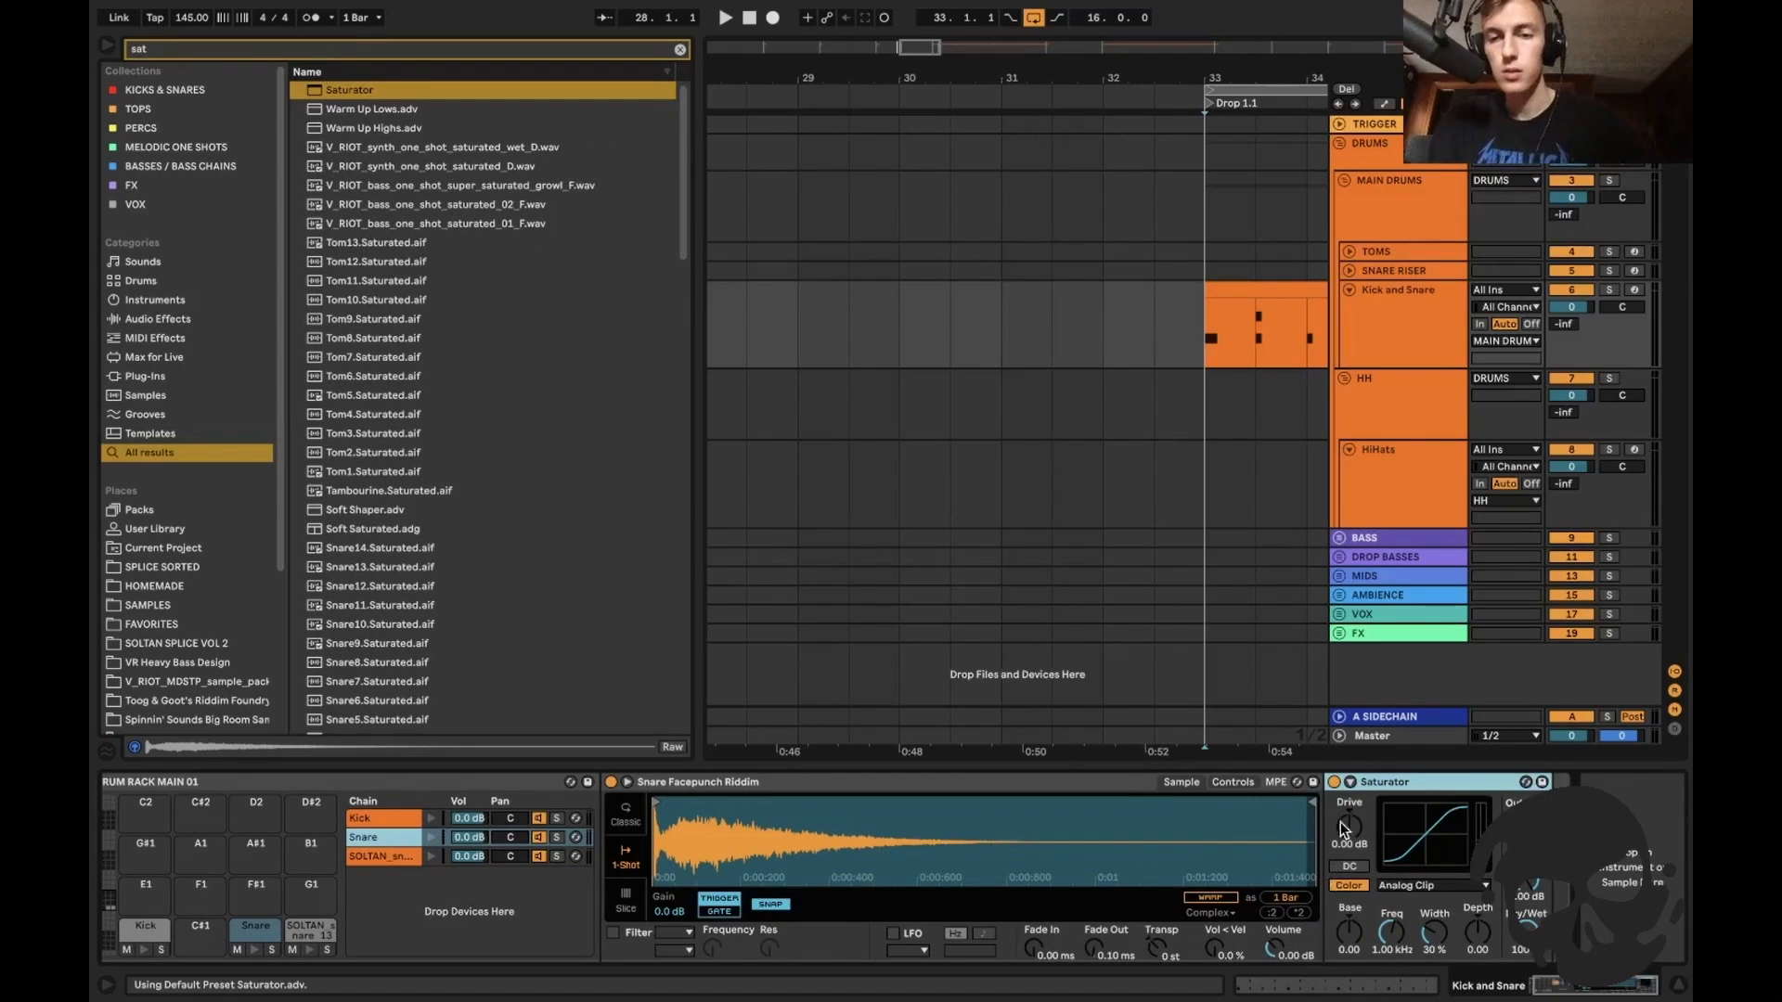
key(space)
drag(1347, 824, 1348, 807)
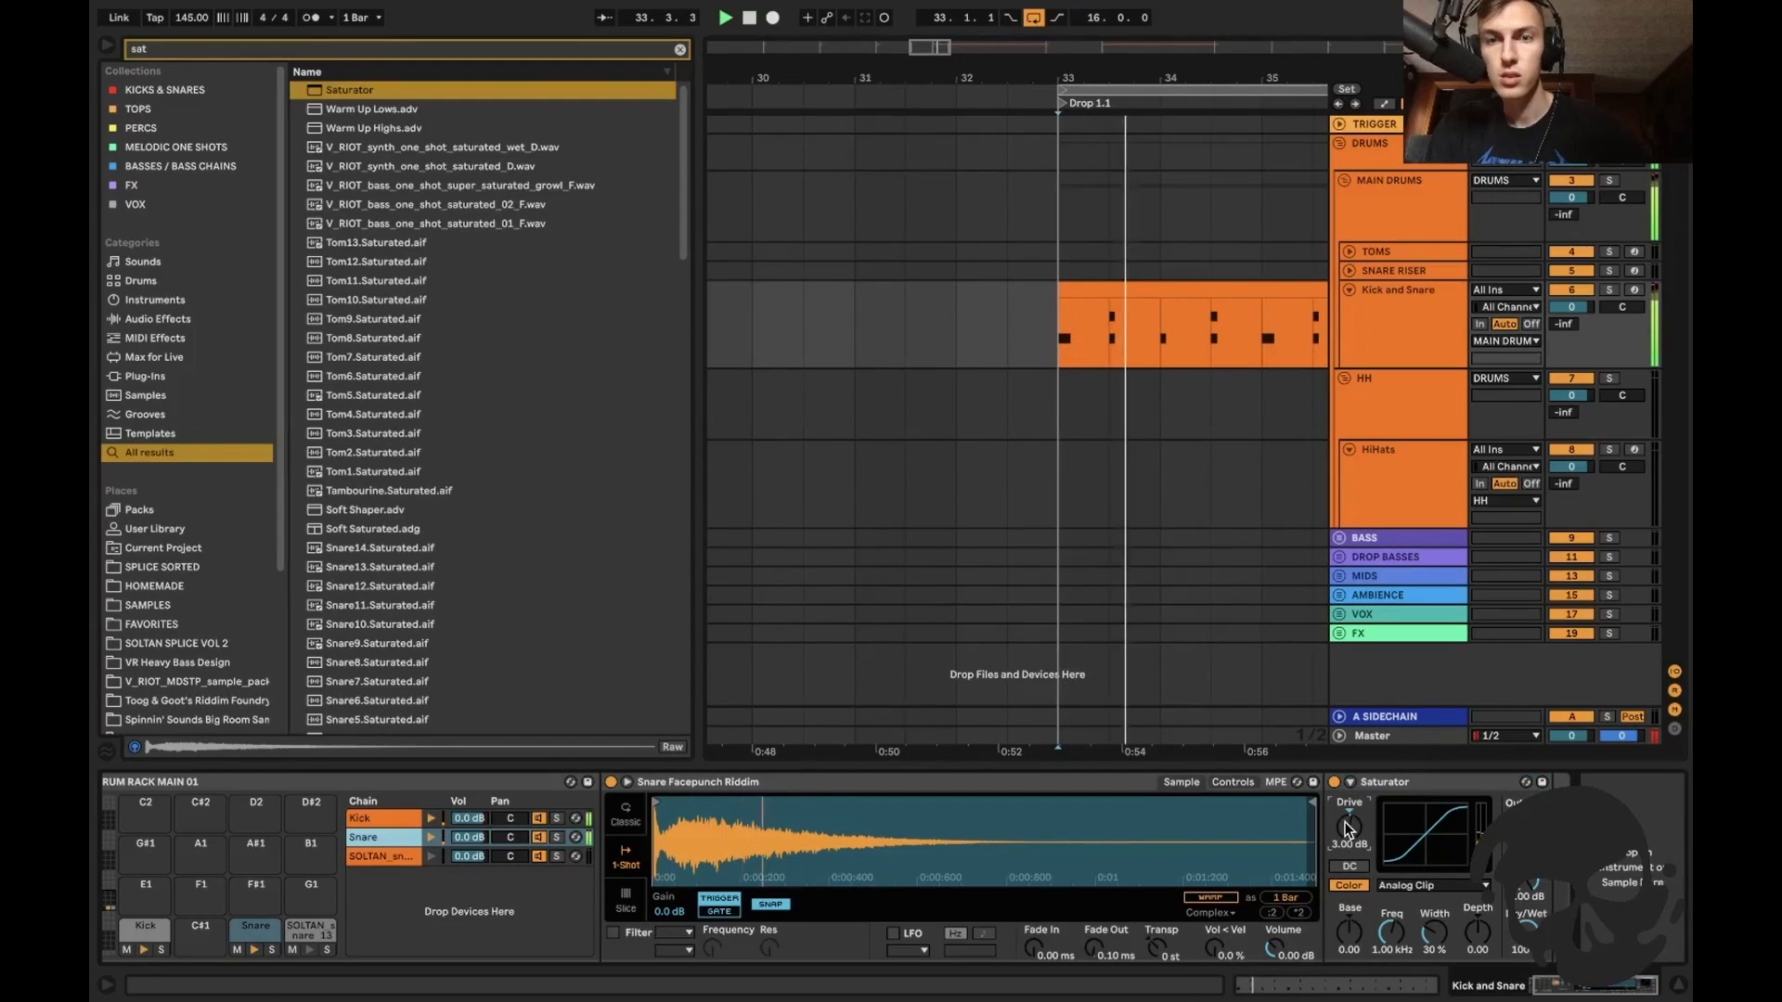
Turn on the Master's SPECTRUM device, set the SUB CHECK block size to 2048 and play the drop.
click(1377, 737)
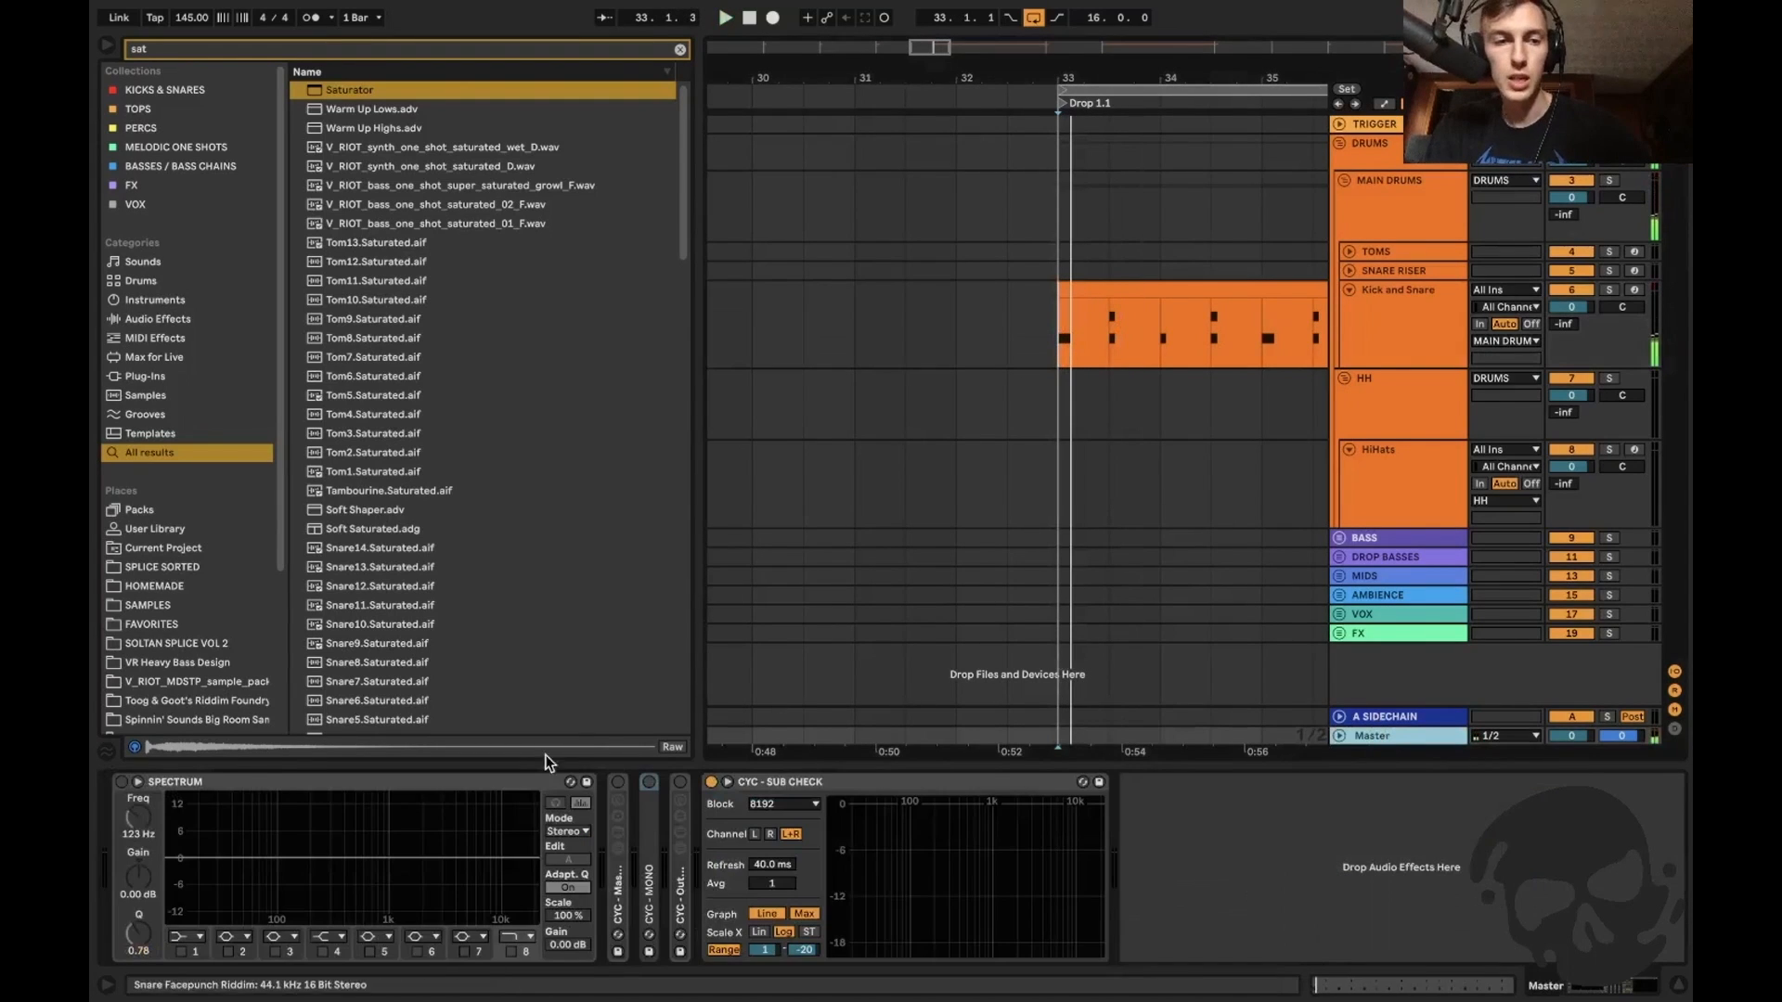
click(278, 803)
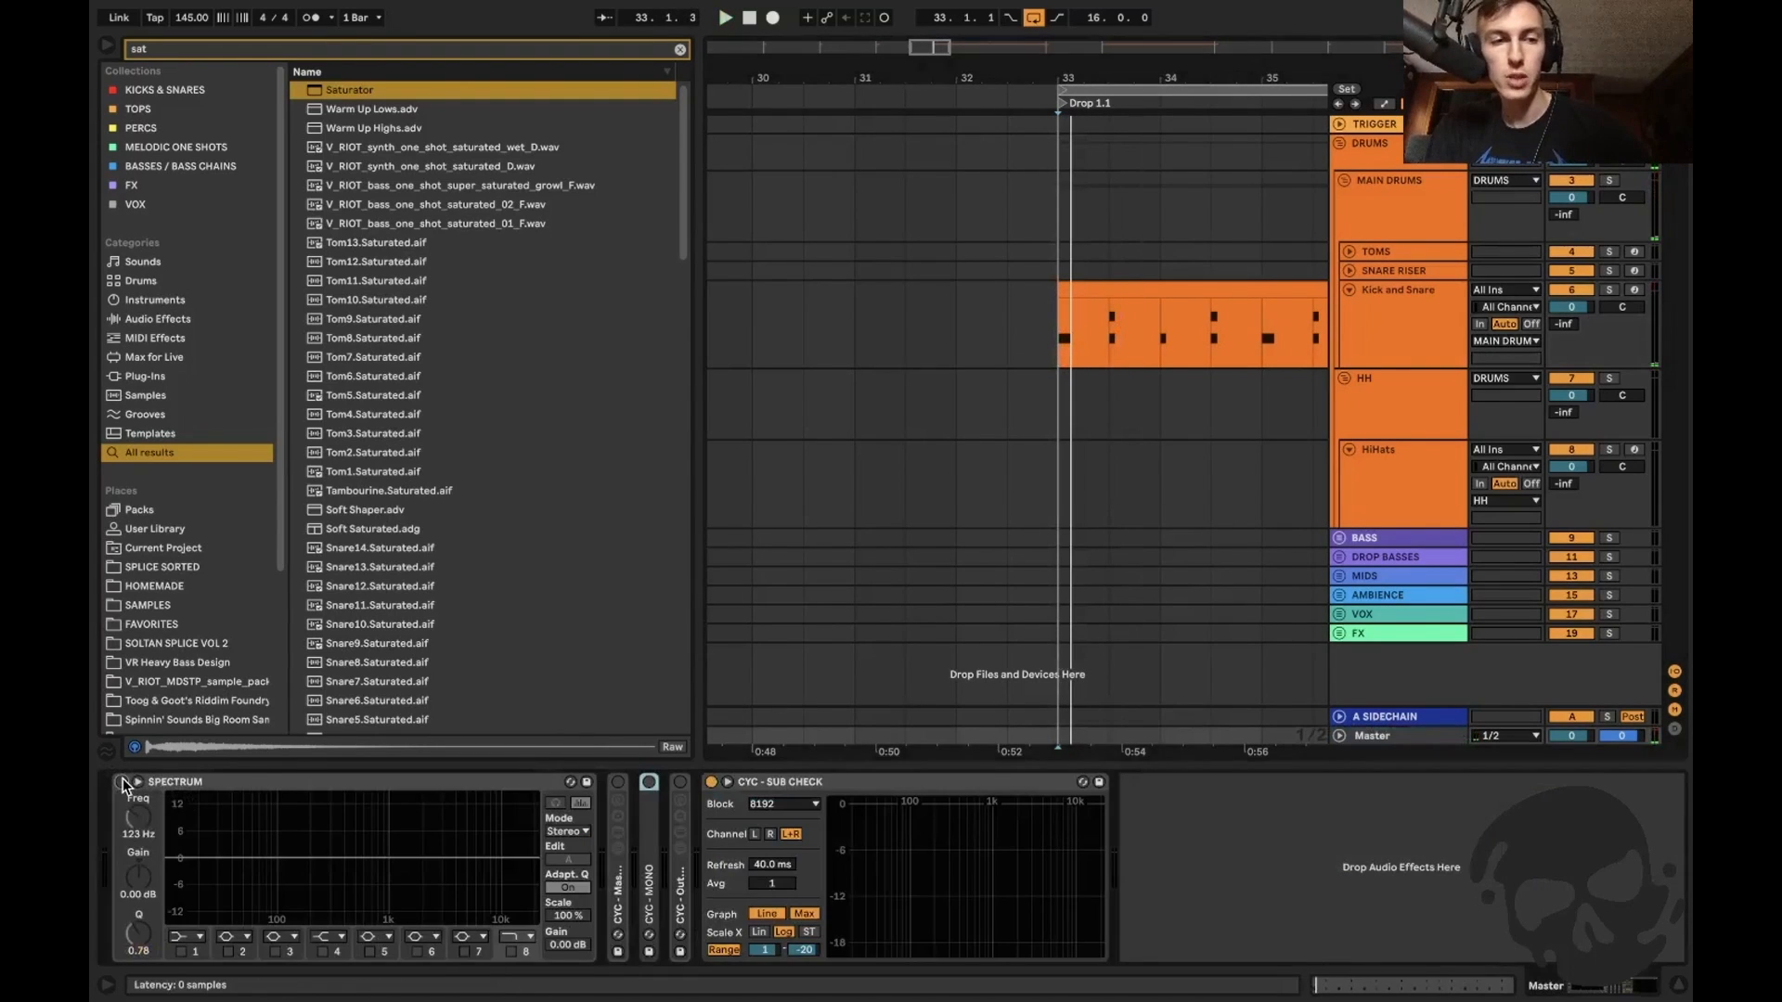
click(456, 777)
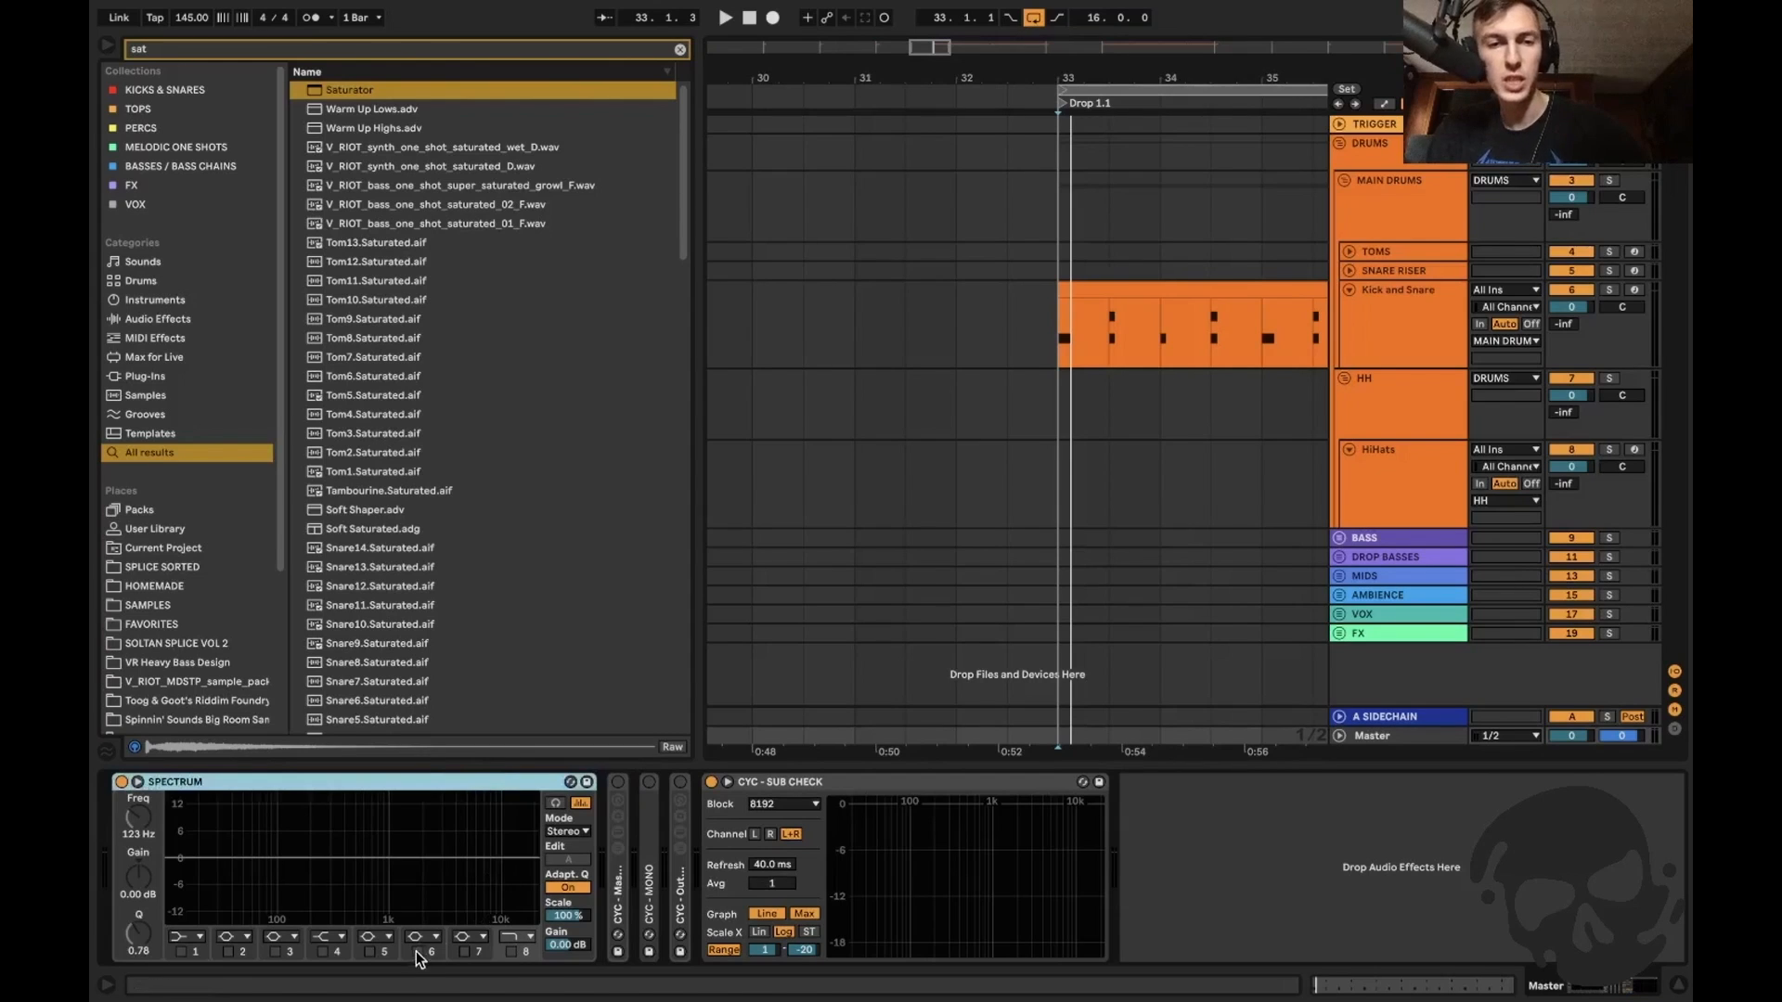
click(971, 441)
scroll(971, 442, right, 3)
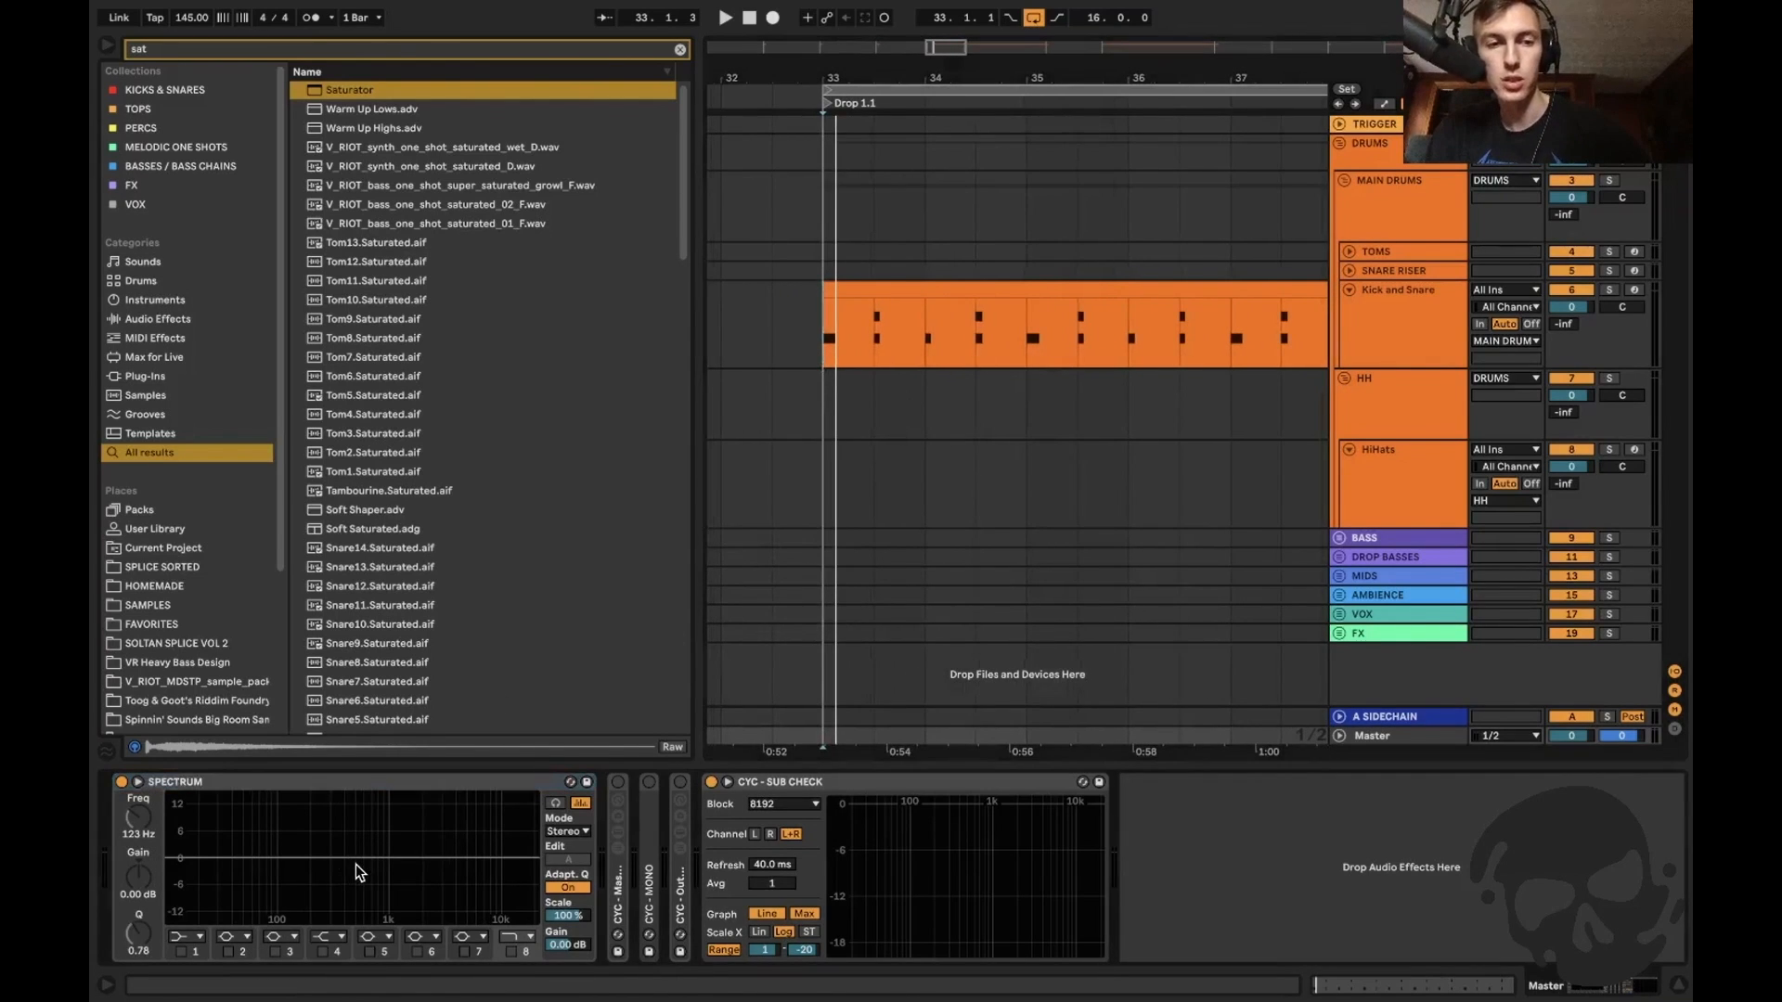
key(space)
key(space)
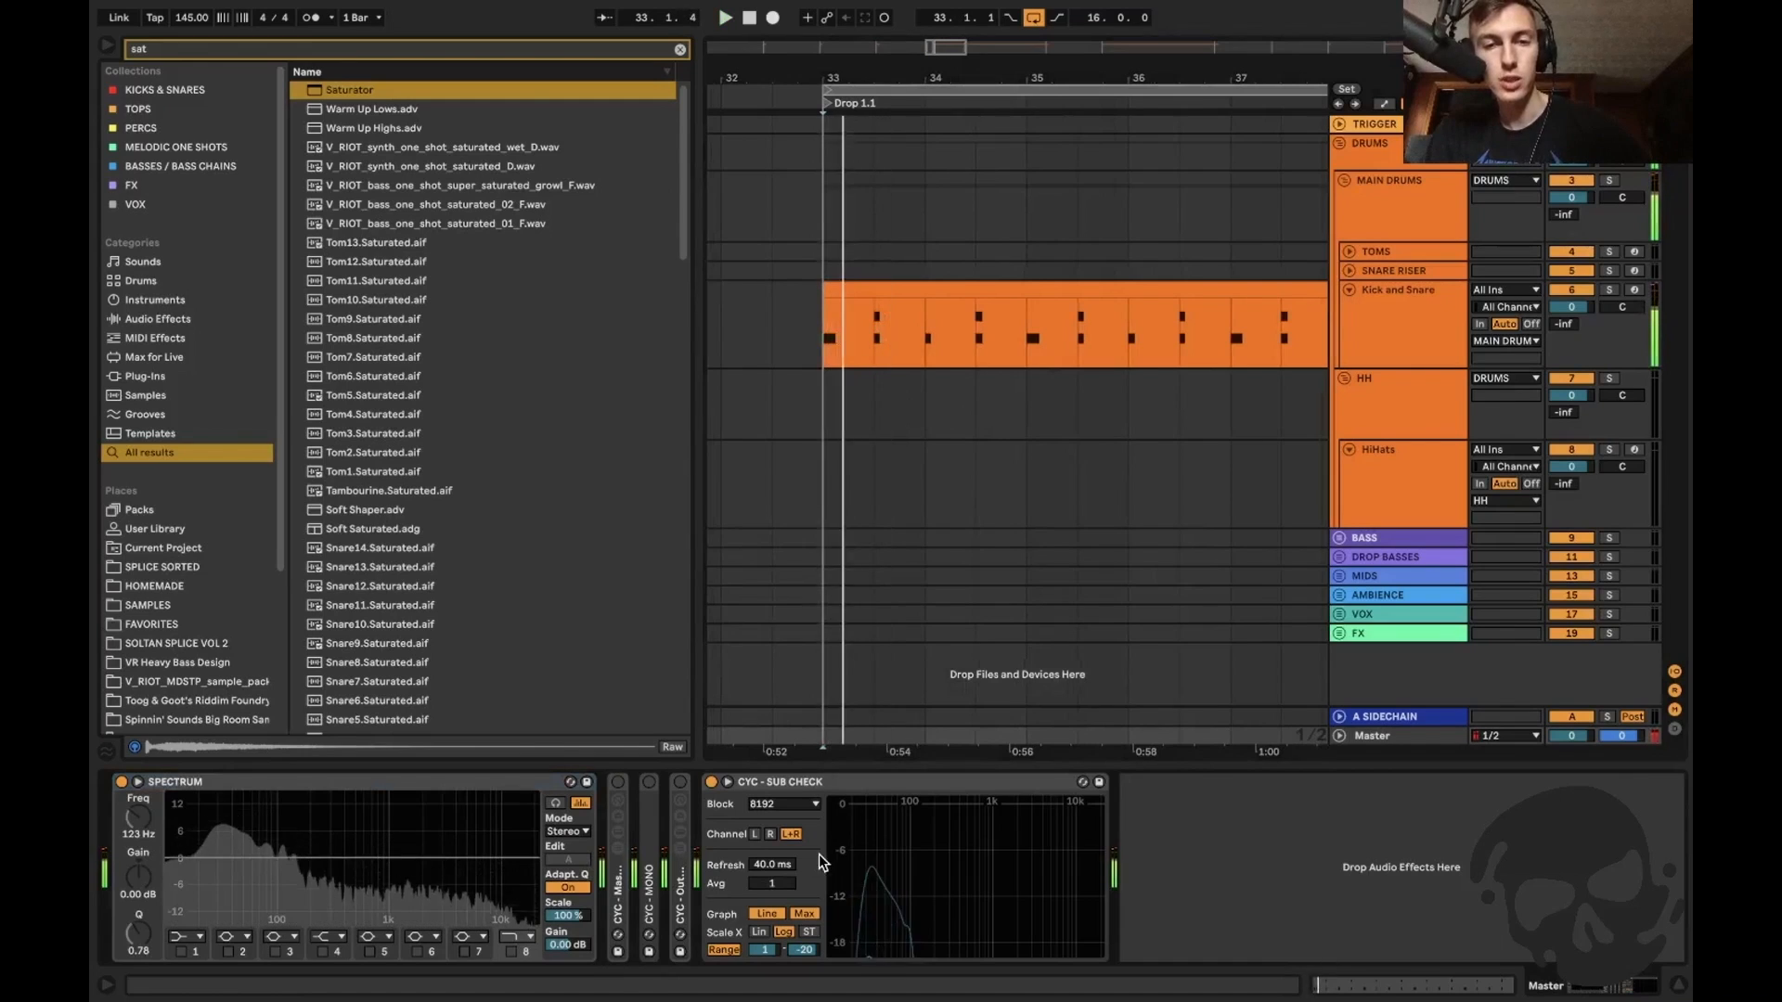
click(770, 804)
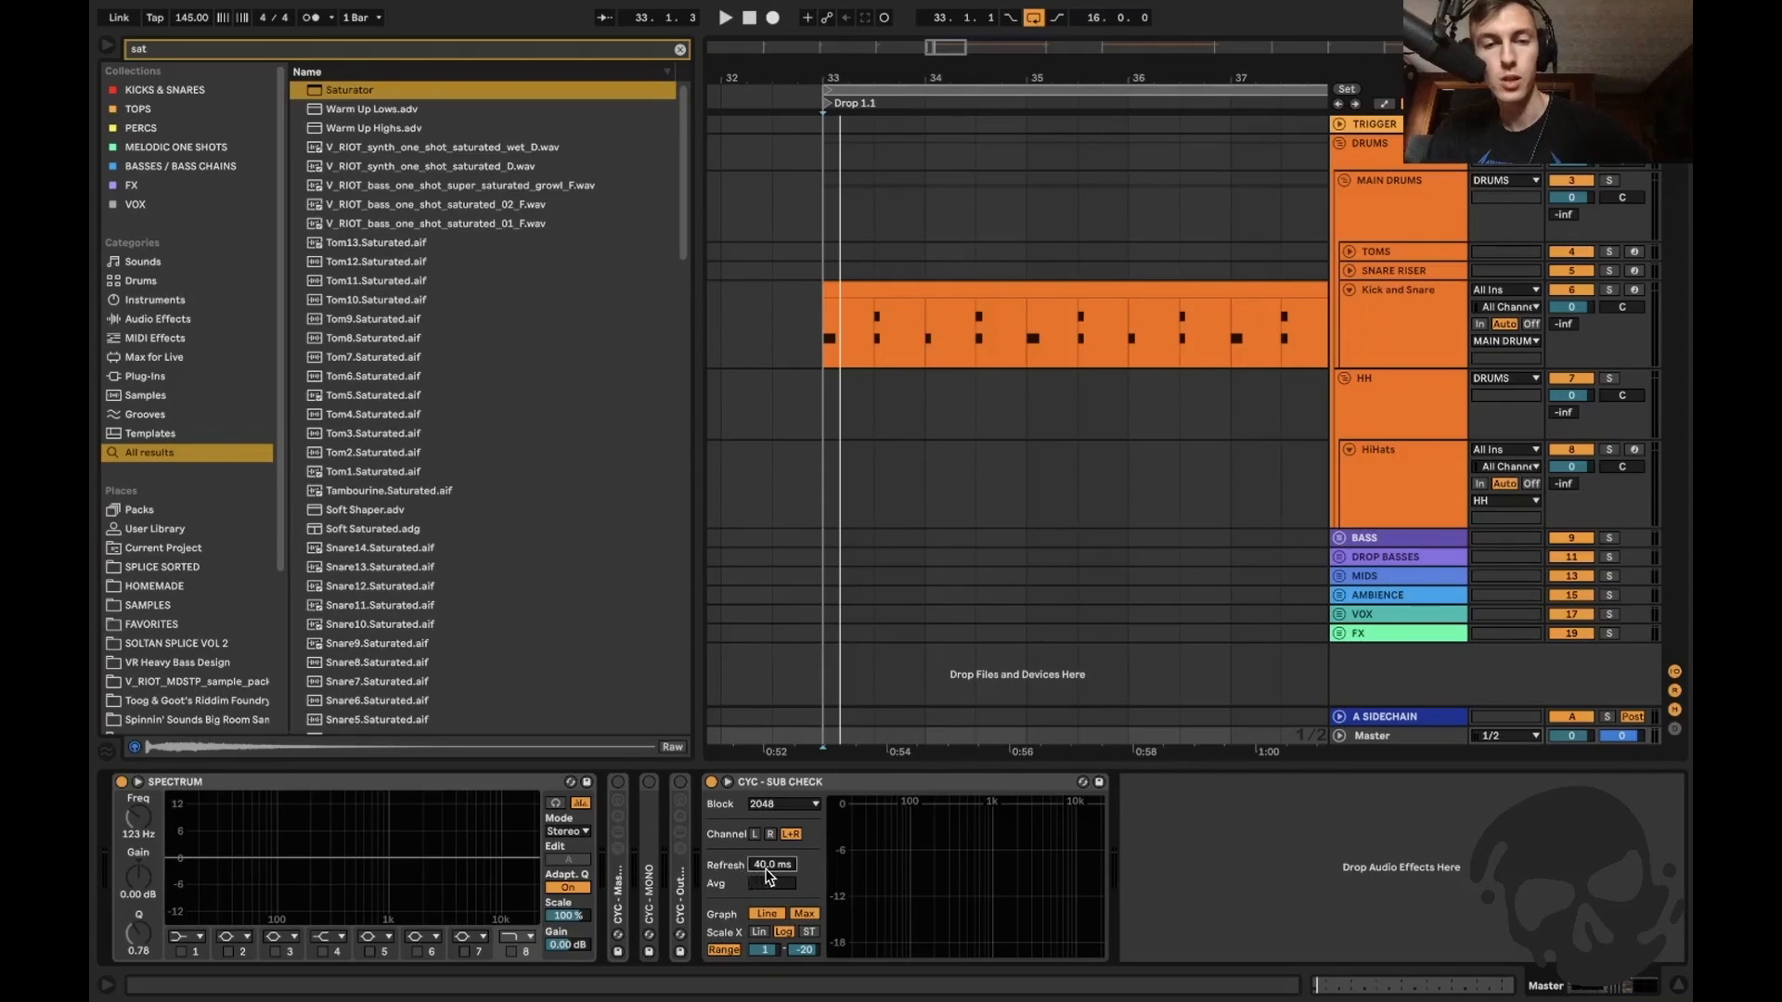
key(space)
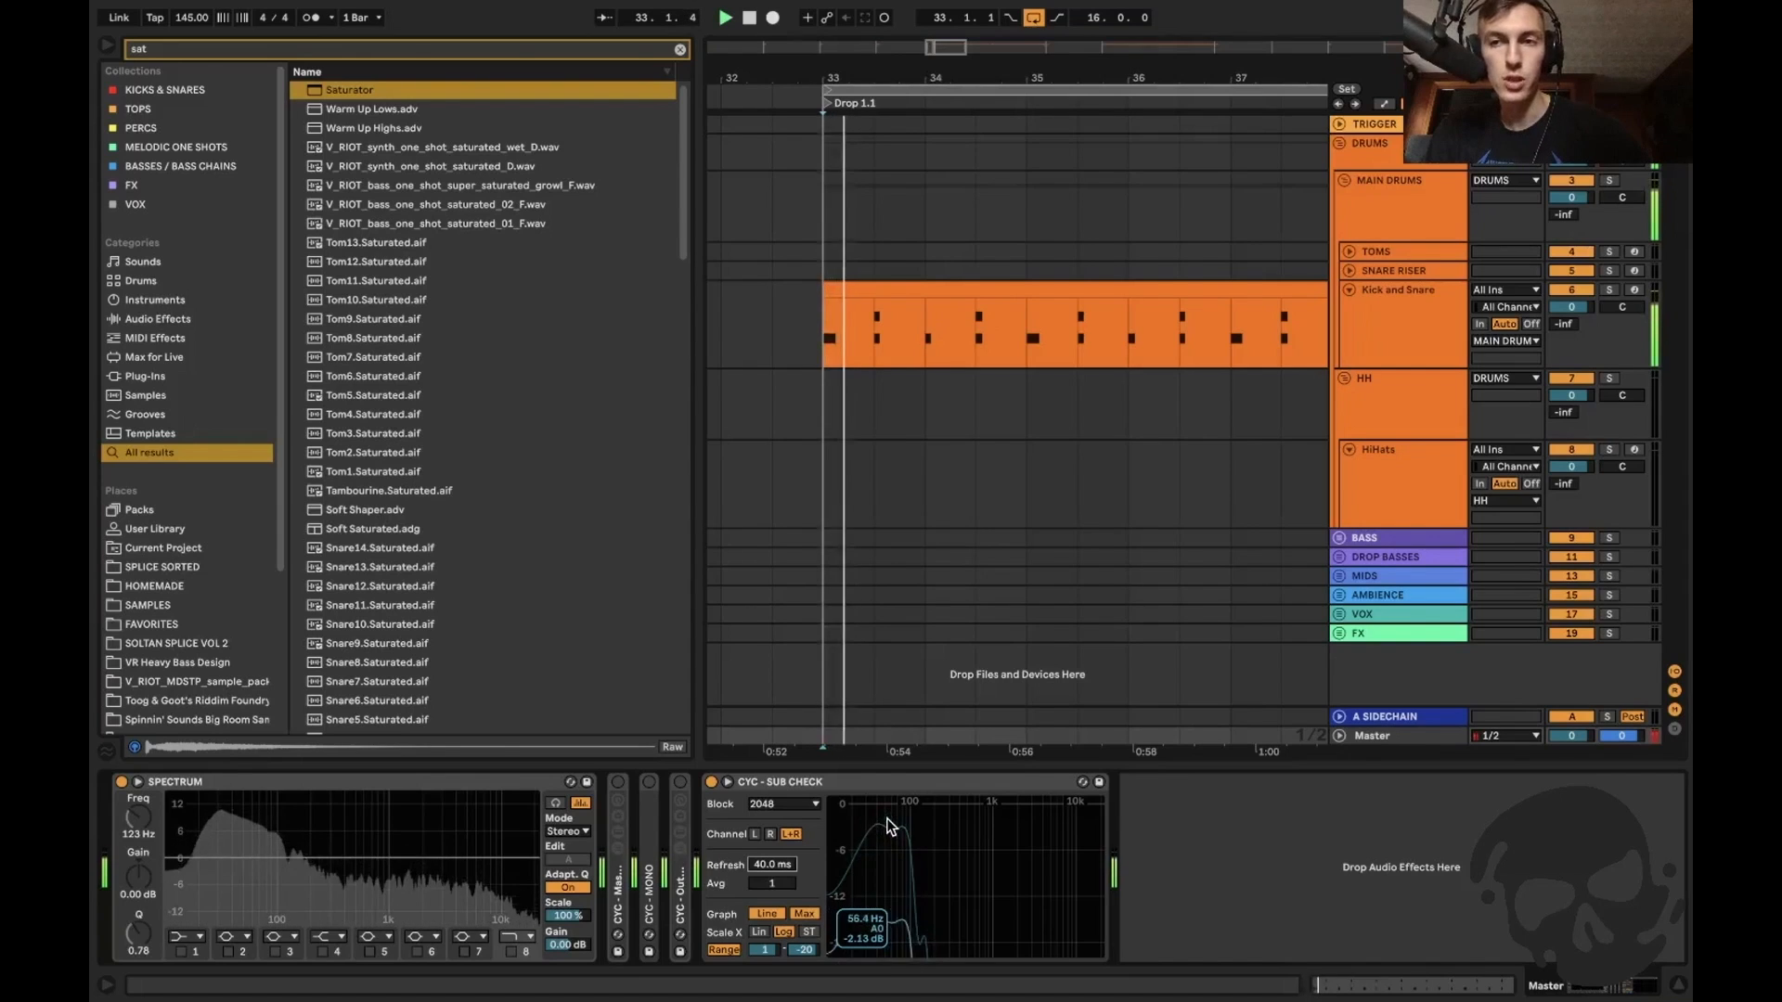
Enlarge the Session view mixer, check the Master's peak level during playback and return to the Arrangement view.
key(Tab)
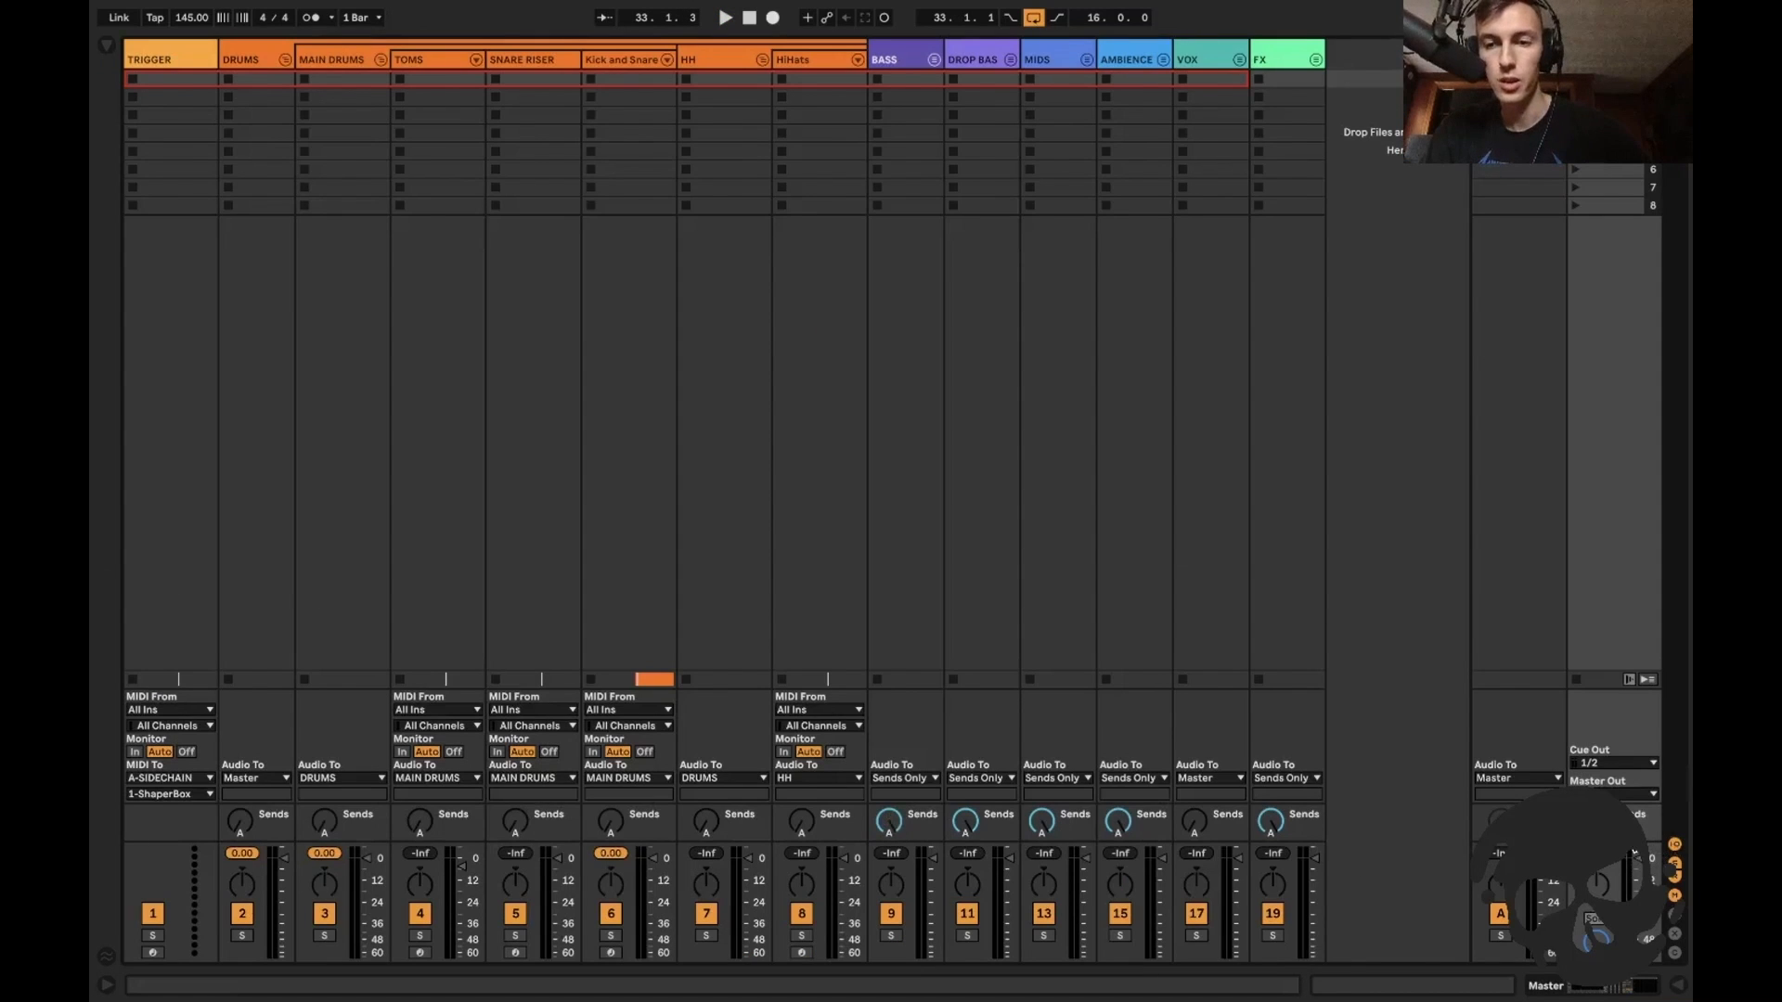
drag(1620, 687, 1606, 590)
click(1595, 691)
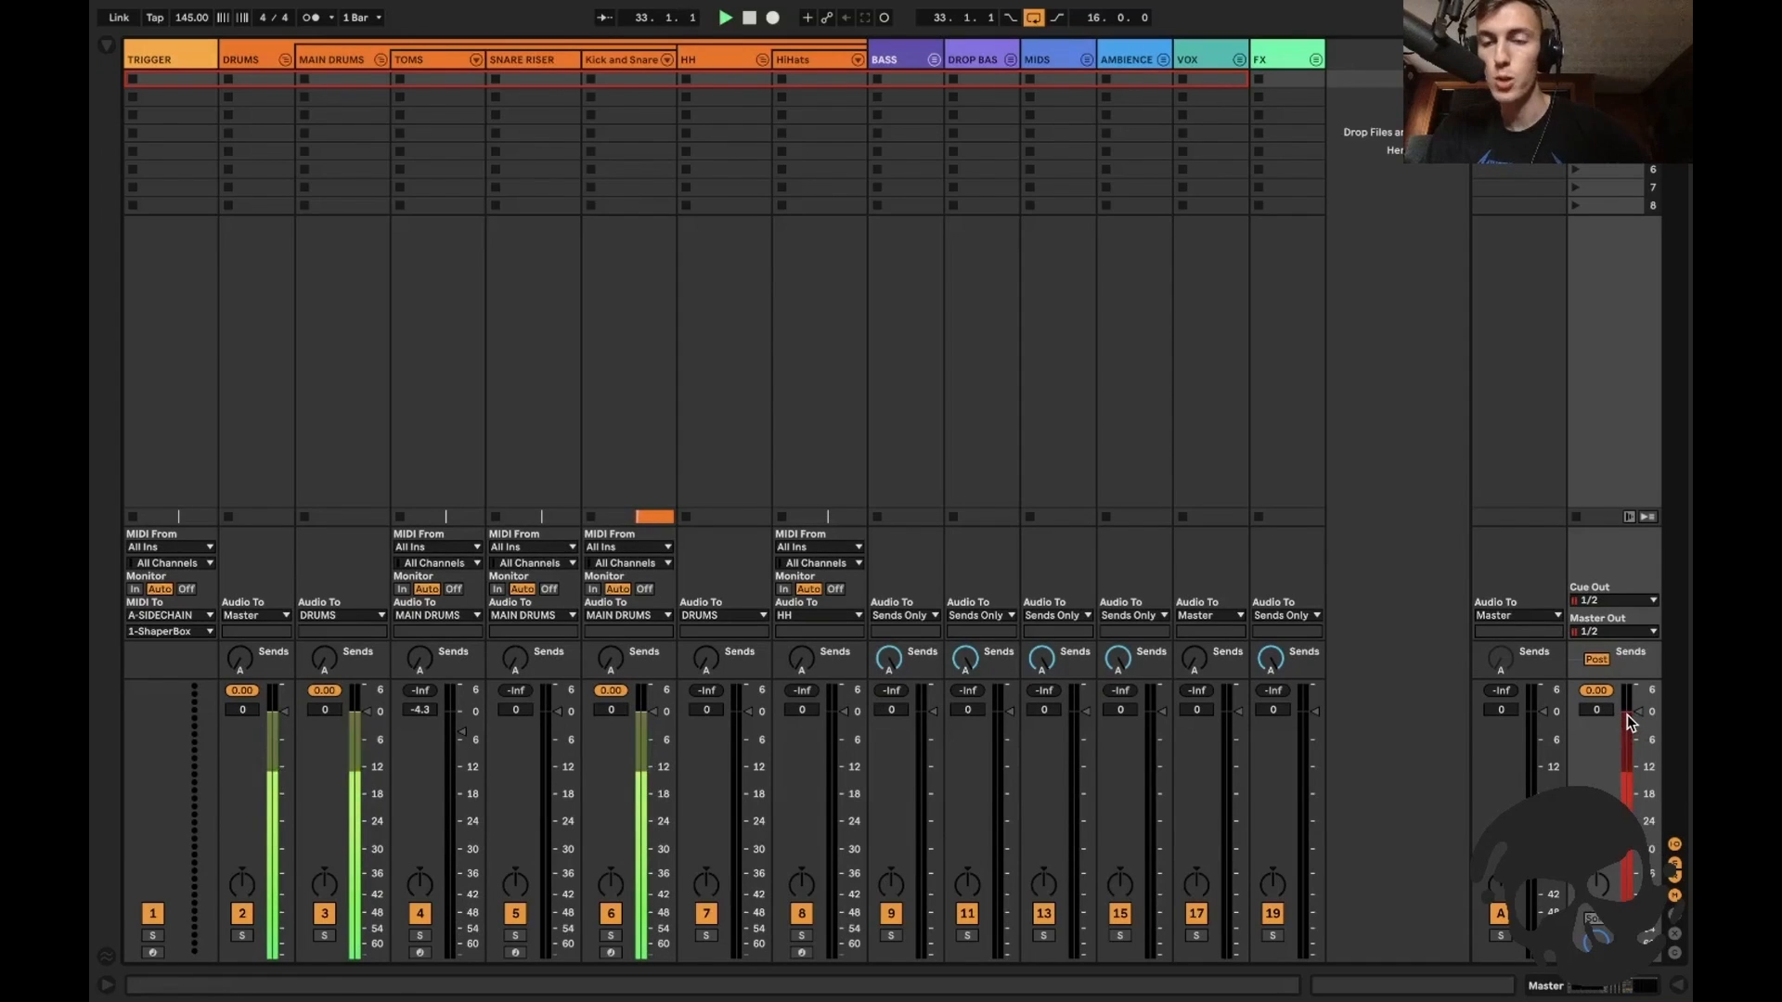
drag(1630, 729, 1630, 731)
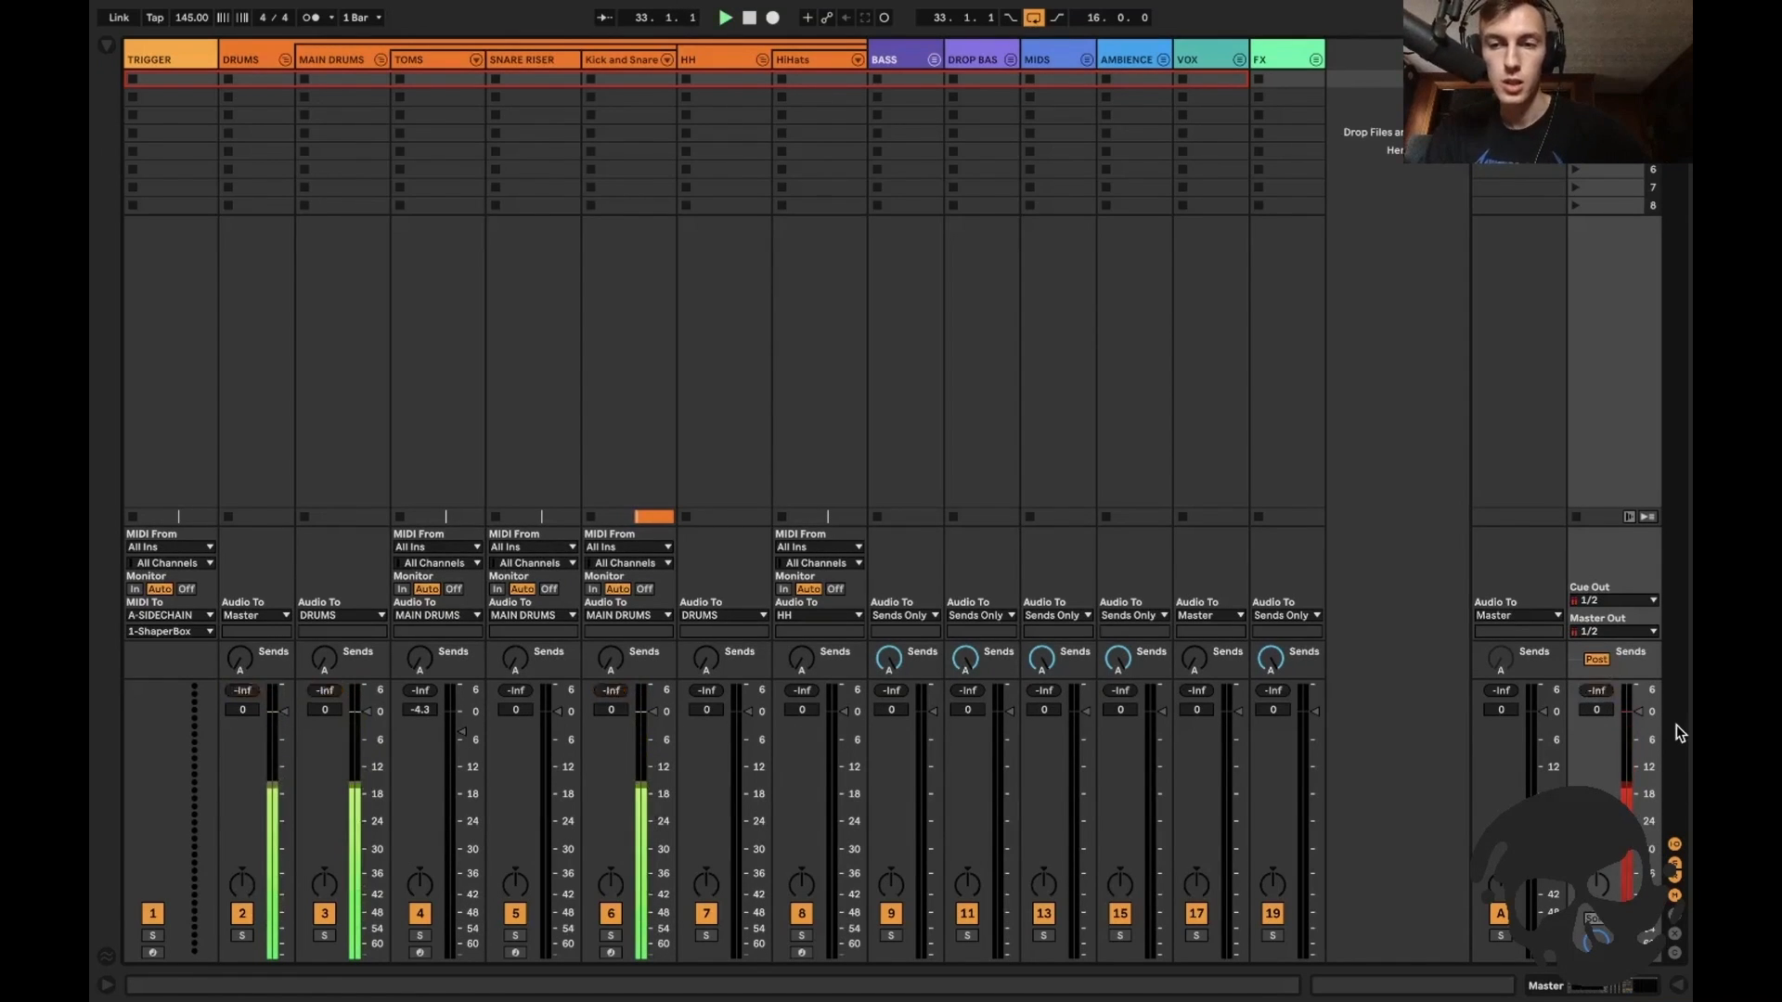
key(Tab)
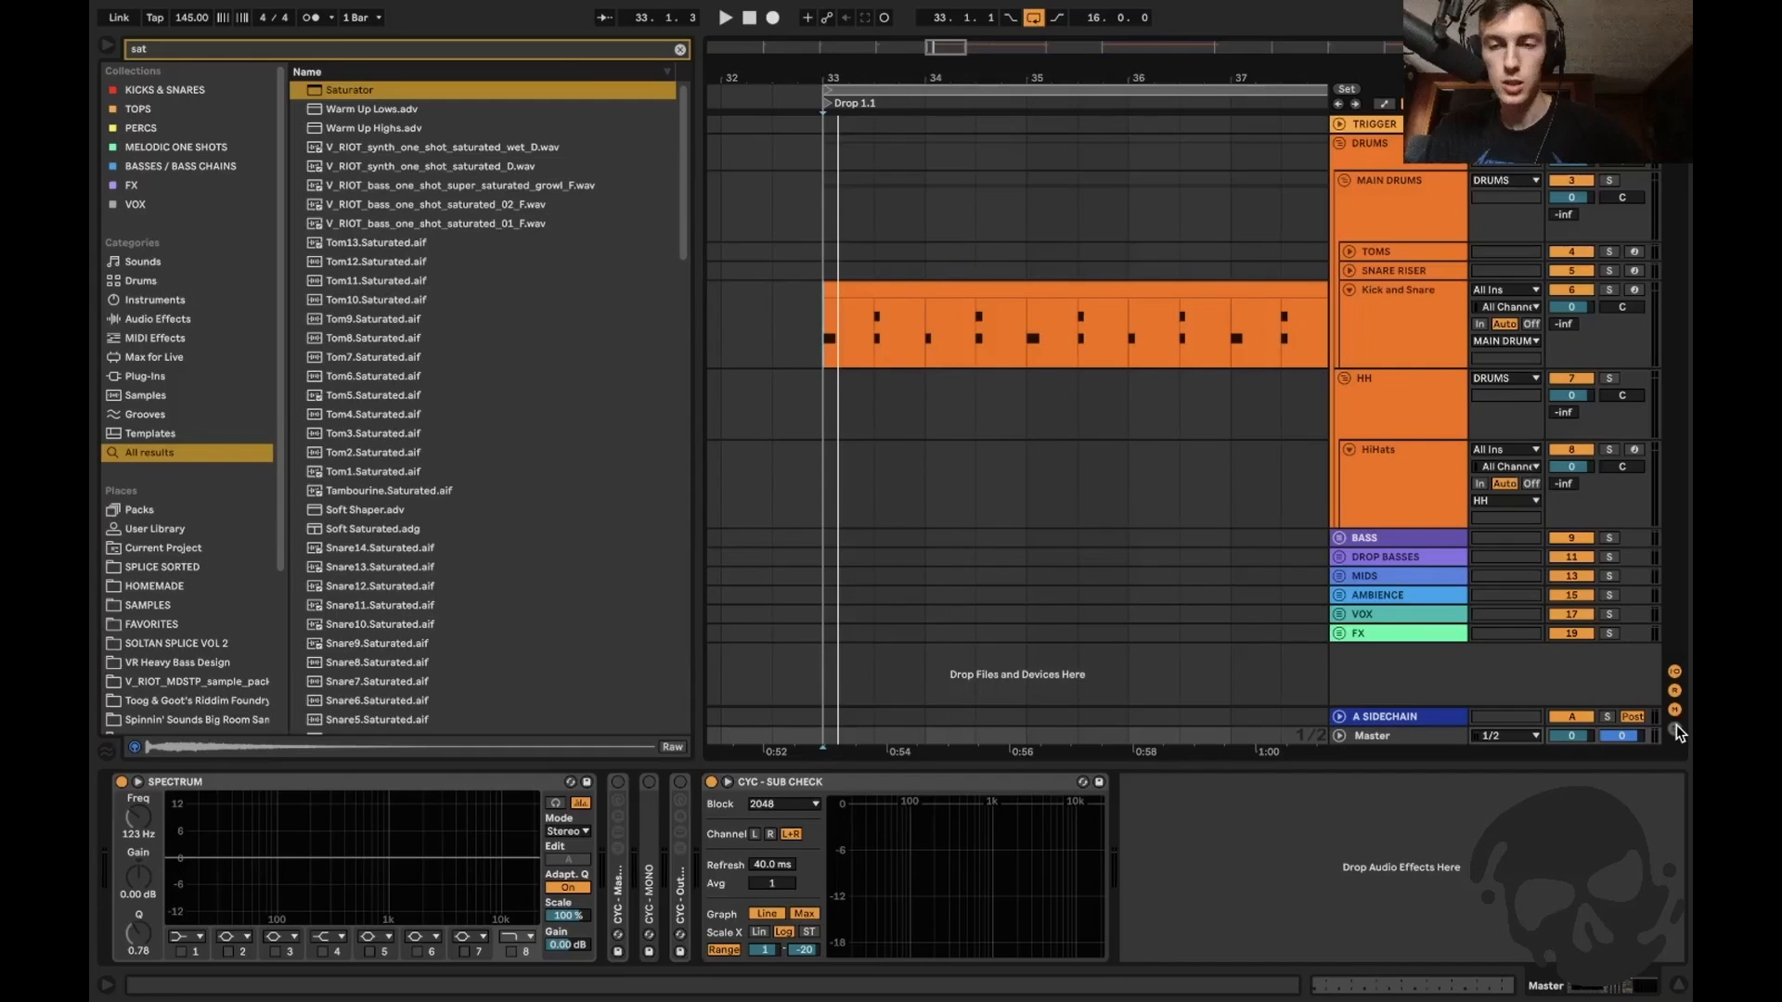
Play the kick and snare pattern from Drop 1.1 and examine the Master's frequency spectrum.
click(827, 317)
click(1377, 737)
key(space)
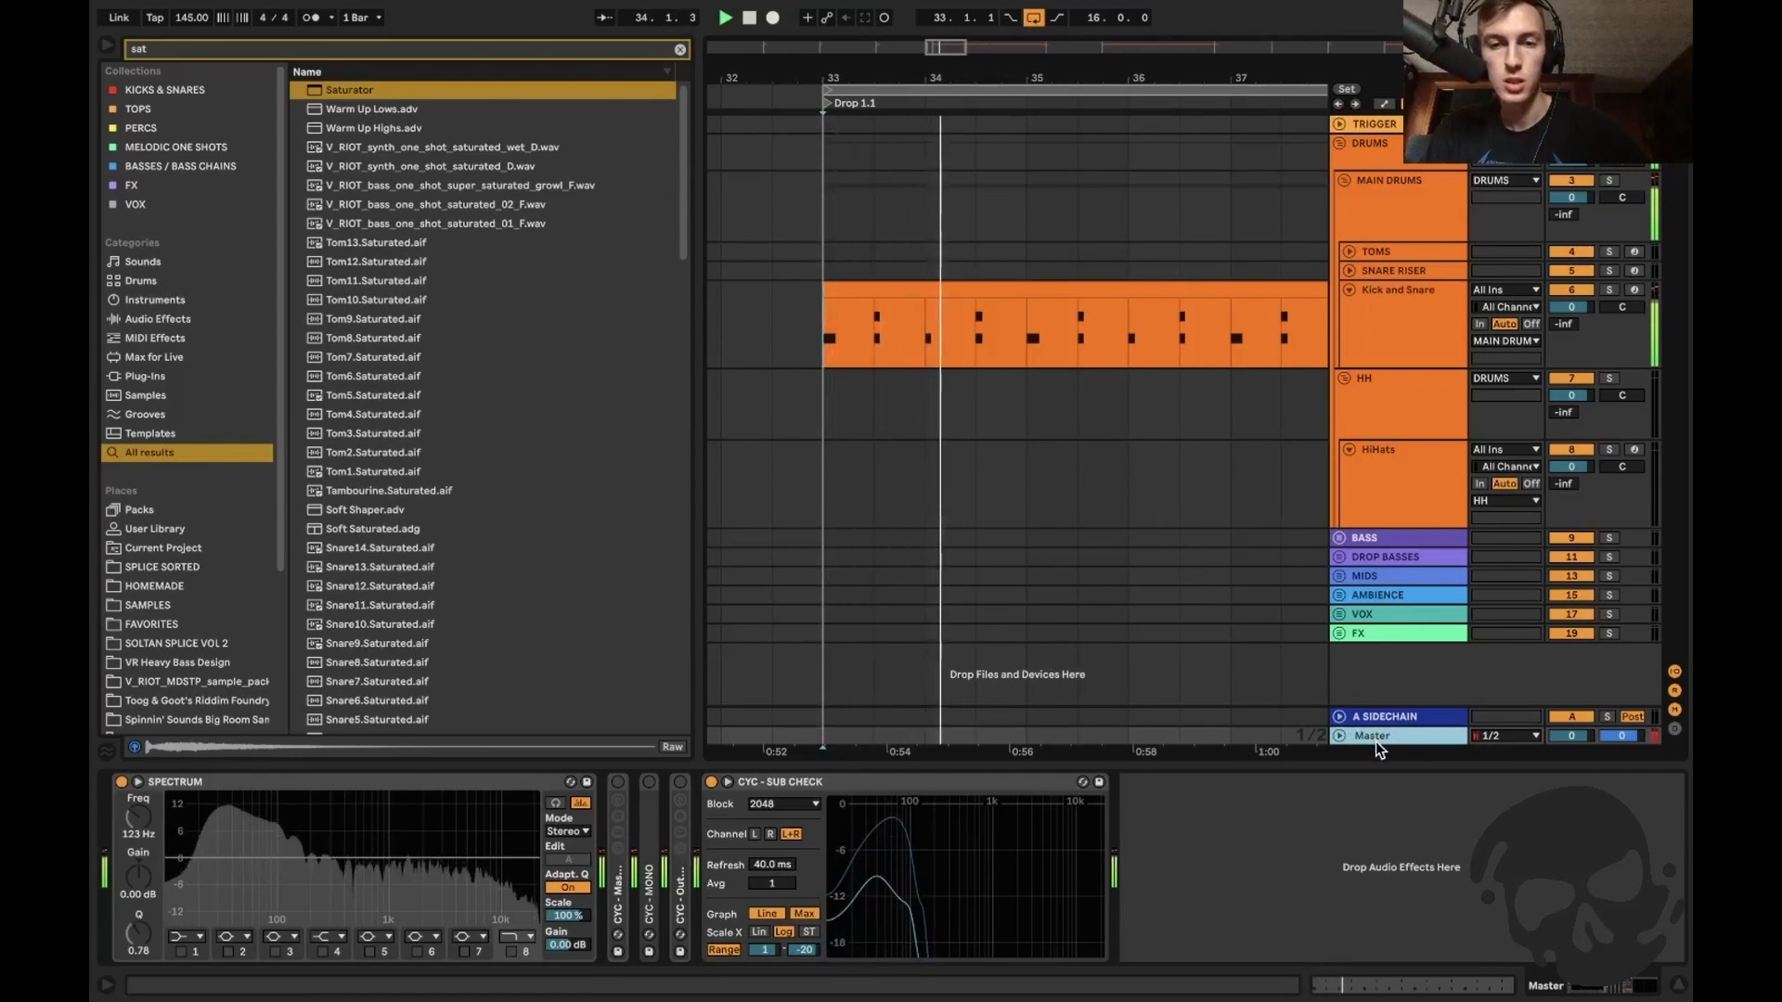
key(space)
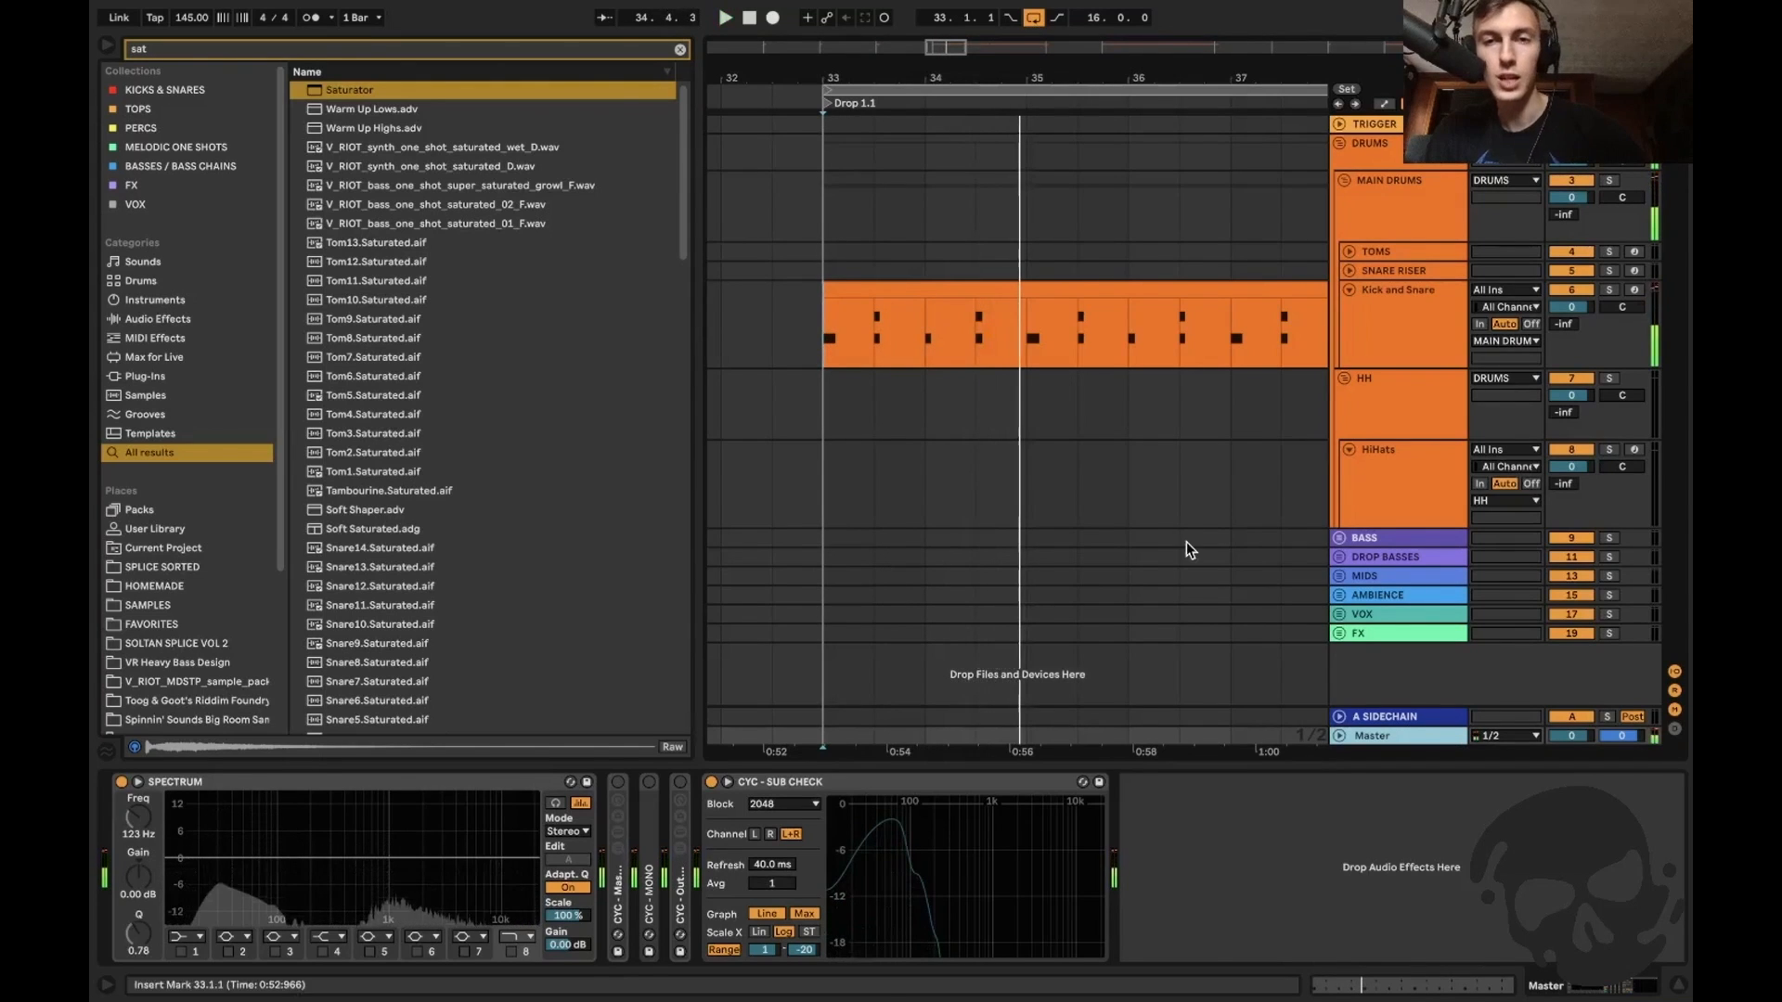
Set the Snare's Saturator Drive to 6 dB and check the result on the Master's spectrum during playback.
click(1406, 309)
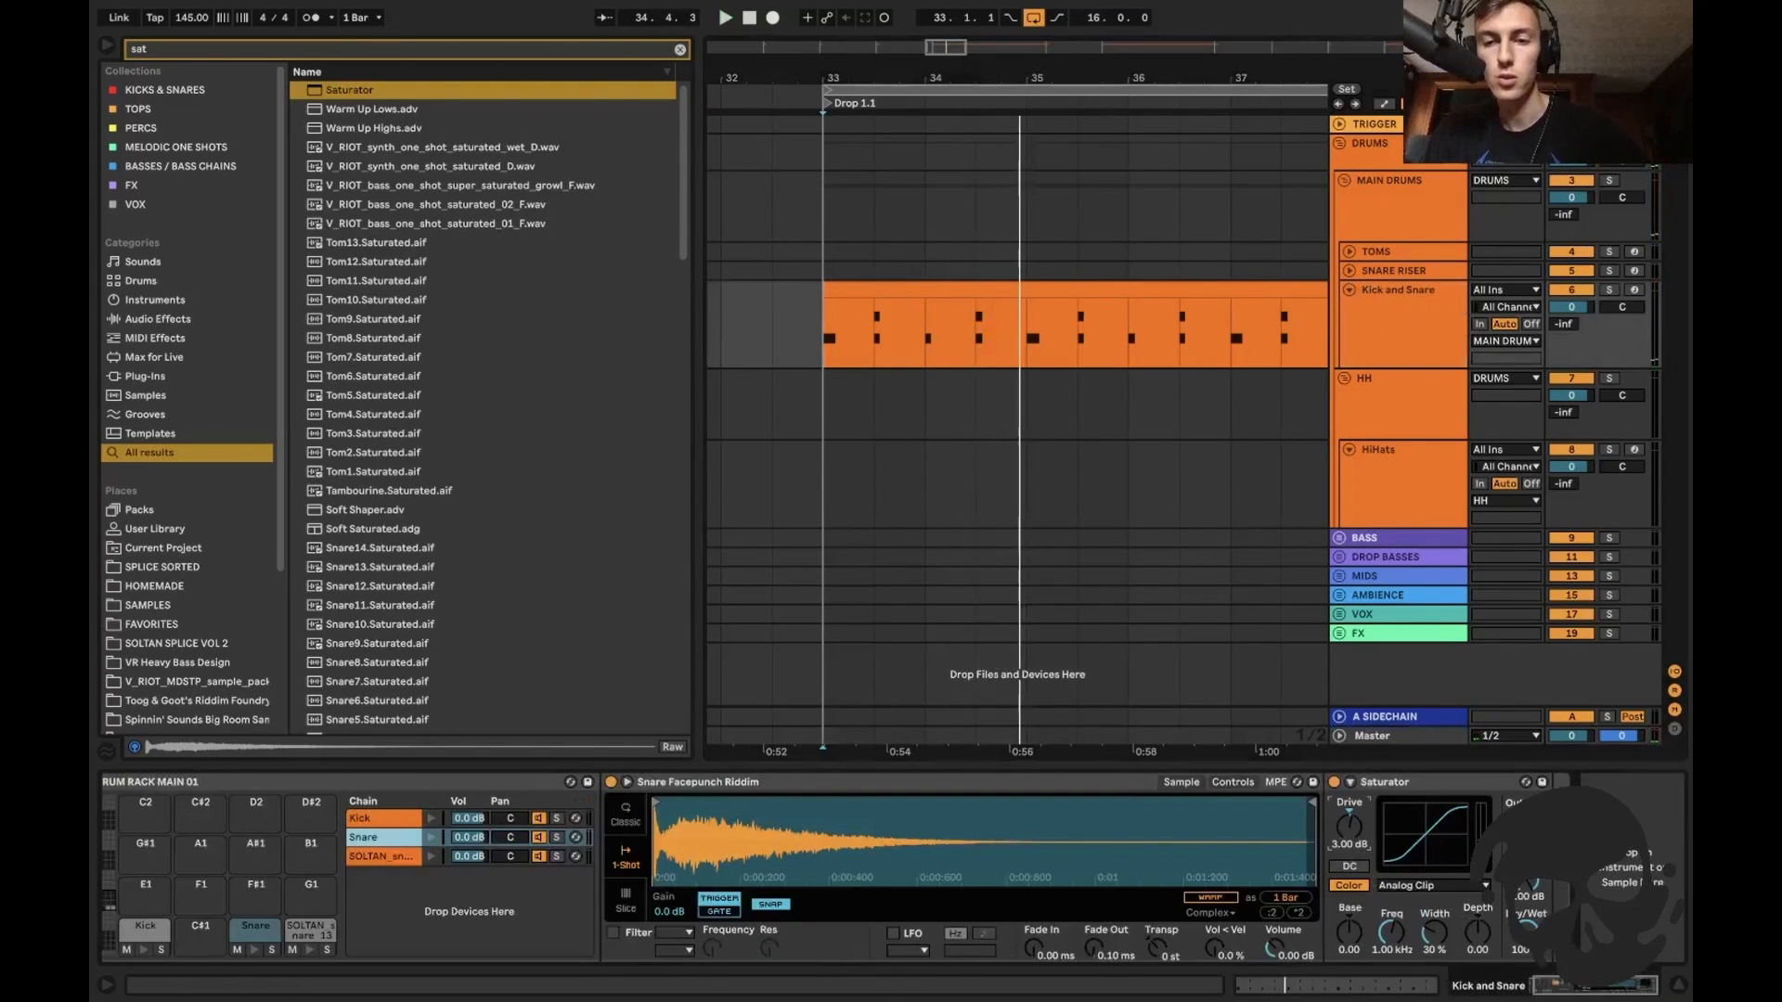
key(space)
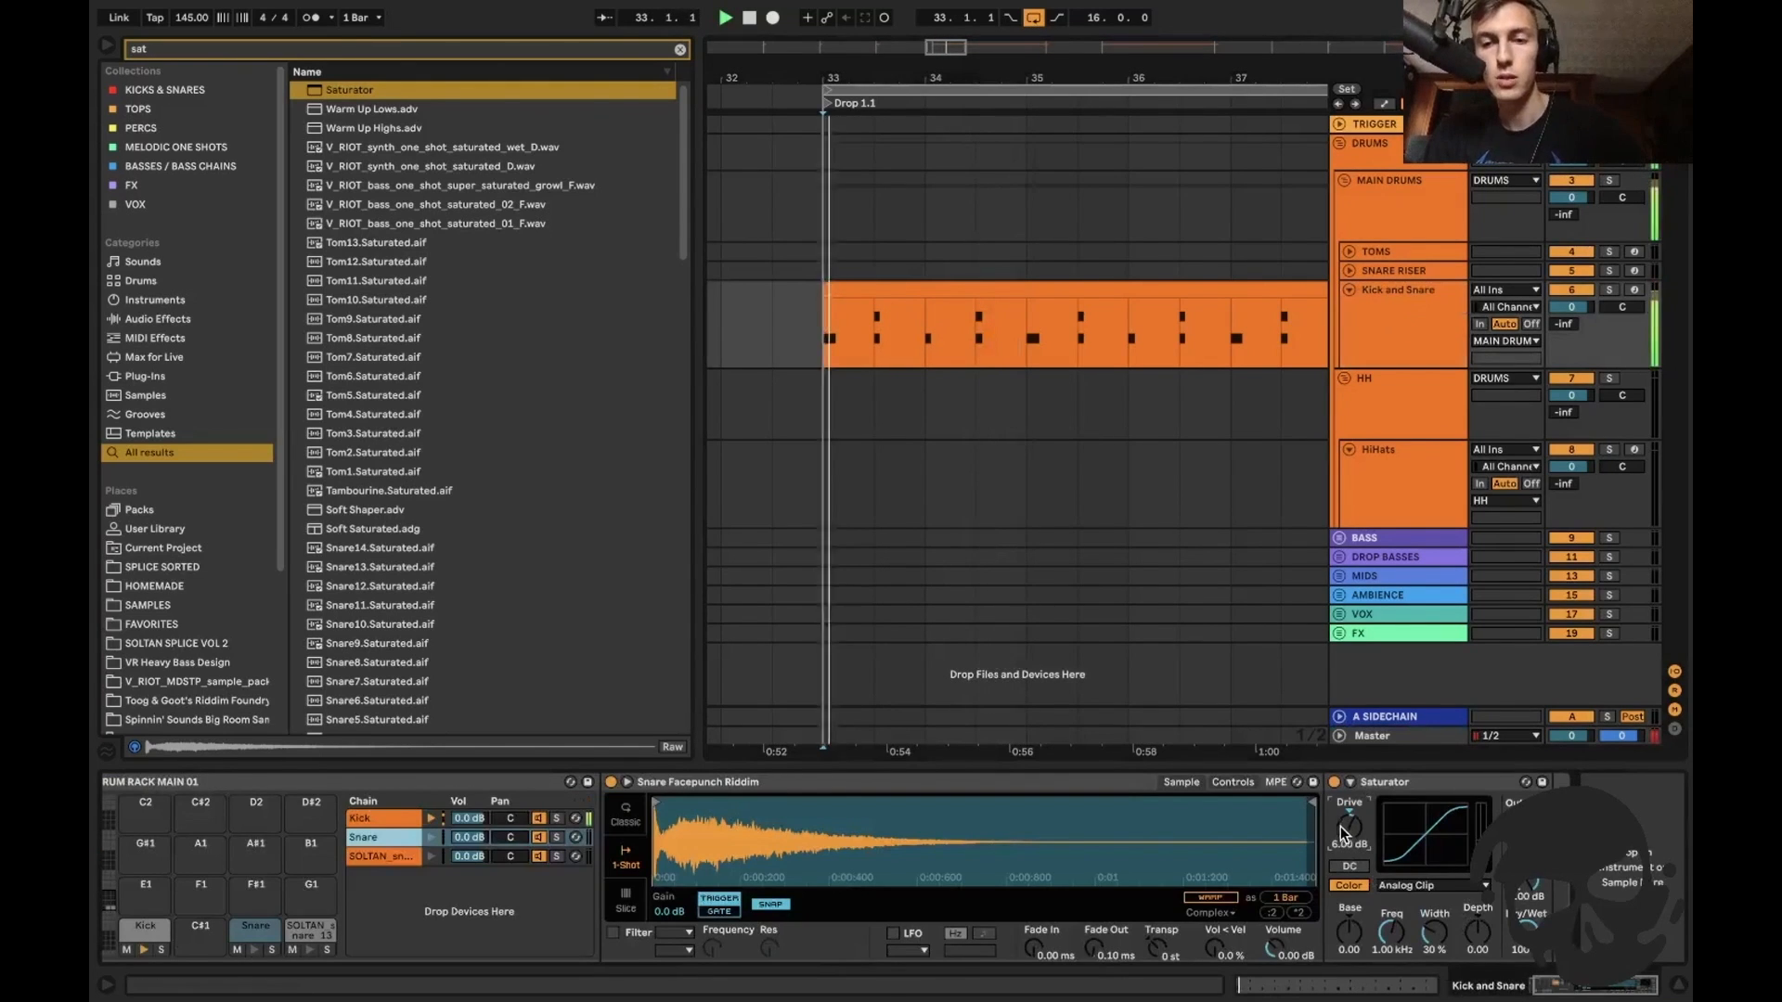
click(1401, 732)
click(1383, 326)
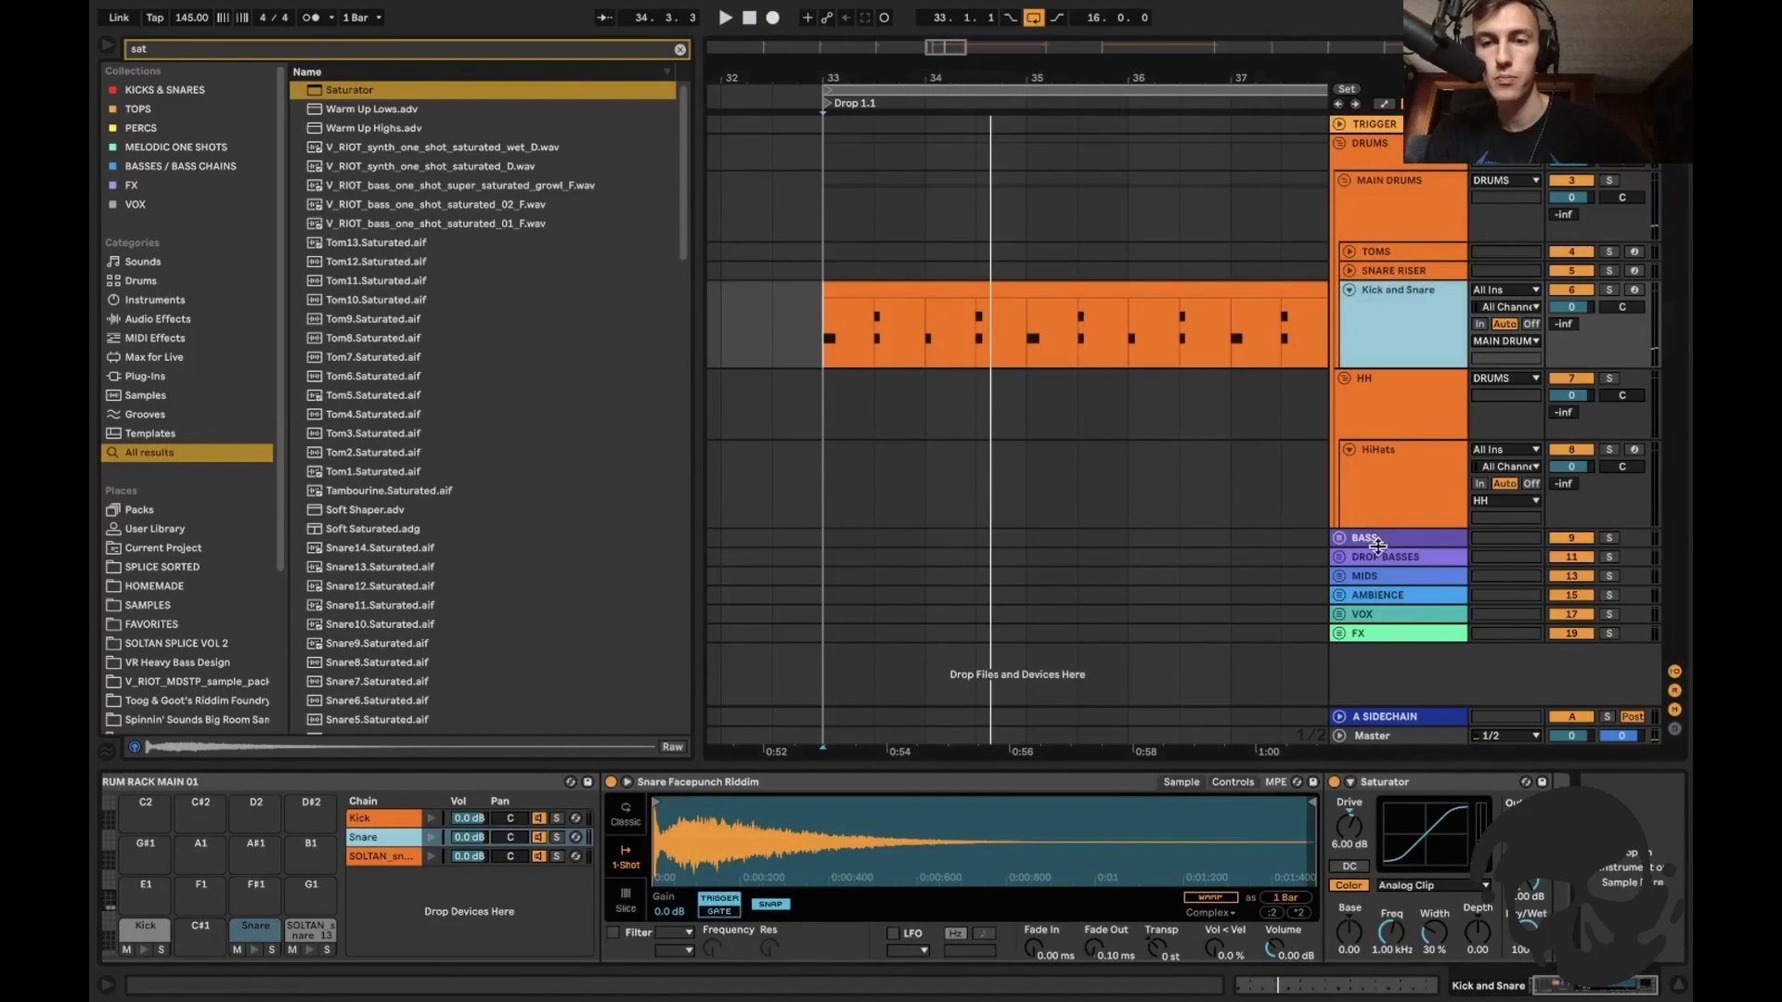
click(1385, 731)
key(space)
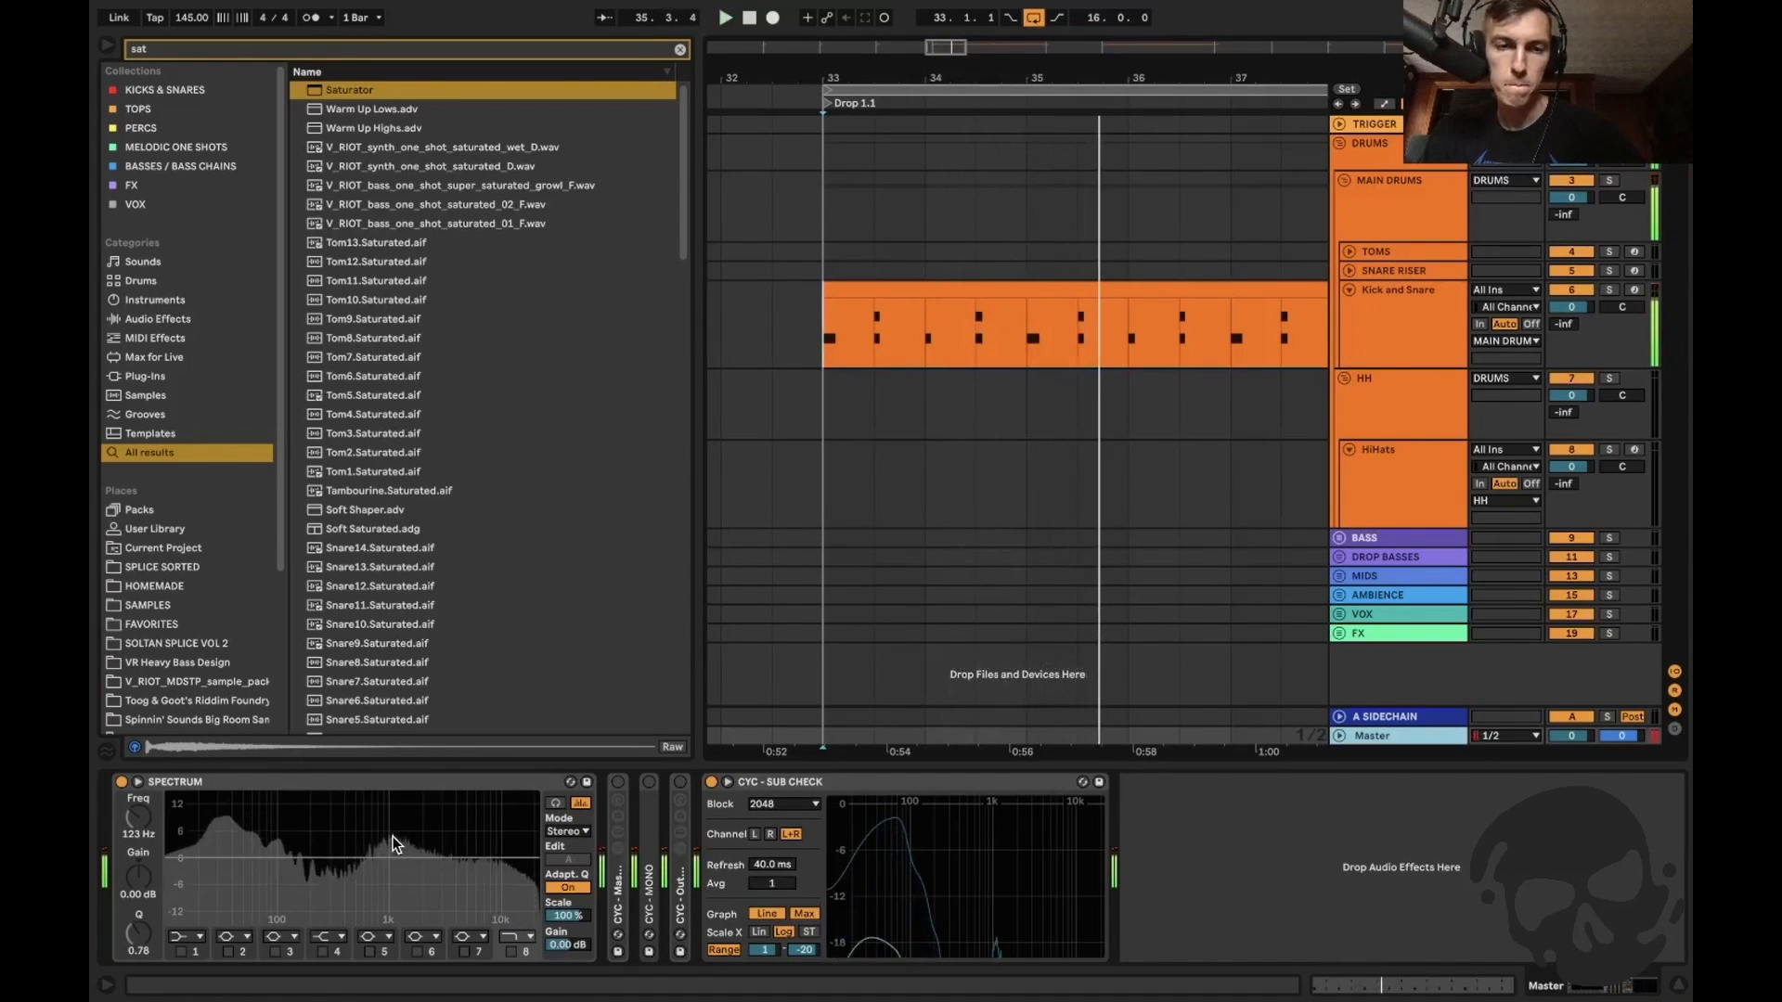
Insert a new audio track below the Kick and Snare track and bring up the browser's search.
key(ctrl+alt+l)
key(ctrl+alt+b)
scroll(880, 431, left, 5)
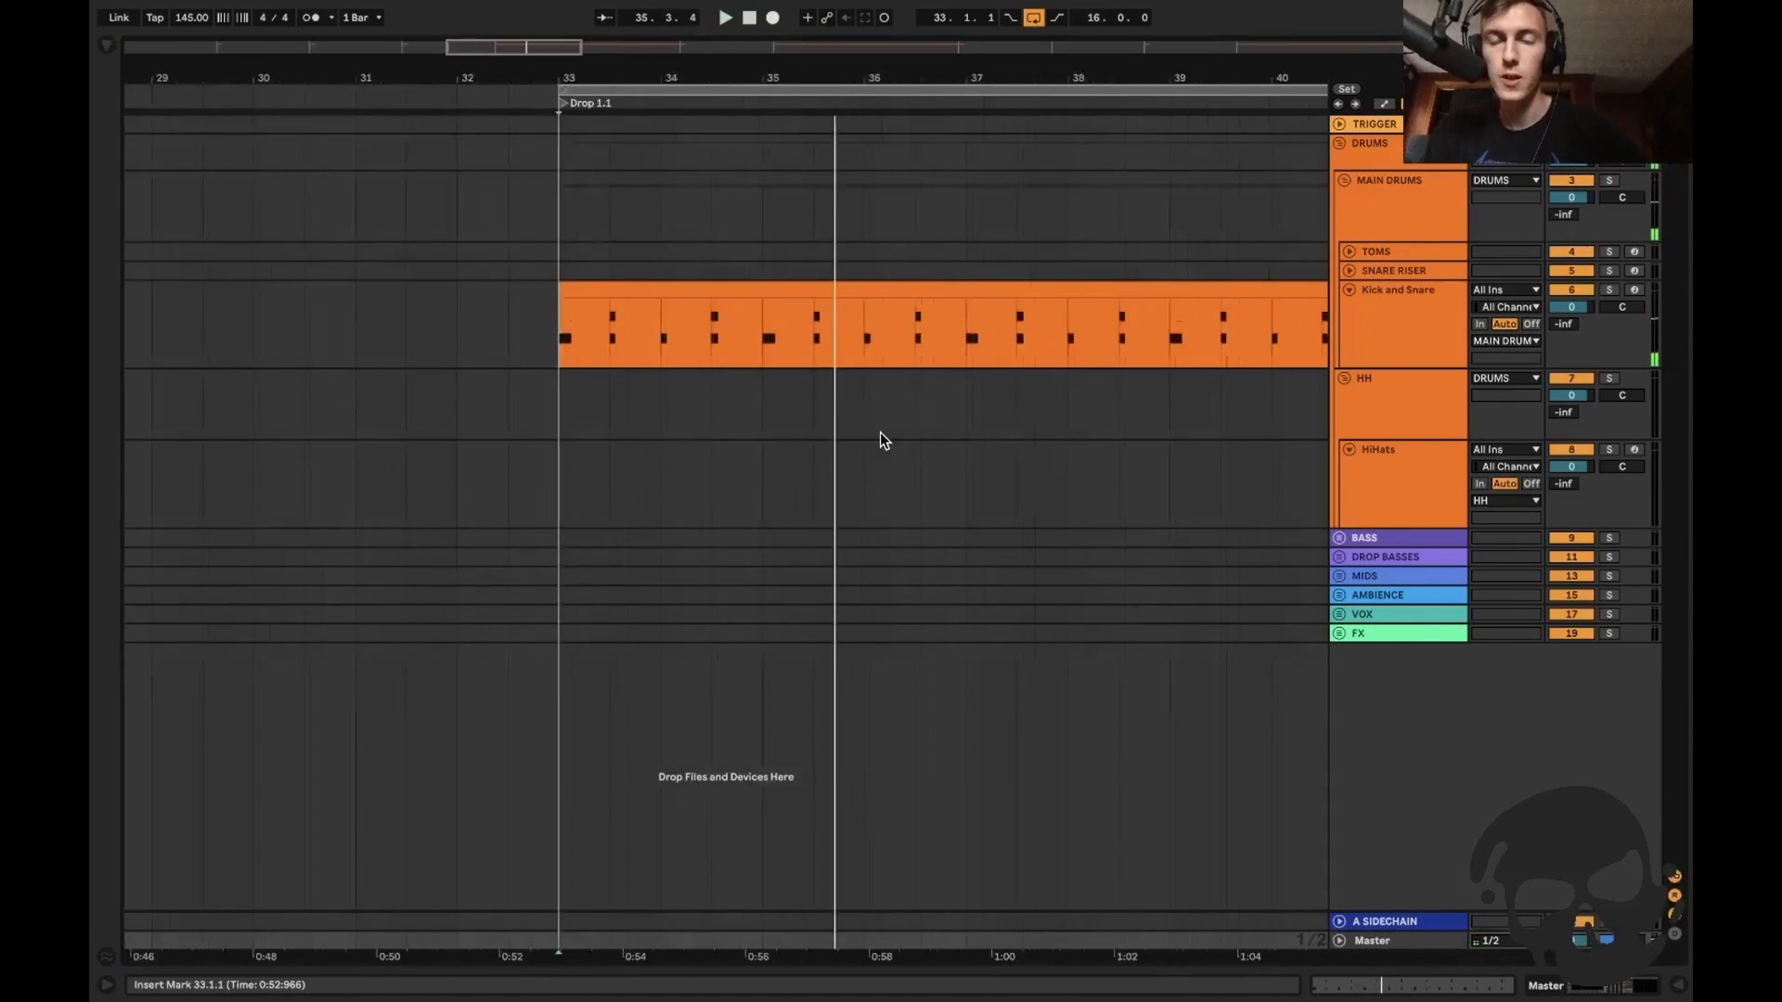
click(1405, 316)
key(ctrl+t)
key(ctrl+f)
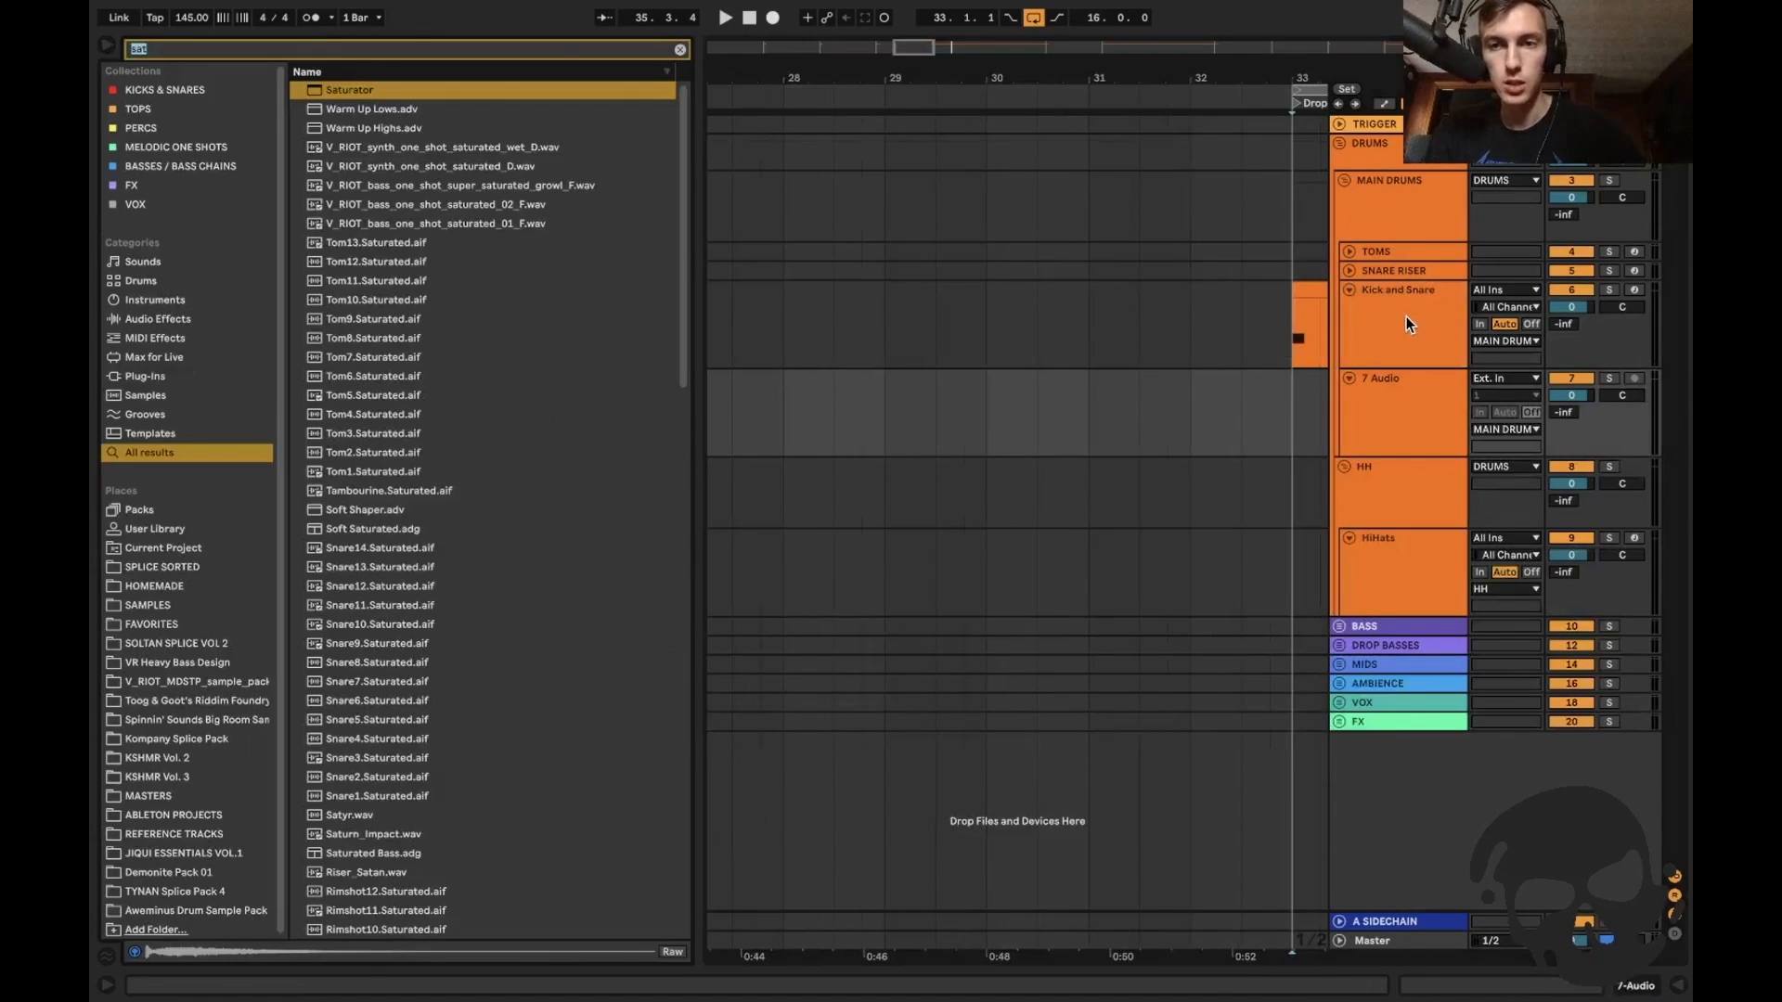
Delete the HH group together with its HiHats track.
click(1399, 497)
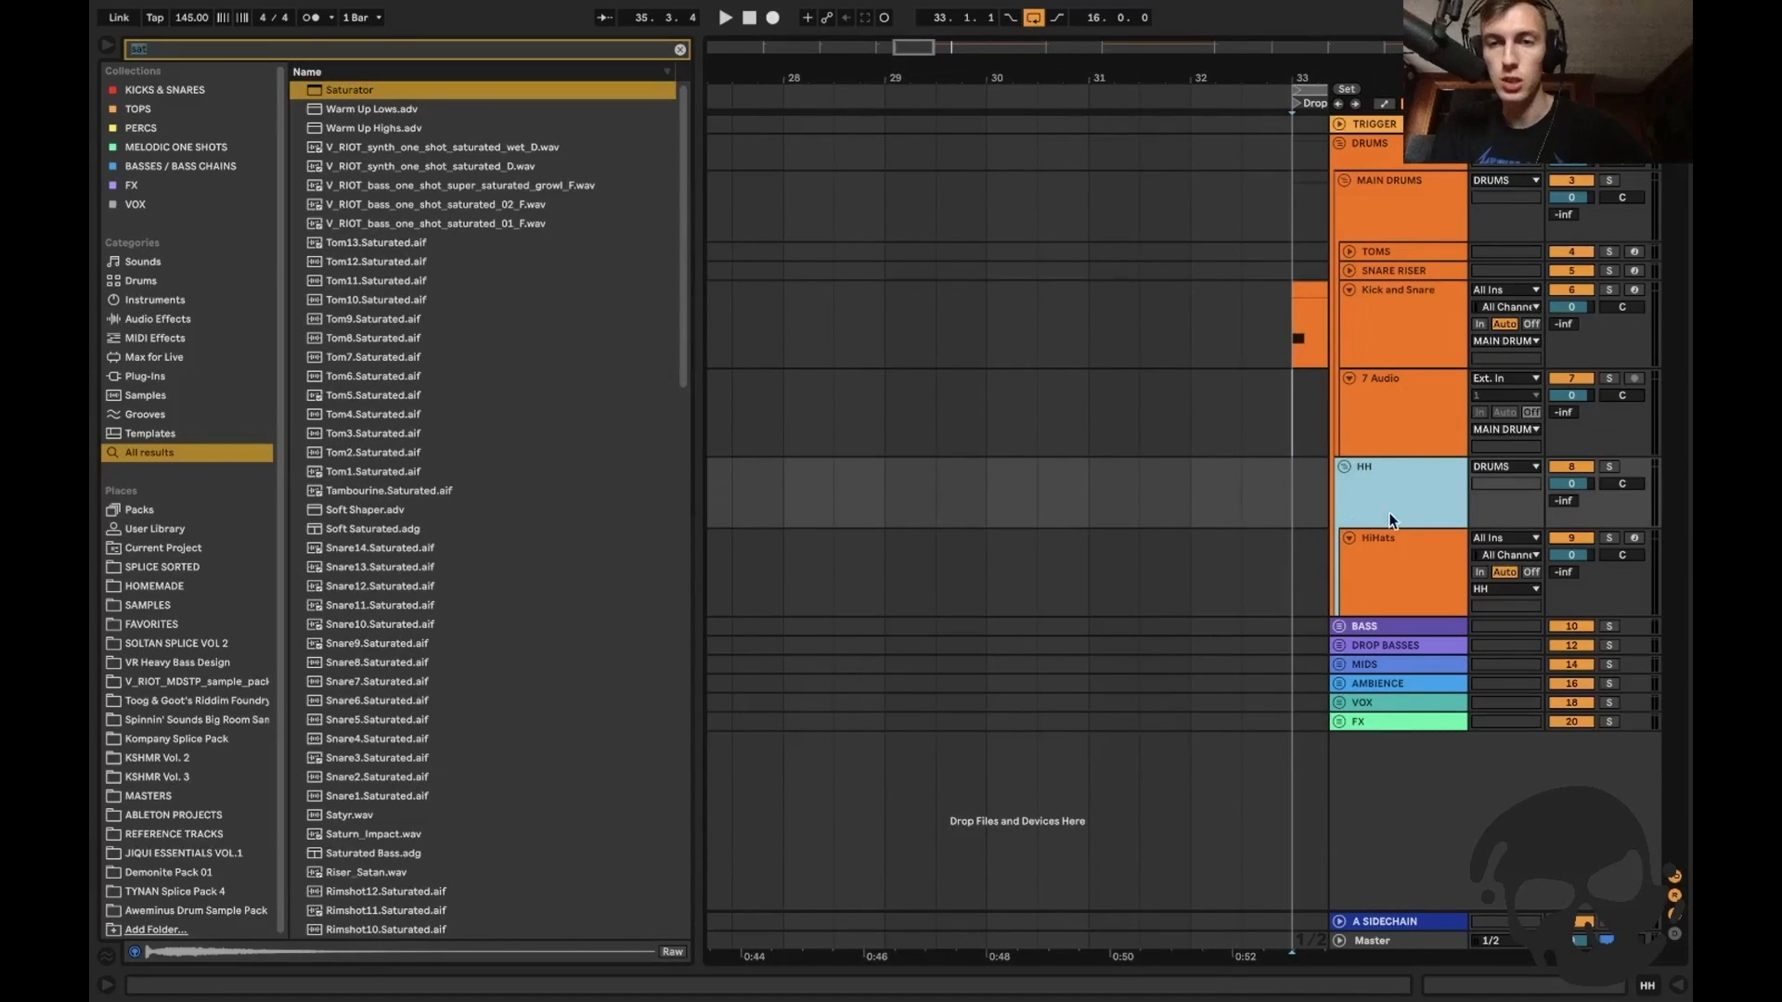
click(1292, 409)
scroll(1187, 401, right, 1)
scroll(1187, 400, right, 3)
click(1367, 459)
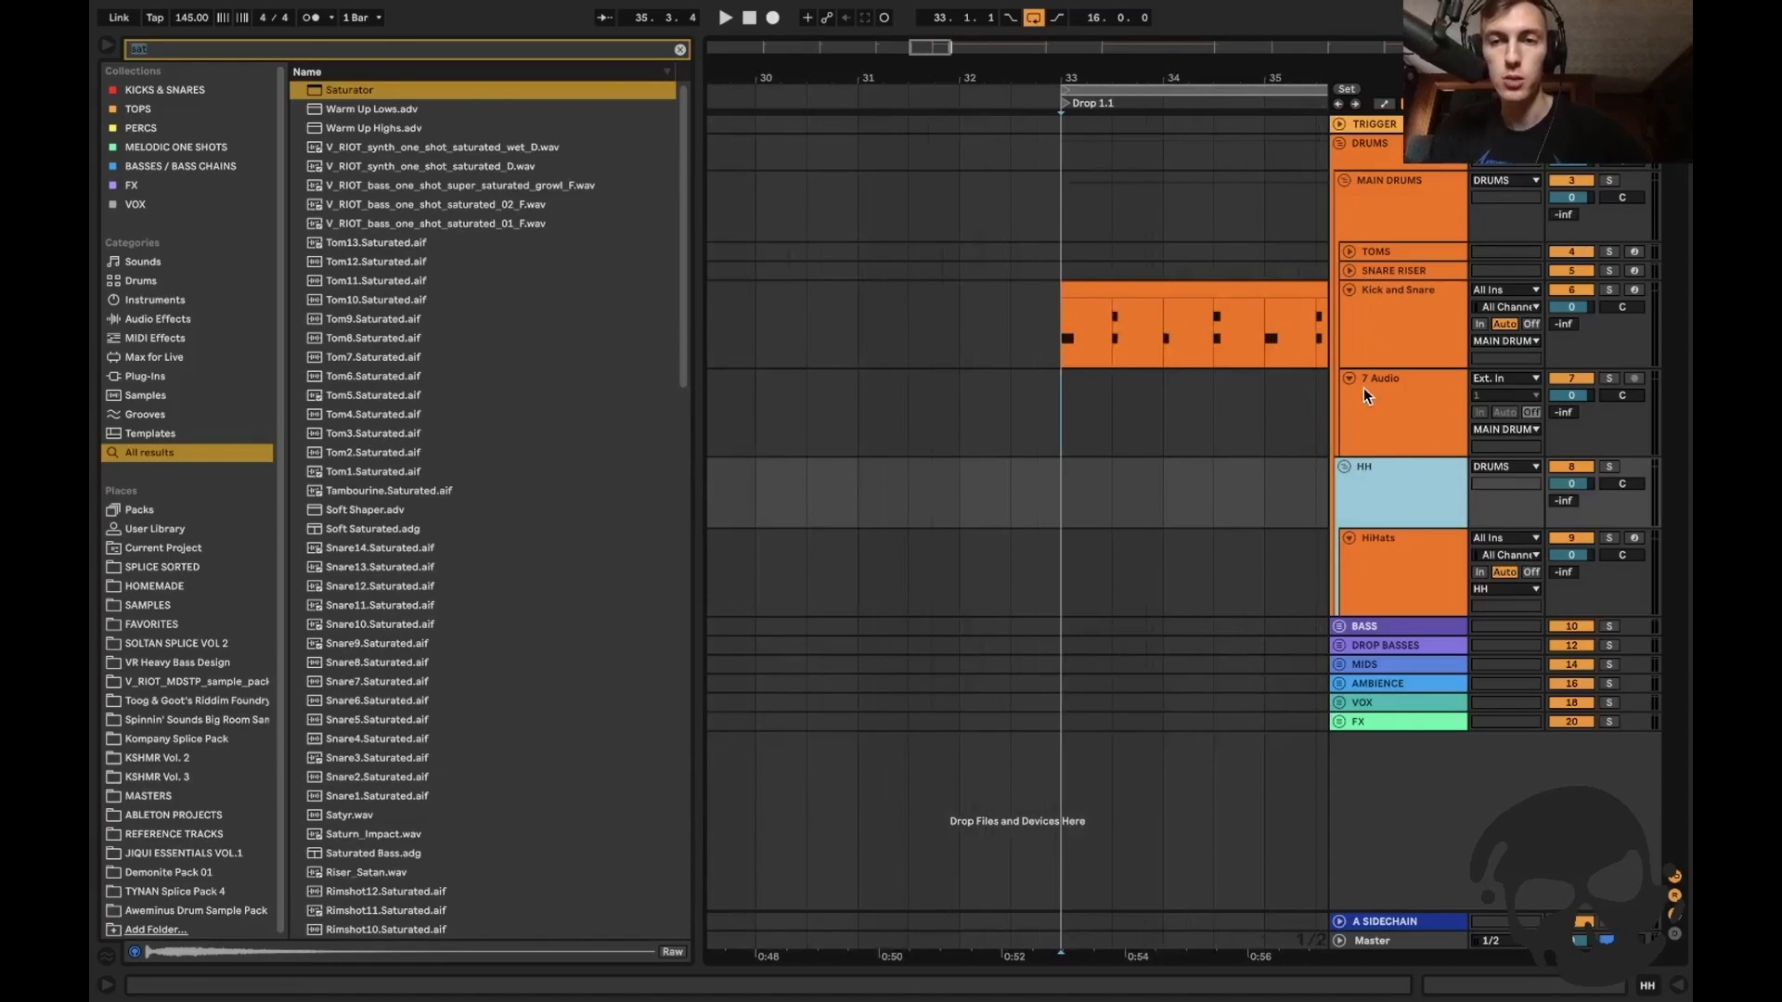
key(Delete)
Search the browser for "closed hat" and audition several of the XLNT-Cartel Closed Hat samples.
key(ctrl+f)
text(closed hat)
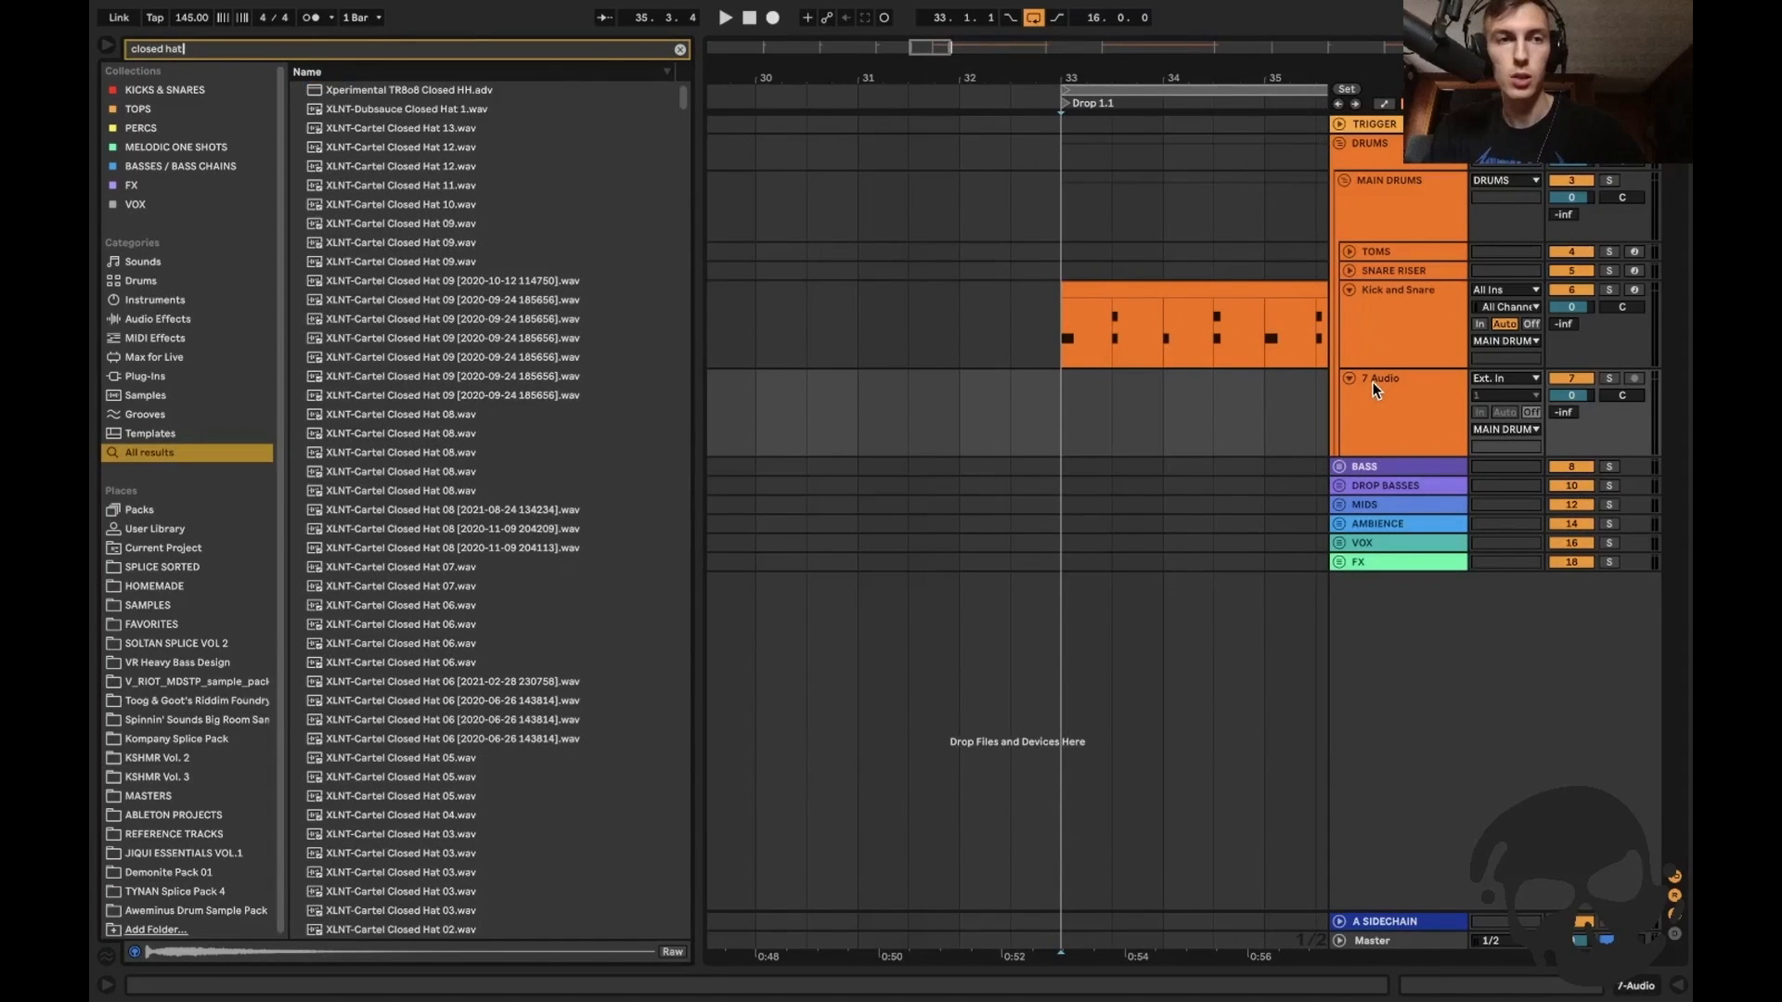
click(537, 397)
key(Down)
key(Down)
key(Down)
key(Down)
click(471, 627)
Place XLNT-Cartel Closed Hat 06.wav on the new audio track in the first bar of Drop 1.1 and play it.
drag(447, 607, 1122, 380)
scroll(1070, 390, up, 3)
click(1067, 431)
click(1017, 393)
key(space)
Duplicate the half bar containing the closed hat repeatedly up to bar 37, removing the extra copy beyond it.
scroll(1017, 392, down, 3)
scroll(1017, 393, right, 3)
drag(863, 382, 962, 399)
key(space)
key(ctrl+d)
key(ctrl+d)
key(ctrl+d)
key(ctrl+d)
key(ctrl+d)
key(ctrl+d)
key(ctrl+d)
scroll(959, 392, down, 3)
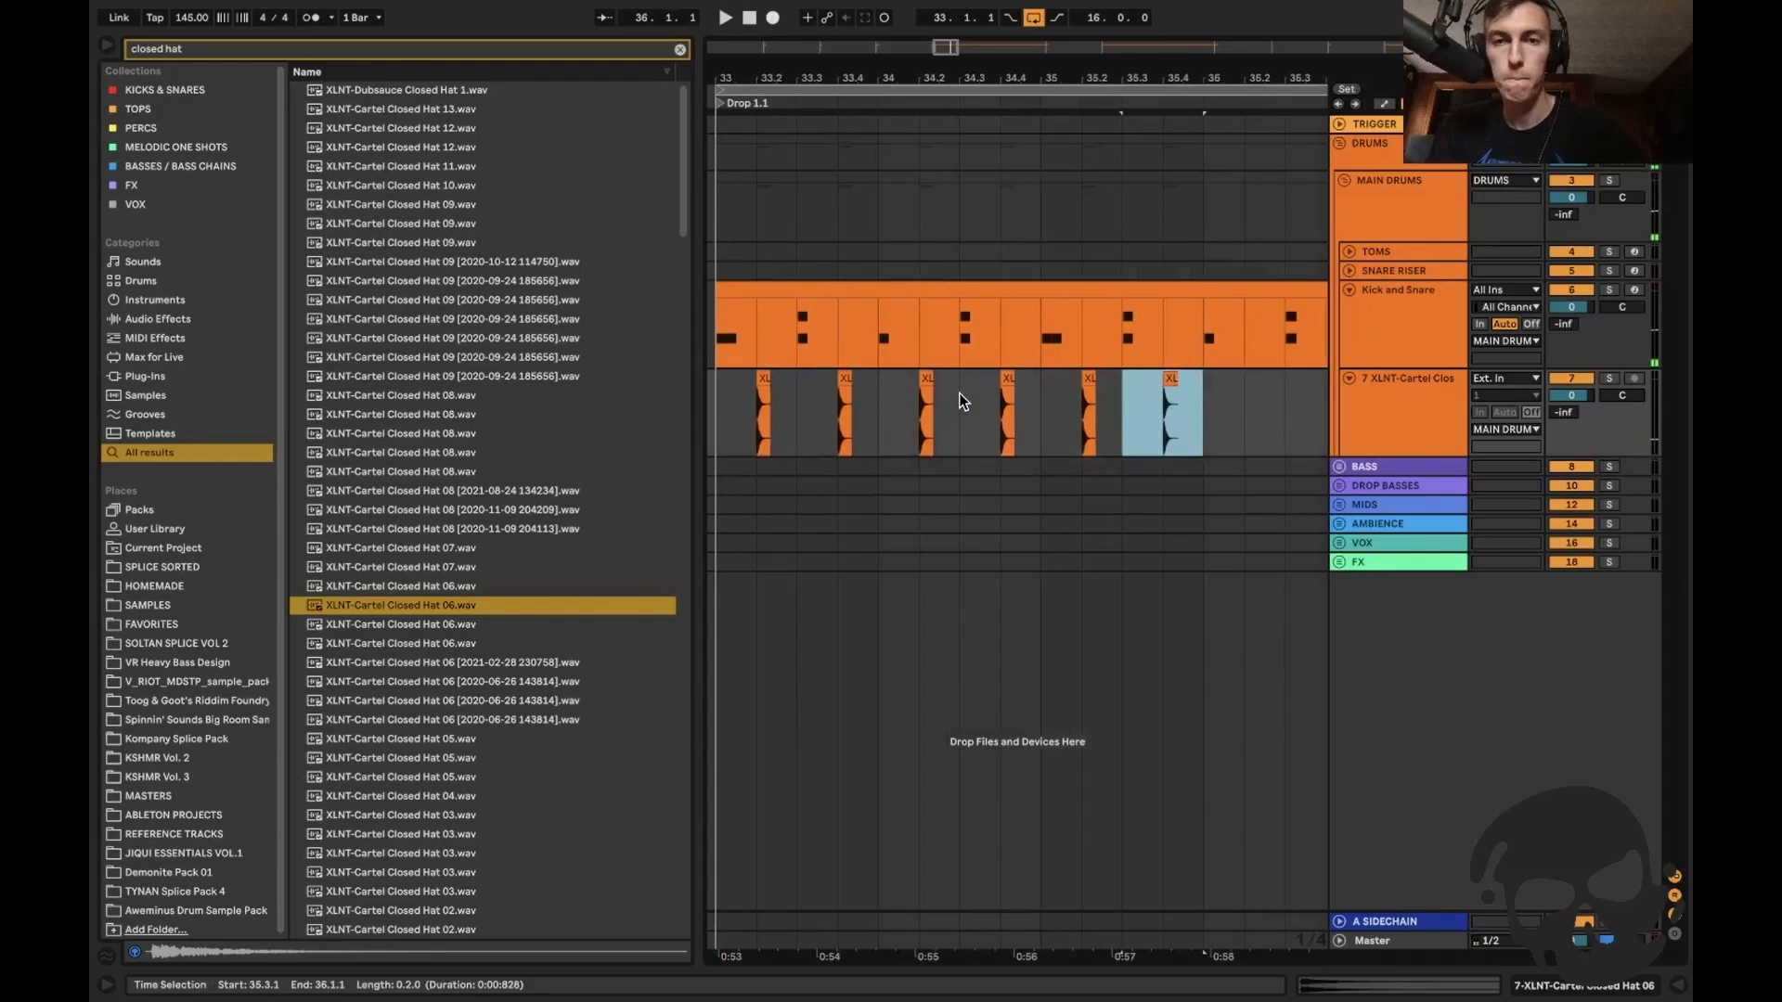
key(ctrl+d)
key(Delete)
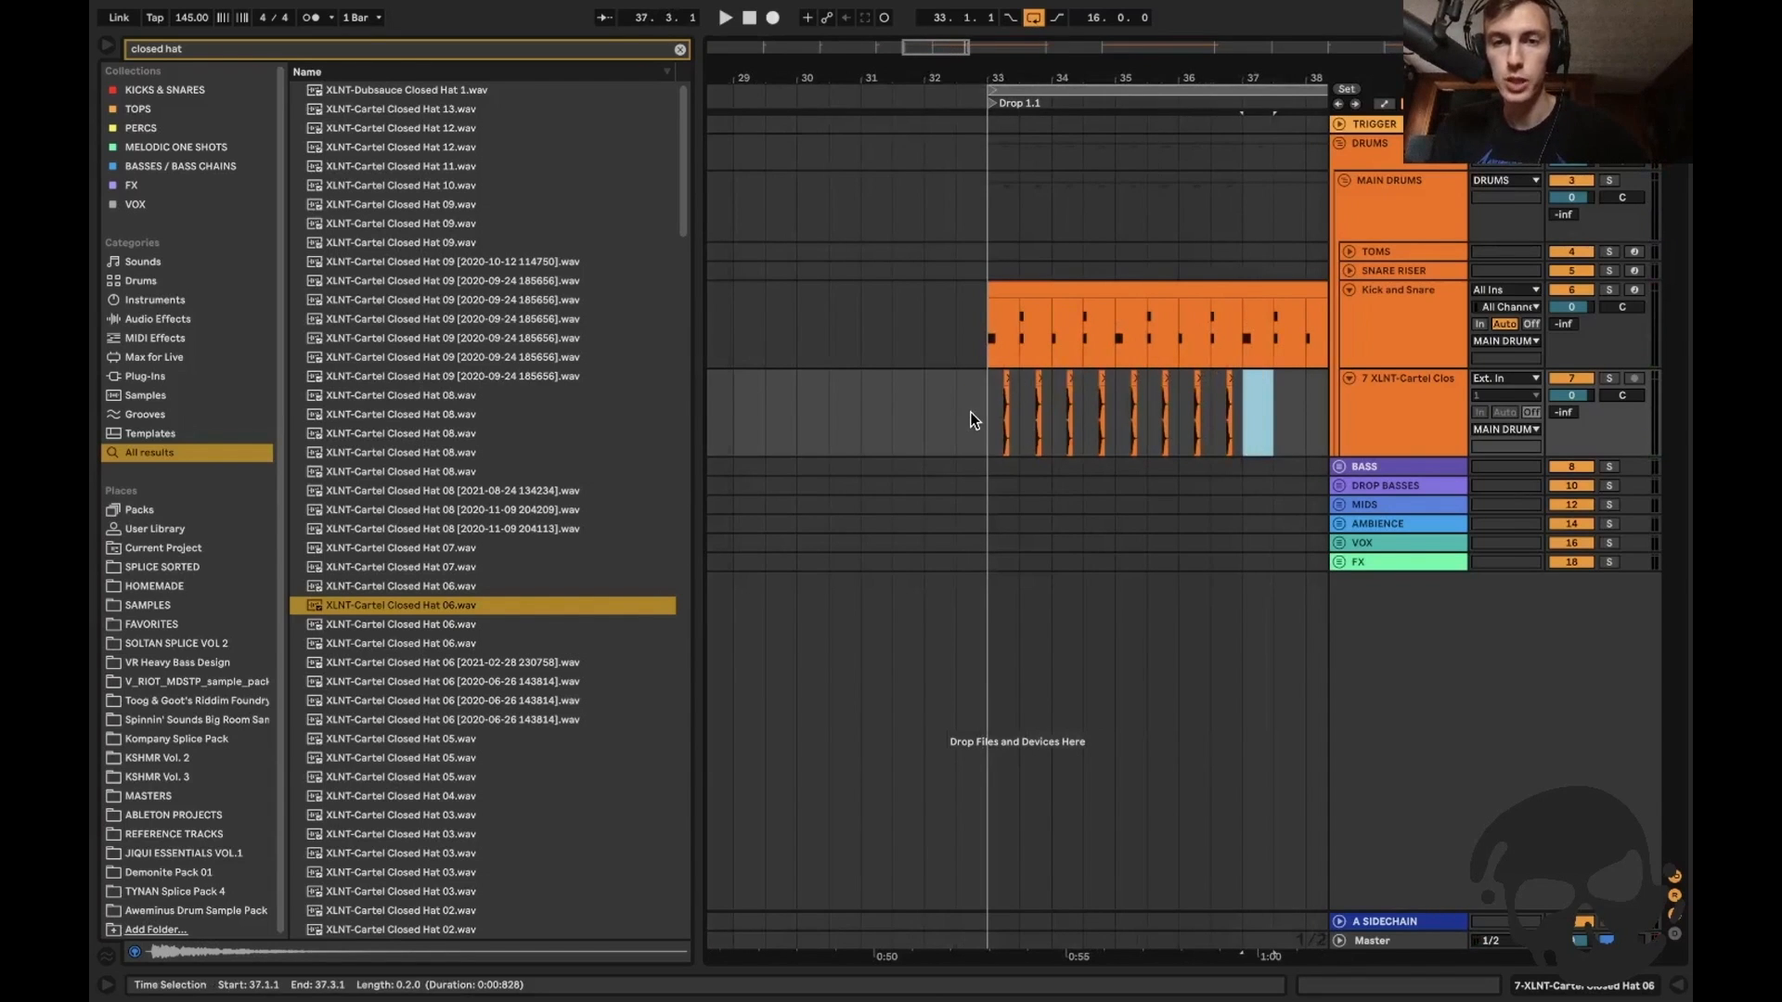
Play the drop to hear the repeated closed hats together with the kick and snare.
click(970, 414)
key(plus)
key(plus)
click(1025, 399)
key(space)
Search the browser for "sat" and load Saturator onto the closed hat track.
key(ctrl+f)
text(khs dl)
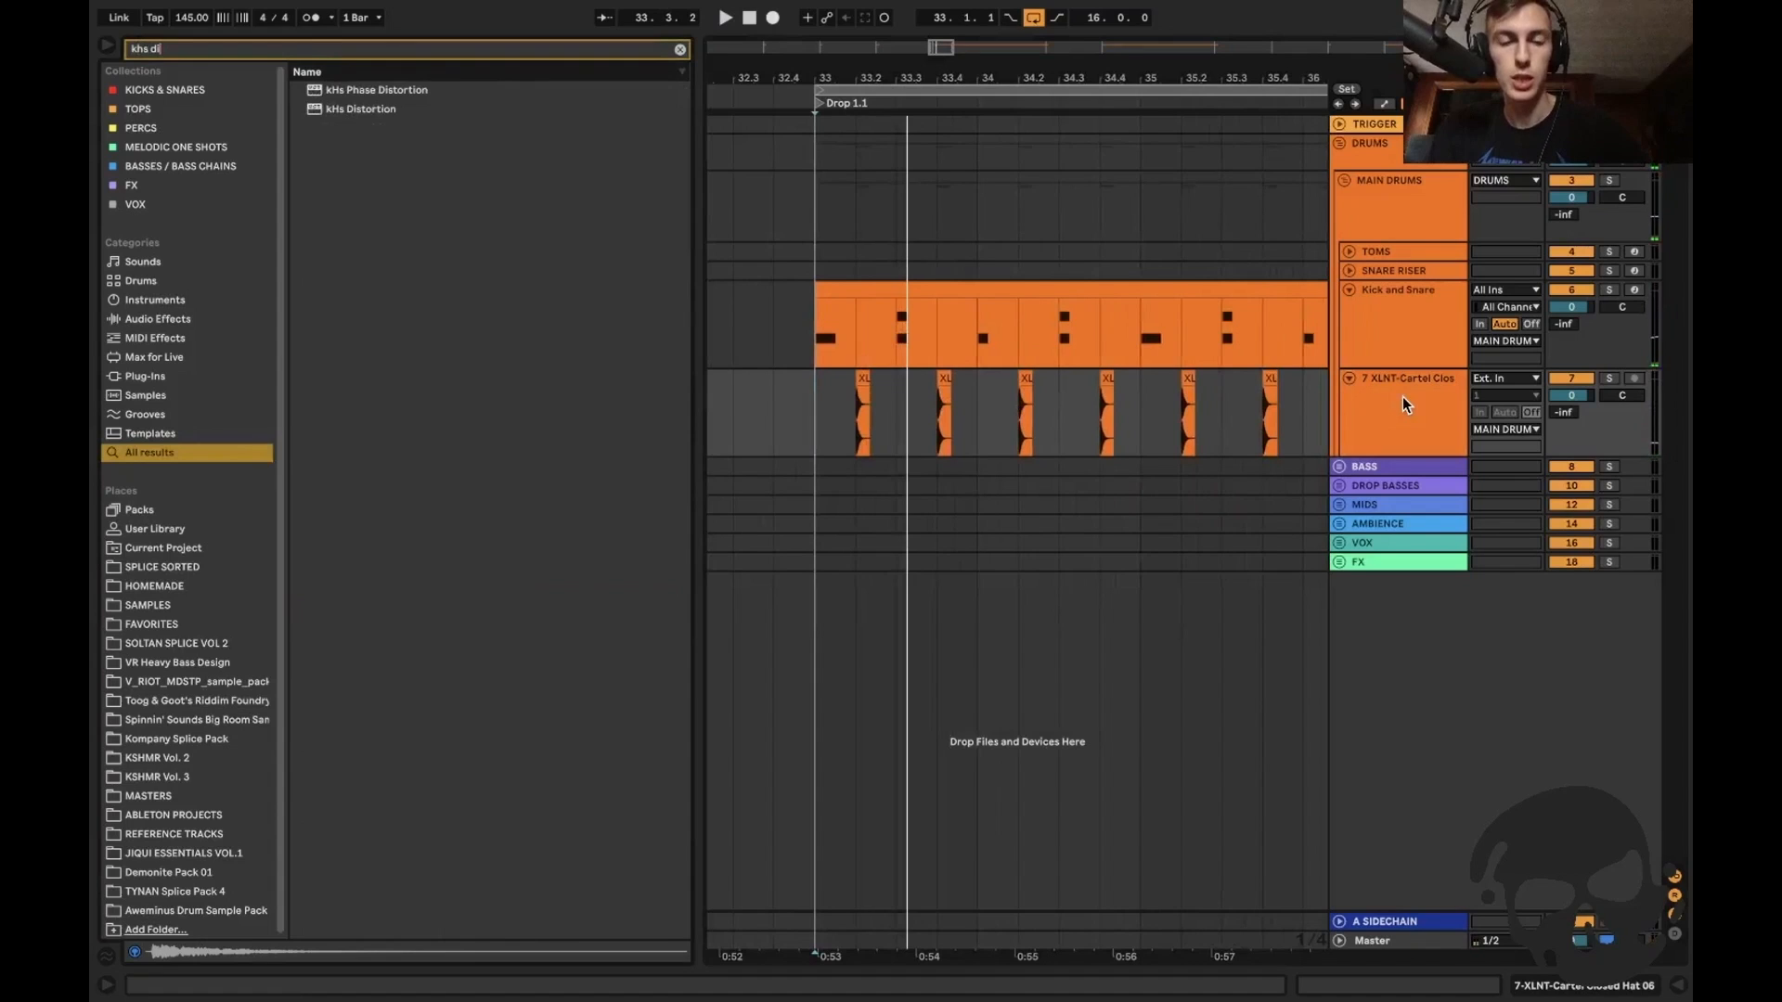
text(t)
key(Down)
key(Return)
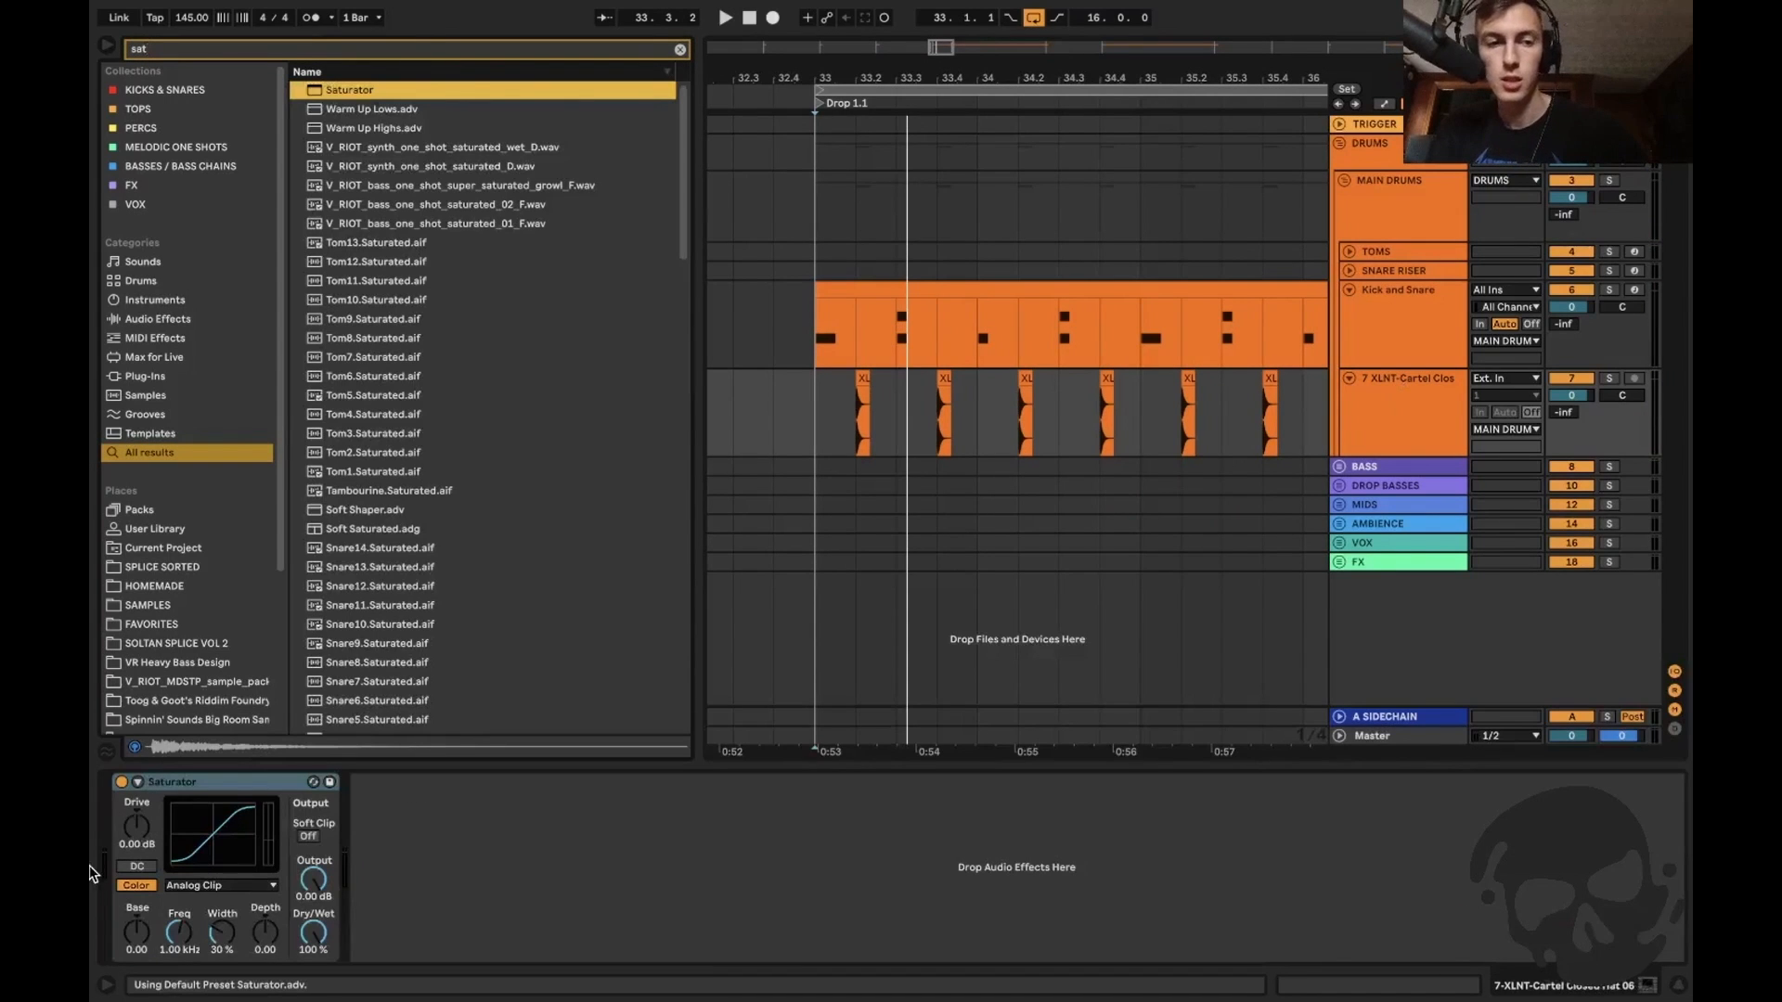
Raise the closed hat Saturator's drive to 4 dB while playing the drop, and view the master track's spectrum.
drag(140, 837, 142, 832)
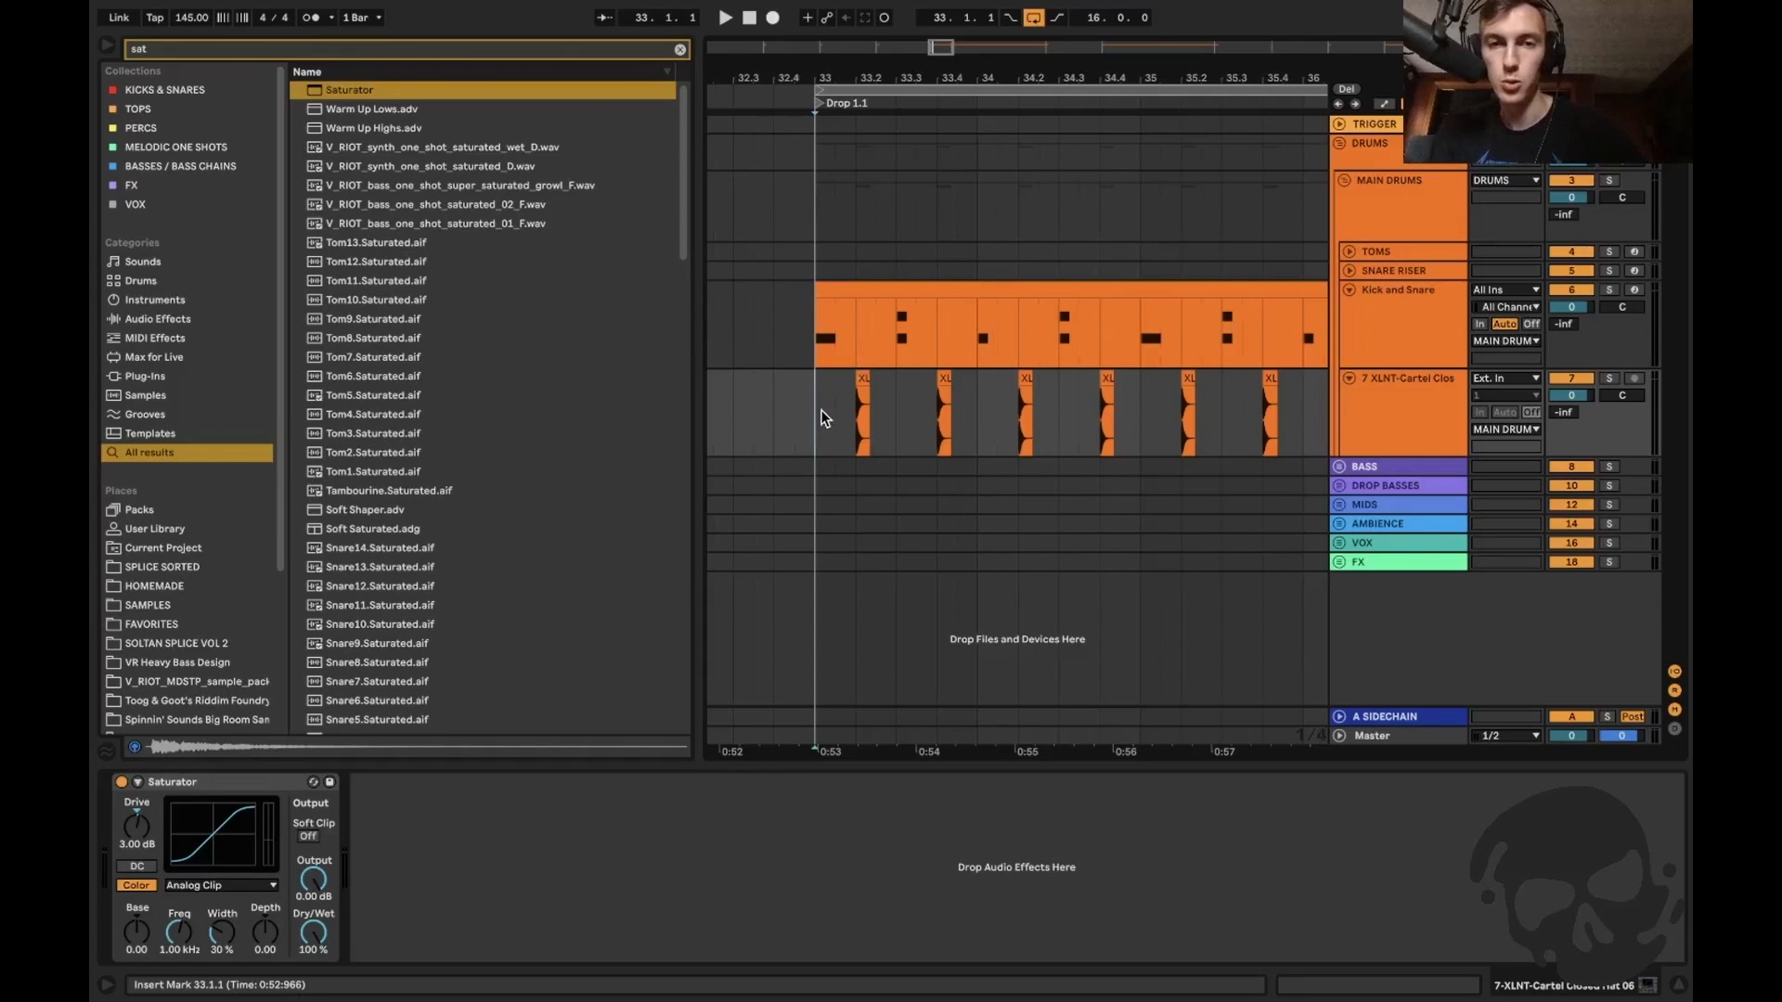
key(space)
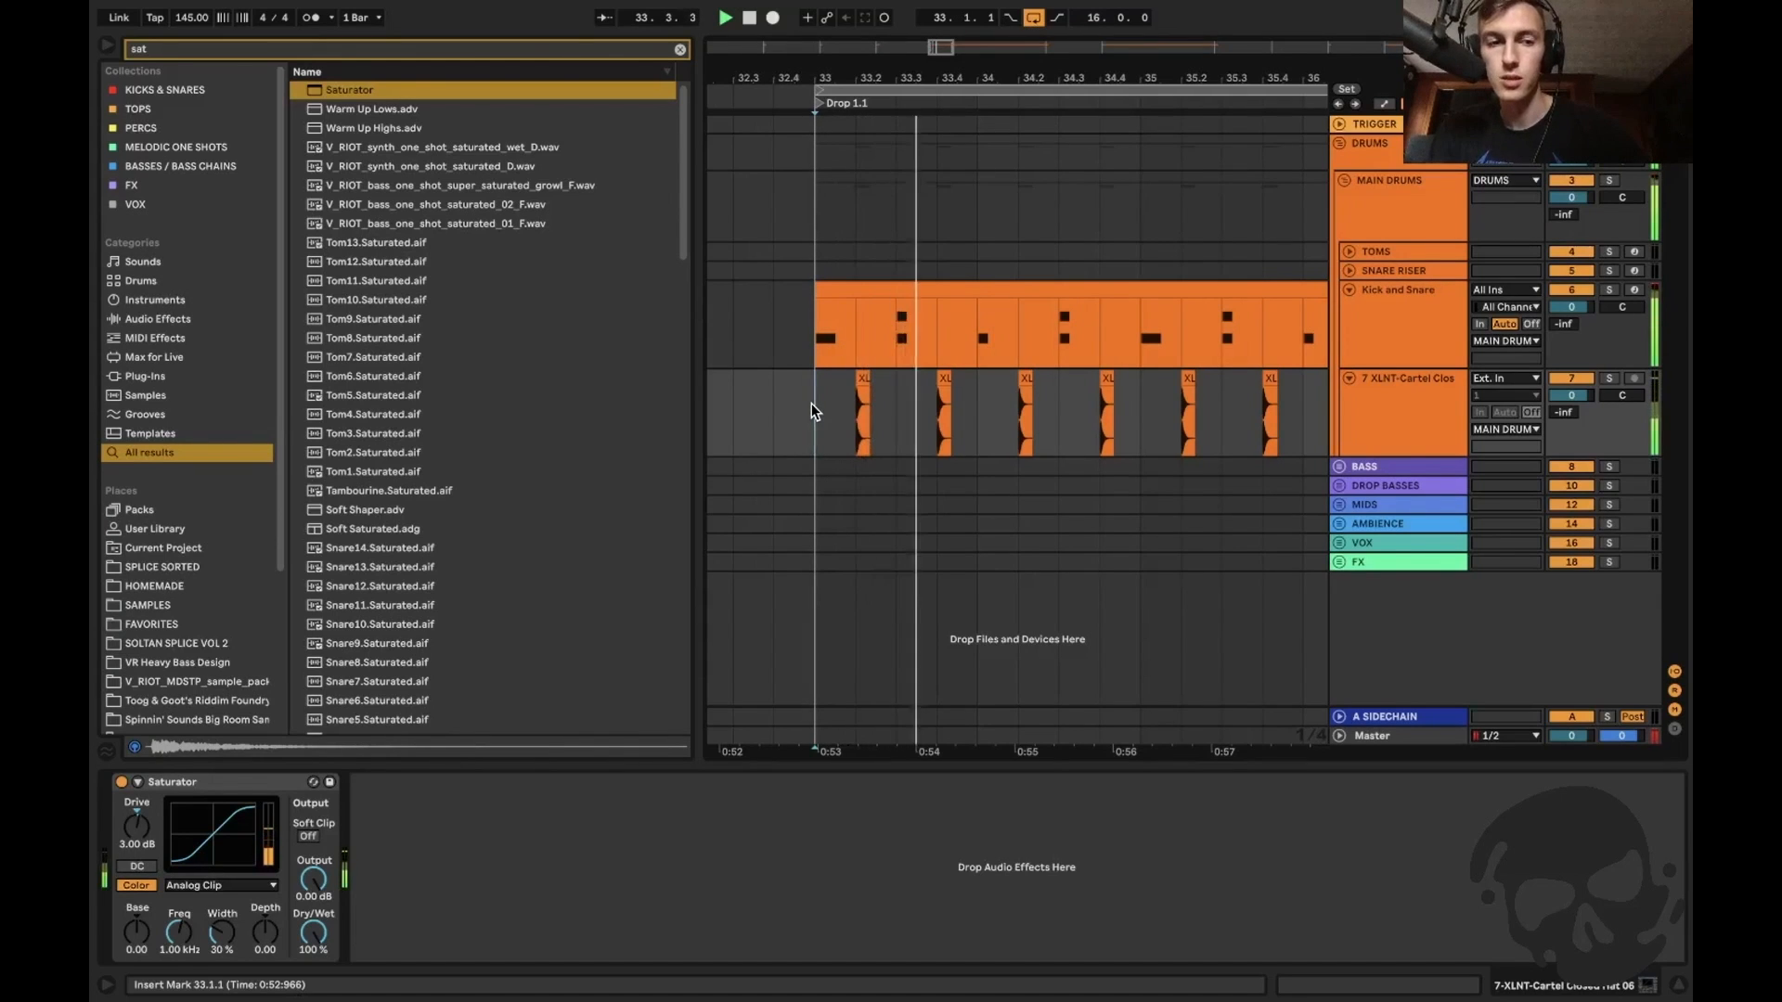
drag(136, 834, 135, 827)
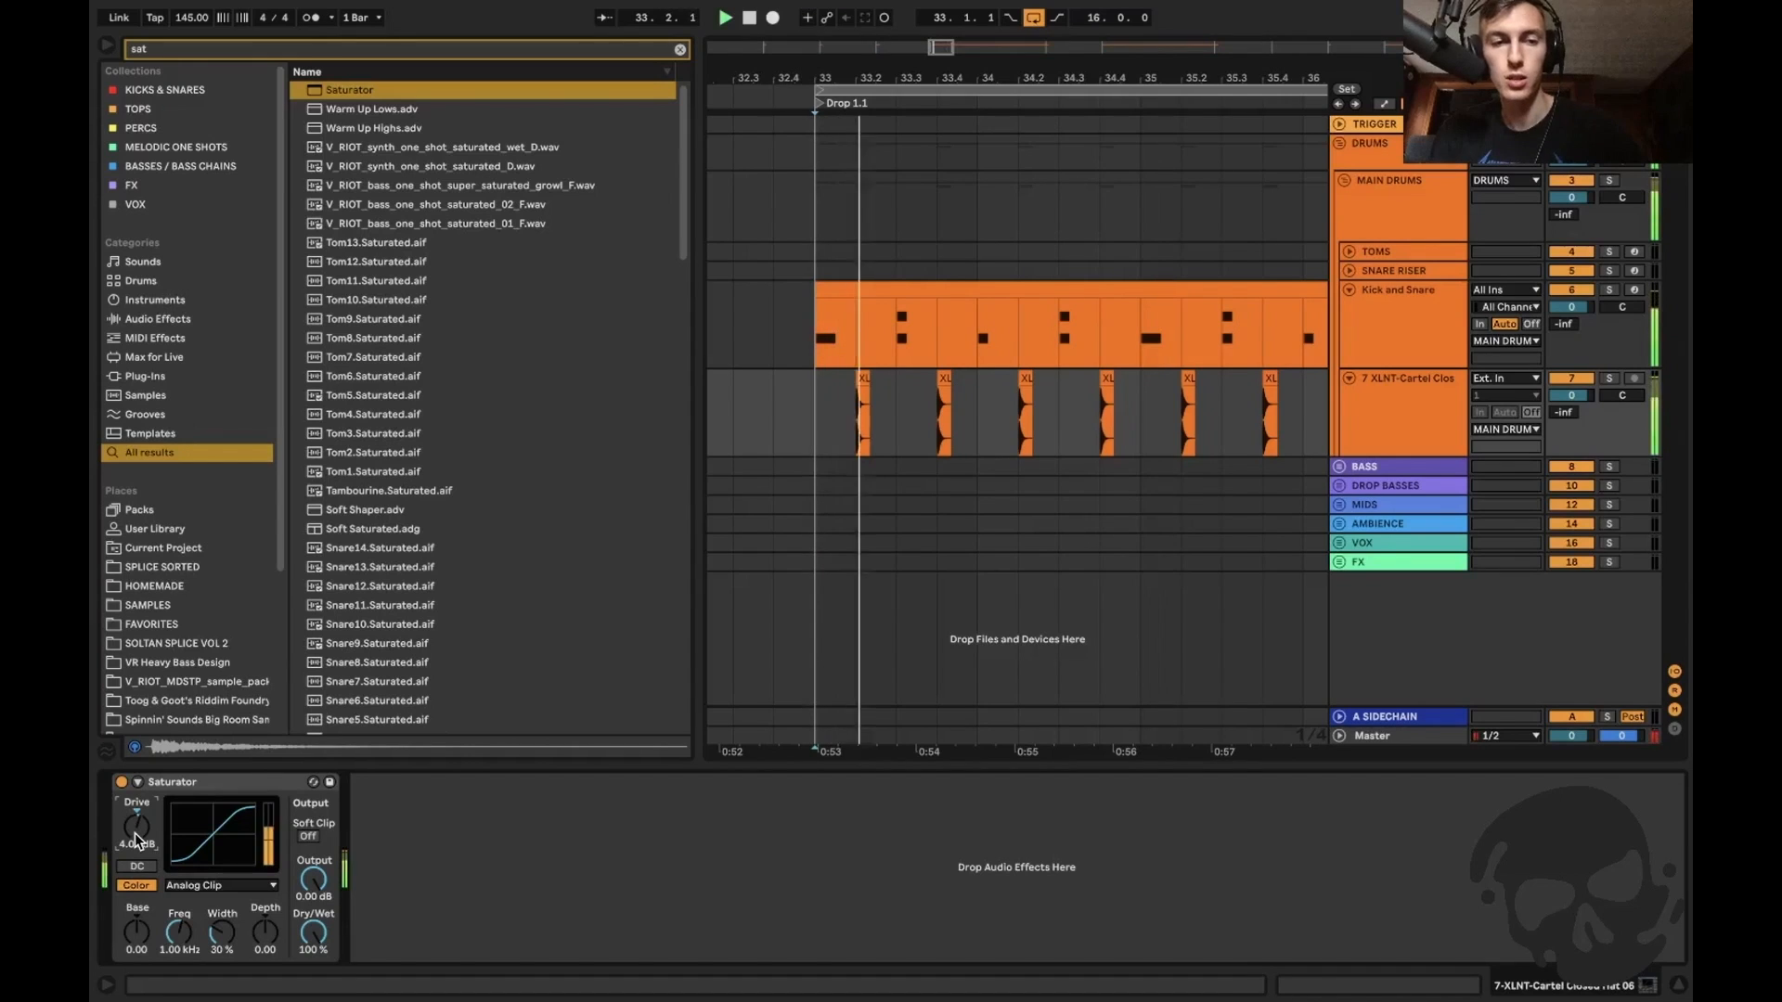
click(1379, 735)
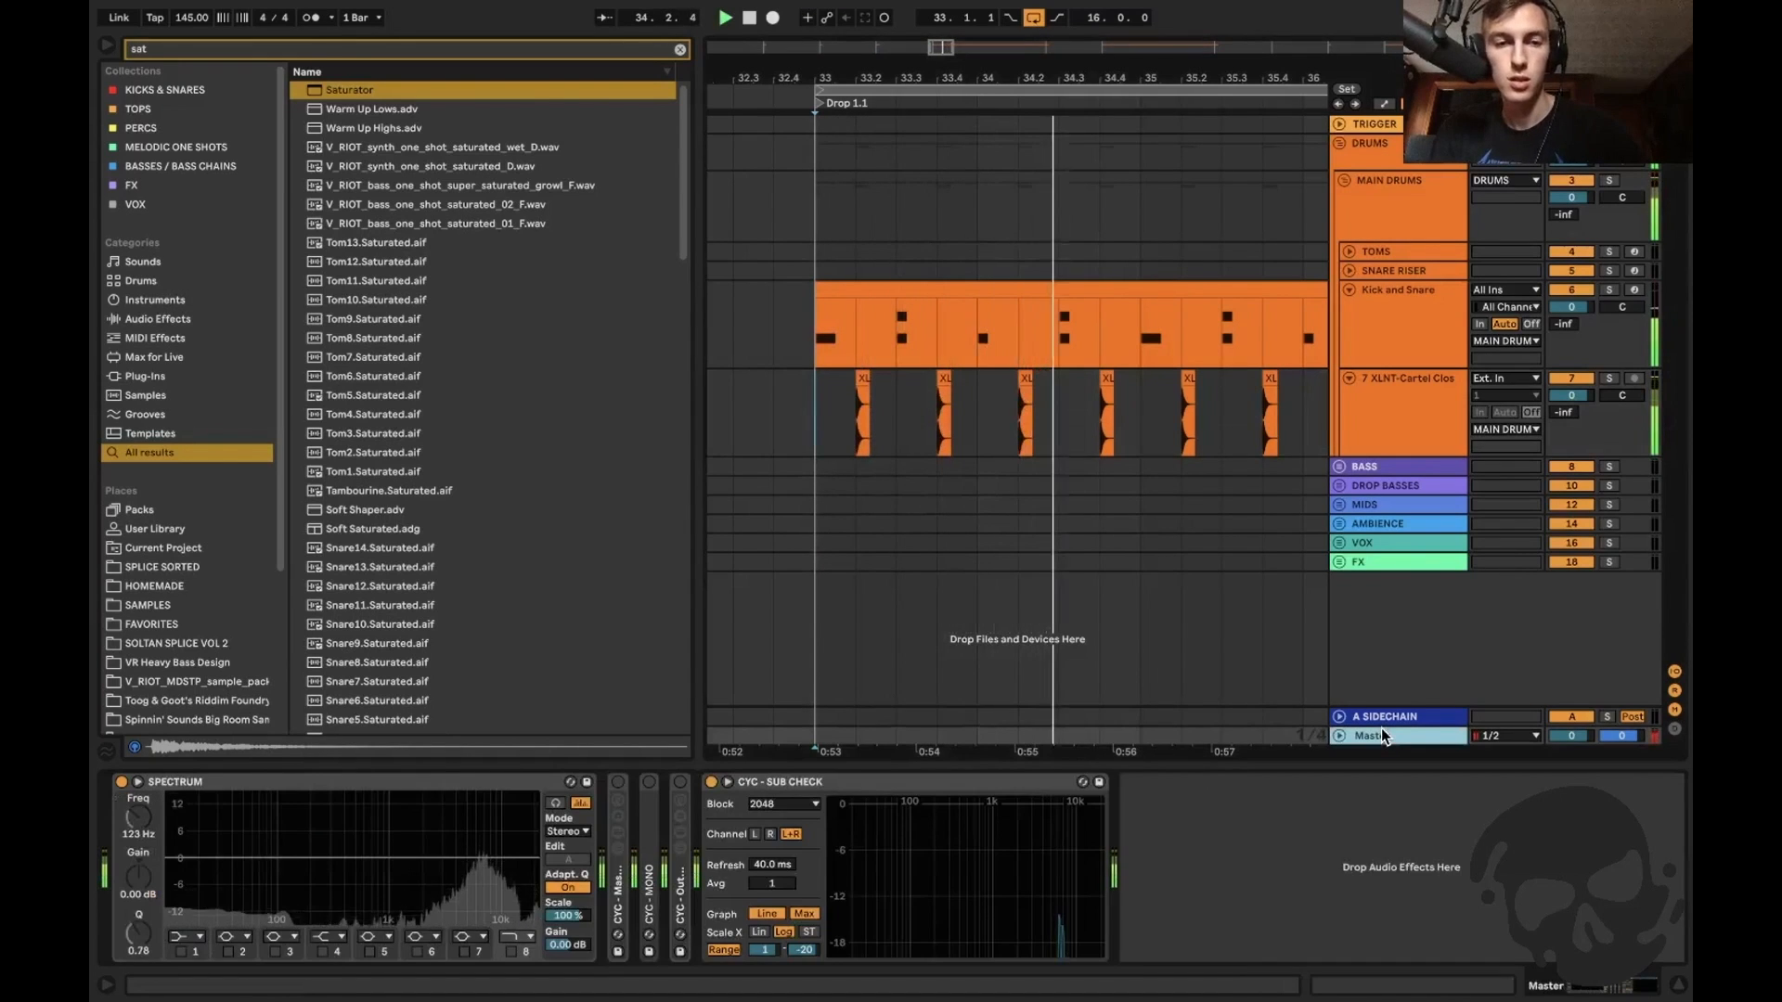
Search for "eq", load EQ Eight onto the closed hat track, and raise its low cut to about 2.06 kHz.
click(1391, 422)
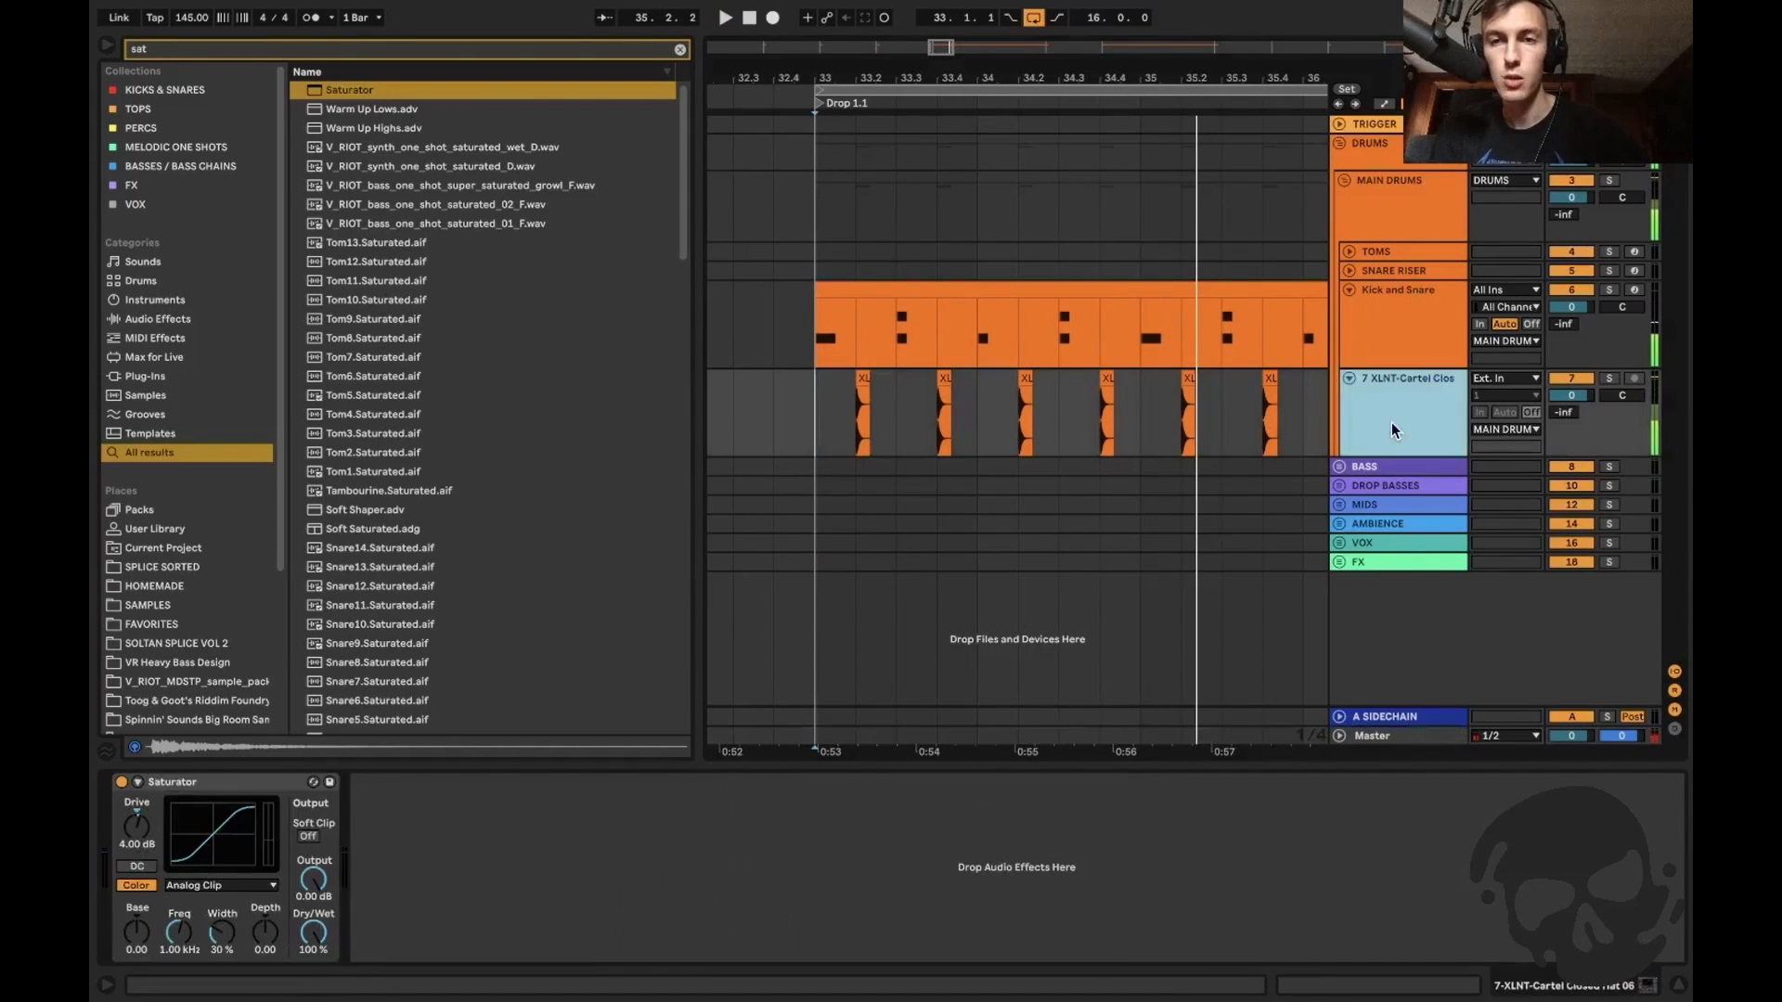
key(ctrl+f)
text(eq)
key(Return)
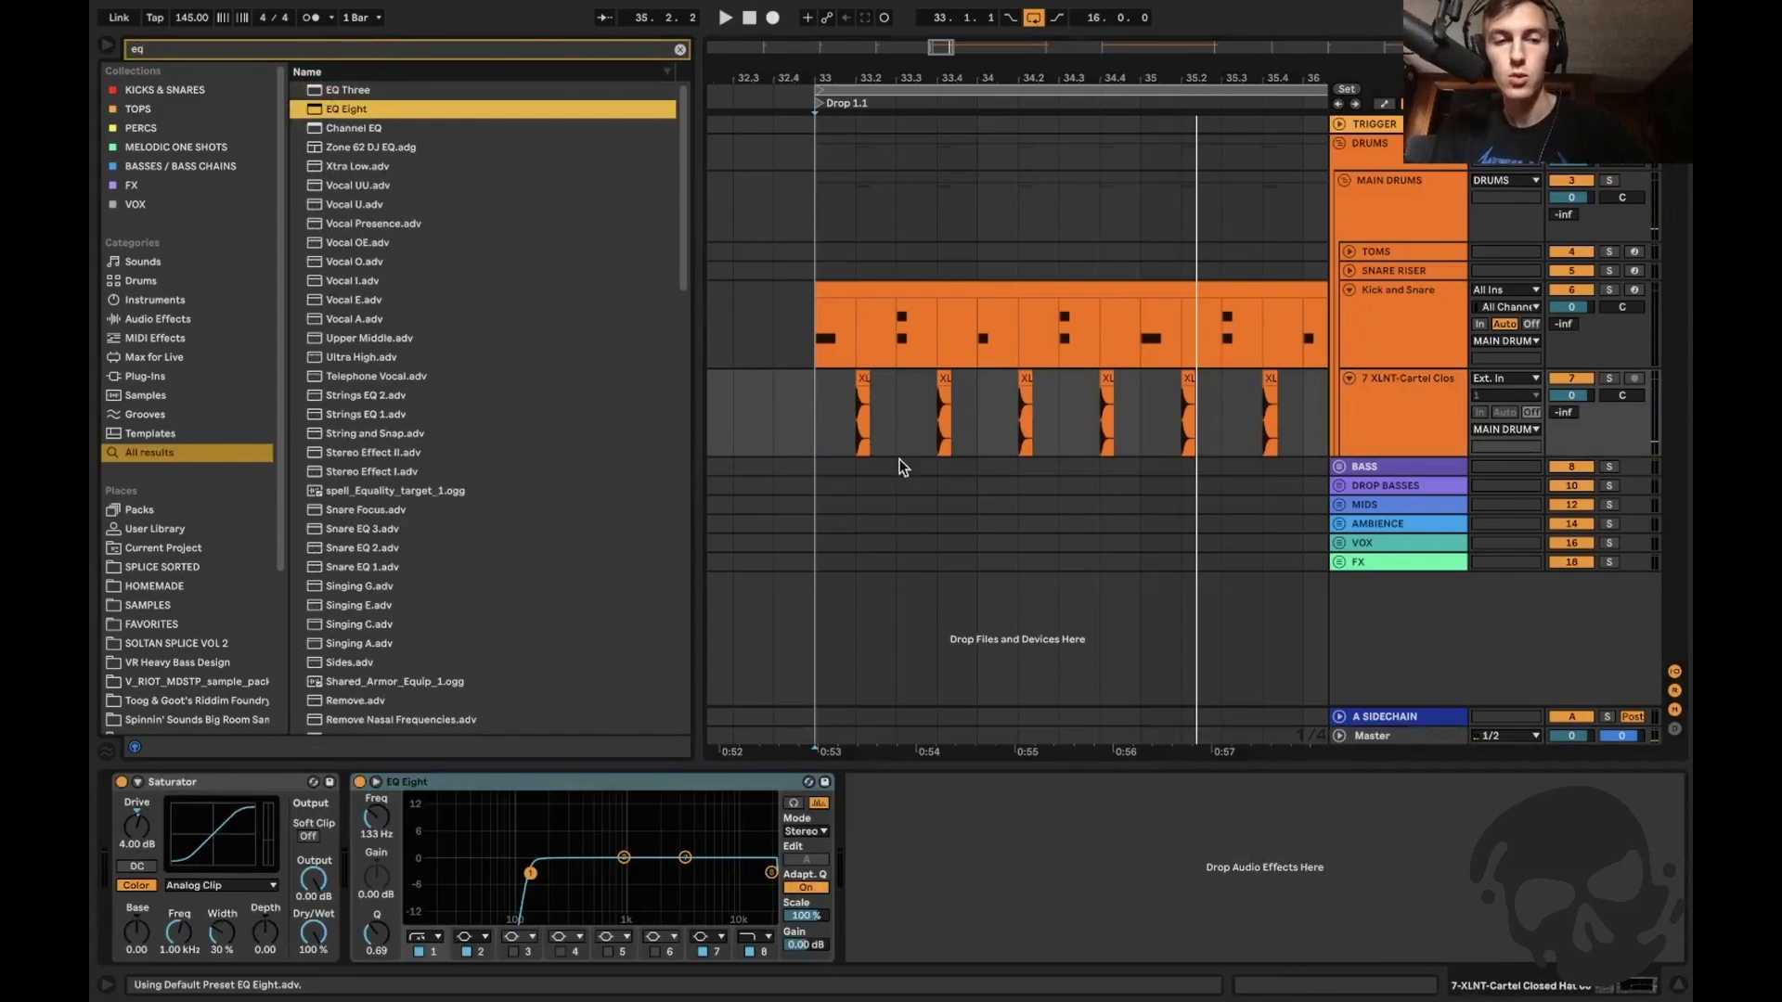
drag(530, 873, 660, 873)
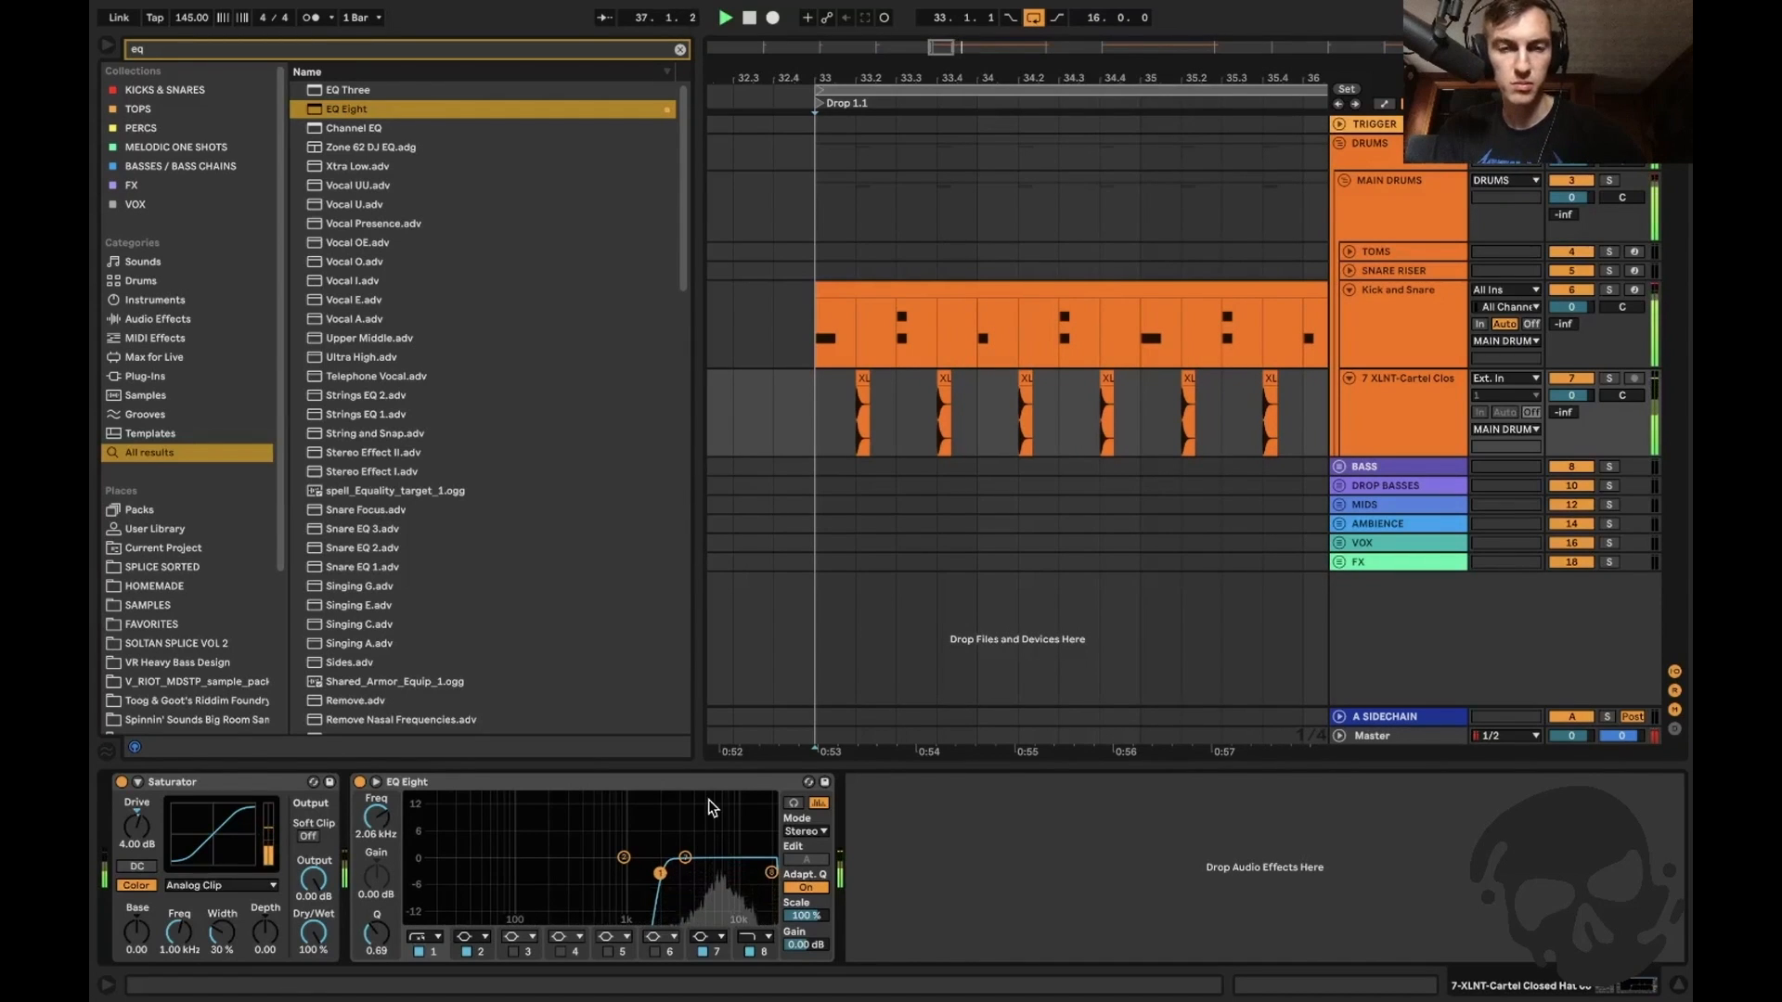
Soften the closed hats' top end with the band 8 high cut at 22 kHz and Q 0.43, and play the result.
right_click(759, 781)
click(789, 772)
click(771, 872)
key(space)
drag(771, 883, 771, 886)
key(space)
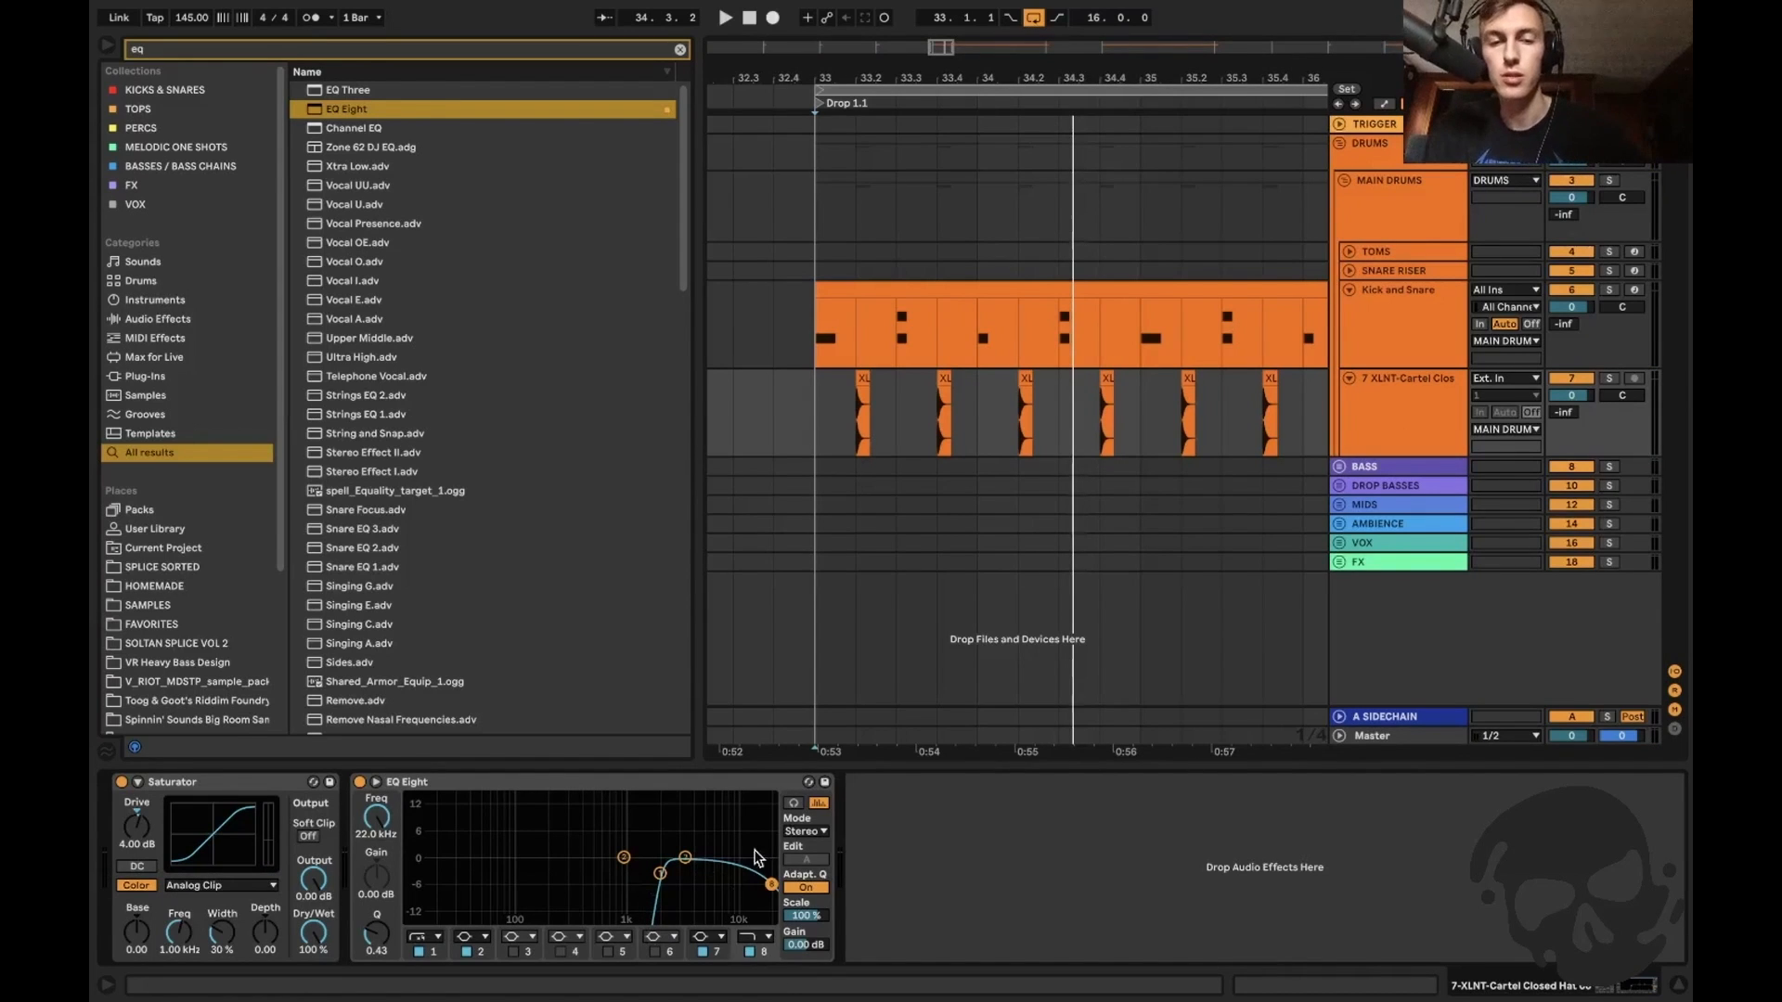
key(space)
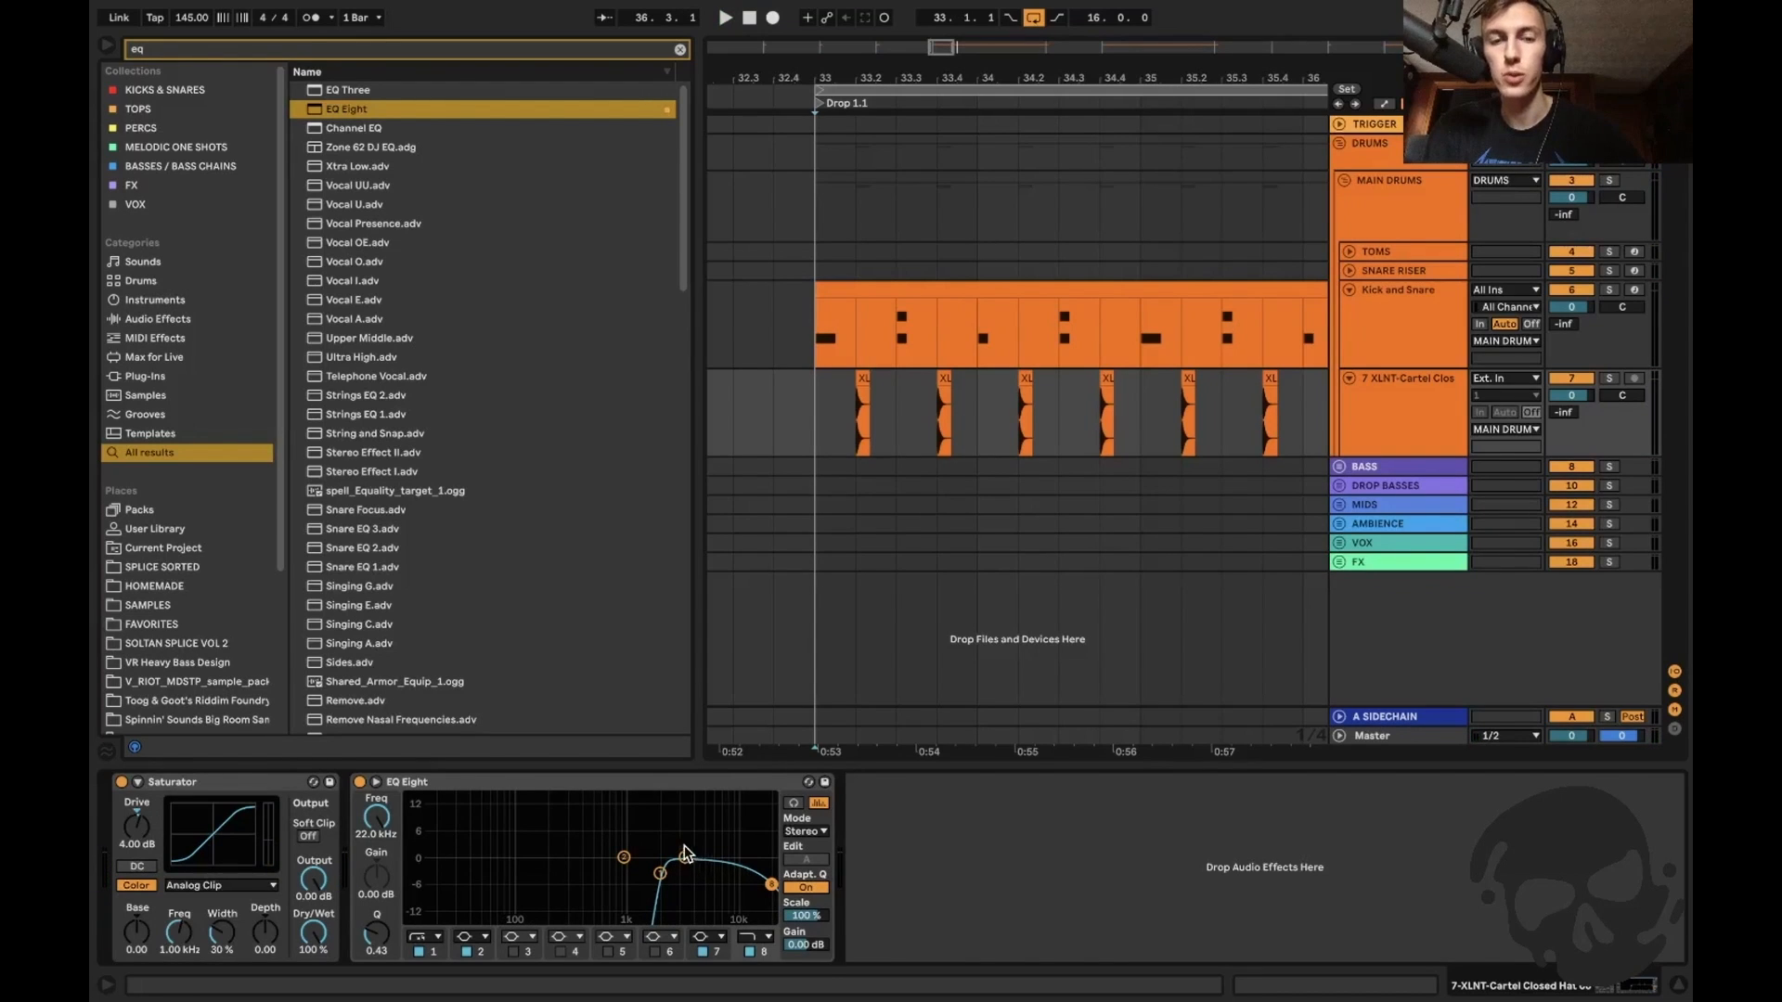
key(space)
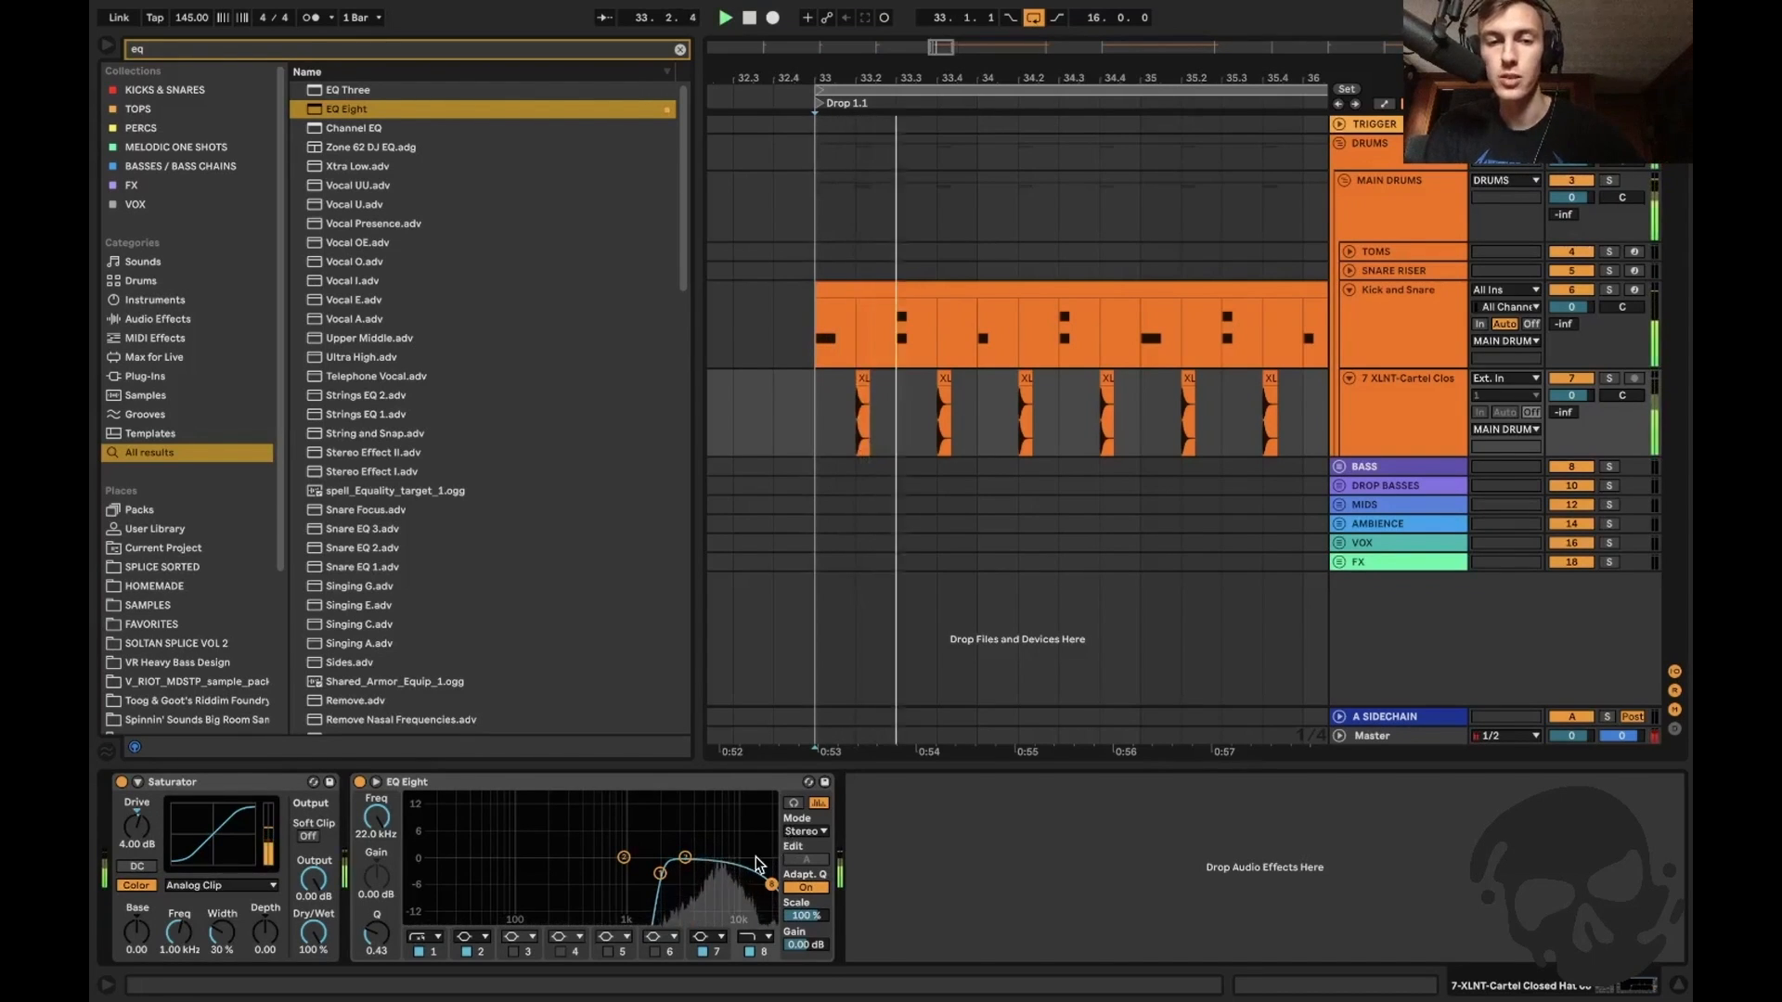
Insert a new audio track below the closed hats and open the Aweminus Drum Sample Pack with the browser search cleared.
click(1448, 384)
key(ctrl+t)
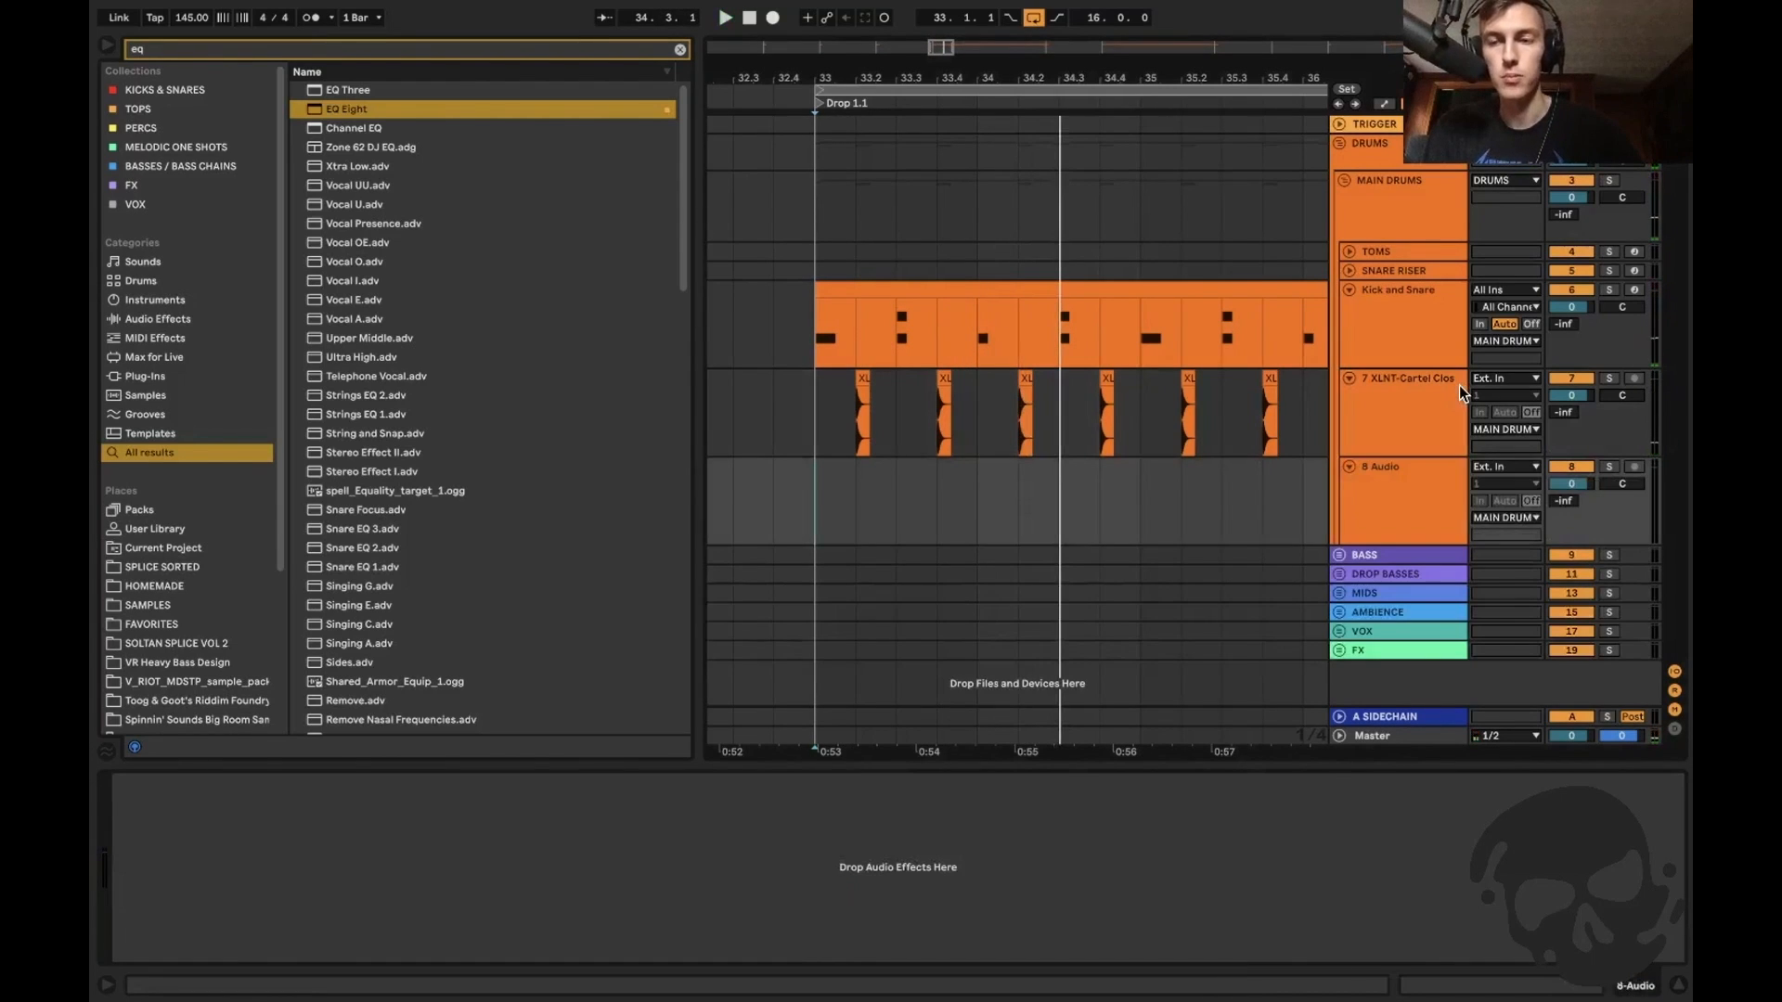
key(ctrl+f)
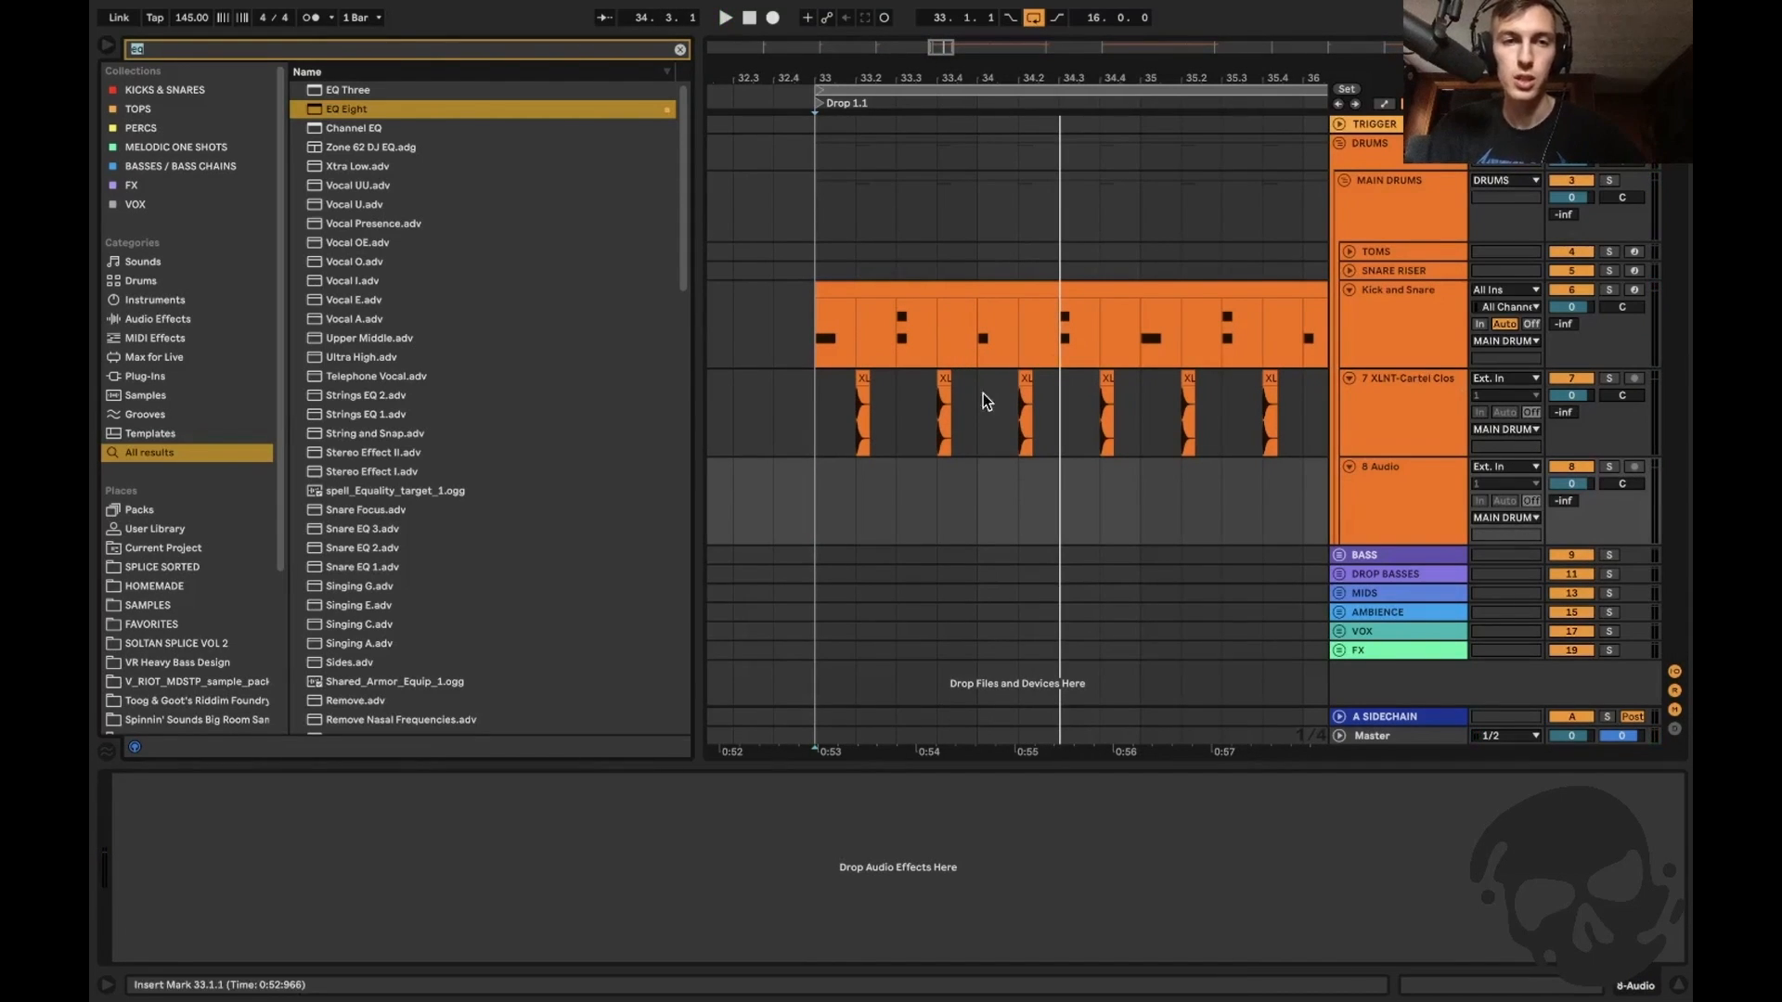
scroll(121, 394, down, 5)
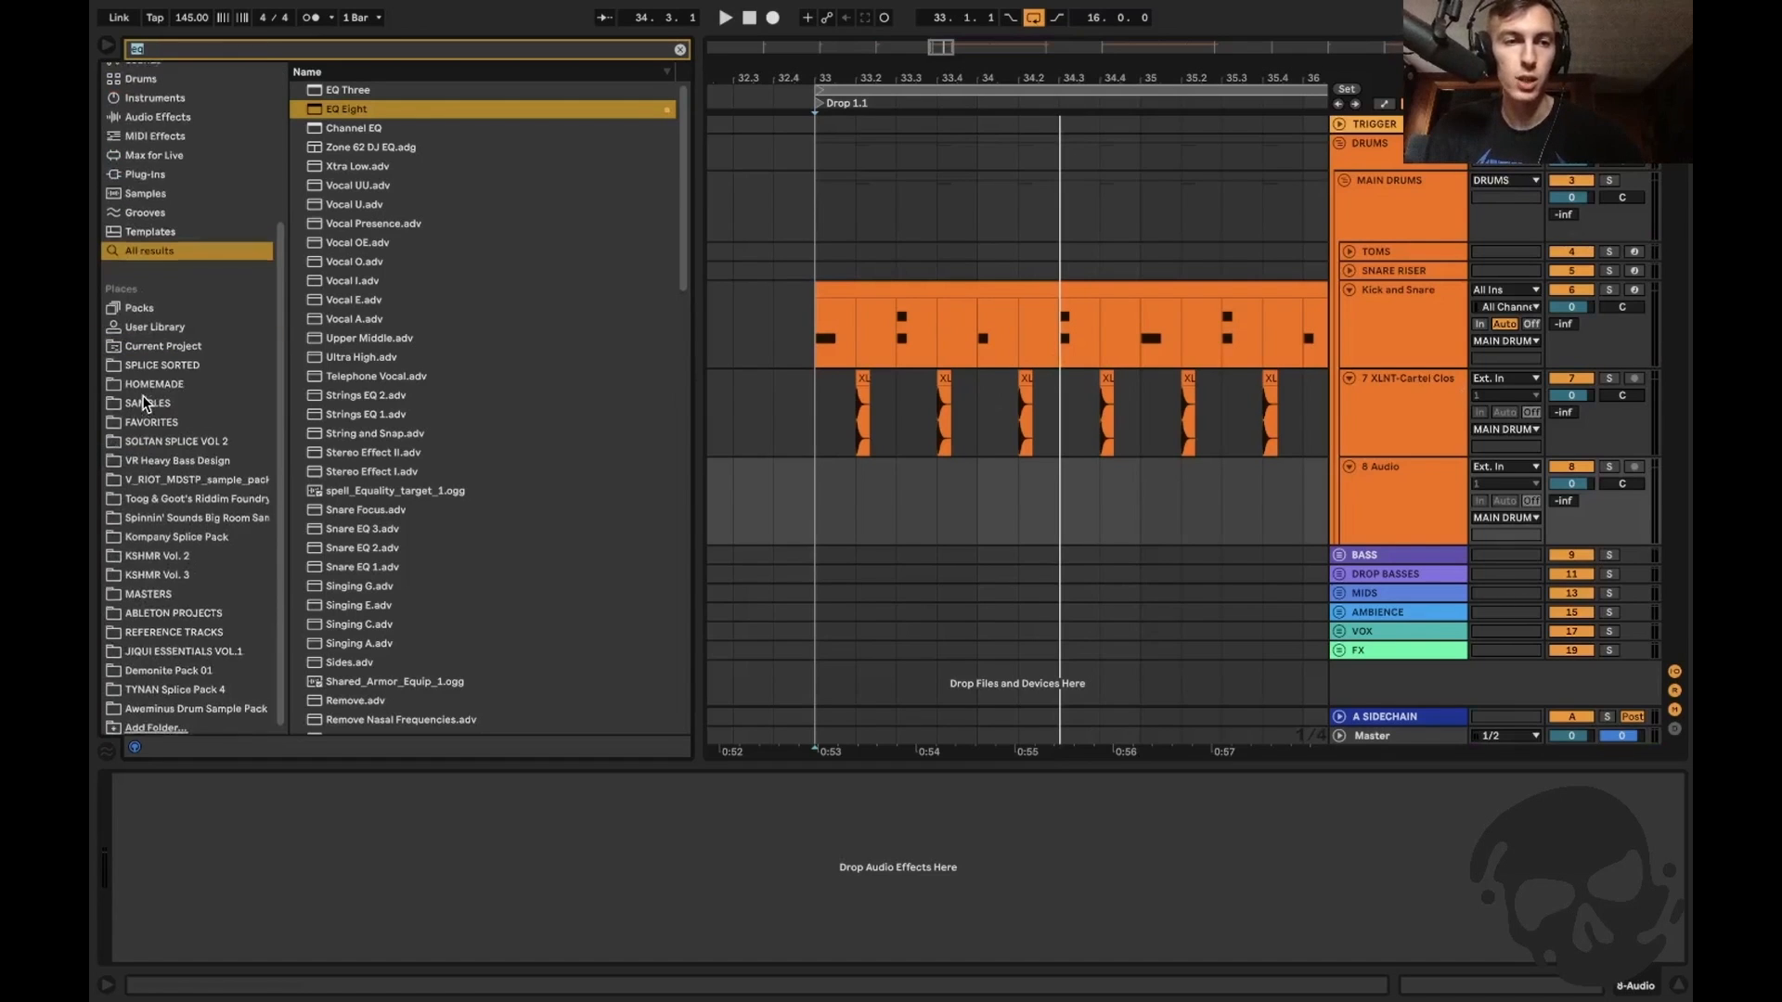
click(206, 703)
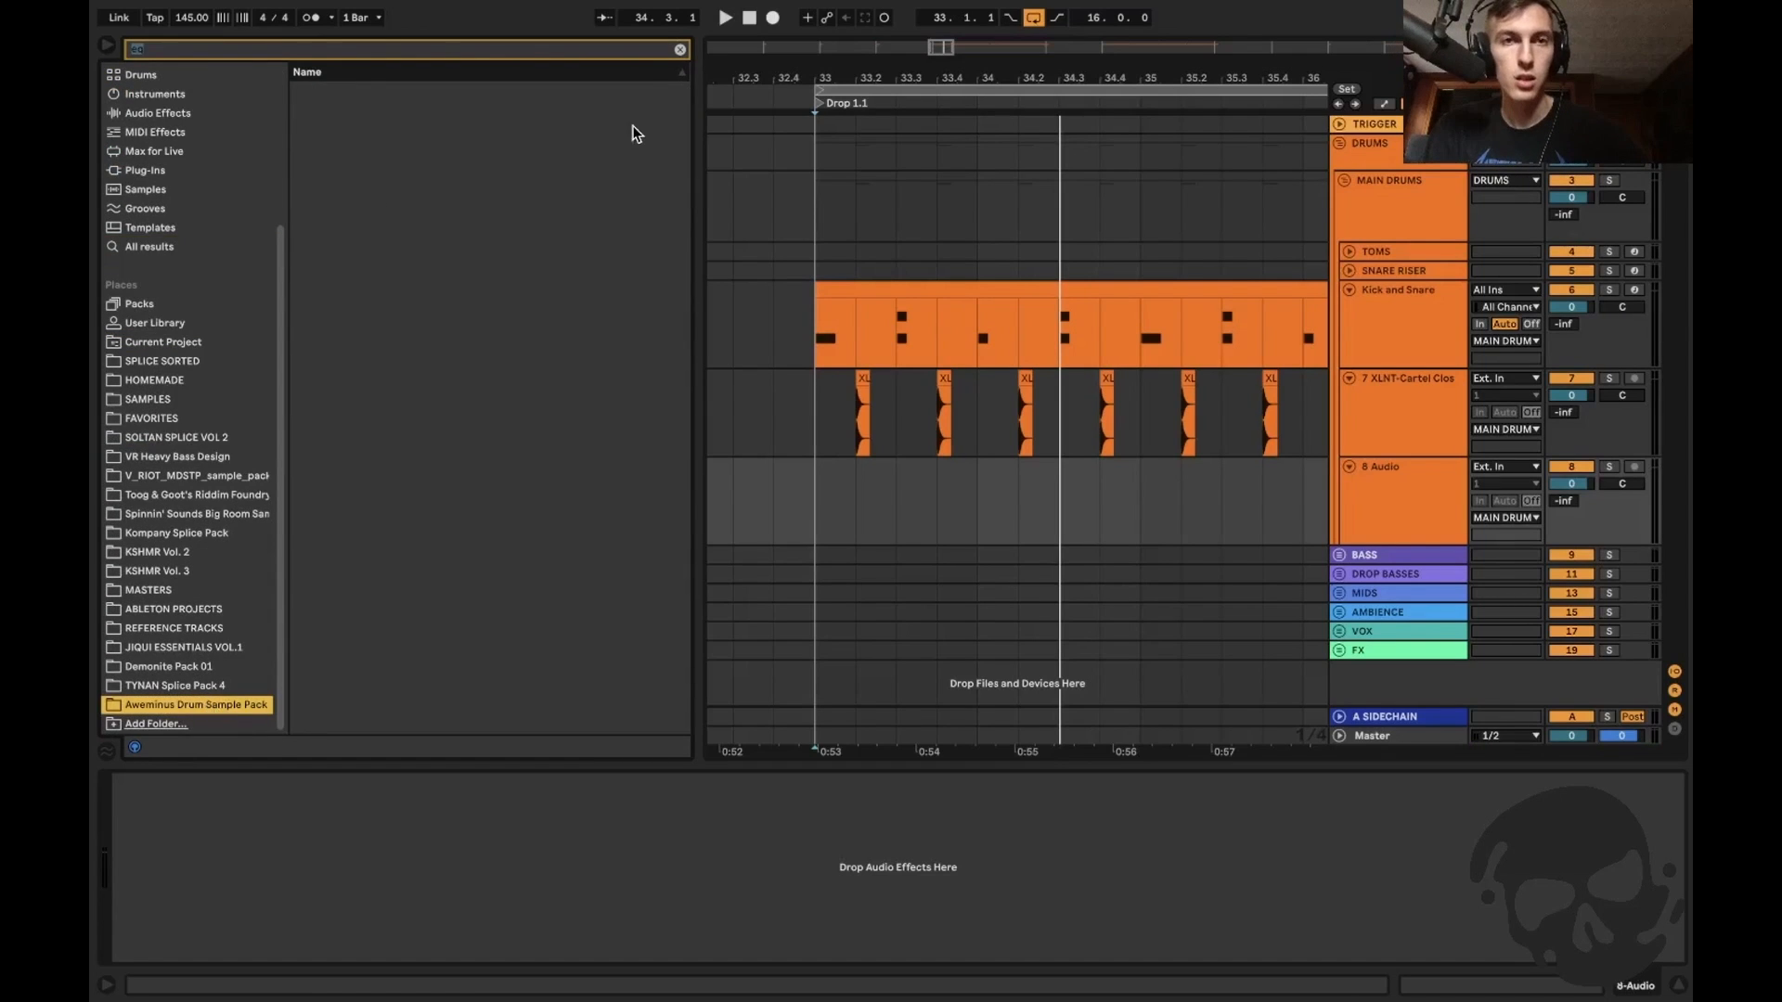
click(680, 49)
Look through the pack's folders, expand Cymbals and audition A1_CYMBAL_1.wav.
click(426, 183)
key(Up)
key(Up)
key(Up)
key(Up)
key(Down)
key(Right)
key(Left)
key(Up)
key(Right)
key(Down)
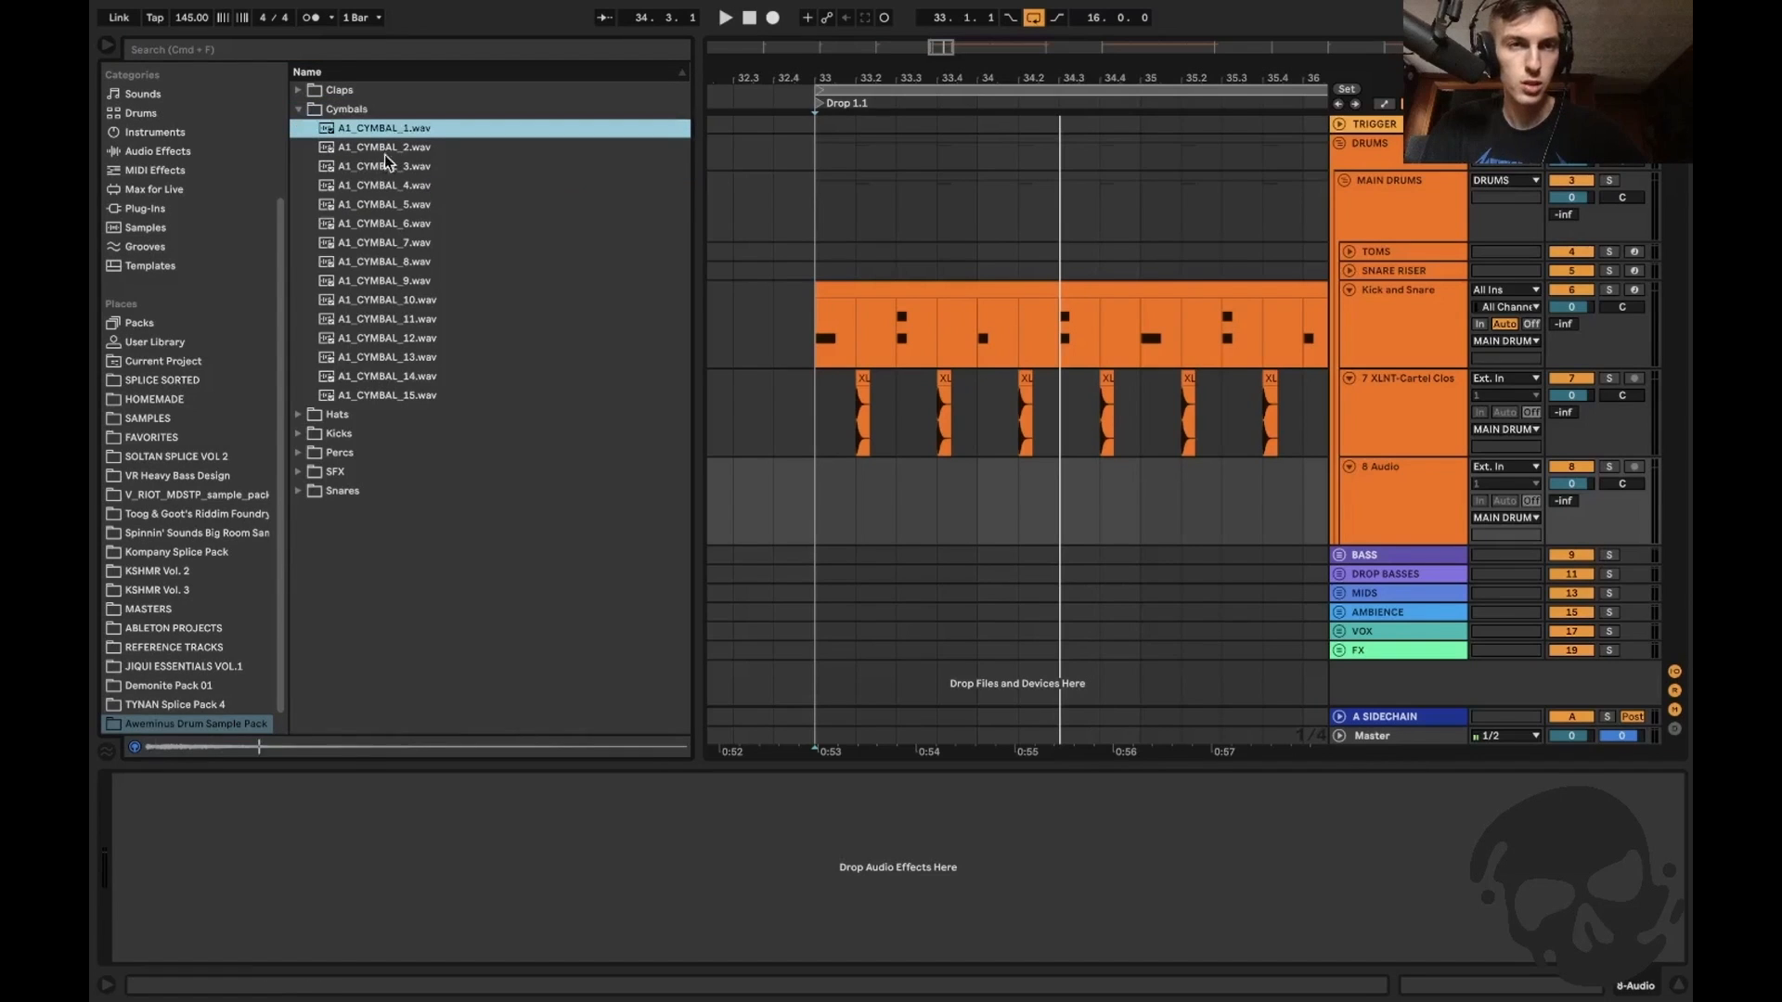
Place A1_CYMBAL_1.wav on the new audio track at bar 33 and play it with the drop.
drag(343, 127, 810, 505)
key(plus)
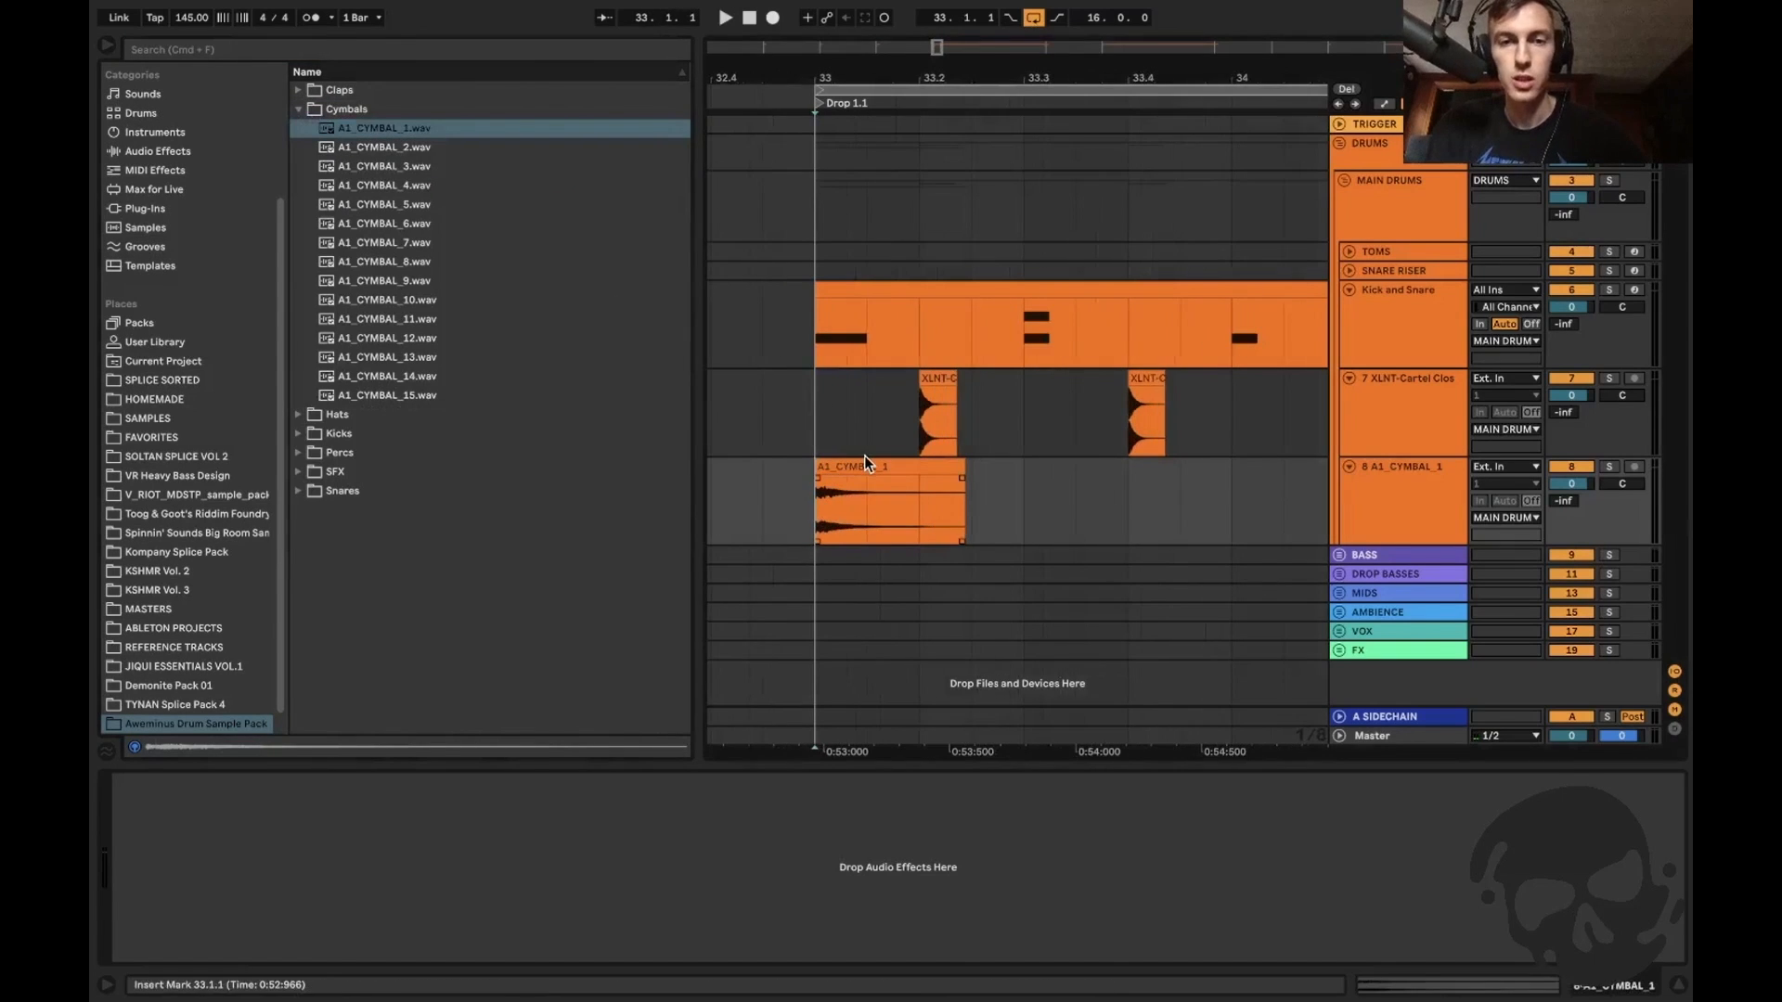
double_click(865, 461)
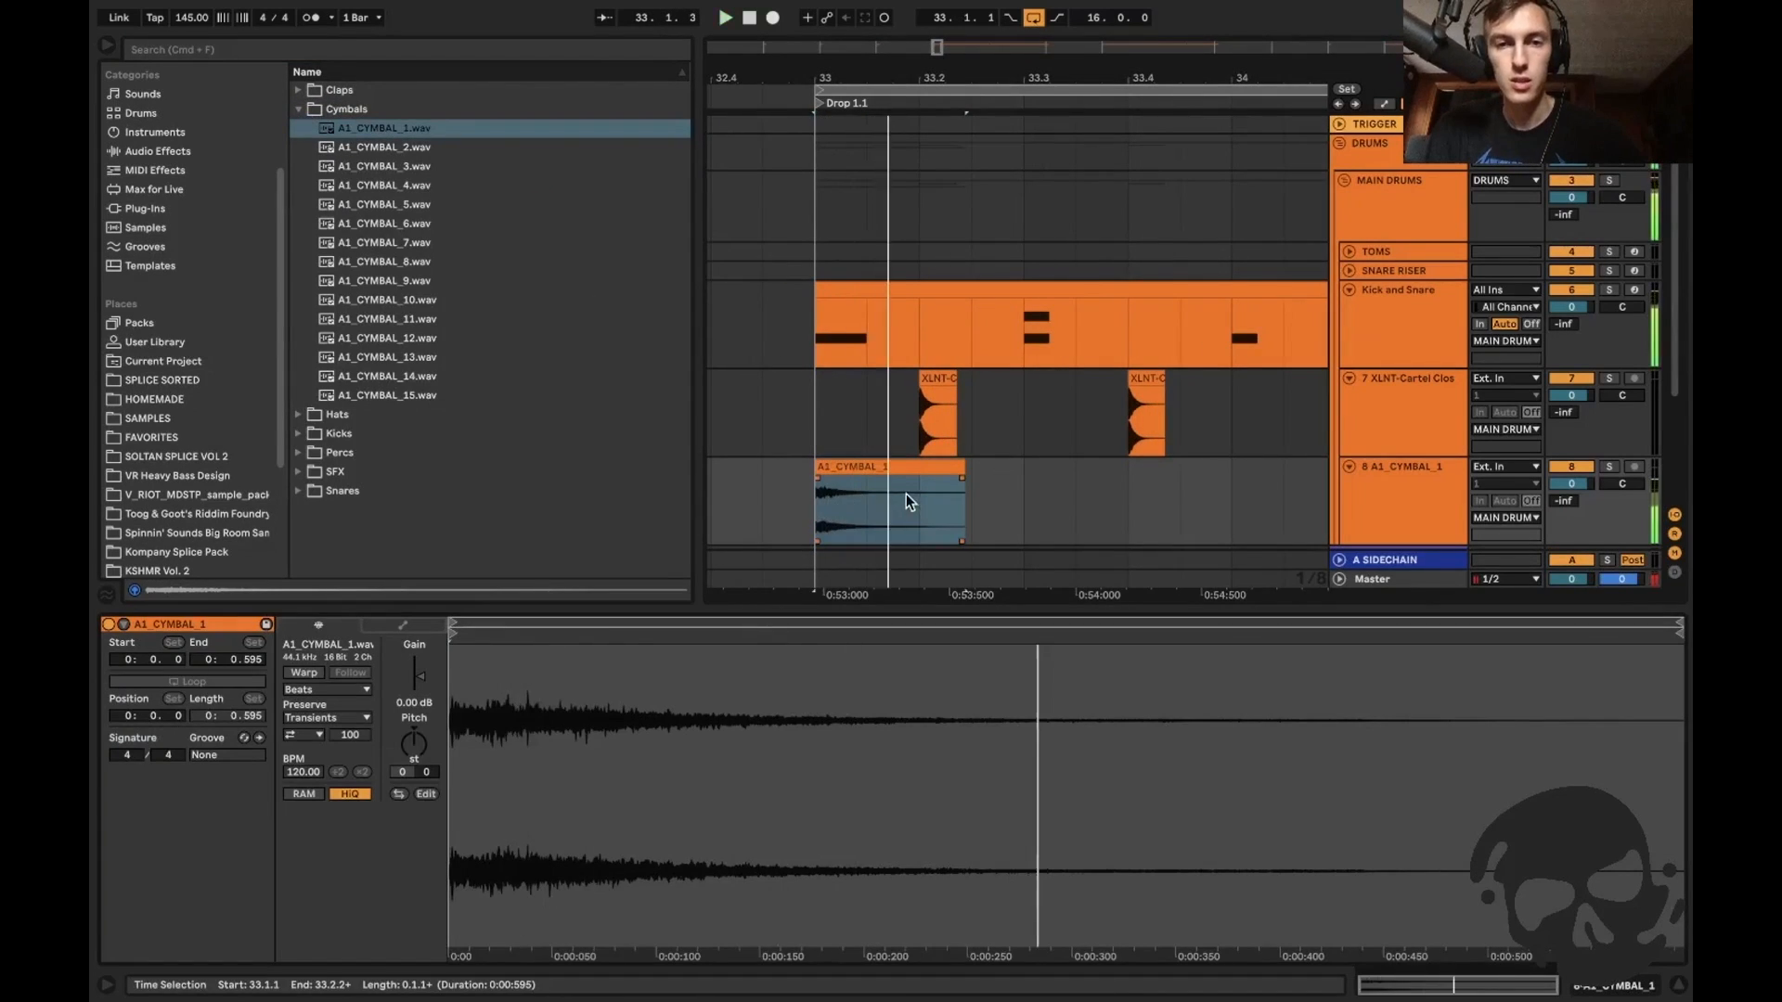
Trim the cymbal clip to one beat and duplicate it four times, up to 34.2.
drag(914, 494, 760, 502)
key(super+d)
key(super+d)
key(super+d)
key(super+d)
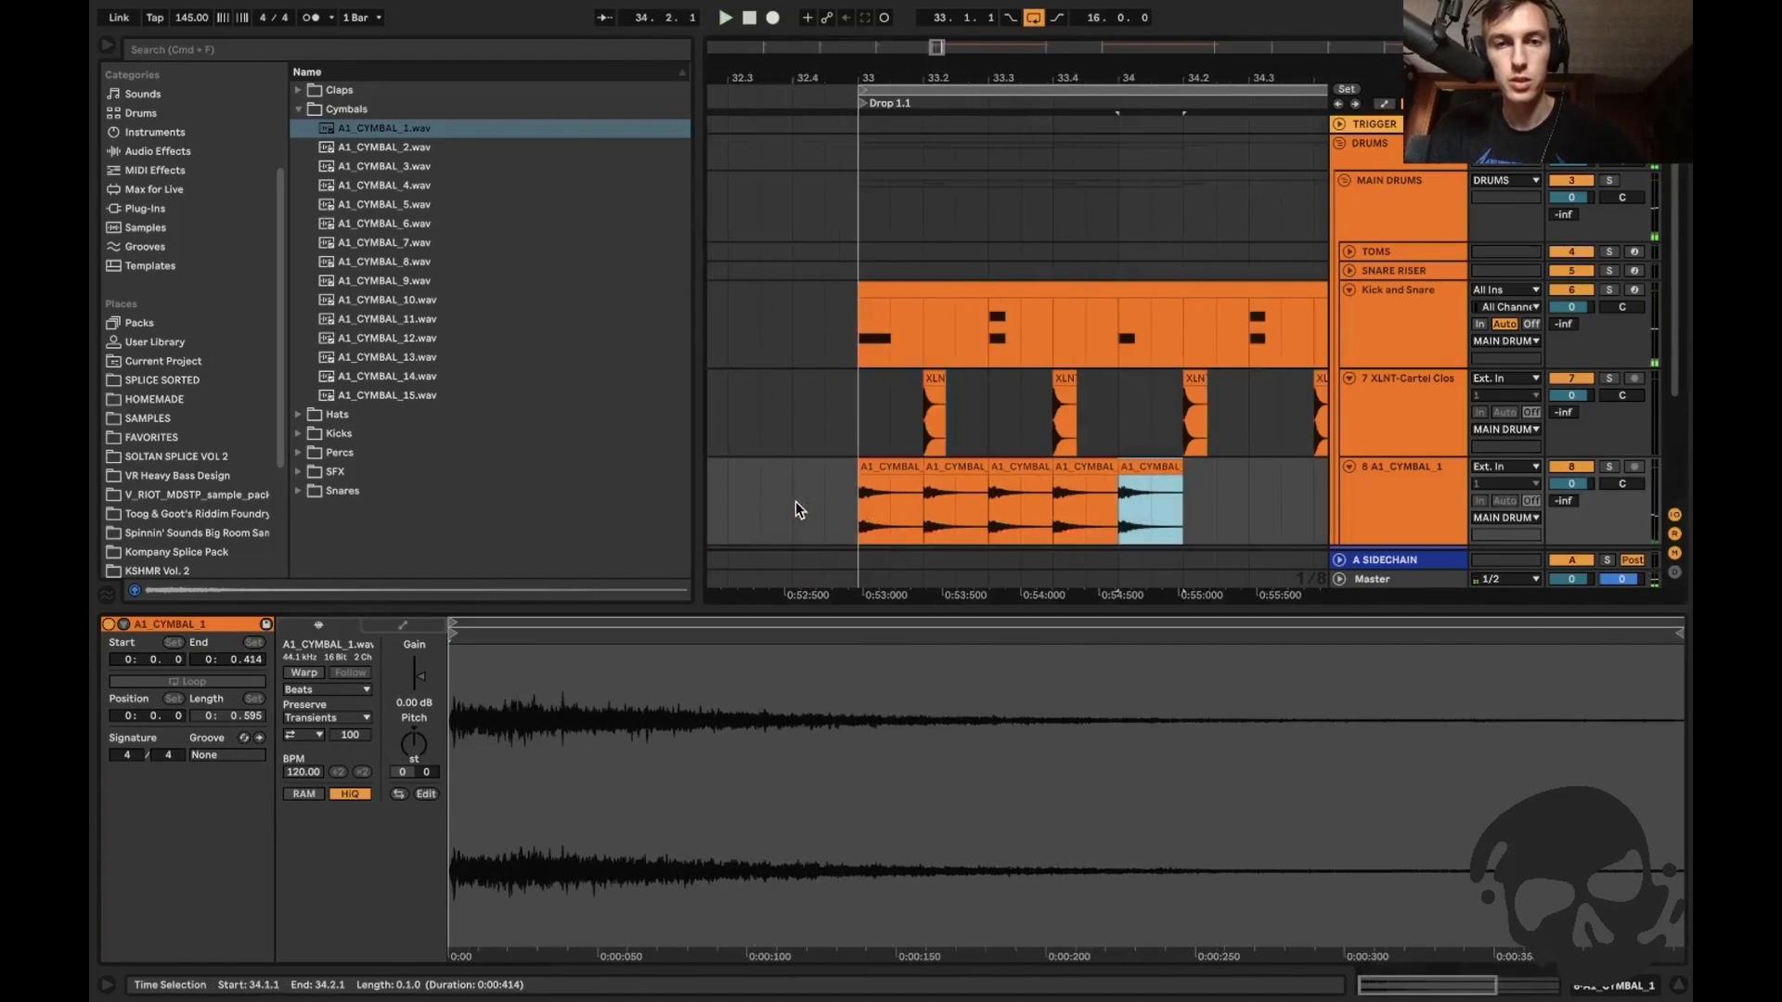
Play the cymbal pattern and lower the gain of the second cymbal clip, at 33.2, to -4 dB.
double_click(939, 468)
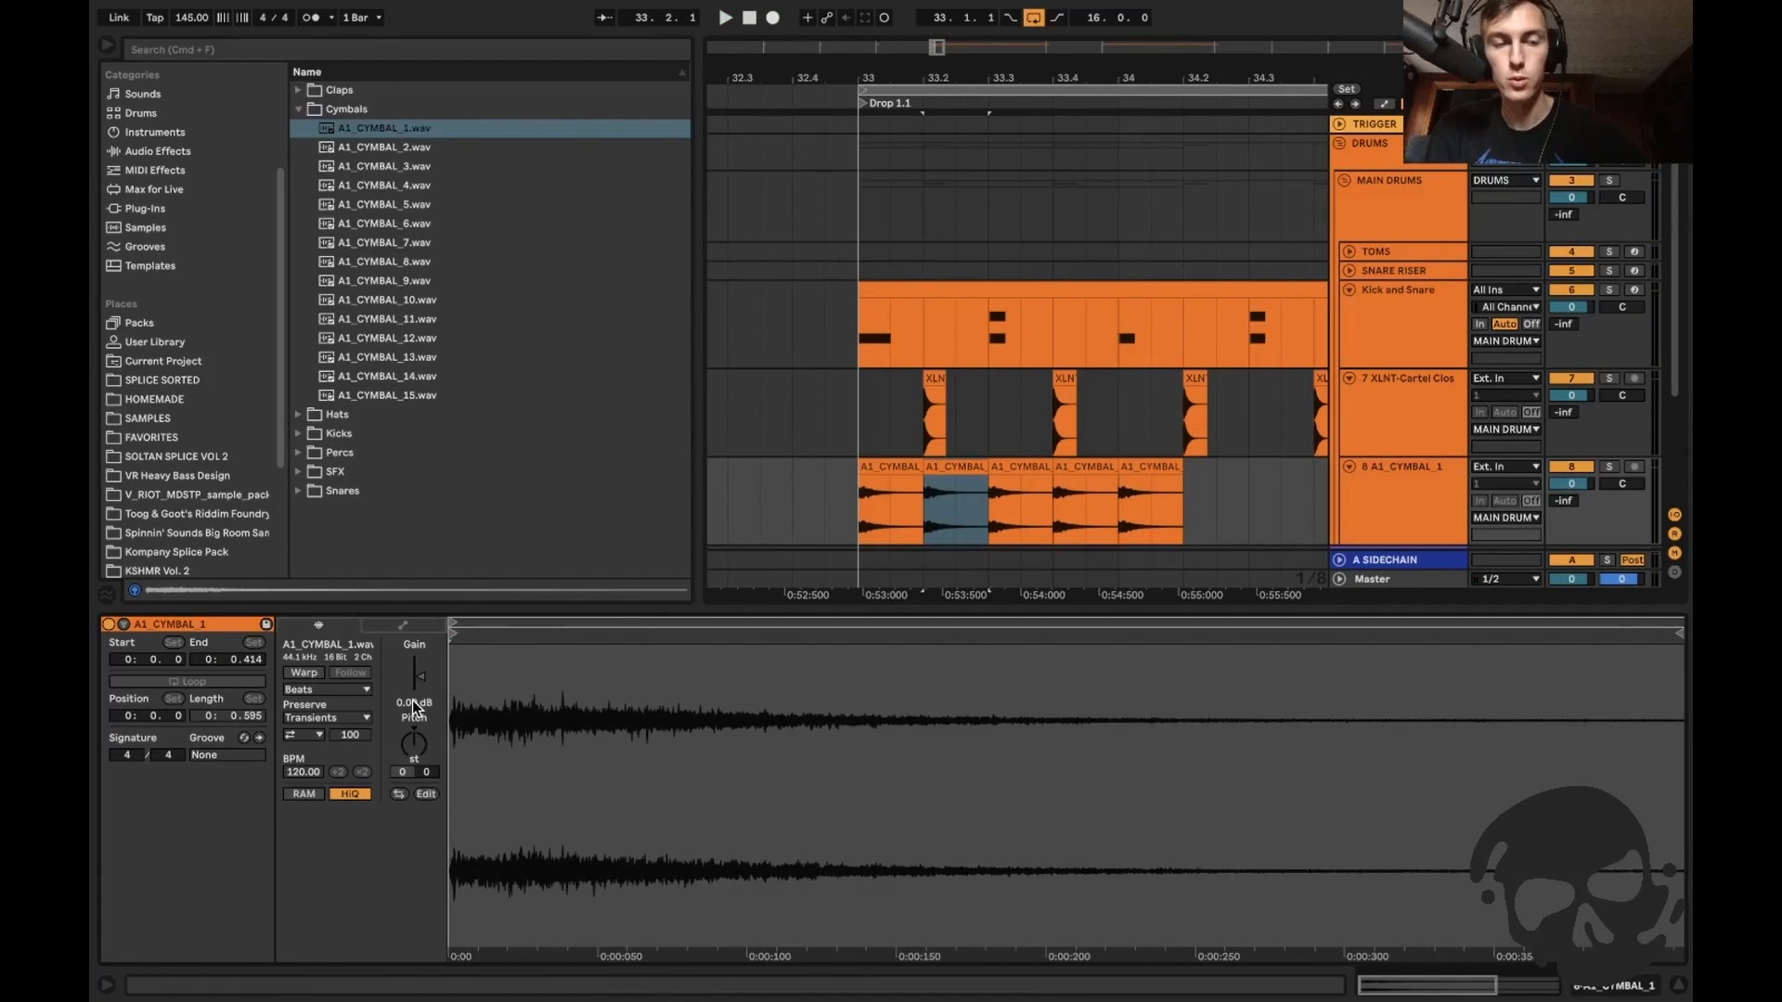
click(850, 499)
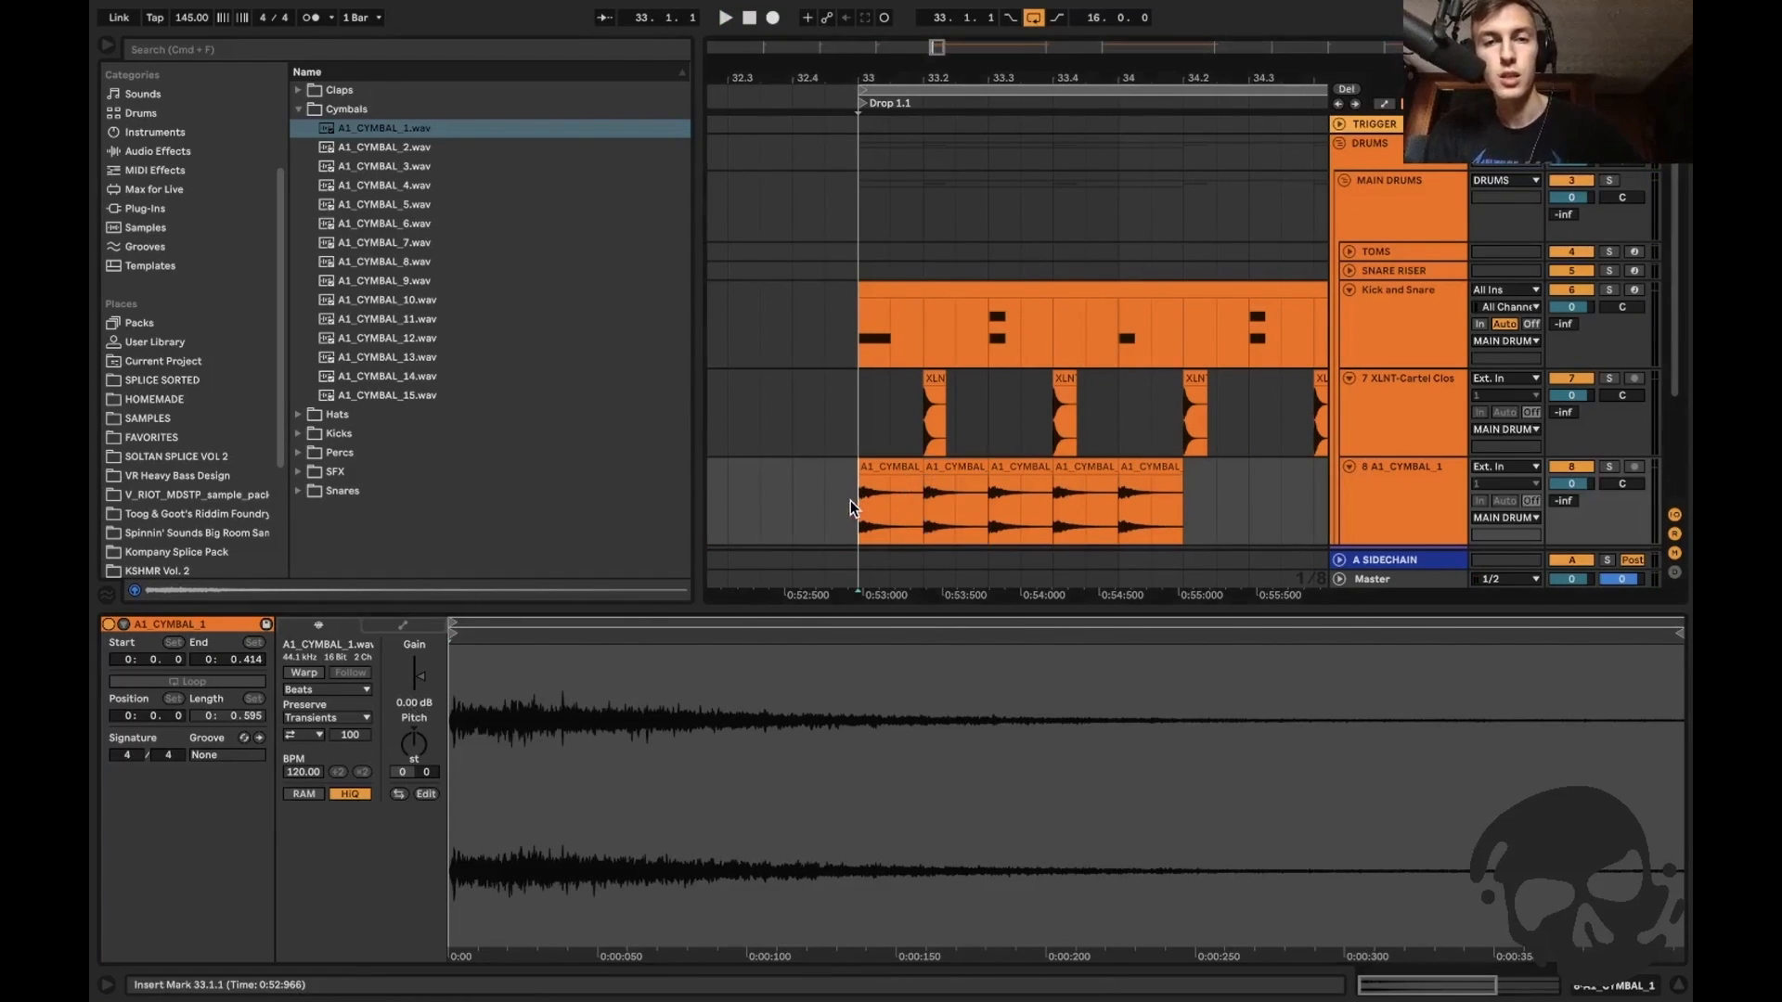
scroll(850, 499, down, 1)
scroll(850, 499, right, 1)
click(931, 456)
click(871, 456)
key(space)
key(space)
click(932, 472)
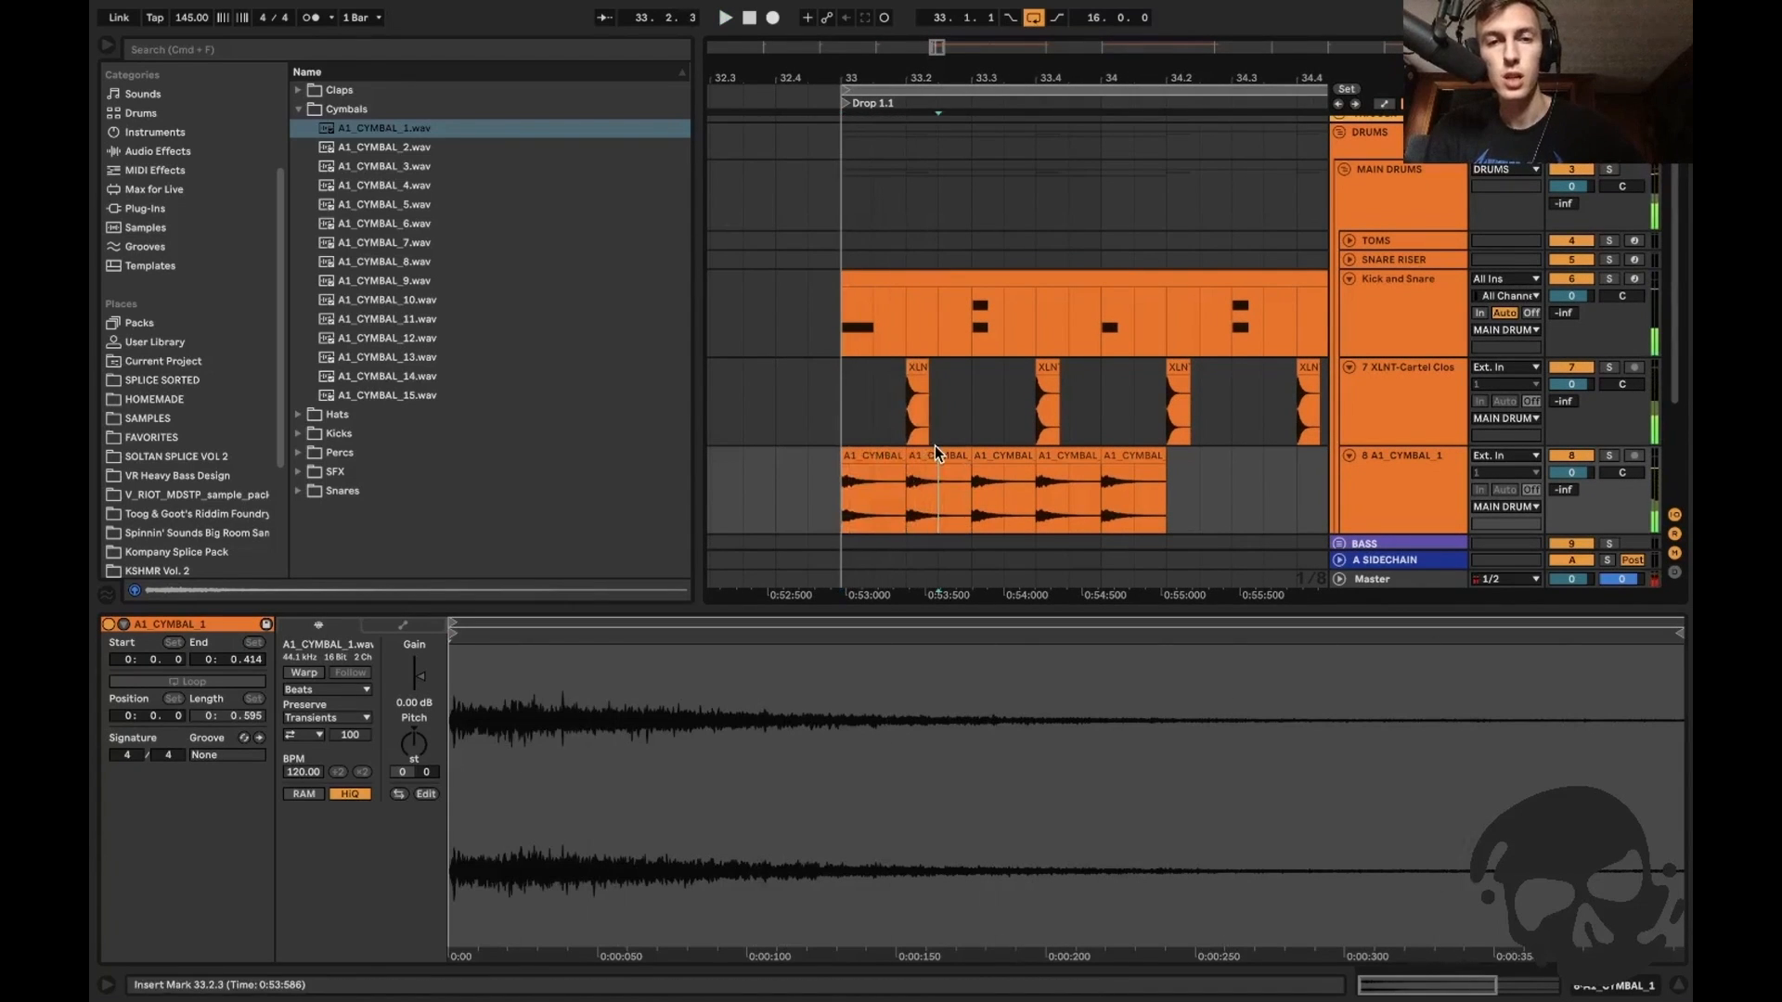
click(929, 455)
click(406, 716)
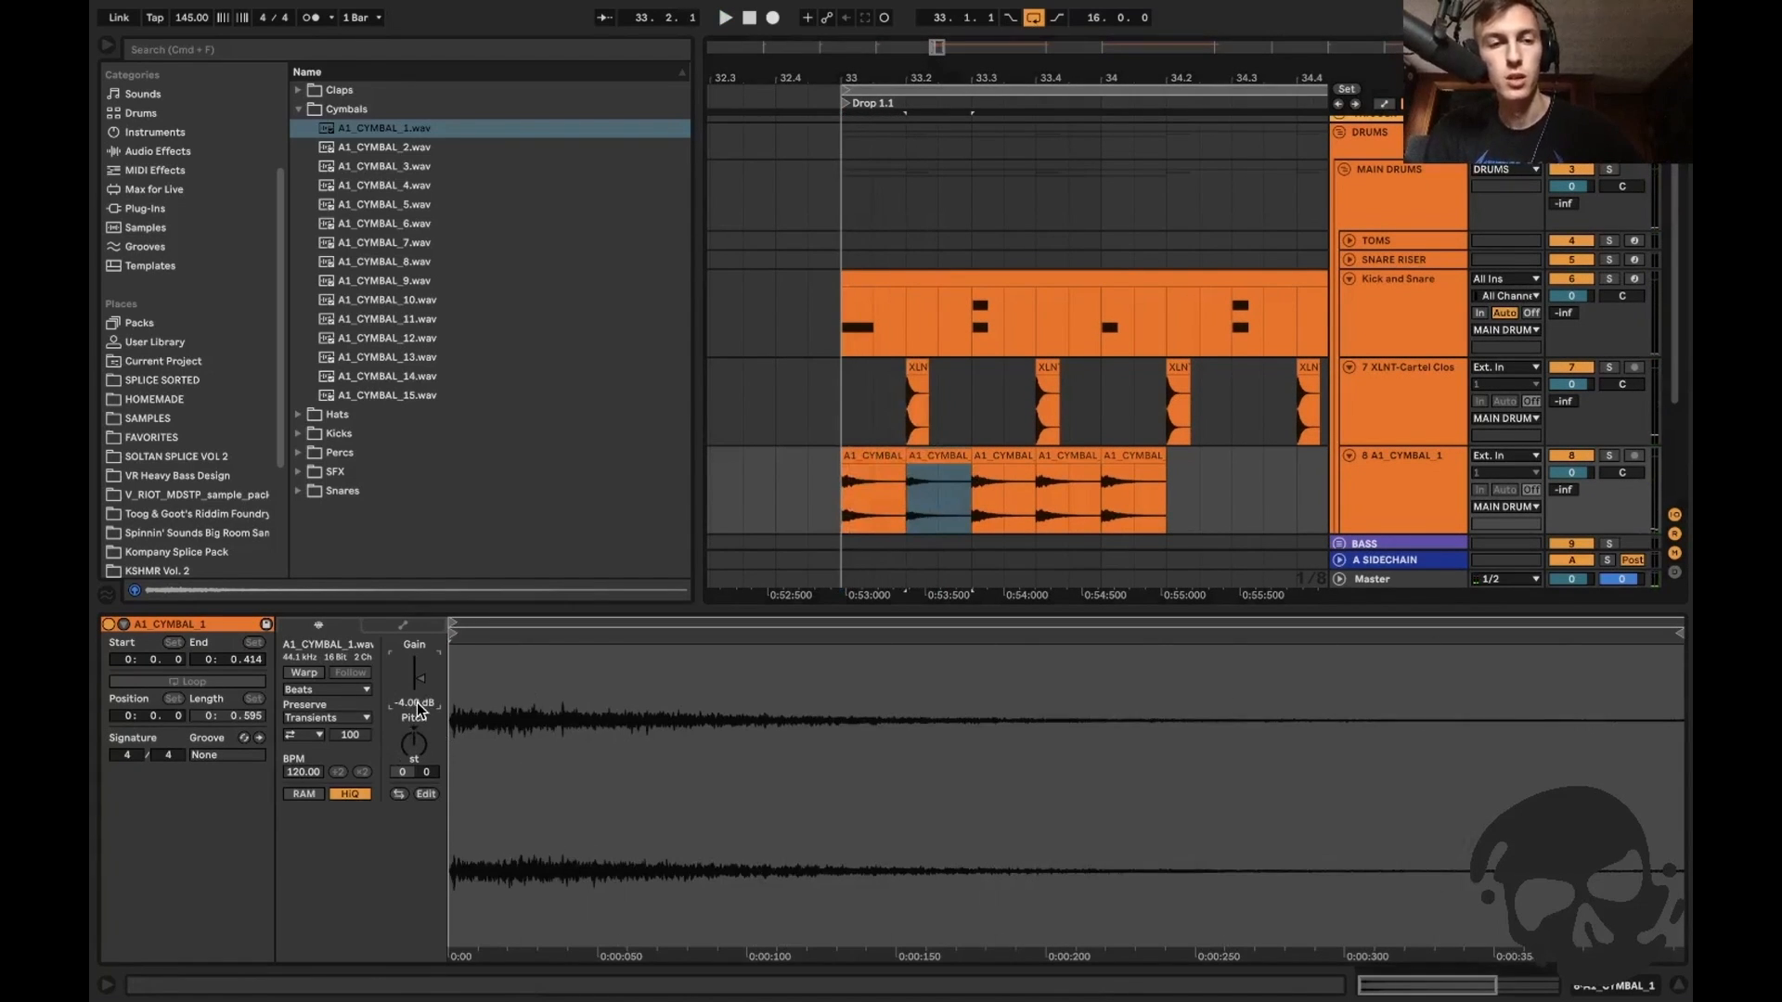
Duplicate the first two cymbal clips, loud and quiet, four times up to 35.3.
click(832, 505)
drag(971, 496, 829, 493)
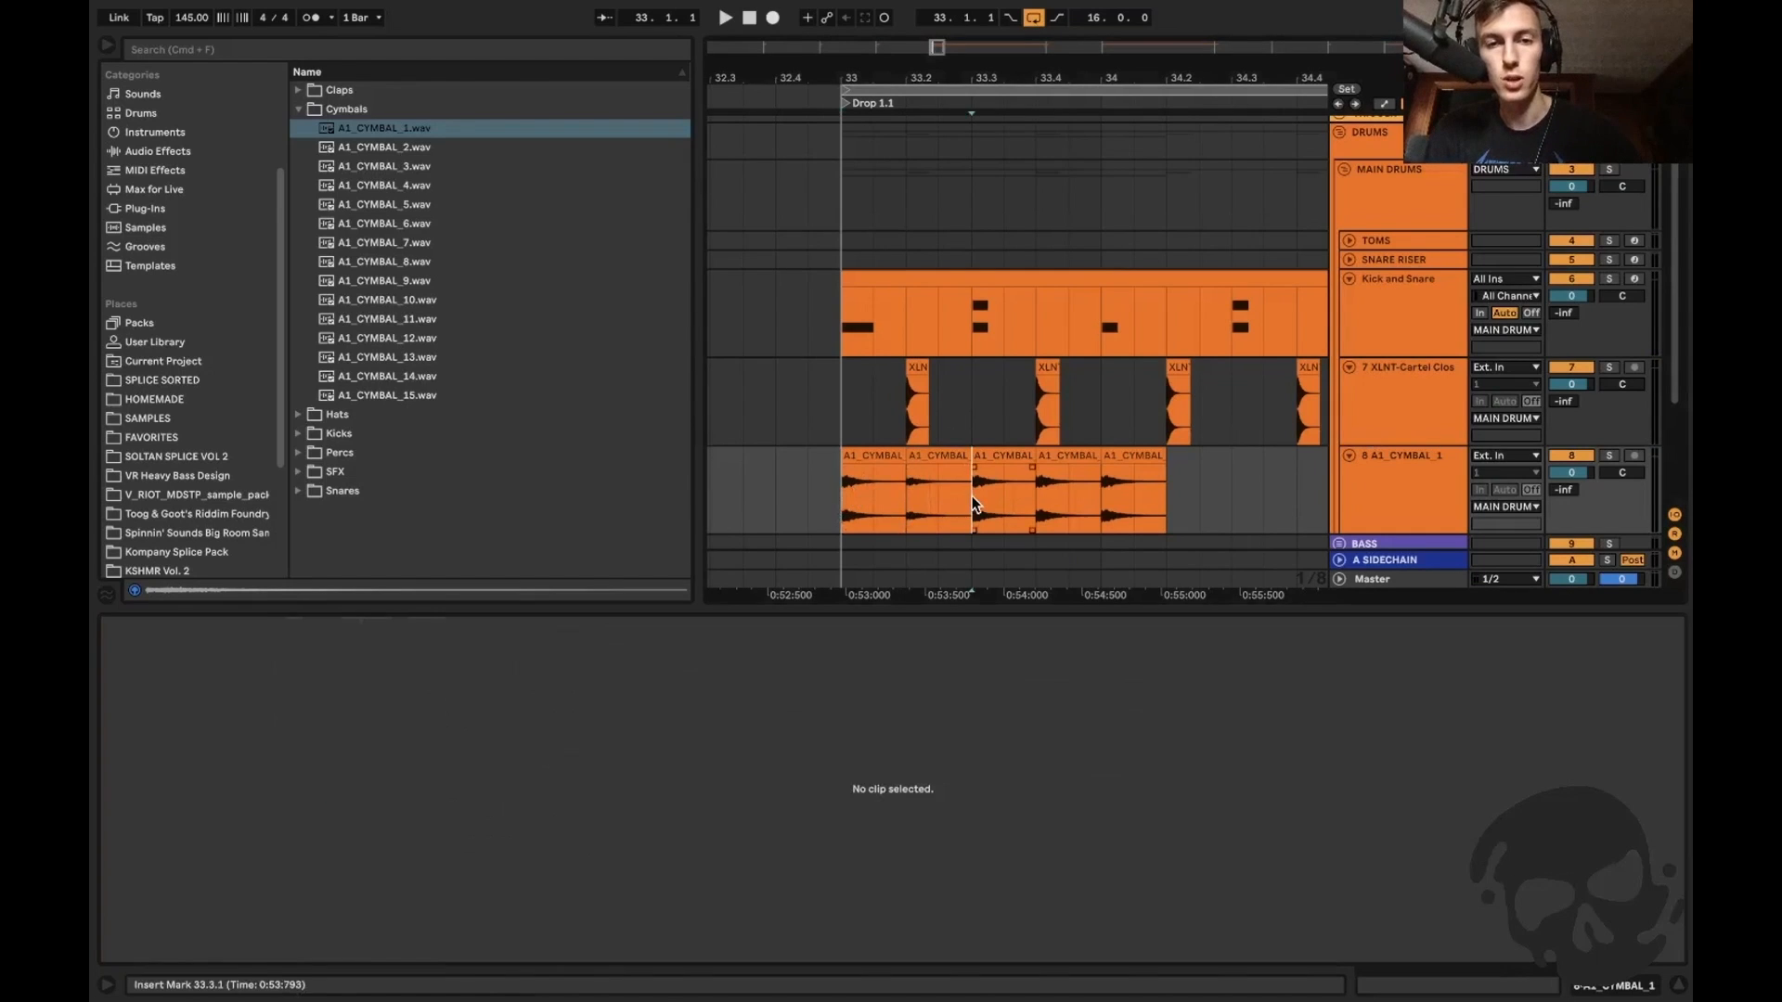
key(super+d)
key(super+d)
key(super+d)
key(super+d)
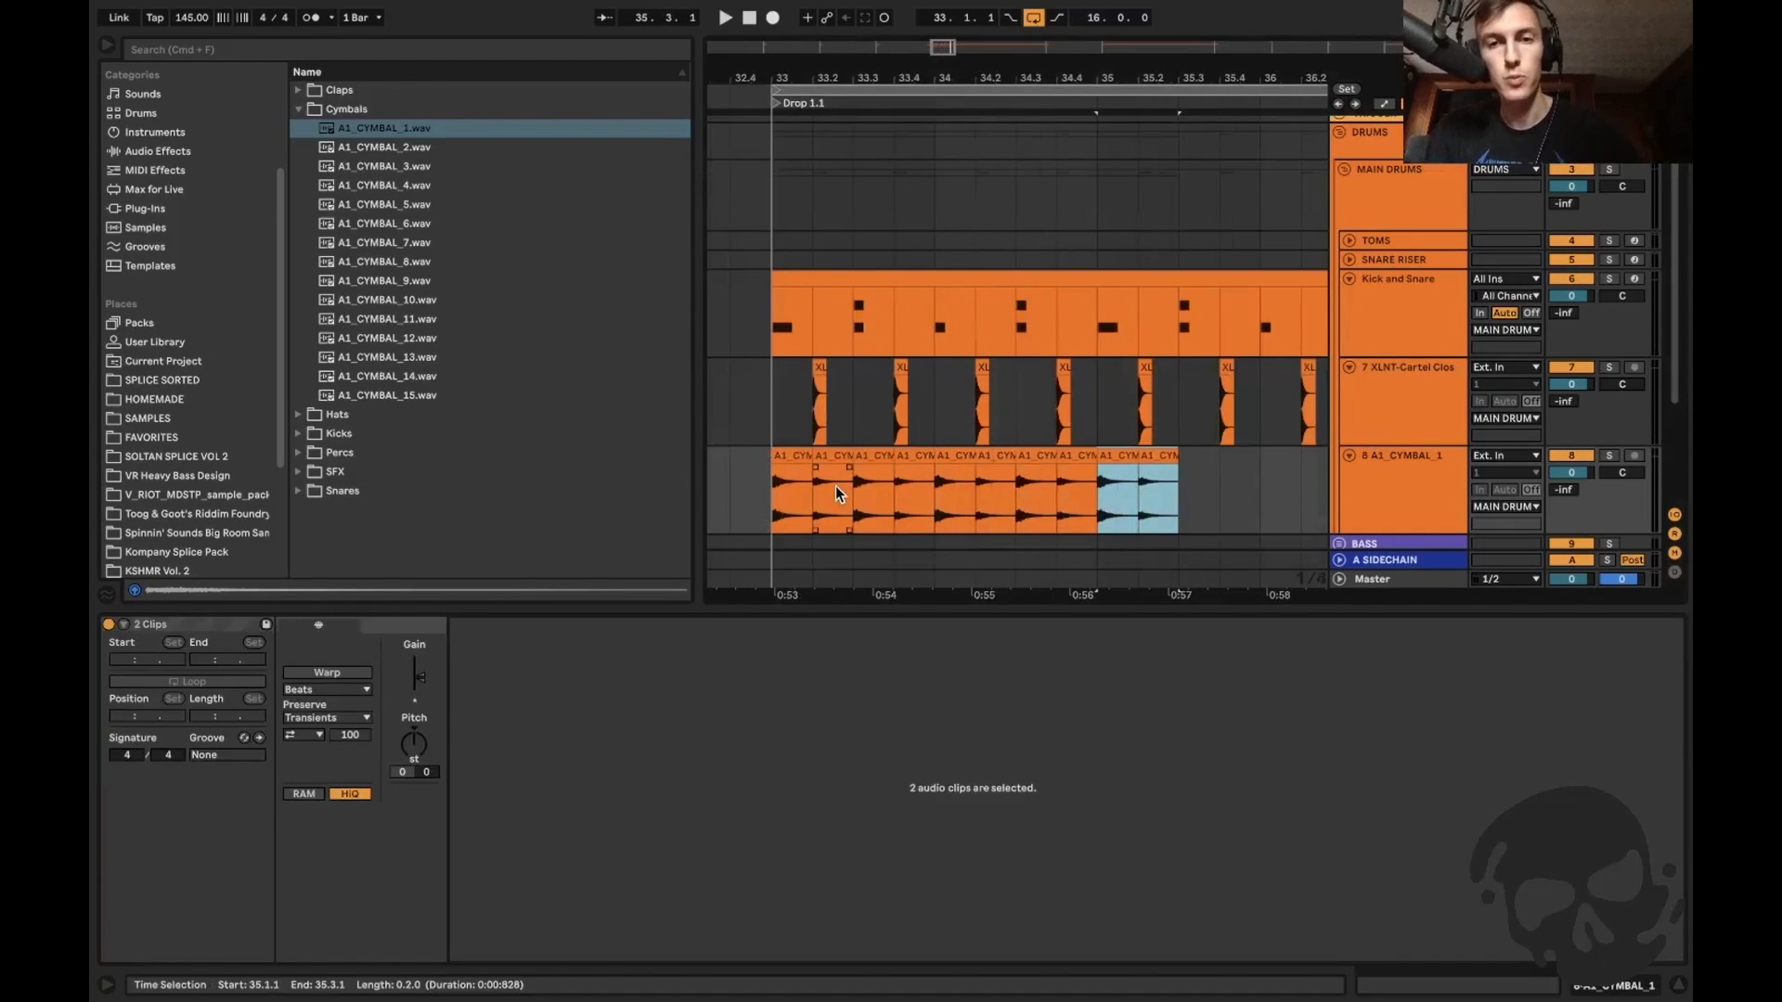
Solo the cymbal track and play it from bar 33.
click(772, 486)
click(1608, 457)
key(space)
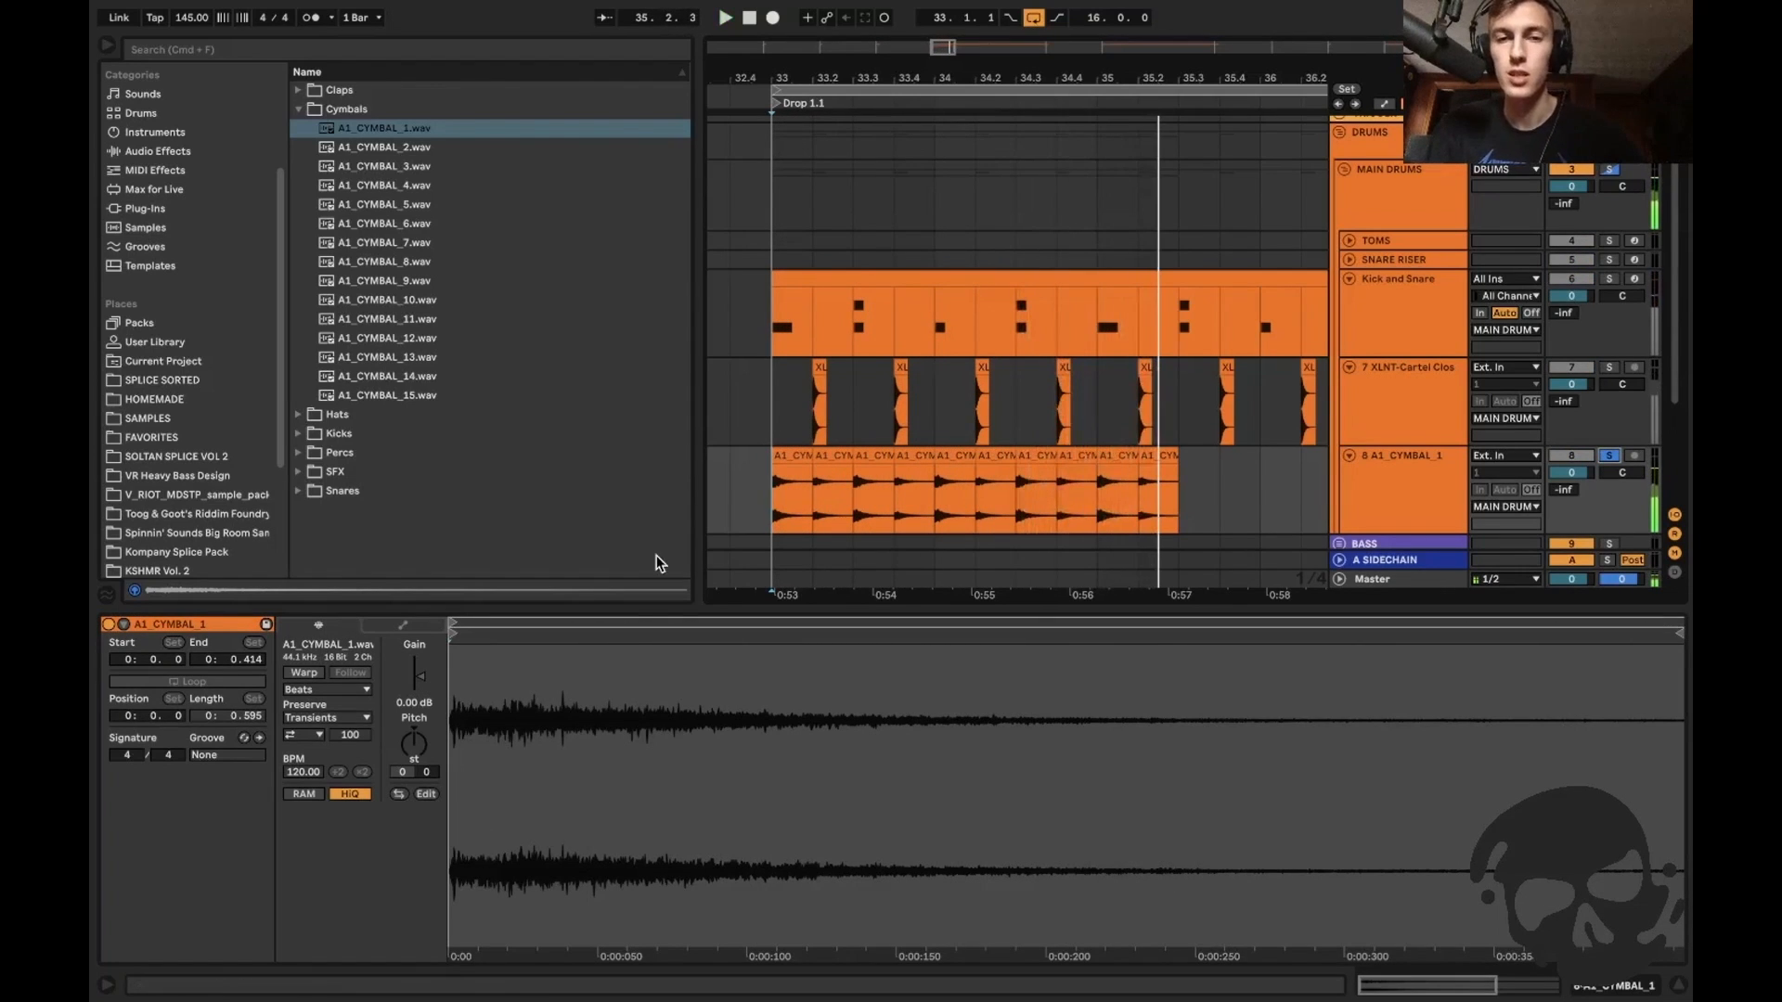
Duplicate the two bars of cymbals from bar 33 four times and delete the copies beyond bar 41.
drag(791, 492, 1002, 531)
shift+click(1095, 486)
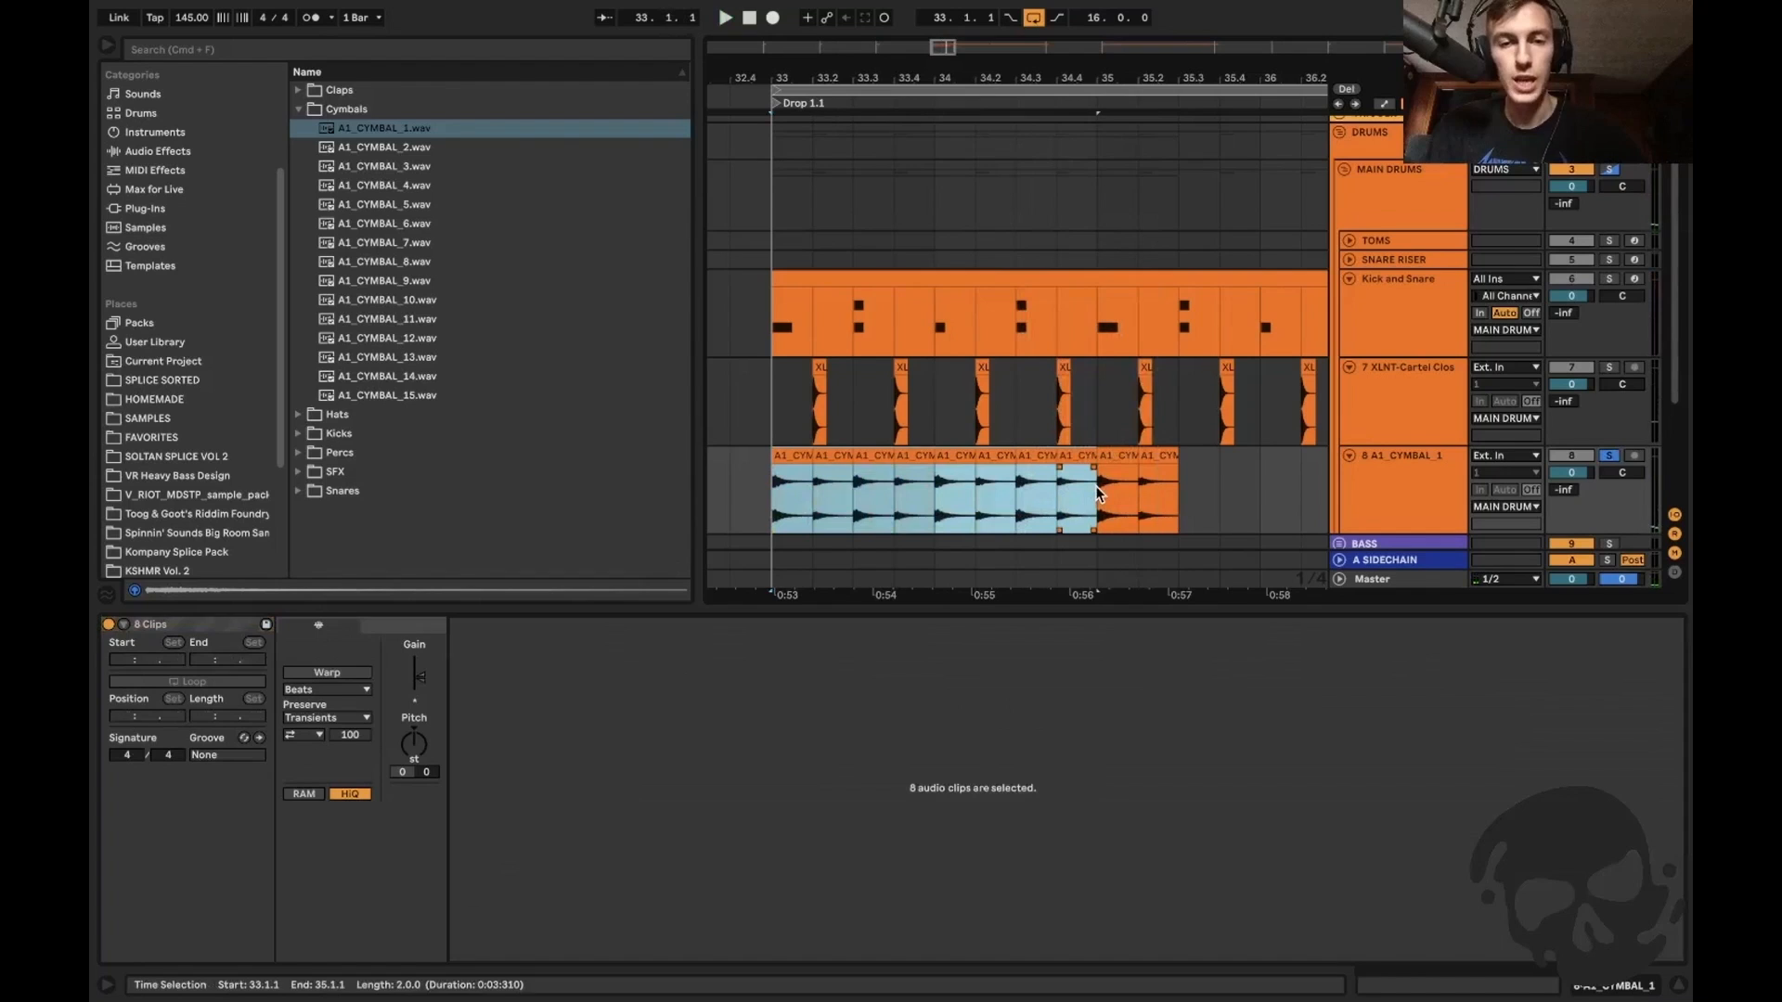
key(super+d)
key(super+d)
key(super+d)
key(super+d)
key(minus)
key(minus)
key(minus)
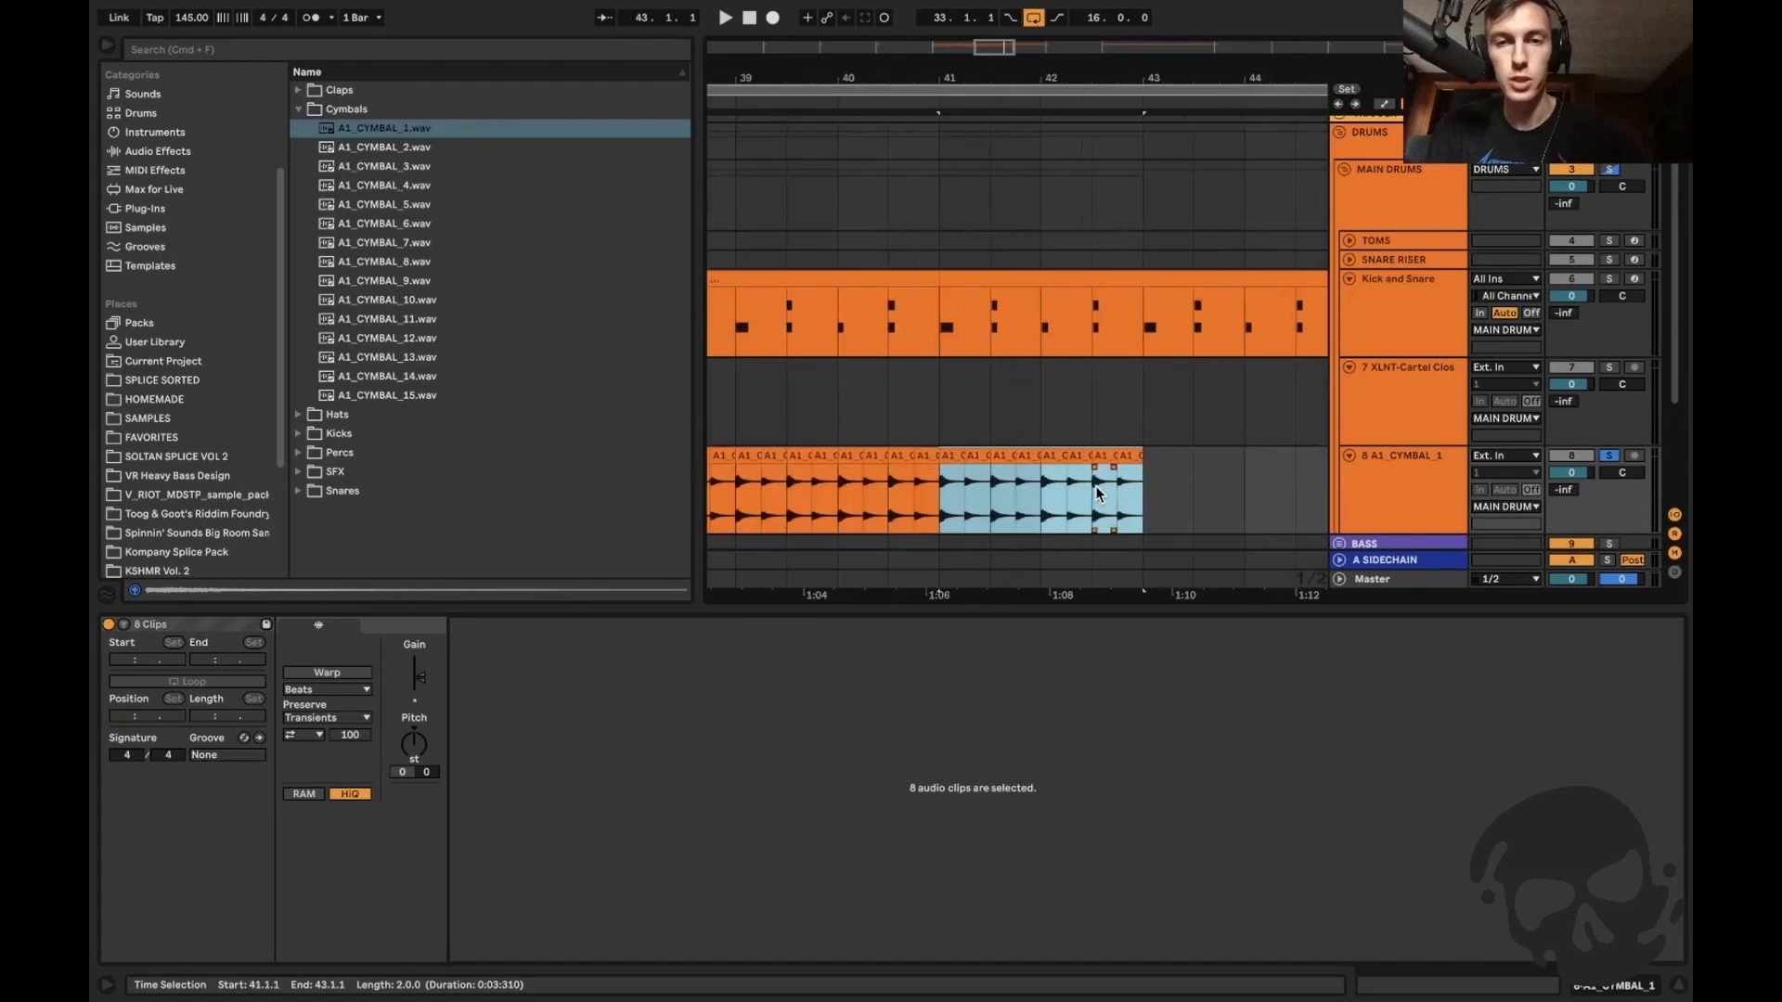
scroll(1095, 486, left, 3)
click(1236, 499)
shift+click(1098, 493)
key(Delete)
Duplicate the four bars of closed hats so they fill bars 33 to 41.
drag(936, 415, 1105, 394)
key(super+d)
click(783, 401)
key(plus)
key(plus)
key(minus)
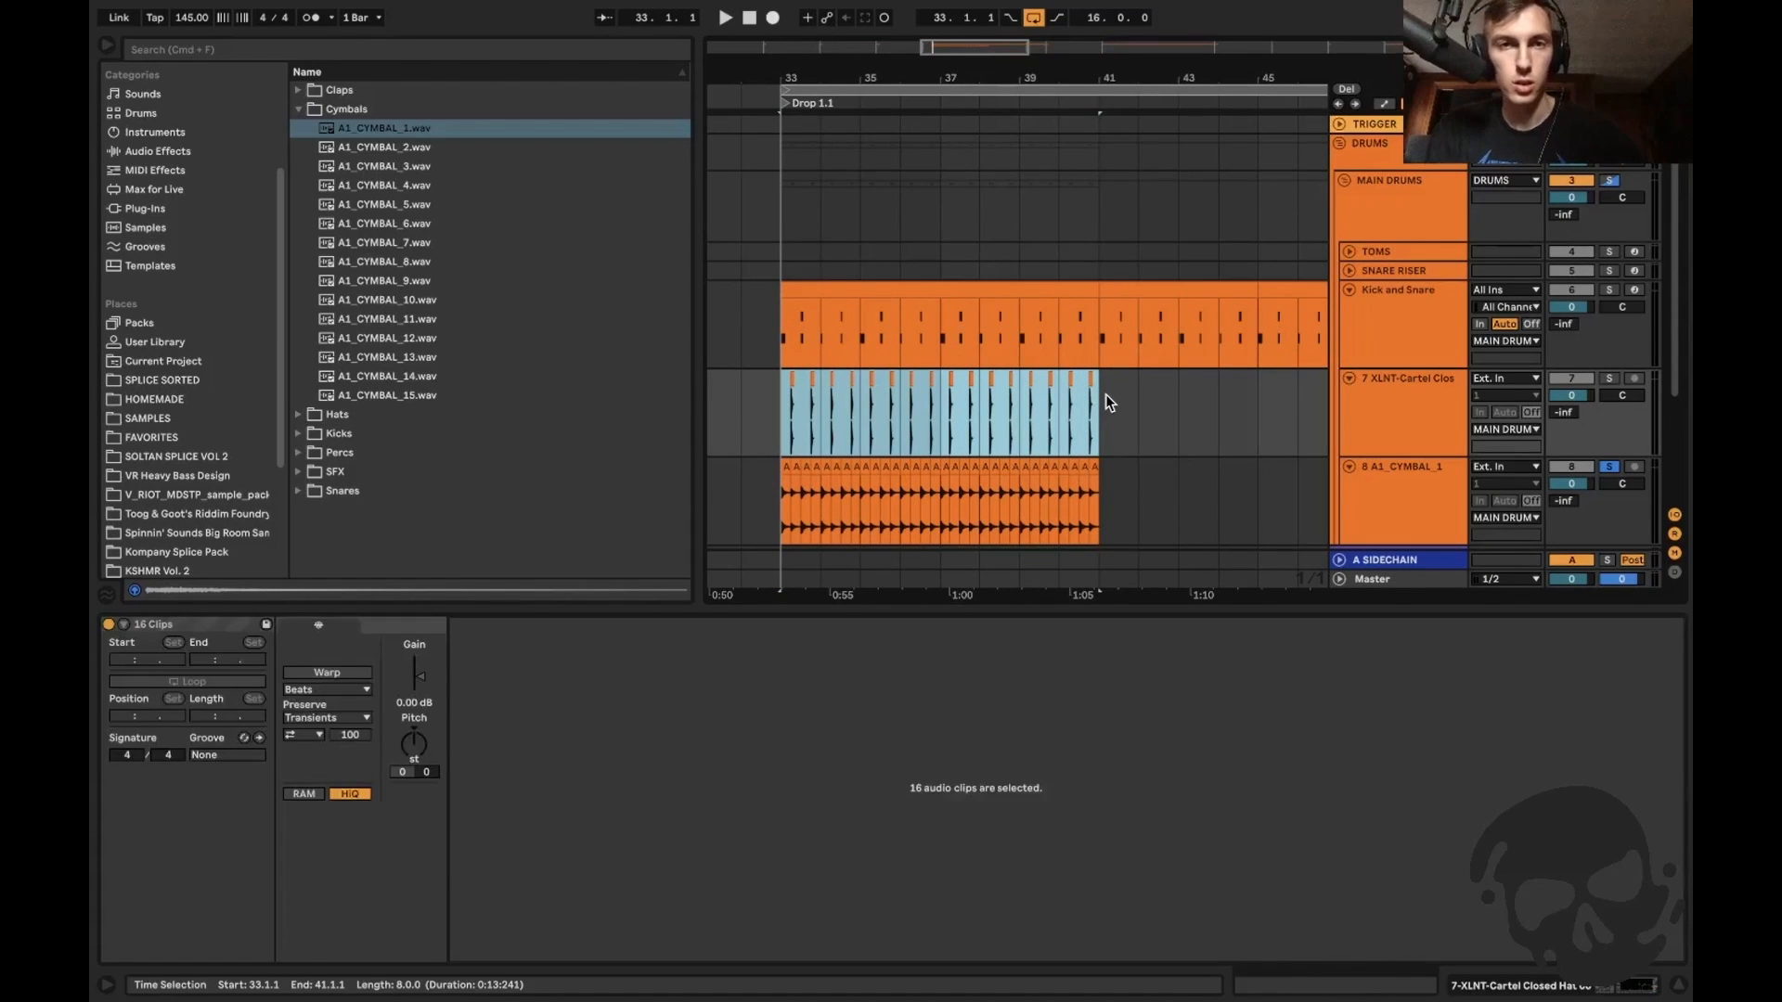
Set the loop to bars 33 to 41 and play the soloed cymbals.
key(super+l)
key(plus)
scroll(874, 451, left, 4)
scroll(874, 451, down, 1)
key(space)
scroll(874, 451, right, 2)
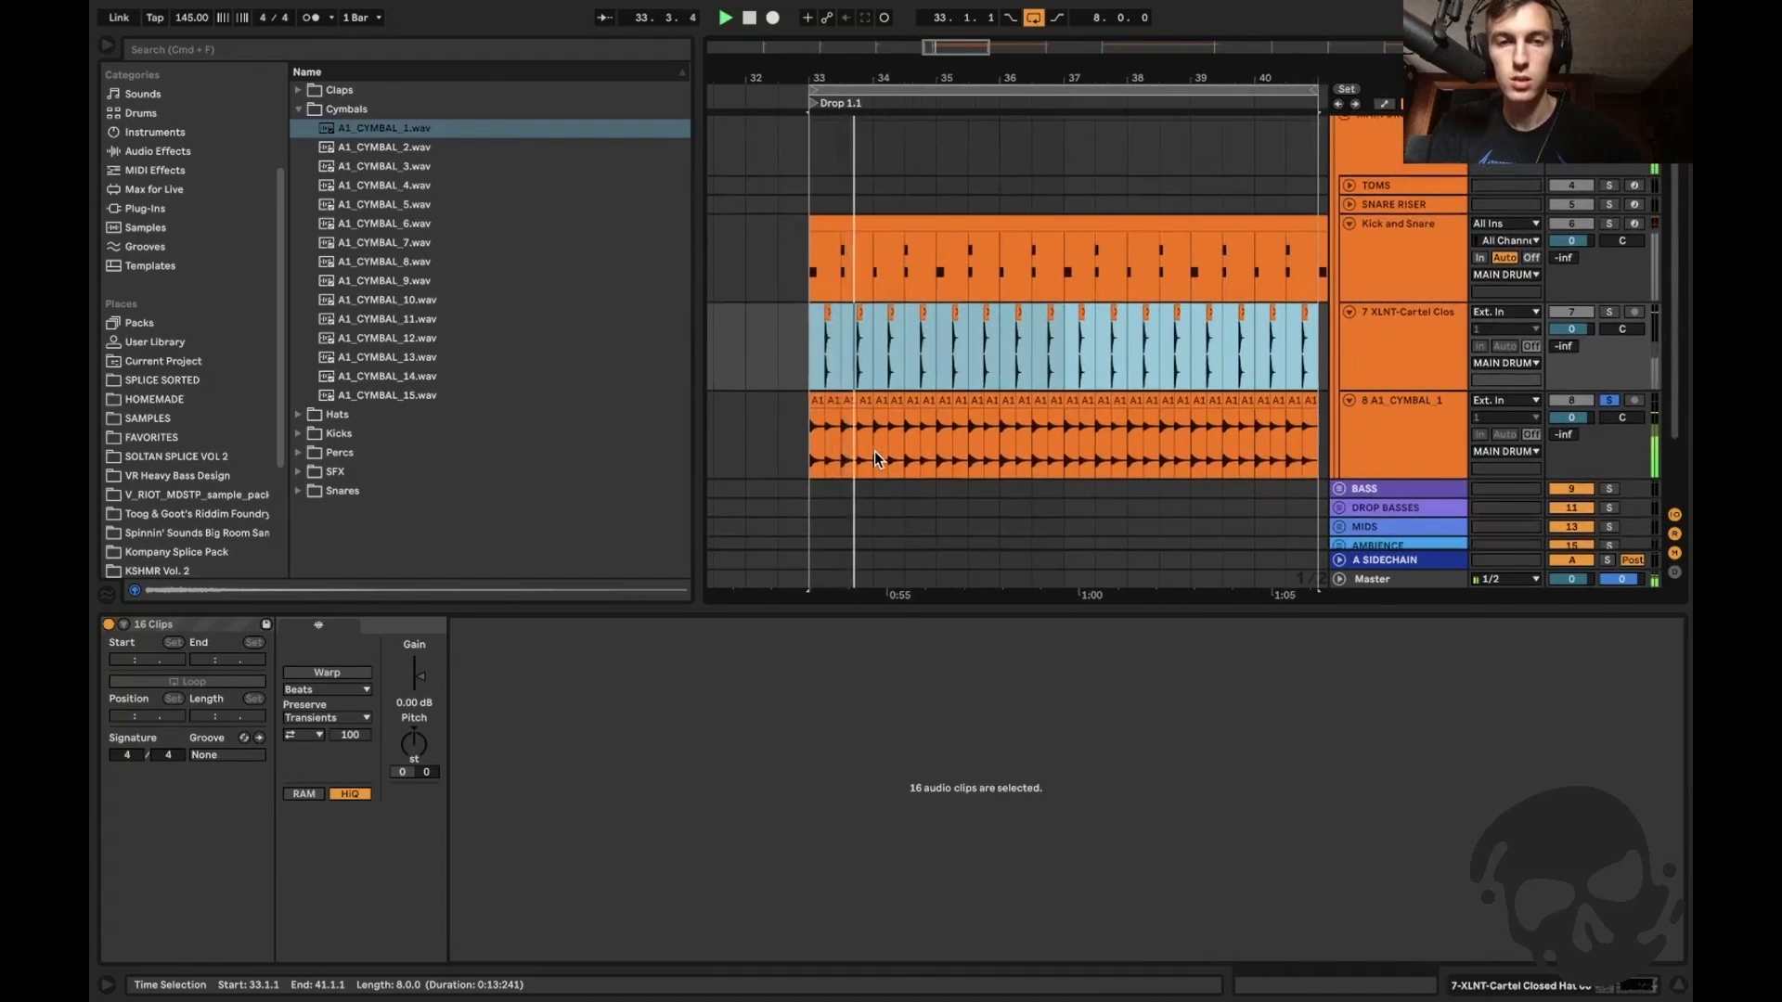
Search for "freq", load Frequency Shifter onto the cymbal track, and set its fine frequency to 500 Hz during playback.
key(super+alt+l)
click(1360, 477)
key(super+alt+l)
key(super+f)
text(freq)
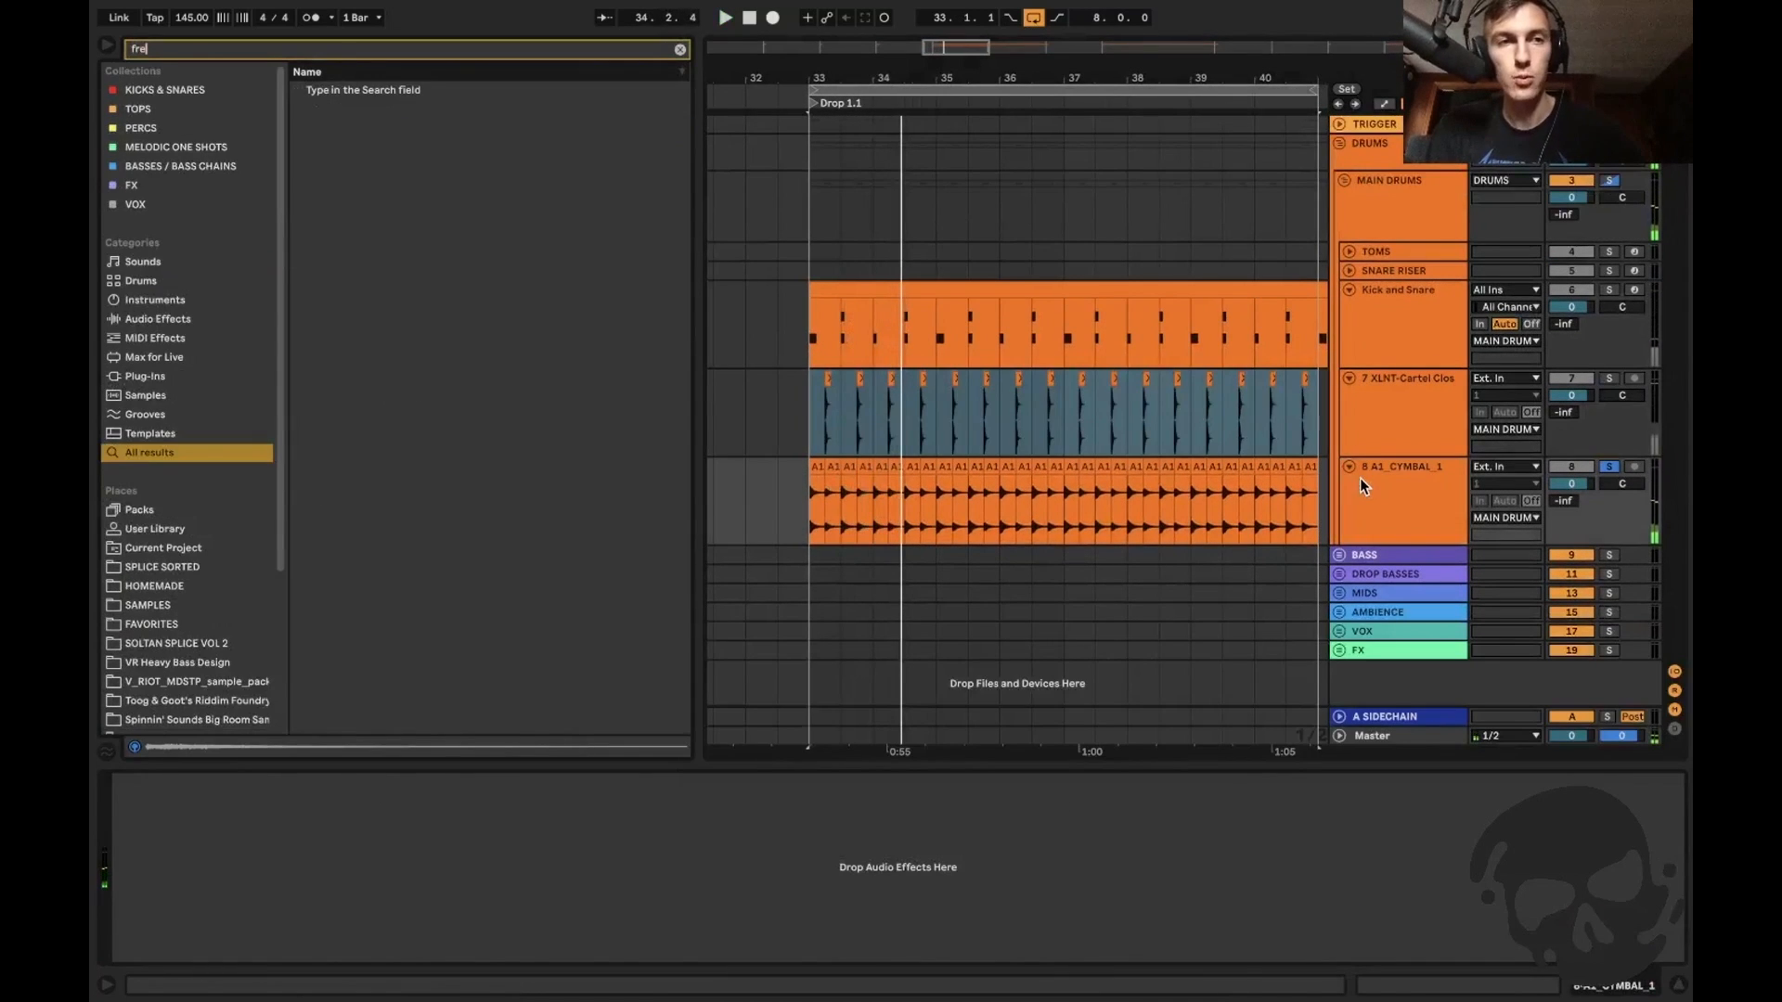
key(Return)
drag(223, 896, 232, 837)
key(space)
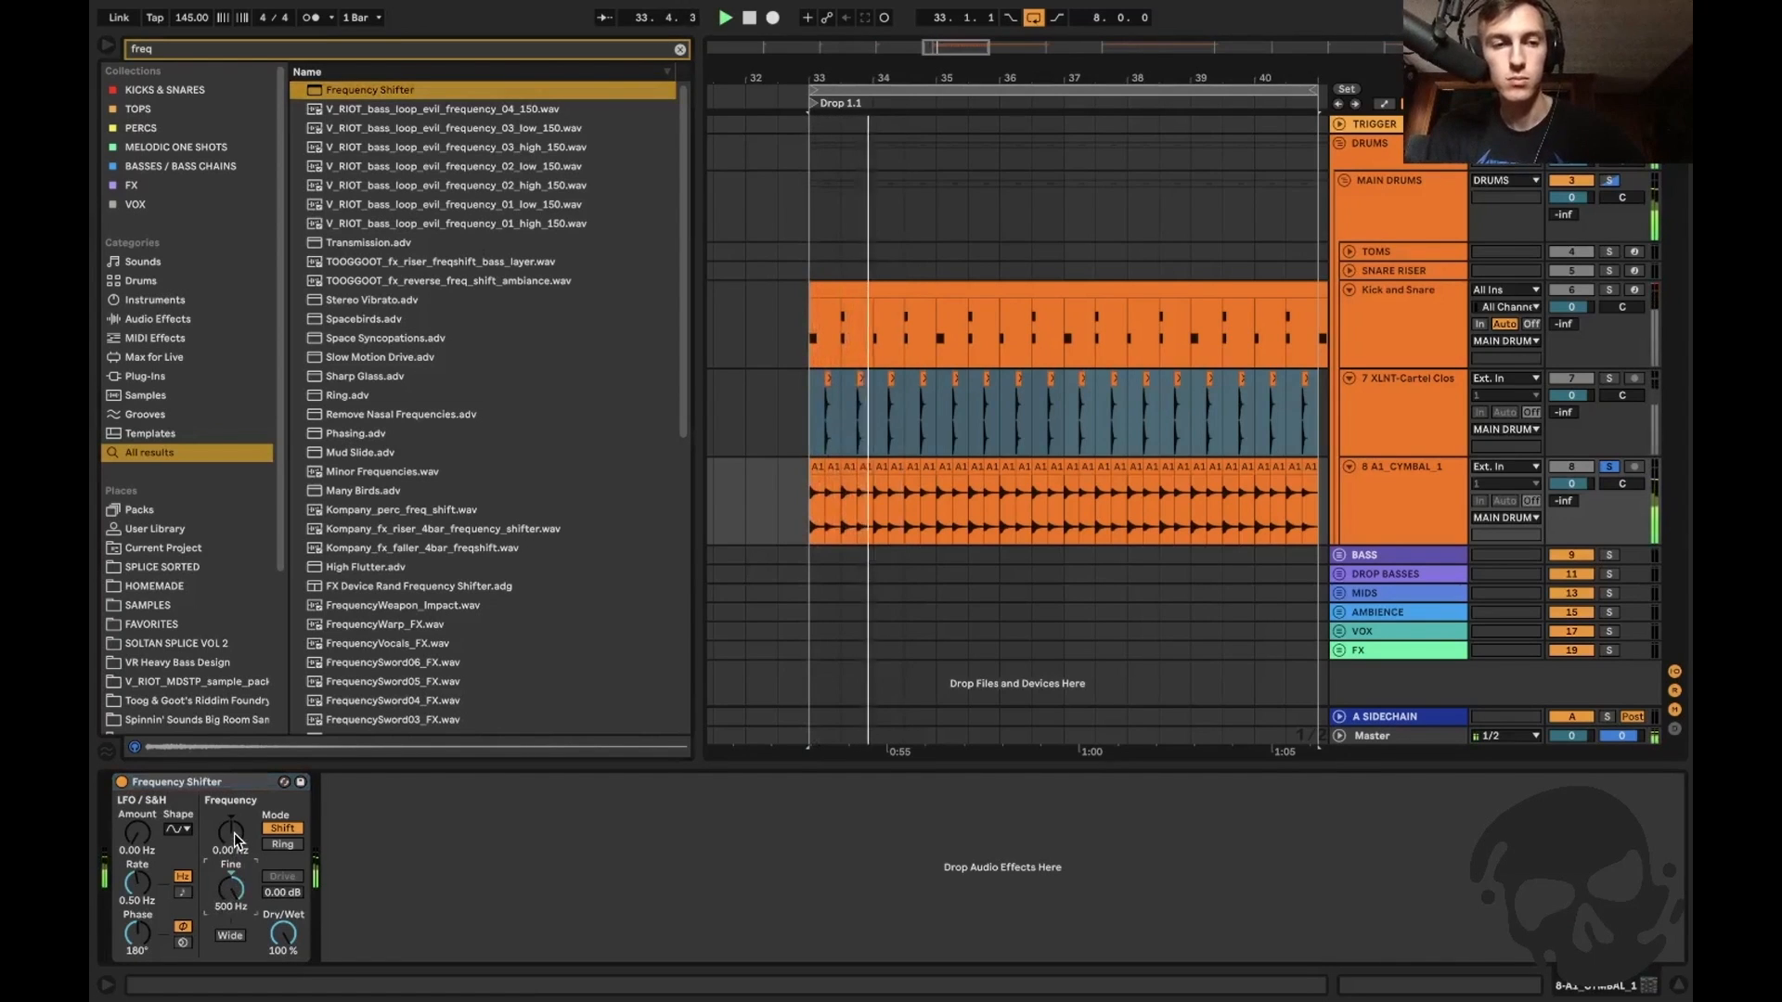
Load EQ Eight after the Frequency Shifter on the cymbal track and raise its low cut to about 1.26 kHz.
key(Down)
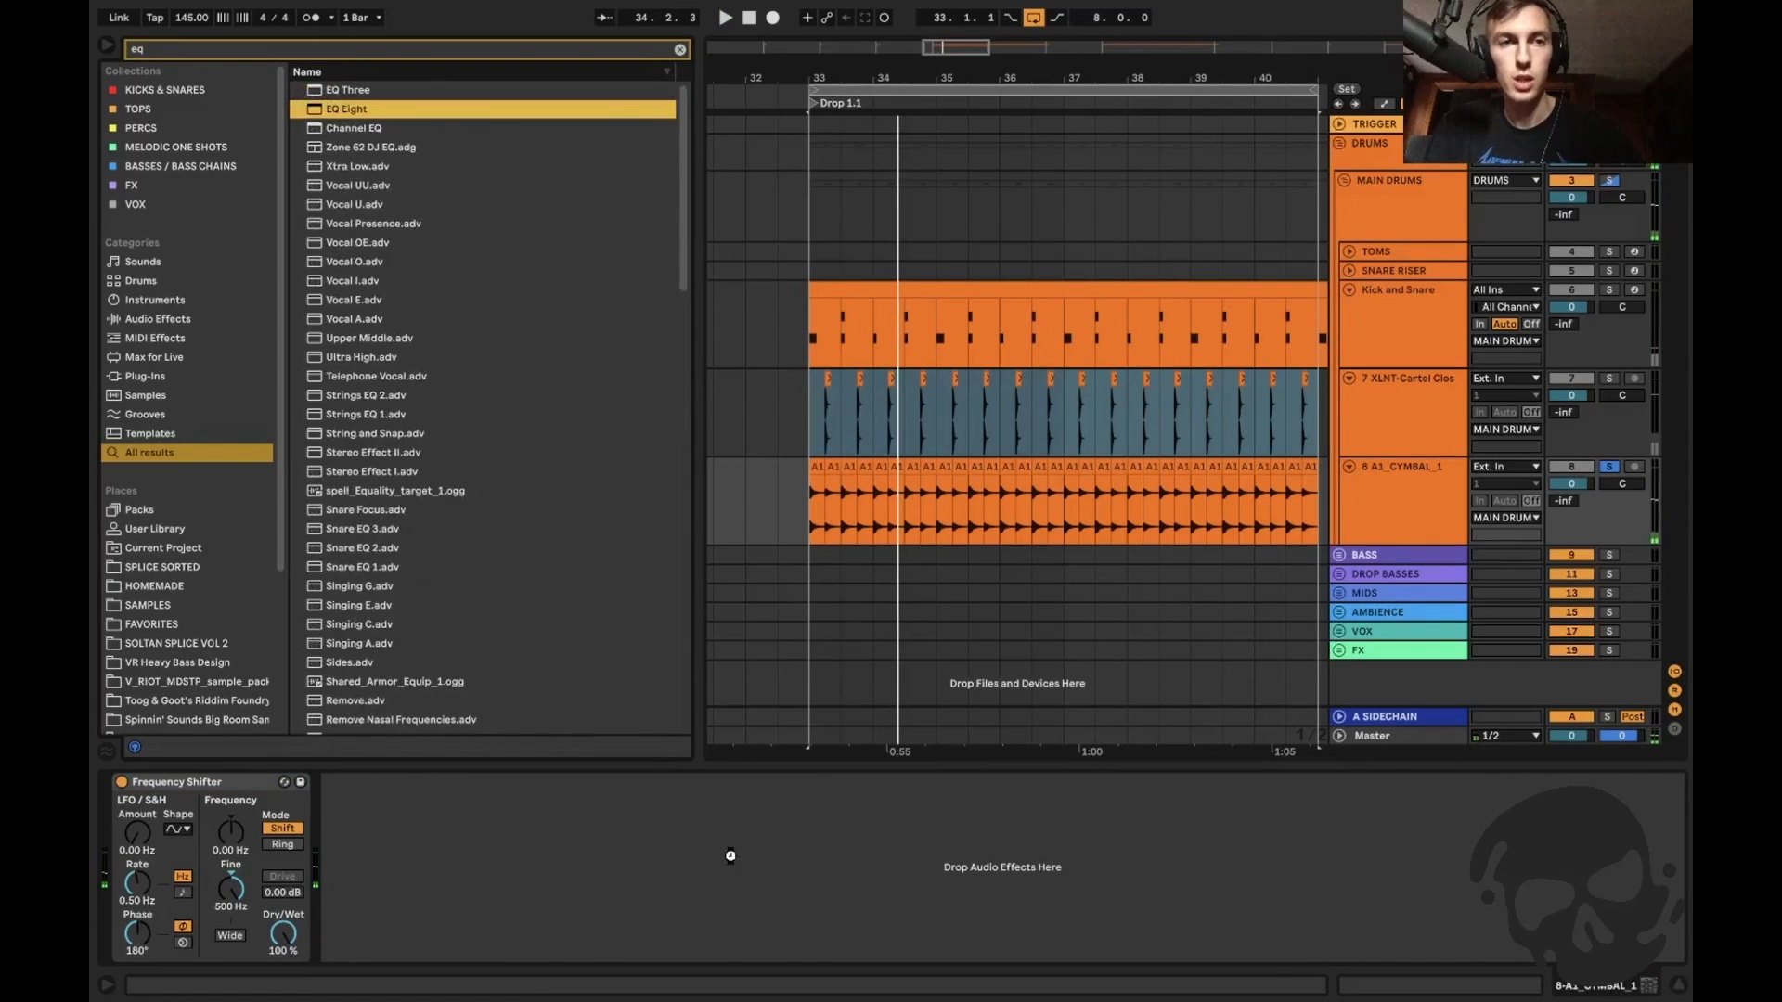
key(Return)
key(space)
drag(562, 873, 610, 873)
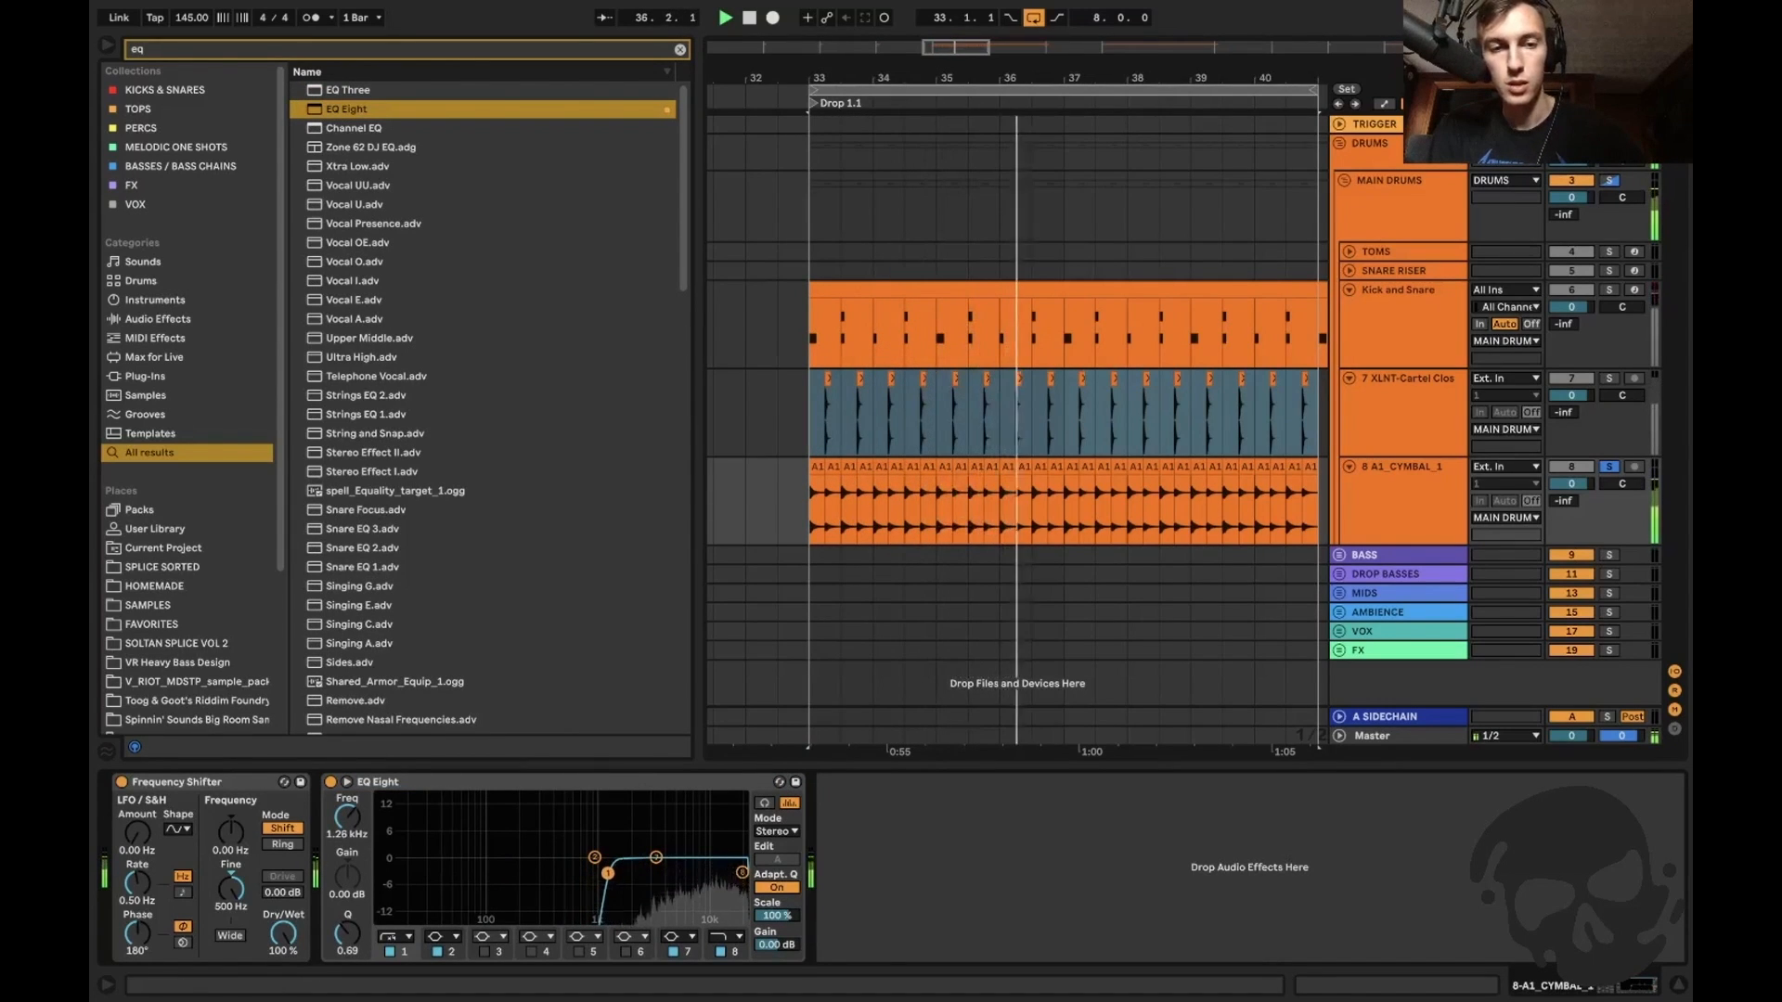
Set band 7 of the cymbal EQ to about -3.1 dB at 1.94 kHz with Q 0.60, and turn off band 8.
key(space)
key(space)
click(656, 857)
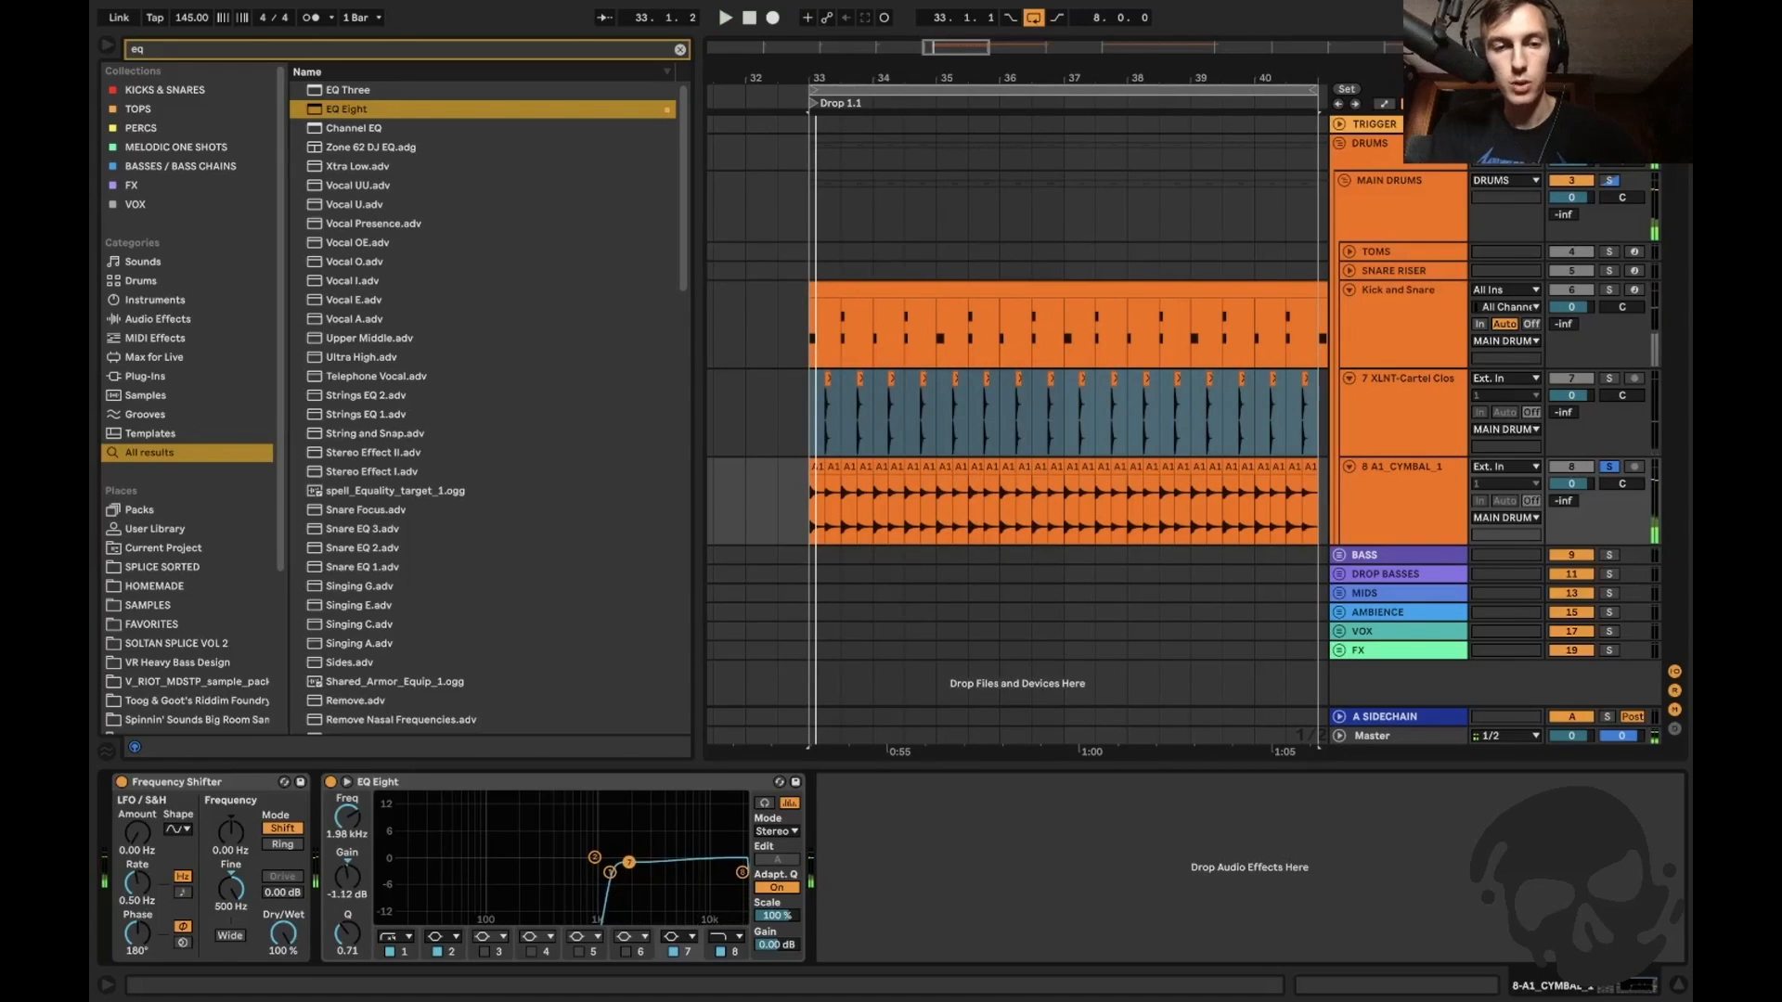
click(723, 951)
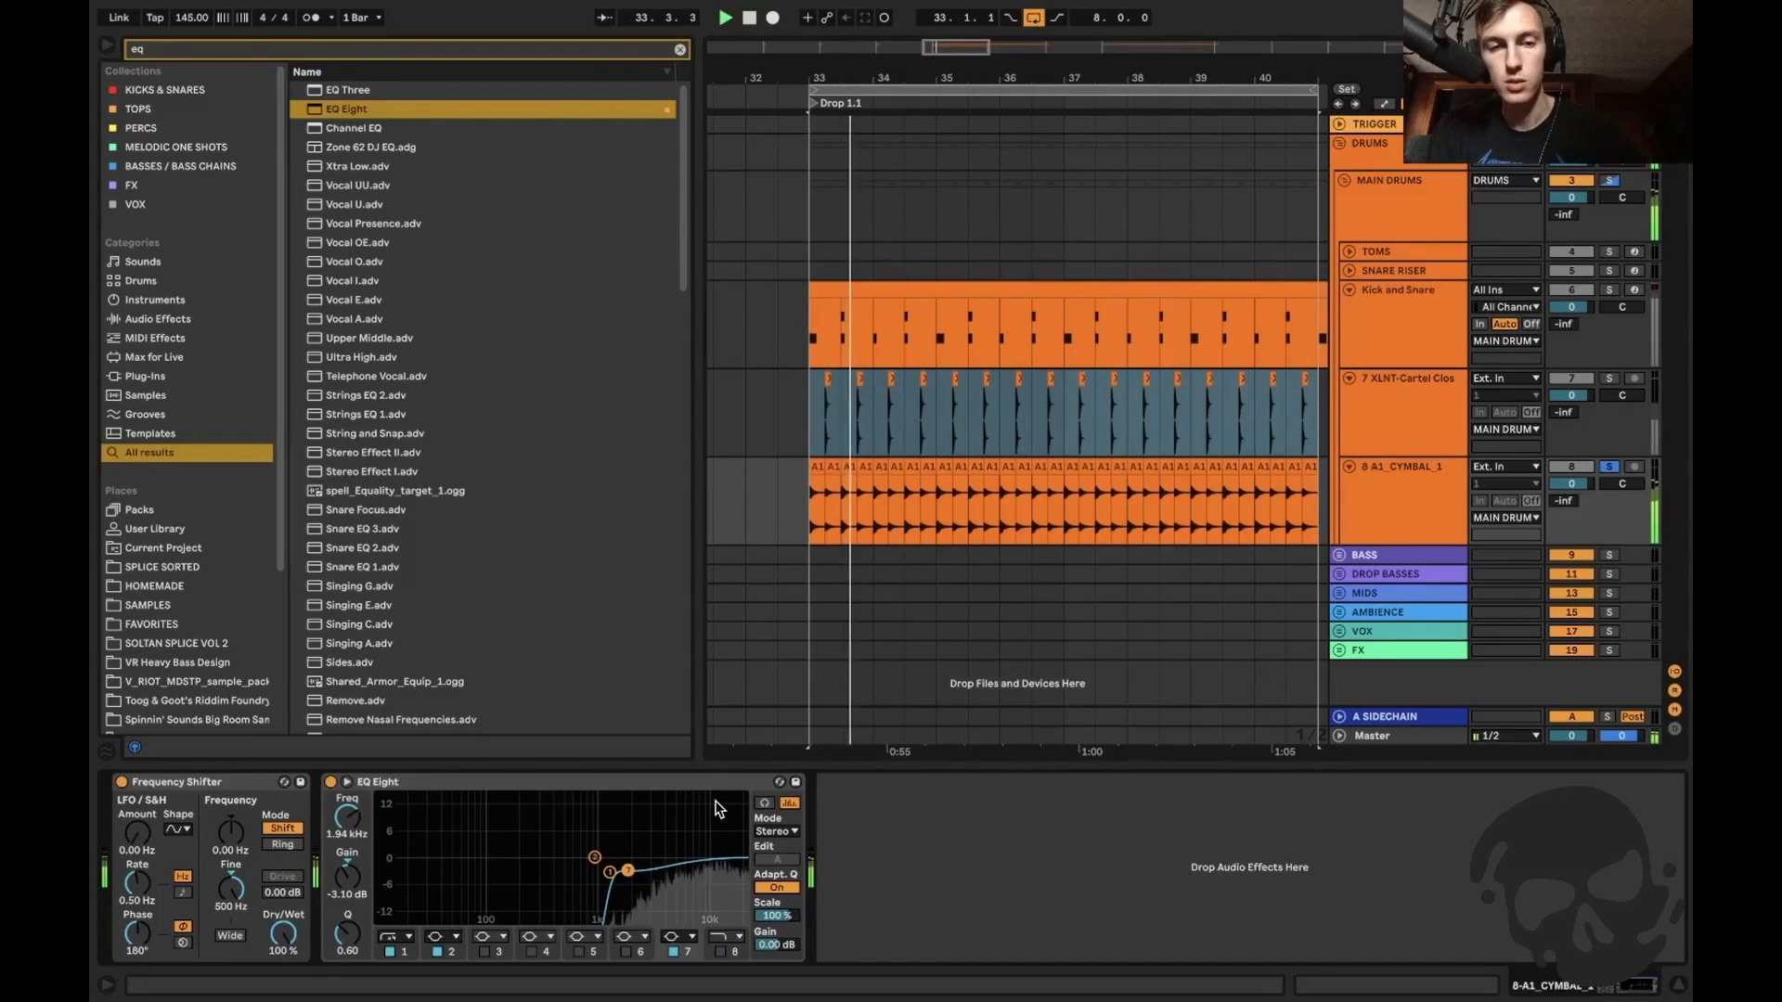
Hide the browser and device view, play the drop from bar 33, and clear the solo so all drums are heard.
key(alt+super+l)
key(alt+super+b)
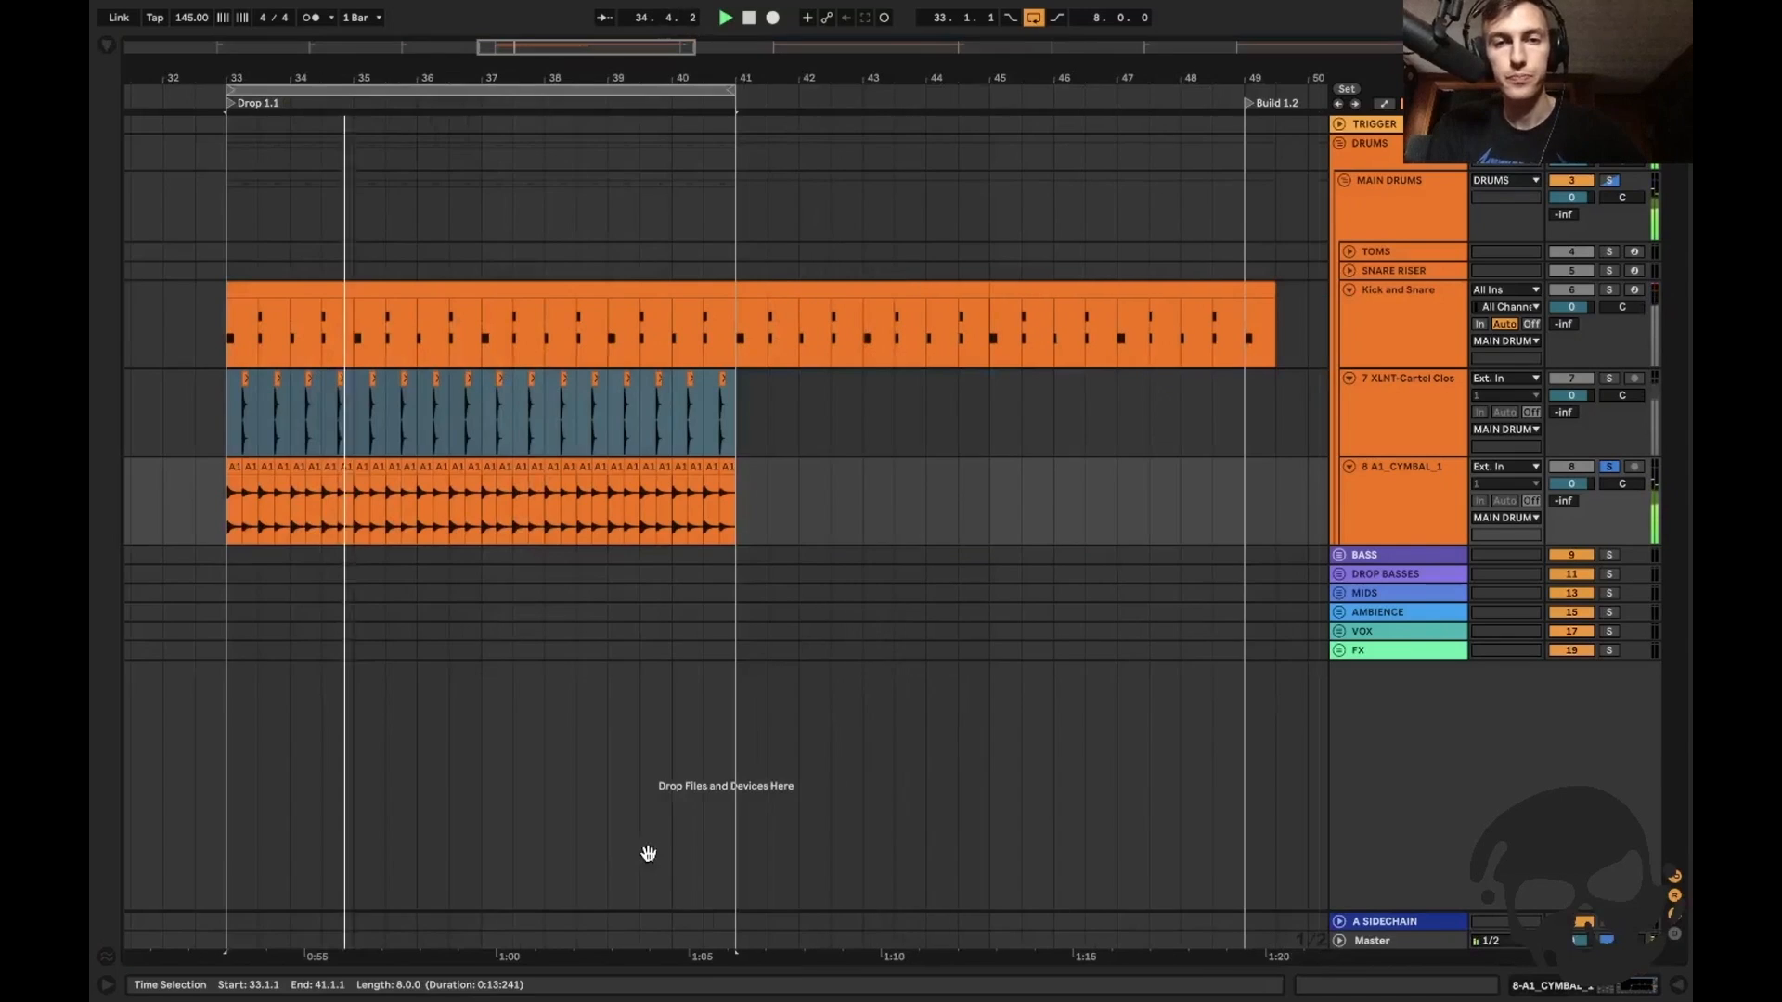
click(206, 415)
key(space)
click(220, 410)
key(space)
key(plus)
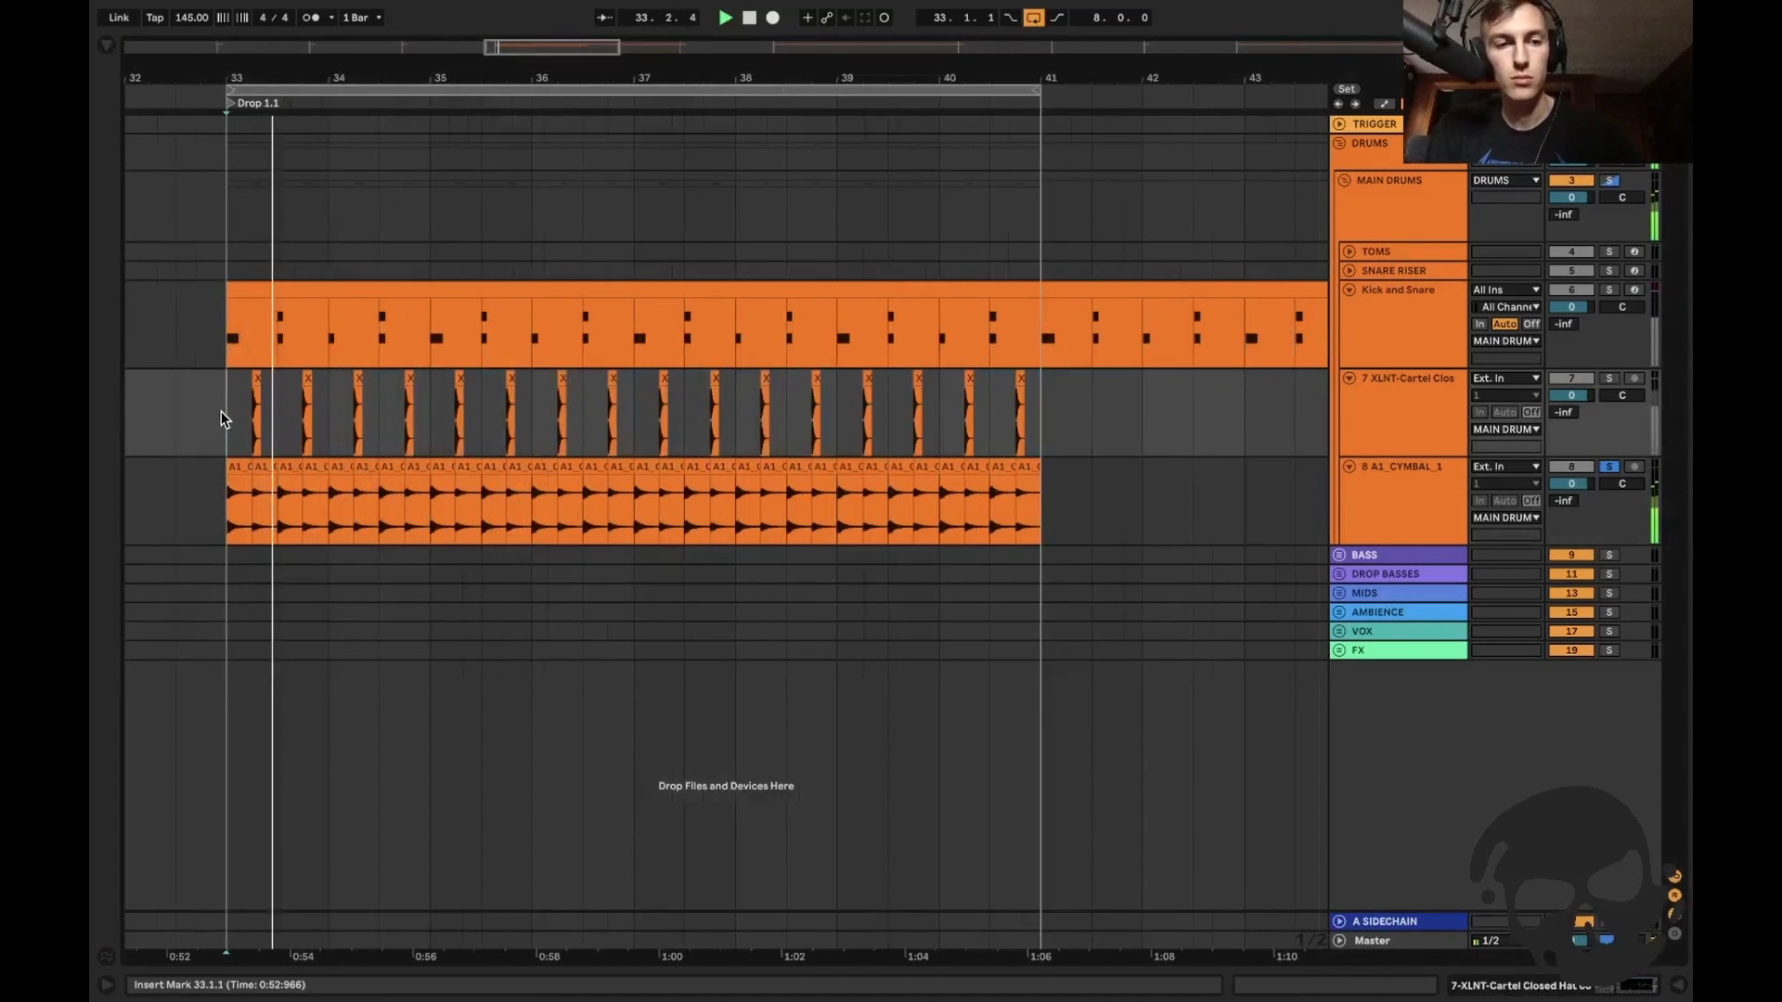
scroll(220, 410, left, 4)
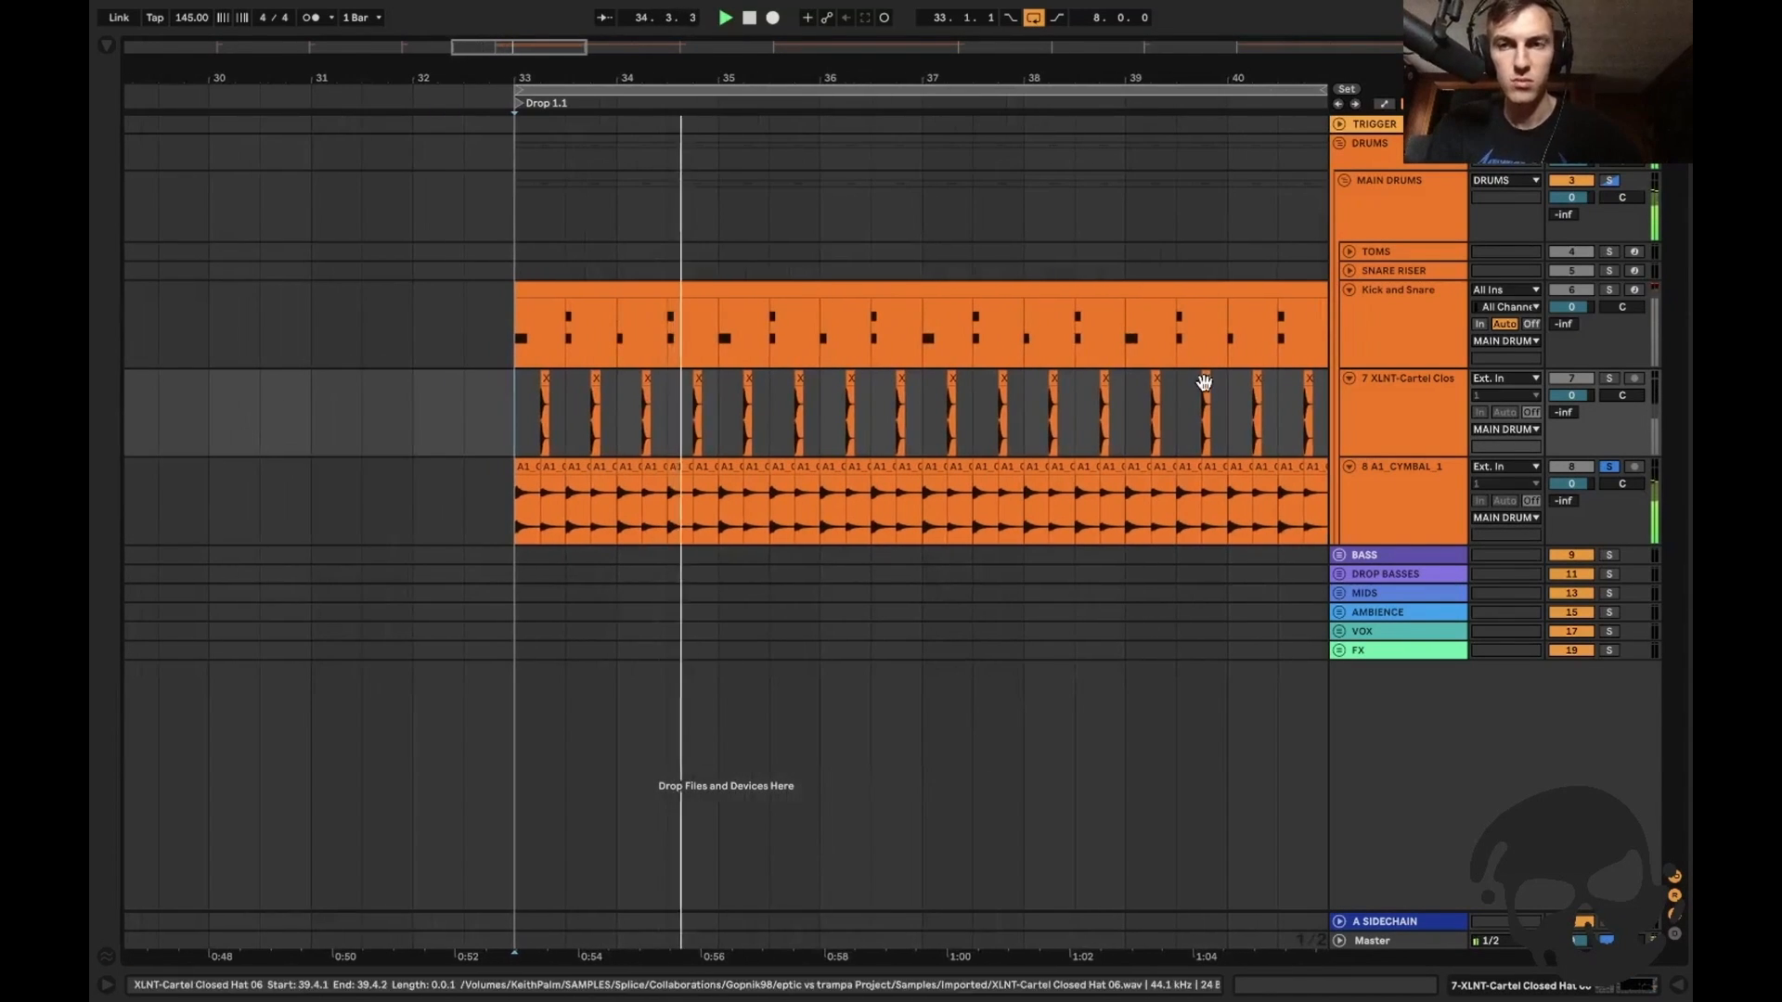
click(1615, 377)
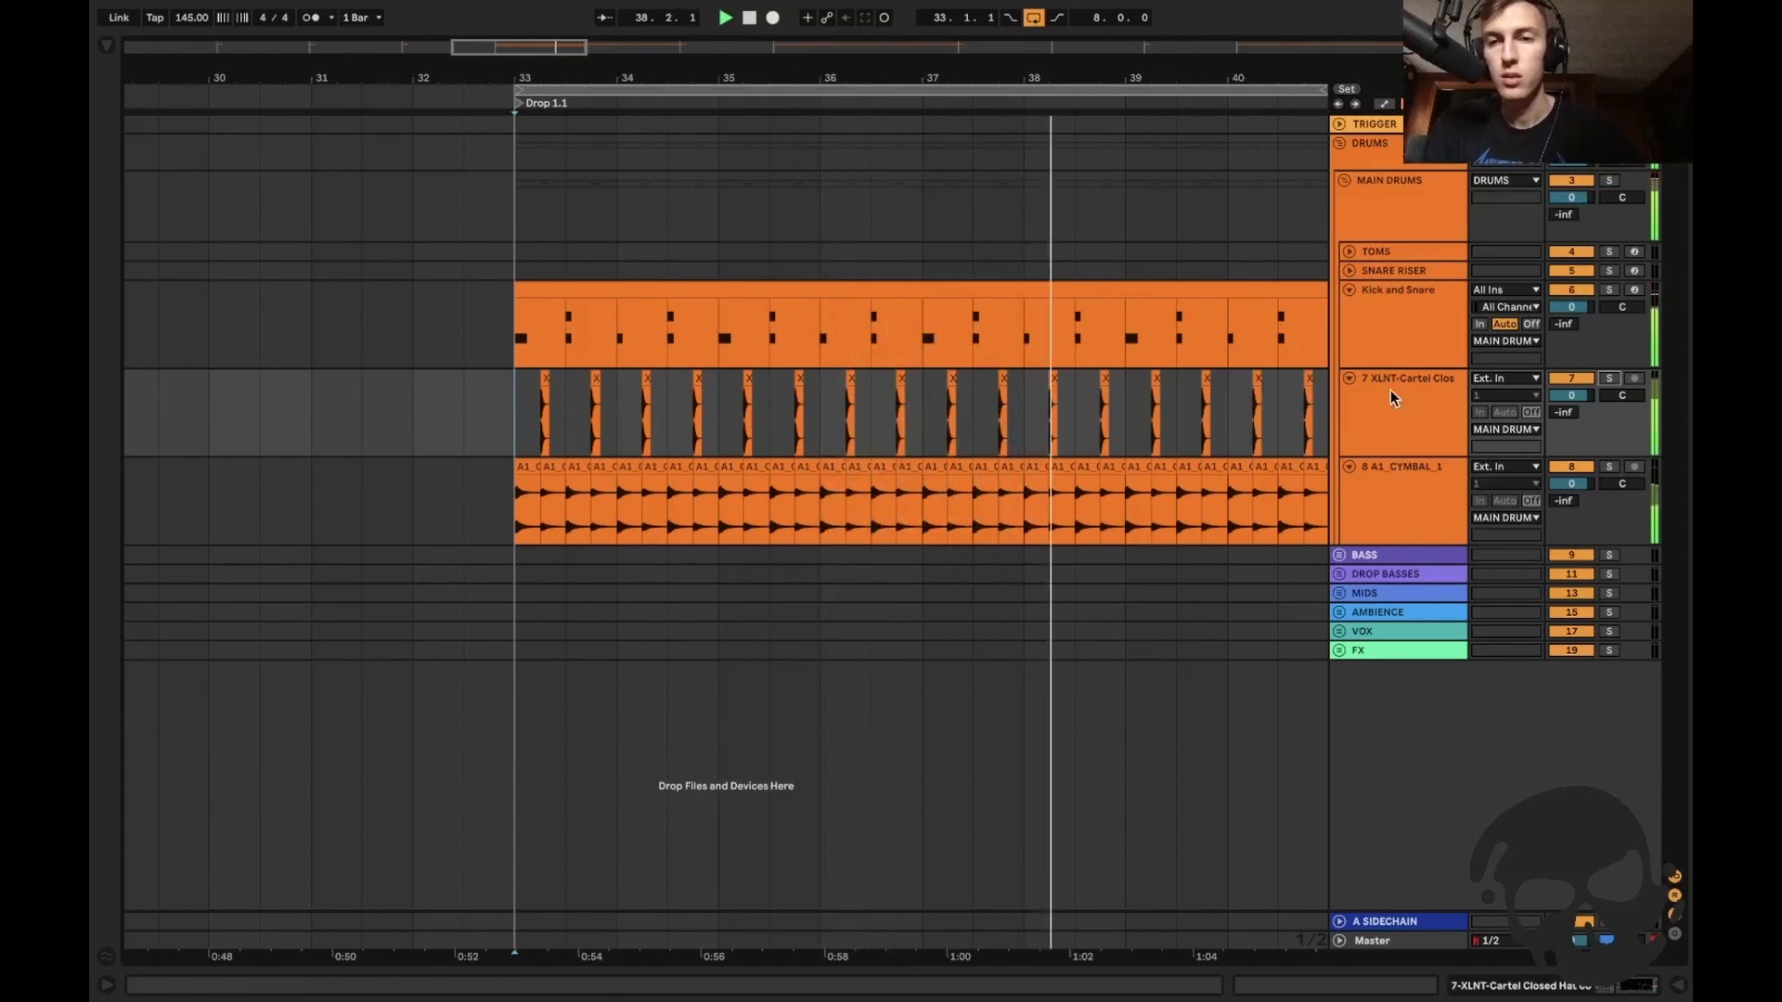
Stop playback and insert a new audio track directly below the Kick and Snare track.
key(space)
click(1384, 349)
key(super+t)
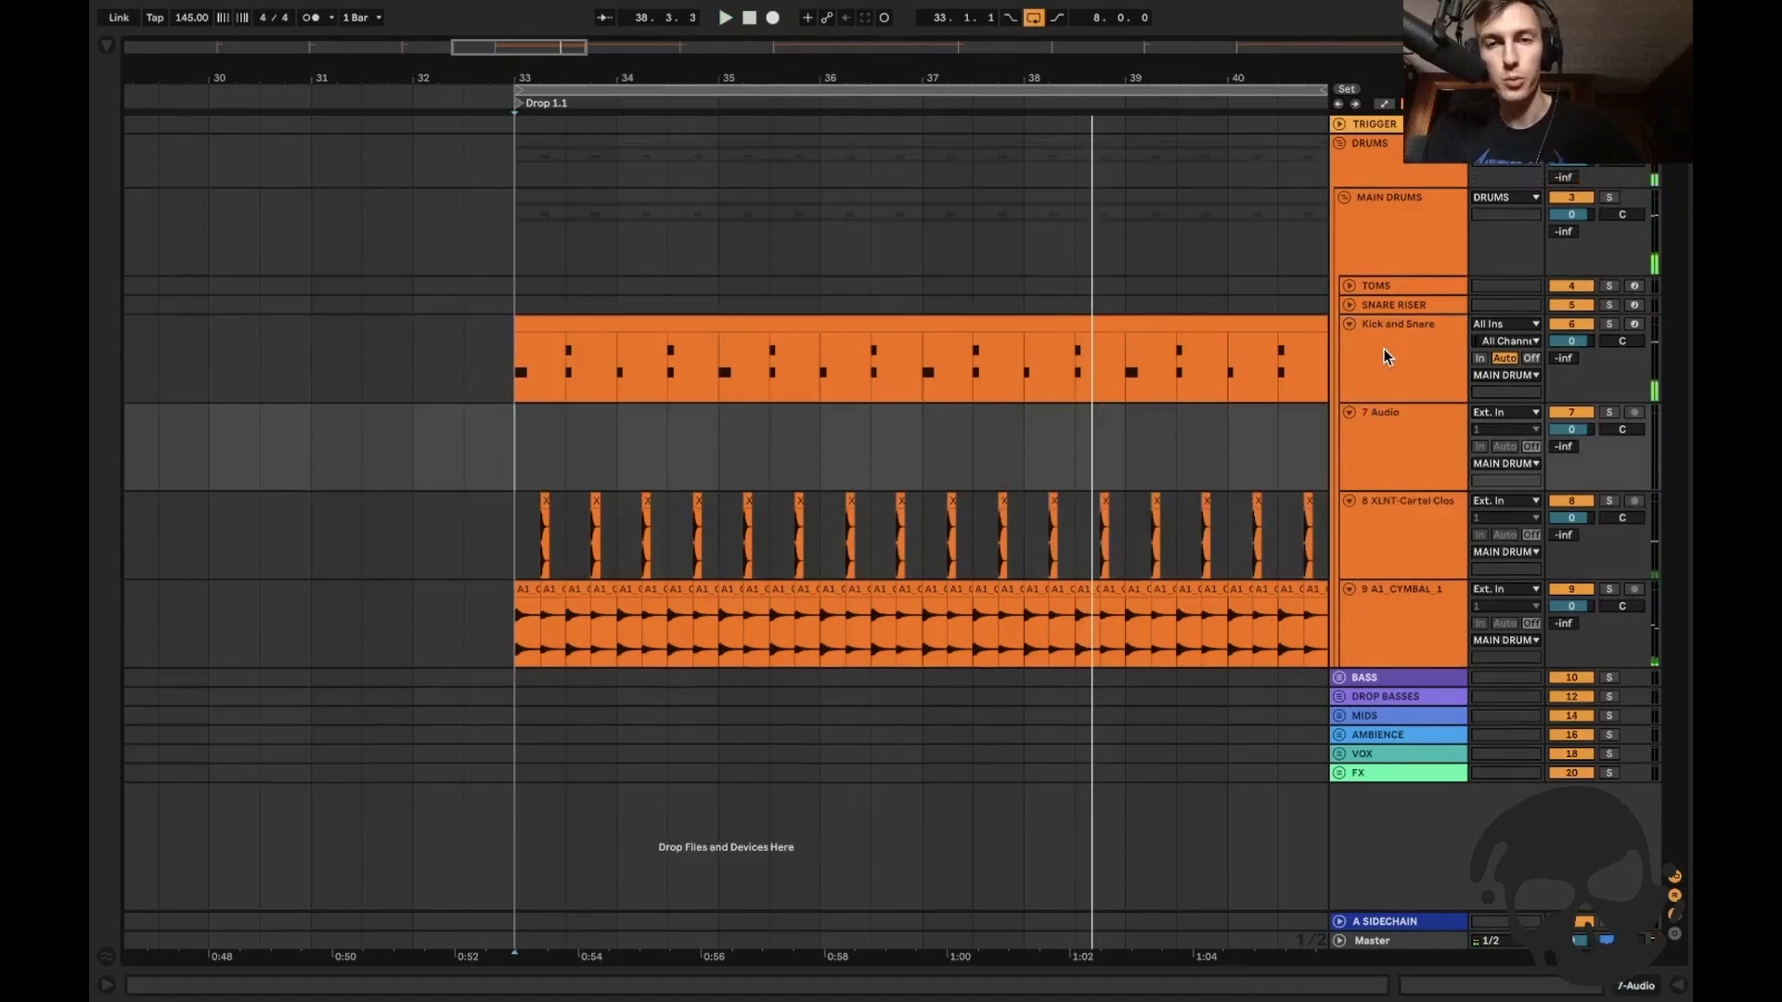
Search for "bark 01" and place a Bark 01.wav sample on the new audio track at 33.3.
key(super+f)
text(bark 01)
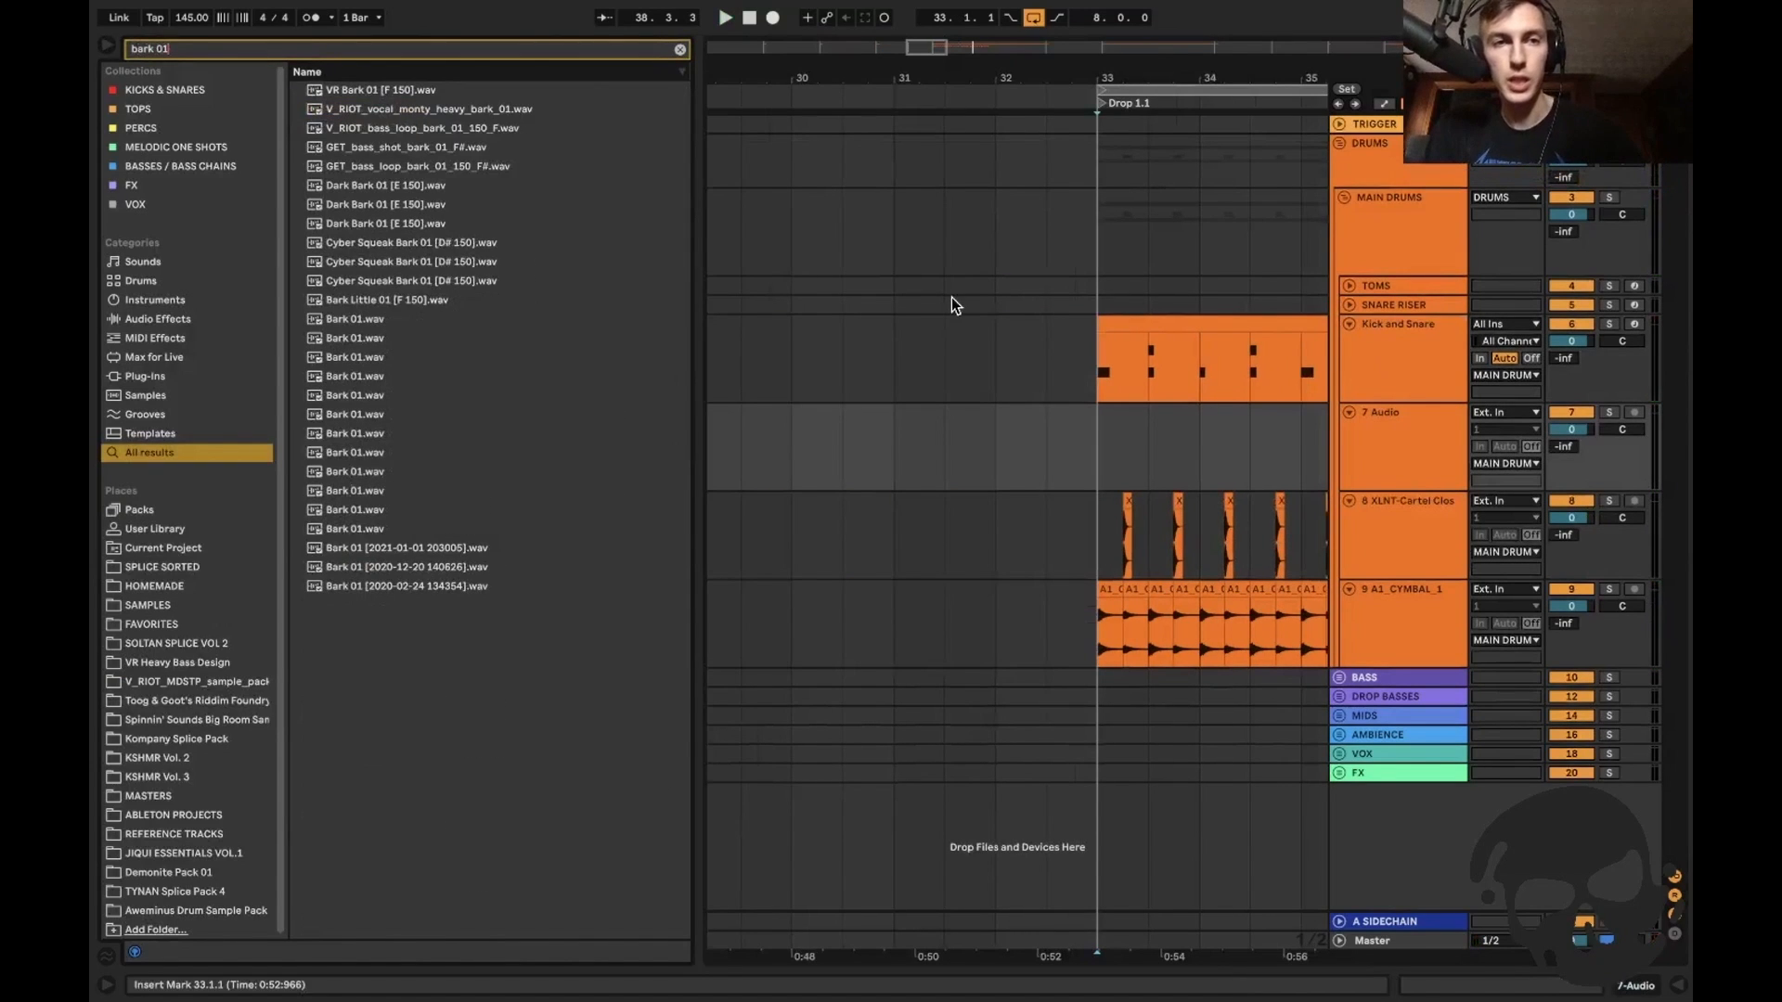
click(354, 379)
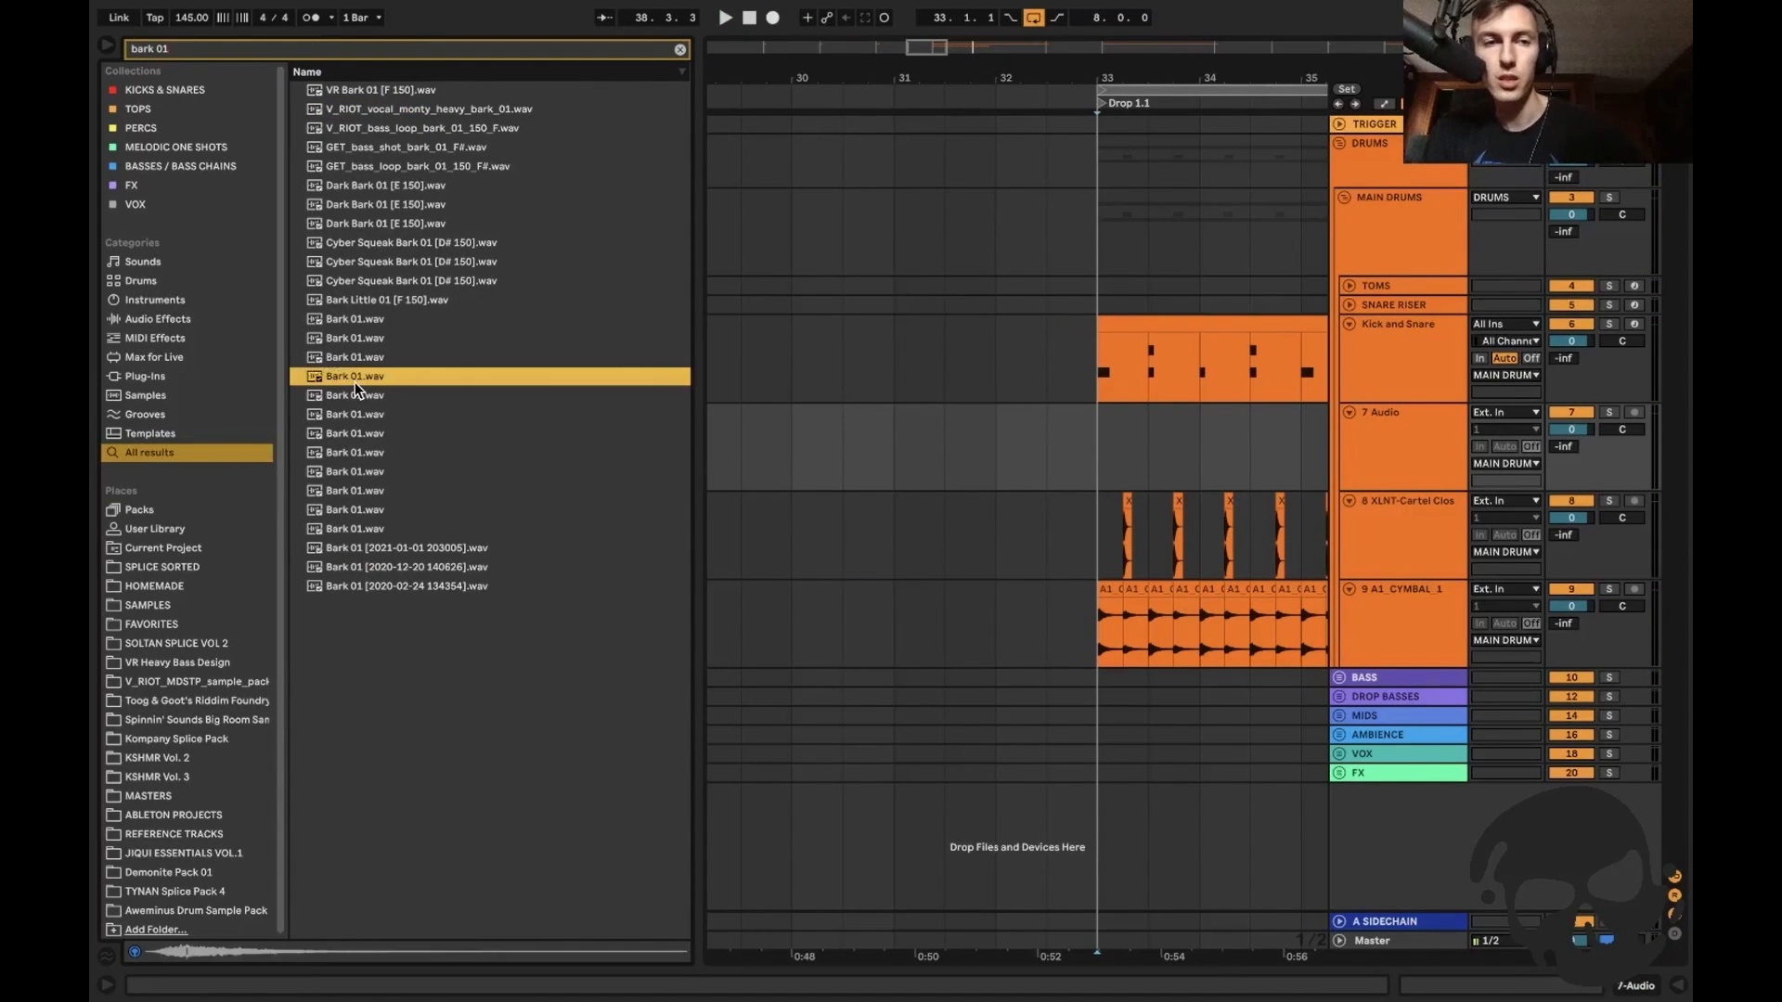
drag(971, 445, 1165, 424)
Set the Bark 01 clip's gain to -6.00 dB and play it with the drums.
double_click(1177, 408)
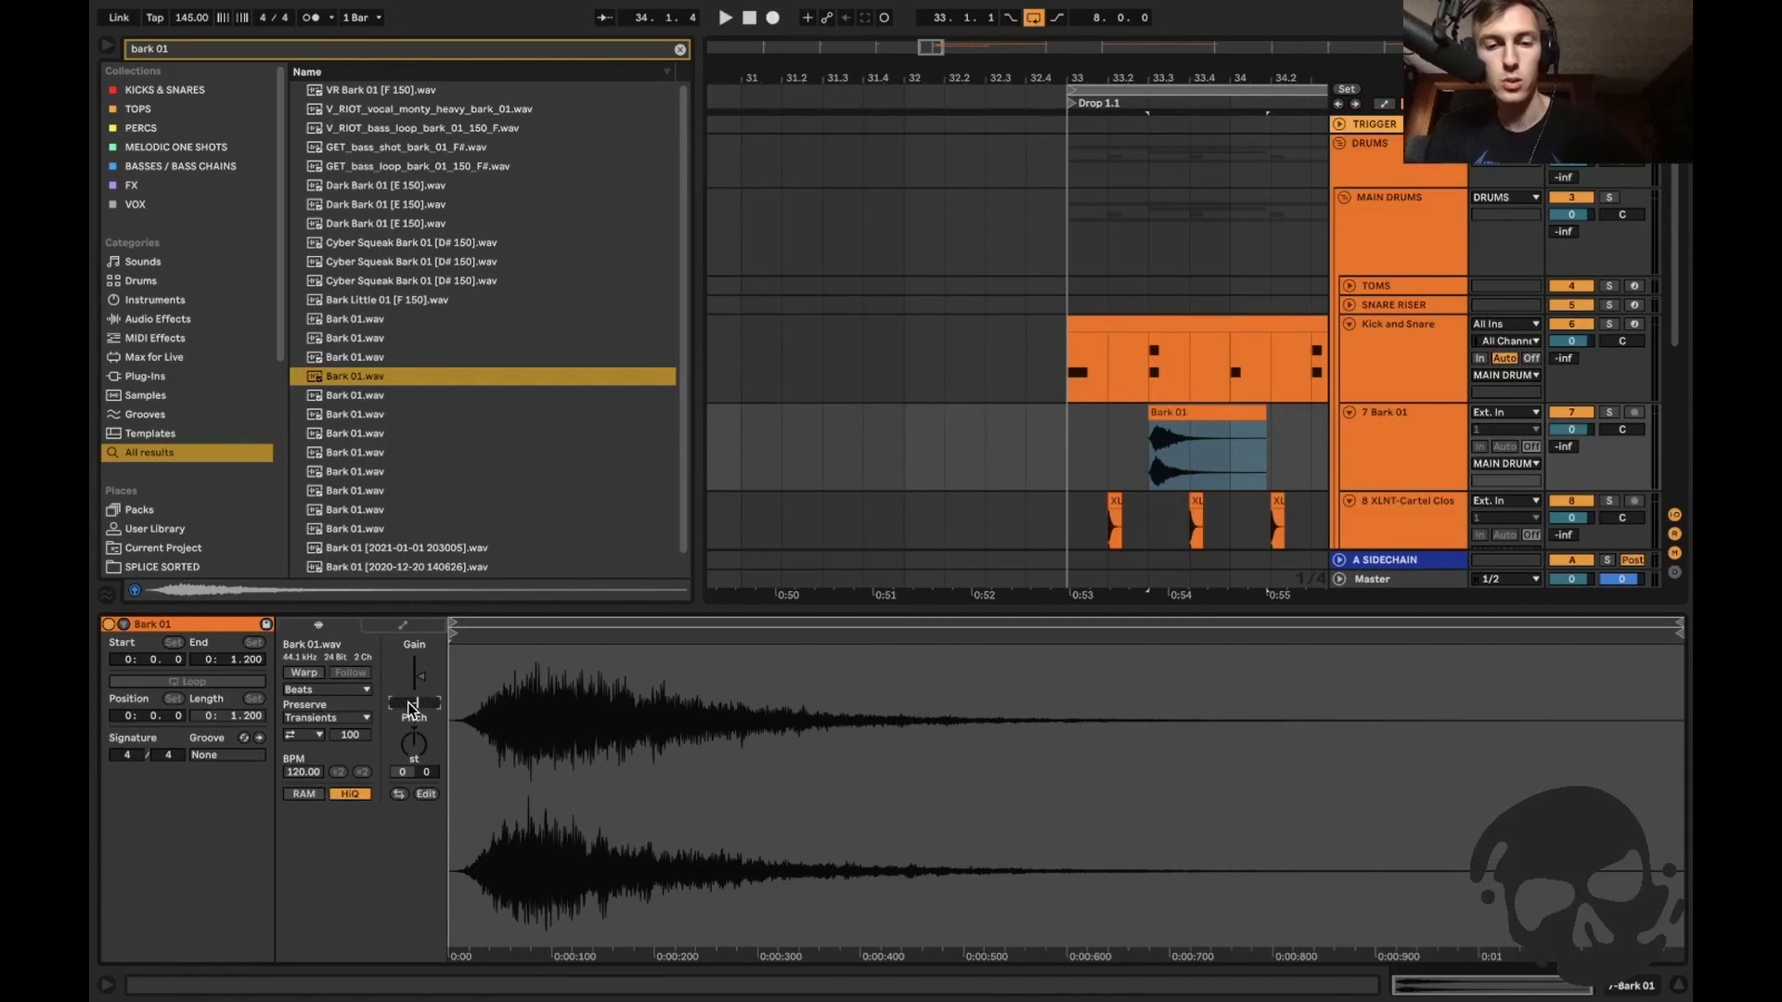
drag(409, 708, 410, 734)
click(1132, 452)
key(space)
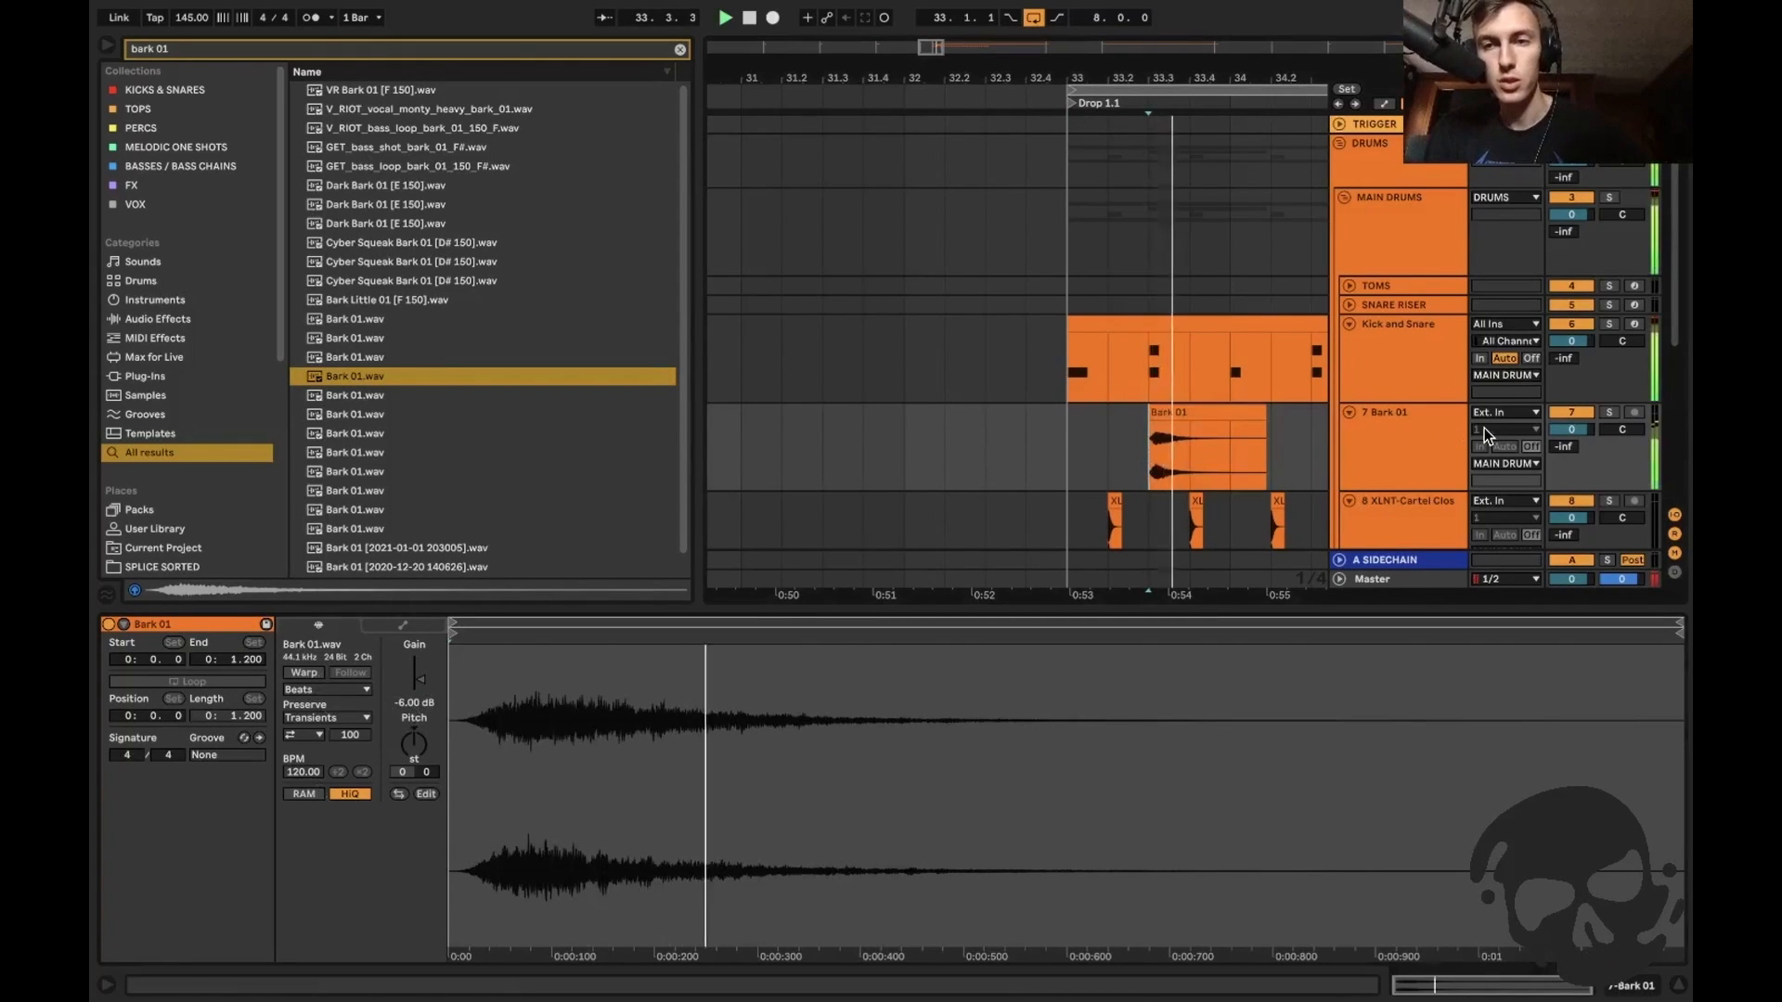
Set the Bark 01 track volume to -10.3 dB, replaying the hit to check the balance.
drag(1571, 428, 1571, 463)
key(space)
key(space)
key(space)
key(space)
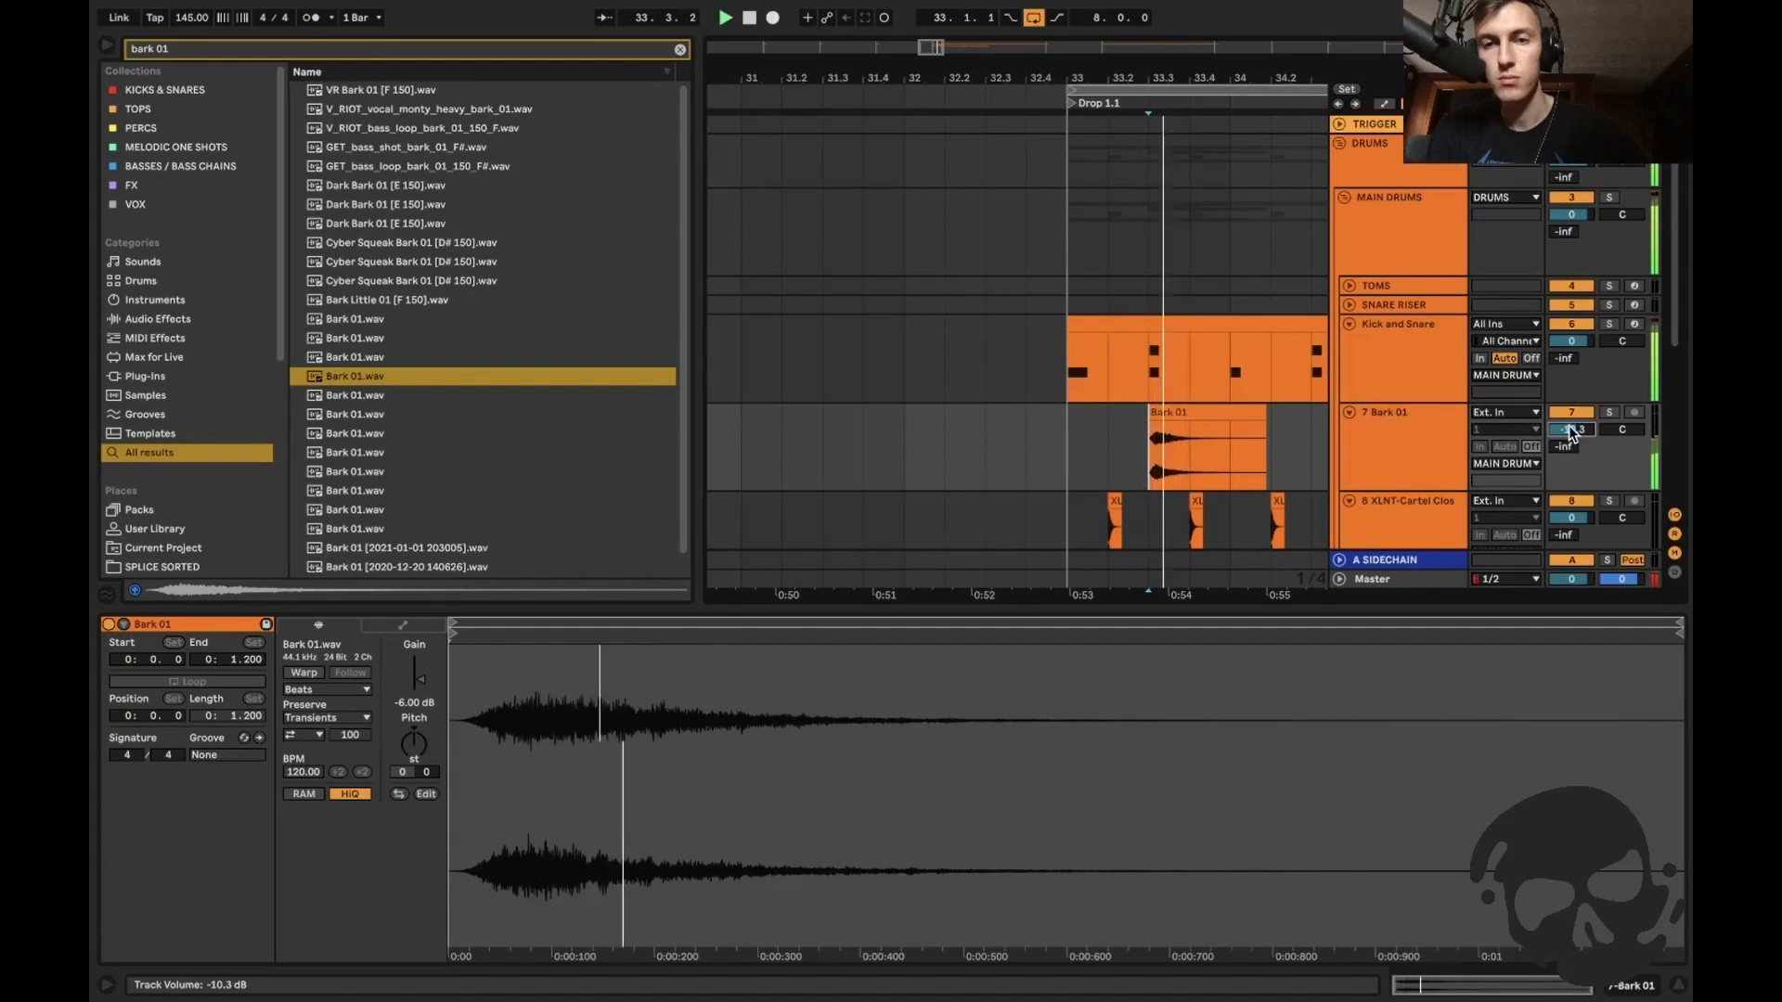
key(space)
Shape a curved fade-in at the start of the Bark 01 clip and audition it.
click(1133, 429)
key(plus)
key(plus)
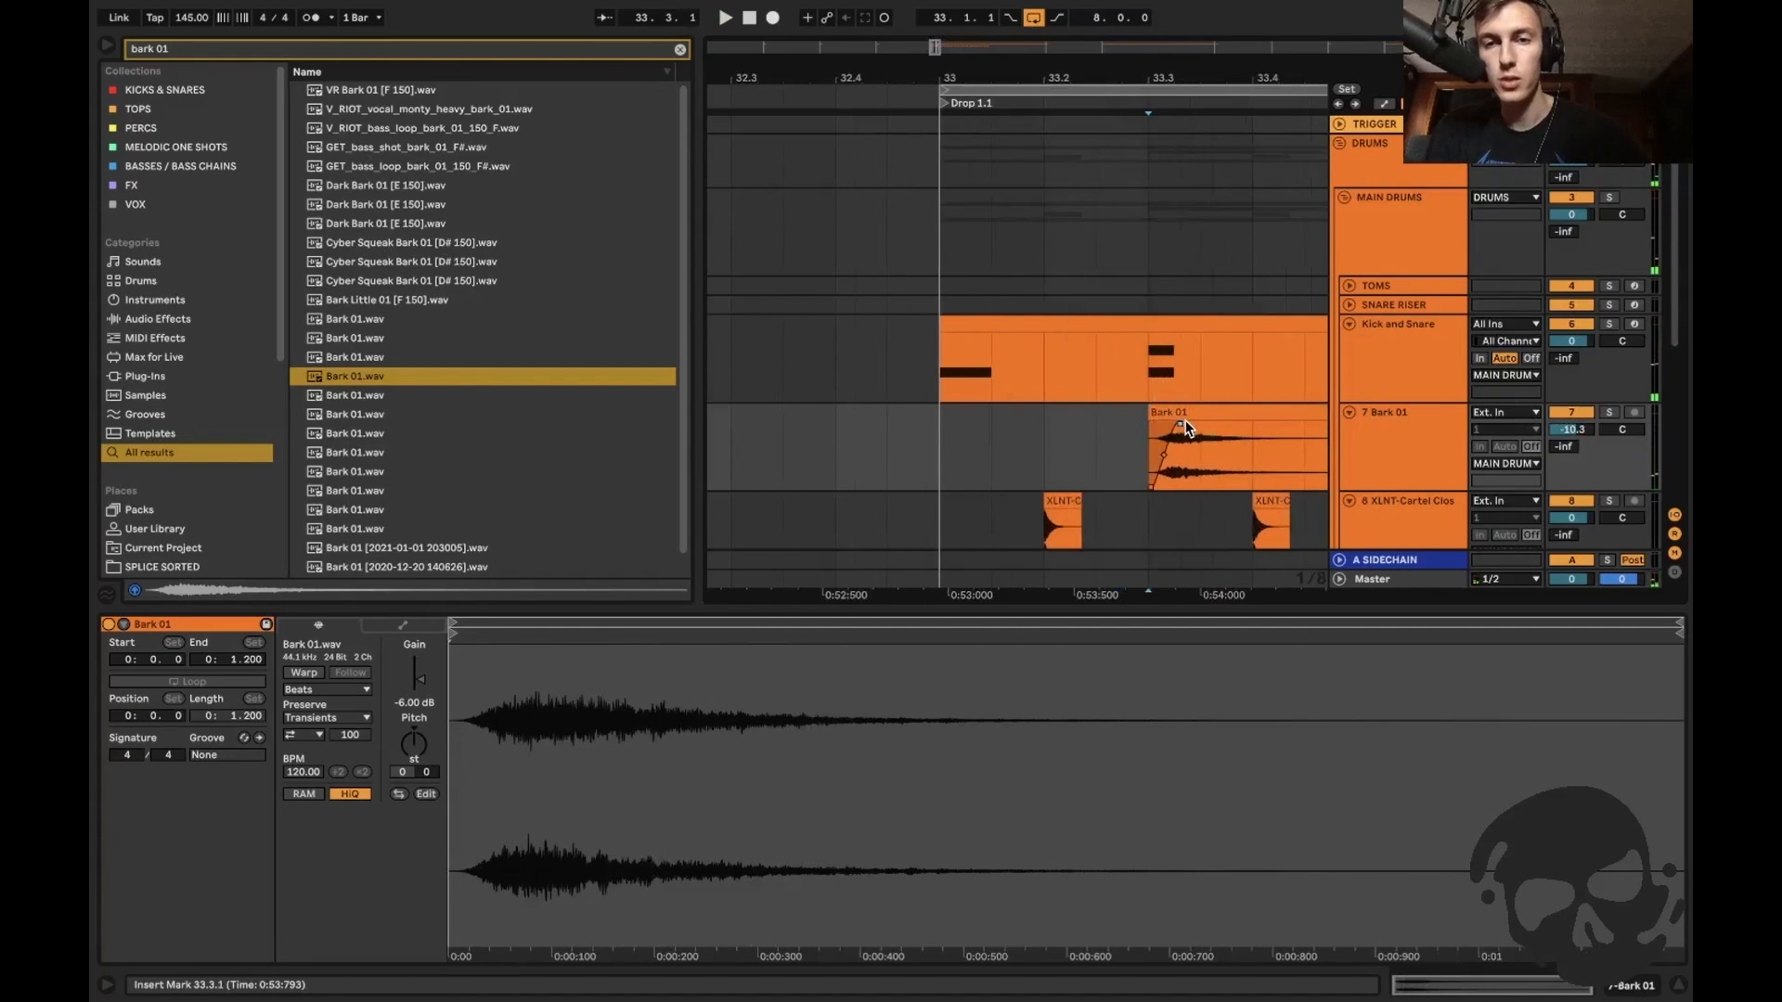
scroll(1104, 398, right, 5)
scroll(1105, 398, down, 2)
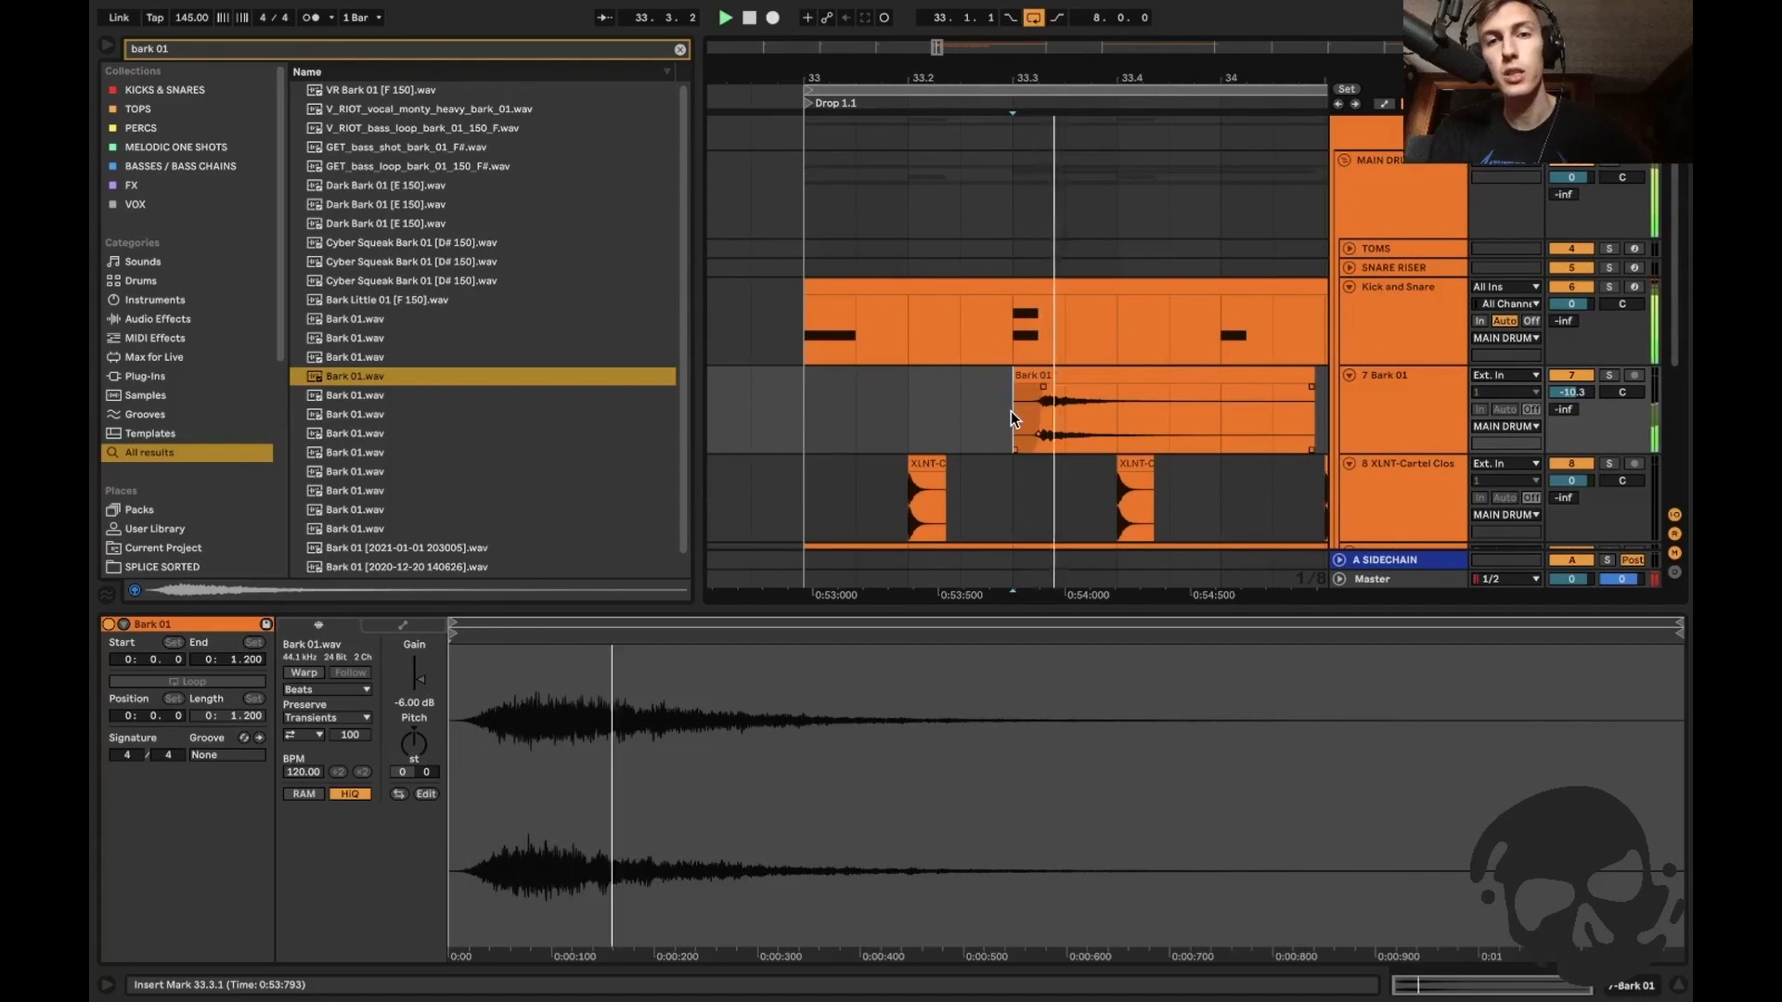
click(1058, 383)
click(1062, 386)
key(space)
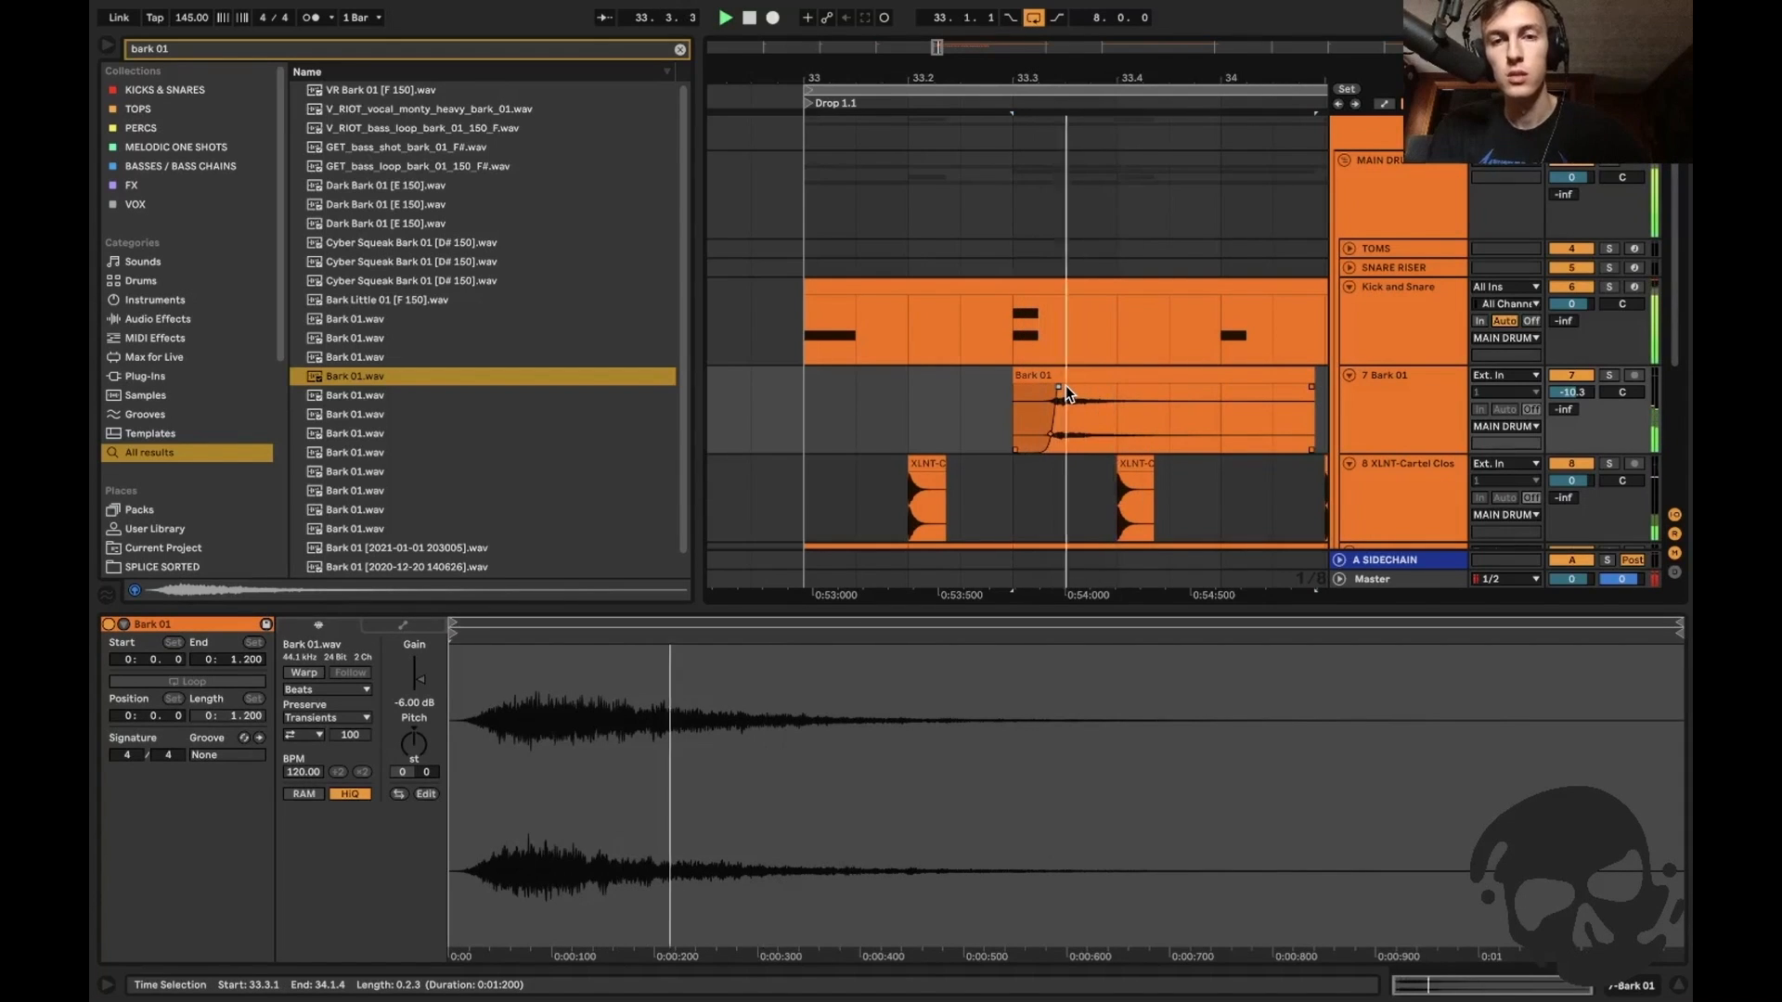
Split the Bark 01 clip at bar 34 and delete its tail.
click(1212, 414)
key(super+e)
click(1307, 404)
key(Delete)
Select bar 33 on the Bark 01 track, including the empty first half, and duplicate it repeatedly past bar 41.
scroll(1306, 403, down, 3)
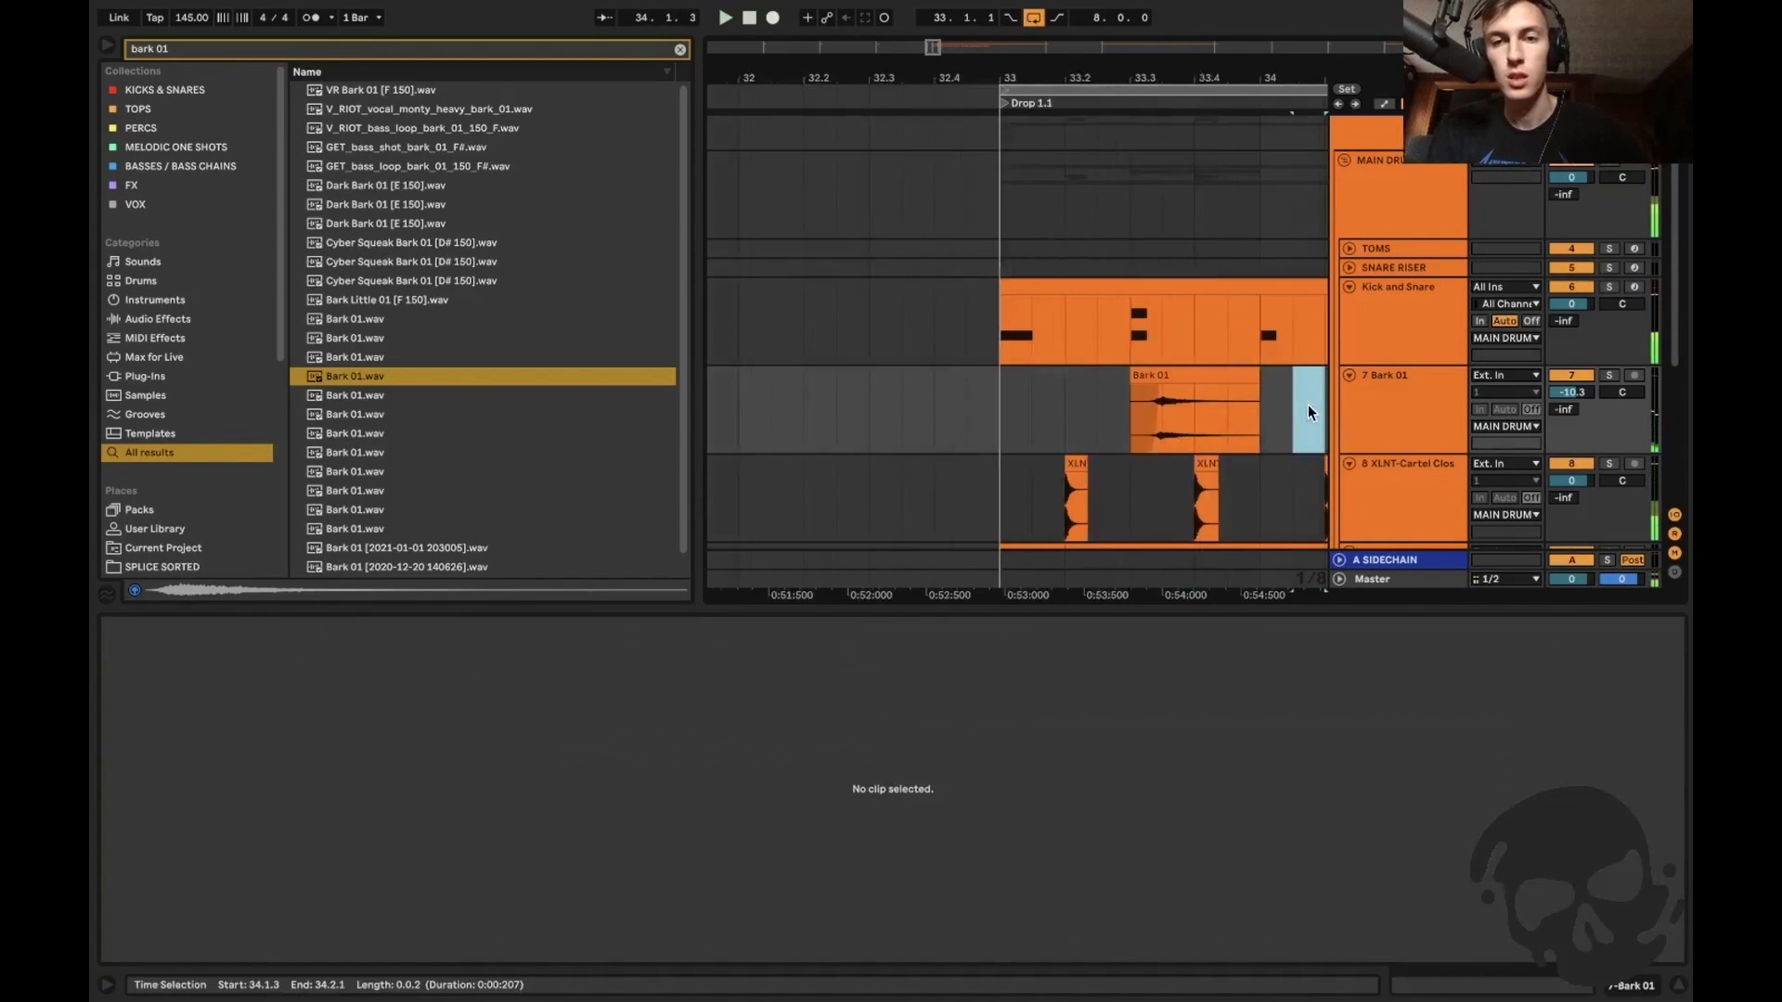
drag(1279, 403, 1110, 403)
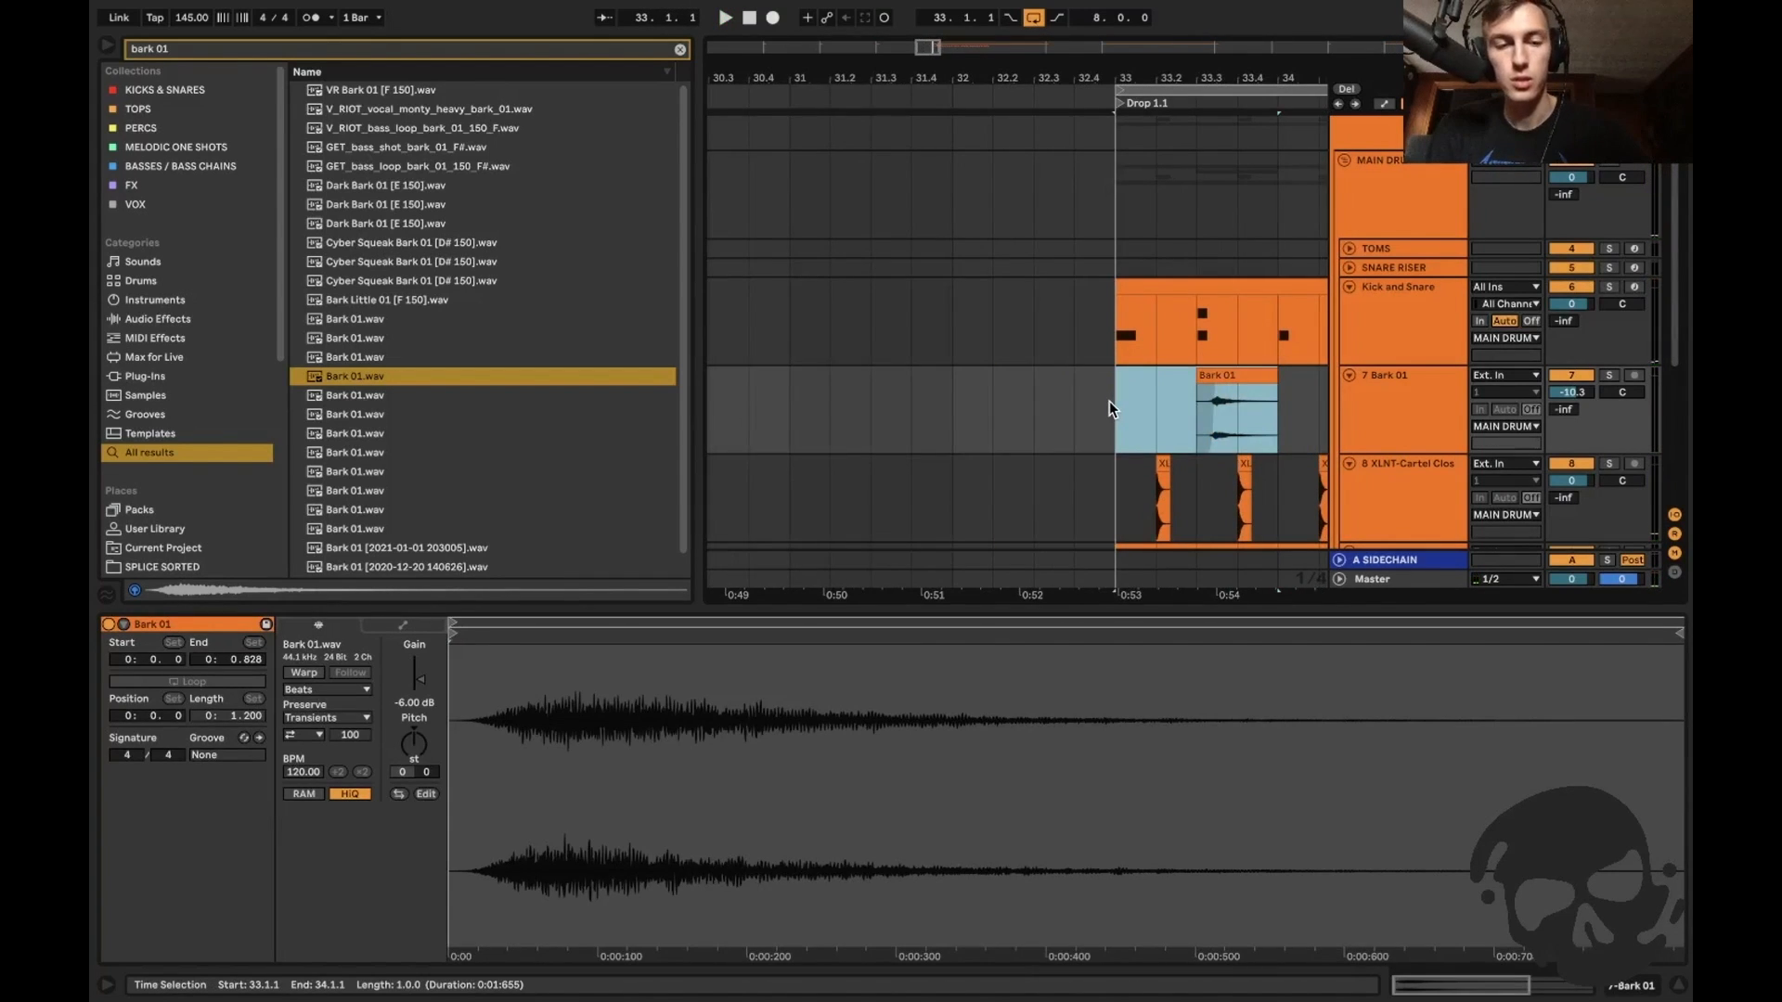
key(super+d)
key(super+d)
key(super+d)
key(super+d)
key(super+d)
key(super+d)
key(super+d)
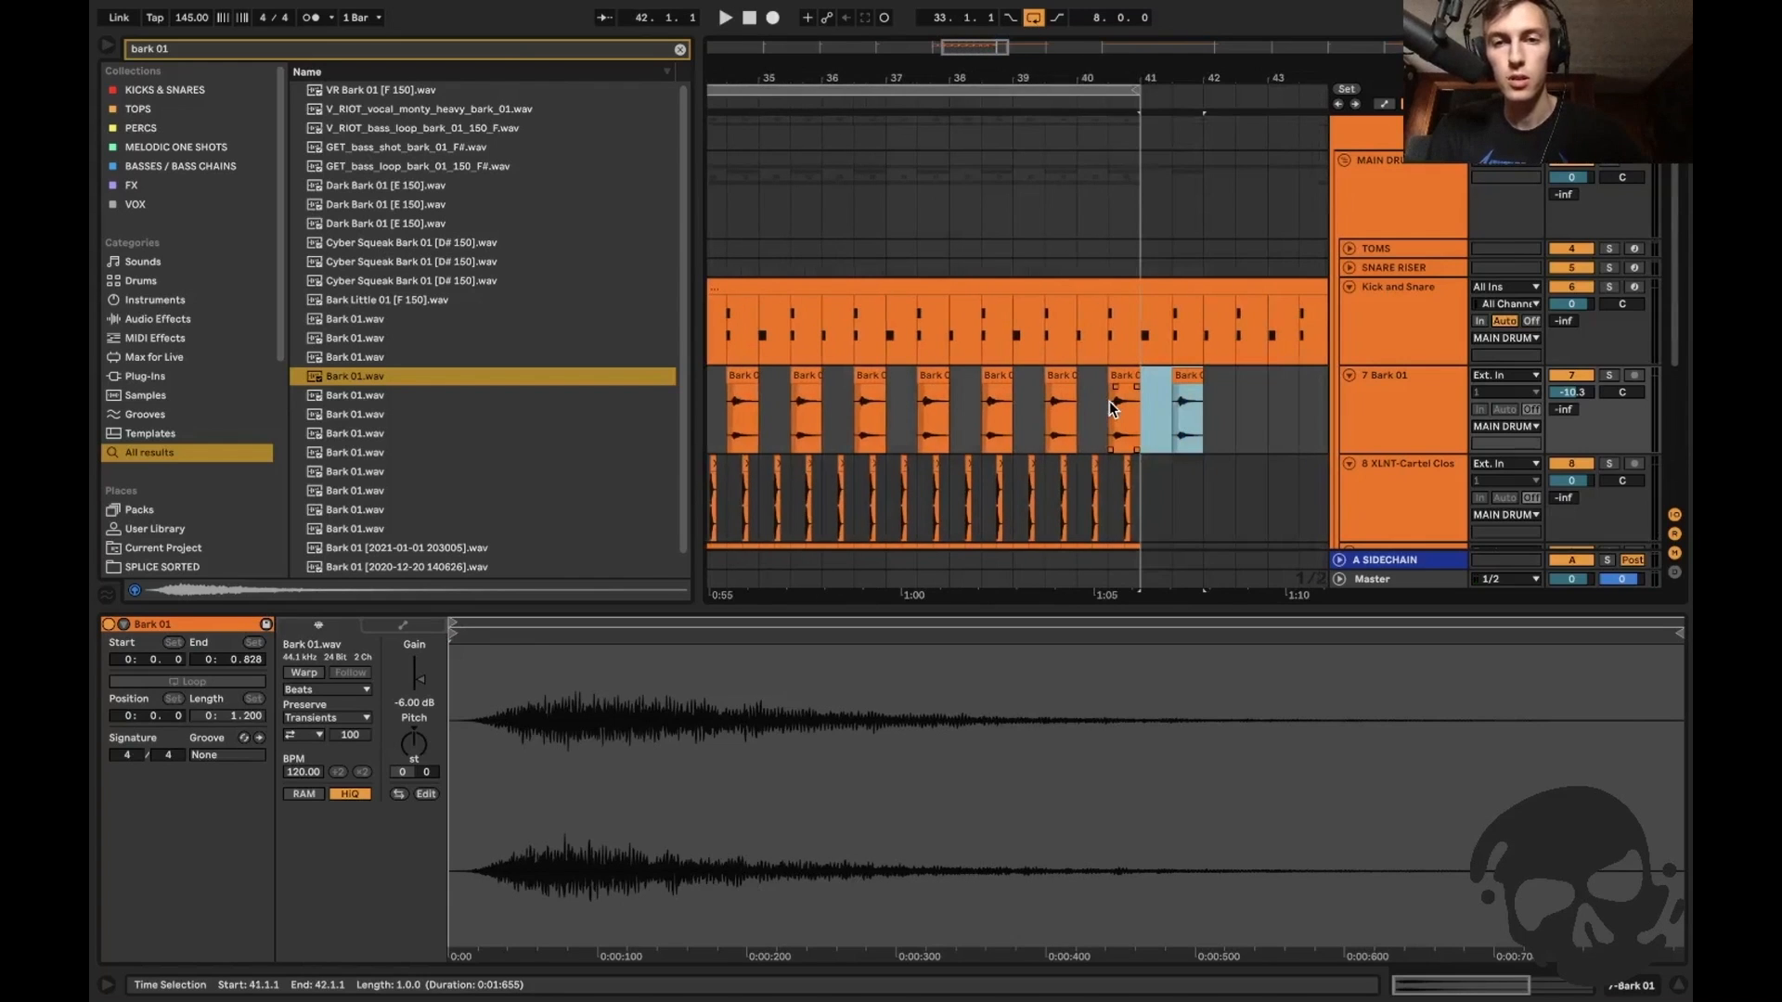
Delete the extra Bark 01 copy after bar 41 and play the repeated hits with the drums.
scroll(1110, 403, left, 2)
key(Delete)
click(743, 373)
key(space)
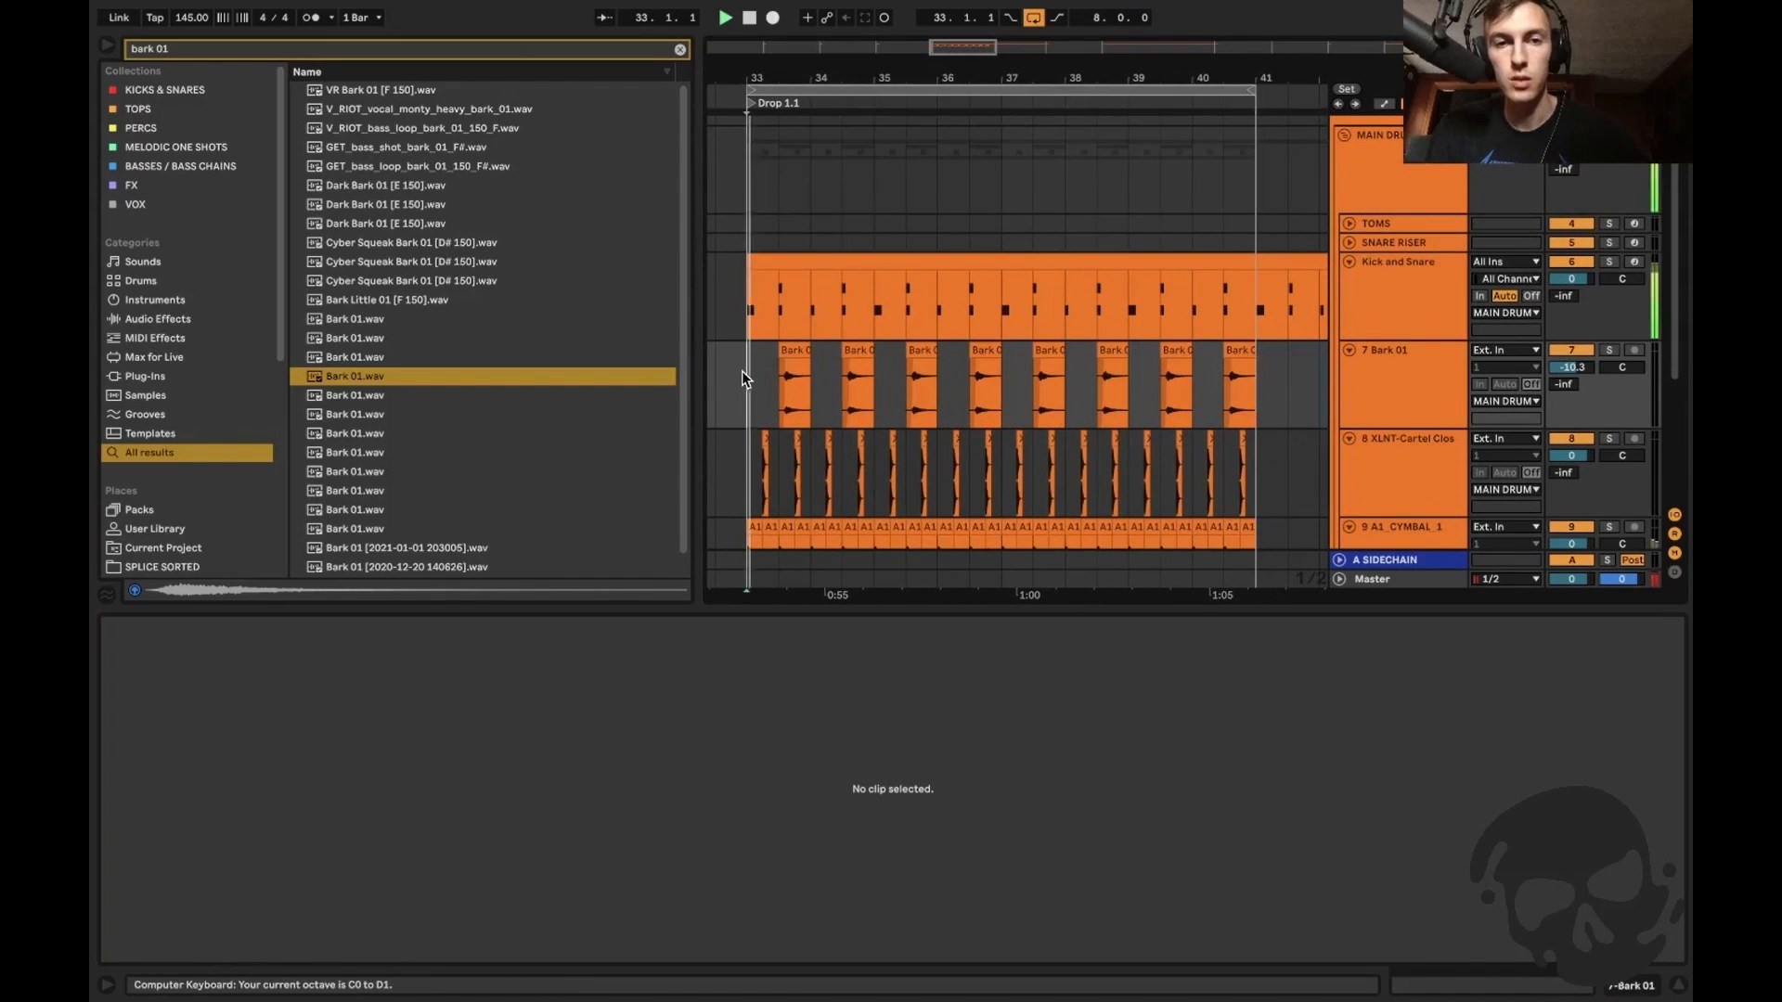
key(plus)
click(841, 404)
key(plus)
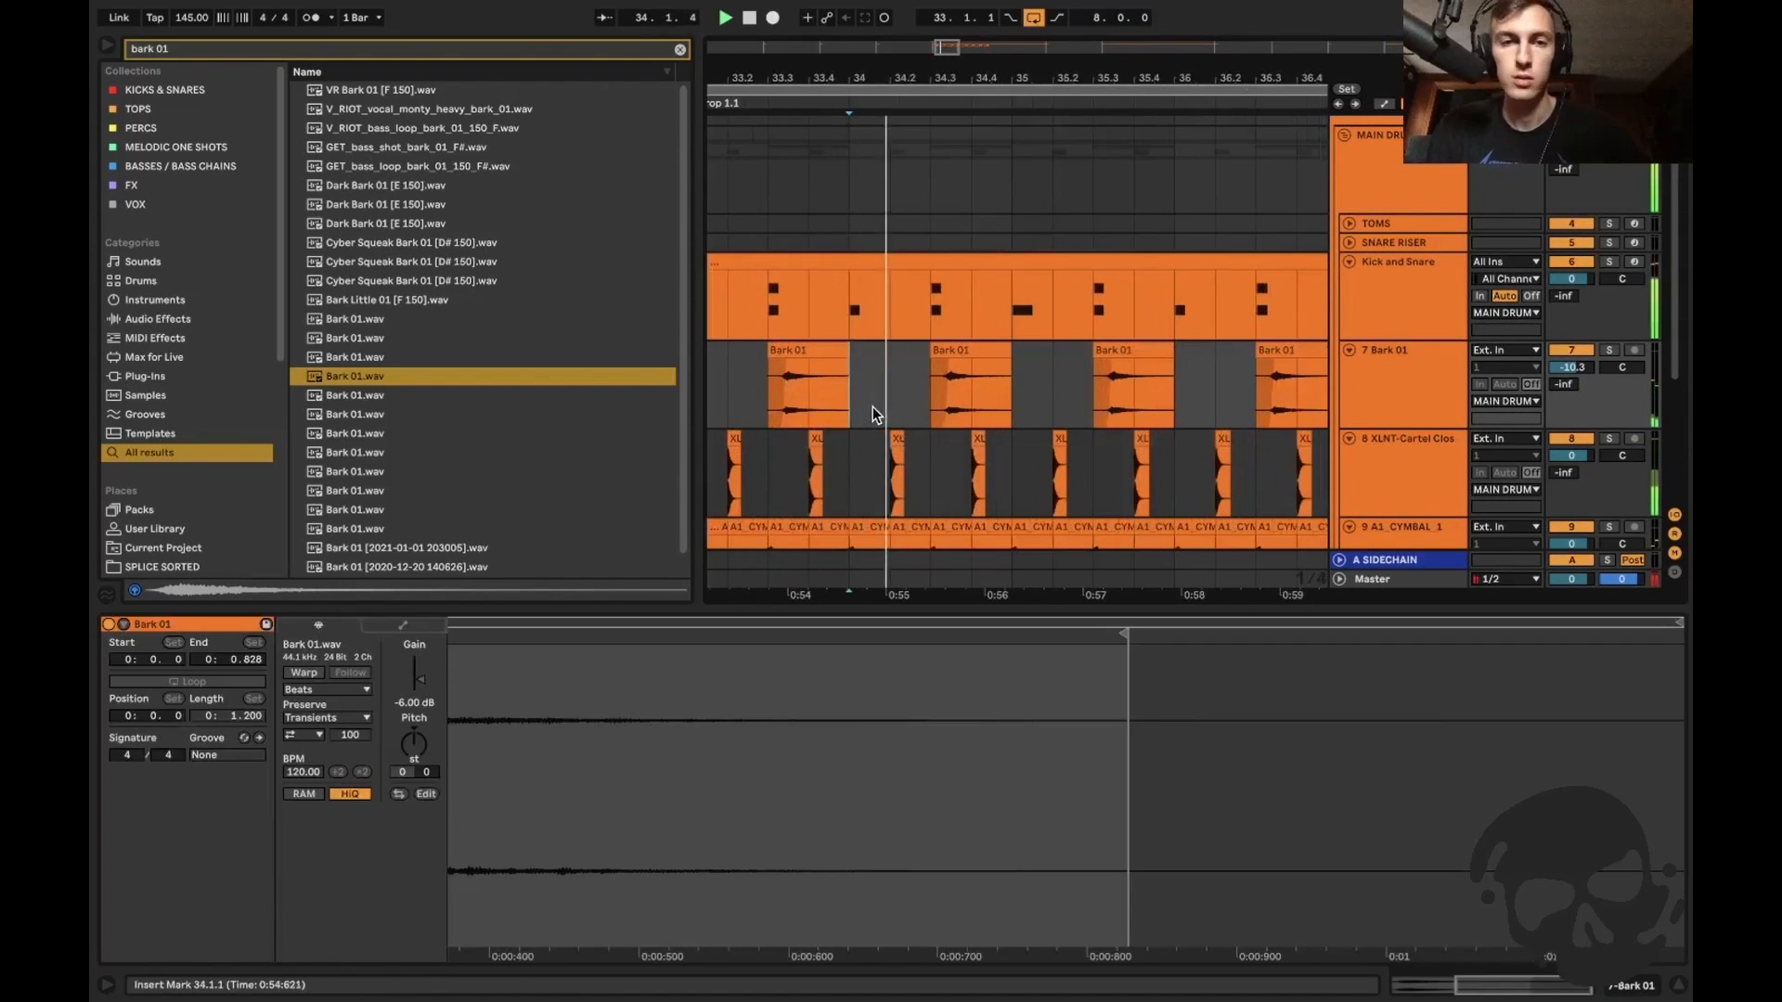
Search for "khs dyn" and load kHs Dynamics onto the Bark 01 track.
click(1400, 381)
key(super+f)
text(khs dyn)
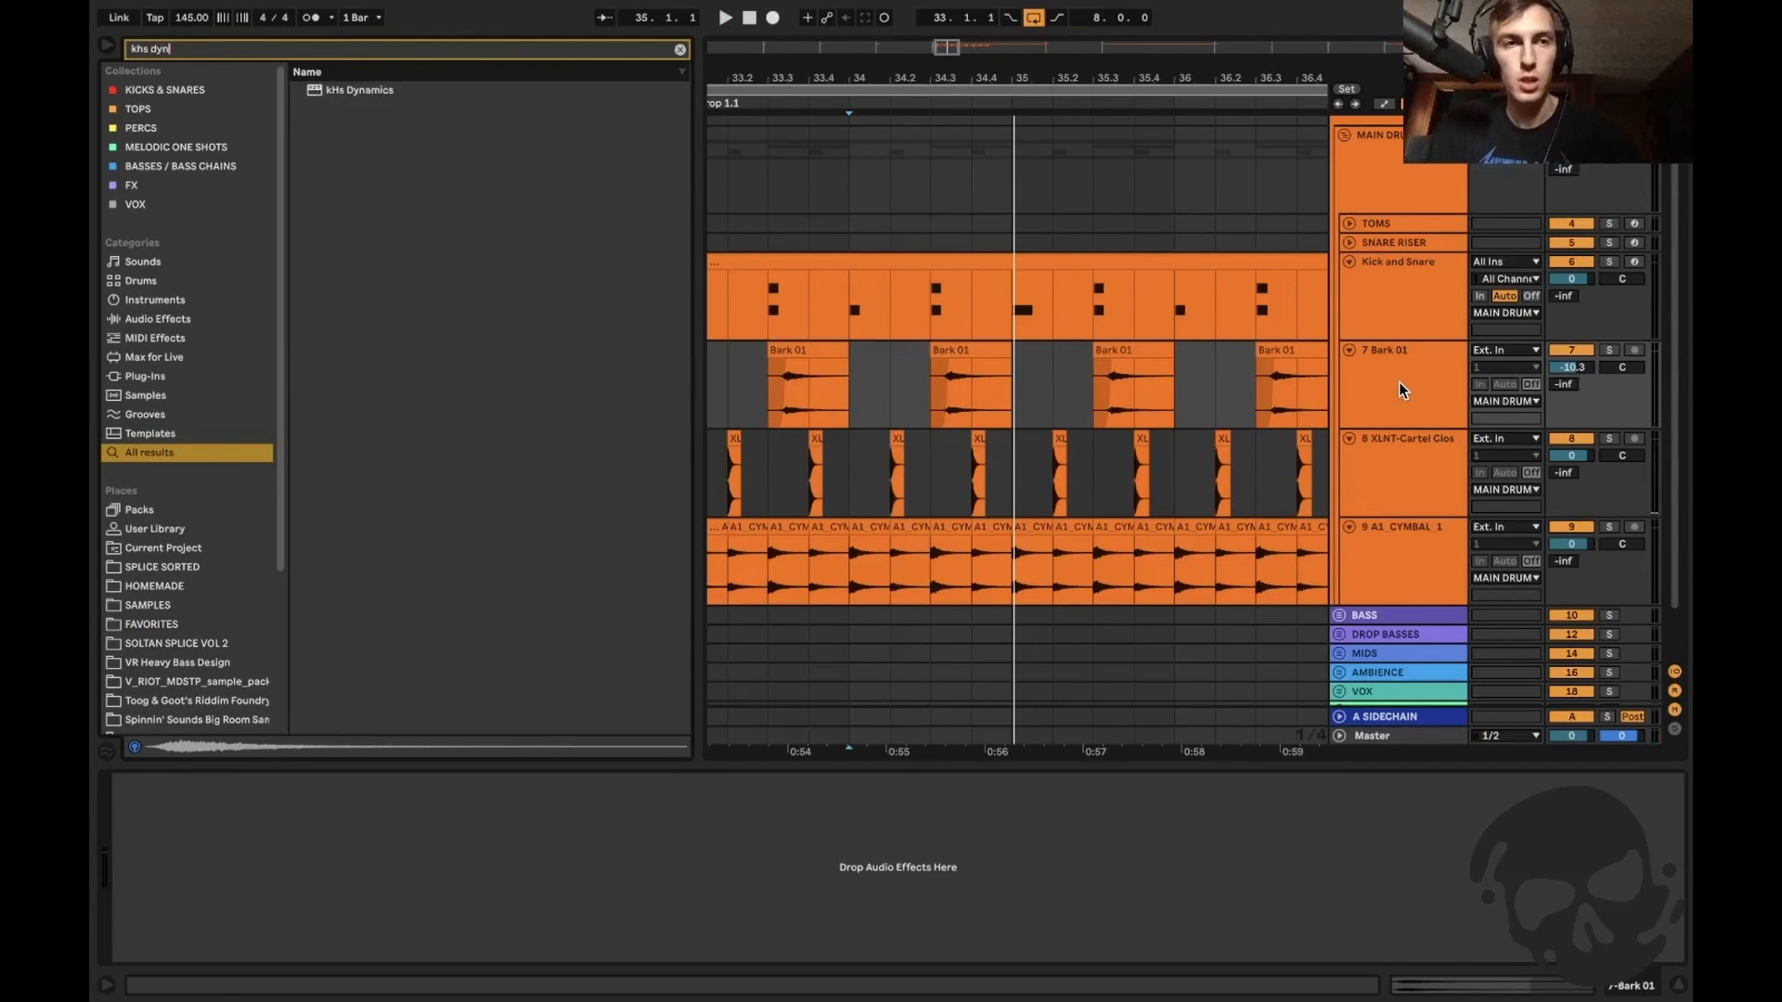
key(Down)
key(Return)
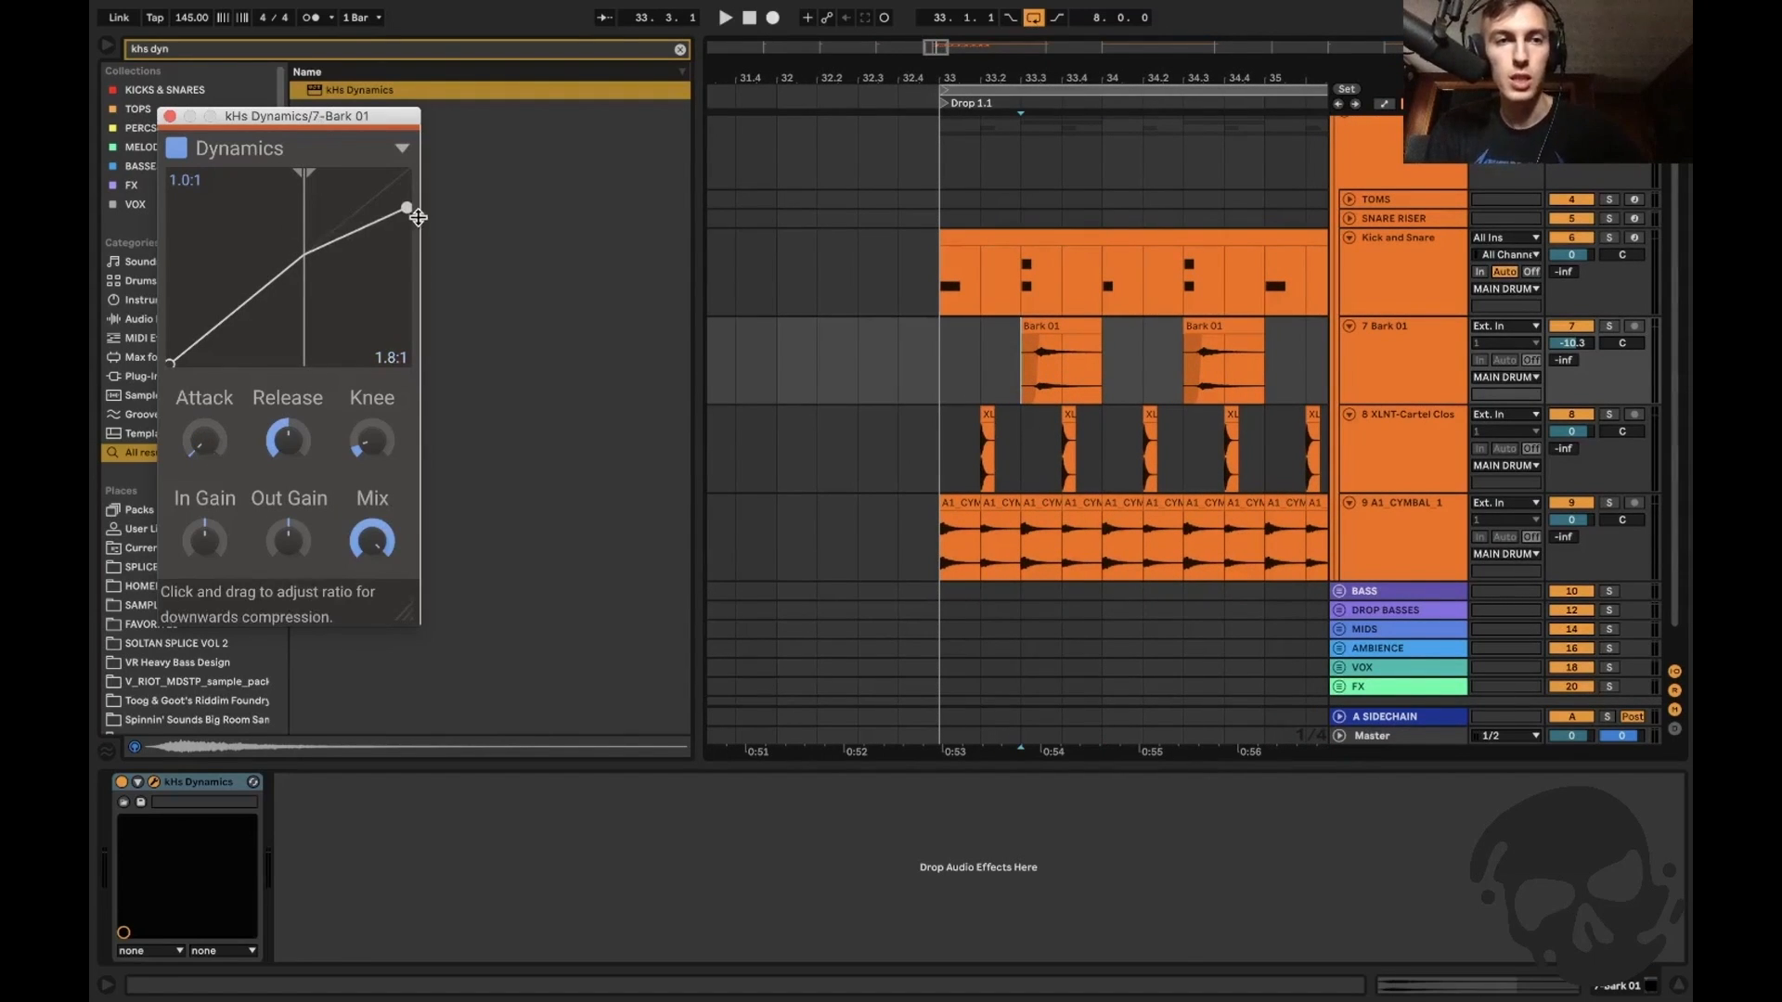
Lower both kHs Dynamics thresholds to about -23.5 dB during playback and solo the Bark 01 track.
scroll(1005, 378, up, 5)
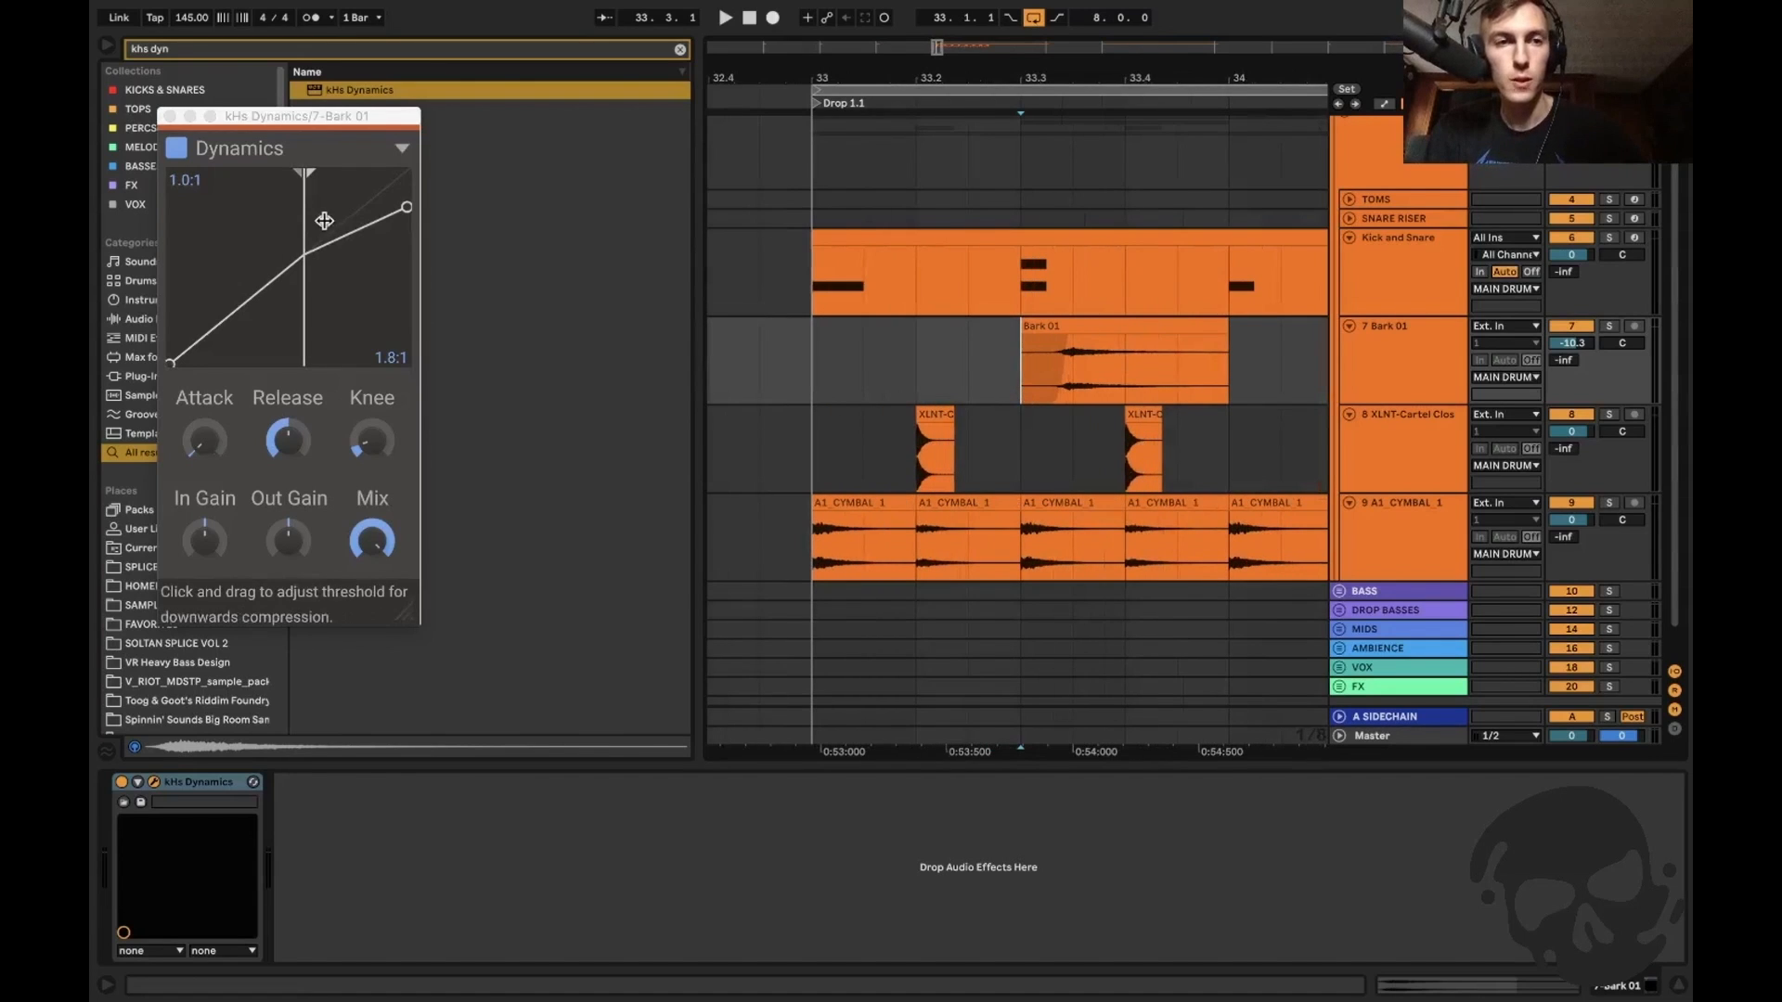
drag(311, 232, 297, 221)
key(space)
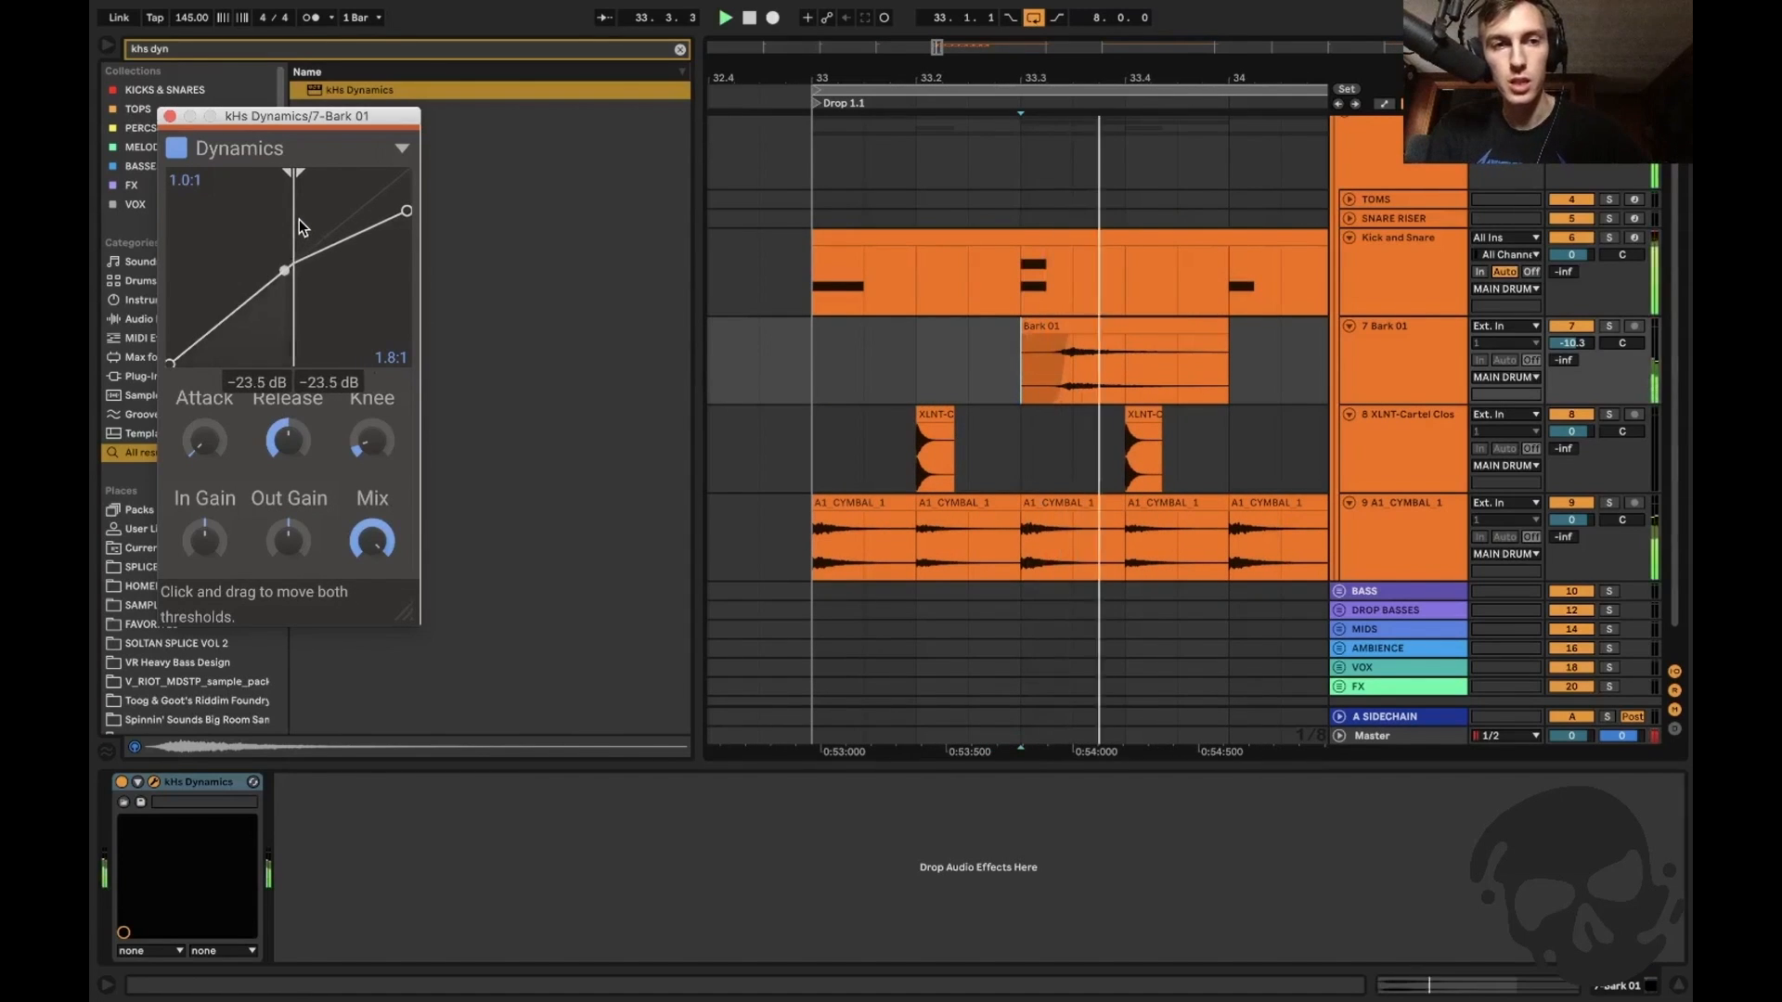
click(1608, 326)
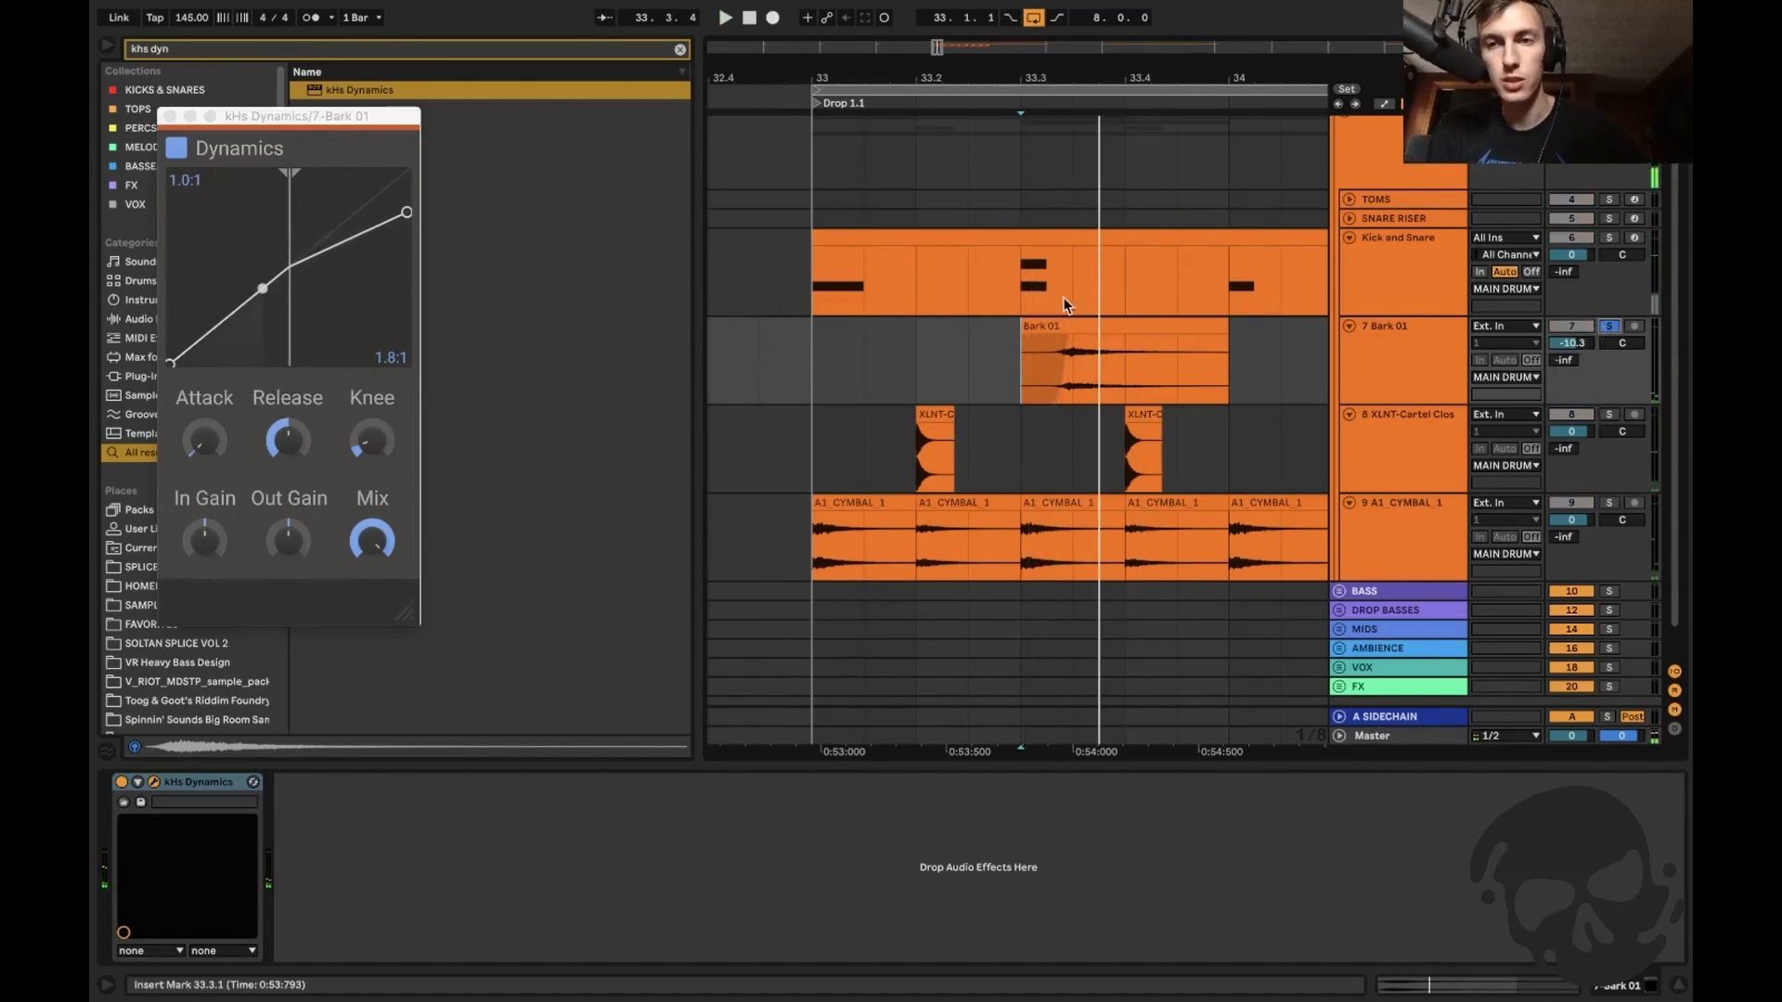
Set the Dynamics downward ratio to 2.6:1, both thresholds to about -27.9 dB, and the release to about 49%.
drag(400, 212, 408, 219)
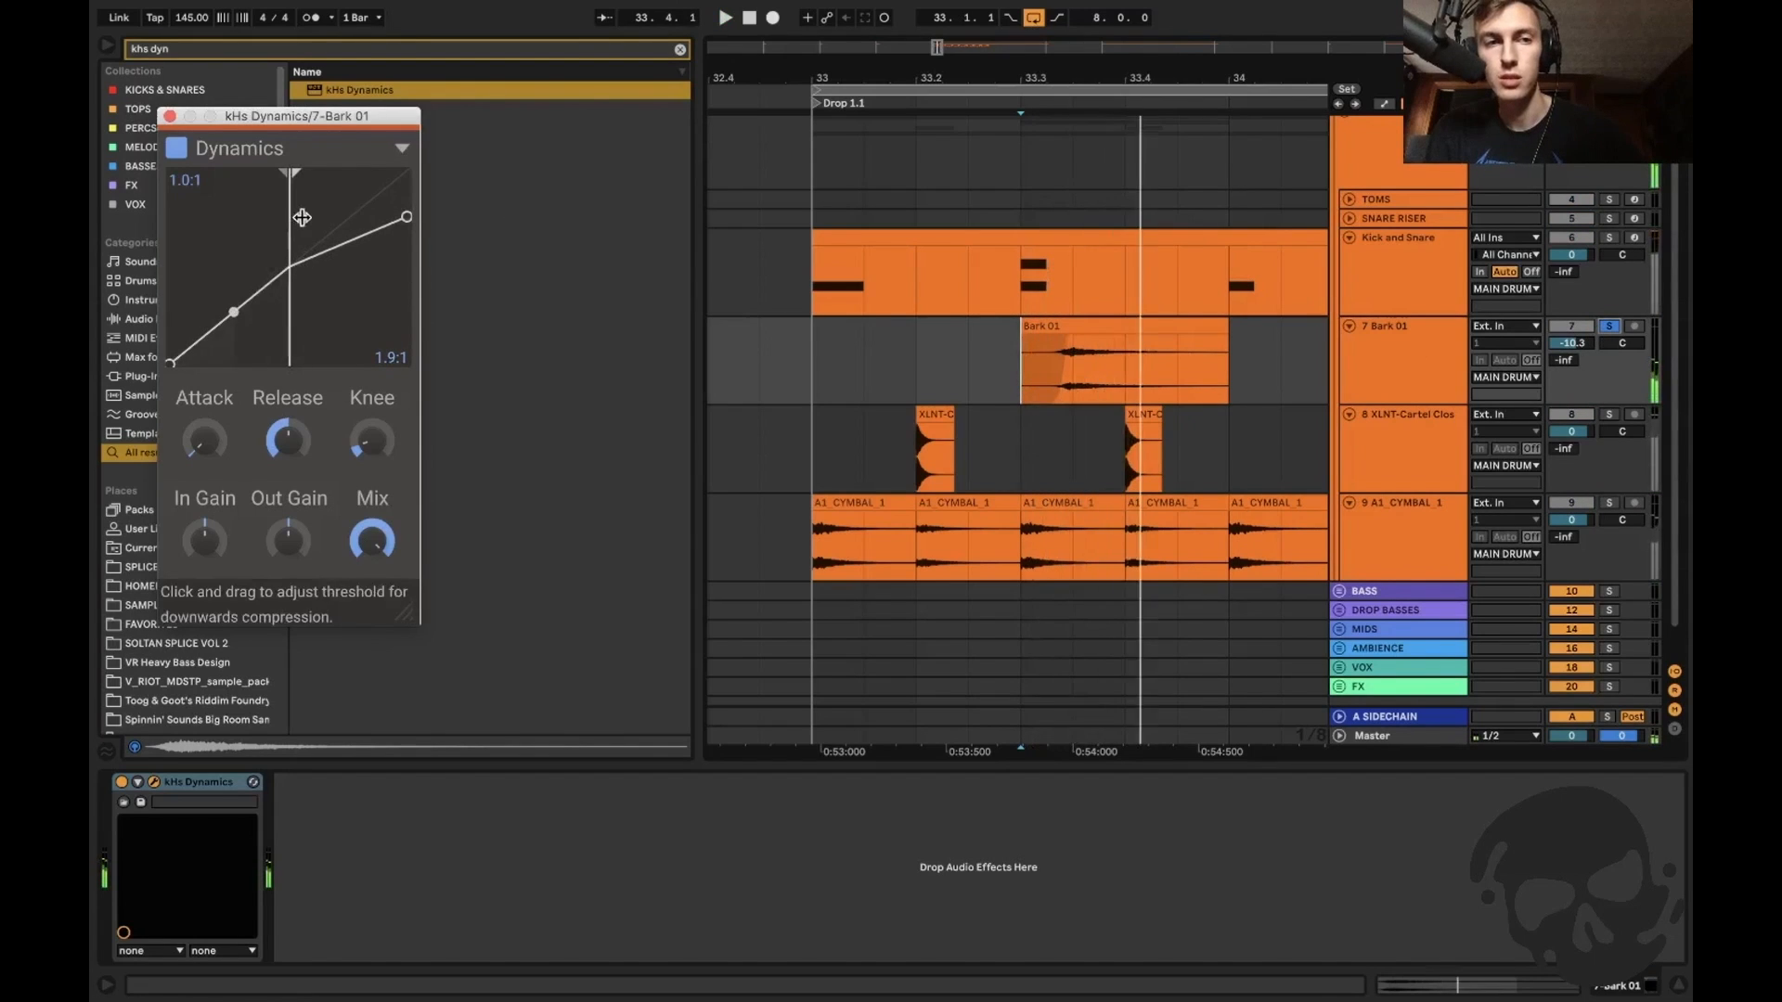
drag(283, 220, 277, 221)
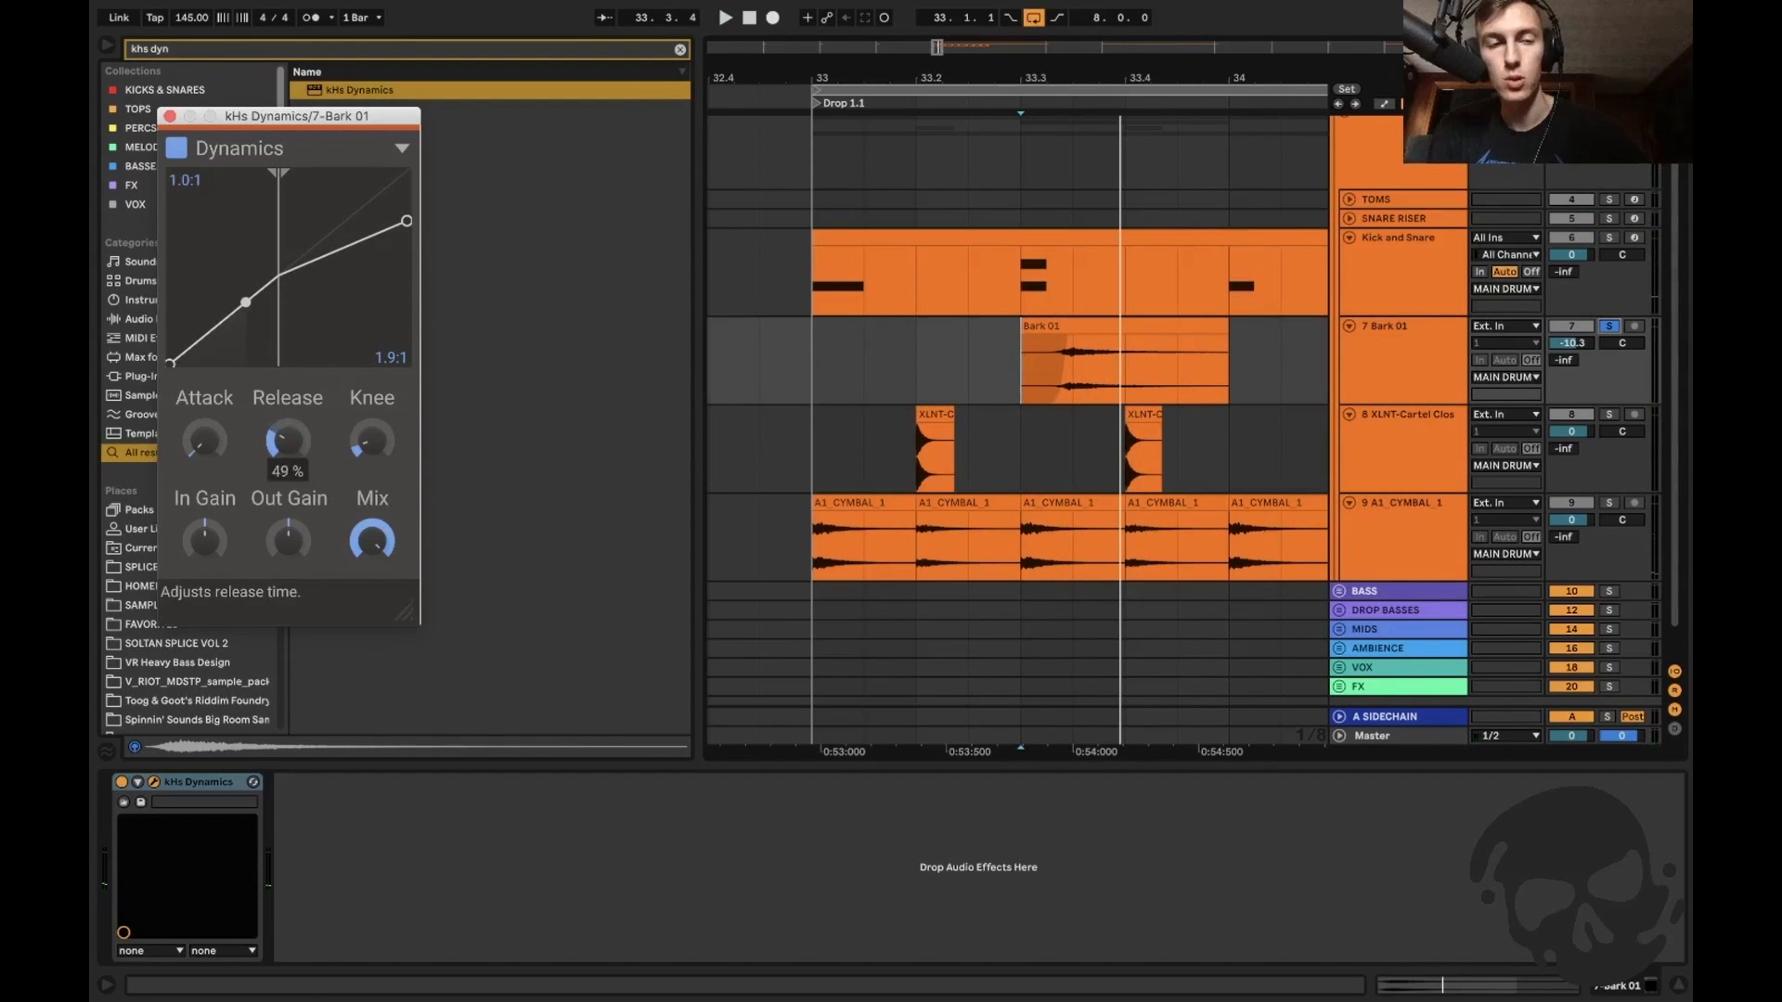
drag(274, 239, 280, 238)
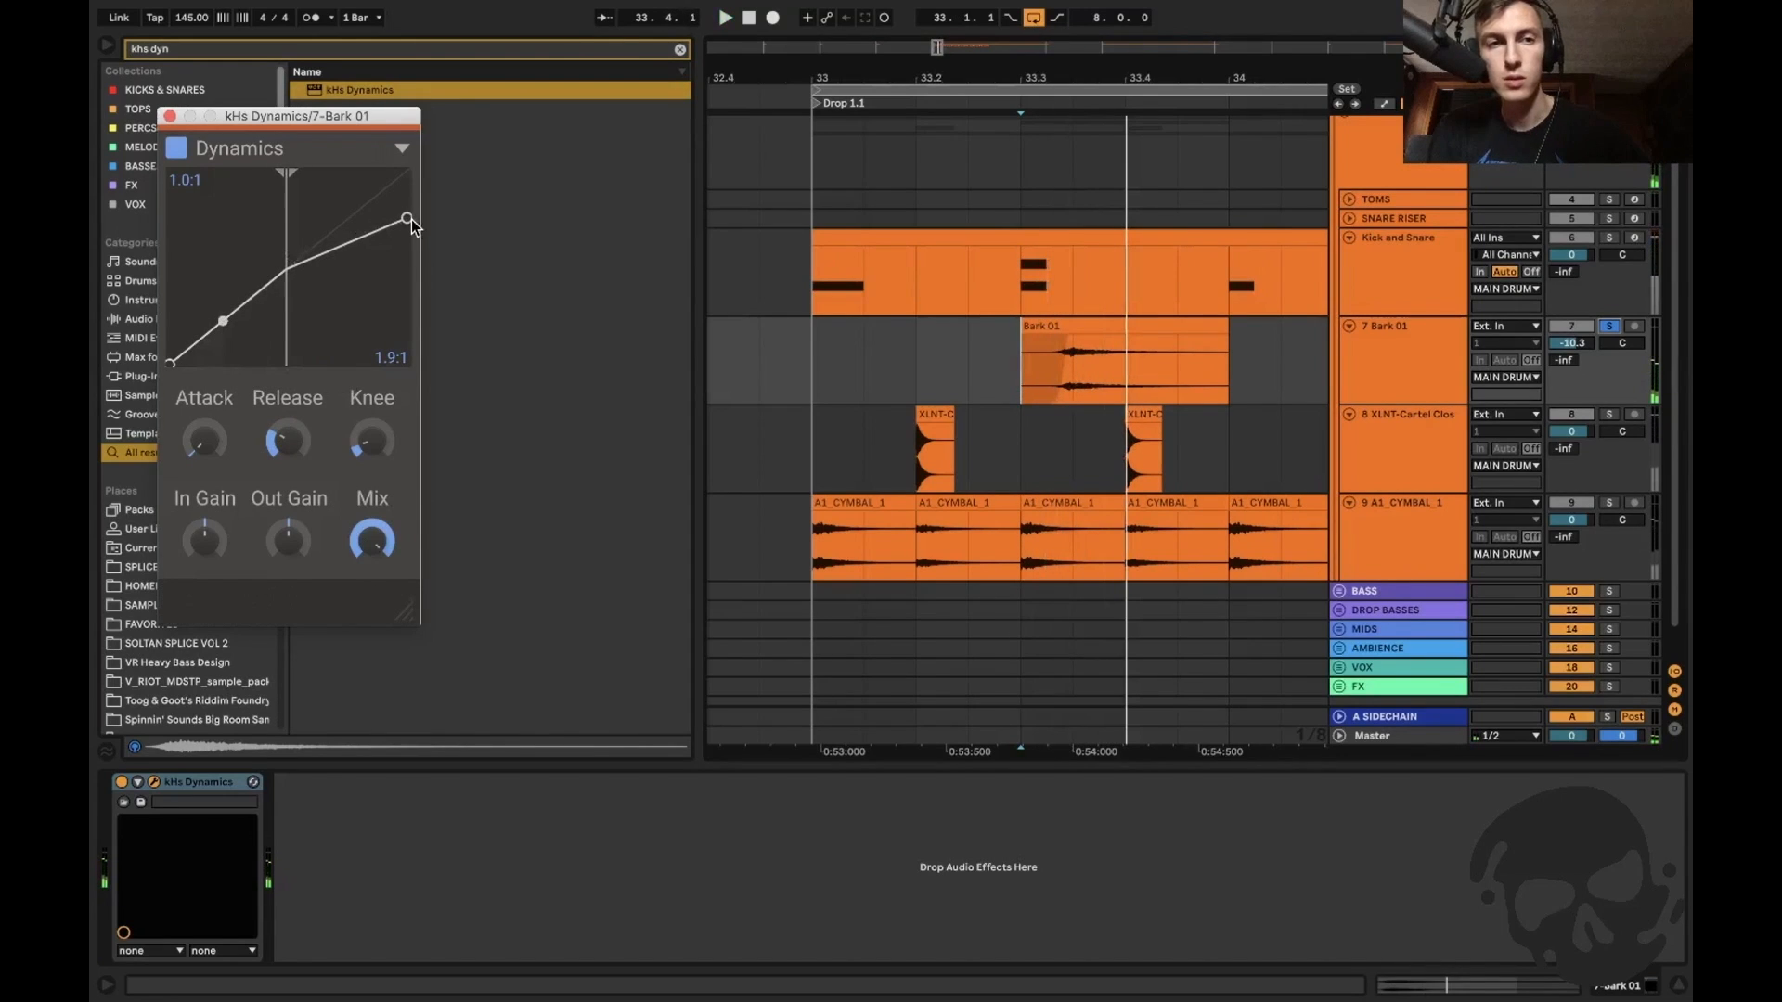
drag(406, 216, 405, 224)
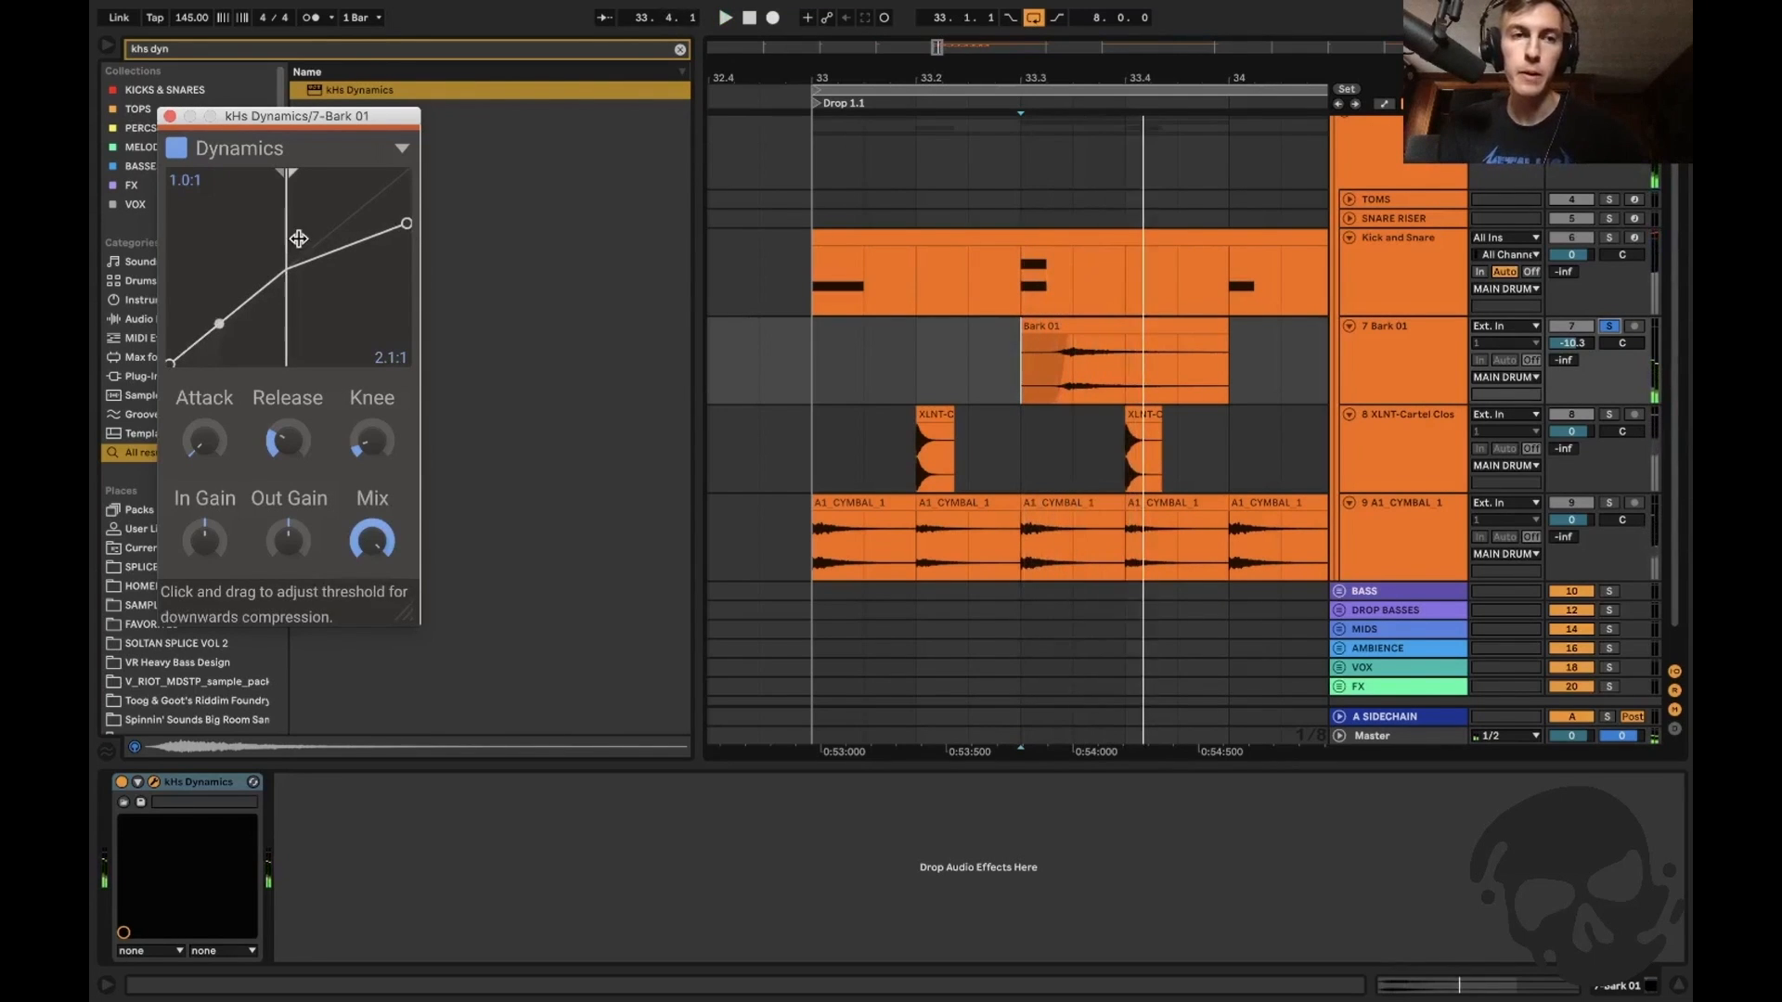
drag(286, 233, 281, 233)
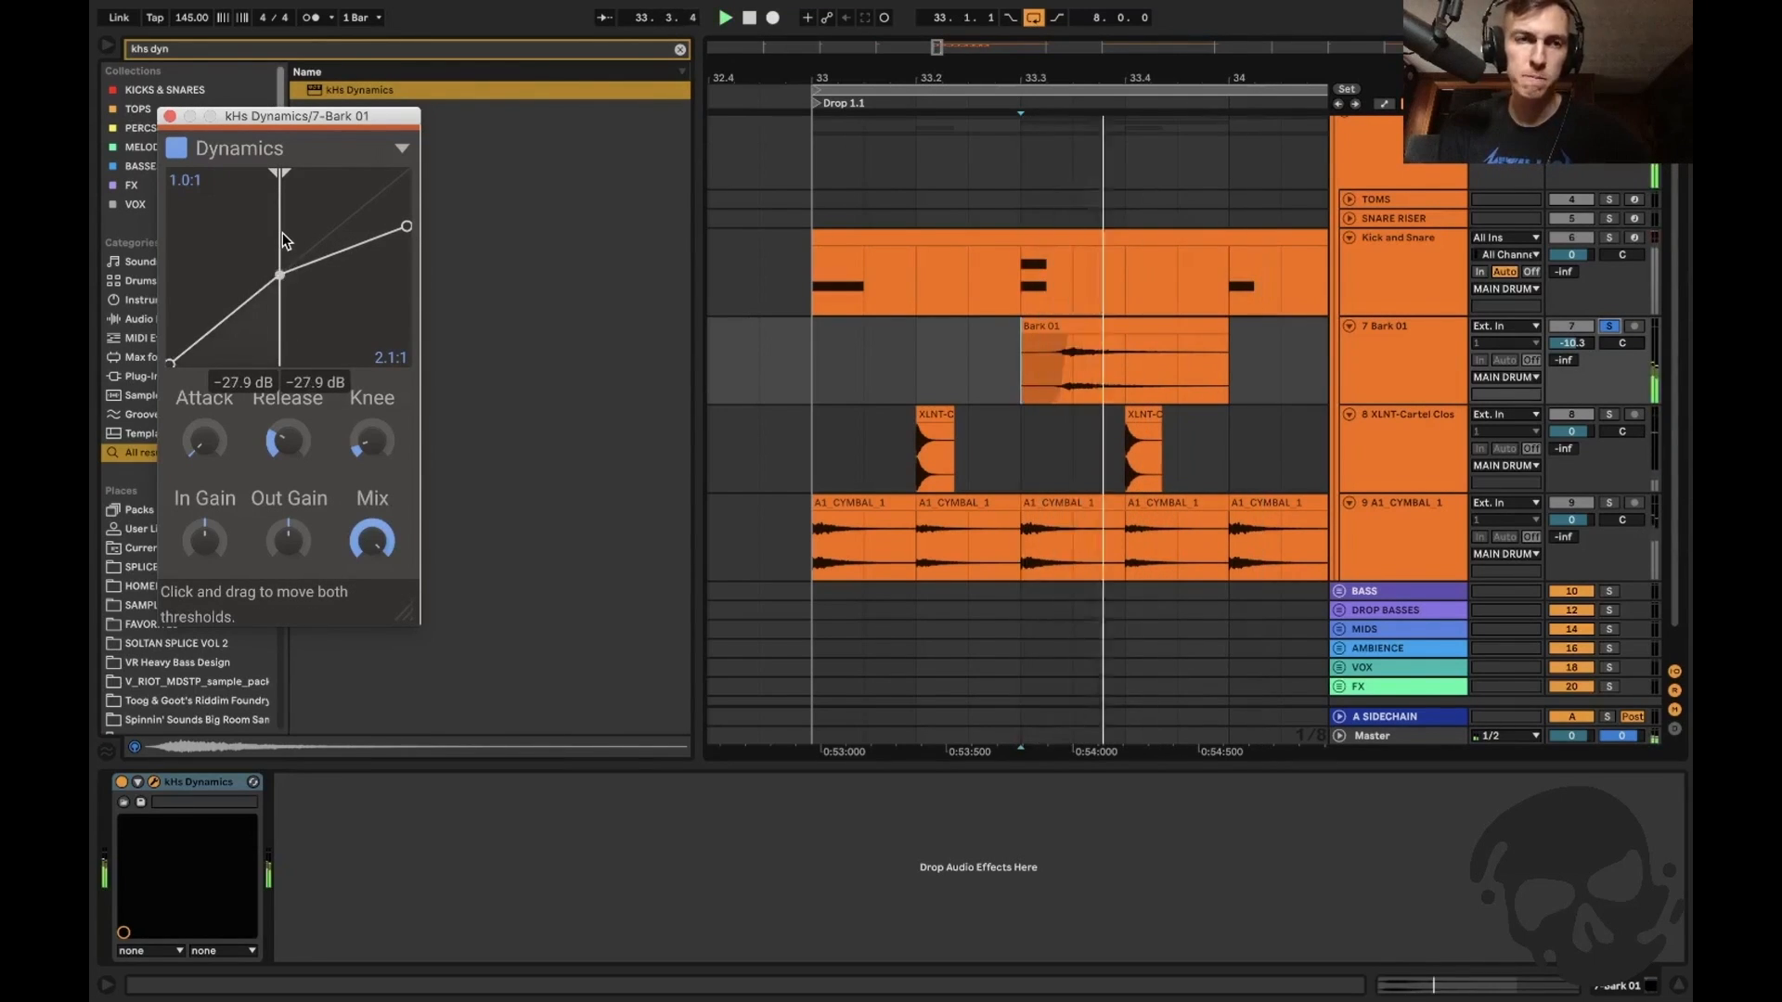
drag(406, 226, 409, 247)
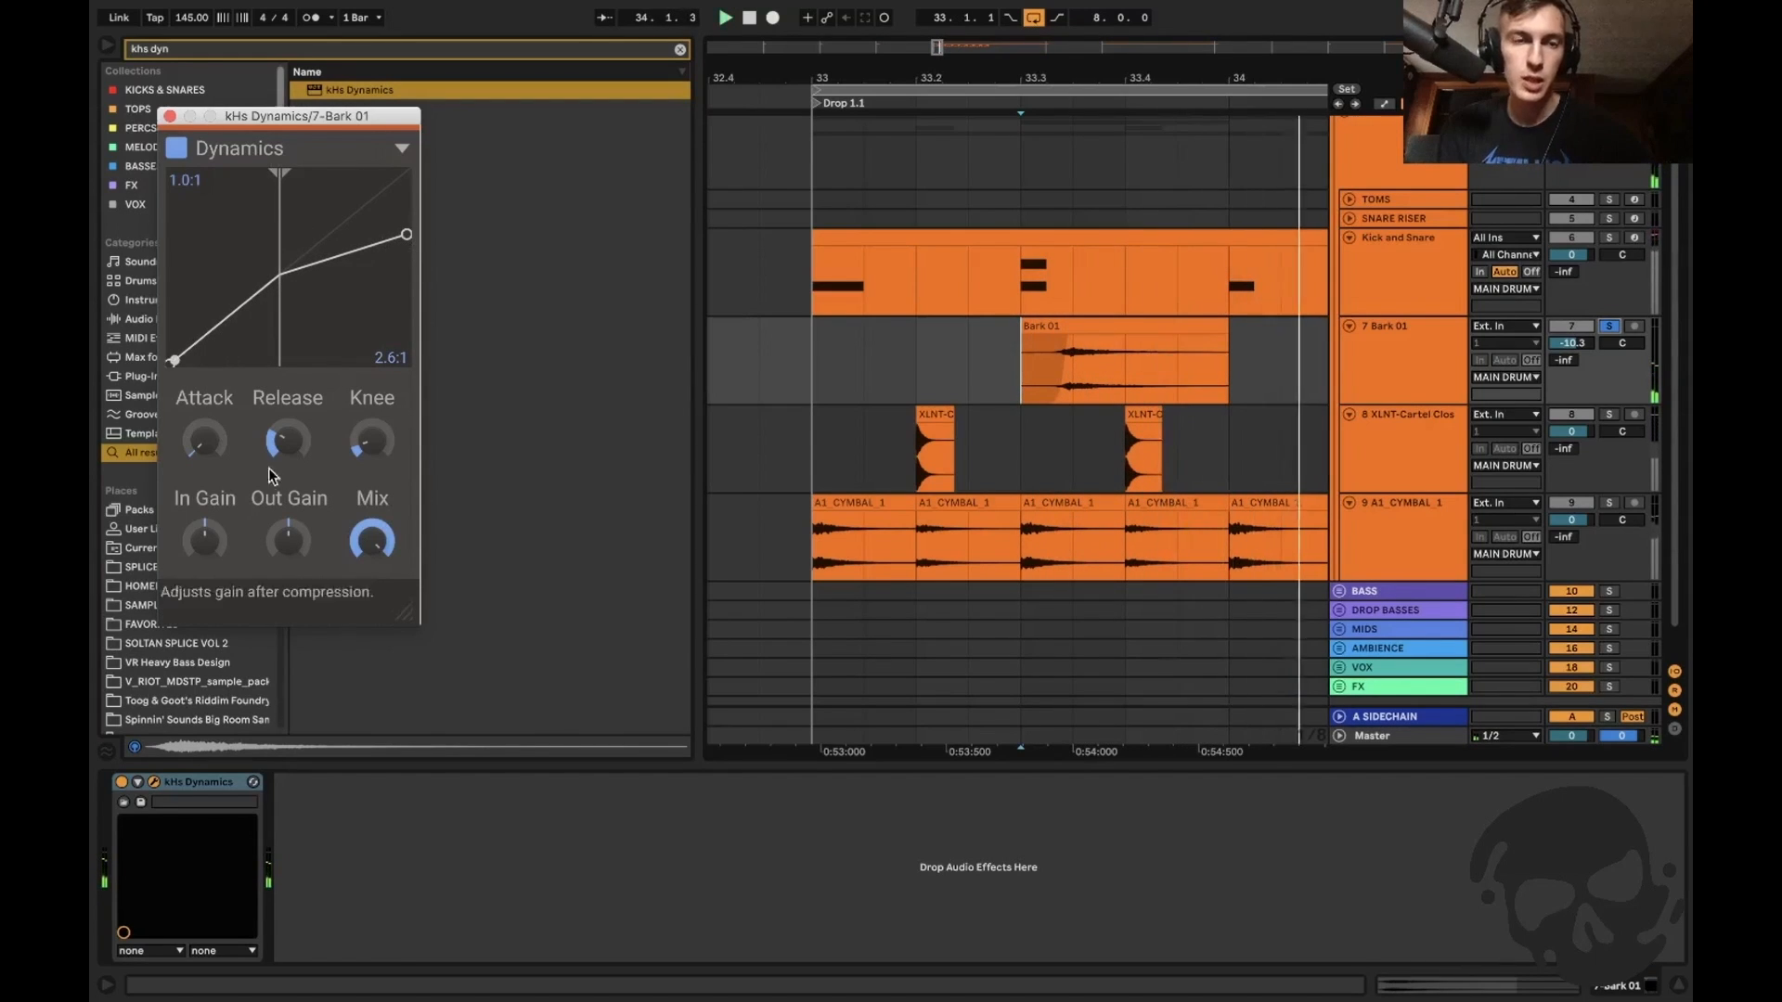
Close the Dynamics window, unsolo the Bark 01 track, and play it with the full drums.
click(170, 117)
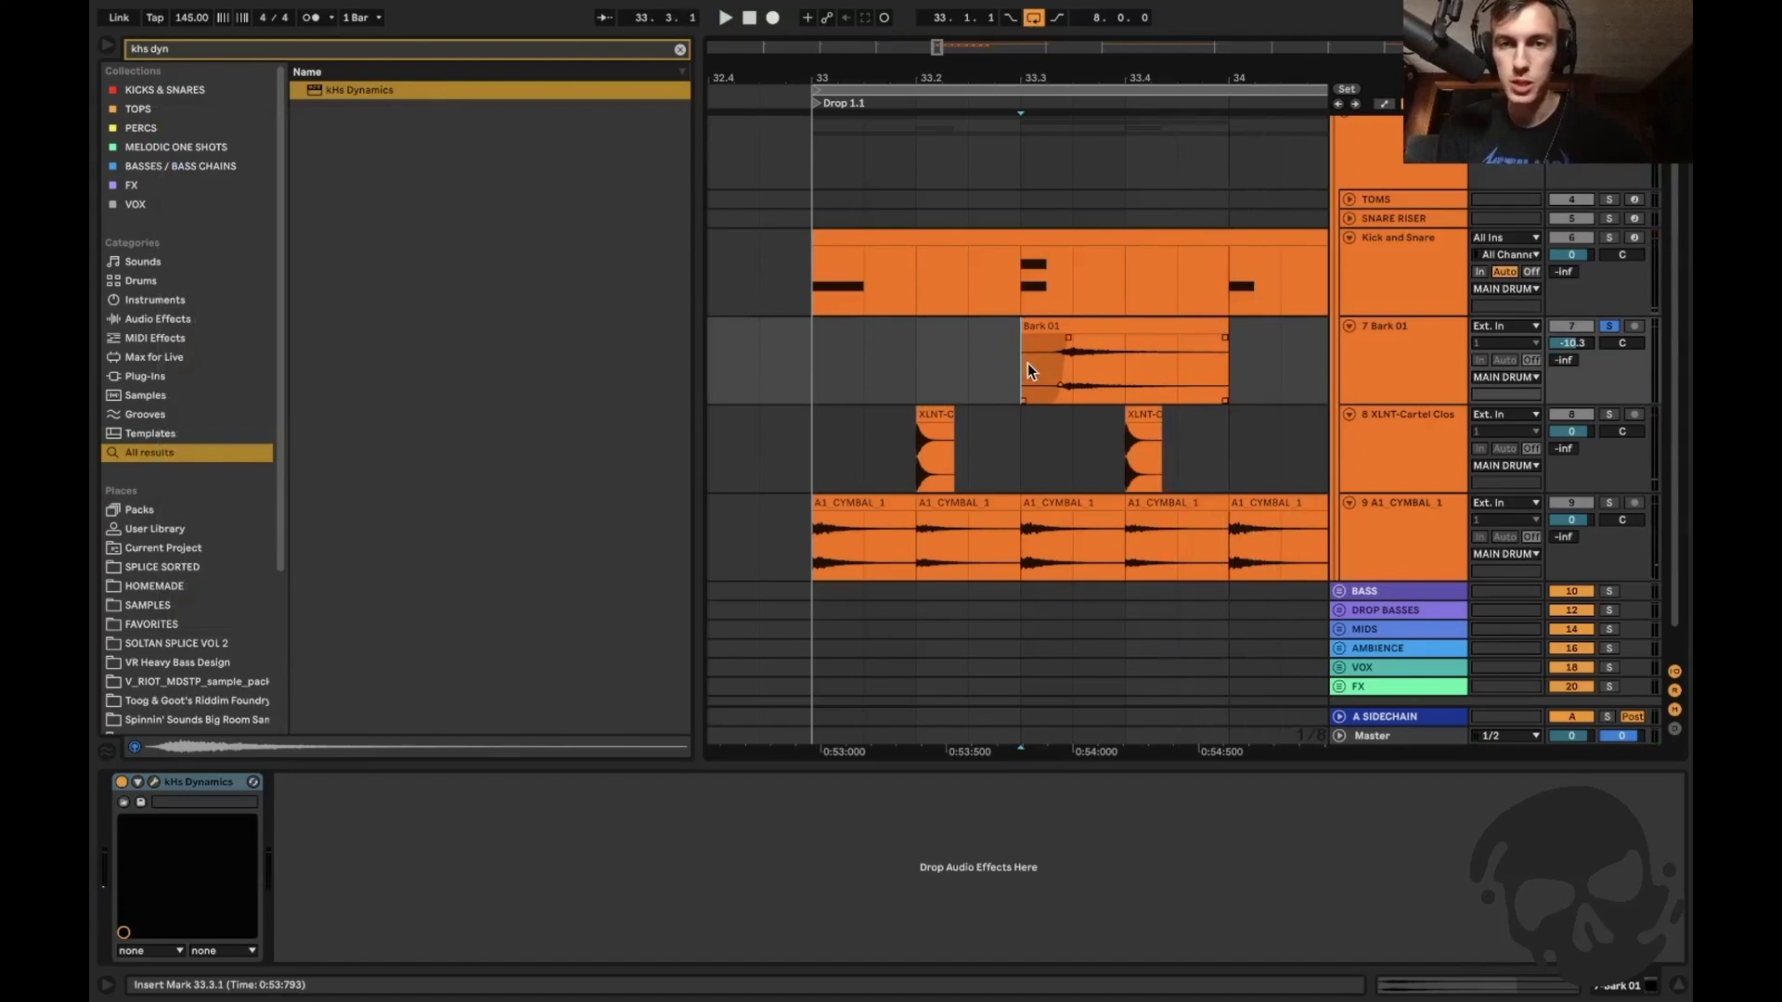
click(1608, 328)
key(space)
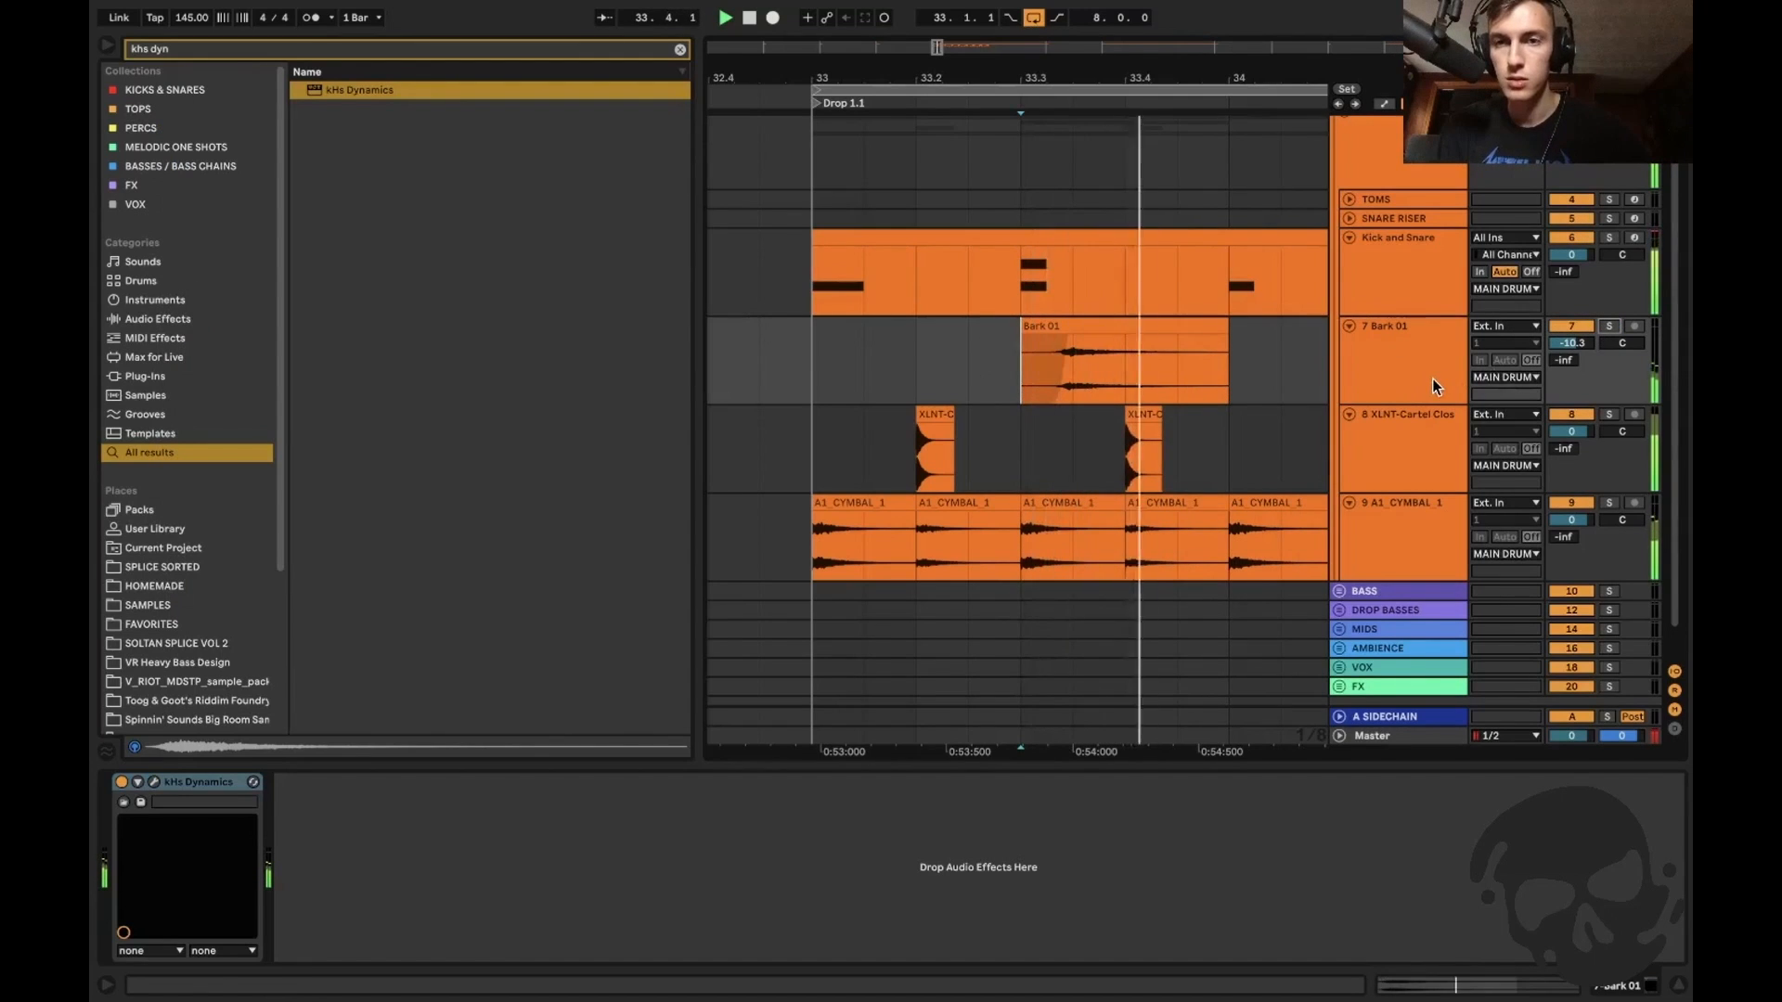
scroll(1091, 371, down, 3)
scroll(1091, 371, right, 3)
scroll(1091, 371, down, 1)
key(space)
Reopen kHs Dynamics on the Bark 01 track, set its out gain to about 2.9 dB during playback, and close it.
double_click(1419, 334)
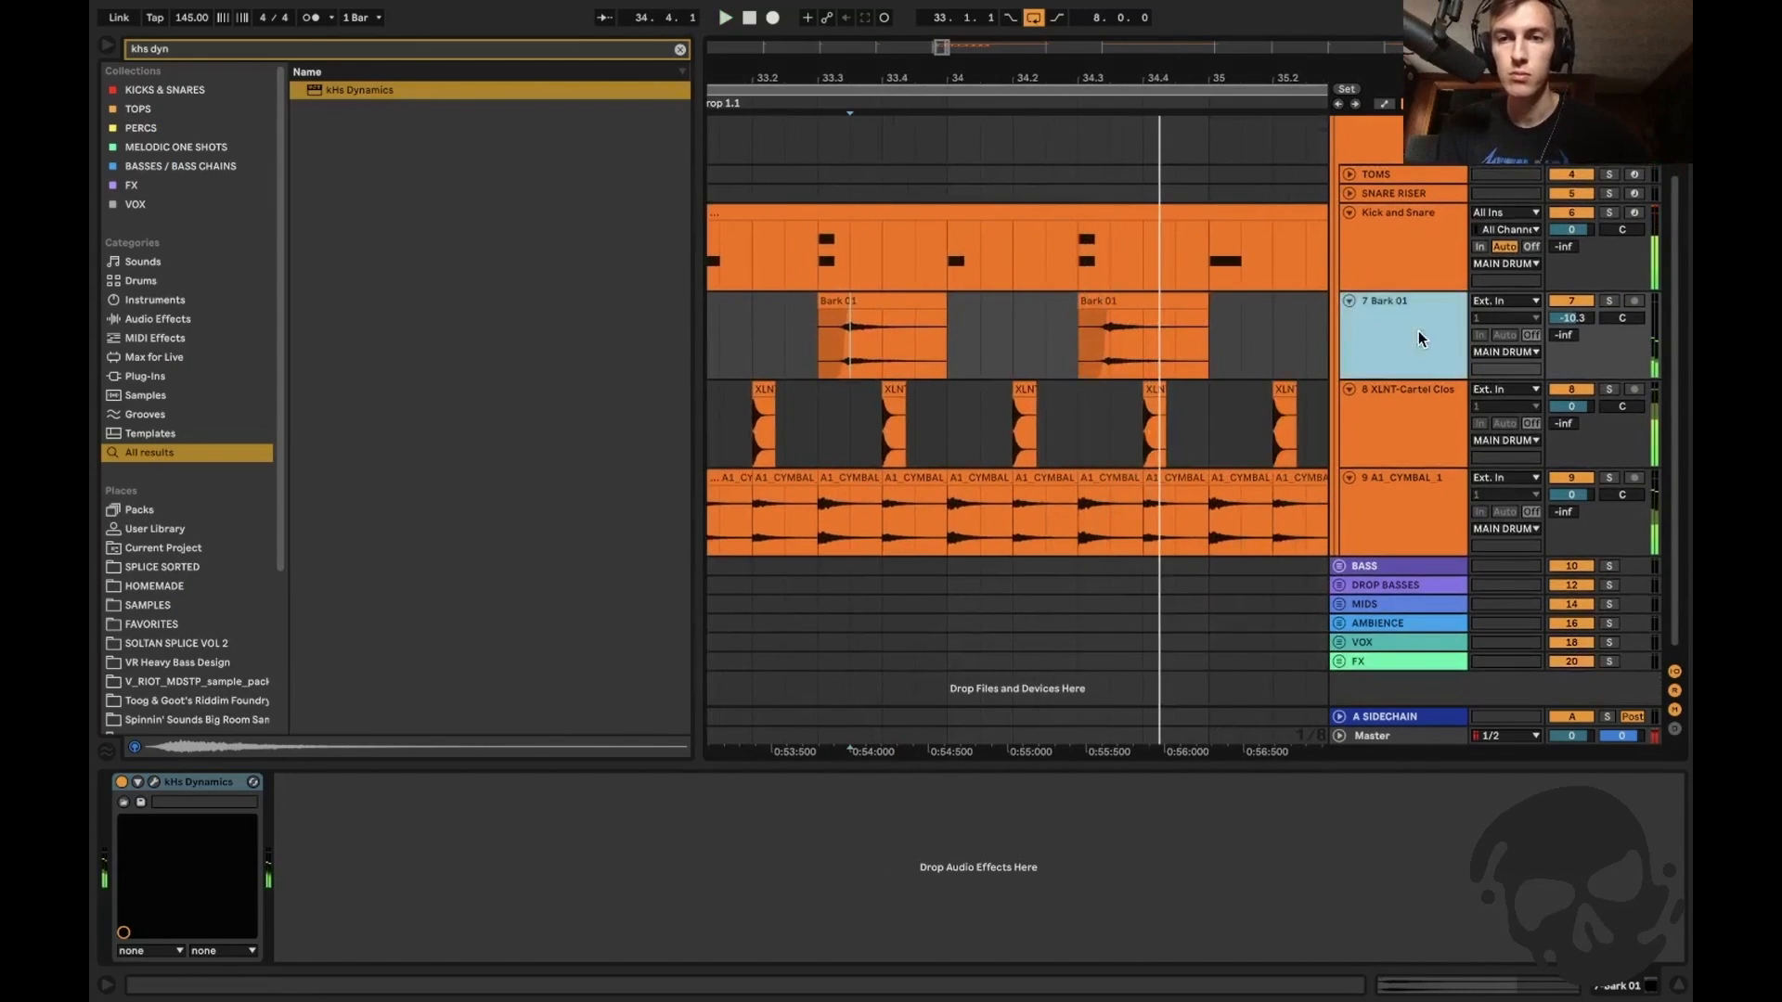
click(154, 782)
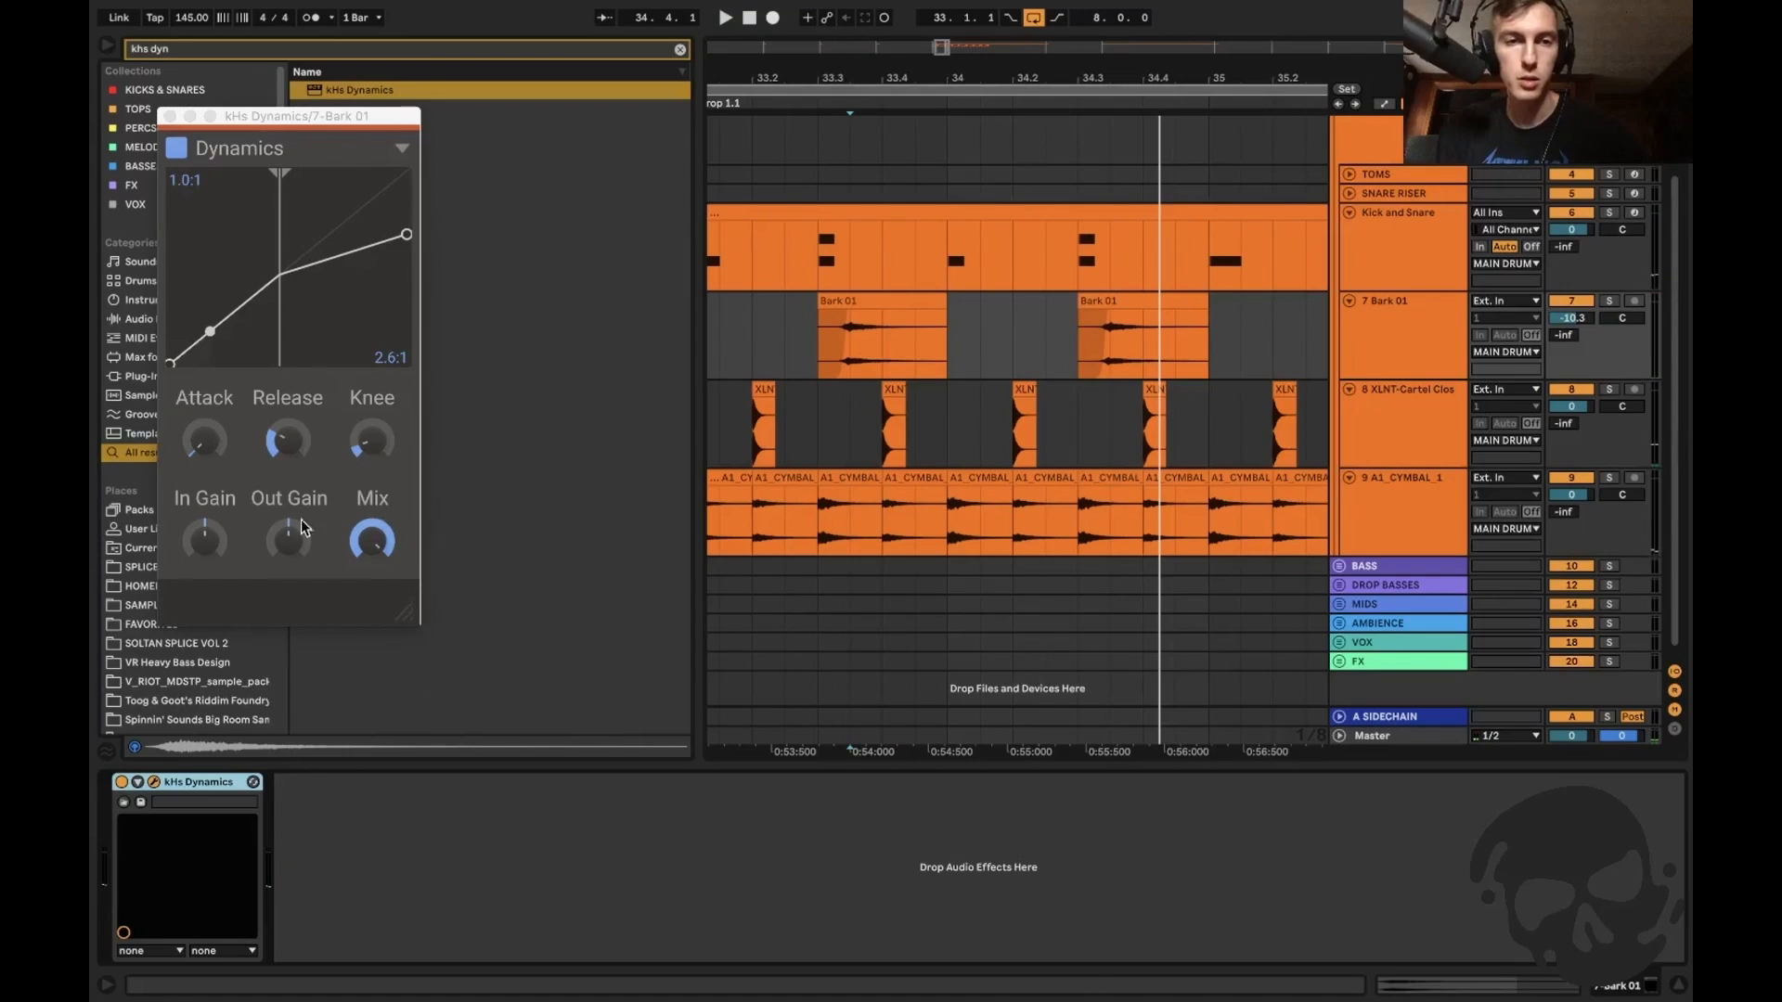
key(space)
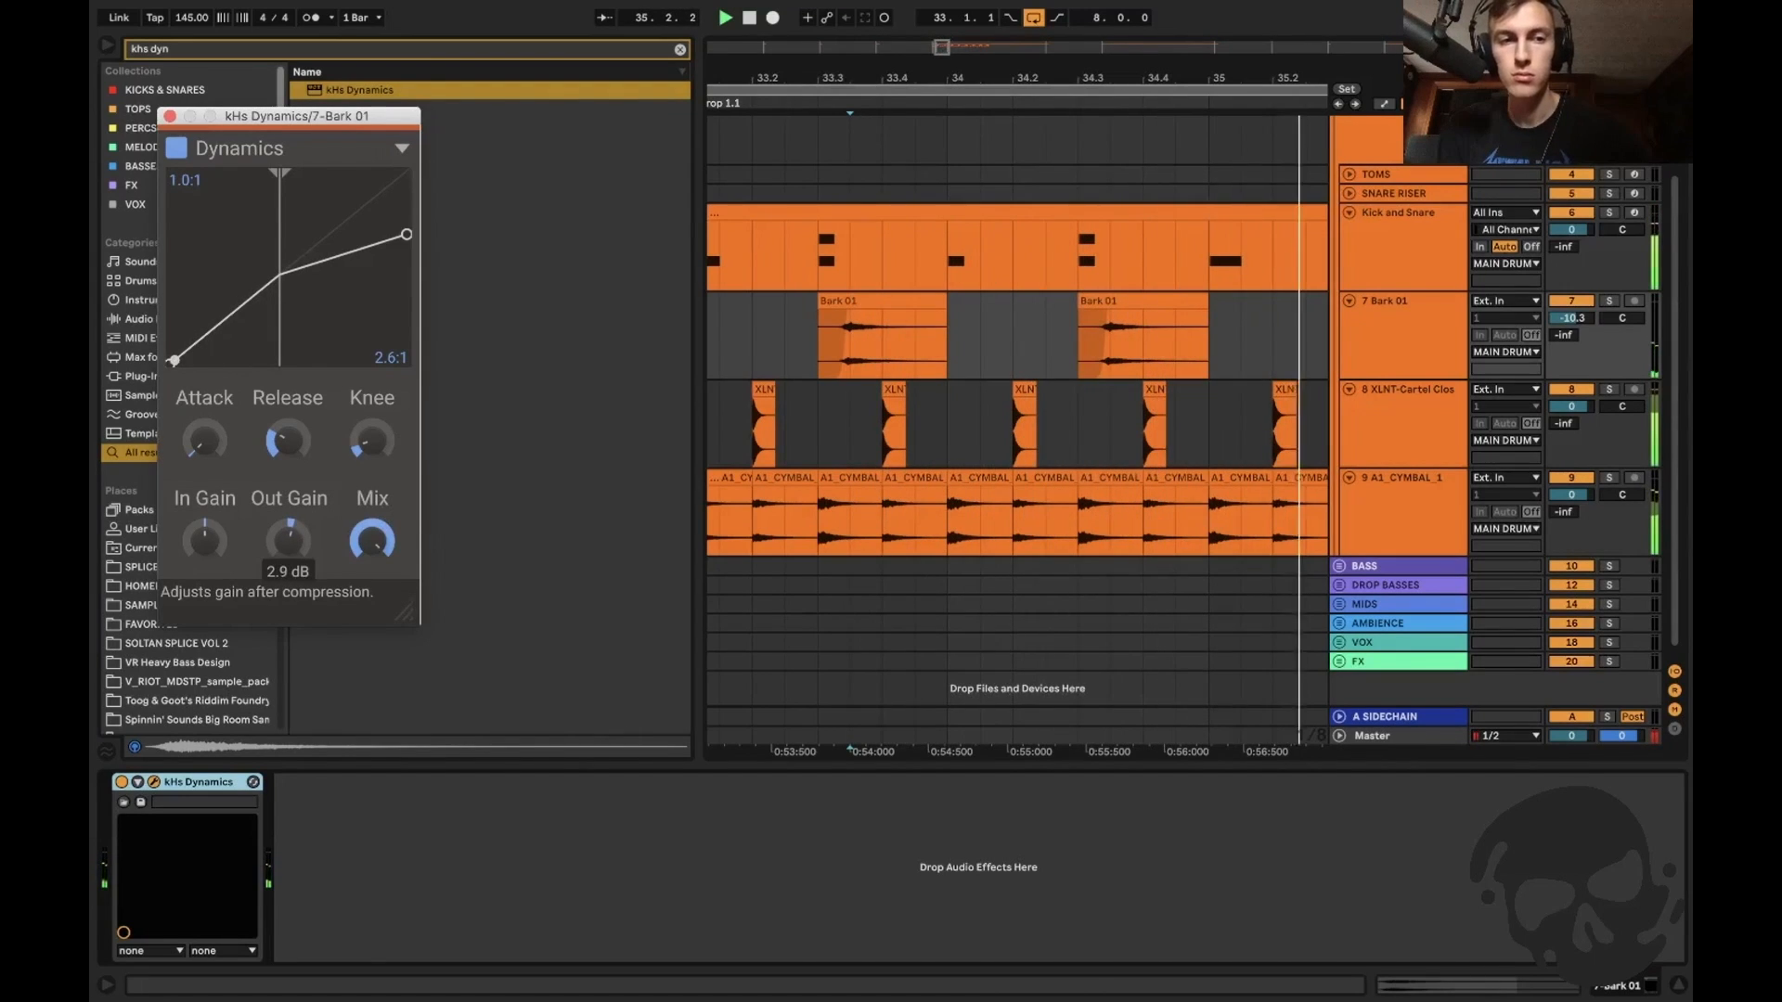
click(170, 116)
Add EQ Eight to the Bark 01 track, raise its low cut during playback, and set band 2 to about 383 Hz and -2.1 dB.
key(ctrl+f)
text(eq)
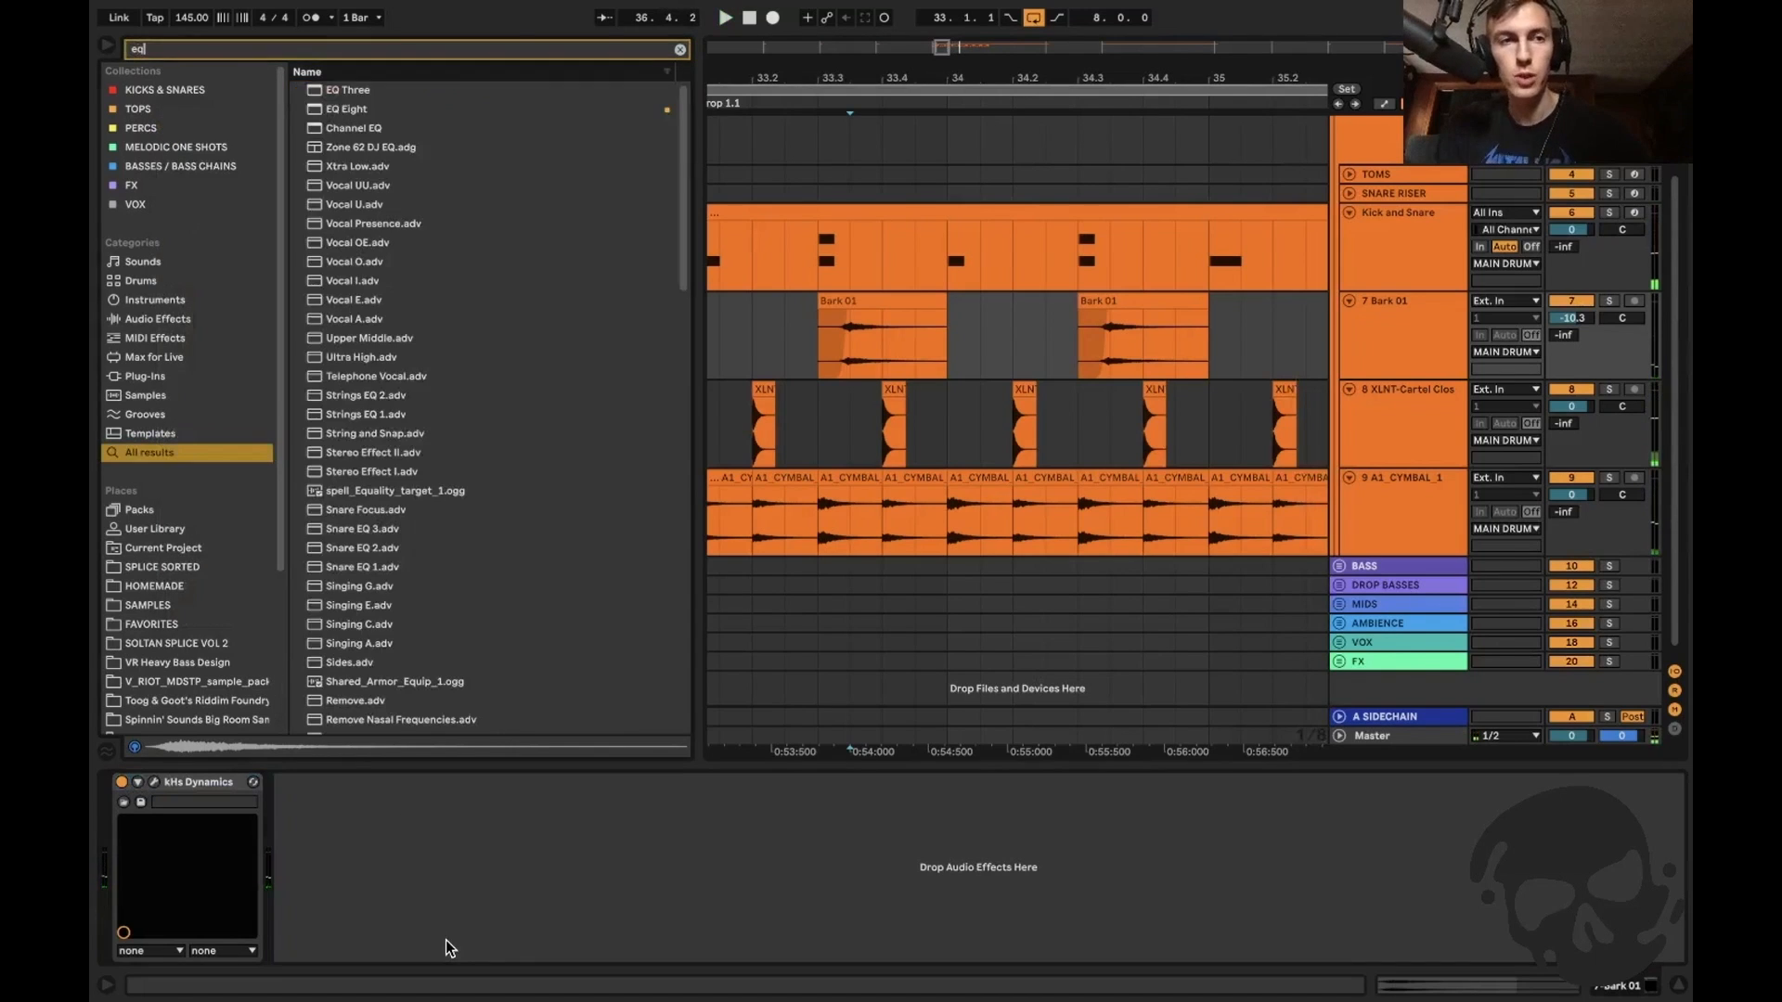
key(Return)
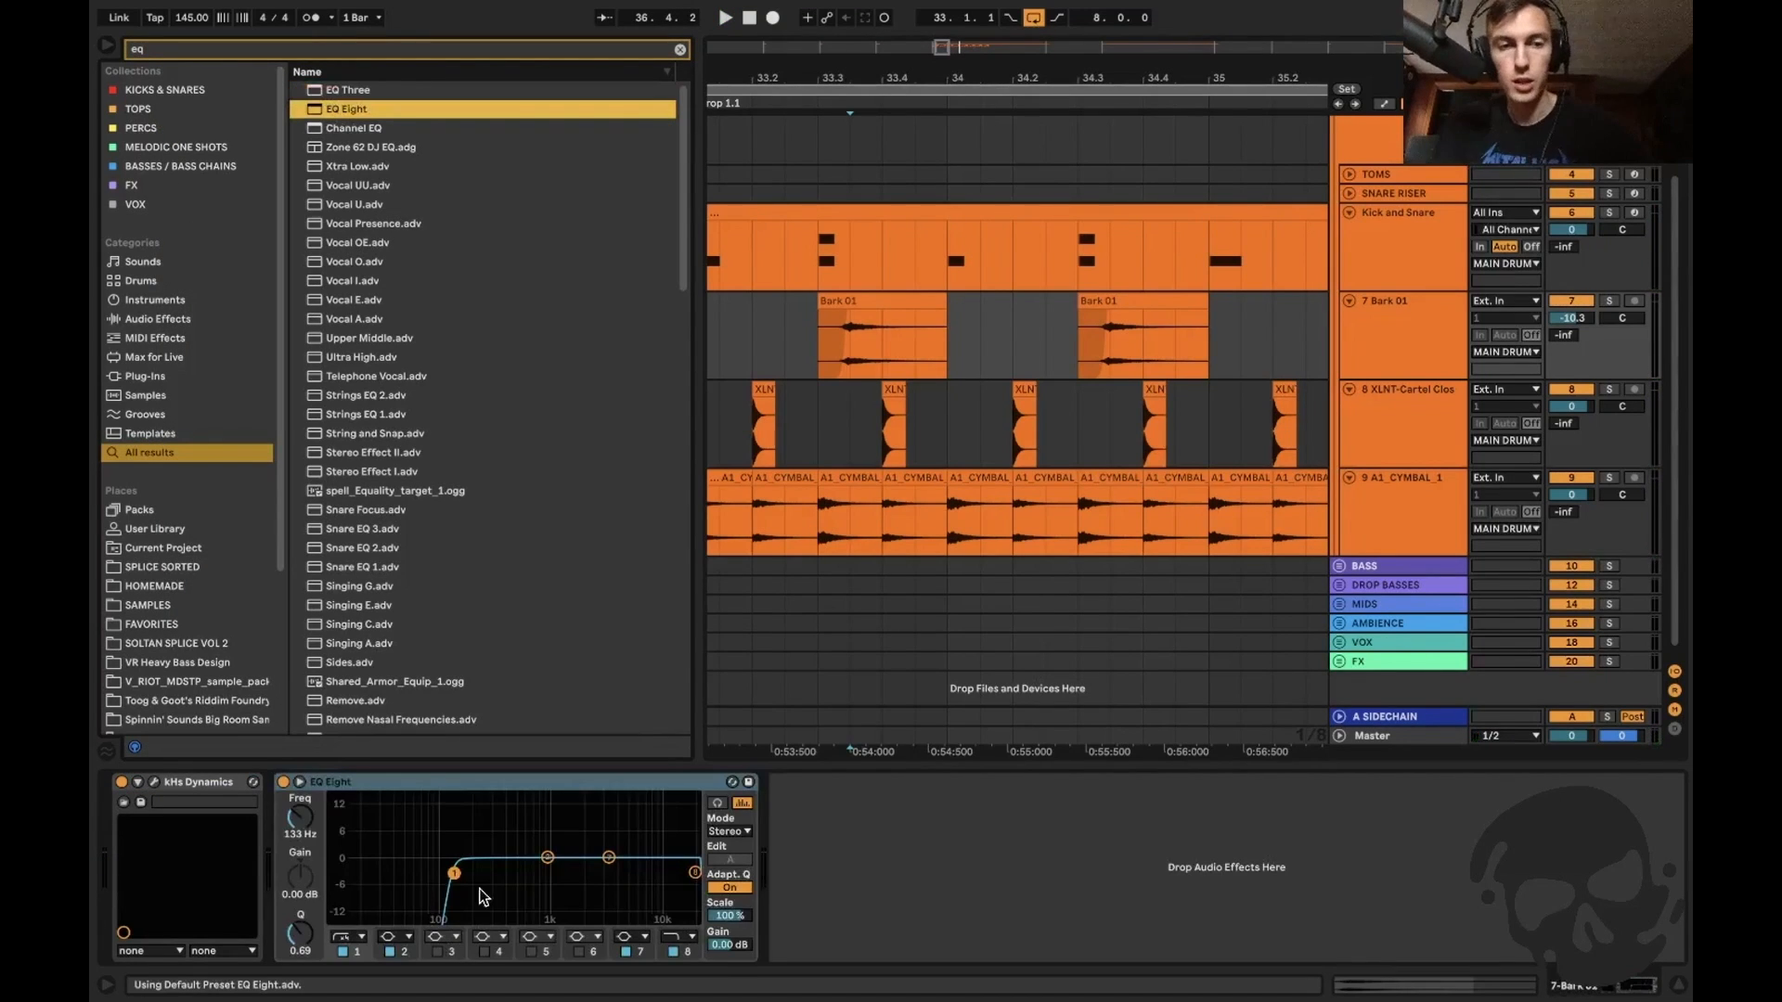
key(space)
drag(453, 874, 500, 863)
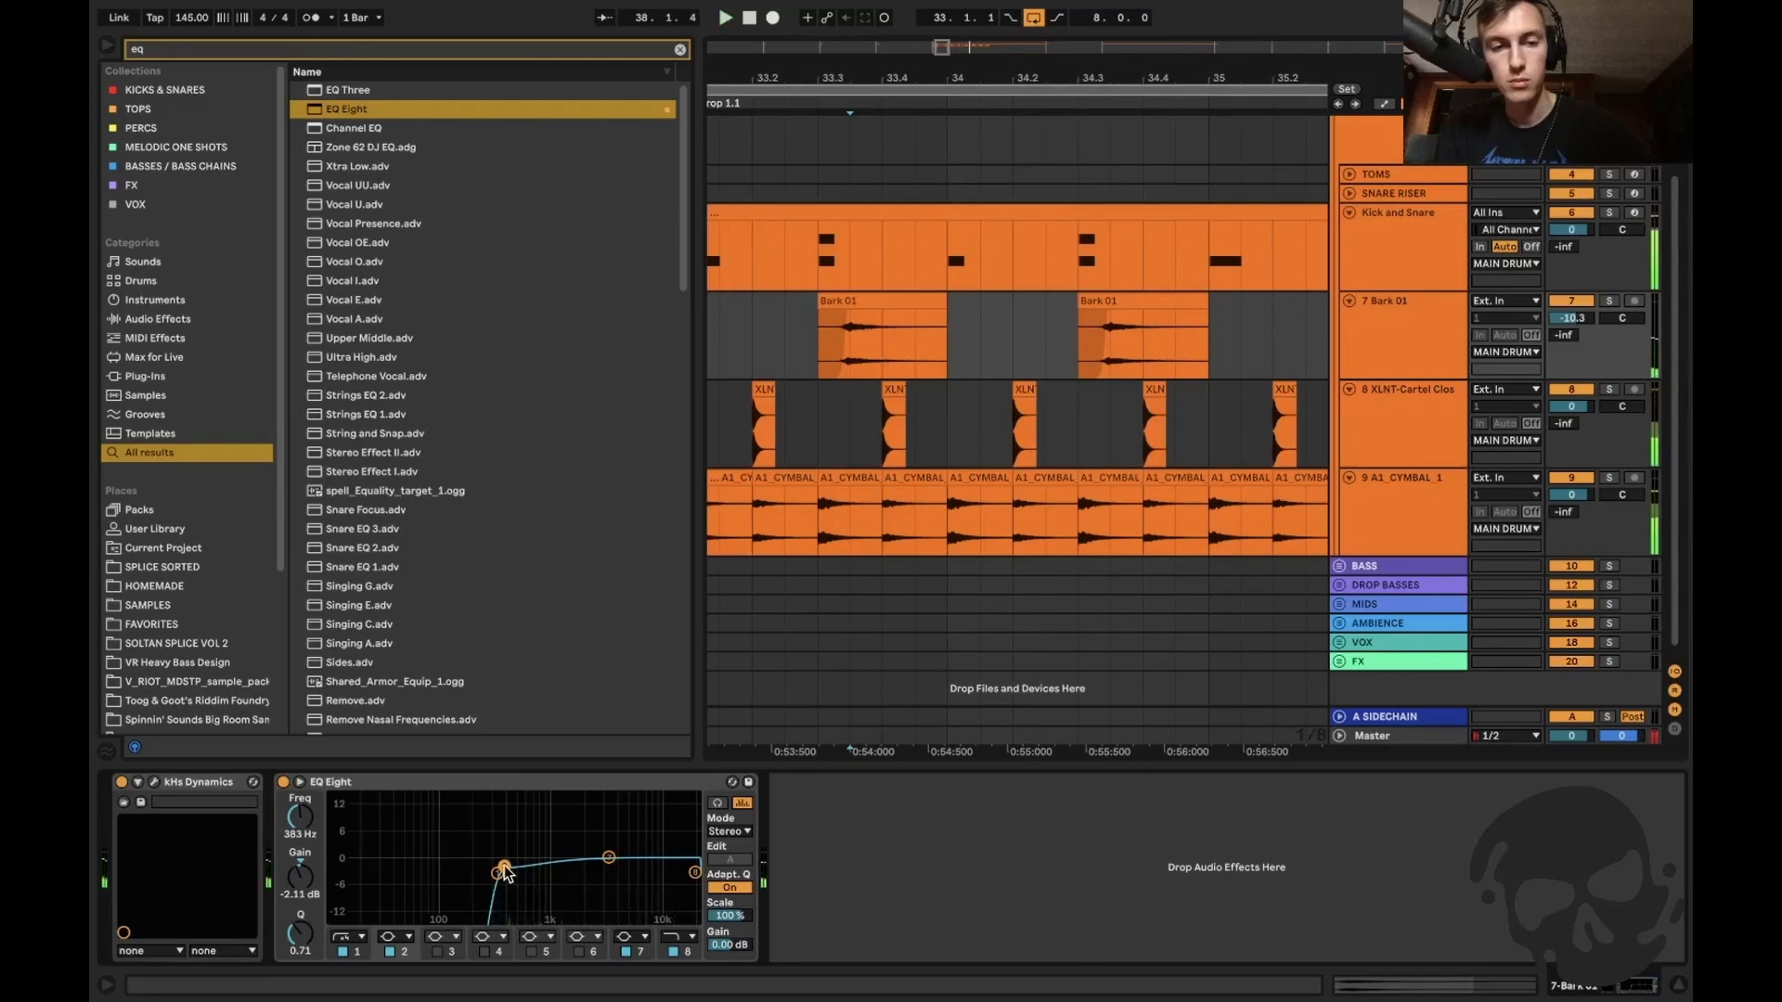
Hide the browser and device view, fold the Kick and Snare and Bark 01 tracks, and play the drop's drums.
key(ctrl+alt+b)
key(ctrl+alt+l)
click(392, 542)
key(minus)
key(minus)
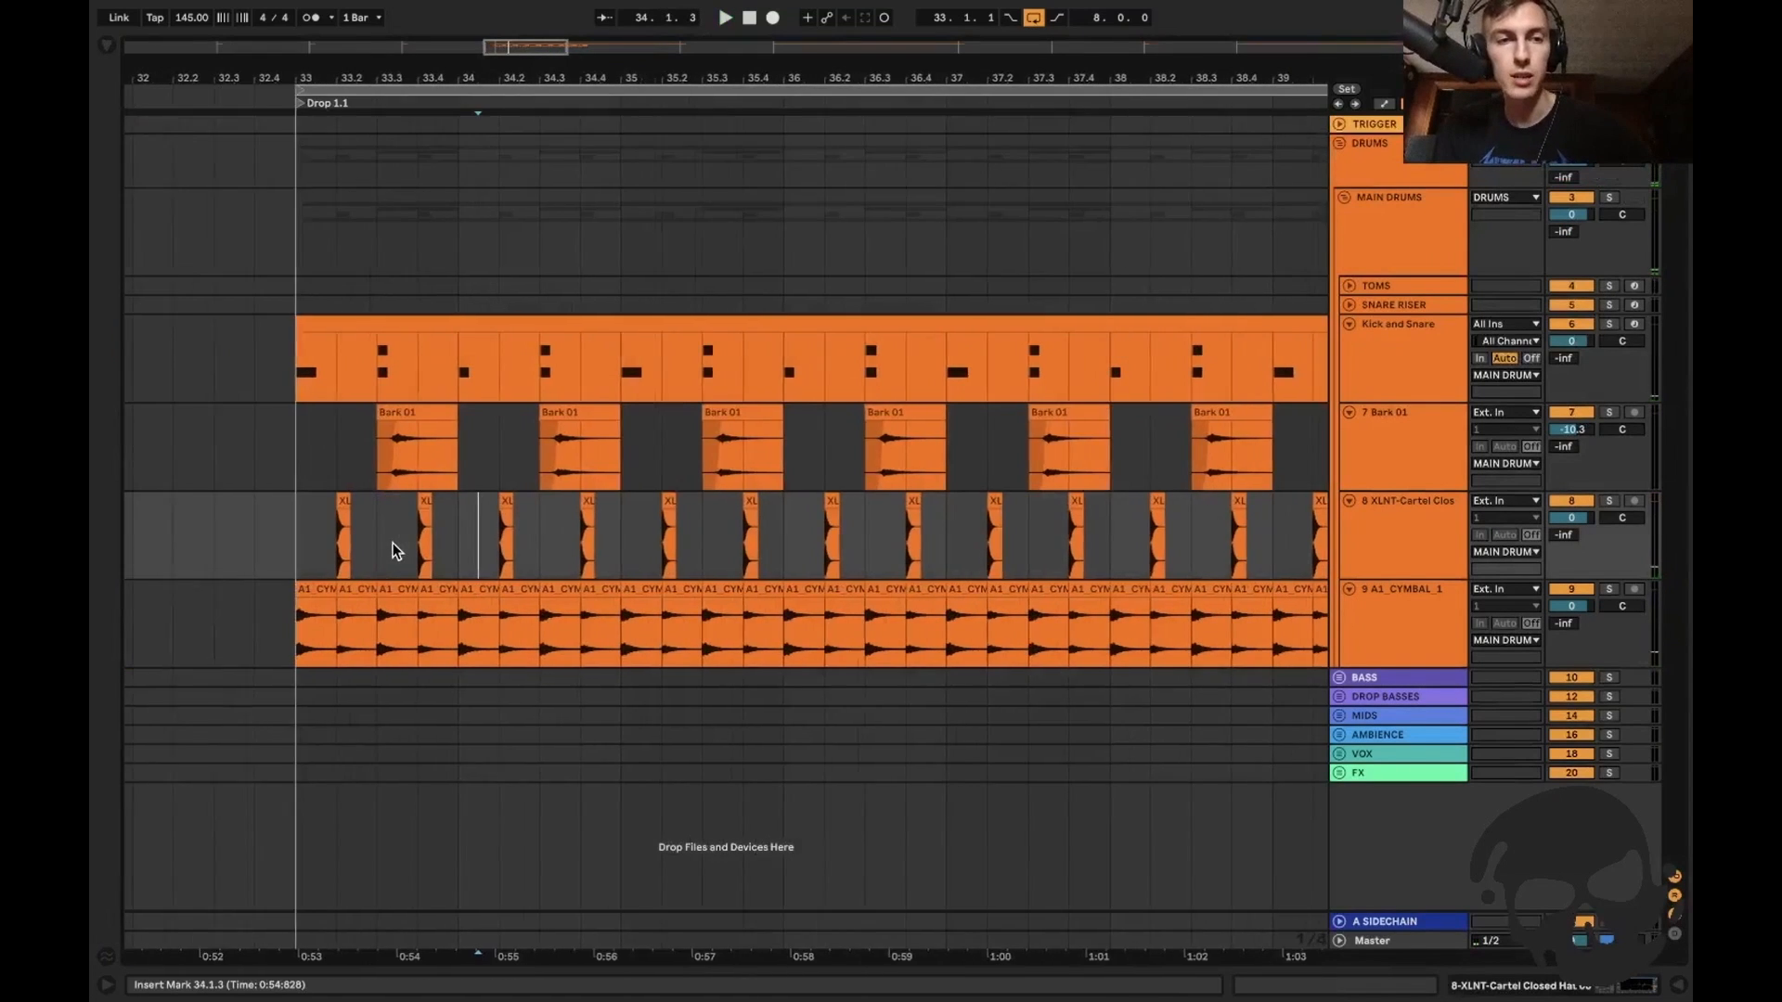
key(plus)
key(plus)
click(376, 468)
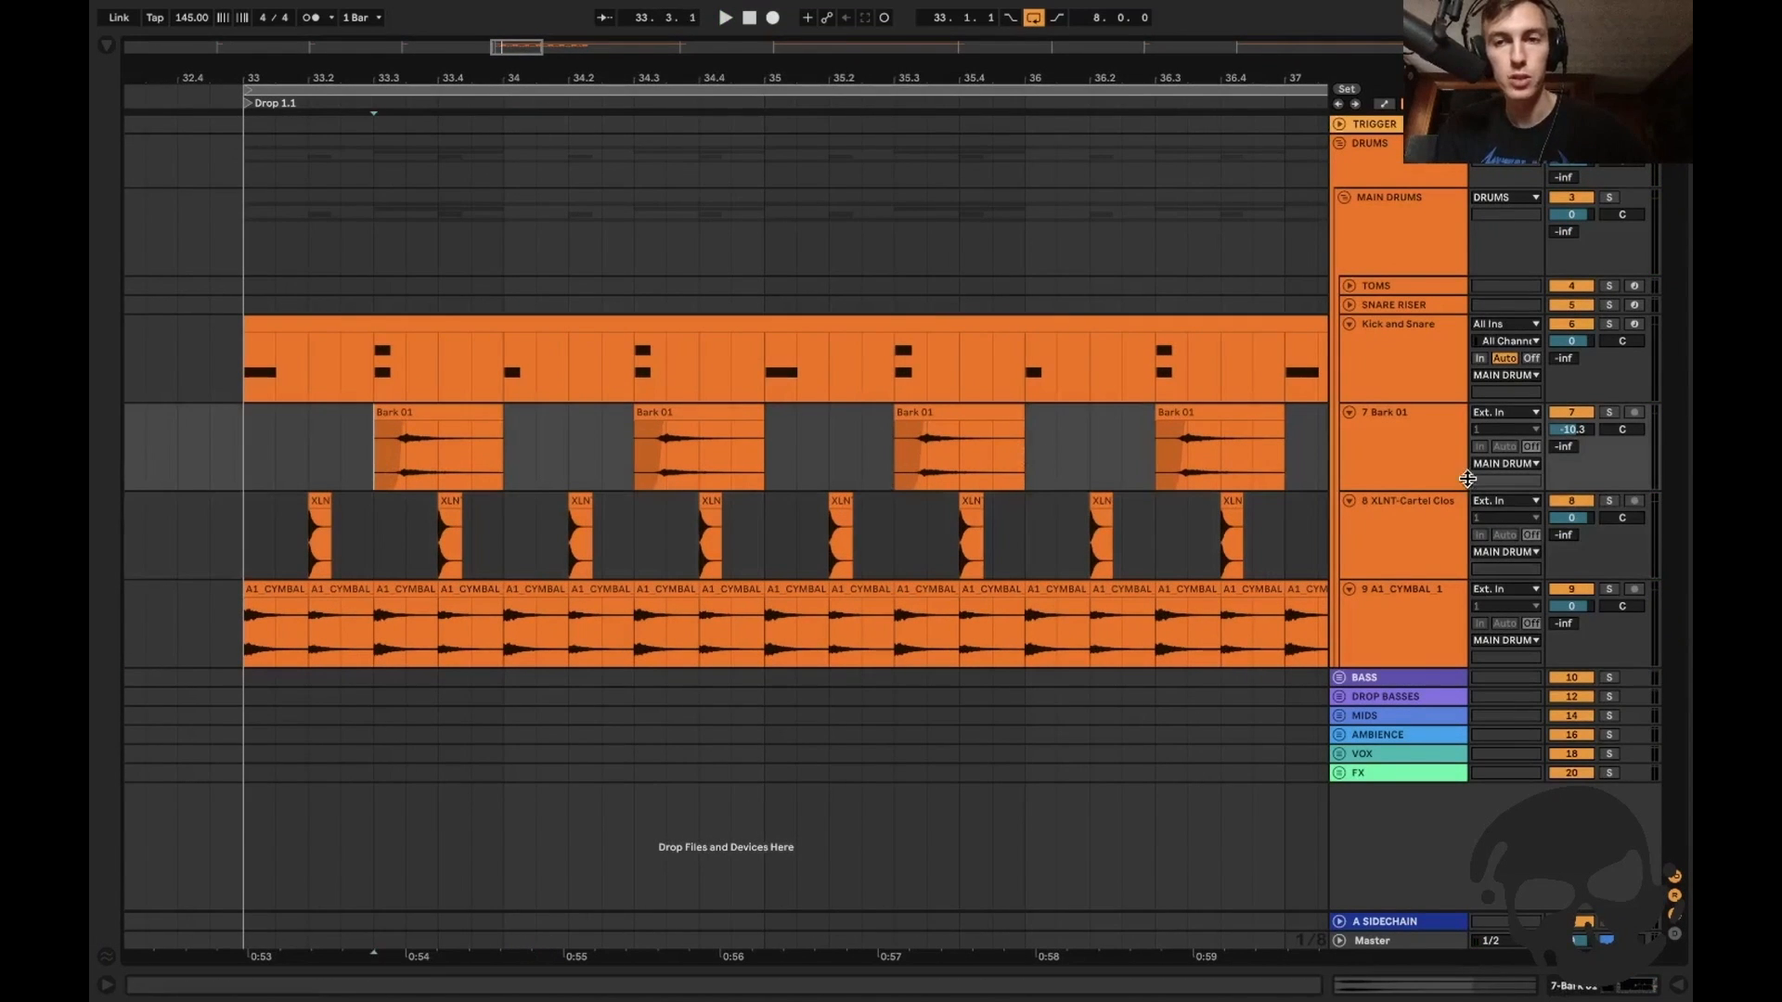
click(1417, 453)
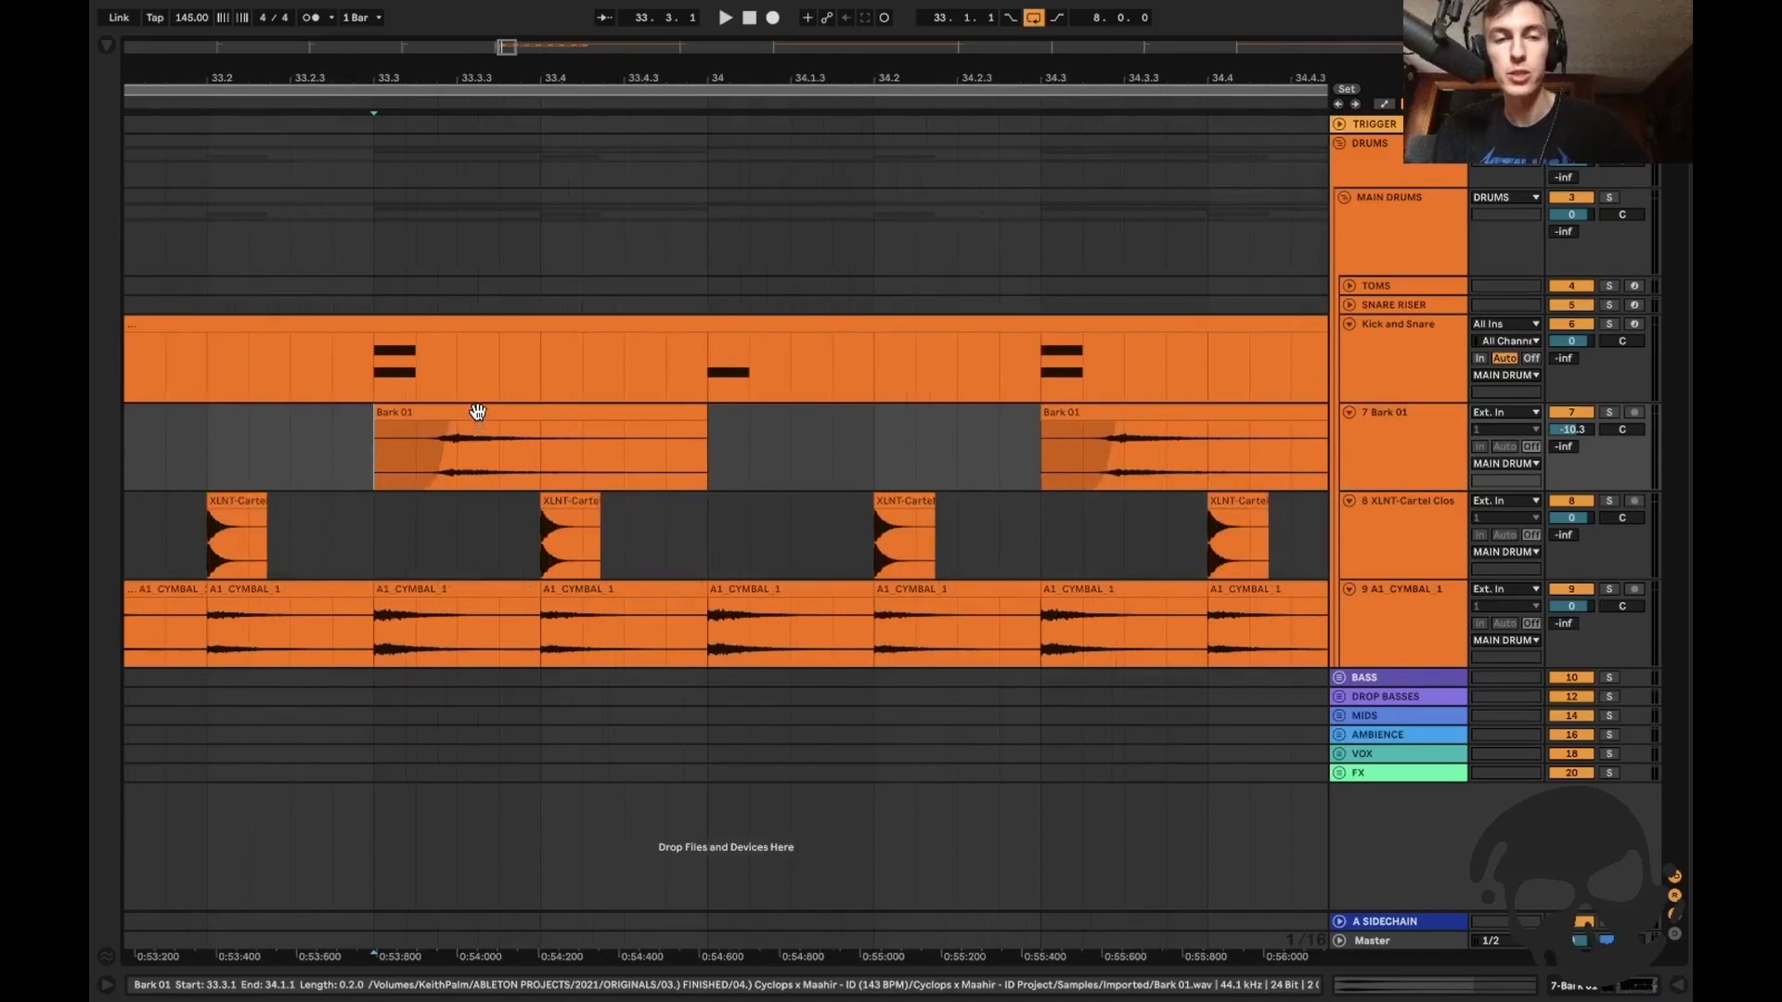
key(minus)
key(minus)
click(410, 447)
key(space)
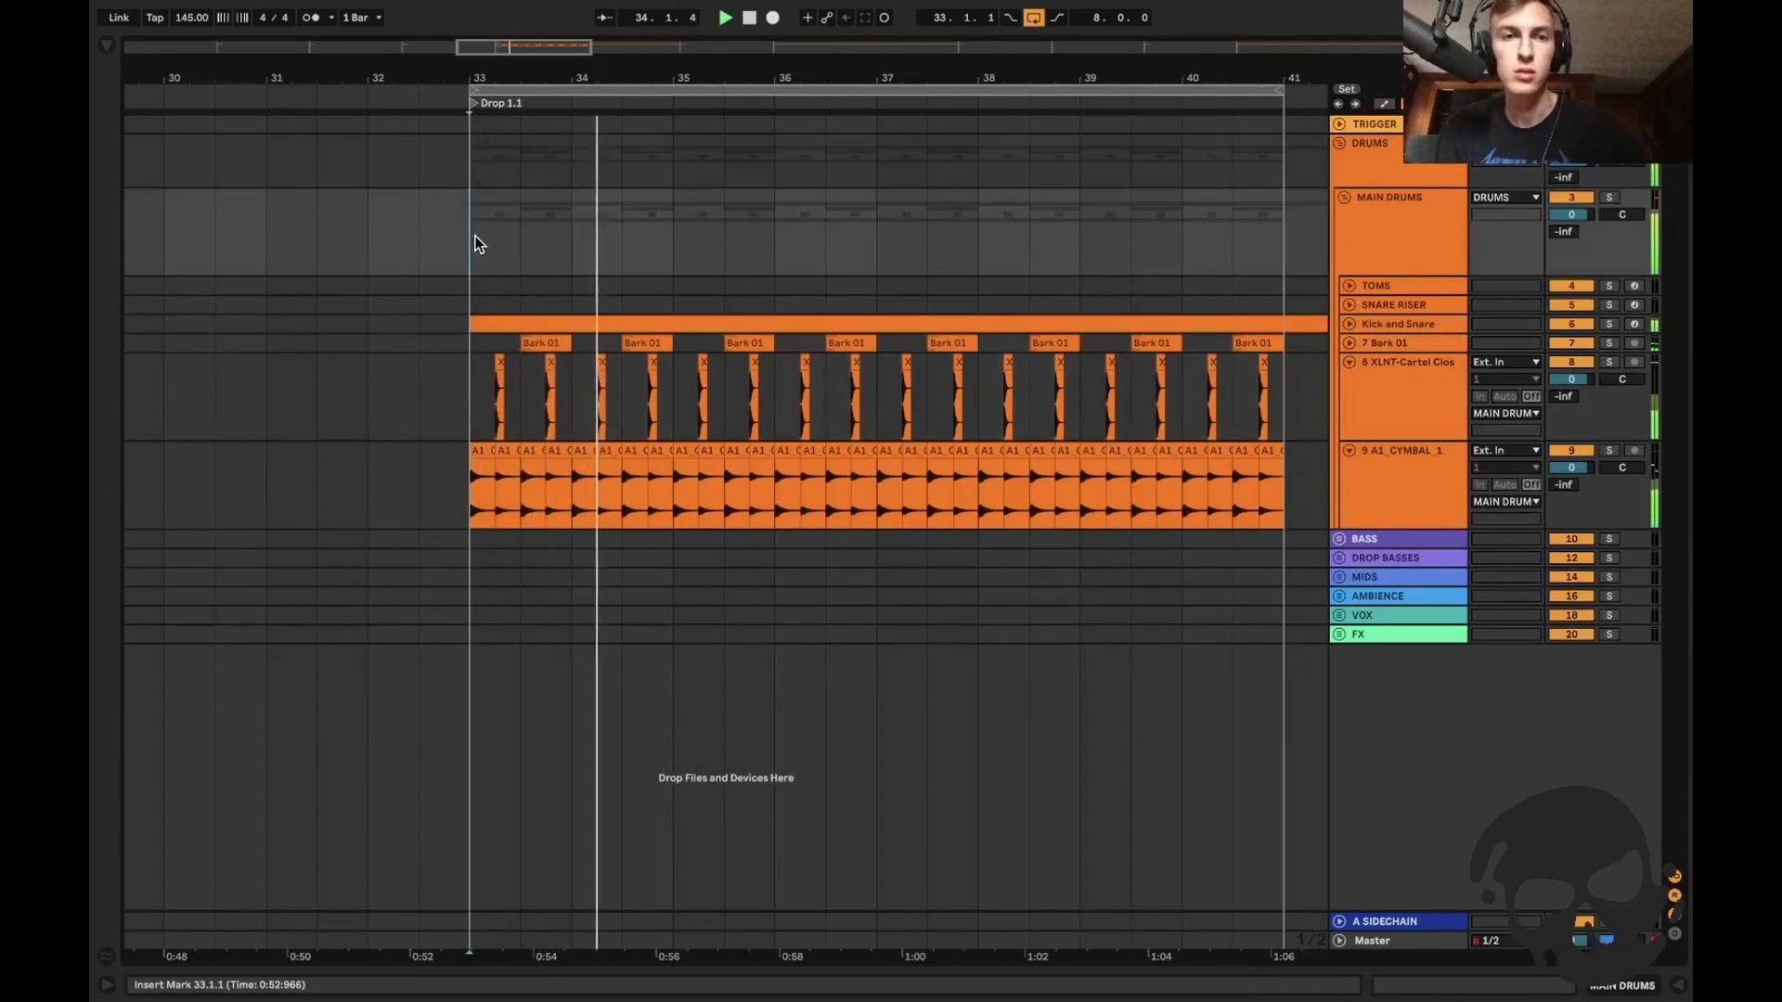
Stop playback and shorten the loop to the four bars starting at bar 33.
click(473, 405)
key(space)
drag(939, 401, 545, 384)
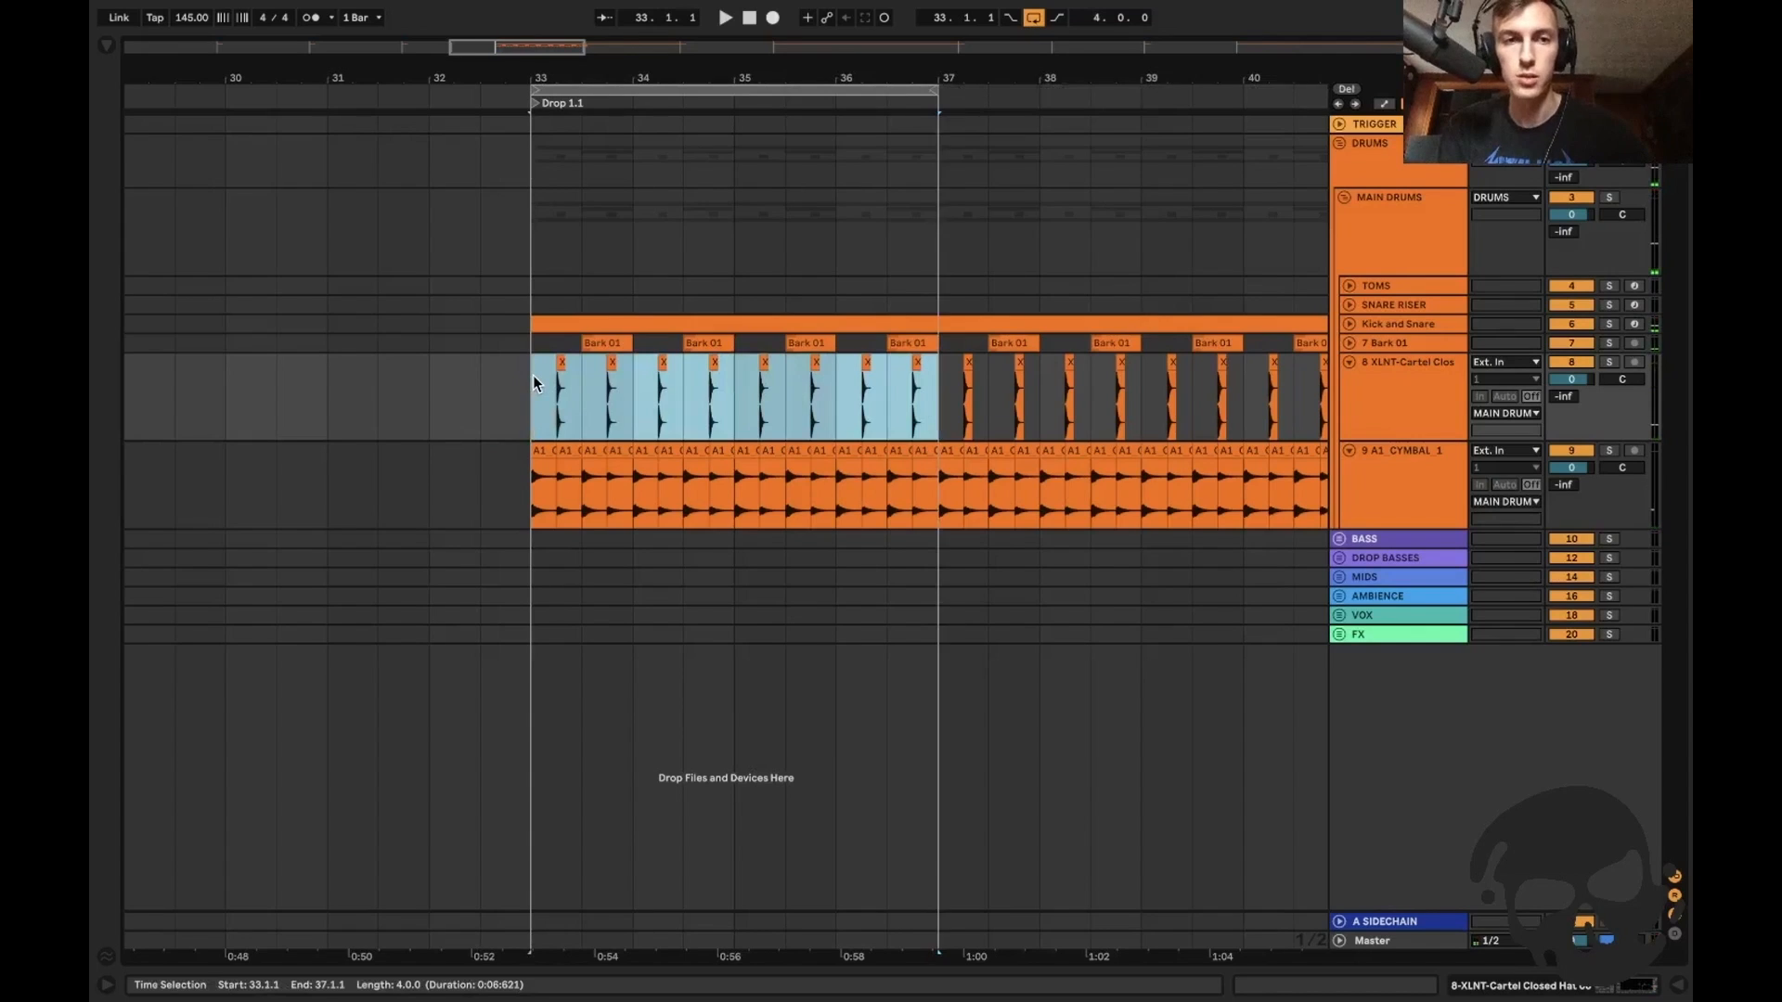
click(533, 377)
Delete the closed hats and cymbals in the first two beats of bar 33 and play the drop's start.
scroll(536, 381, up, 4)
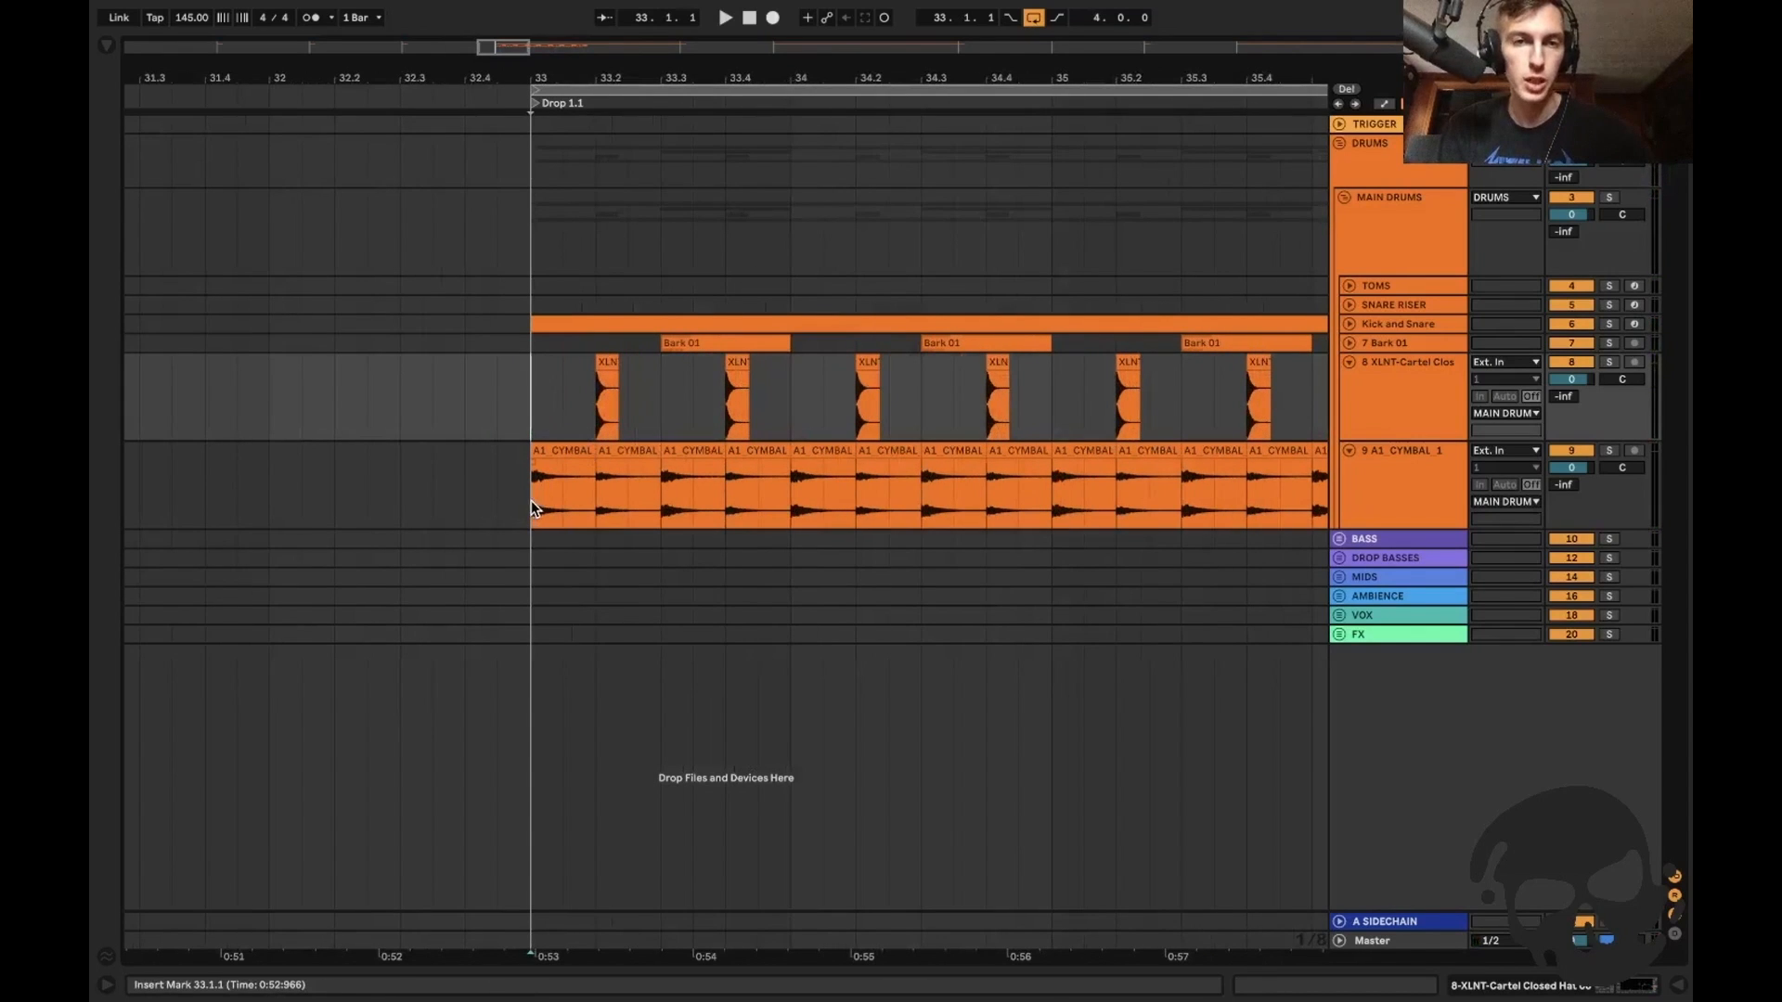
drag(533, 499, 655, 399)
key(Delete)
click(488, 369)
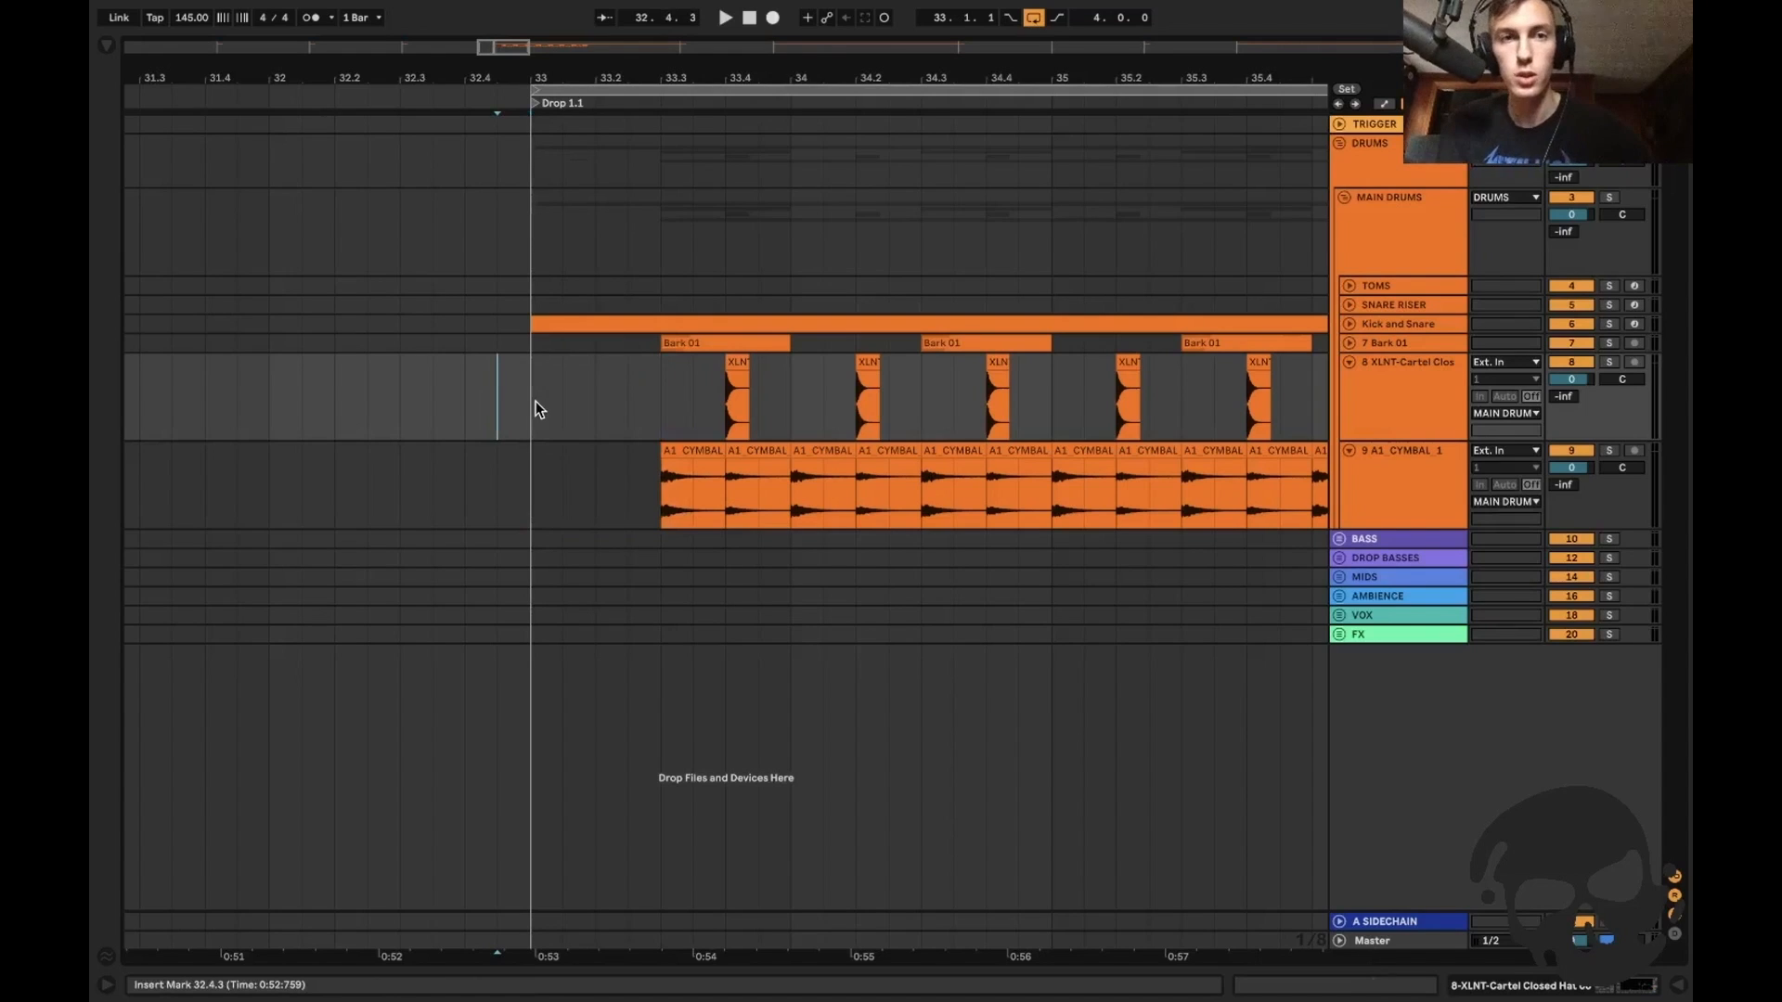
key(space)
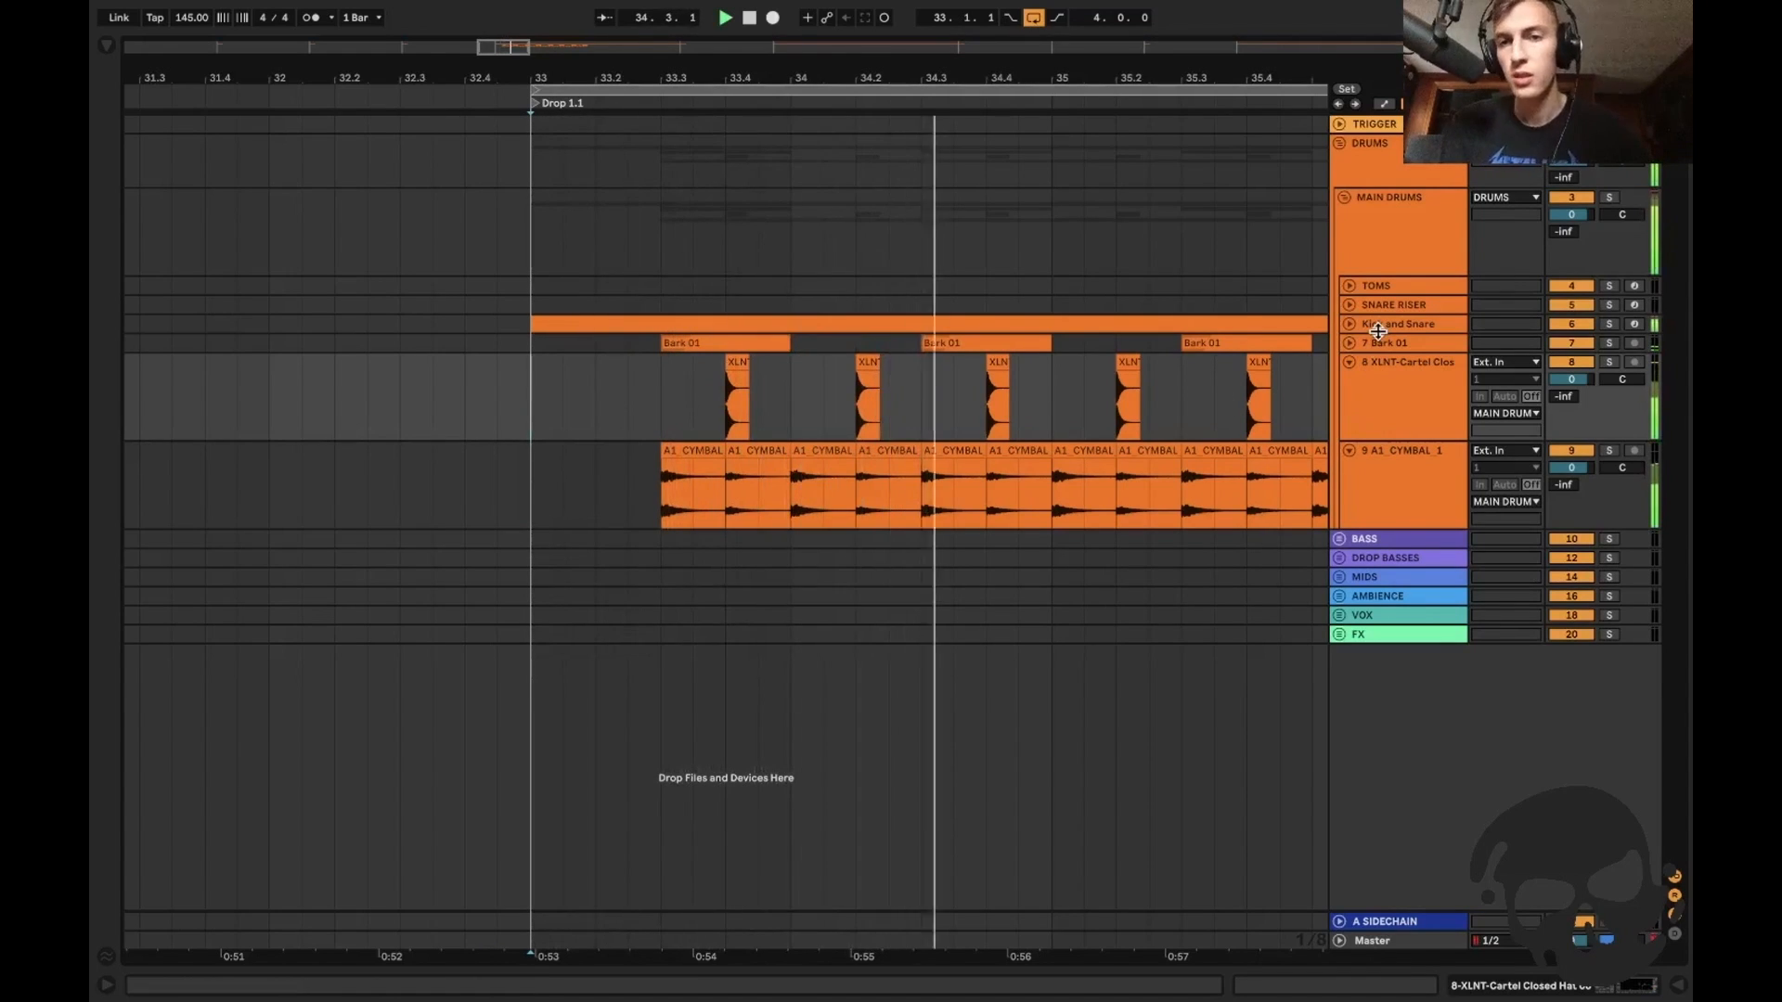
key(space)
Insert an audio track below Kick and Snare and place a Kick Reverse Grunge.wav sample on it leading into bar 33.
key(ctrl+t)
key(ctrl+f)
text(kick reverse)
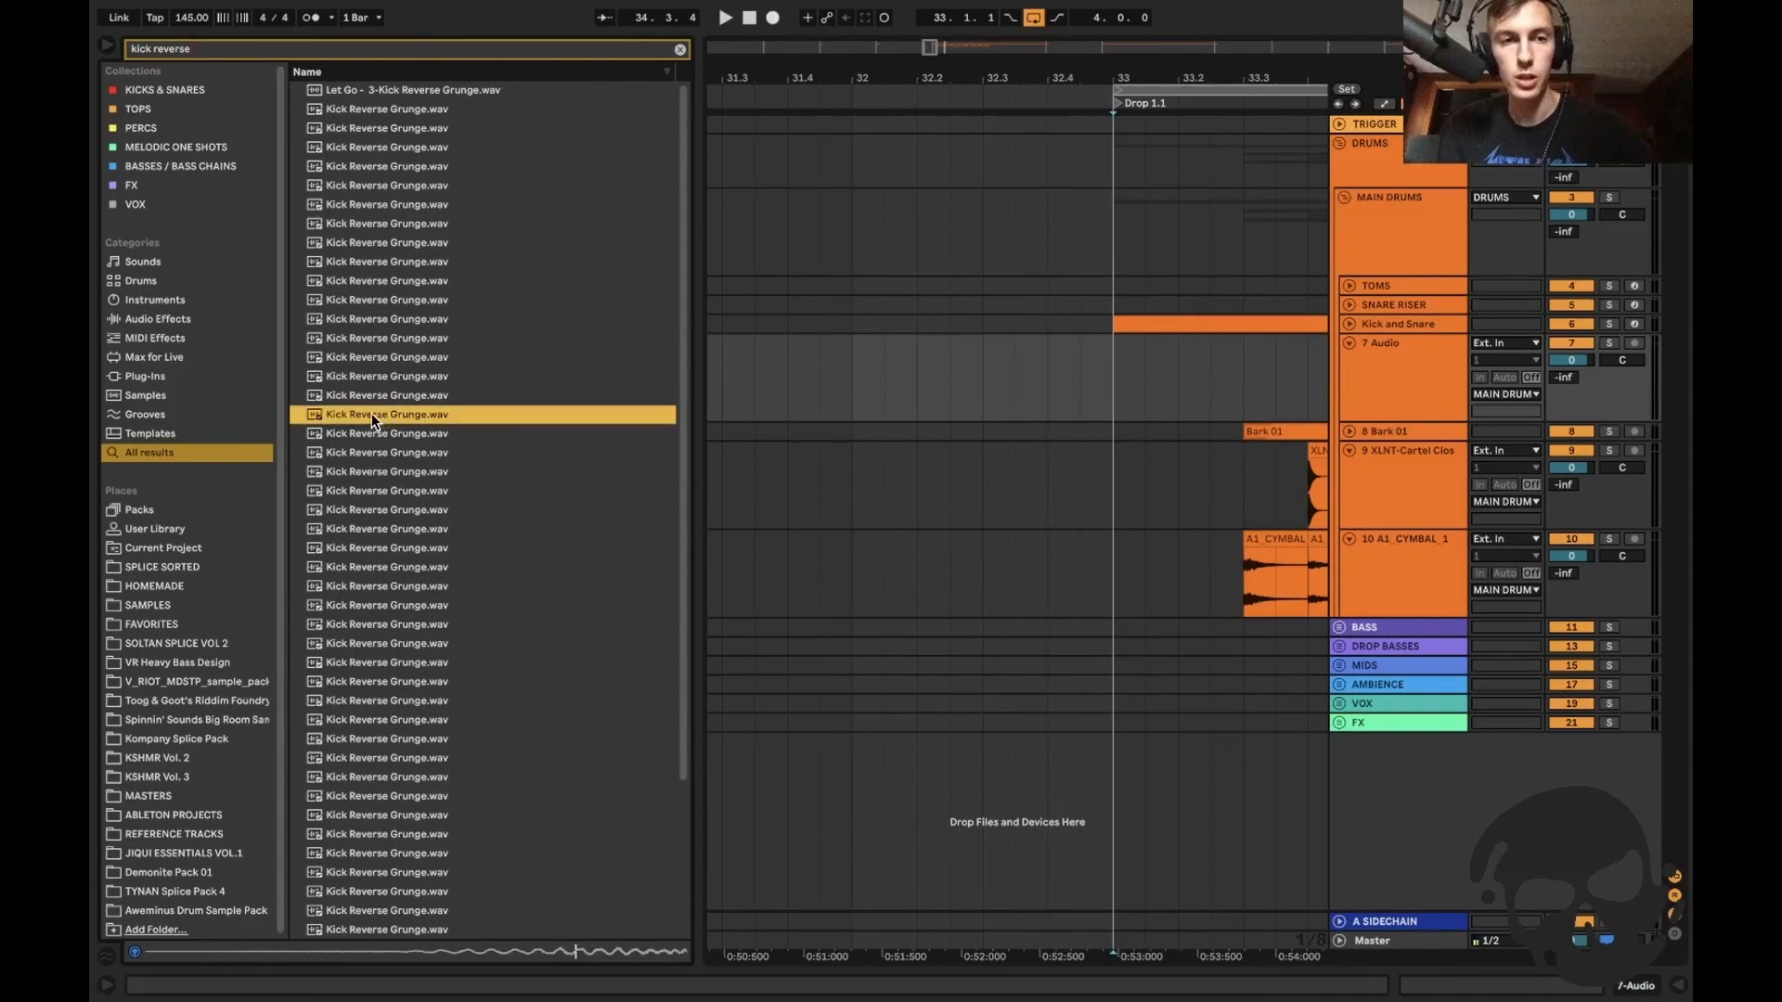
mouse_move(1088, 375)
mouse_down()
mouse_move(1050, 358)
mouse_move(1087, 348)
mouse_up()
click(1107, 366)
Trim the Kick Reverse Grunge clip's tail so it ends exactly at bar 33.
key(plus)
key(plus)
click(1077, 348)
drag(1116, 359, 1126, 359)
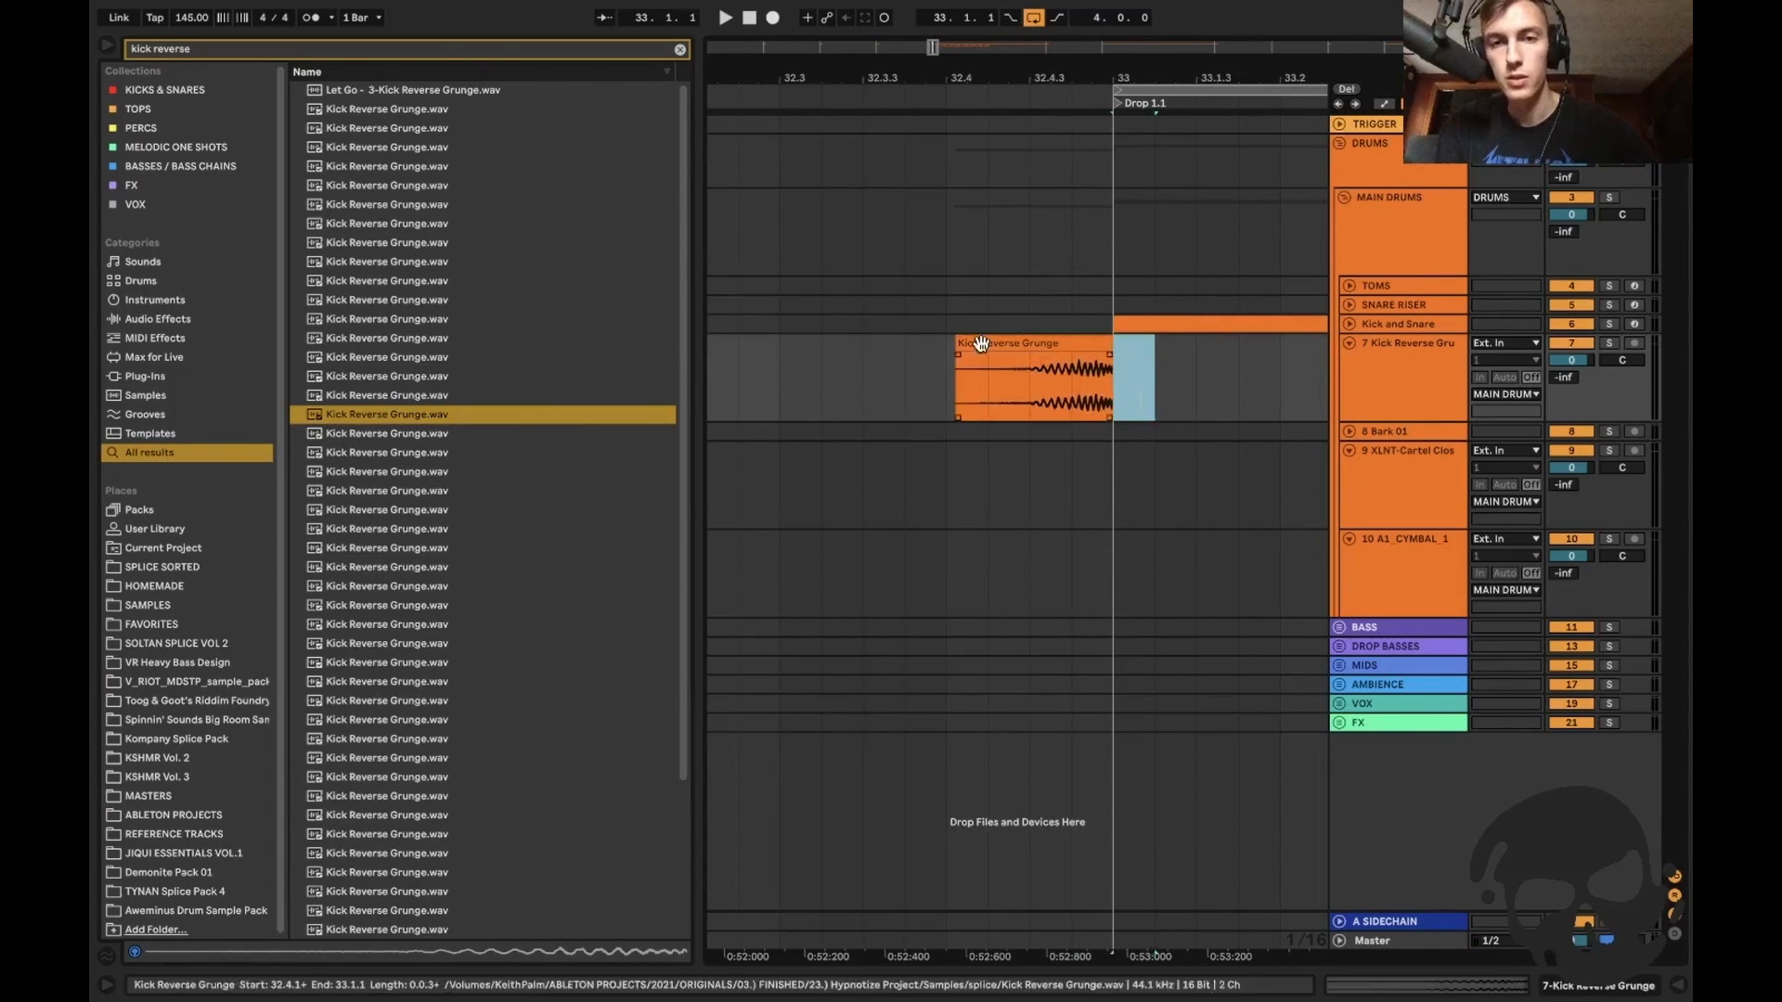
key(Delete)
Fade in the Kick Reverse Grunge clip across its full length and bend the fade into a late, steep curve during playback.
drag(961, 356, 1201, 362)
key(space)
click(907, 360)
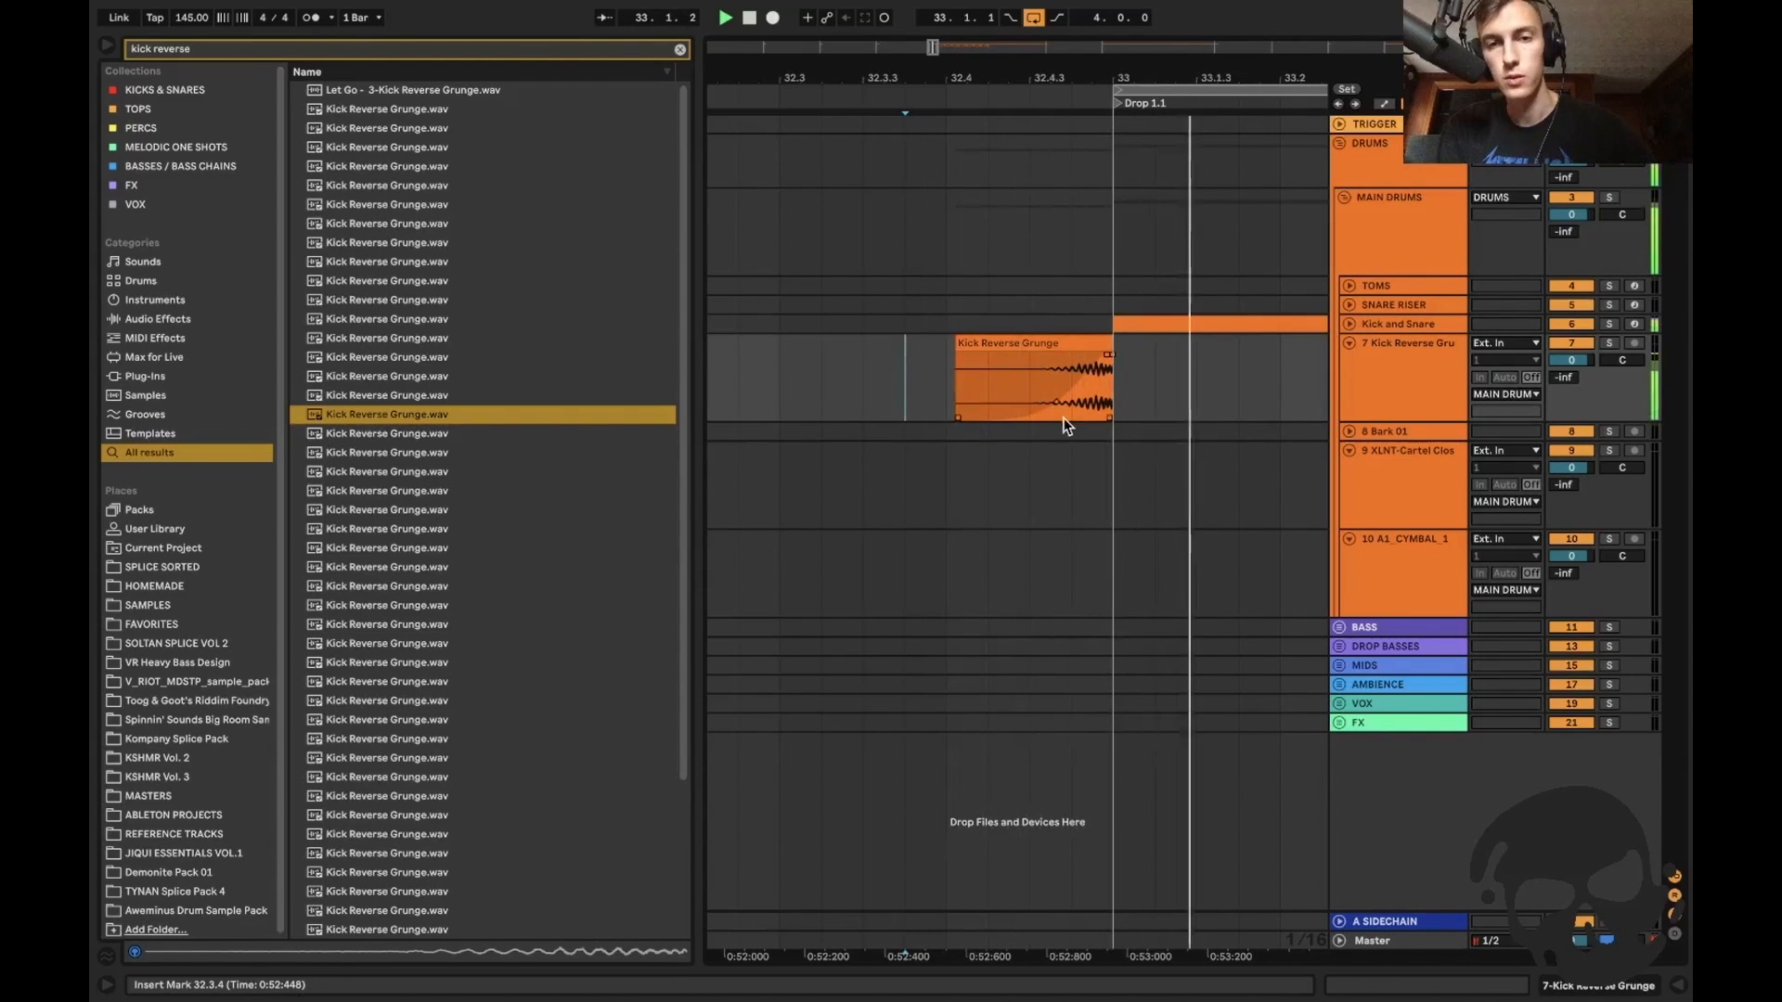
drag(1057, 402, 1086, 415)
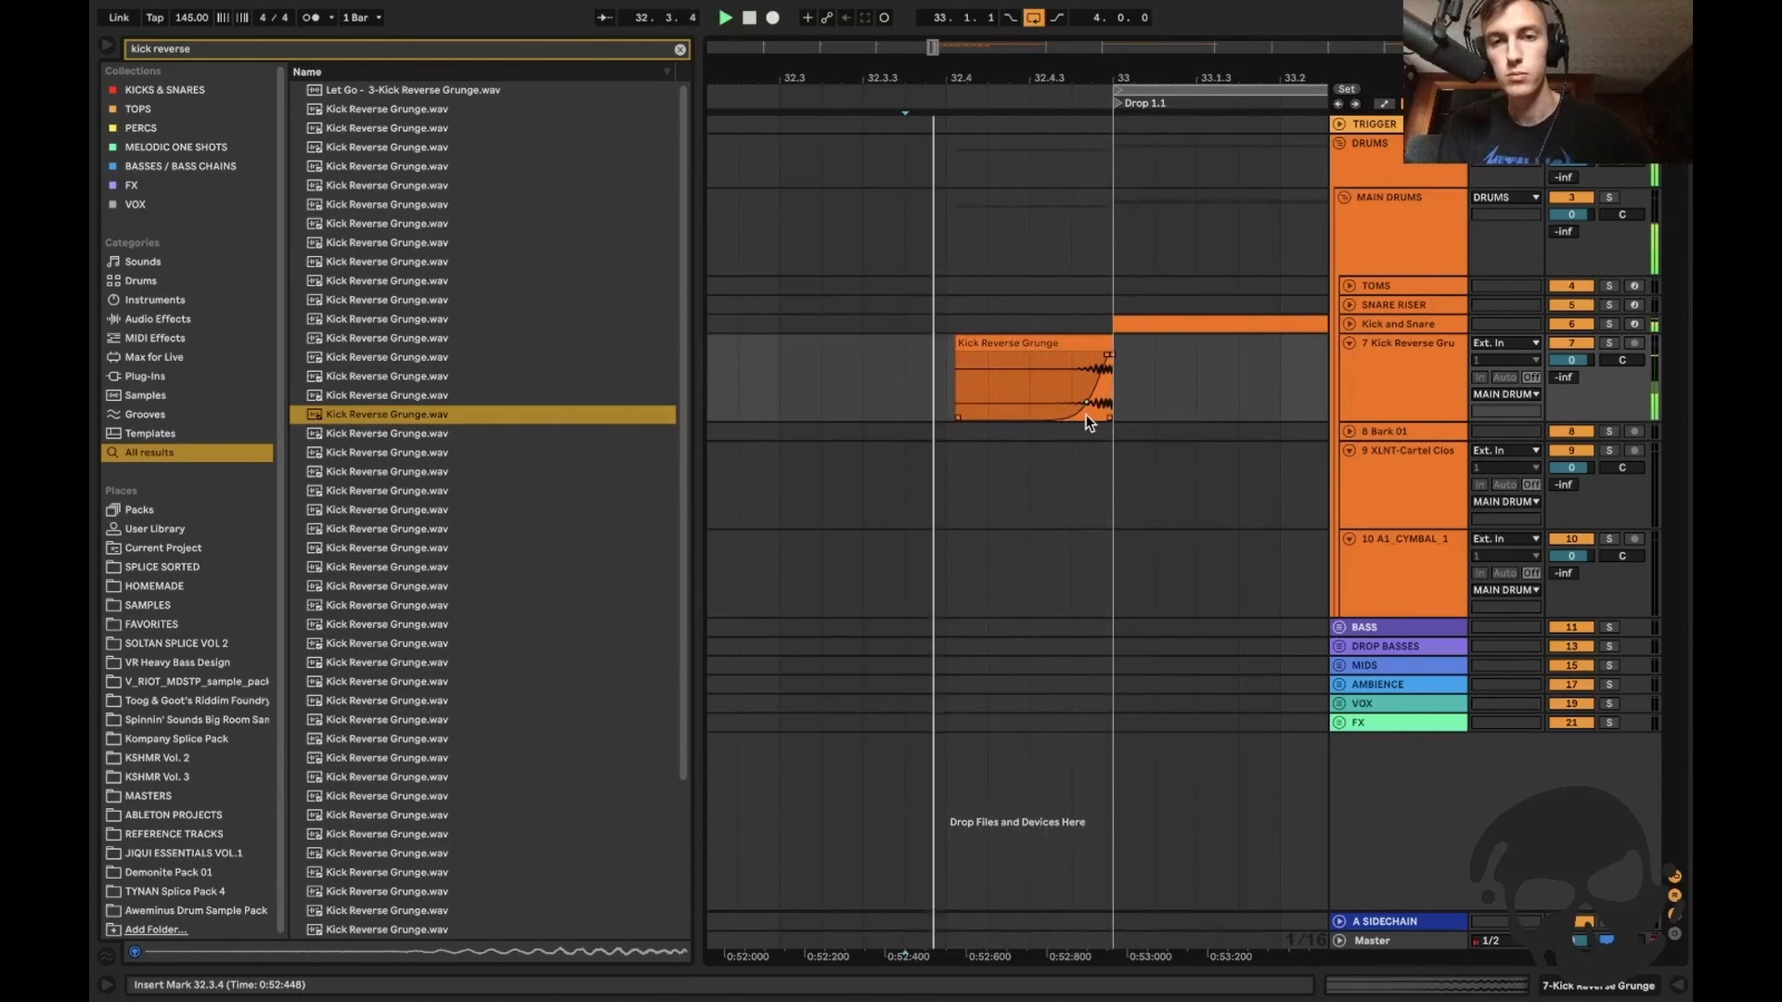
click(1160, 449)
key(minus)
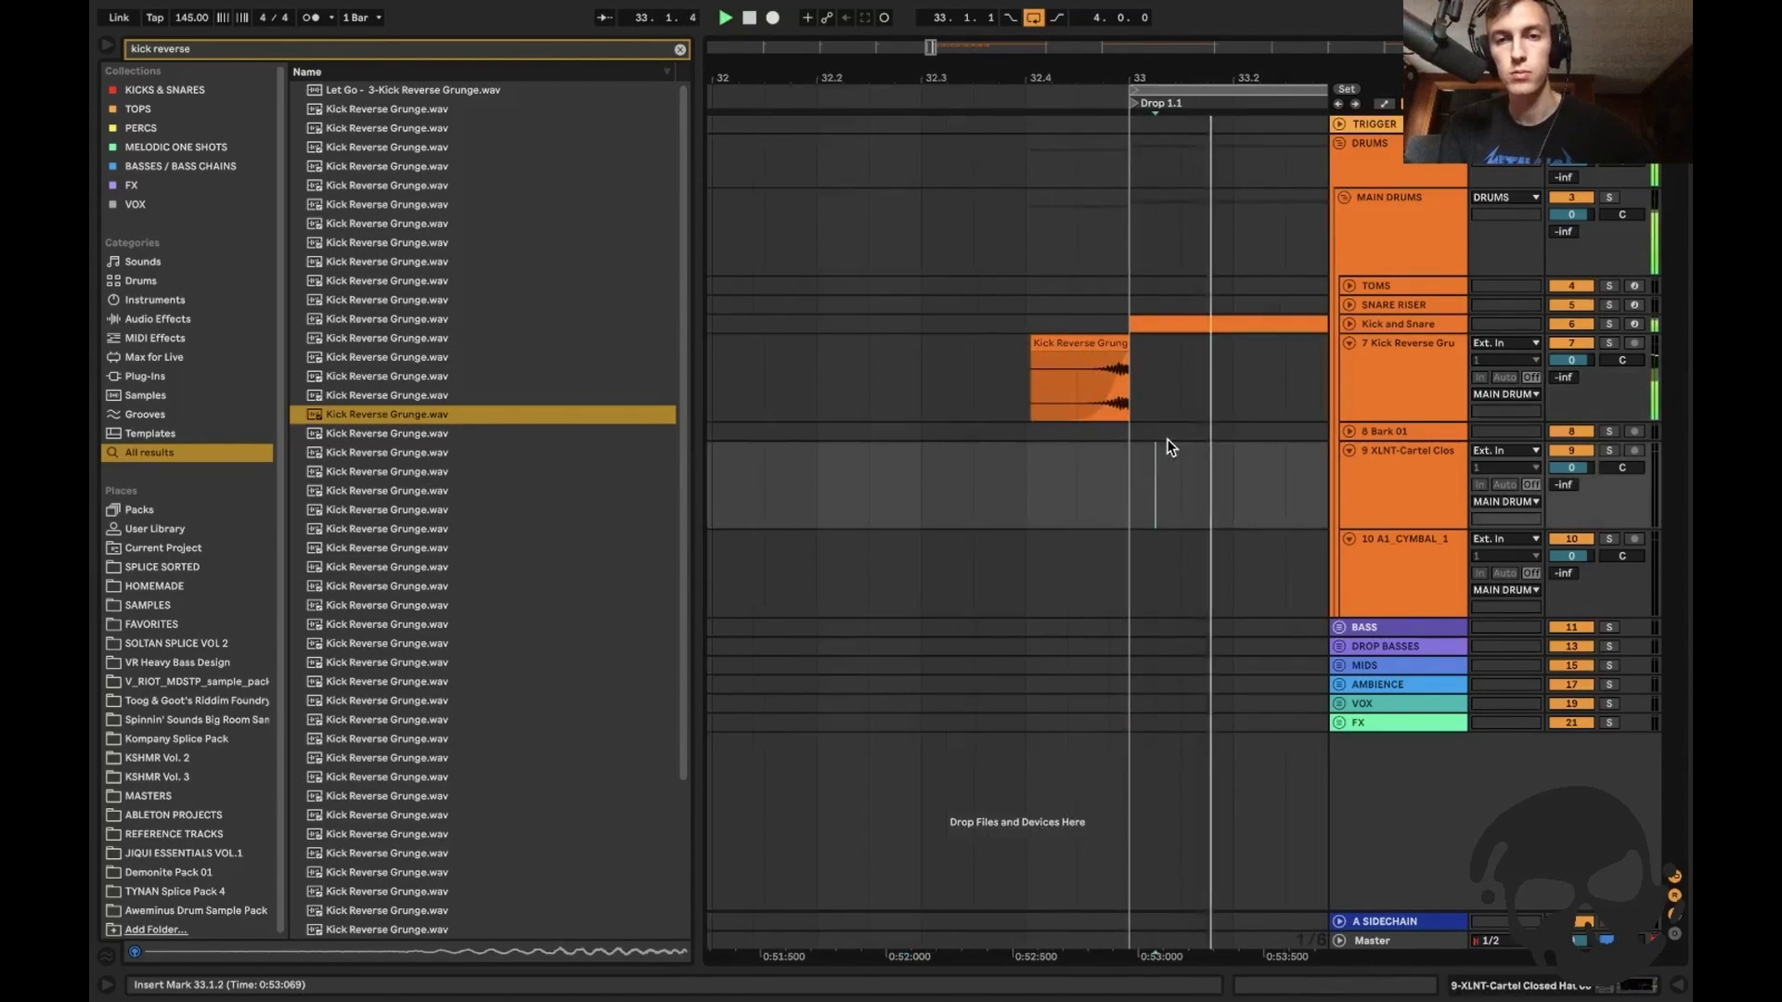
scroll(1136, 415, right, 3)
Insert an audio track below Kick Reverse Grunge and place a Snare Reverse.wav sample on it in bar 33.
click(1407, 392)
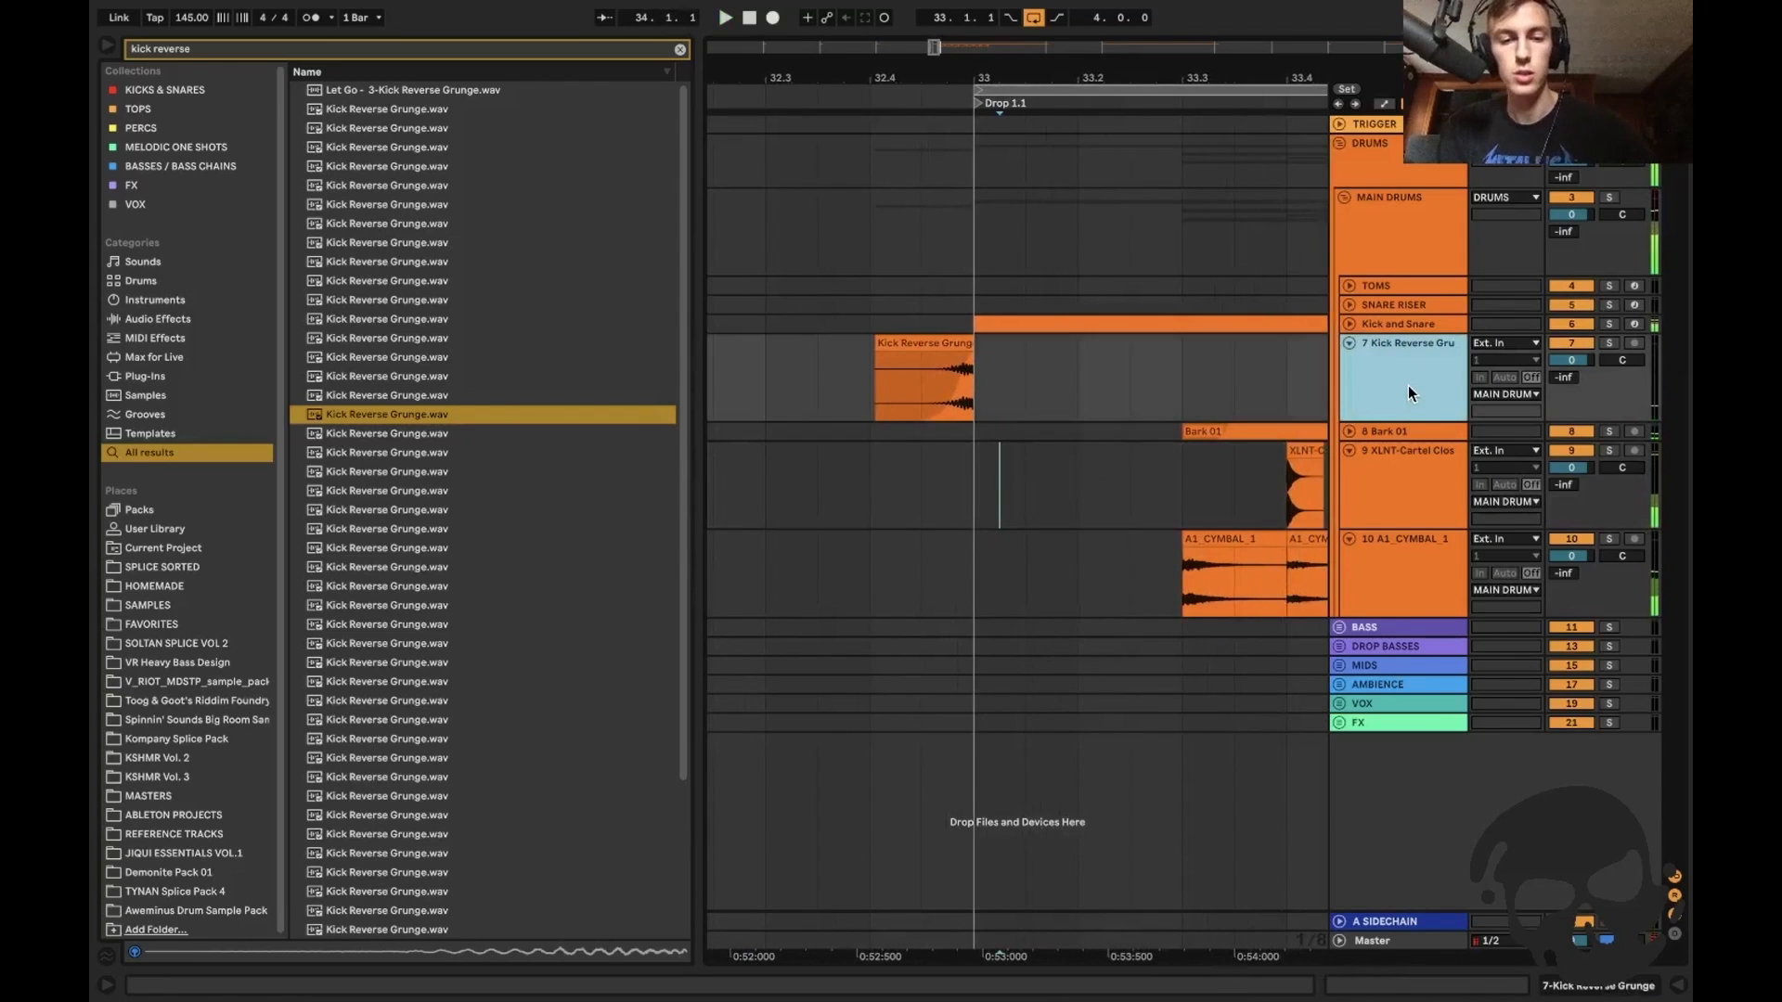
key(ctrl+t)
key(ctrl+f)
text(snare reverse)
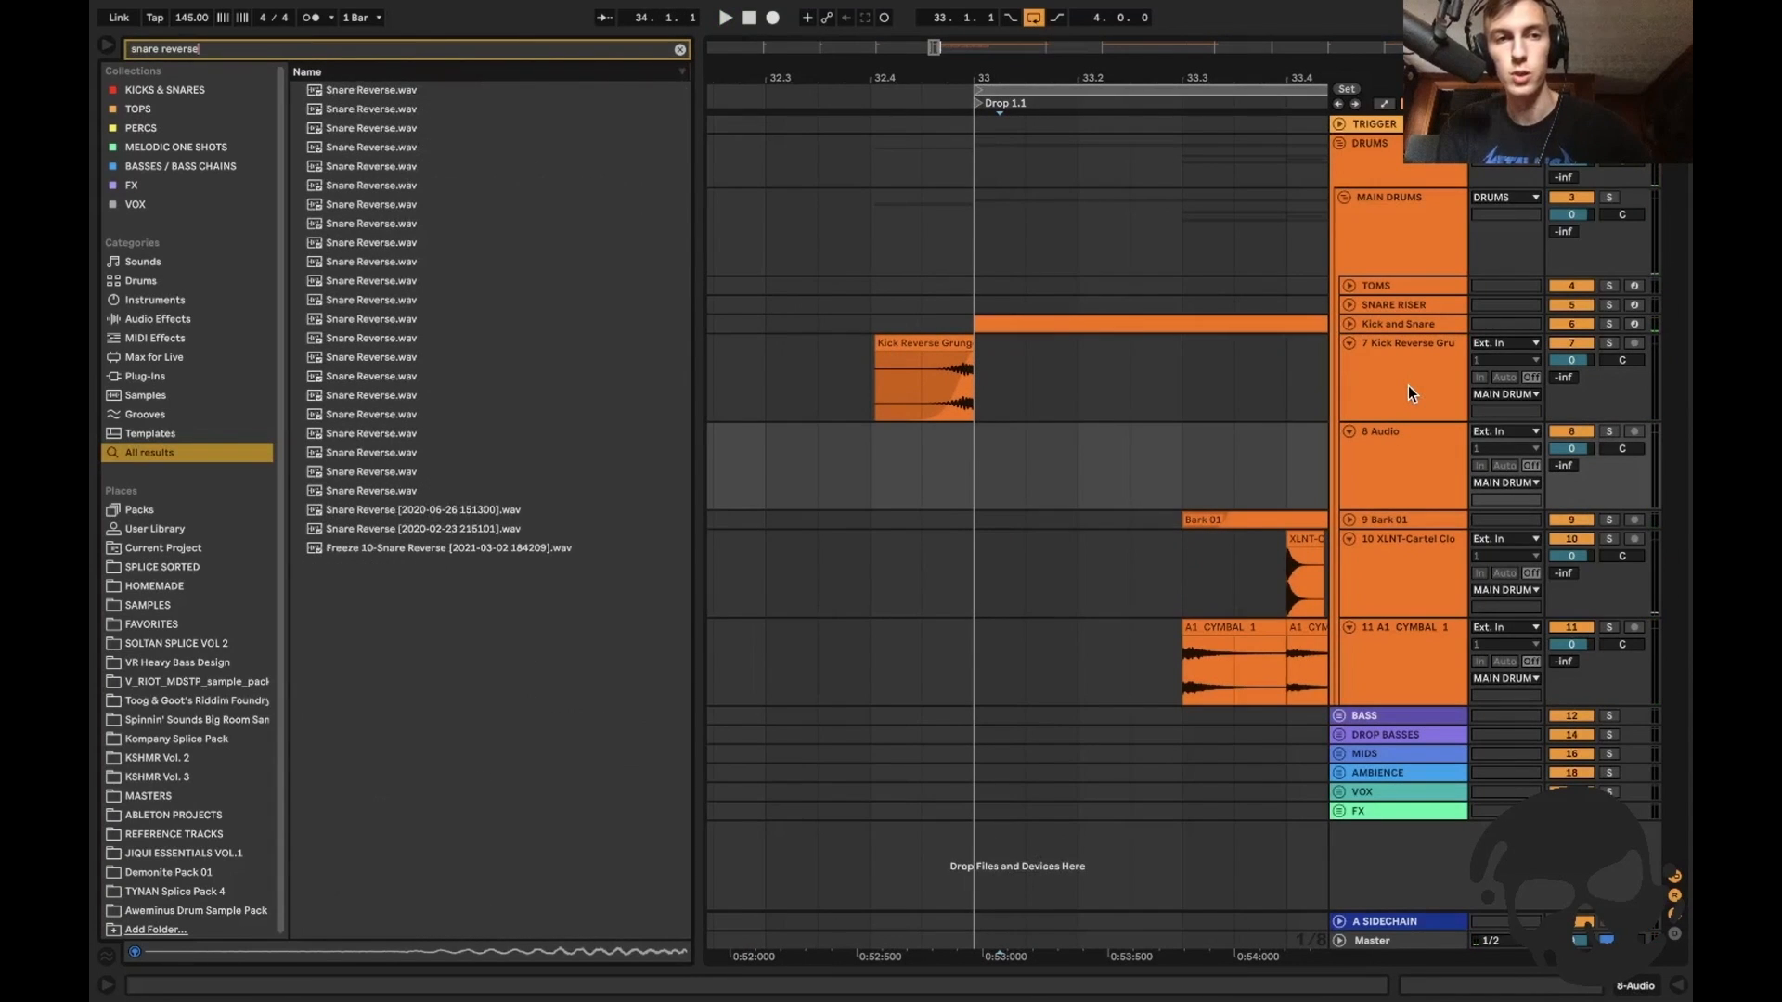
drag(398, 264, 985, 464)
Position and trim the Snare Reverse clip so it ends on the first snare at 33.3.
double_click(1038, 437)
click(1028, 475)
click(1074, 431)
drag(1075, 432, 1075, 435)
drag(1217, 463, 1184, 461)
key(Delete)
click(1126, 413)
click(1124, 427)
click(1125, 430)
double_click(1139, 437)
click(1116, 479)
key(plus)
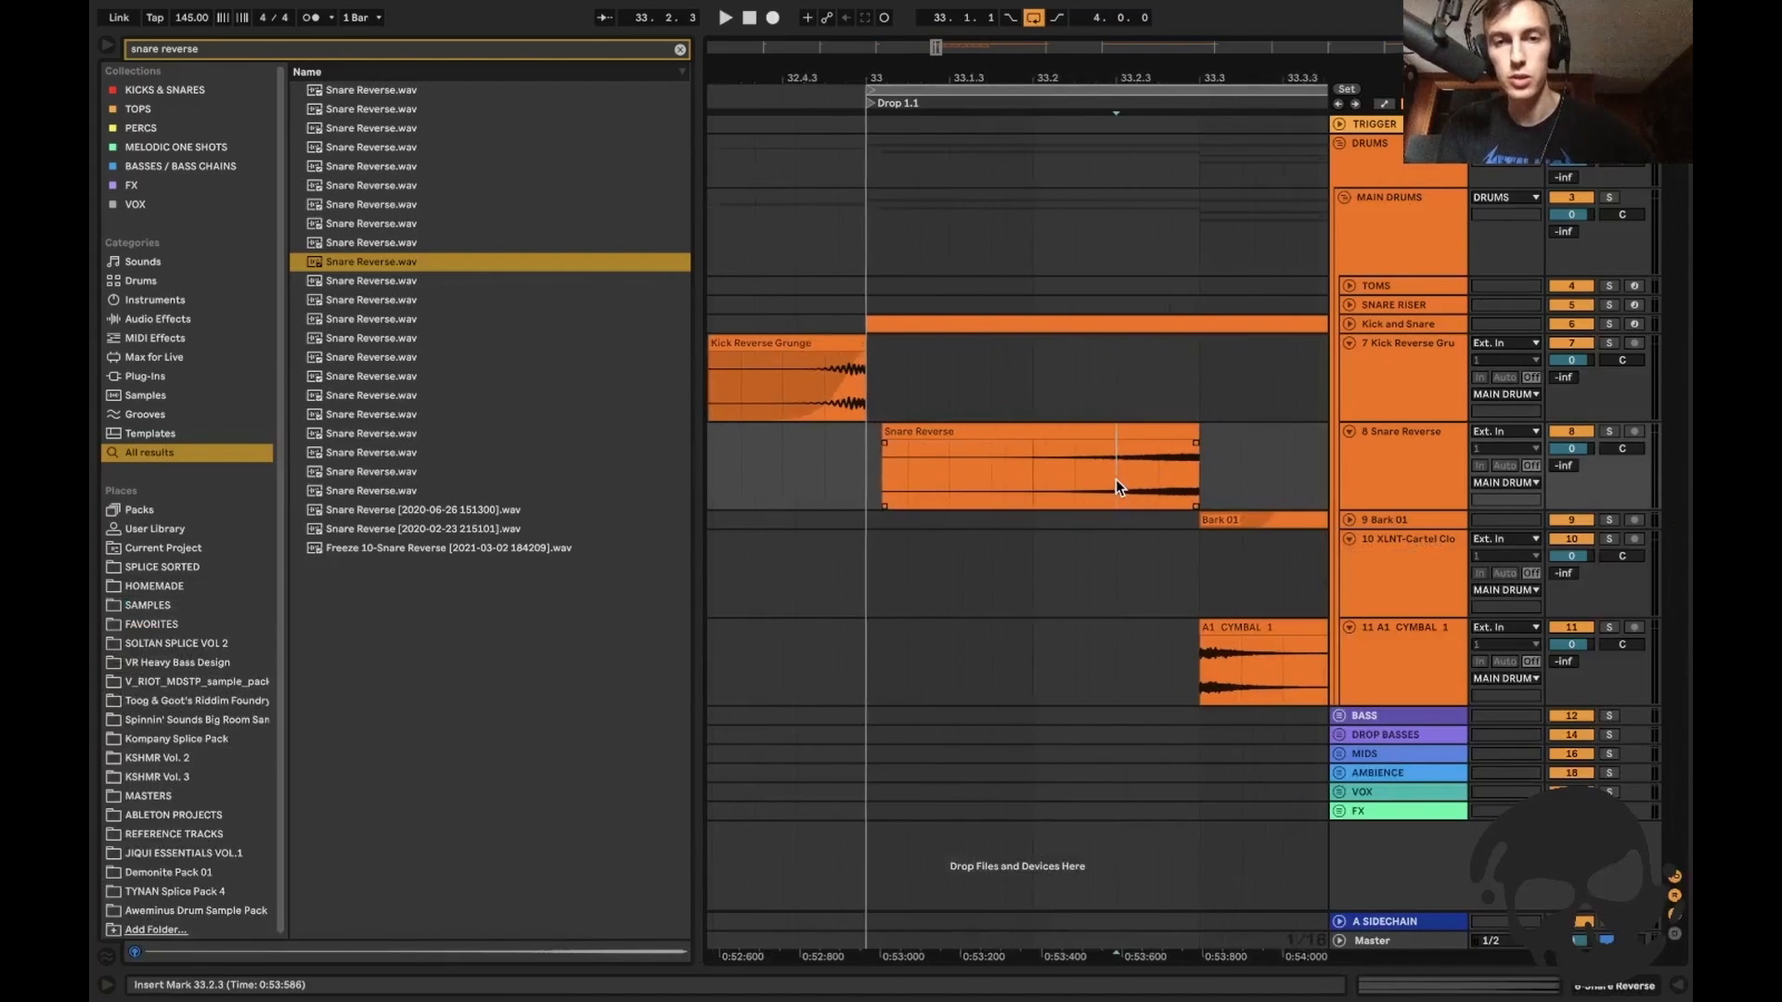
Fade in the Snare Reverse clip across its full length and bend the fade into a late-rising curve during playback.
drag(768, 444, 1183, 442)
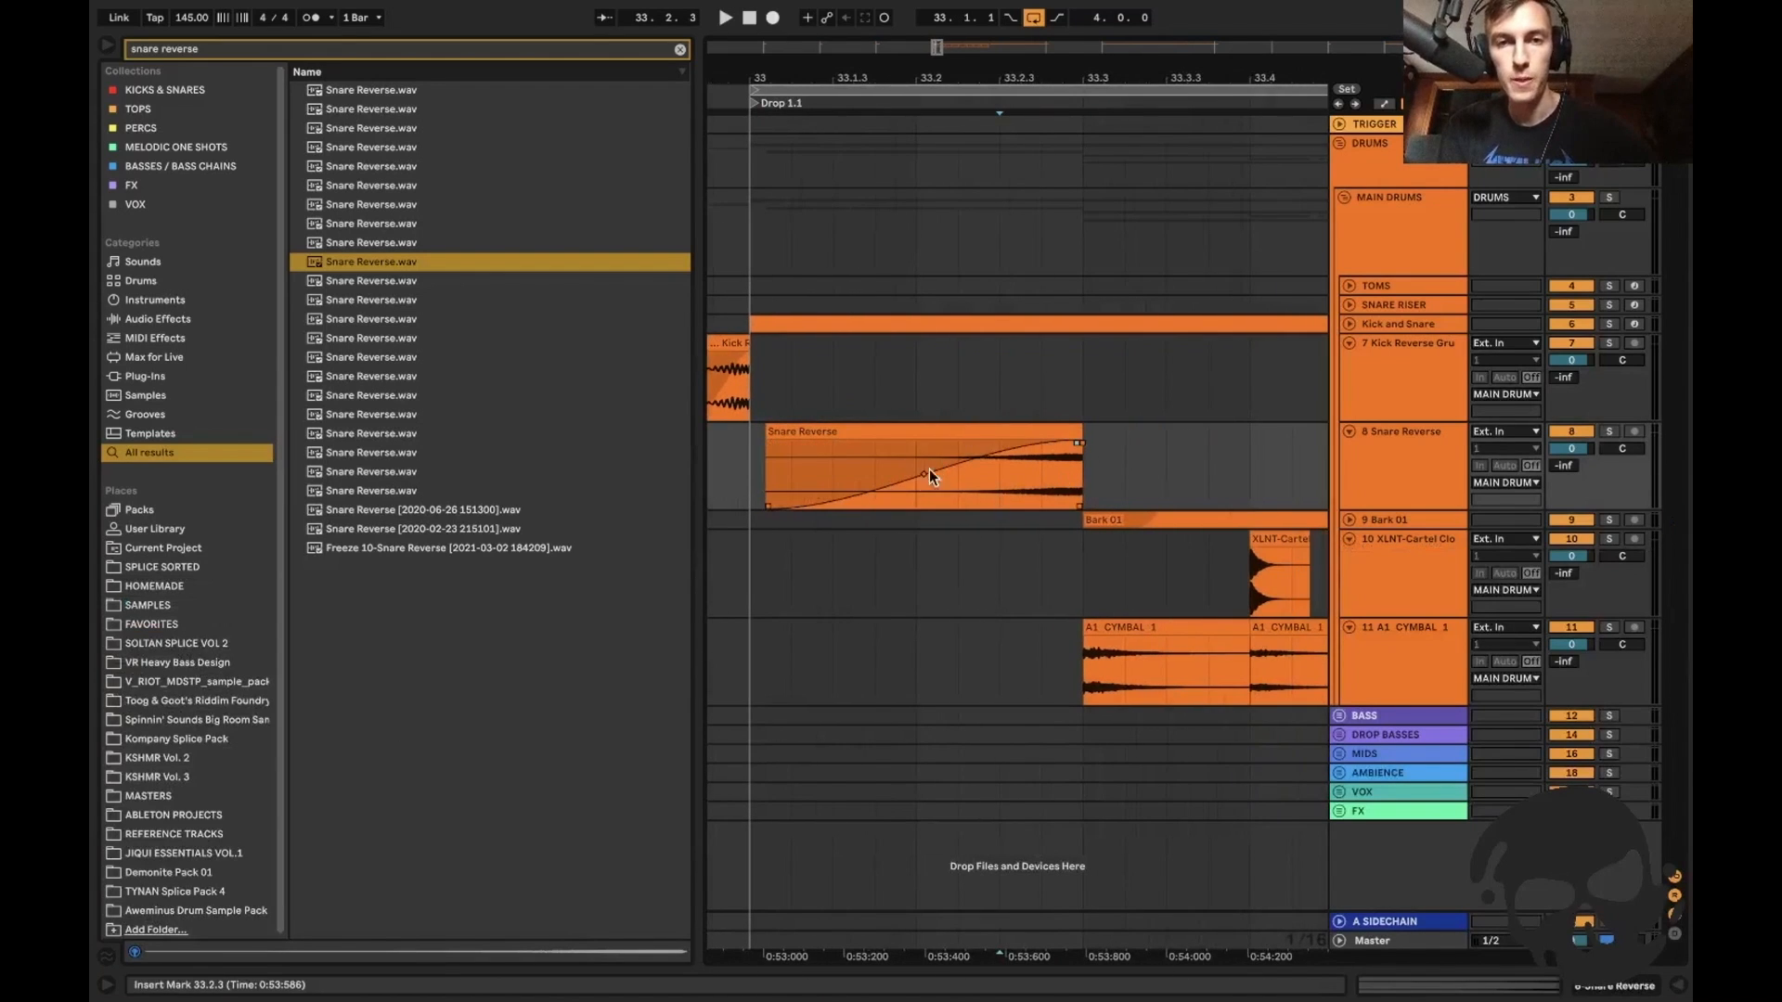
key(space)
click(893, 487)
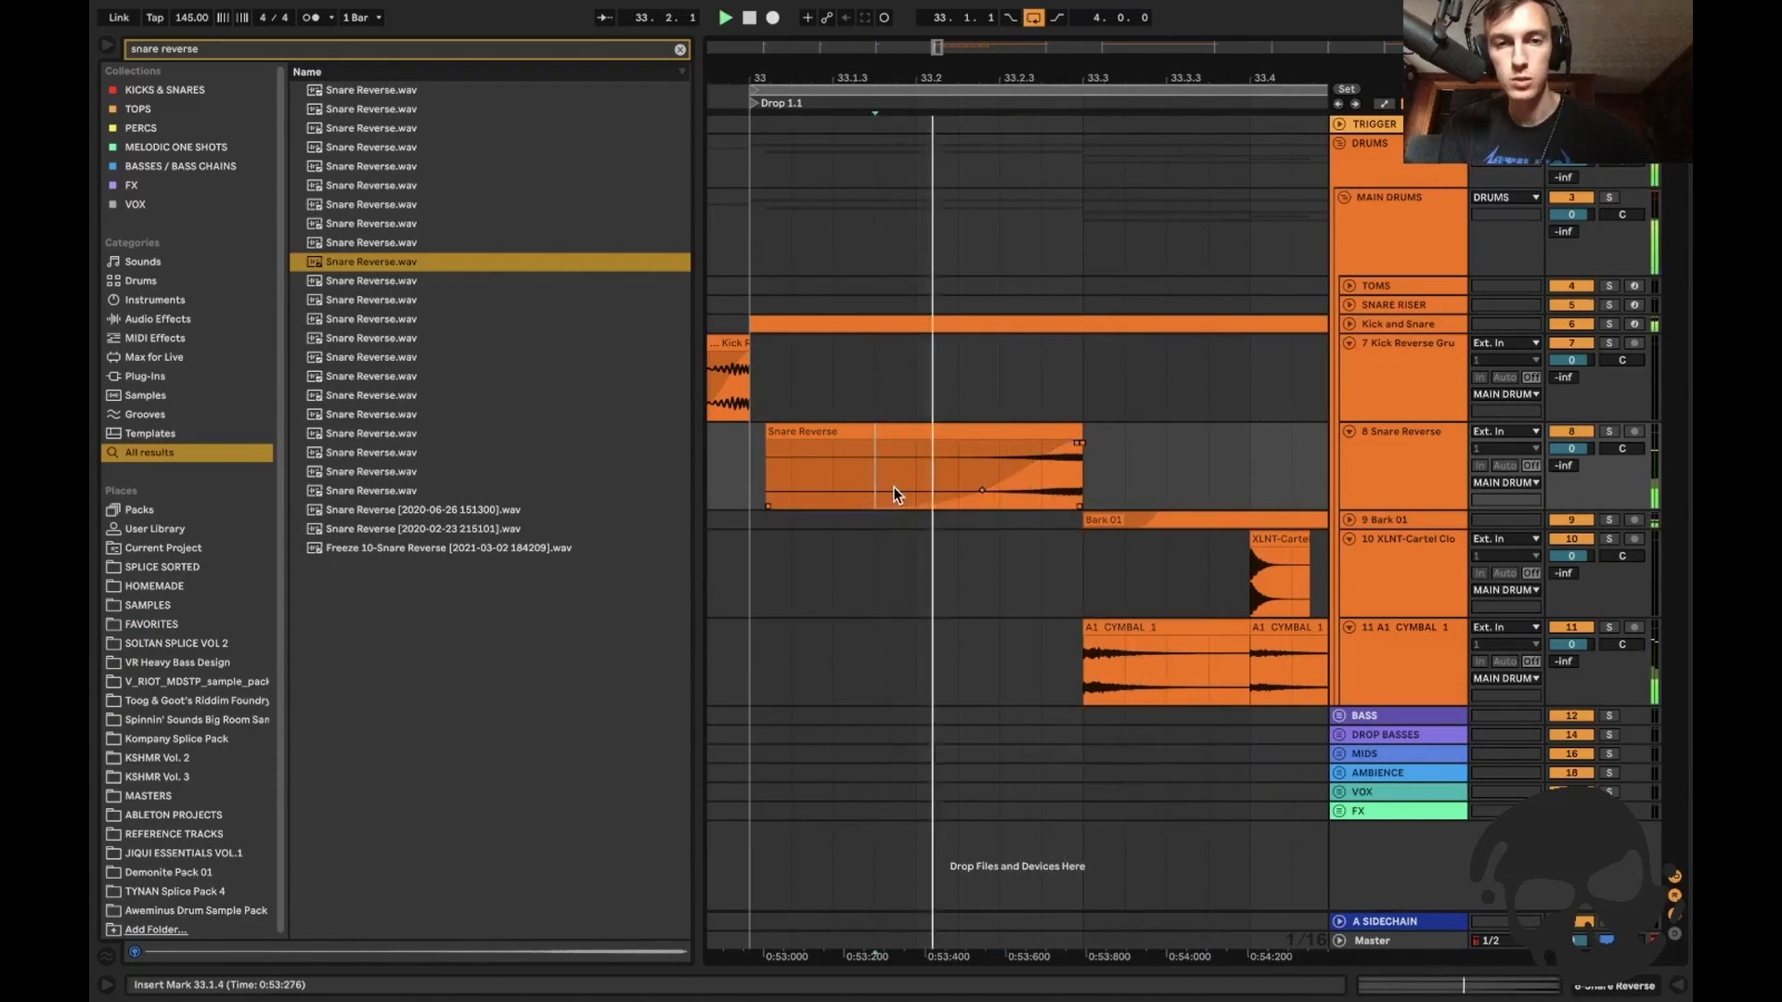
key(space)
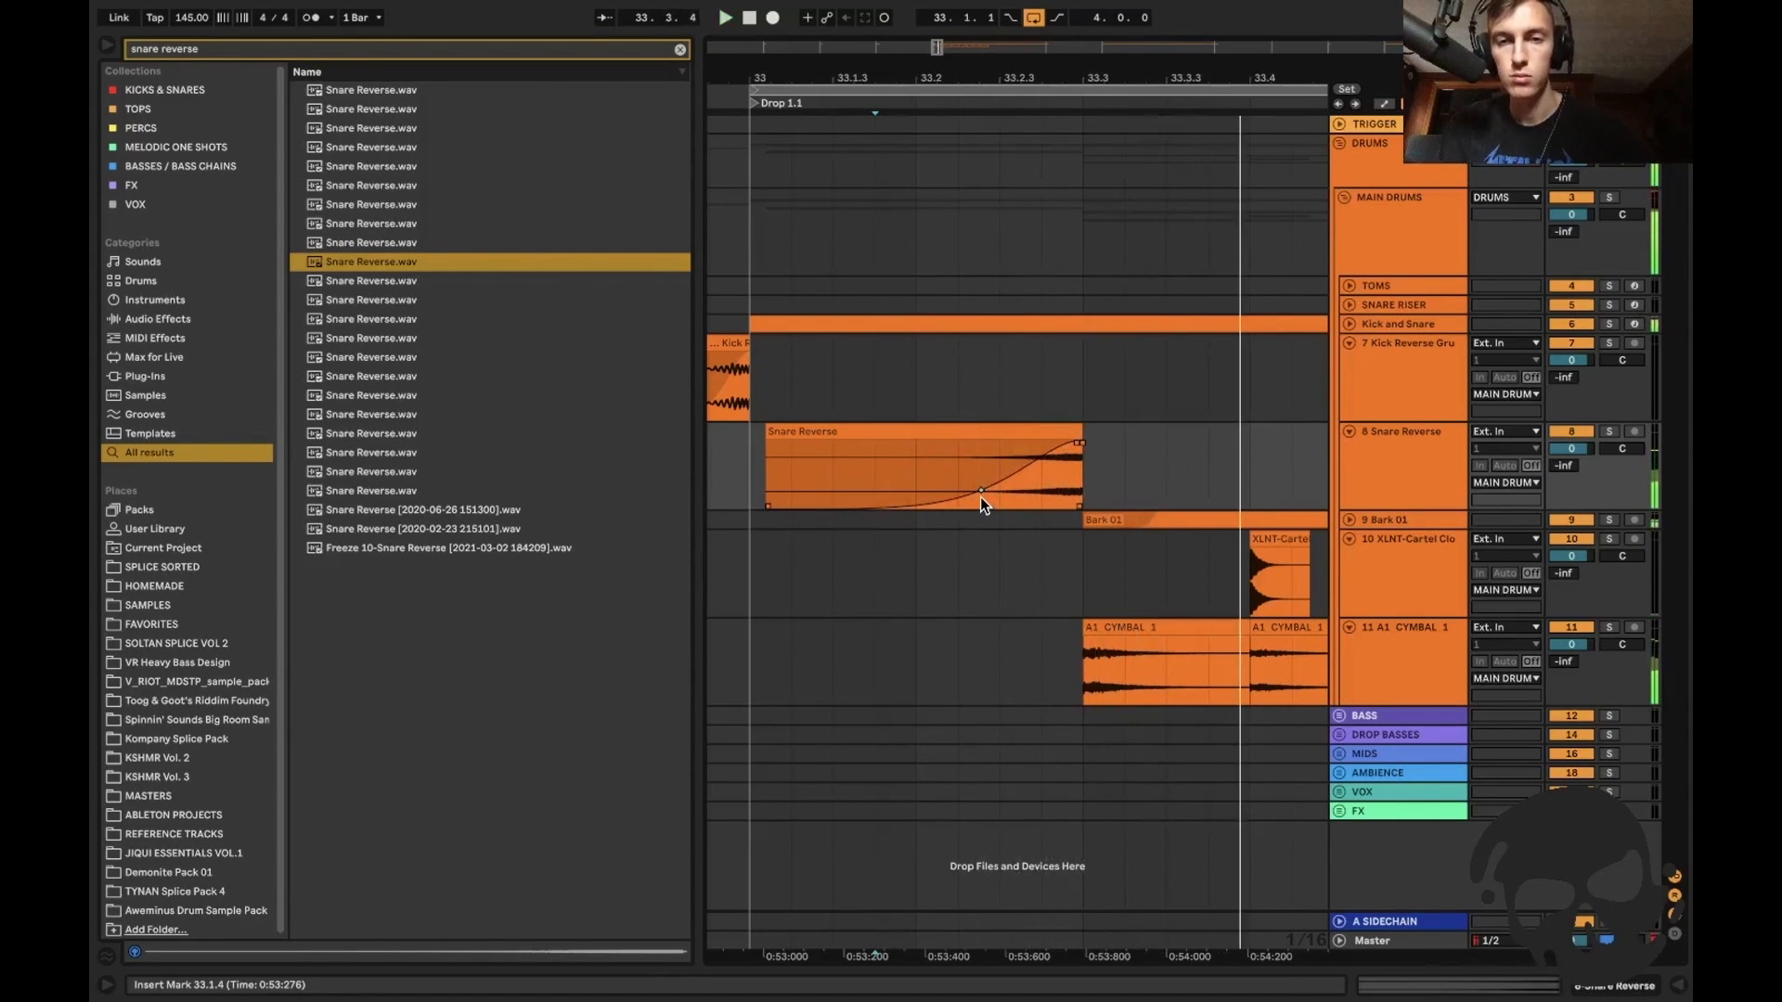
double_click(980, 495)
Hide the browser and listen to the looped drop with the reverse kick and snare clips.
key(ctrl+alt+b)
key(ctrl+alt+l)
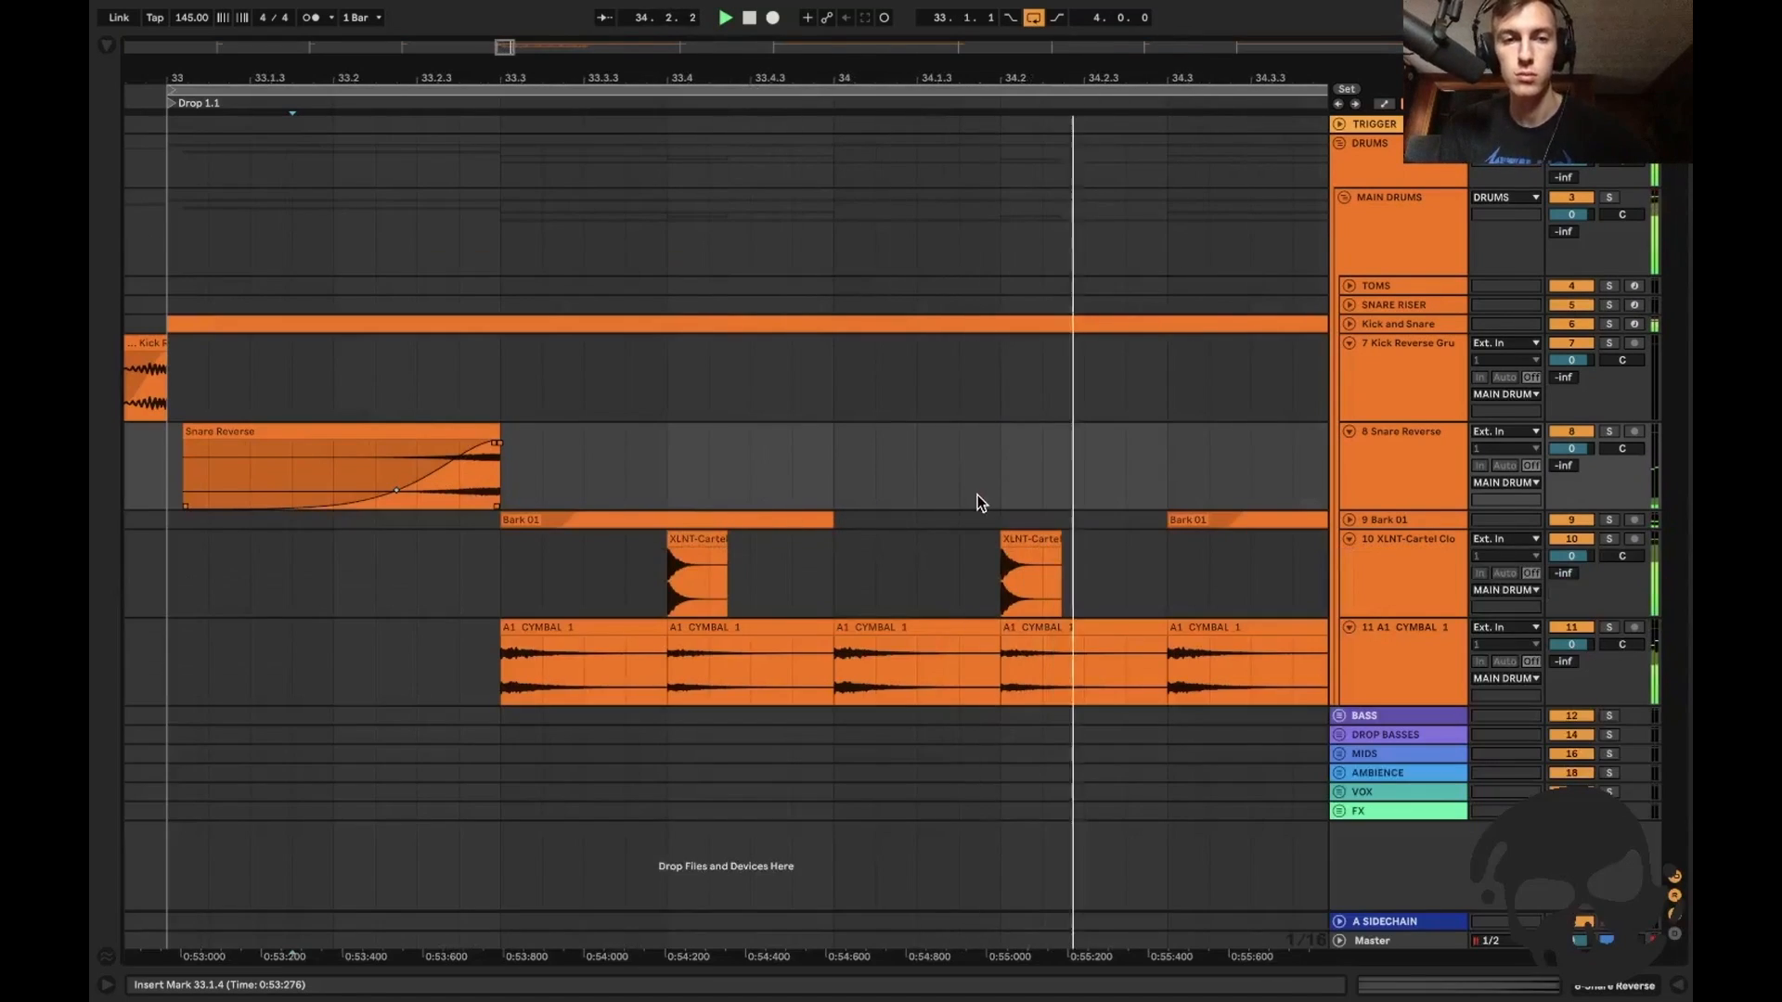
click(832, 476)
key(minus)
key(minus)
key(minus)
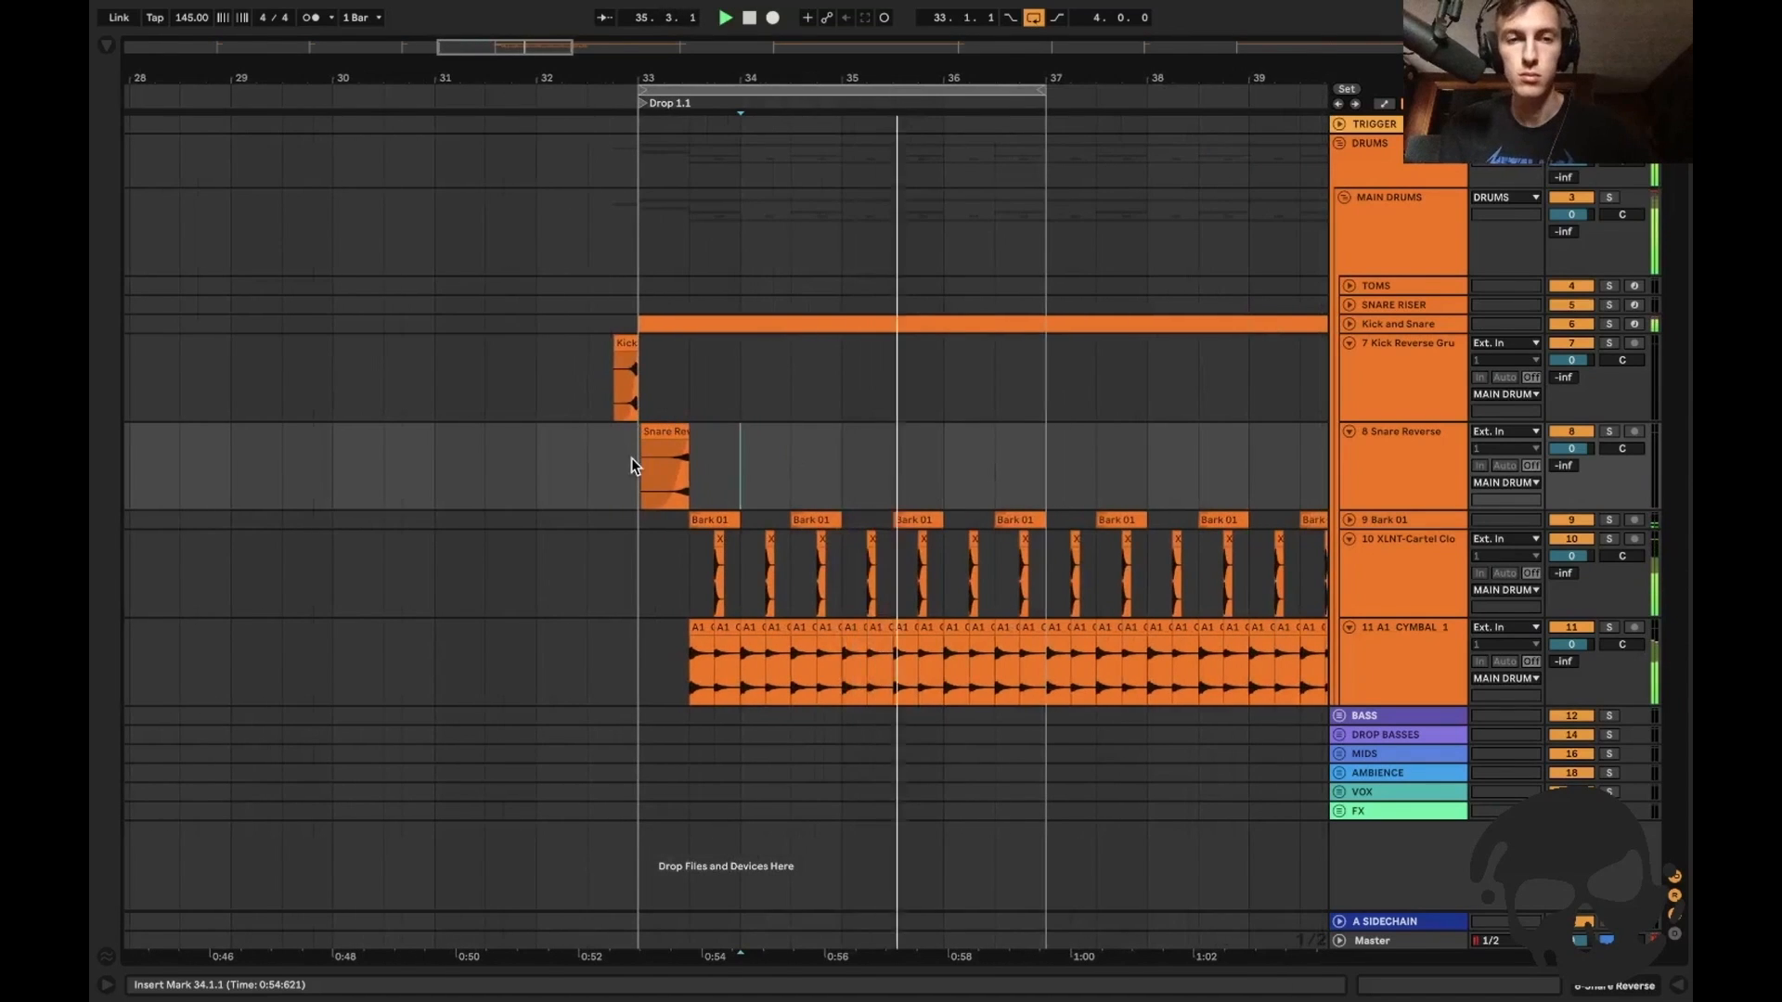
drag(636, 465, 939, 489)
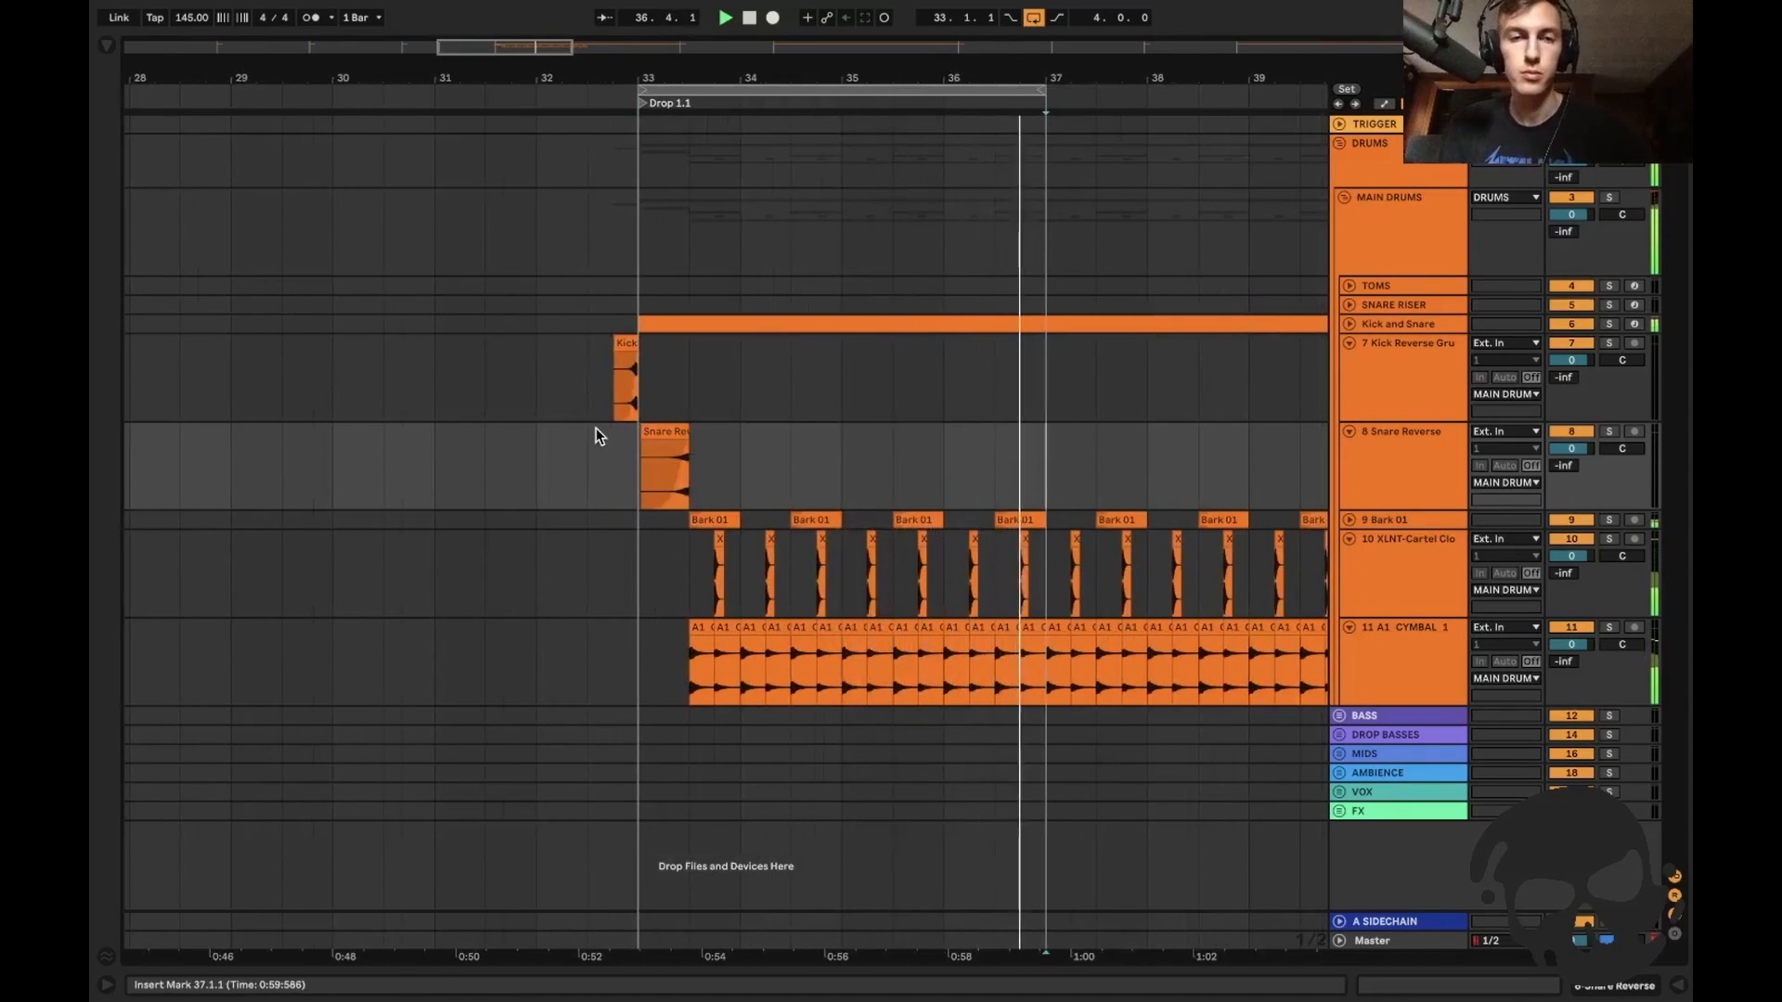
click(647, 468)
key(plus)
key(plus)
key(plus)
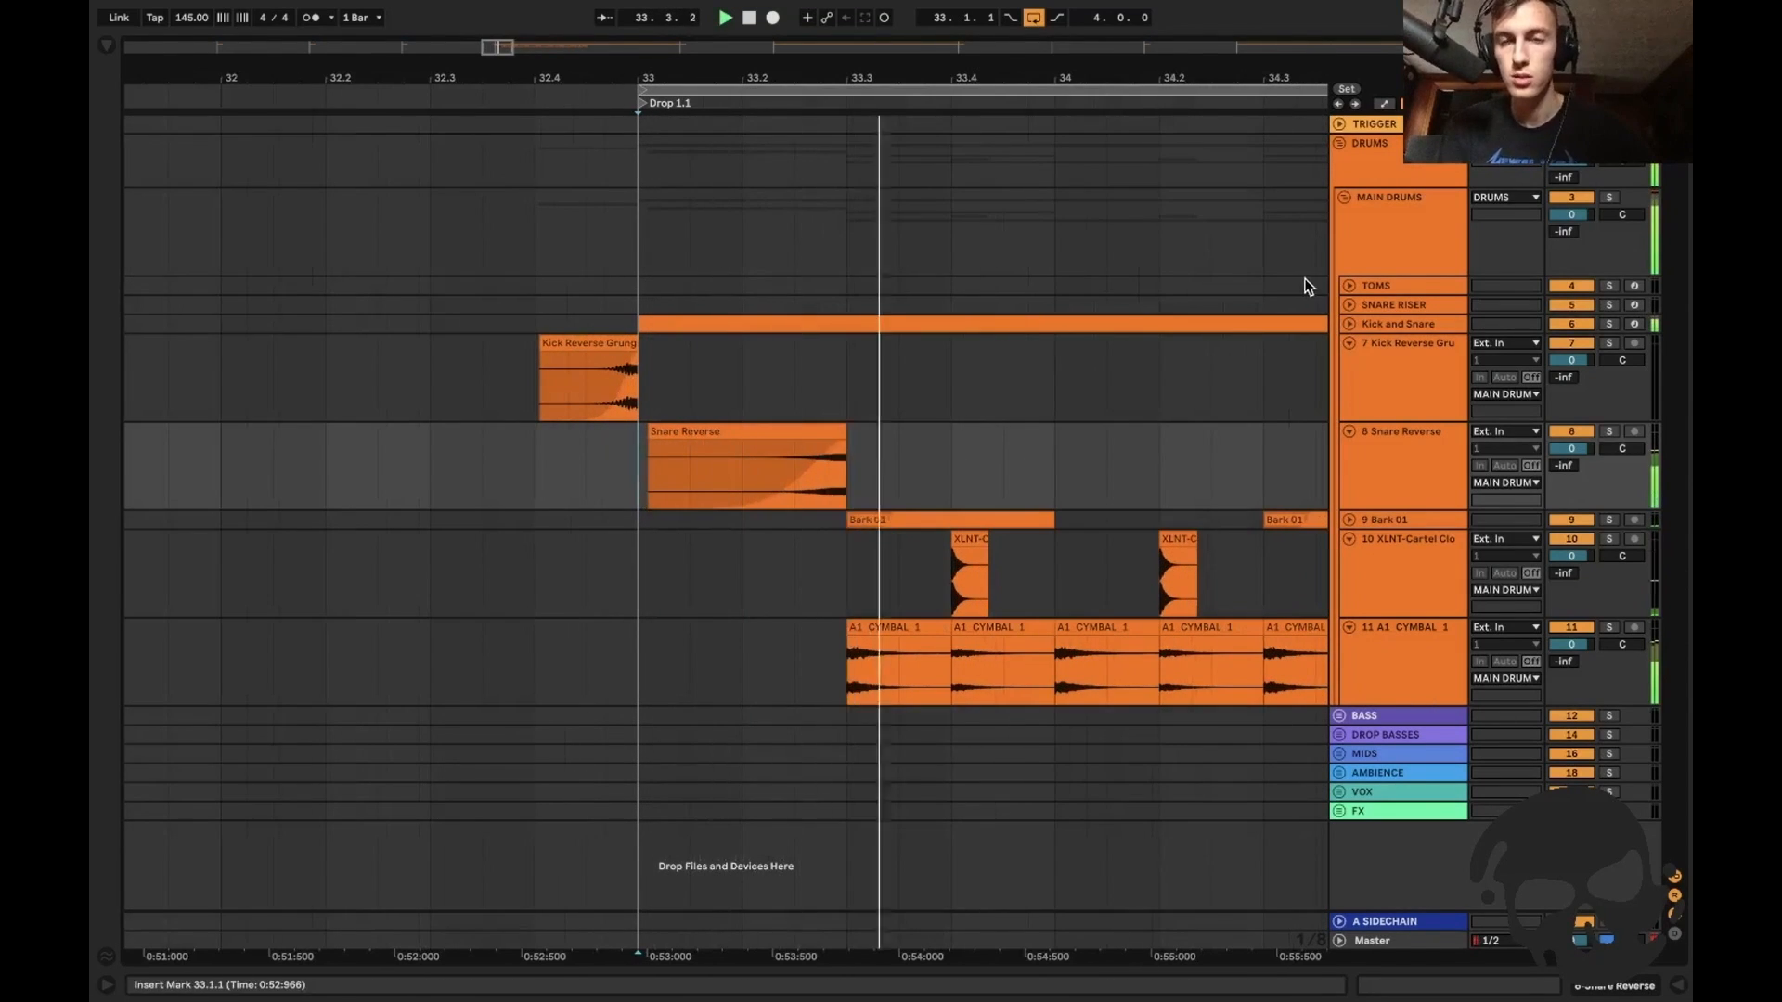
Collapse the MAIN DRUMS group and stop playback.
click(1344, 197)
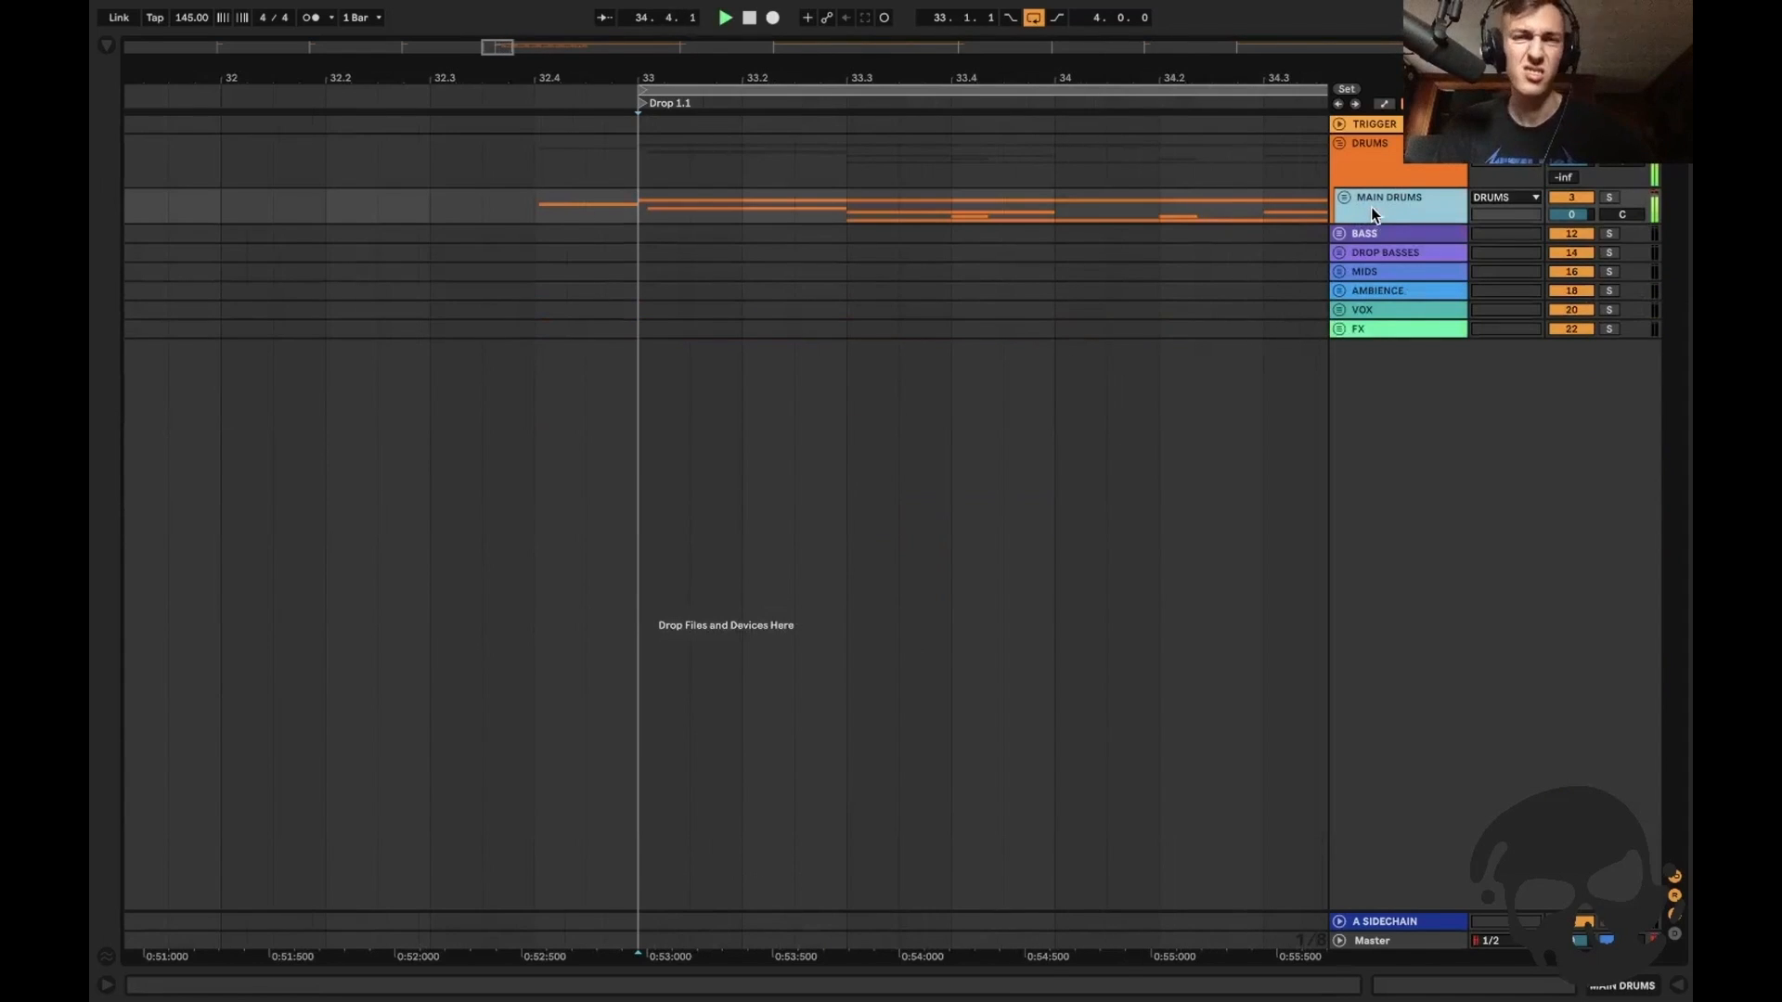
key(u)
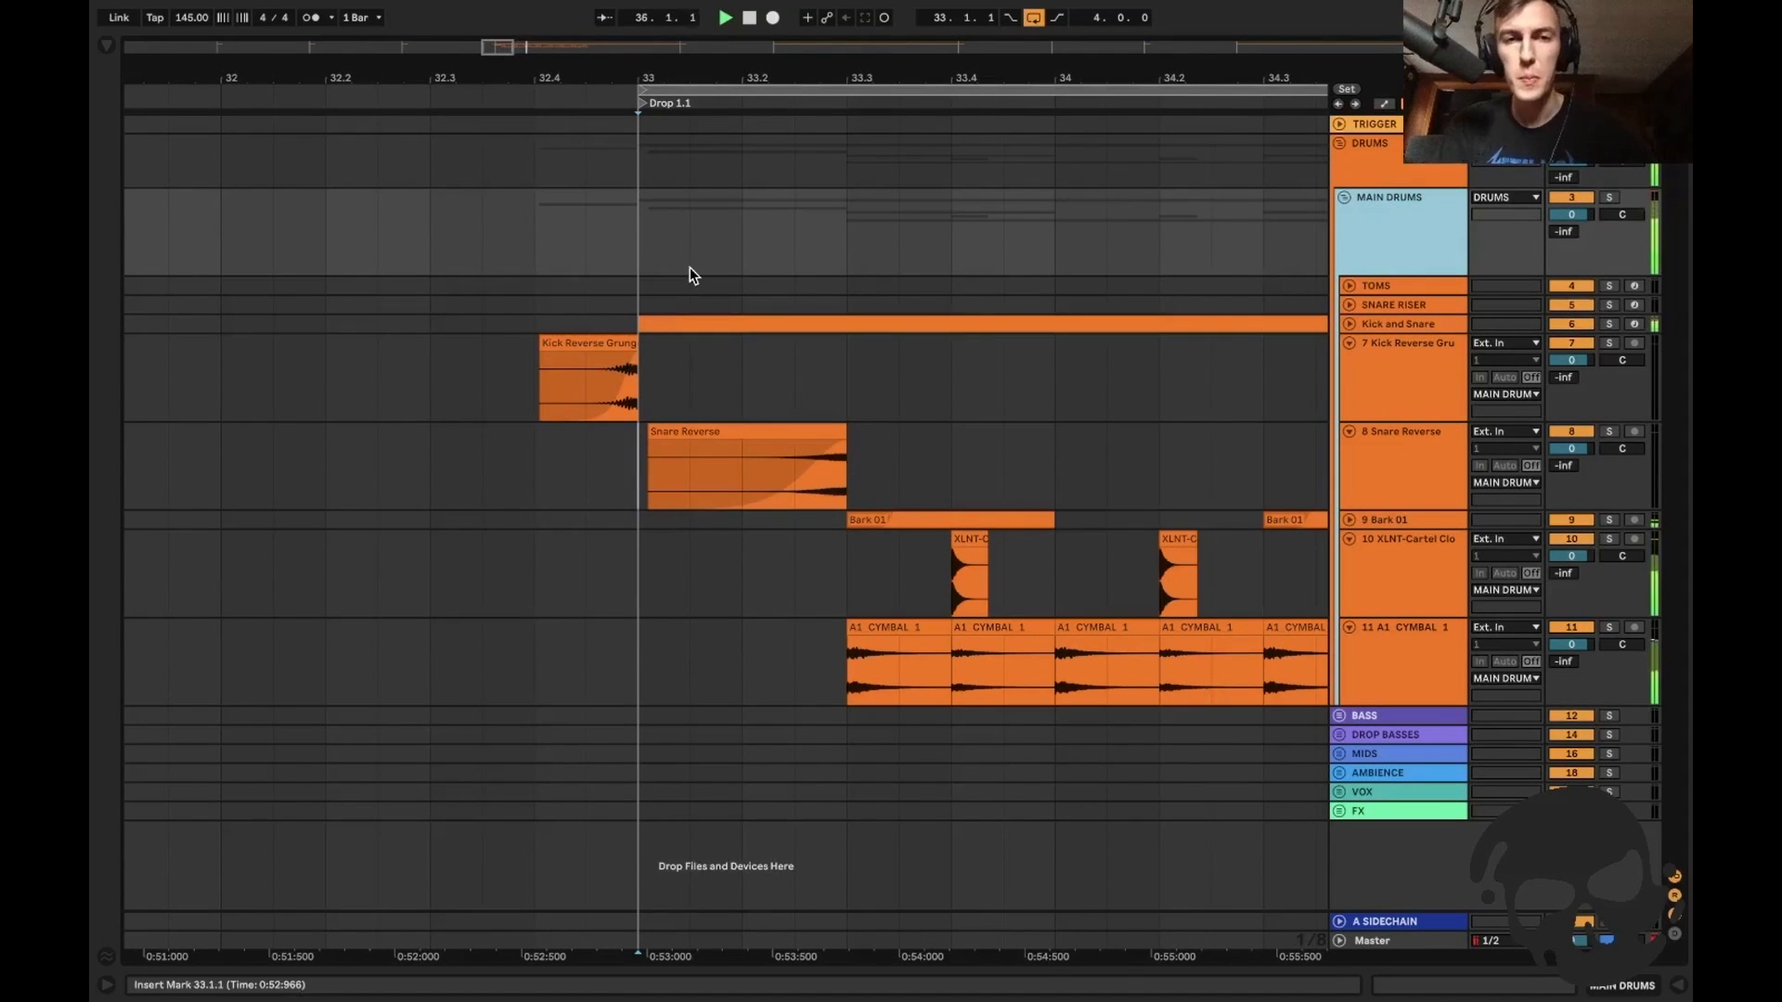
key(minus)
key(minus)
key(u)
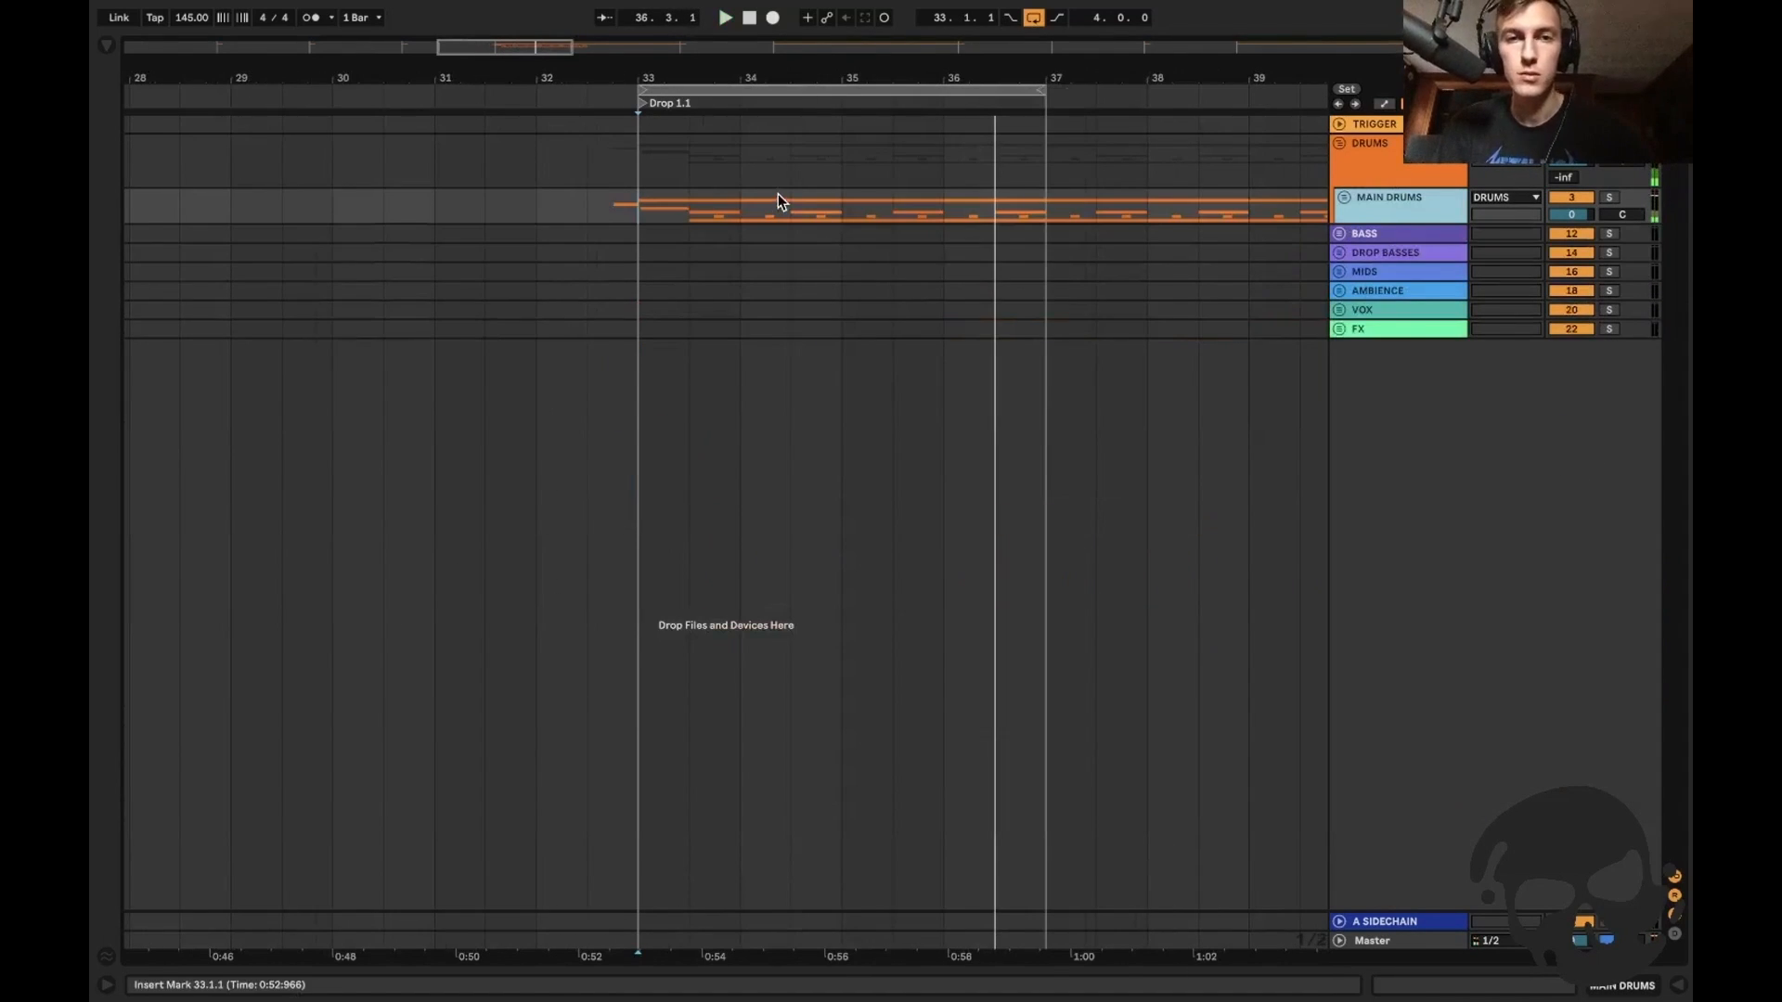
Expand the BASS group and unfold its Sub Bass track.
click(1396, 232)
key(u)
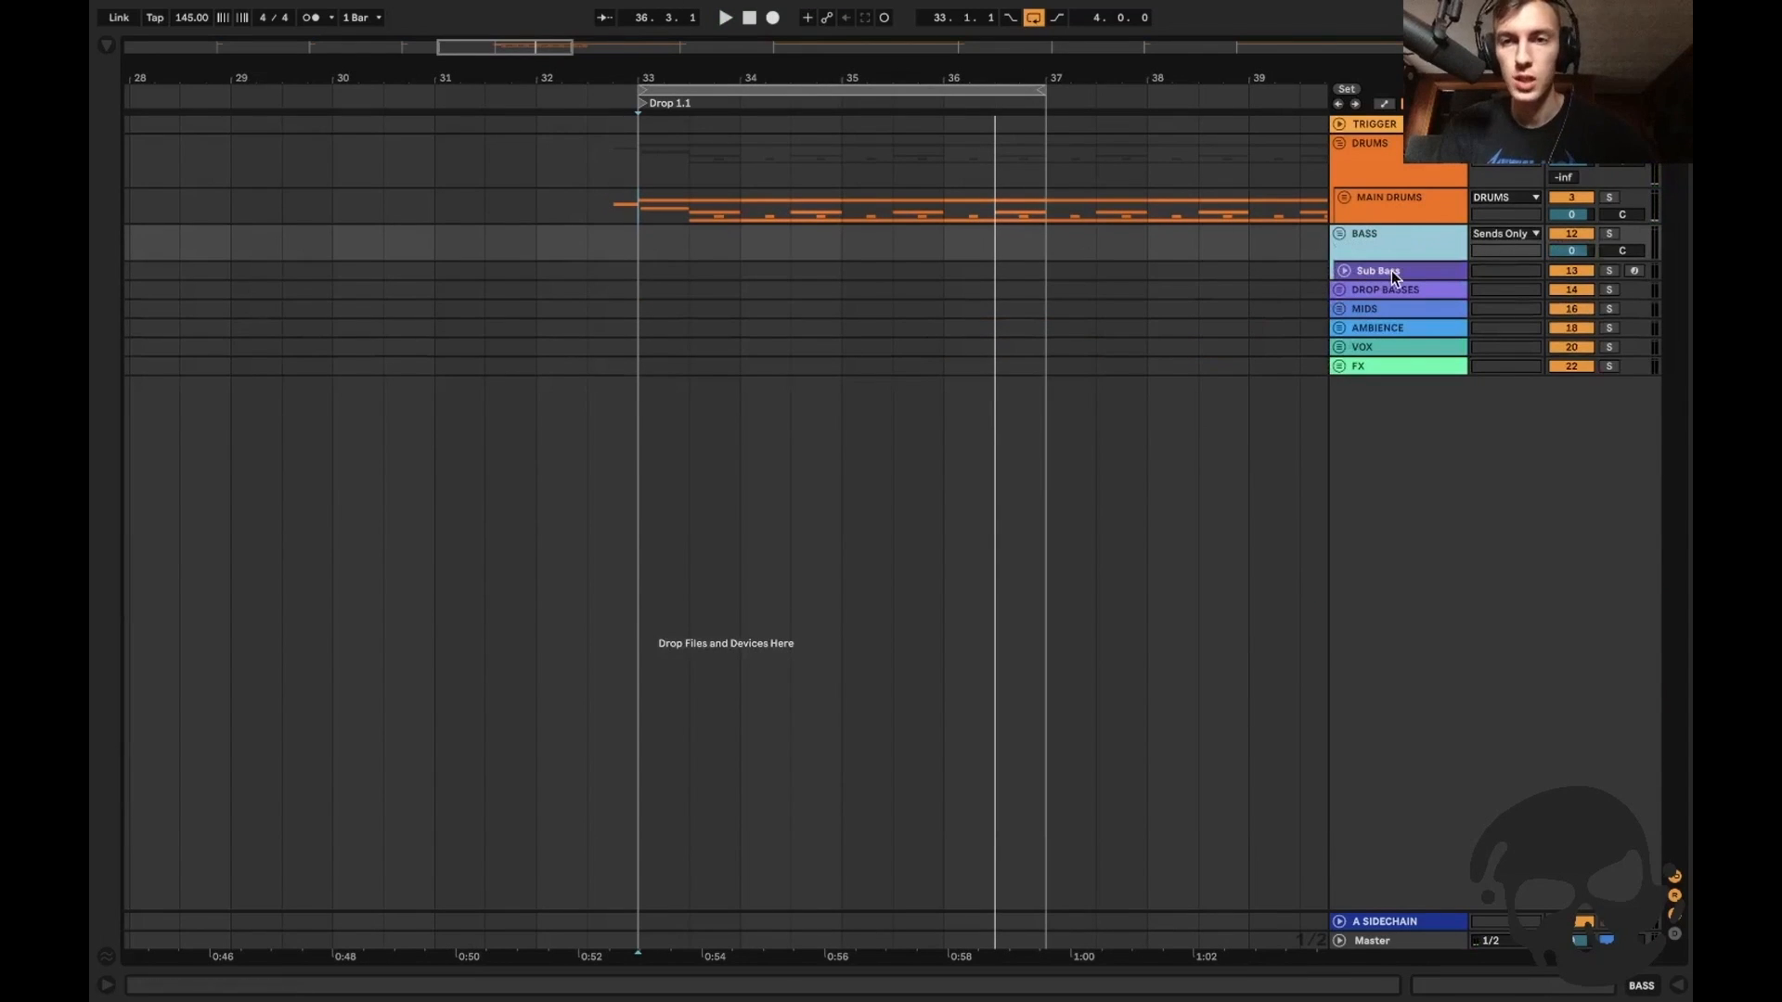
click(1389, 271)
key(u)
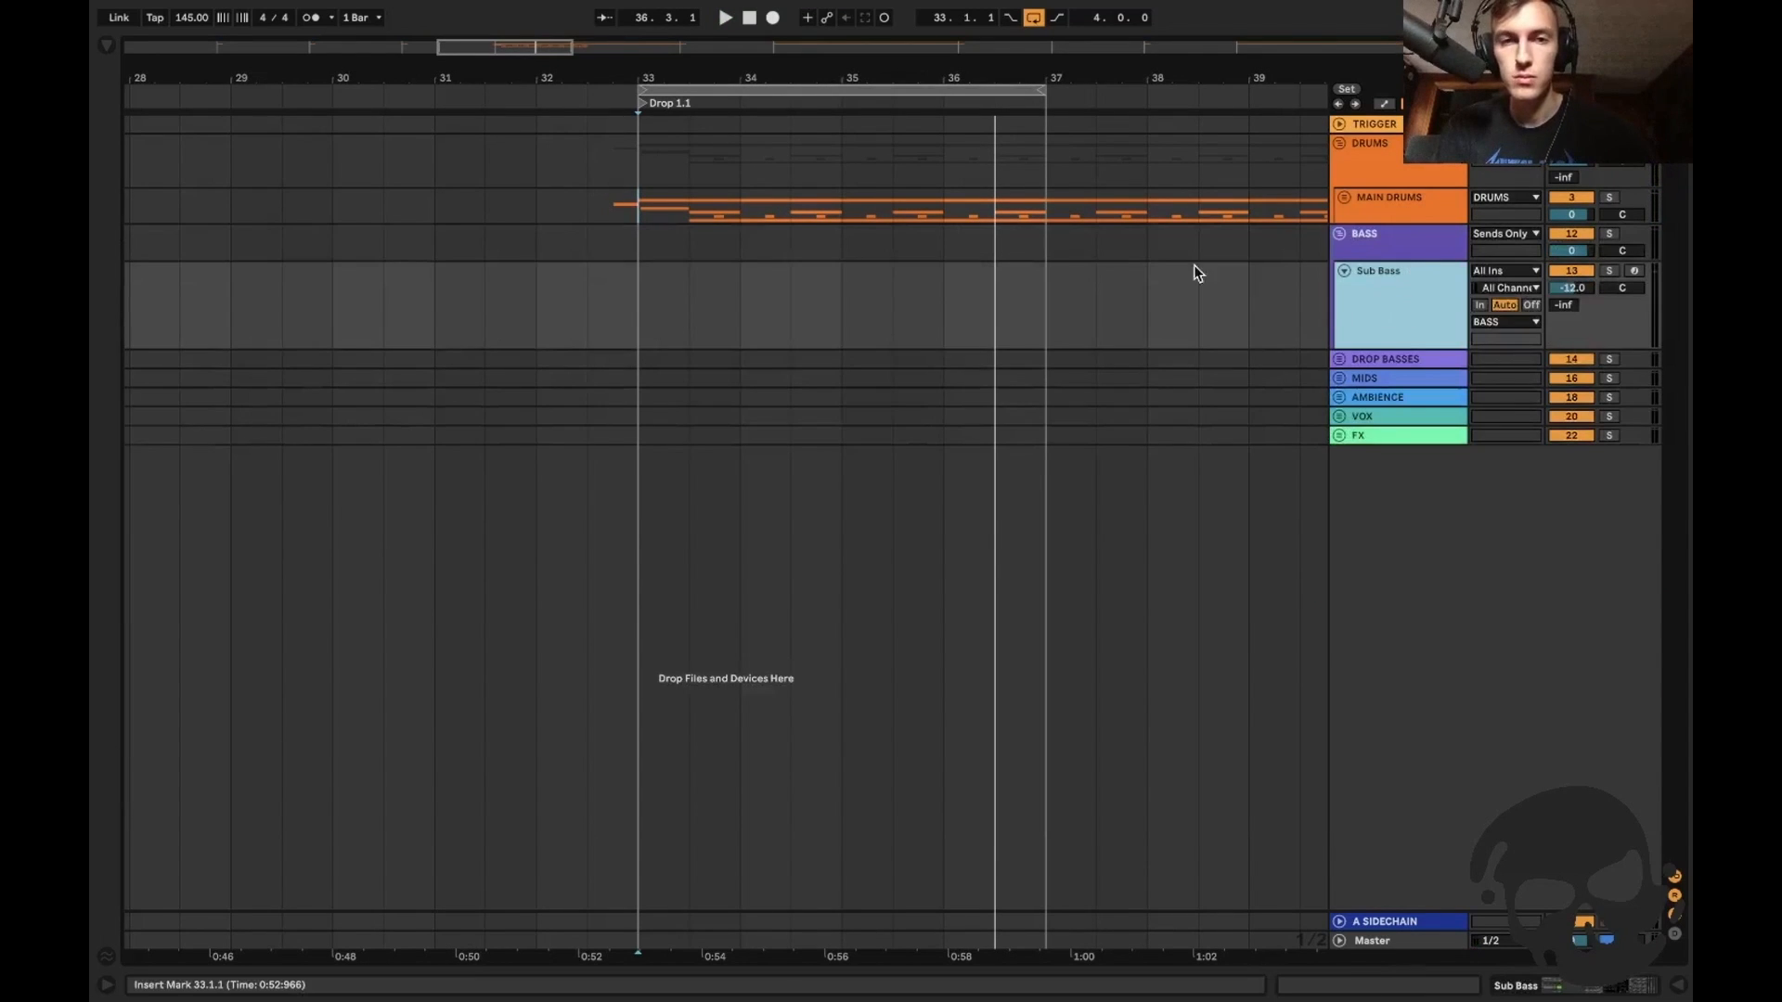
Add an audio track to the BASS group, delete the Sub Bass MIDI track, and zoom in on the range from 33.3 to 34.
double_click(715, 306)
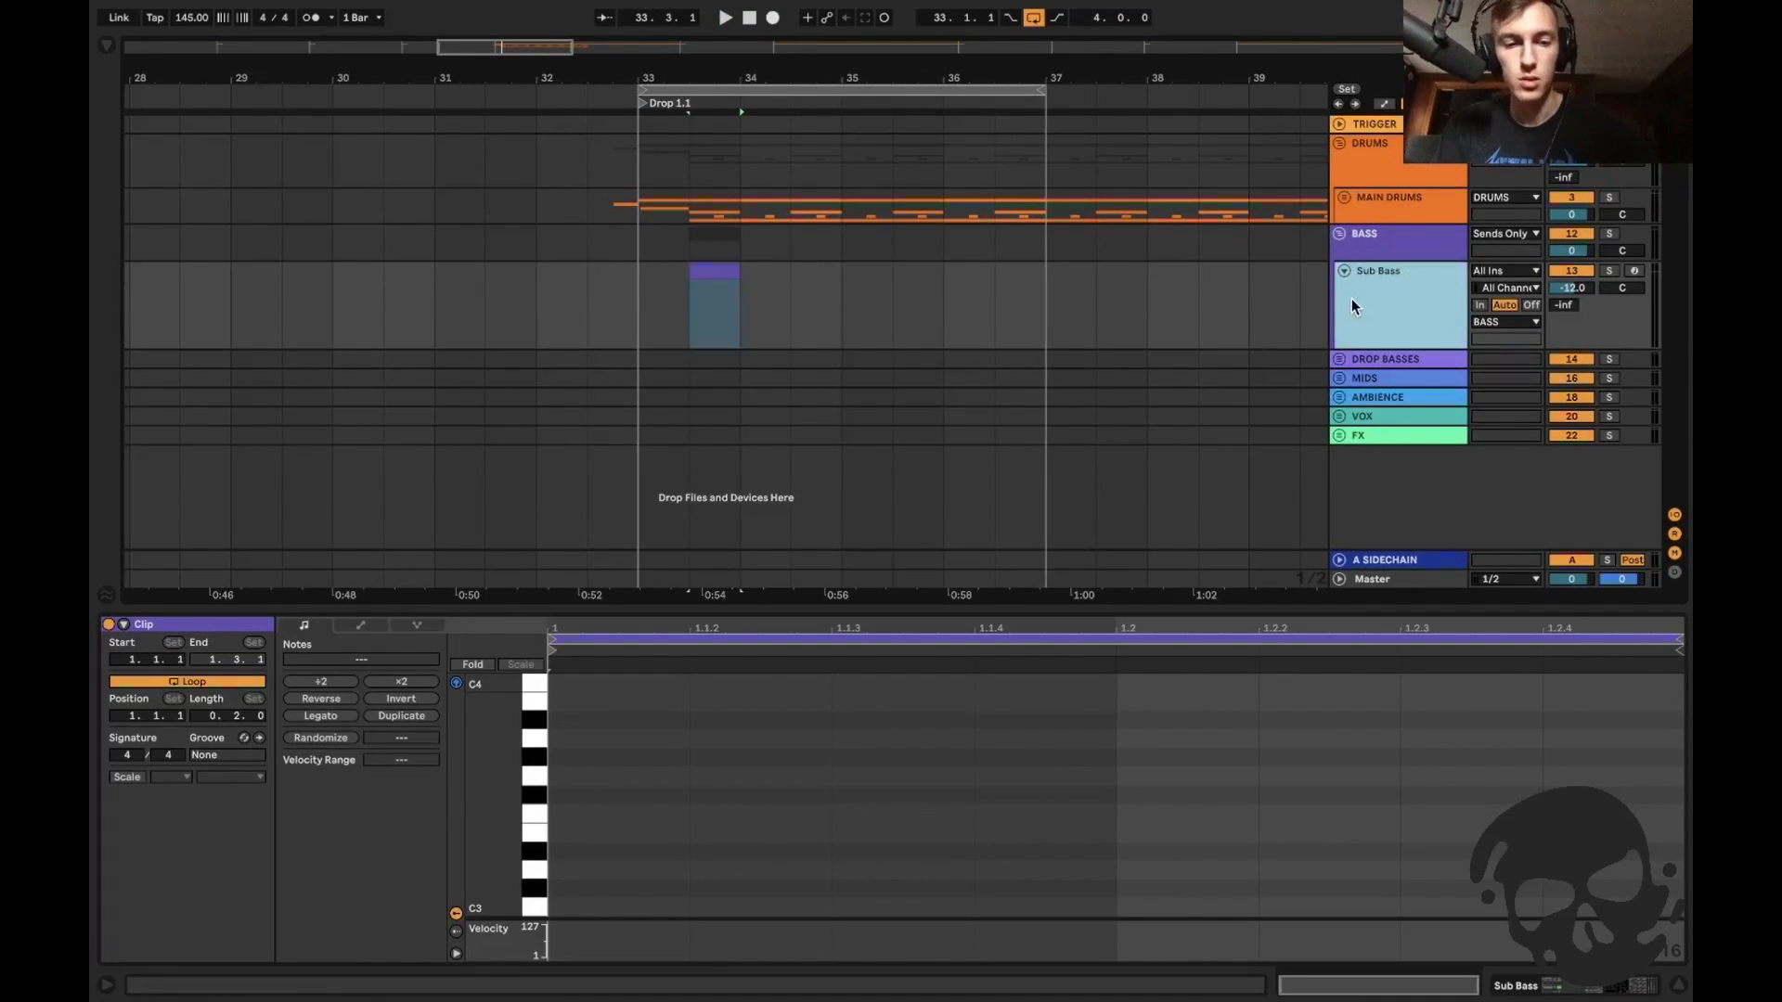
key(super+t)
click(1351, 298)
key(Delete)
click(698, 309)
key(plus)
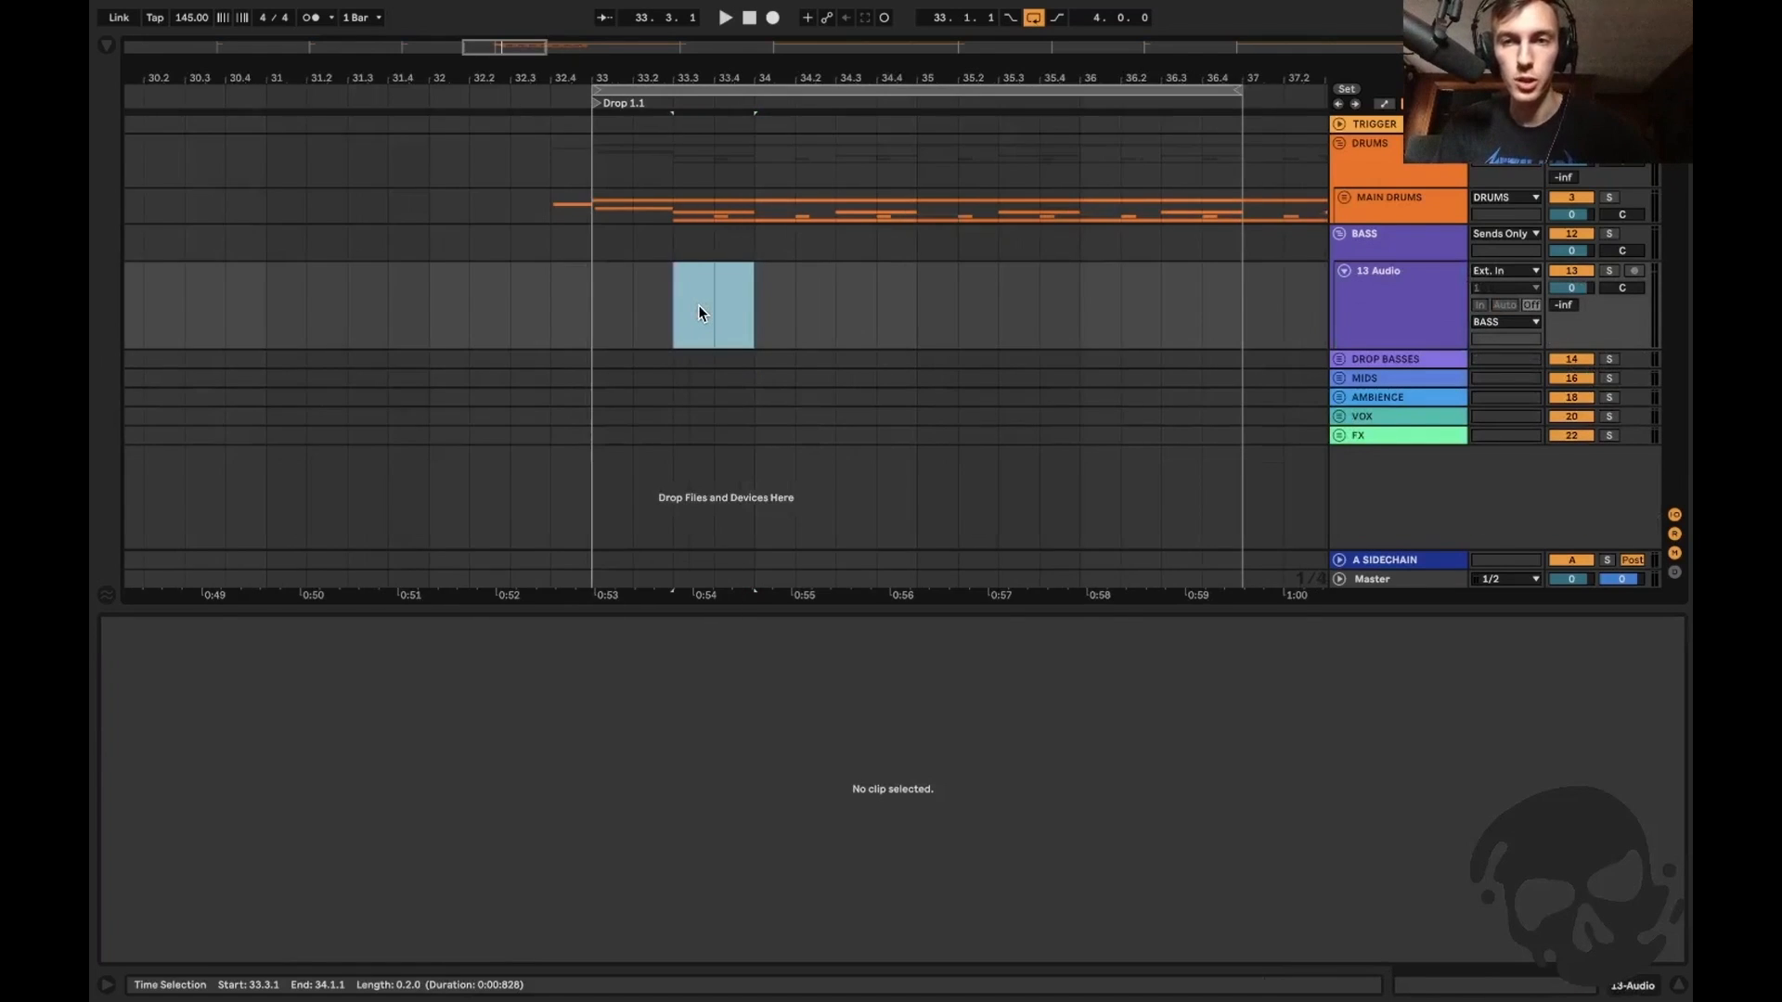
Search the sample library for "808" and audition the results around XLNT-Cartel The Moose 808 [ D ].
key(super+f)
text(808)
click(421, 360)
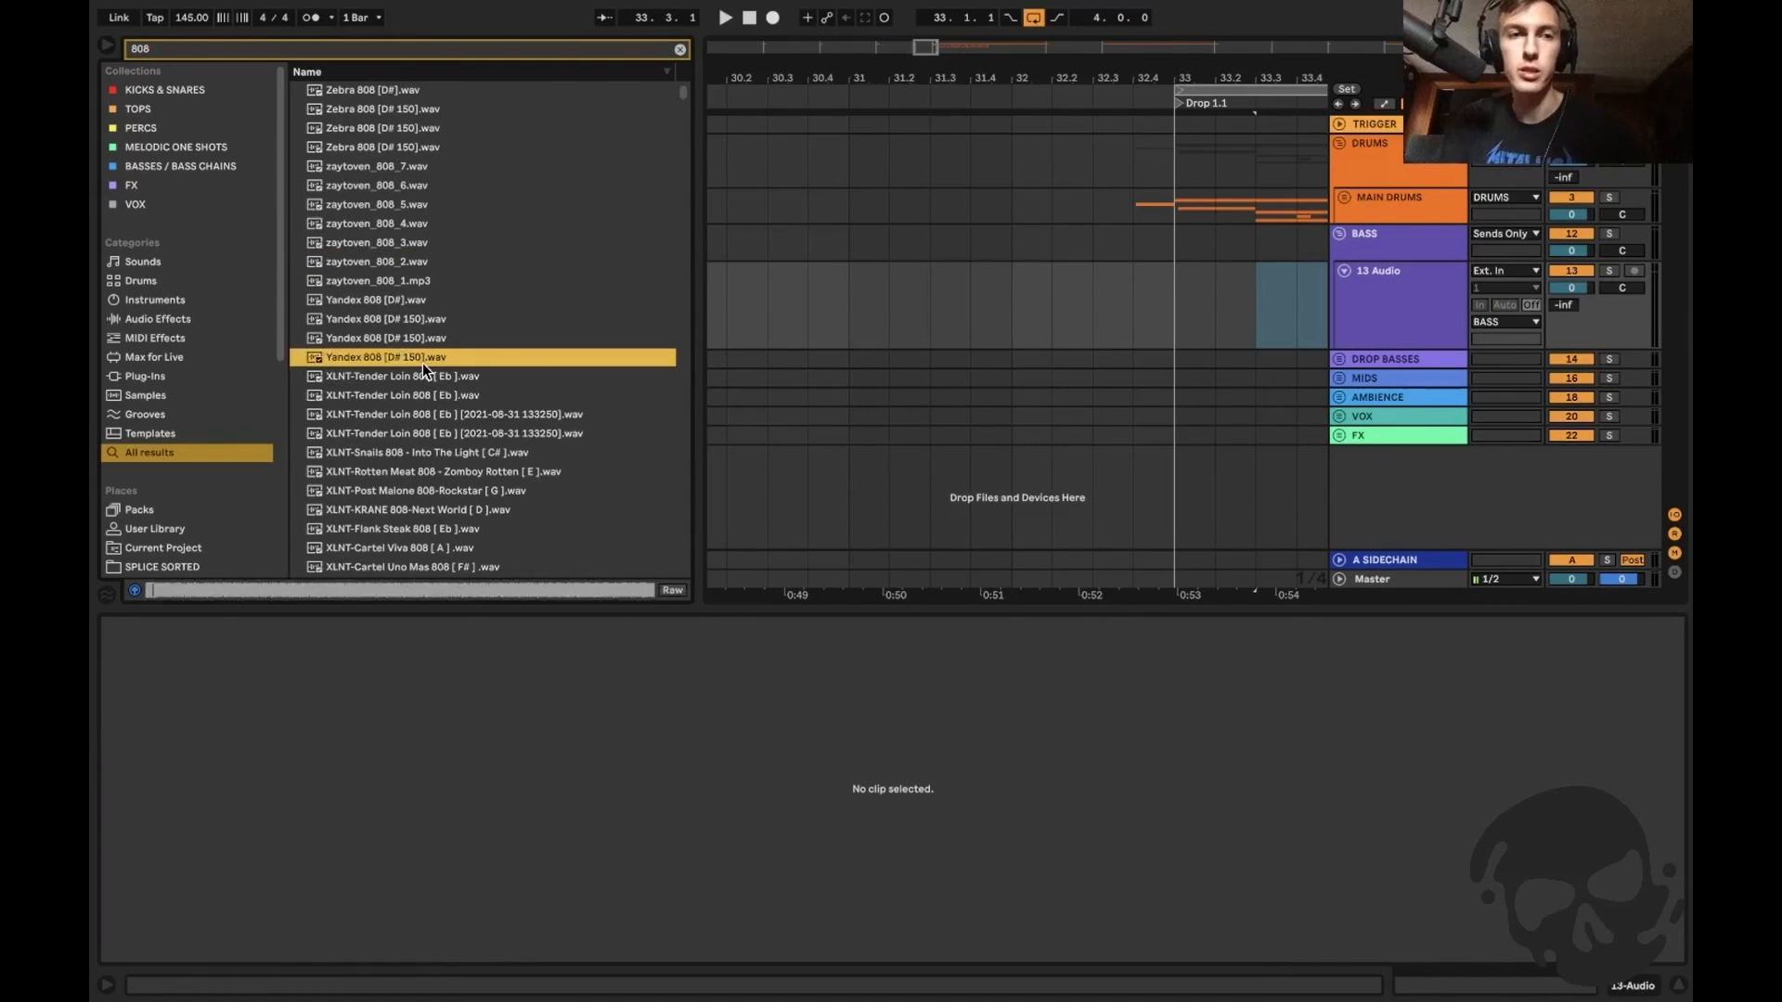
scroll(421, 371, down, 3)
click(421, 395)
click(438, 469)
click(445, 504)
click(437, 482)
key(Up)
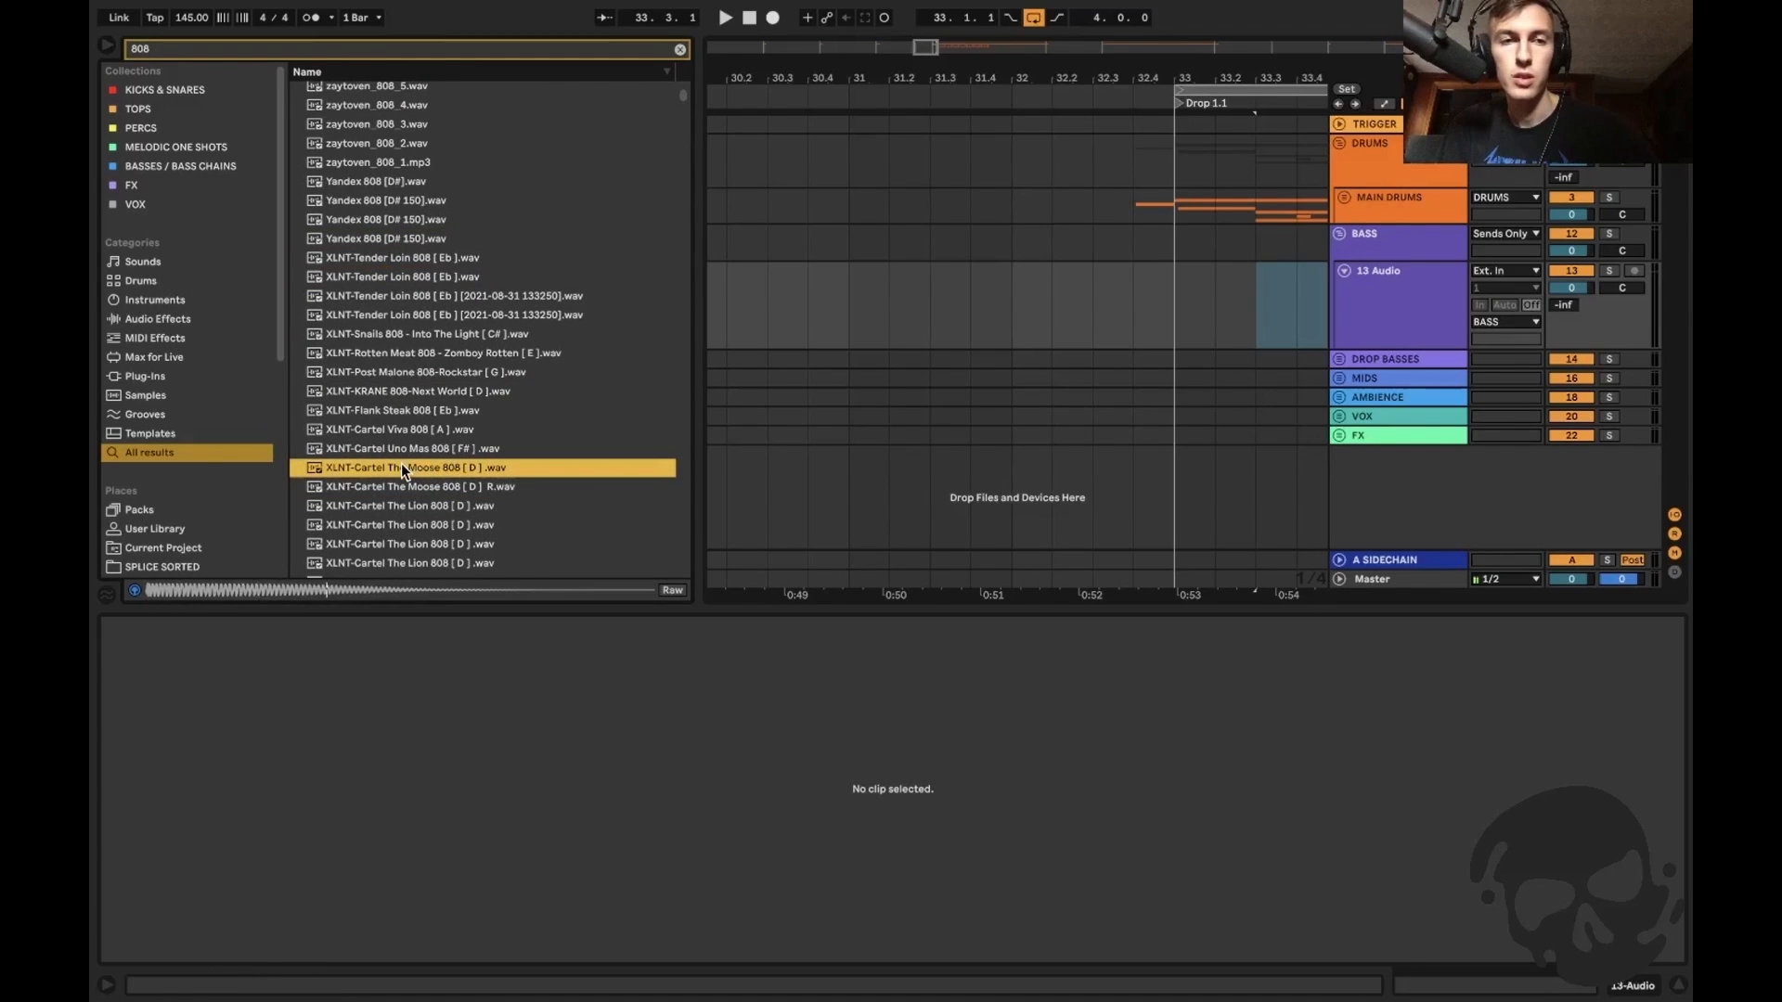
key(Down)
key(Down)
key(Down)
key(Down)
key(Up)
key(Up)
key(Up)
key(Up)
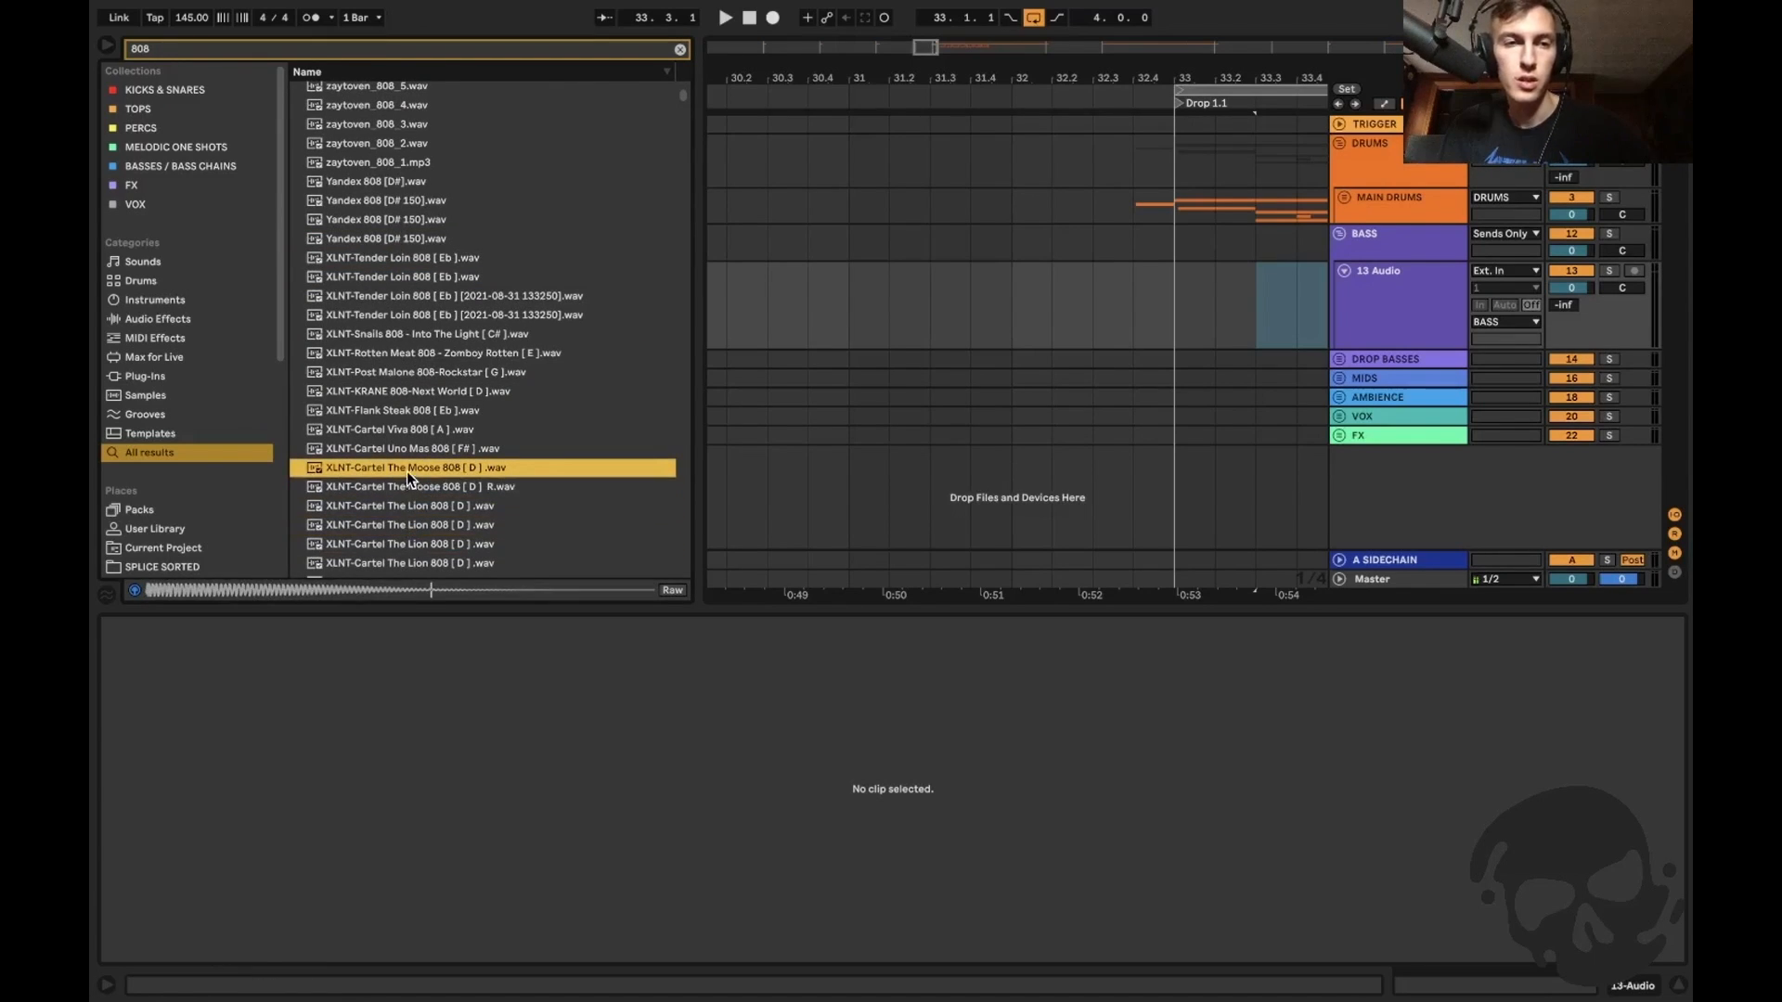
Place the XLNT-Cartel The Moose 808 [ D ] sample at 33.3.1 on the BASS group's audio track and hide the browser.
drag(406, 471, 1260, 281)
key(super+alt+l)
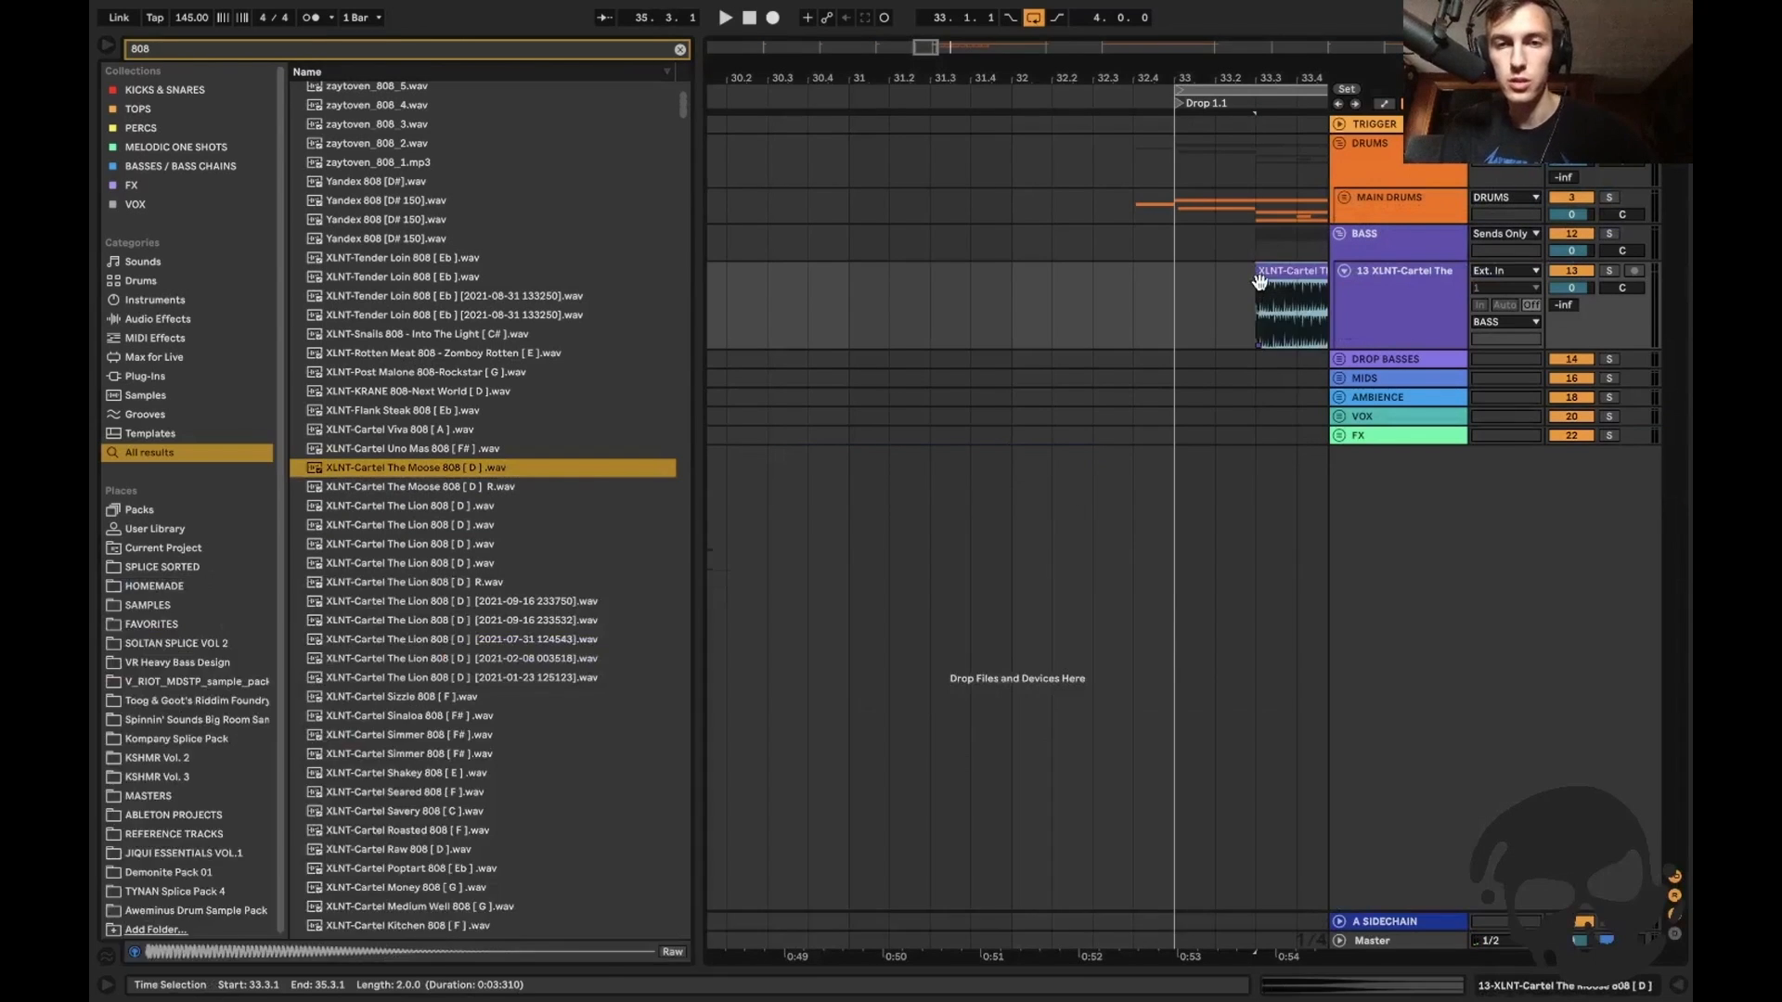
key(super+alt+b)
click(592, 278)
key(plus)
Turn off warping for the 808 clip, listen to it, and transpose it up to +1 semitone.
double_click(751, 286)
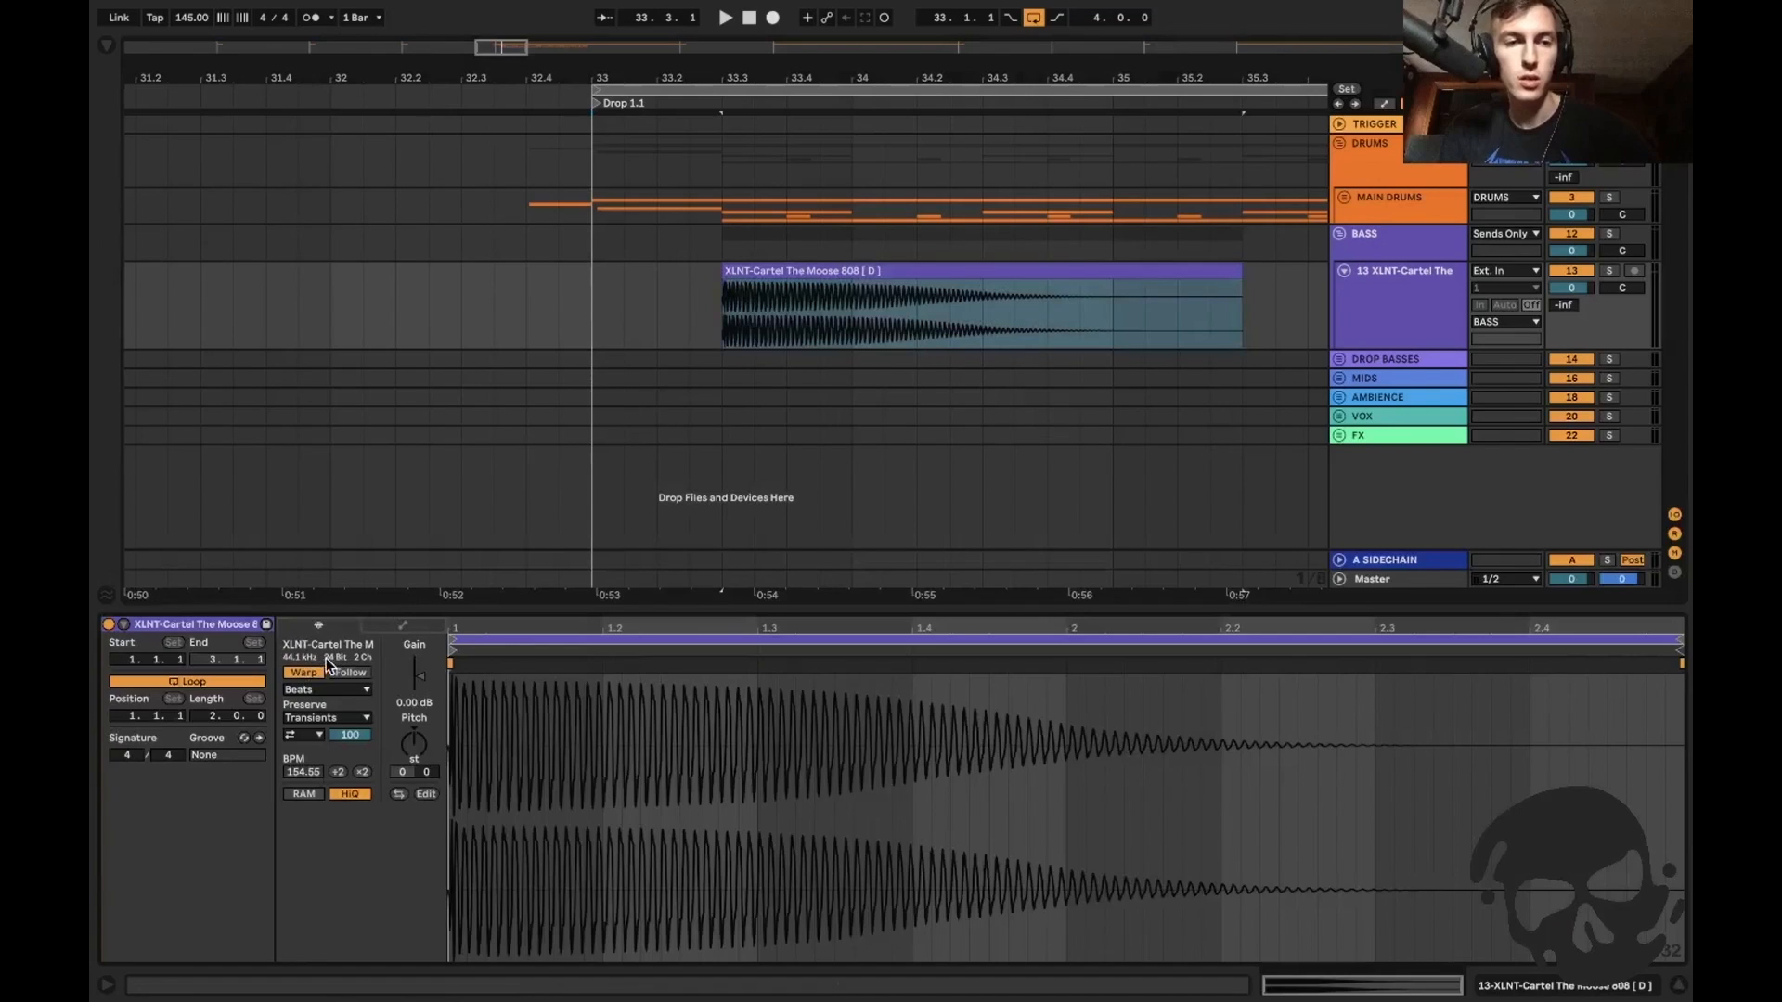
click(306, 675)
click(640, 308)
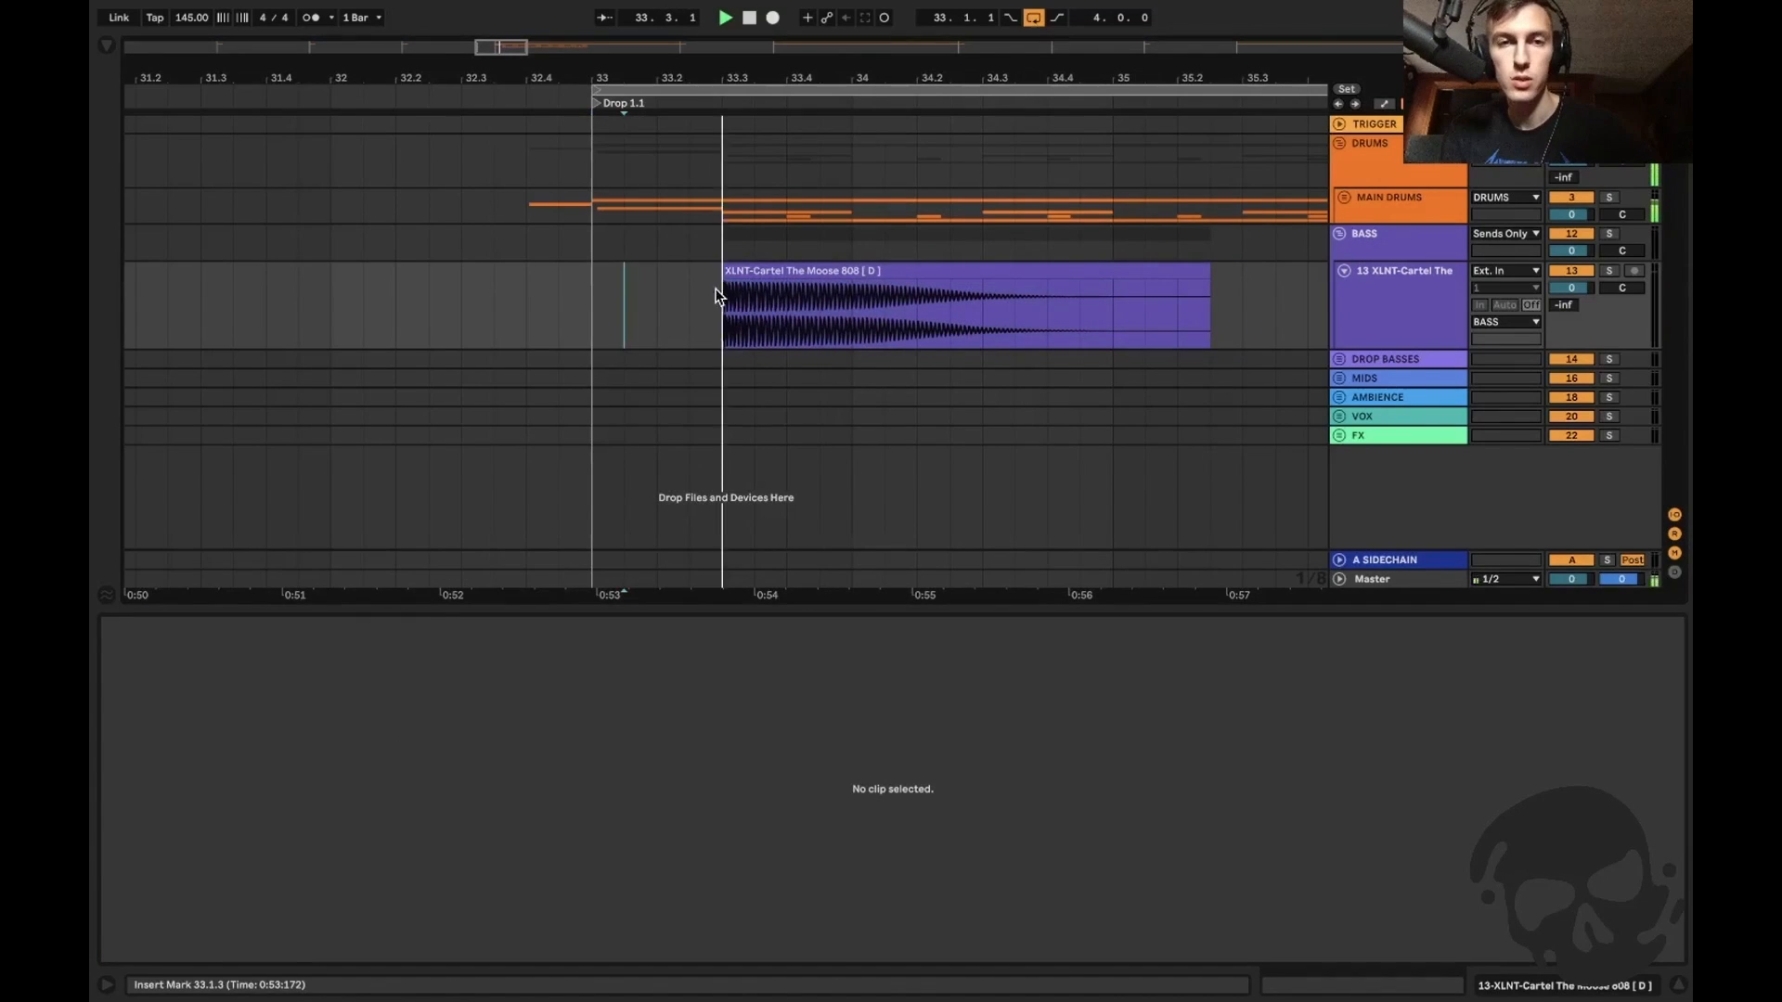
click(773, 272)
drag(410, 742, 410, 739)
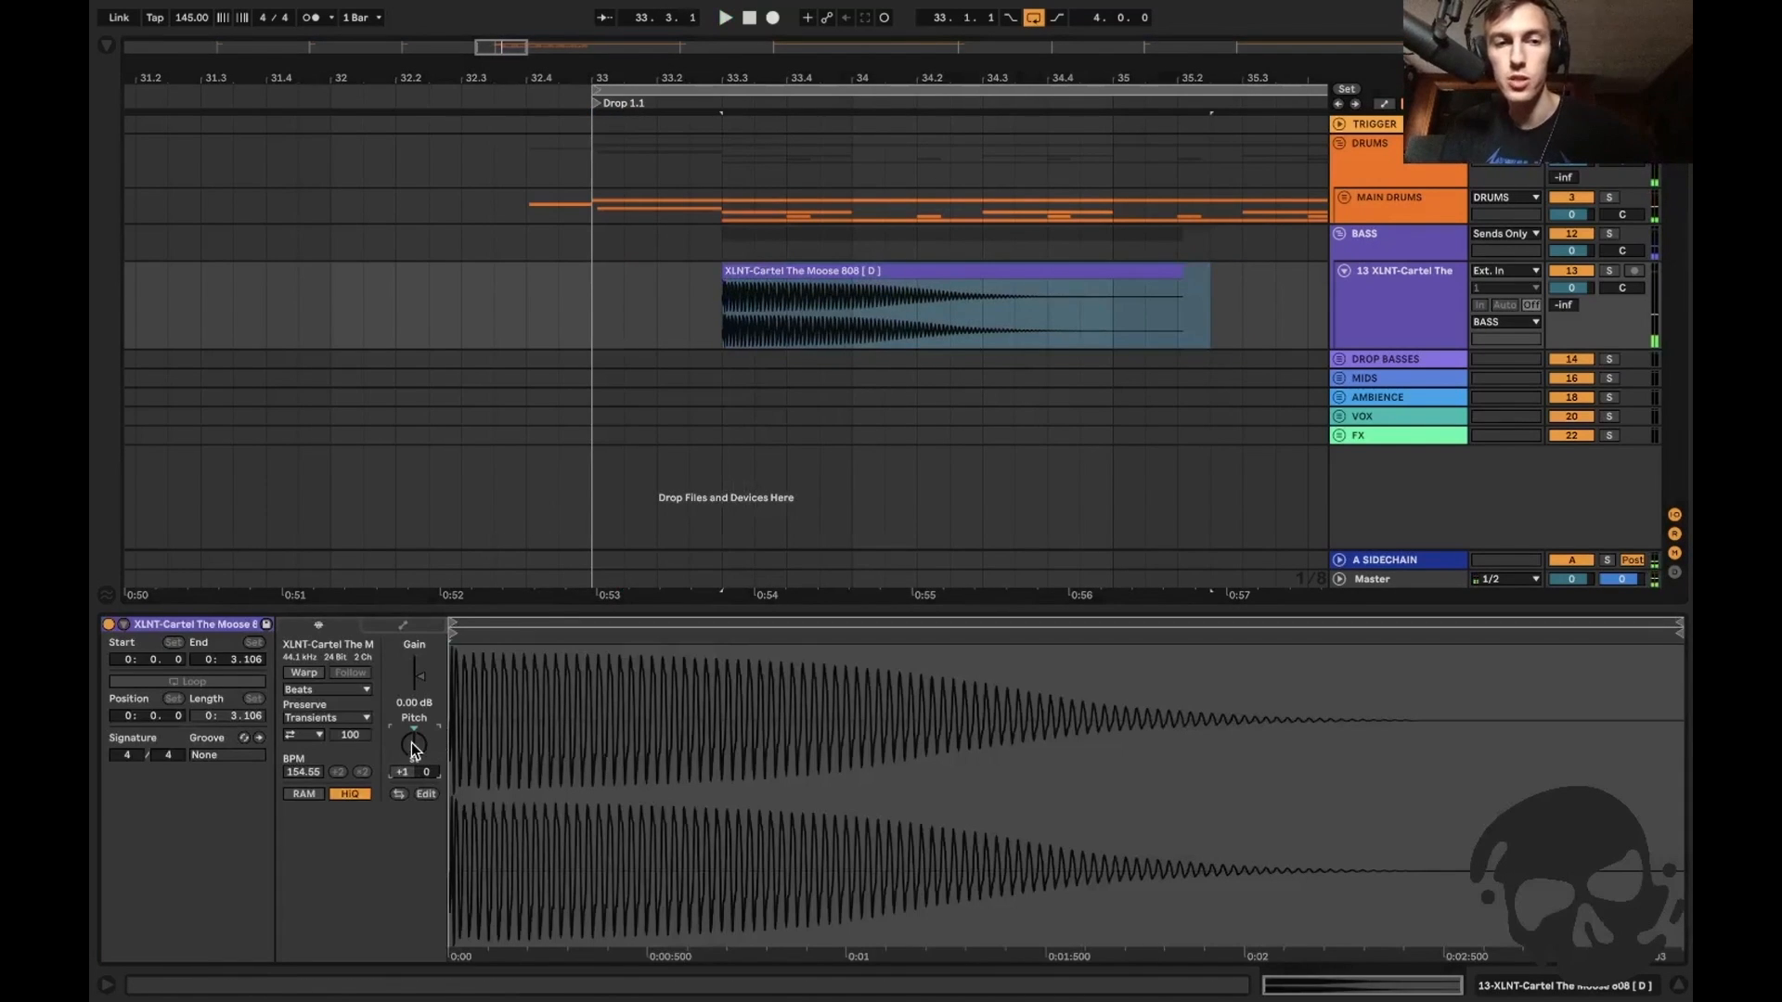
Hide the clip detail view, expand the MAIN DRUMS group, and unfold its Kick and Snare track.
click(745, 287)
key(plus)
key(plus)
key(ctrl+alt+l)
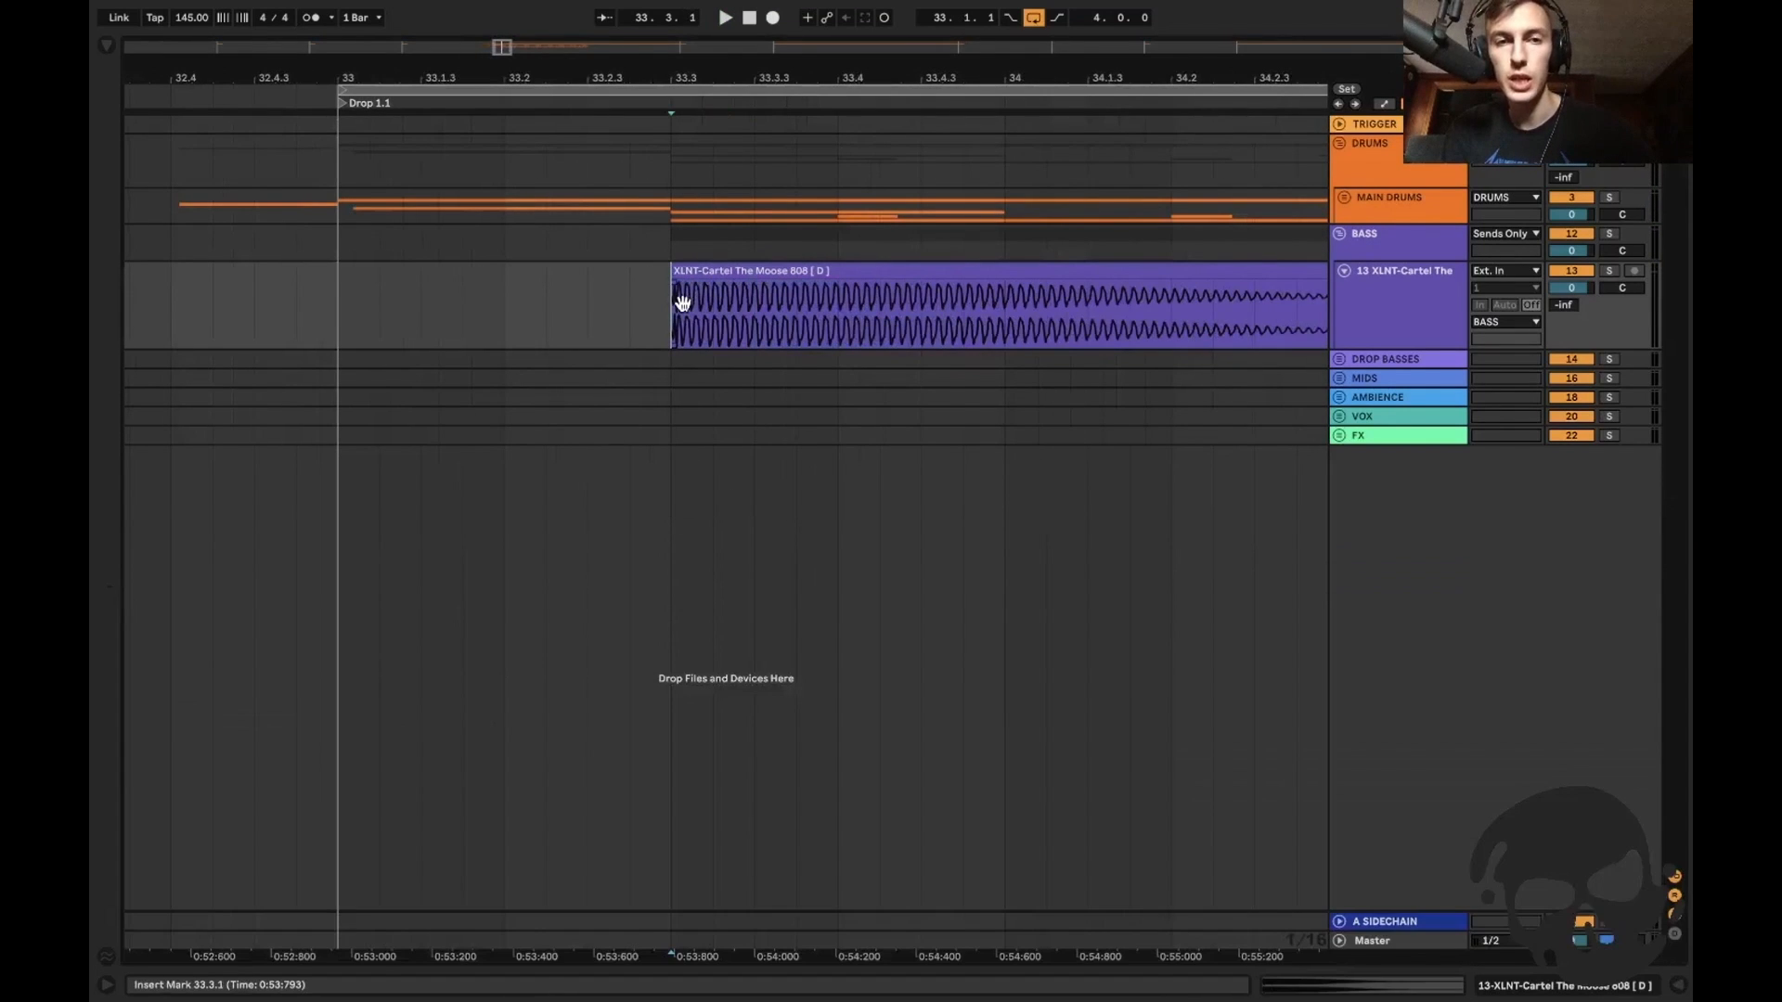
click(1345, 198)
click(866, 434)
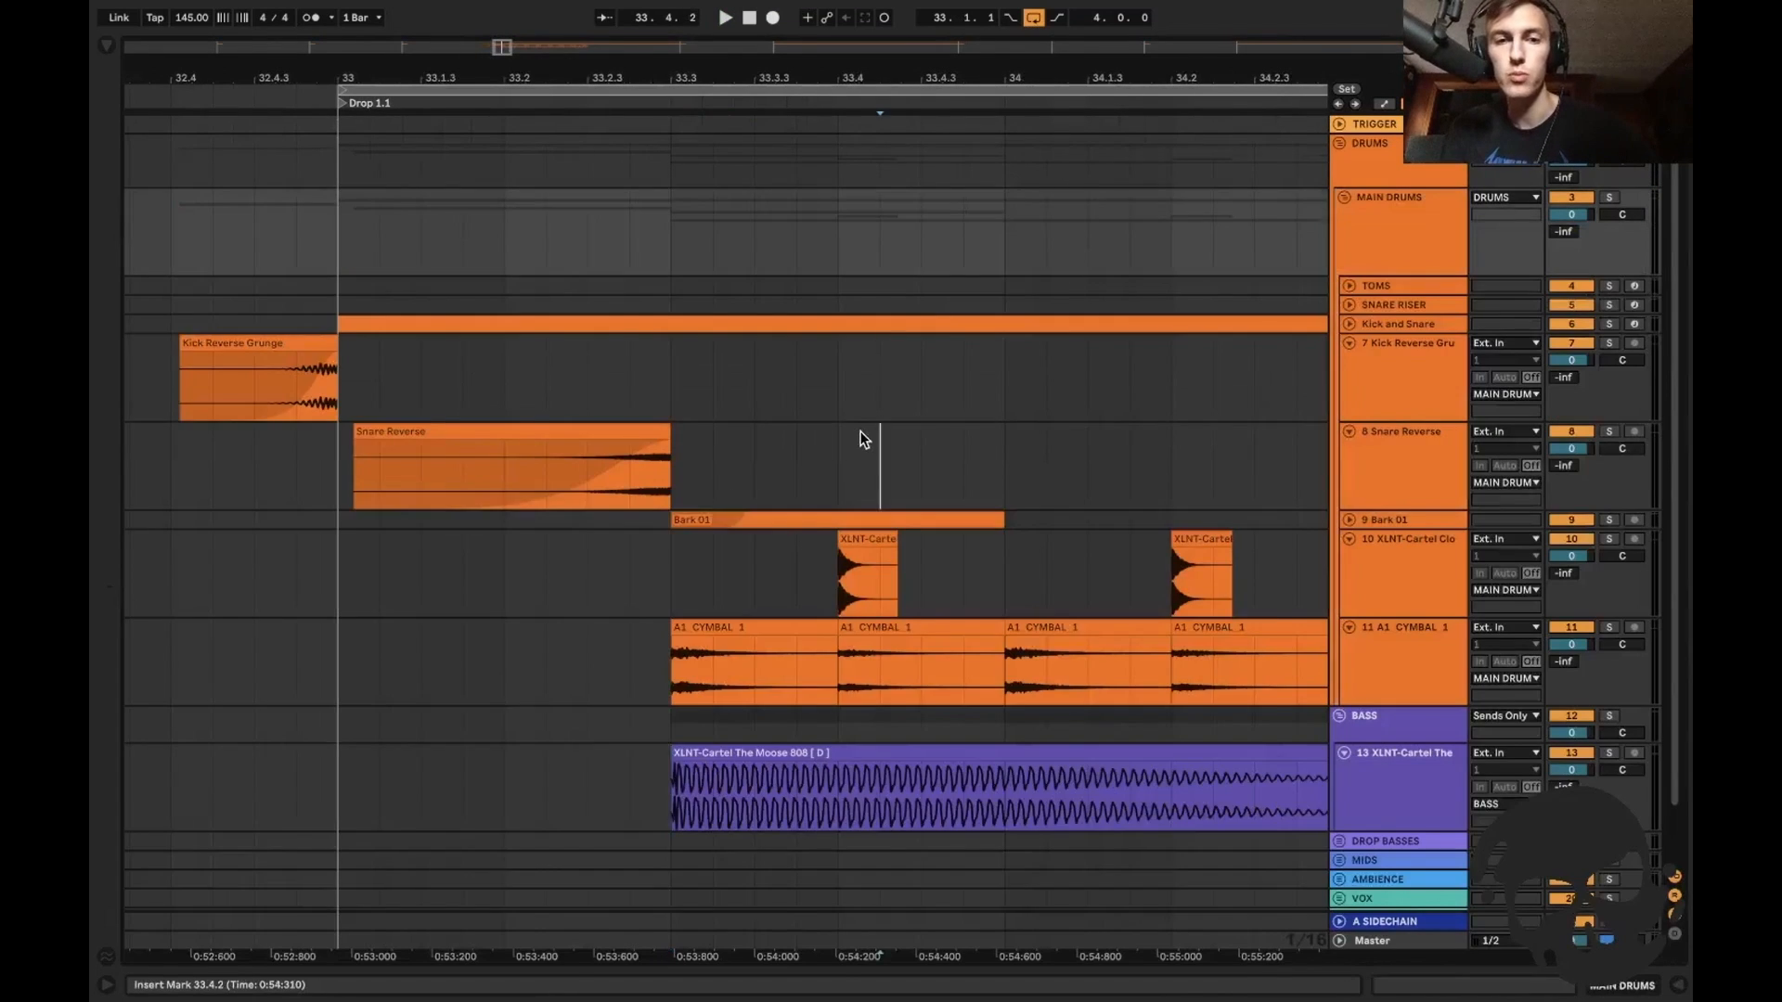
key(minus)
key(minus)
key(minus)
key(minus)
double_click(1436, 321)
scroll(842, 398, right, 2)
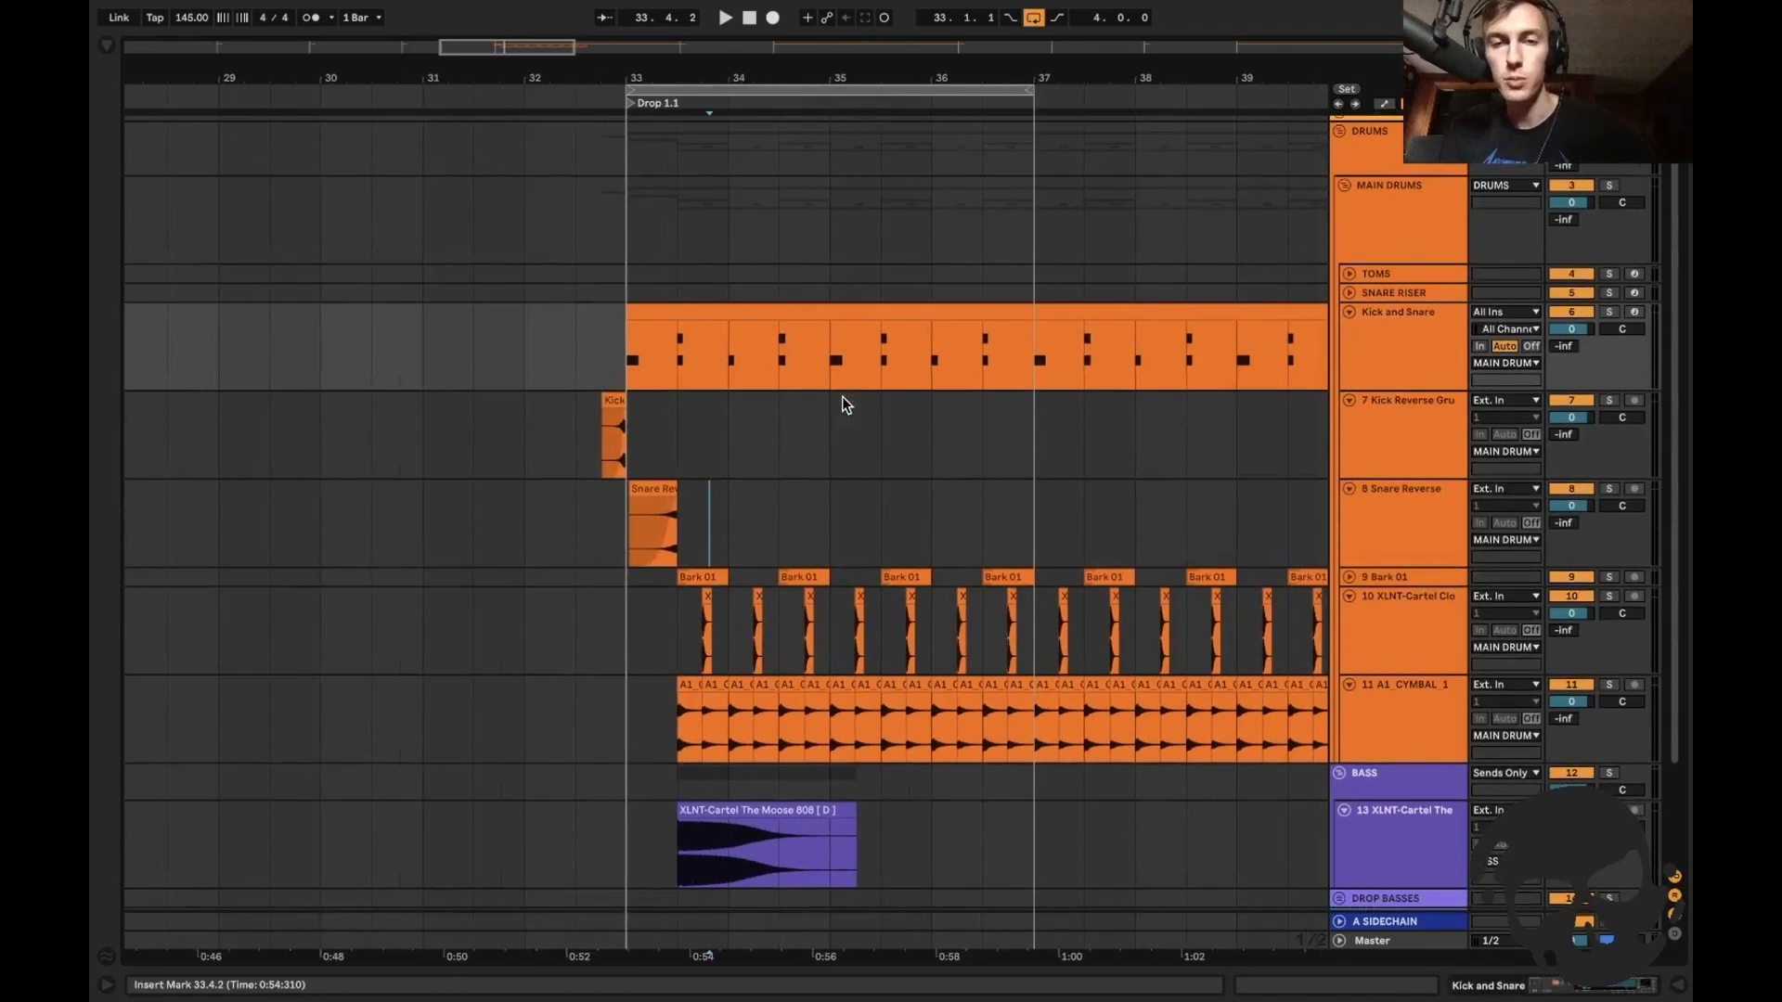
Copy the Kick and Snare pattern from 33.1.1 to 37.1.1 and paste it at 33.1.1 on the unfolded TRIGGER track.
drag(1032, 353, 668, 351)
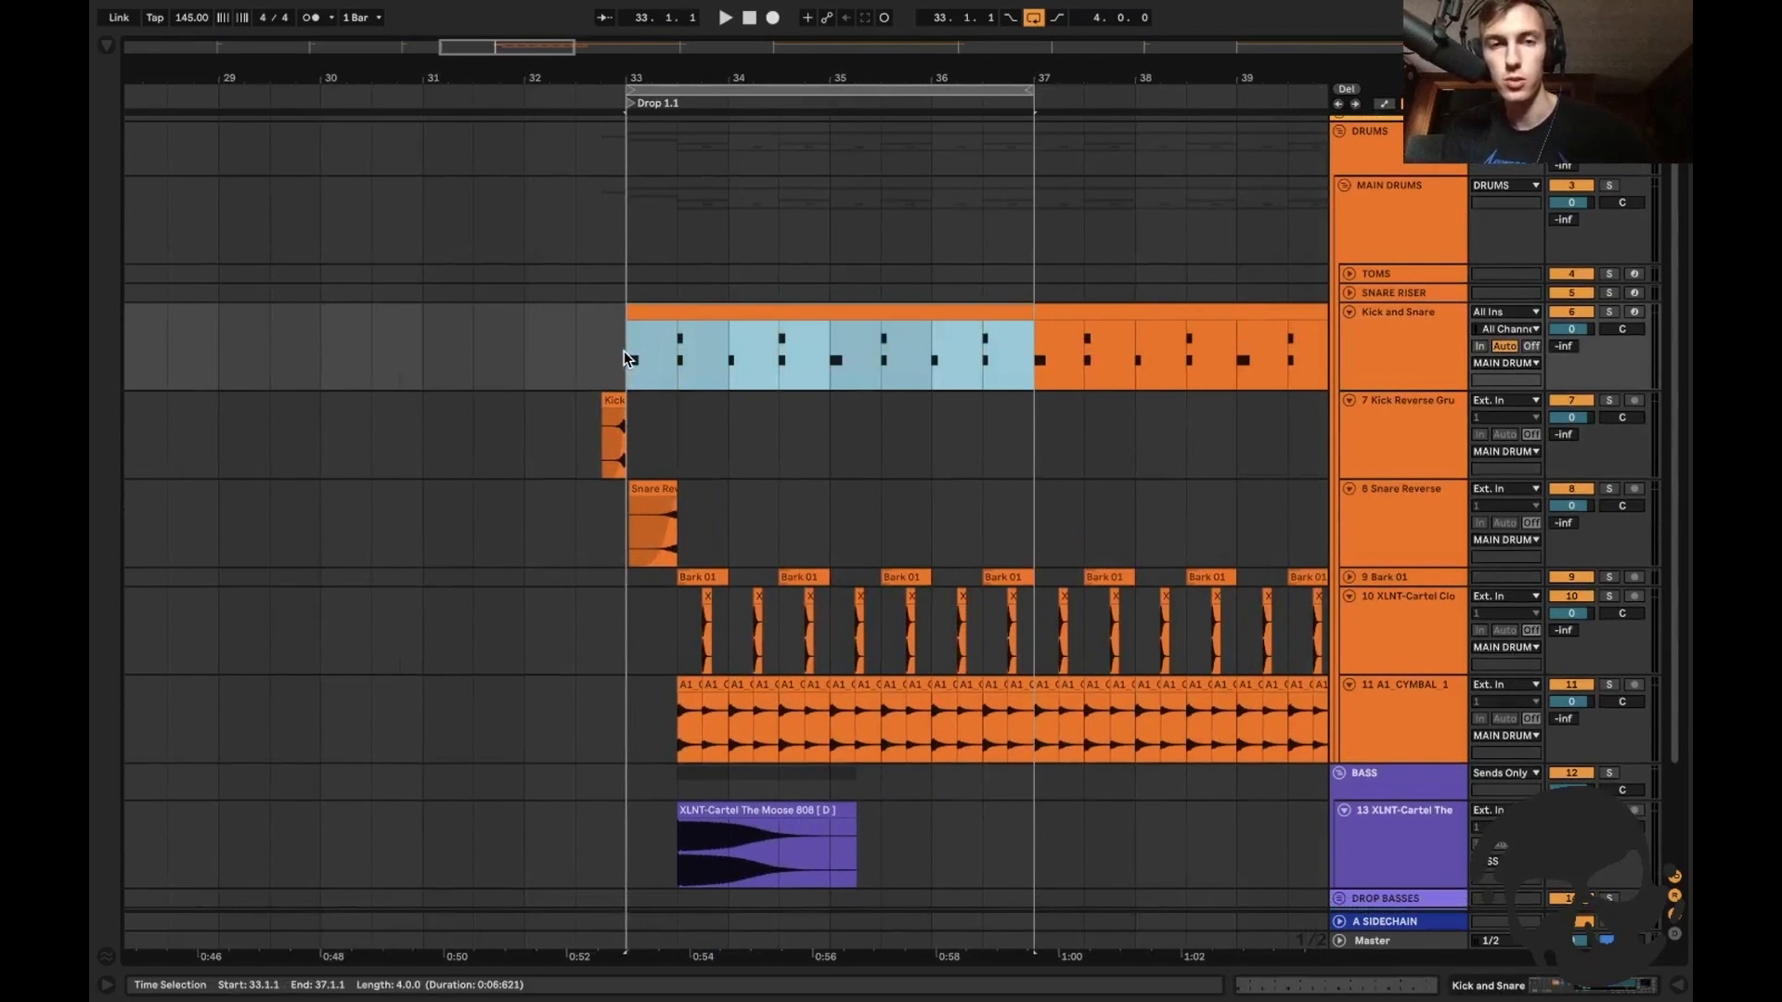
shift+click(1076, 356)
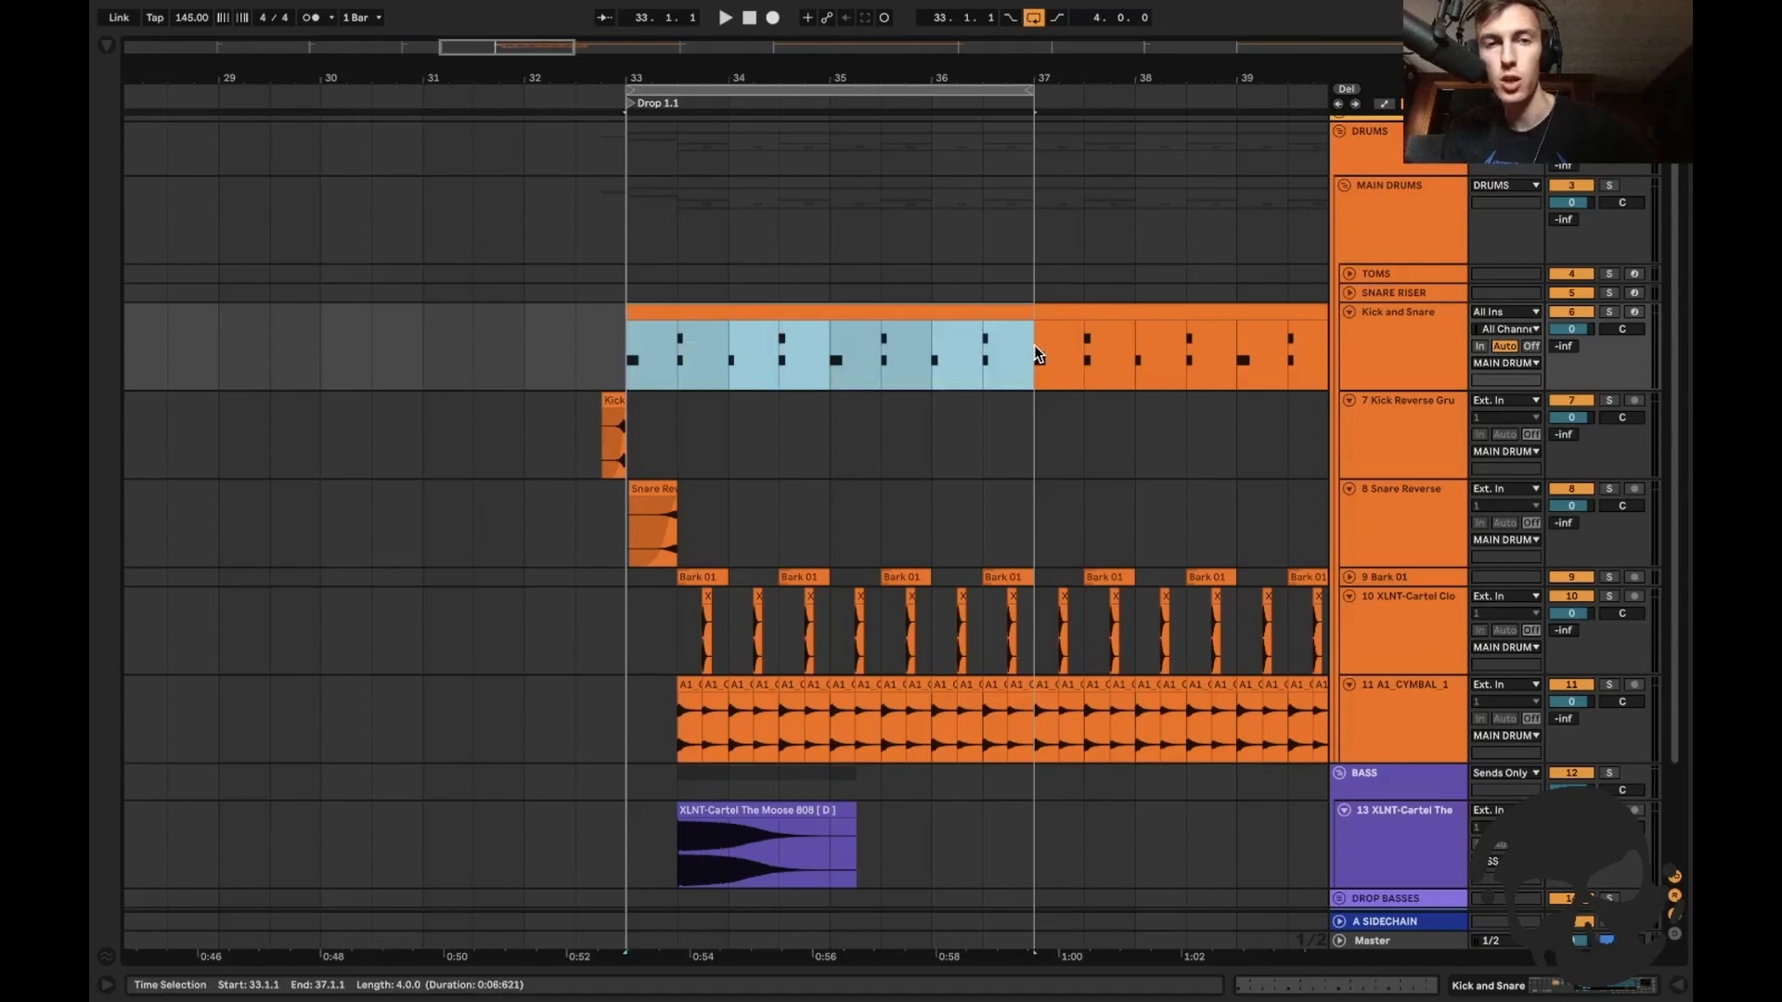
scroll(1114, 281, up, 1)
click(1379, 108)
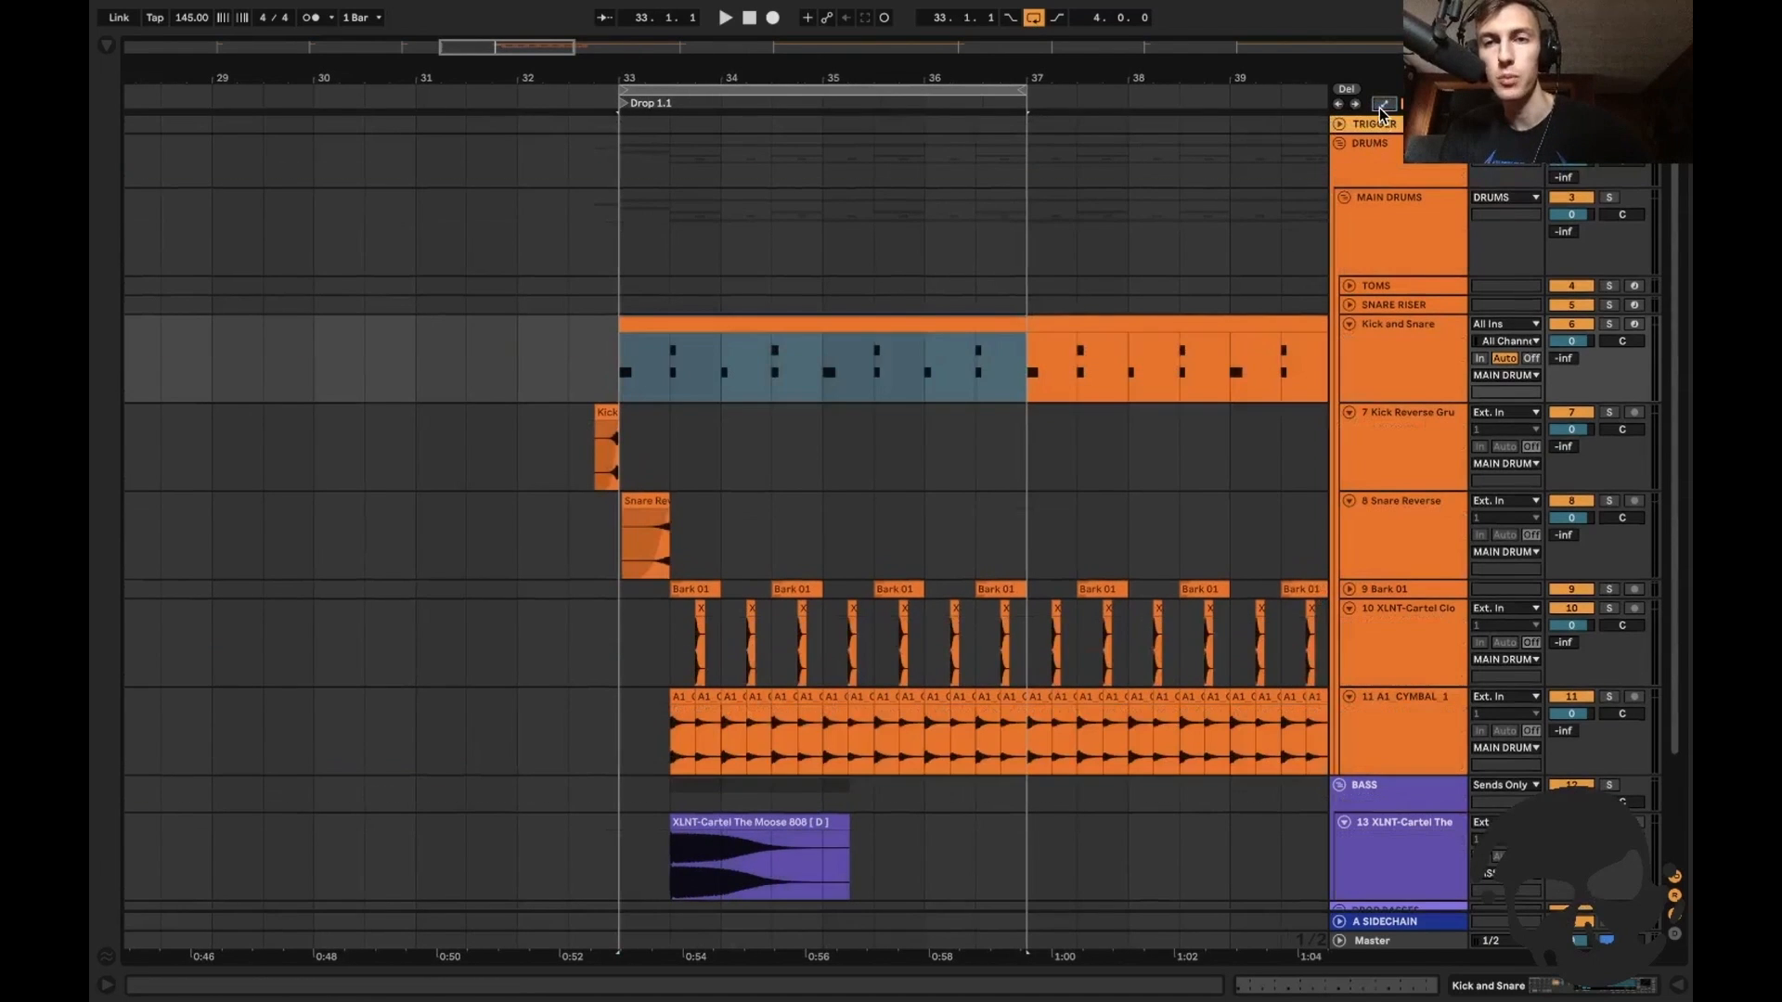
click(1392, 128)
click(612, 161)
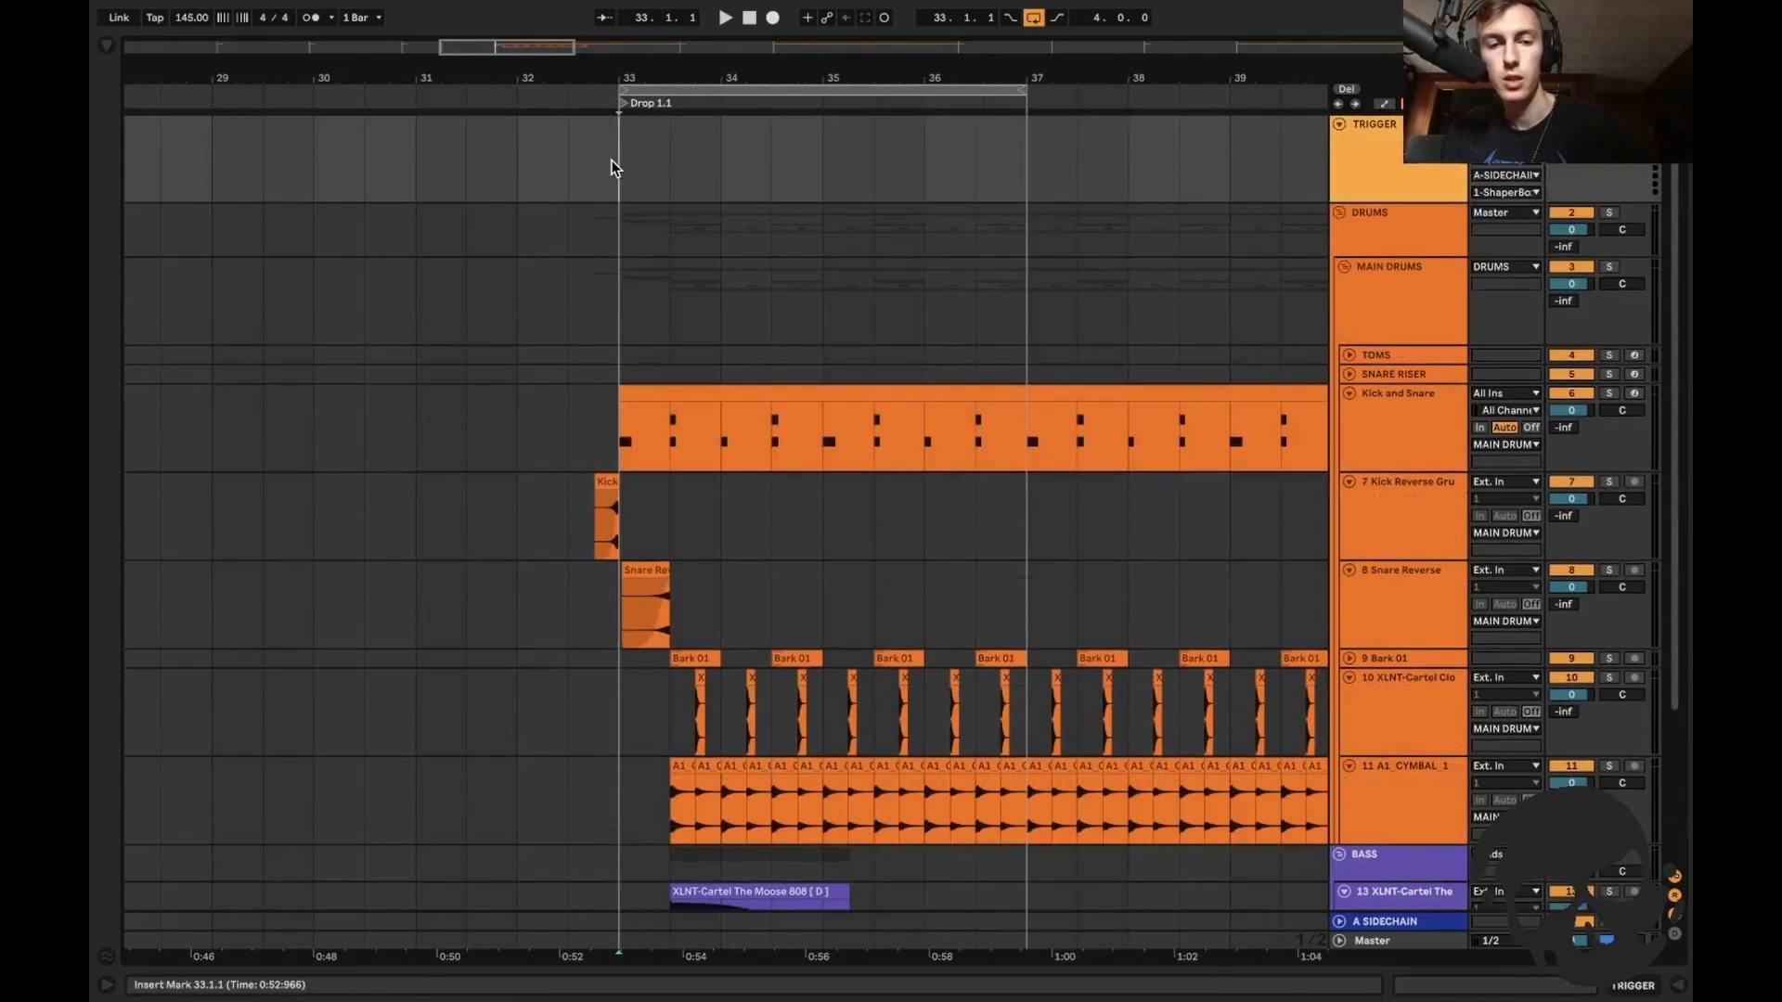
key(ctrl+v)
click(612, 161)
key(plus)
Listen to the drop from bar 33 with the trigger pattern in place, stop playback, and collapse the DRUMS group.
key(space)
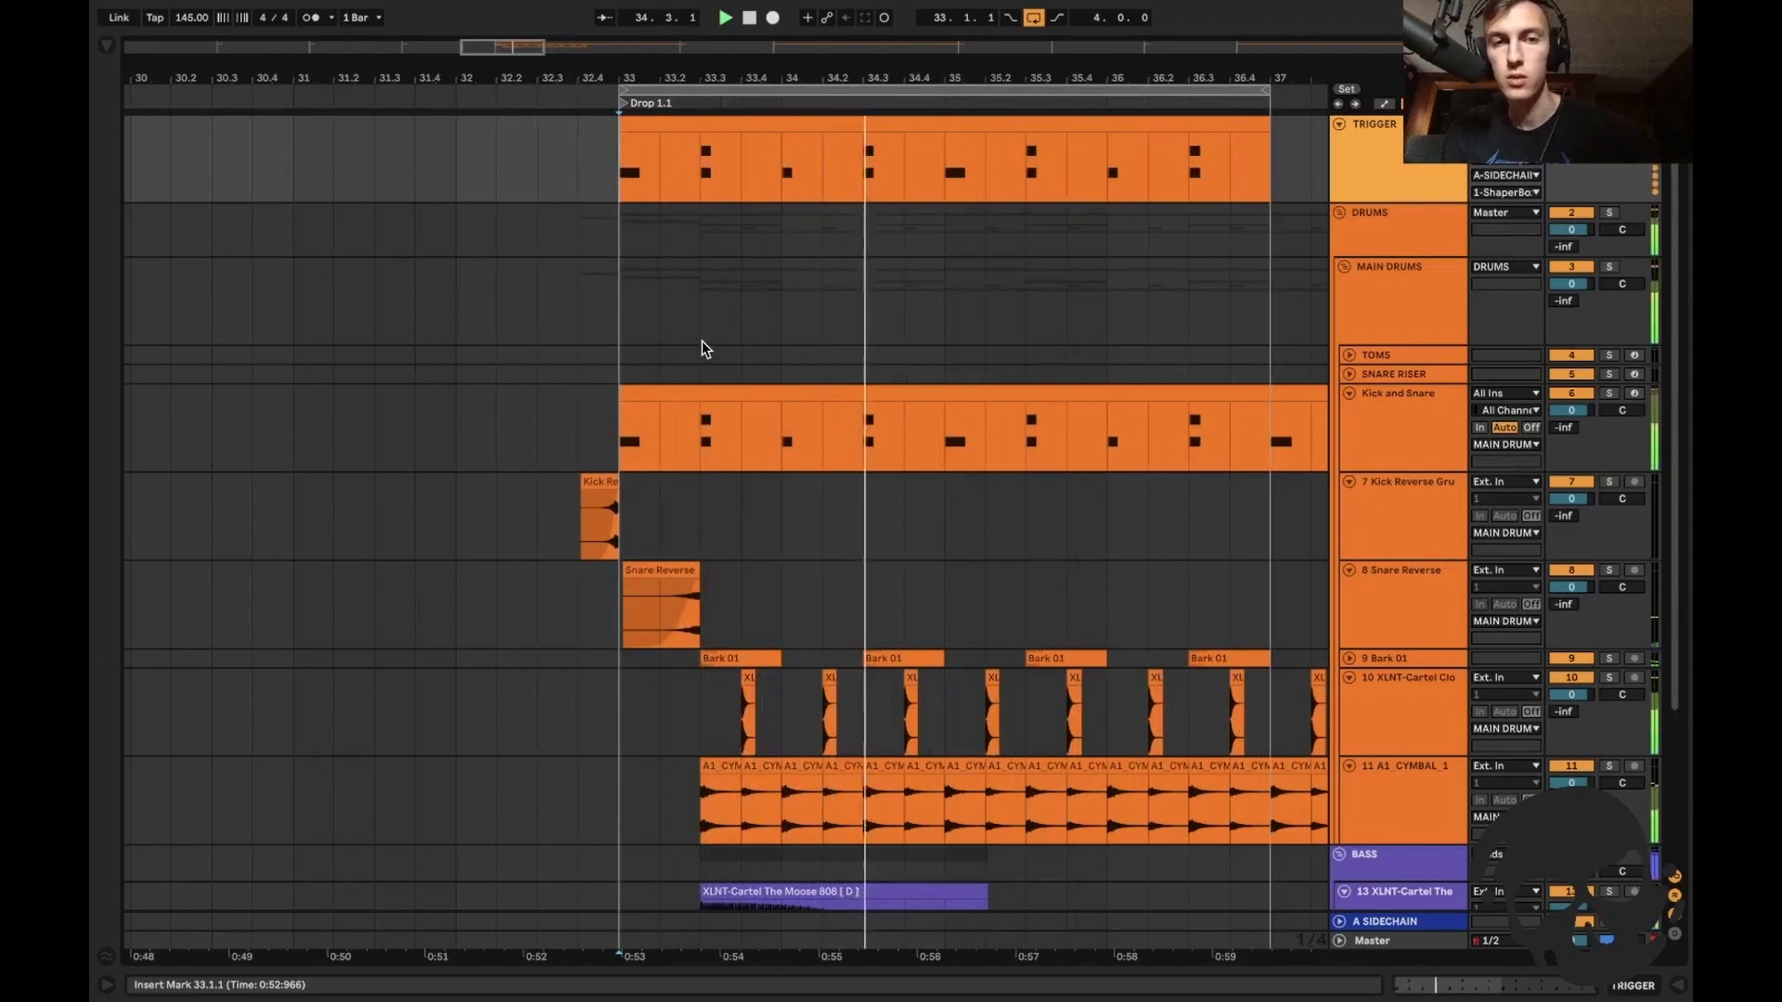
key(space)
click(698, 315)
scroll(698, 315, down, 3)
scroll(1234, 296, up, 3)
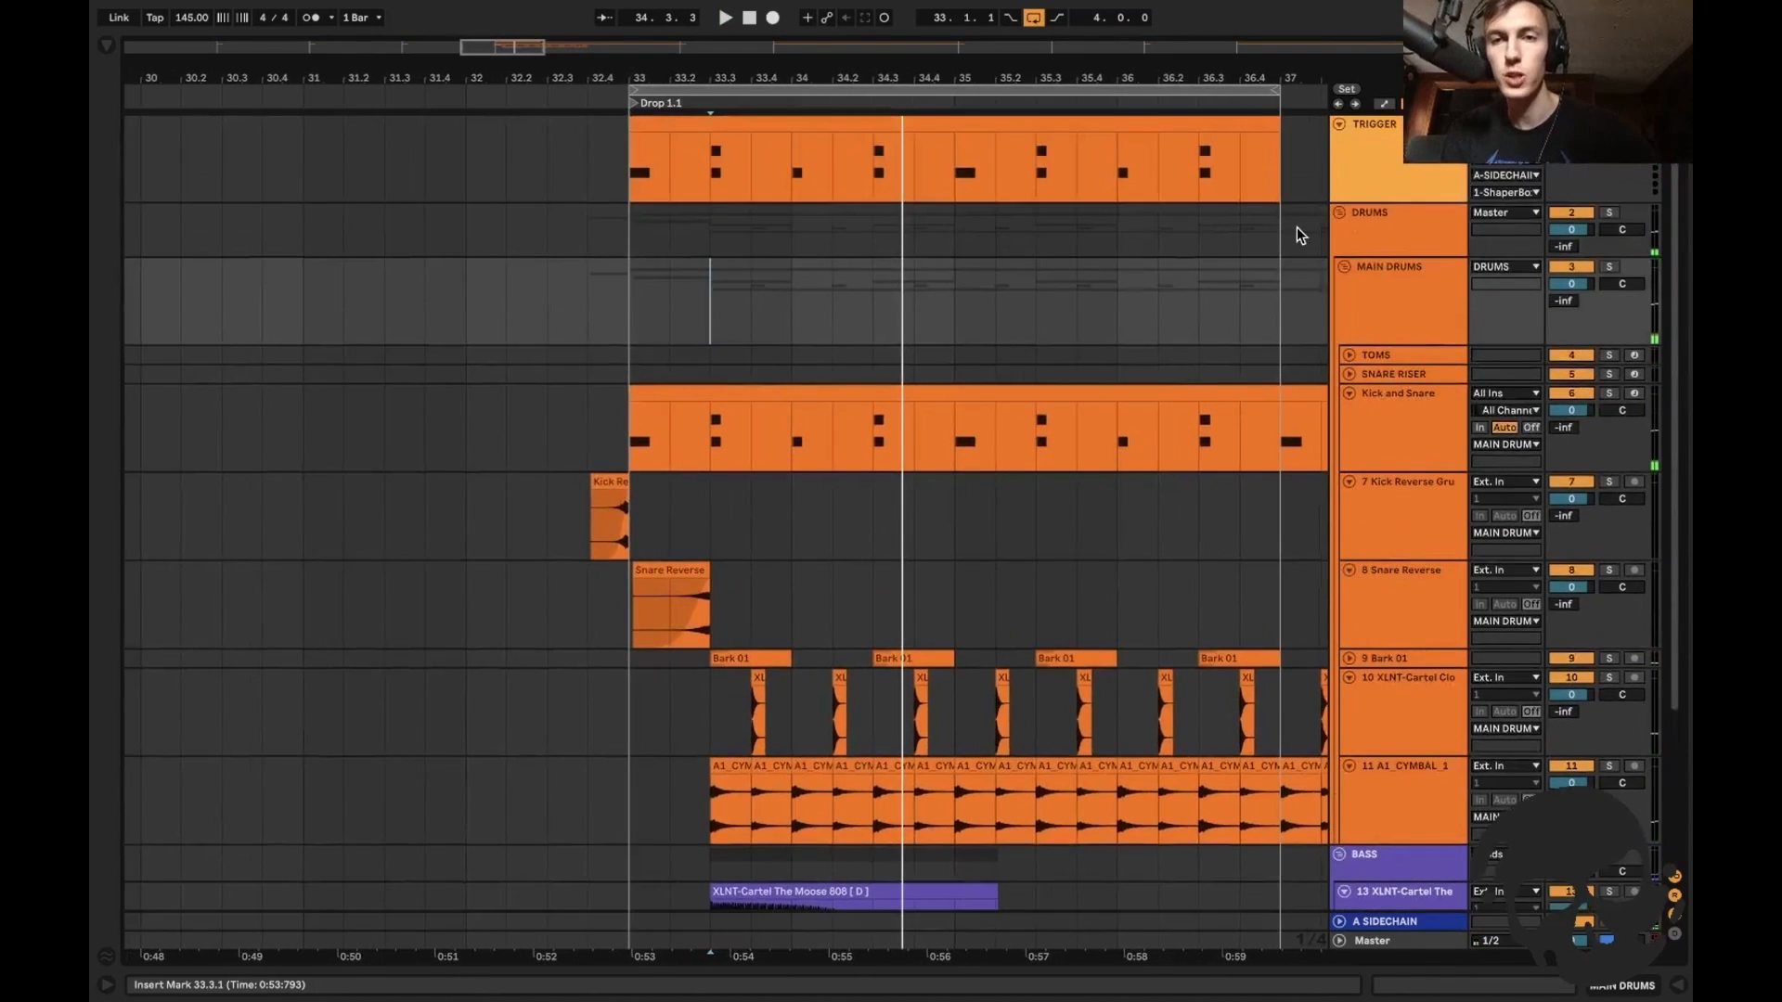
click(1339, 213)
Select the BASS, DROP BASSES, MIDS, AMBIENCE and VOX groups one after another to review the track layout.
click(1372, 257)
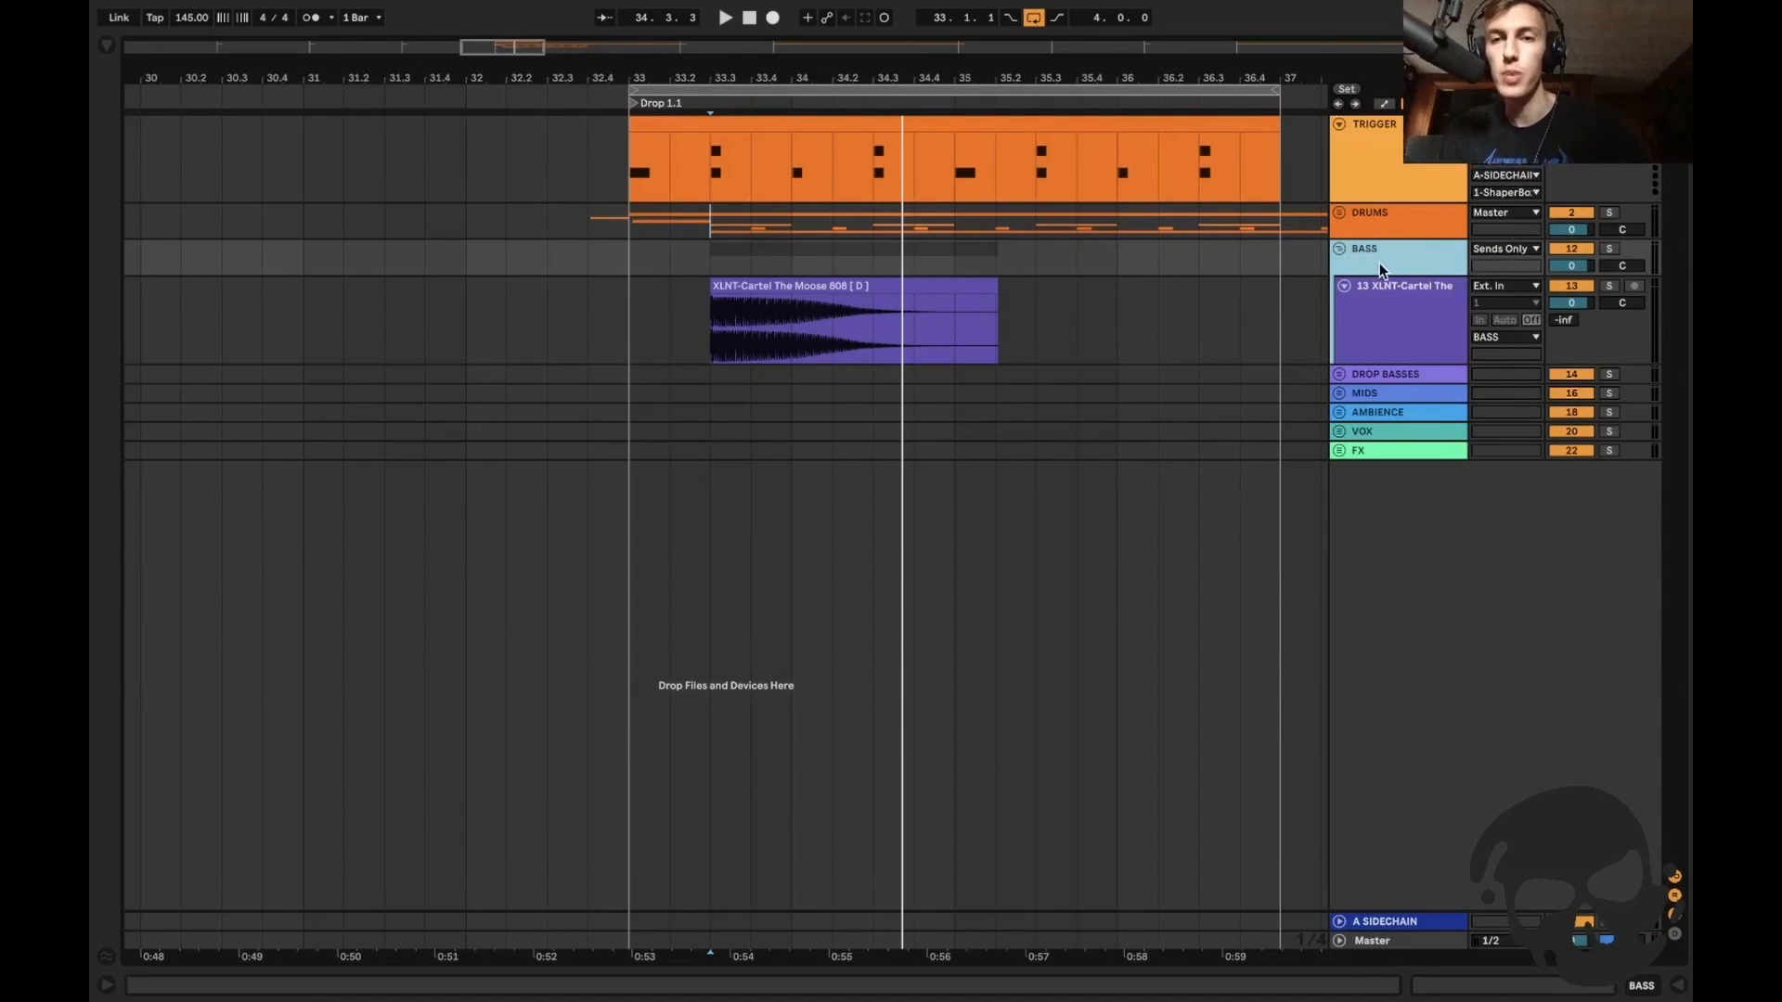
click(1369, 375)
click(1379, 392)
click(1379, 412)
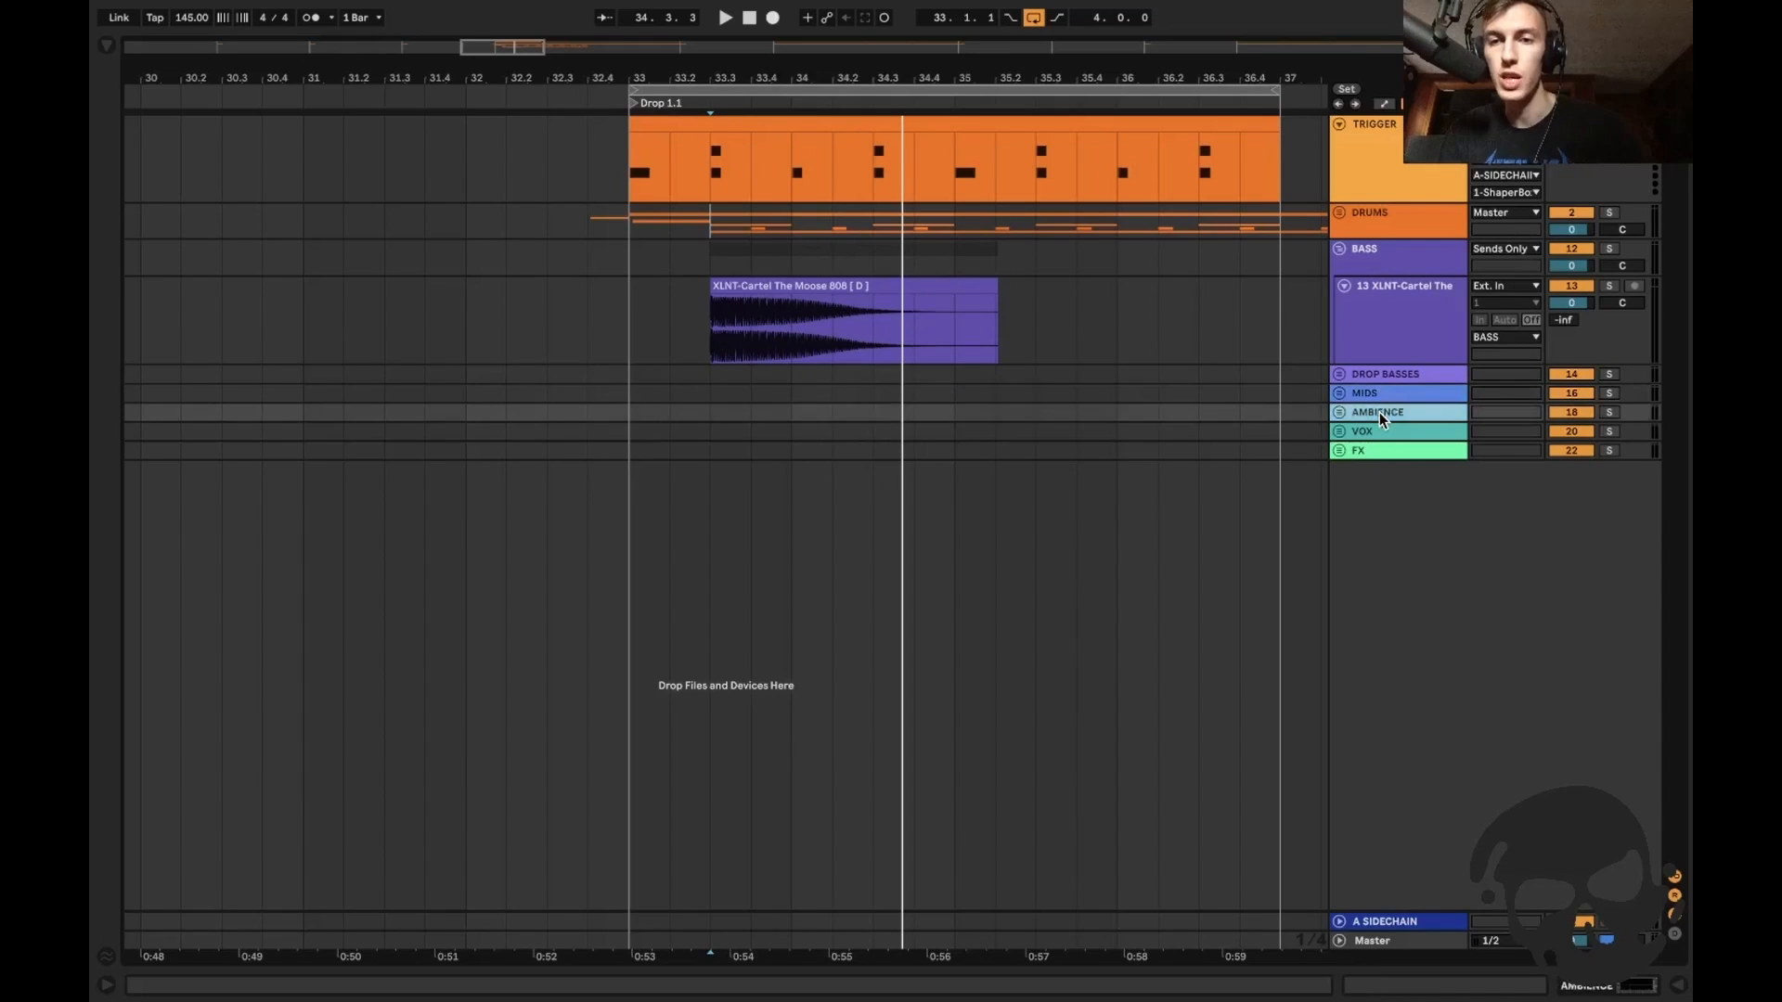
click(1379, 433)
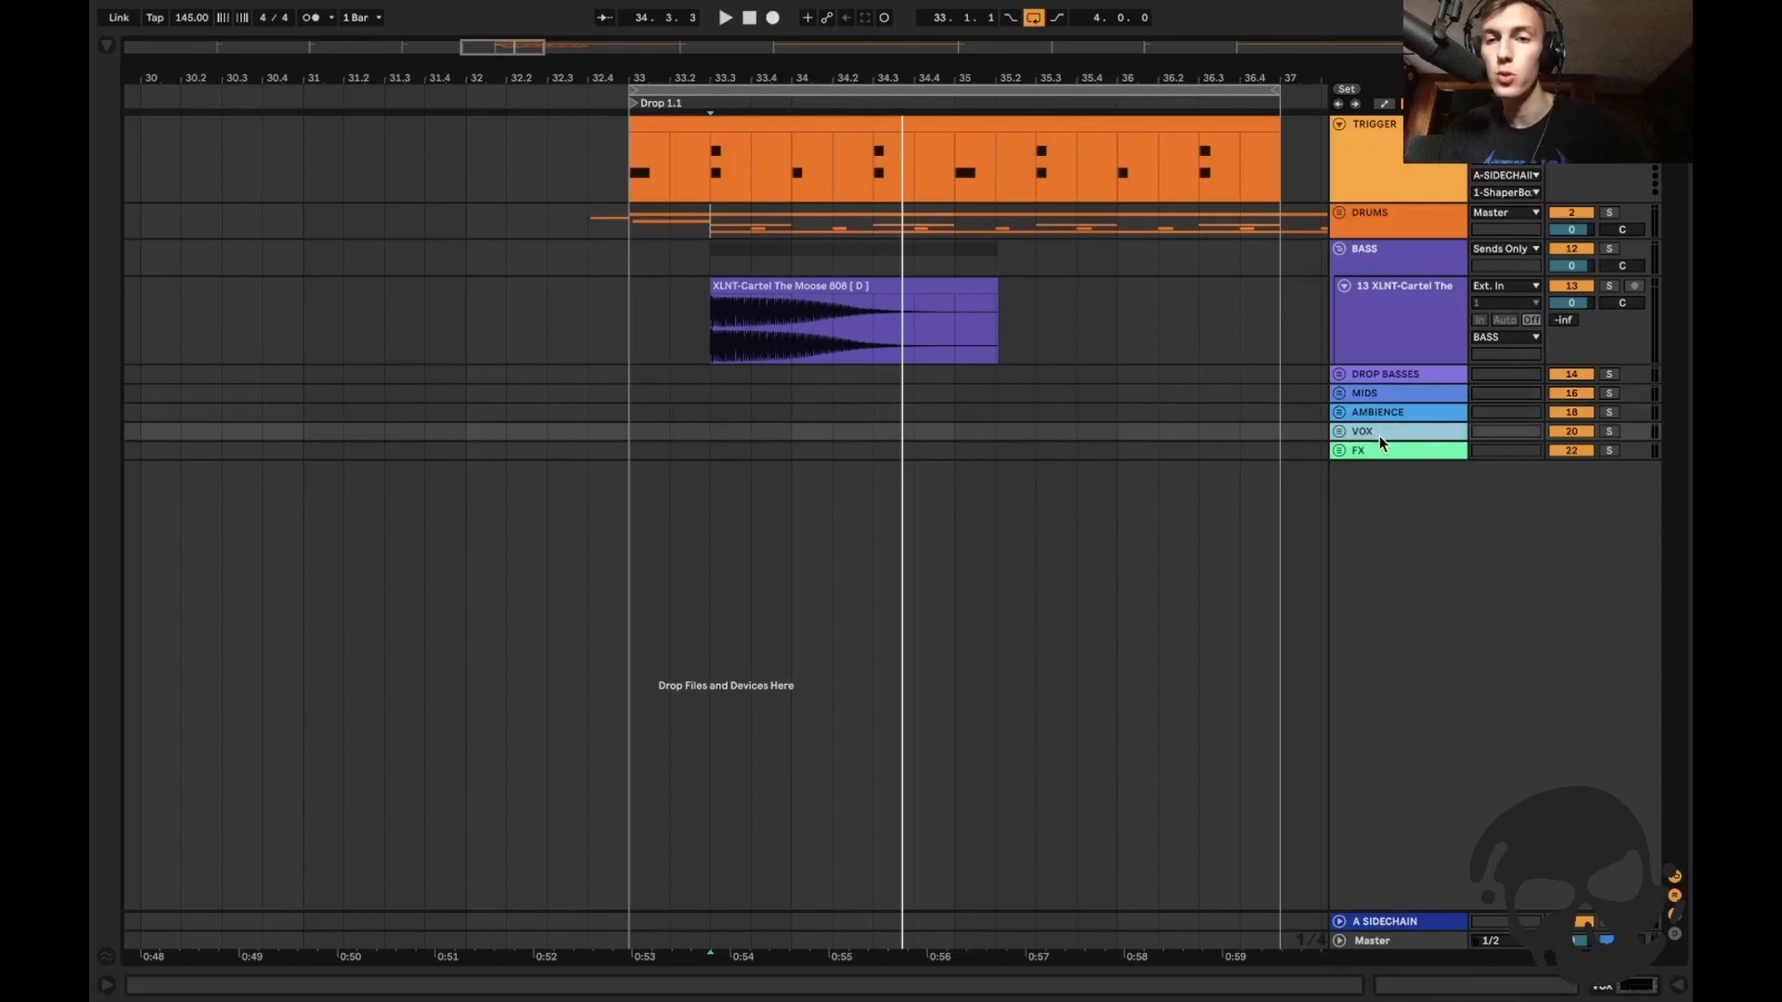
Unfold the FX and AMBIENCE groups and check the AMBIENCE group's output routing options.
click(1377, 451)
key(u)
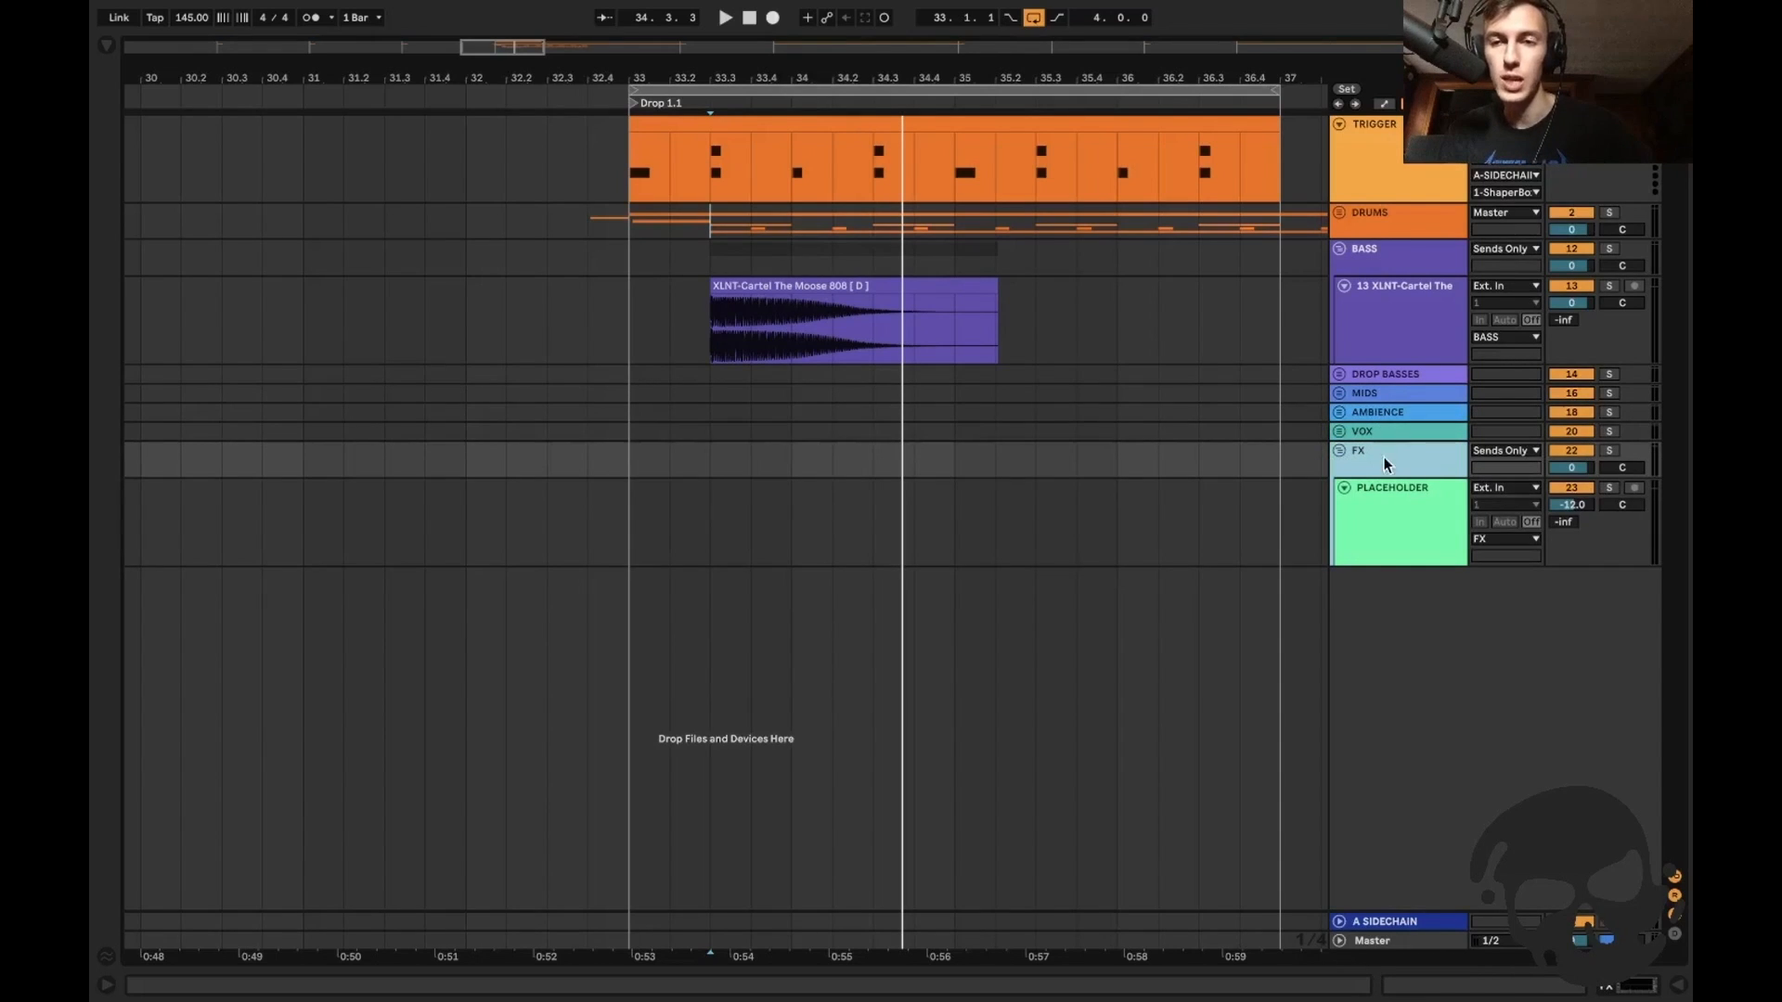
click(1367, 408)
key(u)
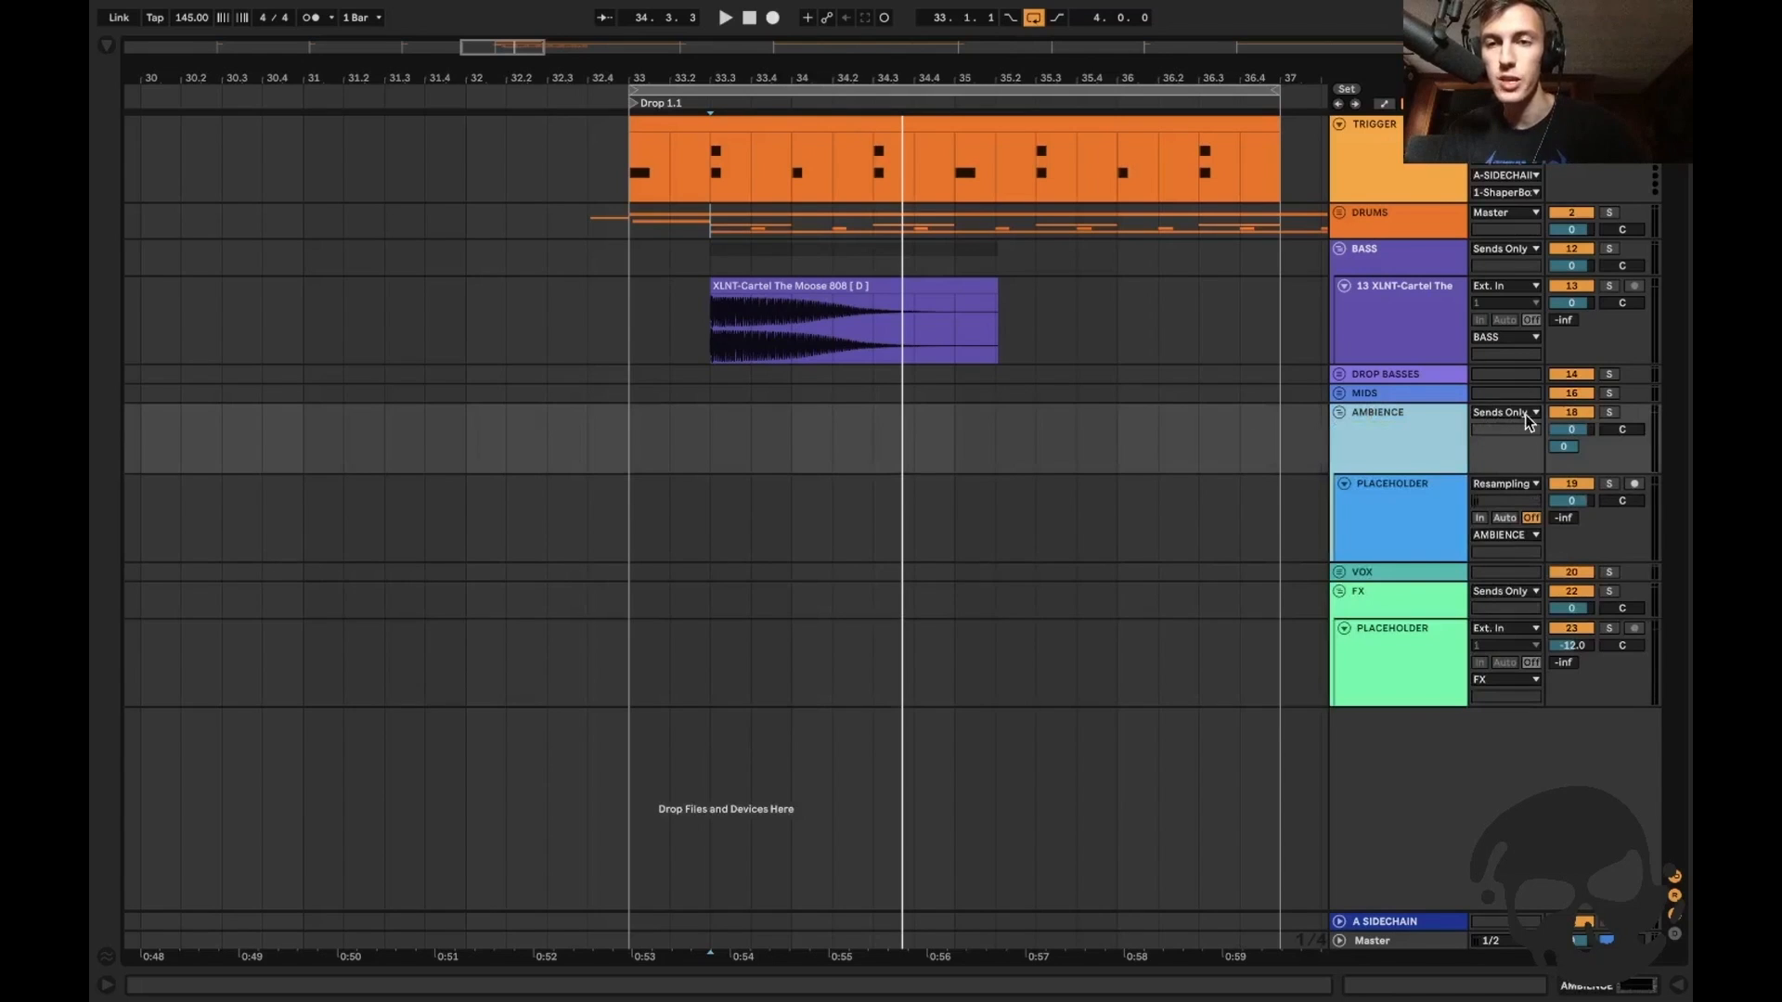
click(1505, 412)
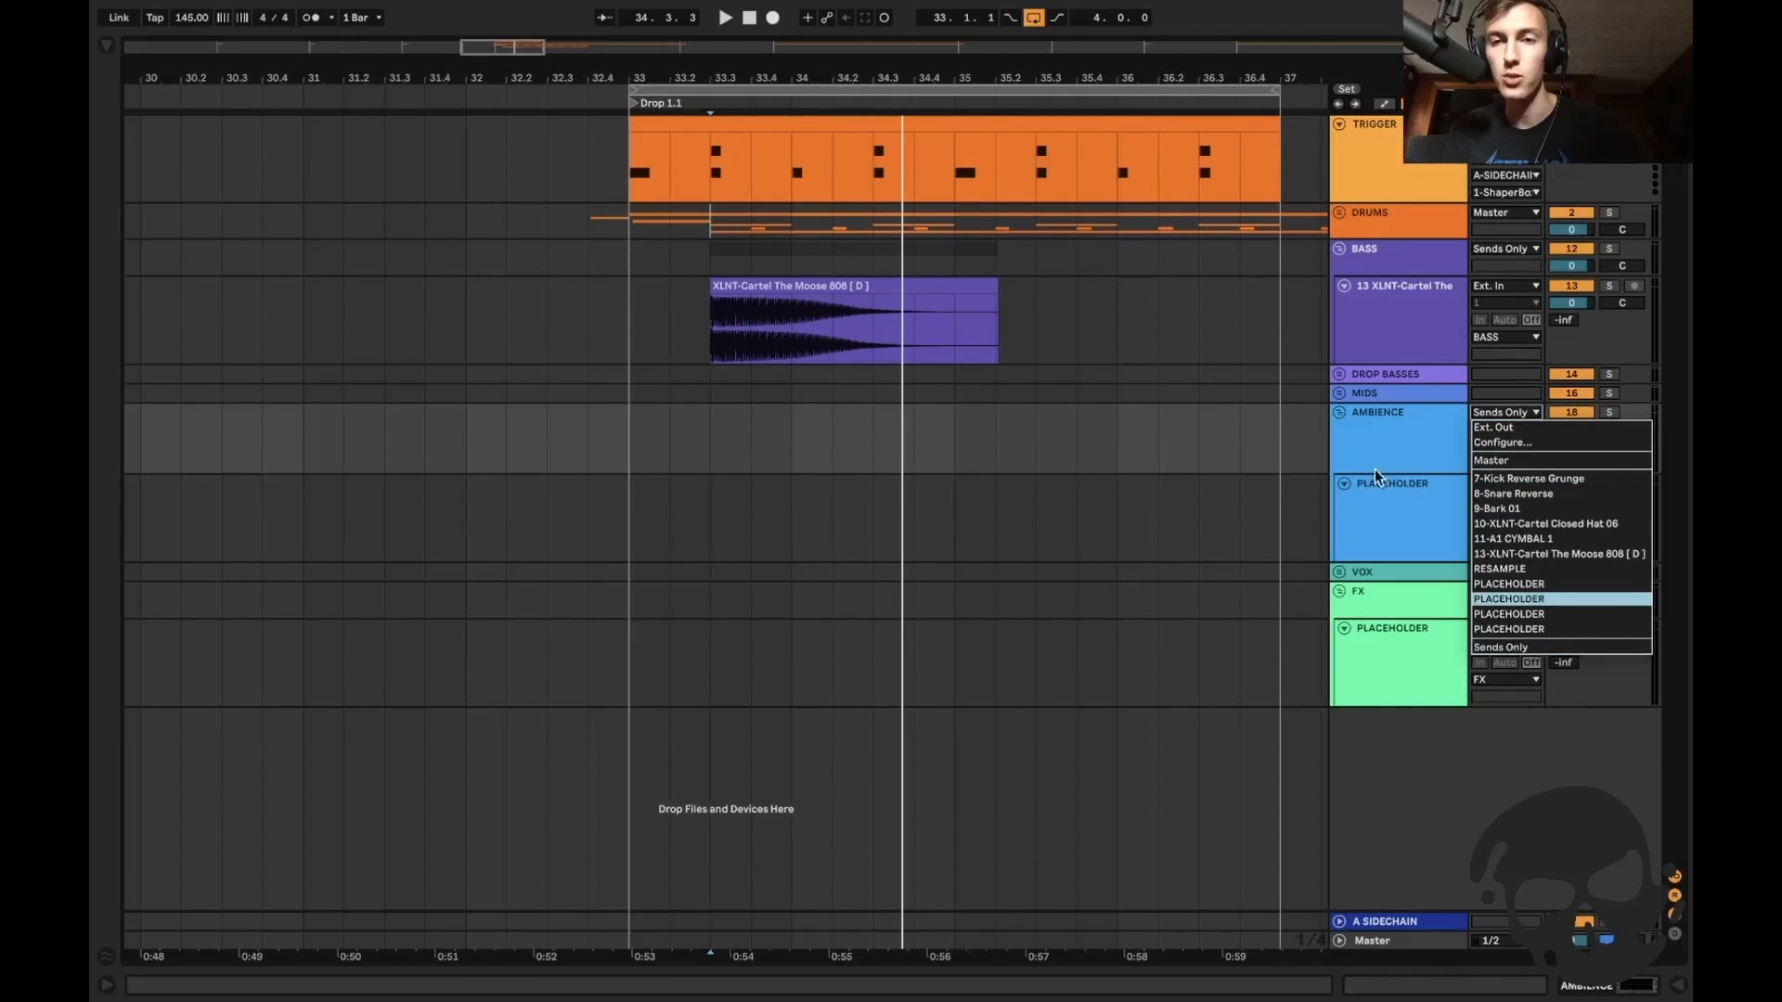
click(1369, 445)
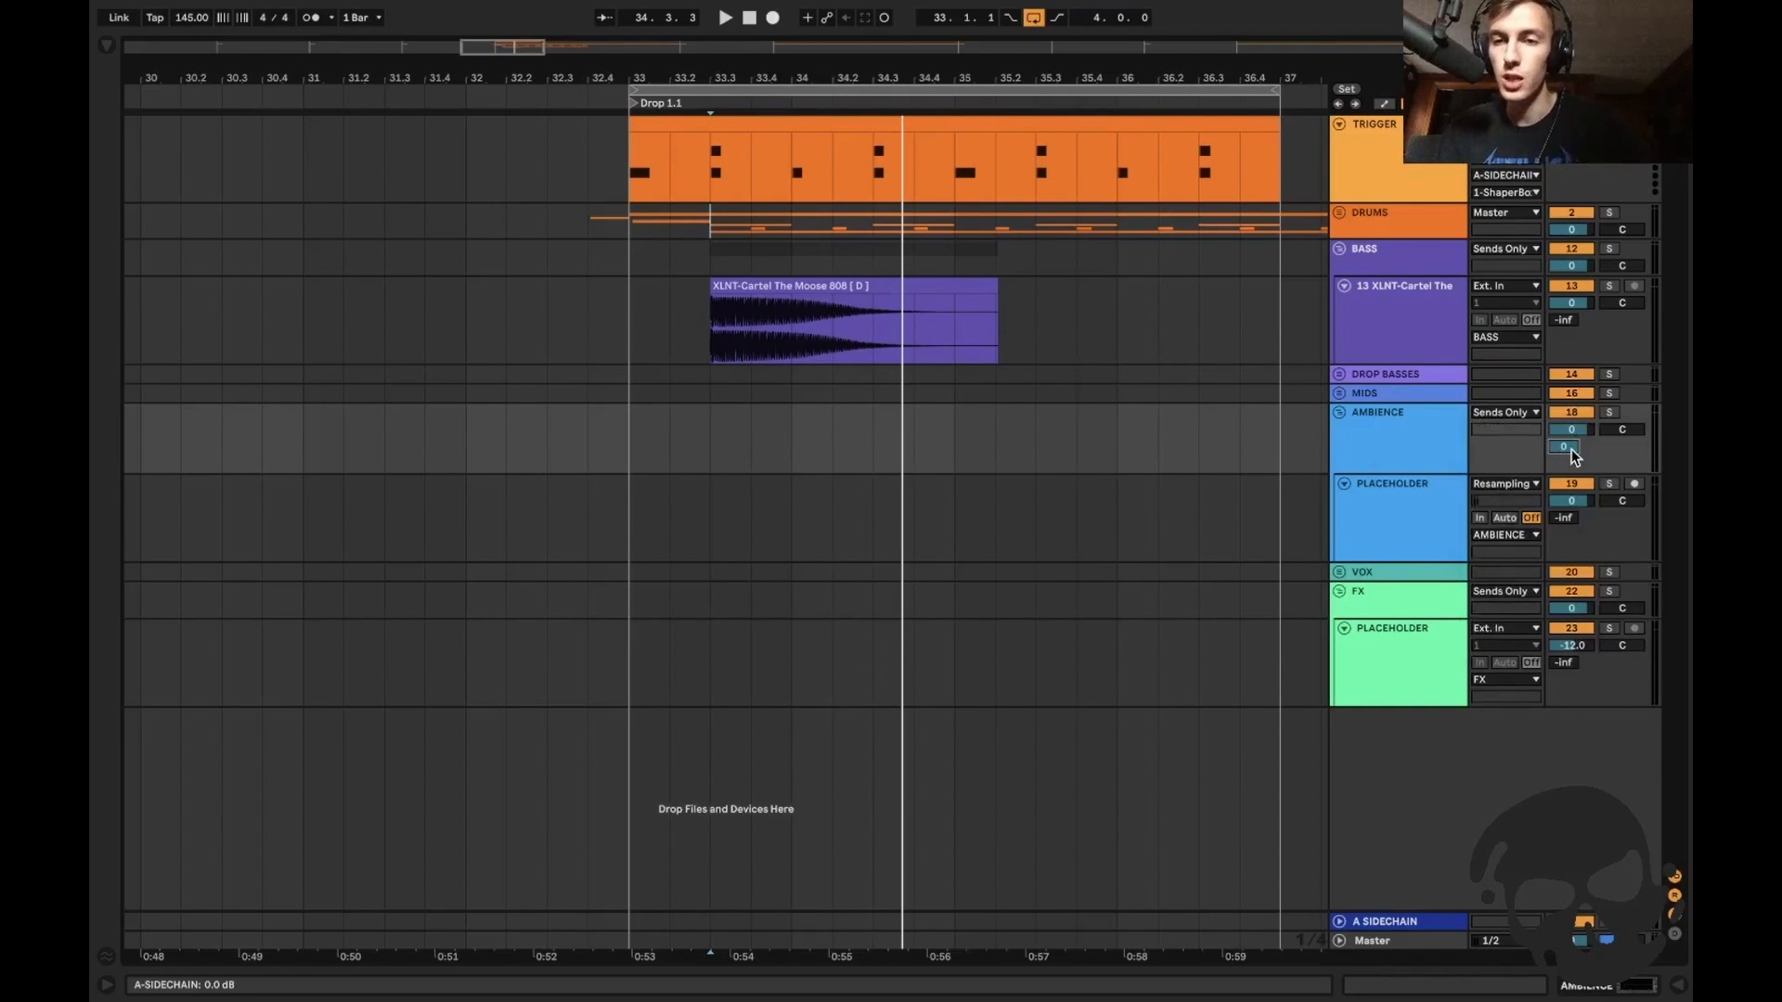
Open ShaperBox on the A SIDECHAIN return and shift the Mid band's volume curve so it recovers around 1/16.
click(1407, 924)
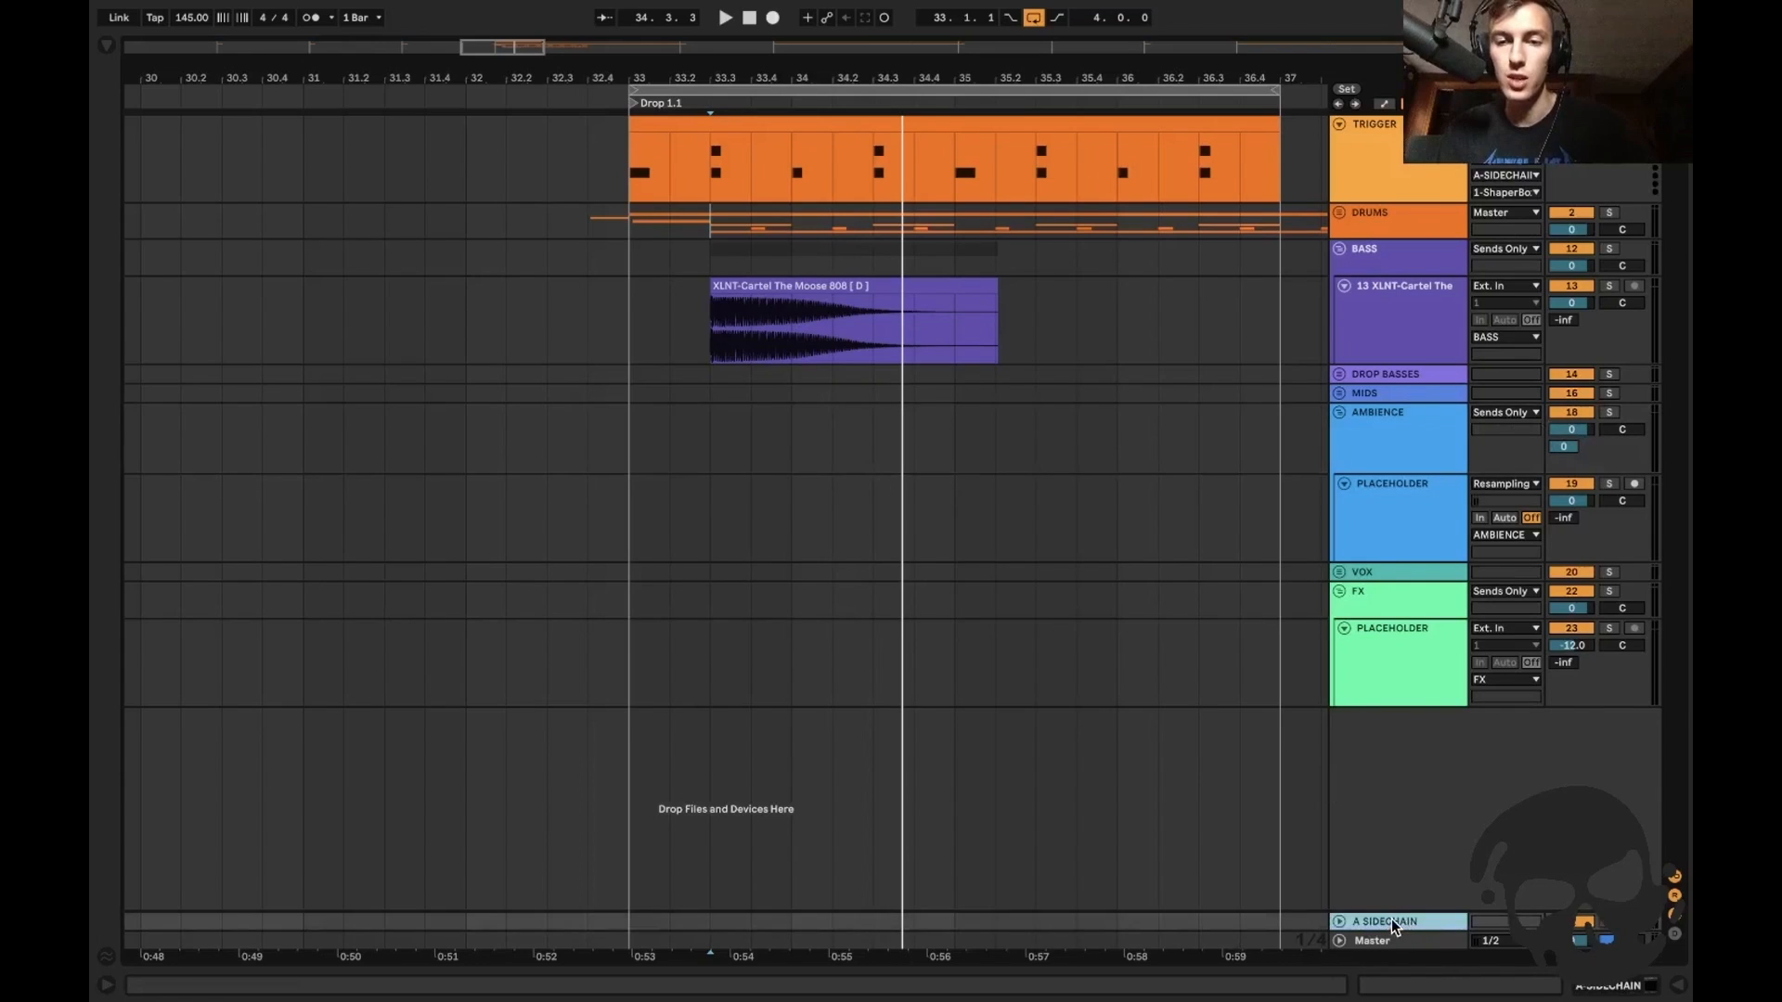
double_click(1390, 919)
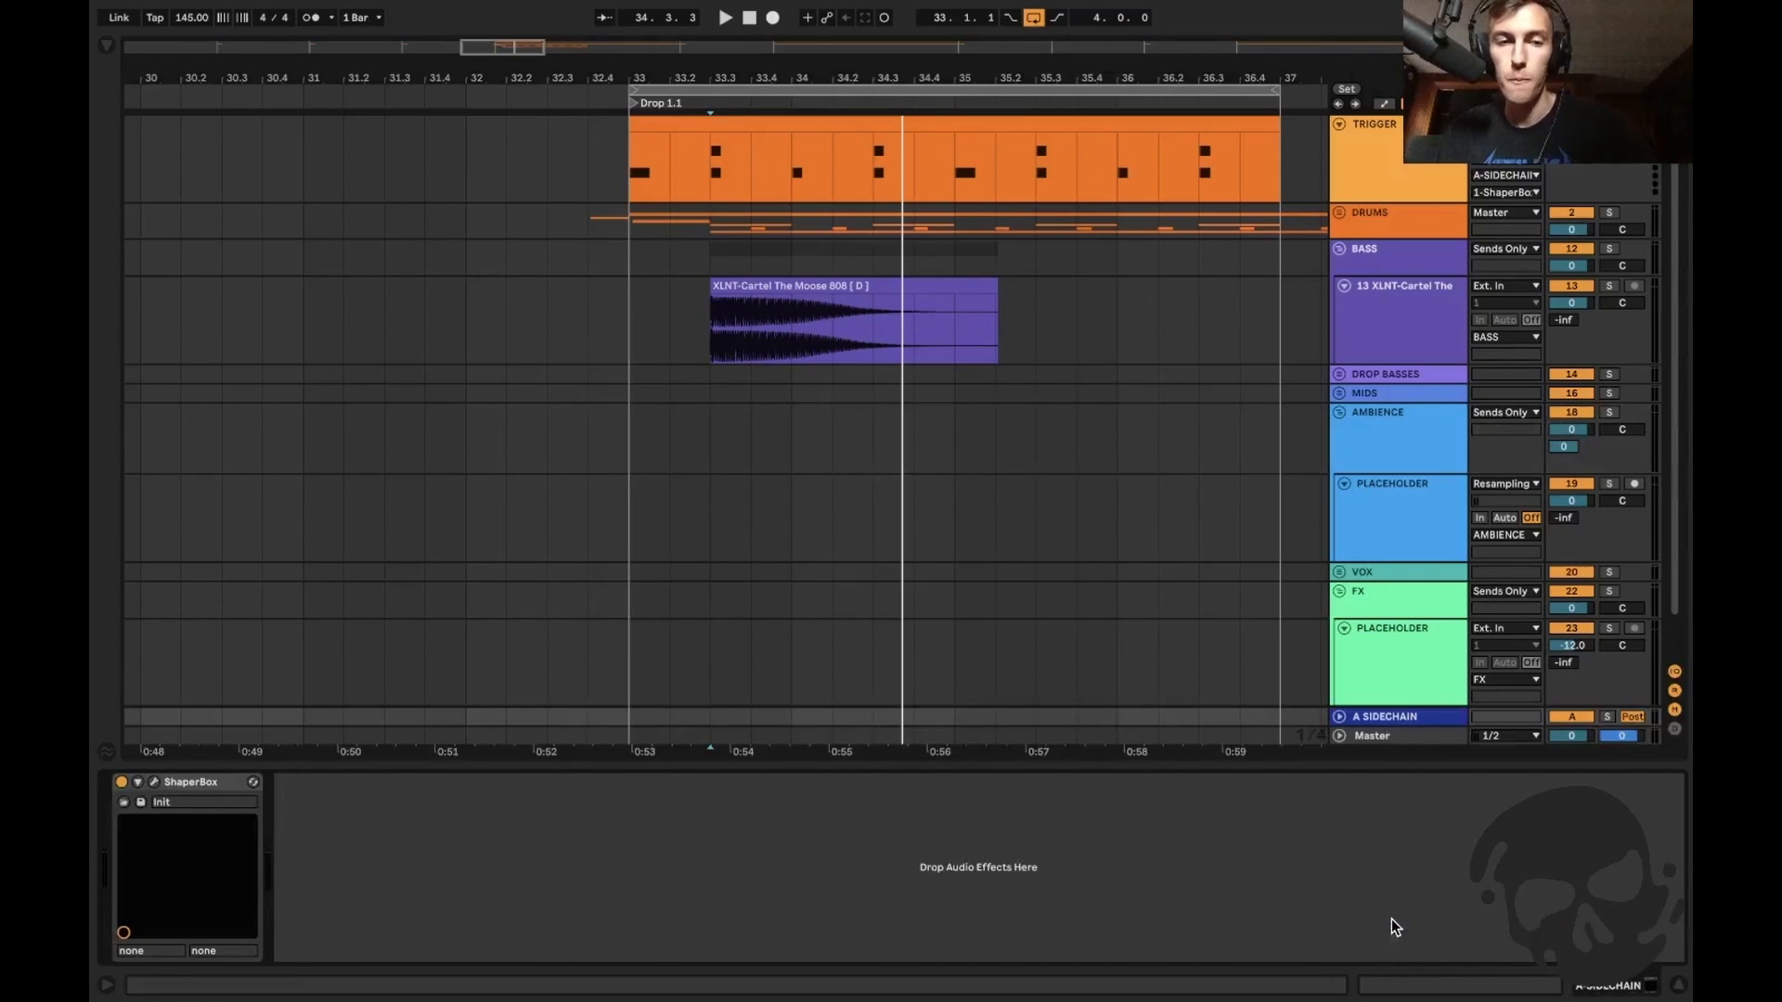
click(154, 782)
drag(431, 331, 465, 329)
mouse_move(405, 531)
mouse_down()
mouse_move(453, 530)
mouse_move(421, 530)
mouse_up()
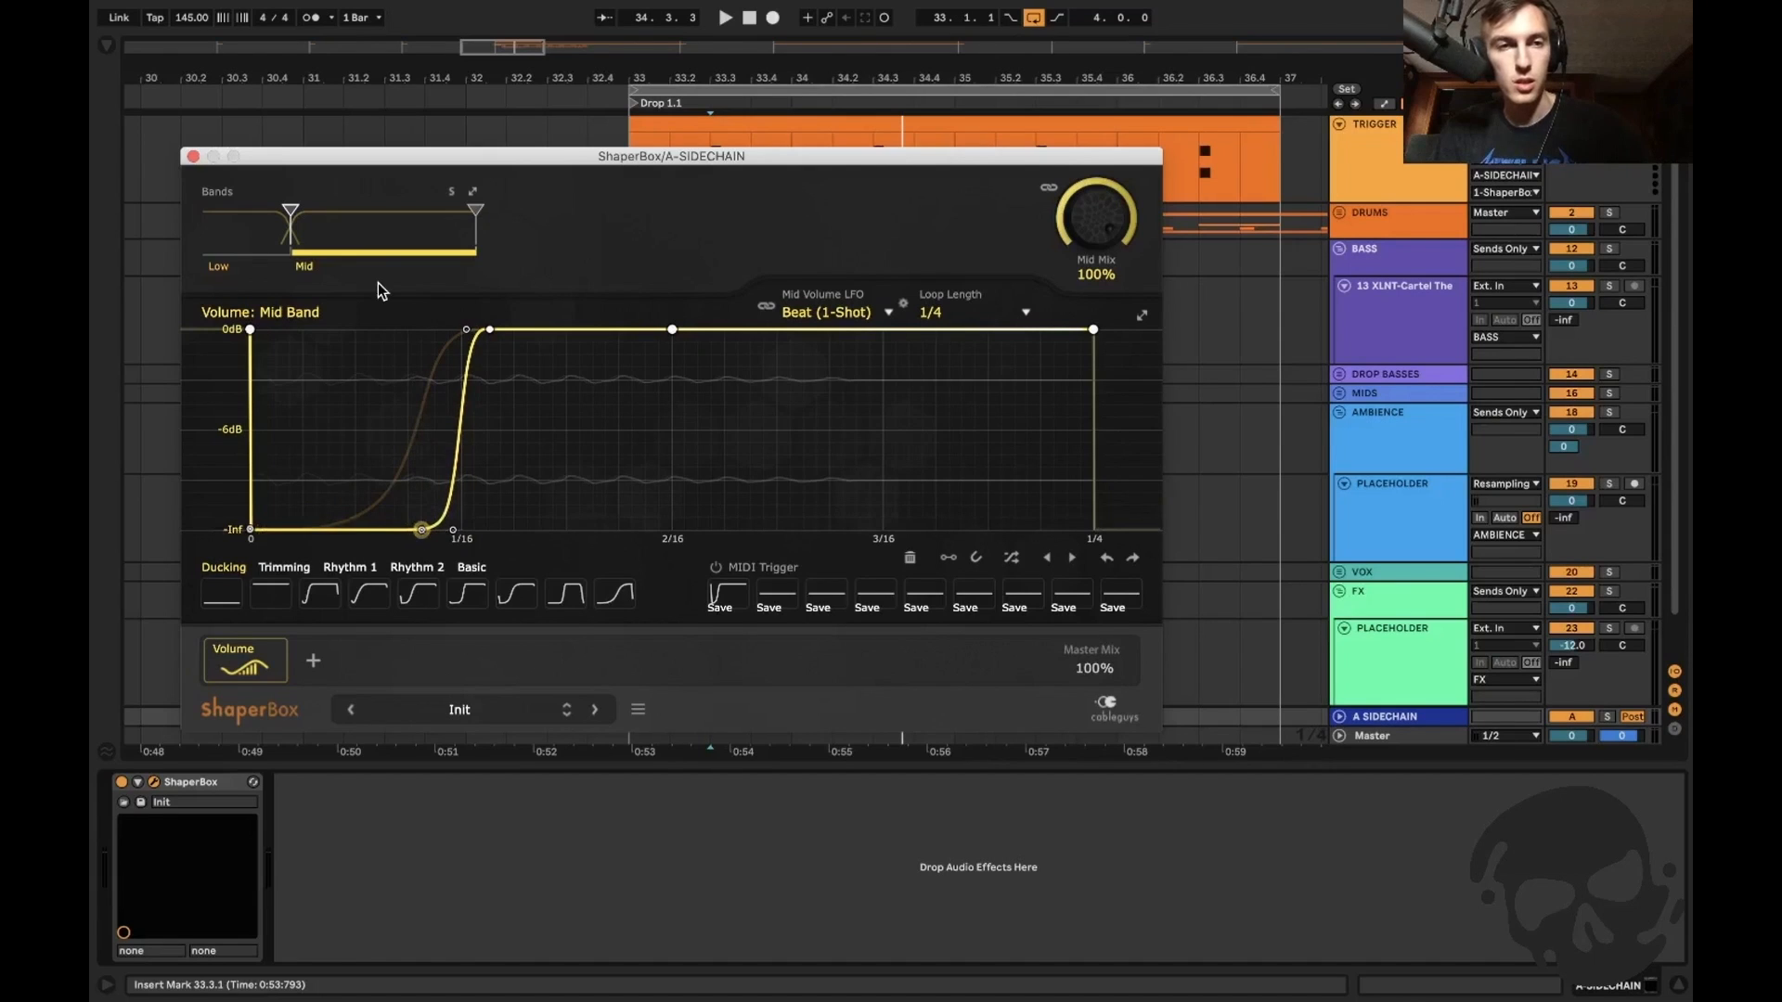
Check ShaperBox's Mid Volume LFO modes, close its window, and review the TRIGGER track's MIDI output targets.
click(834, 307)
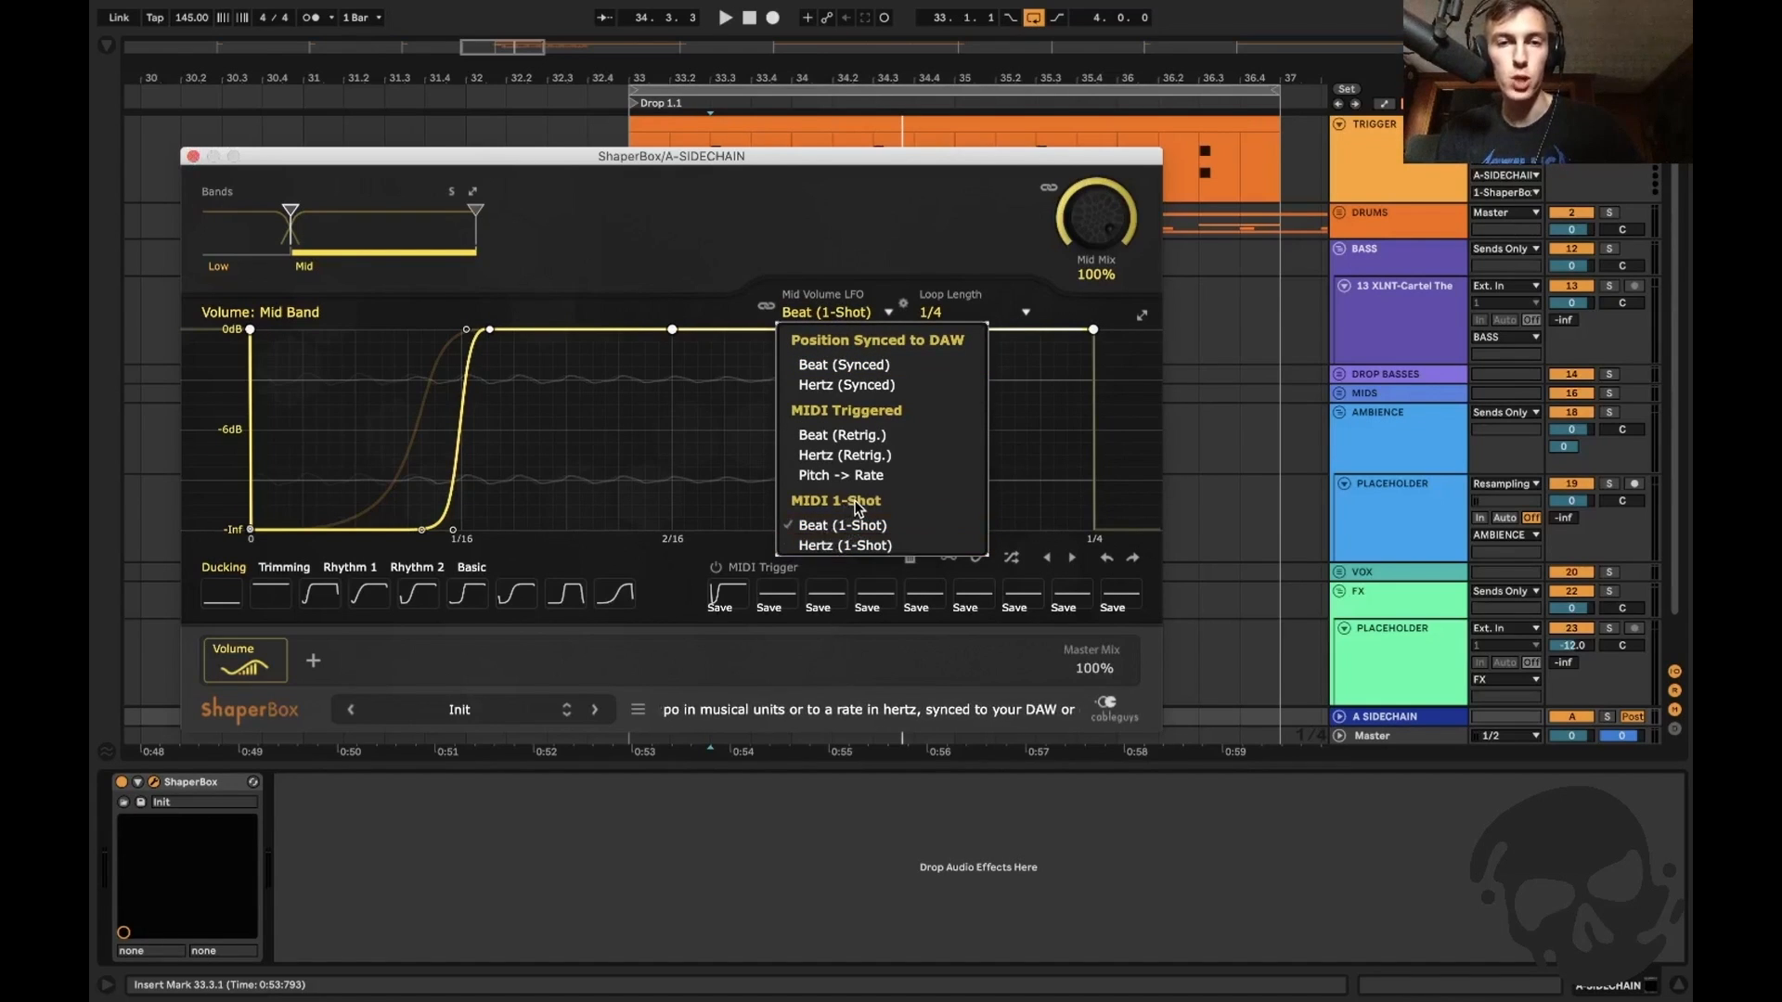
click(195, 158)
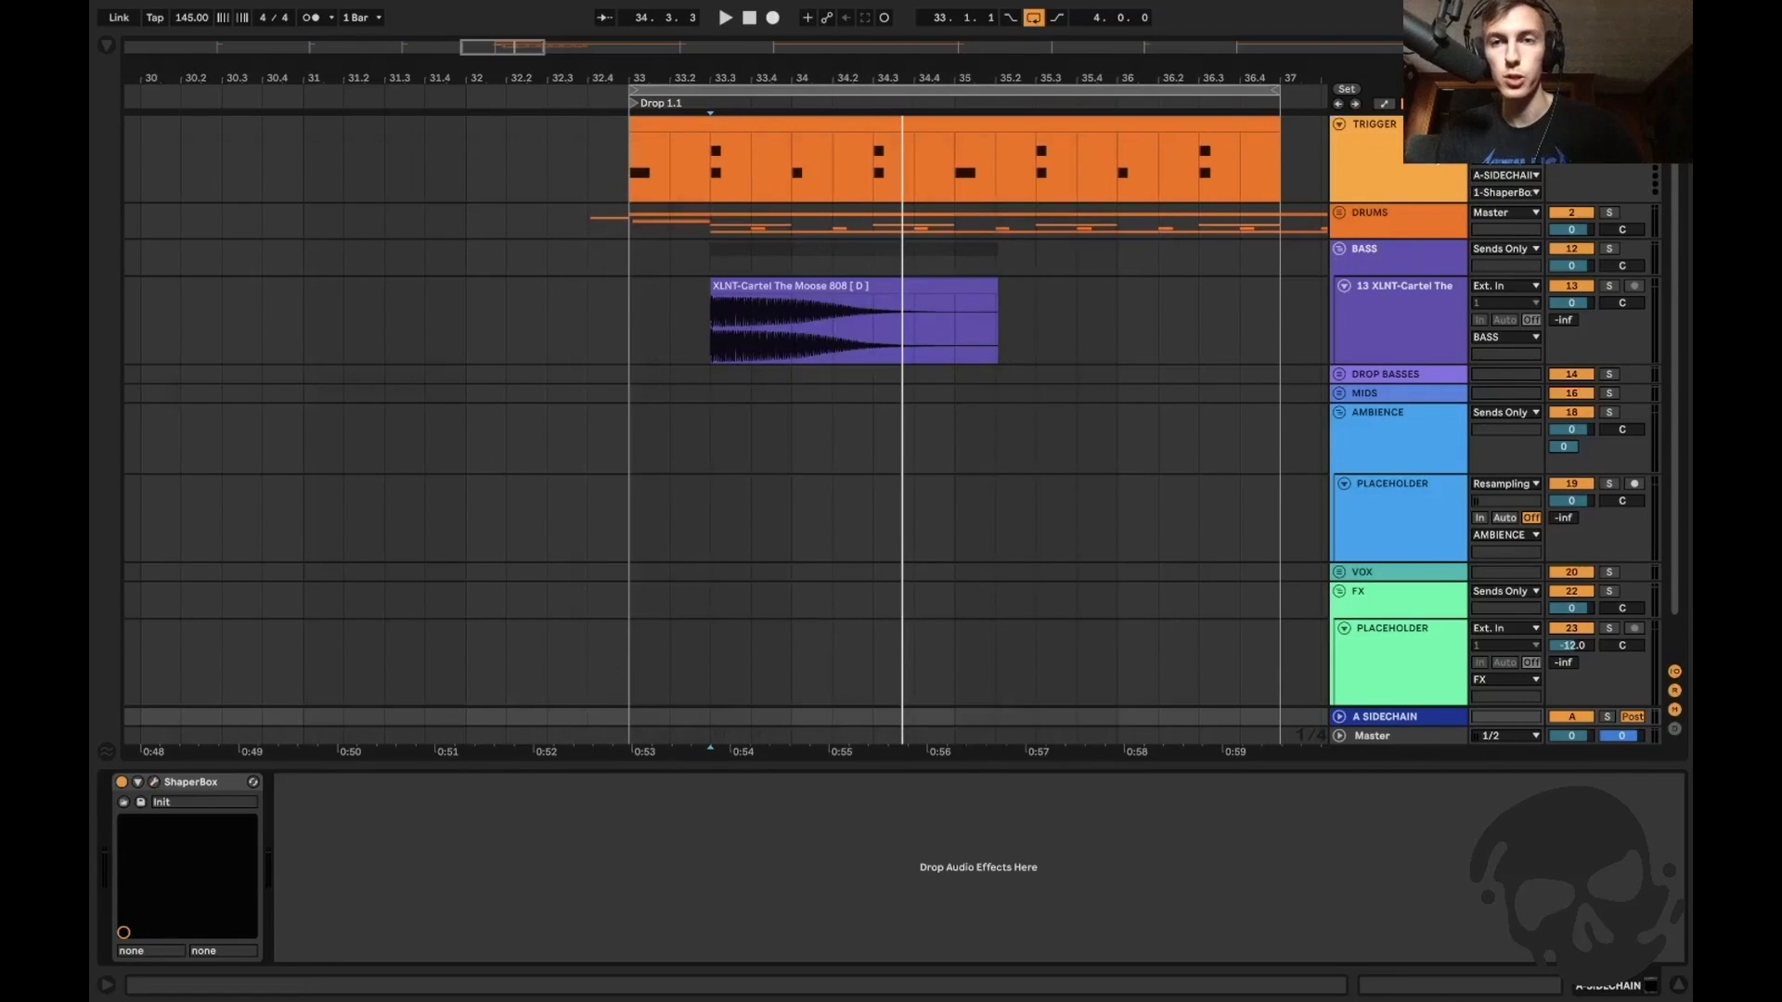
click(1425, 135)
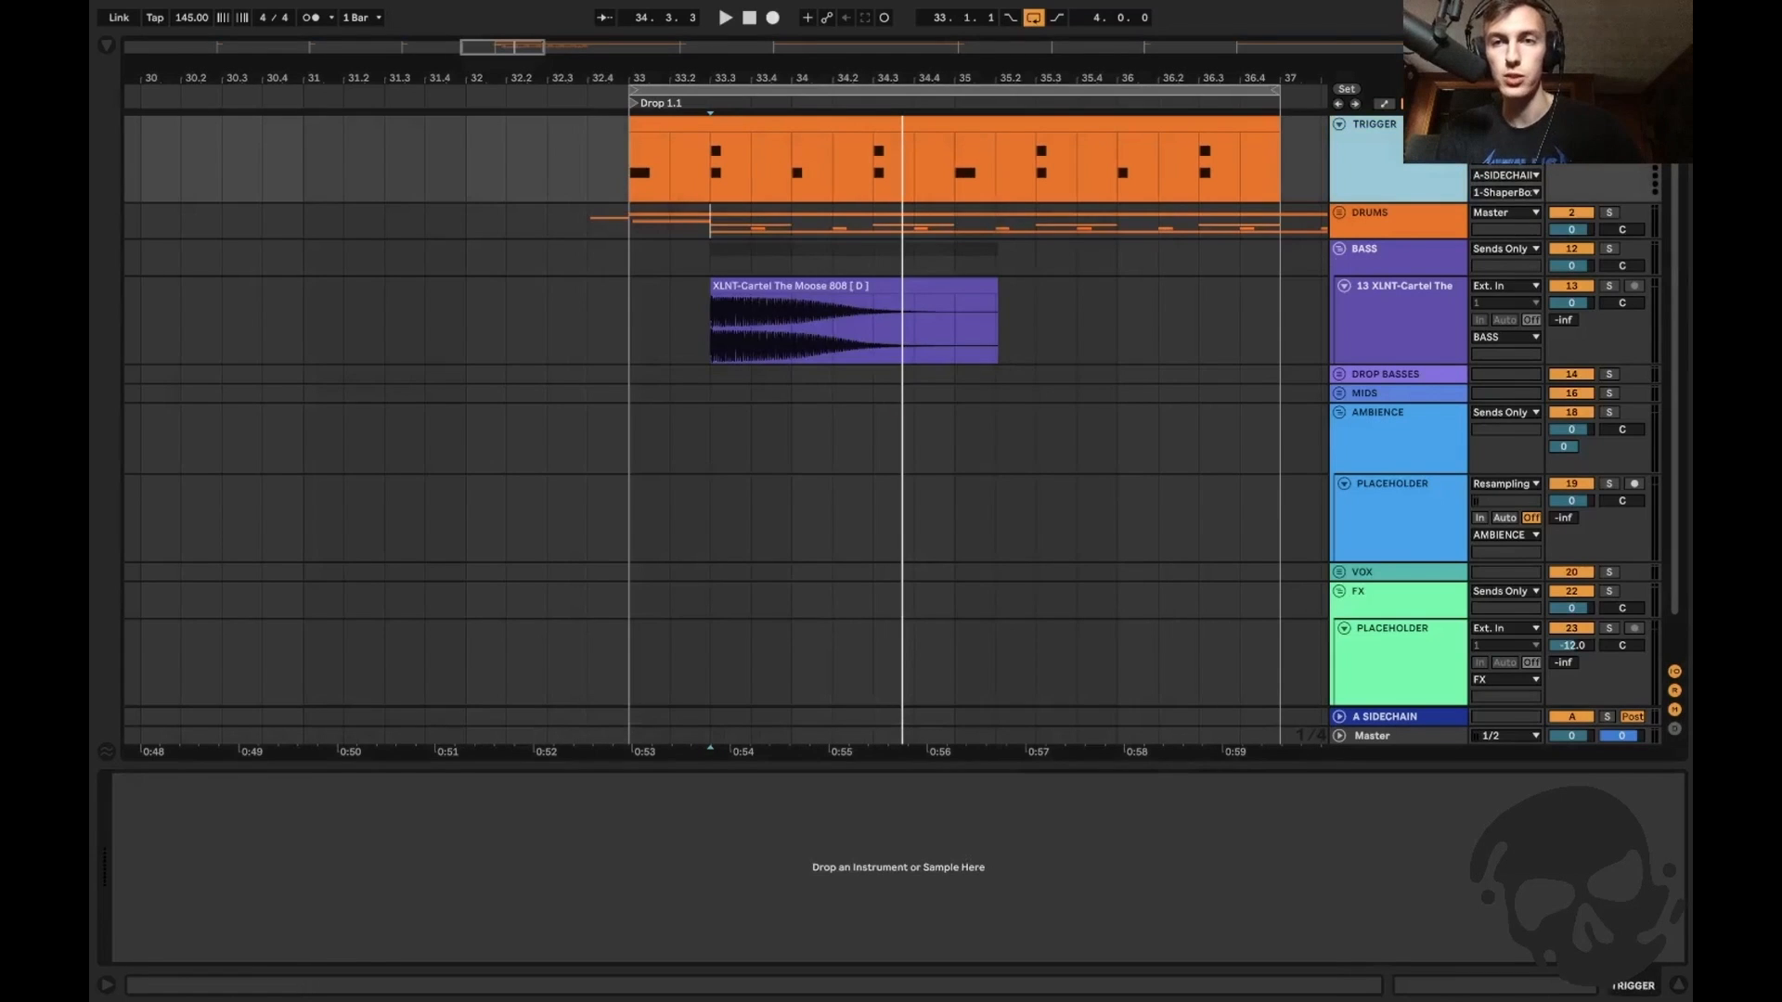
click(1488, 176)
click(1505, 253)
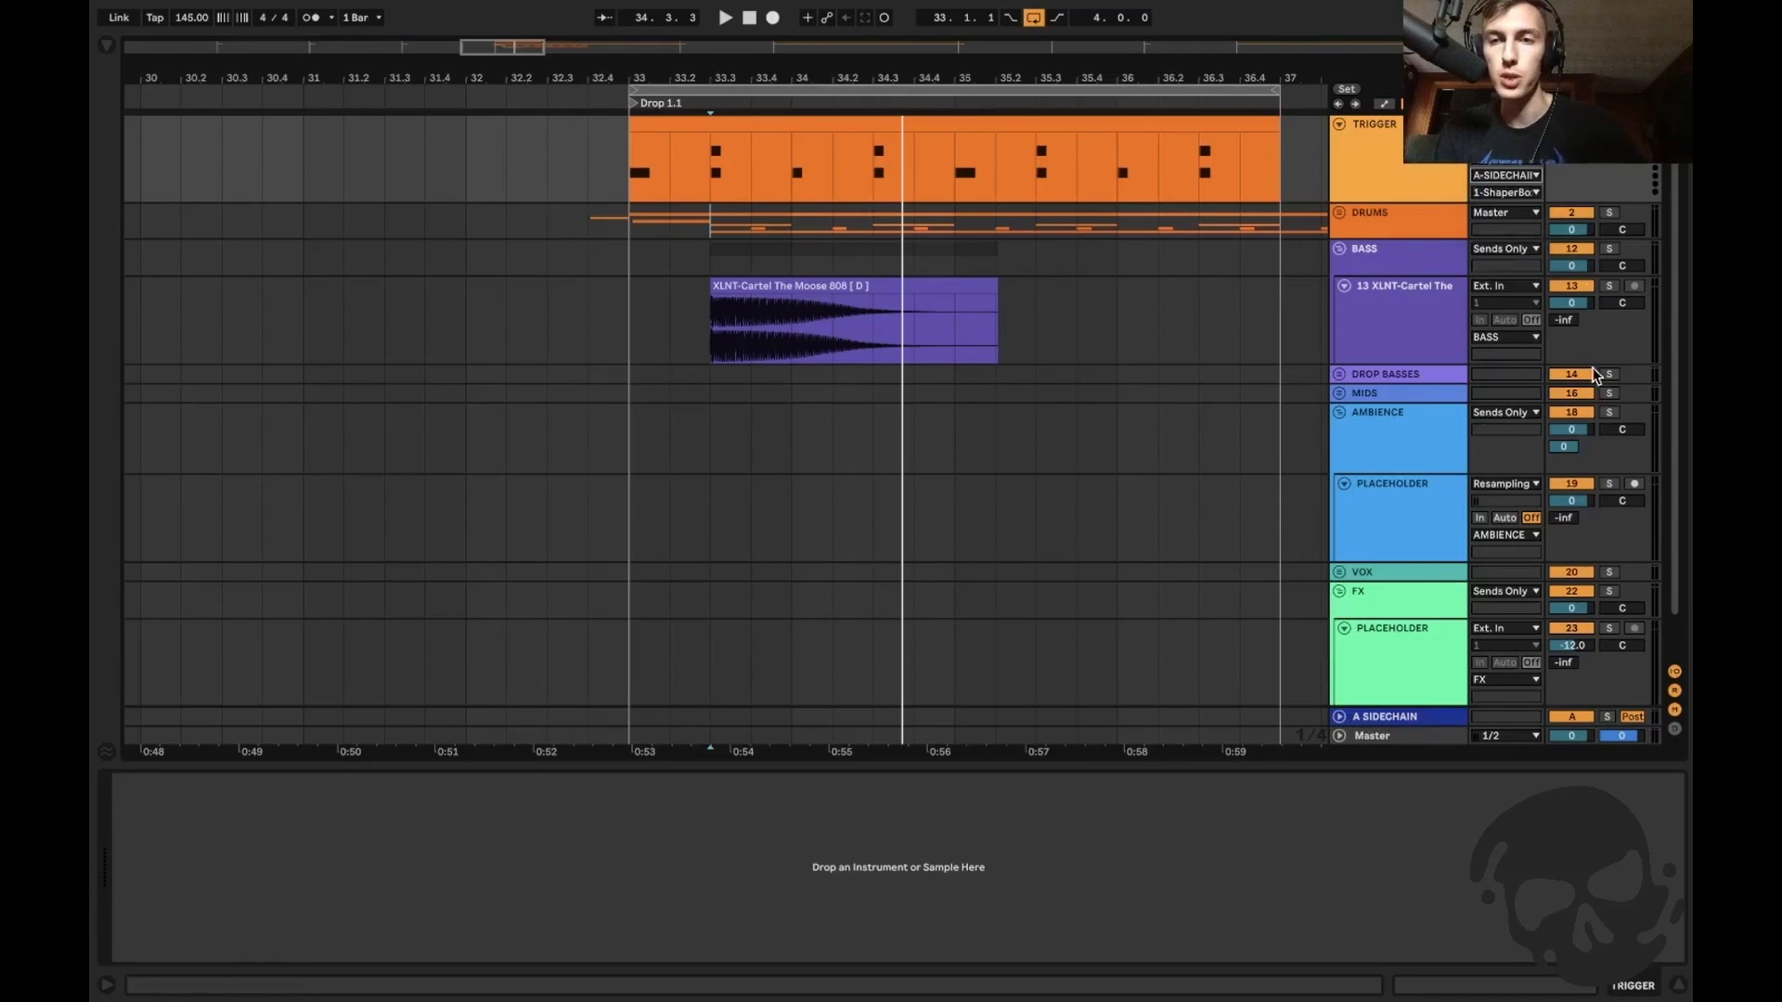
click(1494, 193)
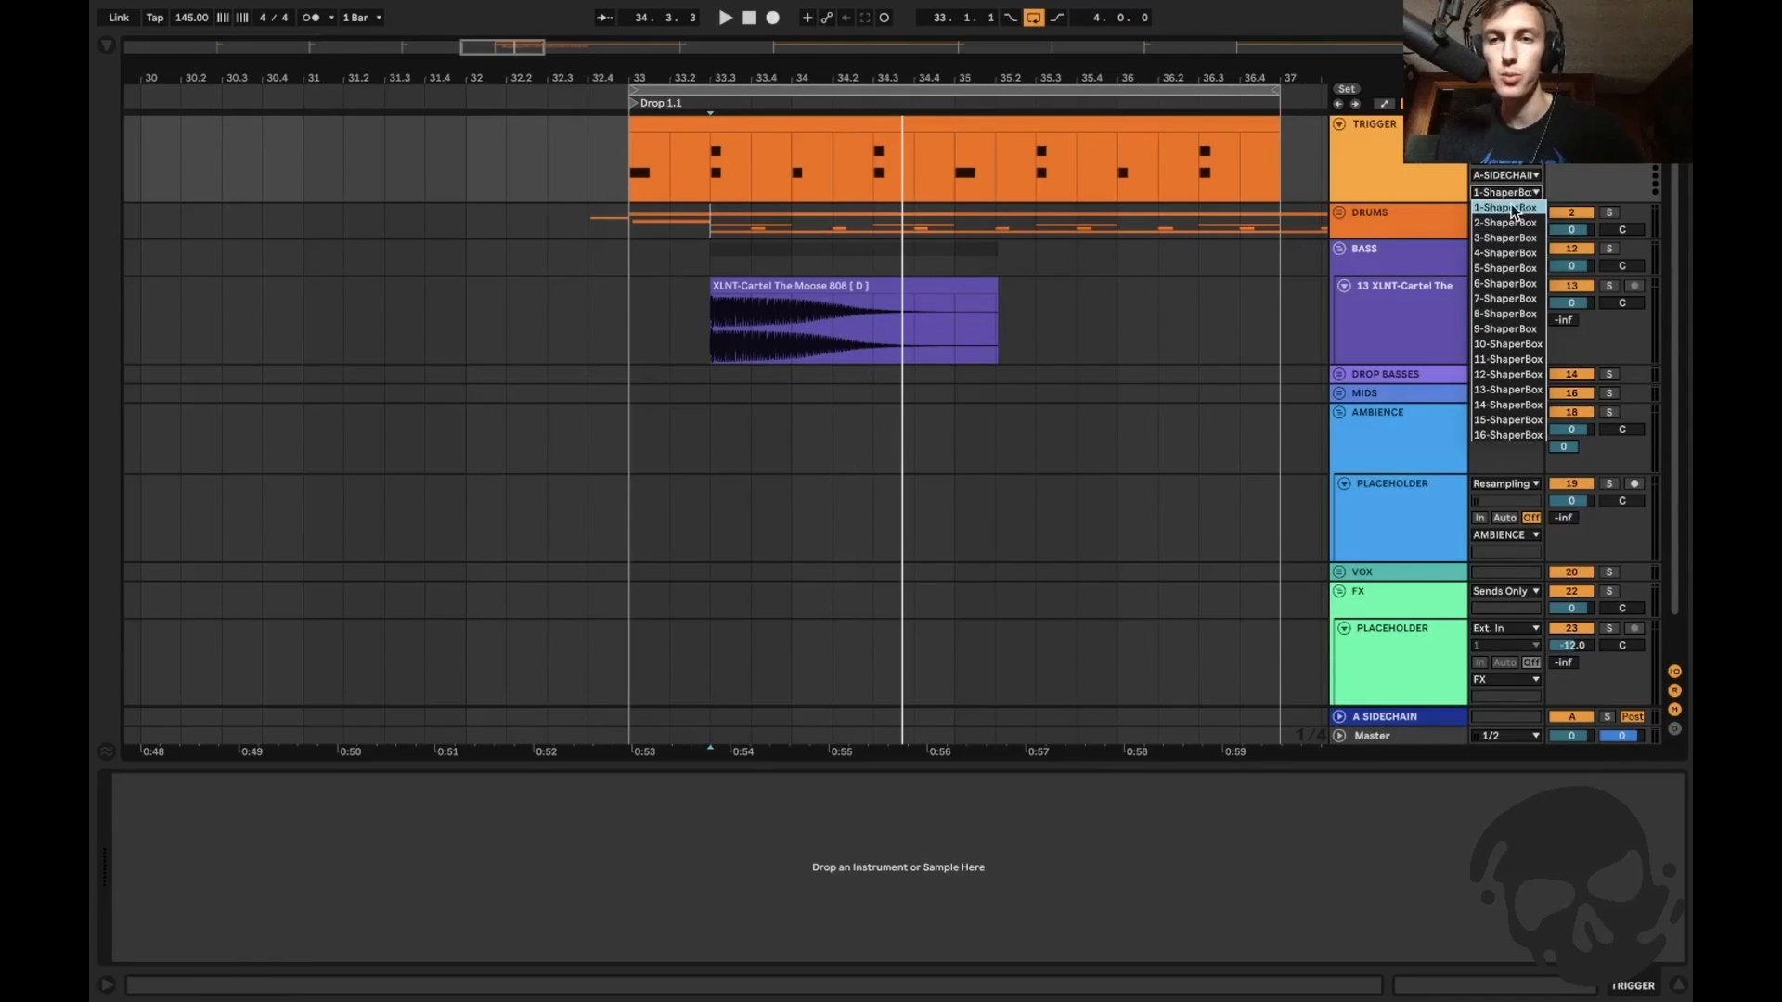
click(1381, 148)
Reopen ShaperBox on A SIDECHAIN, nudge the Mid curve's upper bend handle slightly later, and move the window off the trigger clip.
click(1375, 716)
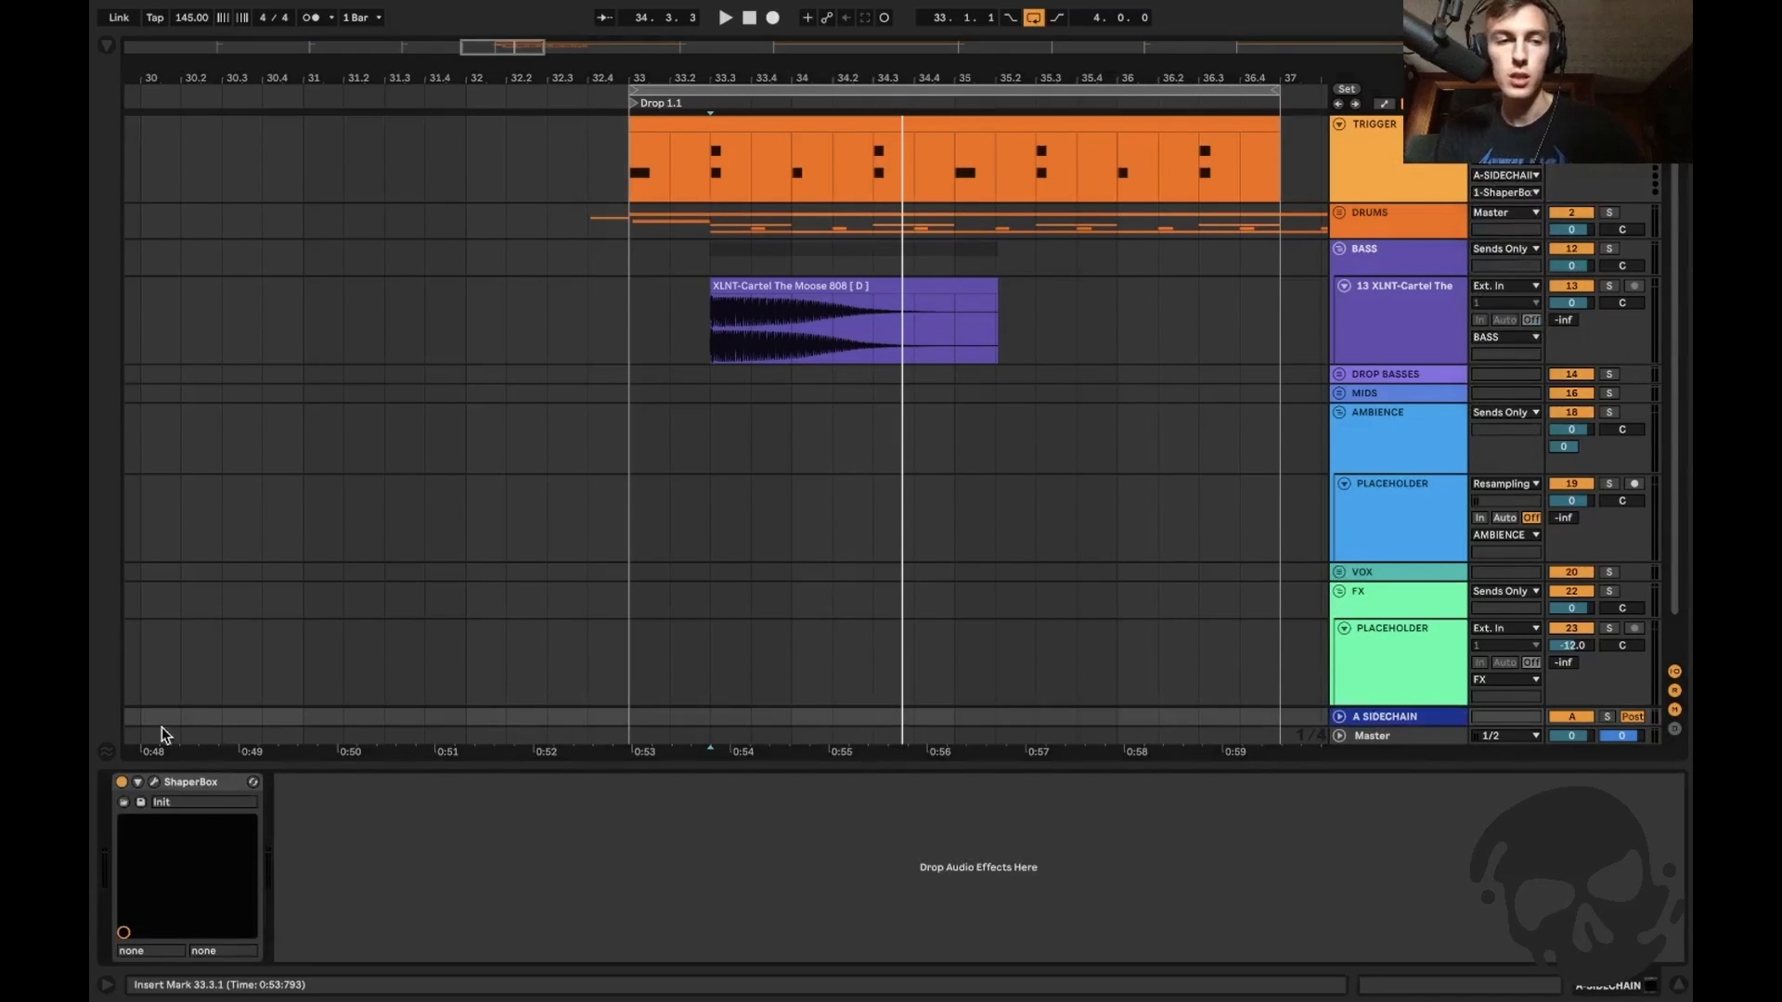
click(155, 784)
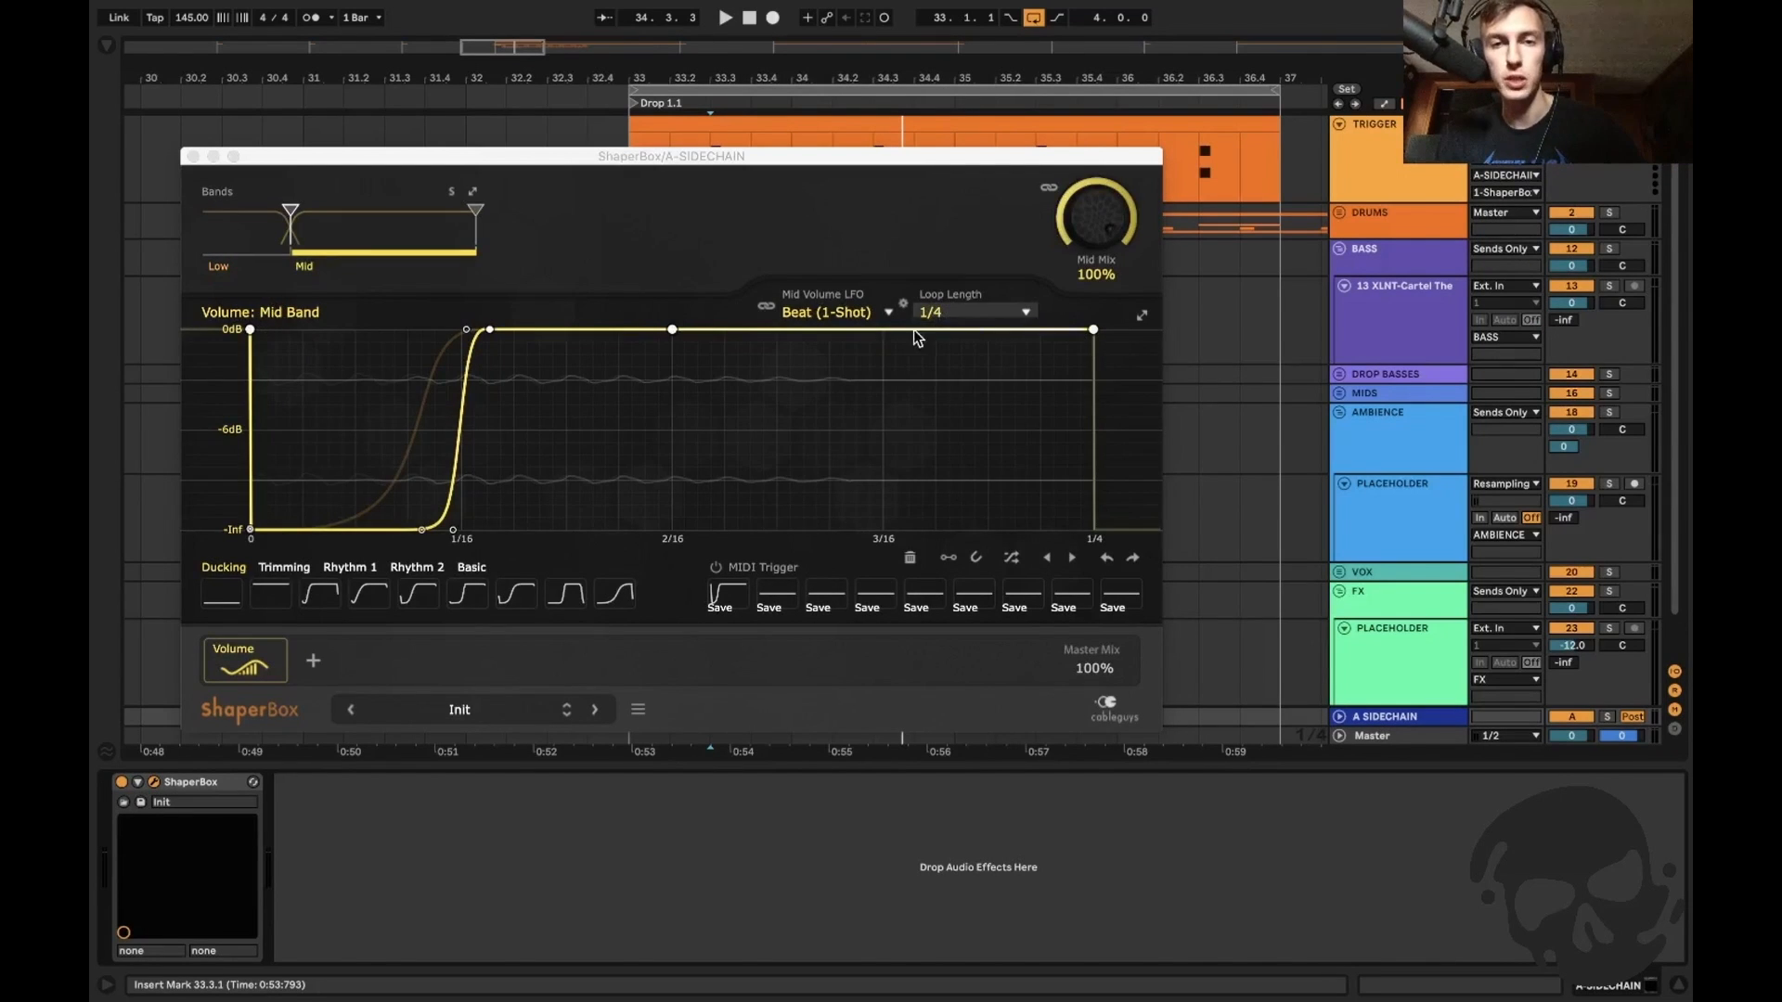
click(466, 329)
drag(466, 329, 473, 329)
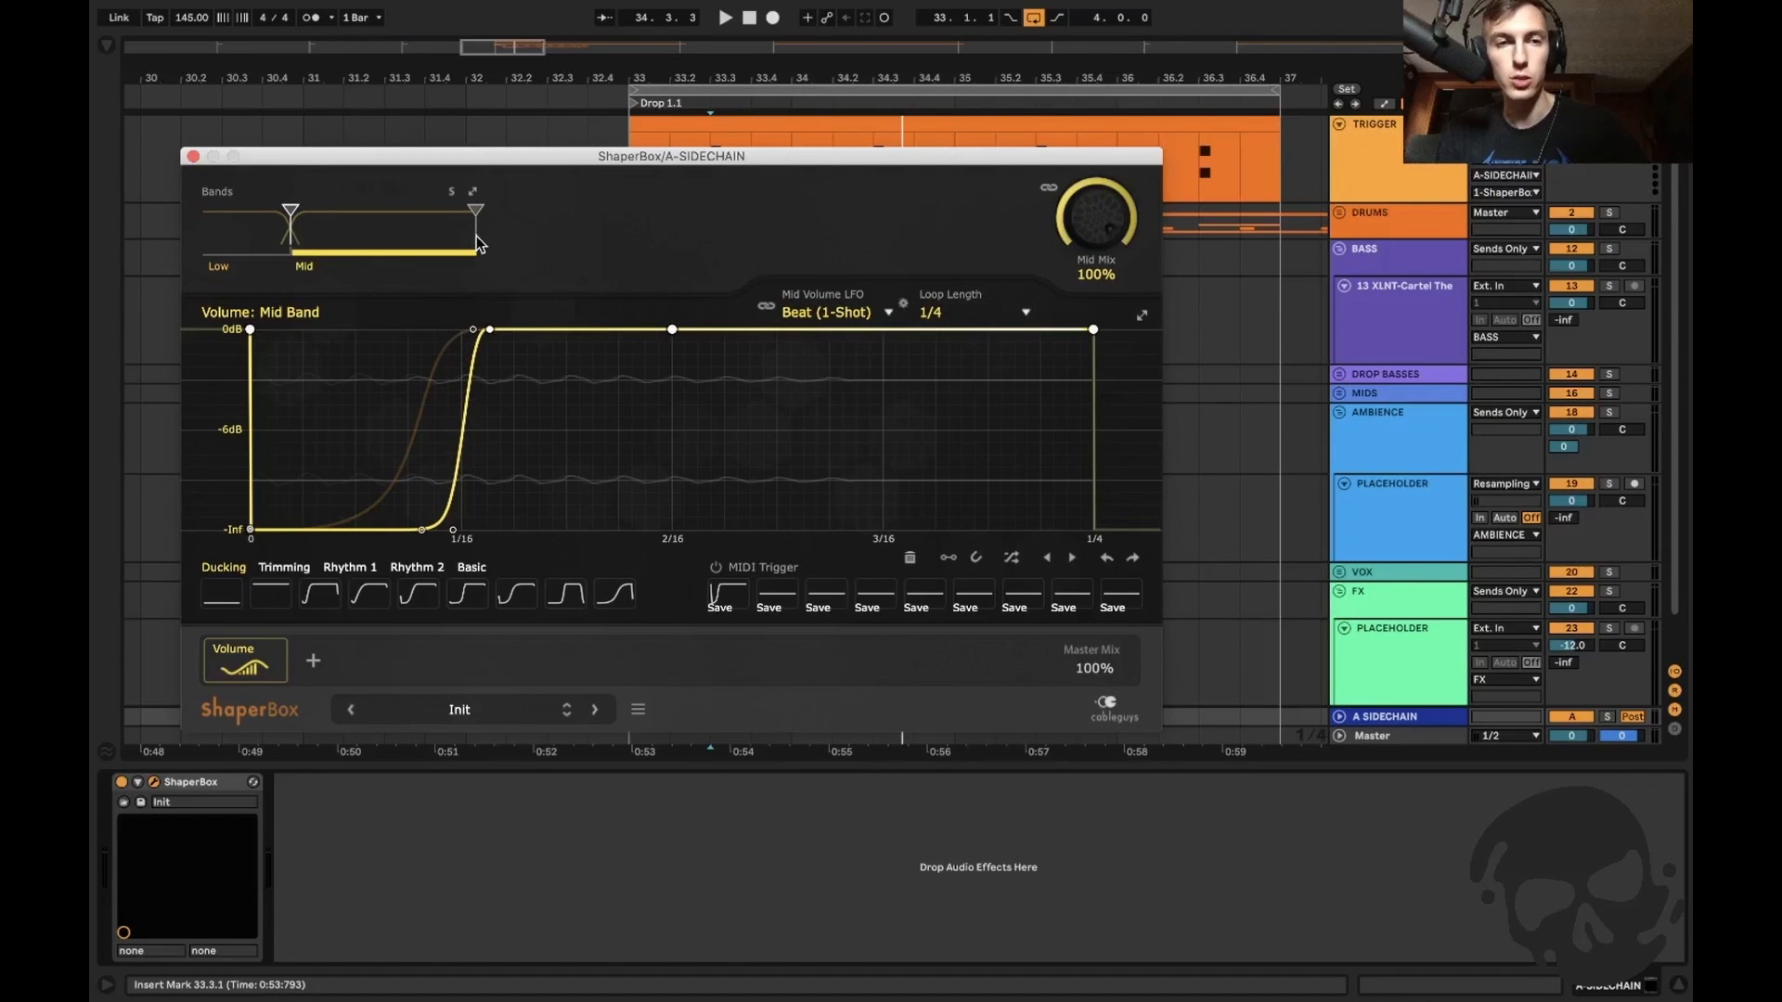
drag(492, 160, 560, 304)
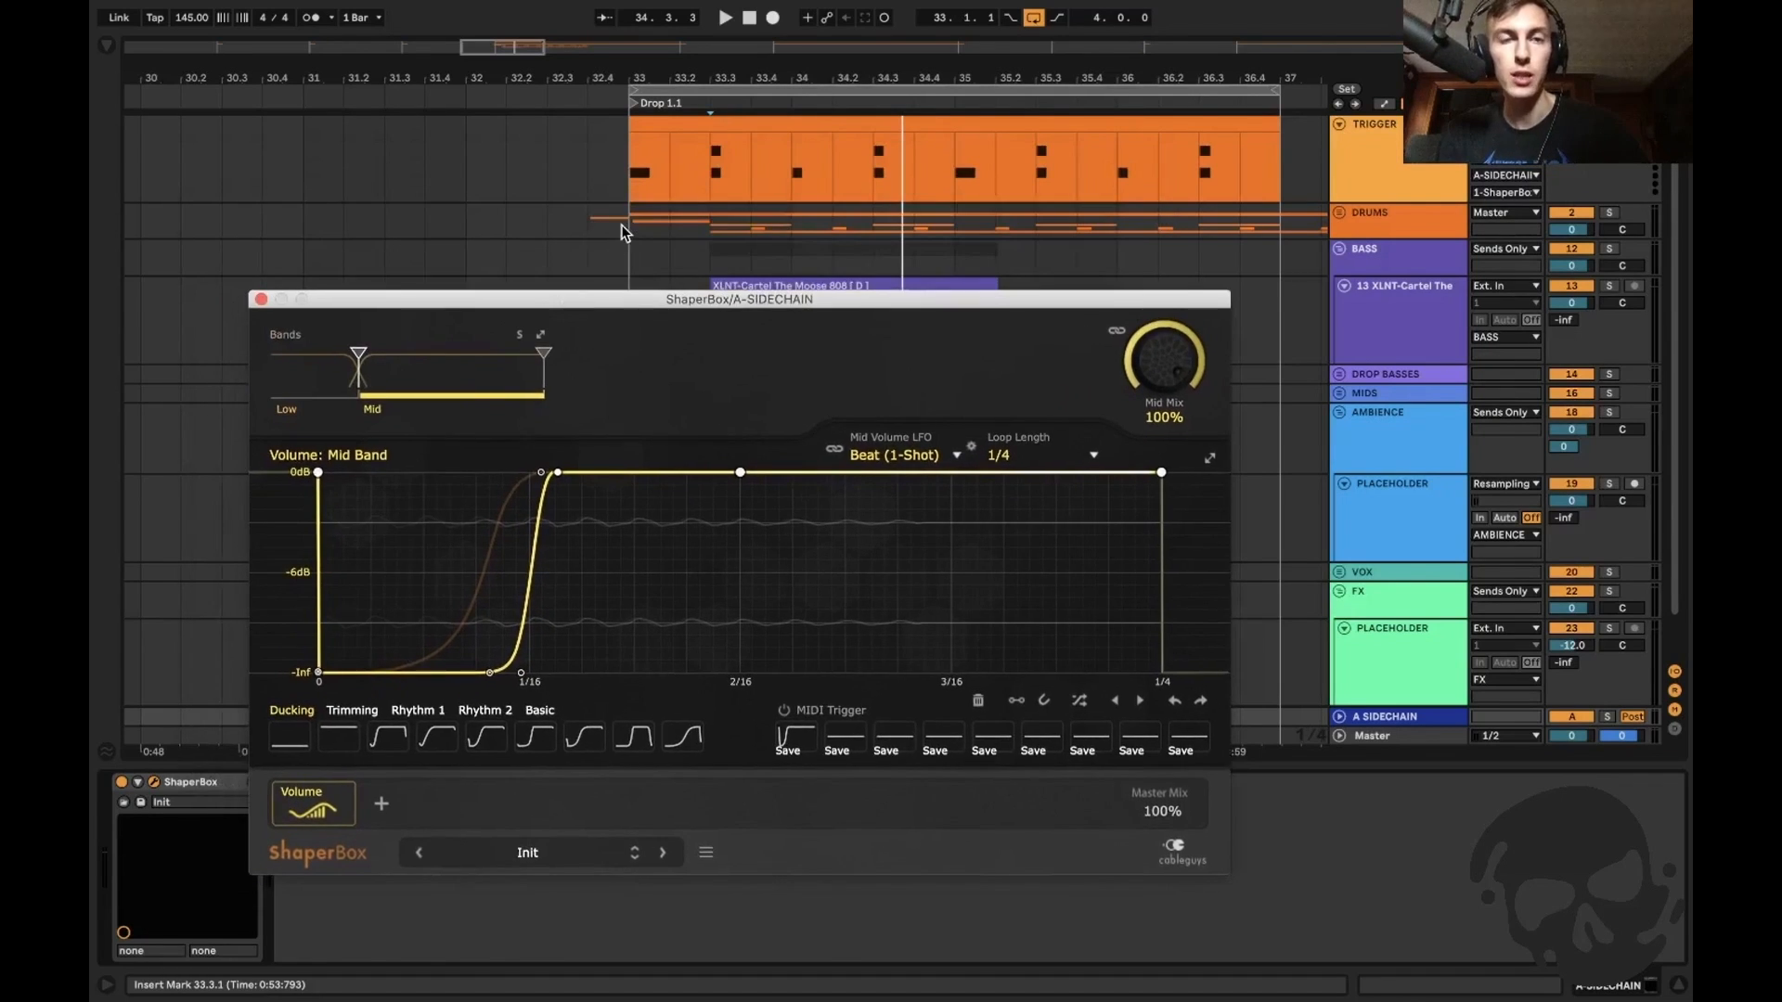
Audition the drop, then reshape ShaperBox's Low band volume curve to stay silent past 1/16 and recover steeply at about x 0.344.
key(space)
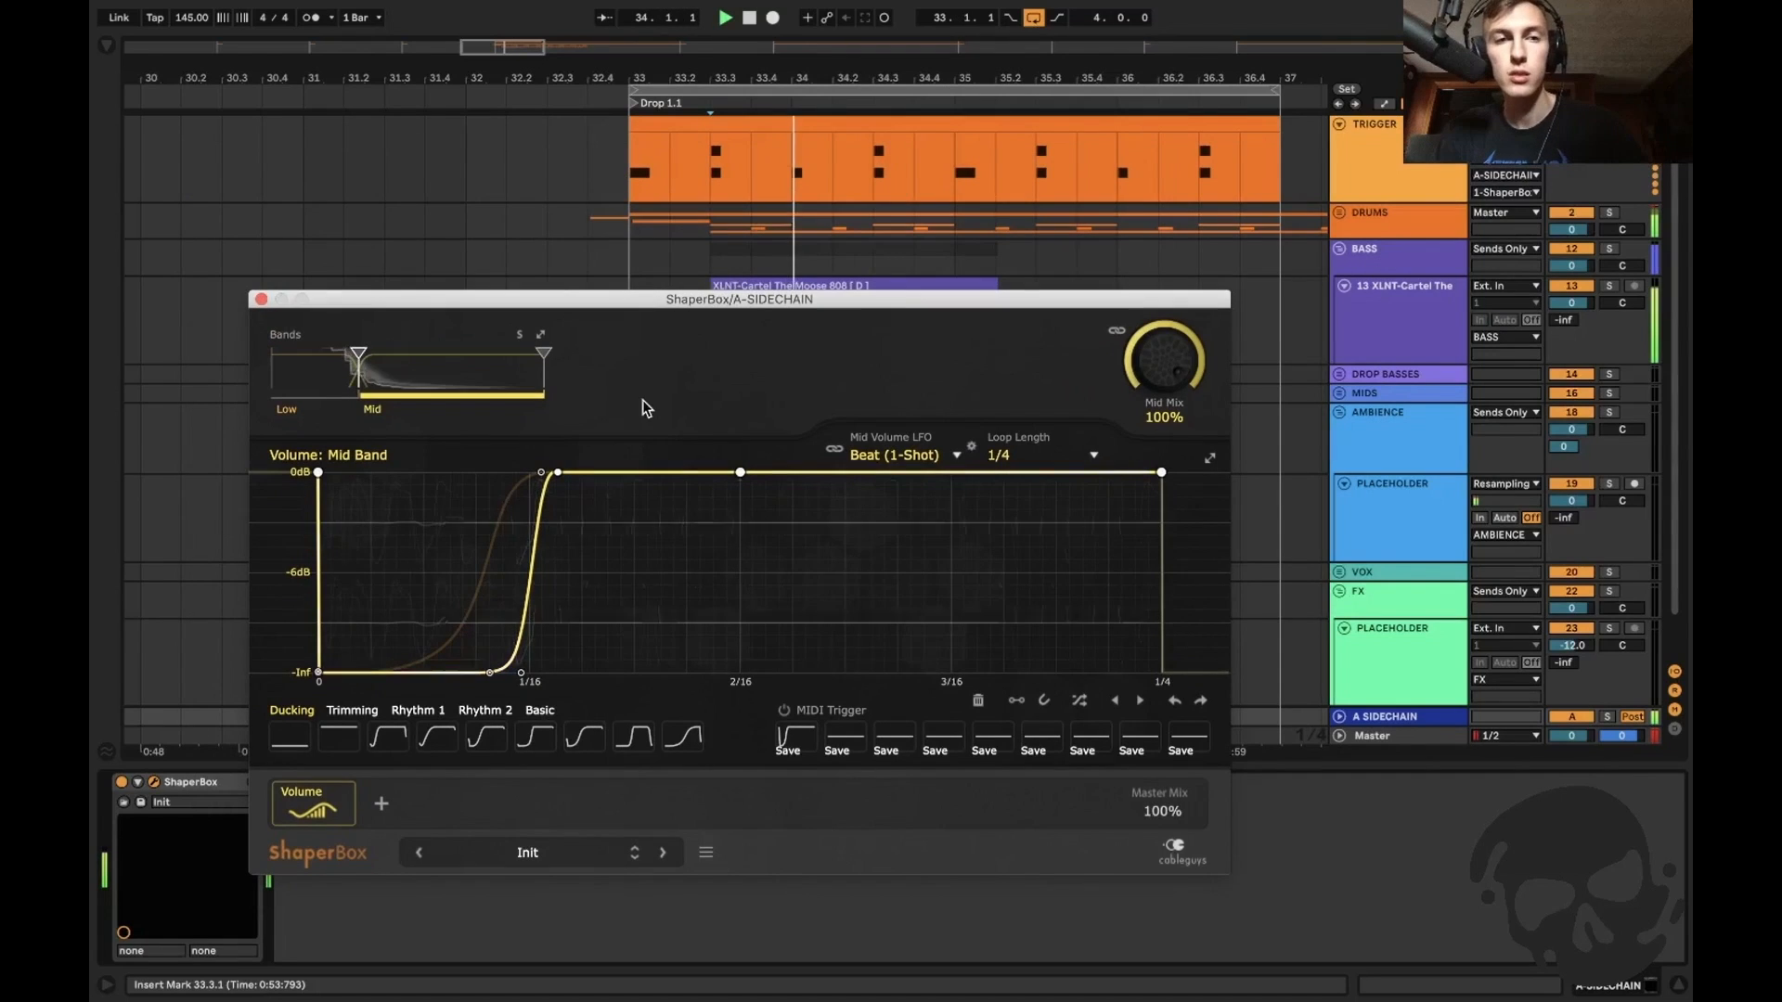
click(291, 365)
drag(557, 472, 608, 472)
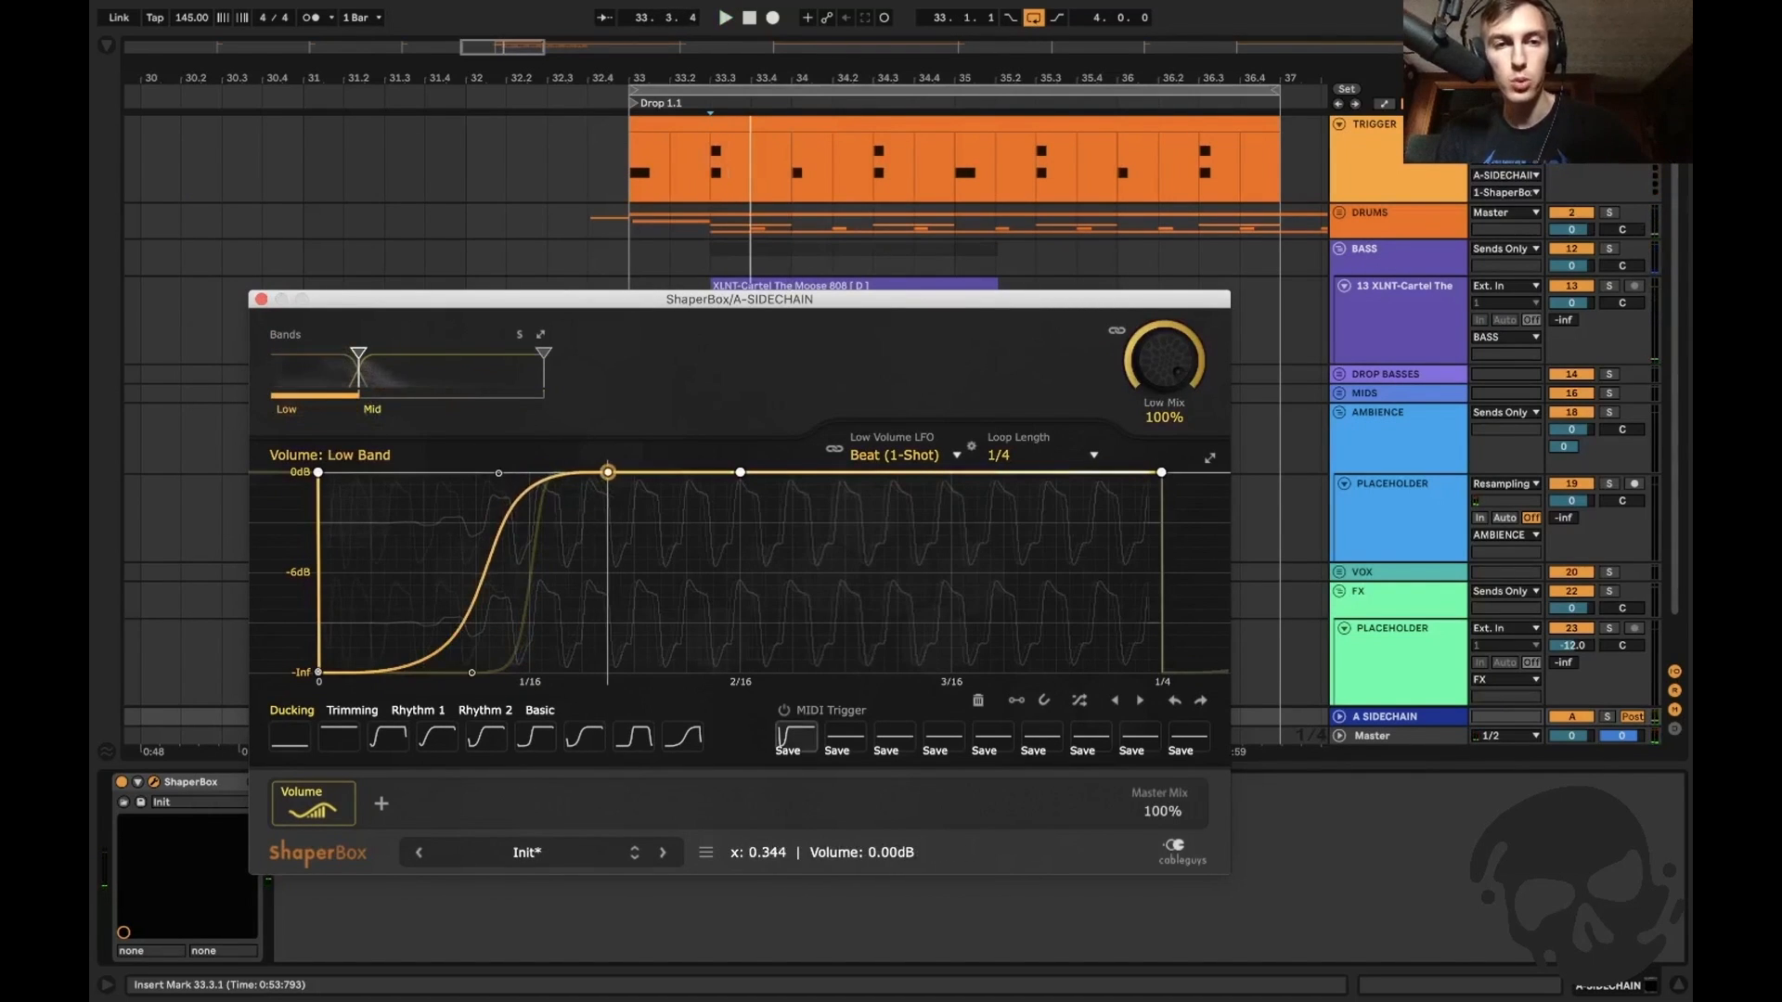
drag(498, 473, 592, 472)
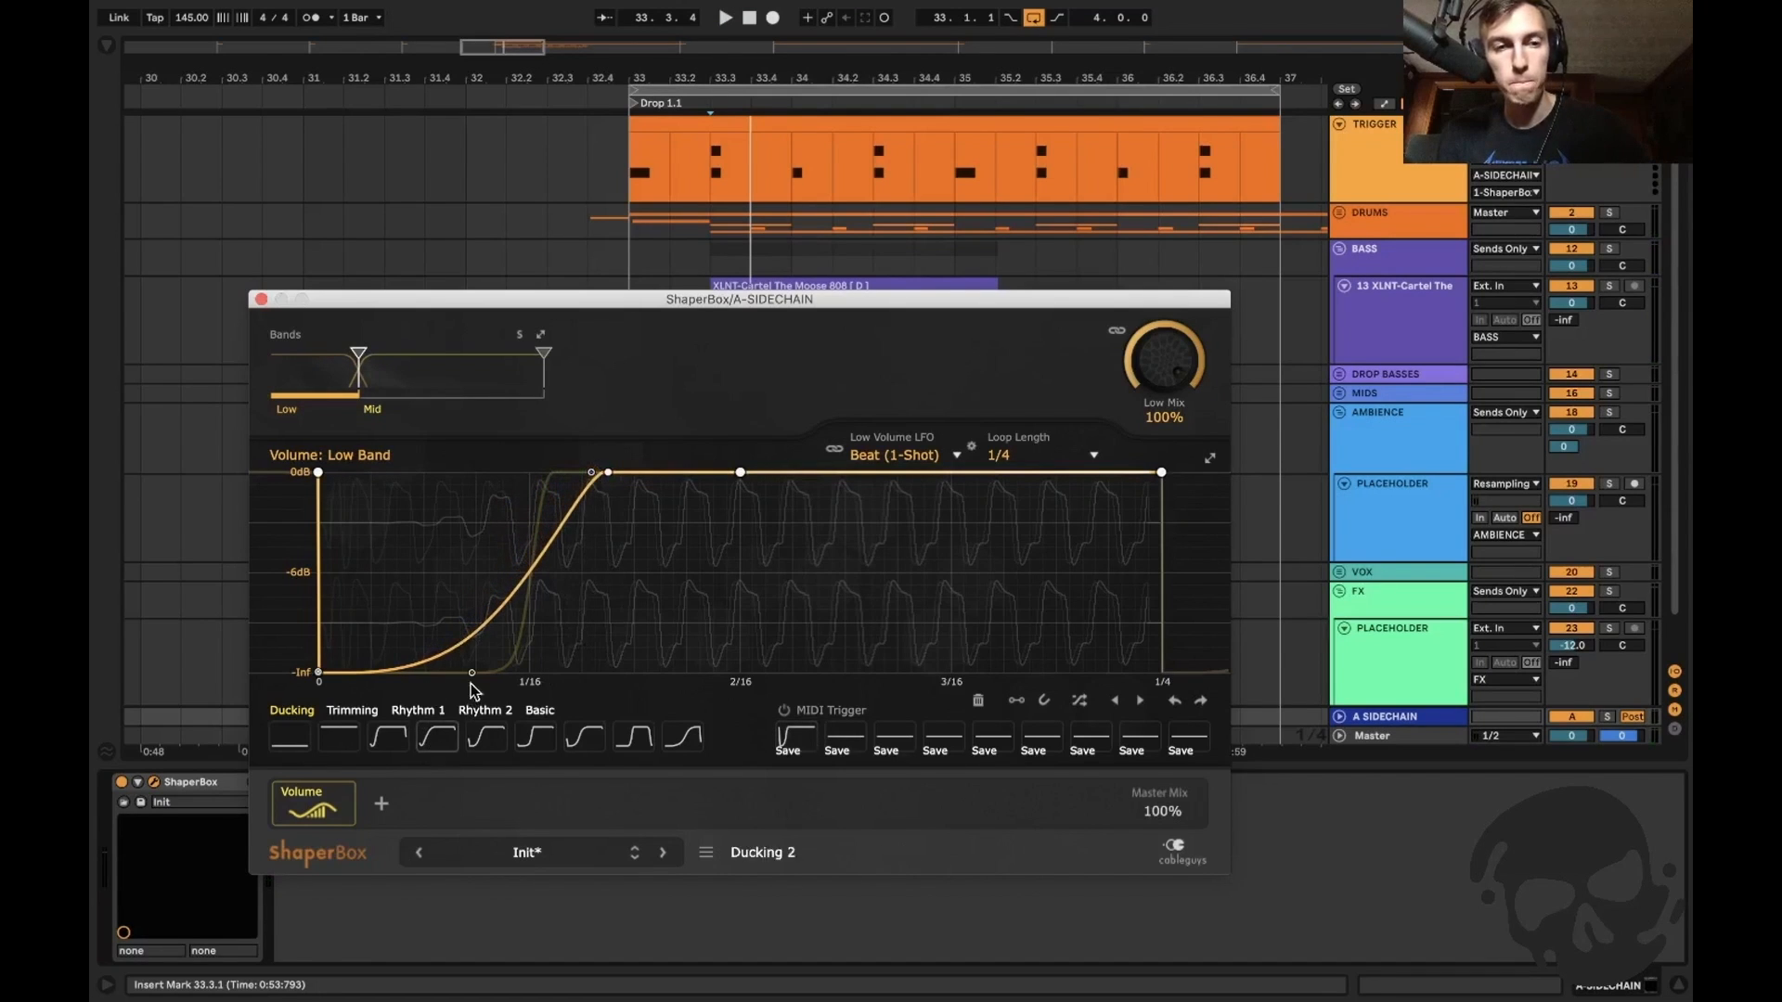
drag(472, 672, 543, 672)
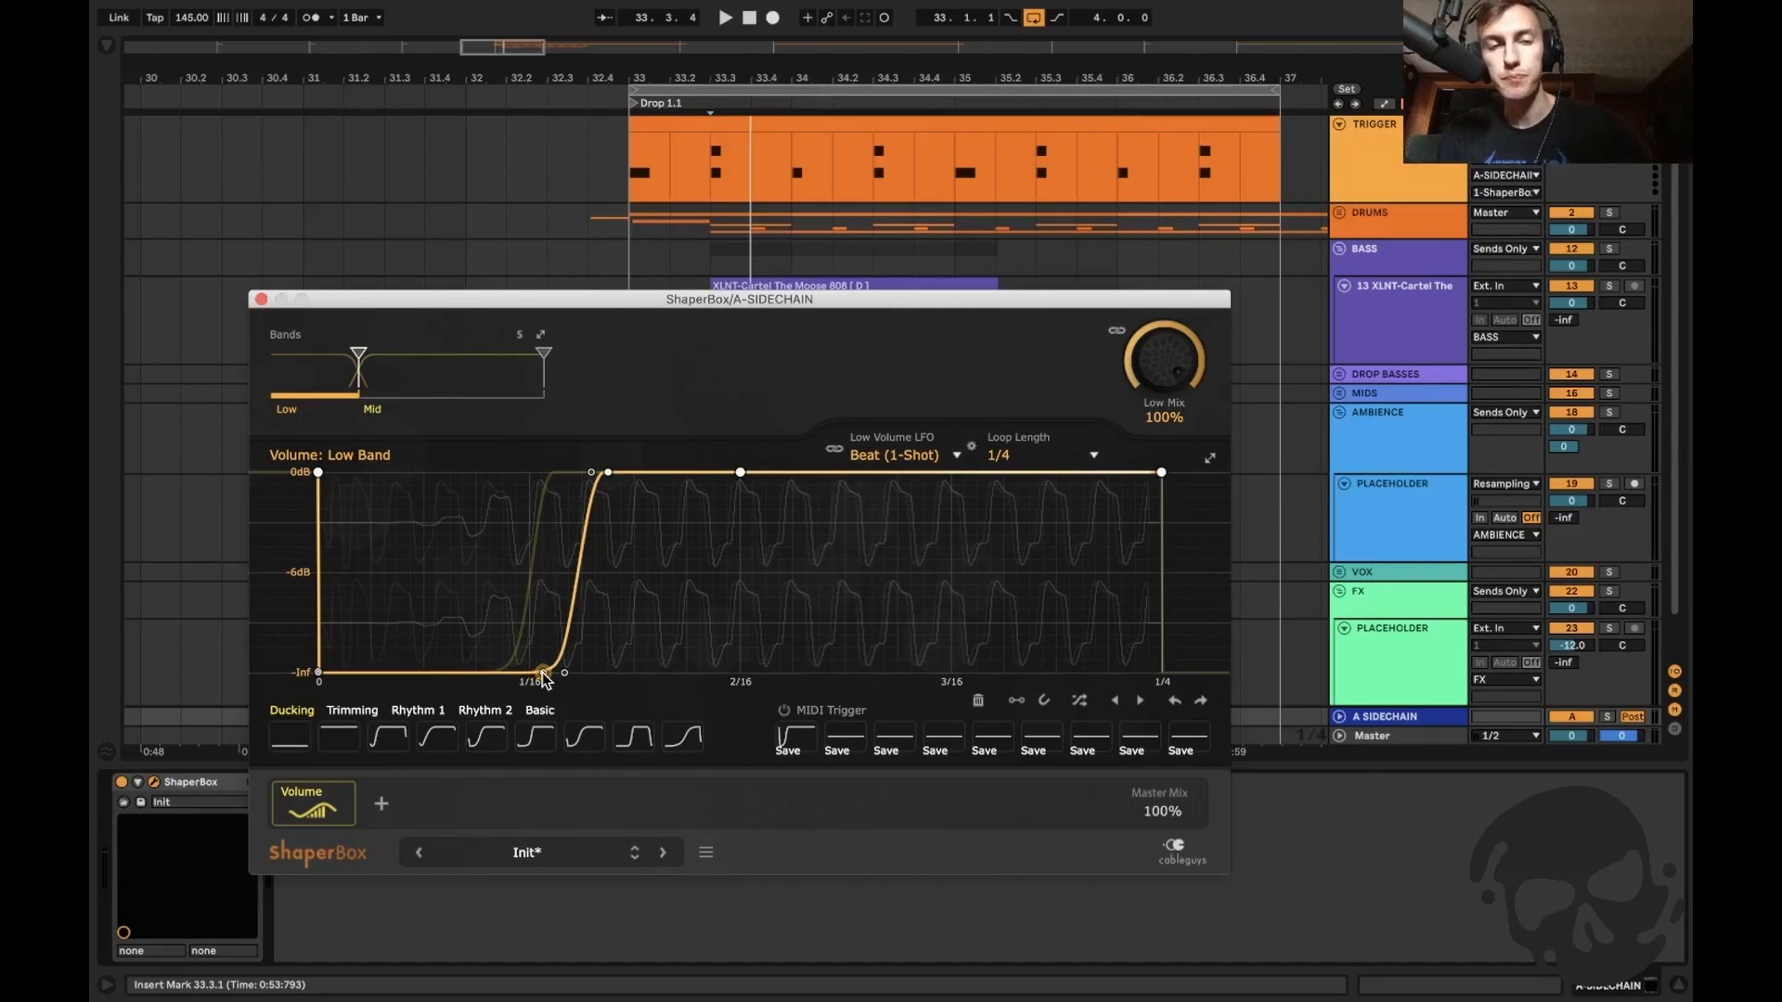
drag(564, 673, 573, 673)
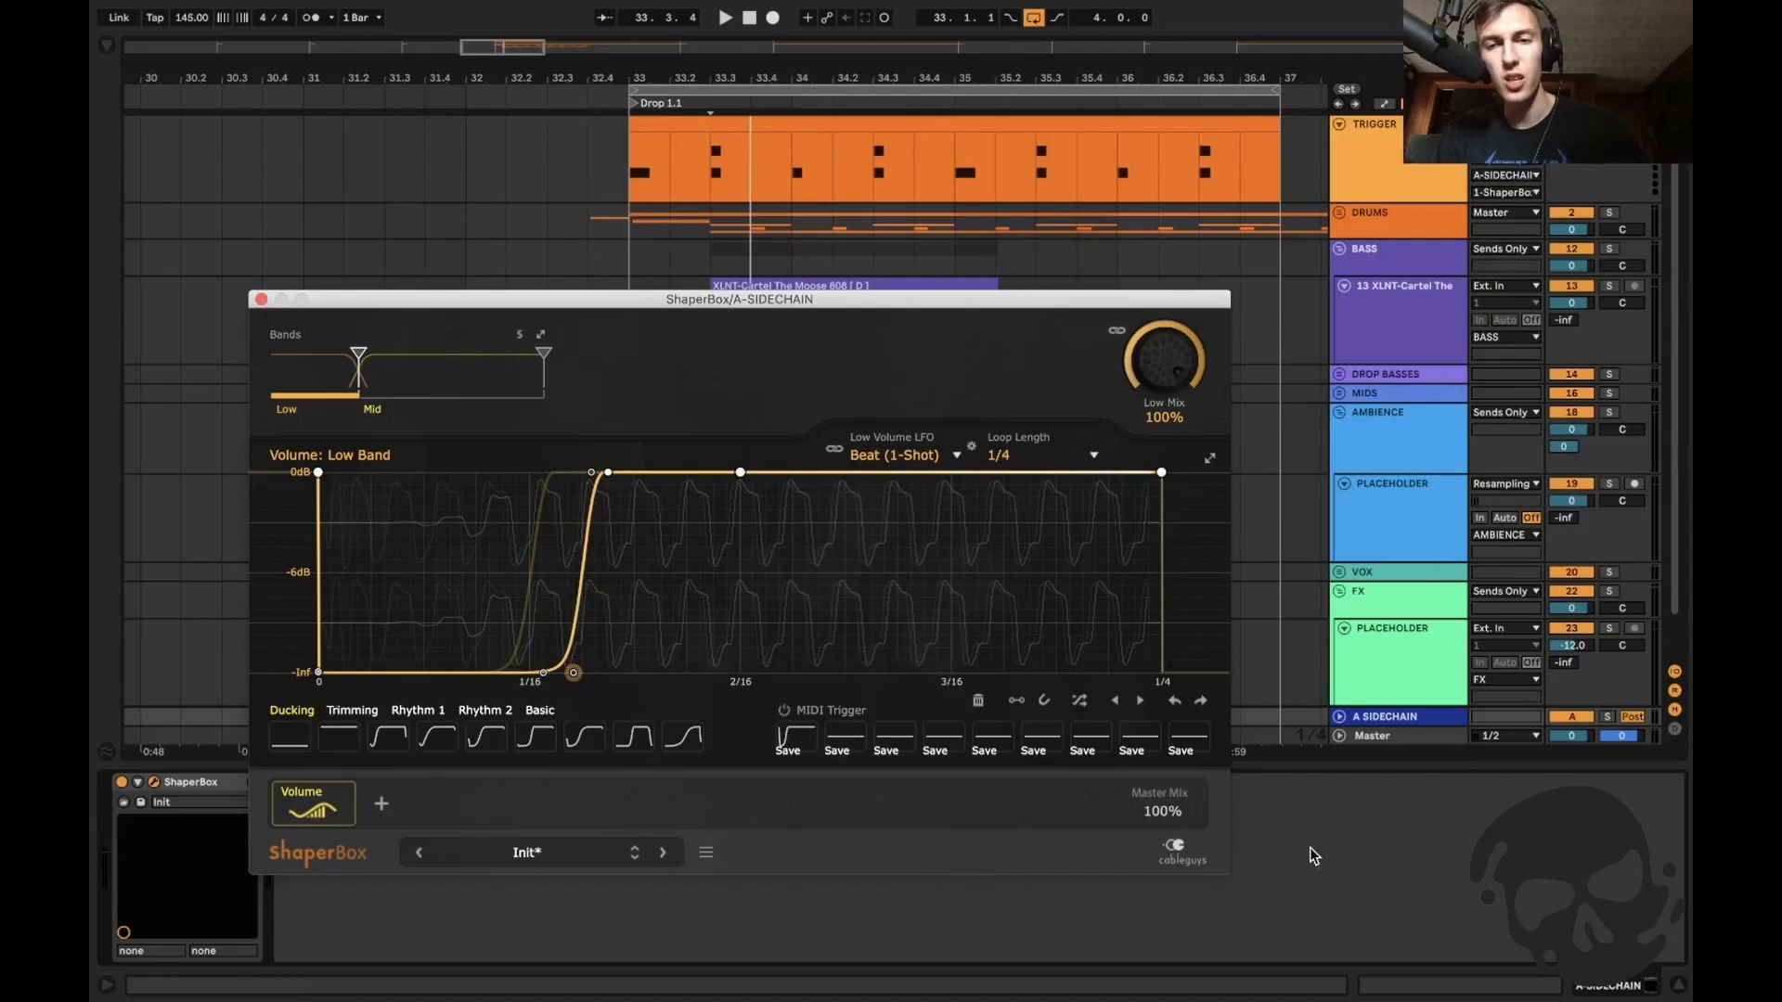
Check the Master's spectrum devices, then delay the Low band curve's recovery to about midway between 1/16 and 2/16 in A SIDECHAIN's ShaperBox.
click(1381, 736)
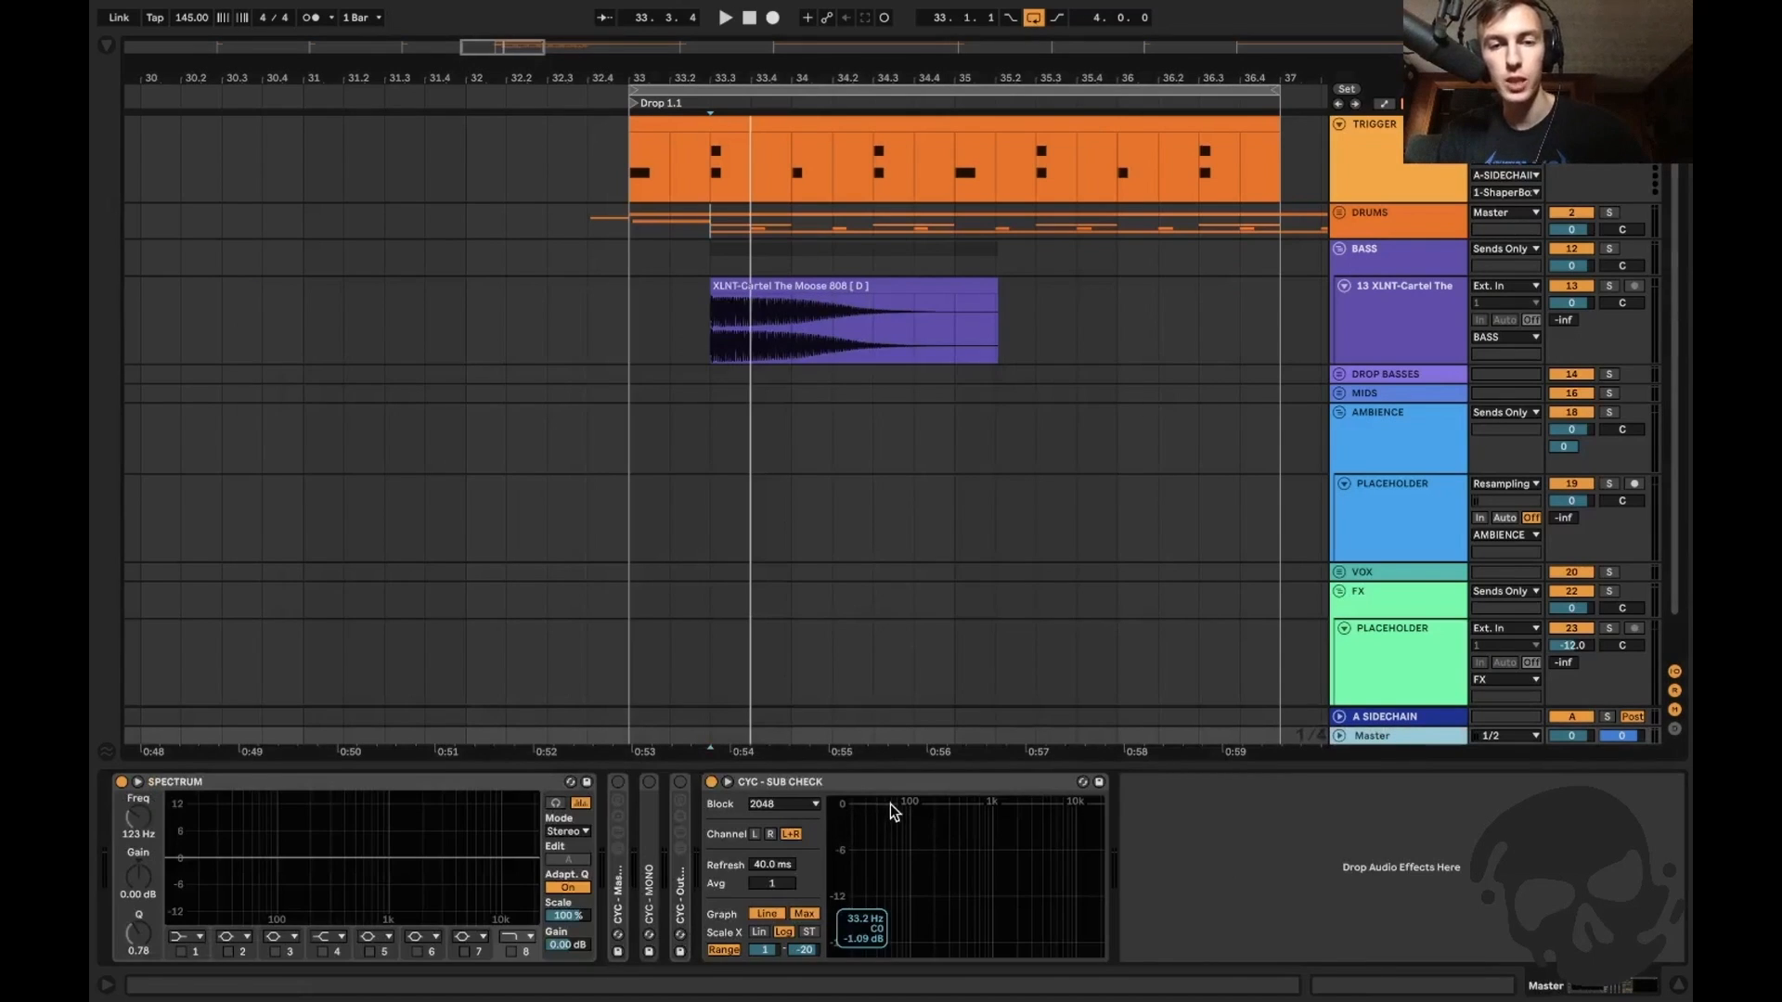
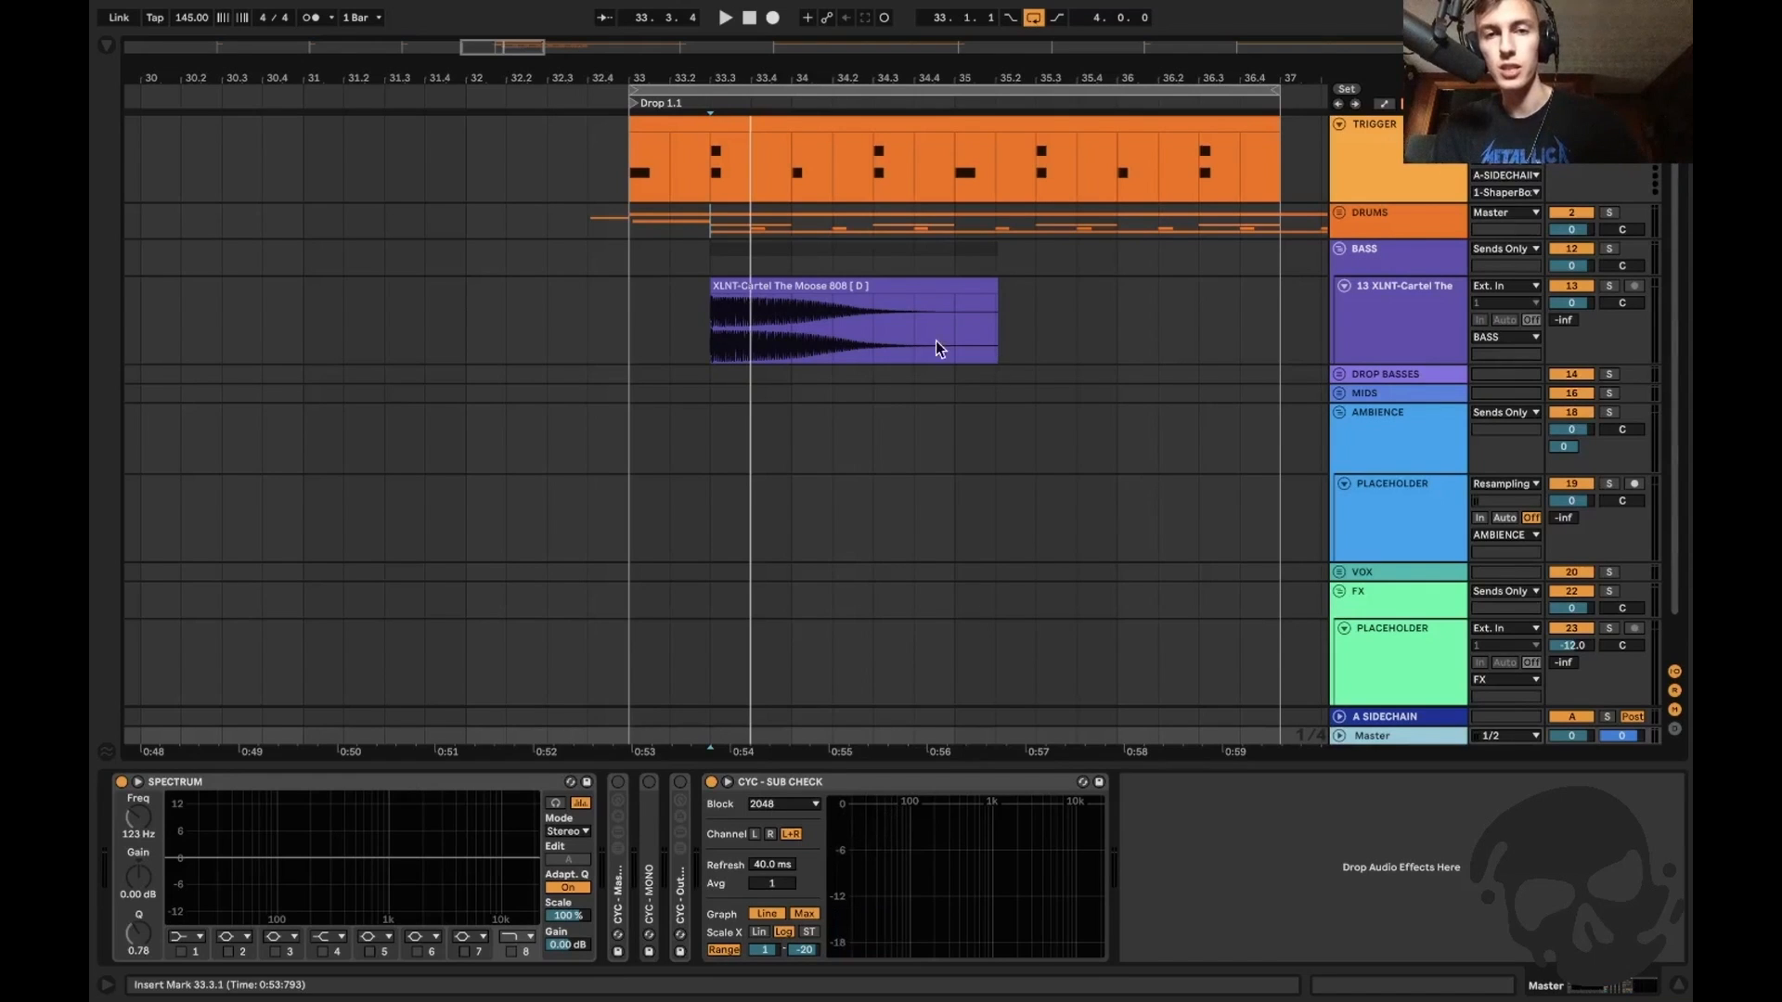
click(698, 309)
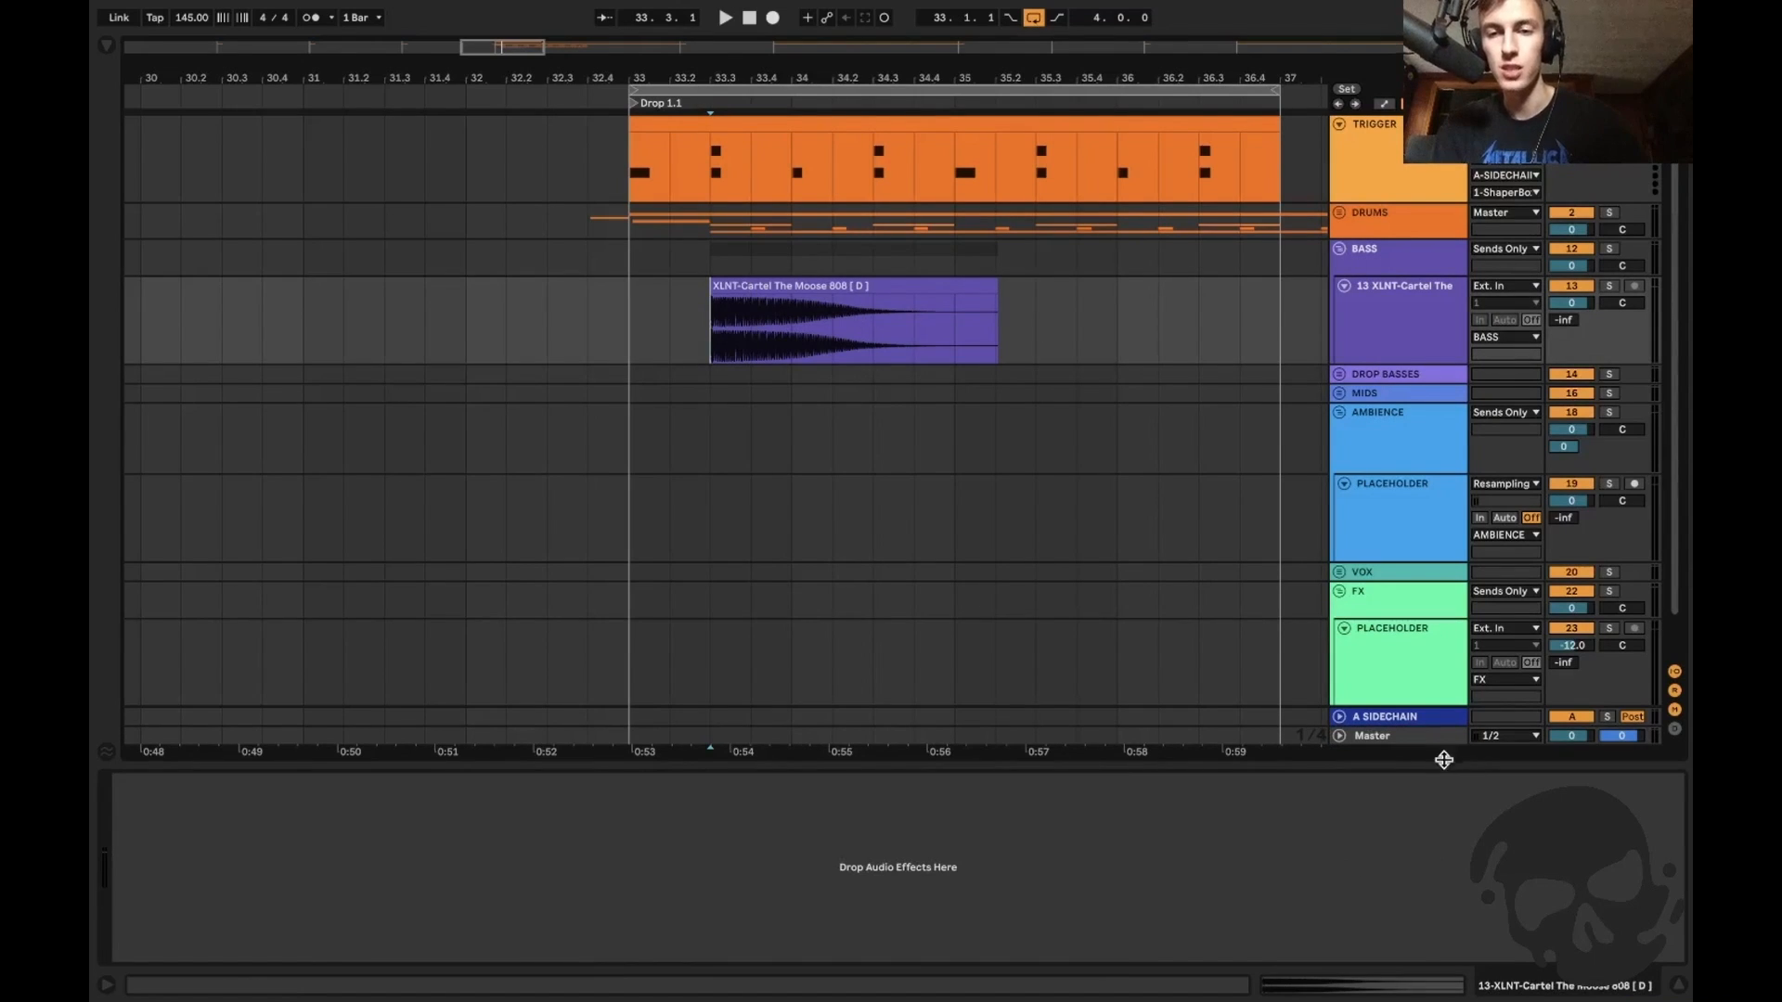
click(1411, 722)
key(space)
key(space)
mouse_move(608, 472)
mouse_down()
mouse_move(650, 472)
mouse_move(621, 472)
mouse_up()
mouse_move(574, 674)
mouse_down()
mouse_move(595, 672)
mouse_move(568, 672)
mouse_up()
key(space)
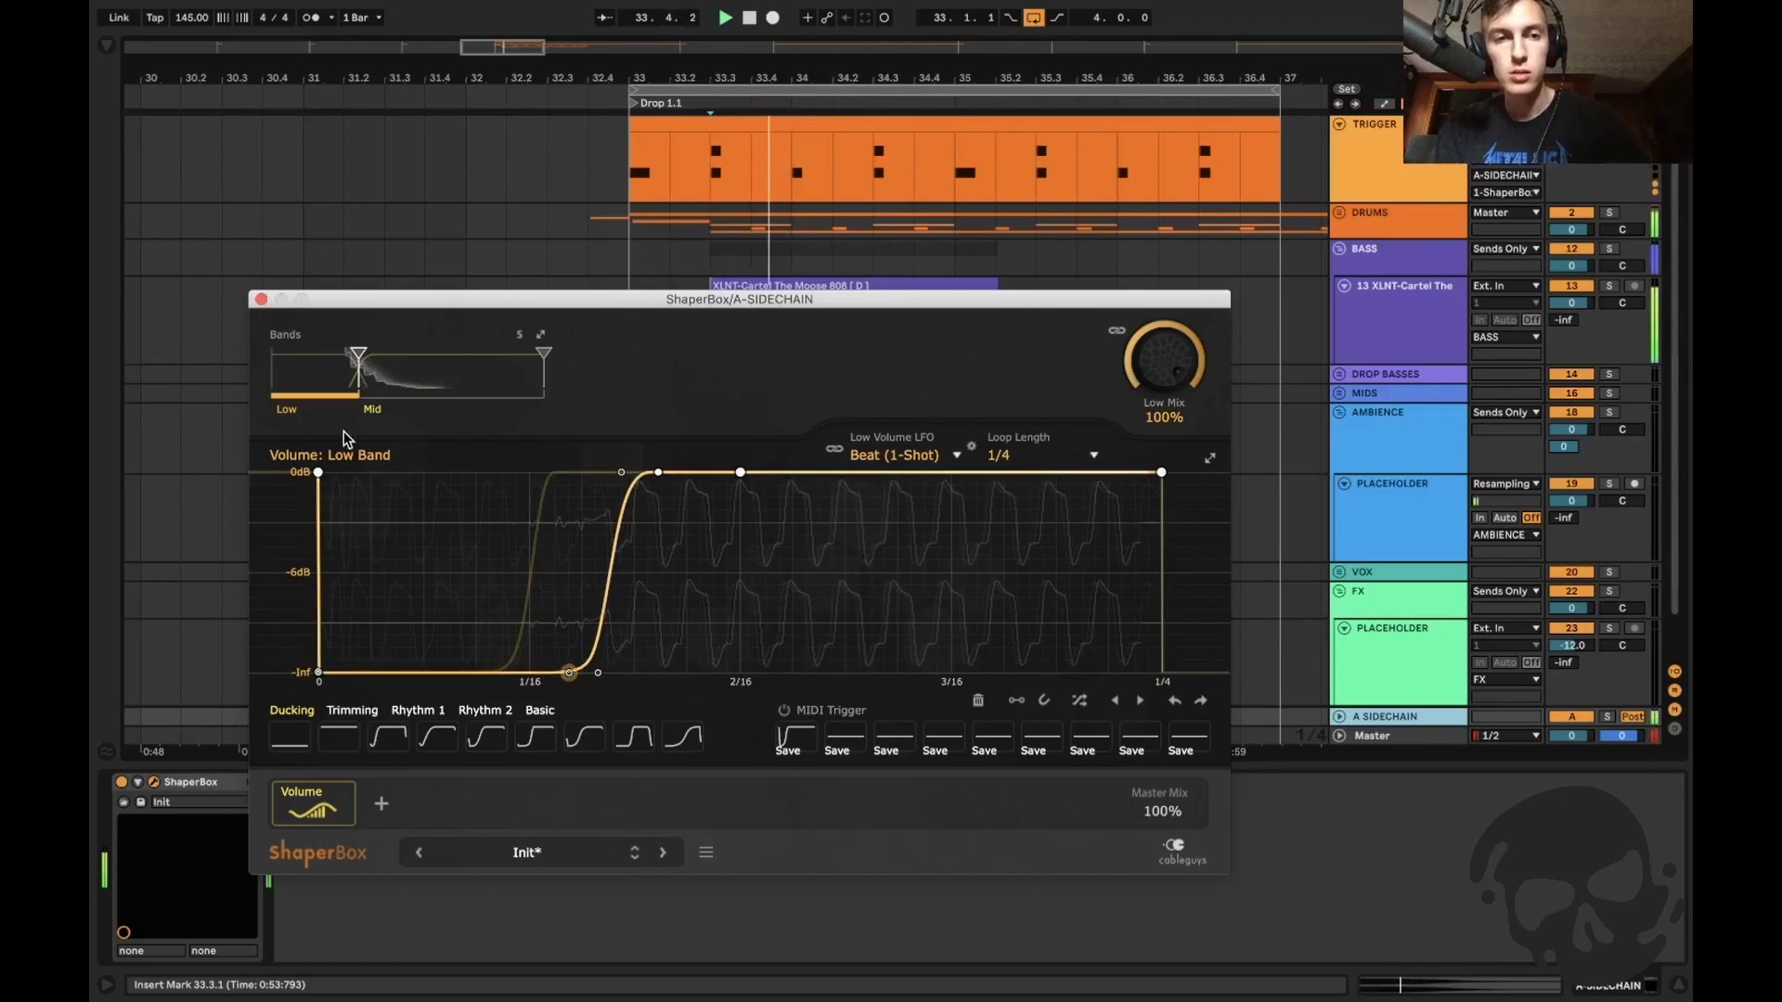
click(261, 299)
click(692, 314)
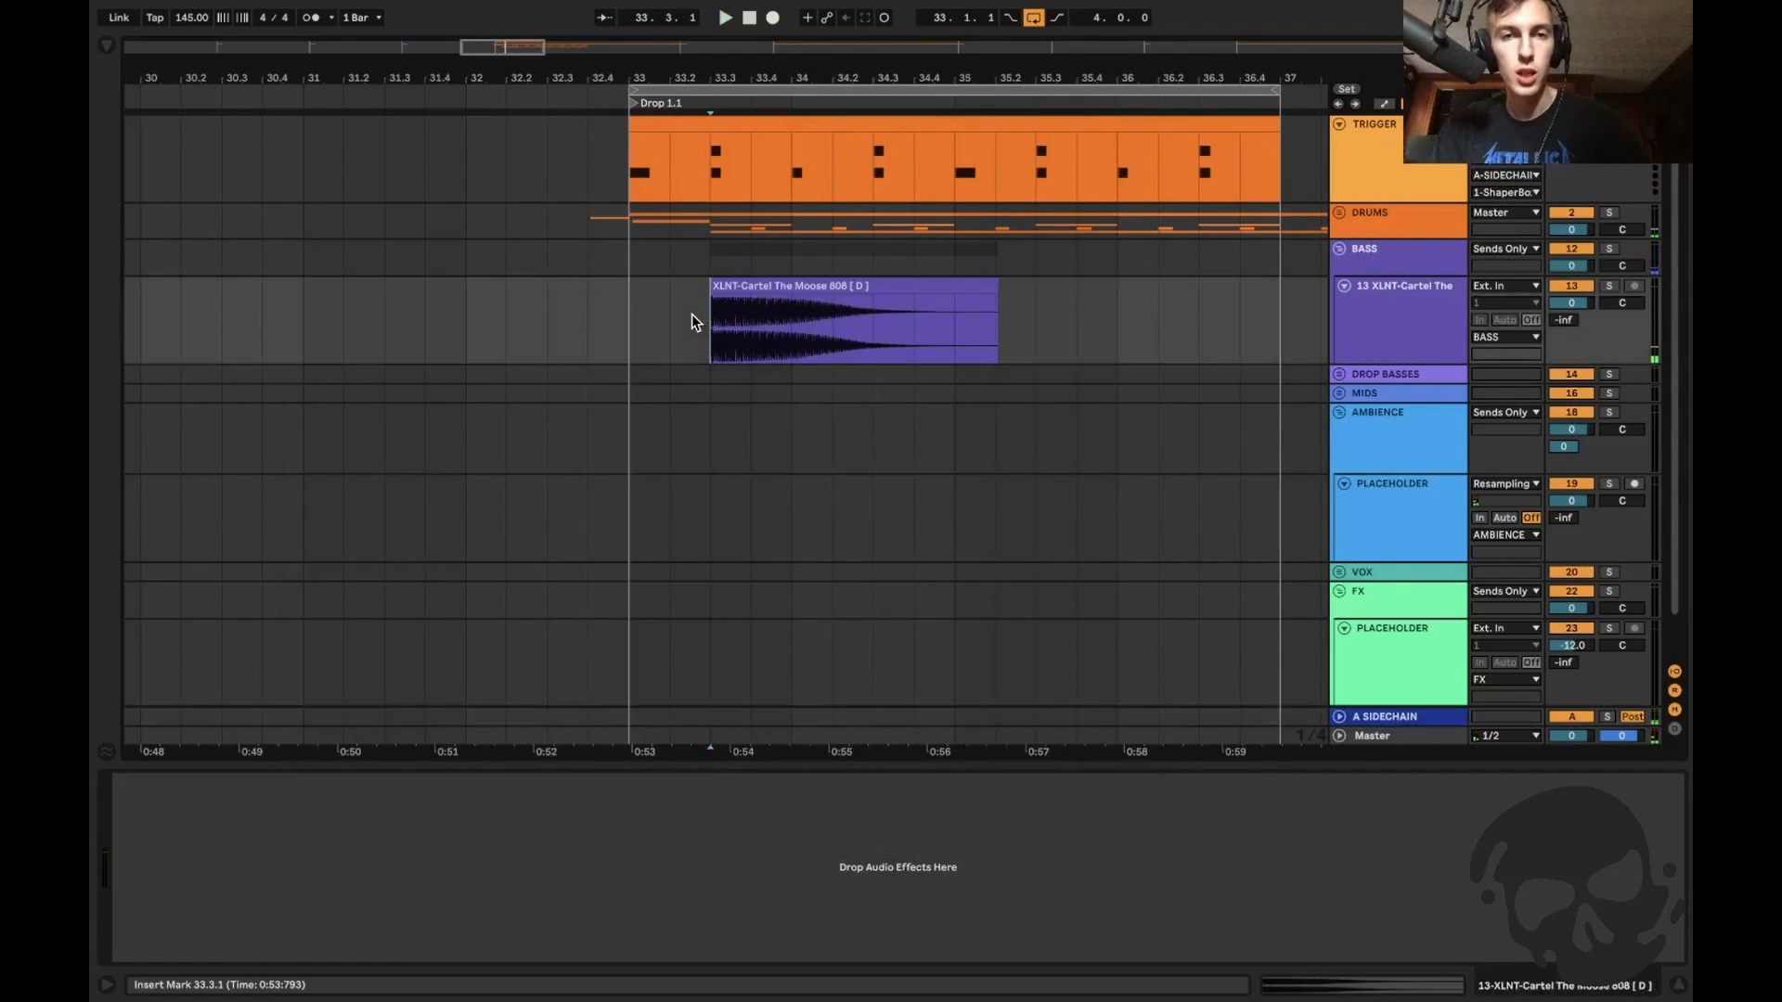
Shorten the Kick Clouded sample in the Kick and Snare rack to its first transient cycles with a 142 ms fade-out, and audition it.
scroll(721, 313, up, 2)
double_click(1365, 231)
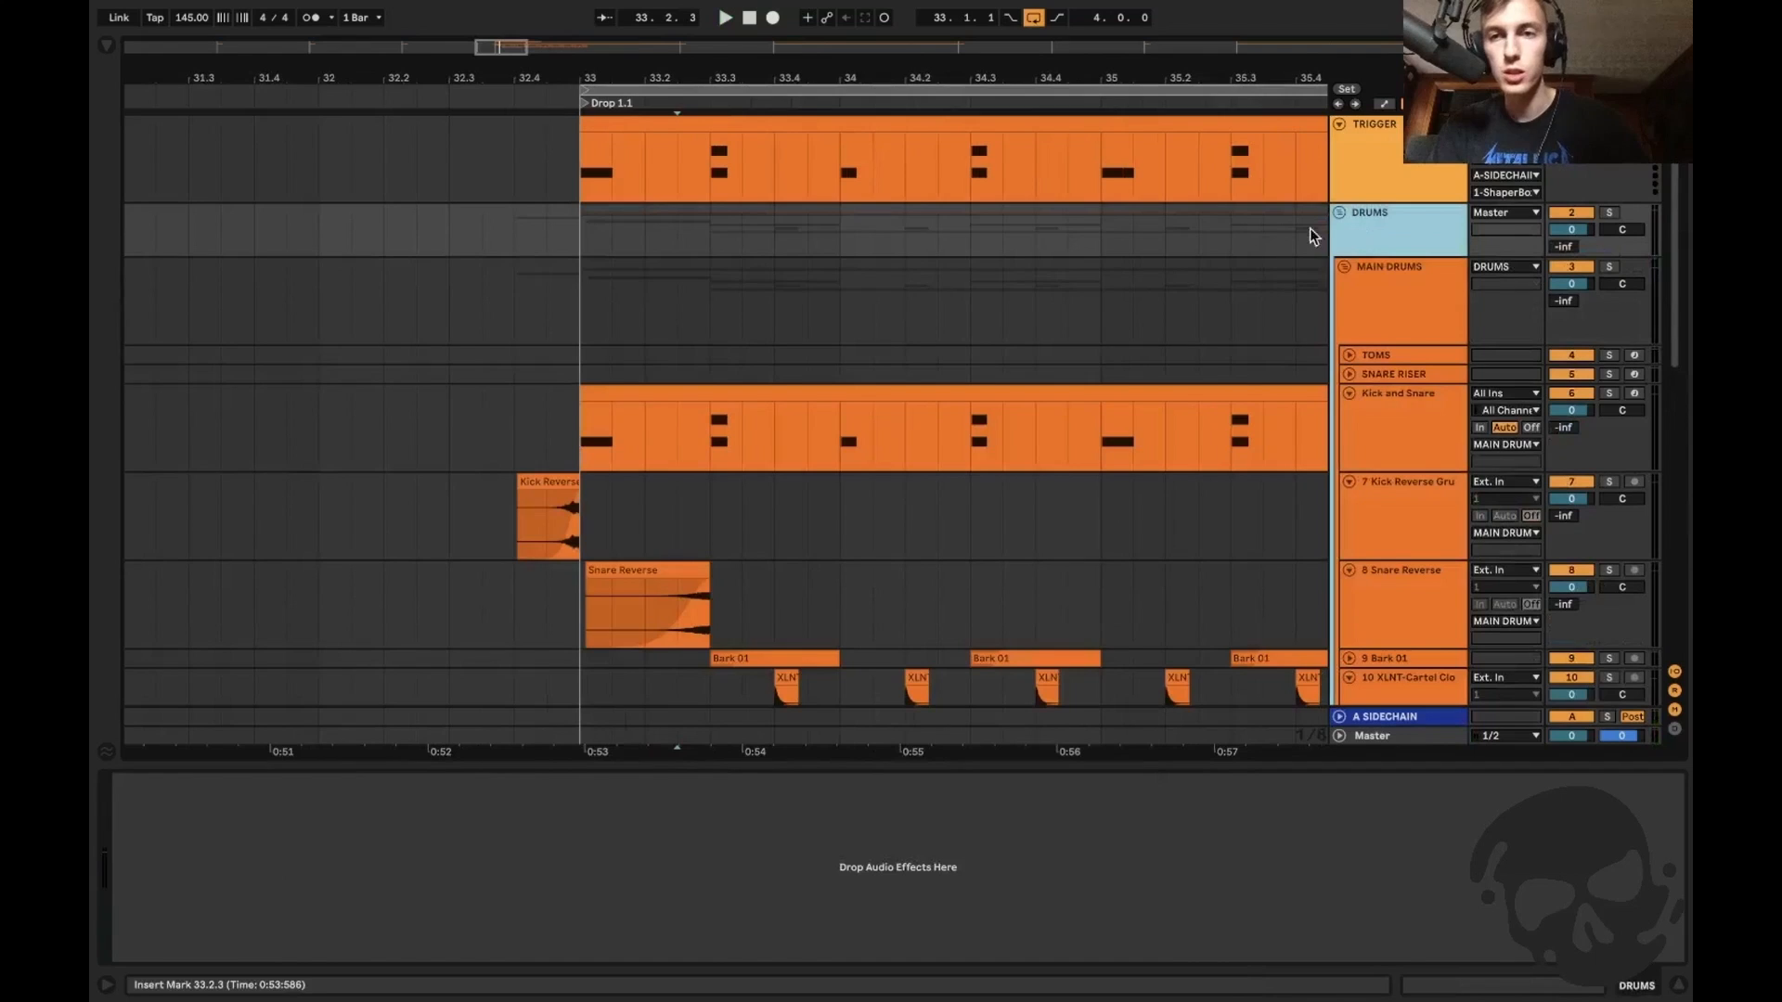
click(1380, 396)
click(425, 816)
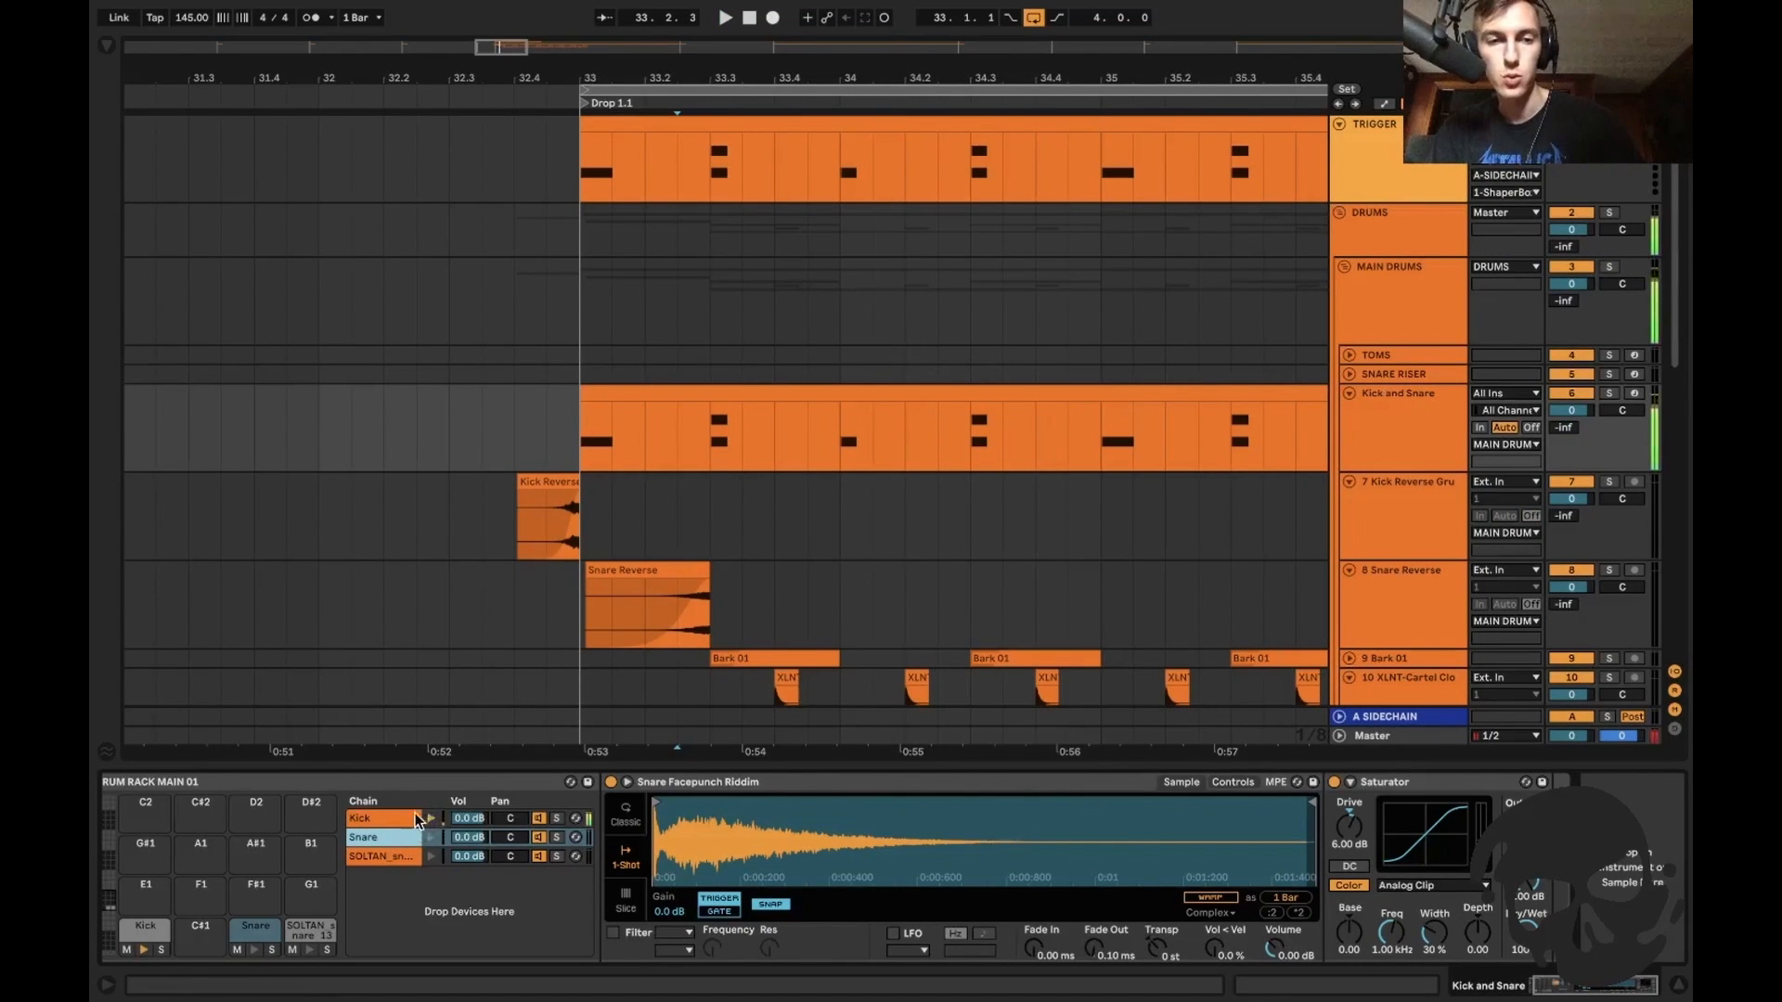
click(431, 819)
click(431, 819)
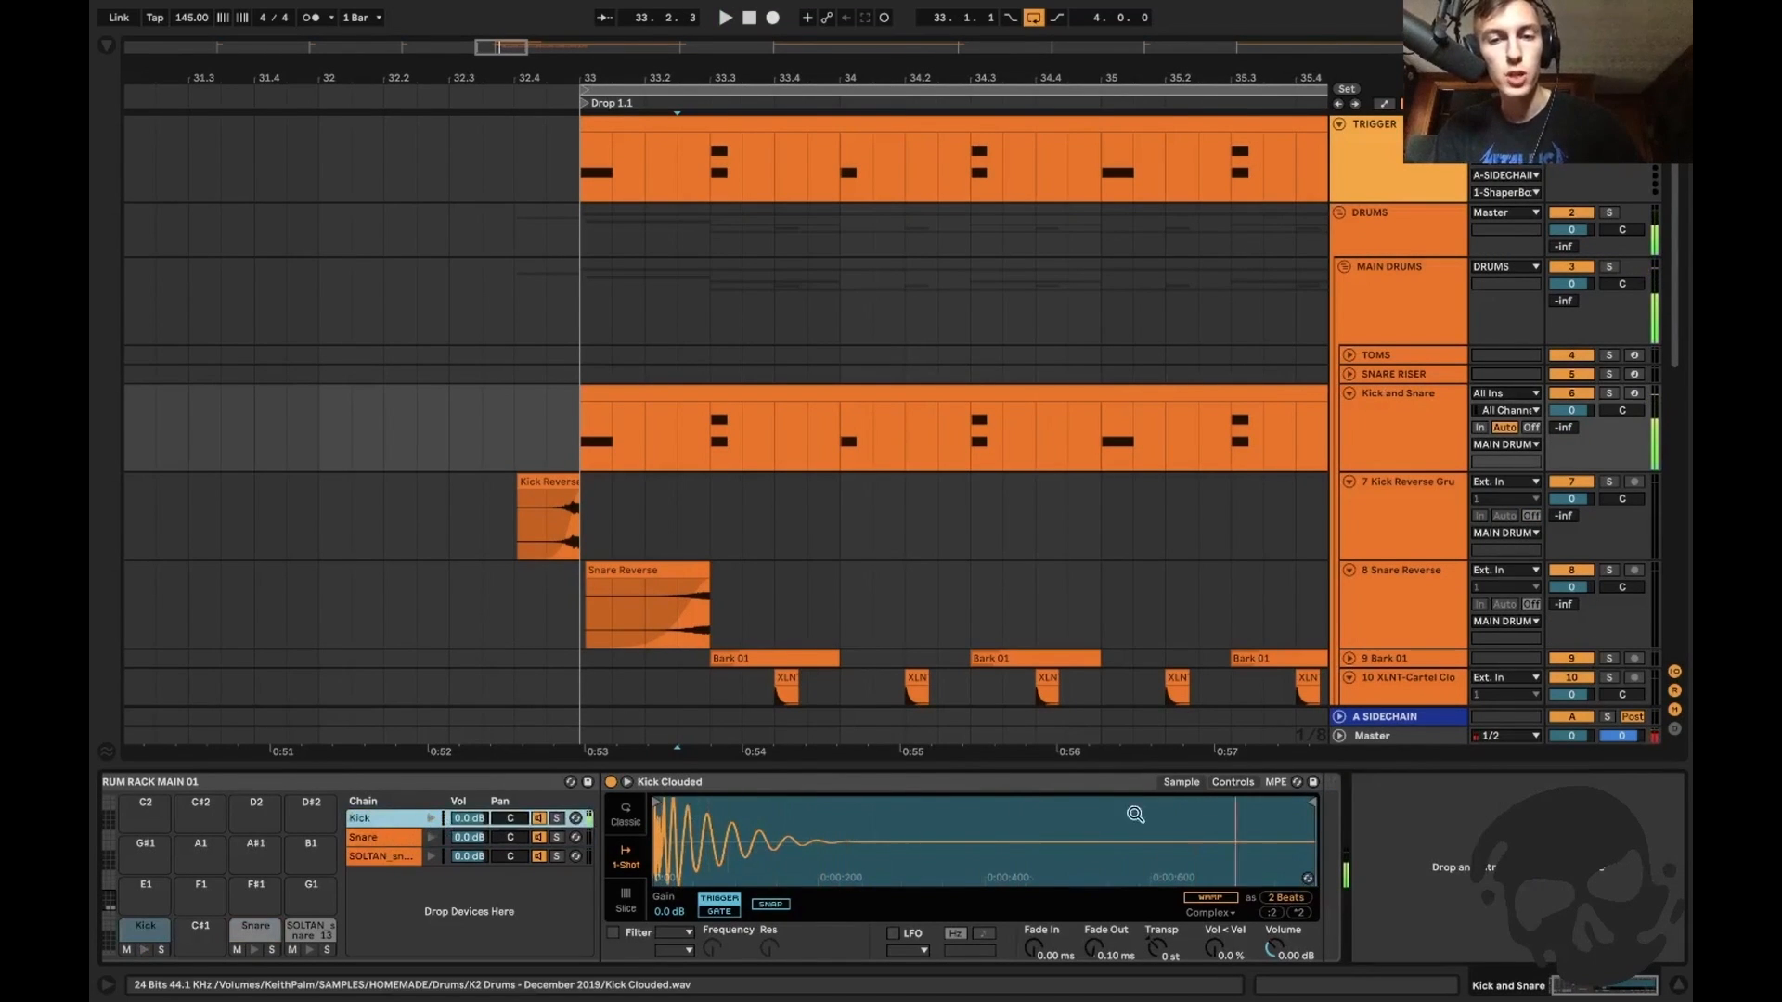
drag(1311, 802, 832, 800)
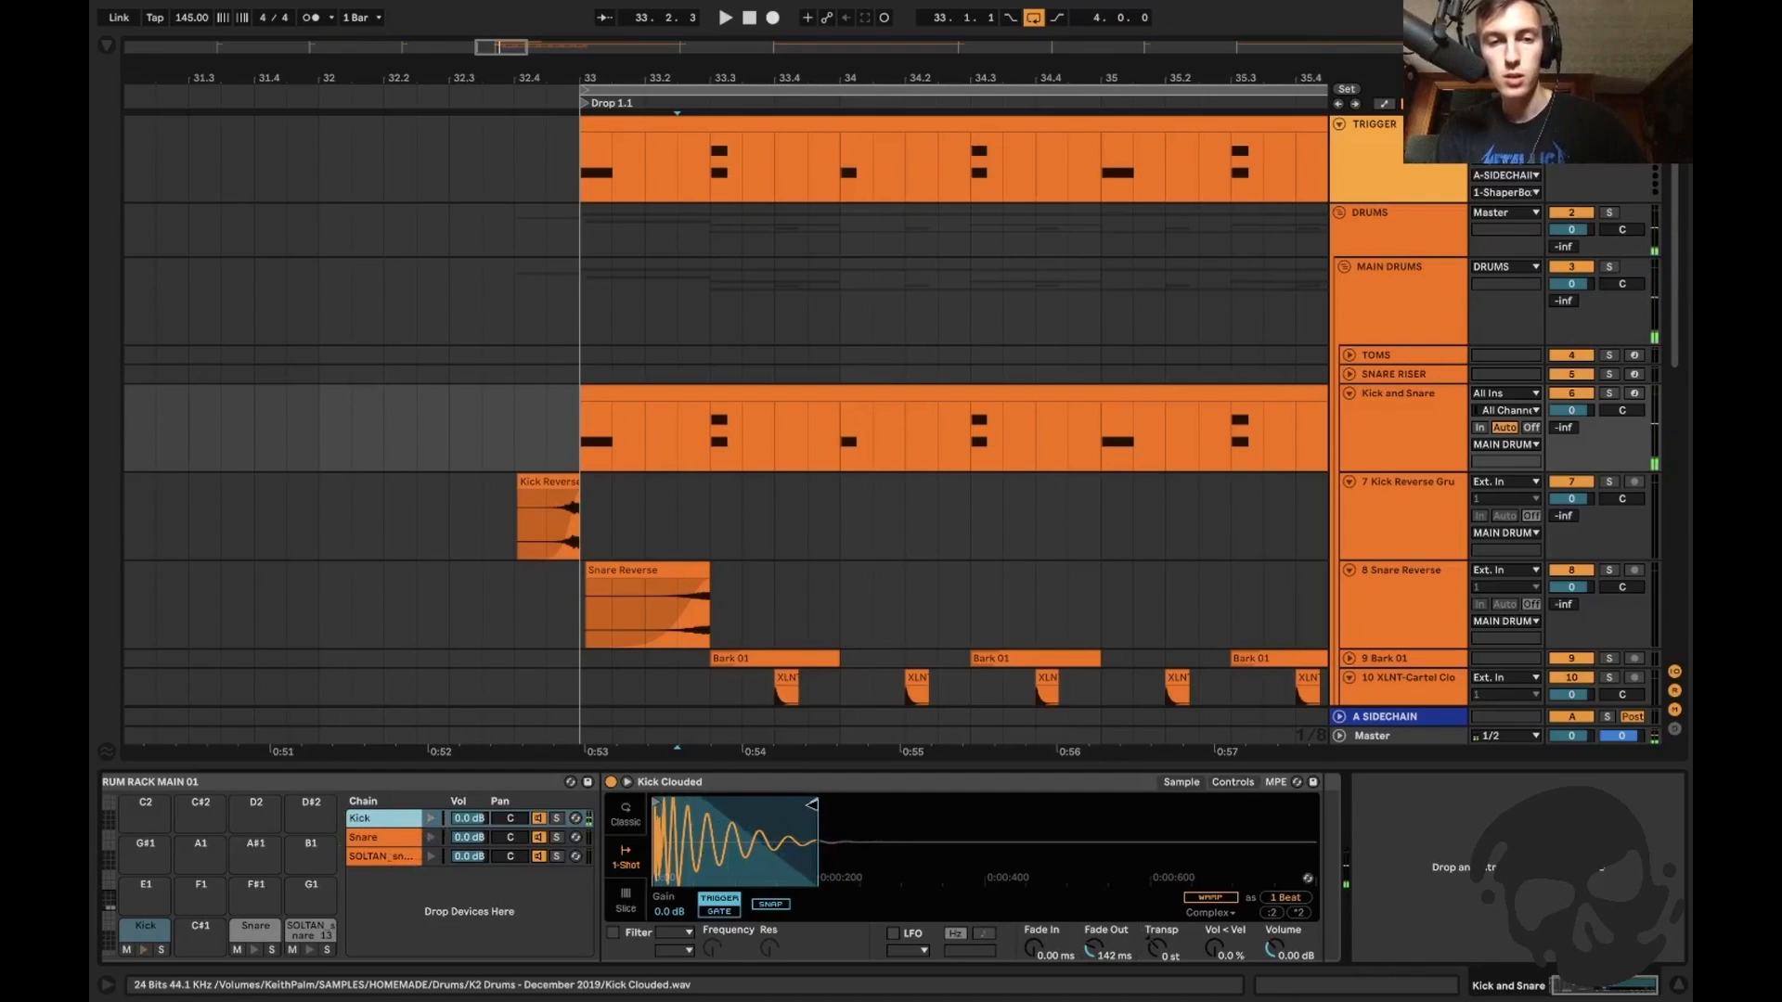
click(434, 820)
key(space)
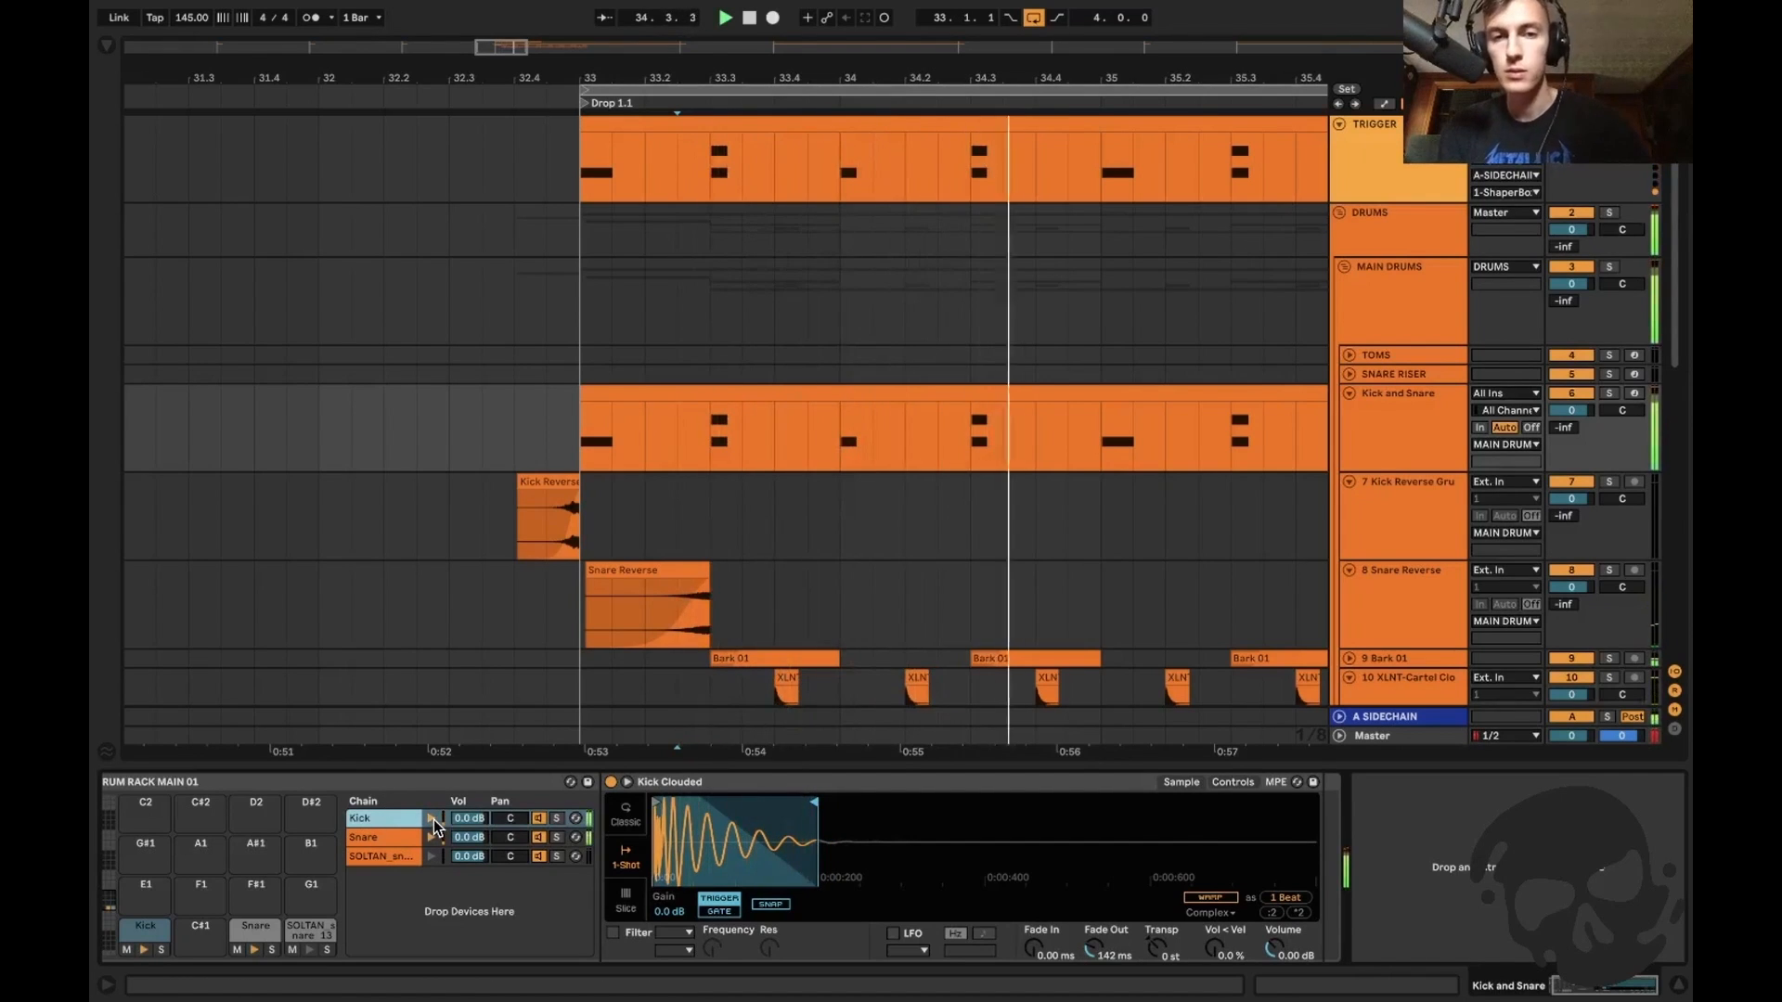
click(576, 444)
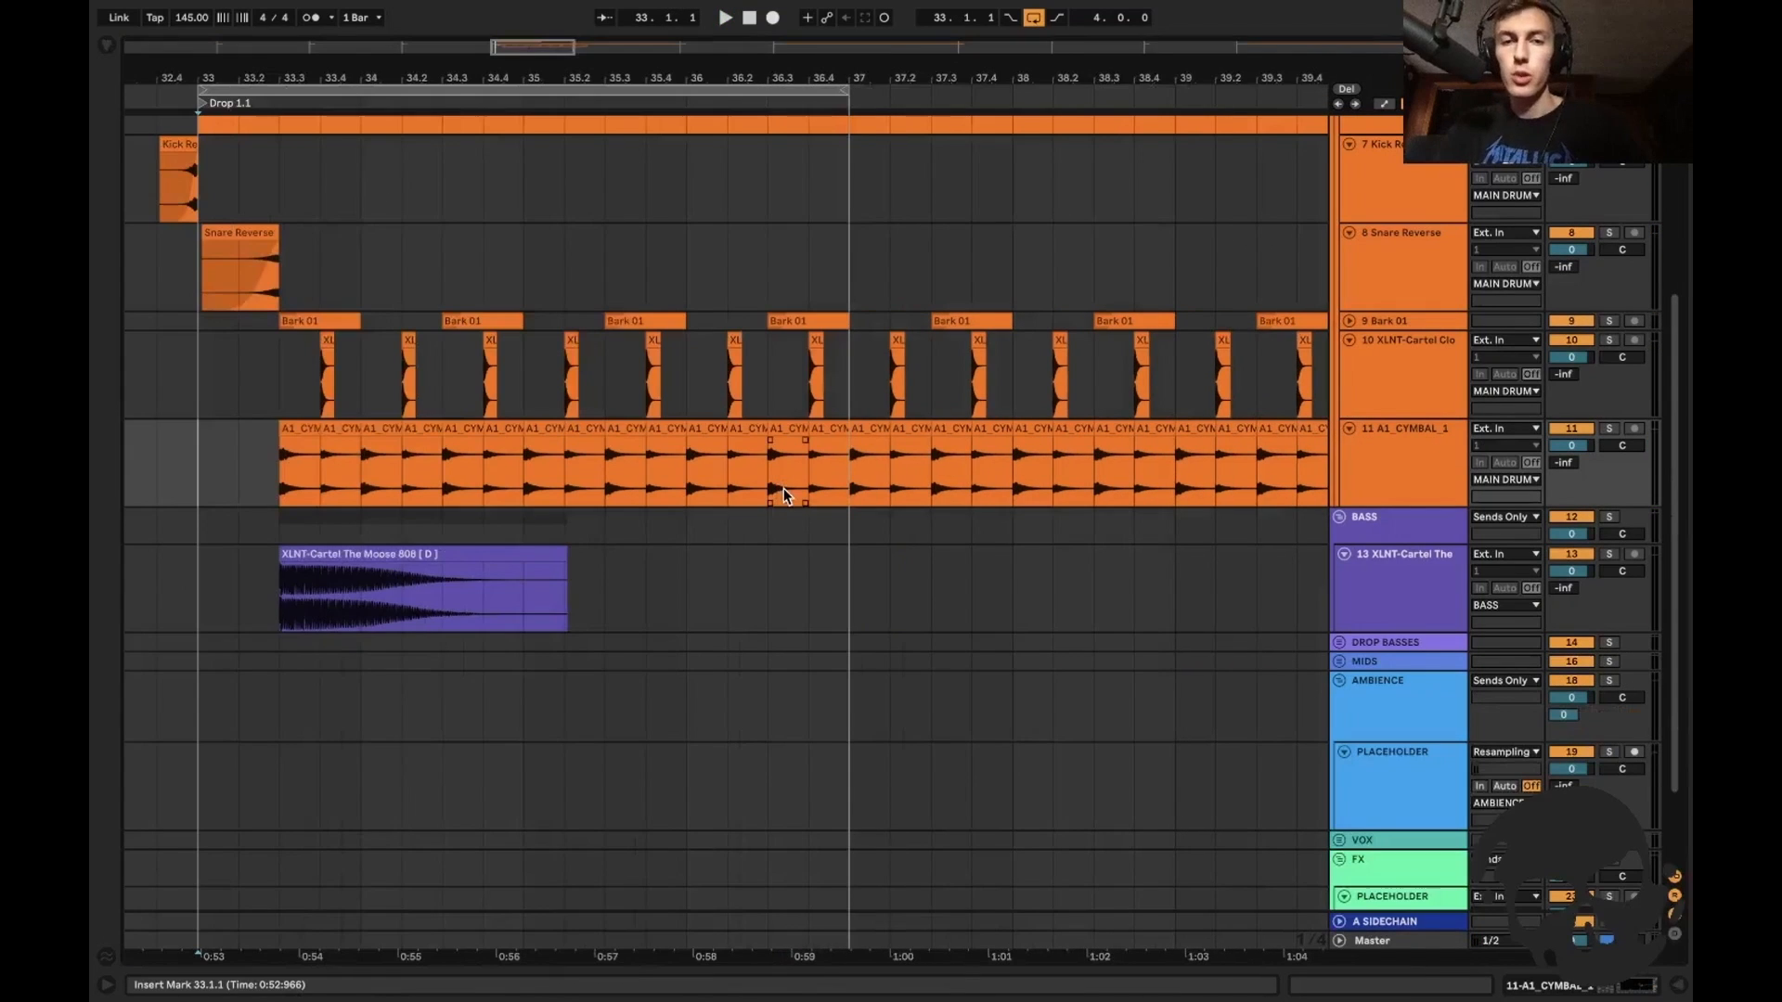
Solo the XLNT-Cartel The Moose 808 track and audition its clip from bar position 33.3.
click(276, 589)
scroll(276, 588, up, 3)
scroll(276, 589, left, 3)
scroll(399, 619, left, 2)
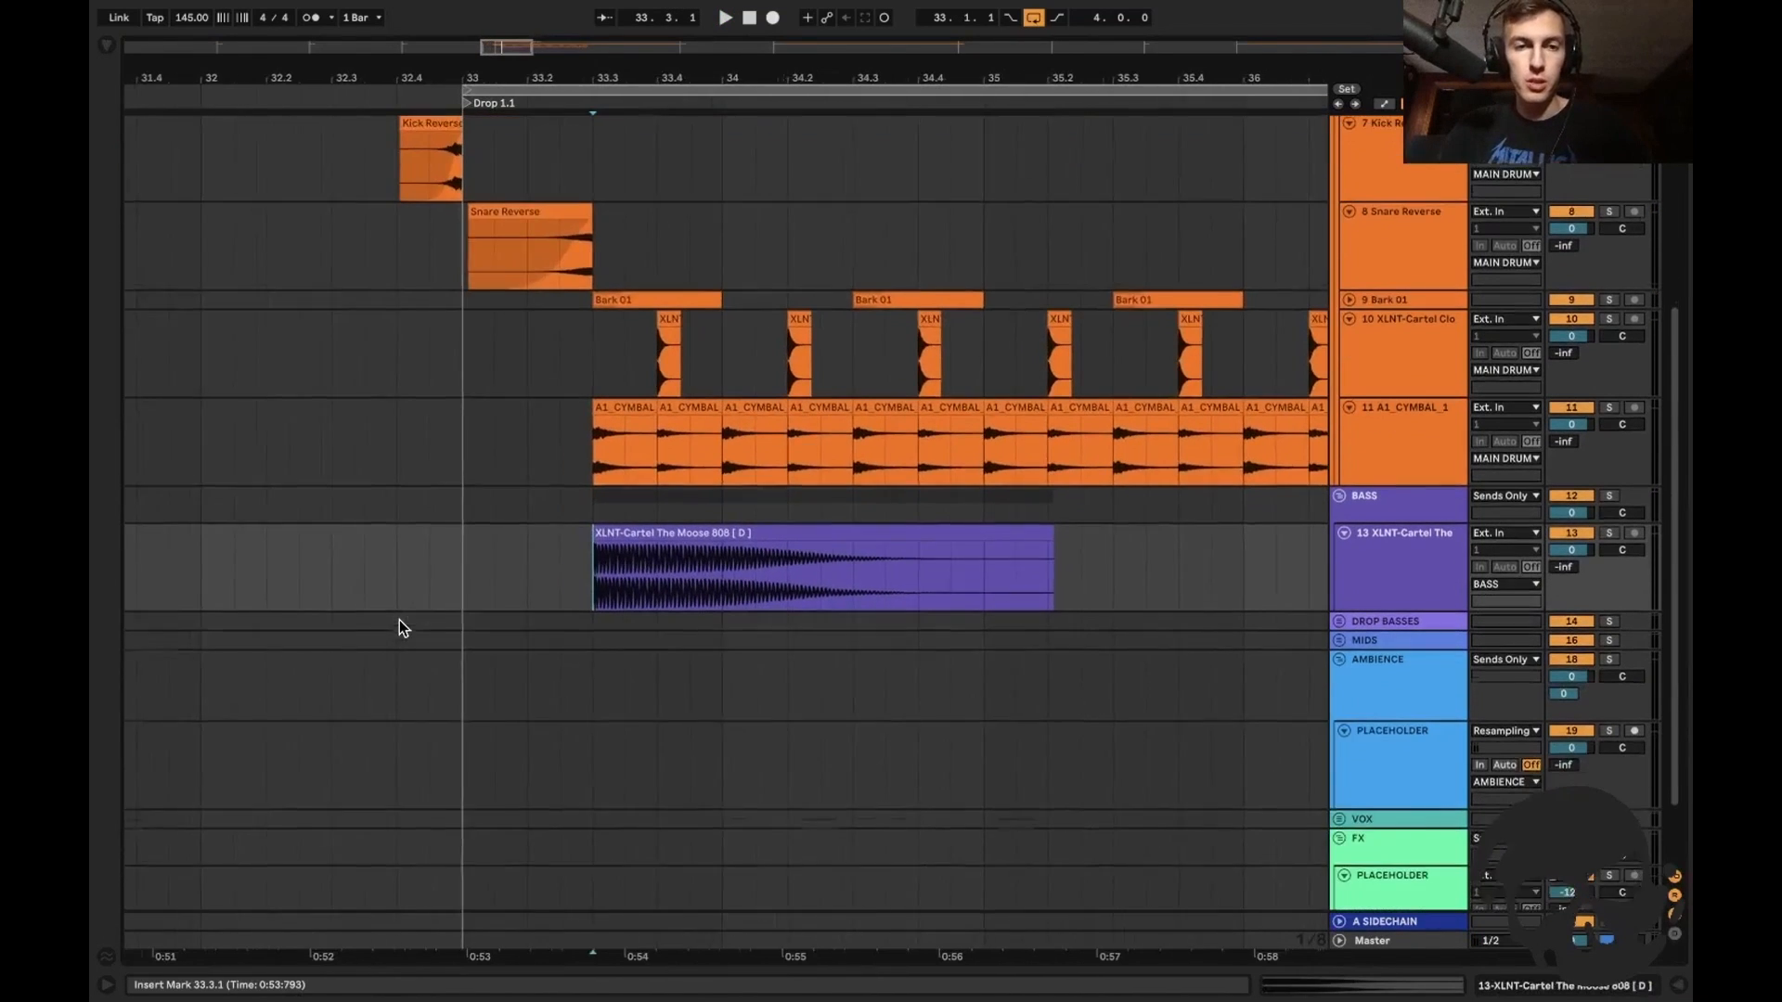
click(1611, 527)
key(space)
key(space)
Add Erosion to the 808 track in Wide Noise mode with Width 1.67 and Amount 30.5.
double_click(1425, 551)
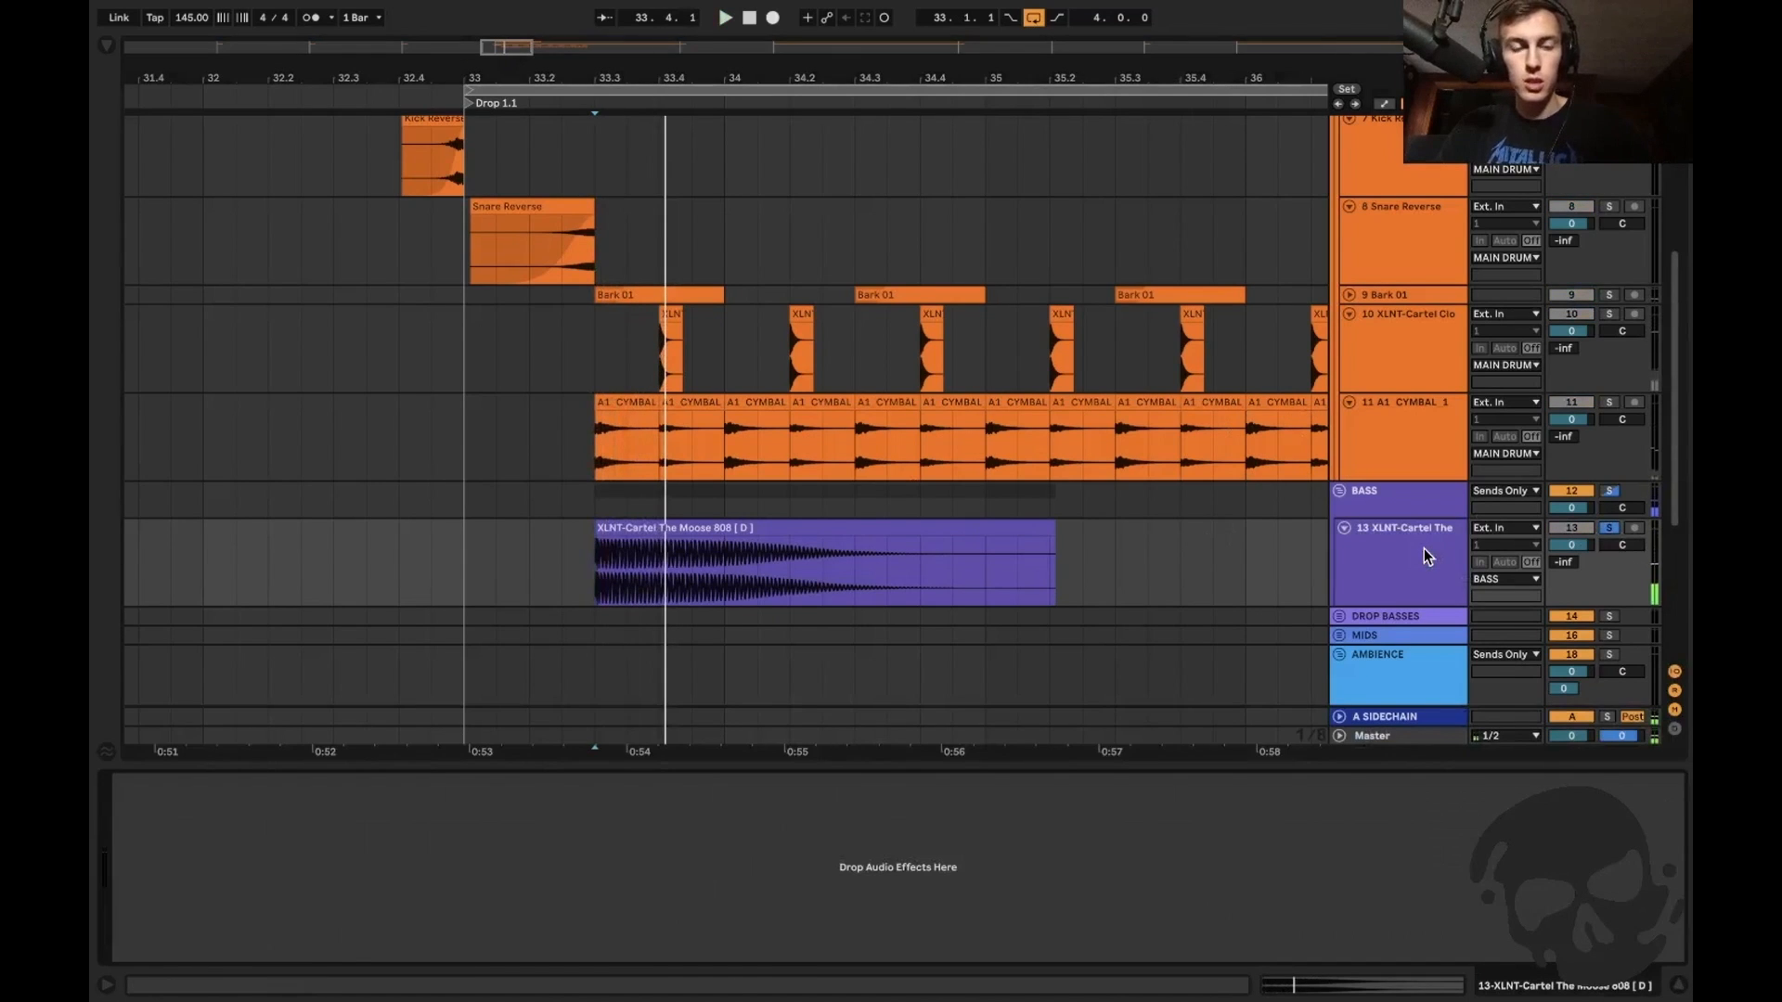
key(ctrl+f)
text(erosion)
key(Down)
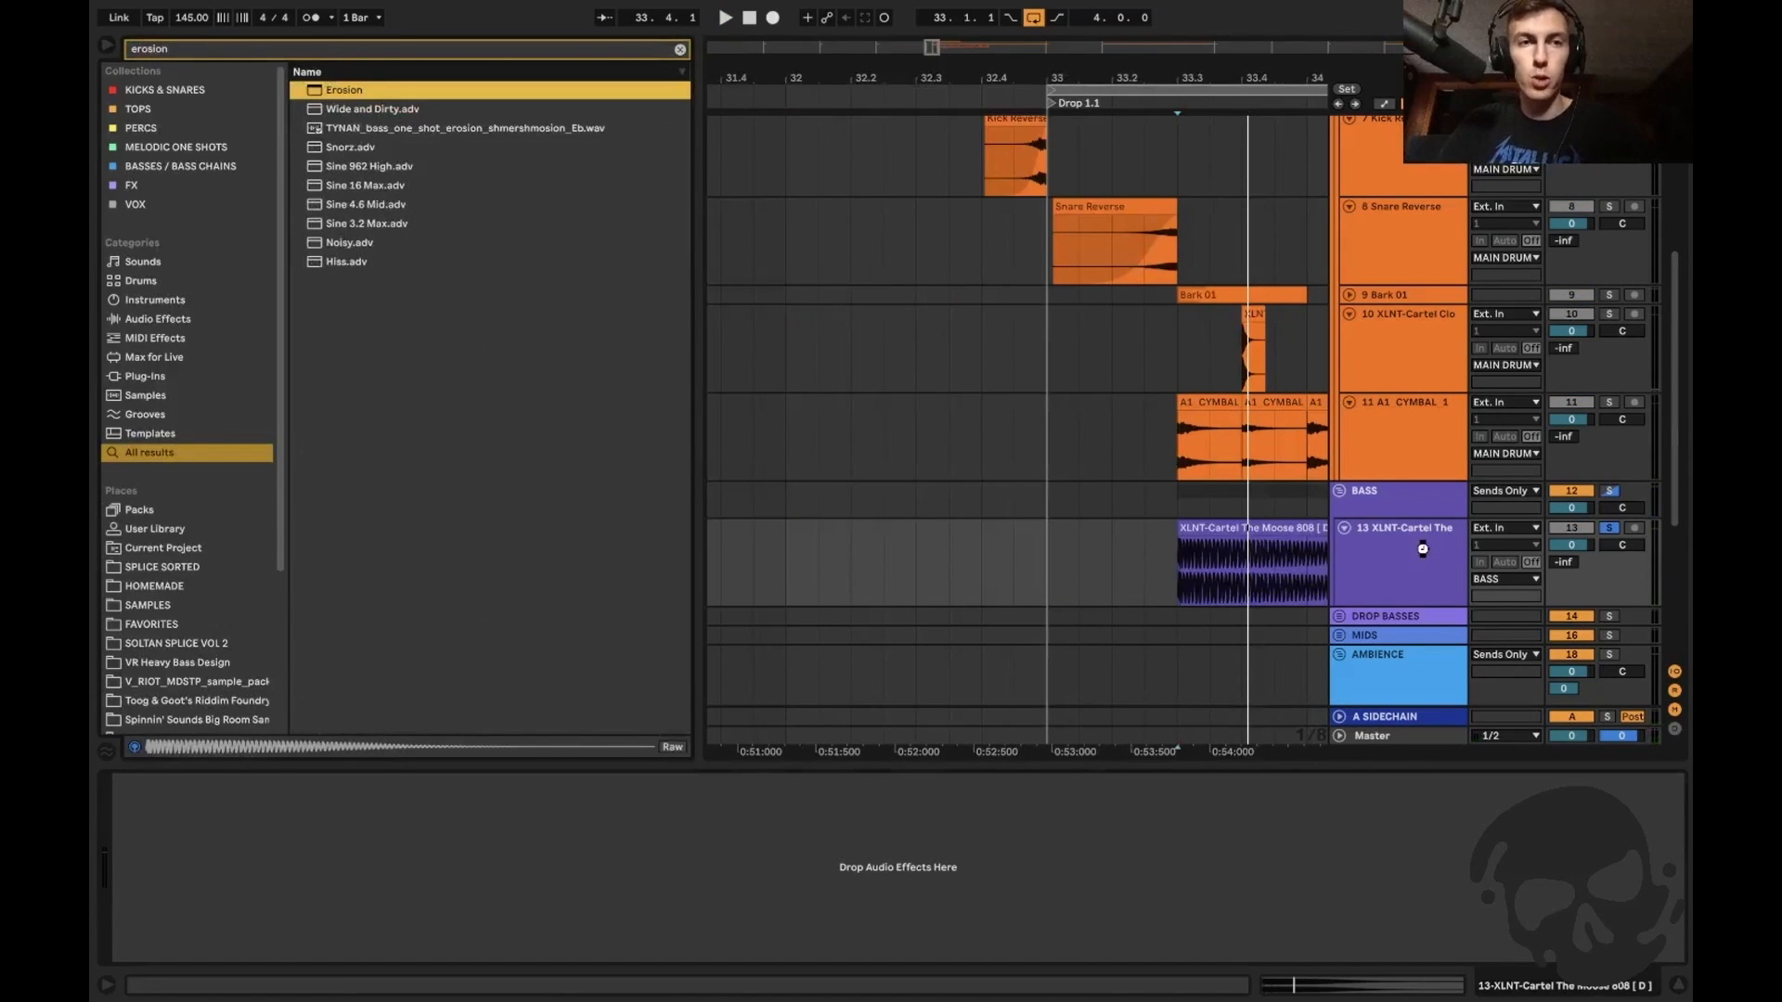
key(Return)
click(209, 900)
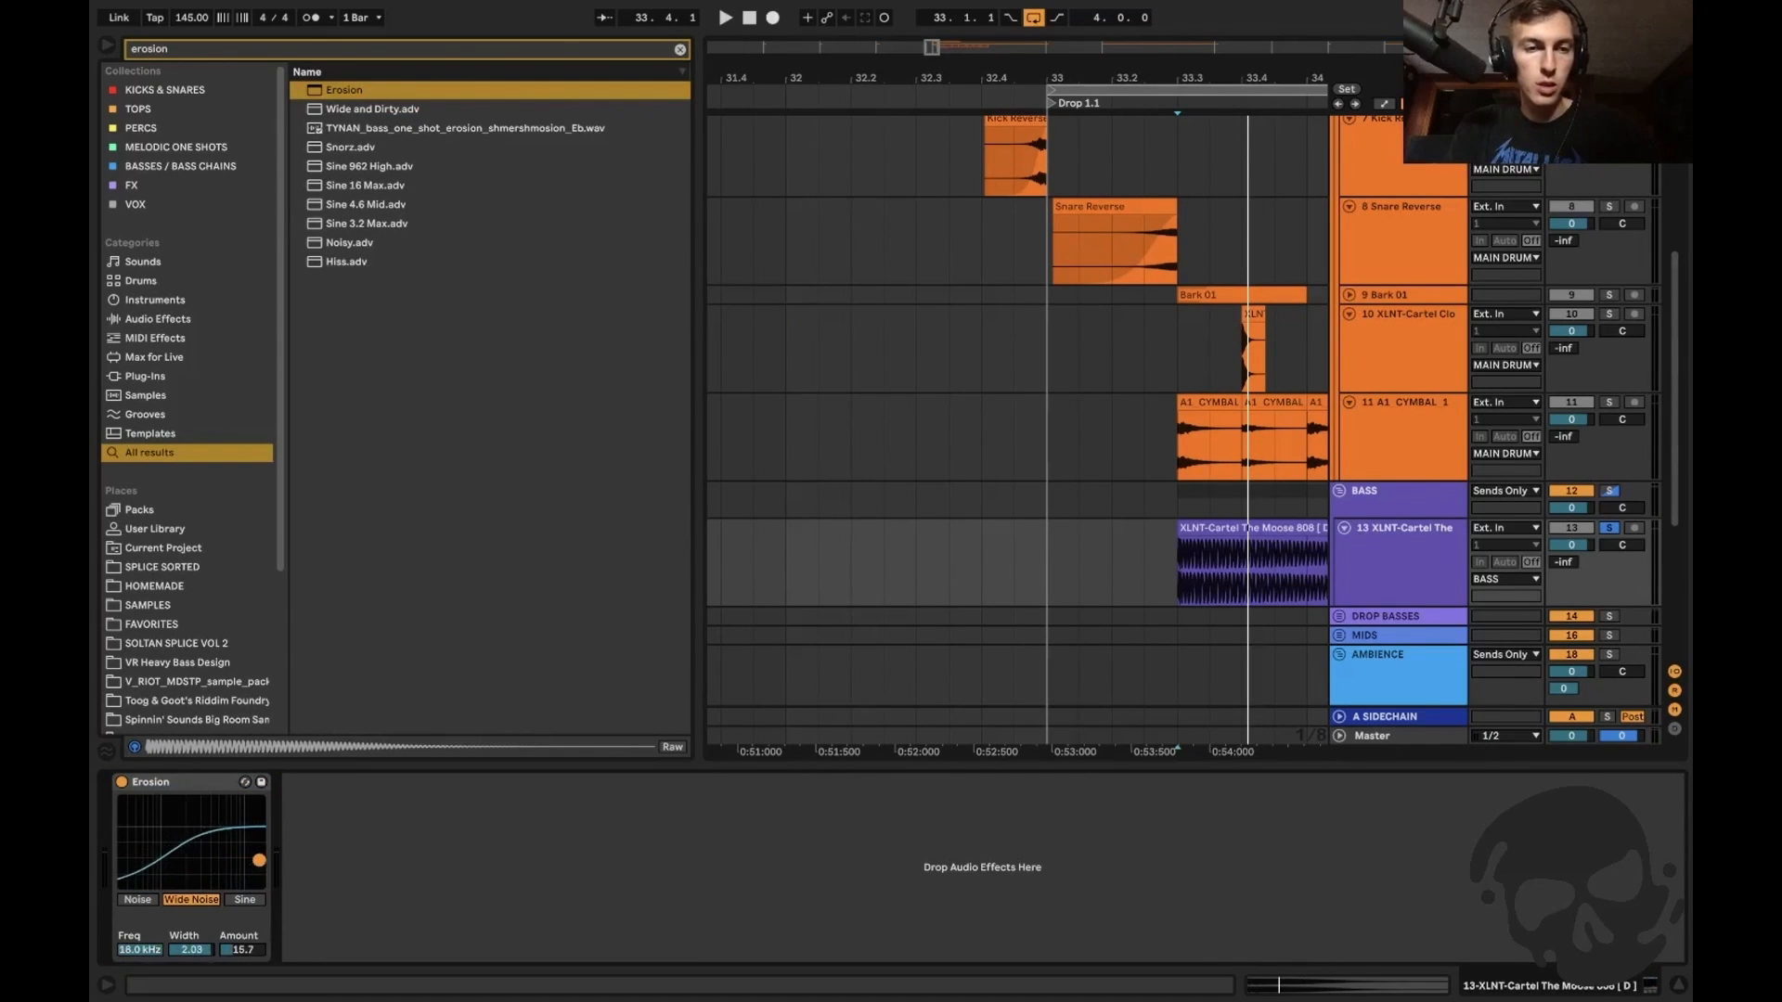
drag(259, 855, 260, 851)
Add an Amp after Erosion with Dual output, the Clean model and Dry/Wet at 17.5 %, auditioning the 808.
key(ctrl+f)
text(amp)
key(Down)
key(Return)
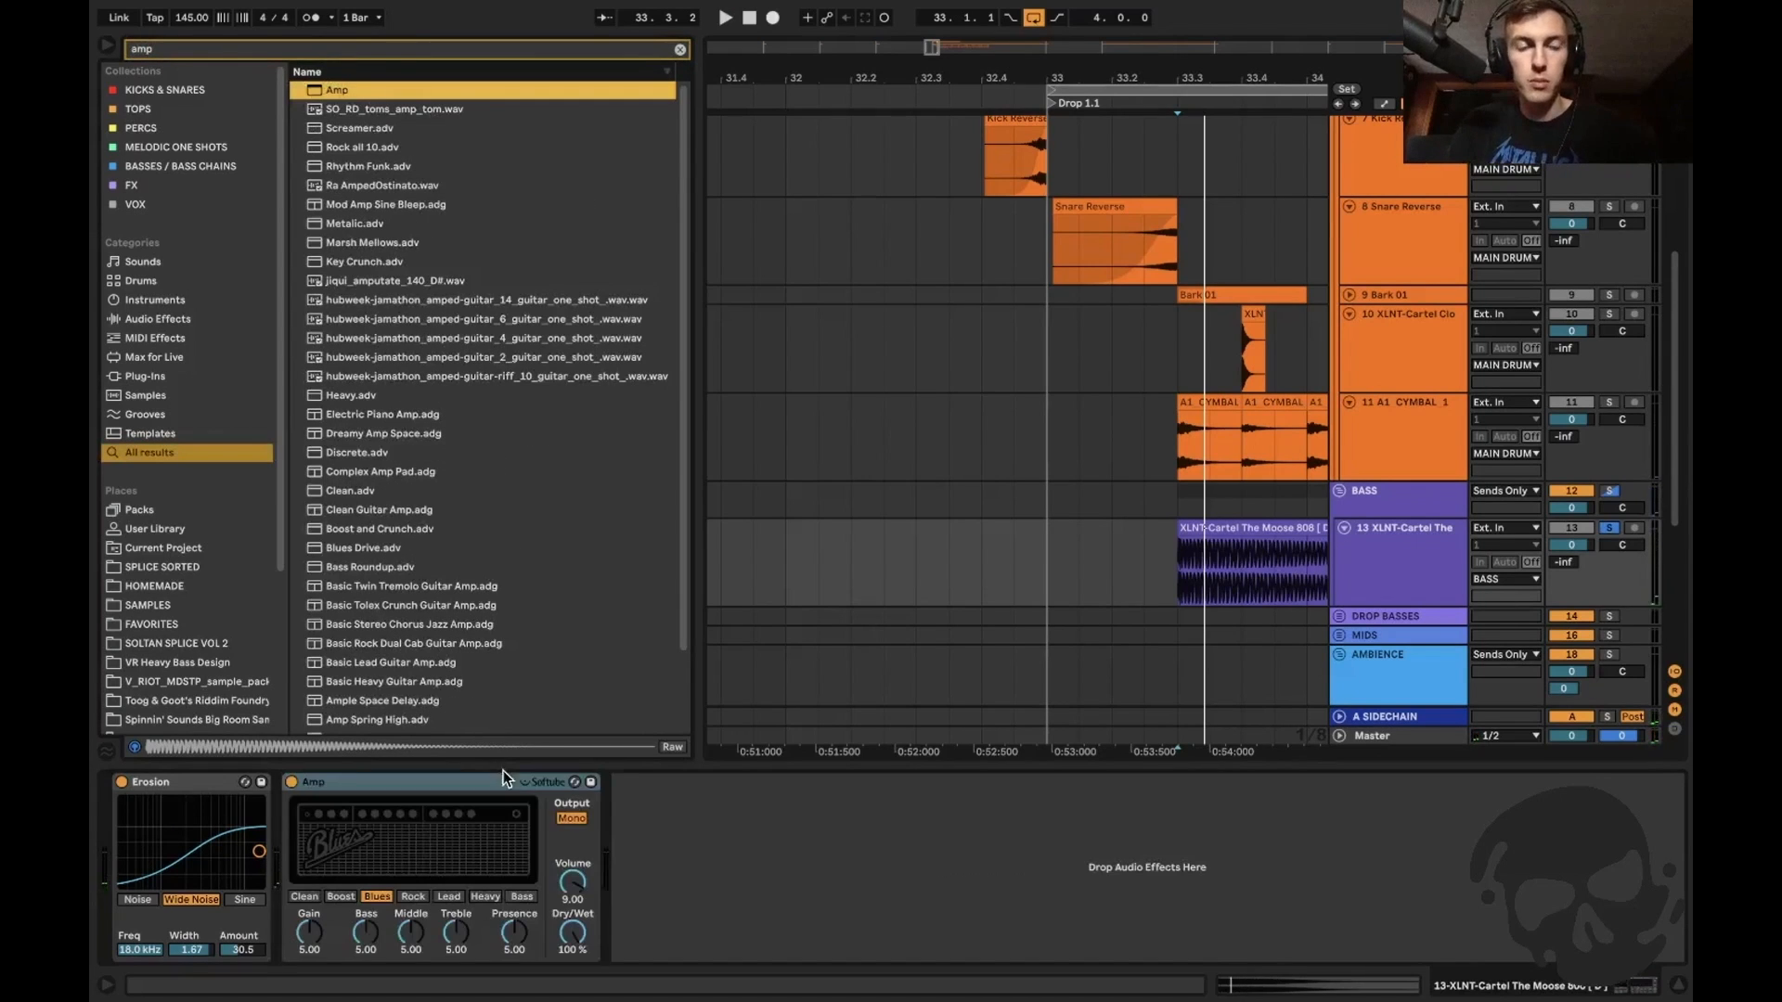
click(572, 819)
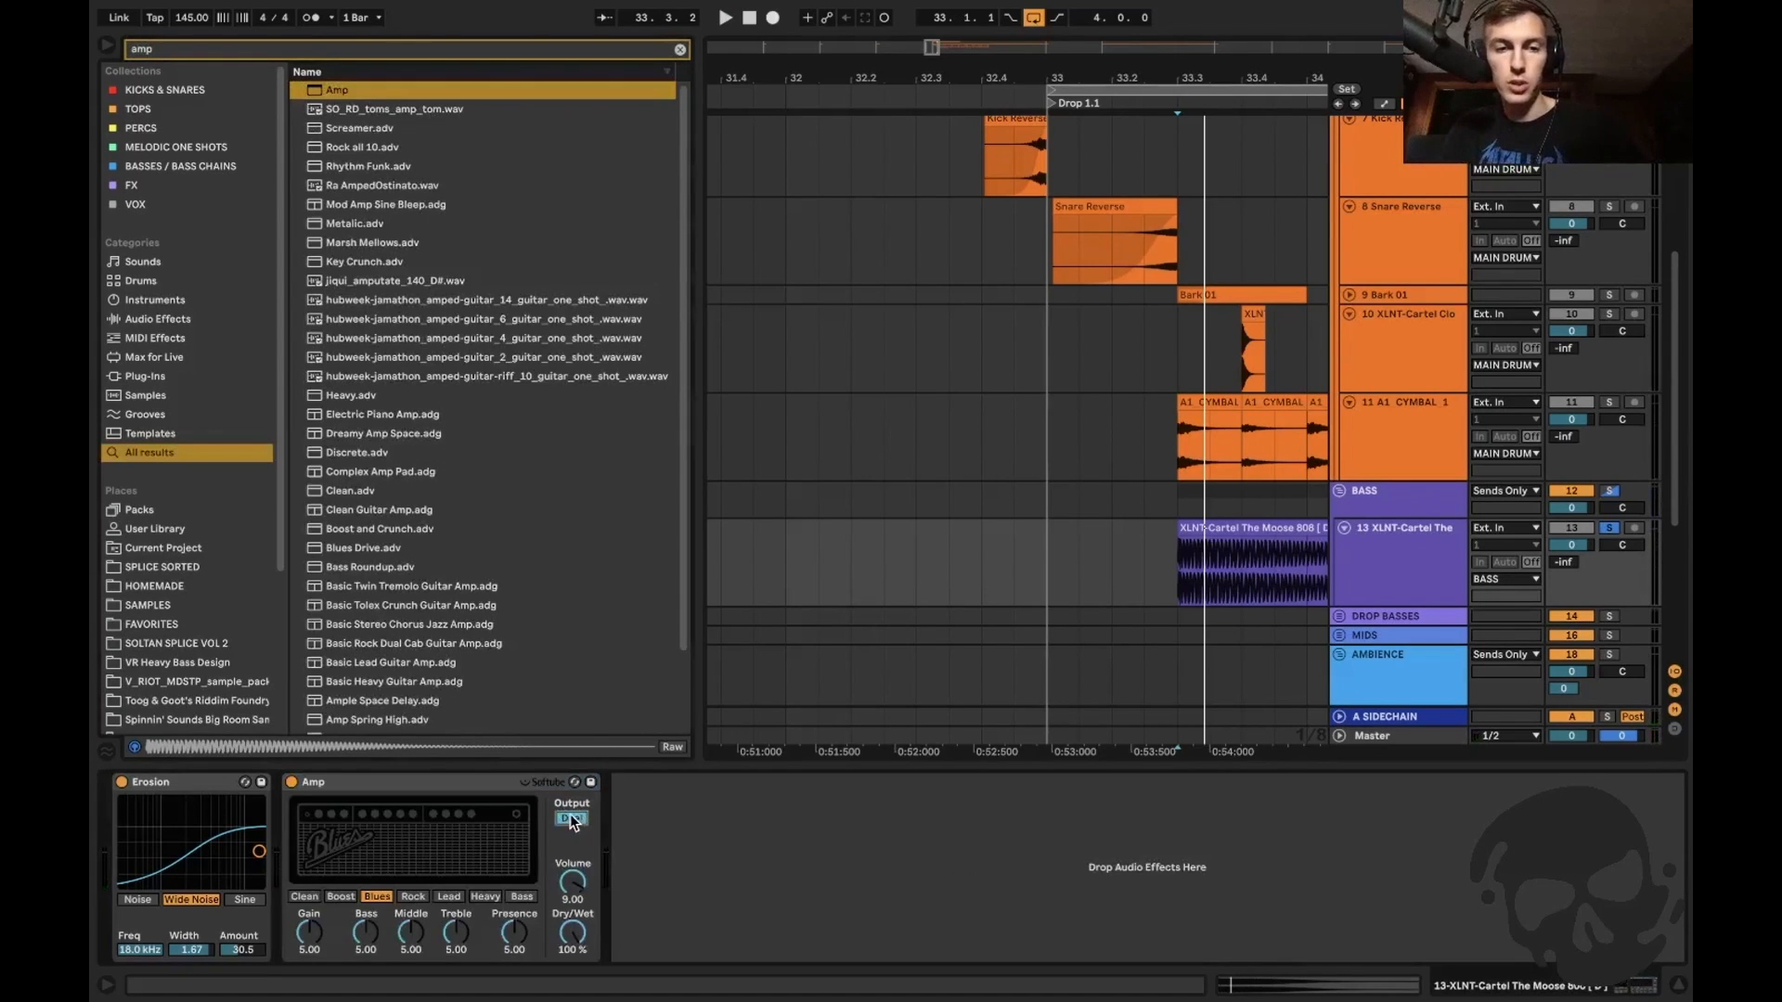
click(305, 897)
drag(573, 932, 572, 917)
key(space)
key(space)
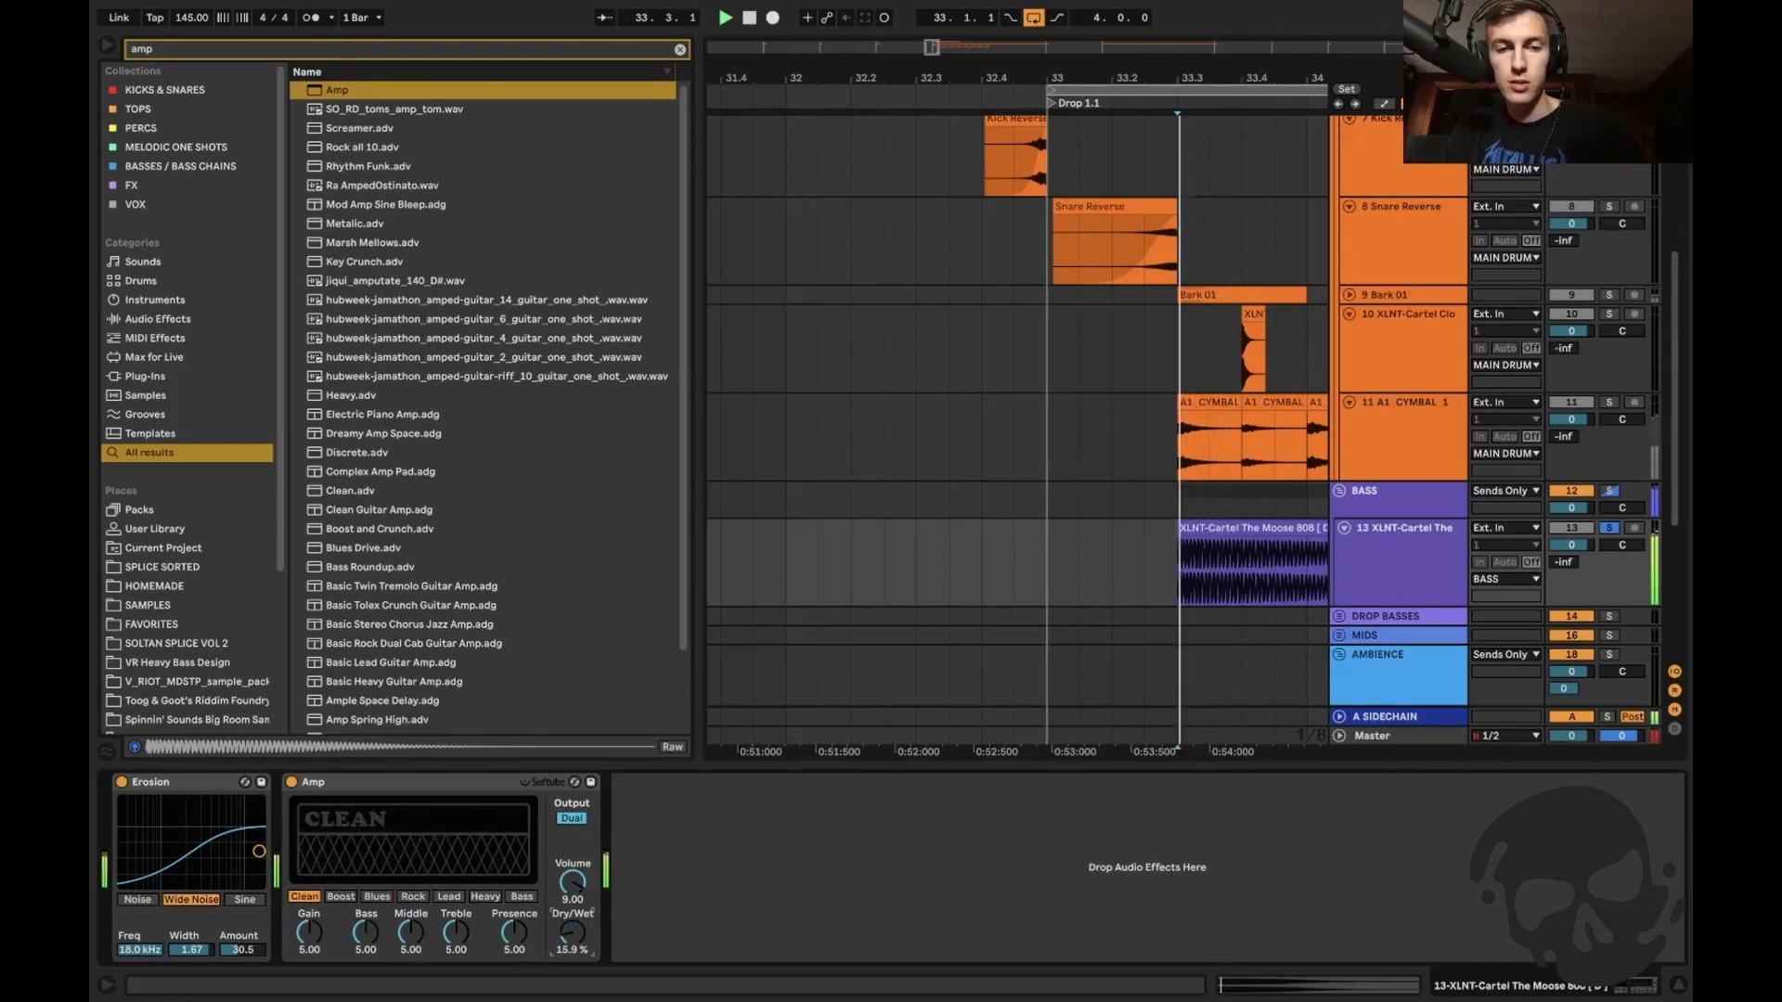
key(space)
key(space)
Duplicate the Clean Amp, switch the copy to the Boost model and lower its Dry/Wet to 12.7 %.
click(438, 791)
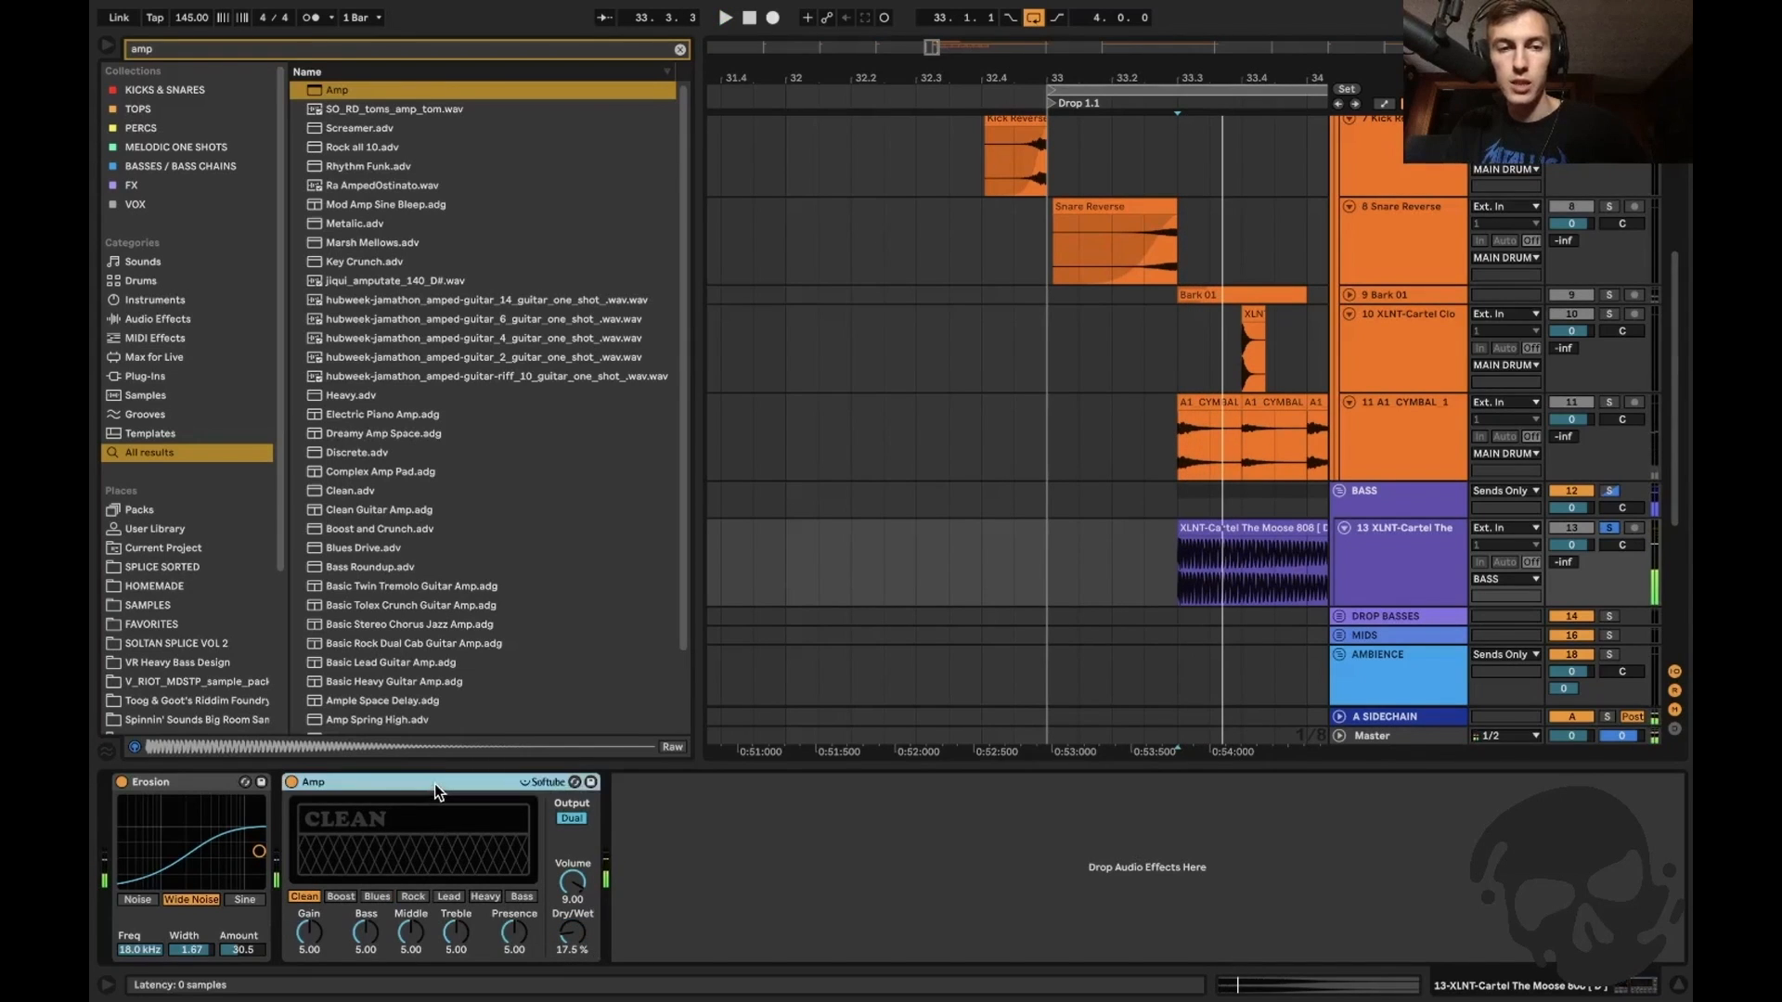
key(ctrl+d)
click(670, 896)
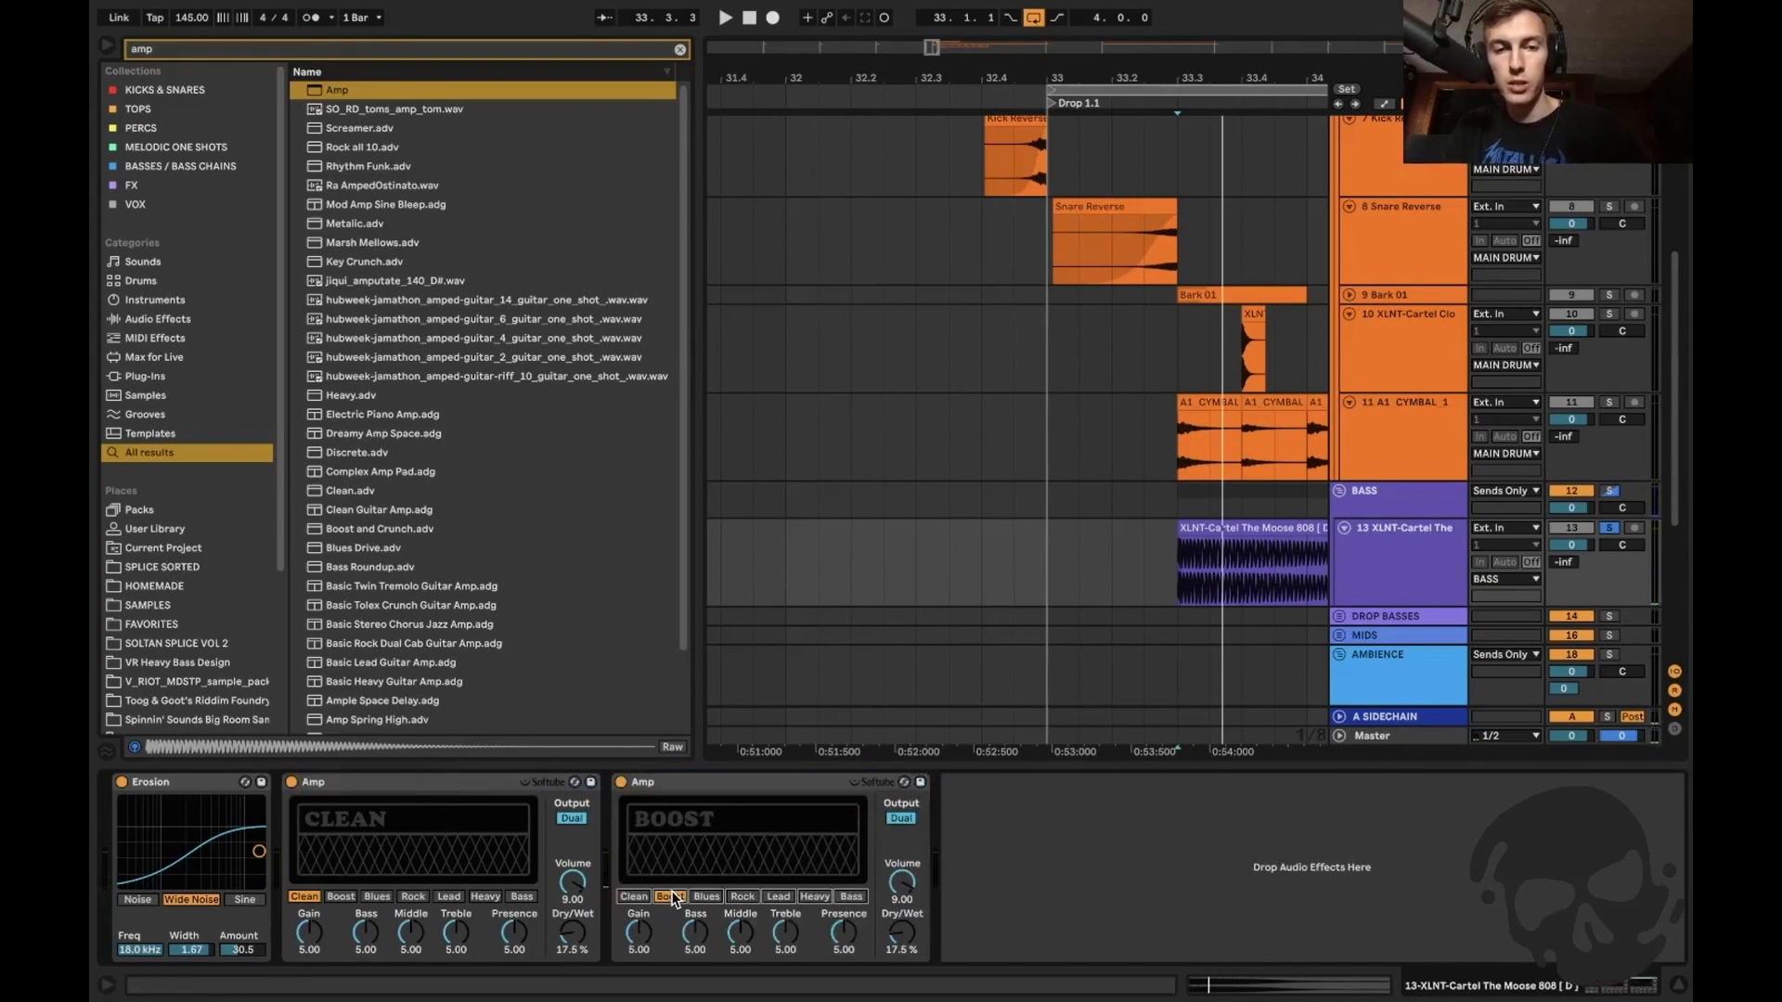
drag(891, 954, 890, 974)
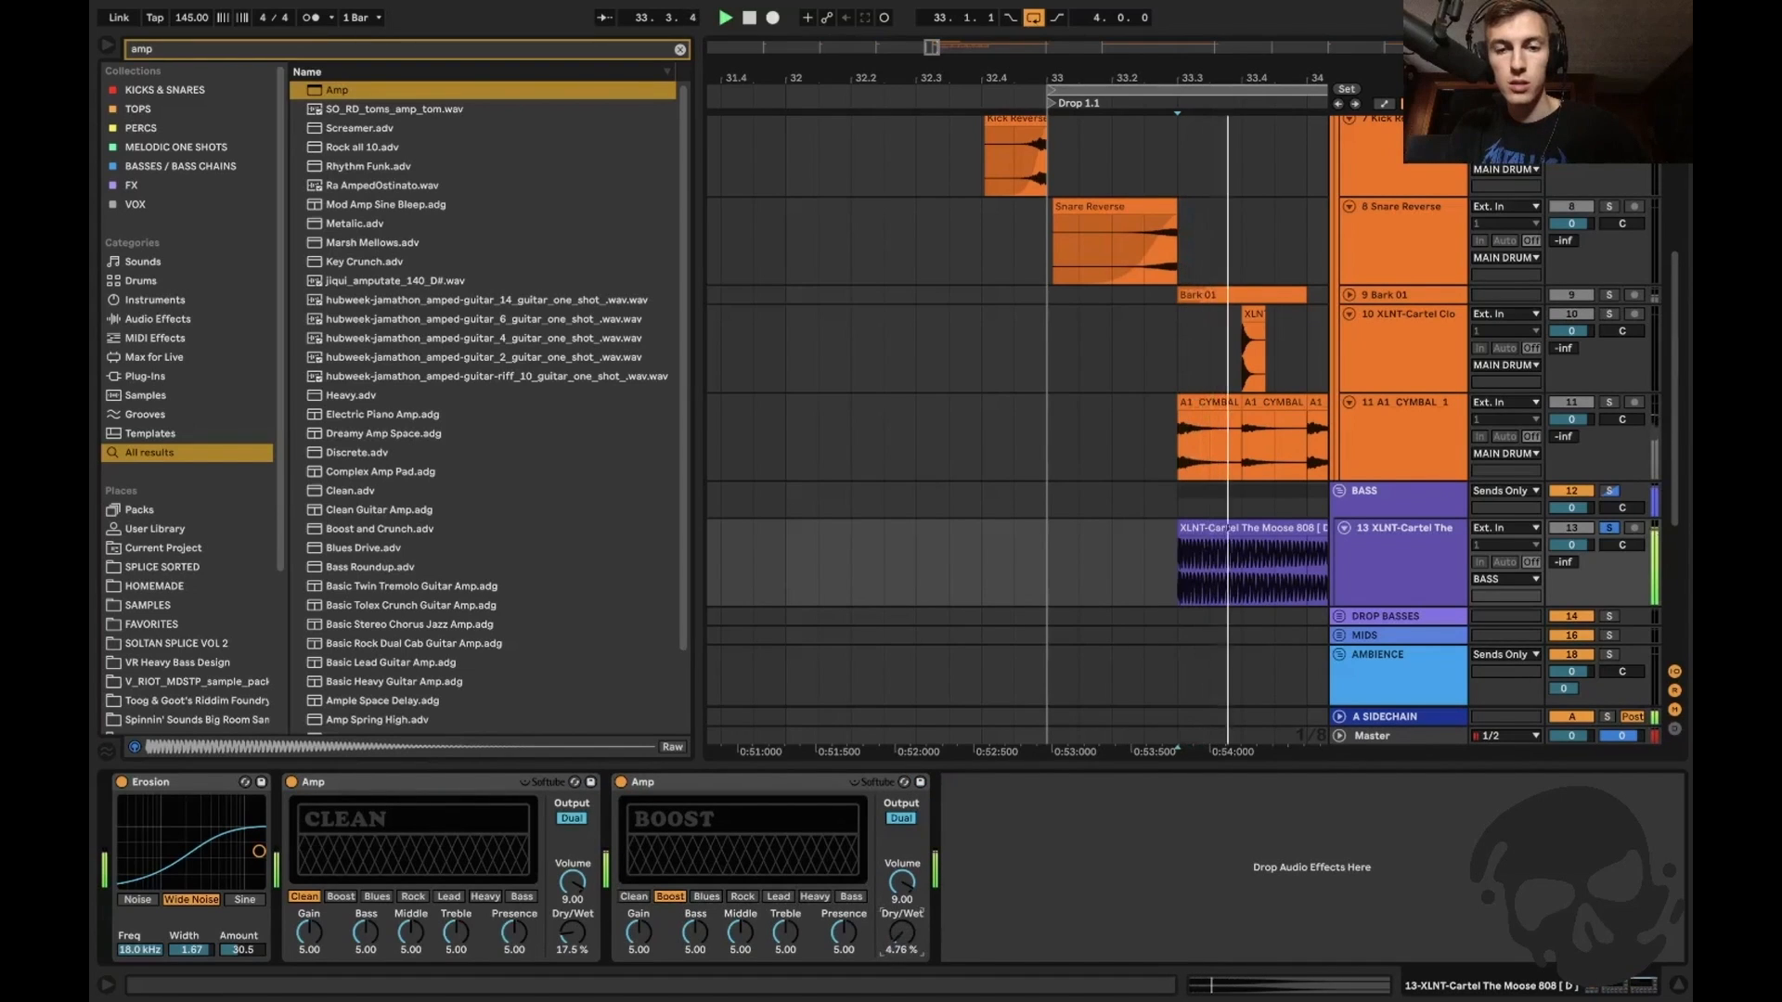
Duplicate the Boost Amp, compare other amp models on the third copy, and settle on Boost with Dry/Wet at 10.3 %.
click(687, 790)
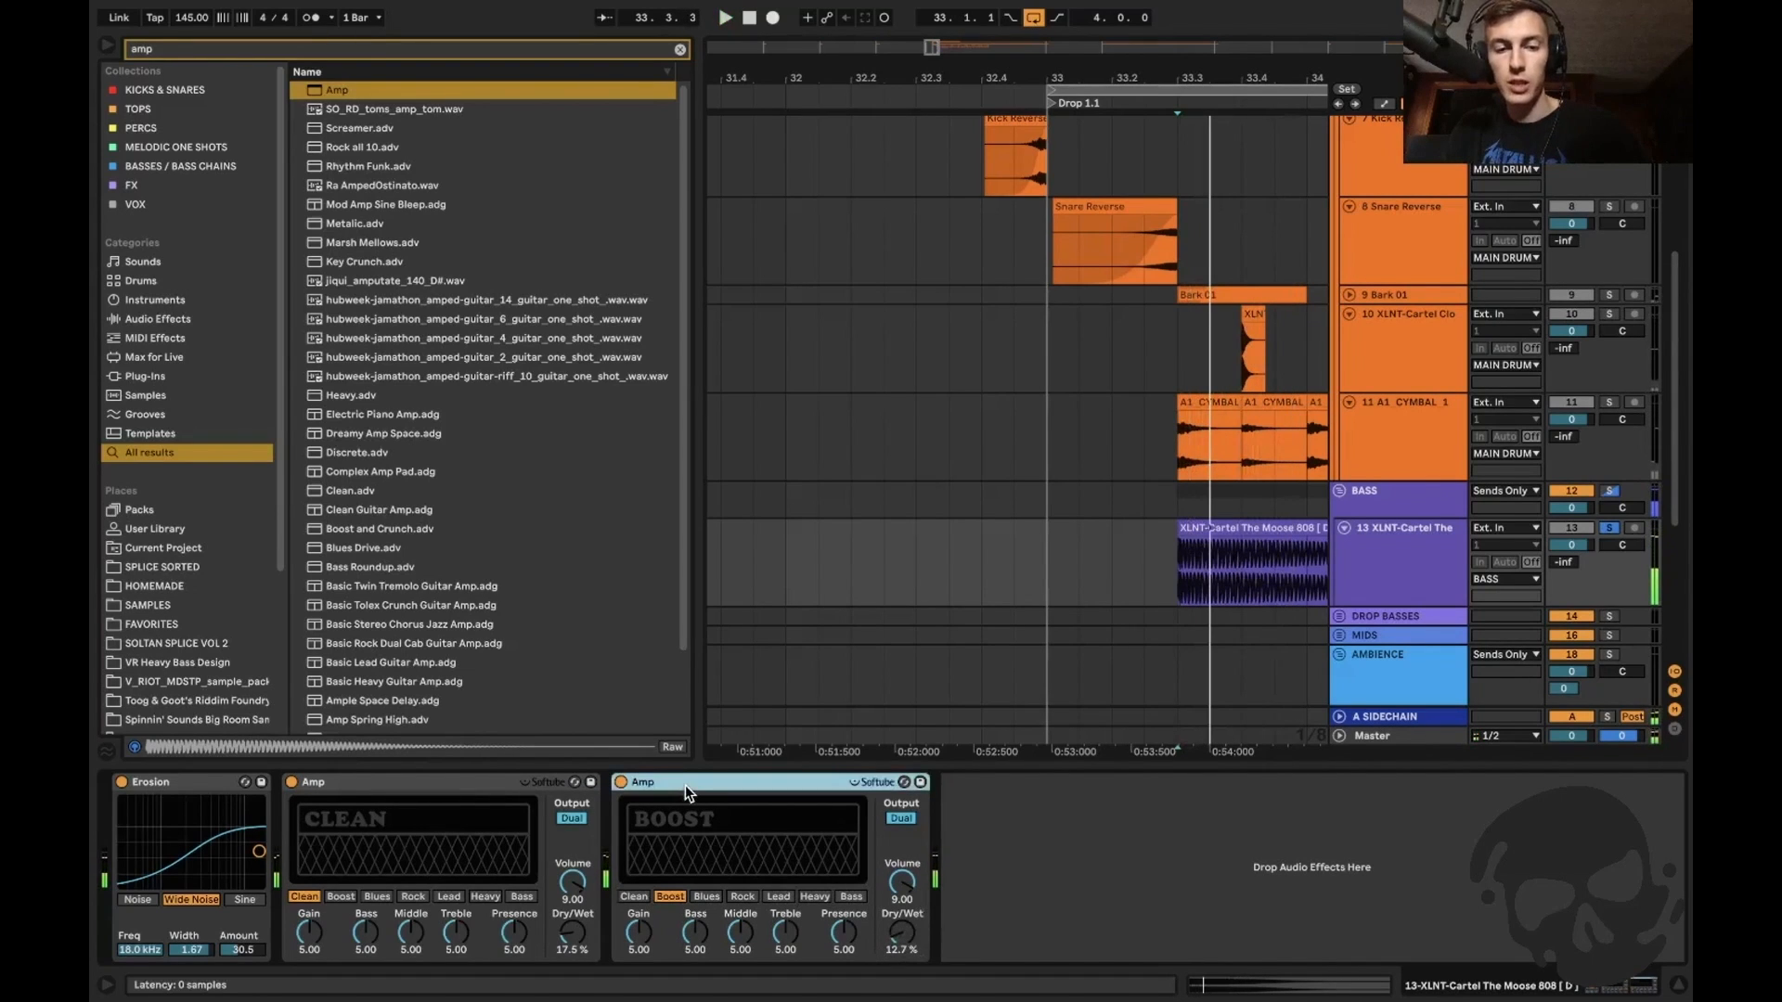
key(ctrl+d)
click(1031, 895)
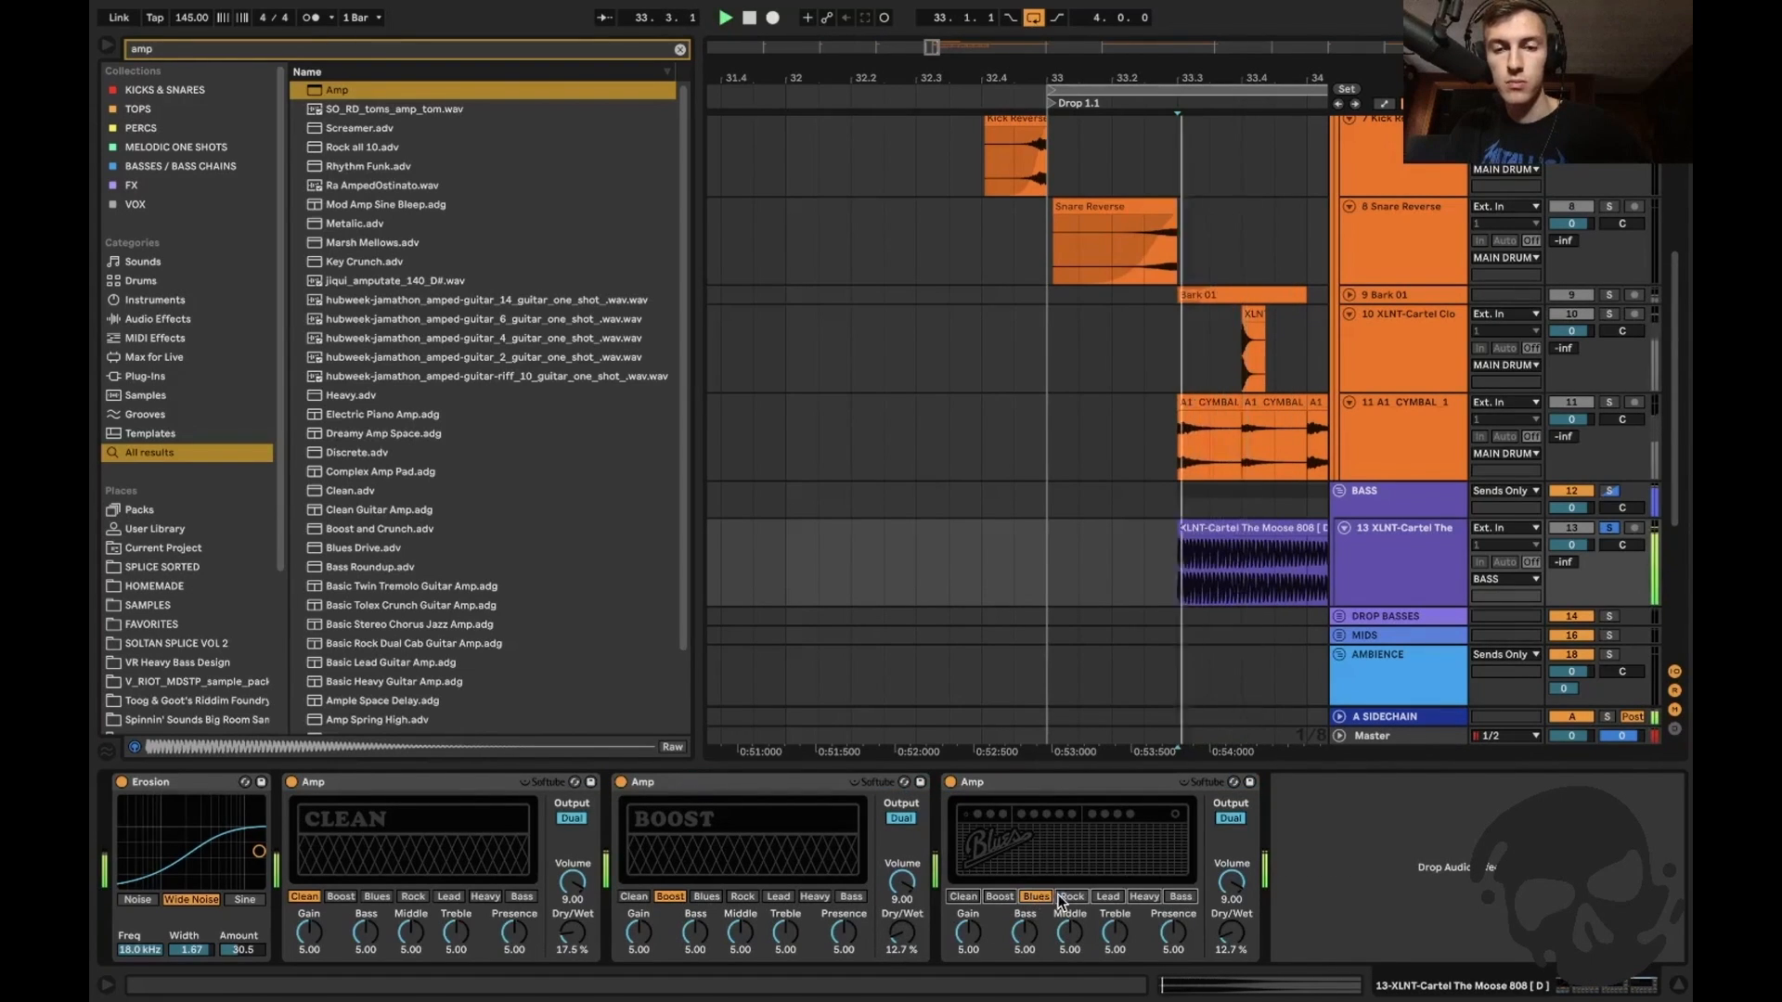
click(1072, 896)
click(996, 897)
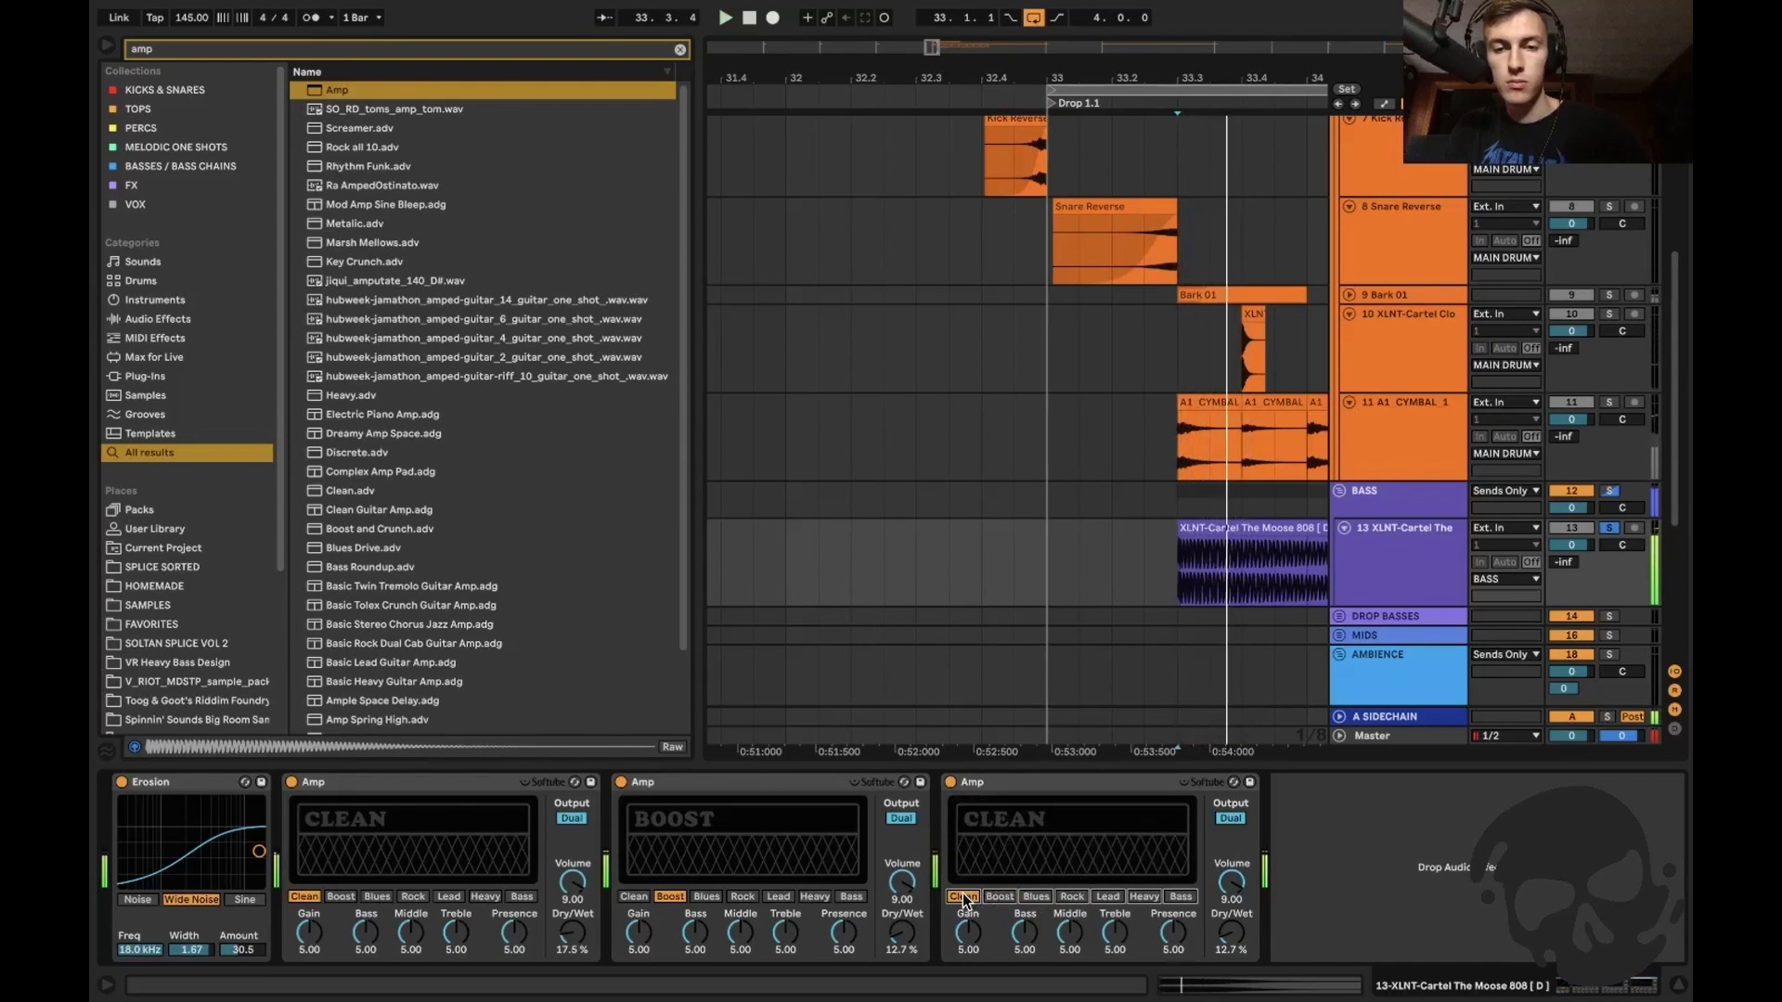
click(963, 896)
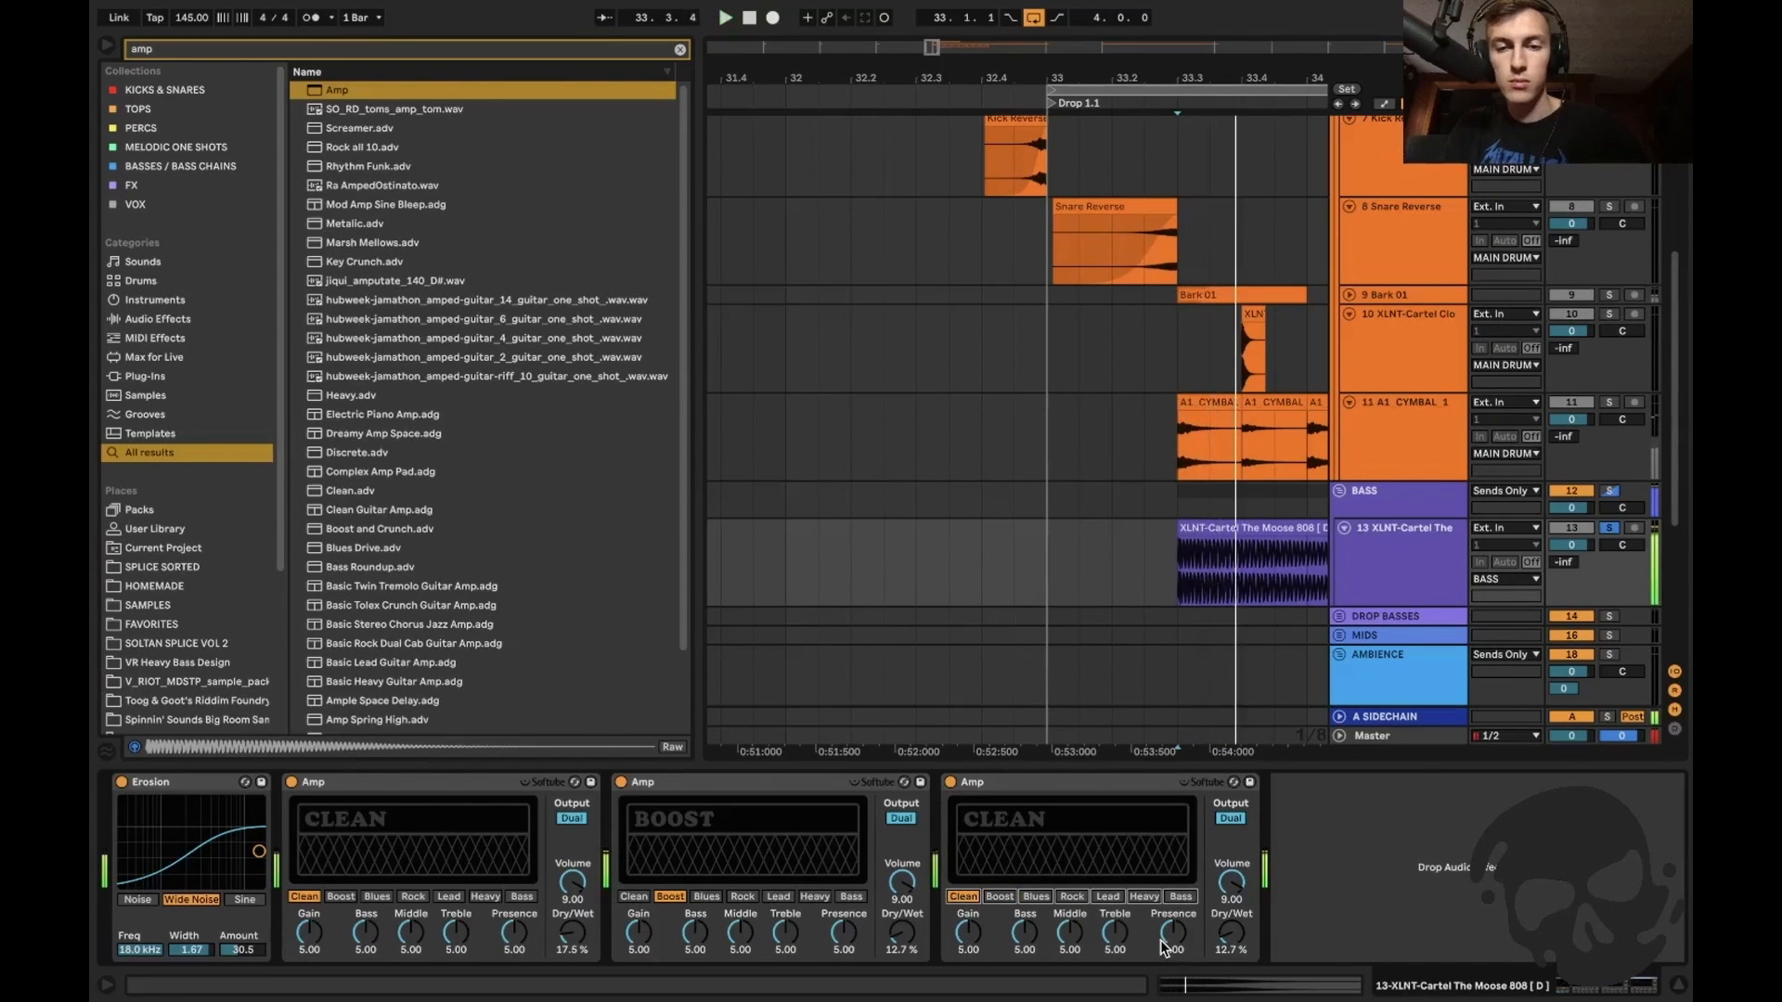
drag(1231, 932, 1232, 940)
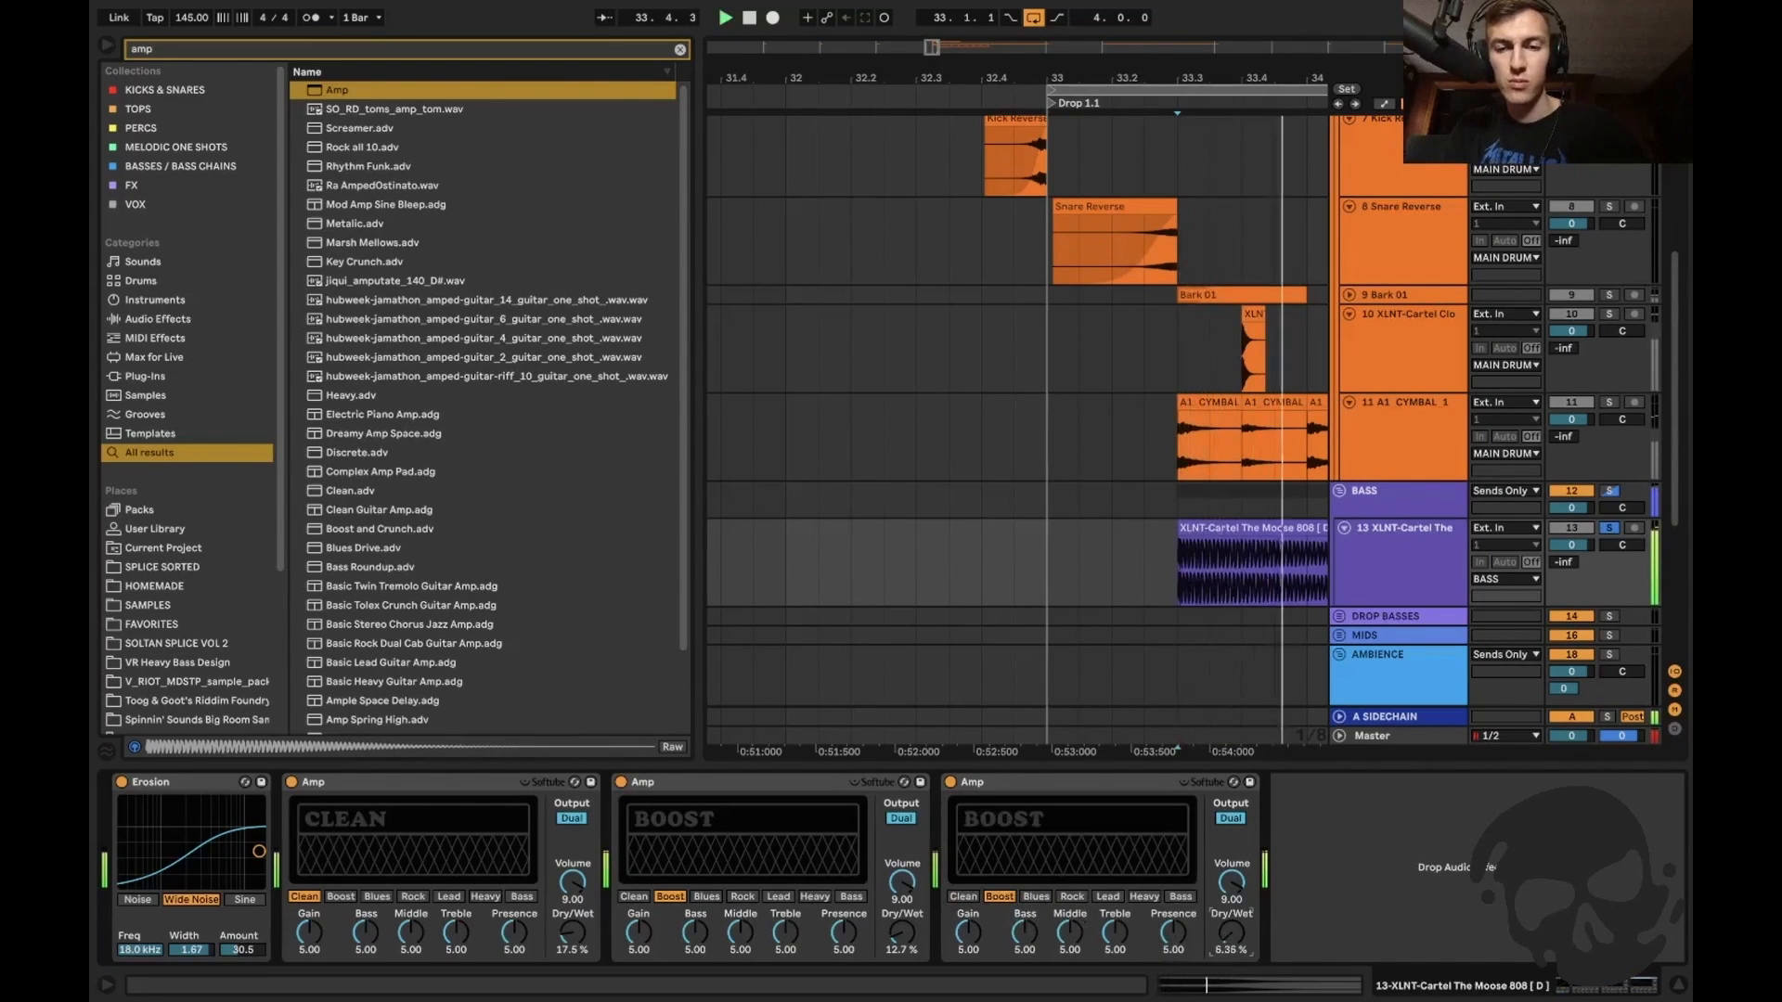
Collapse all three Amp devices on the 808 track to their narrow view.
double_click(464, 783)
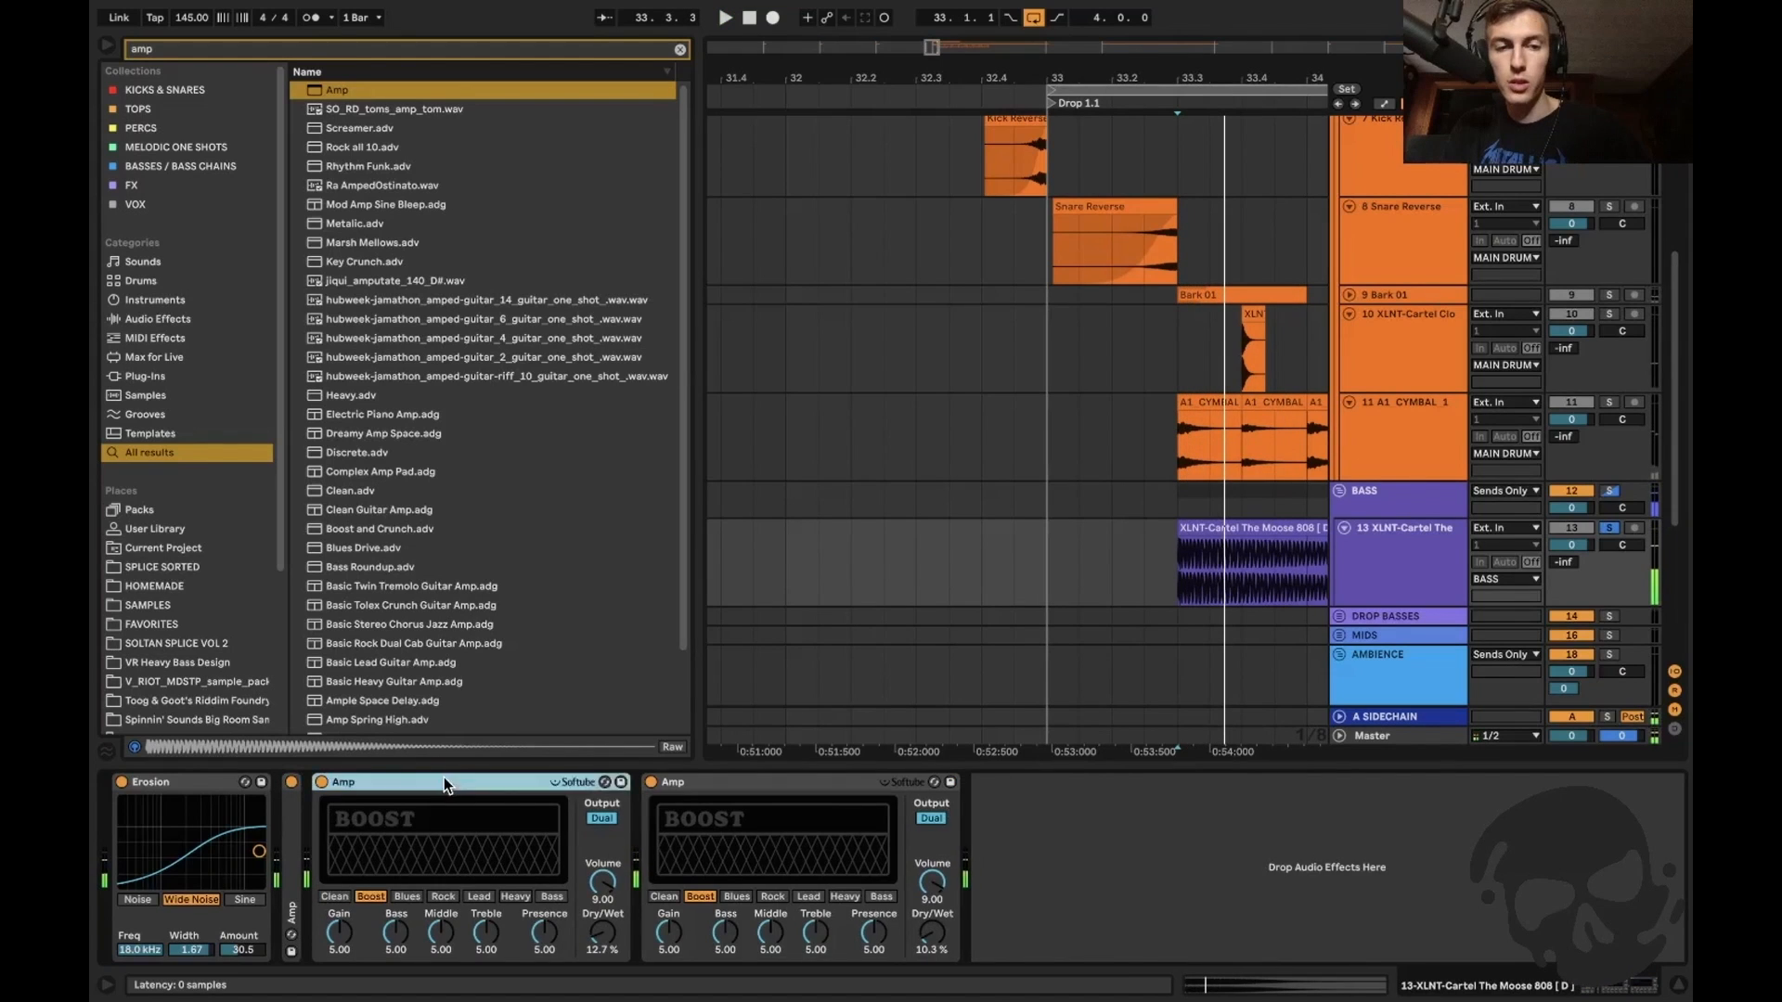
double_click(476, 782)
double_click(476, 783)
Examine the processed 808's frequencies in the Master's SPECTRUM during playback, then return to the 808 track's devices.
click(1382, 733)
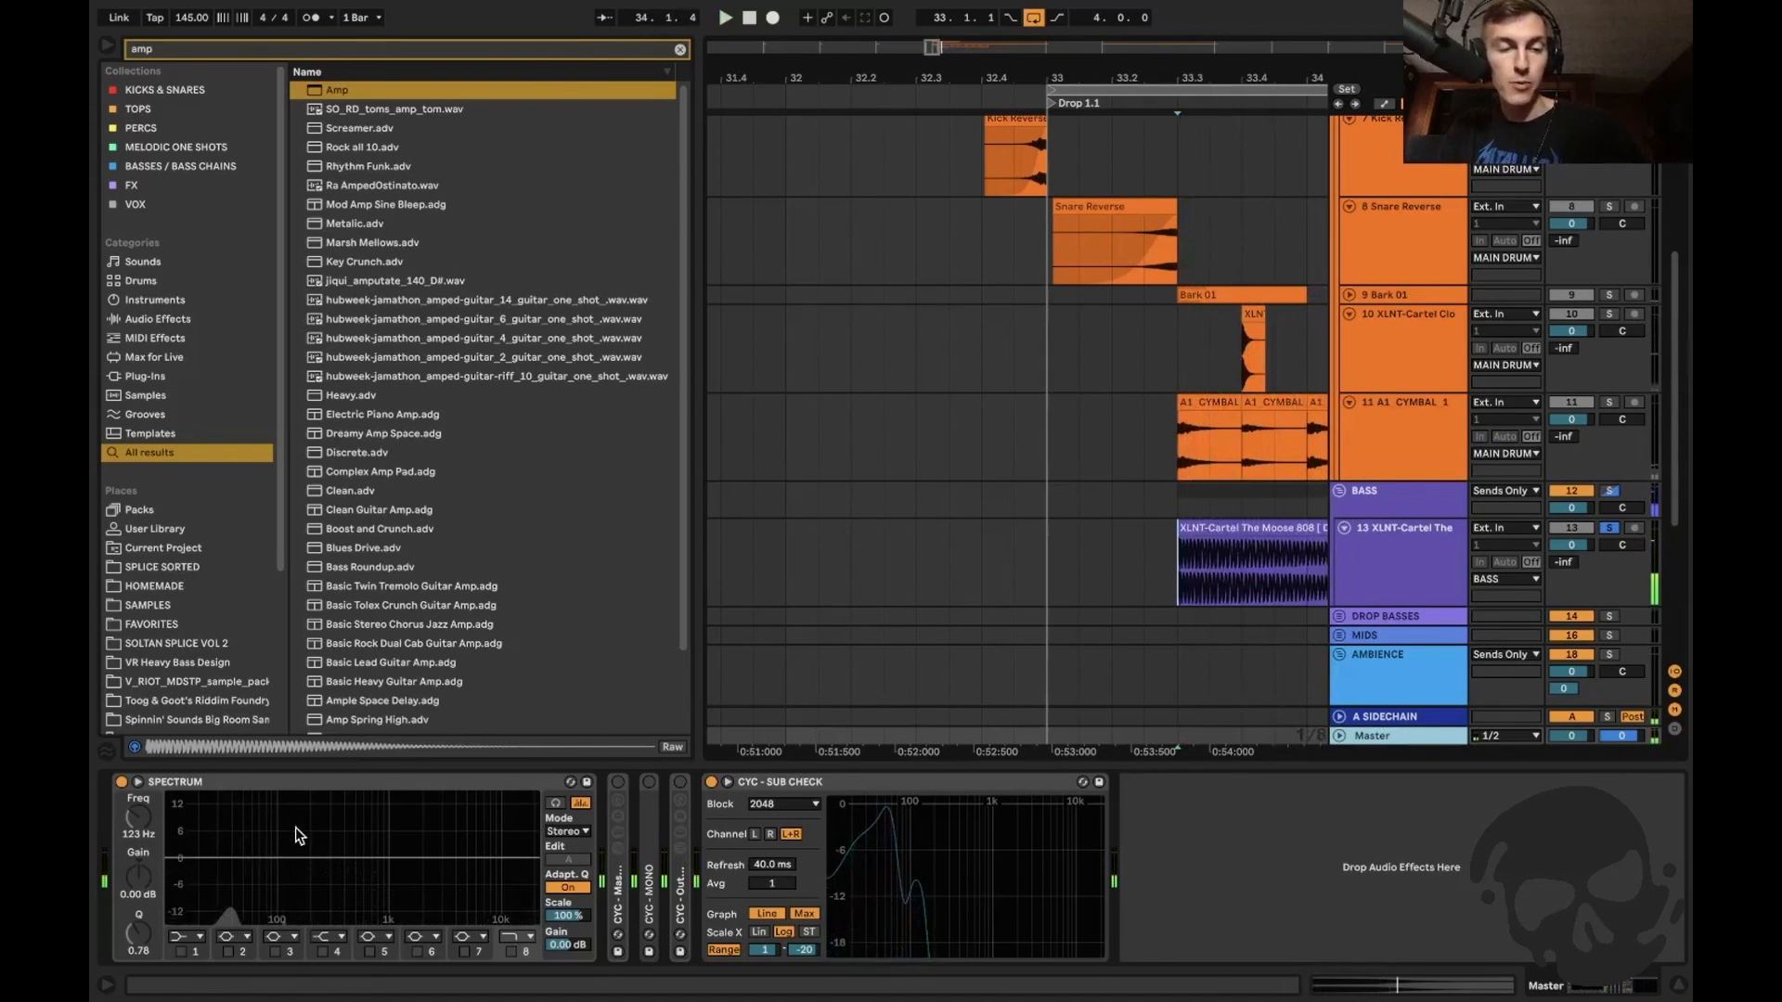
key(space)
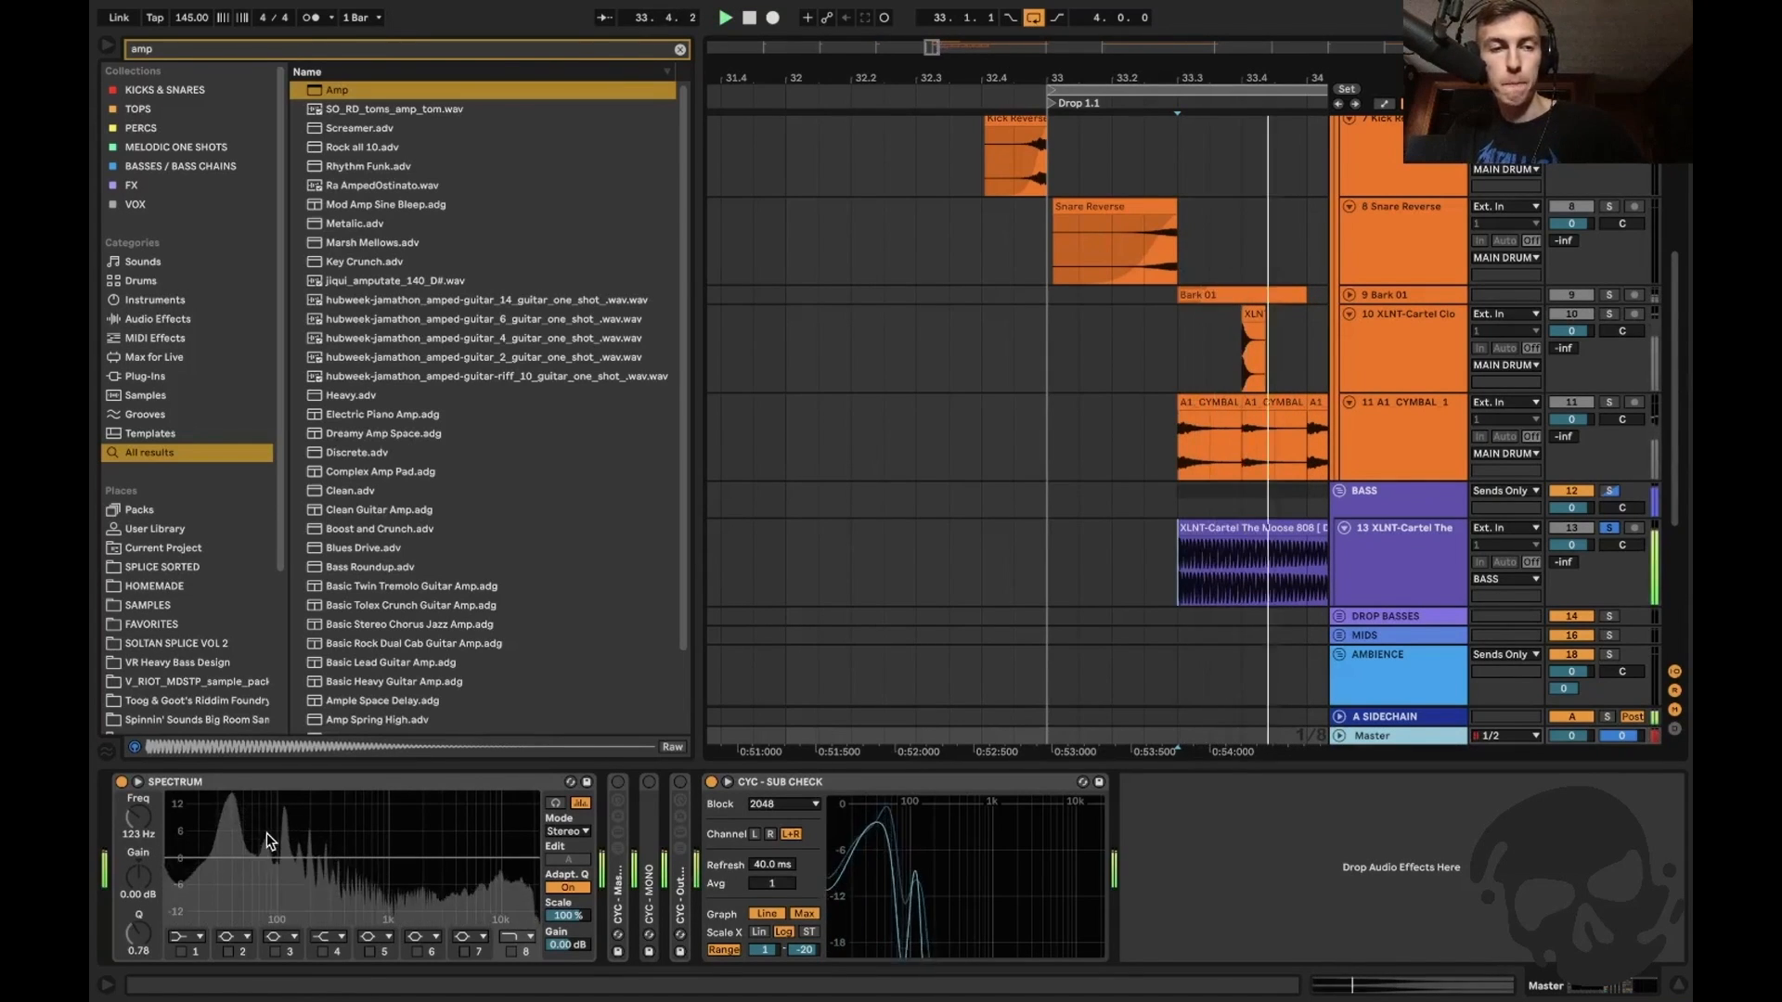
click(1379, 573)
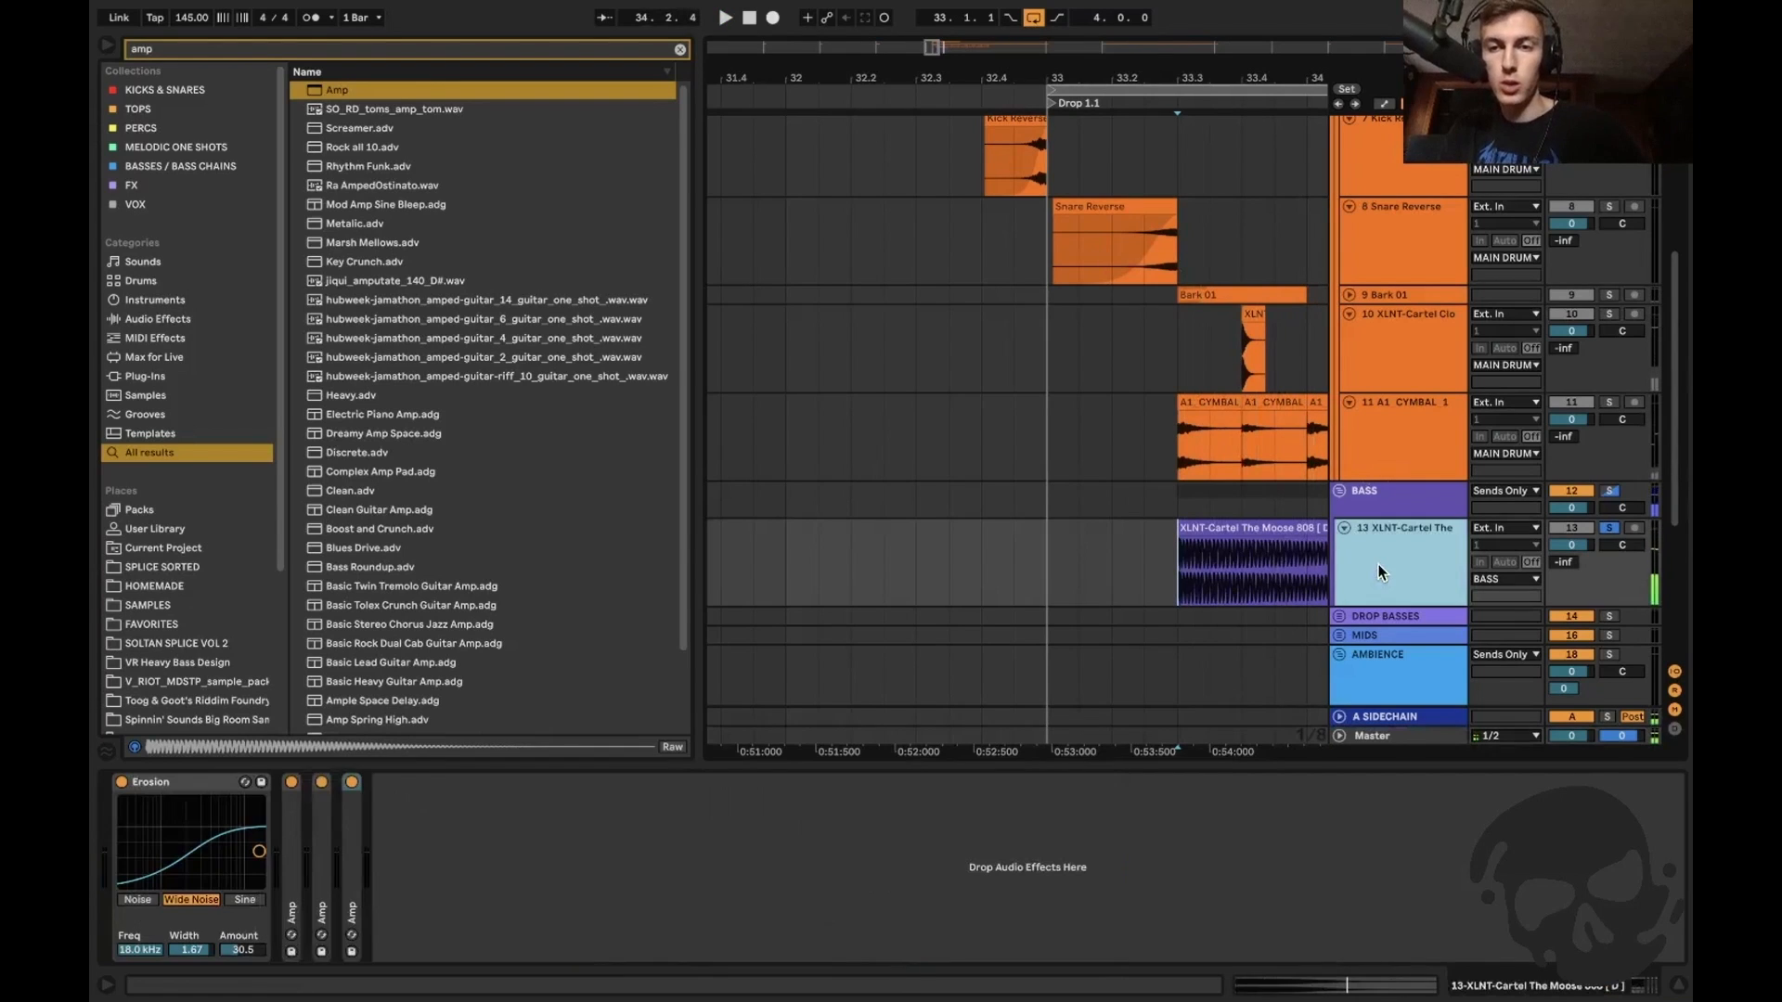
Add an EQ Eight after the Amps on the 808 track and switch off its bands 1 and 8.
key(ctrl+f)
text(eq)
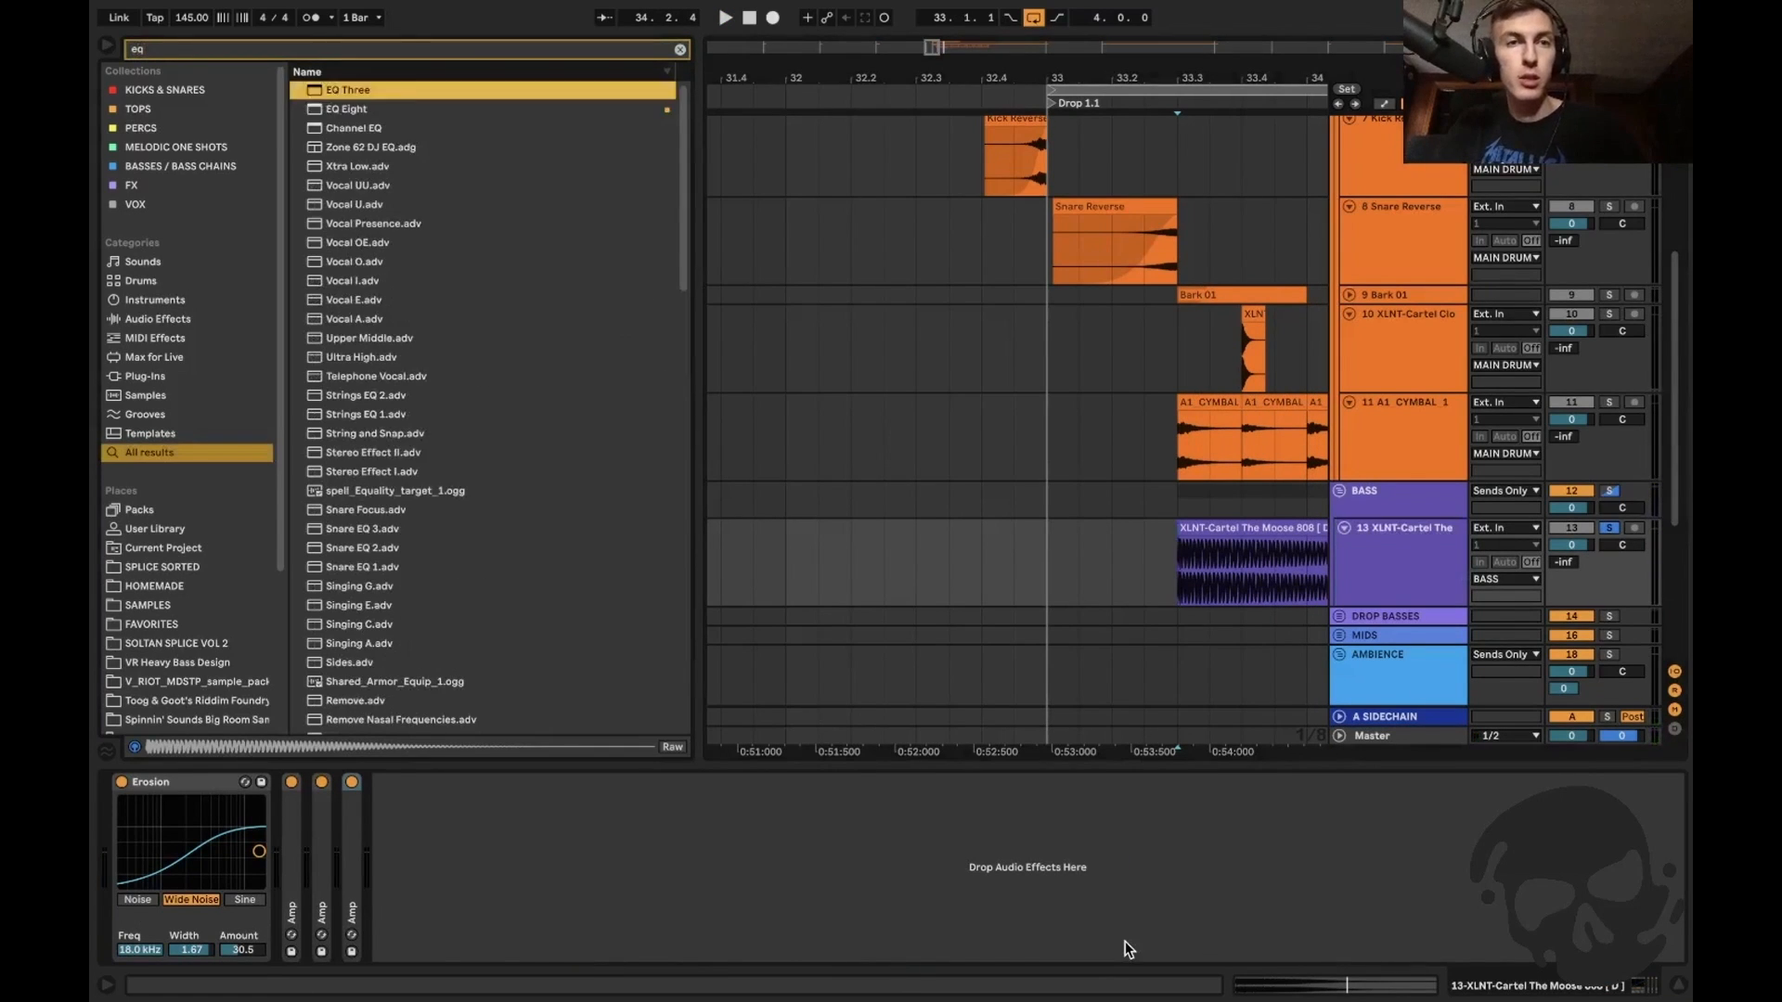
key(Down)
key(Return)
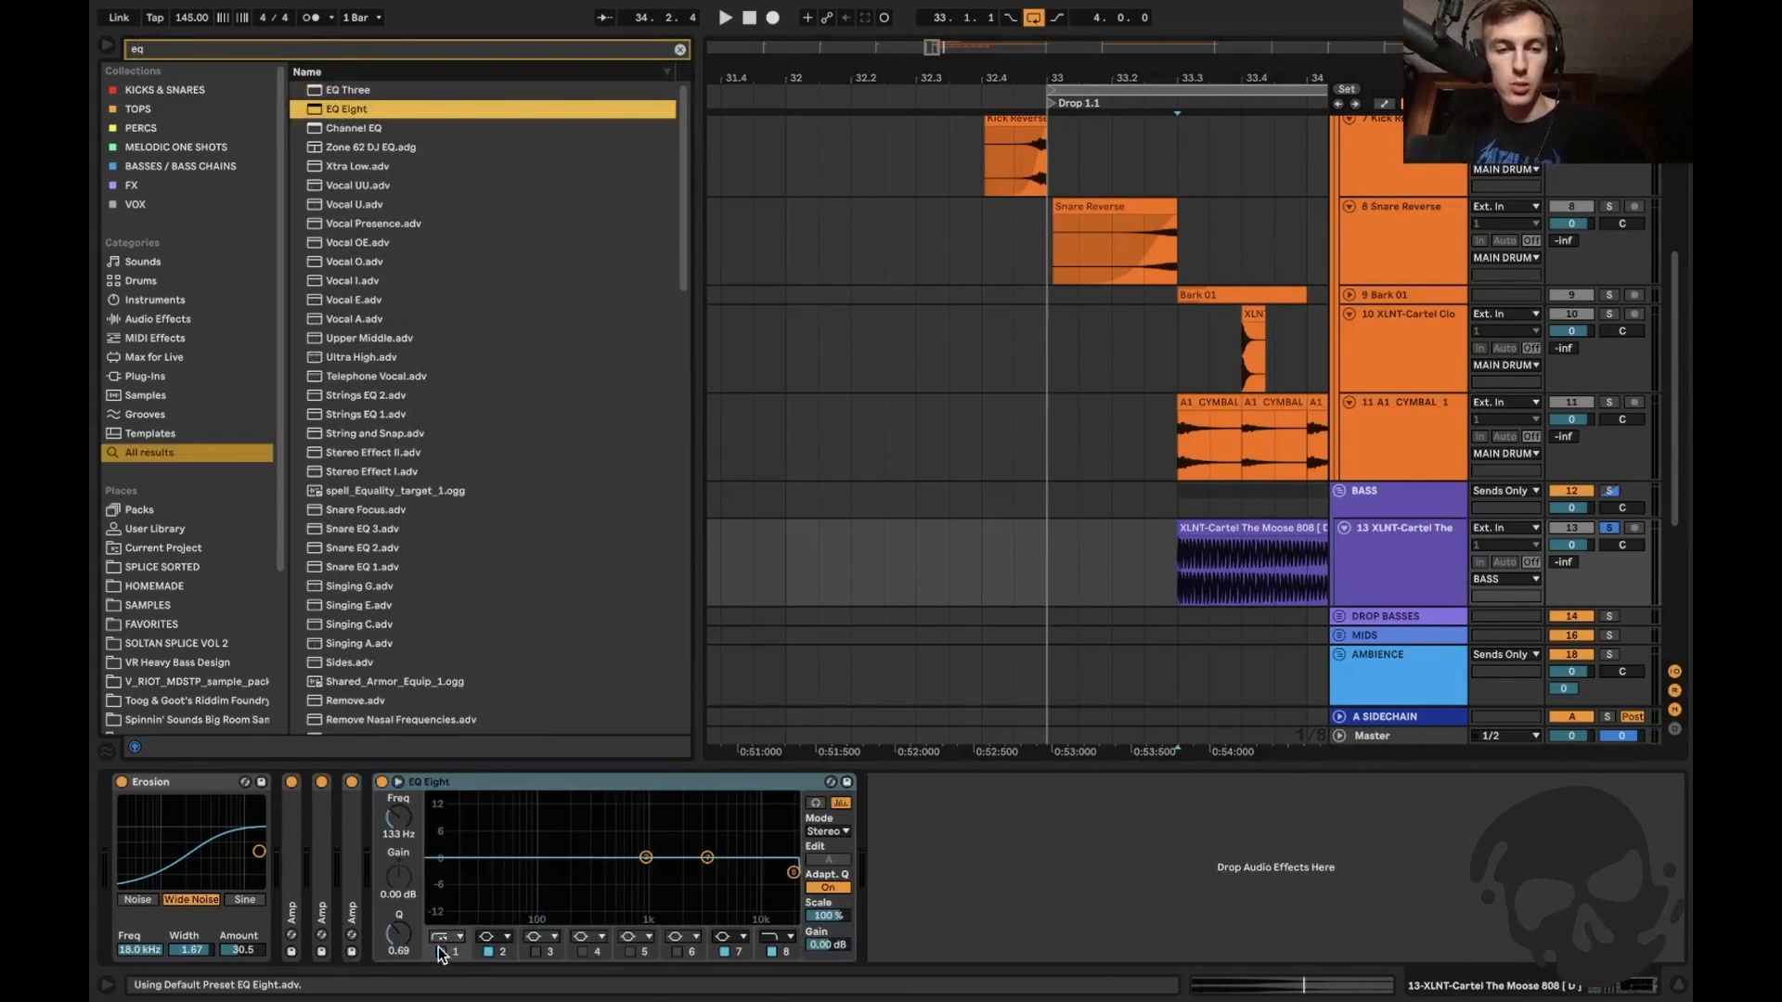
click(441, 951)
key(space)
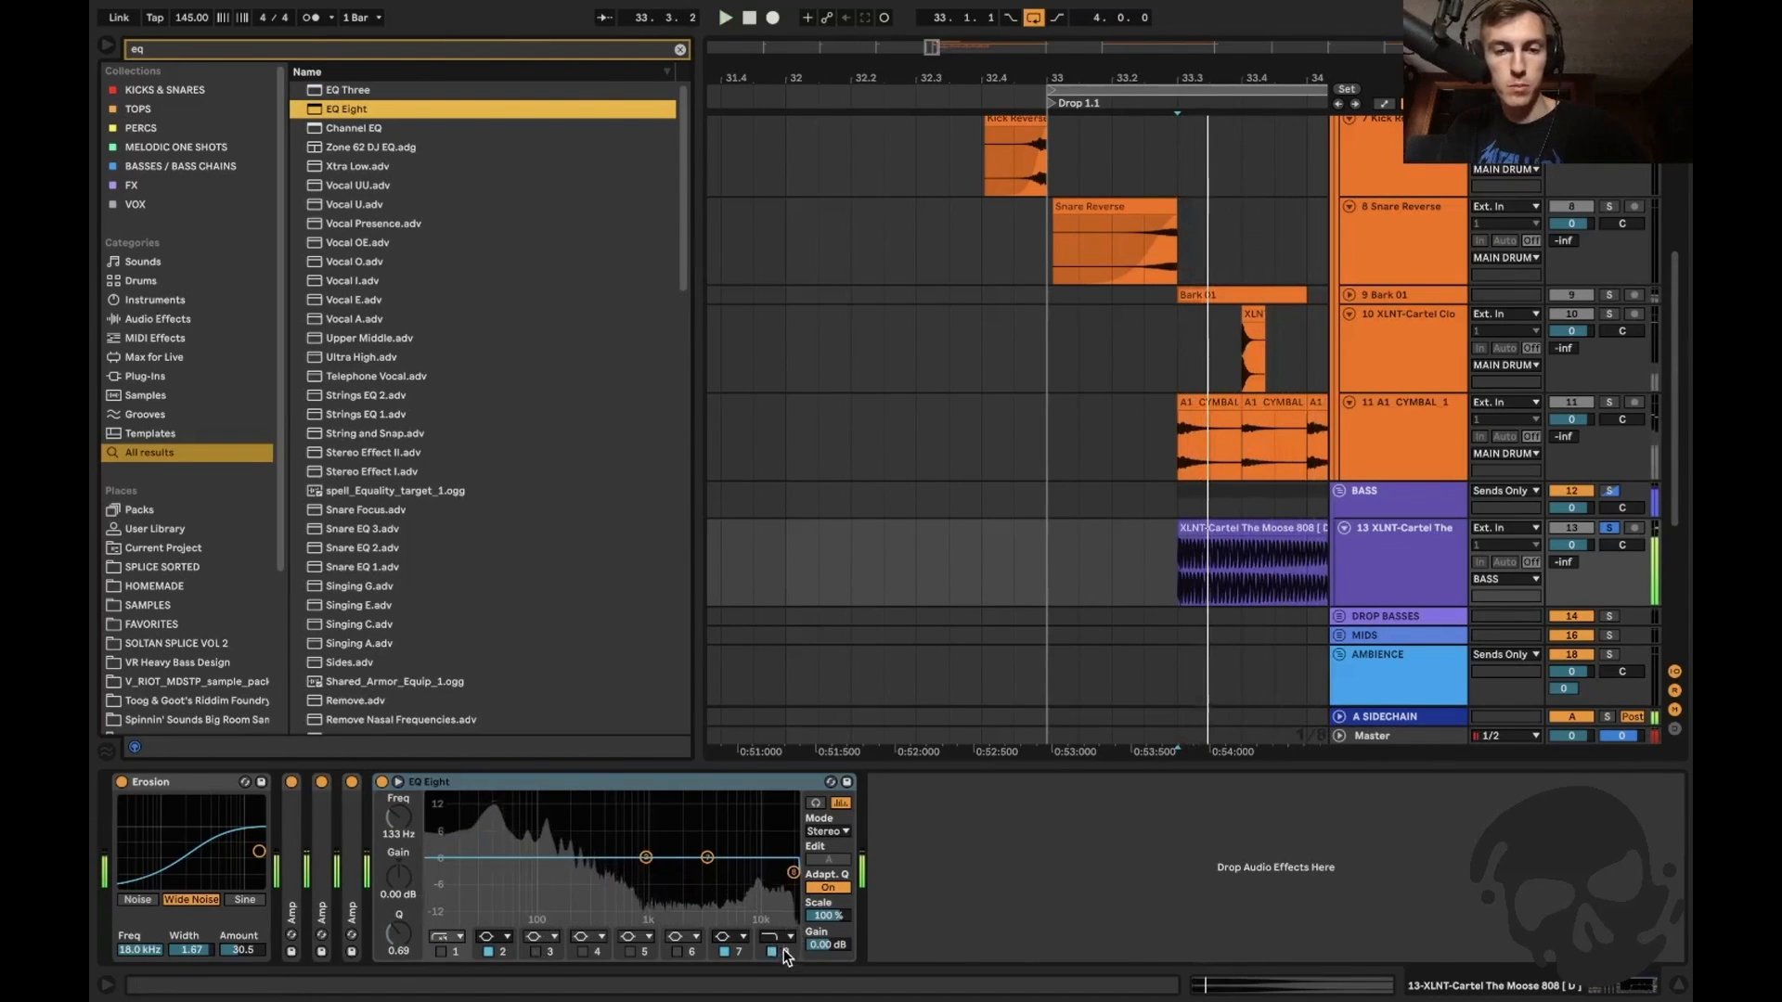
Sweep EQ Eight band 2 as a boost through the 808's low frequencies, turn it into a notch around 141 Hz, and audition it.
drag(646, 857, 547, 798)
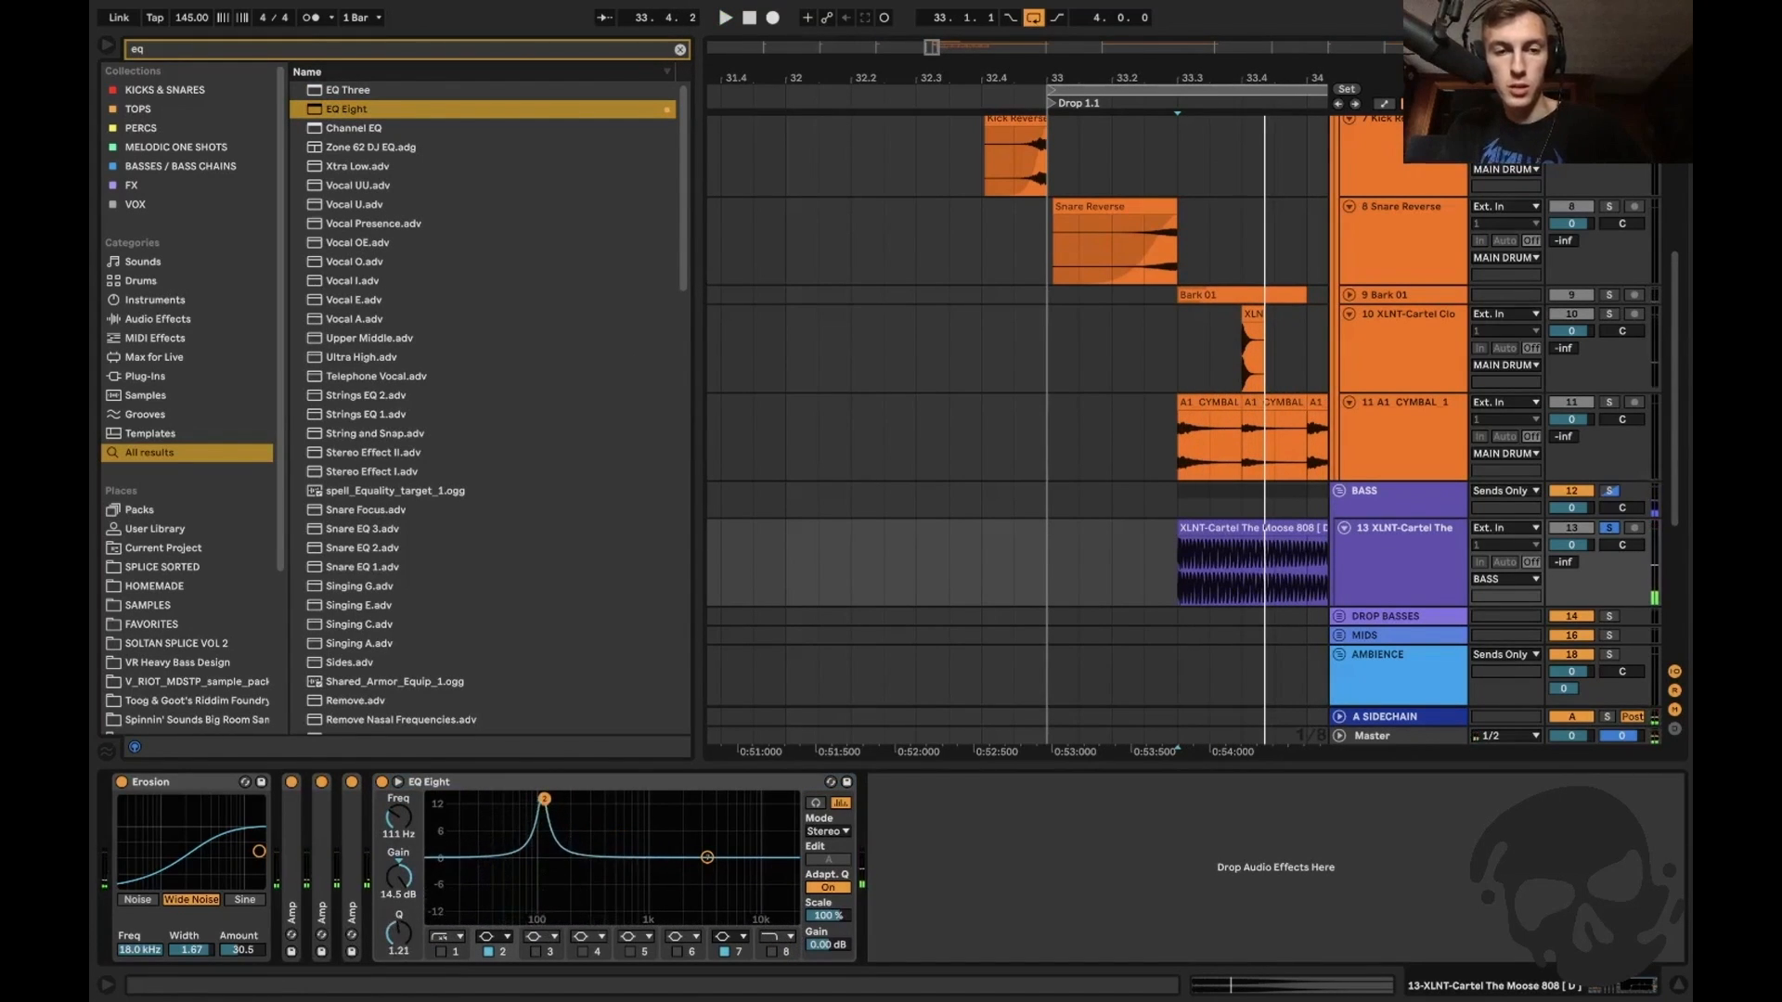
drag(544, 799, 547, 913)
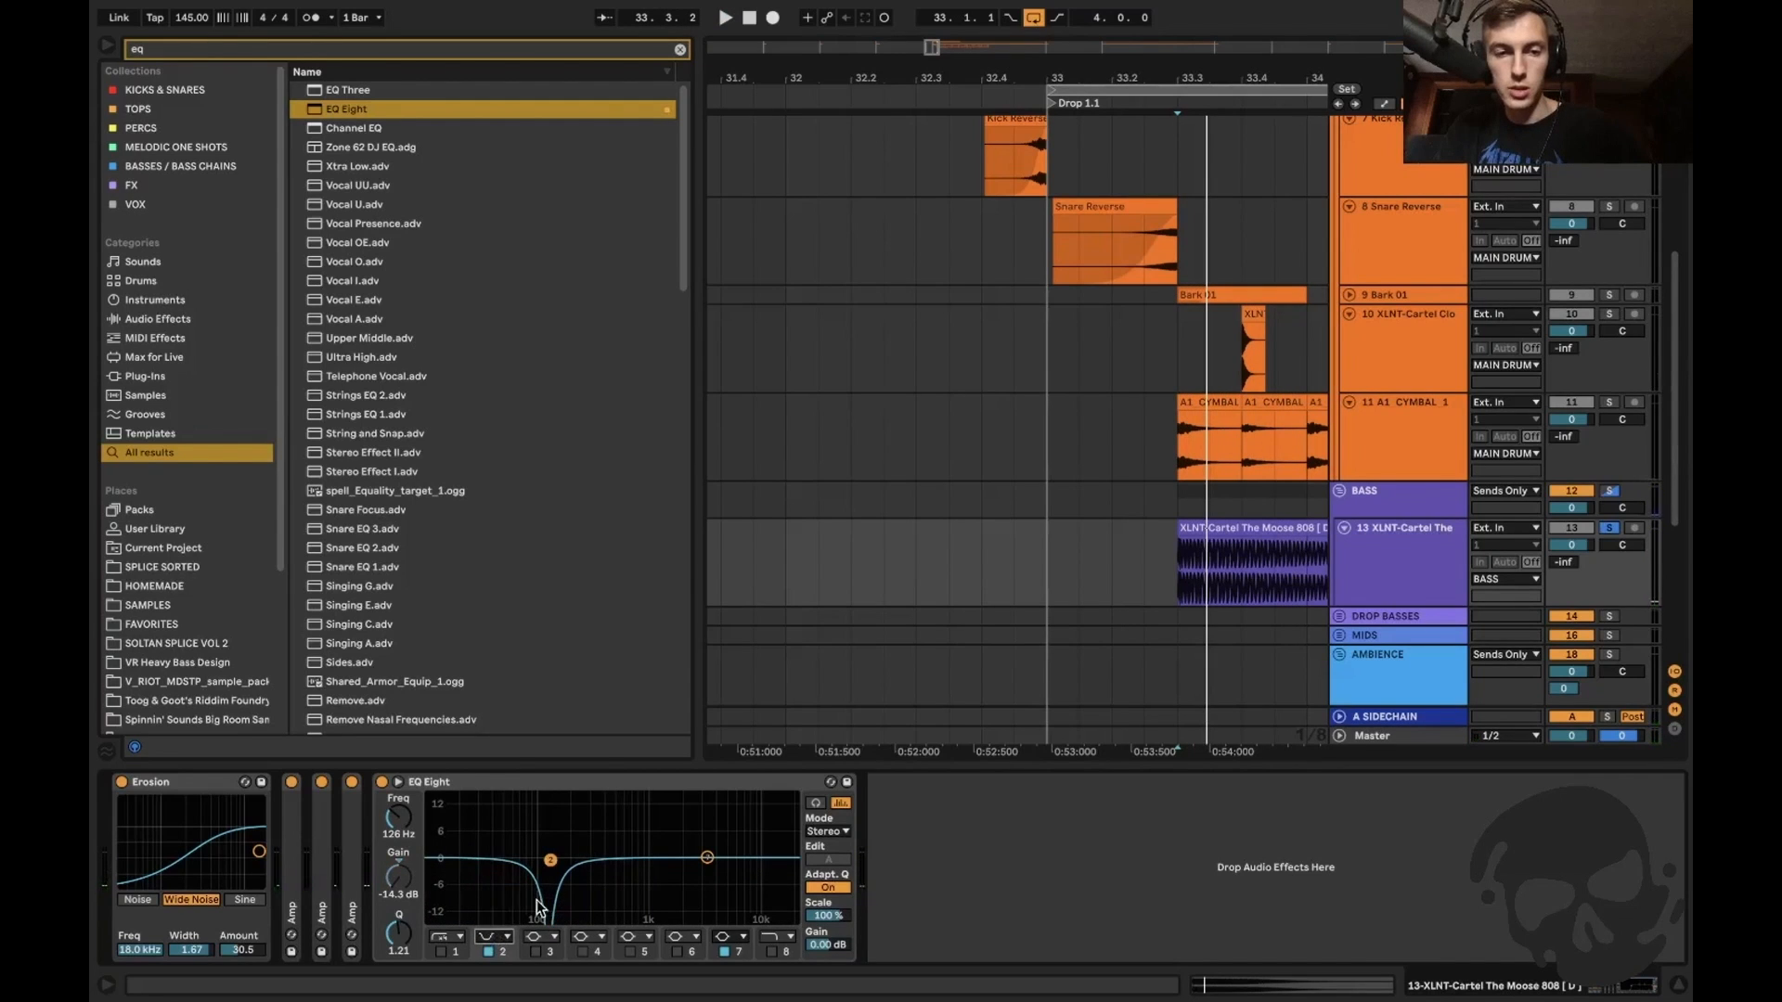
key(space)
drag(539, 863, 548, 869)
key(space)
key(space)
key(space)
key(space)
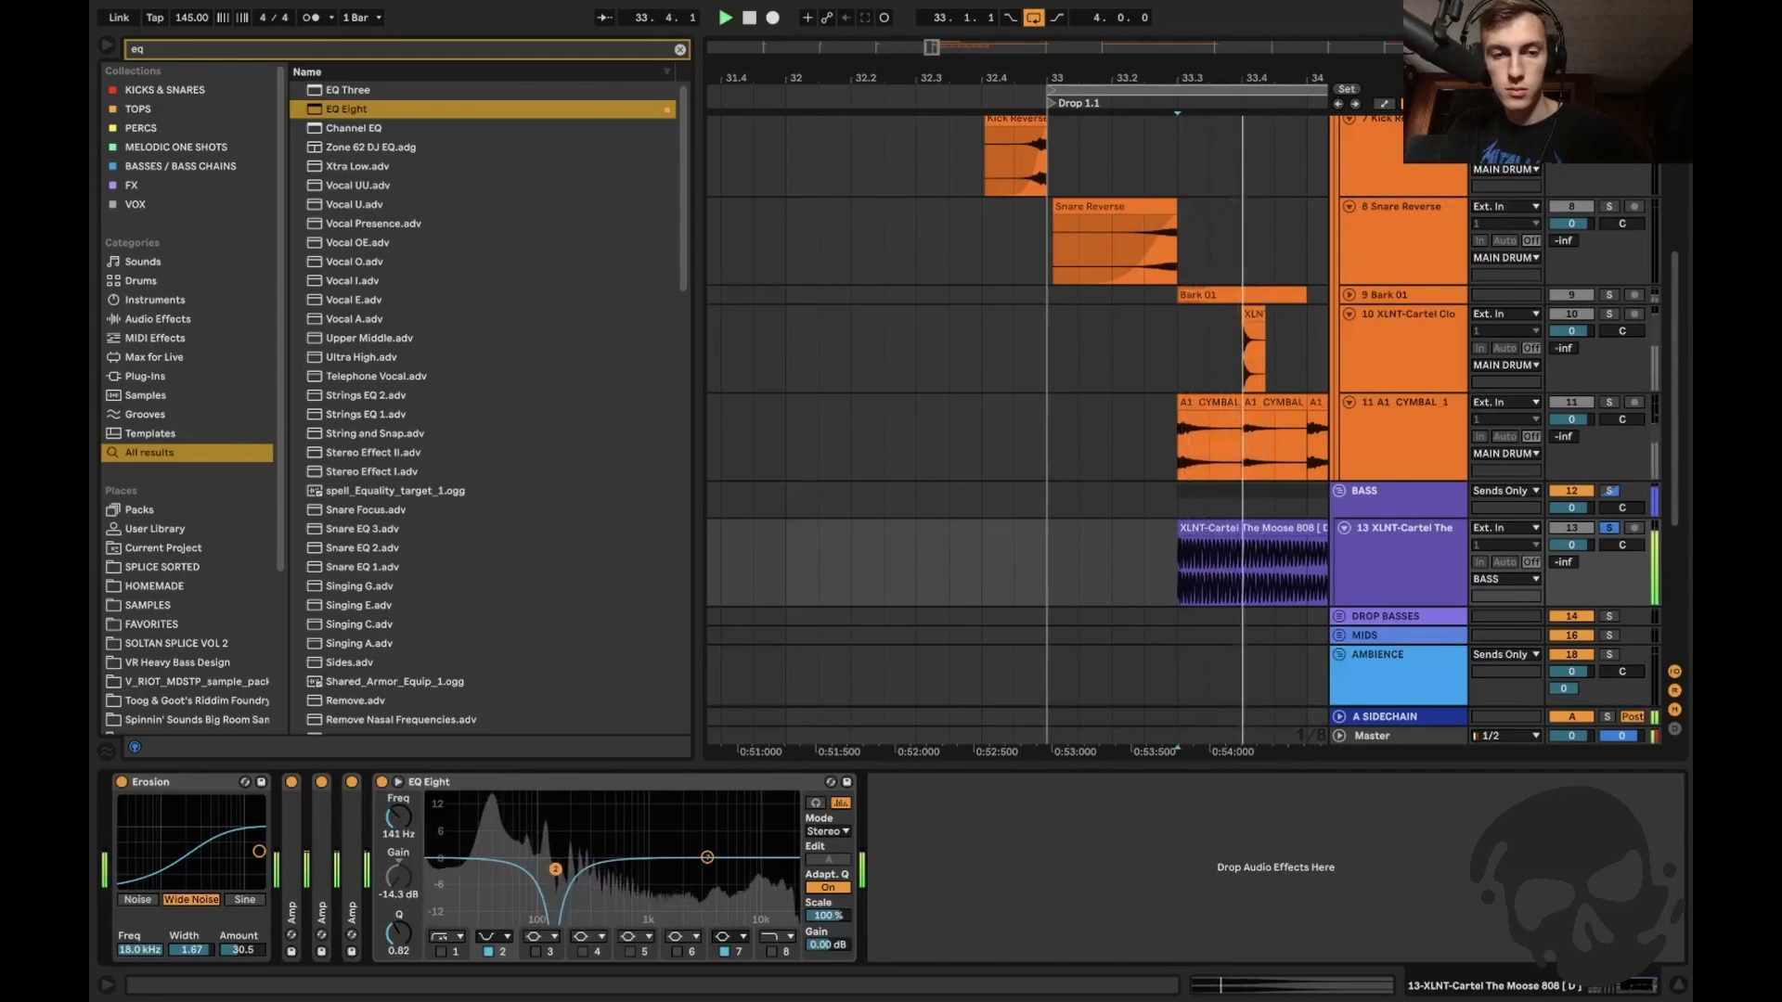
Retune the EQ Eight notch to 124 Hz and narrow its Q to about 1.2 while auditioning the 808.
mouse_move(550, 869)
mouse_down()
mouse_move(523, 862)
mouse_move(549, 860)
mouse_up()
key(space)
key(space)
key(space)
key(space)
key(space)
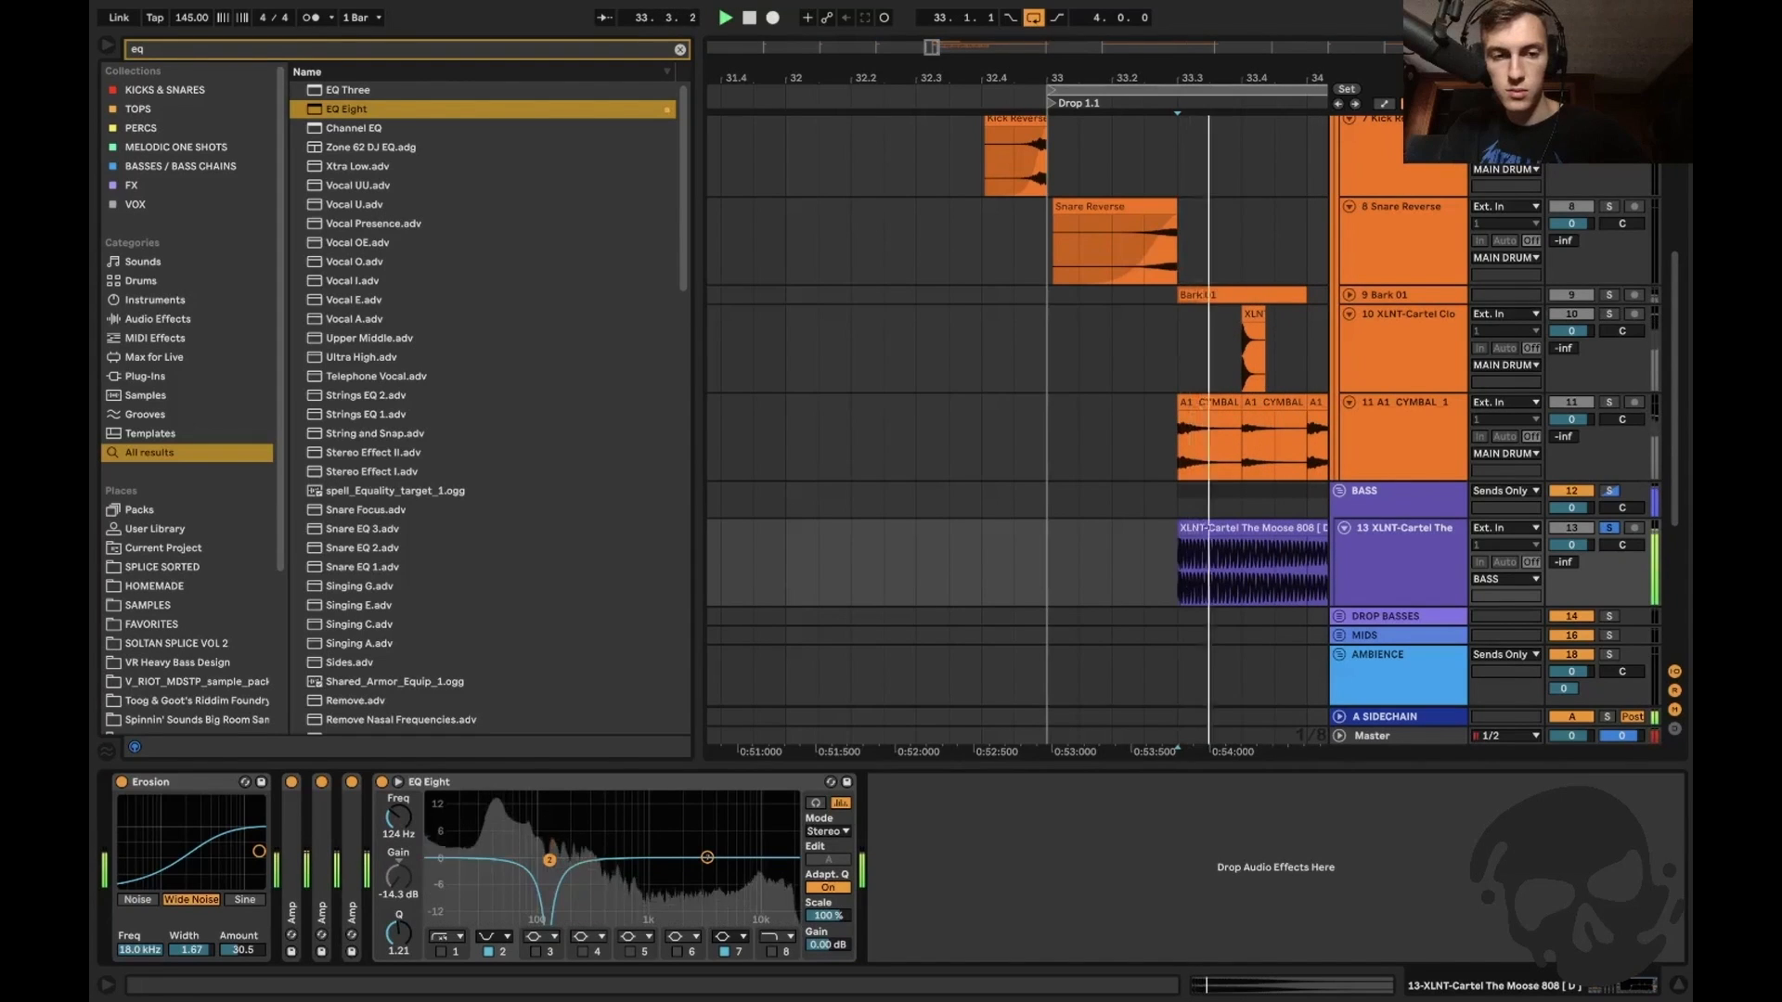
key(space)
Add an Auto Filter after the EQ Eight on the 808 track.
key(ctrl+alt+l)
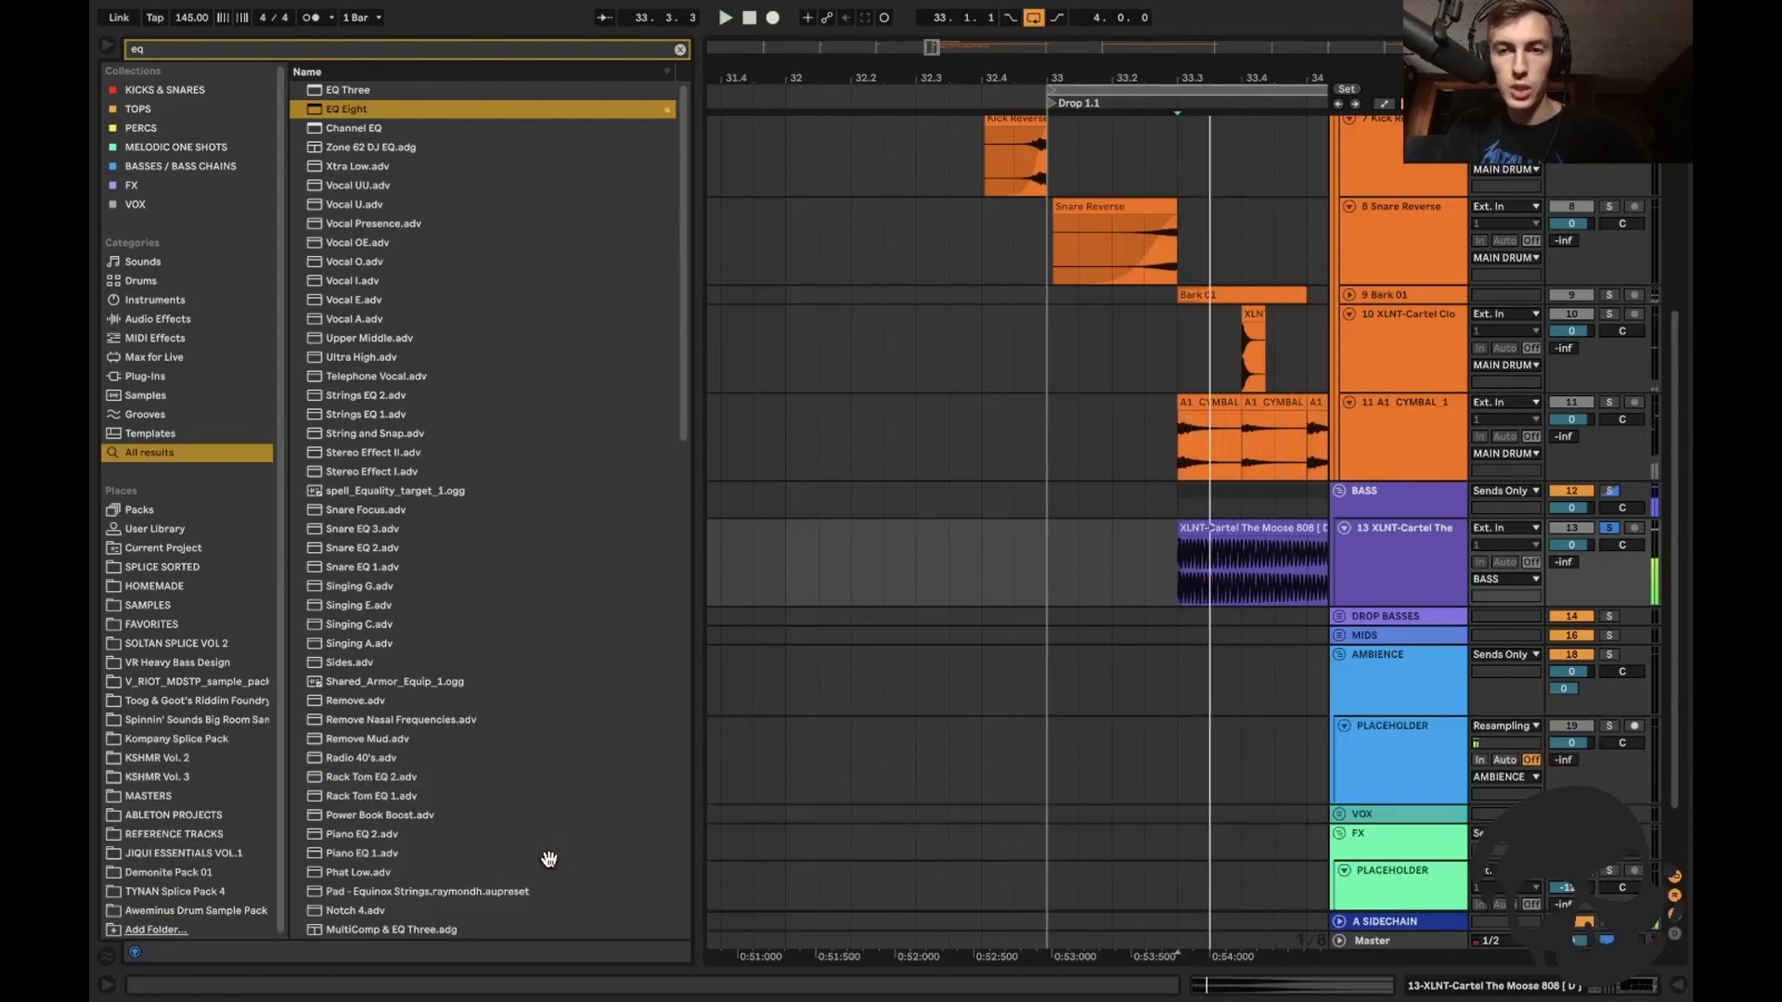
key(ctrl+alt+b)
double_click(1406, 560)
key(ctrl+f)
text(auto filter)
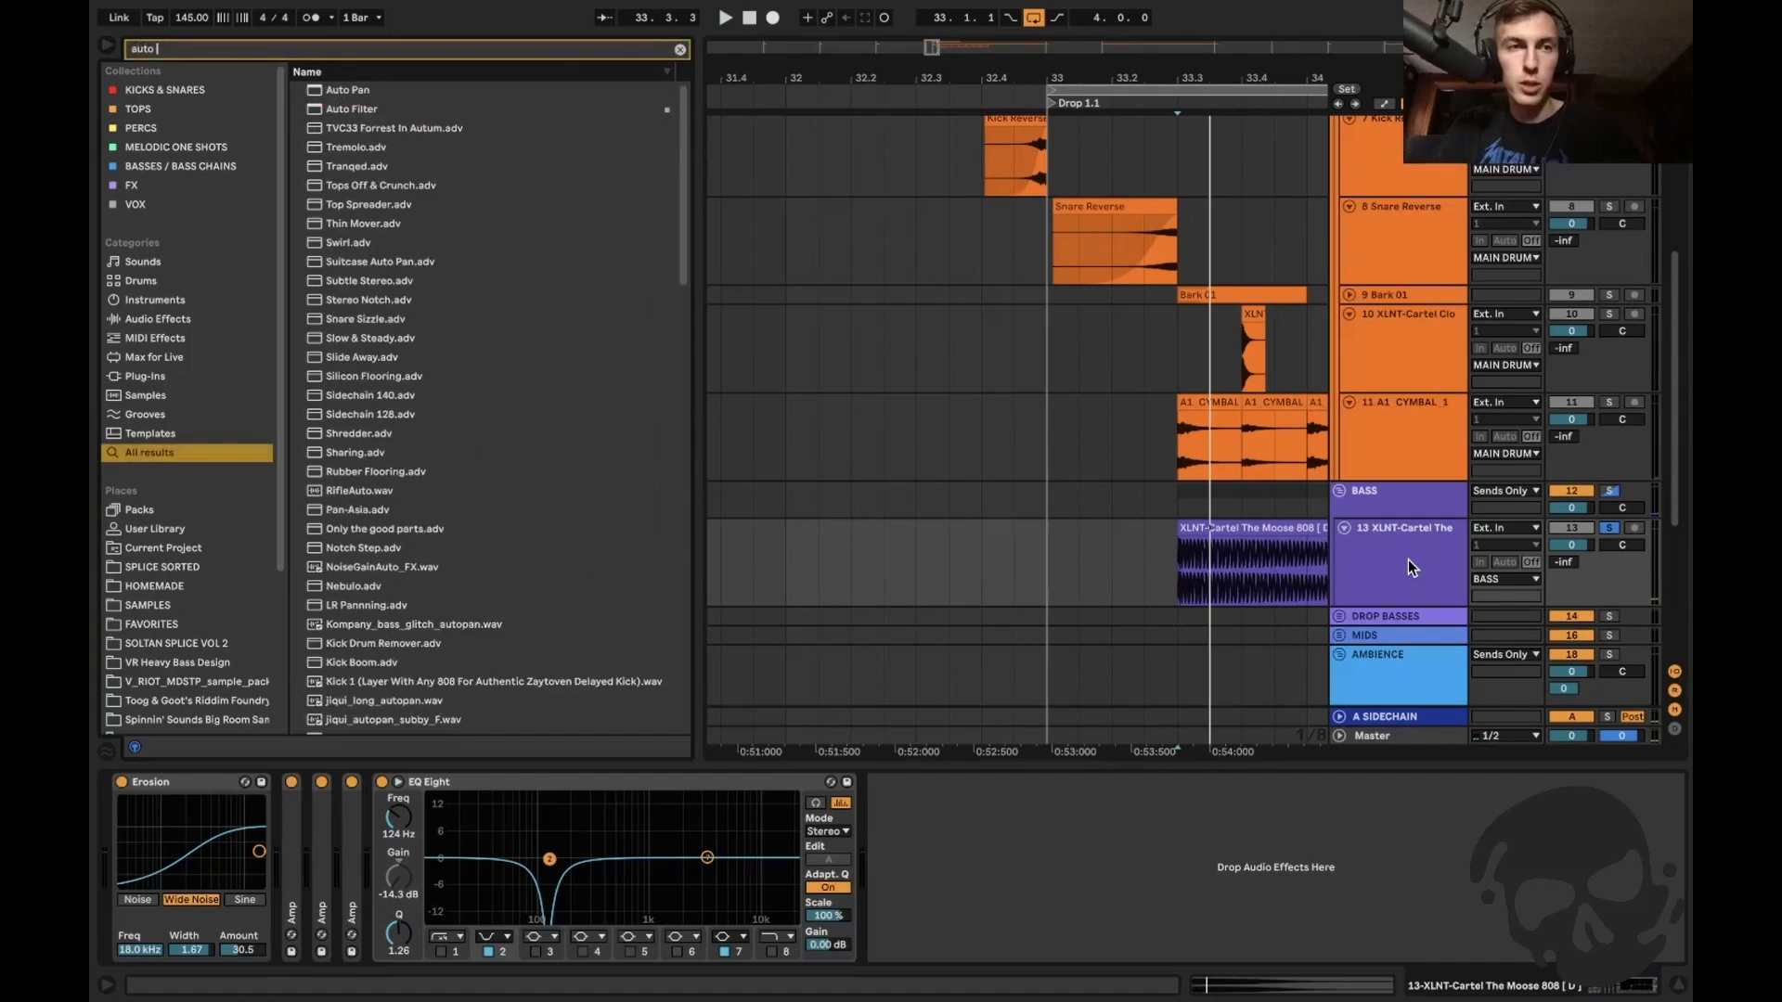
key(Down)
key(Return)
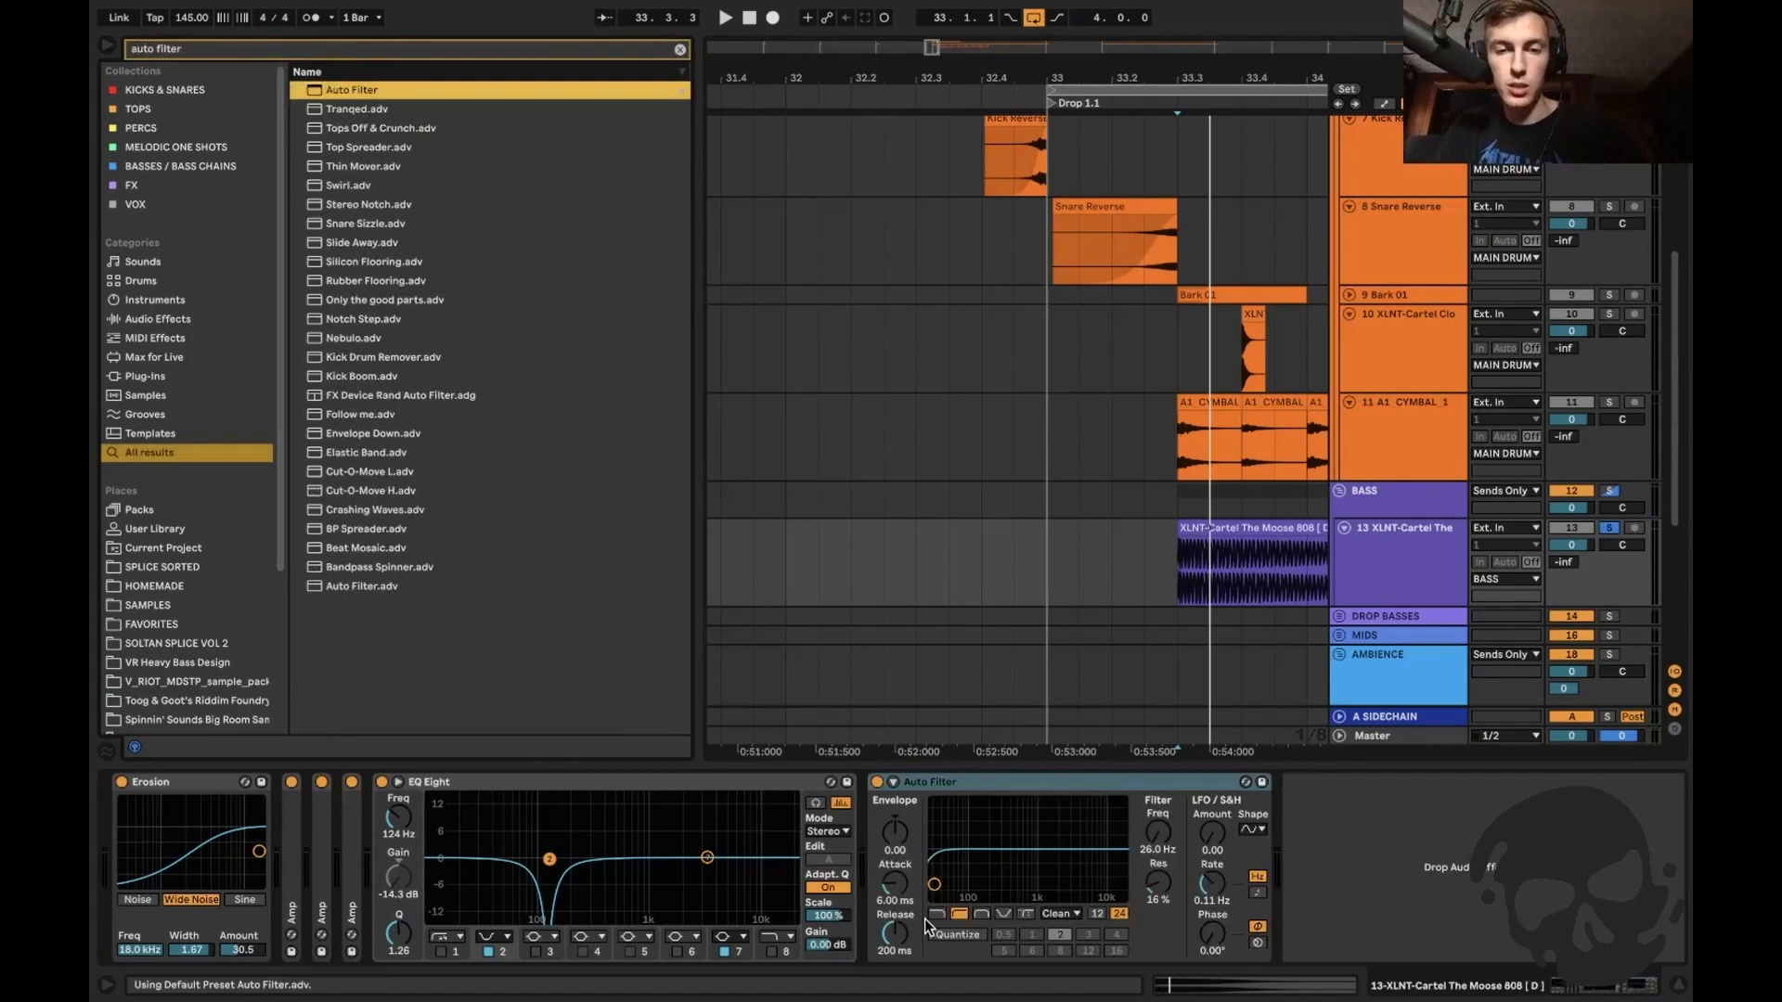
Set the Auto Filter to low-pass at 17.0 kHz with 0.0 % resonance and audition the 808.
drag(947, 908, 1117, 897)
key(space)
key(space)
key(space)
key(space)
key(space)
key(space)
key(space)
key(space)
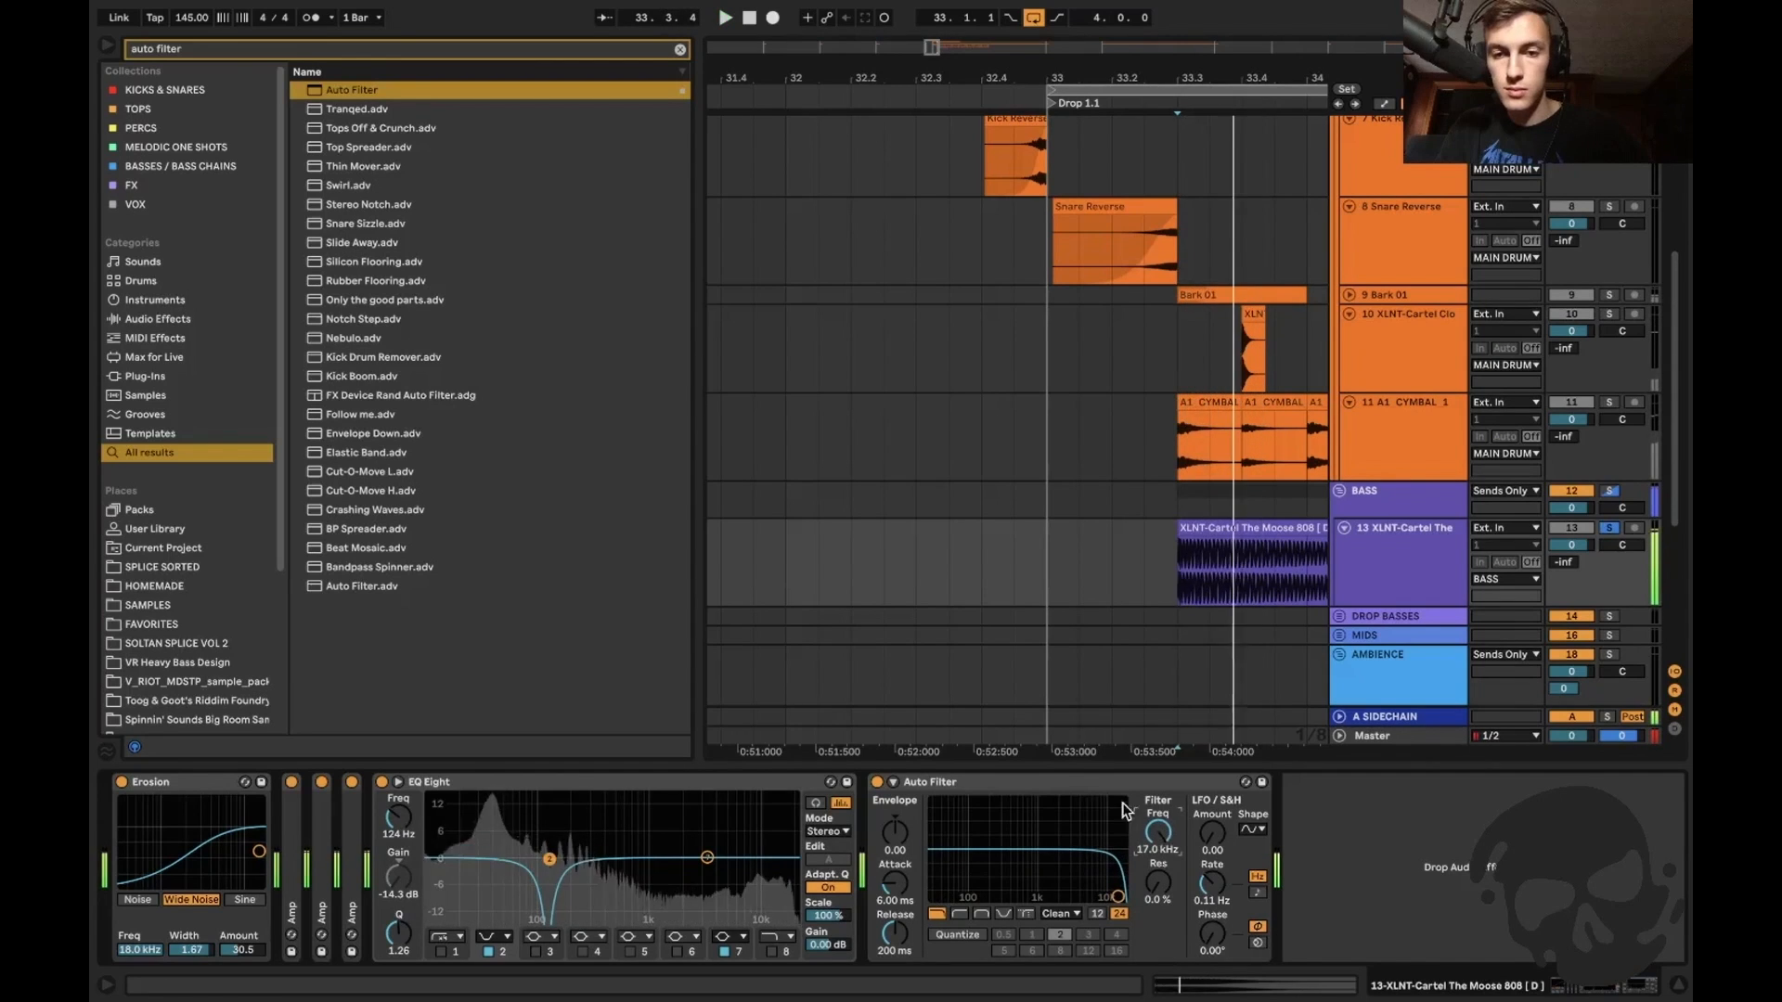
key(ctrl+alt+l)
key(ctrl+alt+b)
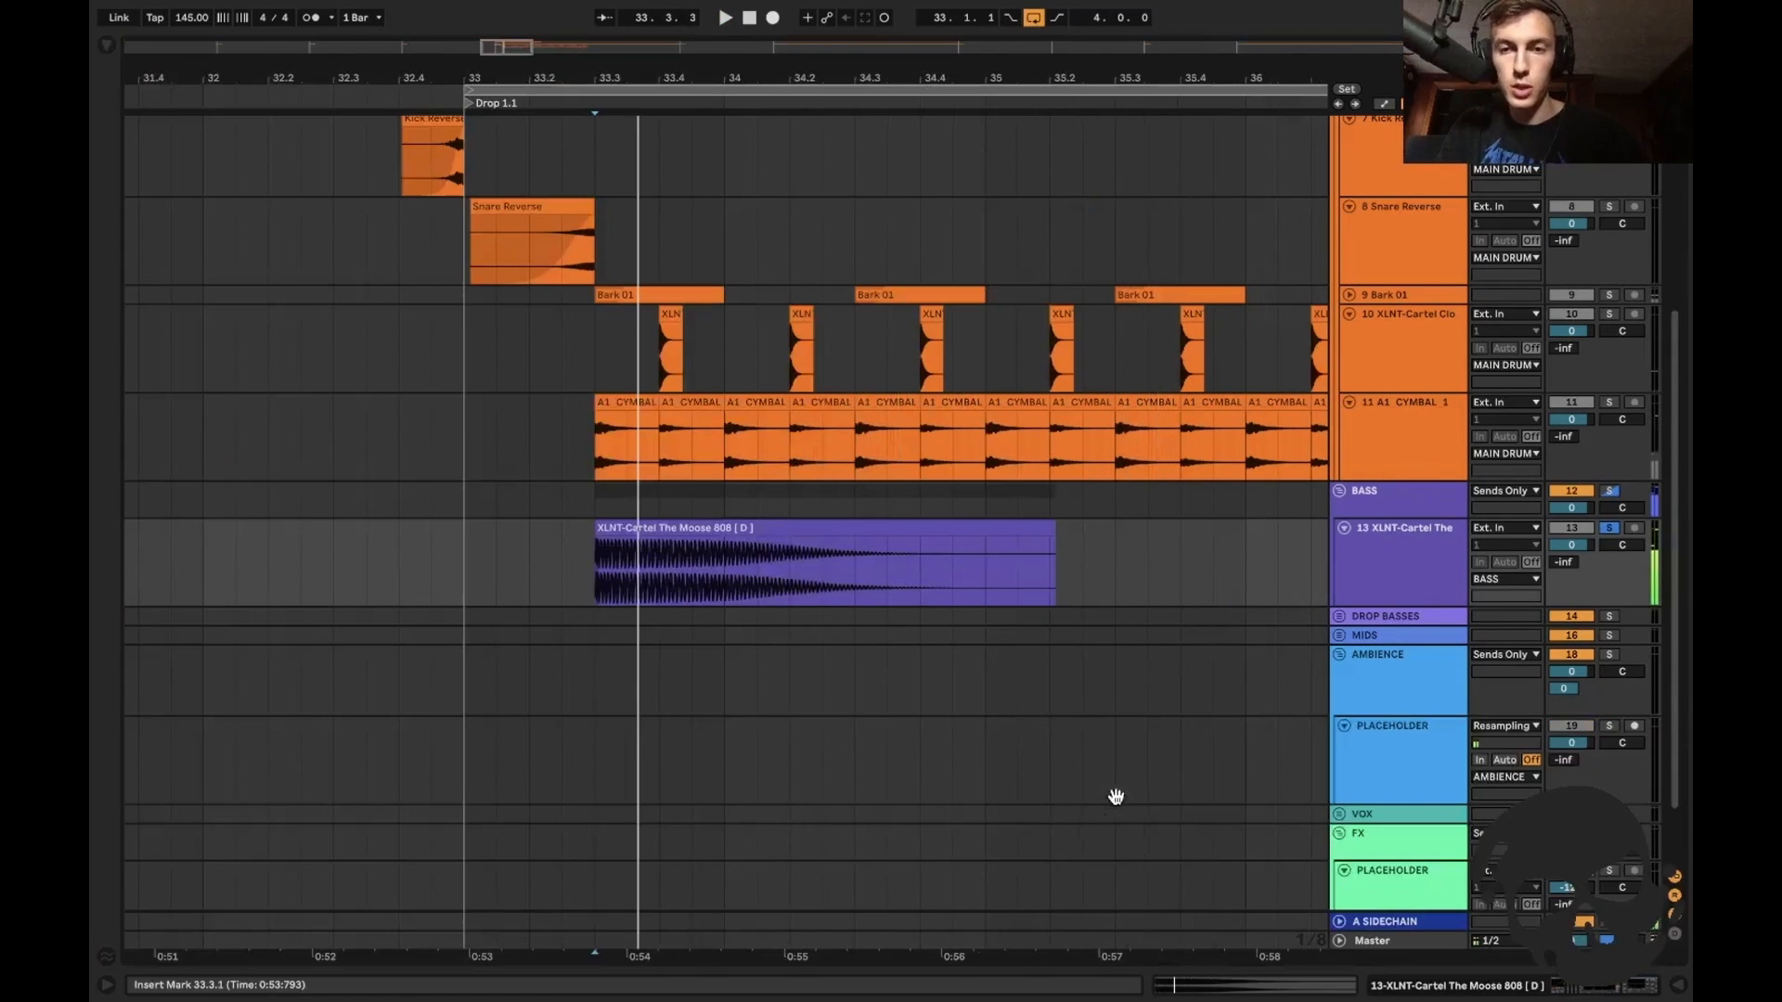
Turn on Warp for the 808 clip, using Tones mode with a Grain Size of 12.00.
click(686, 527)
double_click(639, 524)
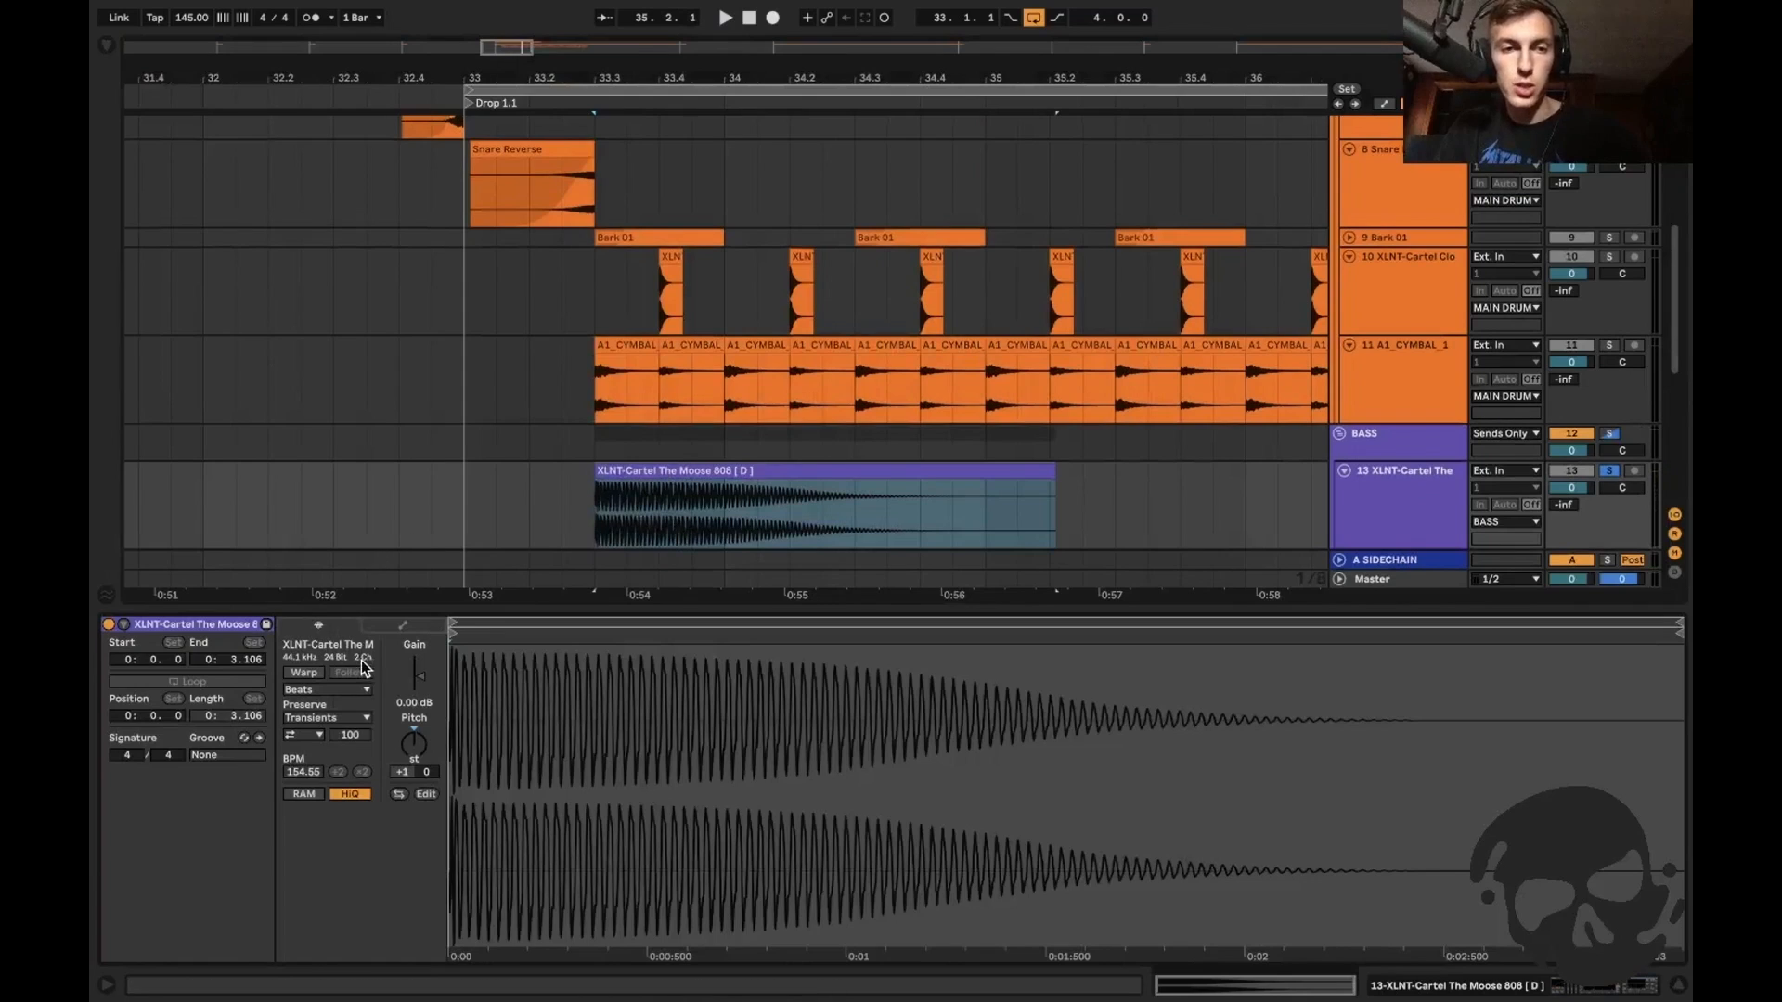
click(309, 667)
click(313, 691)
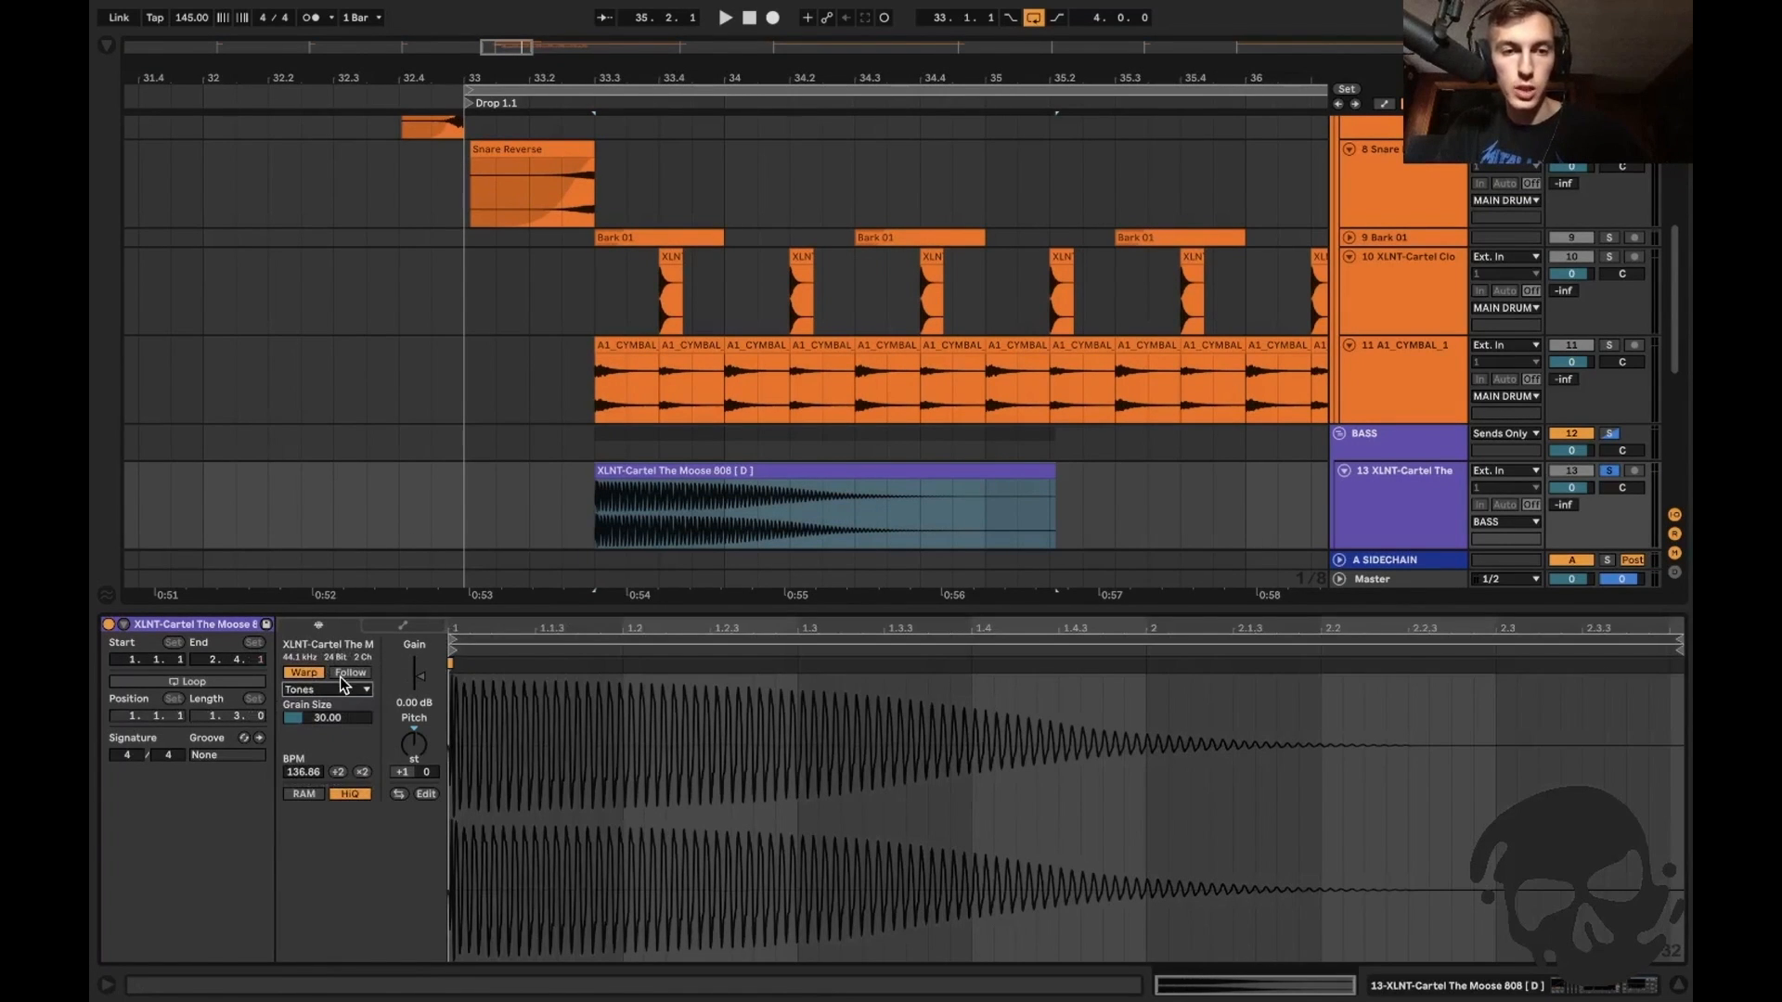
drag(347, 720, 347, 761)
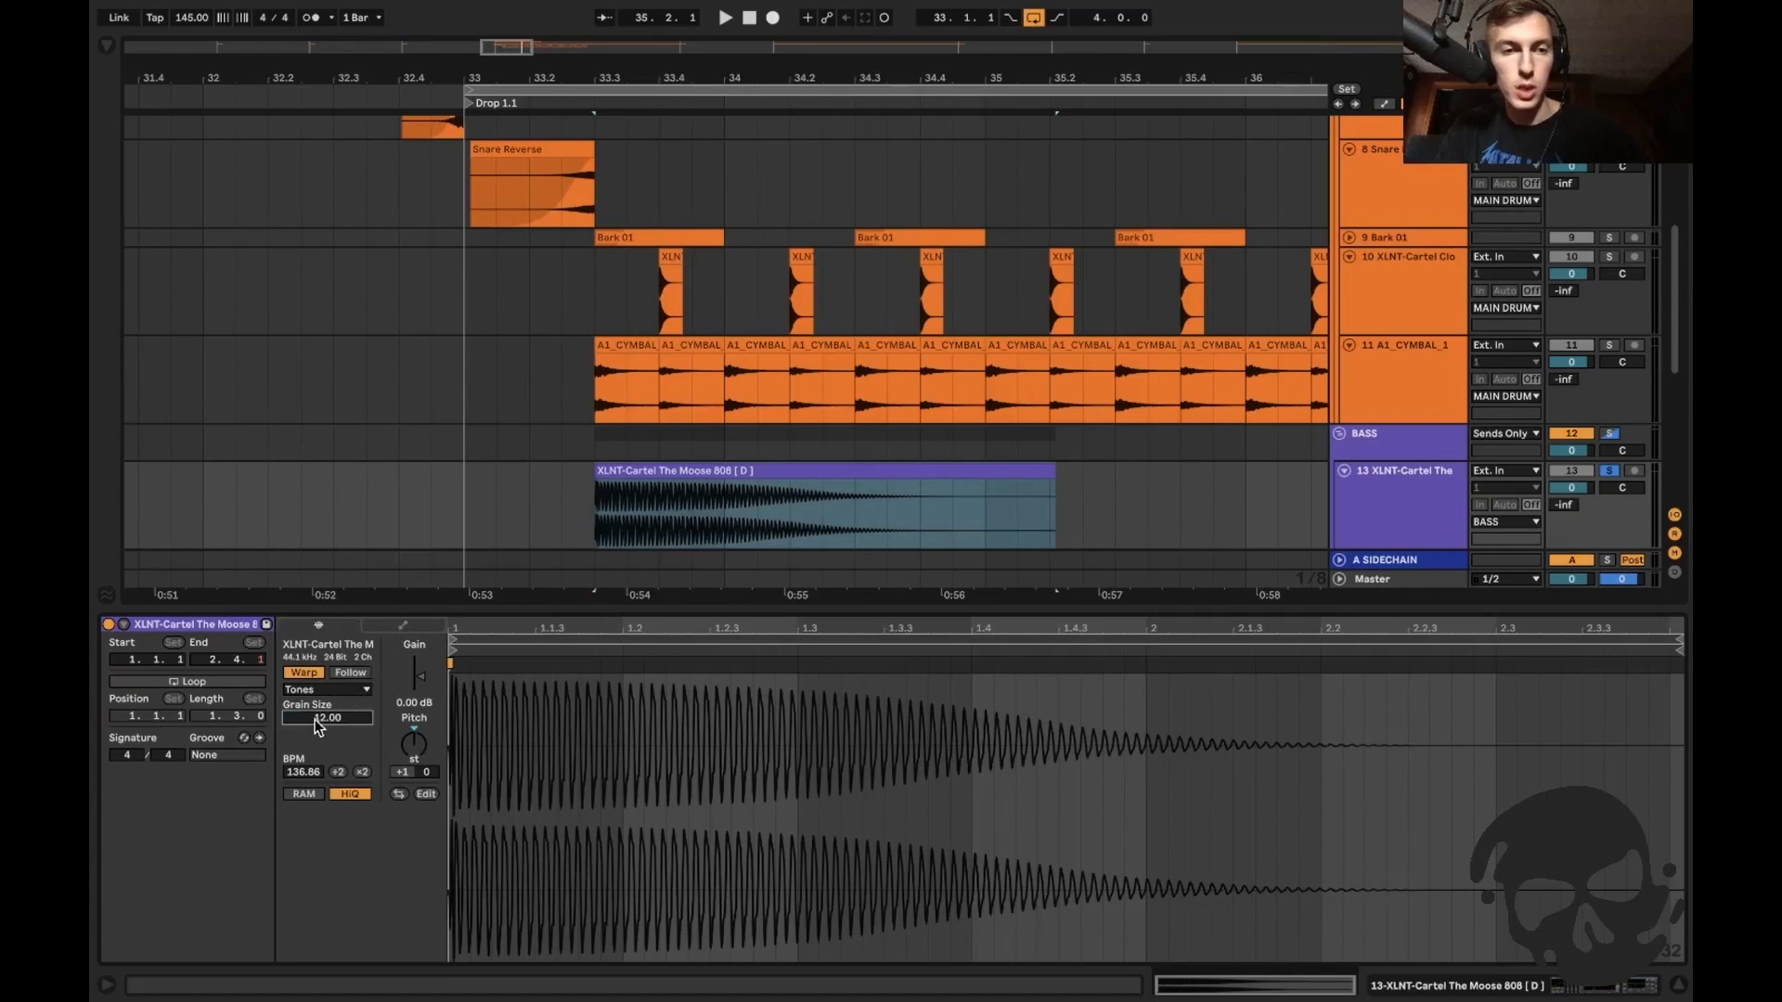
Draw a falling pitch slide in the 808 clip's Transposition envelope, reaching 0 st at beat 1.2.
click(403, 625)
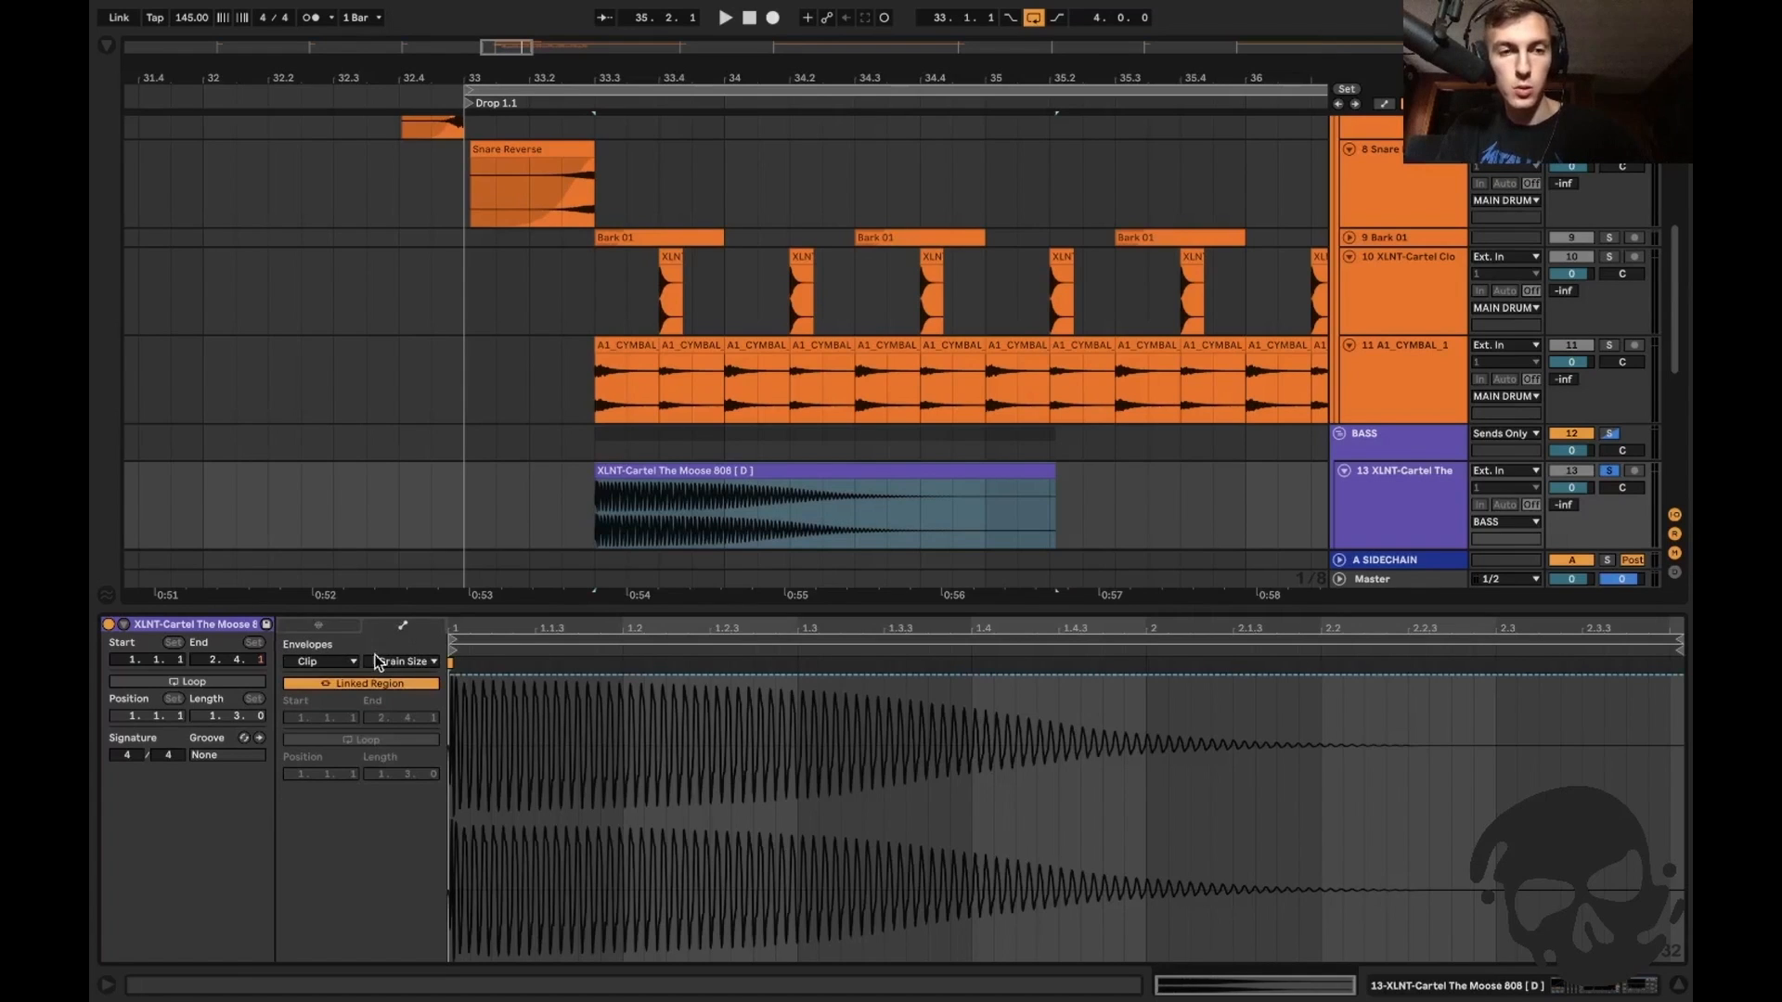
click(325, 661)
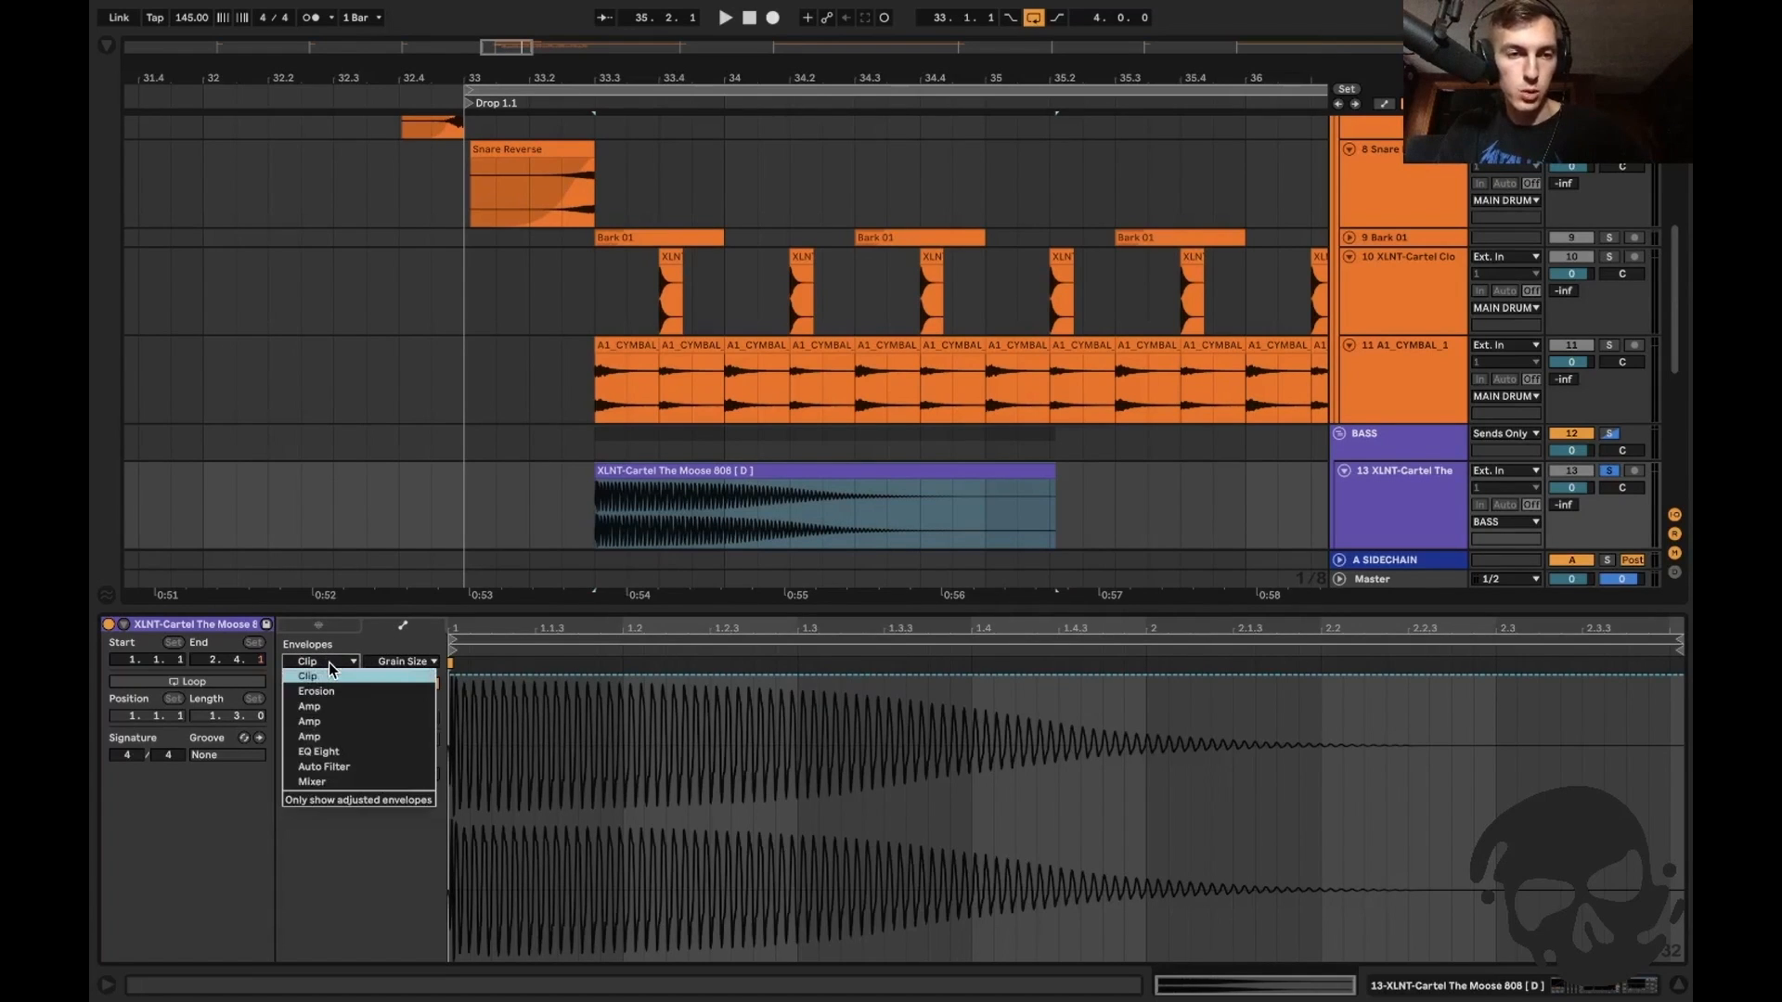
click(329, 661)
click(384, 661)
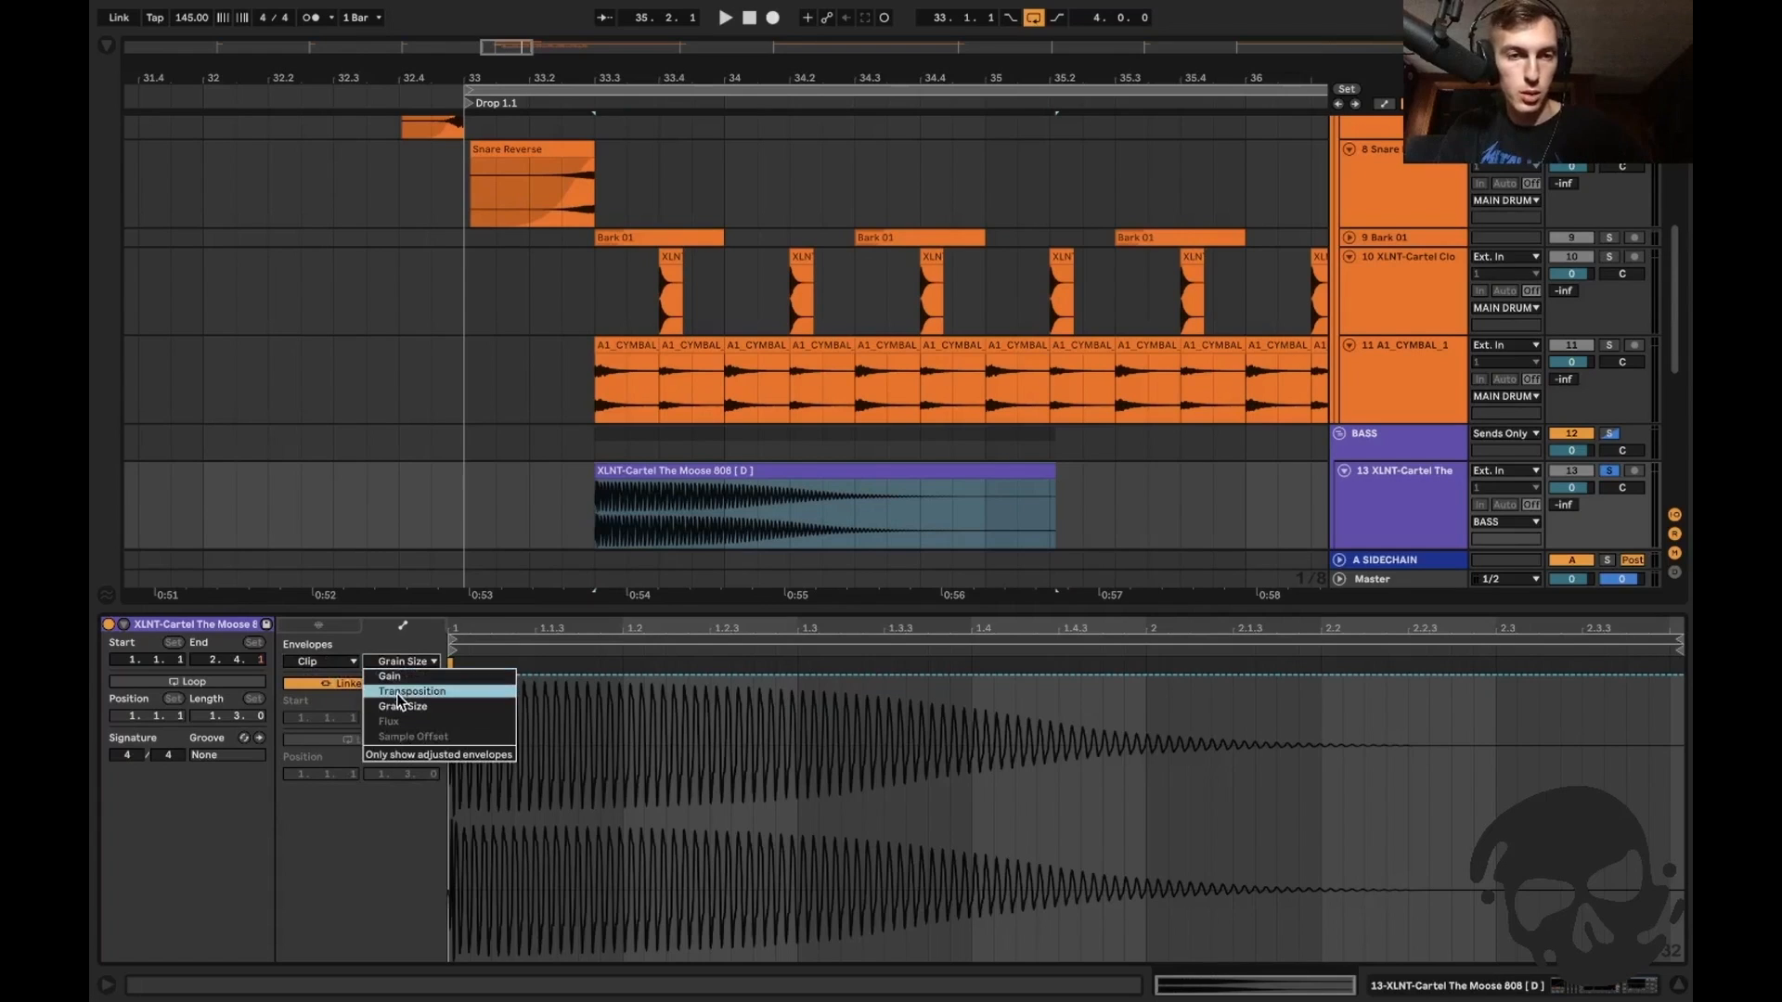
click(400, 692)
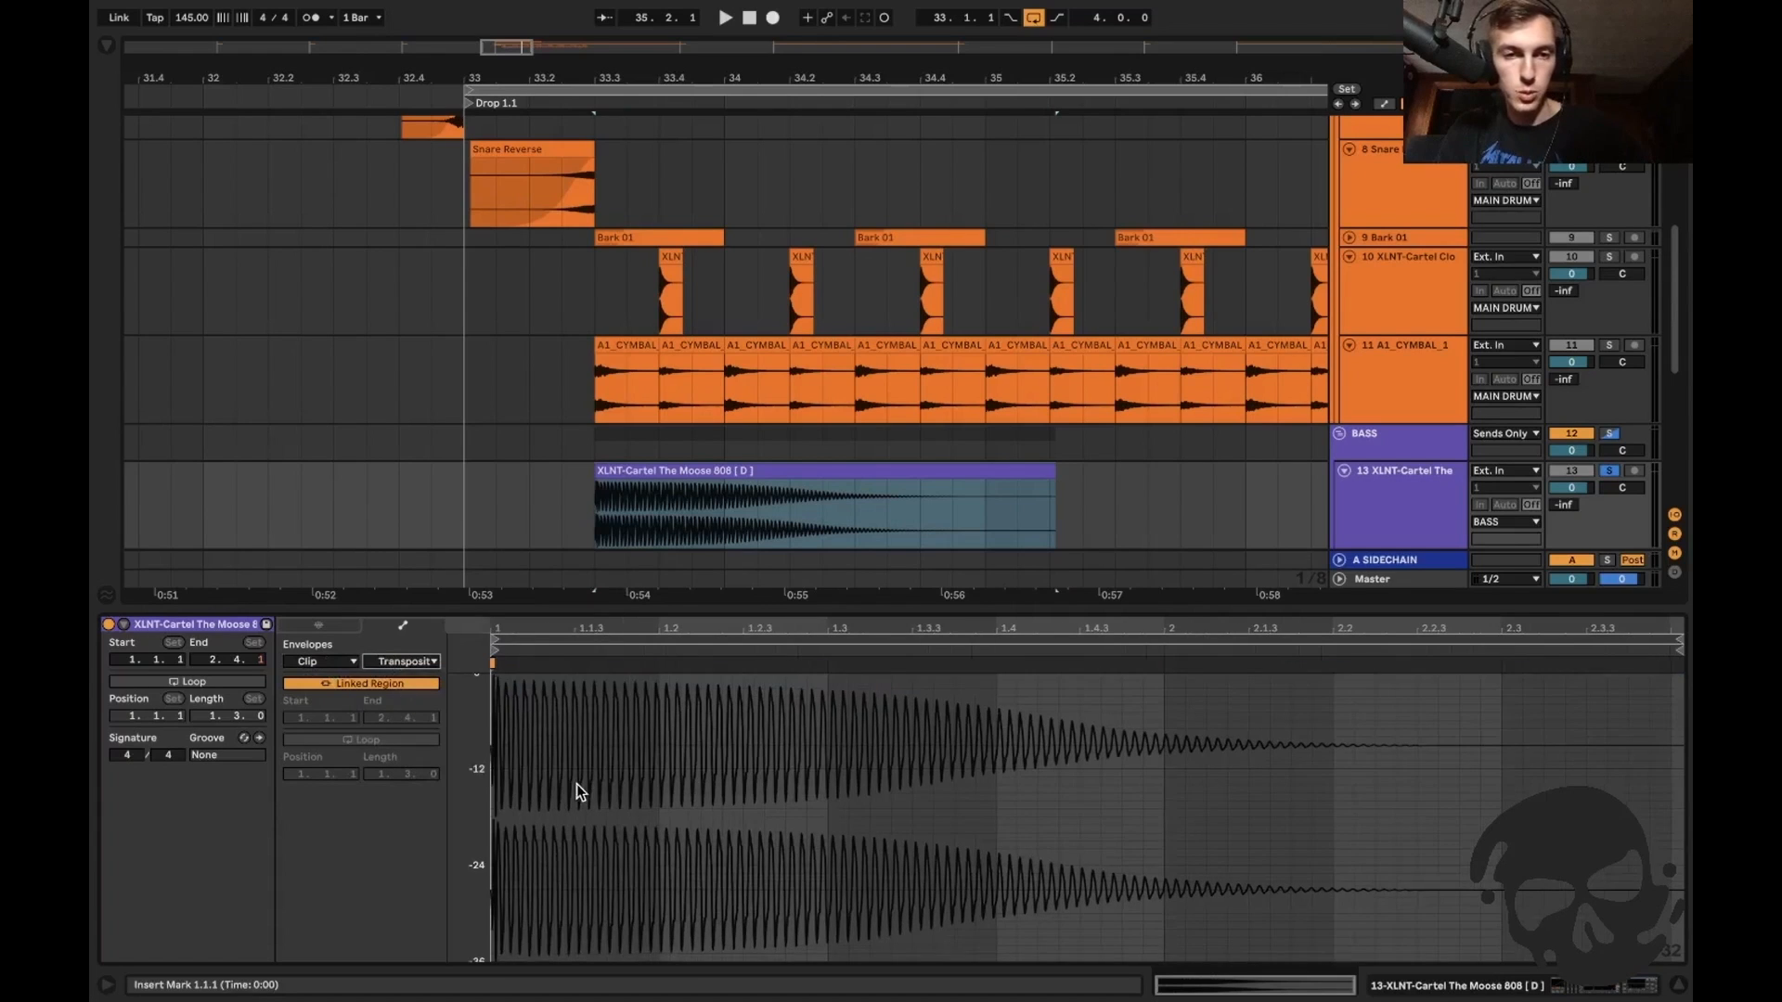
click(659, 798)
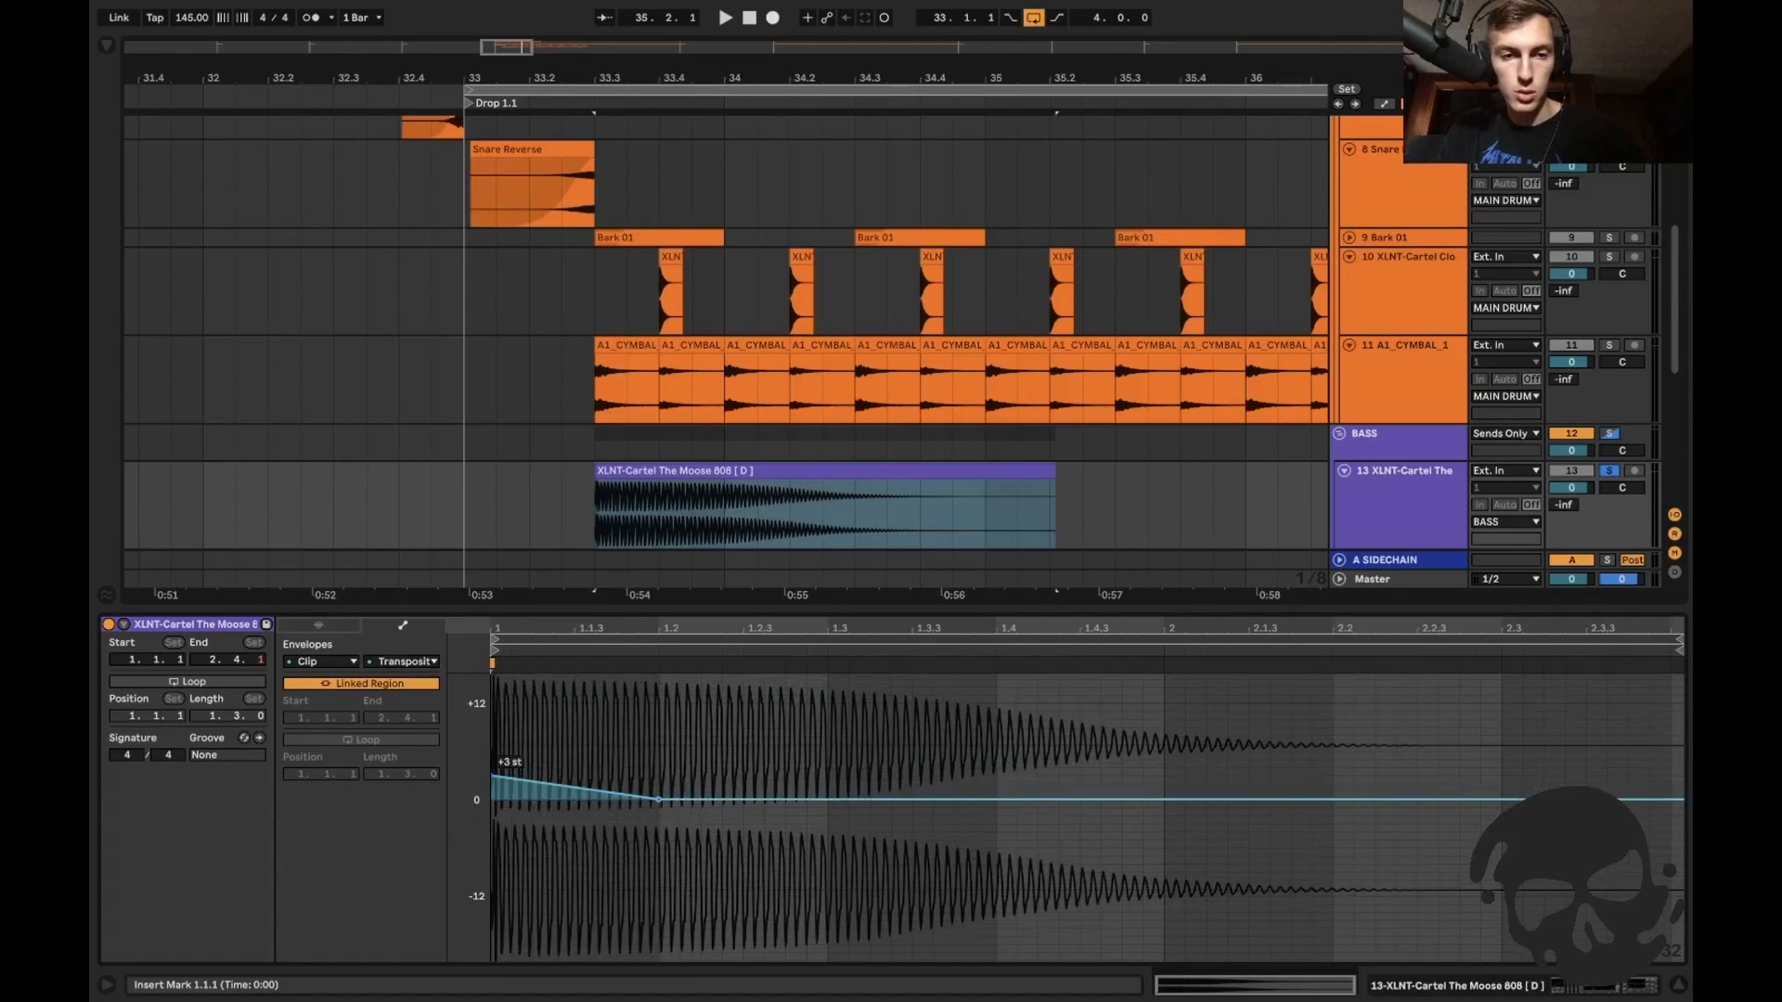
key(space)
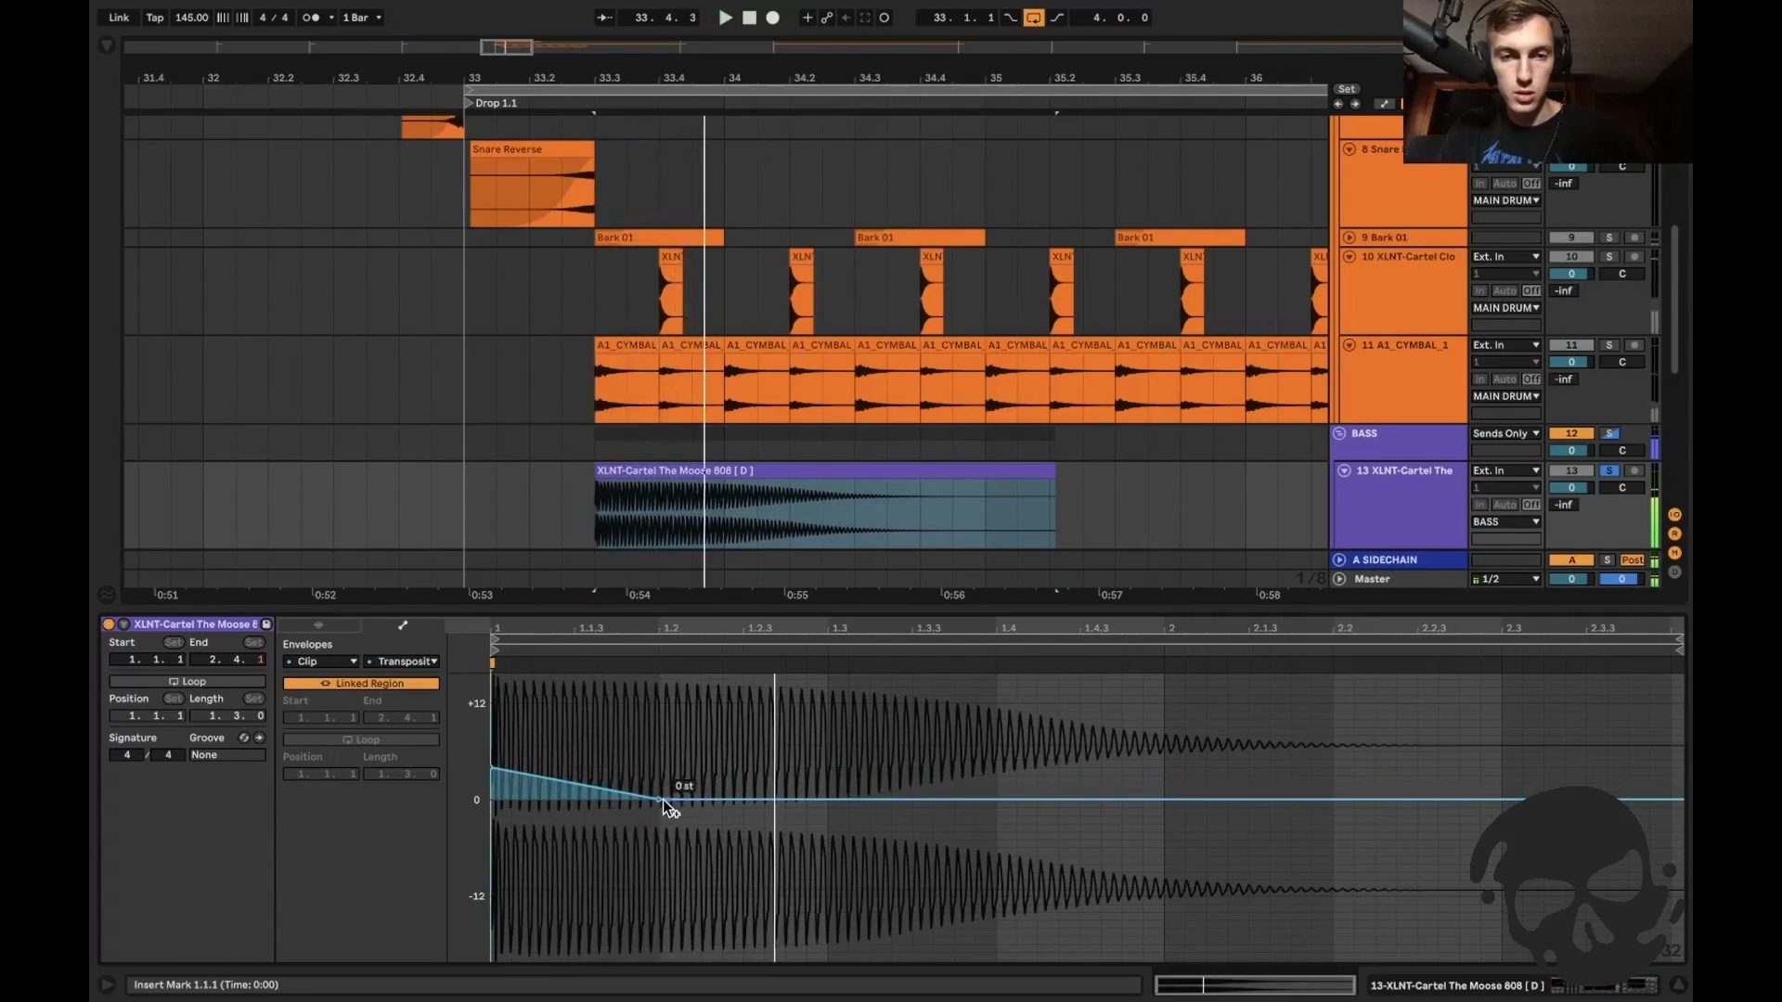
Steepen the 808's pitch slide to start at about +10 st and reach 0 st before 1.1.3, auditioning the result.
drag(661, 799, 575, 799)
key(space)
key(space)
key(space)
key(space)
drag(489, 771, 491, 722)
key(space)
key(space)
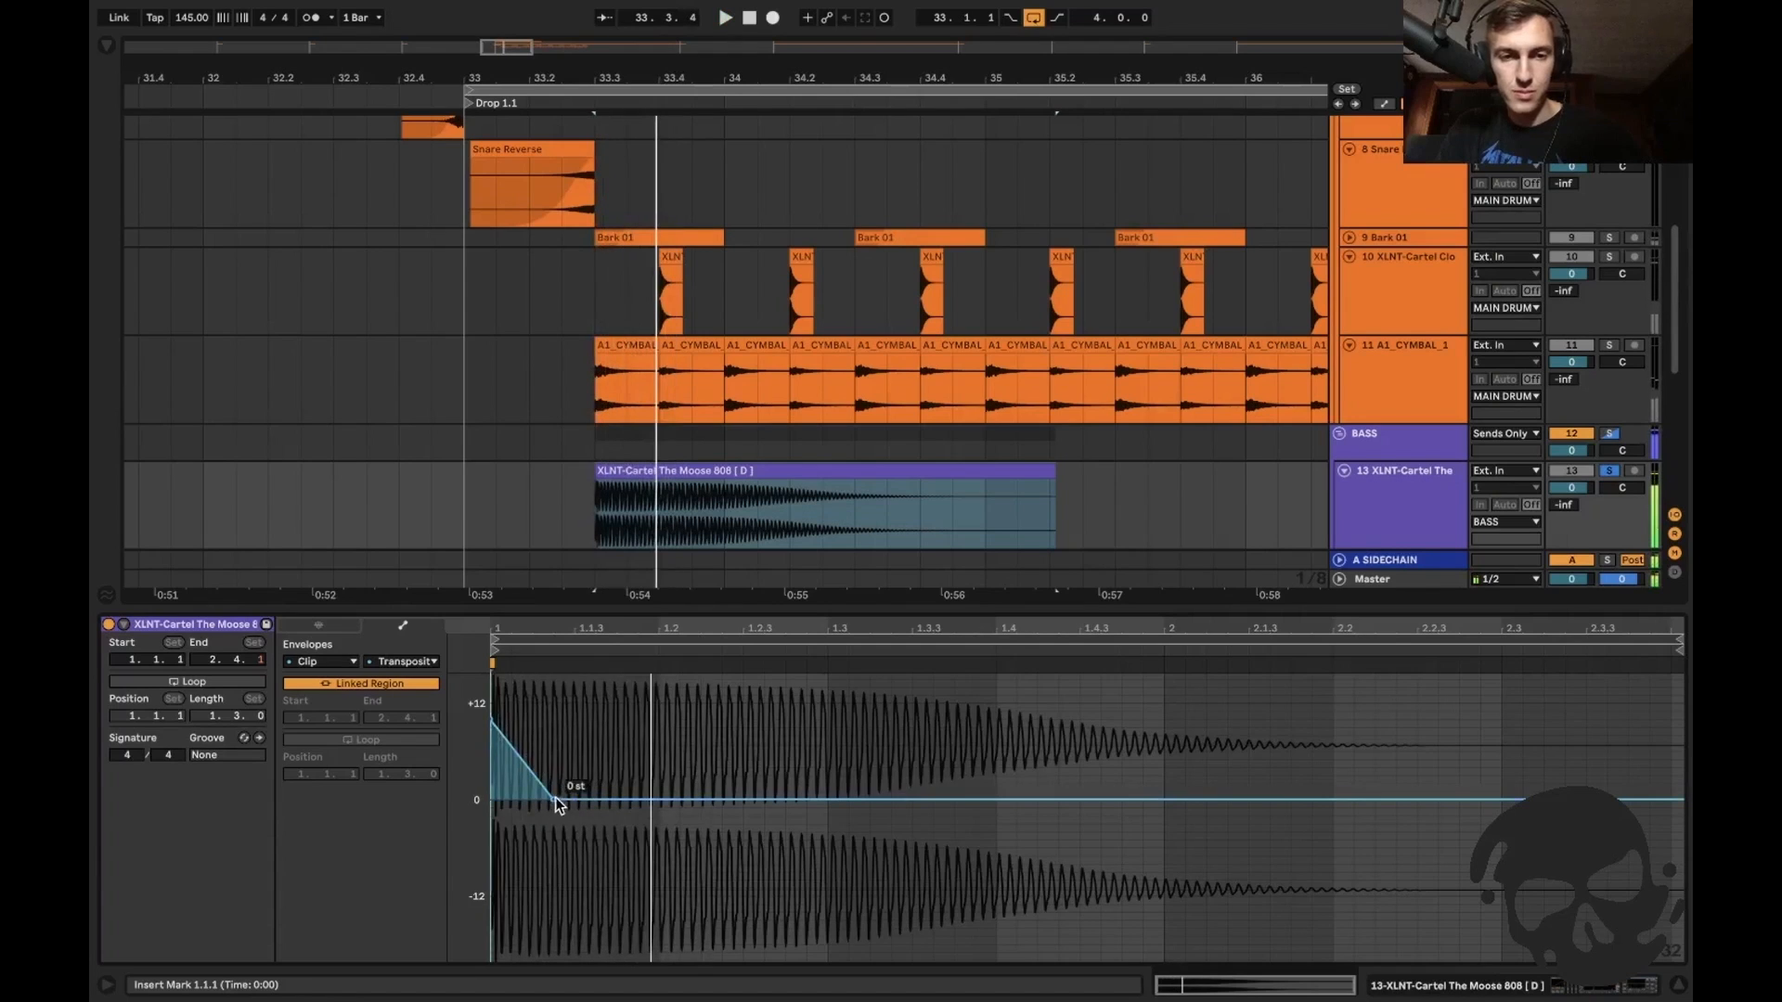
mouse_move(554, 799)
mouse_down()
mouse_move(575, 799)
mouse_move(553, 799)
mouse_up()
key(space)
key(space)
key(space)
key(space)
key(space)
key(space)
key(space)
key(space)
key(space)
key(space)
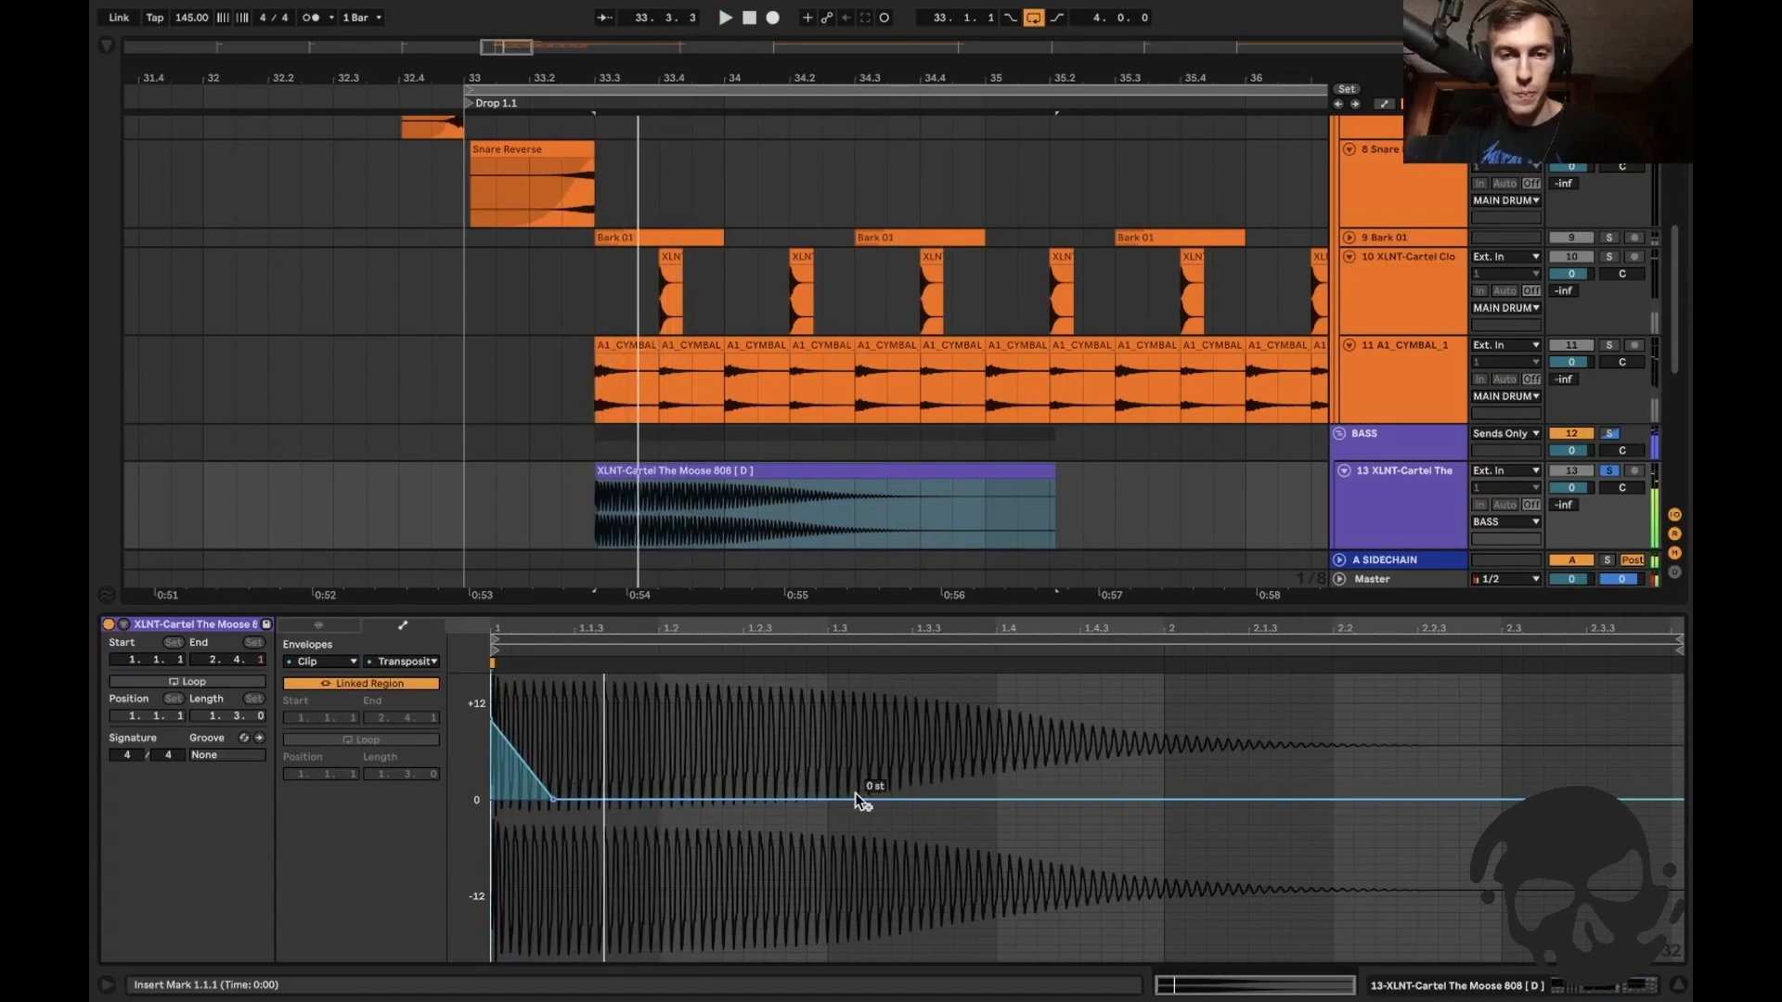
Add a breakpoint at -2 st near beat 2 so the 808's pitch drifts down along its tail, and audition it.
drag(1171, 800, 1171, 814)
key(space)
key(space)
key(space)
key(space)
key(space)
key(space)
key(space)
key(space)
key(space)
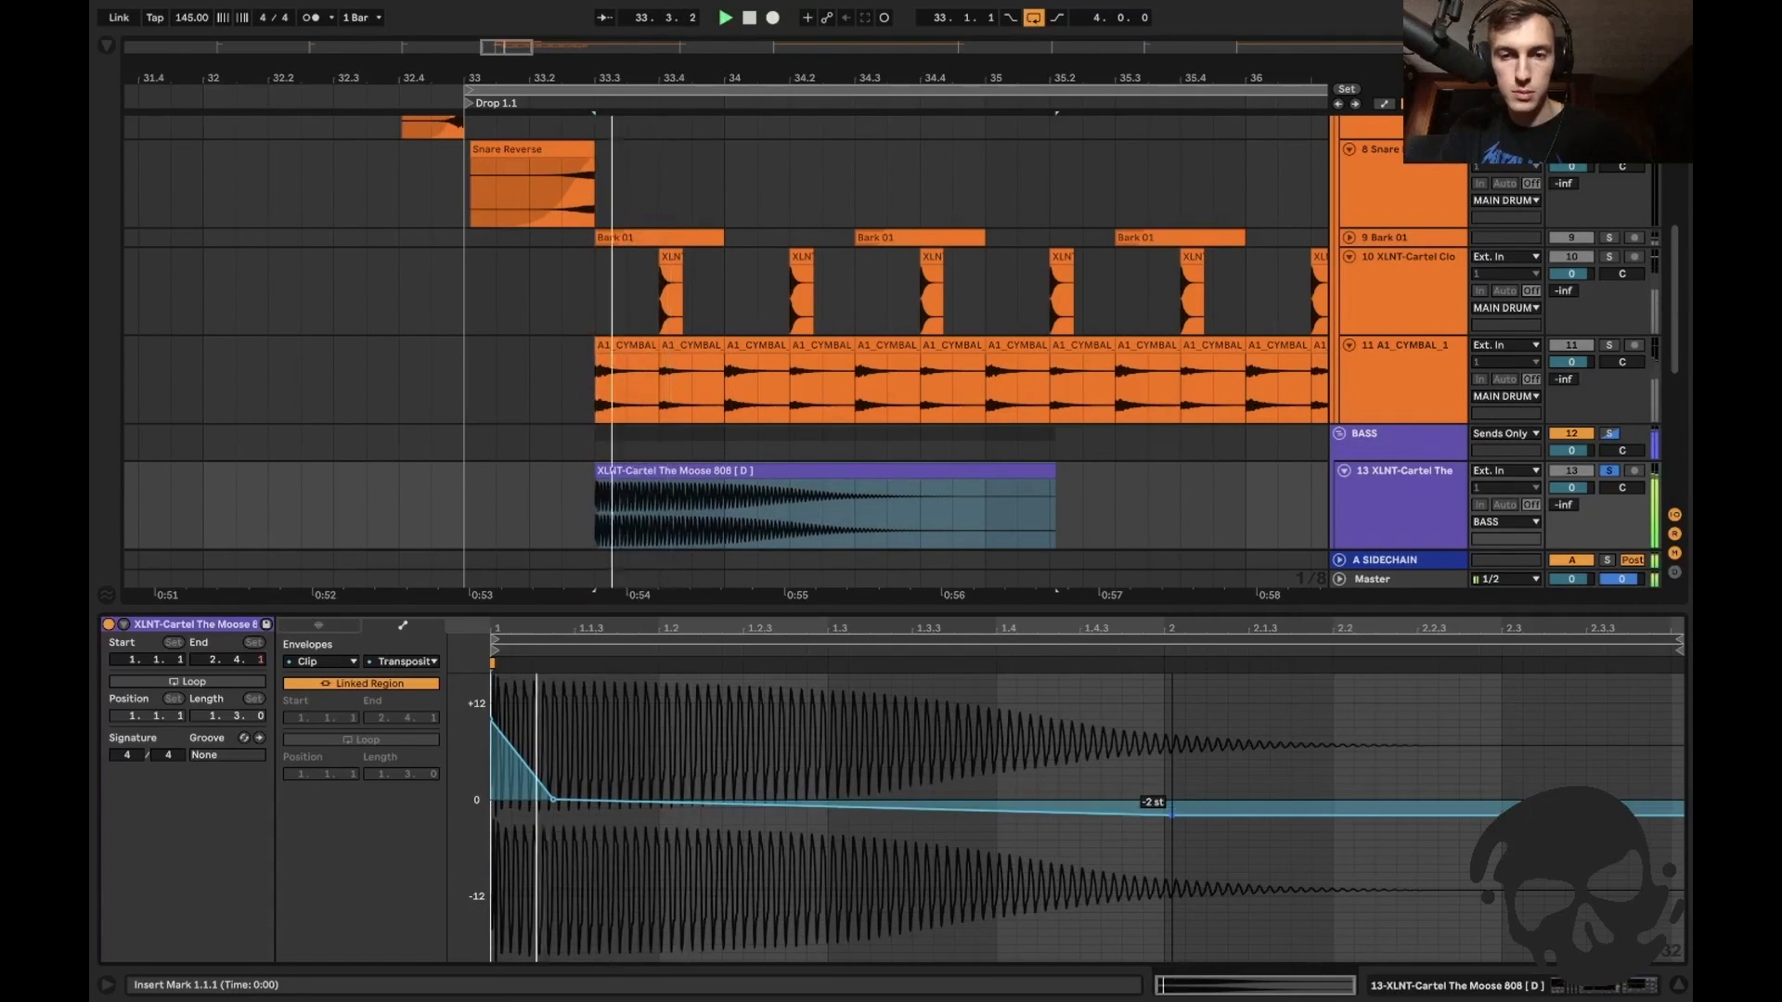
key(space)
key(space)
Close the clip details and listen to the pitch-enveloped 808 from the clip's start.
key(super+alt+l)
key(space)
key(space)
key(space)
click(605, 522)
key(space)
key(space)
key(space)
Duplicate the EQ Eight on the 808 track and play the loop.
double_click(1400, 509)
click(538, 781)
key(super+d)
key(space)
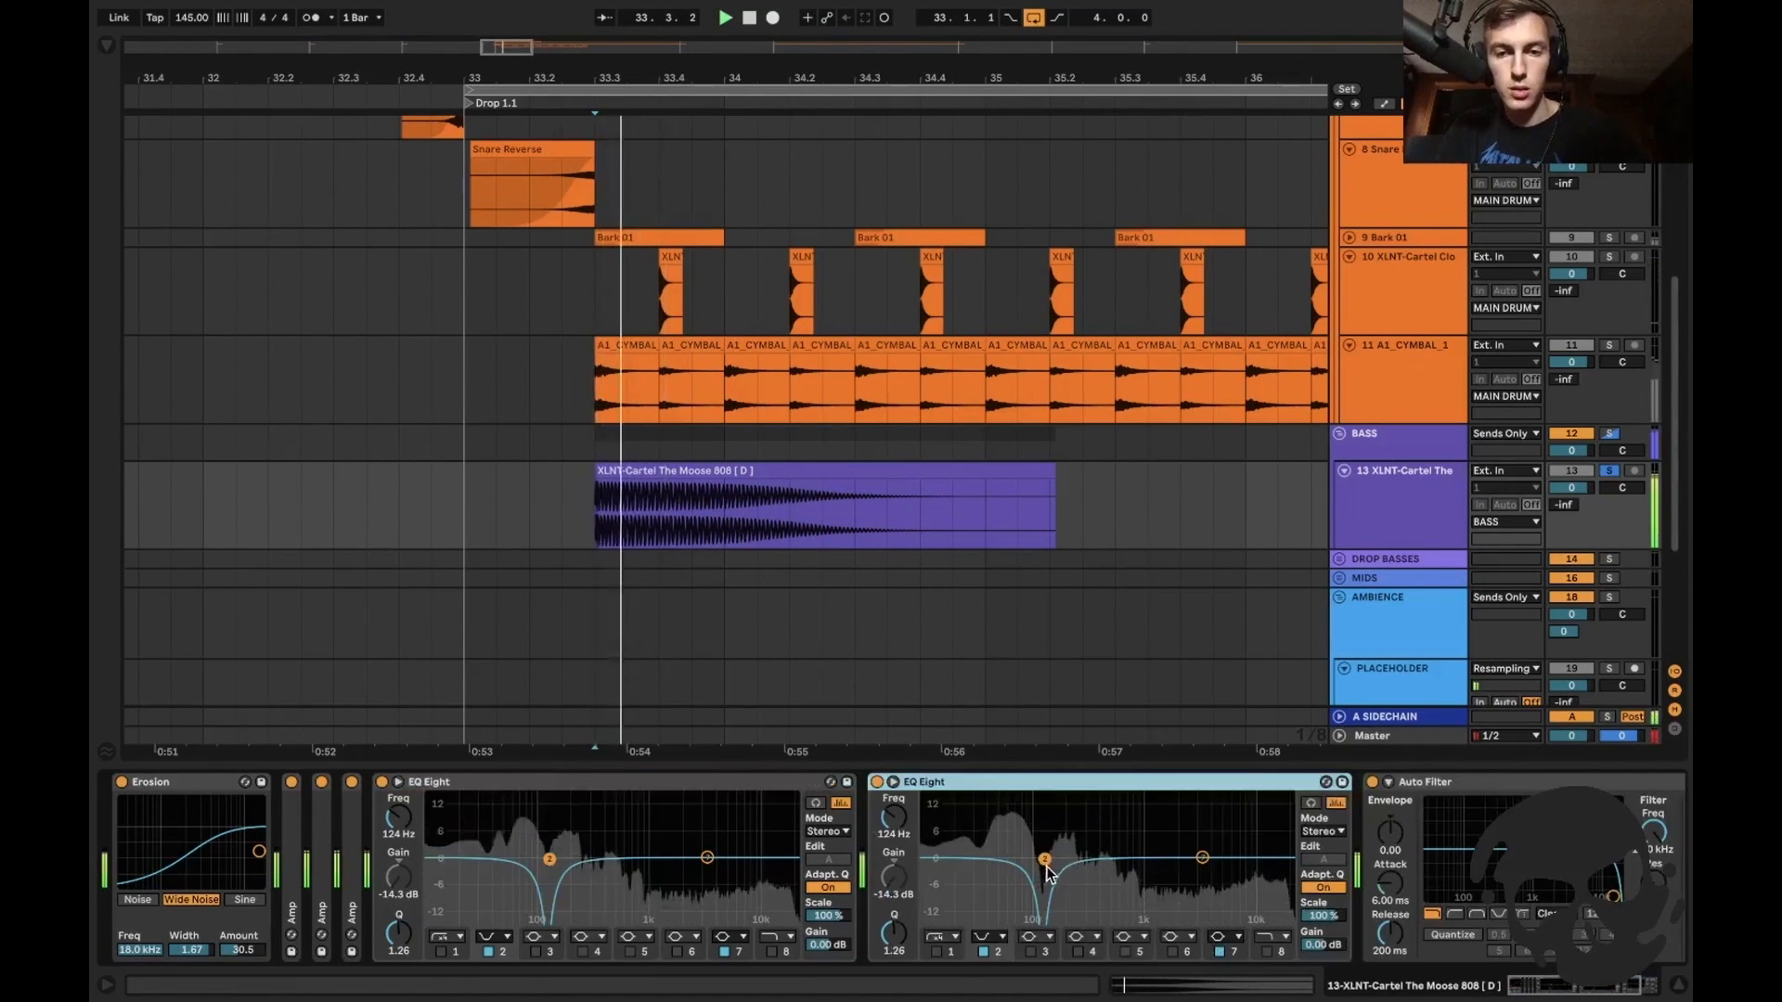
Move the second EQ Eight's notch above the first one with a Q of 1.49, and collapse both EQs.
drag(1045, 861, 1067, 882)
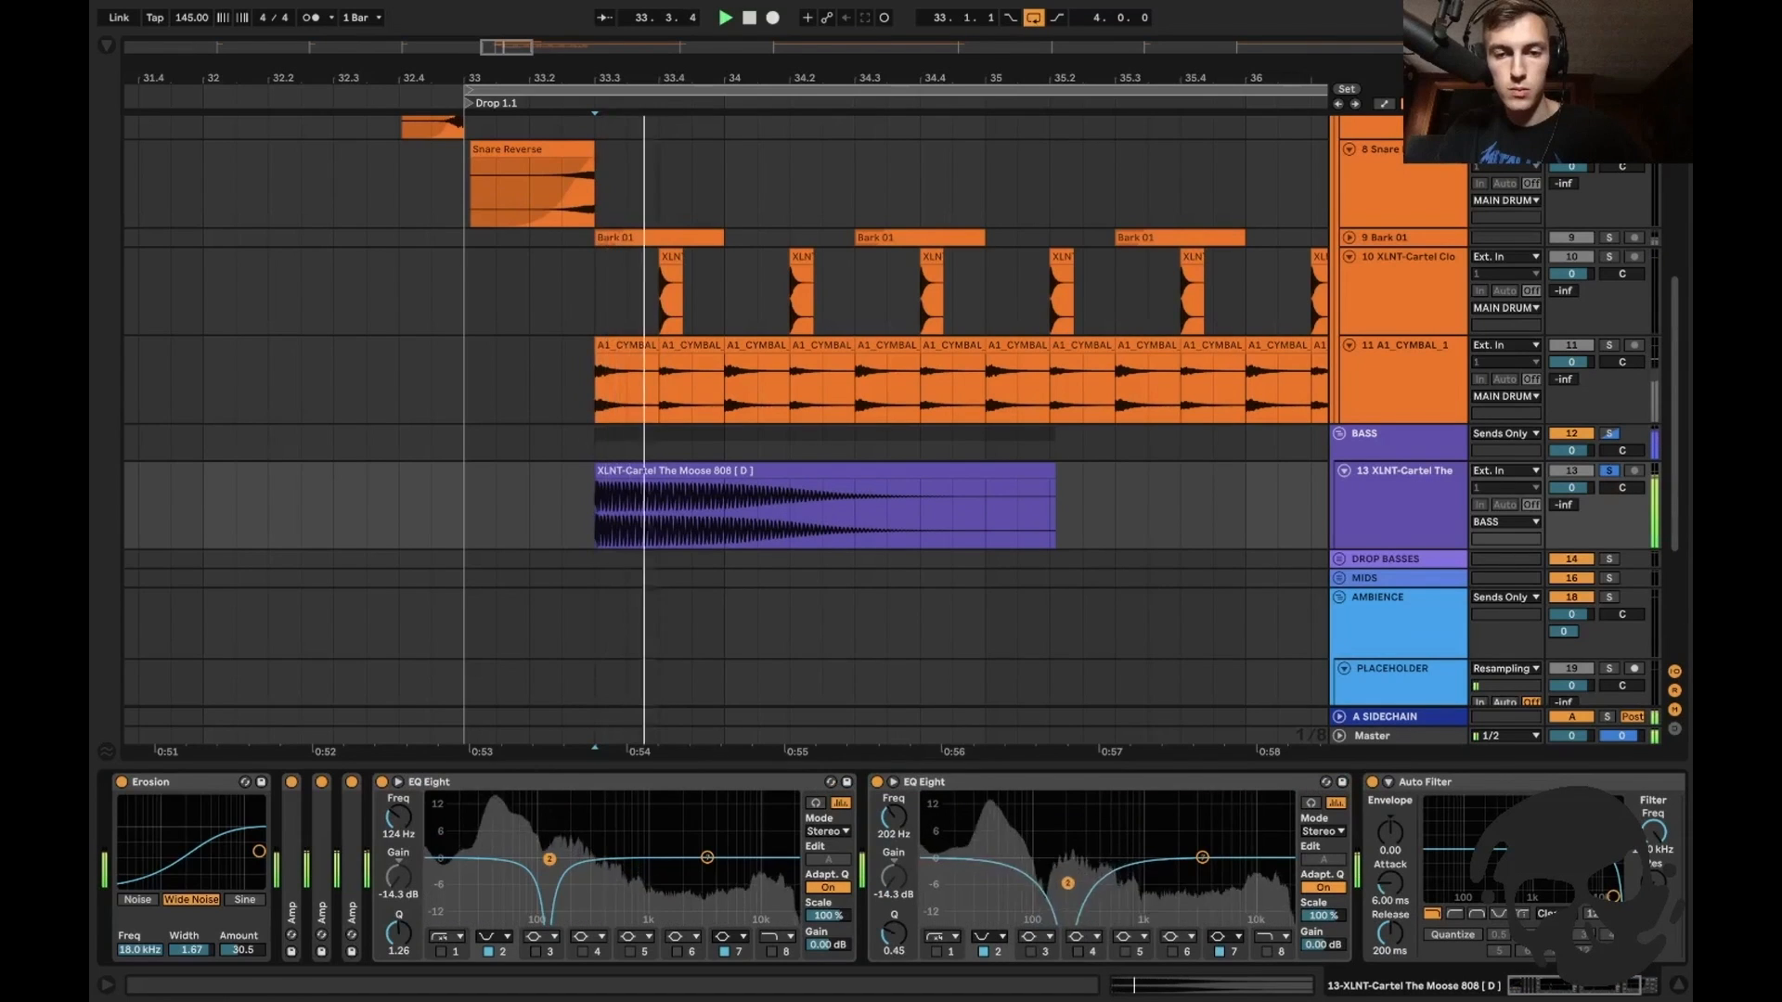
drag(1067, 882, 1060, 854)
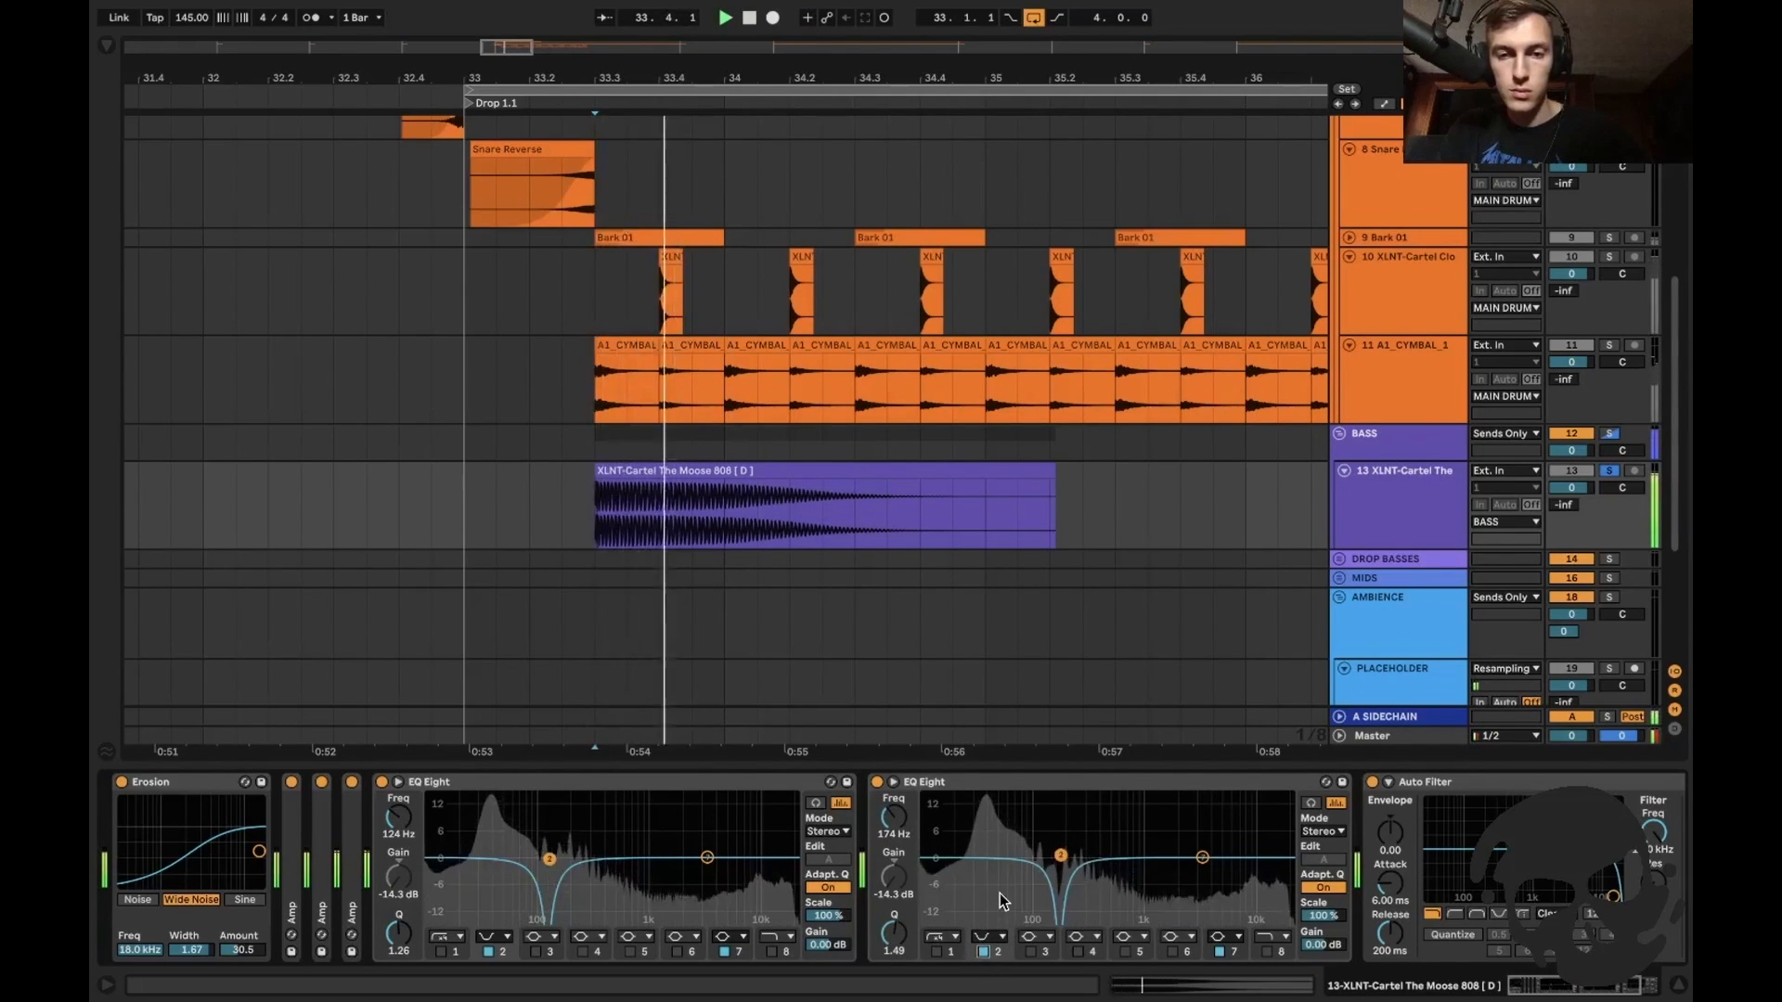
double_click(679, 778)
double_click(648, 775)
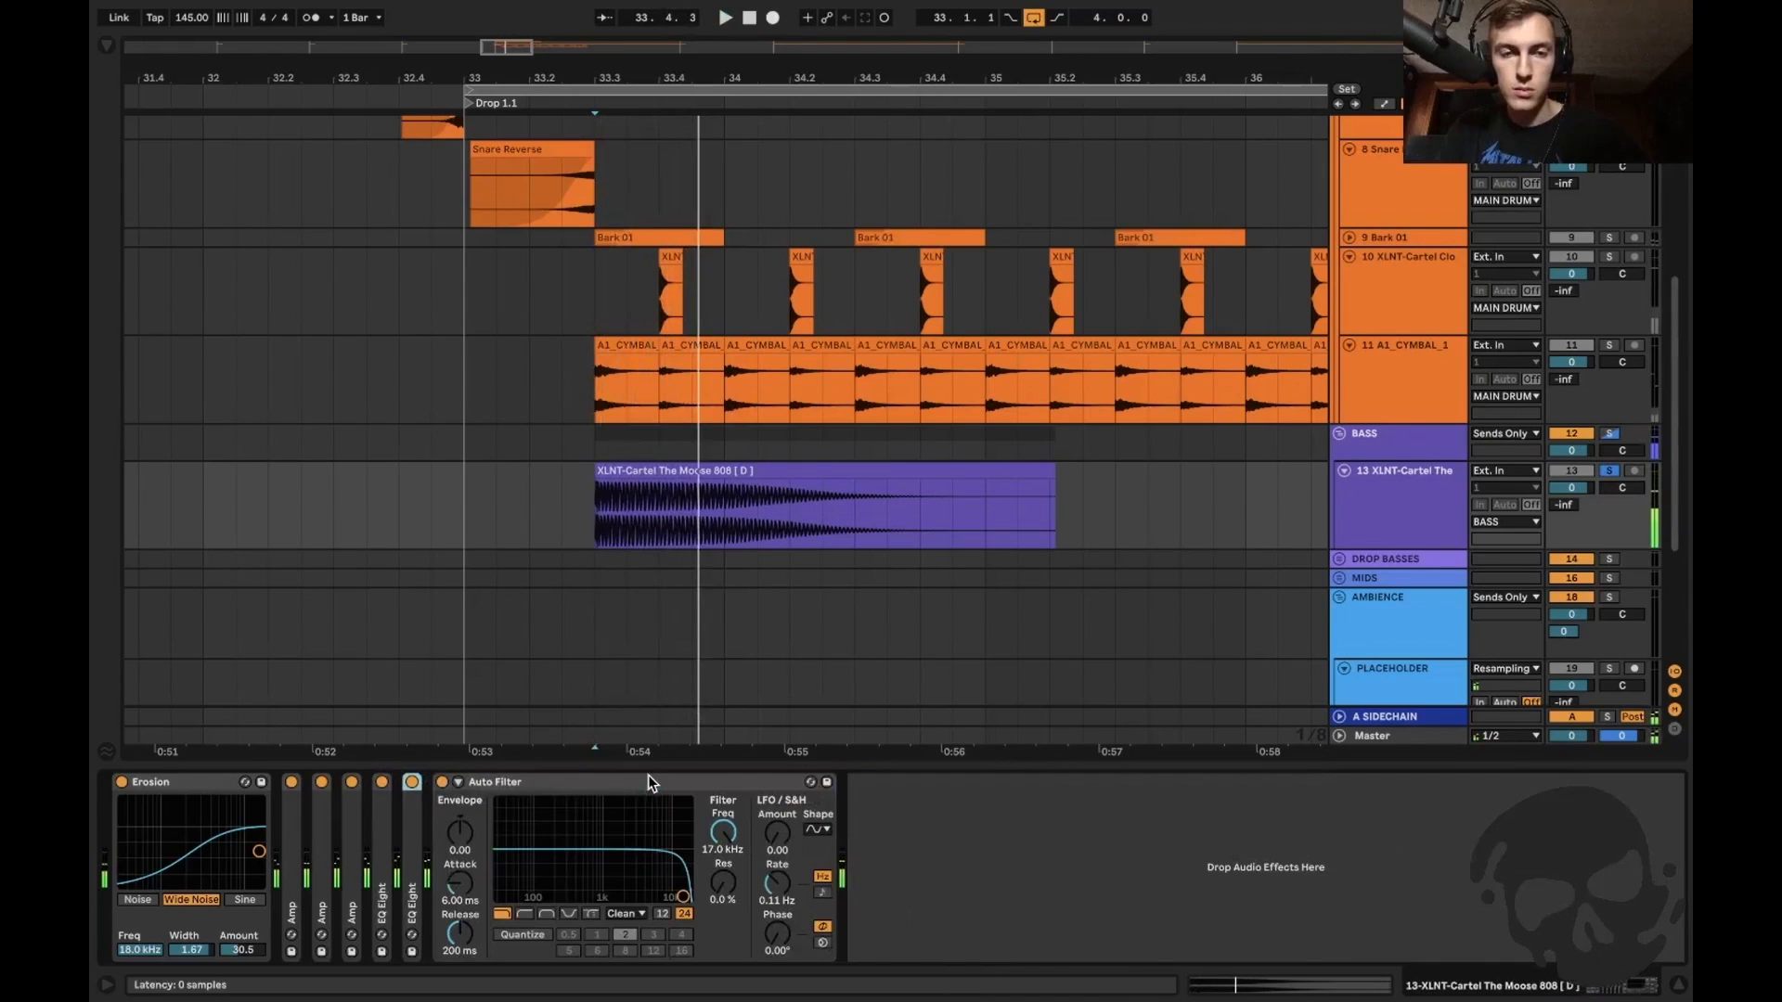
Compare the 808 without the late Transposition breakpoint, and restore that breakpoint at -2 st near beat 2.
double_click(620, 475)
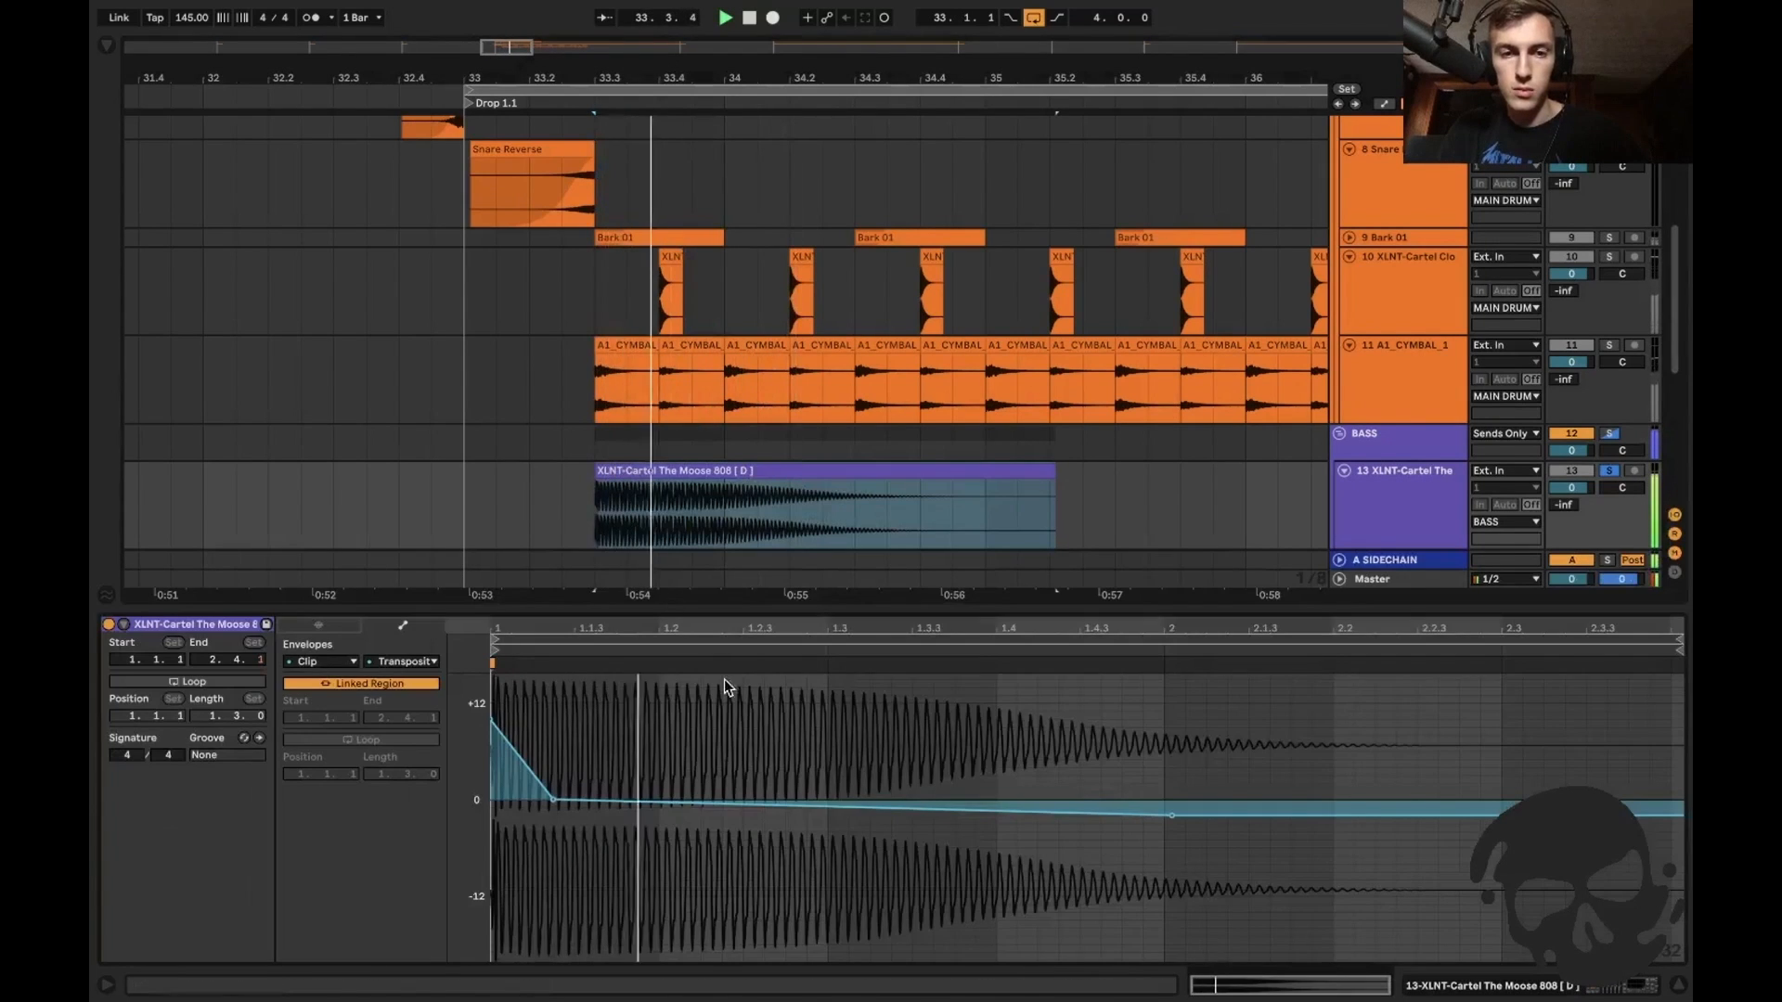
click(1169, 814)
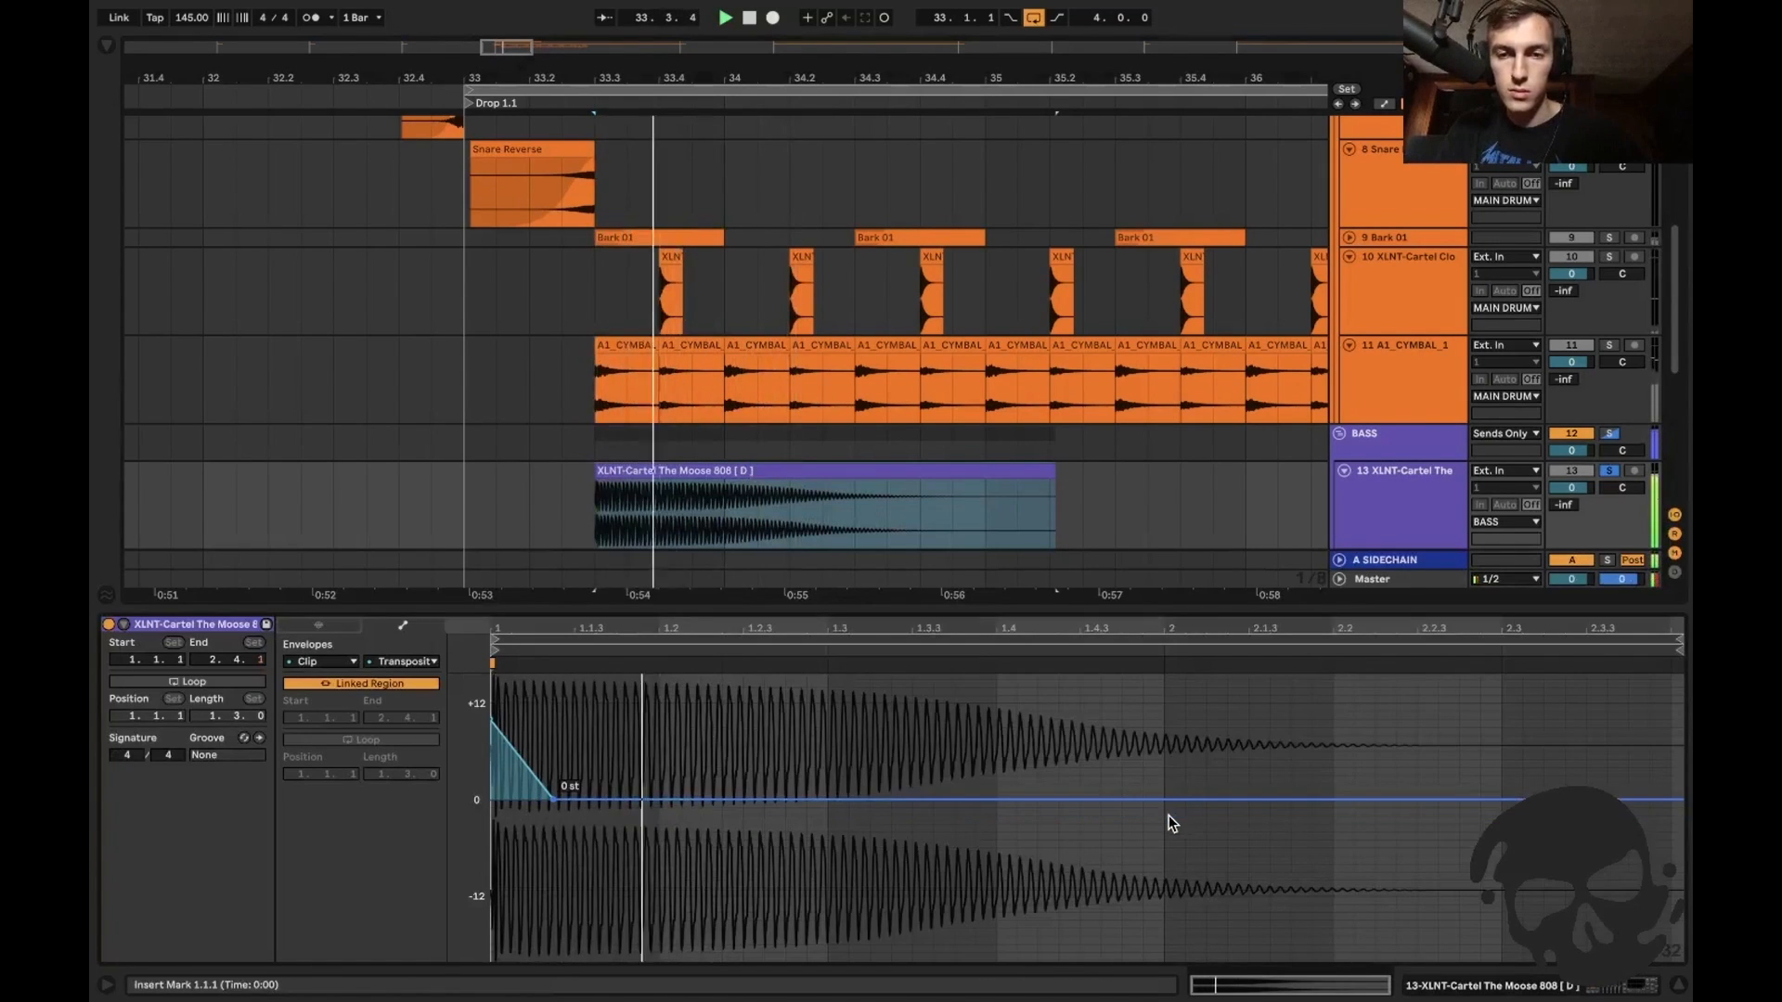
click(1167, 815)
drag(1167, 815, 1171, 823)
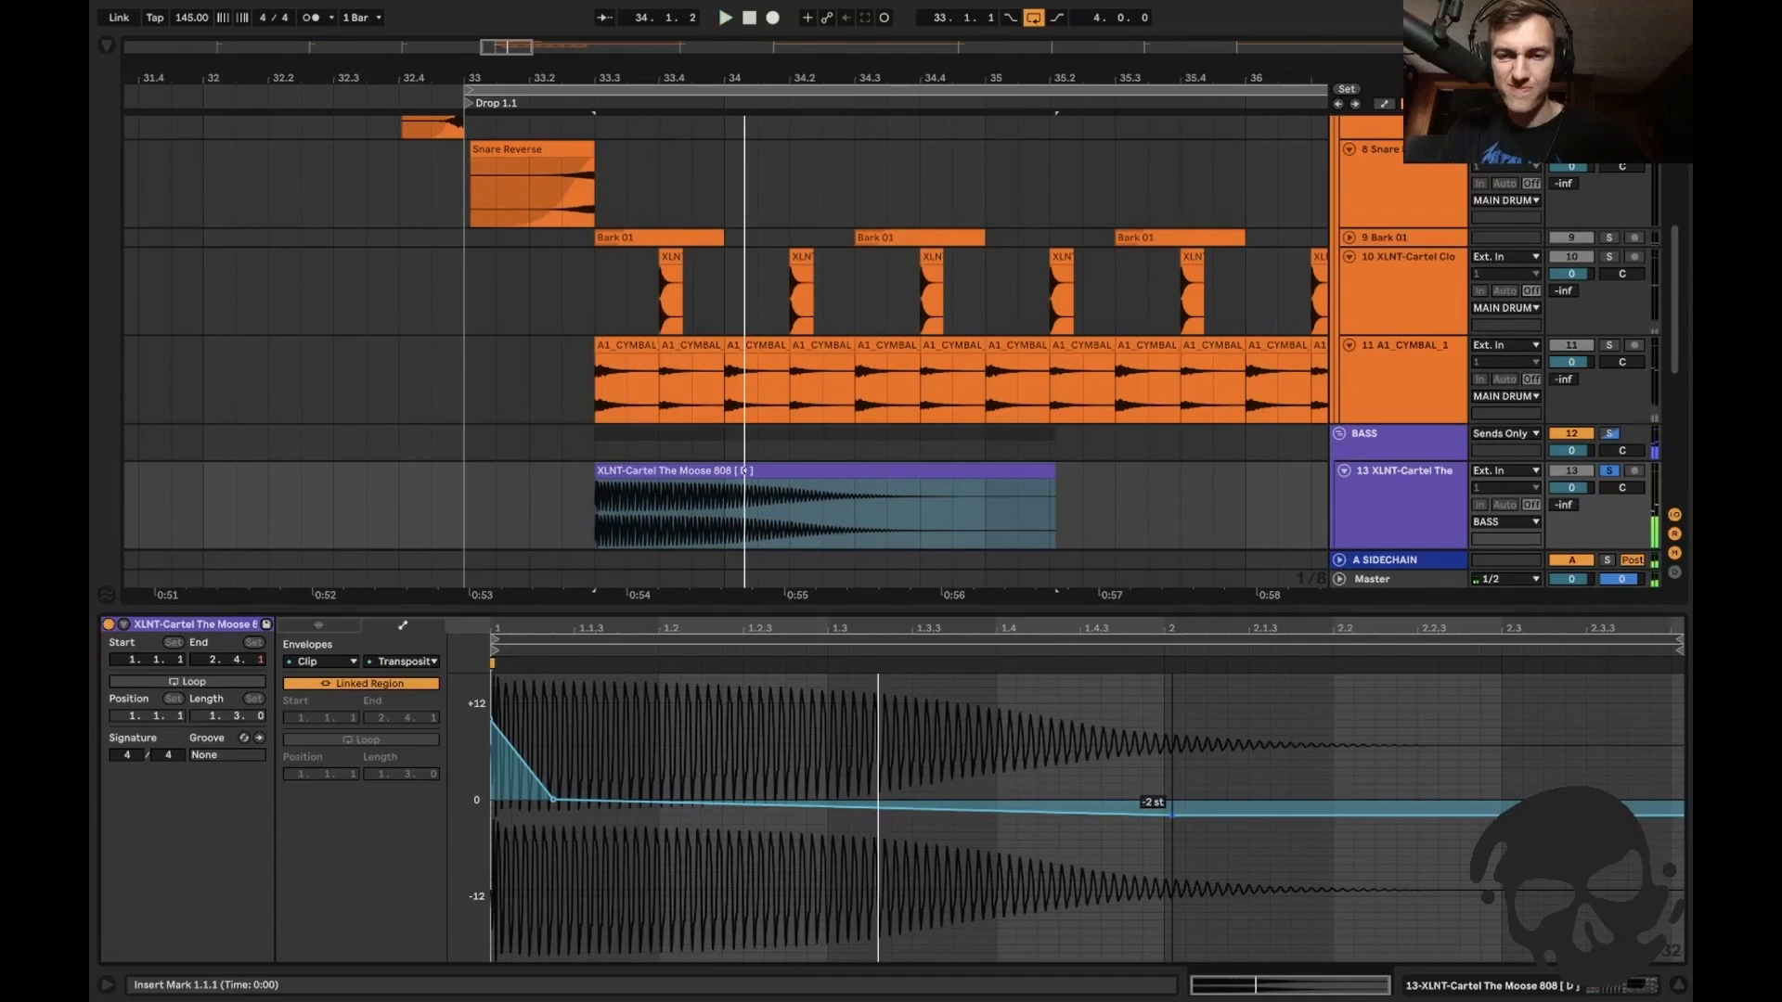
Close the clip details, unsolo the 808, and play it with the drums from just before the drop.
key(ctrl+alt+l)
click(431, 506)
key(space)
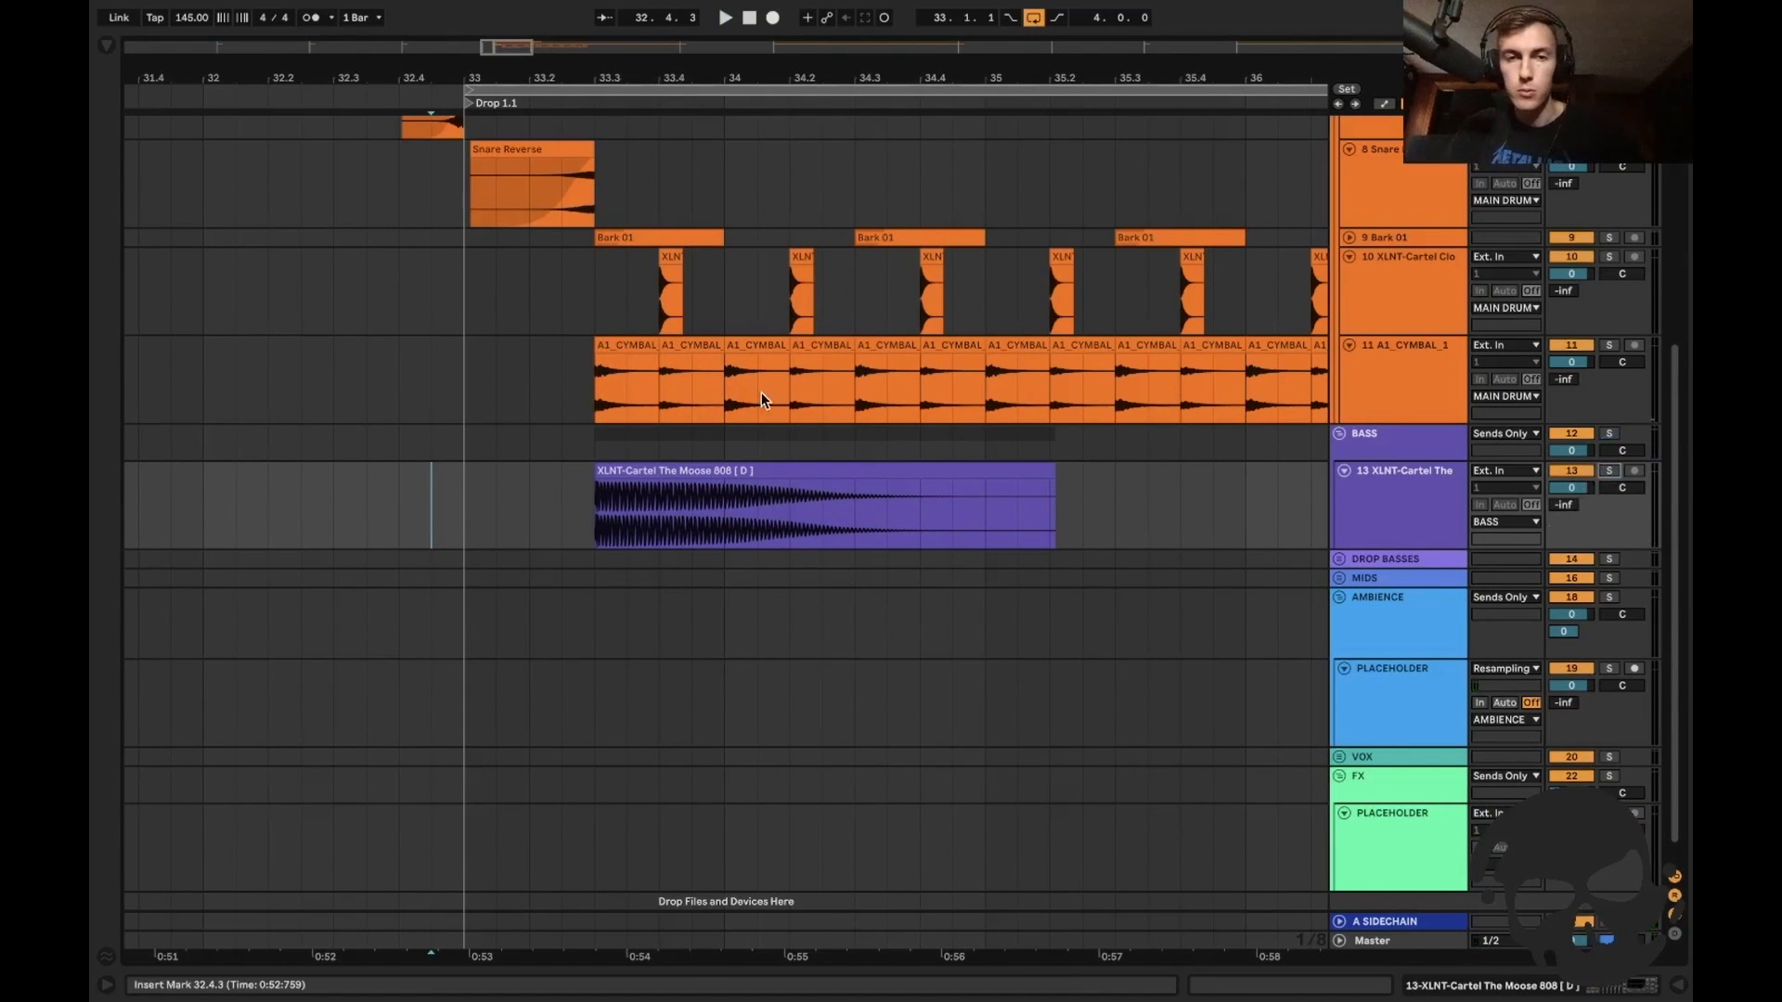
click(367, 481)
key(space)
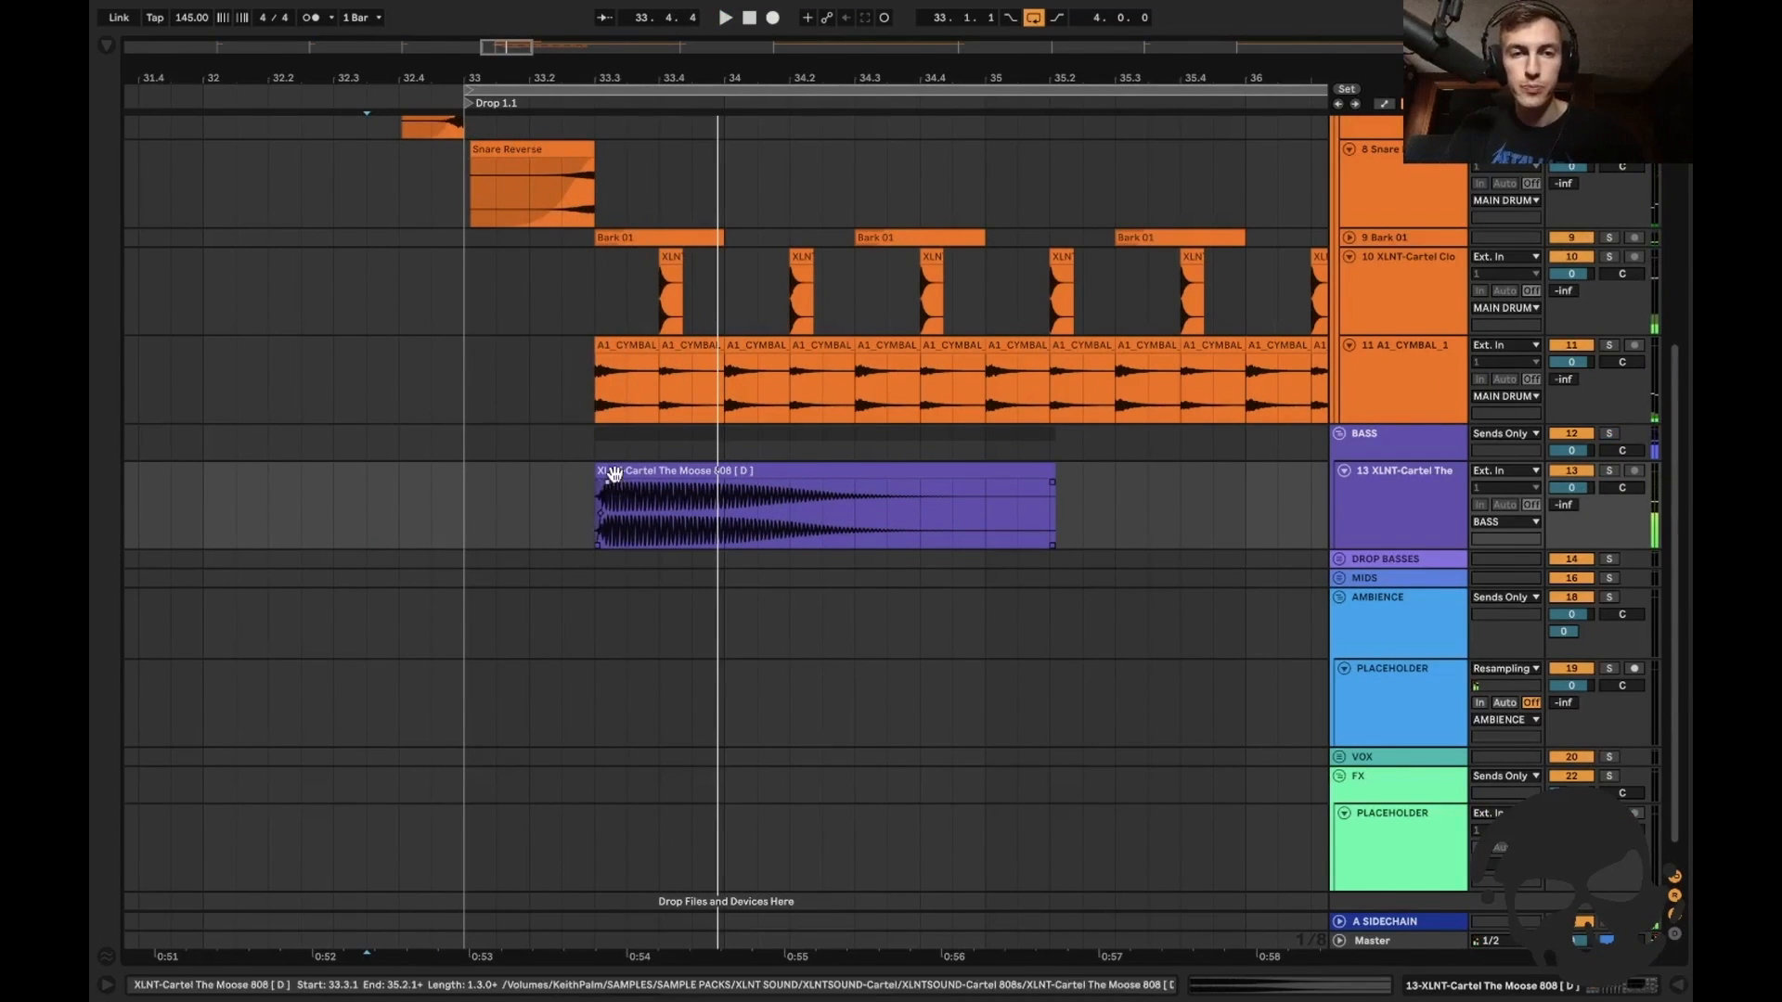
Add a short fade-in to the start of the 808 clip and audition it with the drums.
key(space)
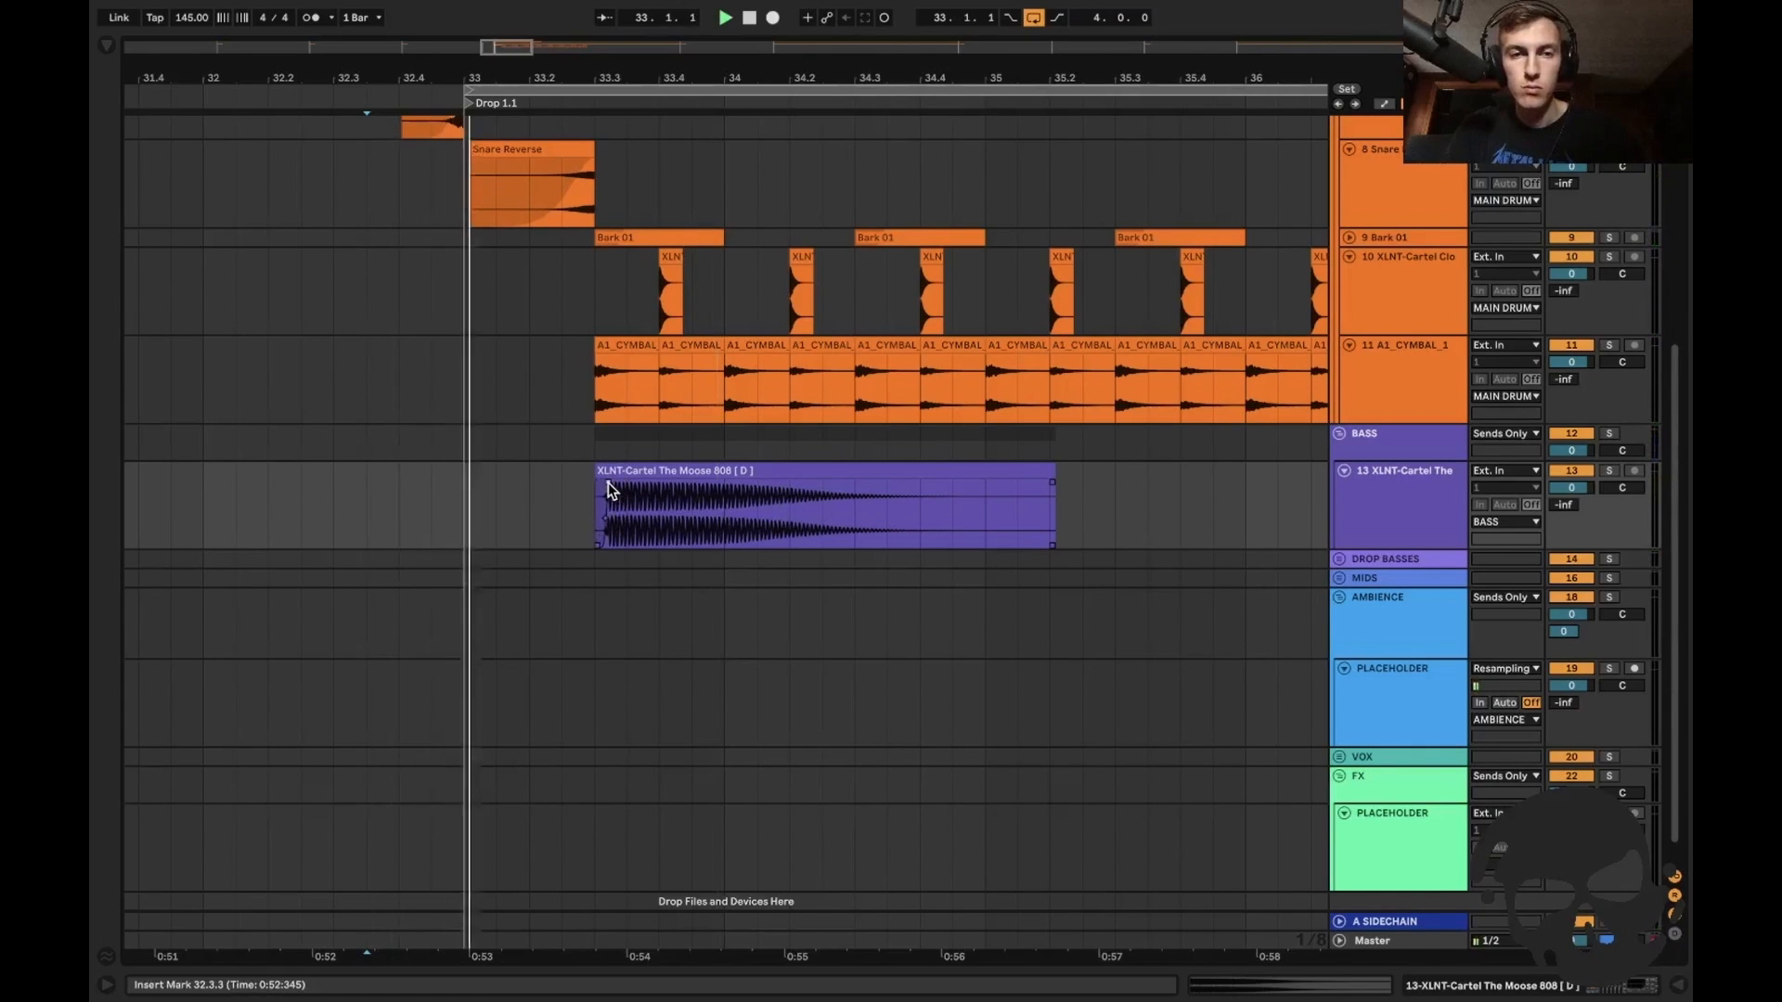
key(space)
key(space)
key(space)
click(590, 499)
key(space)
key(space)
Trim the 808 clip to end at bar 34 and duplicate it to fill up to 34.3.
drag(855, 509, 724, 491)
key(Delete)
click(711, 479)
click(711, 472)
key(ctrl+d)
click(868, 510)
scroll(865, 503, up, 5)
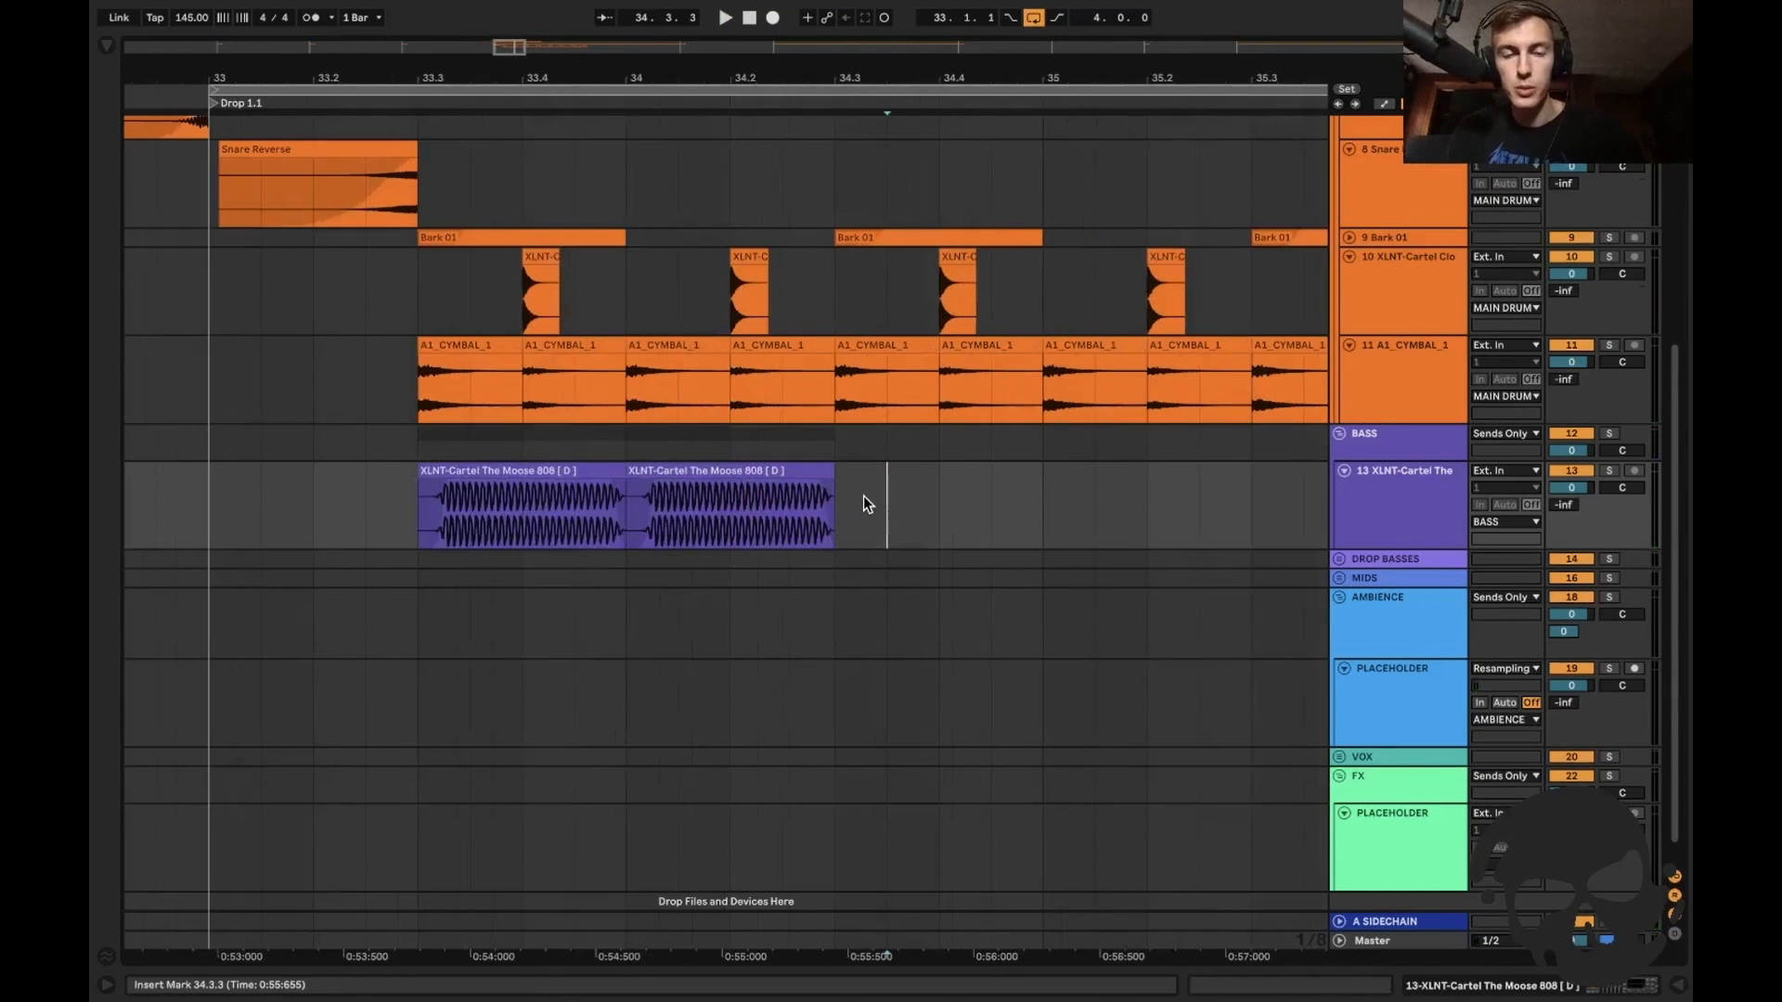
Trim the end of the second 808 clip back to 34.2.3 and audition the gap with the drums.
drag(994, 524, 910, 527)
key(Delete)
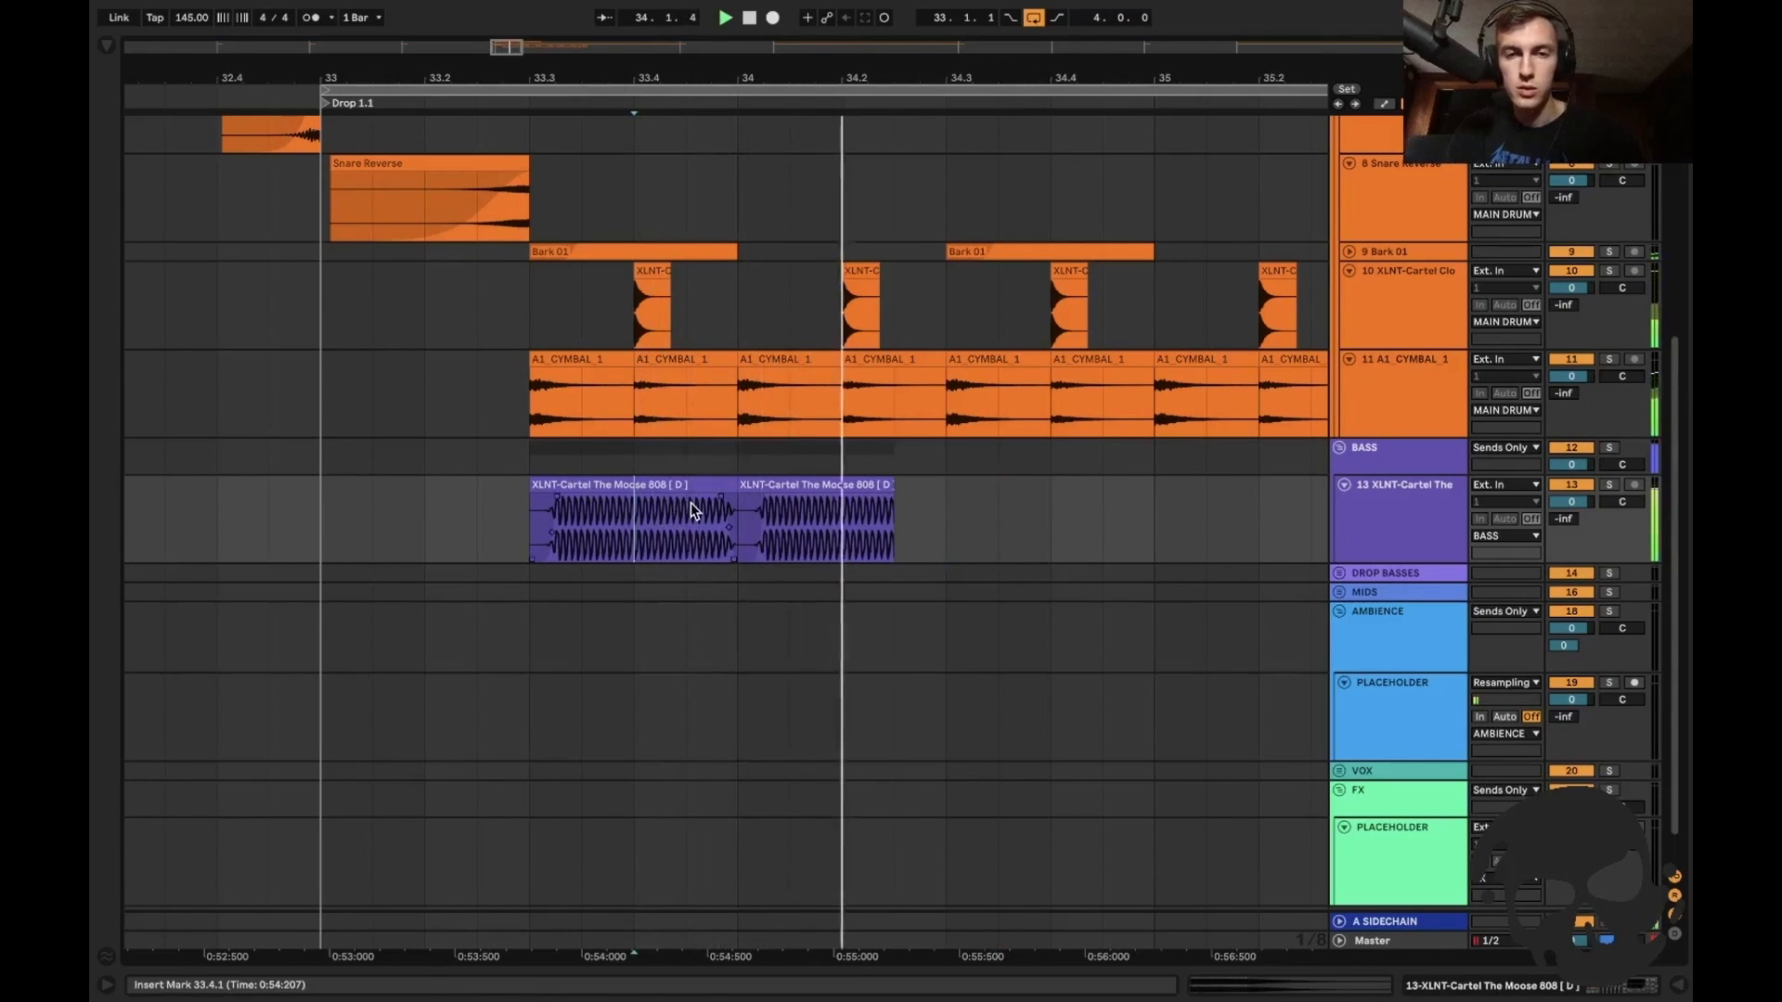
key(space)
key(space)
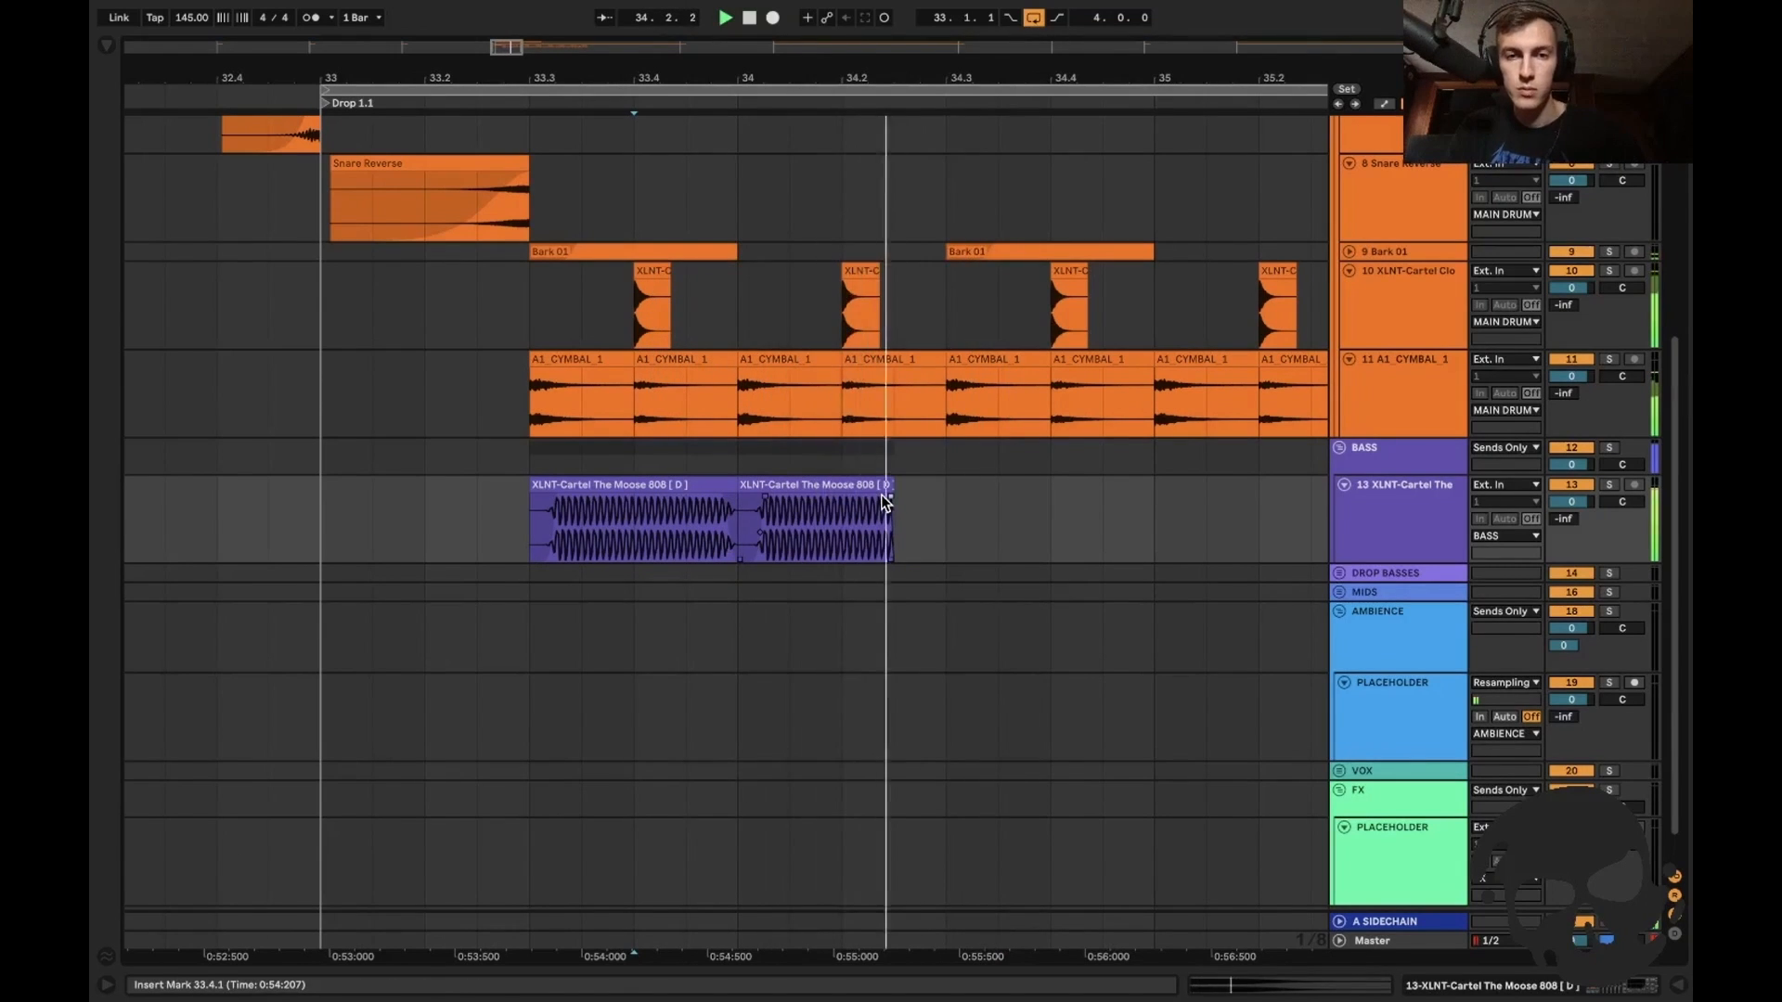
key(space)
Duplicate the one-bar 808 pattern between 33.3 and 34.3 three times in a row.
drag(941, 522, 531, 493)
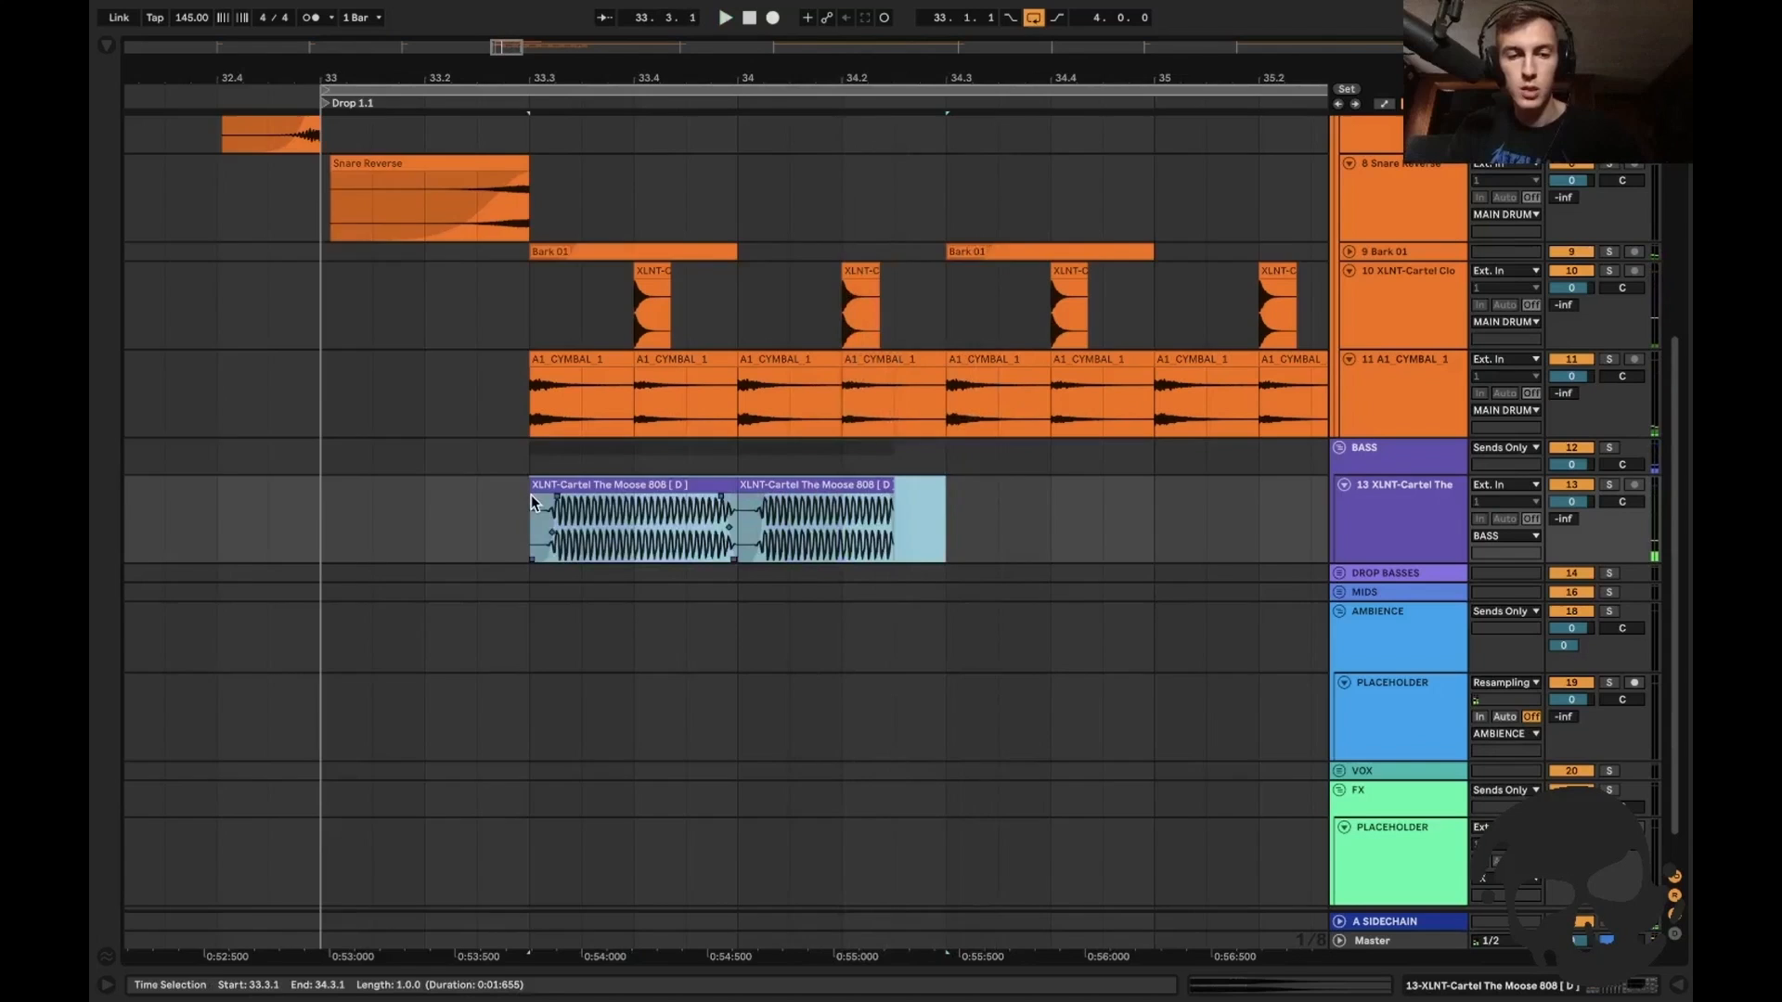
key(ctrl+d)
key(ctrl+d)
key(minus)
key(ctrl+d)
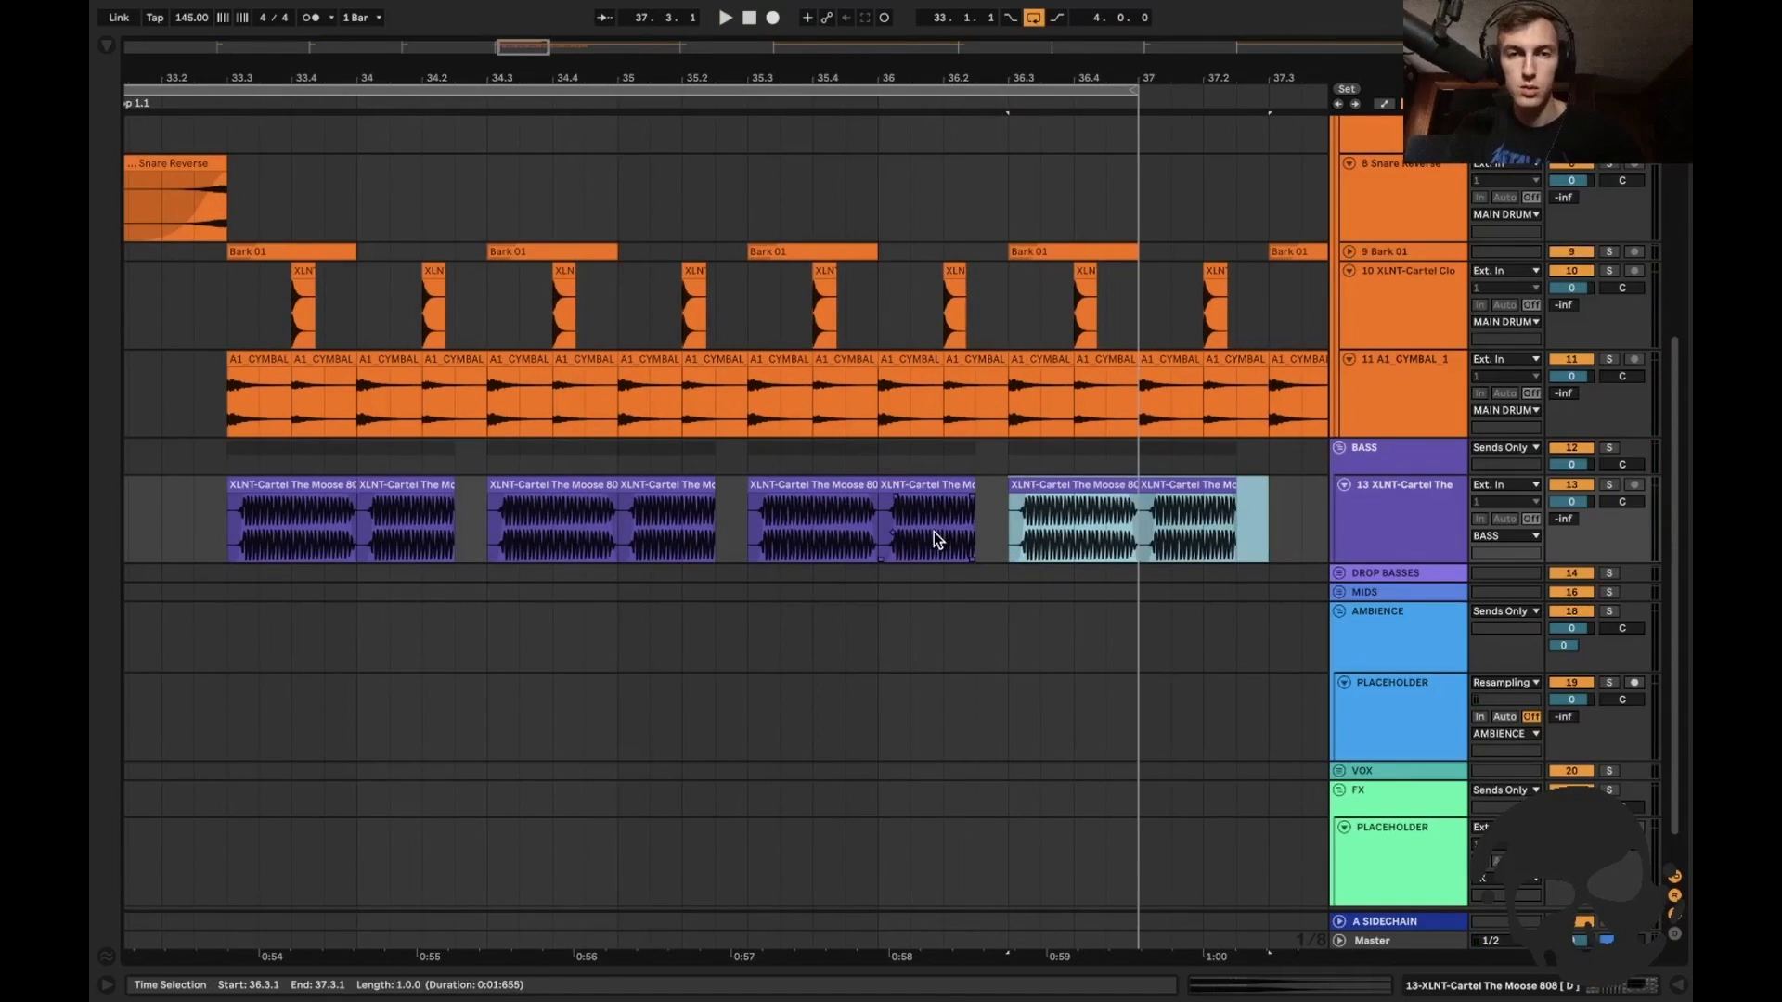
Delete the last duplicated pair of 808 clips starting at 36.3.
click(944, 533)
key(space)
key(space)
click(1043, 494)
key(Delete)
click(1165, 477)
key(Delete)
click(1061, 508)
key(minus)
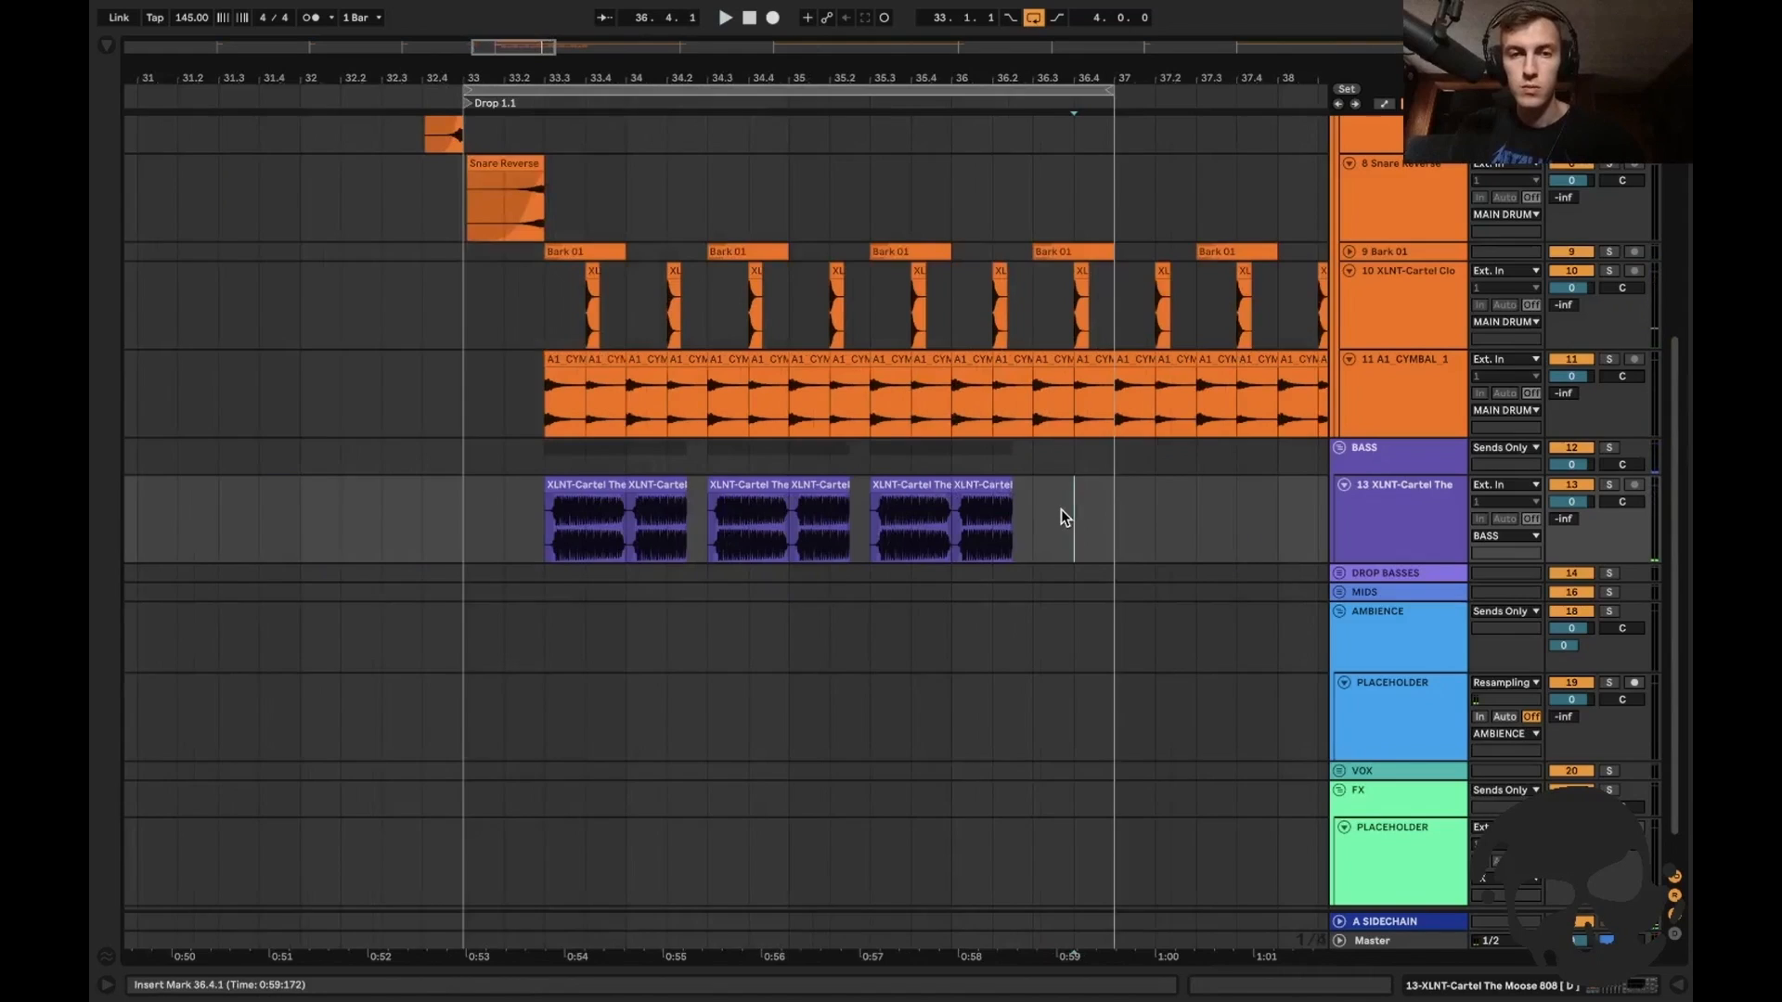
Play the 808 pattern with the drums from bar 33 and show the 808 track's device chain.
scroll(1060, 508, left, 1)
click(492, 532)
key(space)
key(plus)
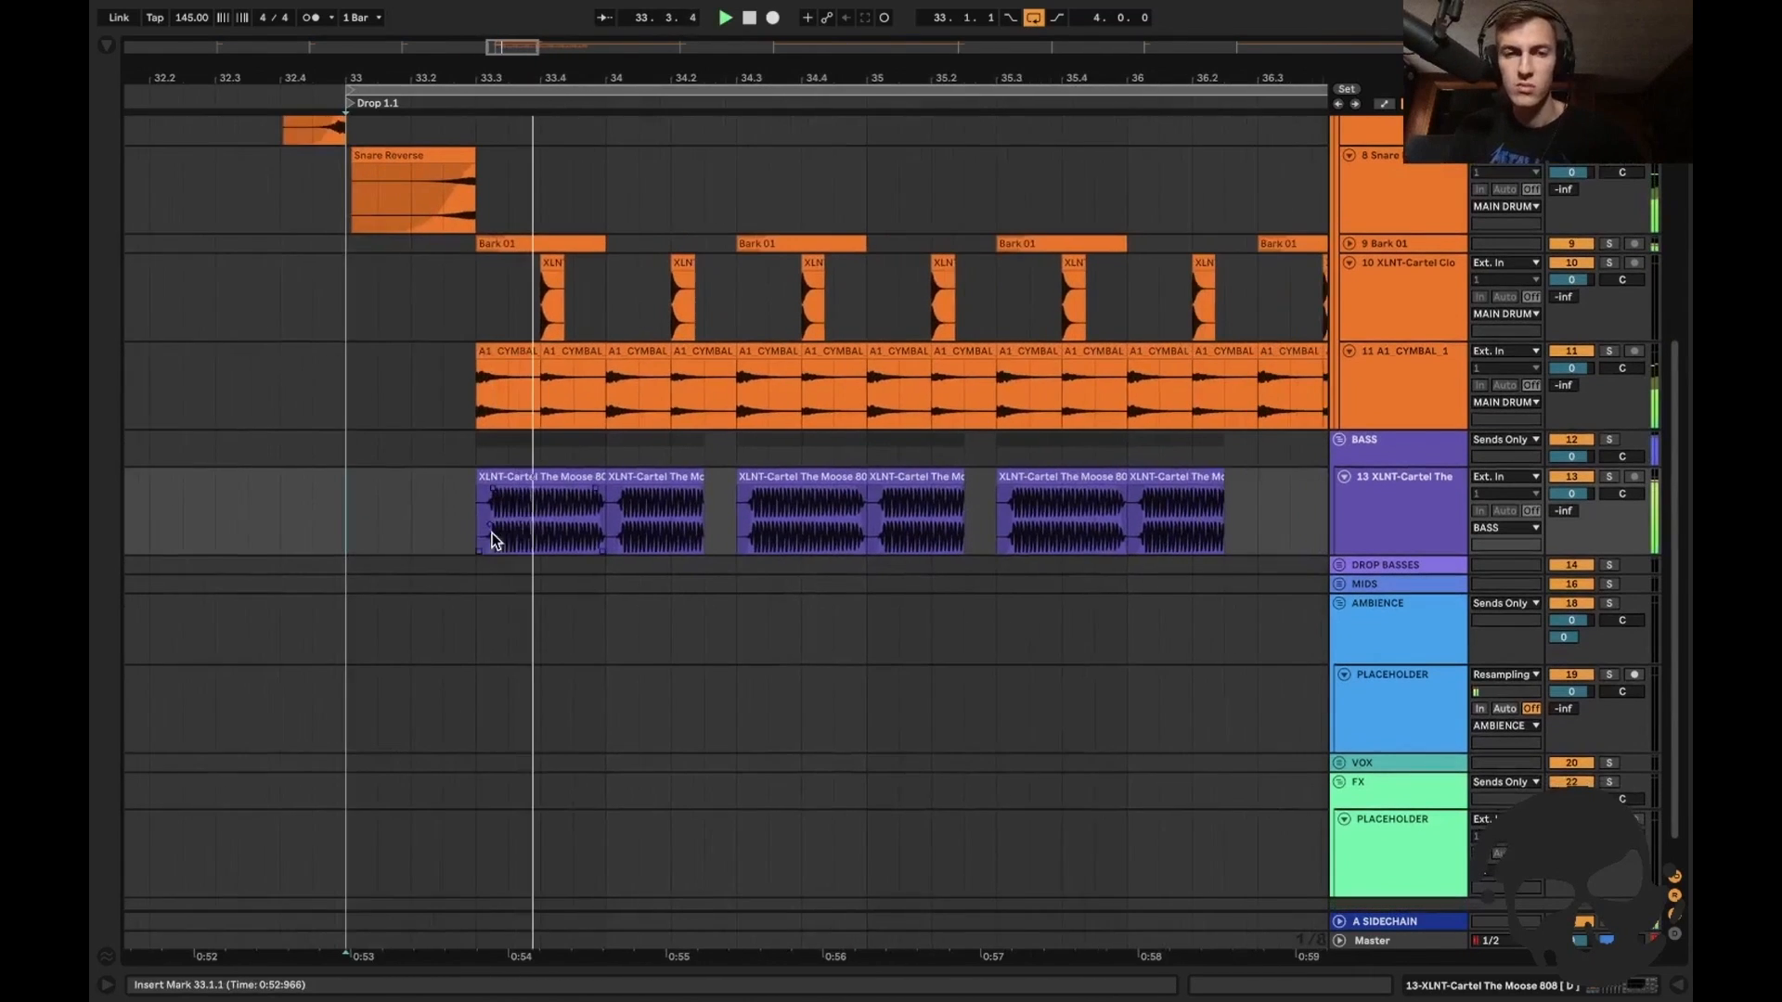
double_click(1369, 519)
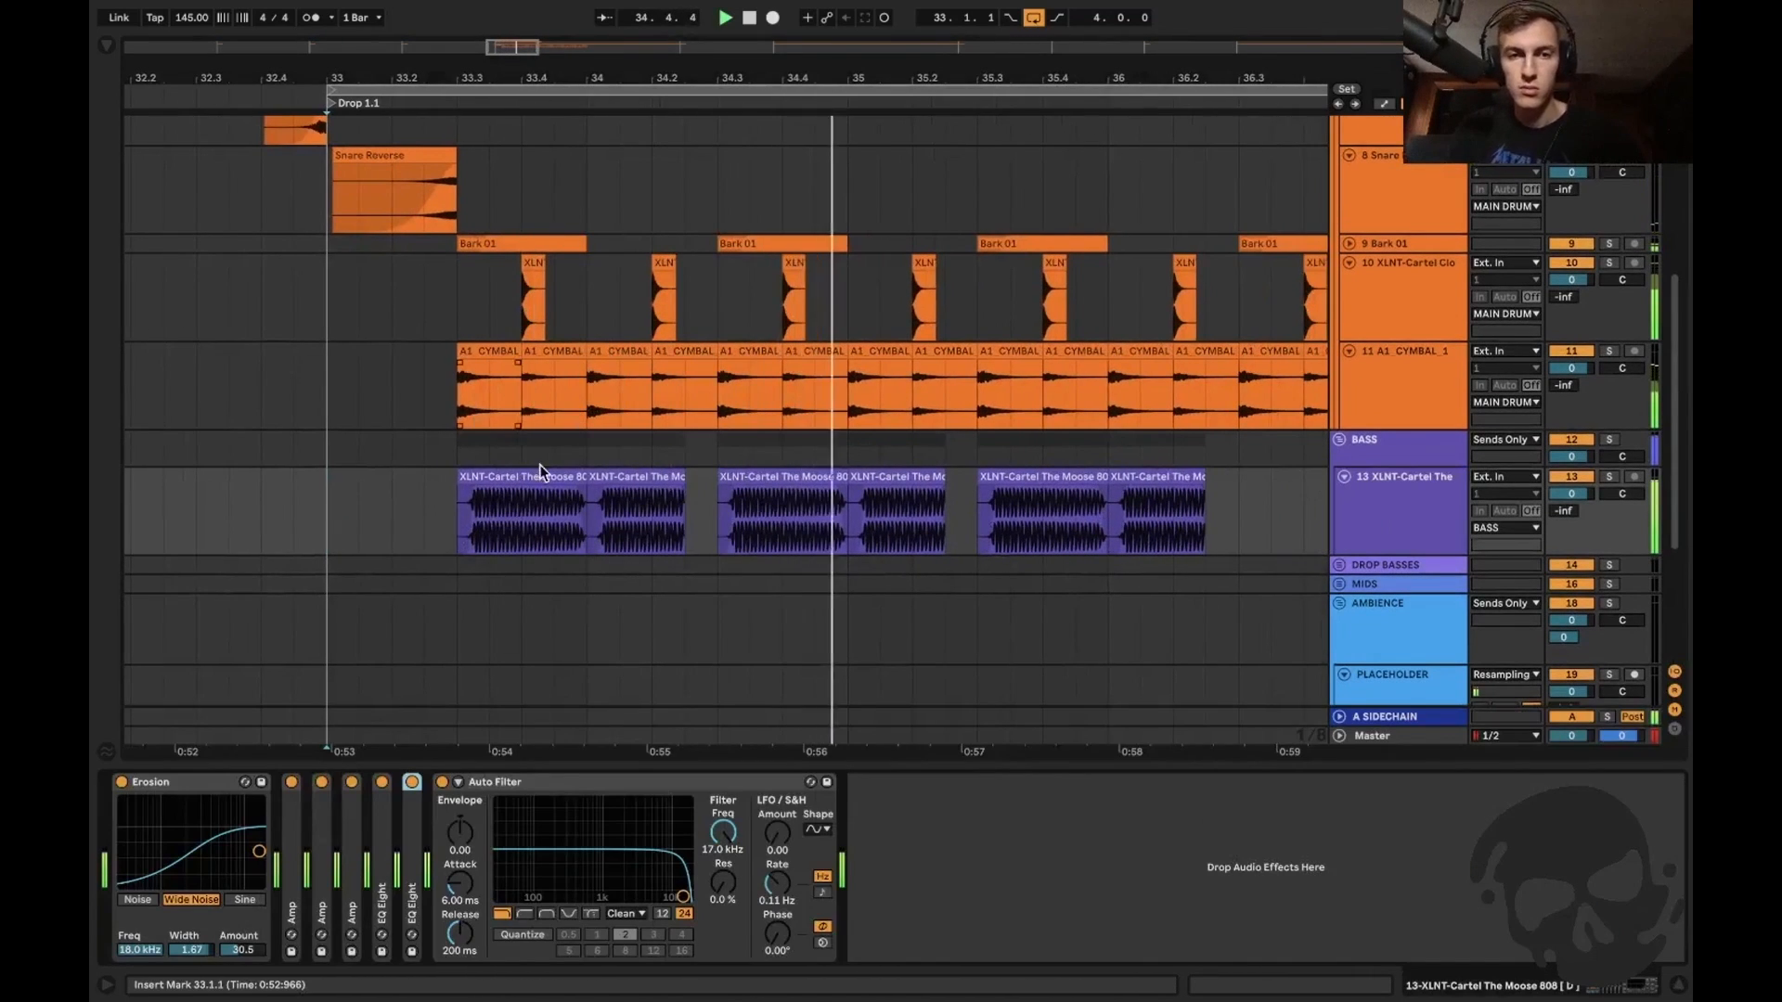
Audition the second 808 hit with the drums from bar 34 several times.
click(878, 502)
key(space)
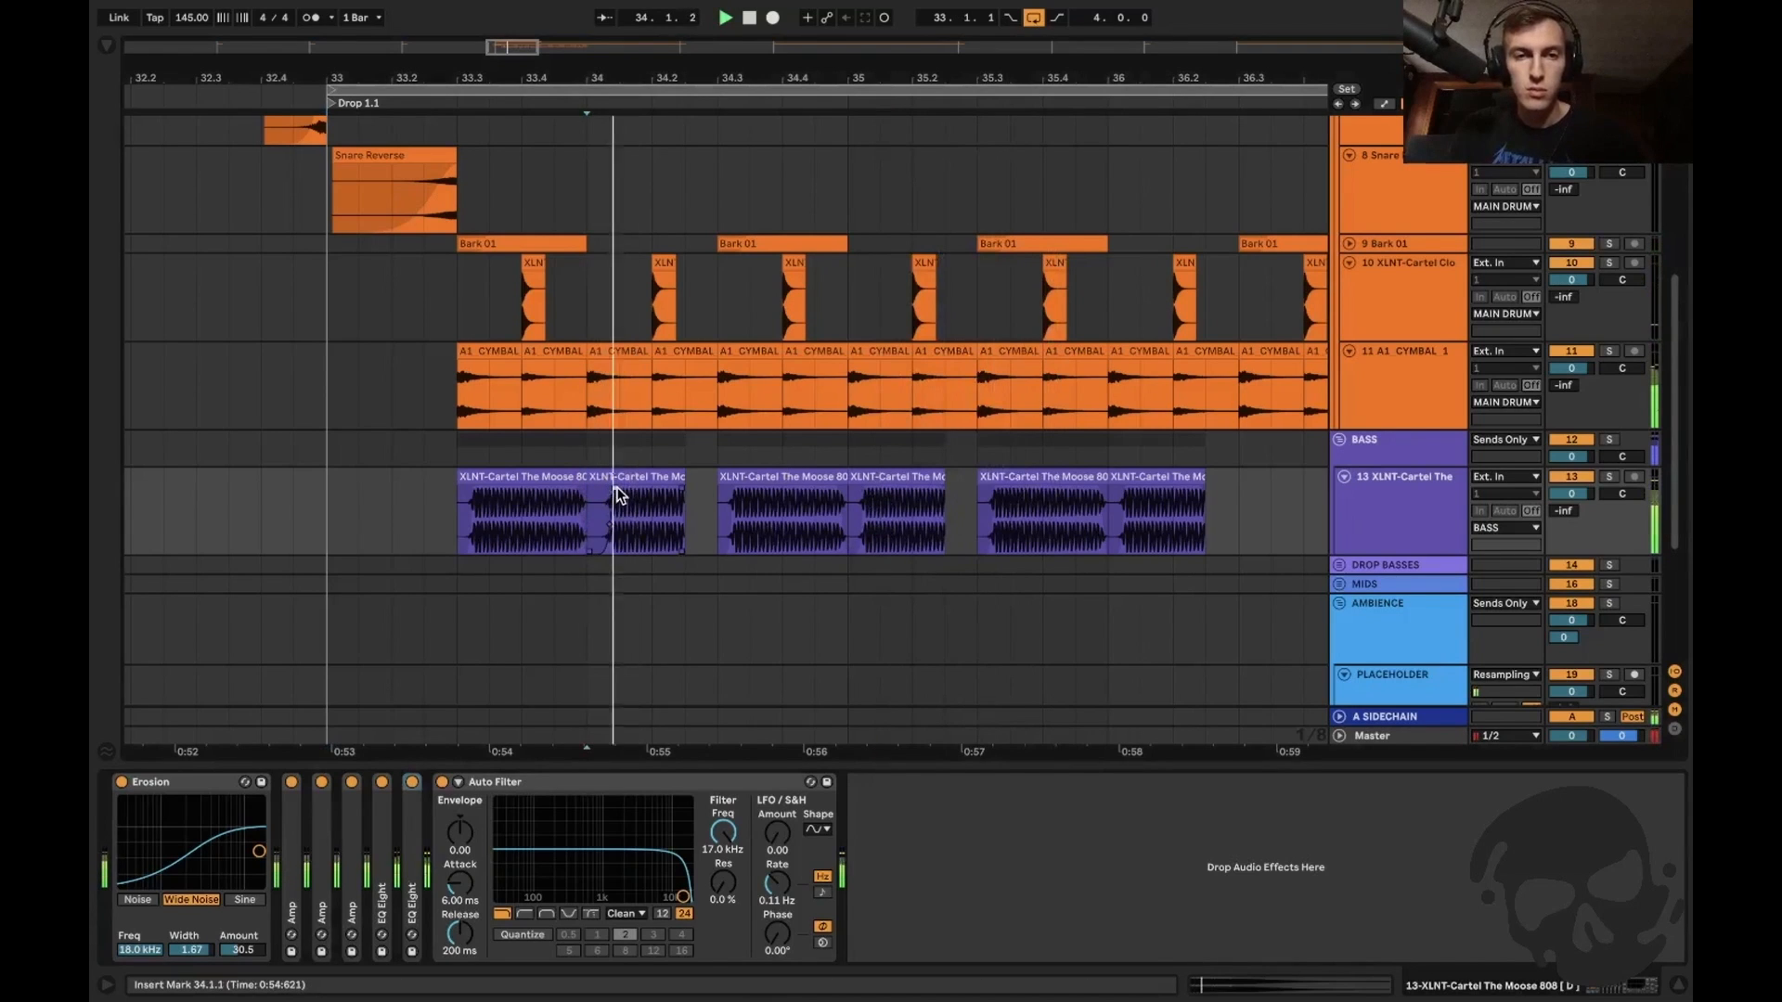
drag(612, 486, 614, 486)
key(space)
key(space)
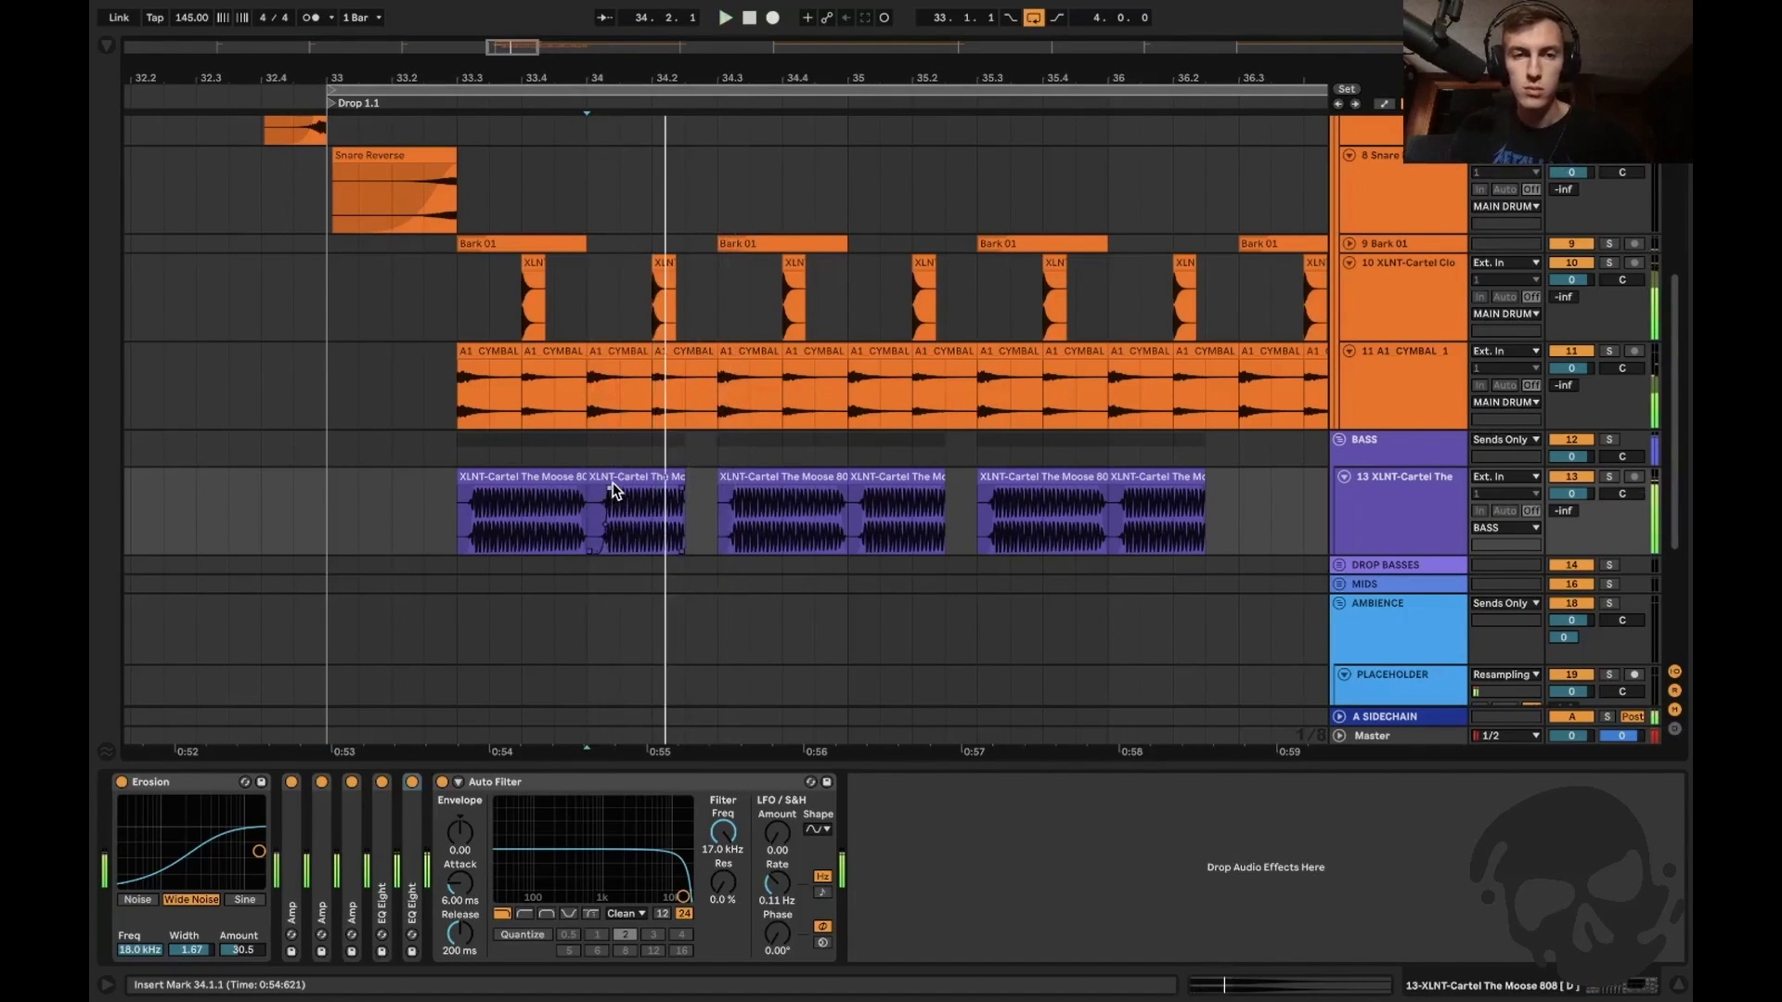
key(space)
Repeat the 808 bar from 33.3 to 34.3 over the following bars again and delete the copy starting at 36.3.
drag(714, 514, 460, 512)
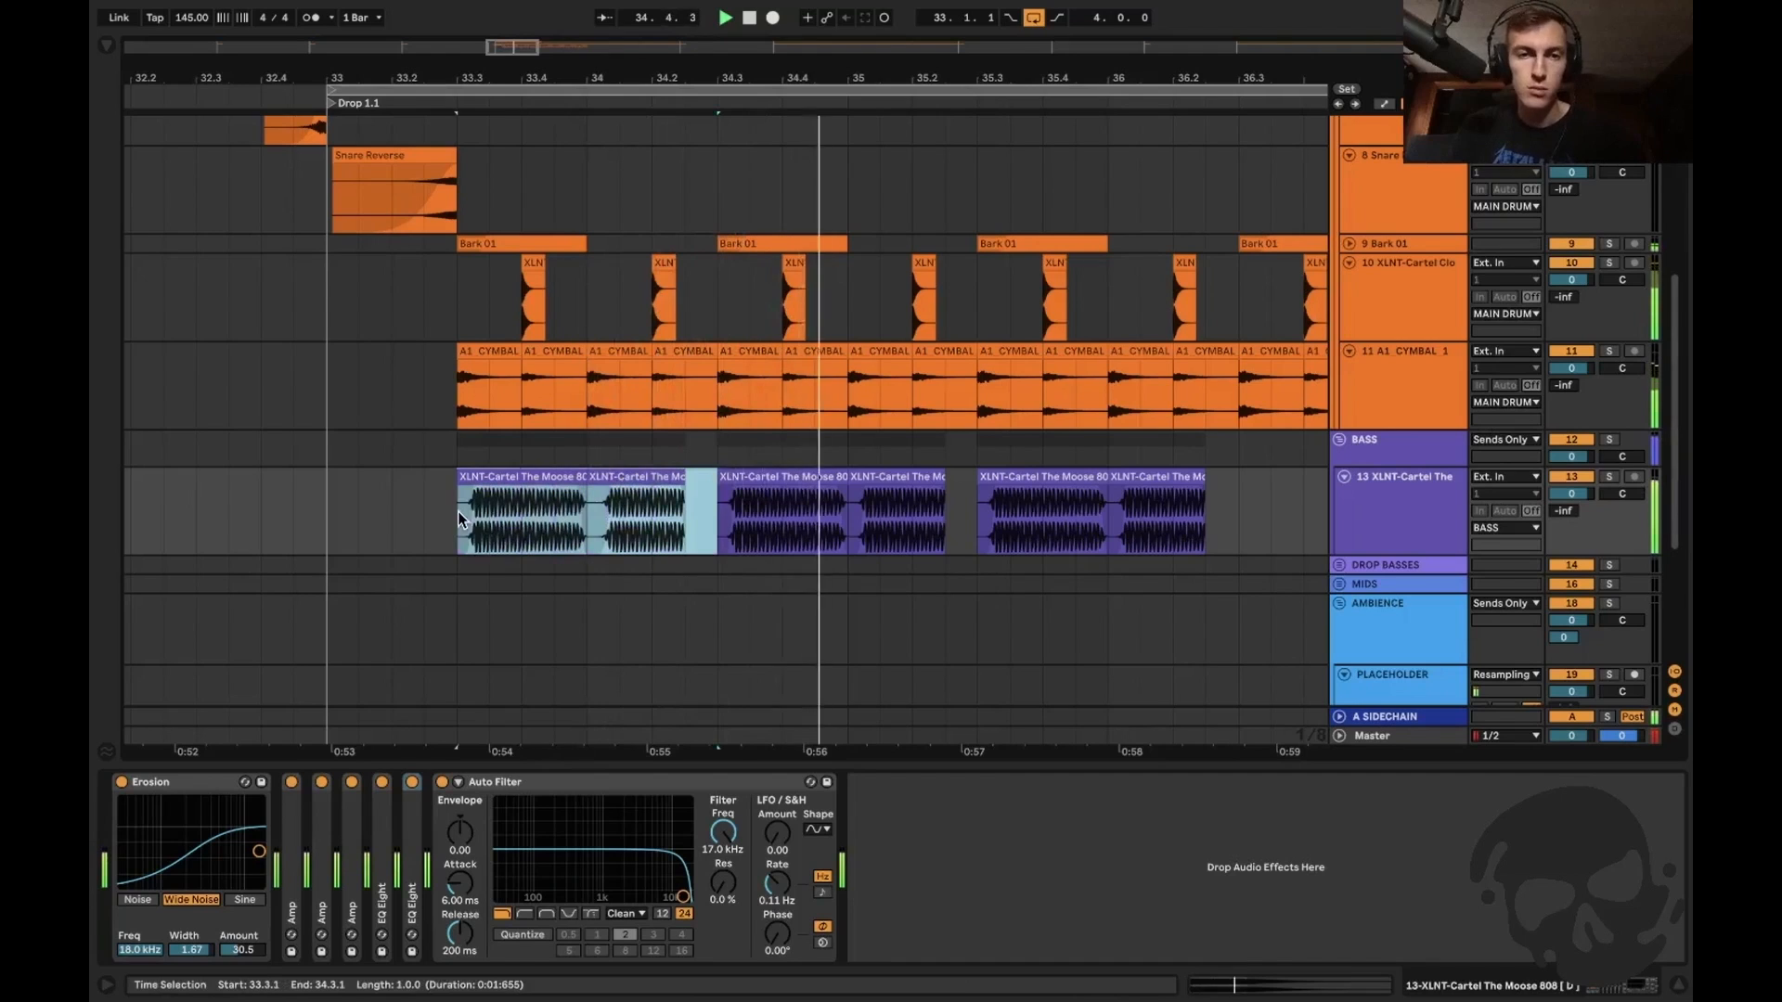
key(space)
key(space)
key(super+space)
key(Escape)
key(space)
key(super+d)
key(super+d)
key(super+d)
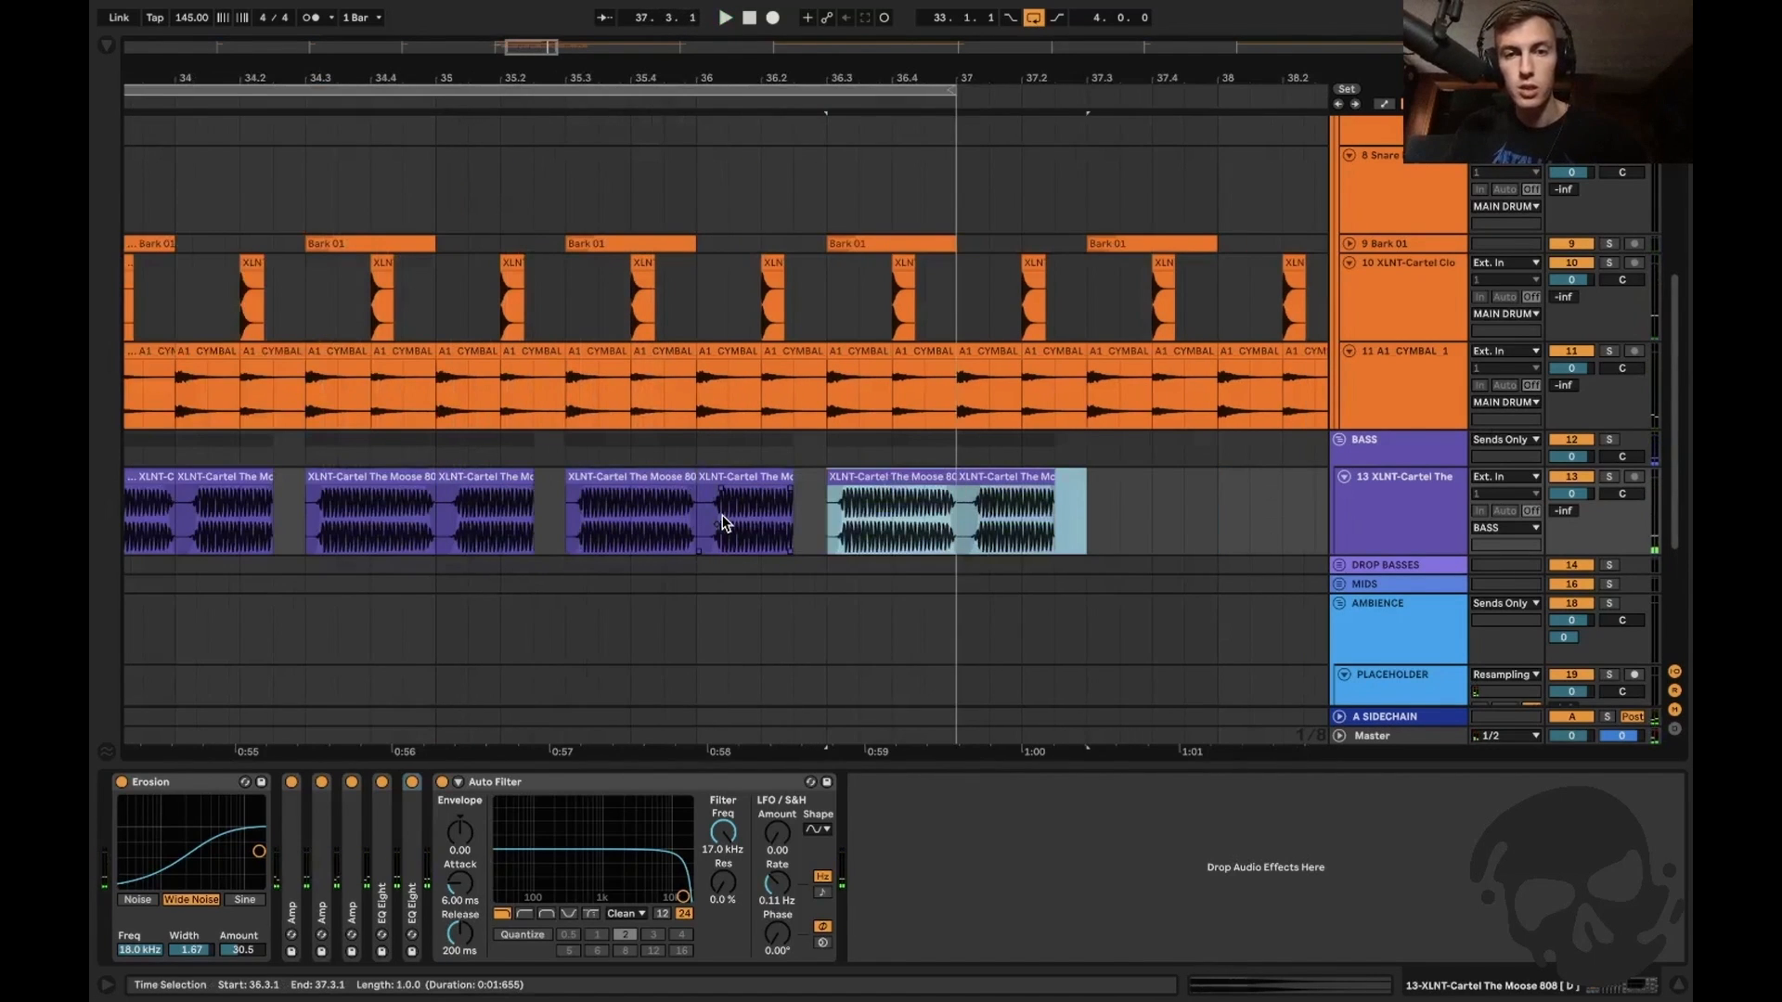
key(Delete)
click(842, 504)
key(minus)
Add the Snap Heap effect to the 808 track and open its preset browser.
click(1405, 493)
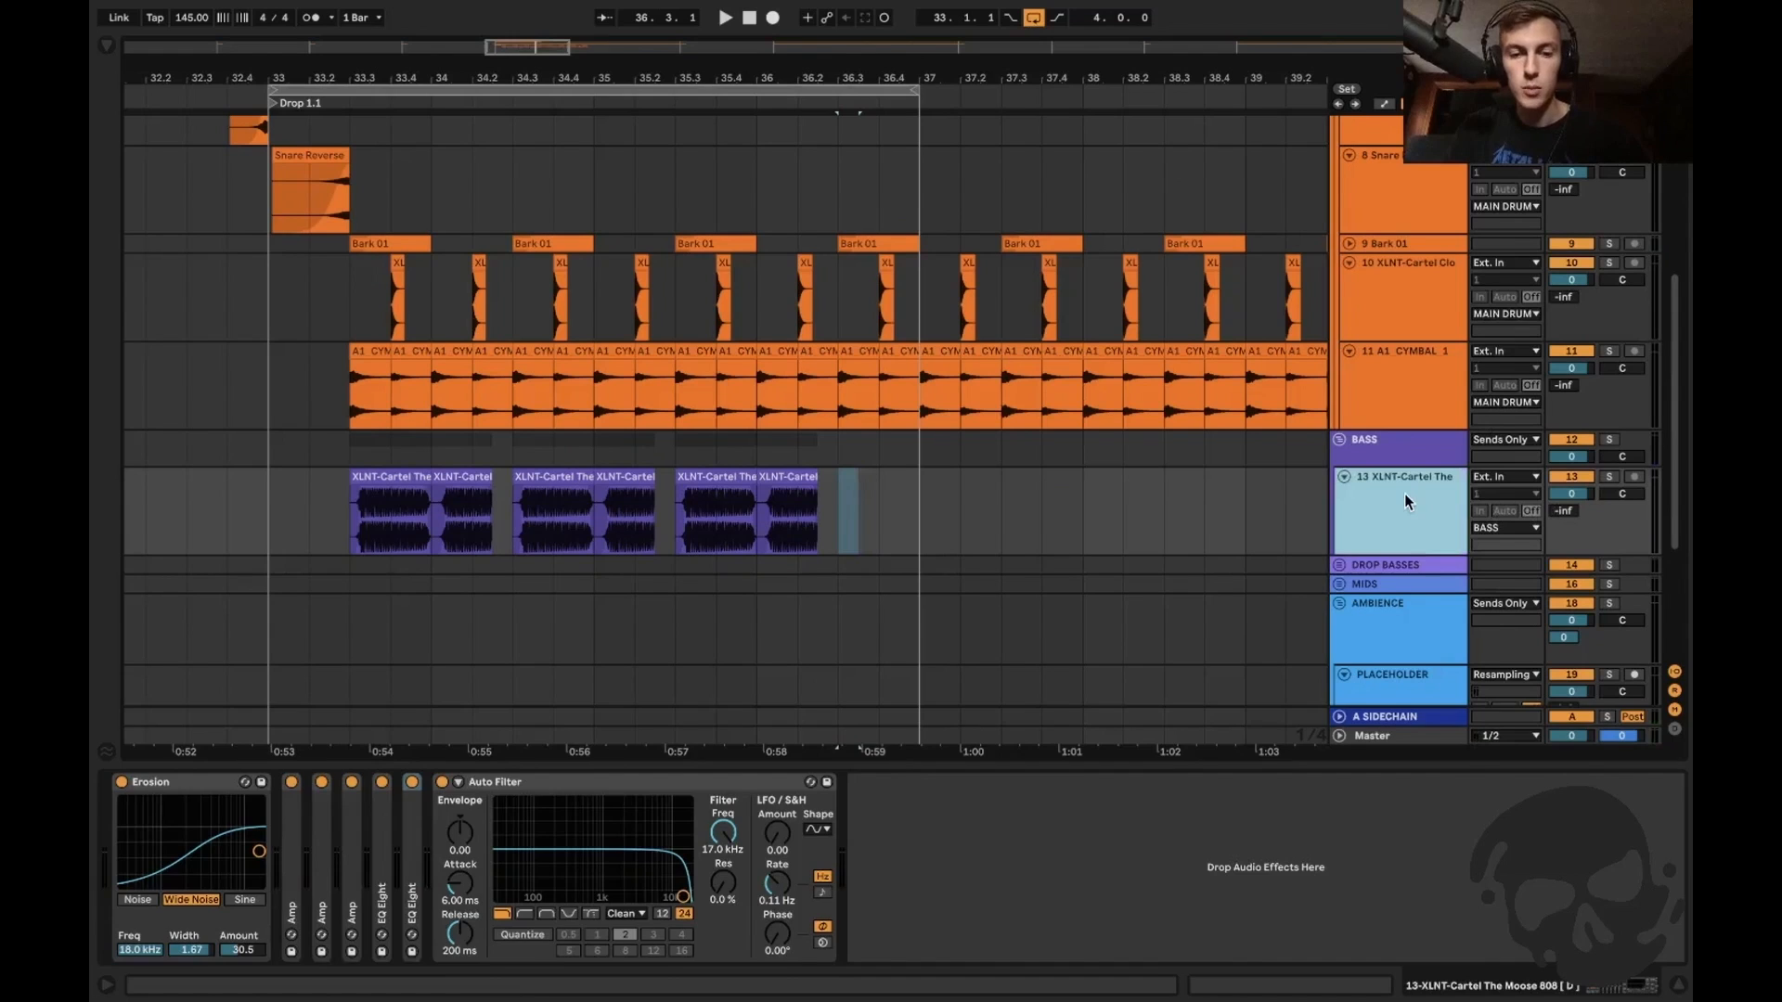
key(super+f)
text(snap heap)
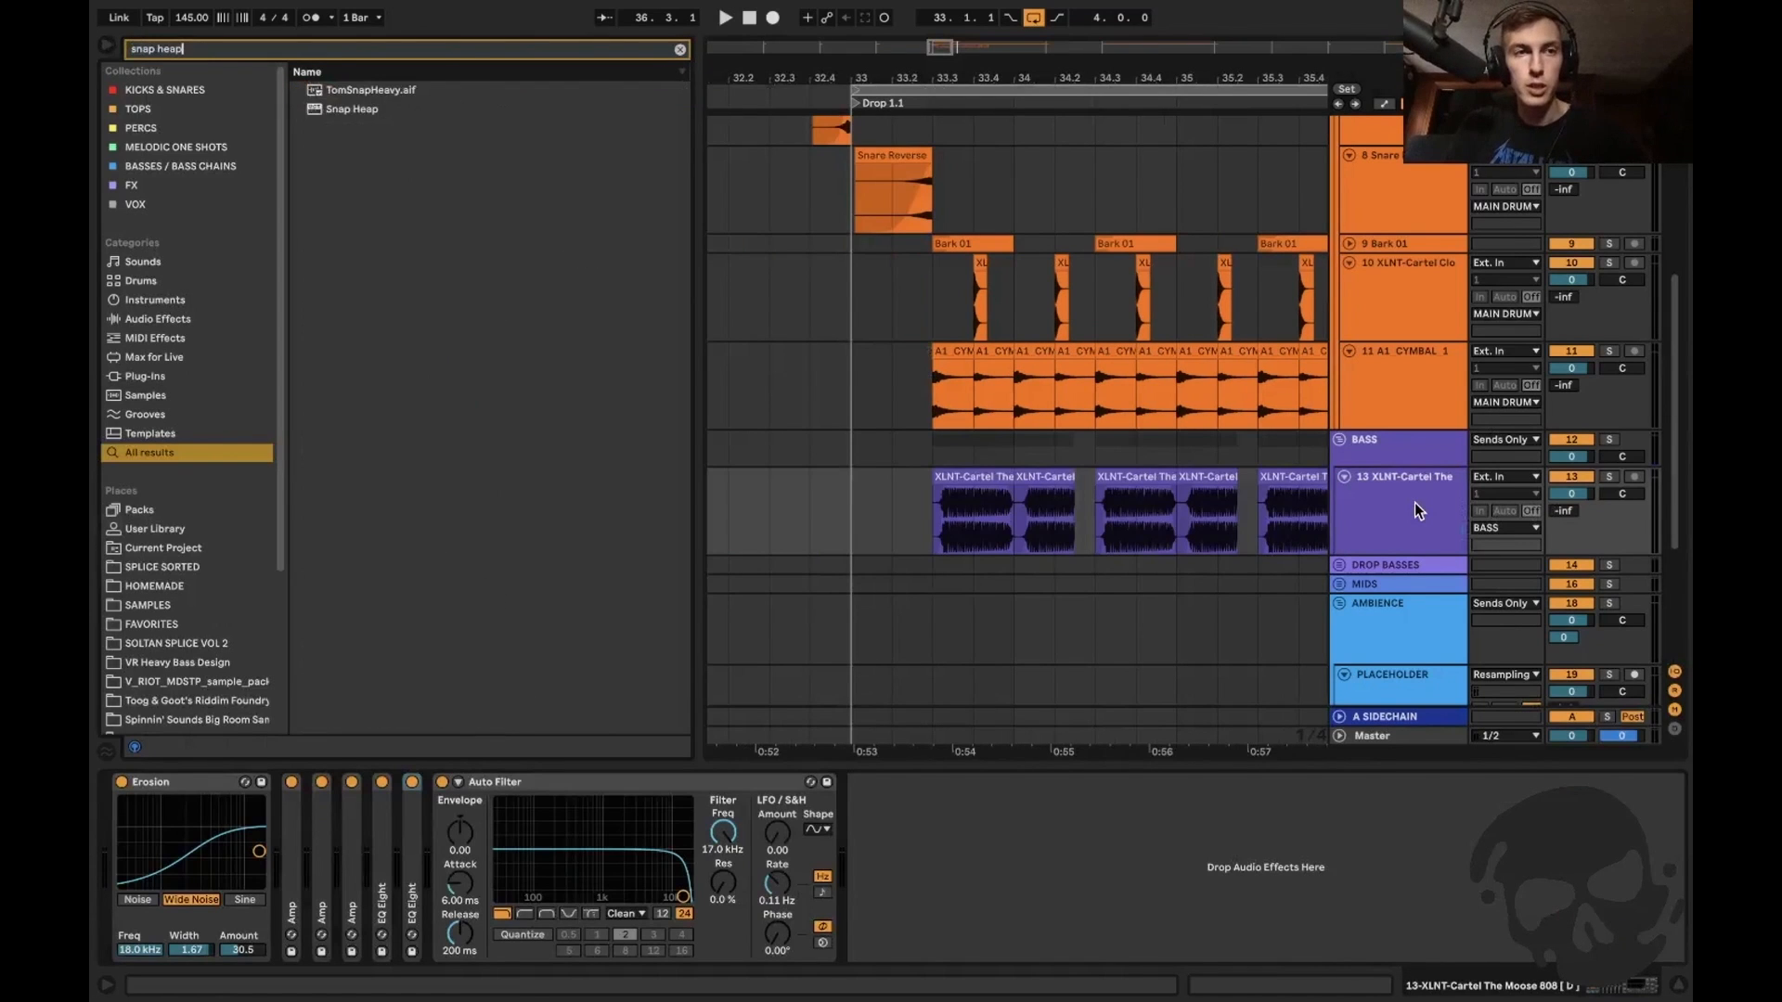
key(Down)
key(Return)
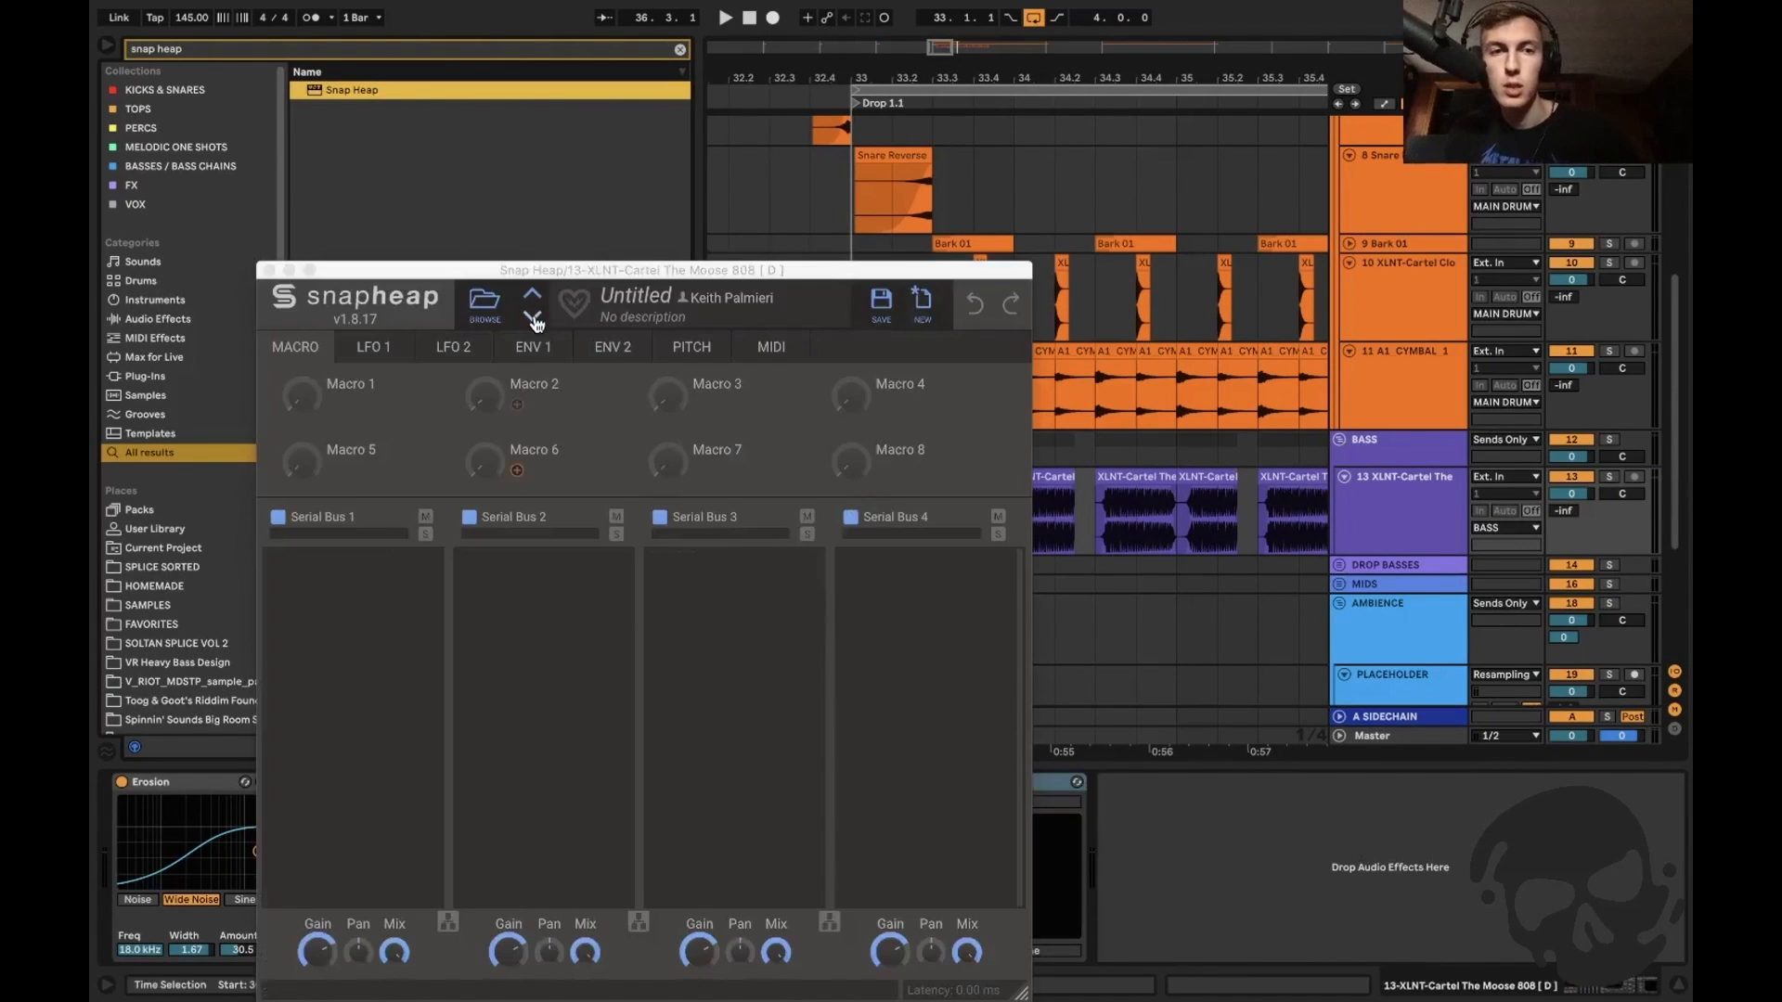
click(484, 306)
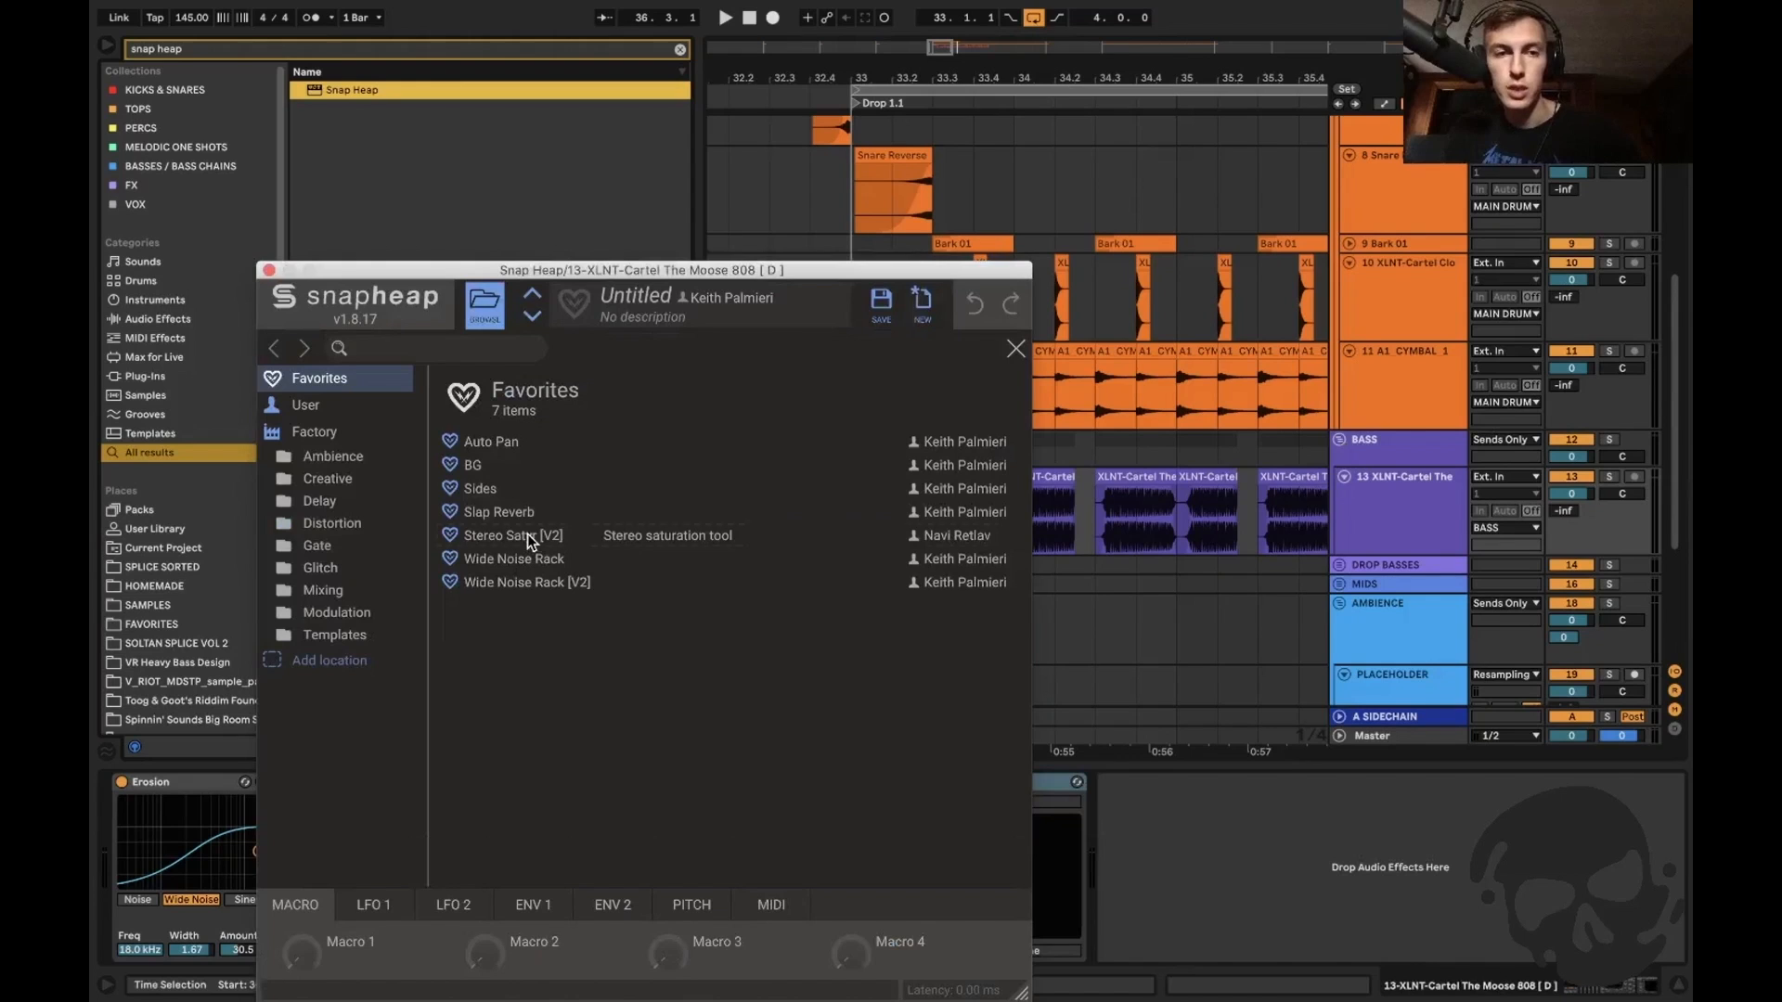
Load the Stereo Satyr [V2] preset in Snap Heap and slightly raise its Drive macro while auditioning the 808 clip.
click(527, 536)
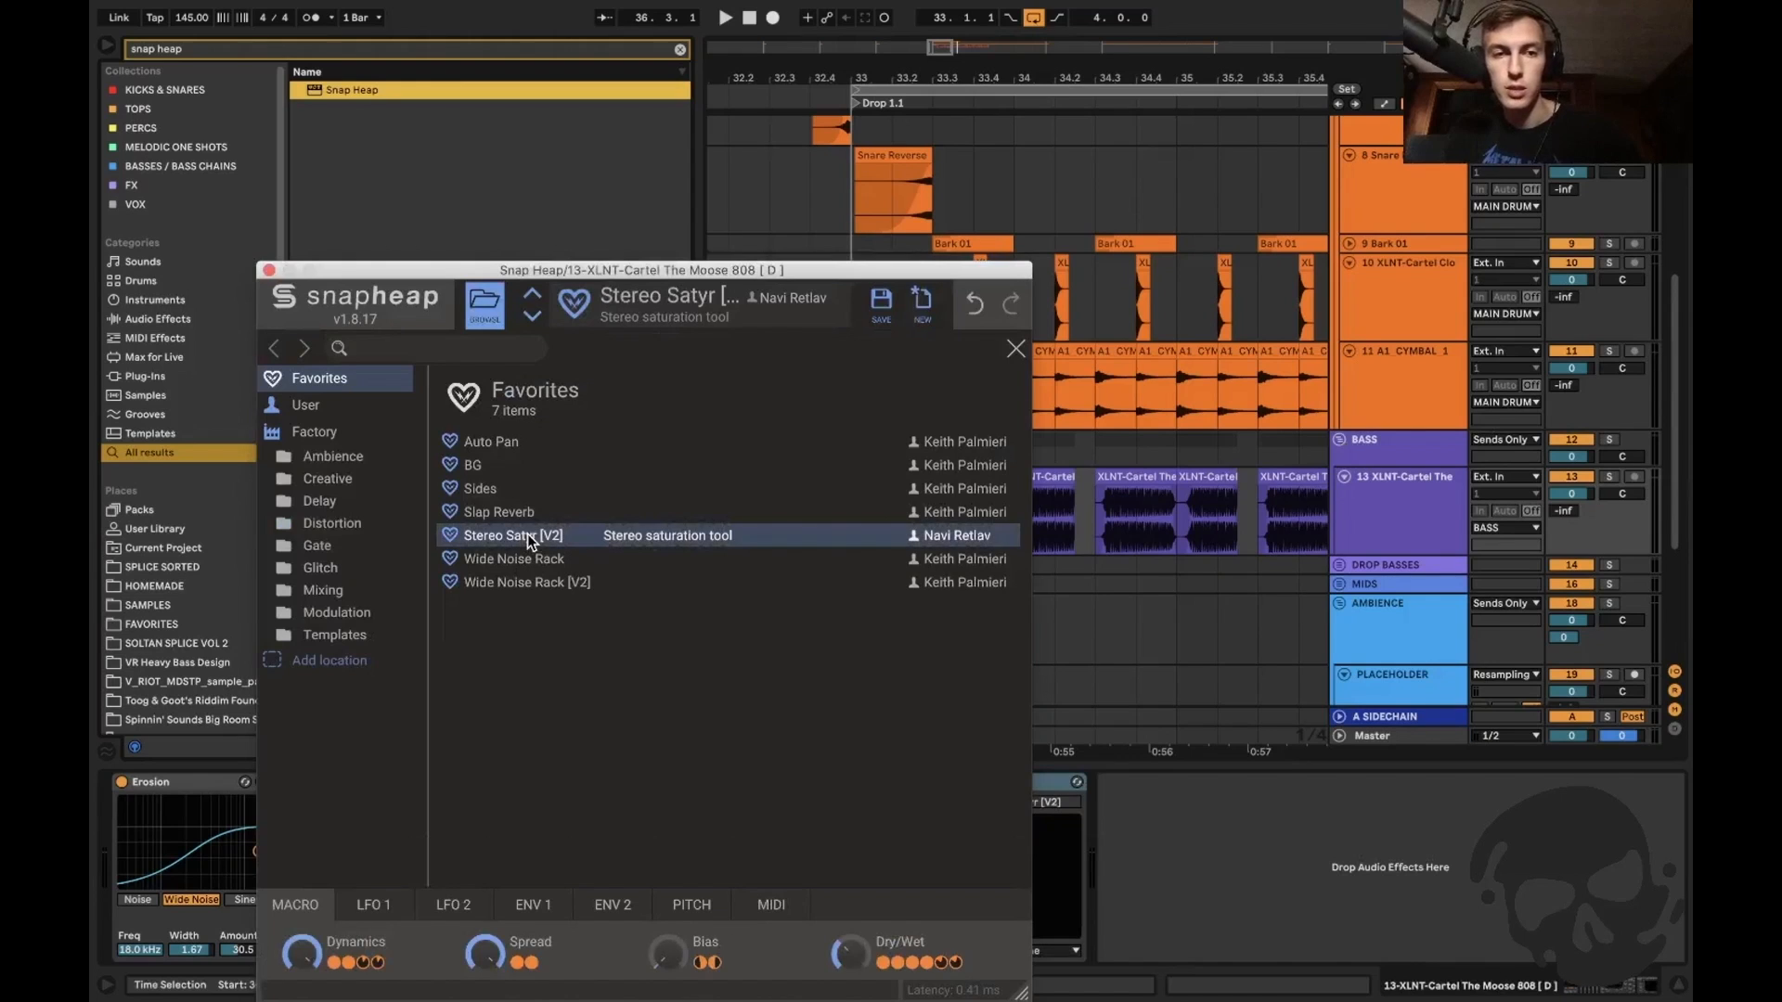
click(485, 314)
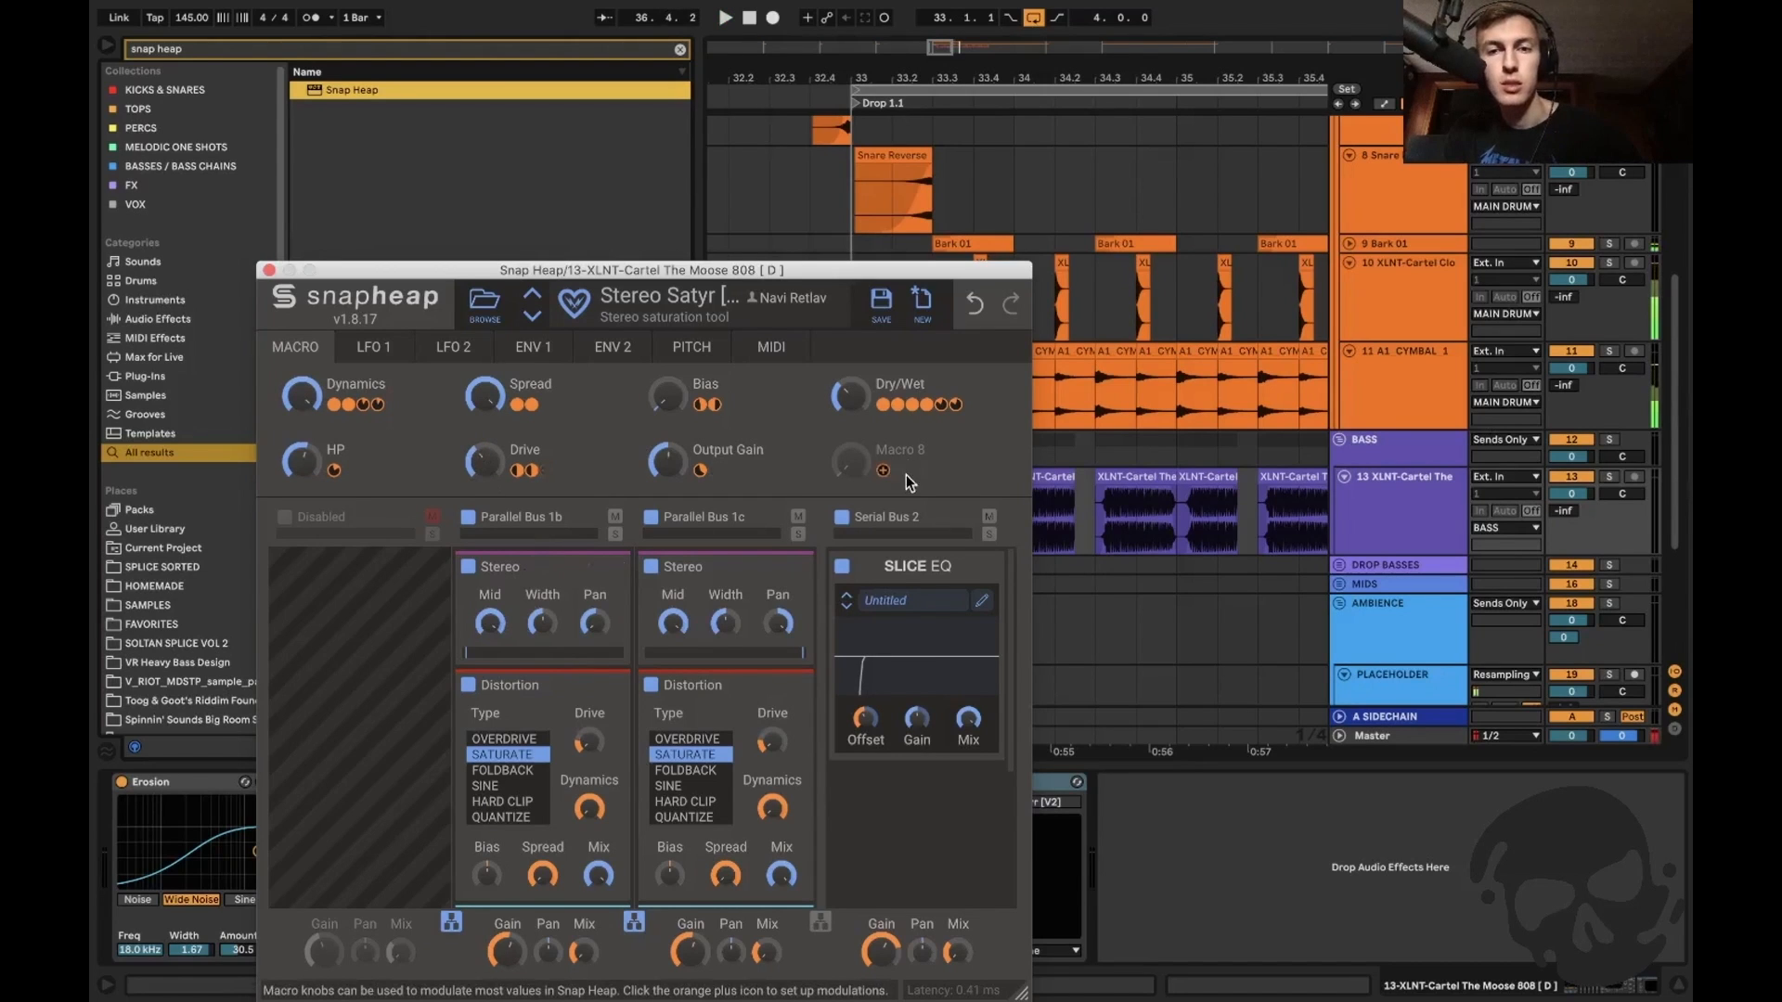
click(1126, 486)
key(space)
key(space)
key(space)
drag(485, 461, 485, 444)
key(space)
key(space)
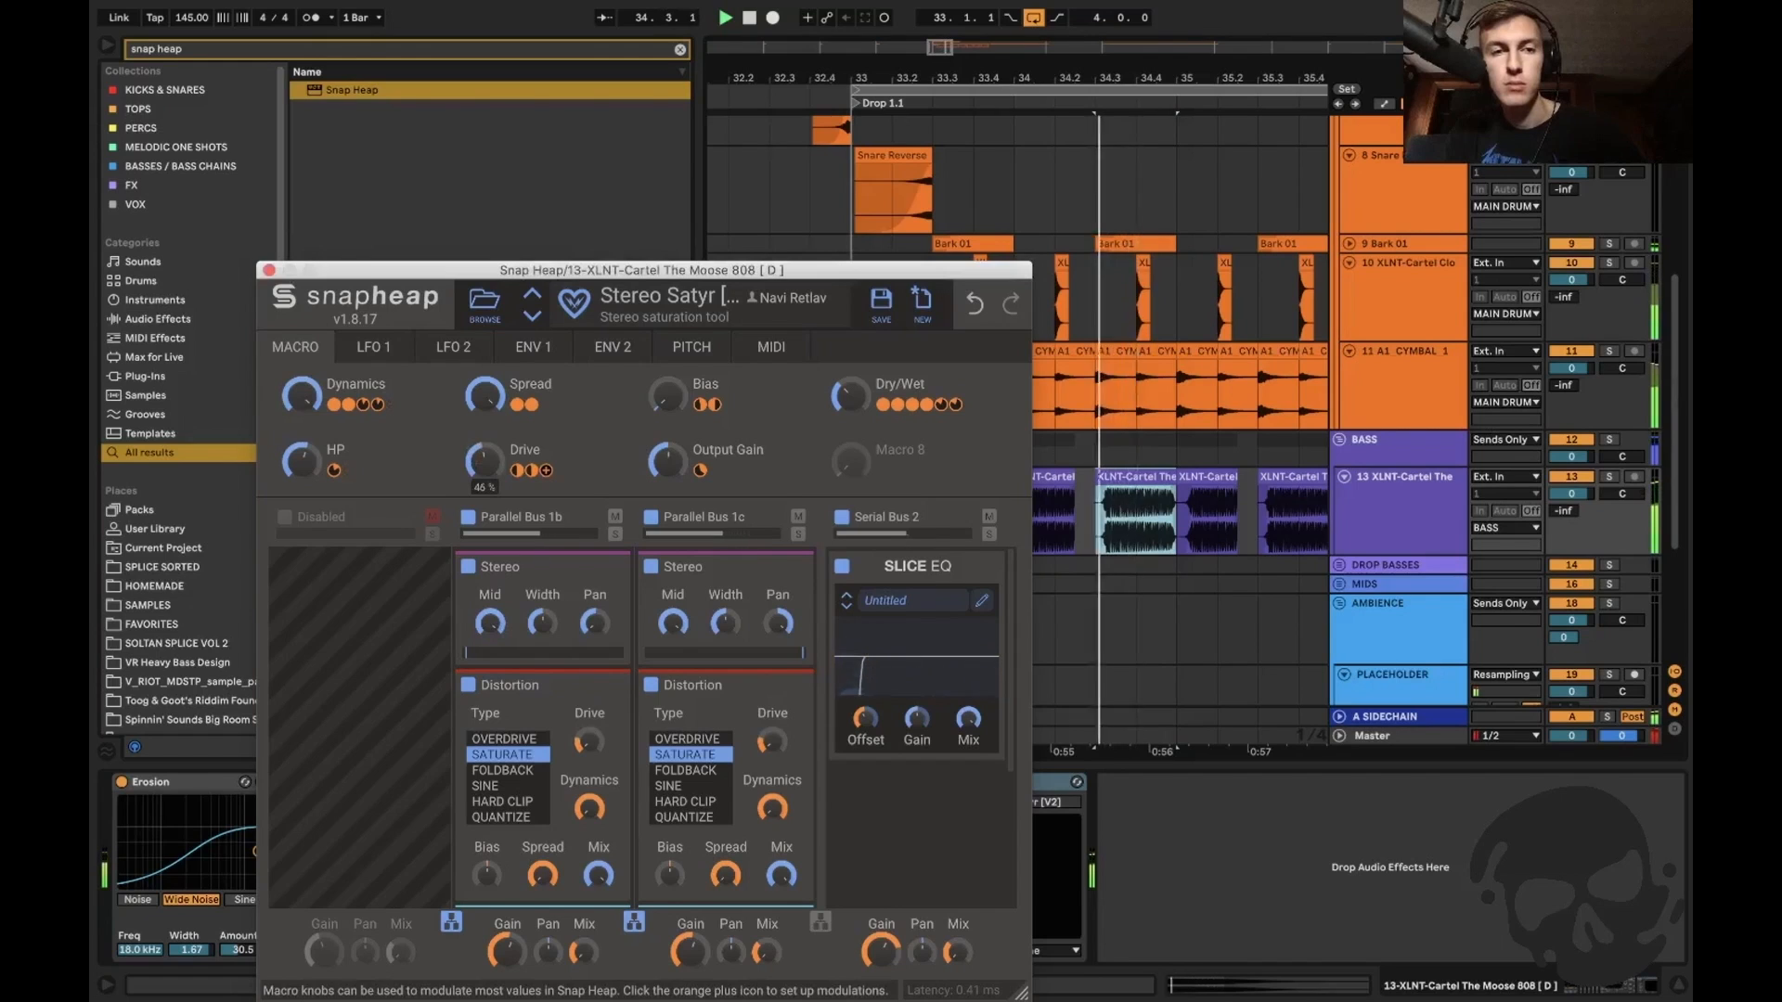
click(269, 270)
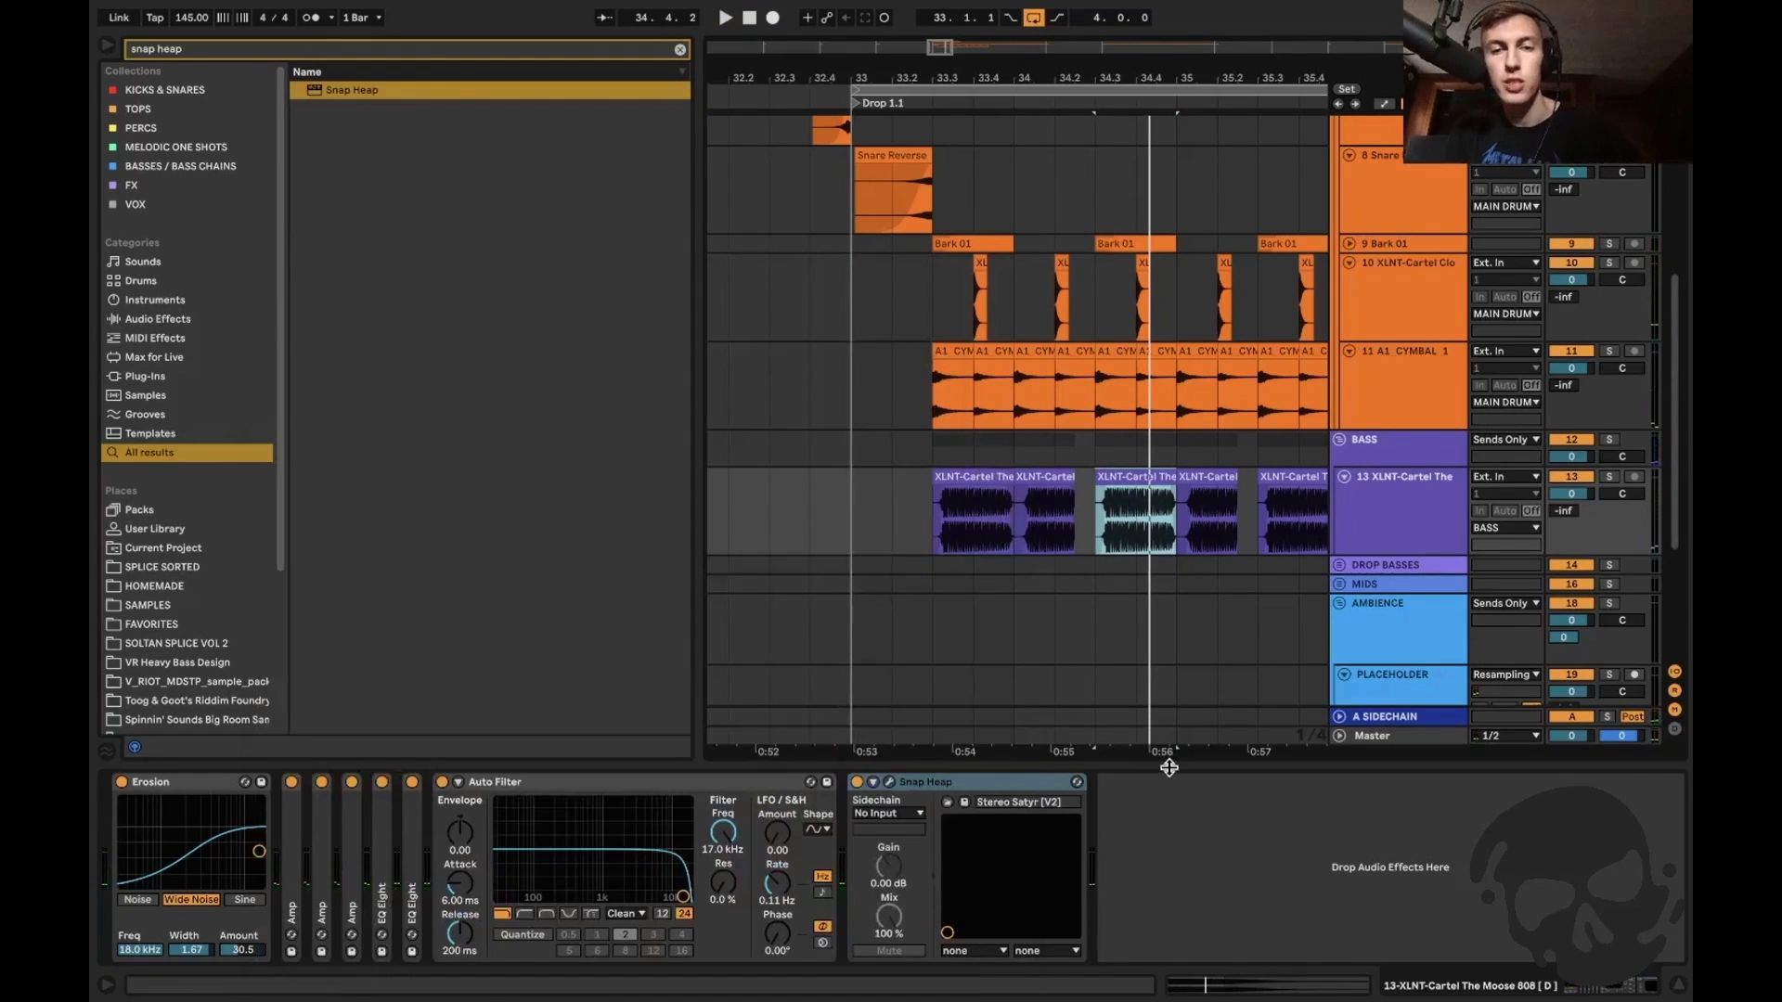
Find the Sides.adv preset, add it after Snap Heap on the 808 track, and lower its low-cut frequency to 178 Hz.
text(sides)
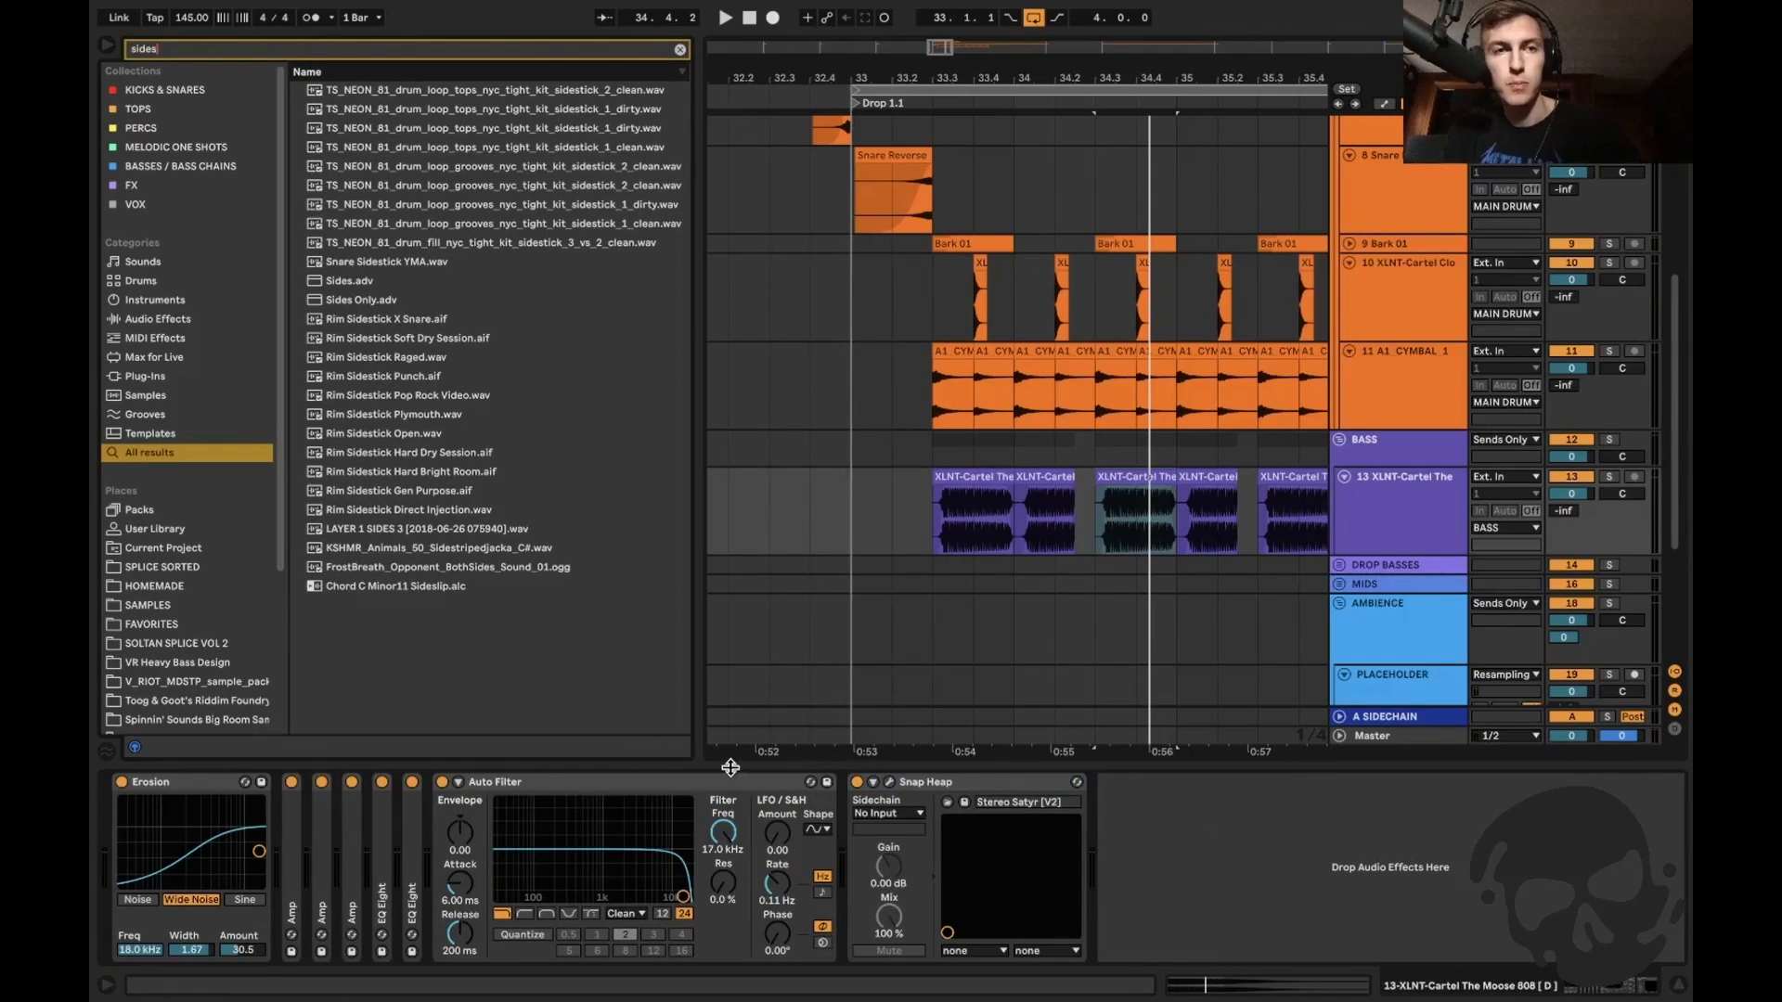
double_click(343, 280)
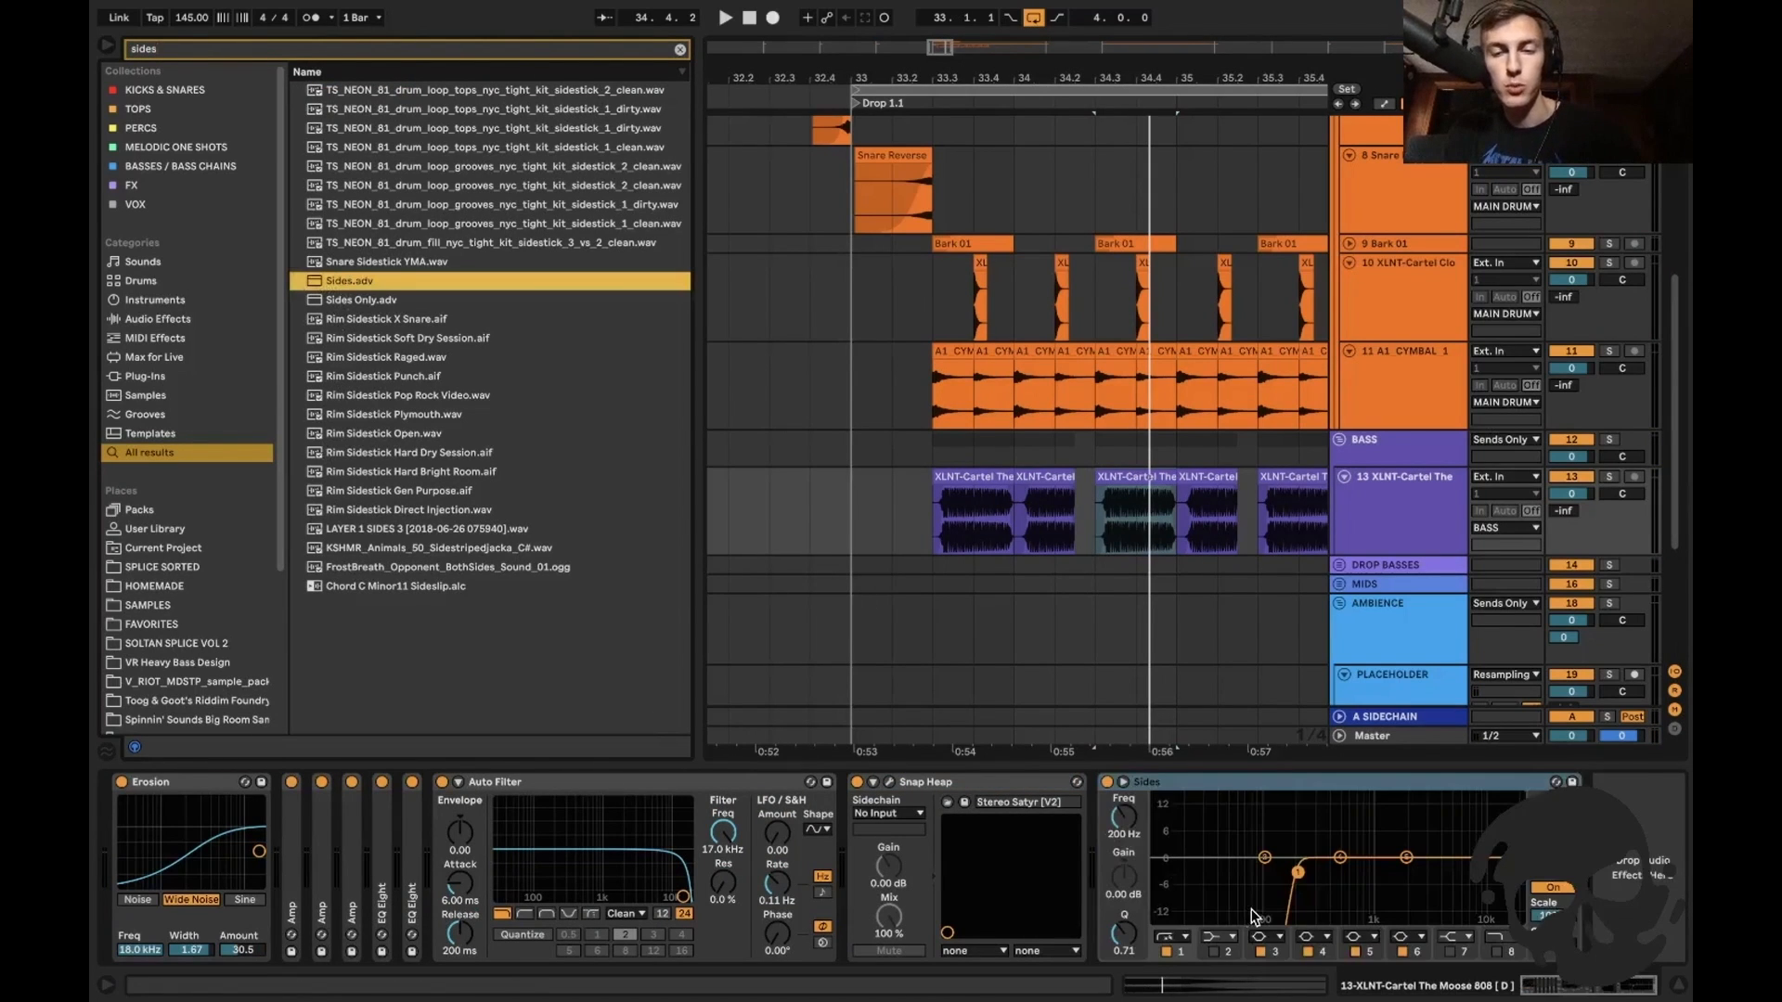
click(1299, 875)
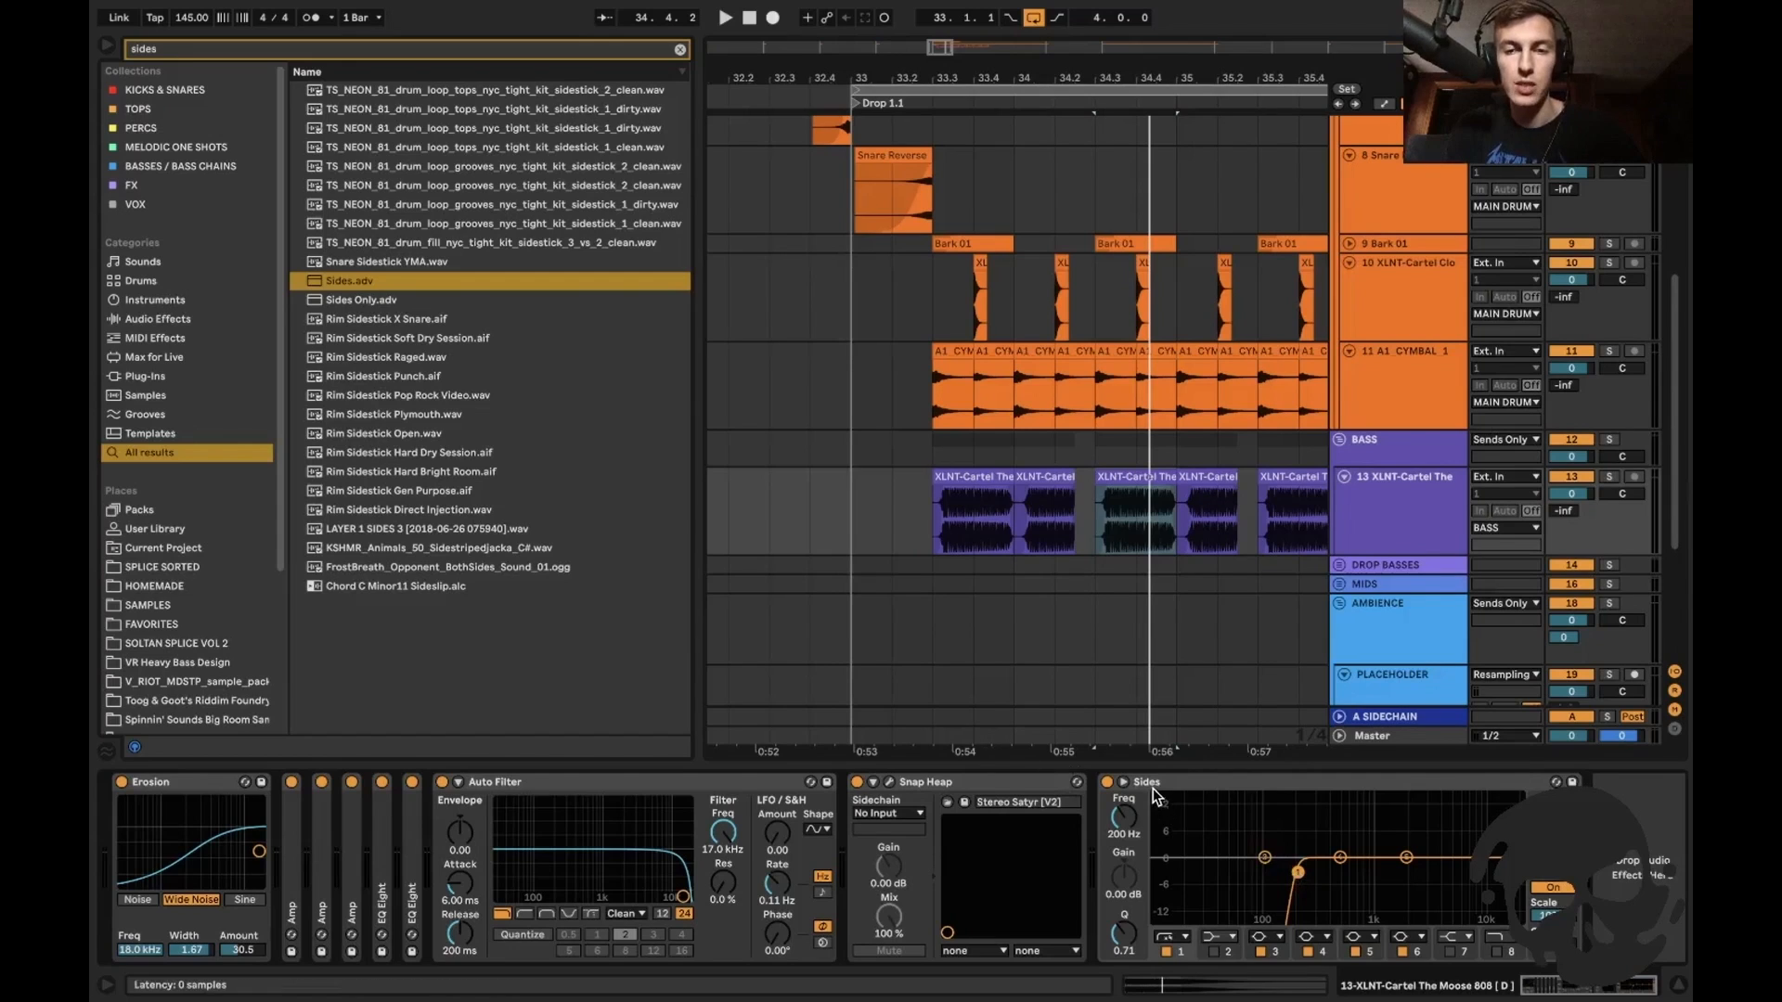
key(space)
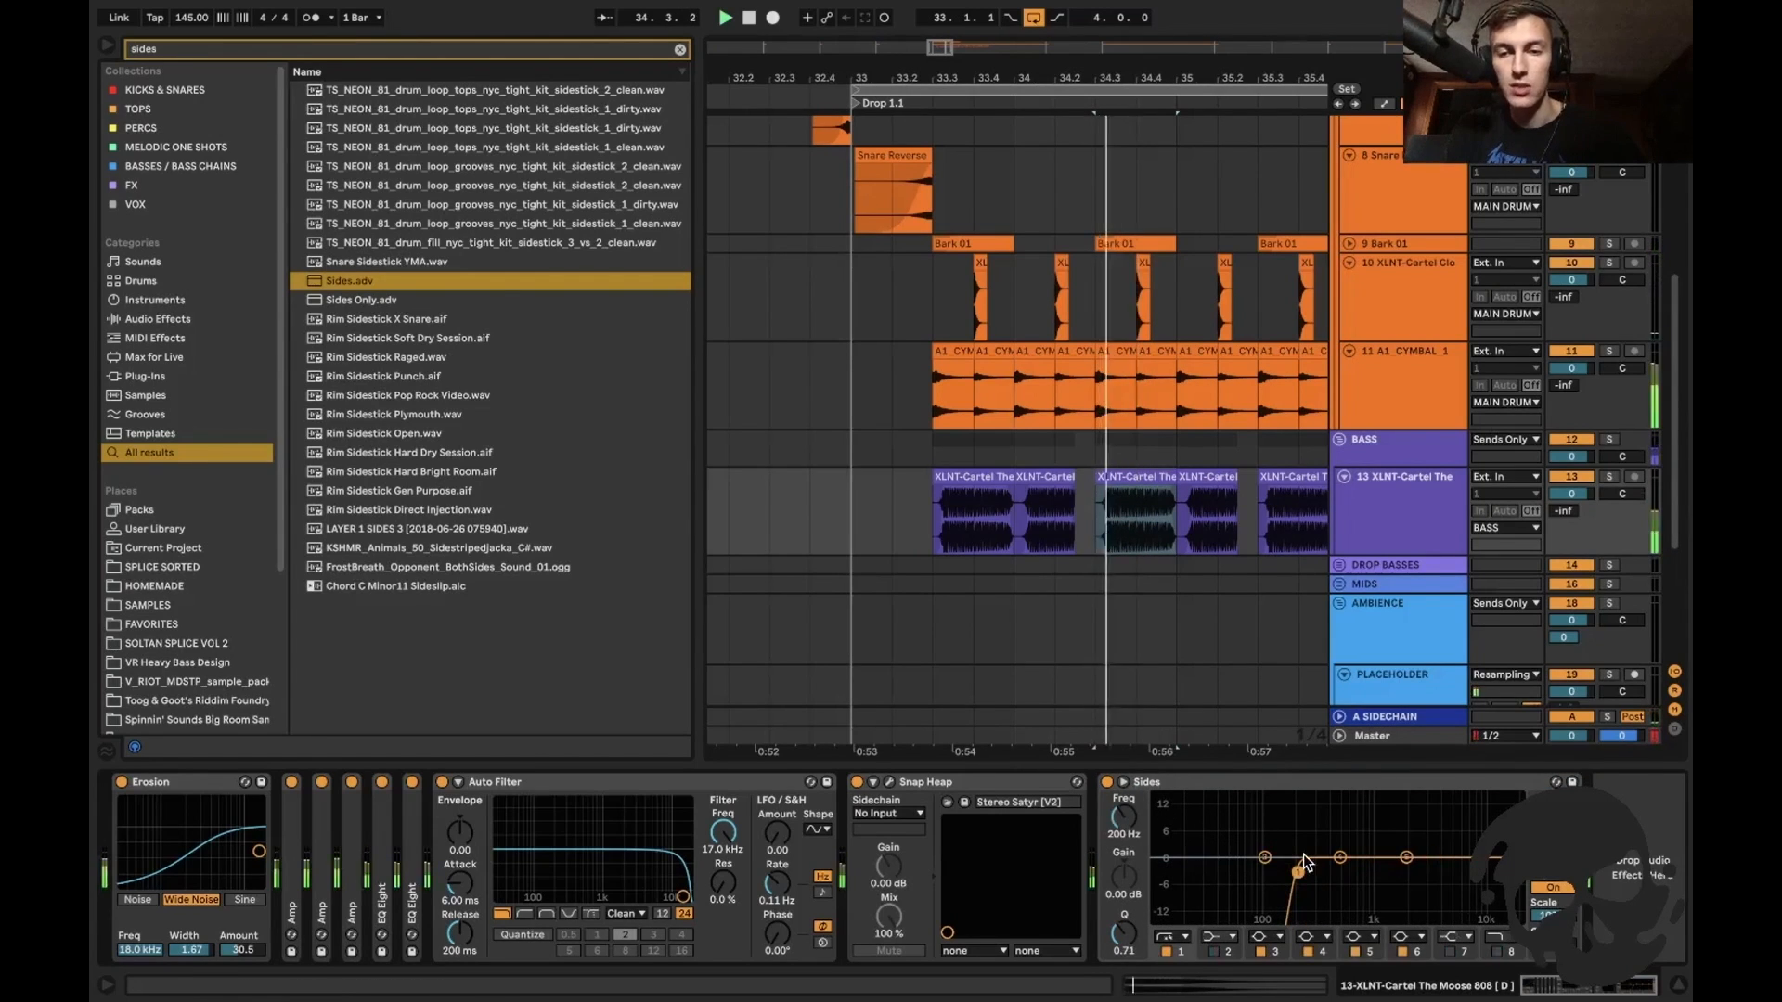
drag(1298, 873, 1292, 871)
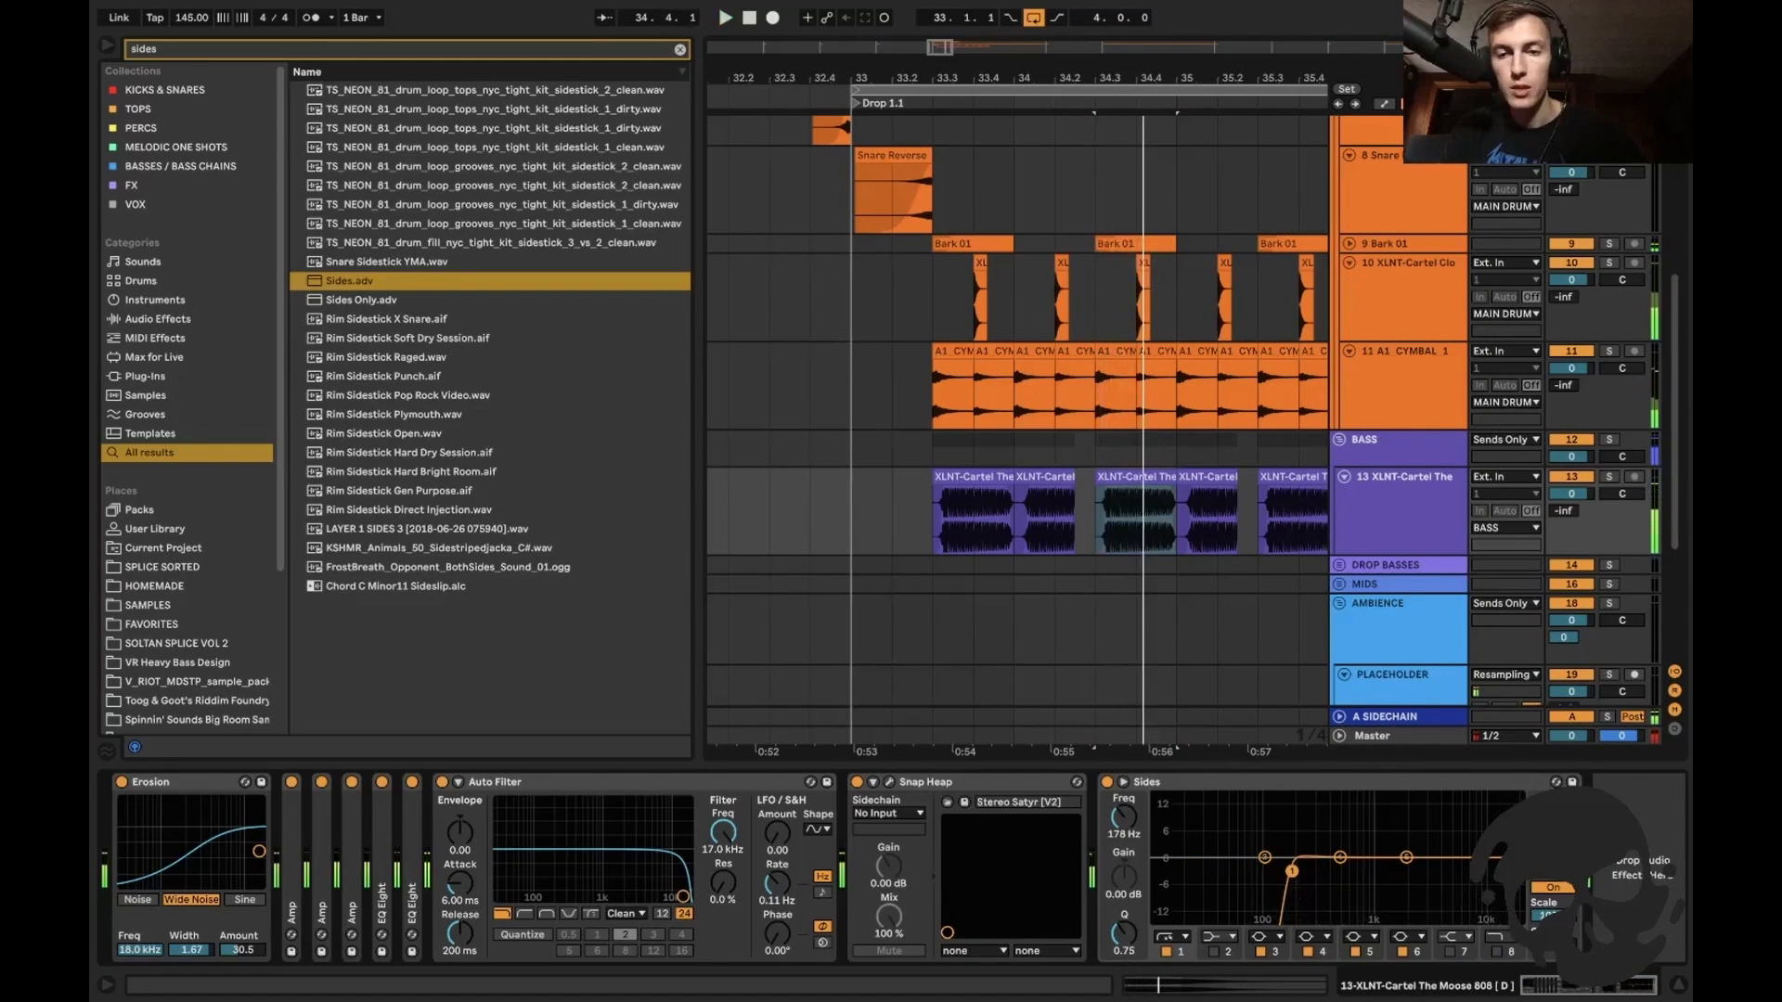
Examine the stereo, distortion and gain modules in Snap Heap's parallel buses, listening to the processed 808.
click(889, 782)
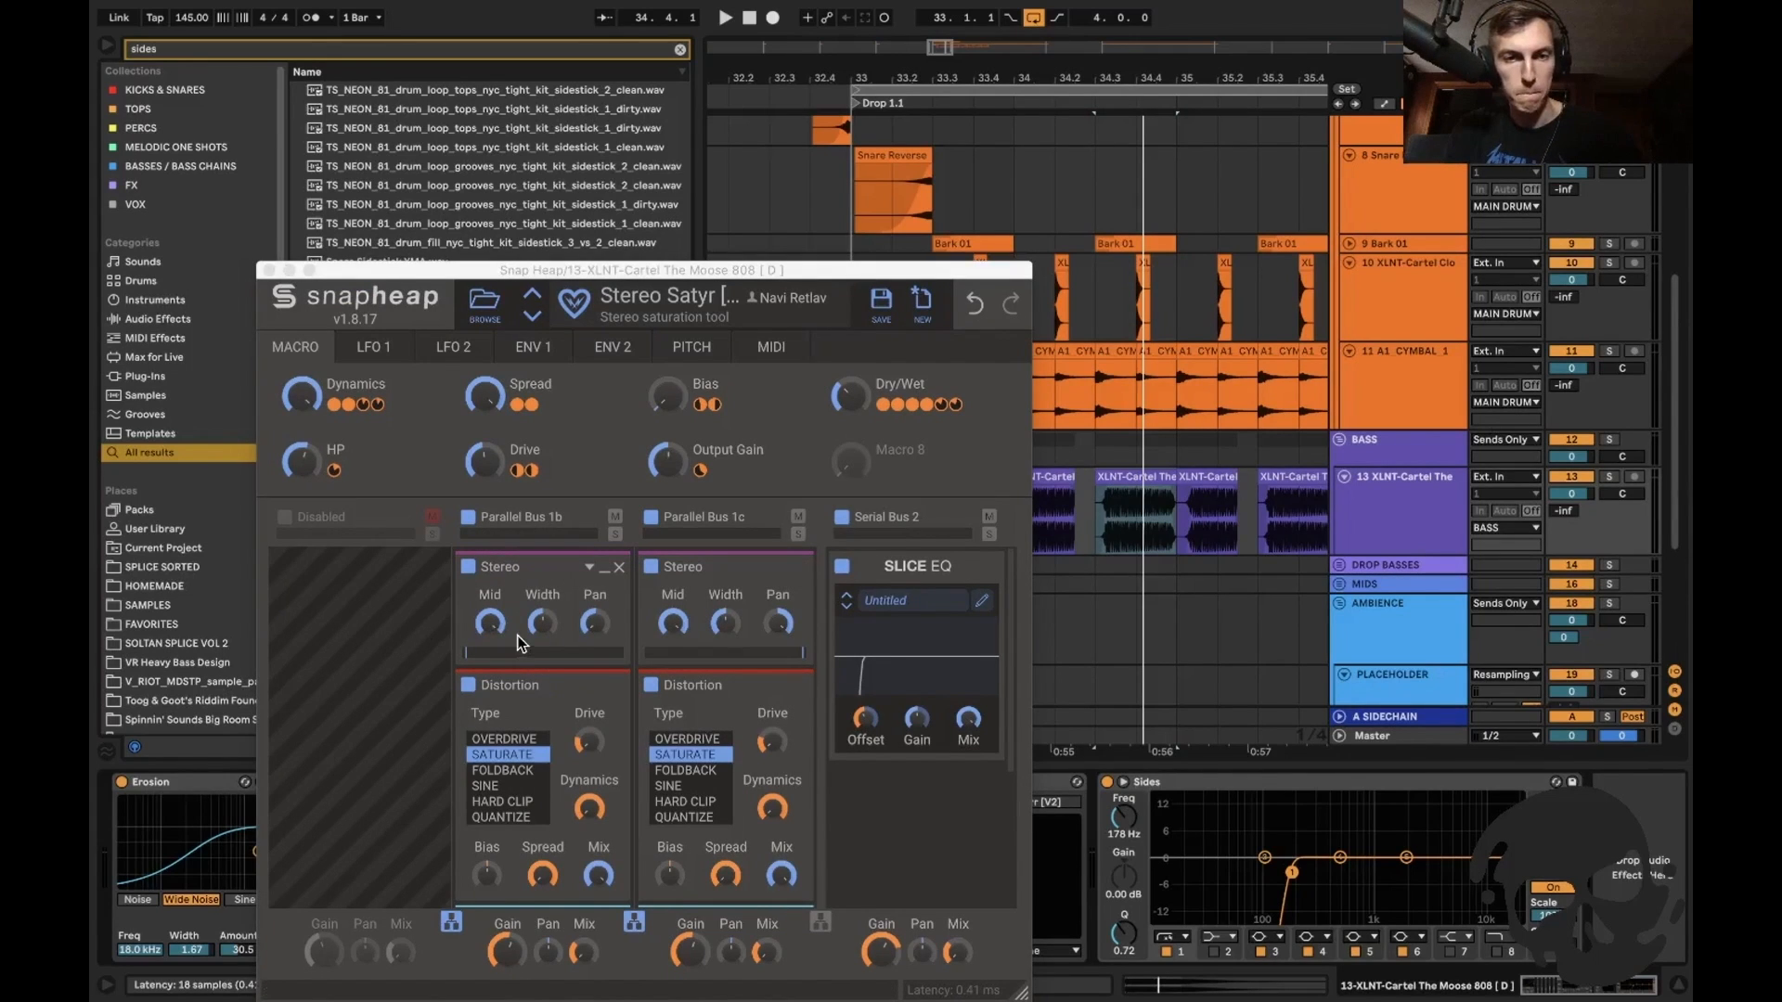
click(595, 625)
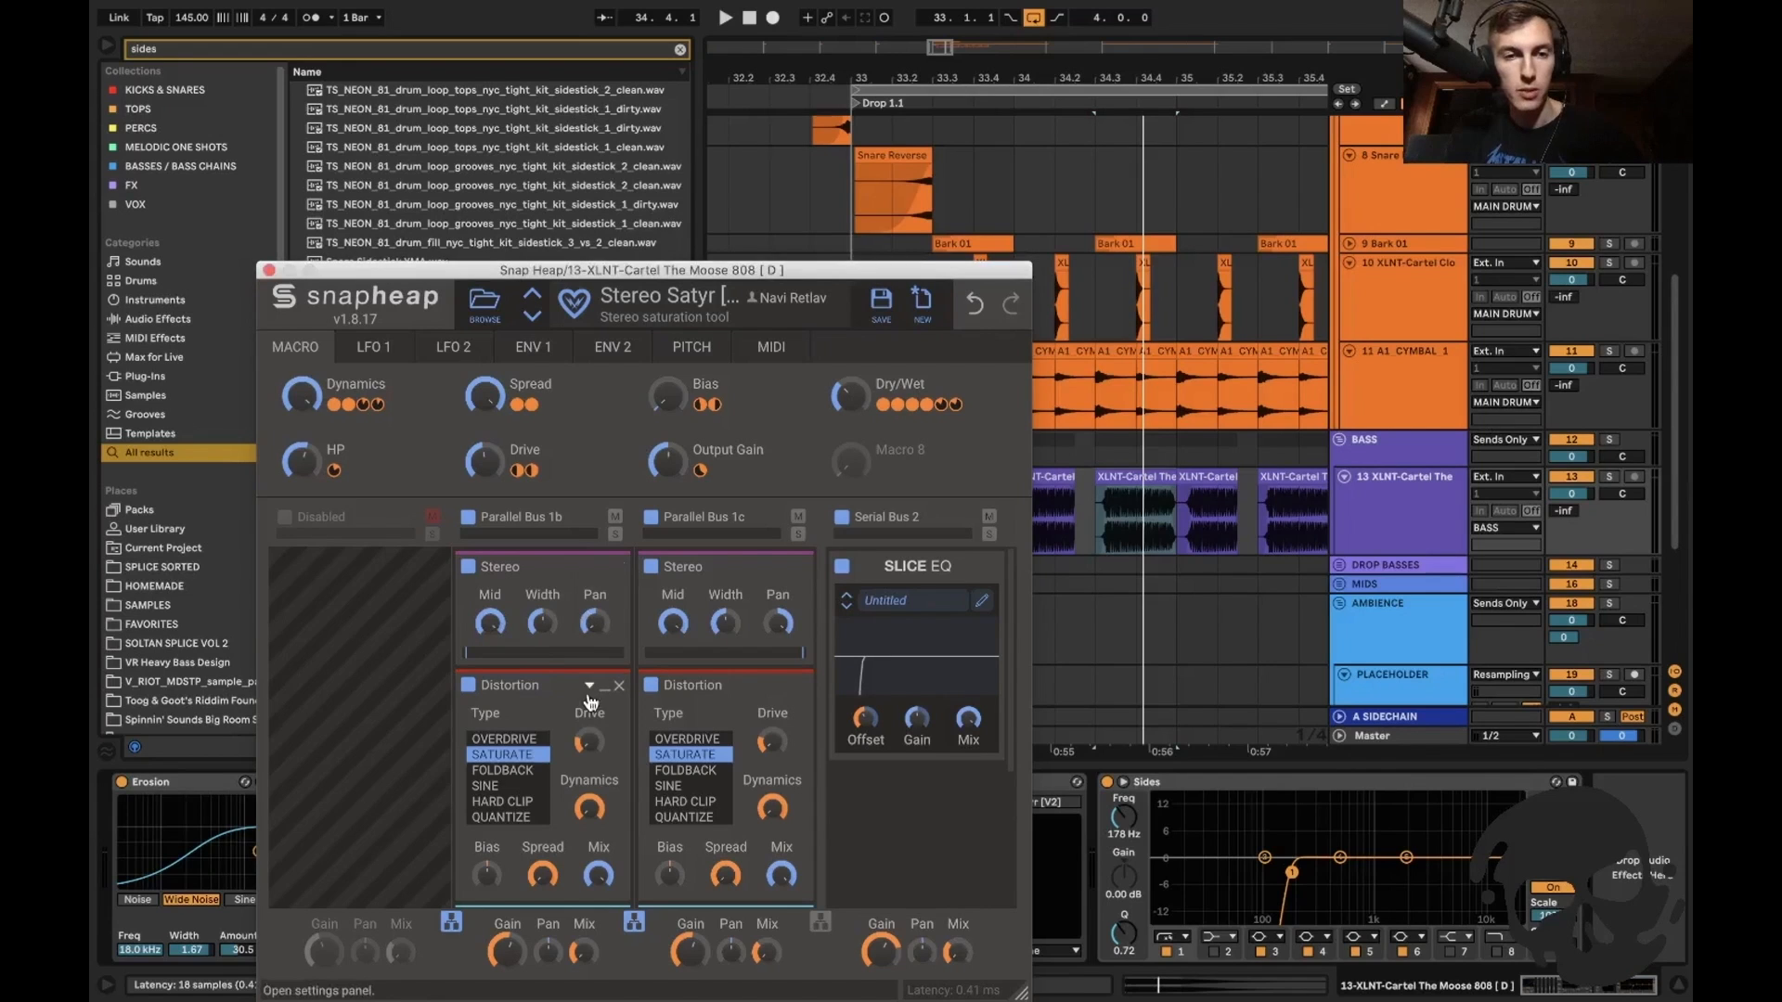
scroll(587, 702, down, 3)
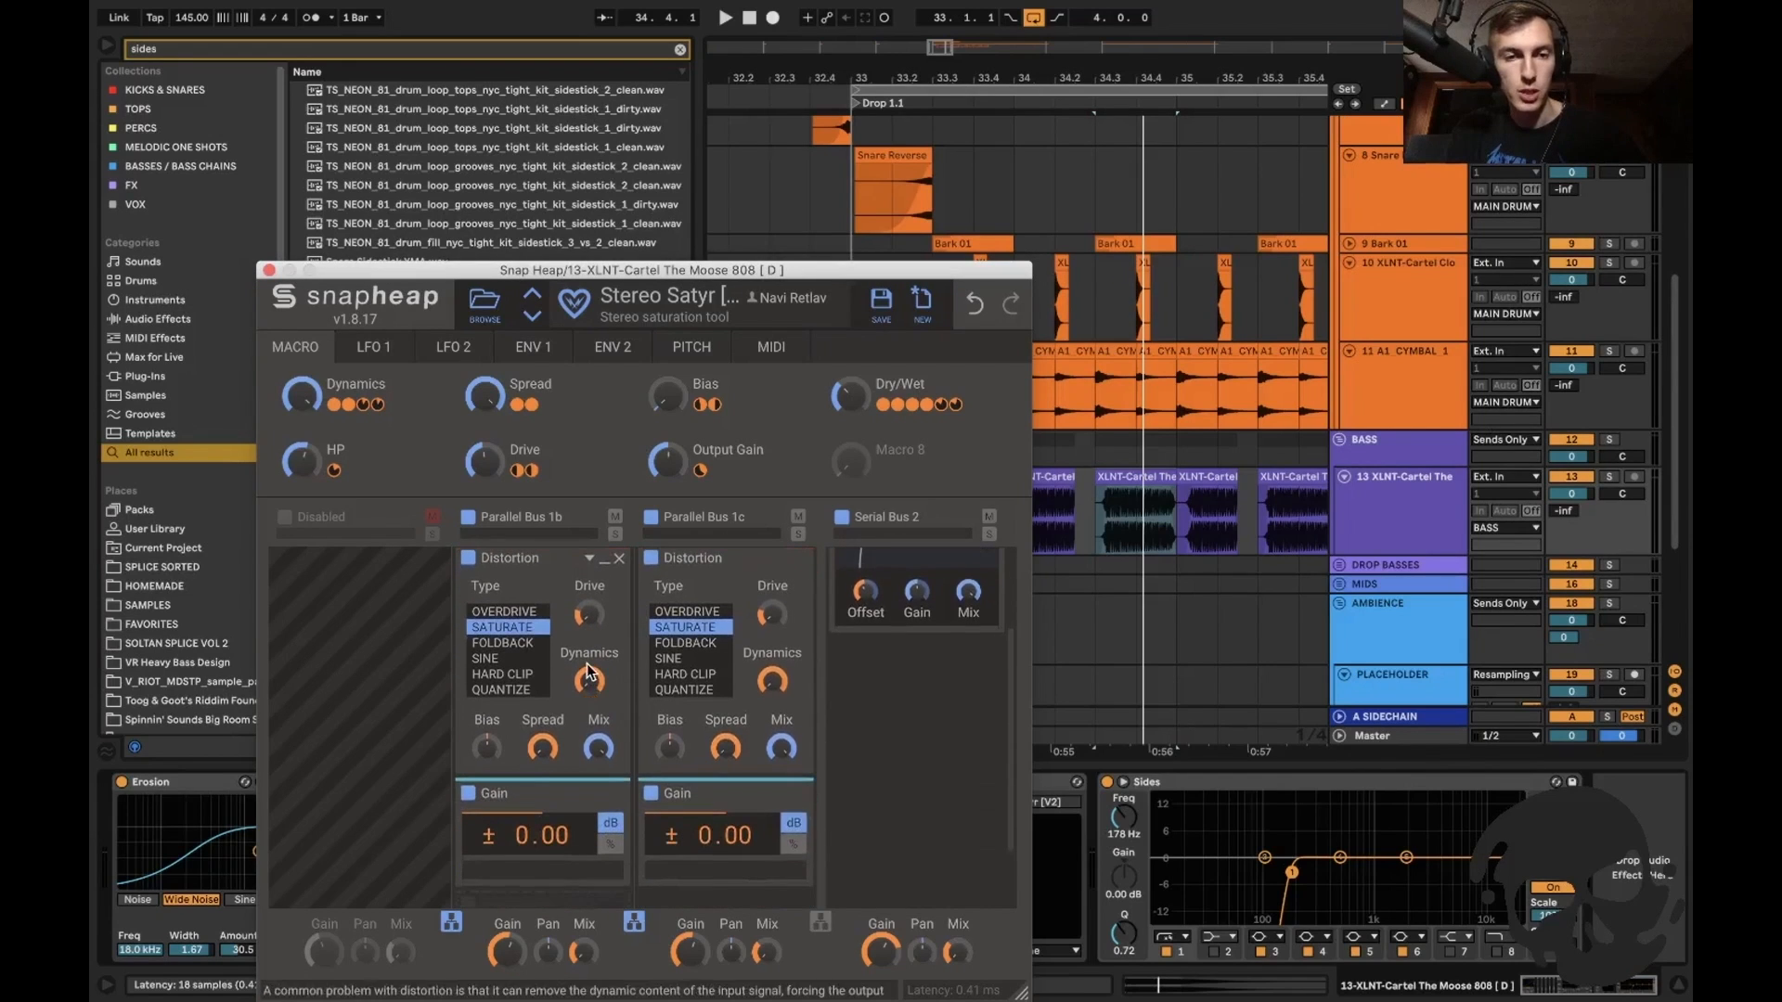
scroll(588, 668, down, 2)
scroll(562, 724, up, 2)
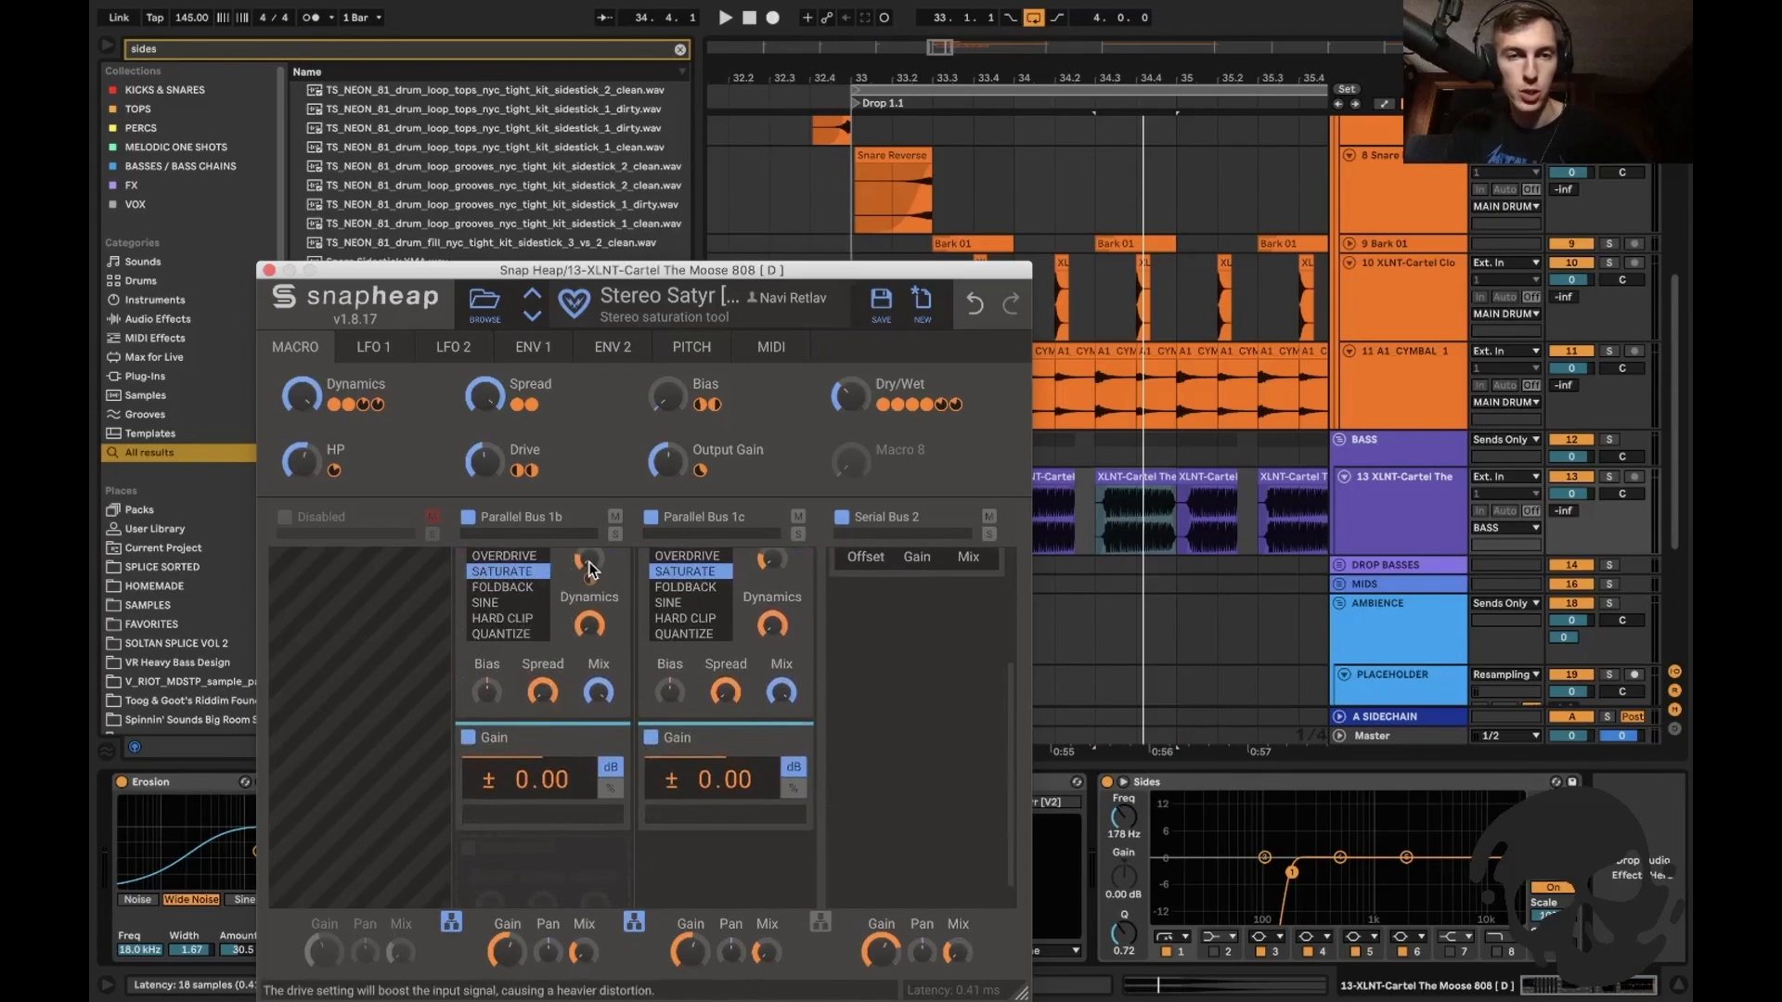
scroll(591, 612, up, 4)
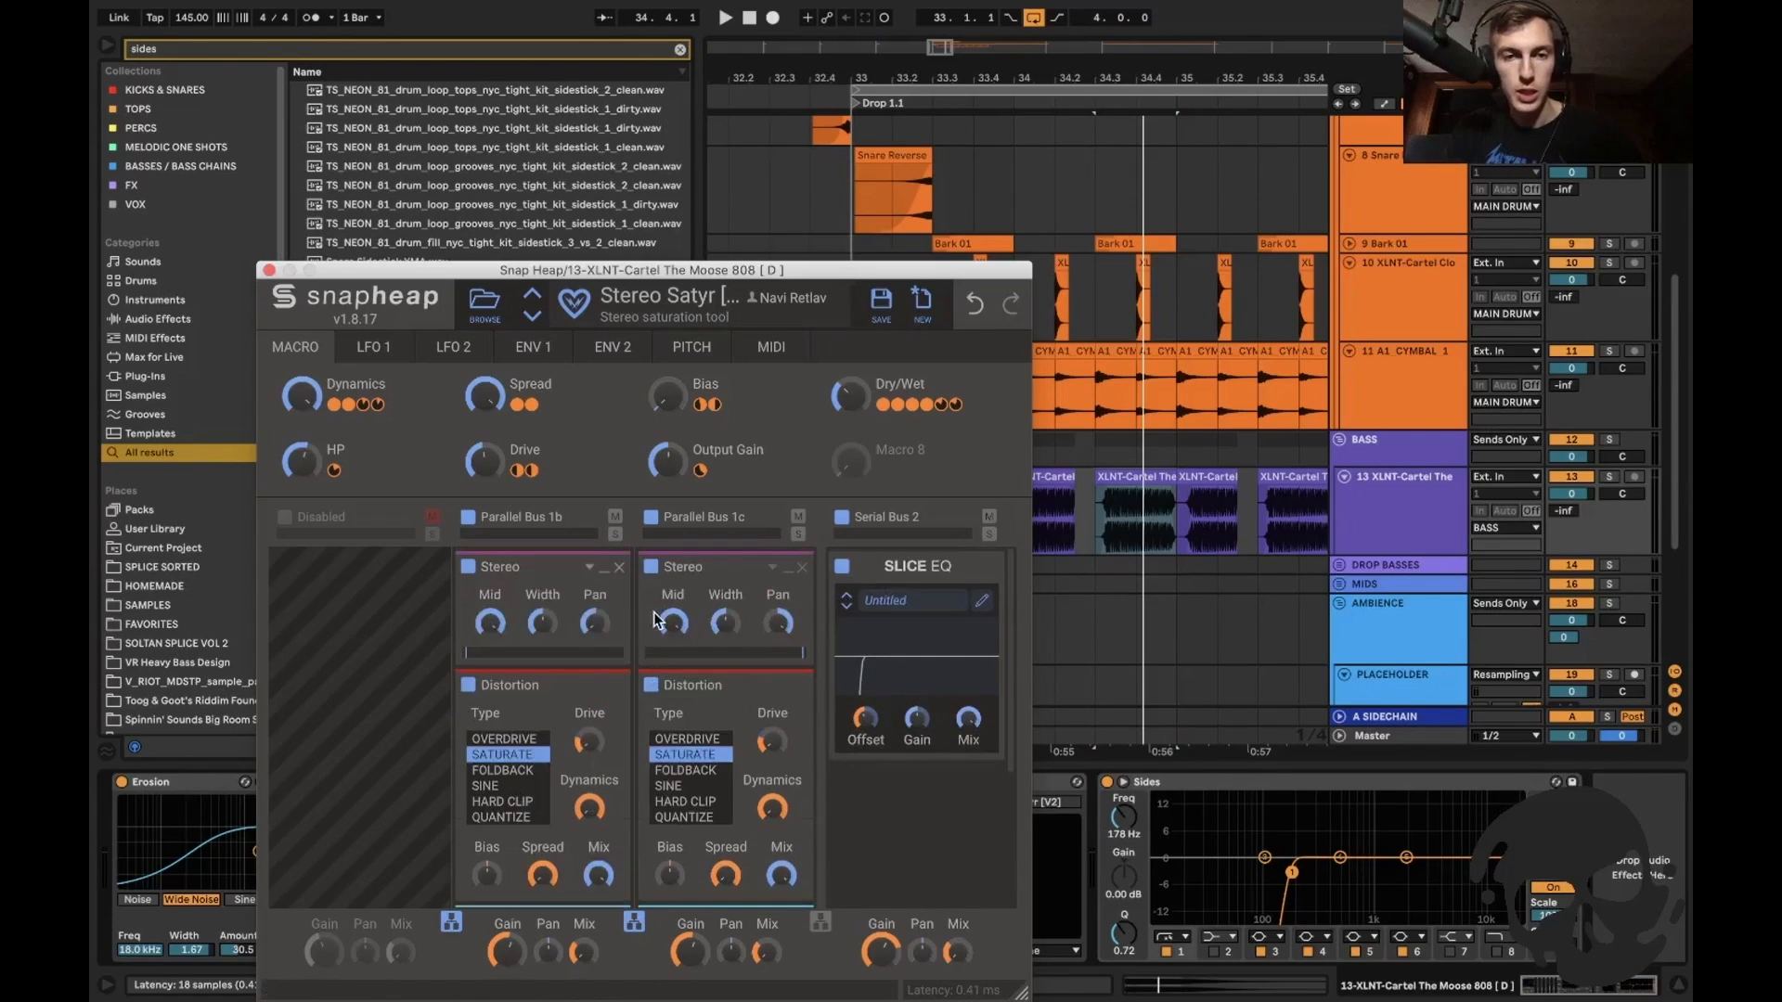
scroll(786, 747, down, 4)
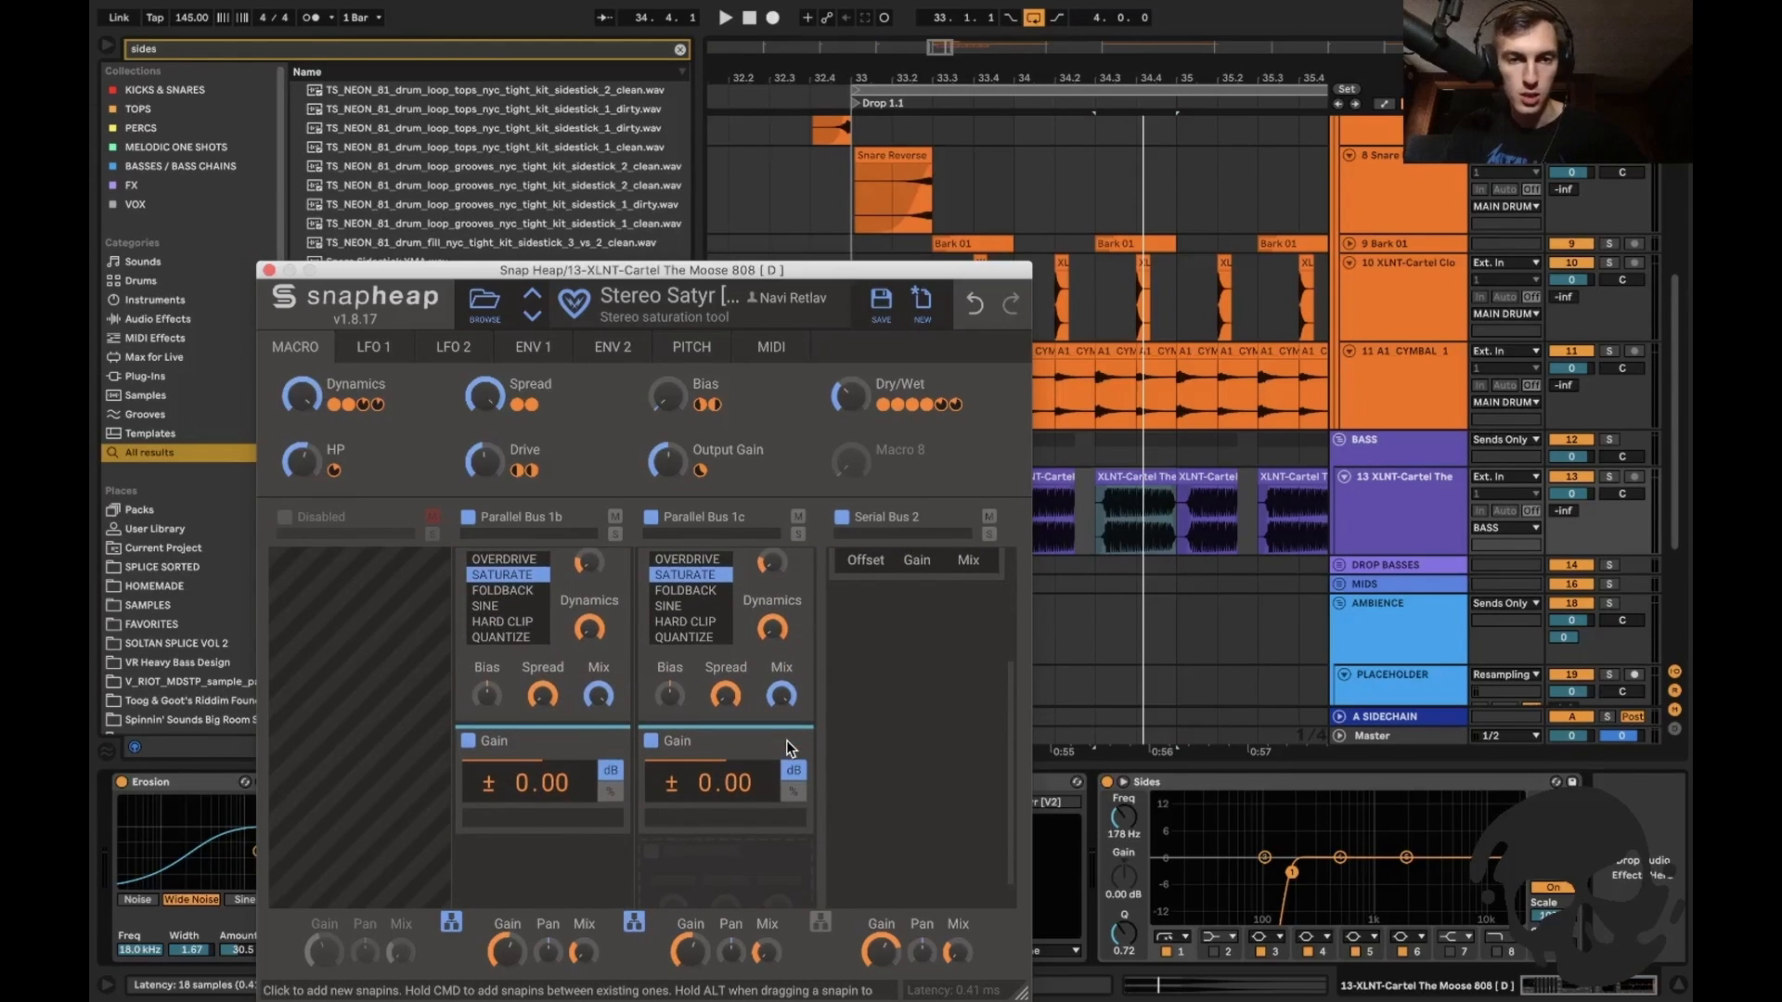
scroll(789, 748, up, 4)
key(space)
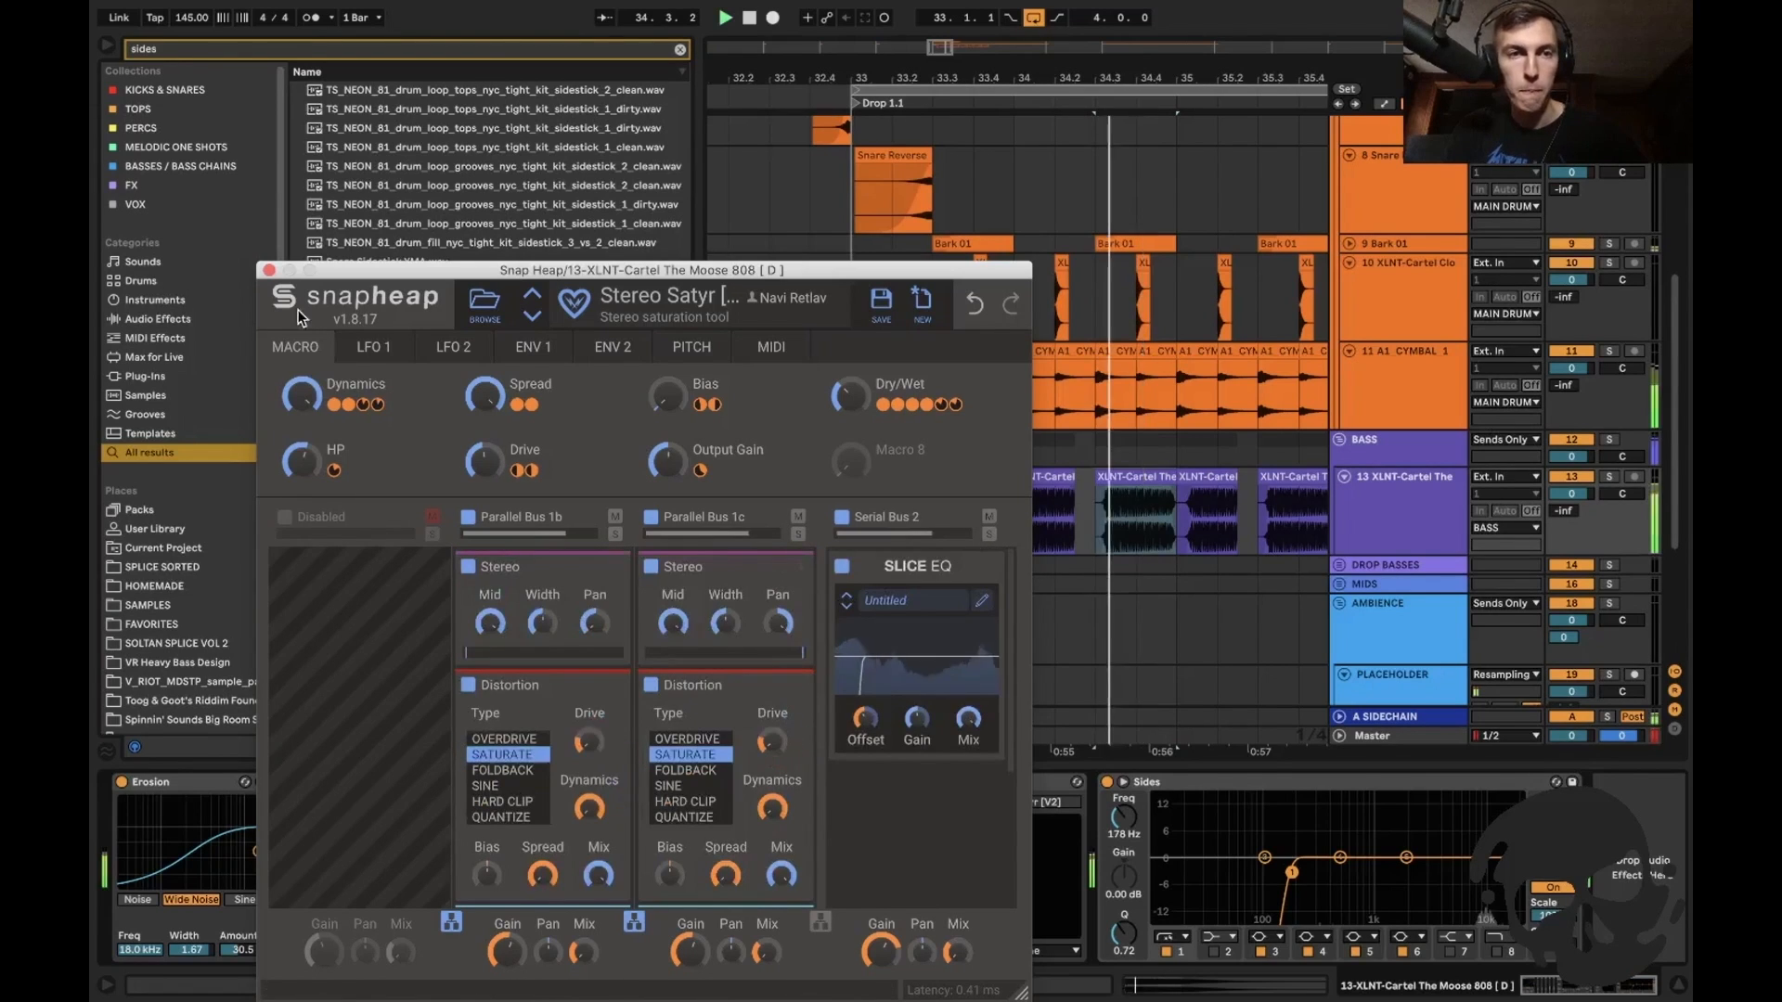
click(270, 270)
Hide the browser and device chain and listen to the 808 bass pattern throughout Drop 1.1.
key(super+alt+b)
key(super+alt+l)
click(345, 517)
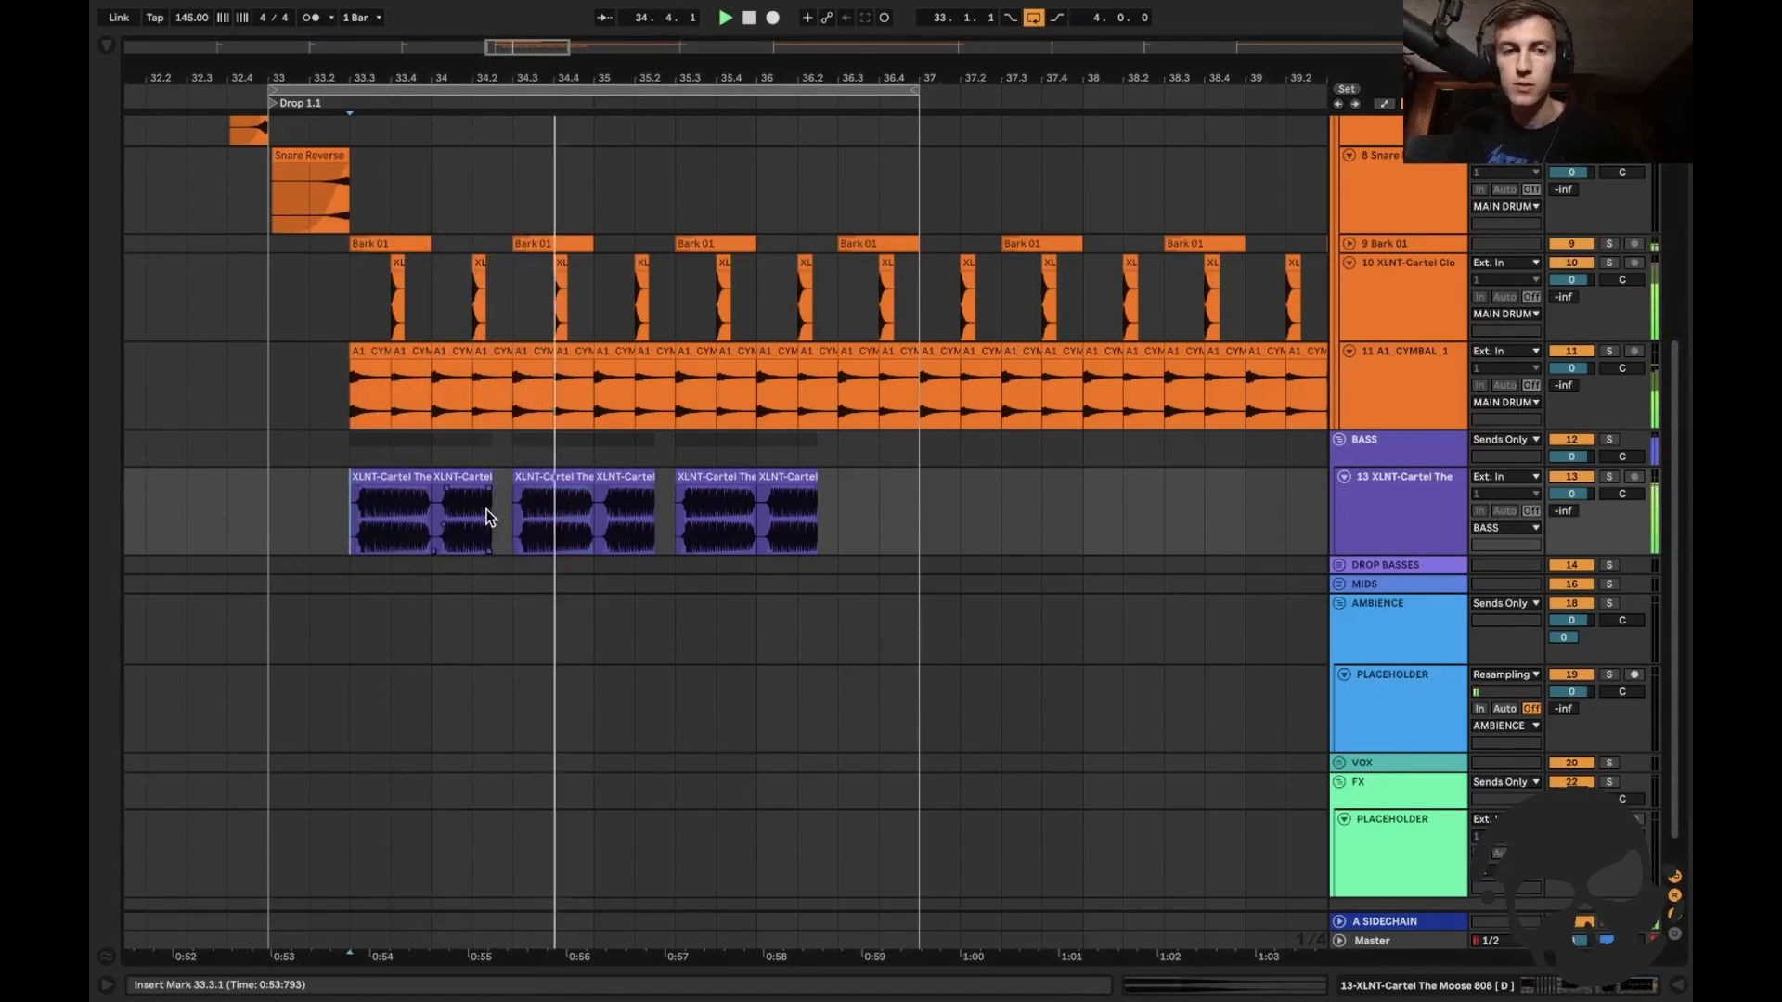
click(1389, 517)
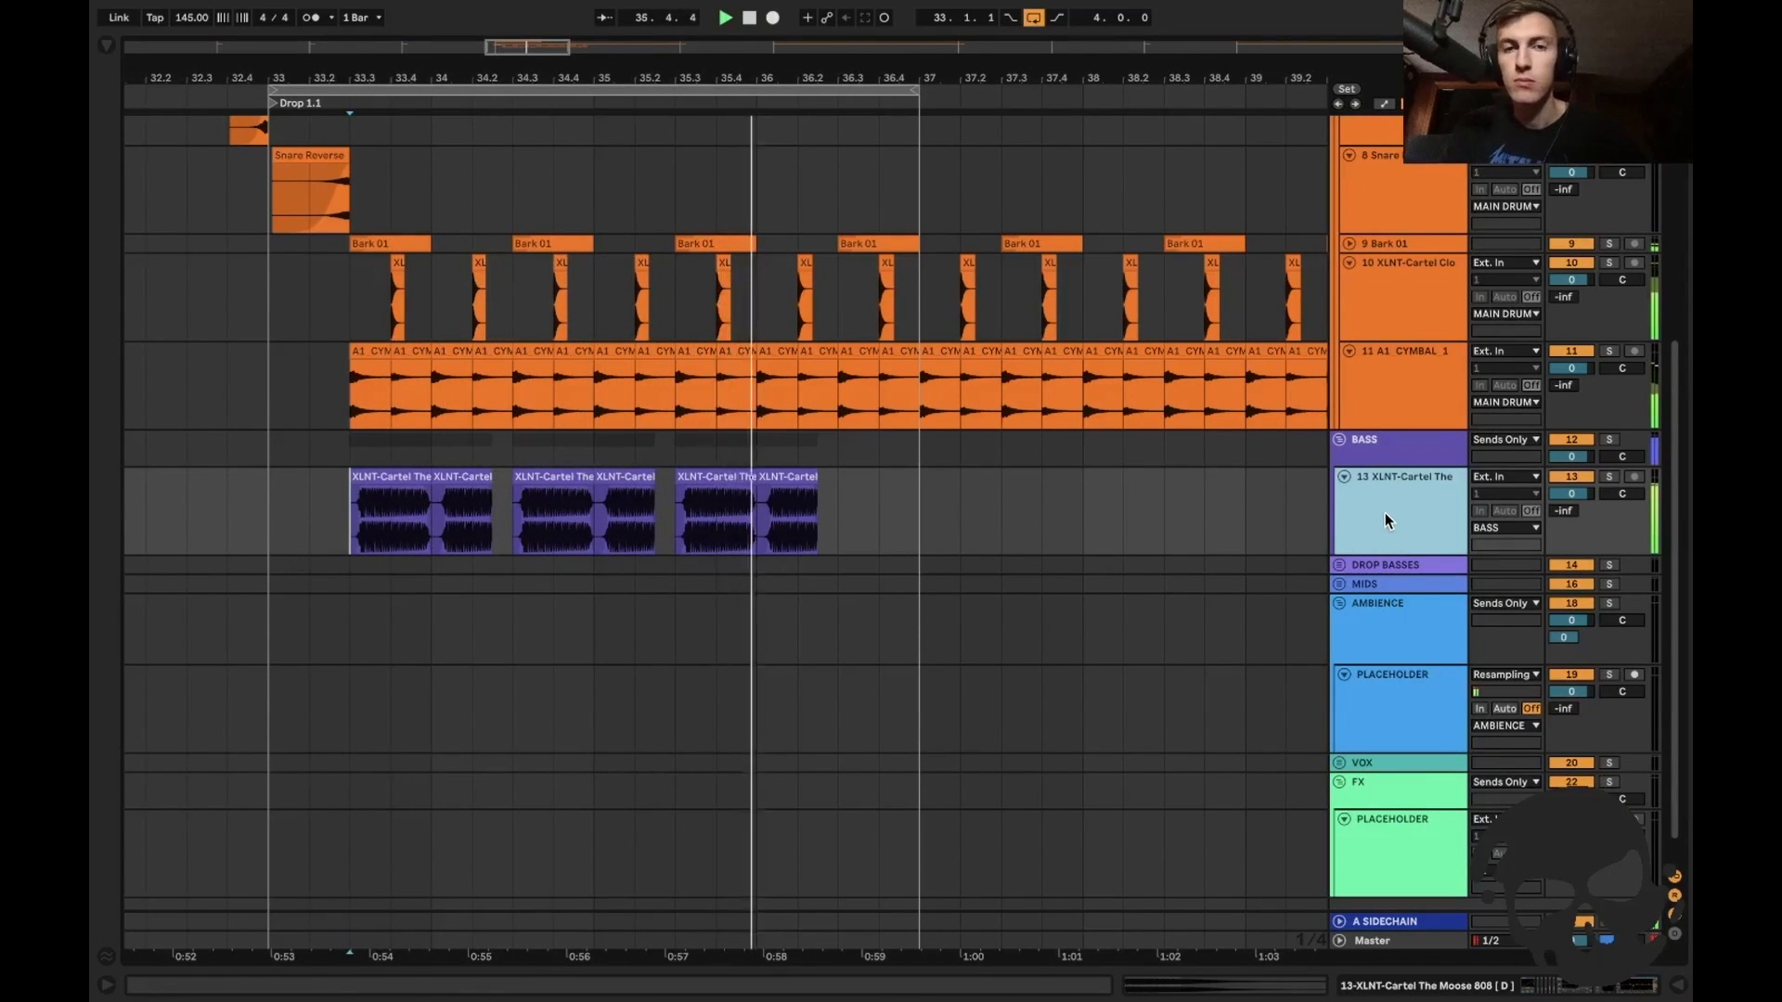
click(848, 512)
key(plus)
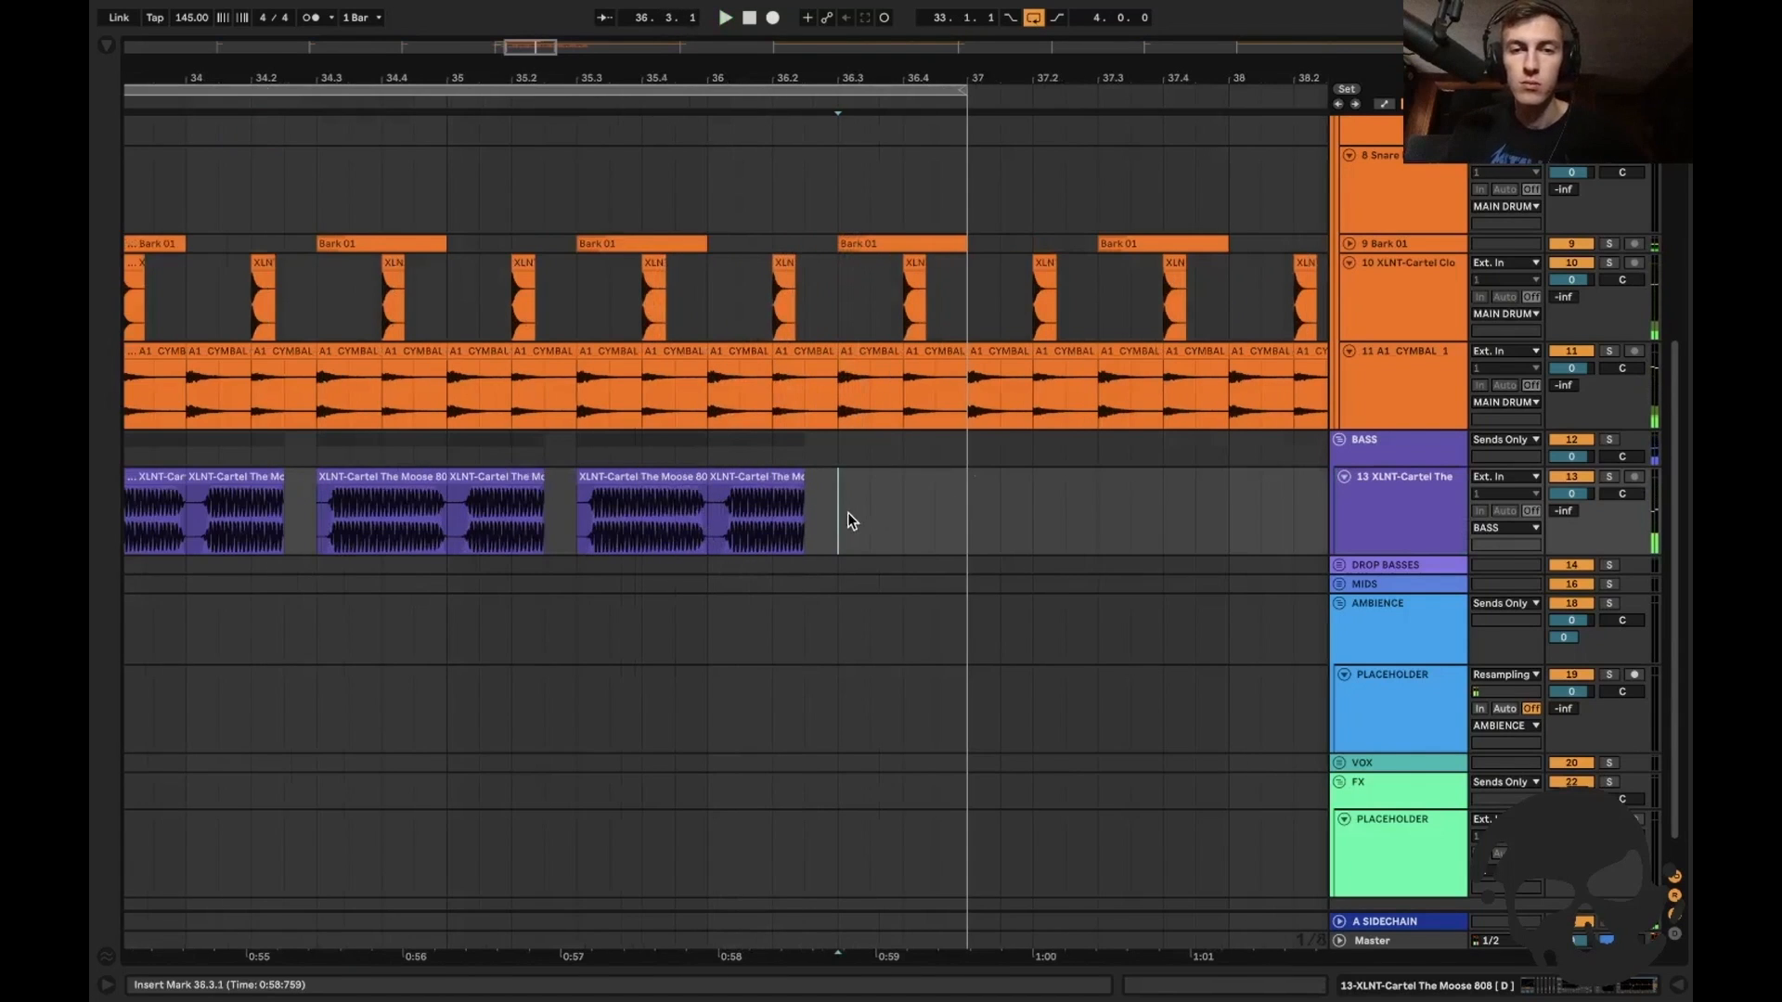
key(minus)
scroll(848, 512, left, 2)
click(1379, 510)
click(366, 489)
key(plus)
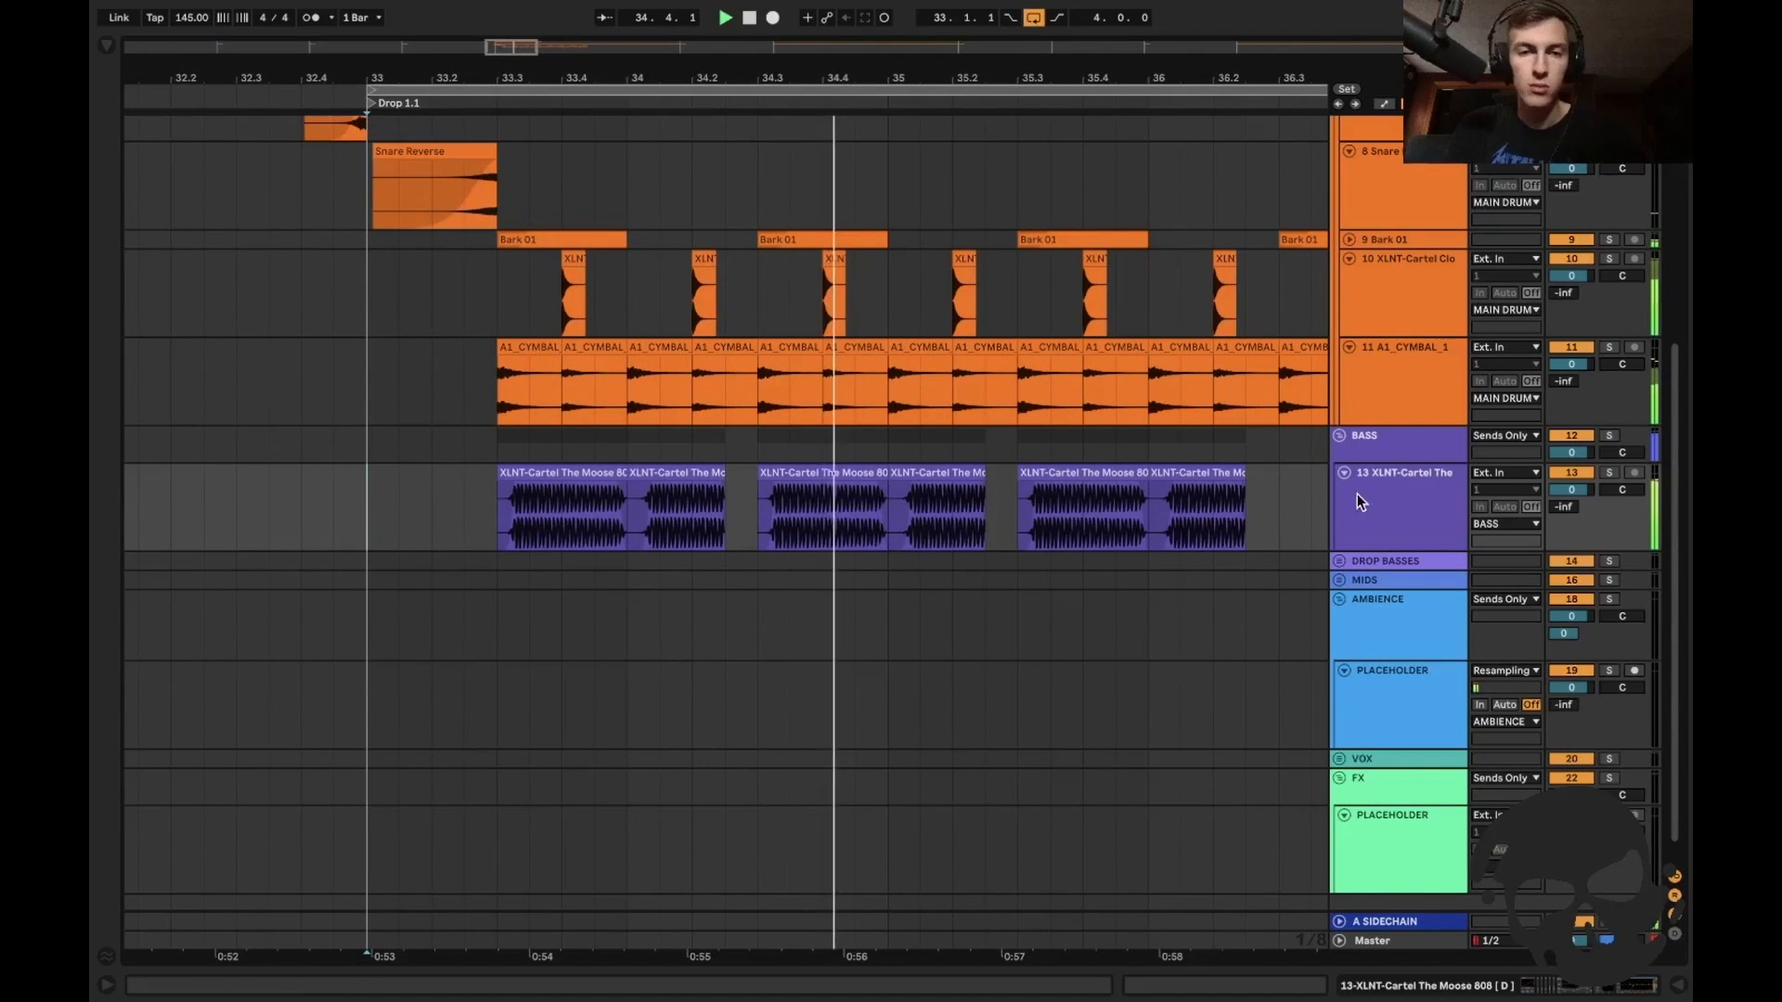
click(1399, 507)
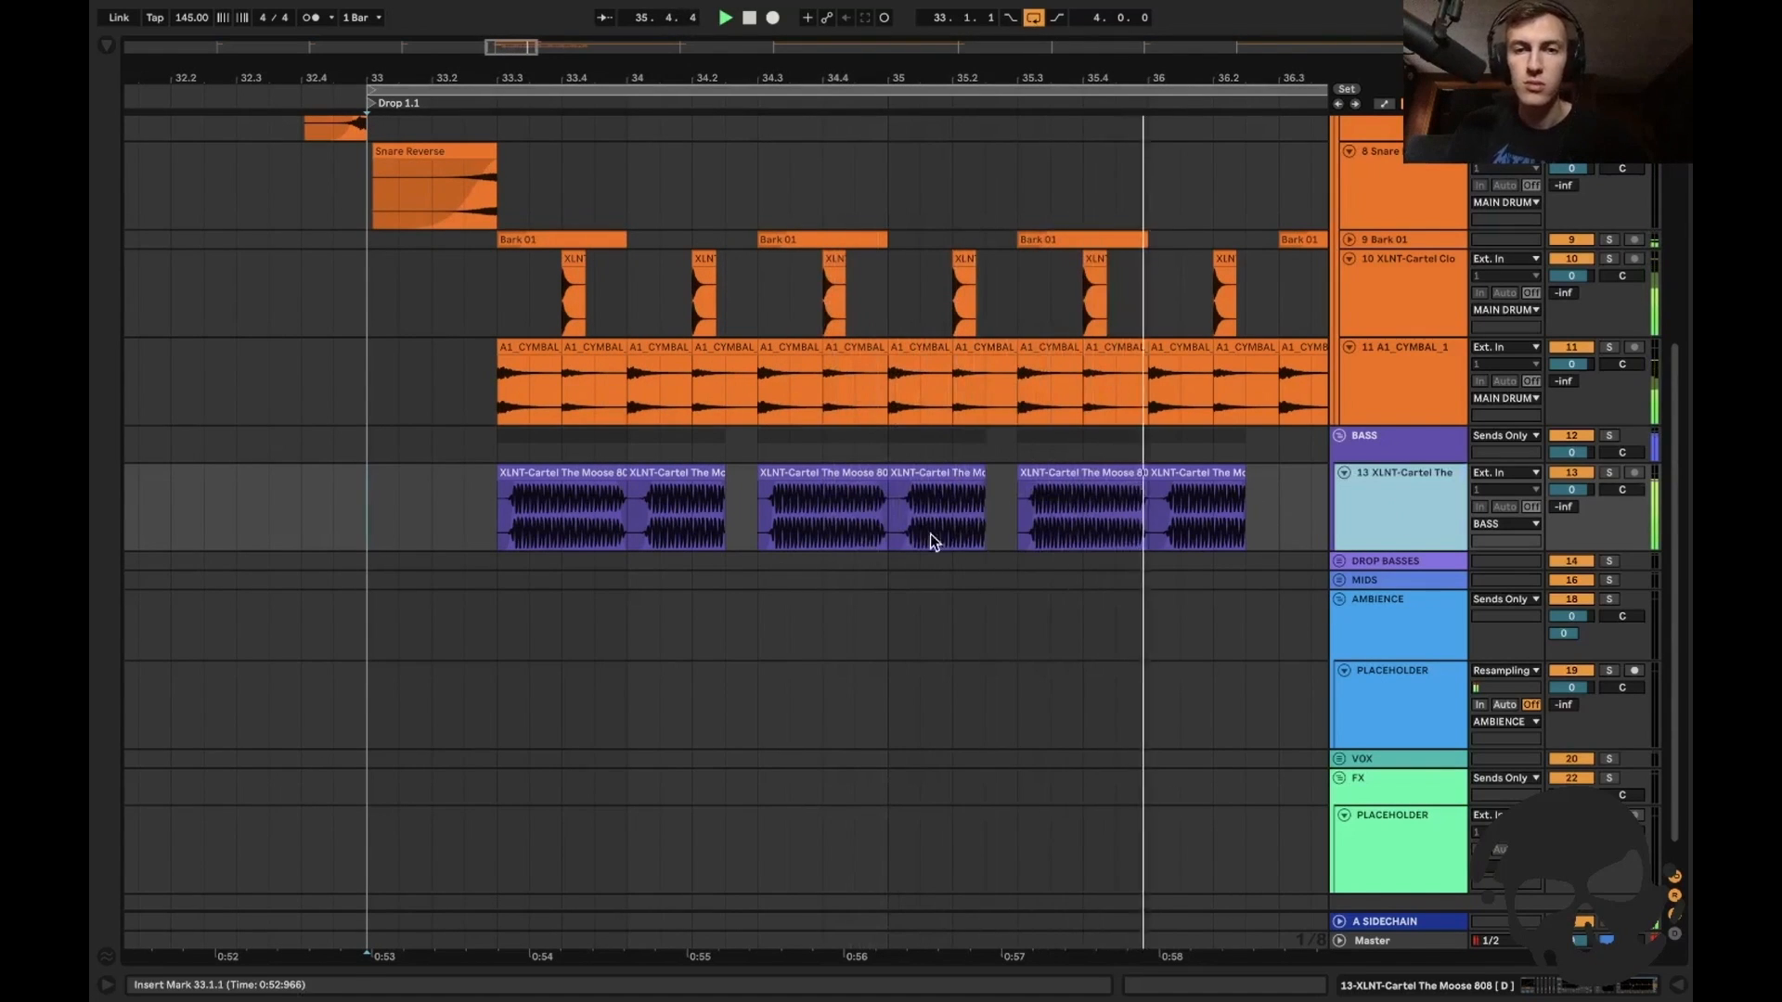
click(974, 522)
key(minus)
key(minus)
key(space)
Add an audio track below the 808 and place an IVORY_Misc_Noise_Distorted_Wide.wav sample from a "wide noise" search at 33.3.1.
key(super+t)
key(super+f)
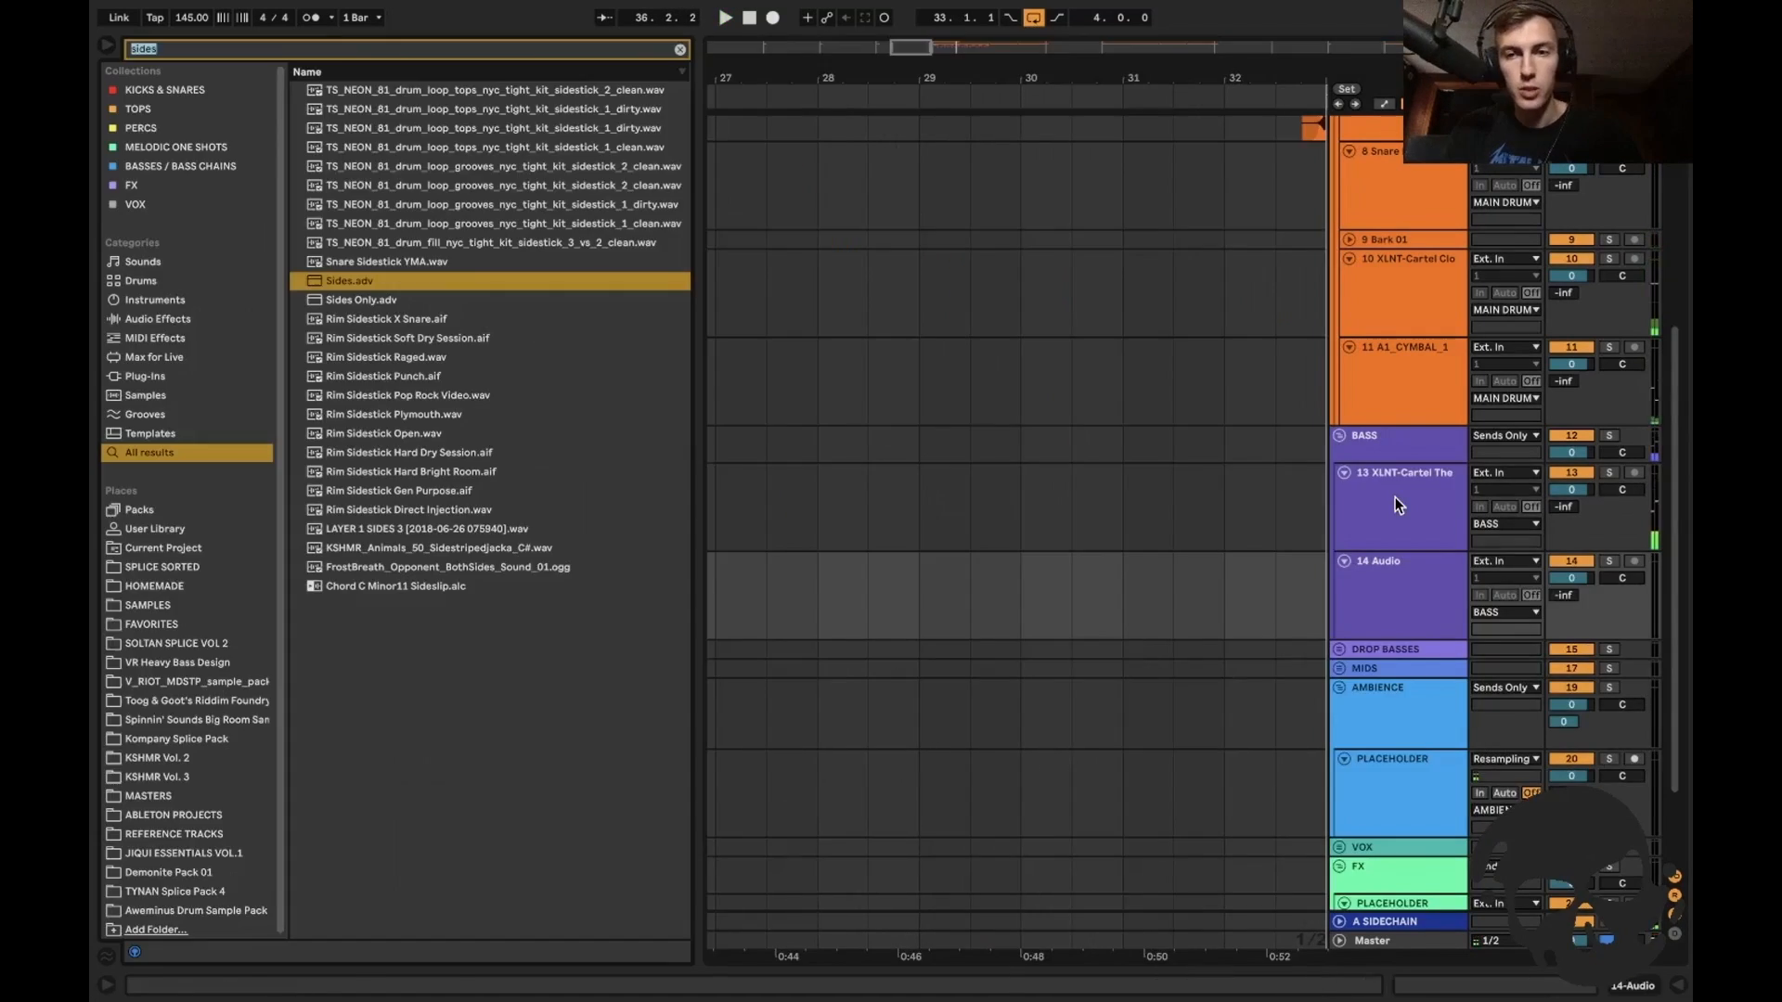
text(wide noise)
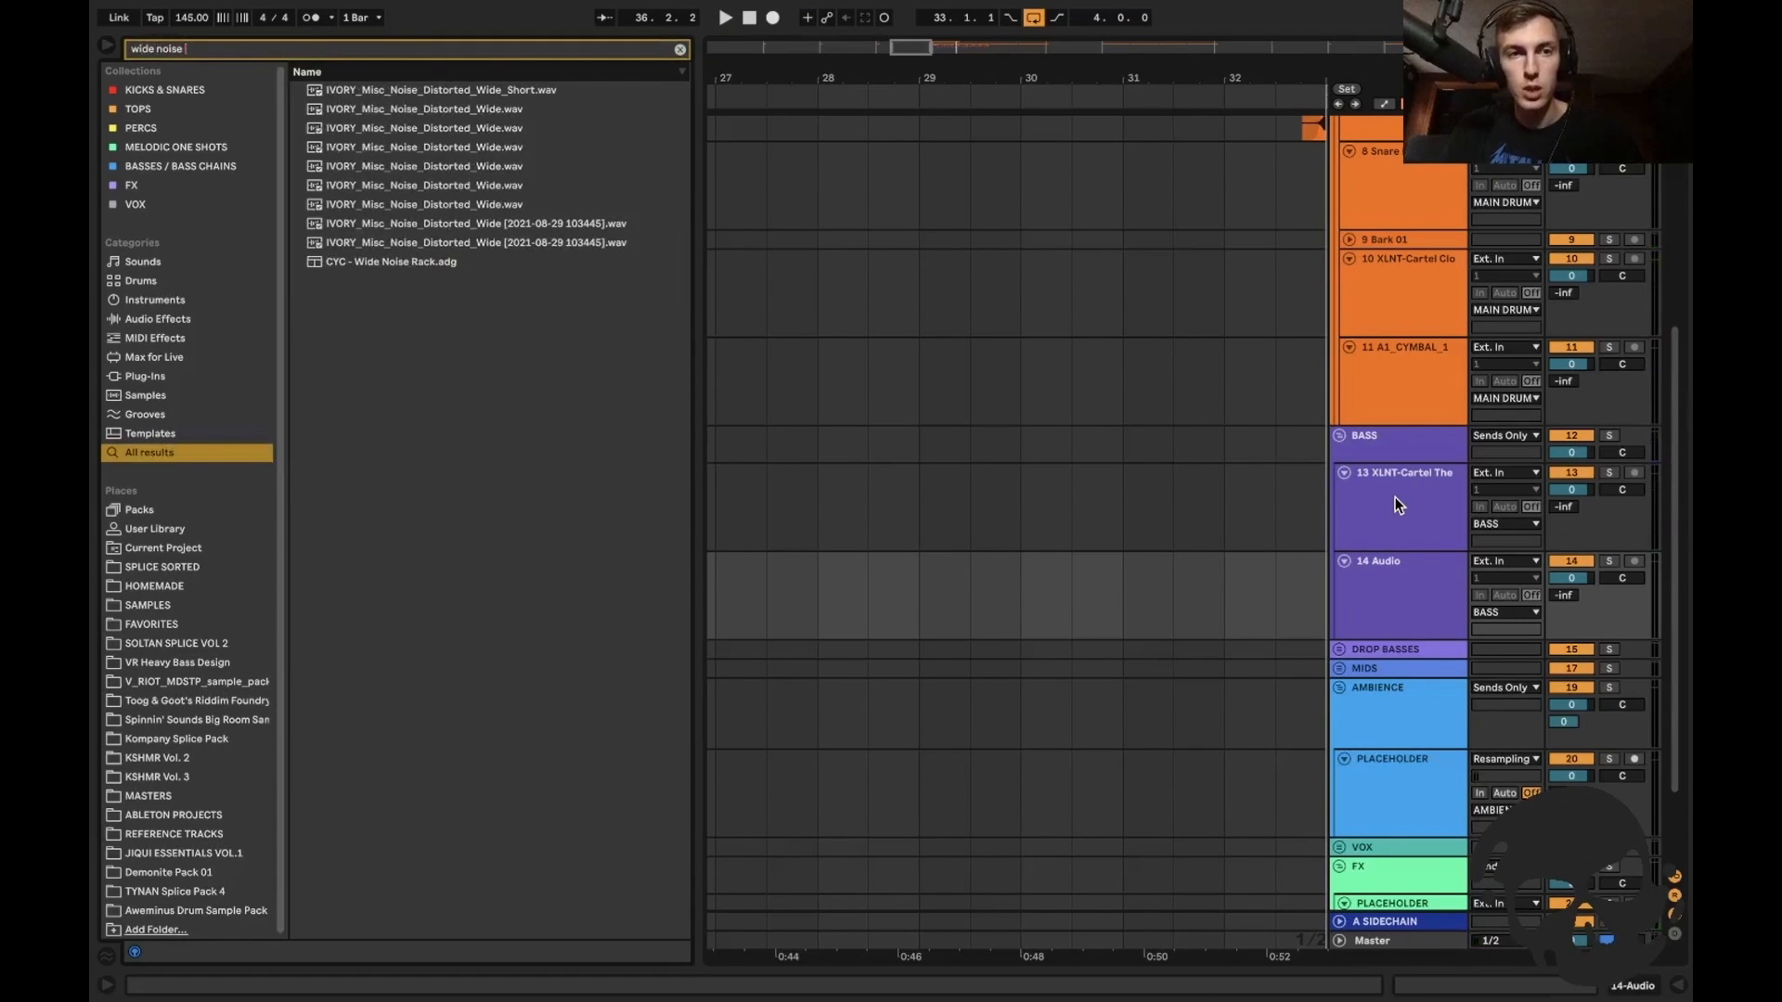
drag(465, 166, 1254, 592)
drag(872, 565, 960, 573)
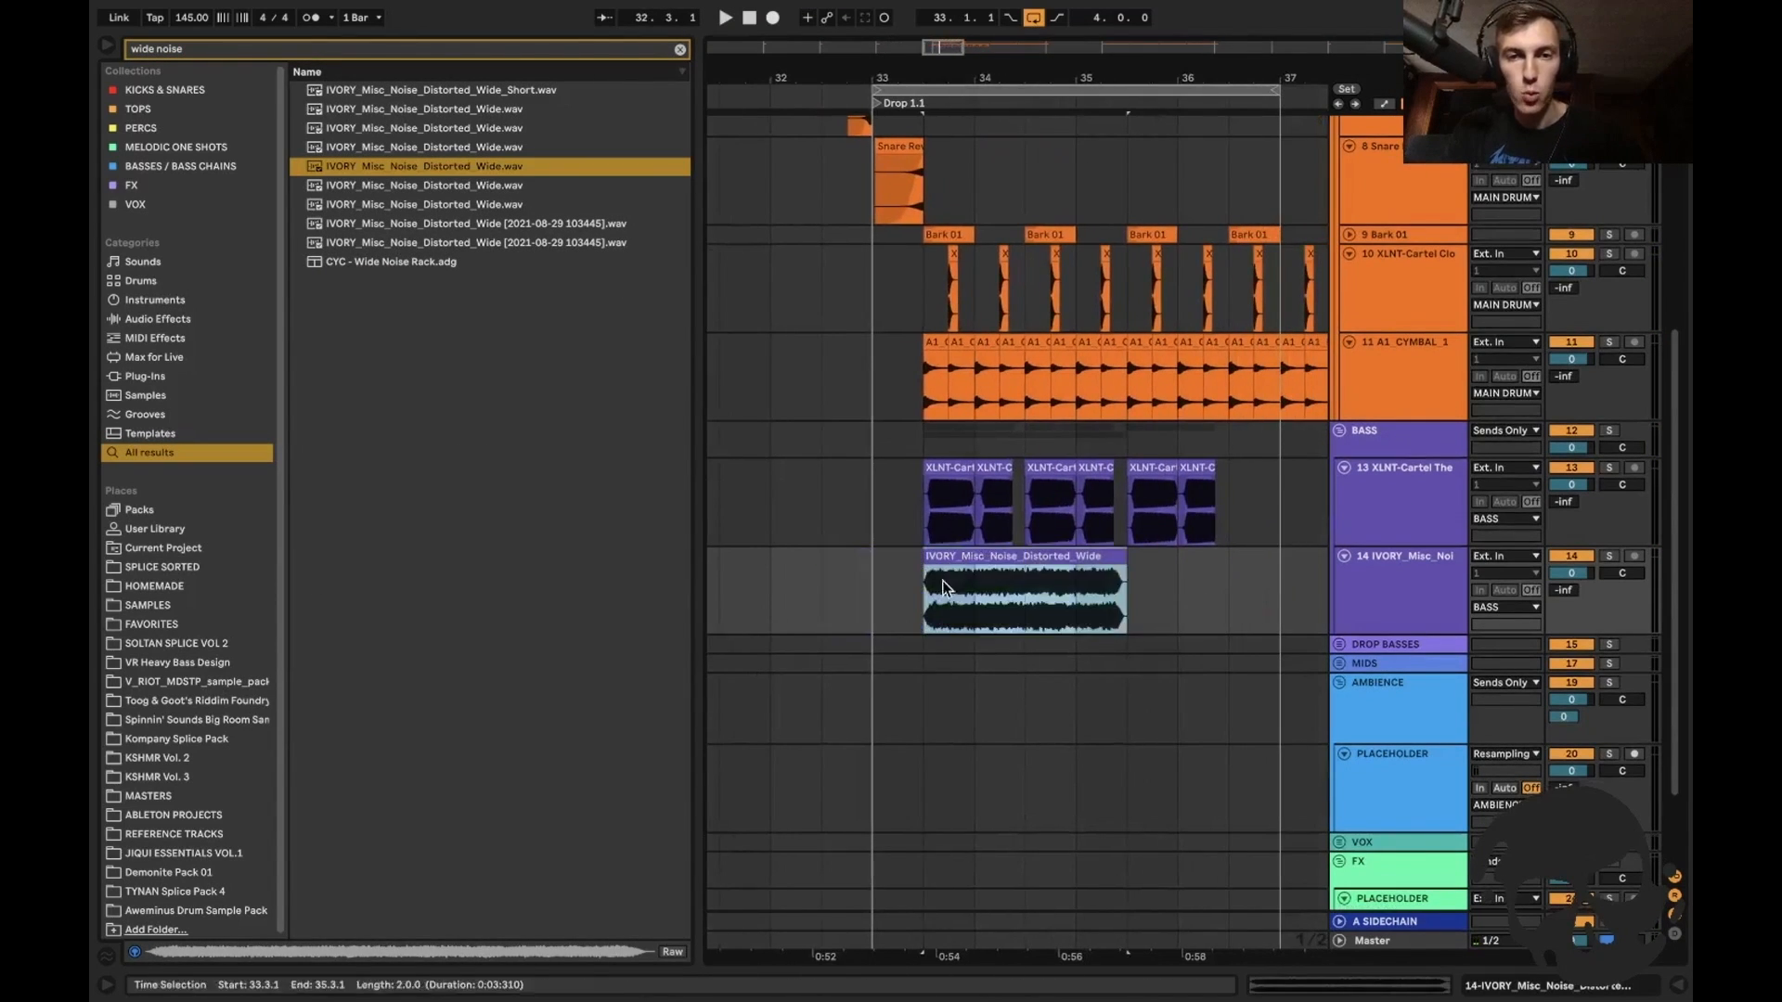
Turn off warping for the wide noise clip and hide the clip view and browser.
scroll(958, 575, up, 3)
click(976, 567)
double_click(976, 567)
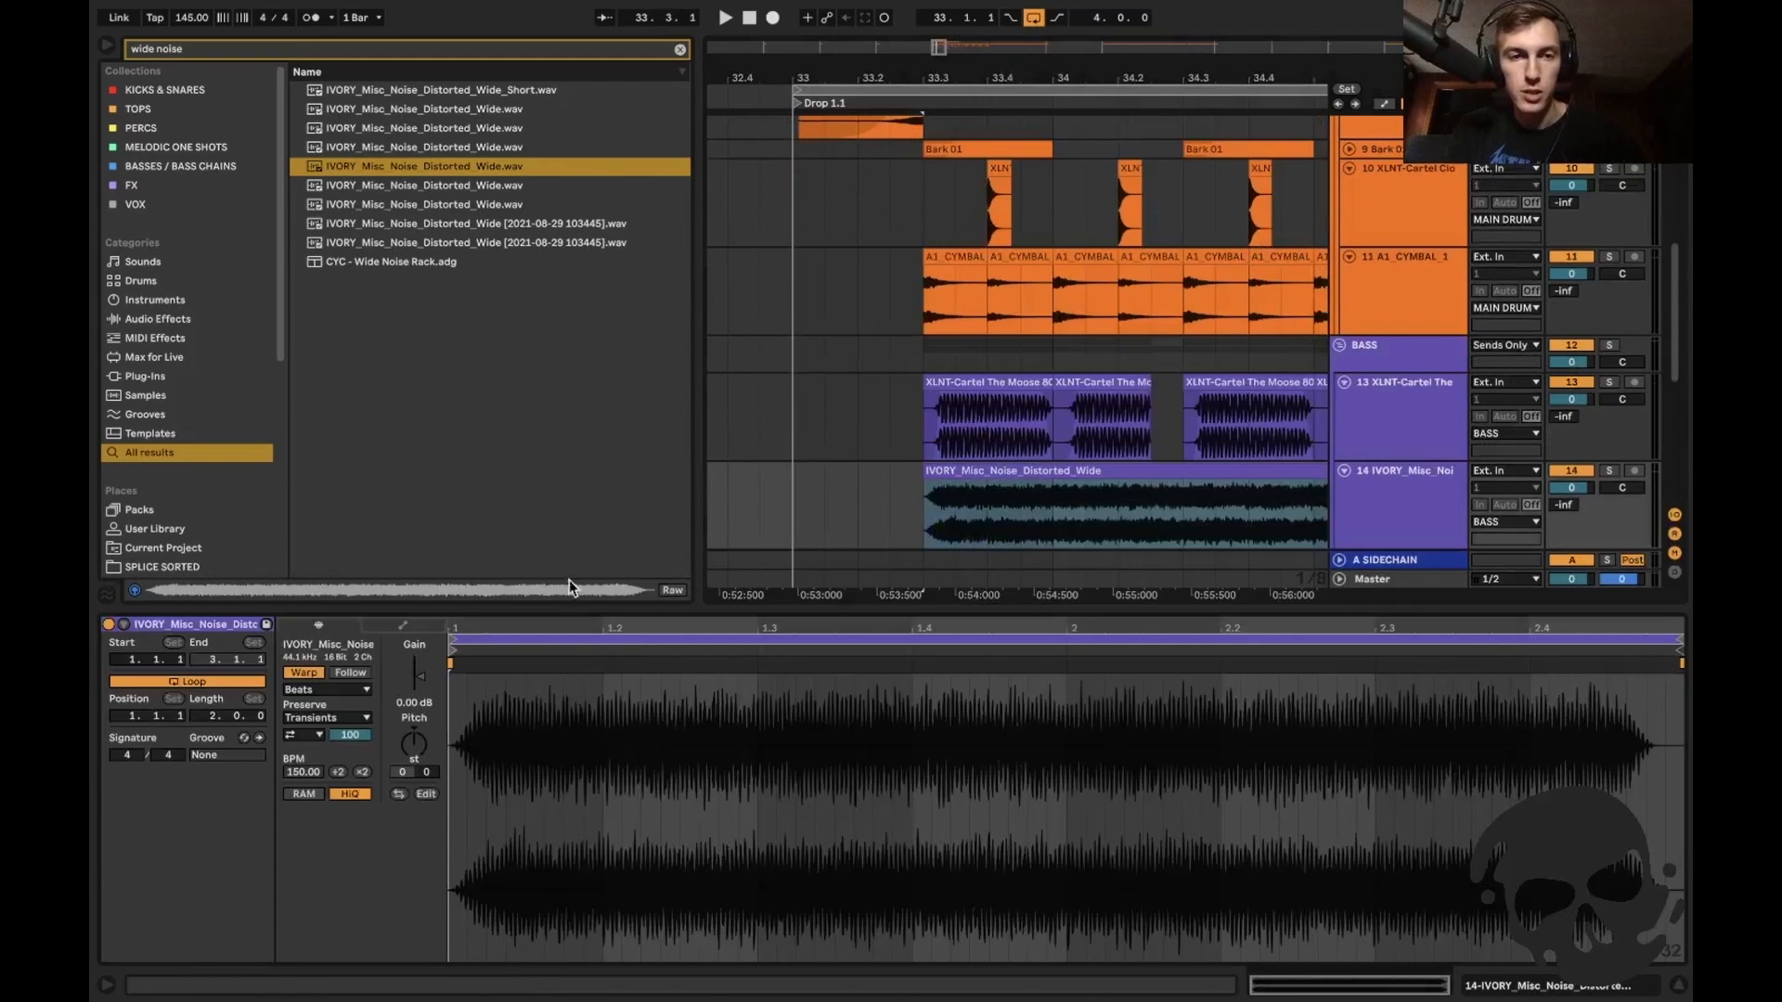
click(298, 674)
key(ctrl+alt+l)
key(ctrl+alt+b)
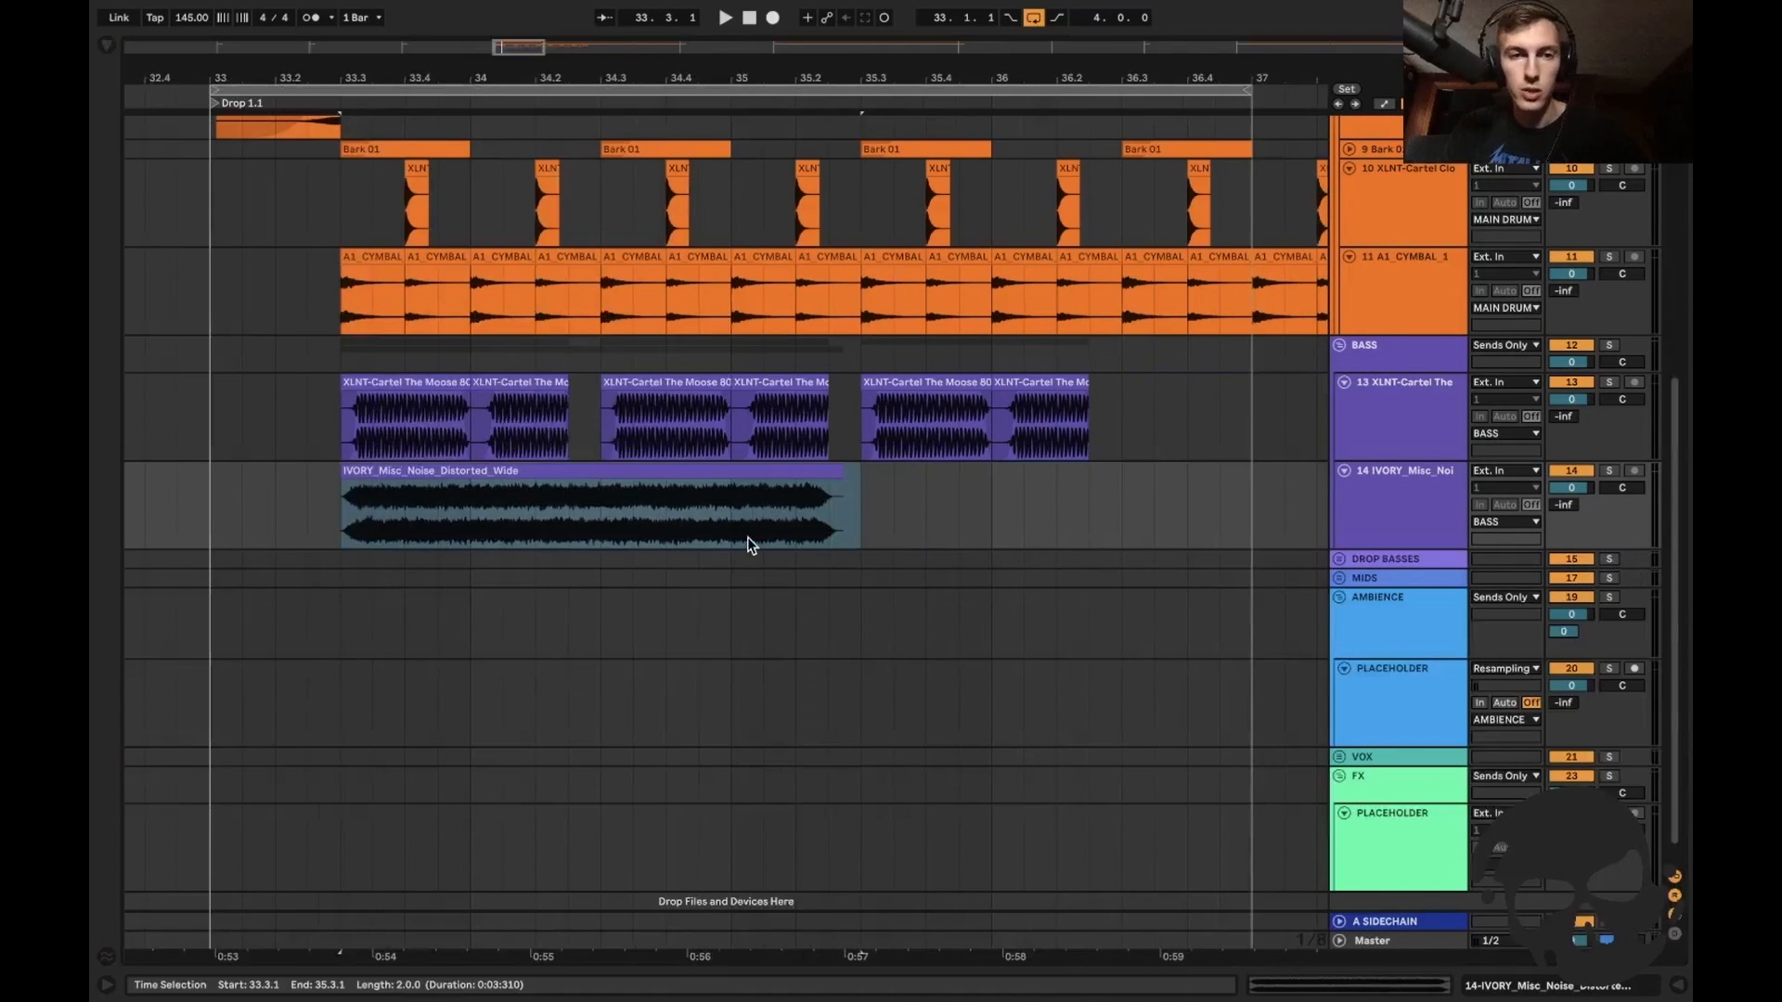
Audition the wide noise with the 808 and lower the noise track's volume to -14.6 dB.
scroll(482, 516, up, 2)
click(477, 517)
scroll(598, 502, left, 3)
drag(611, 517, 762, 512)
click(394, 554)
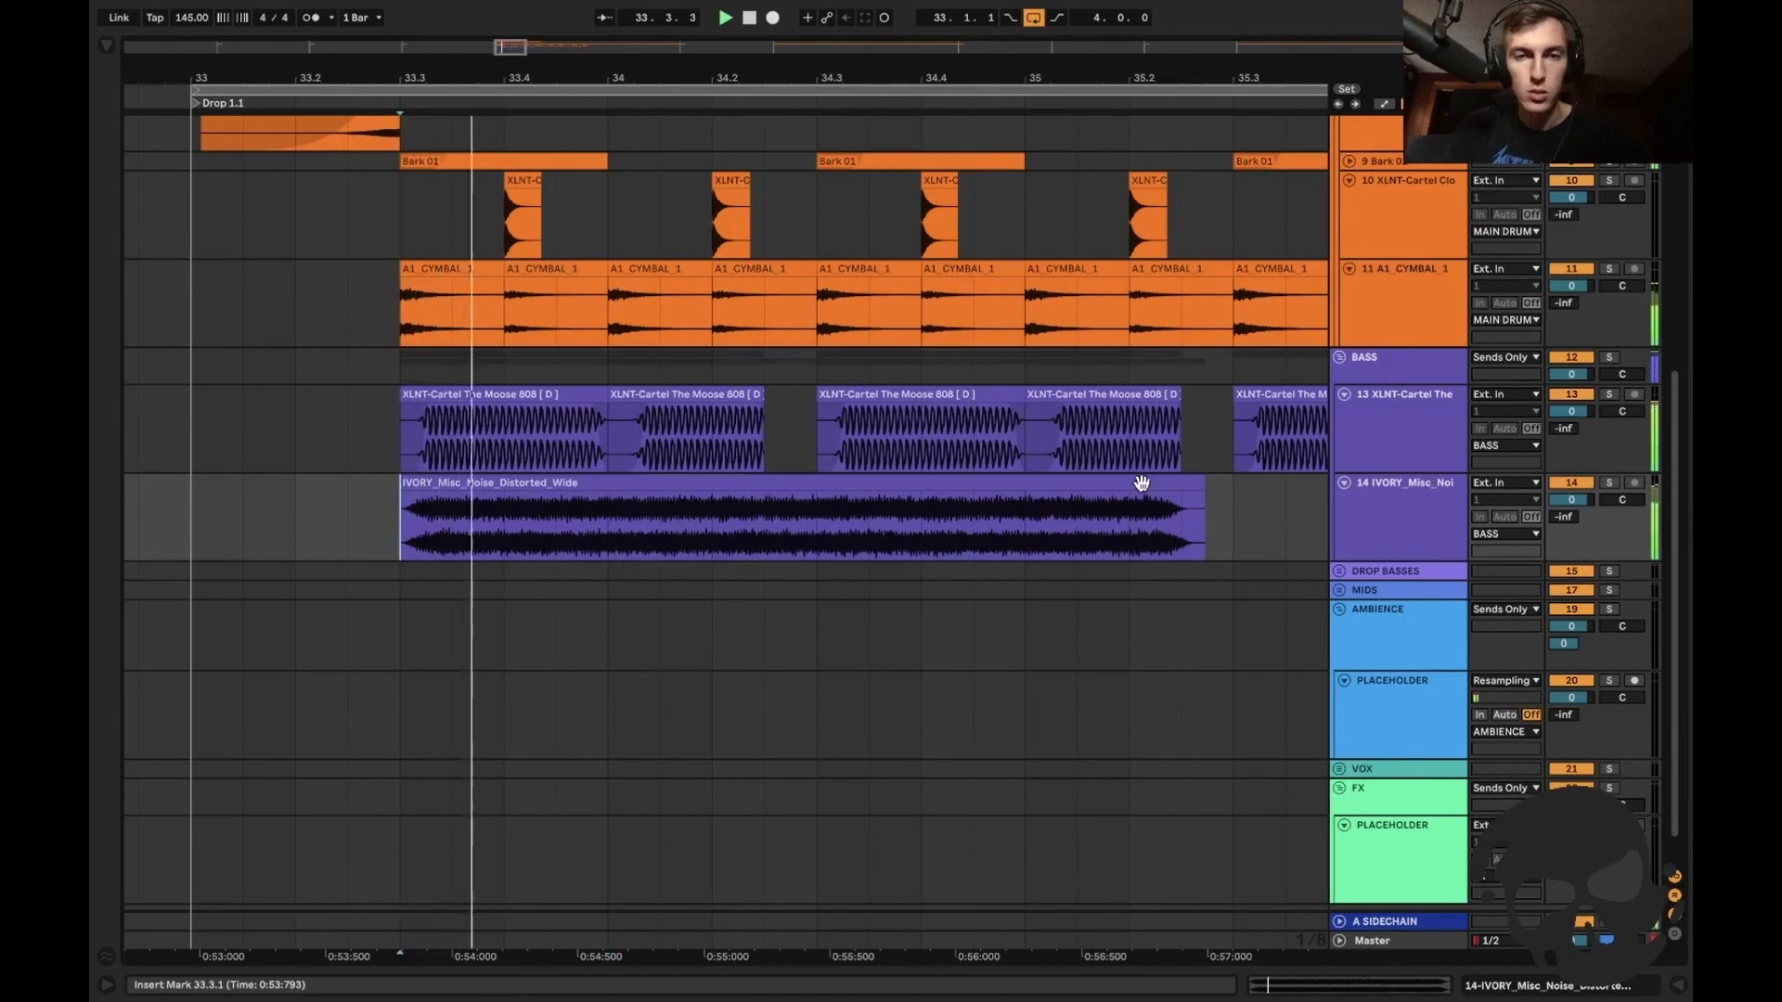
key(space)
key(space)
mouse_move(1571, 500)
mouse_down()
mouse_move(1571, 518)
mouse_move(1571, 500)
mouse_up()
key(space)
key(space)
key(space)
key(space)
key(space)
Transpose the wide noise clip up to +2 semitones while comparing it against the 808.
double_click(714, 484)
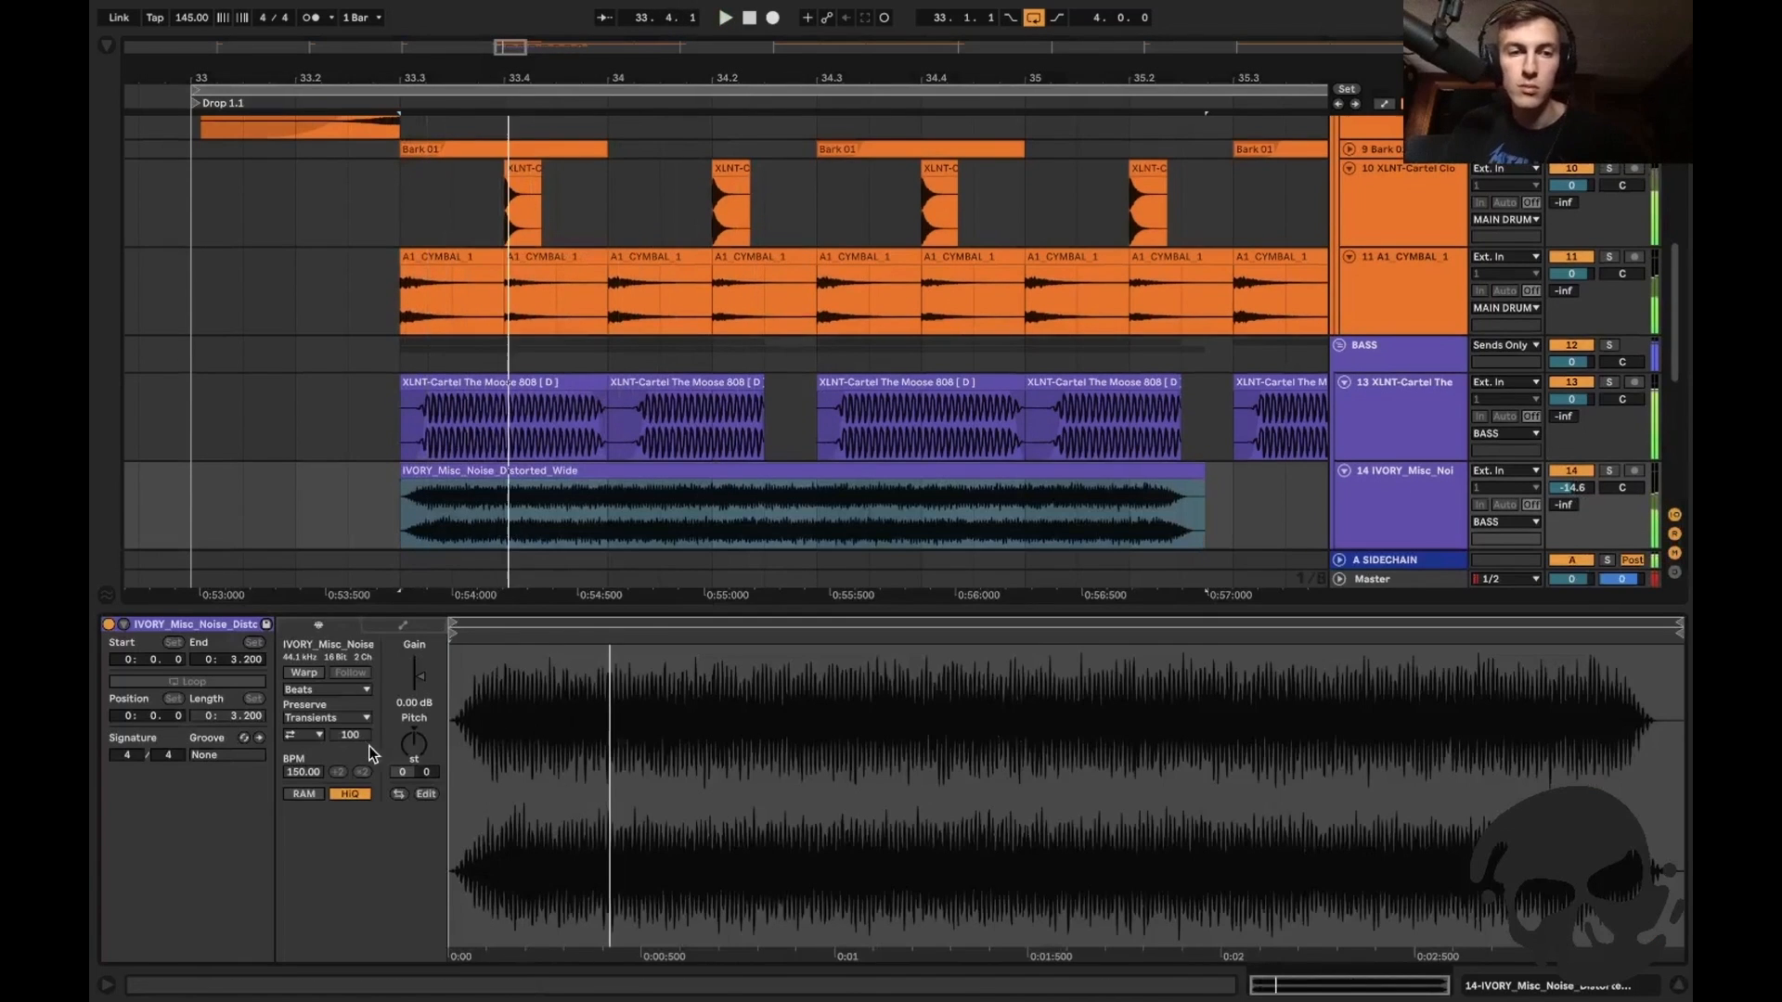
key(space)
key(space)
key(space)
key(Up)
key(space)
key(space)
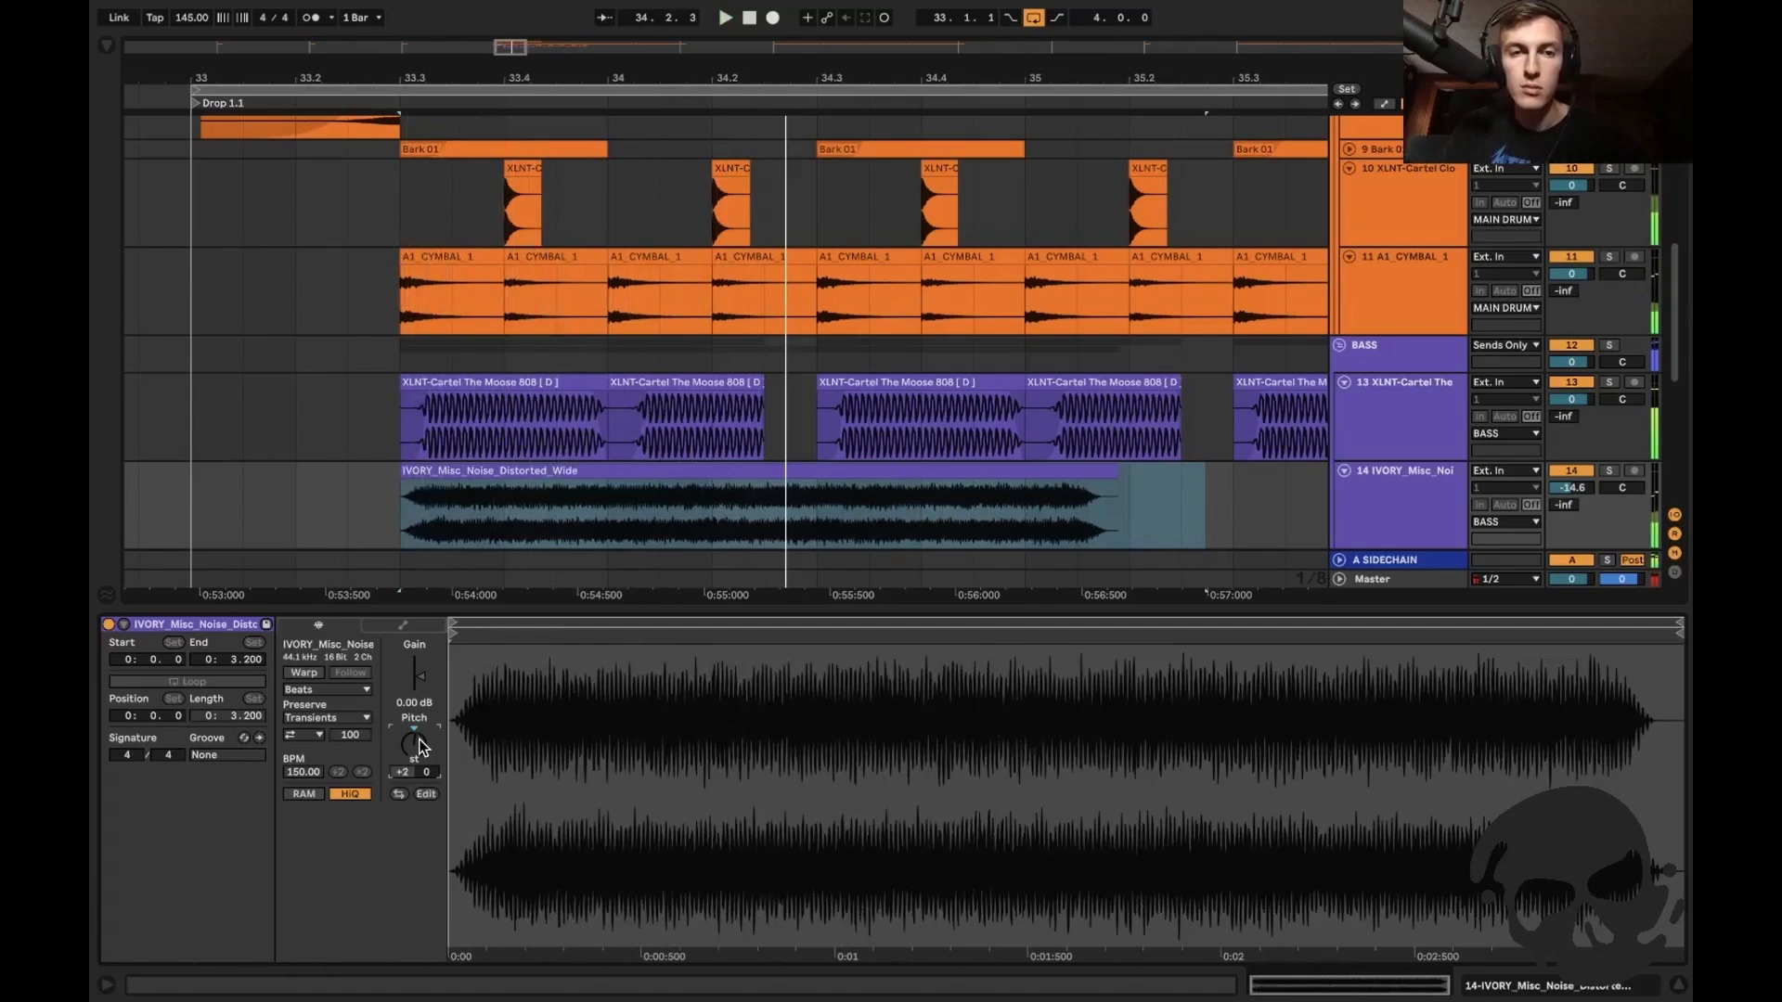
key(space)
key(space)
key(space)
Delete the wide noise after bar 34 so the clip ends with the first 808 hit.
drag(612, 483, 761, 493)
key(Delete)
click(576, 488)
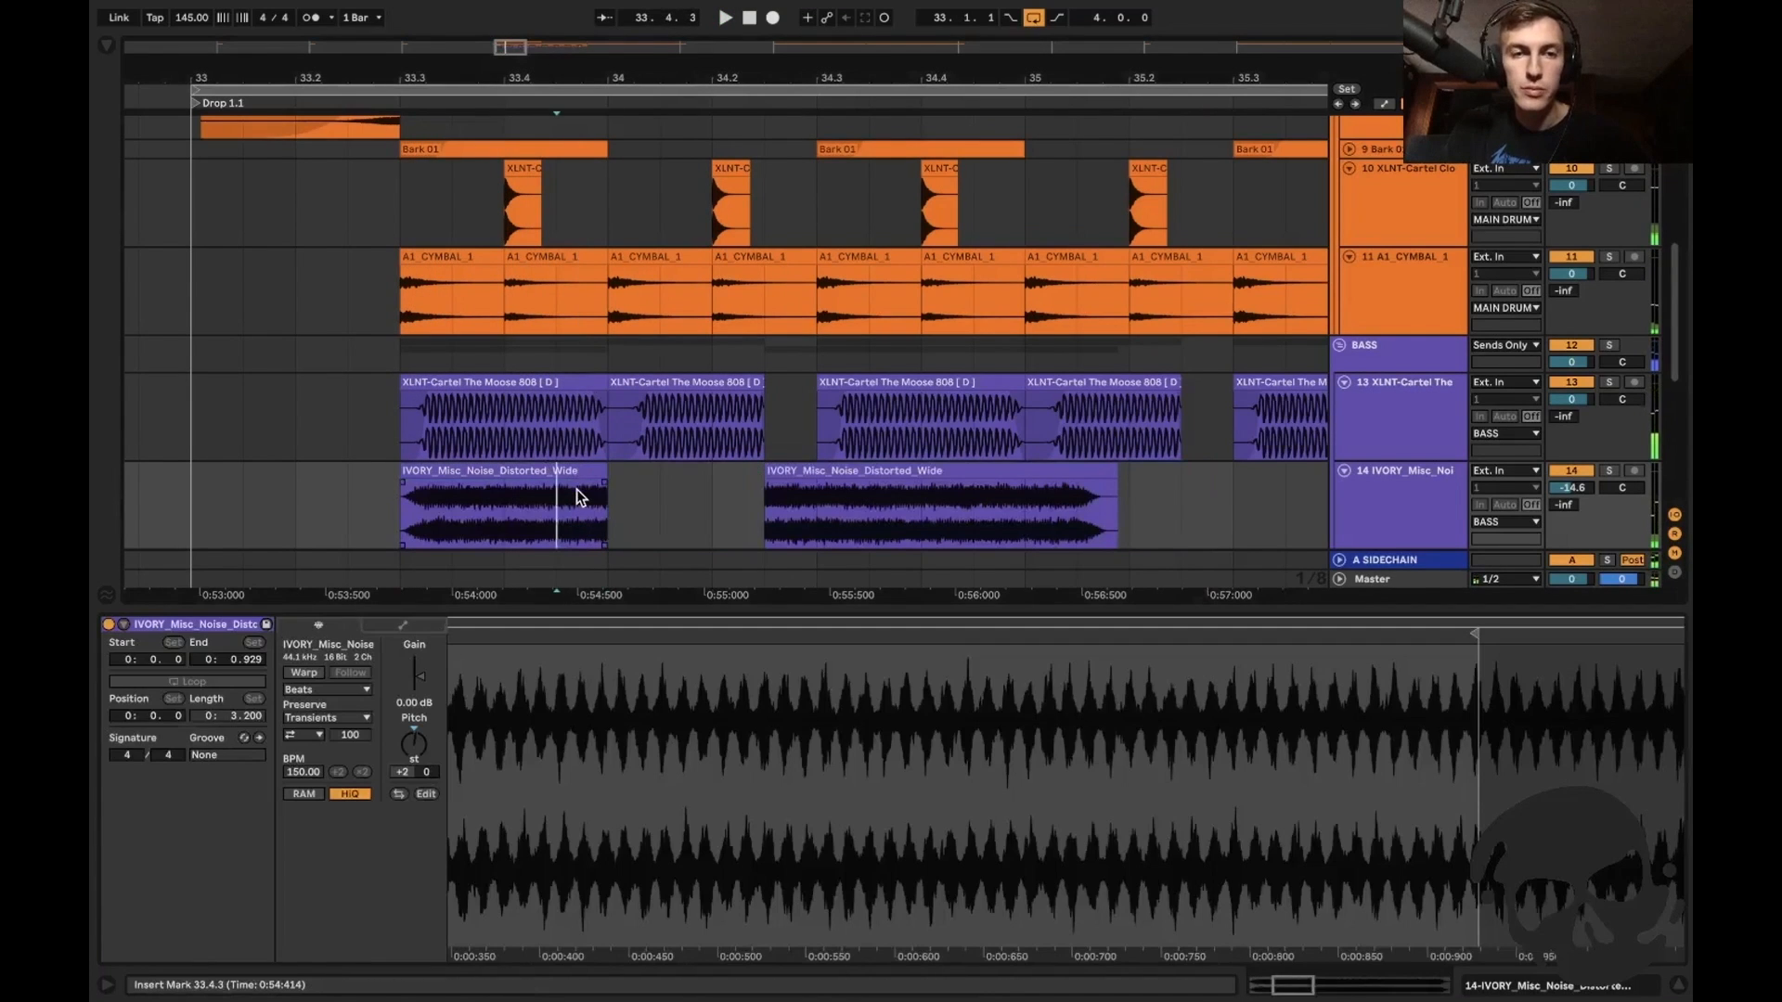
key(space)
key(space)
key(space)
click(784, 472)
key(Delete)
Add short fades at the start and end of the trimmed noise clip and play it back.
click(587, 482)
click(386, 500)
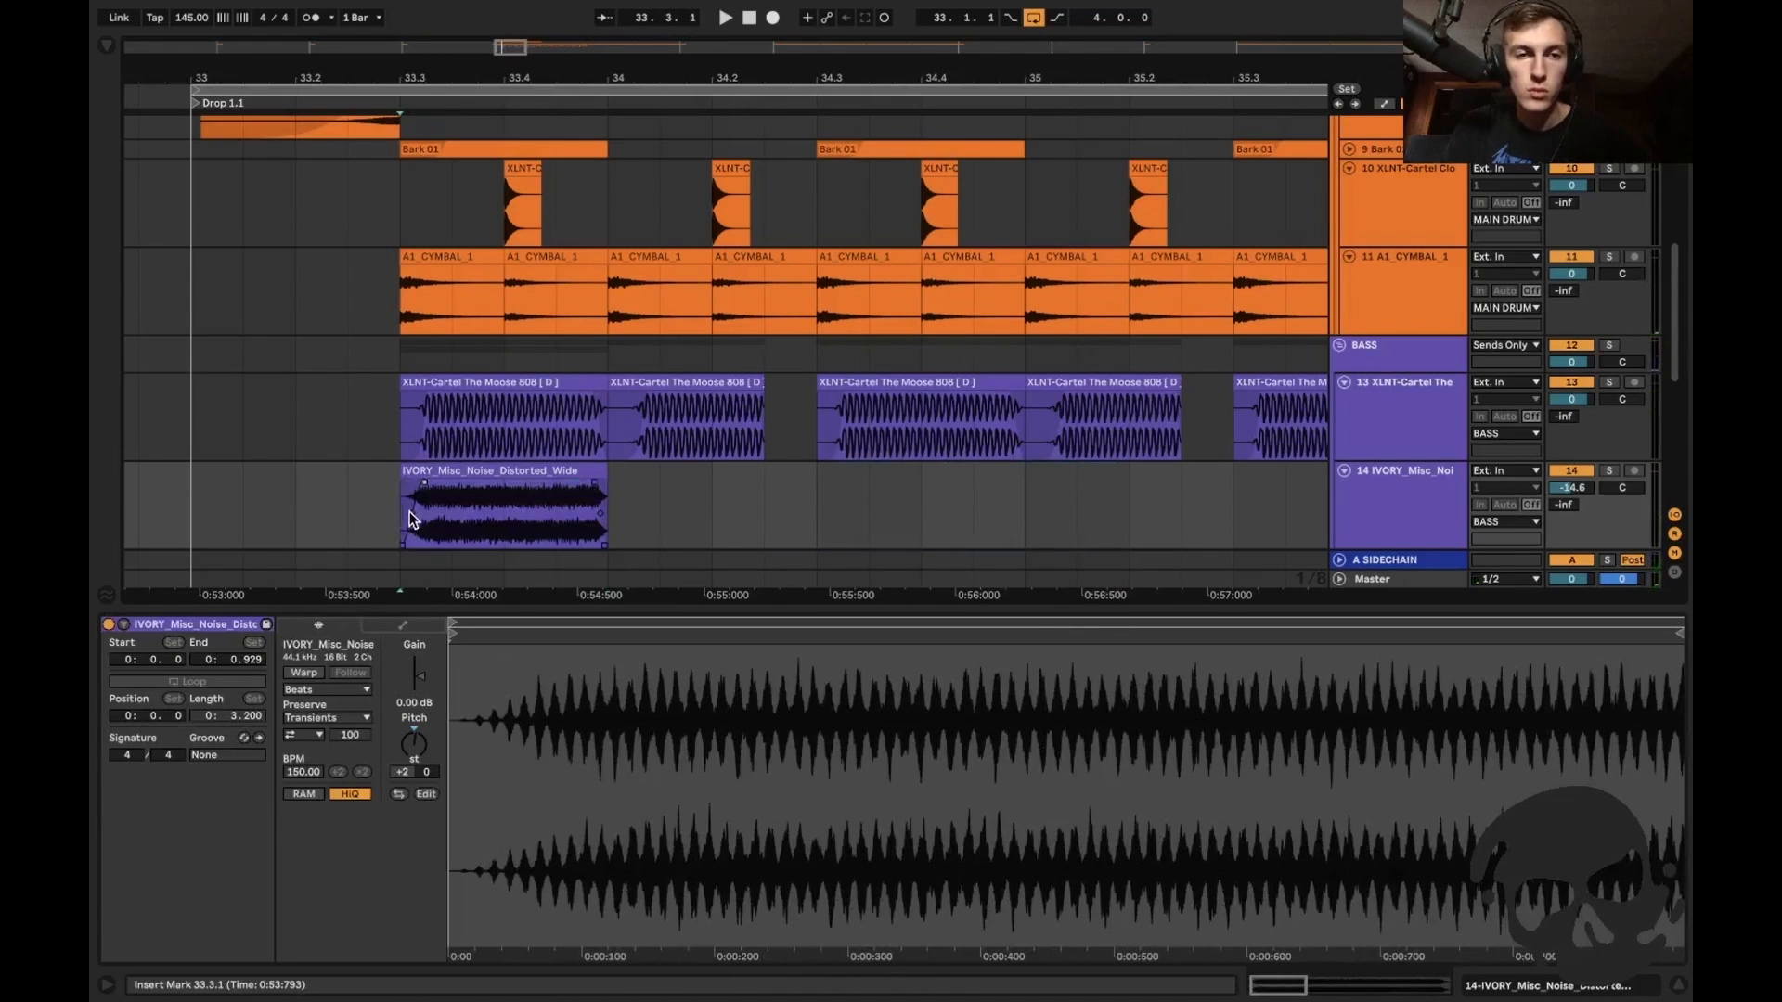
key(space)
Duplicate the noise clip under the second 808 hit, trim the copy at 34.2.3, and audition the pair.
drag(395, 510, 620, 510)
key(ctrl+d)
drag(762, 501, 877, 503)
key(Delete)
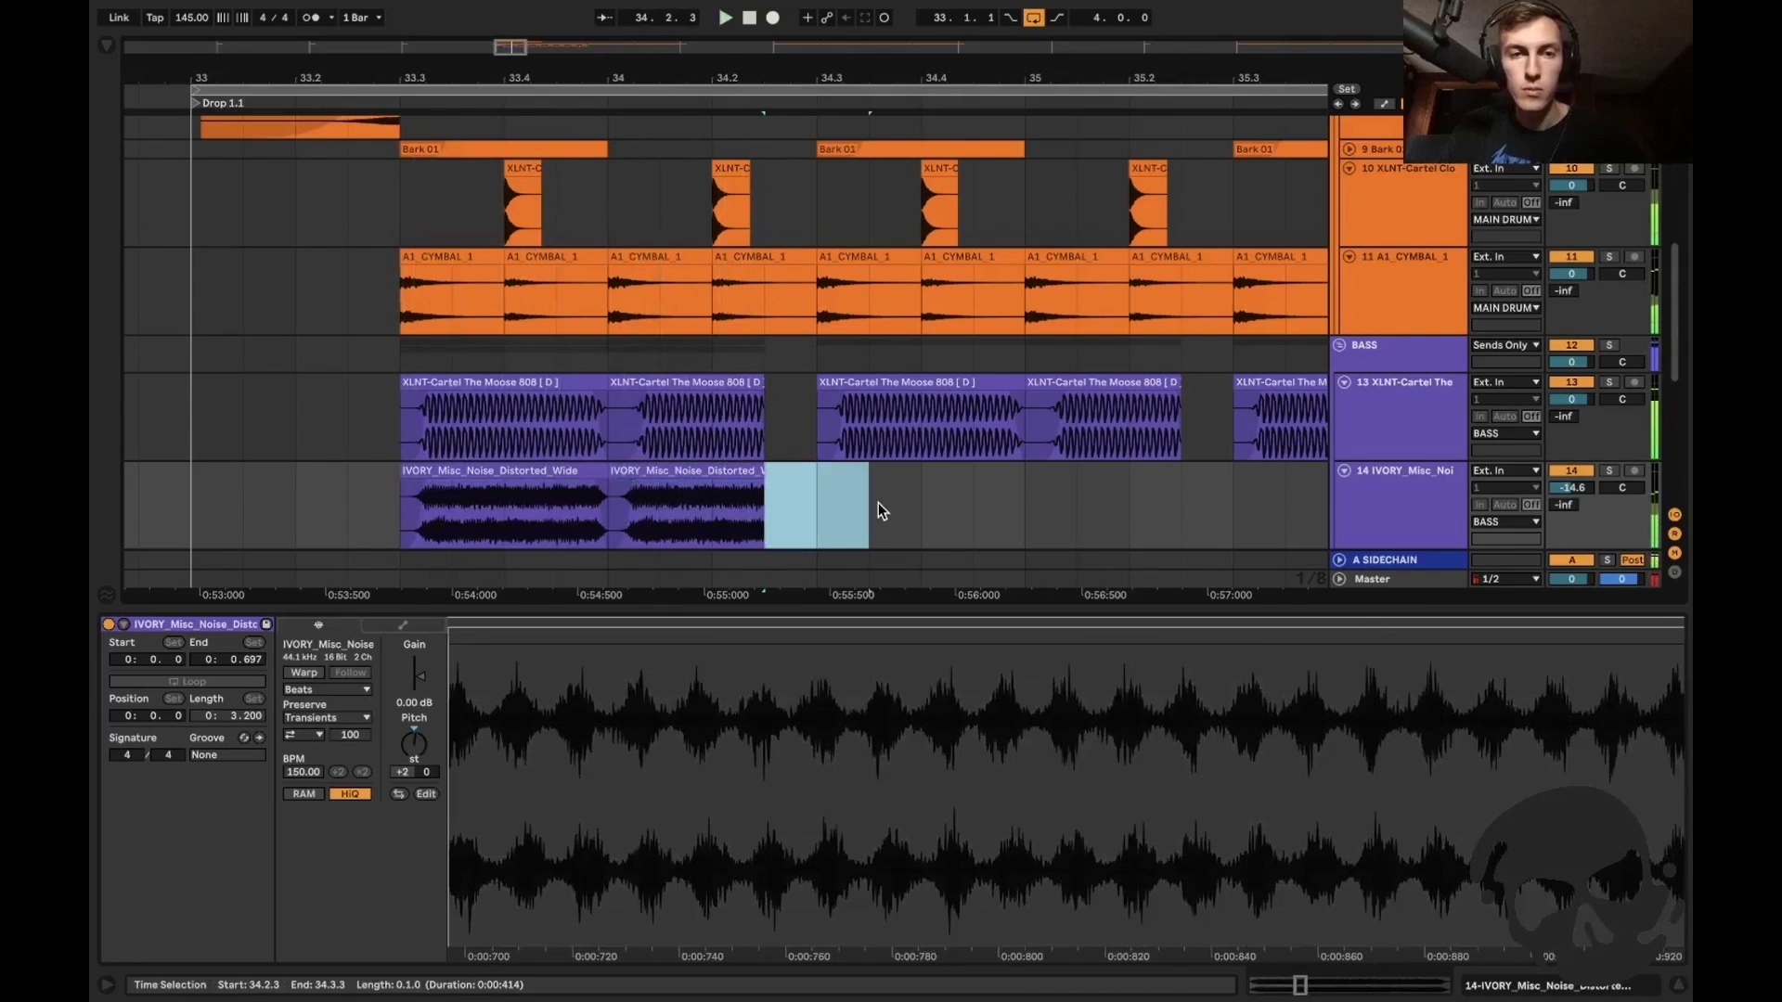
click(557, 501)
key(space)
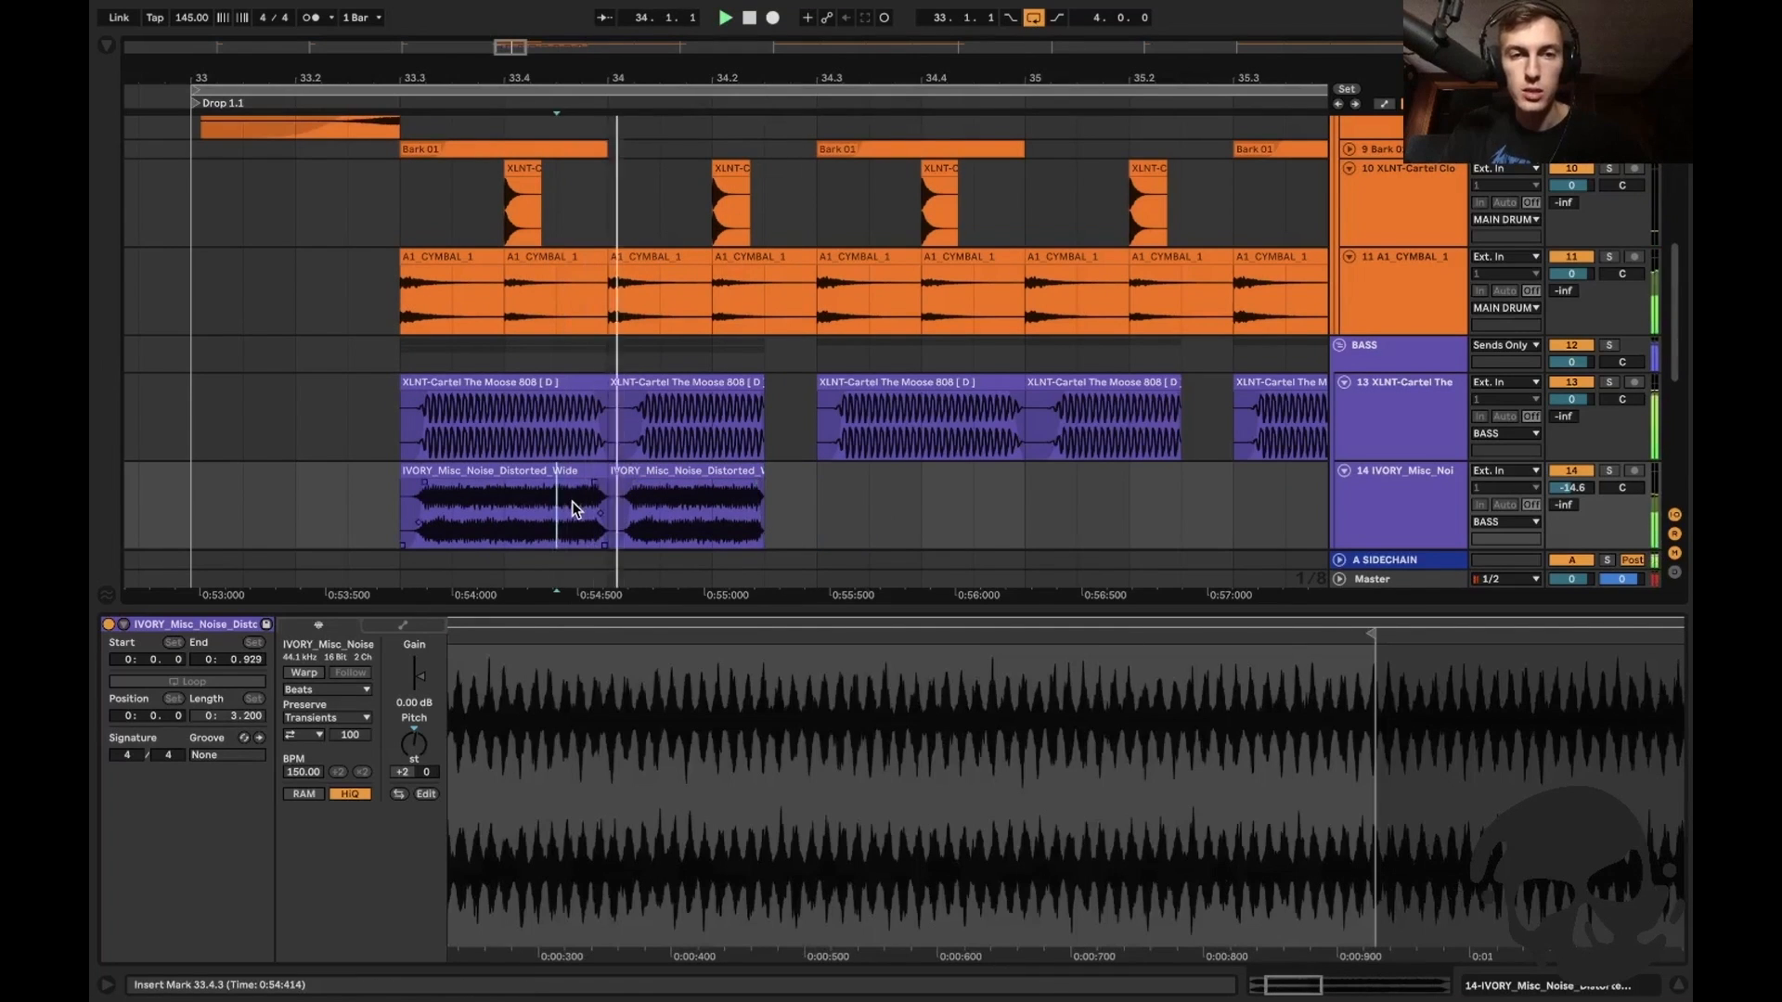
Duplicate the one-bar noise pattern from 33.3.1 to 34.3.1 twice under the remaining 808 hits and play the drop.
drag(811, 495, 412, 496)
key(space)
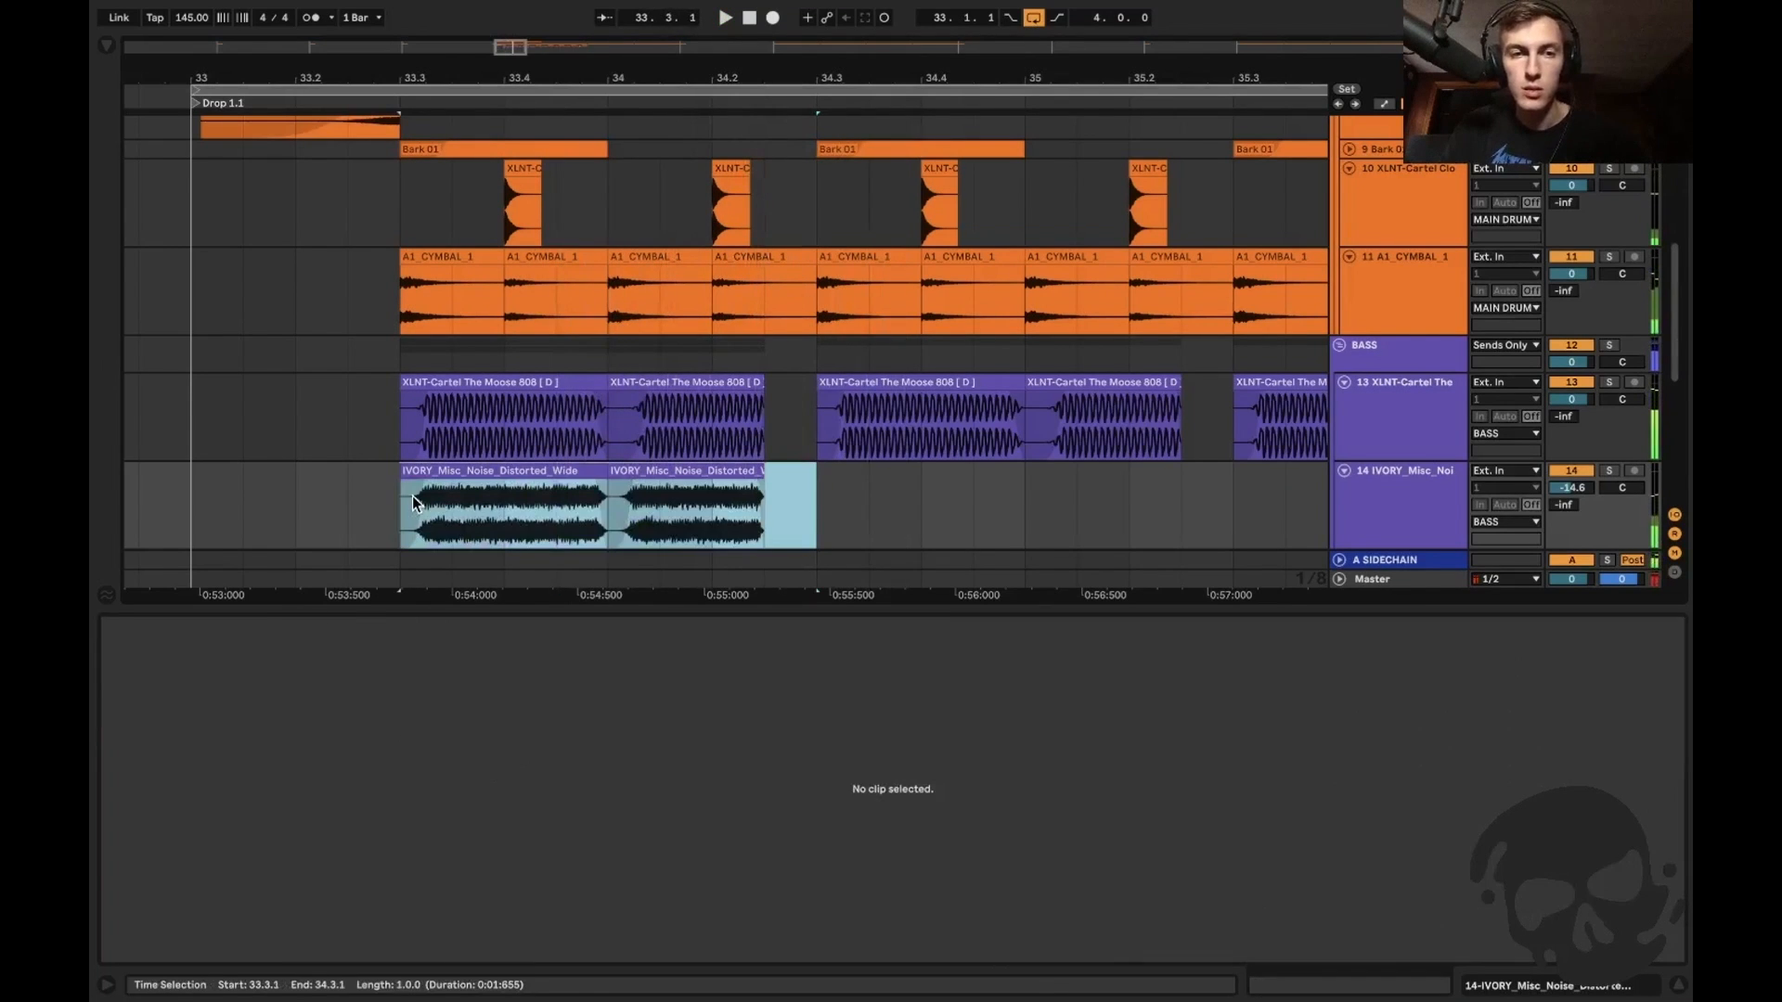
key(ctrl+d)
key(ctrl+d)
key(minus)
key(minus)
click(360, 486)
key(space)
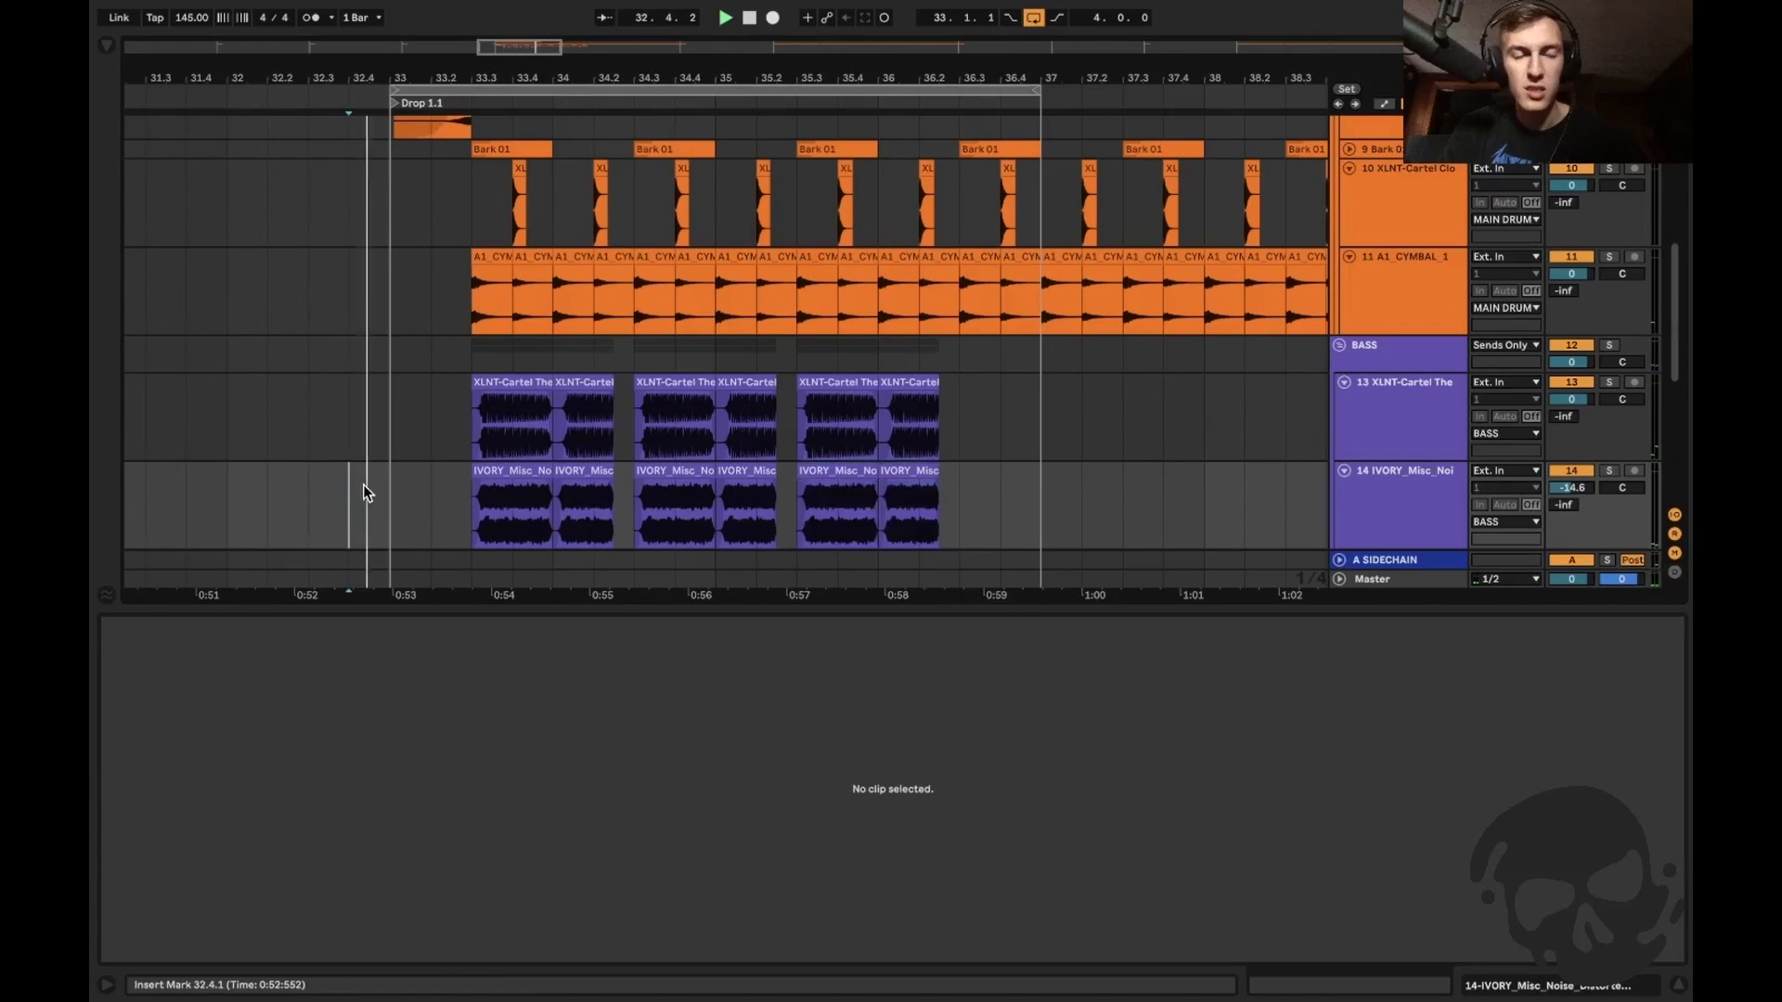
Add an Auto Filter to the wide noise track, low-pass it at about 17 kHz with zero resonance, and play it.
key(plus)
key(ctrl+alt+l)
double_click(1381, 475)
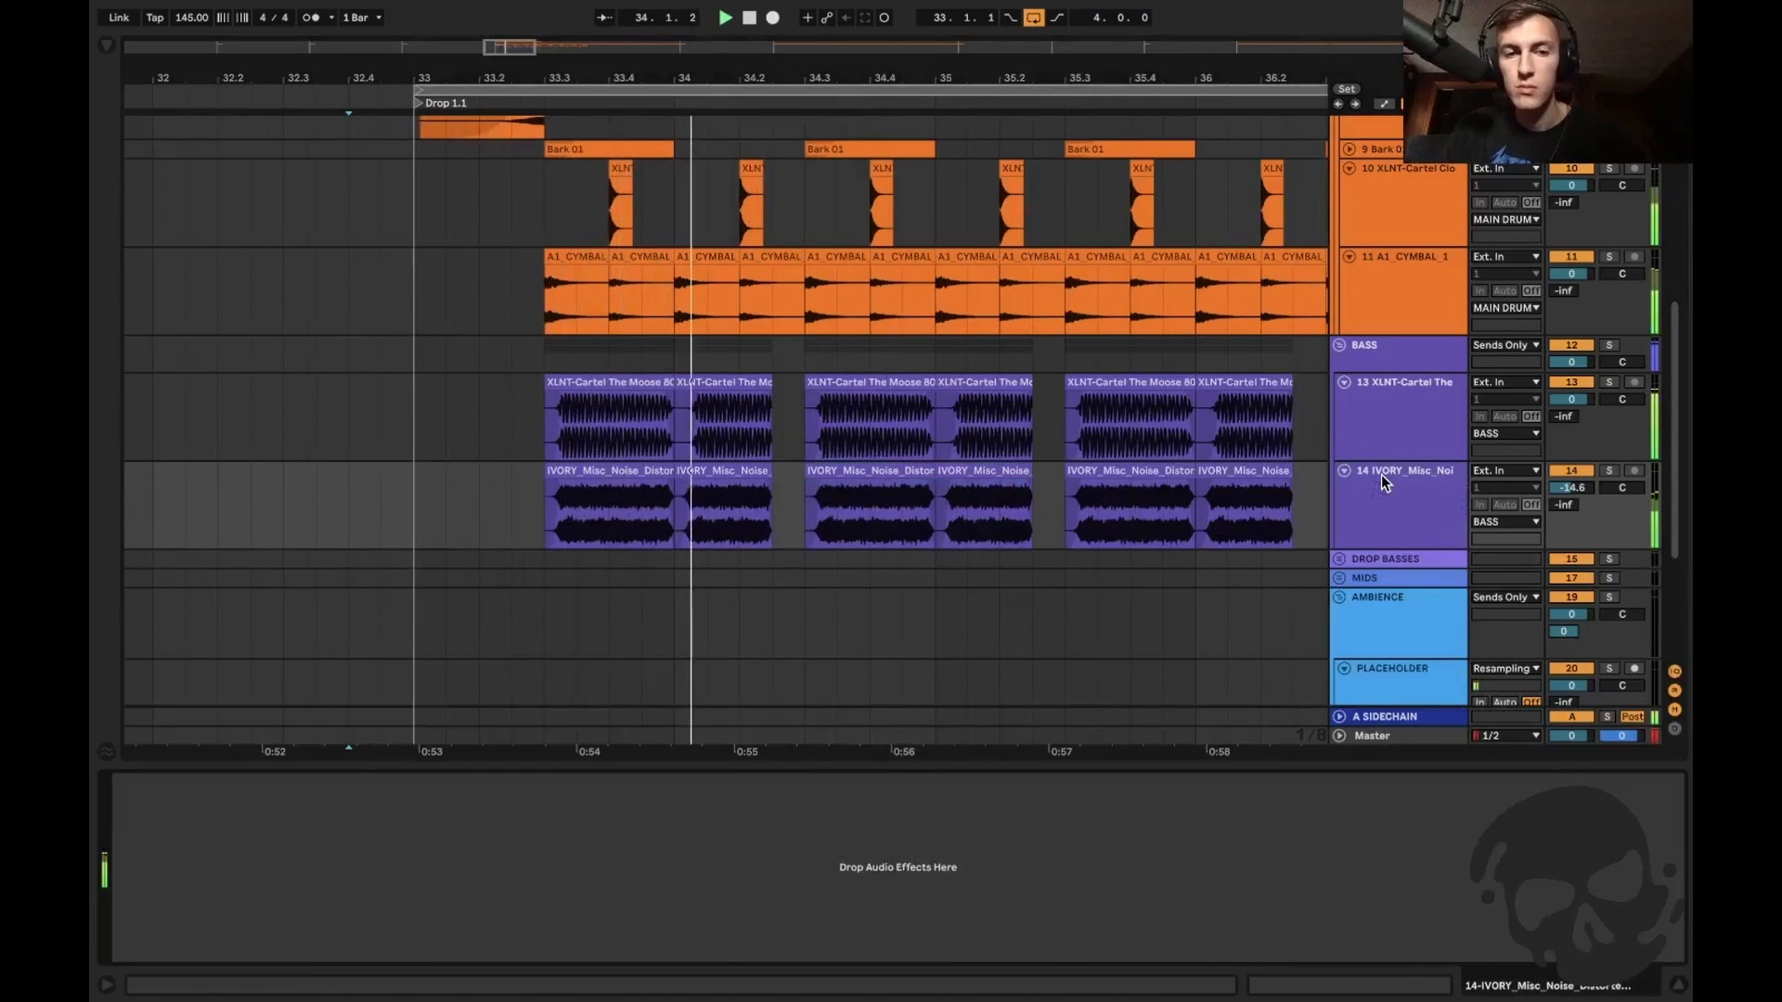
key(ctrl+f)
text(auto filter)
key(Down)
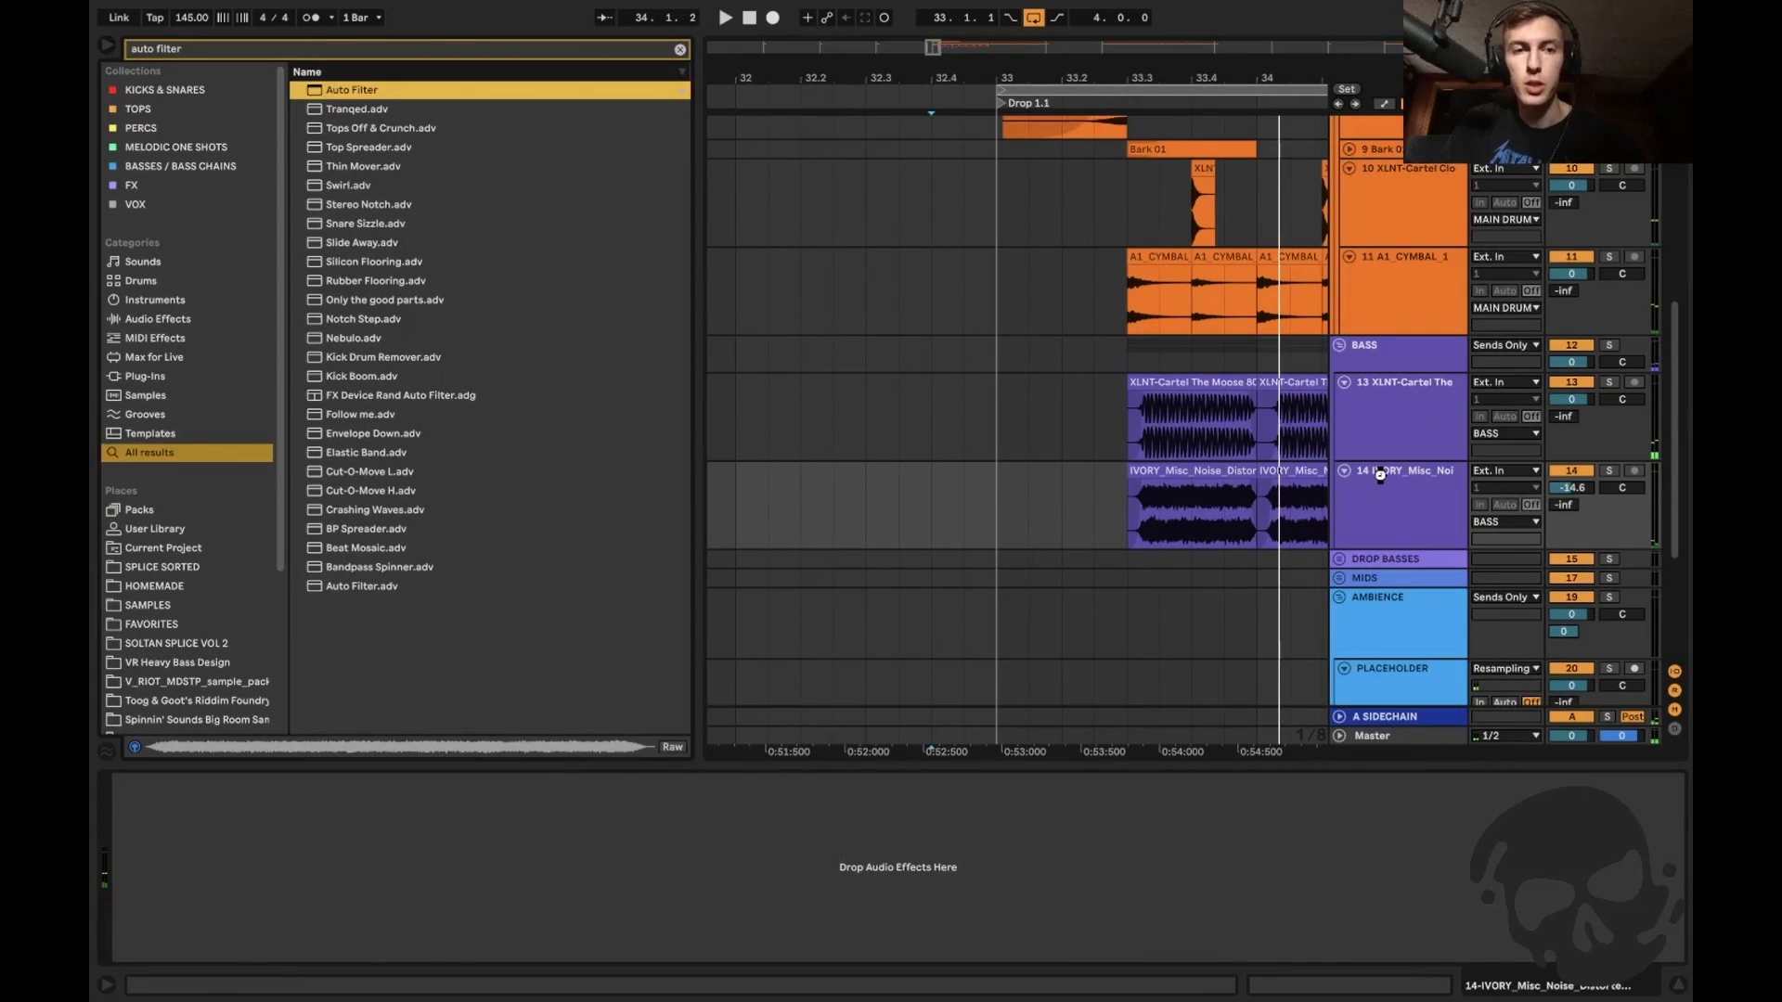
key(Return)
click(182, 914)
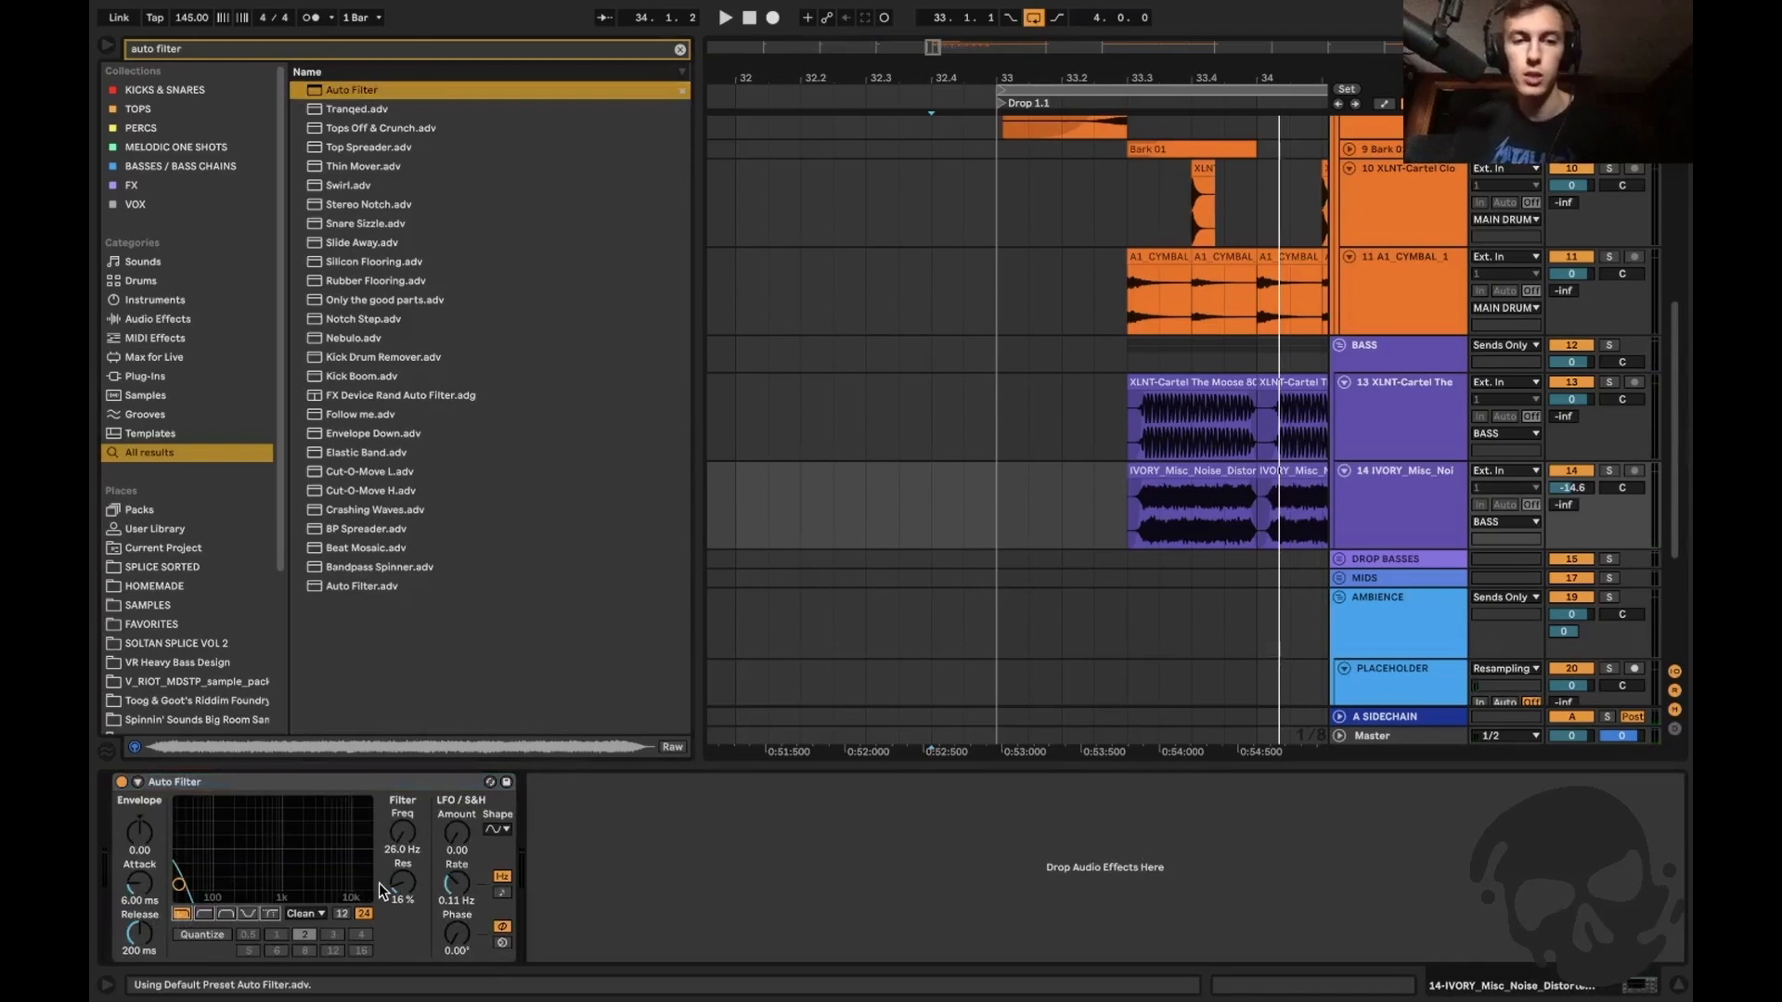
drag(329, 896, 360, 897)
key(space)
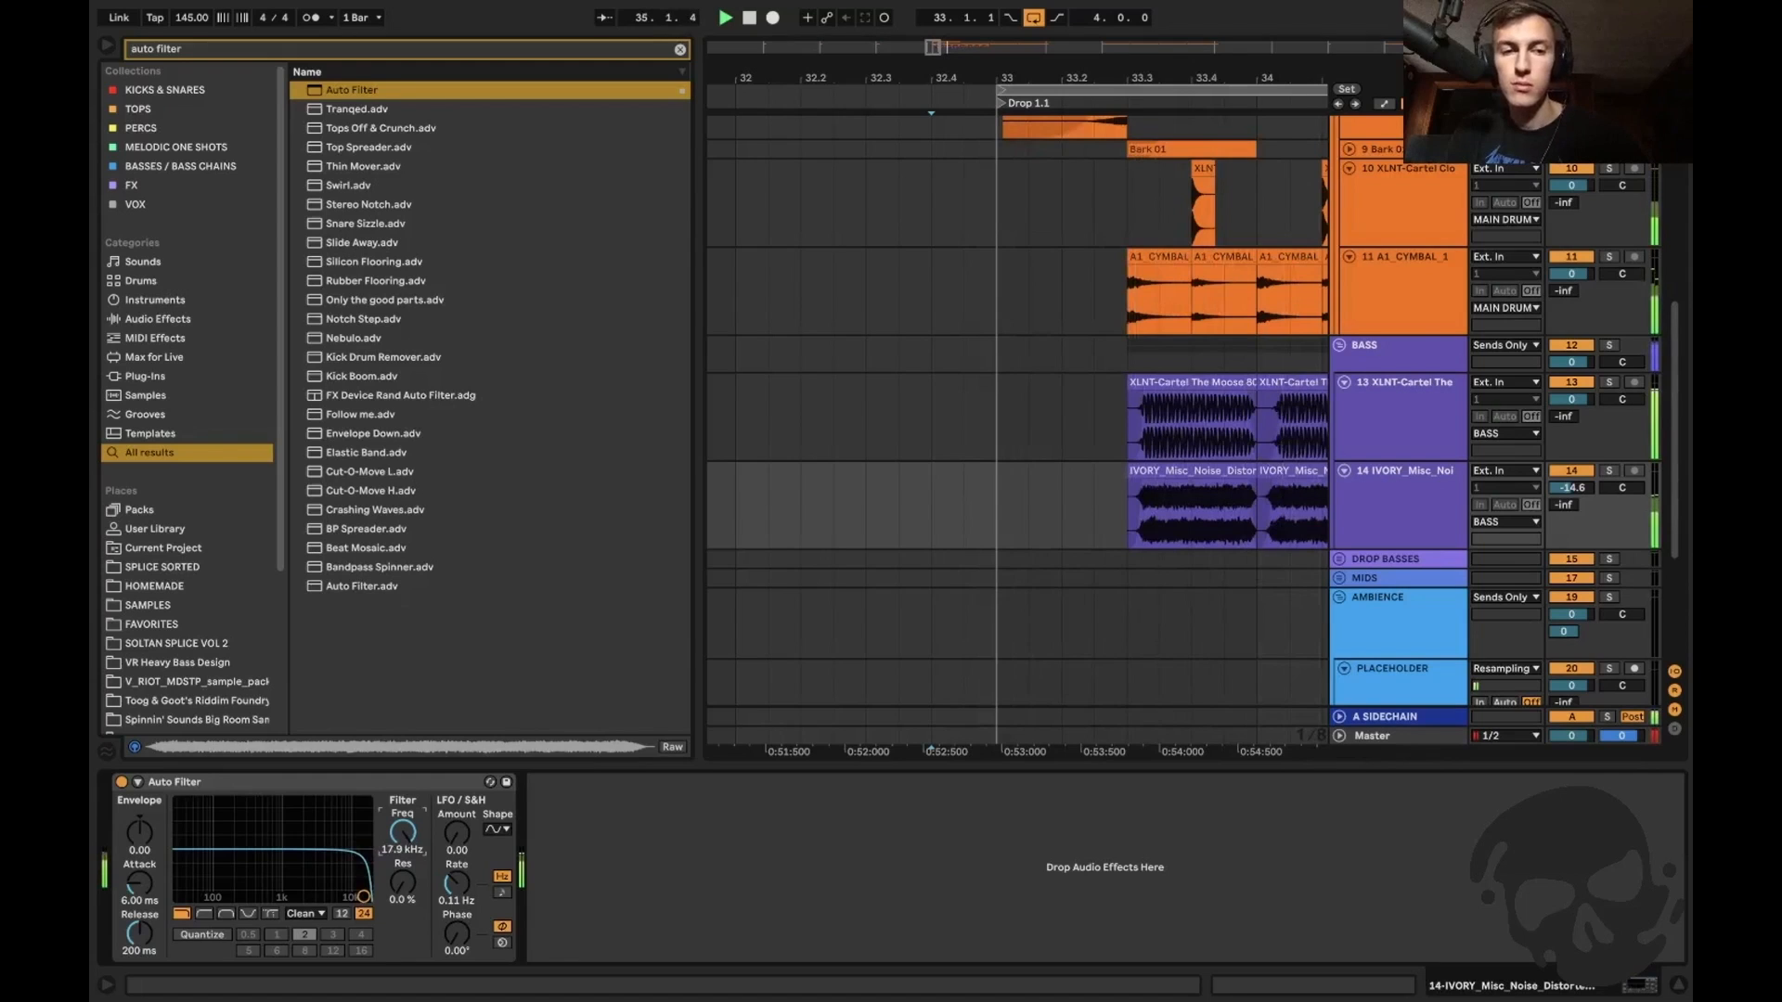
Open the first noise clip and audition it during playback while transposing it down to 0 and -1 semitones.
scroll(1052, 512, right, 5)
drag(1051, 514, 1059, 512)
key(space)
scroll(1059, 510, down, 5)
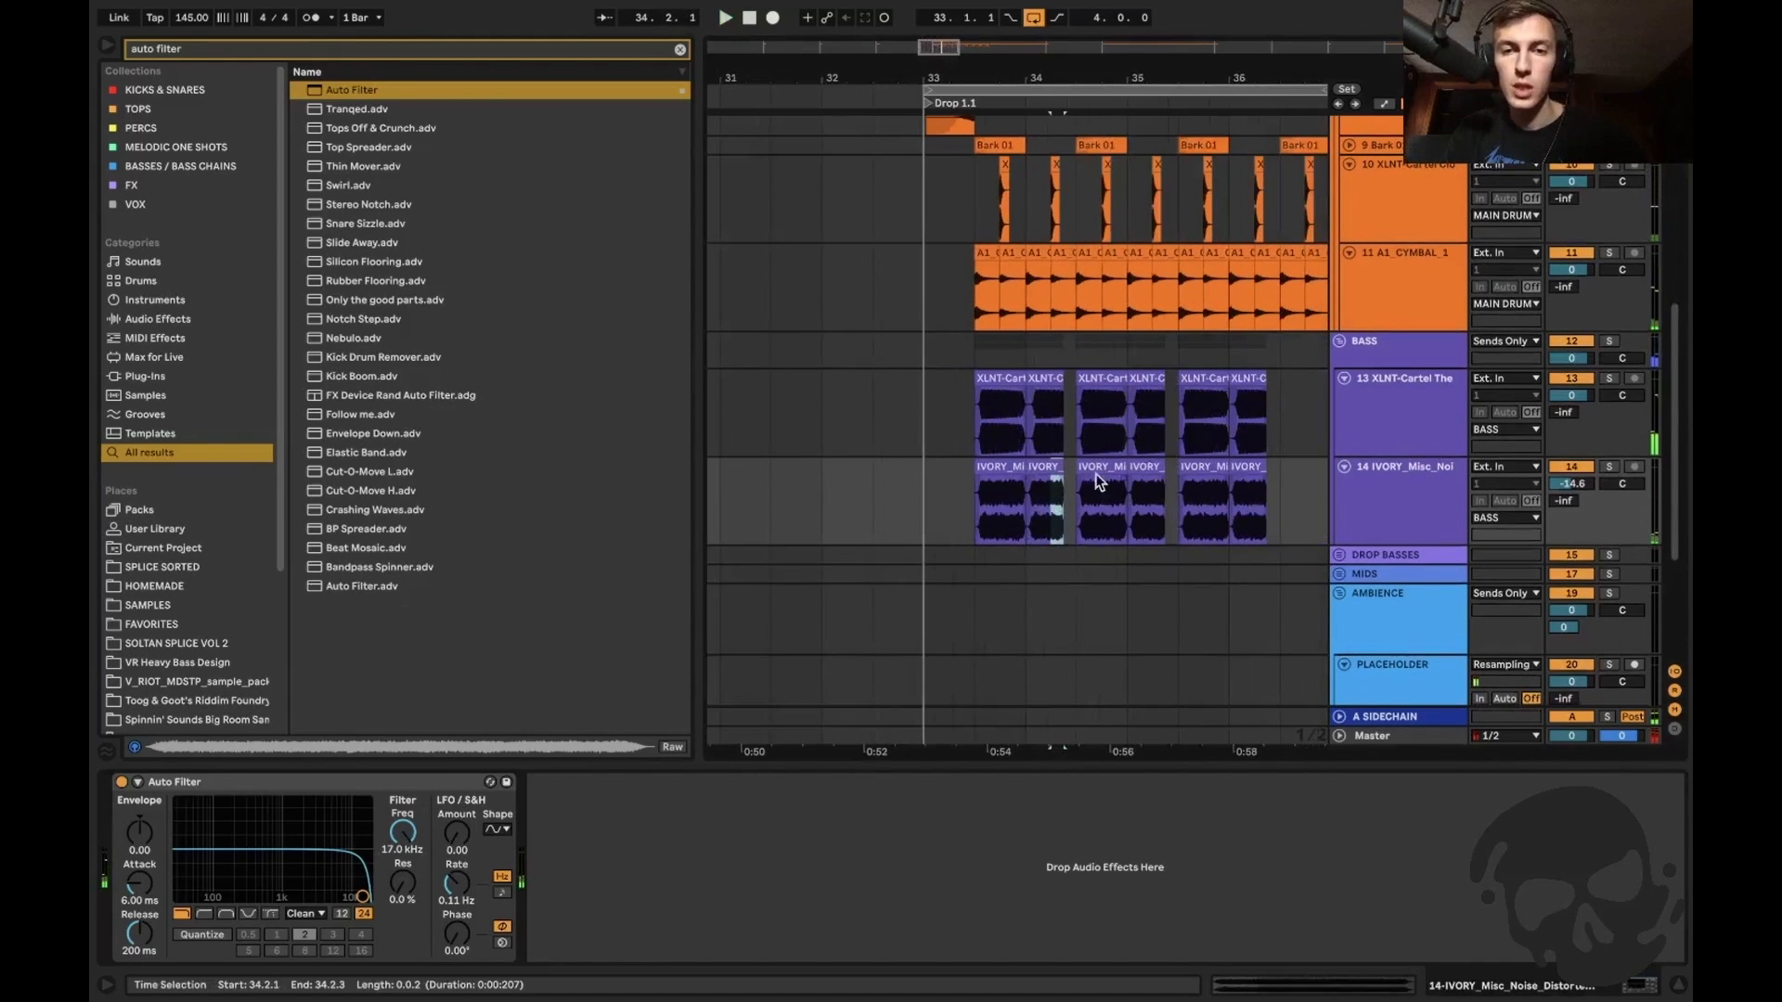
double_click(1246, 469)
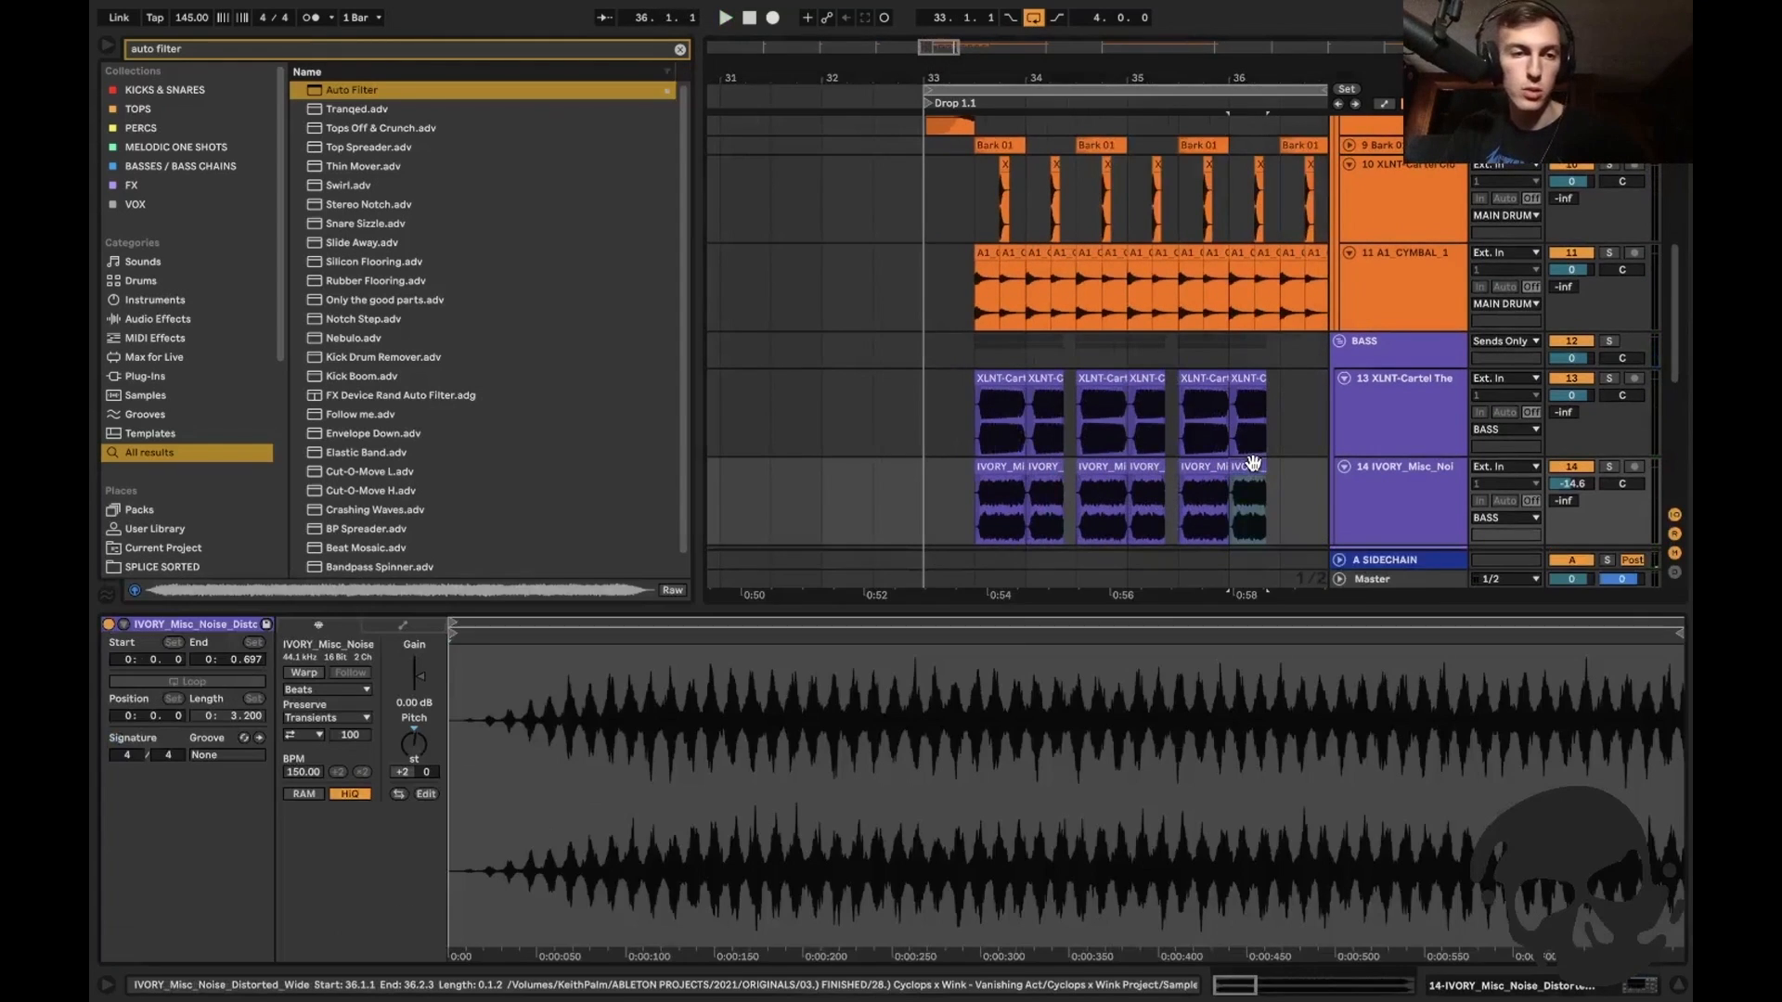
click(974, 505)
key(space)
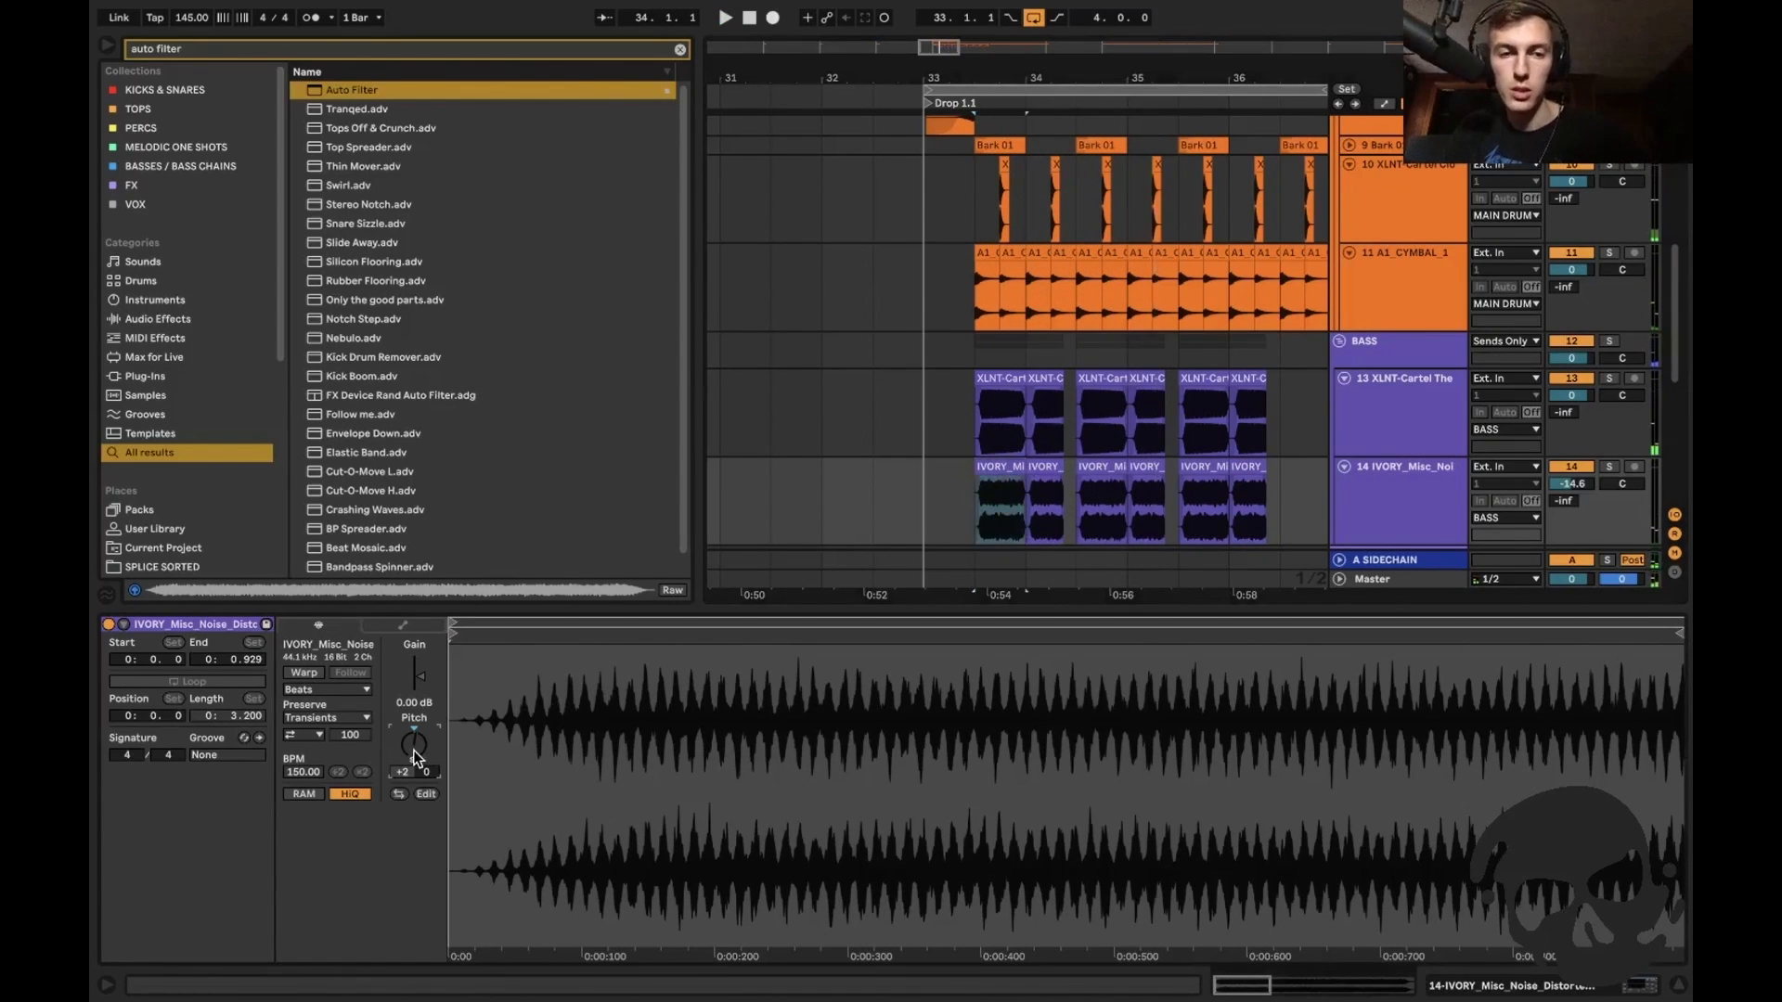
key(space)
key(Down)
key(space)
key(space)
key(Down)
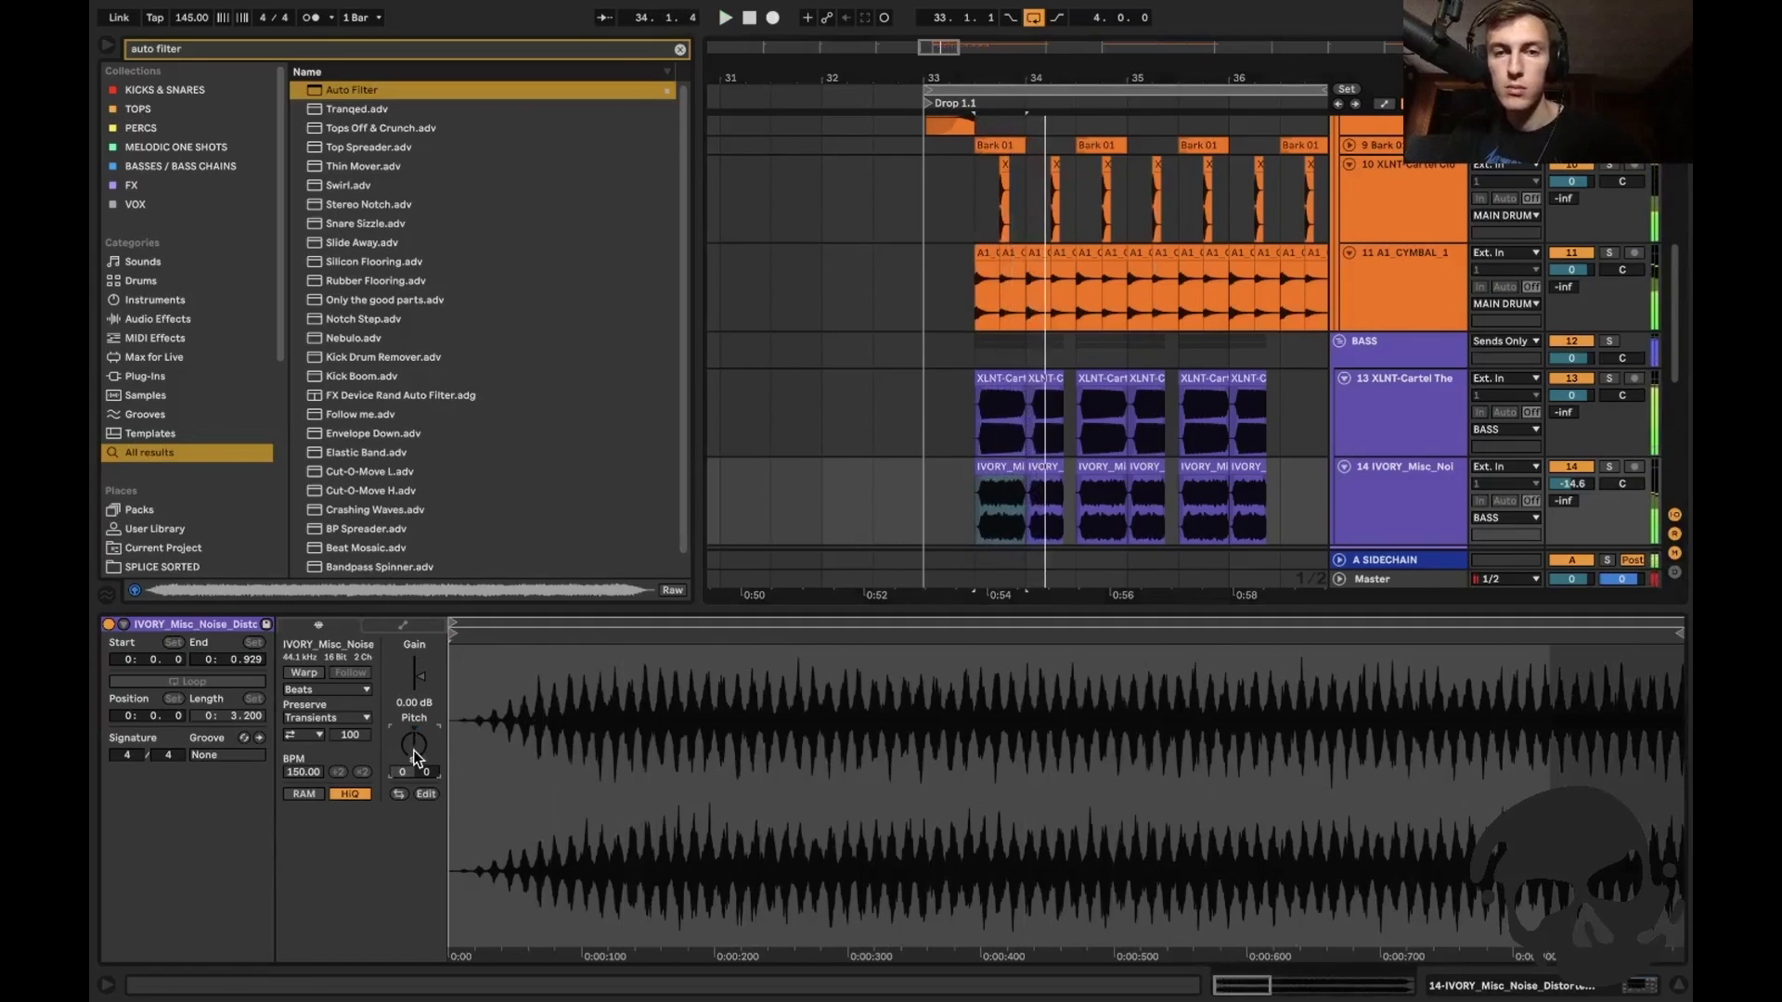
key(Down)
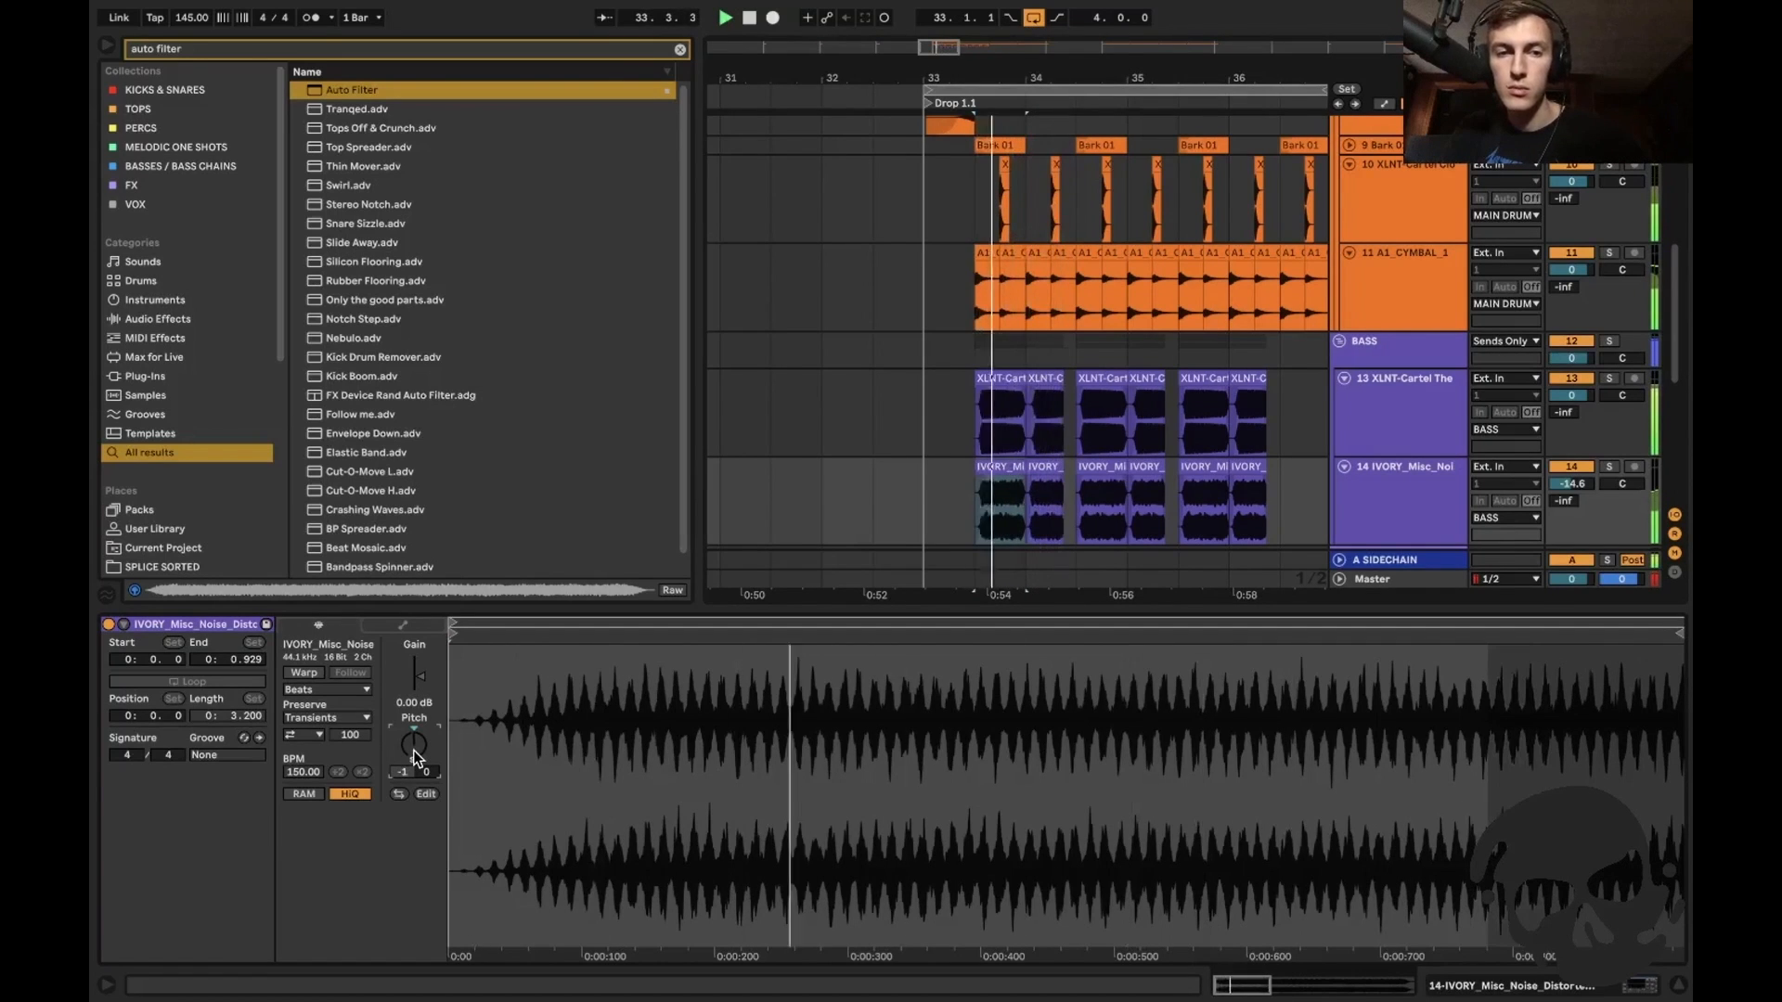
Compare the first noise clip at transpositions up to +3 semitones, and settle its pitch at 0.
key(Up)
key(Up)
key(Up)
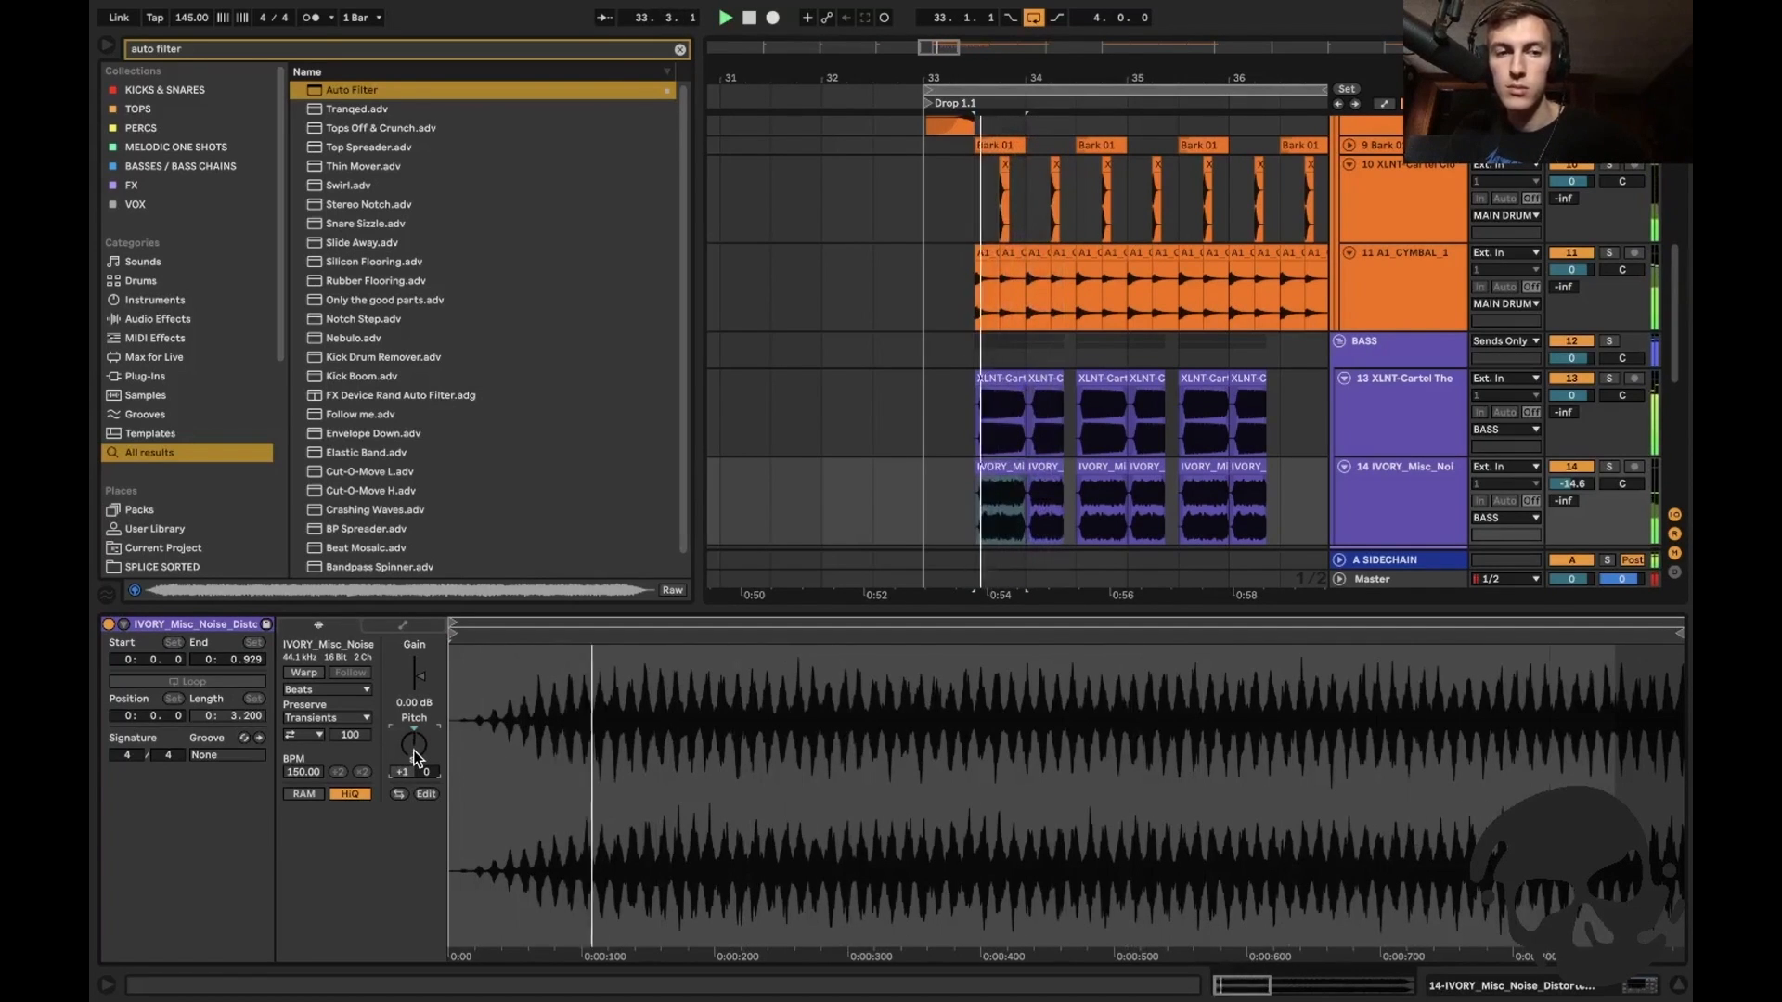
key(Up)
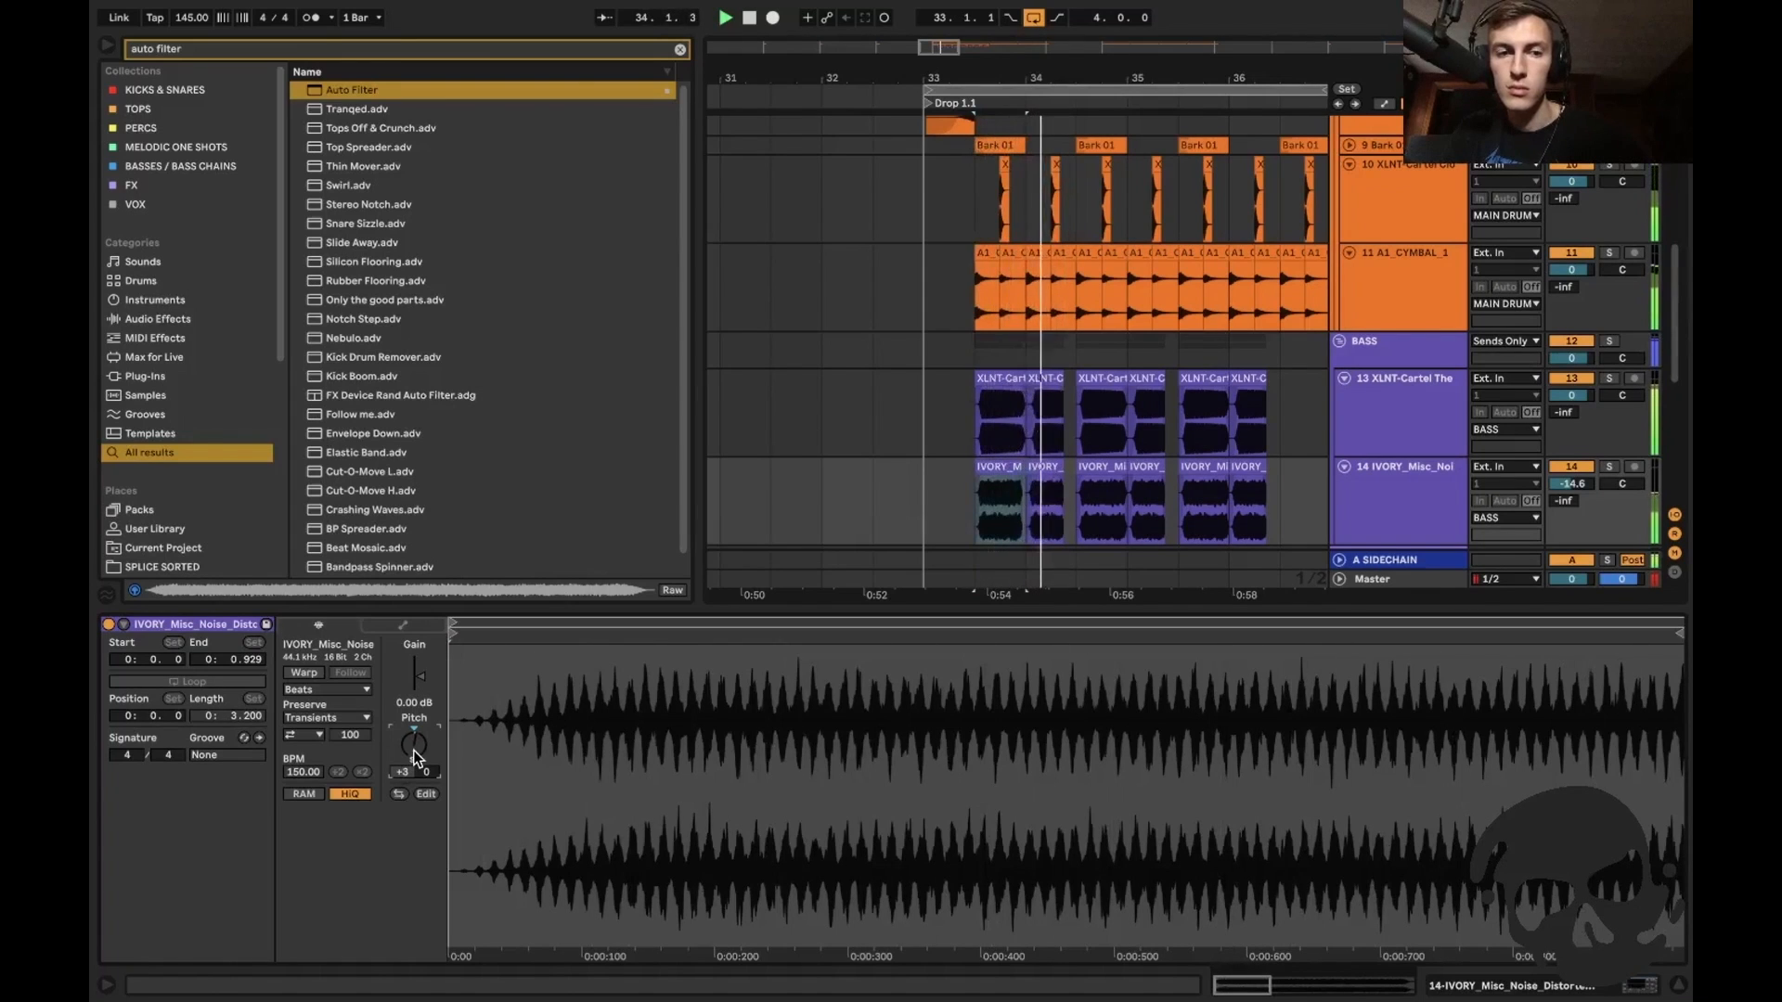
key(Down)
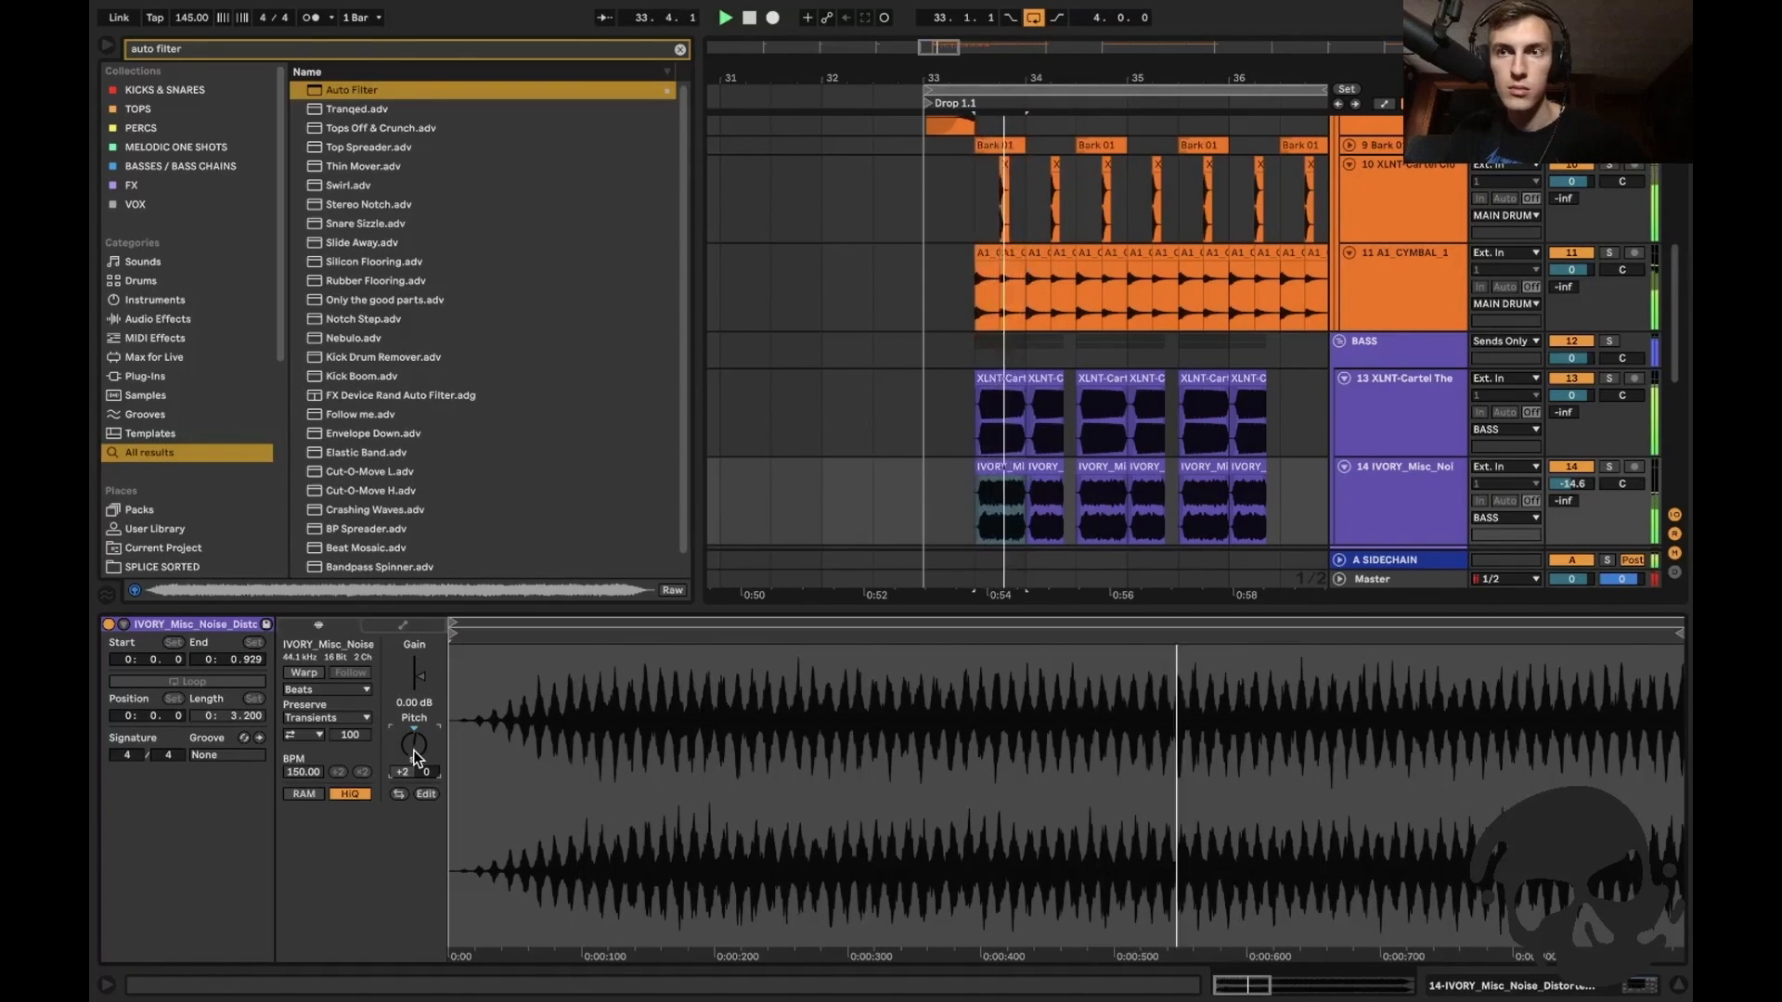
key(Down)
key(Down)
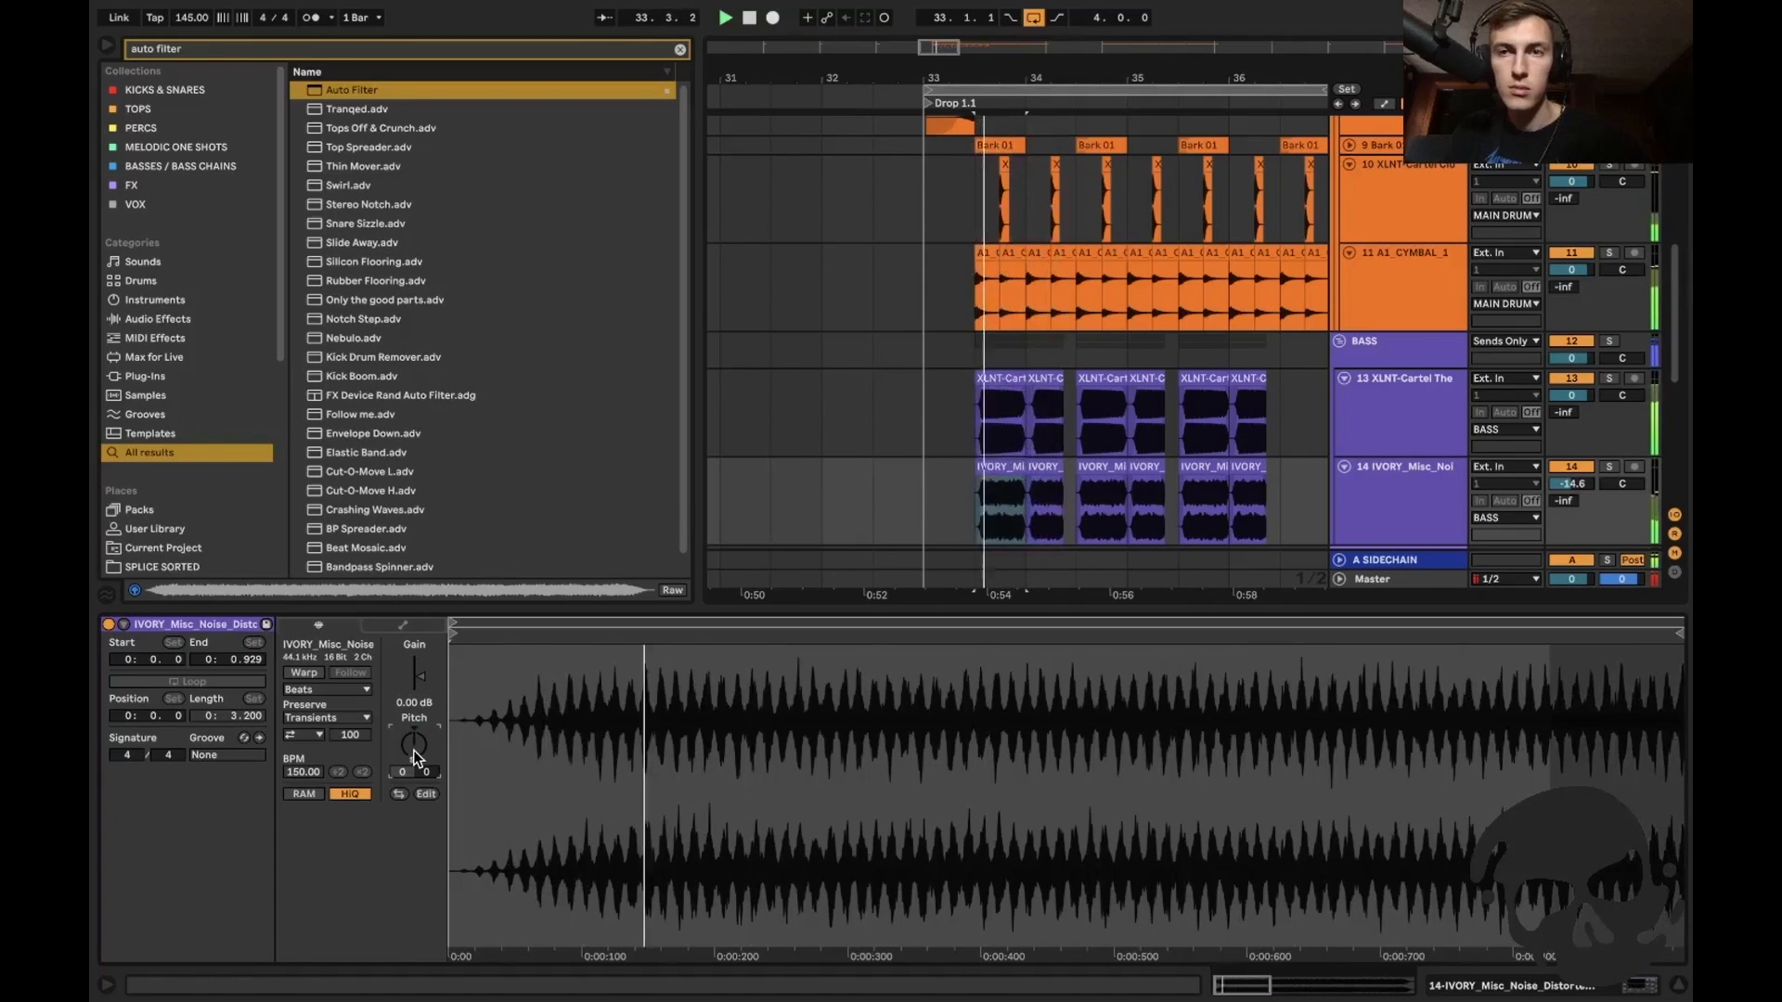
Replace the second noise clip with a copy of the first and delete its excess from 34.2.3 to 34.3.1.
key(ctrl+alt+l)
key(ctrl+alt+b)
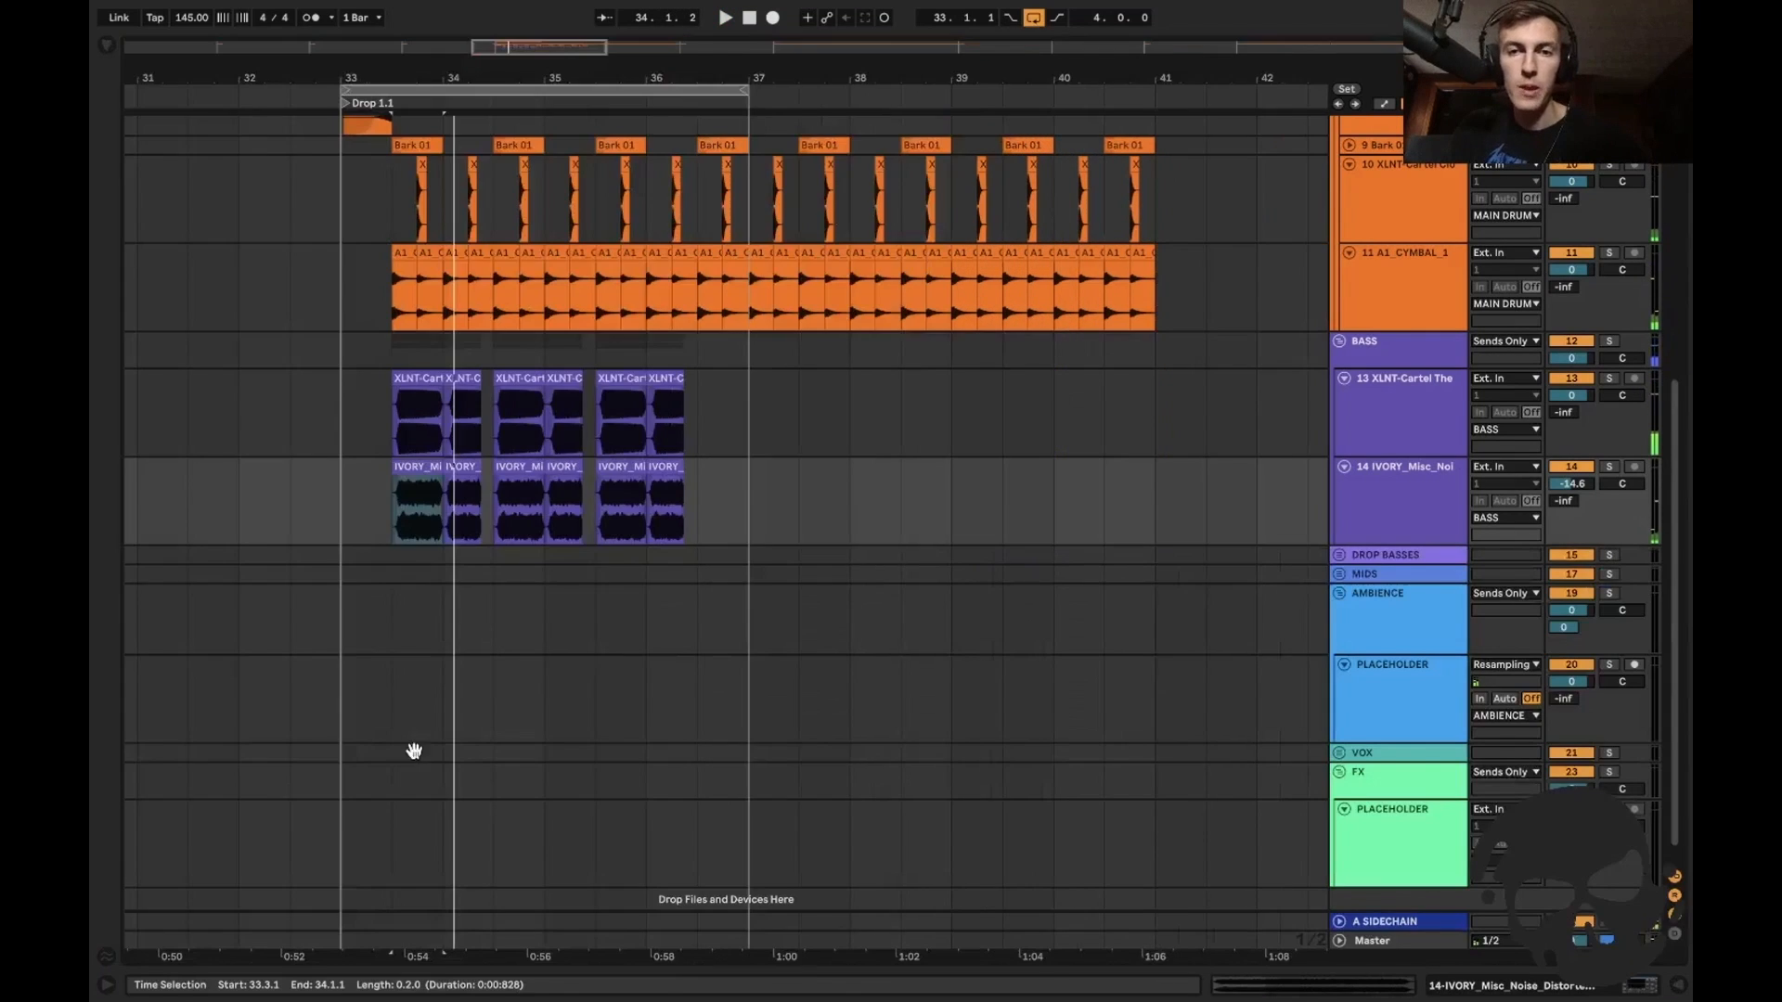
key(plus)
key(plus)
double_click(489, 505)
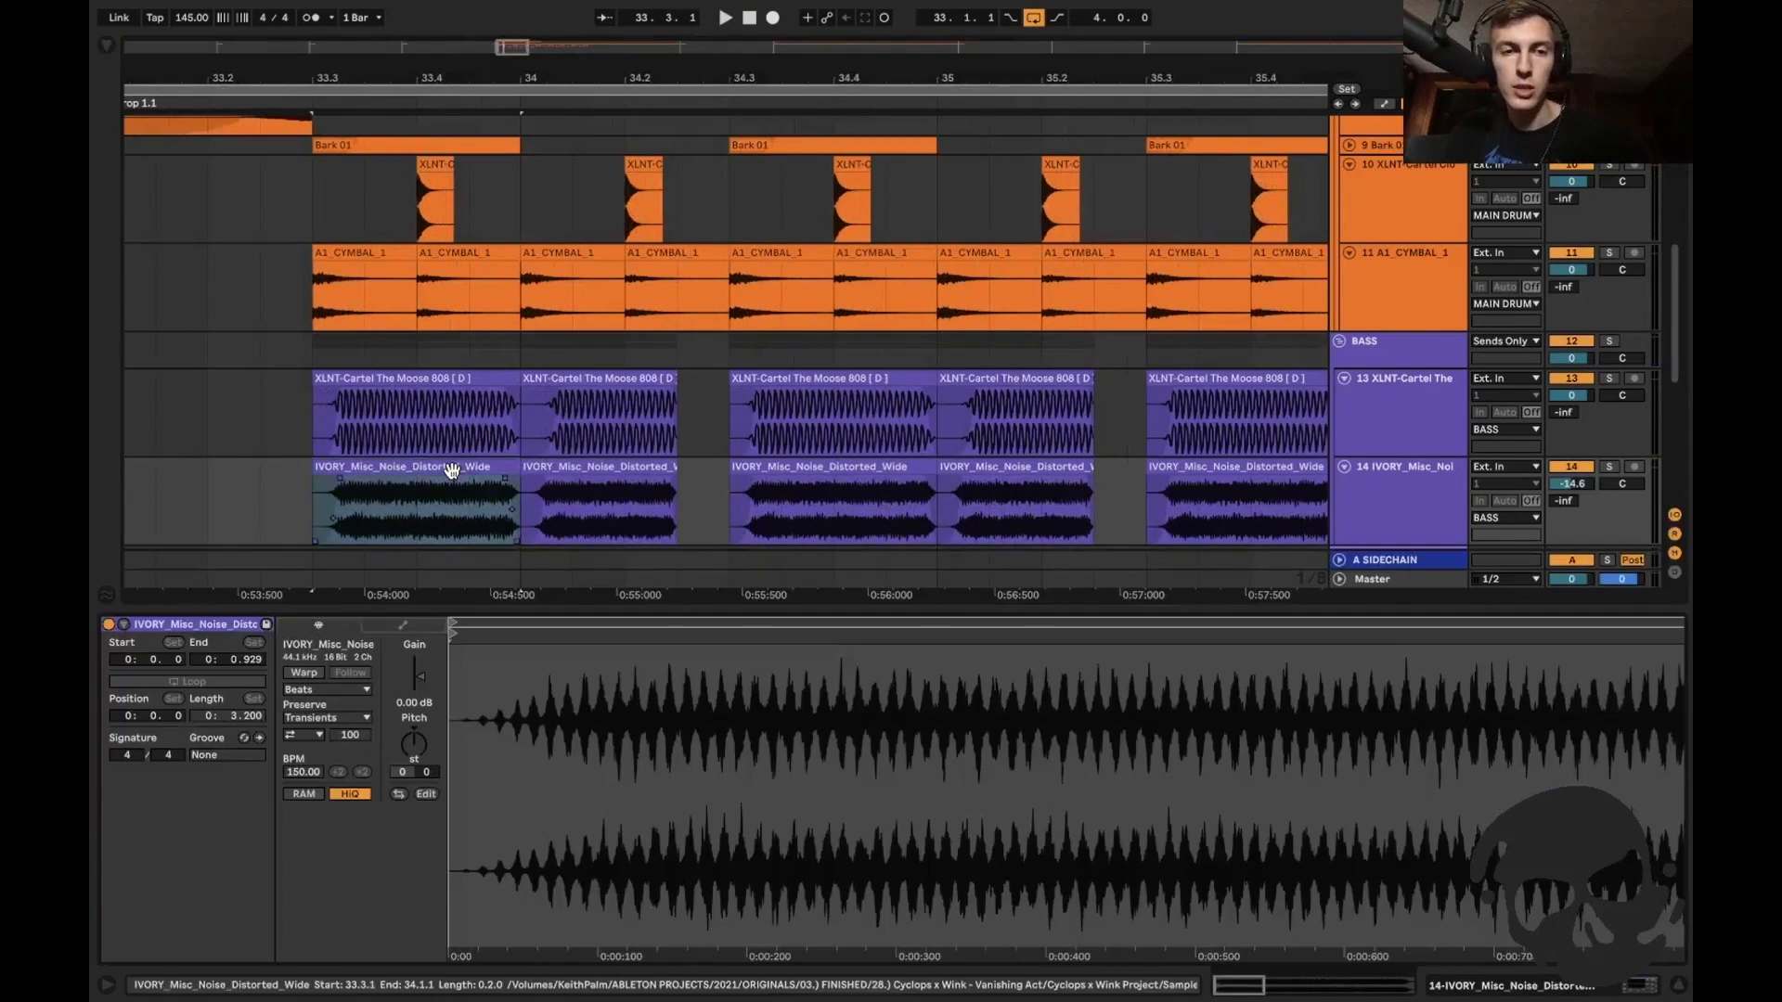
key(ctrl+alt+l)
click(488, 509)
key(minus)
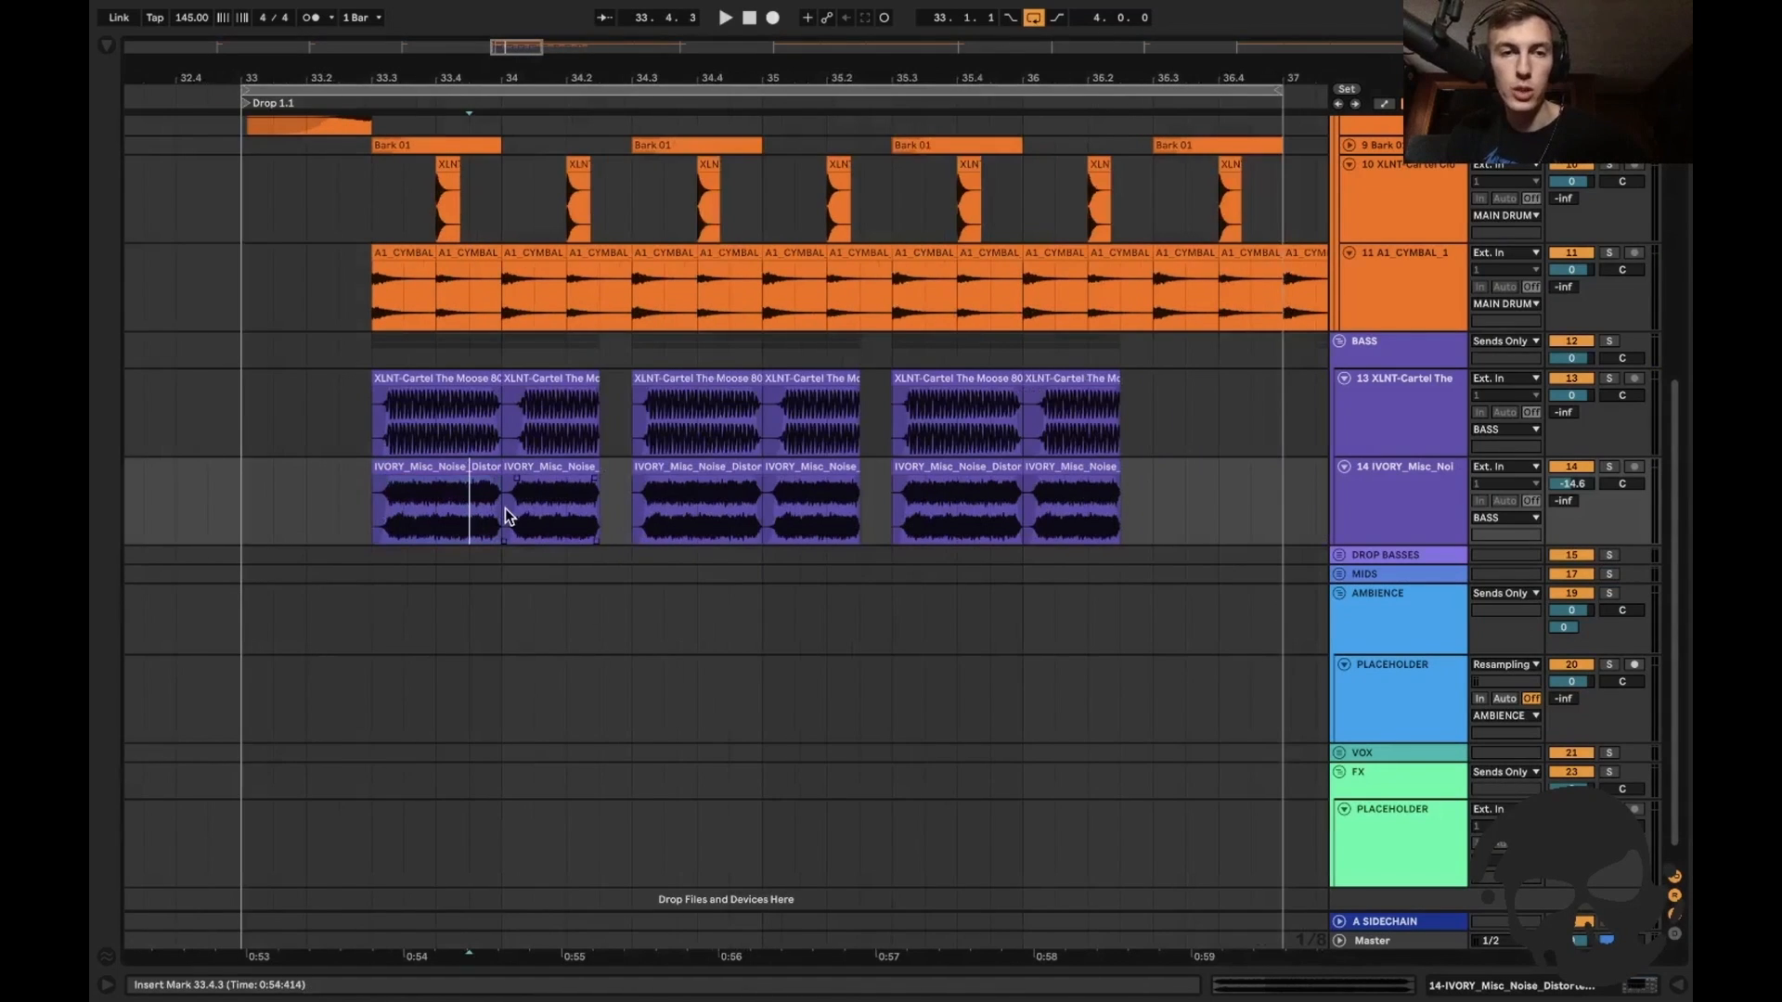
click(476, 474)
click(557, 471)
click(576, 532)
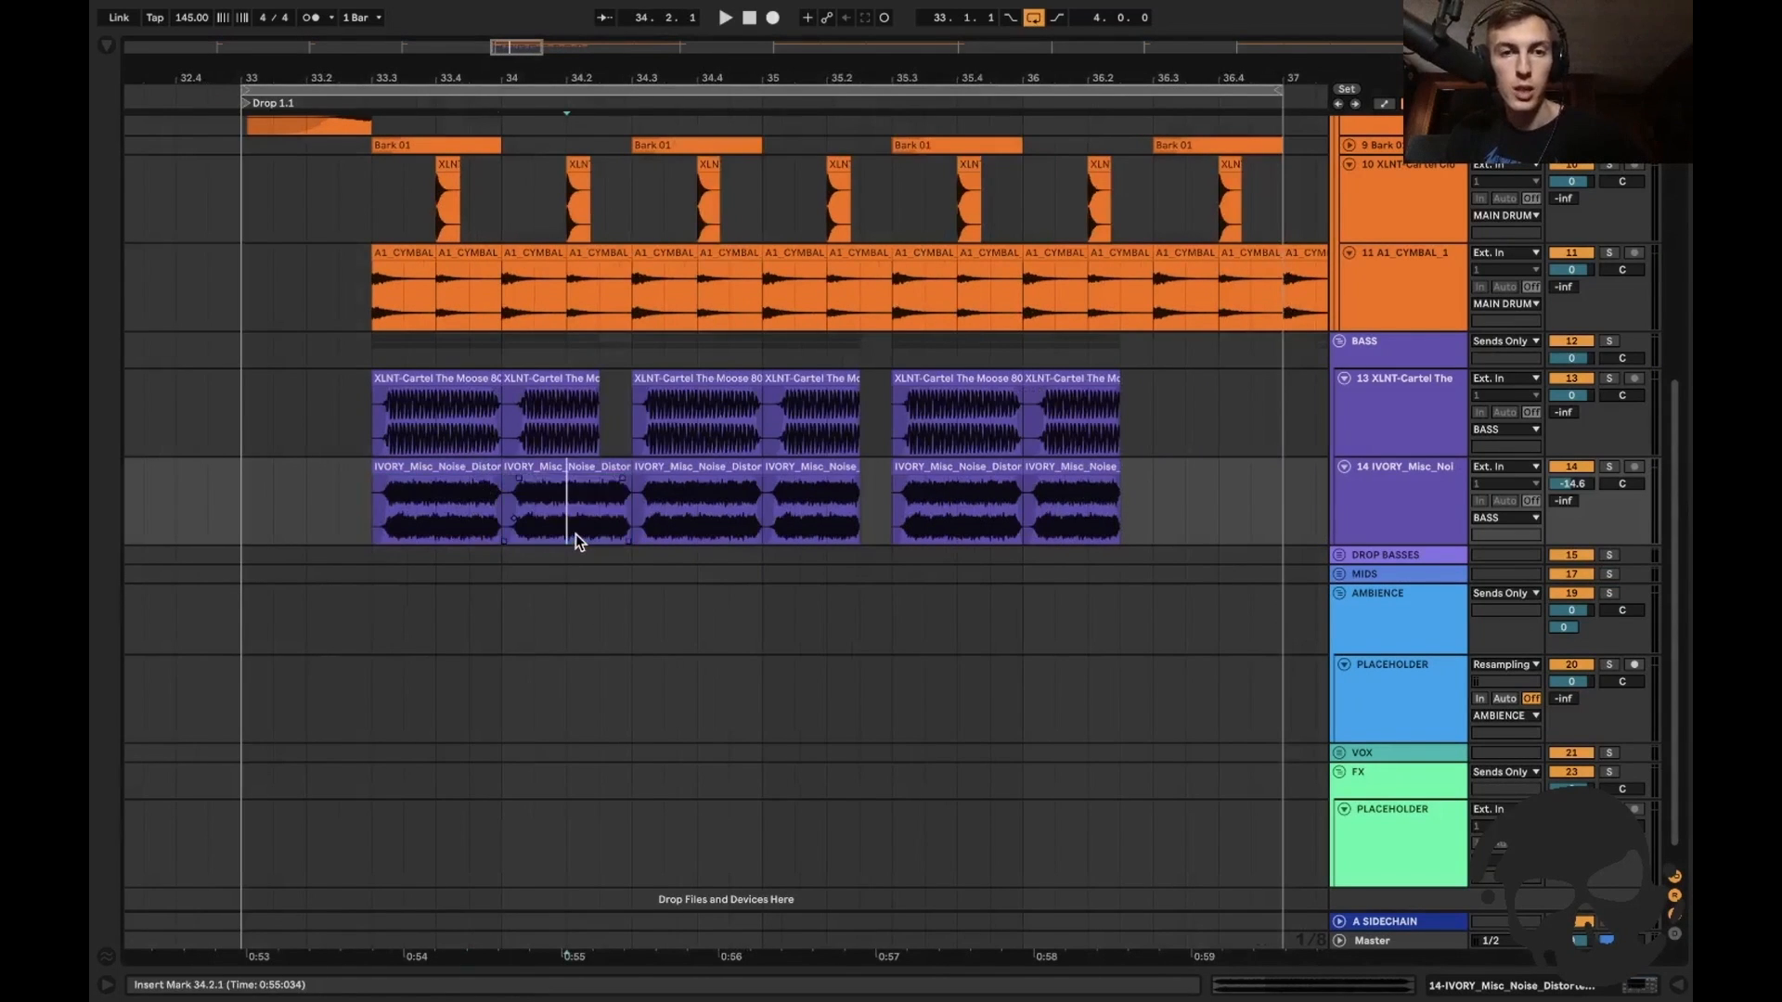
key(plus)
key(Delete)
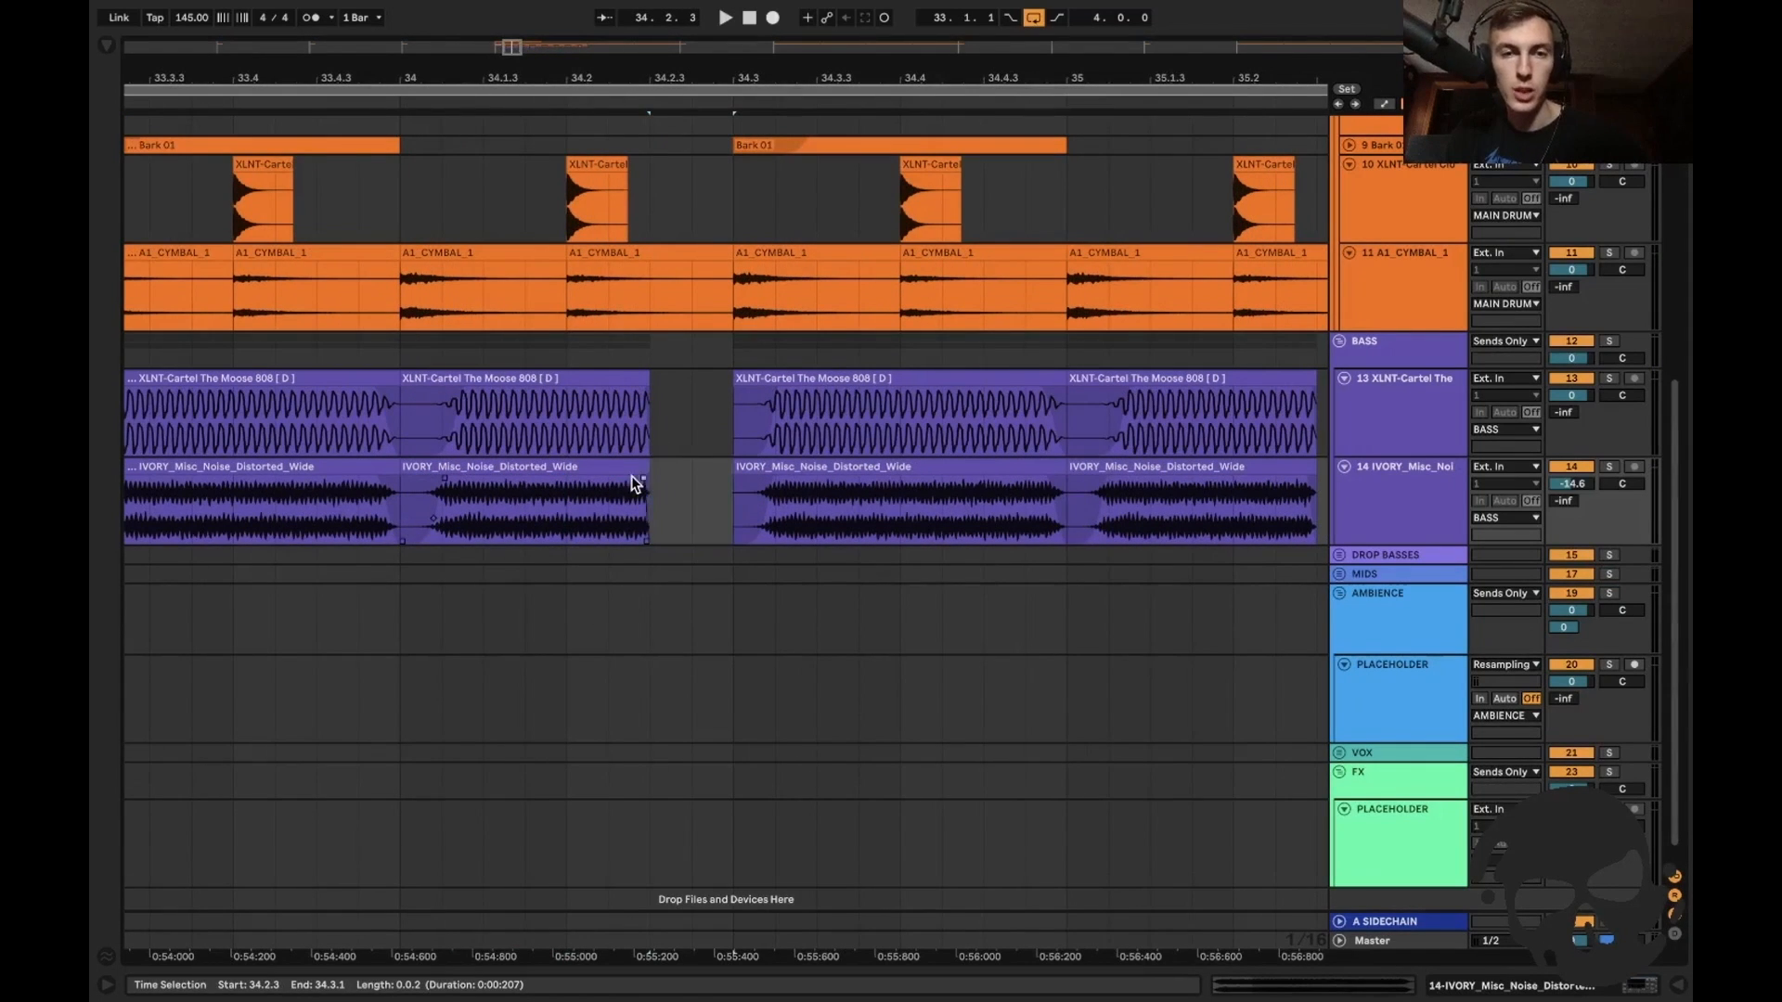
Delete the old noise clips after 34.3.1 and duplicate the noise pattern ending at 34.3.1 twice in their place.
scroll(692, 506, down, 4)
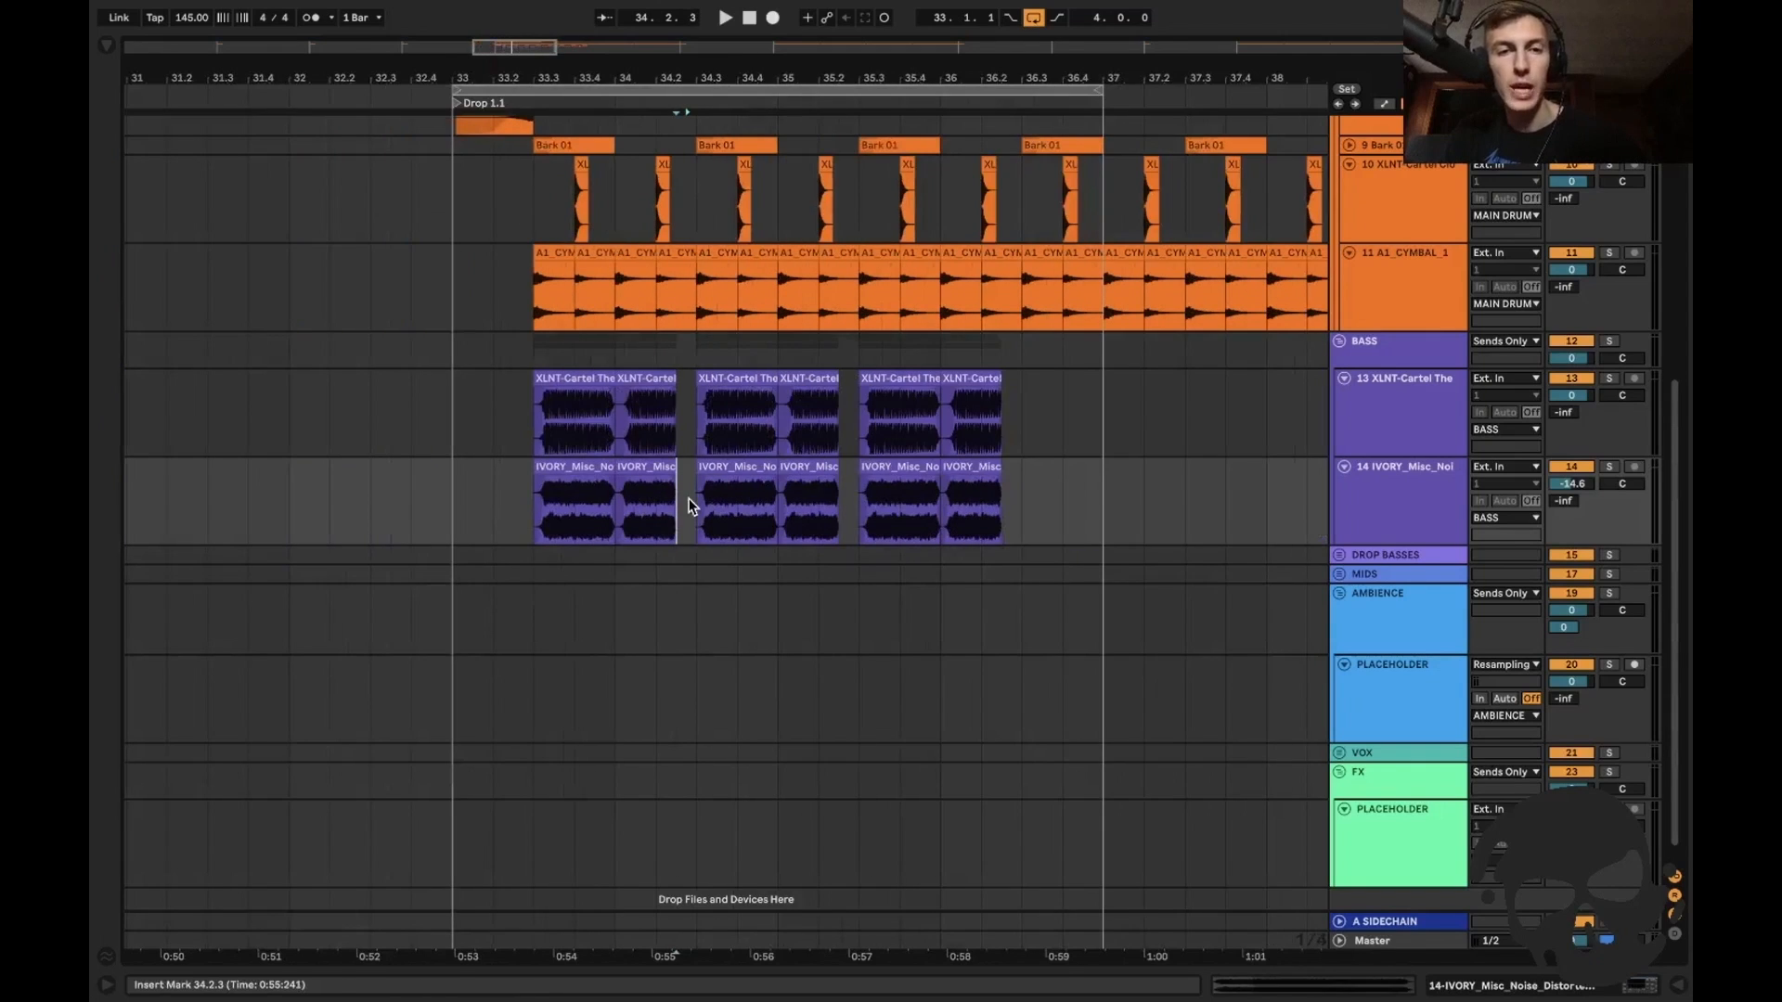
drag(855, 500, 1019, 497)
key(Delete)
drag(655, 518, 509, 507)
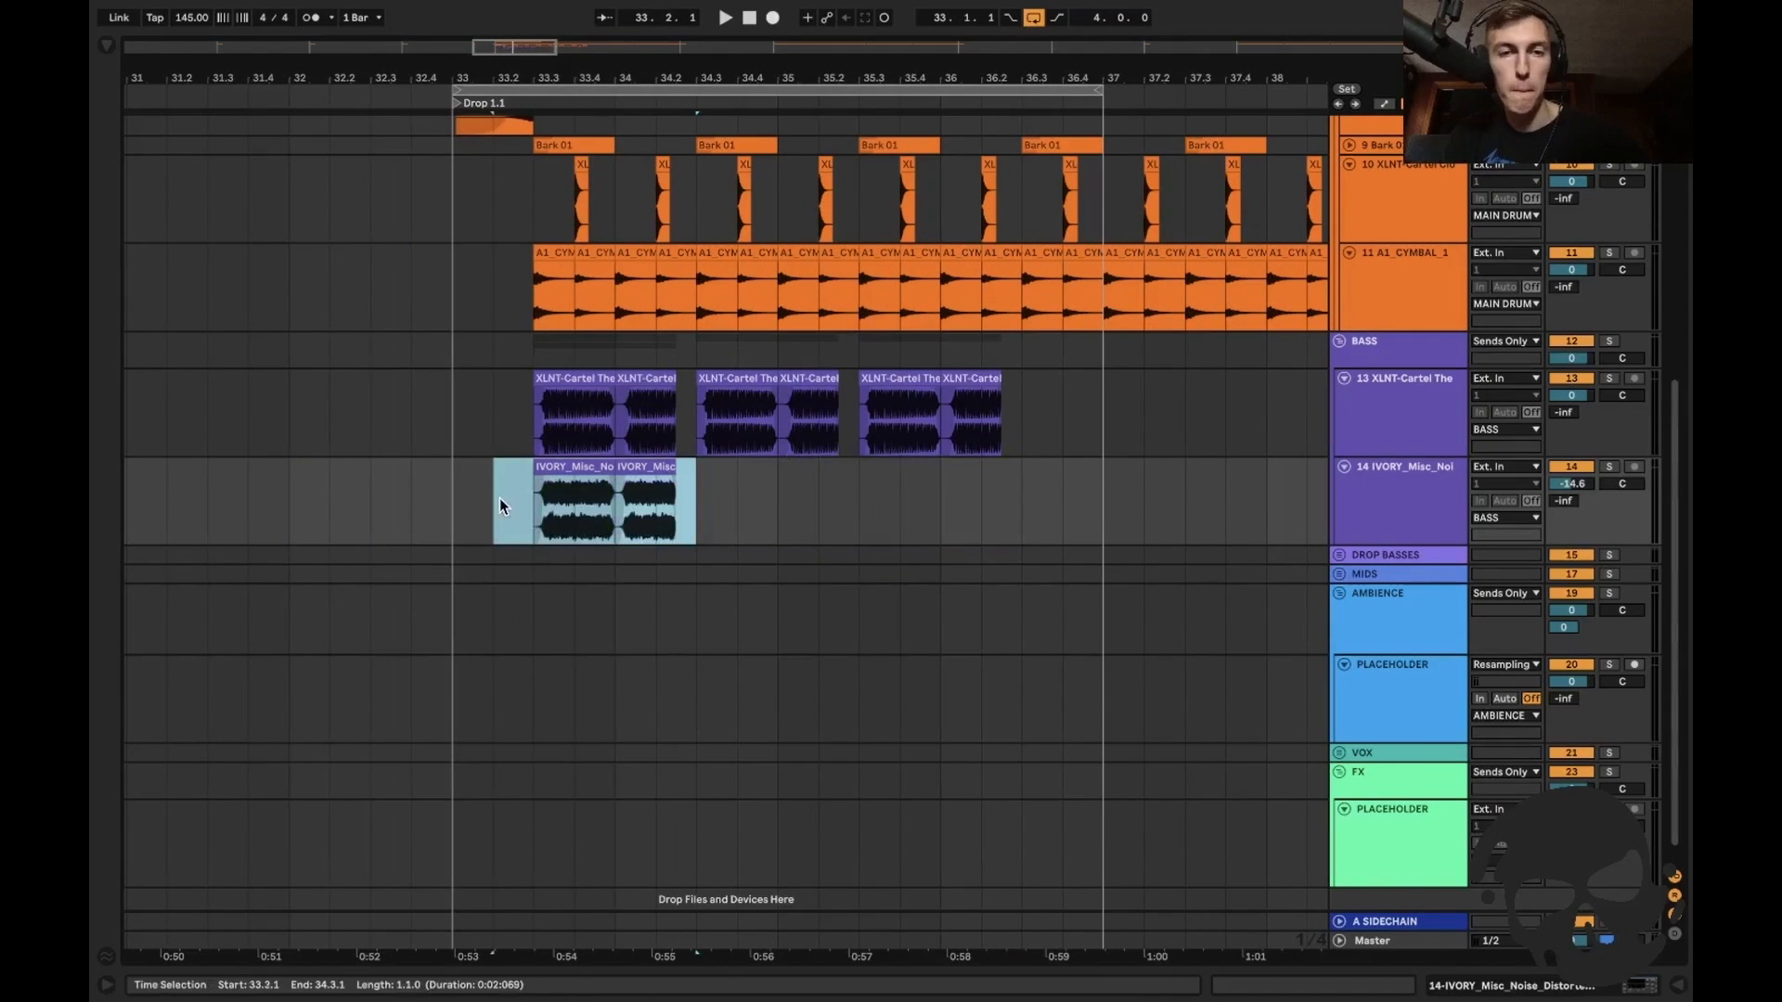
key(ctrl+d)
key(ctrl+d)
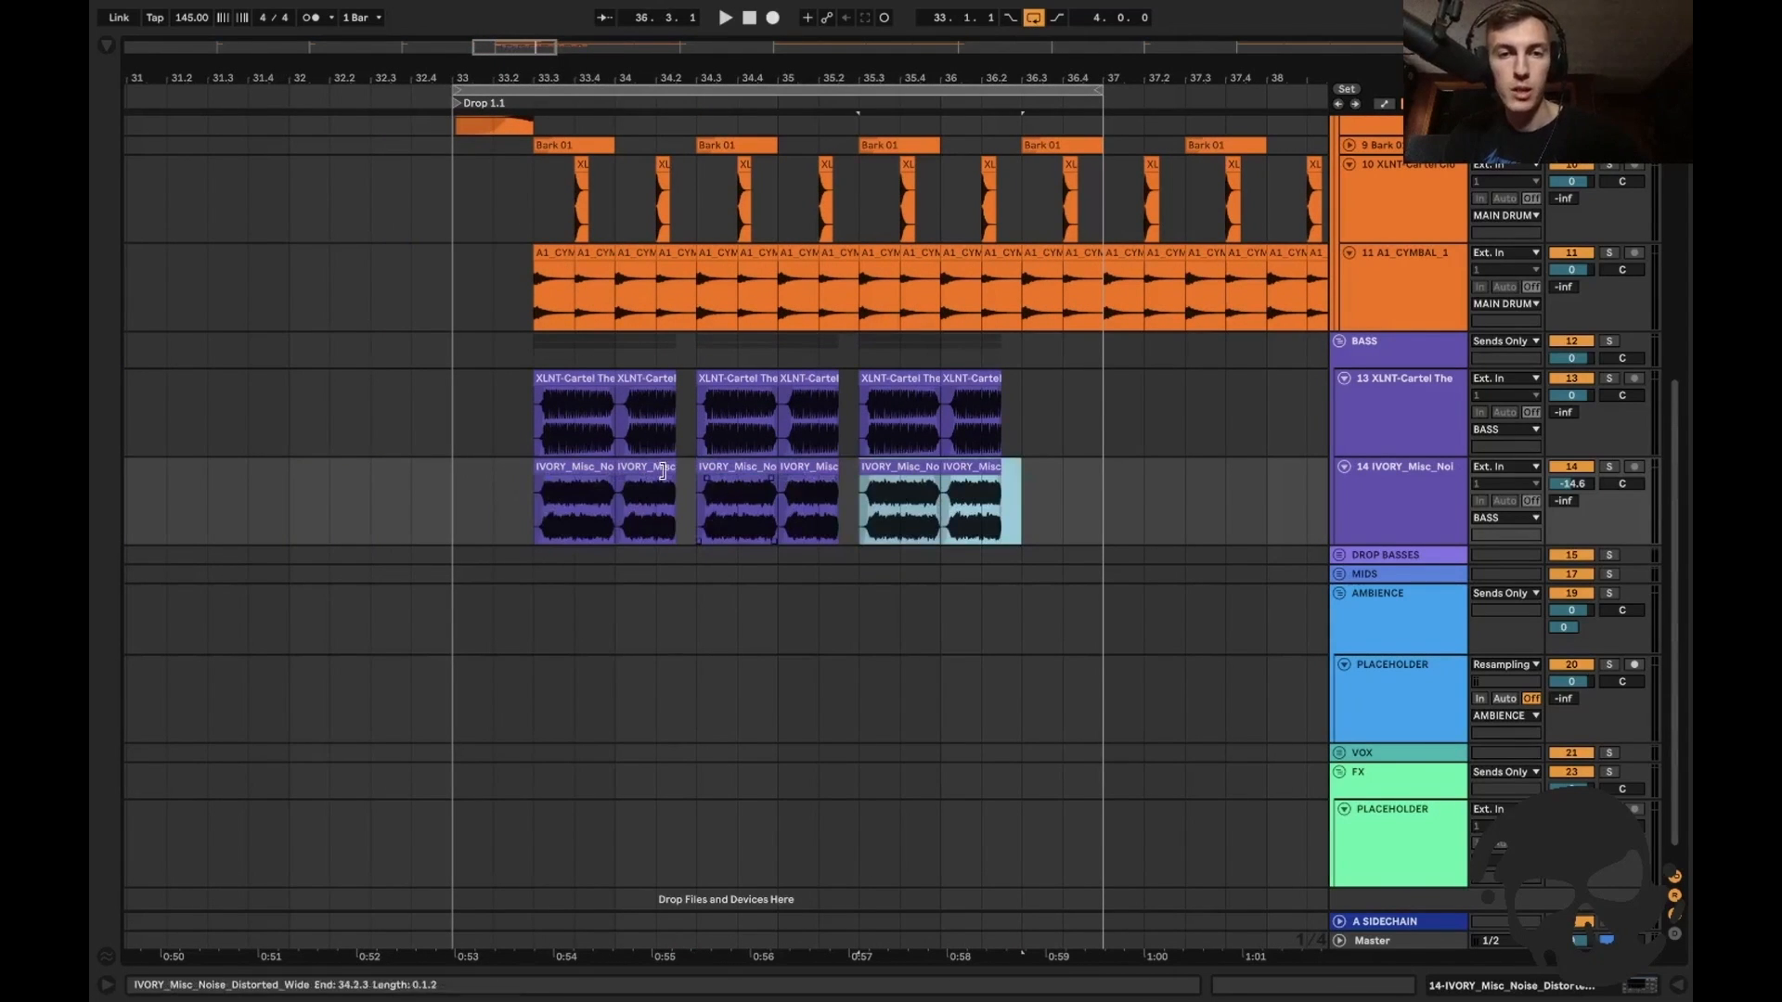
Play the drop, compare it with and without the noise layer, and lower the noise track's volume to -20.3 dB.
click(504, 497)
key(space)
scroll(510, 494, up, 2)
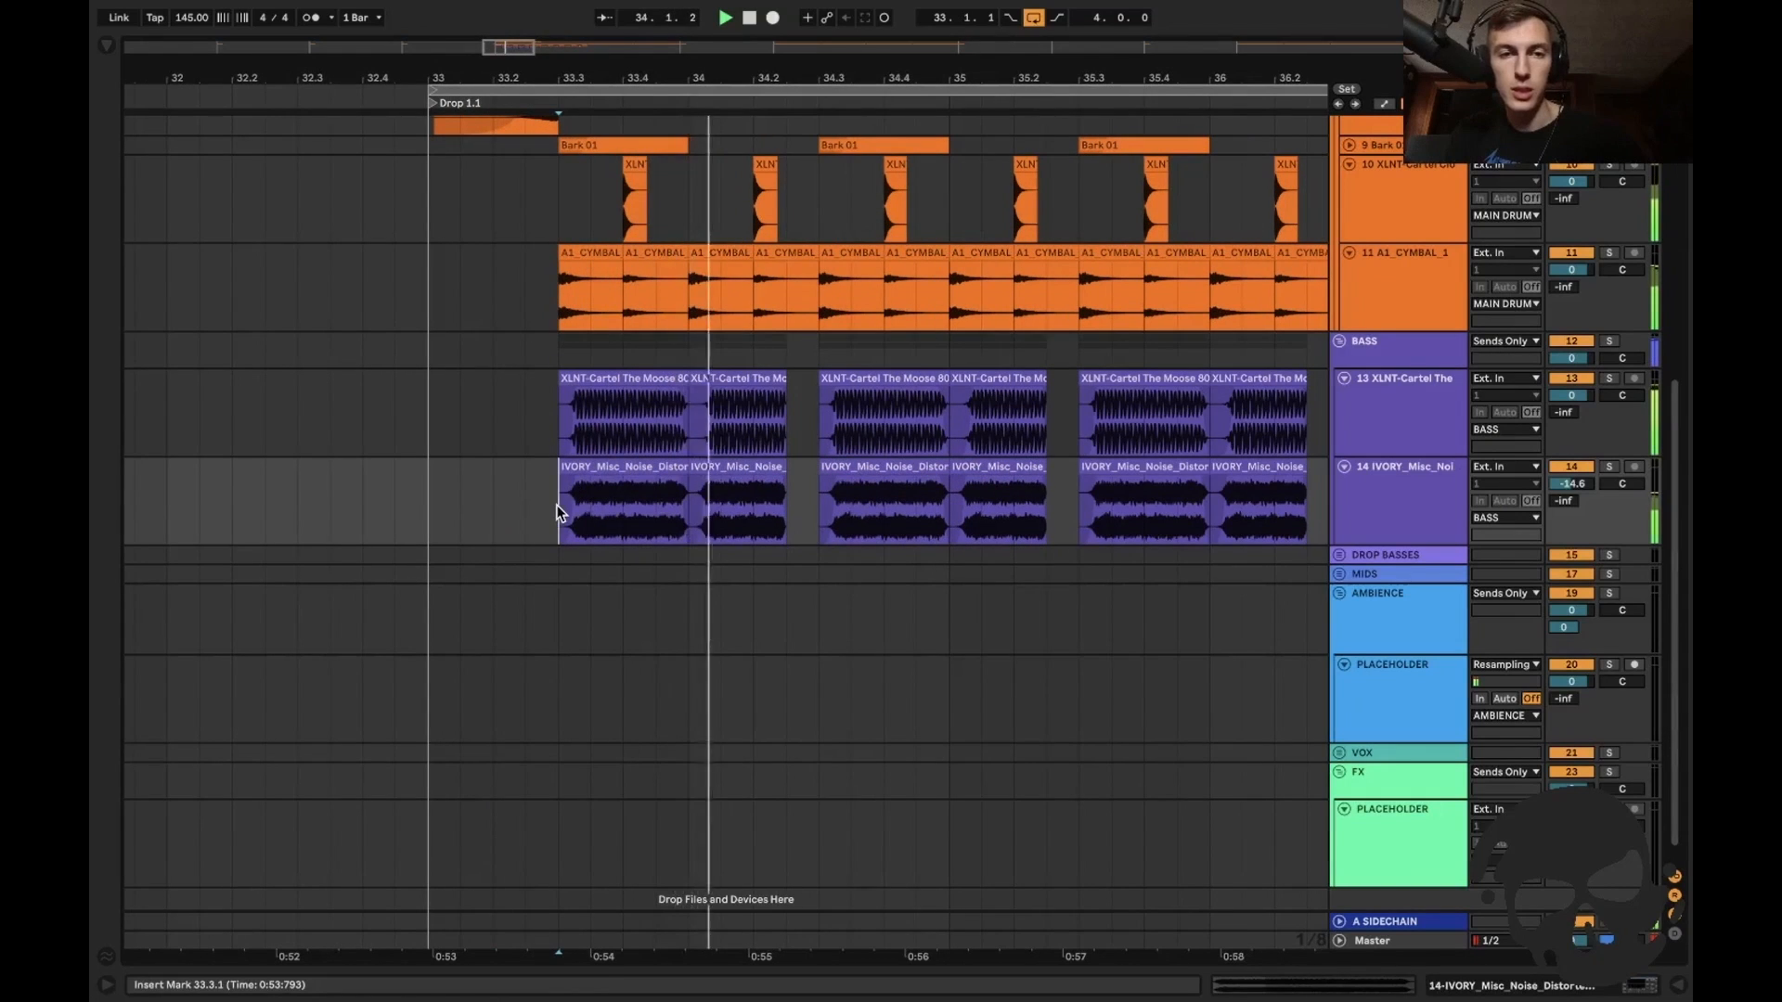
key(space)
key(space)
drag(1571, 483, 1571, 495)
key(space)
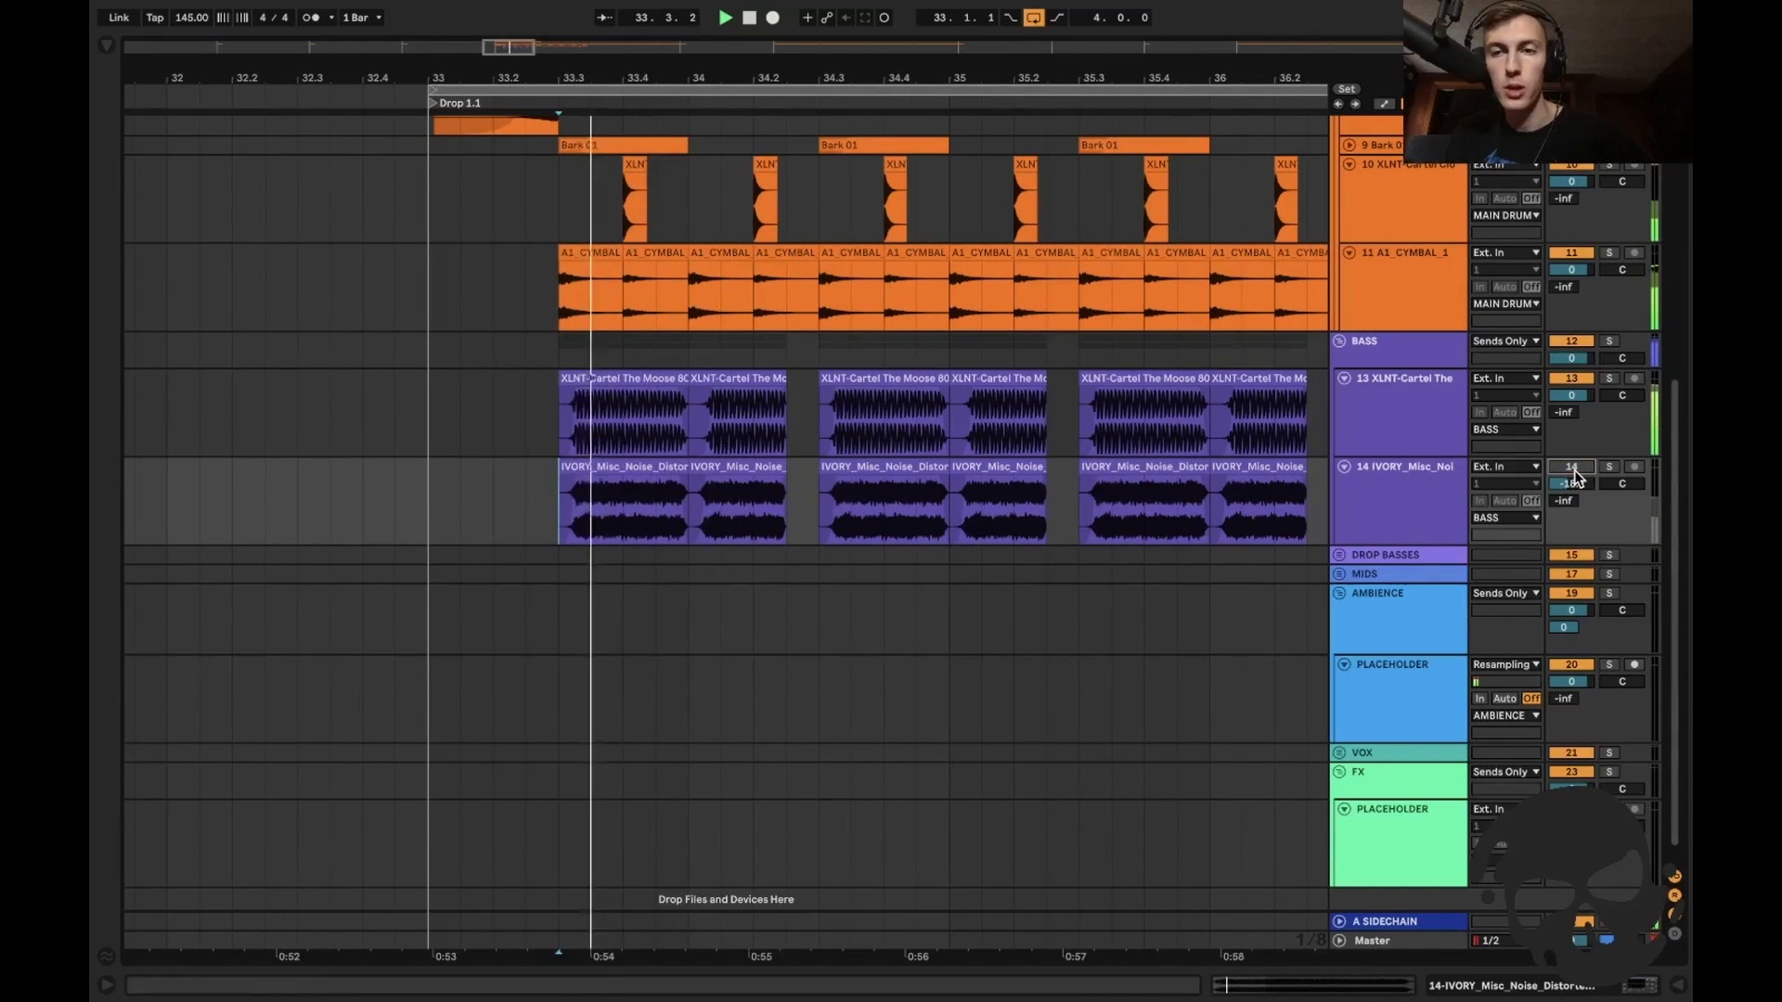
key(space)
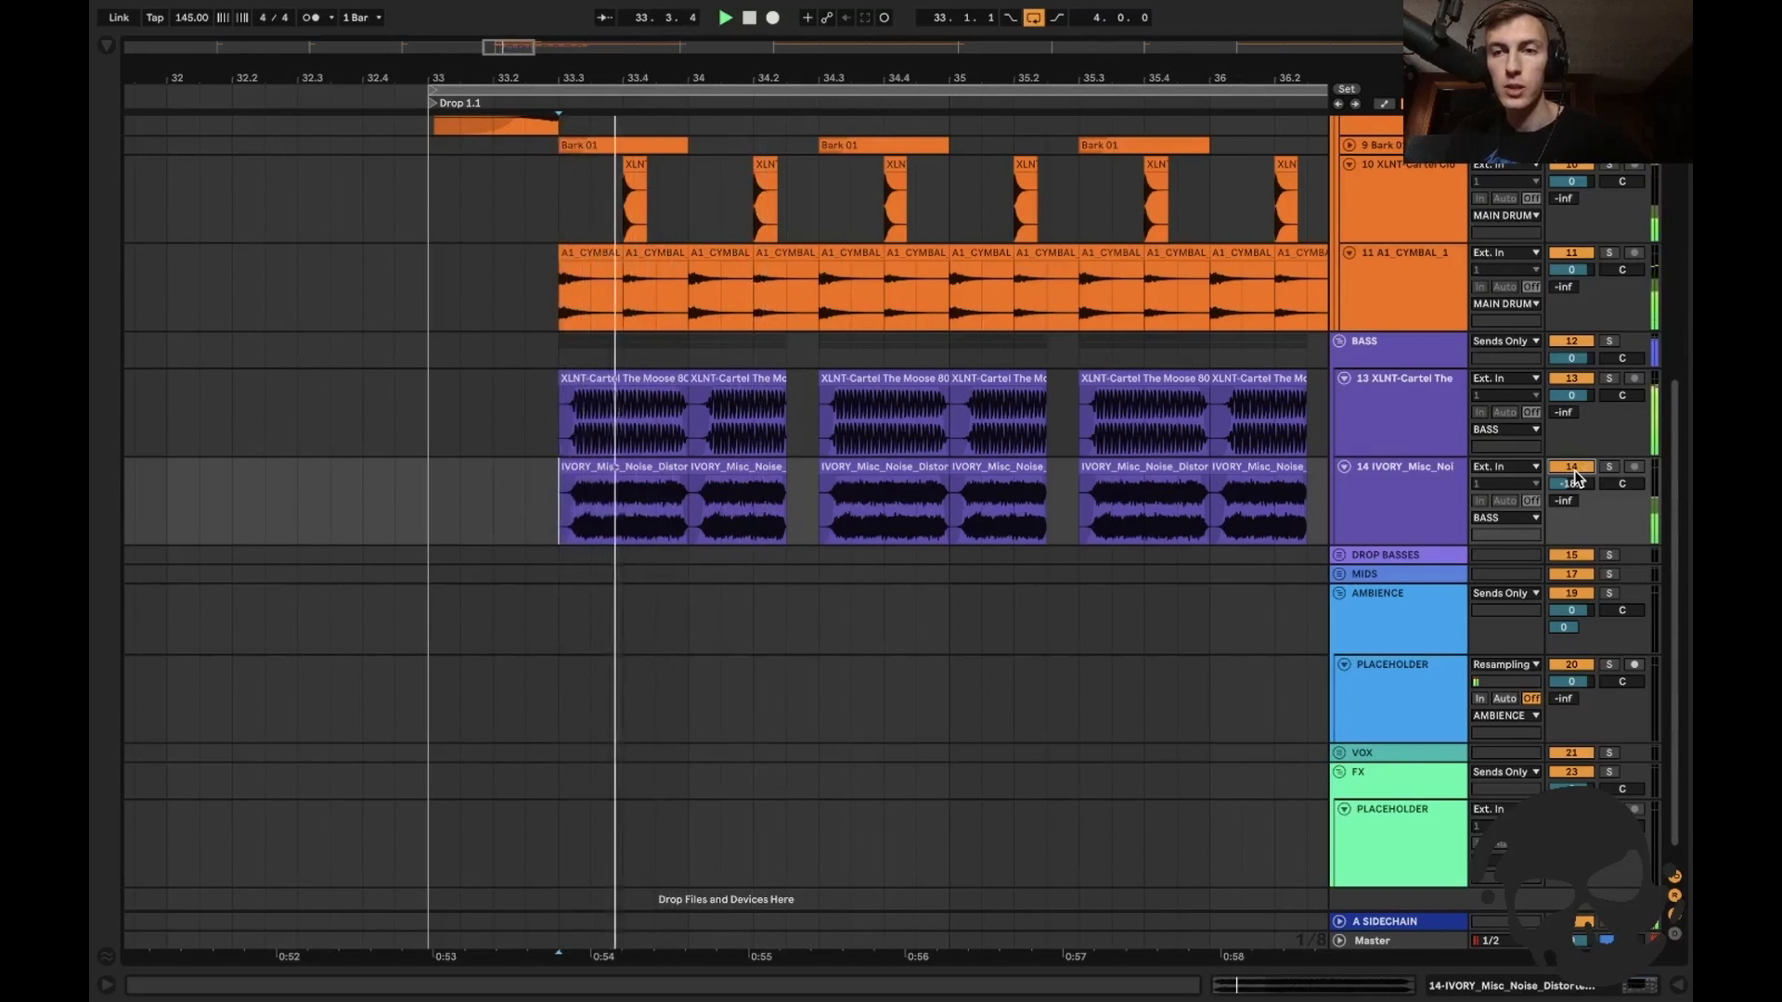
drag(1575, 483, 1575, 493)
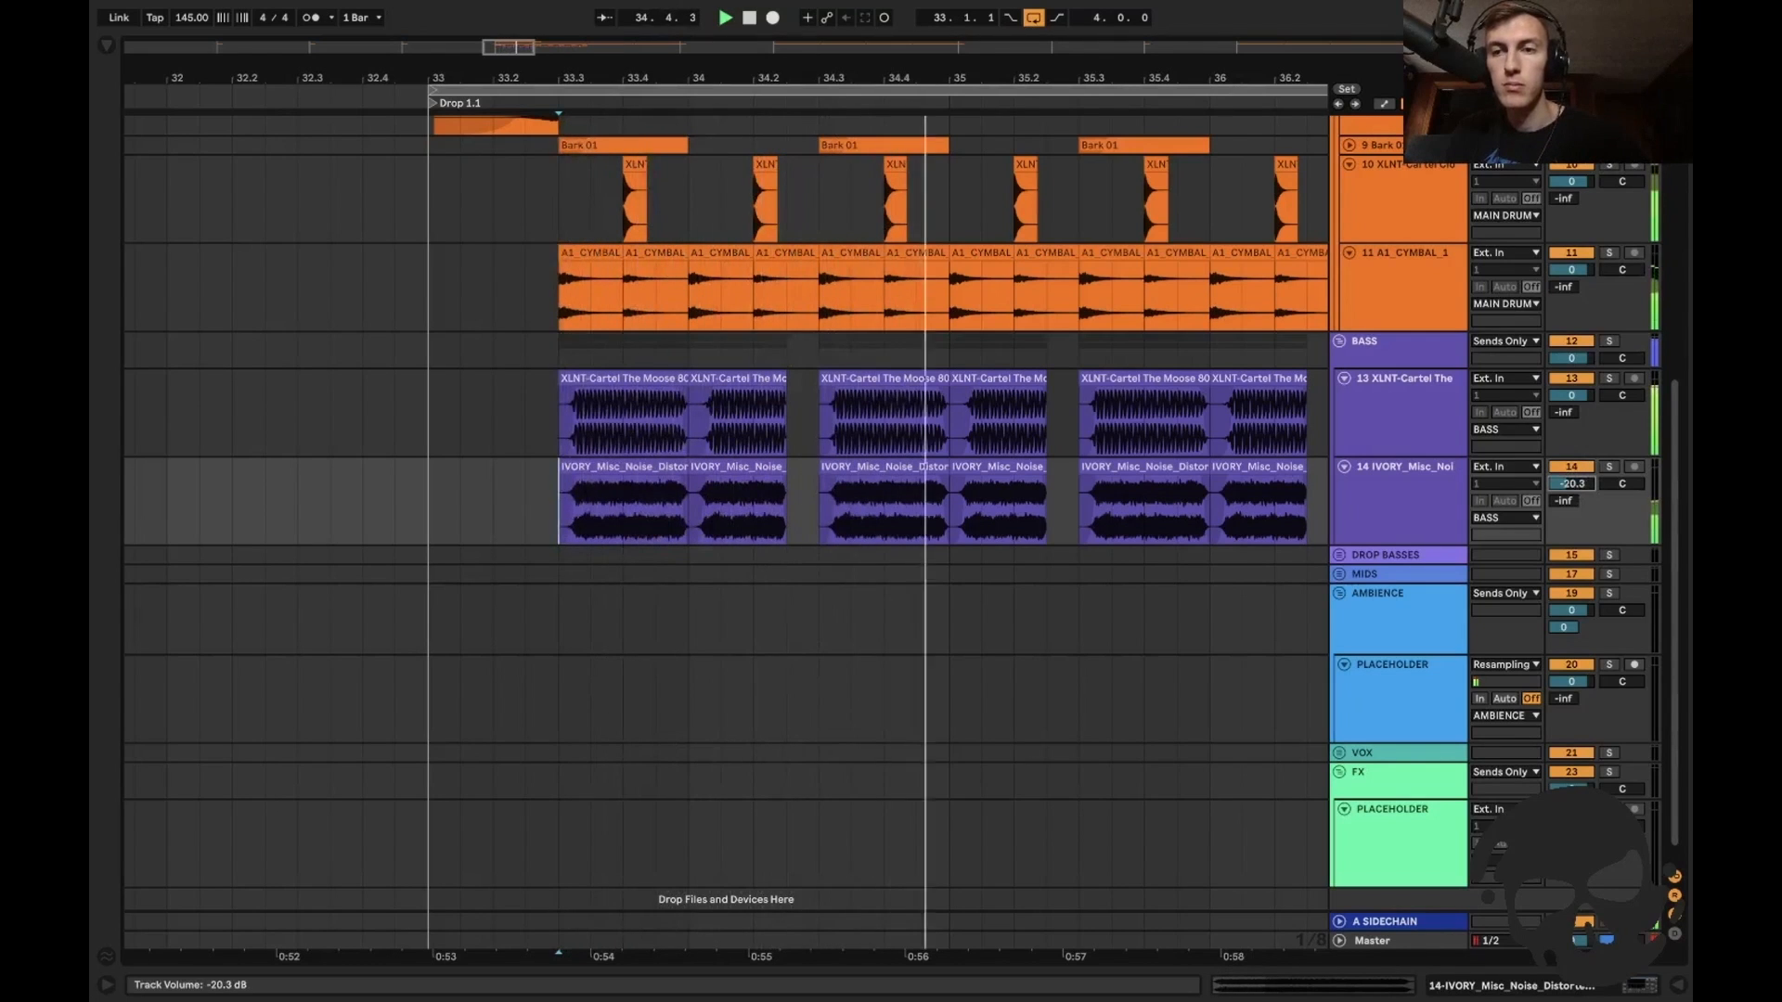
key(space)
Play the drop from bar 33 to check the balance of the 808 and noise layers.
key(shift+Tab)
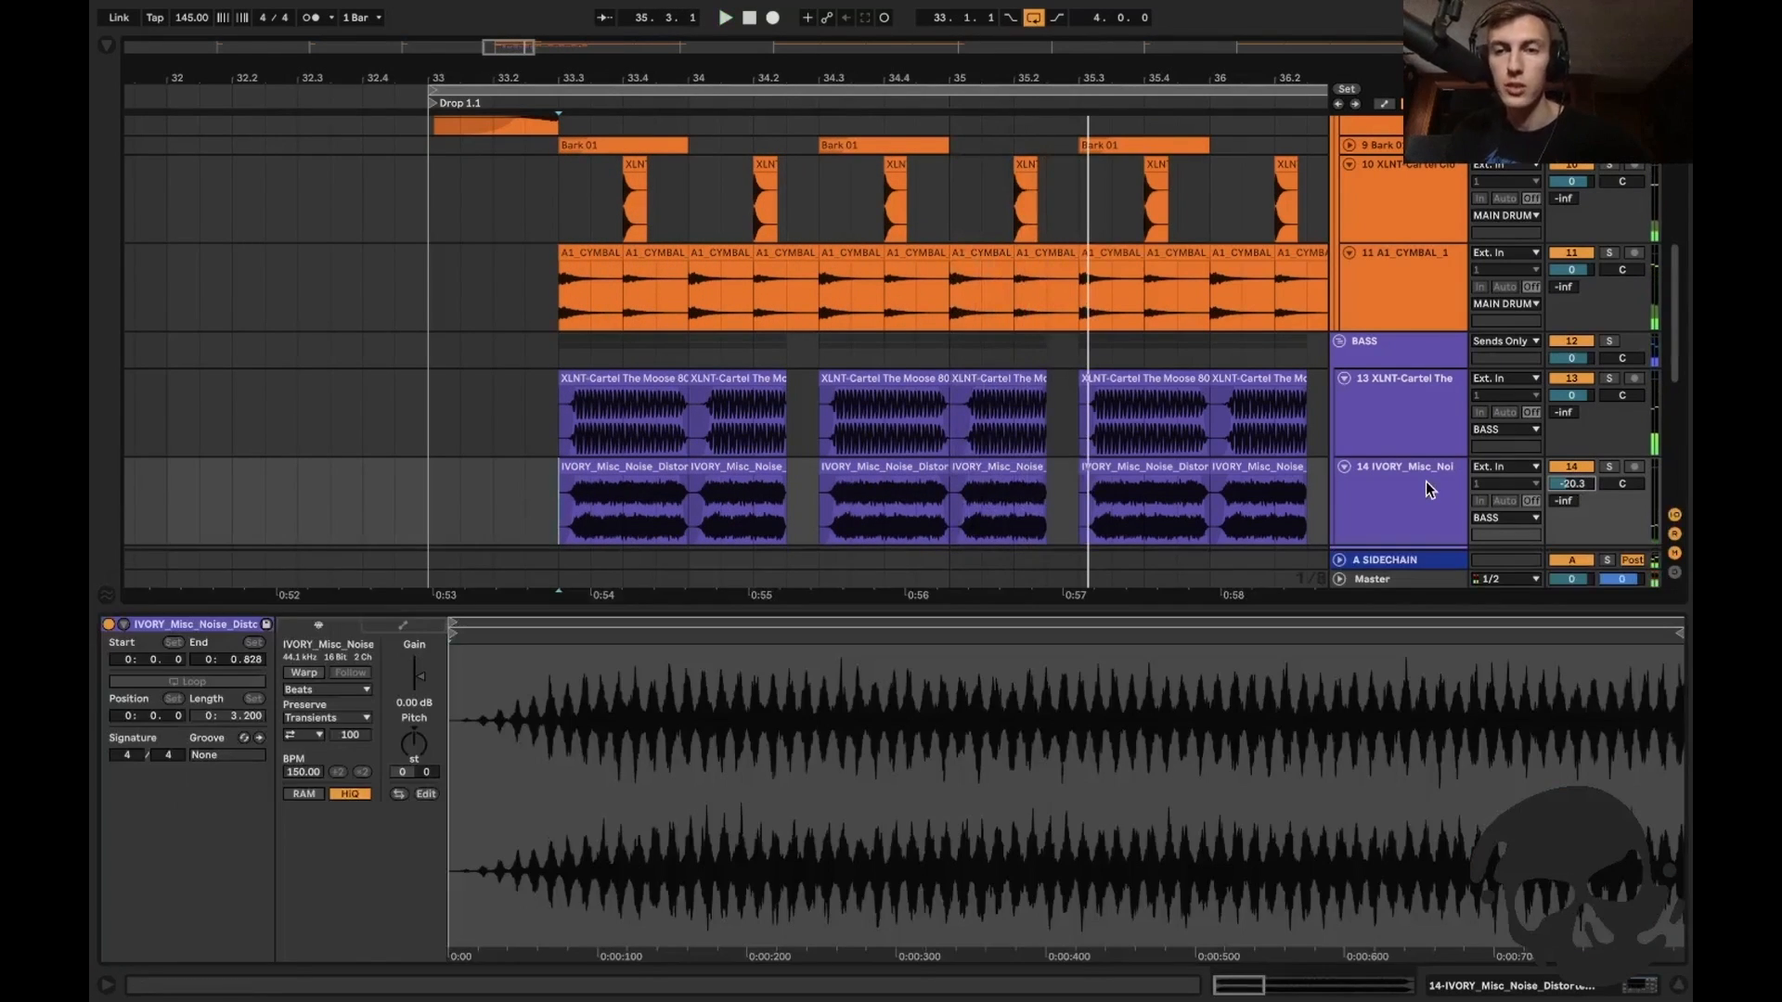
key(ctrl+alt+l)
click(1397, 487)
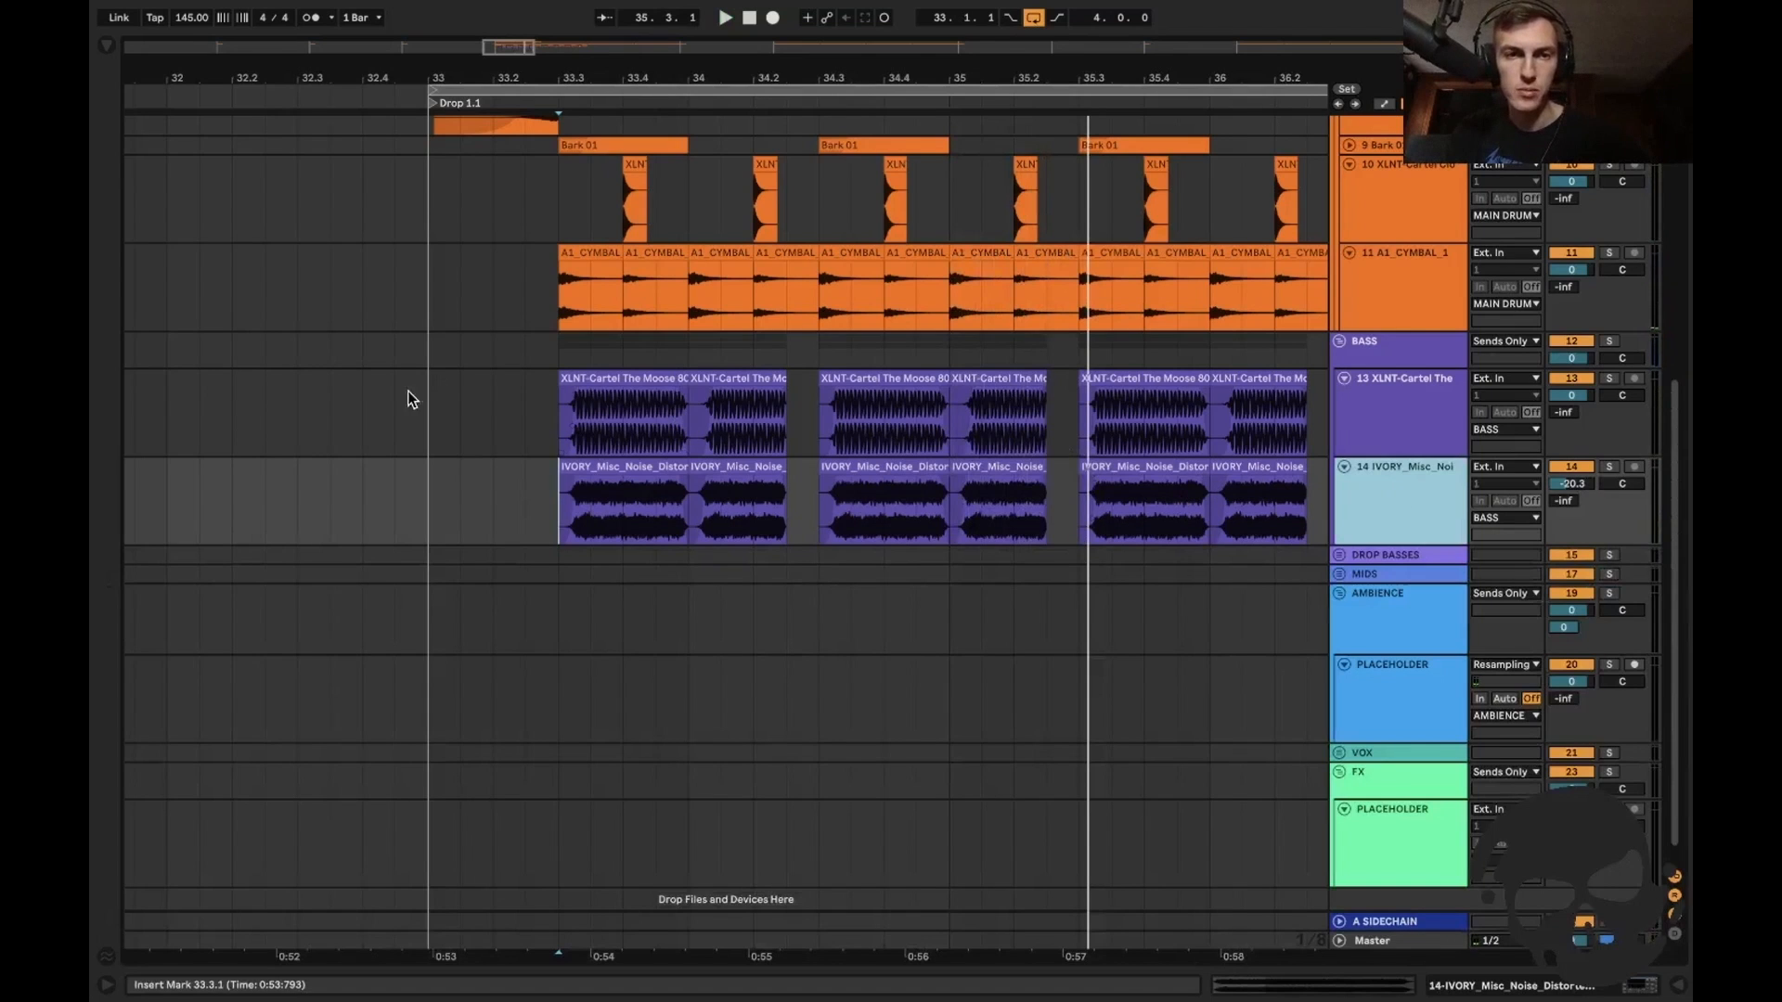
click(437, 399)
key(space)
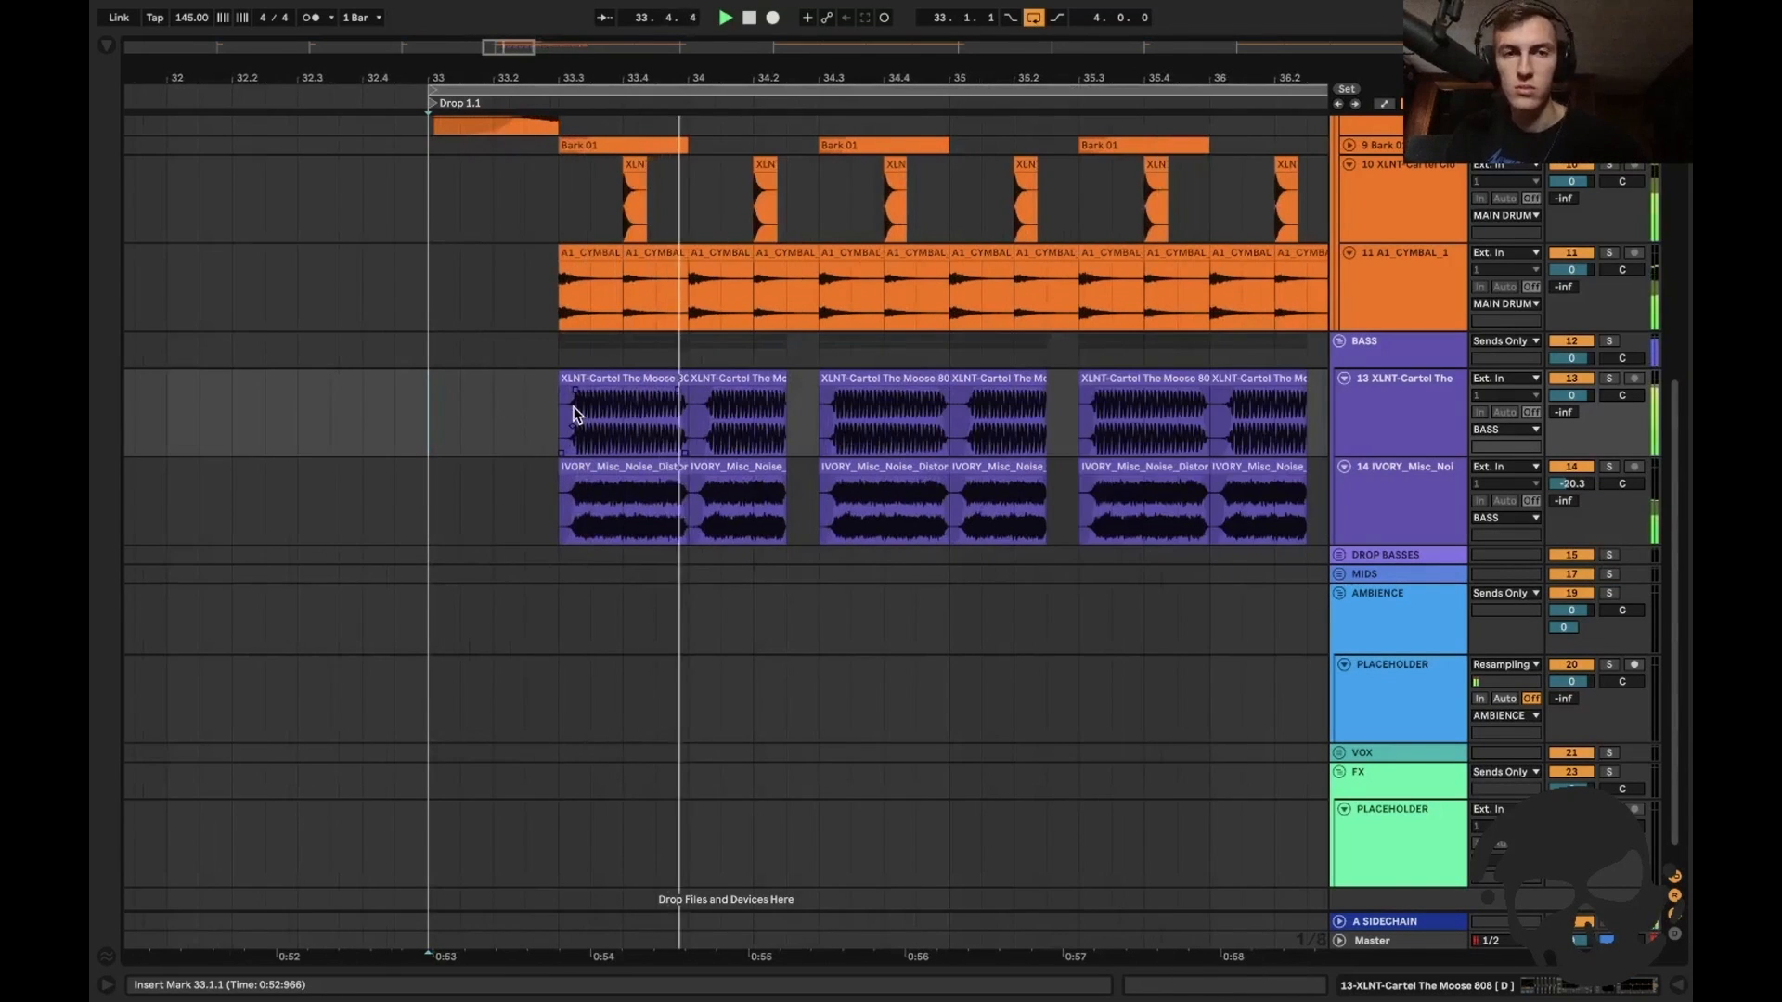
scroll(558, 410, down, 3)
key(space)
Insert a new audio track directly below Kick and Snare in the MAIN DRUMS group.
scroll(1370, 208, up, 3)
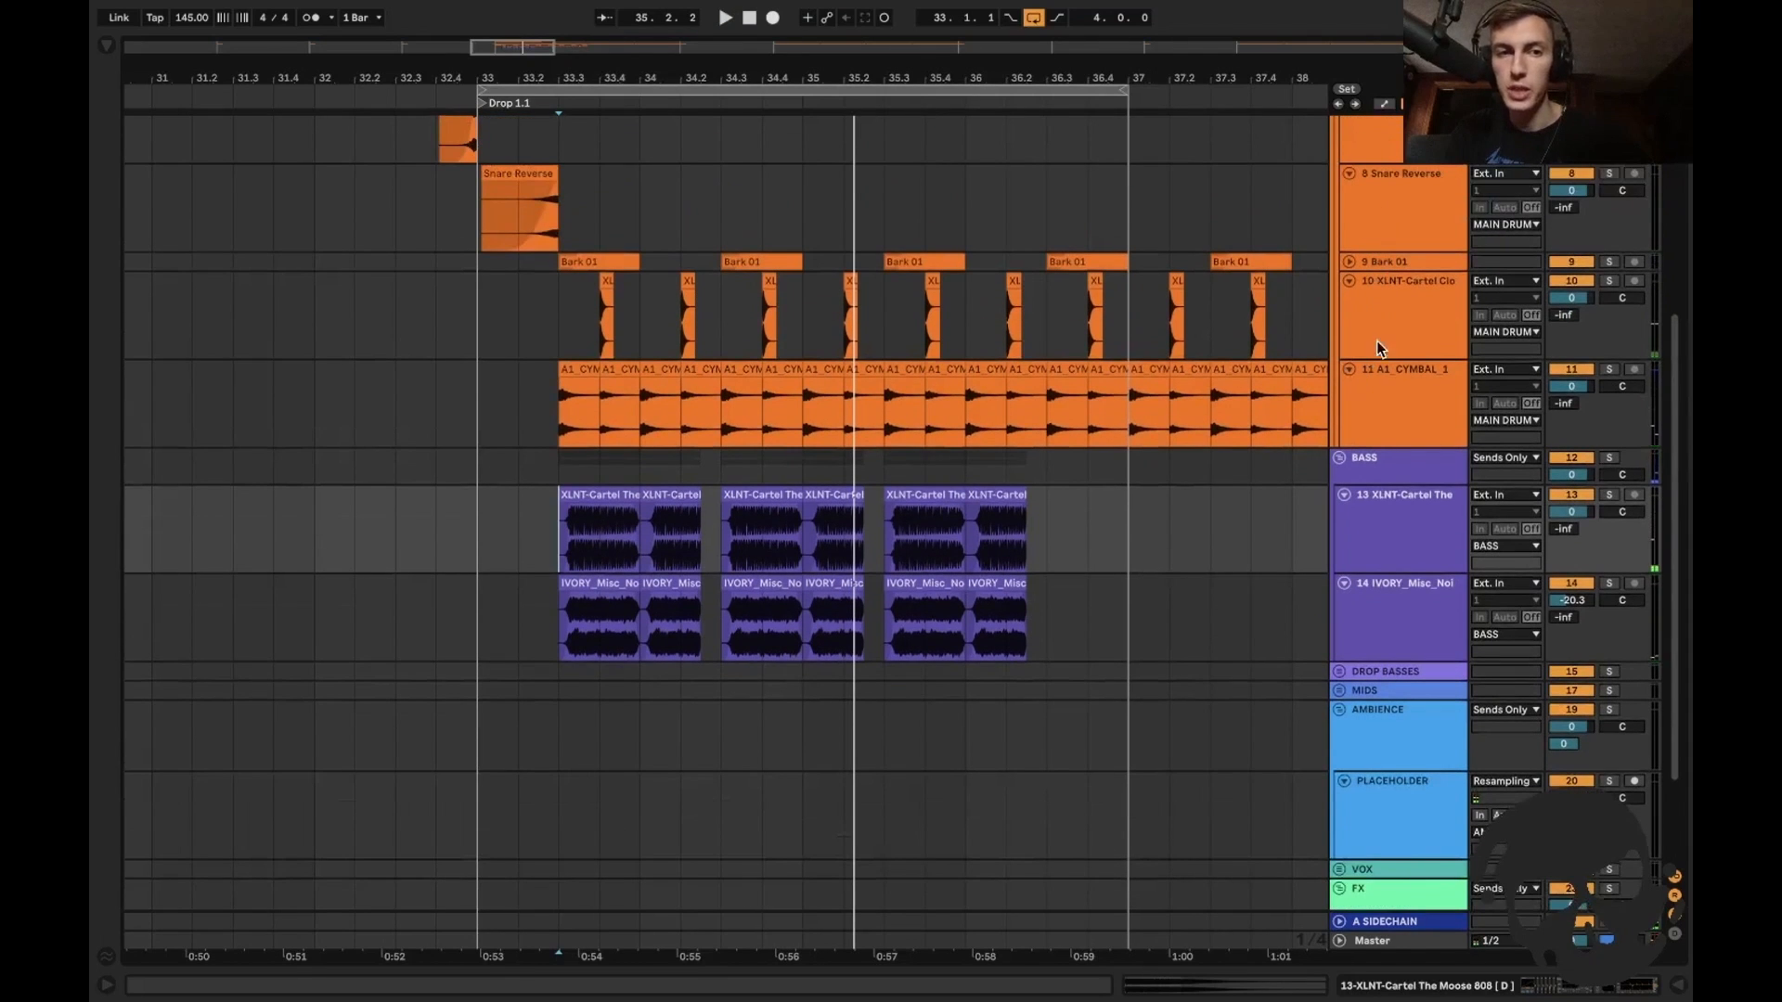
scroll(1396, 338, up, 10)
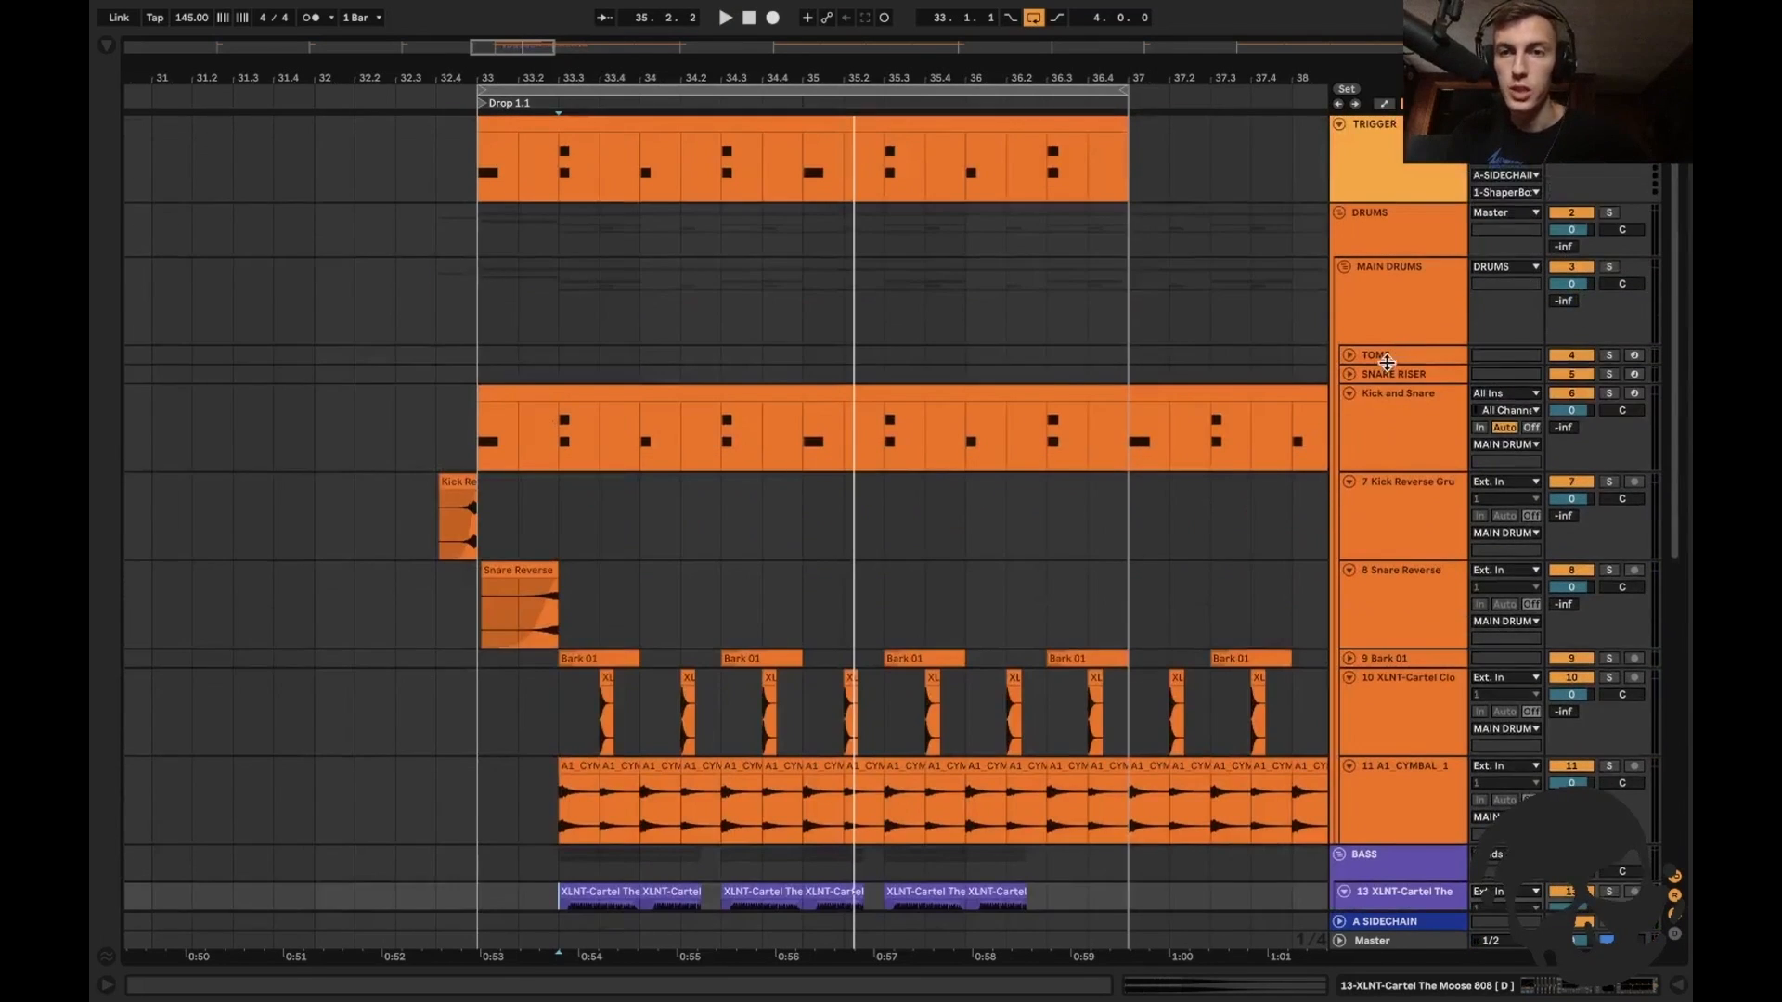
click(1384, 453)
key(ctrl+t)
Search the browser for "can" and preview several JP2_WateringCan samples.
key(ctrl+f)
text(can)
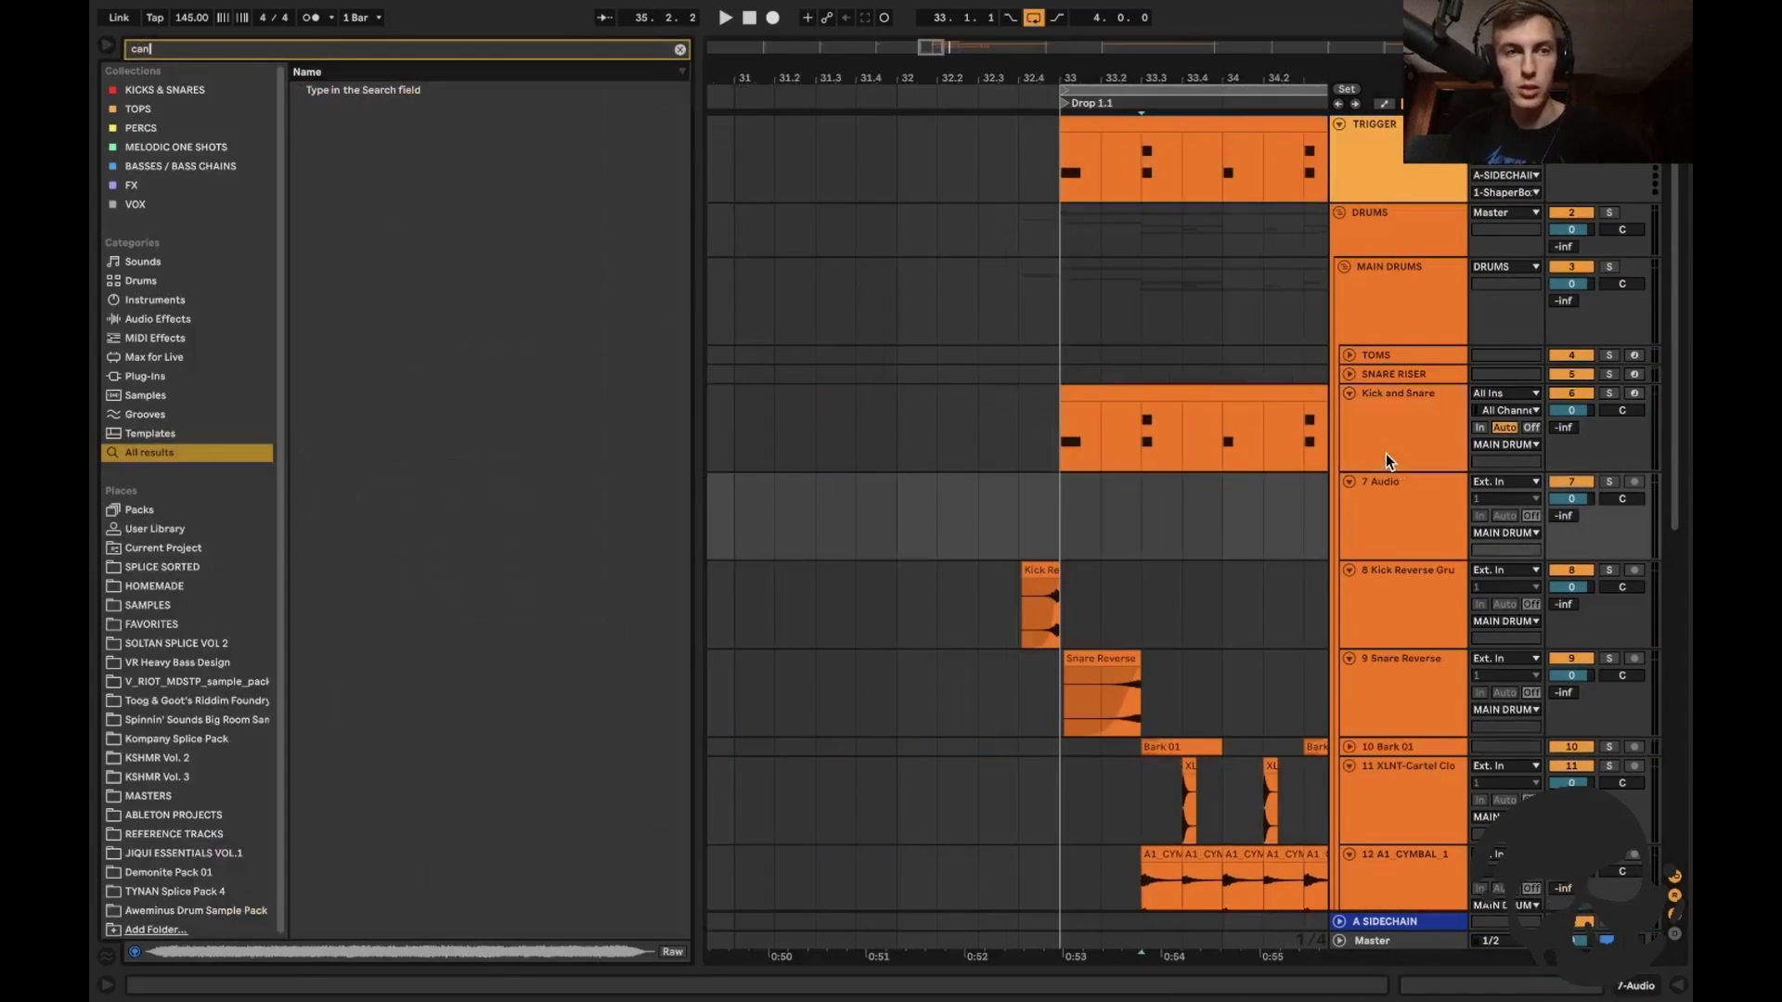
scroll(361, 408, down, 15)
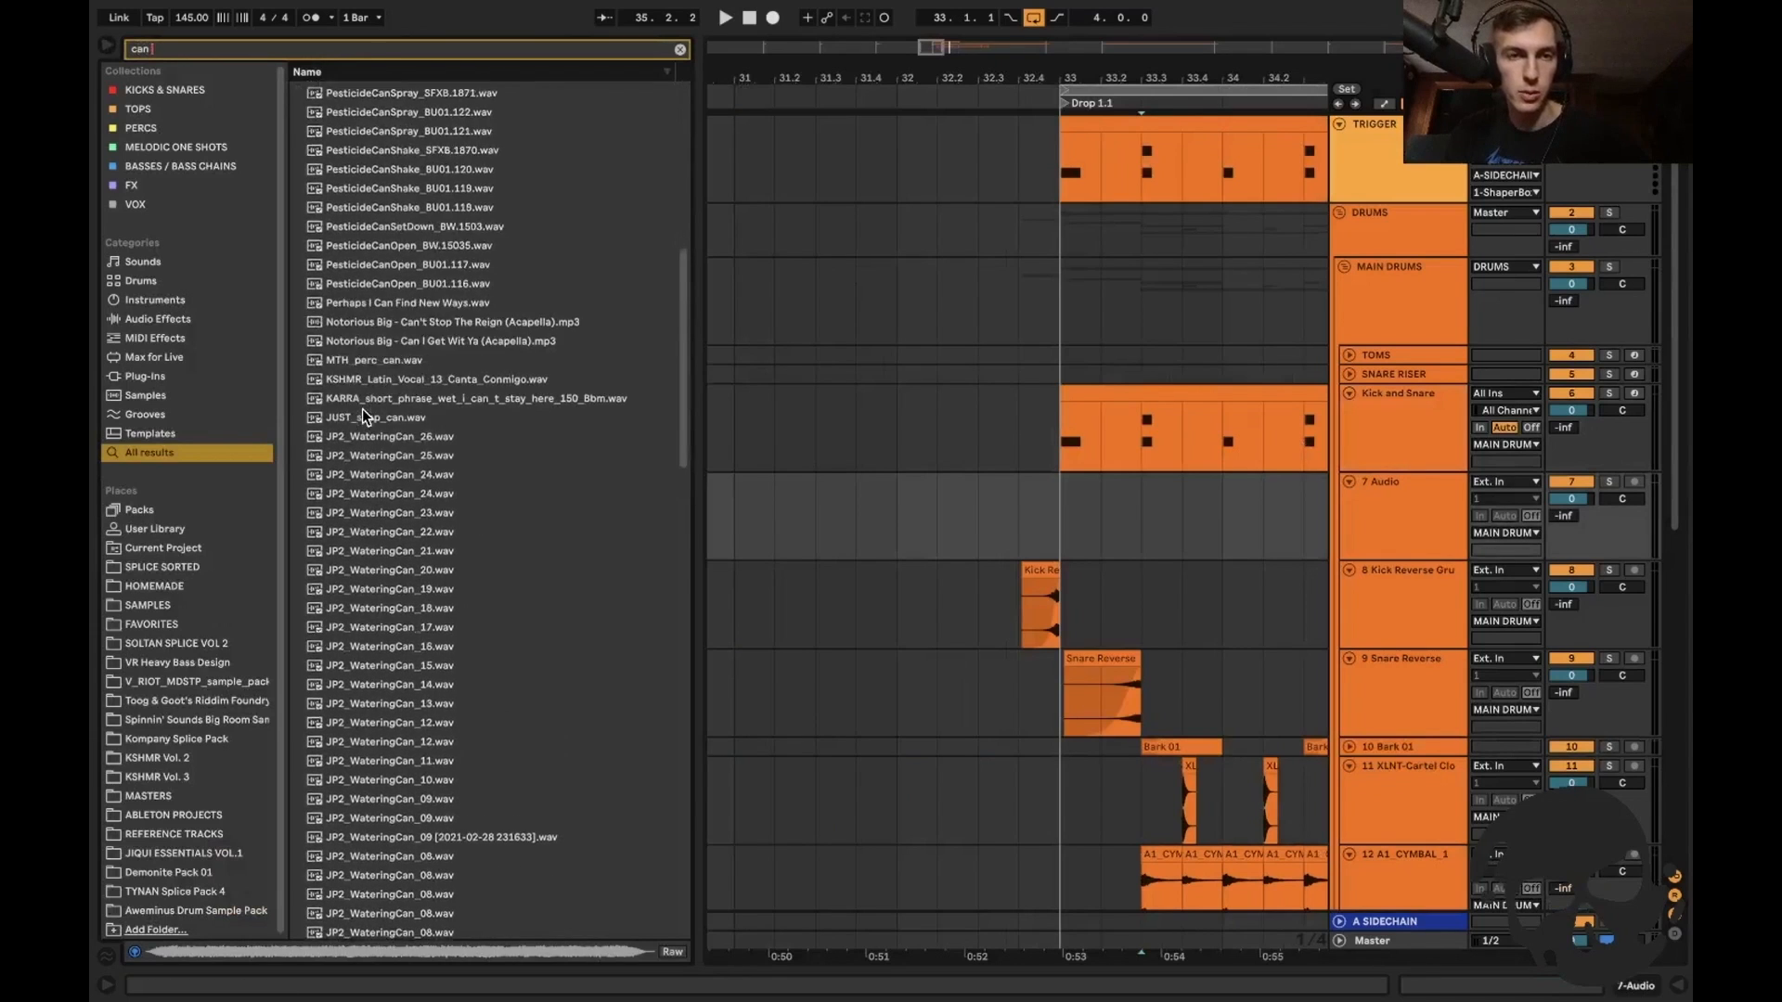
click(422, 607)
click(436, 719)
click(459, 702)
click(464, 795)
click(456, 777)
click(432, 716)
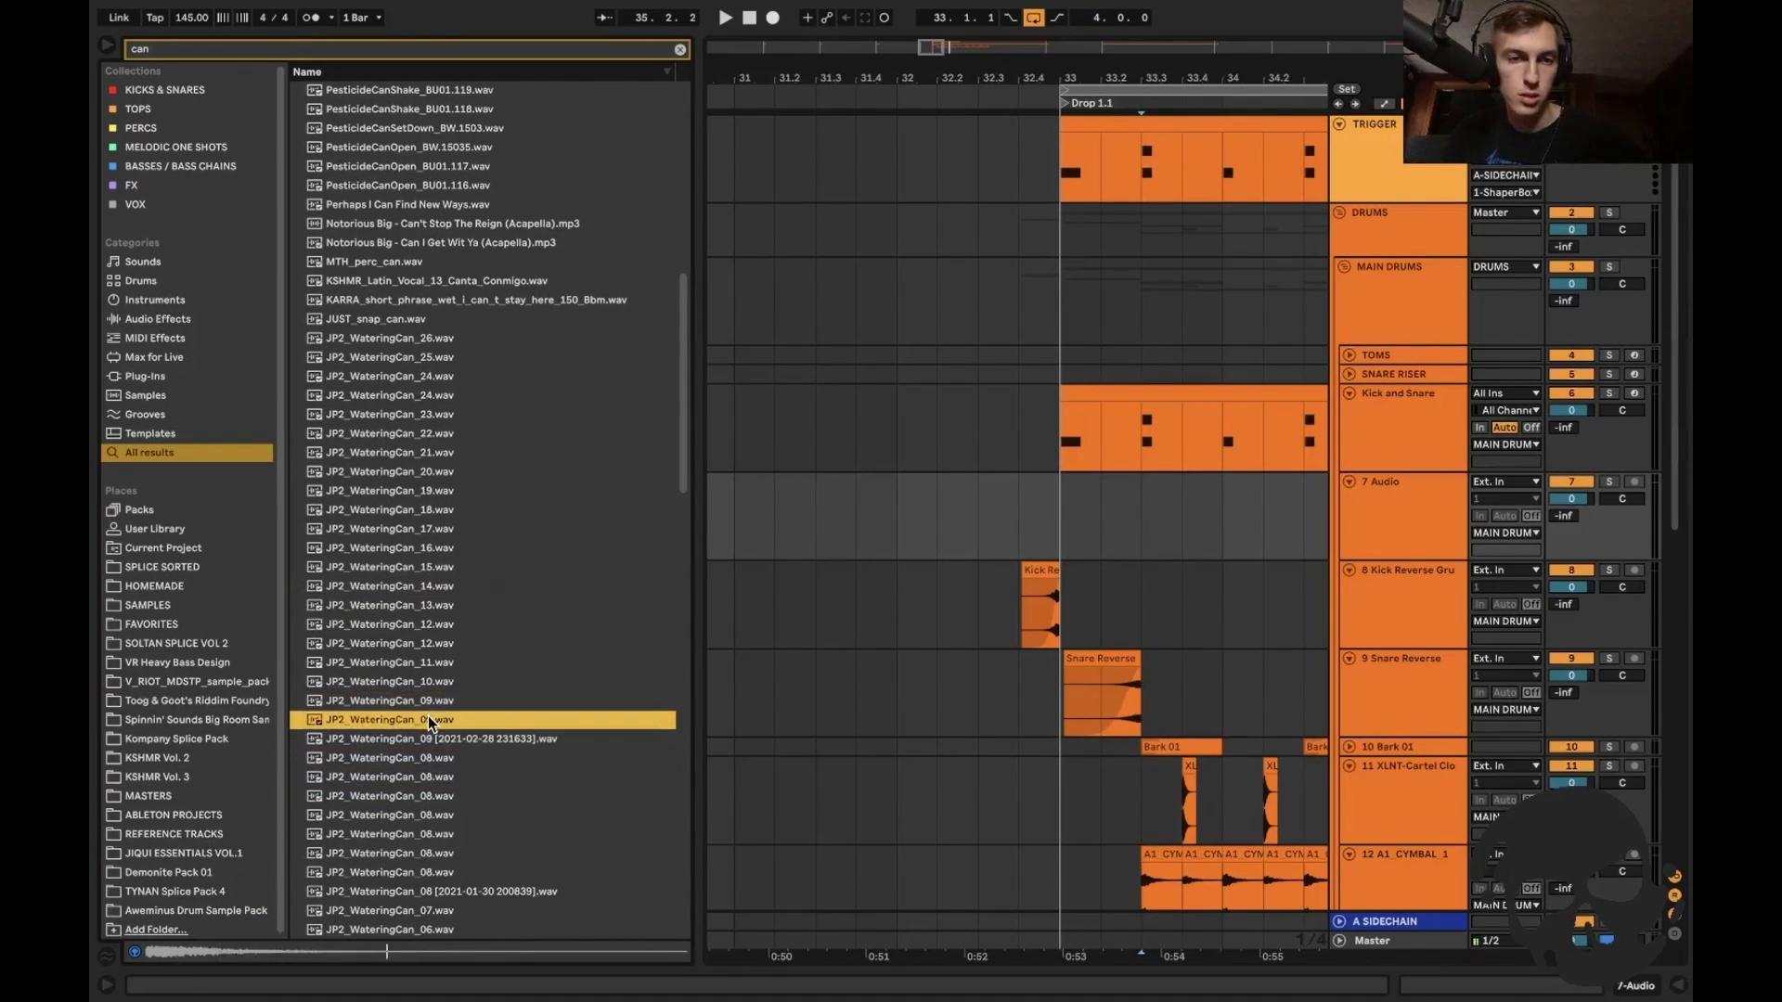
Place JP2_WateringCan_09.wav at 33.3.1 on the new audio track and open its clip.
drag(427, 715, 1149, 507)
key(plus)
key(plus)
double_click(1186, 481)
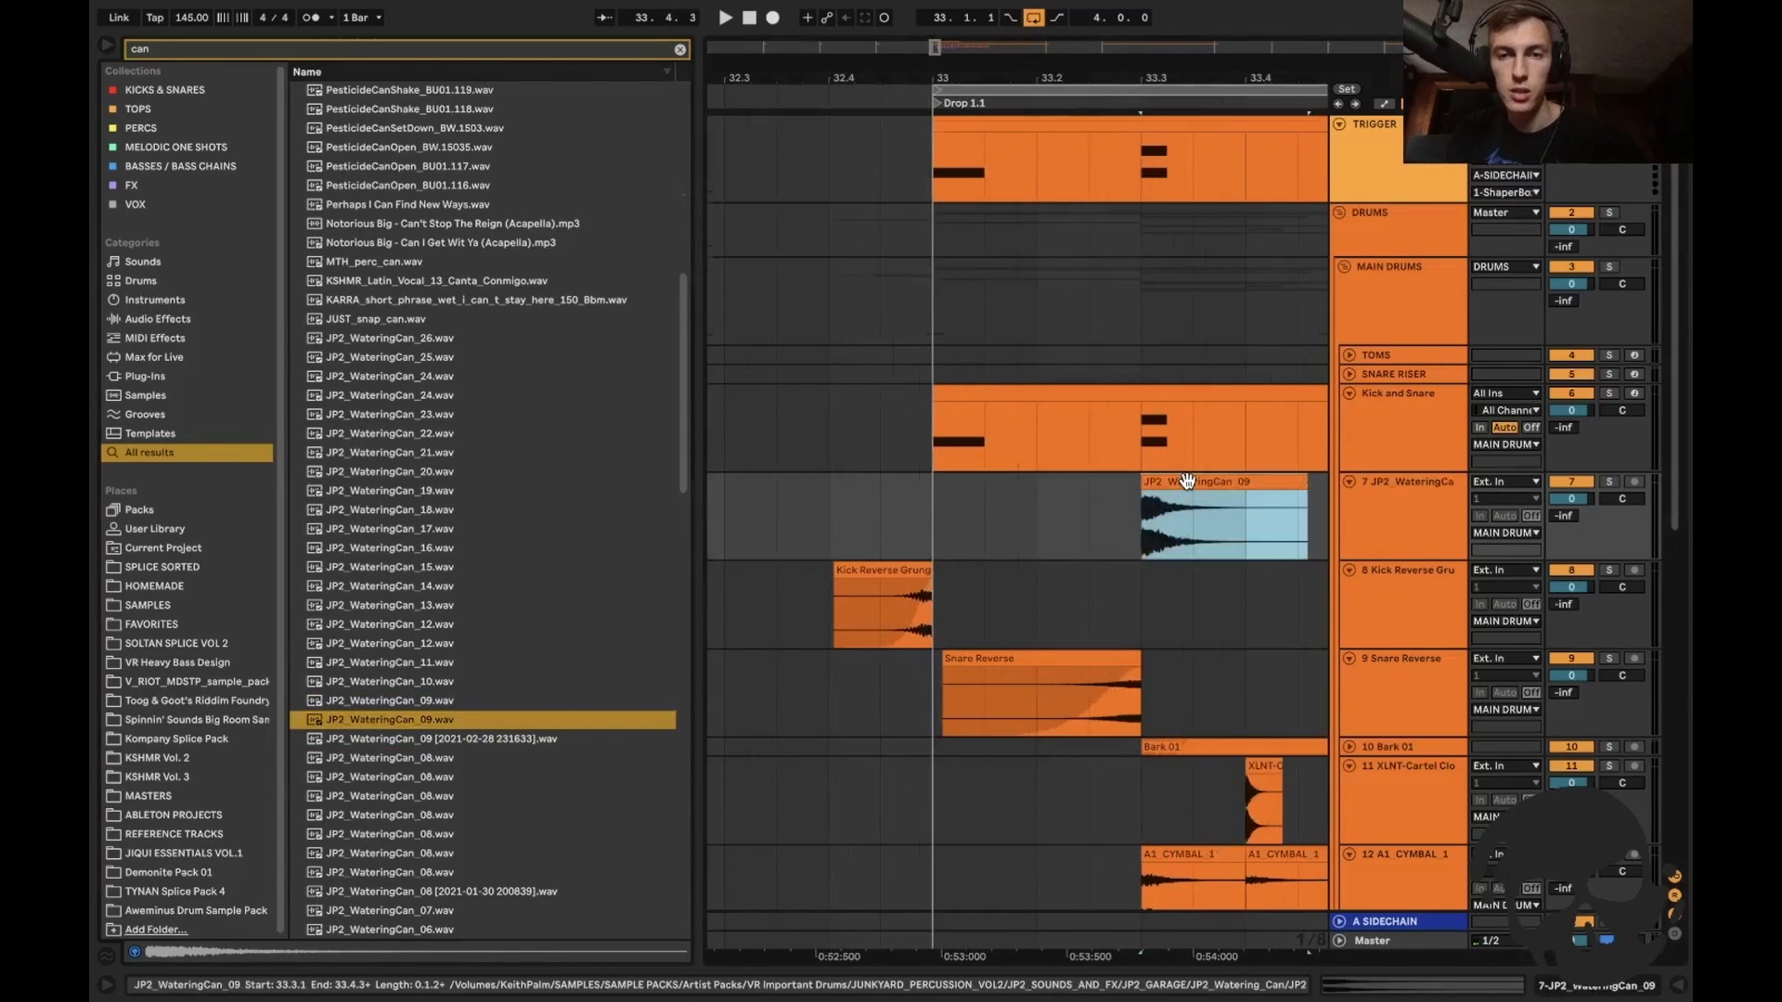
Trim the JP2_WateringCan_09 clip on the new track so it ends at 33.3.4.
scroll(1071, 516, right, 3)
scroll(1071, 516, down, 1)
mouse_move(1137, 475)
mouse_down()
mouse_move(1248, 476)
mouse_move(1160, 461)
mouse_up()
key(Delete)
click(1098, 473)
key(plus)
key(plus)
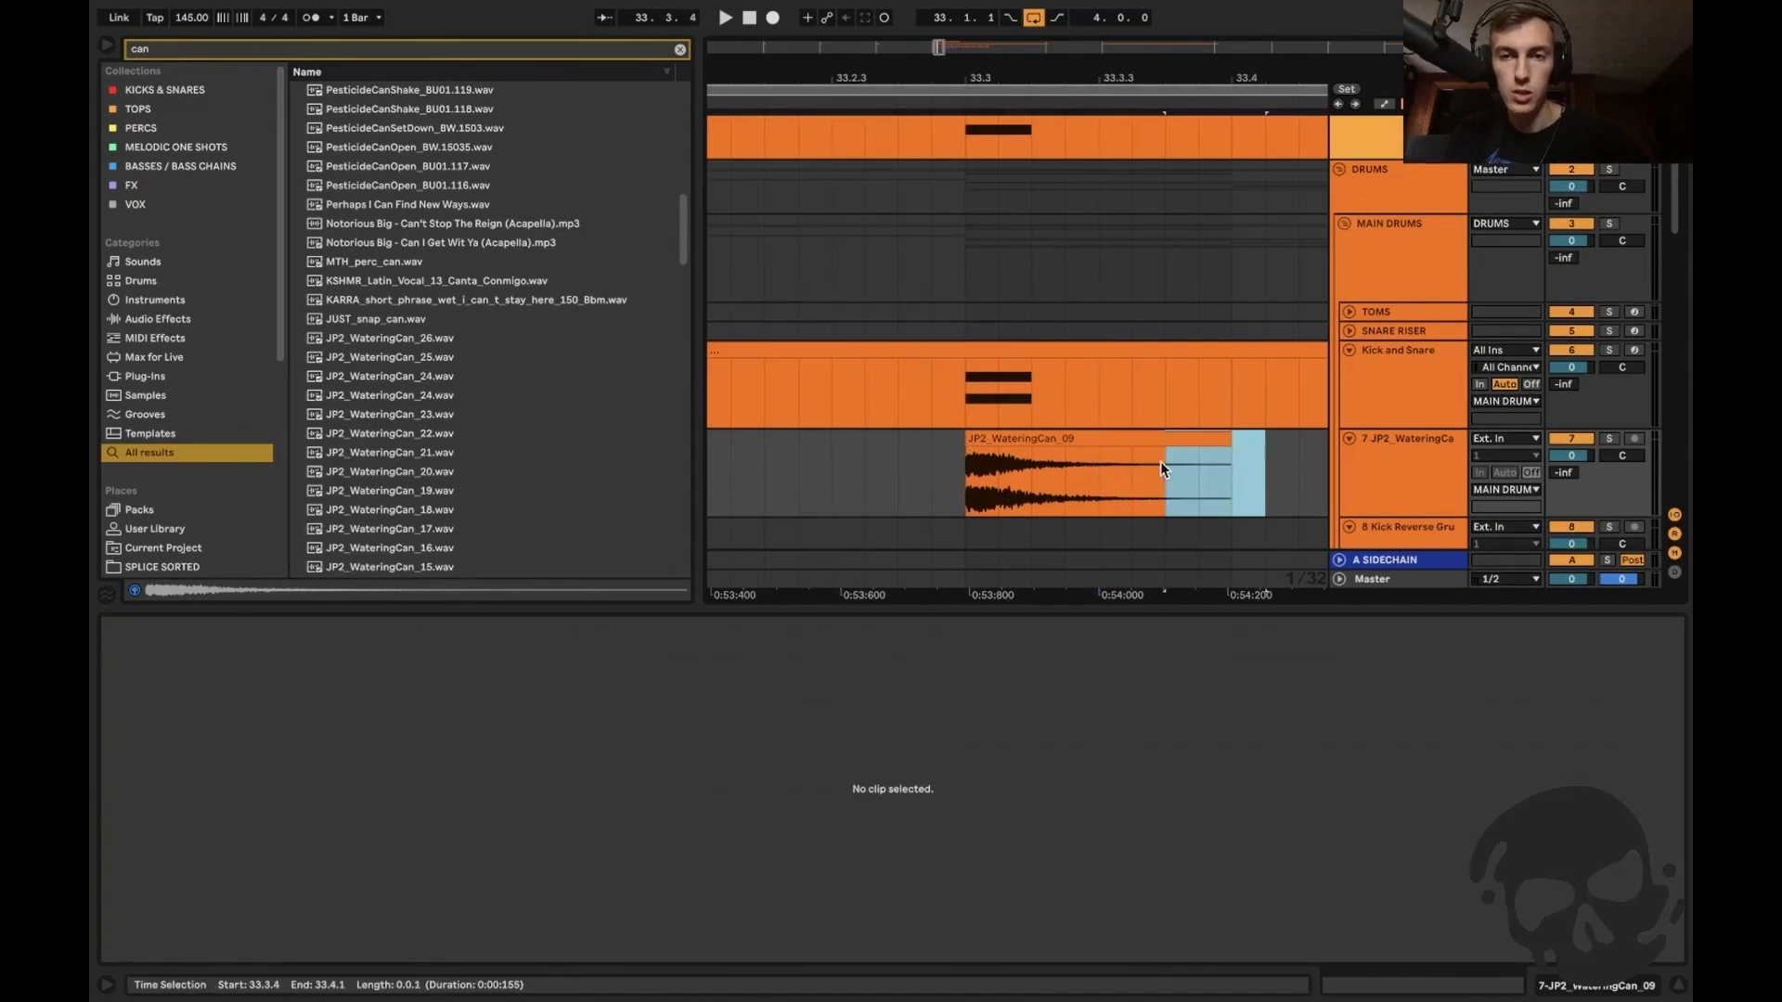
key(Delete)
Solo the JP2_WateringCan track and audition the trimmed clip from 33.2.4.
click(932, 471)
key(space)
key(space)
key(space)
click(1608, 439)
key(space)
key(space)
key(space)
Shape a long curved fade-out on the JP2_WateringCan_09 clip and check it by playback.
mouse_move(1160, 453)
mouse_down()
mouse_move(1021, 459)
mouse_move(1083, 482)
mouse_move(1046, 480)
mouse_move(1067, 501)
mouse_up()
key(space)
key(space)
key(space)
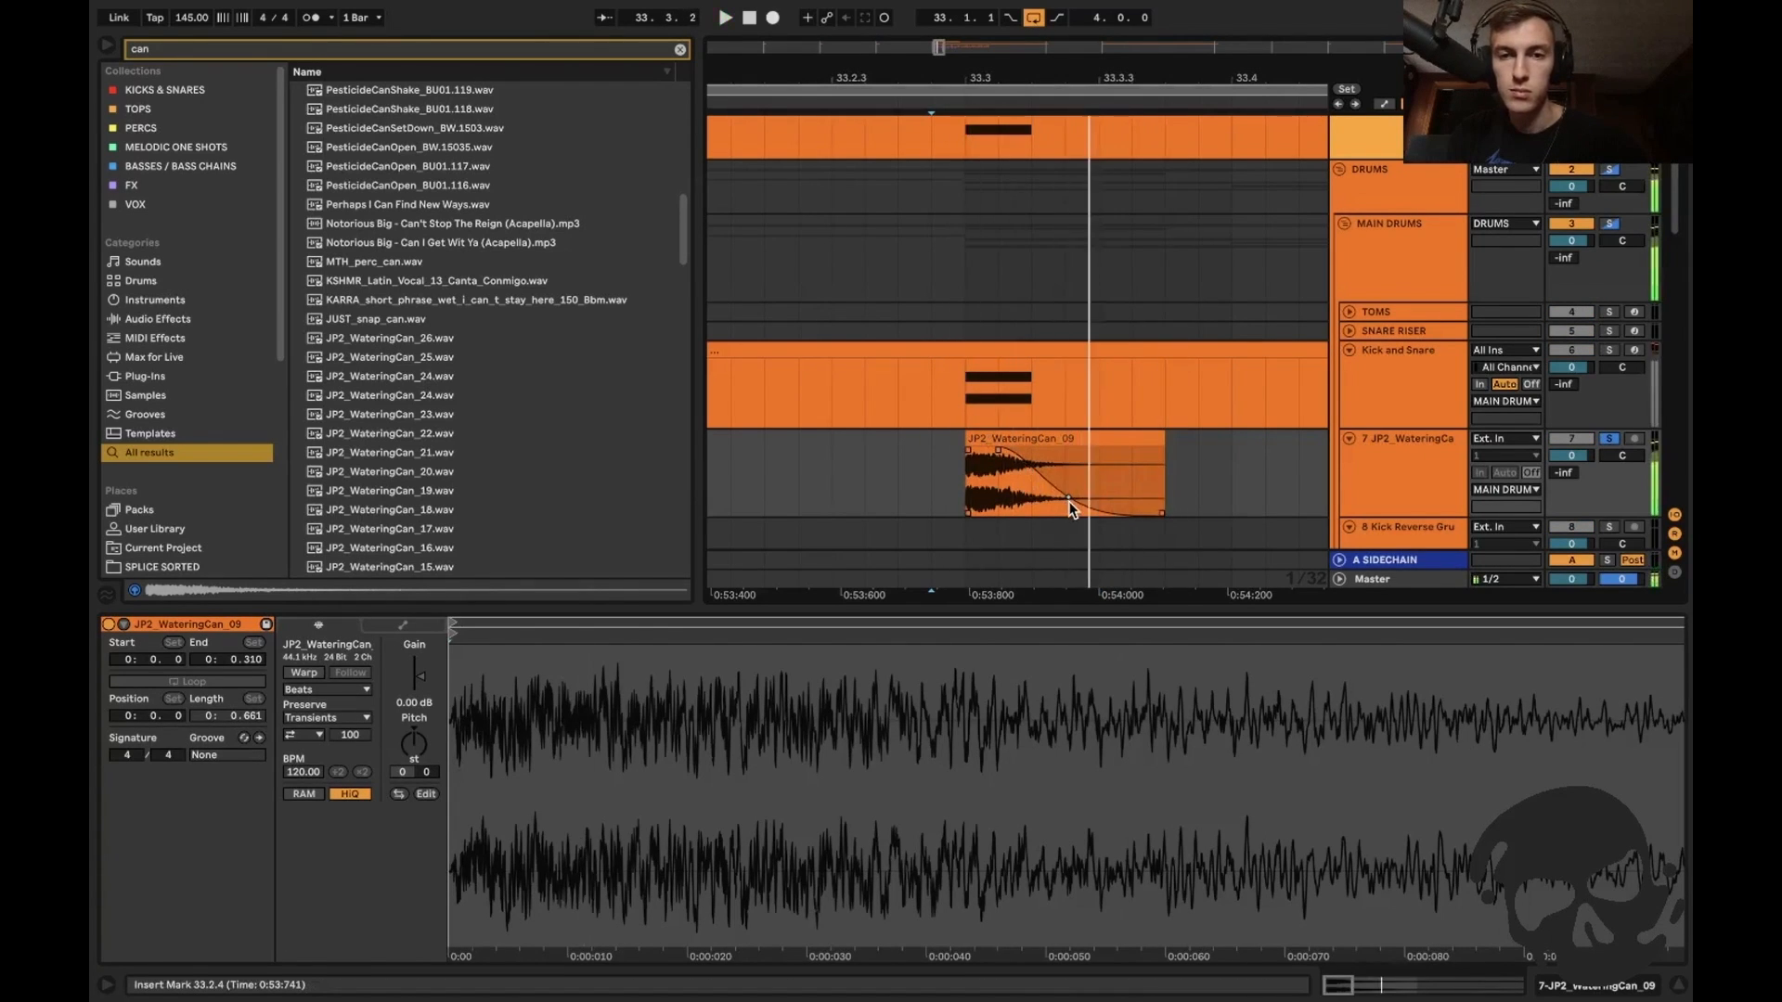
key(space)
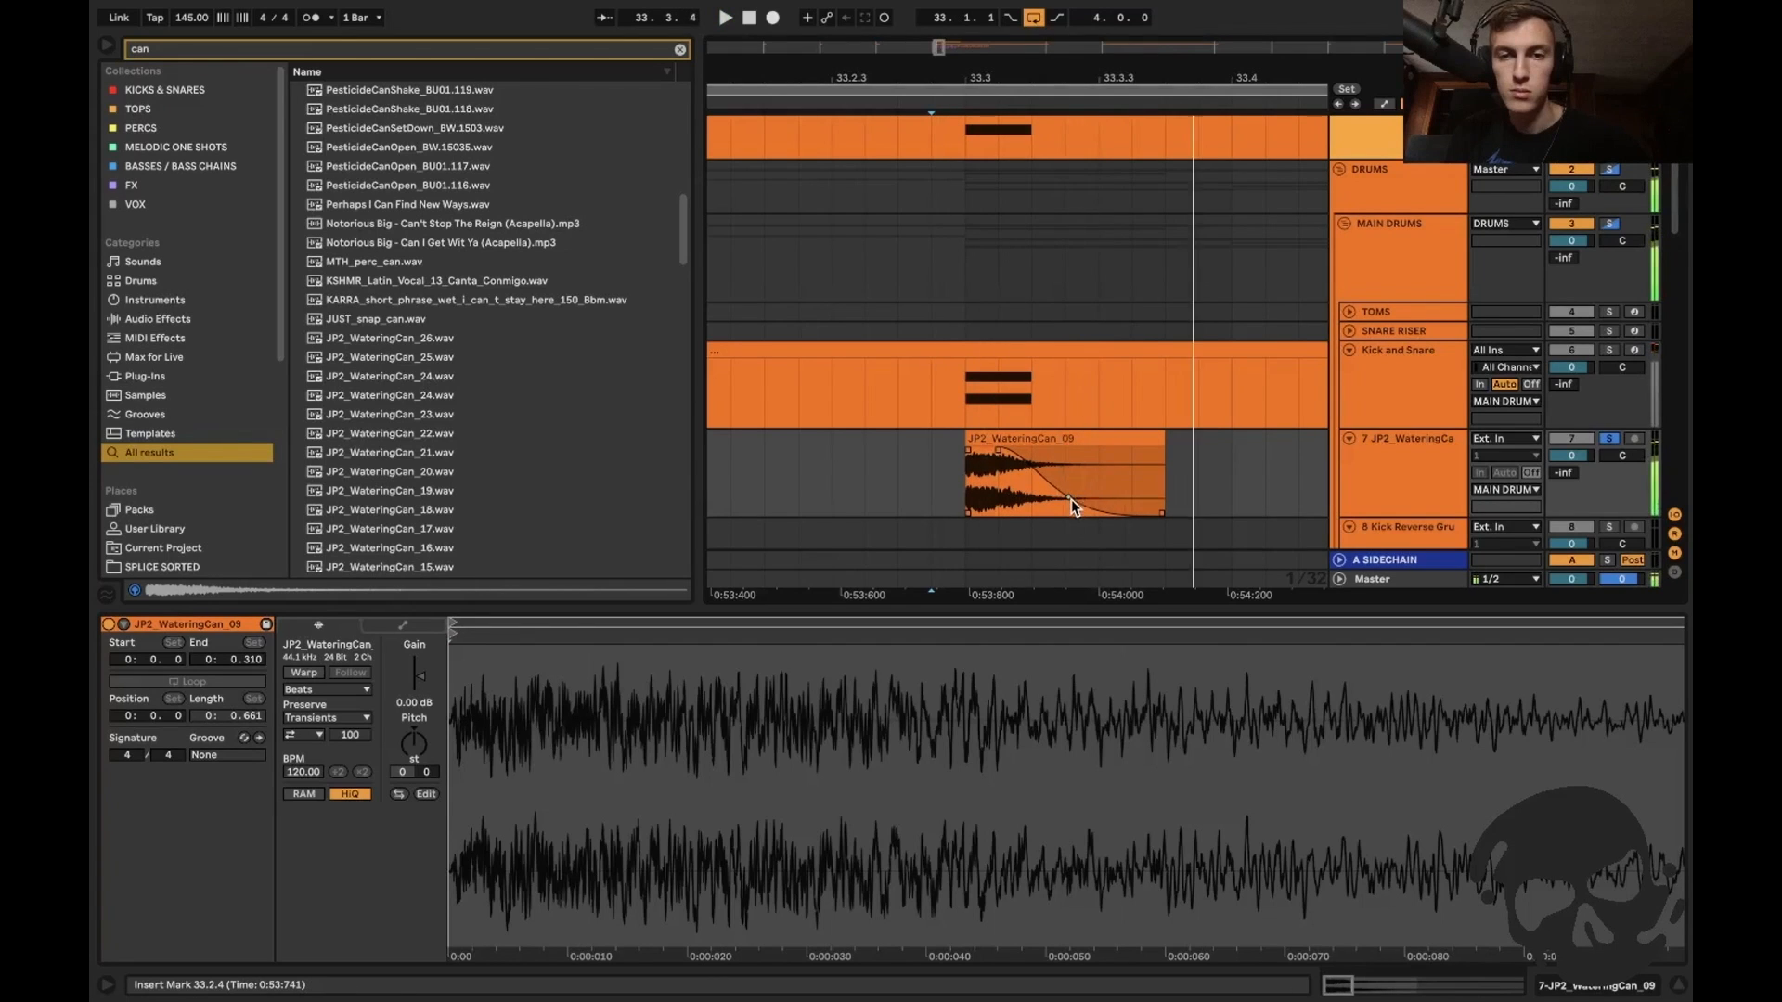
key(space)
key(space)
key(space)
drag(1061, 499, 1074, 498)
key(space)
key(space)
Add a Frequency Shifter to the JP2_WateringCan track and set its Fine value to 500 Hz.
key(shift+Tab)
key(ctrl+f)
text(freq)
key(Down)
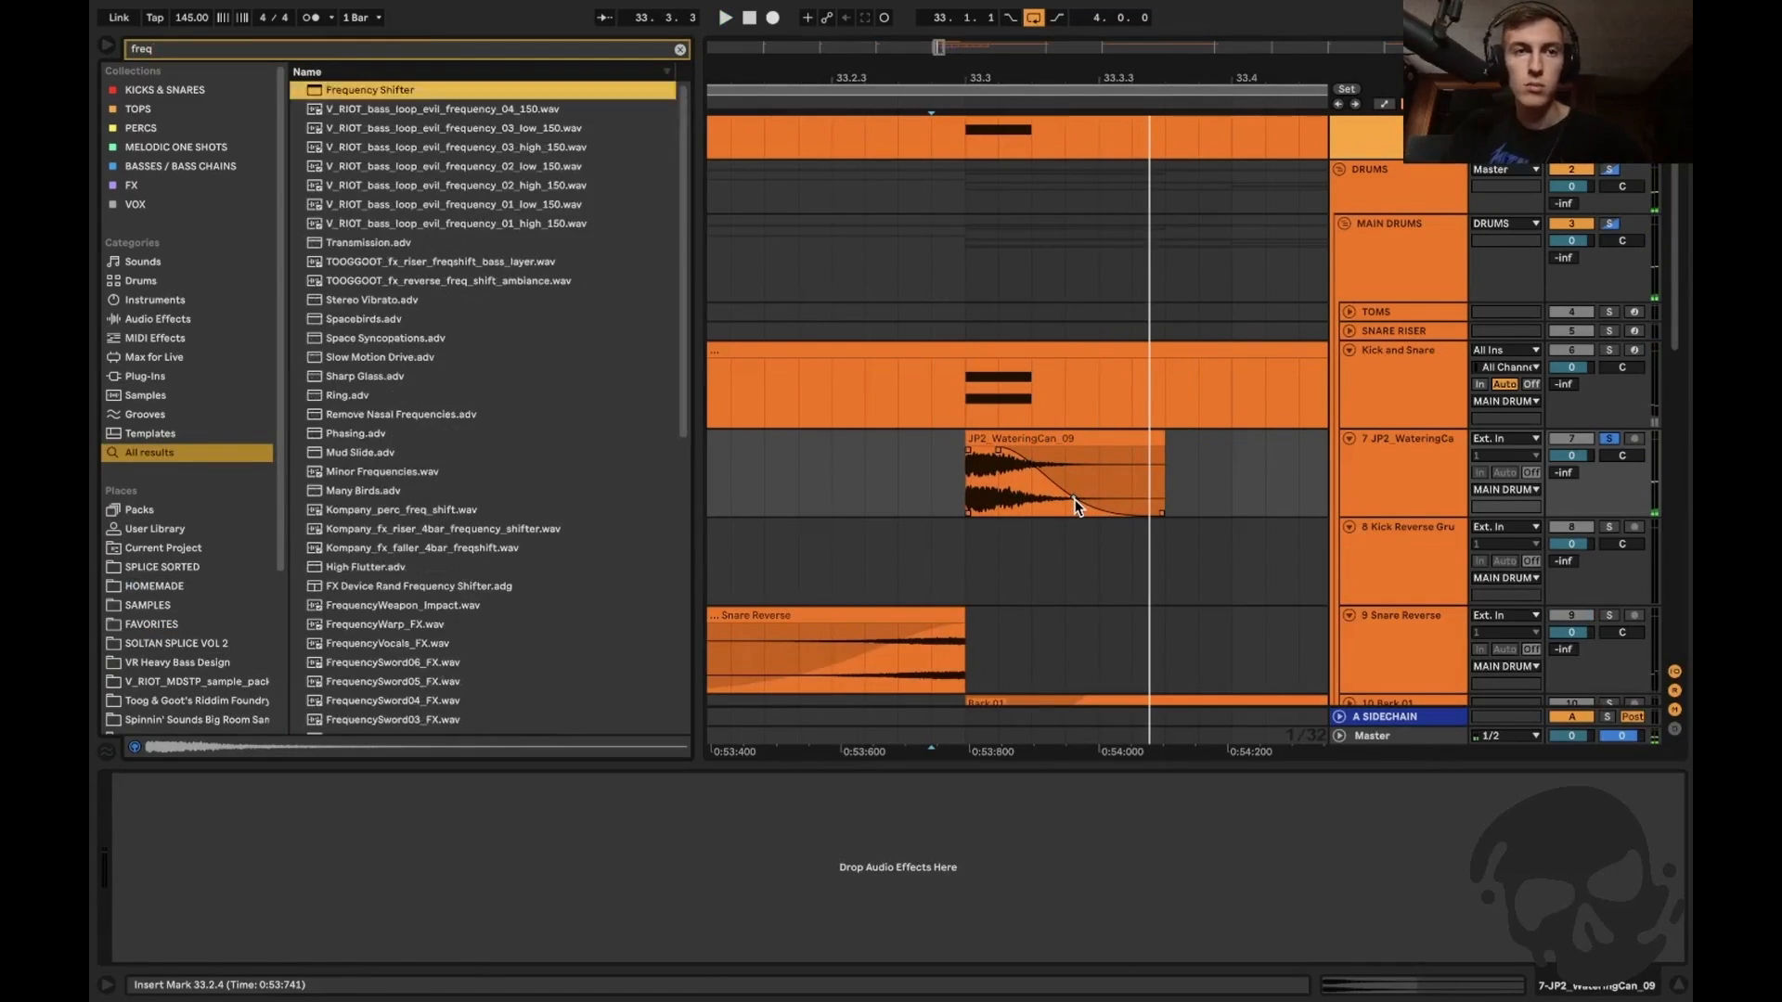
key(Return)
key(space)
drag(233, 877, 234, 893)
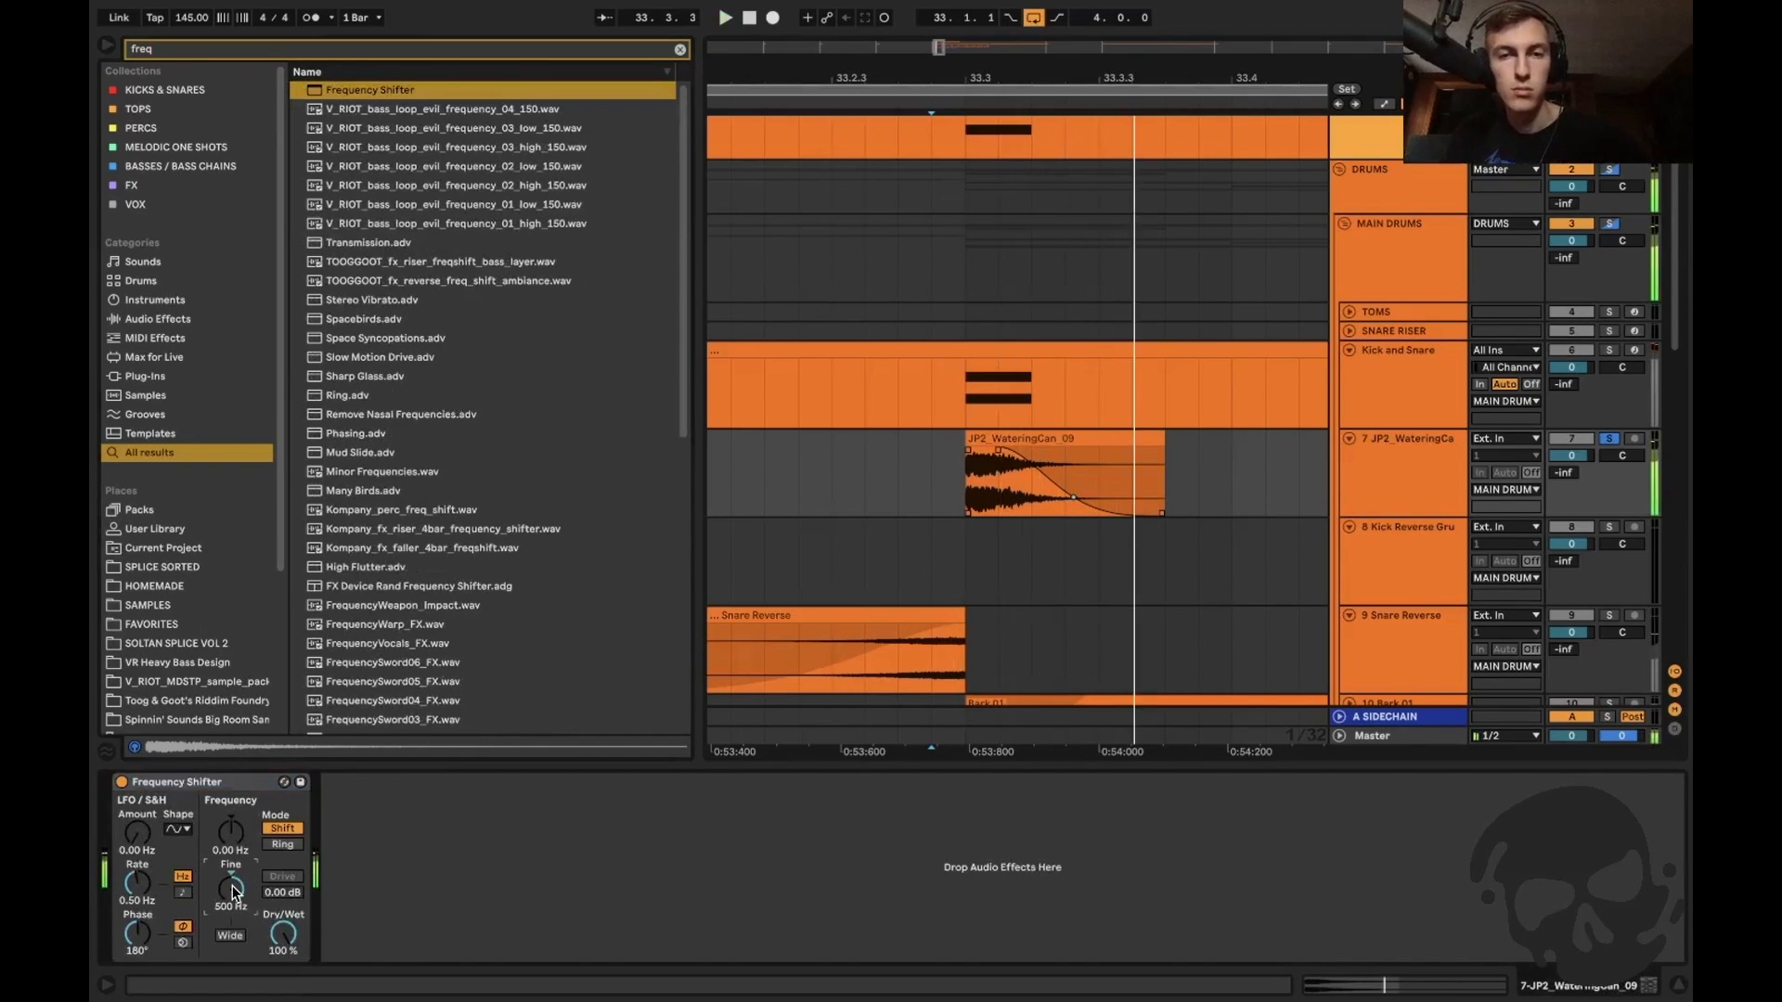
key(space)
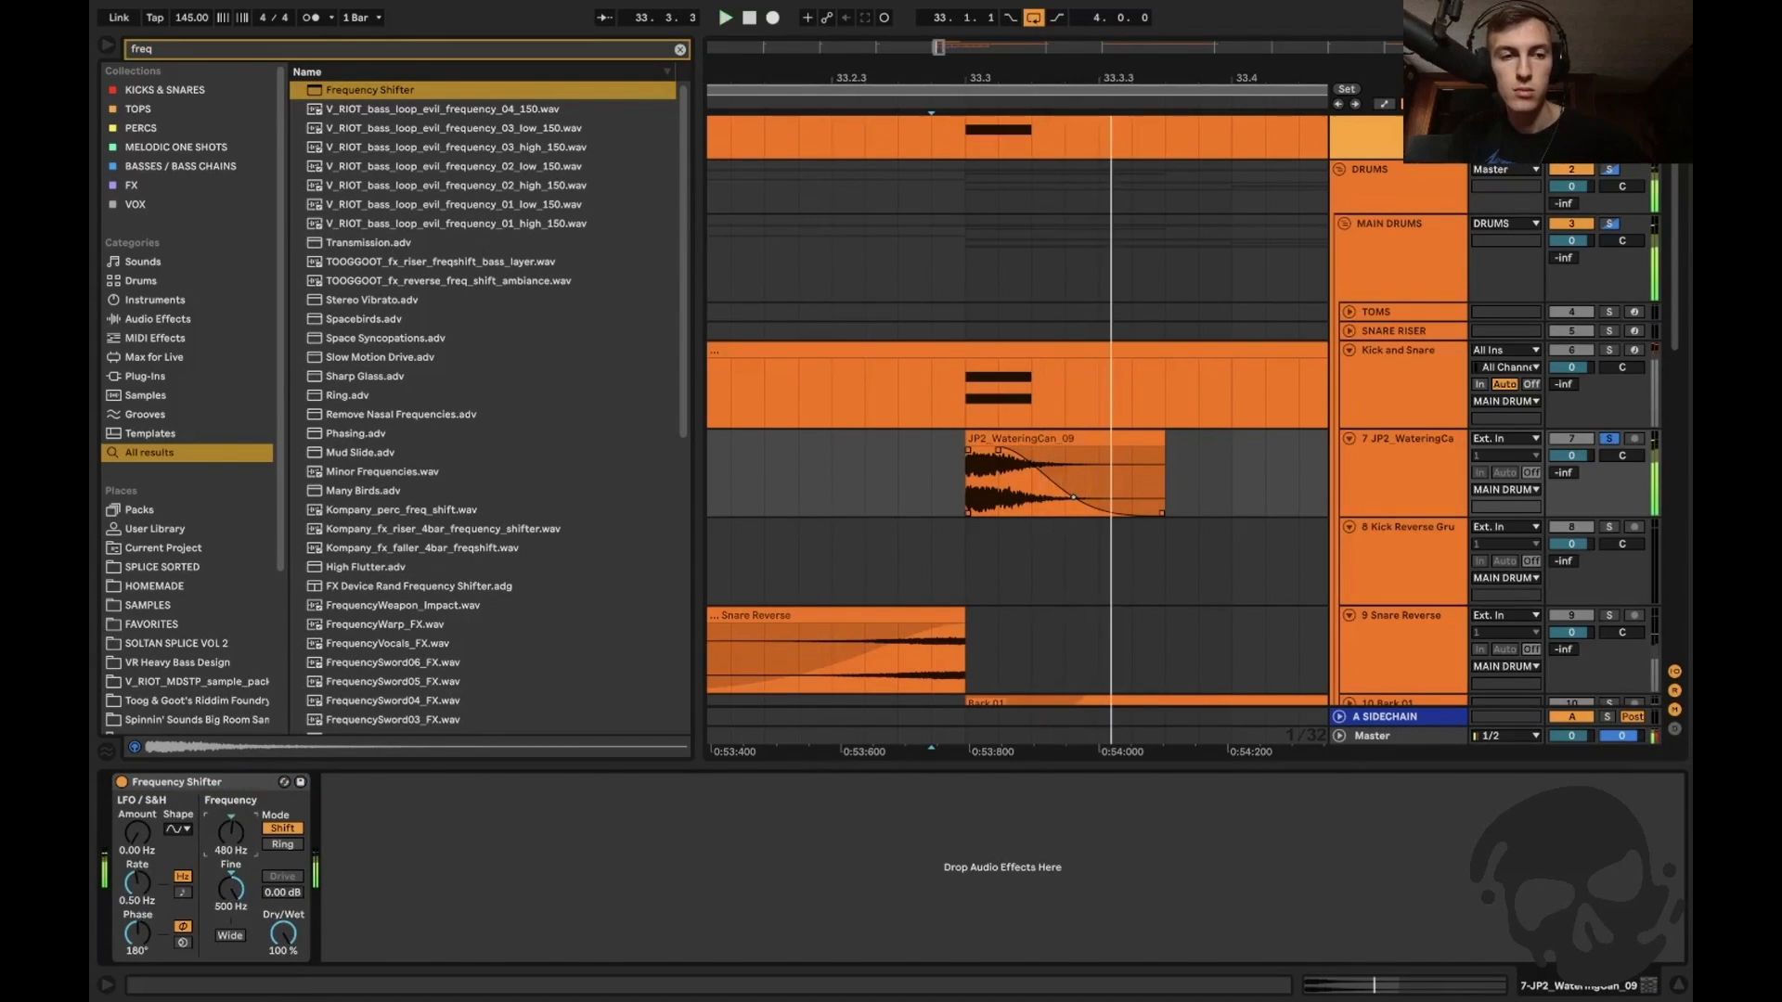
Unsolo the JP2_WateringCan track and play the shifted hit together with the rest of the drop.
click(864, 466)
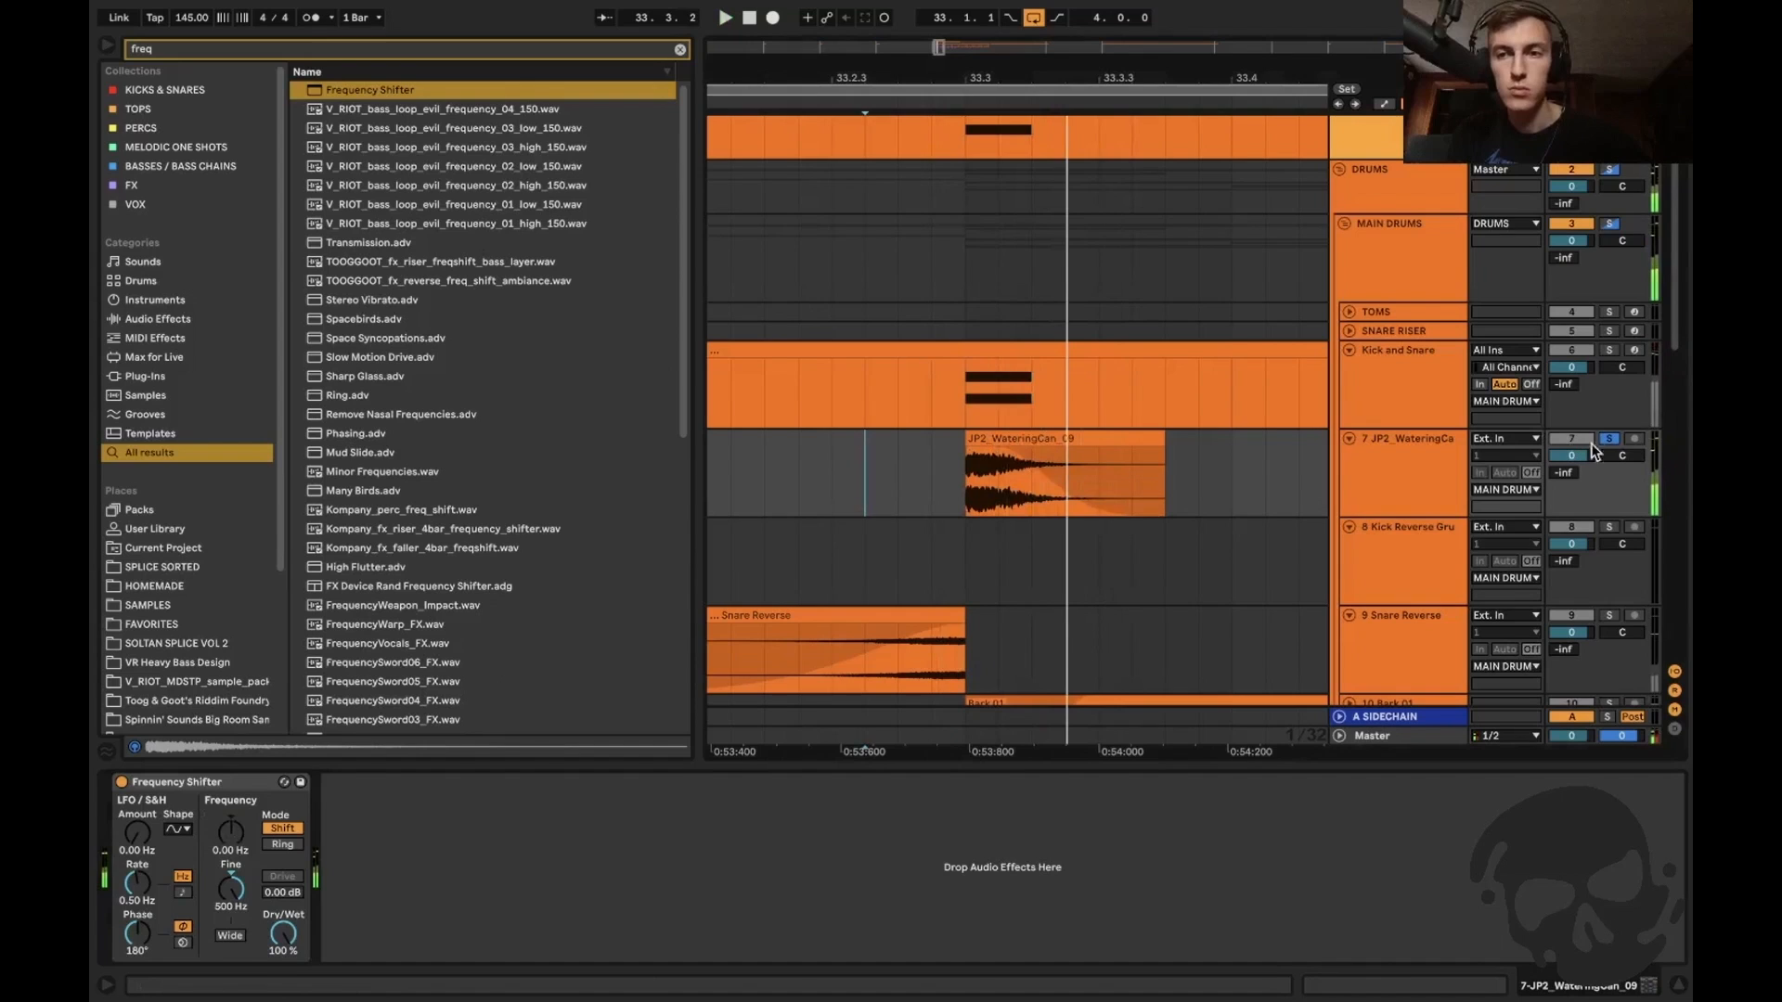
click(1614, 438)
key(space)
key(space)
key(space)
Soften the attack of the JP2_WateringCan_09 clip with a short fade-in and play it from 33.3.1.
click(978, 502)
key(minus)
key(minus)
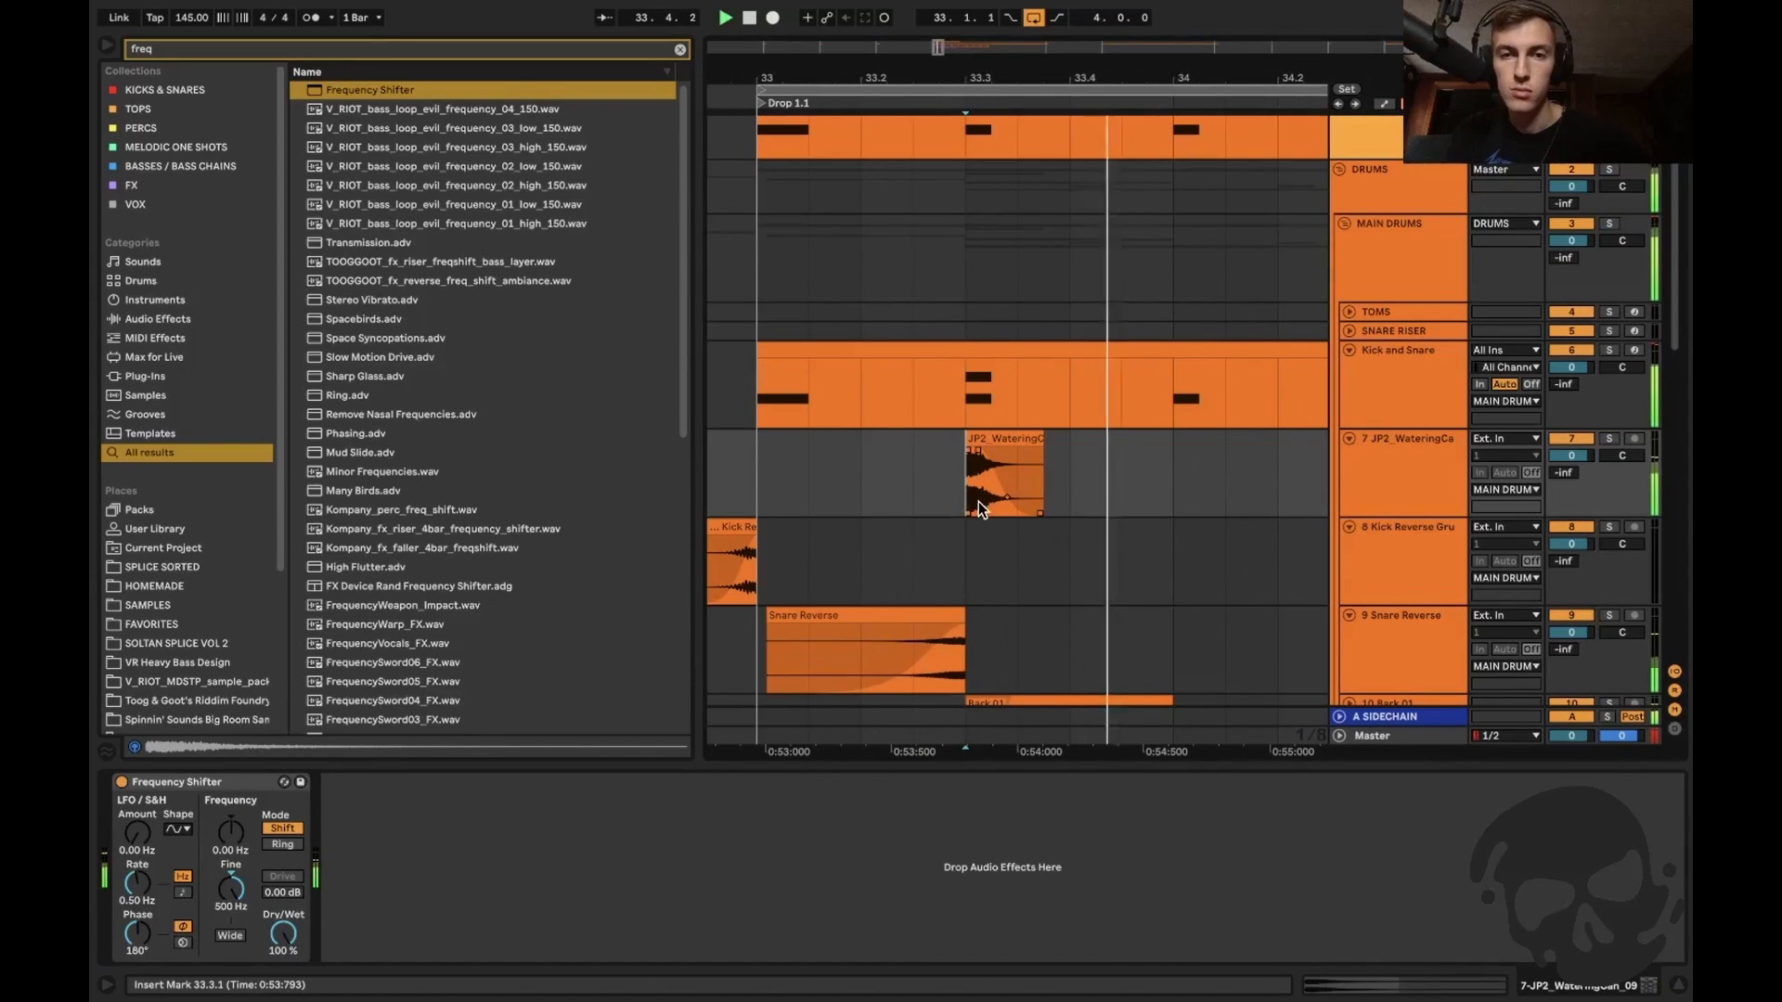
key(space)
key(plus)
key(plus)
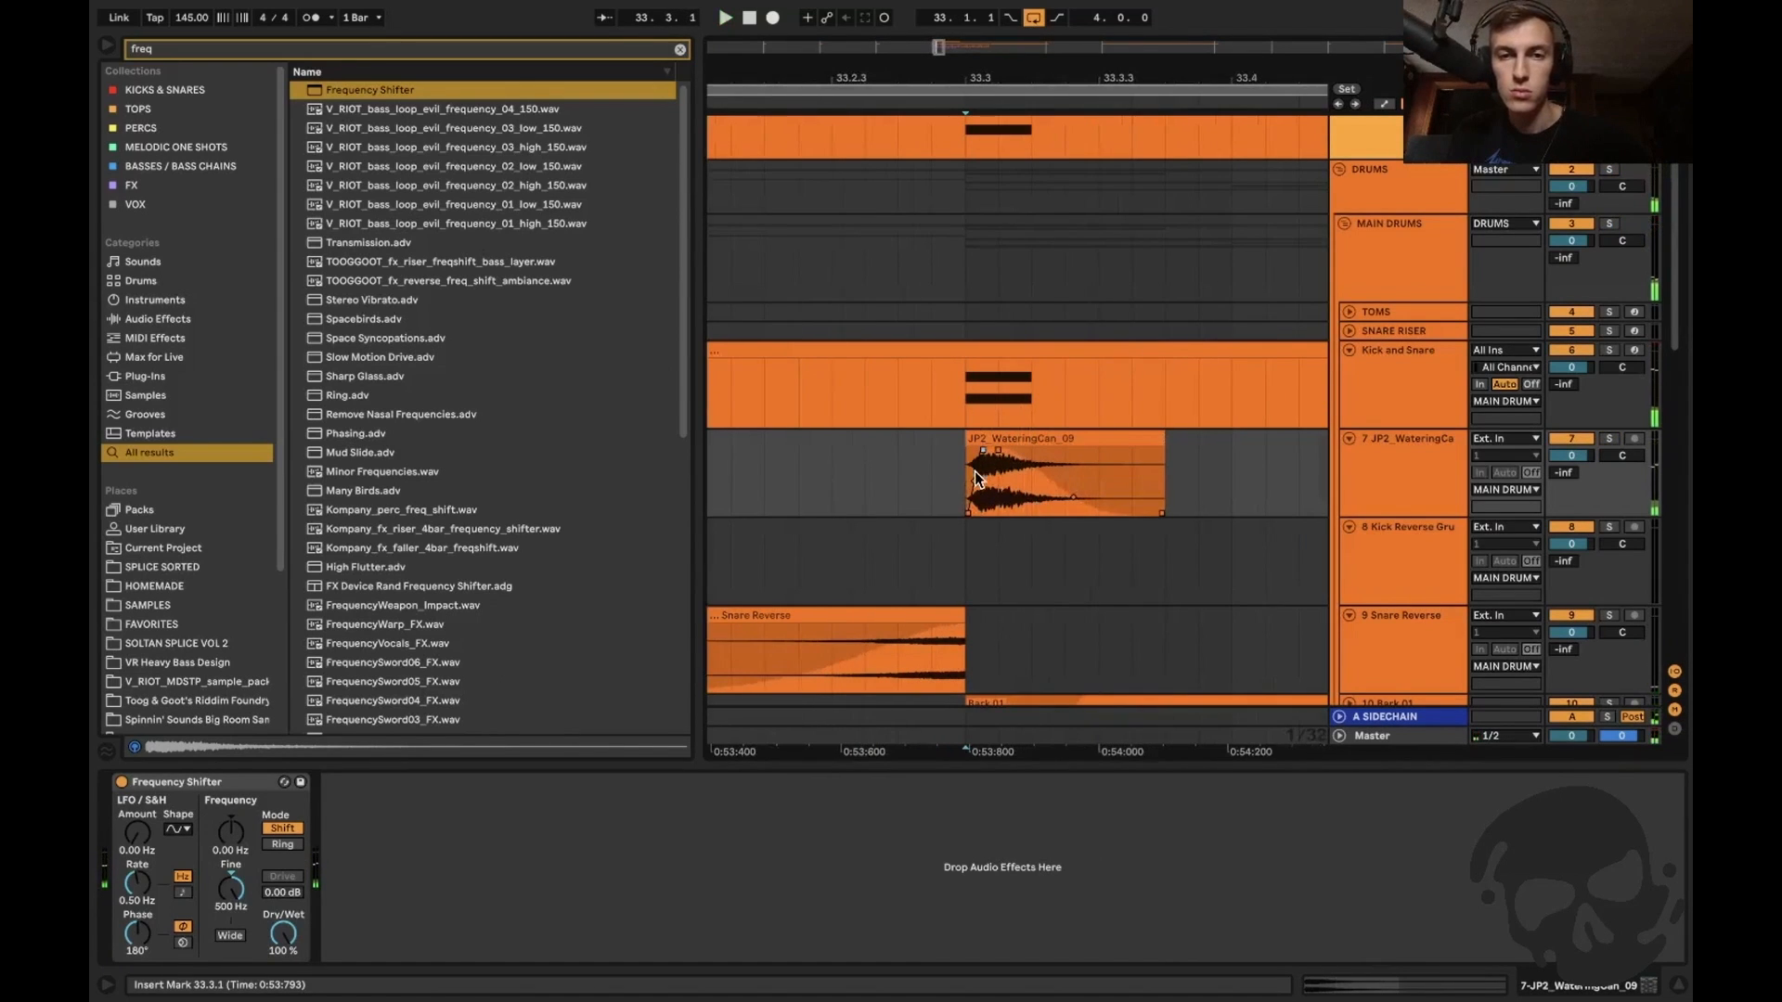
key(space)
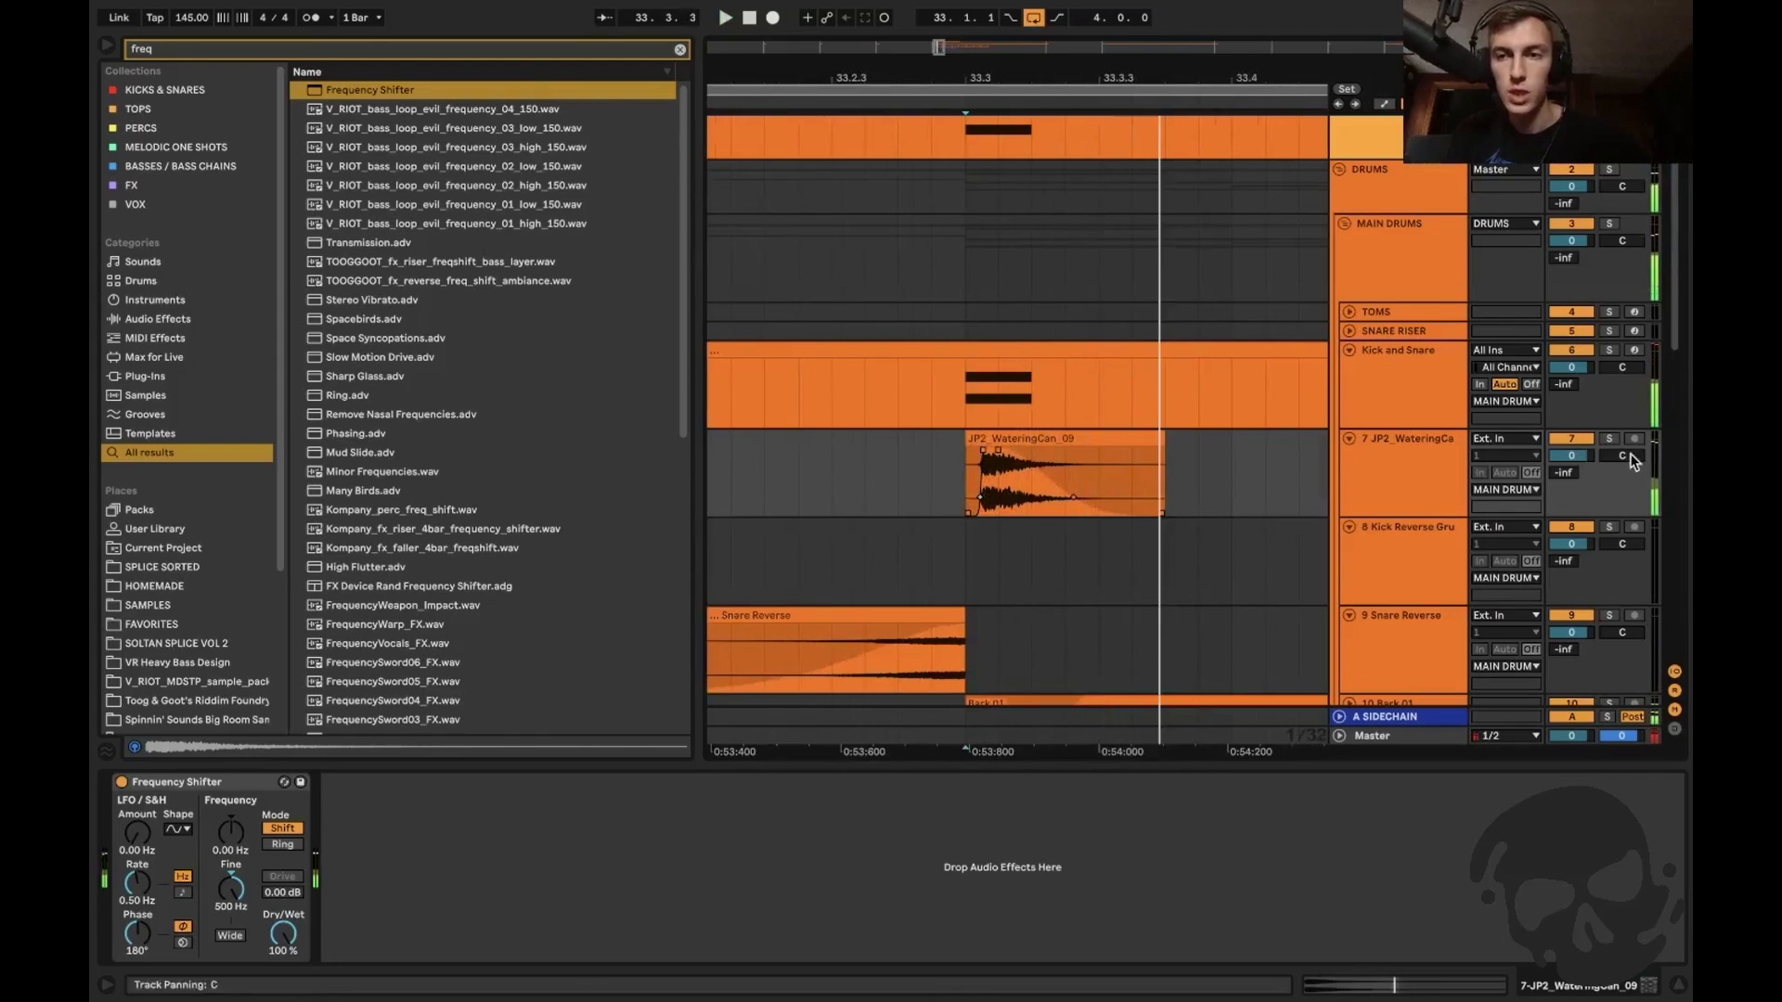
Show the track delays, set the JP2_WateringCan track's delay to 20.00 ms, and play the drop from bar 33.
click(1675, 730)
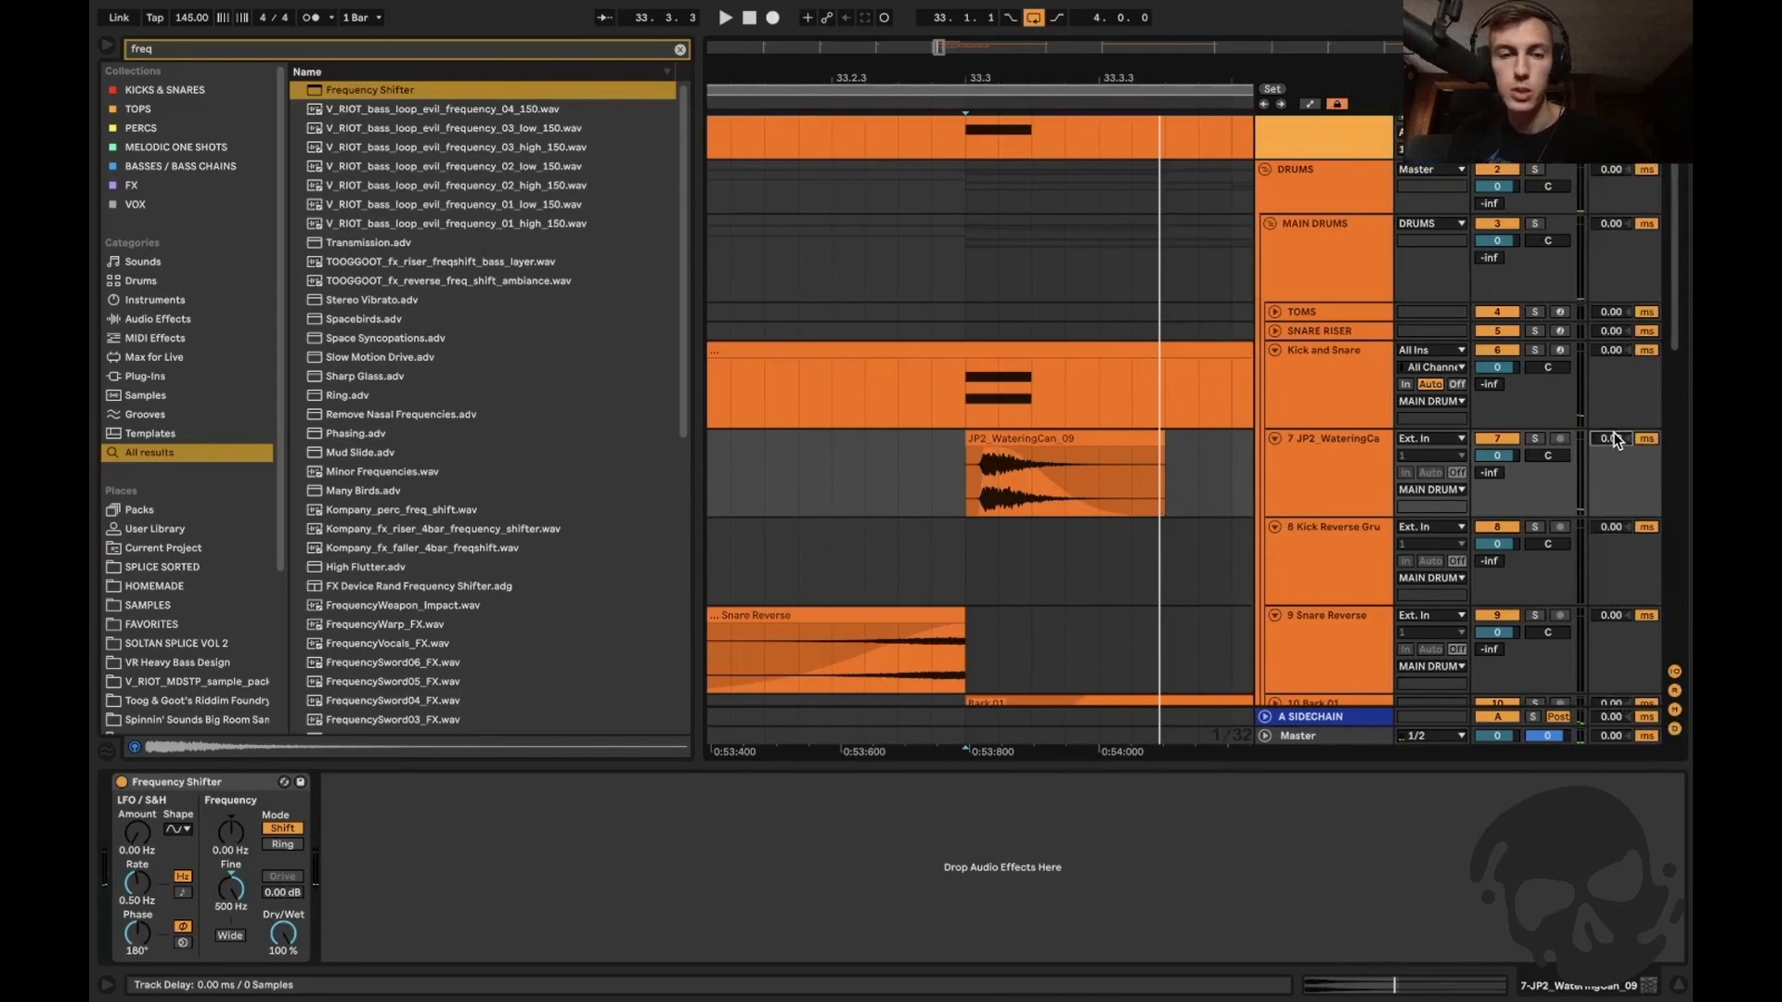
click(882, 455)
key(space)
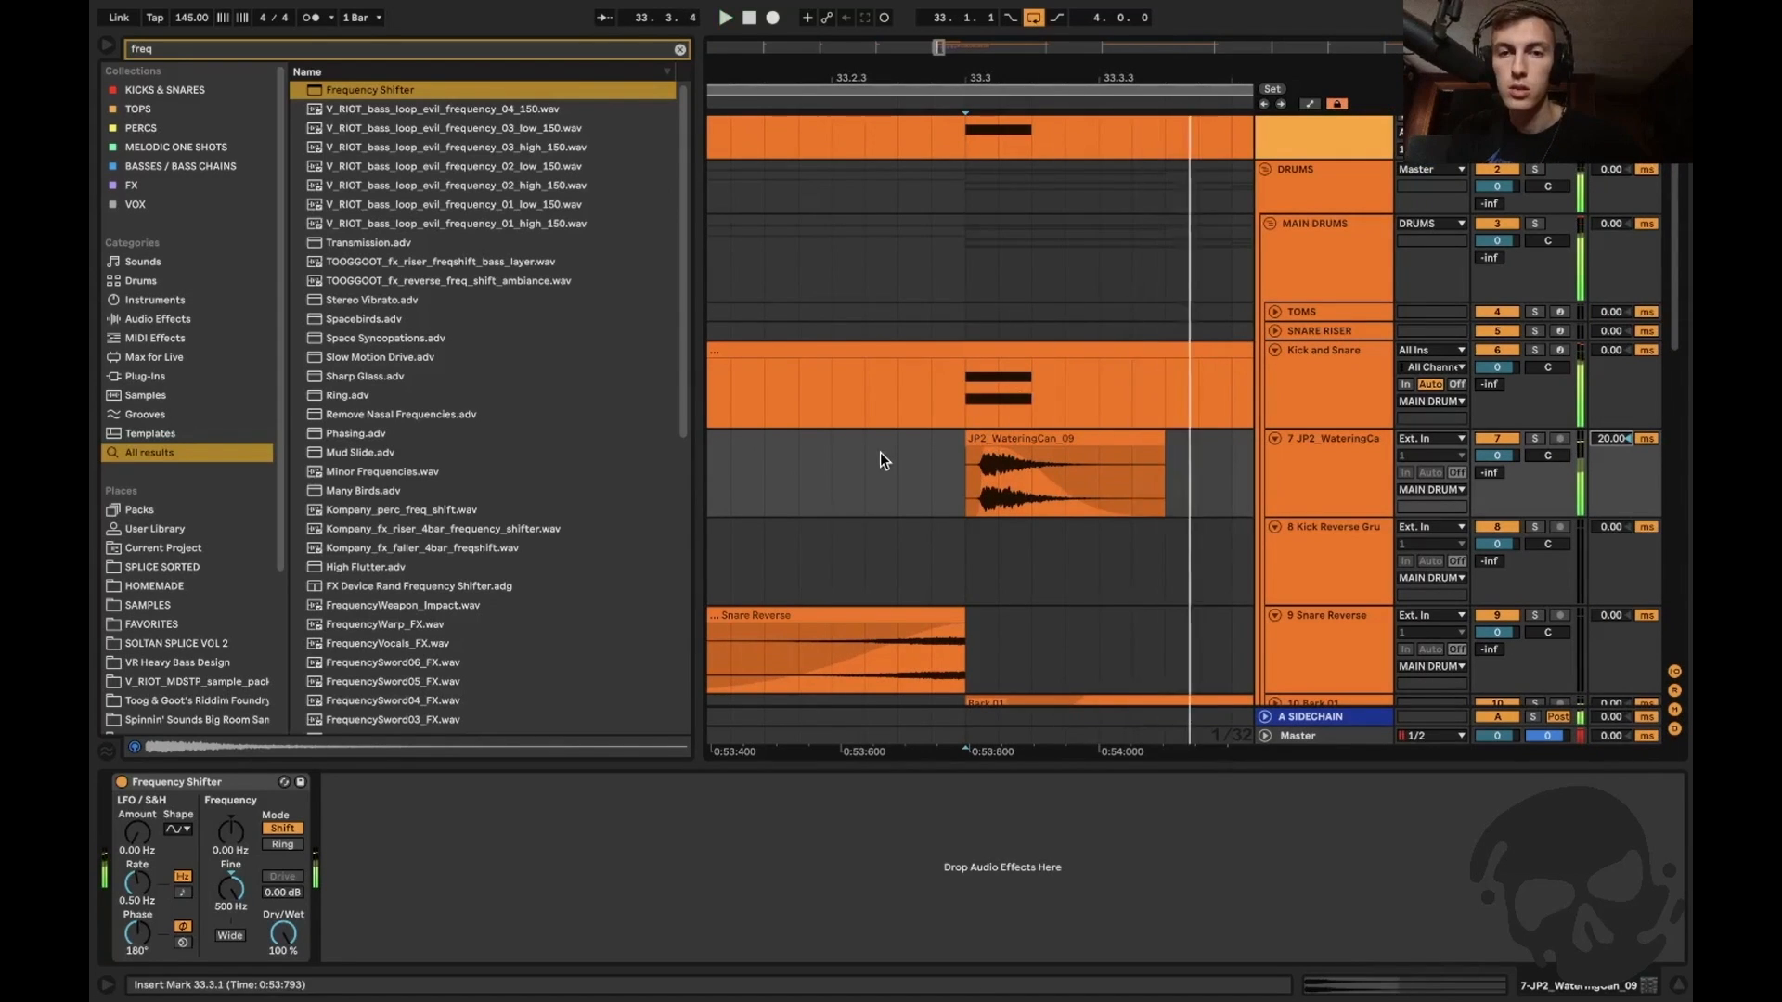
key(space)
key(space)
key(minus)
key(minus)
key(minus)
click(777, 467)
key(space)
key(space)
key(space)
Solo the JP2_WateringCan track and add Compressed Room Reverb.adg after its Frequency Shifter.
click(1533, 438)
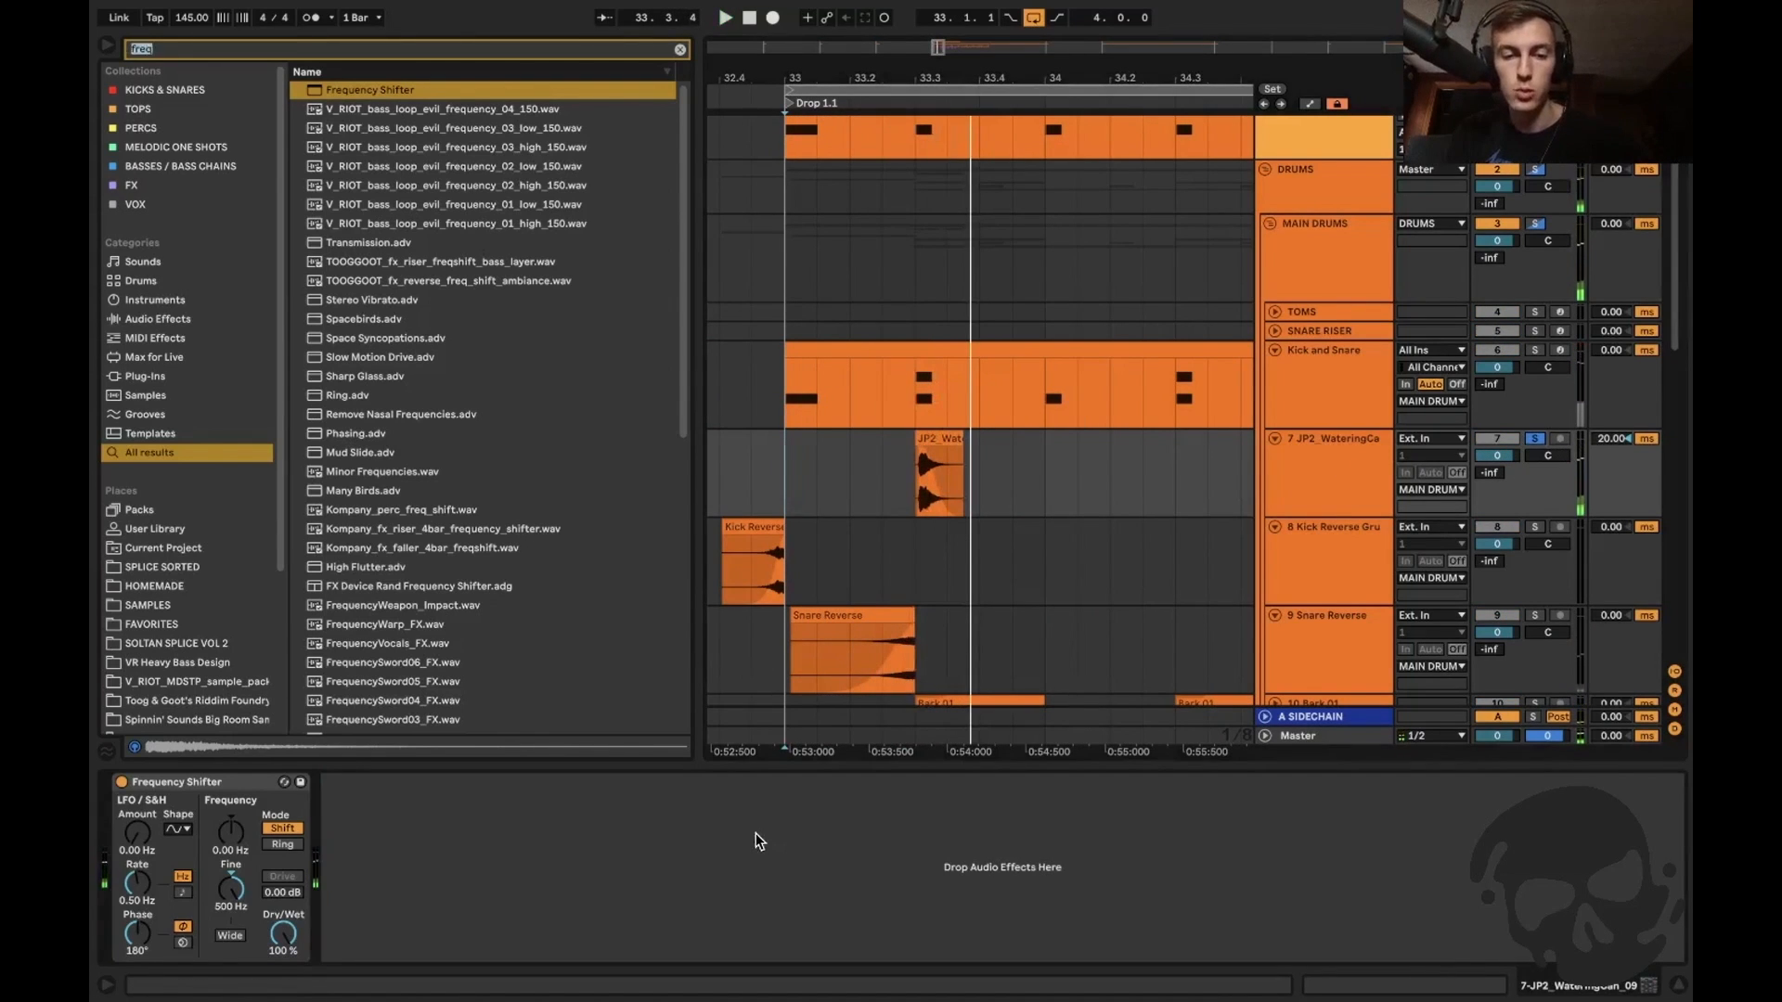
key(super+f)
text(compressed room)
key(Down)
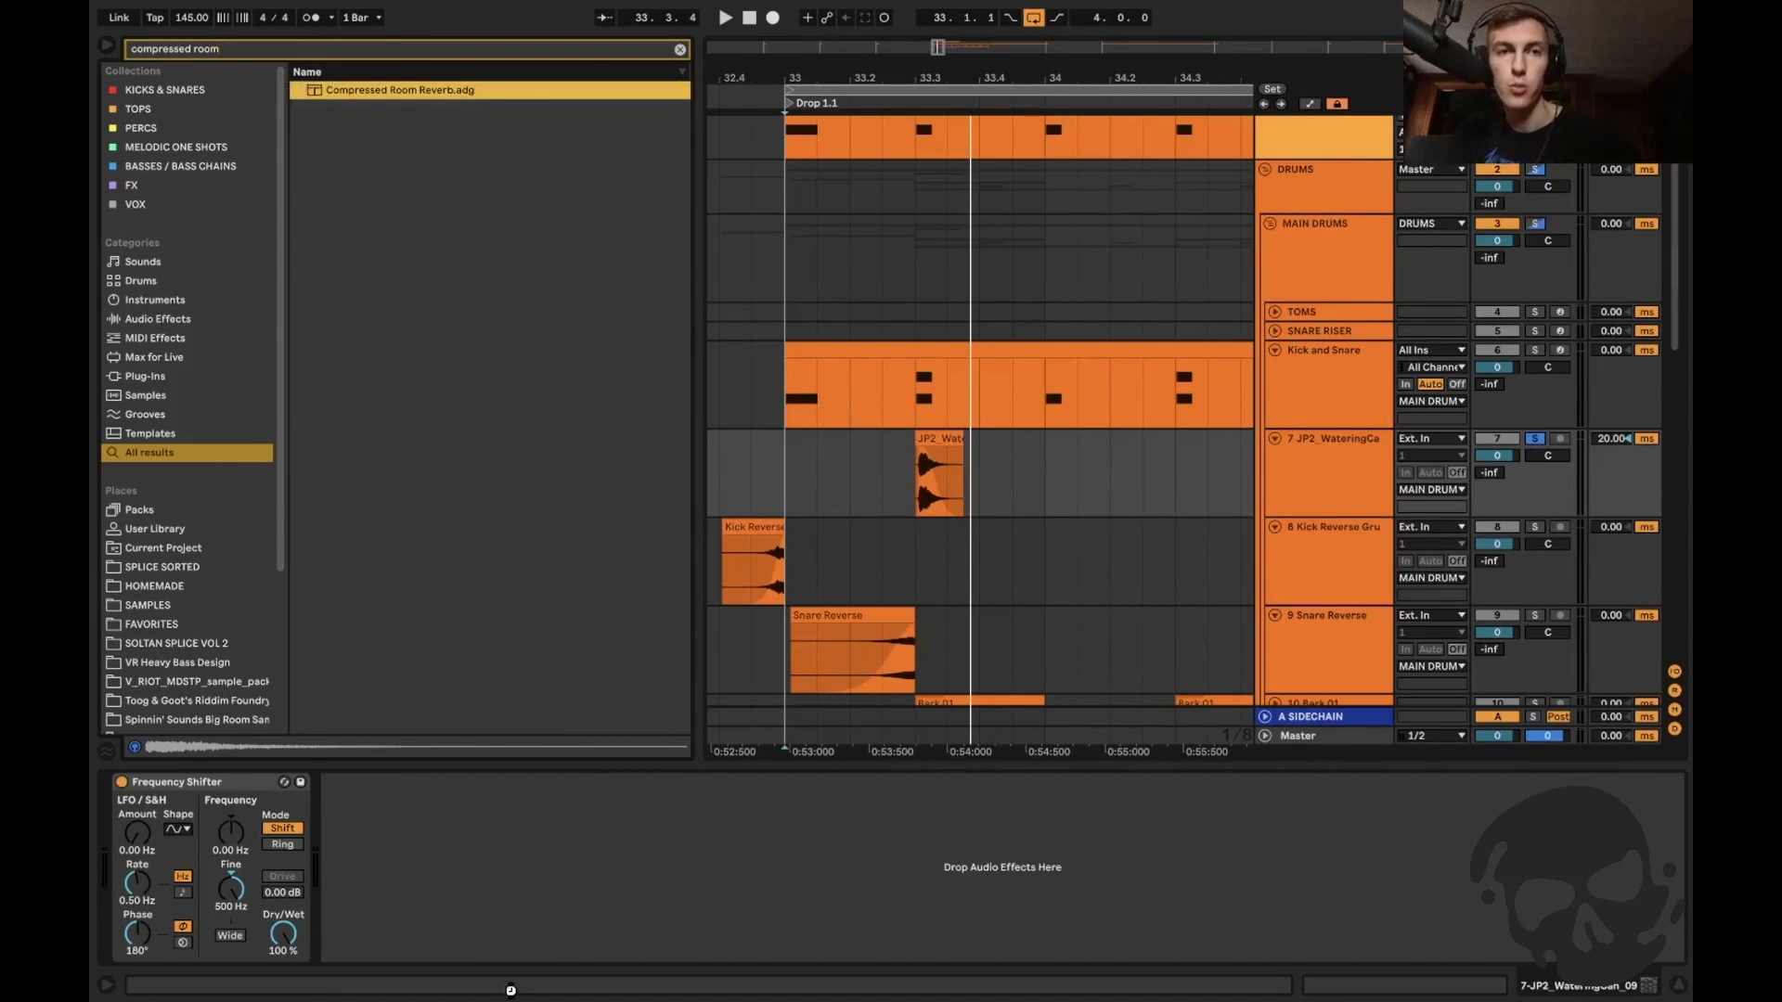
key(Return)
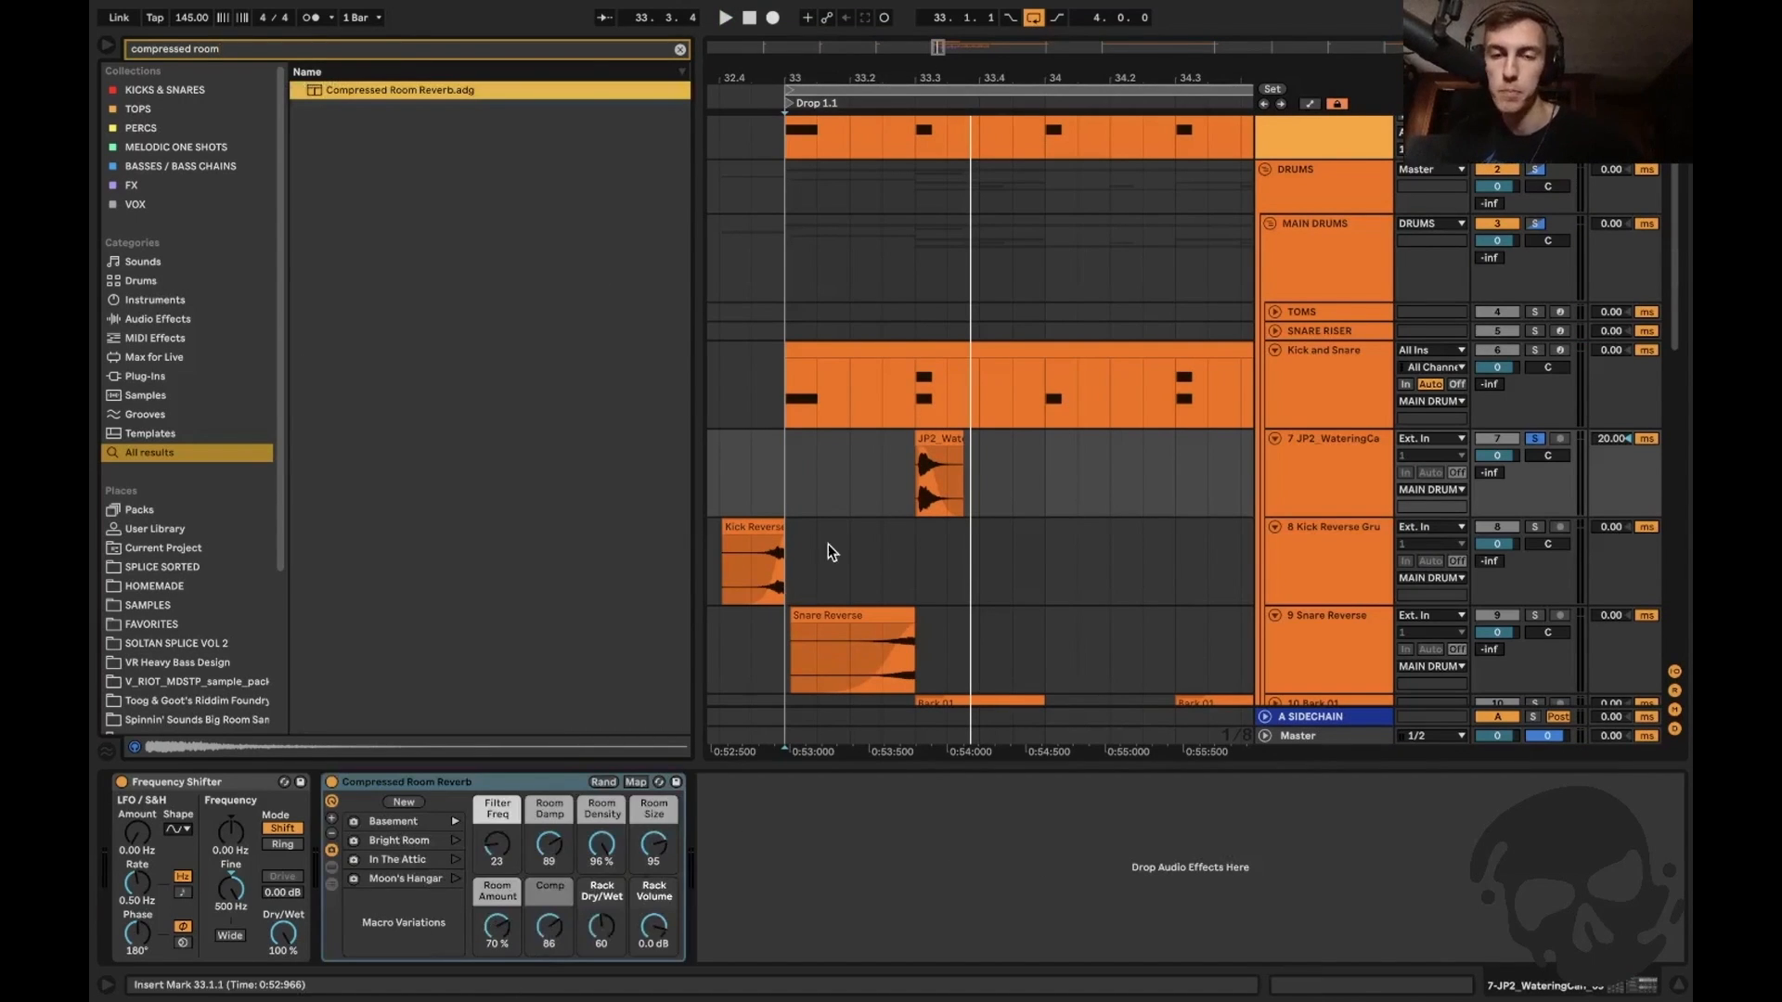
Set the Compressed Room Reverb's Room Amount to 12 % while auditioning the hit from 33.3.1.
click(907, 478)
key(plus)
key(plus)
drag(487, 937, 487, 995)
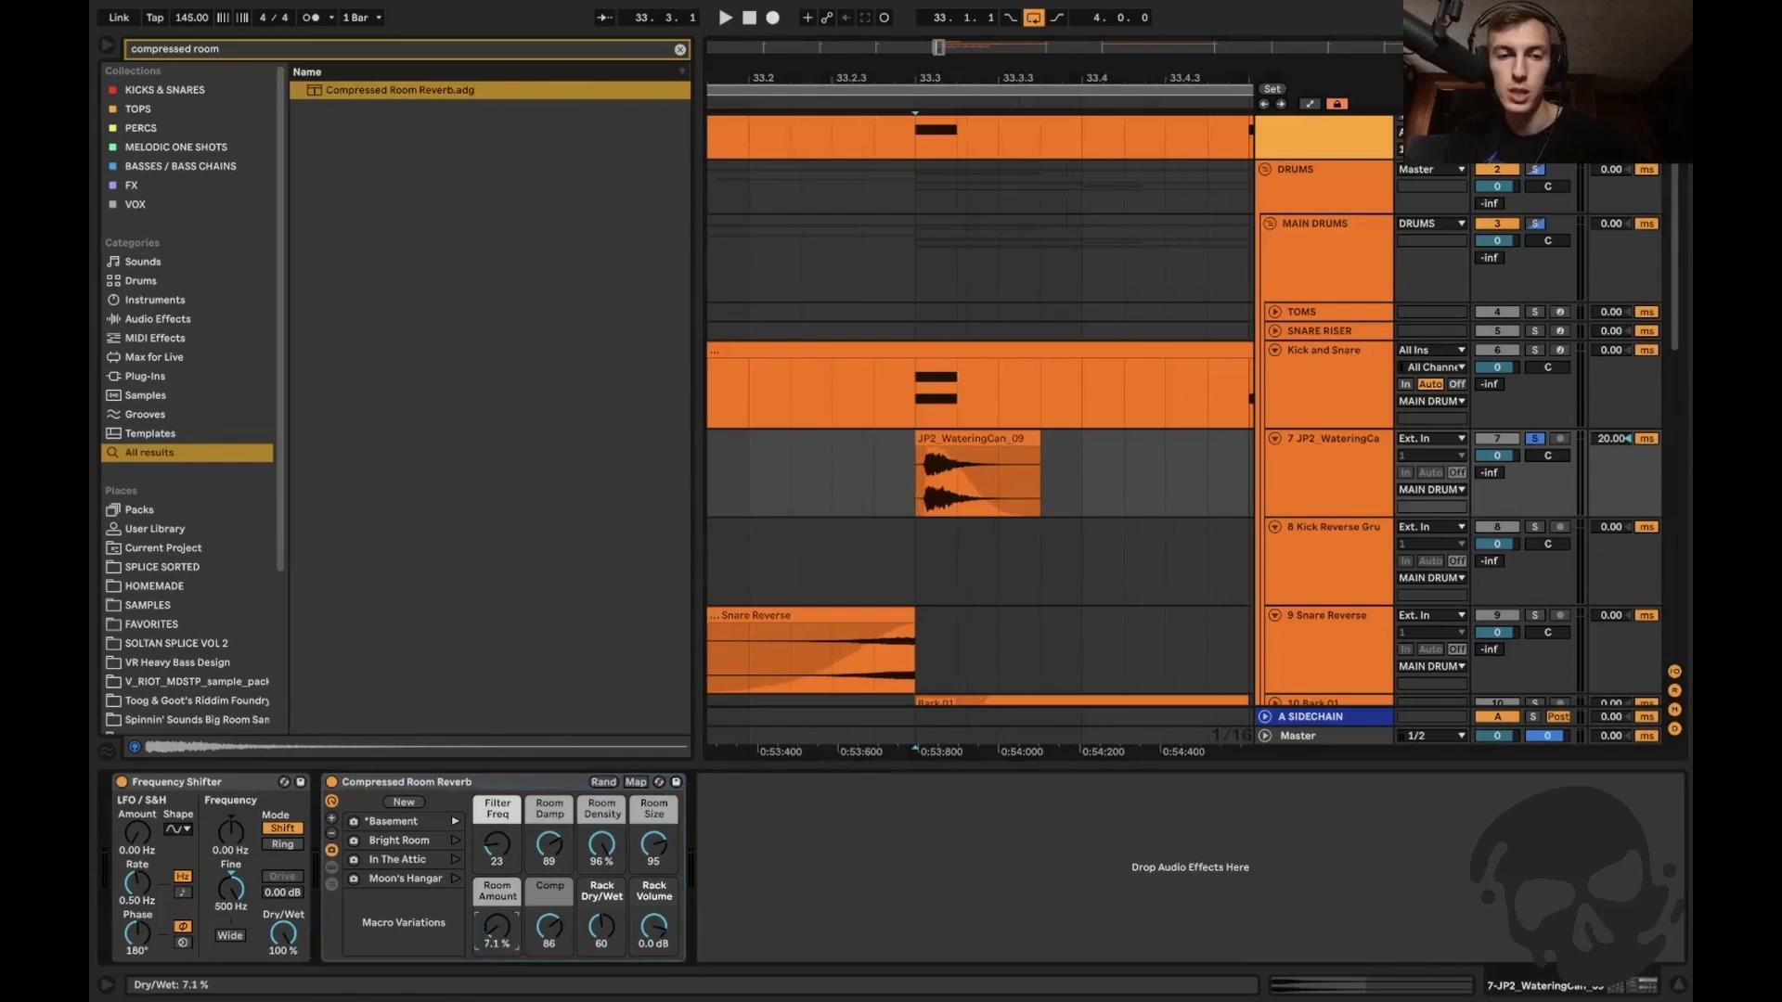
key(space)
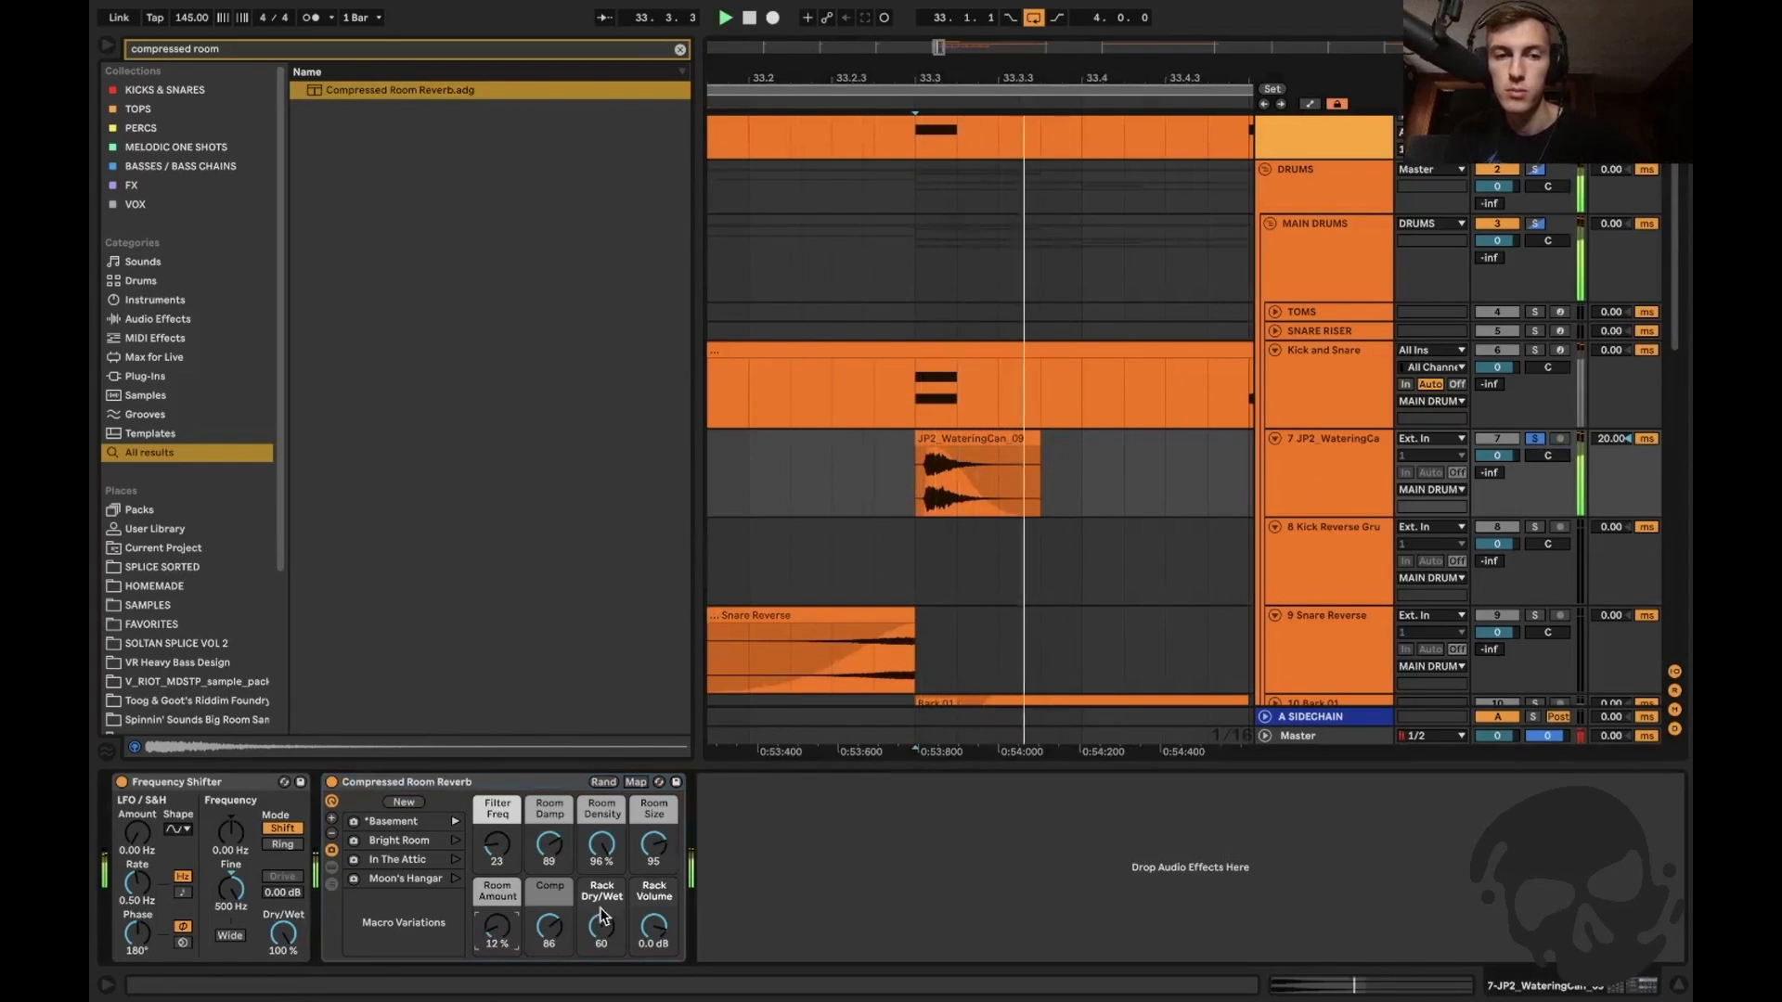
key(space)
key(space)
key(space)
Raise the Compressed Room Reverb's Comp to 94 and Room Size to 98 while auditioning the hit.
drag(549, 928, 497, 931)
key(space)
key(space)
key(space)
key(space)
key(space)
key(space)
Unsolo the JP2_WateringCan track and lengthen the clip's fade-in, checking it against the full drop.
click(1535, 439)
key(space)
key(space)
key(space)
key(space)
key(space)
key(space)
key(space)
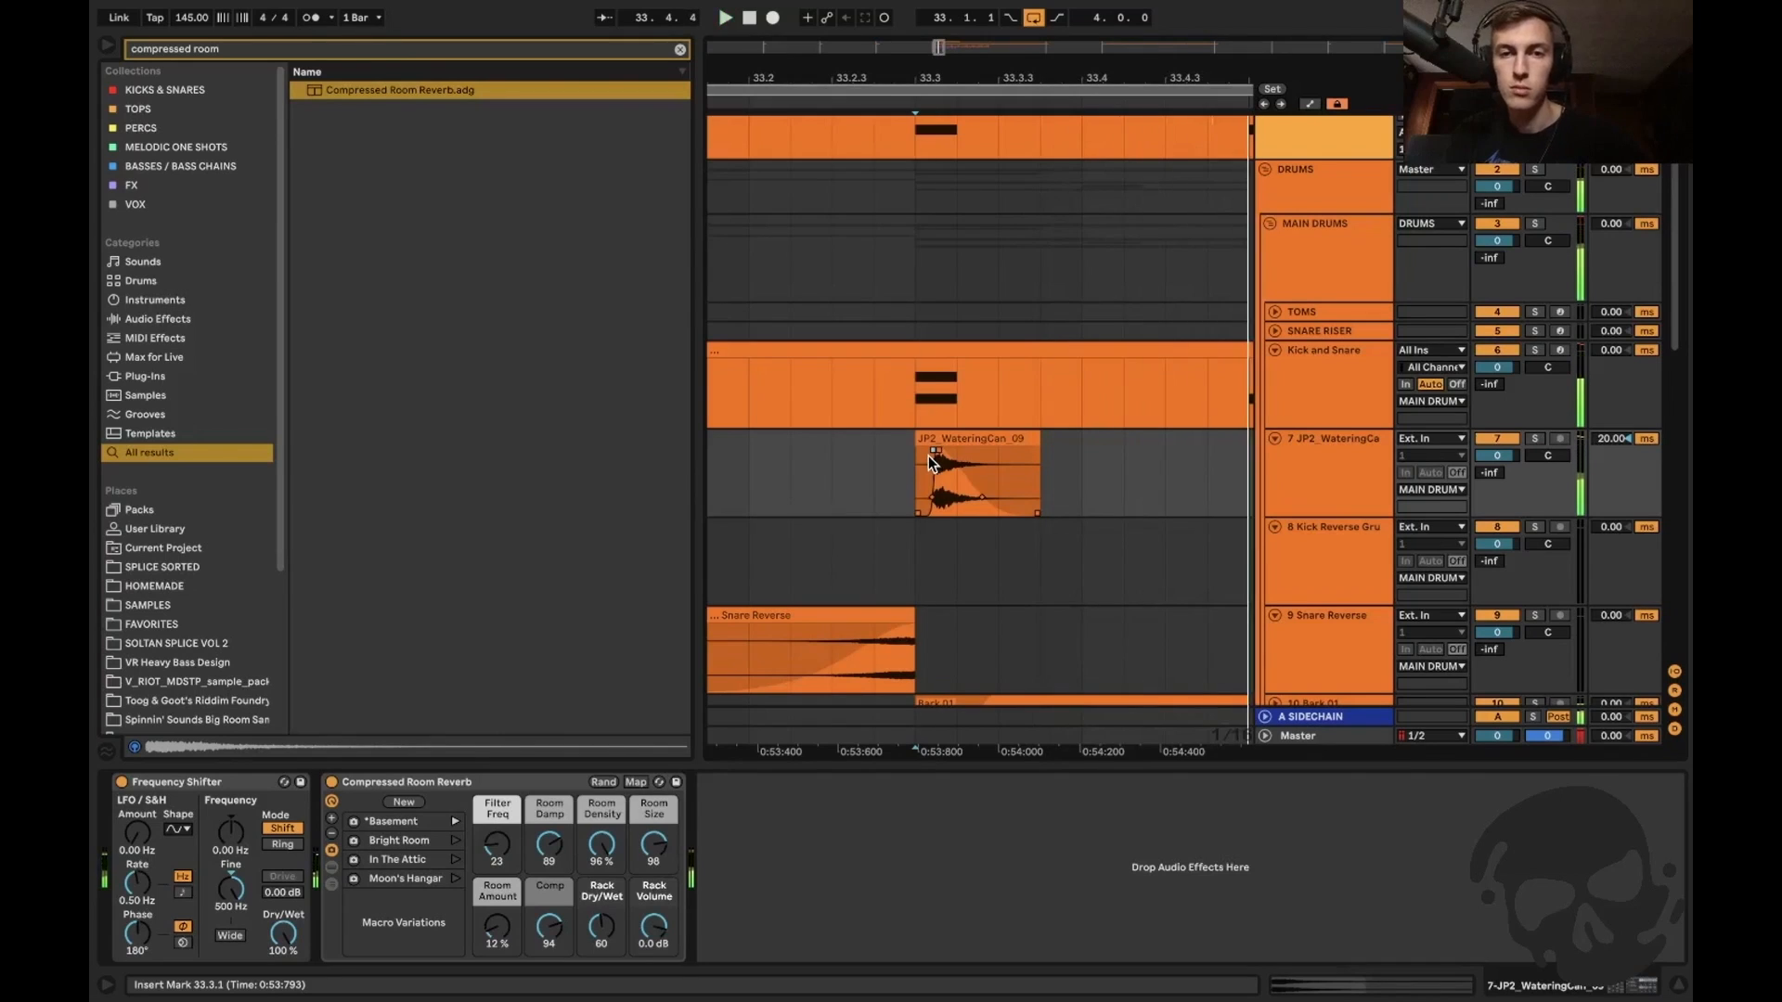
key(space)
key(space)
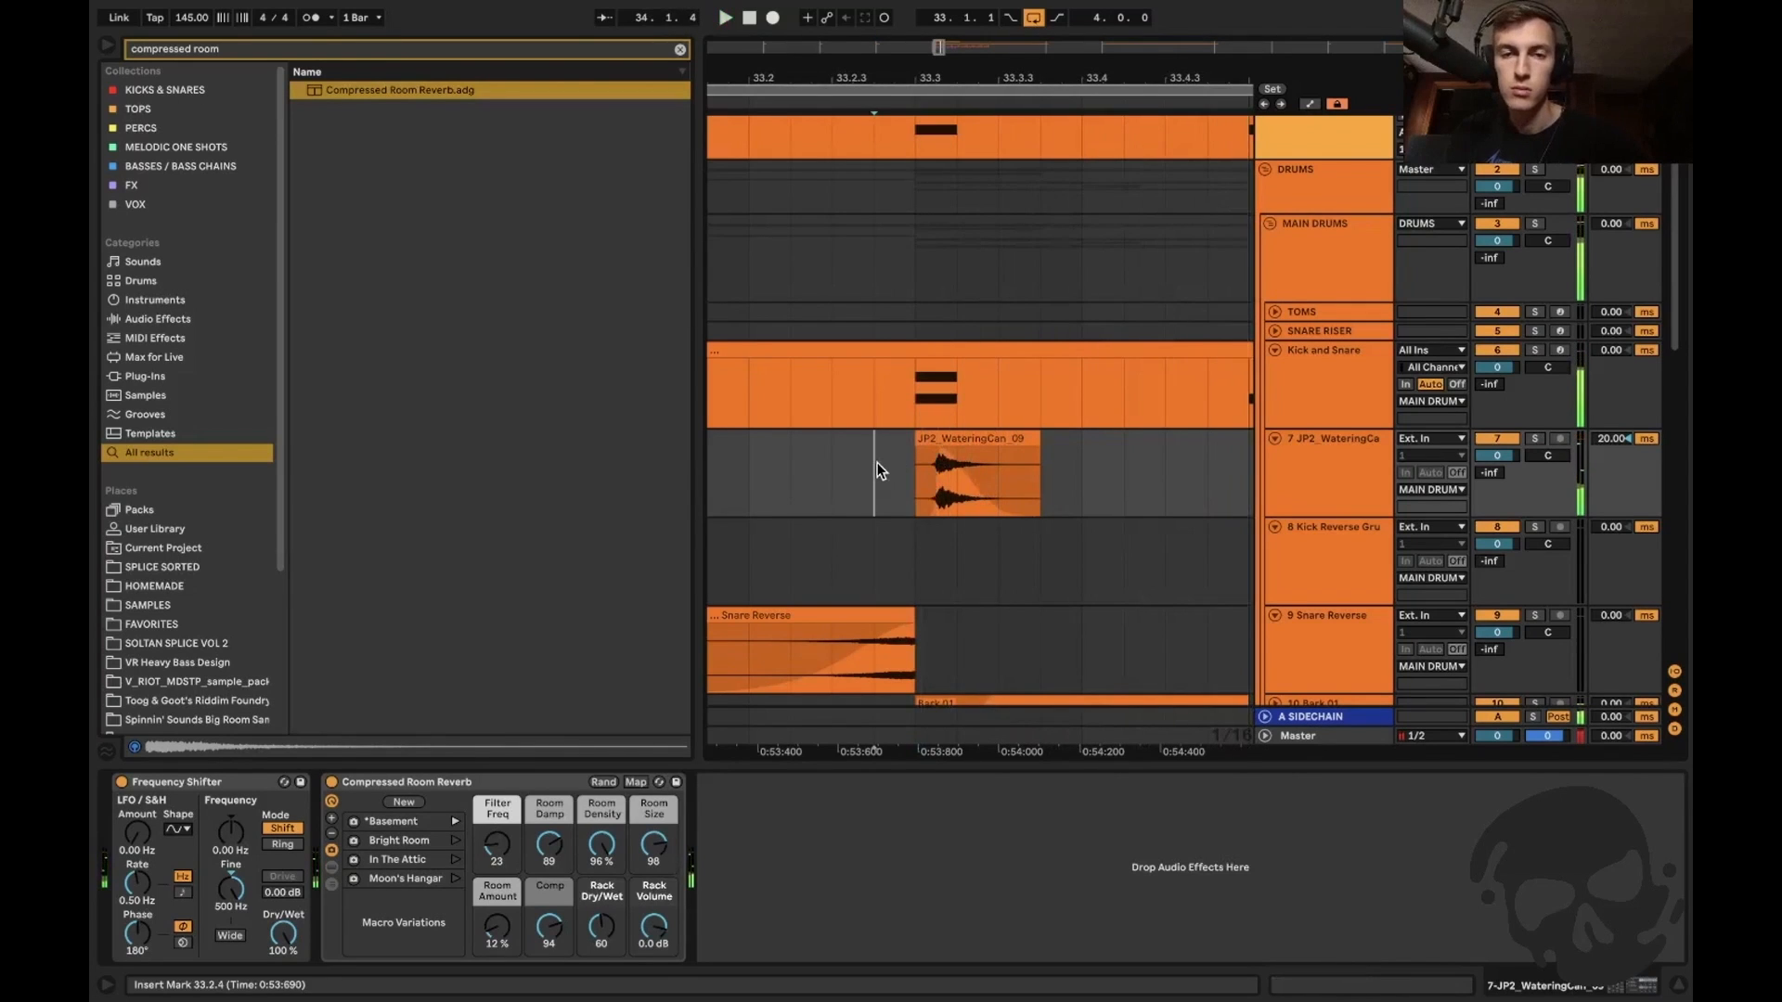
key(space)
key(space)
Duplicate the one-bar section from 33.1.1 to 34.1.1 on the JP2_WateringCan track four times, up to 38.1.1.
scroll(876, 464, down, 5)
key(space)
drag(967, 453, 796, 458)
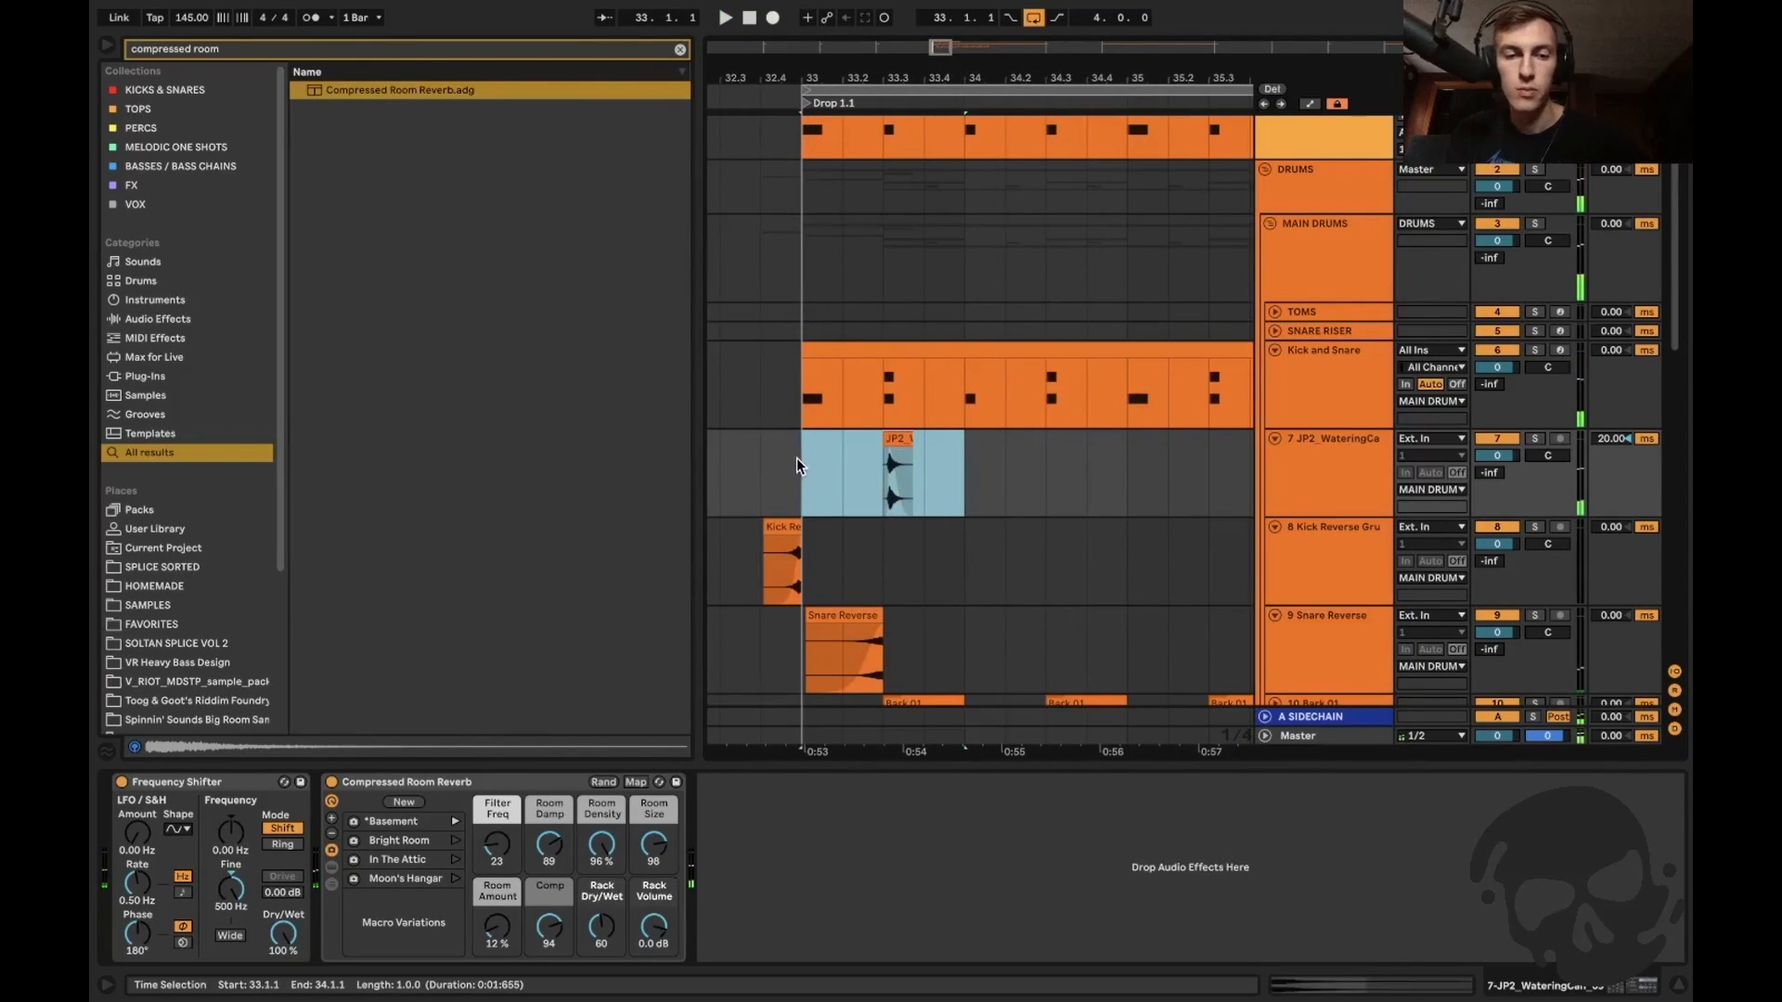
key(ctrl+d)
key(ctrl+d)
key(ctrl+d)
key(ctrl+d)
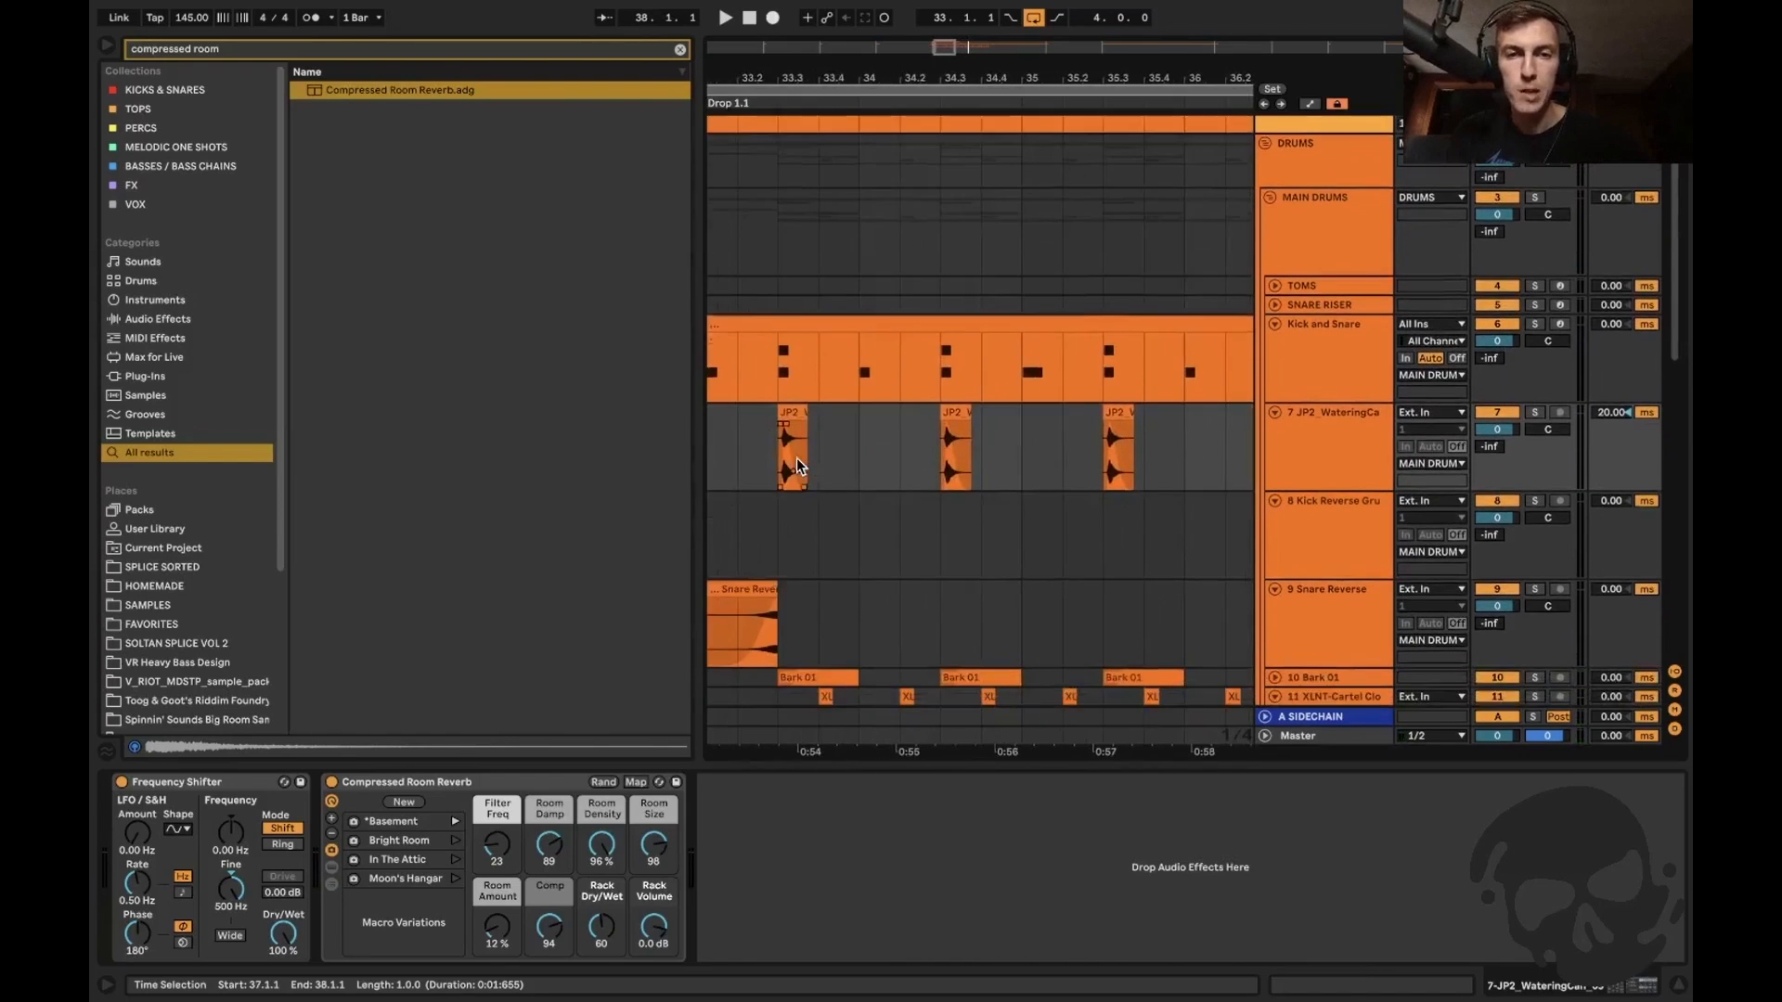
Play the repeated watering can hits with the drop from 33.3.1.
scroll(797, 459, left, 2)
click(838, 434)
key(space)
key(plus)
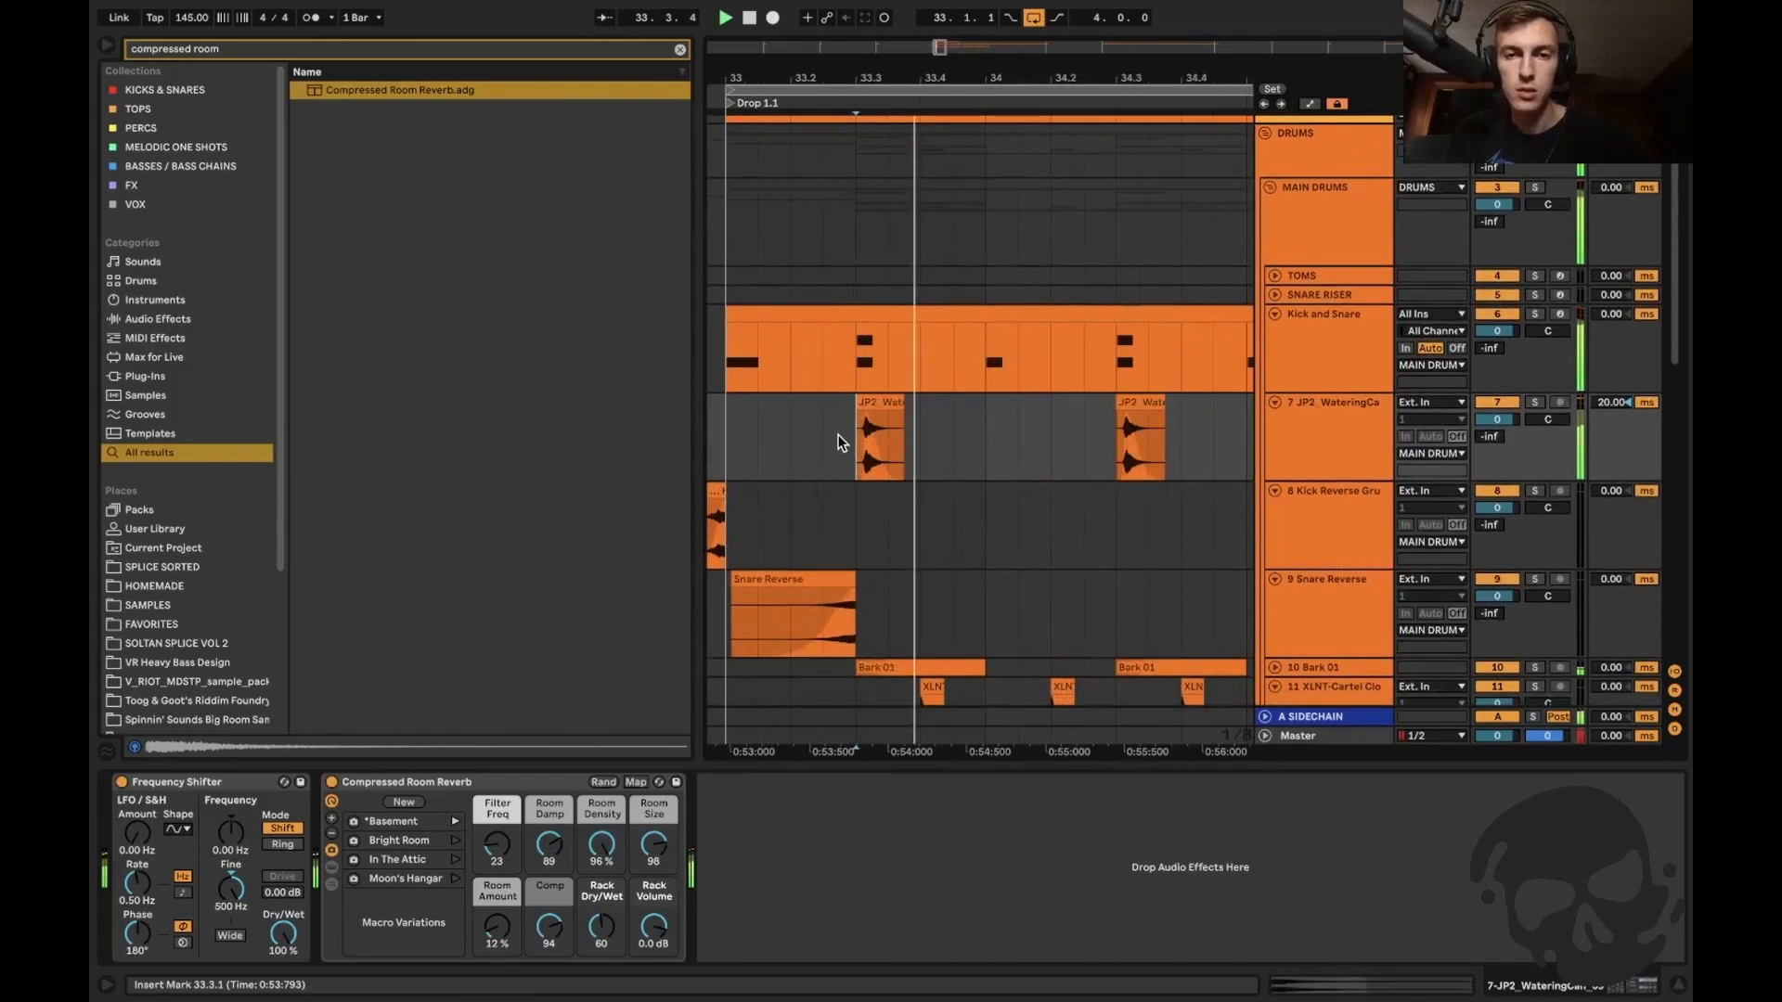
Solo the JP2_WateringCan track and retune its Frequency Shifter to a Frequency of 580 Hz by ear.
click(1535, 401)
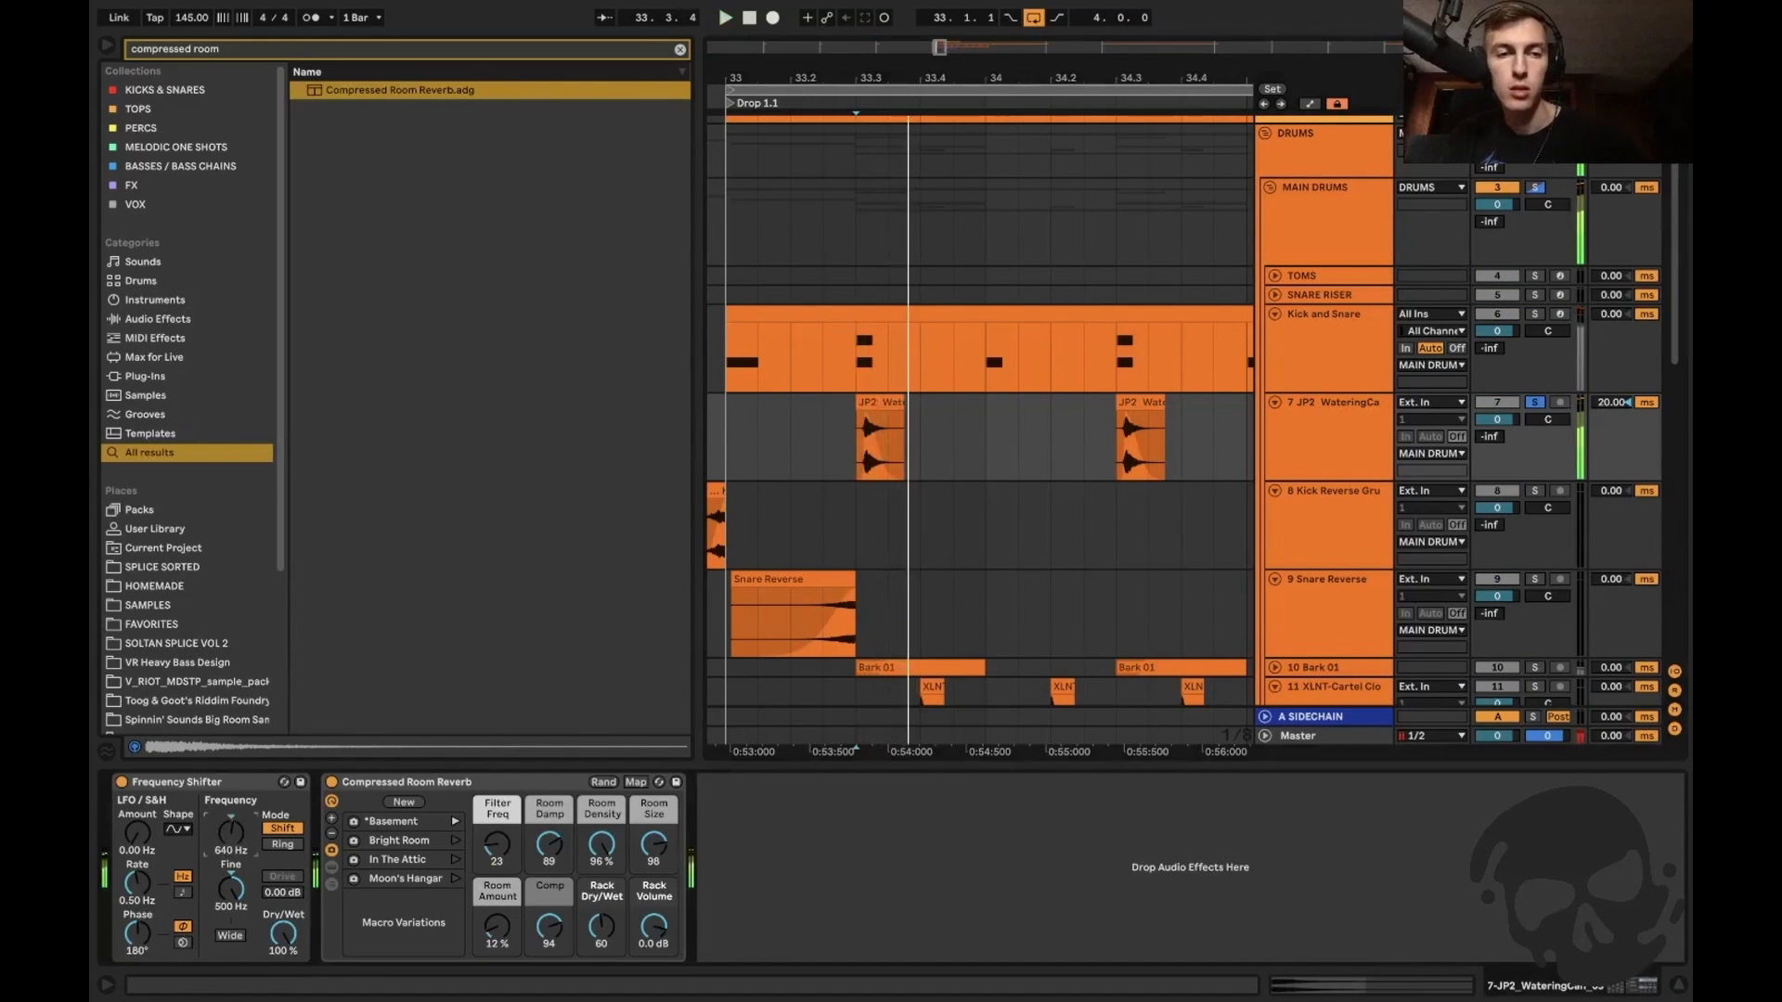
key(space)
key(space)
drag(231, 832, 231, 832)
key(space)
key(space)
key(space)
key(space)
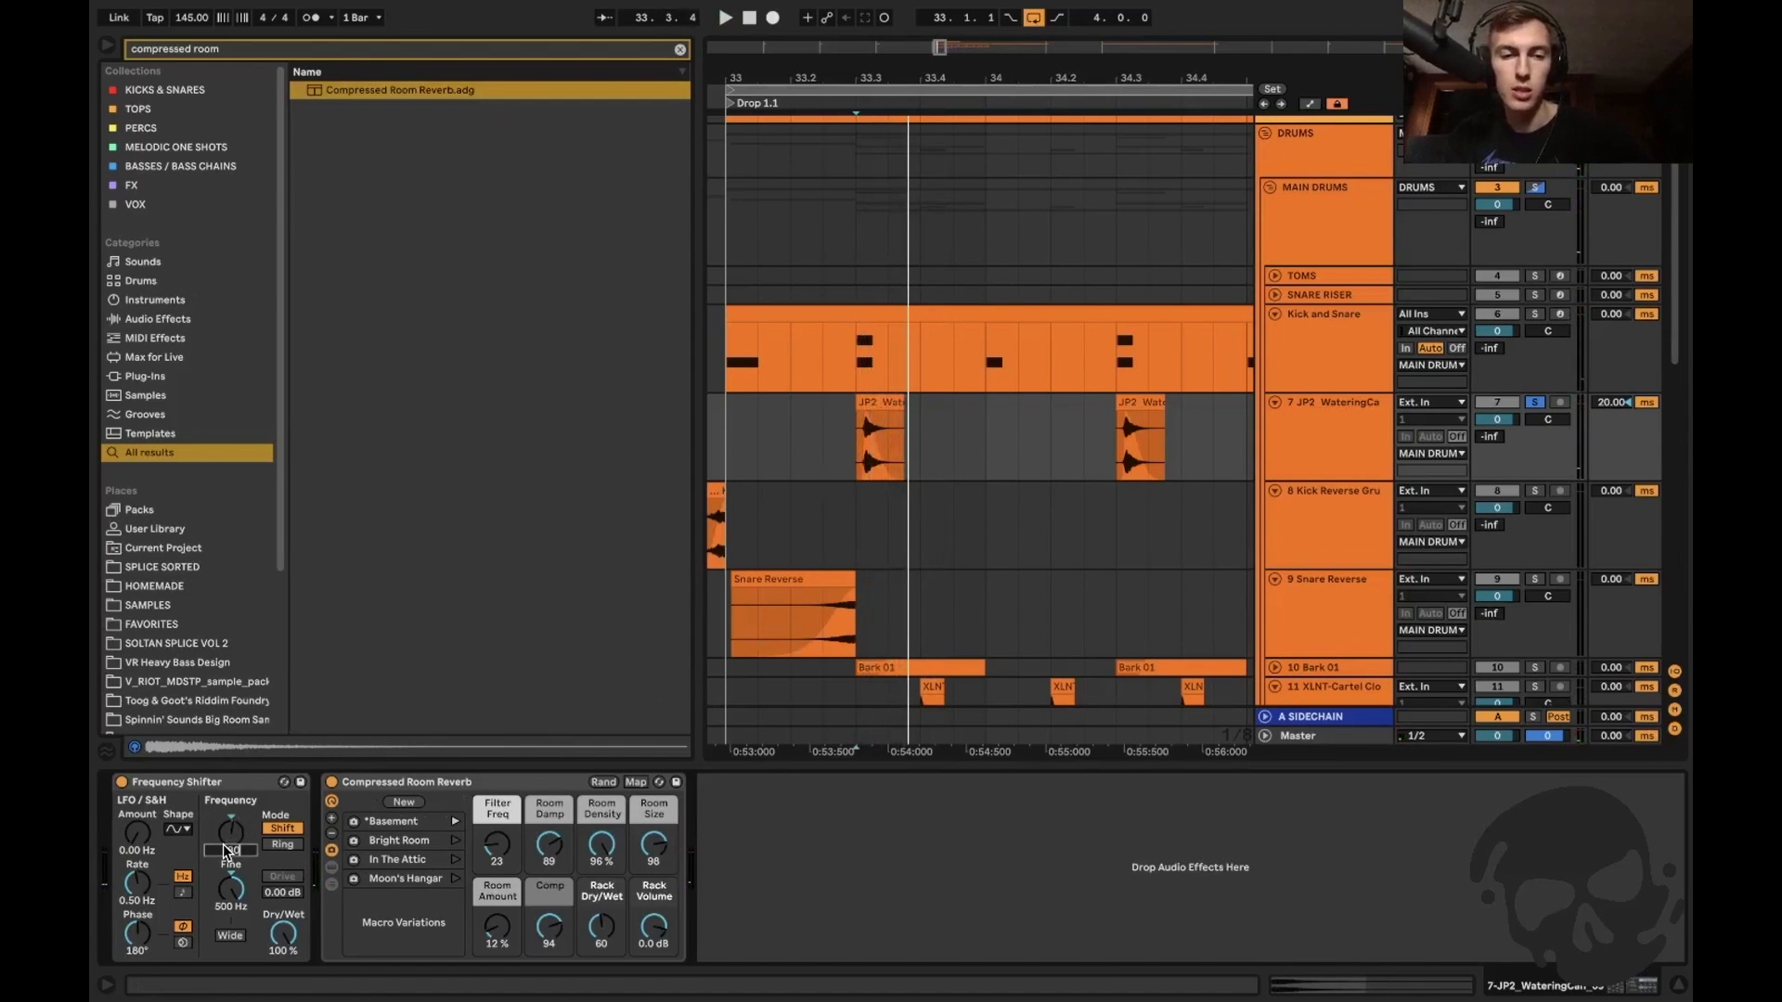
key(space)
key(space)
click(796, 379)
key(space)
key(space)
Unsolo the JP2_WateringCan track and play the whole drop from 33.1.1.
click(1536, 402)
key(space)
key(space)
key(space)
click(731, 436)
key(space)
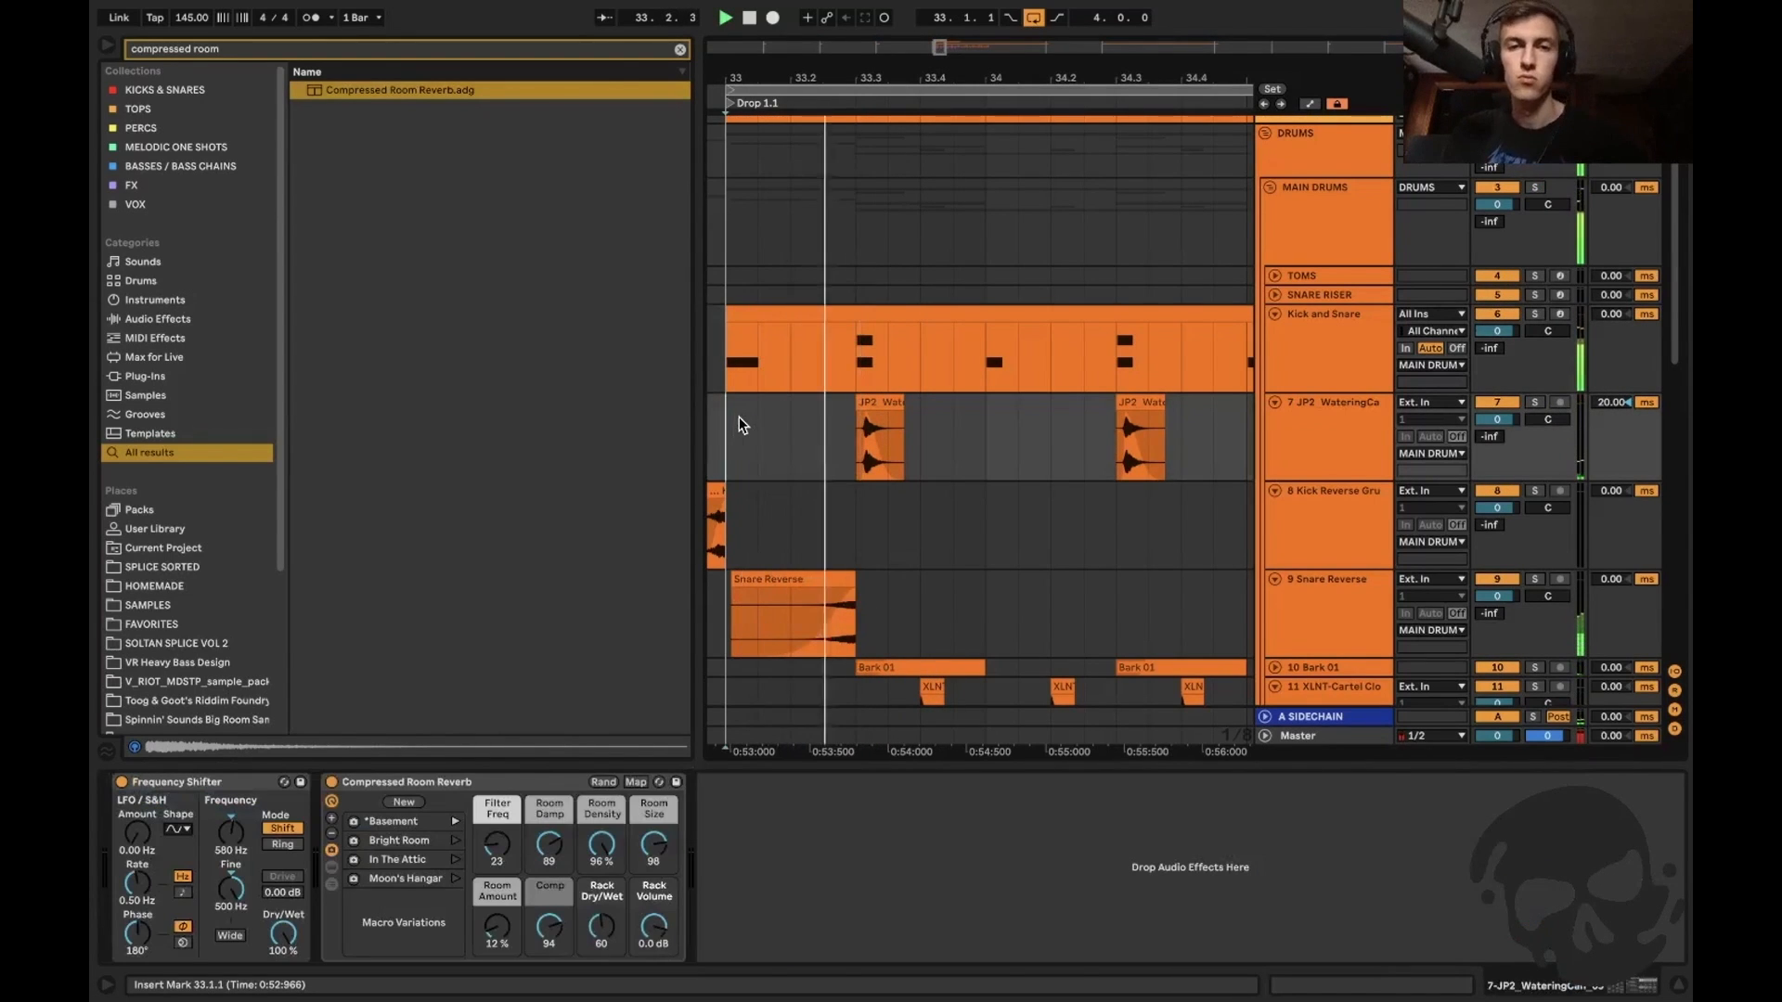
Hide the browser and device view, set the JP2_WateringCan track's delay to 40.00 ms, and play from 33.3.1.
key(ctrl+alt+l)
key(ctrl+alt+b)
click(1611, 406)
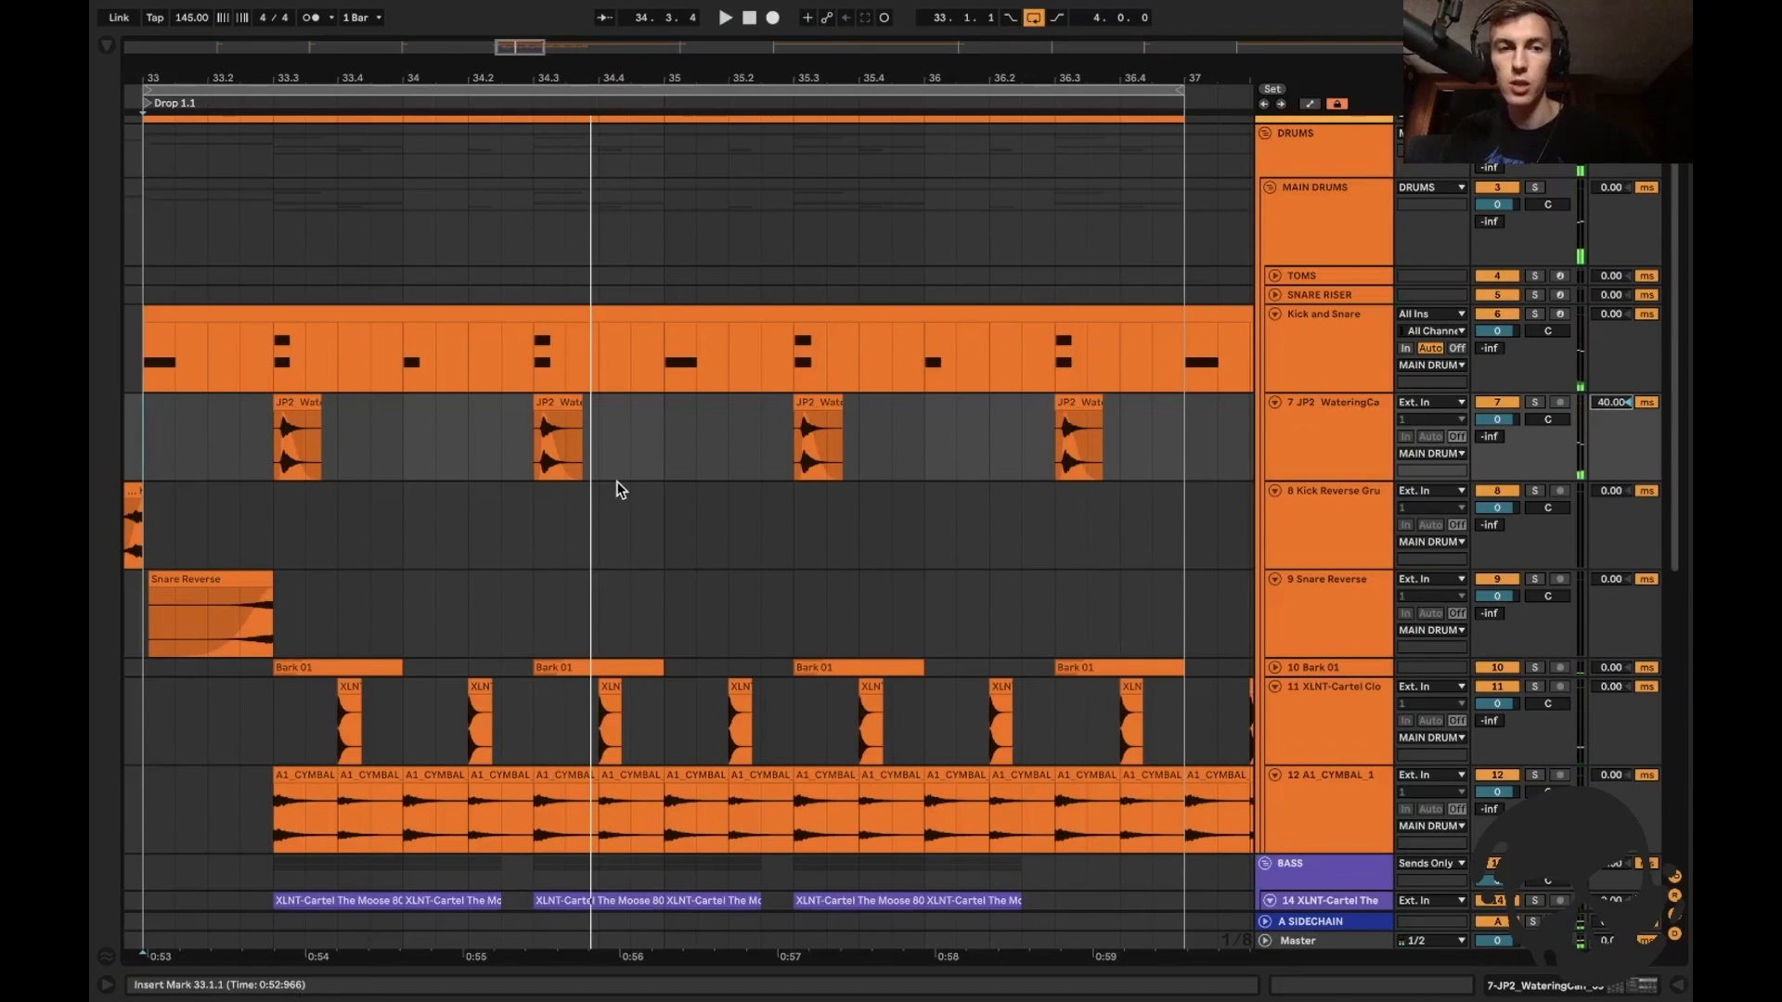
key(space)
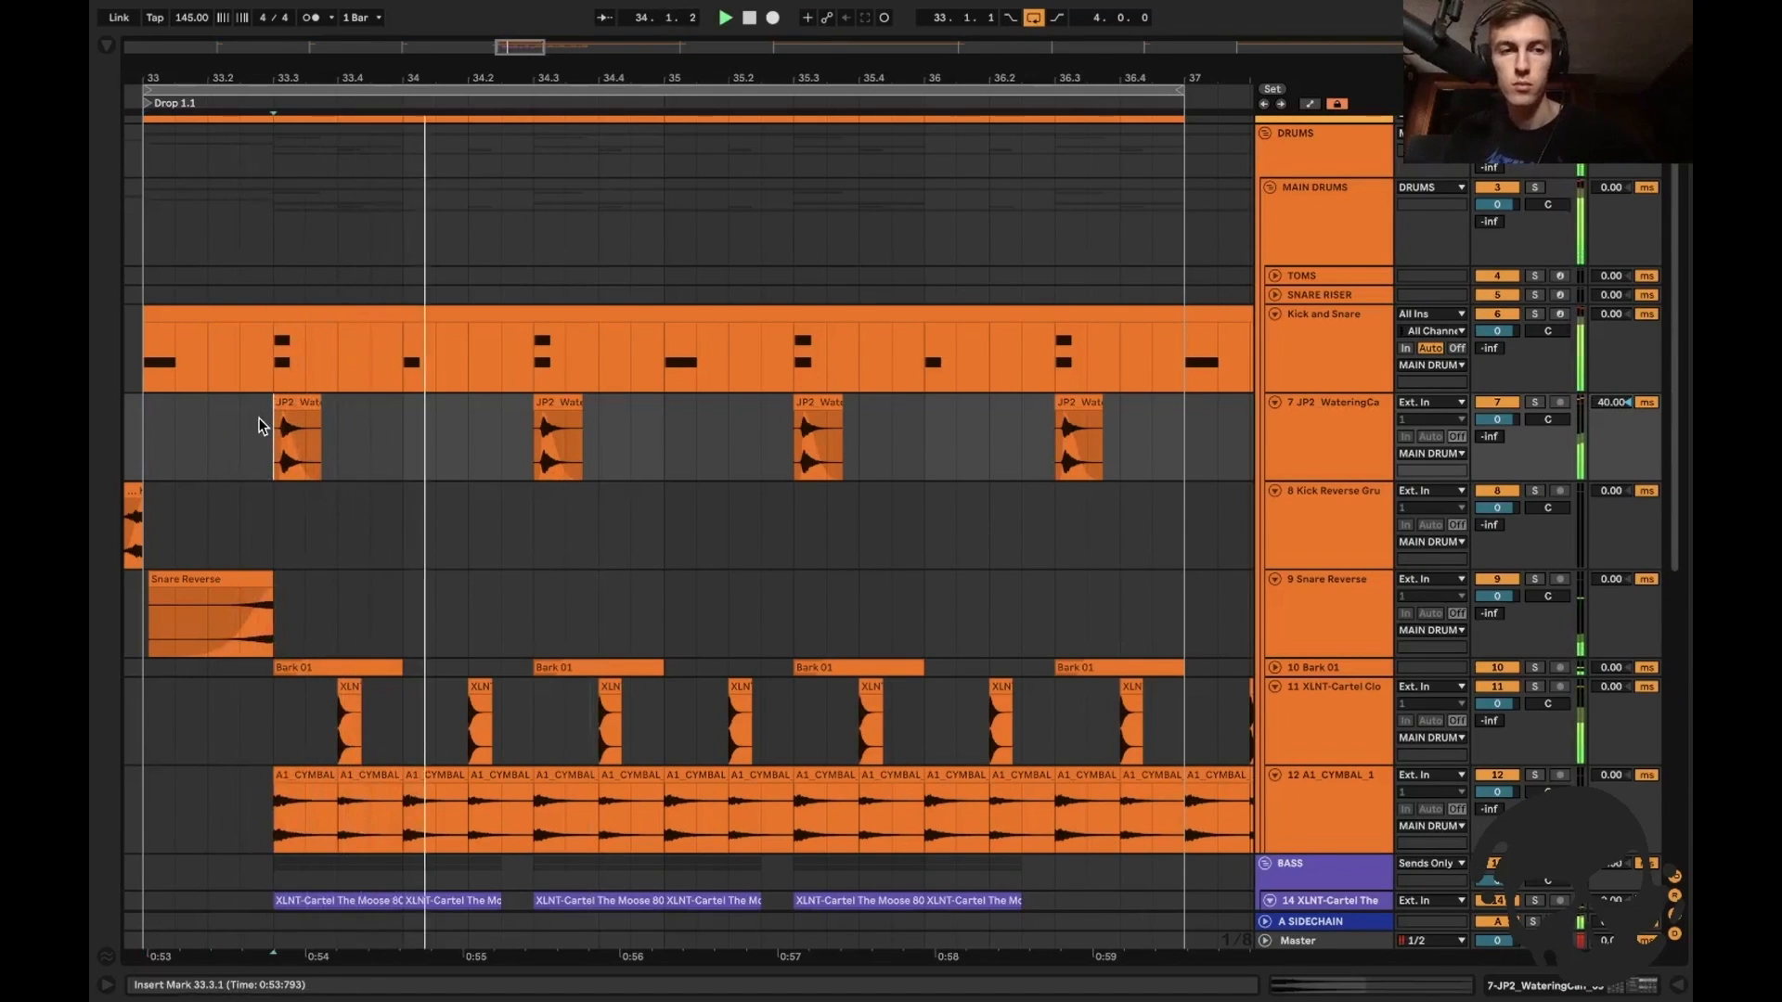
Reopen the JP2_WateringCan track's device chain and add kHs Dynamics after the reverb.
double_click(1275, 434)
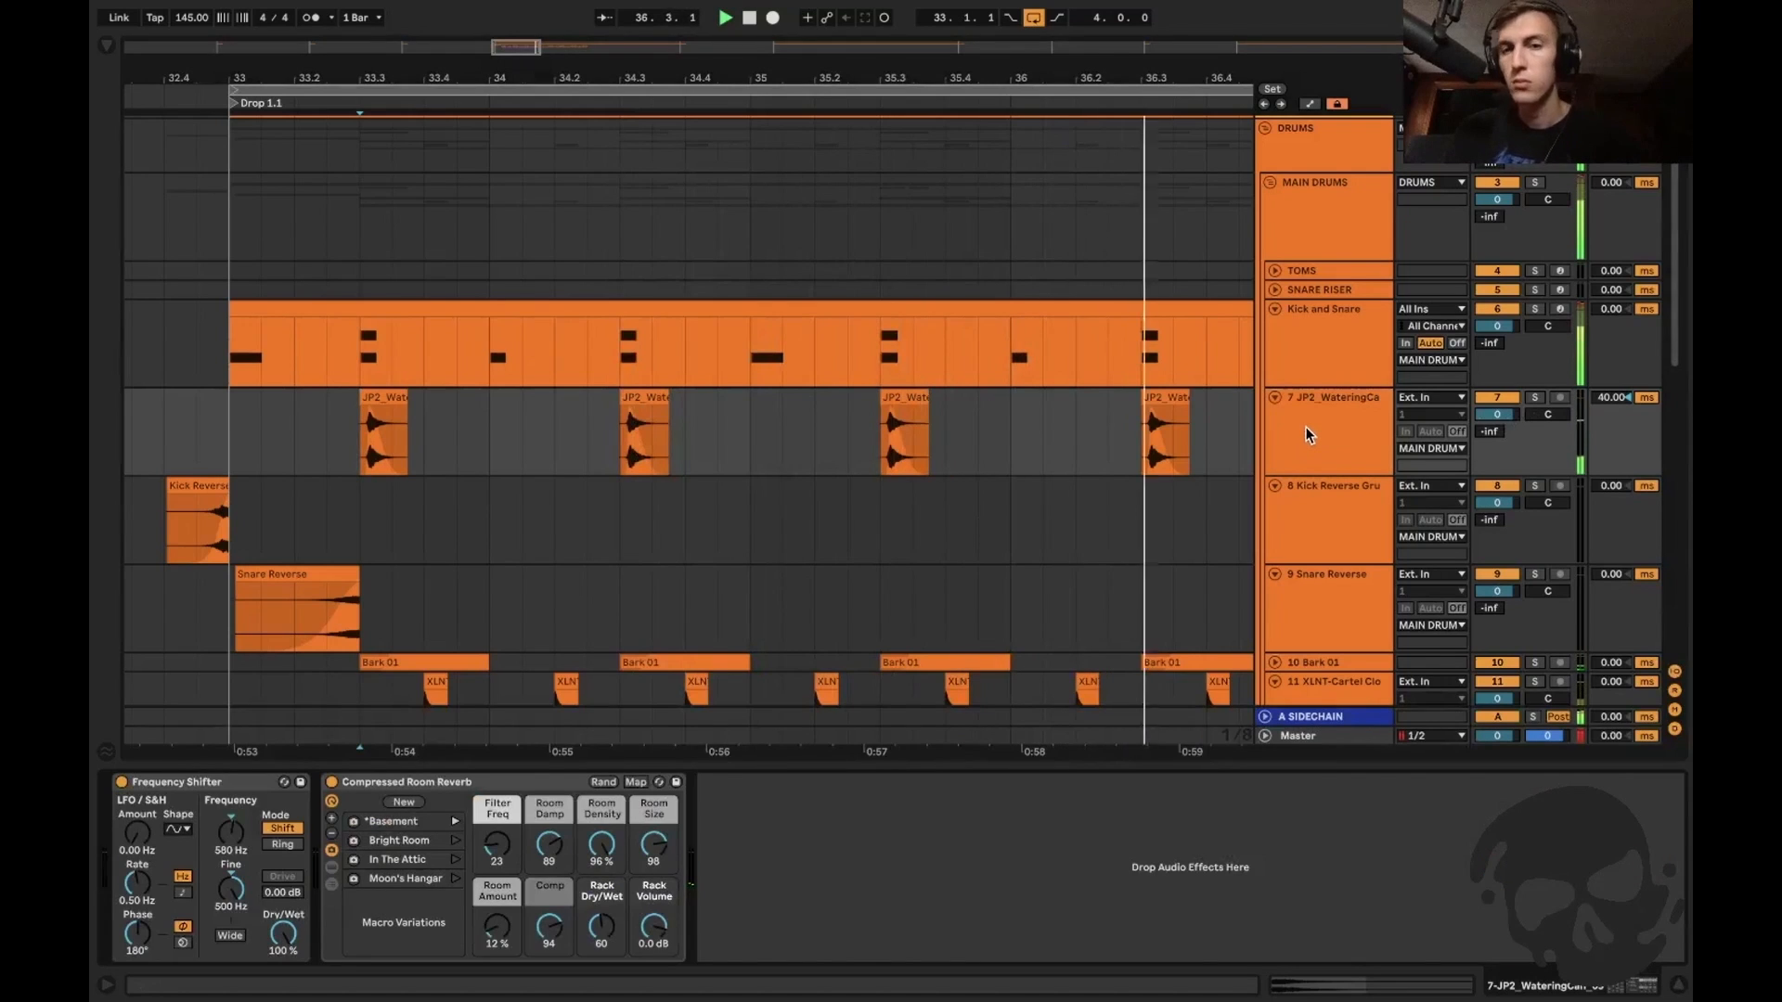
key(ctrl+f)
text(khs dyn)
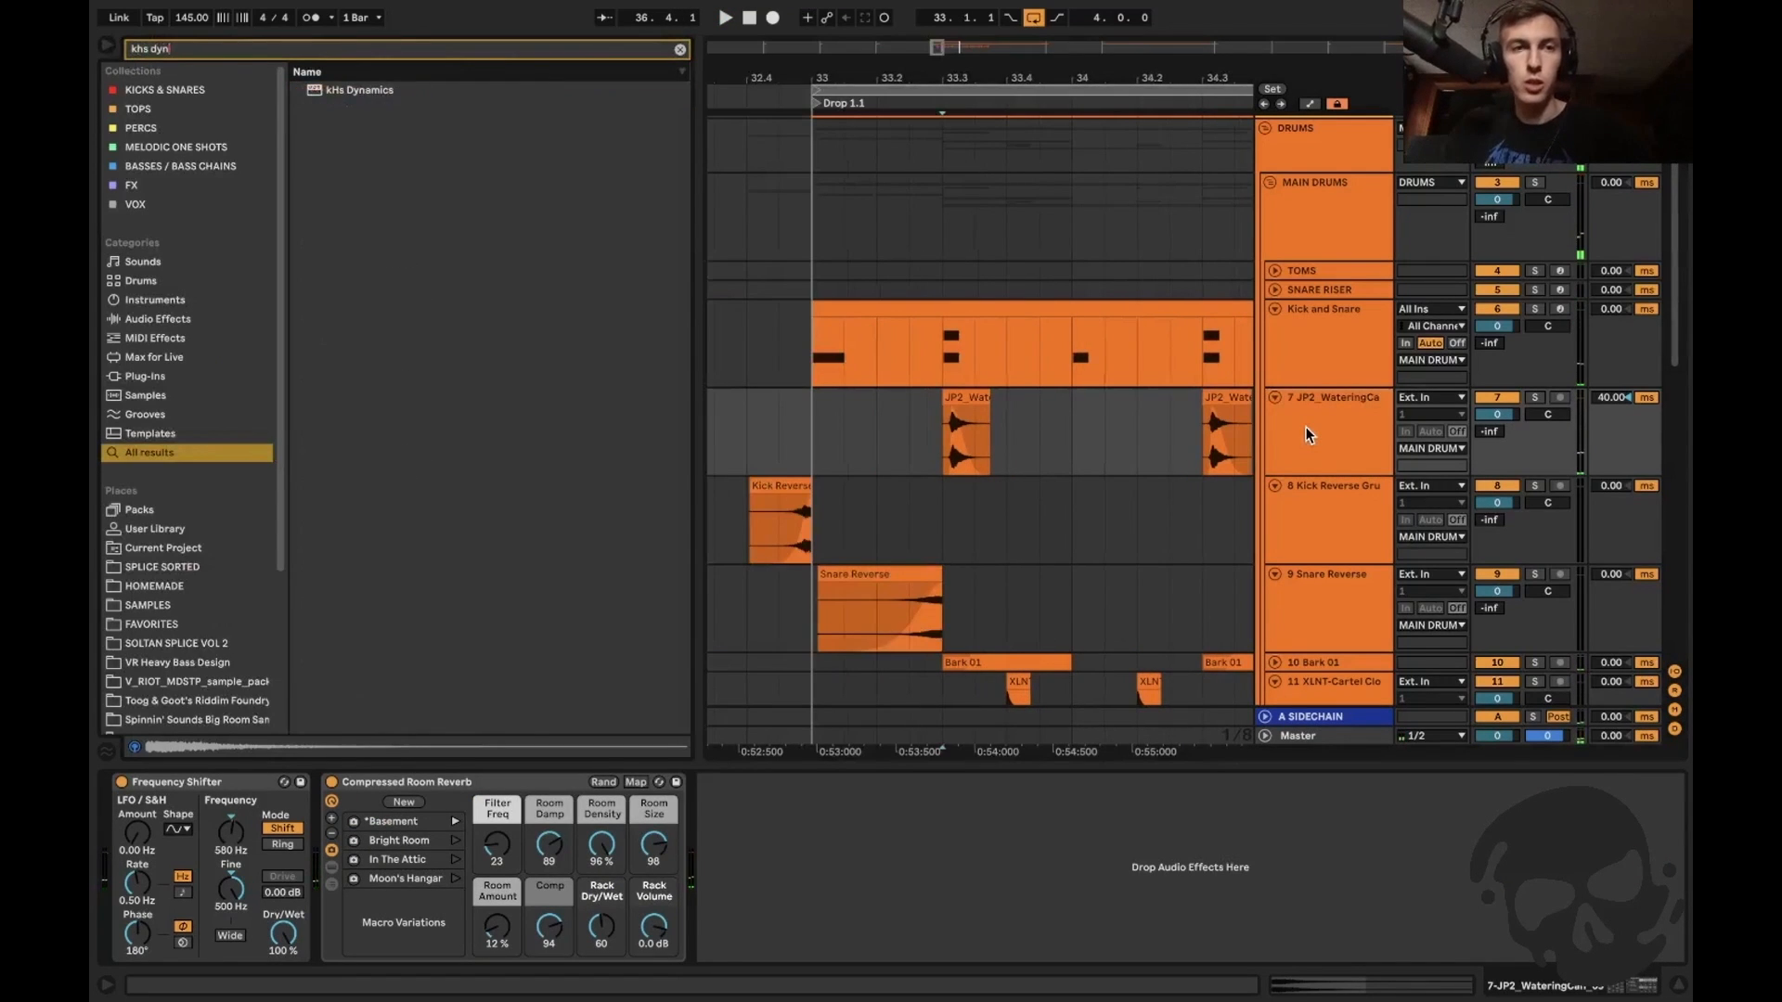
key(Down)
key(Return)
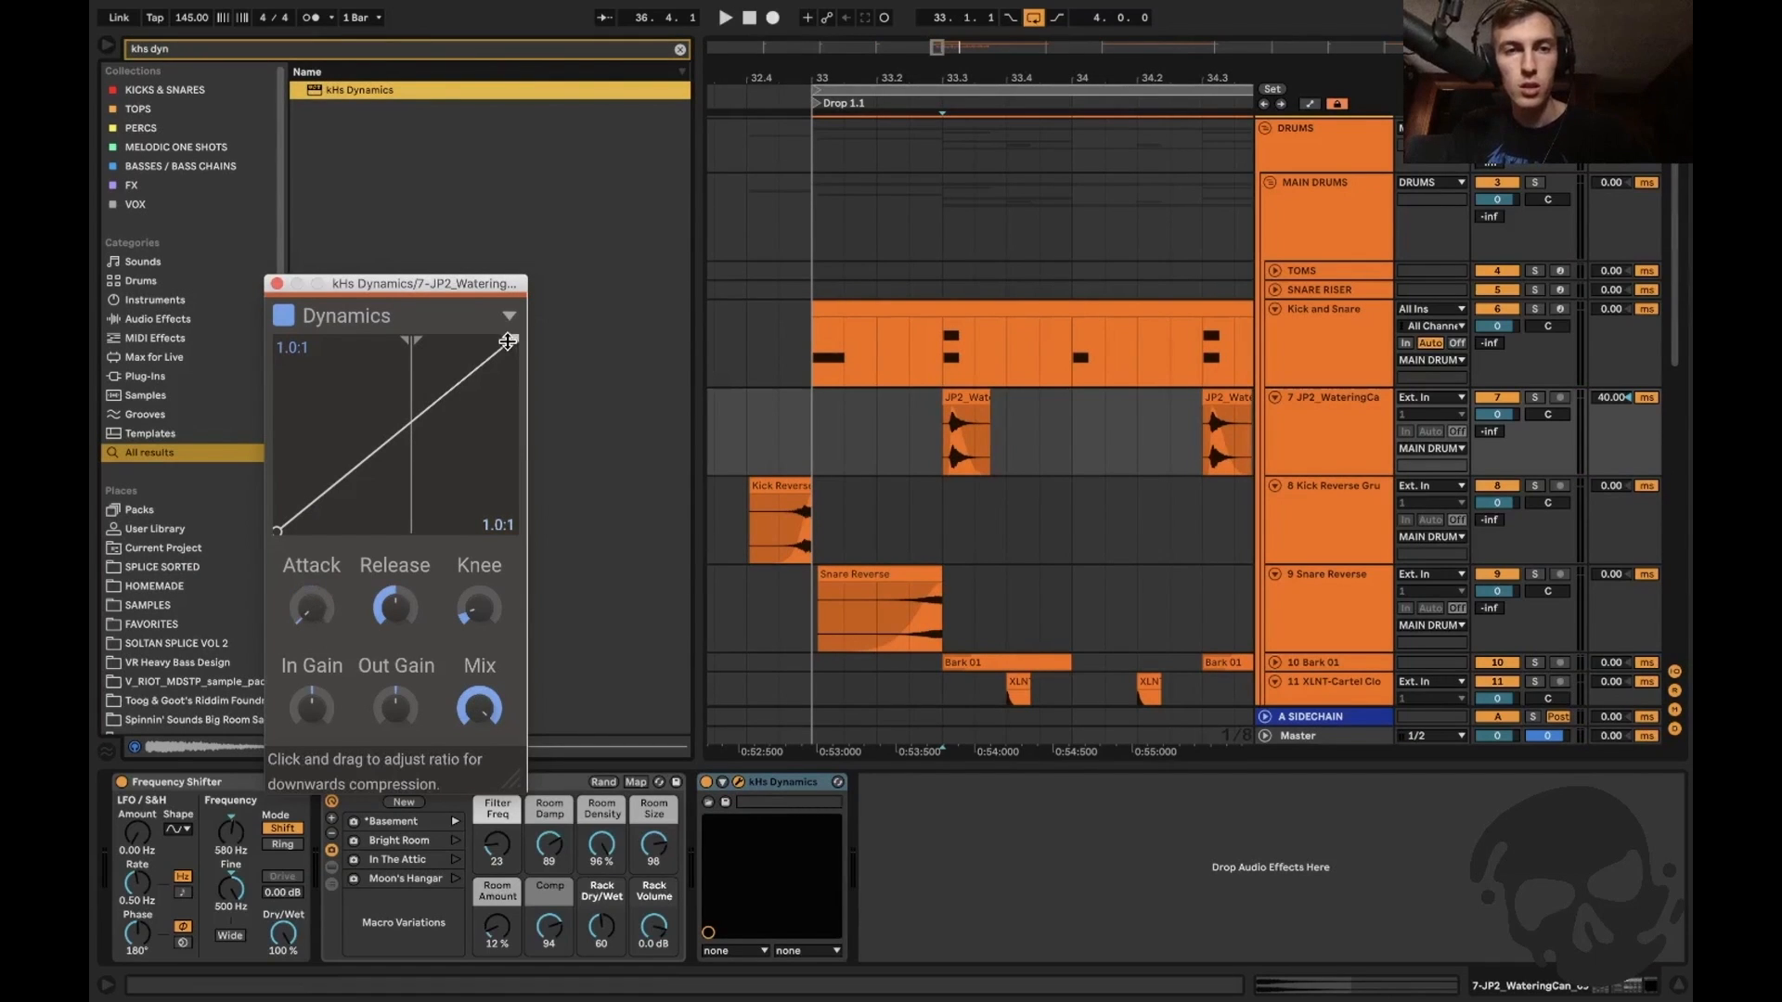
Apply light downward compression to the watering can in kHs Dynamics and audition it in the drop.
drag(525, 361, 527, 366)
key(space)
key(space)
key(space)
key(space)
key(space)
key(space)
Lower the downward compression threshold in kHs Dynamics and set its ratio to 1.5:1.
drag(409, 381, 398, 383)
key(space)
key(space)
key(space)
key(space)
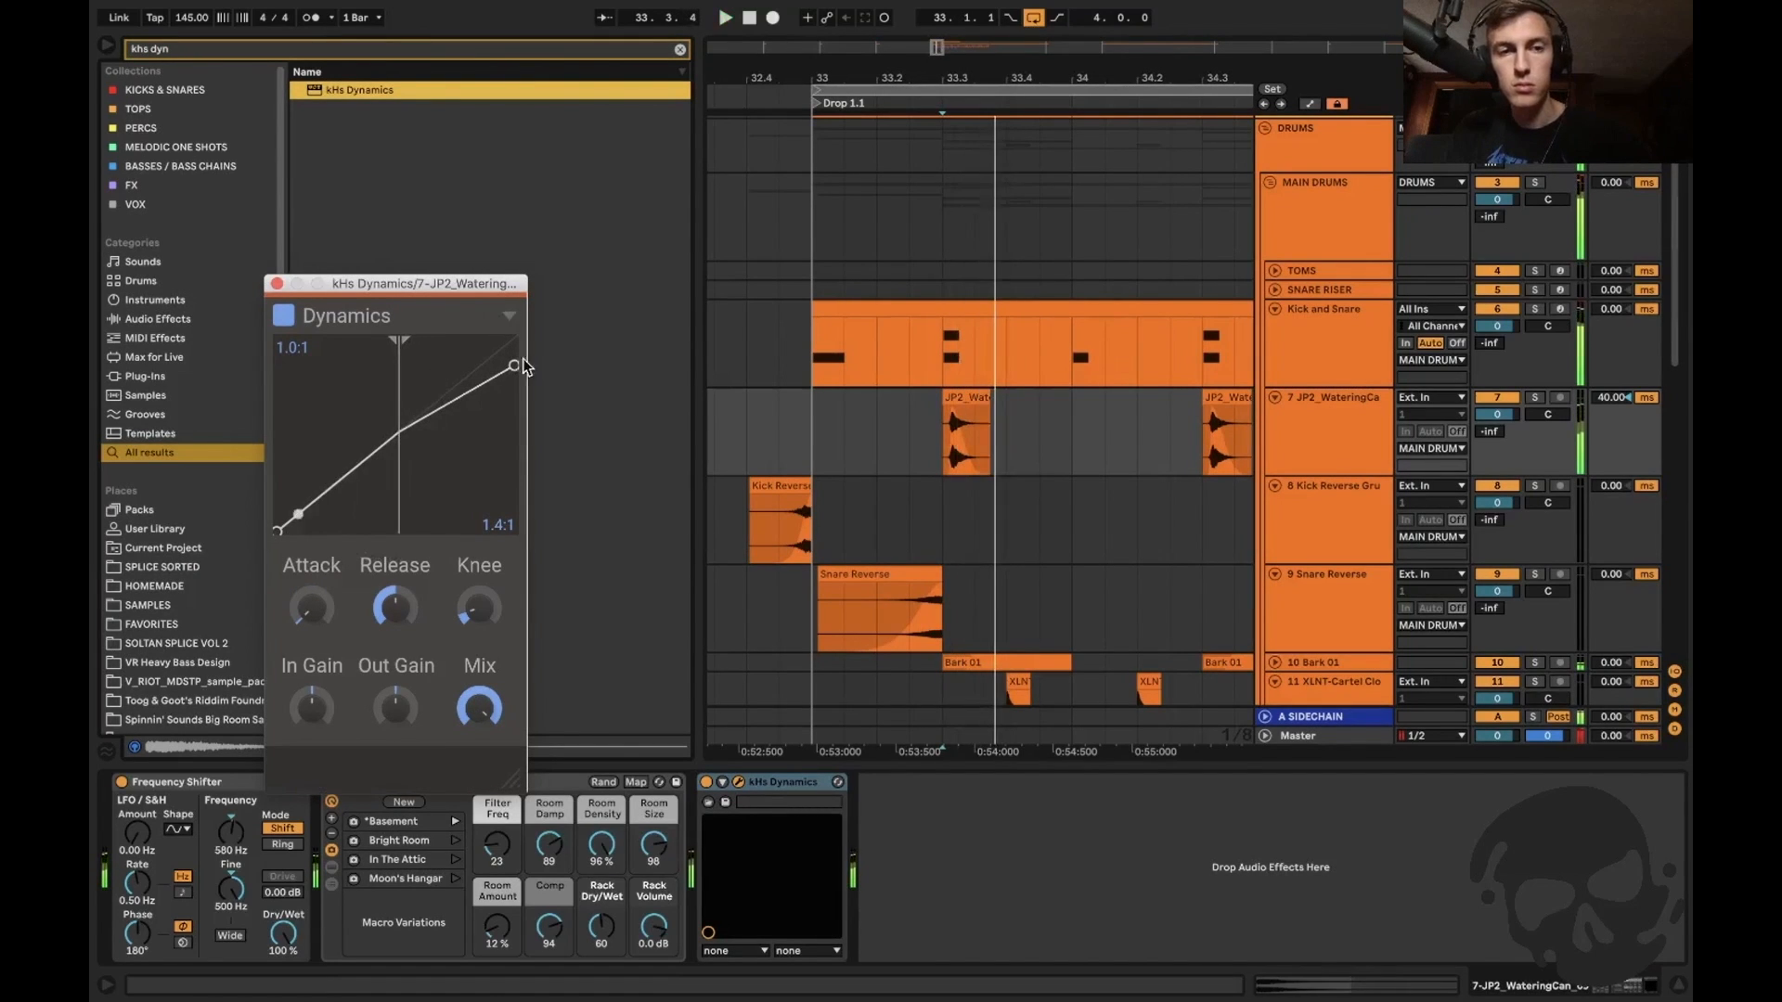
drag(513, 366, 513, 371)
key(space)
Fine-tune kHs Dynamics in solo with a 1.3:1 downward ratio, a shorter Release and about 2.3 dB of Out Gain.
click(1535, 397)
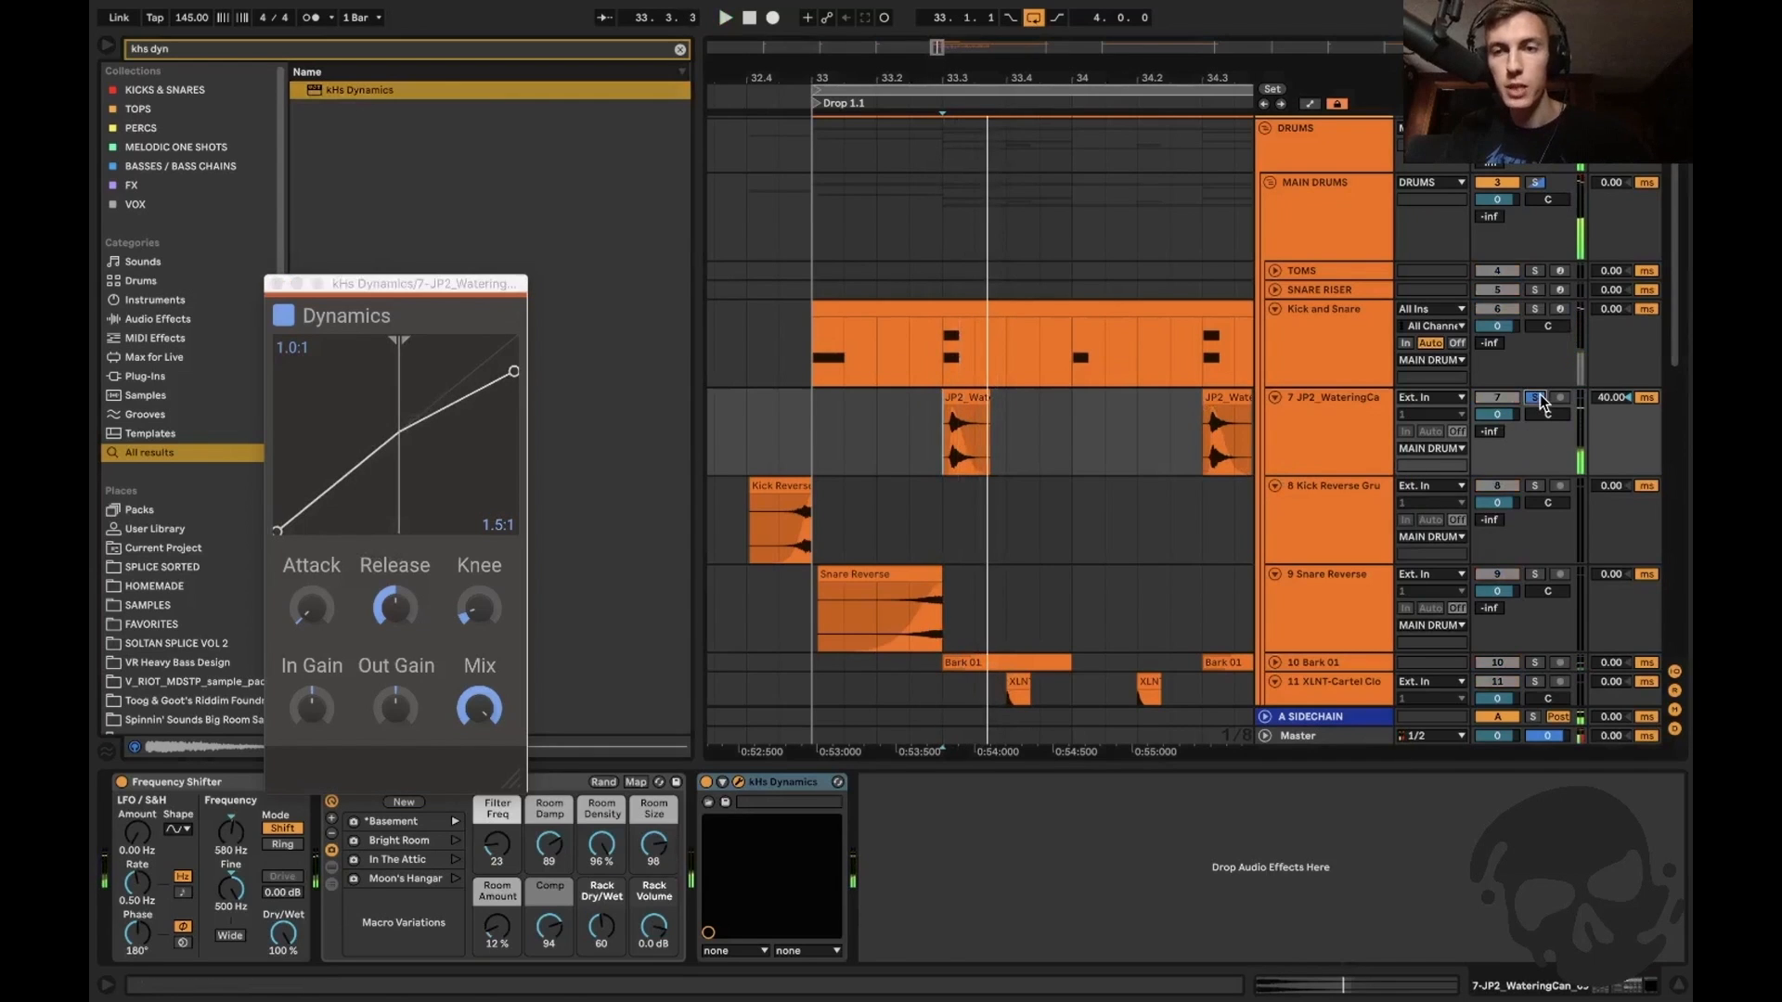
drag(513, 371, 518, 341)
key(space)
key(space)
drag(521, 348, 522, 358)
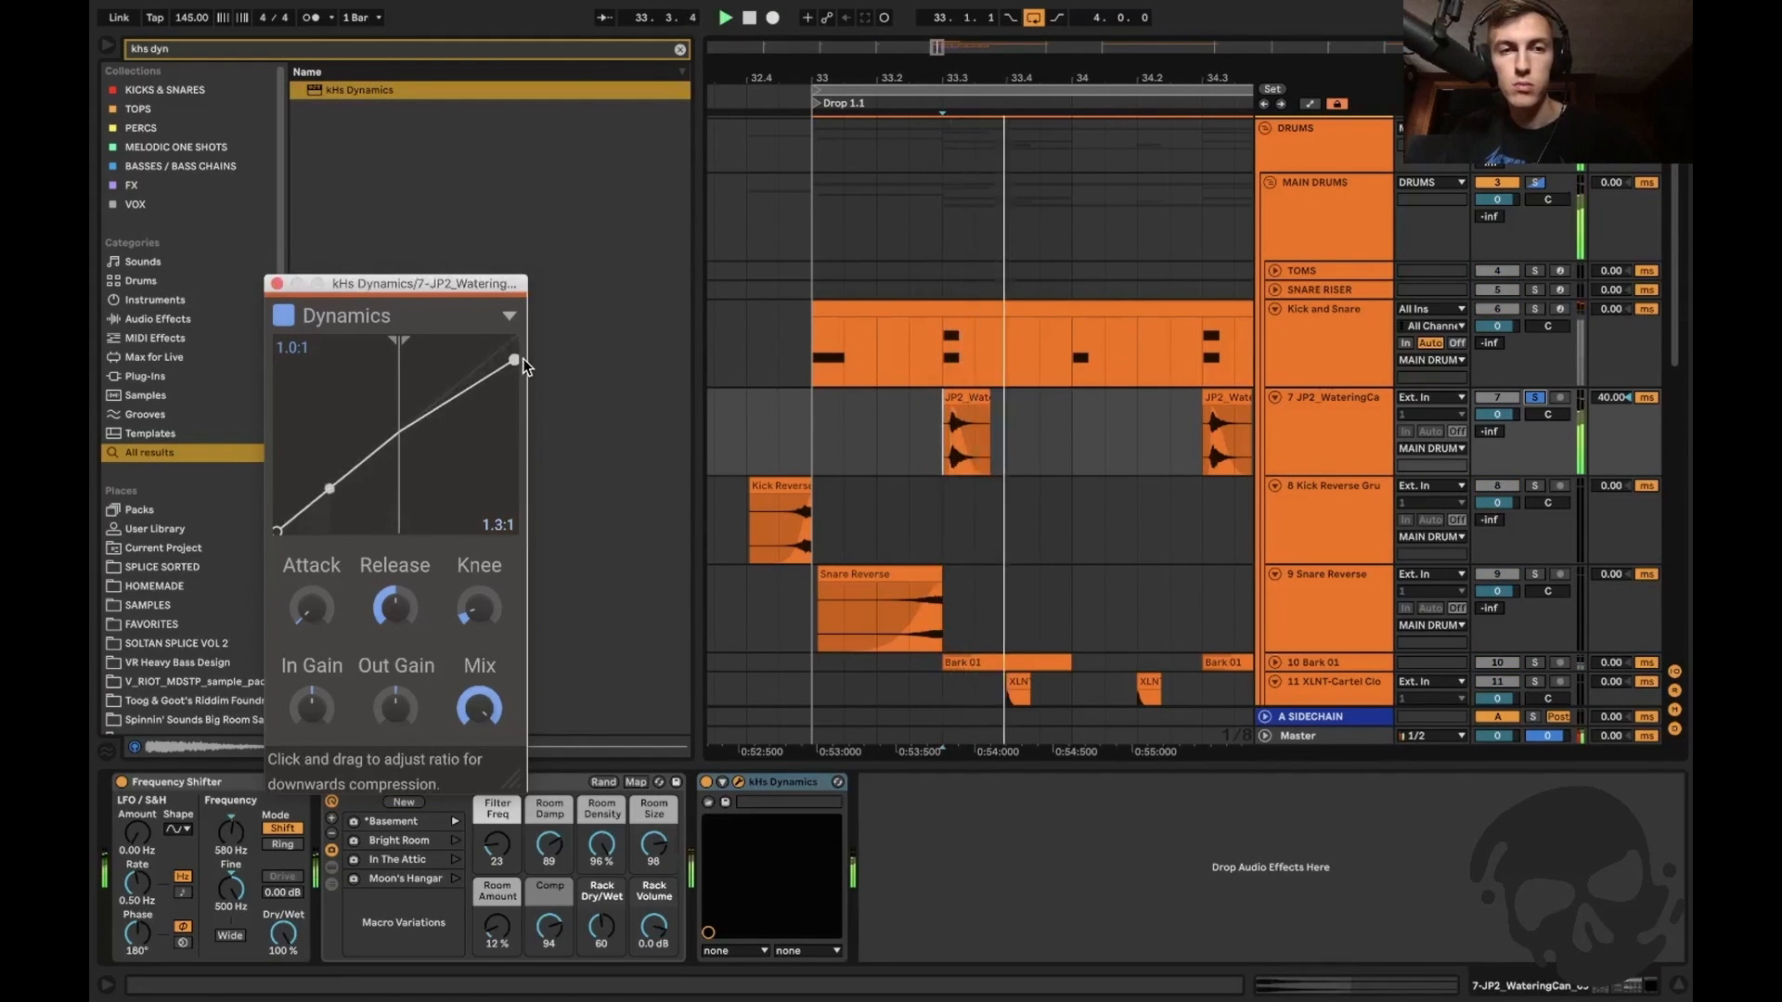
drag(394, 608, 394, 626)
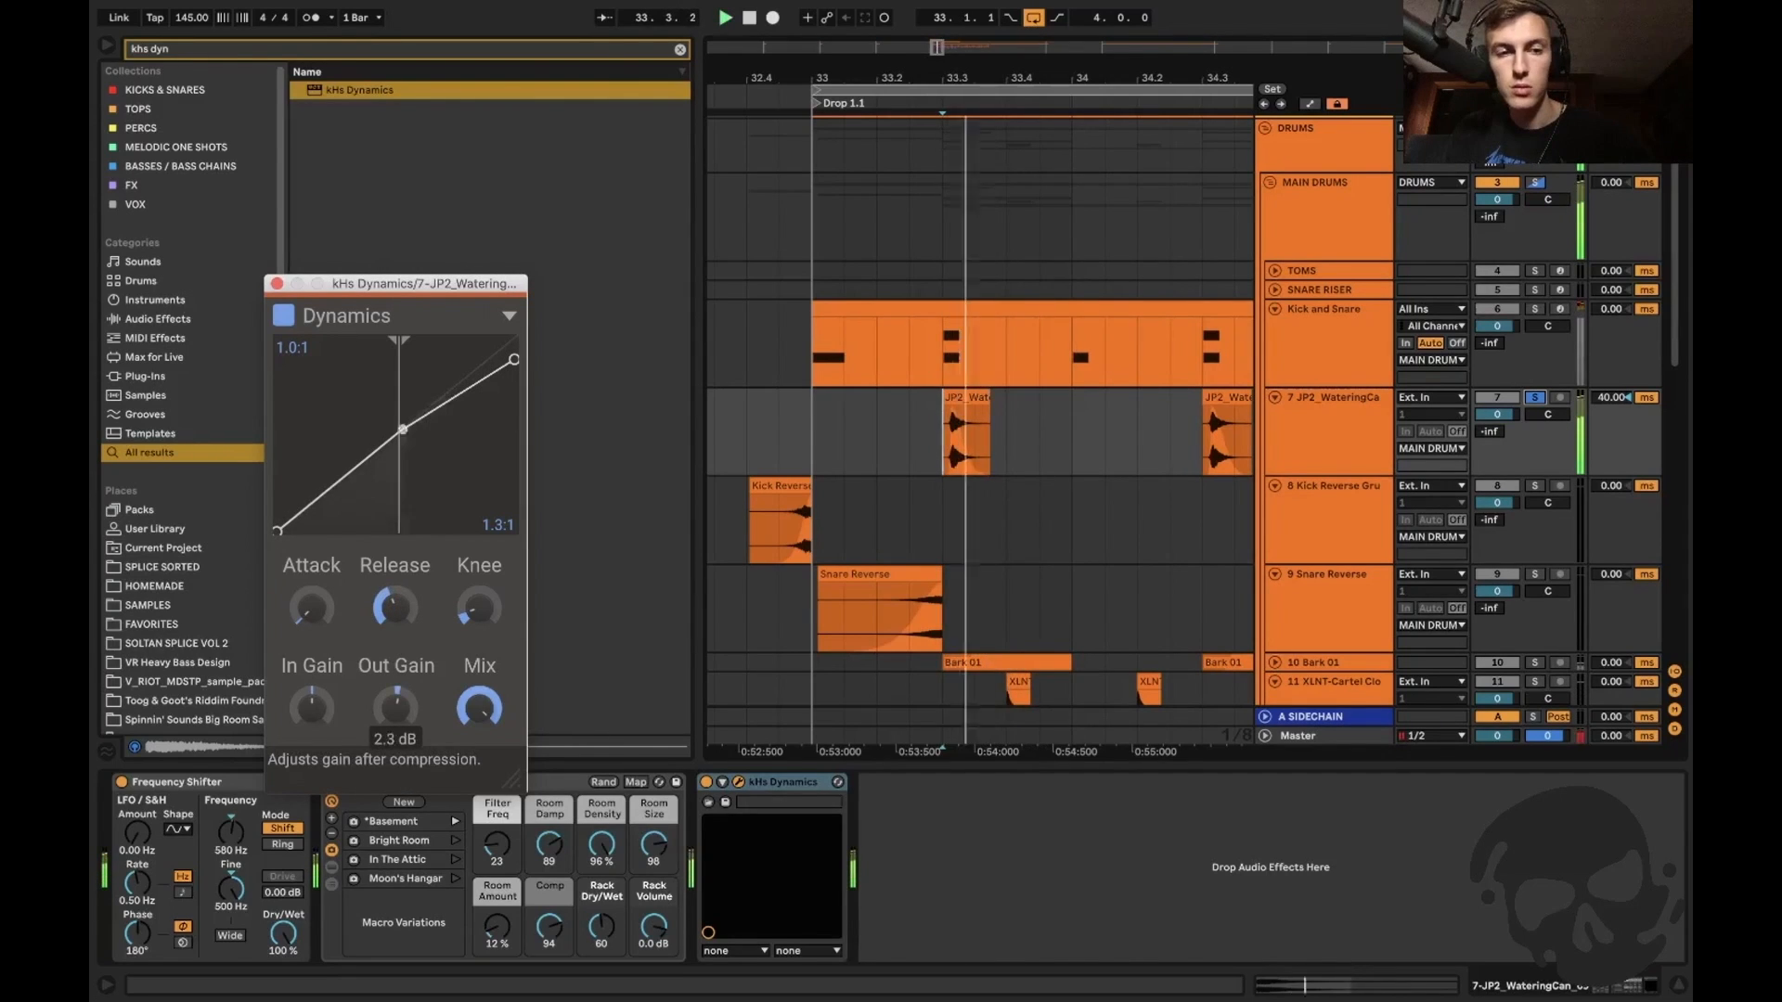
click(1533, 398)
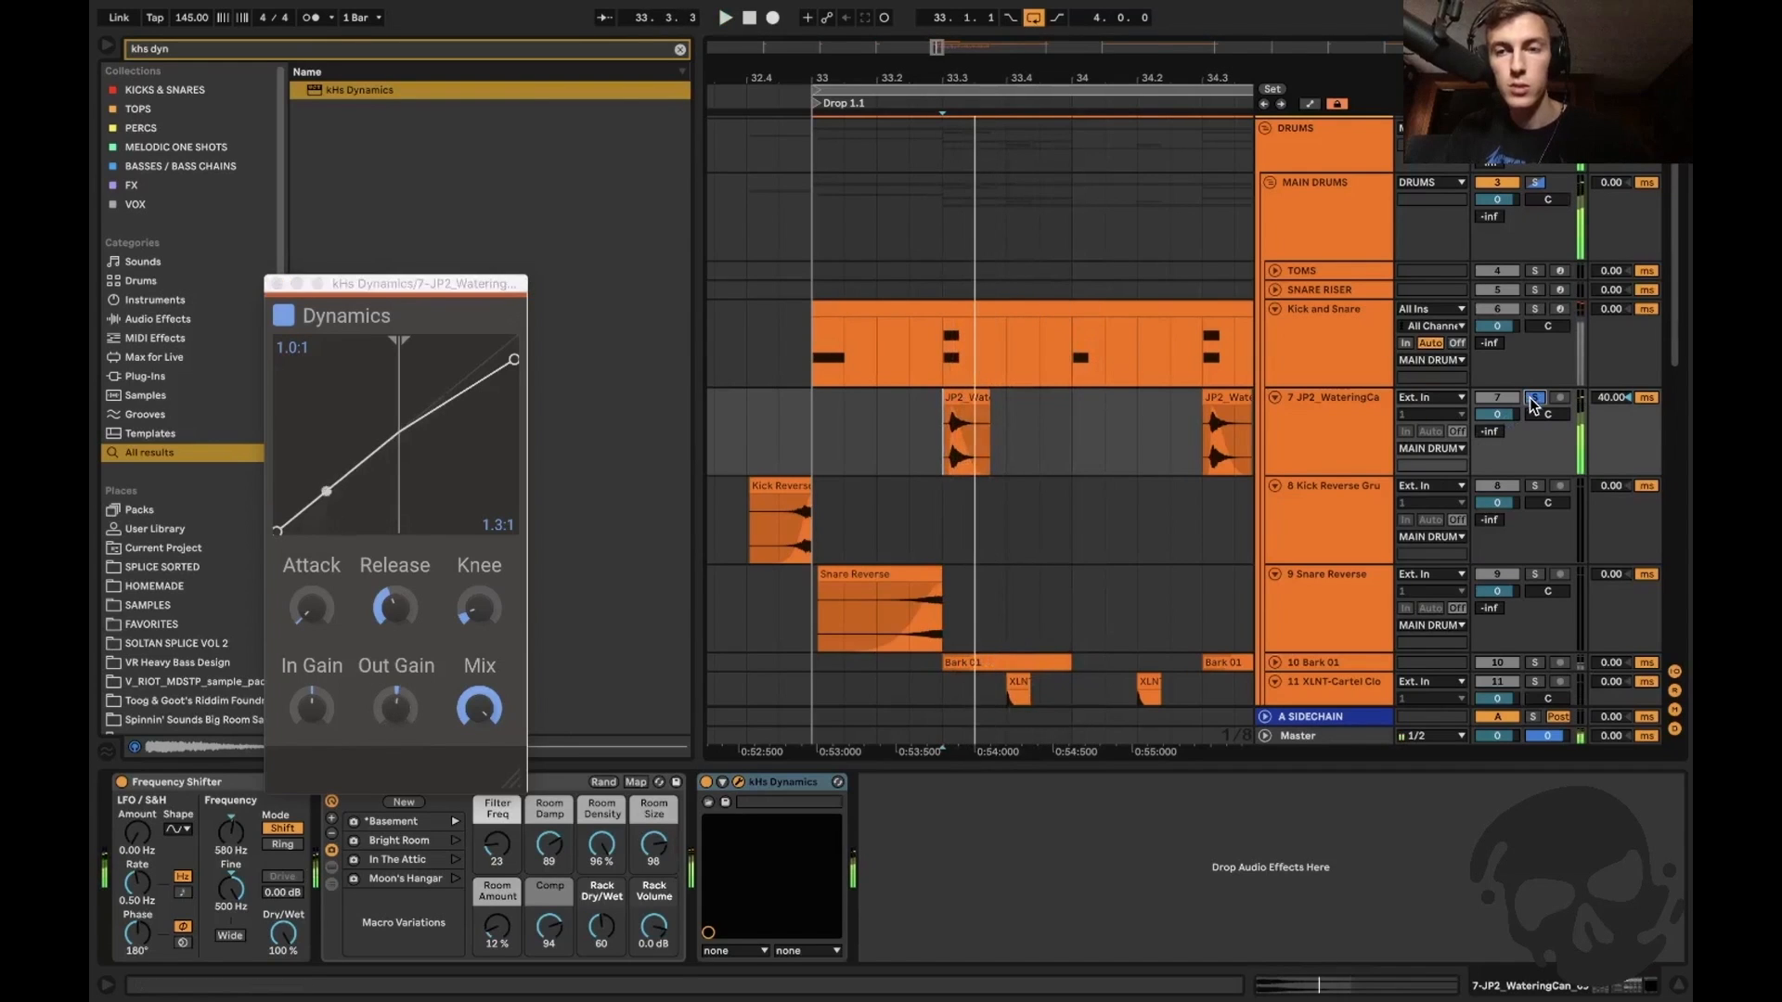
Take the watering can track out of solo, set its downward compression ratio to 1.6:1 and close kHs Dynamics.
click(1534, 398)
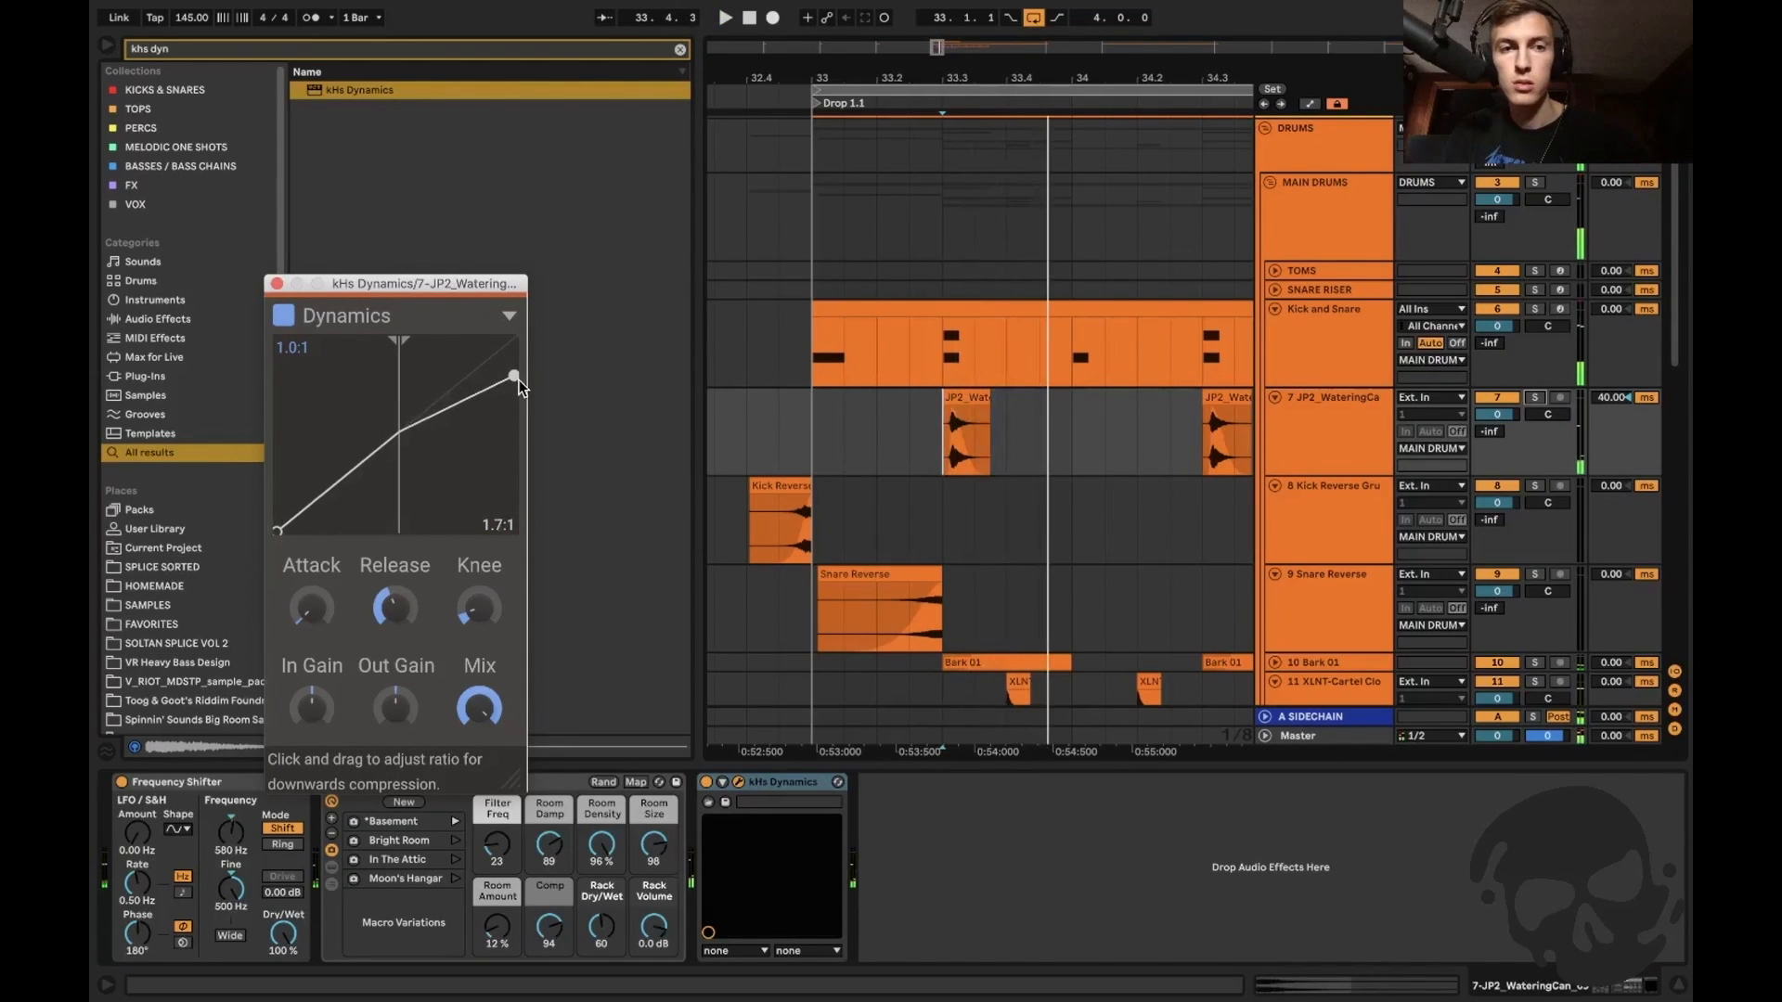
drag(518, 382, 518, 379)
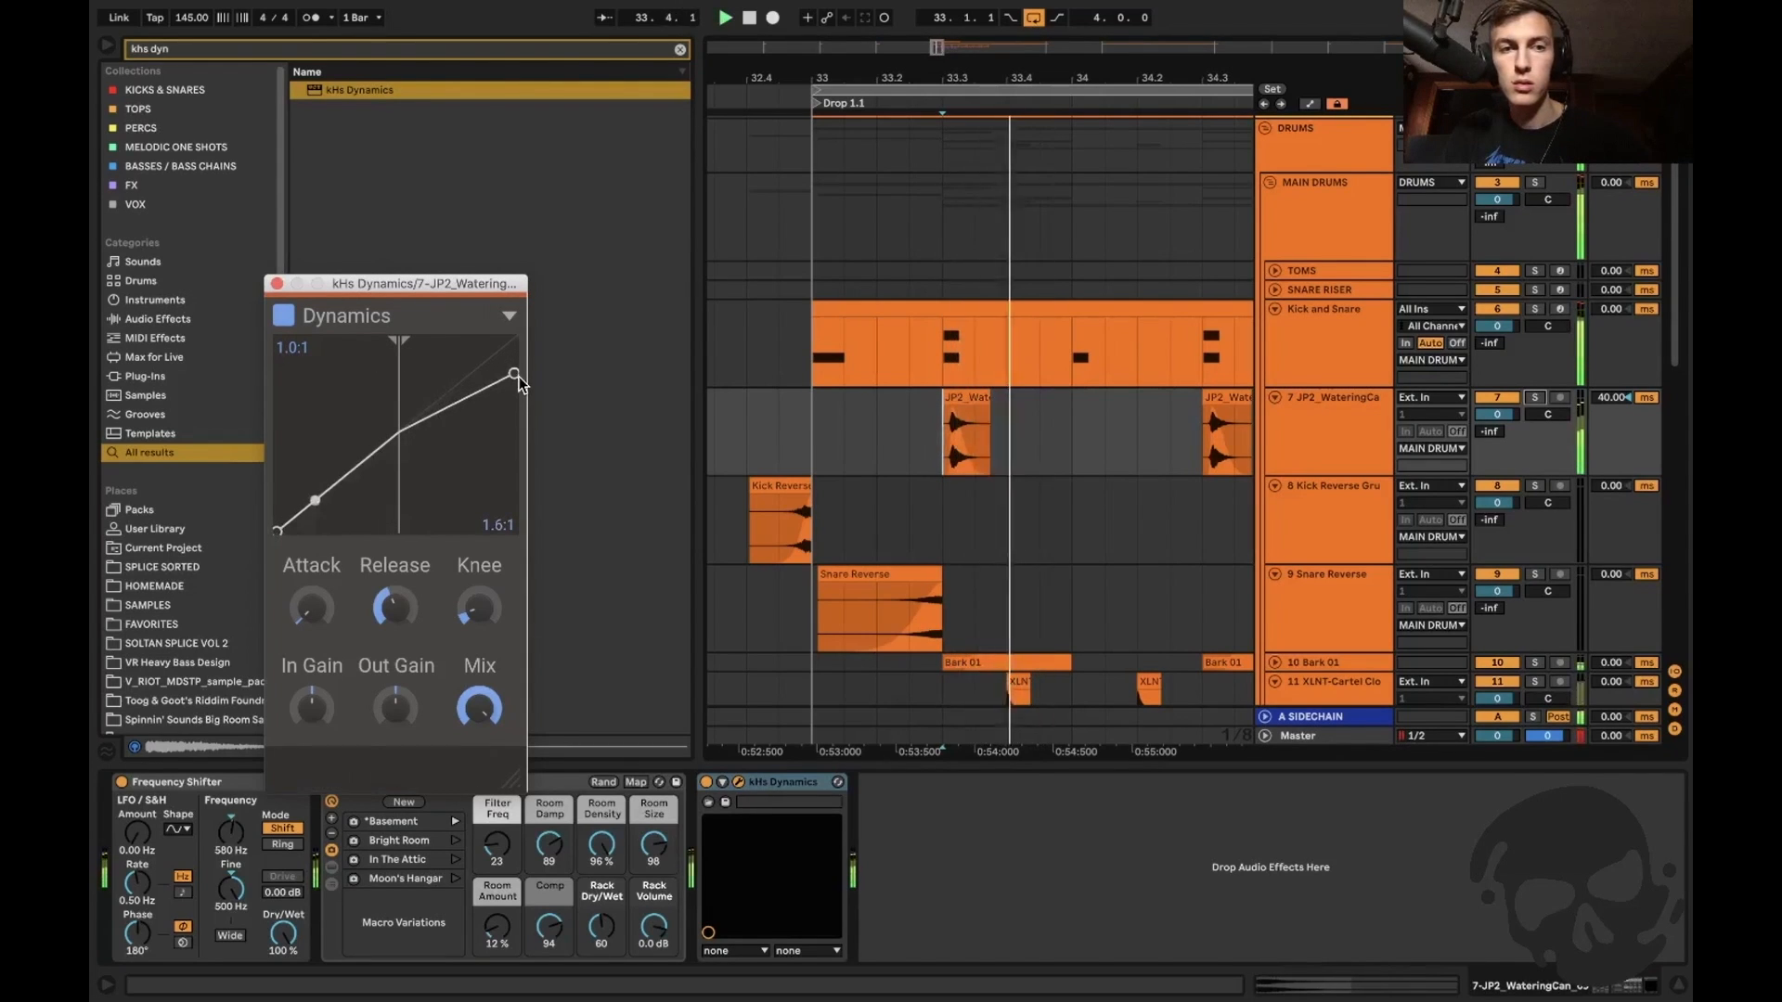
click(277, 283)
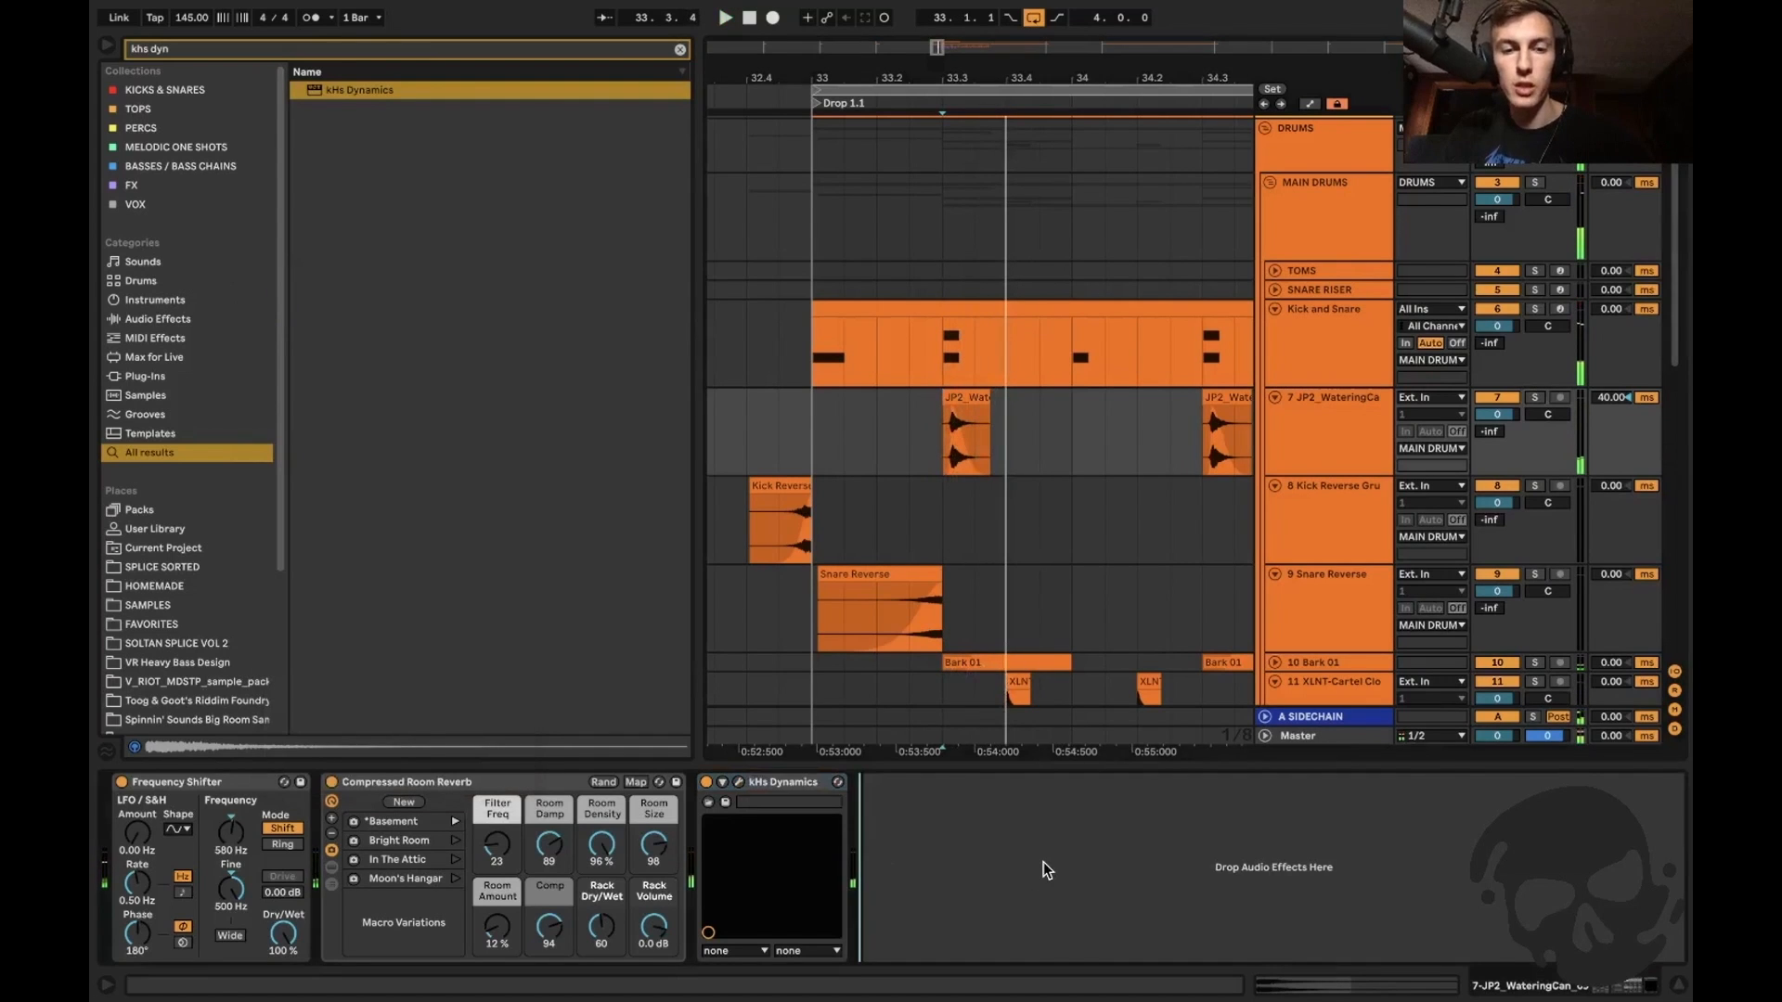
Hide the browser and device view and play the arrangement from just before Drop 1.1.
key(alt+super+b)
key(alt+super+l)
click(944, 610)
scroll(945, 609, left, 3)
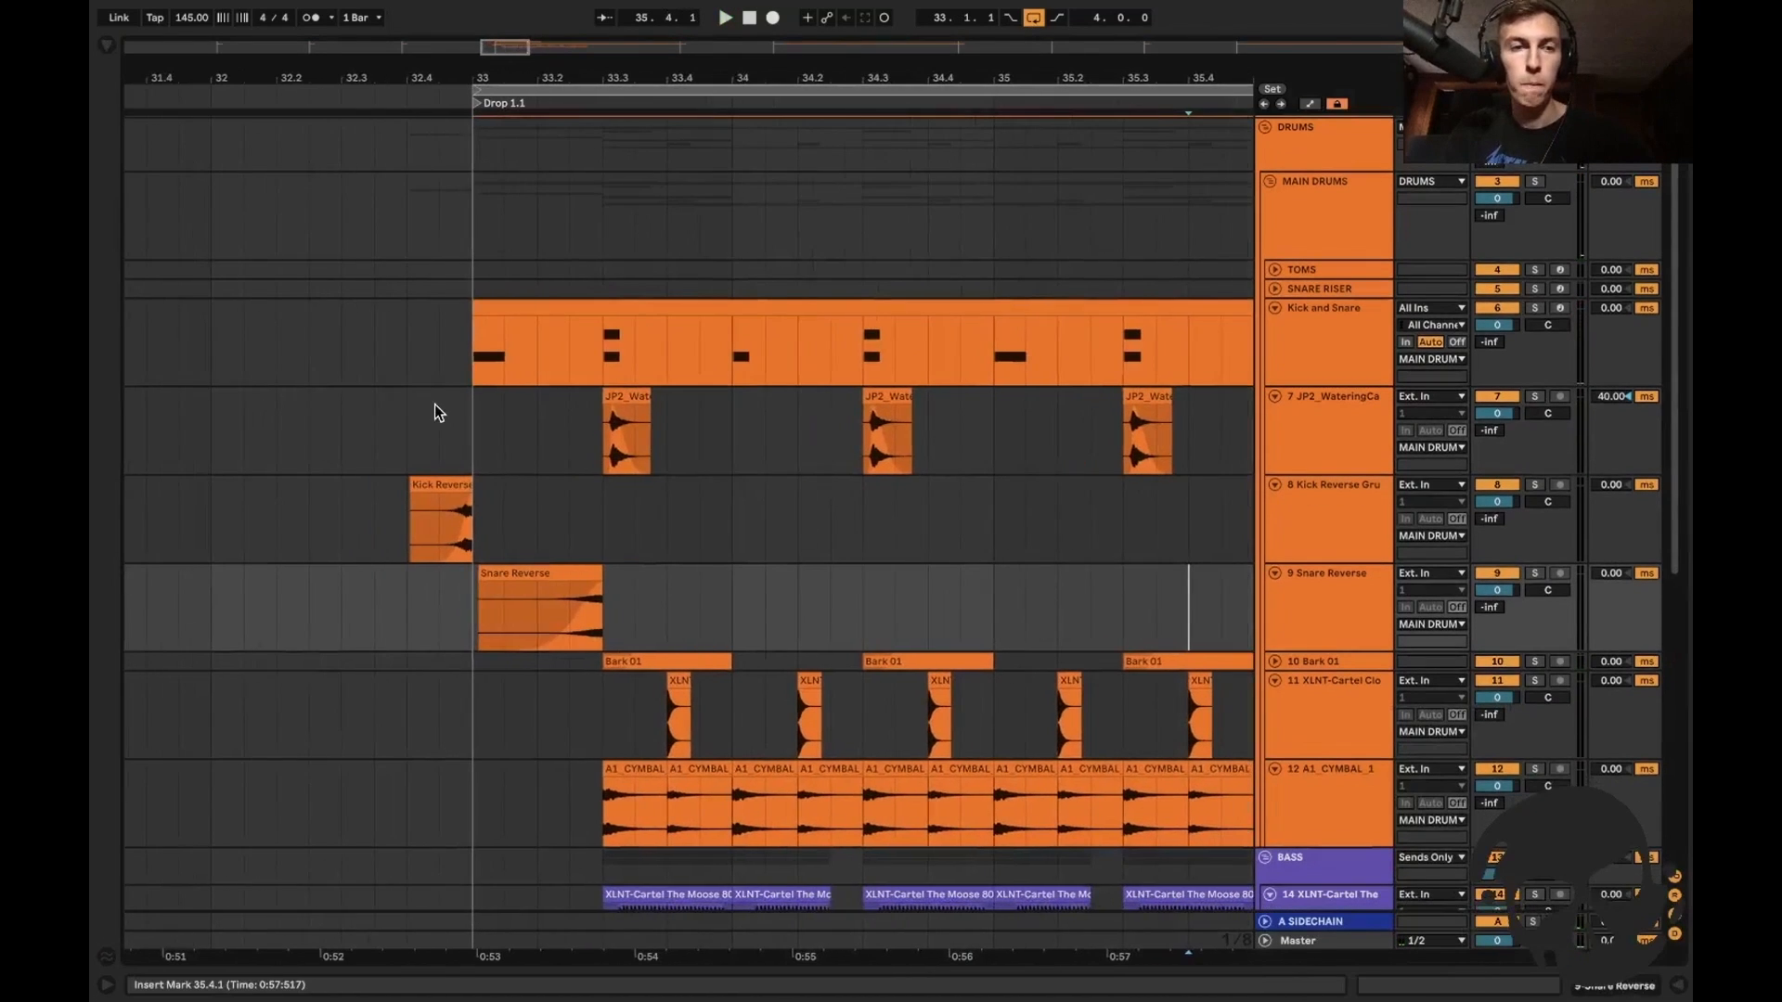
click(434, 414)
key(space)
Fold the Kick and Snare track and compare the looping drop with the 808 track muted and unmuted.
click(1274, 308)
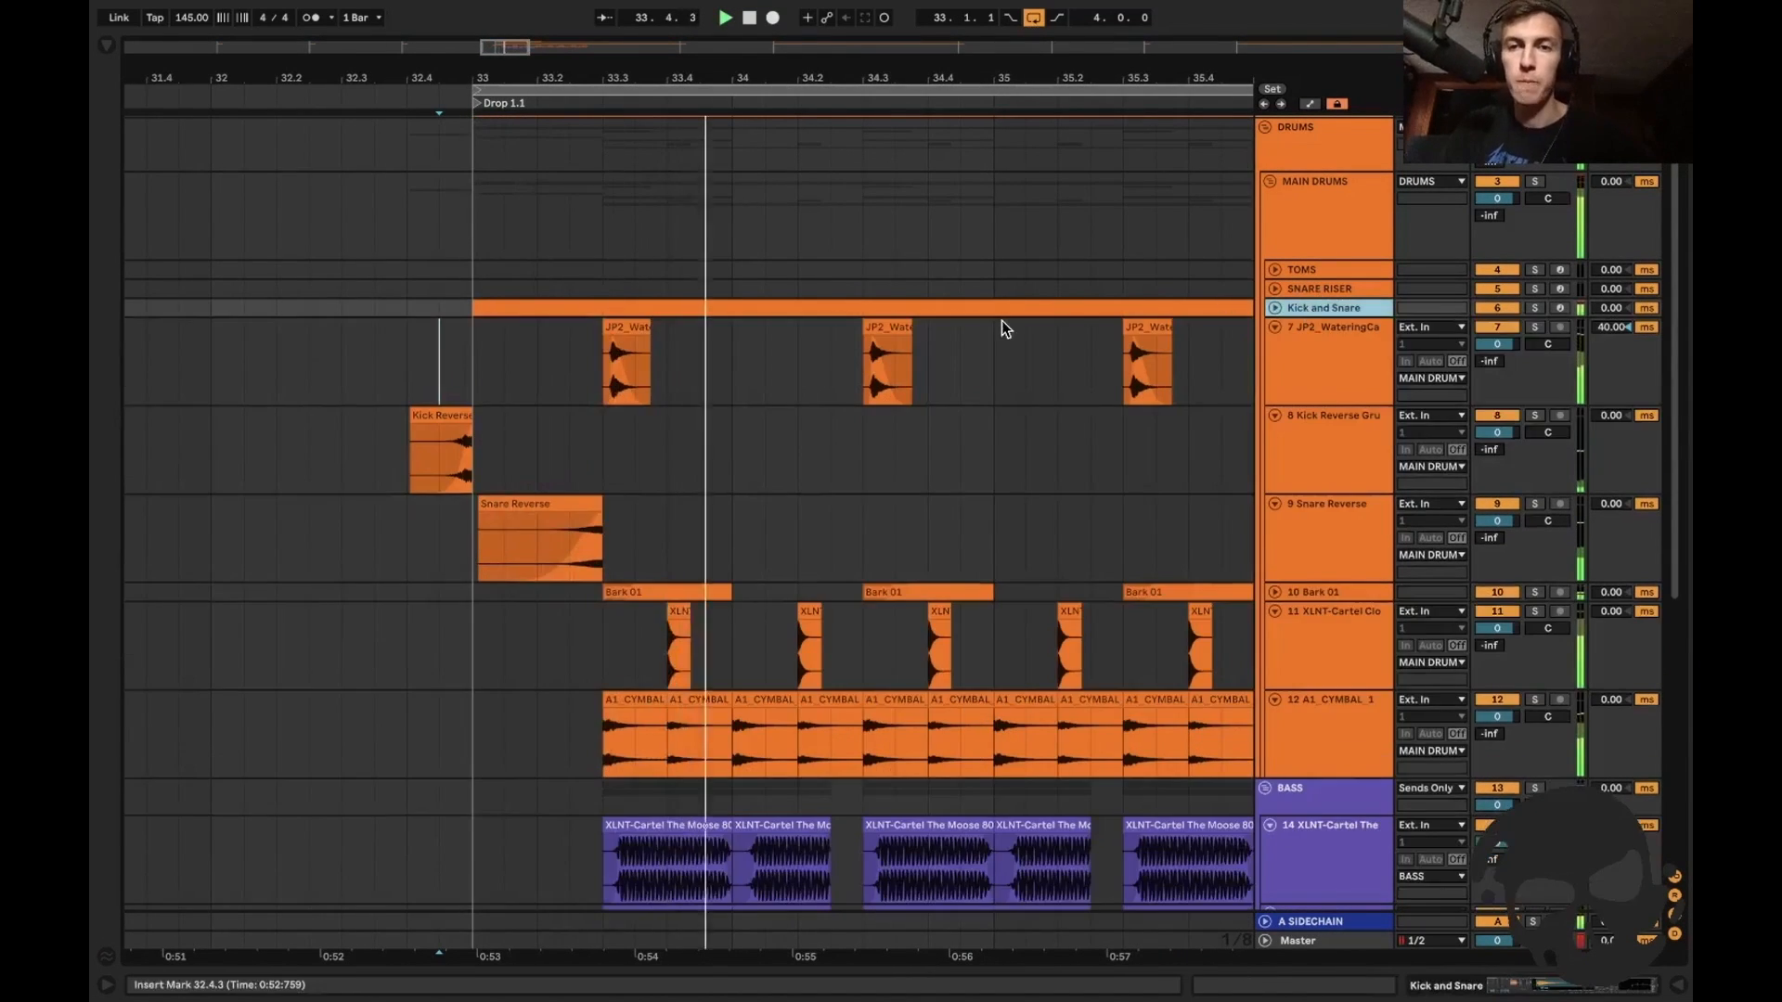
click(991, 410)
key(minus)
key(minus)
click(1311, 308)
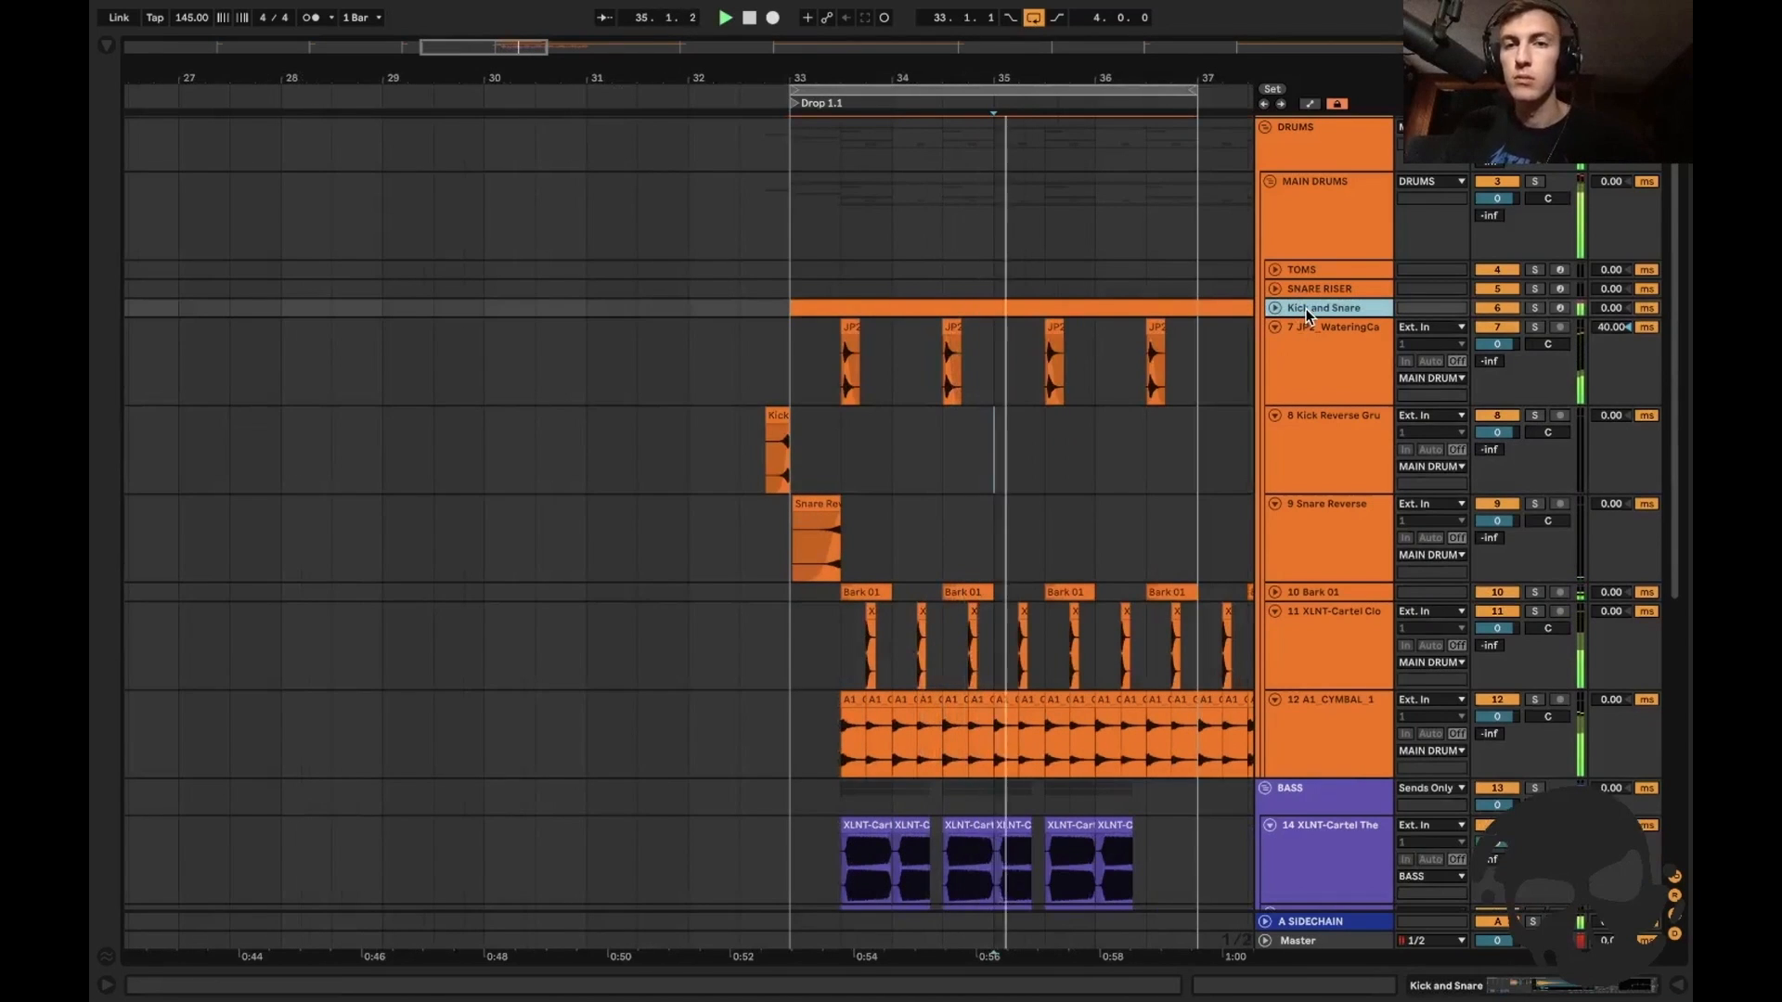
click(1493, 825)
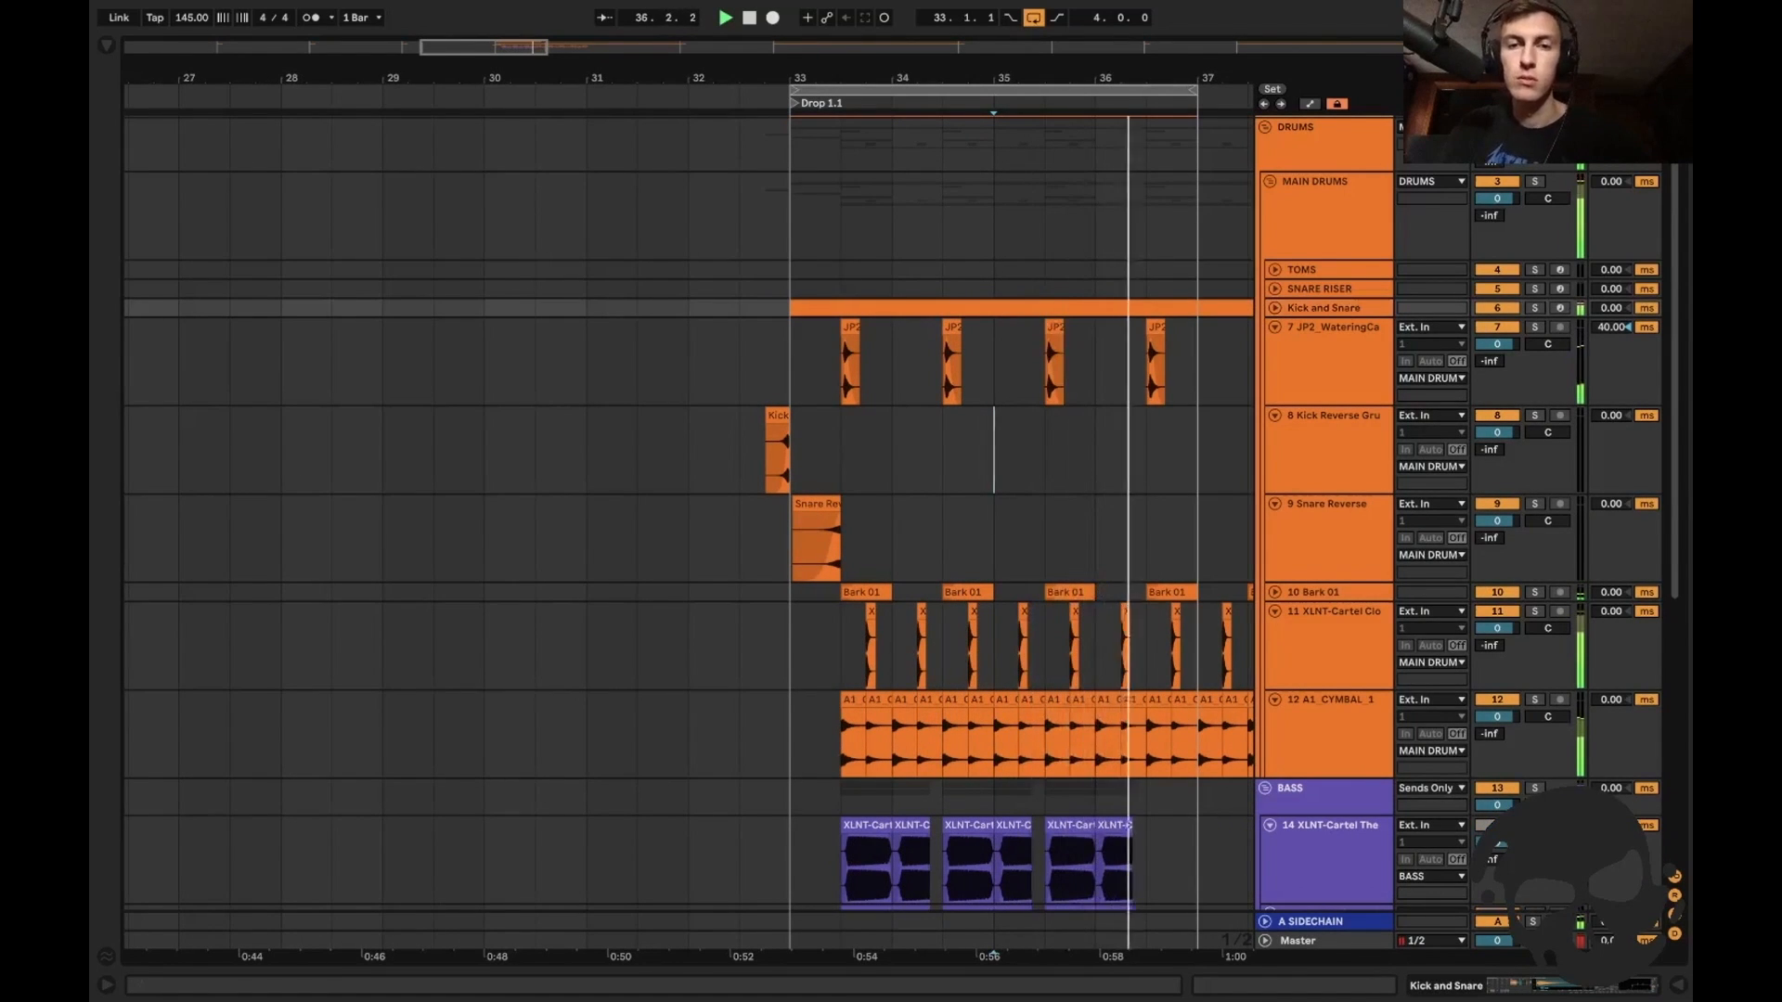
click(1493, 825)
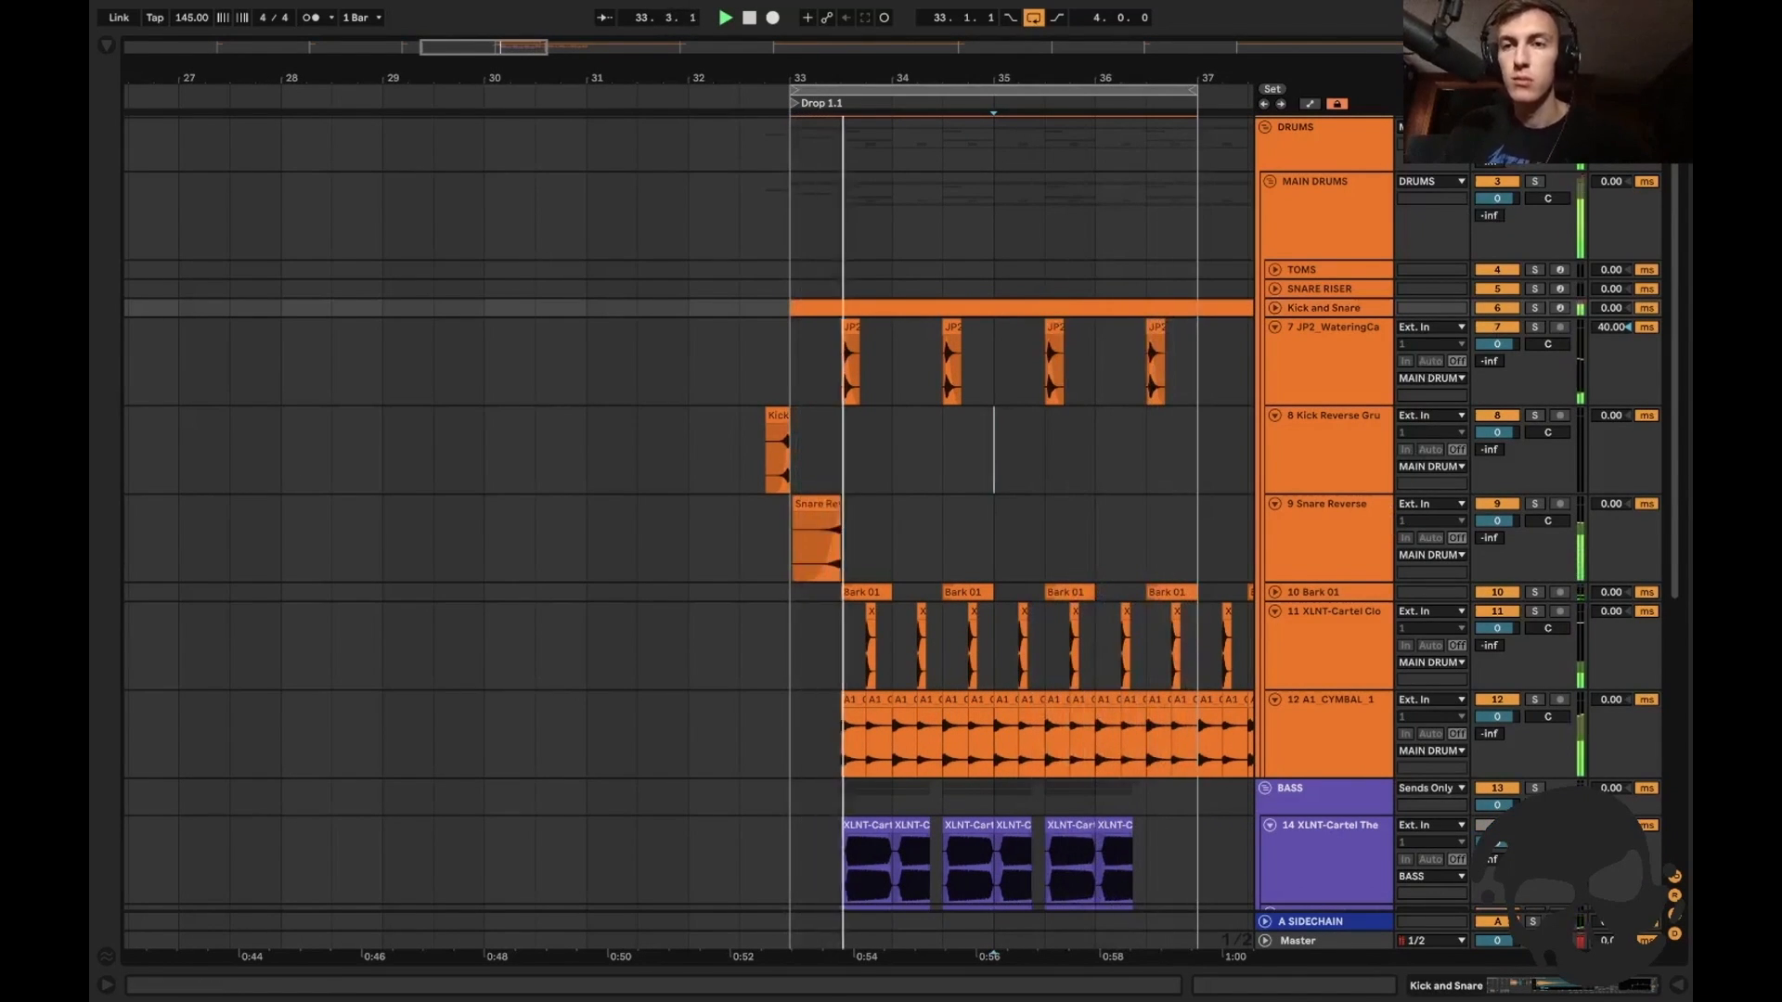
Fold the DRUMS group and replay the drop from 33.1.1 with the bass tracks in view.
click(1264, 127)
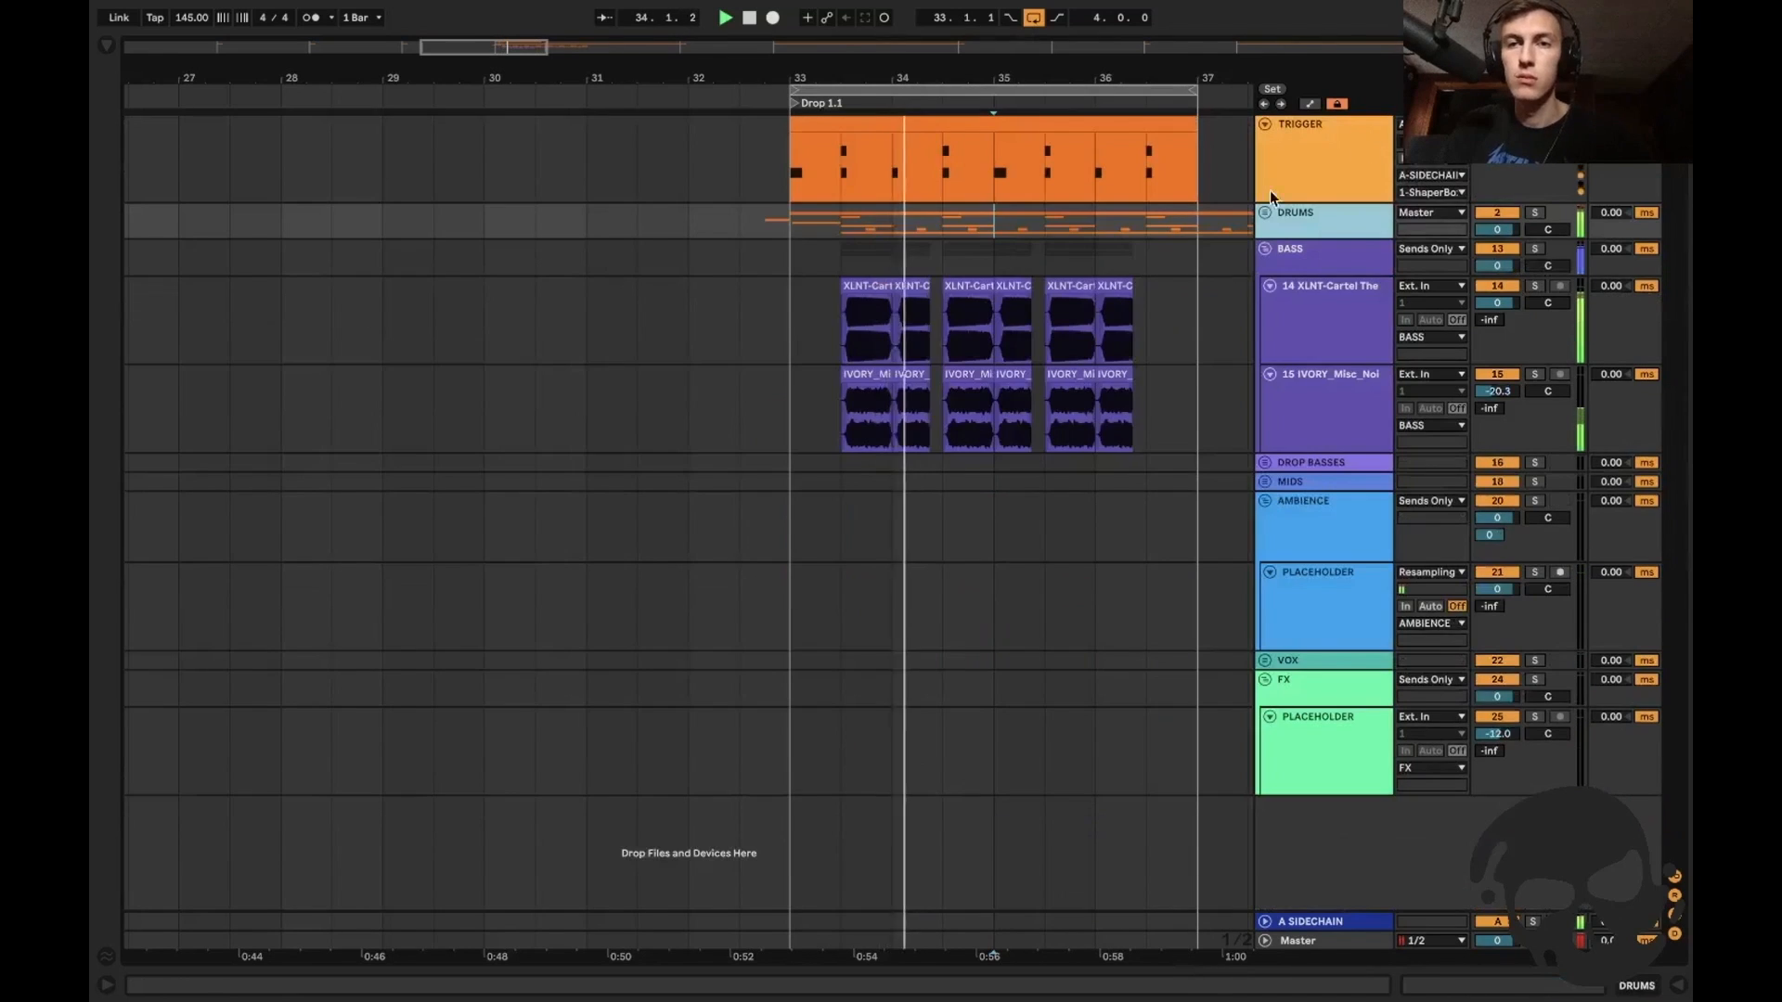
click(801, 320)
key(plus)
key(plus)
key(space)
key(space)
scroll(803, 329, right, 3)
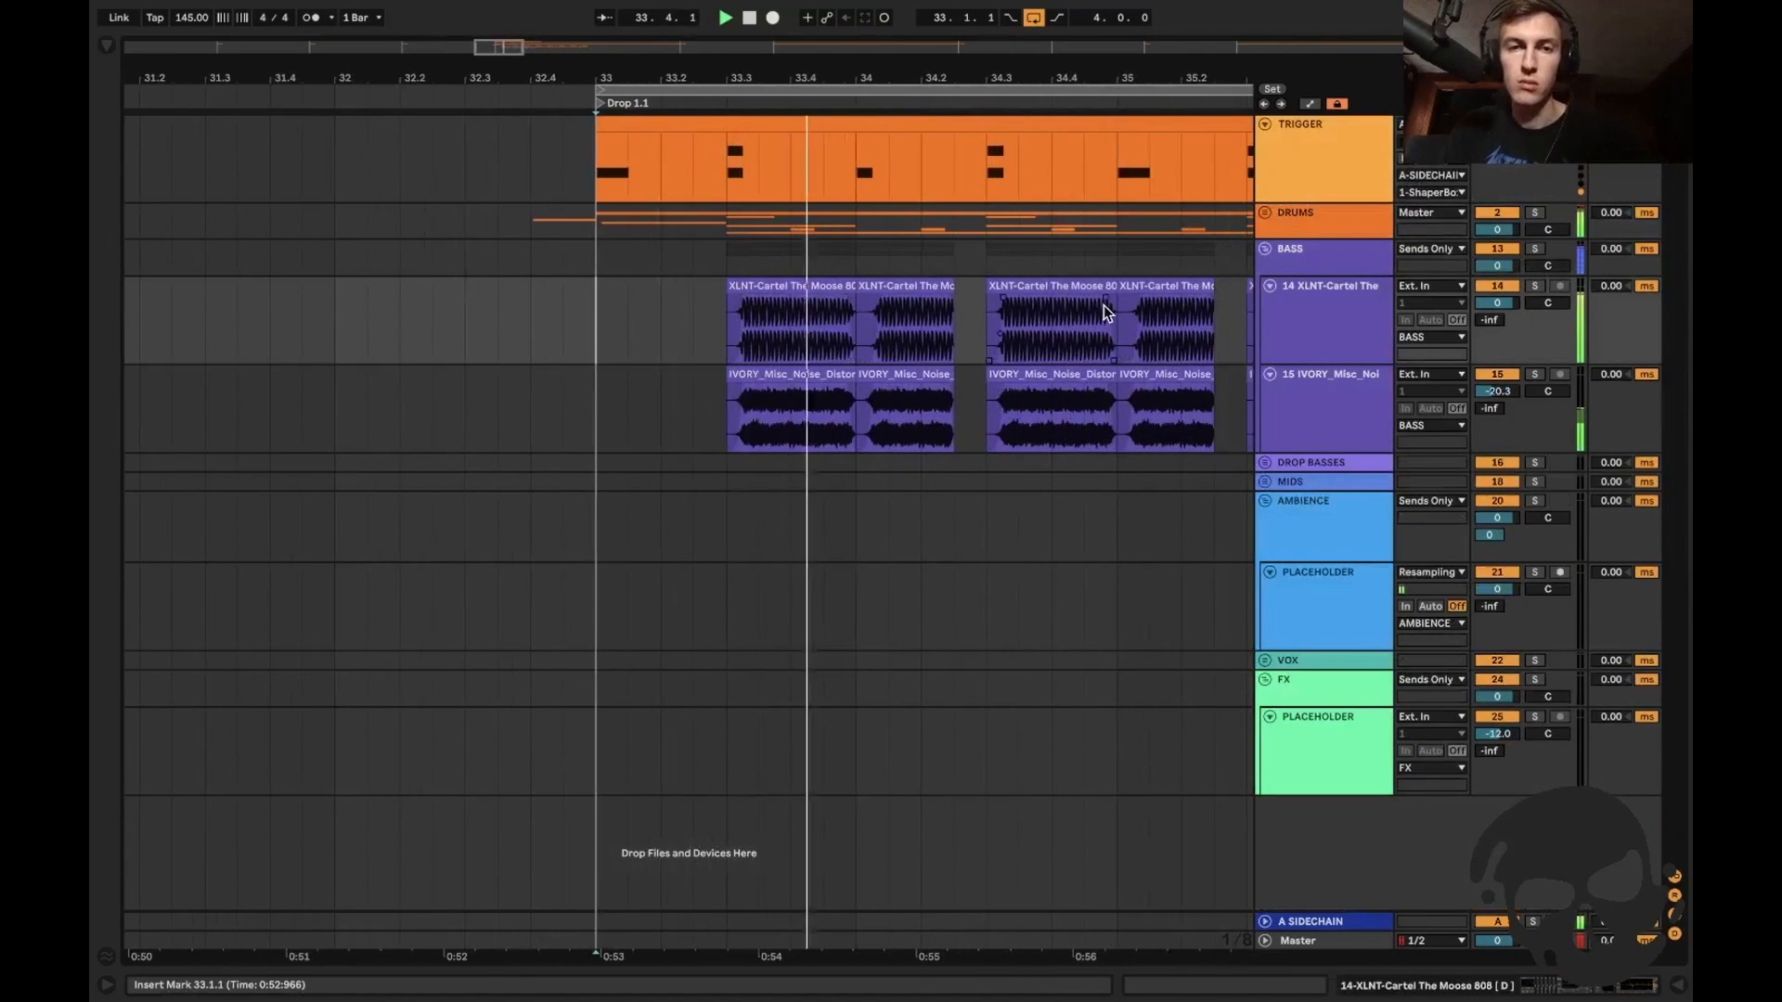
Fold the Auto Filter, Snap Heap and Sides devices on the 808 track, stop playback and hide the device view.
double_click(1351, 318)
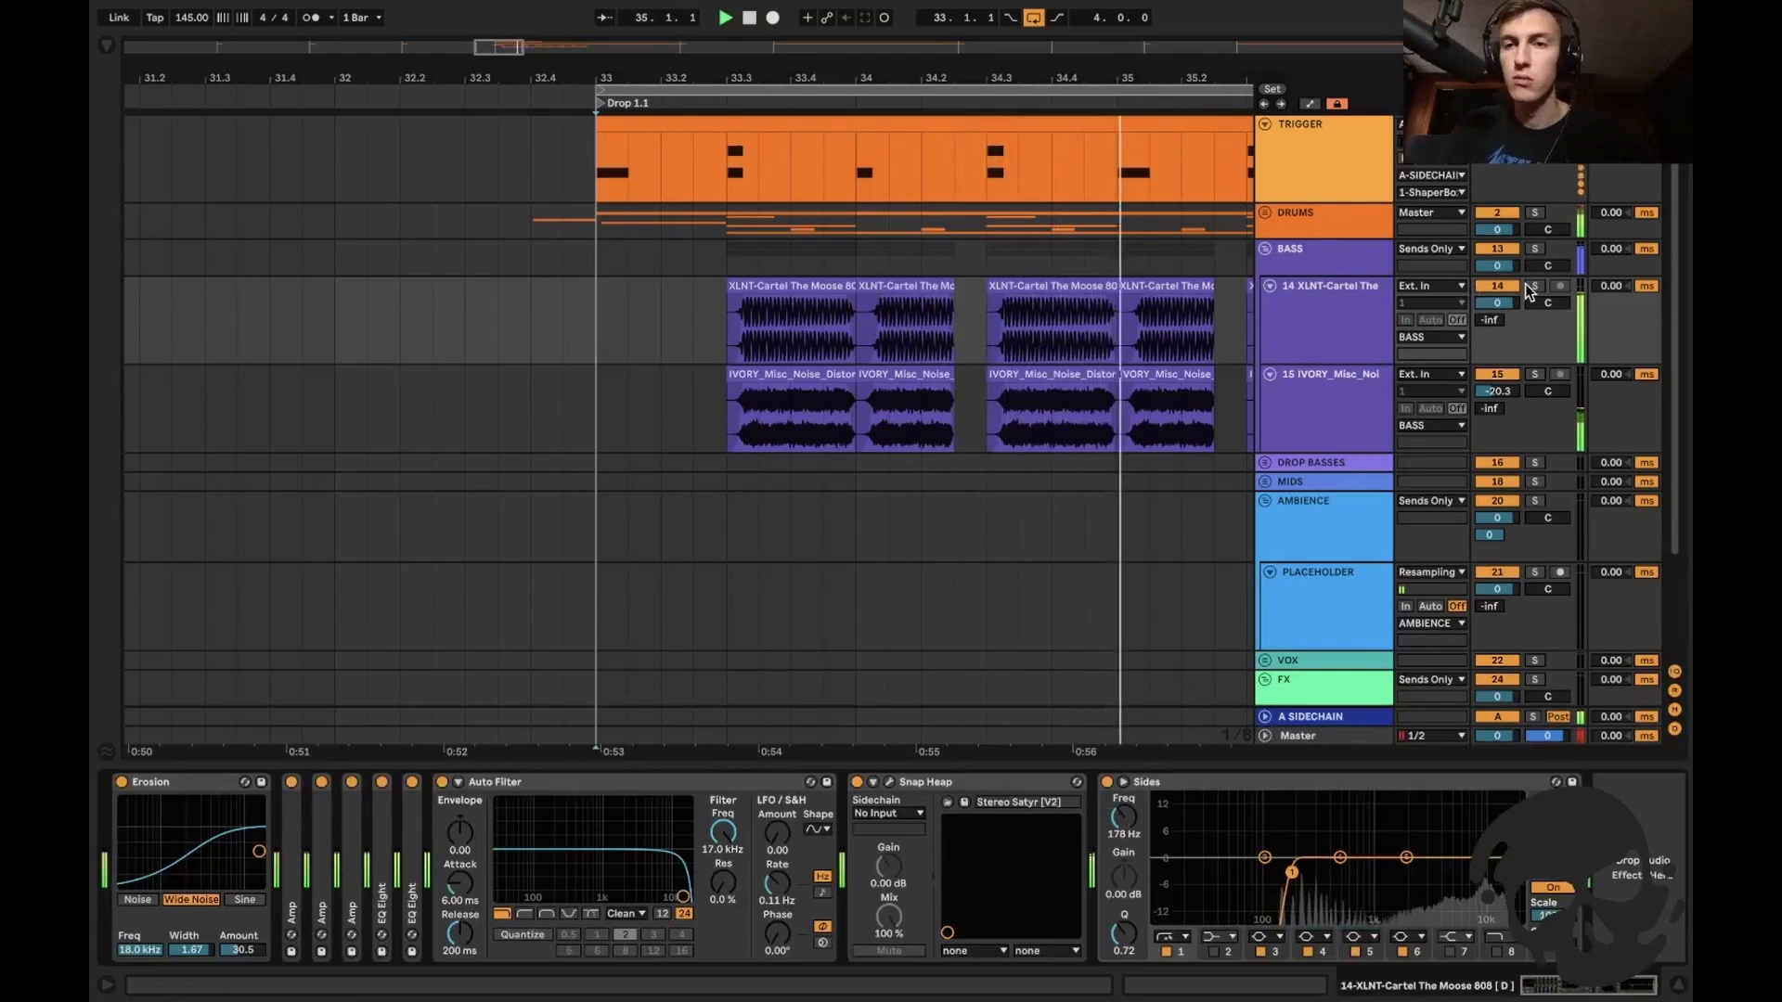
double_click(614, 781)
double_click(598, 781)
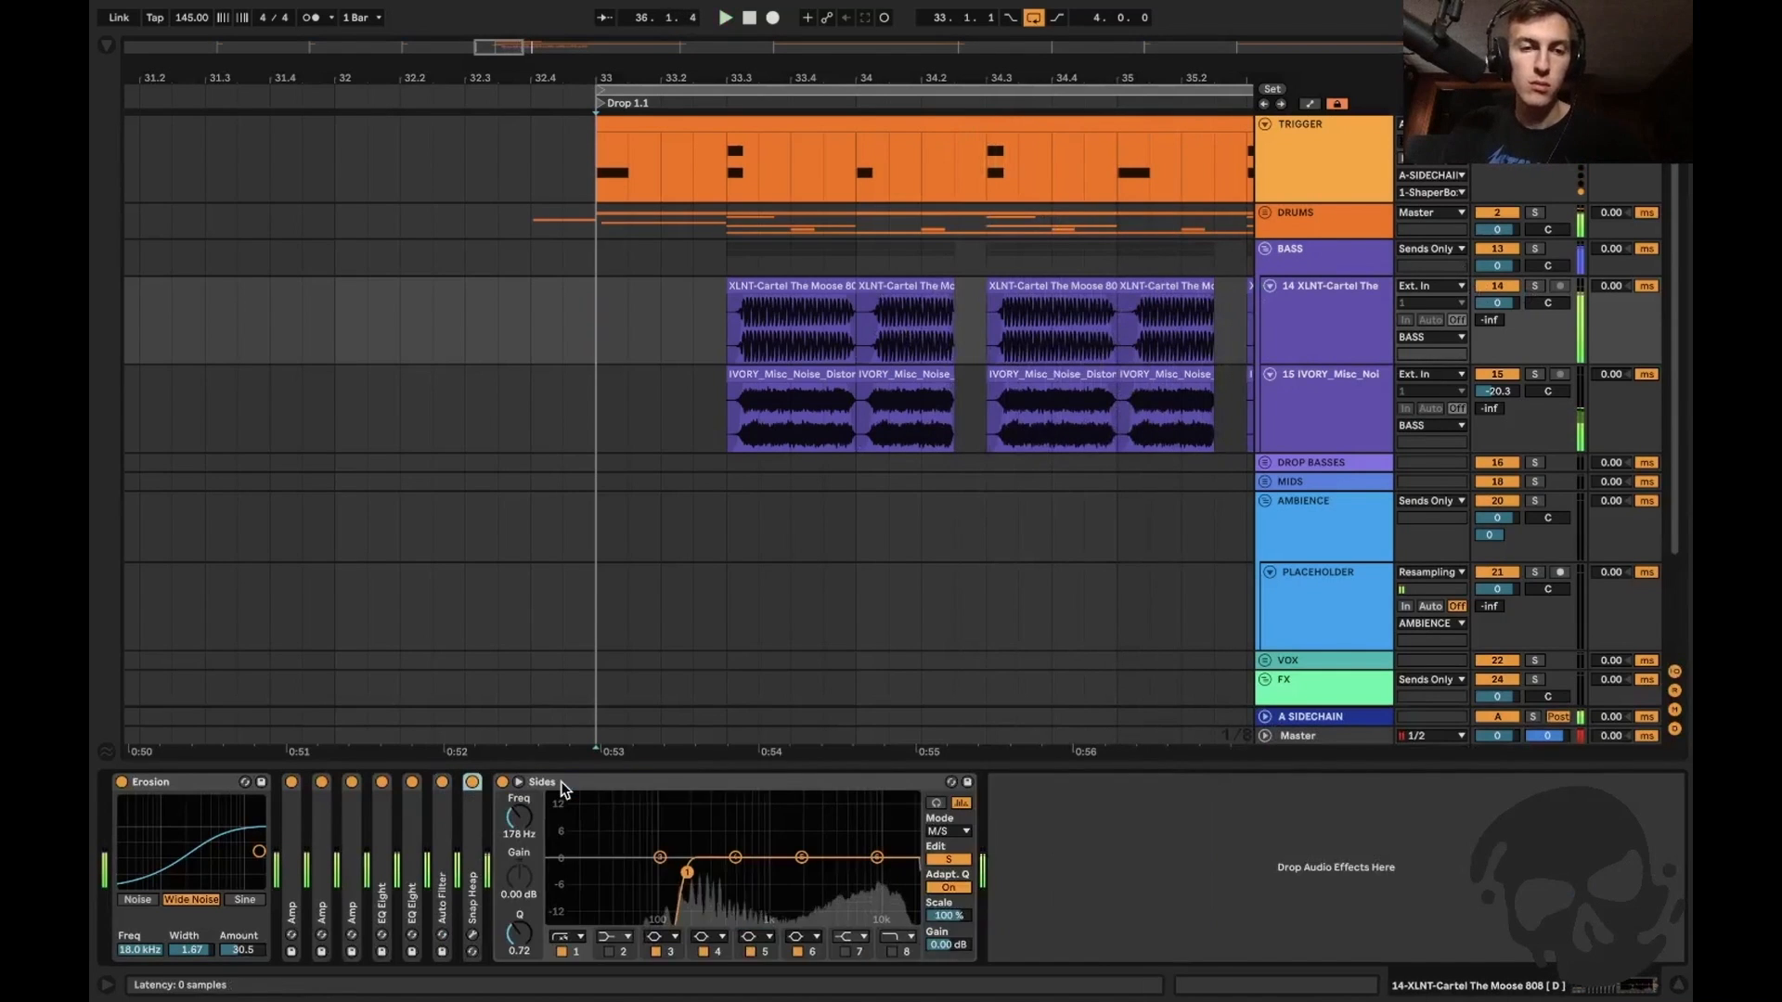
double_click(577, 782)
key(space)
key(super+alt+l)
Fold the BASS group, unfold DROP BASSES and add an audio track below RESAMPLE.
click(1314, 248)
key(u)
click(1314, 268)
key(u)
key(ctrl+t)
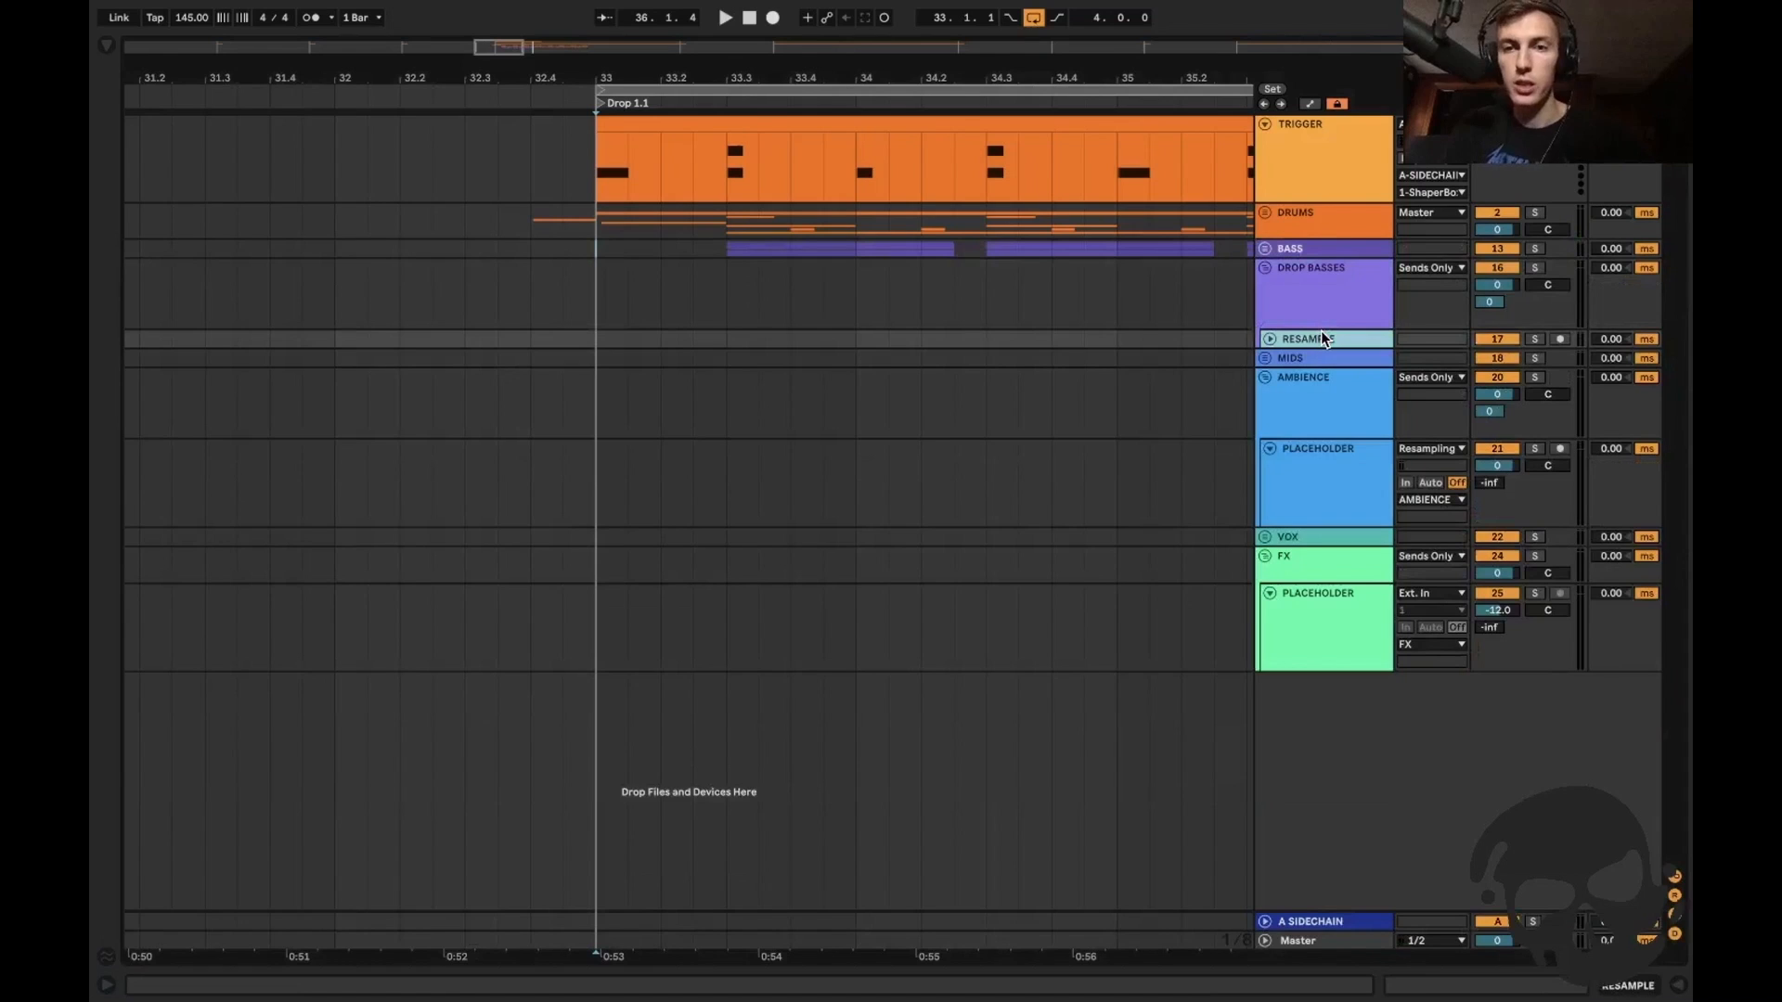
Search the browser for "ga bit" and audition GA Bit samples from the results.
key(ctrl+f)
text(ga bit)
scroll(1193, 429, right, 5)
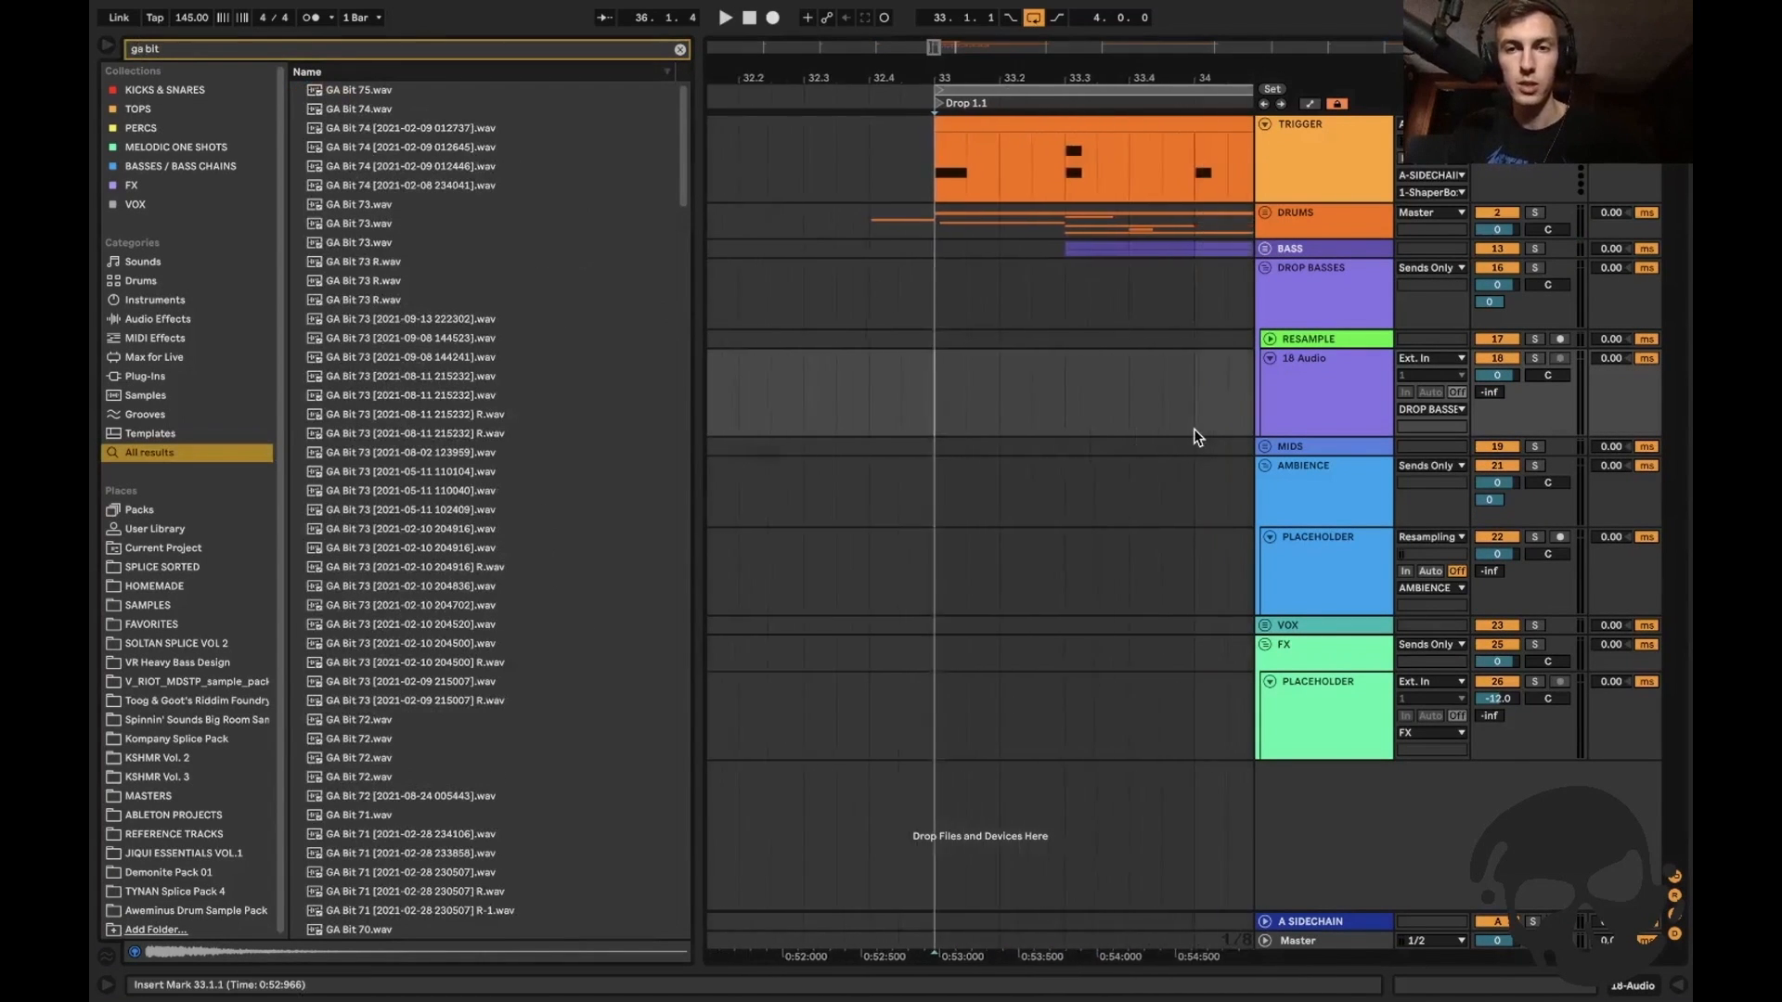
scroll(501, 631, down, 5)
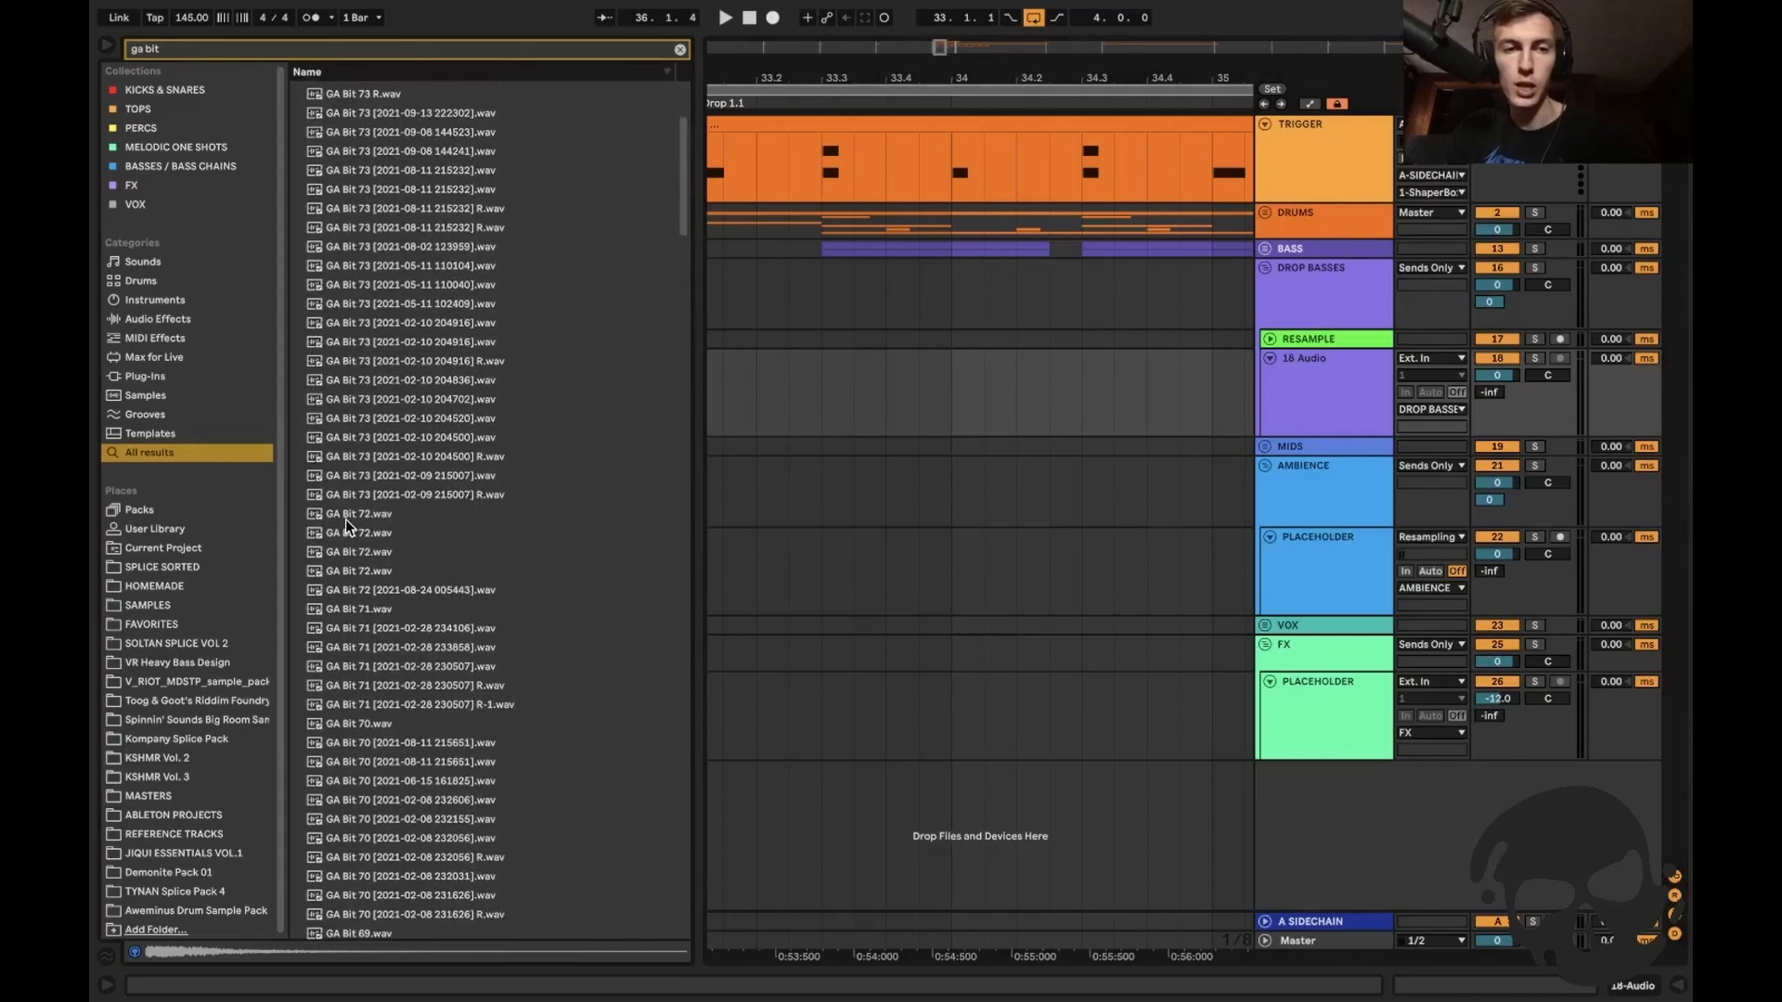
click(371, 537)
click(373, 551)
click(408, 725)
scroll(551, 730, down, 10)
Audition several GA Bit 65 samples further down the browser results.
click(789, 374)
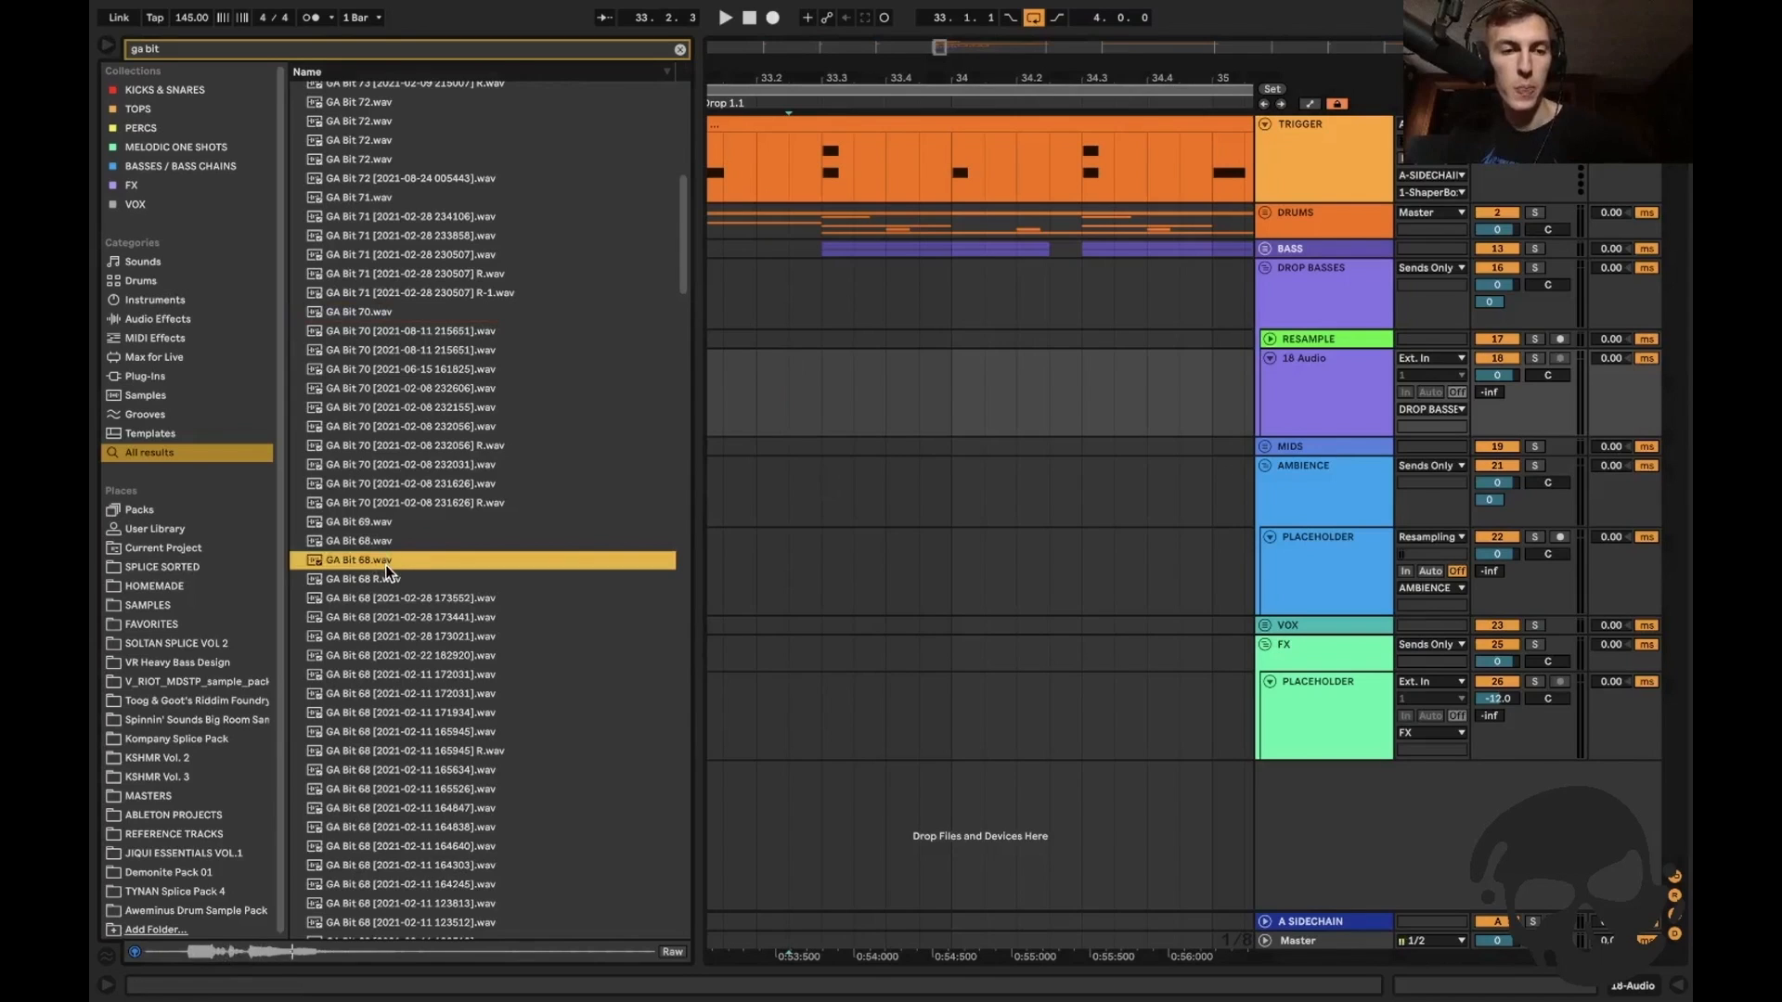
scroll(403, 799, down, 10)
click(362, 508)
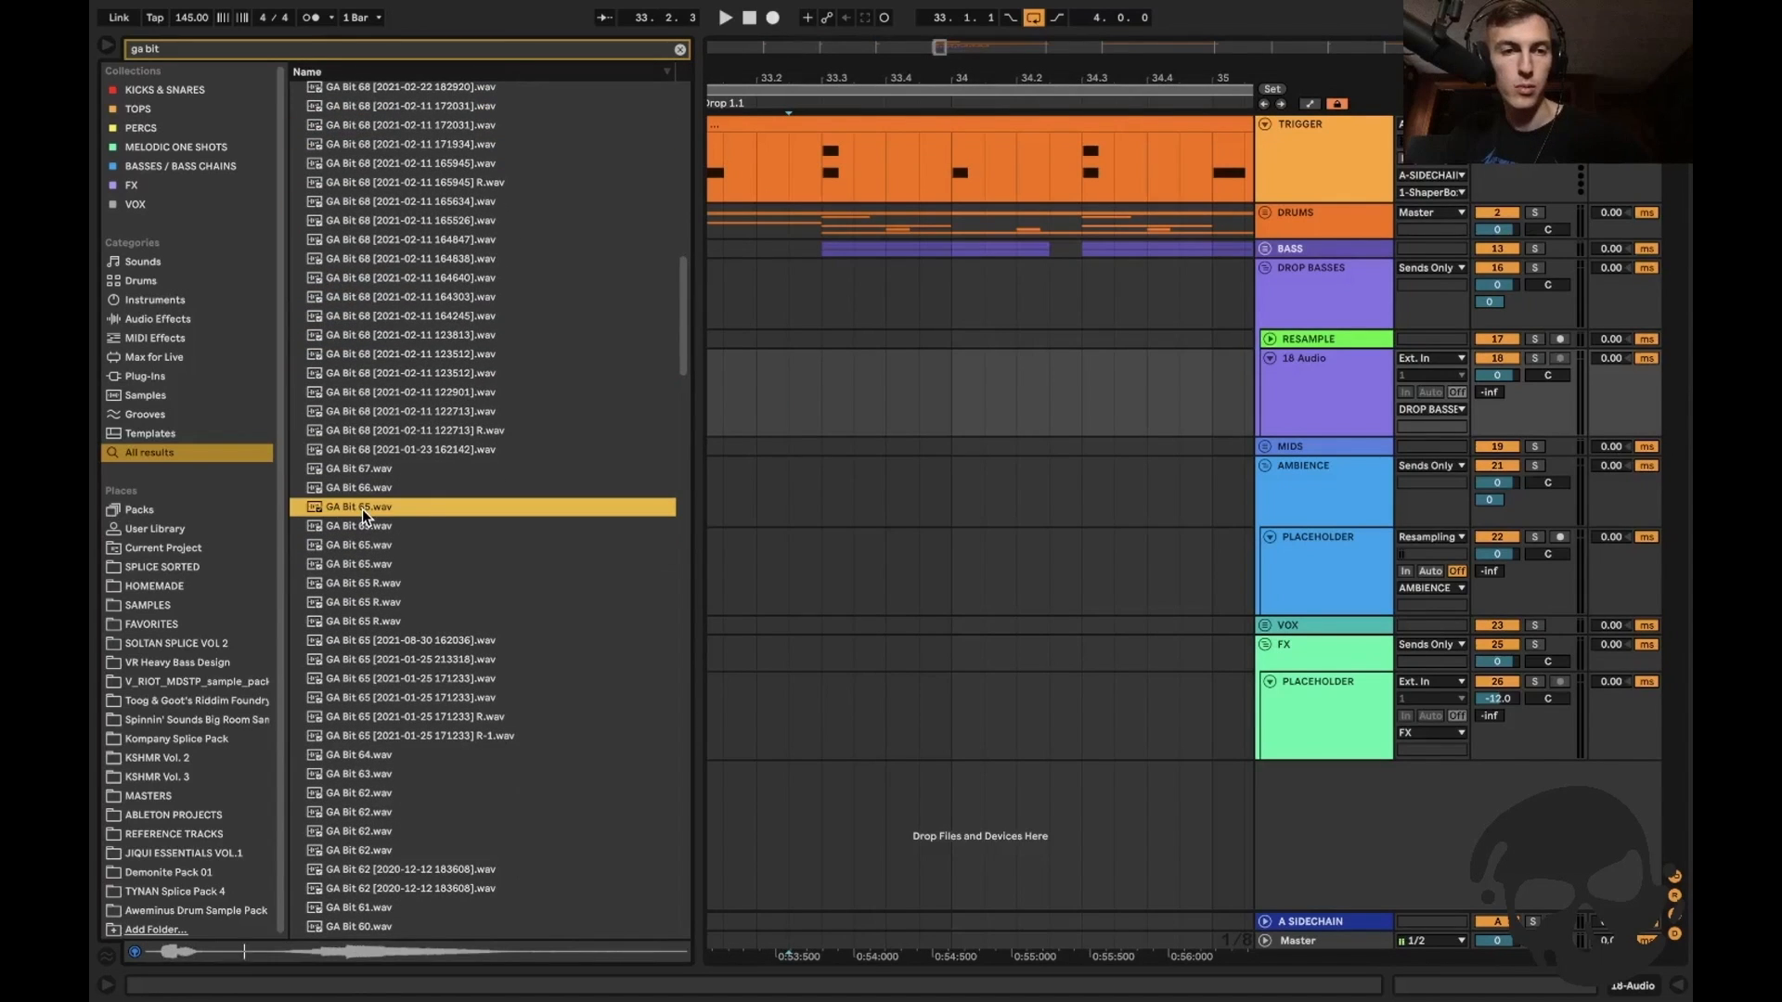
click(797, 380)
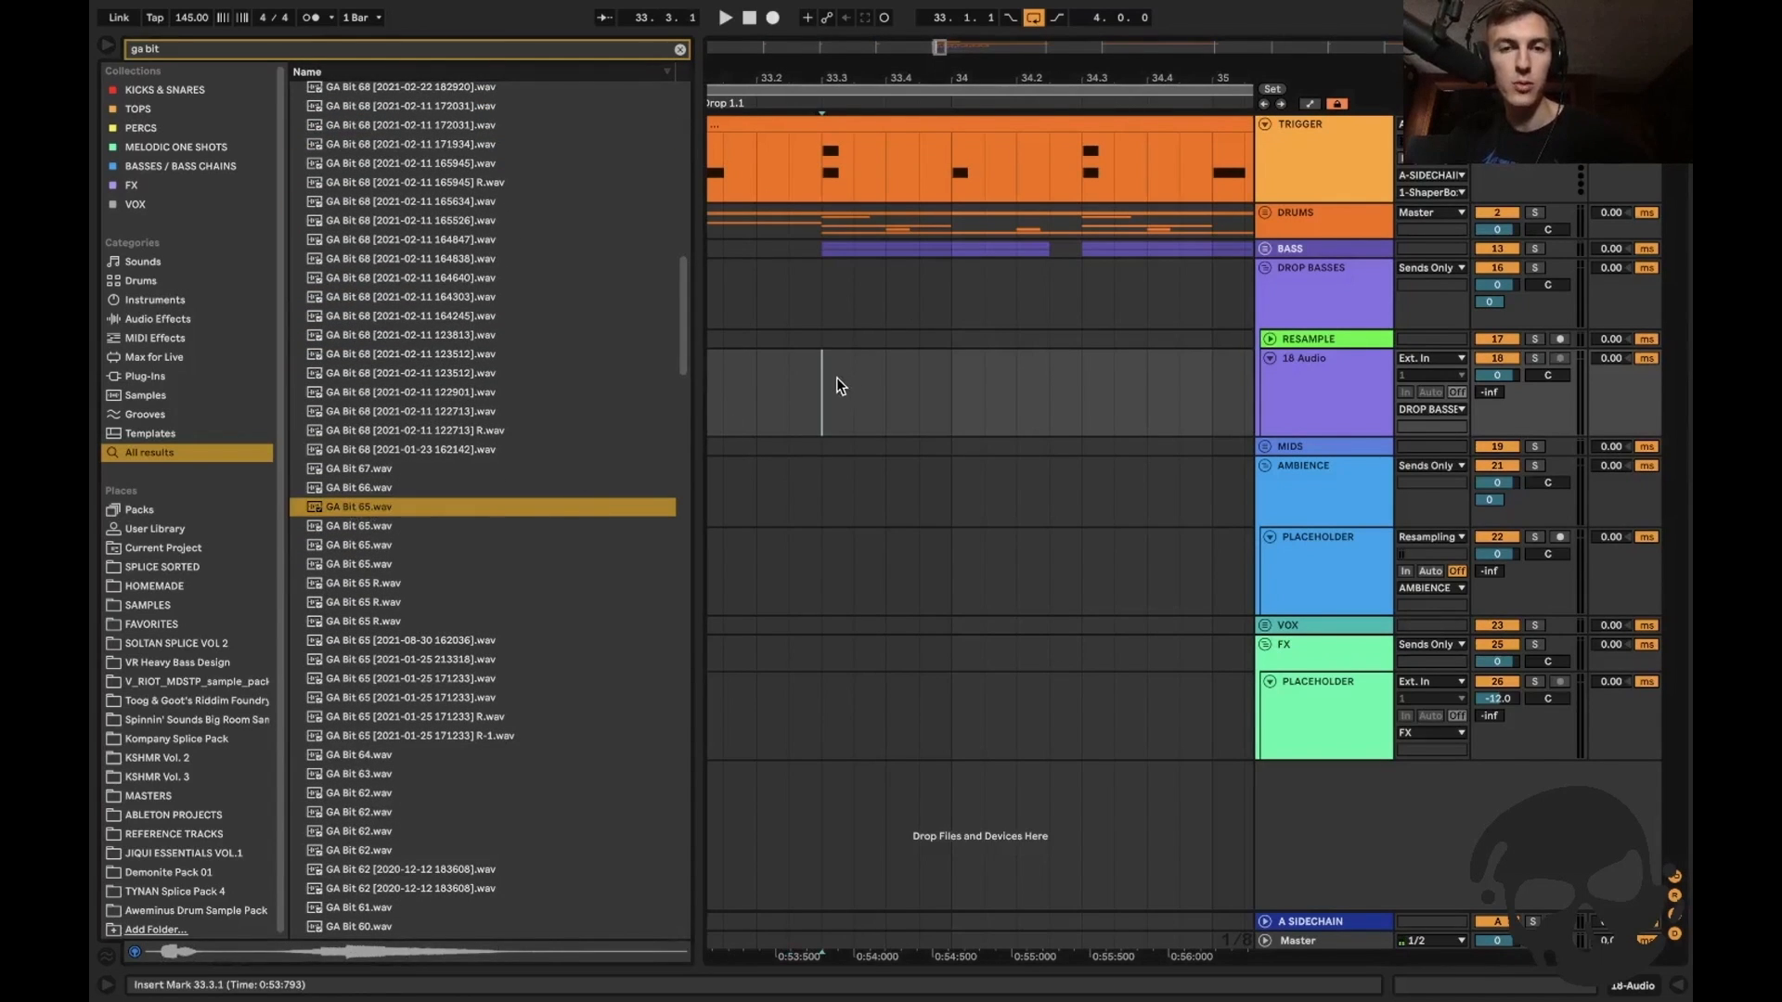
click(400, 560)
click(782, 410)
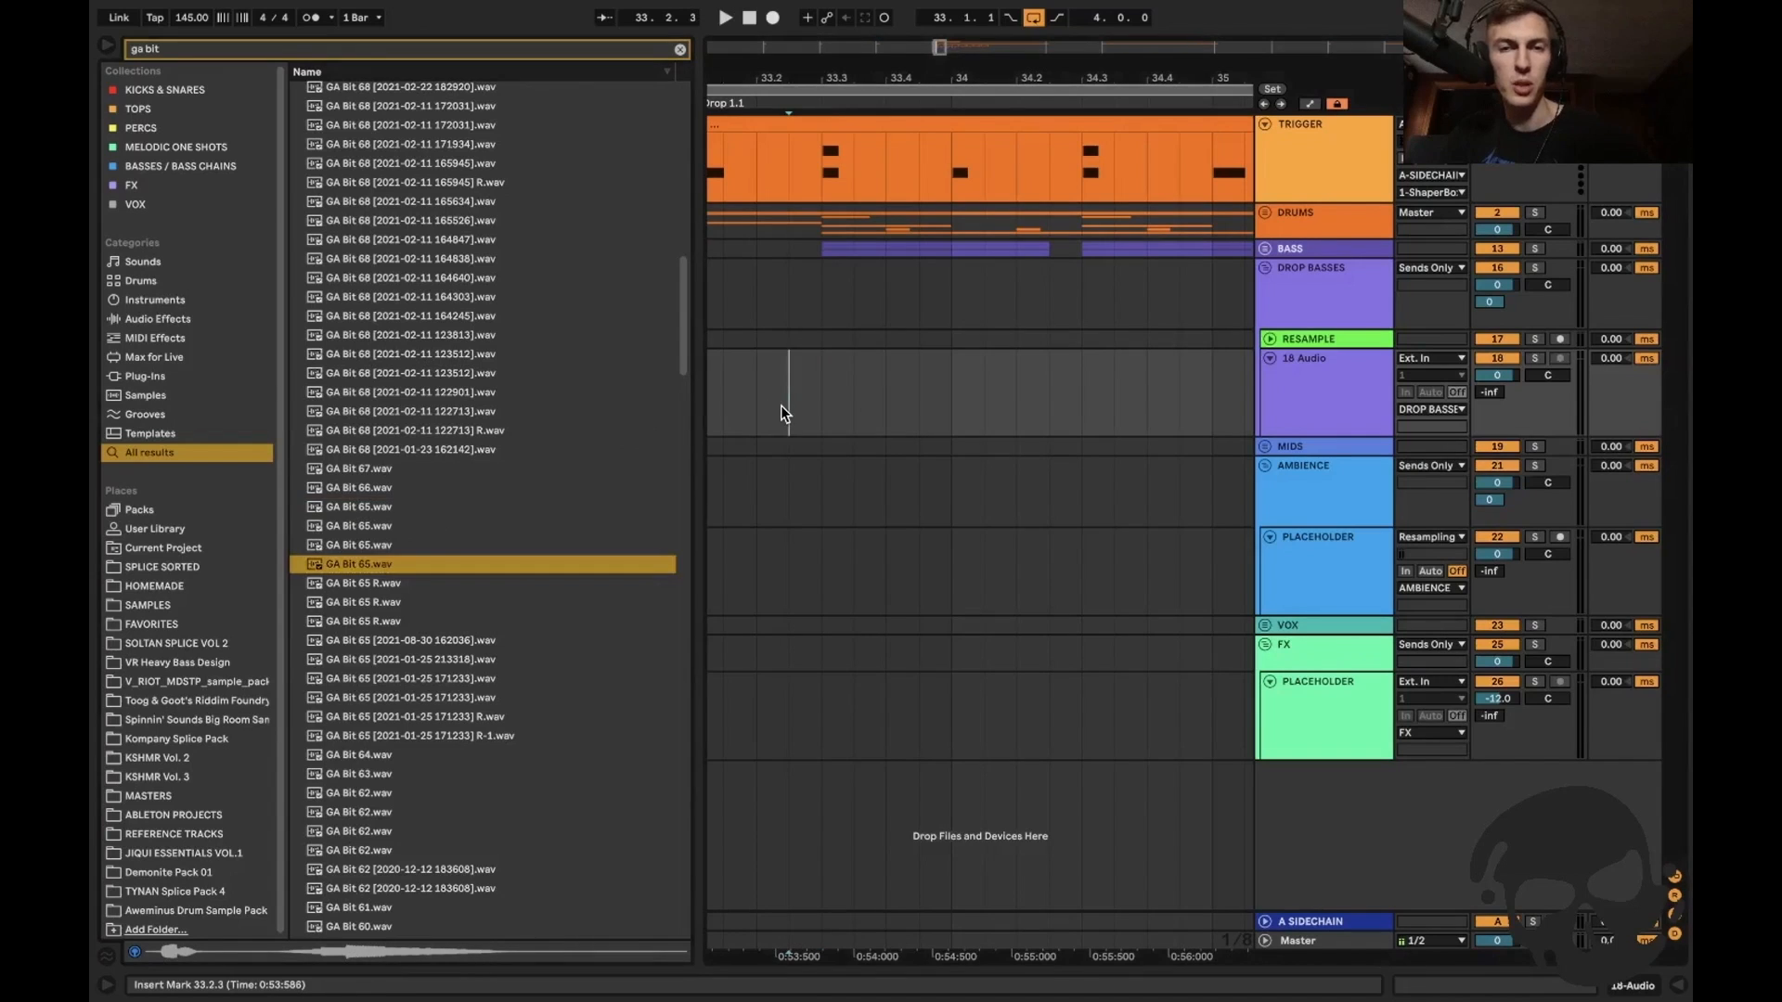
Switch to the GalacticAssistant app and reposition its window.
text(galacti)
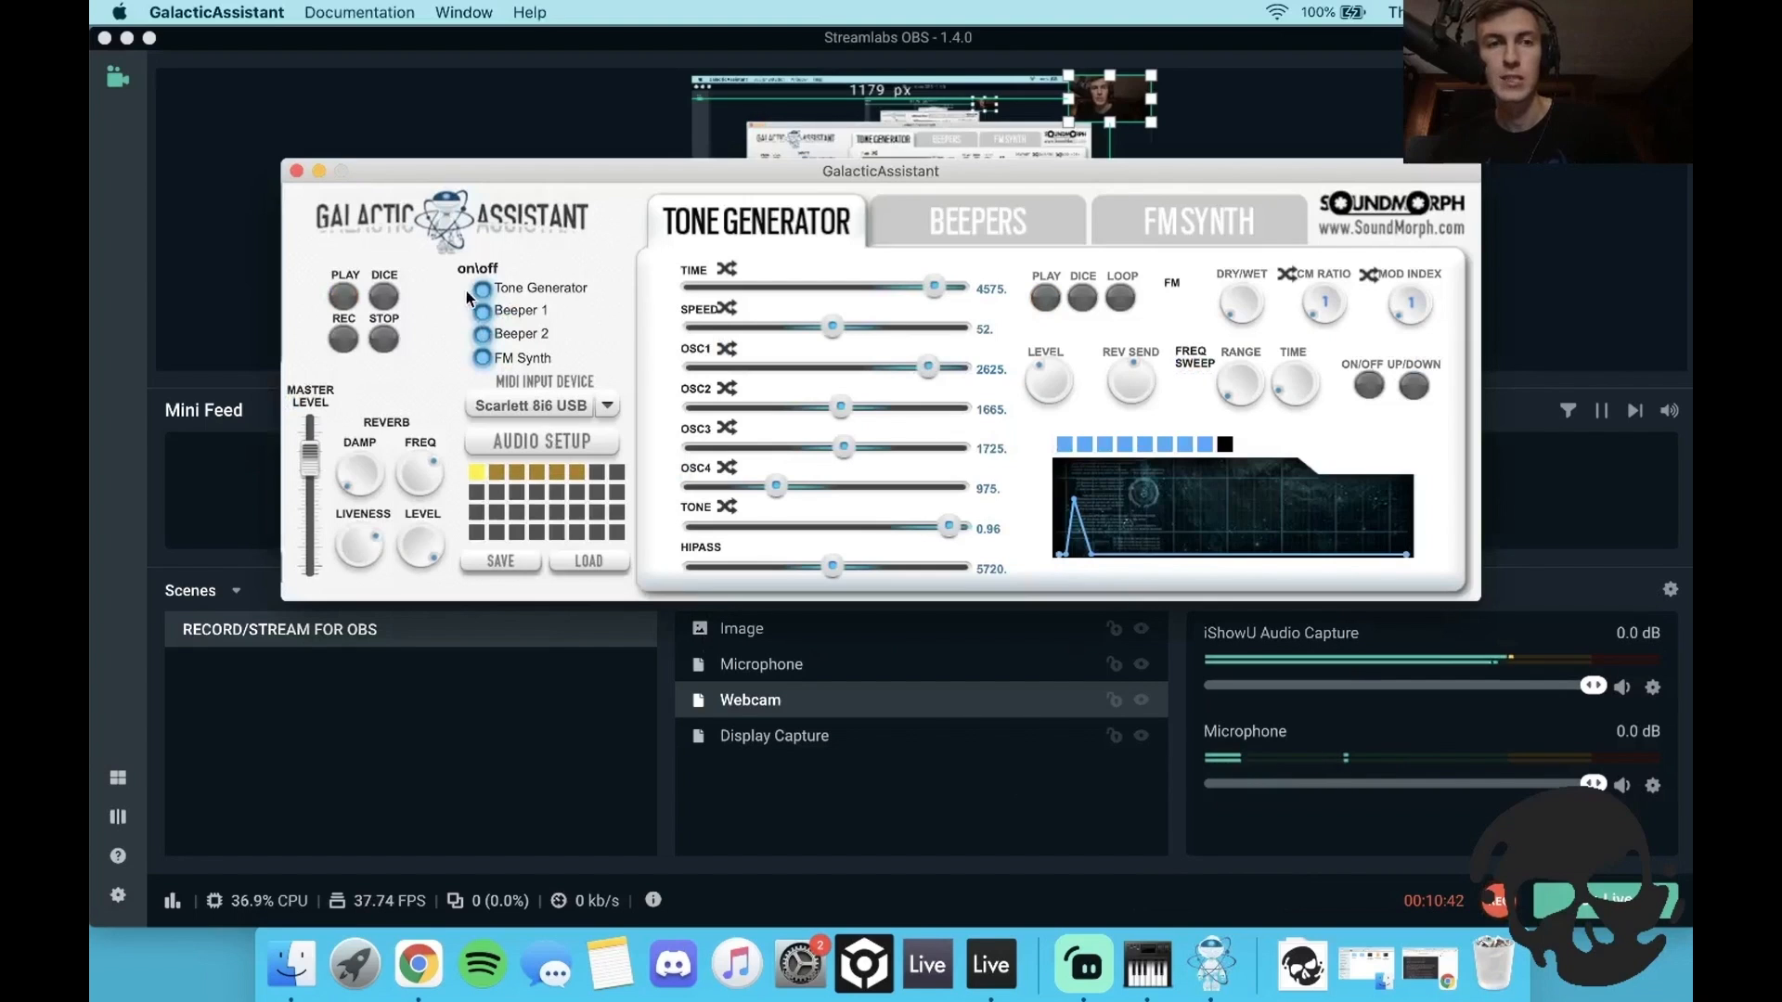
click(417, 177)
drag(417, 177, 441, 189)
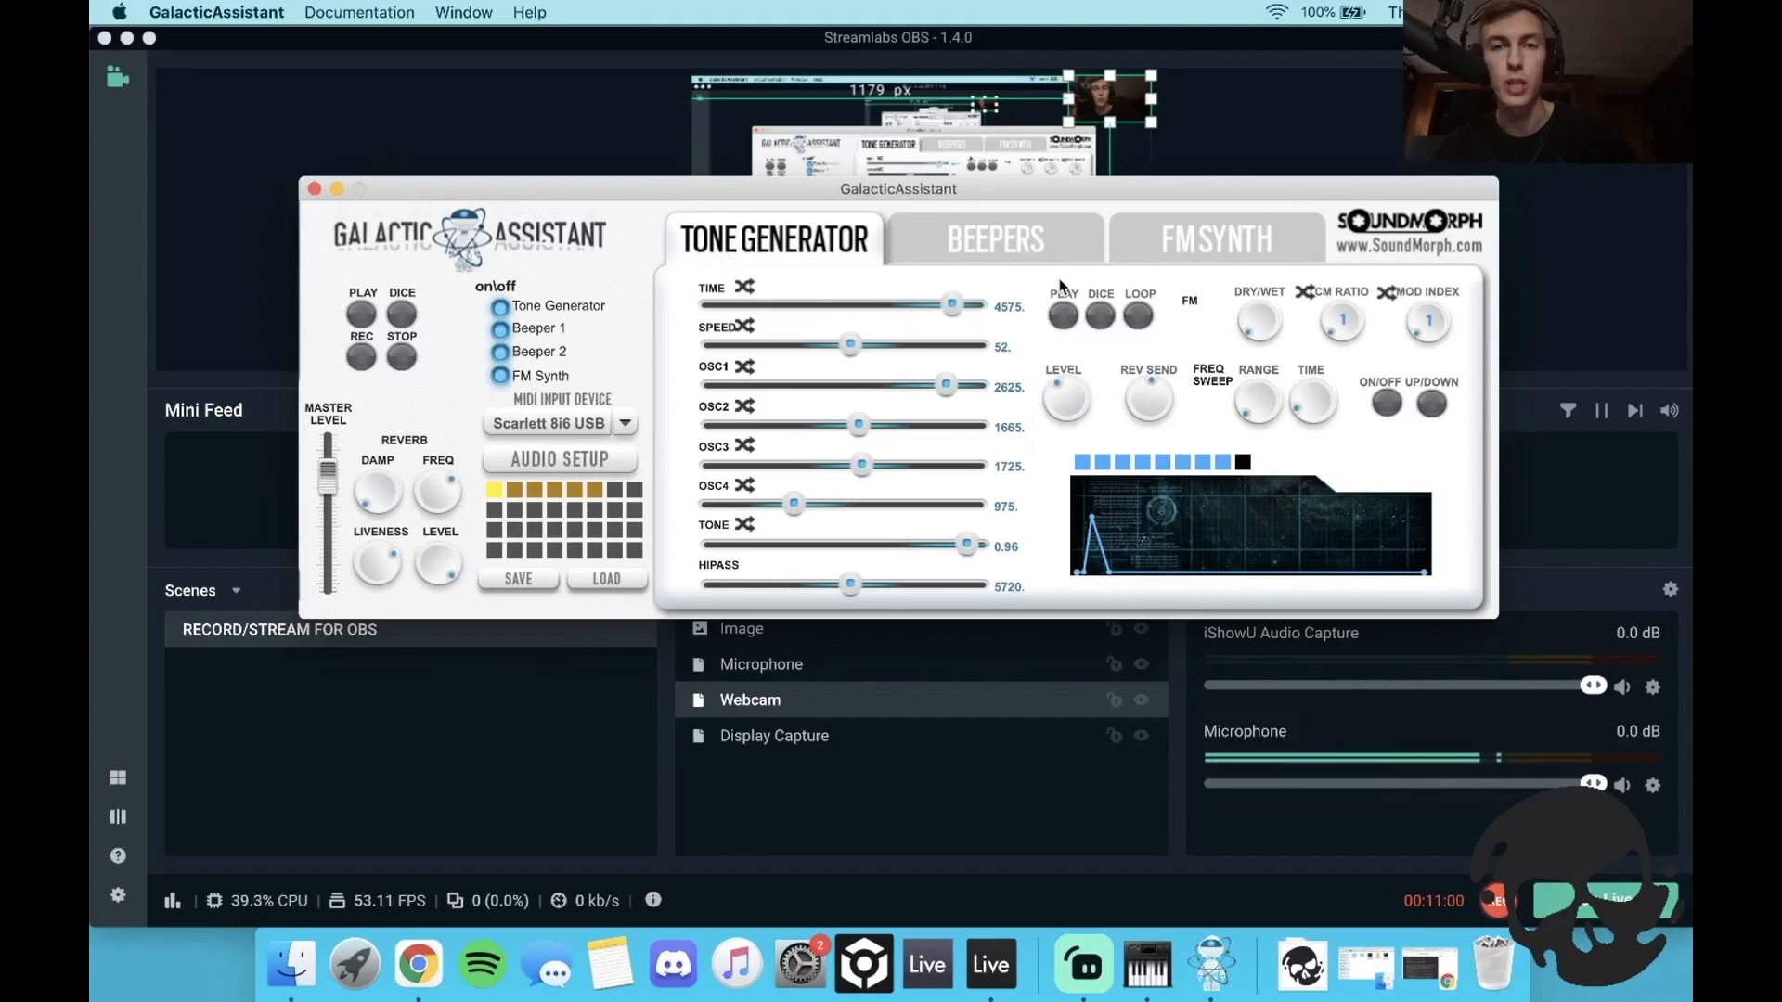
Look through GalacticAssistant's Tone Generator, Beepers and FM Synth pages, then close the app.
click(965, 241)
click(1178, 242)
click(971, 247)
click(827, 248)
click(933, 237)
click(1143, 236)
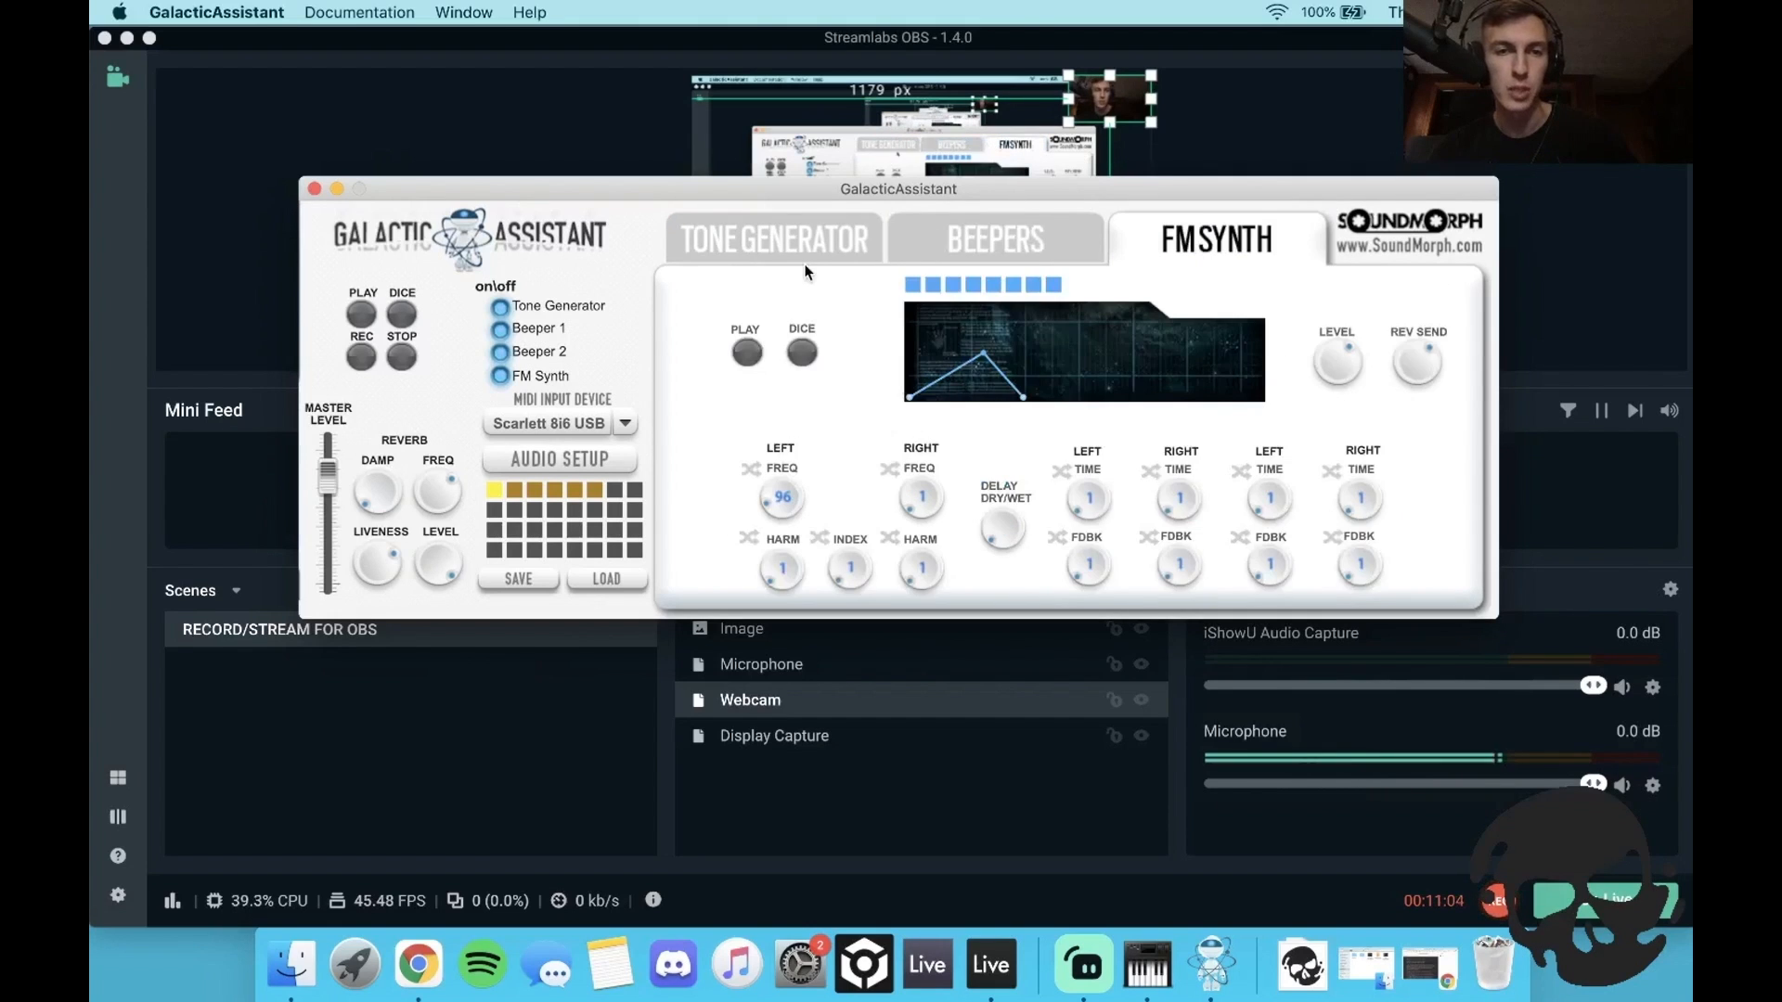
click(794, 248)
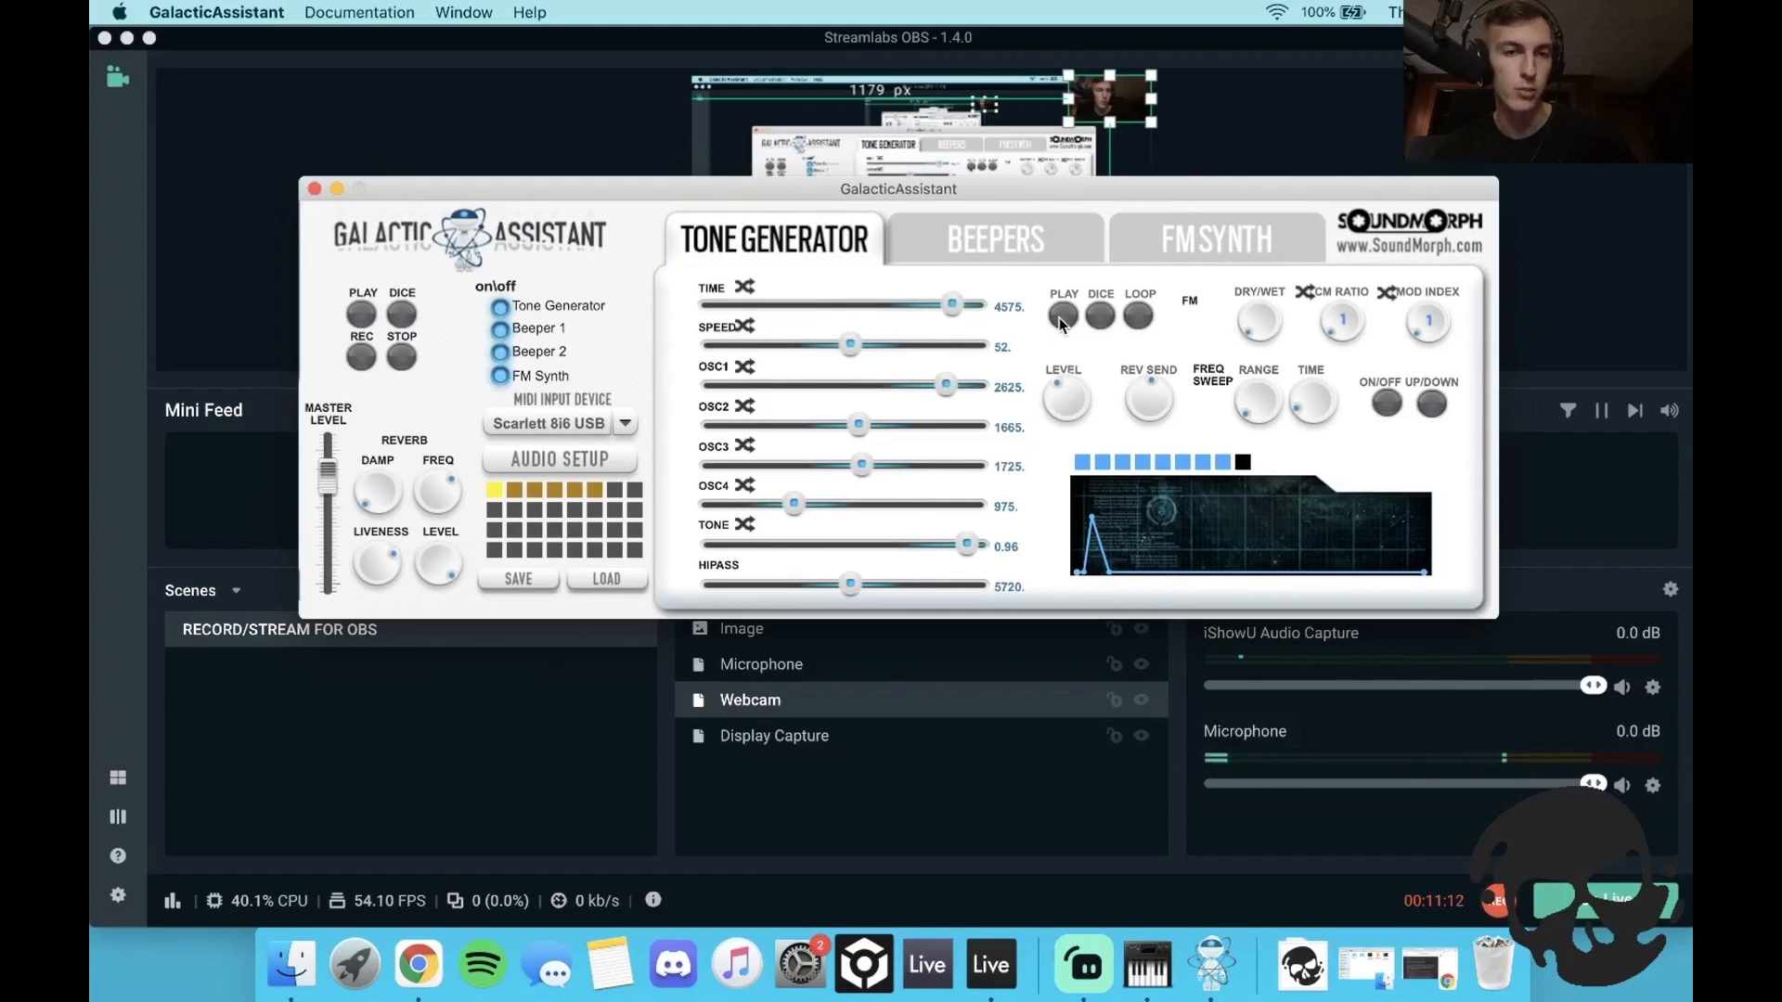
click(314, 189)
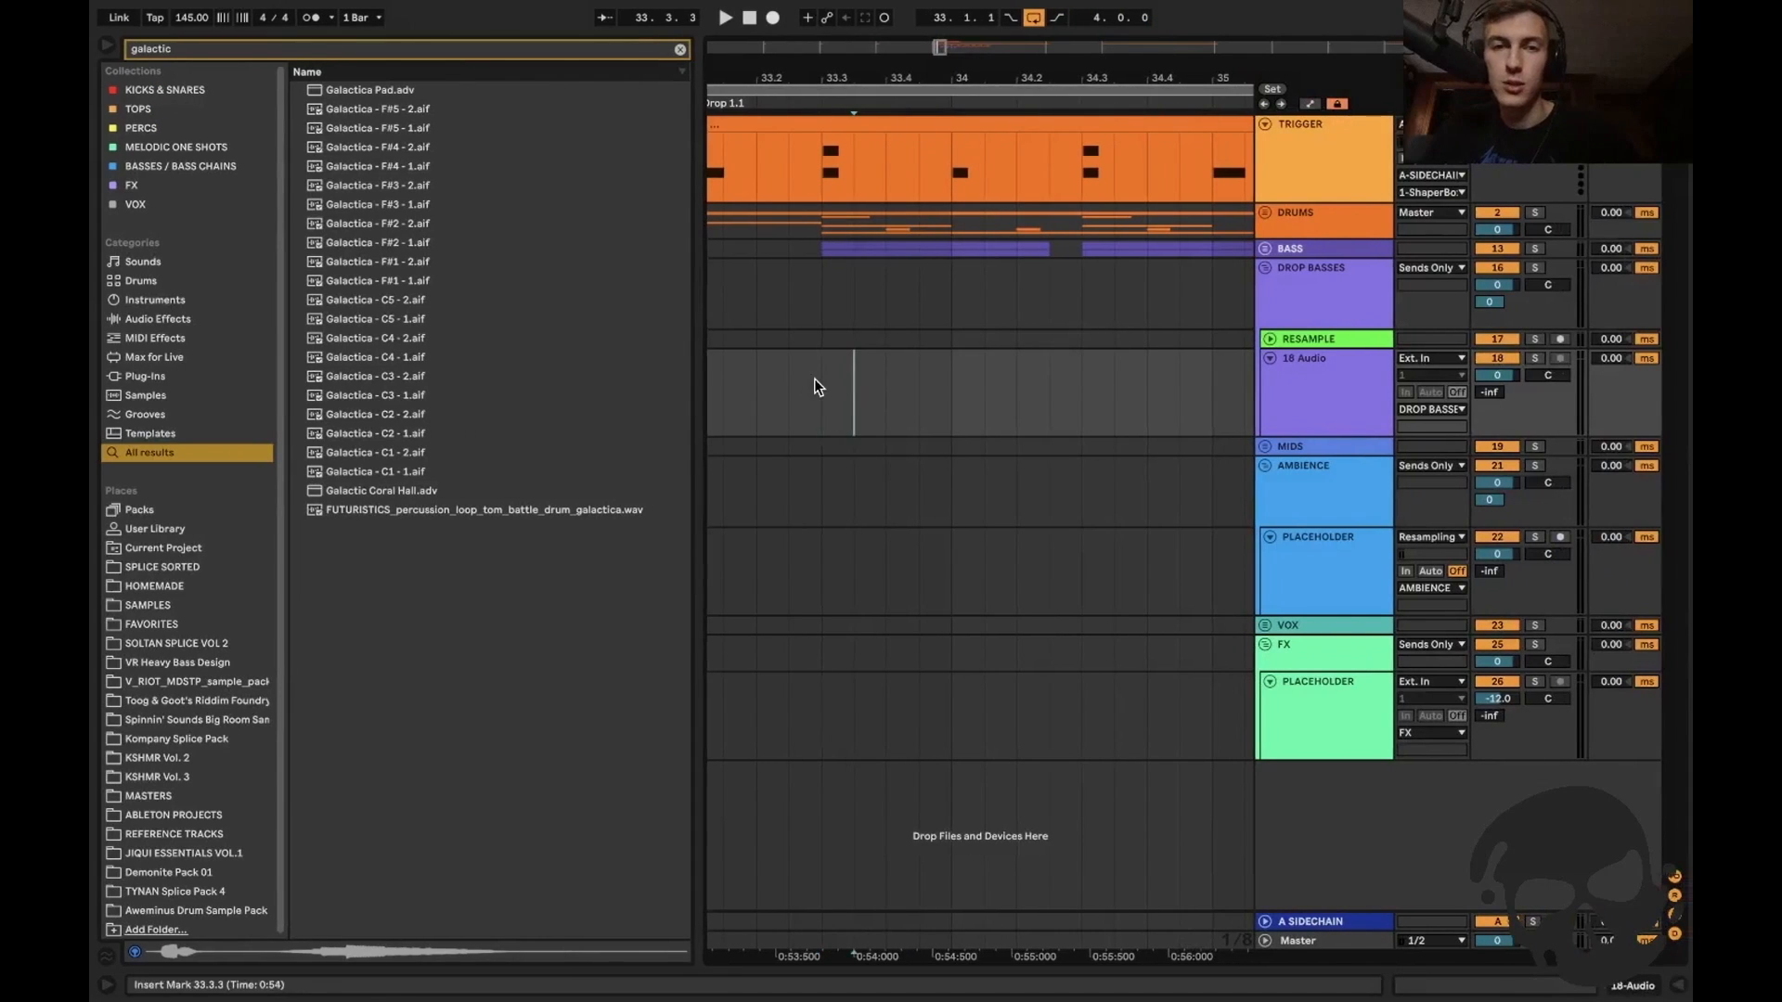
Return to the Live arrangement, search the browser for "ga bit" again and audition samples among the results.
click(822, 390)
scroll(993, 408, left, 5)
scroll(993, 408, right, 5)
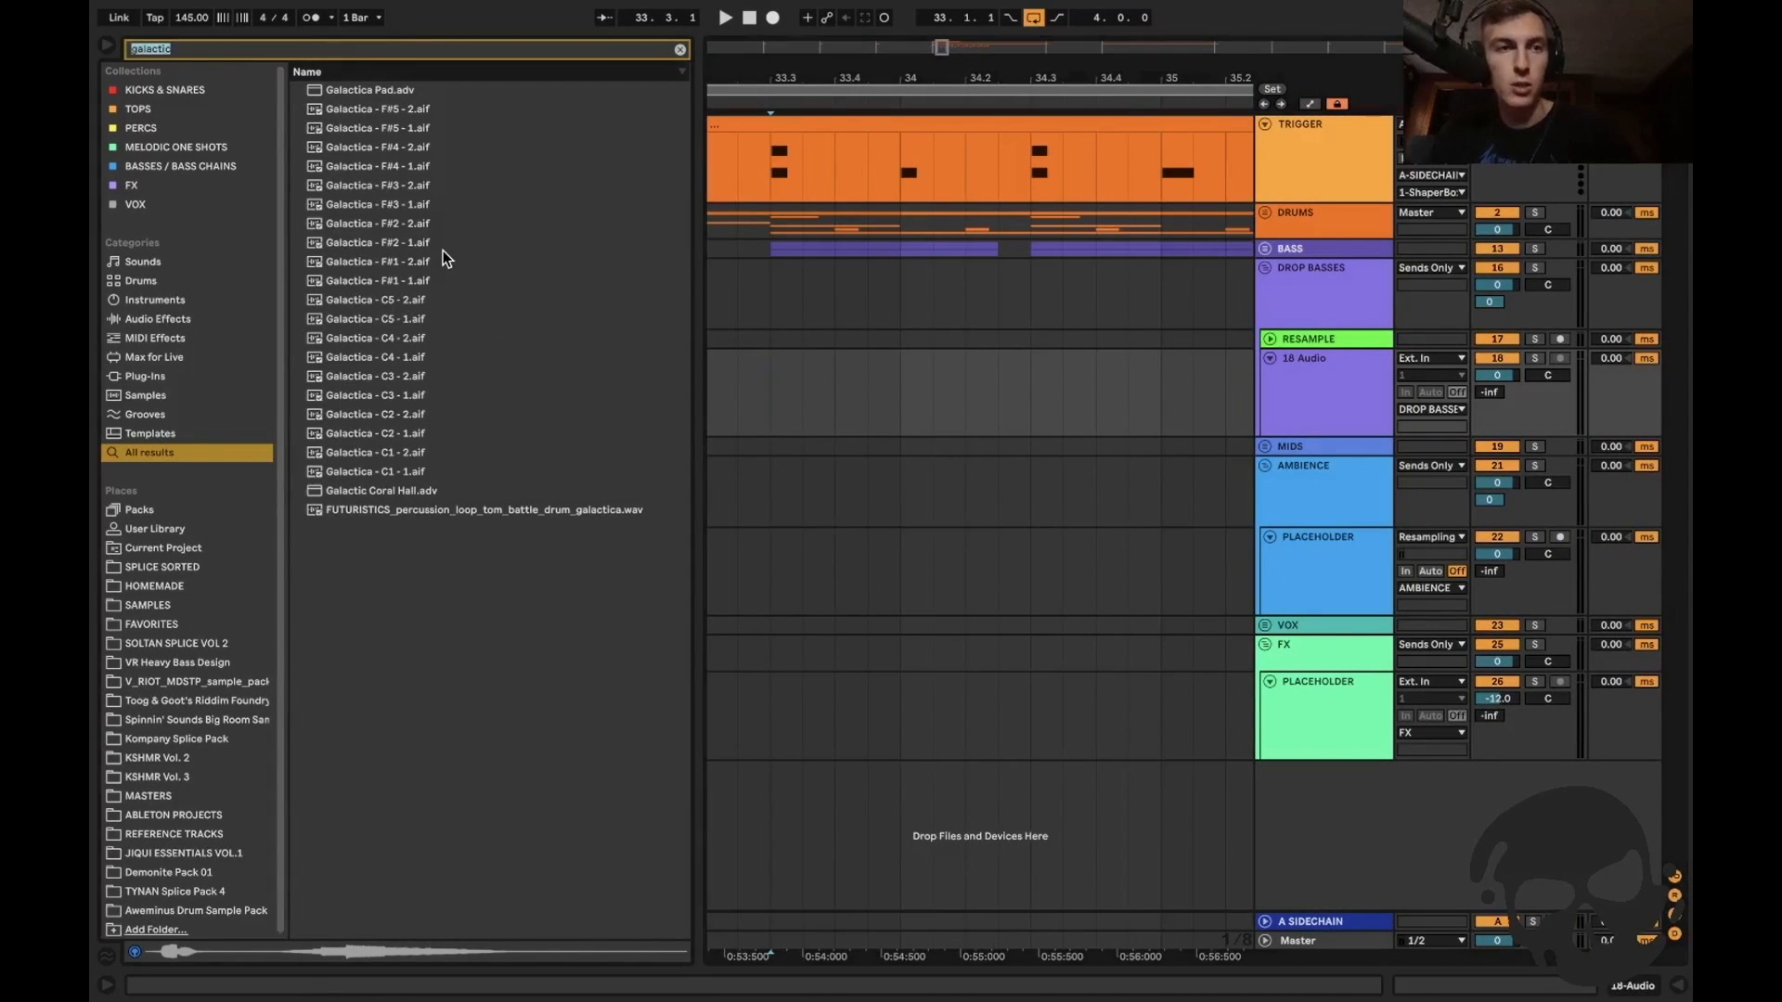
text(ga bit)
click(388, 241)
key(Up)
key(Up)
key(Up)
click(396, 732)
key(Down)
key(Down)
Audition the GA Bit 69 and 68 samples and place GA Bit 68.wav at 33.3.1 on the new audio track.
scroll(371, 659, down, 7)
click(377, 739)
key(Down)
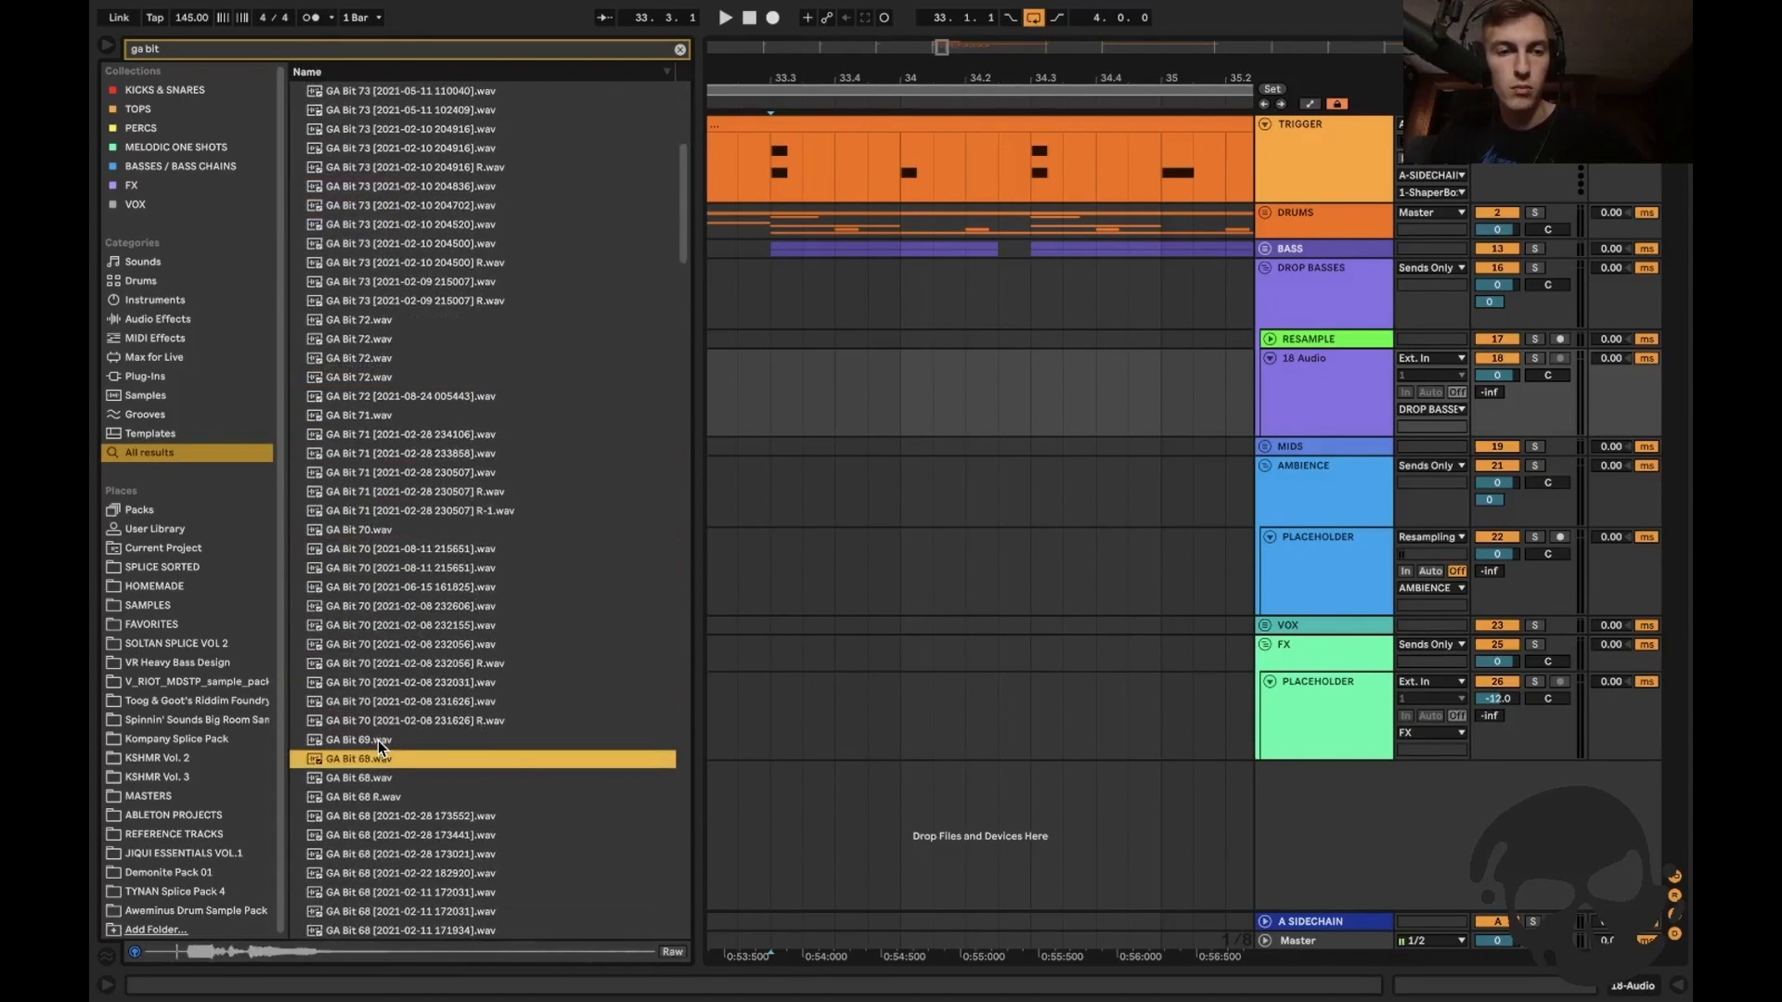
key(Down)
drag(362, 773, 775, 391)
scroll(770, 388, up, 6)
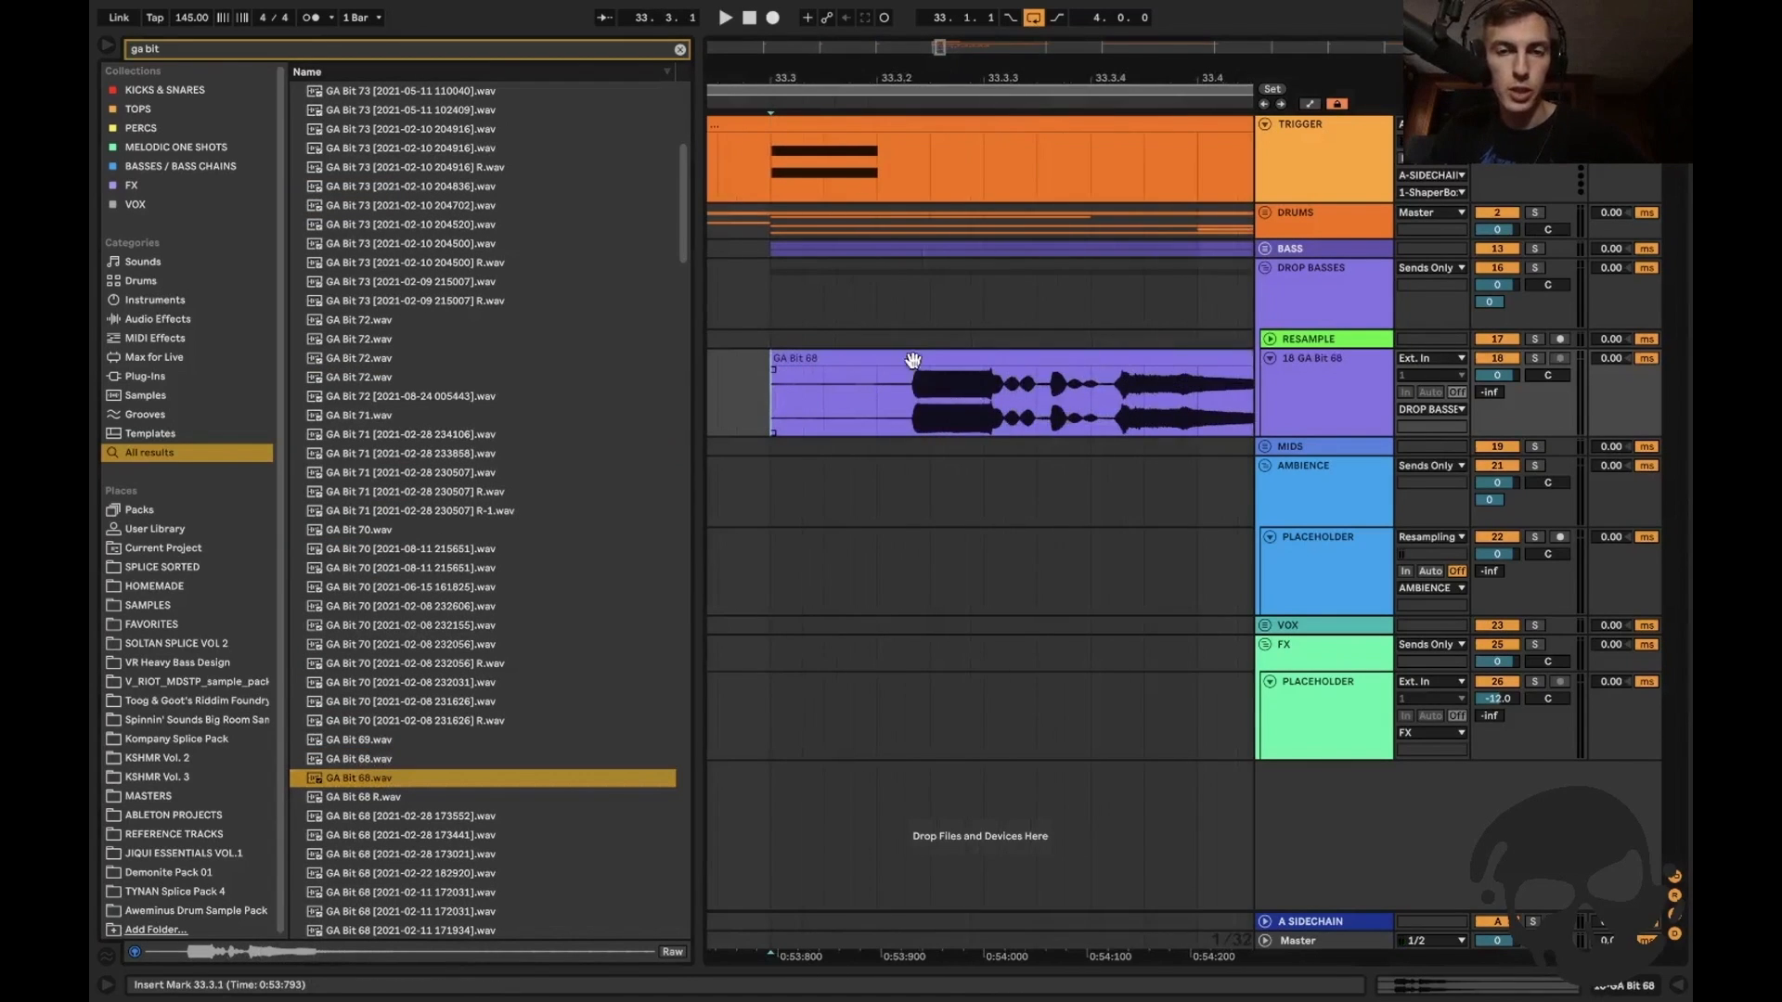
Open the GA Bit 68 clip's settings, set its warp mode to Tones and its segment BPM to 999.00.
double_click(916, 355)
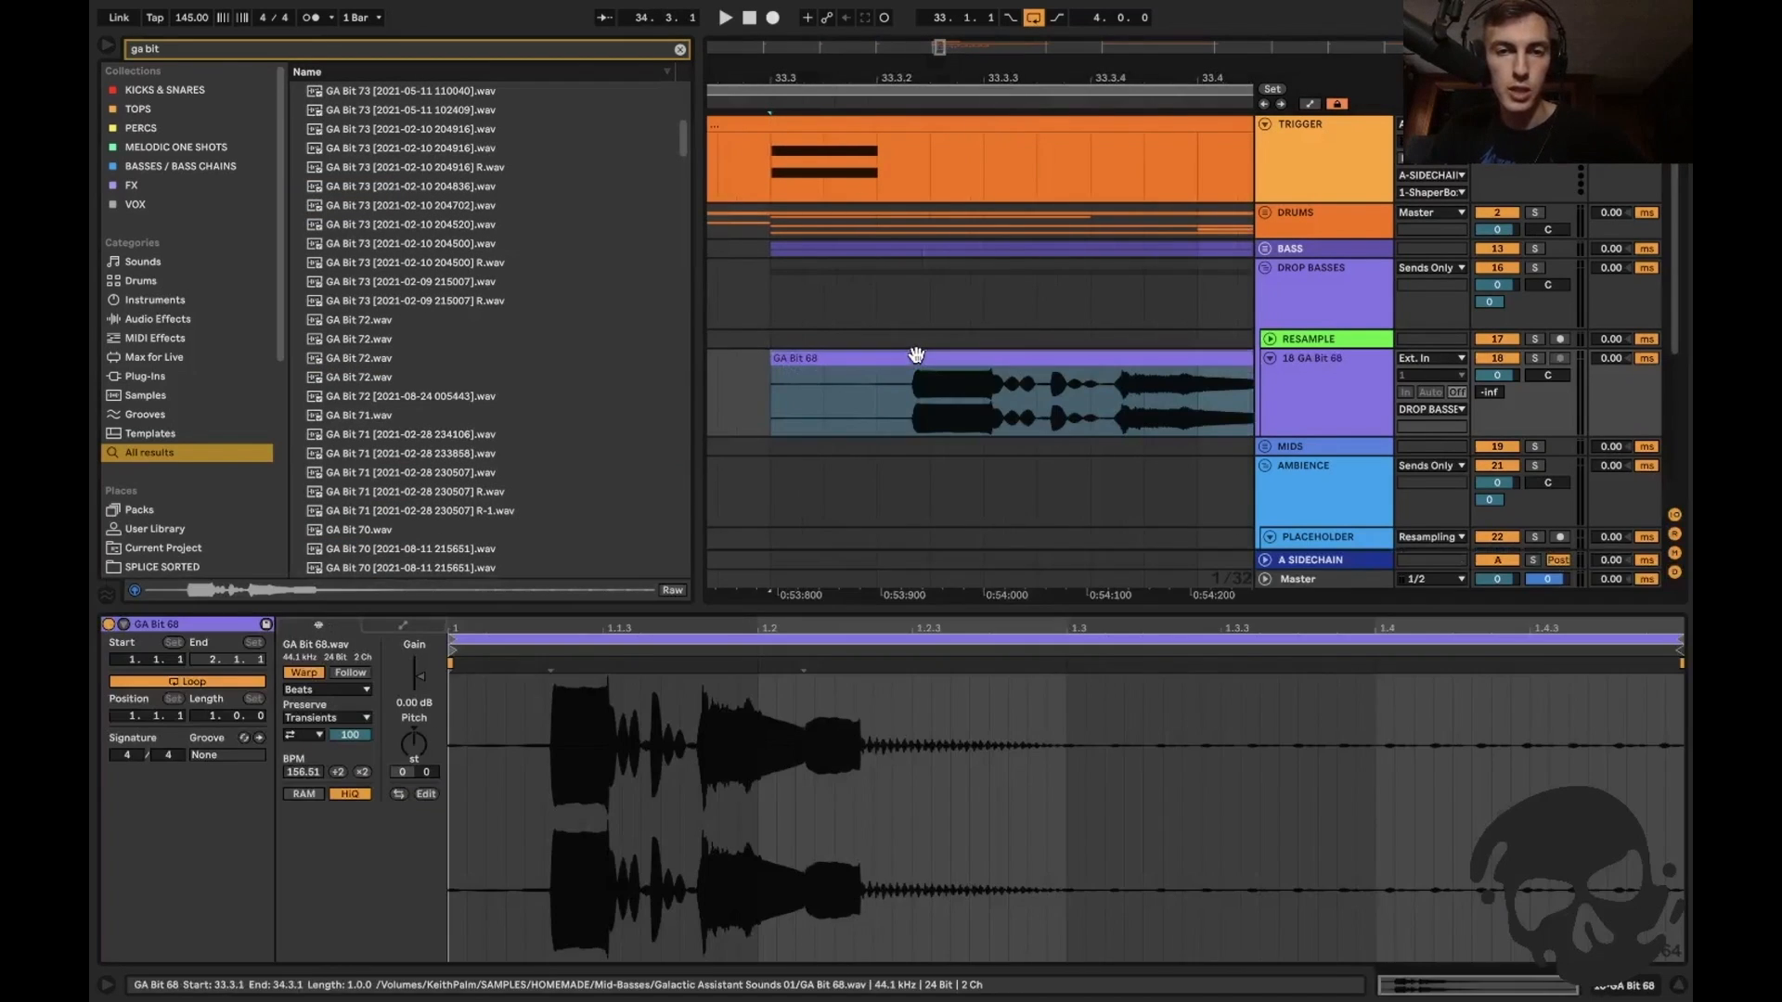
click(312, 689)
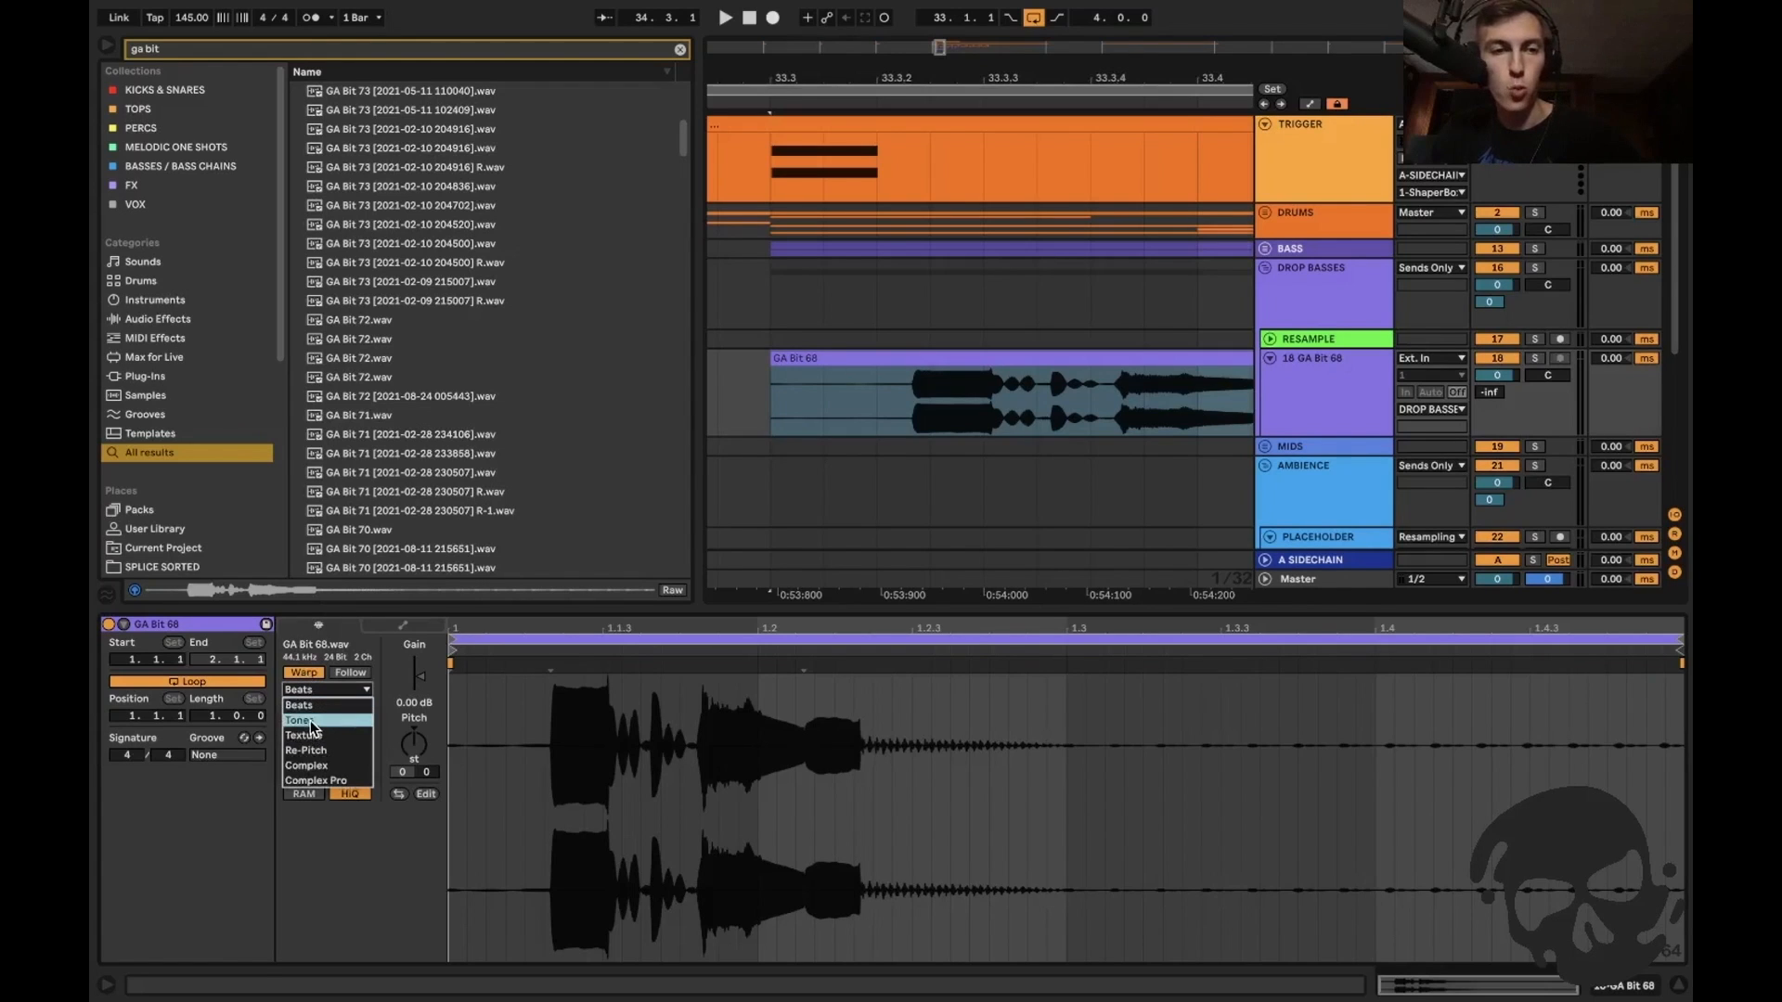
click(310, 720)
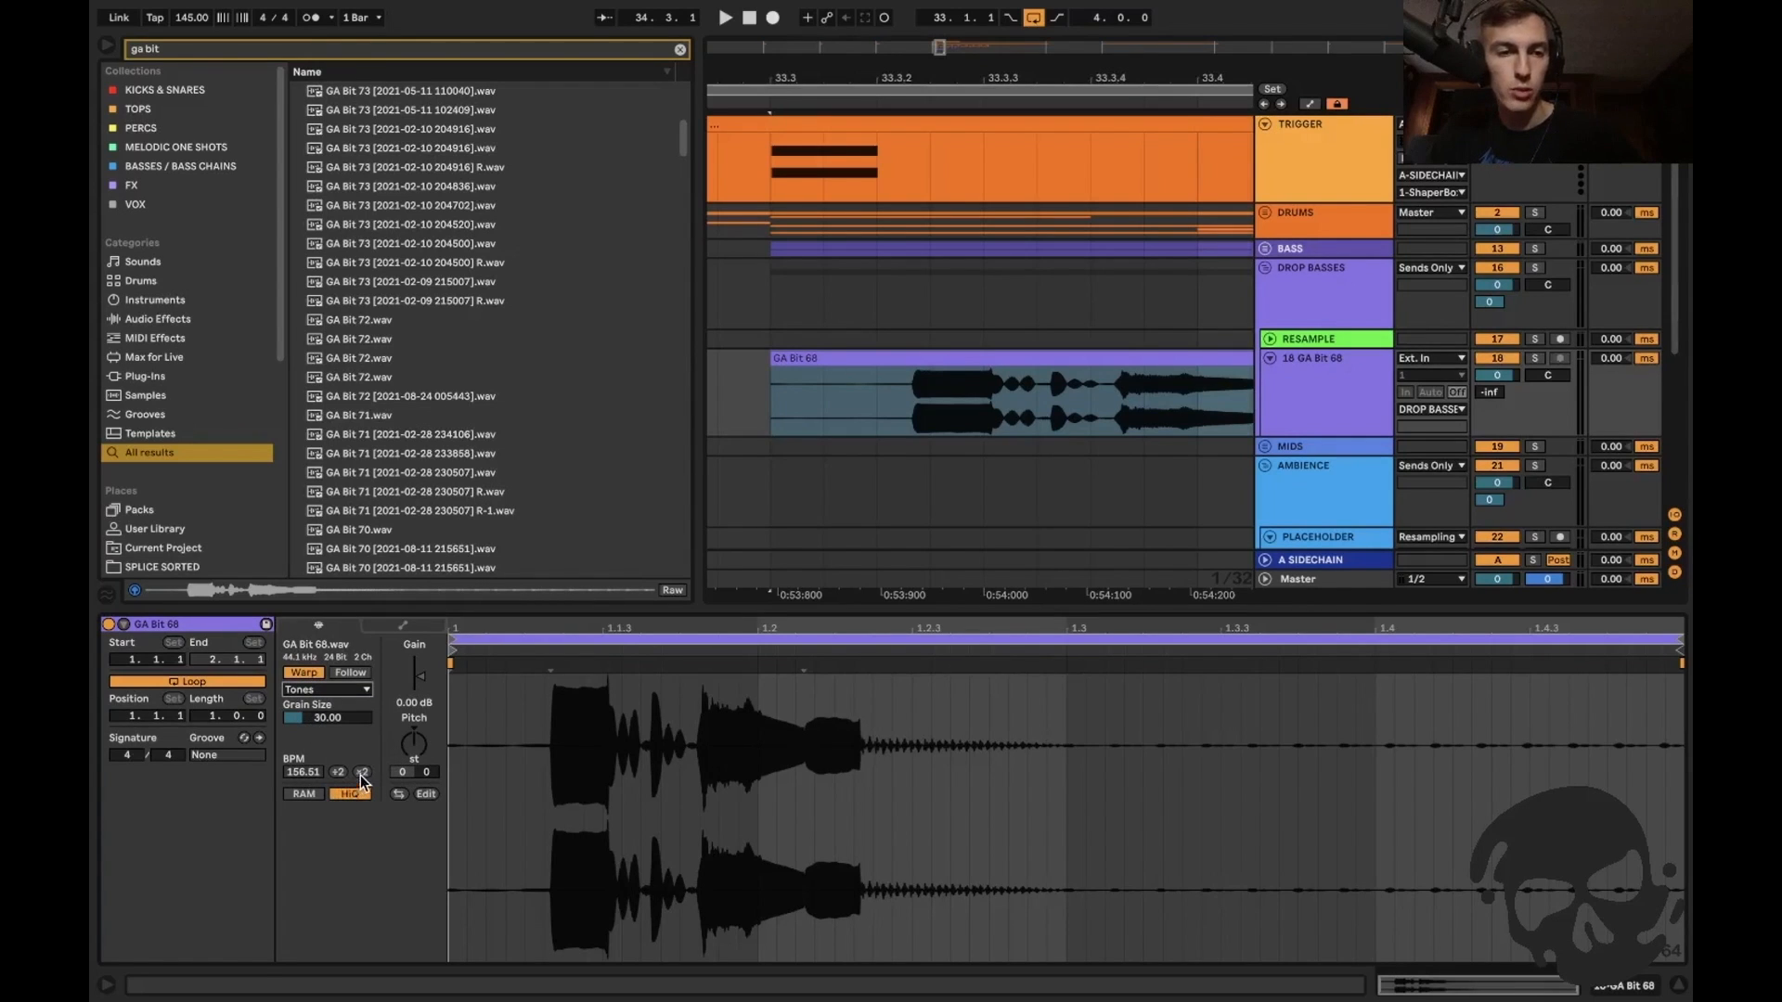
click(361, 772)
click(363, 771)
click(303, 771)
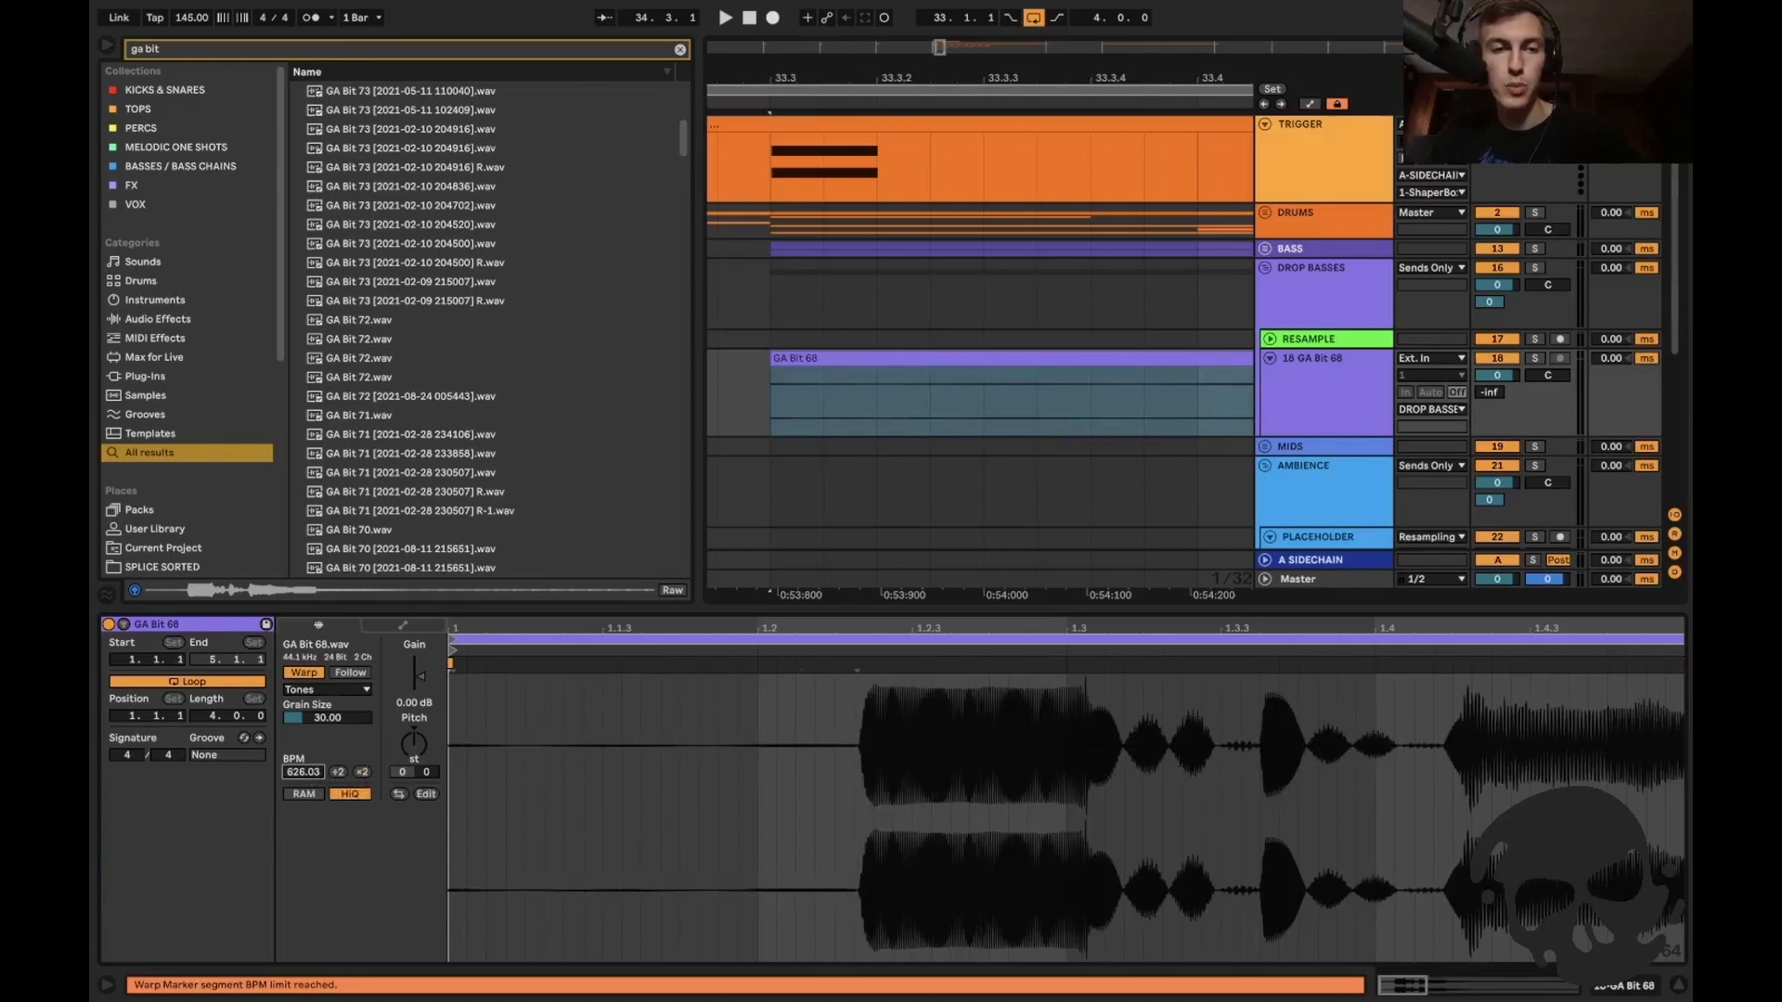
drag(305, 771, 305, 650)
Play the stretched GA Bit 68 clip in solo from 34.1.1 and again from 34.2.4.
click(1119, 395)
scroll(1120, 395, down, 3)
scroll(1119, 395, right, 3)
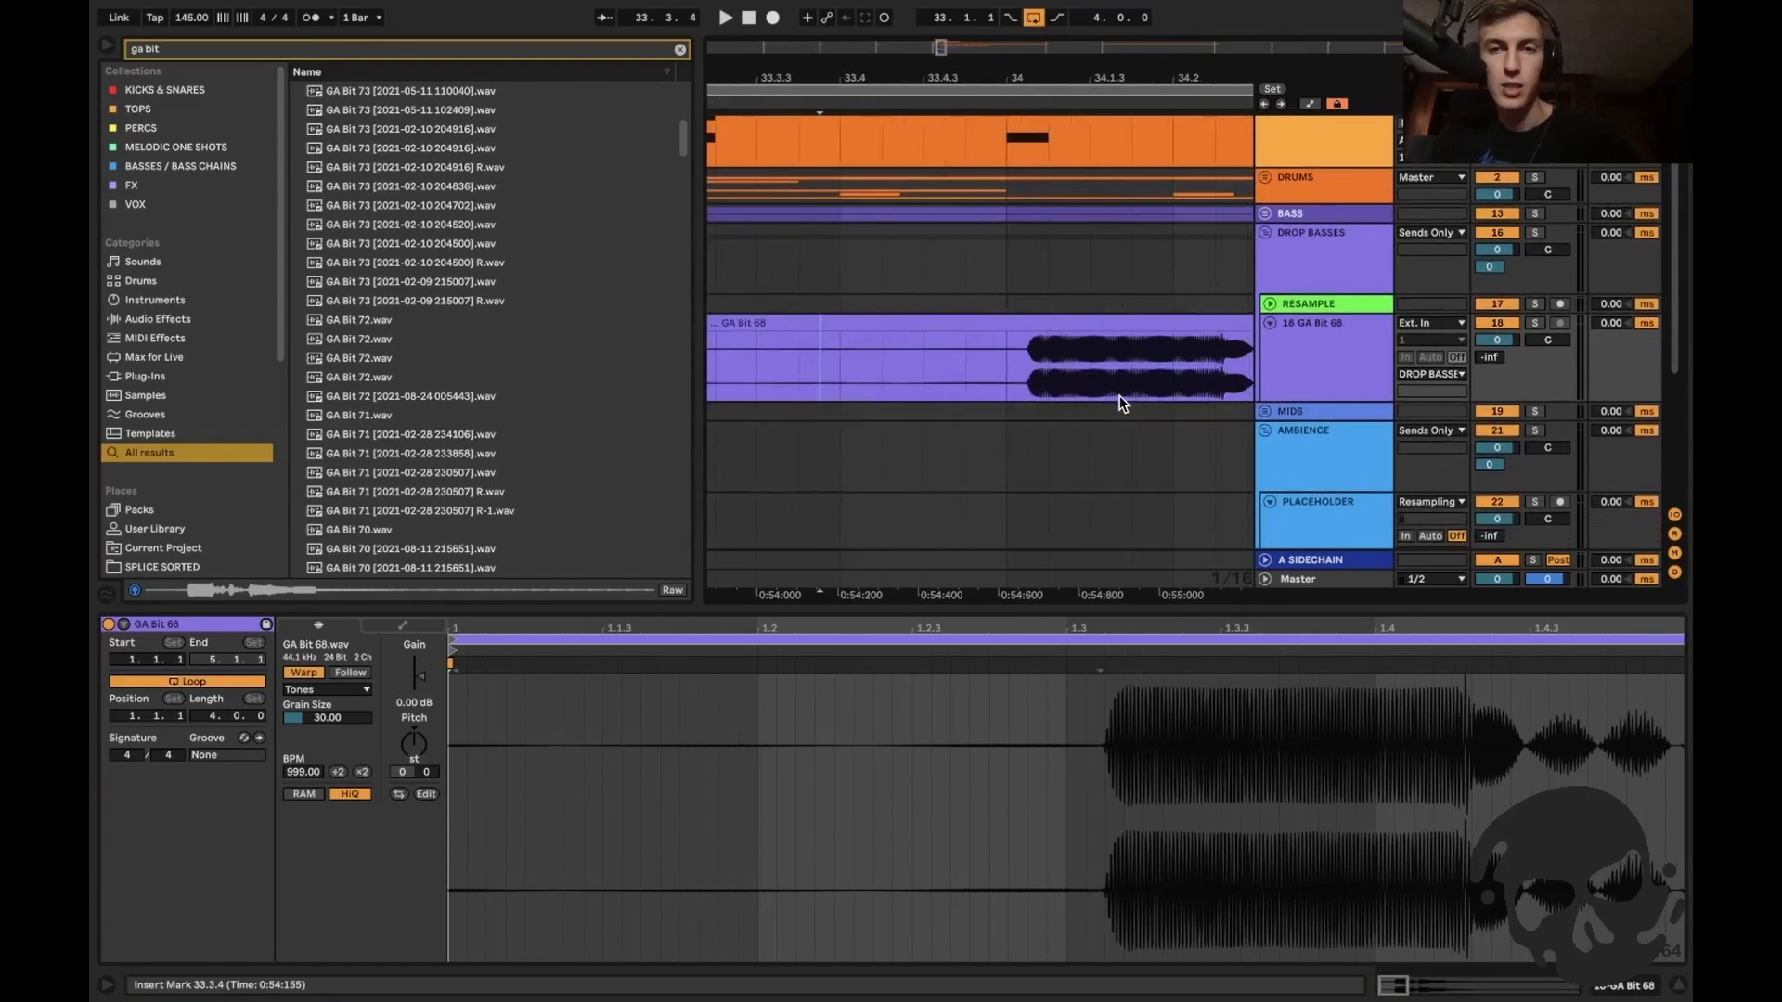
click(1021, 364)
key(space)
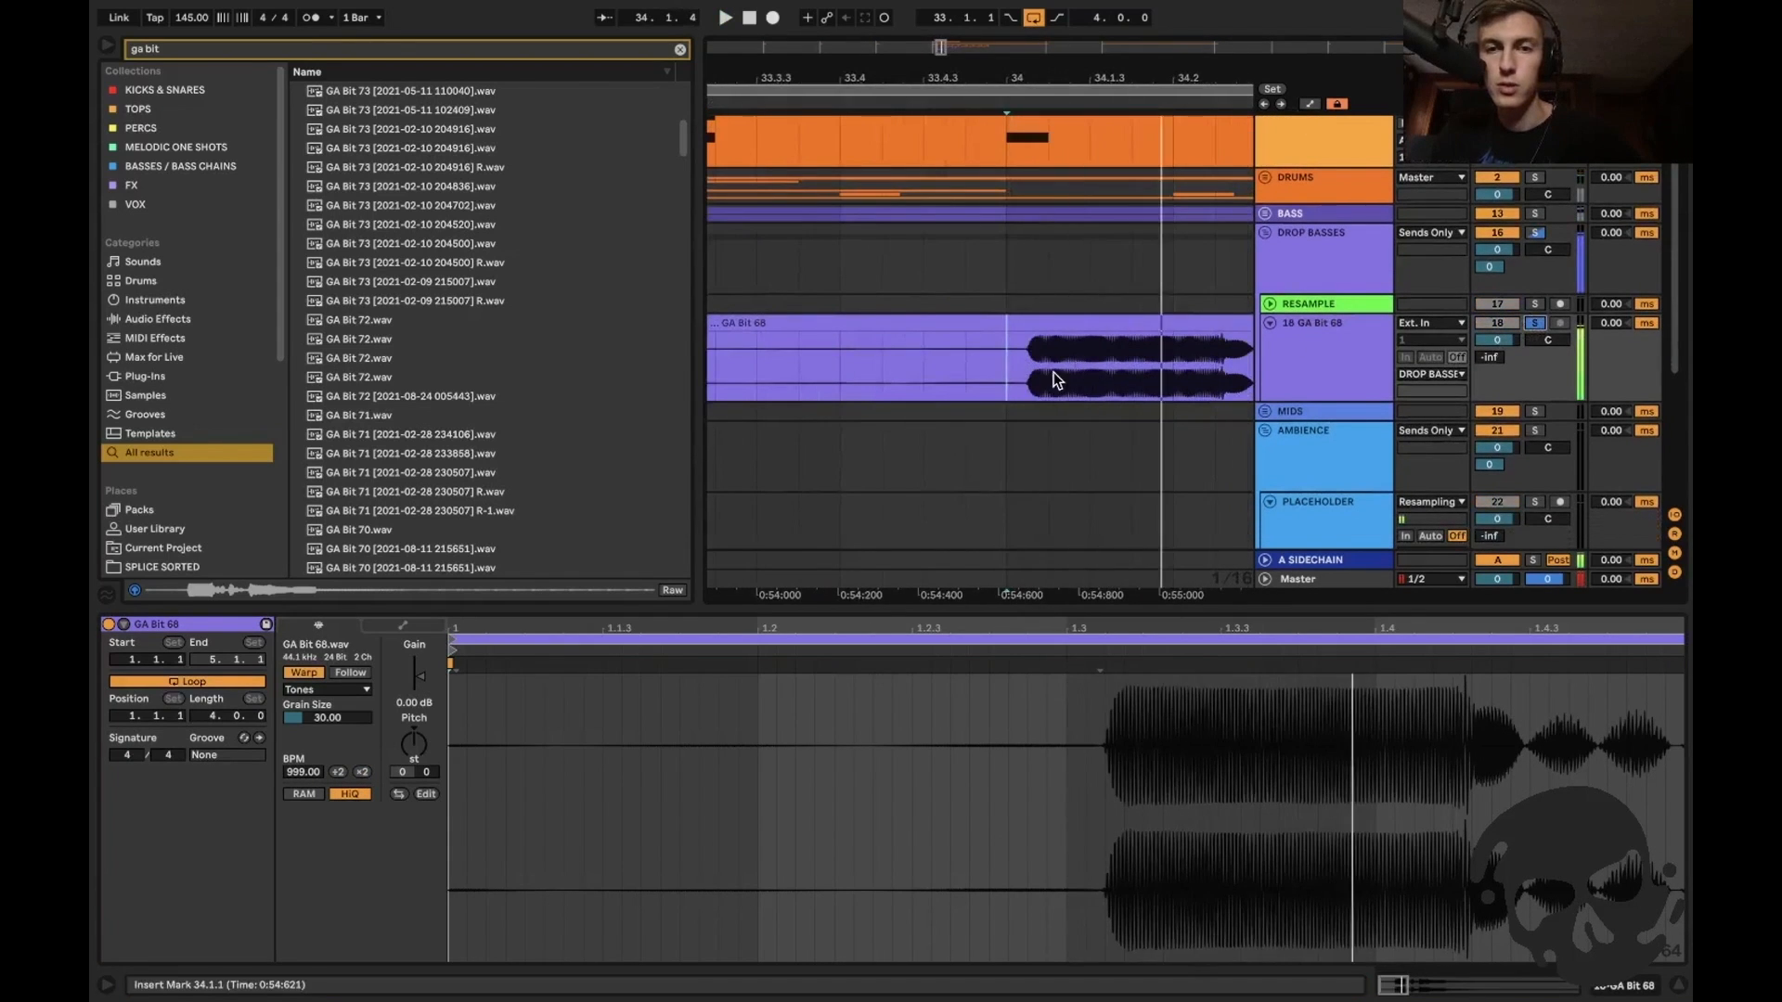
scroll(1054, 375, right, 2)
scroll(1054, 375, down, 1)
scroll(1054, 375, right, 2)
scroll(1054, 375, down, 1)
key(space)
click(1038, 321)
scroll(1038, 322, down, 2)
key(space)
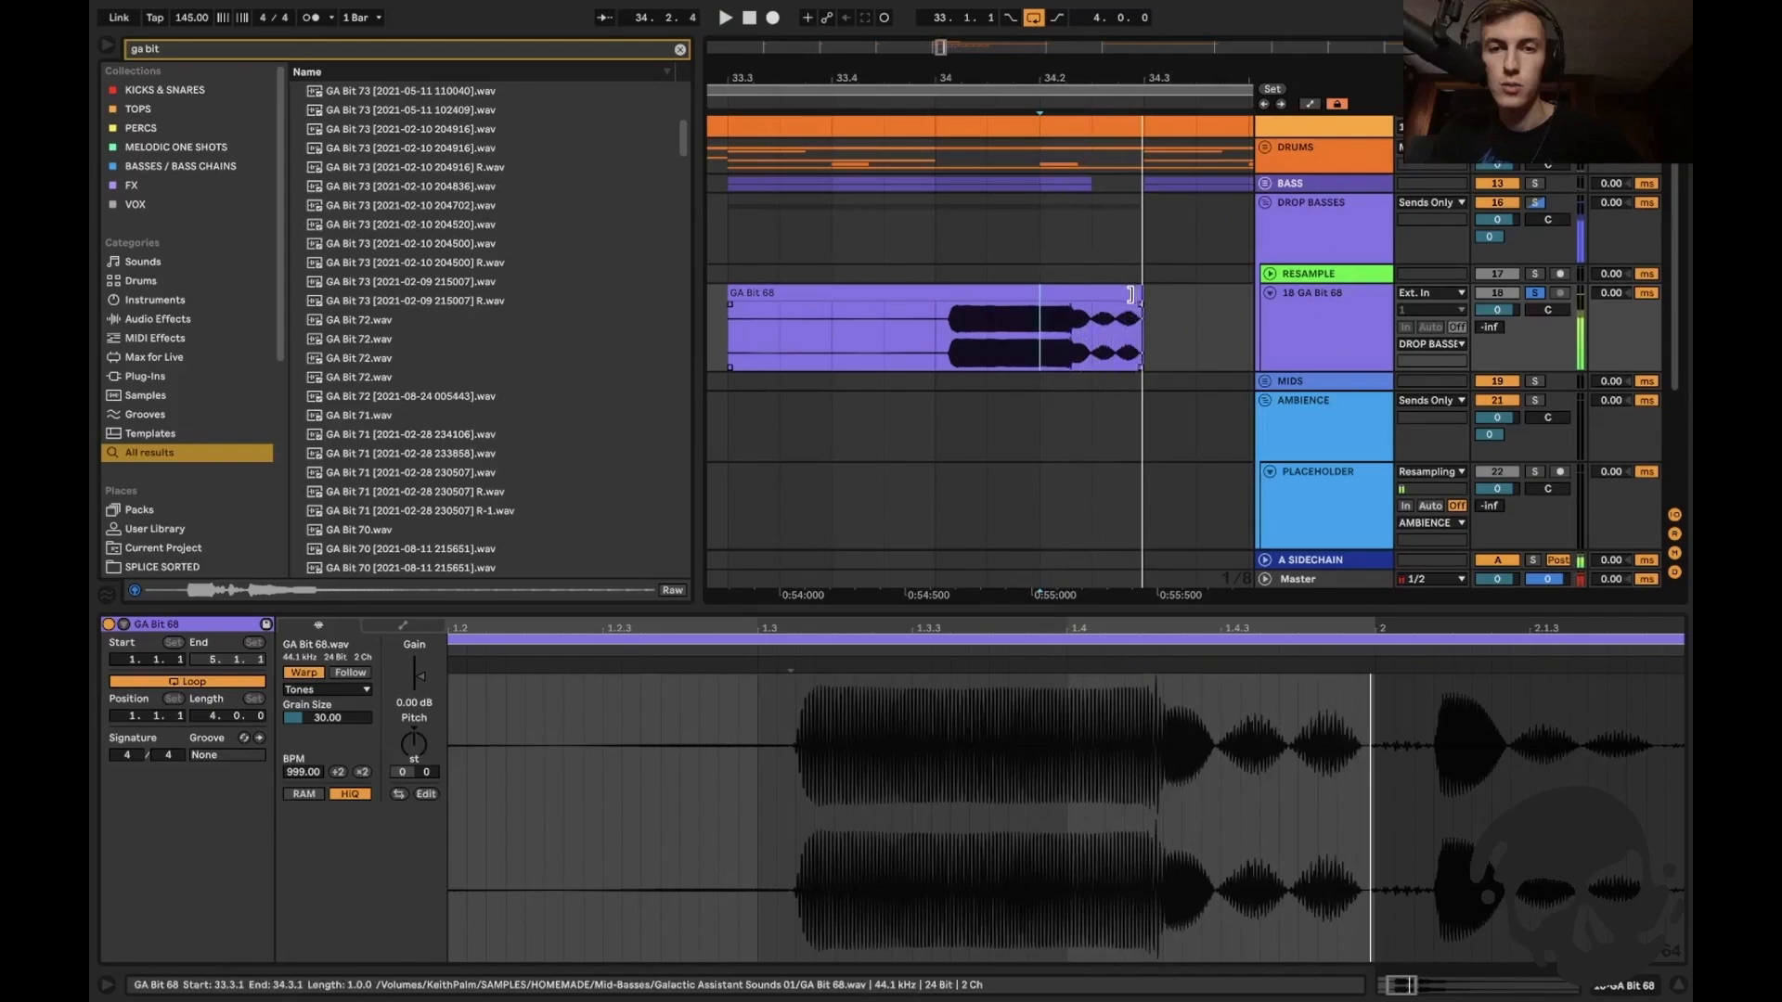
Extend the end of the GA Bit 68 clip to bar 35 and play the added section.
key(space)
drag(1141, 295, 1368, 315)
scroll(1368, 315, right, 2)
scroll(1368, 315, down, 1)
key(space)
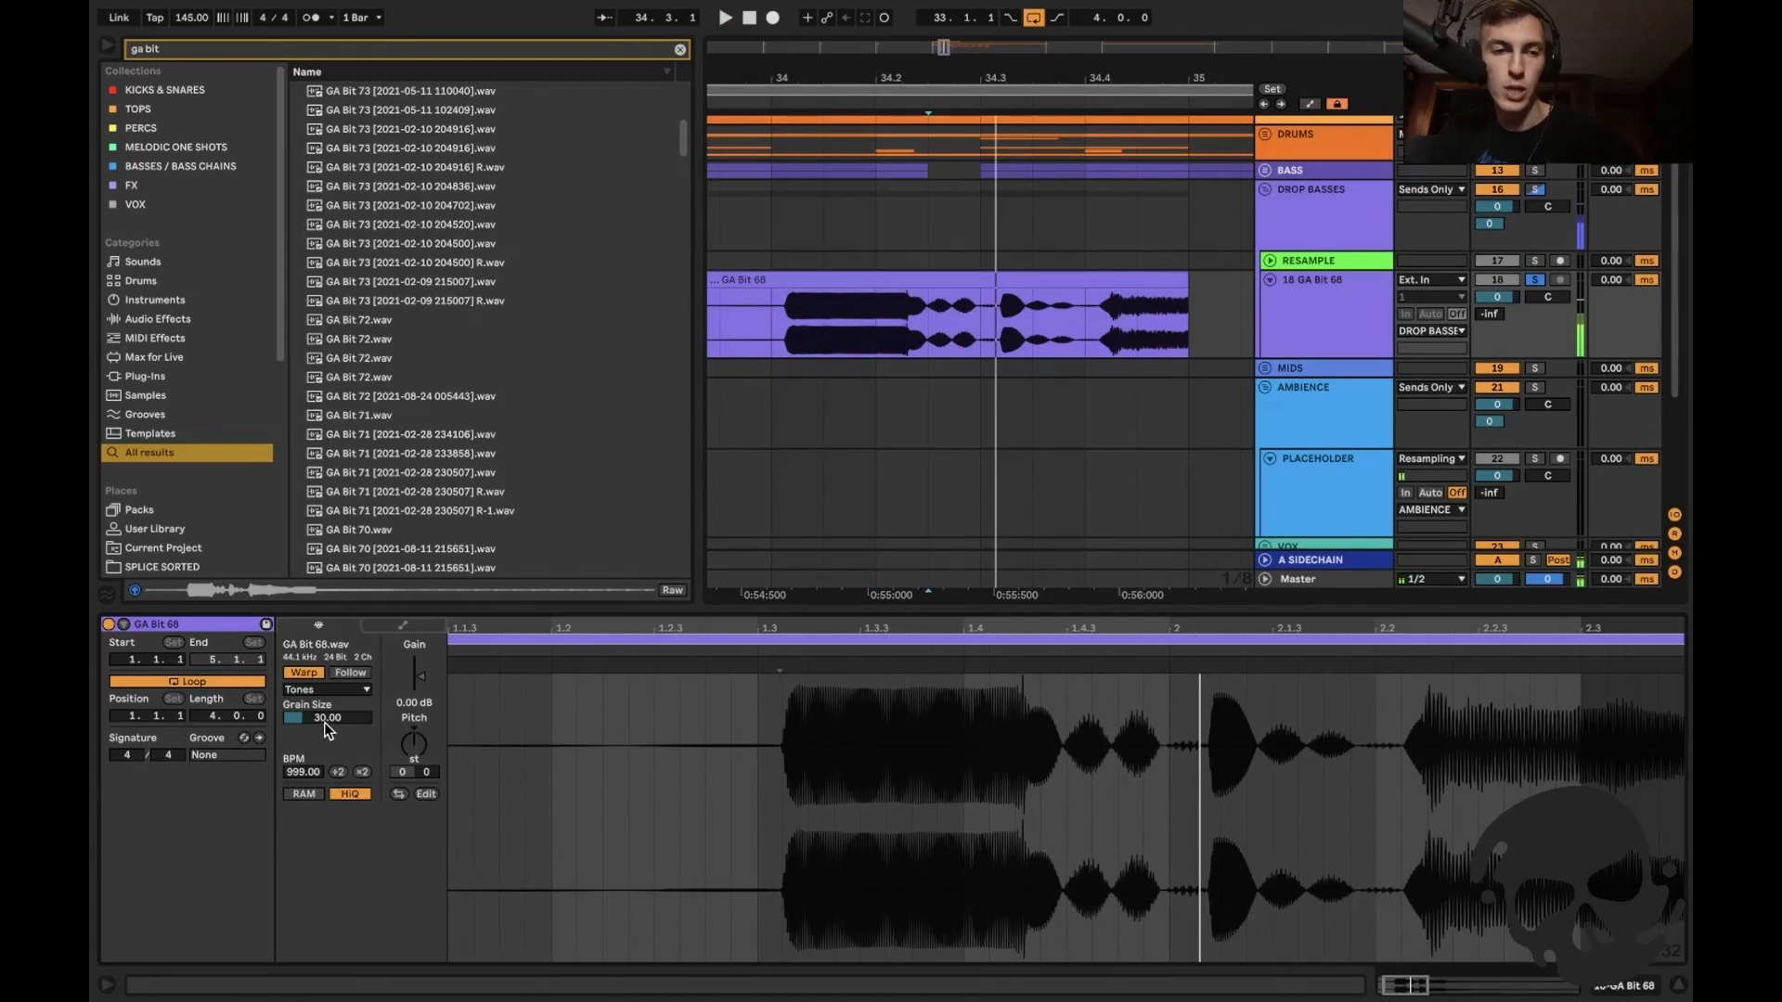
Set the Grain Size of the GA Bit 68 clip to 100.00, playing the clip between adjustments.
drag(326, 720, 325, 640)
key(space)
key(space)
key(space)
drag(327, 720, 326, 640)
key(space)
key(space)
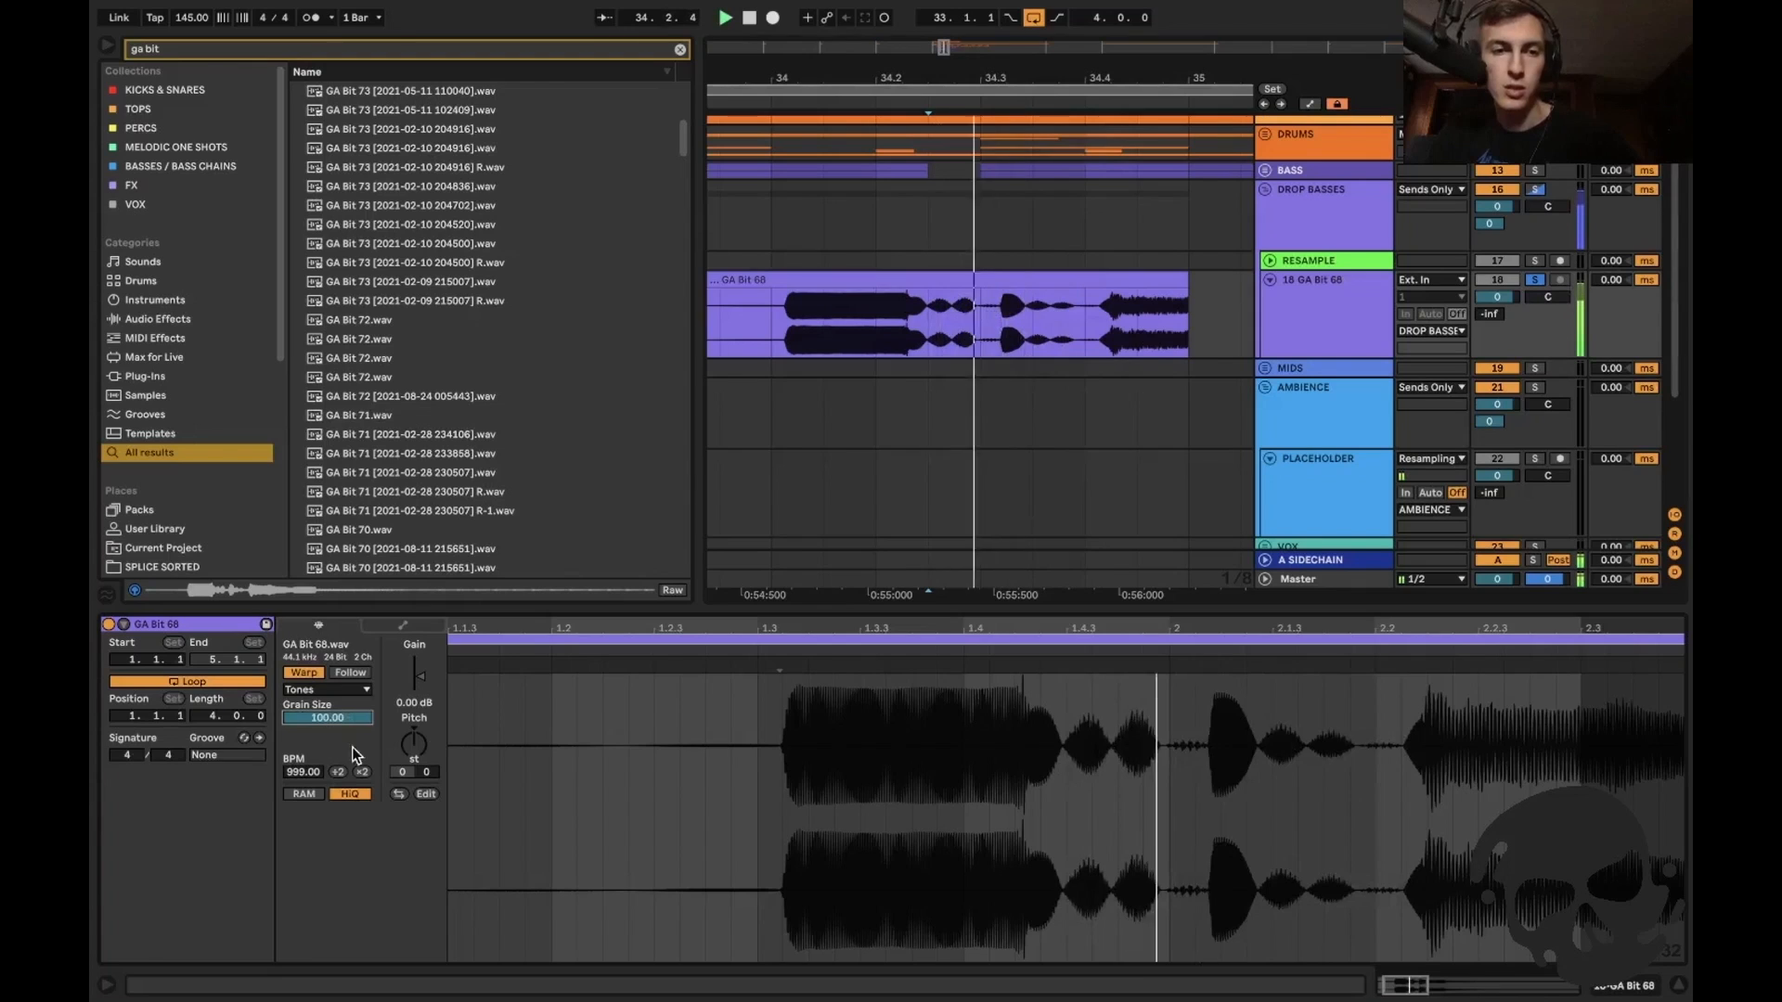
key(space)
key(space)
Transpose the GA Bit 68 clip to +5 semitones, auditioning it as the pitch is raised.
drag(413, 745, 414, 756)
key(space)
key(space)
key(space)
key(space)
key(space)
key(space)
key(space)
drag(414, 744, 414, 756)
key(space)
key(space)
key(space)
key(space)
key(space)
key(space)
Extend the end of the GA Bit 68 clip to 36.3.1 and play part of it.
click(1009, 279)
drag(1184, 283, 1399, 310)
click(1072, 362)
scroll(1072, 361, down, 3)
scroll(1072, 361, right, 2)
click(1038, 307)
key(space)
key(space)
key(space)
drag(1104, 257, 1251, 271)
Play the extended GA Bit 68 clip from 34.4.1 and from several earlier points in the waveform.
click(980, 301)
key(space)
key(space)
scroll(979, 300, up, 3)
scroll(979, 300, right, 2)
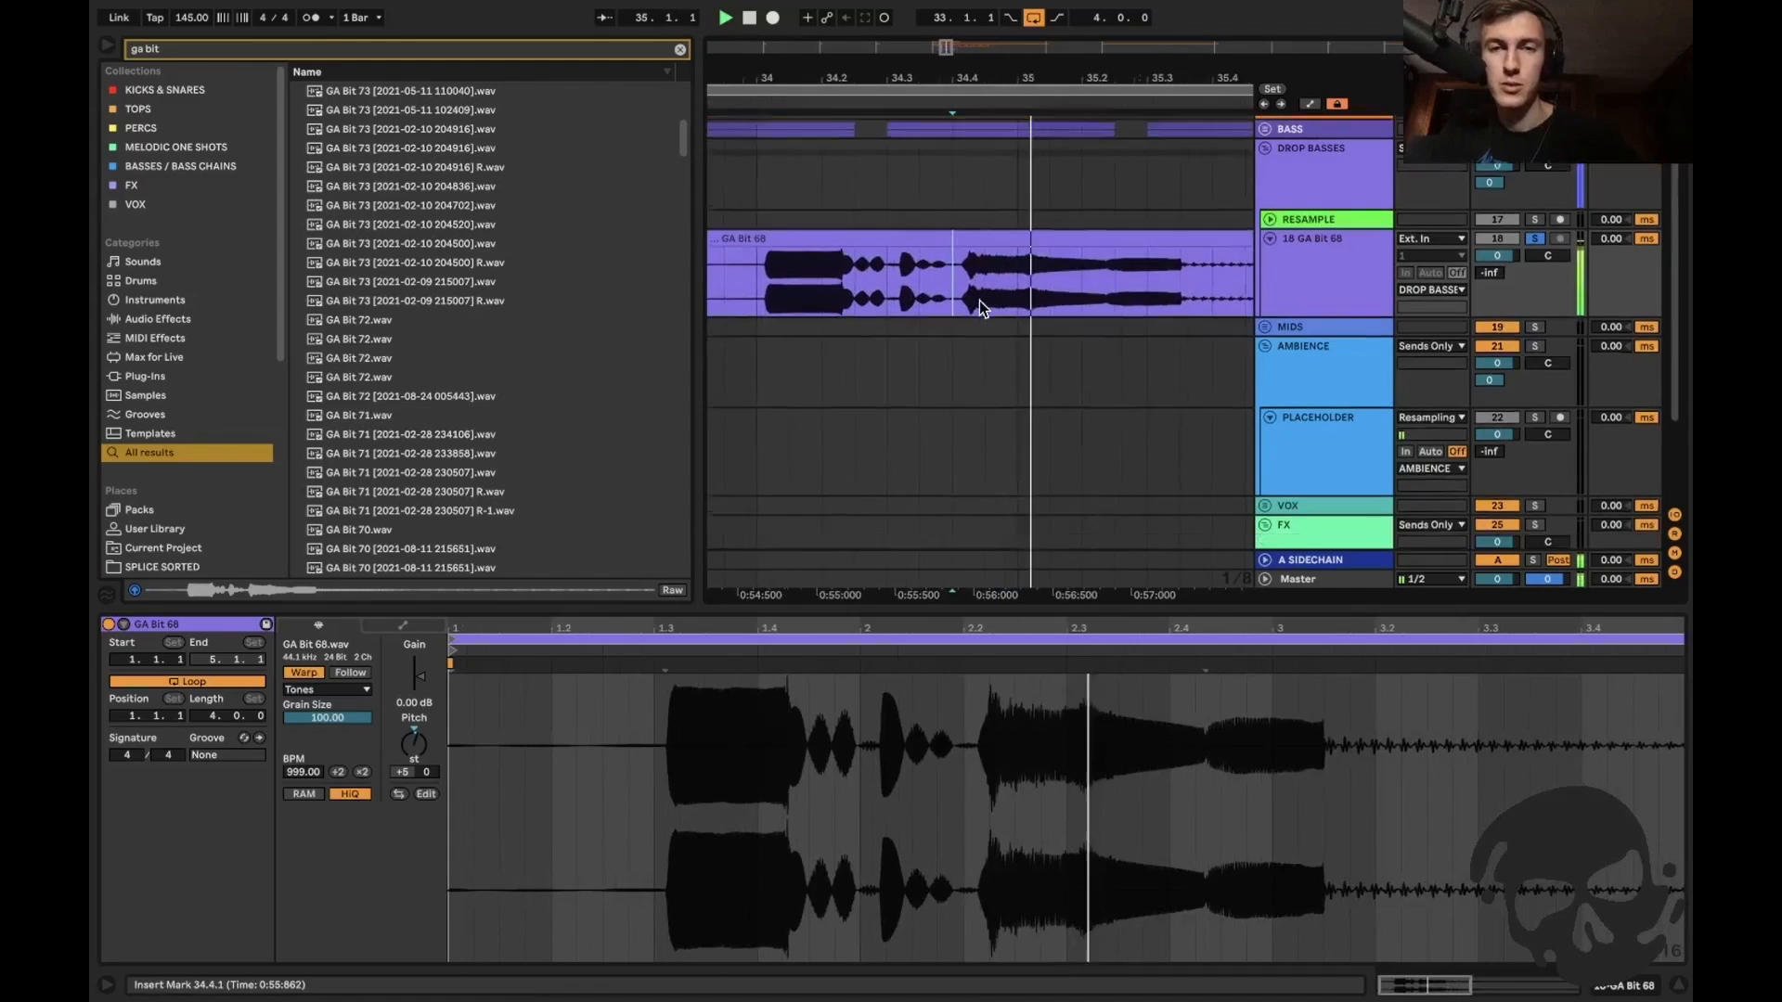
click(863, 265)
key(space)
key(space)
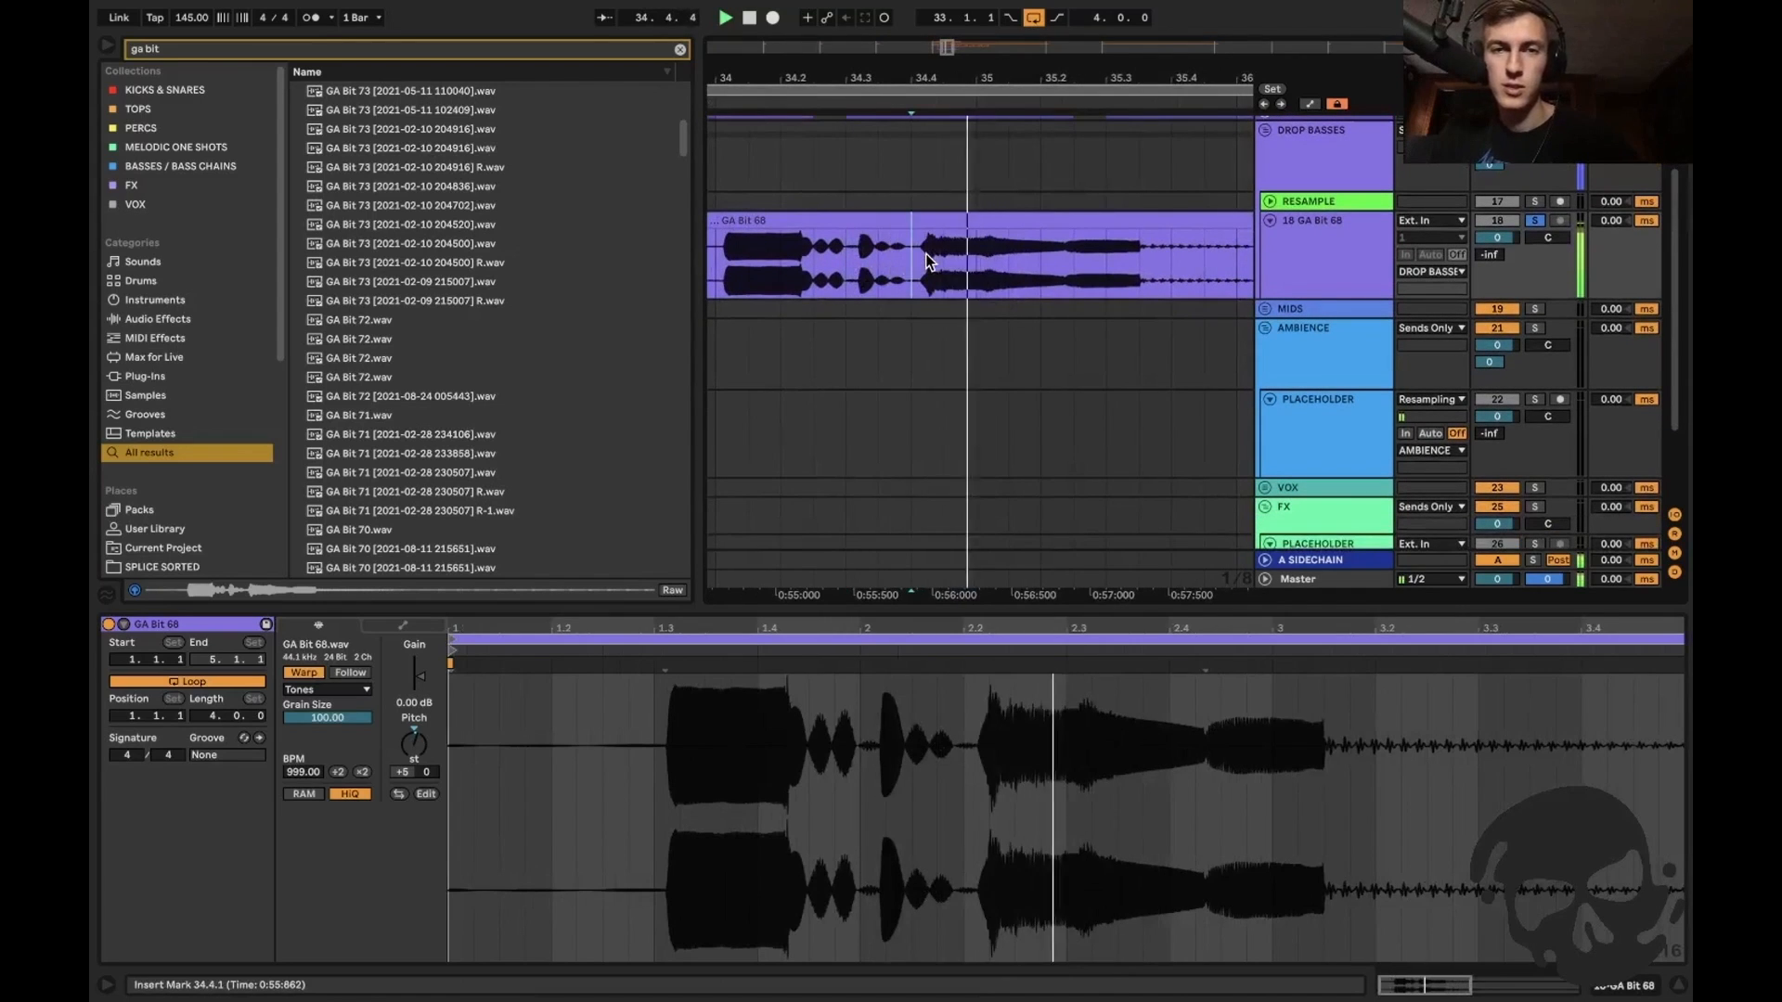
click(806, 275)
key(space)
key(space)
scroll(805, 270, left, 2)
click(826, 246)
key(space)
key(space)
click(810, 246)
key(space)
key(space)
Audition short parts of the GA Bit 68 clip from successive points up to 34.3.1 to find the usable sound.
click(876, 267)
key(space)
key(space)
key(space)
key(space)
click(900, 270)
key(space)
key(space)
key(space)
key(space)
key(space)
key(space)
key(space)
key(space)
click(930, 269)
key(space)
key(space)
key(space)
key(space)
key(space)
key(space)
key(space)
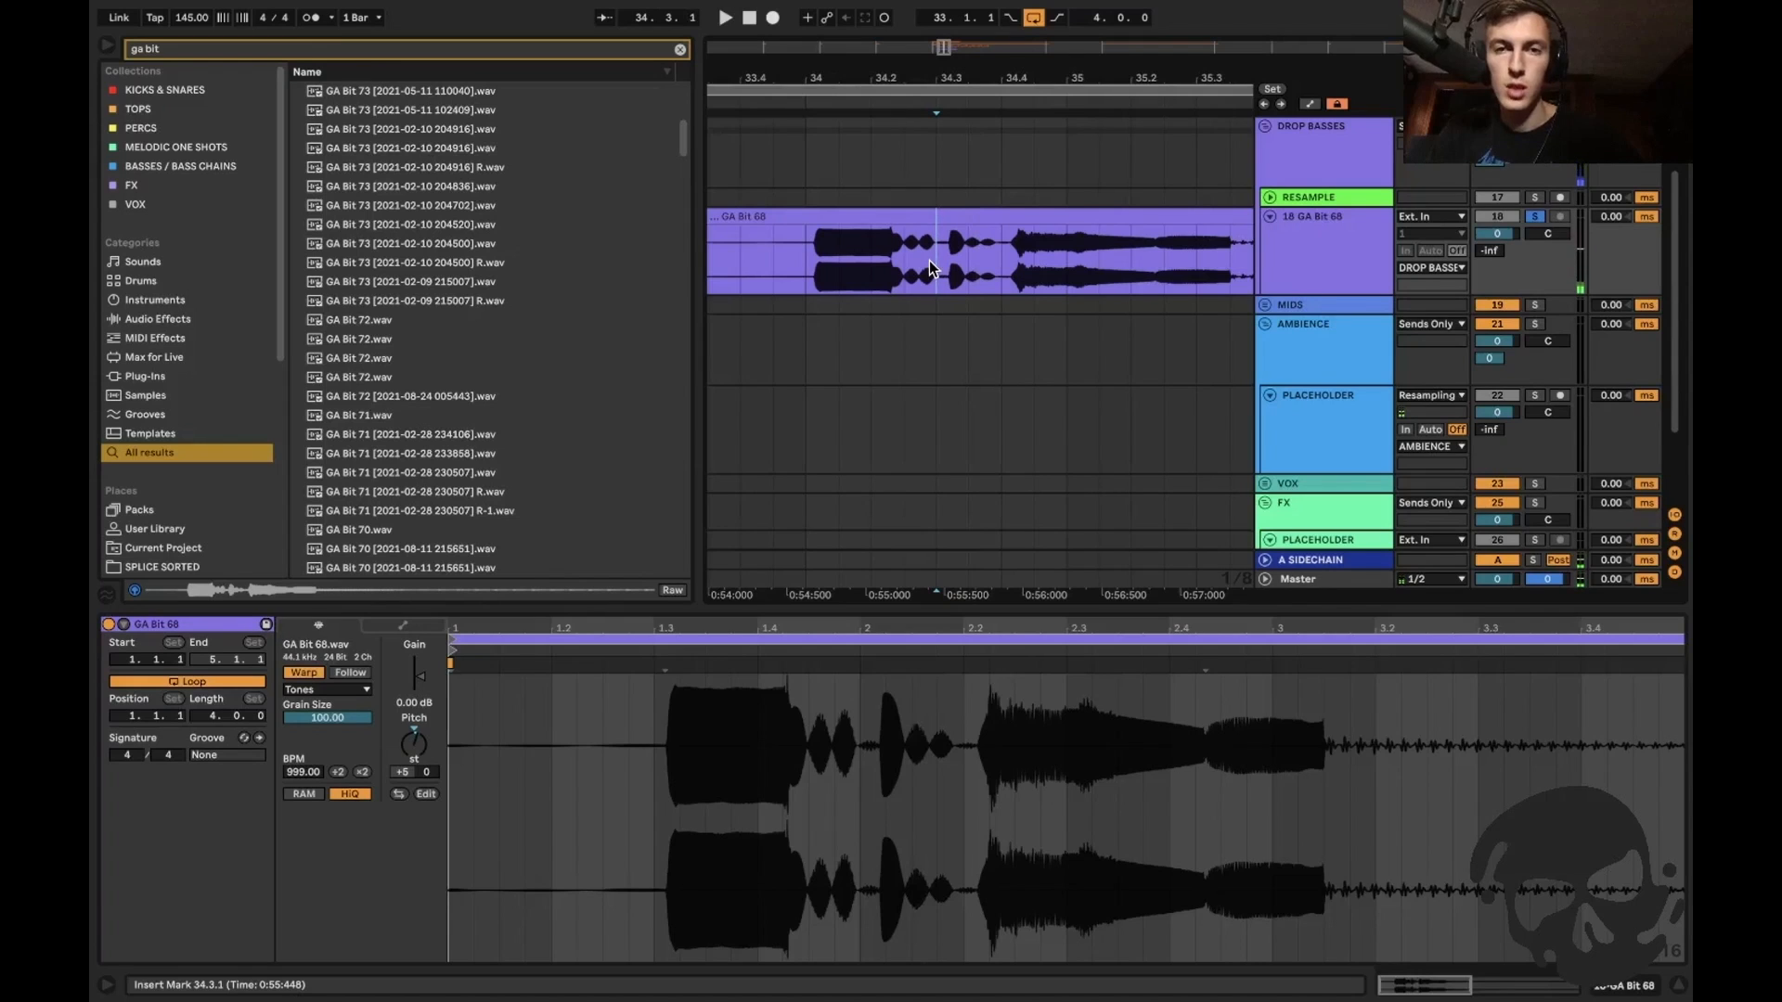
Split the GA Bit 68 clip at 34.3.1 and at 35.1.1, playing the sections around the cuts.
key(super+e)
key(space)
key(space)
key(space)
click(986, 216)
key(space)
click(1056, 253)
key(space)
key(space)
key(super+e)
key(space)
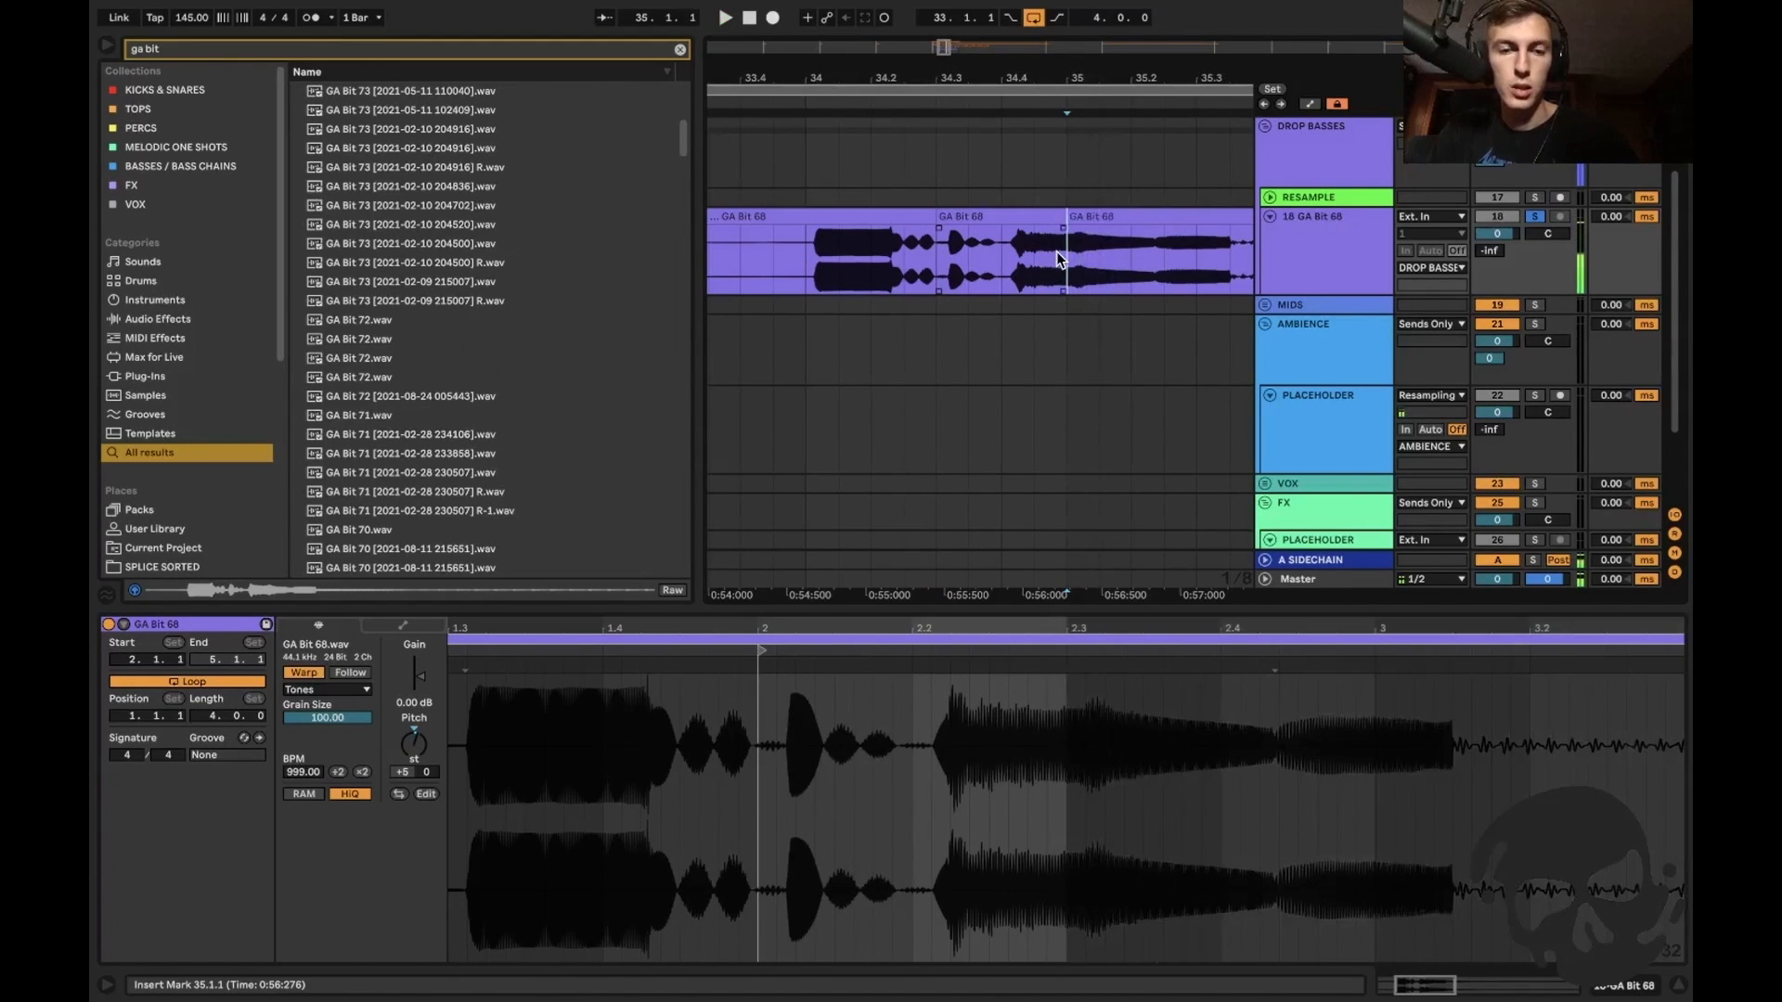
Play the last GA Bit 68 segment from bar 35 and from points further into it.
key(space)
key(space)
scroll(1056, 253, right, 1)
click(1137, 246)
key(space)
scroll(1132, 247, right, 3)
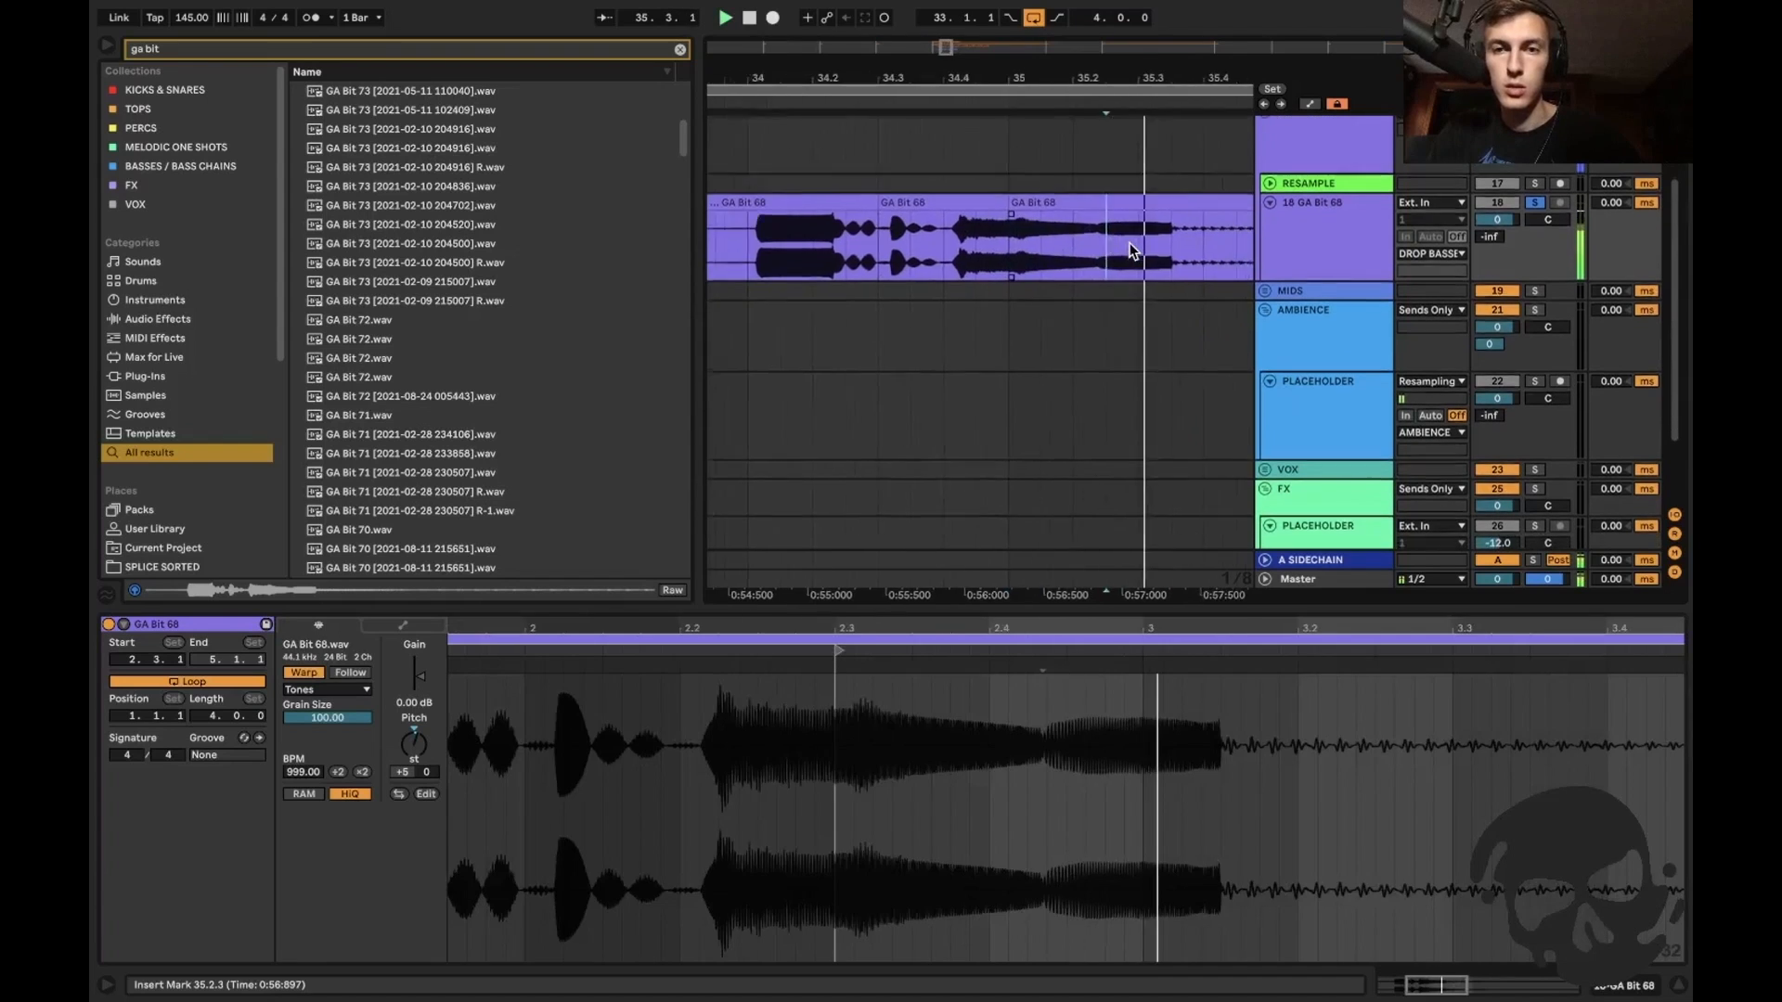
scroll(1067, 243, left, 3)
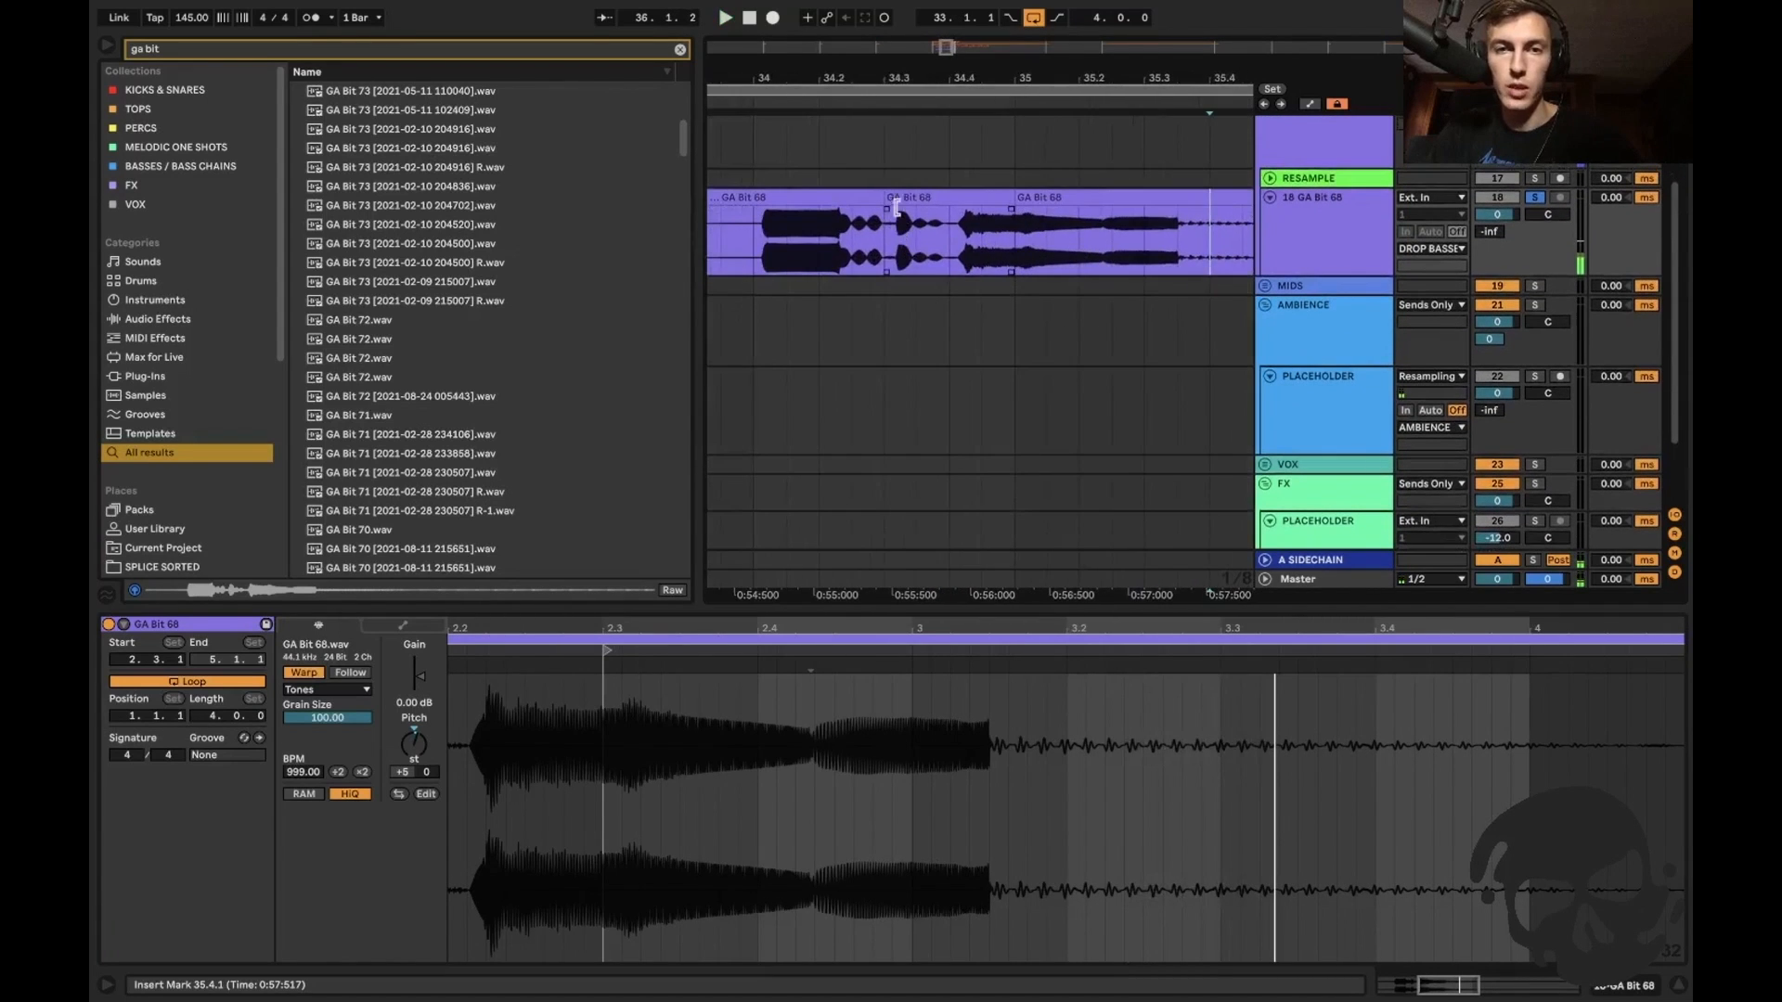
Consolidate the middle GA Bit 68 segment from 34.3.1 to 35.1.1 into its own clip.
click(921, 202)
click(923, 201)
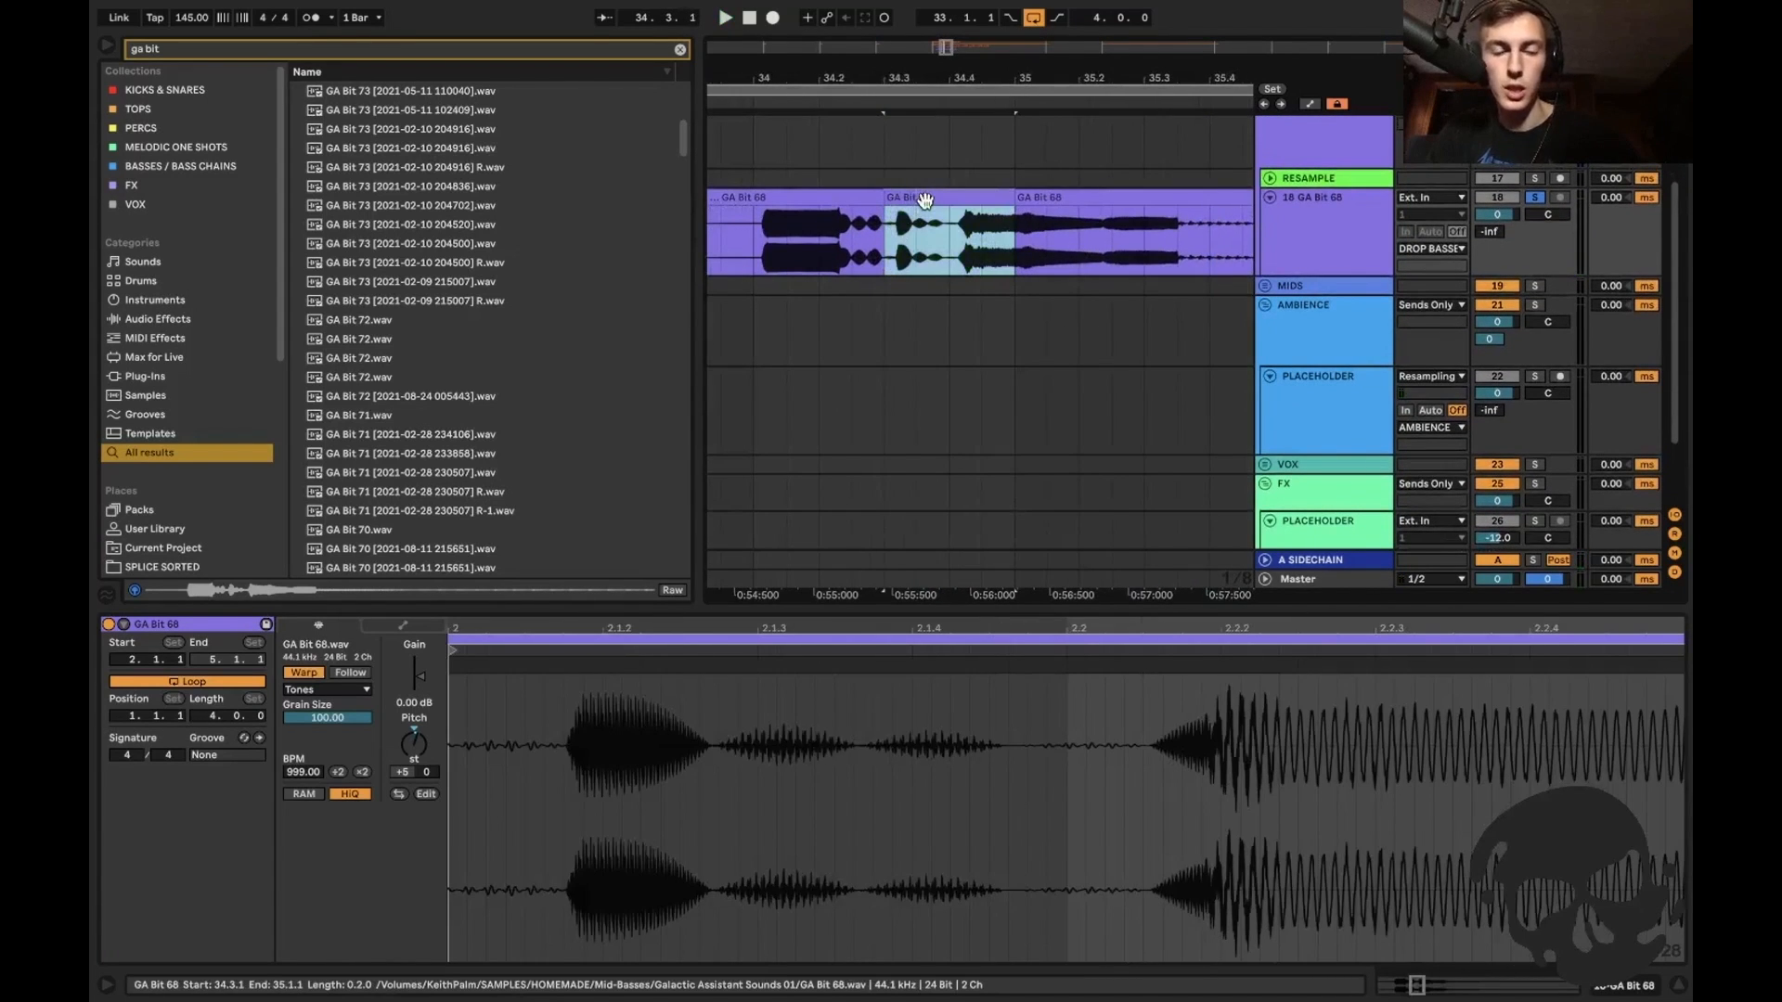
key(super+j)
Delete the GA Bit 68 segments before and after the consolidated clip, and hide the browser and clip view.
click(820, 198)
key(Delete)
click(1104, 193)
key(super+alt+l)
key(super+alt+b)
scroll(1104, 232, left, 4)
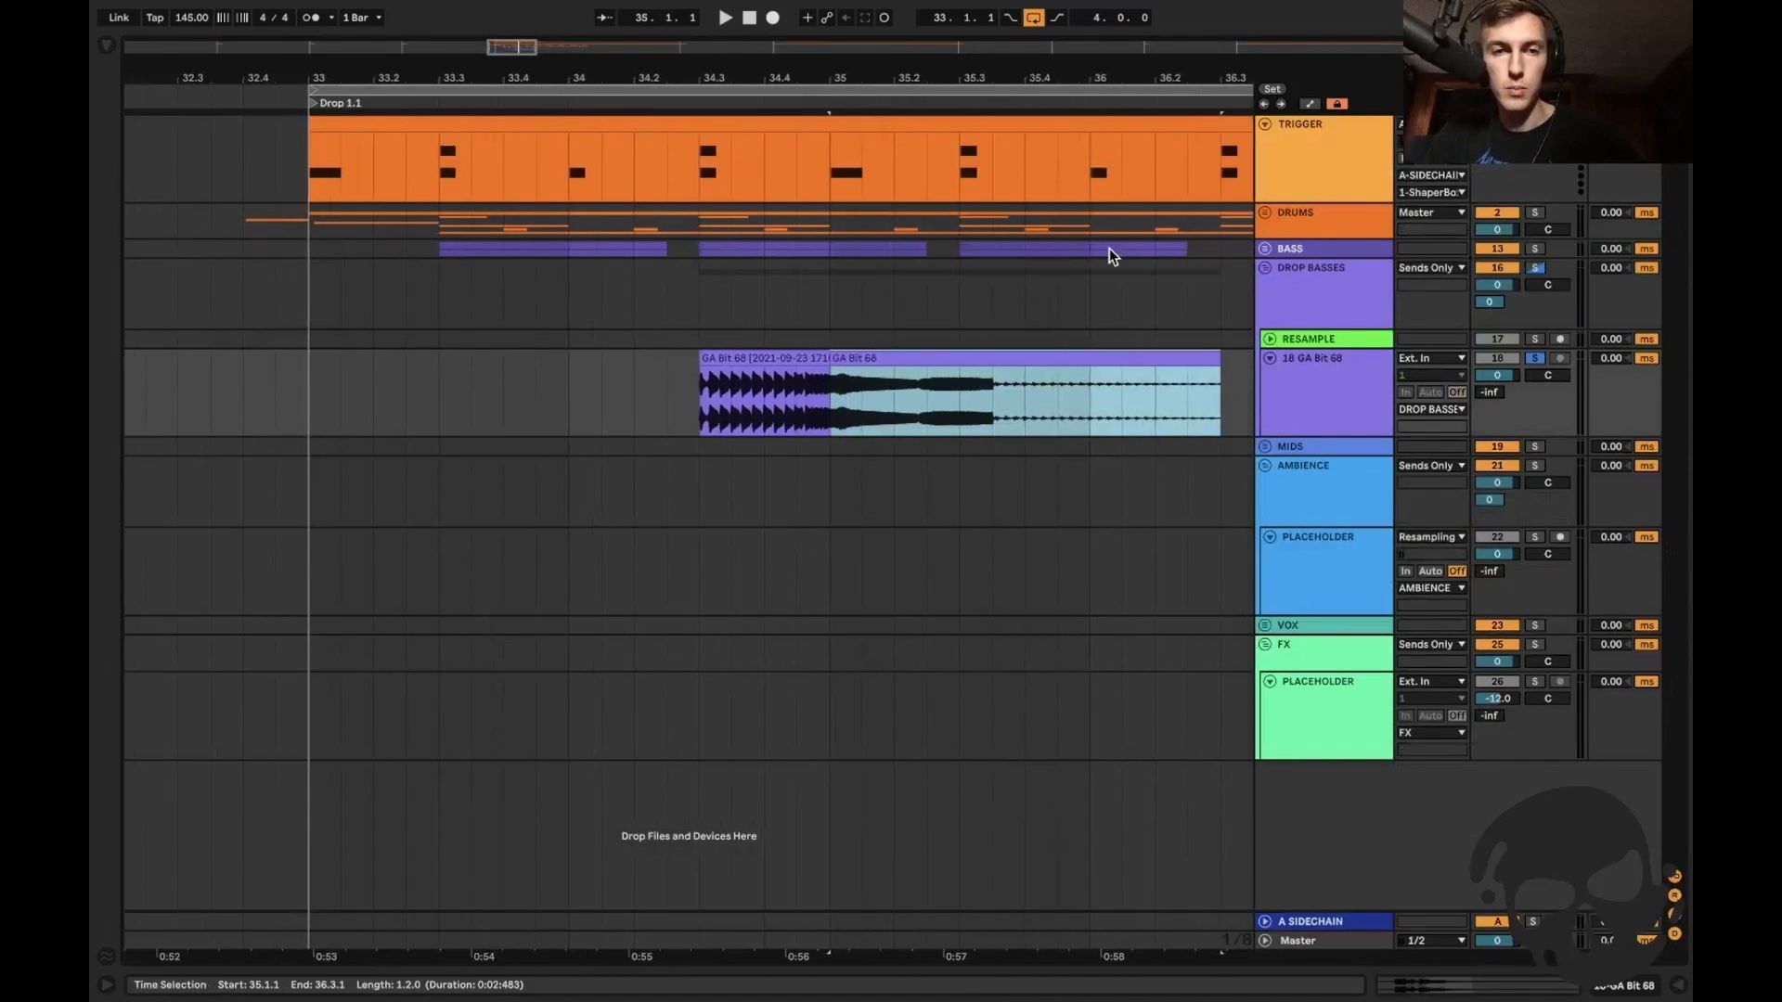
key(Delete)
Move the consolidated GA Bit 68 clip to the start of Drop 1.1 at 33.1.1 and play it.
click(788, 368)
drag(789, 367, 395, 347)
scroll(420, 386, up, 5)
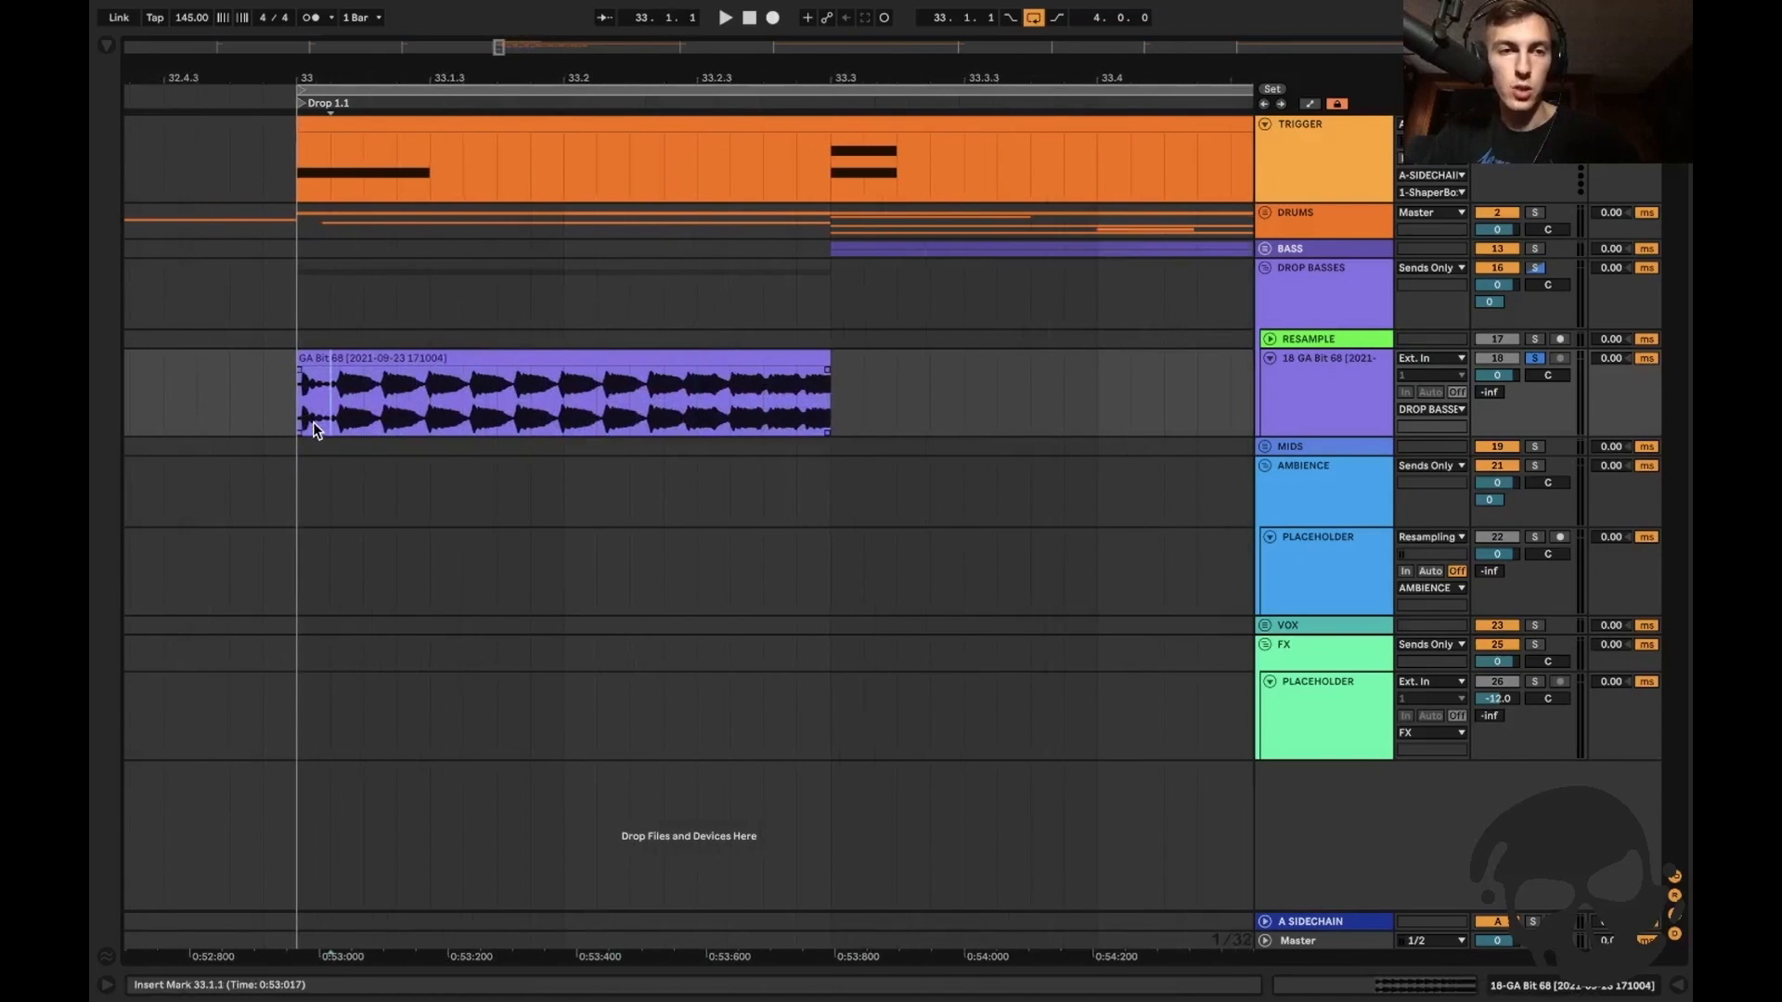
click(331, 403)
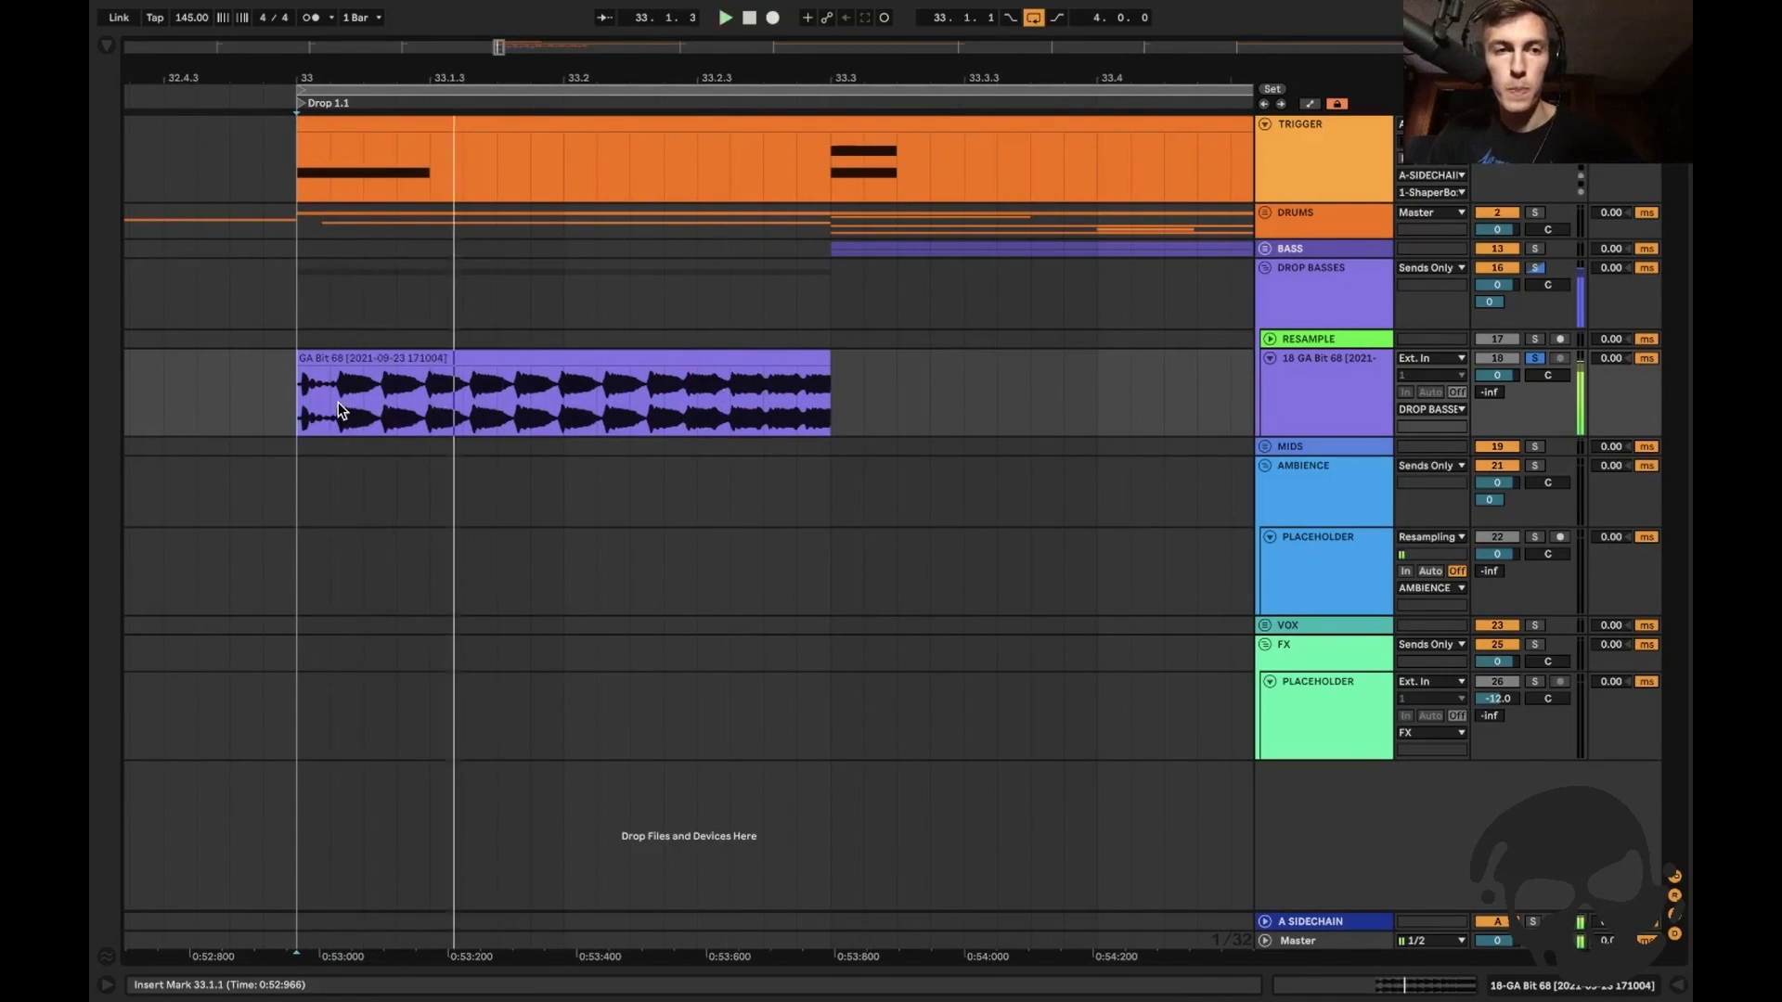
Cut away the quiet opening of the consolidated clip up to its first strong hit and play the rest.
scroll(338, 402, up, 10)
drag(581, 394, 464, 393)
key(Delete)
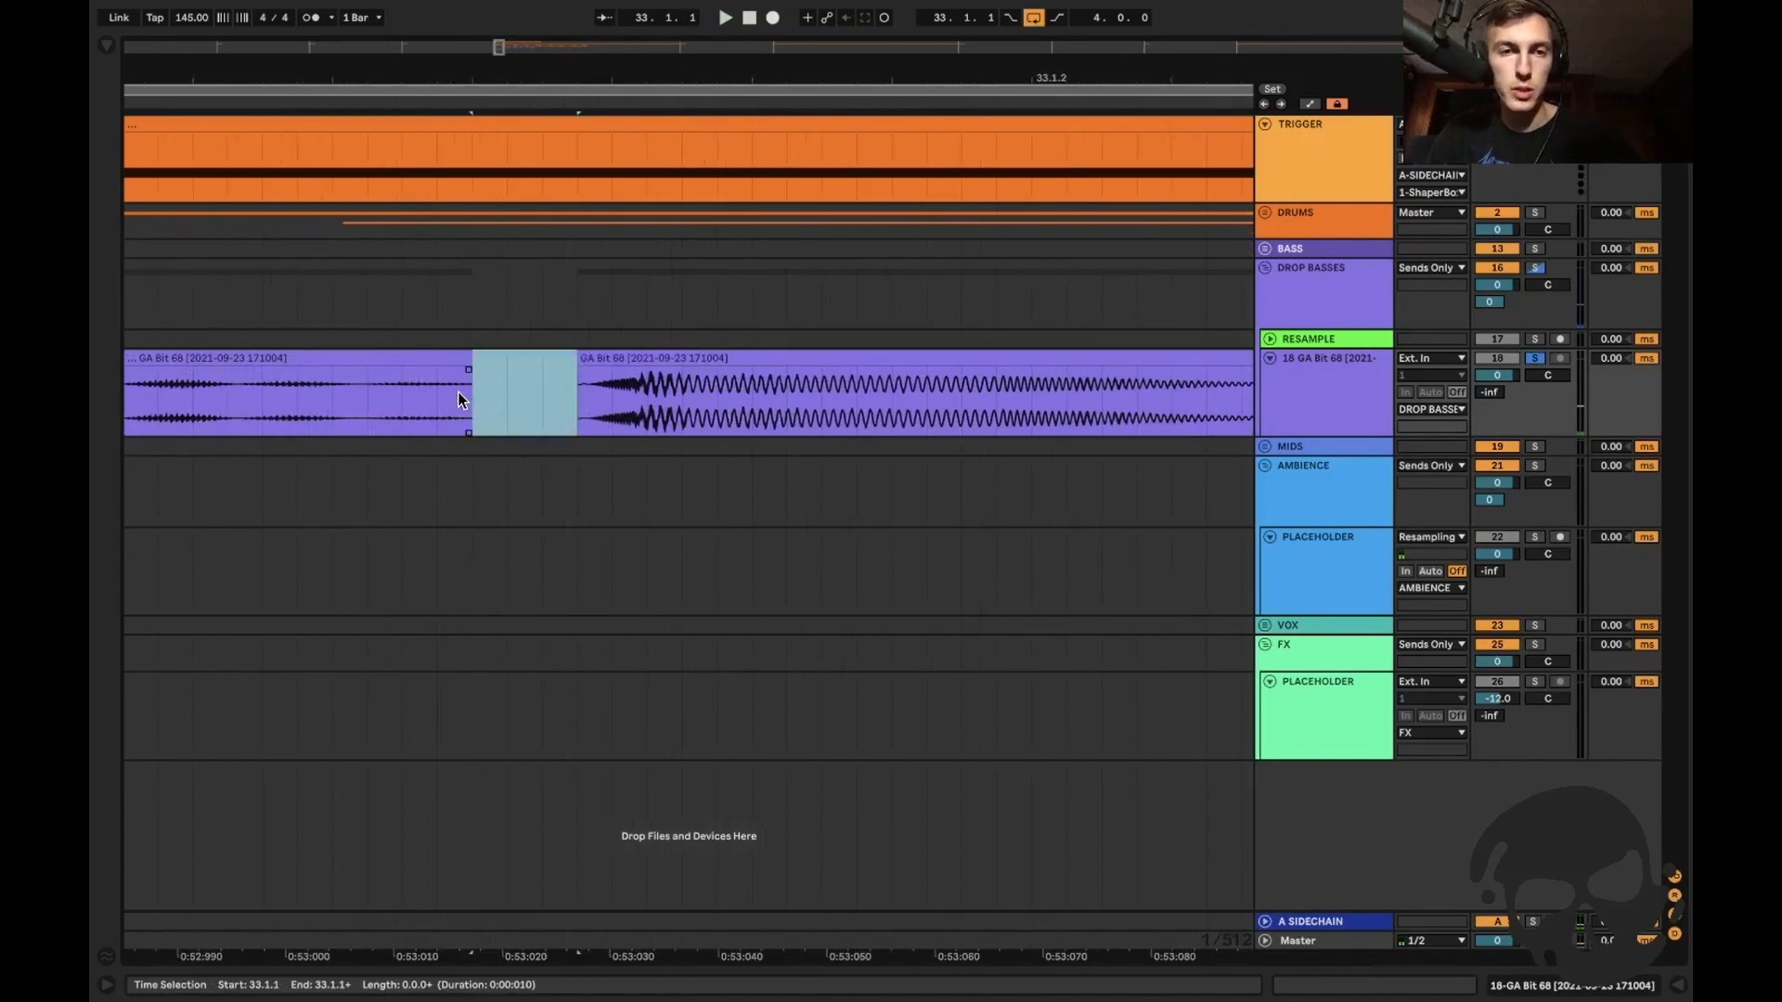
click(459, 392)
key(minus)
key(minus)
key(minus)
key(minus)
click(408, 360)
key(Delete)
click(470, 392)
key(space)
key(space)
click(511, 402)
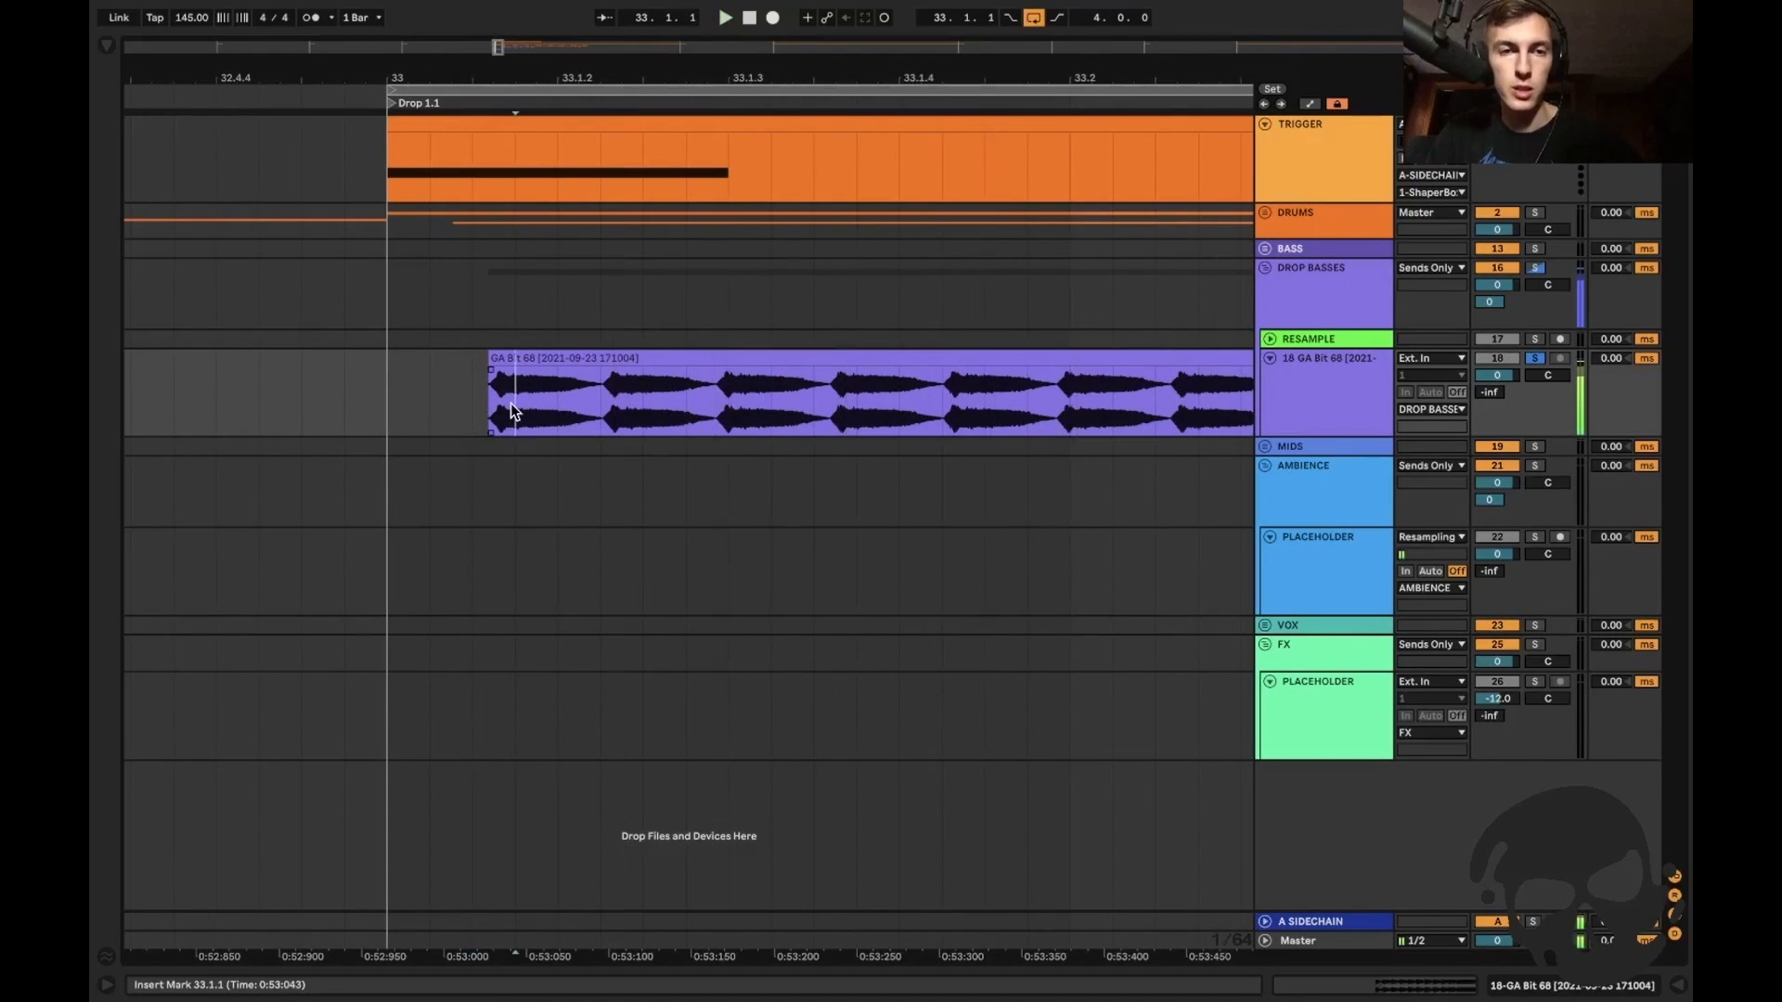
Cut the clip after its first strong hit and delete the remainder, leaving a single short hit.
click(634, 386)
key(plus)
key(plus)
key(plus)
drag(503, 399, 632, 392)
key(Delete)
click(684, 359)
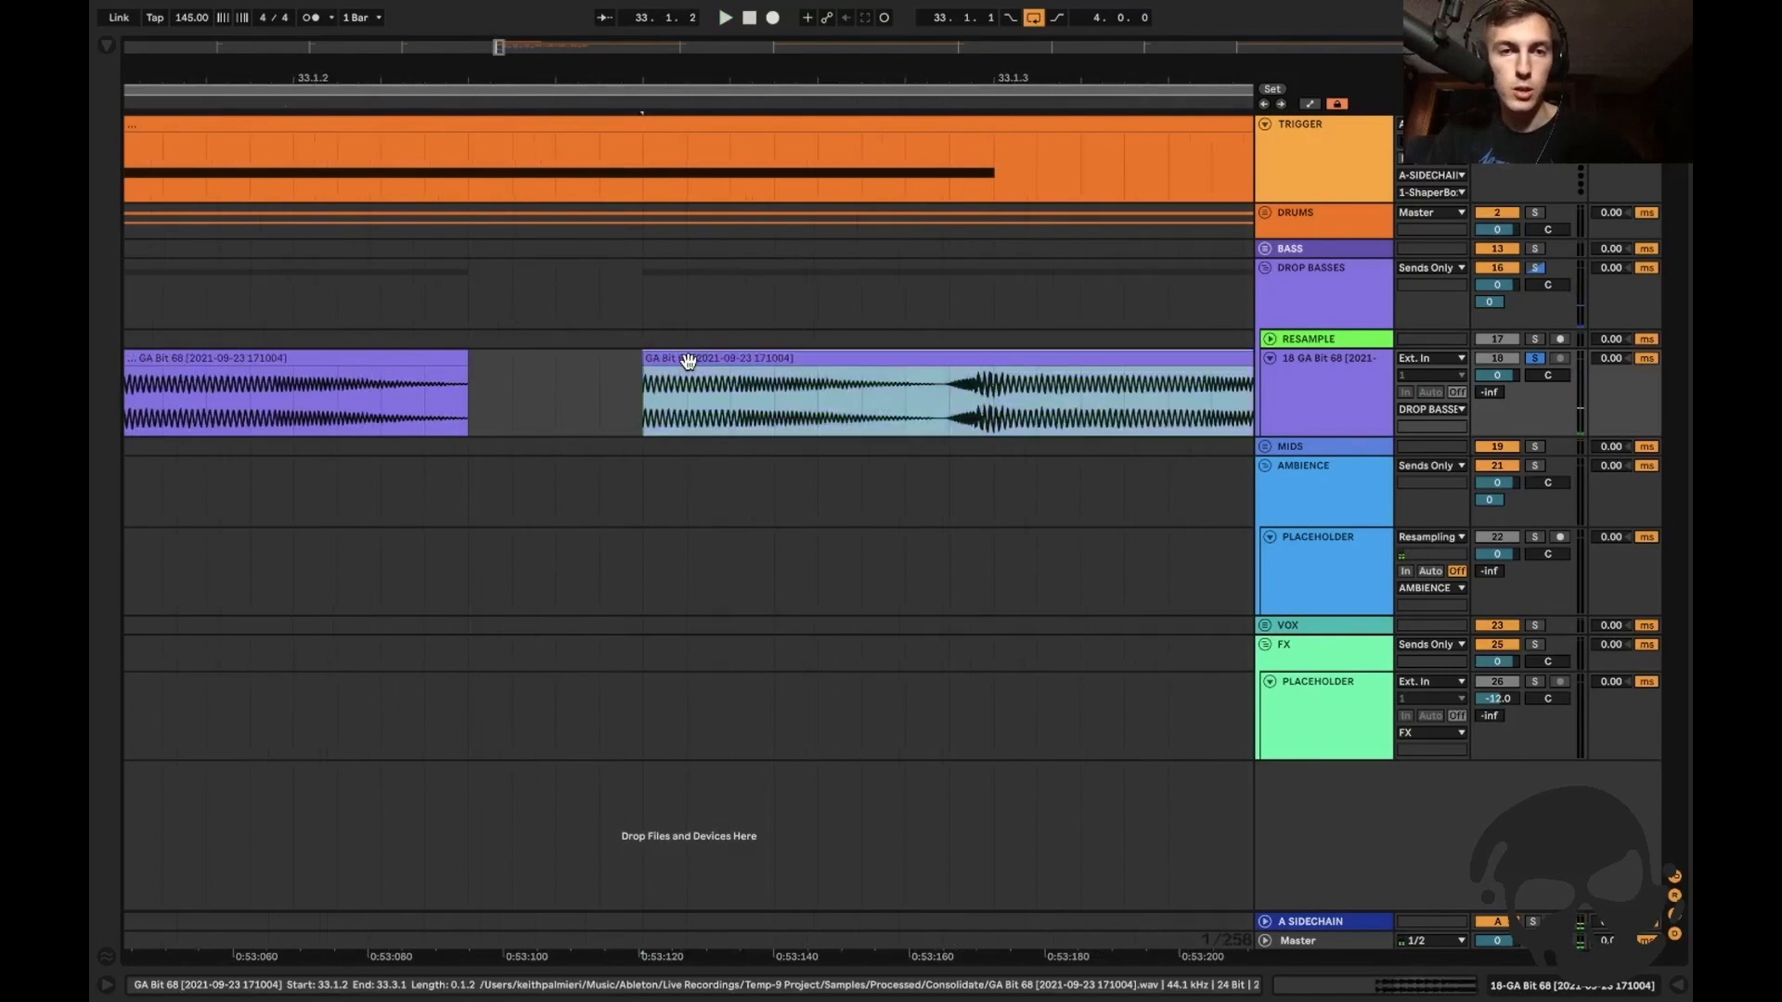
key(Delete)
Add a short fade-out to the end of the single hit and play it from just before its start.
key(minus)
drag(529, 372, 513, 371)
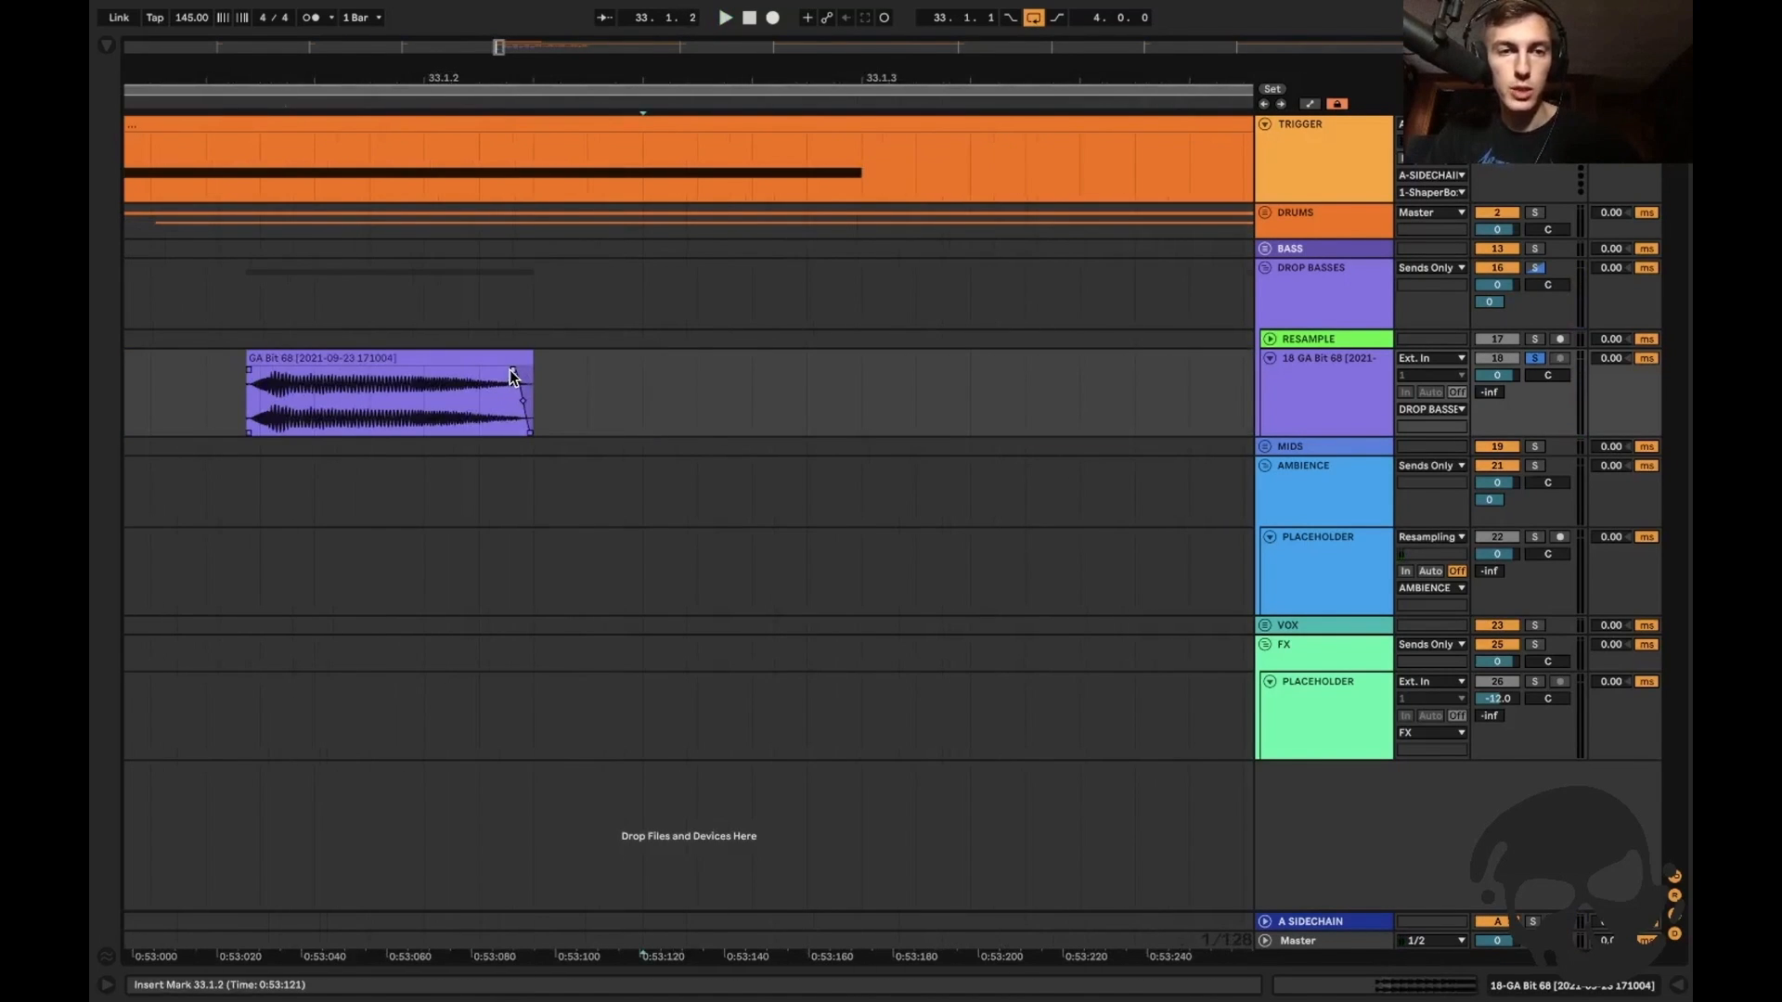
click(223, 412)
key(space)
key(space)
click(245, 401)
key(space)
scroll(243, 409, down, 5)
scroll(278, 403, left, 3)
key(space)
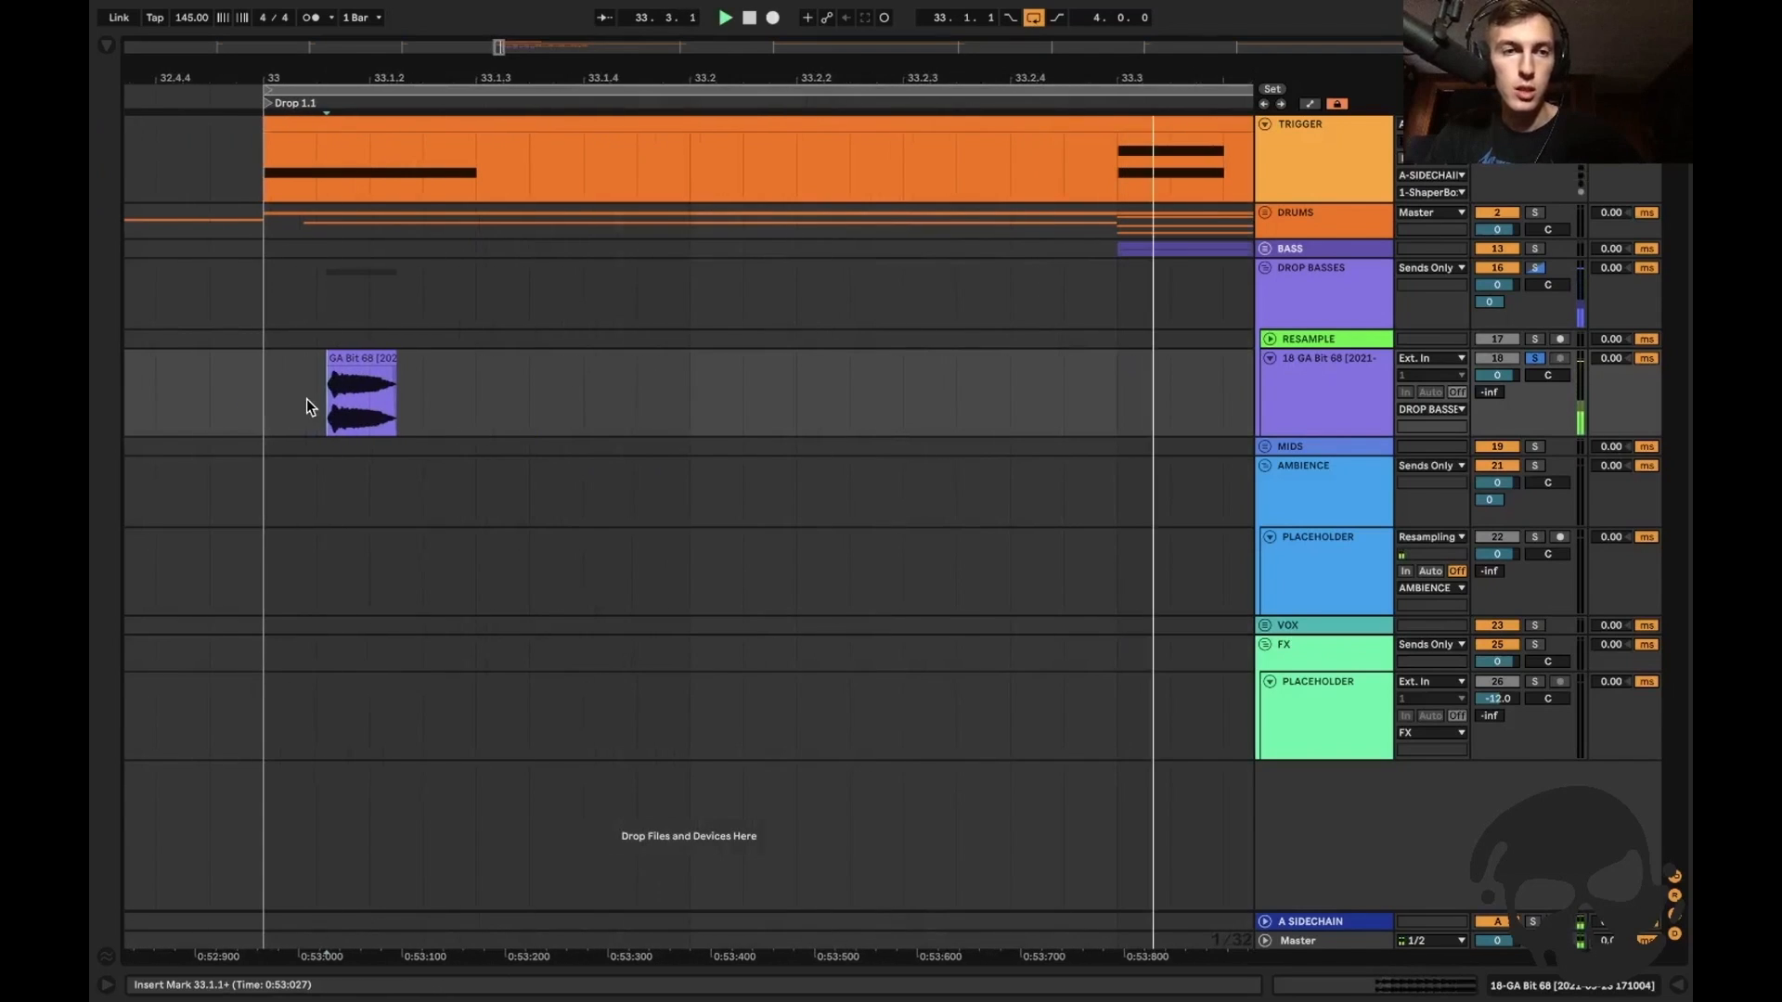
key(space)
Trim the start of the single hit slightly, play it and select the clip.
scroll(332, 399, up, 7)
drag(330, 353, 353, 369)
key(space)
click(377, 363)
key(space)
key(minus)
key(minus)
key(minus)
key(minus)
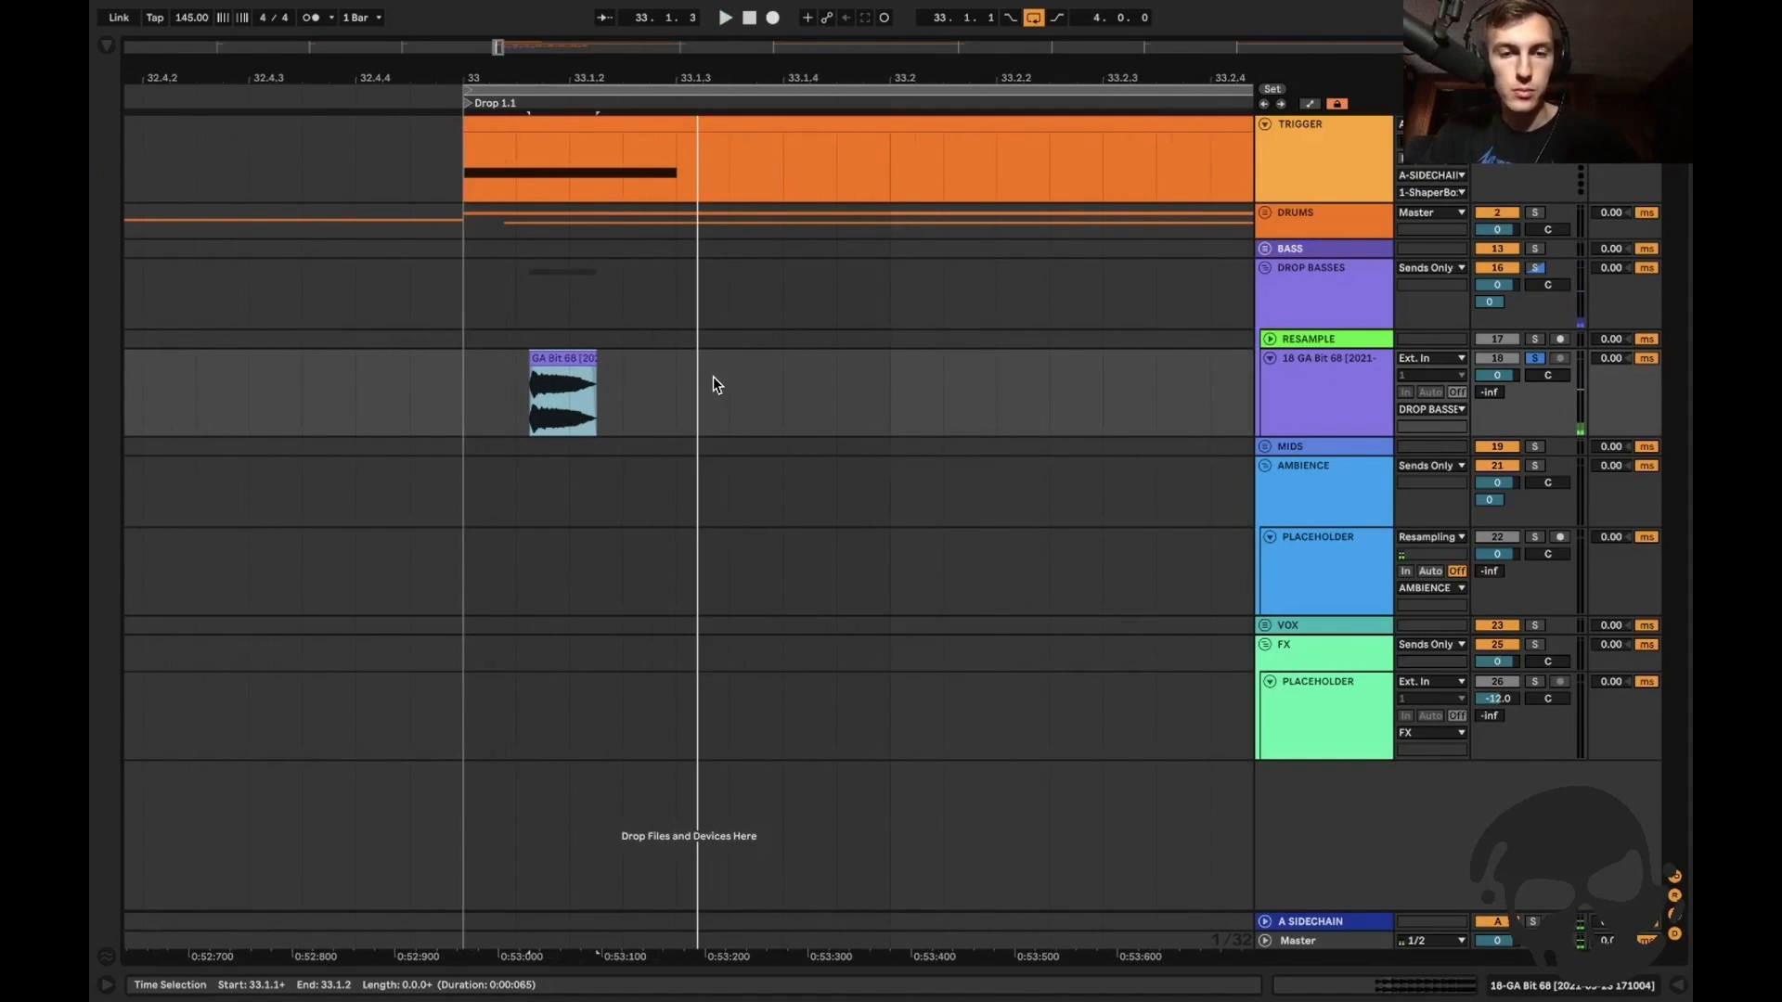
Consolidate the trimmed hit into a new clip and move it to about 33.2.1.
drag(575, 380, 968, 374)
key(minus)
key(minus)
key(minus)
key(minus)
scroll(967, 374, right, 3)
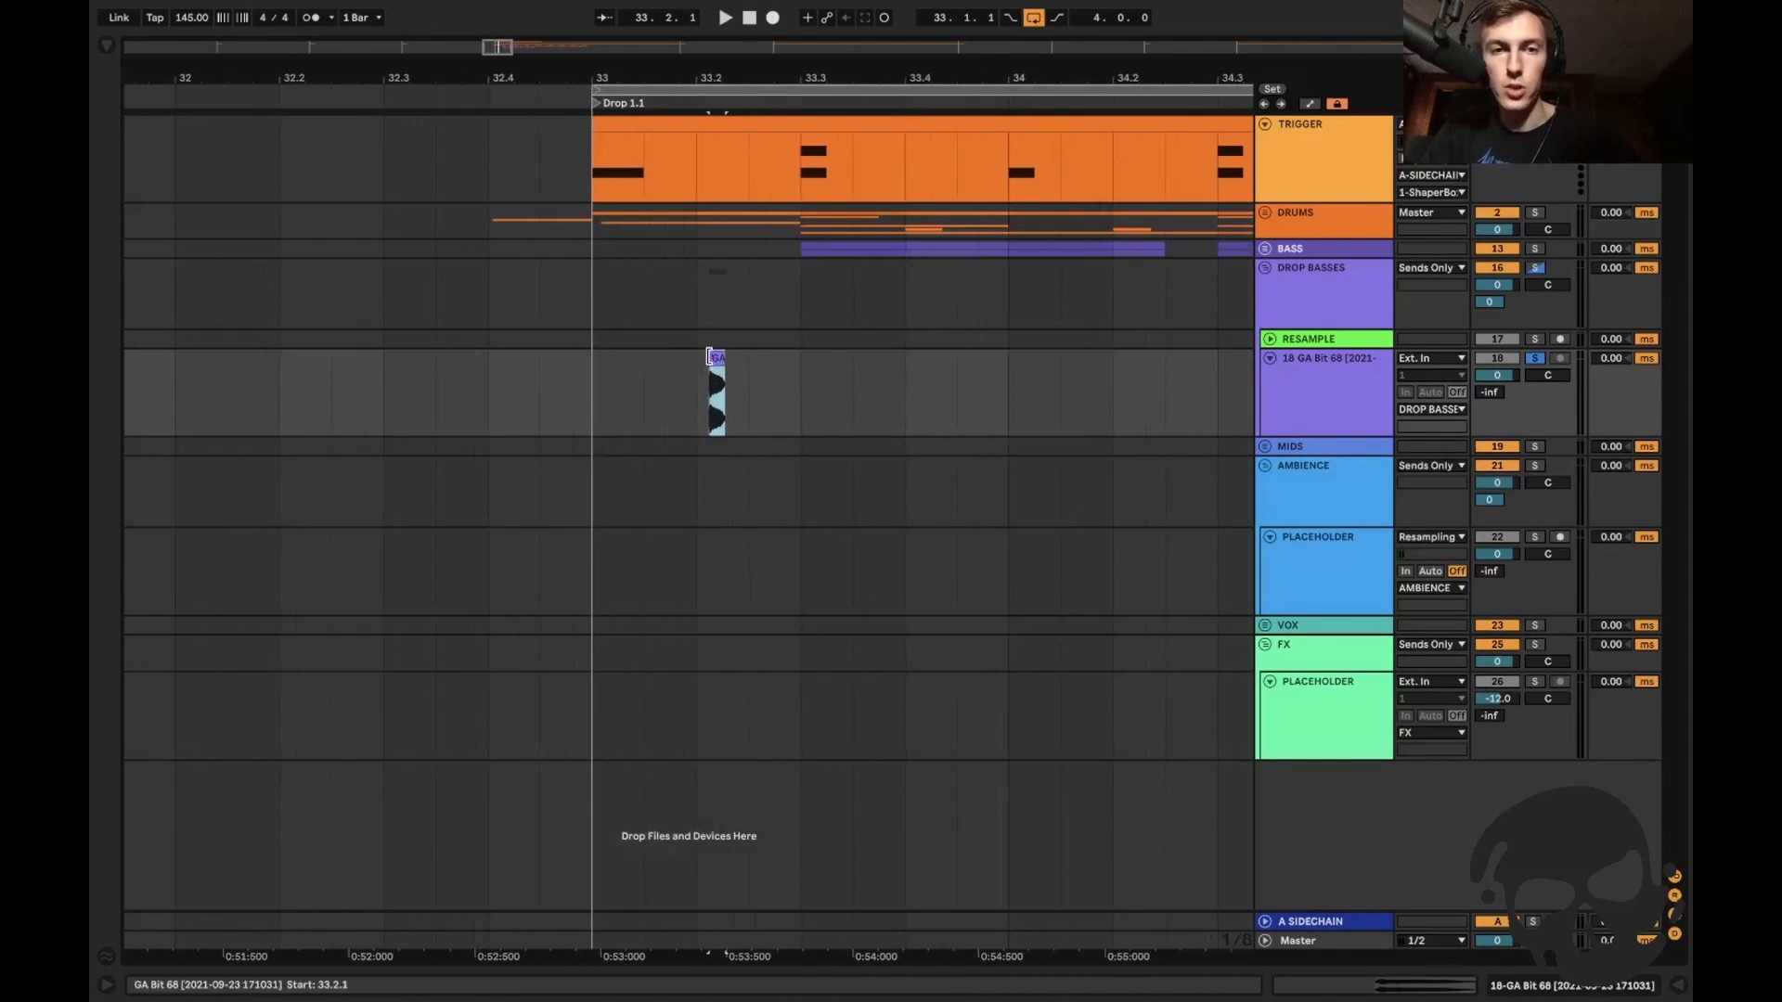
Move the short bass hit clip to 33.3.1 and play it.
drag(715, 359, 807, 380)
click(820, 410)
key(plus)
key(plus)
key(plus)
key(plus)
click(689, 397)
key(space)
Add a Frequency Shifter to the GA Bit 68 track.
click(1286, 369)
double_click(1286, 370)
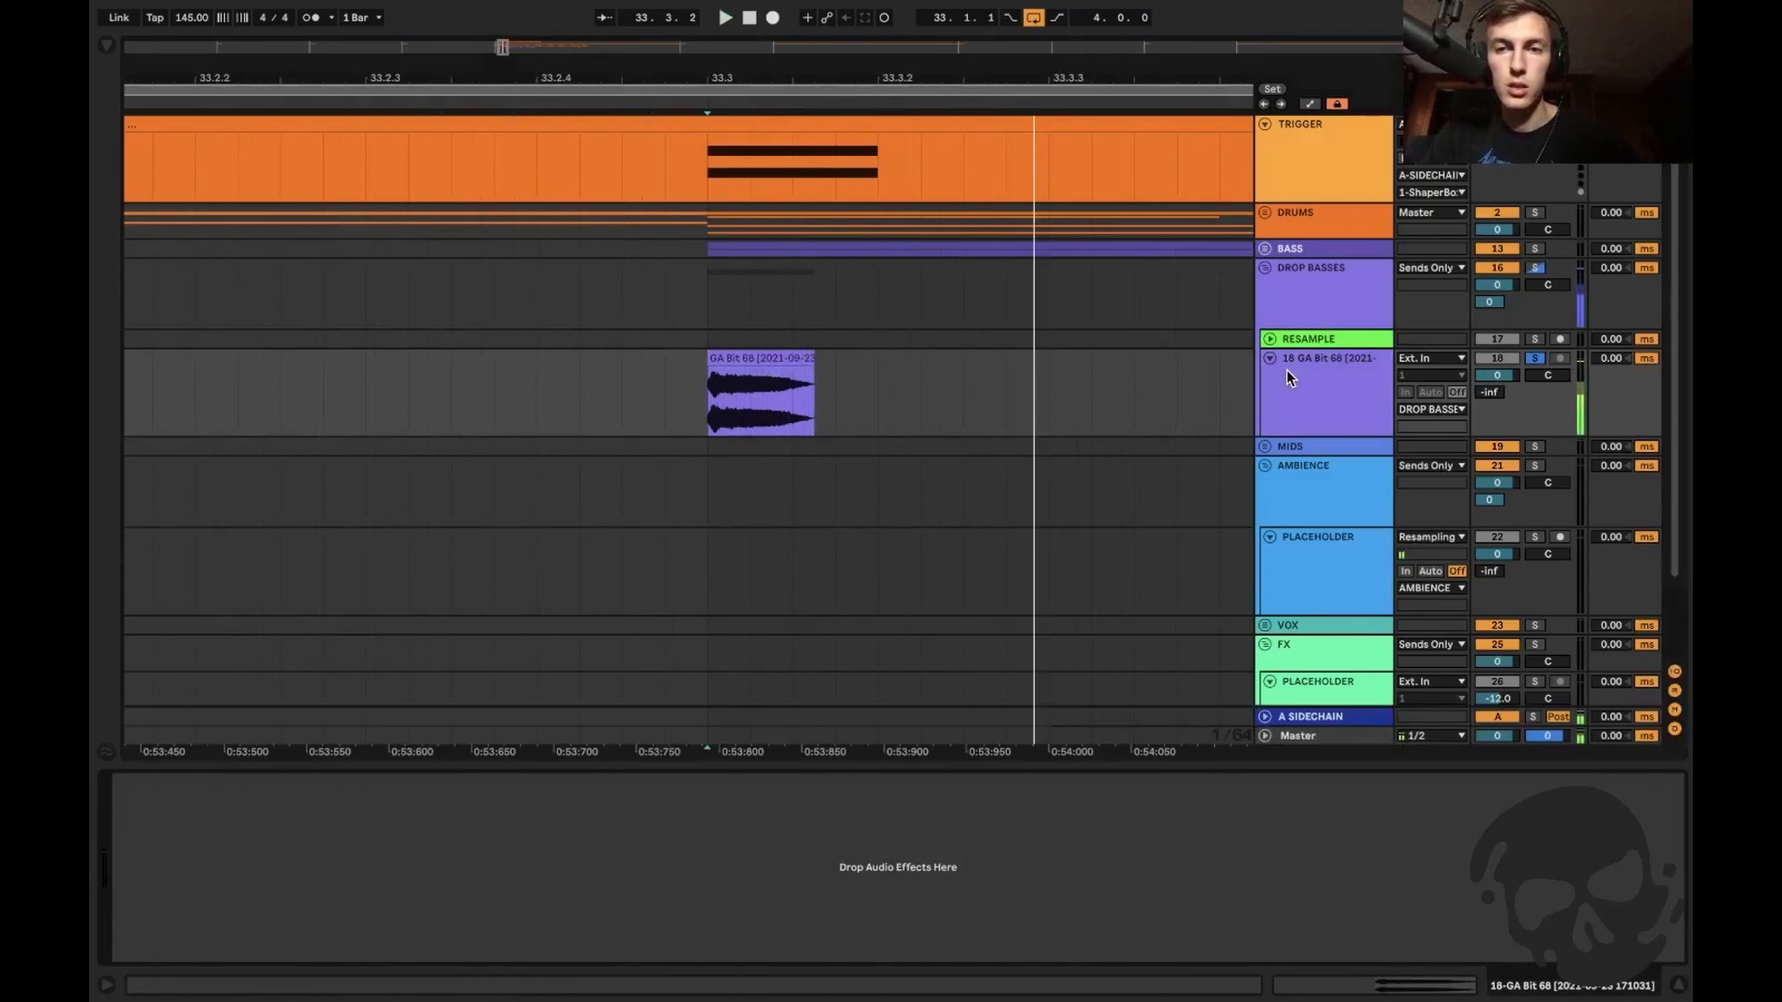
key(super+f)
text(freq)
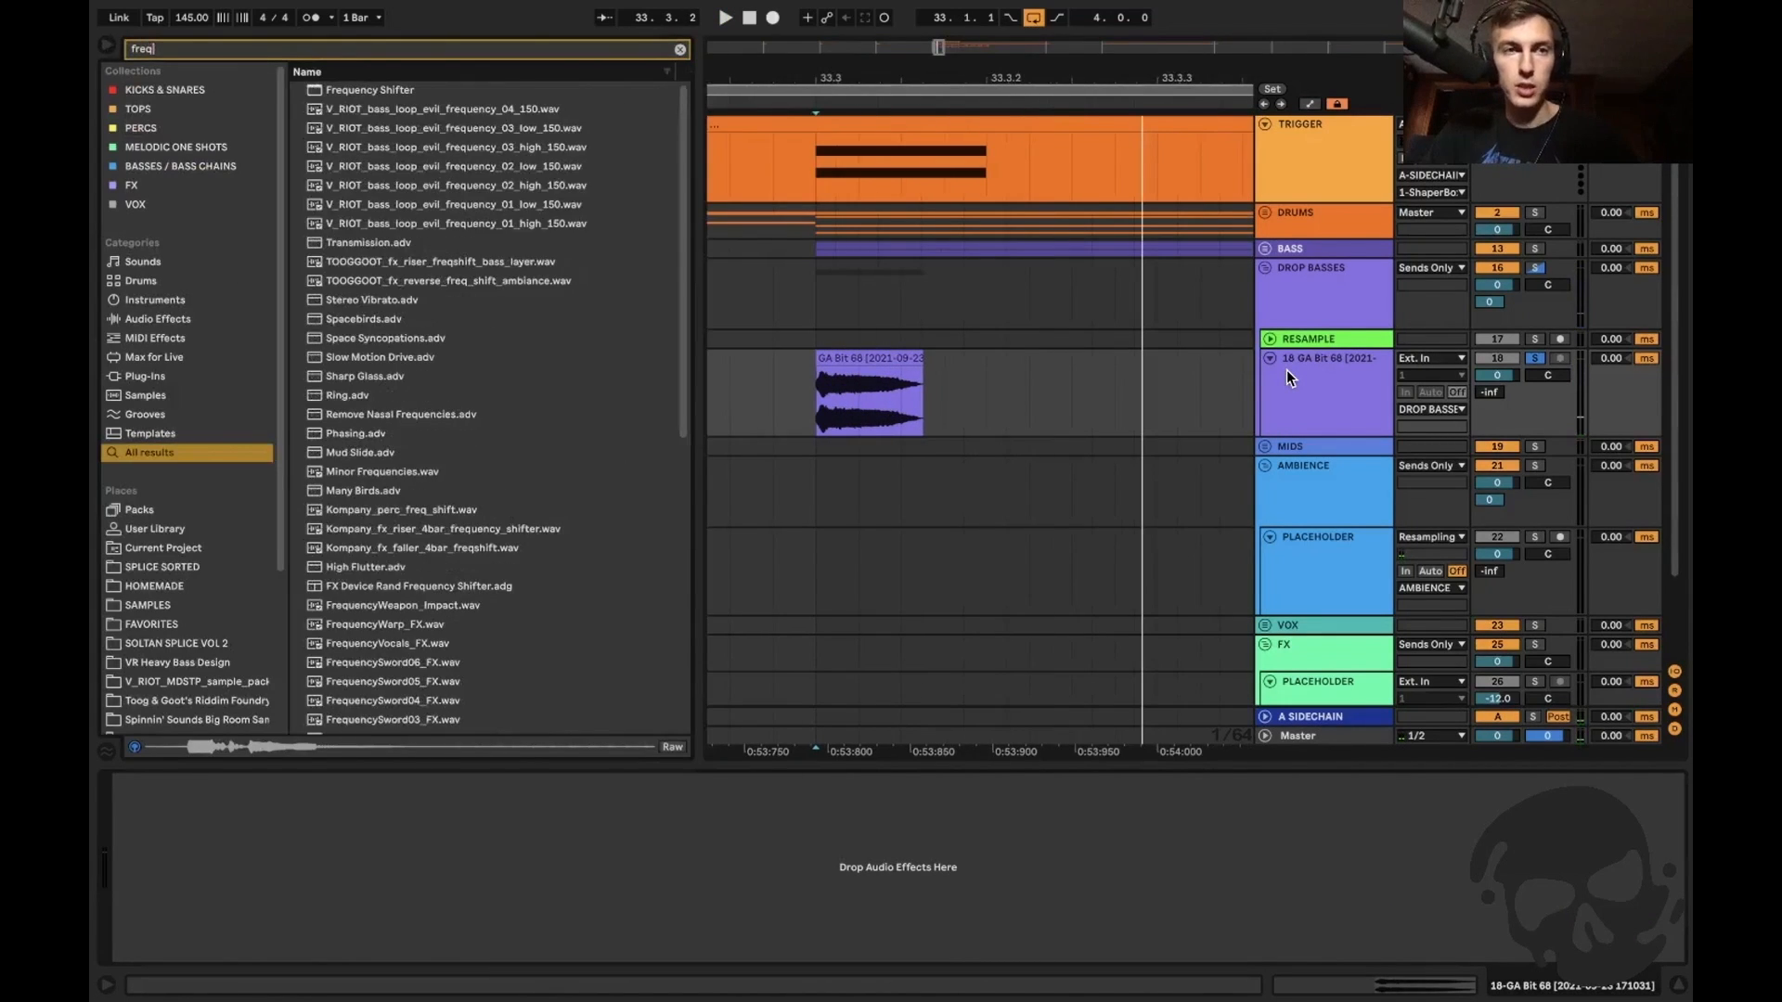
key(Down)
key(Return)
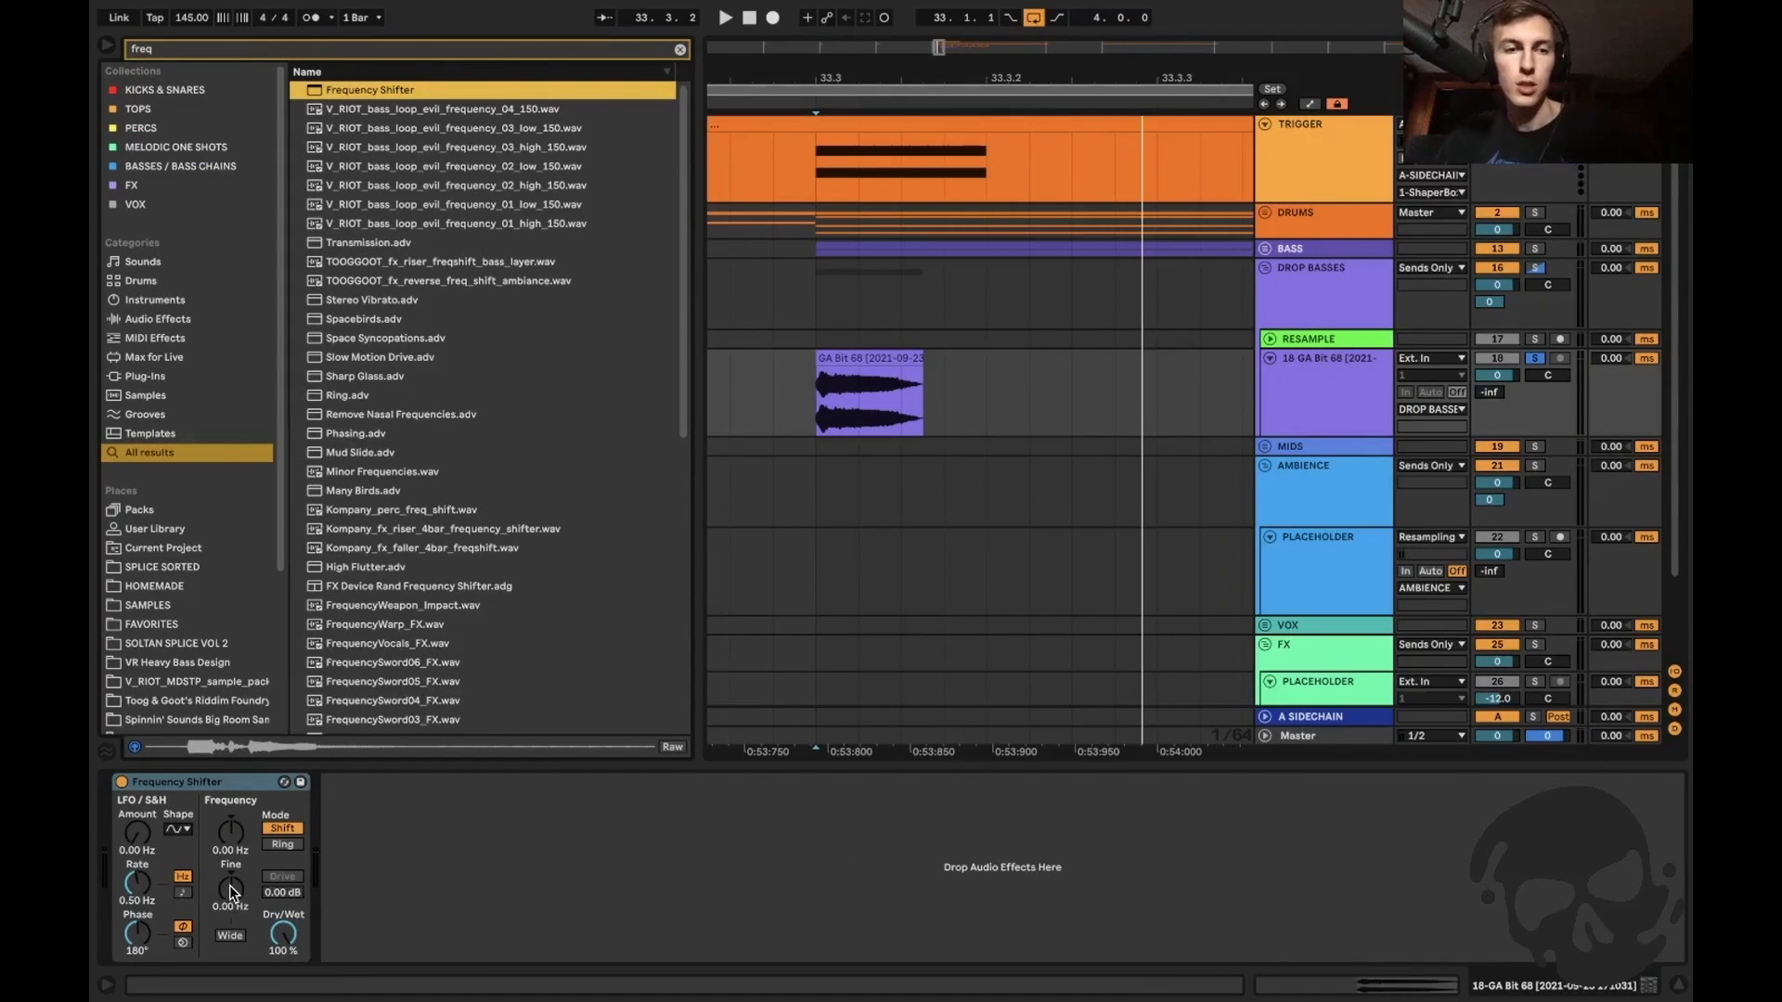
Set the Frequency Shifter's Fine value to 500 Hz and play the hit repeatedly to audition it.
drag(226, 898, 226, 835)
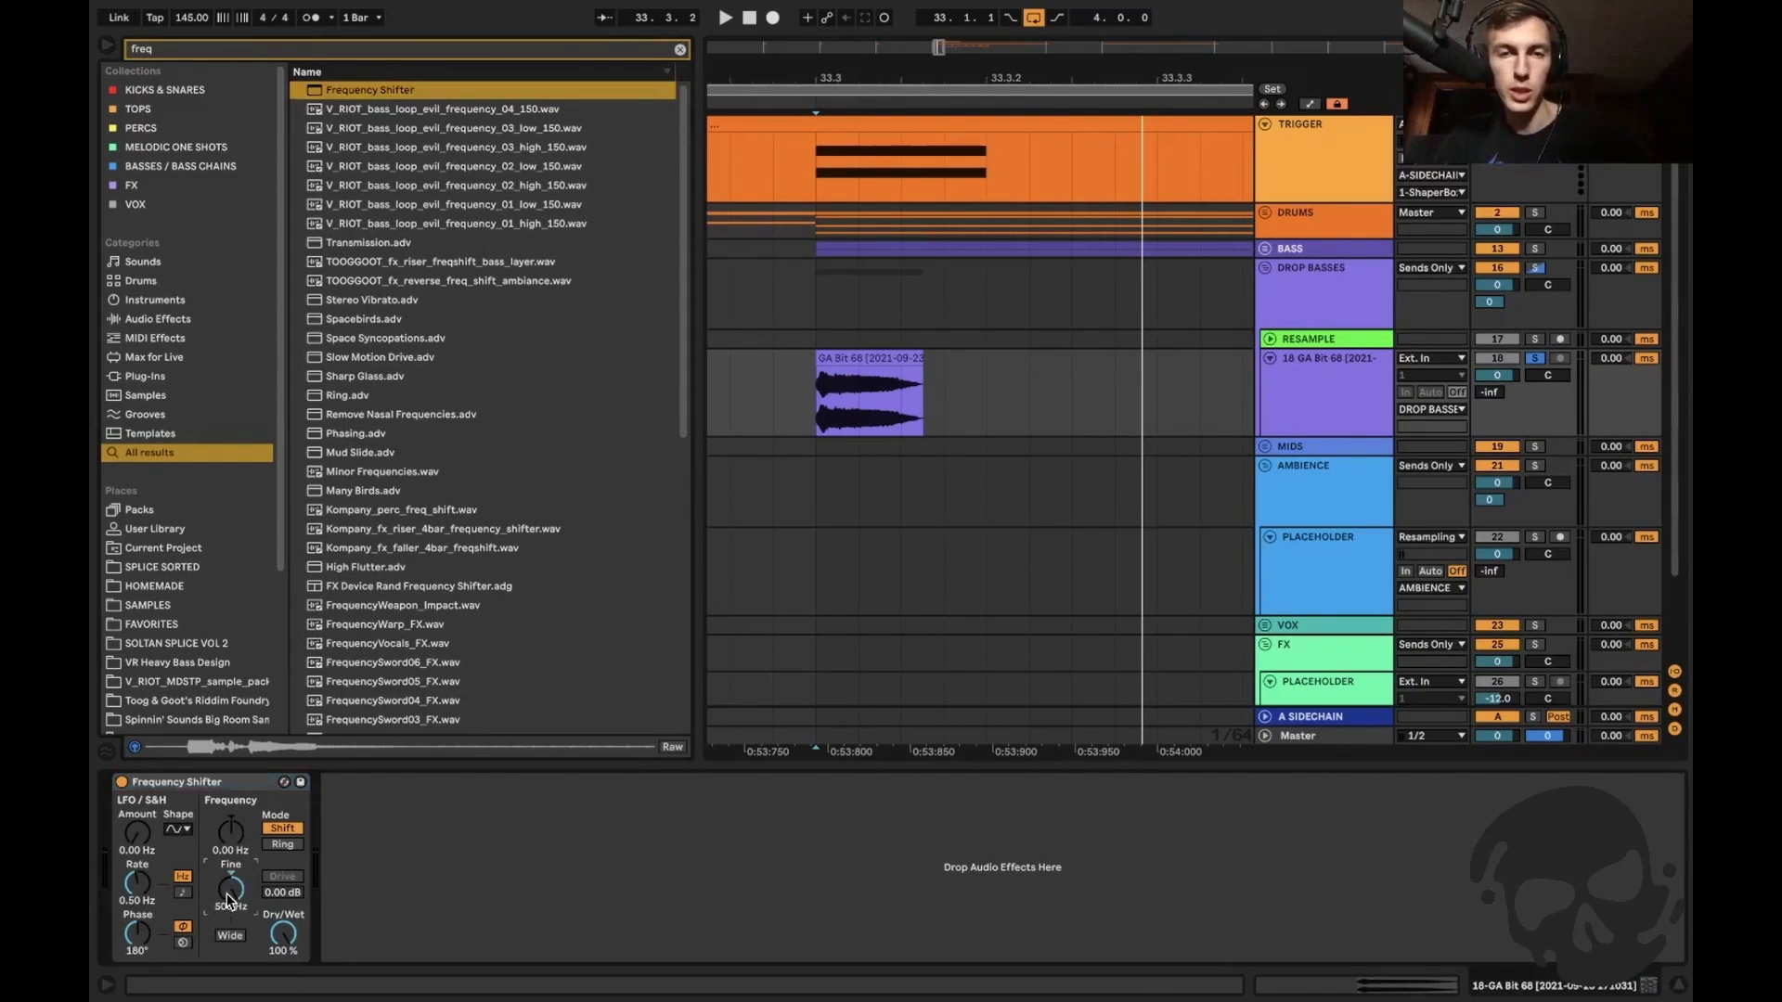
drag(228, 900, 228, 955)
key(space)
key(space)
drag(229, 889, 229, 826)
key(space)
key(space)
key(space)
key(space)
key(space)
key(space)
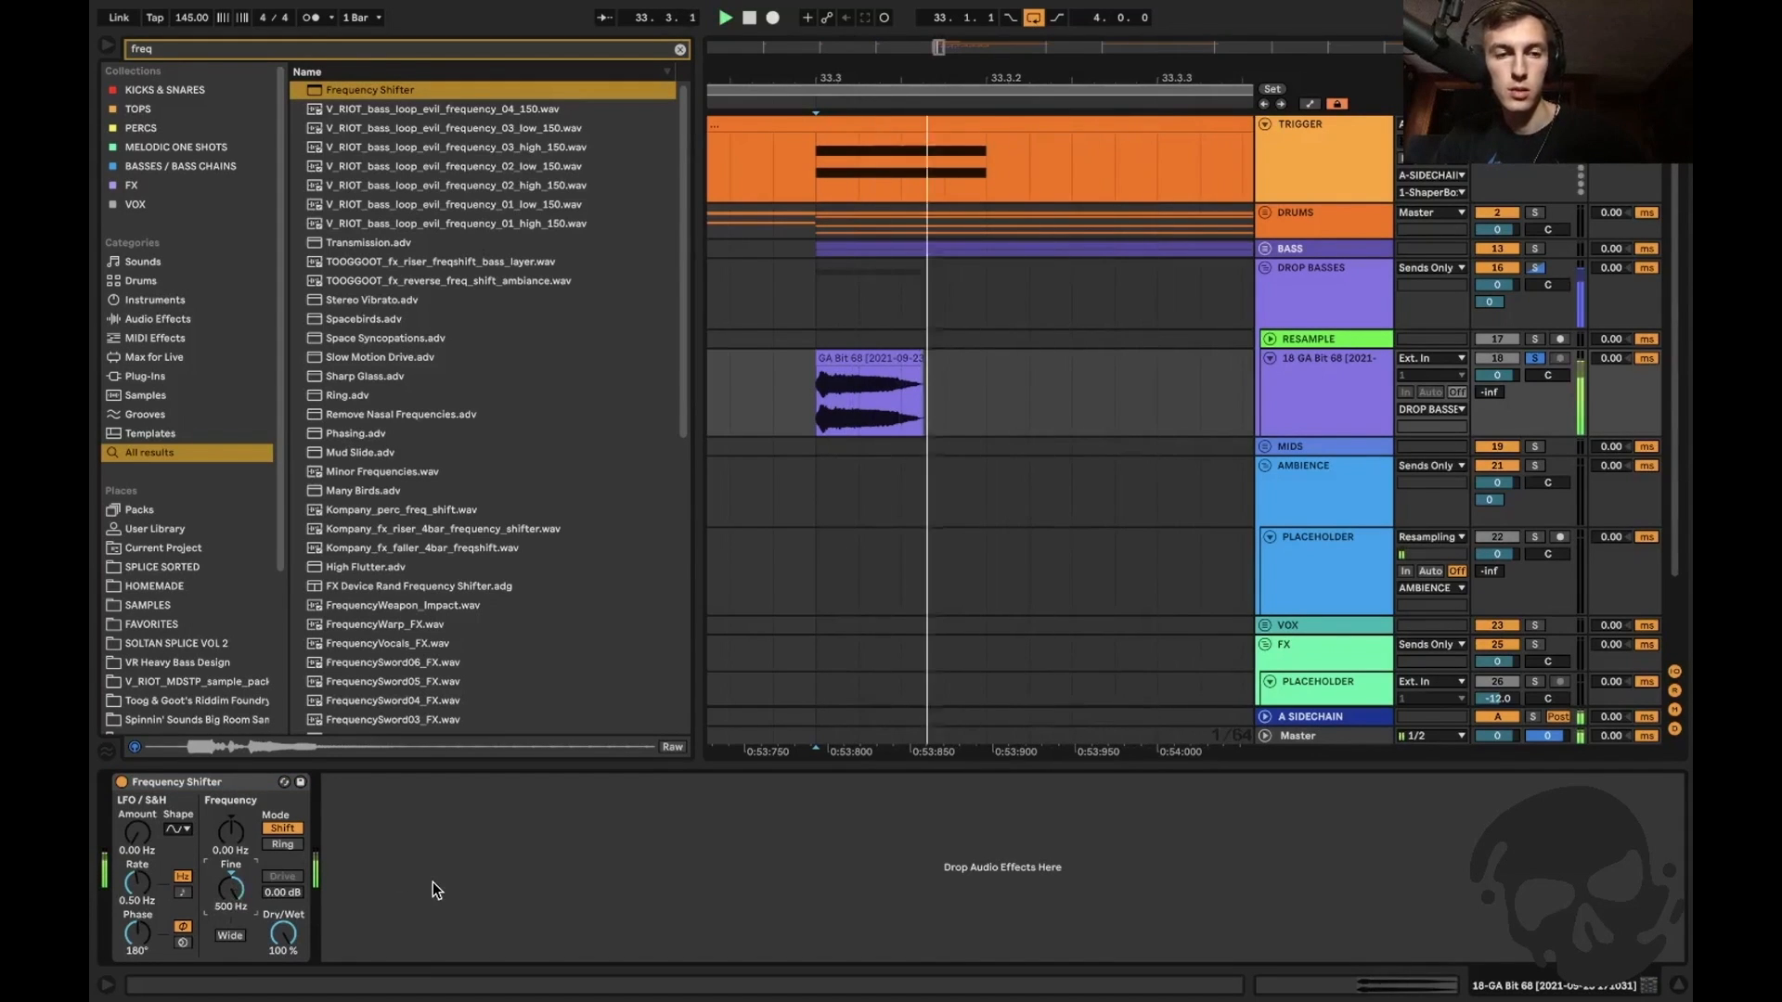
Switch the Frequency Shifter to Ring mode and set its coarse frequency to about 106 Hz.
mouse_move(227, 811)
mouse_down()
mouse_move(226, 779)
mouse_move(227, 818)
mouse_up()
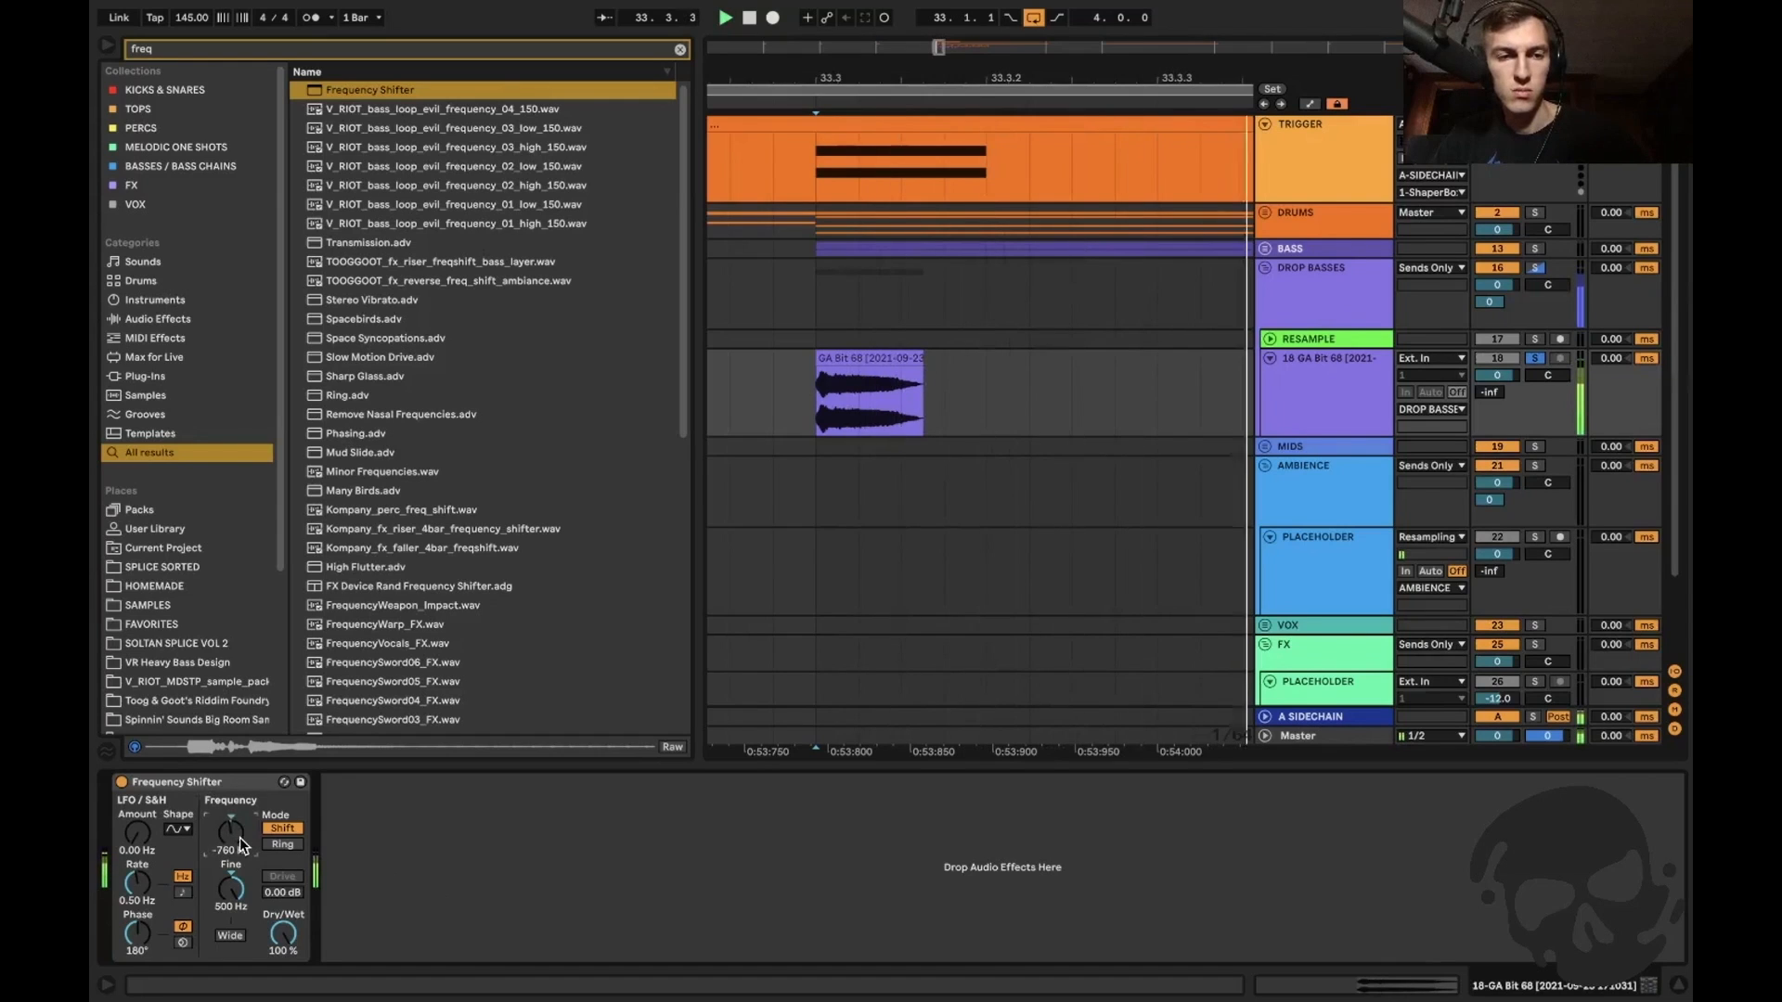
double_click(239, 837)
mouse_move(233, 891)
mouse_down()
mouse_move(233, 967)
mouse_move(232, 894)
mouse_up()
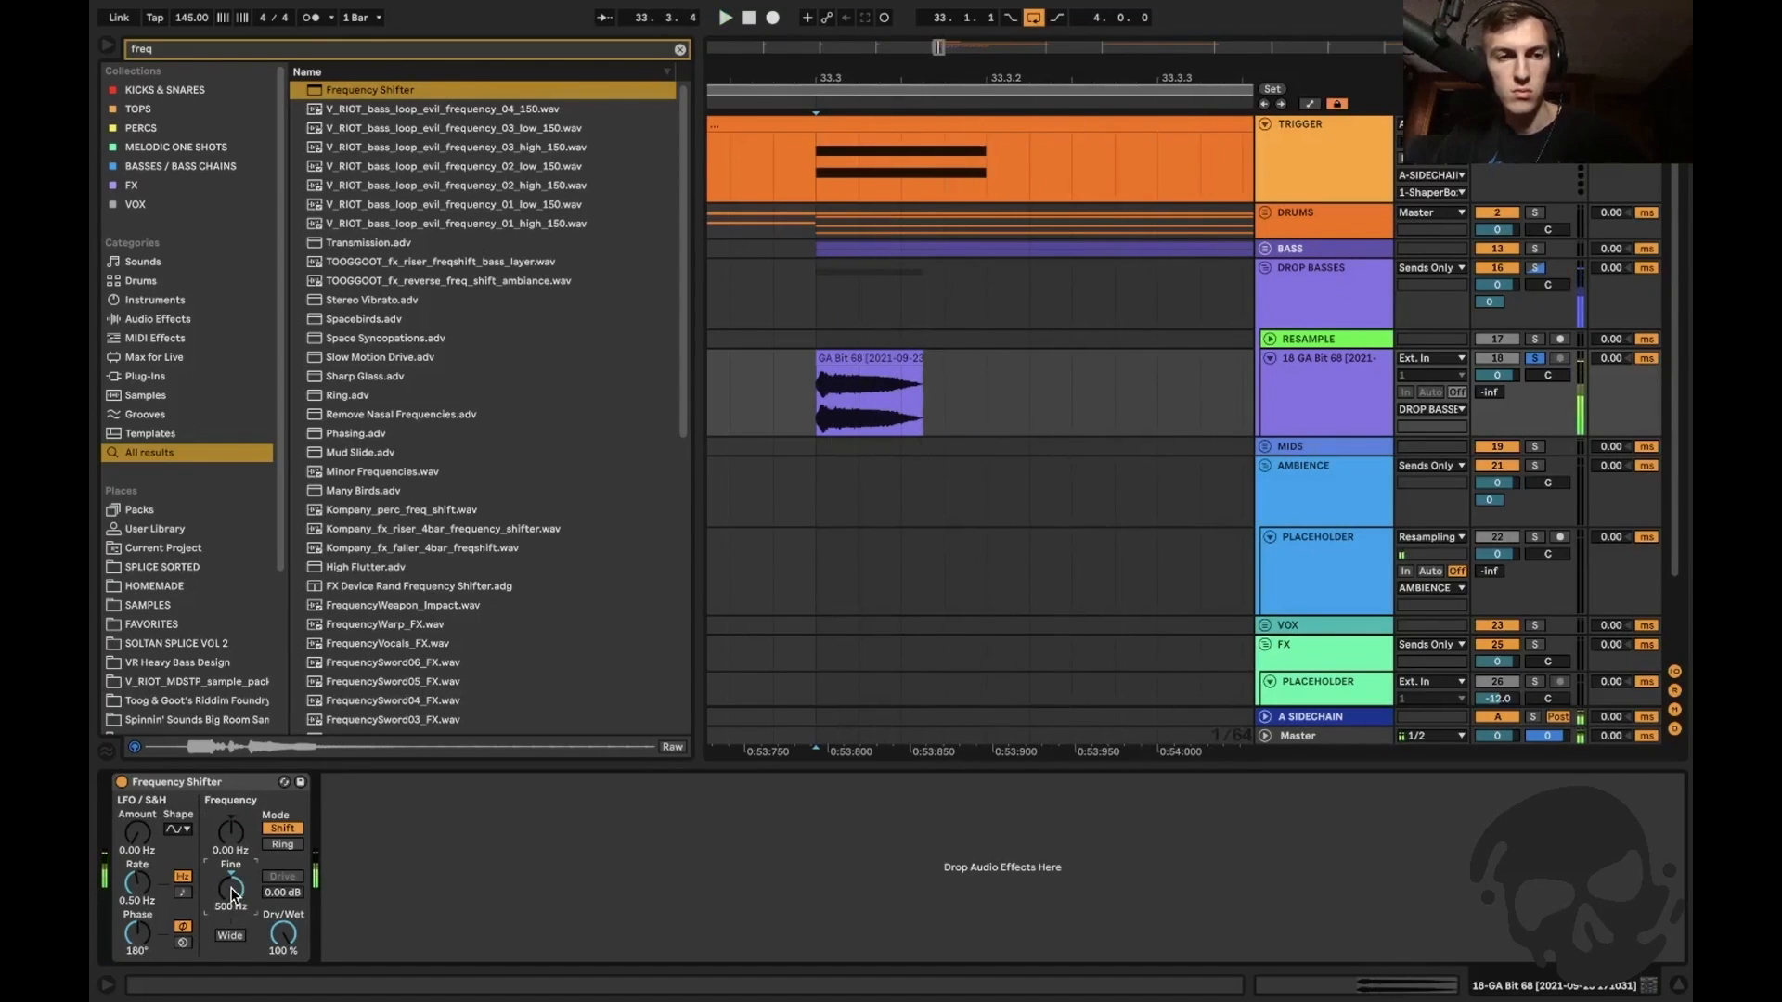
click(283, 843)
drag(230, 833, 230, 838)
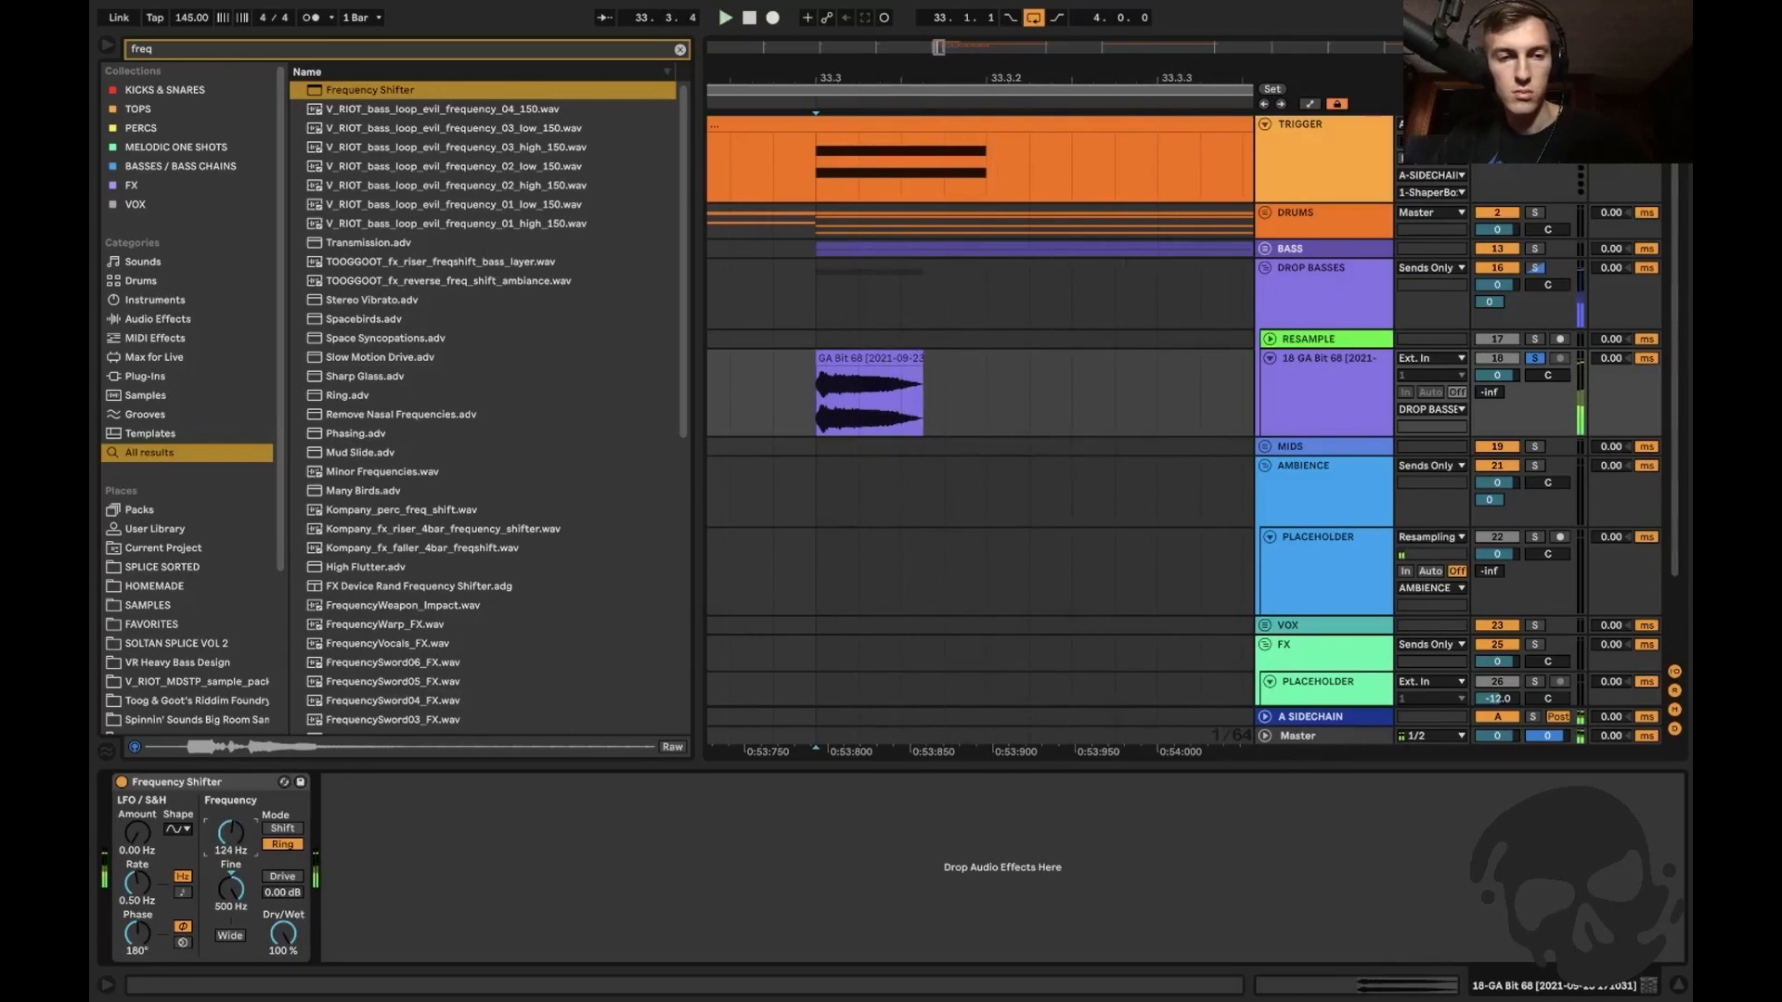
Duplicate the Frequency Shifter and set the copy to Shift mode with 0 Hz frequency and 500 Hz Fine.
click(230, 778)
key(ctrl+d)
click(492, 828)
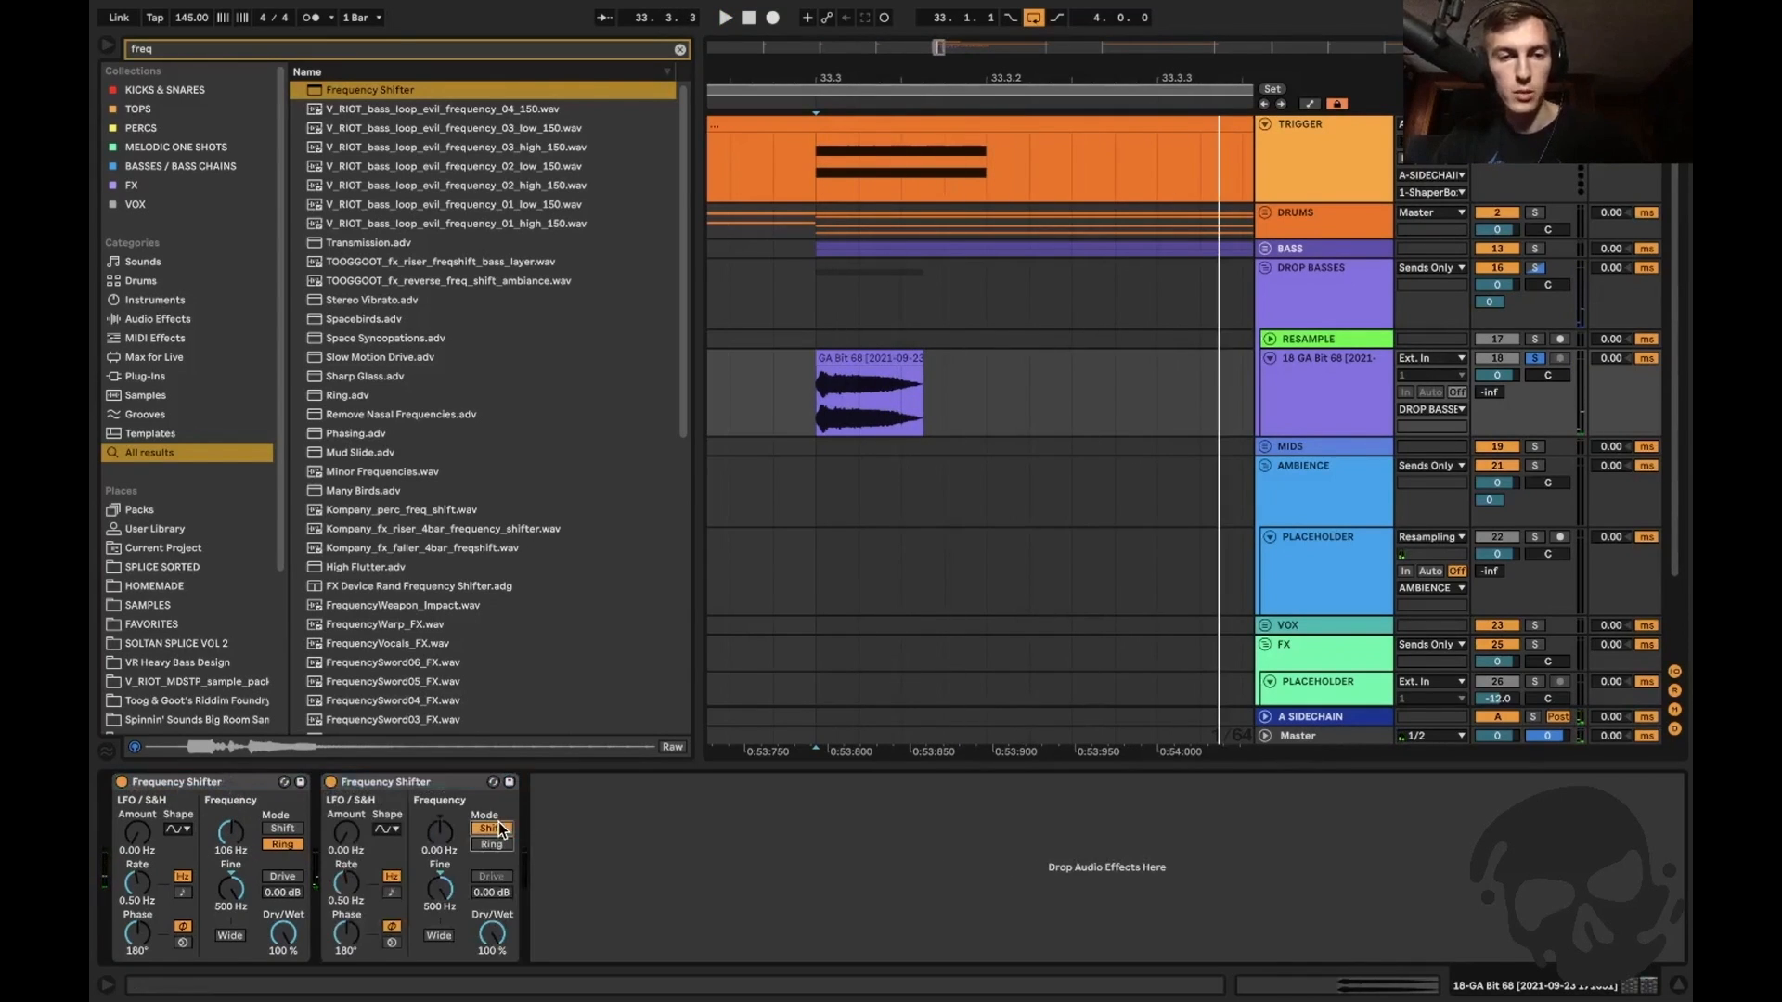
drag(448, 906, 448, 863)
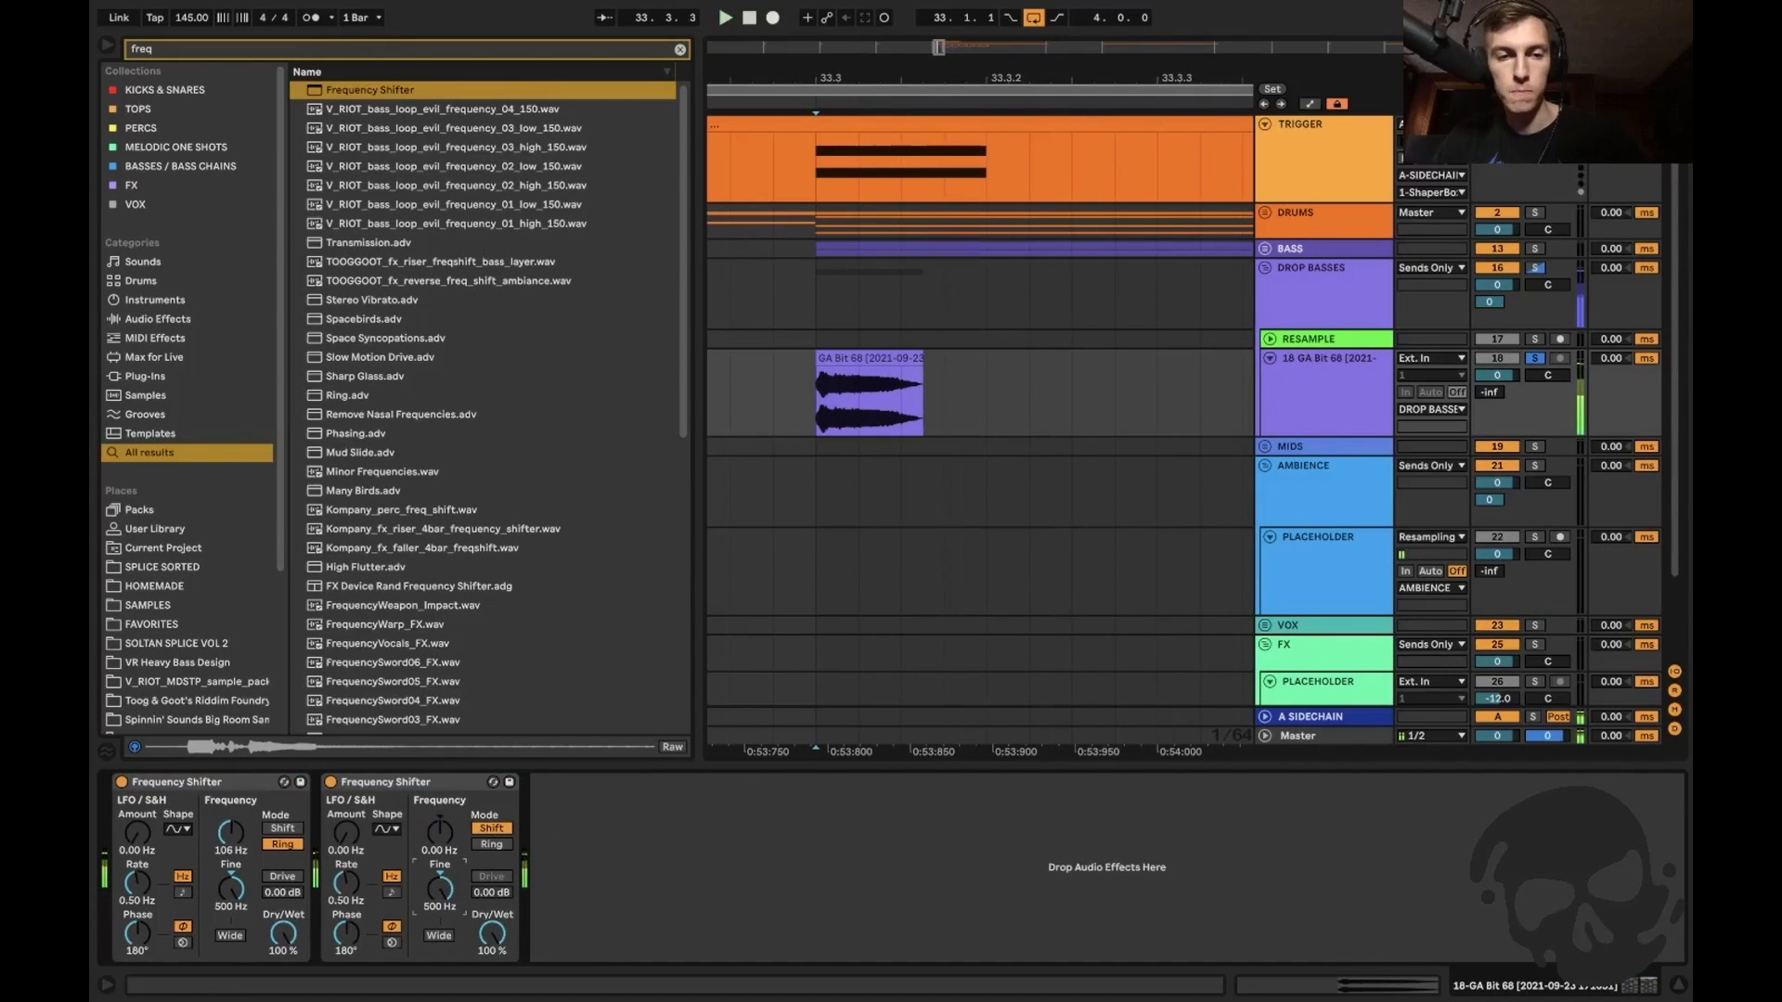
drag(439, 888, 439, 865)
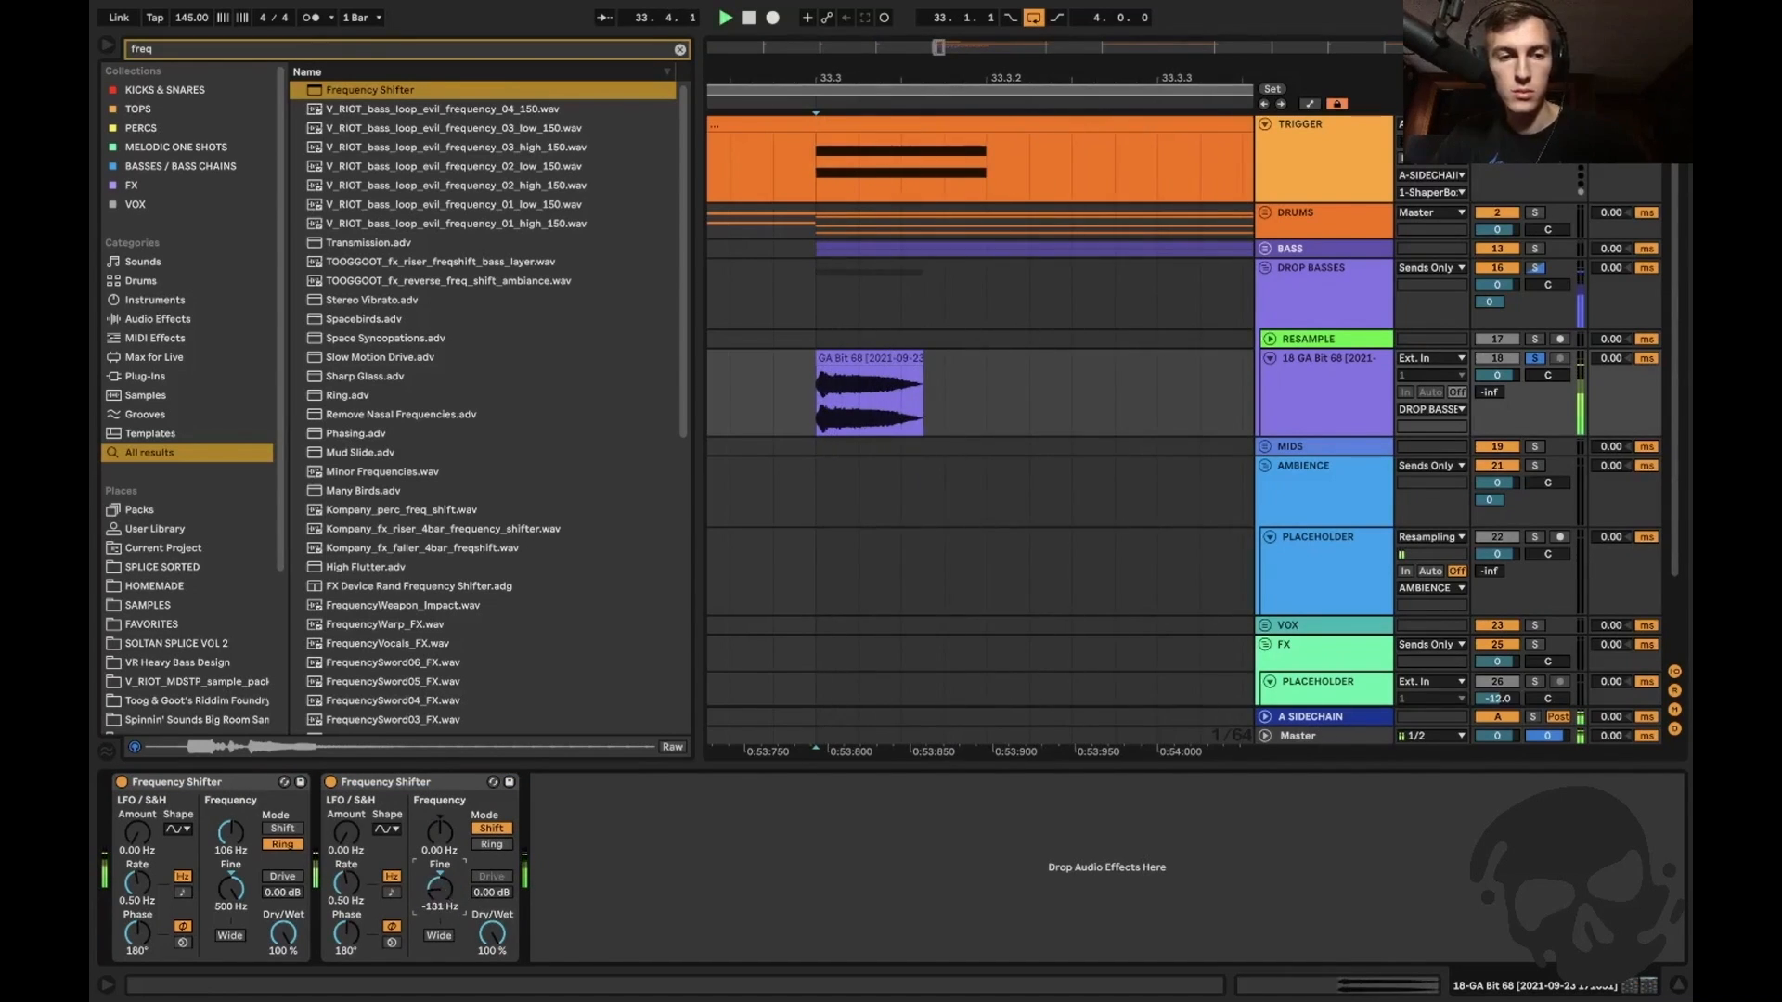
drag(440, 888, 440, 863)
key(space)
Add the Compressed Room Reverb rack after the two Frequency Shifters.
key(ctrl+f)
text(compressed room)
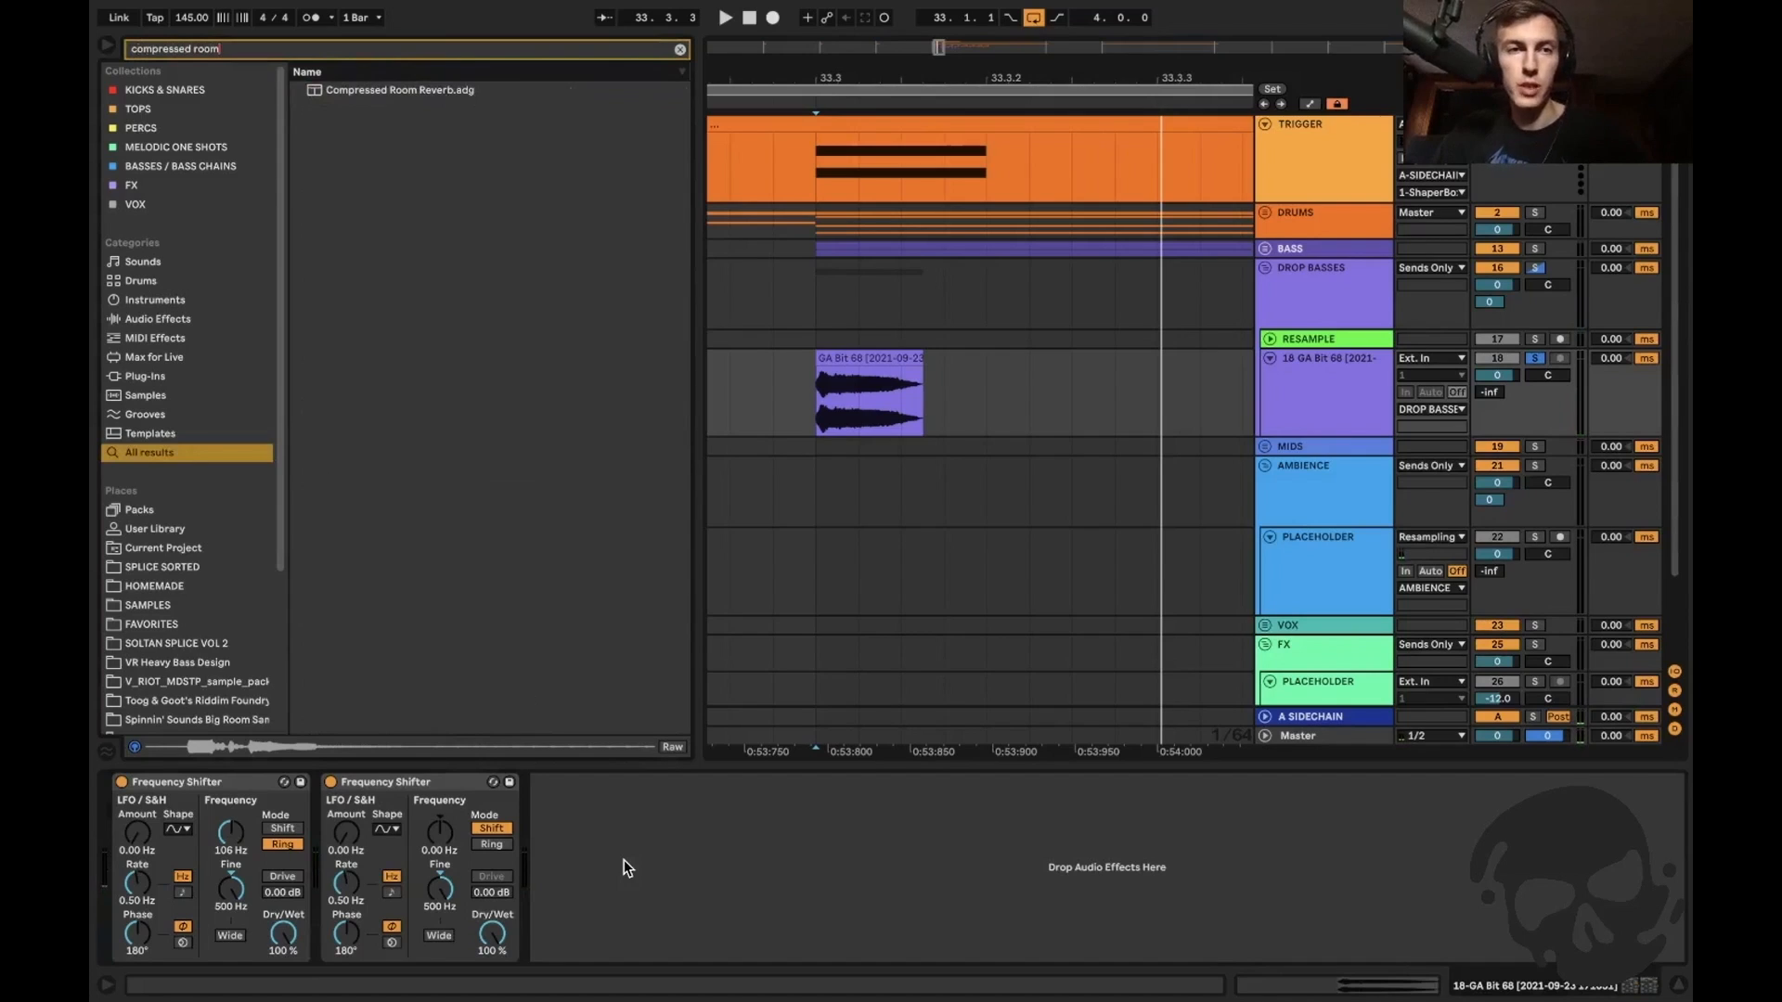
key(Down)
key(Return)
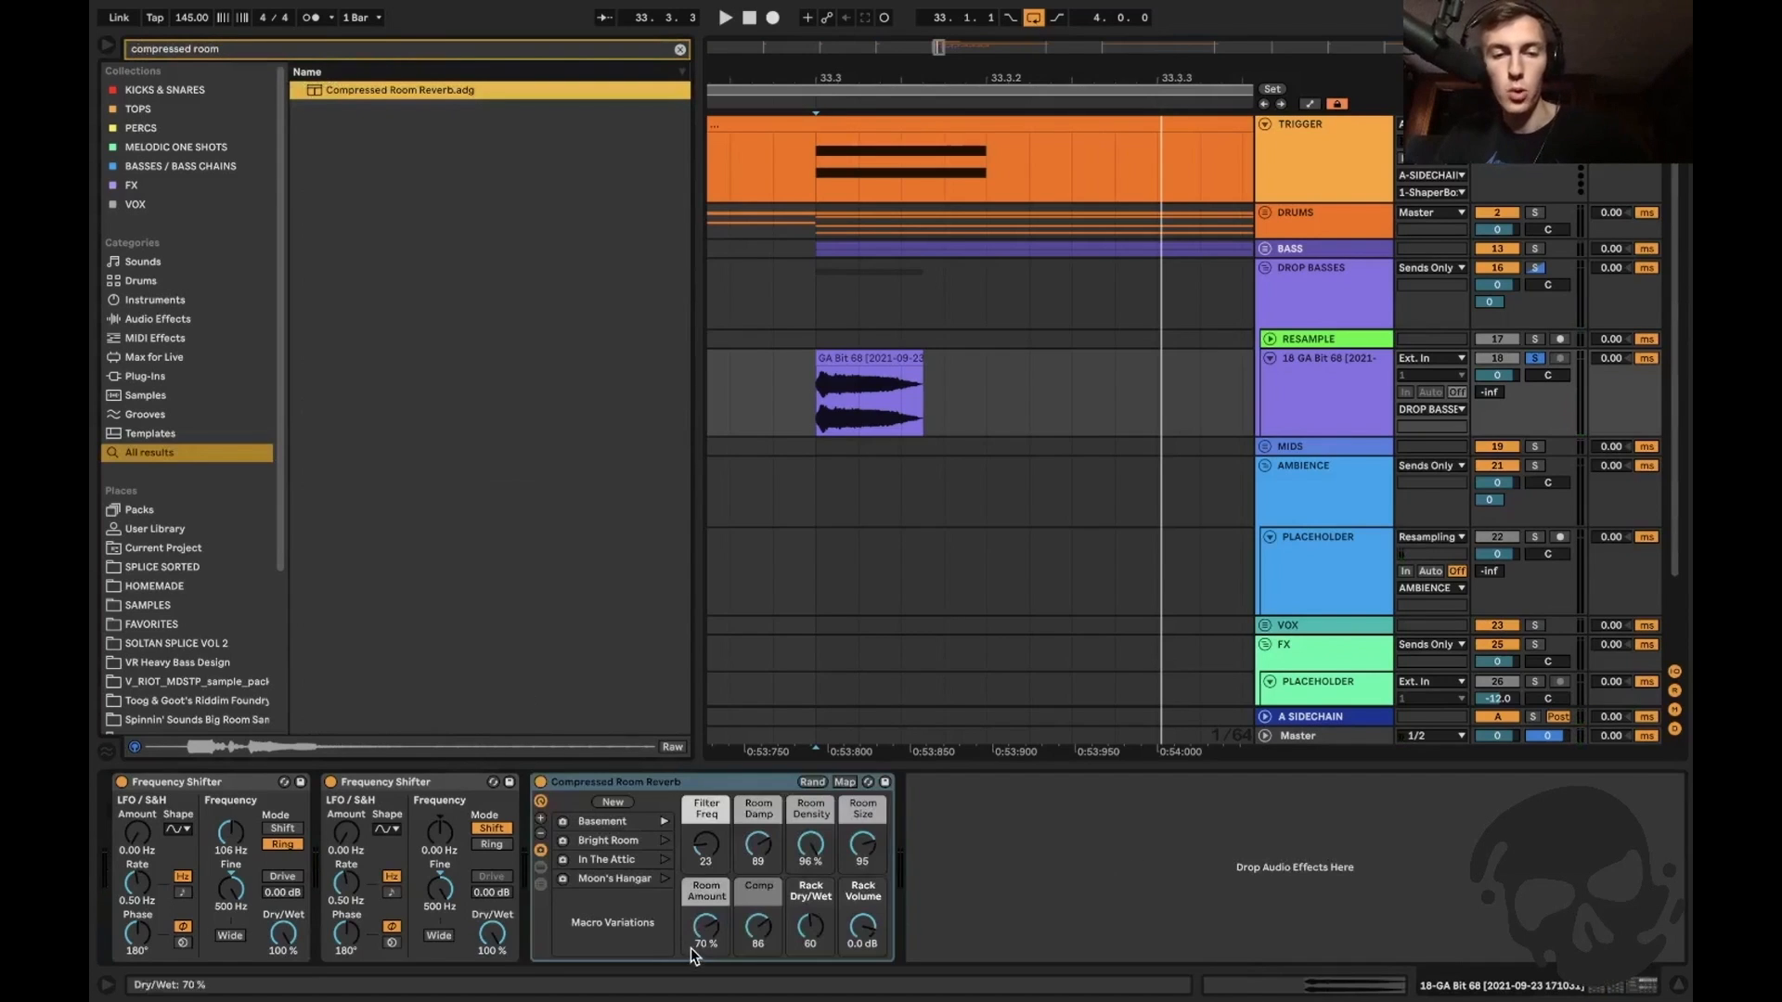
Set the reverb rack's Room Amount to 6.3 %, Room Size to 76 and Comp to 87 while auditioning the hit.
drag(706, 926, 706, 989)
key(space)
key(space)
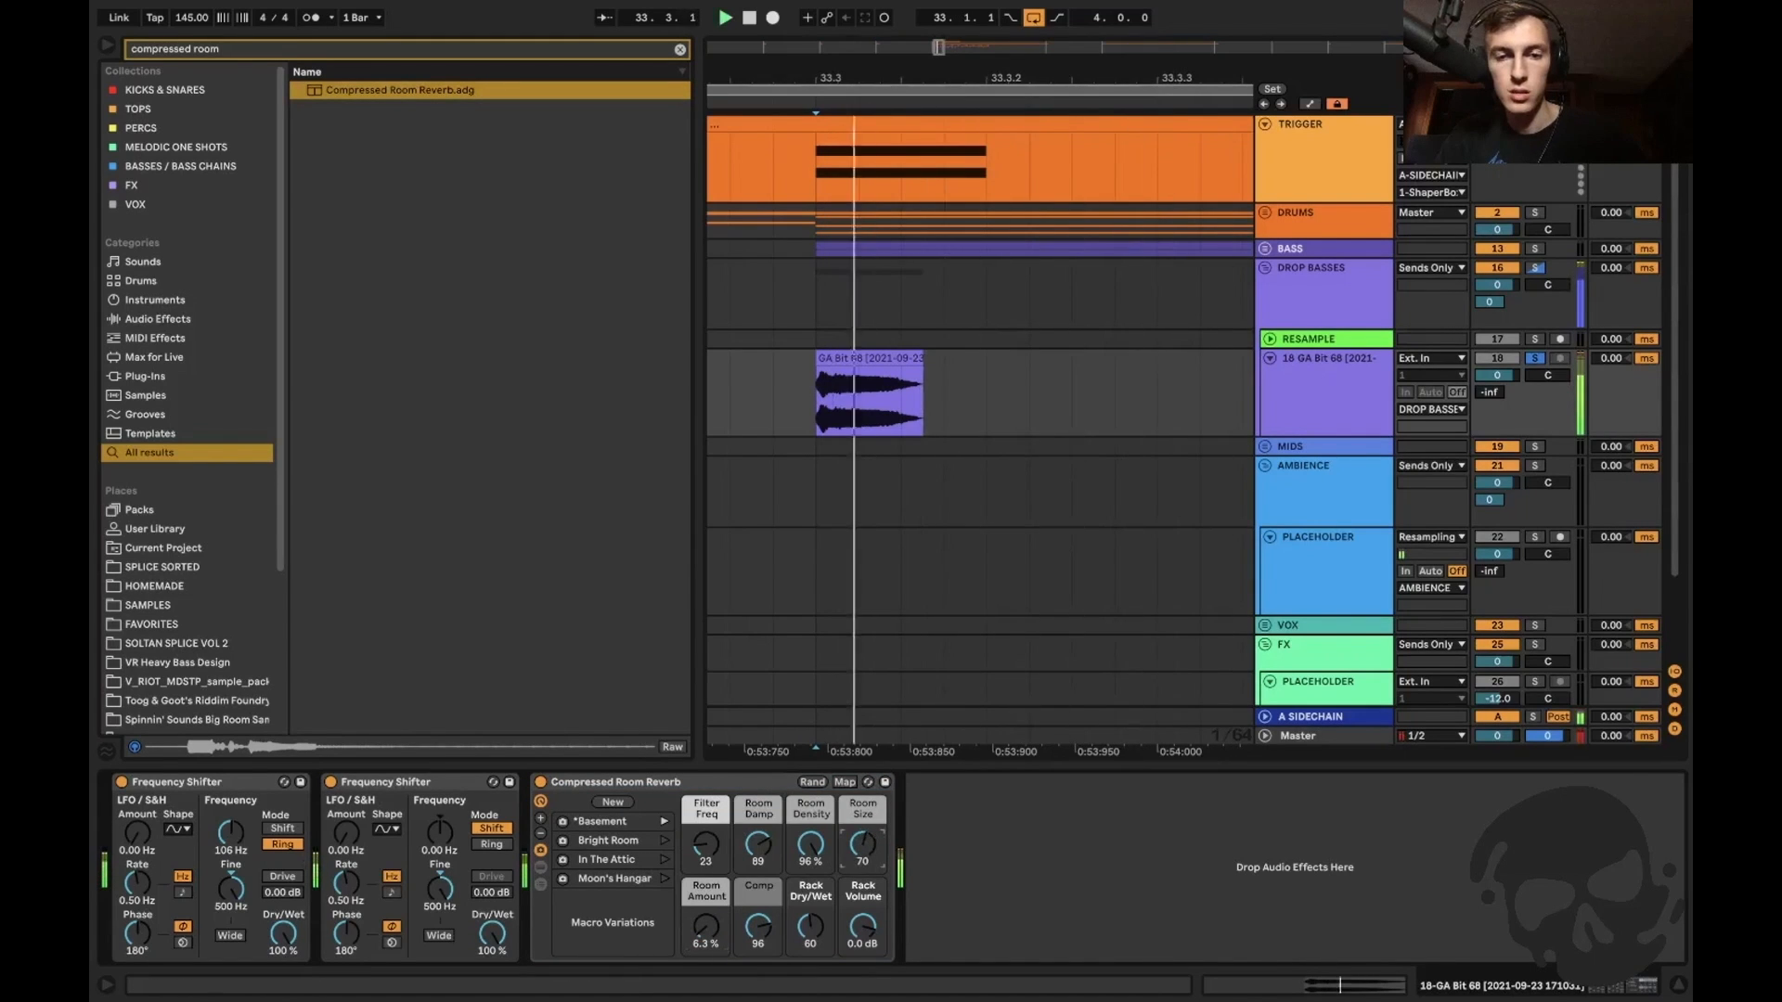
drag(757, 917, 757, 928)
key(space)
key(space)
key(space)
key(space)
key(space)
Add the Disperser plug-in after the reverb rack and move its window clear of the bass hit clip.
click(1088, 849)
key(ctrl+f)
text(disperser)
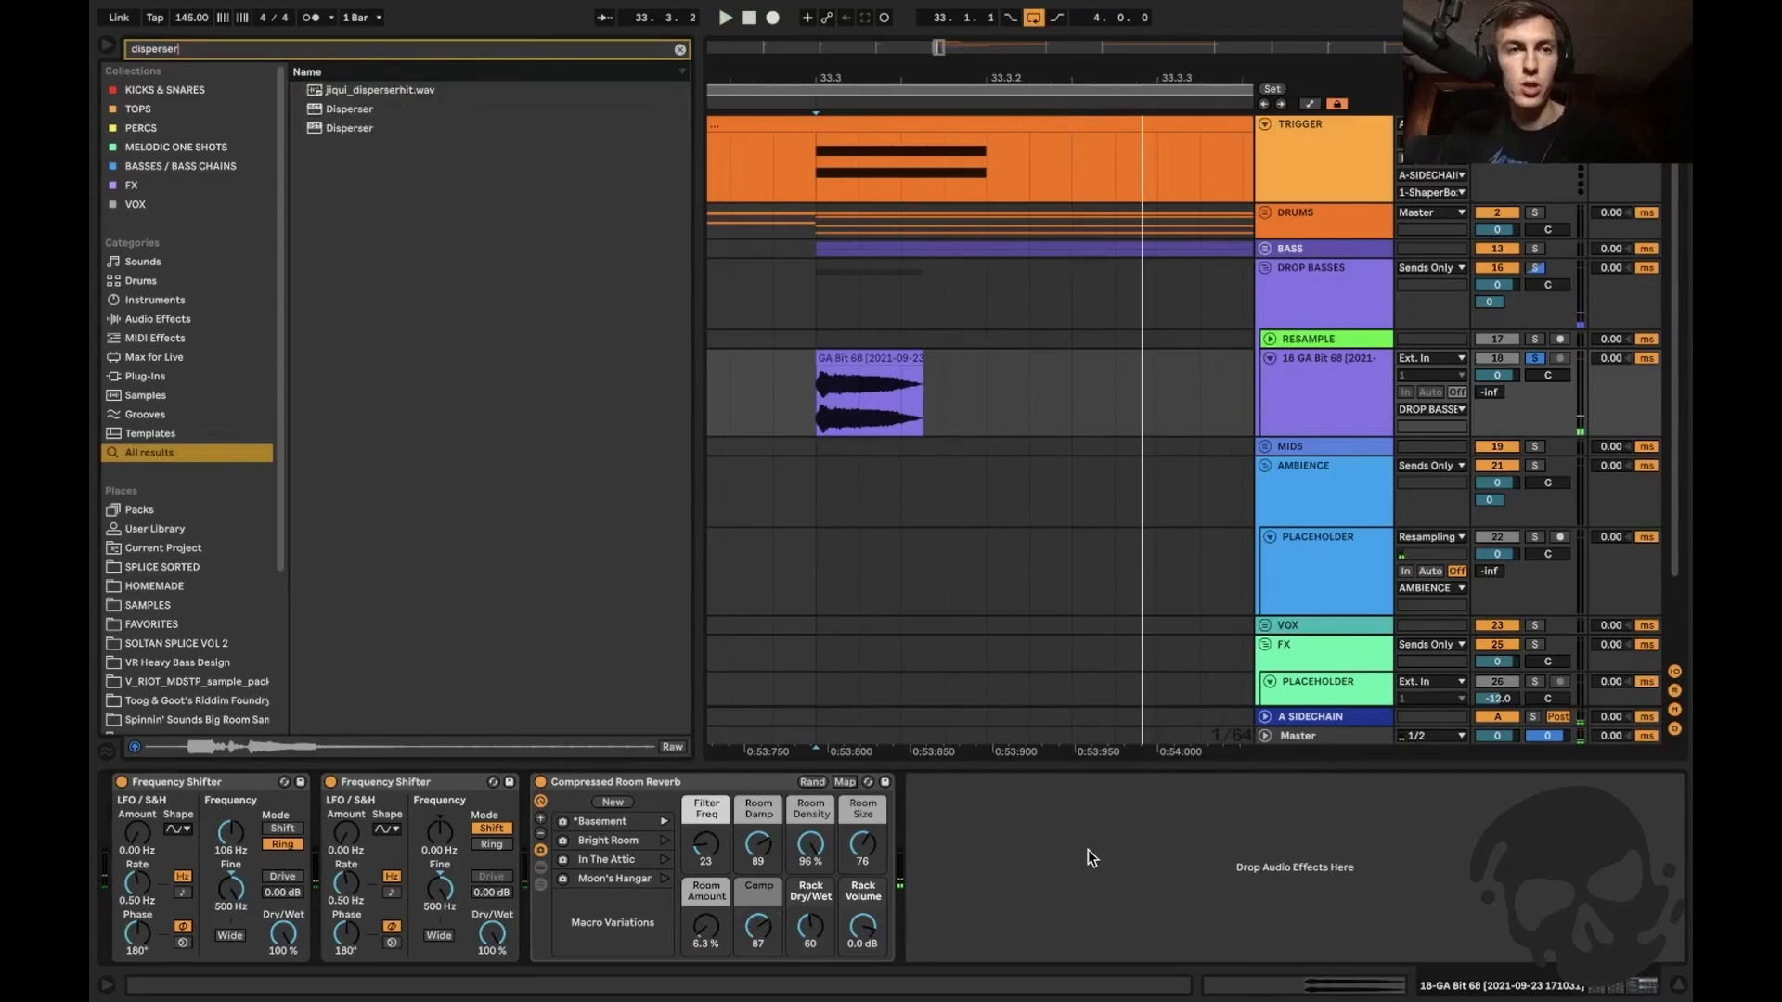
key(Down)
key(Return)
drag(884, 362, 884, 360)
drag(489, 382, 554, 392)
drag(548, 291, 612, 544)
click(868, 745)
click(945, 653)
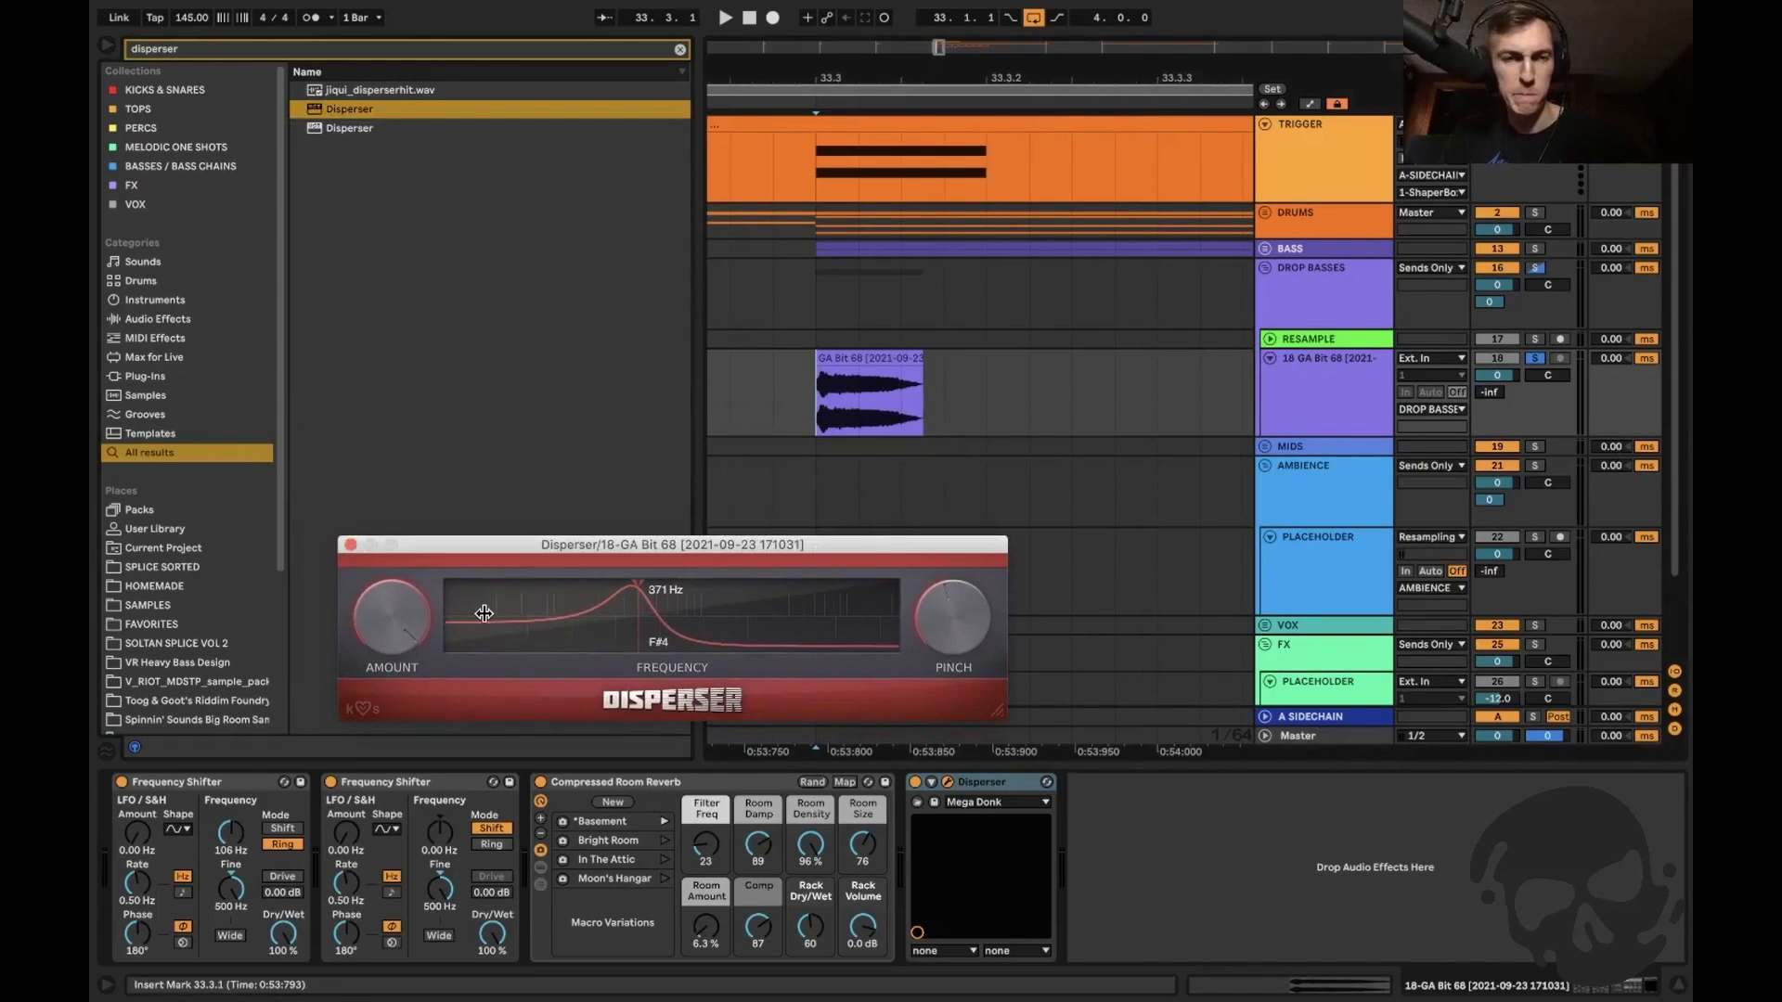
Set the Disperser's frequency to about 1.22 kHz and lower its Pinch while auditioning the hit.
drag(559, 613, 724, 637)
key(space)
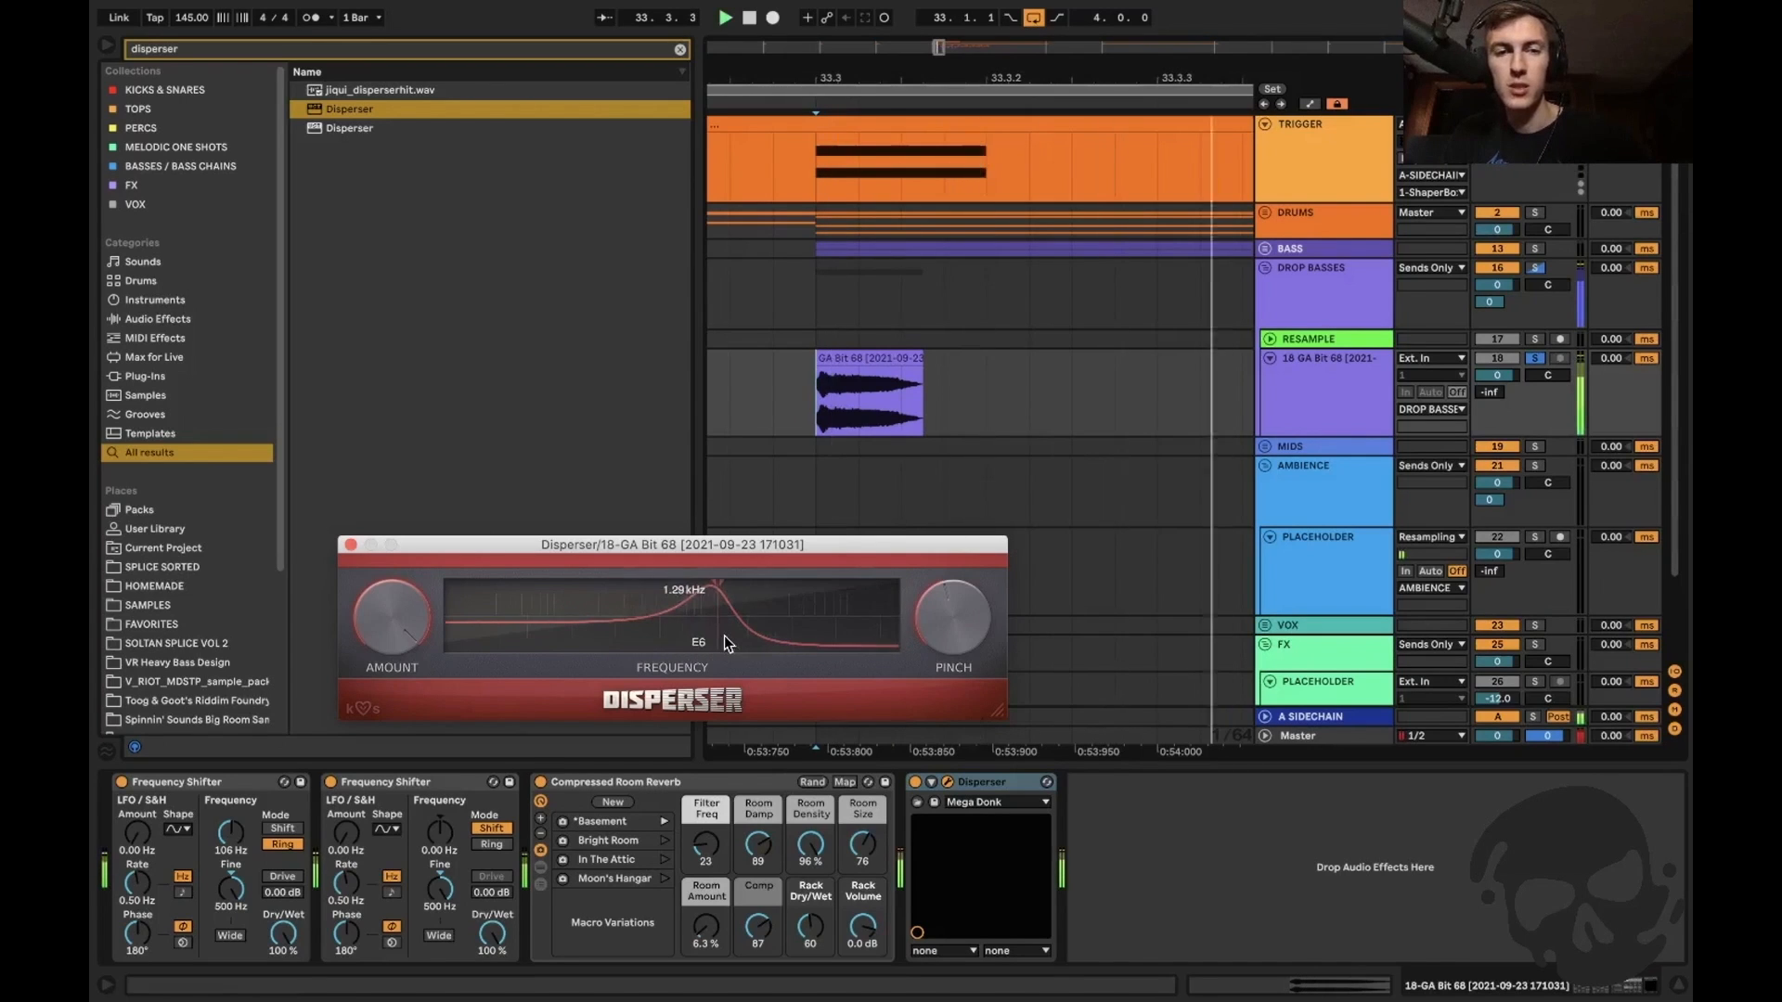
key(space)
key(space)
drag(726, 618, 688, 616)
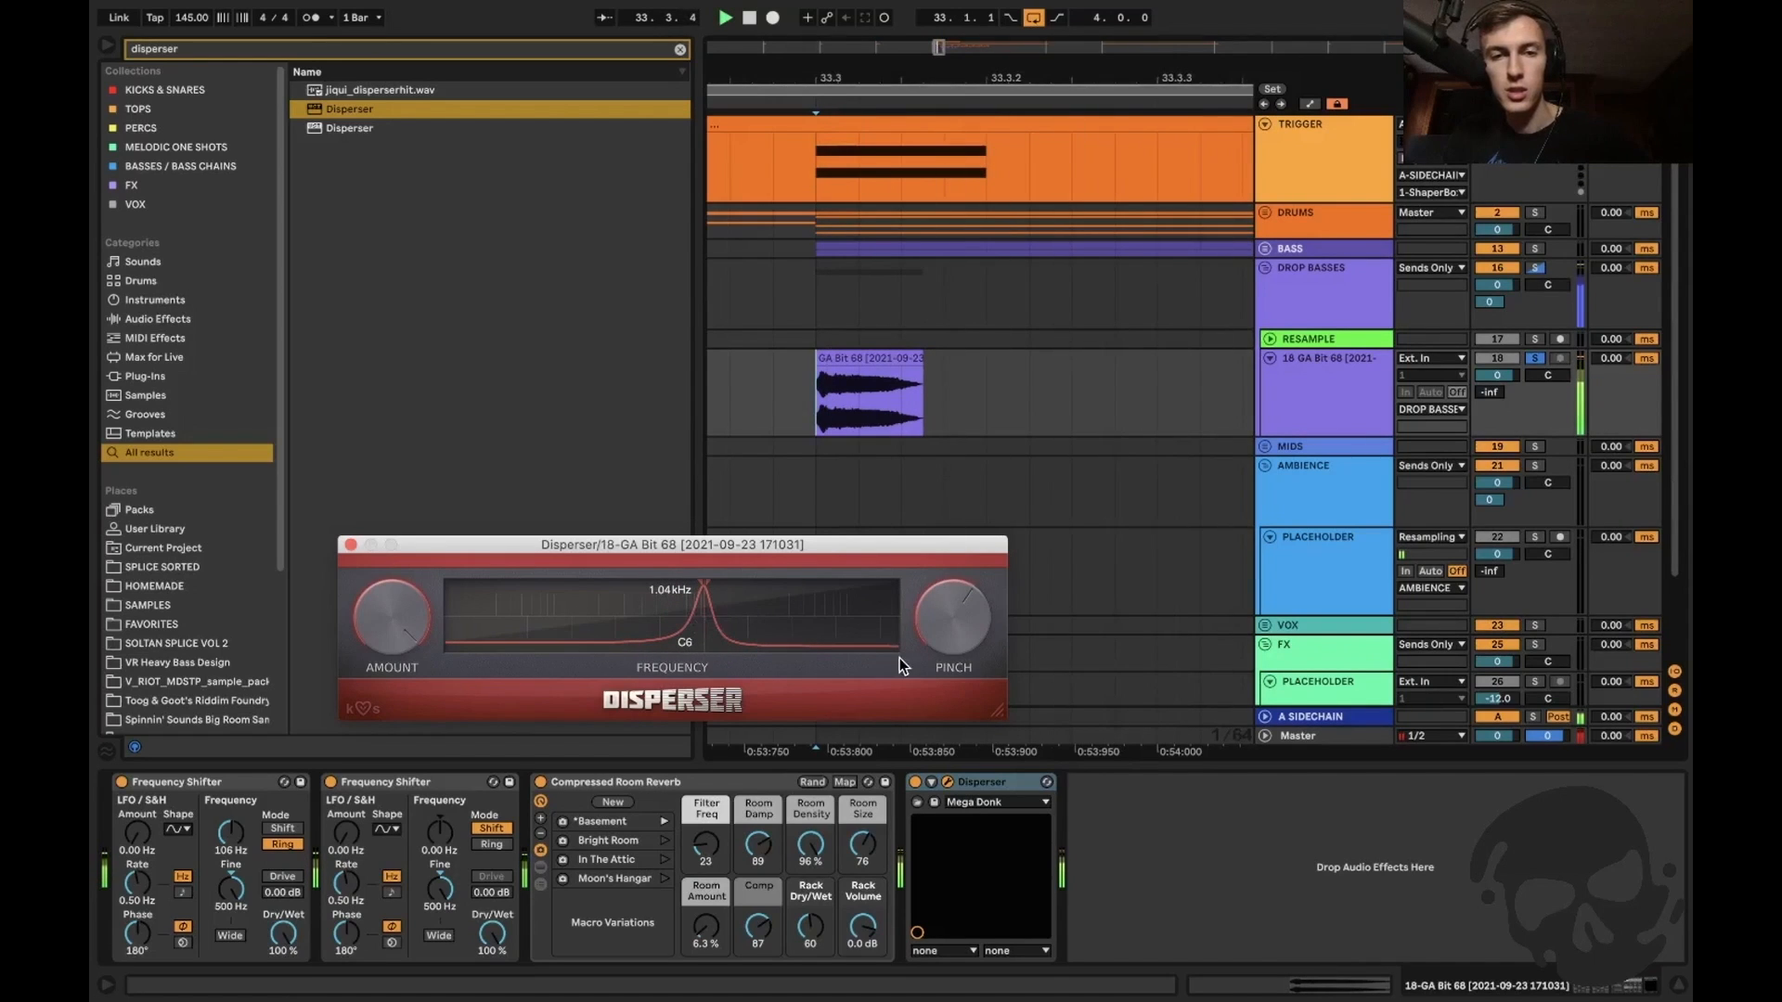
mouse_move(758, 646)
mouse_down()
mouse_move(787, 653)
mouse_move(761, 656)
mouse_up()
drag(962, 625, 962, 648)
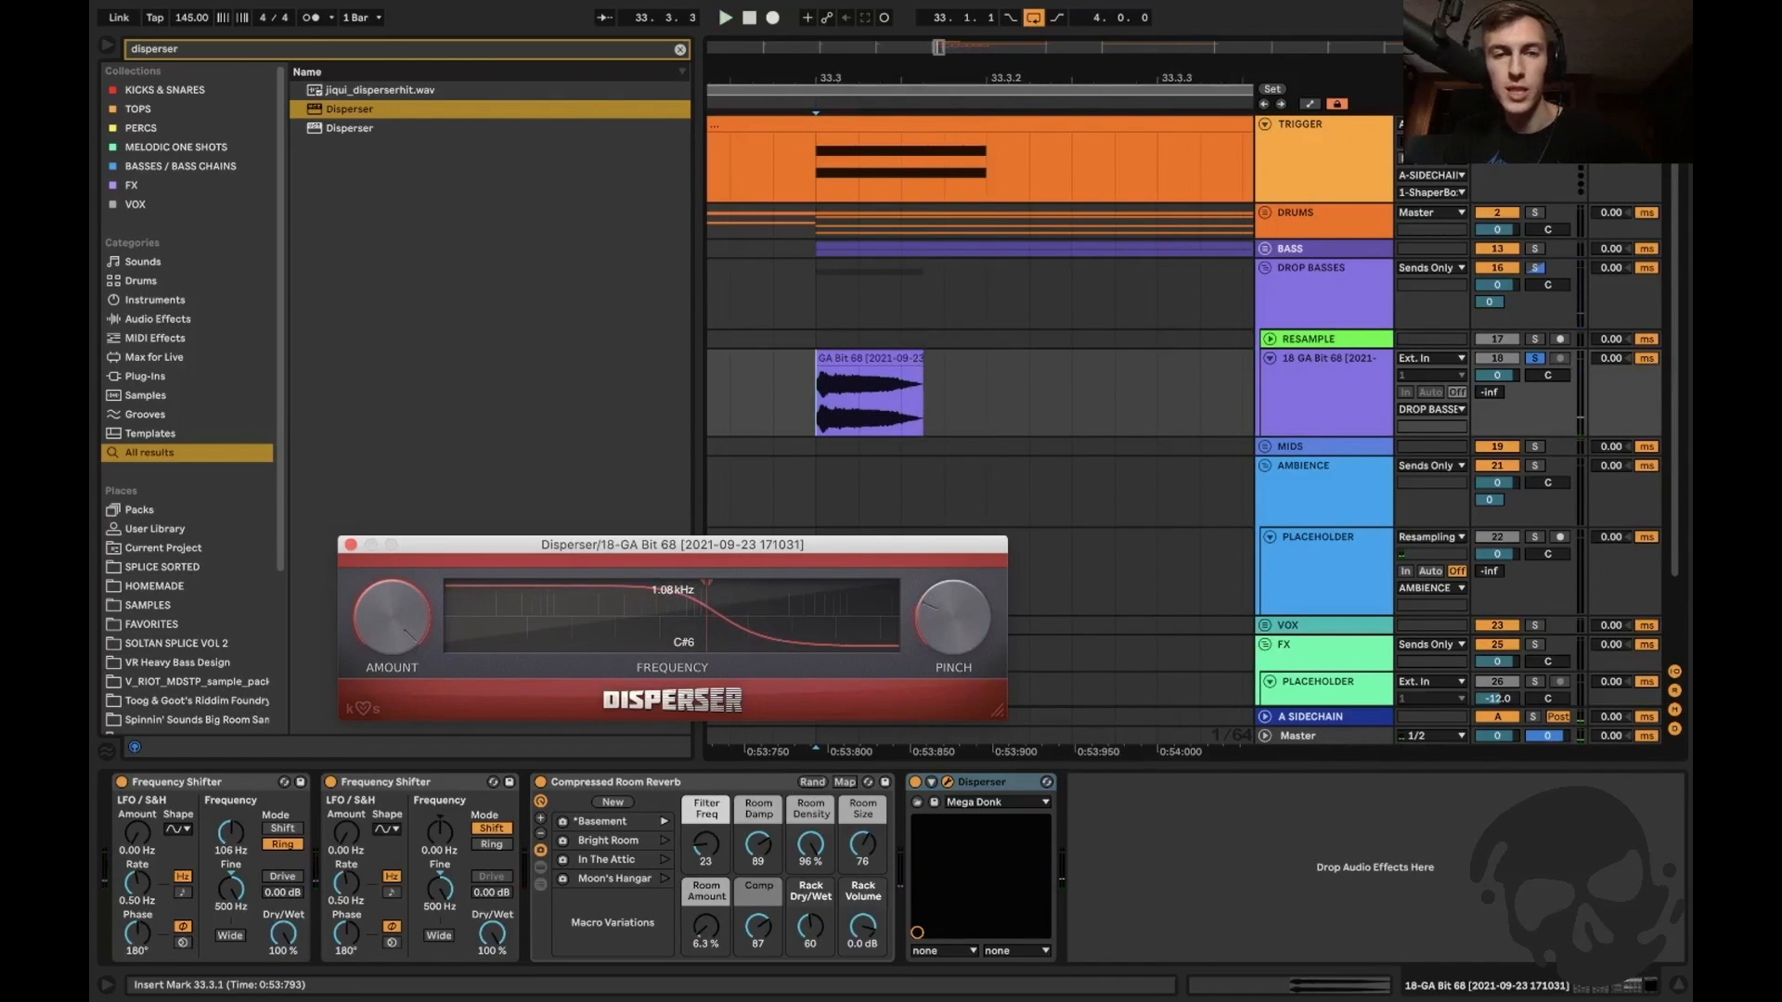
drag(675, 642, 693, 649)
key(space)
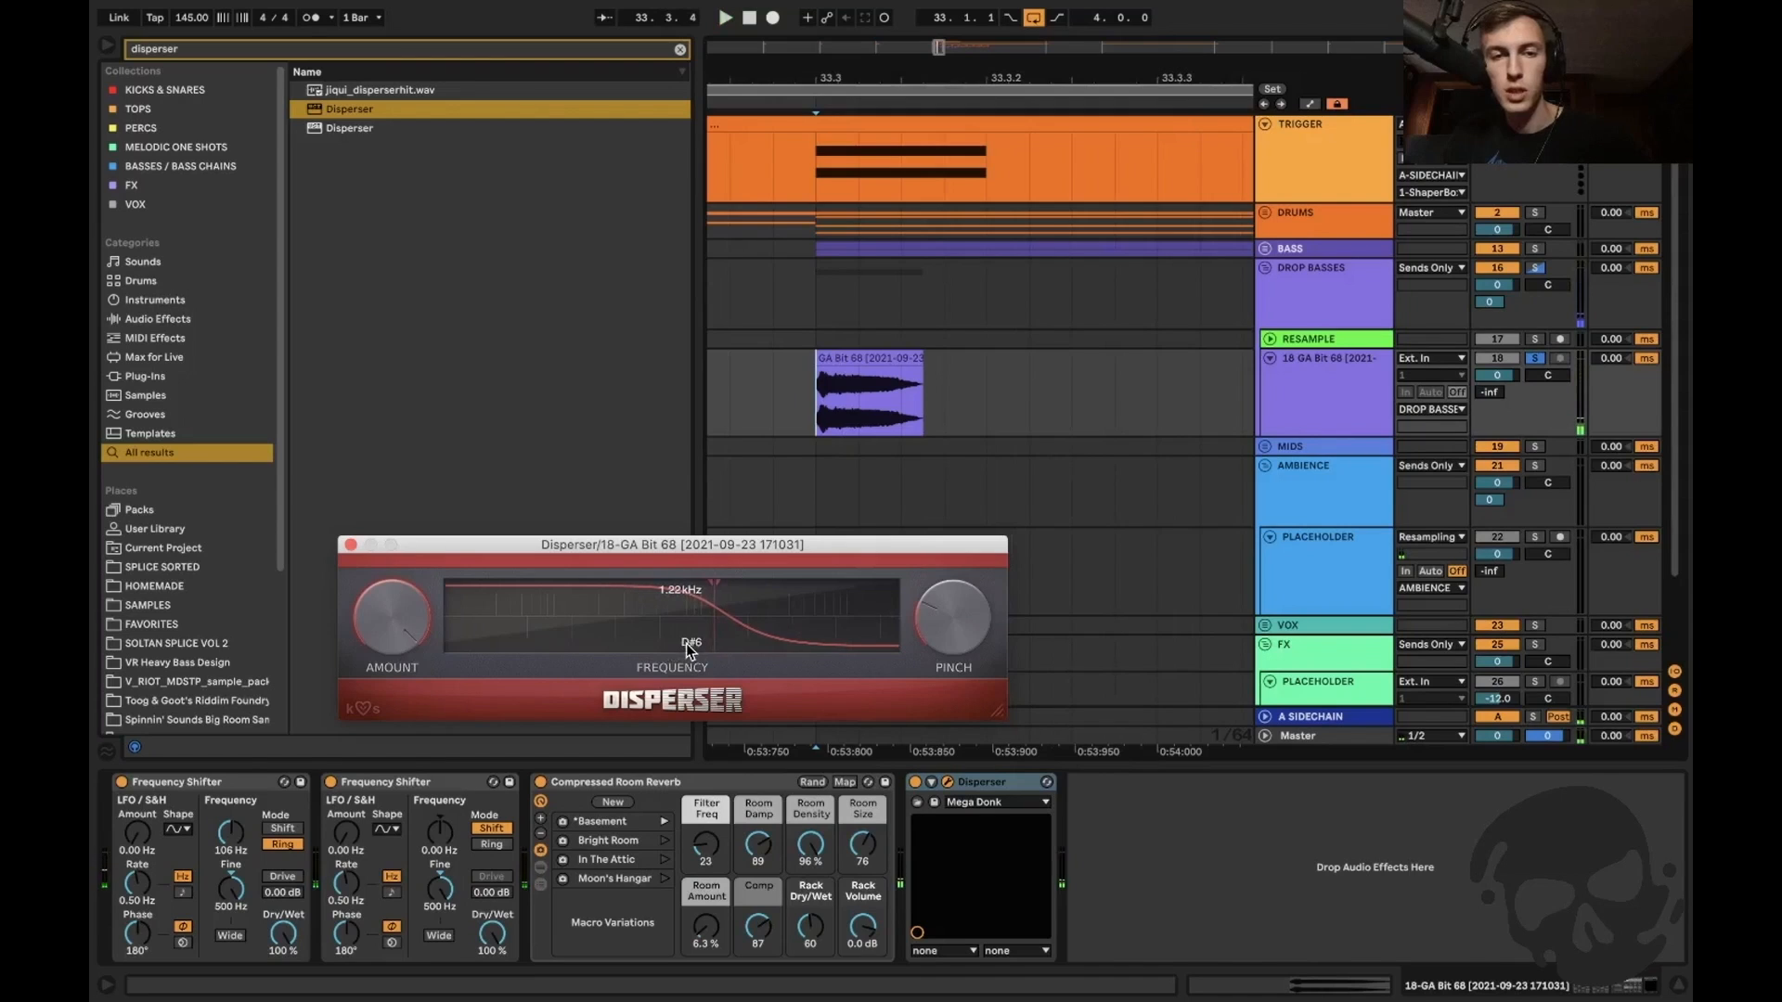
Set the second Frequency Shifter's Fine to 60 Hz and the first one's frequency to 145 Hz while replaying the hit.
mouse_move(439, 888)
mouse_down()
mouse_move(439, 928)
mouse_move(439, 879)
mouse_up()
key(space)
key(space)
key(space)
key(space)
key(space)
key(space)
key(space)
key(space)
key(space)
key(space)
key(space)
key(space)
key(space)
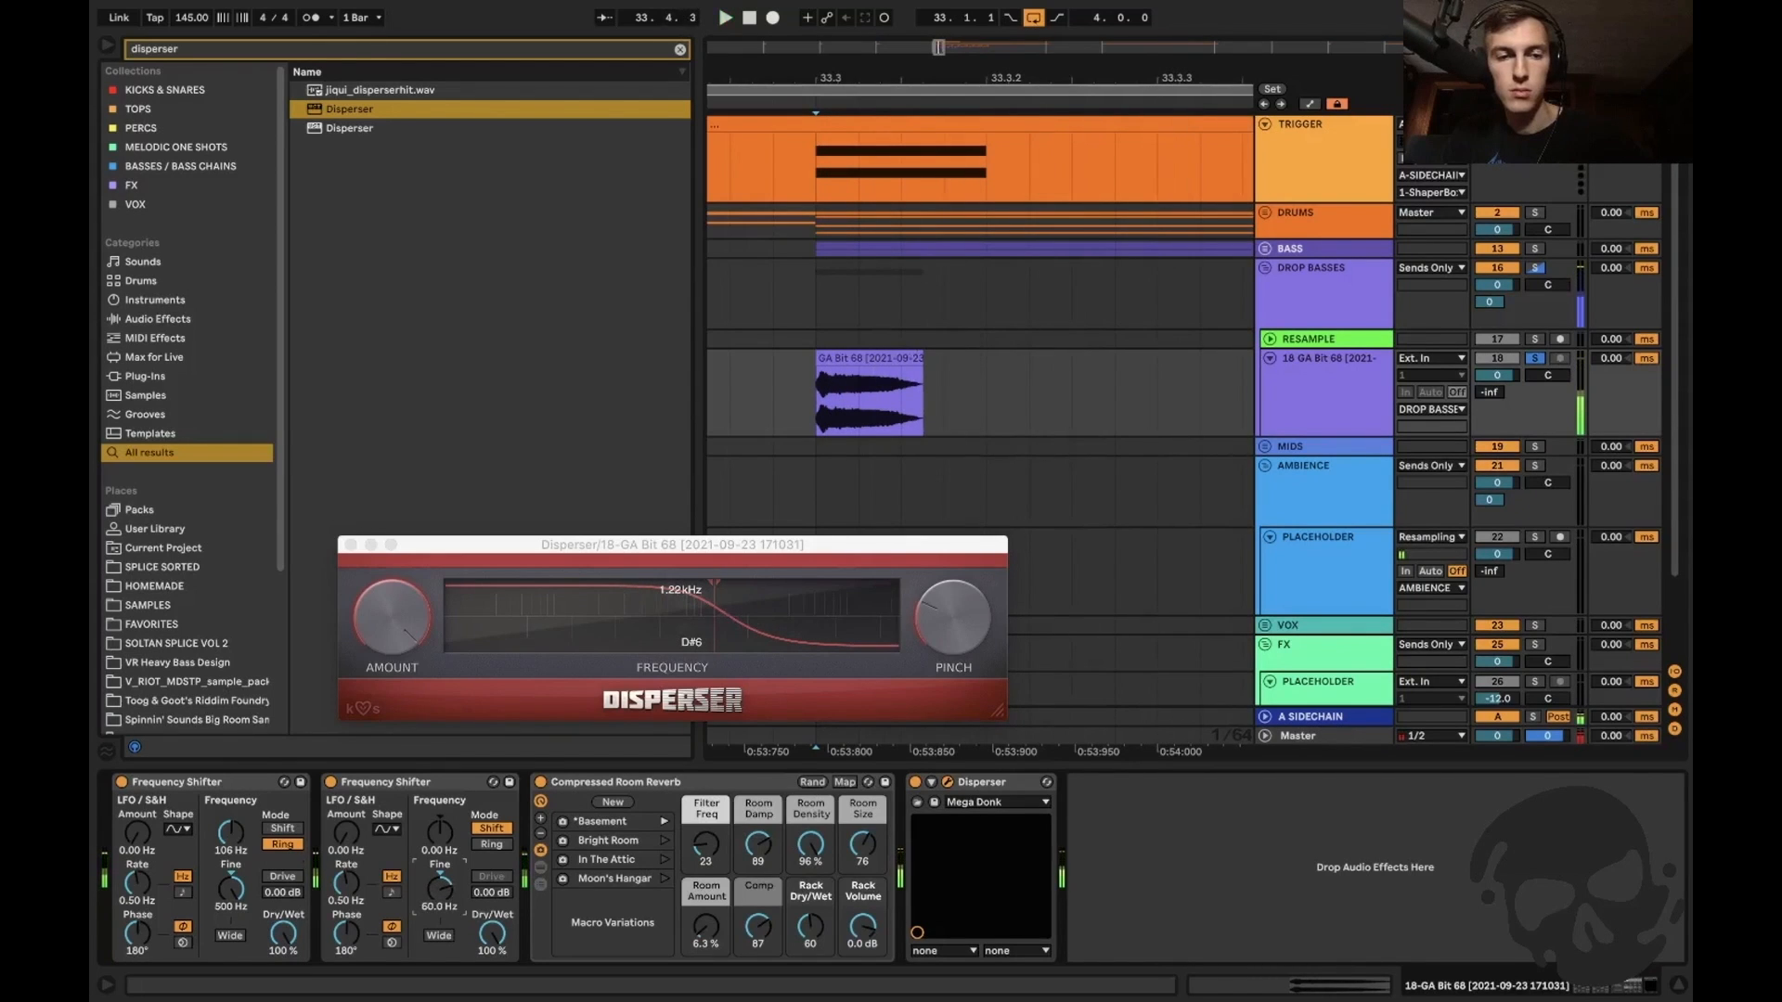
mouse_move(230, 835)
mouse_down()
mouse_move(230, 802)
mouse_move(230, 846)
mouse_up()
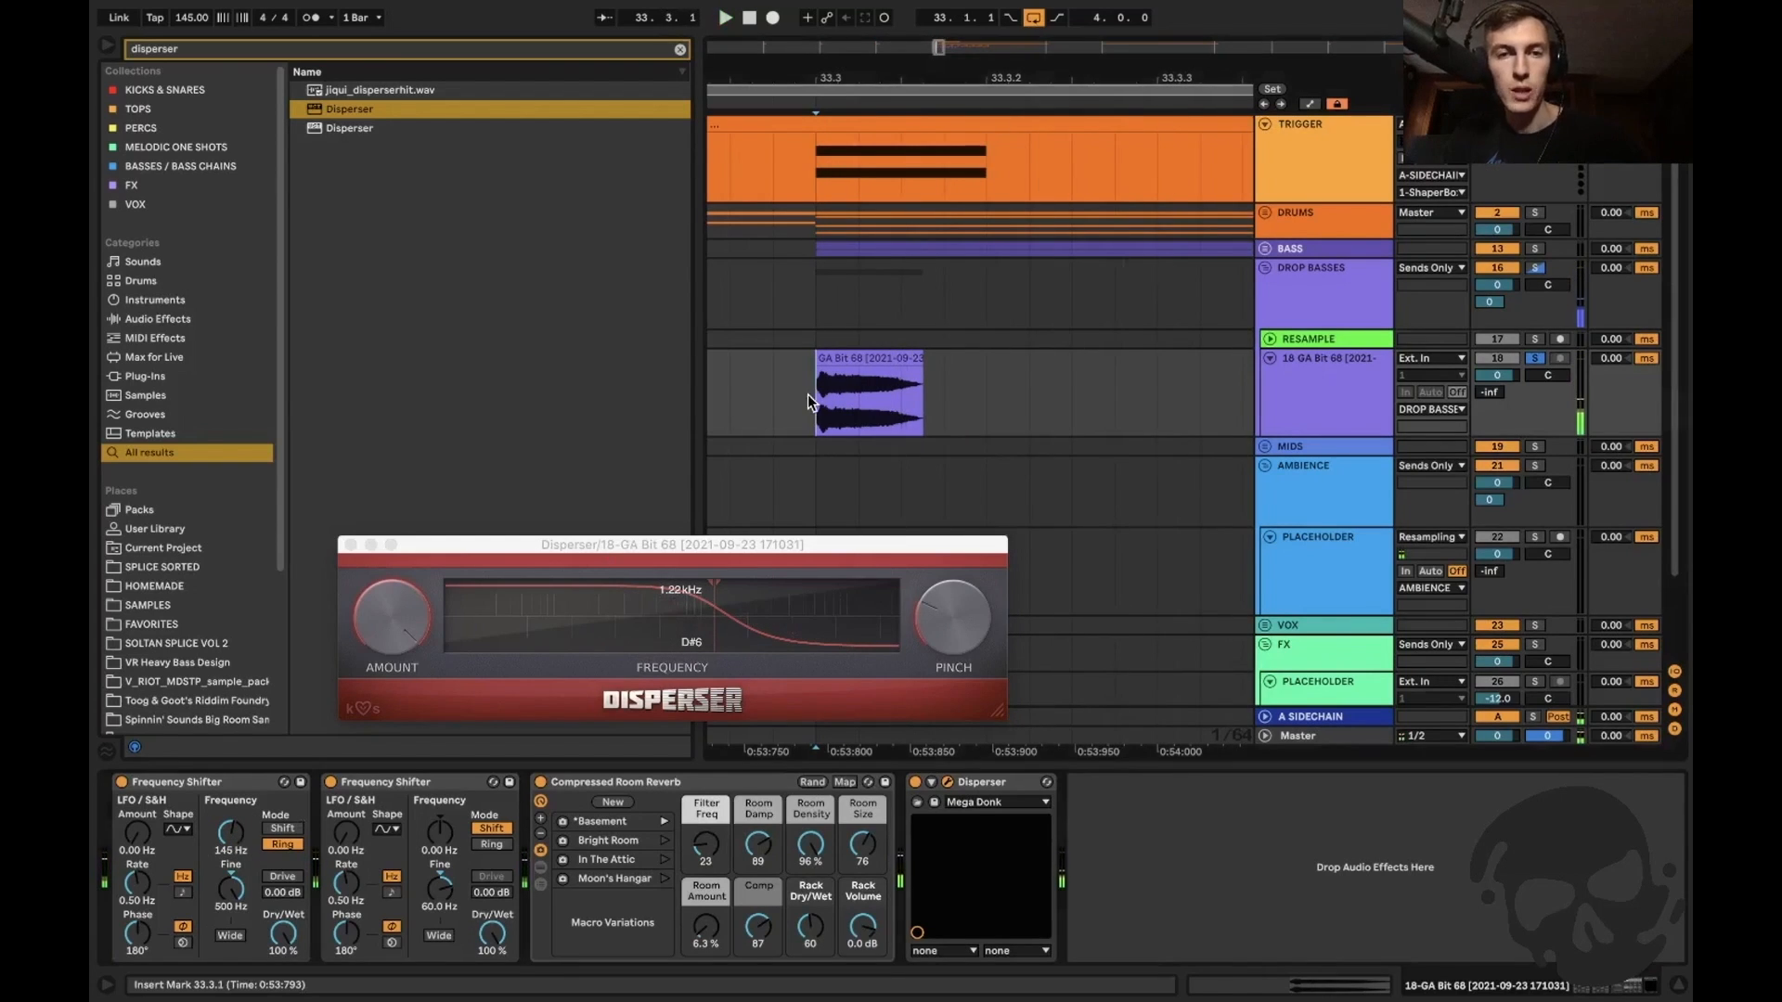
key(minus)
key(minus)
key(minus)
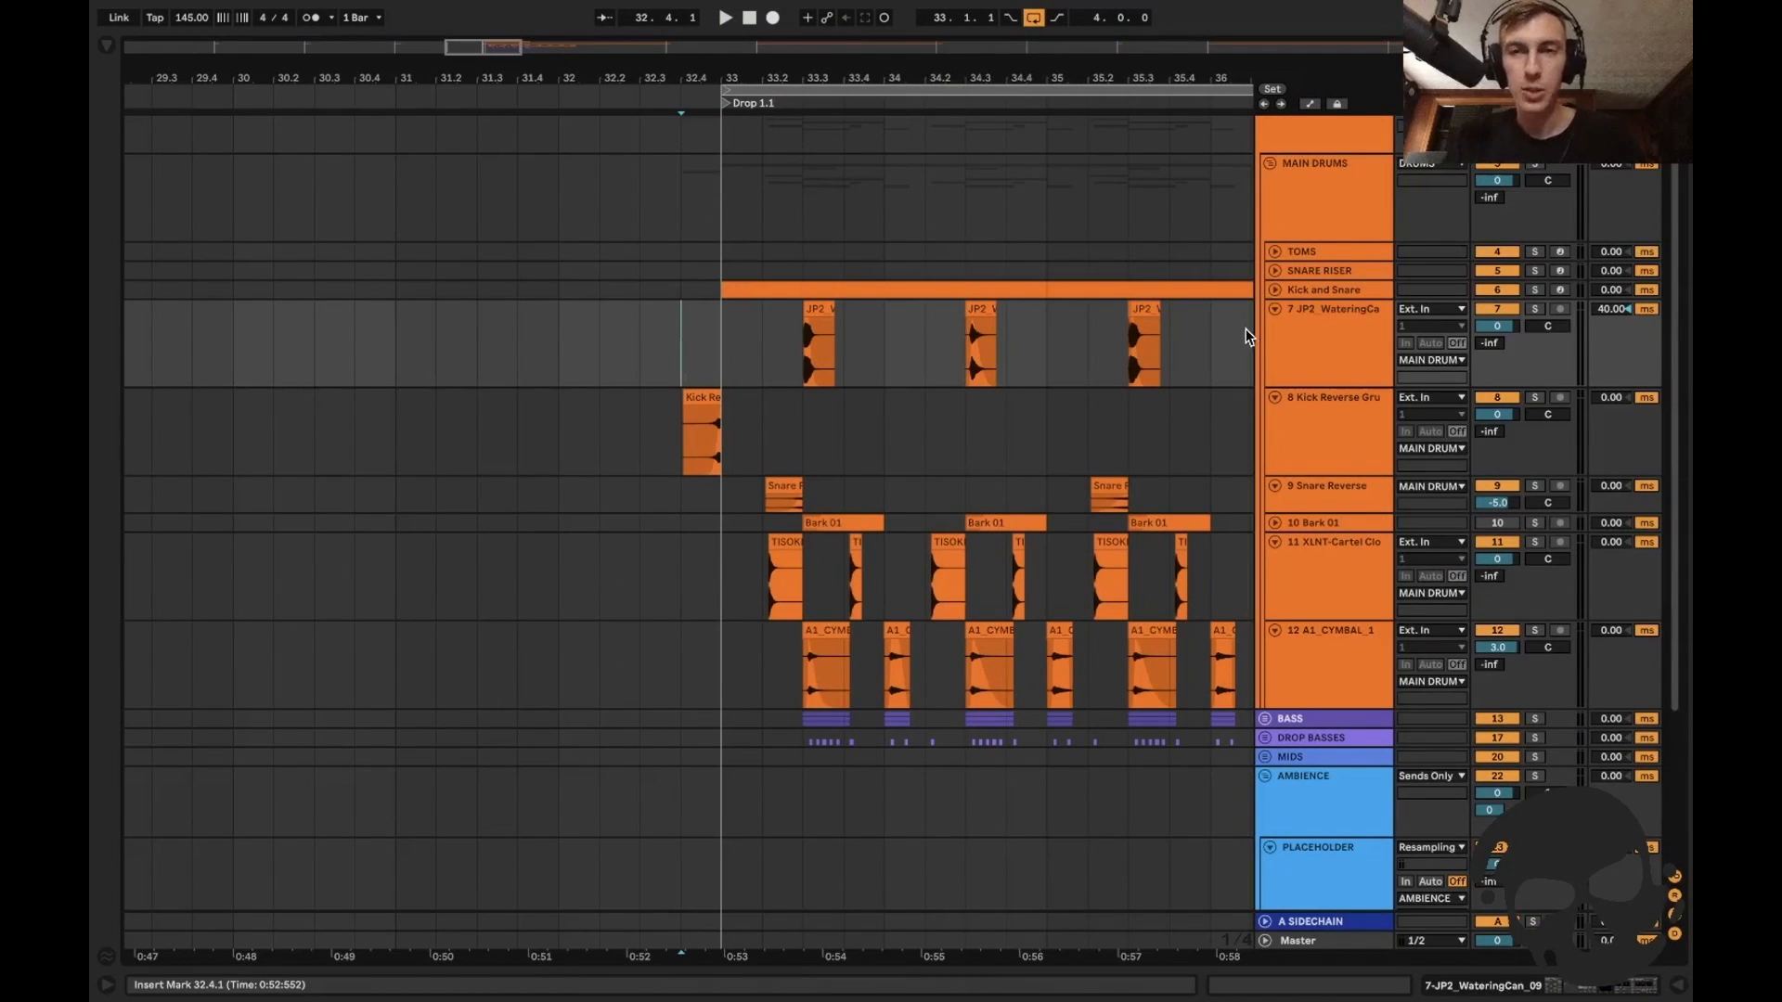
Play Drop 1.1 from 32.4.1 to review the drums together with the basses.
click(1303, 357)
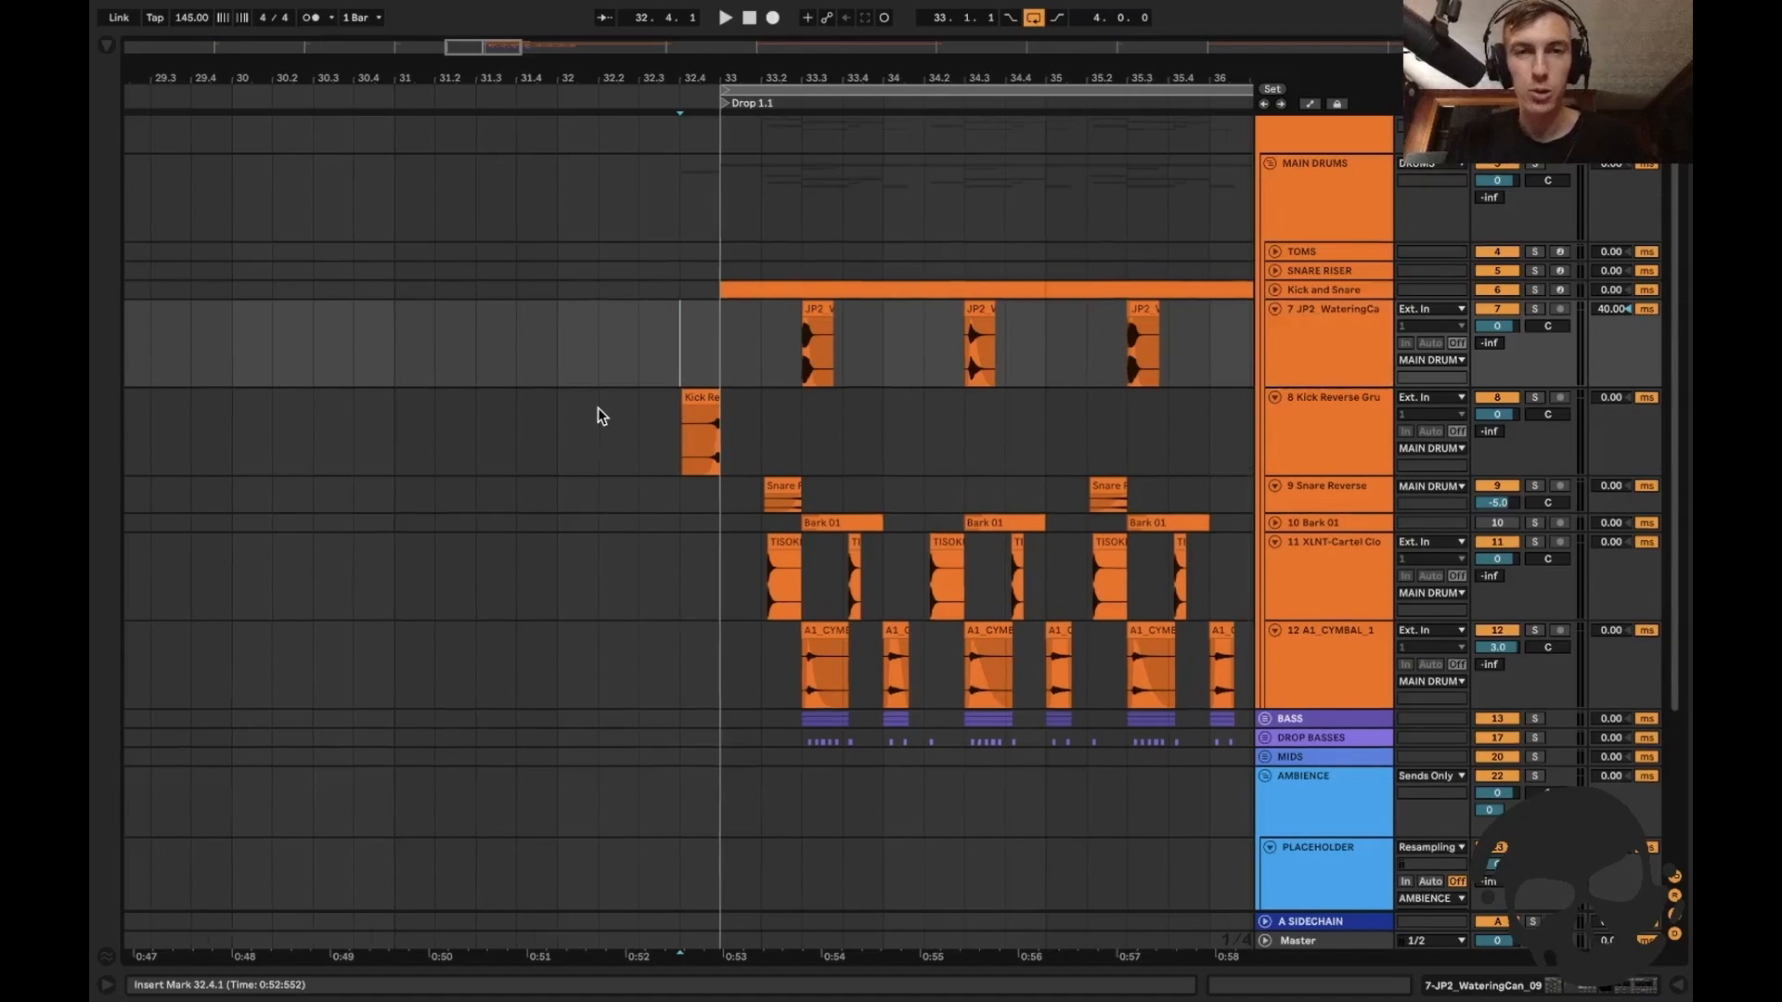
scroll(597, 409, right, 5)
scroll(597, 409, up, 1)
click(479, 366)
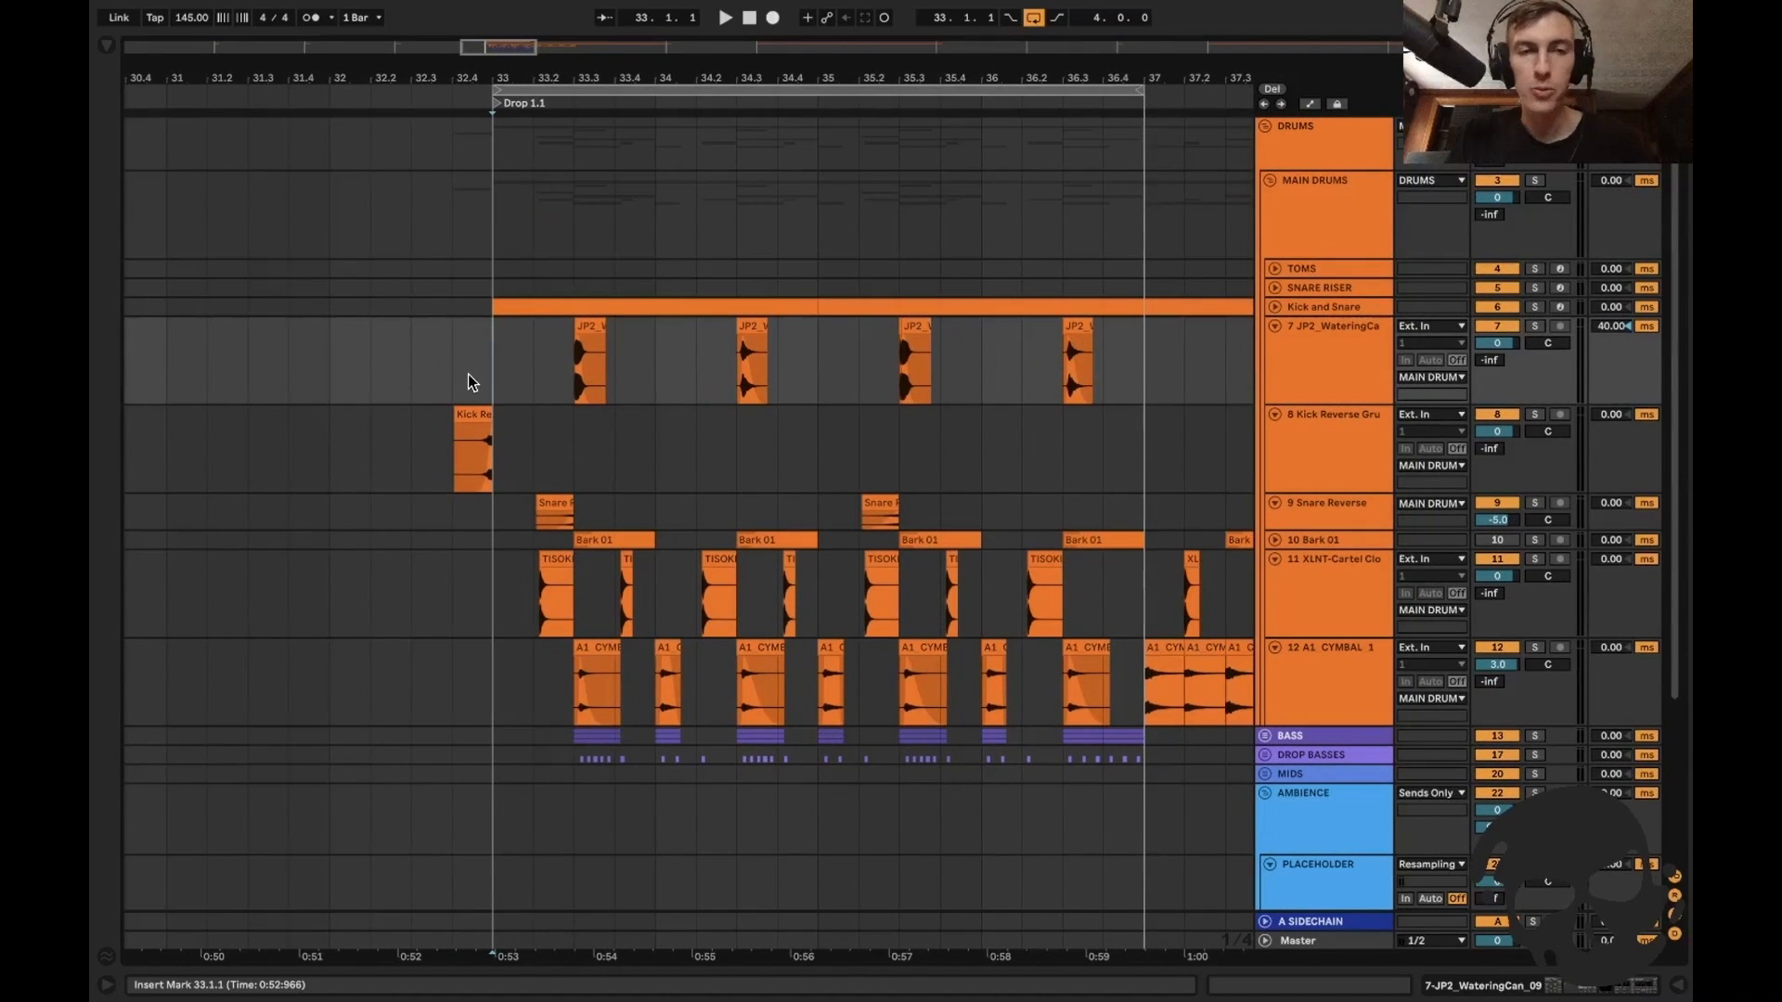
scroll(466, 364, up, 3)
click(483, 358)
click(1319, 355)
click(491, 239)
click(420, 219)
scroll(420, 219, down, 3)
click(433, 213)
key(space)
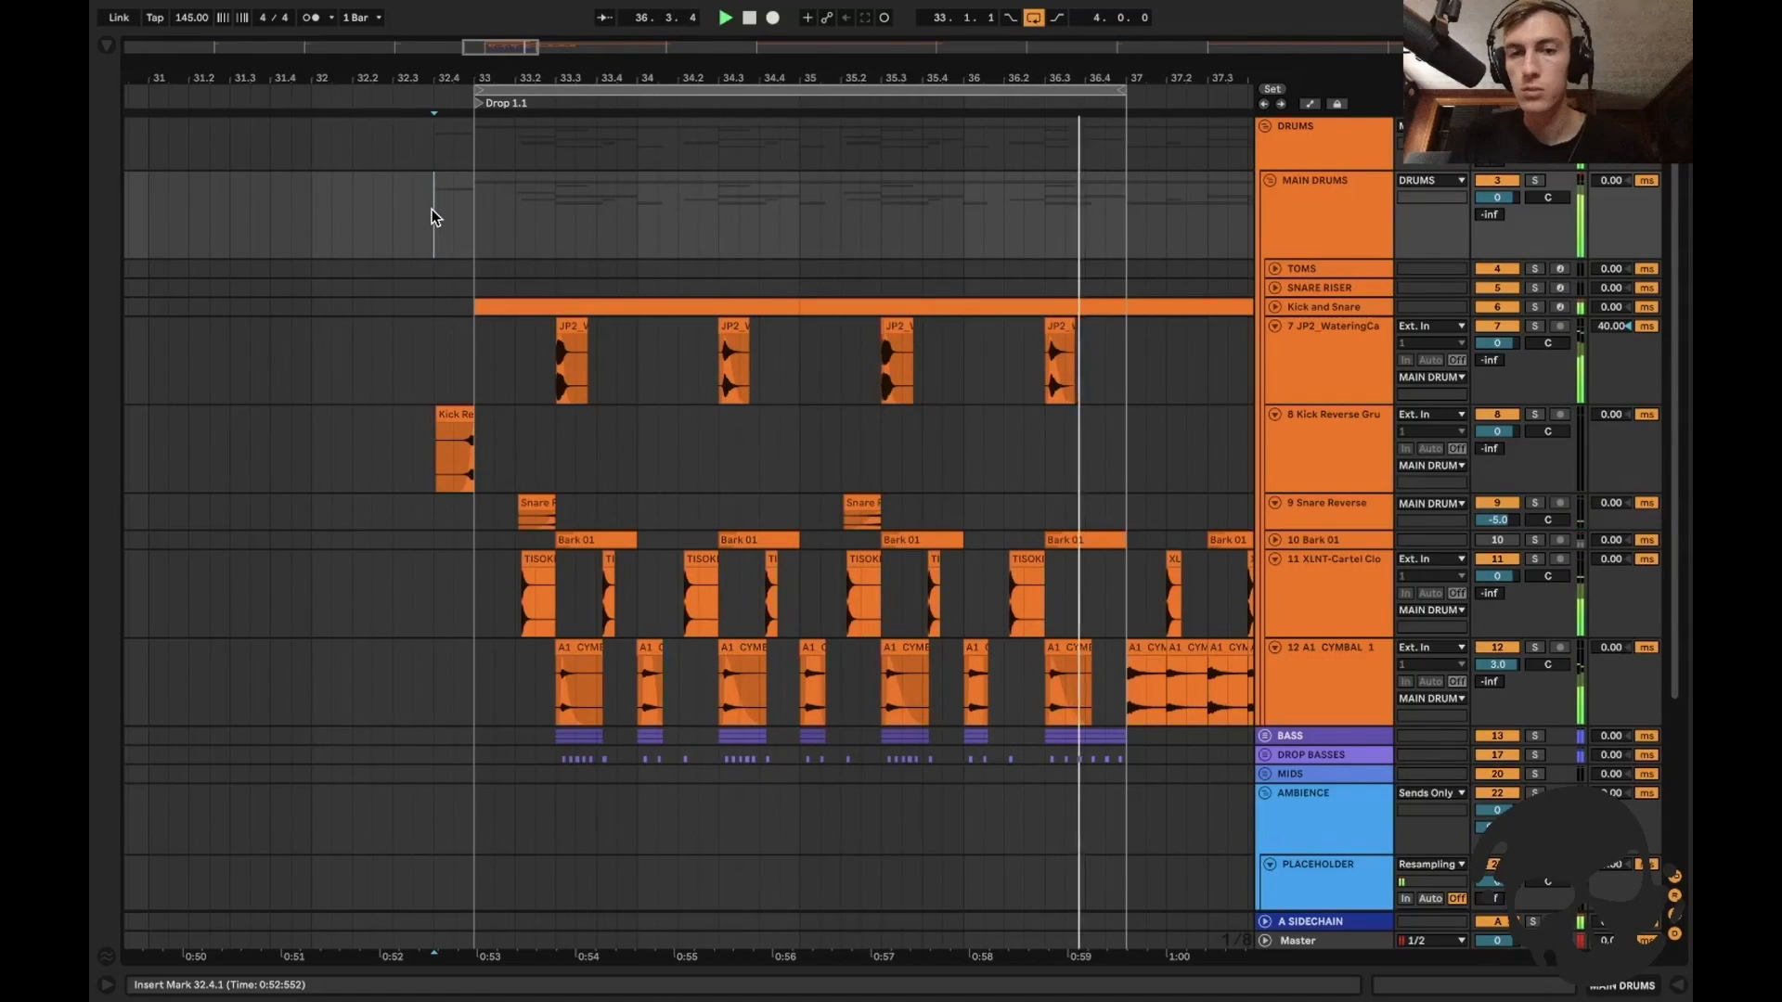
key(space)
Unfold the Kick and Snare track and show its drum rack devices.
click(476, 234)
key(plus)
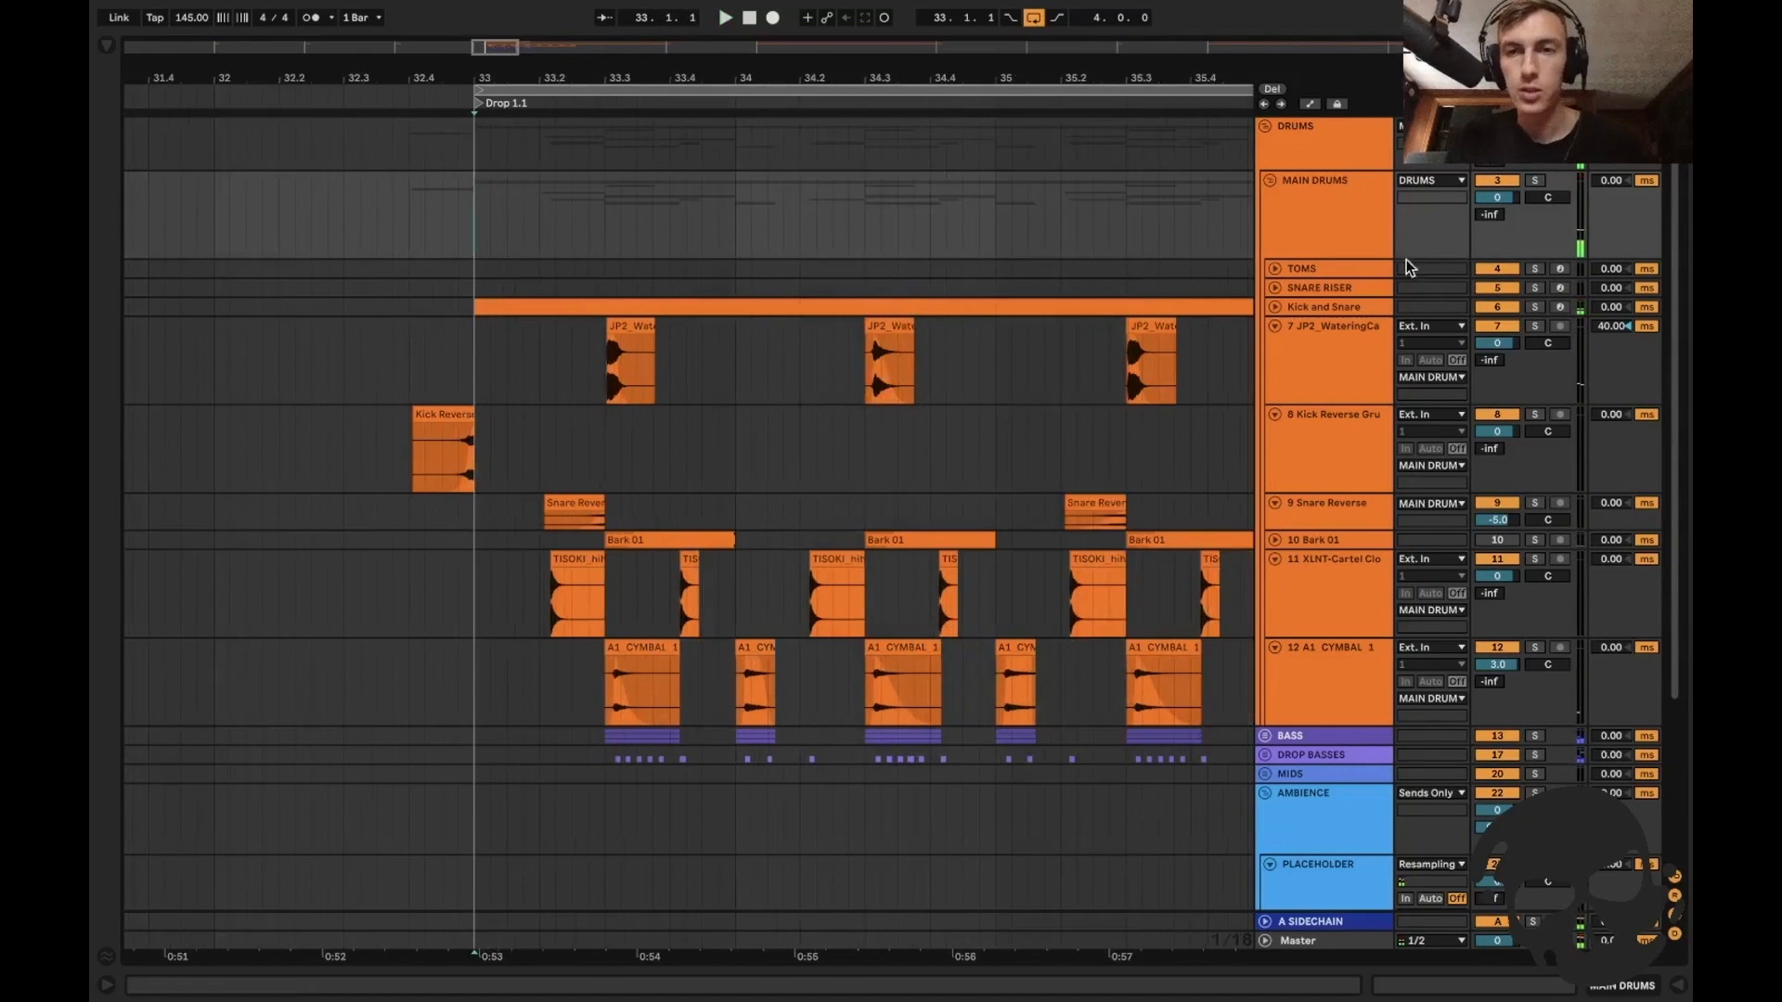
click(1356, 313)
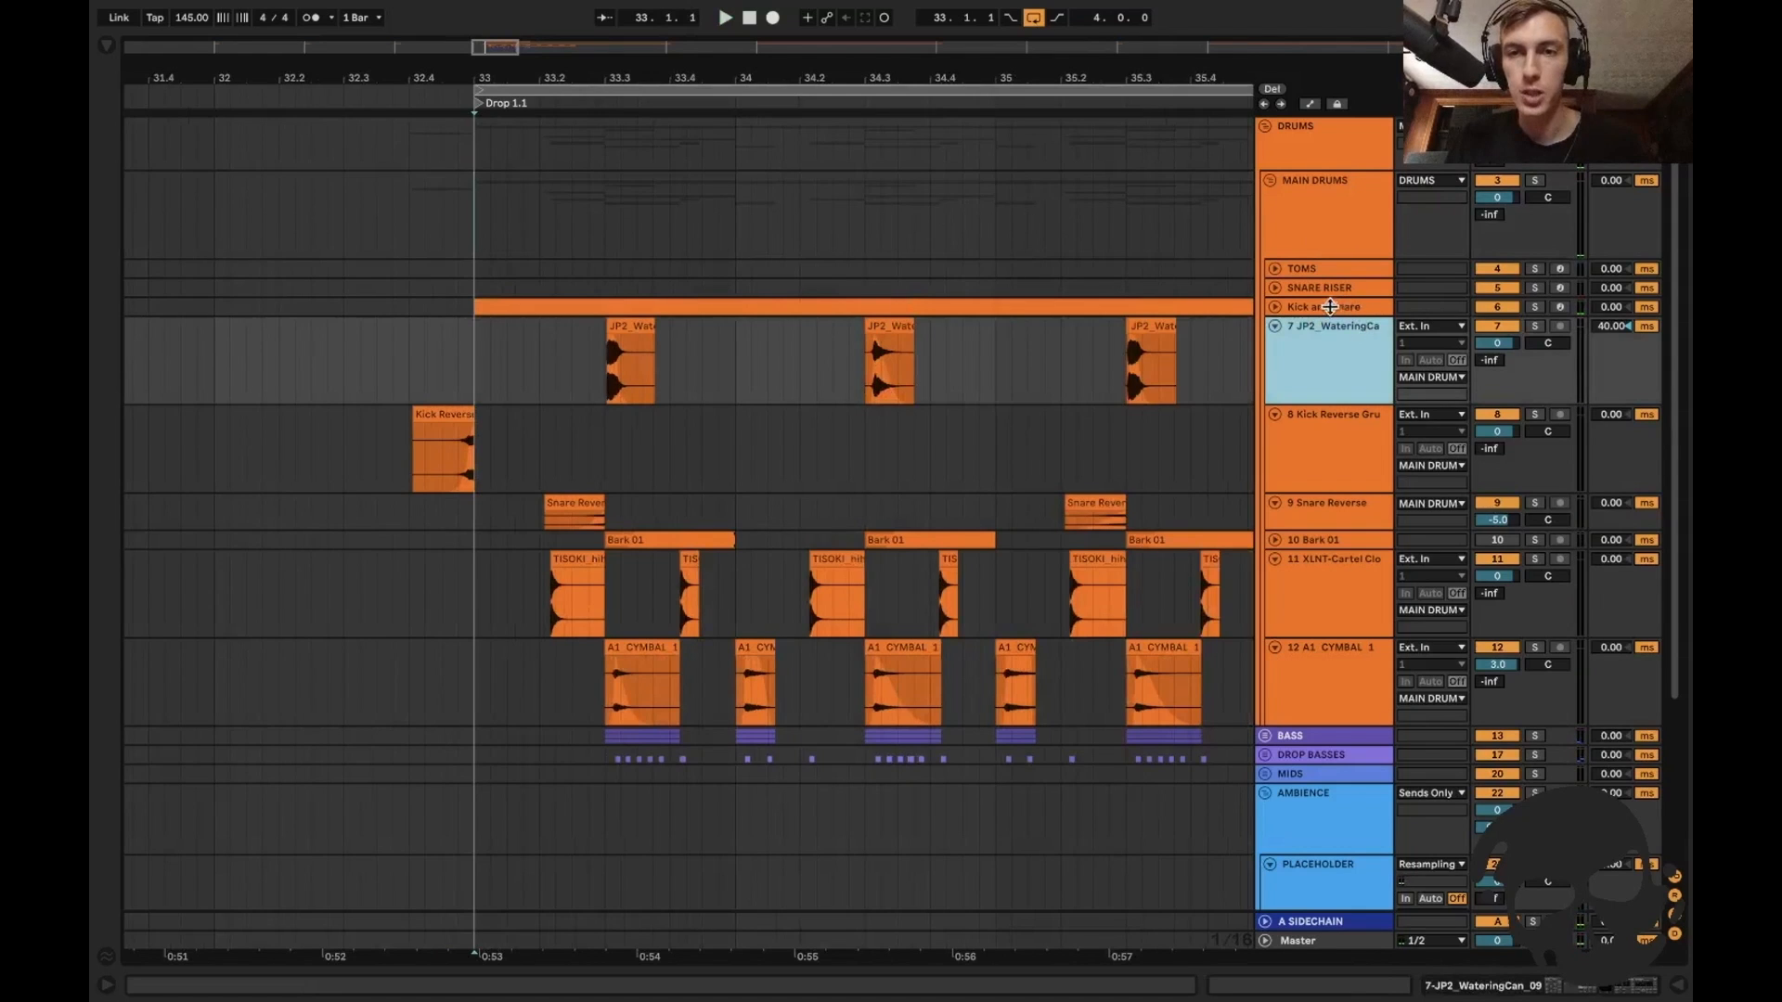
click(1311, 306)
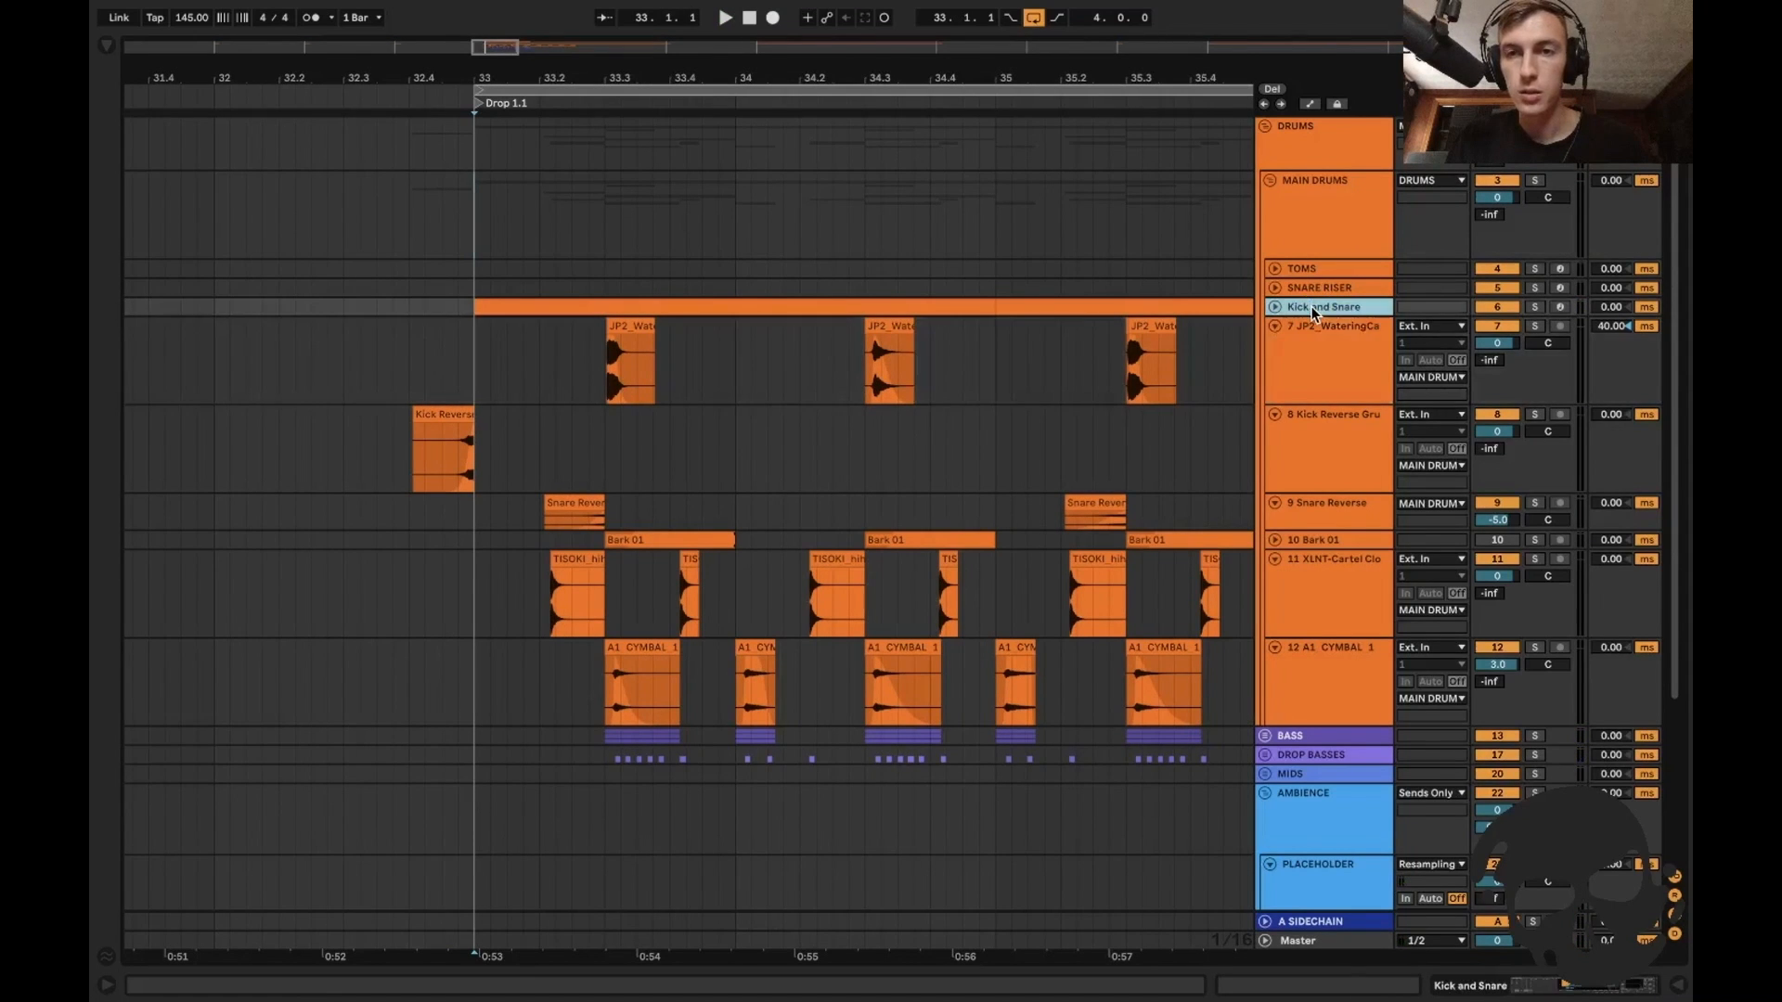
double_click(1315, 324)
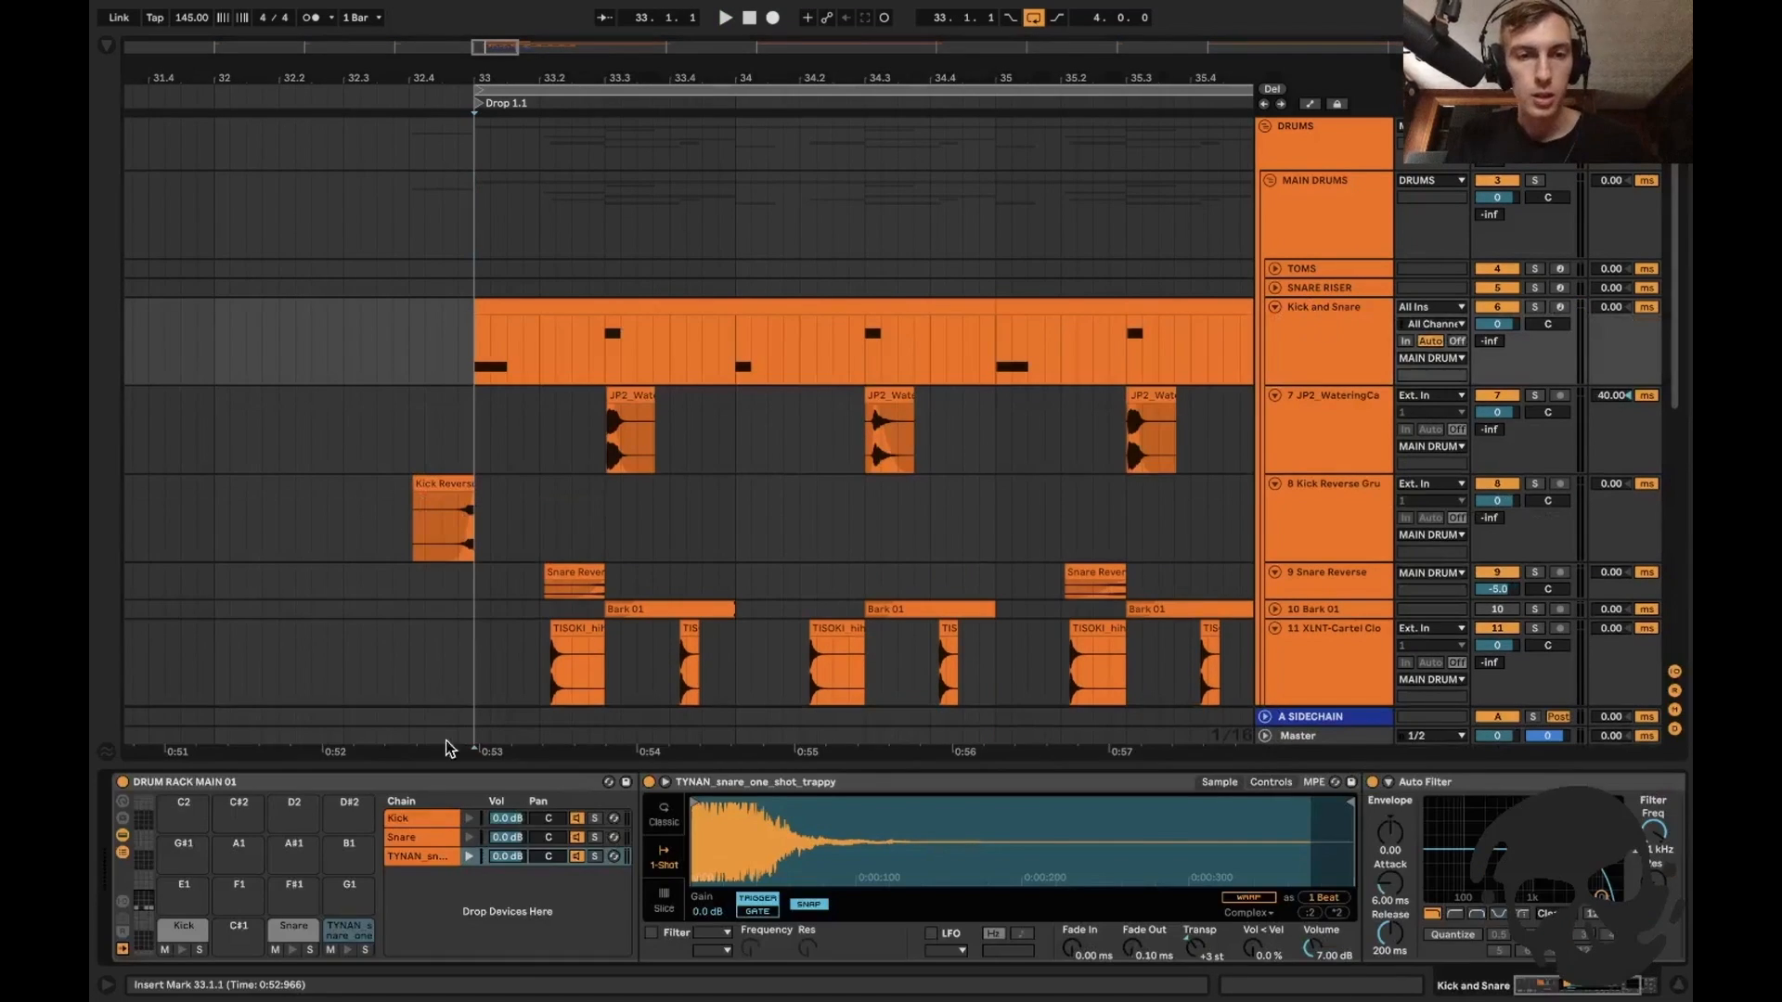
Preview the TYNAN_snare_one_shot_trappy chain in the drum rack and turn off its Auto Filter.
click(433, 840)
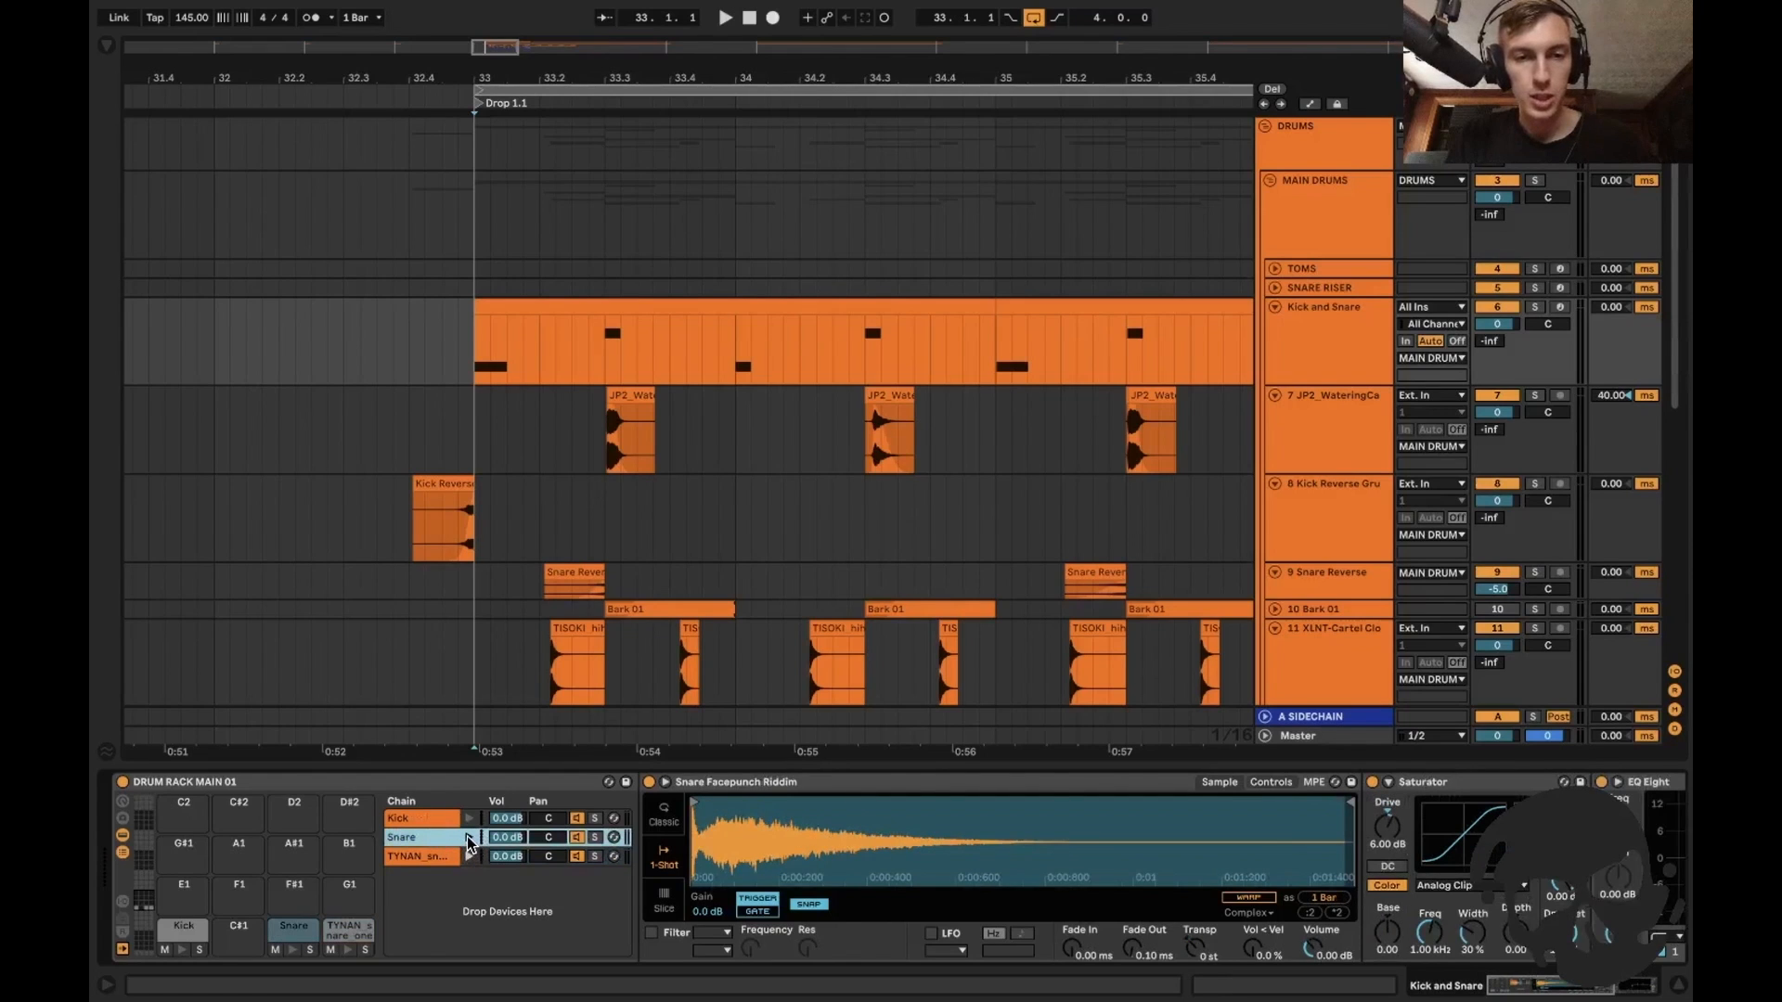
click(429, 858)
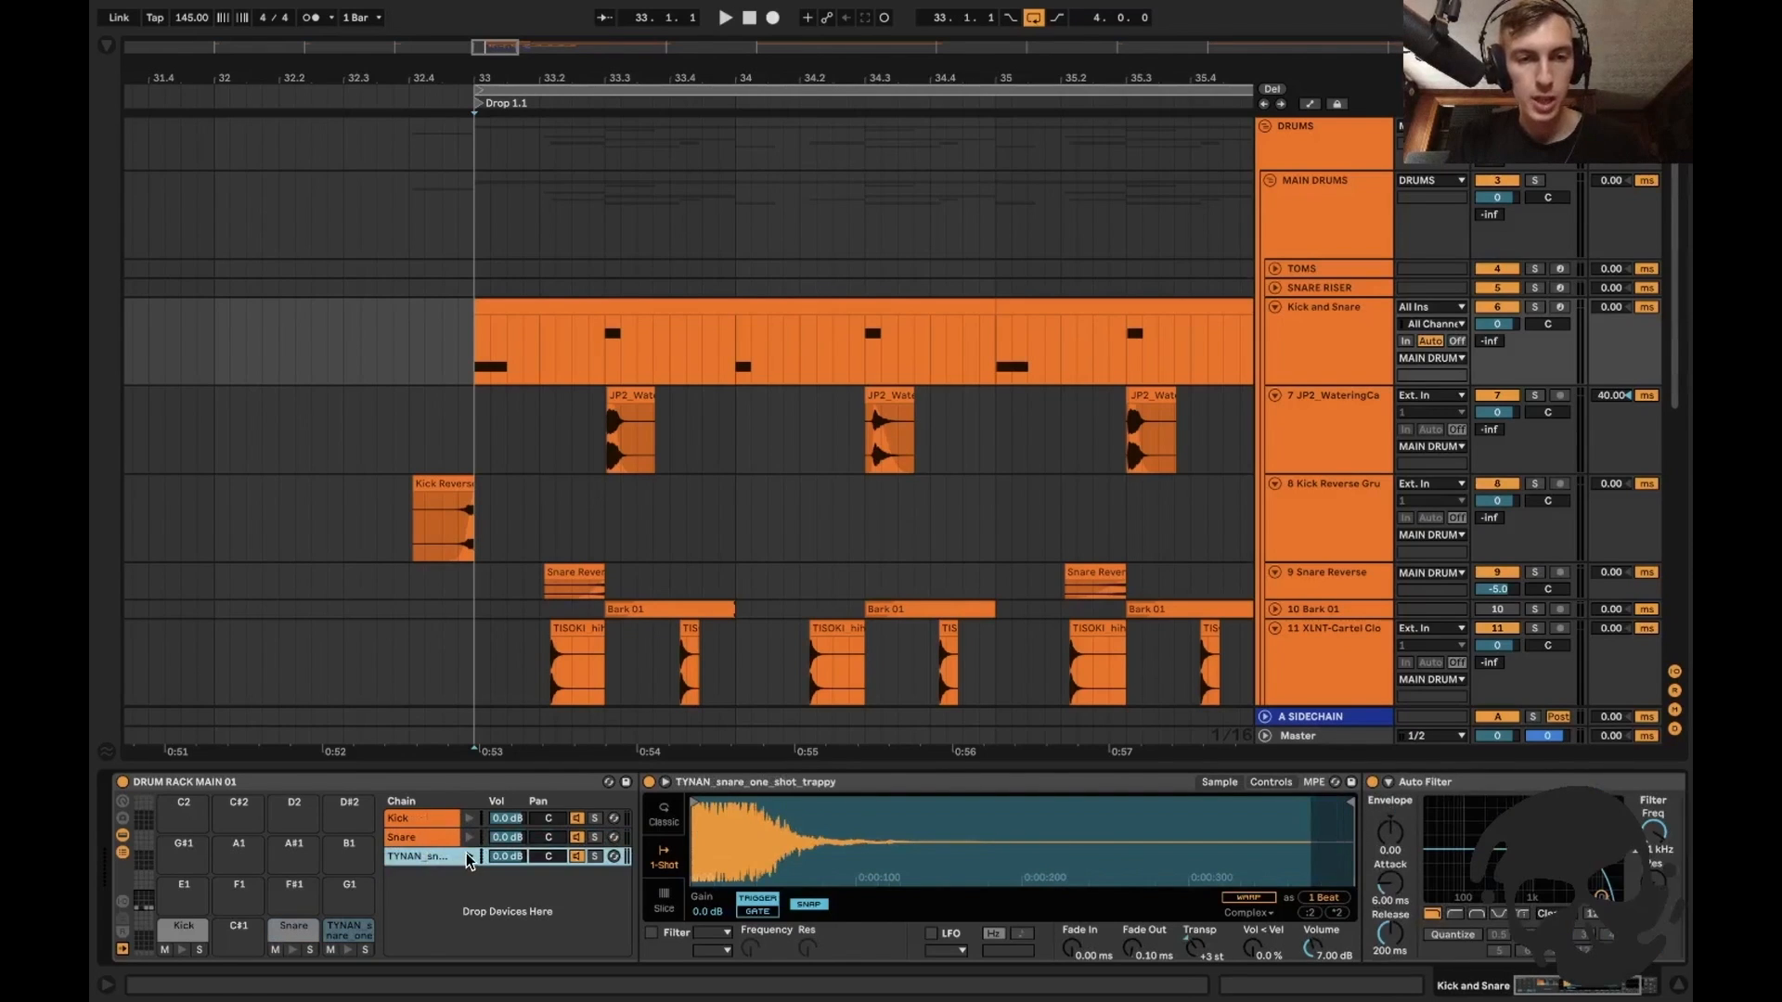
click(469, 857)
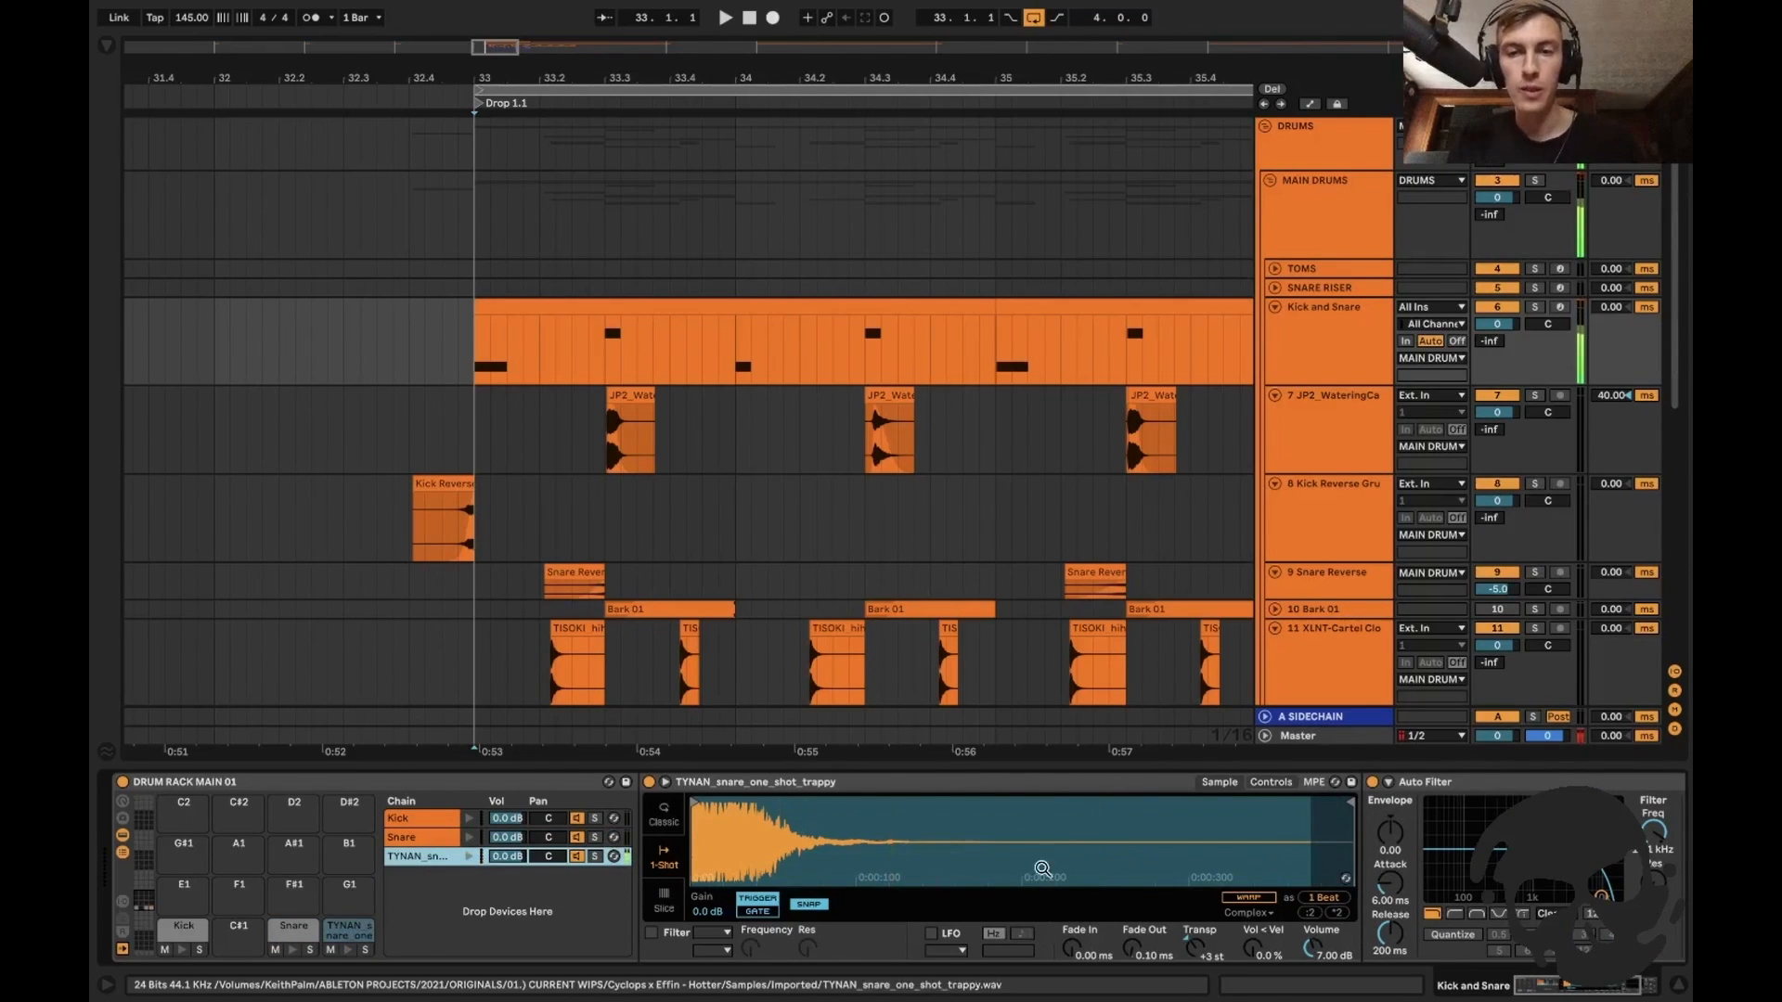
scroll(1033, 855, right, 5)
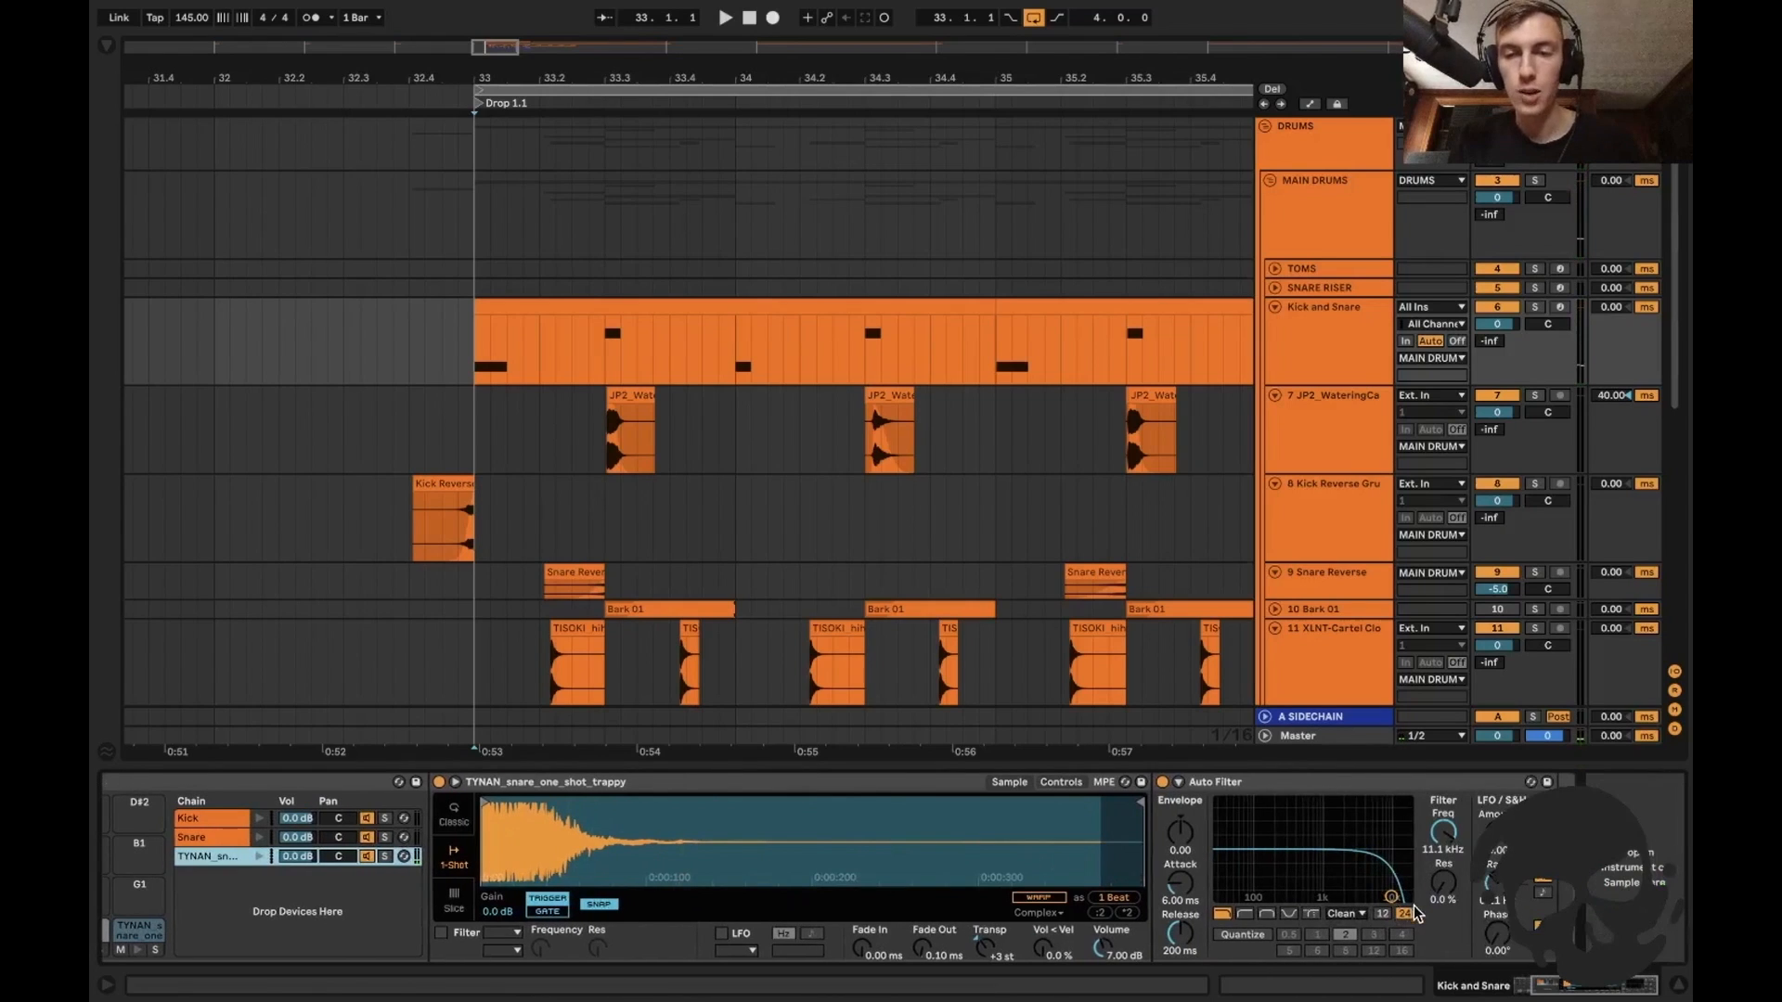
click(1162, 782)
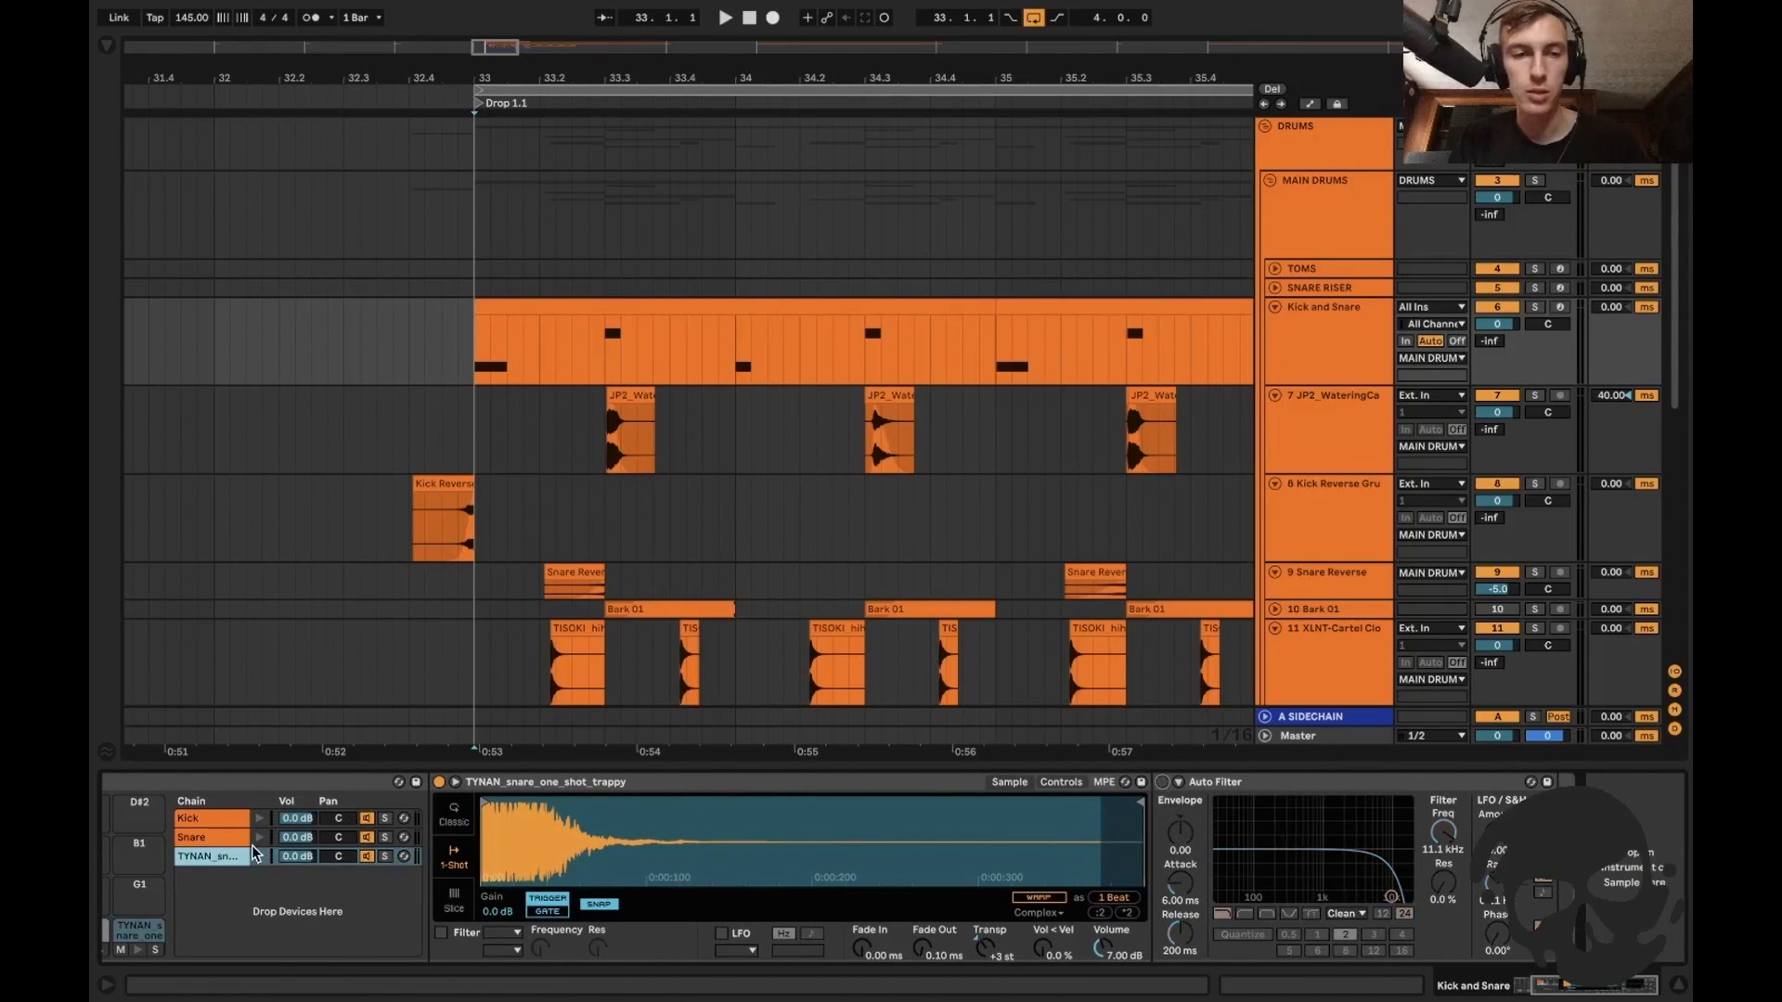
Turn the Auto Filter on the TYNAN_snare_one_shot_trappy chain back on and hide the device view.
click(265, 857)
click(1162, 782)
key(super+alt+l)
Play Drop 1.1 from 32.4.1 to hear the kick and snare with the other drum layers.
click(489, 368)
click(408, 345)
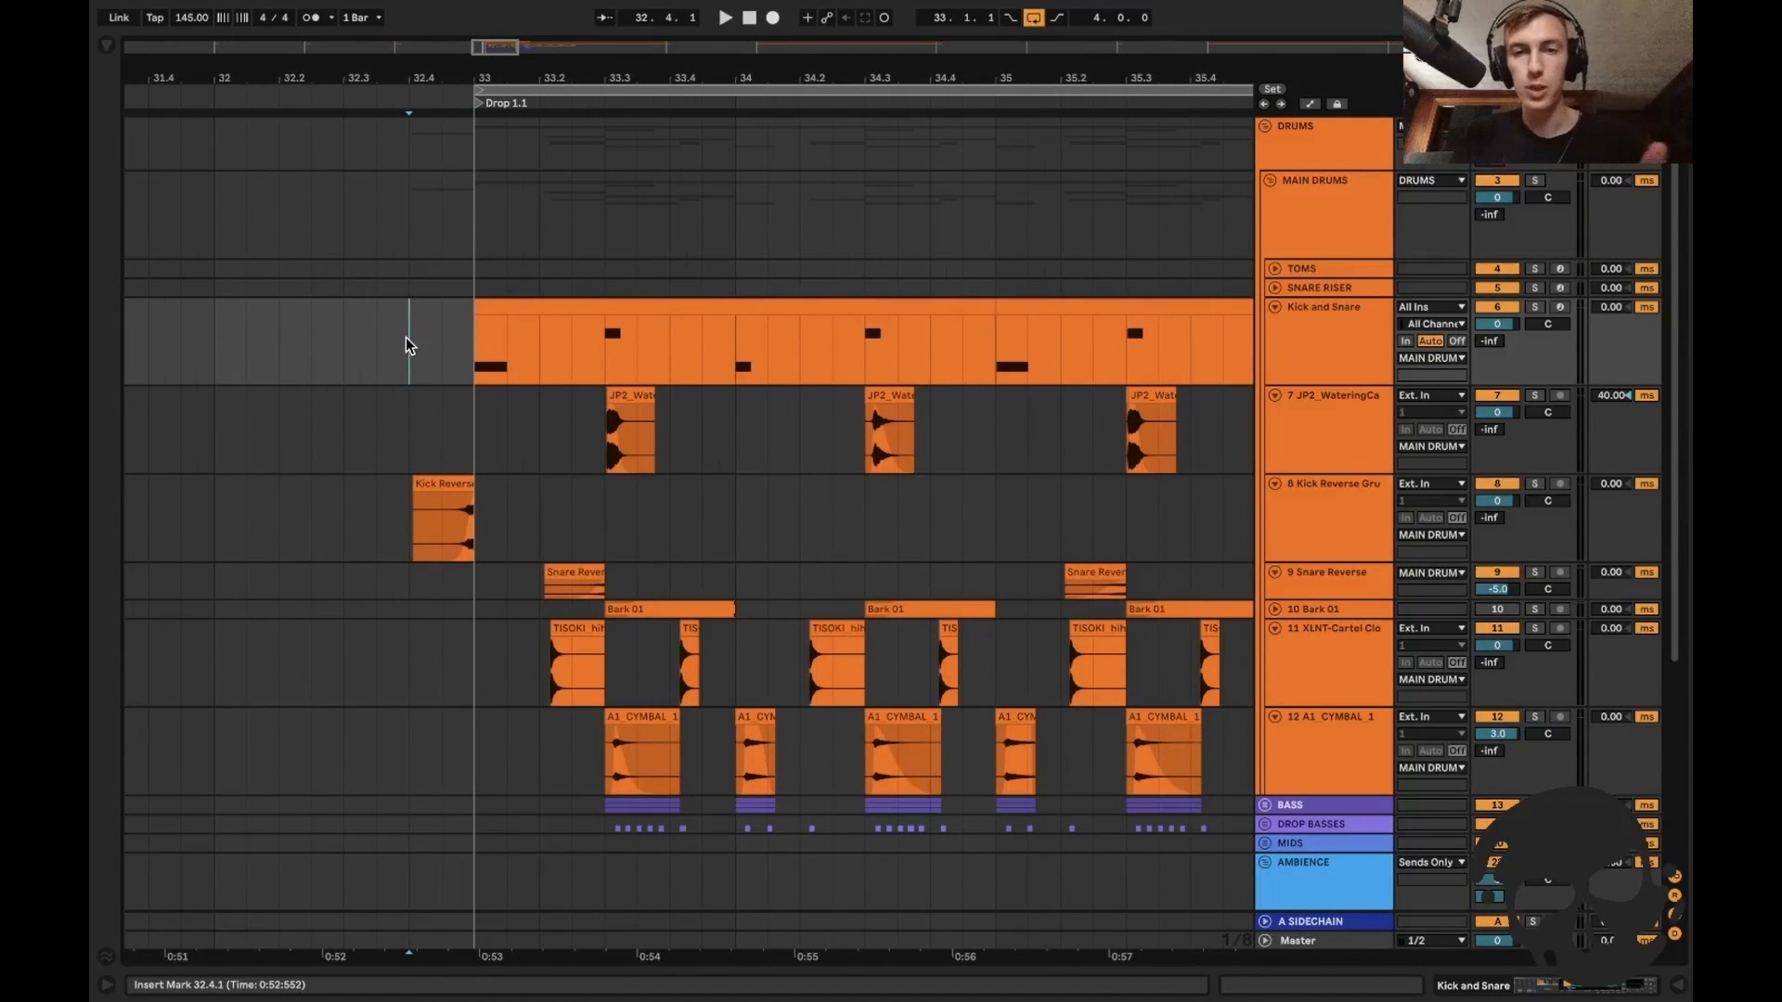
key(space)
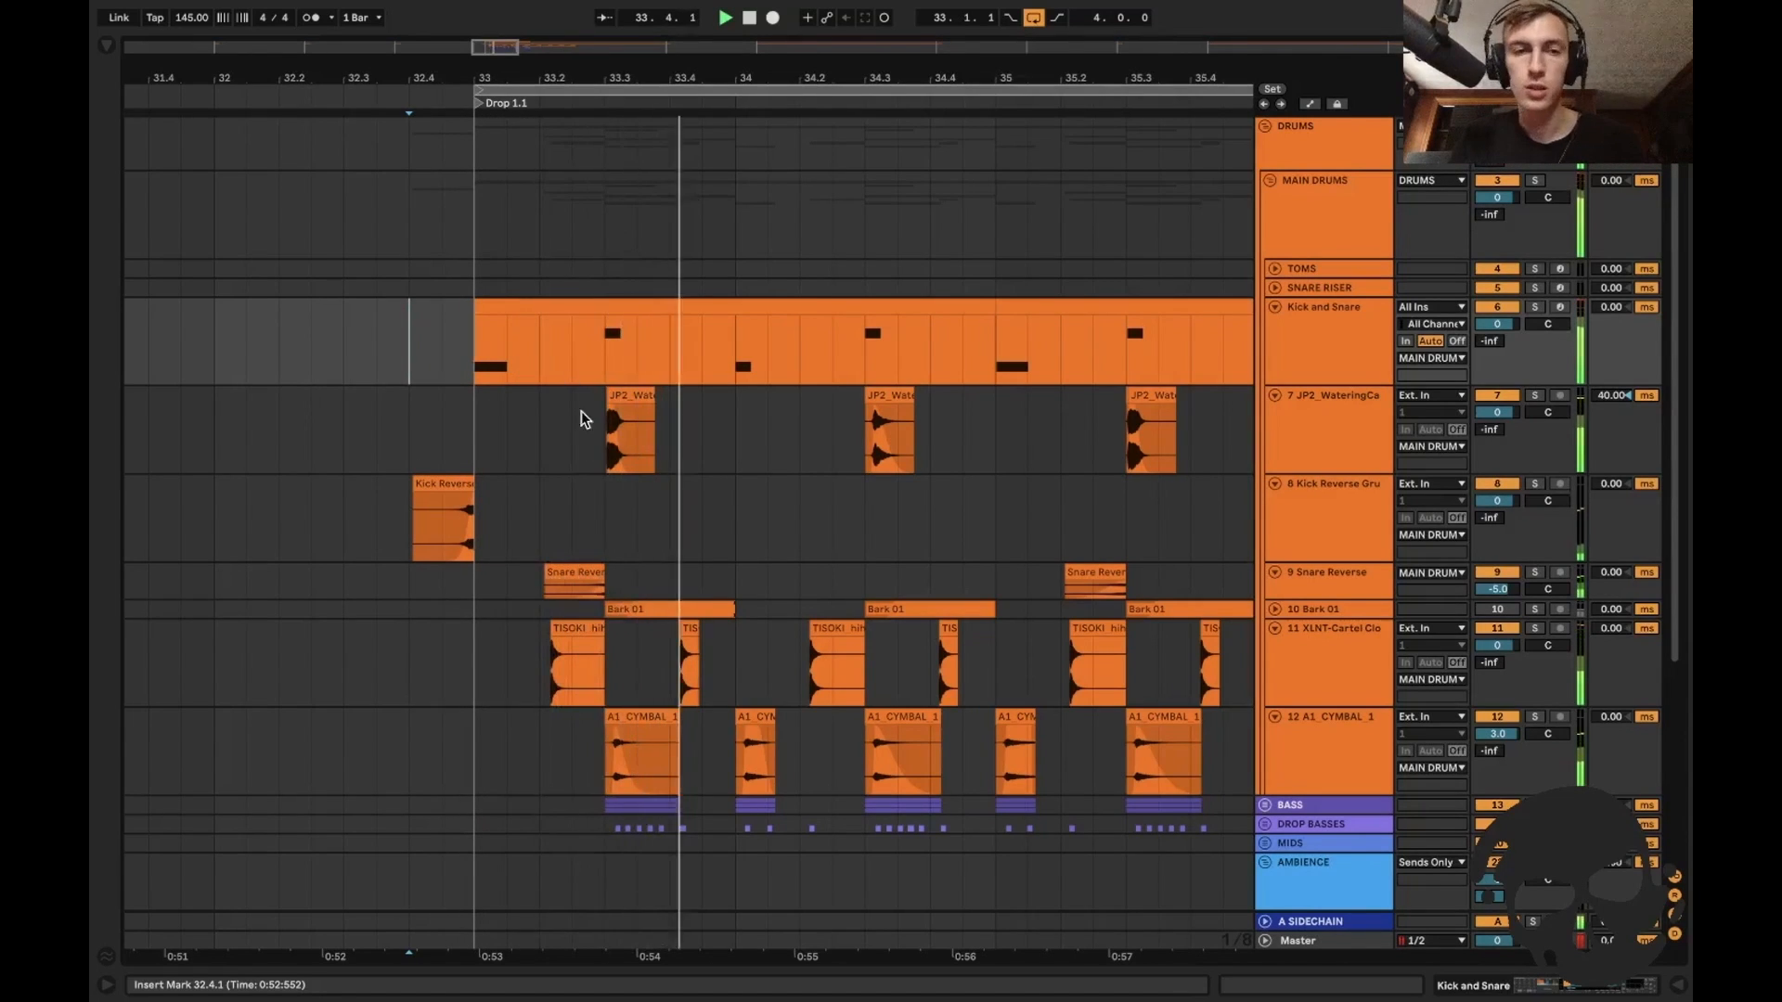
key(space)
Solo the JP2_WateringCan track and show its device chain.
click(604, 452)
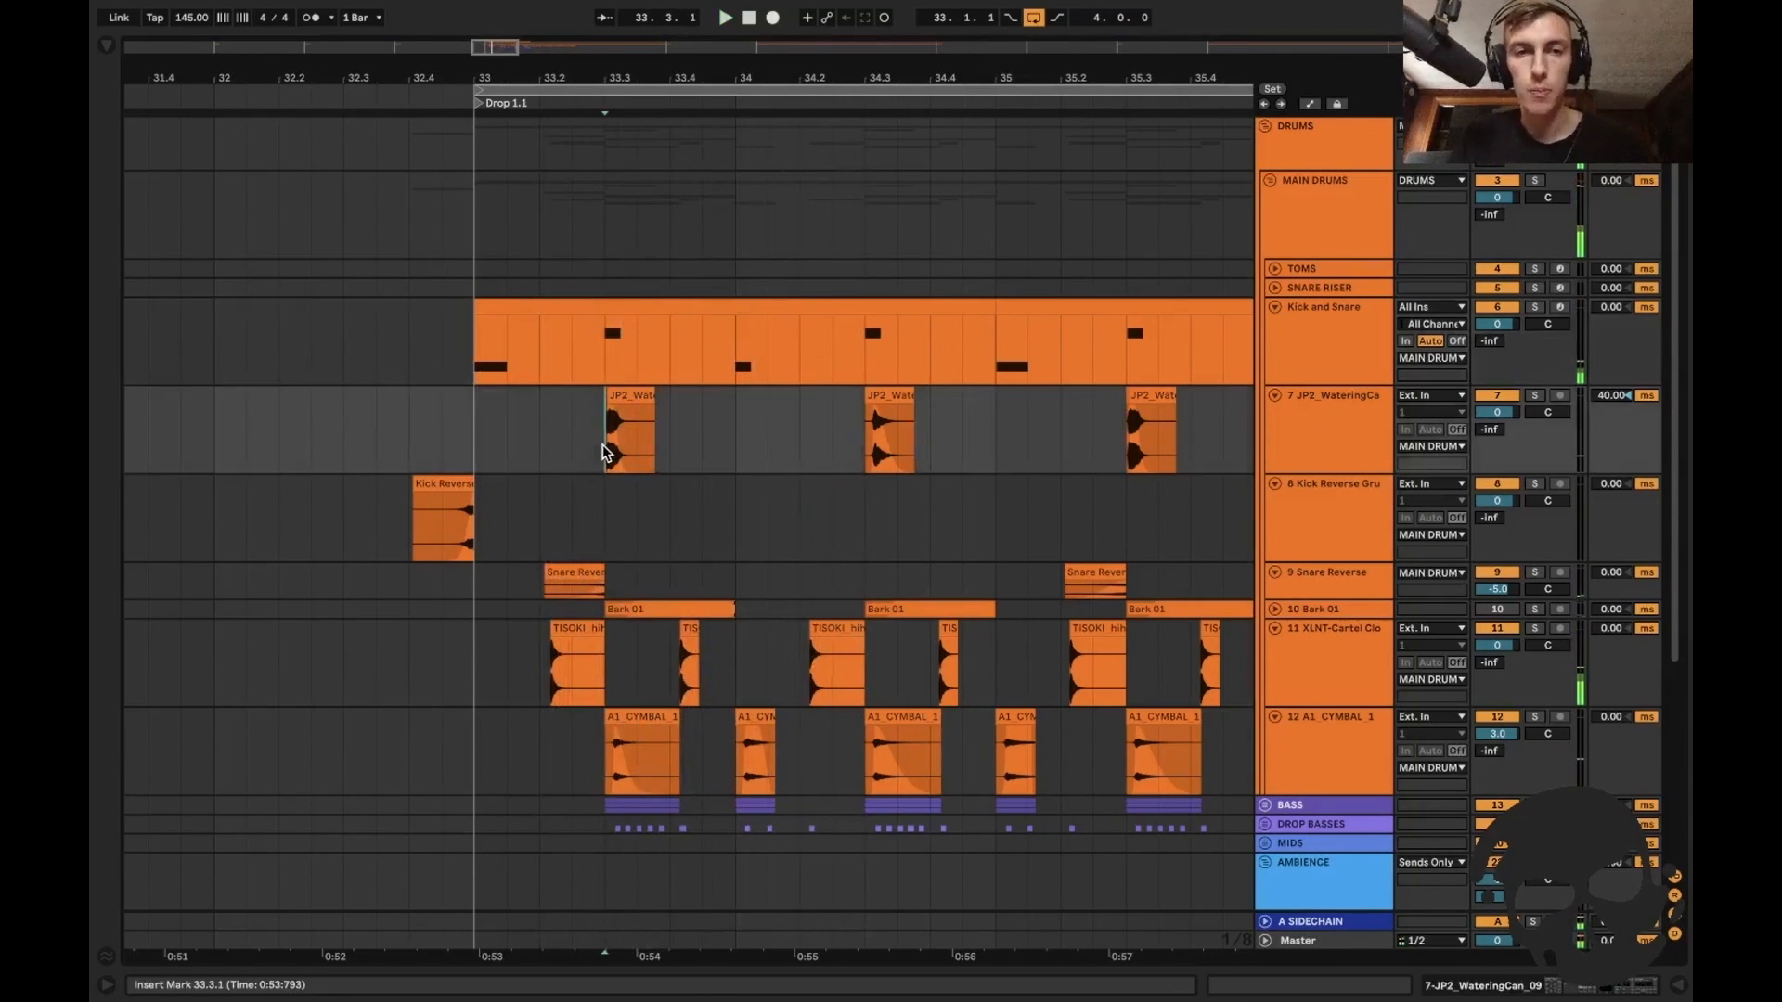
key(plus)
click(1535, 397)
click(1309, 408)
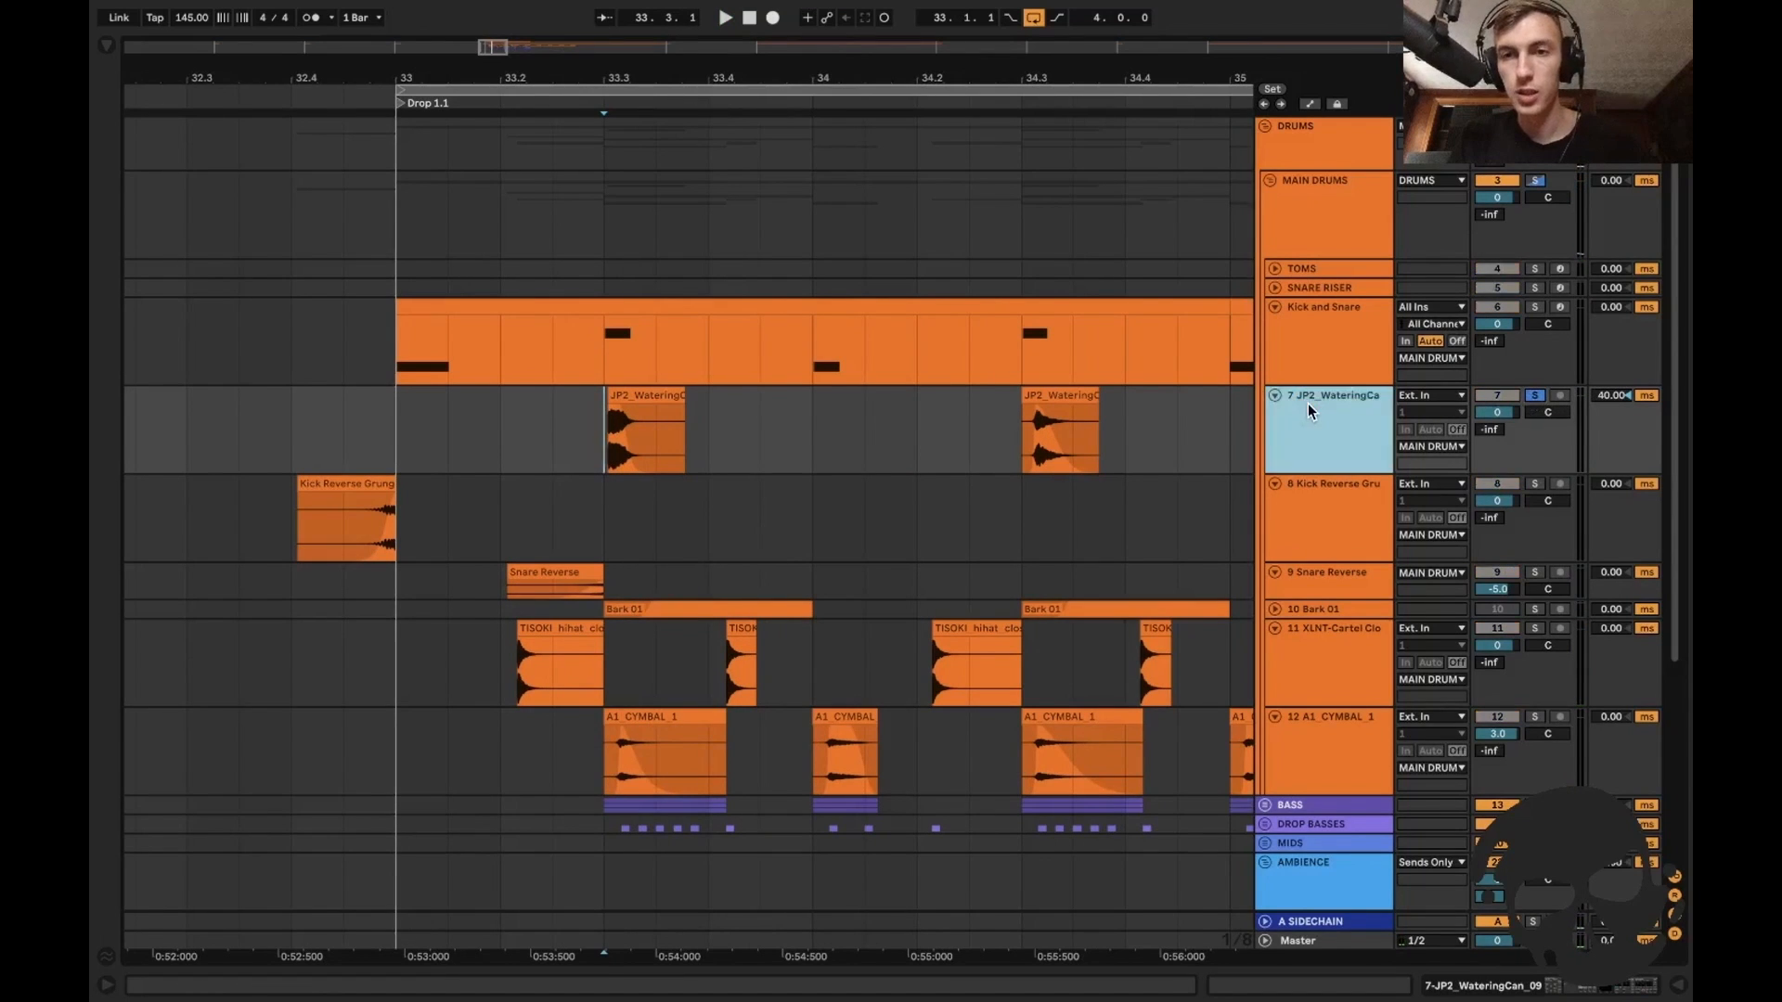
double_click(1308, 404)
Replay the soloed JP2_WateringCan clip from 33.3.1 several times and check the Room Amount in Compressed Room Reverb.
click(603, 422)
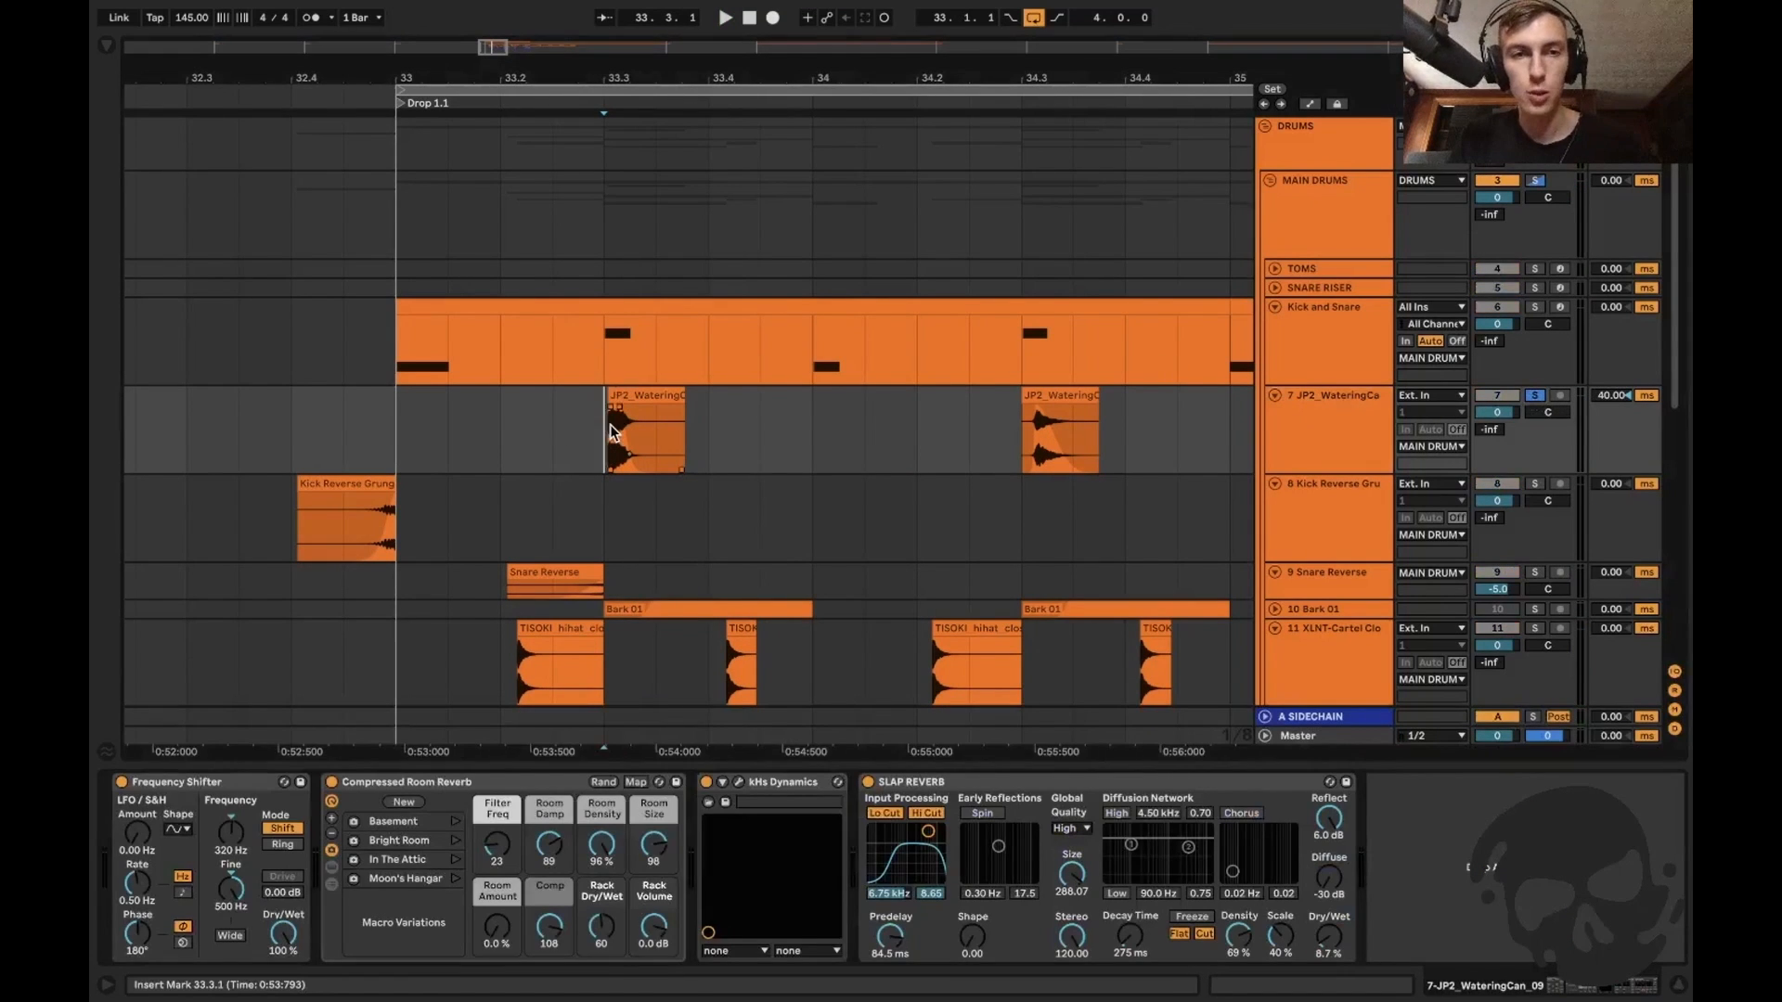
key(plus)
key(space)
key(space)
key(space)
key(space)
key(space)
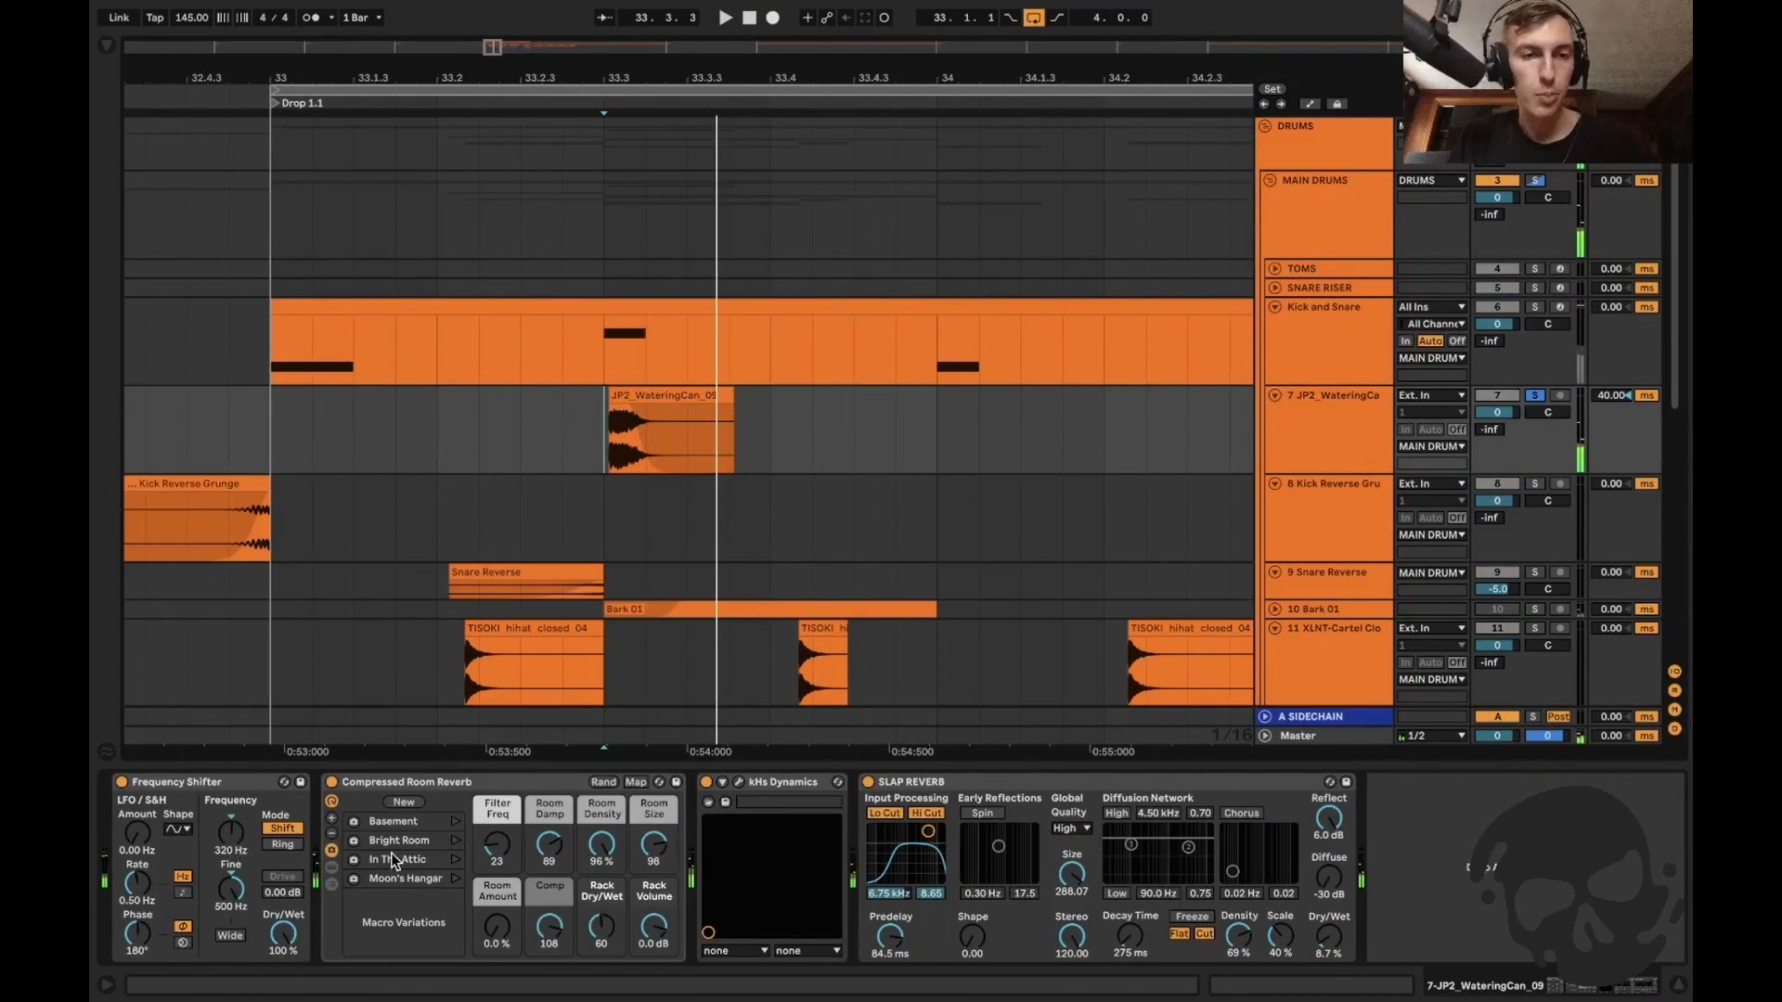
drag(496, 926, 497, 905)
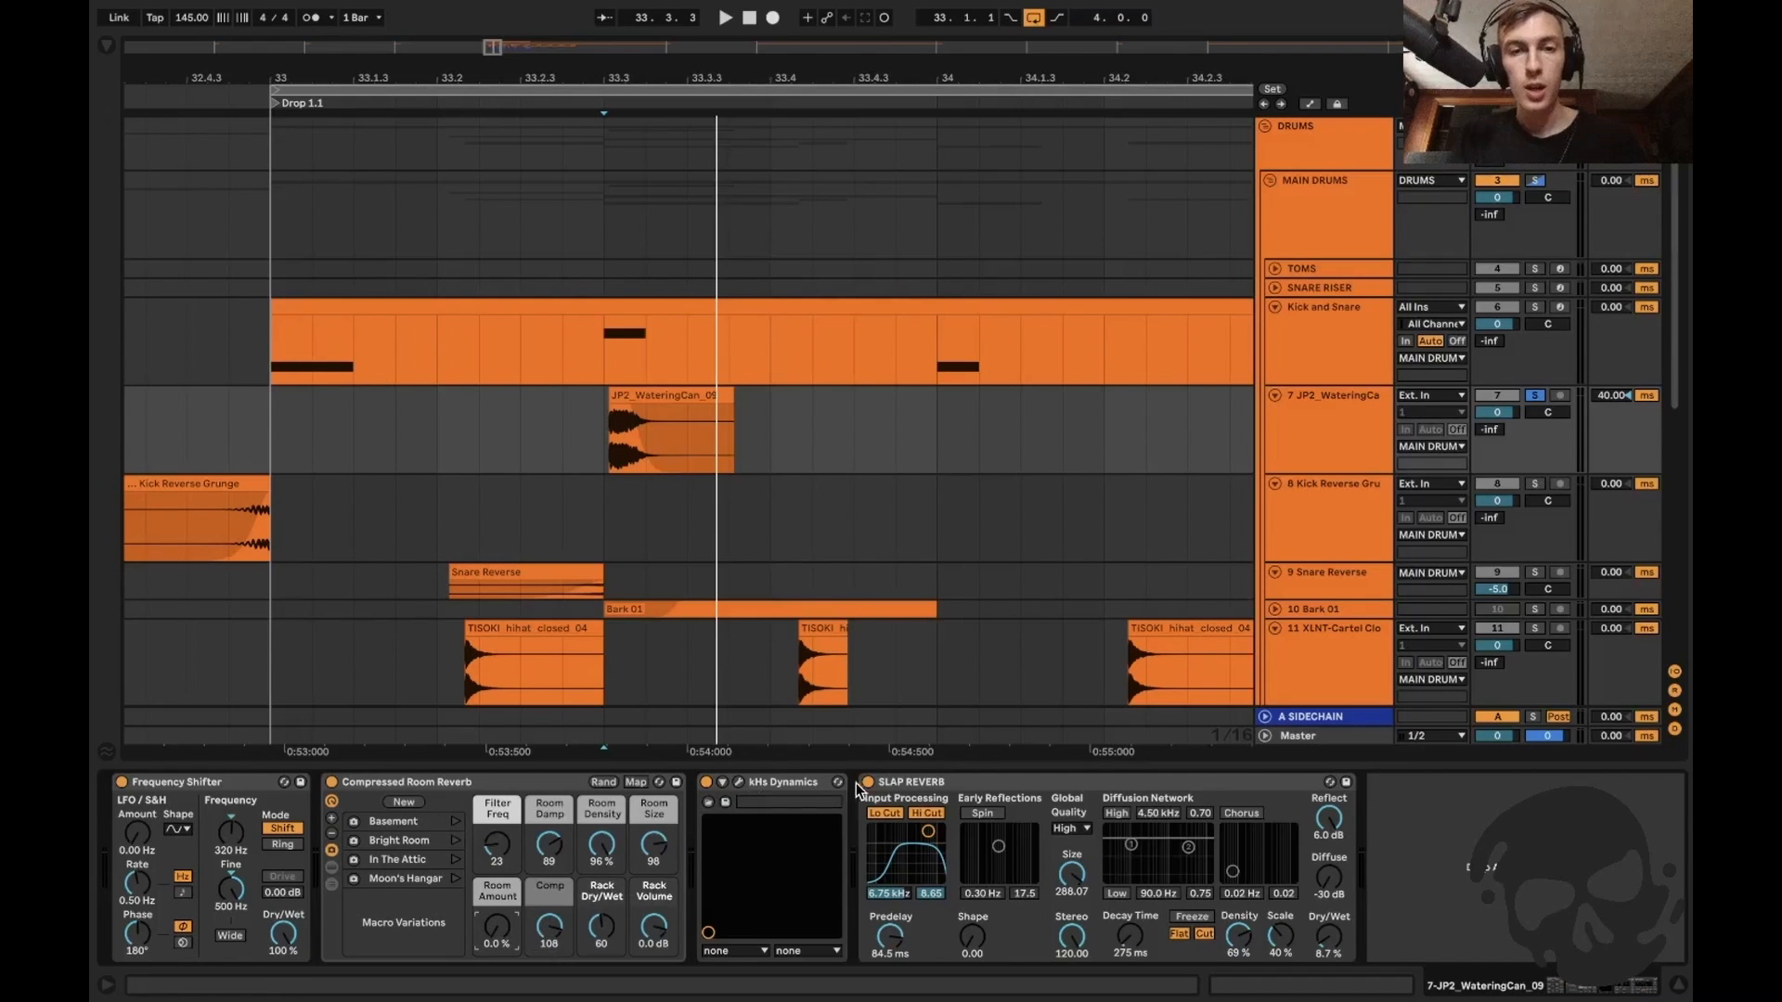
Try SLAP REVERB with Dry/Wet at 47 % while replaying the JP2_WateringCan clip.
click(921, 785)
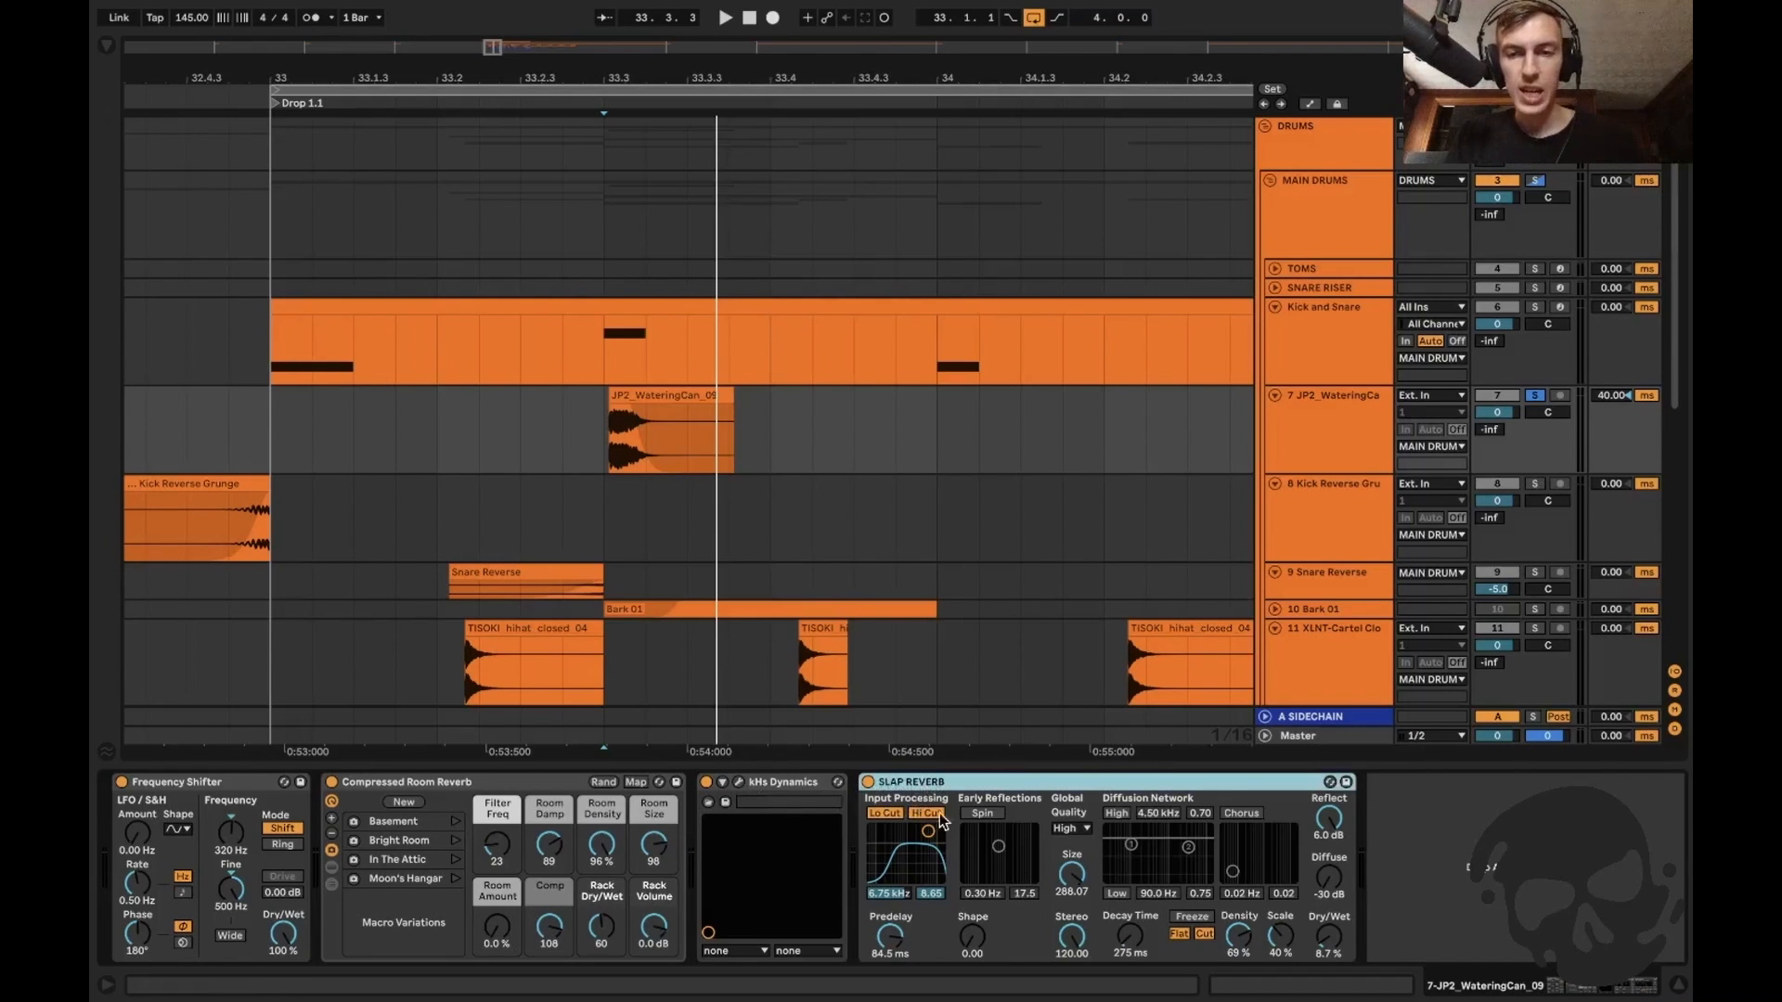
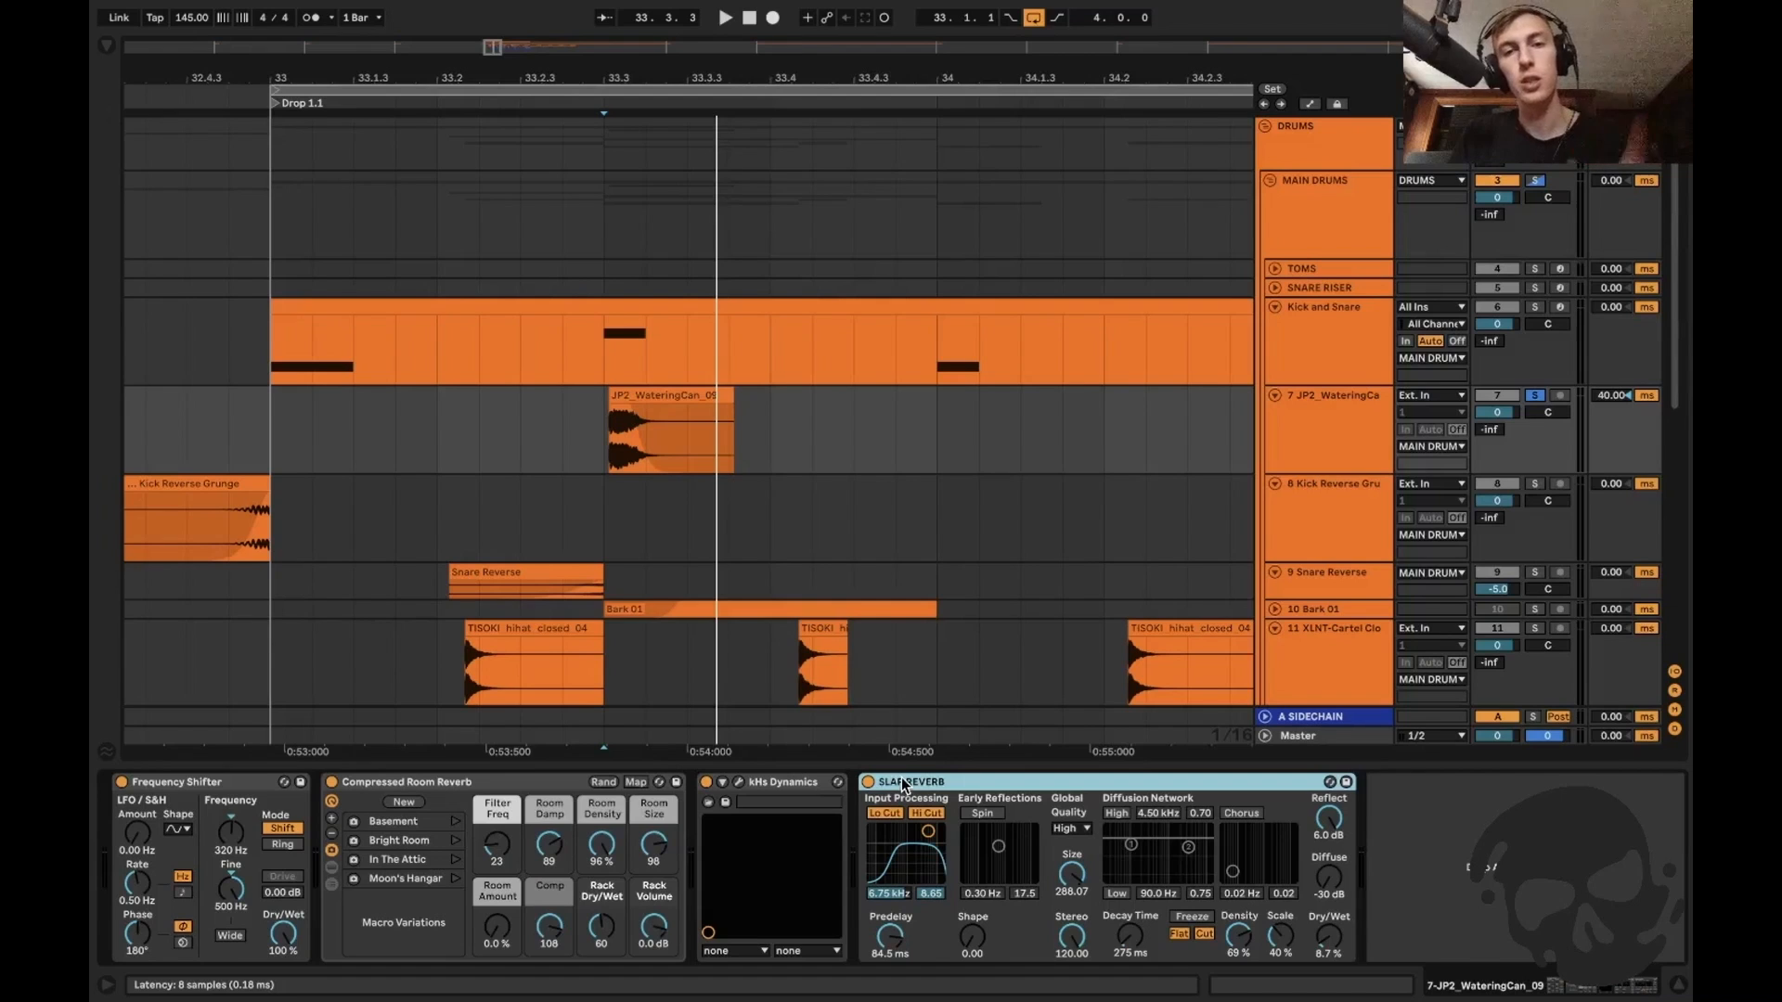
key(space)
click(1328, 937)
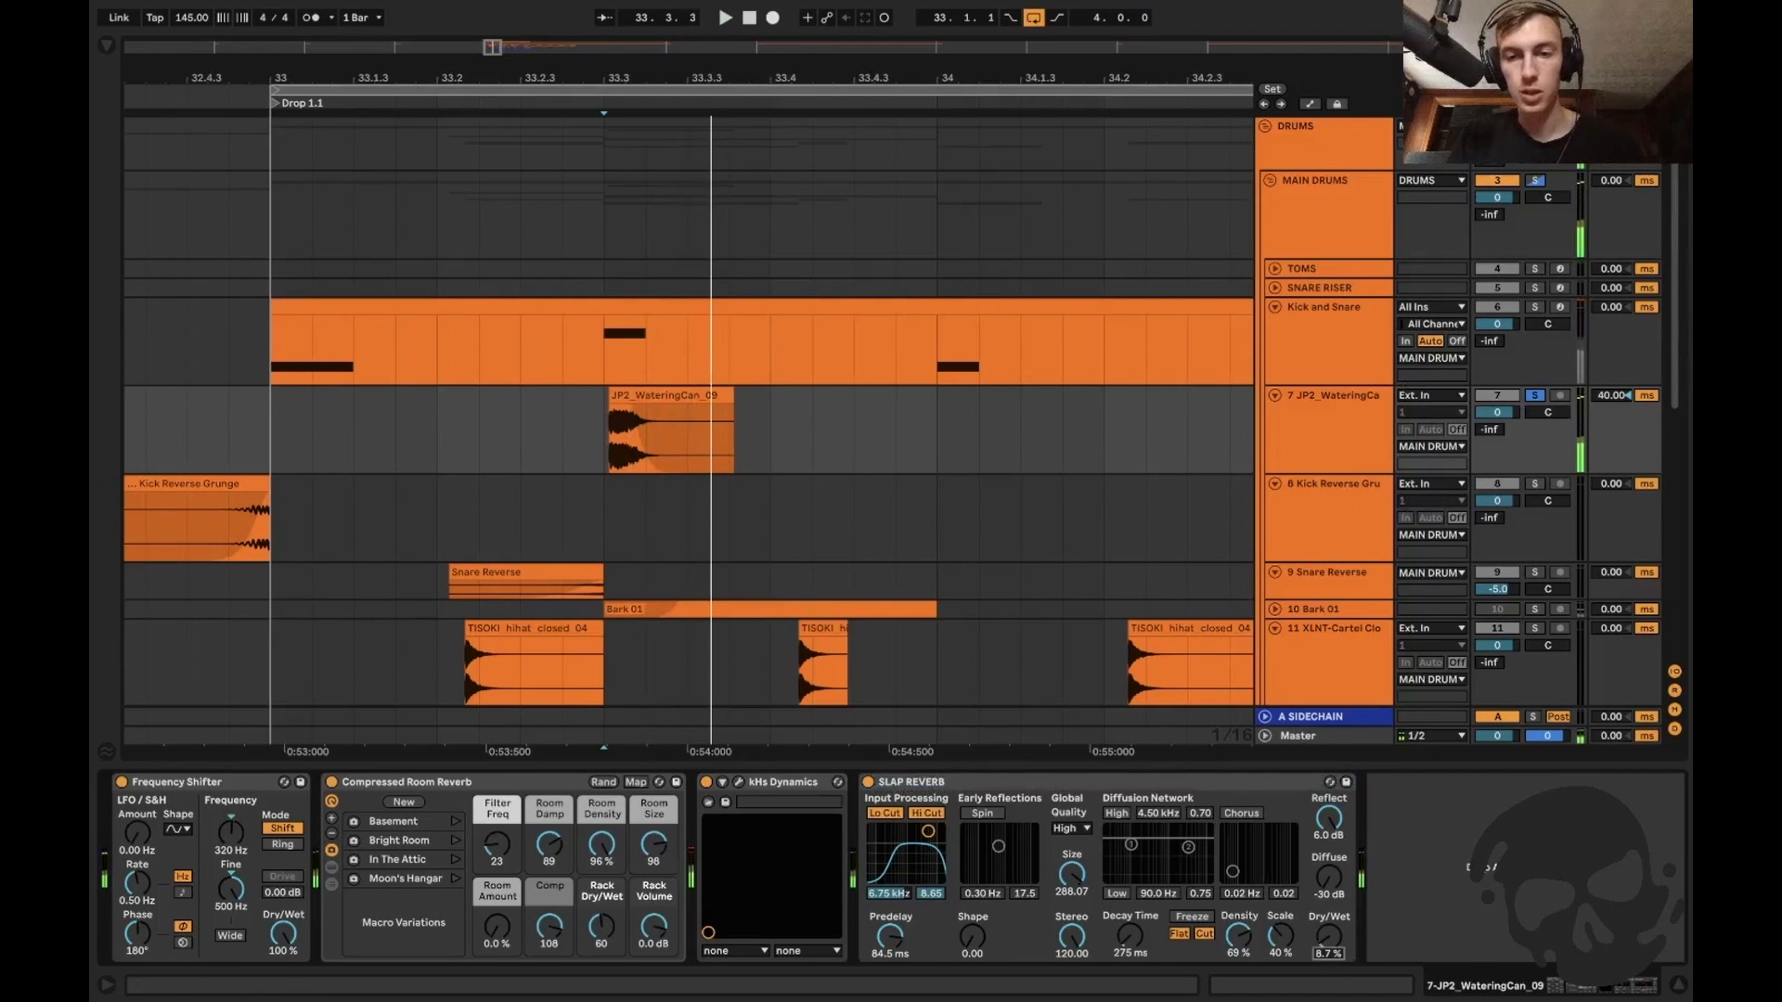
drag(1328, 937, 1328, 910)
key(space)
key(space)
key(space)
key(space)
key(space)
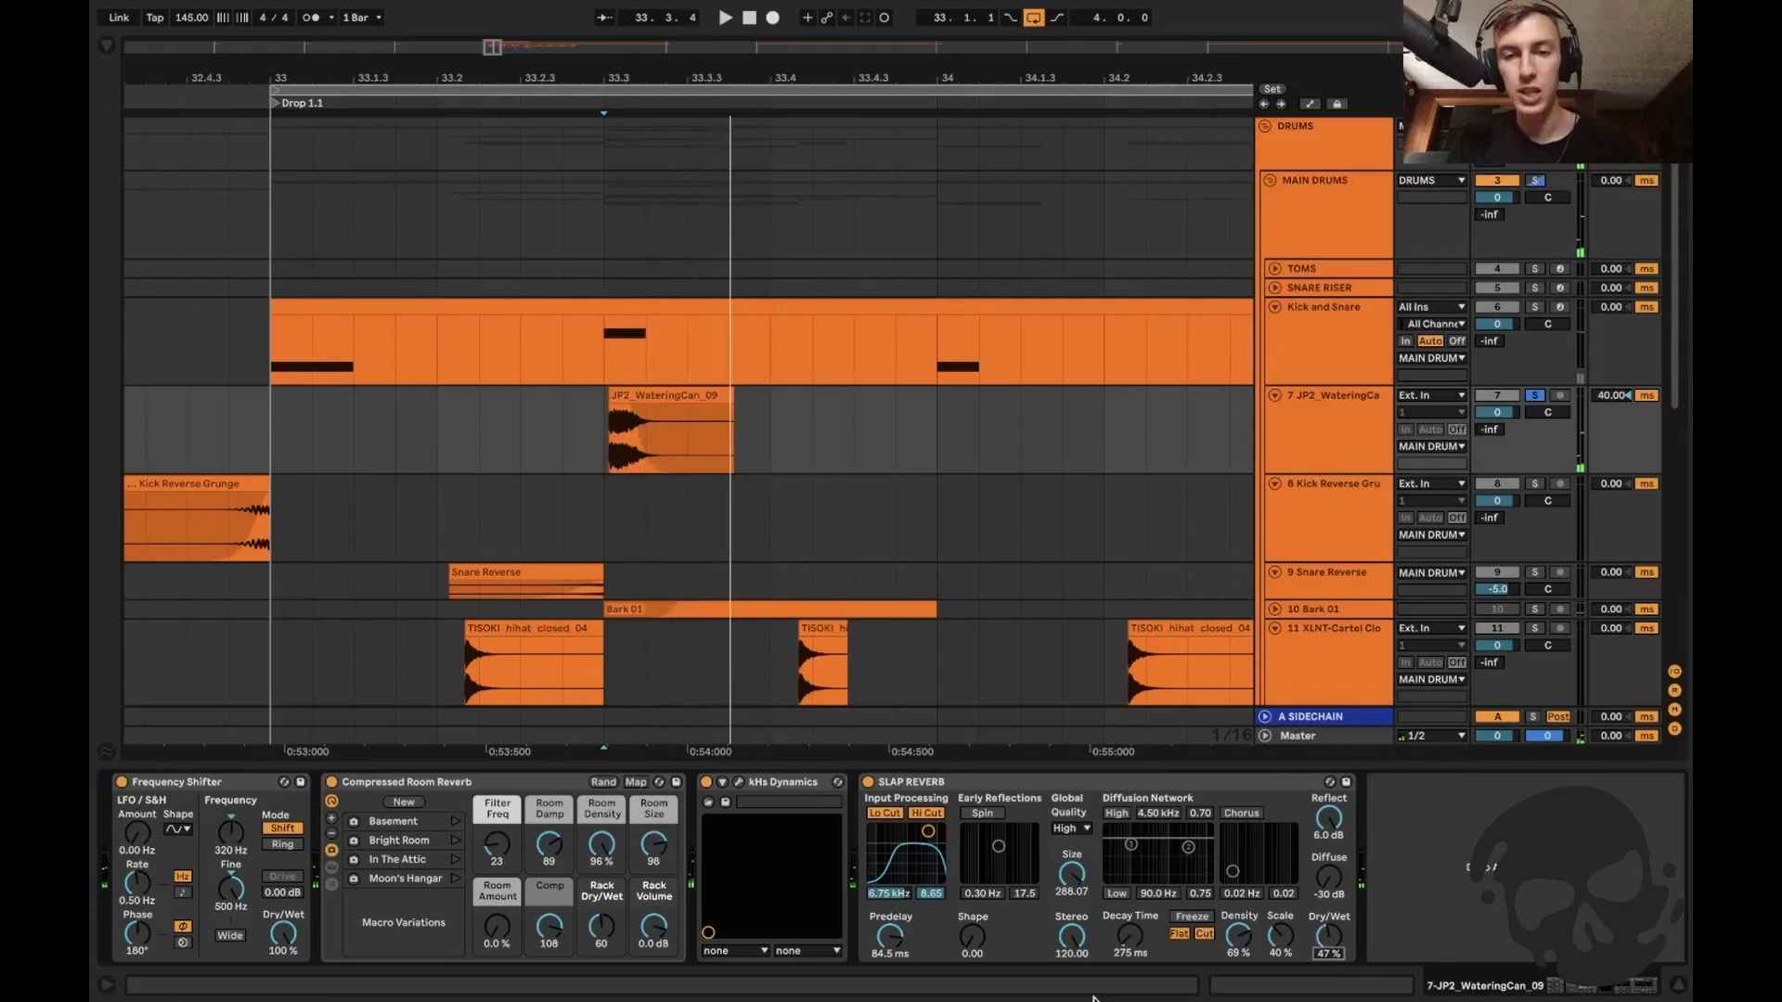
Audition a shorter Decay Time in SLAP REVERB, and restore Decay Time to 275 ms and Dry/Wet to 8.7 %.
click(1126, 951)
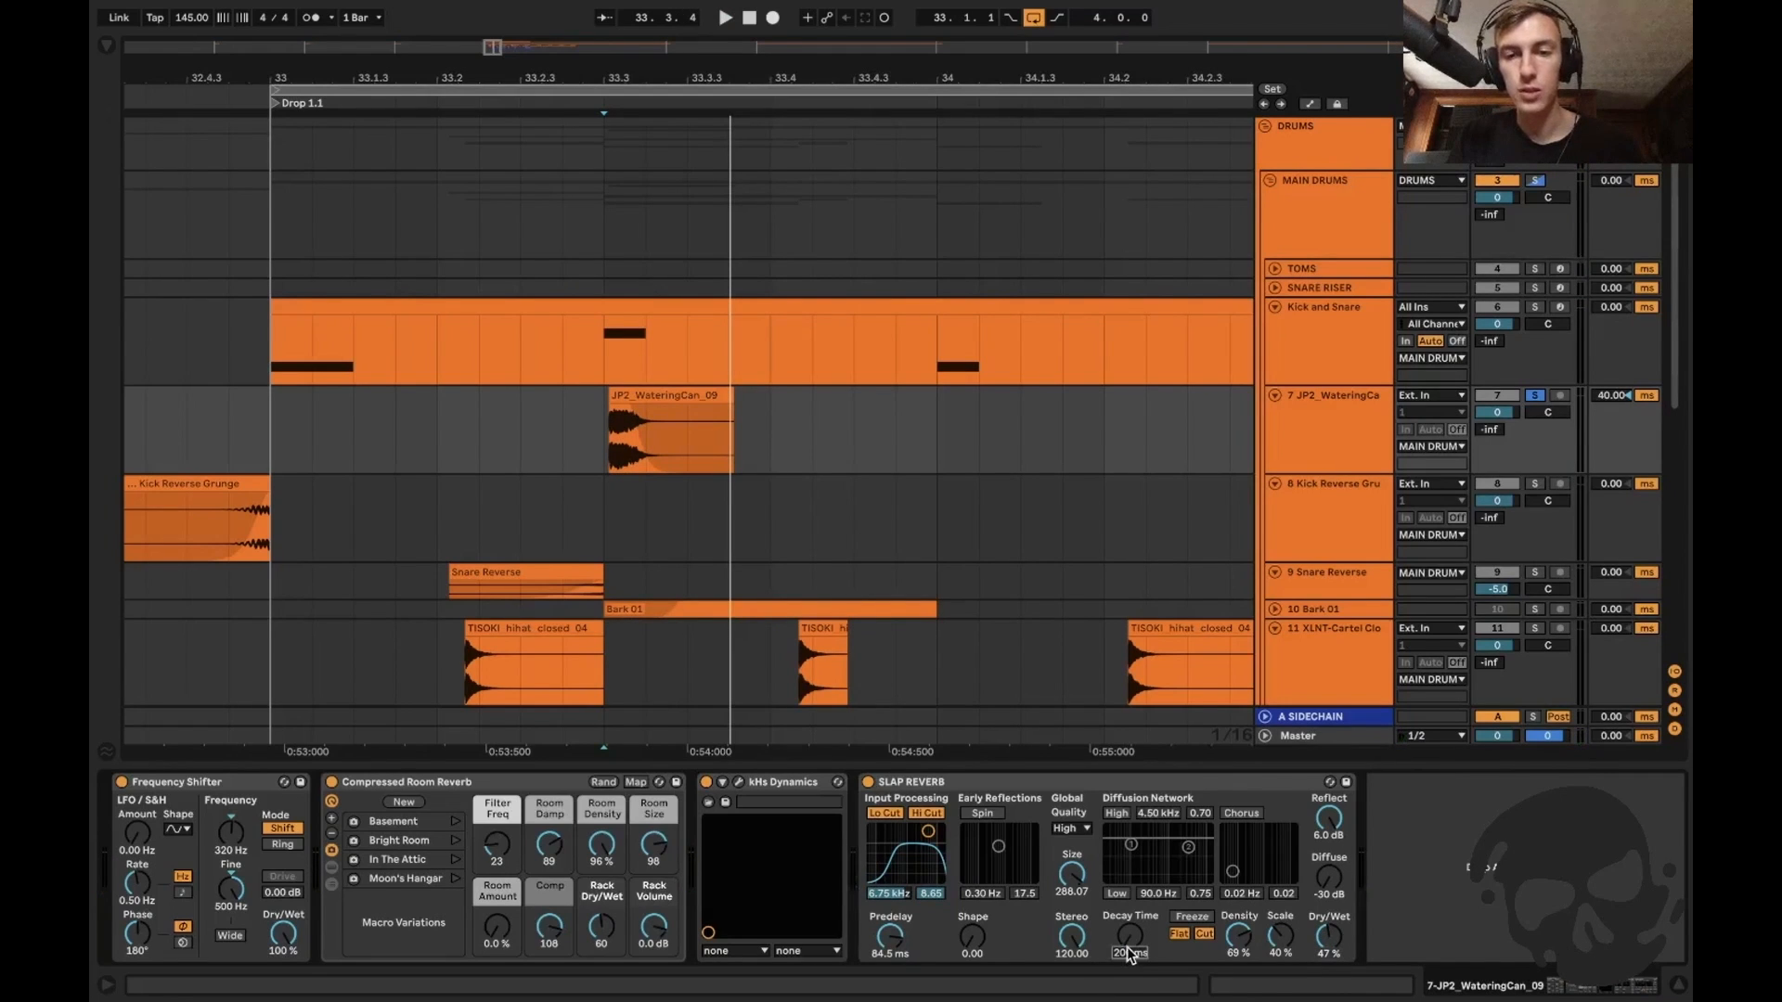
key(space)
key(space)
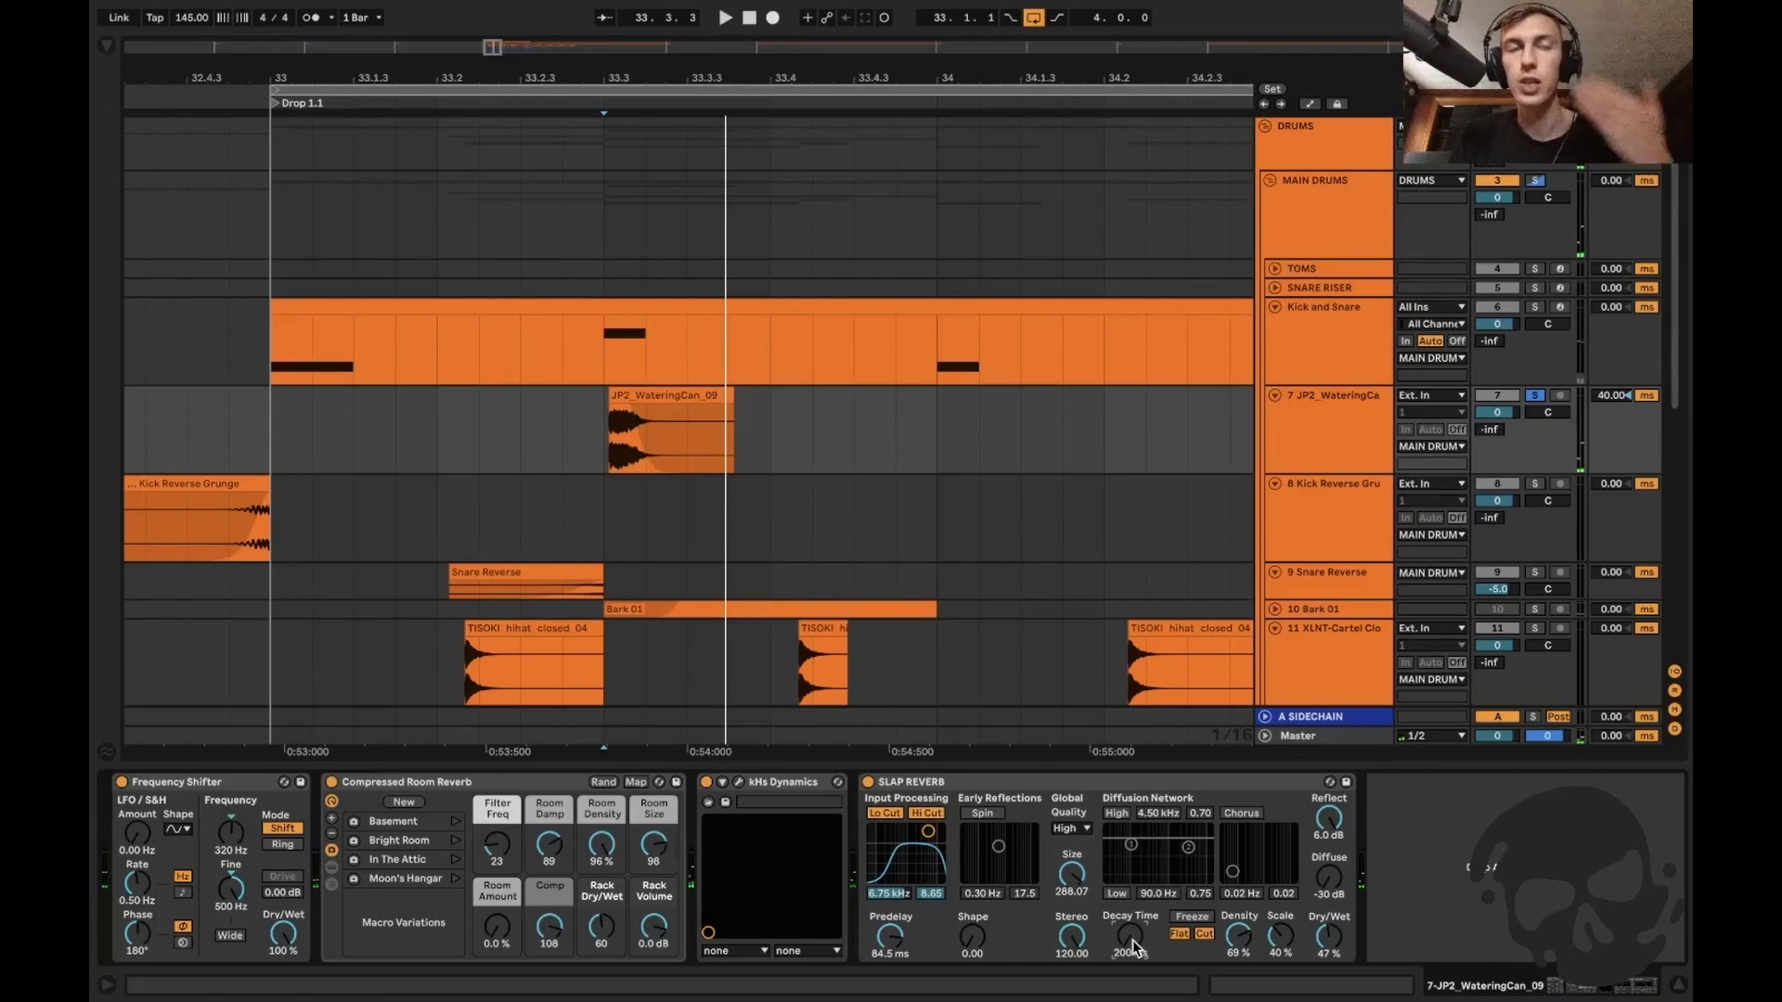
key(space)
key(space)
key(space)
key(space)
drag(1137, 936, 1137, 957)
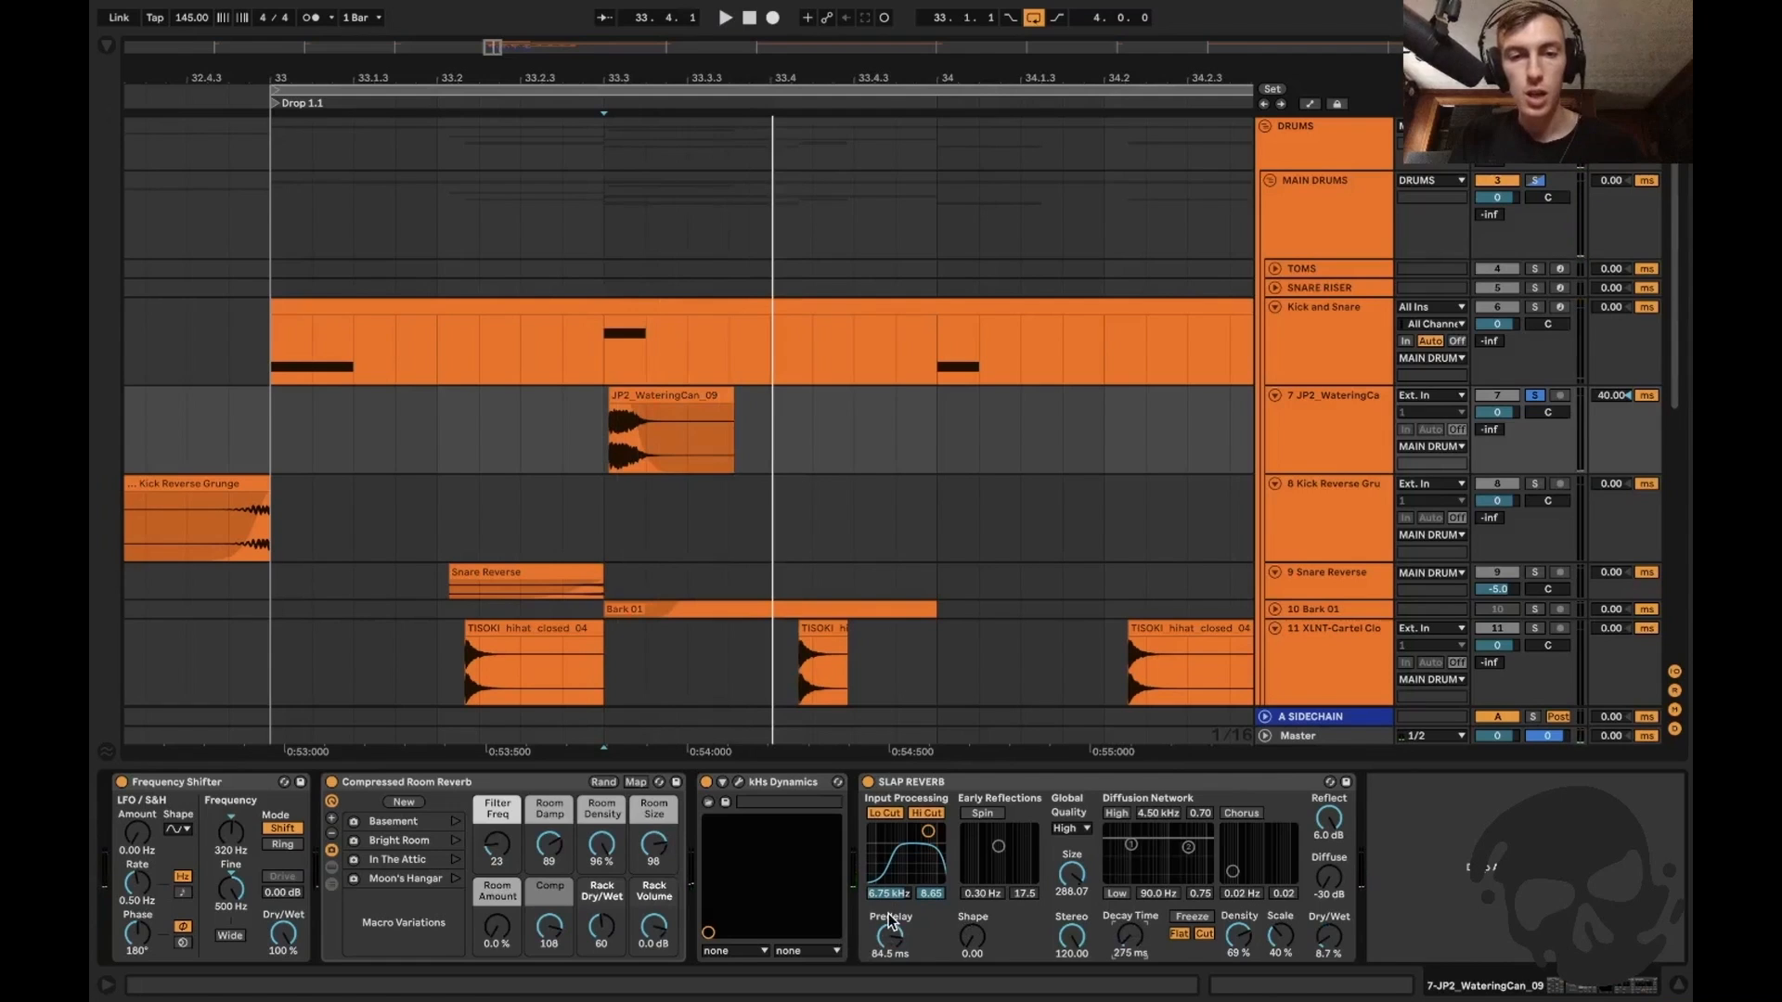
Hide the device view and look over the Kick Reverse Grunge and Snare Reverse clips around the start of Drop 1.1.
key(ctrl+alt+l)
click(596, 423)
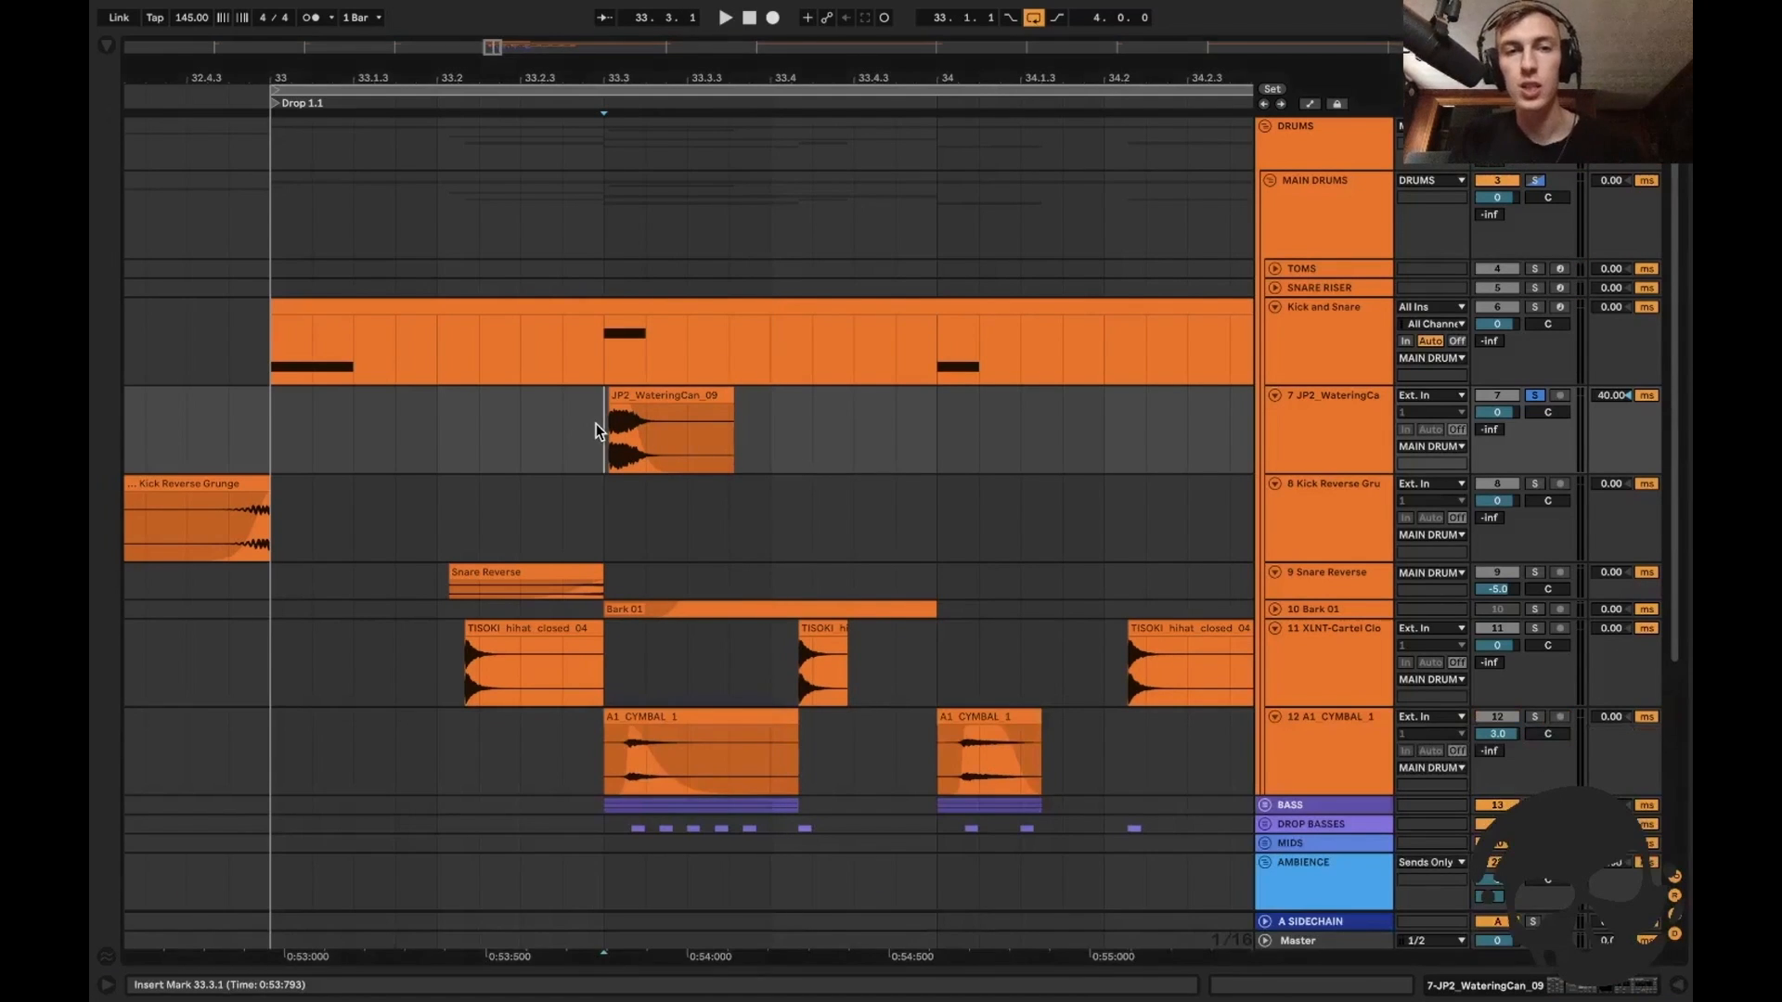
scroll(595, 422, down, 2)
click(609, 443)
key(minus)
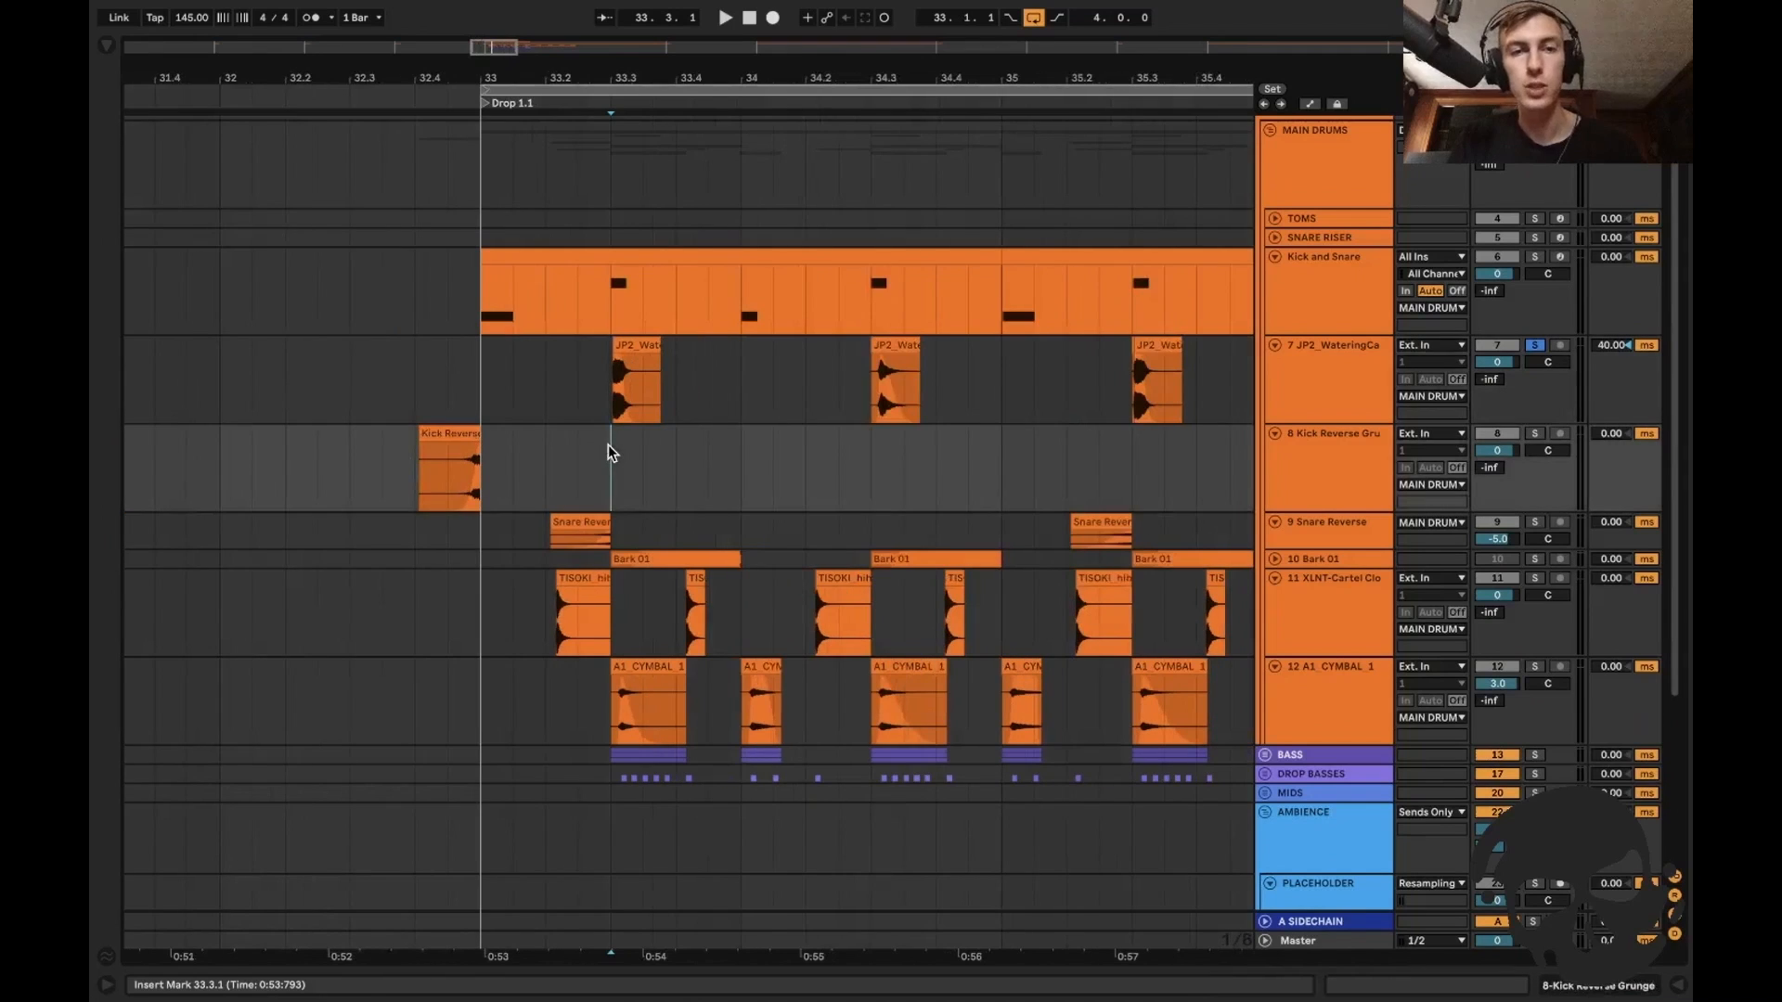
click(631, 458)
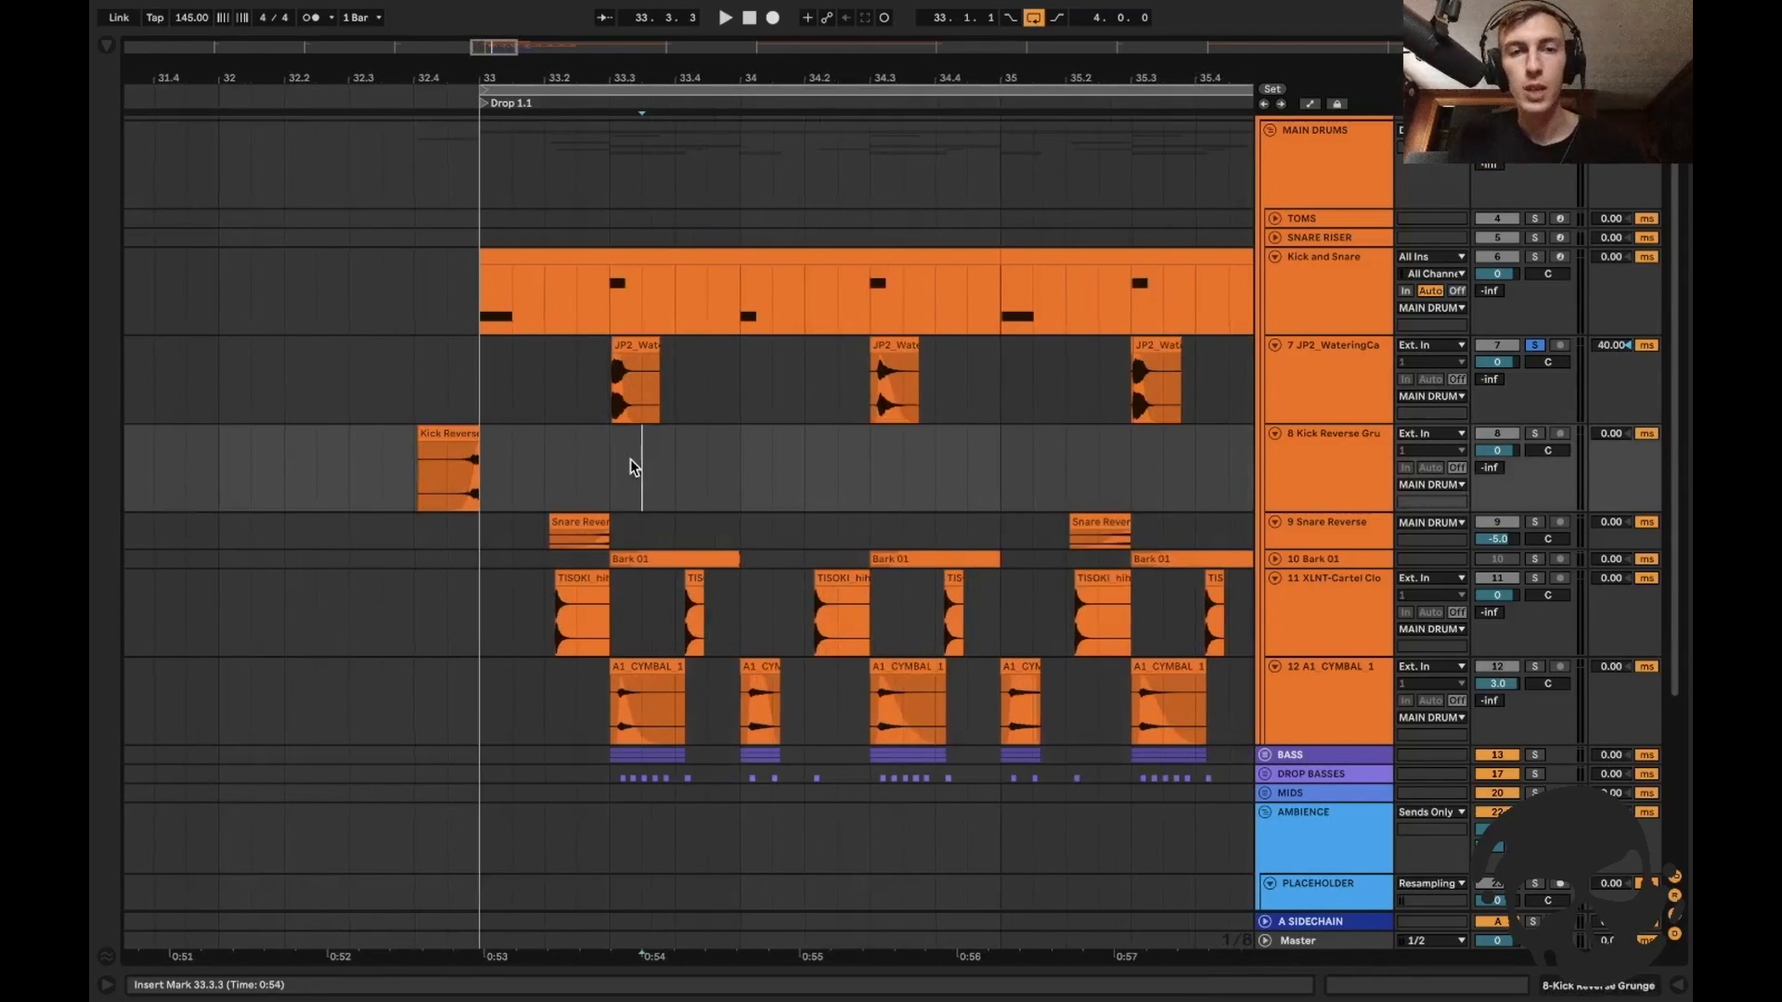
scroll(631, 458, down, 2)
scroll(631, 458, right, 1)
click(544, 445)
key(plus)
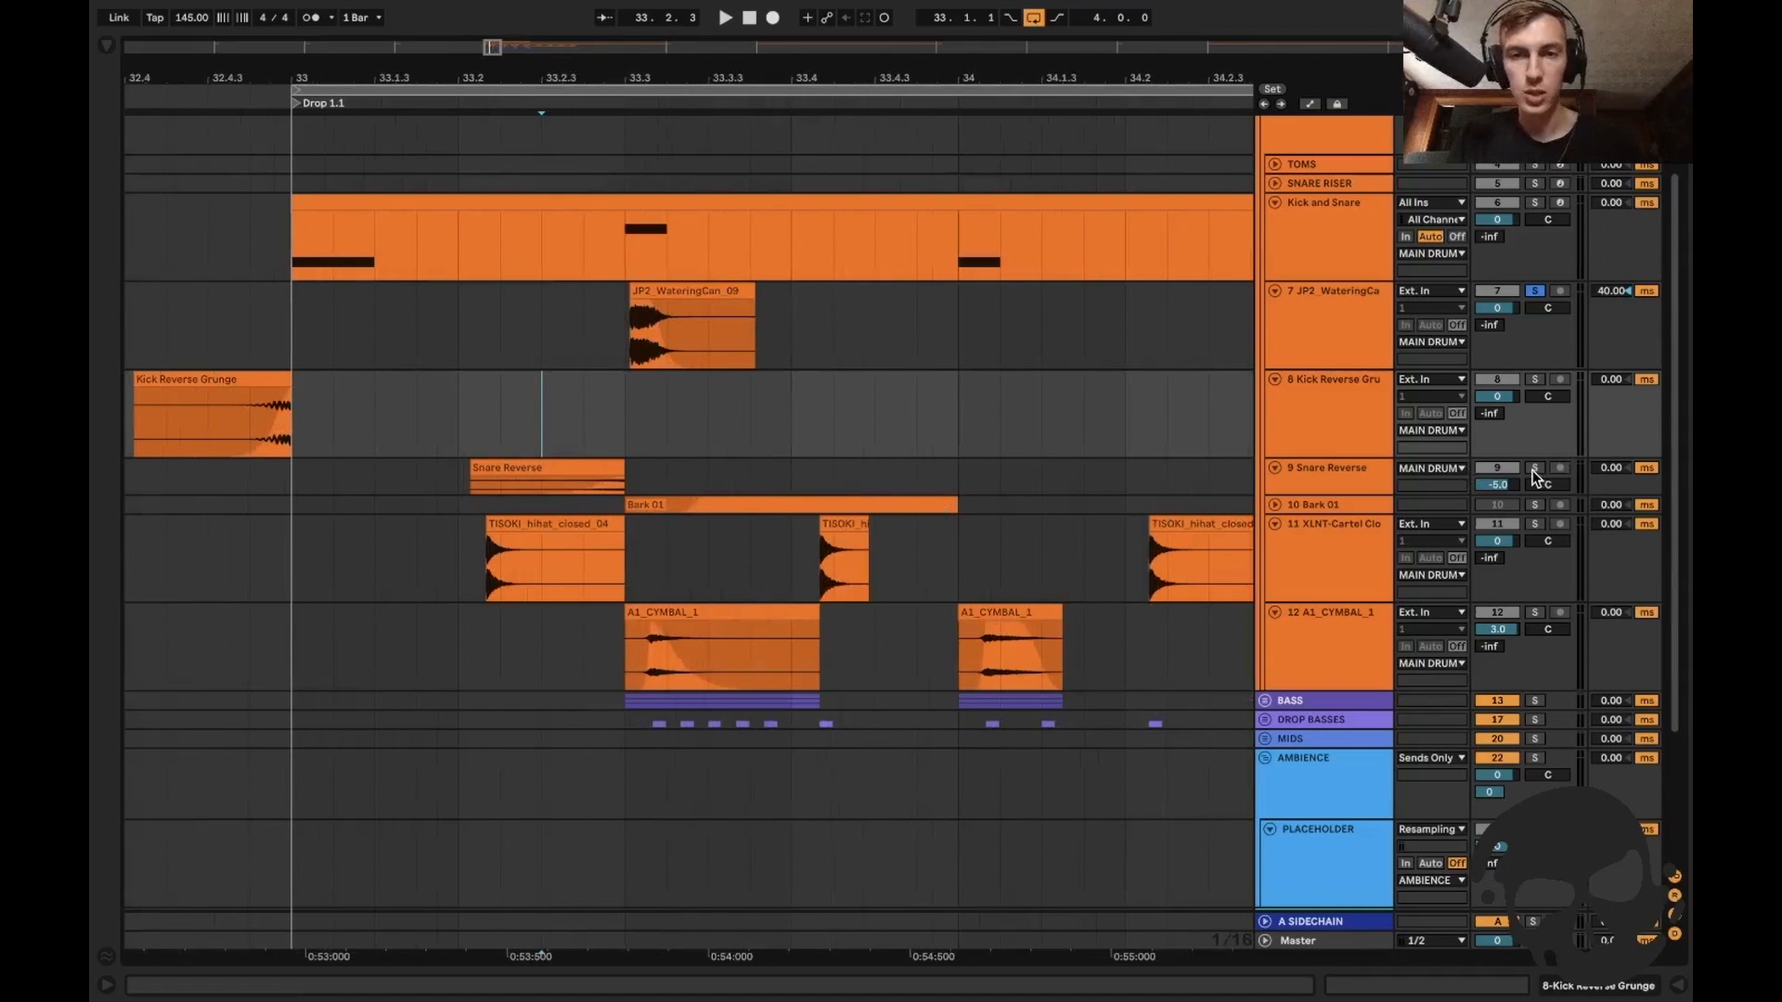
Unfold the Bark 01 track, clear the track solo and review the Bark 01 clips across the drop.
double_click(1378, 514)
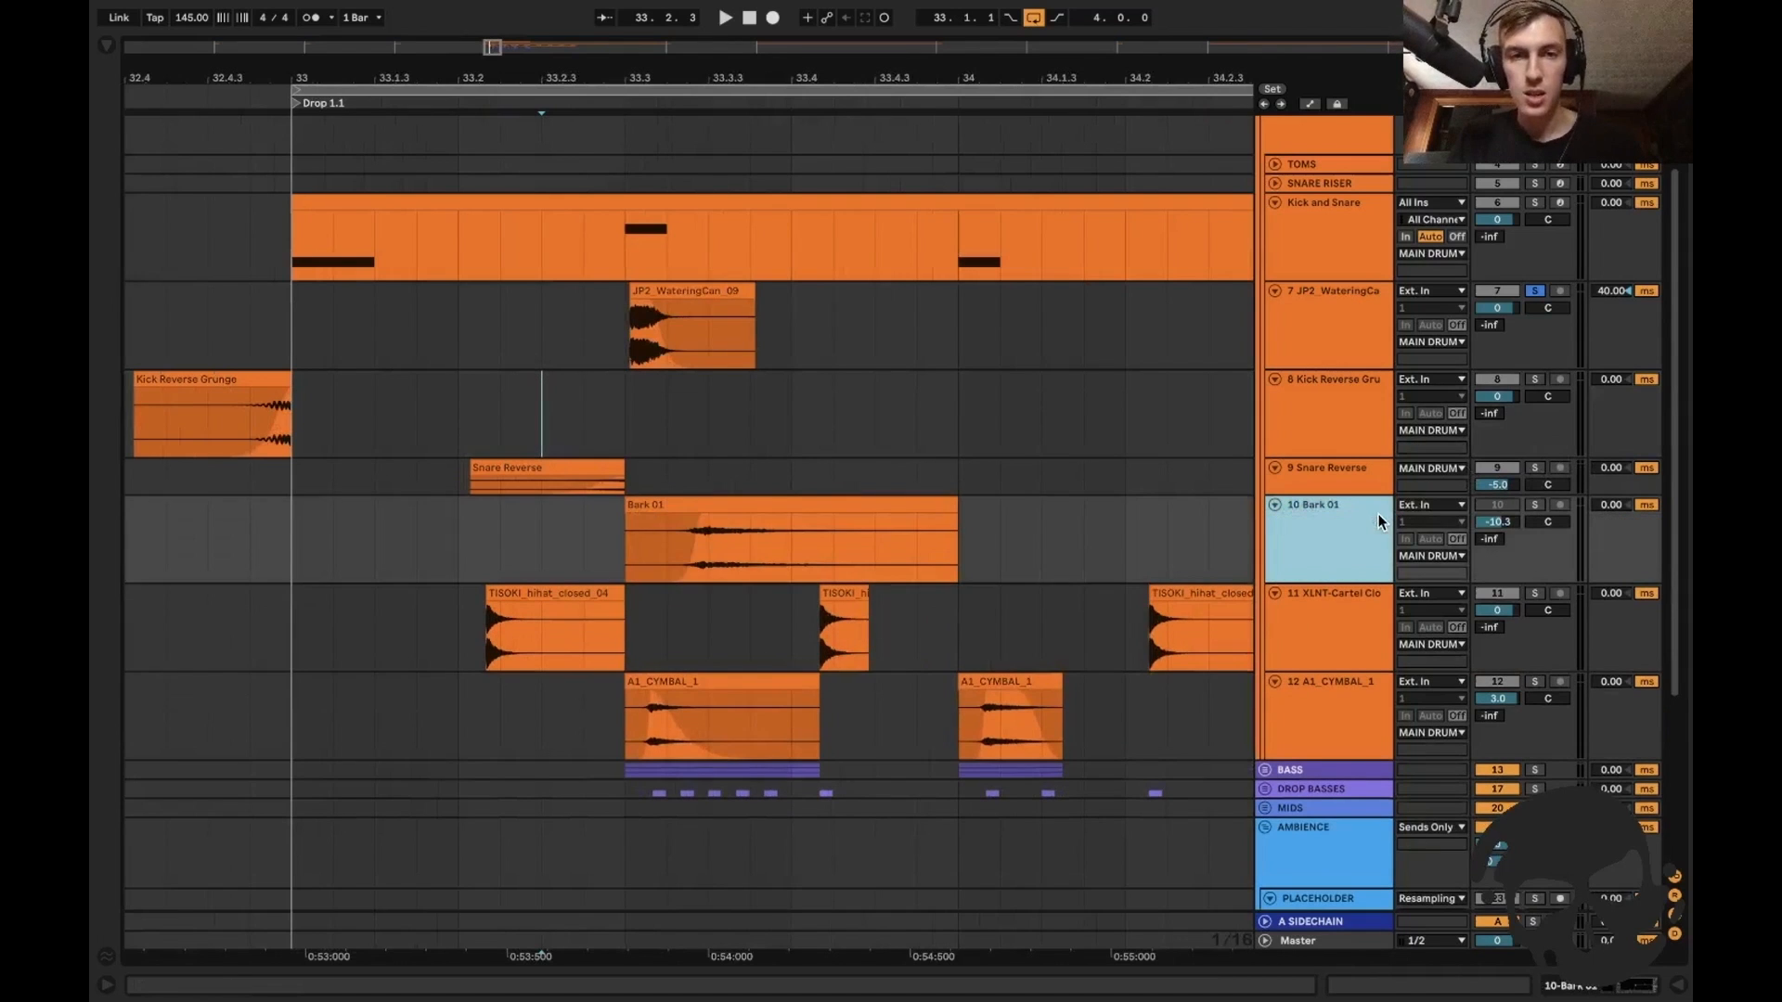
click(1529, 505)
click(1529, 506)
click(636, 555)
key(minus)
key(minus)
key(minus)
key(plus)
key(plus)
key(minus)
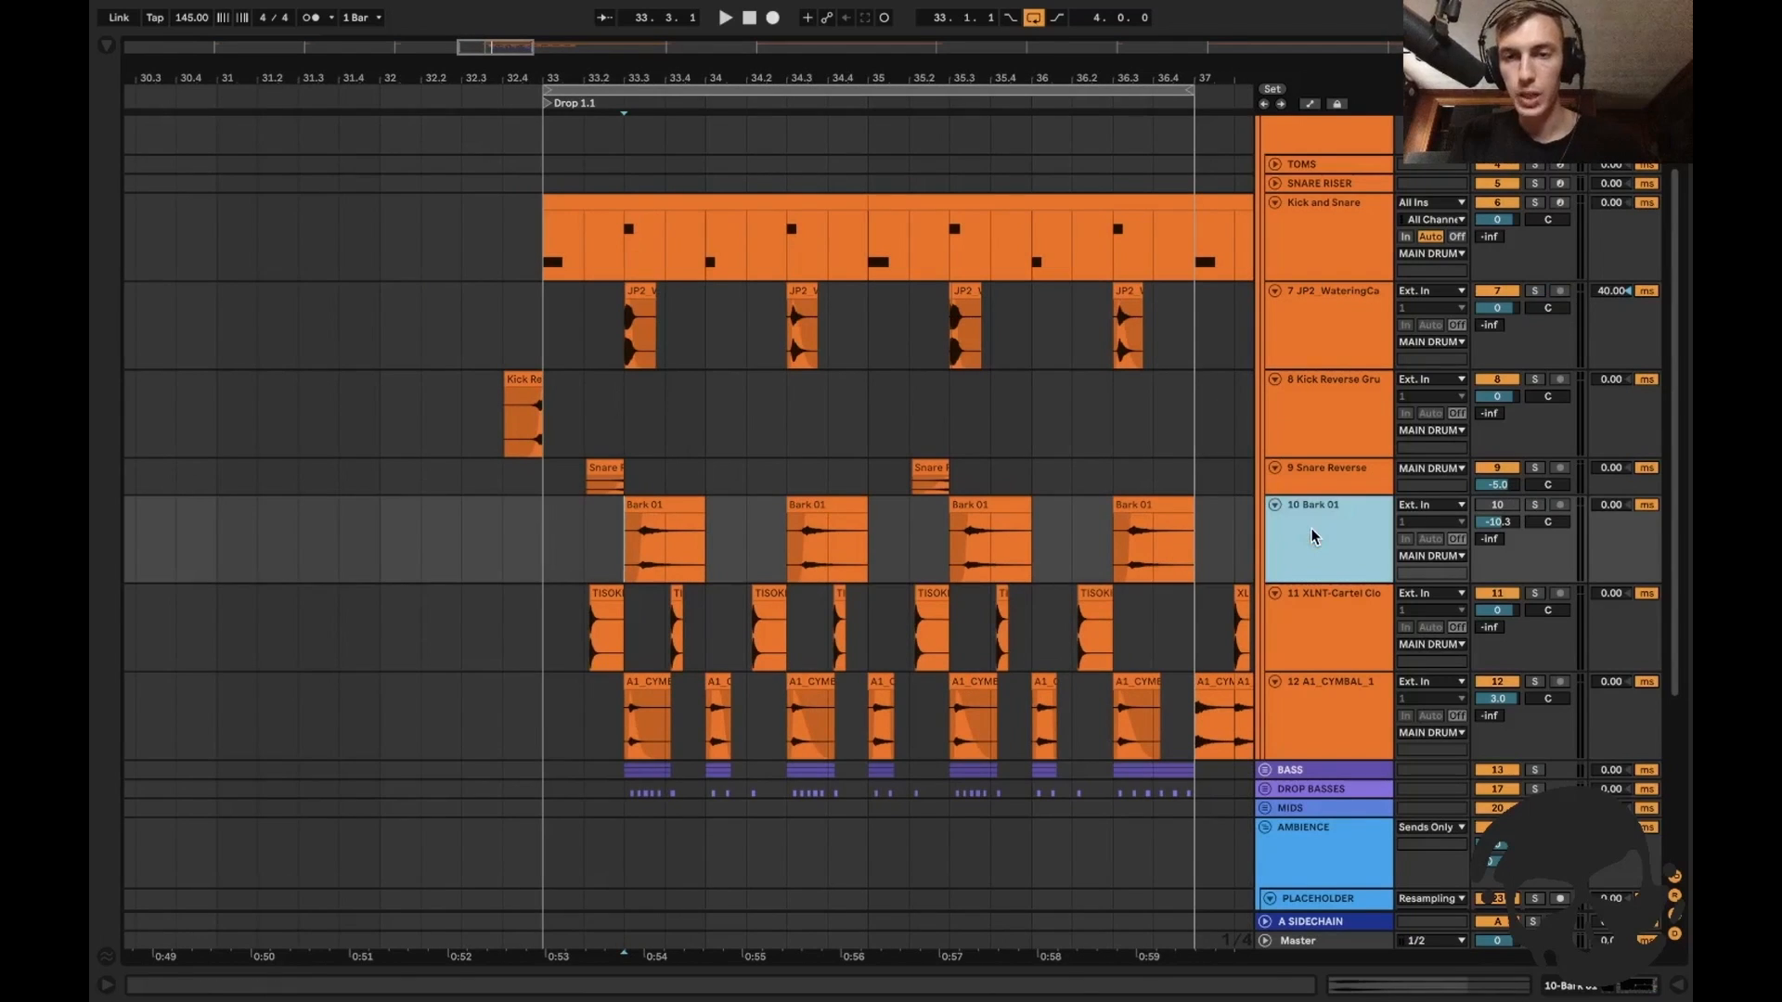
Examine the TISOKI_hihat_closed_04 clips on the XLNT-Cartel Closed Hat track between 33.1.1 and 33.3.1.
click(1334, 621)
scroll(1335, 621, down, 3)
click(562, 535)
key(plus)
key(plus)
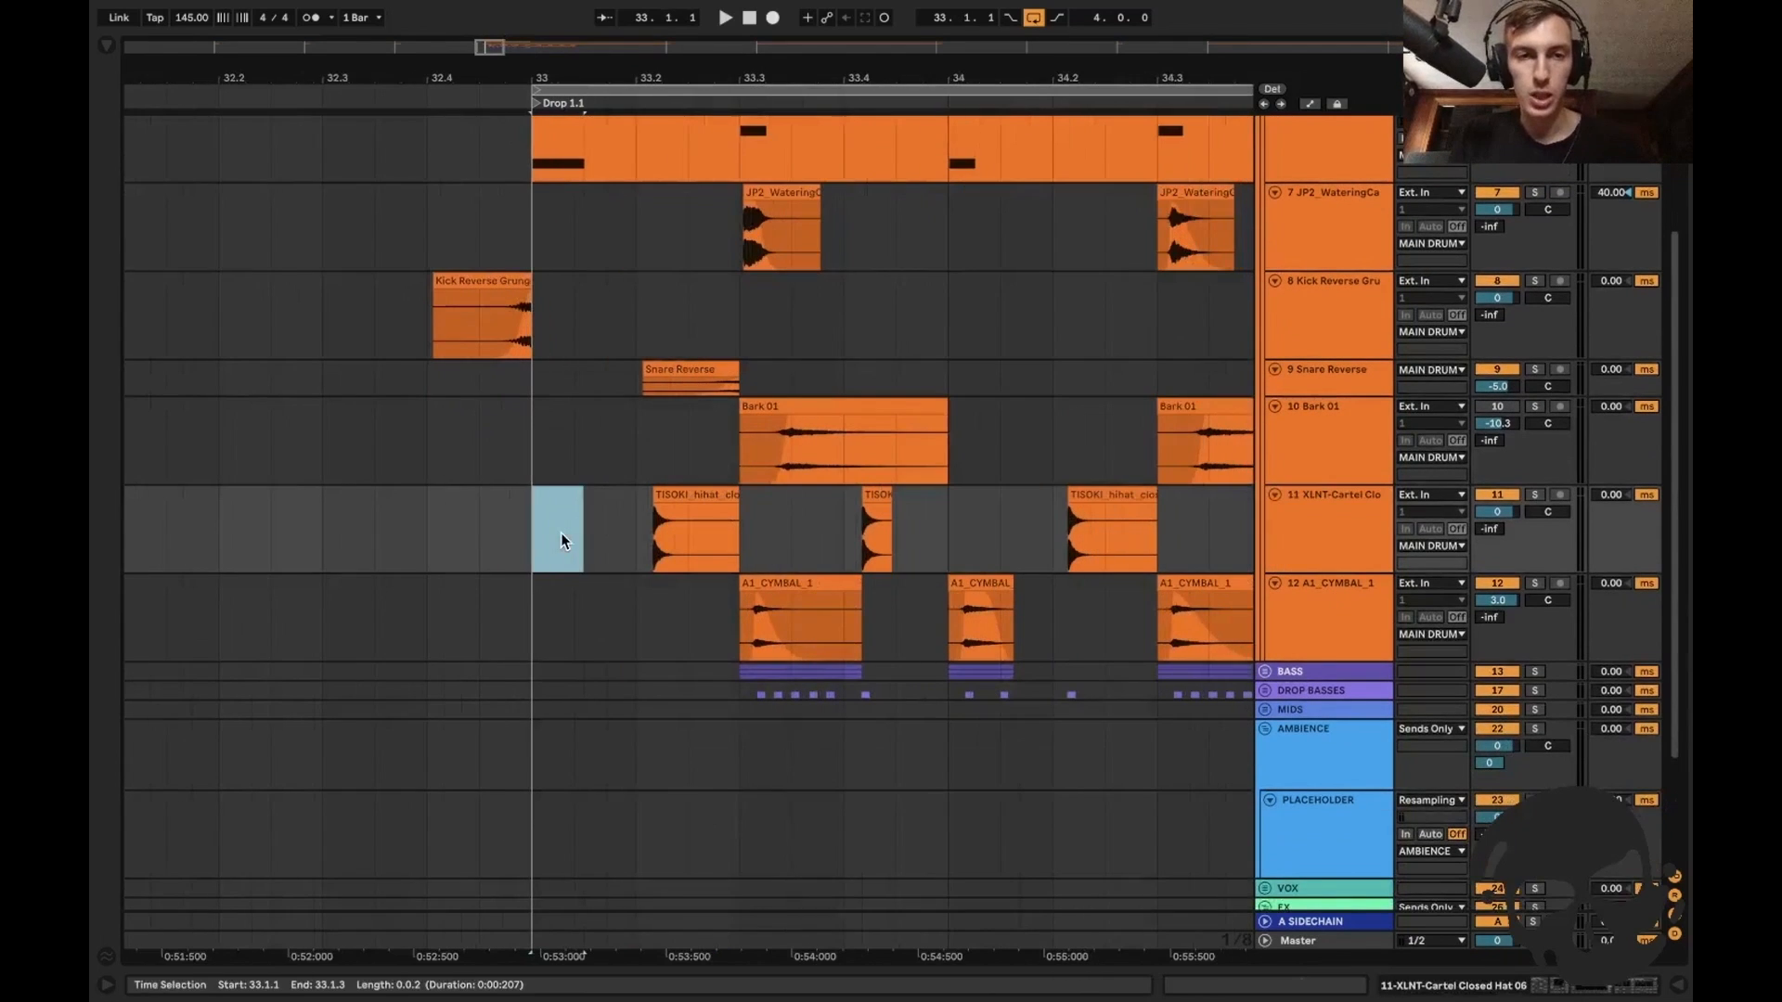
click(560, 532)
click(645, 515)
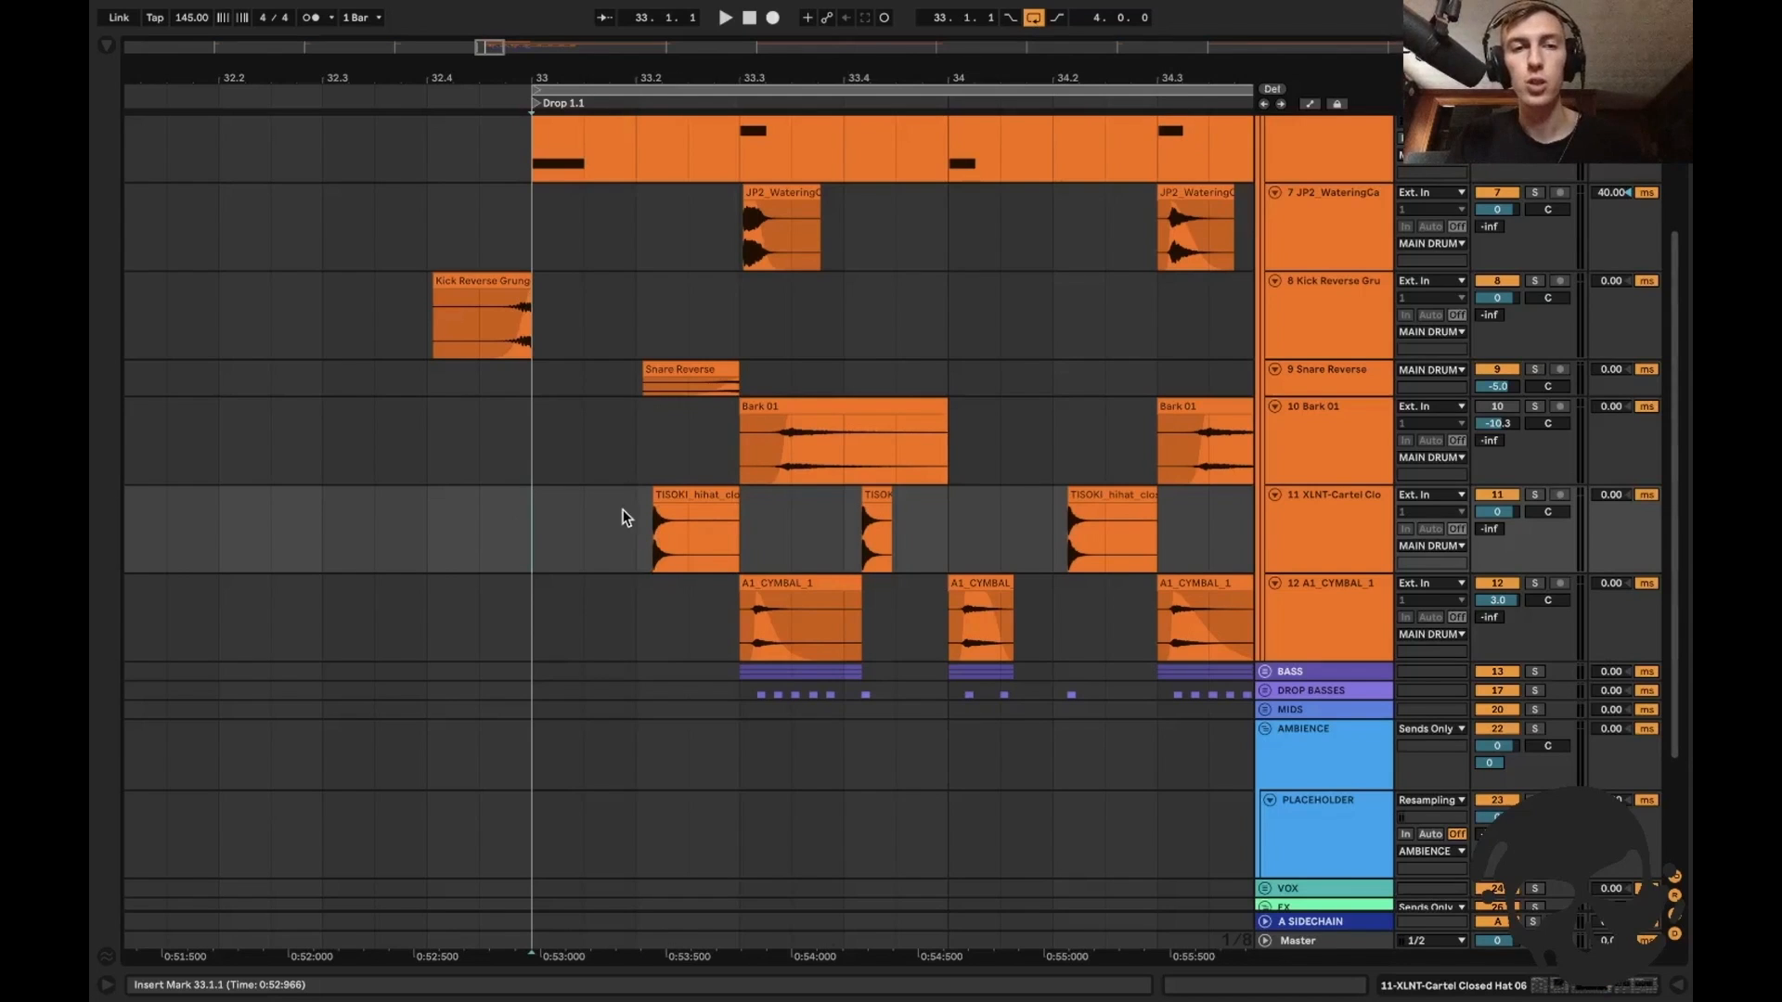
key(plus)
click(703, 499)
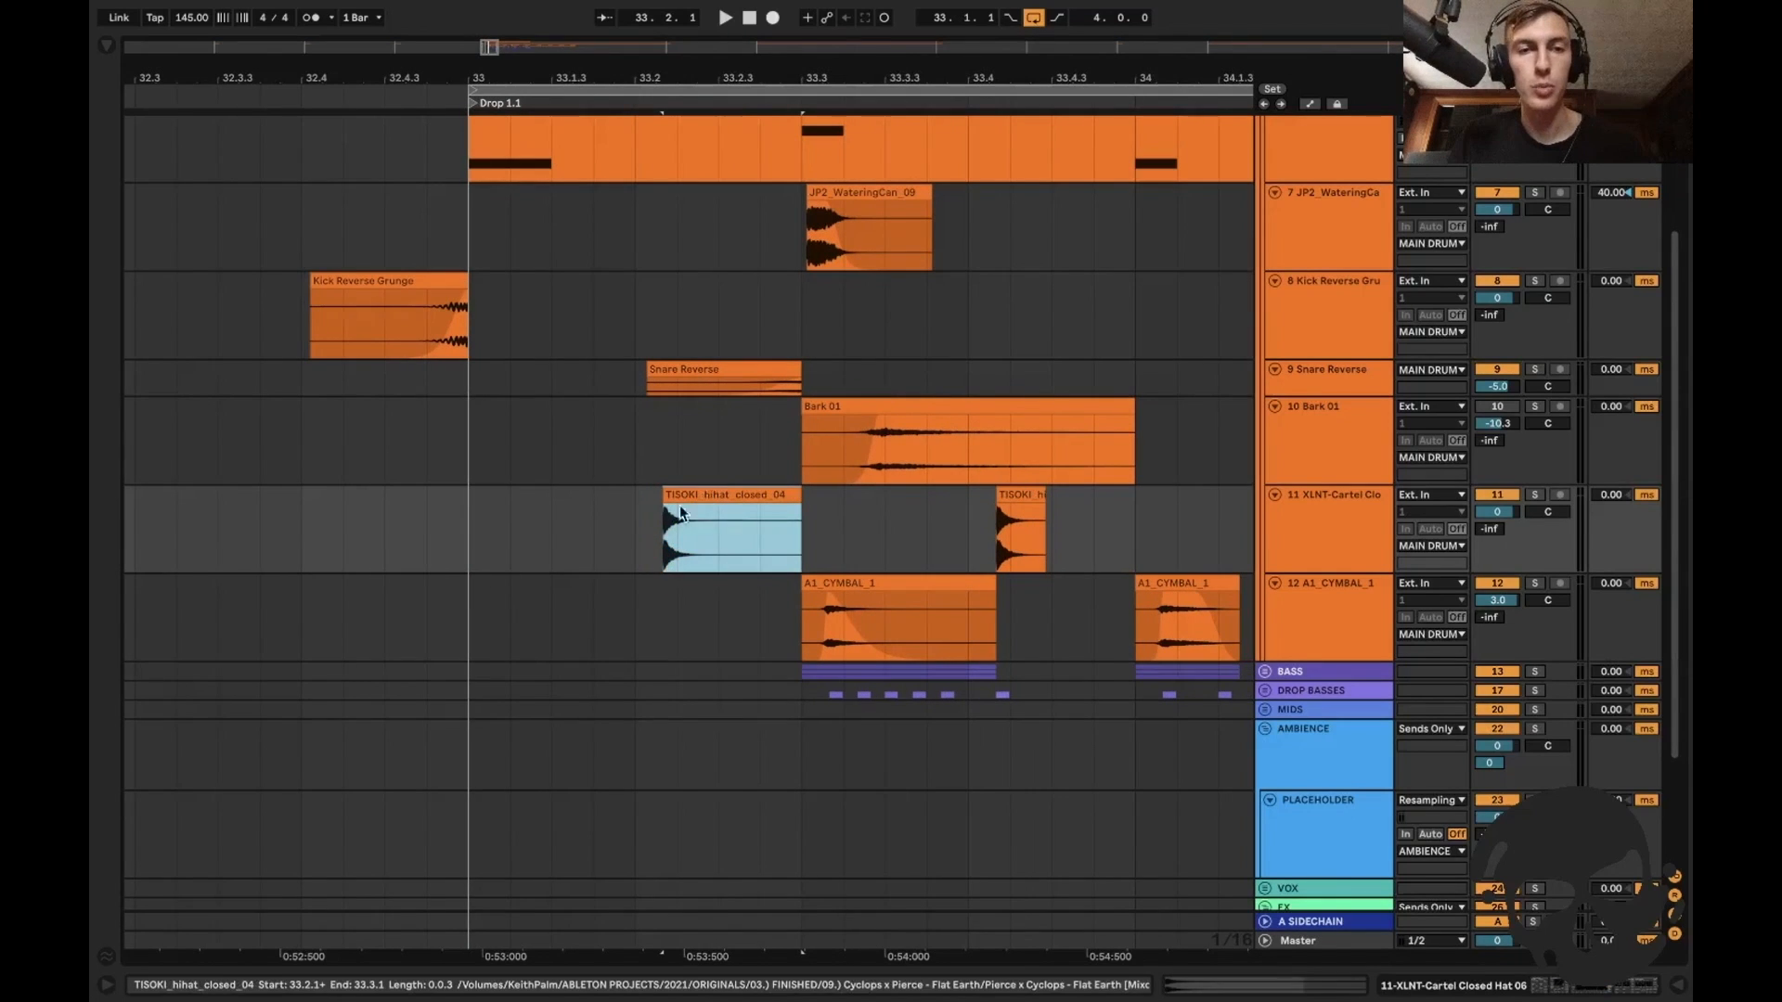
click(635, 531)
click(479, 527)
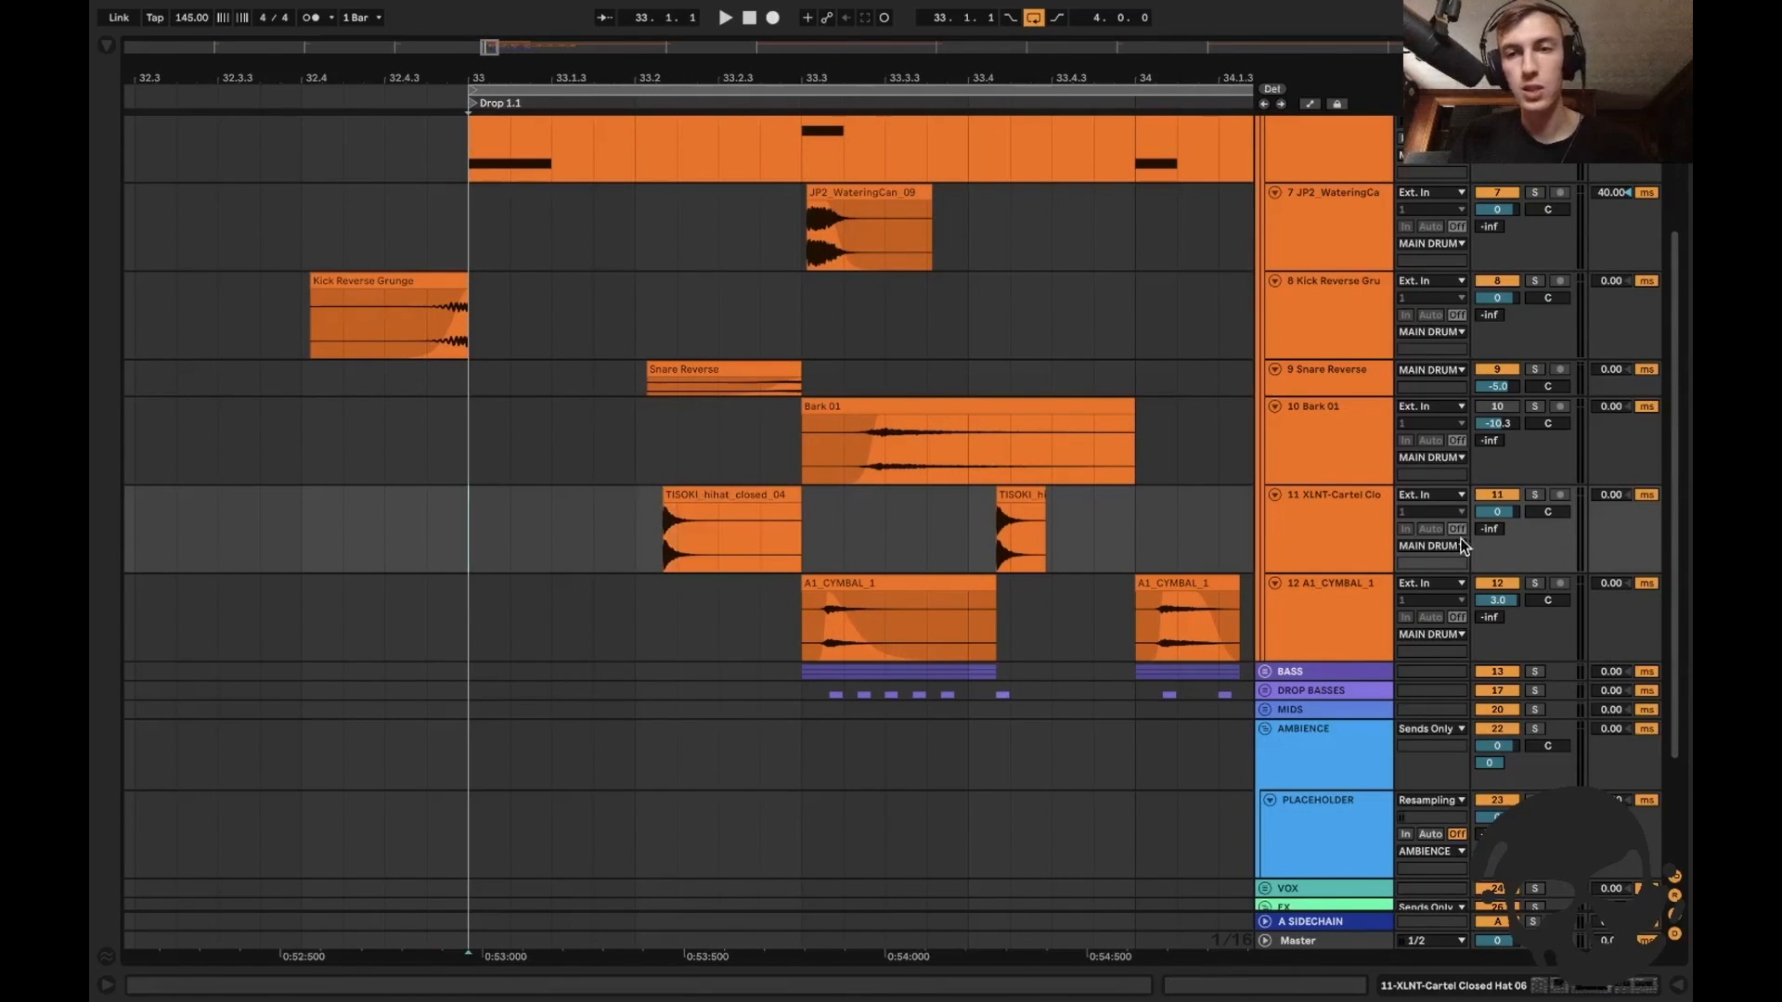
Solo the closed hat track and mark out the beat from 33.2.1 to 33.3.1 on the Kick Reverse Grunge track.
click(1536, 497)
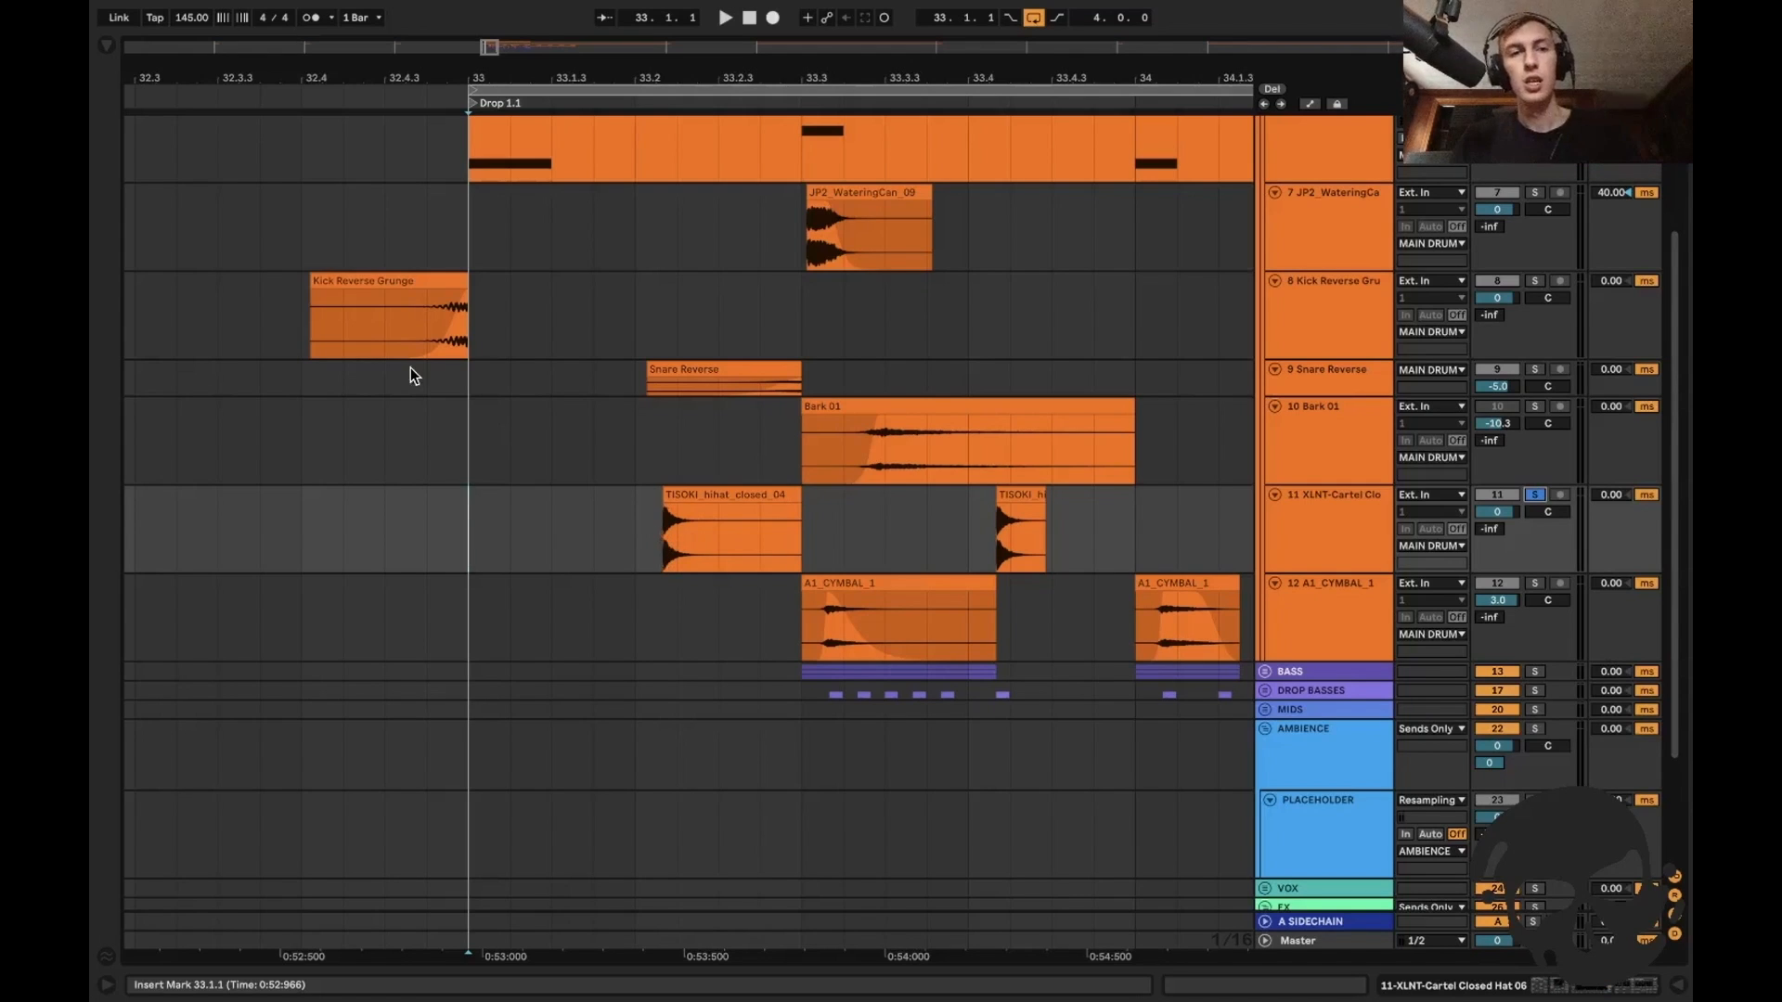
drag(466, 159, 637, 160)
click(635, 327)
drag(635, 326, 795, 323)
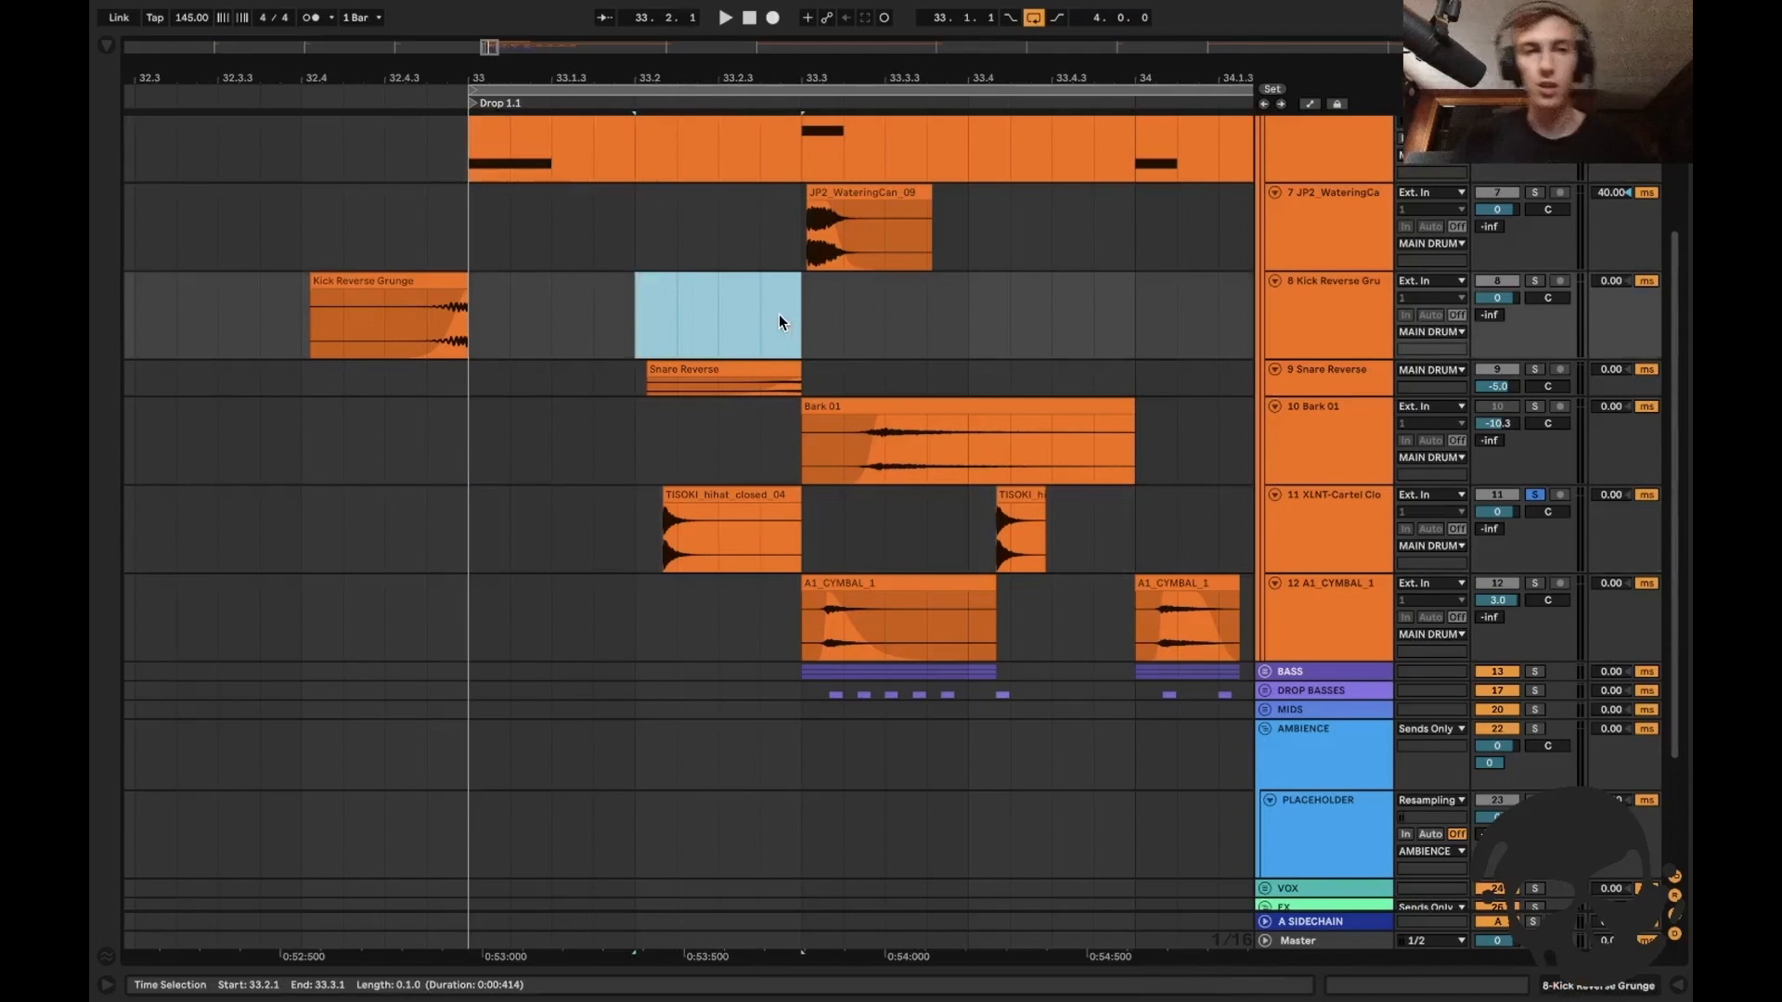
Play from 32.4.1 with the closed hats soloed, and clear the solo to hear them with the full mix.
click(470, 255)
click(382, 238)
click(310, 222)
key(space)
key(space)
click(1533, 494)
key(space)
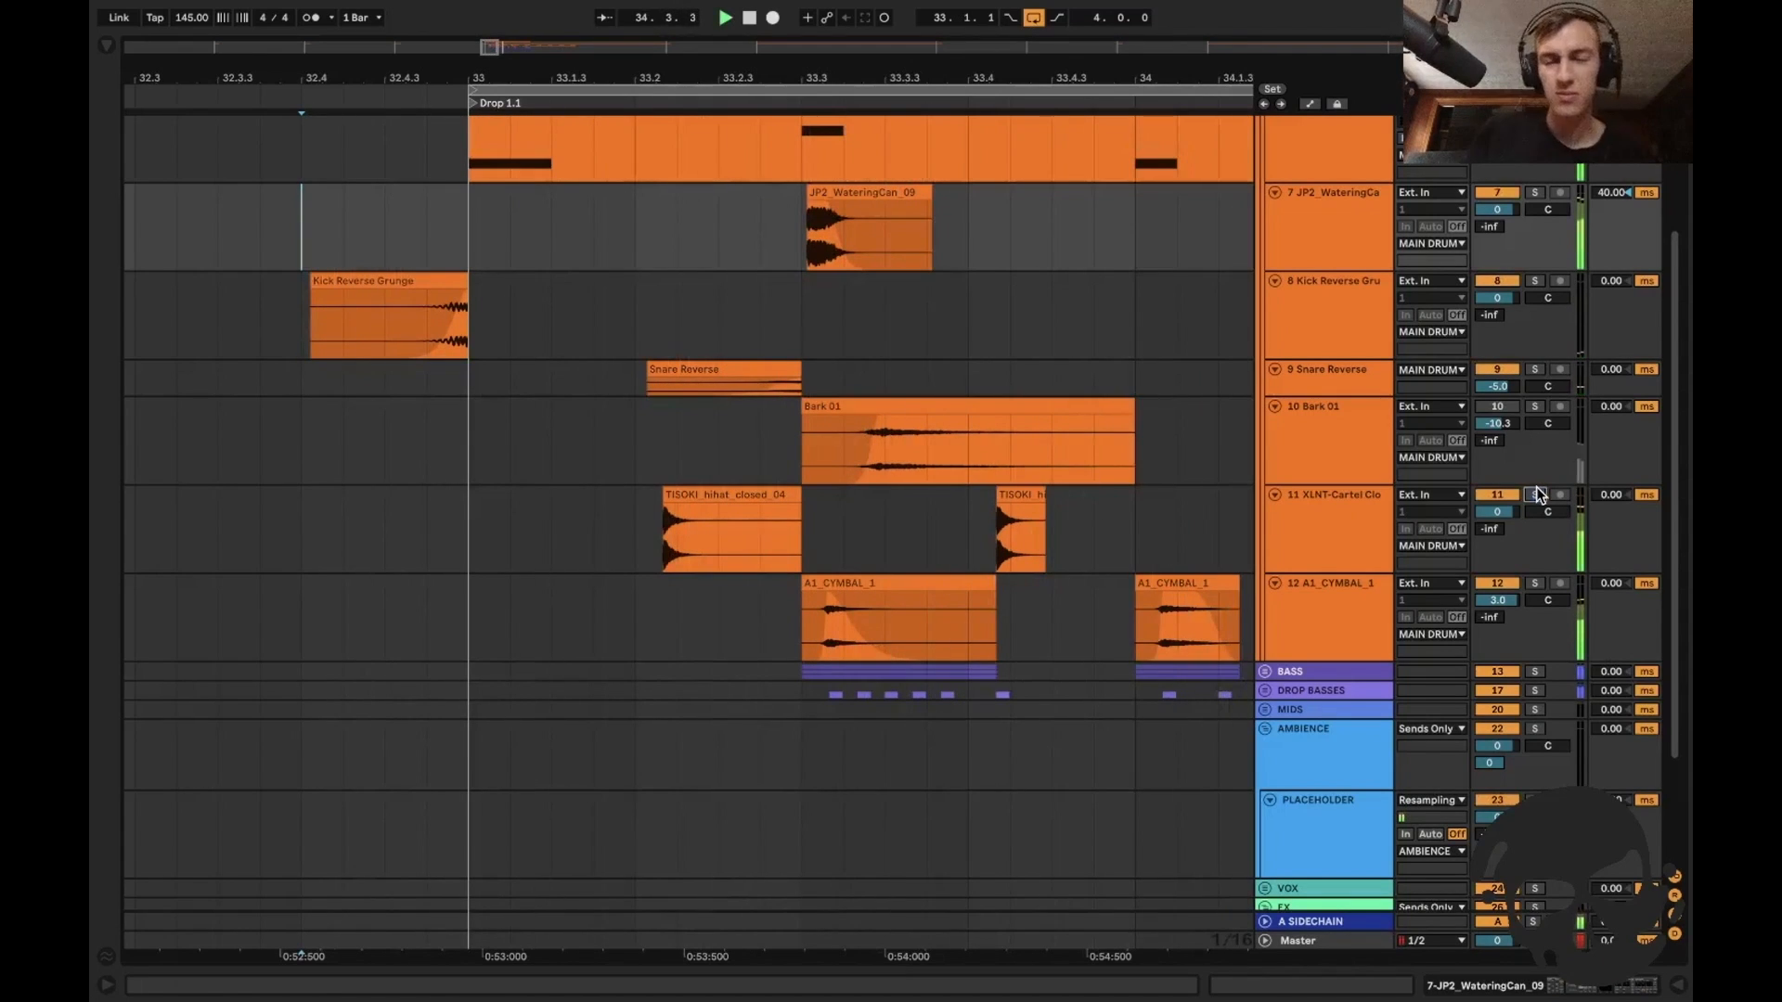
click(632, 531)
key(space)
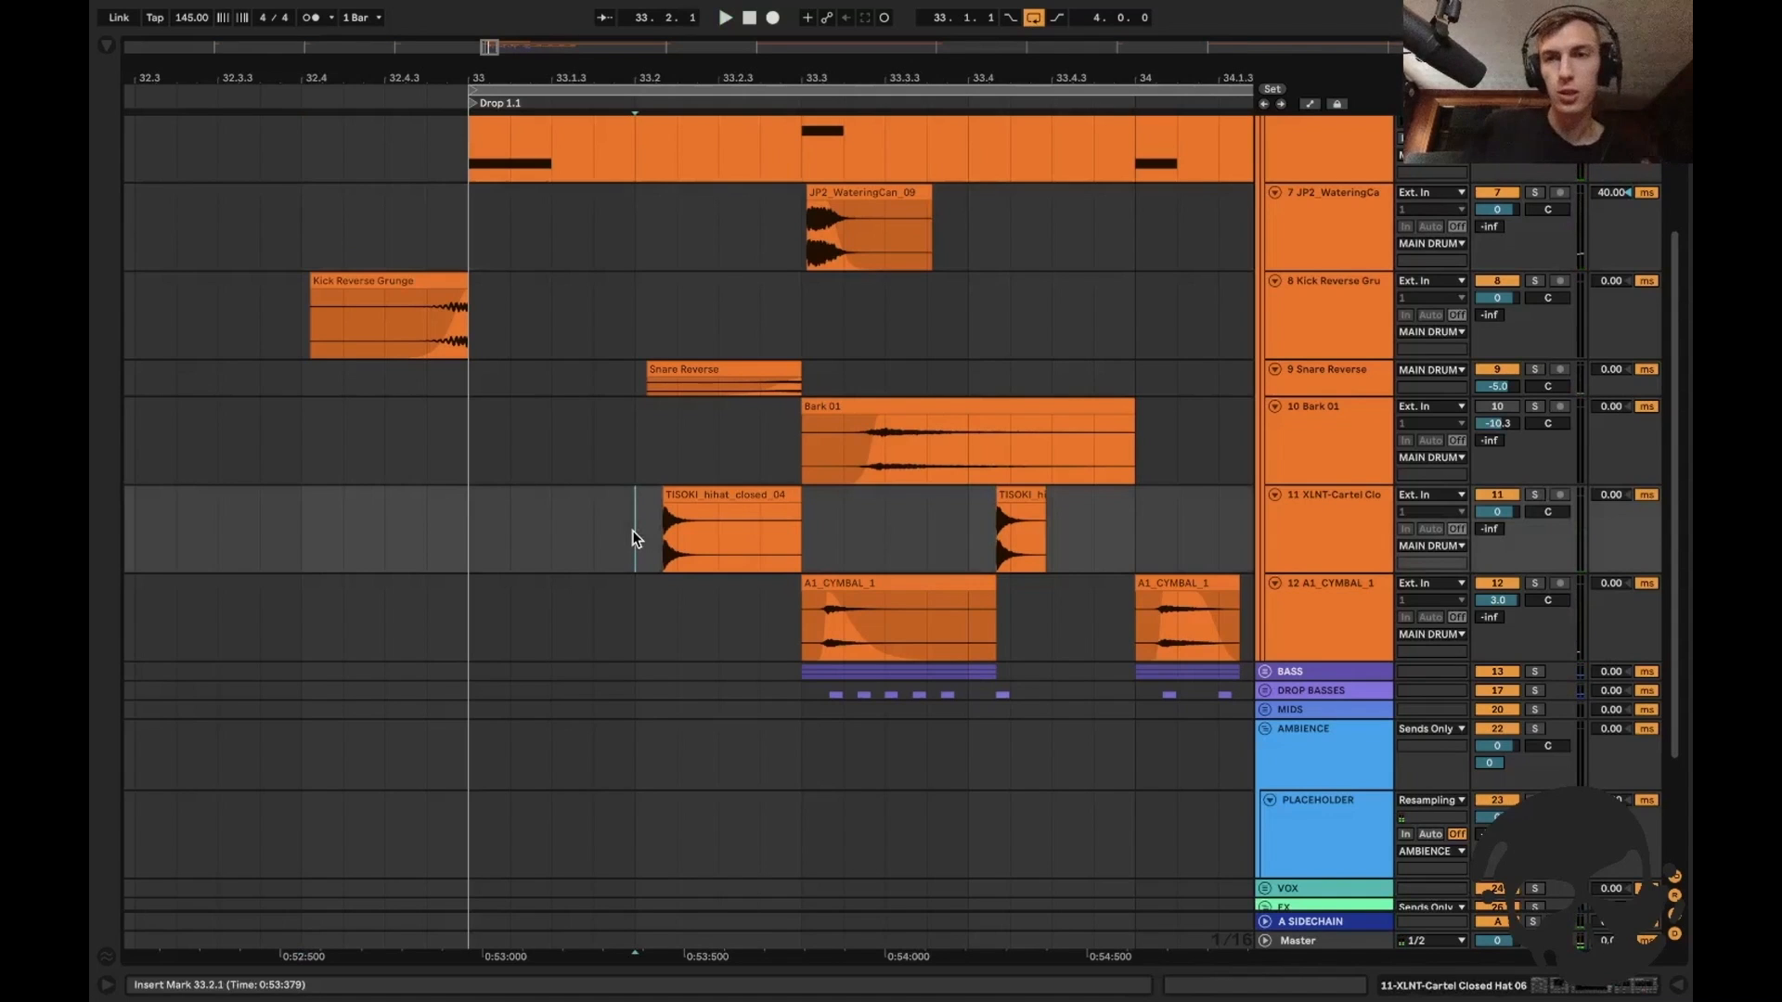
Examine the placement of the A1_CYMBAL_1 clips against the snare hits in Drop 1.1.
scroll(631, 527, down, 3)
scroll(631, 527, right, 3)
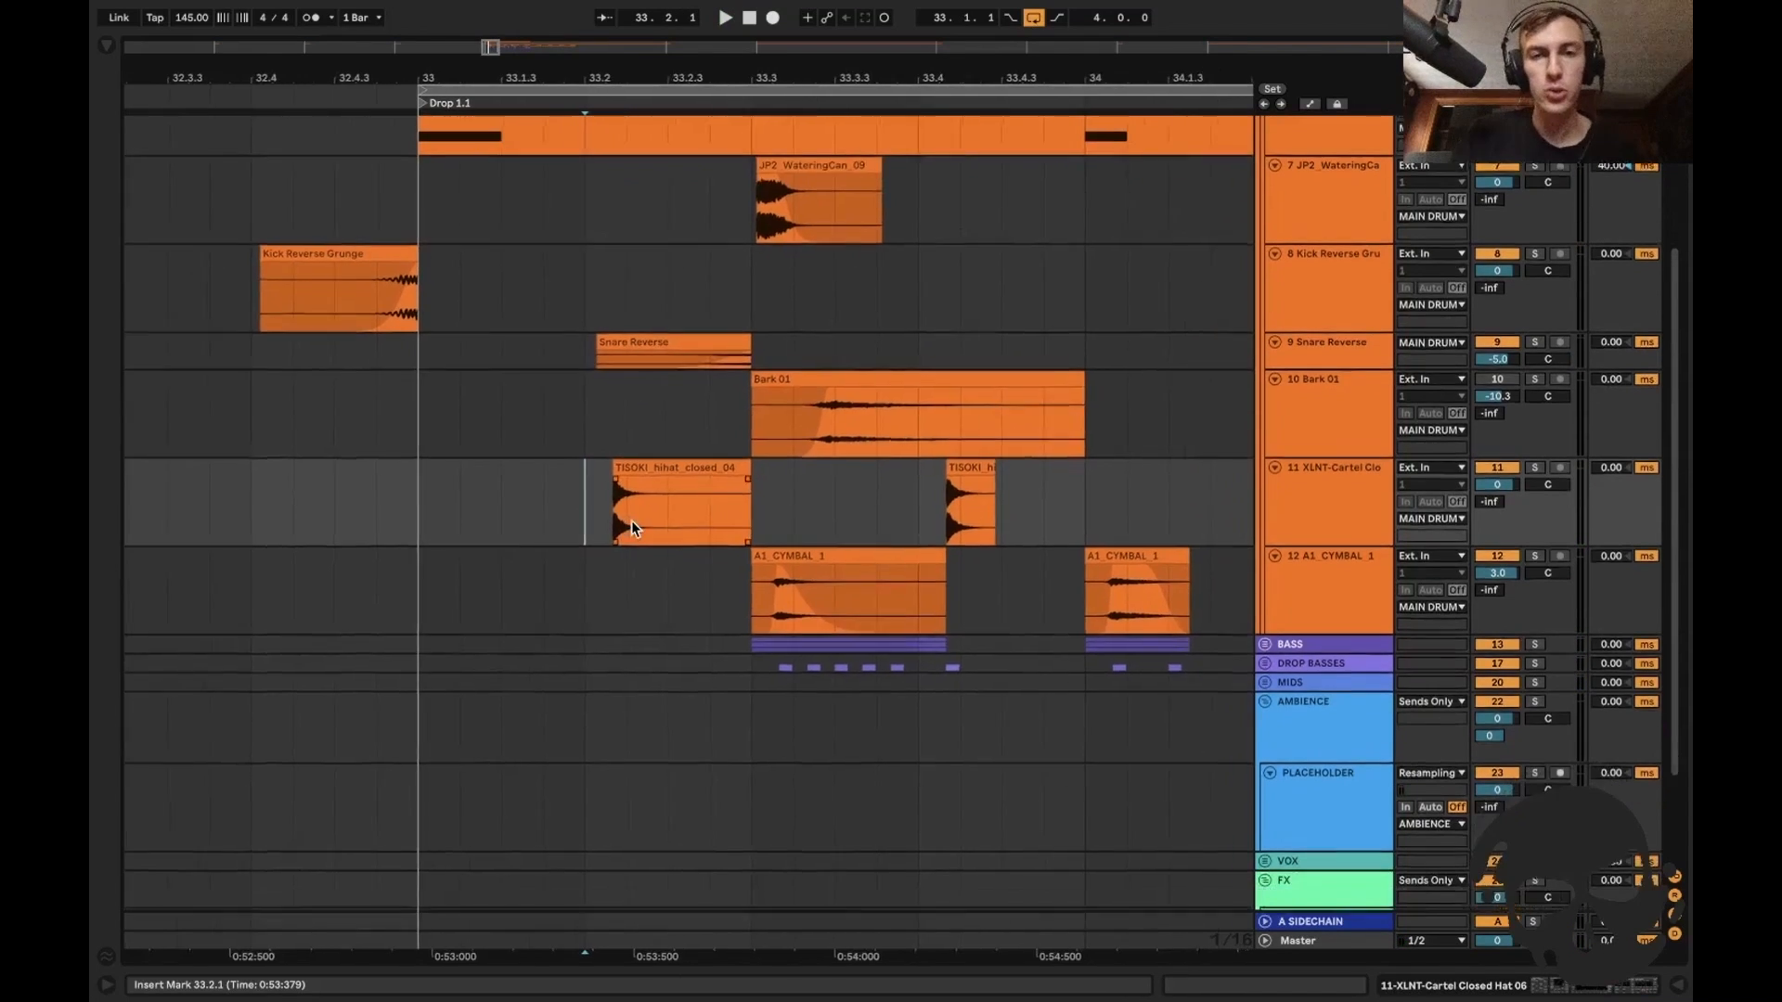
click(709, 562)
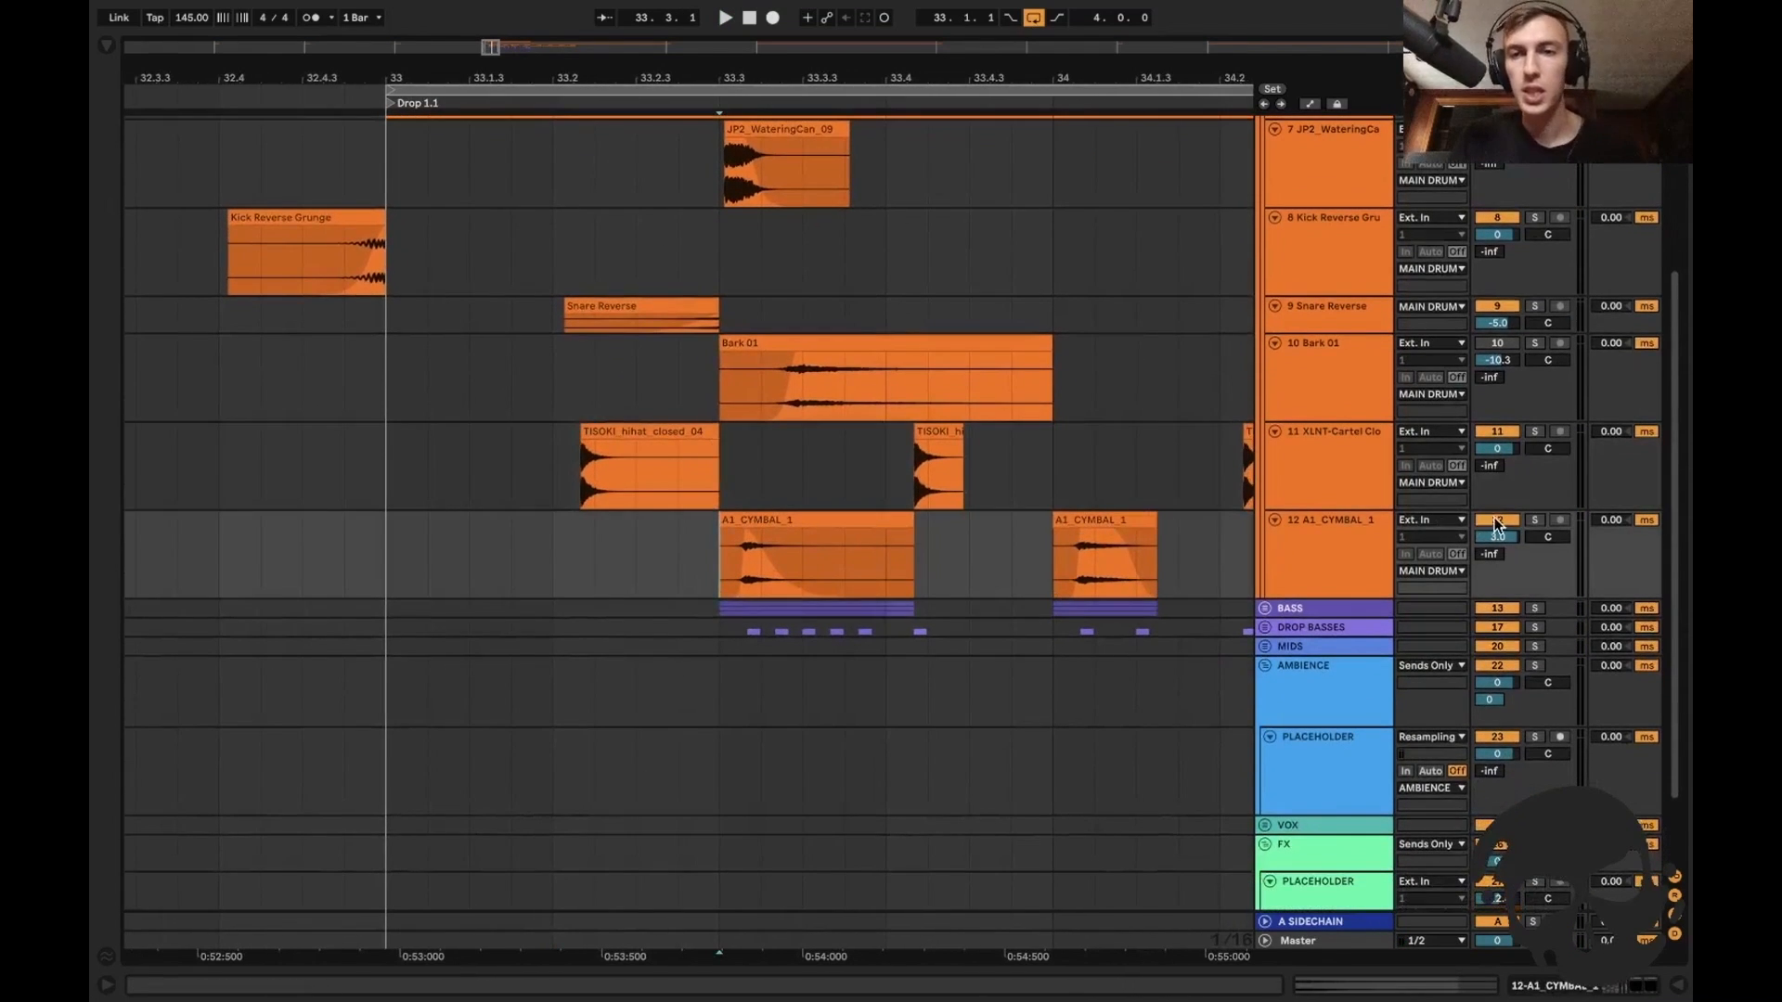
click(1022, 549)
key(minus)
key(minus)
scroll(1019, 556, right, 2)
click(842, 465)
key(plus)
key(plus)
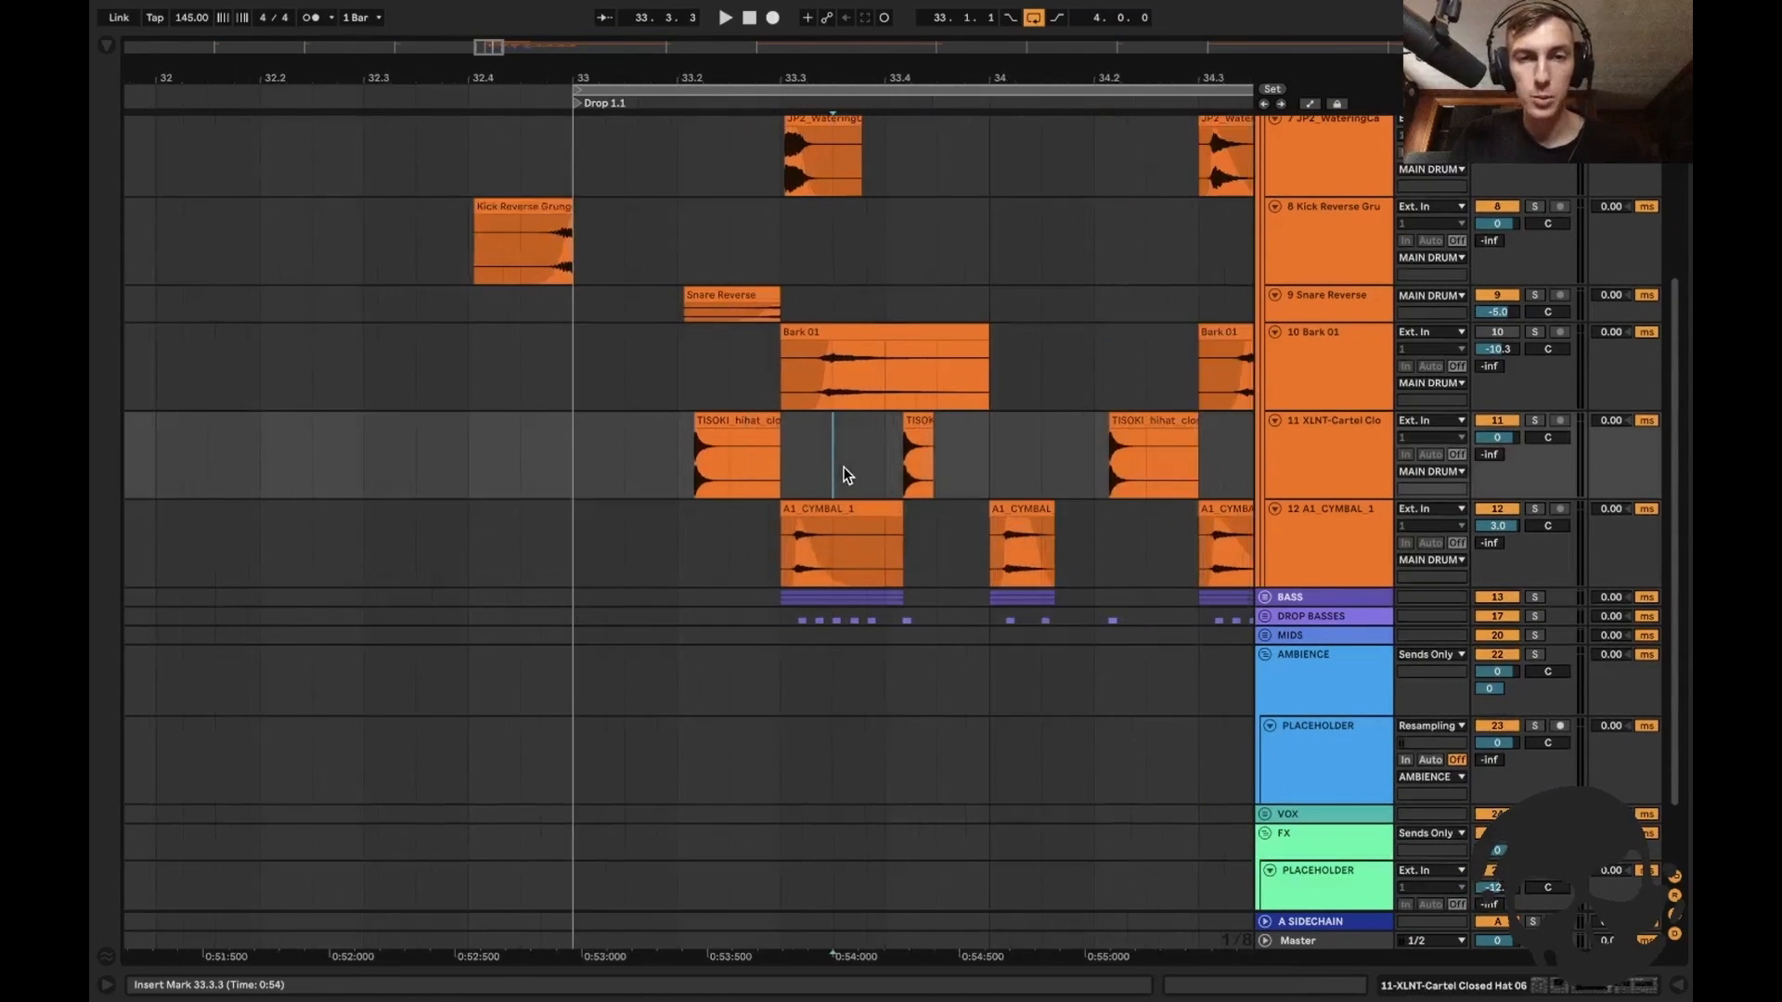
Try to shift the TISOKI_hihat_closed_04 clip just after 33.2.1 and undo the change.
click(915, 448)
click(594, 460)
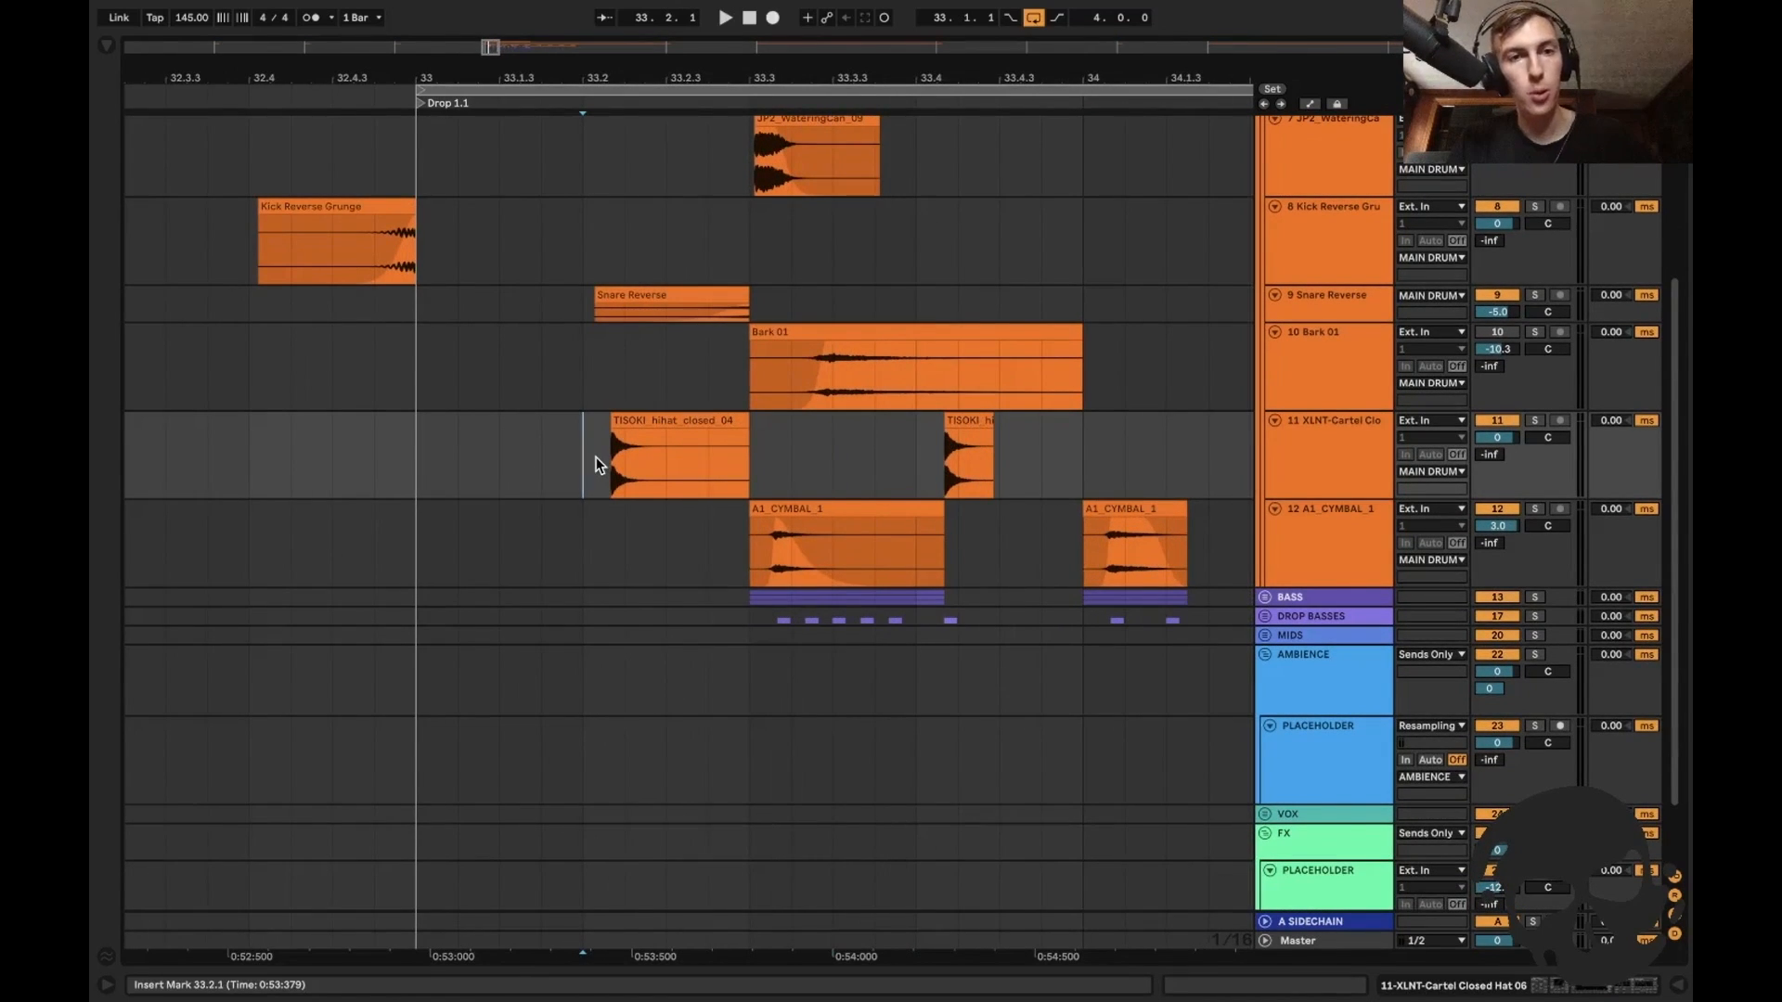
mouse_move(626, 418)
mouse_down()
mouse_move(576, 422)
mouse_move(653, 424)
mouse_up()
key(super+z)
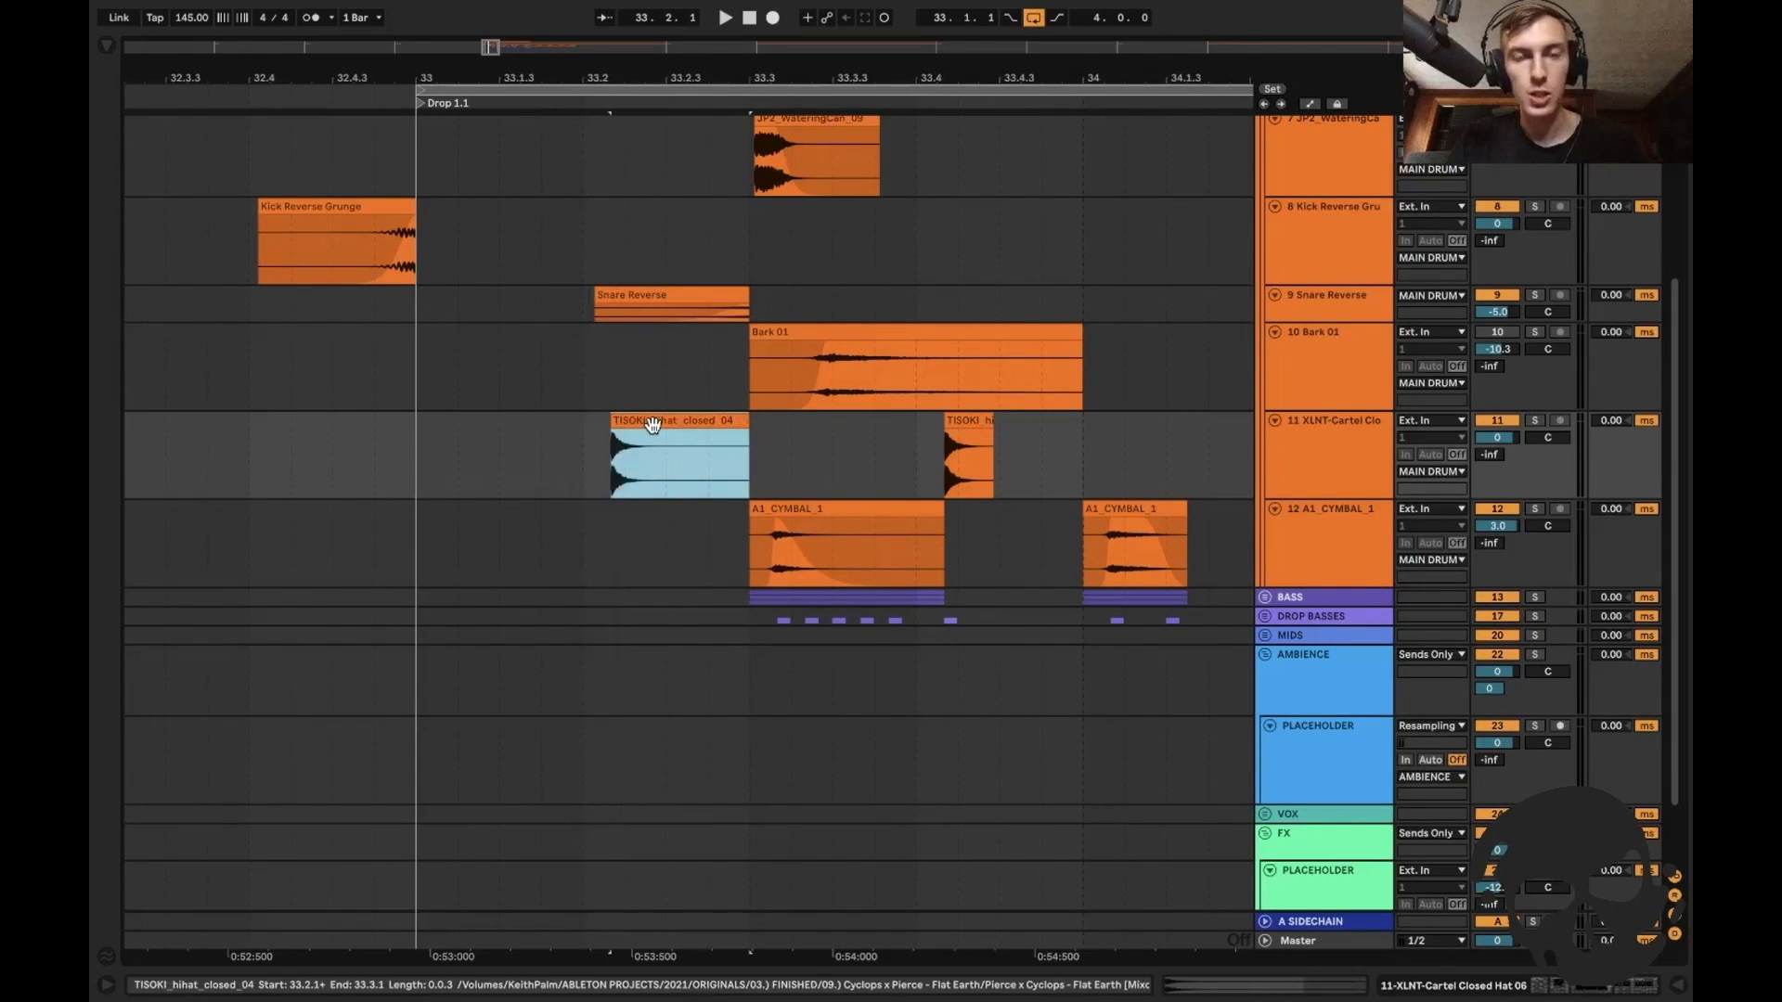
click(594, 405)
key(plus)
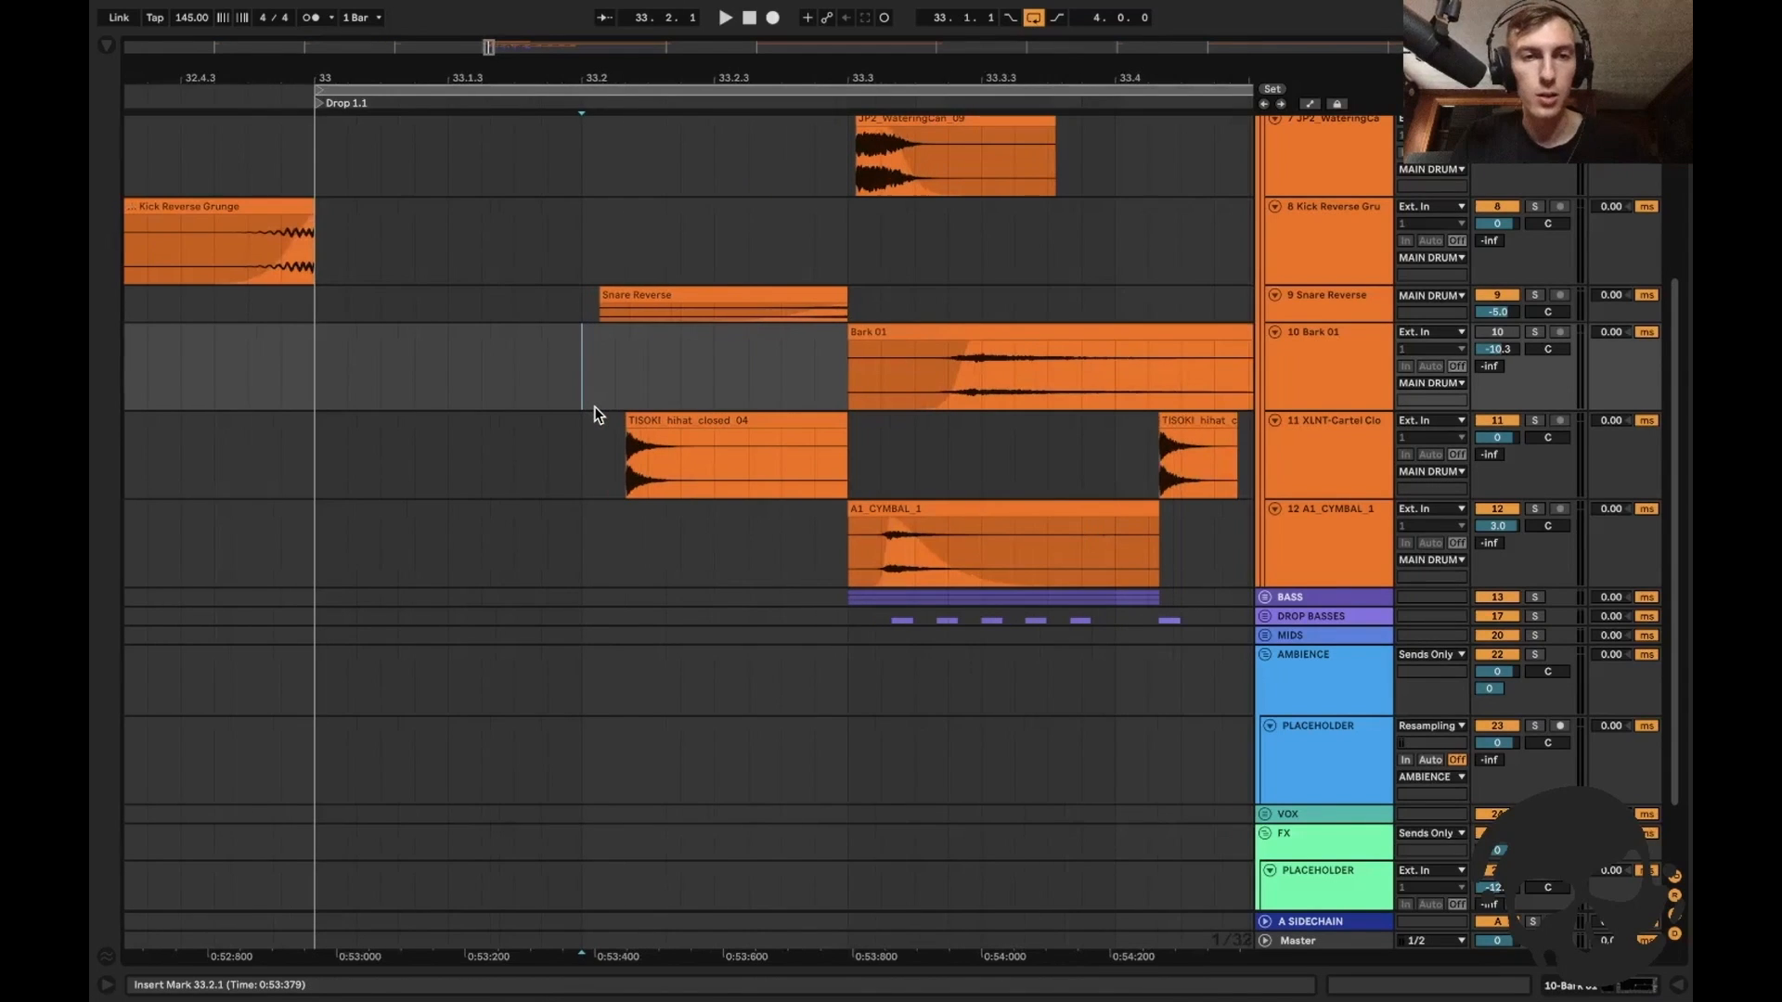
key(F1)
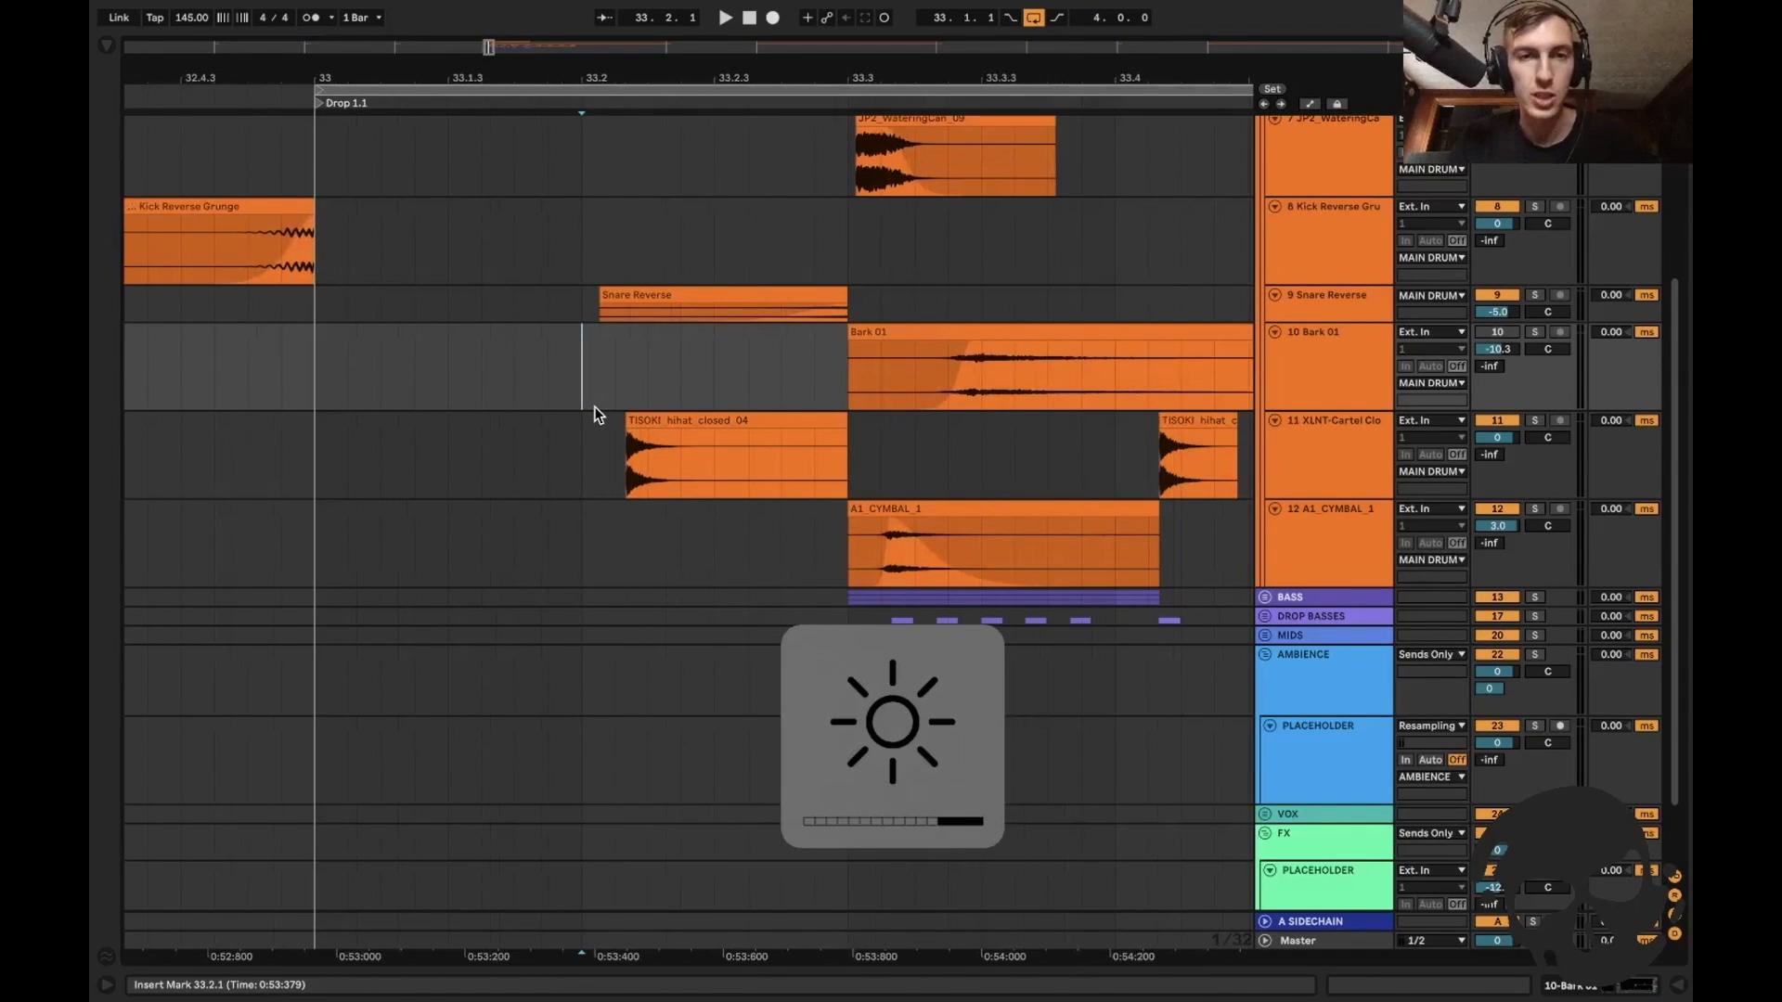
Examine the placement of the TISOKI_hihat_closed_04 clips across bars 33 to 35 of Drop 1.1.
click(614, 428)
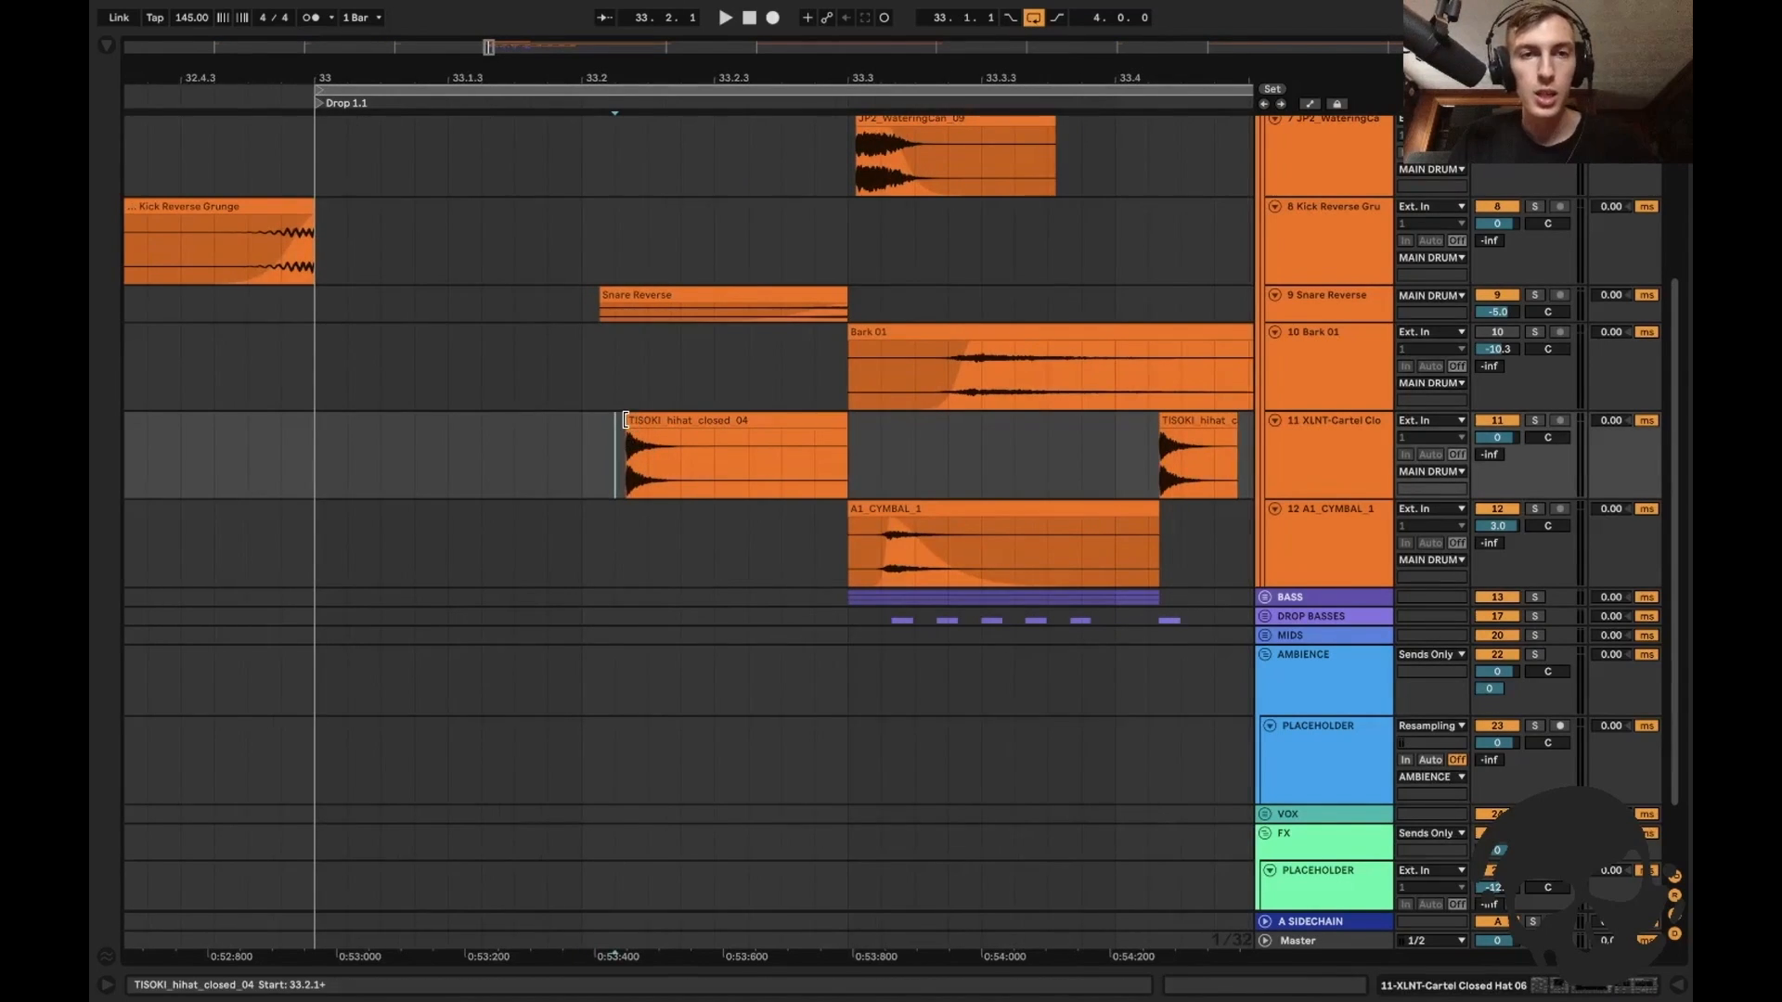
scroll(643, 418, right, 3)
click(778, 430)
key(minus)
key(minus)
key(minus)
scroll(778, 431, right, 2)
scroll(777, 431, left, 1)
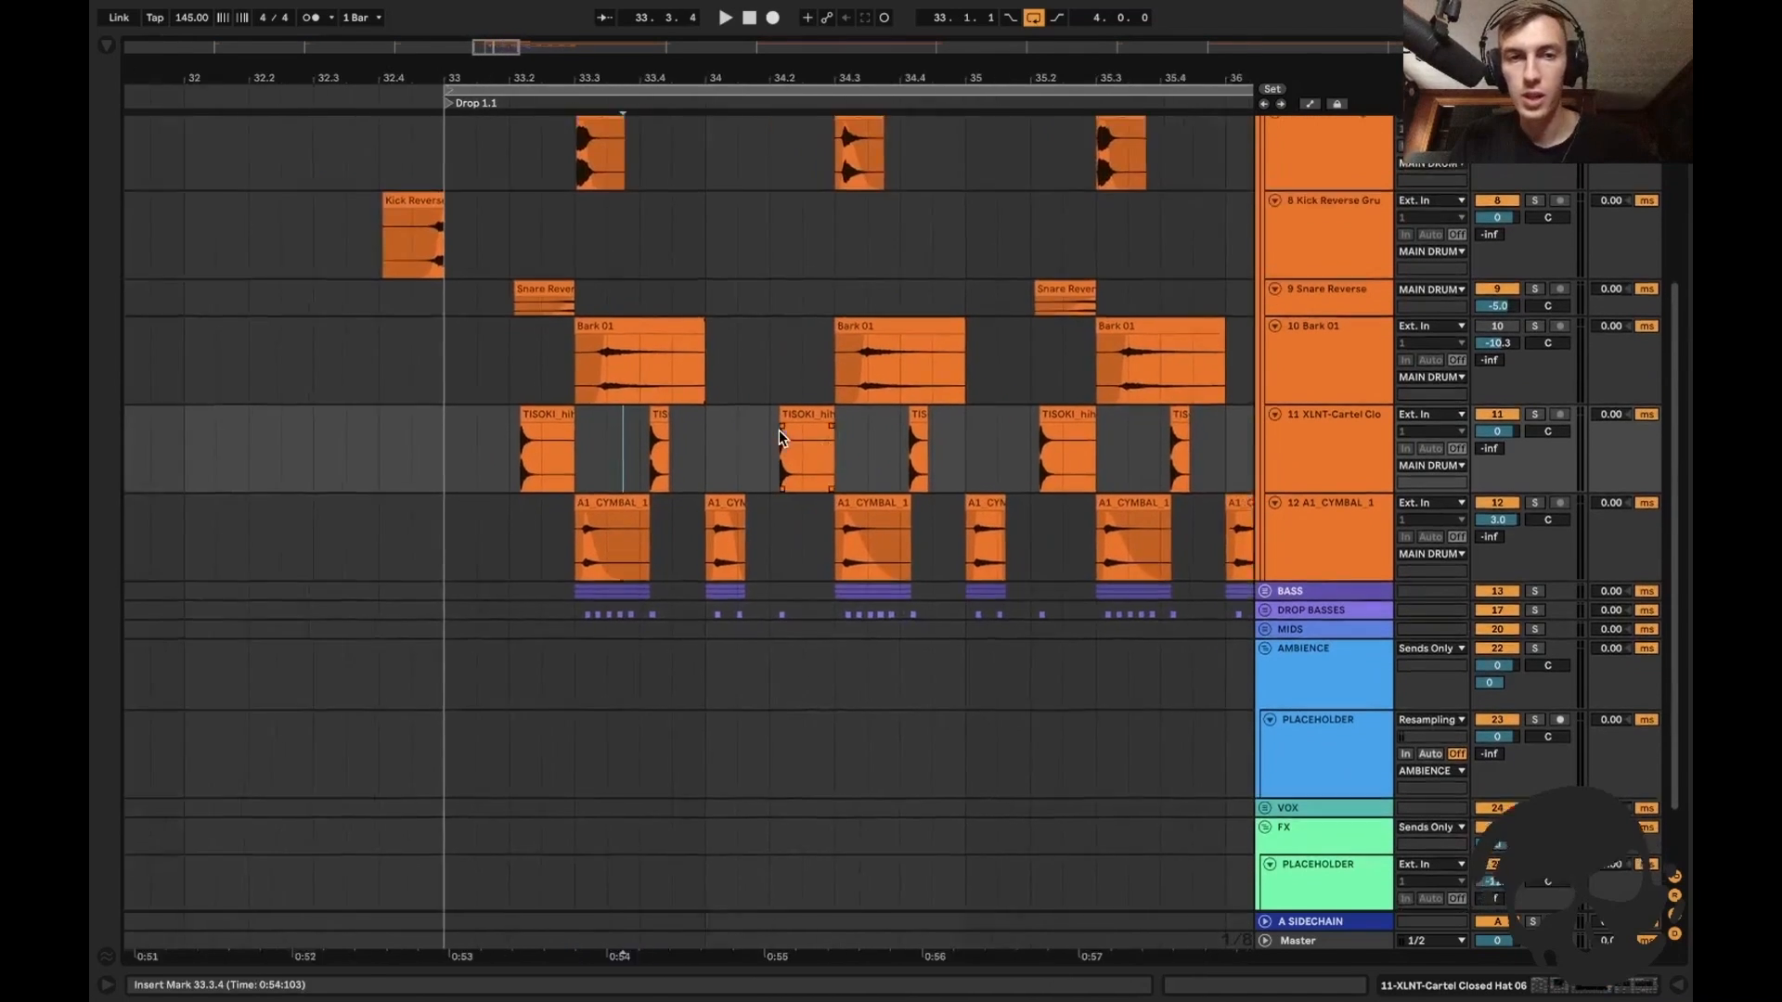
scroll(778, 430, left, 1)
click(564, 467)
key(plus)
key(plus)
scroll(565, 467, up, 4)
scroll(564, 468, down, 1)
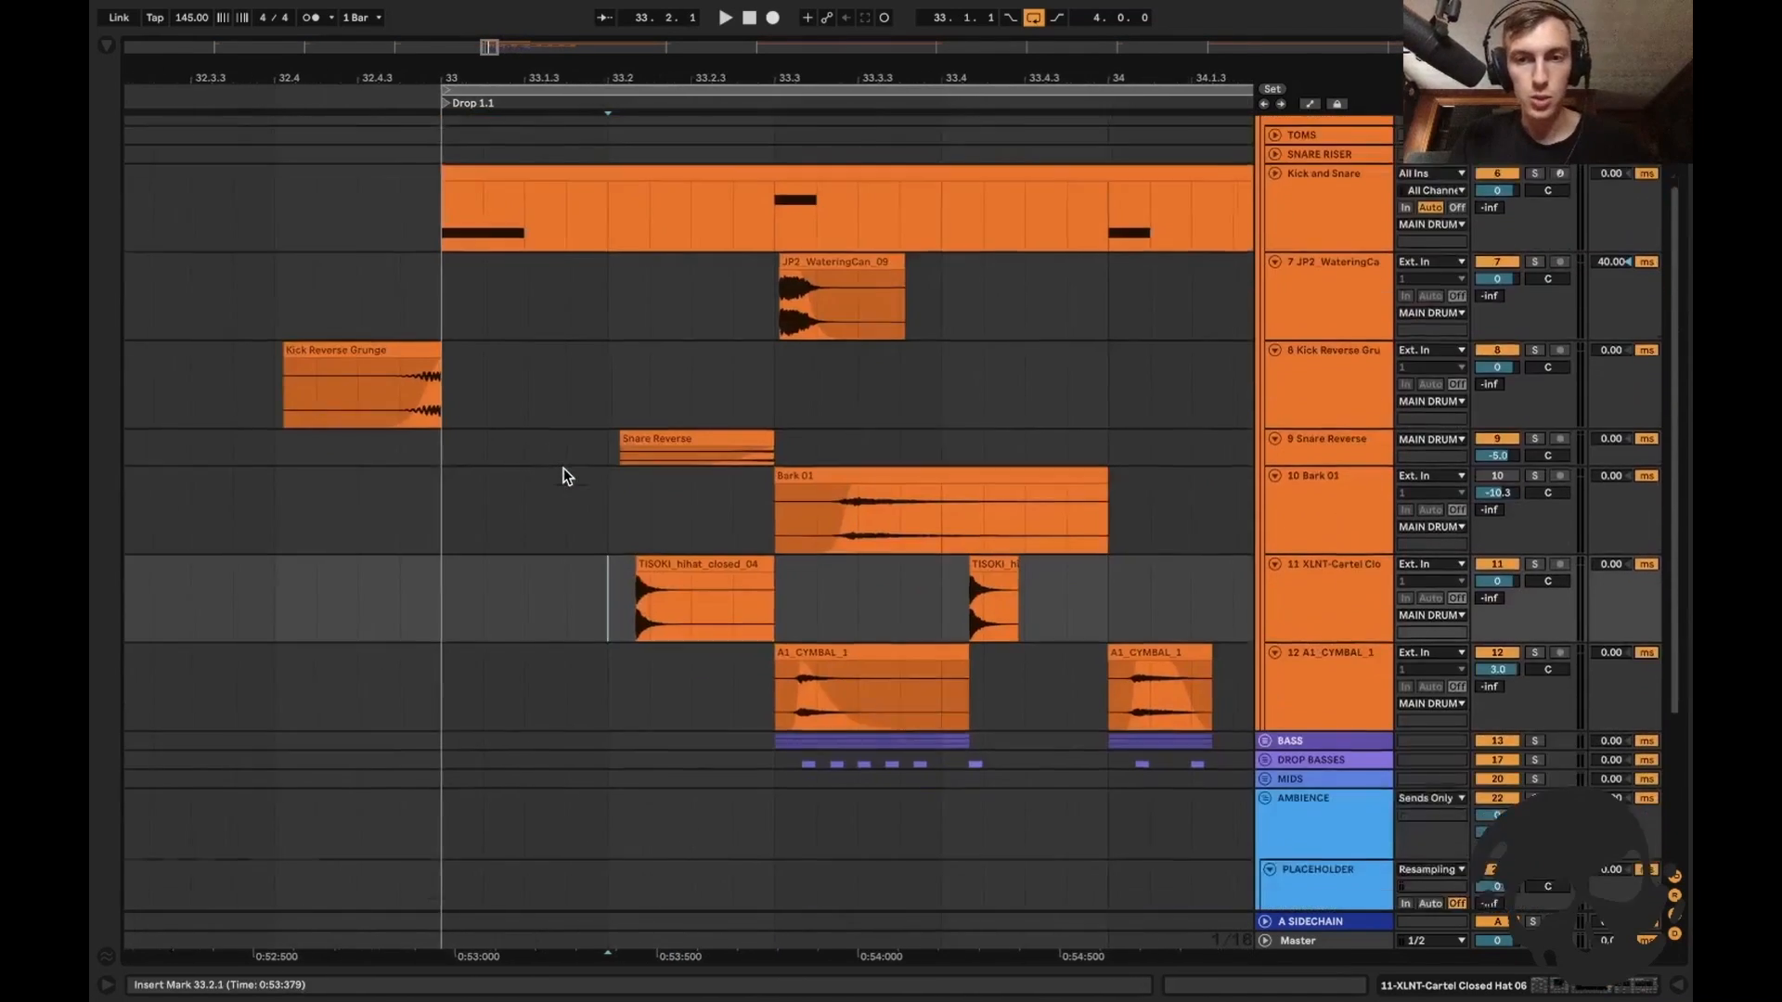
Collapse the DRUMS group, unfold the BASS group and select the XLNT-Cartel The Lion 808 clip at 33.3.1.
scroll(565, 468, up, 3)
double_click(1323, 143)
double_click(1334, 176)
click(833, 279)
key(plus)
key(plus)
click(793, 212)
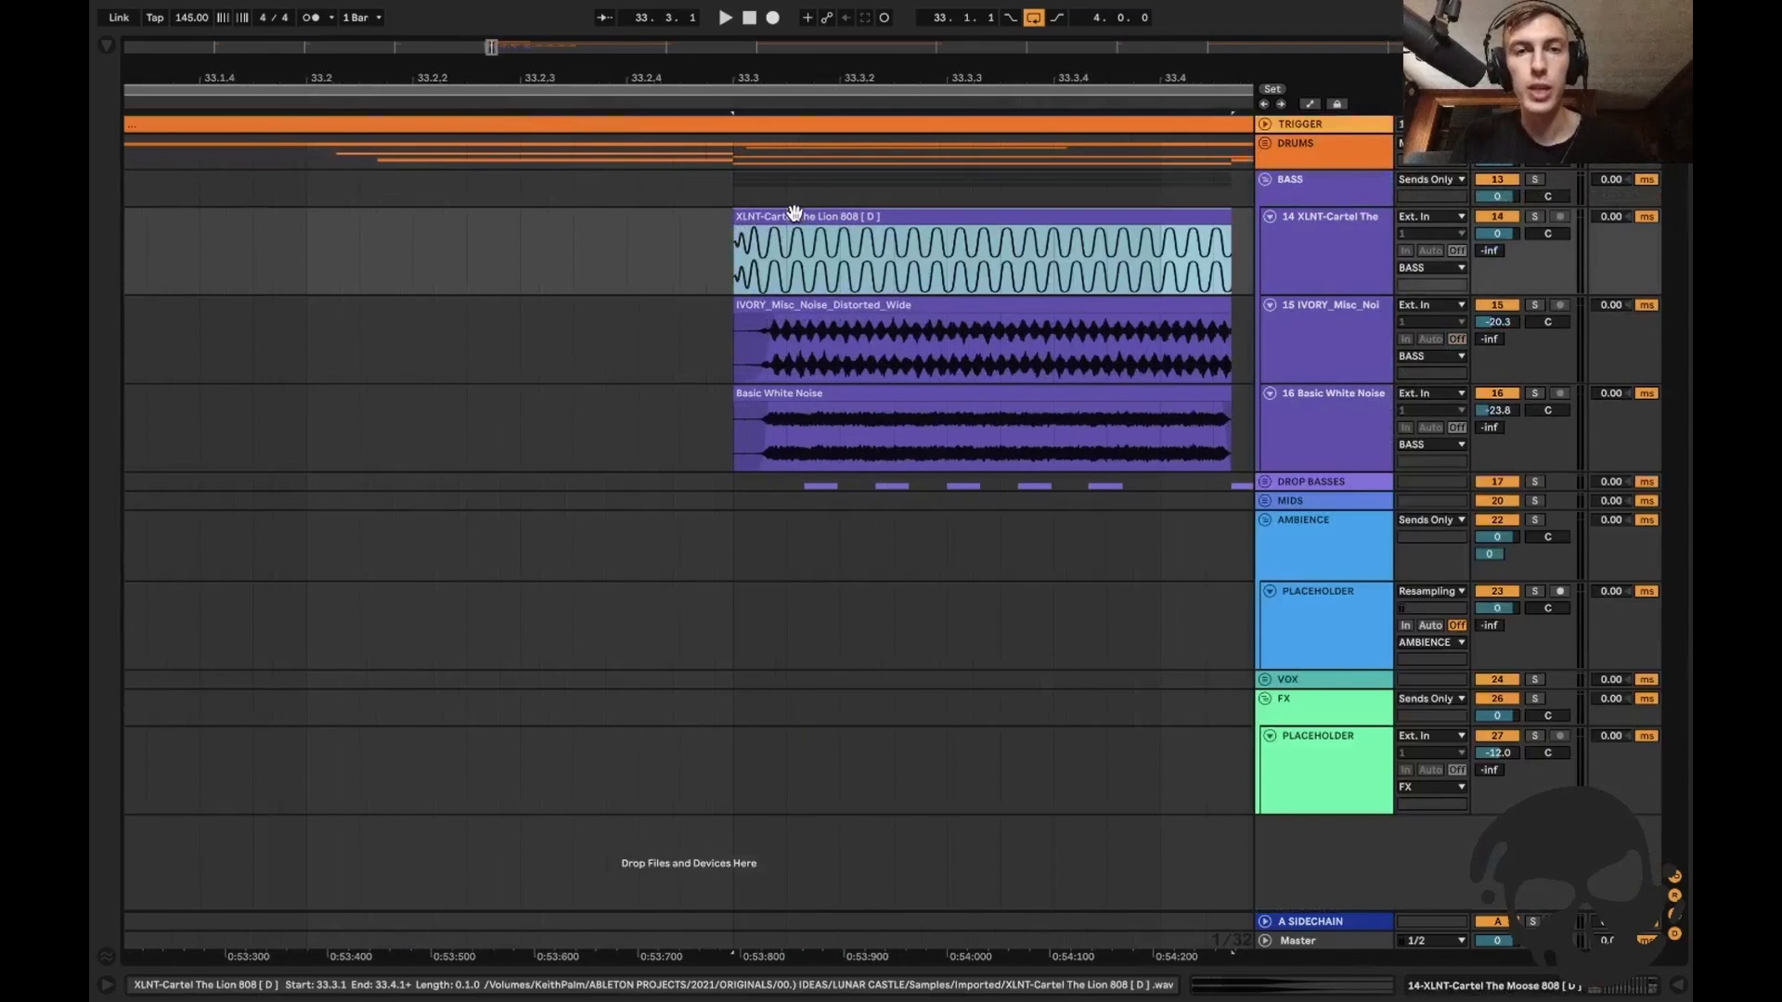
Show the effect chain of the Lion 808 track and examine the clip's waveform from 33.3.1.
double_click(1323, 253)
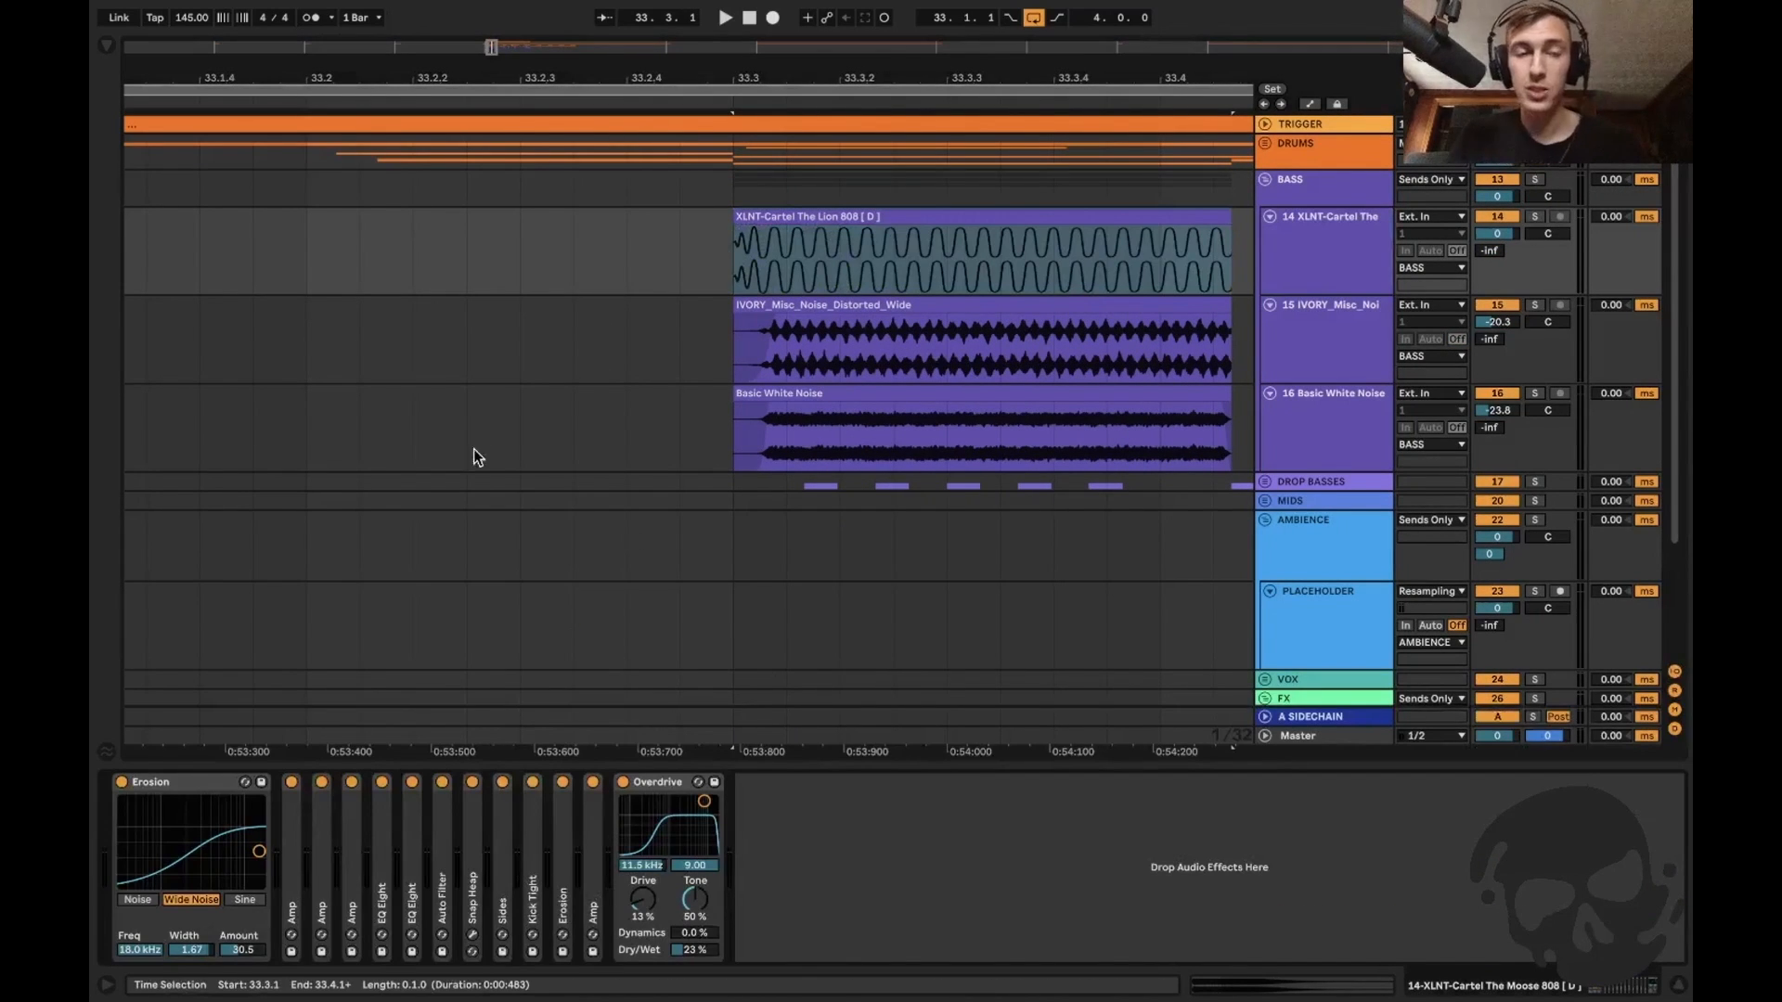
click(739, 256)
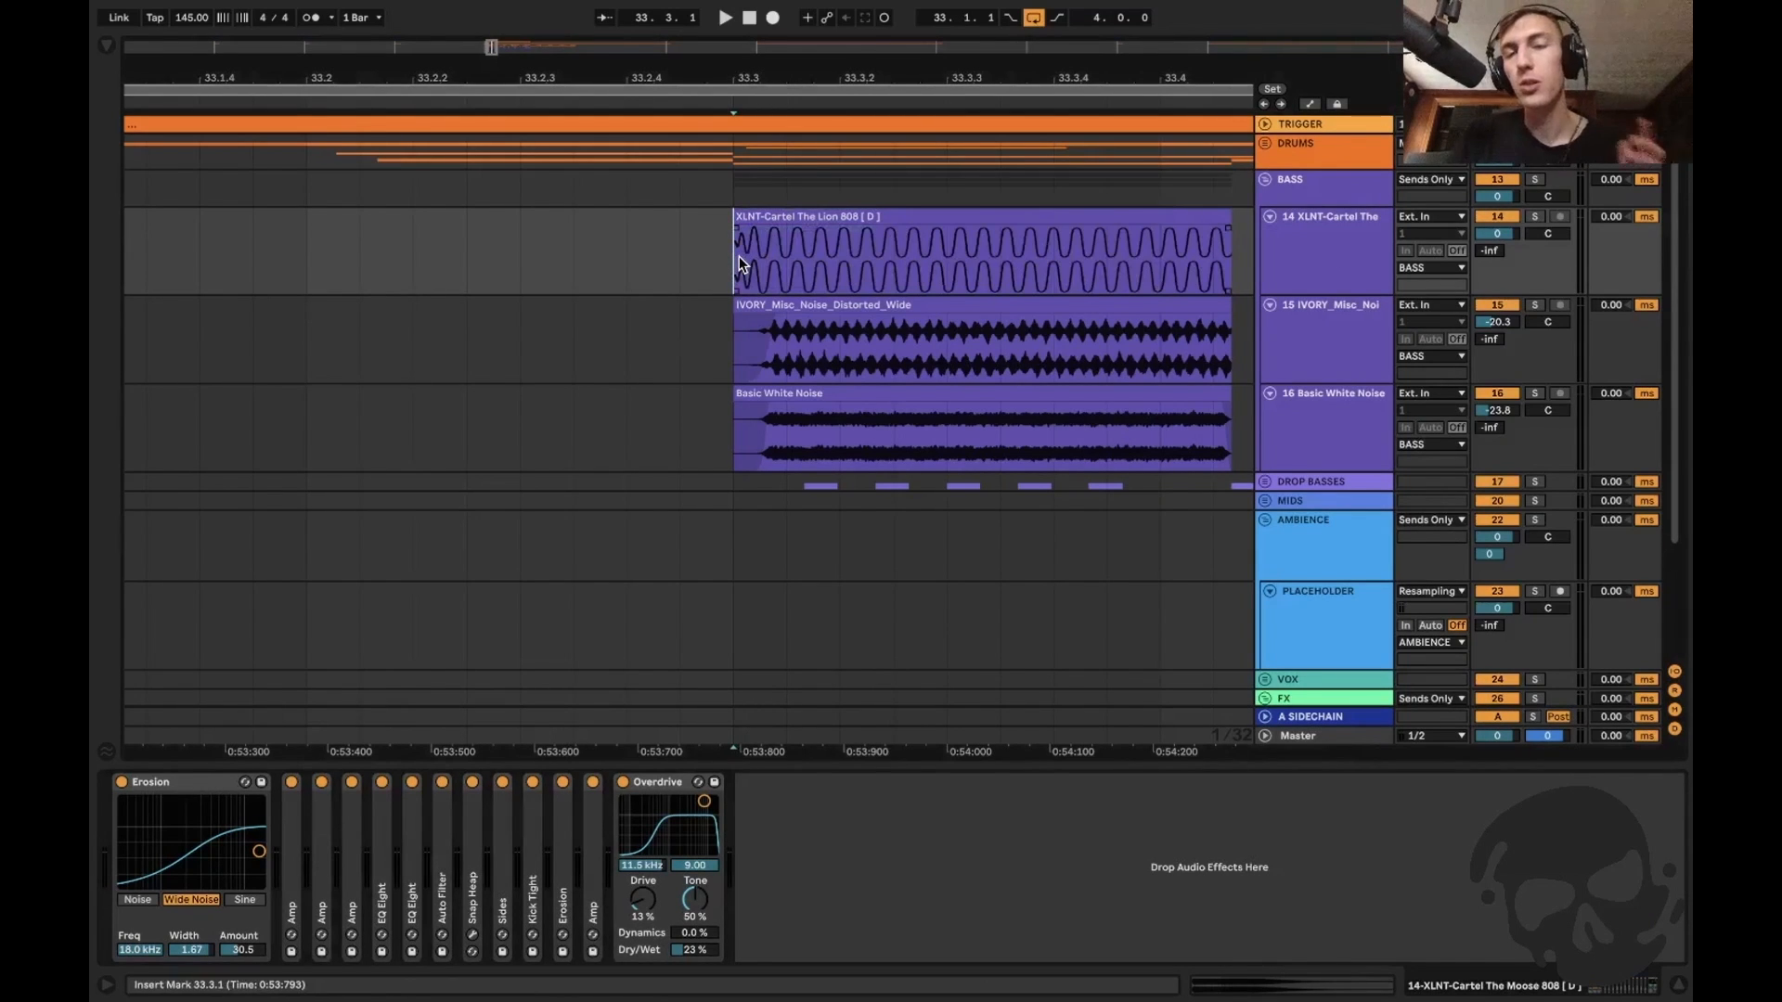
click(830, 243)
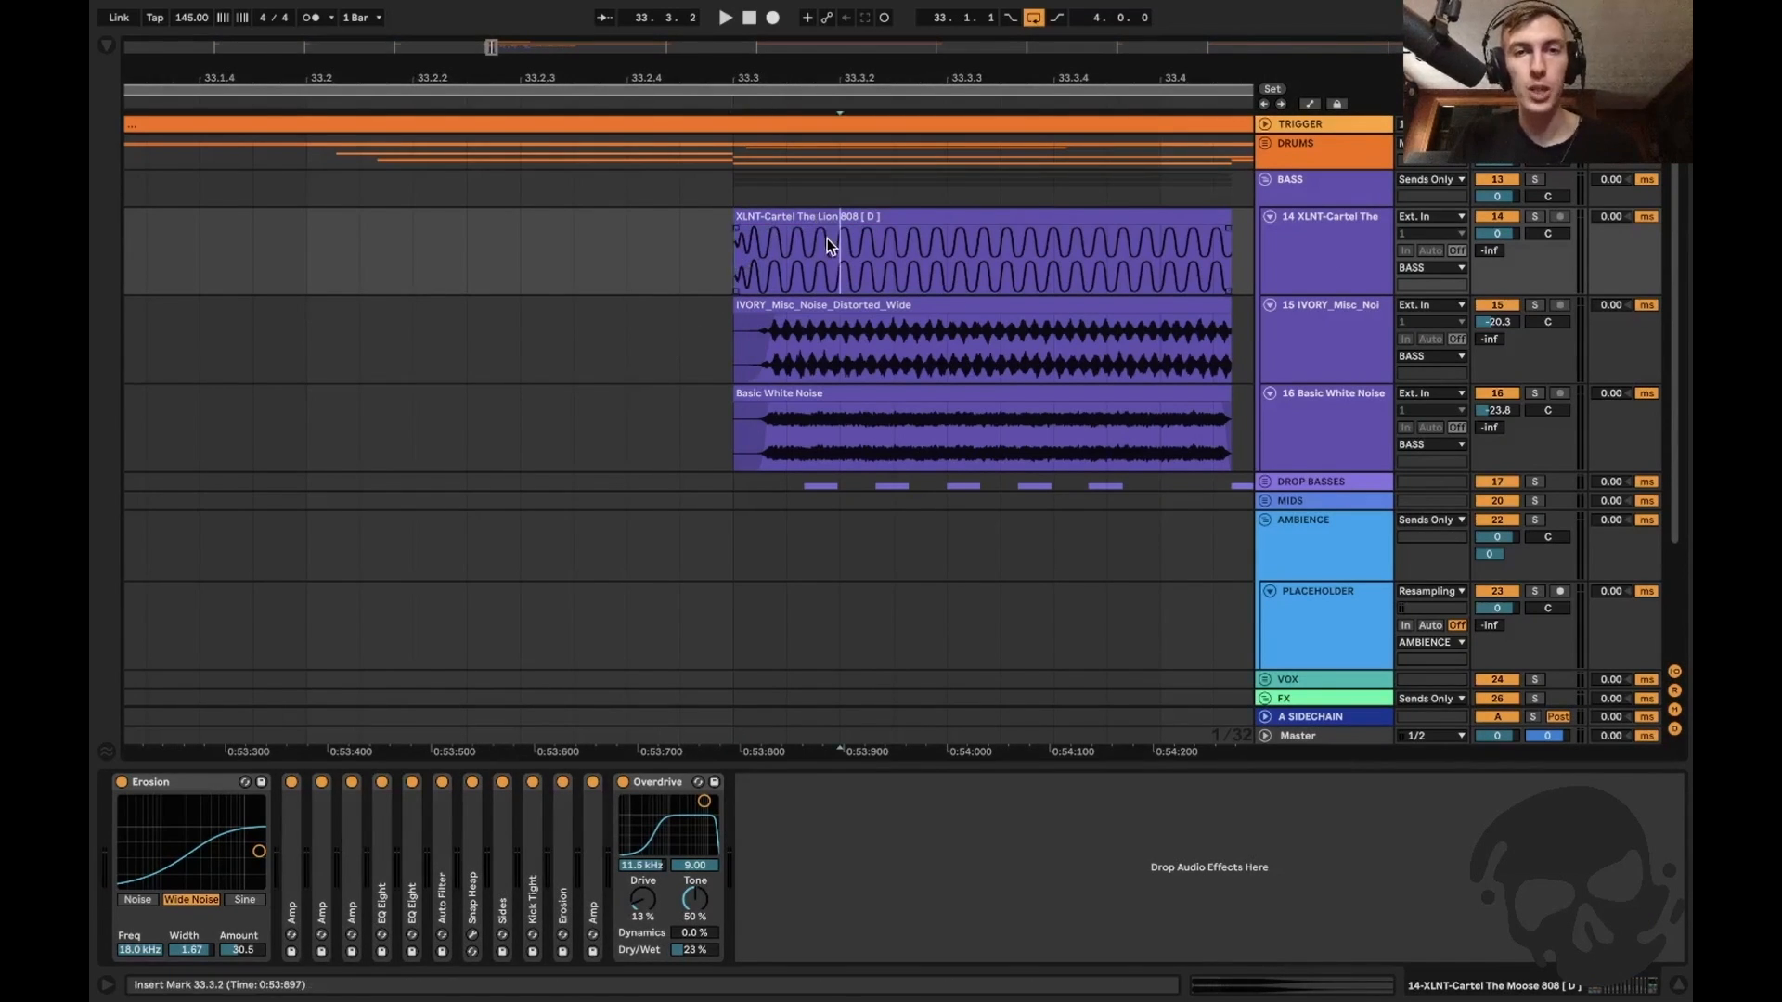
key(minus)
click(806, 261)
key(plus)
click(711, 261)
click(758, 256)
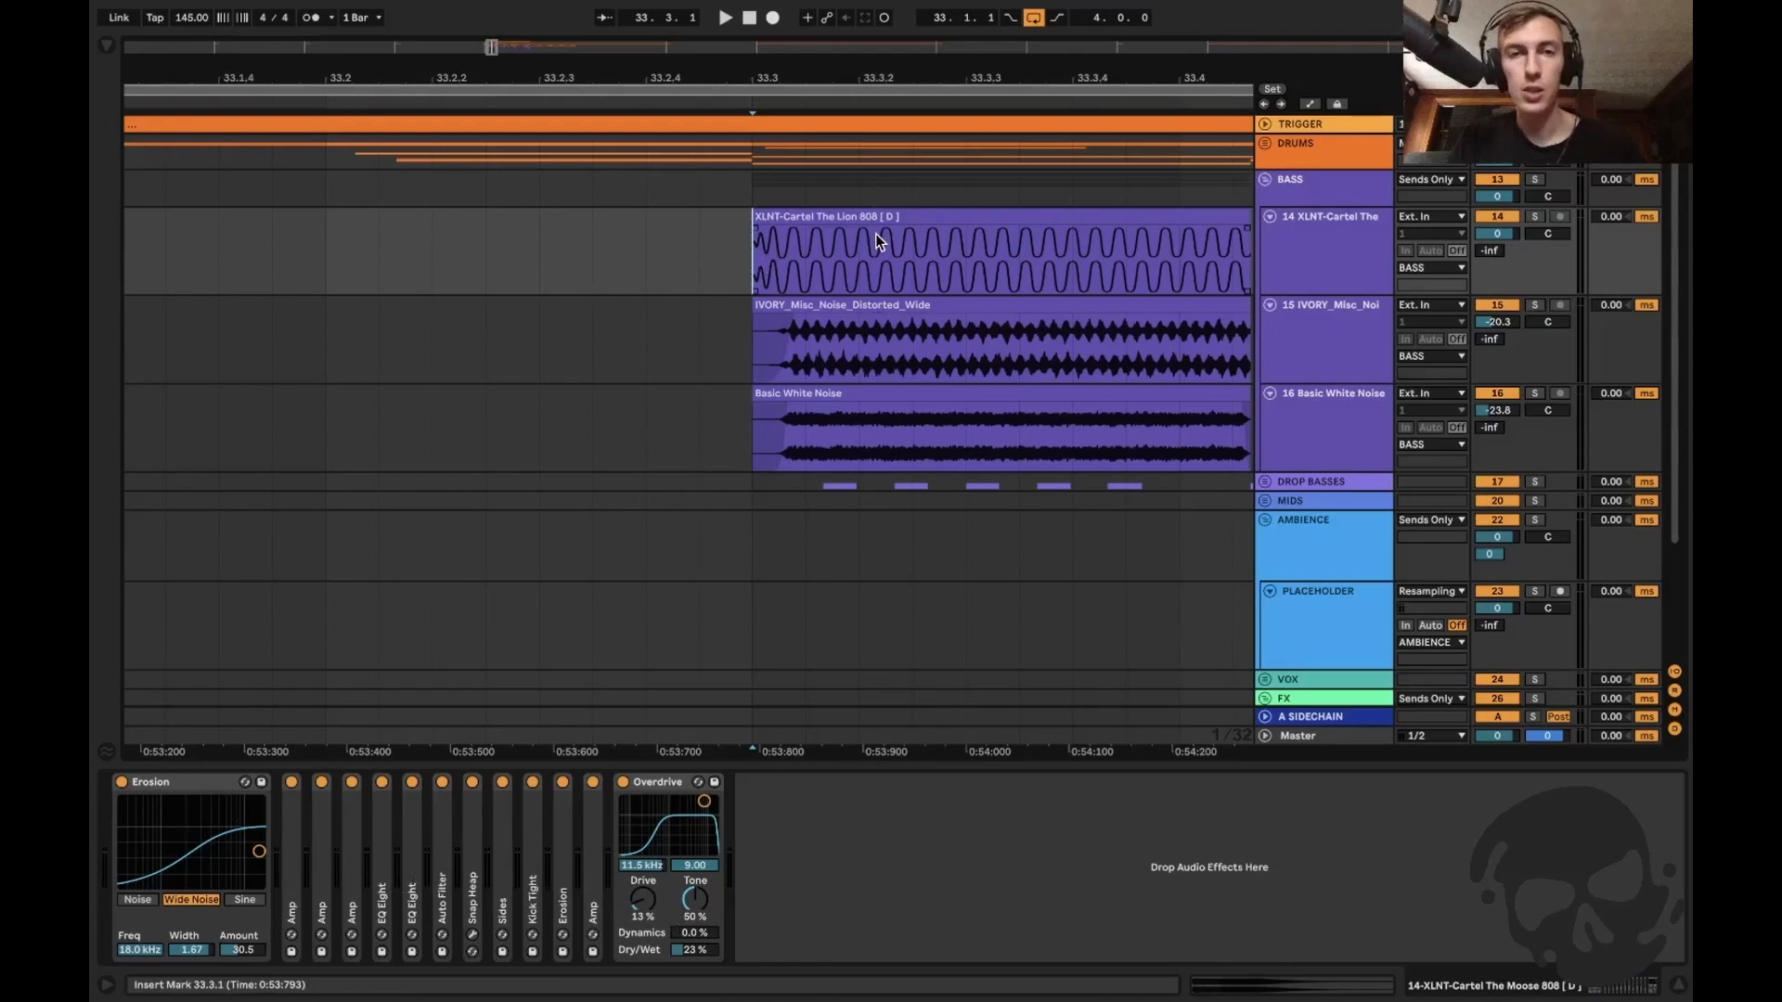
Solo the Lion 808 track and group its whole effect chain, from Erosion to Overdrive, into an Audio Effect Rack.
click(1535, 216)
click(1293, 270)
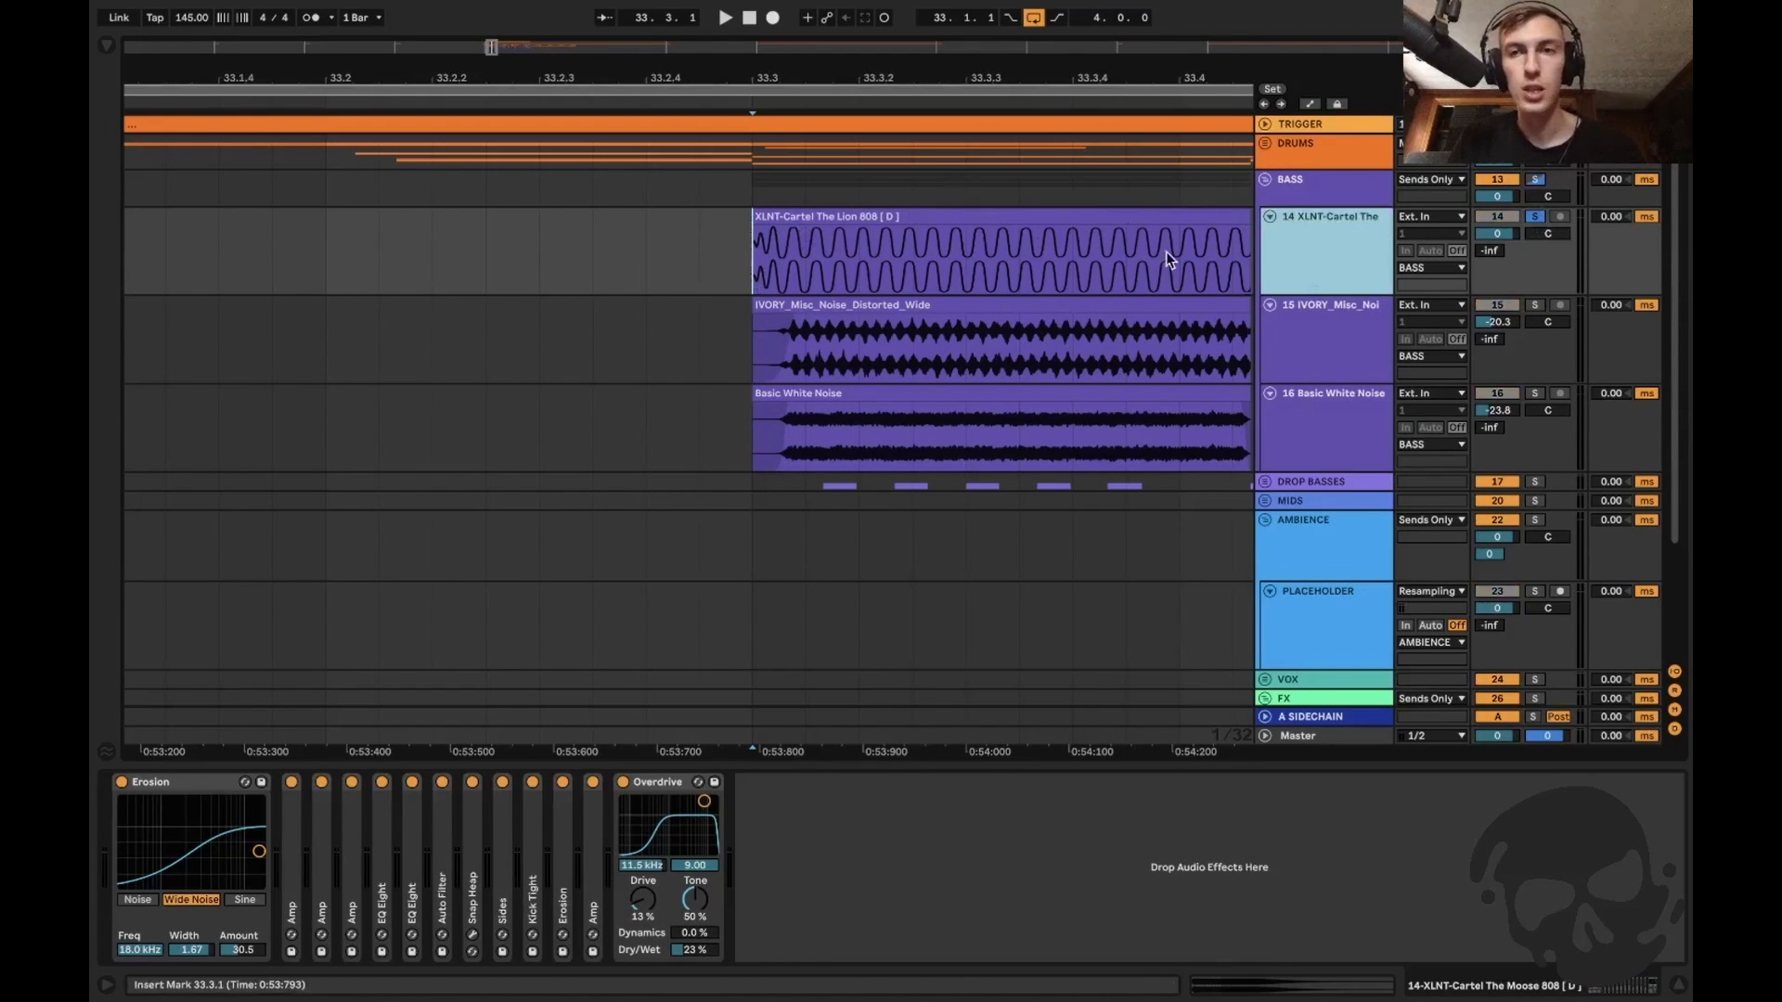
click(605, 789)
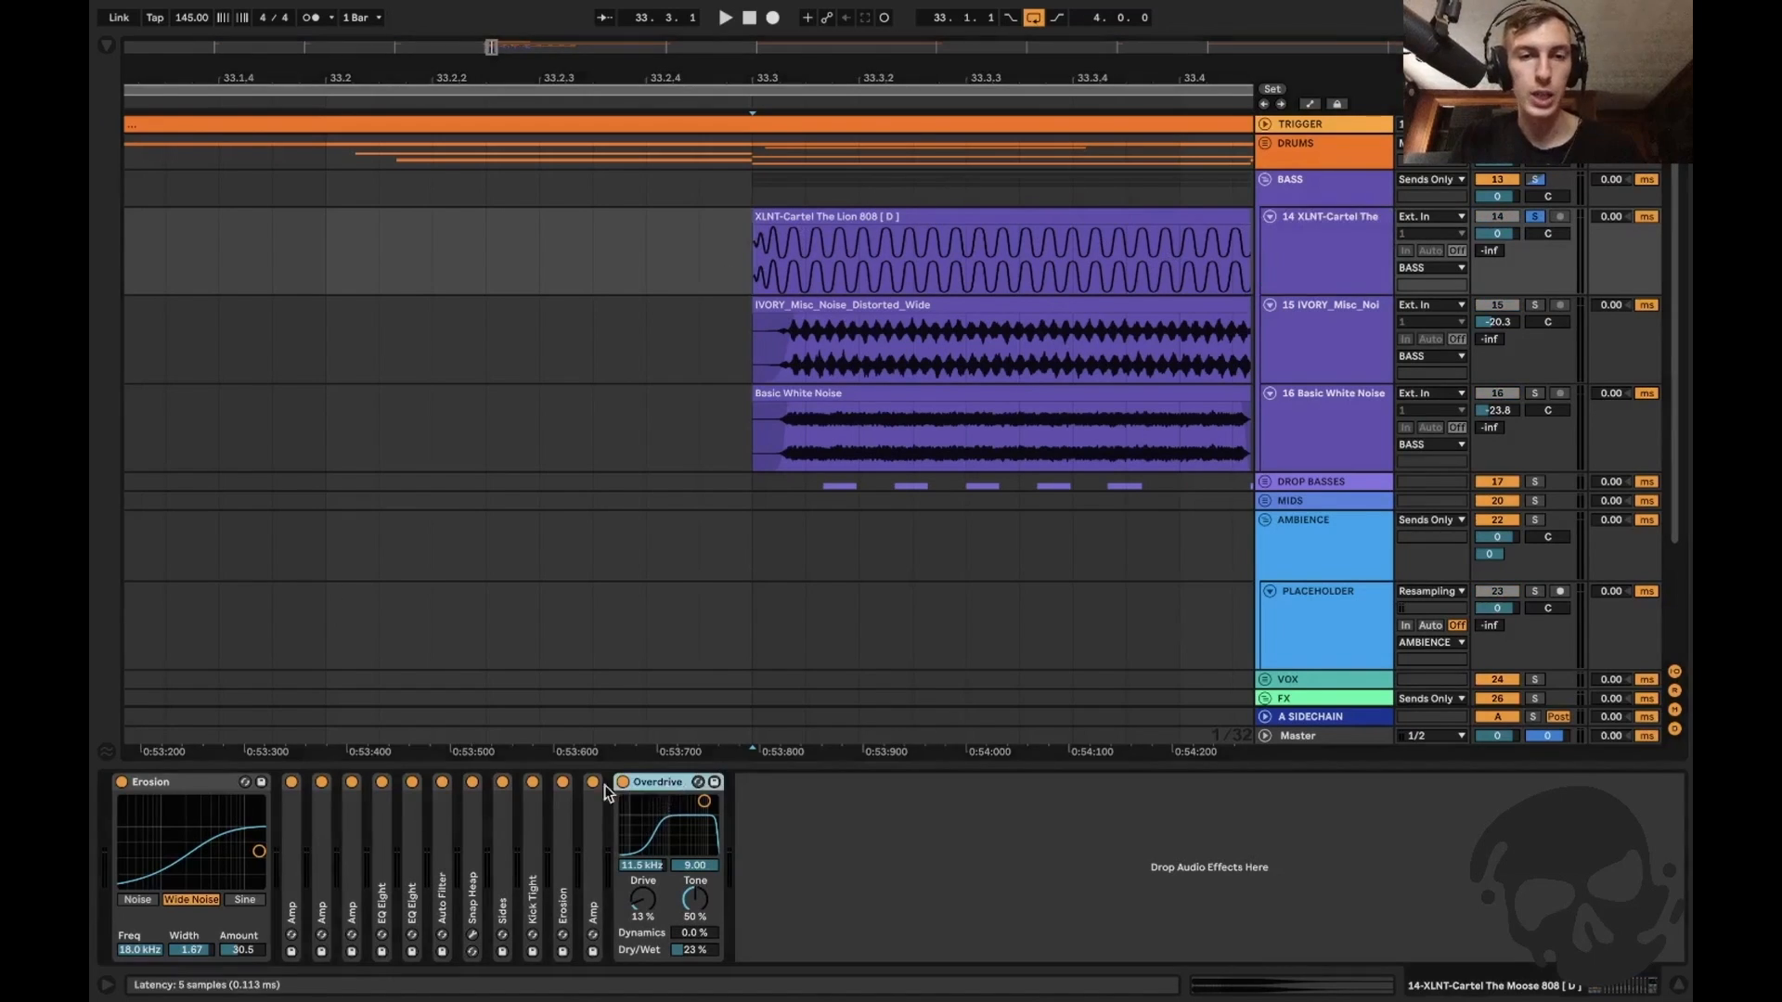
shift+click(208, 791)
key(ctrl+g)
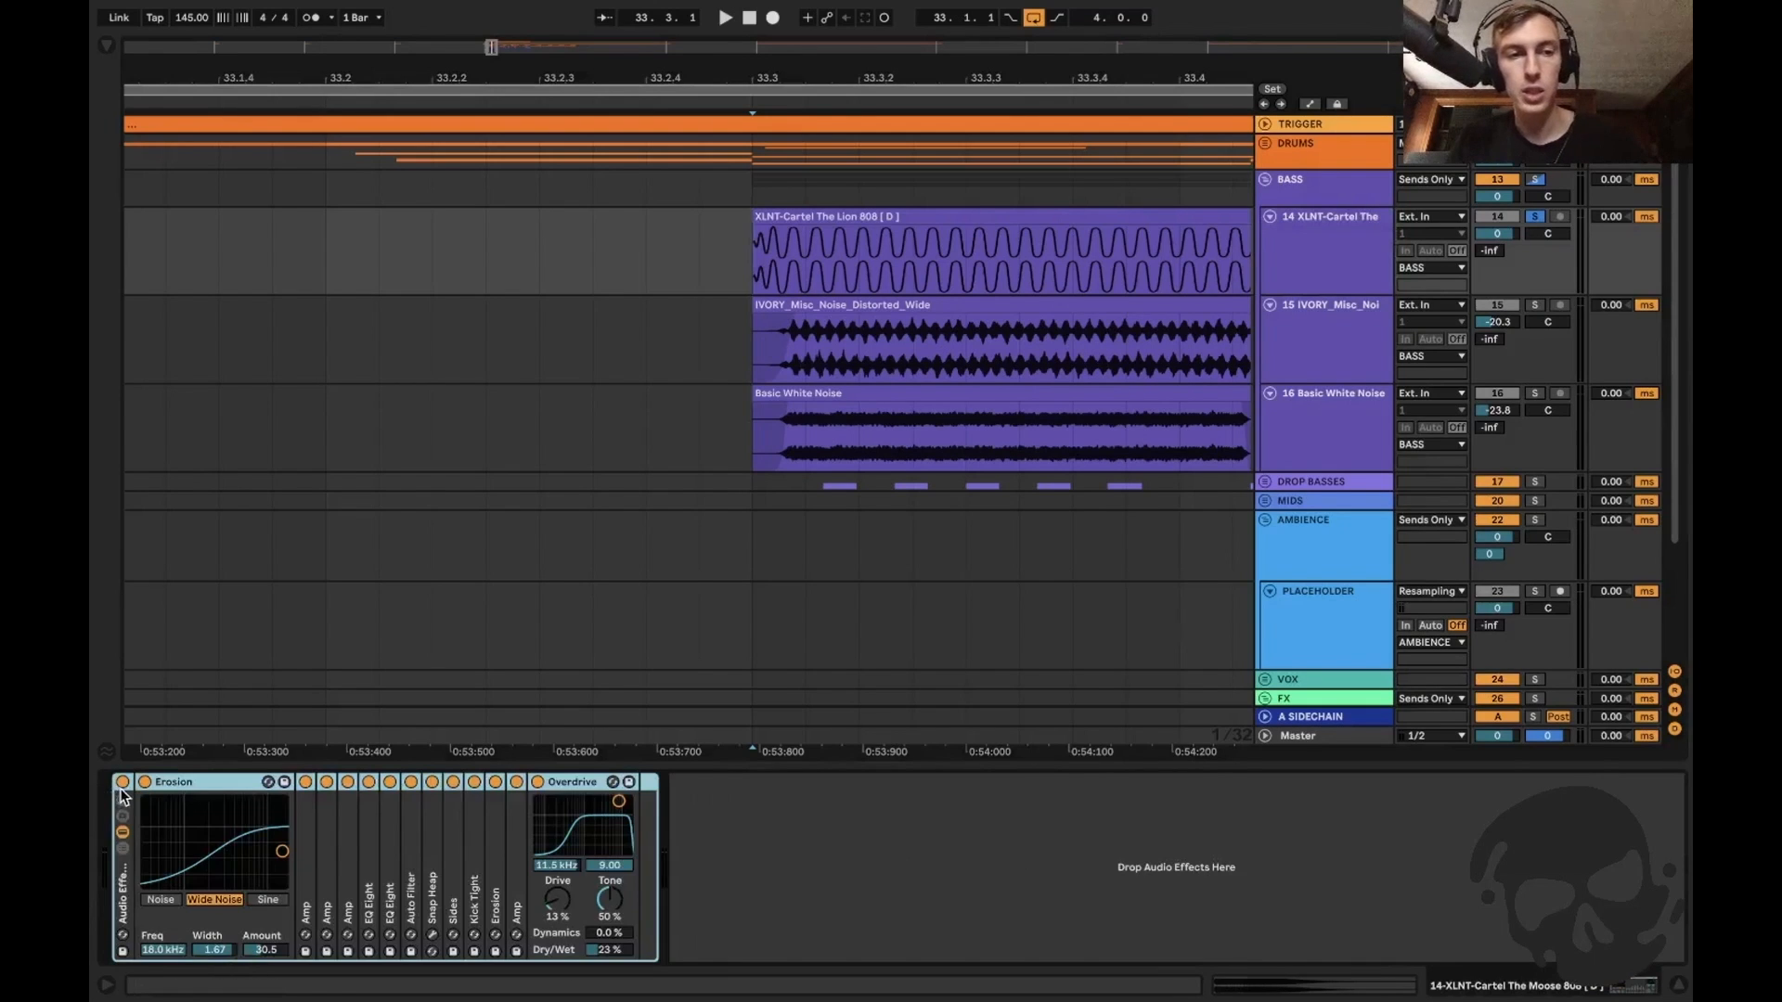
Play the soloed 808 from 33.3.1 with the effect rack switched off, and switch the rack back on.
key(space)
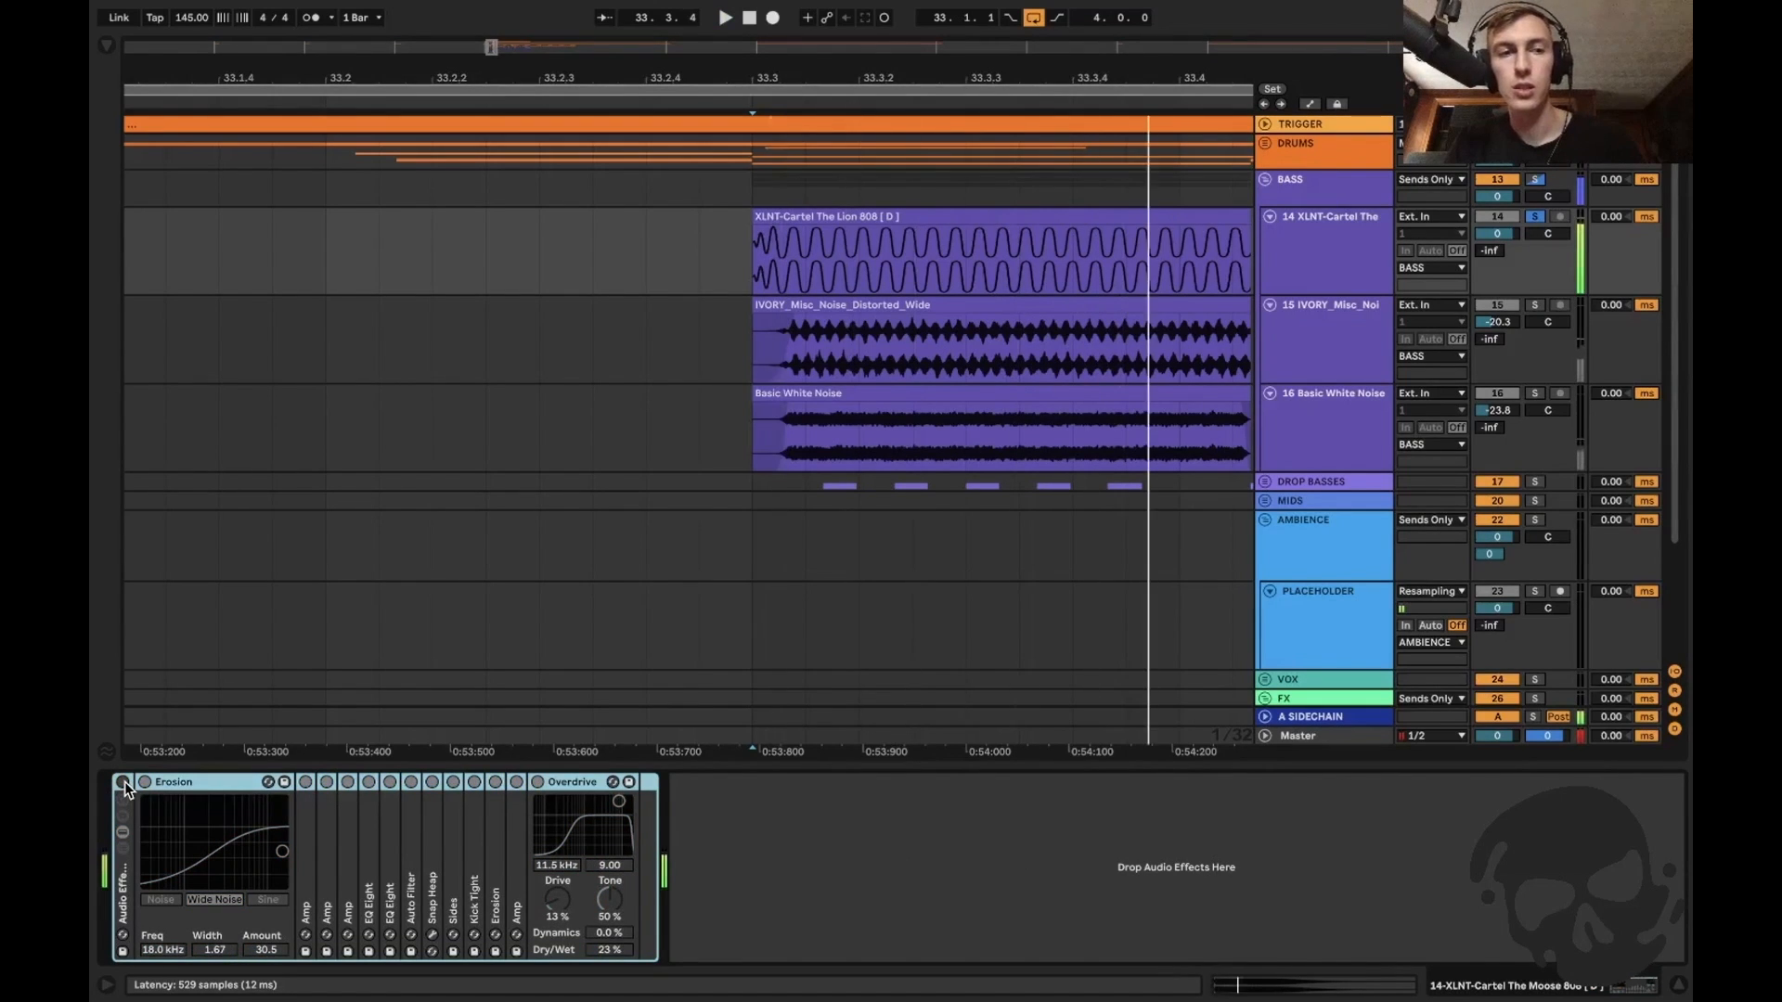
key(space)
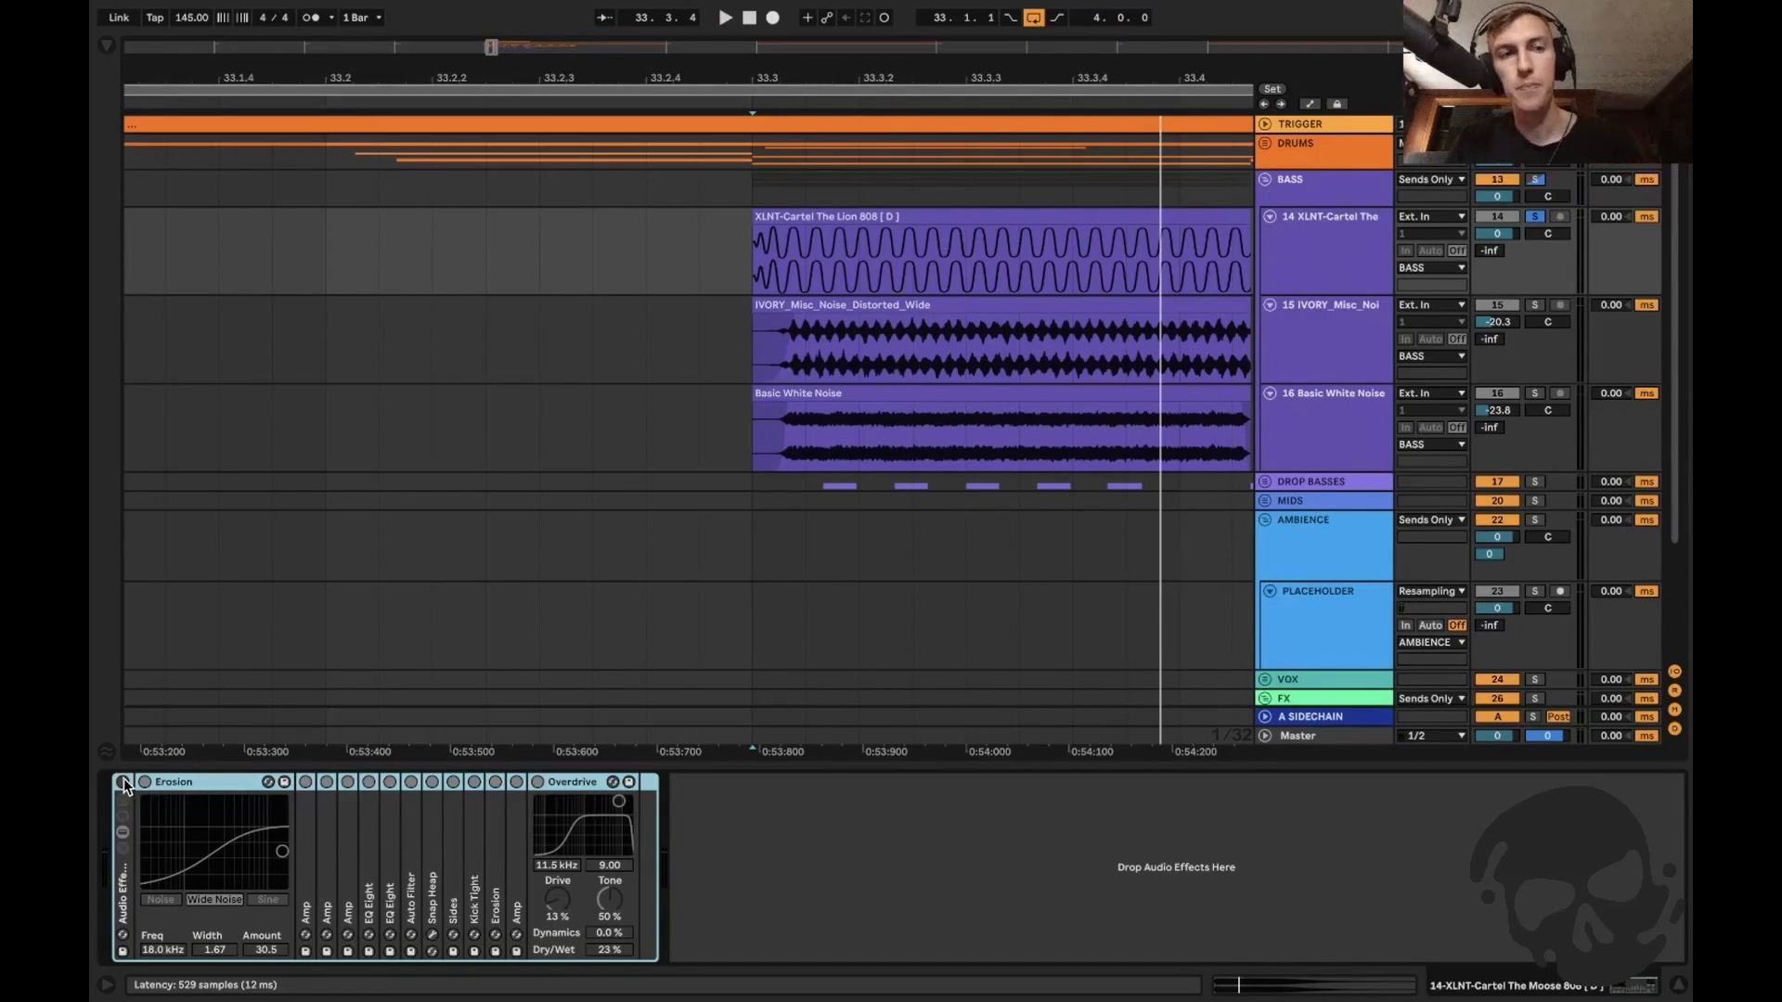
click(122, 781)
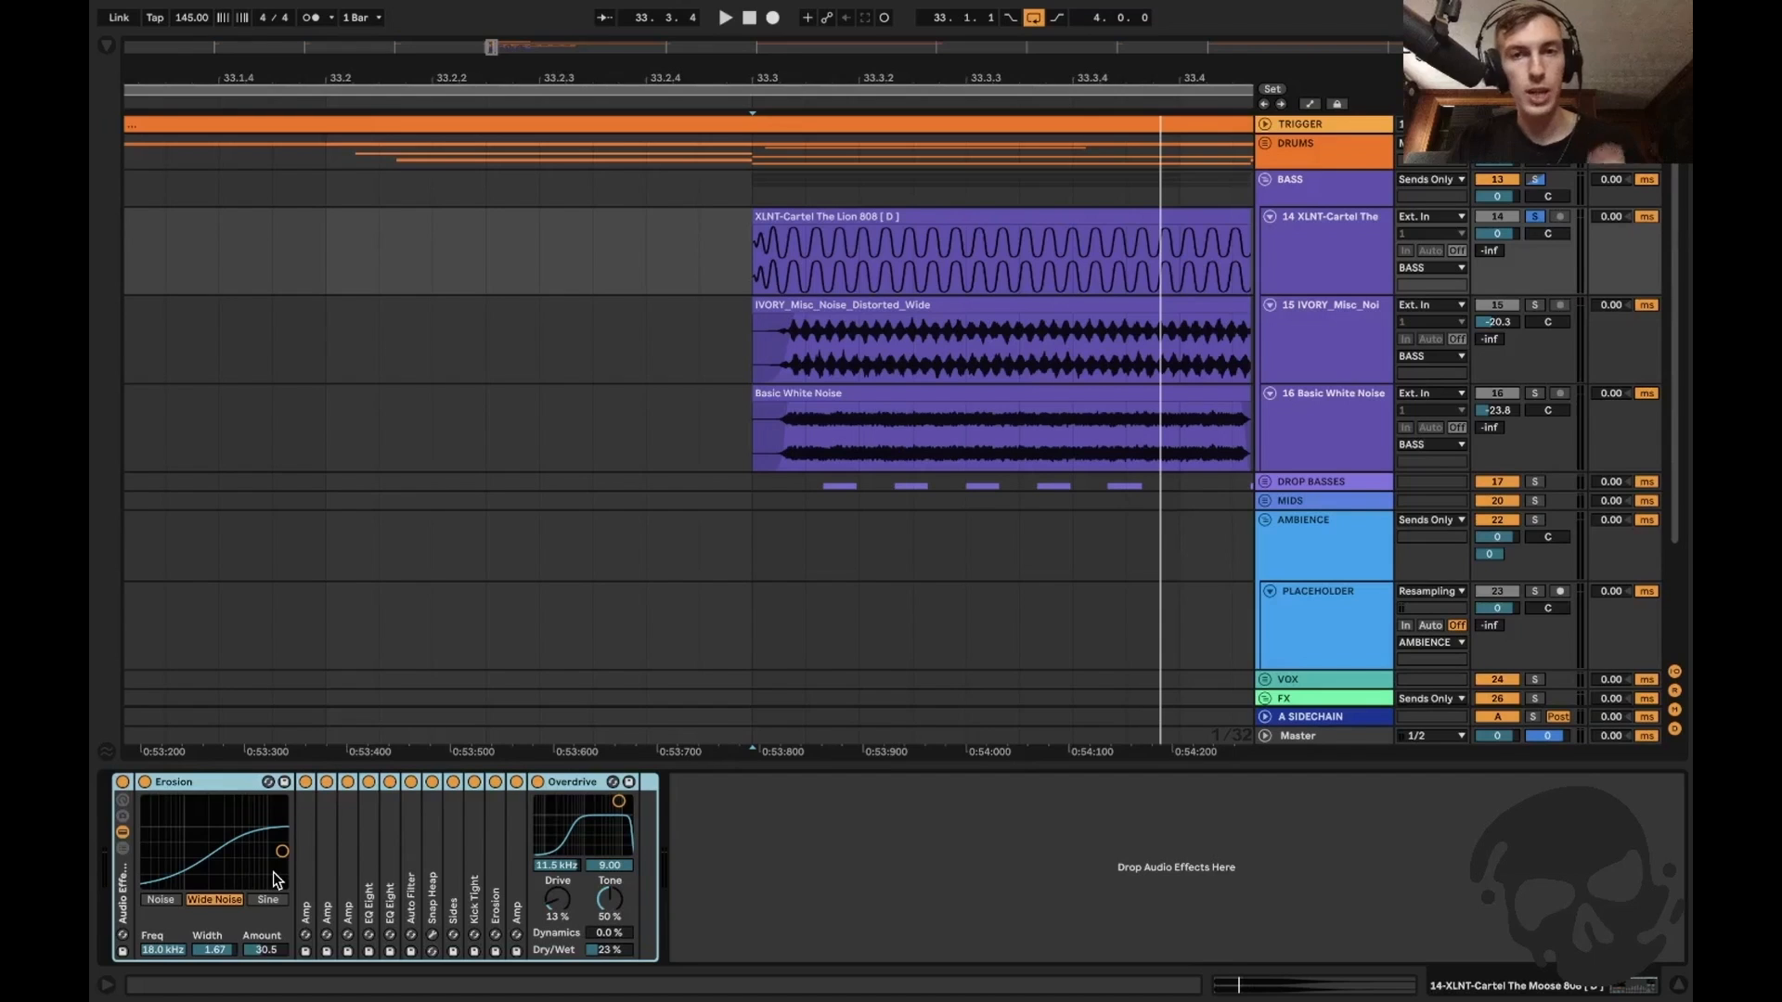
Inspect the settings of the two EQ Eights, the Sides EQ and Kick Tight, folding the three EQs again.
double_click(390, 887)
double_click(370, 877)
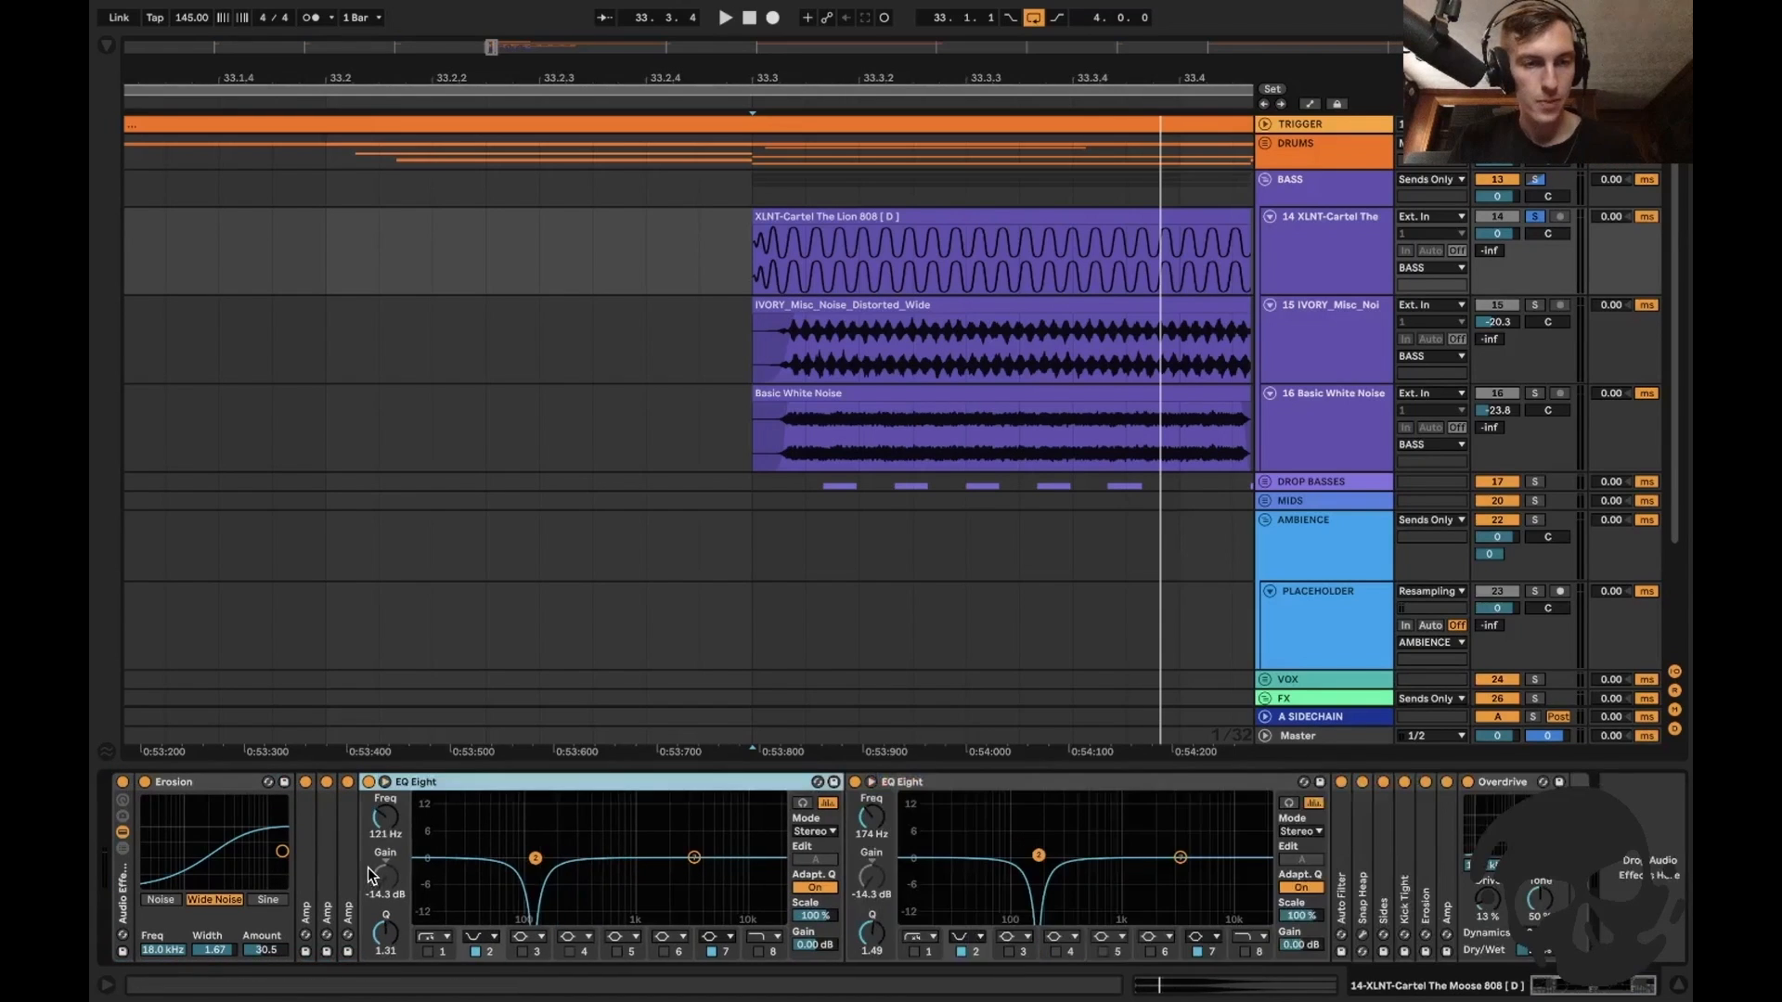
double_click(531, 782)
double_click(530, 783)
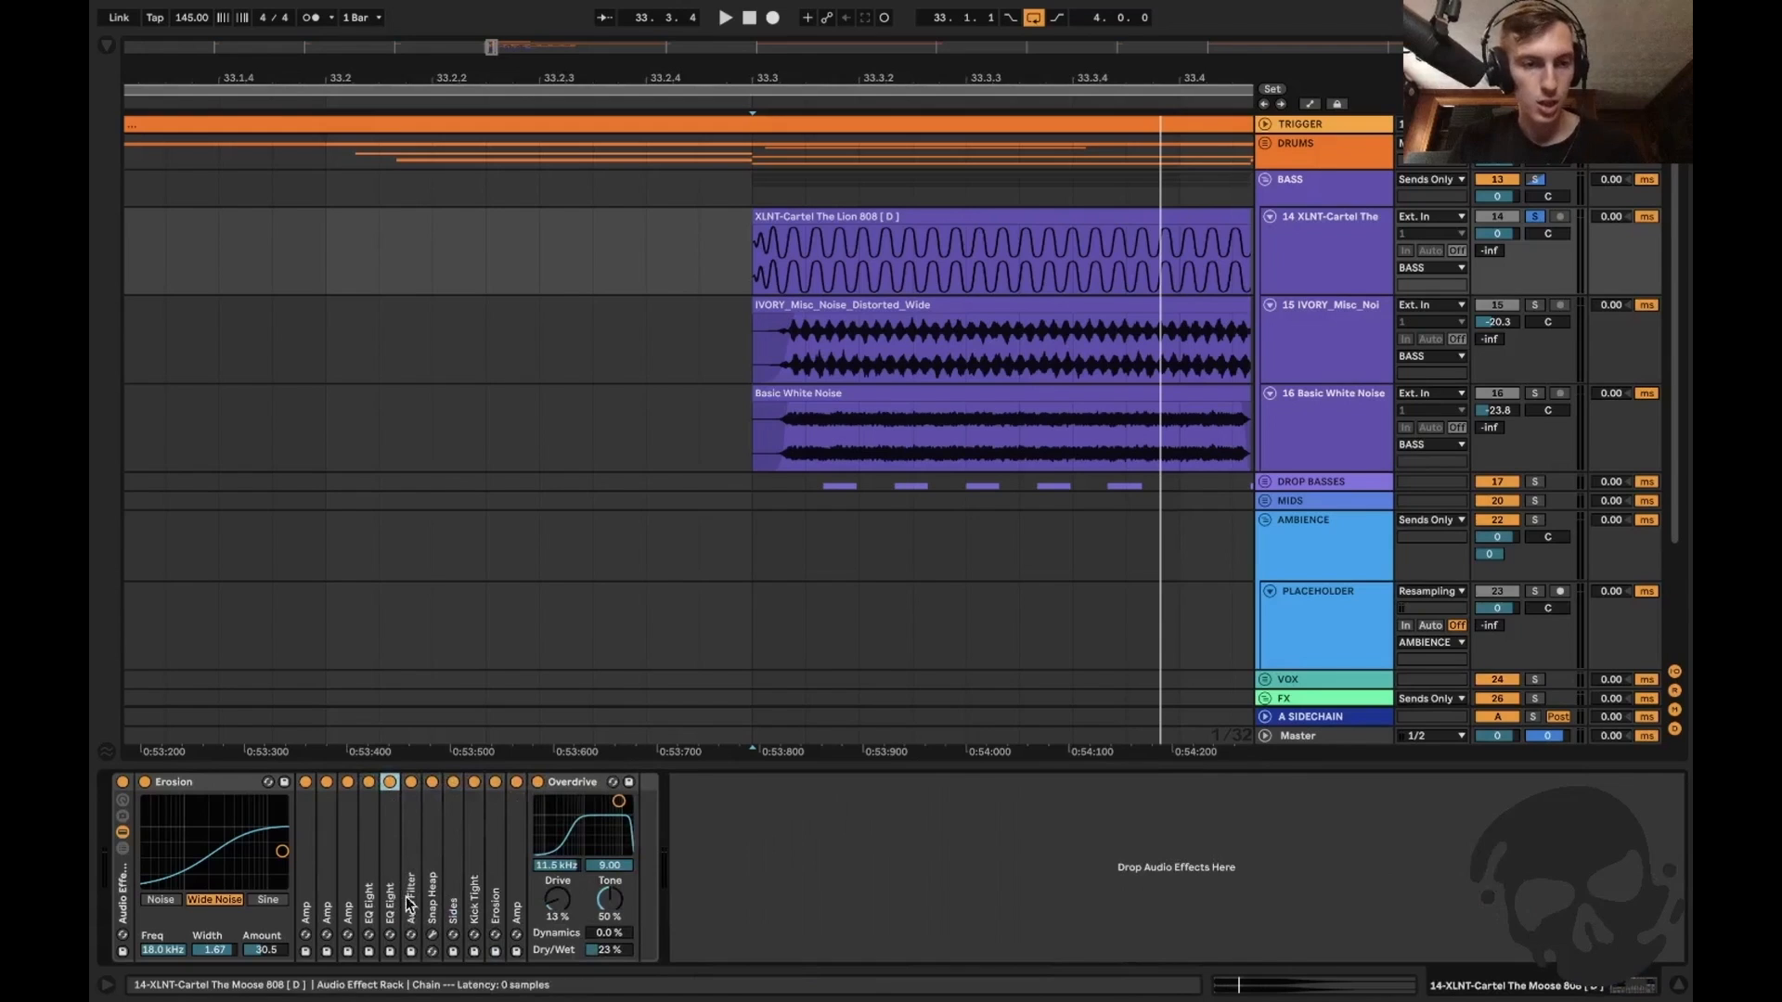
double_click(475, 884)
double_click(455, 883)
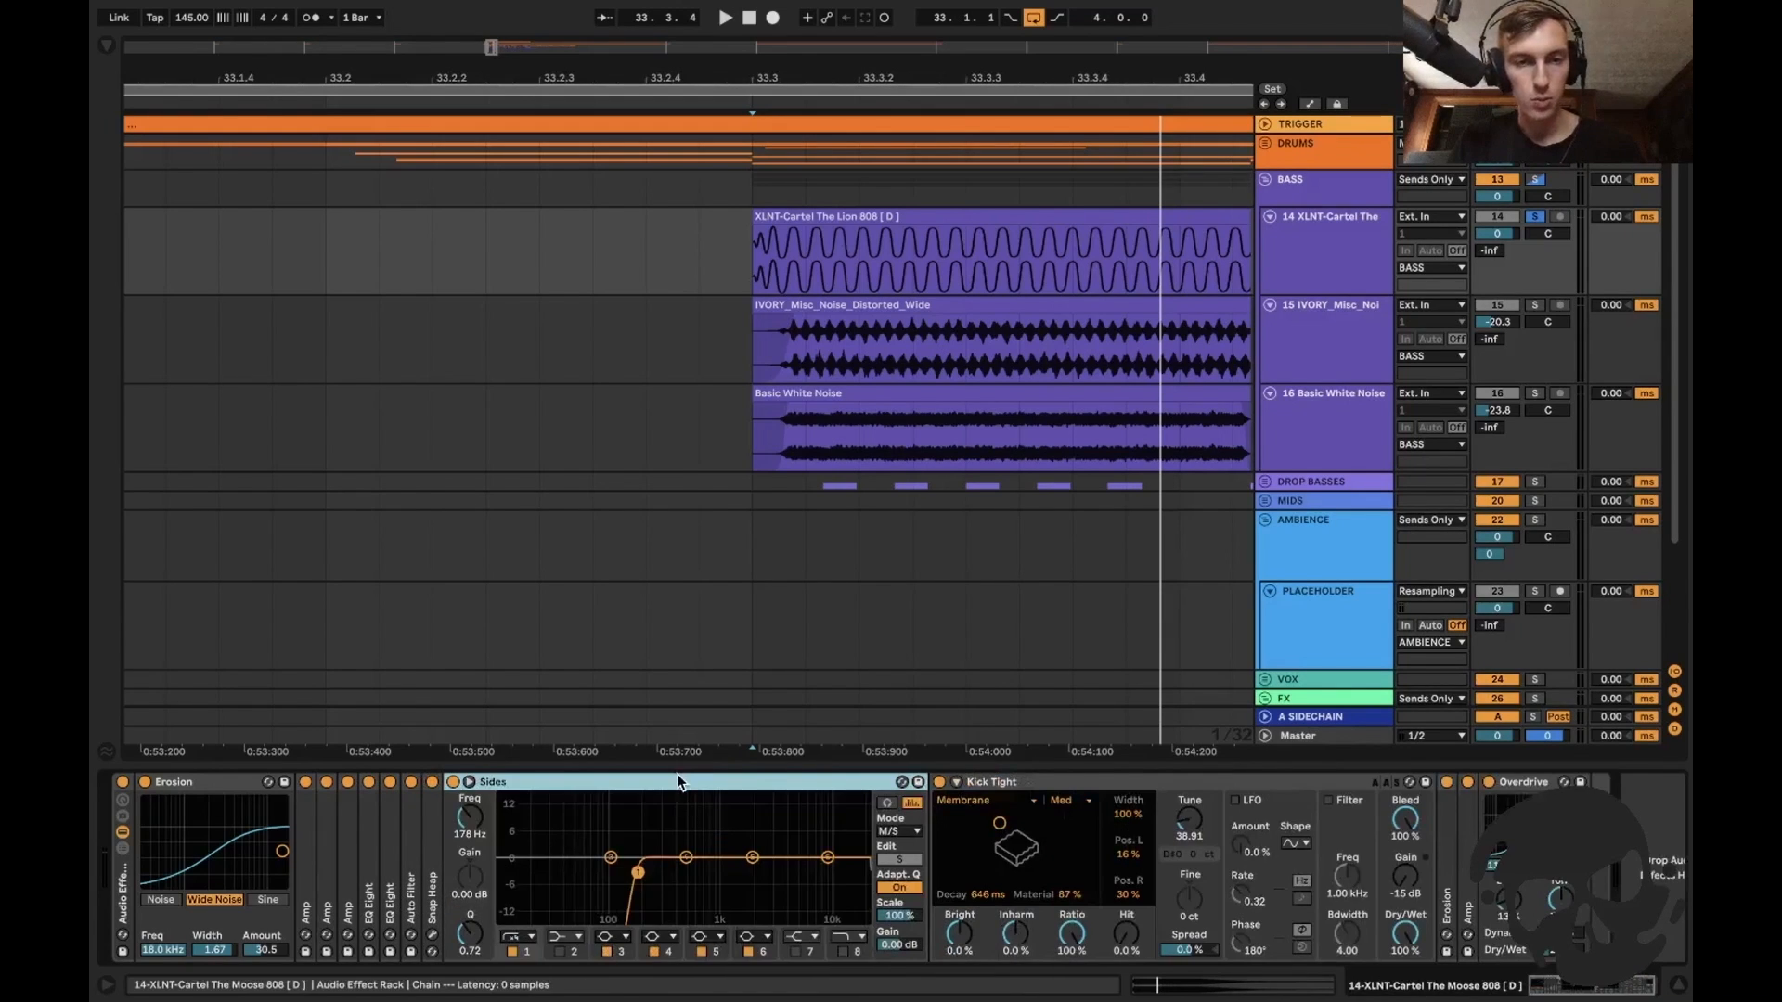
double_click(520, 784)
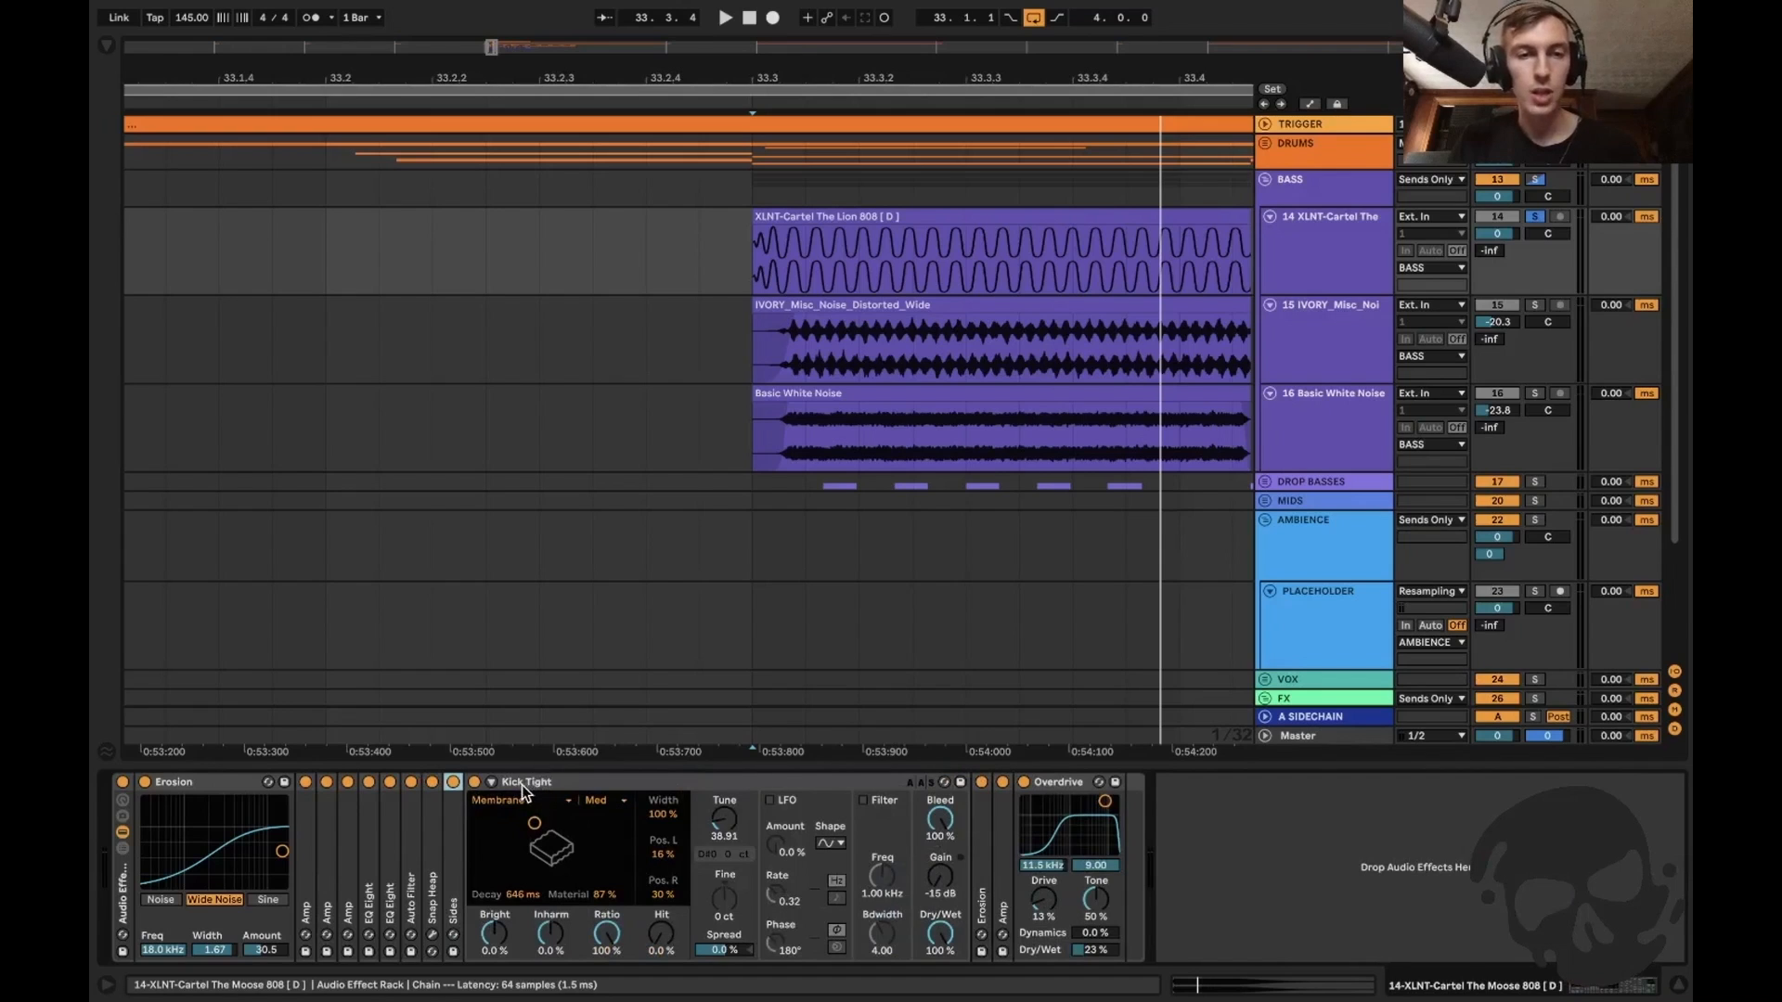
Search the browser for "kick tight", select the Kick Tight.adv preset and check the Tune control of the Kick Tight device.
click(547, 784)
key(ctrl+f)
text(kik)
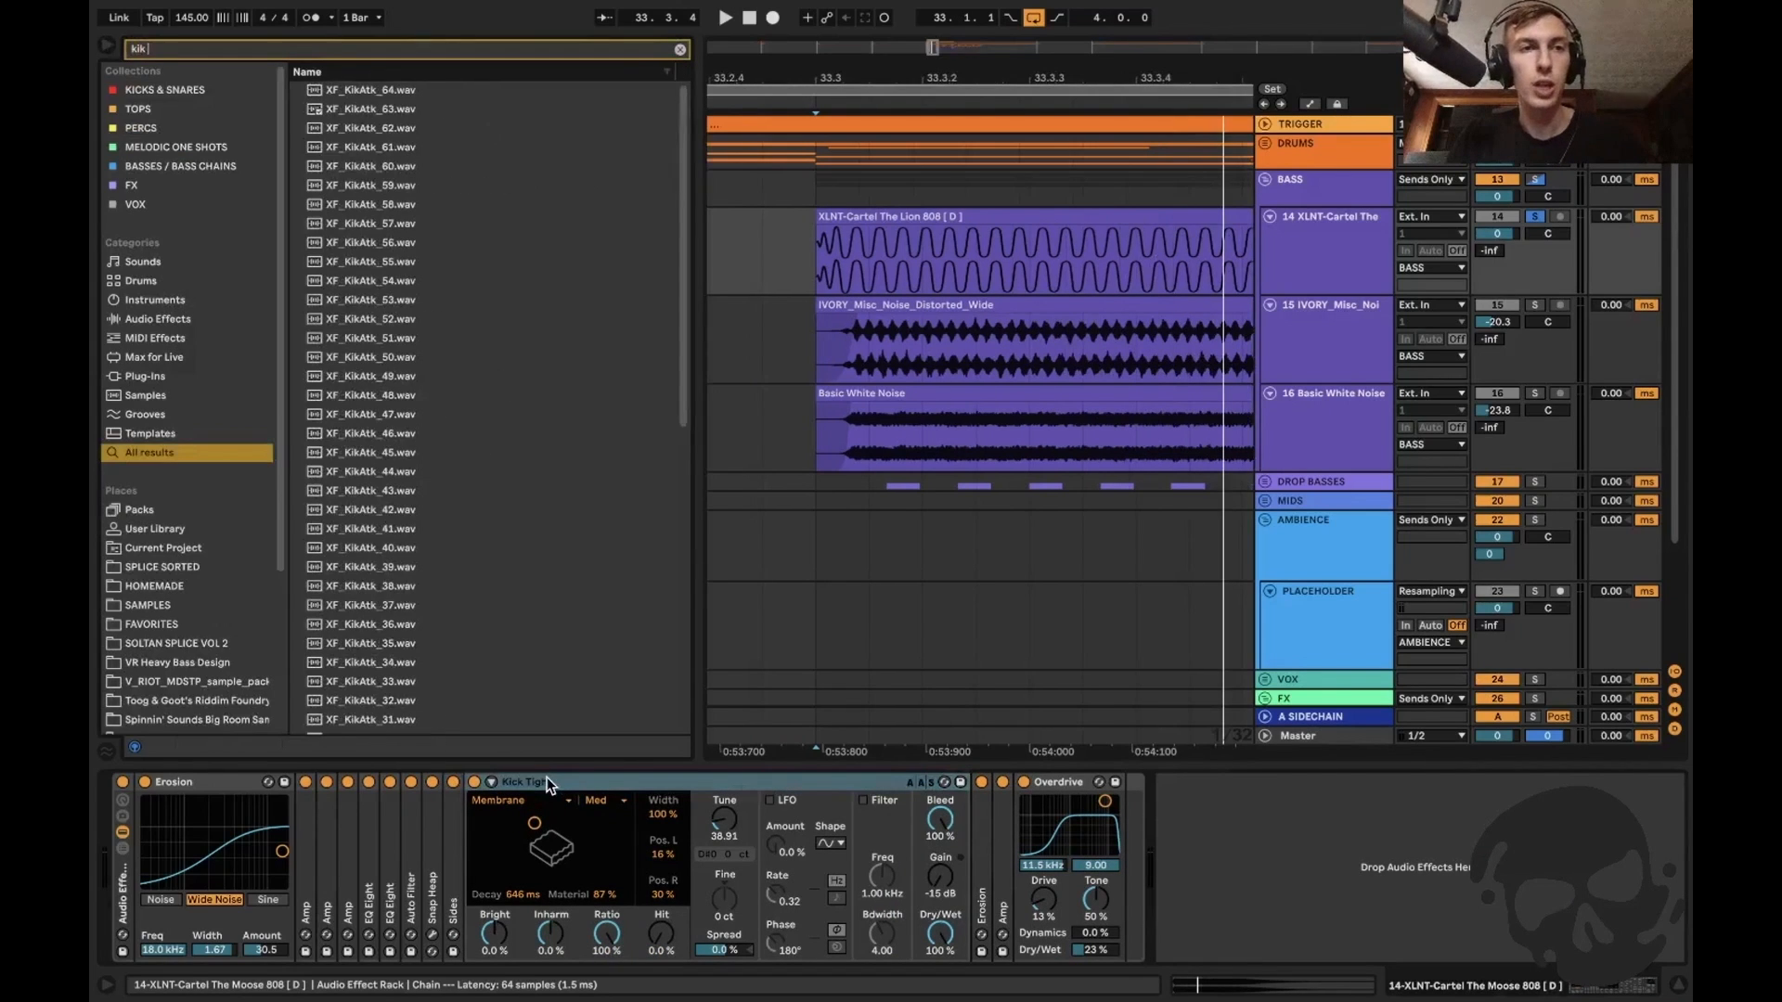
key(BackSpace)
text(ck tight)
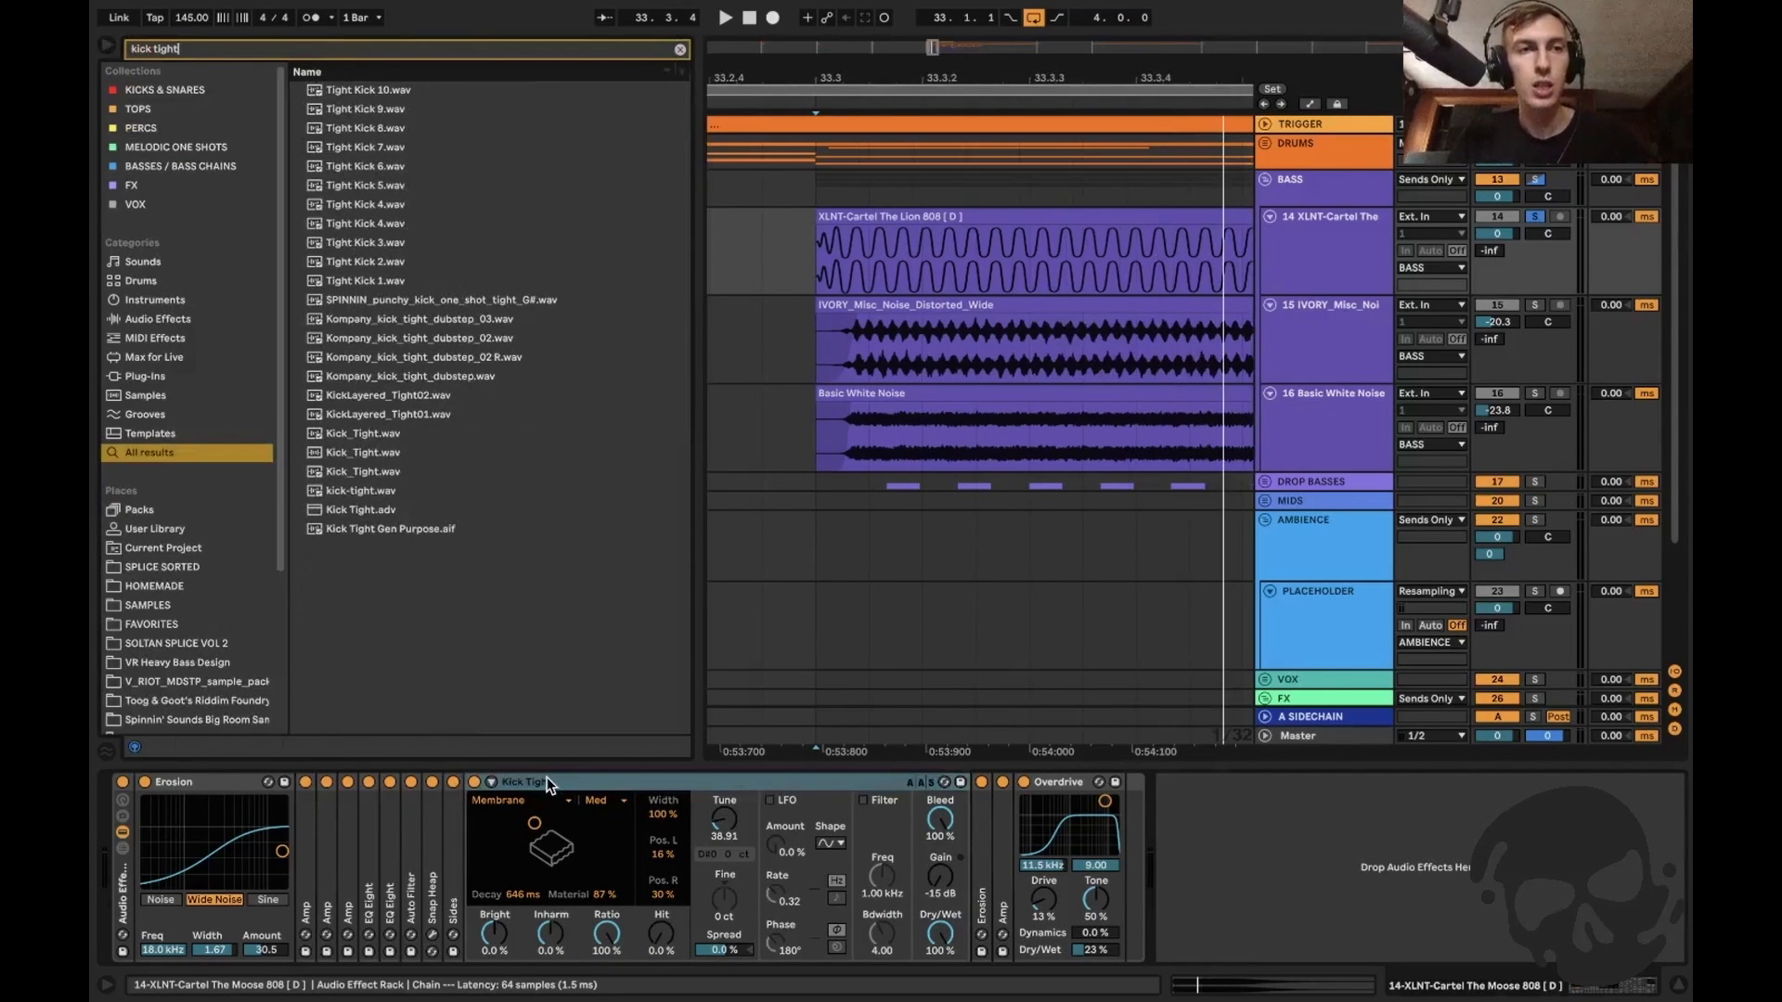
click(457, 511)
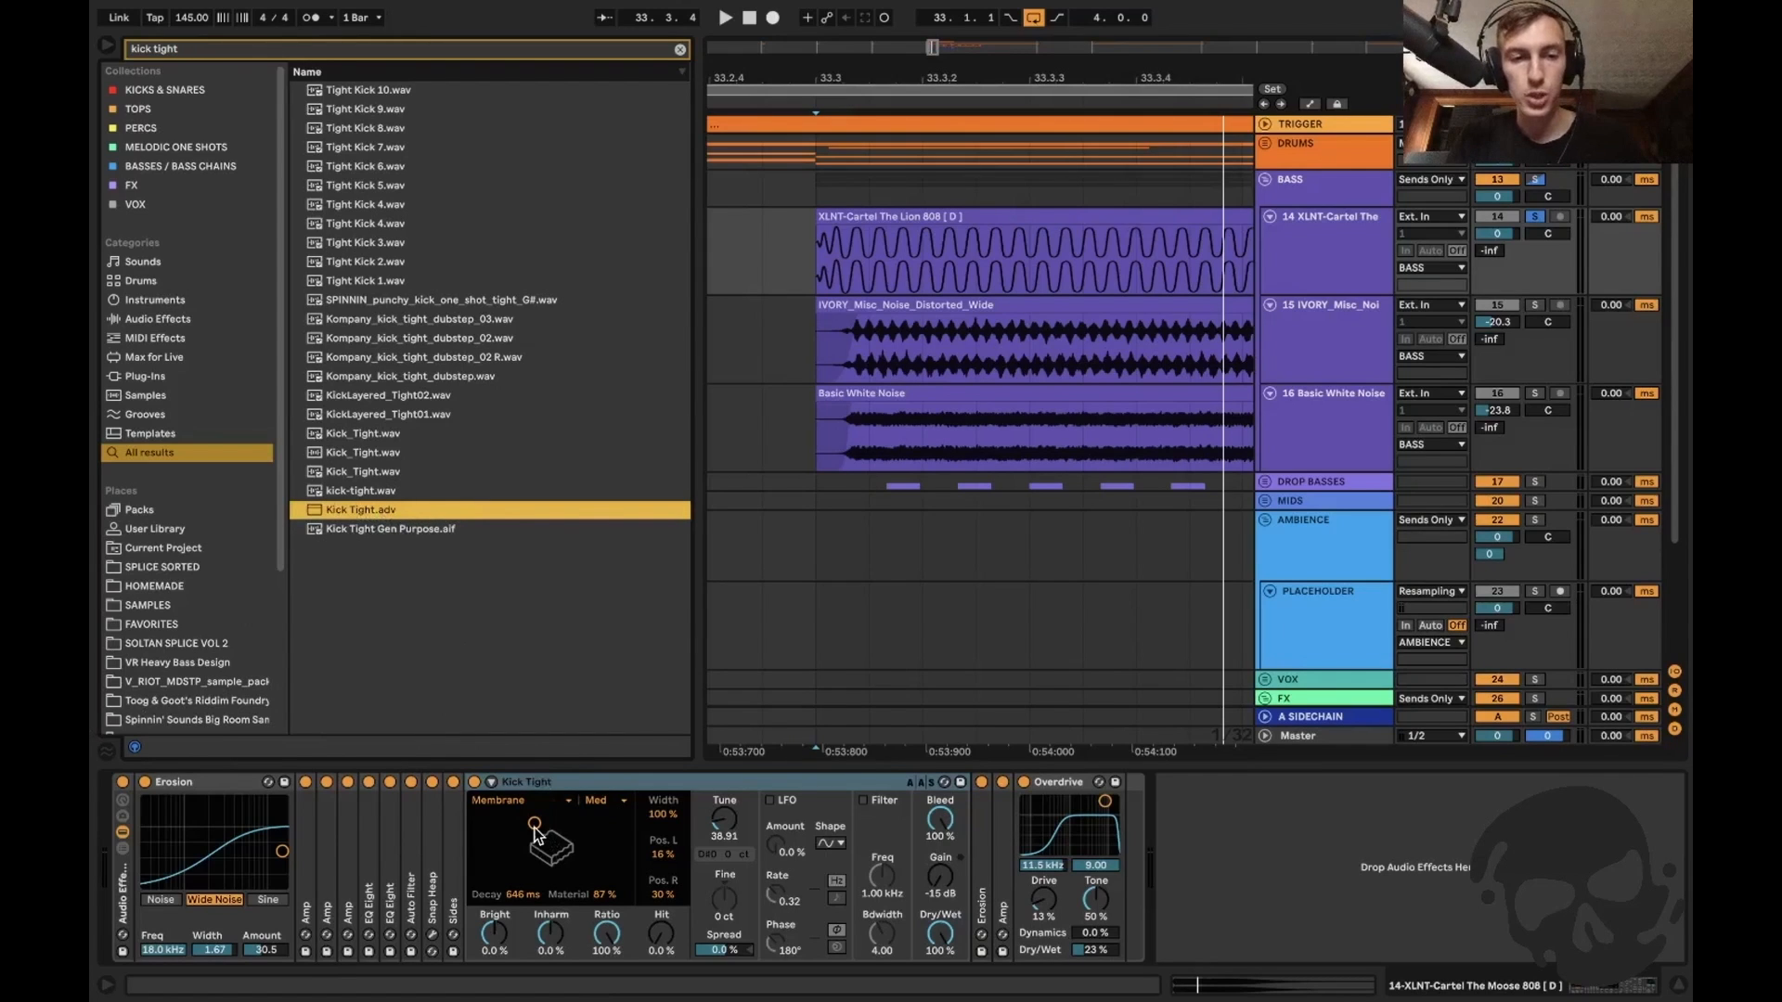
click(726, 827)
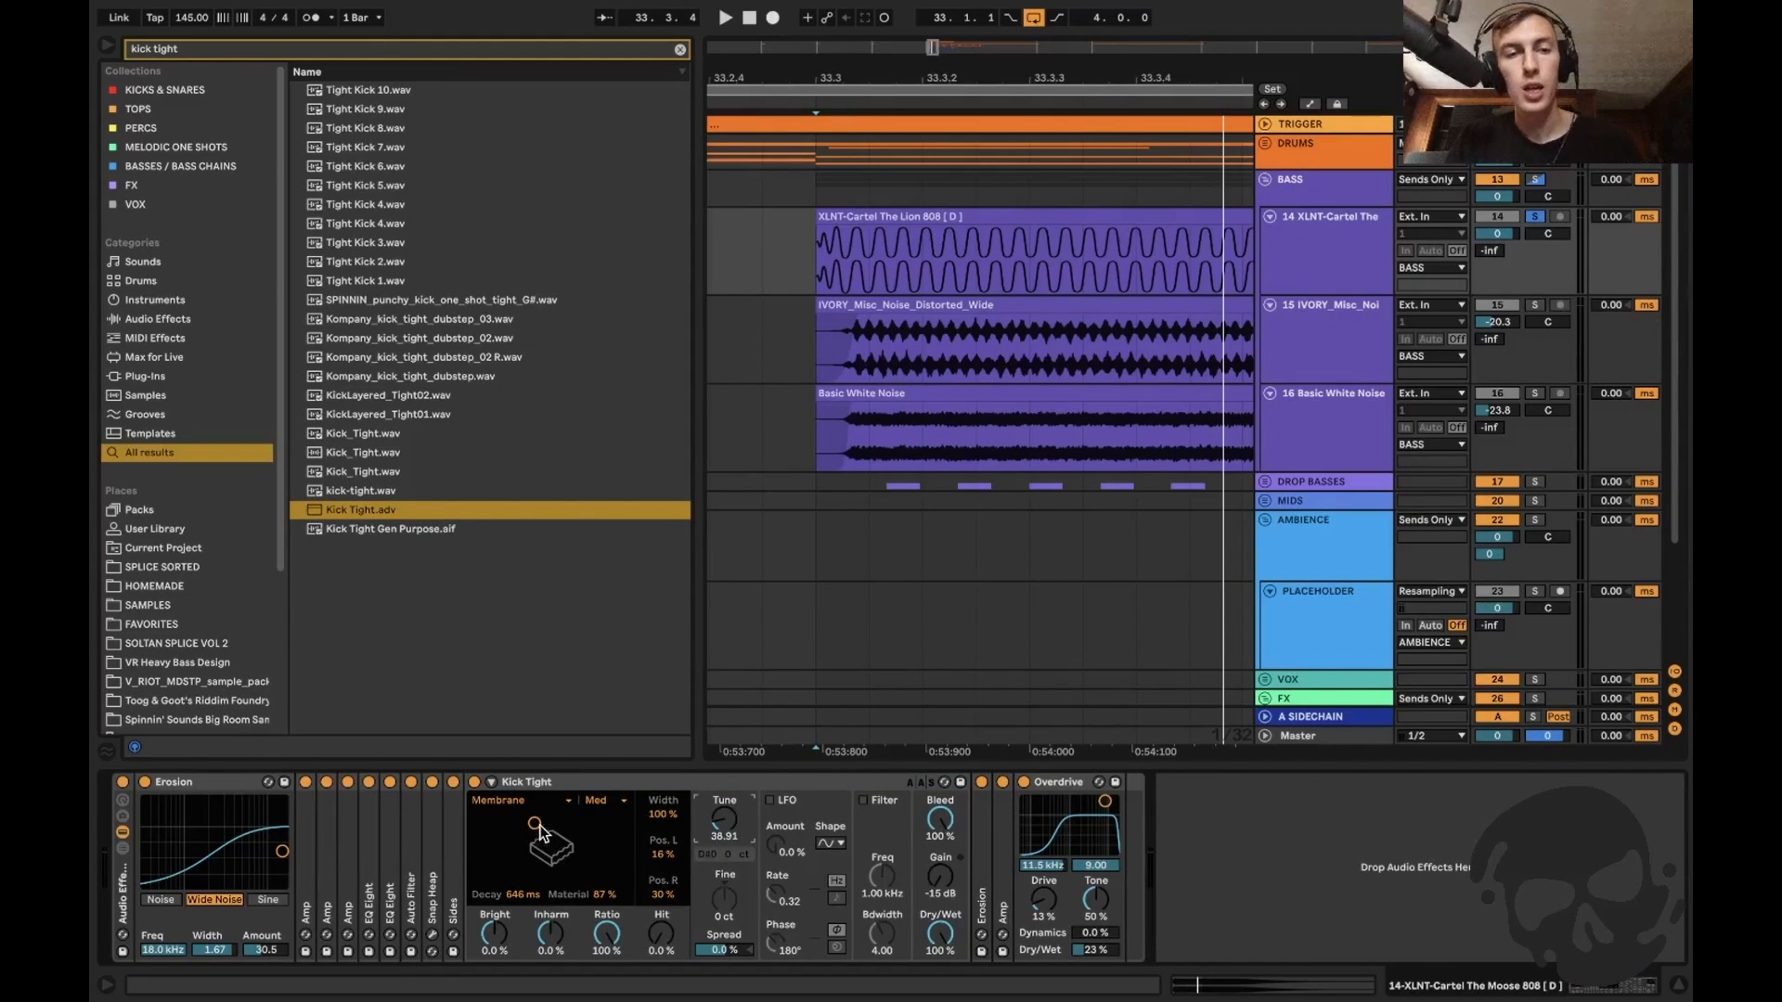
Switch off Kick Tight and the Erosion, Amp and Overdrive after it, and audition the 808 with Kick Tight back on.
click(474, 781)
click(1024, 783)
click(1002, 783)
click(981, 783)
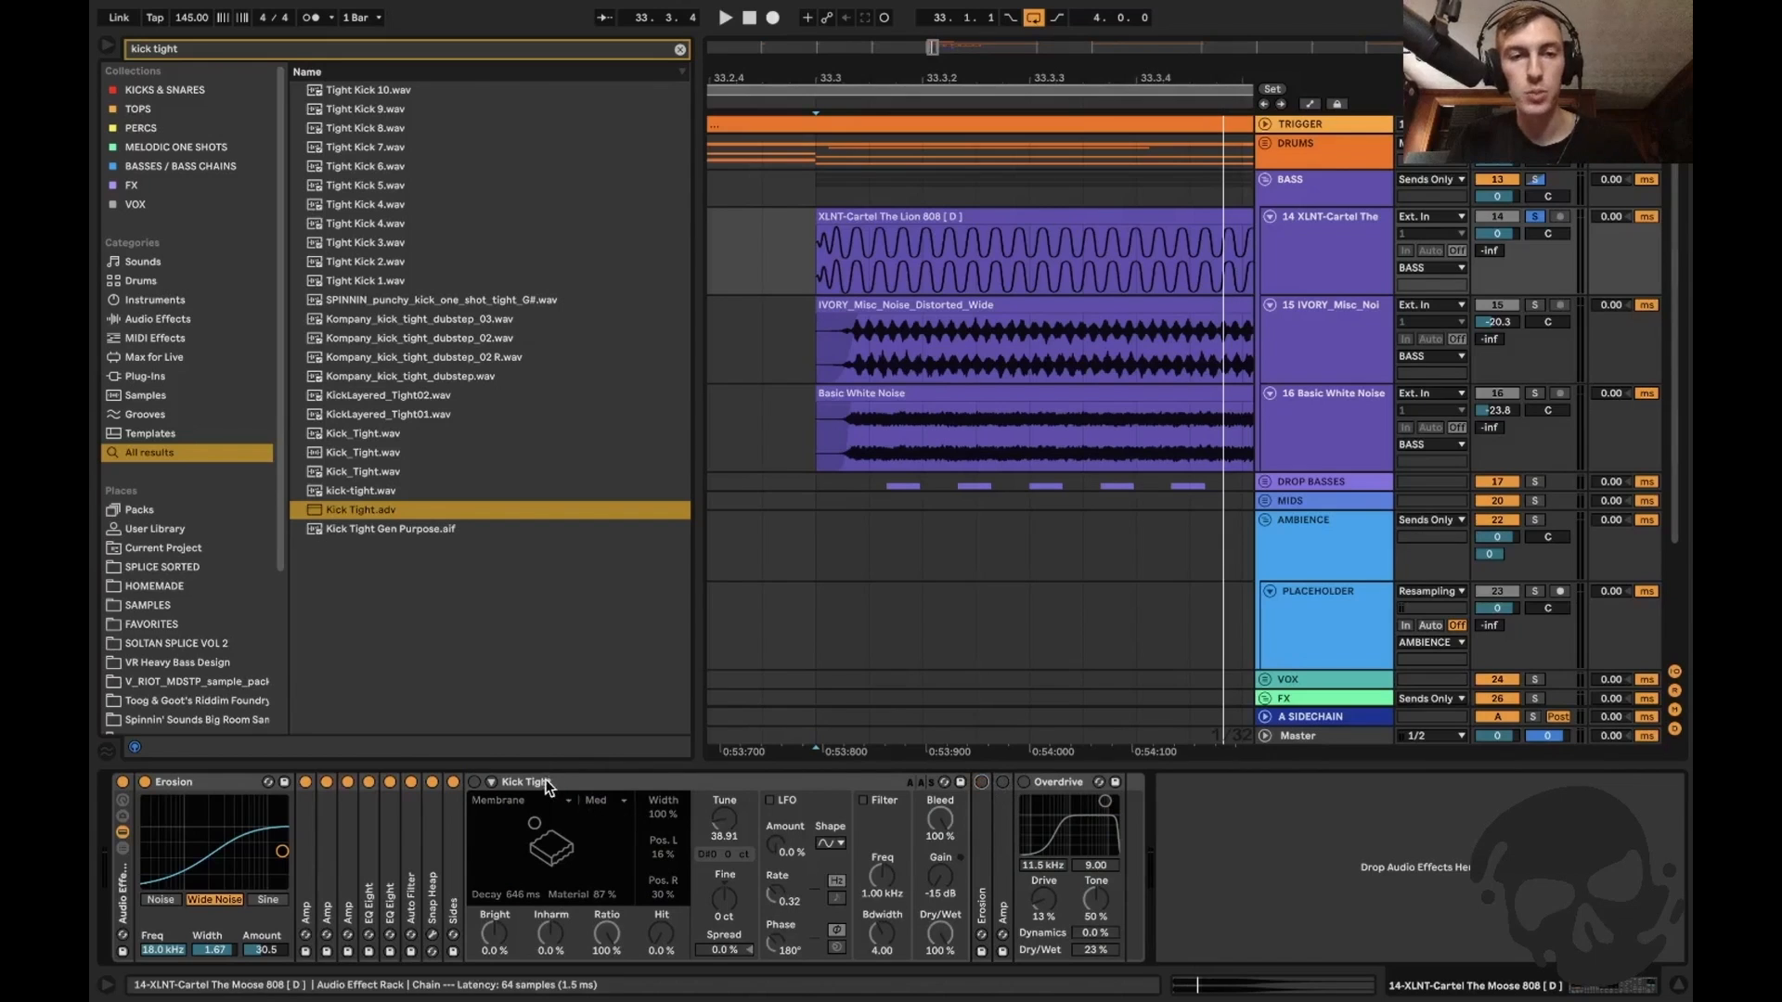
click(474, 782)
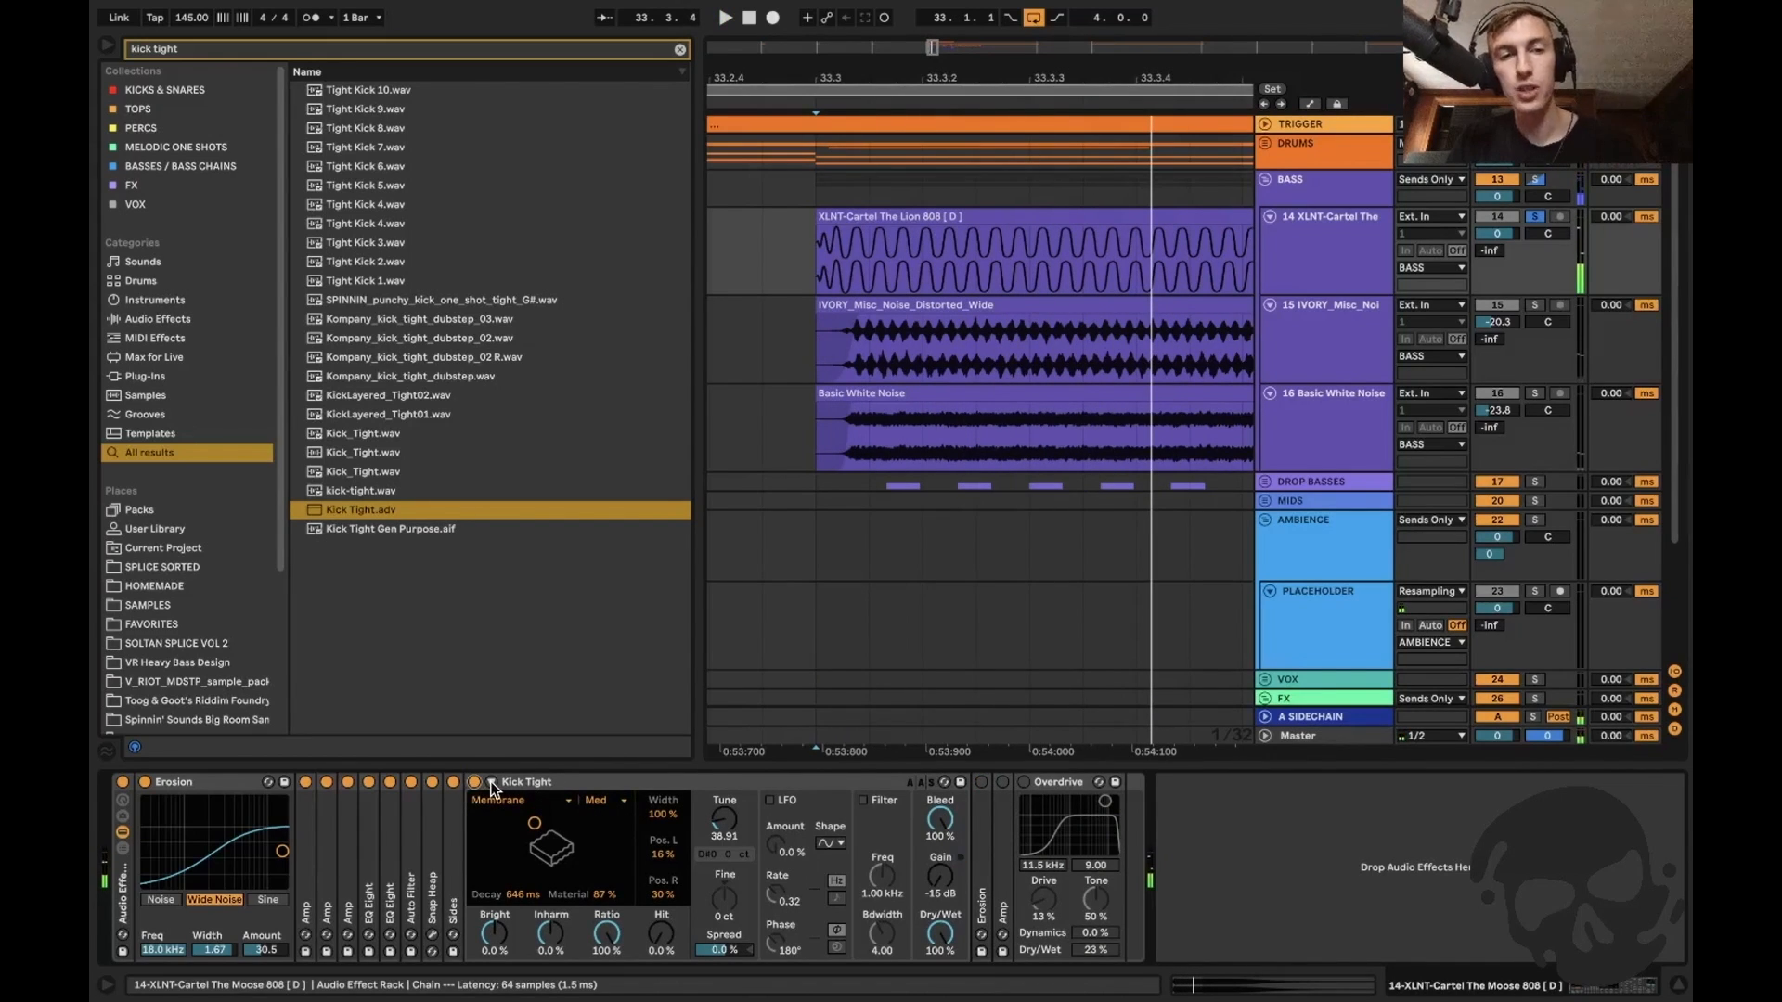
Fold Kick Tight, unfold the Erosion after it, and play the 808 with that Erosion switched back on.
double_click(490, 785)
double_click(497, 826)
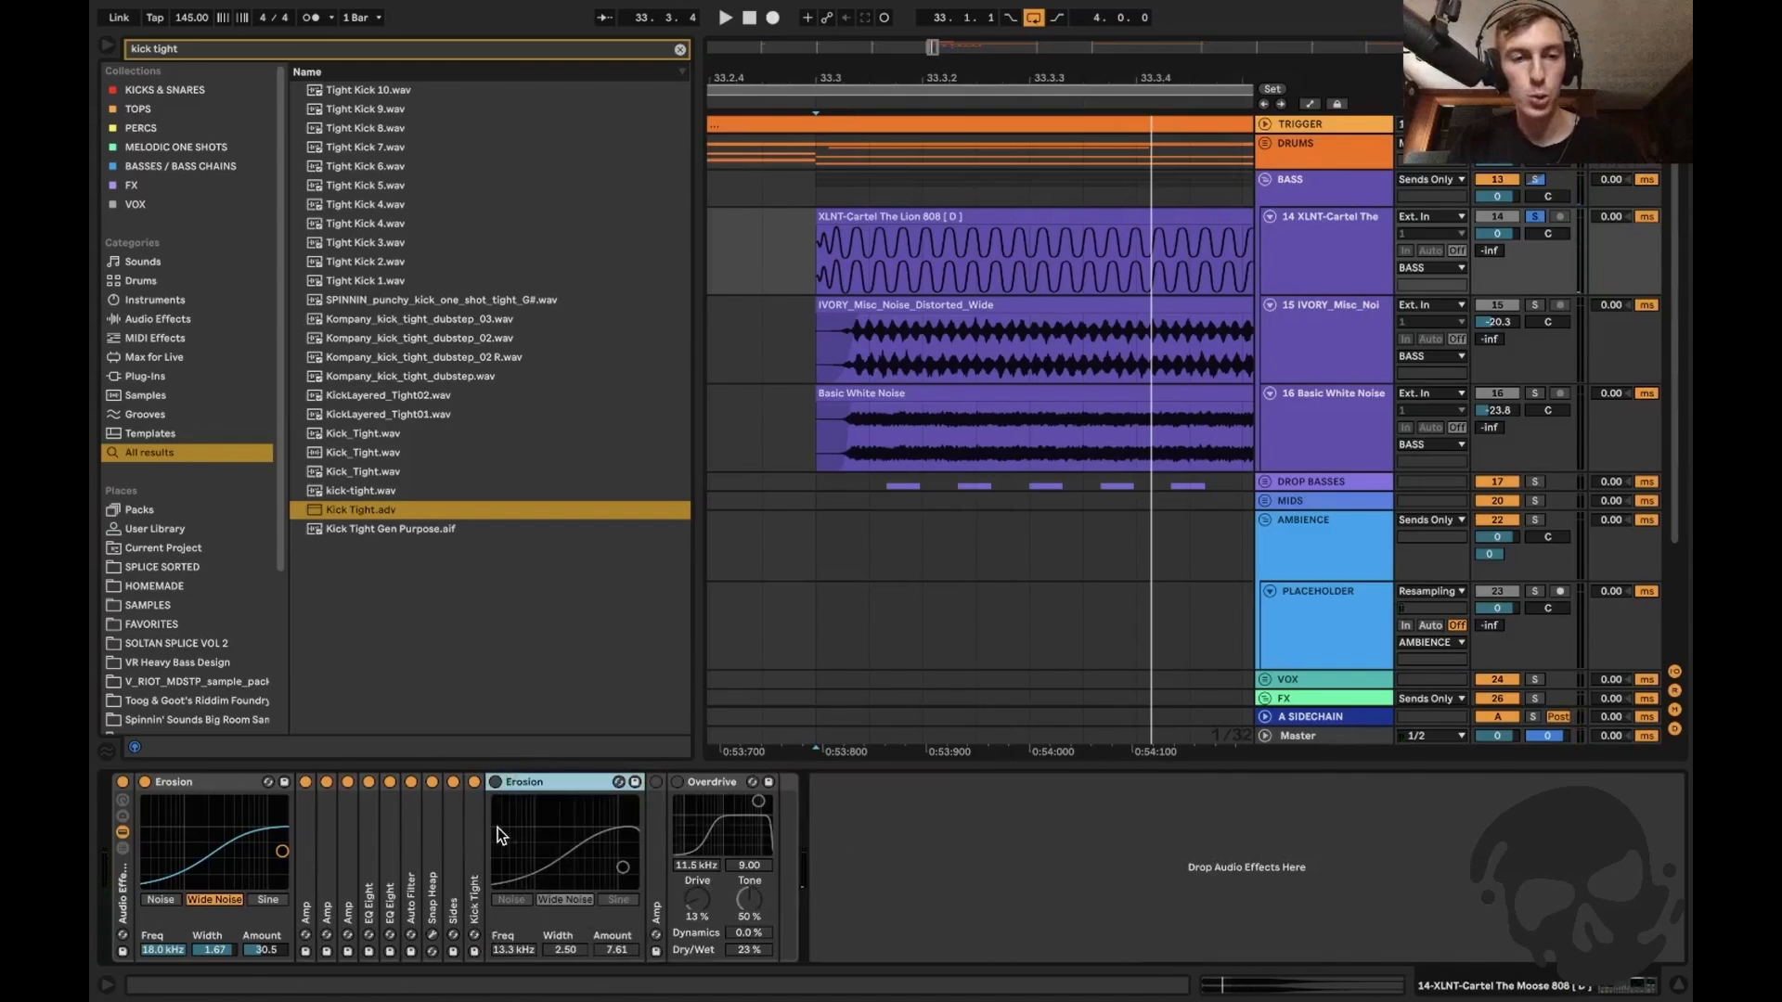
click(496, 782)
key(space)
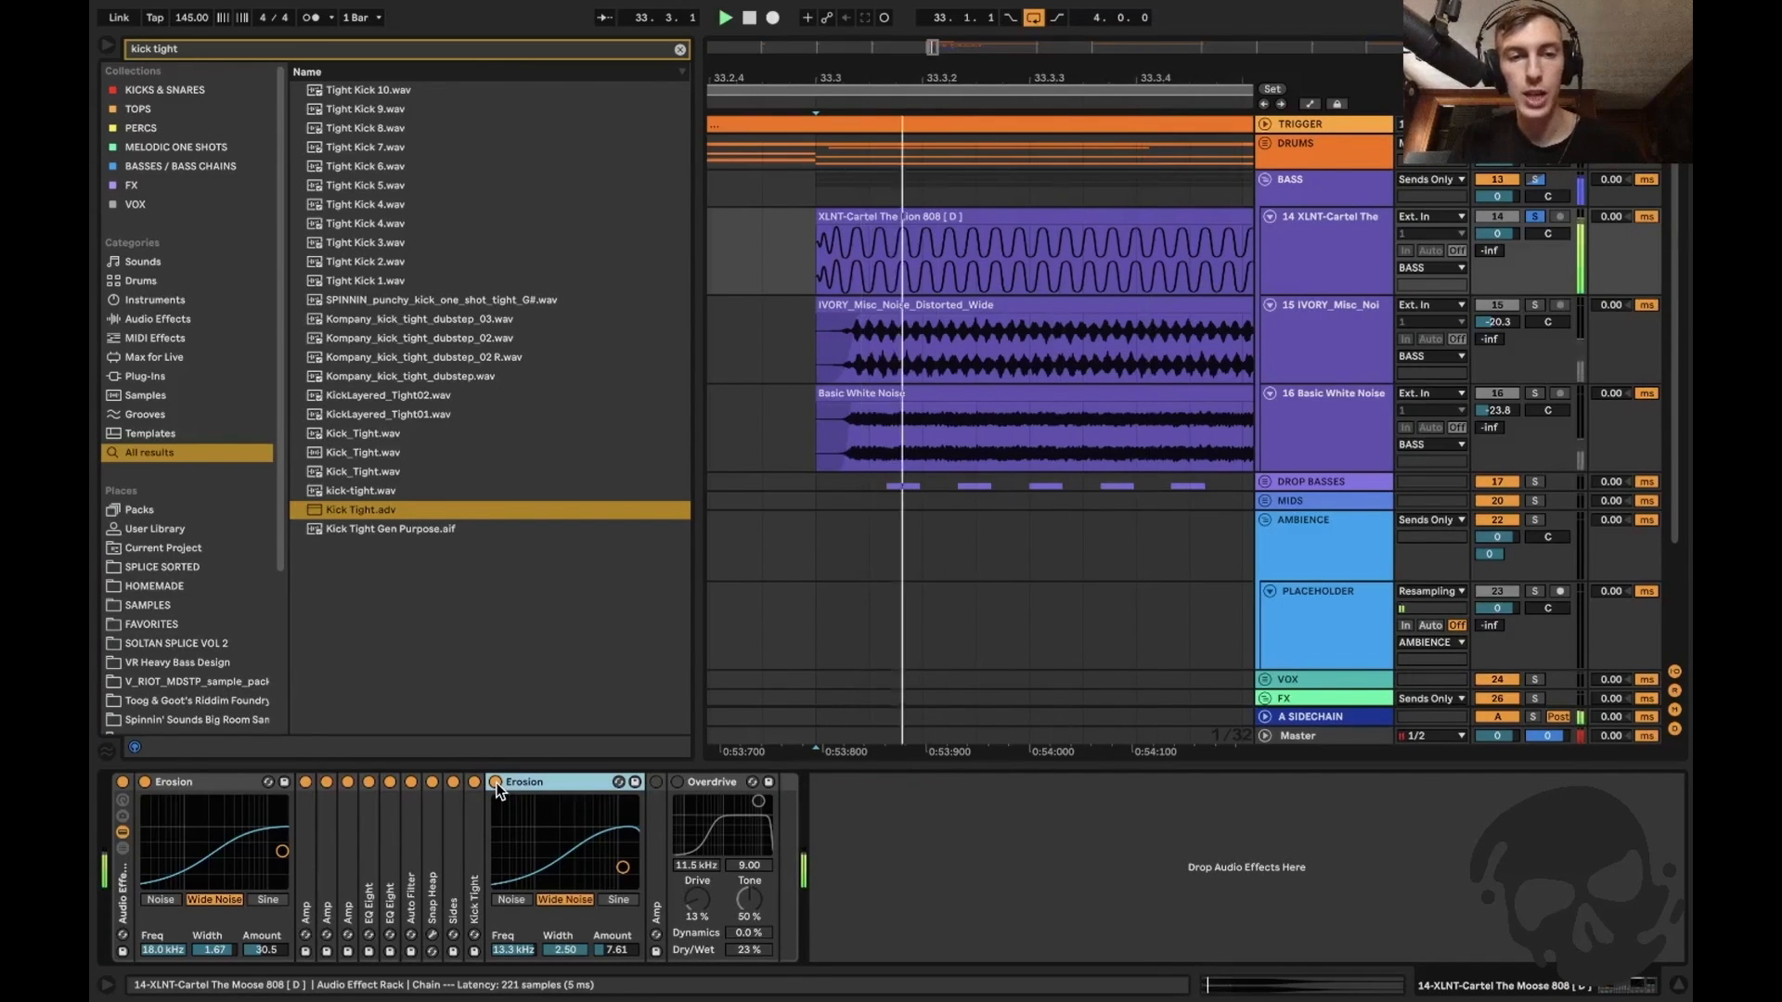
Fold the second Erosion and audition the 808 with the last Amp and the Overdrive switched back on.
double_click(529, 782)
double_click(518, 815)
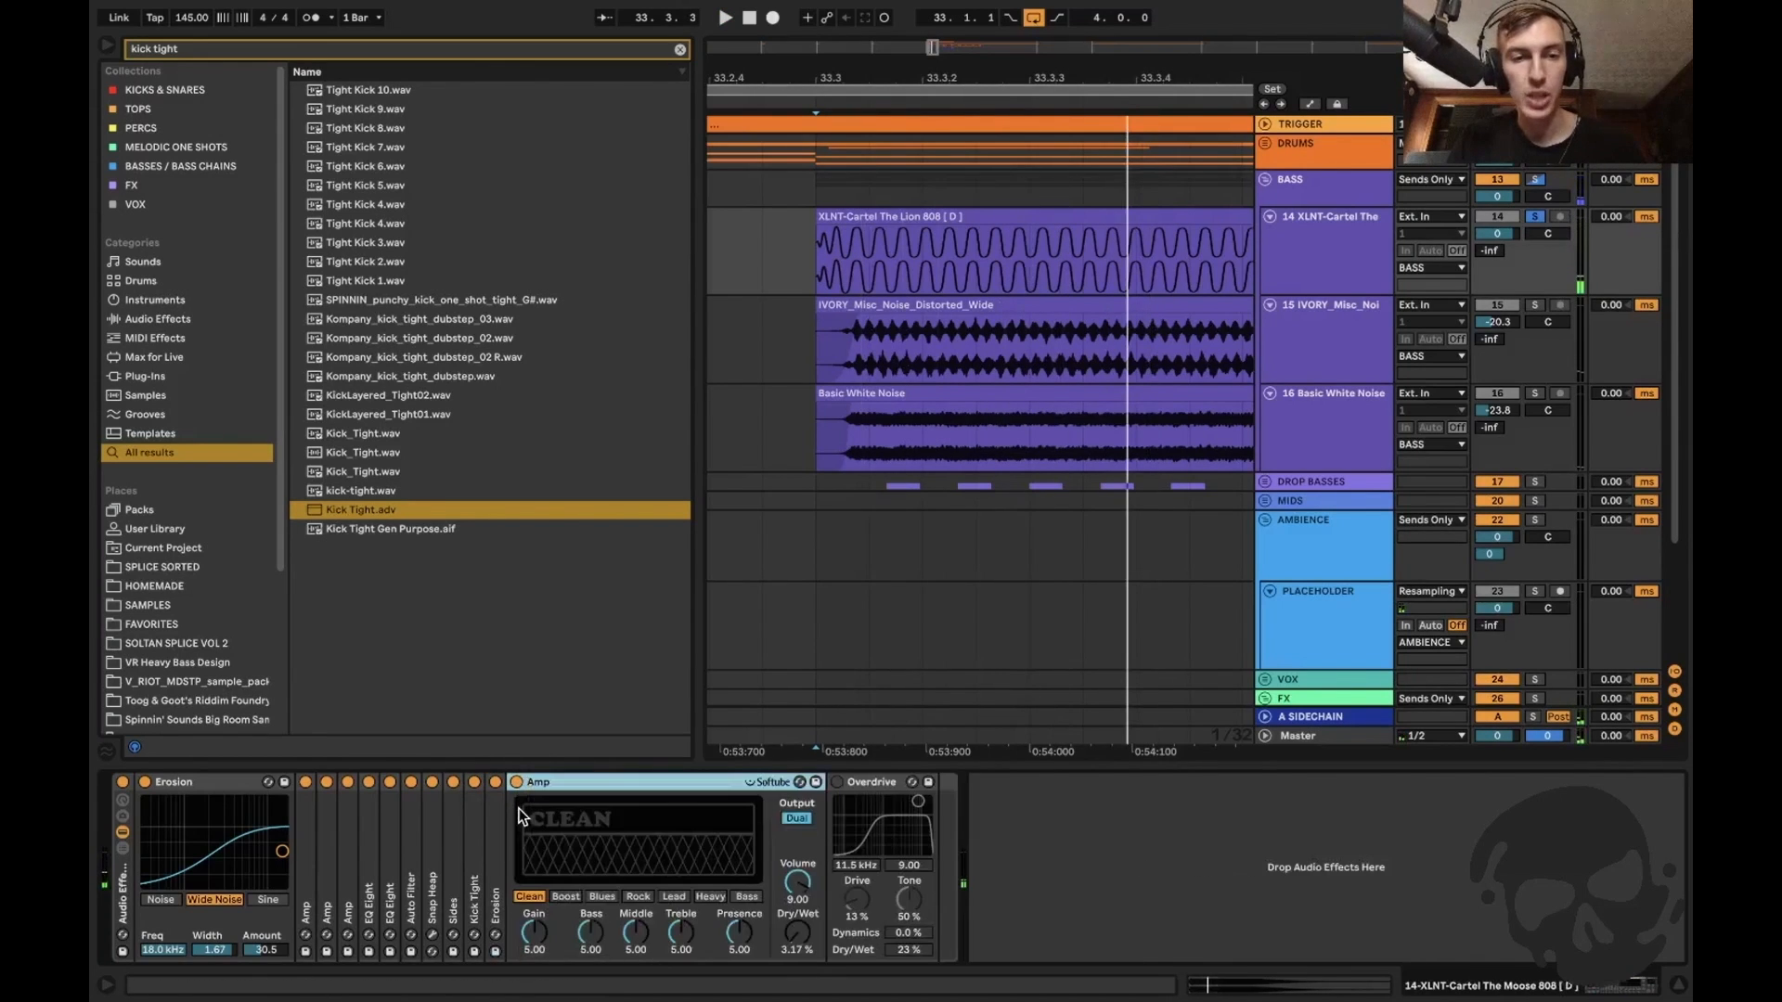
double_click(569, 782)
click(537, 782)
click(571, 780)
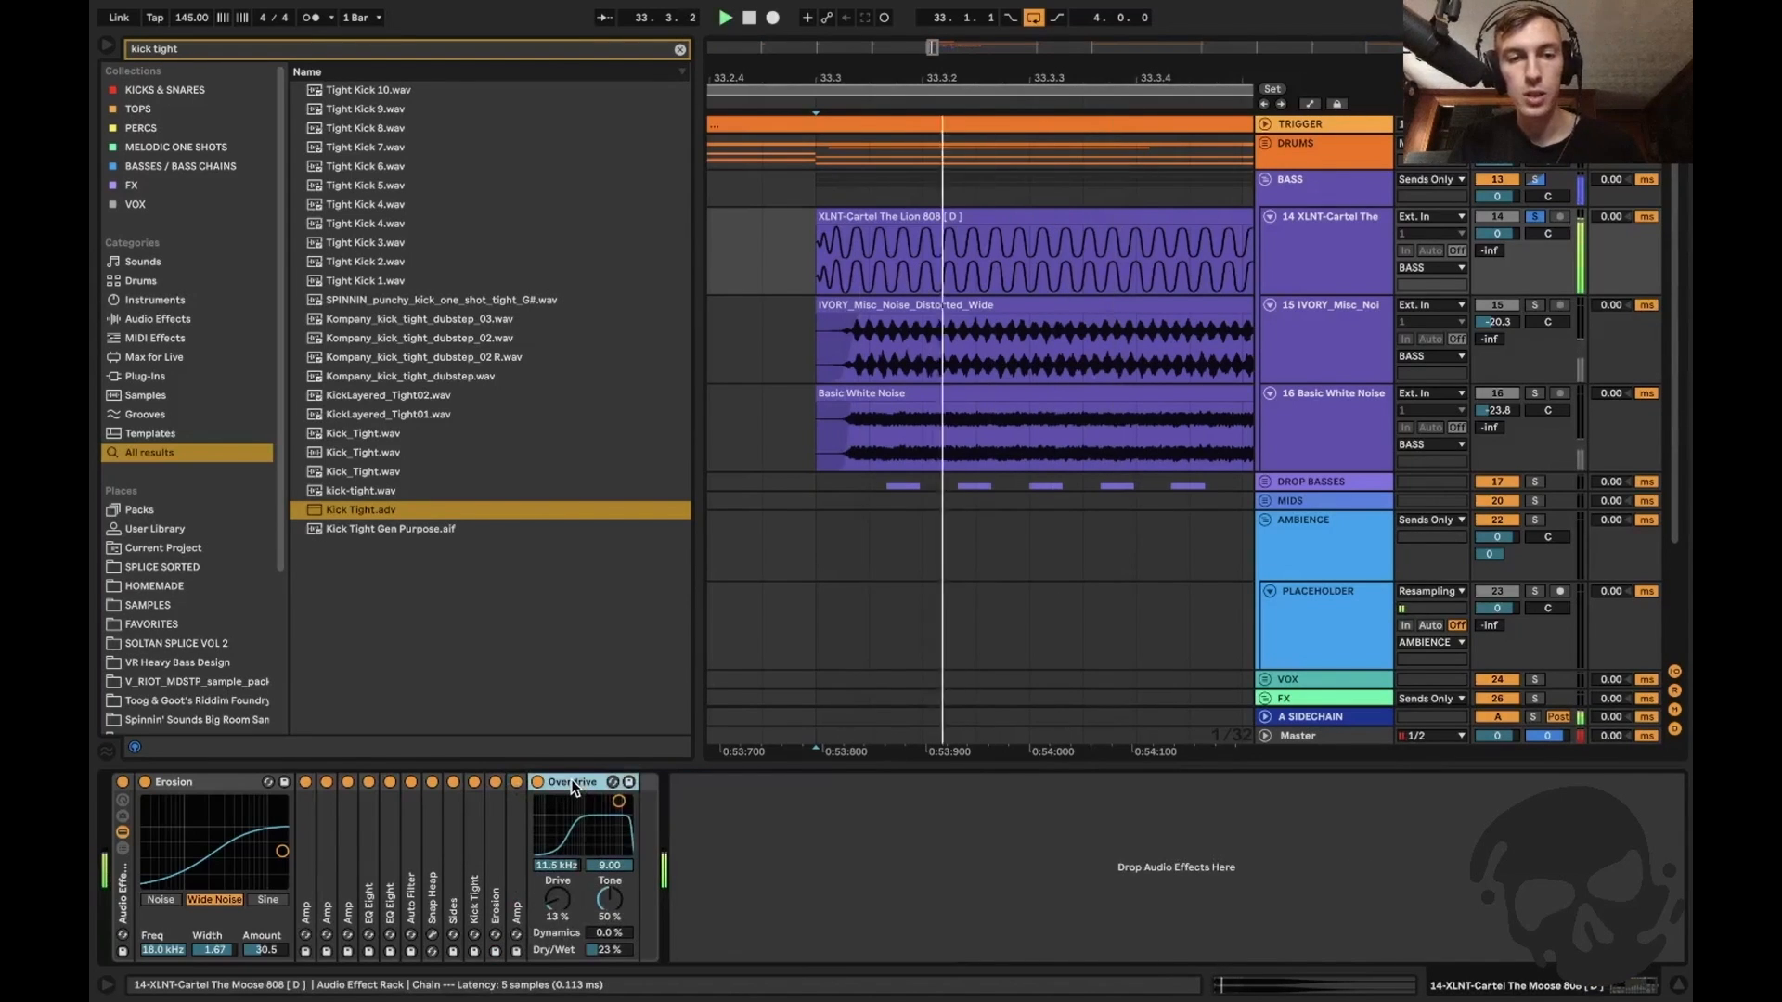
key(space)
Hide the browser and inspect the effect chains of the IVORY_Misc_Noise_Distorted_Wide and Basic White Noise tracks.
key(super+alt+l)
key(super+alt+b)
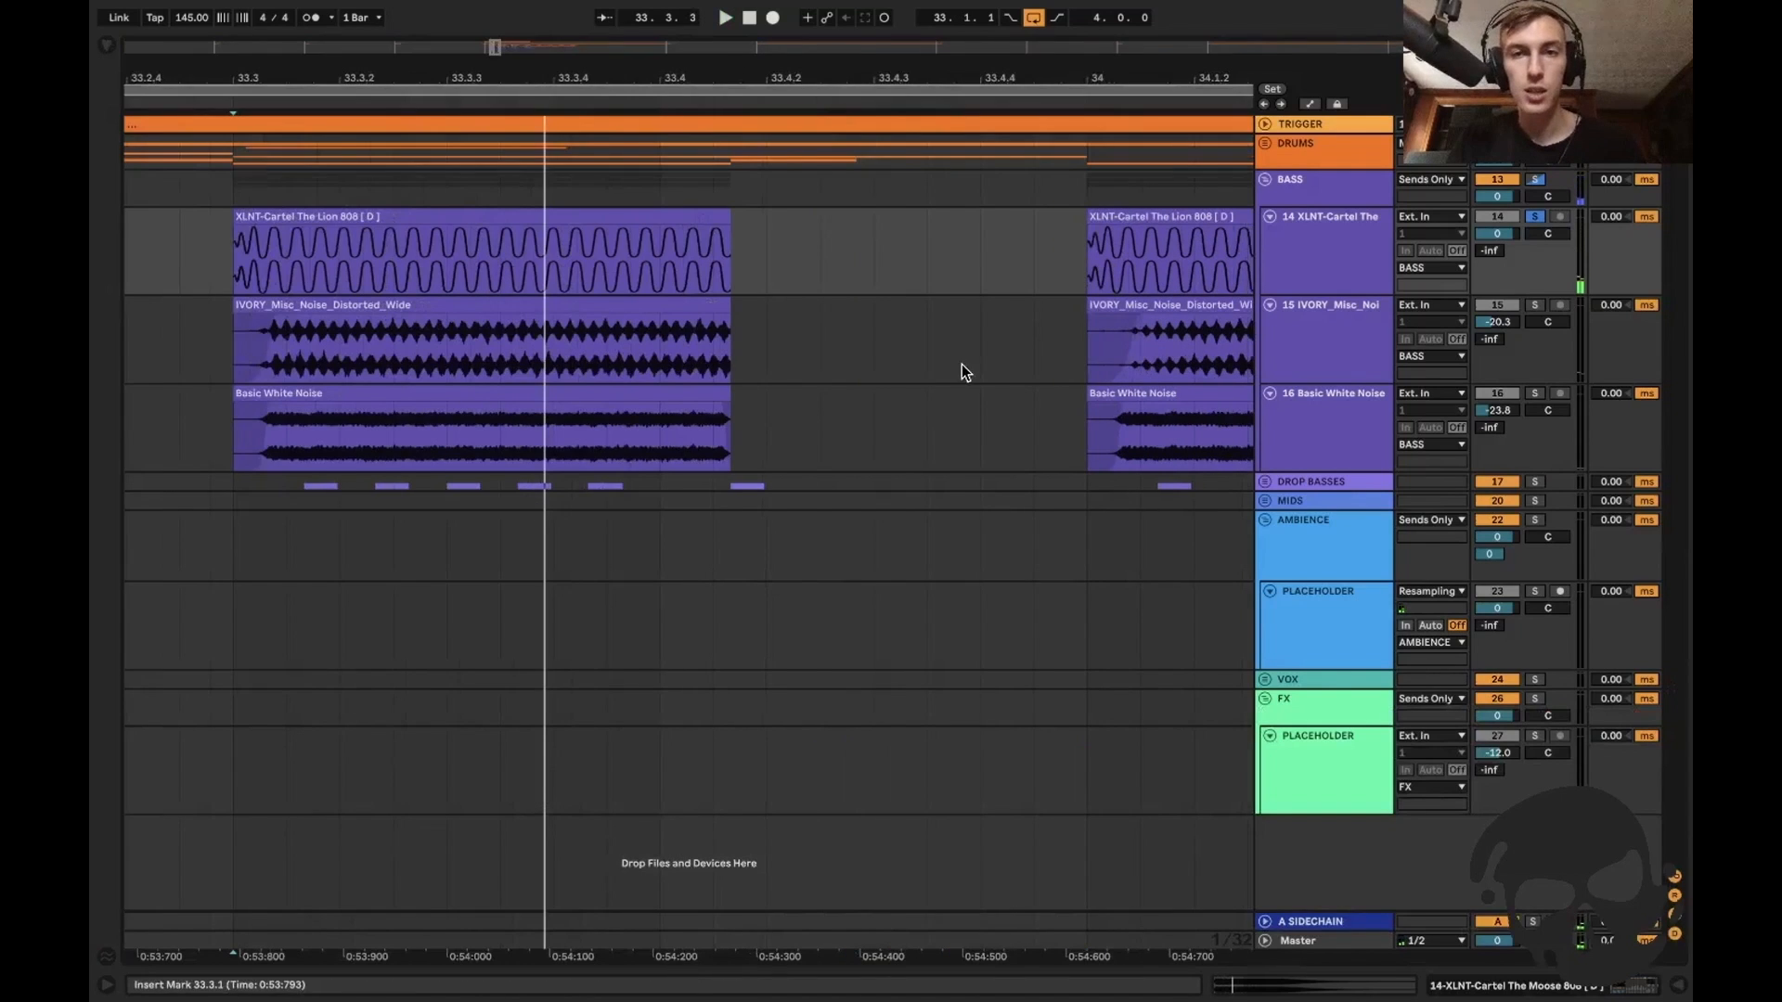
double_click(1307, 333)
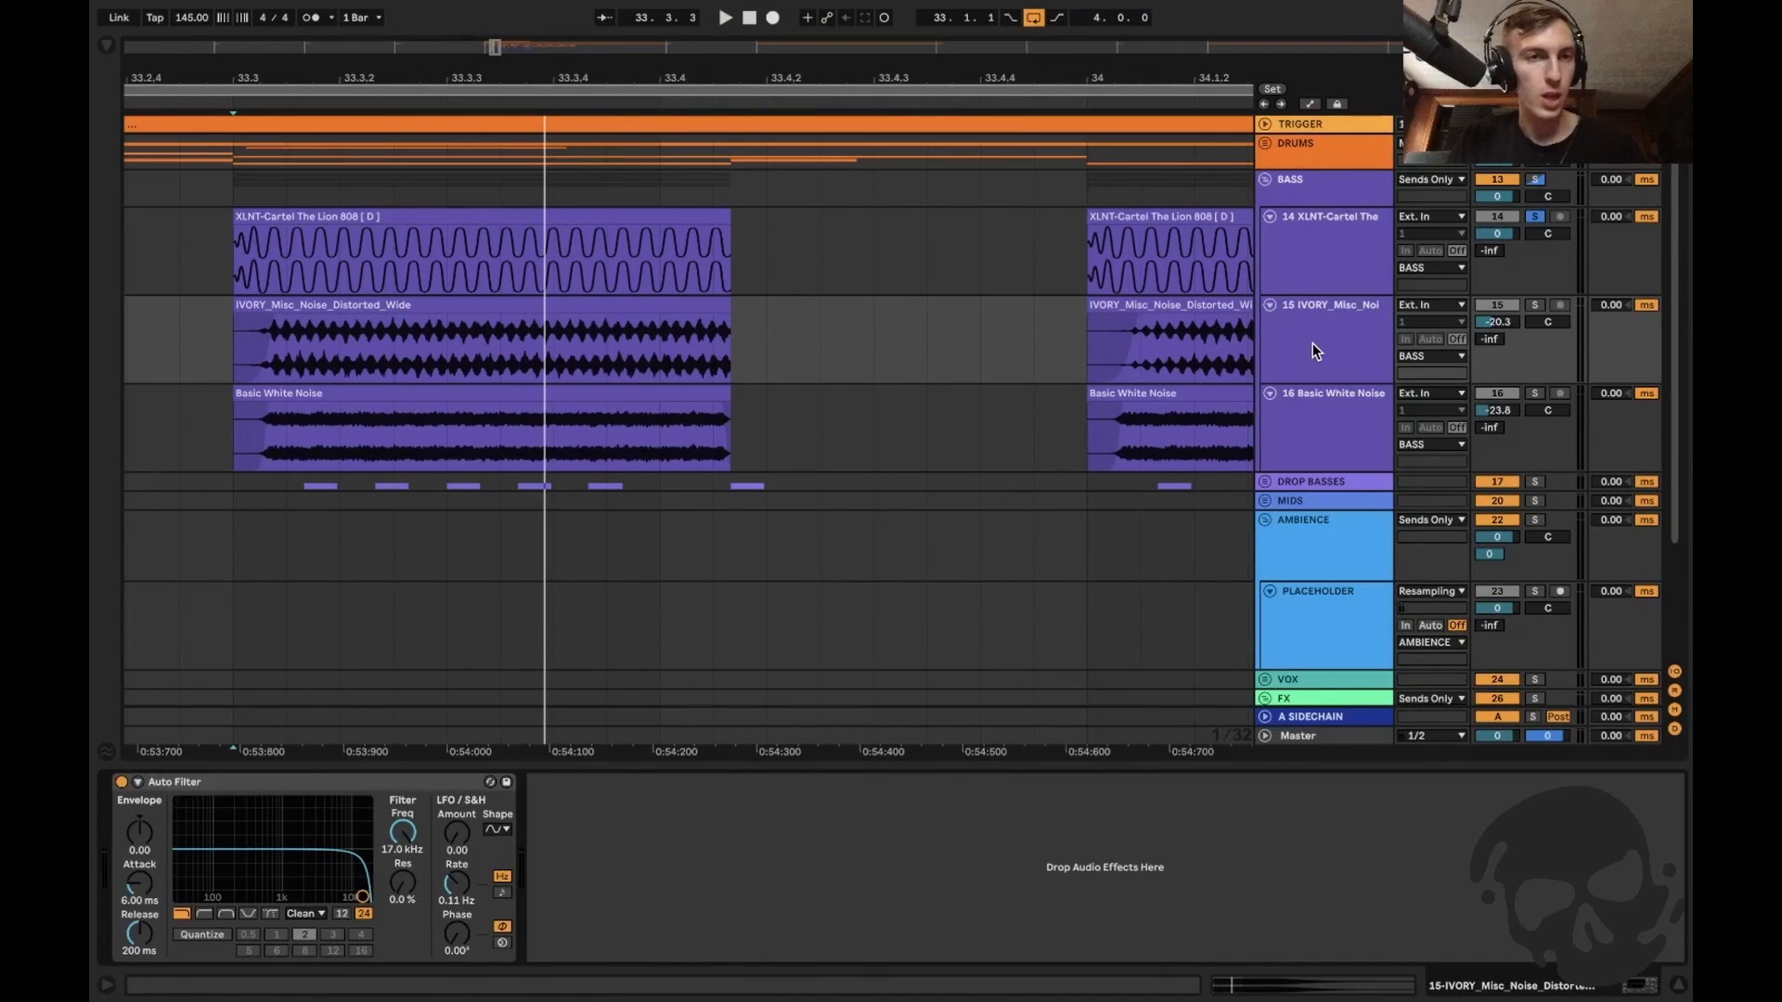
click(1337, 408)
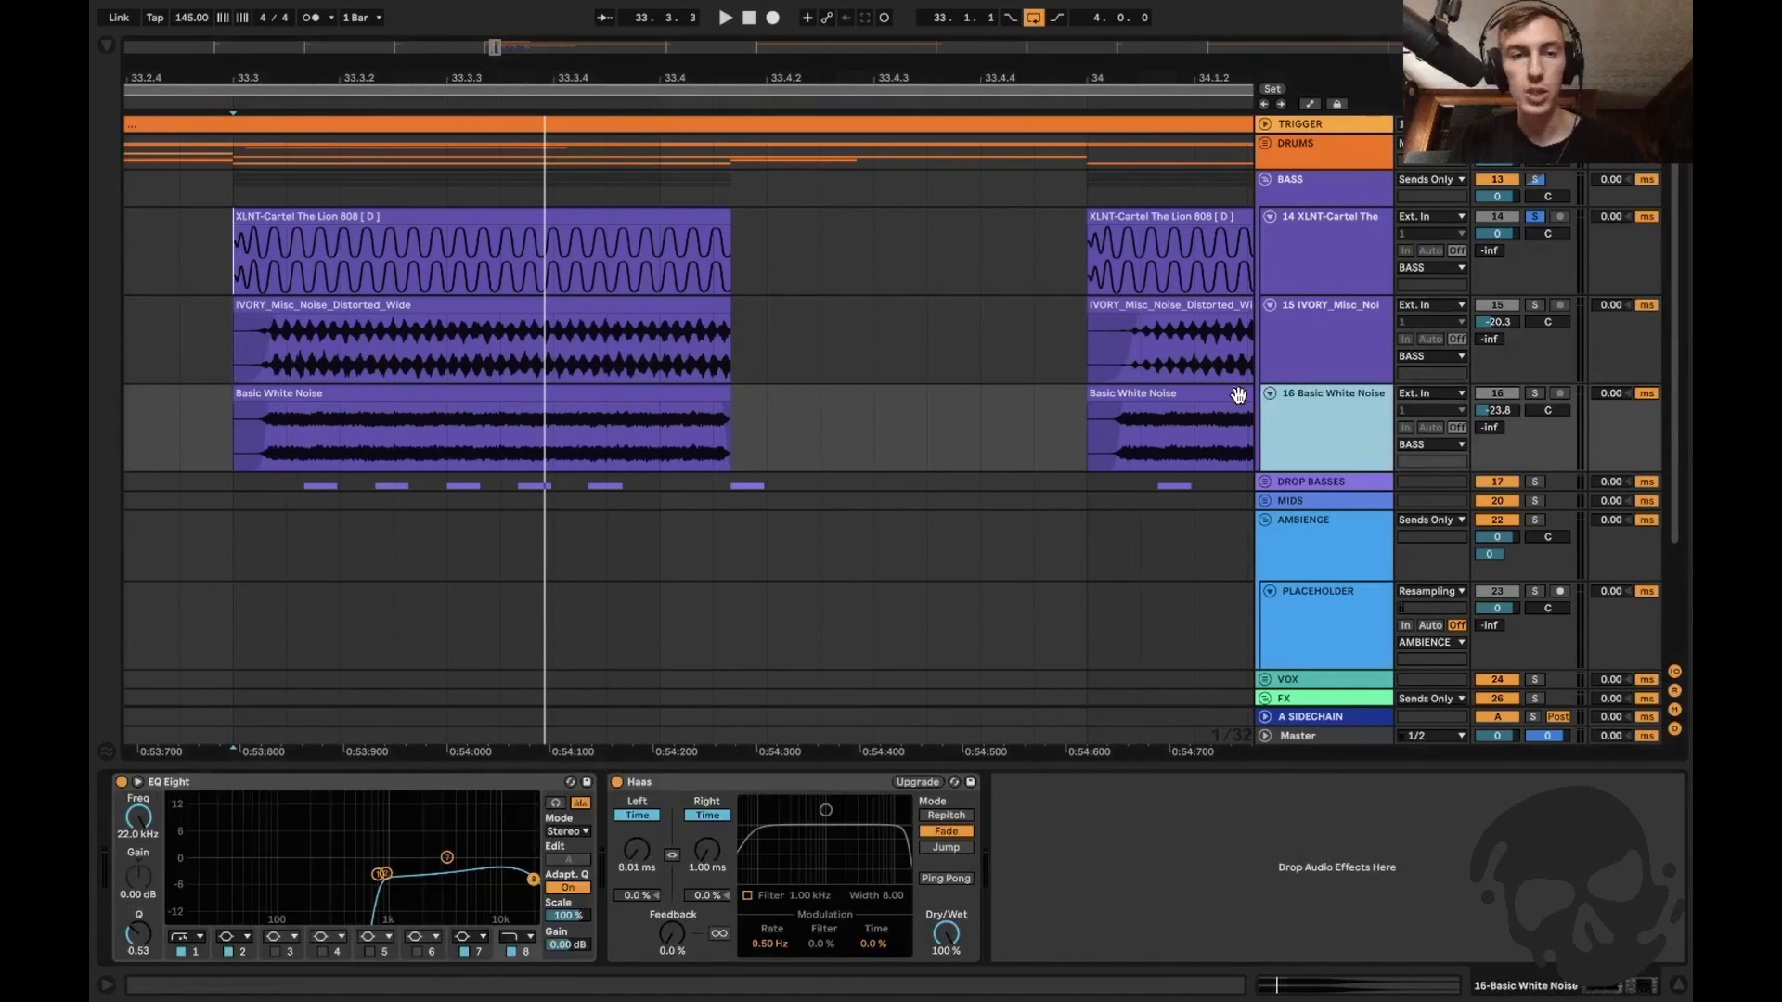
Play the Basic White Noise track soloed from 33.3.1 and clear the solo.
click(232, 436)
click(1534, 394)
key(space)
click(1534, 394)
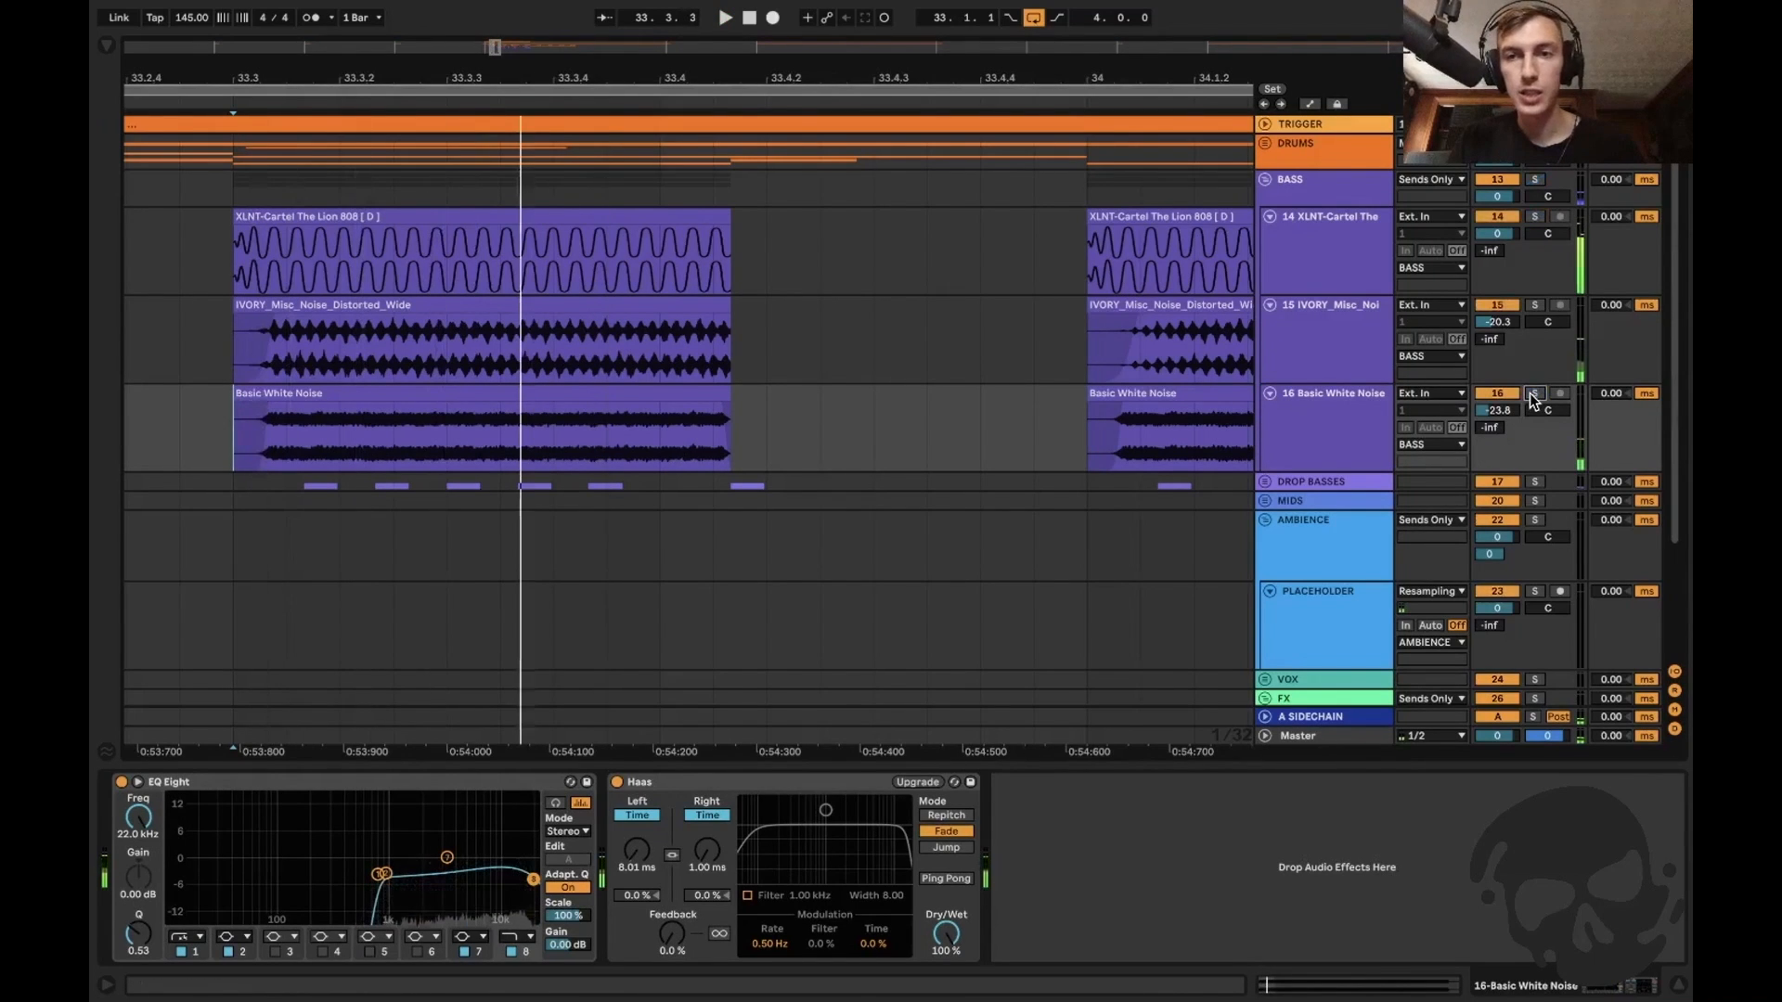
Examine the Haas delay on the Basic White Noise track and the start of its clip at 33.3.1.
click(665, 783)
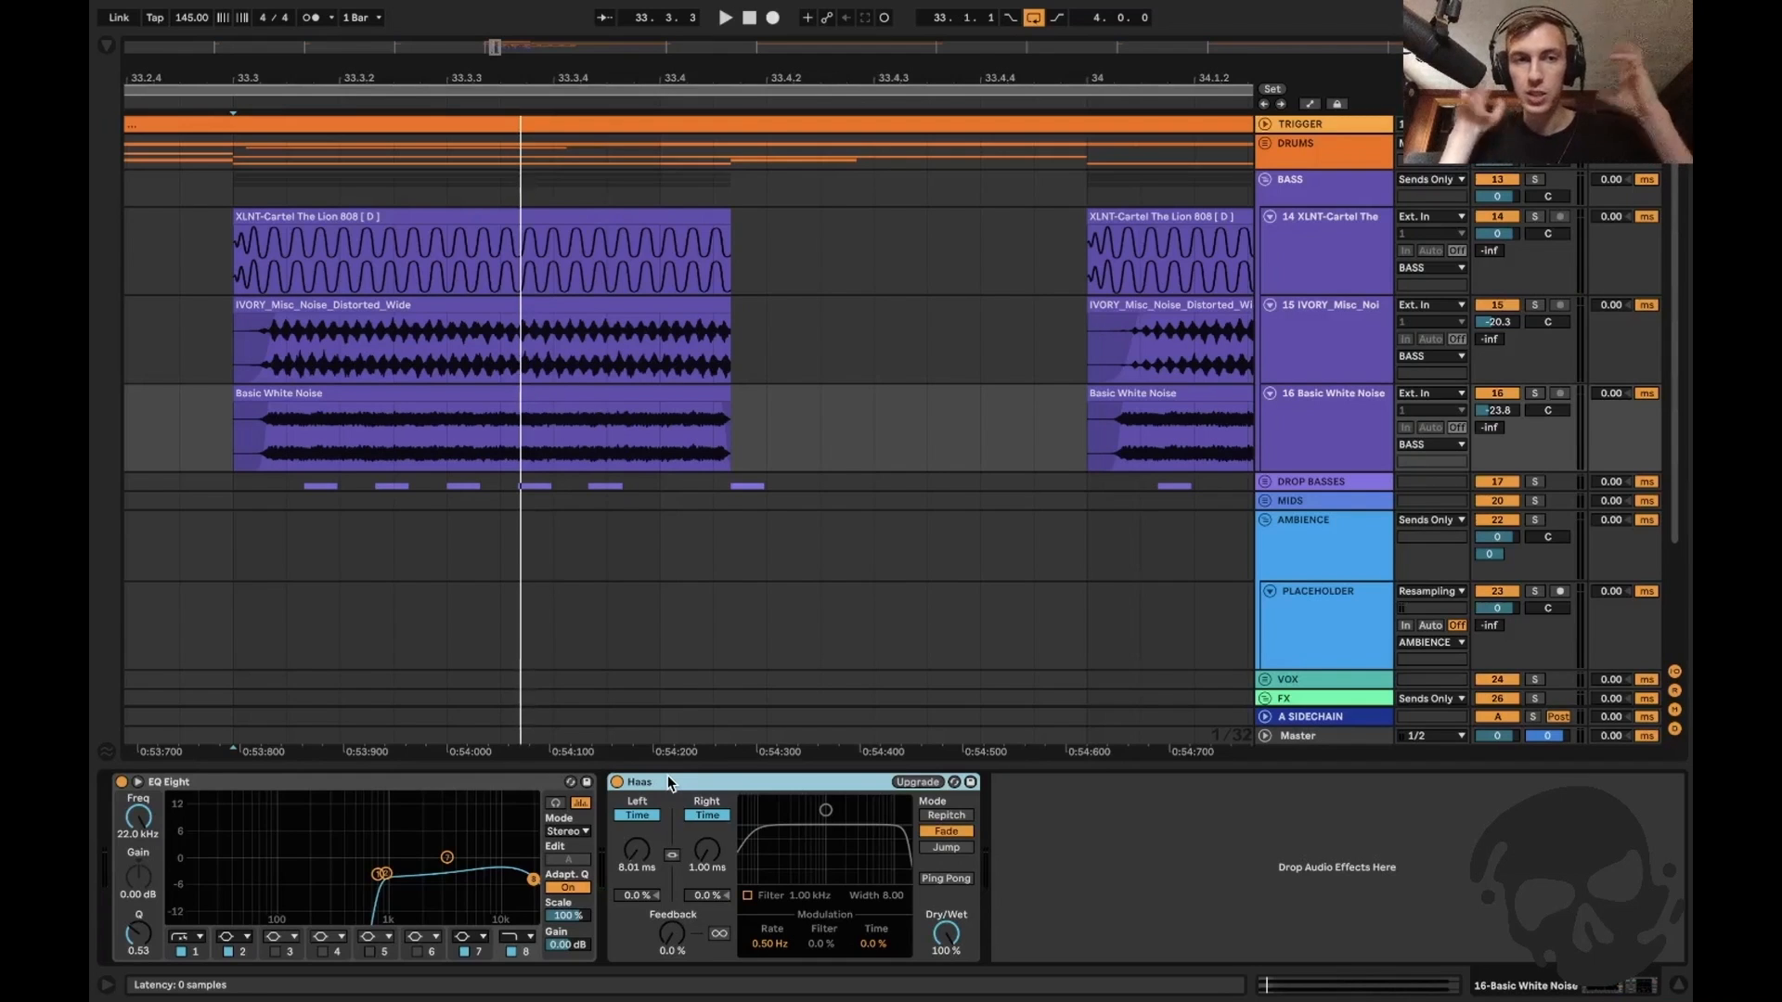
click(238, 414)
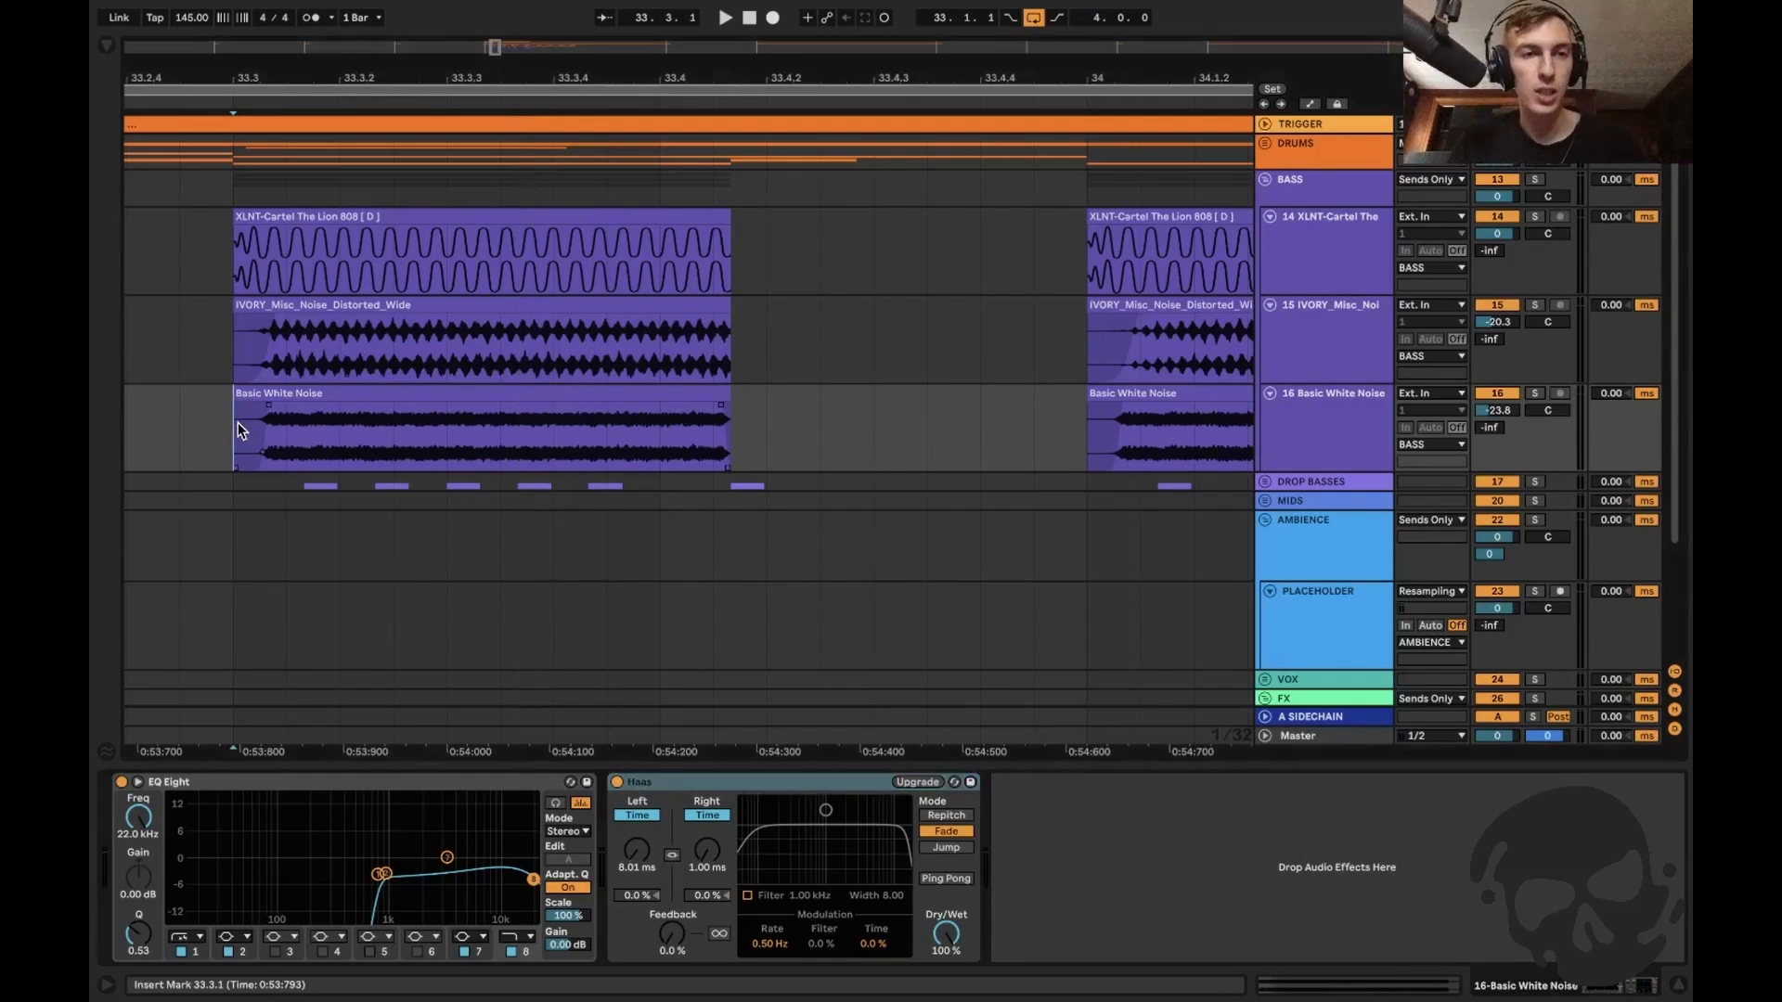
key(minus)
key(plus)
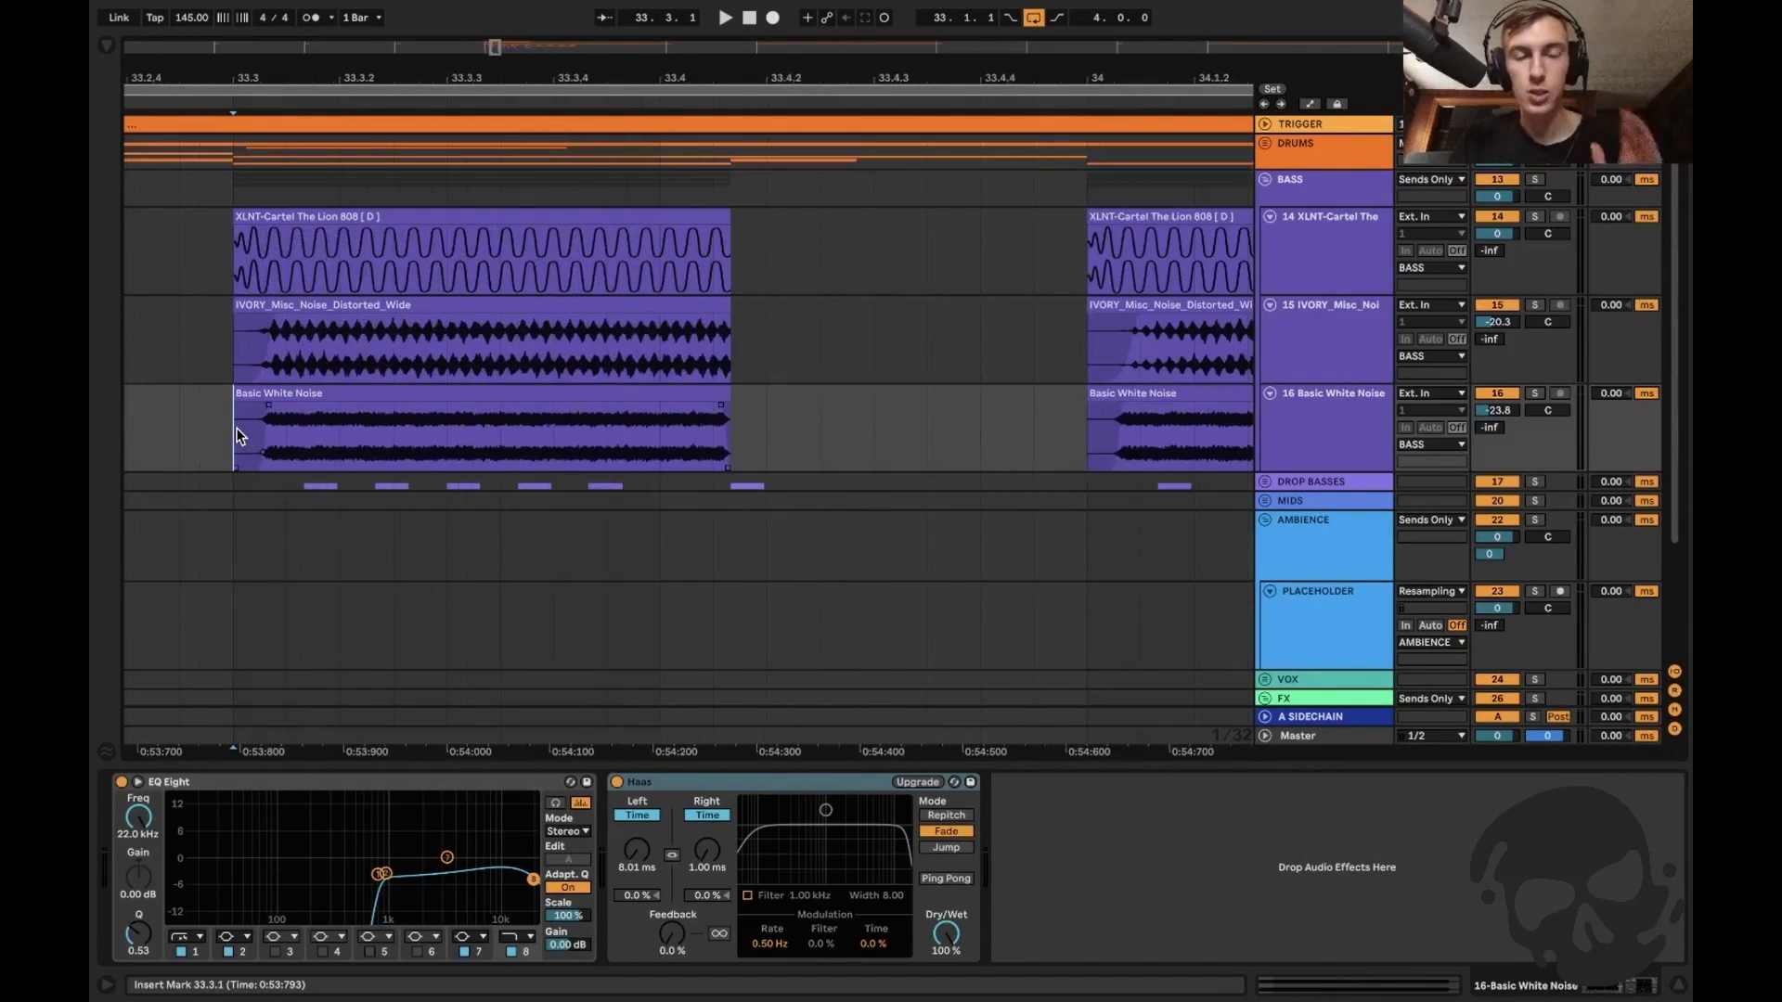
Audition the BASS group soloed from 33.3.1 with its 808 and both noise layers playing together.
key(minus)
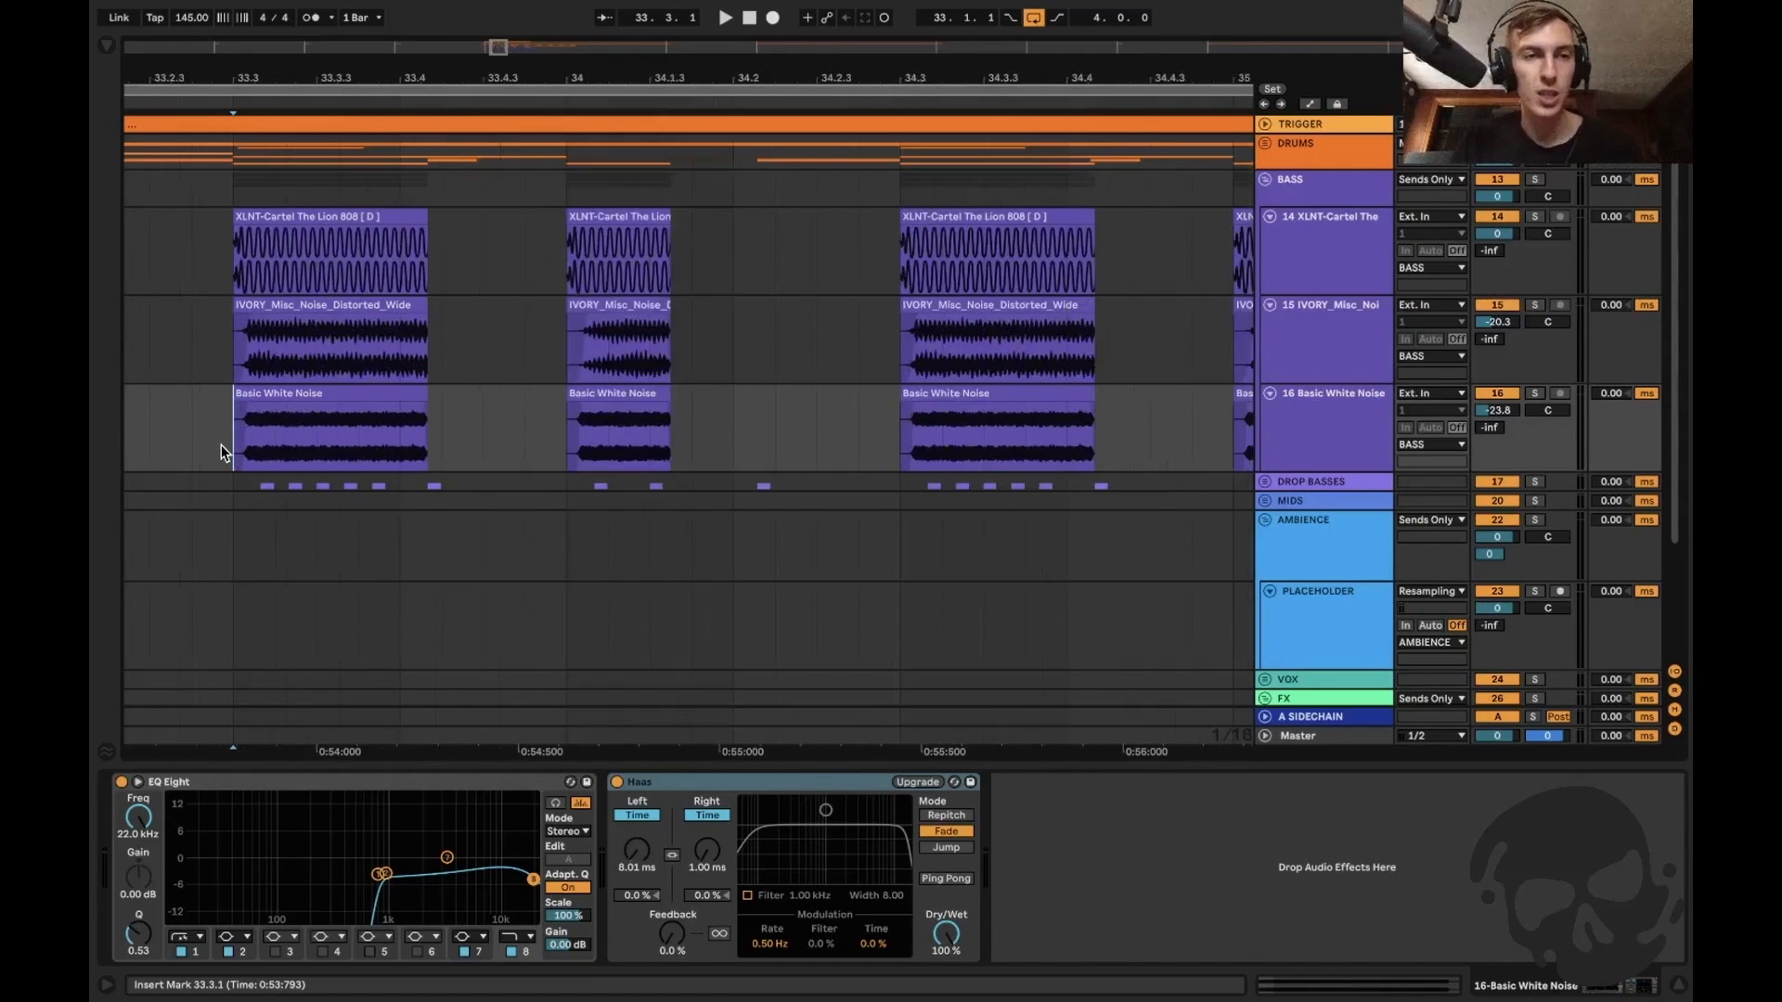
key(plus)
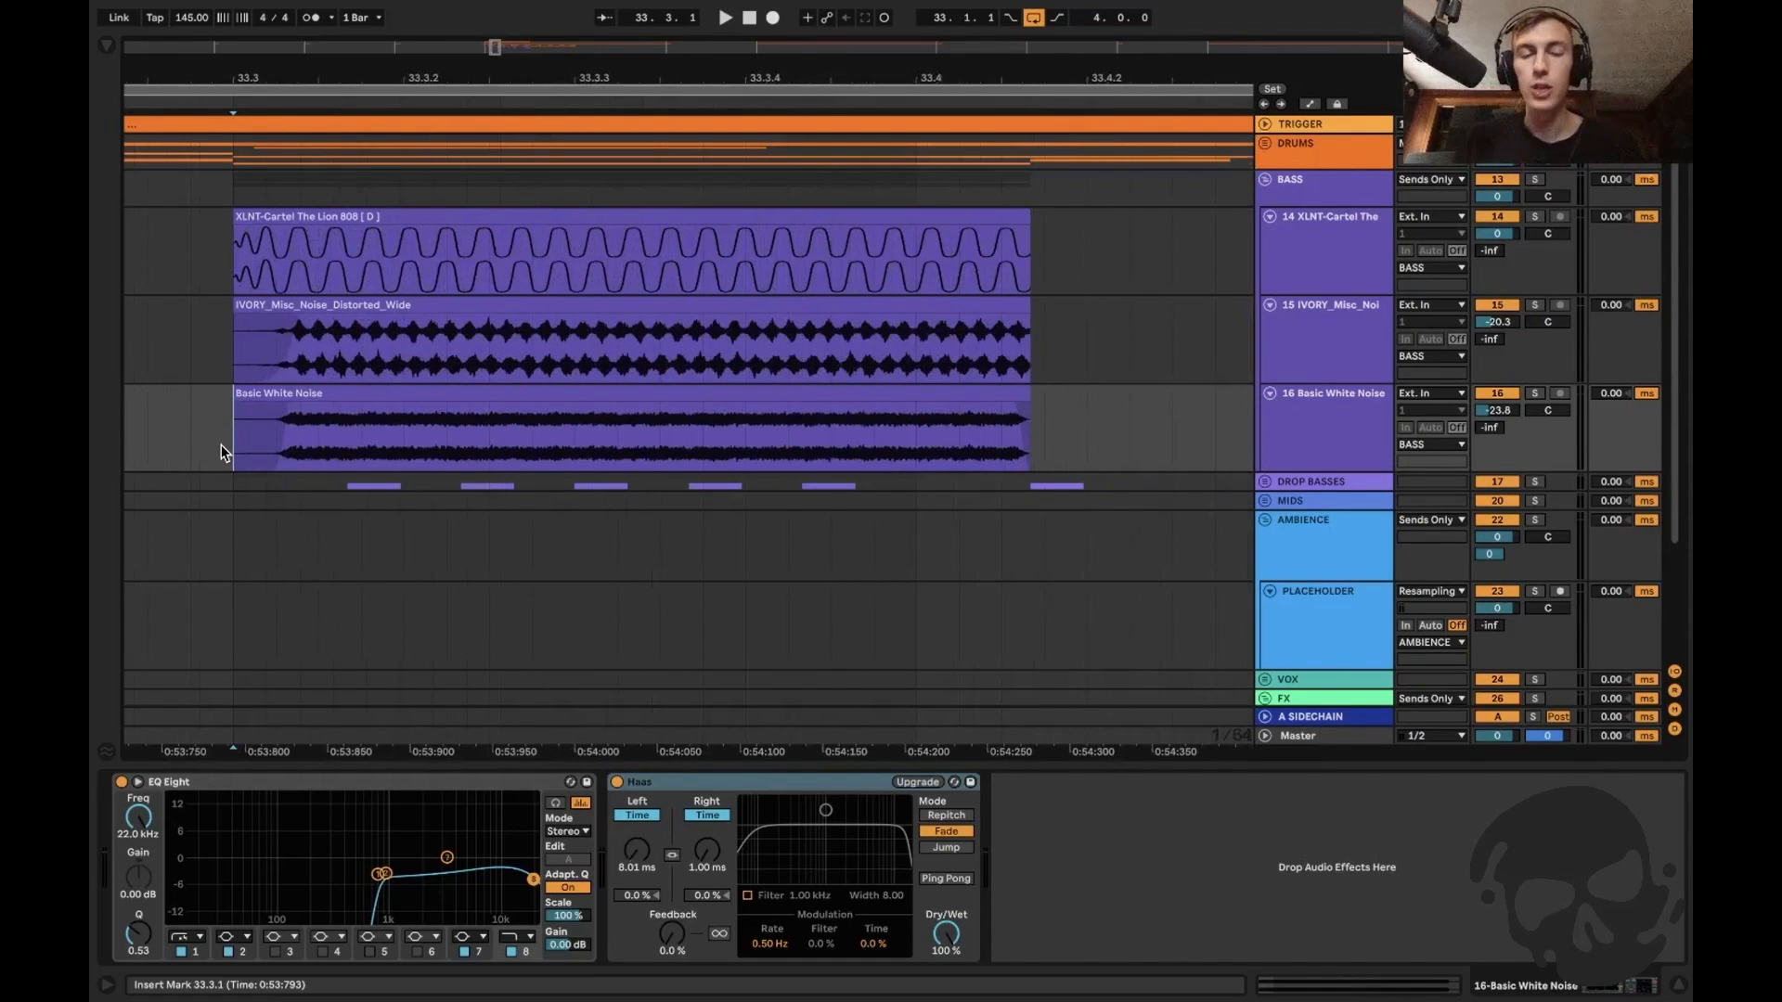
key(minus)
key(minus)
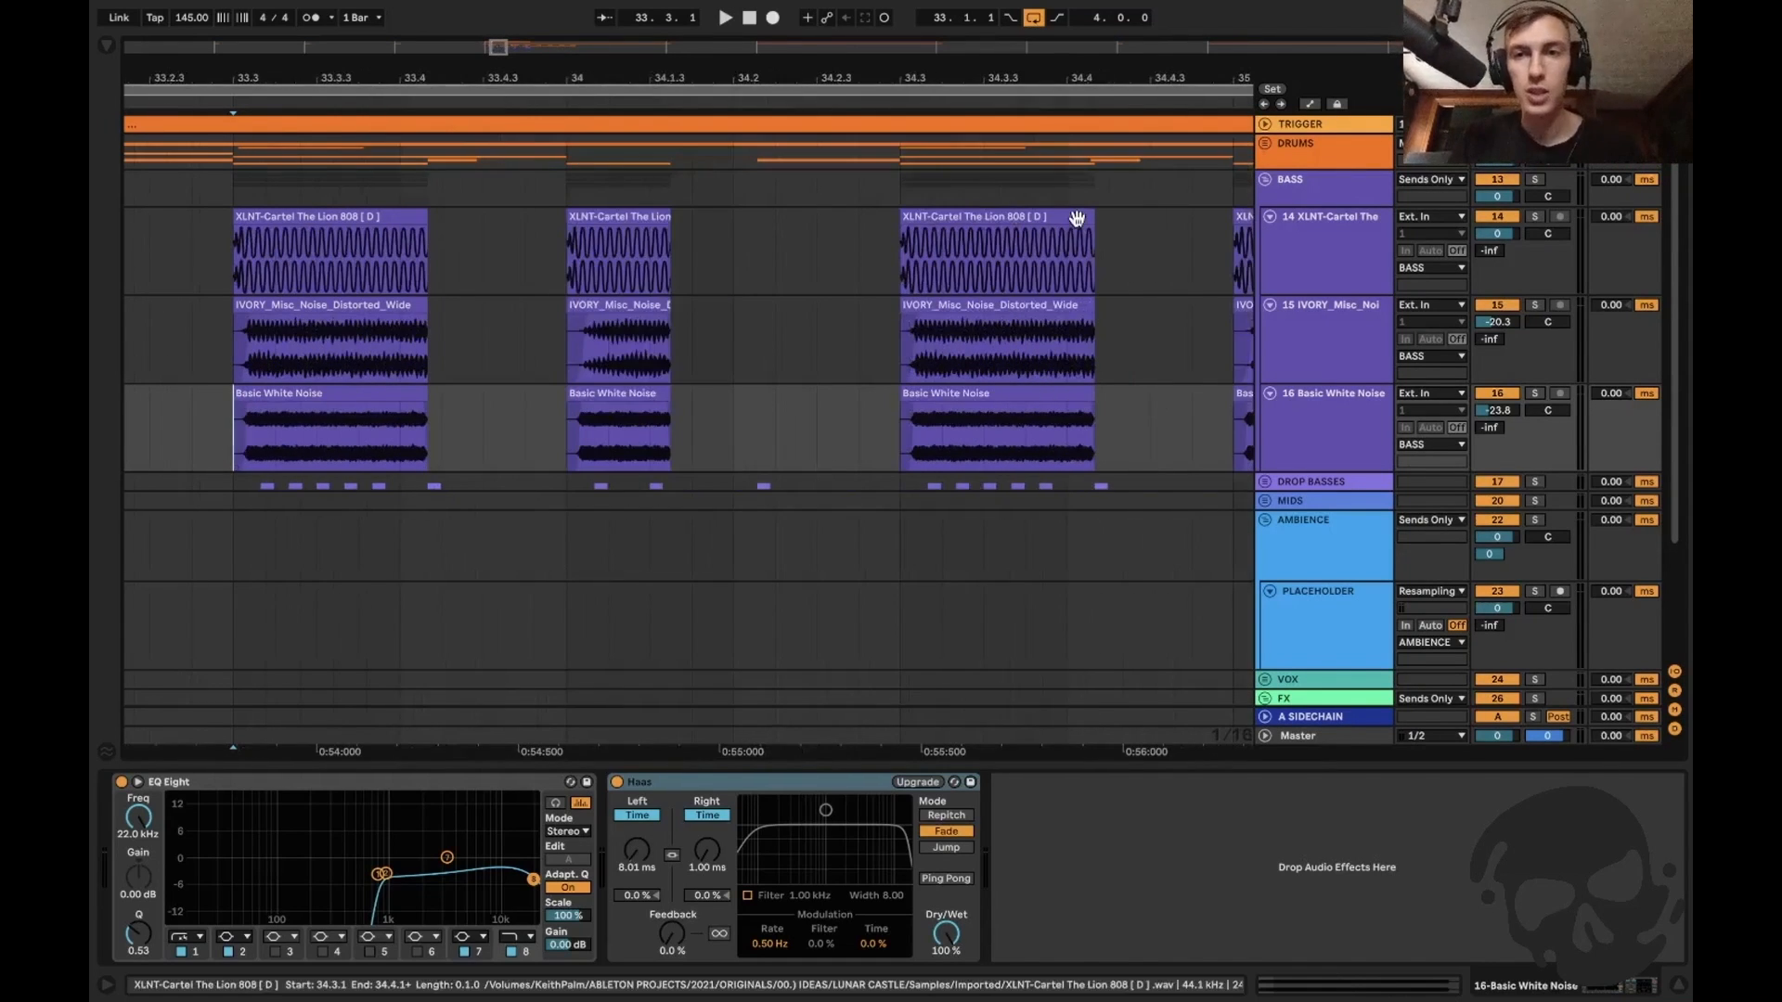
key(space)
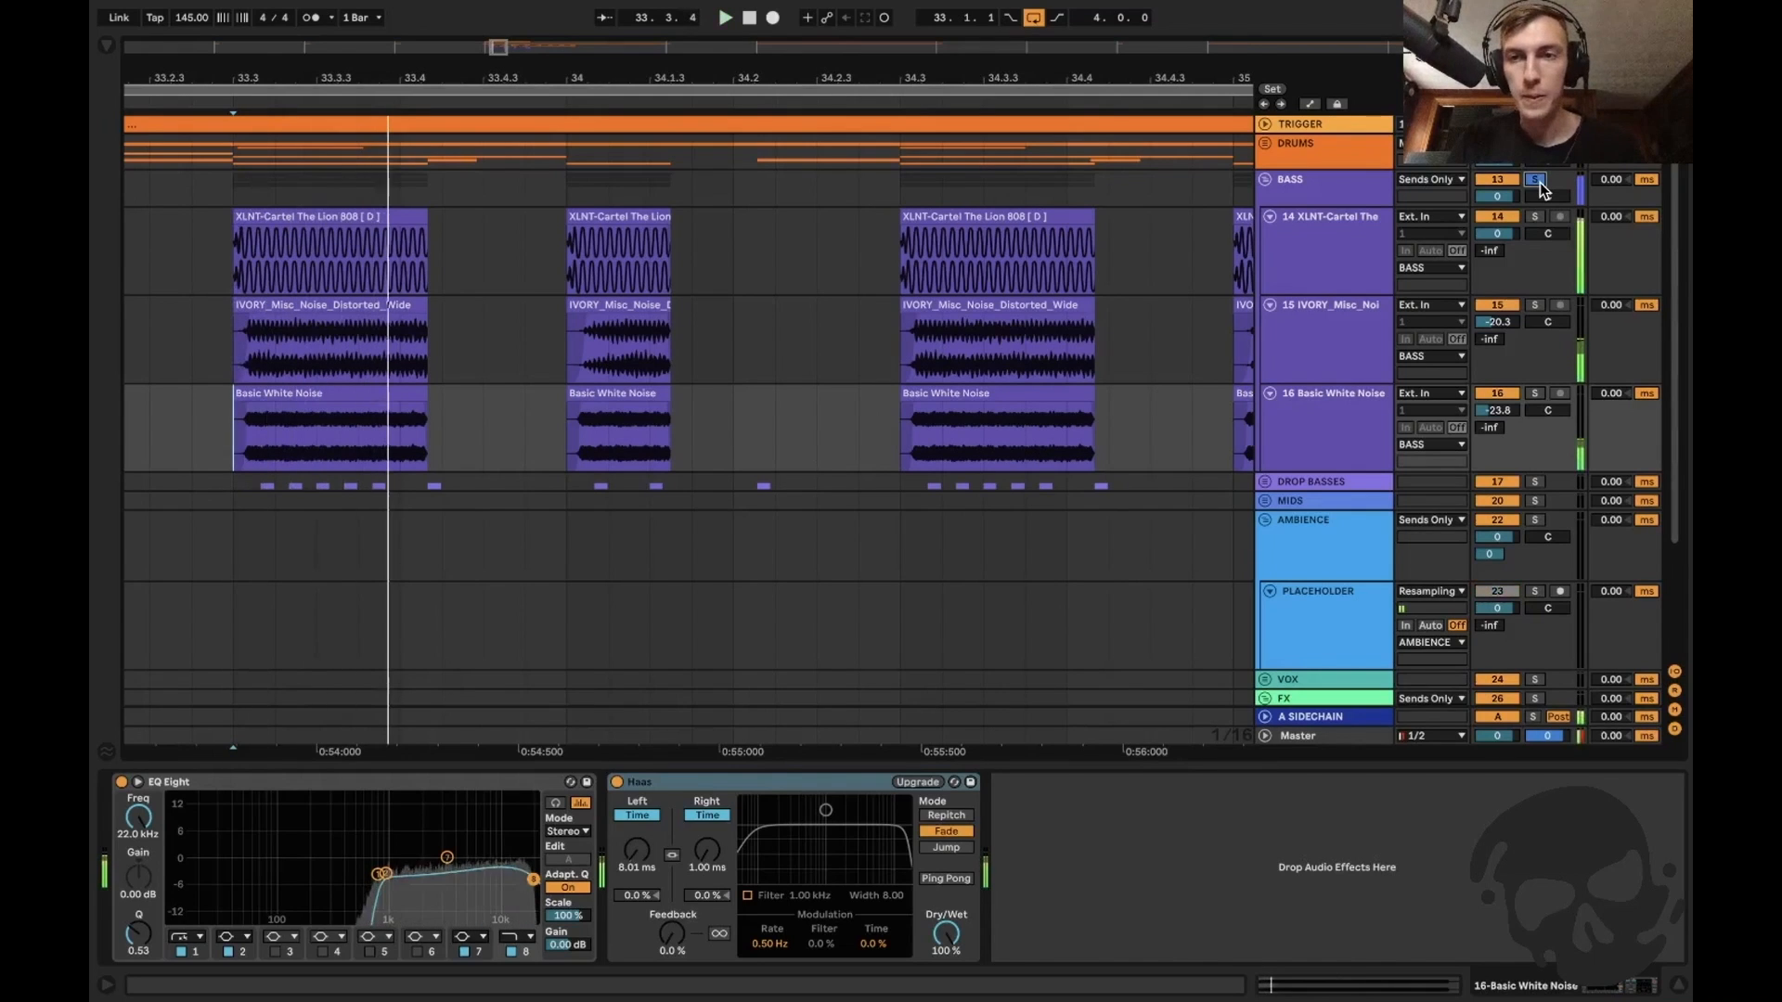
Search the browser for "haas", select the Haas.adv preset, and hide the browser and device view.
click(1323, 449)
key(super+f)
text(haas)
click(337, 92)
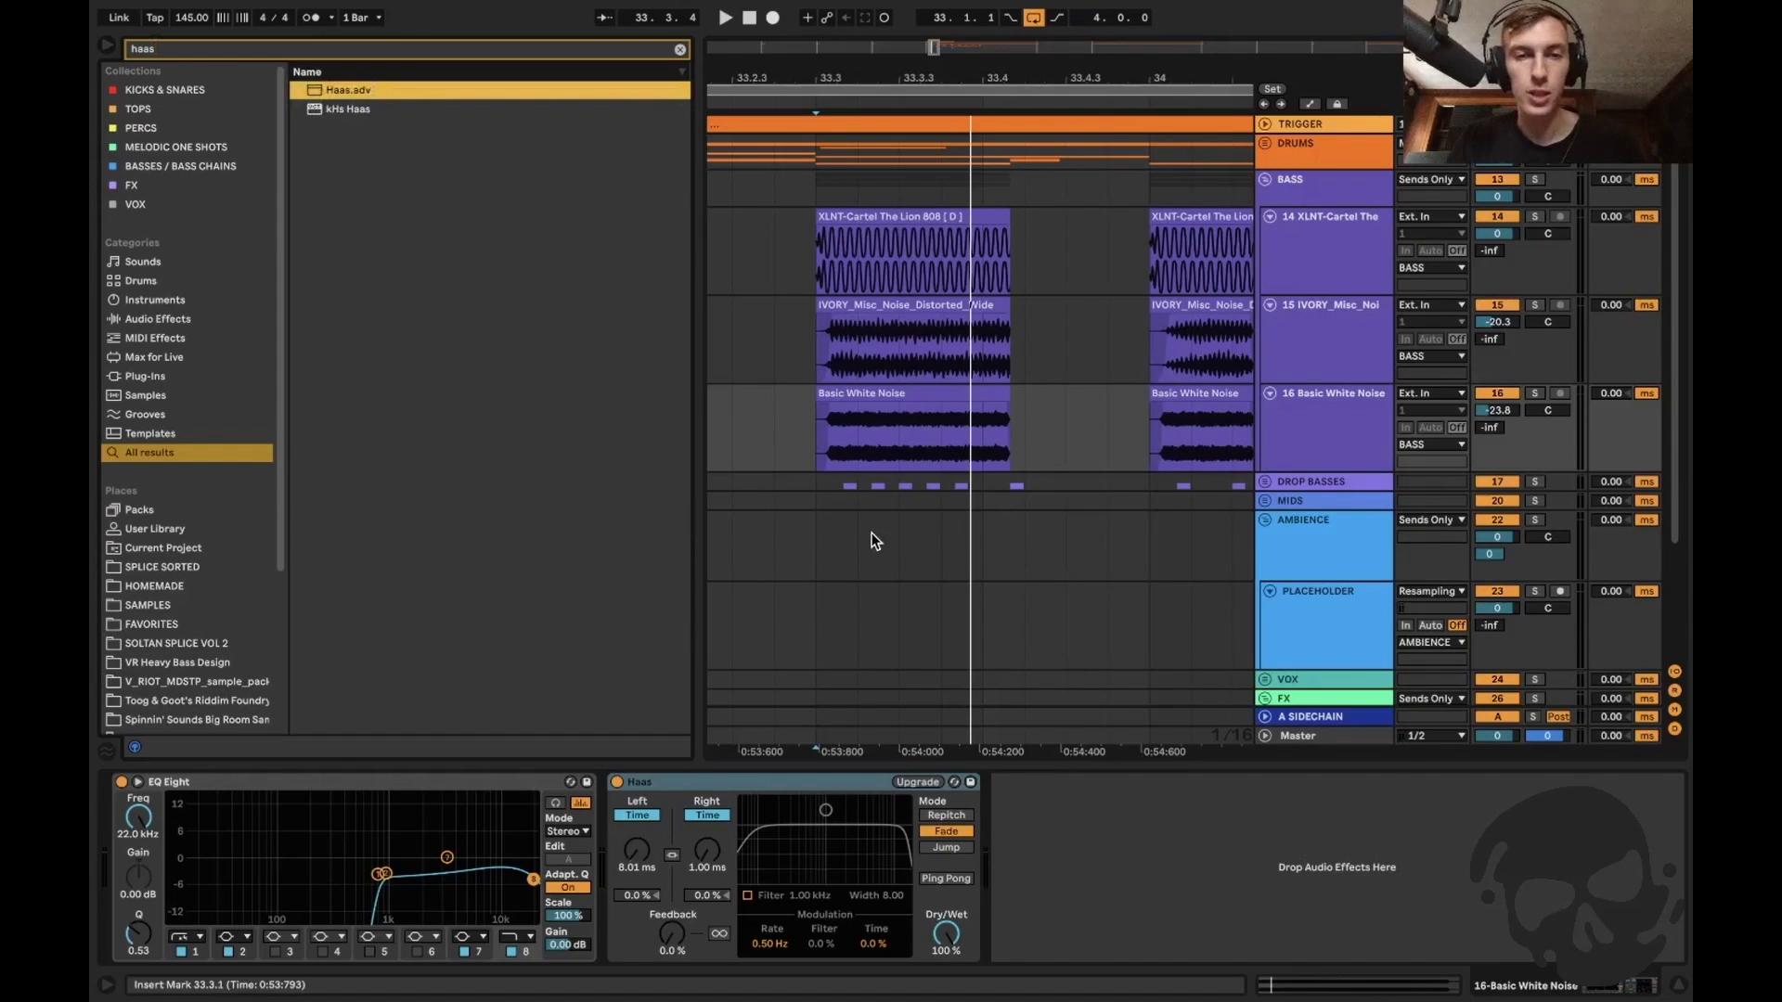
key(super+alt+l)
key(super+alt+b)
Fold the BASS group and unfold the DROP BASSES group to show its tracks across Drop 1.1.
click(694, 454)
key(minus)
key(minus)
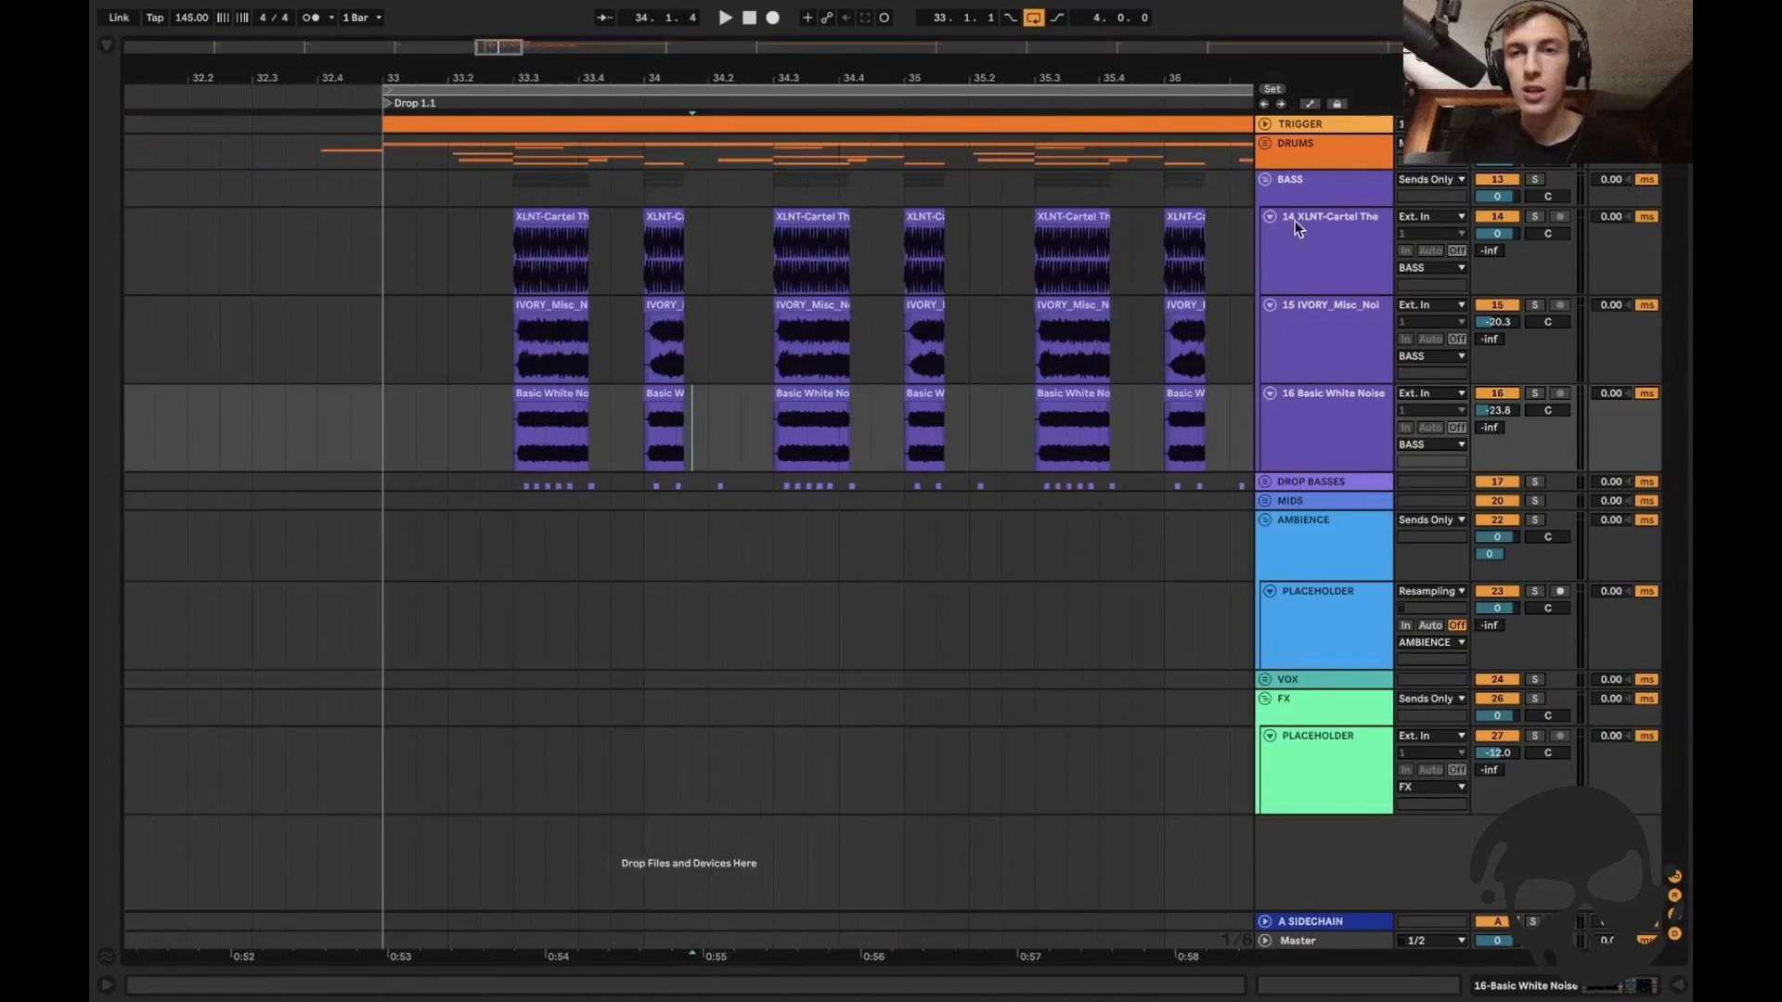
click(1313, 181)
key(u)
click(1312, 199)
key(u)
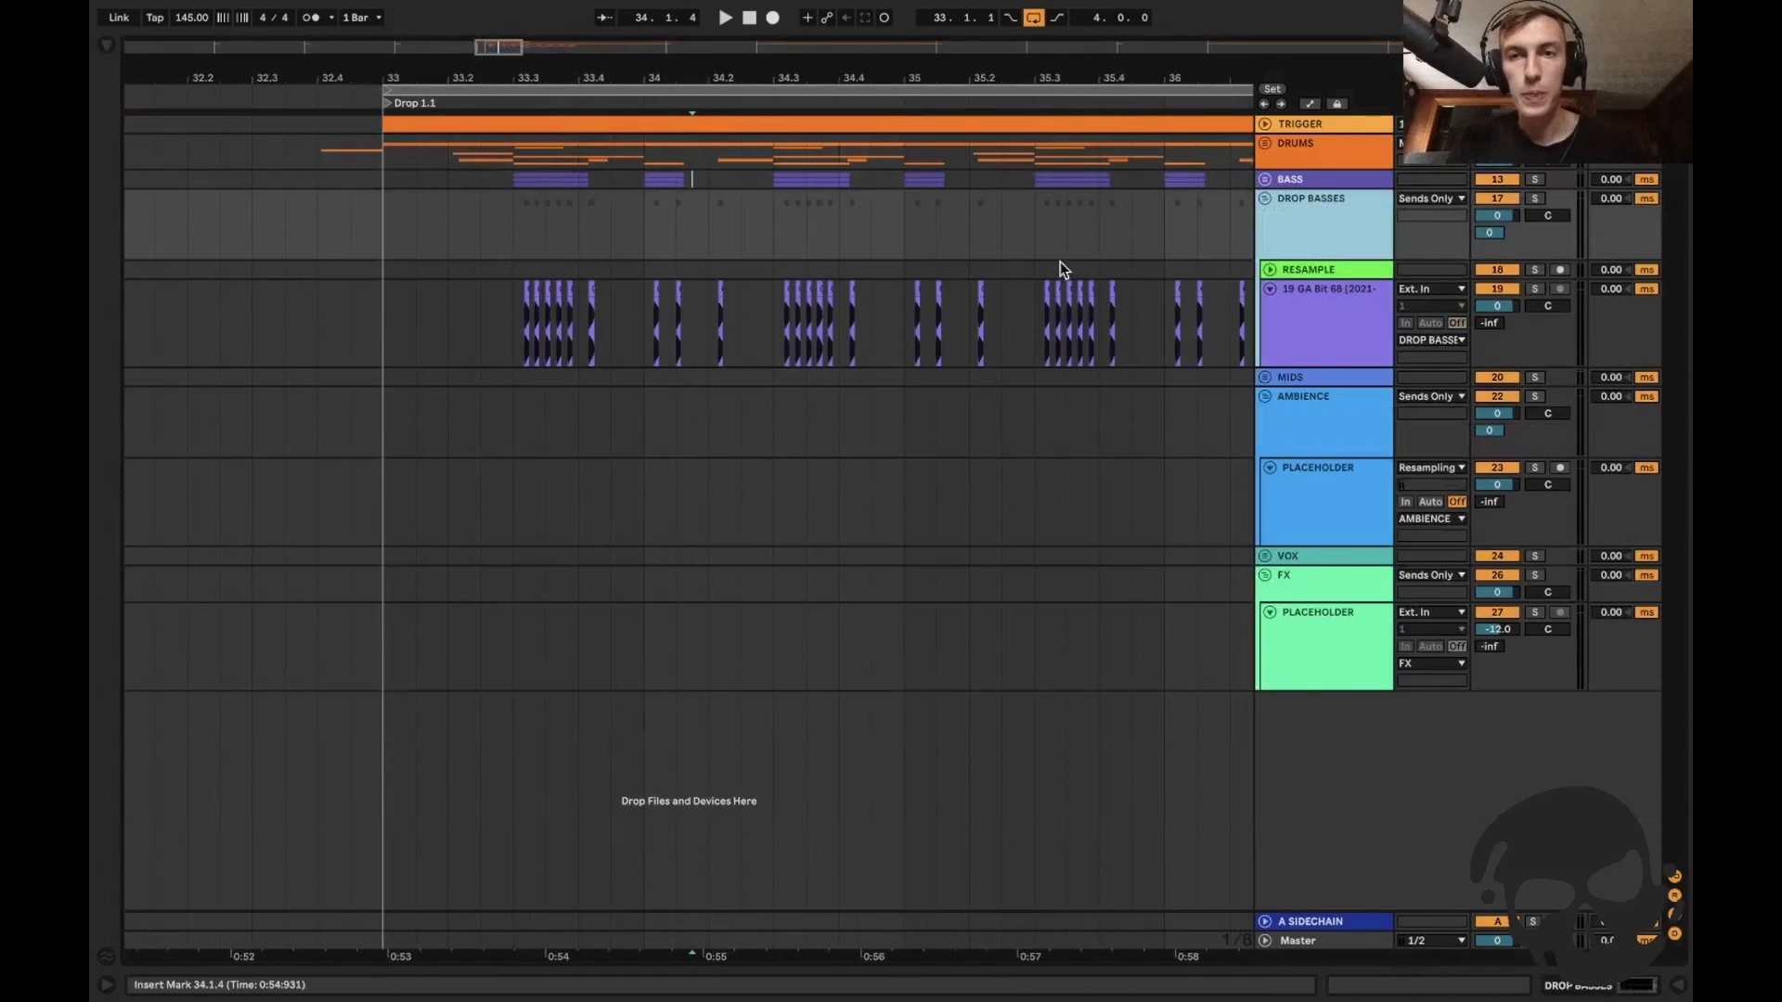
Solo the GA Bit 68 track in the DROP BASSES group and audition its hits.
double_click(1327, 313)
key(plus)
key(plus)
click(1536, 288)
key(space)
key(space)
key(space)
key(space)
key(space)
key(space)
key(space)
Play the GA Bit 68 track from its first clip in beat 33.3, inspect that clip's waveform, and hide the detail view.
click(529, 305)
key(plus)
key(plus)
key(space)
double_click(553, 289)
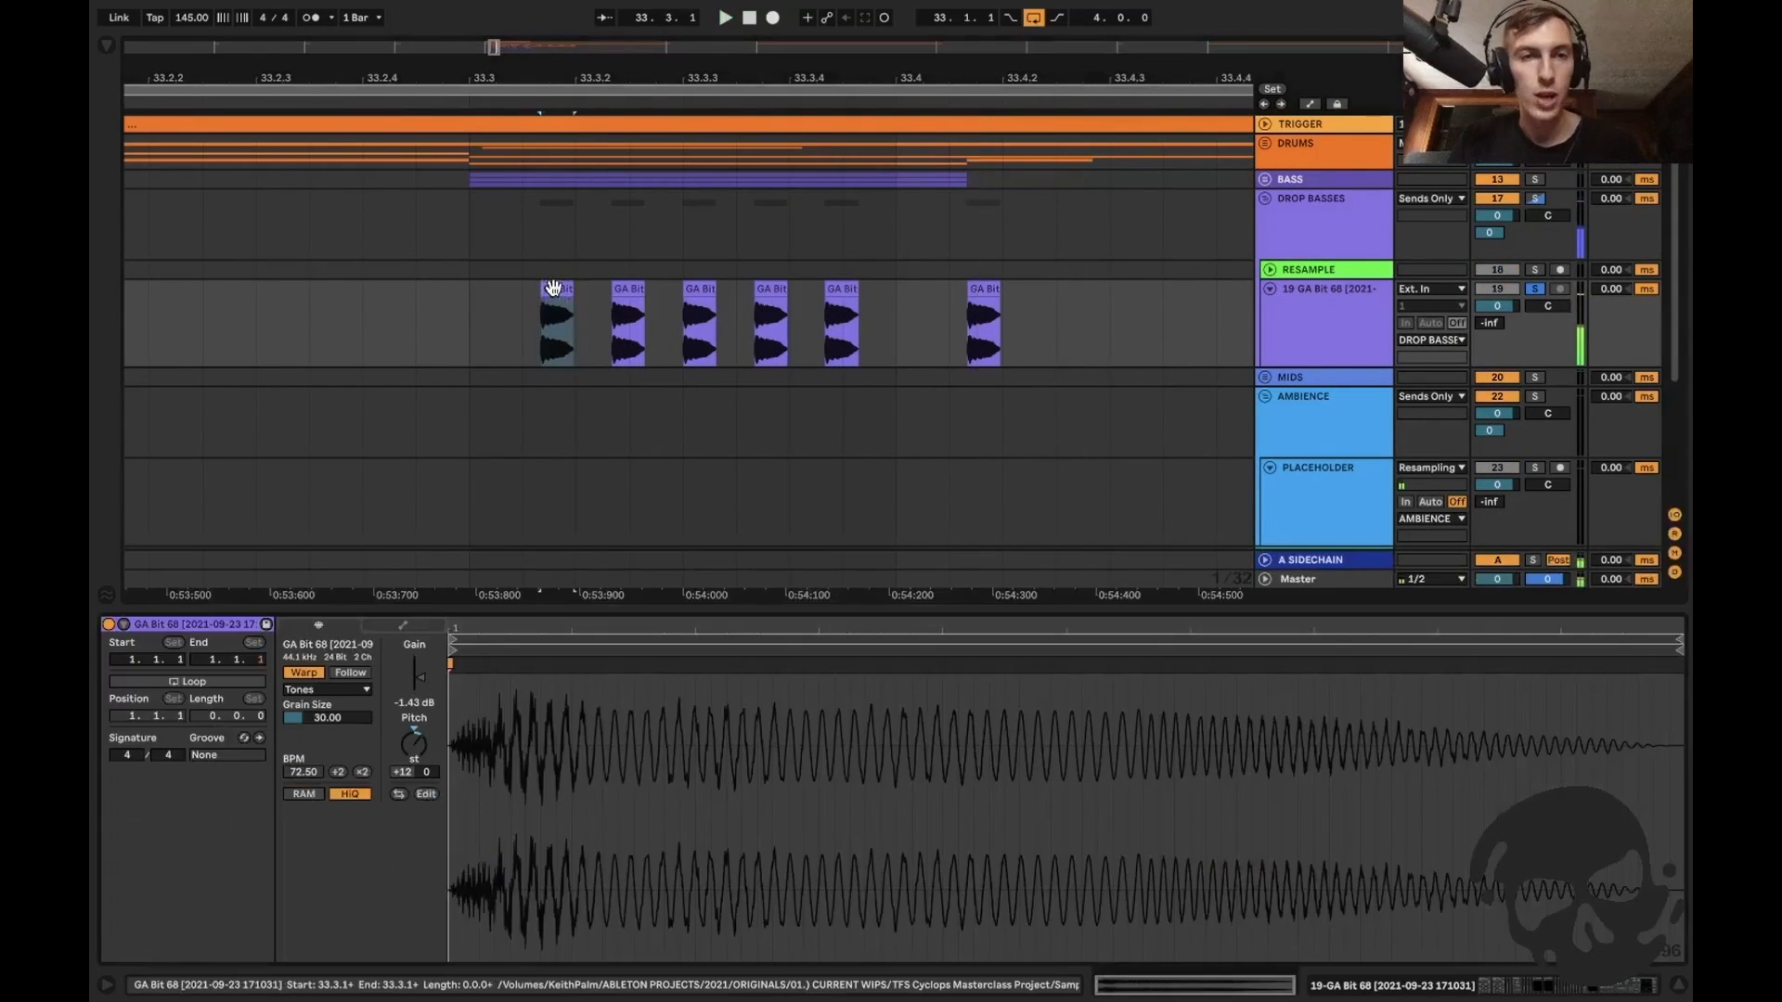
key(super+alt+l)
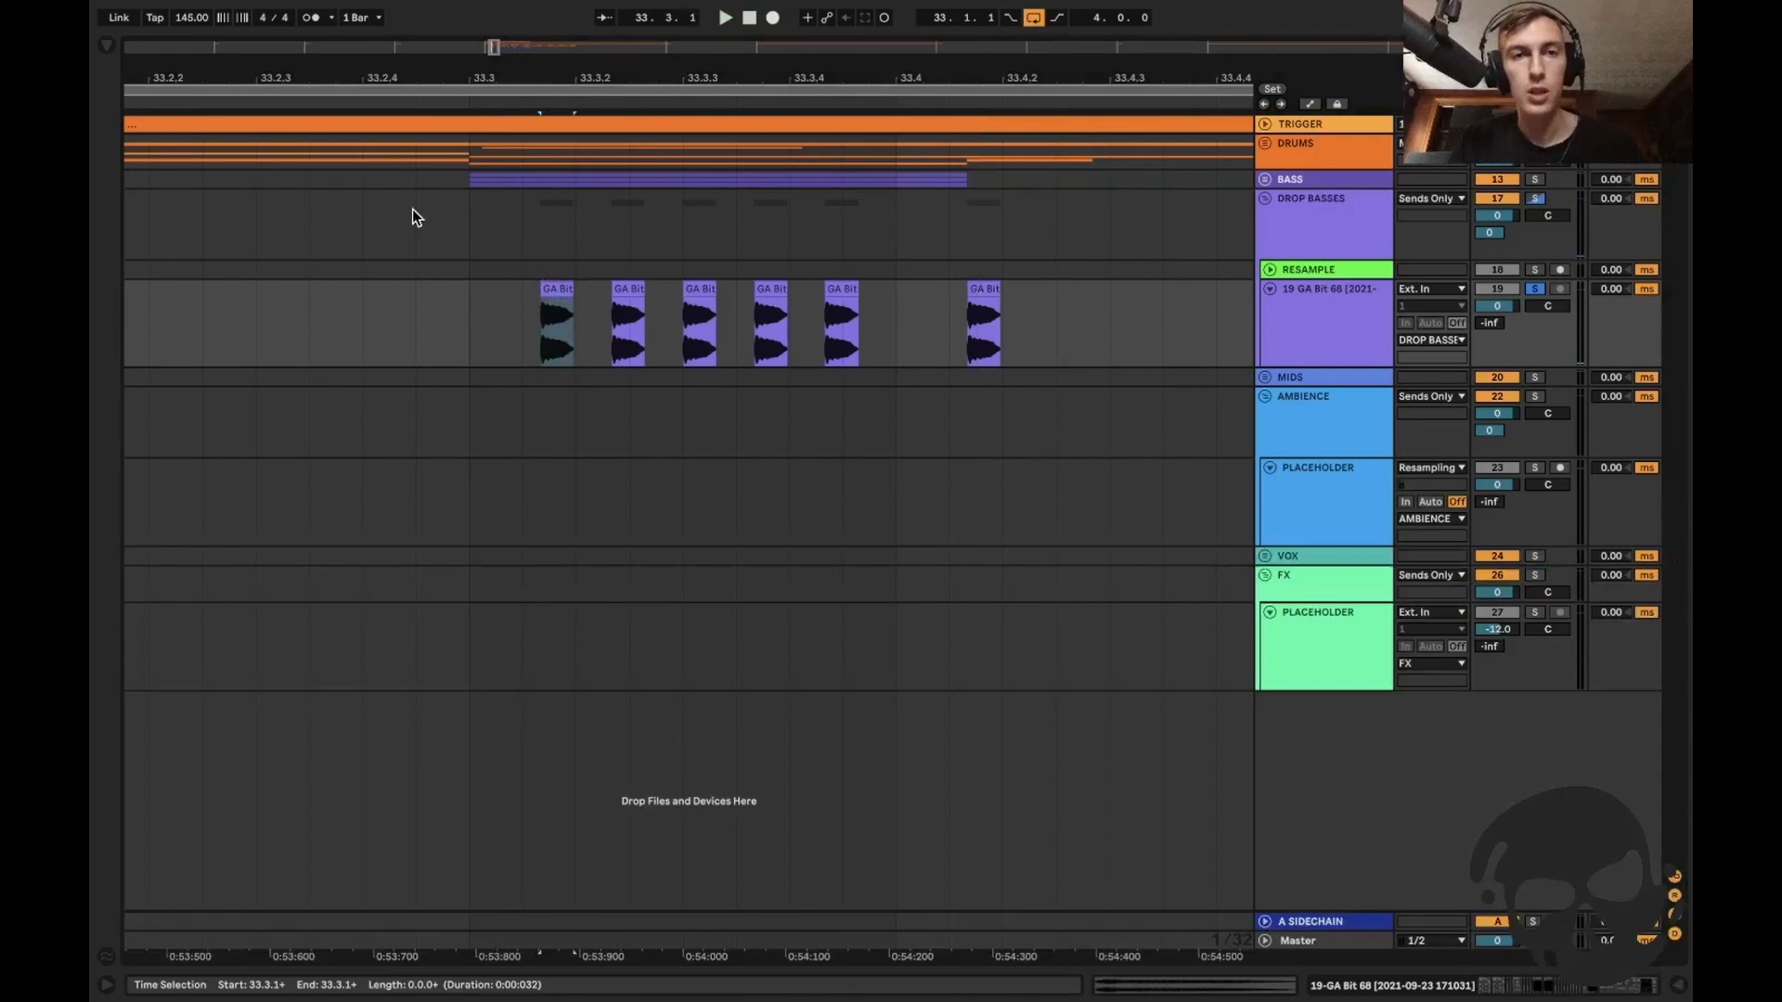
Show the GA Bit 68 track's effect chain and examine the settings of its first three Frequency Shifters.
click(510, 311)
key(minus)
click(1329, 304)
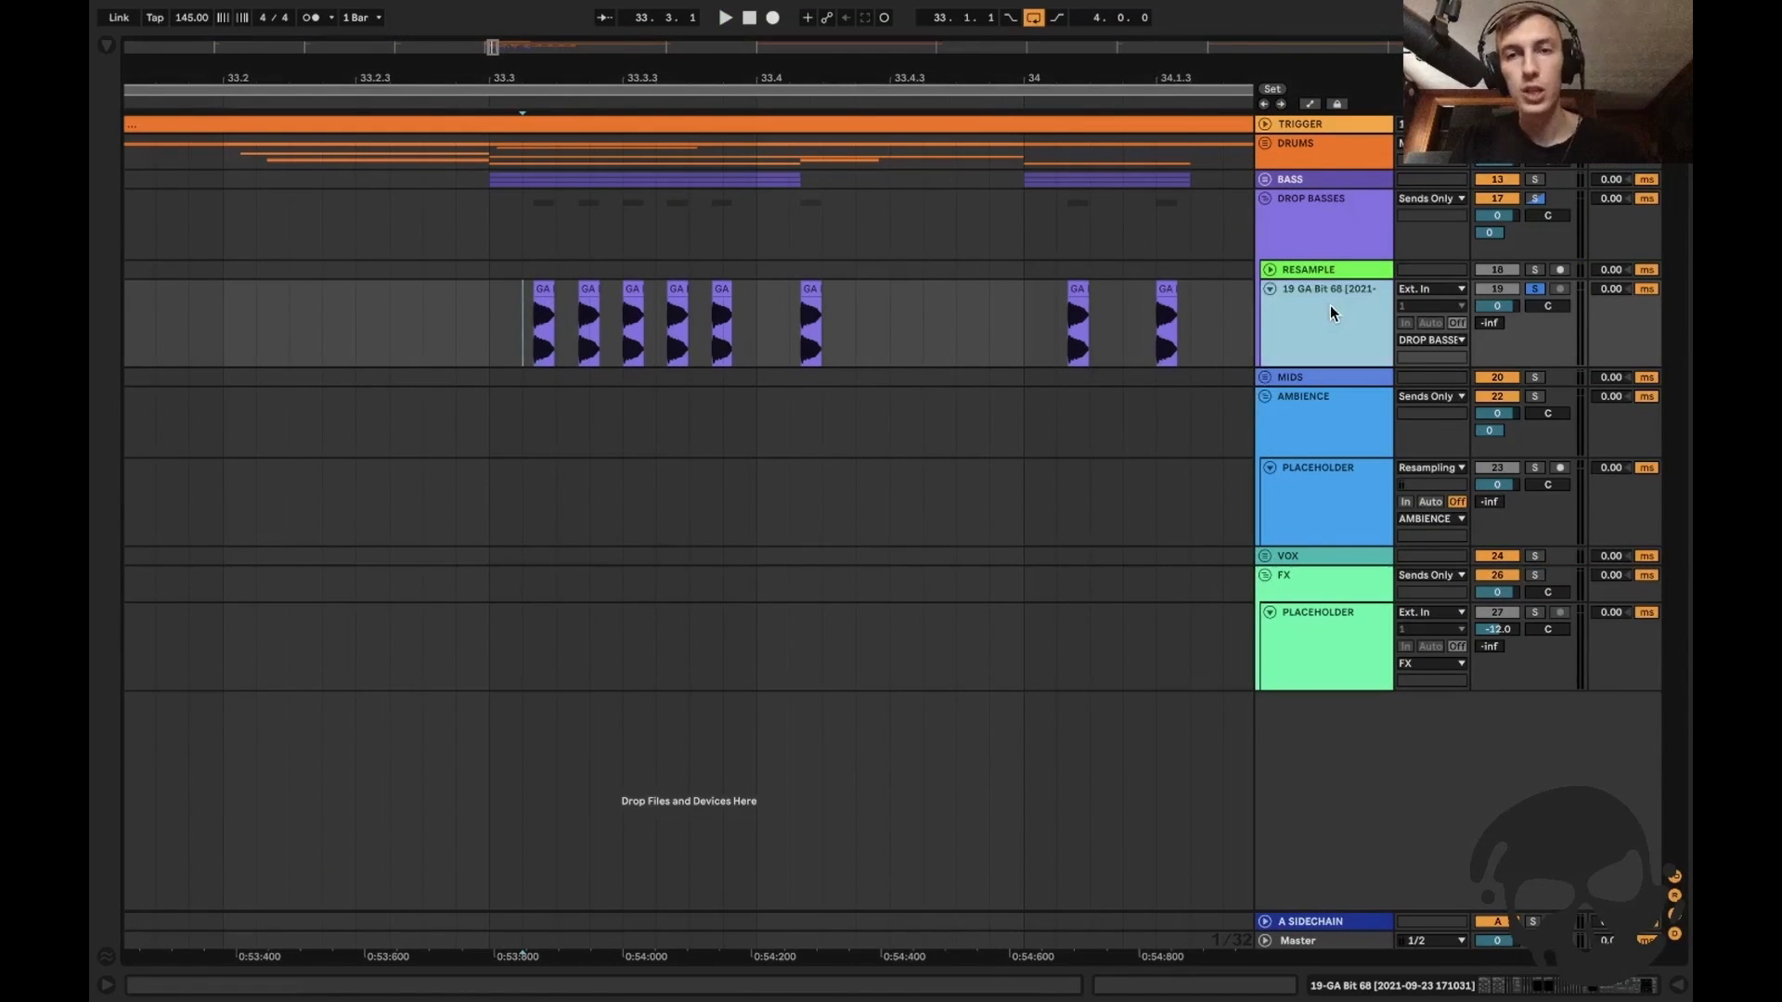
key(super+alt+l)
click(217, 784)
click(384, 785)
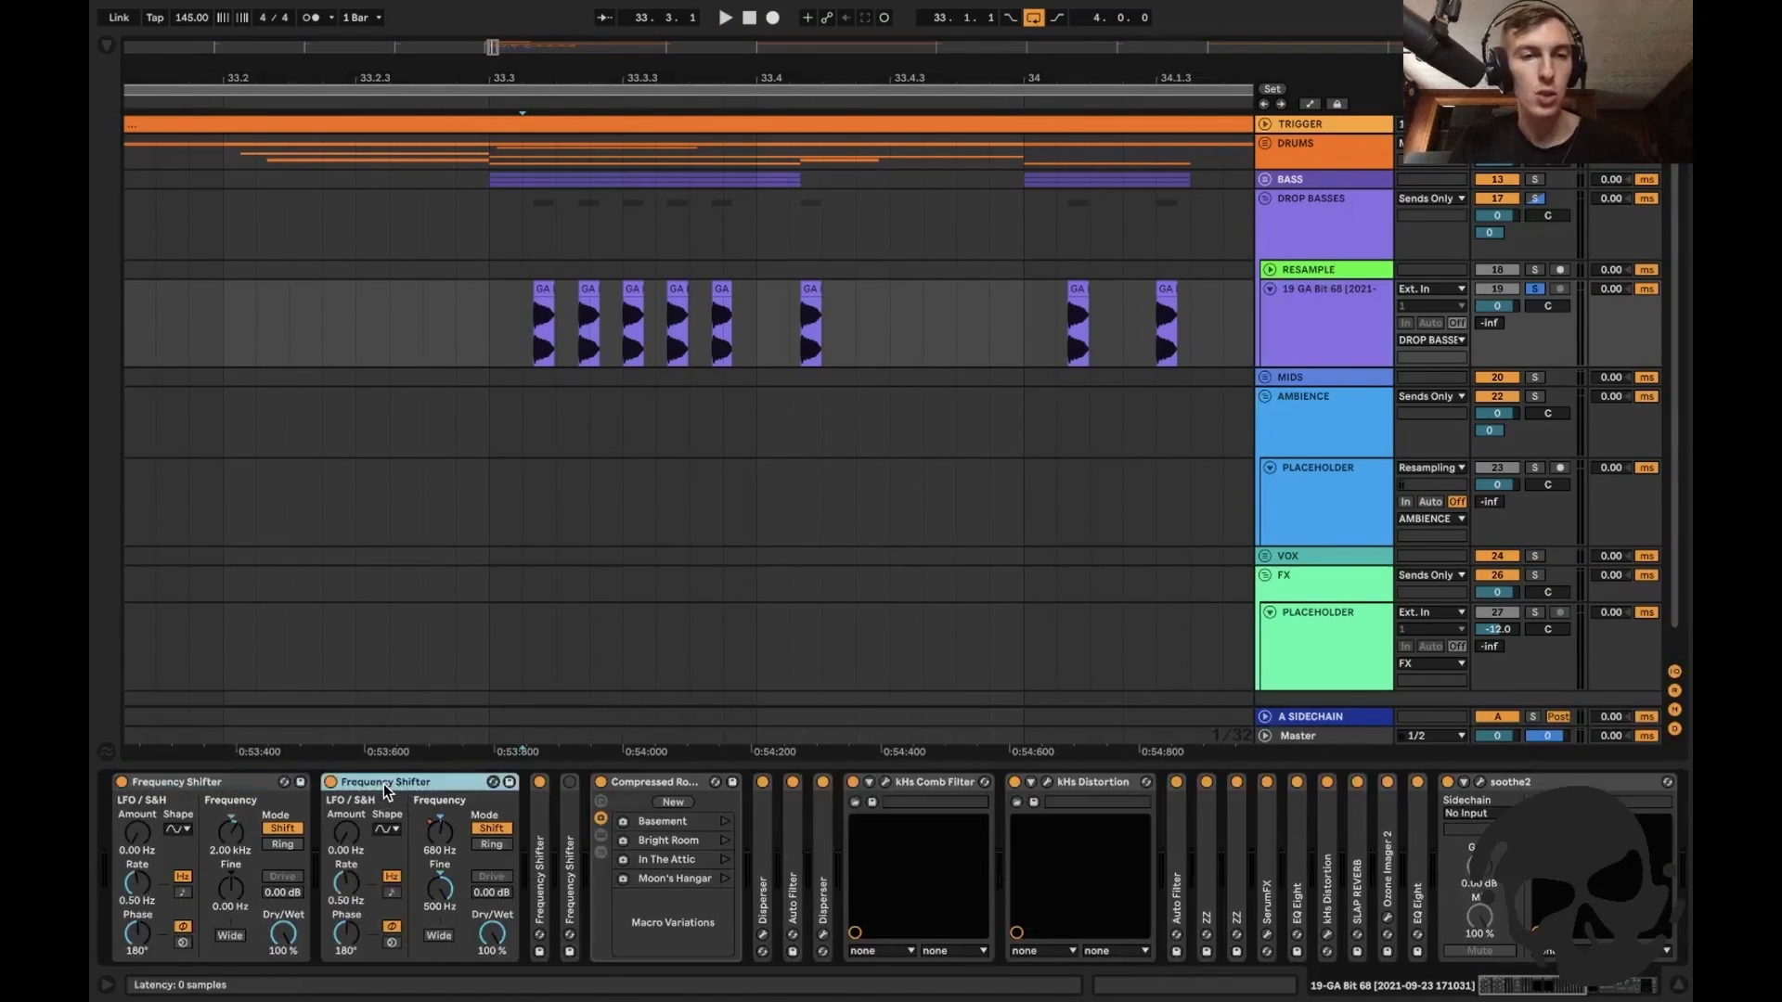
double_click(533, 849)
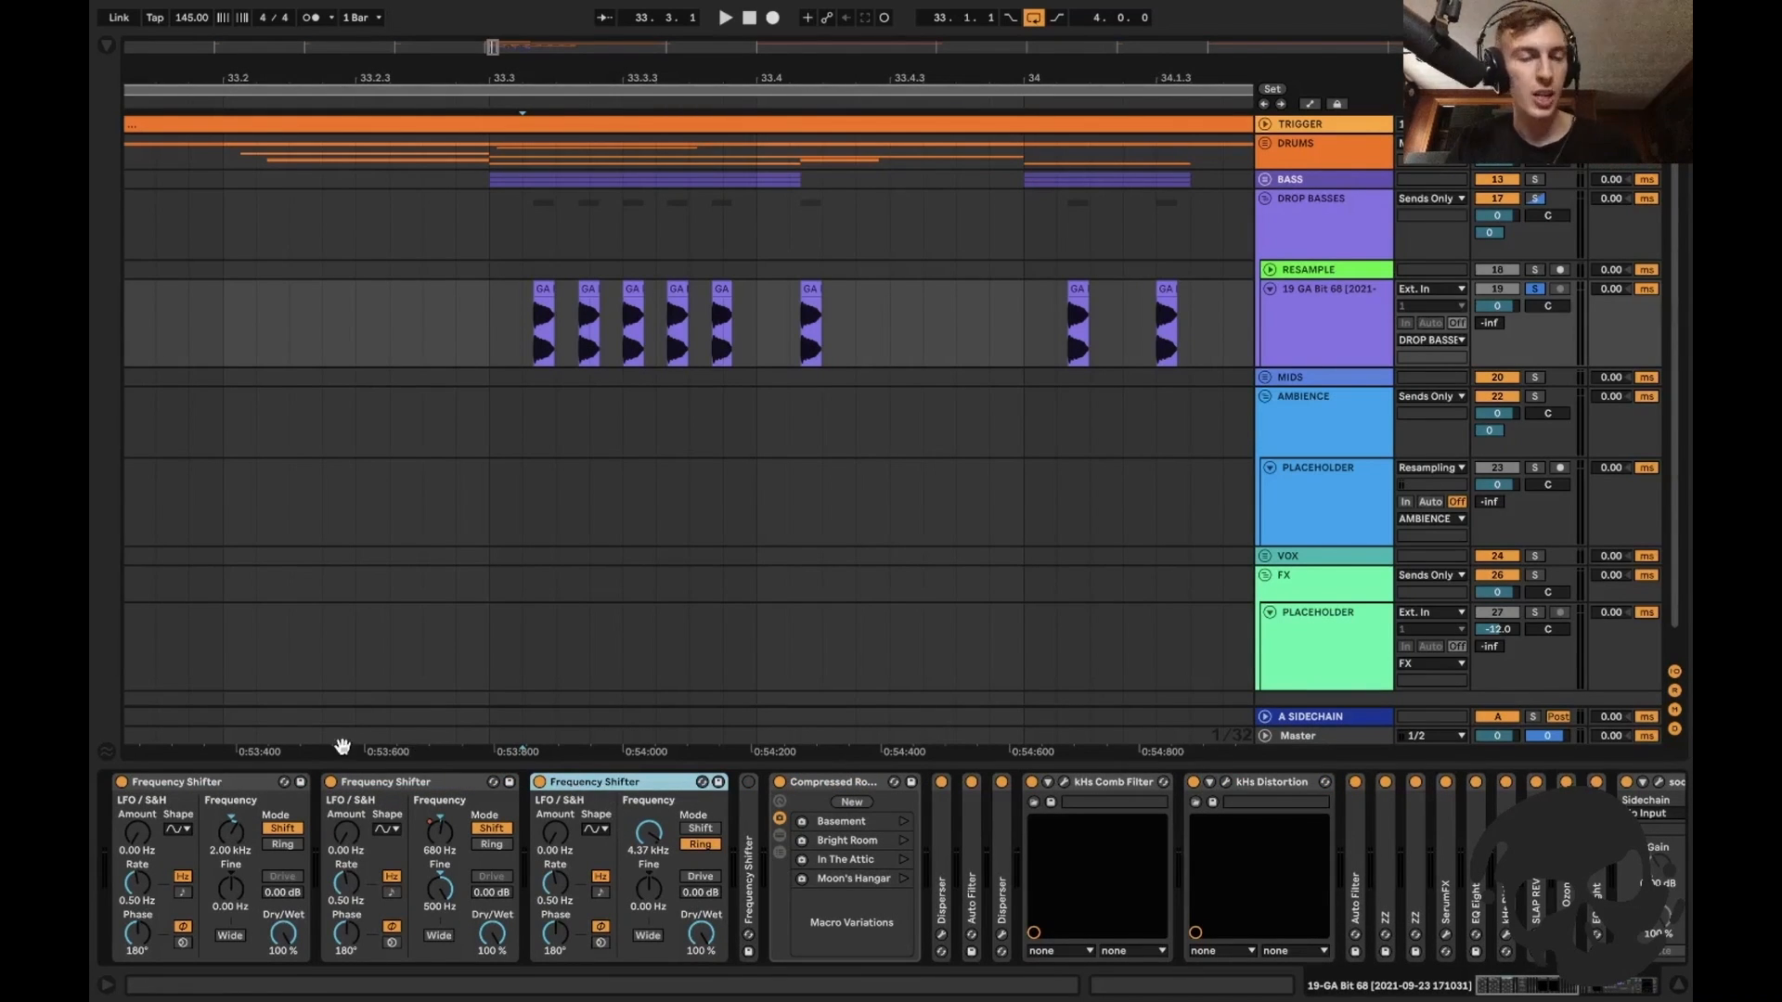
click(226, 789)
click(373, 779)
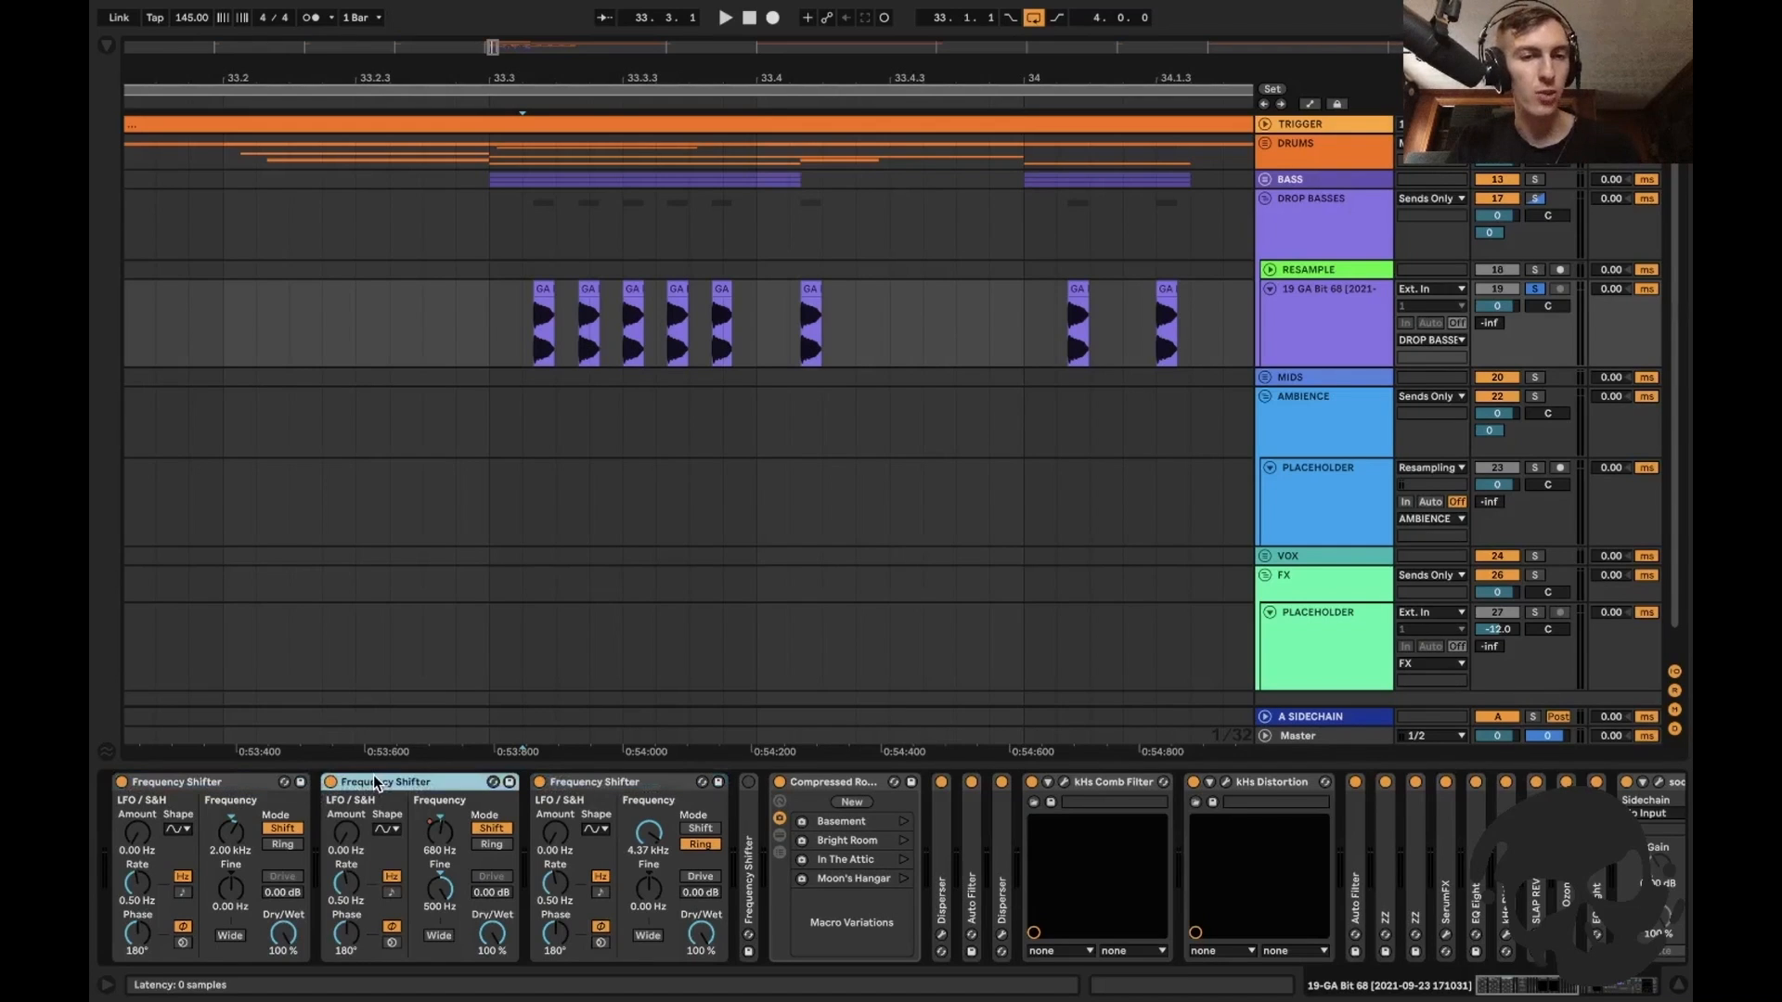
click(597, 787)
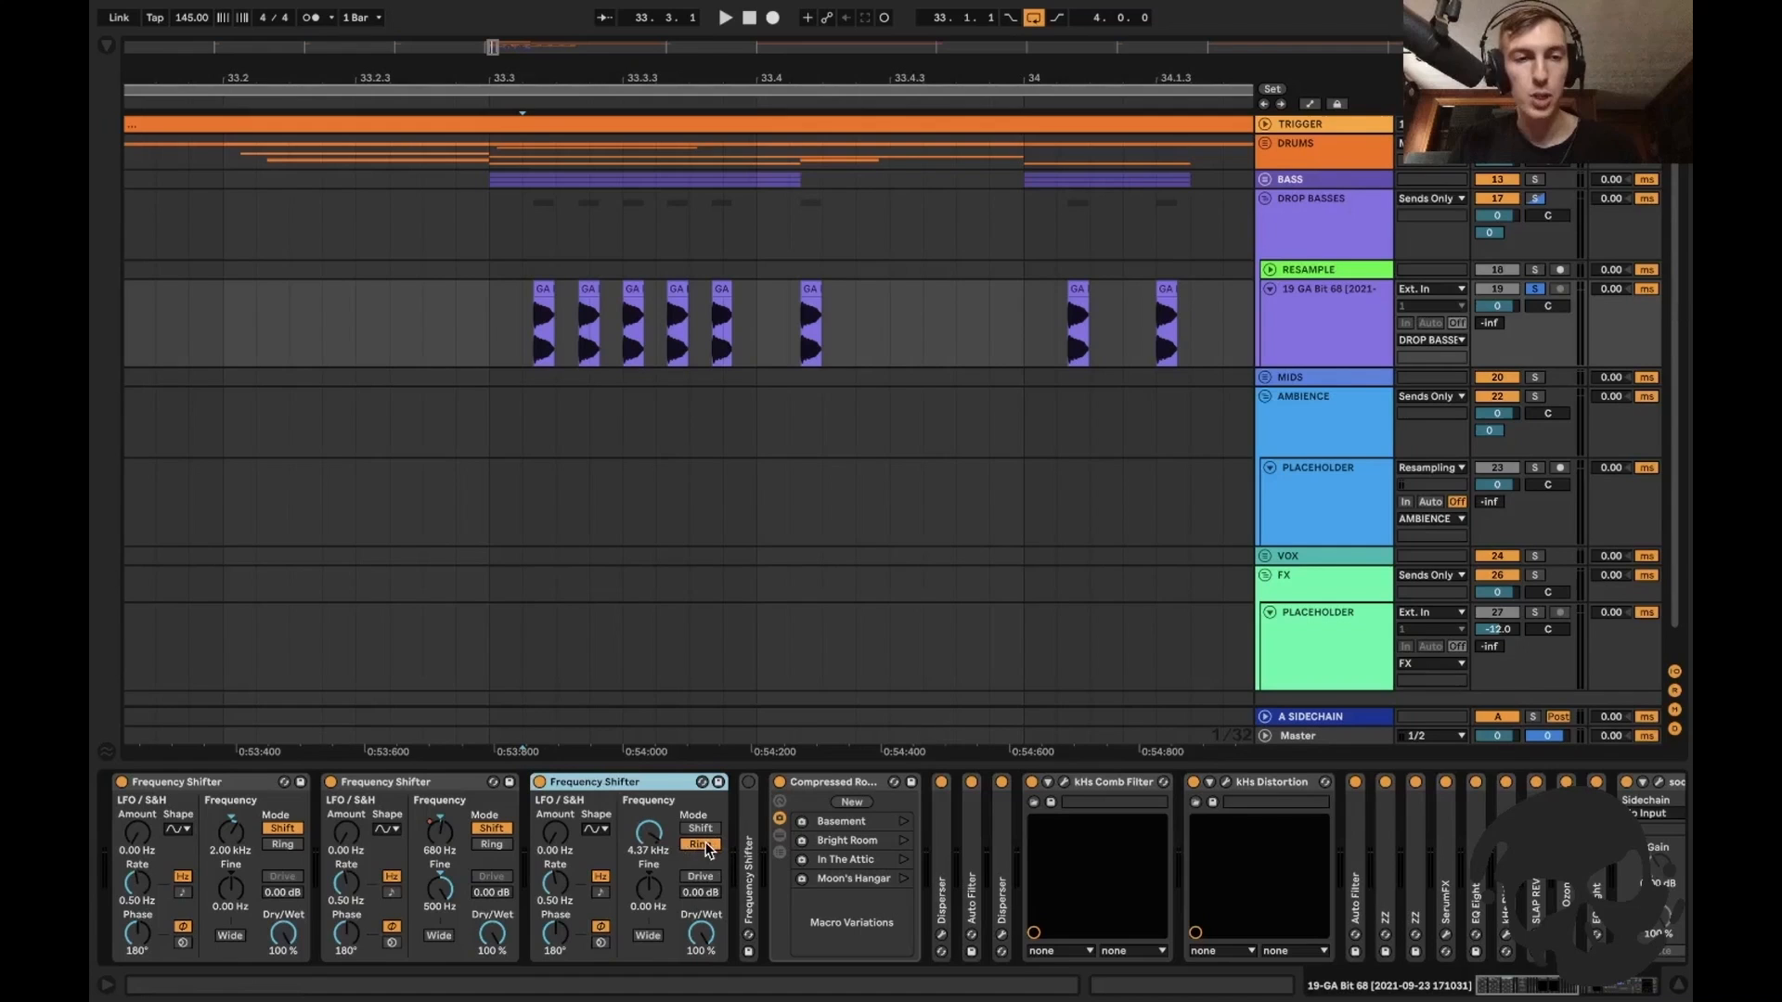
Fold the second and third Frequency Shifters and check the switched-off fourth one before folding it too.
double_click(412, 782)
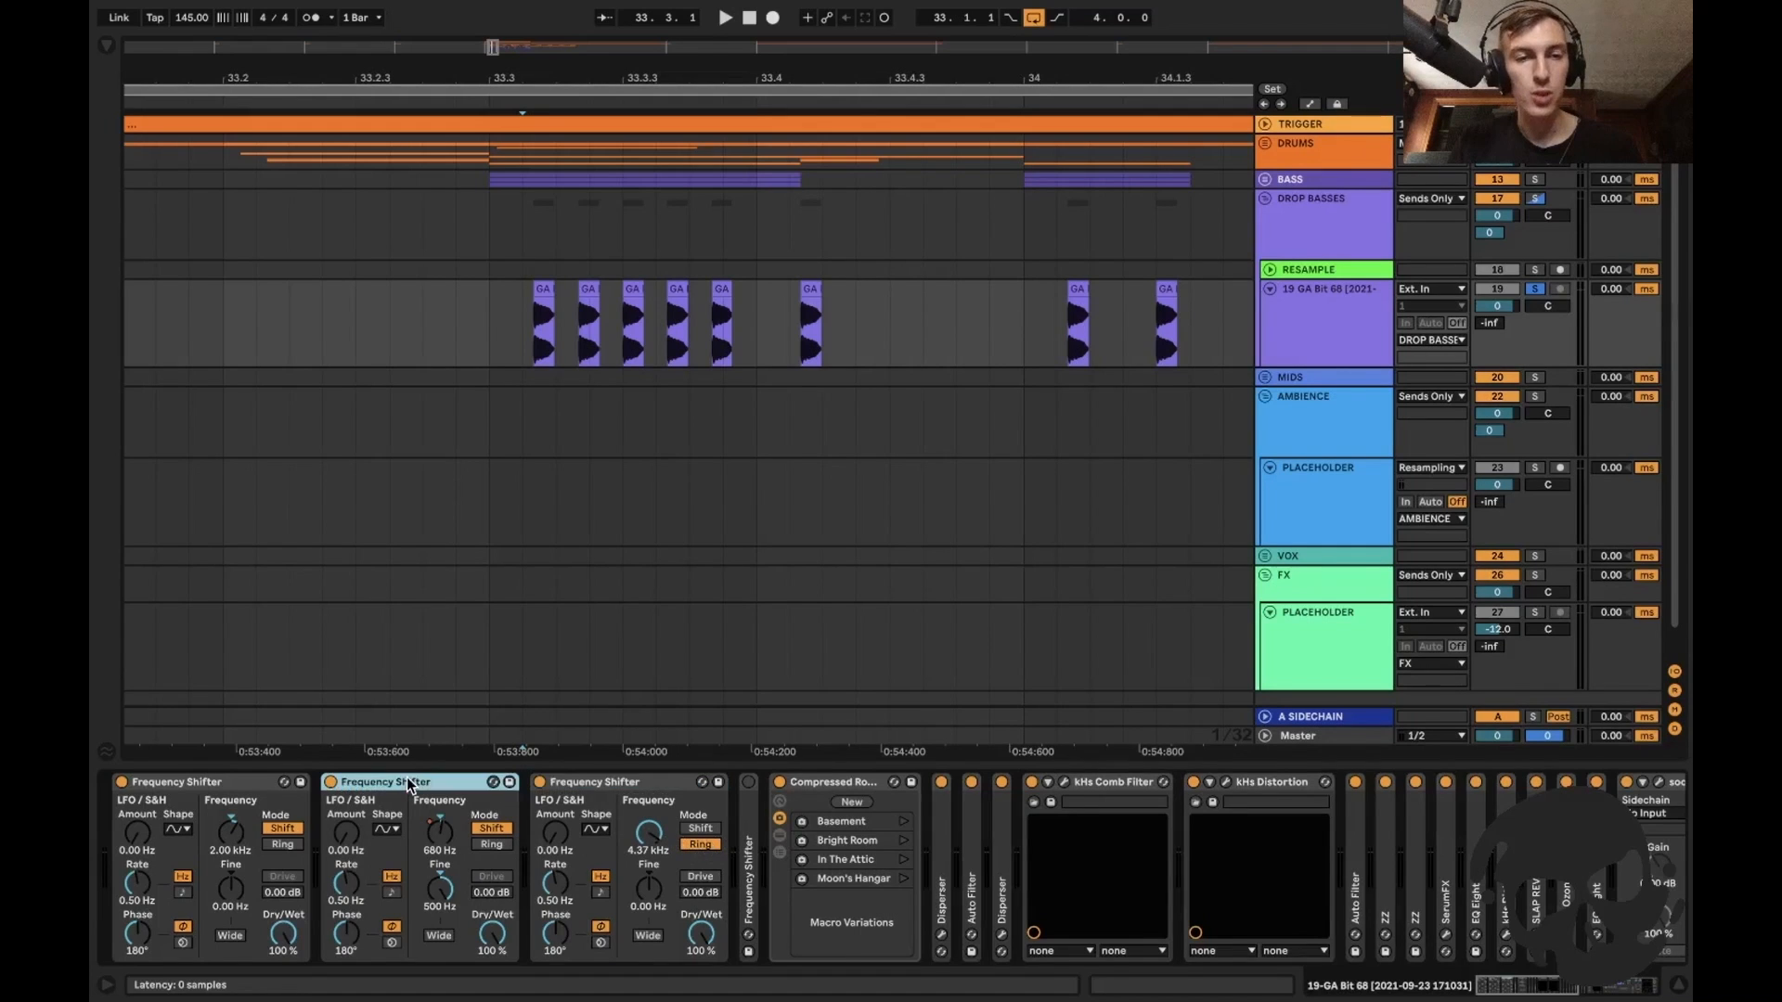
double_click(421, 780)
double_click(391, 846)
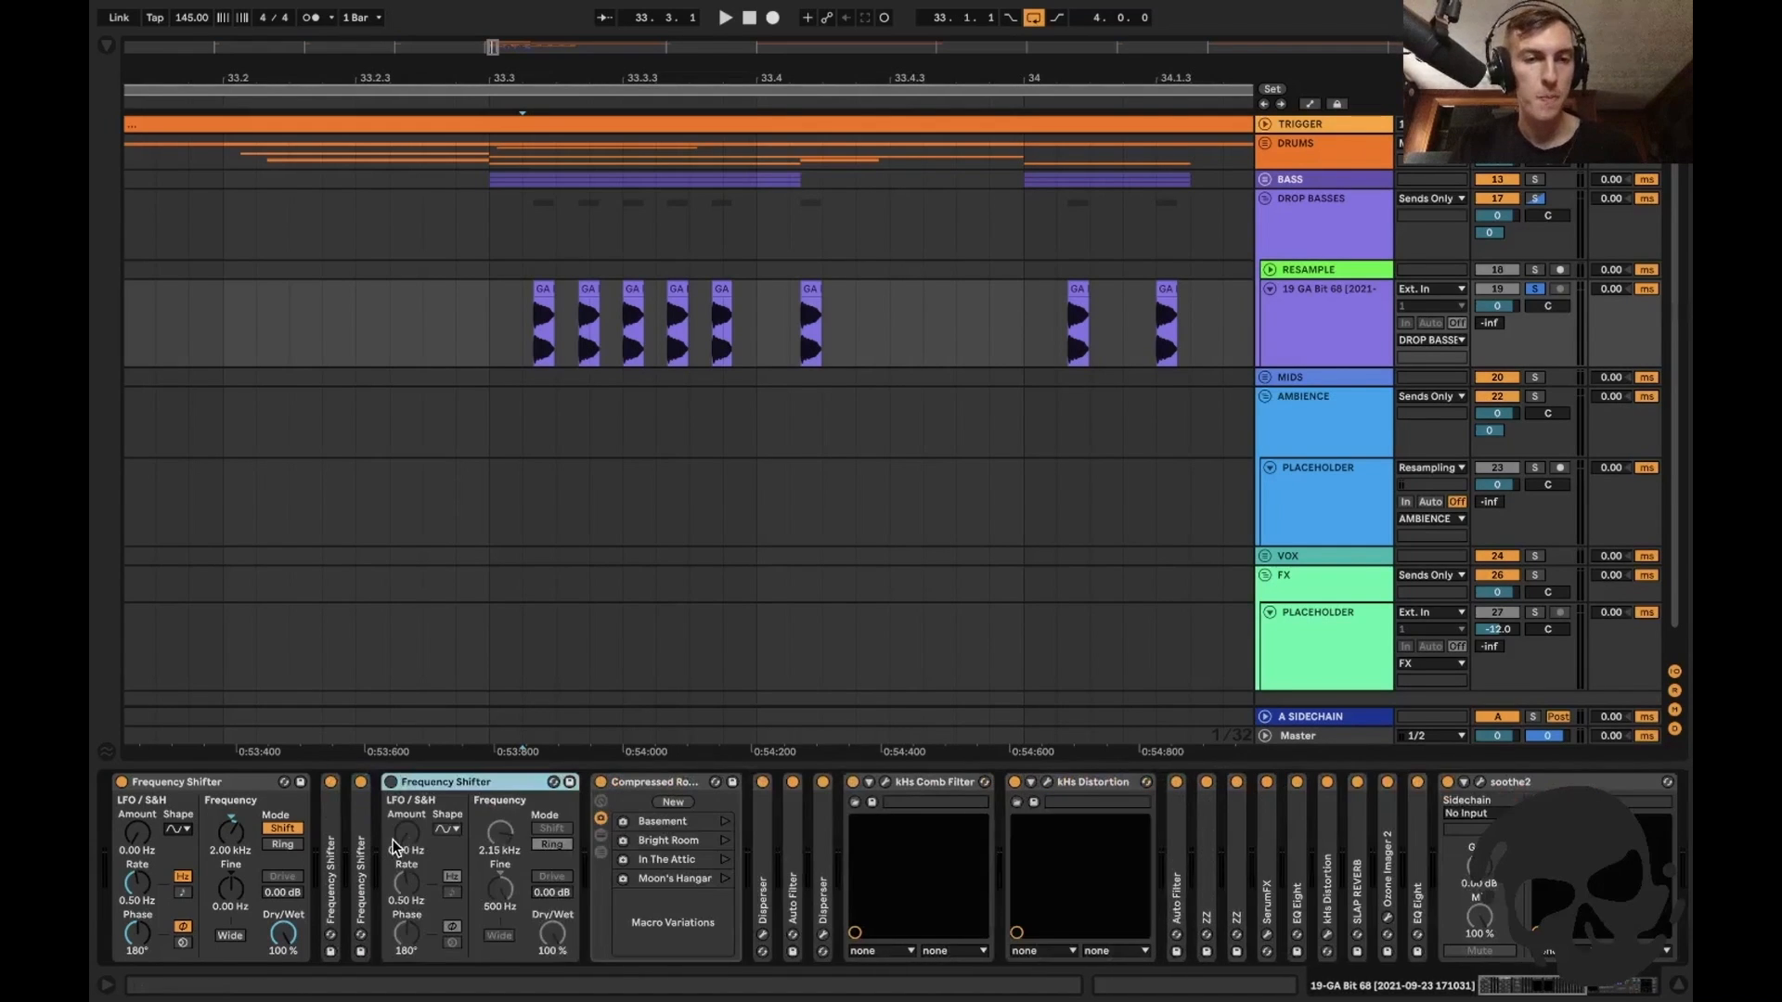
double_click(432, 781)
Inspect the Compressed Room Reverb rack's Wet chain devices and macro controls, and collapse the rack again.
click(460, 786)
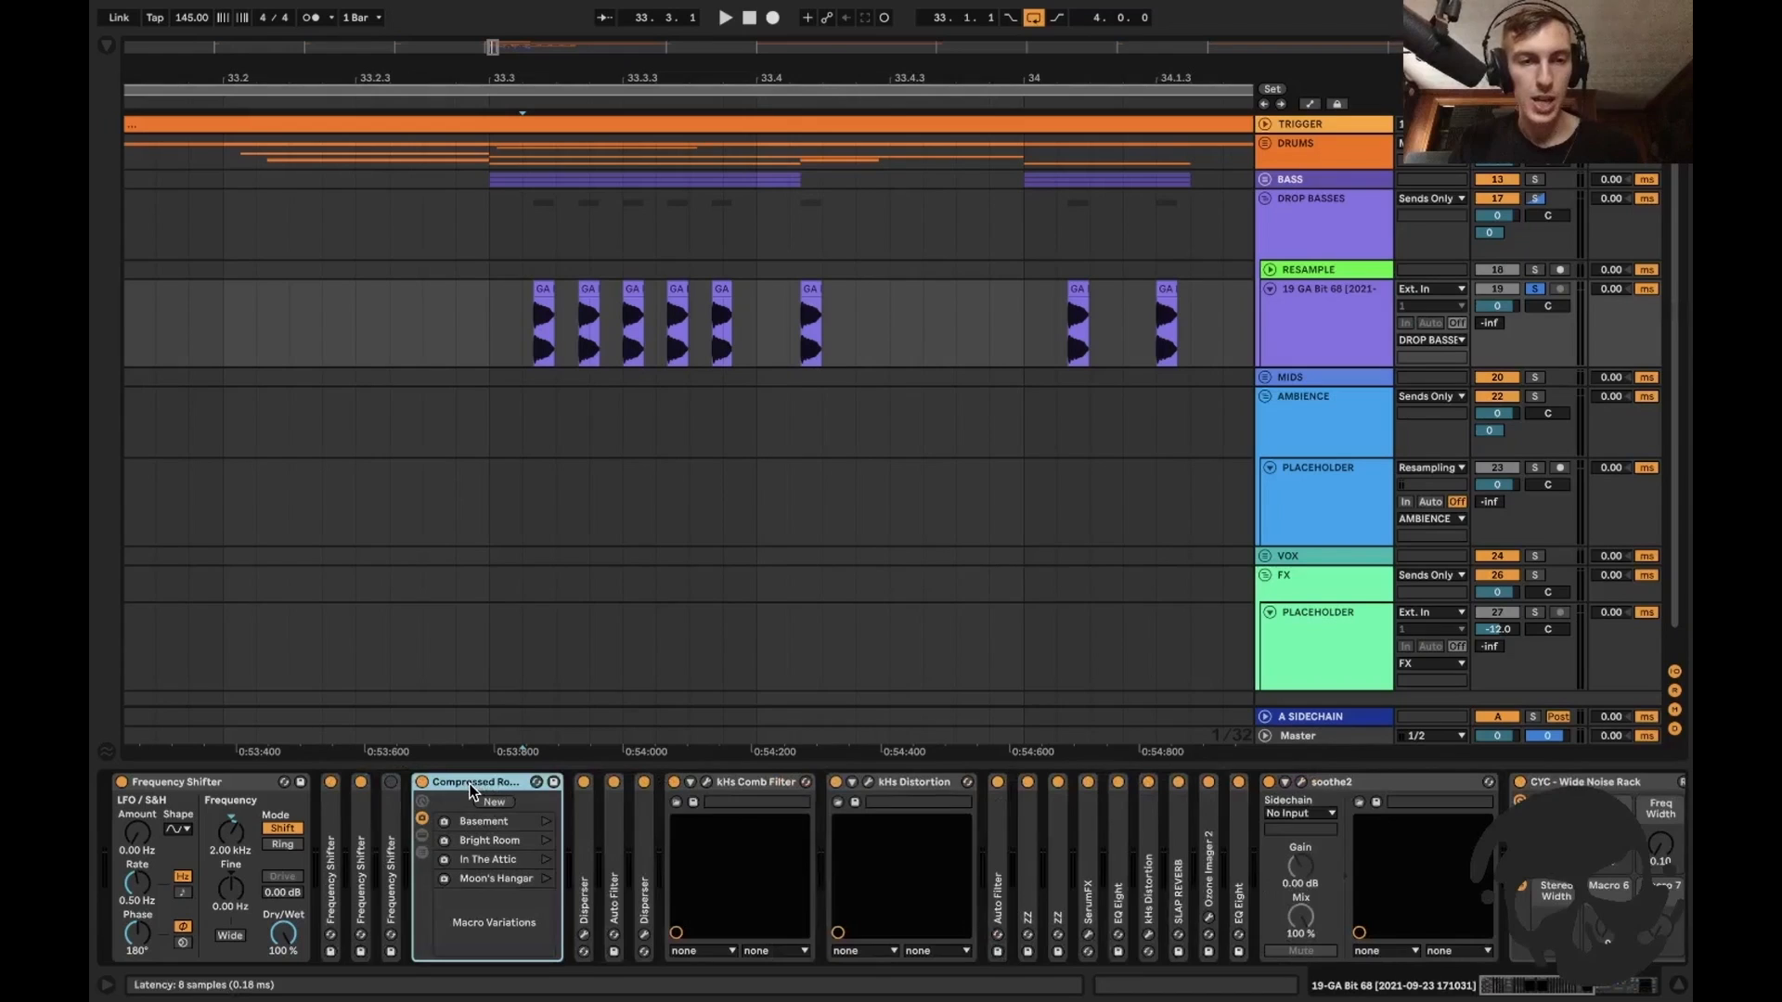
click(422, 851)
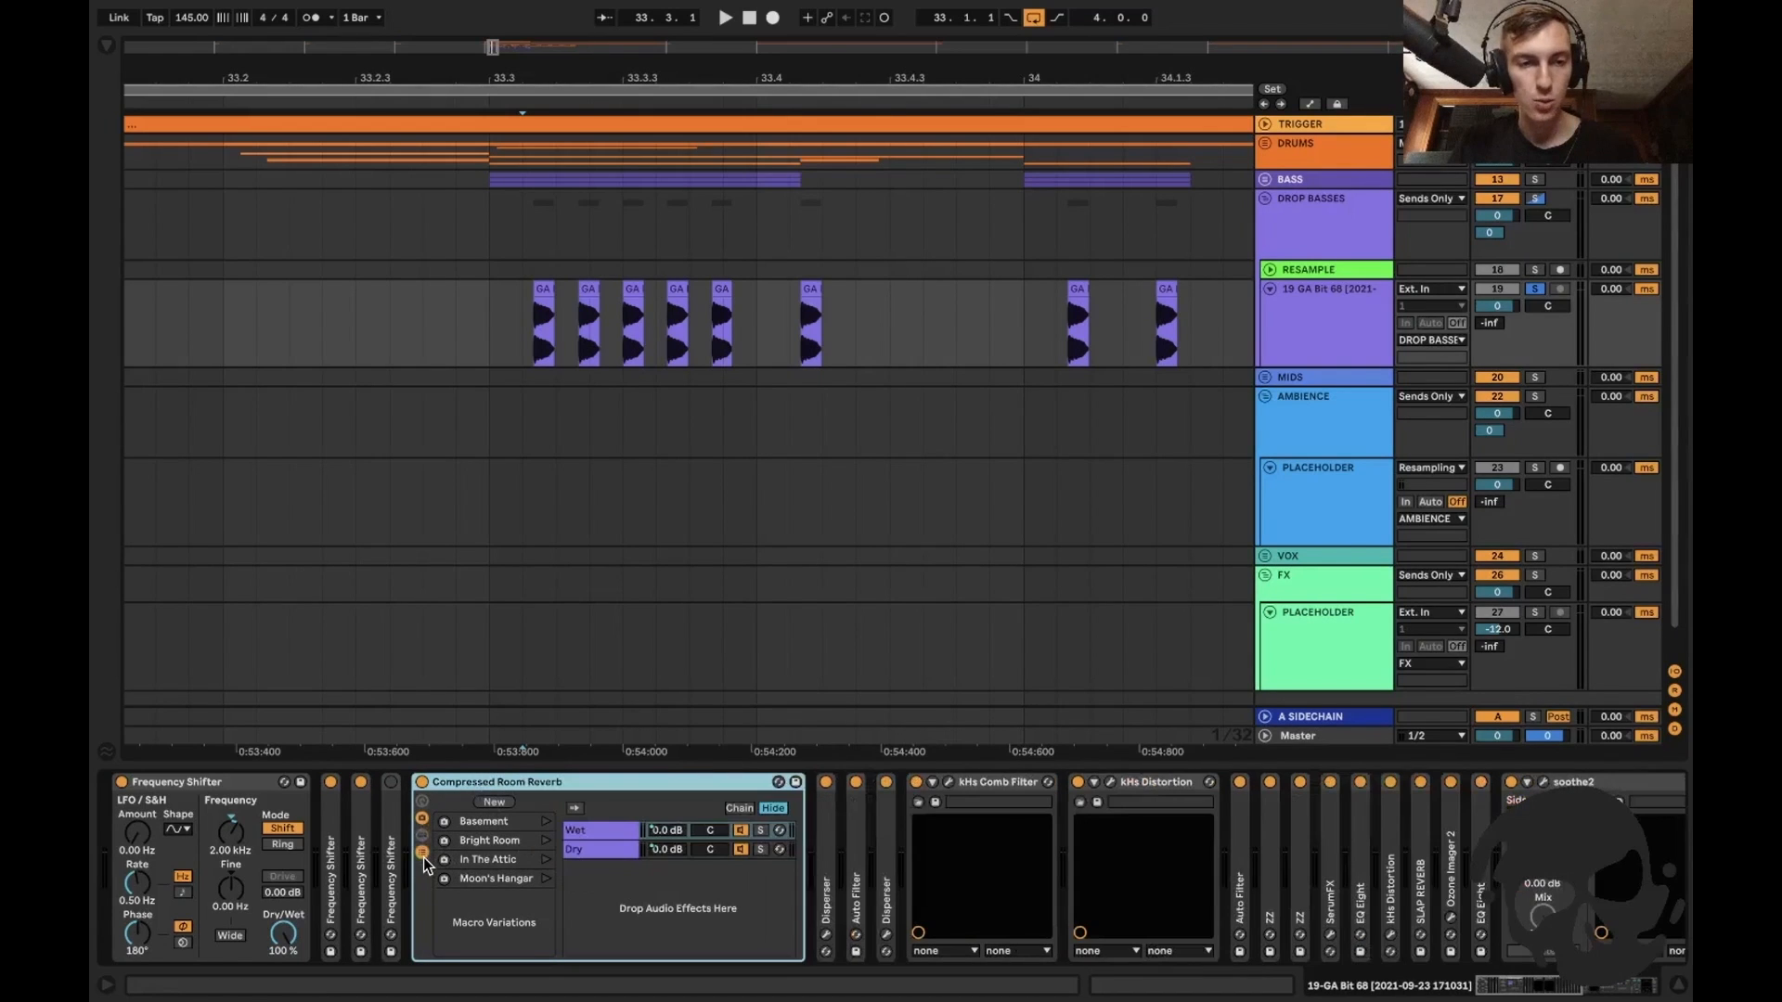
click(618, 832)
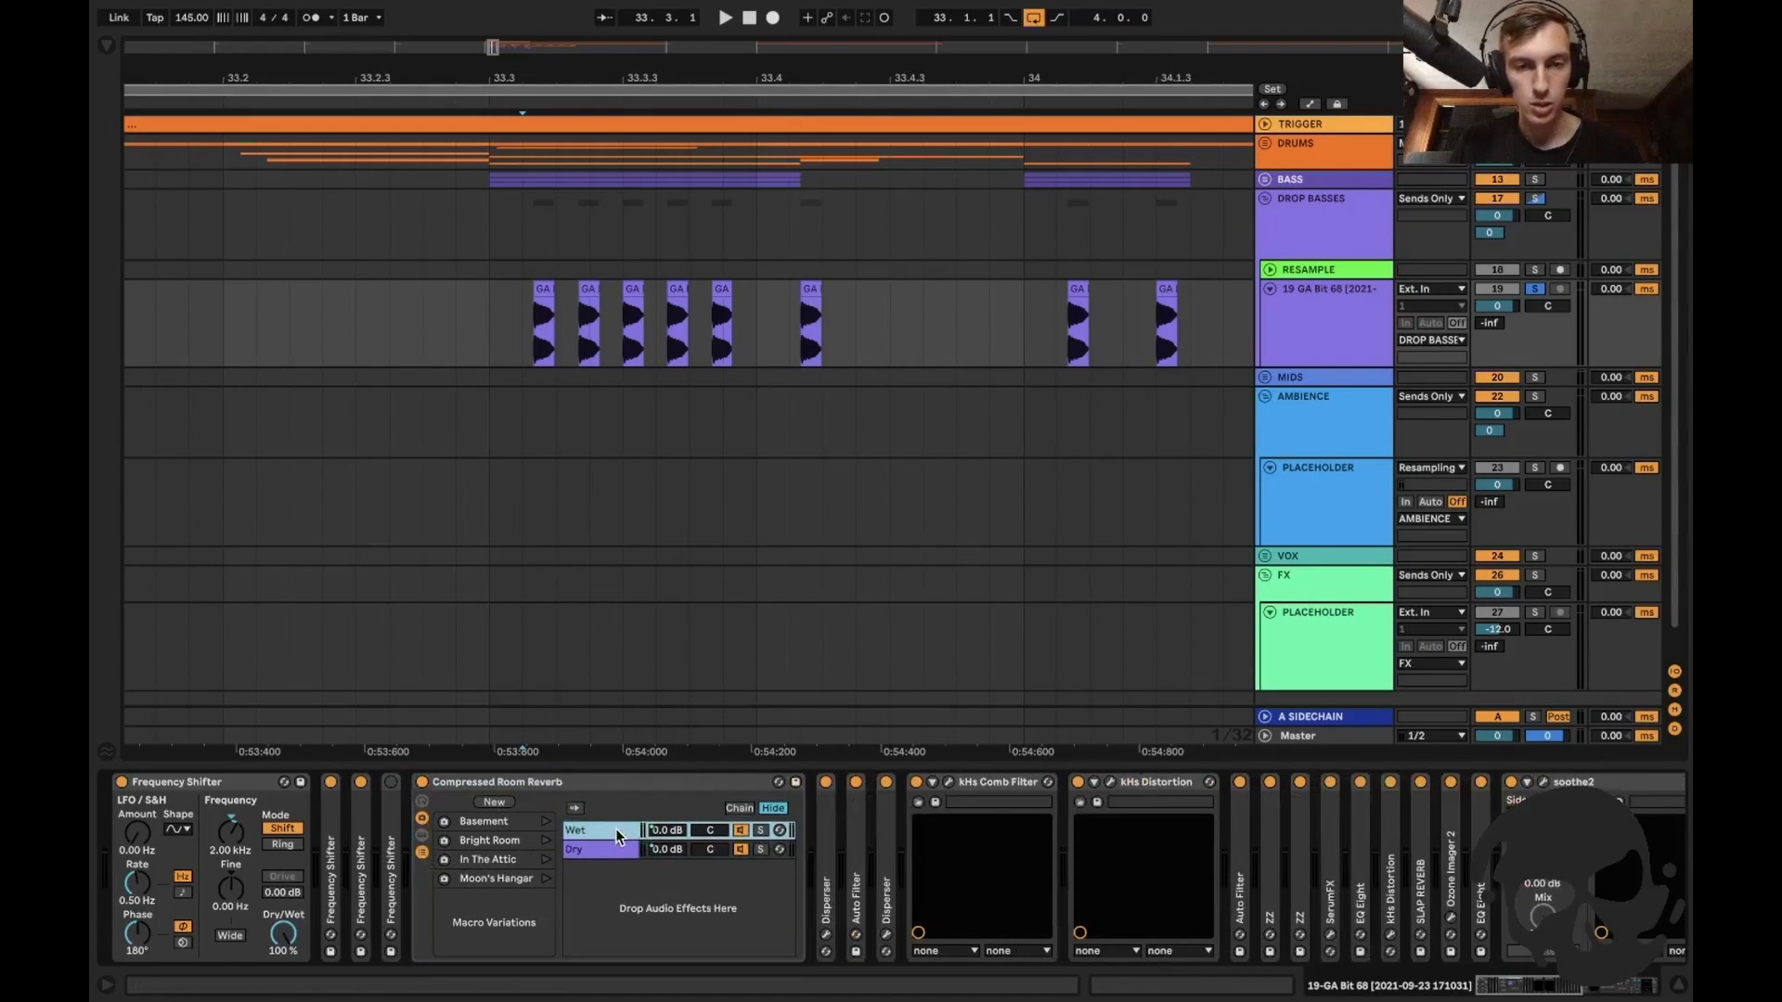
click(577, 832)
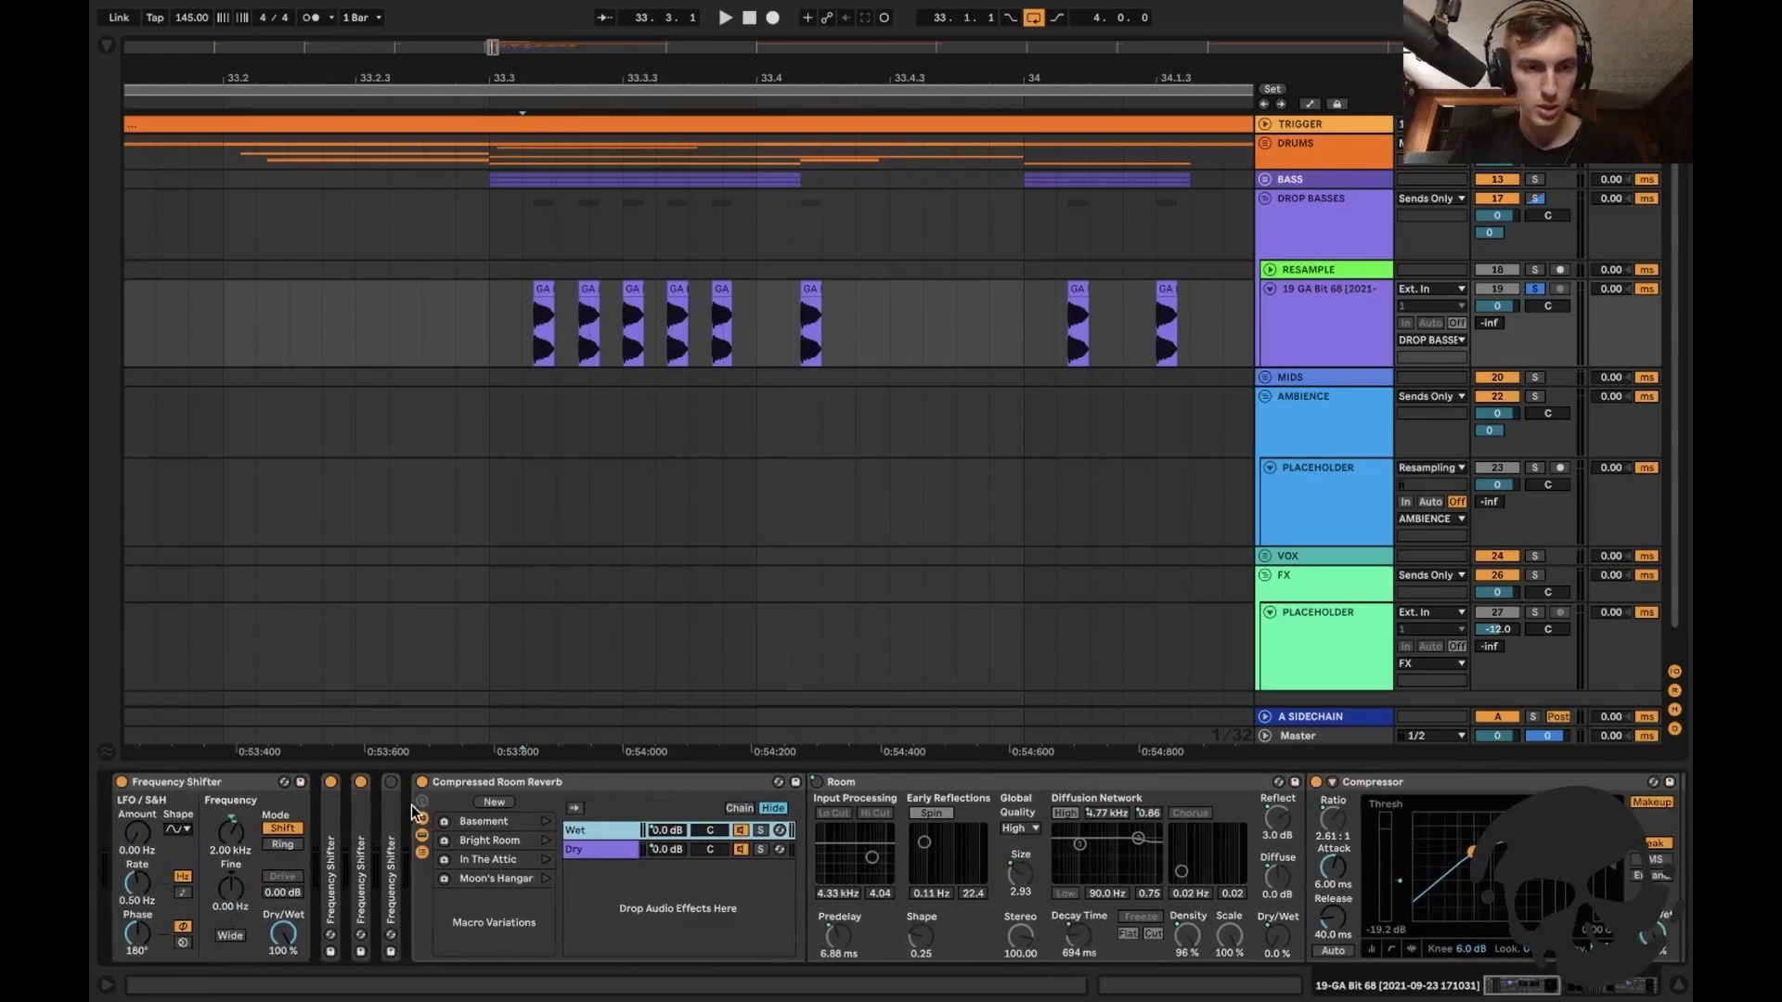
click(422, 801)
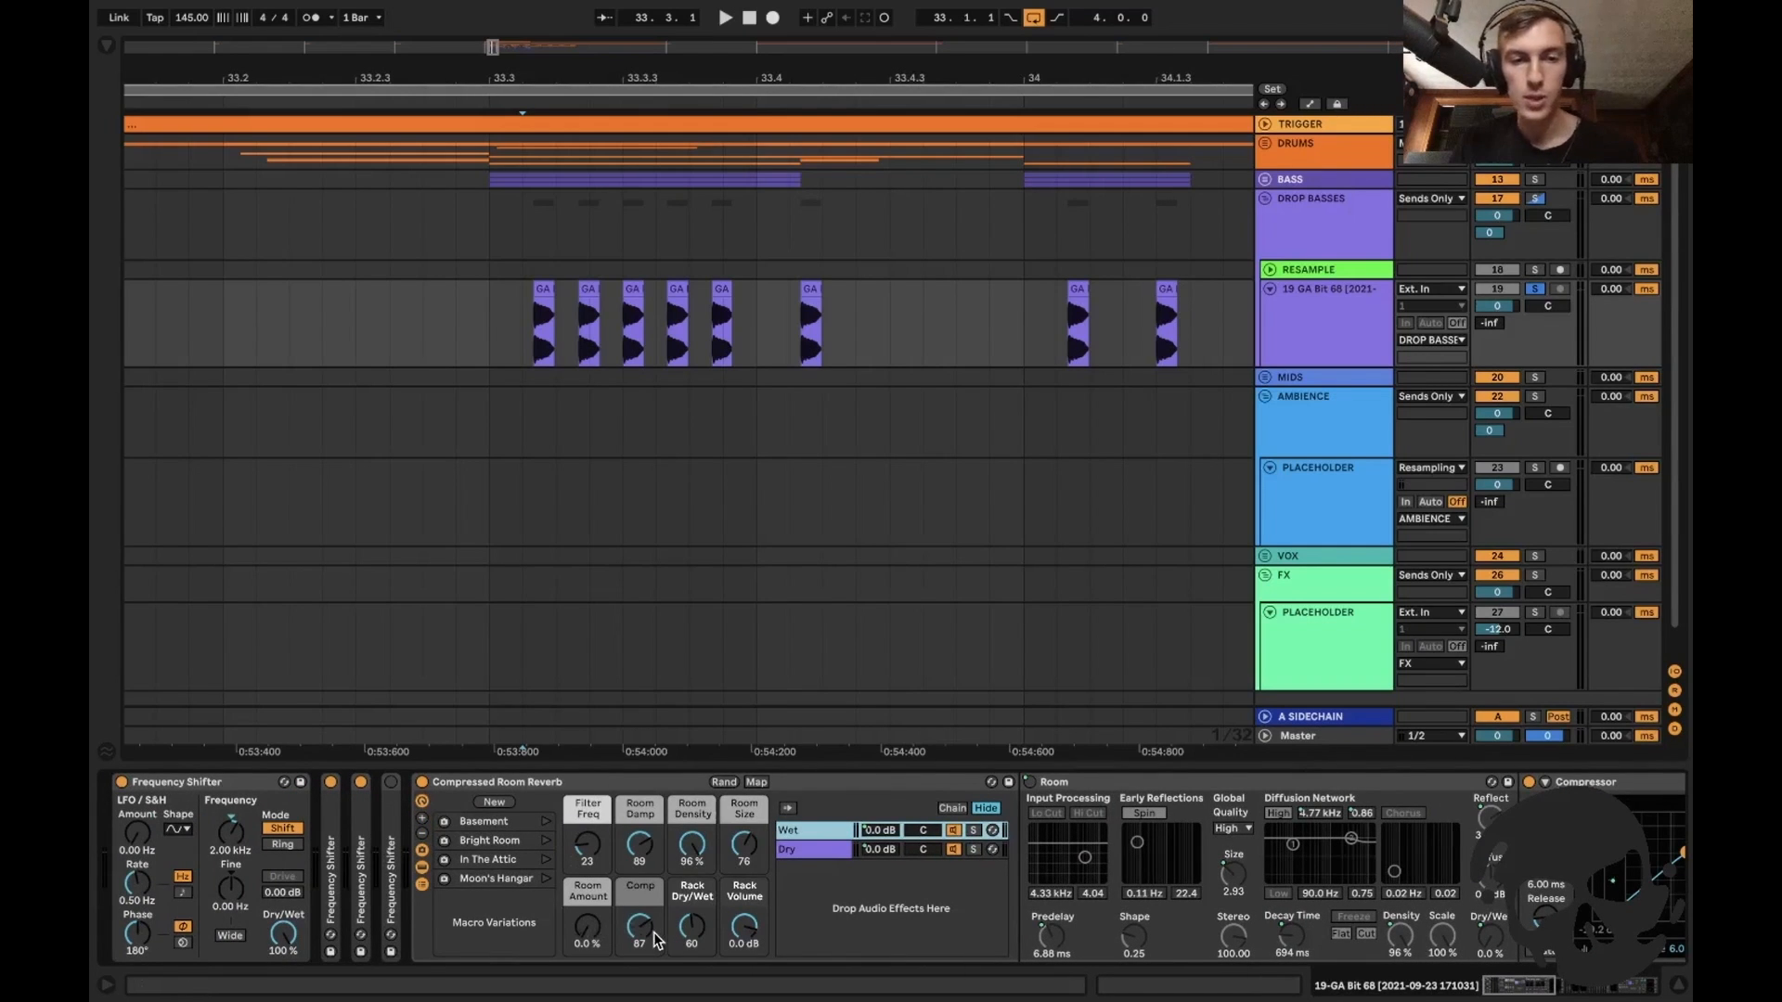
double_click(479, 782)
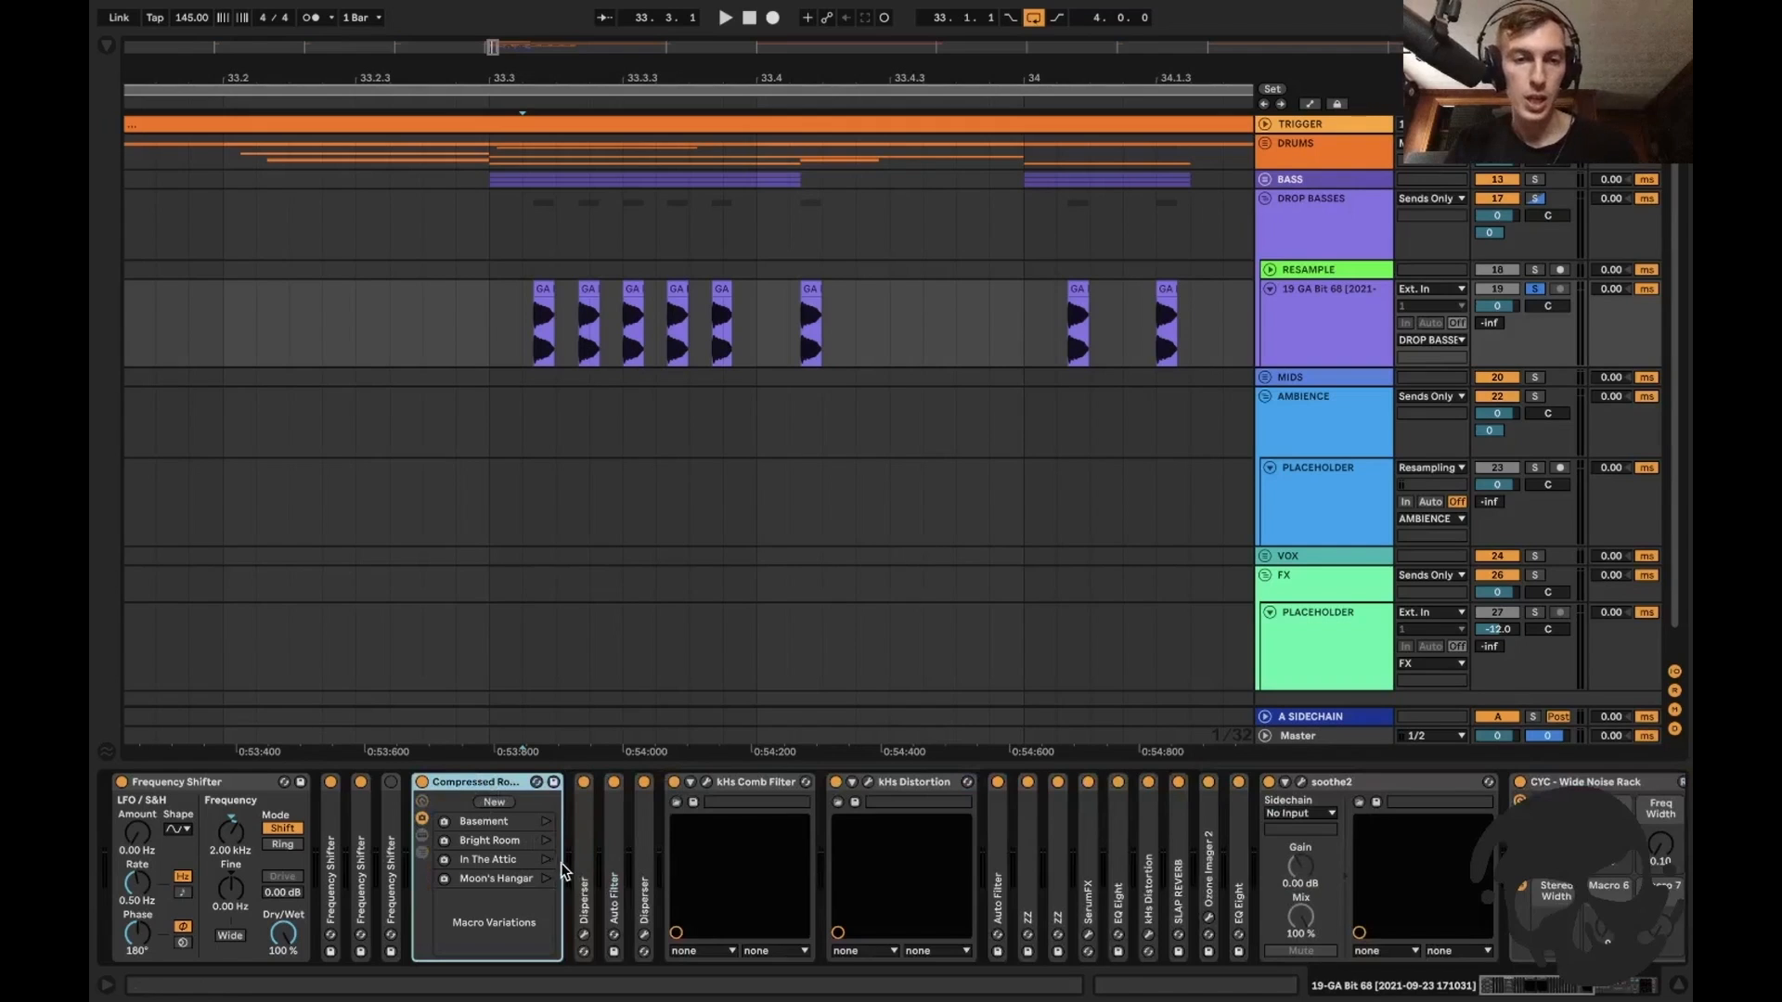
Unfold the first Disperser and inspect the Auto Filter that follows it, folding the filter again.
double_click(584, 871)
double_click(757, 869)
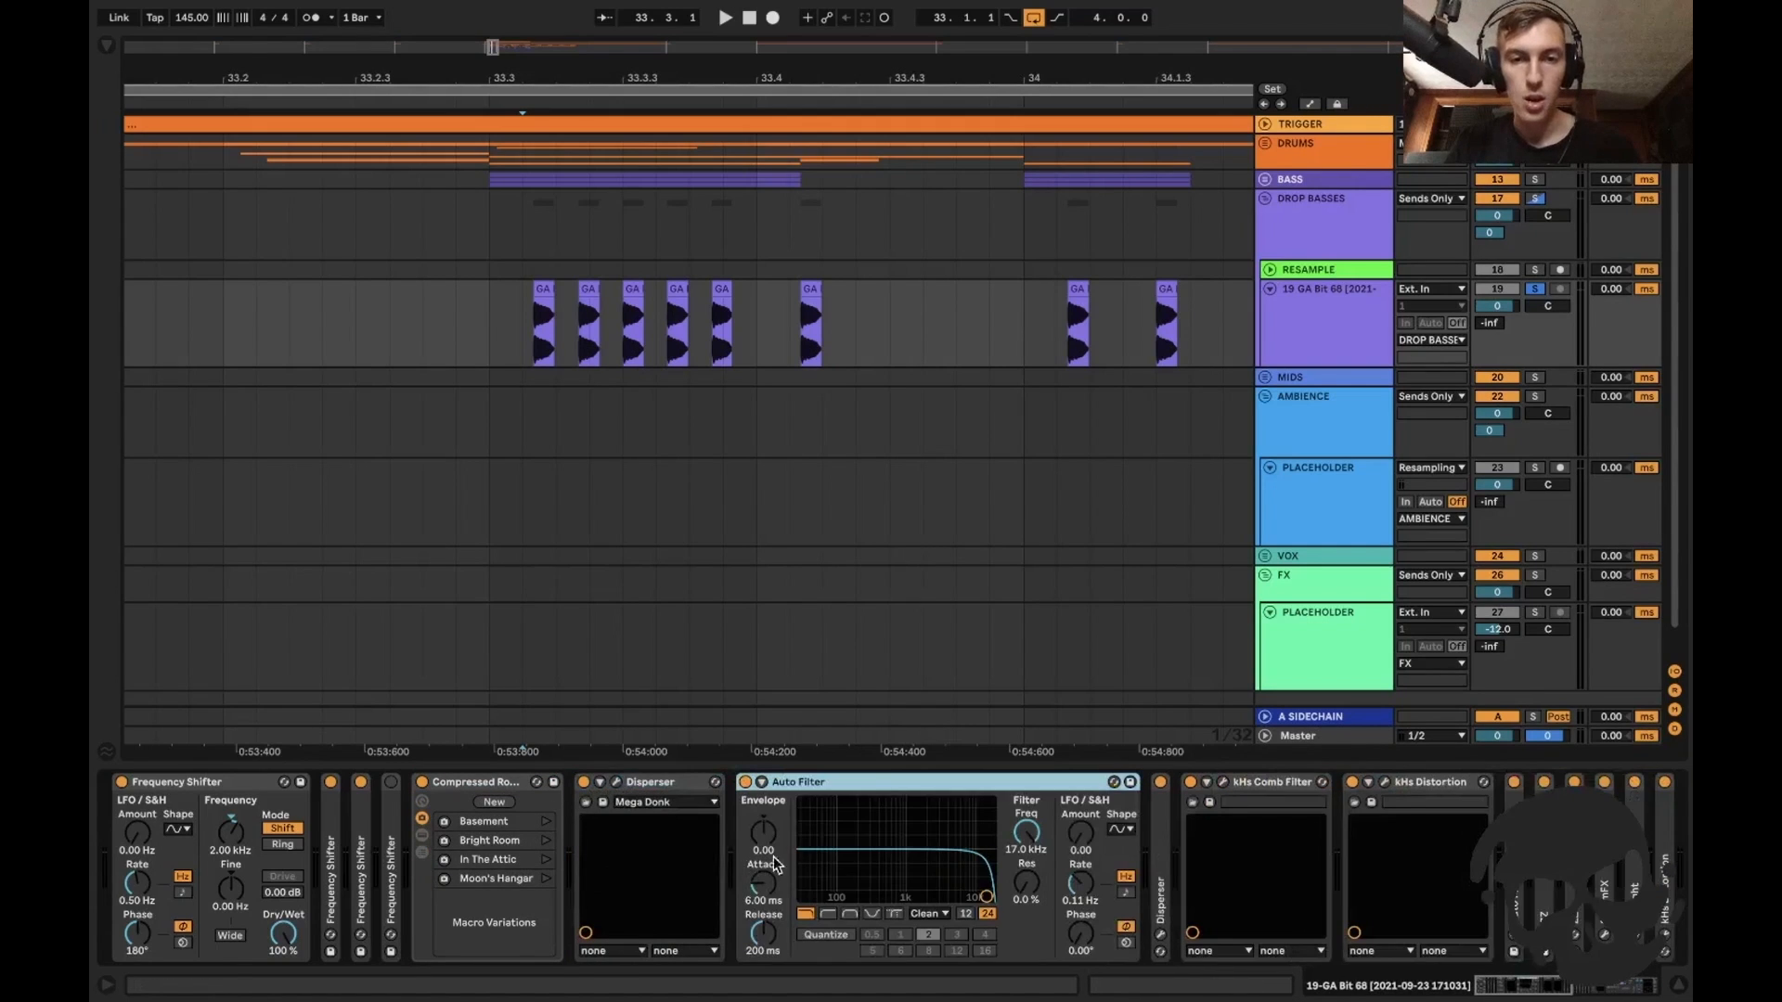
scroll(850, 852, right, 2)
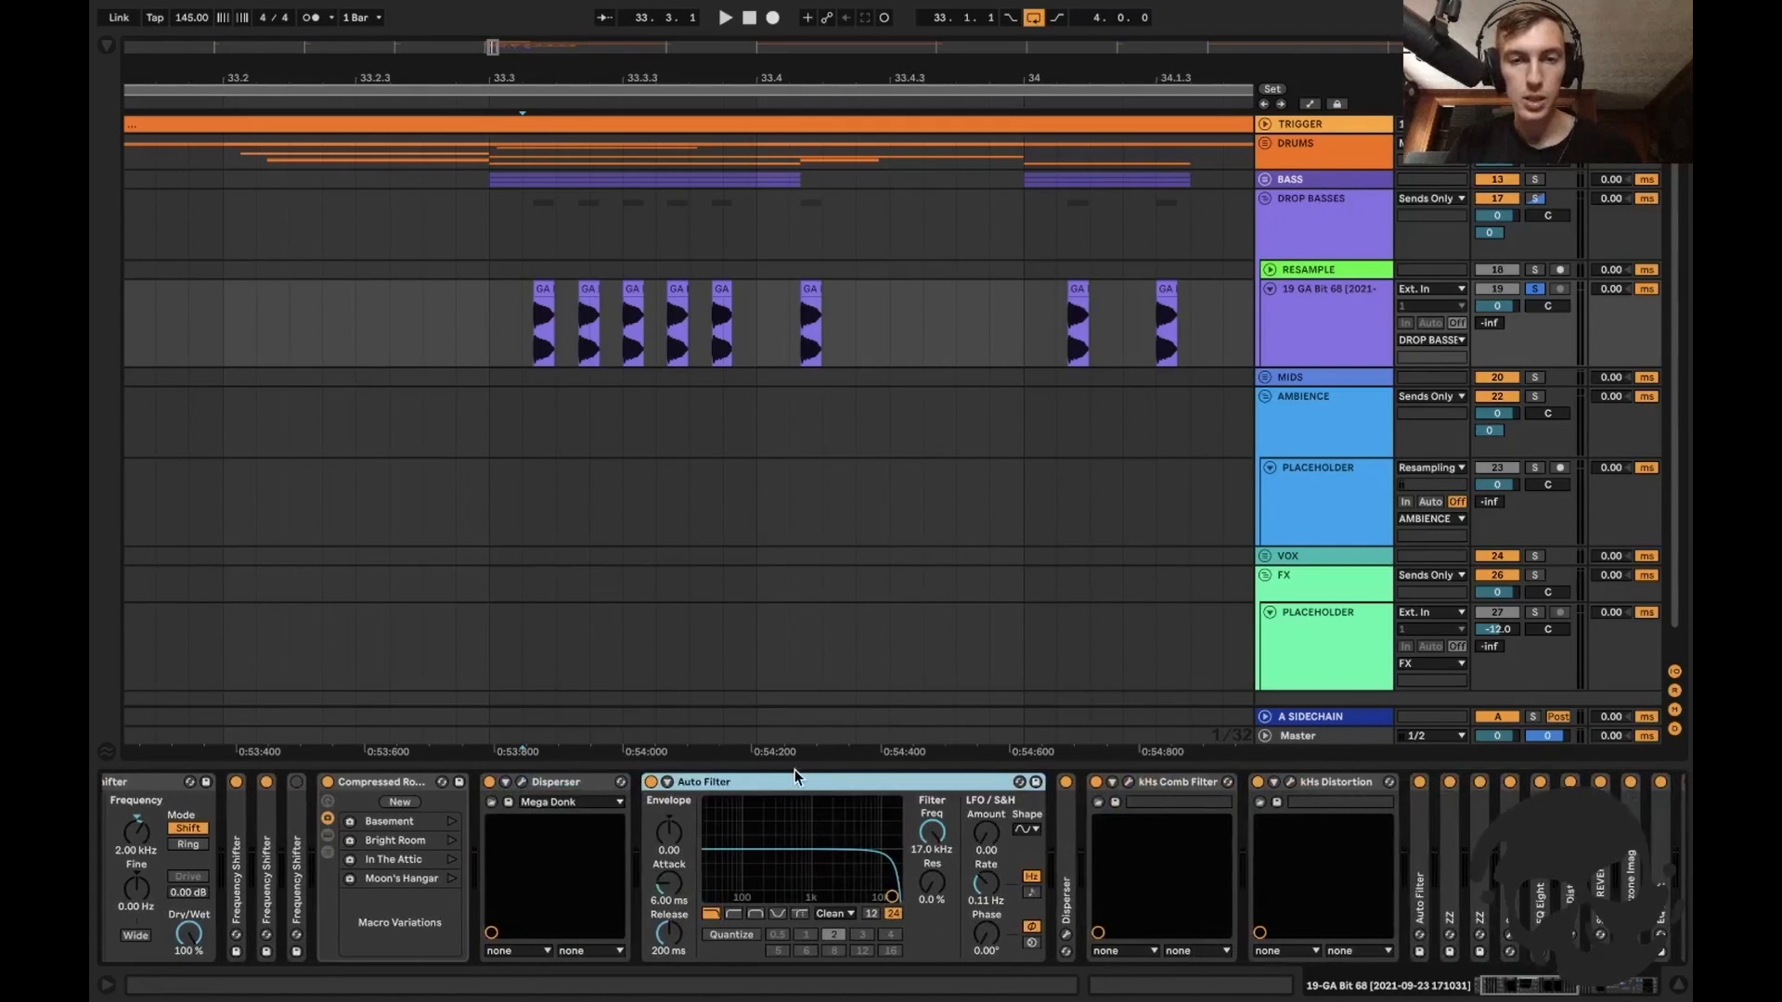
double_click(753, 781)
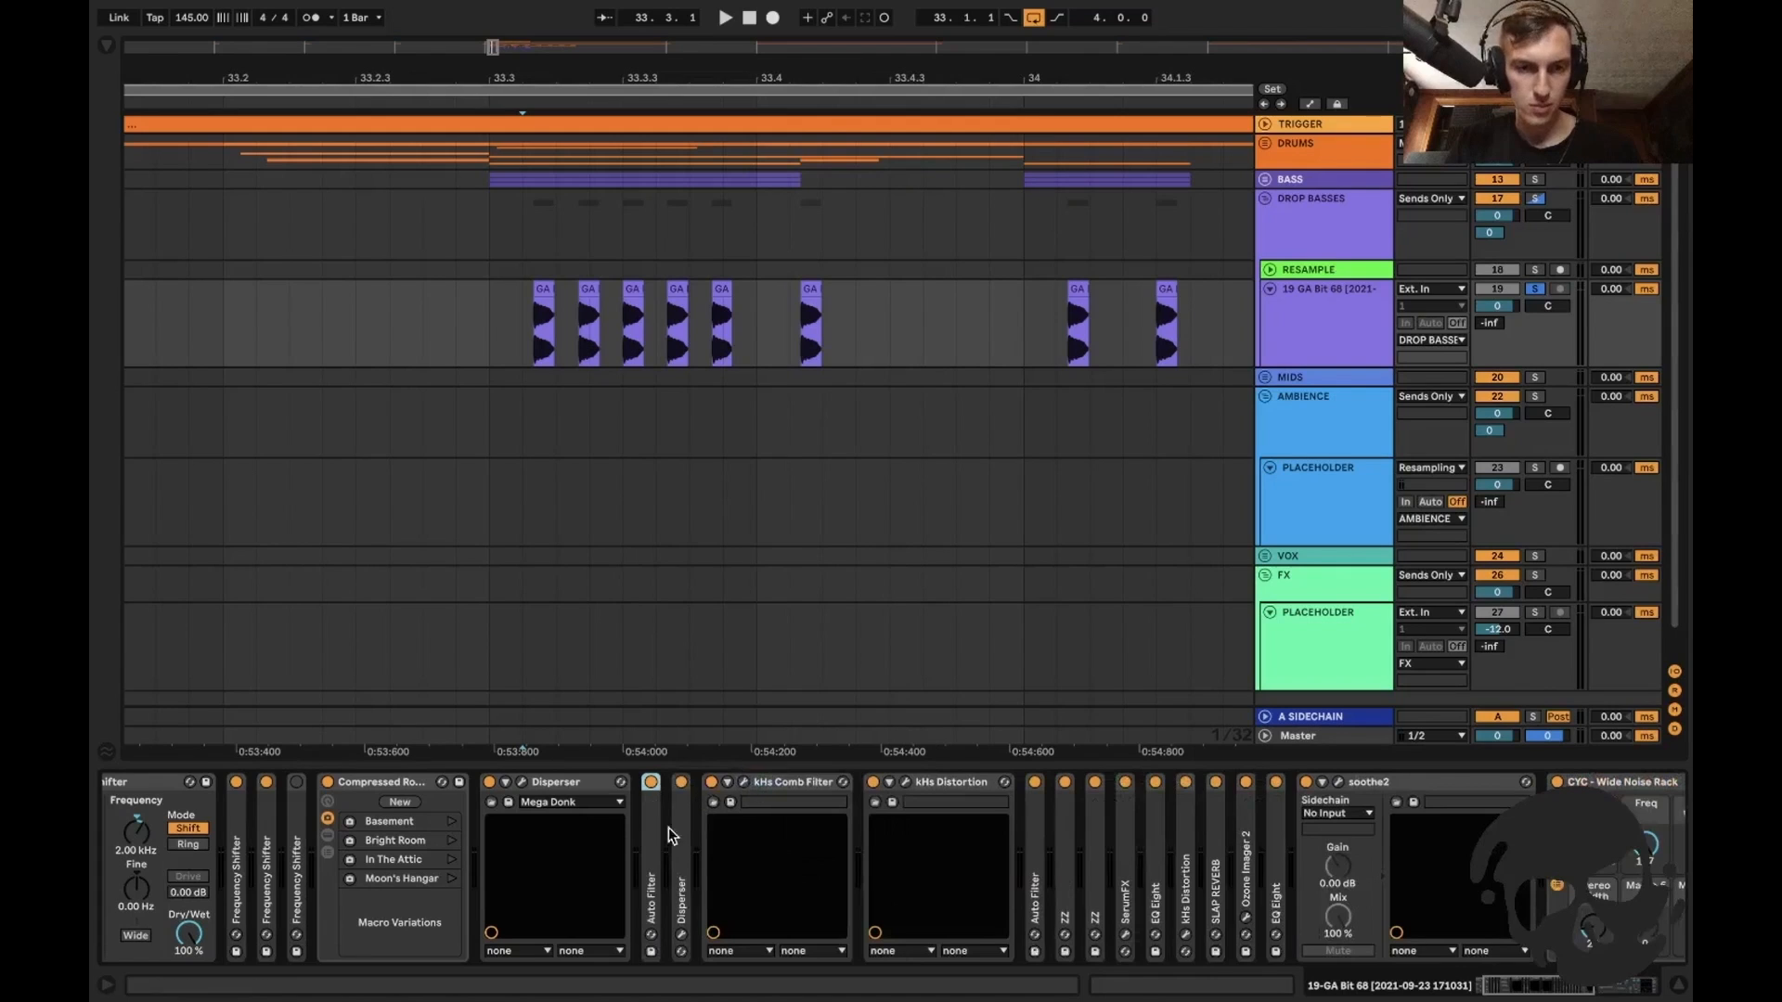
Inspect the plug-in windows of the second and first Dispersers, close them, and fold both devices.
double_click(676, 835)
click(714, 782)
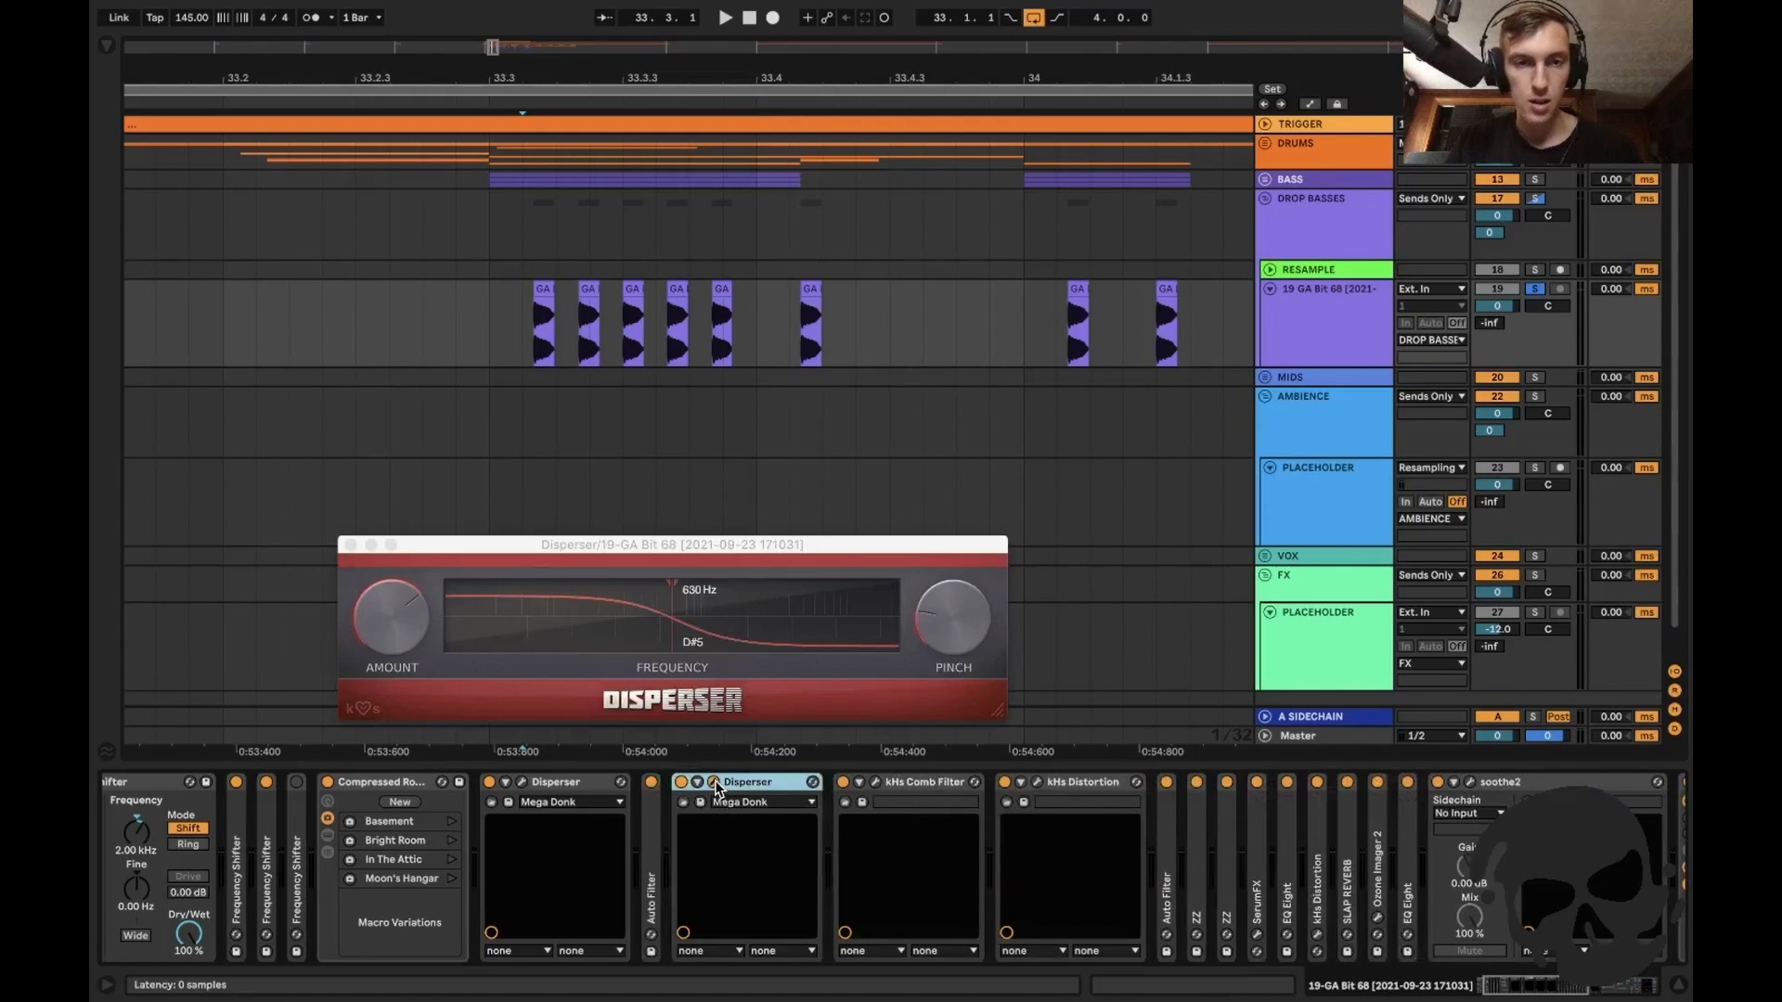
click(714, 782)
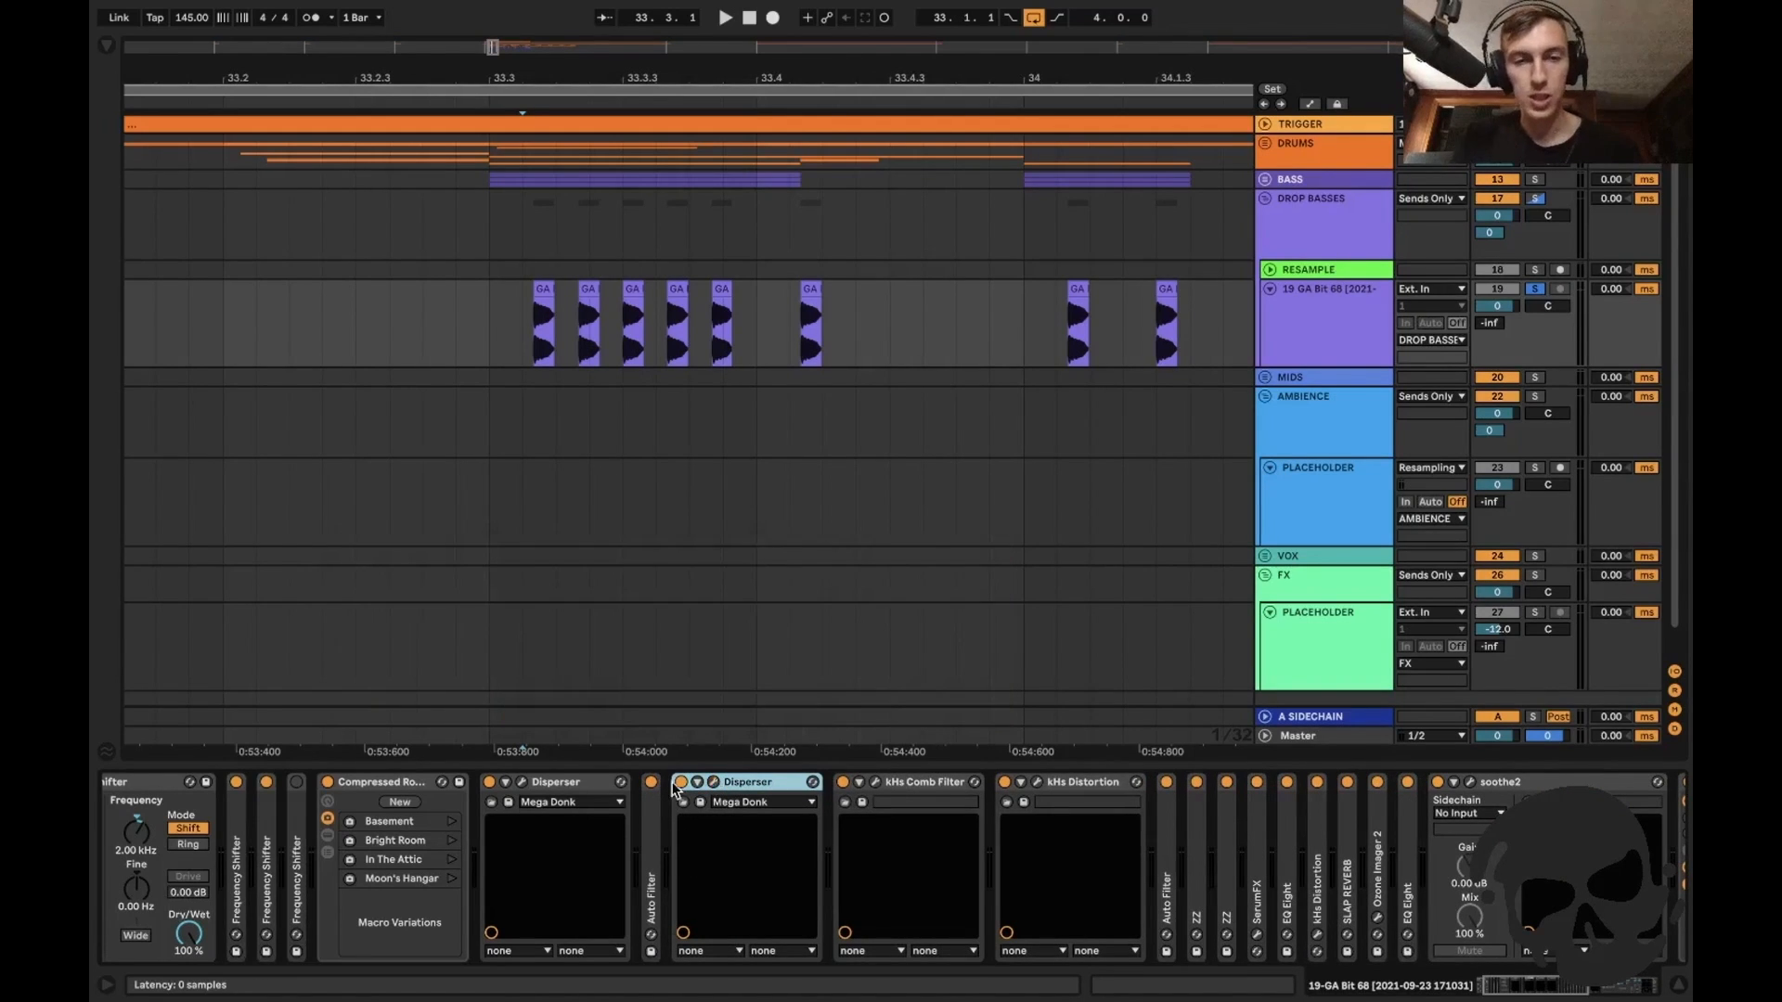
click(522, 782)
click(522, 782)
double_click(585, 783)
double_click(603, 782)
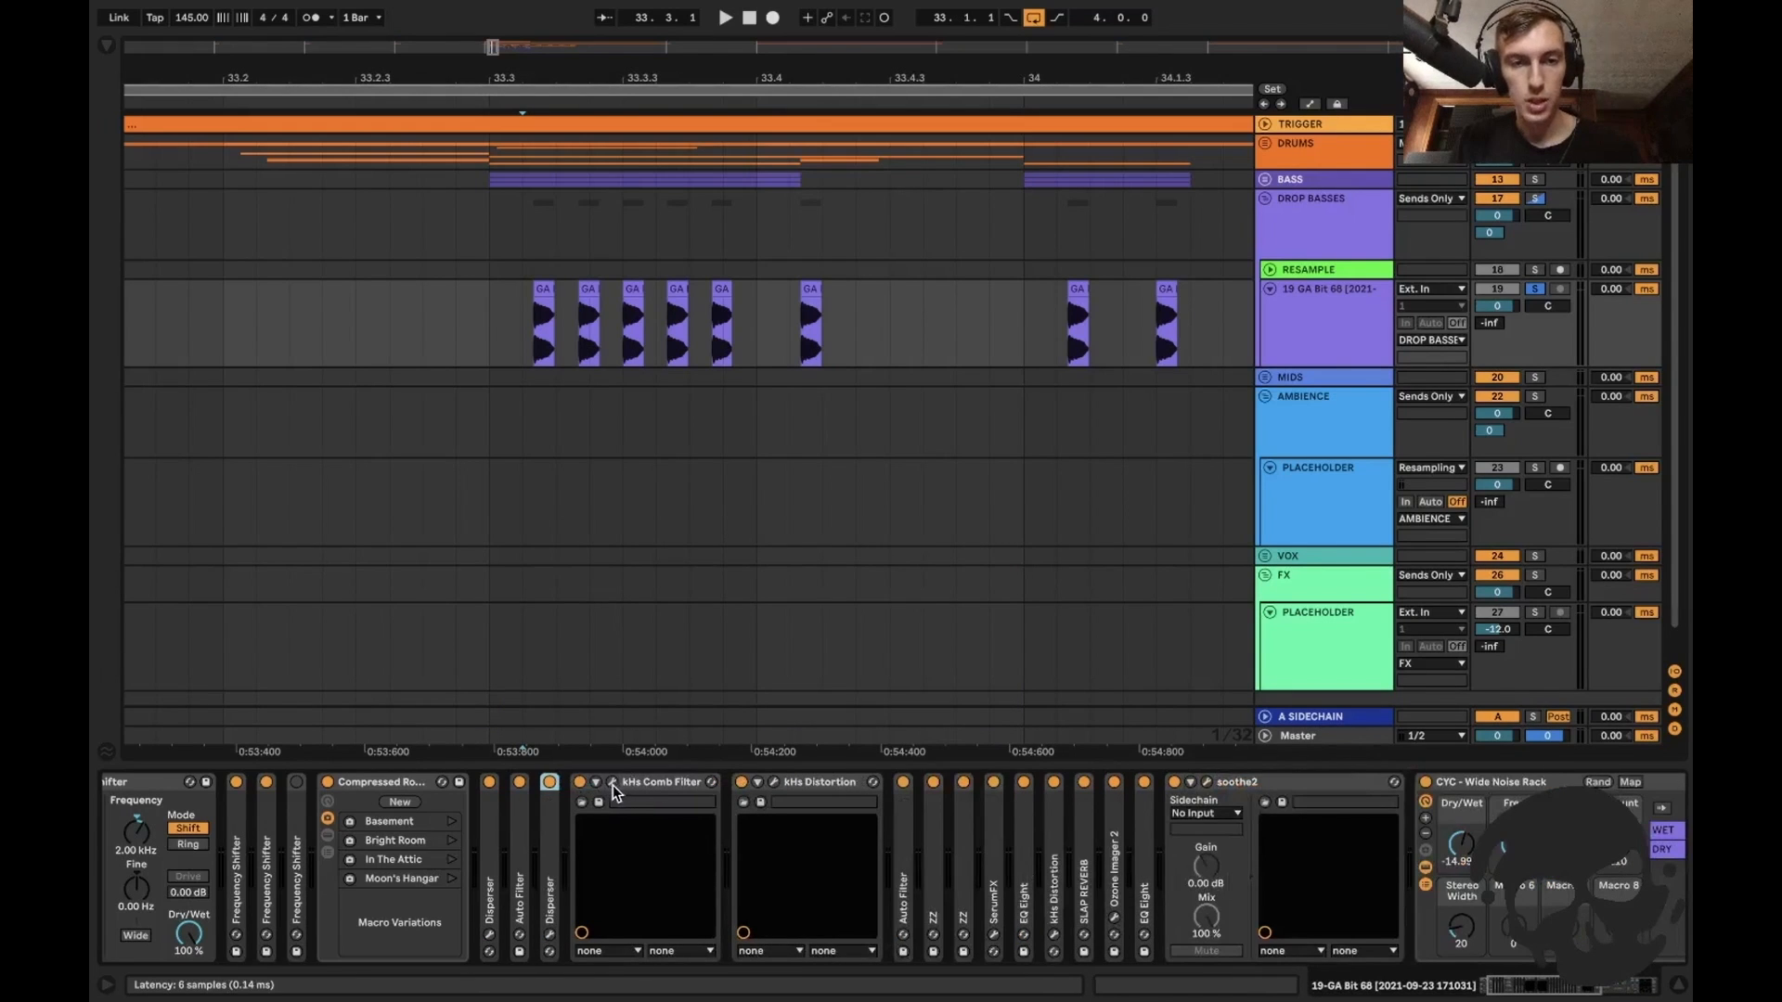
Open the kHs Comb Filter's plug-in window, audition the bass hits through it, and close the window.
click(611, 784)
scroll(672, 781, left, 3)
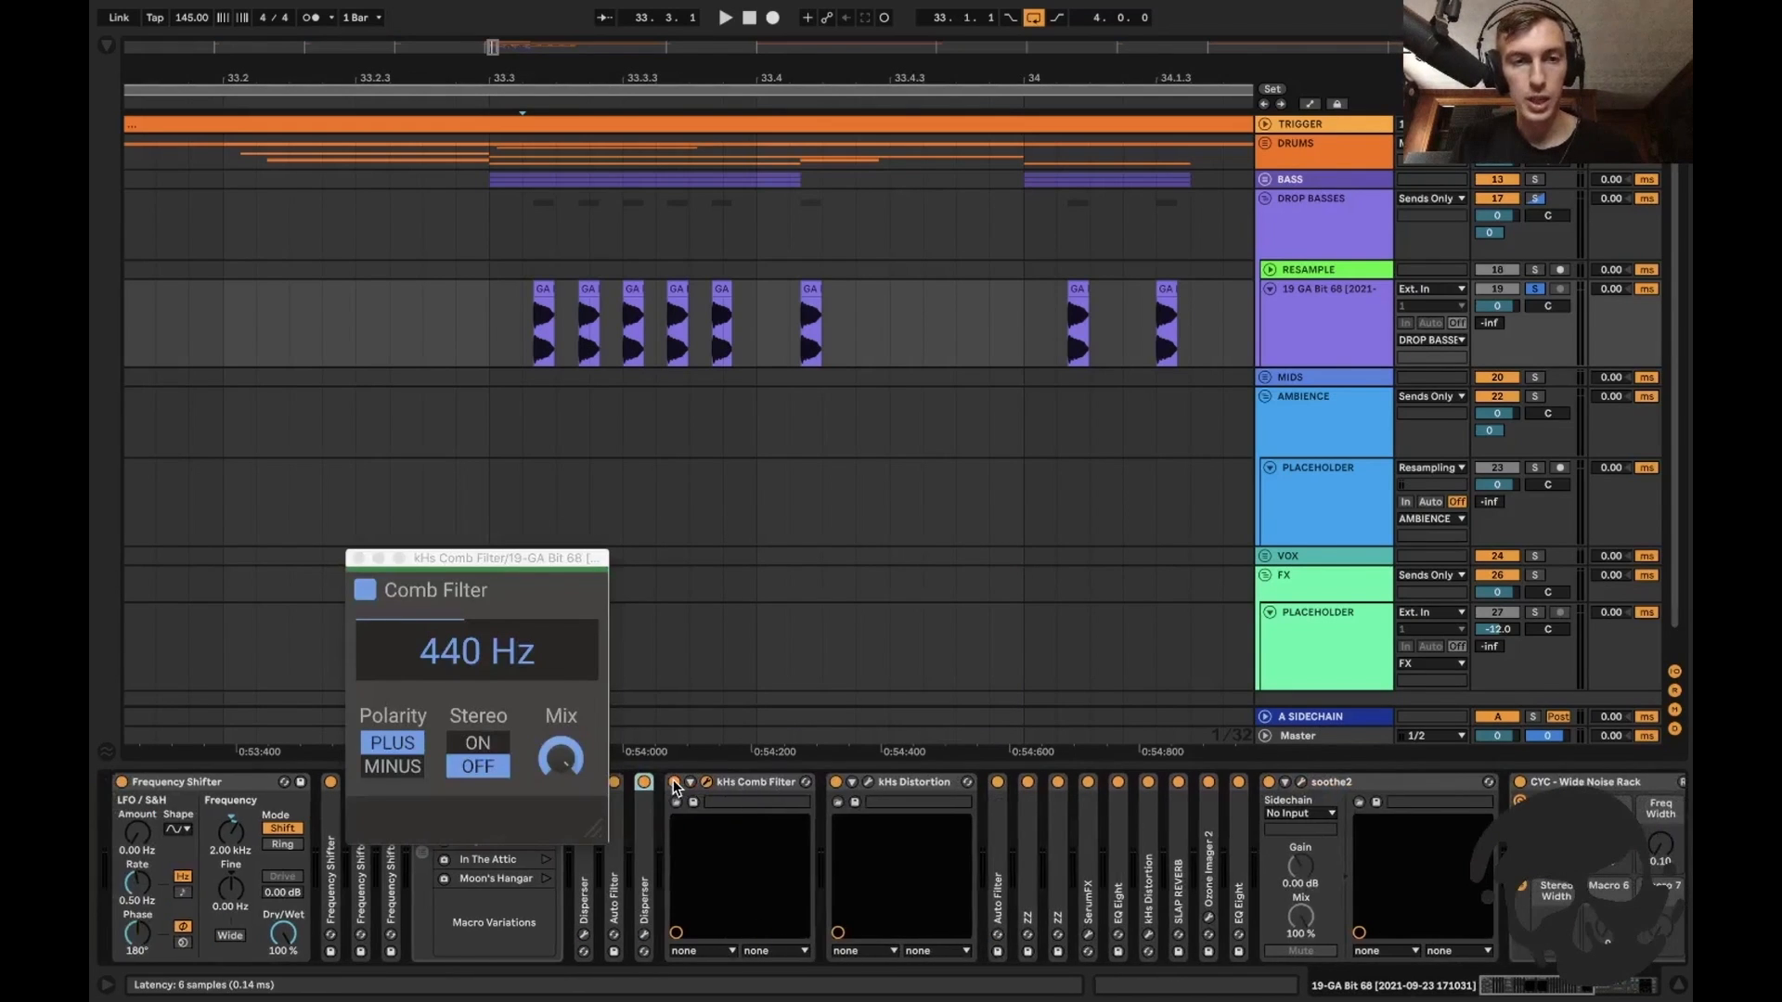
key(space)
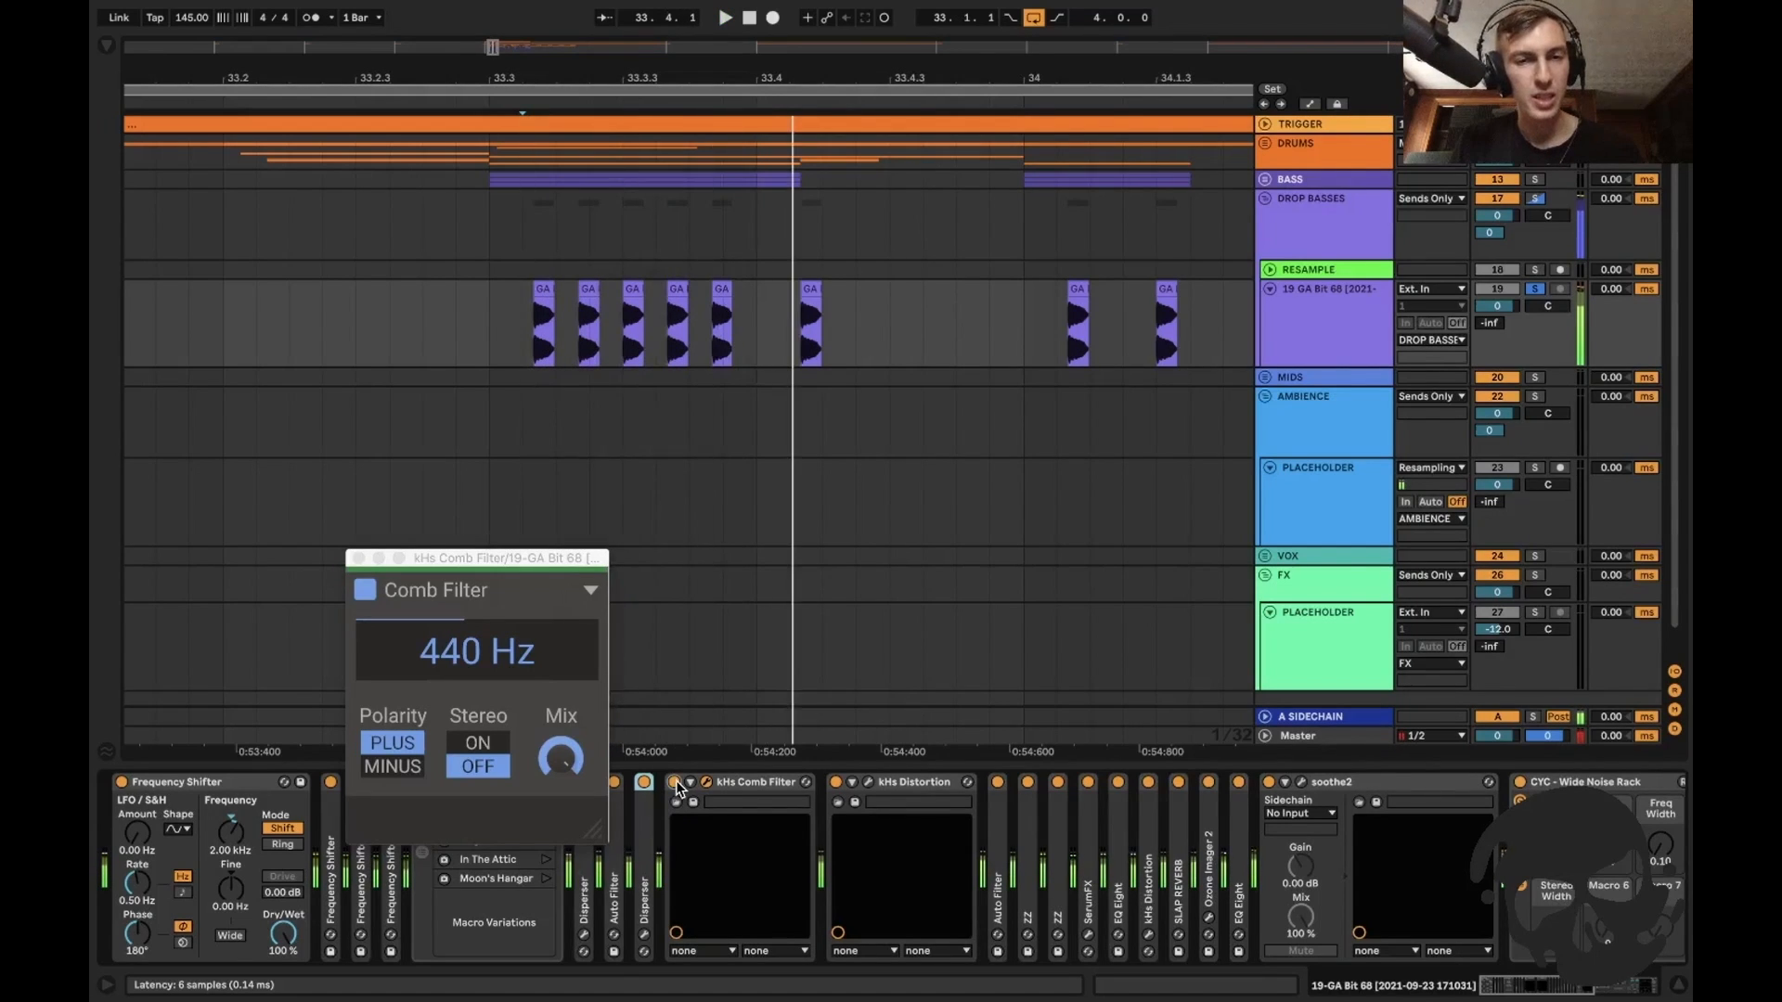
click(357, 558)
scroll(733, 788, right, 2)
Check the Drive setting in the kHs Distortion plug-in window, close it, and fold the device.
click(739, 784)
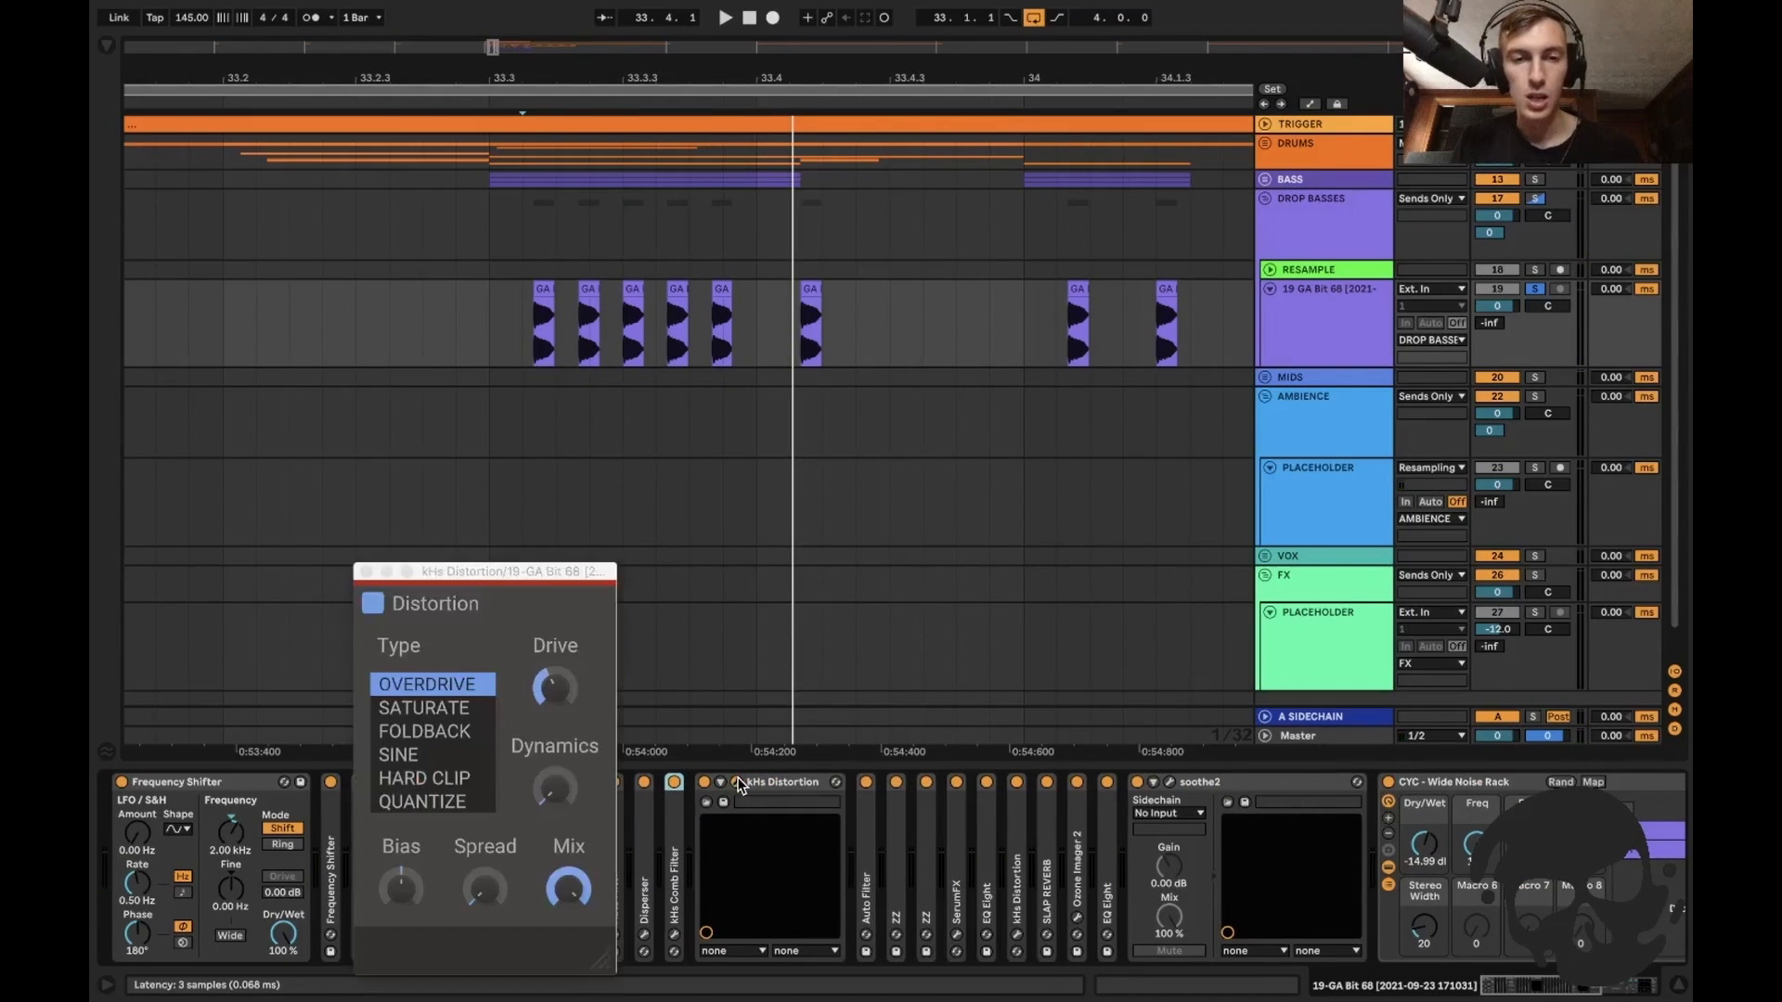
click(549, 689)
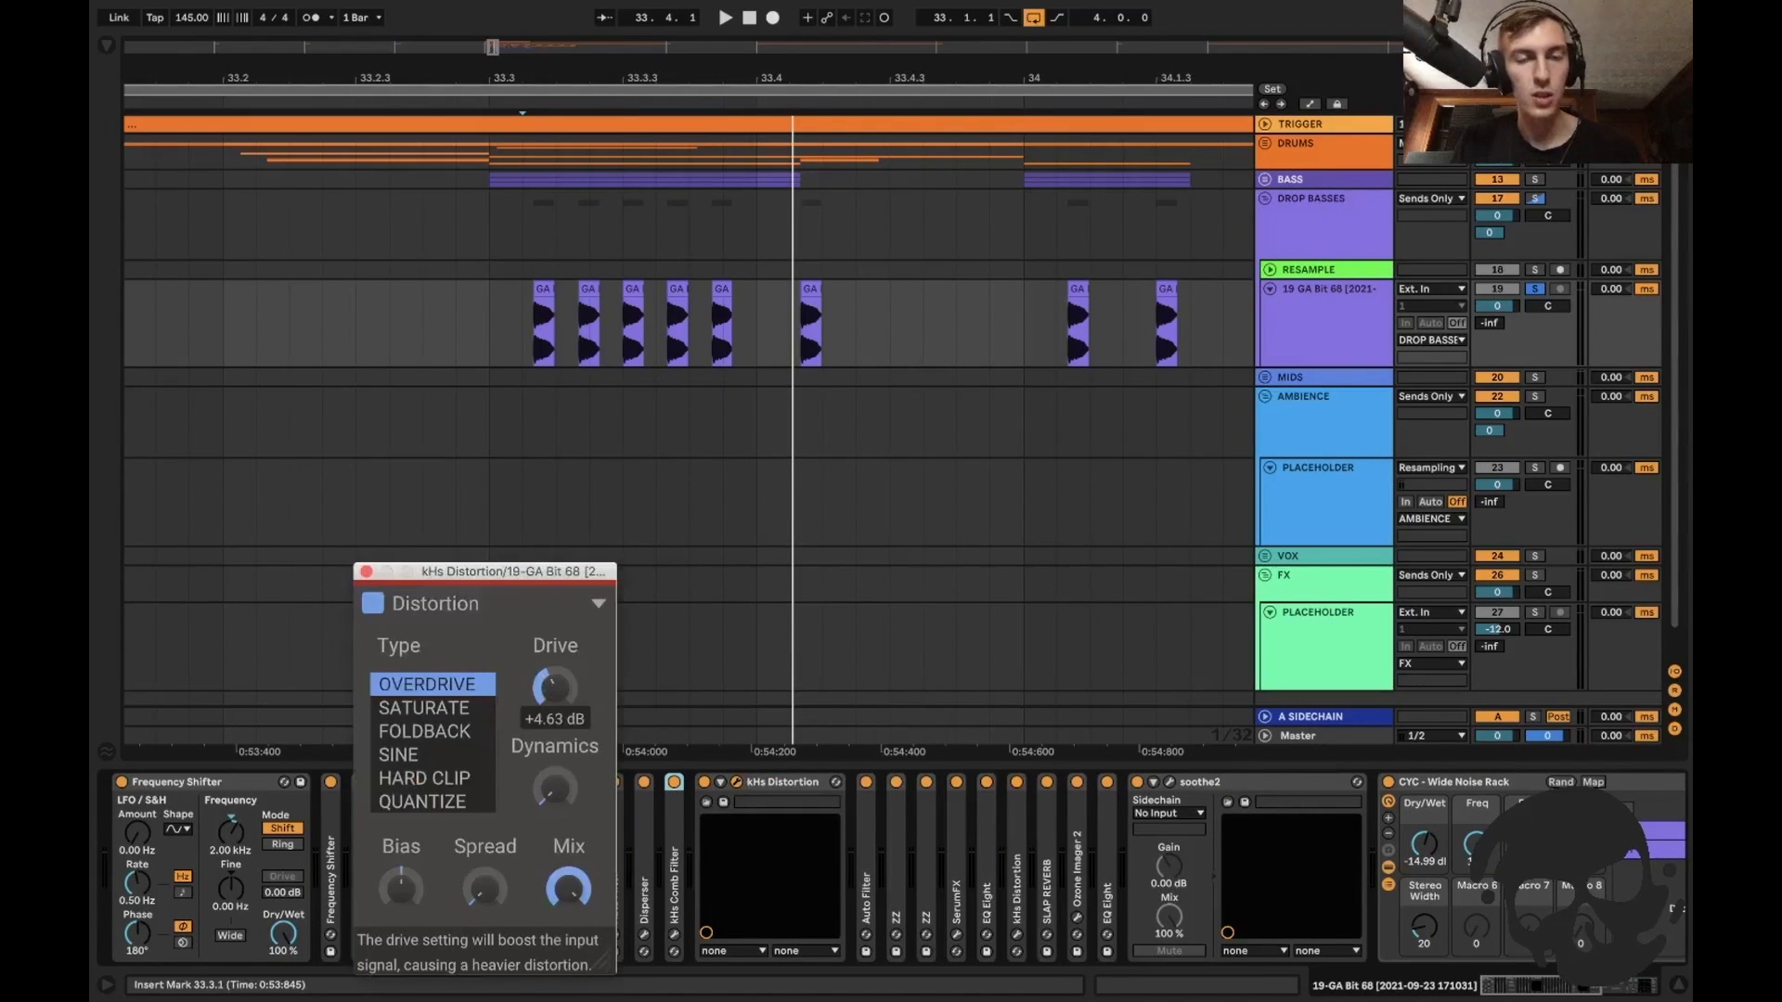
click(737, 785)
double_click(779, 784)
Inspect the Auto Filter after kHs Distortion, fold it, and unfold the first ZZ compressor.
double_click(735, 852)
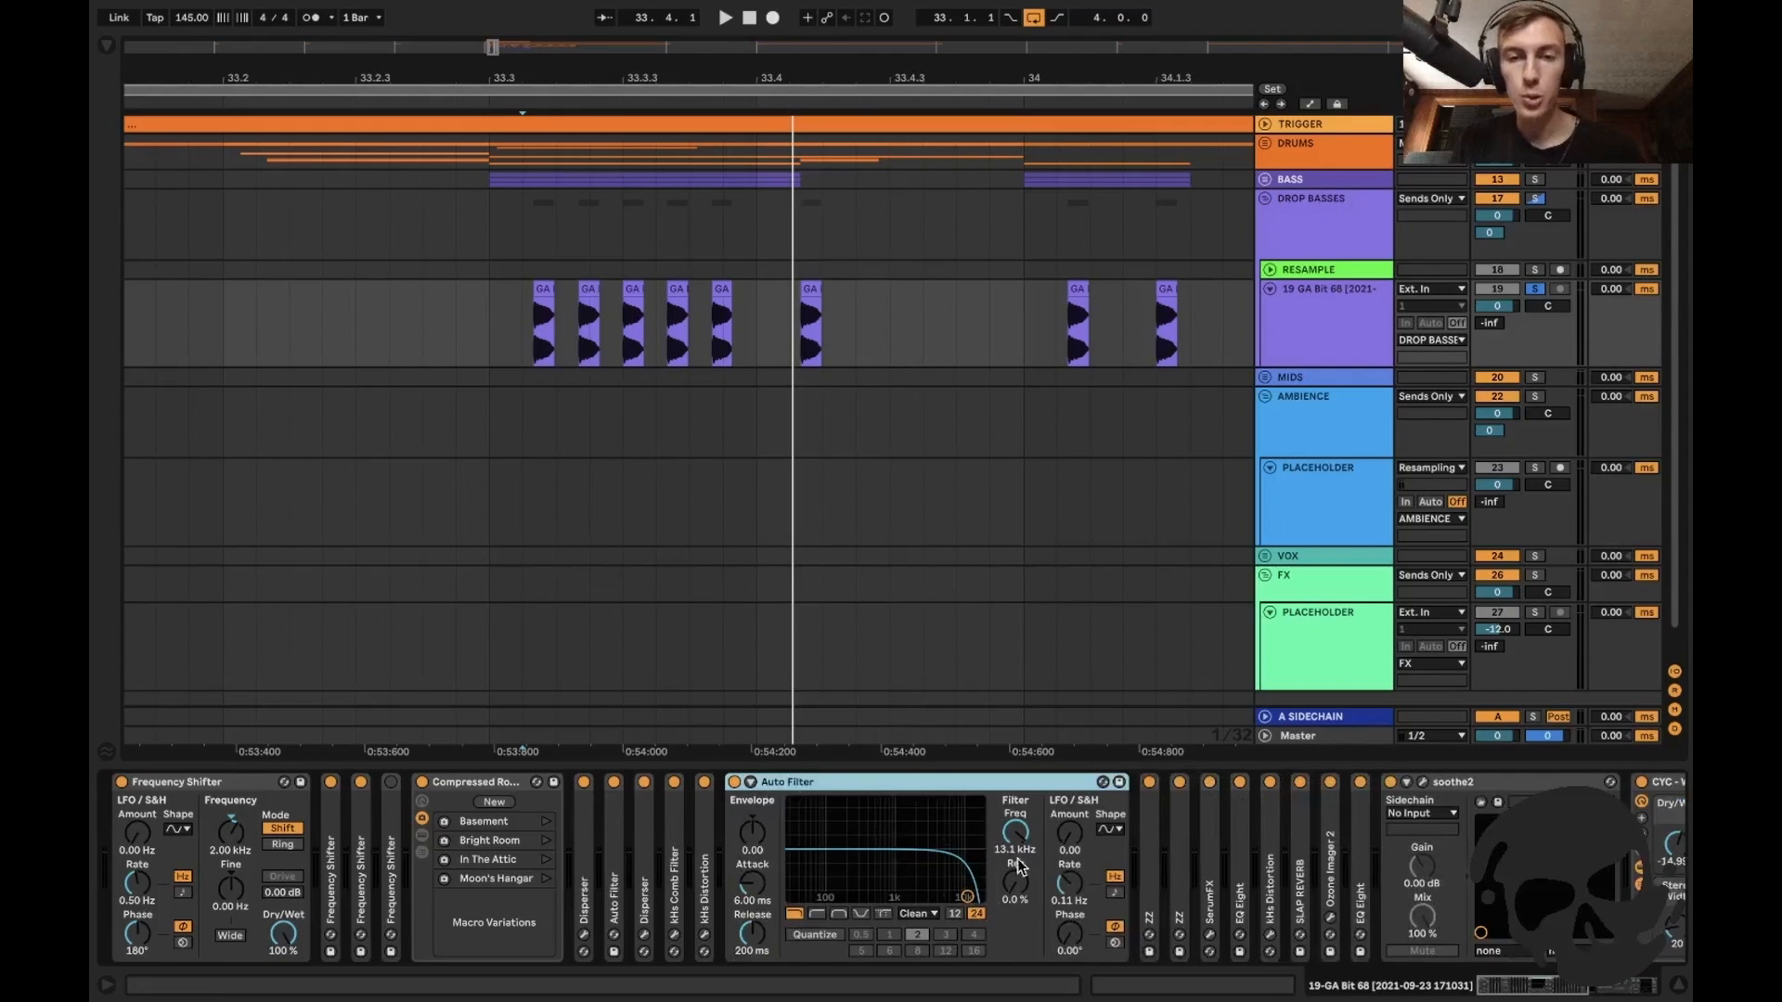
double_click(816, 781)
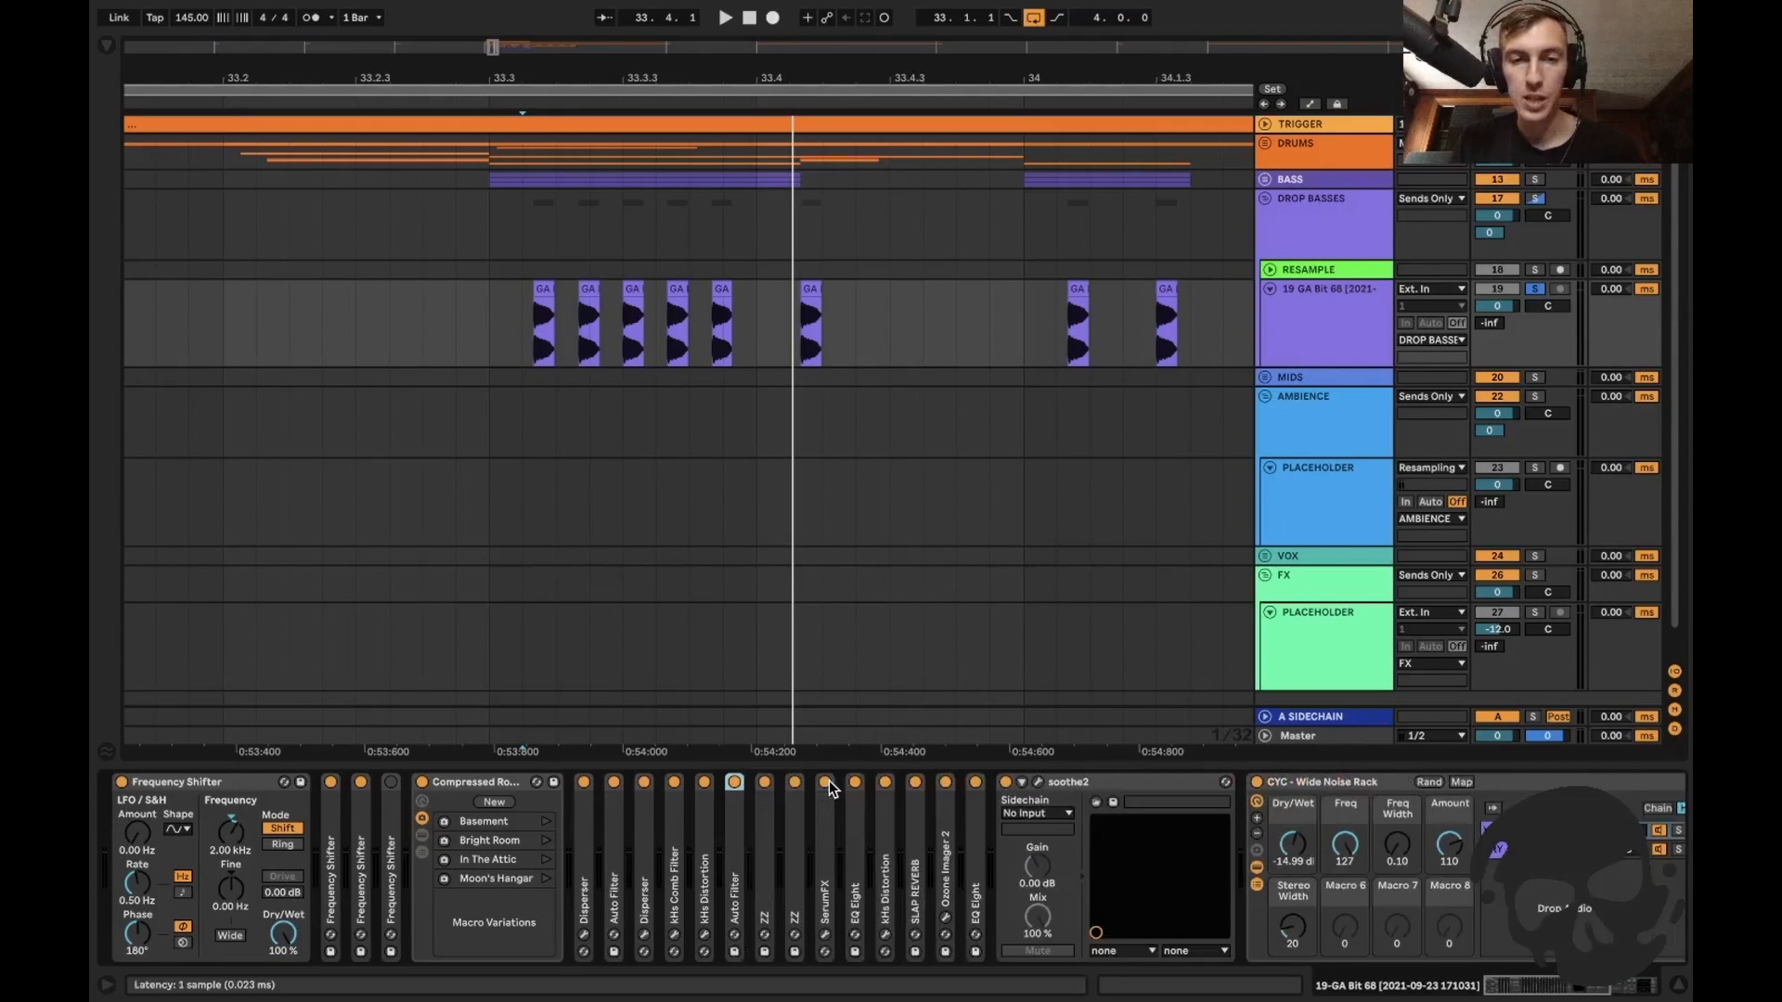
double_click(765, 850)
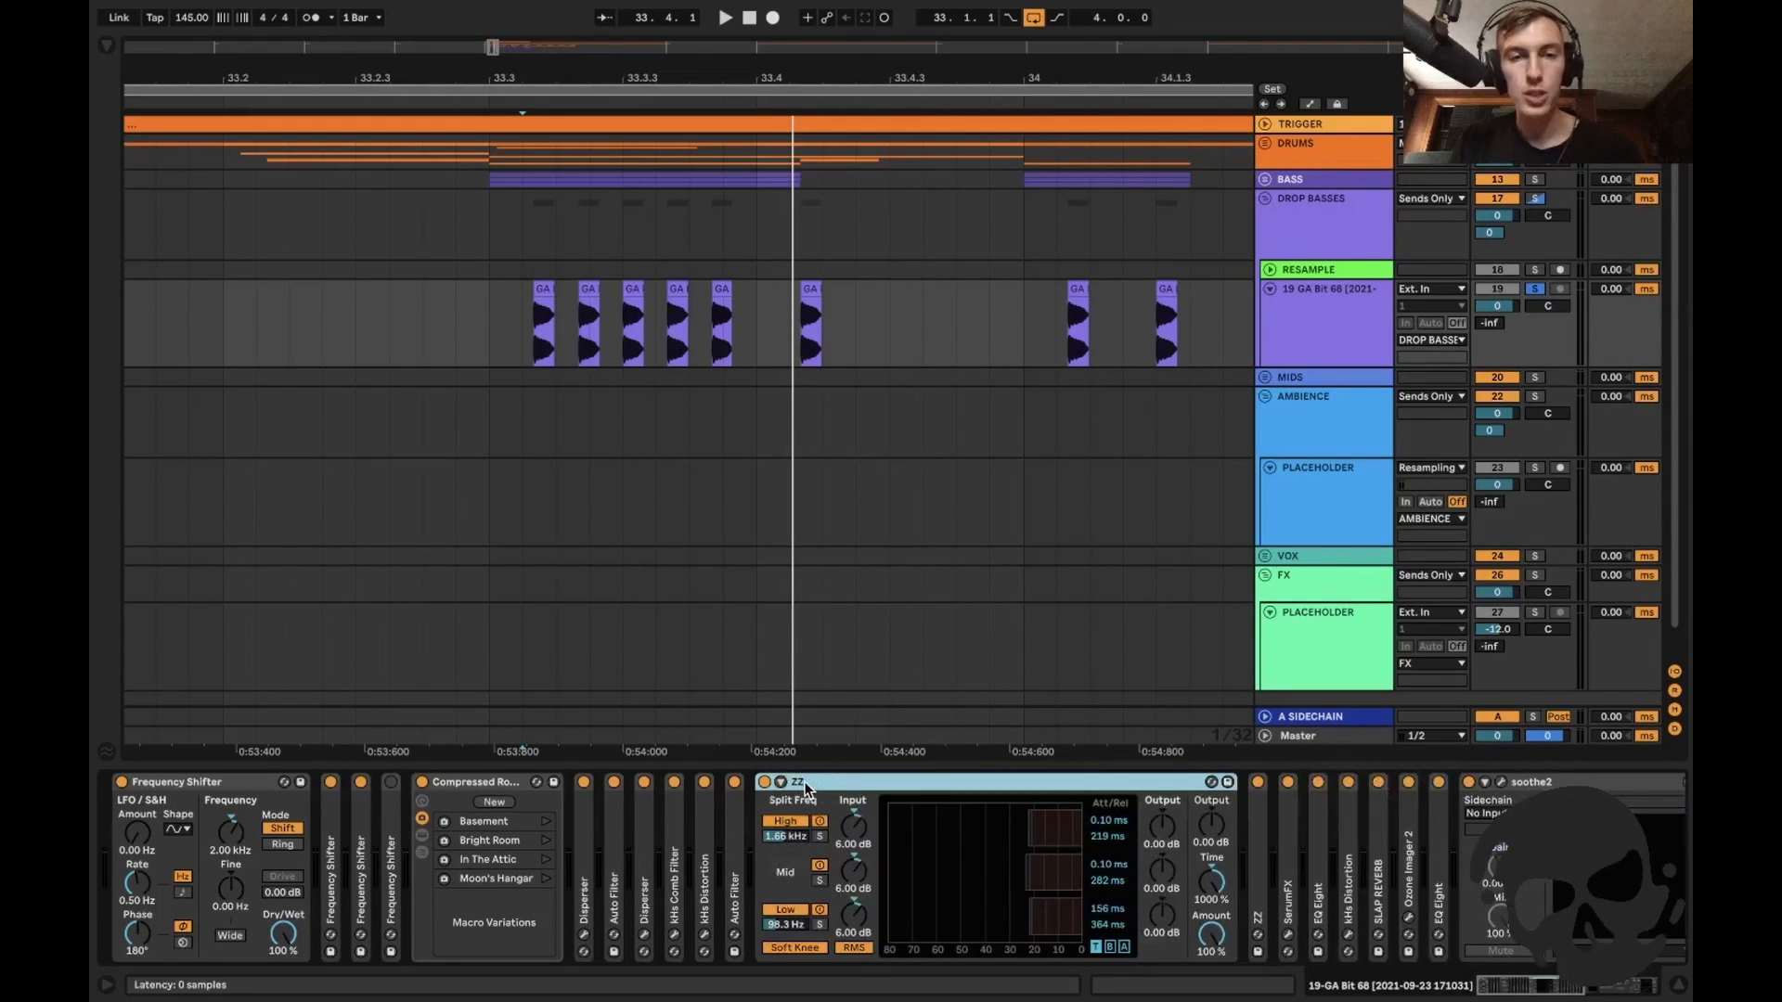
Search the browser for "multiband comp" and insert the Multiband Compression preset right after the first ZZ compressor.
key(ctrl+f)
text(multi)
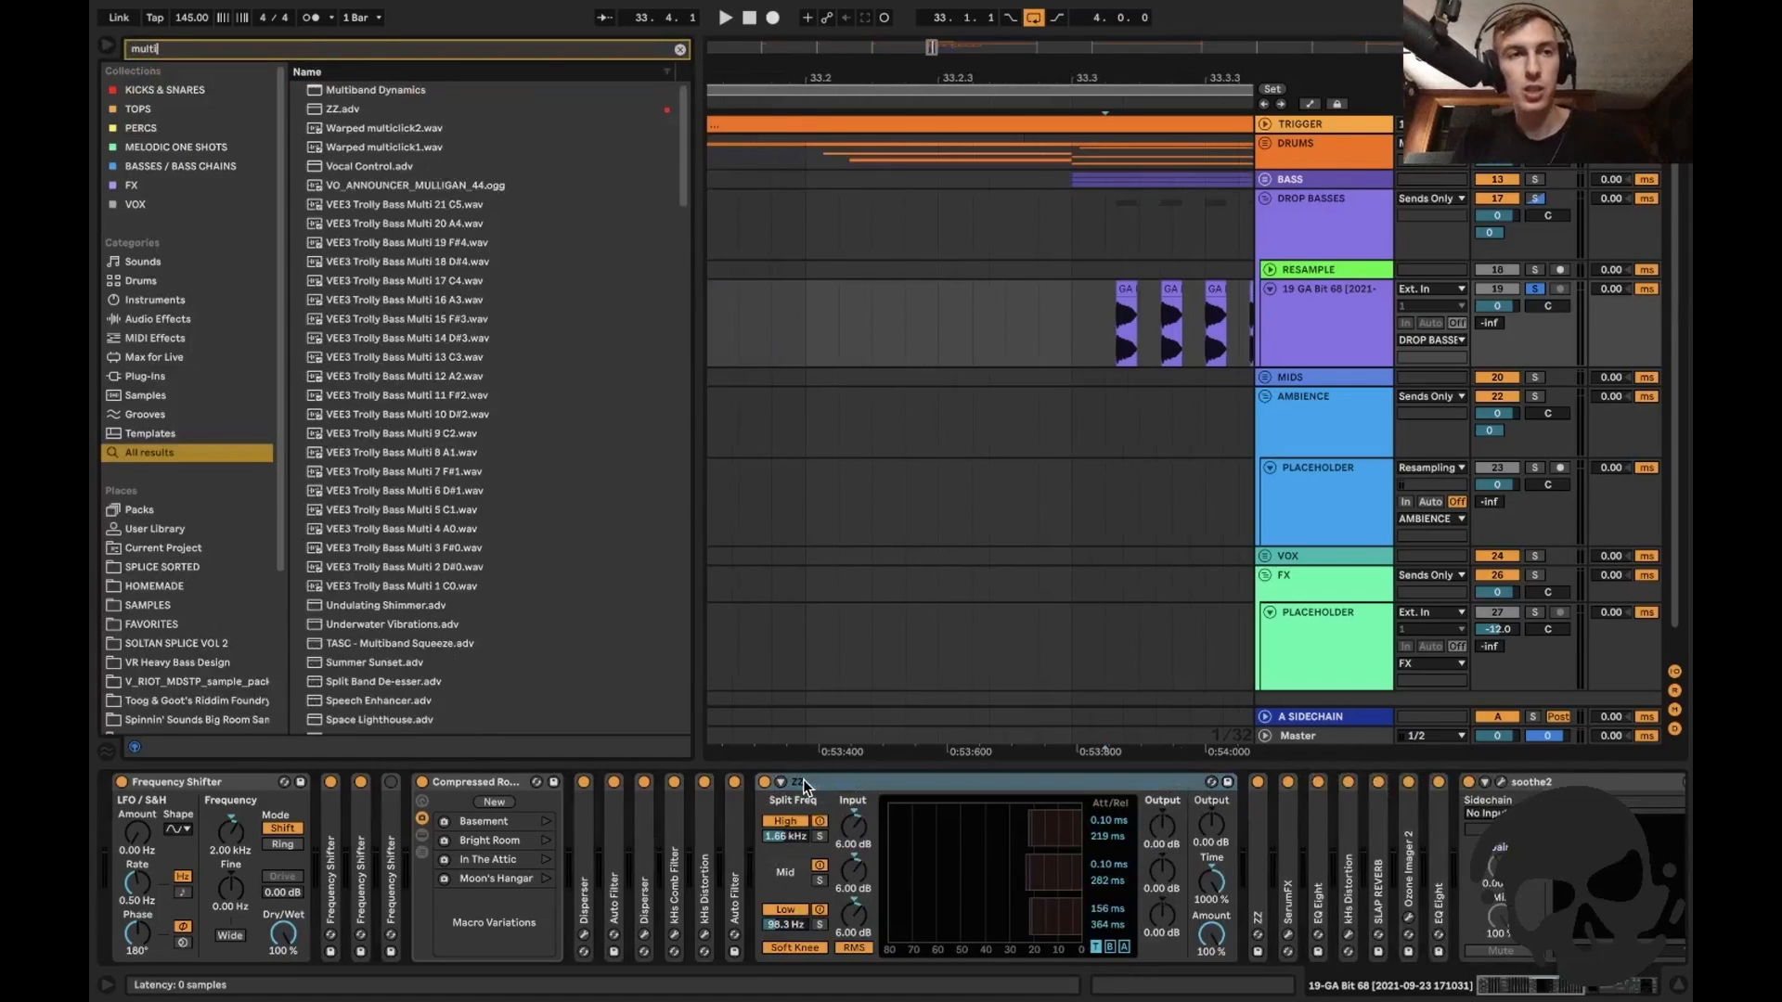
text(band comp)
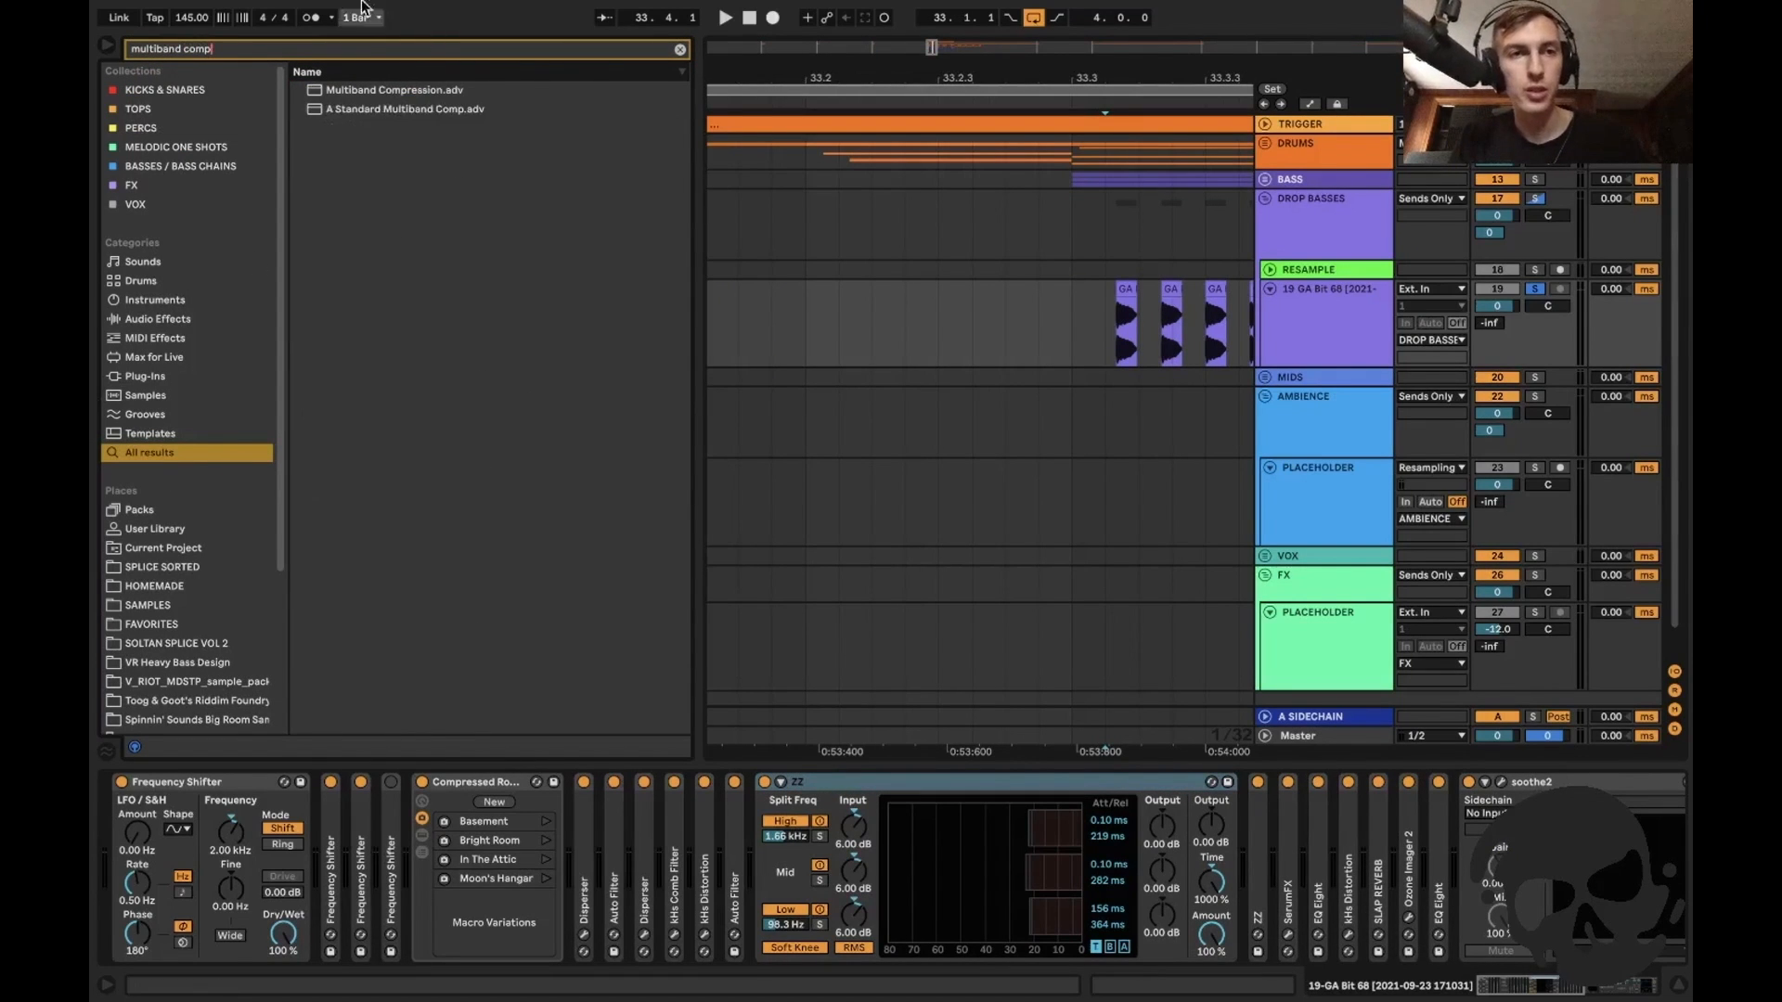
click(398, 92)
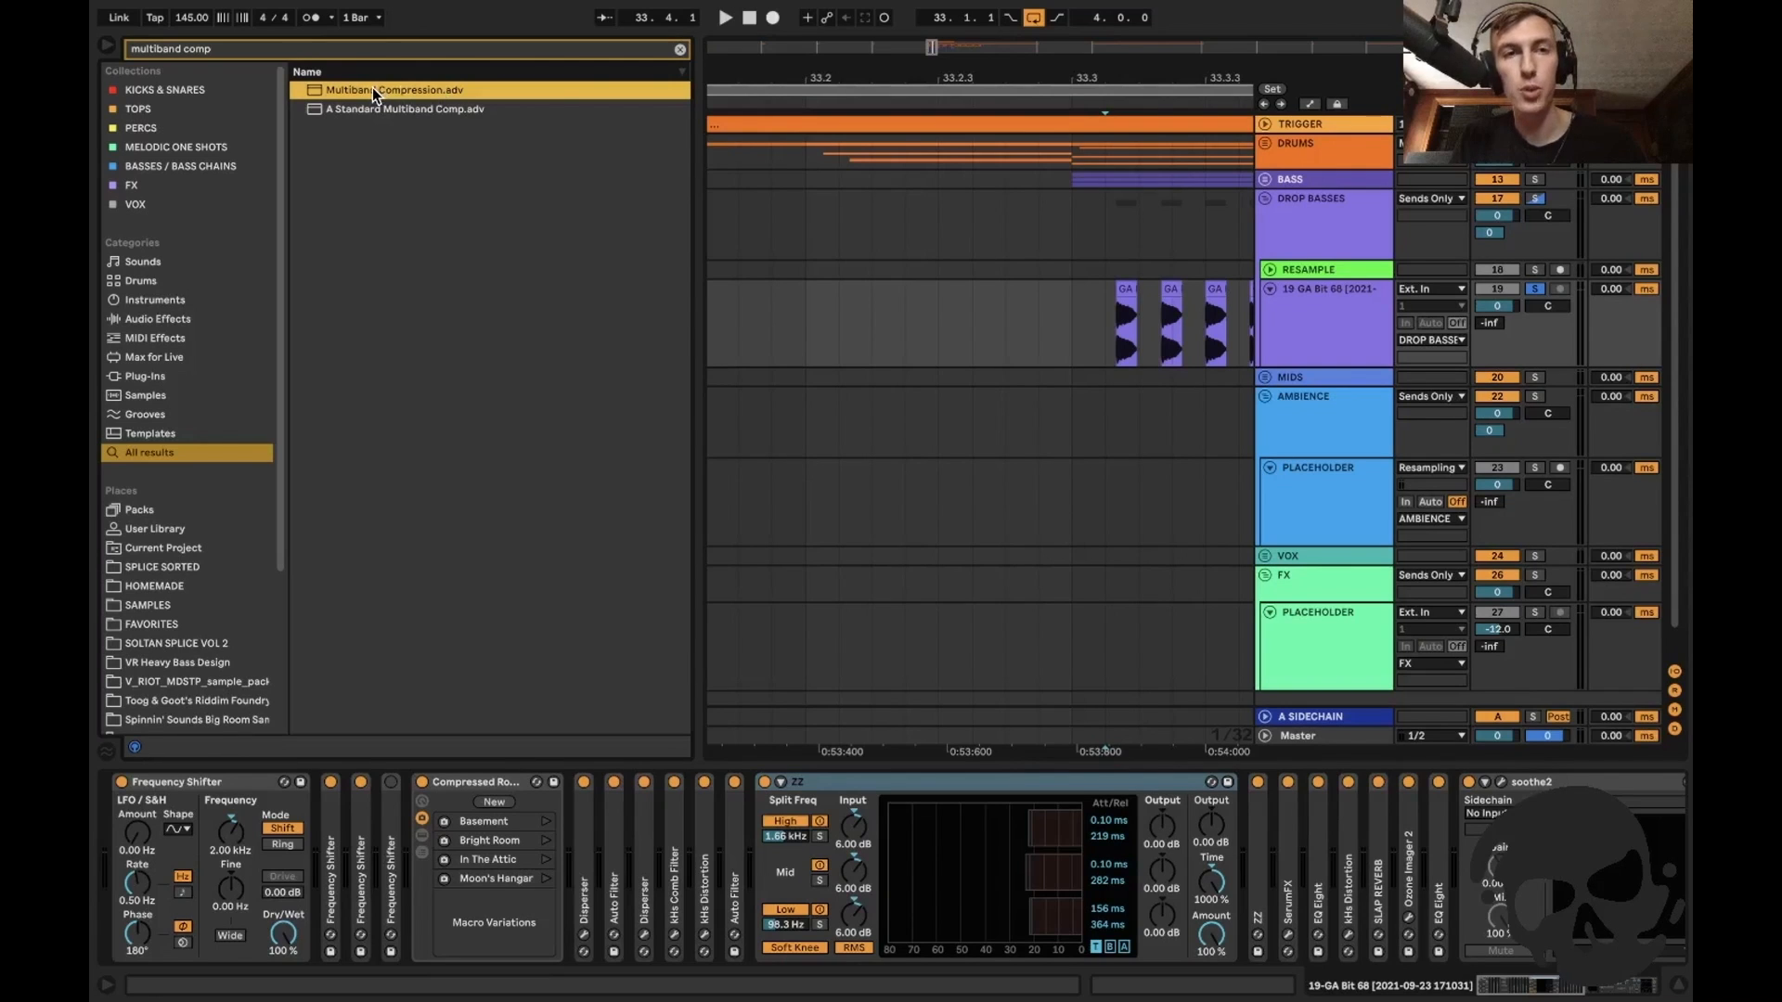
drag(382, 91, 1252, 874)
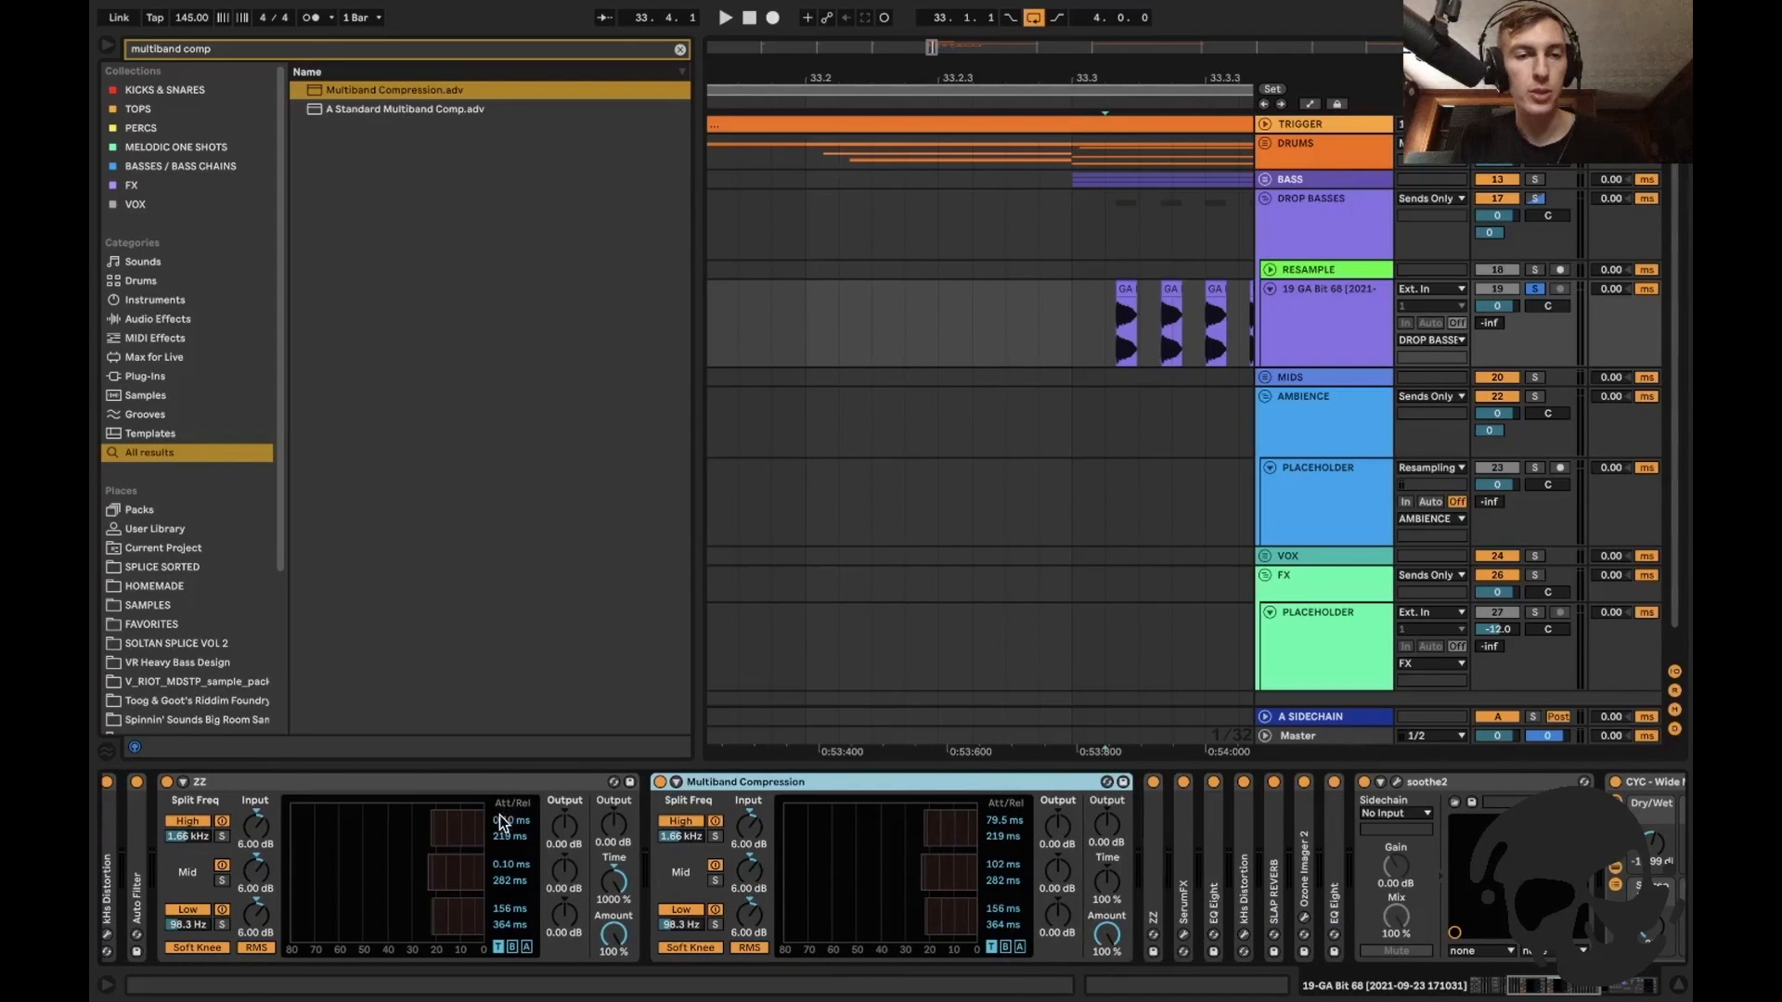
Compare the attack times of ZZ with those of the Multiband Compression preset, and delete the inserted preset.
click(504, 824)
click(508, 865)
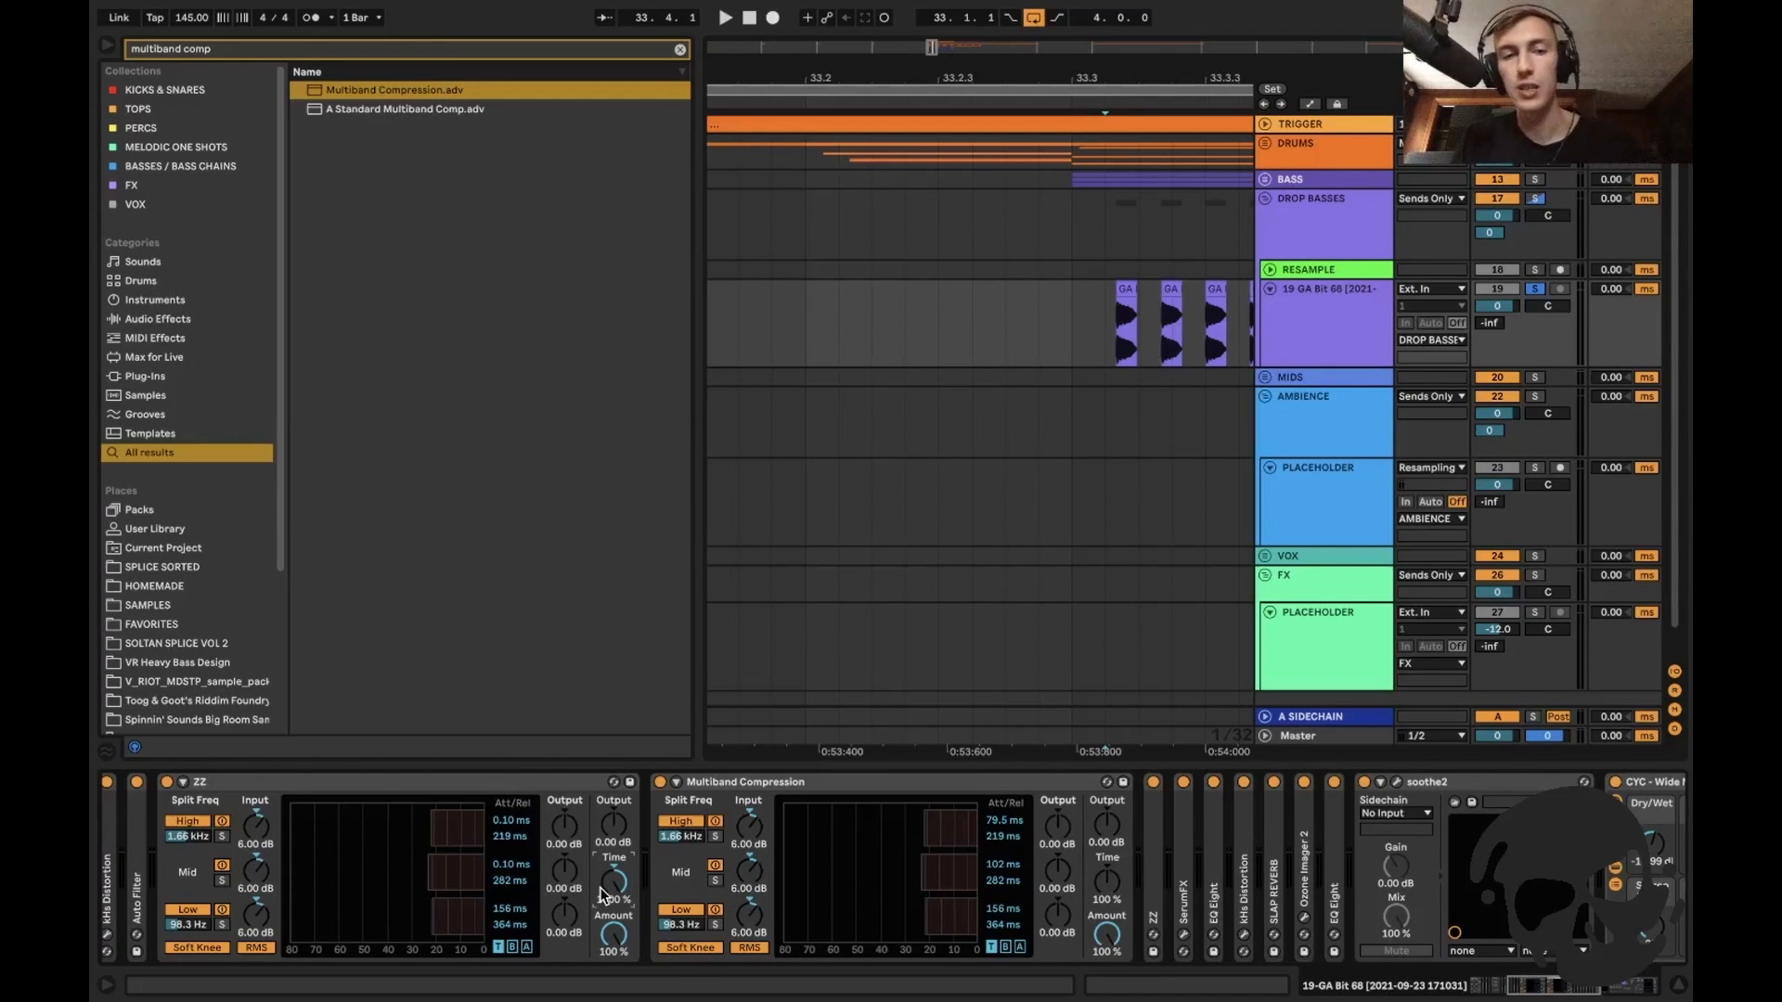
click(737, 781)
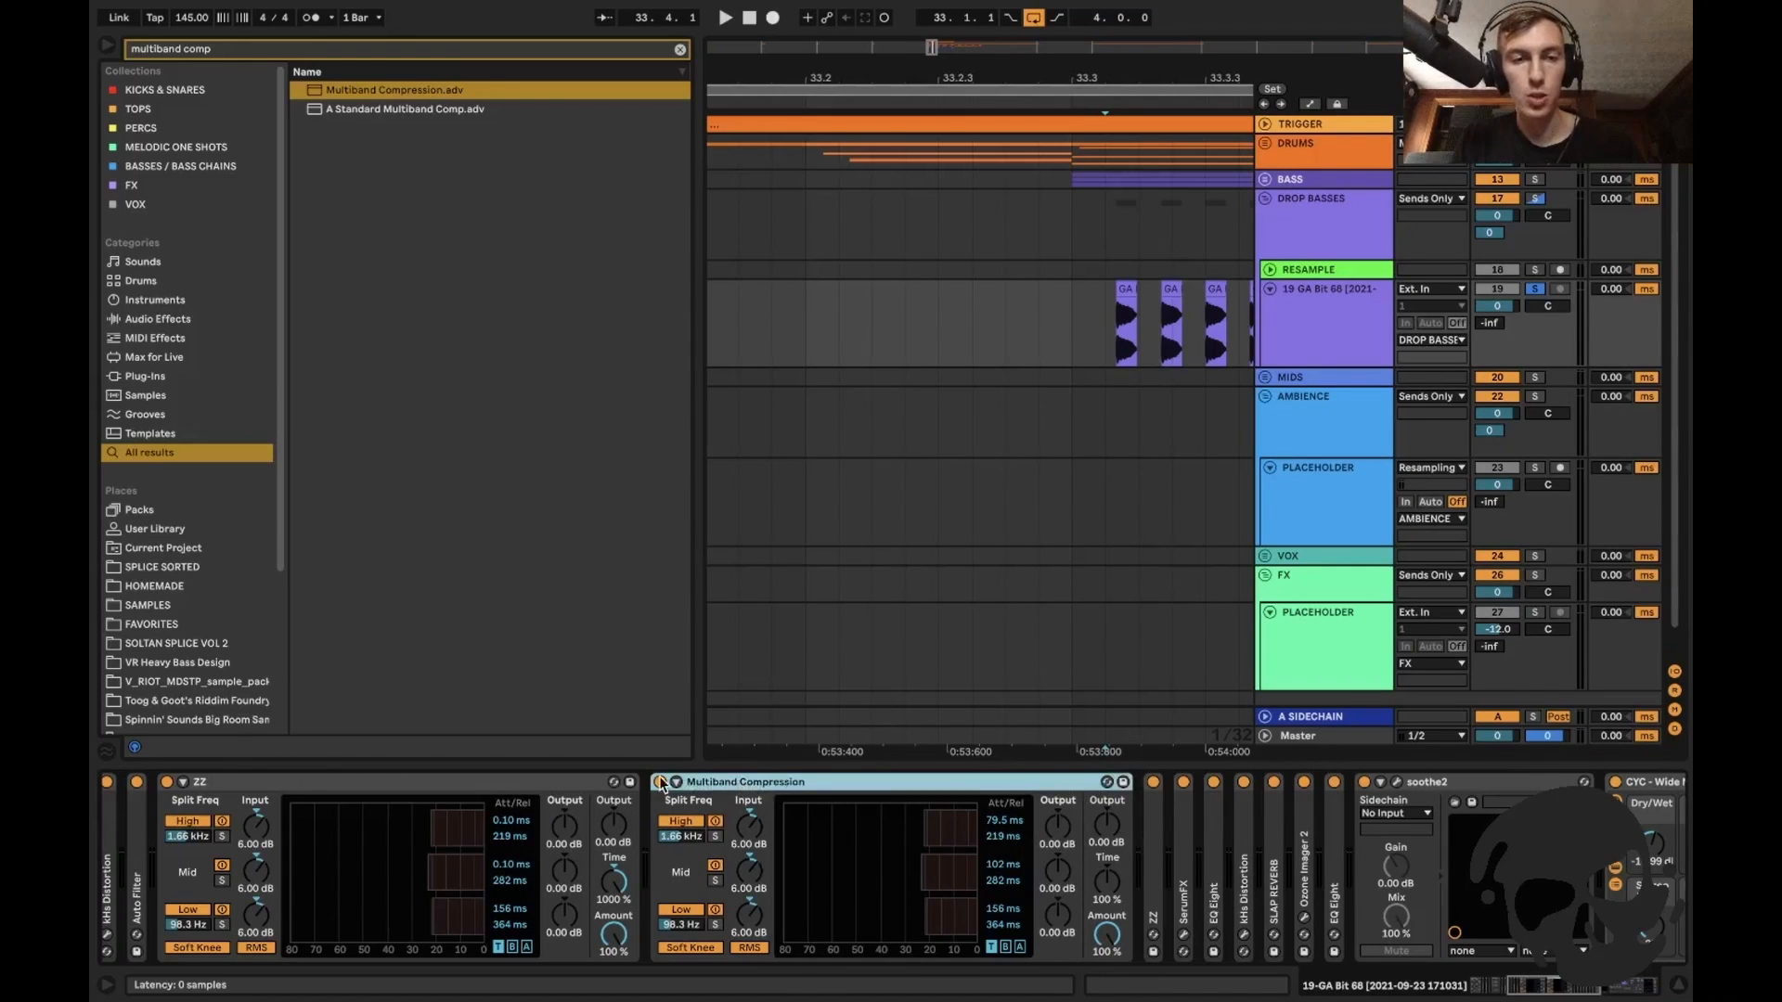
key(Delete)
Compare the bass hits with both ZZ compressors bypassed and re-enabled, and fold the two devices.
double_click(654, 840)
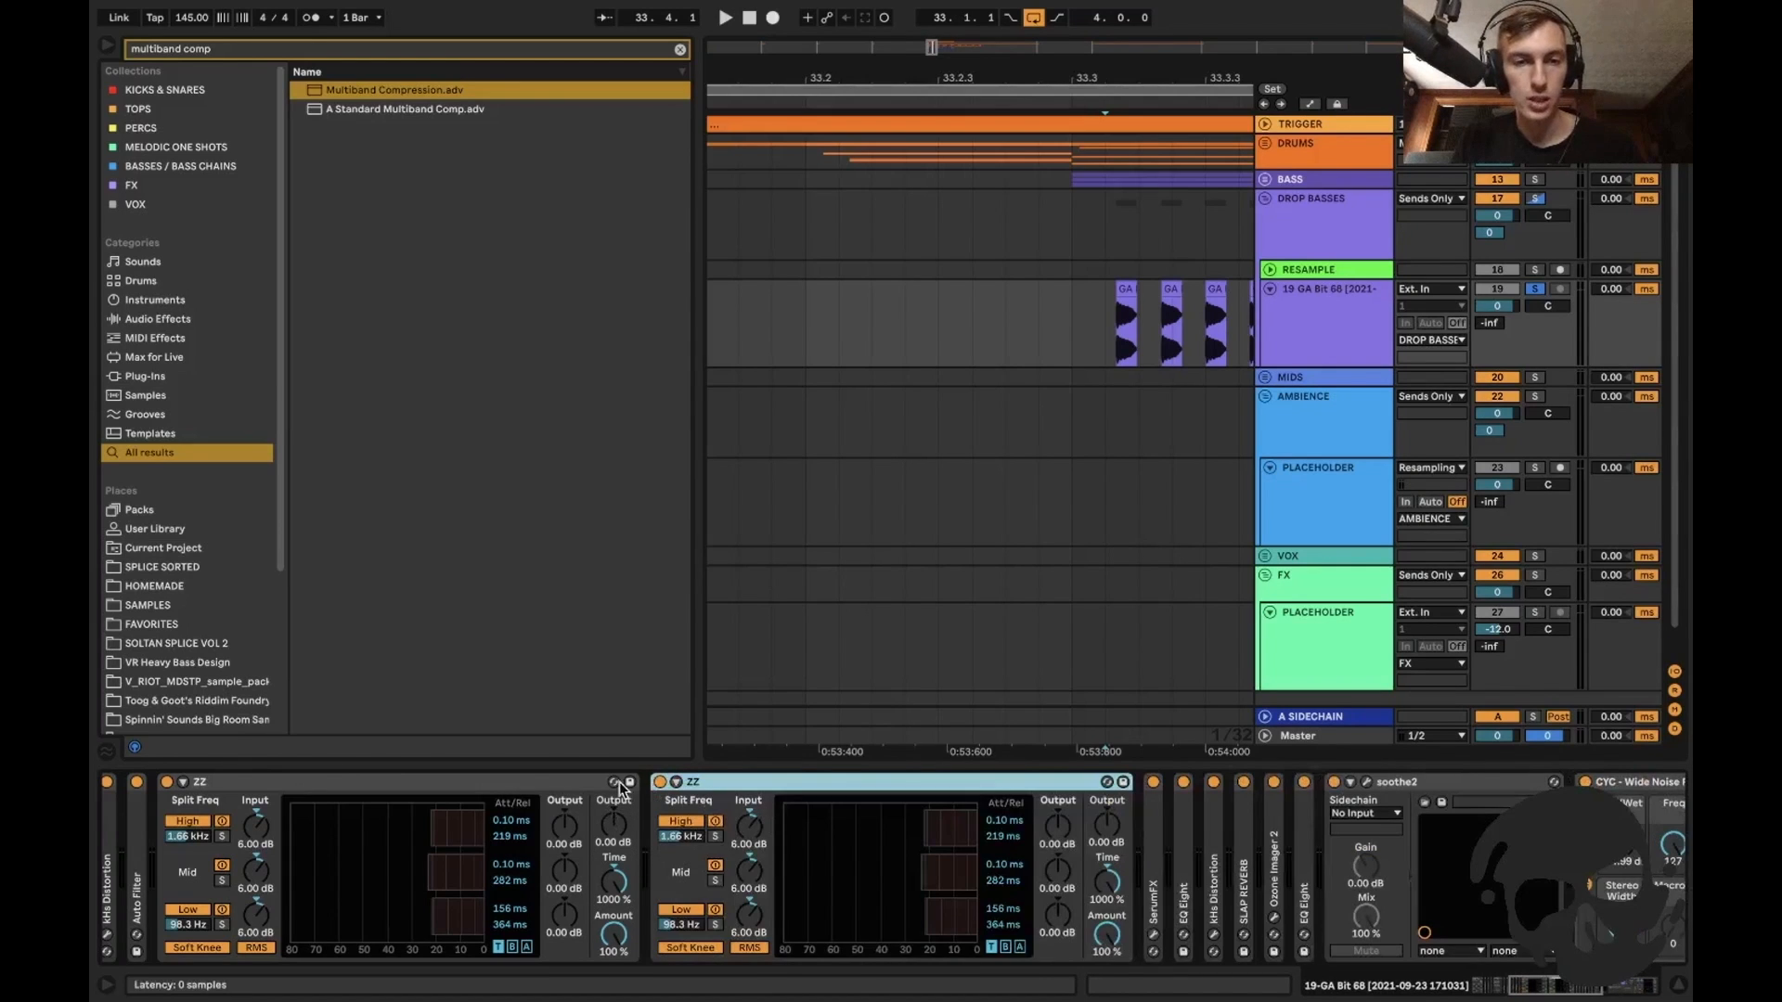
click(661, 782)
click(167, 783)
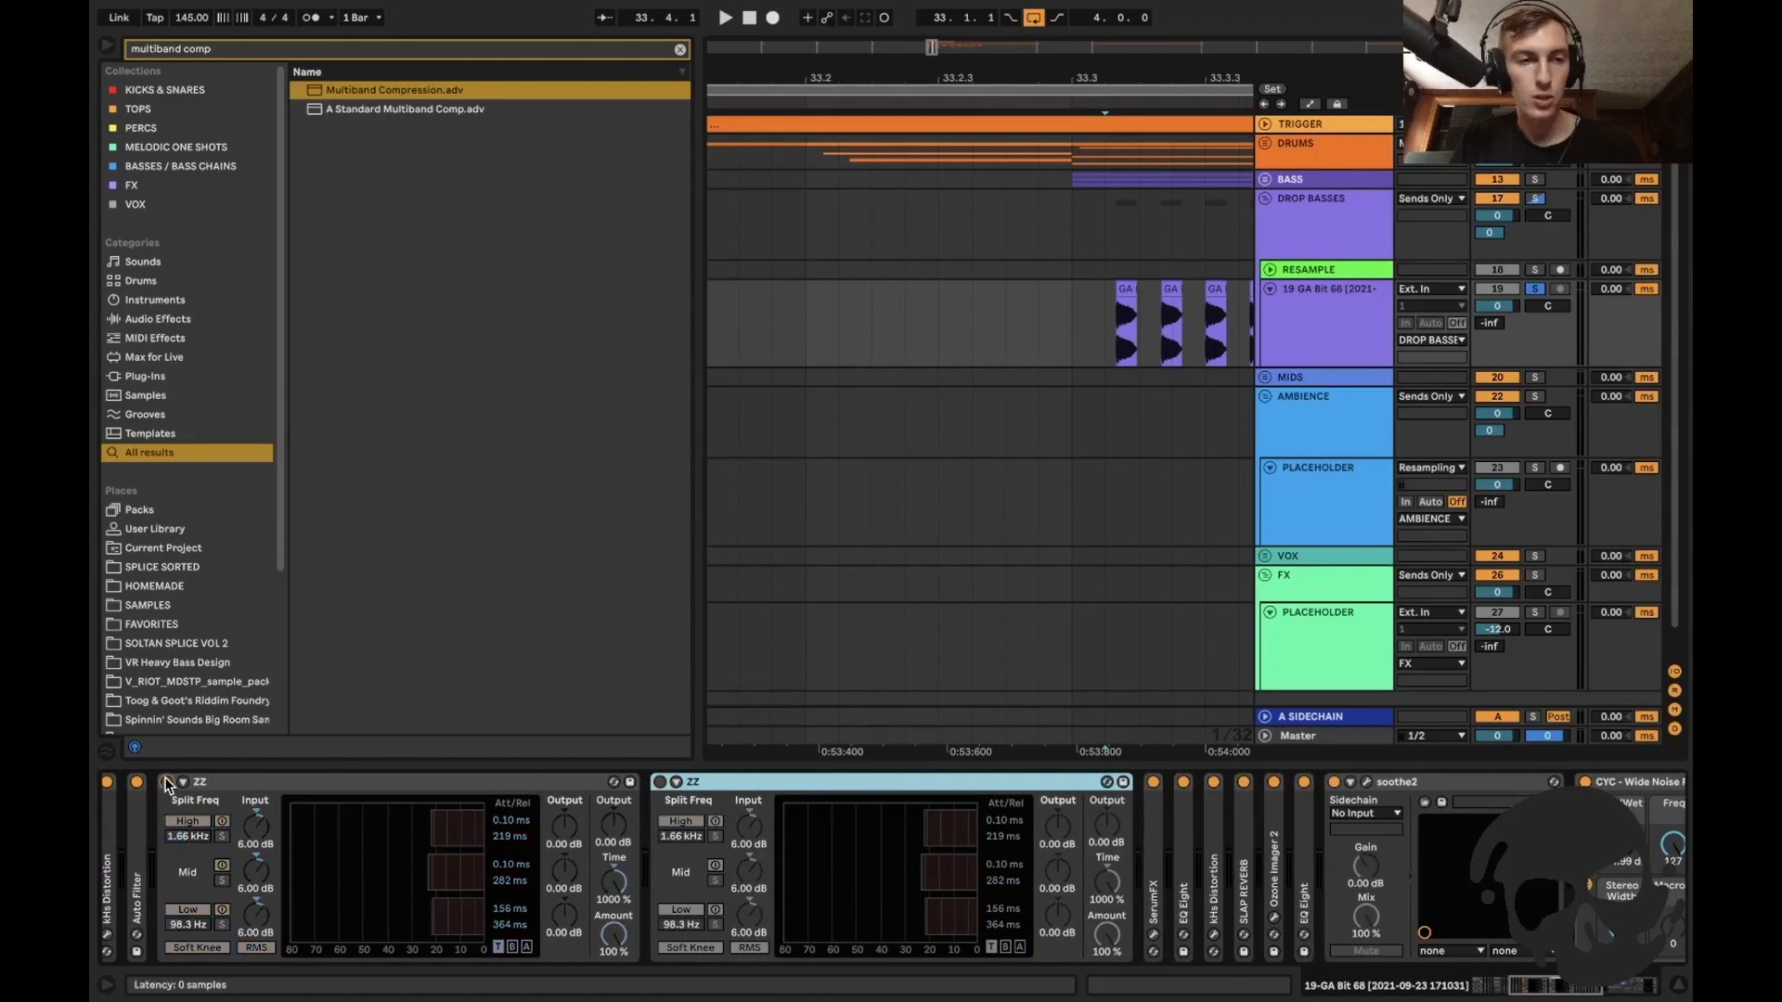
key(space)
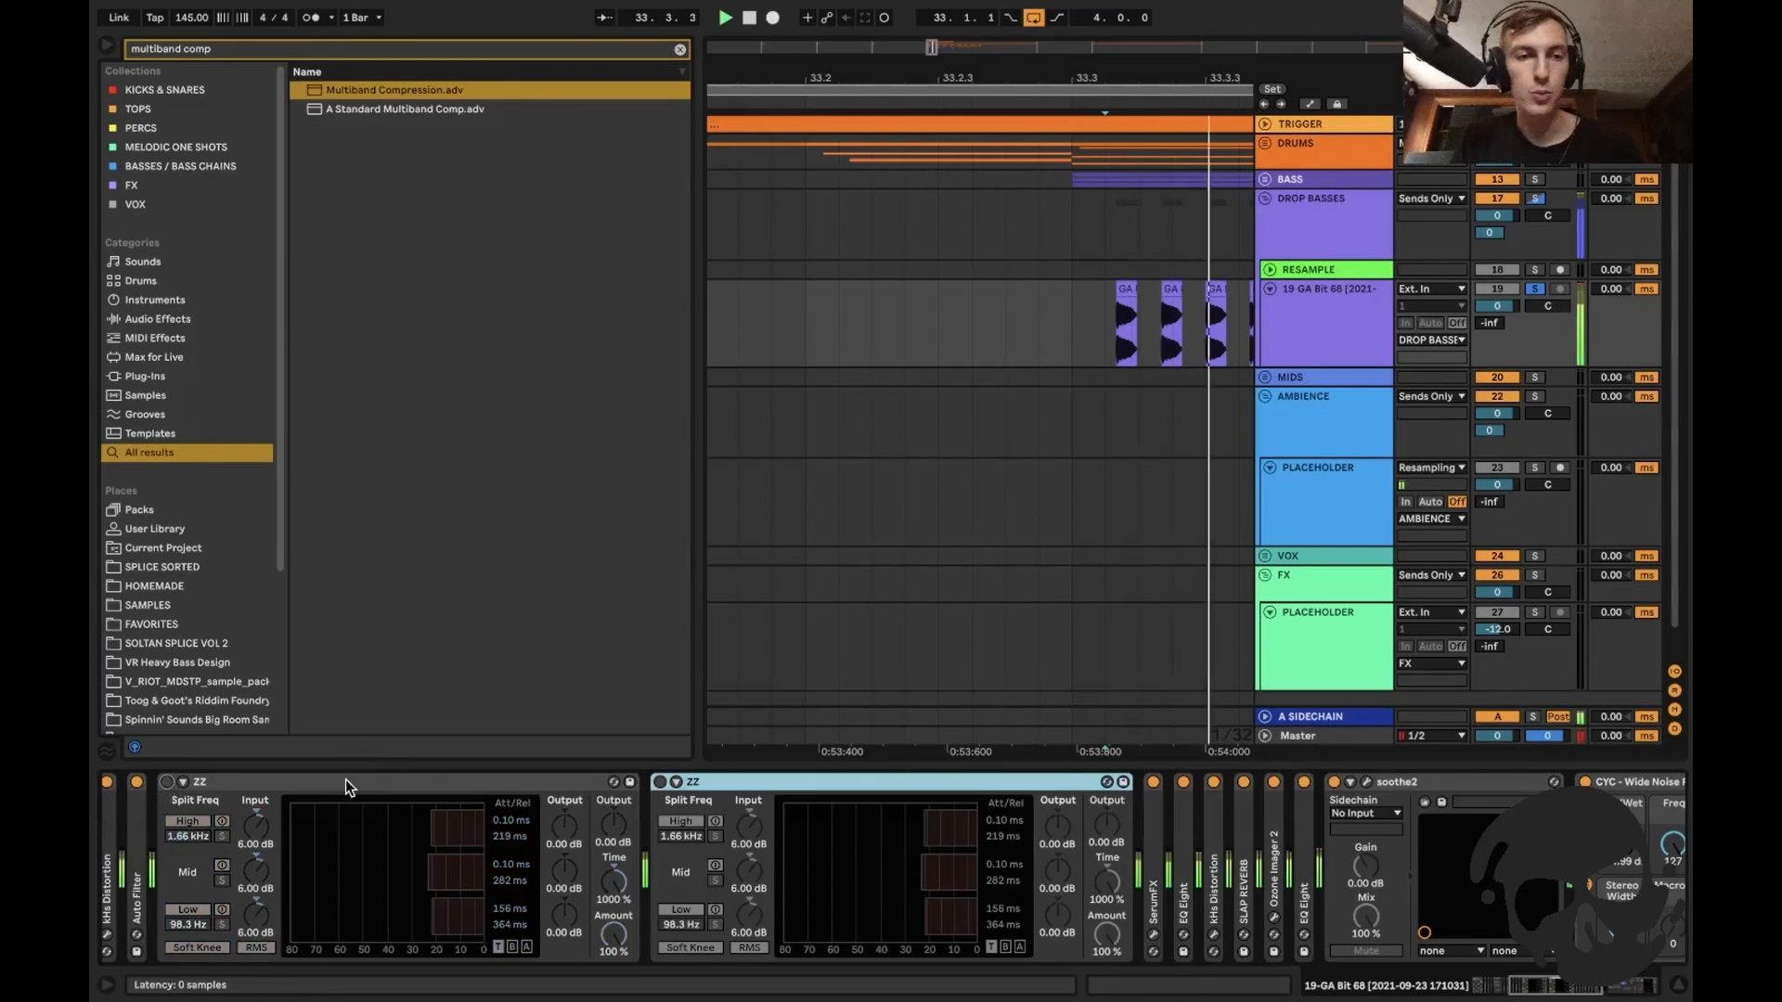
click(168, 783)
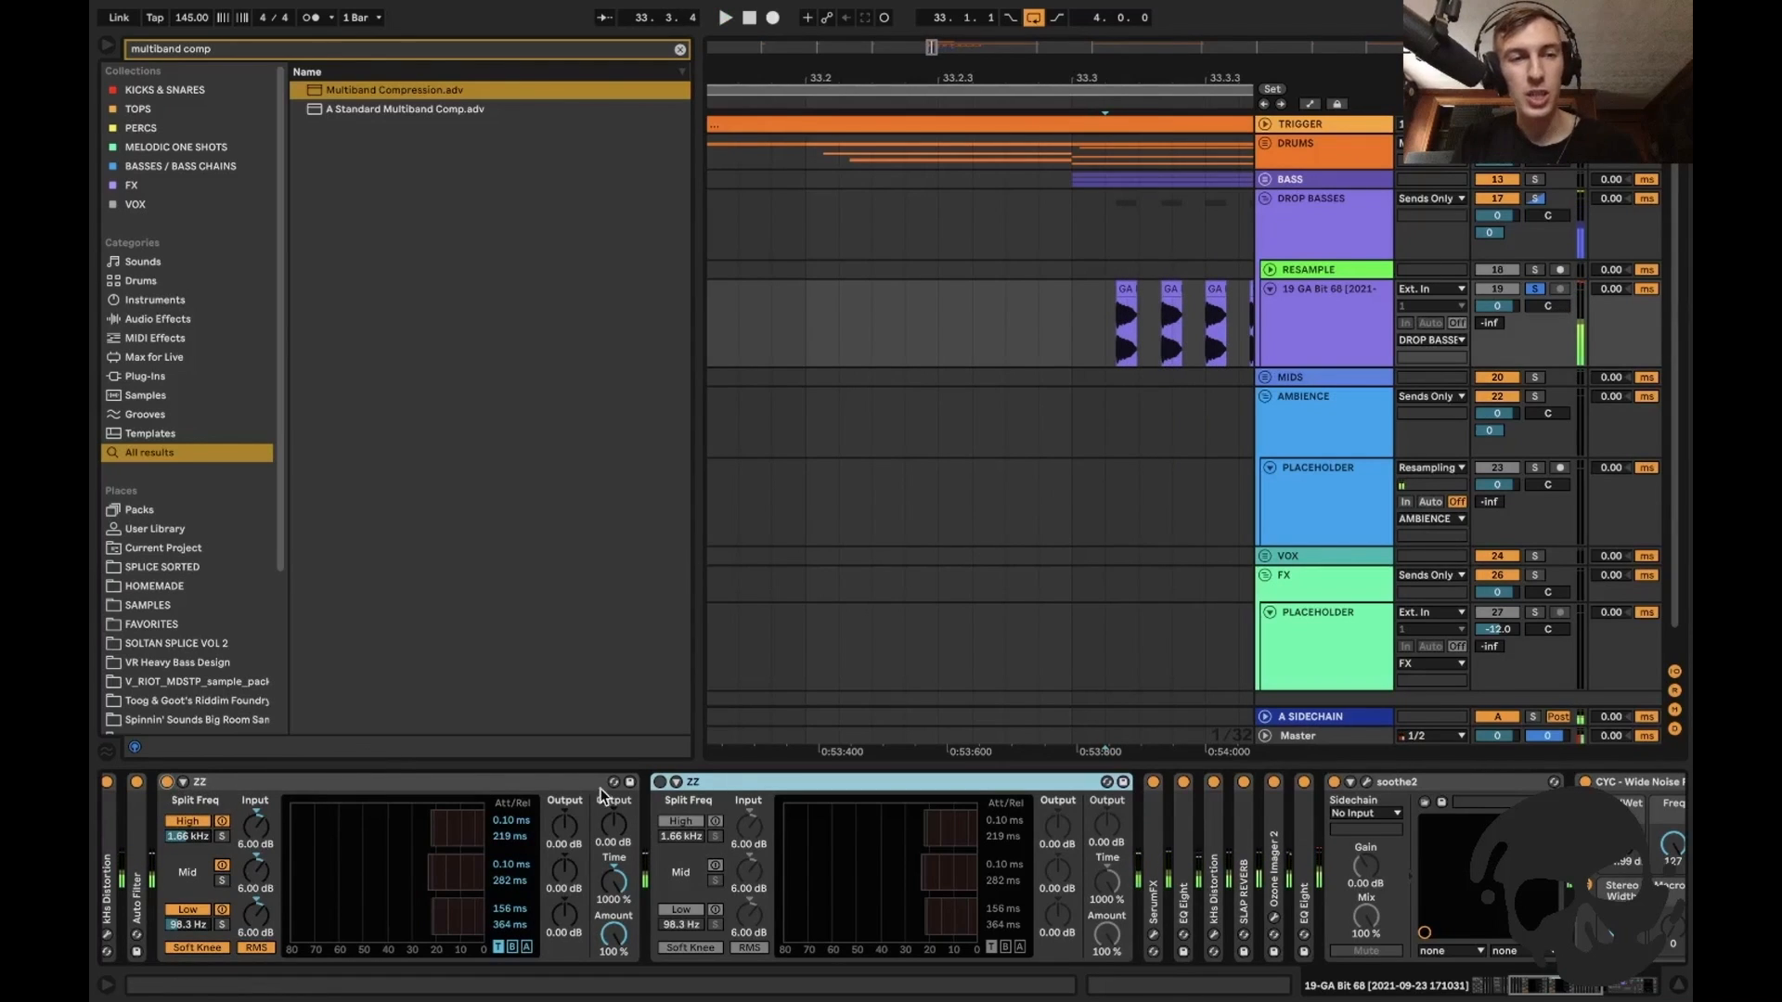
click(661, 782)
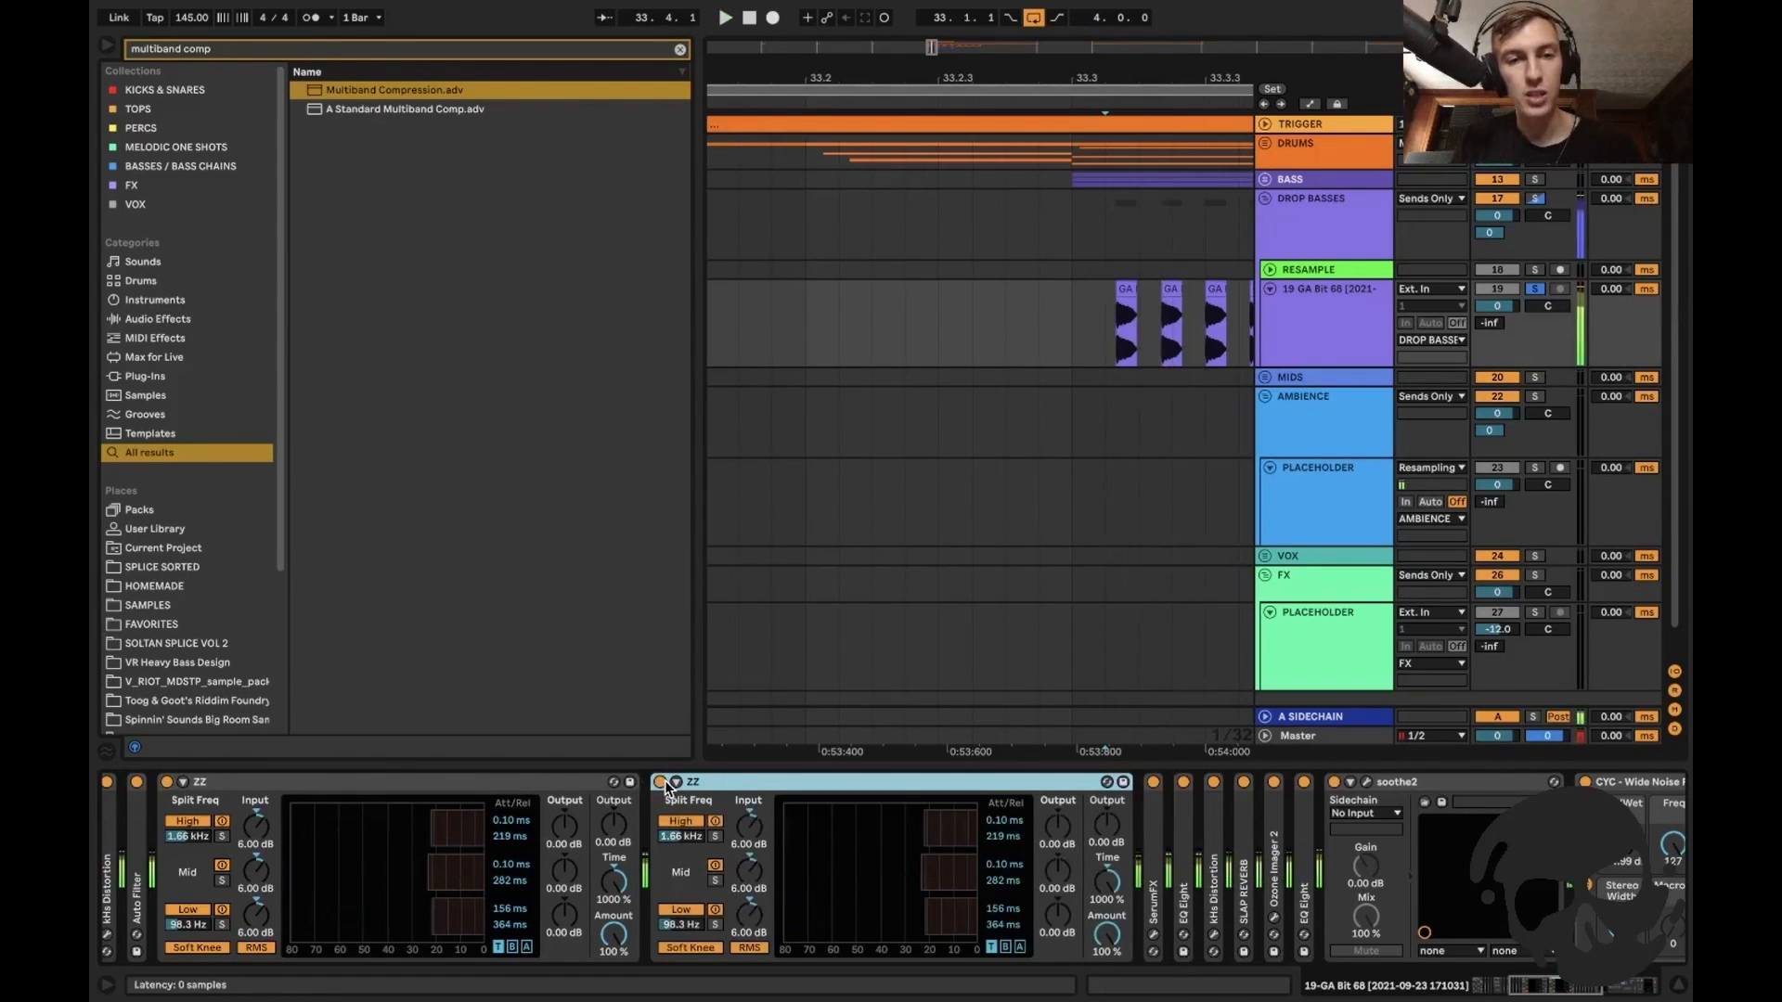
key(space)
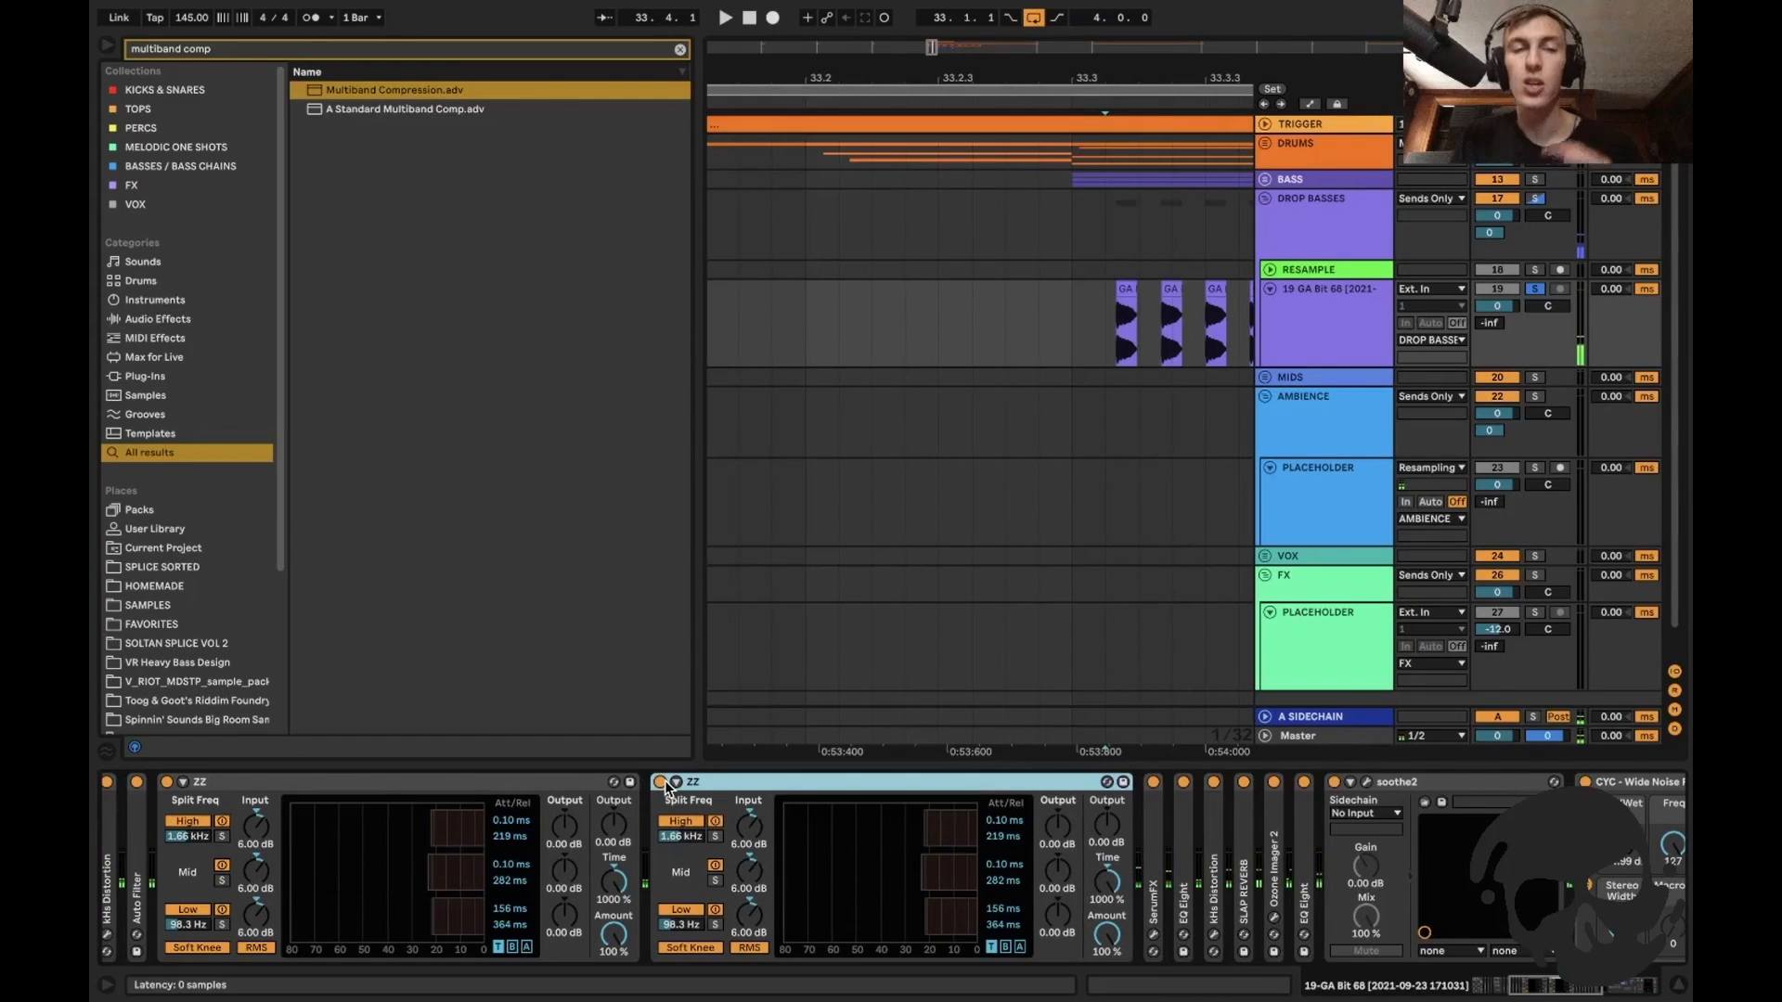
double_click(579, 787)
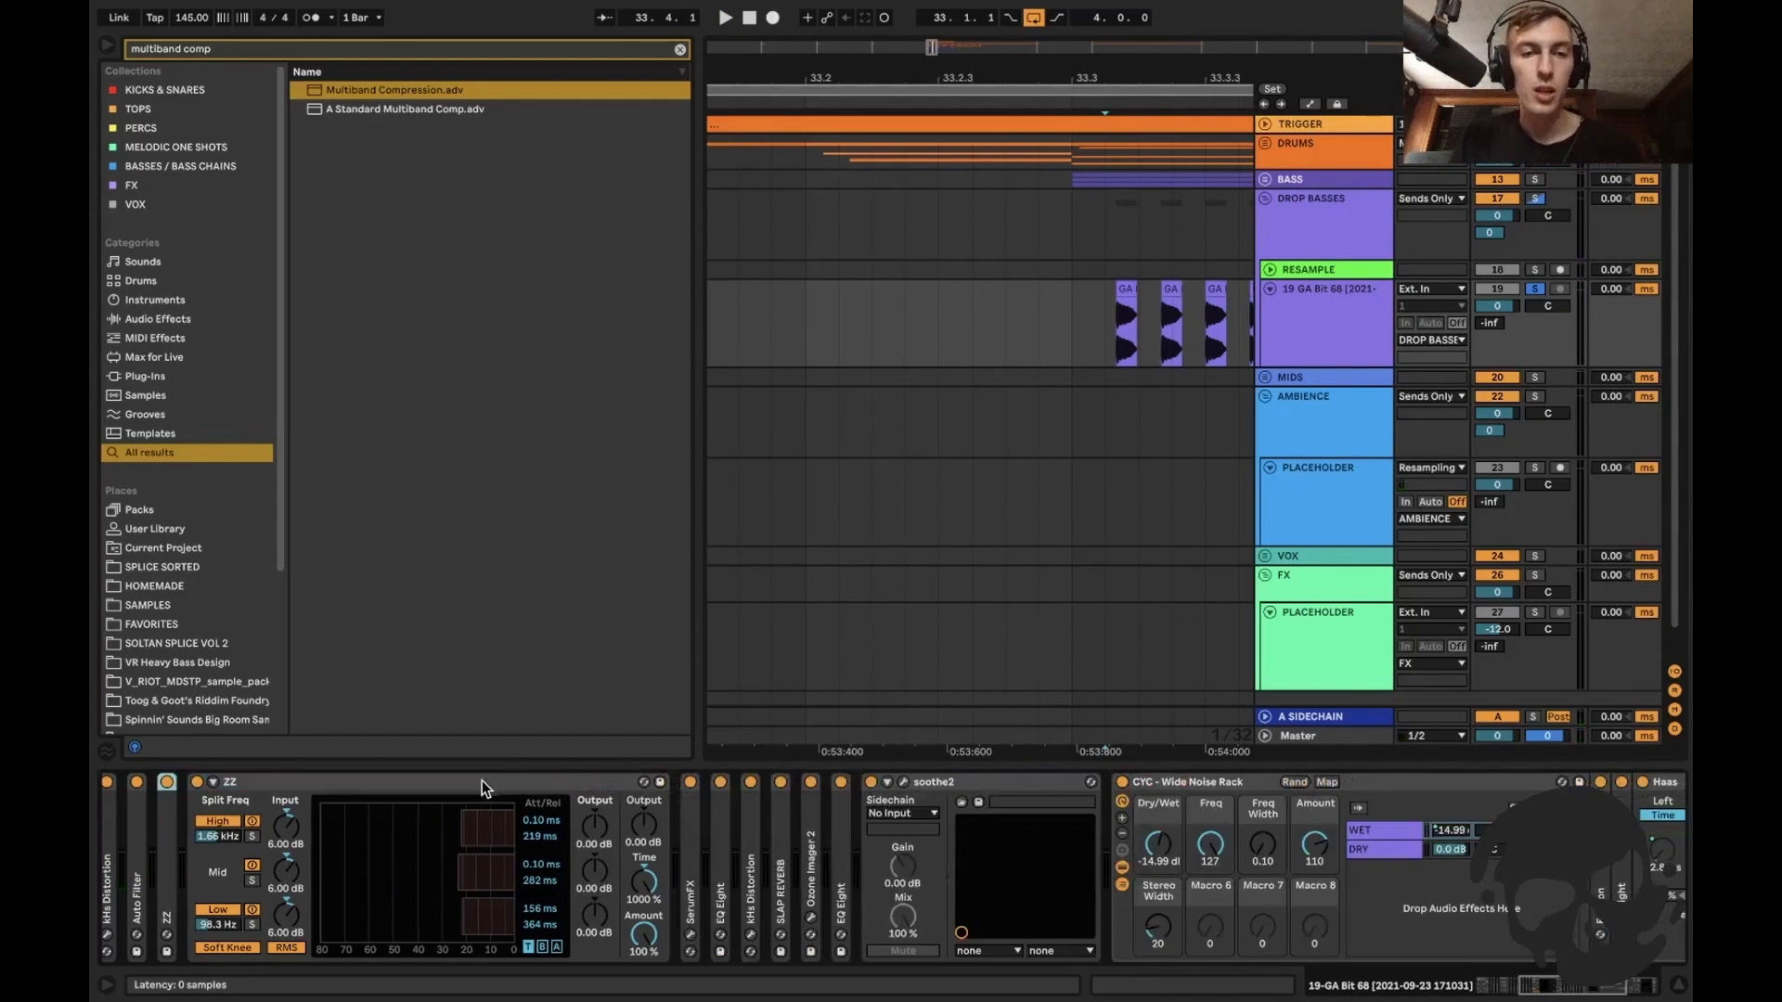
double_click(482, 787)
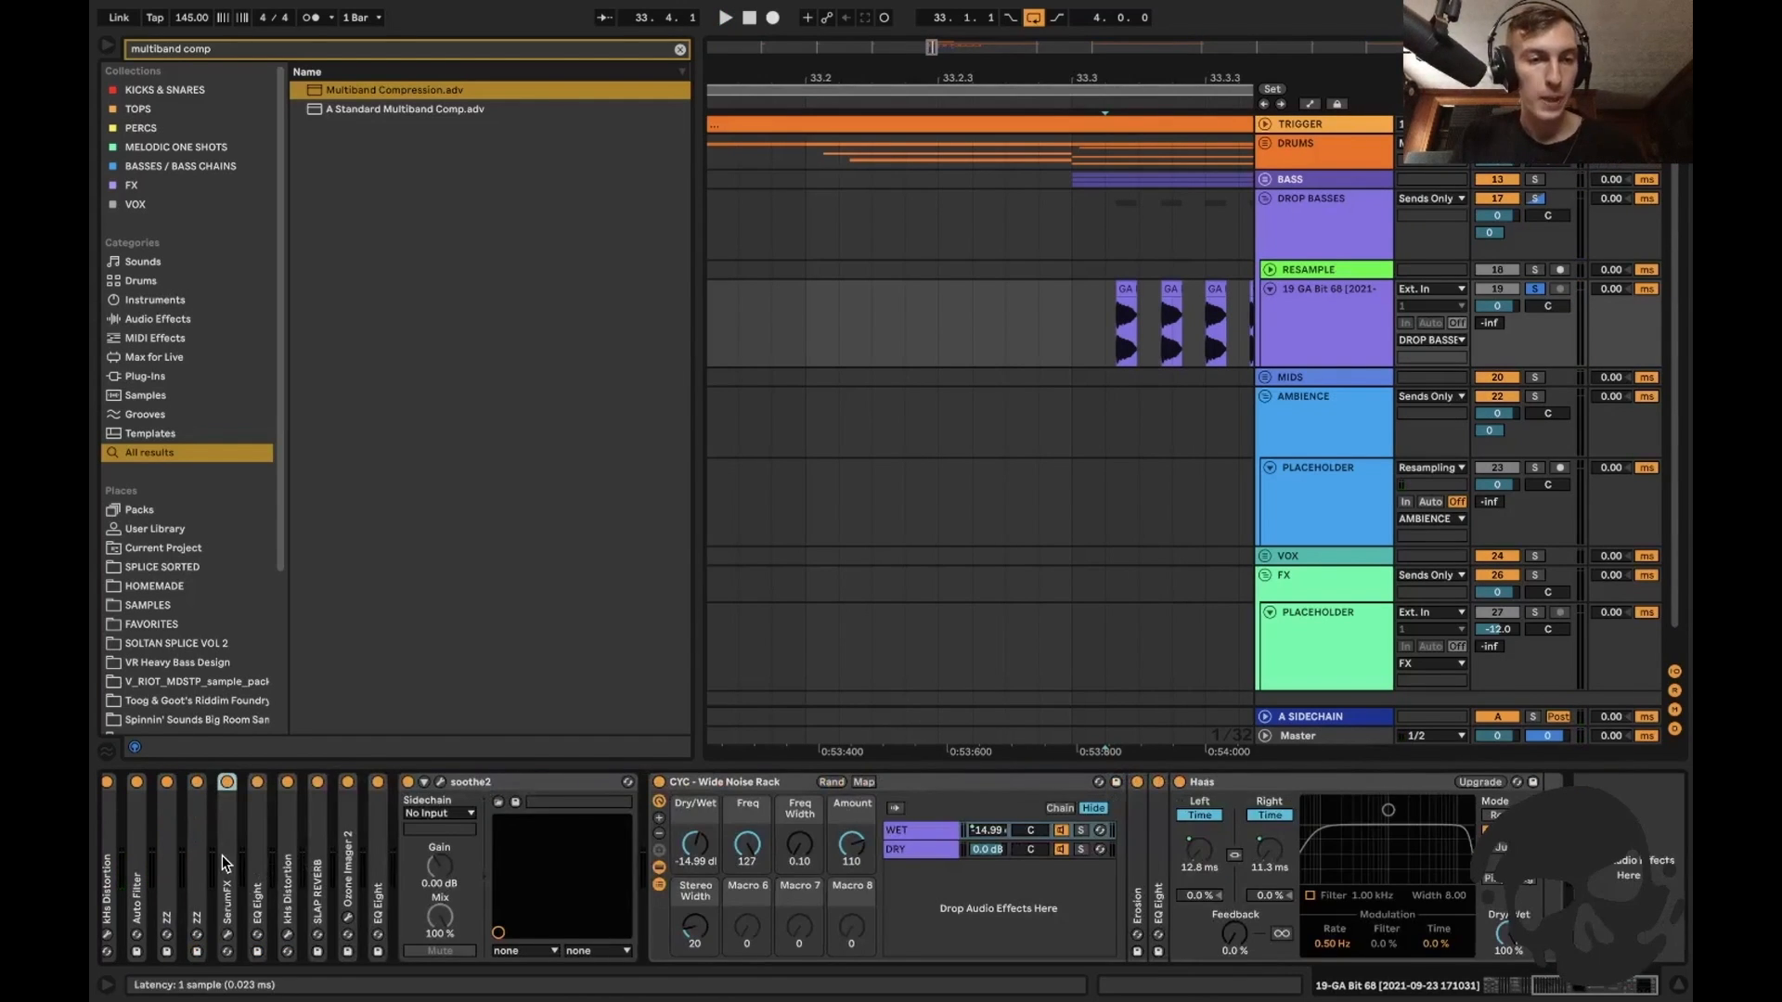
Inspect the Combs filter in the SerumFX plug-in window, audition the bass hits, close the window, and fold the device.
double_click(229, 796)
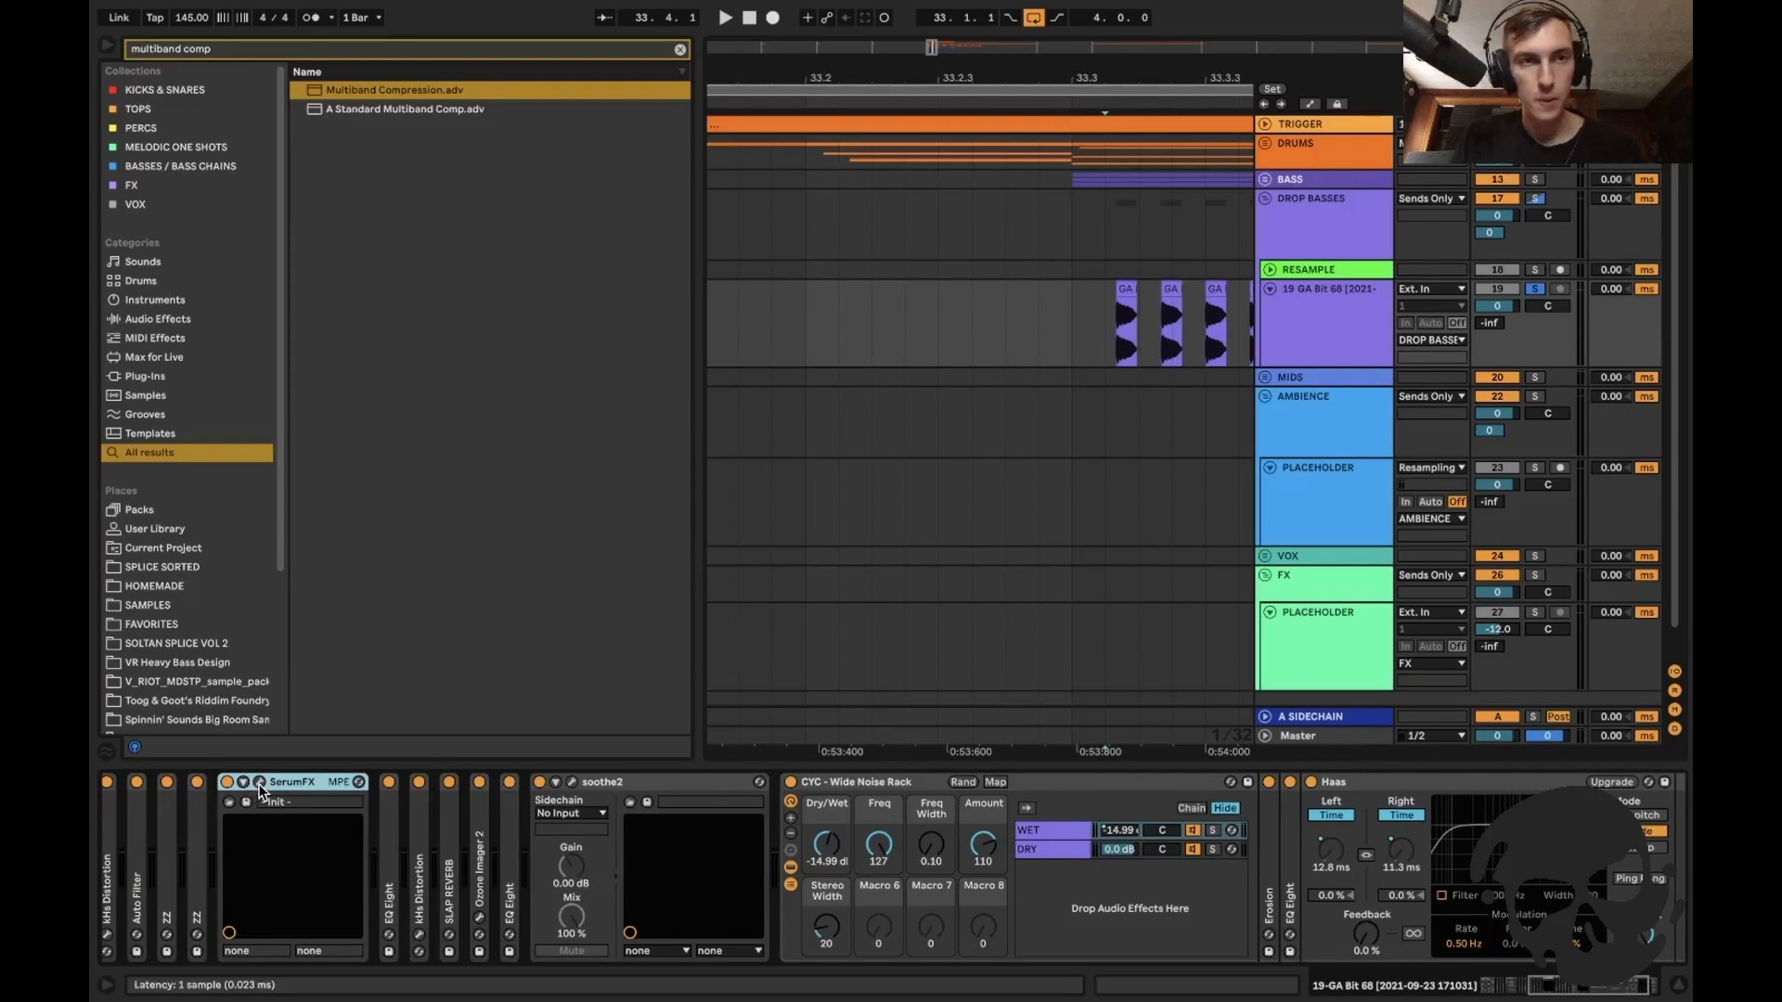
click(260, 782)
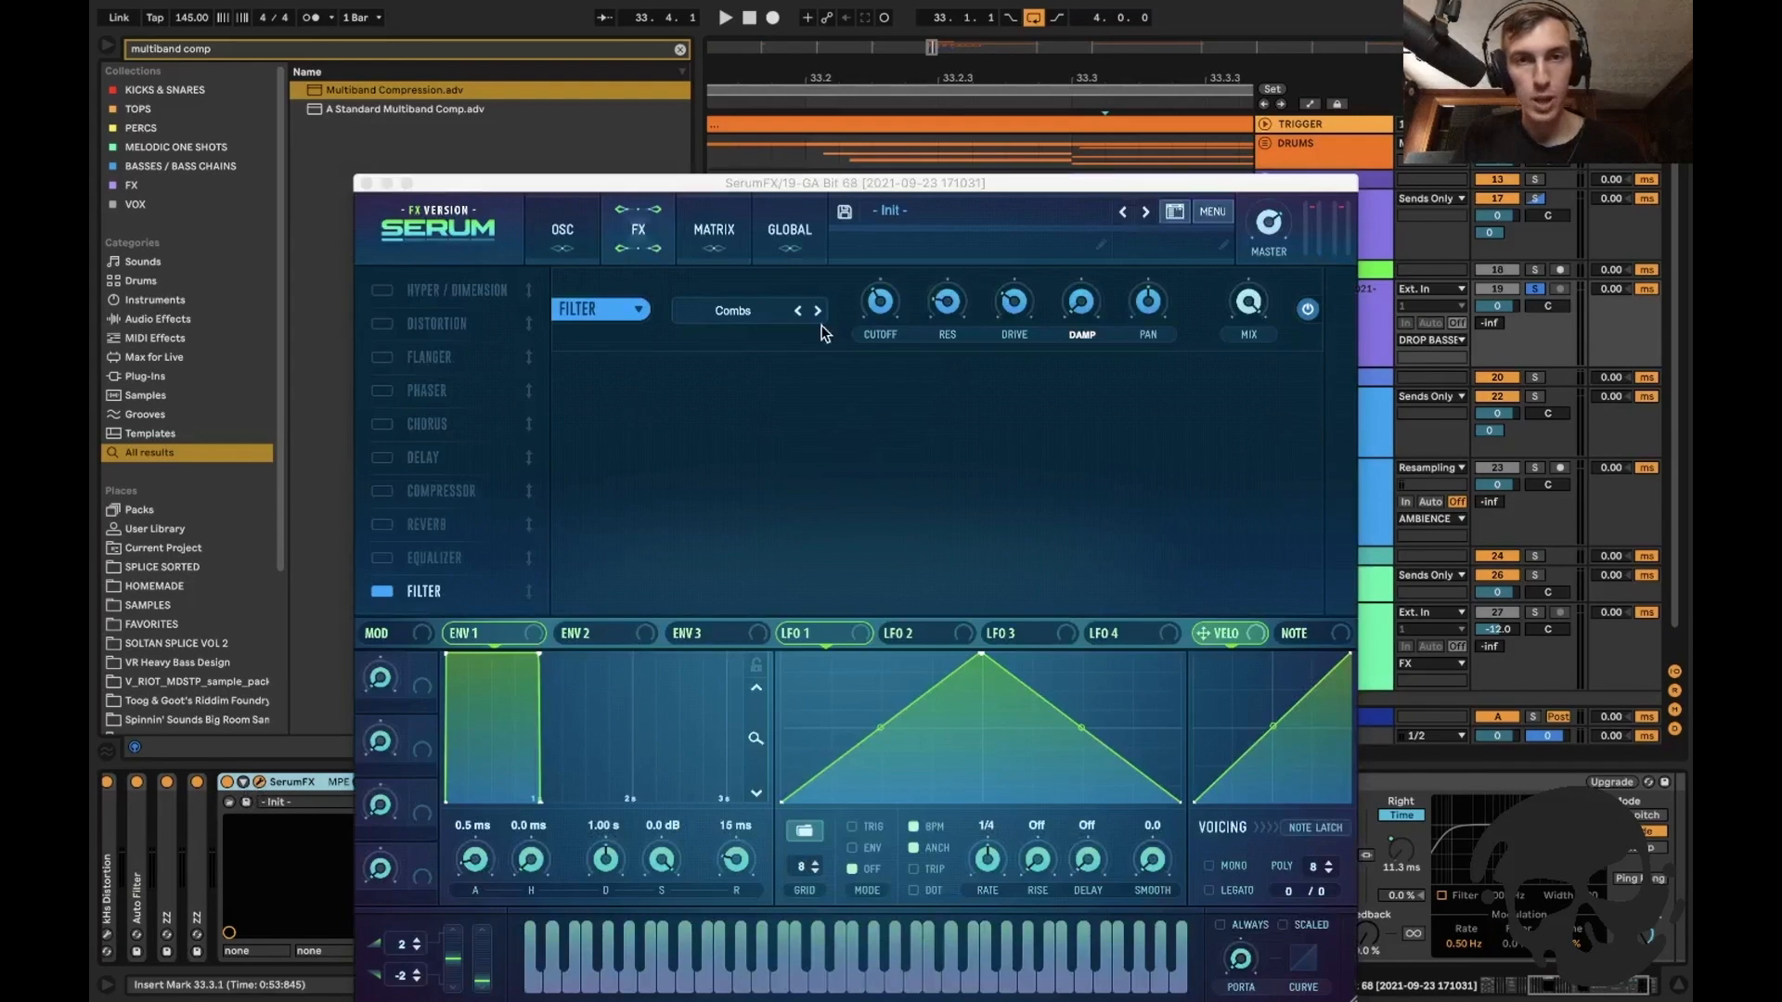
key(space)
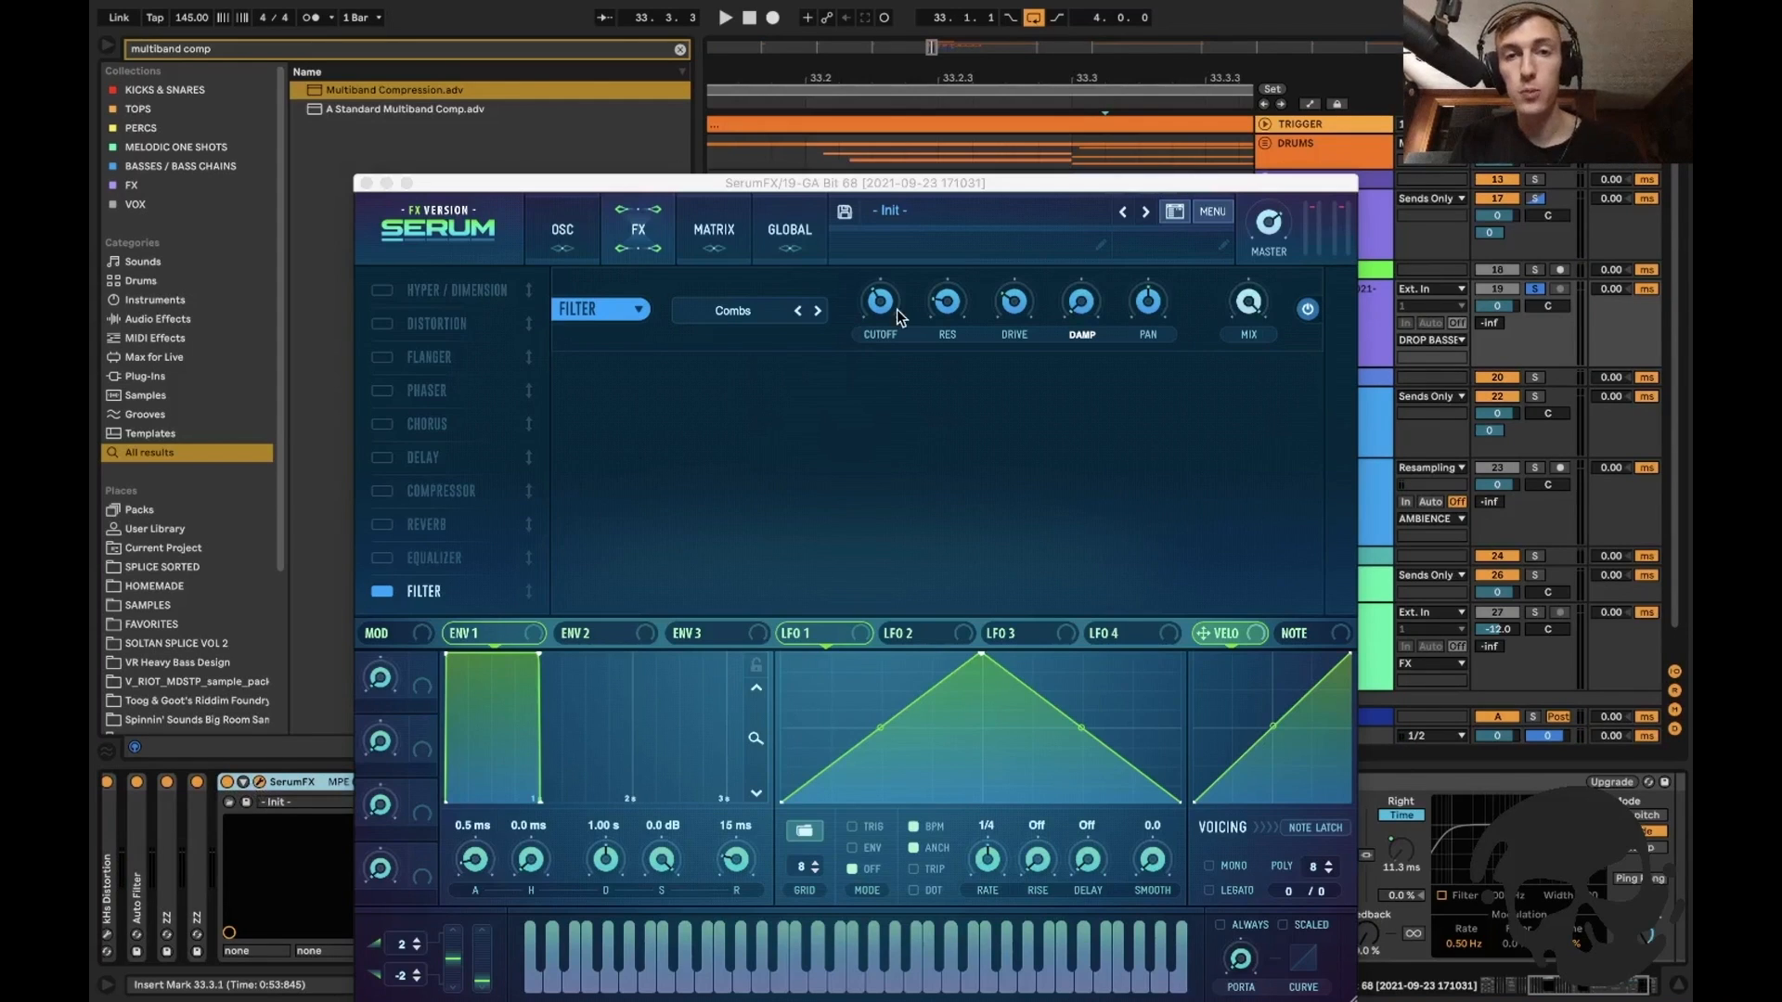
click(1021, 301)
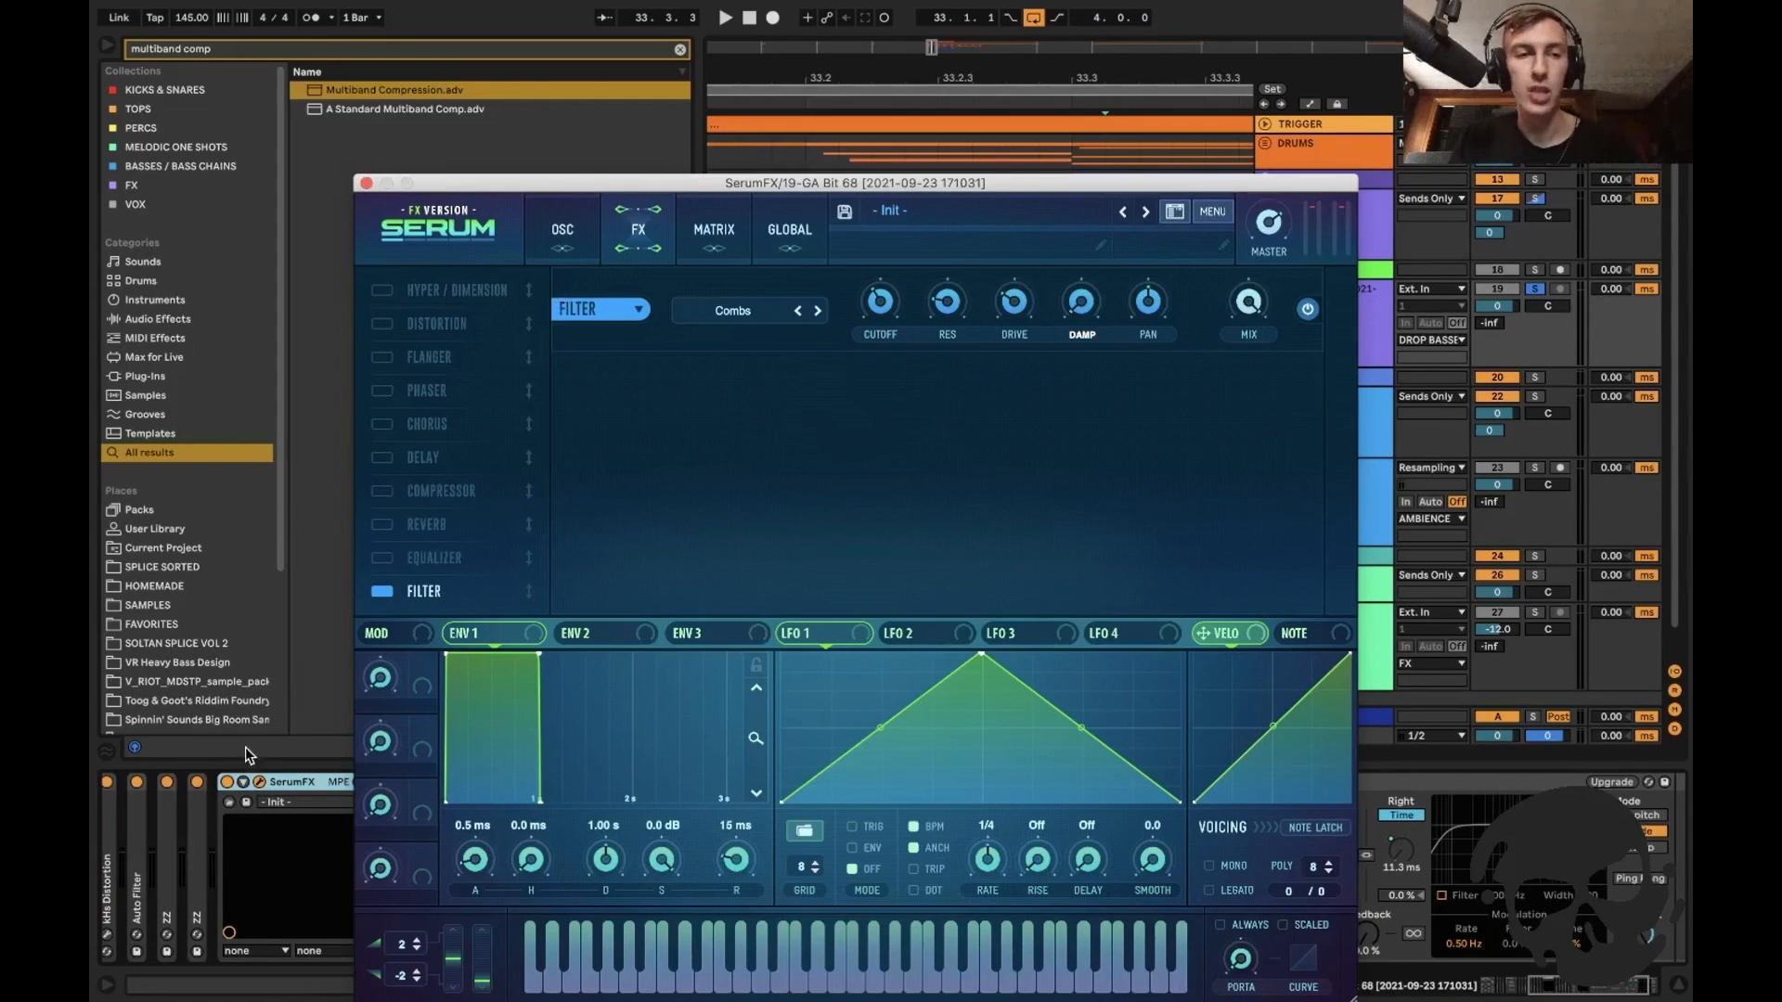
click(230, 790)
key(space)
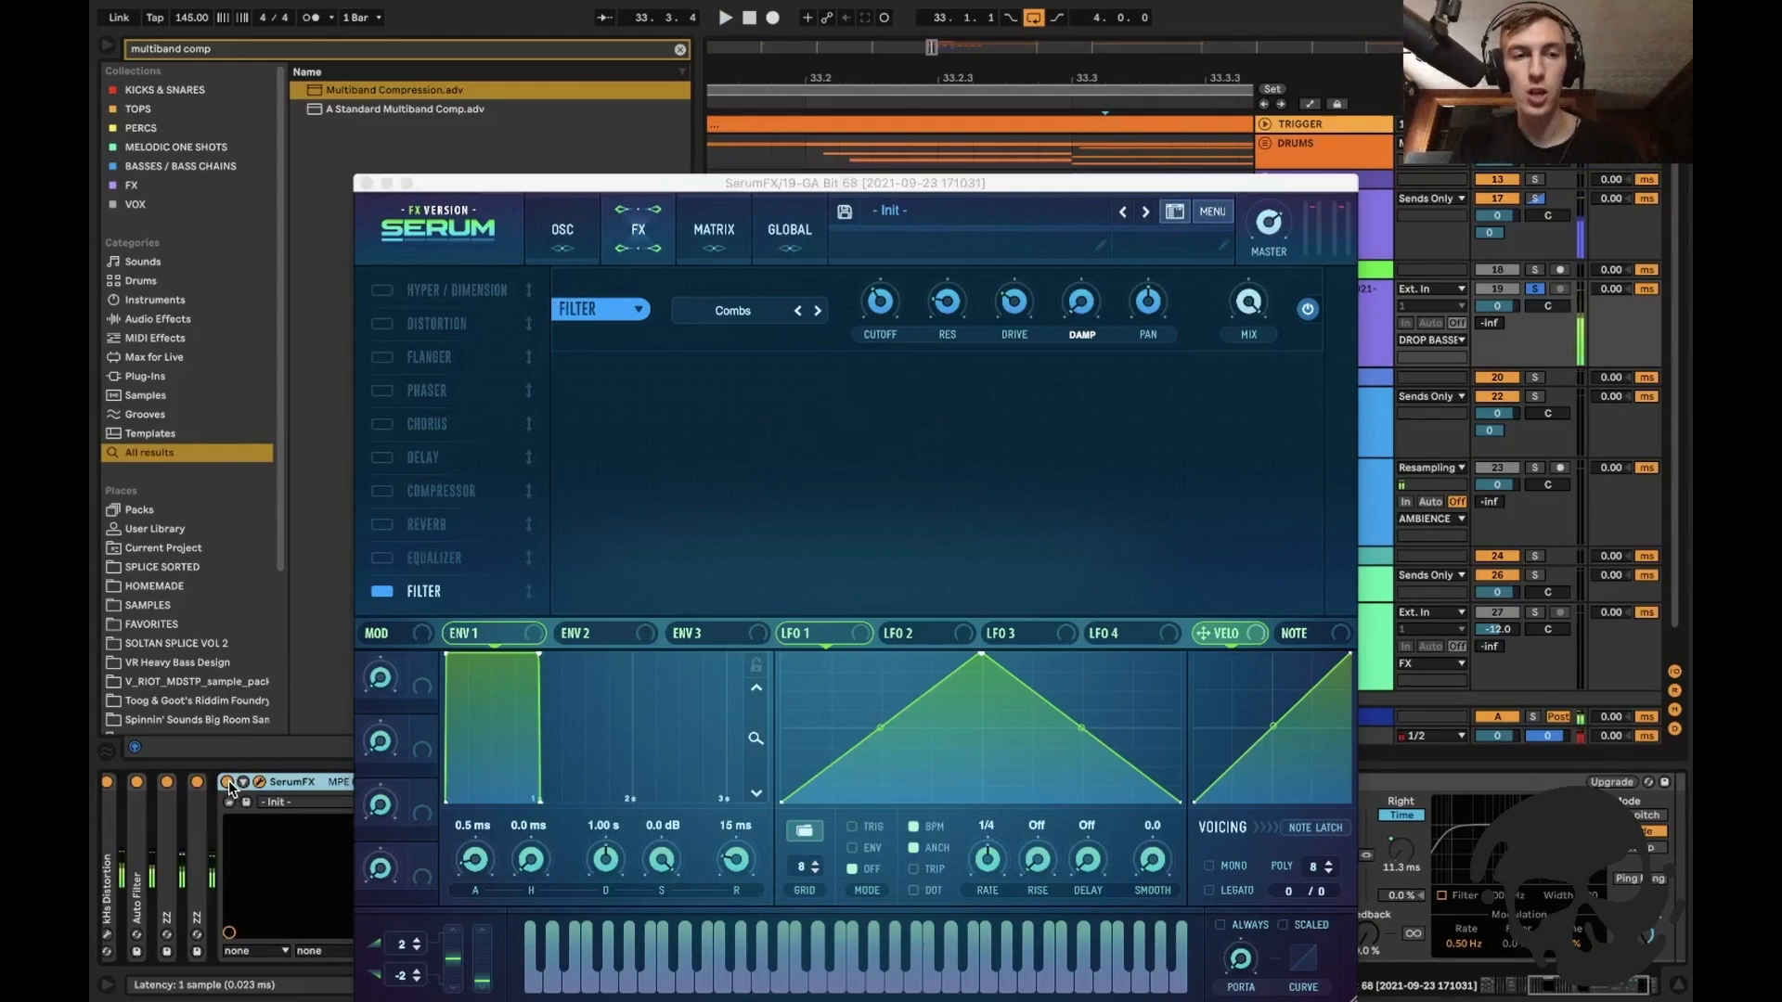
click(367, 183)
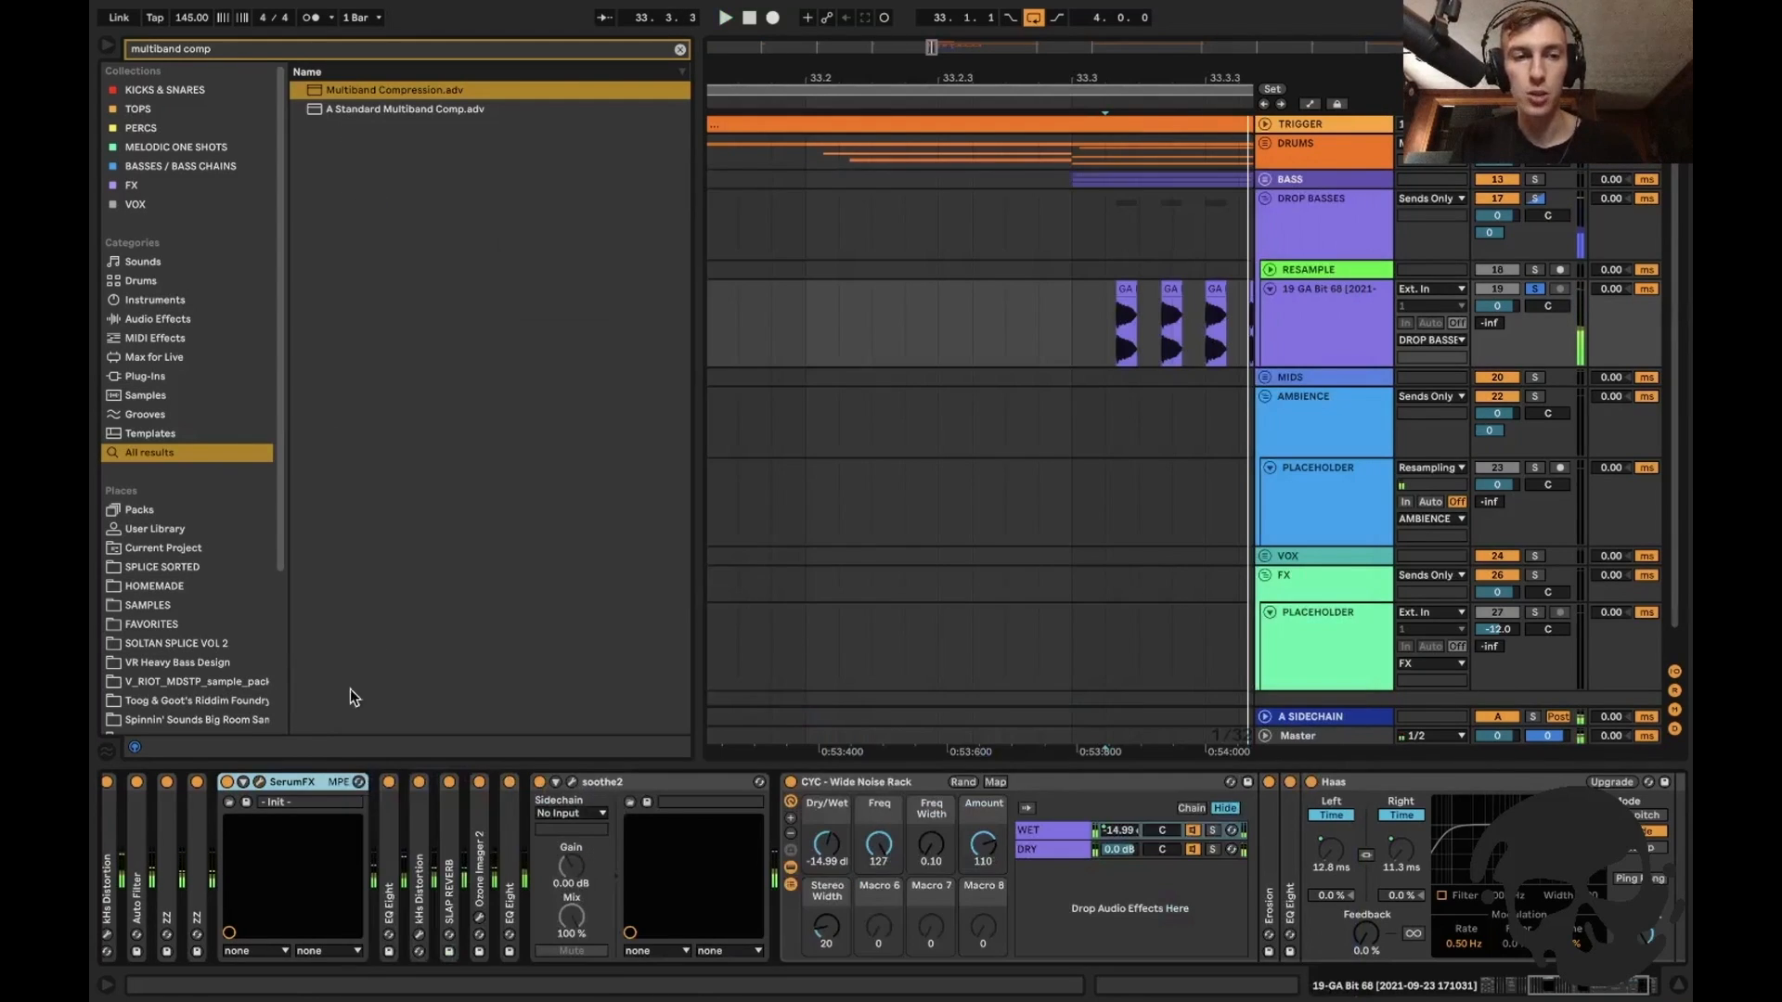
double_click(306, 771)
Inspect the EQ Eight after SerumFX and the kHs Distortion next to it, folding both devices again.
double_click(257, 842)
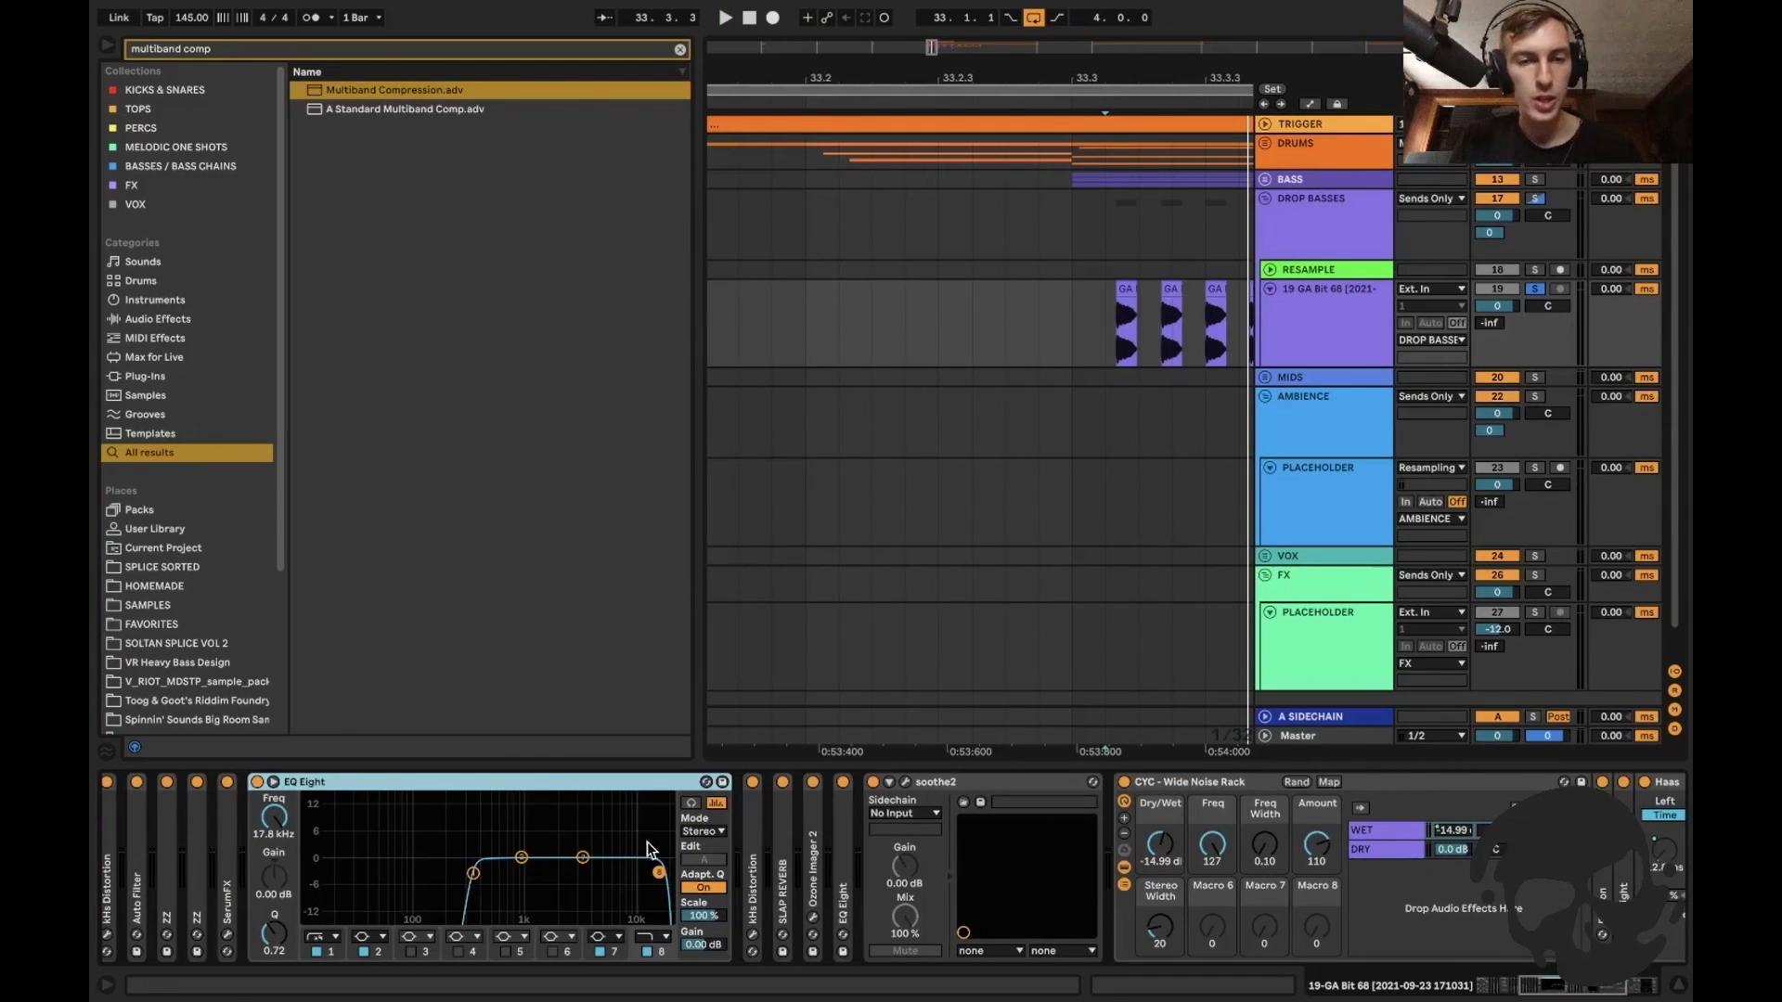
double_click(564, 779)
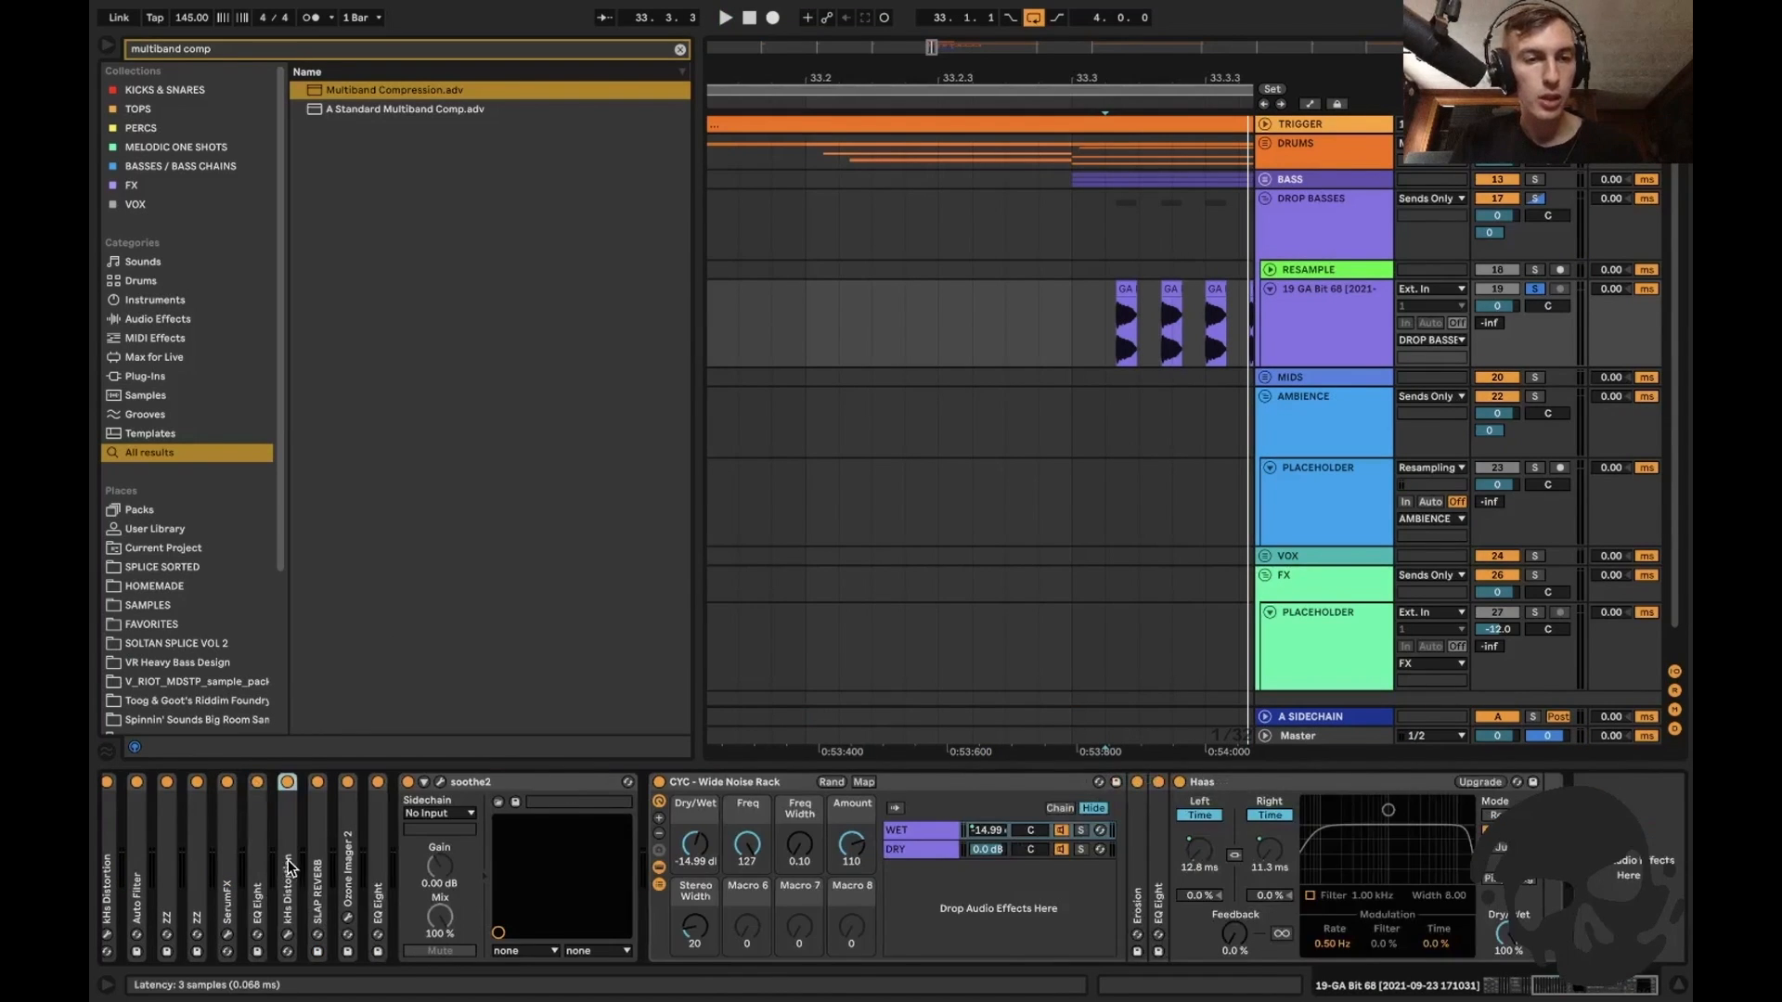
double_click(291, 867)
click(319, 783)
click(321, 783)
double_click(359, 782)
Unfold SLAP REVERB, compare the bass hits with it enabled and bypassed, re-enable it, and fold the device.
double_click(320, 844)
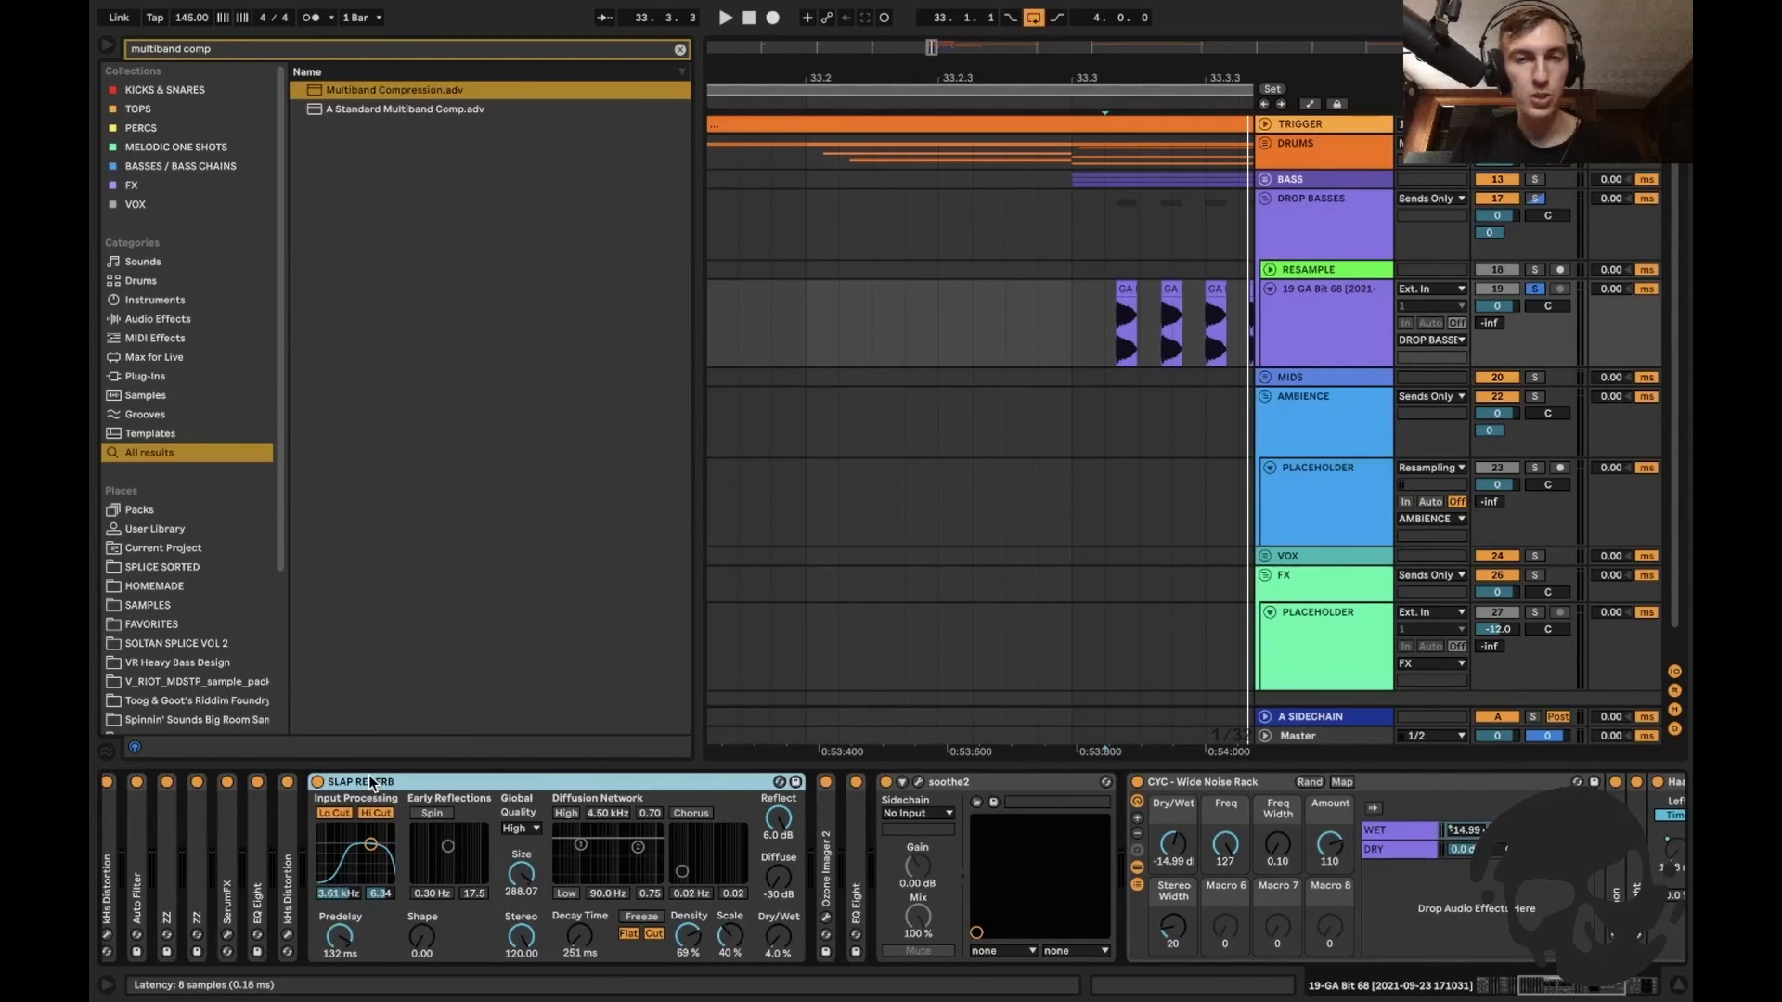
scroll(1049, 364, right, 5)
scroll(1048, 364, left, 2)
key(space)
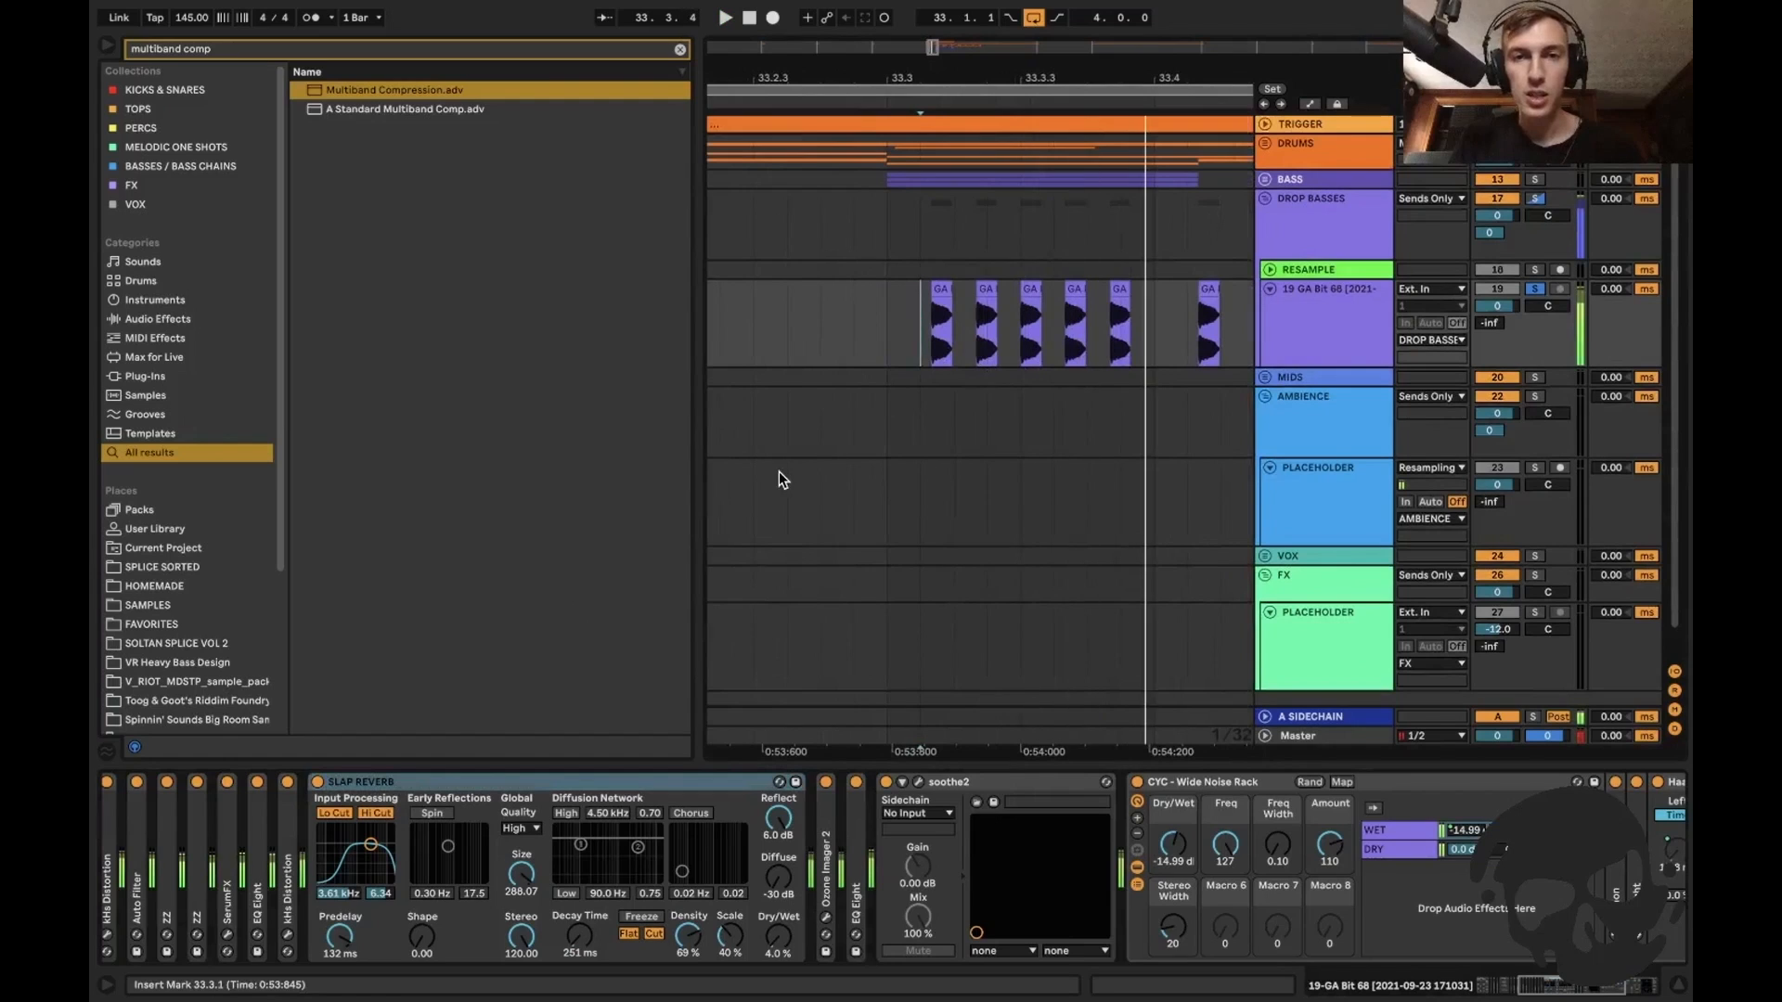
click(317, 782)
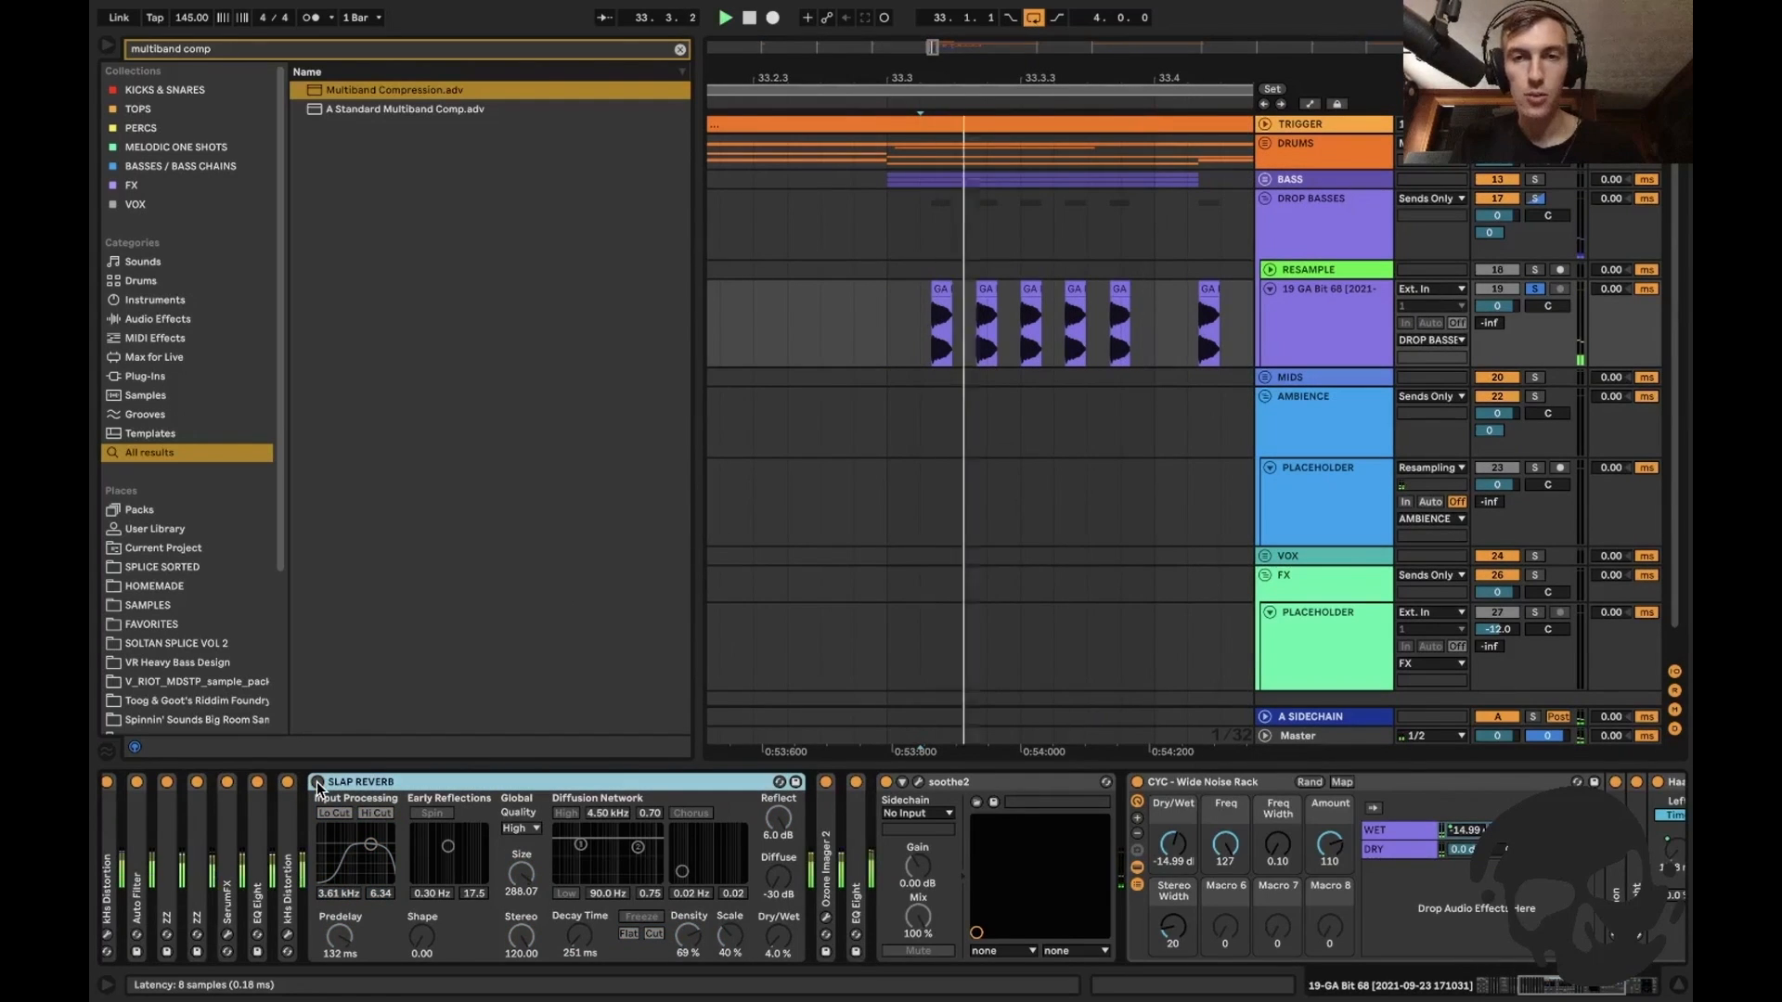
key(space)
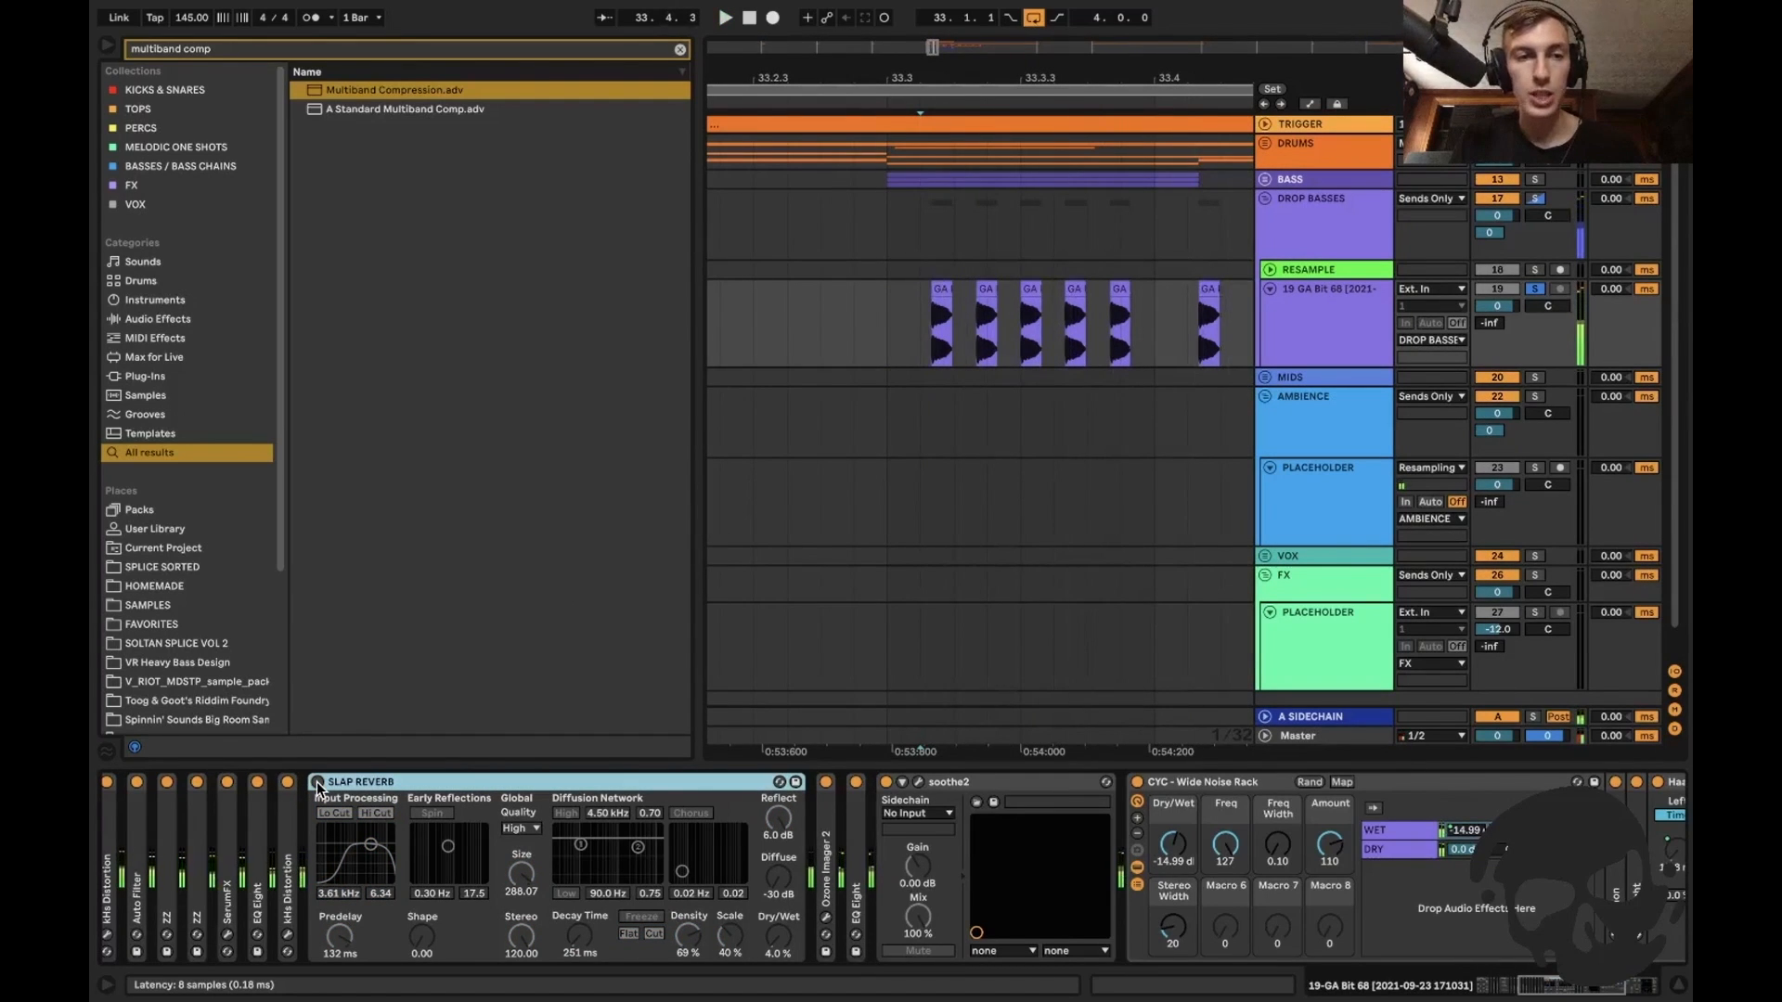
click(317, 782)
key(space)
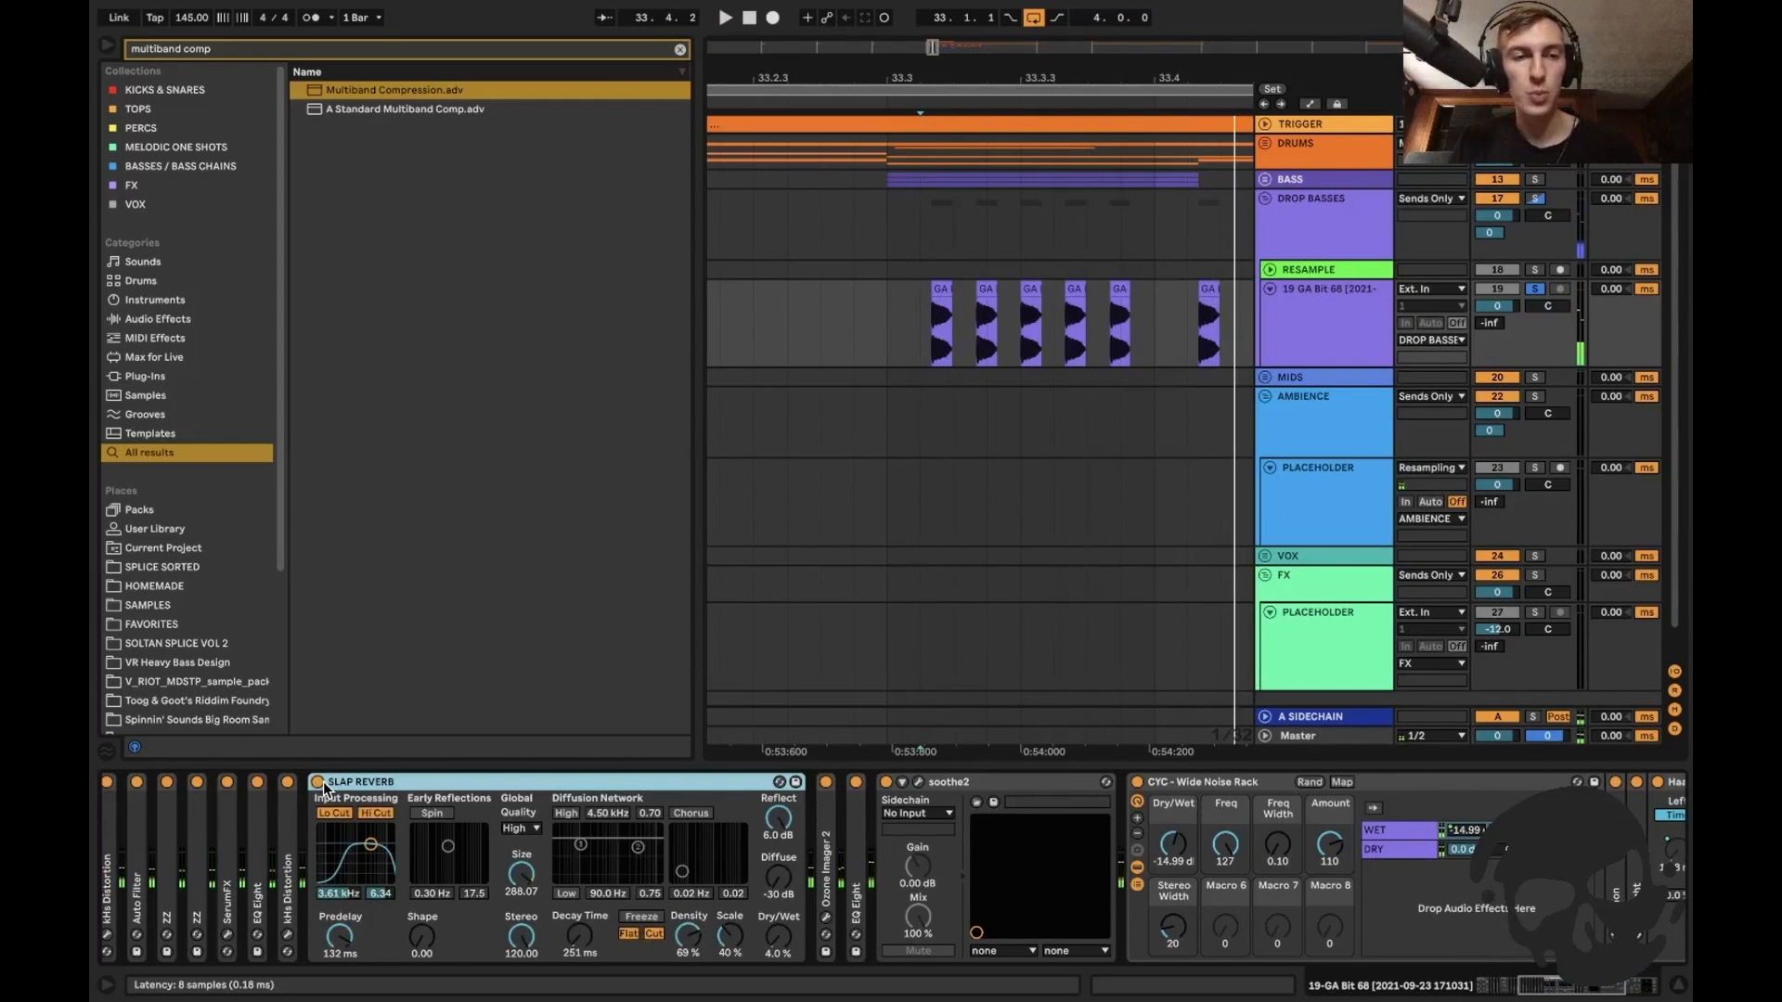
key(space)
key(space)
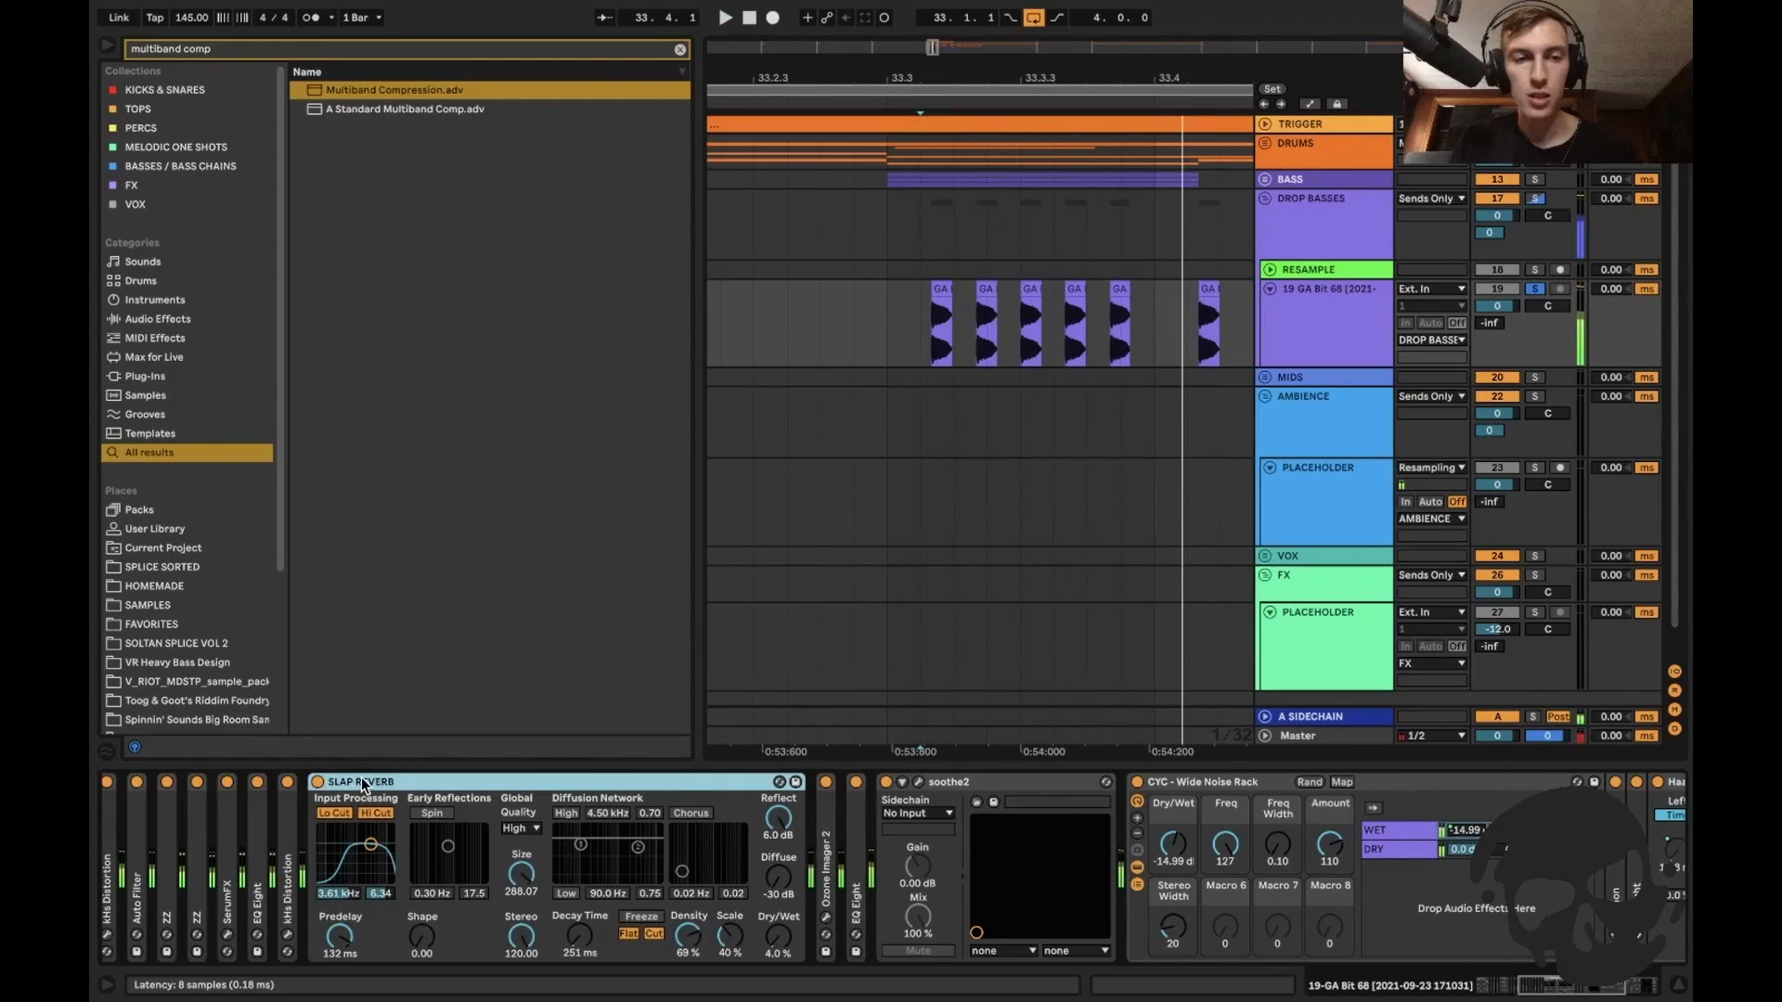
double_click(365, 783)
Set the Width to 10% in the Ozone Imager 2 plug-in window, close the window, and fold the device.
double_click(351, 841)
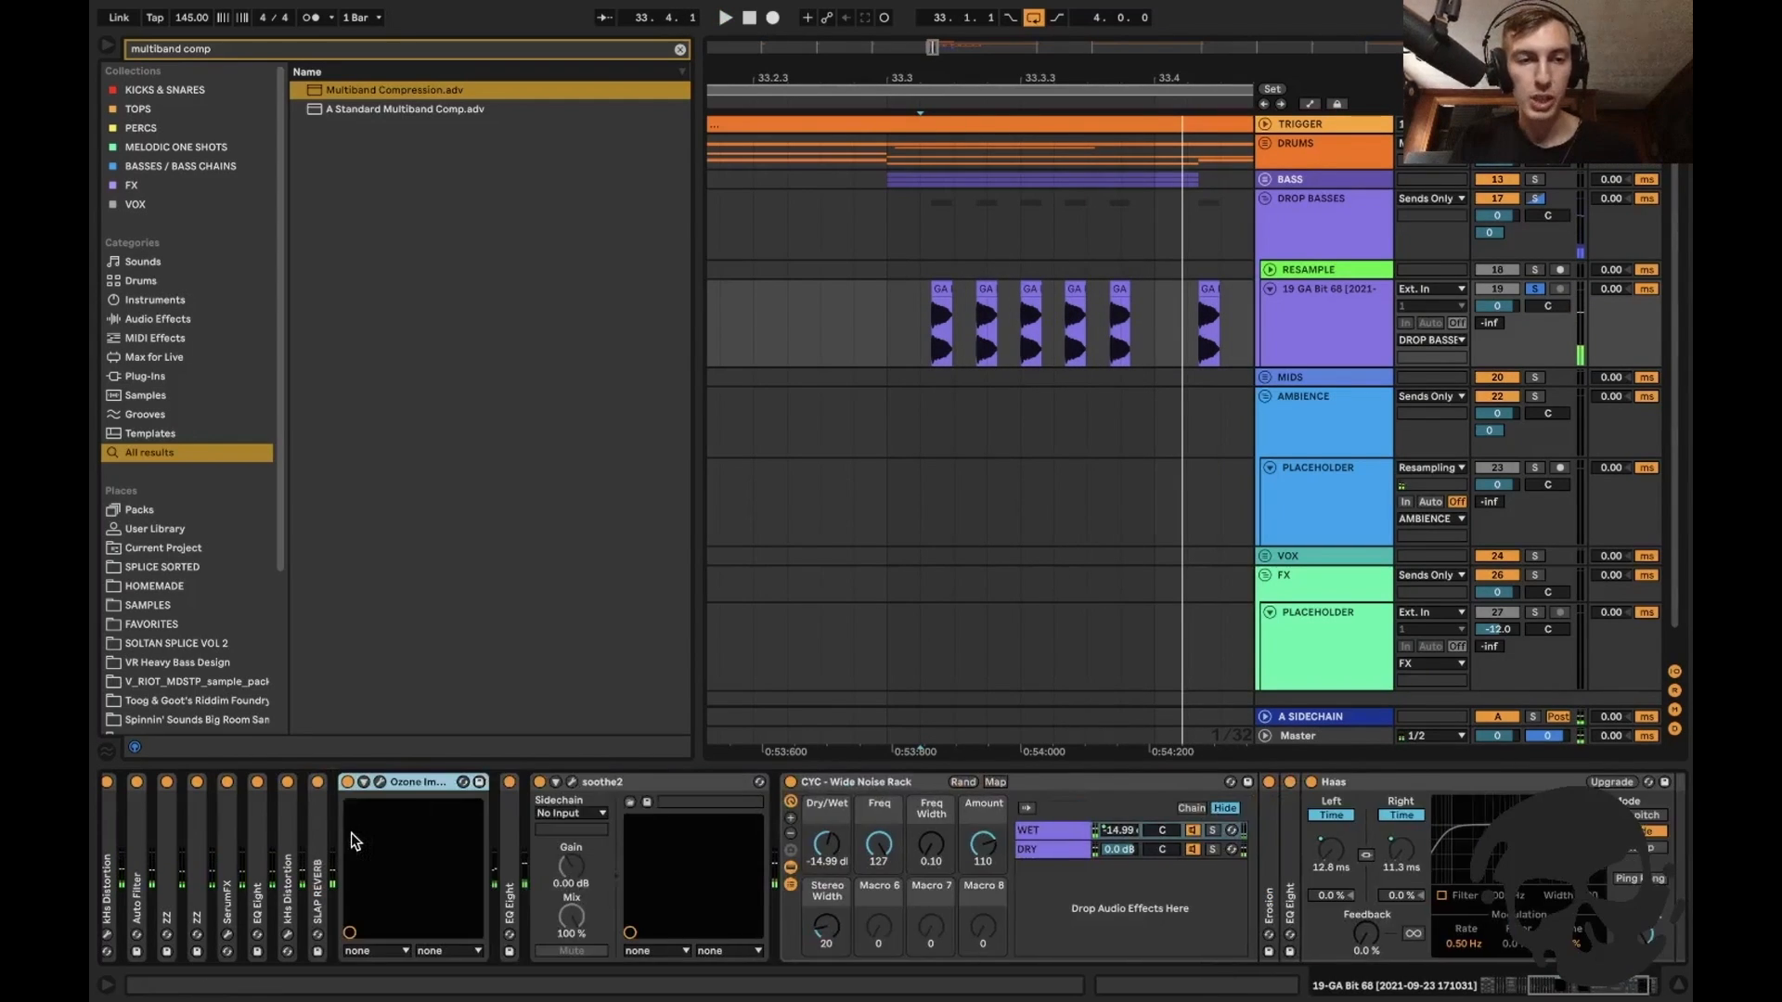
click(379, 782)
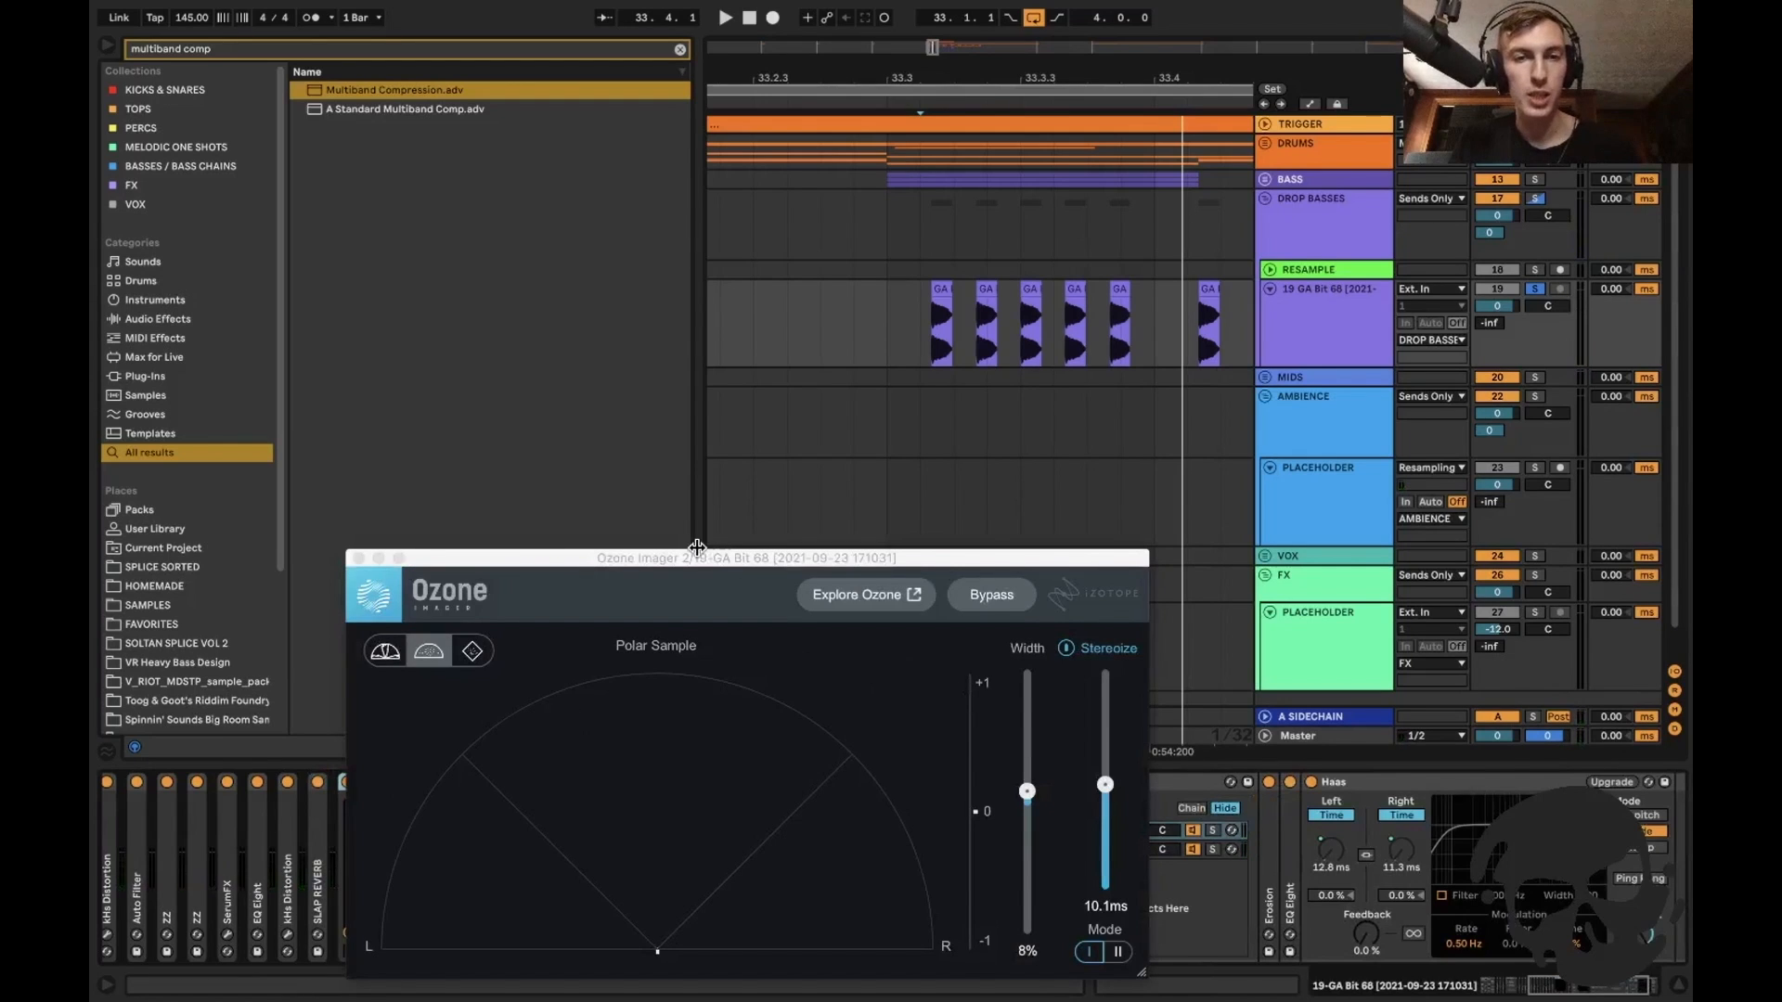
drag(697, 548, 630, 356)
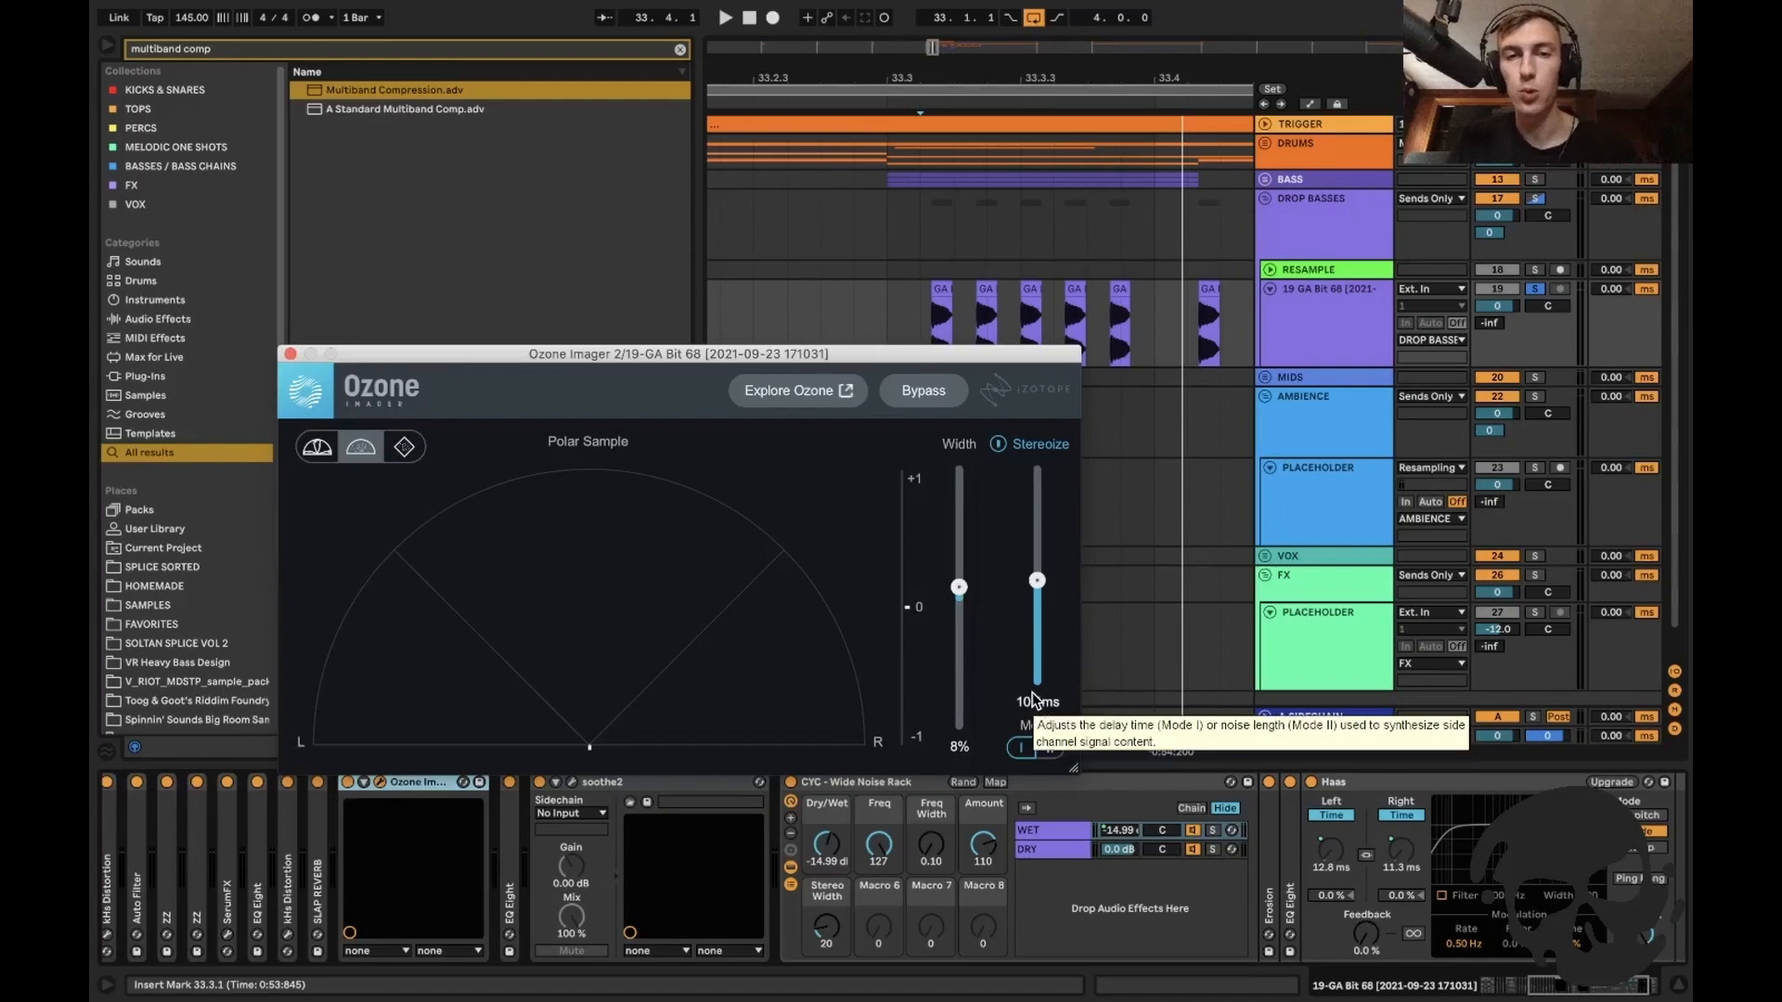
drag(959, 603, 960, 585)
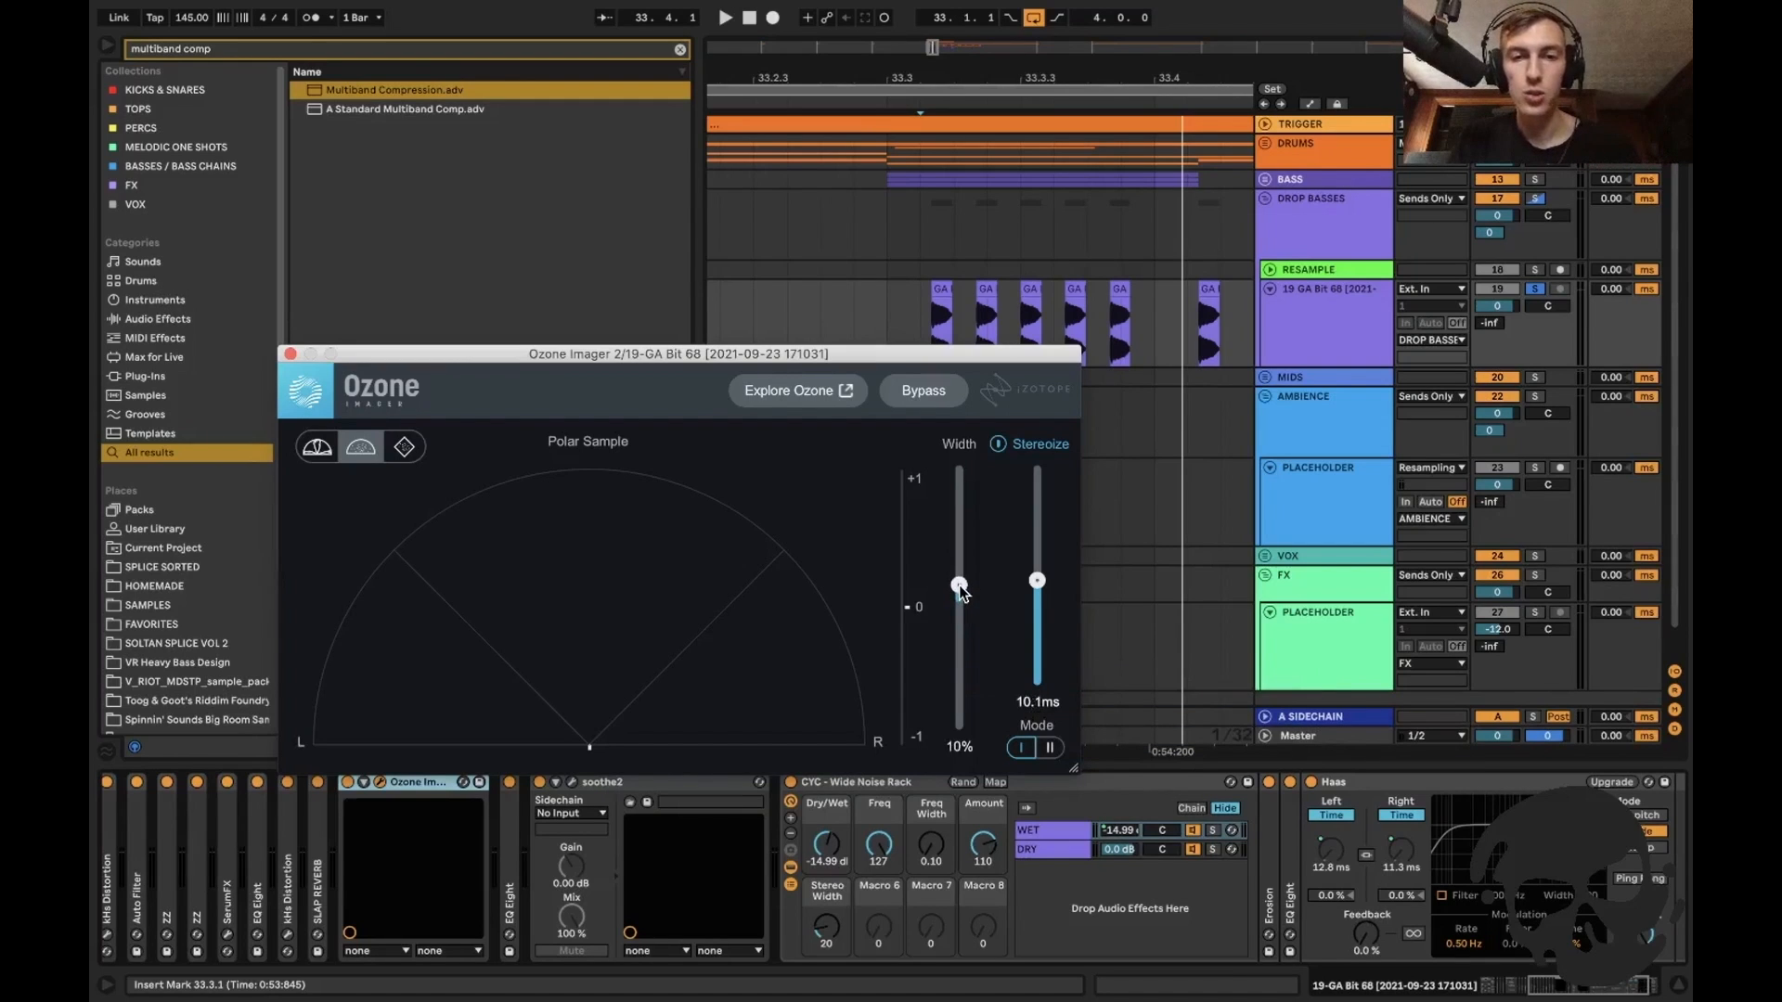
click(289, 354)
double_click(410, 779)
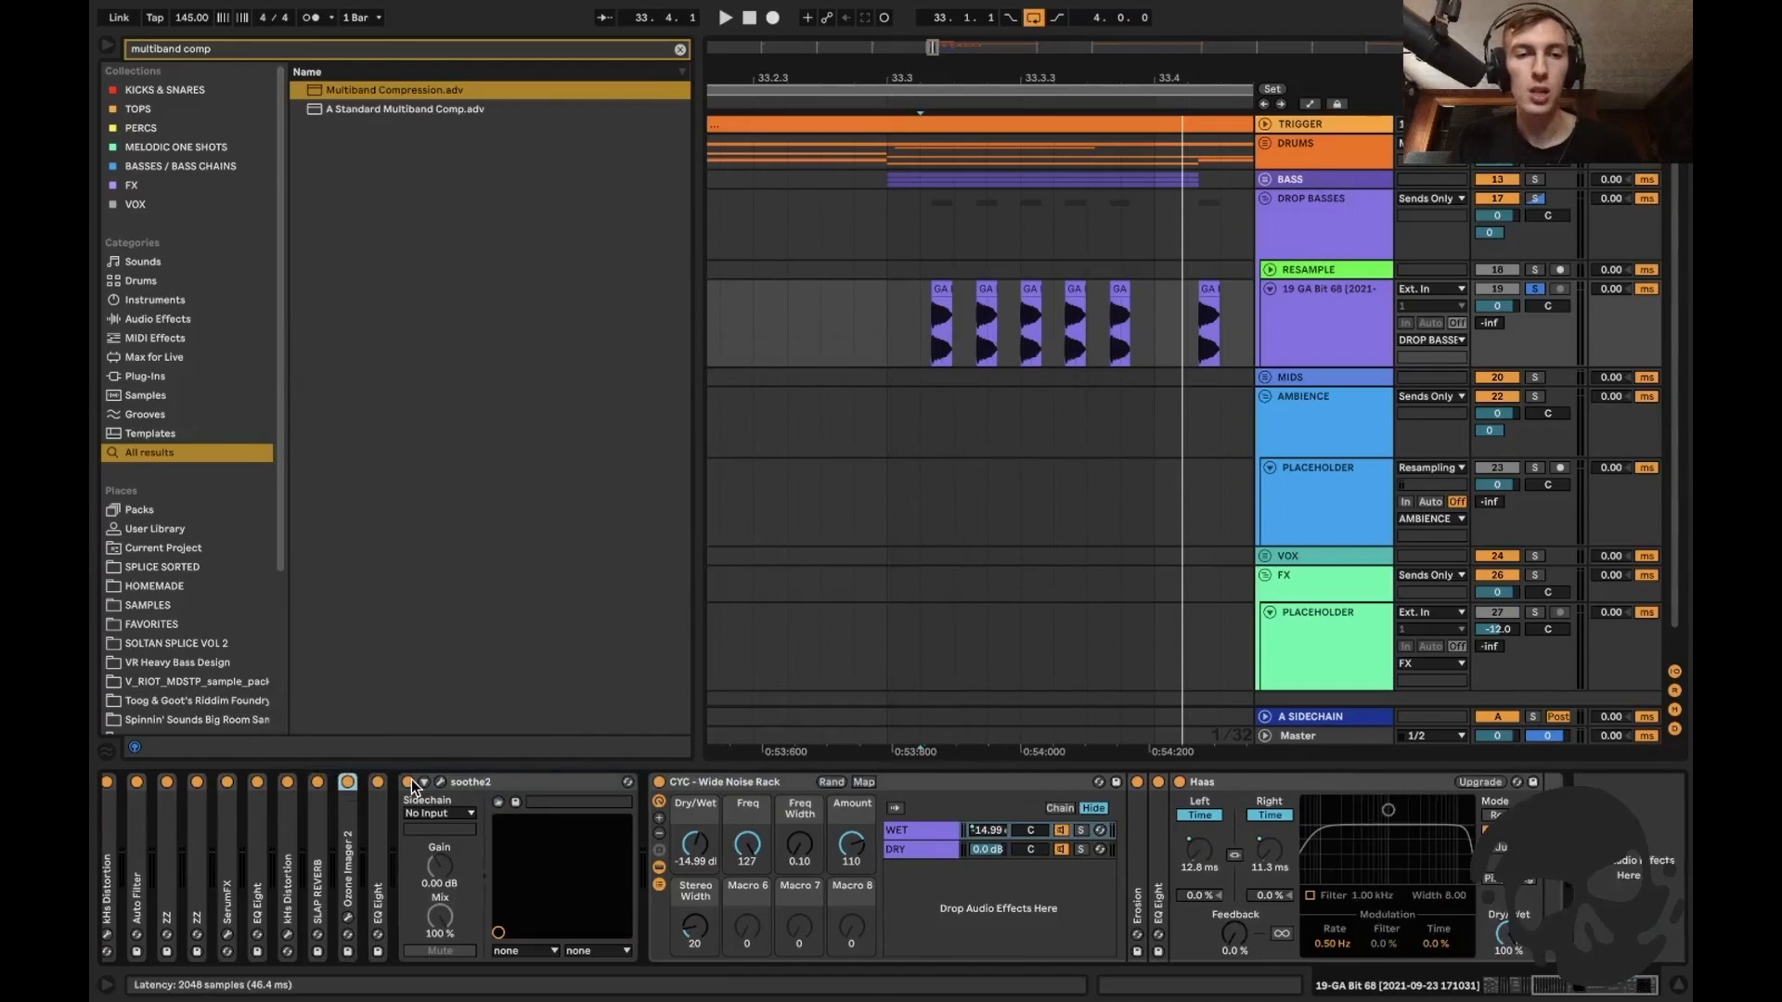
Inspect the EQ Eight after Ozone Imager 2, fold it, and view the soothe2 settings in the plug-in window before closing it.
double_click(377, 829)
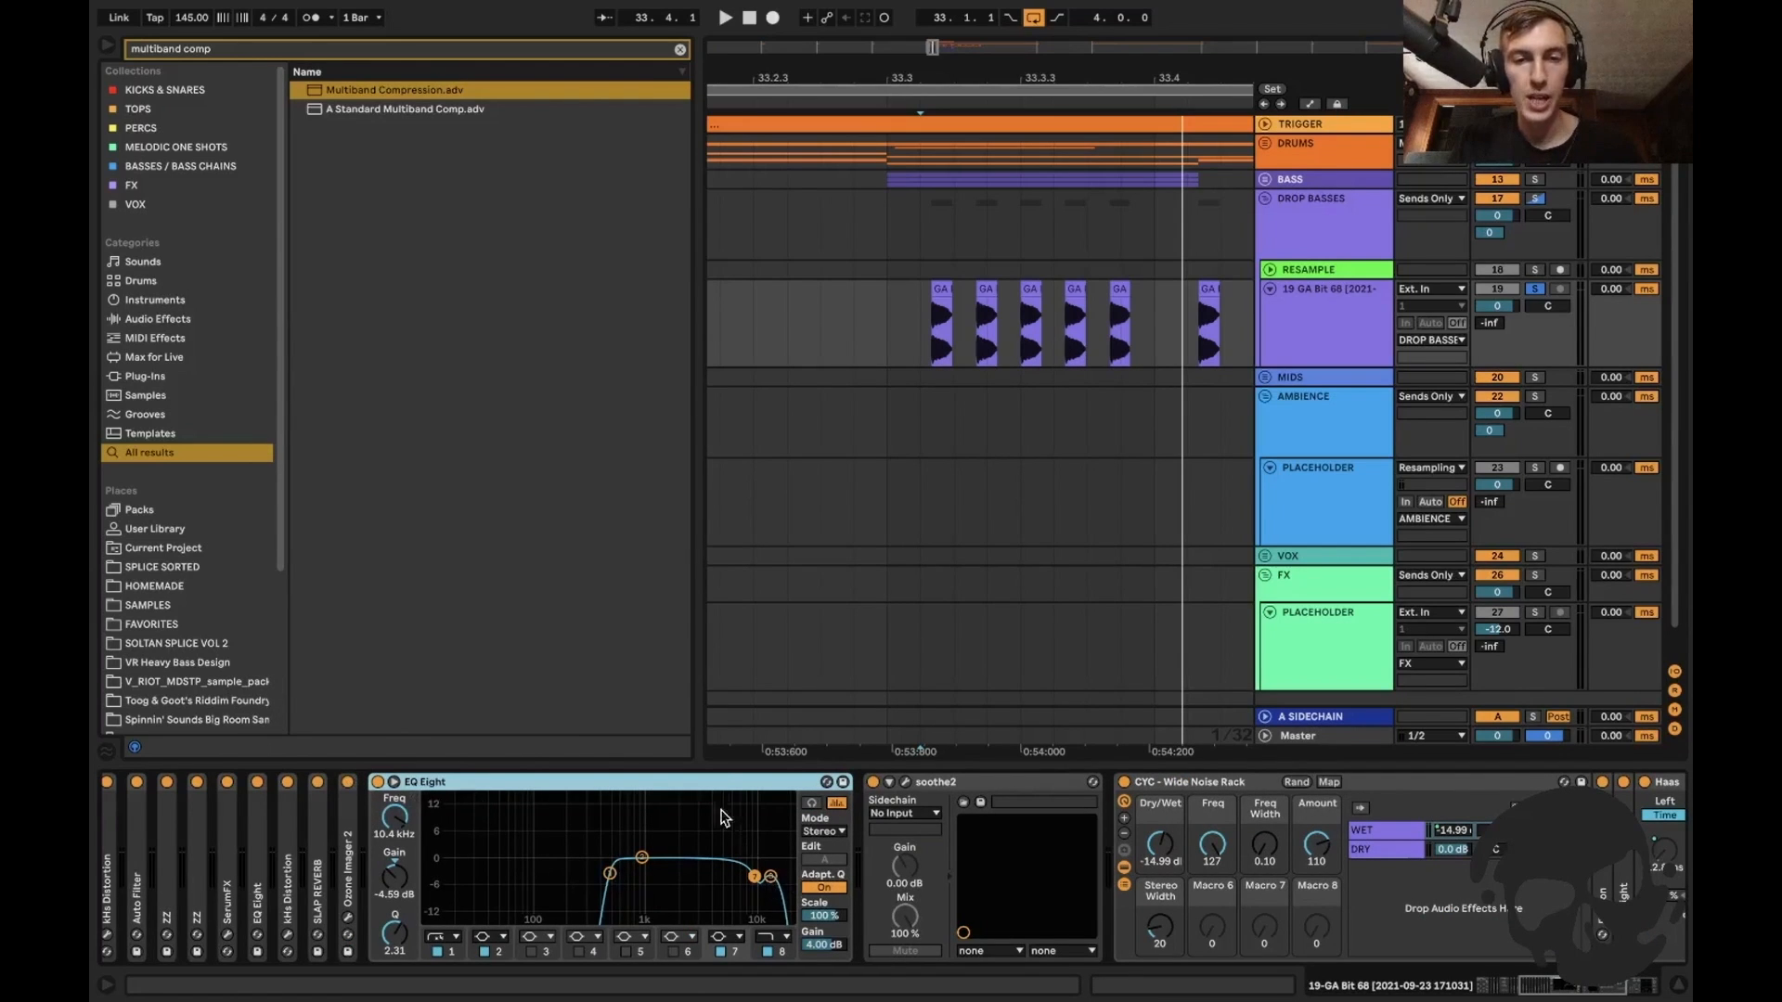
double_click(724, 779)
click(437, 781)
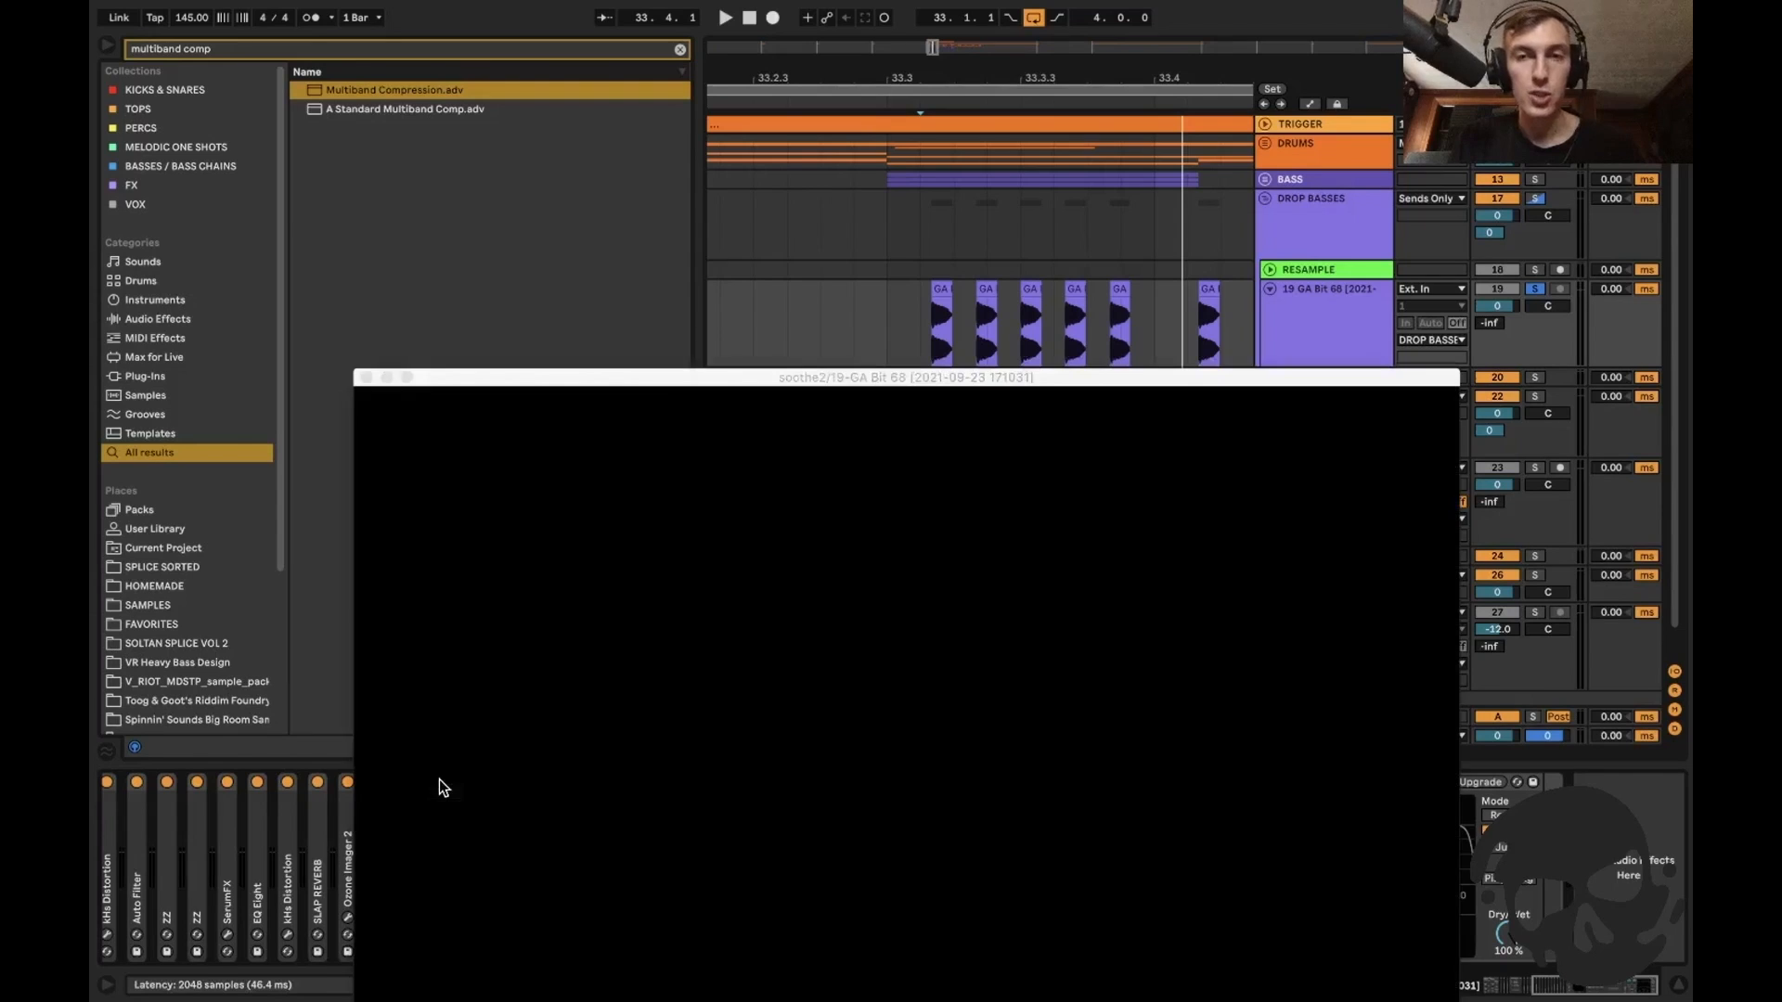
drag(759, 373, 665, 425)
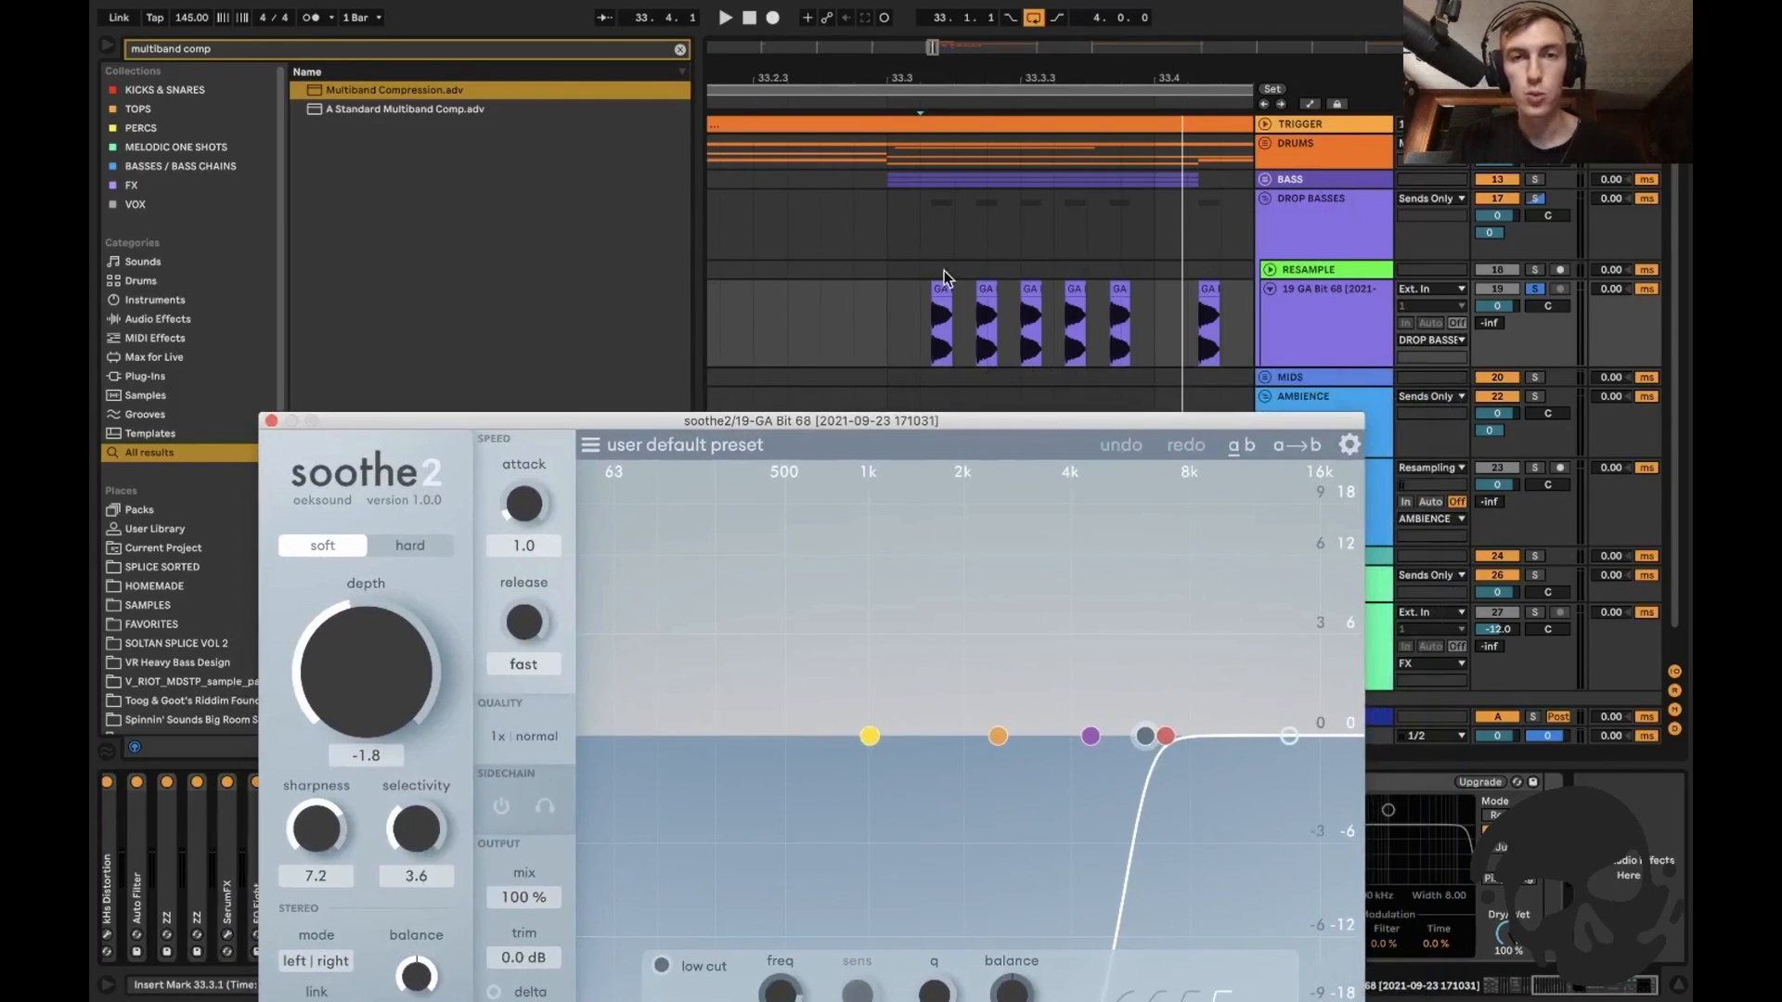
click(924, 297)
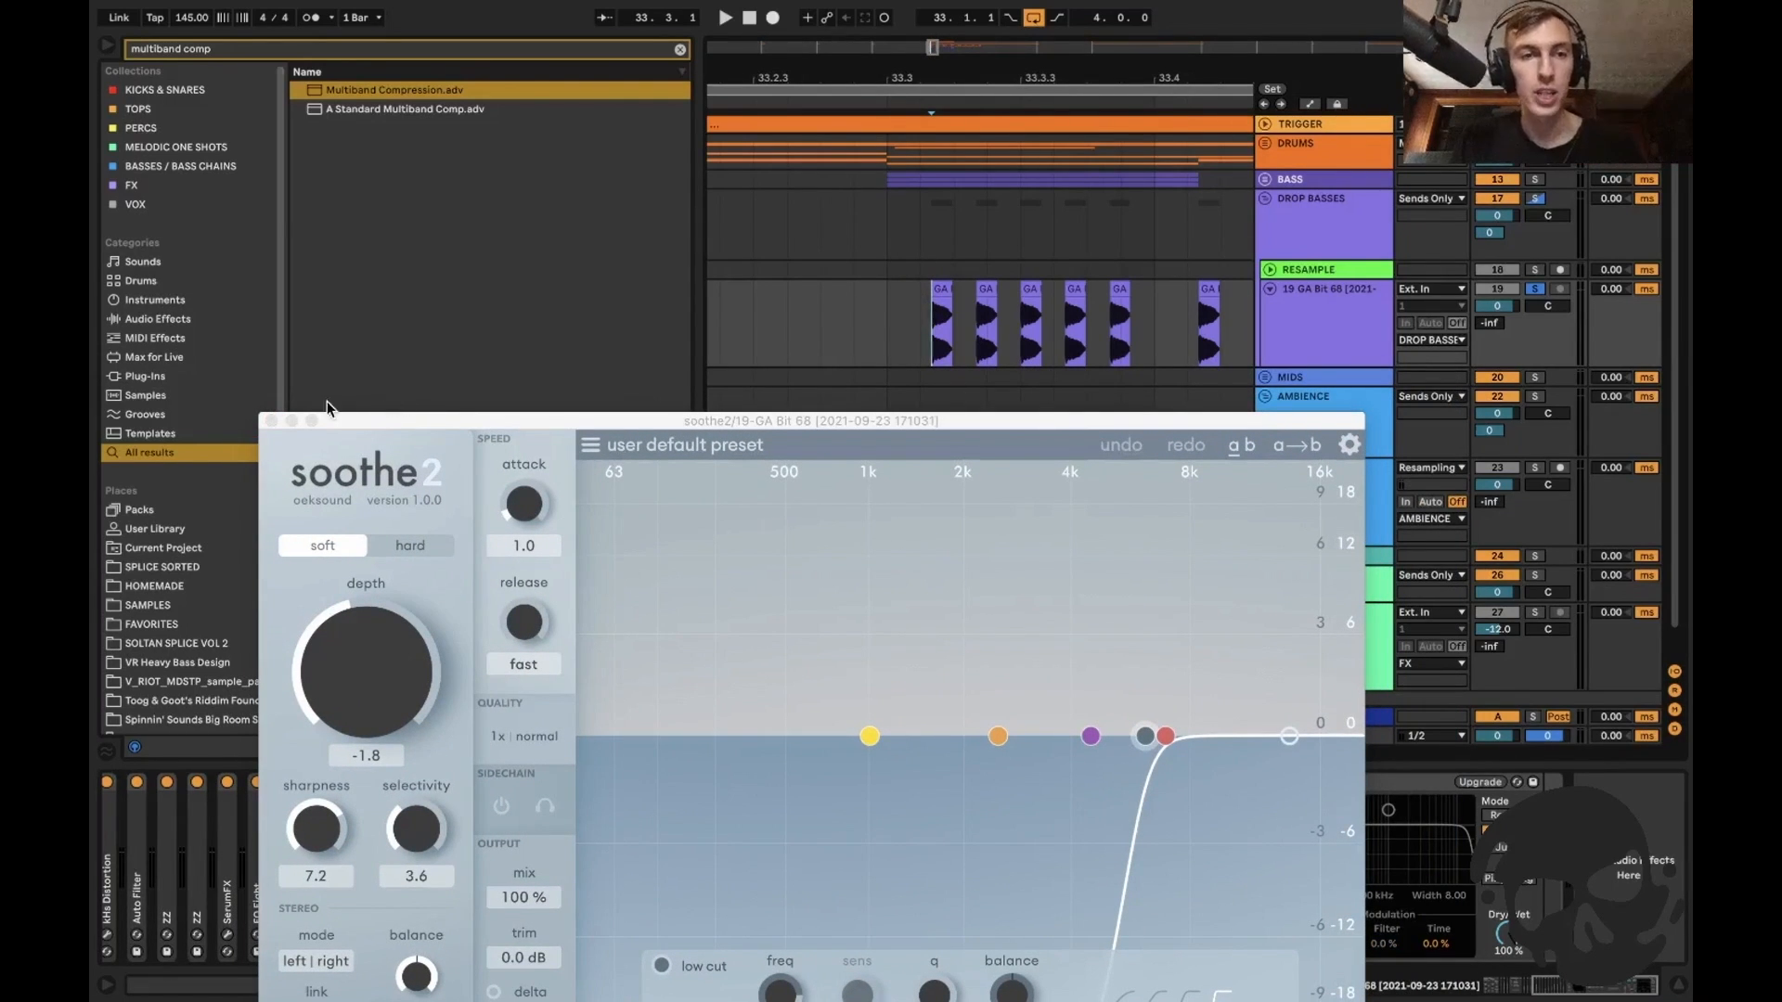
click(273, 422)
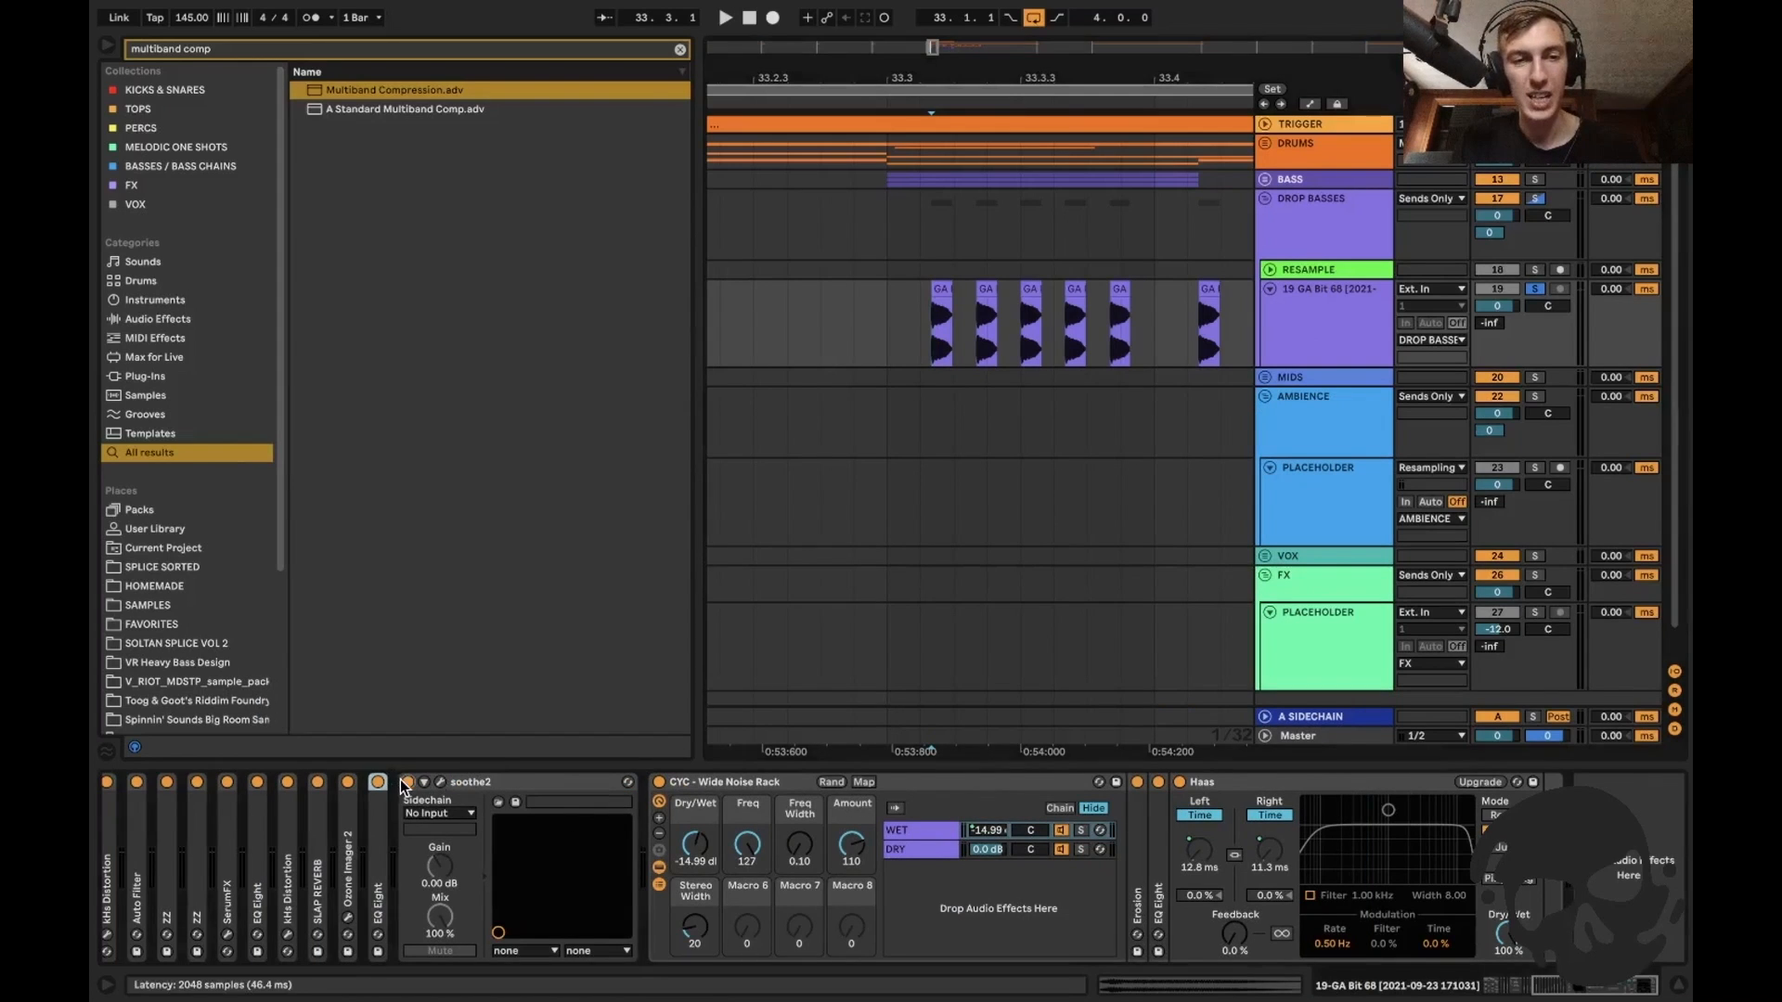
Audition the bass hits while watching soothe2's reduction in its plug-in window, close the window, and fold the device.
key(space)
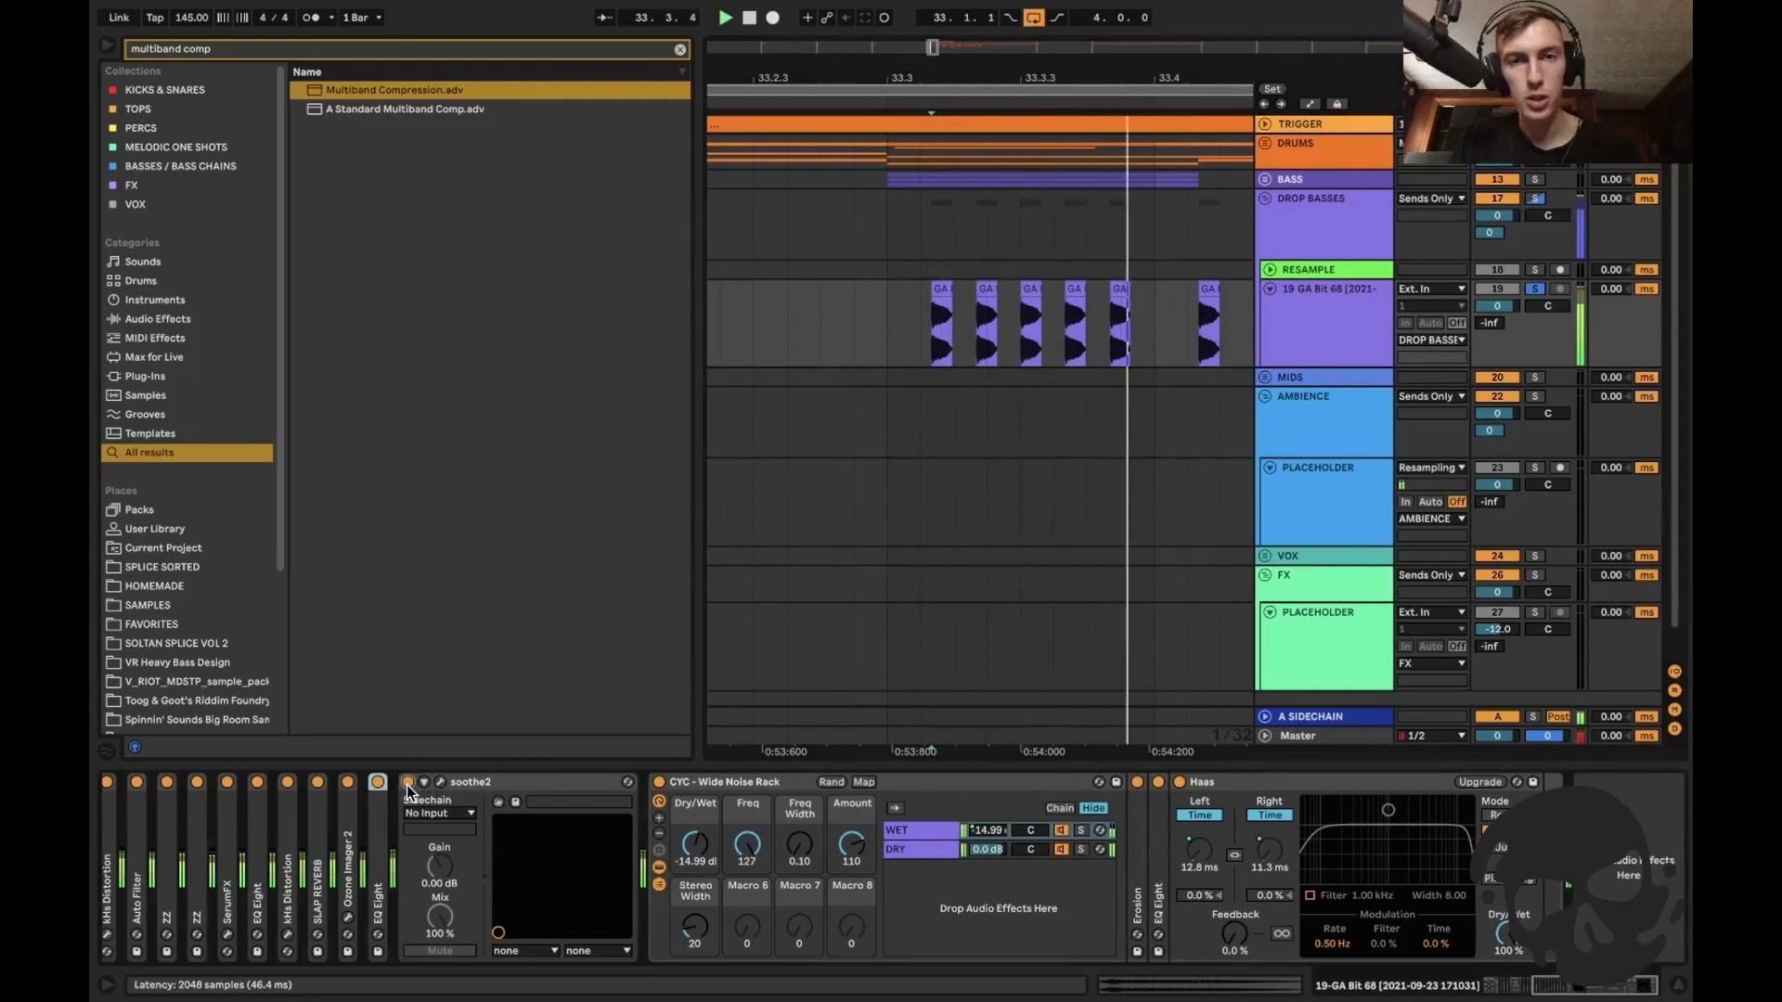
click(441, 782)
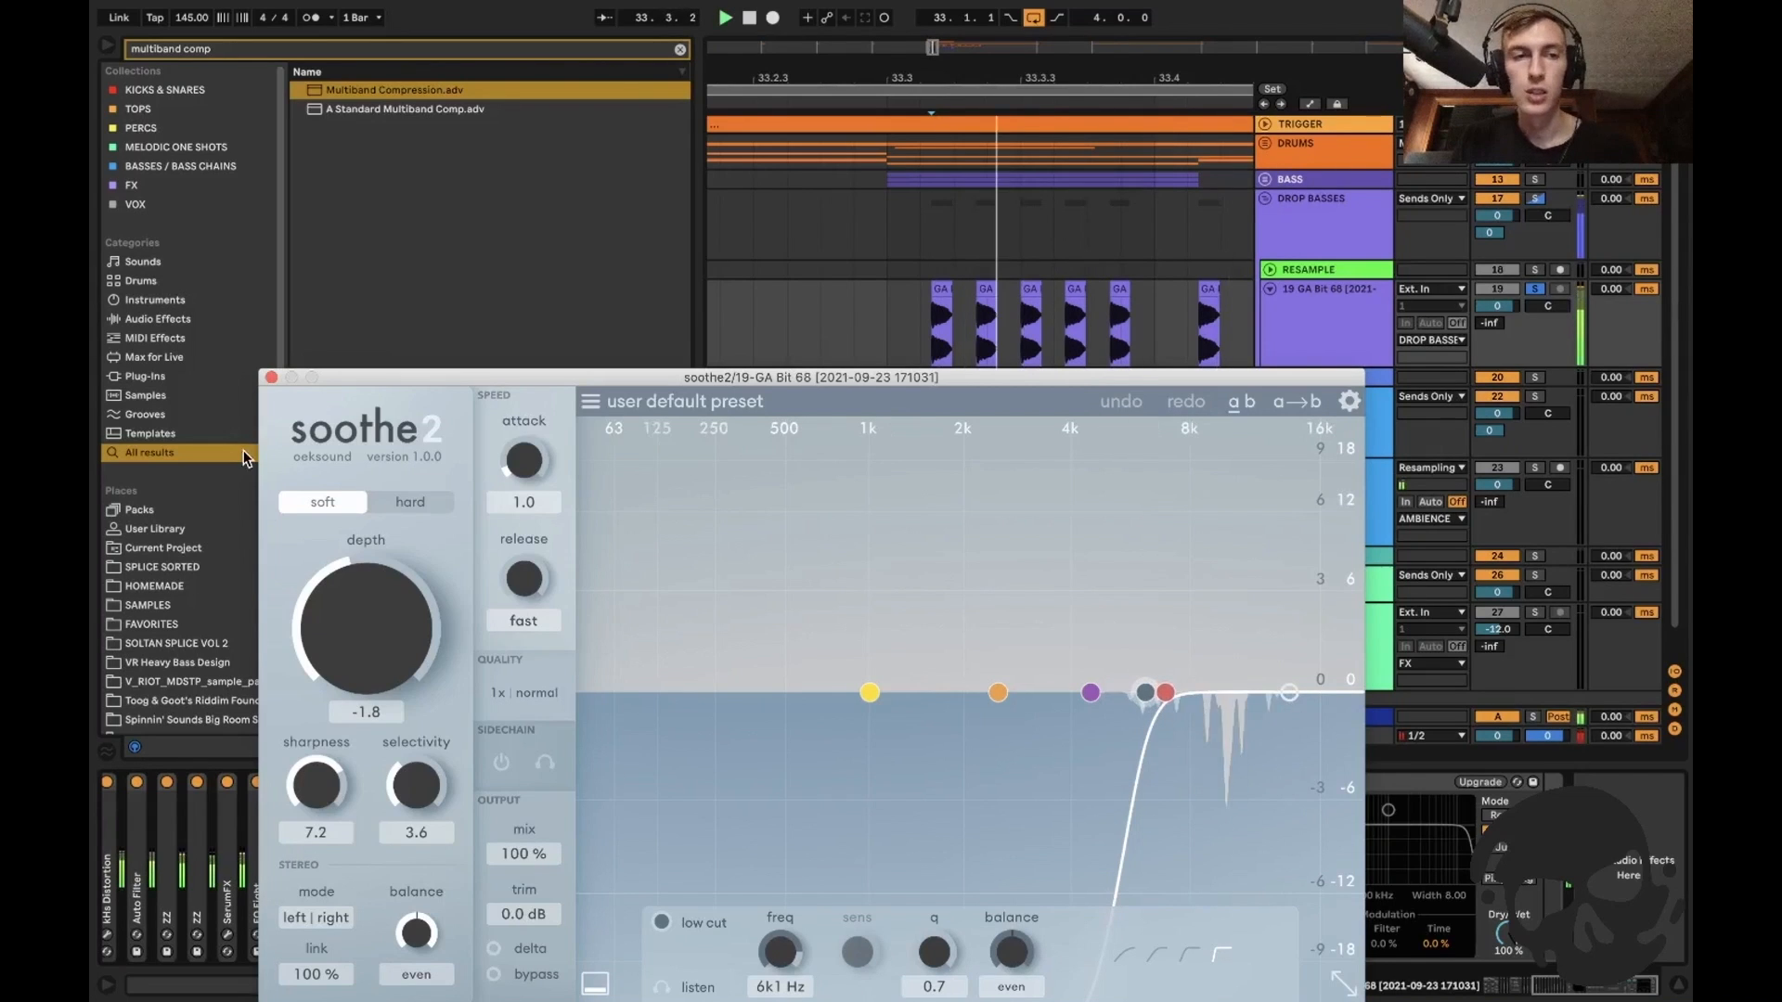
click(271, 377)
double_click(509, 787)
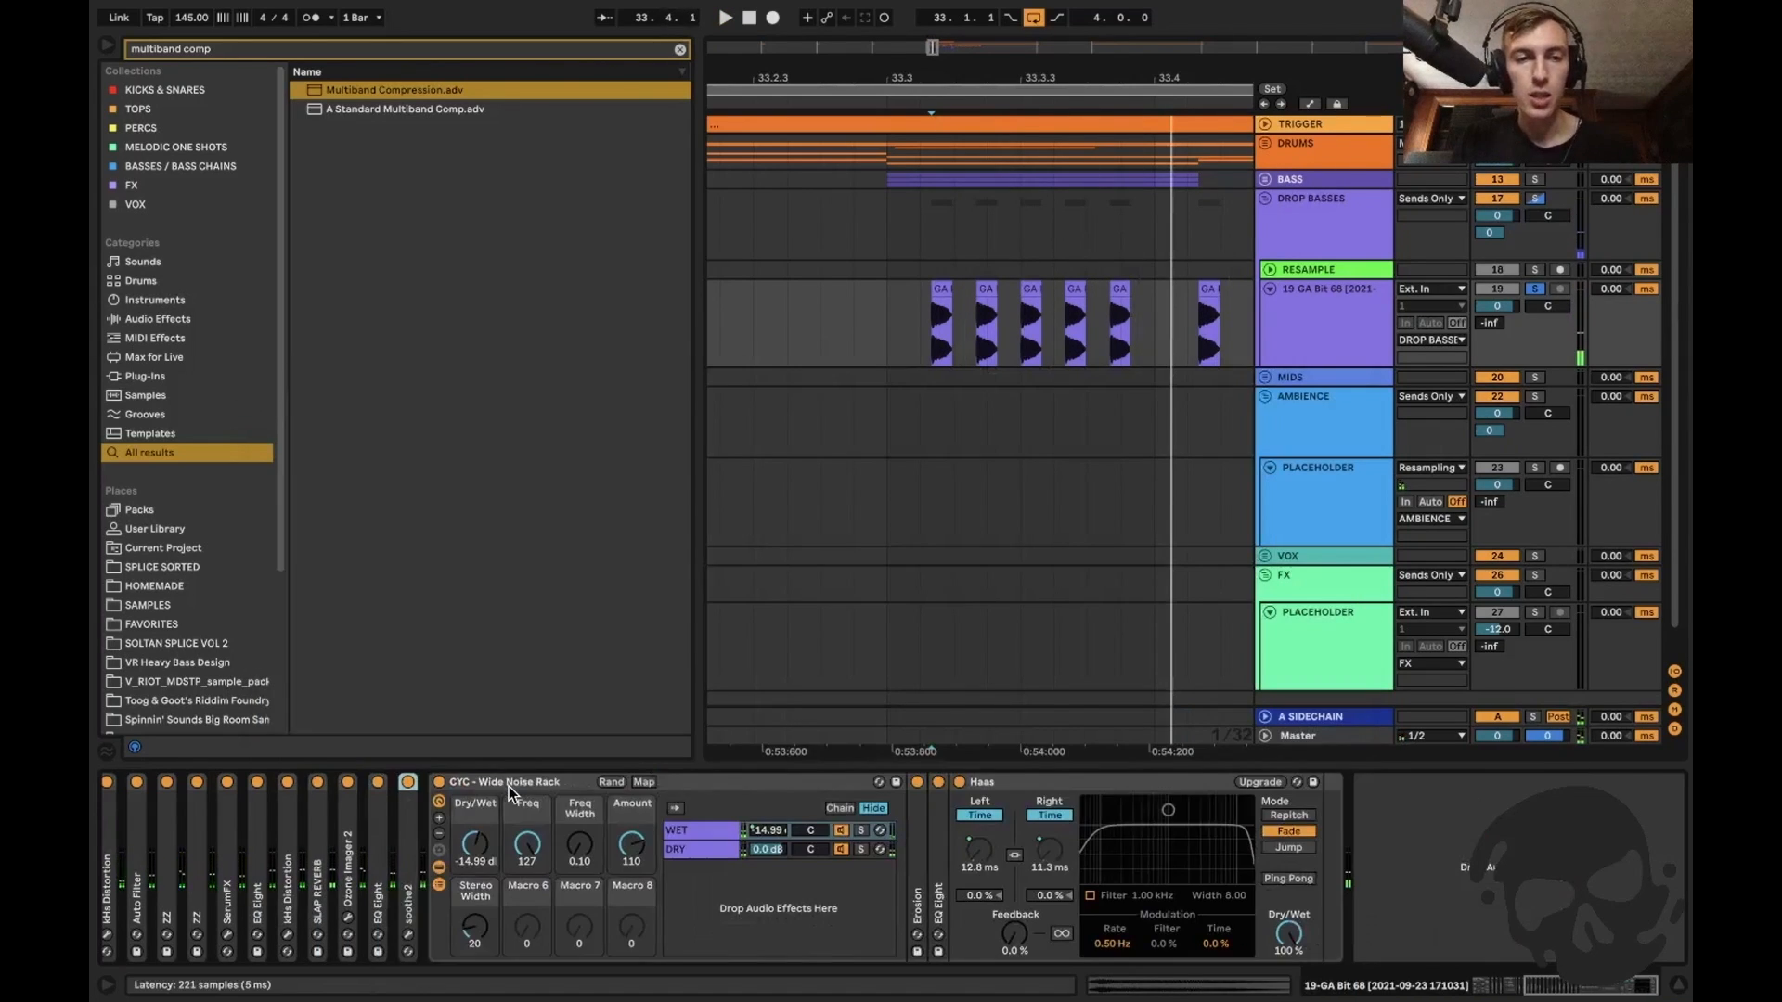
Inspect the Erosion, EQ Eight and Haas devices in the WET chain of CYC - Wide Noise Rack and compare the DRY chain.
click(493, 783)
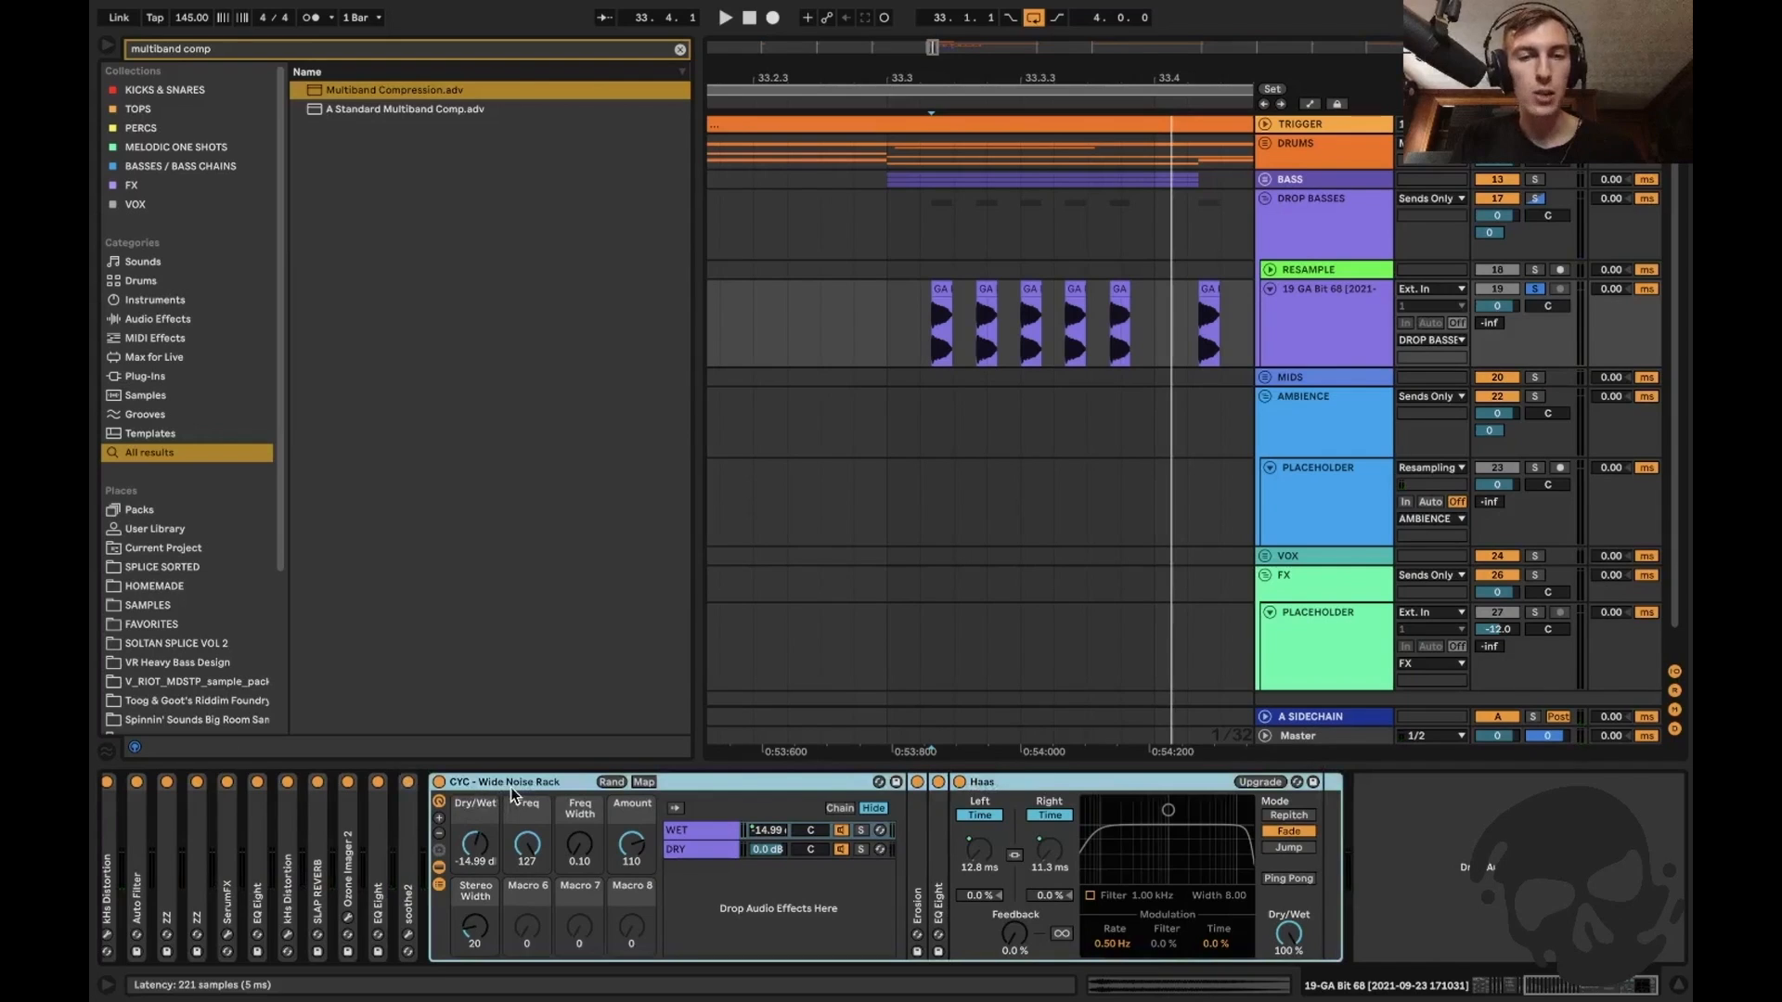
double_click(918, 840)
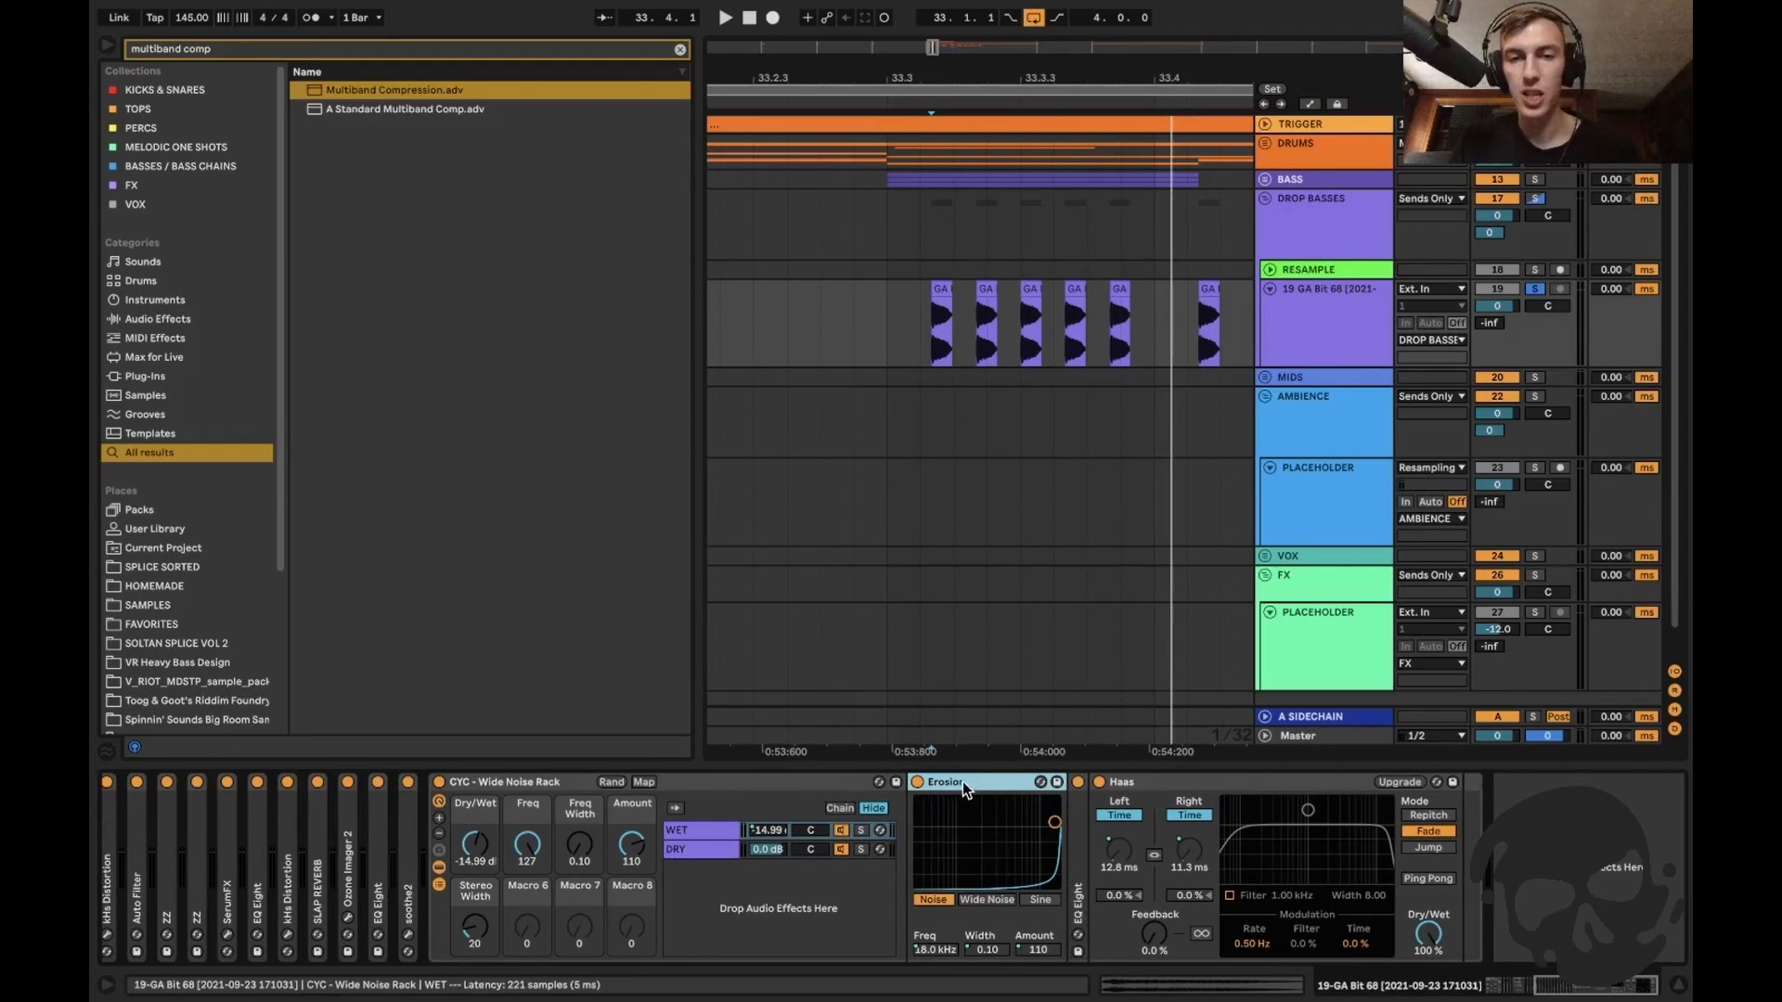
double_click(1077, 867)
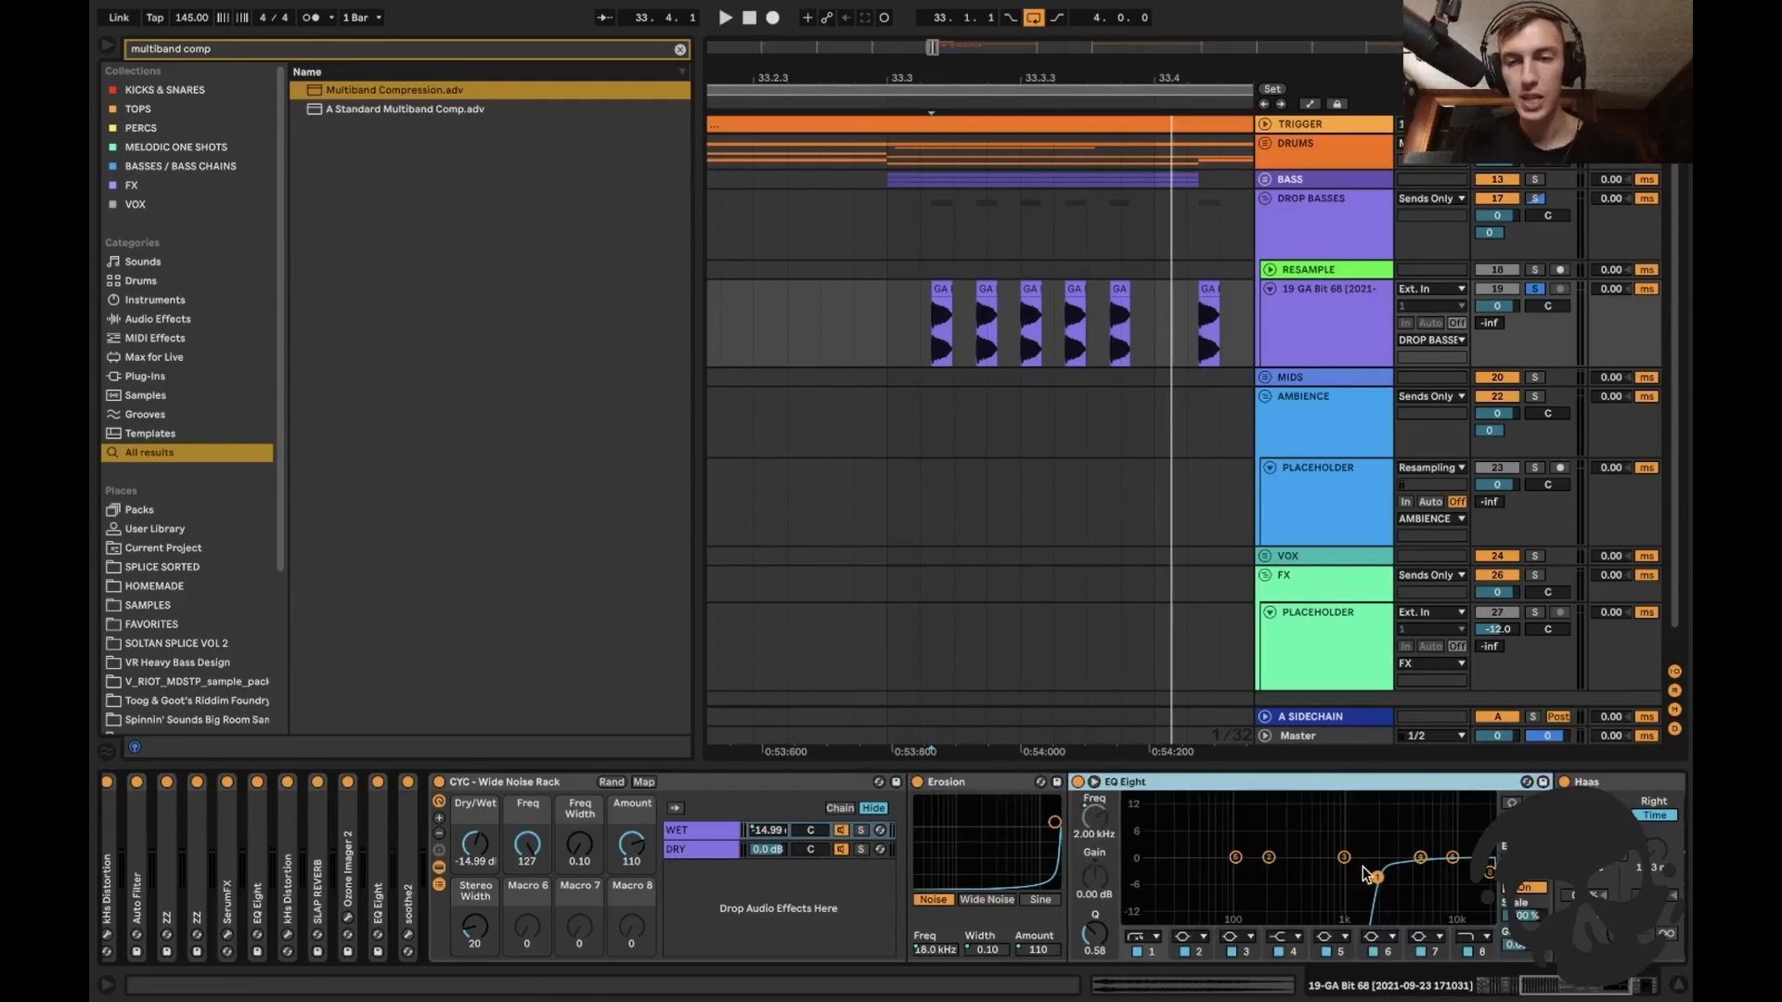
double_click(1154, 782)
click(1138, 777)
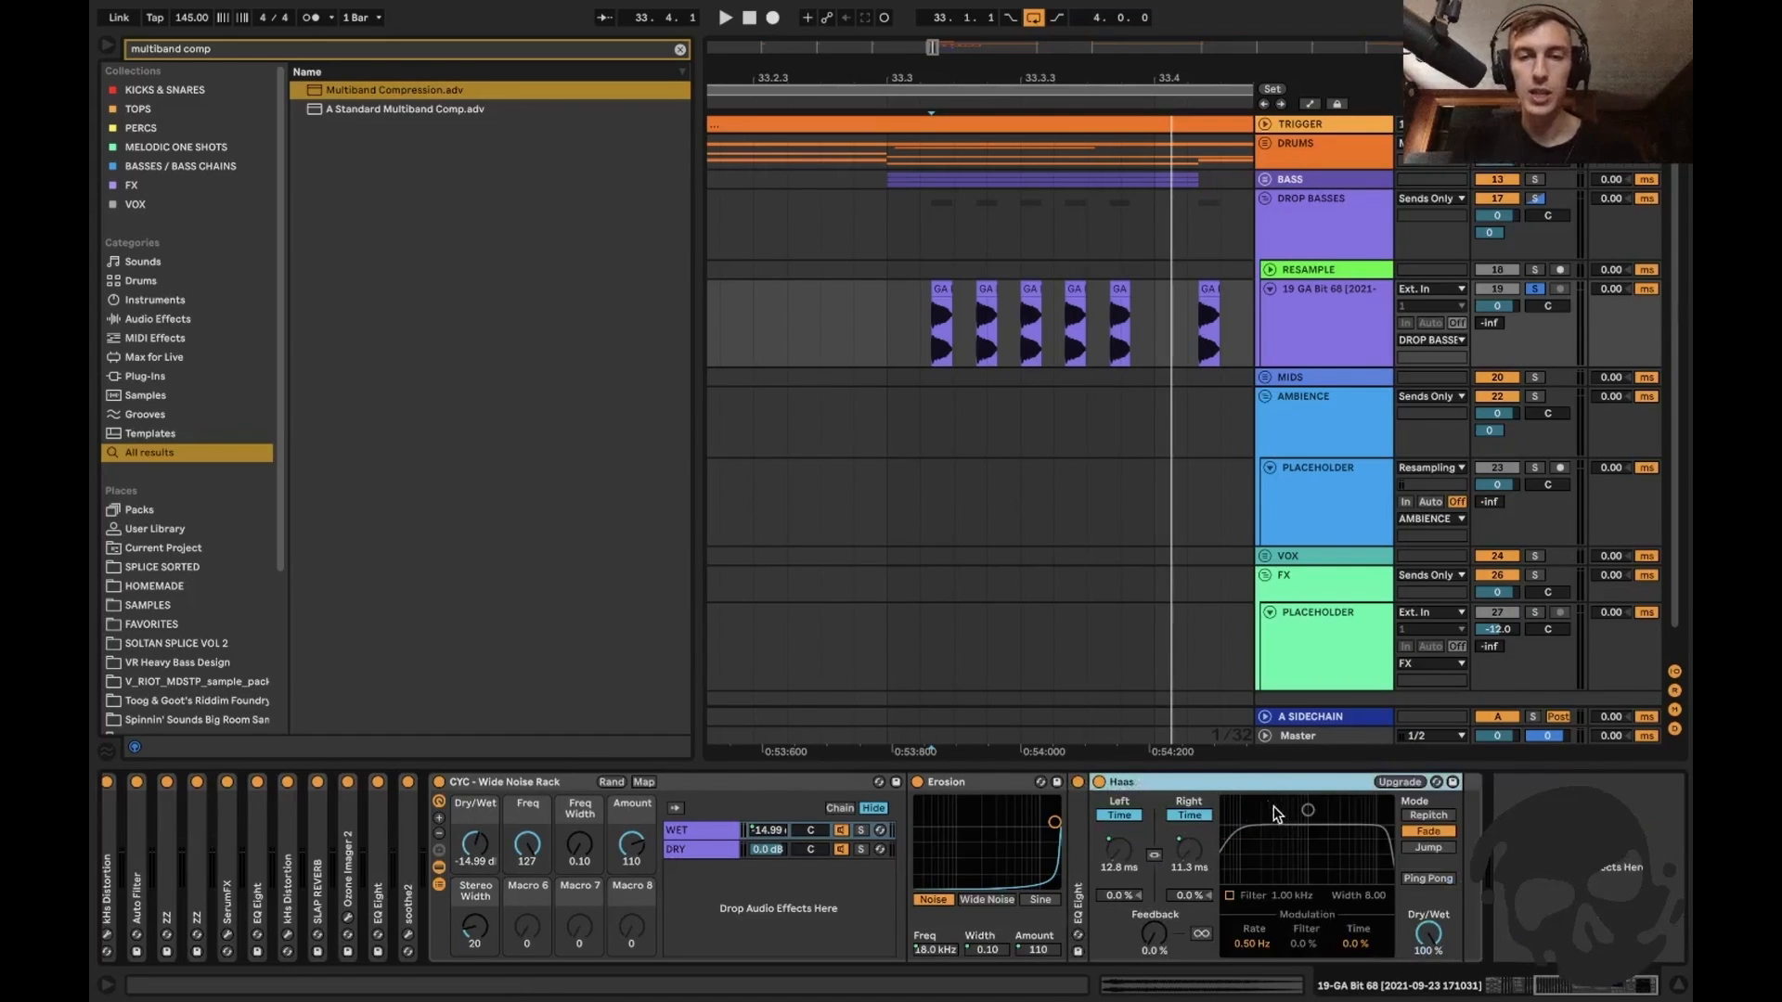
double_click(1216, 779)
click(691, 850)
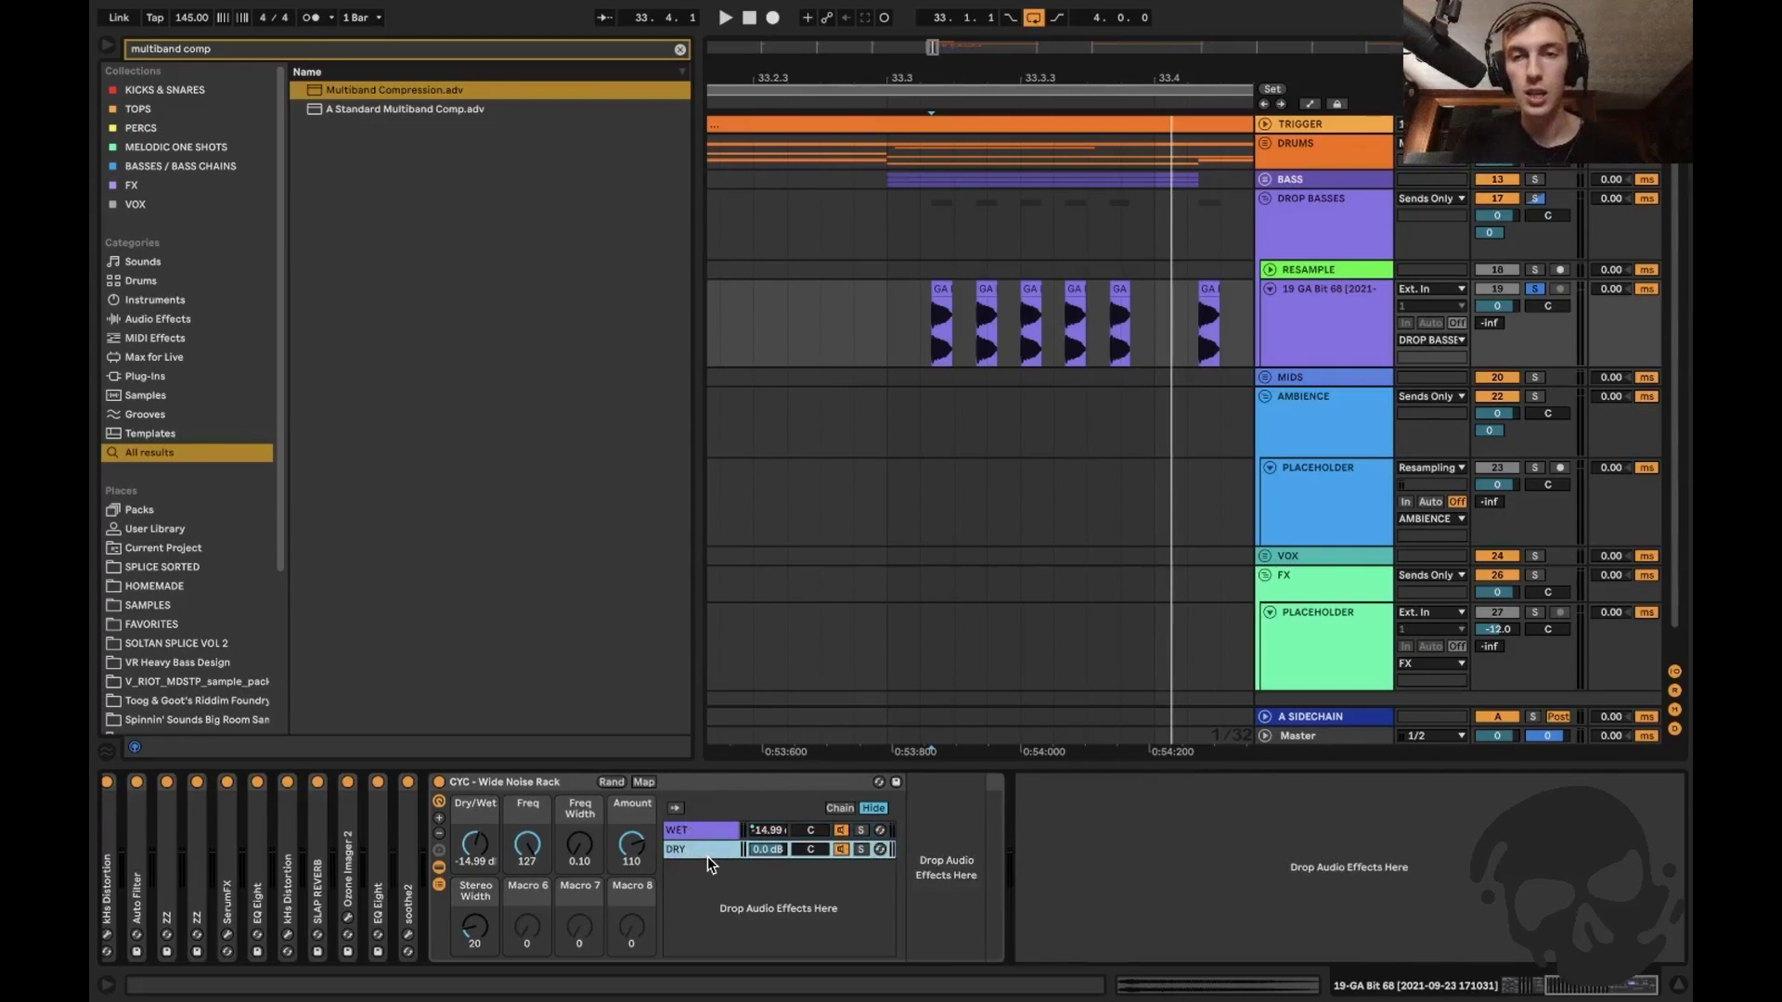
click(707, 829)
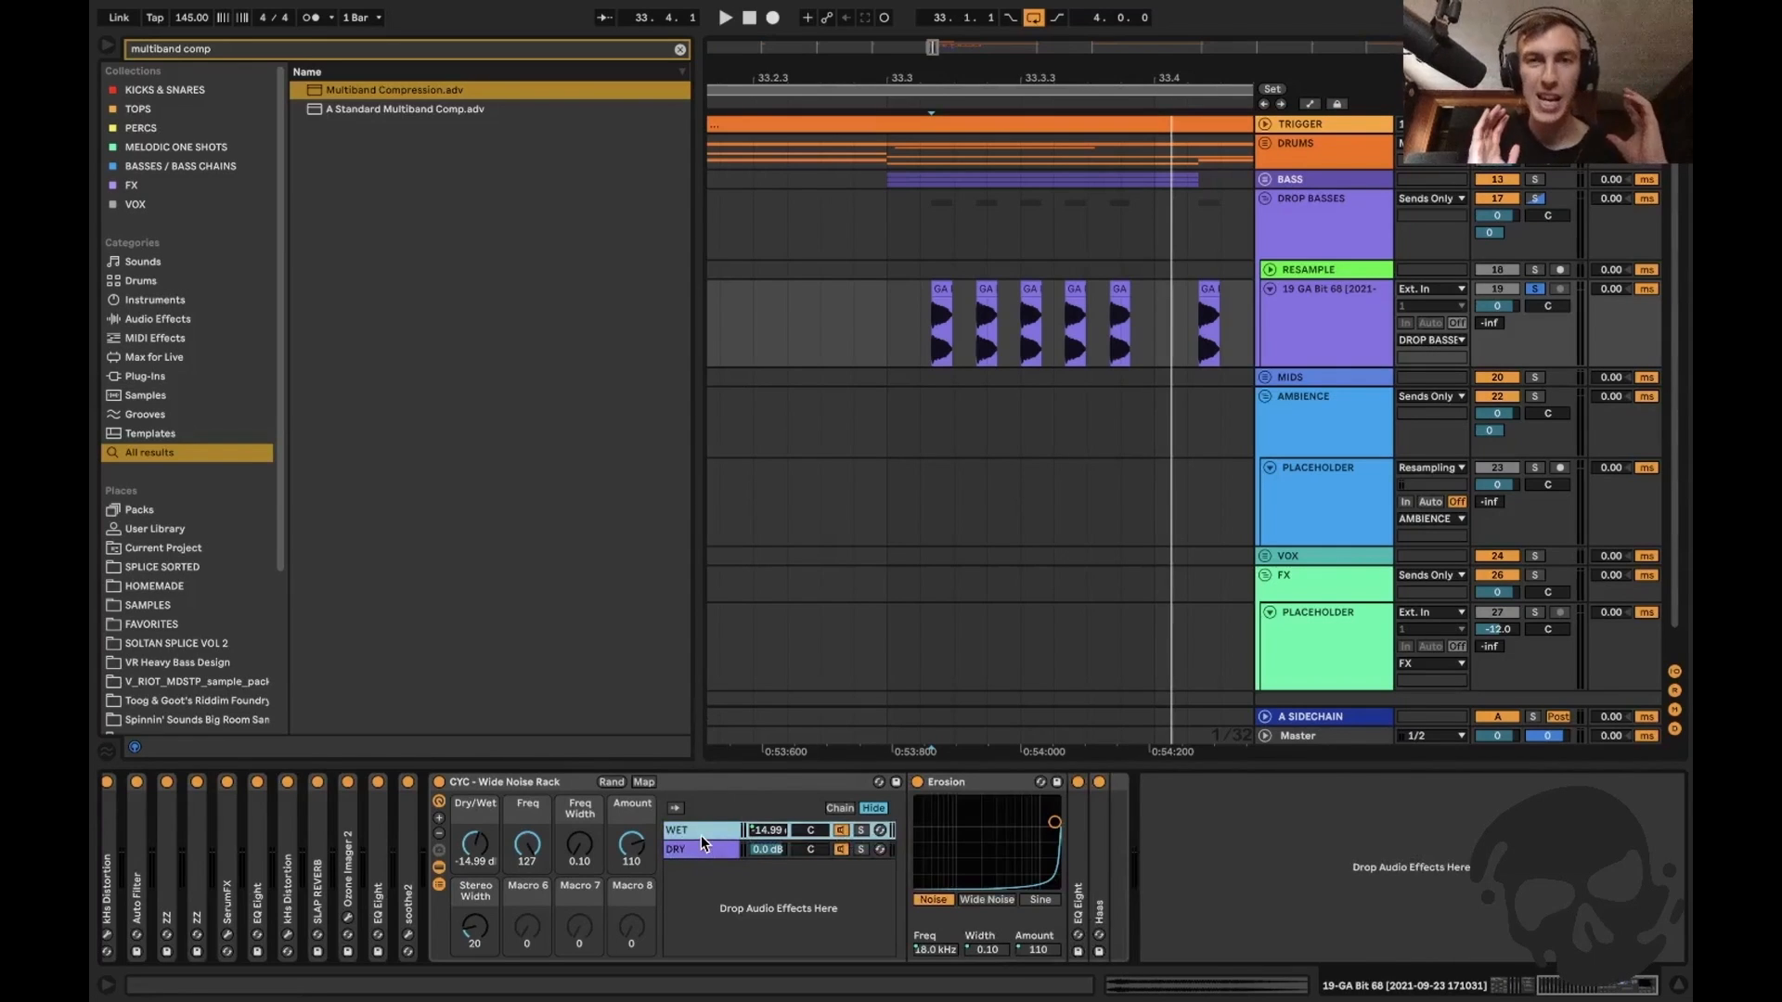
Fold the CYC - Wide Noise Rack and hide the device chain and the browser.
double_click(492, 781)
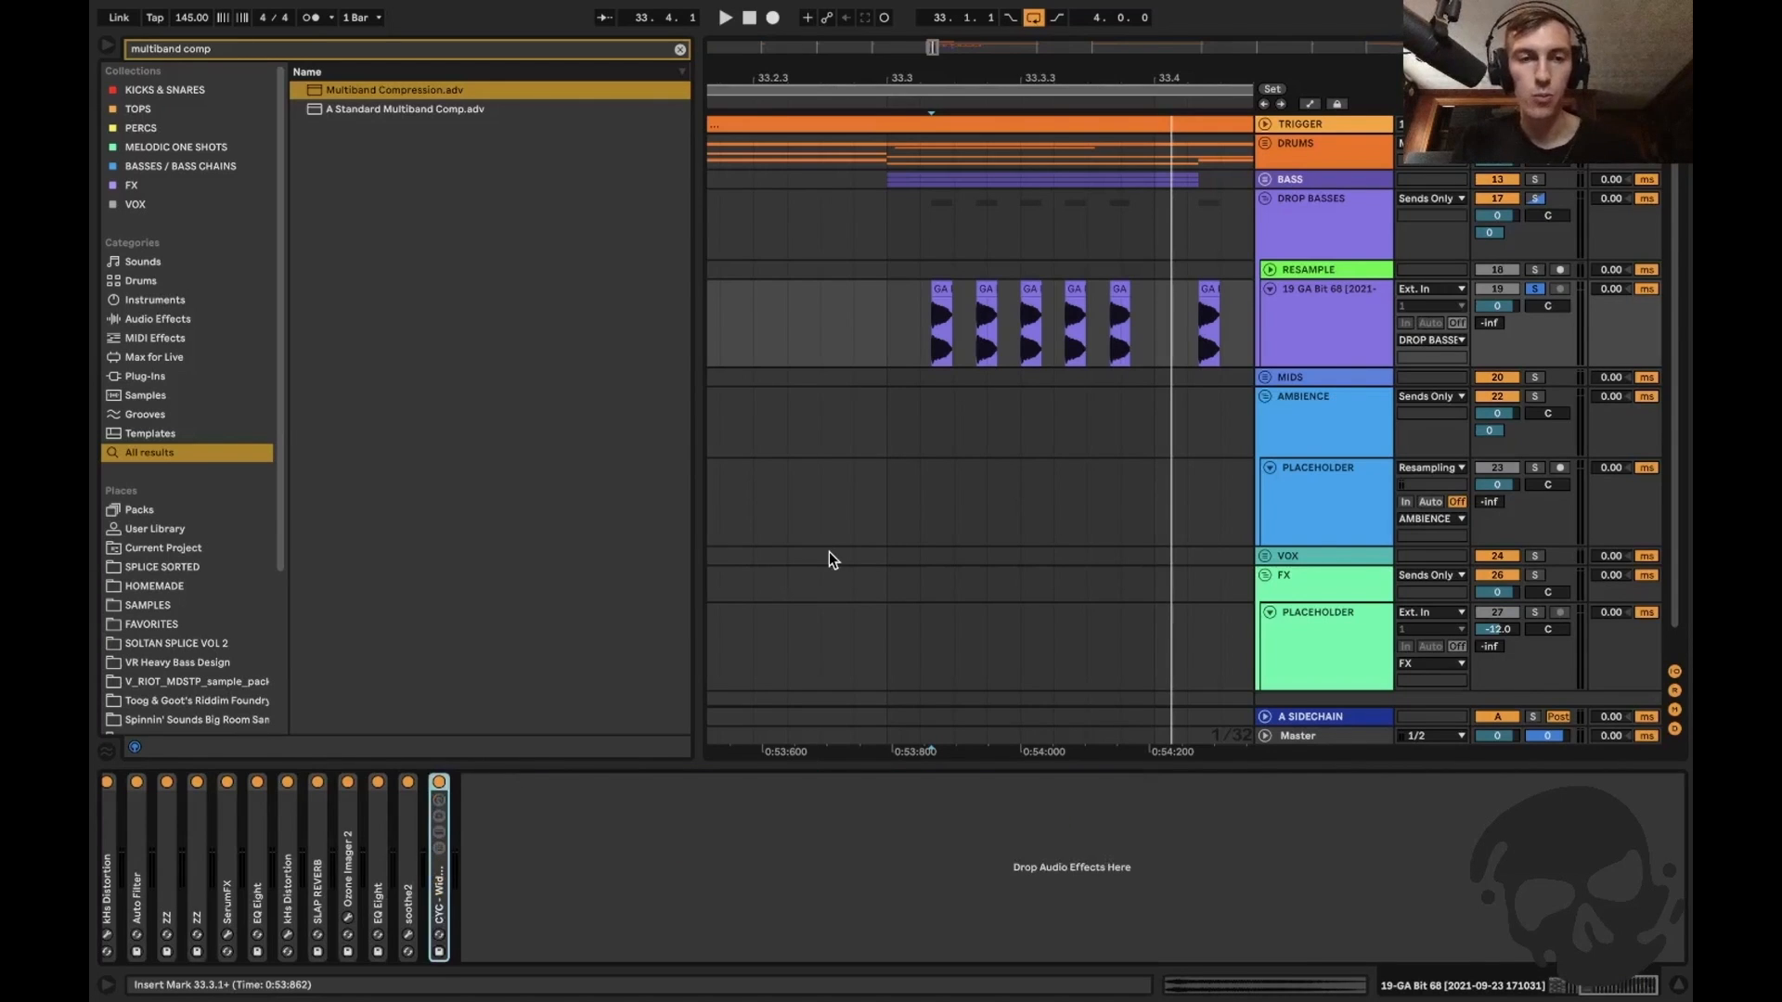
key(ctrl+alt+l)
key(ctrl+alt+b)
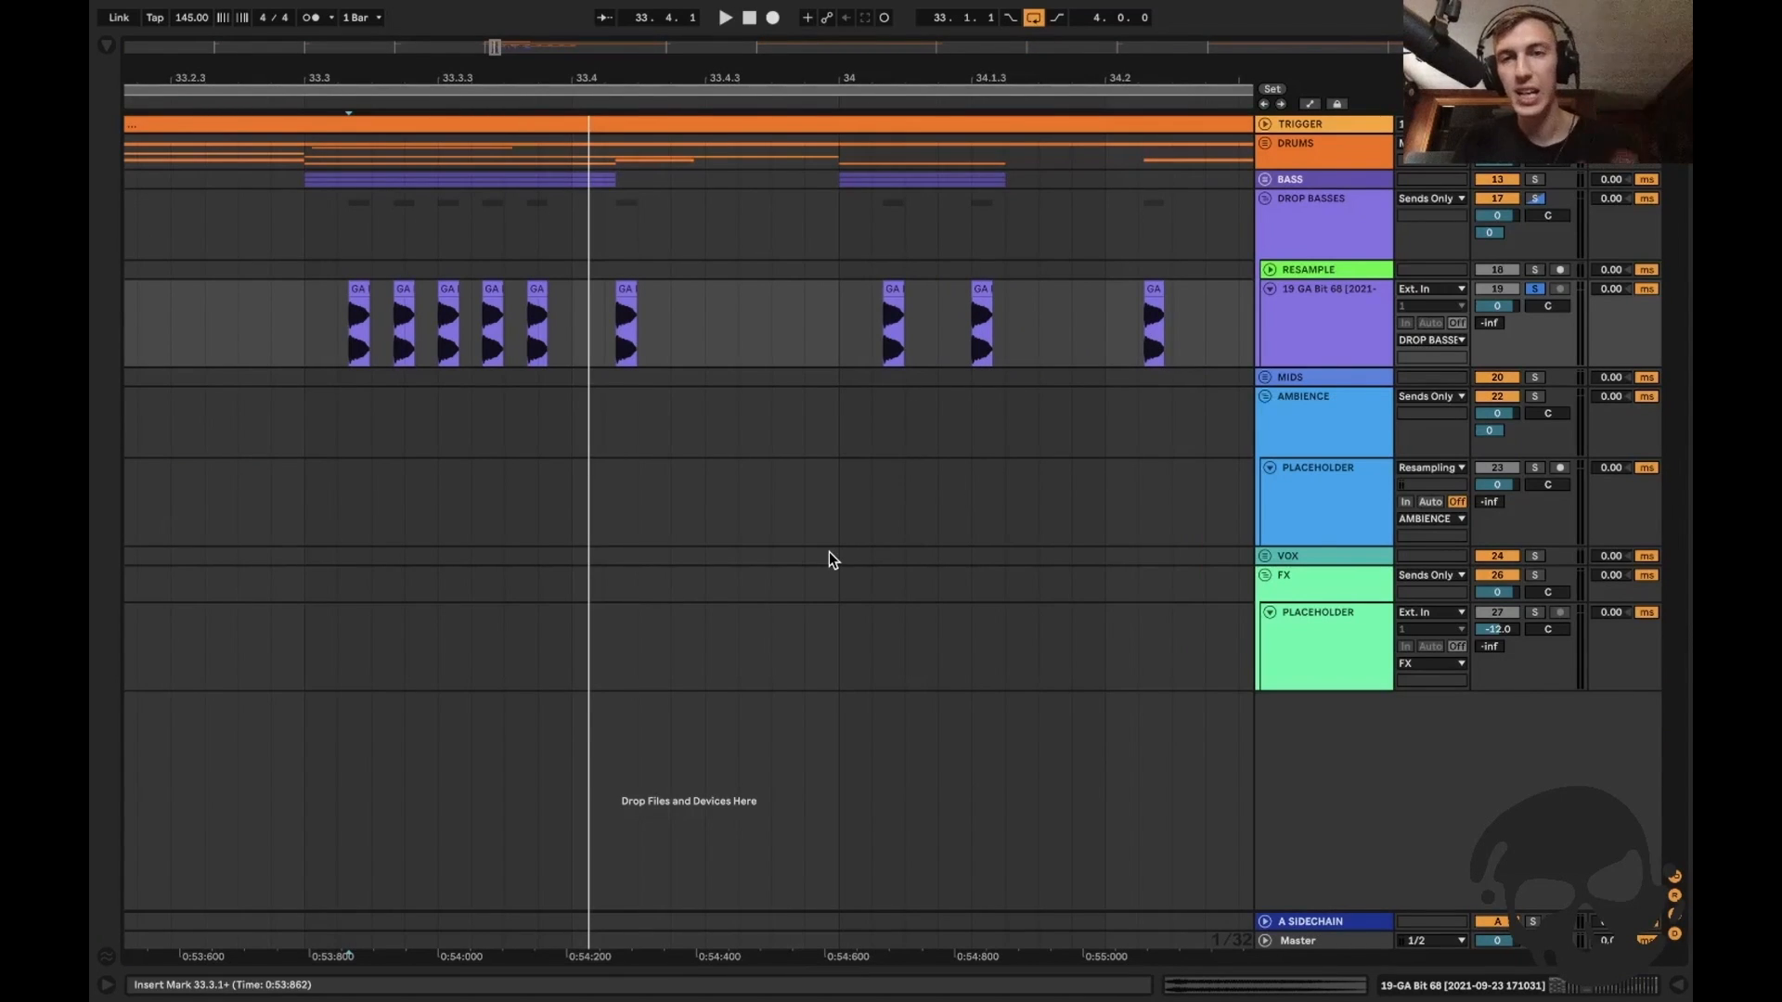
Reopen the GA Bit 68 device chain, recheck soothe2 and CYC - Wide Noise Rack, fold both, and hide the chain.
double_click(1315, 303)
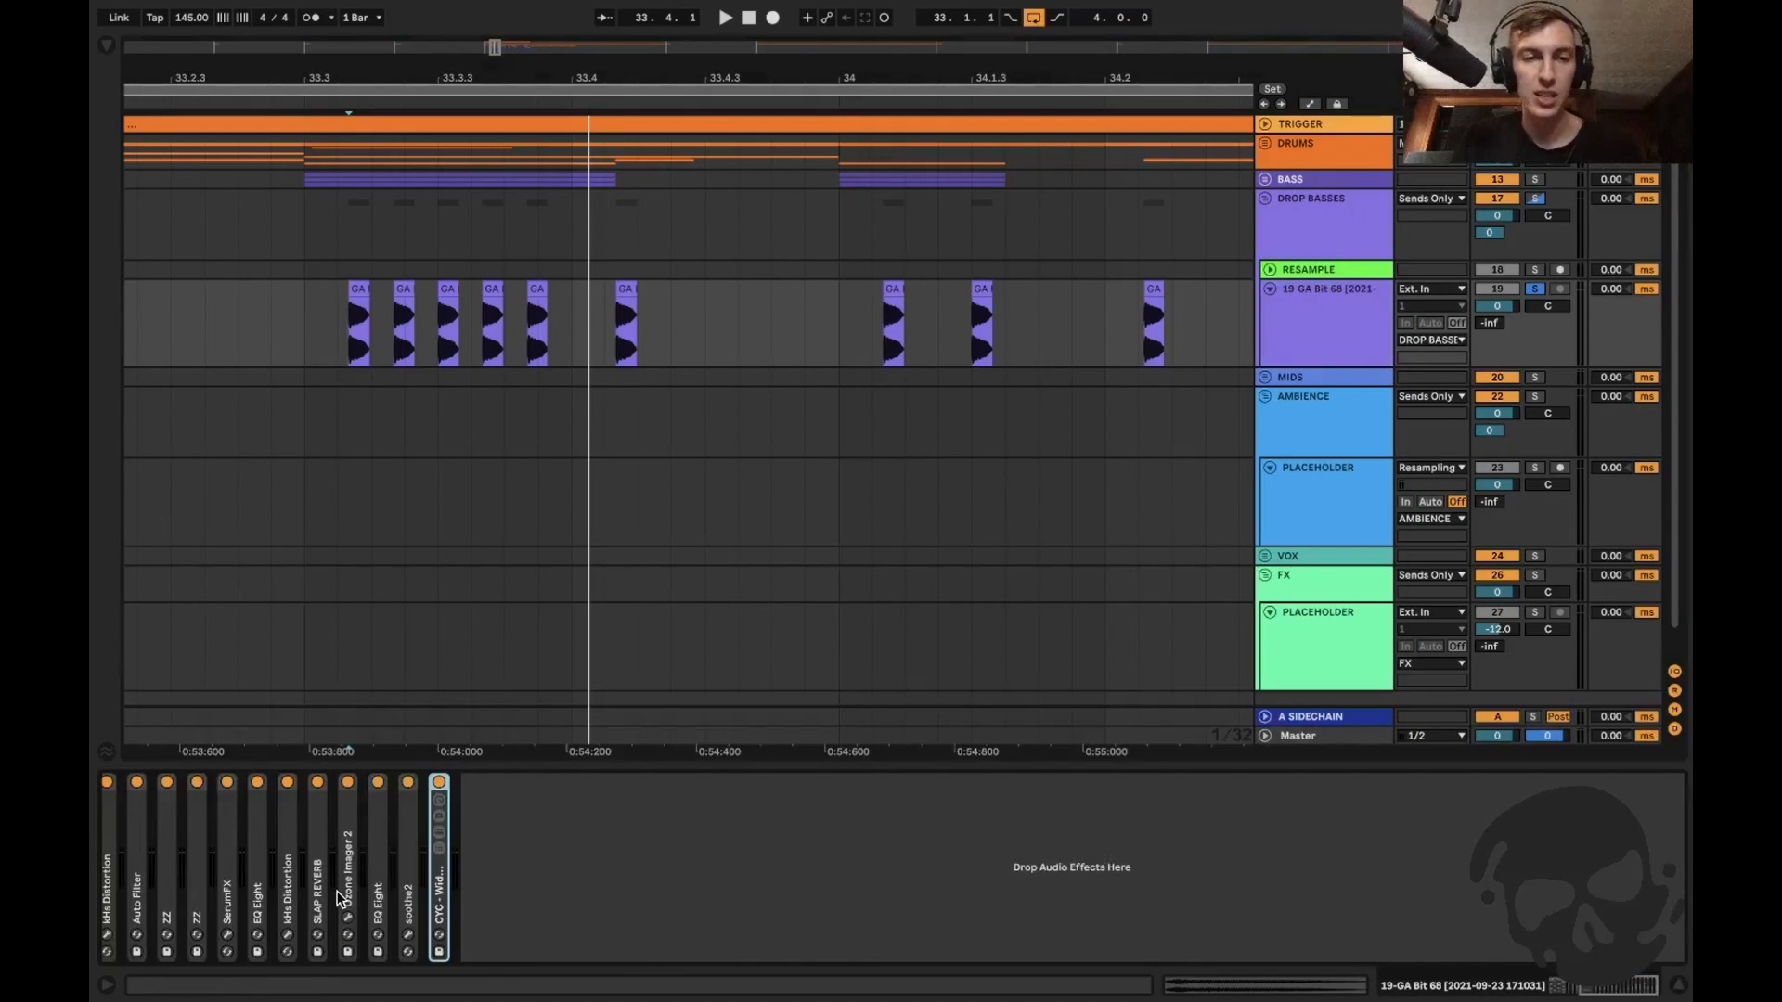
double_click(408, 871)
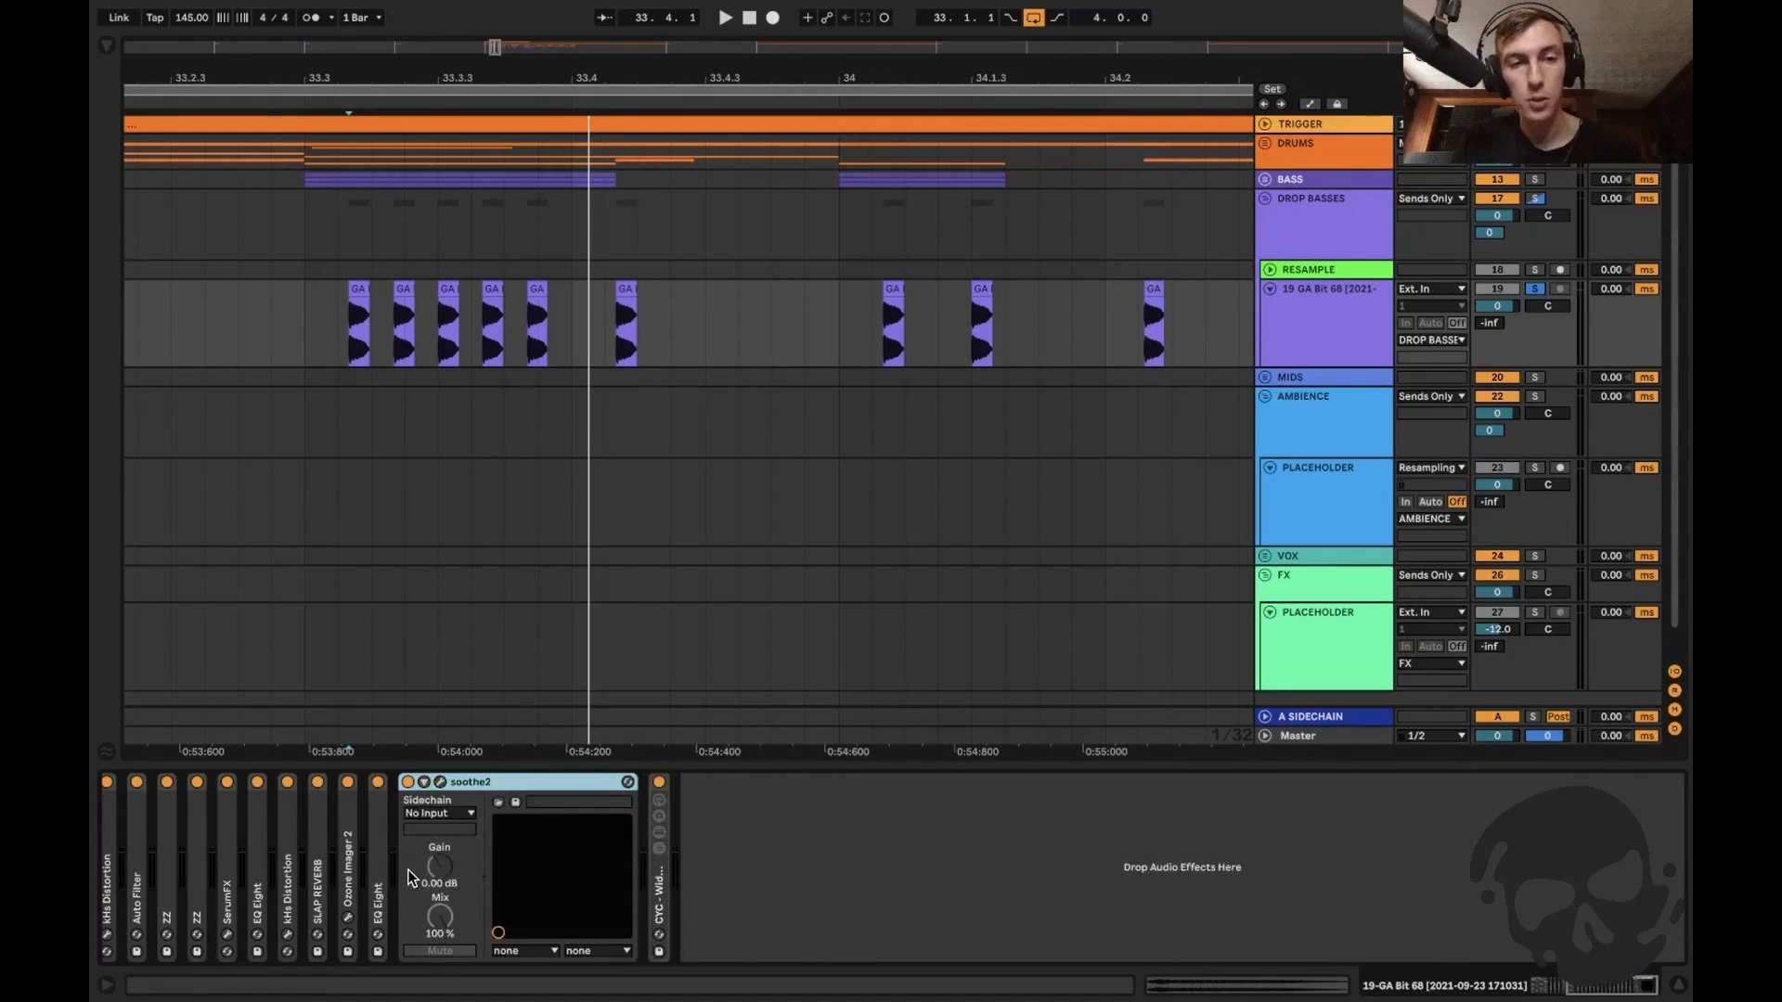
double_click(488, 779)
double_click(440, 876)
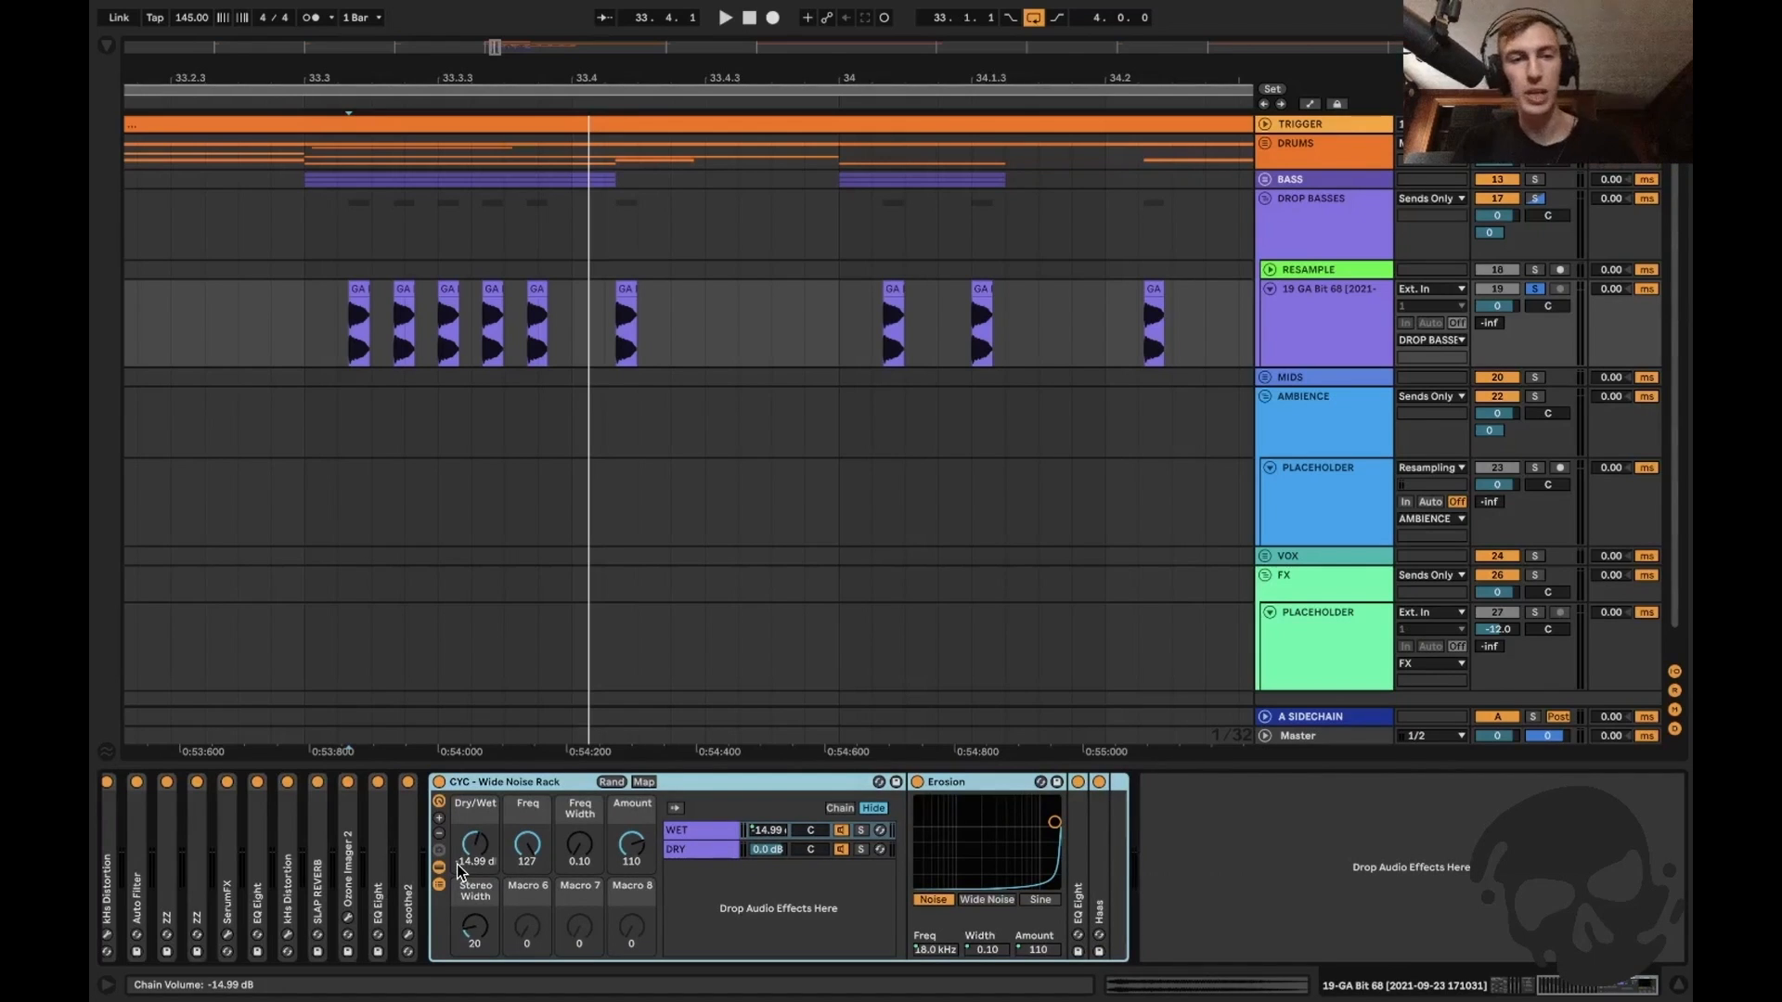
double_click(510, 782)
key(super+alt+l)
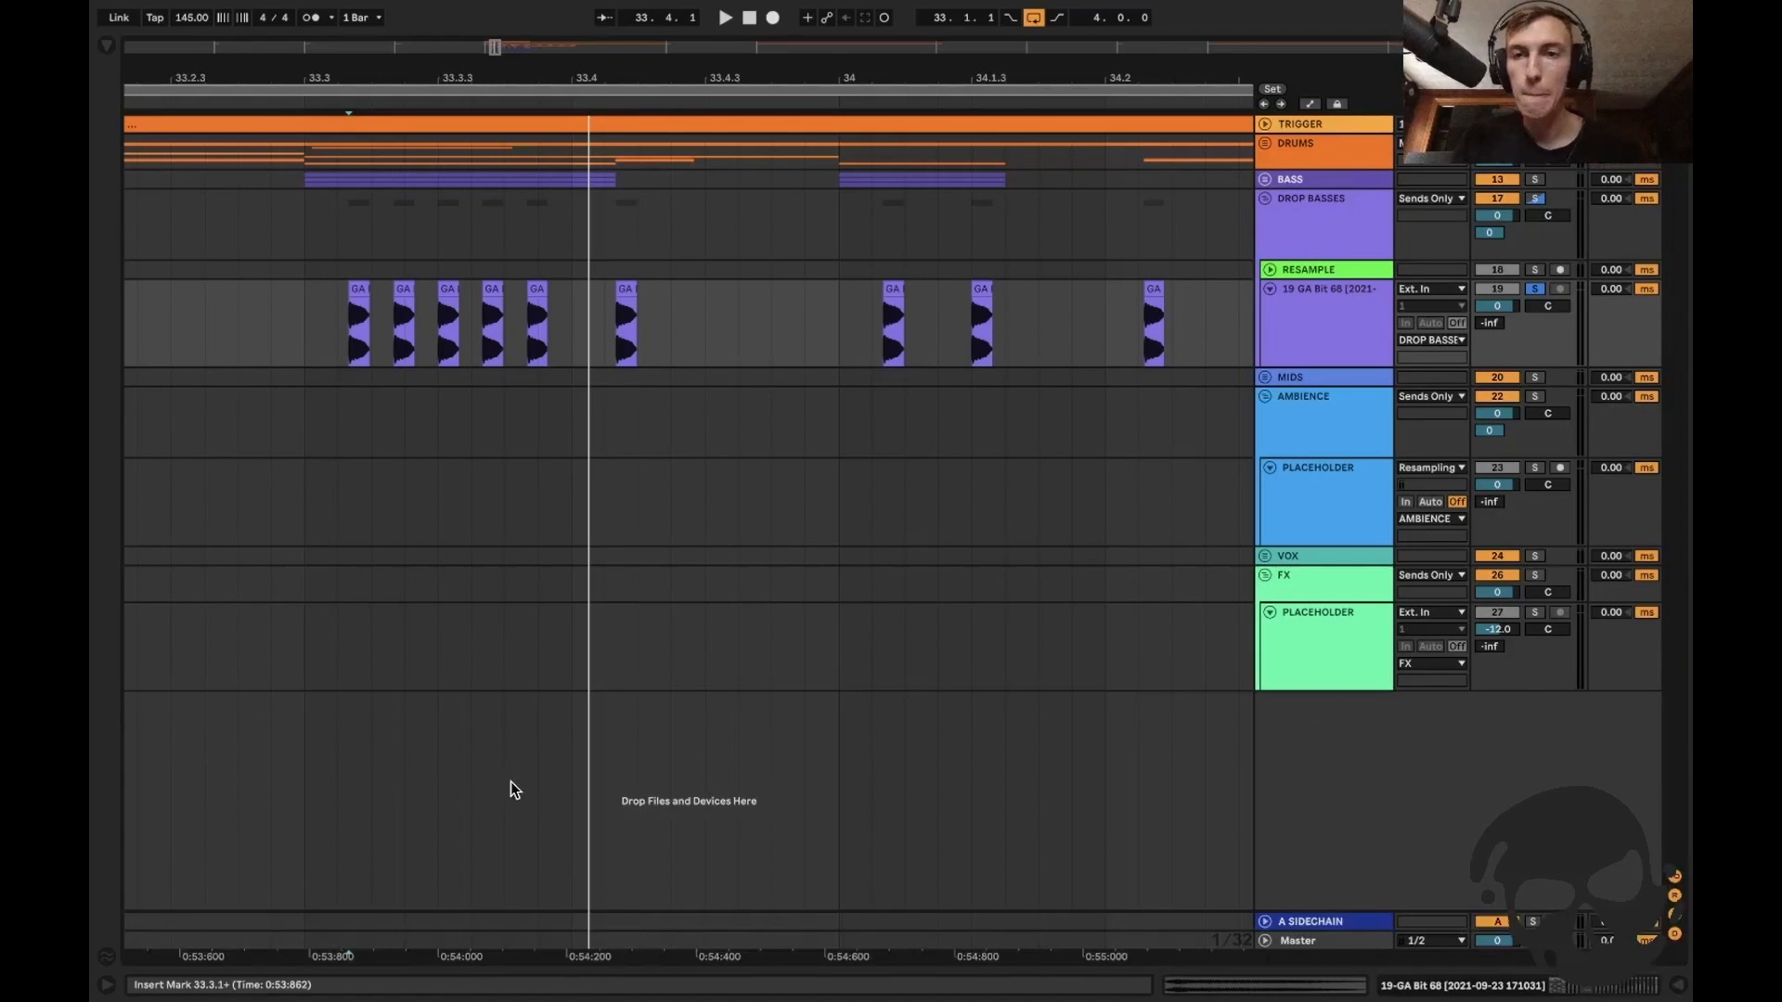
Fold the DROP BASSES group and place the insert marker at bar 33 on the AMBIENCE track.
double_click(1316, 213)
click(1101, 304)
key(minus)
key(minus)
key(minus)
key(minus)
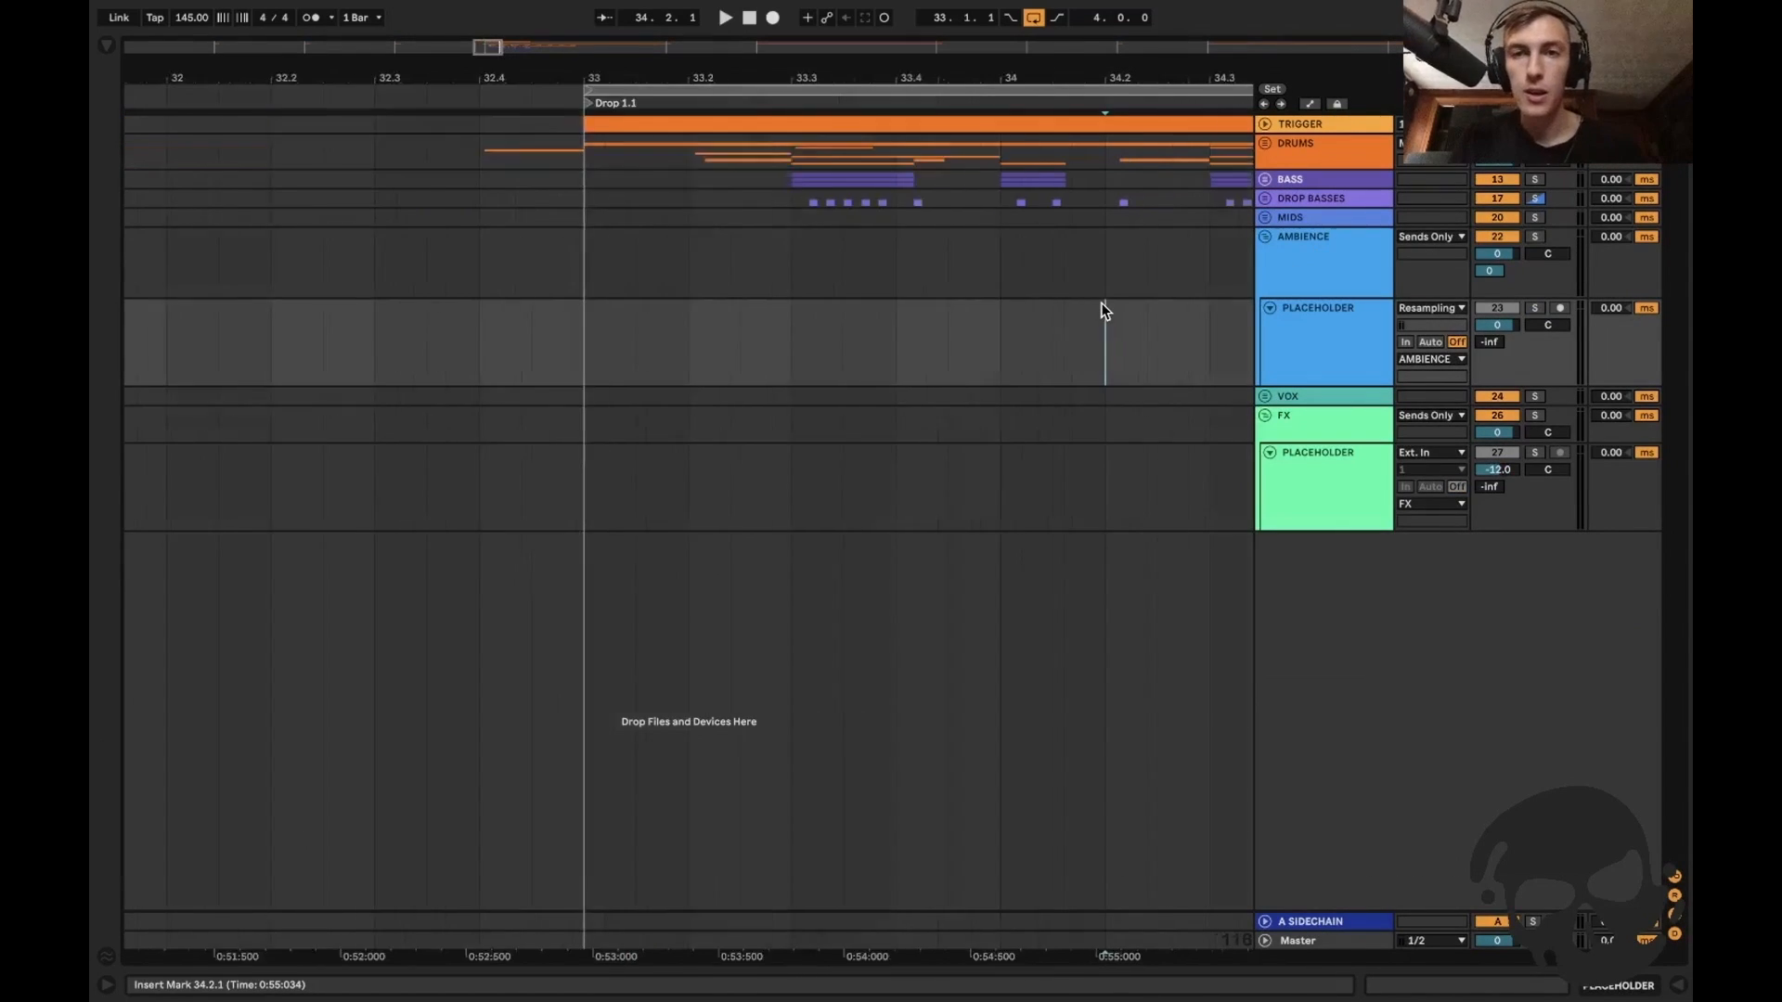
scroll(1122, 321, right, 5)
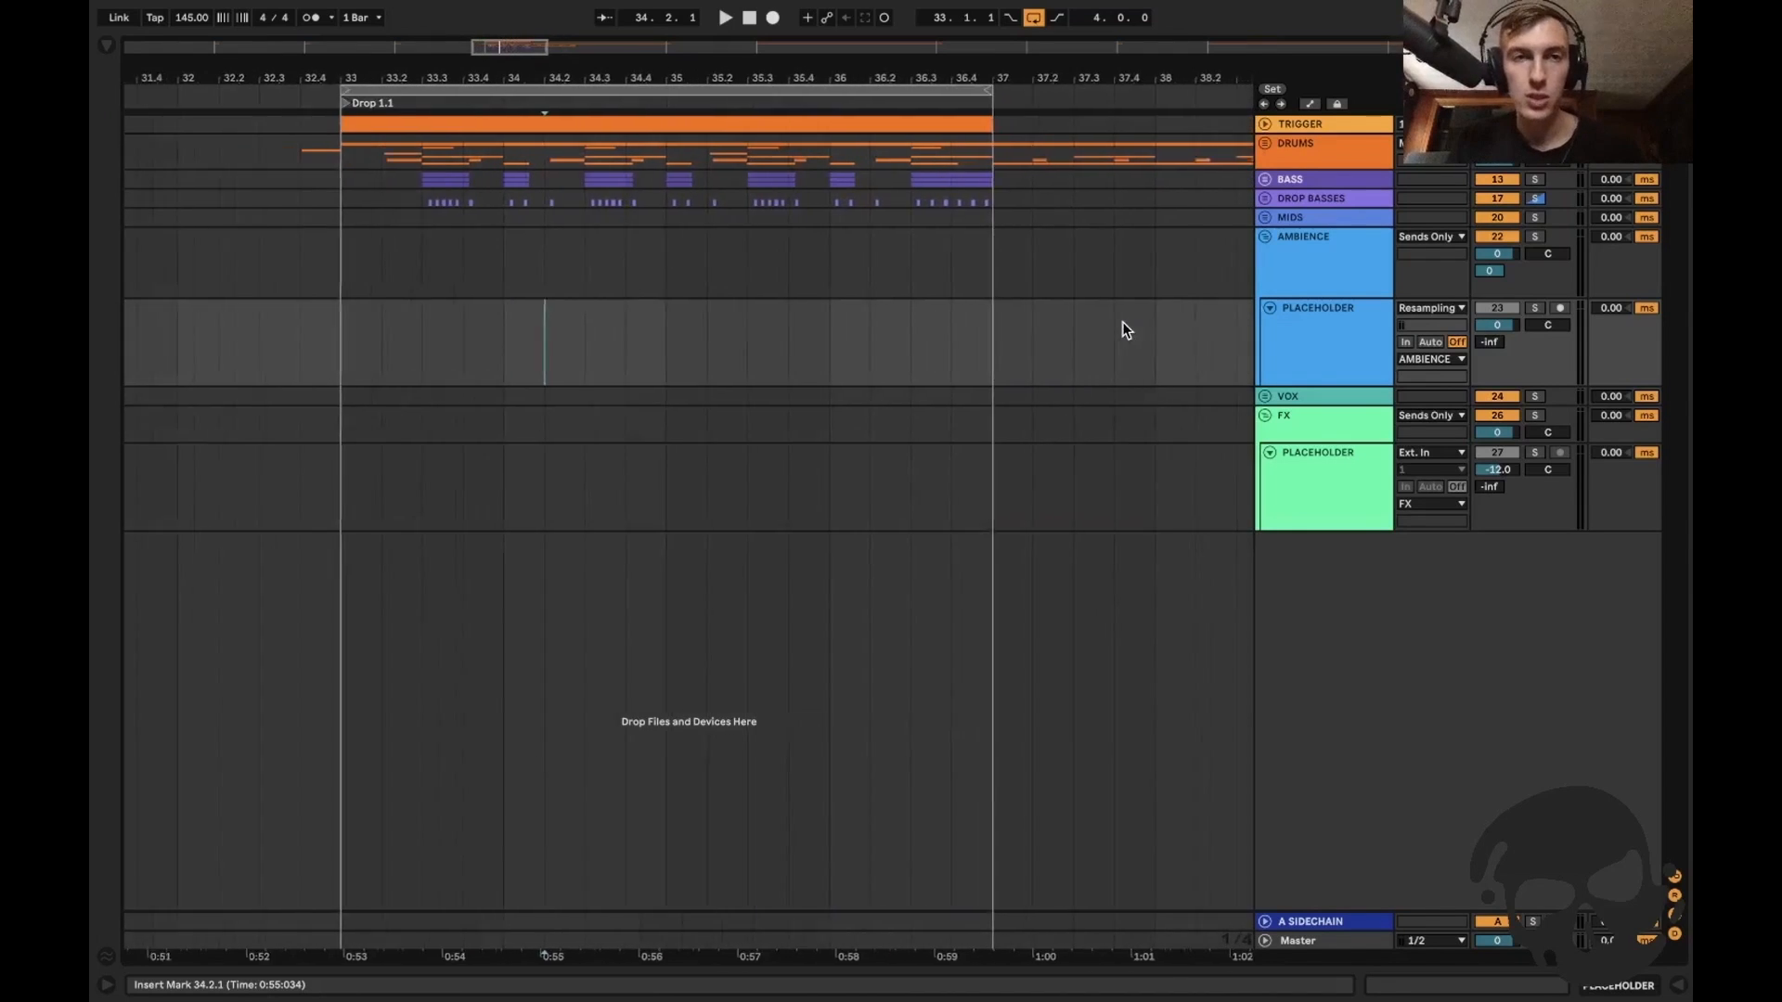
click(494, 255)
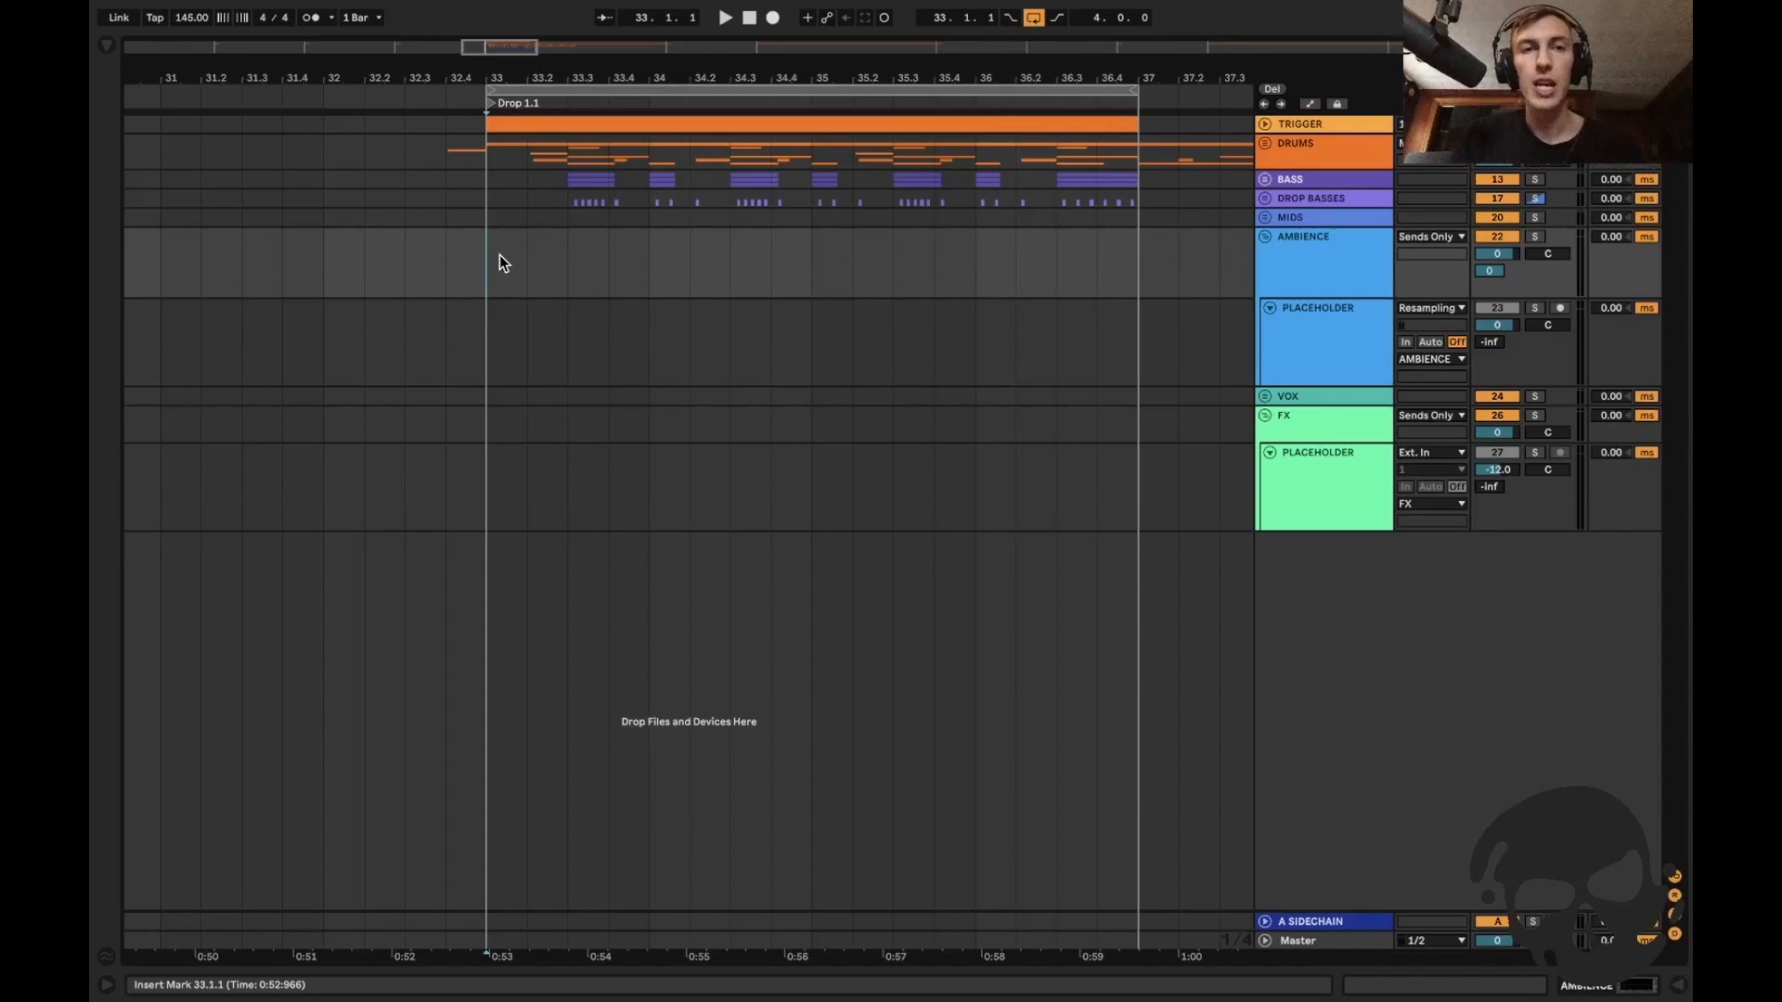
drag(499, 254, 450, 256)
scroll(449, 257, down, 3)
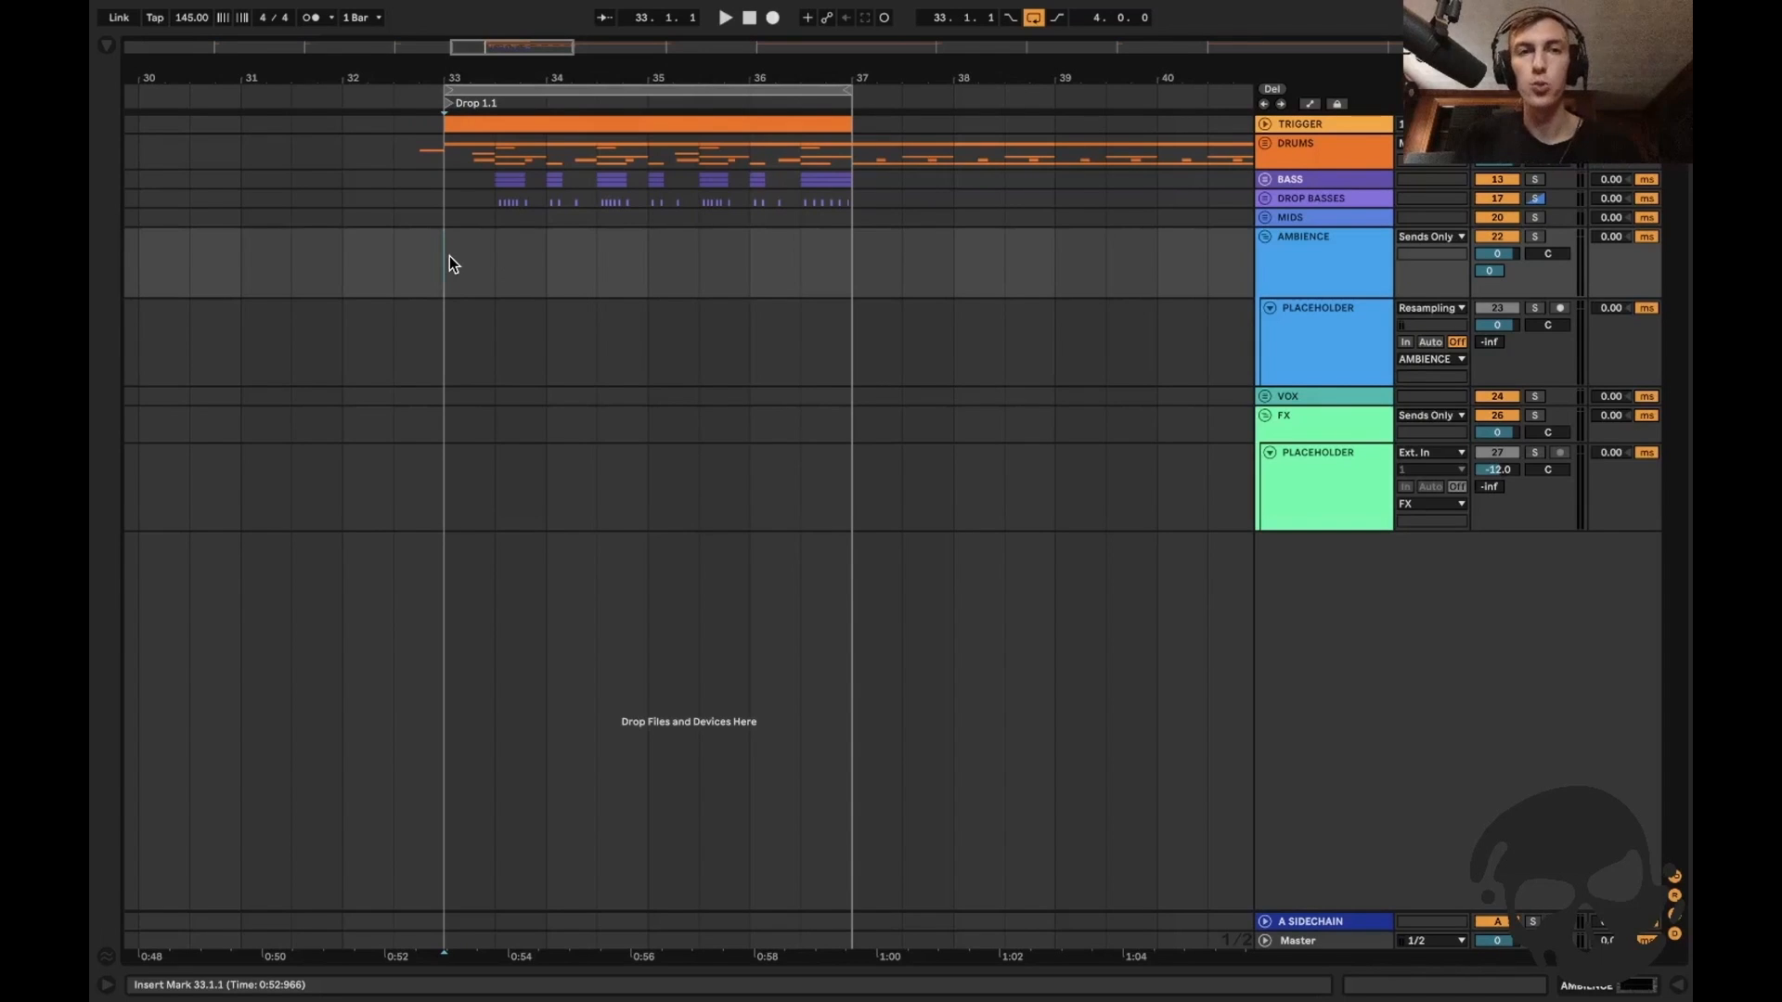
Unfold the DRUMS group, open the Kick and Snare clip, and audition the drop's opening from bar 33.
double_click(1324, 146)
click(1300, 367)
double_click(666, 322)
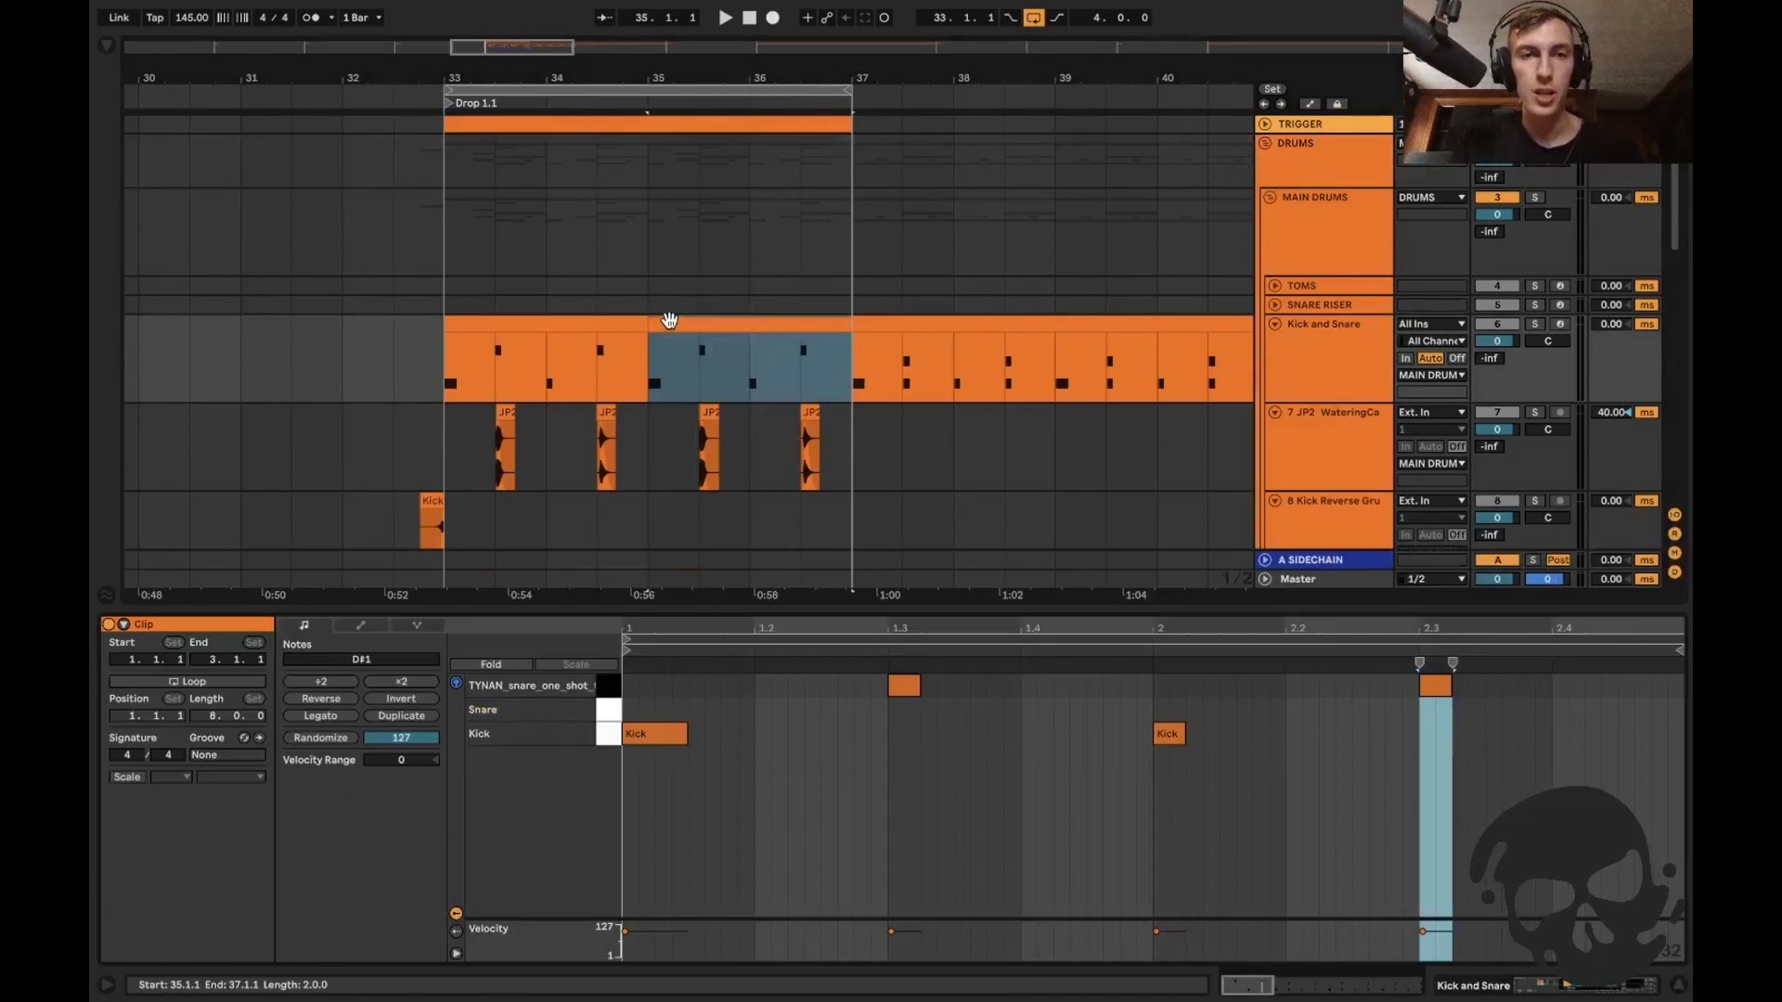
click(448, 374)
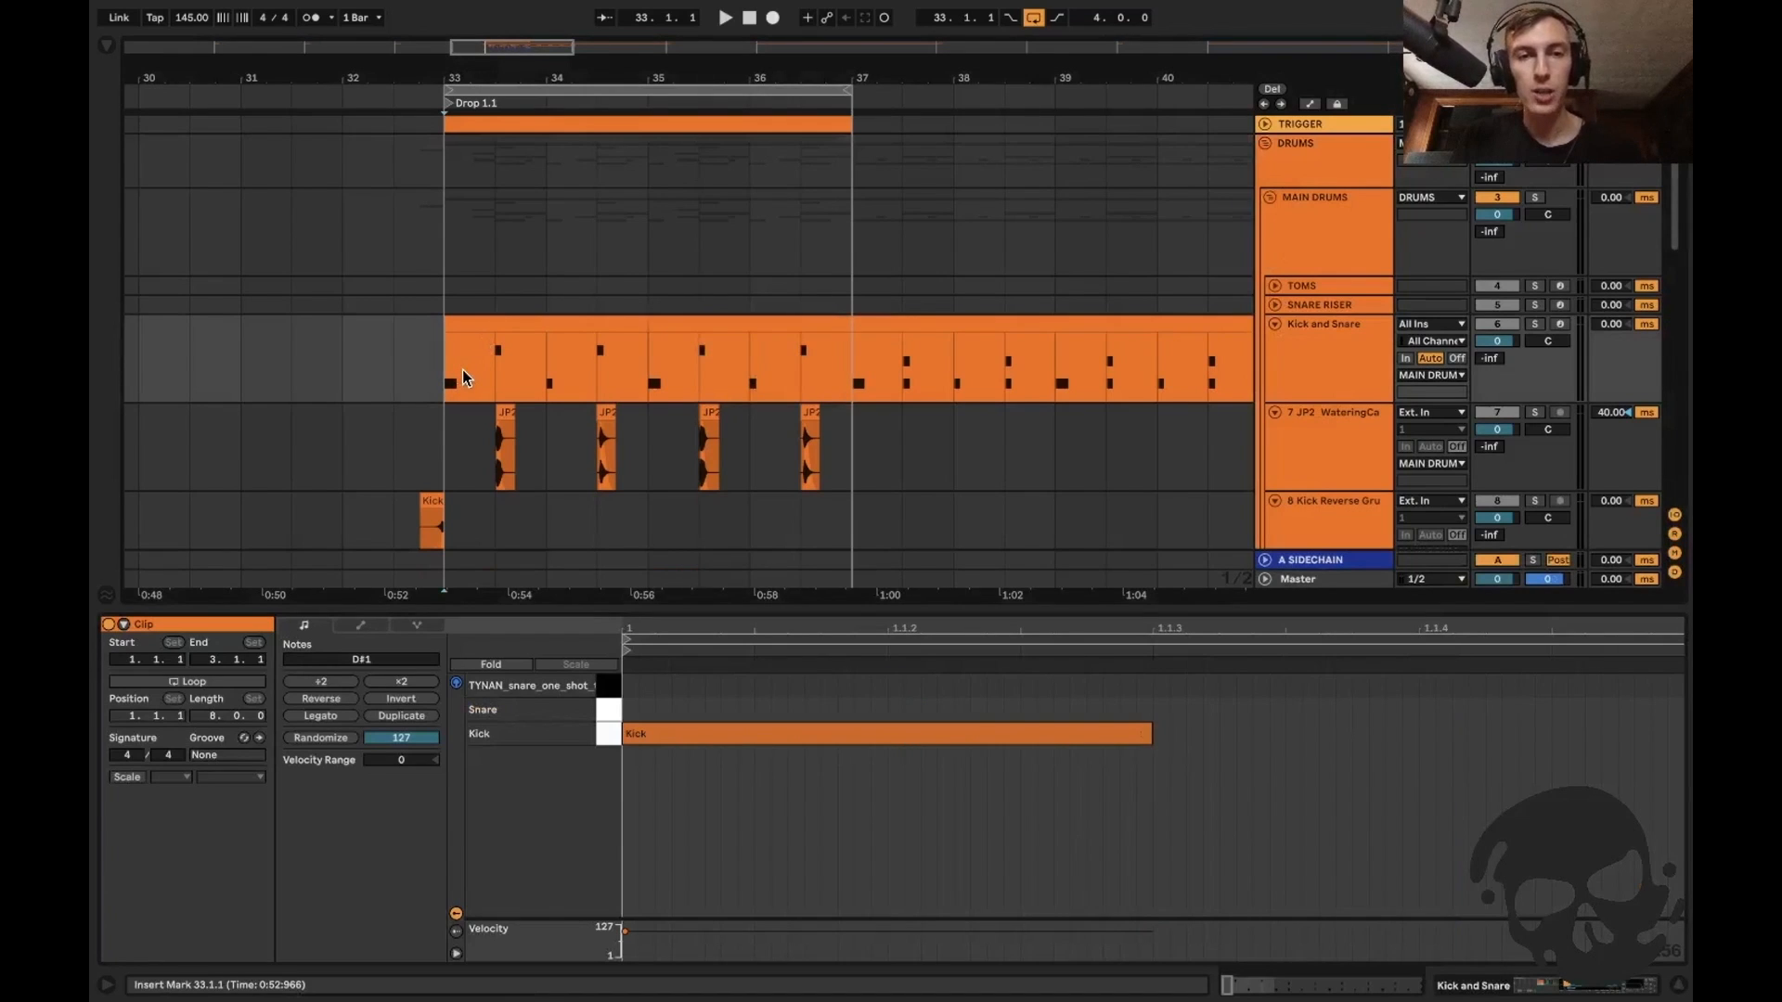
key(space)
key(space)
key(space)
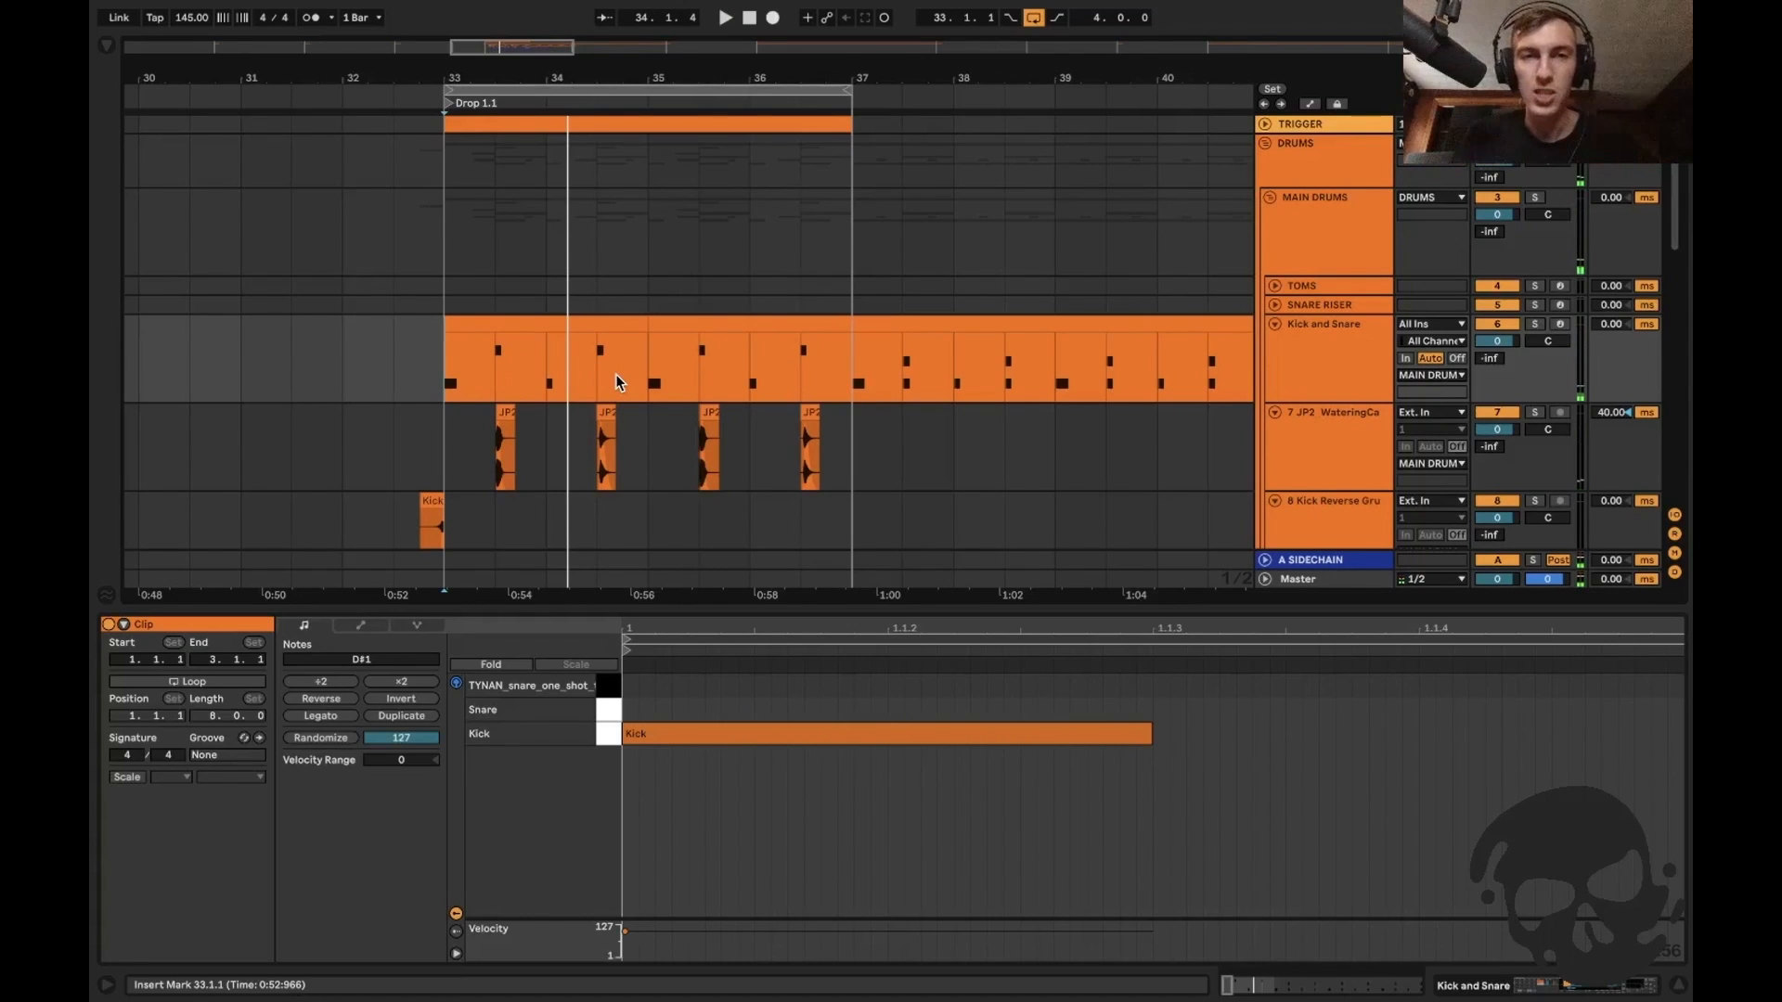
Select bars 37 to 41 of the Kick and Snare clip, solo the track, and audition that pattern.
click(854, 349)
scroll(854, 349, up, 3)
scroll(854, 349, down, 5)
drag(854, 349, 1095, 353)
click(1535, 324)
key(space)
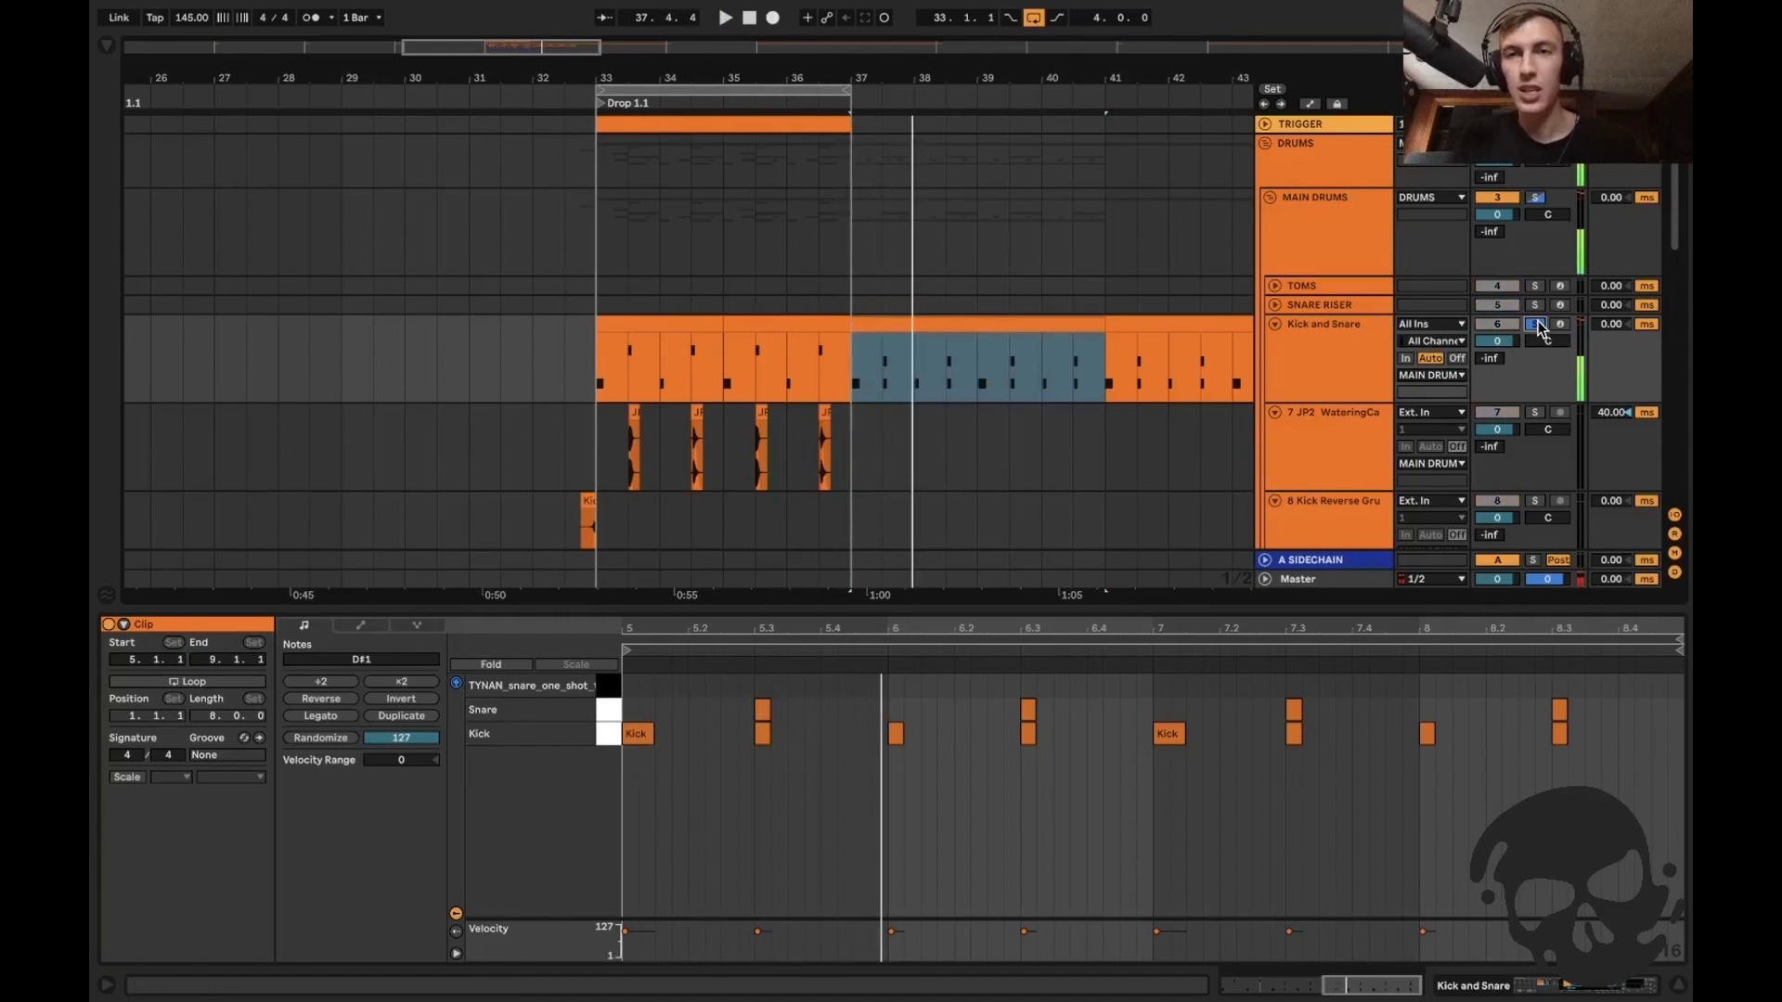
Hide the clip view, unsolo the Kick and Snare track, and return the insert marker to bar 33.
key(ctrl+alt+l)
click(1536, 324)
click(604, 359)
scroll(603, 360, up, 4)
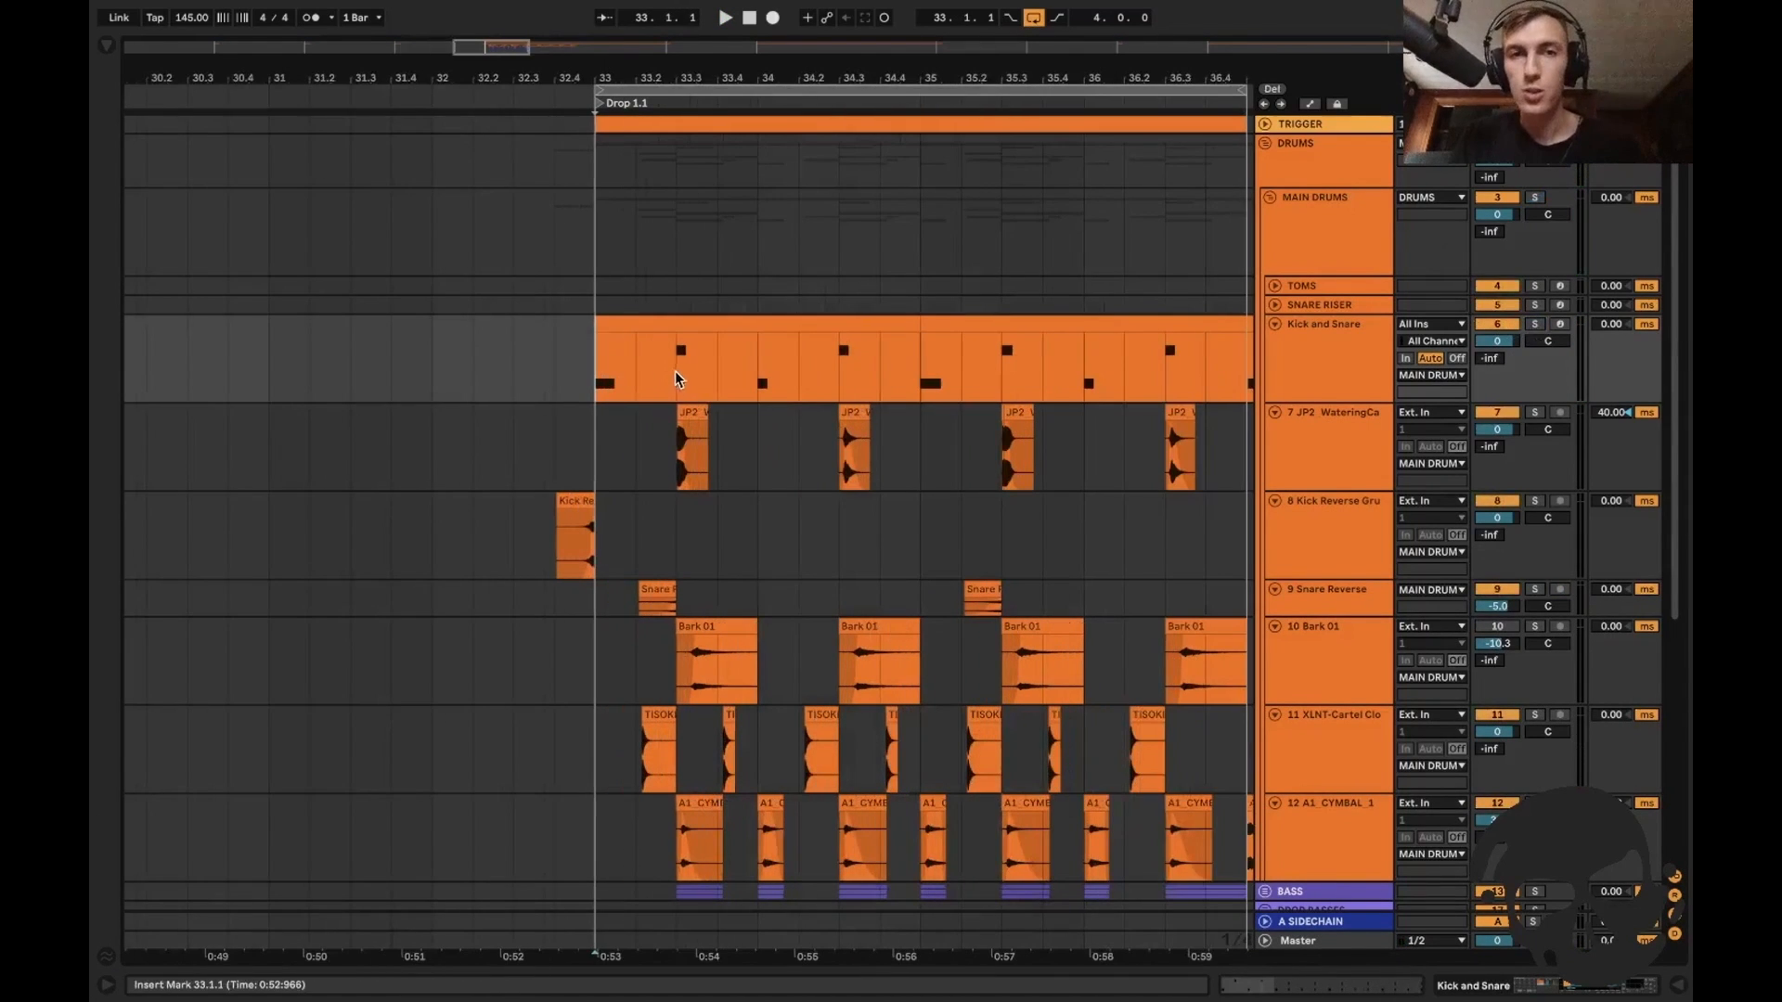